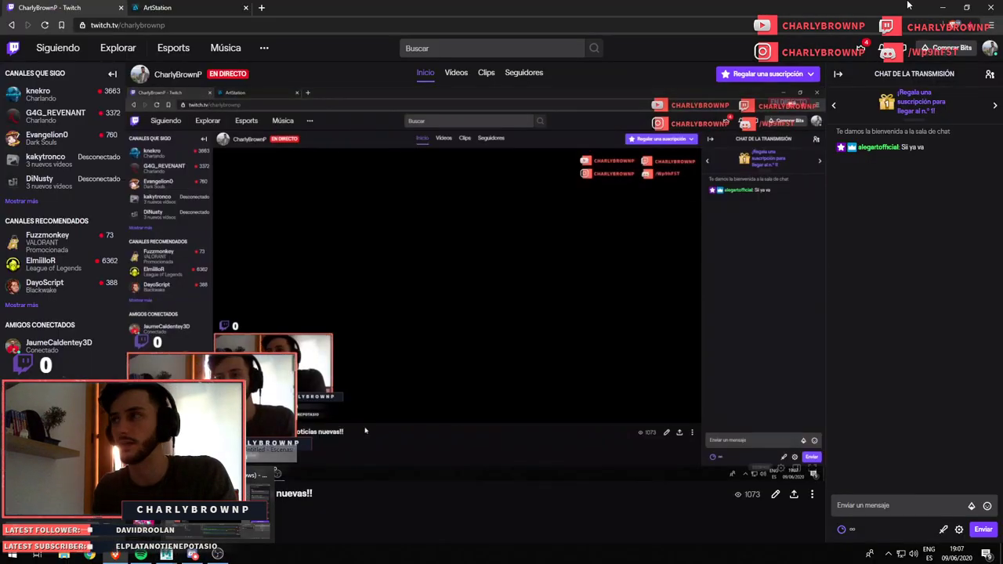
Orbit the submachine gun model in Maya, then switch to ArtStation's trending feed in the browser
left_click(167, 554)
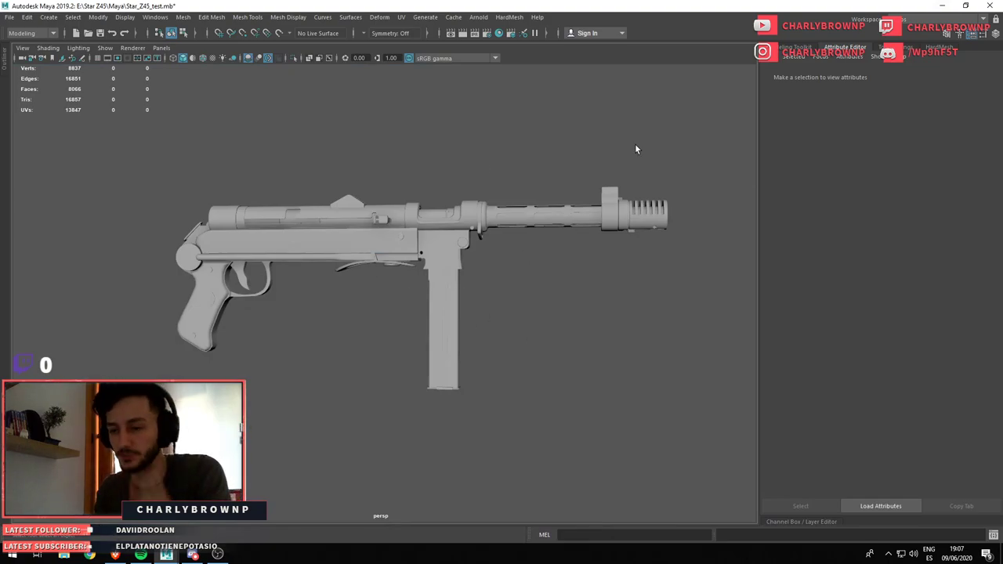
left_click_drag(636, 150, 487, 312)
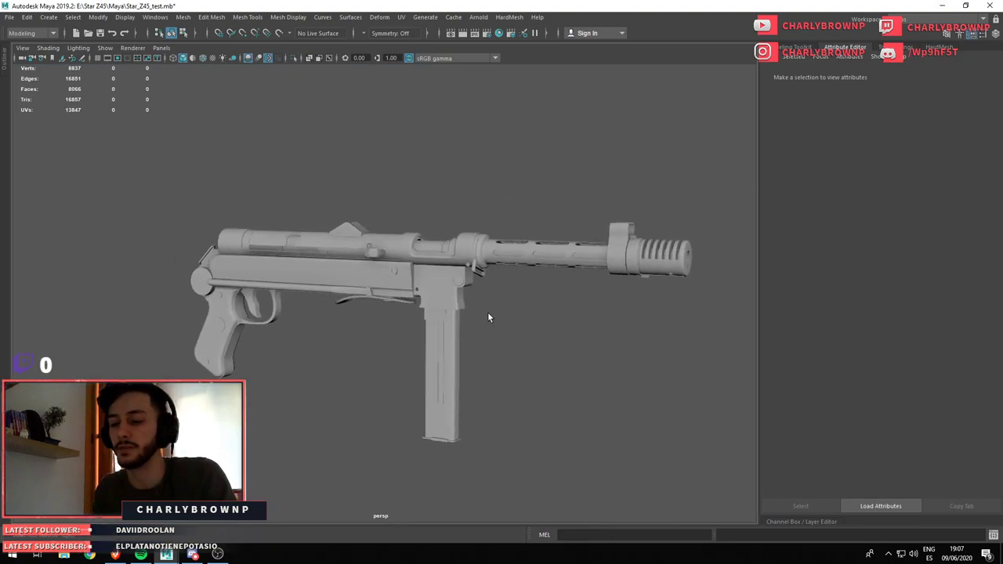
left_click(116, 554)
left_click(243, 6)
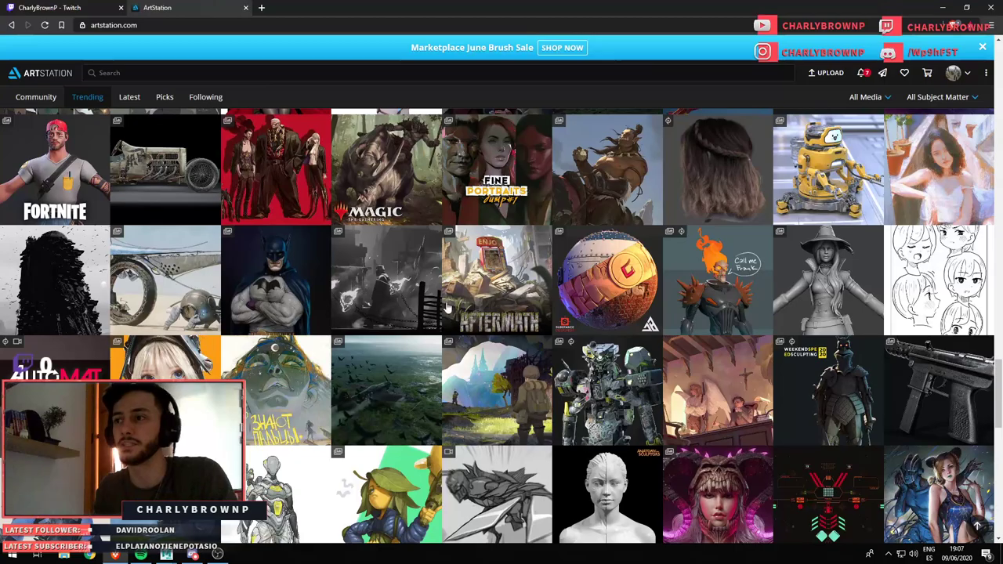
Browse the Trending grid, view the MaryYOYO artwork, and return to the feed
scroll("up", 3)
scroll("up", 3)
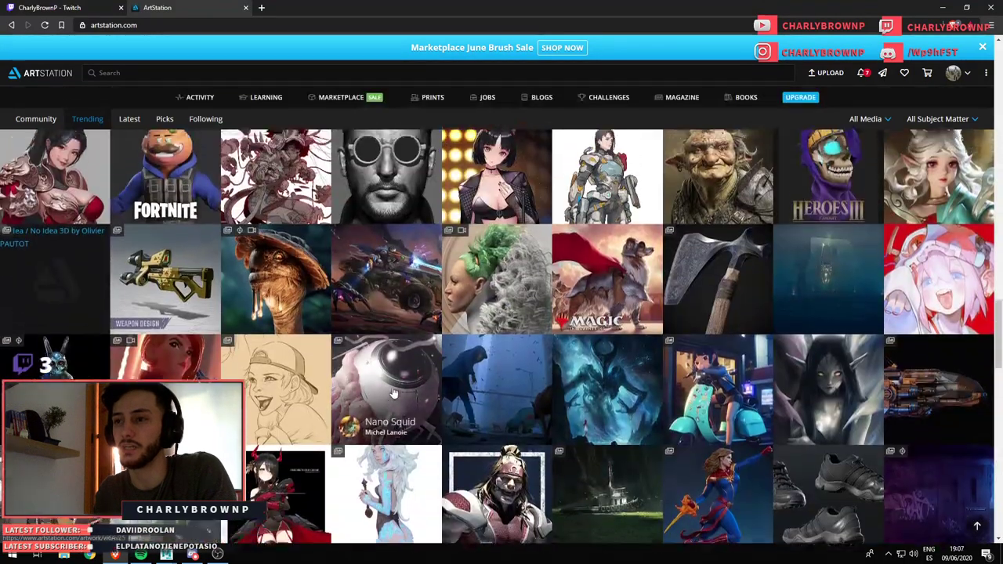
scroll("up", 3)
scroll("up", 3)
scroll("up", 3)
scroll("up", 3)
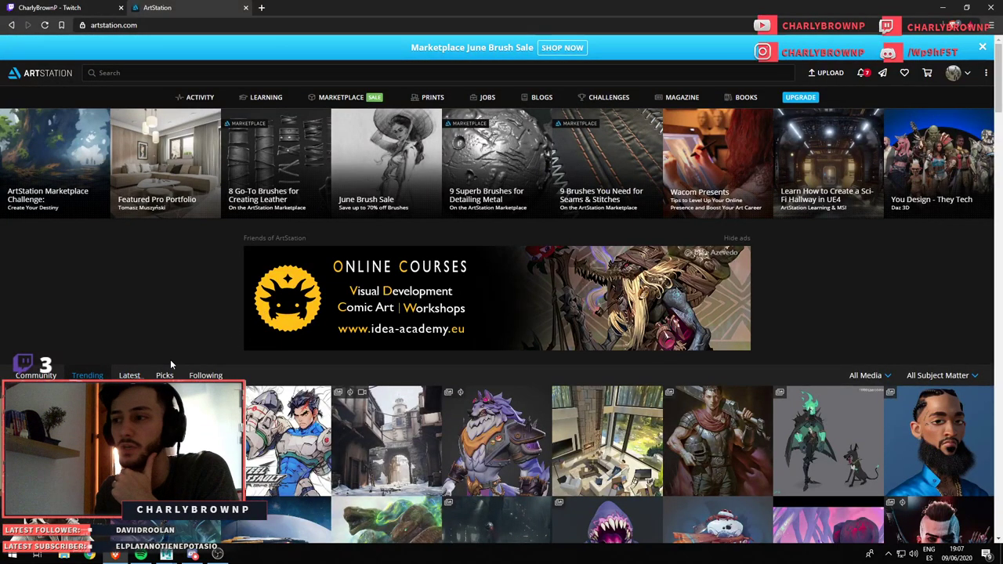
scroll("down", 3)
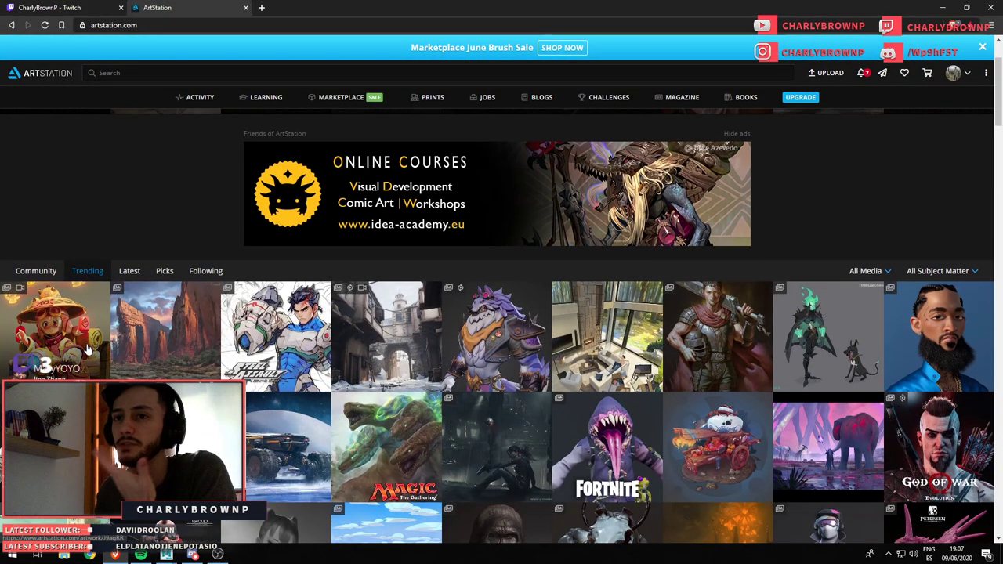
left_click(54, 355)
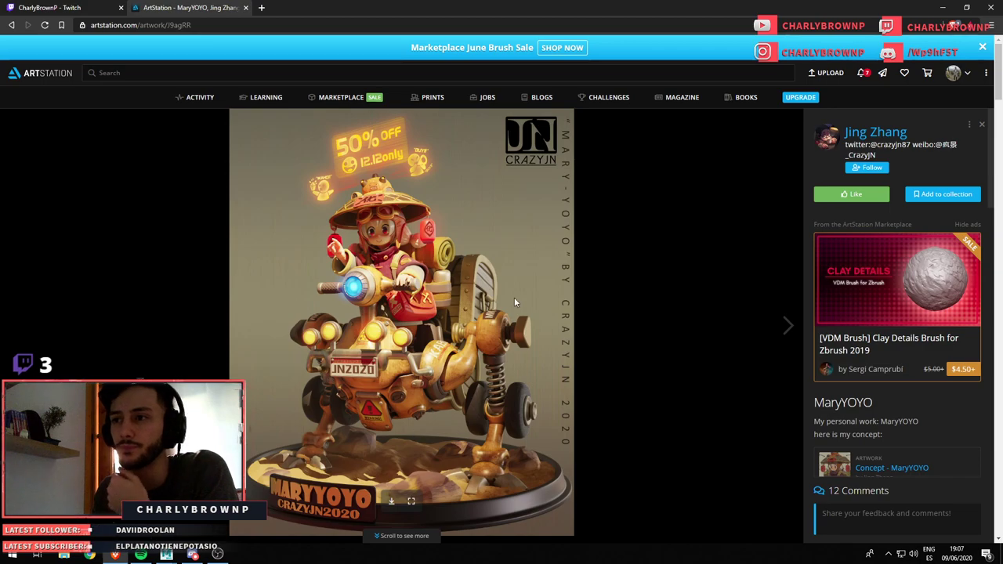
key("alt+Left")
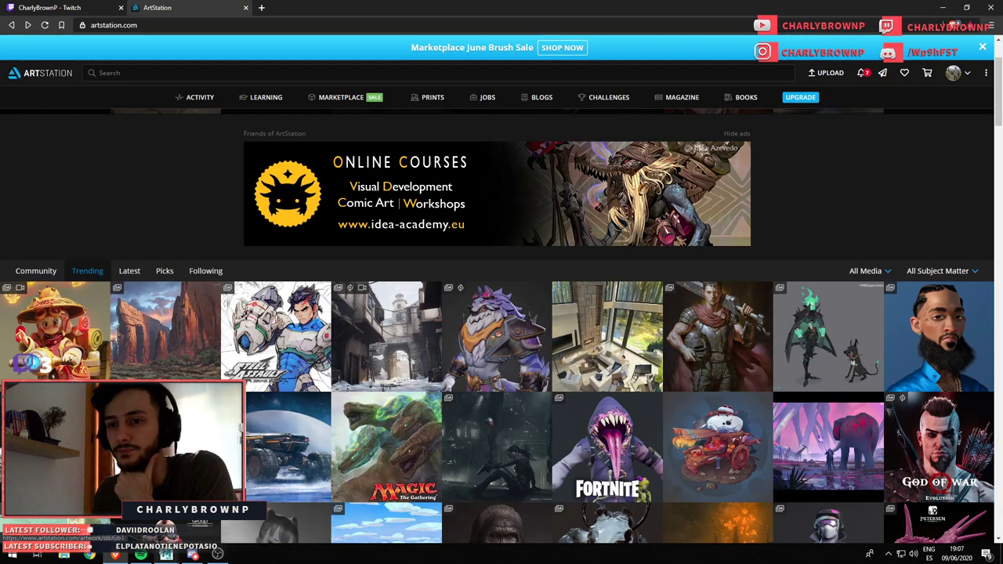
Check the Sci-Fi walls Kitbash Pack listing and its third render sheet, then close it
left_click(141, 556)
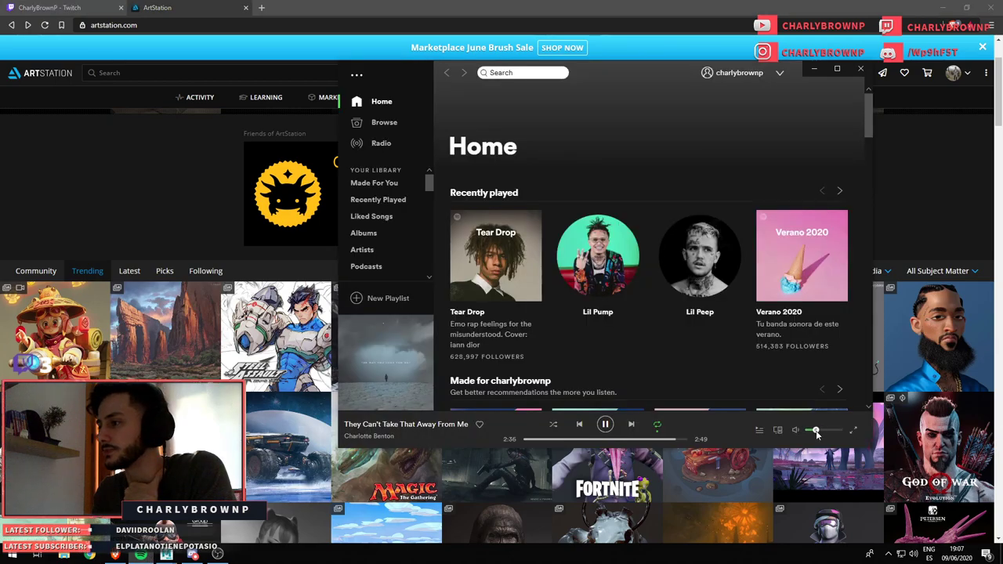
left_click(815, 69)
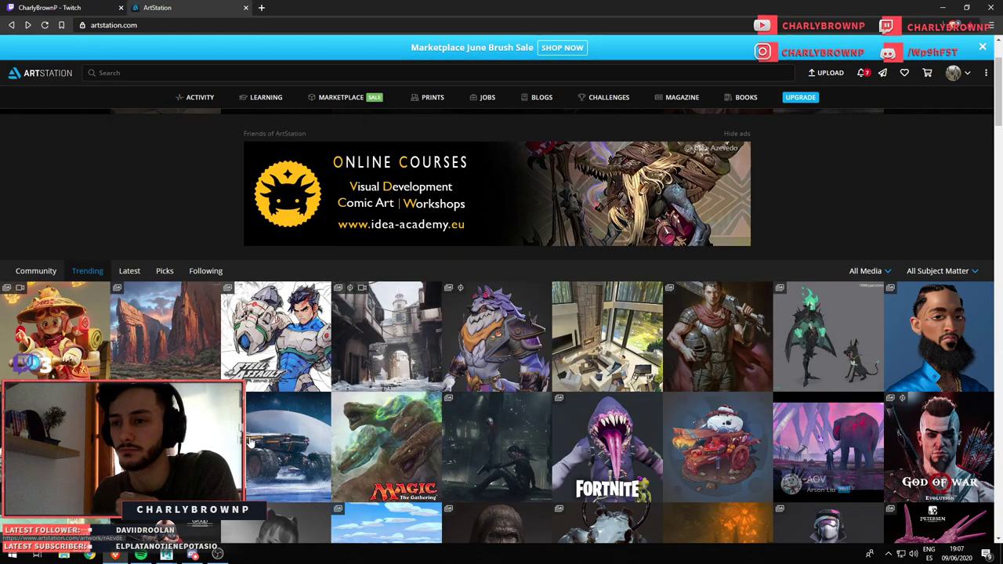
scroll("down", 3)
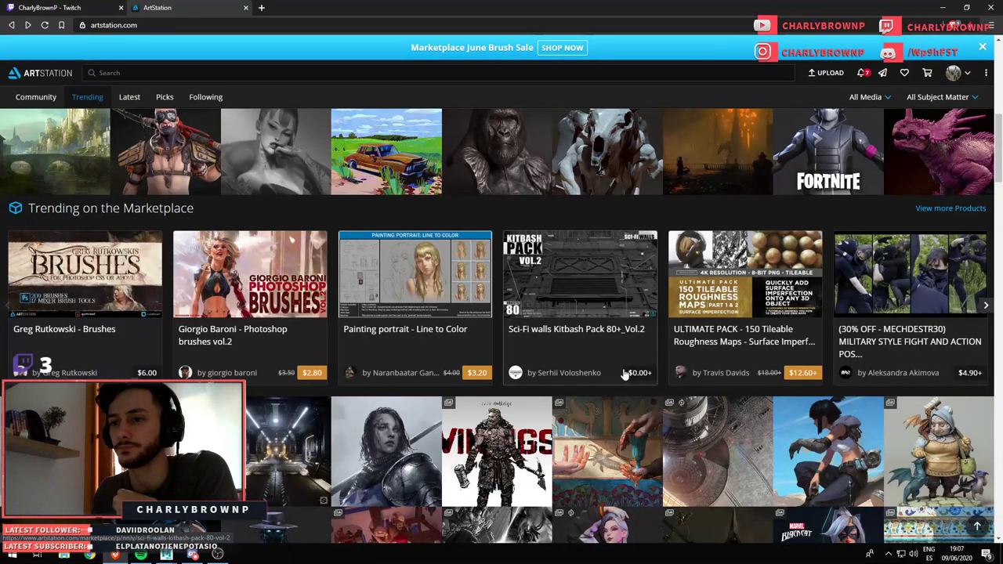
scroll("down", 3)
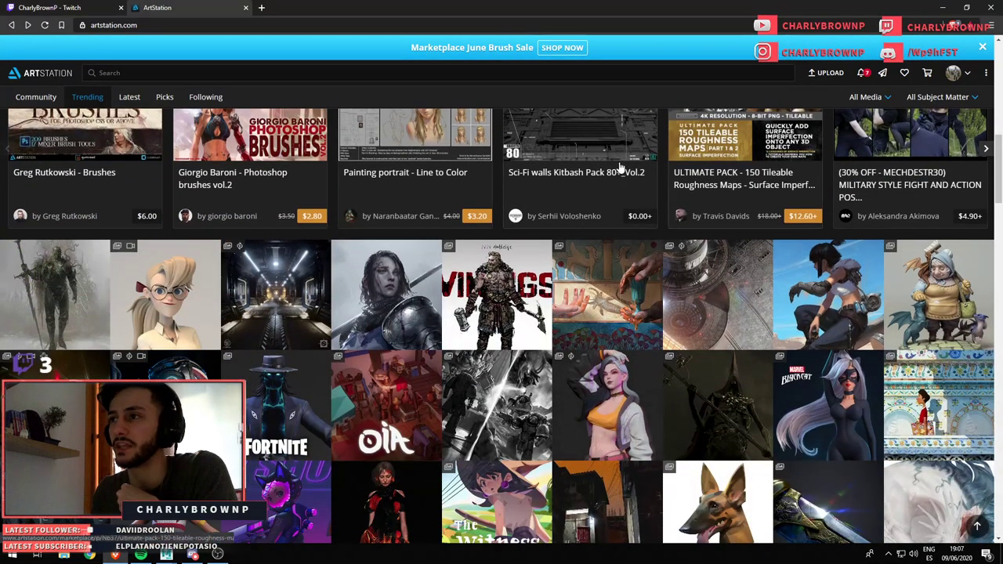
left_click(587, 145)
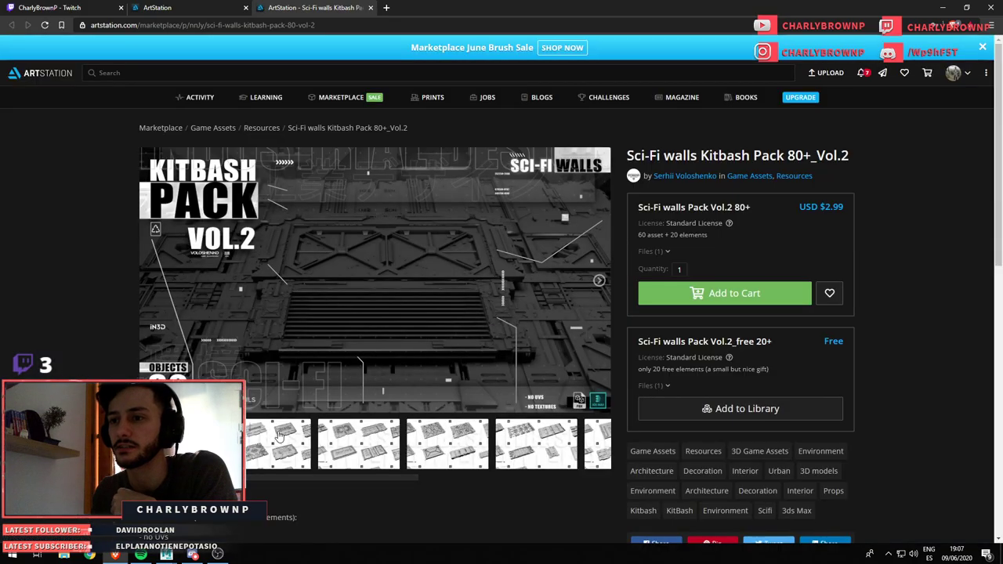
left_click(491, 447)
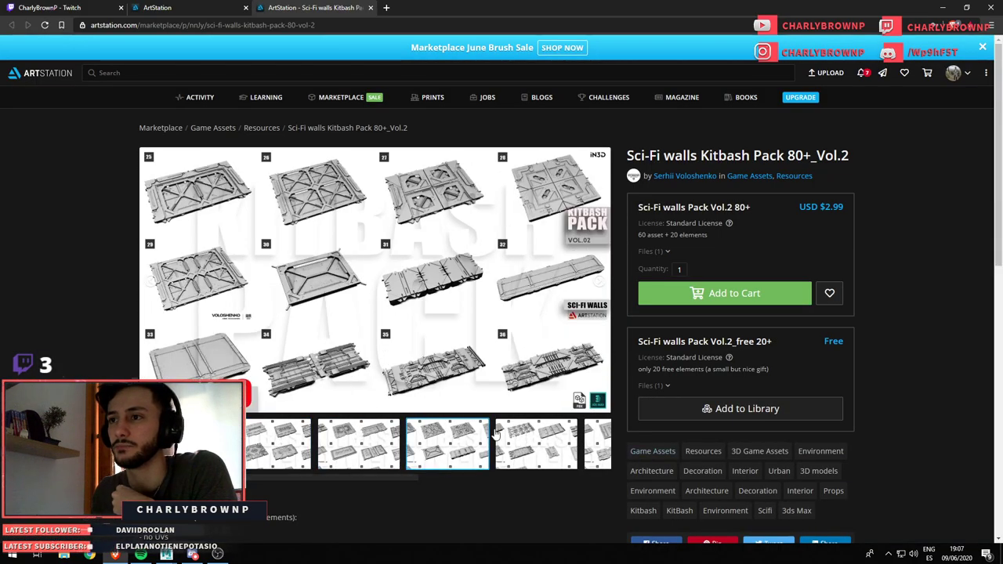
key("ctrl+w")
Scroll further down the feed and open a new empty browser tab
scroll("down", 3)
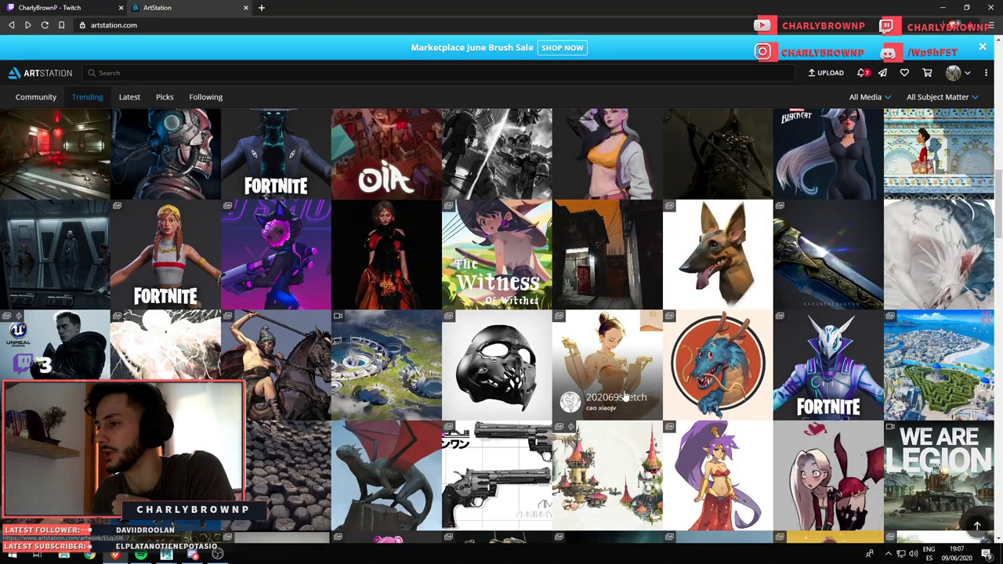
scroll("down", 3)
scroll("down", 3)
scroll("down", 3)
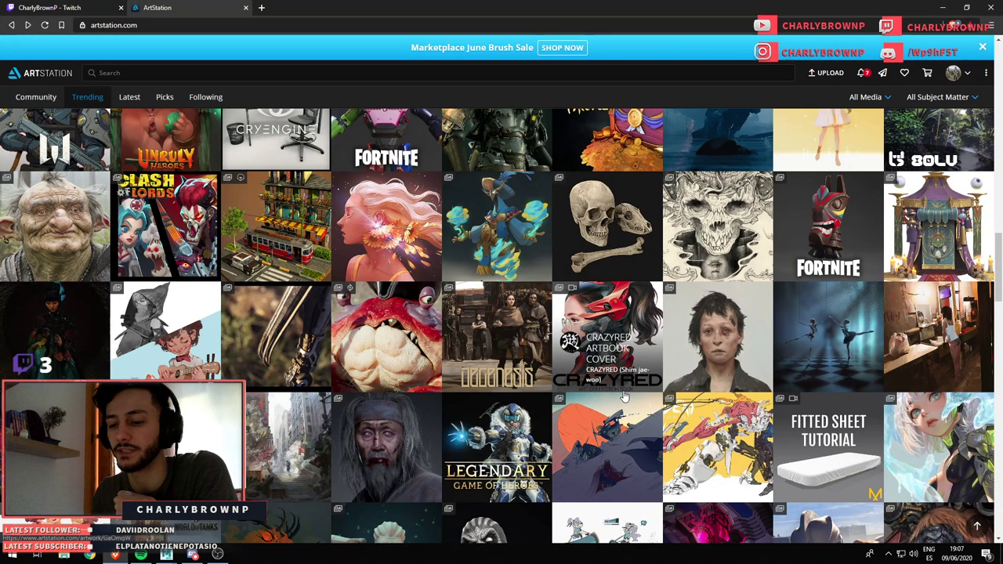
left_click(260, 8)
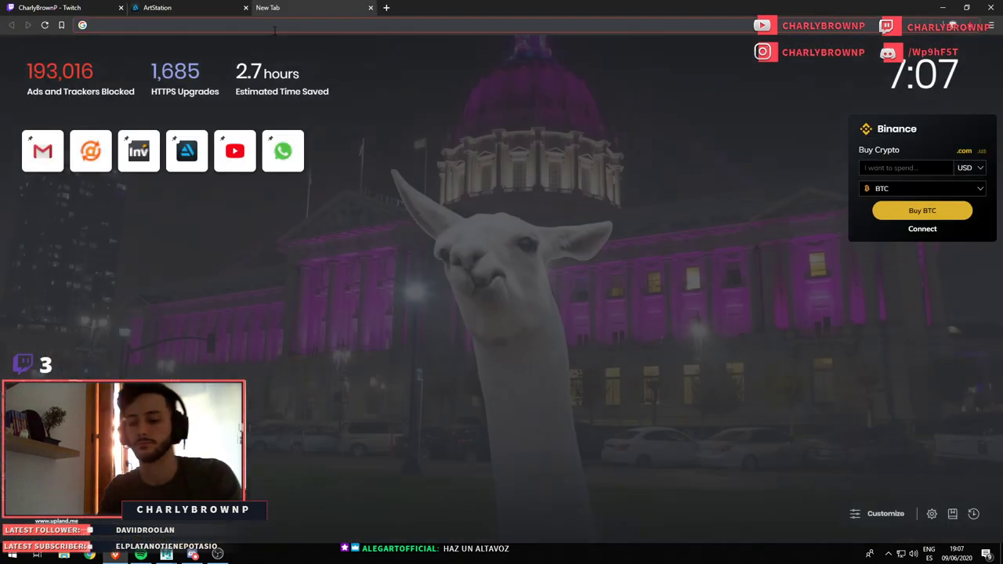
Search Google Images for 'altavoz', briefly trying the query 'altavoz pea'
type("alta")
type("voz")
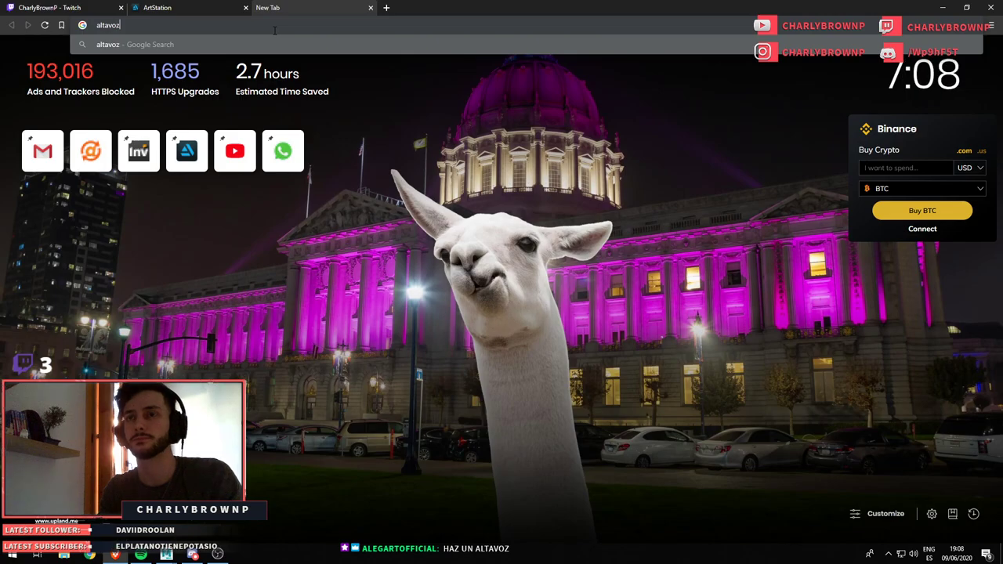
key("Return")
left_click(154, 88)
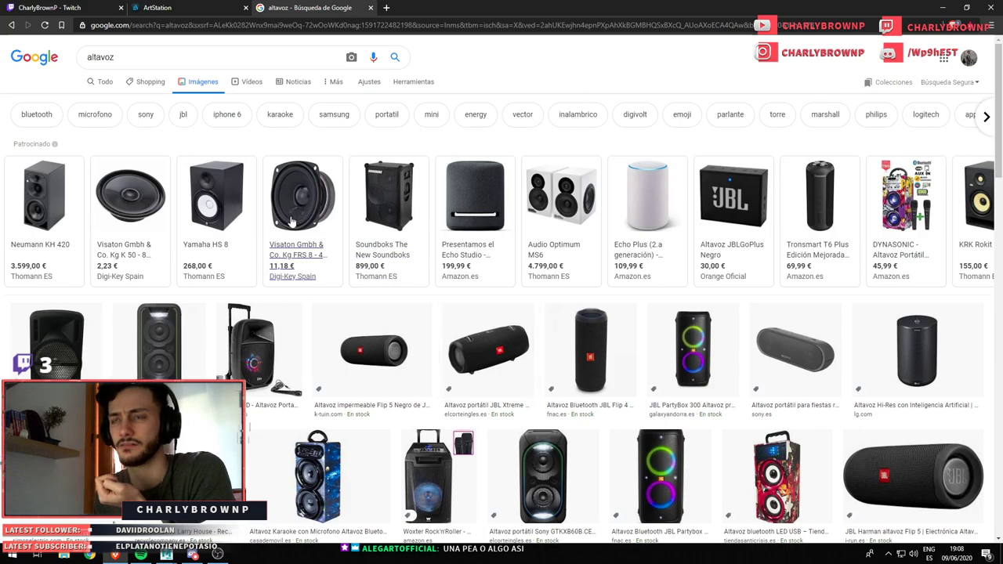
left_click(138, 60)
type("pea")
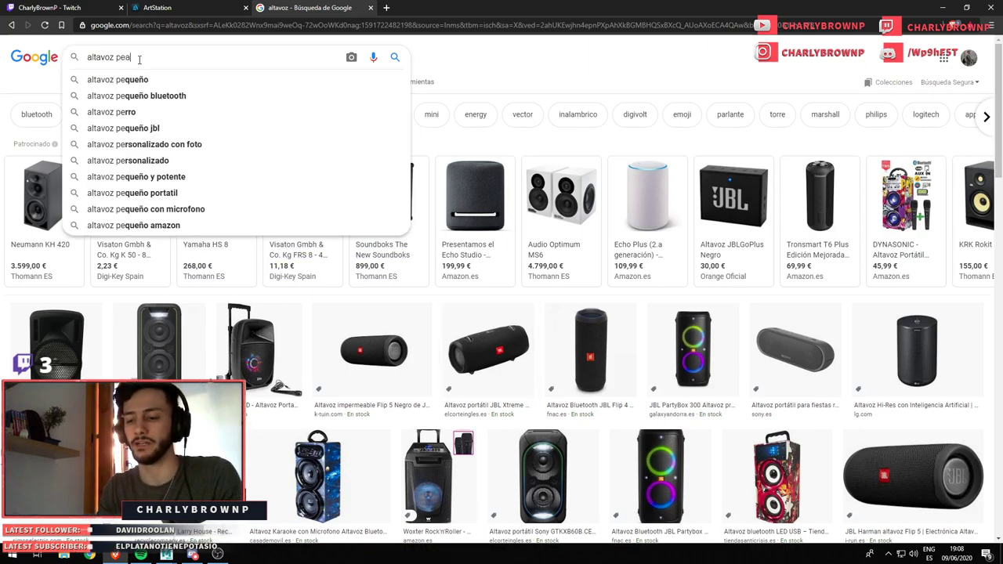
key("Return")
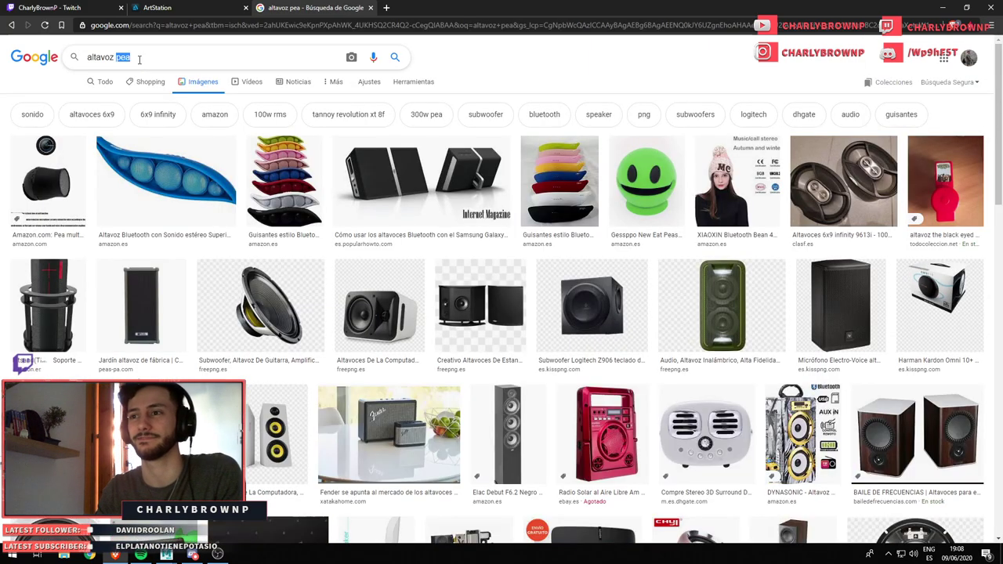
key("BackSpace")
key("BackSpace")
key("BackSpace")
key("Return")
Refine the image search to 'altavoz peana', then to just 'peana'
scroll("down", 3)
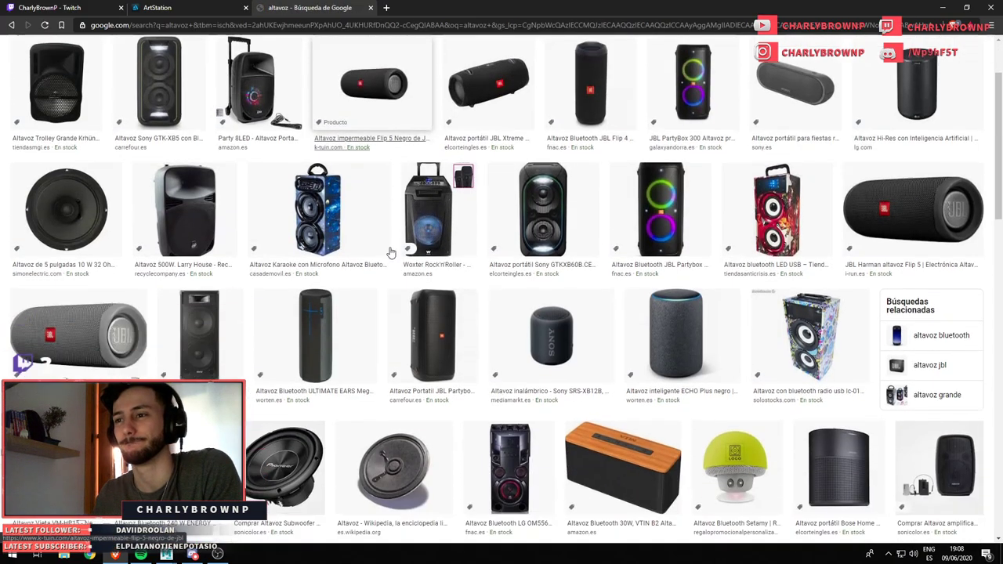
scroll("down", 3)
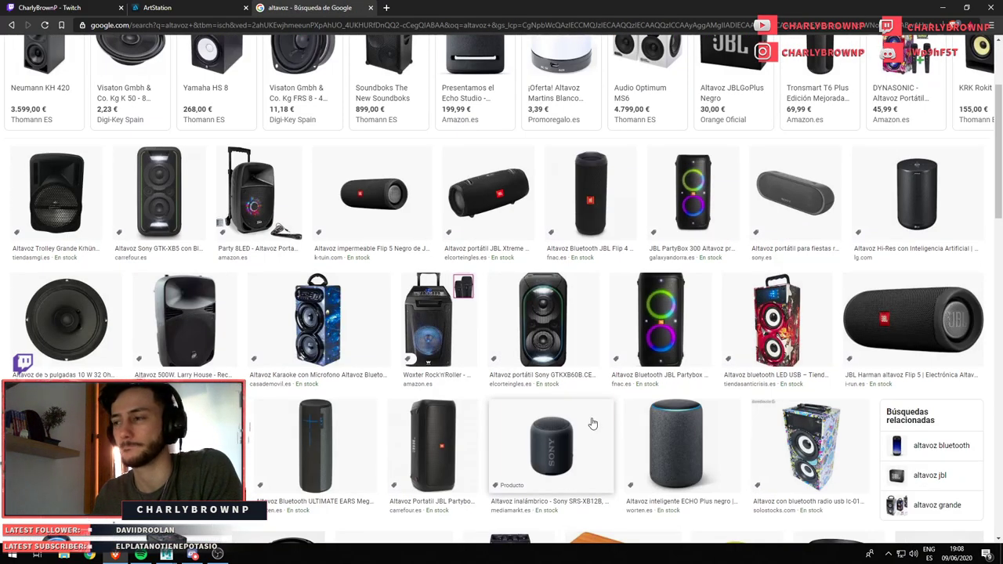
scroll("down", 3)
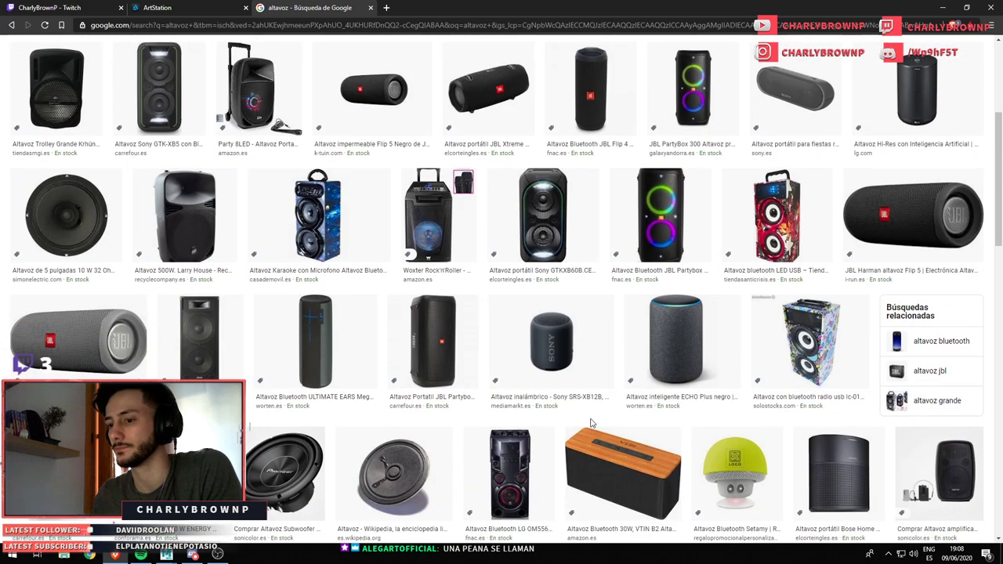
scroll("up", 3)
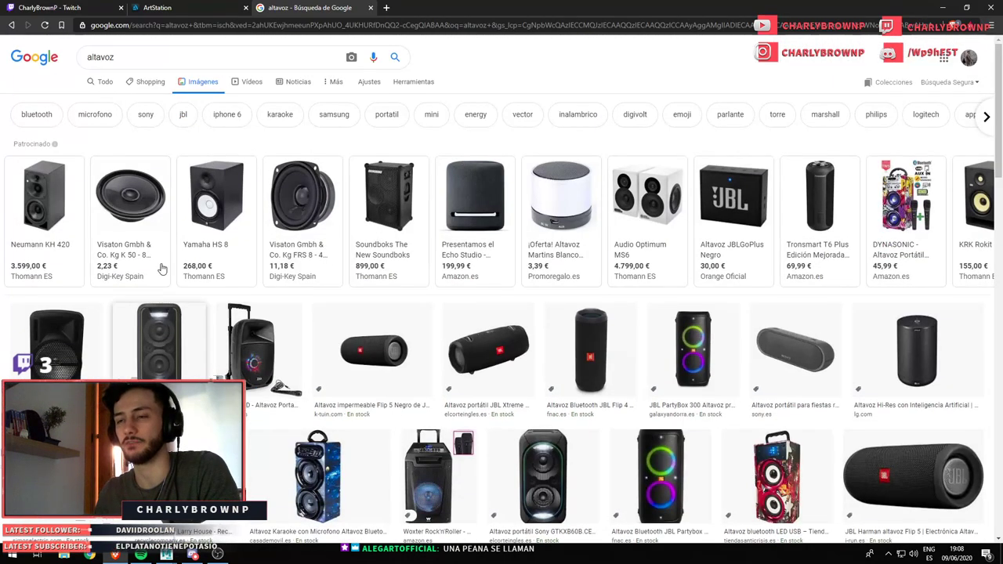
left_click(156, 58)
type("peana")
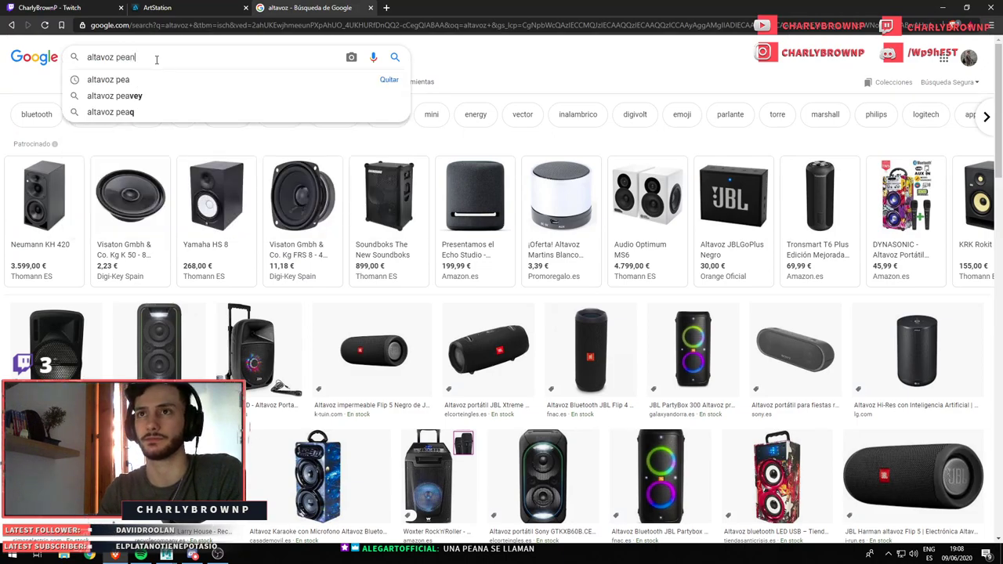
key("Return")
double_click(110, 57)
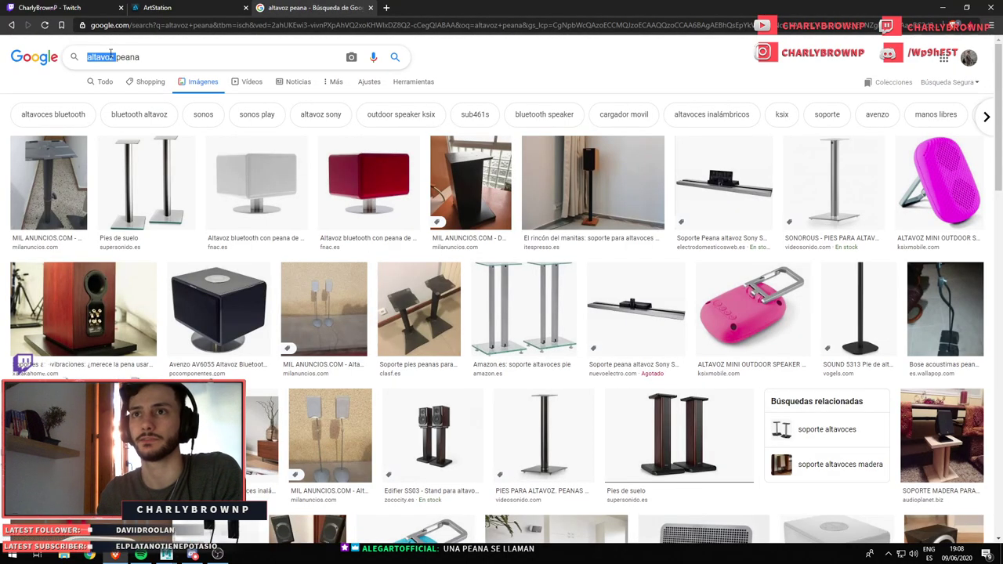
key("BackSpace")
key("Return")
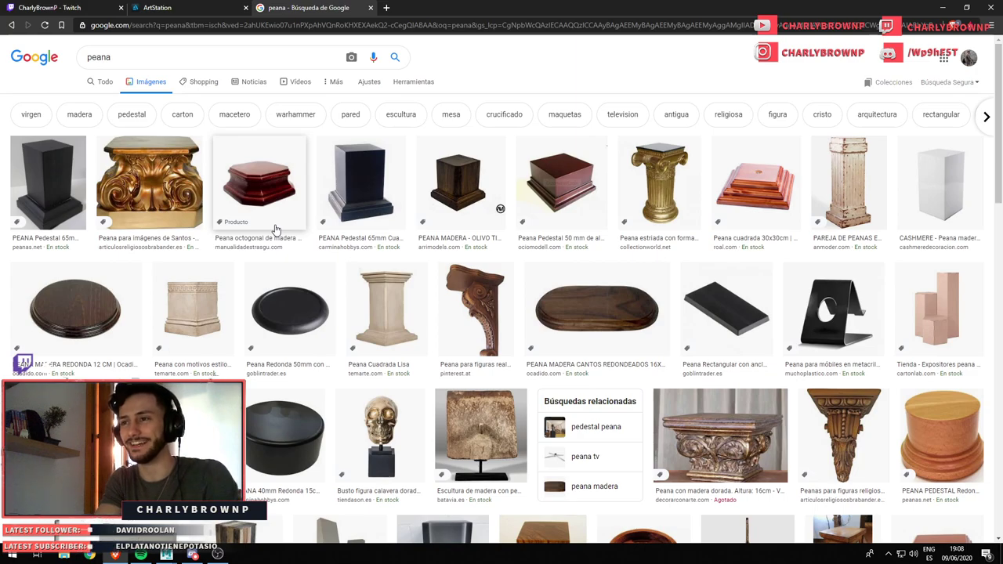
Preview the Peana Cuadrada Lisa result, then search images for 'atril'
left_click(363, 304)
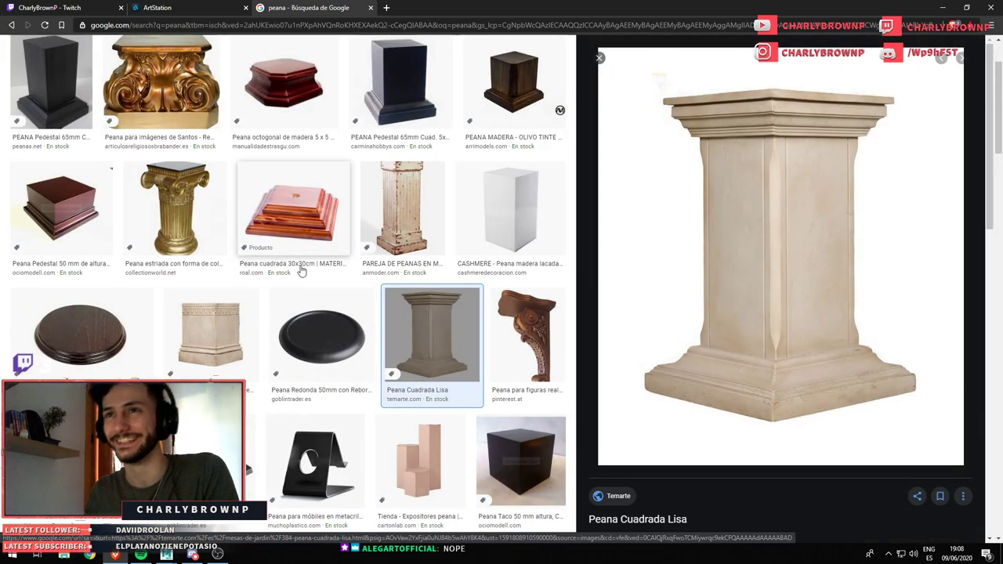
scroll("up", 3)
left_click(136, 57)
type("ana a")
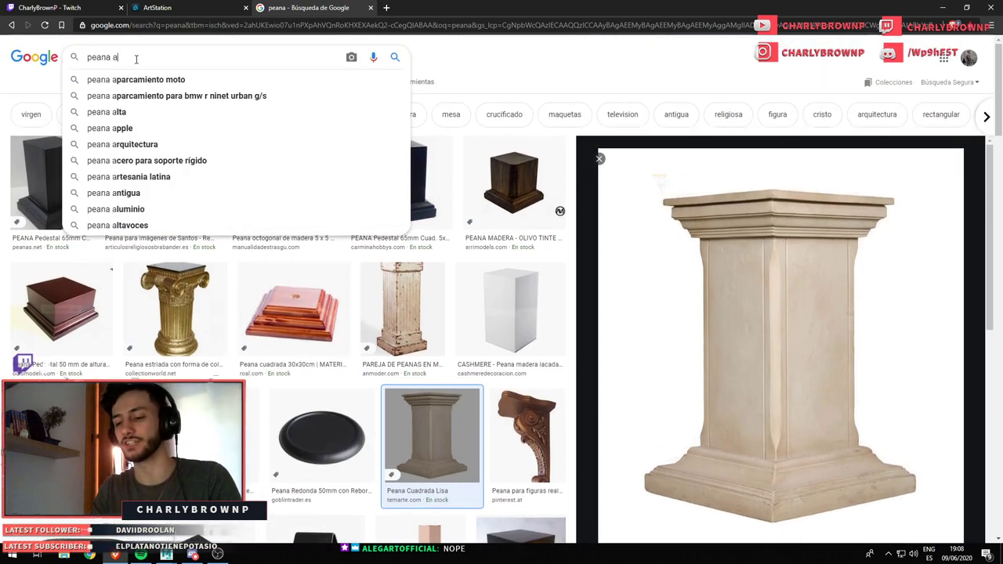
key("BackSpace")
key("BackSpace")
key("BackSpace")
key("BackSpace")
type("a")
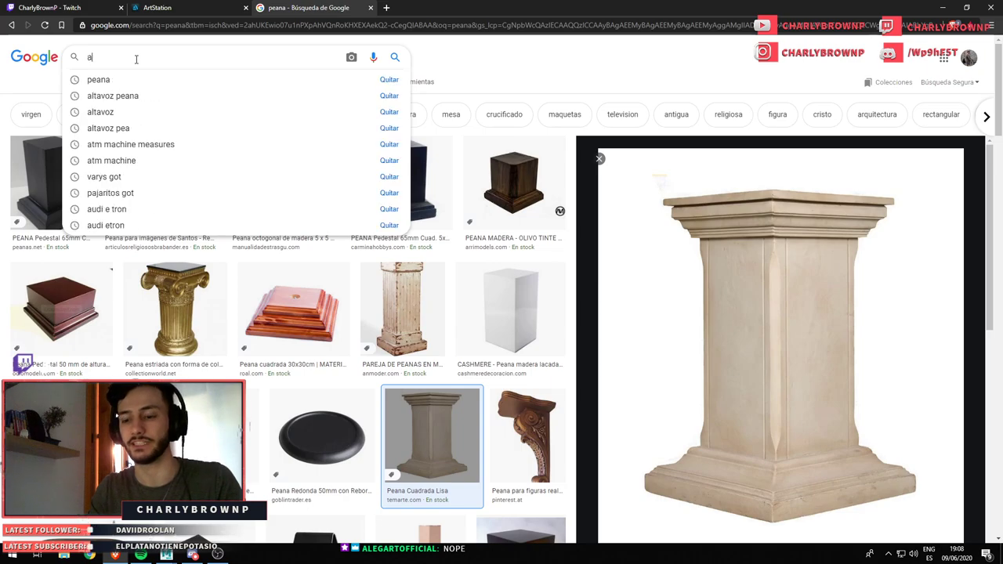
type("tril")
key("Return")
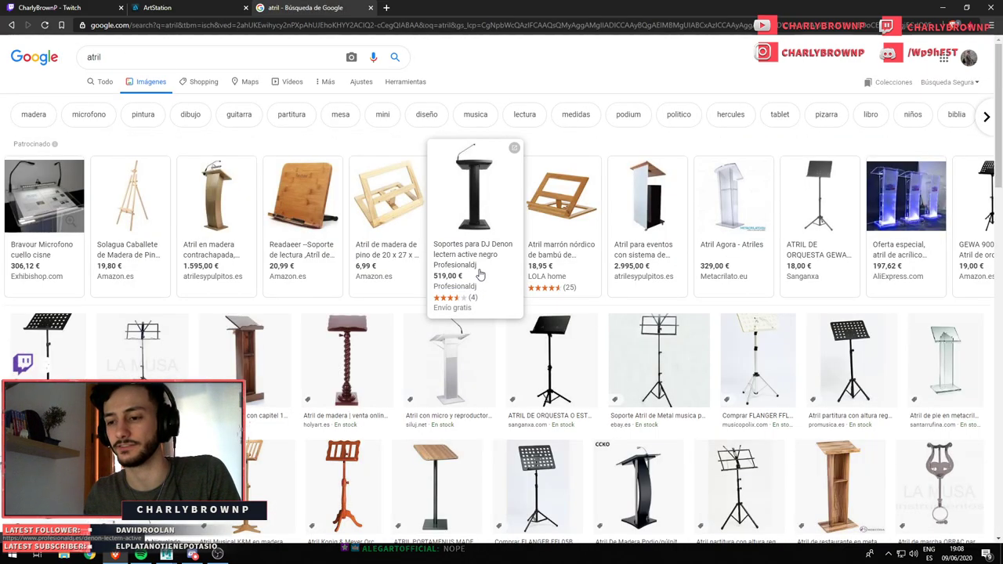
Return to the 'altavoz peana' results and preview the Edifier SS03 and bluetooth speaker stands
key("alt+Left")
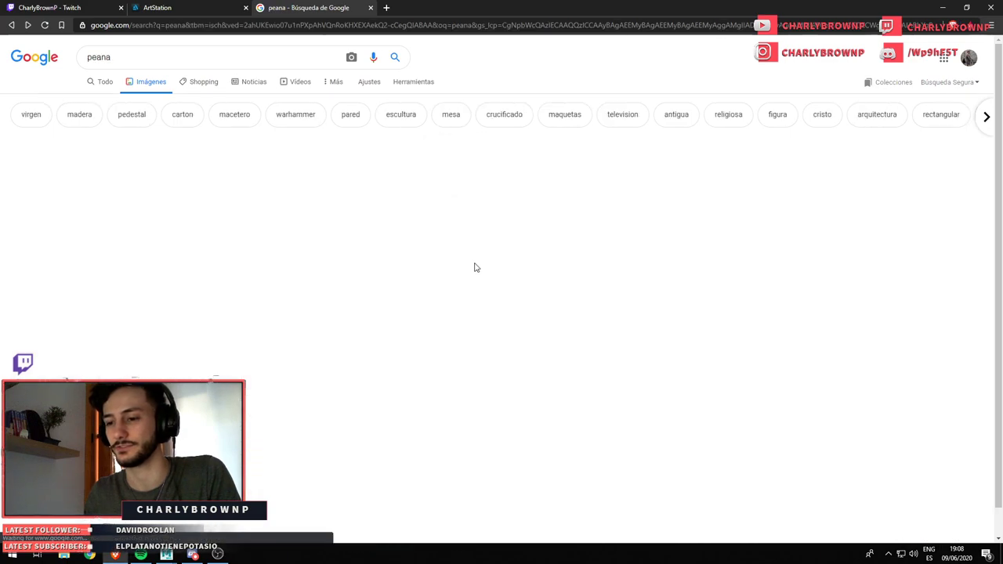
key("alt+Left")
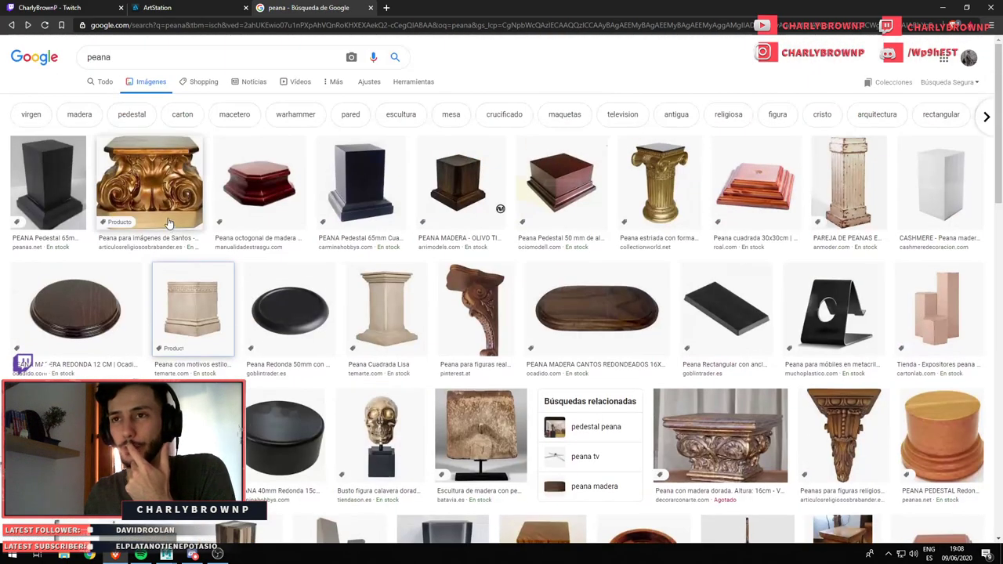
key("alt+Right")
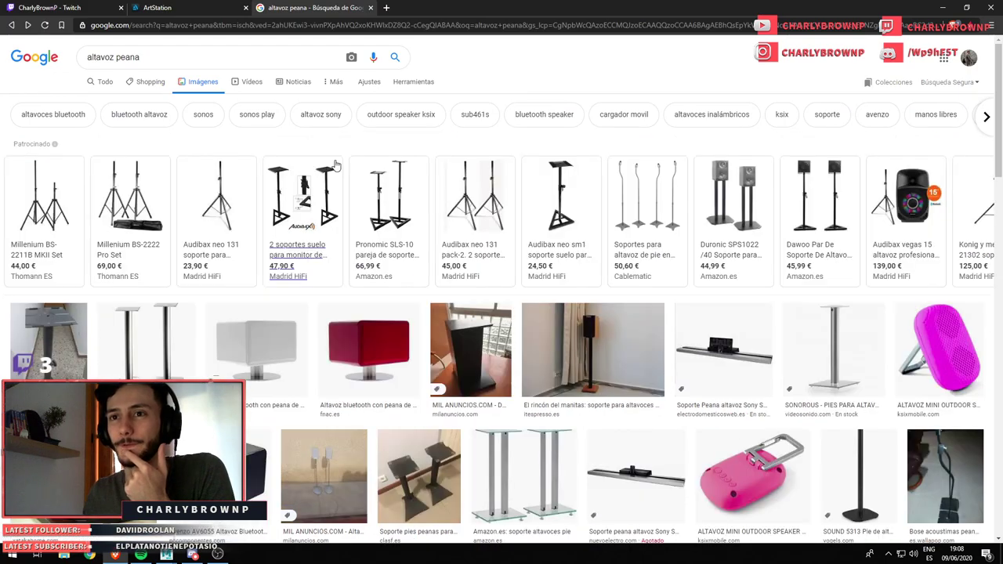
scroll("down", 3)
scroll("down", 3)
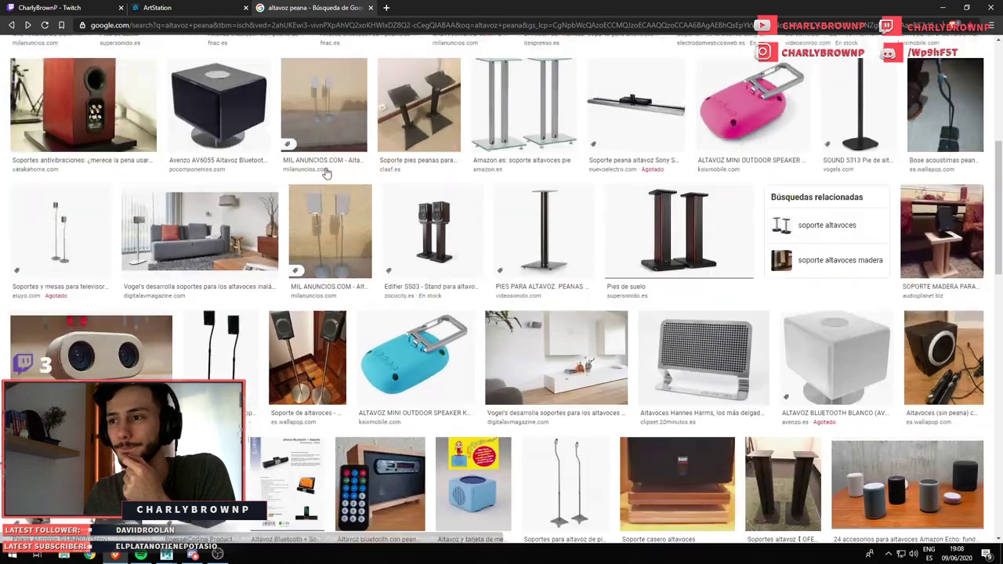
scroll("down", 3)
left_click(434, 147)
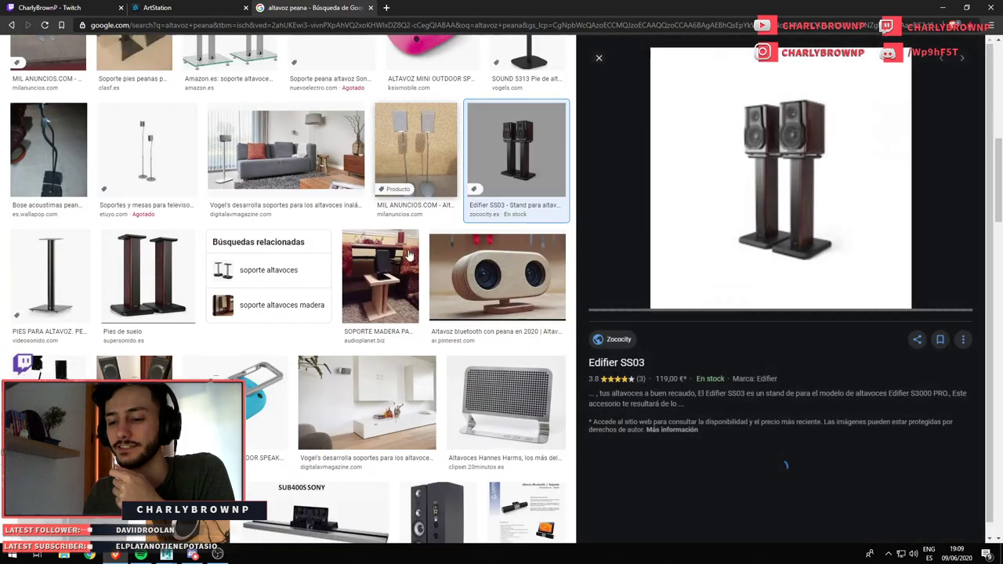
left_click(519, 326)
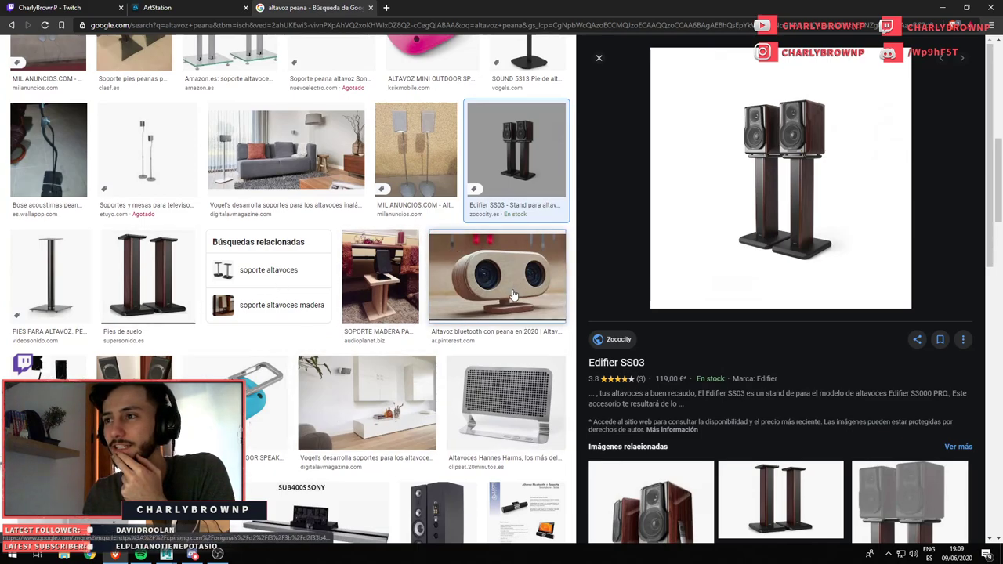
Close the previews and select 'peana' in the search query to replace it
key("alt+Left")
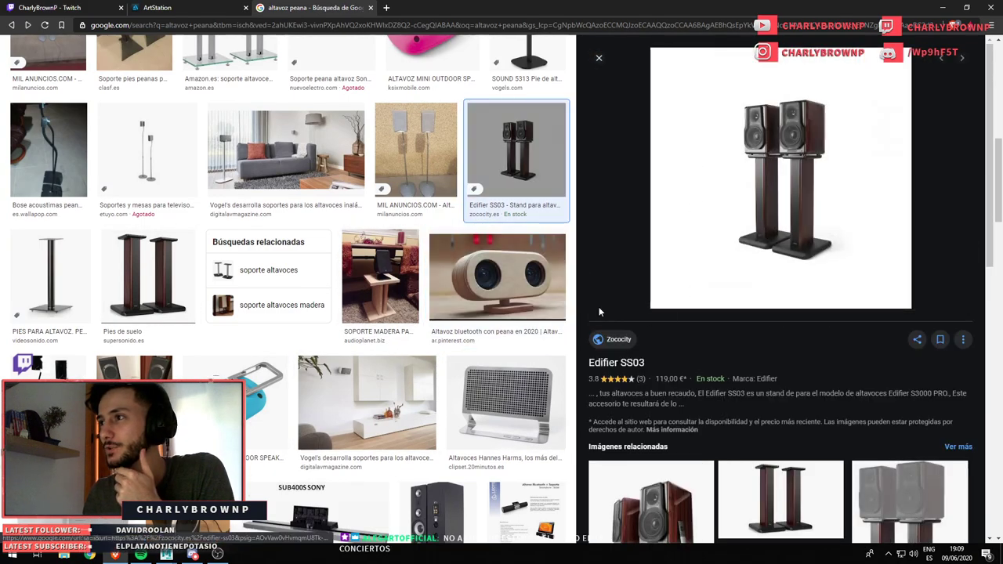
key("alt+Left")
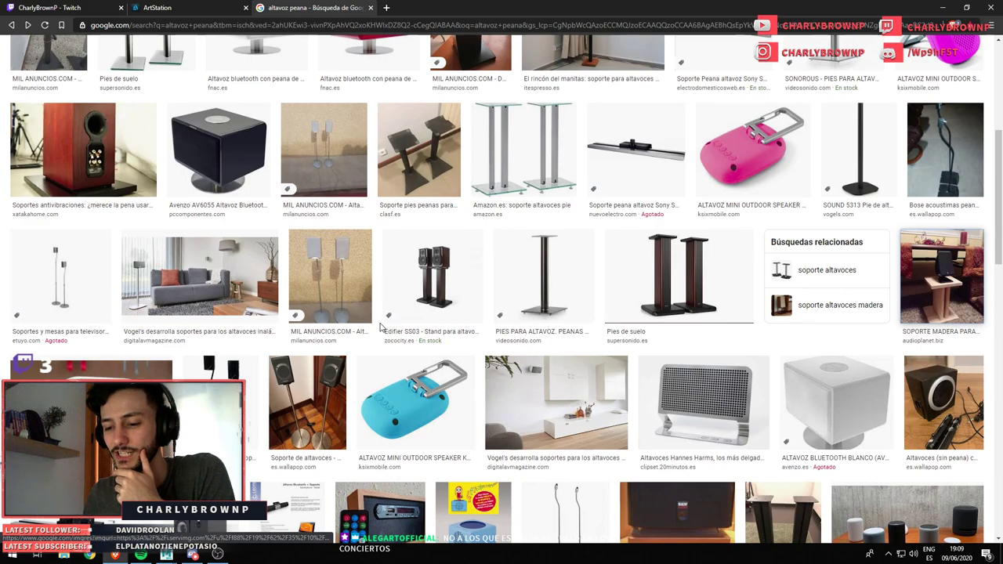
scroll("up", 3)
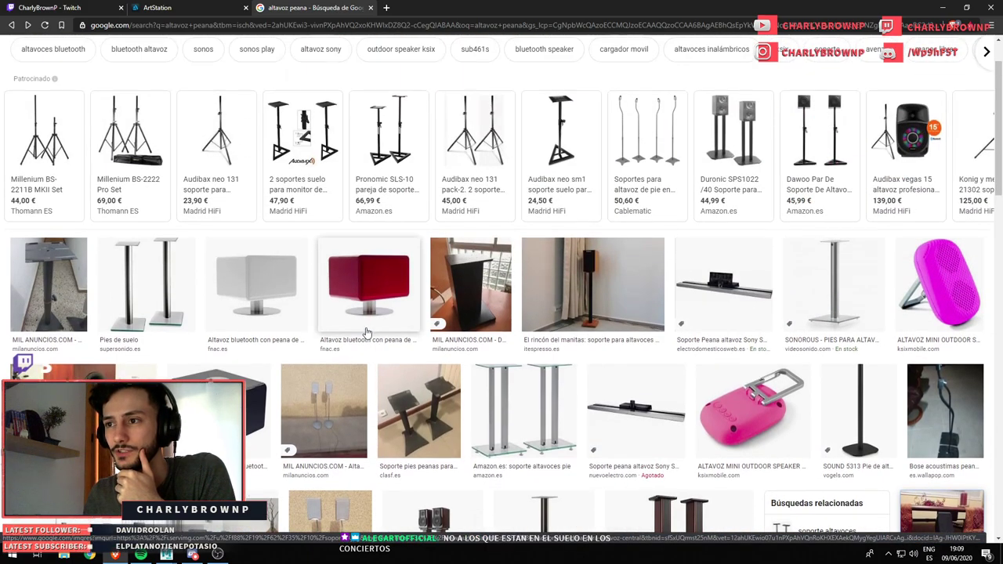
scroll("up", 3)
double_click(130, 57)
Search images for 'altavoz conciertos' and preview the Auna DJ, line-array and red monitor speakers
type("con")
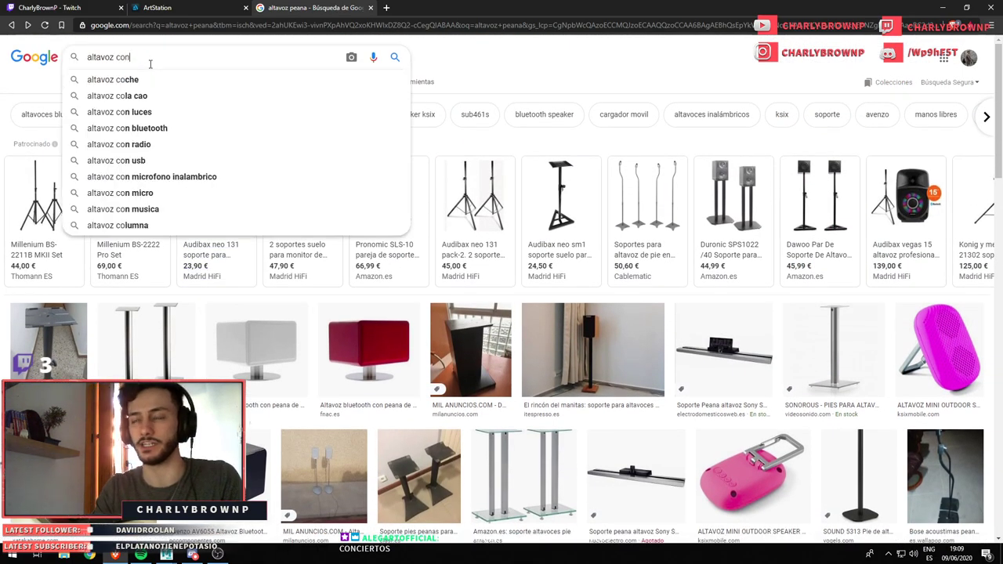
type("ciertos")
key("Return")
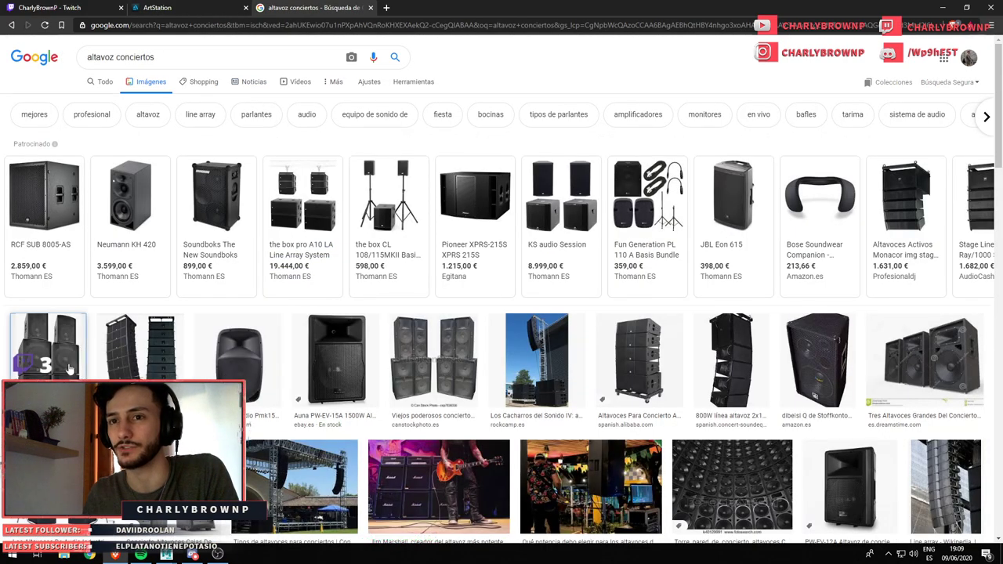
left_click(69, 369)
scroll("down", 3)
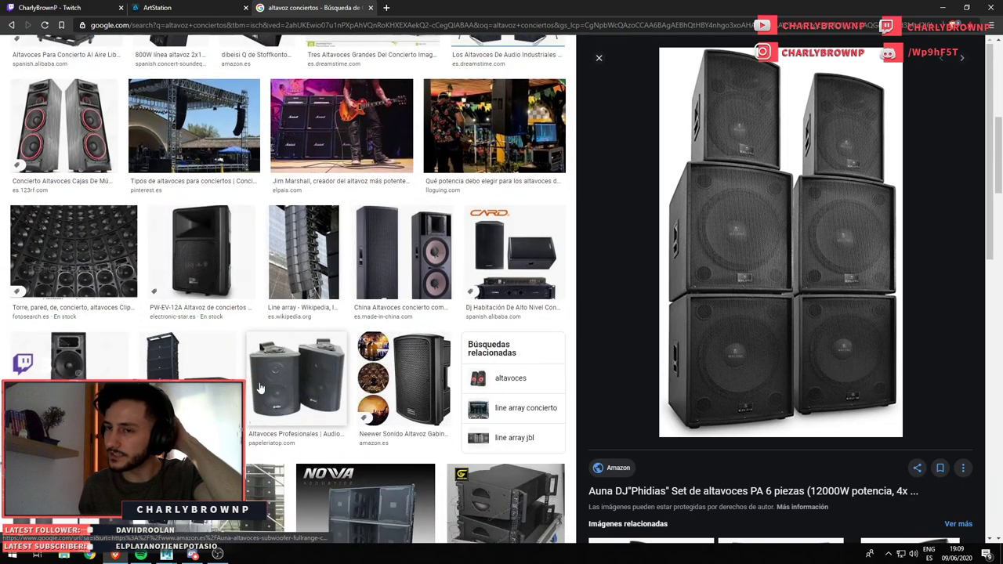
left_click(172, 376)
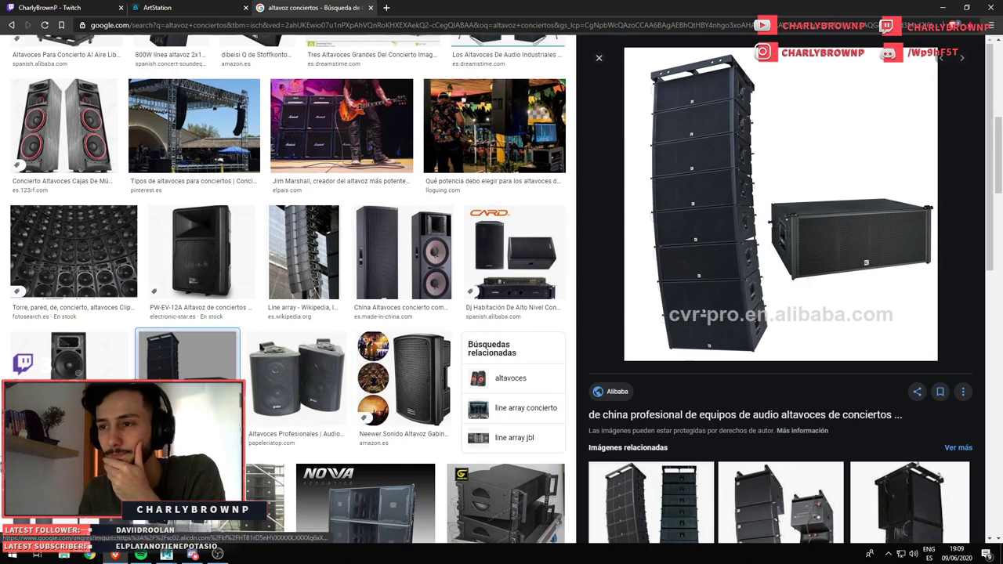
scroll("down", 3)
scroll("down", 3)
scroll("down", 3)
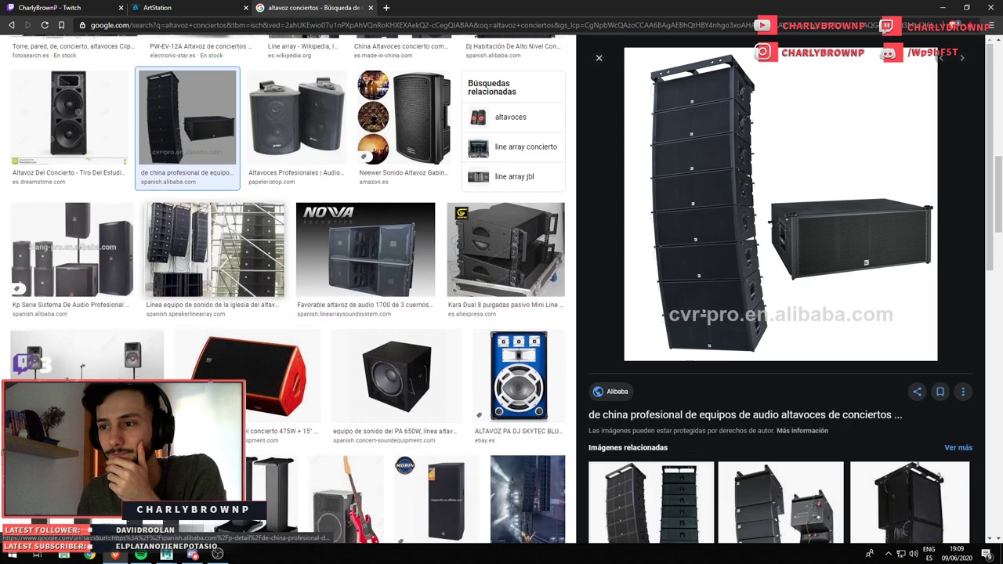
left_click(247, 392)
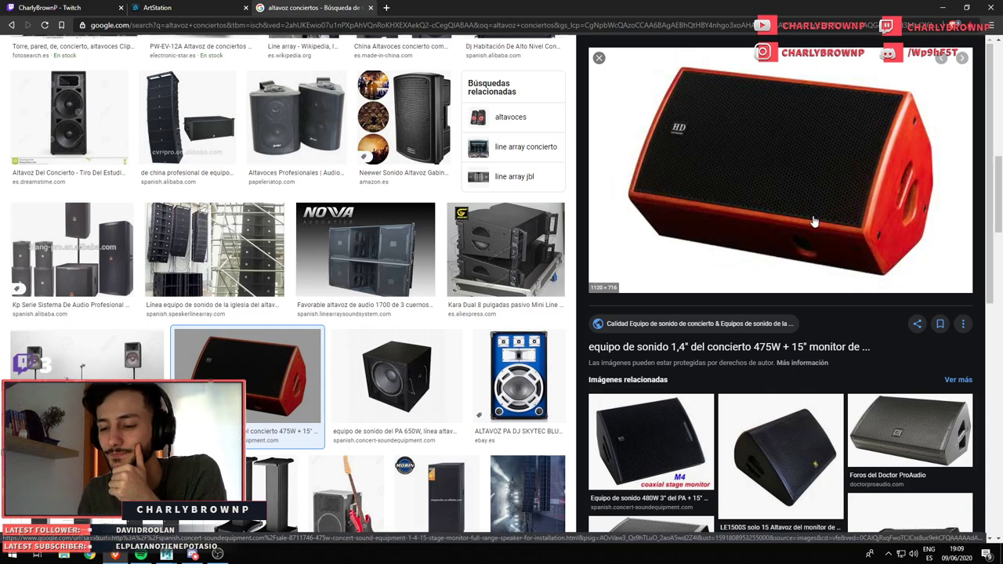
Look at the Thomann box CL bundle page and return to the results
scroll("down", 3)
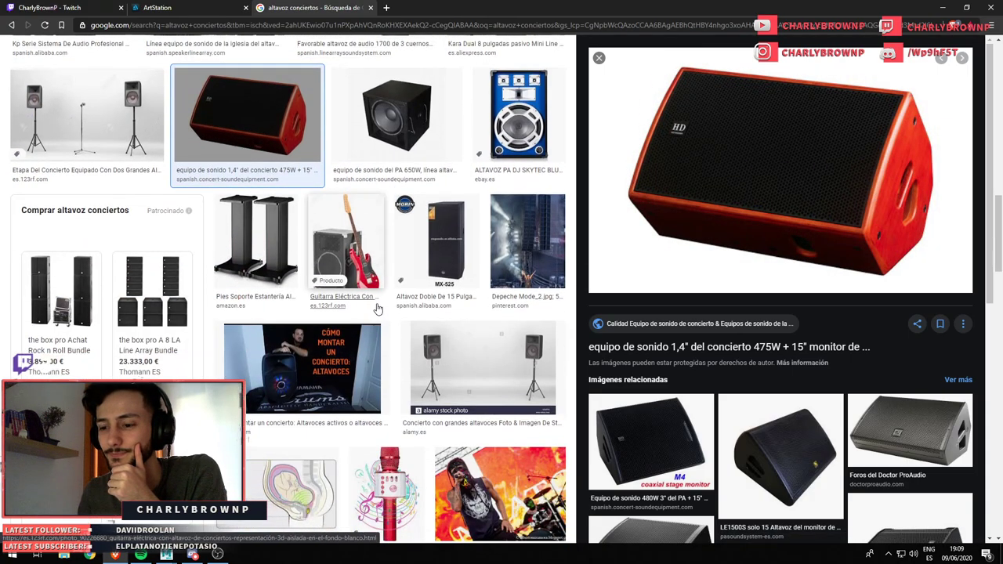
scroll("down", 3)
scroll("down", 3)
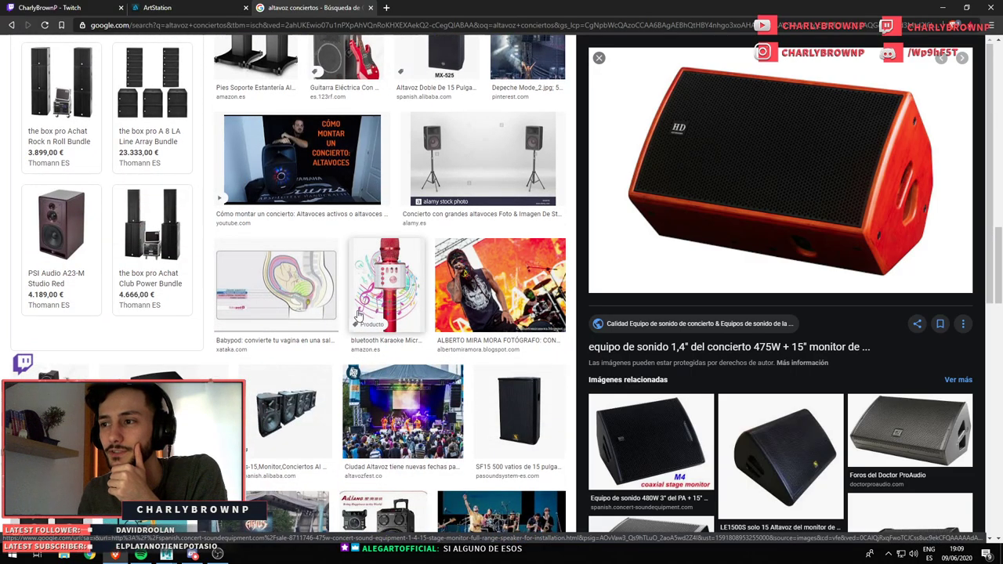
scroll("down", 3)
scroll("up", 3)
scroll("up", 3)
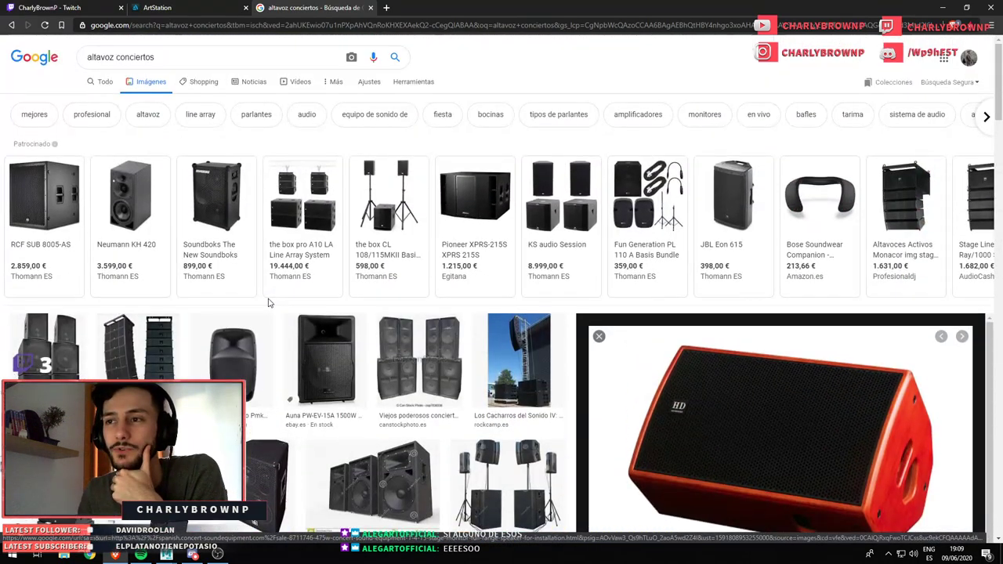
left_click(245, 212)
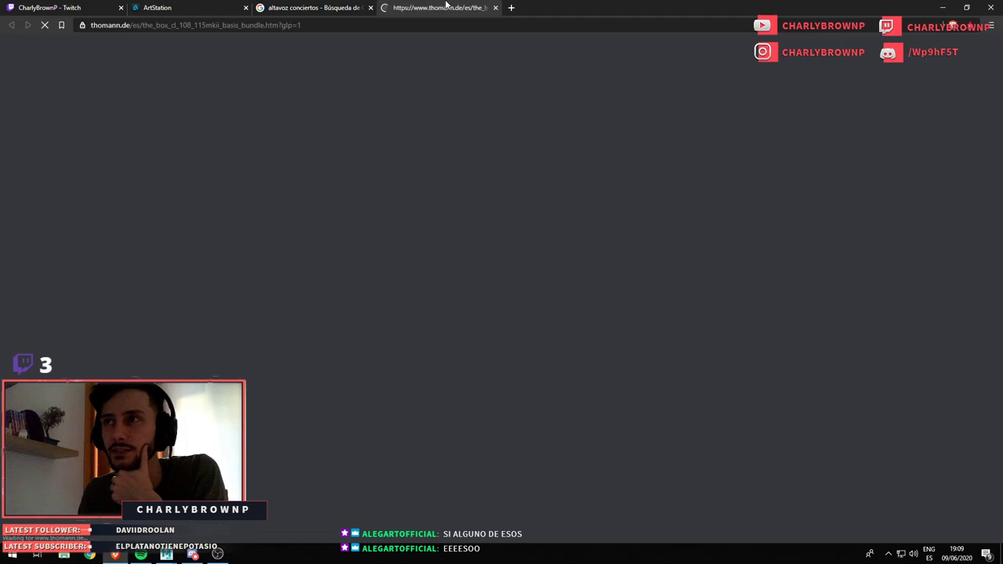
left_click(495, 7)
mouse_move(126, 223)
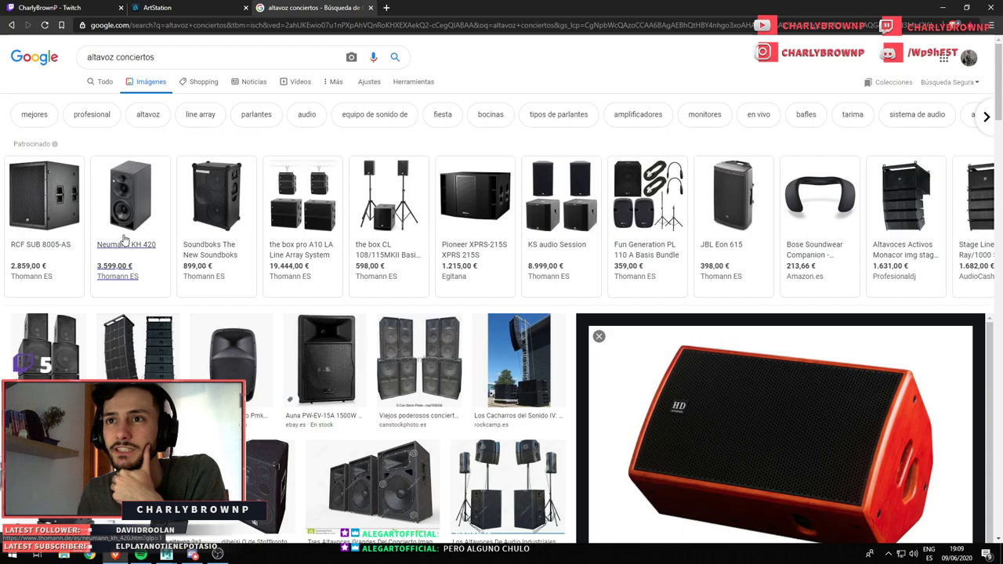
Preview the Auna PW-EV-15A and open the D.A.S Action M12A 500w stage monitor image
scroll("down", 3)
left_click(325, 309)
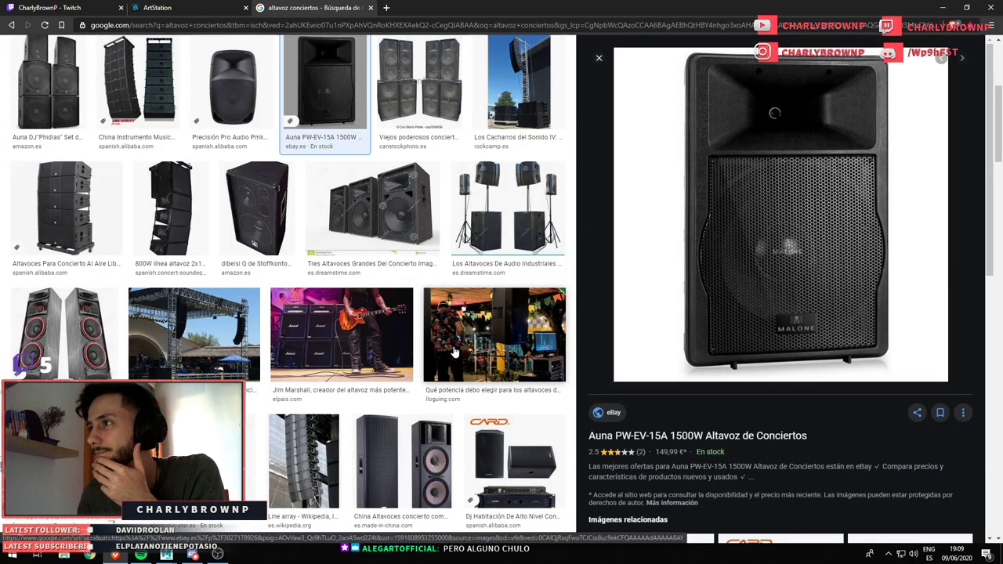
scroll("down", 3)
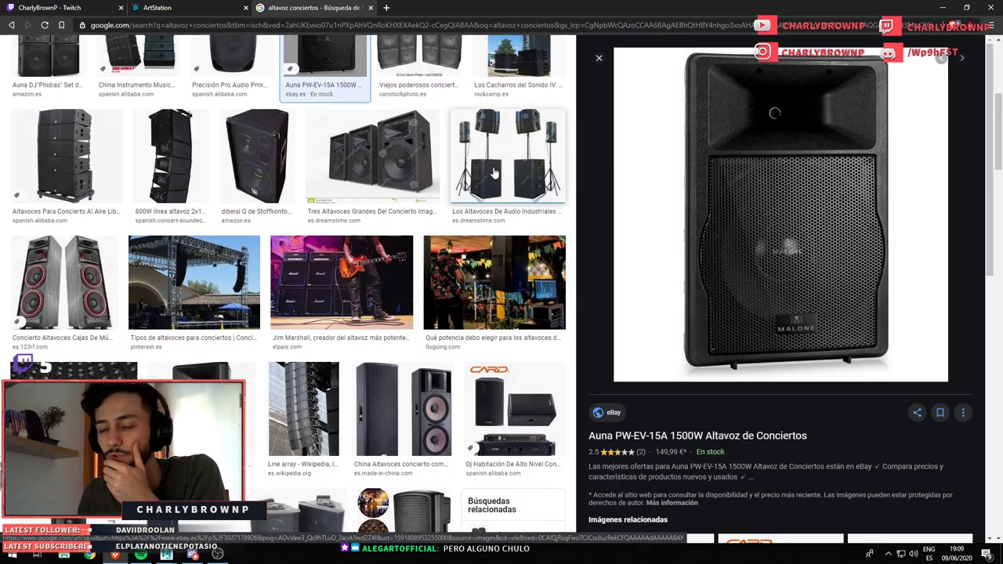
scroll("up", 3)
scroll("down", 3)
scroll("down", 3)
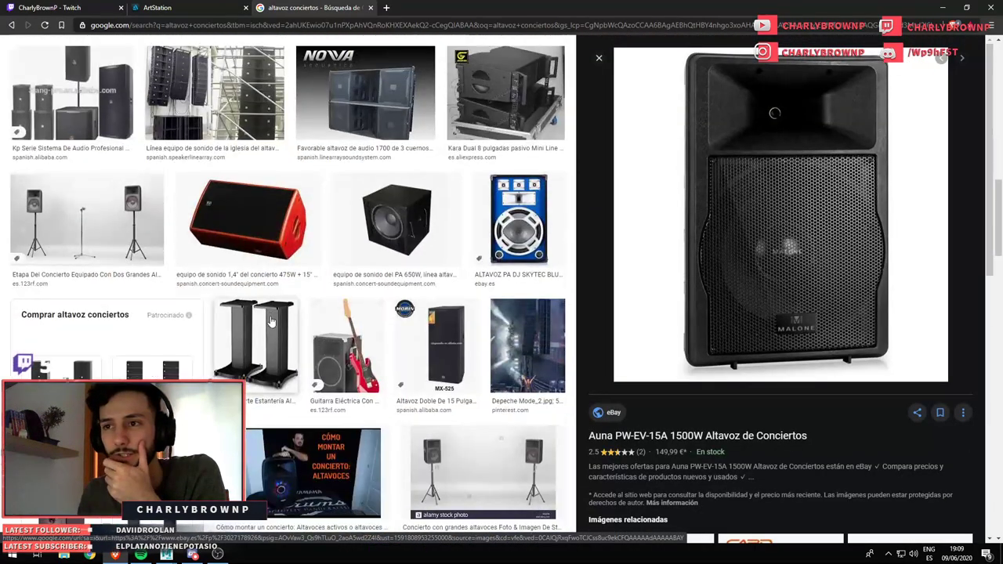
left_click(275, 233)
scroll("down", 3)
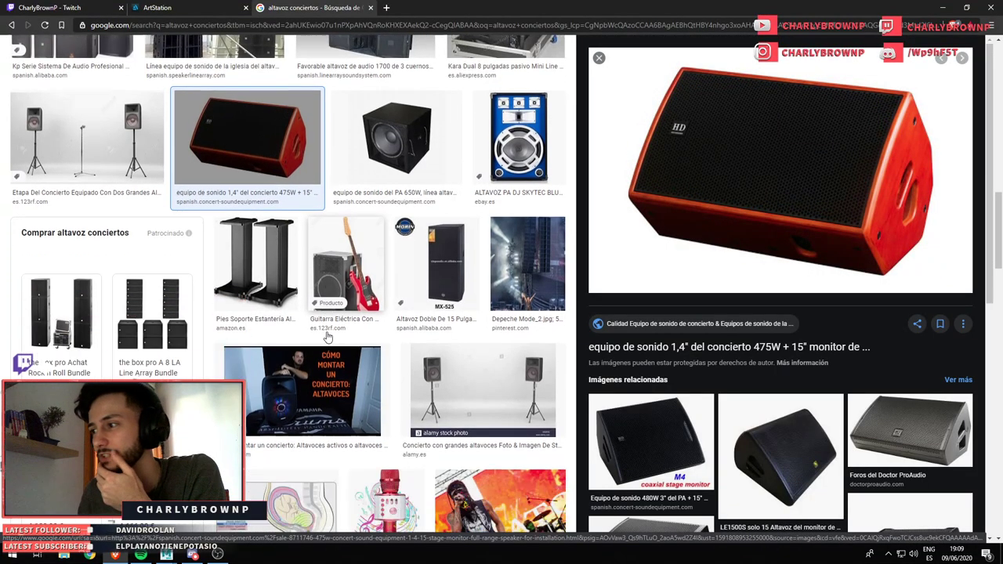
scroll("down", 3)
scroll("down", 3)
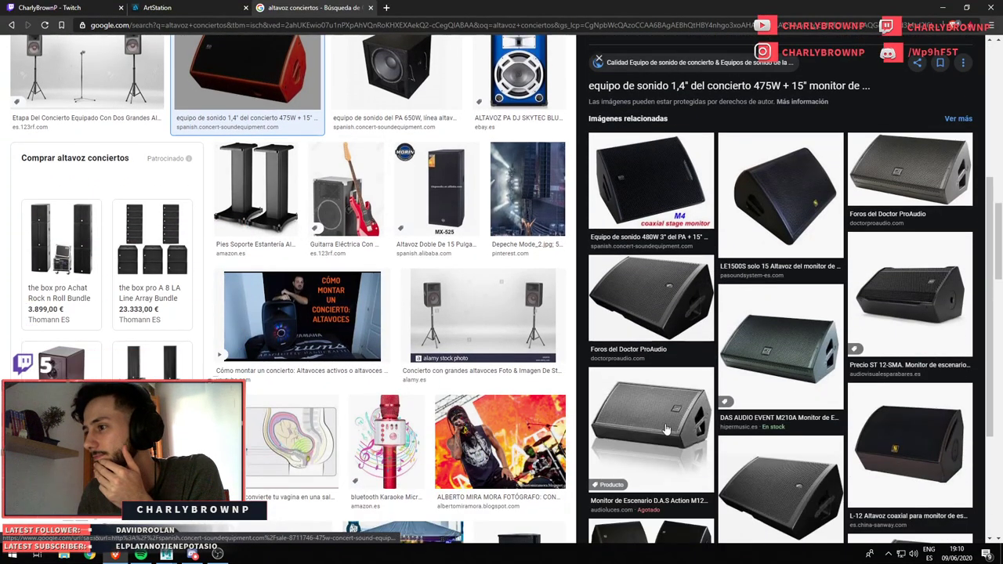
left_click(698, 424)
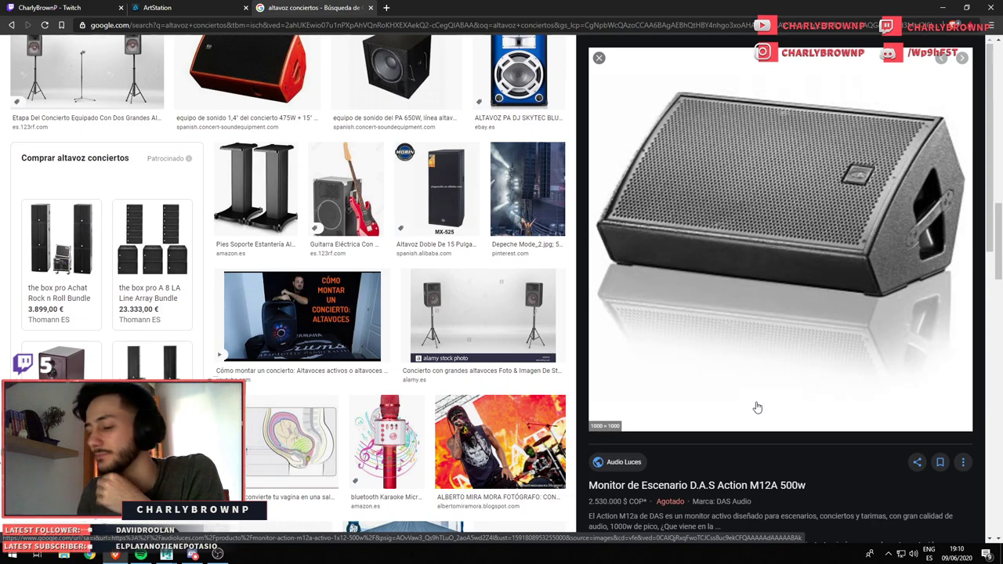
key("super")
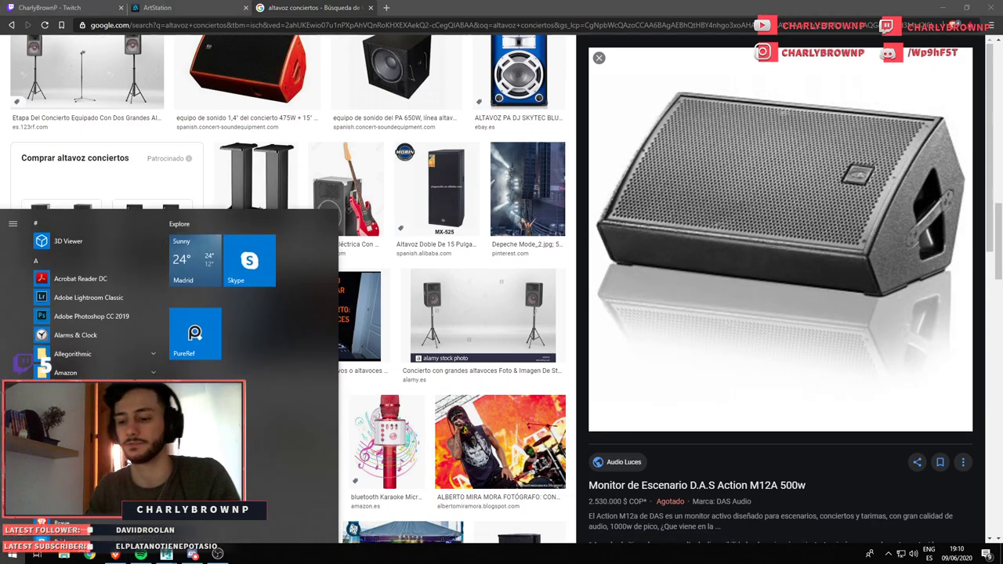
Launch PureRef, dismiss its update notice, and position the board beside the browser
type("pure")
key("Return")
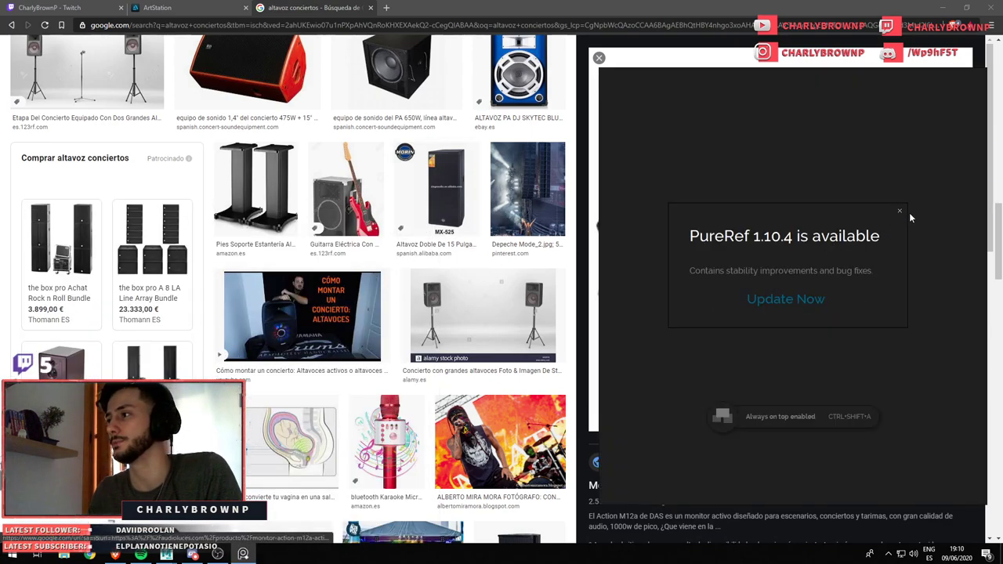
left_click(899, 211)
left_click_drag(833, 206, 381, 199)
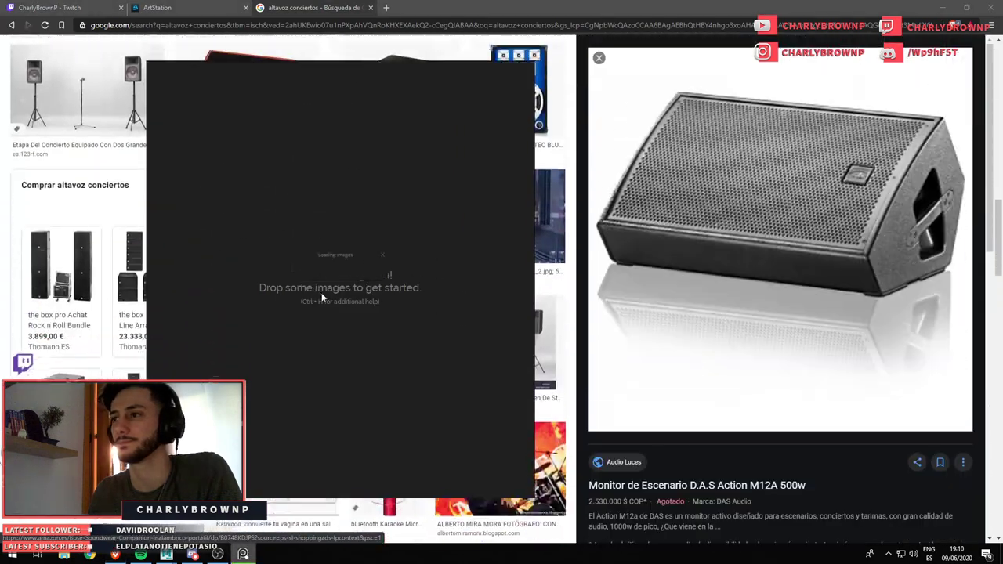
left_click_drag(321, 293, 874, 280)
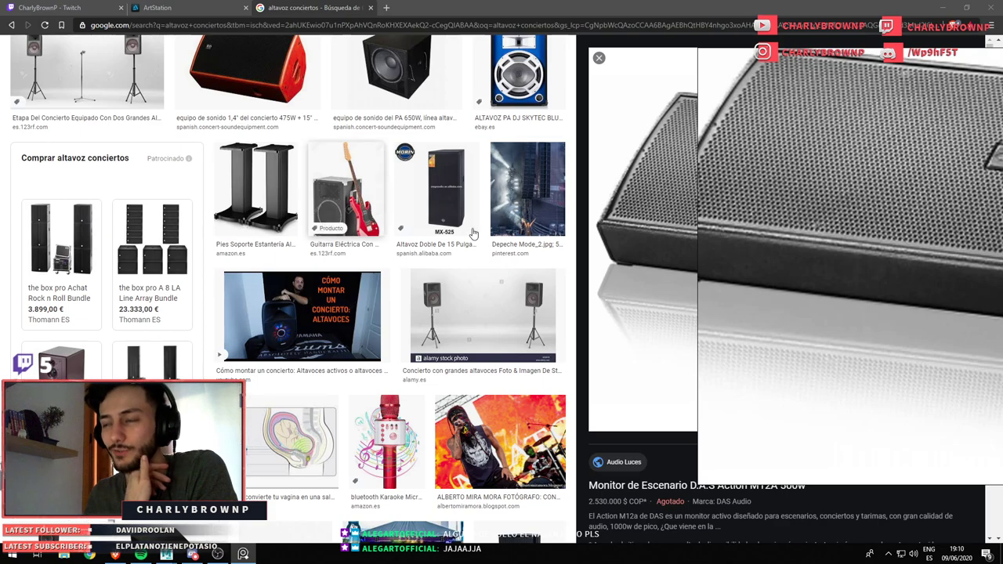
left_click_drag(873, 281, 270, 295)
Zoom out on the DAS monitor photo in PureRef and preview the JBL JRX212 monitor
scroll("down", 3)
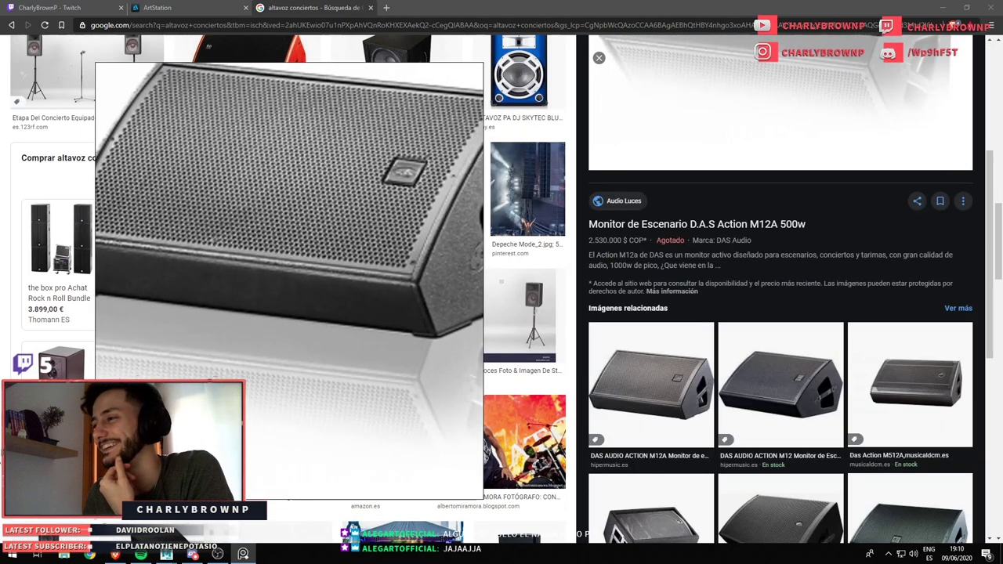
scroll("down", 3)
left_click(664, 414)
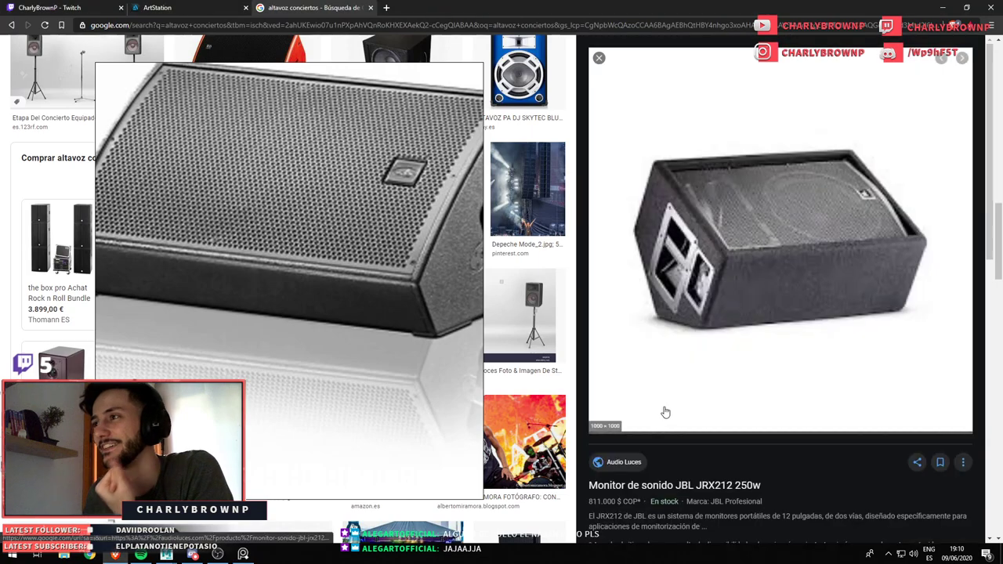
scroll("down", 3)
scroll("up", 3)
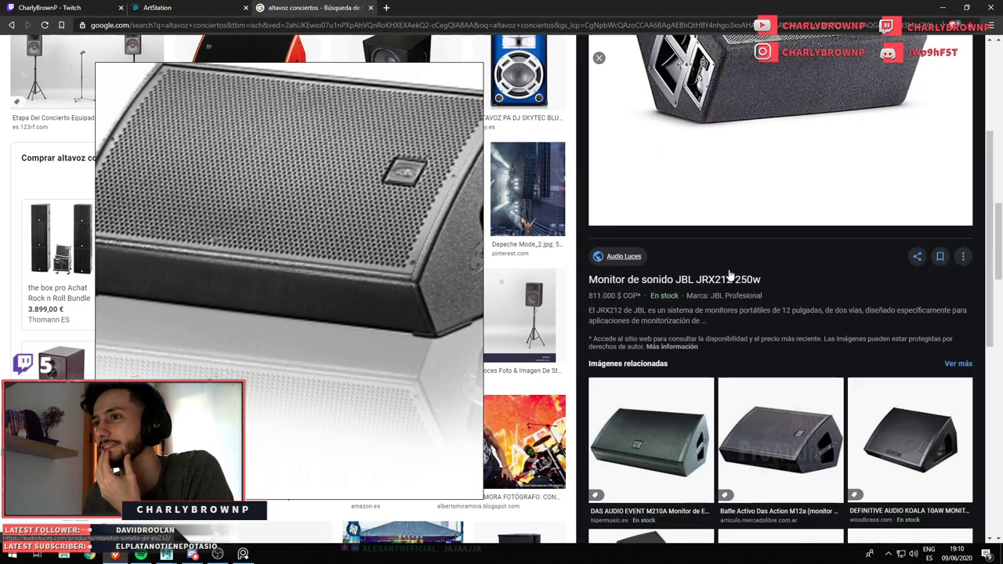
left_click_drag(357, 260, 271, 271)
scroll("down", 3)
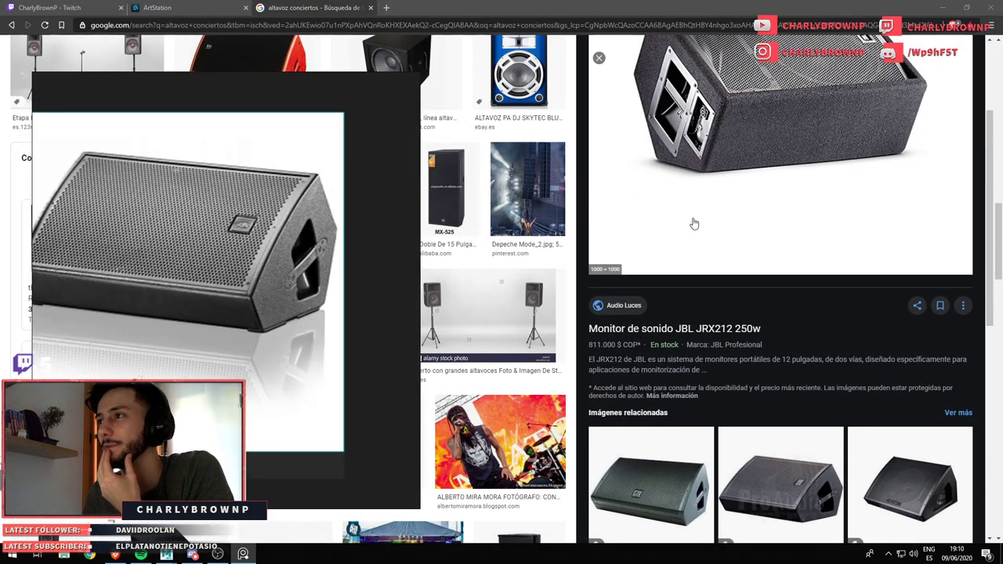
scroll("down", 3)
Drag the HK Audio monitor photo from Google's preview onto the PureRef board
scroll("down", 3)
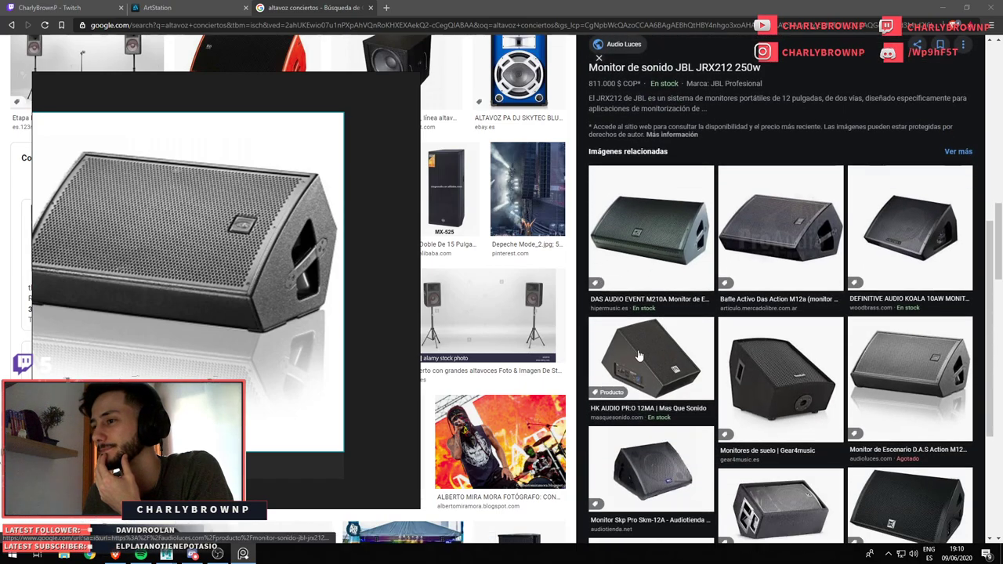
left_click(639, 356)
left_click_drag(780, 169, 144, 314)
Preview the DAP Audio and HK Audio Premium PR:O 12 M monitor results
scroll("down", 3)
scroll("down", 3)
scroll("down", 3)
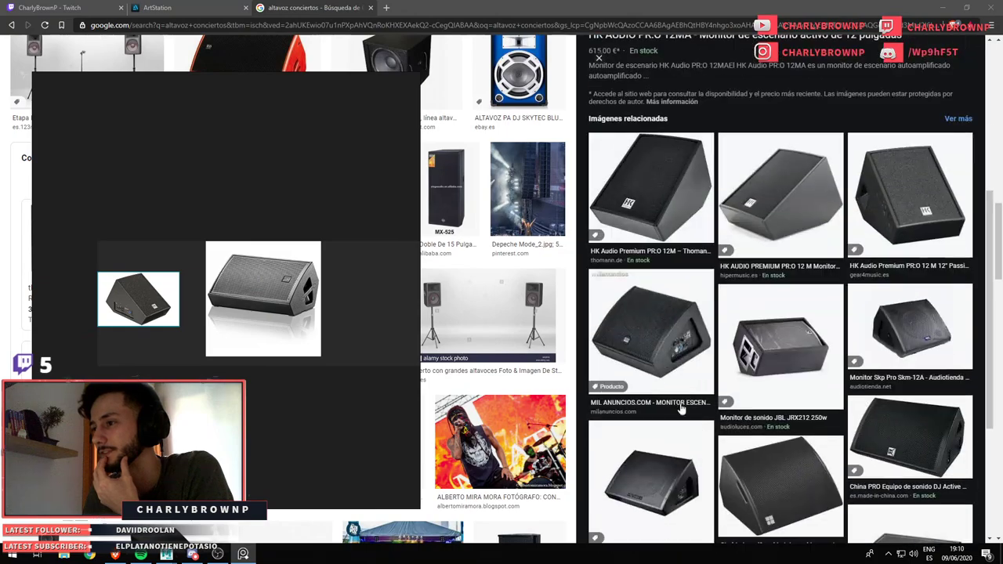
left_click(681, 404)
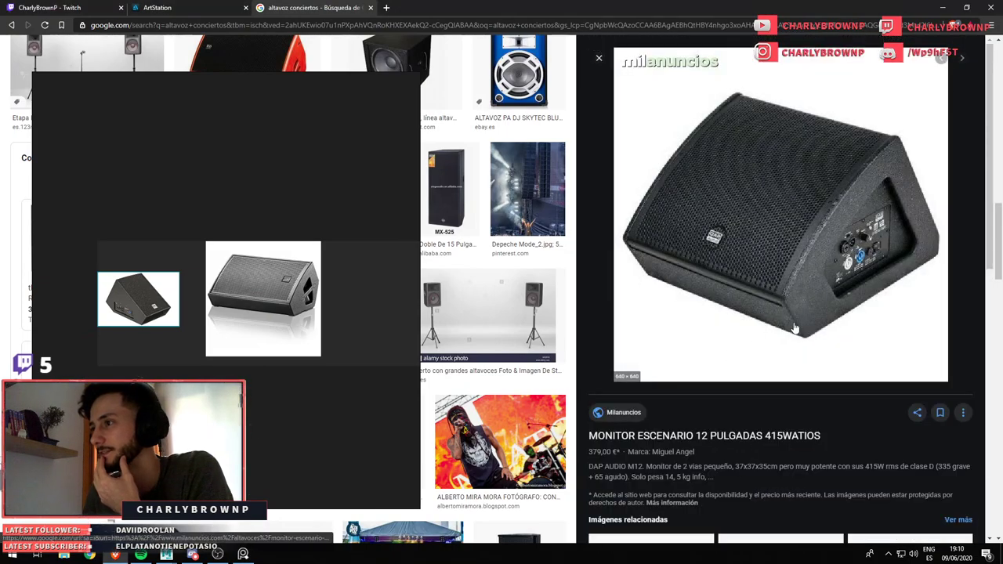
scroll("down", 3)
left_click(784, 330)
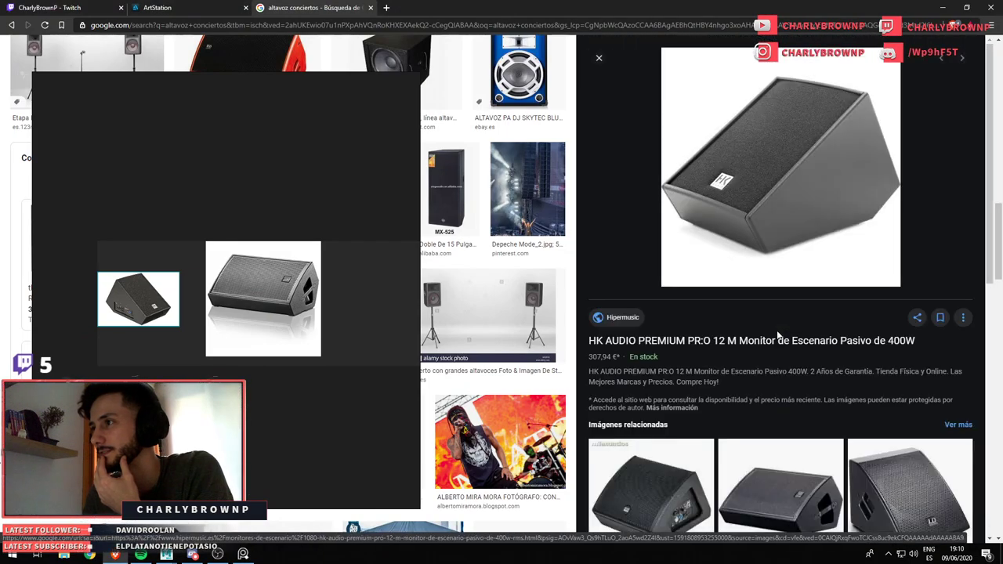
scroll("down", 3)
scroll("up", 3)
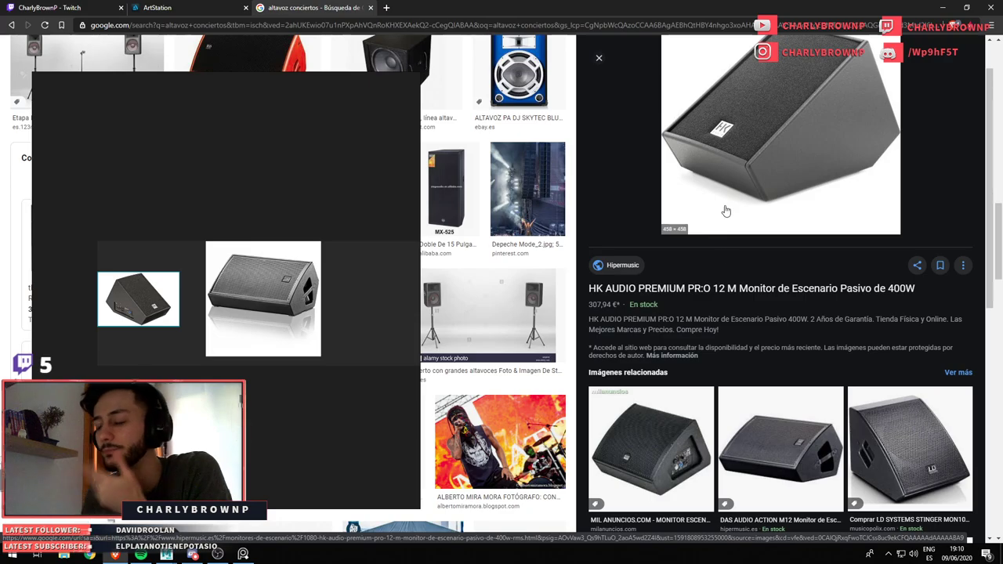
scroll("down", 3)
scroll("down", 3)
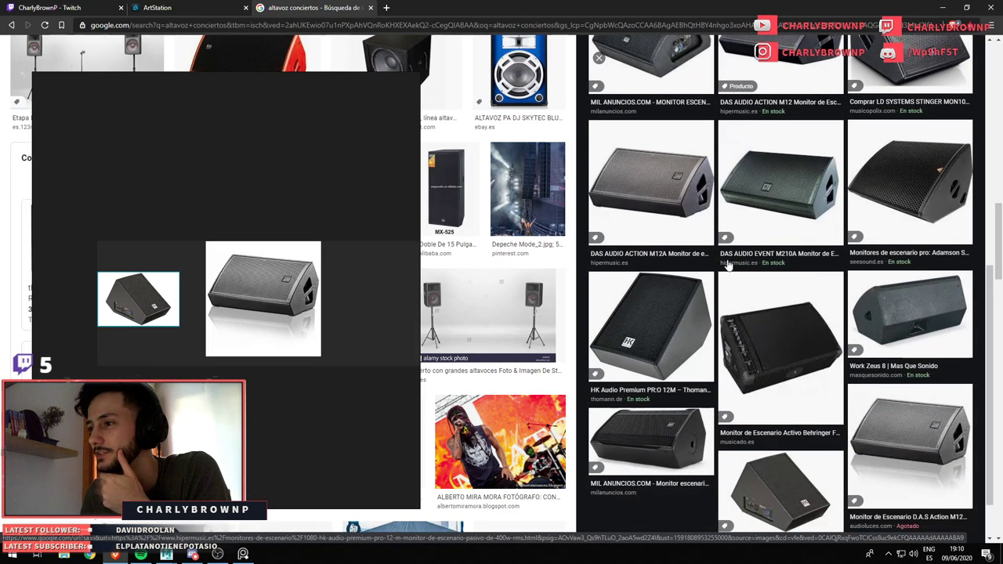
scroll("down", 3)
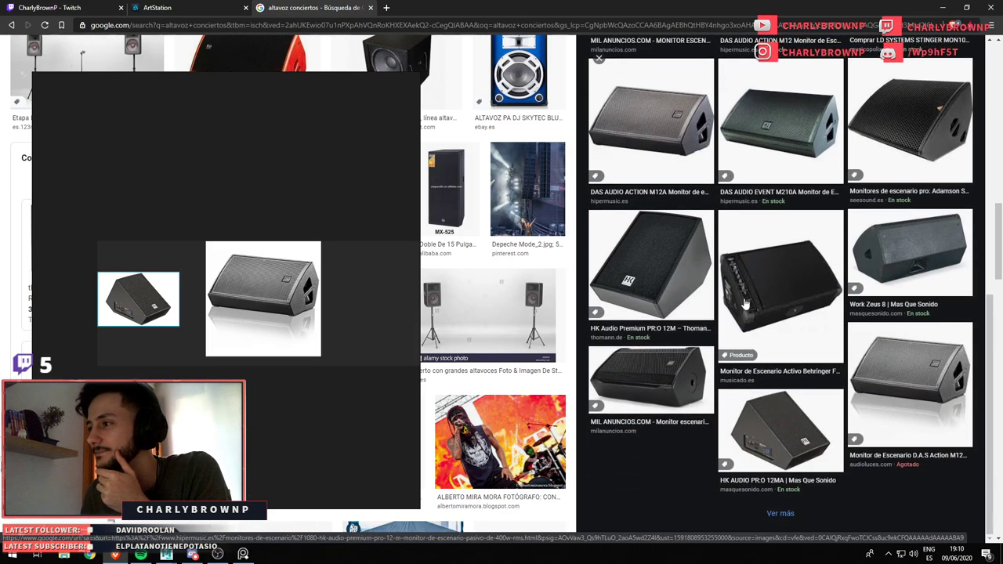
Preview the D.A.S Action M12A, dB Technologies Flexsys FM12 and MIL ANUNCIOS monitors
left_click(909, 384)
scroll("down", 3)
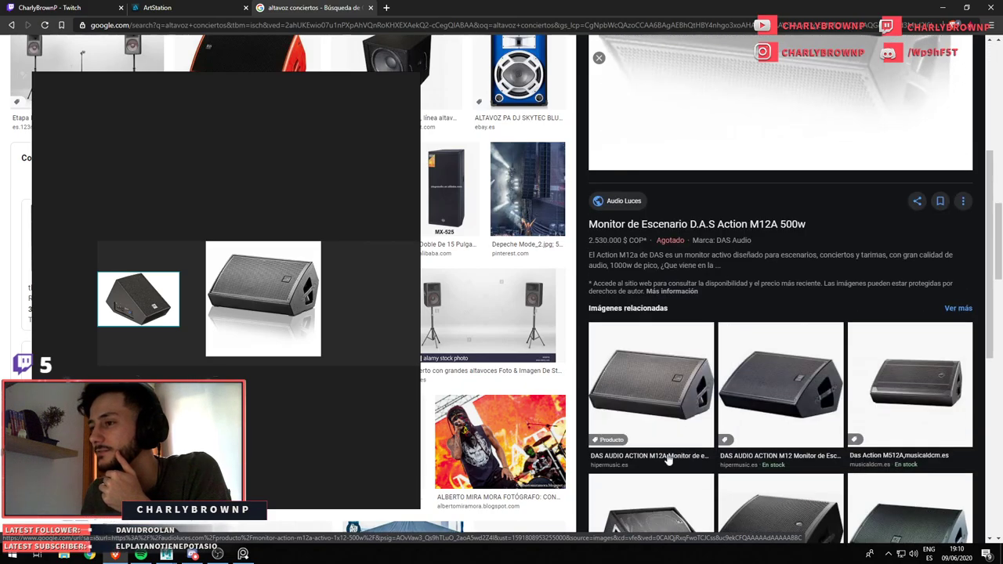
scroll("down", 3)
scroll("down", 3)
left_click(646, 415)
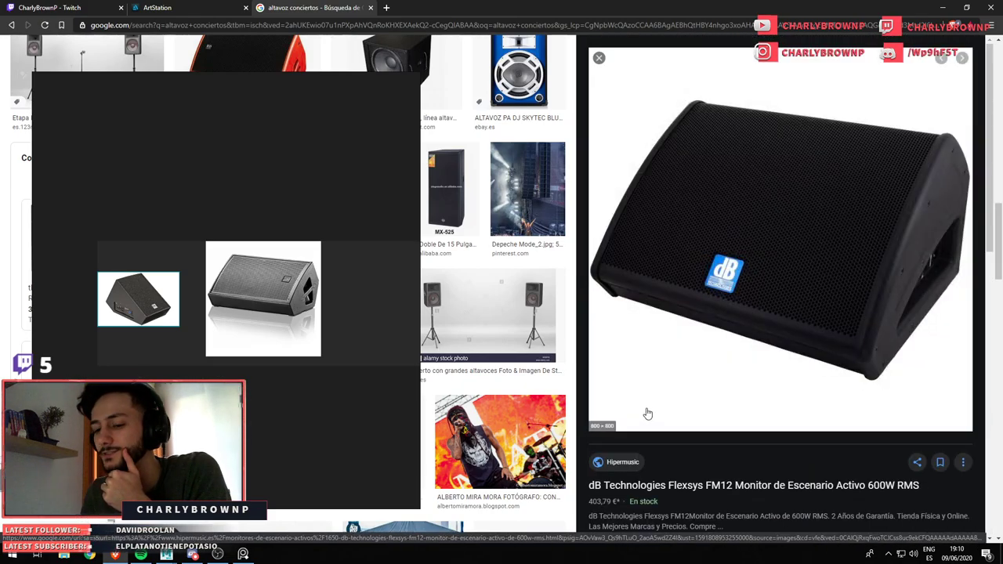
scroll("down", 3)
scroll("up", 3)
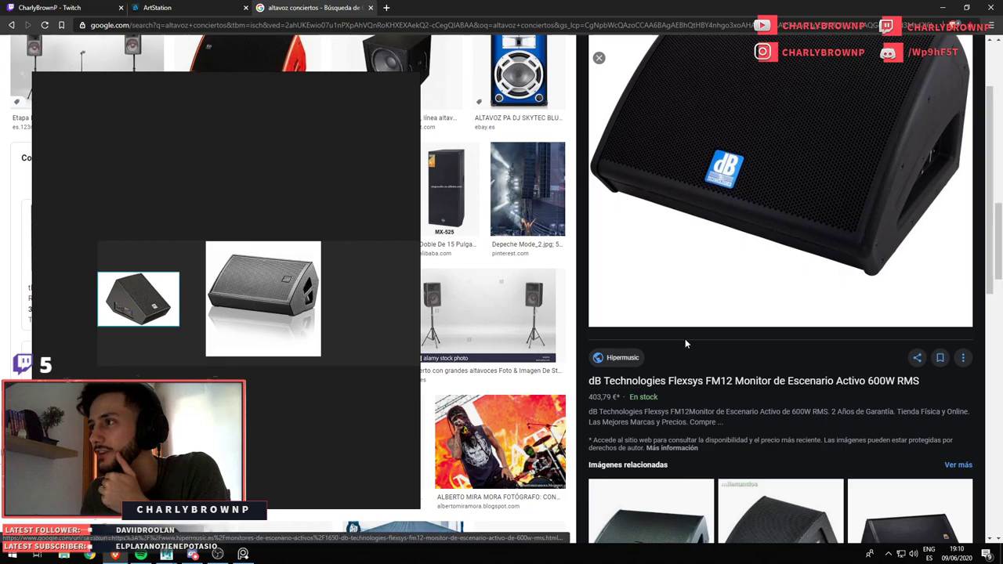
scroll("down", 3)
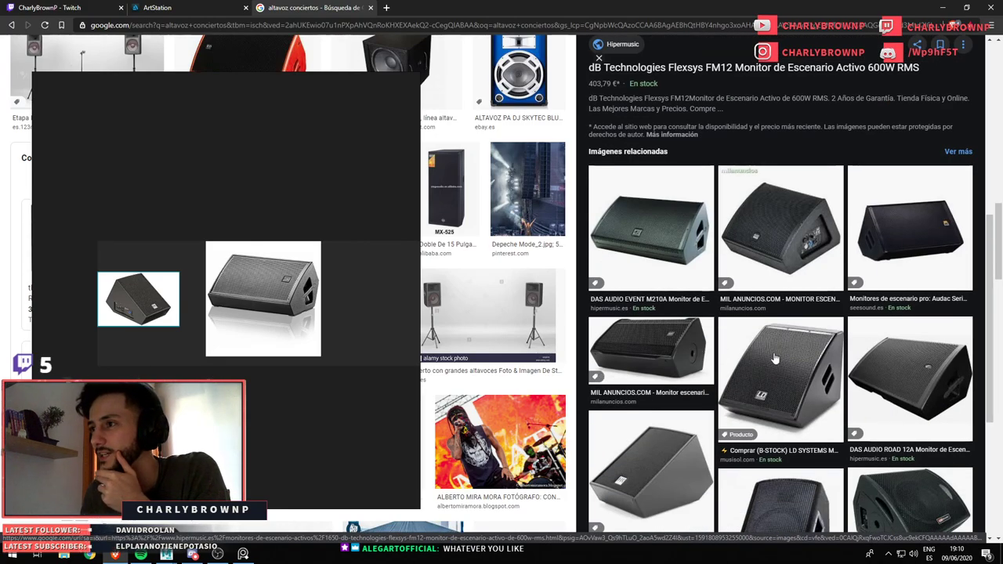
left_click(769, 287)
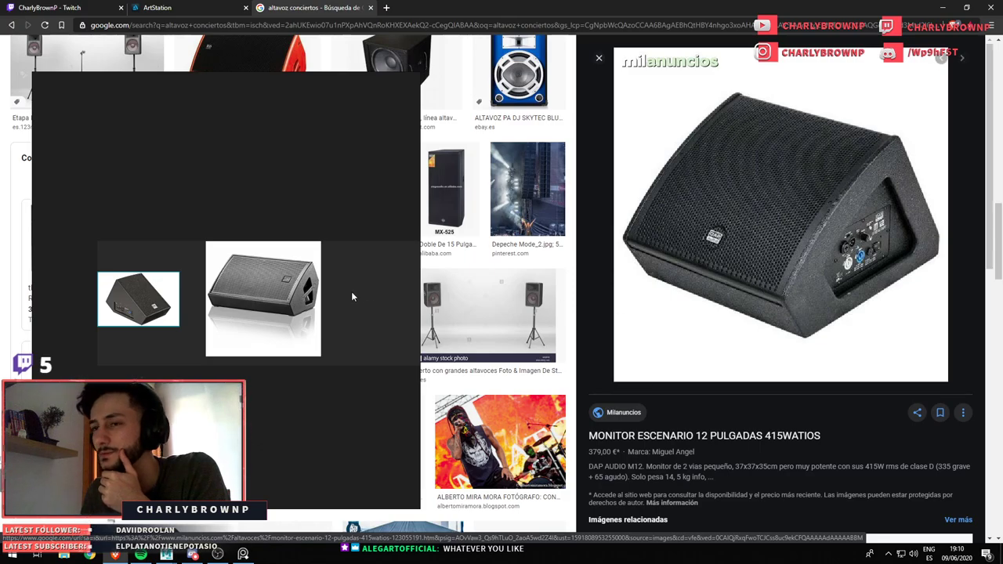
Fit the HK Audio image to the PureRef view, then check the Novaera SR M350A monitor
left_click(234, 318)
key("Left")
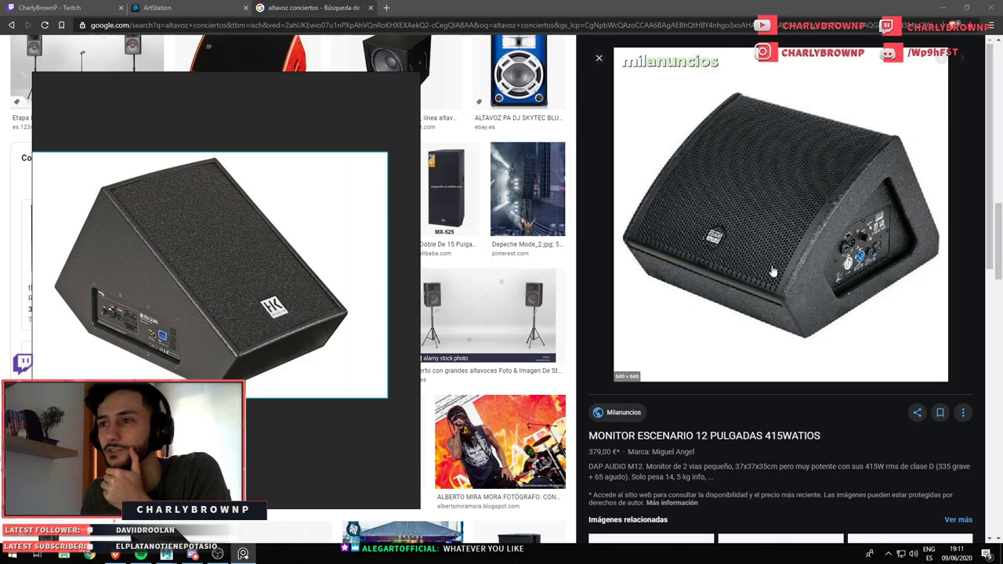
scroll("down", 3)
scroll("down", 3)
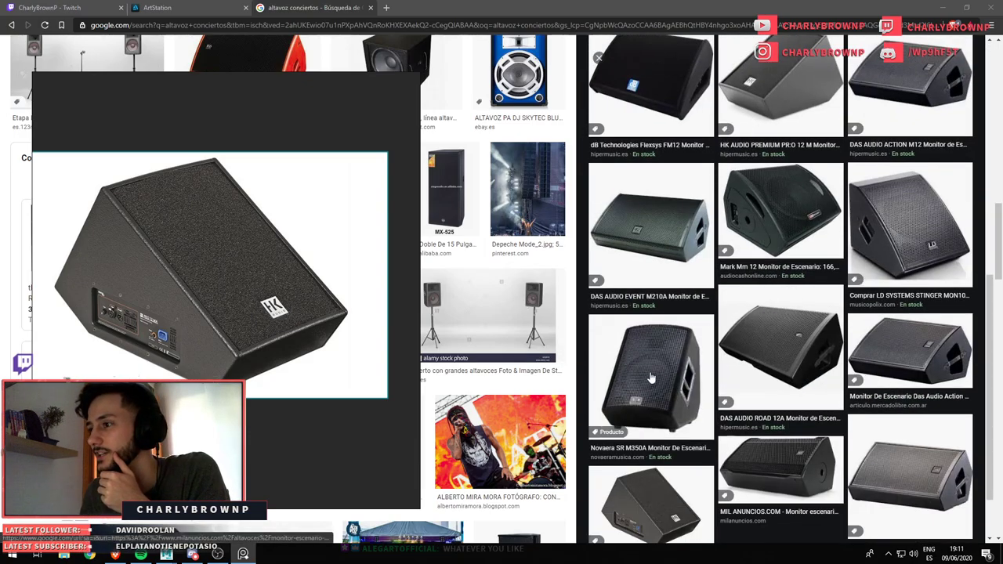
left_click(651, 379)
scroll("down", 3)
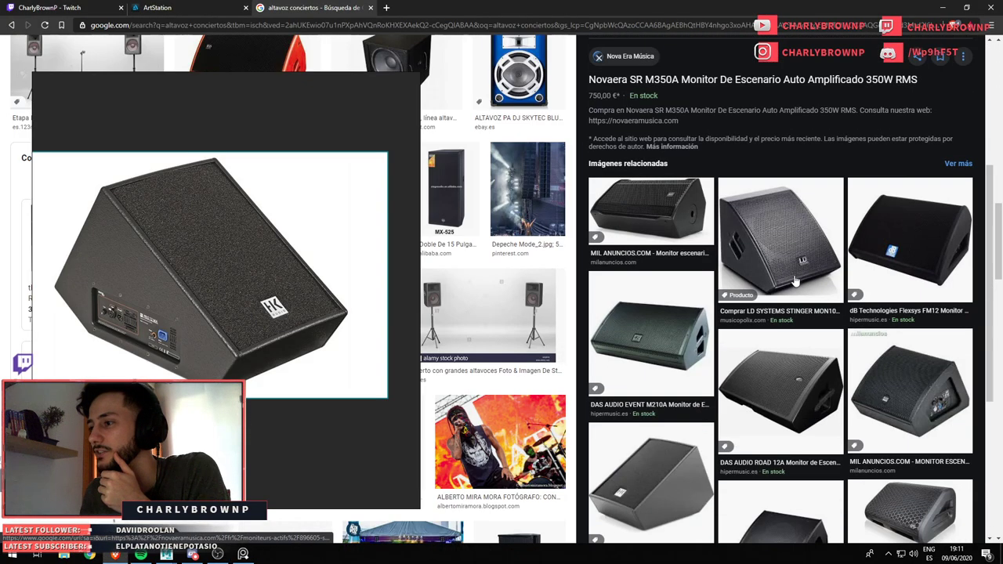
scroll("down", 3)
scroll("down", 3)
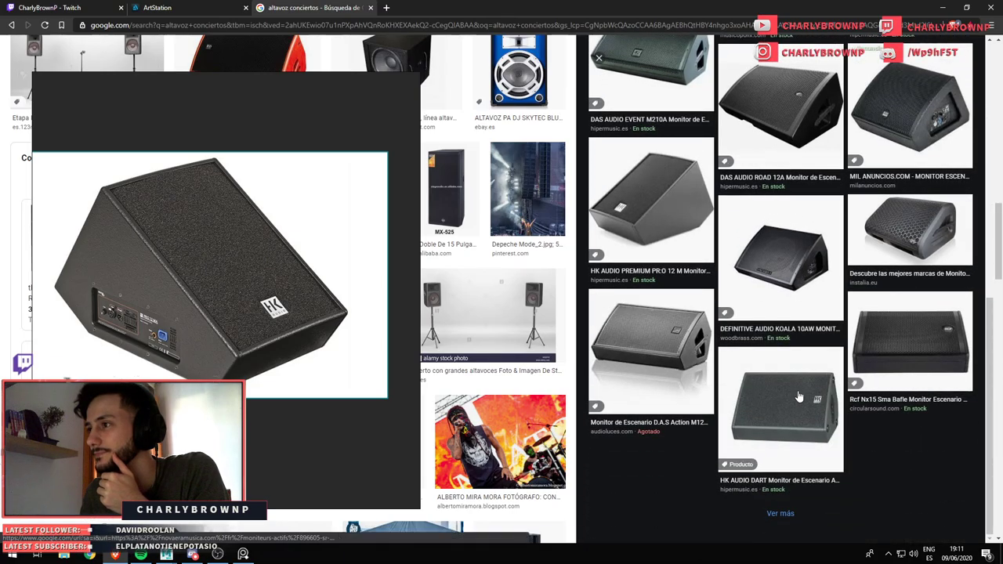
scroll("up", 3)
scroll("up", 3)
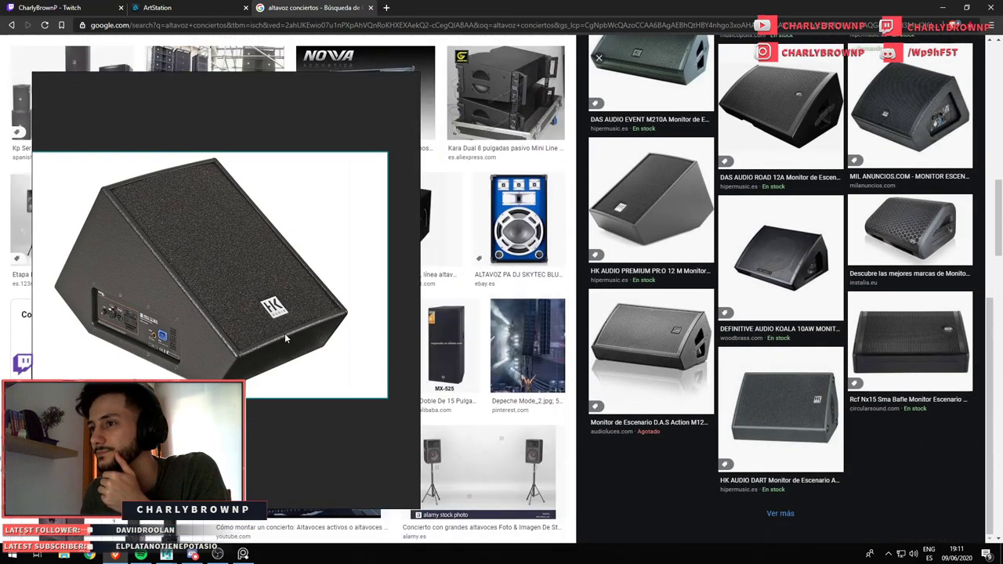
scroll("up", 3)
scroll("up", 3)
Change the image search to 'altavoz suelo' and scroll through the floor-speaker results
double_click(170, 52)
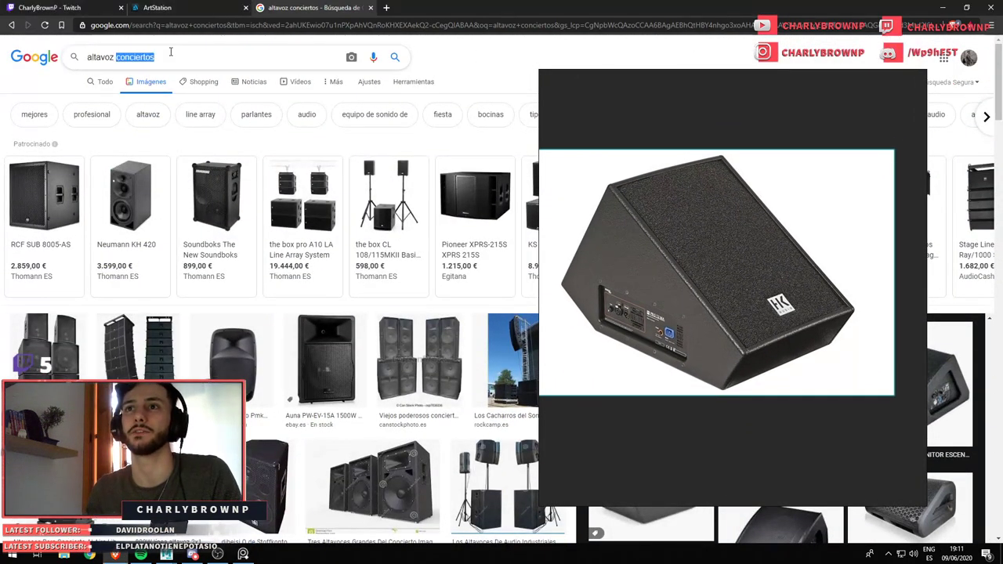
type("uelo")
key("Return")
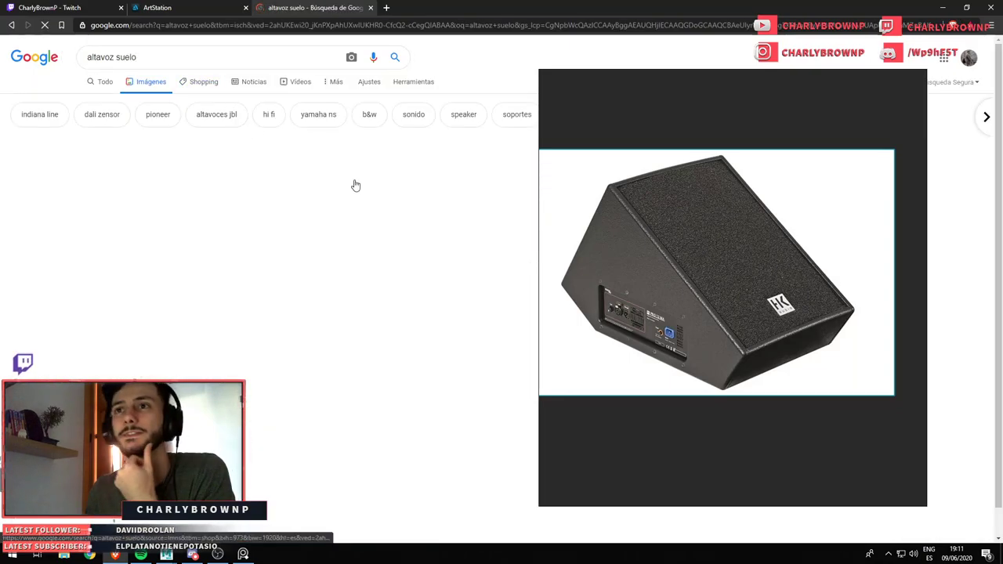
scroll("down", 3)
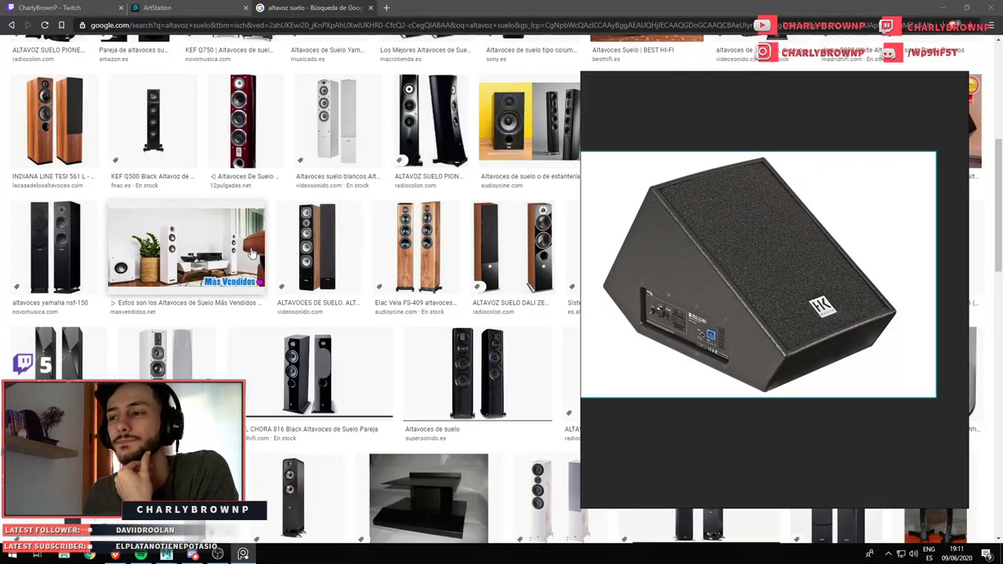
scroll("down", 3)
scroll("down", 3)
scroll("down", 3)
scroll("down", 3)
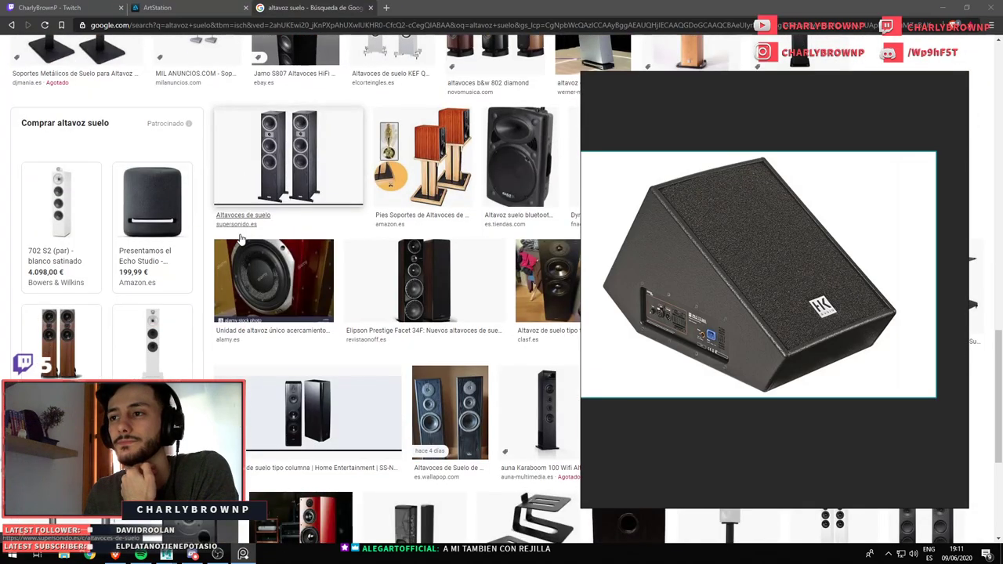
Open a column floor-speaker page, close it, and return to the 'altavoz conciertos' results
left_click(241, 237)
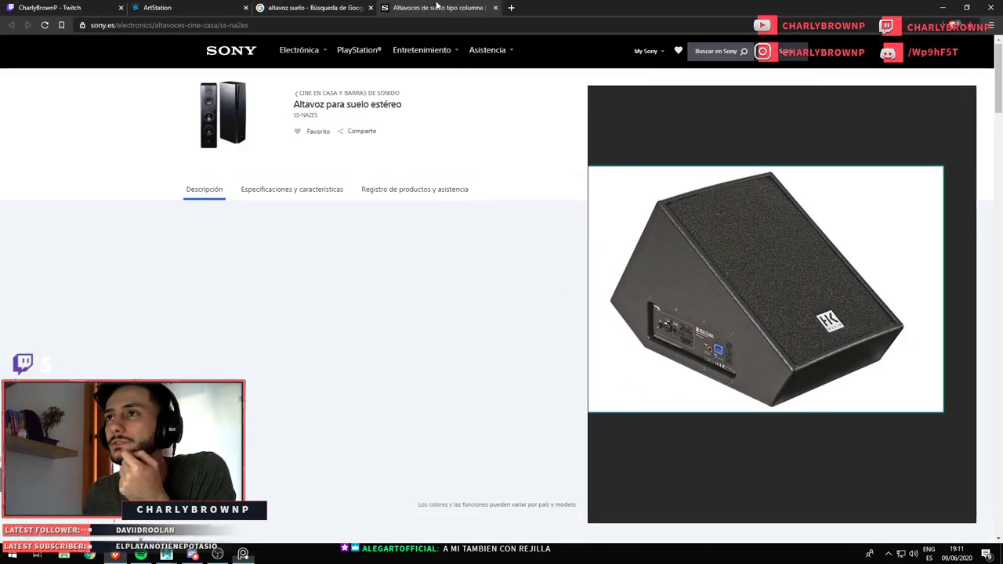
key("ctrl+w")
key("alt+Left")
key("alt+Left")
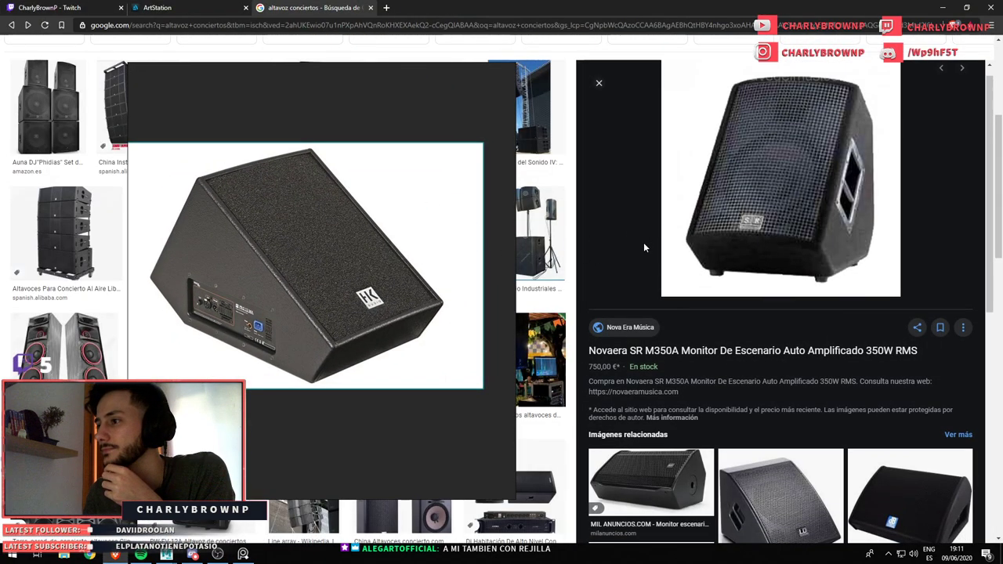
scroll("down", 3)
scroll("down", 3)
mouse_move(651, 394)
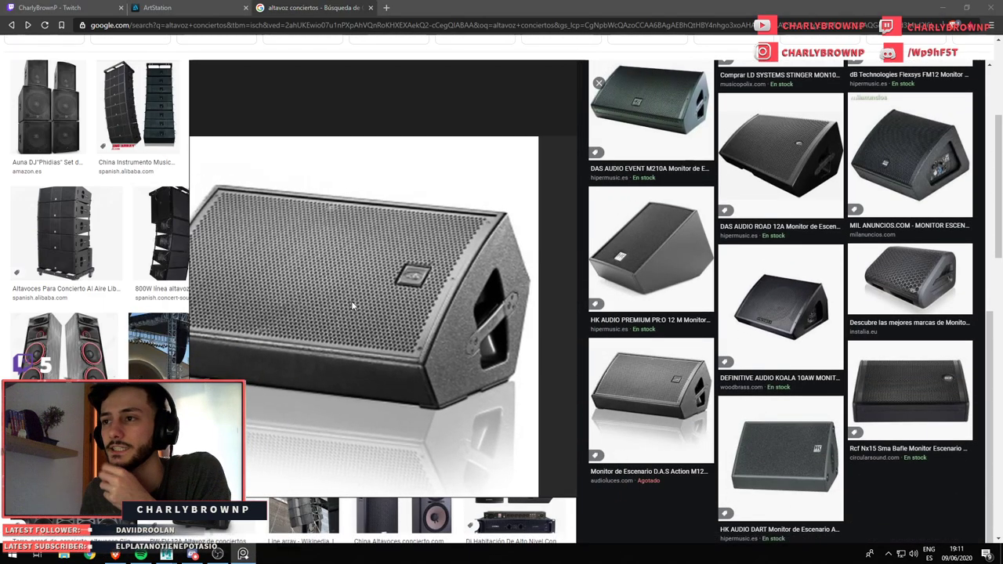
Start a new Maya scene in place of the gun model, answering the save prompt
key("alt+Tab")
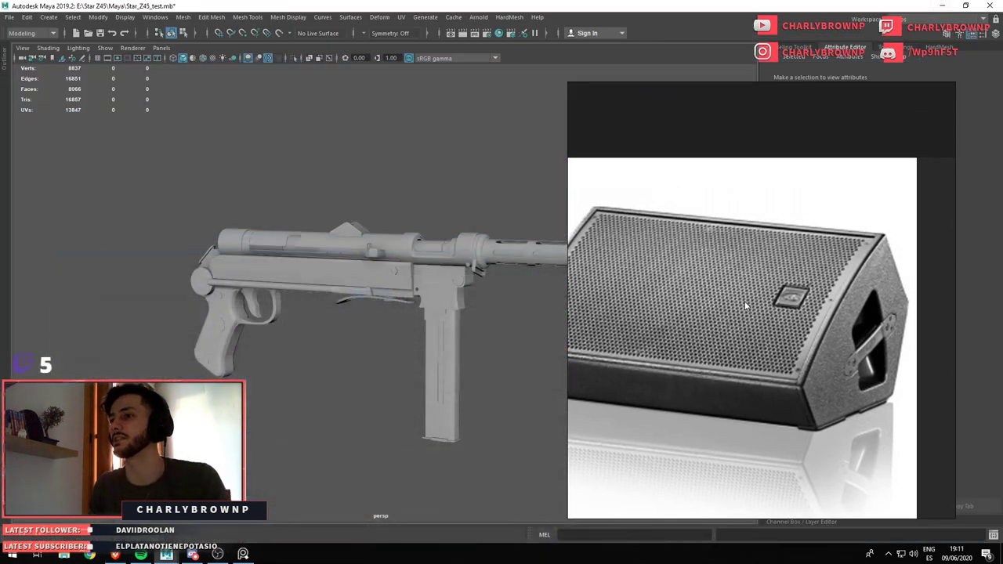
left_click(10, 17)
left_click(31, 37)
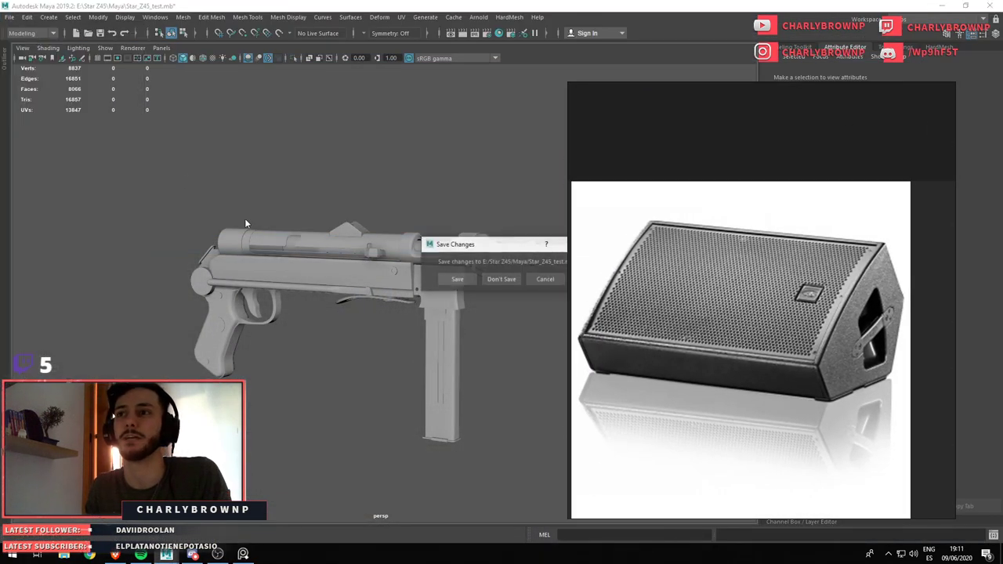
left_click(497, 280)
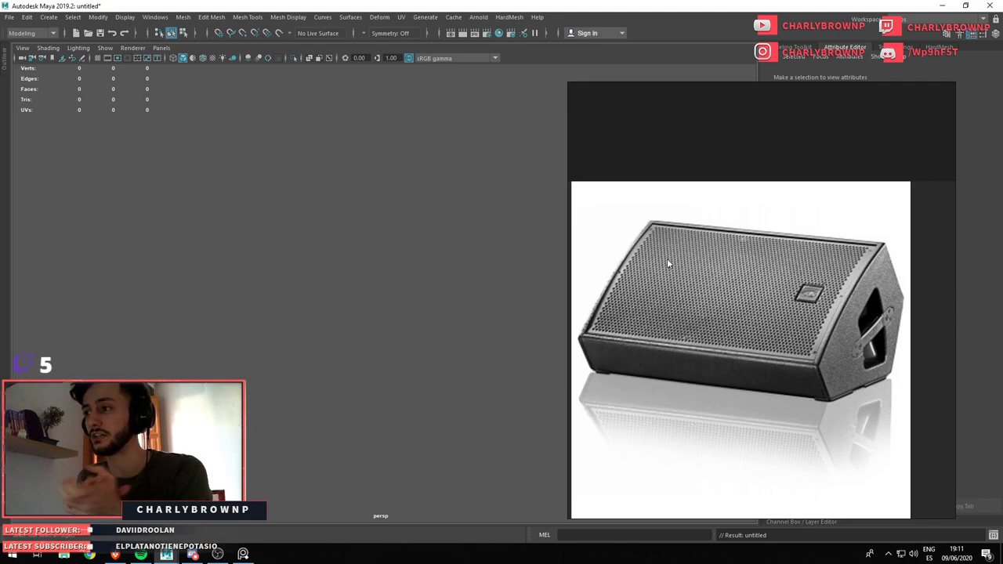
Create a polygon cube and stretch it into a low, wide box beside the reference image
left_click_drag(788, 232, 827, 216)
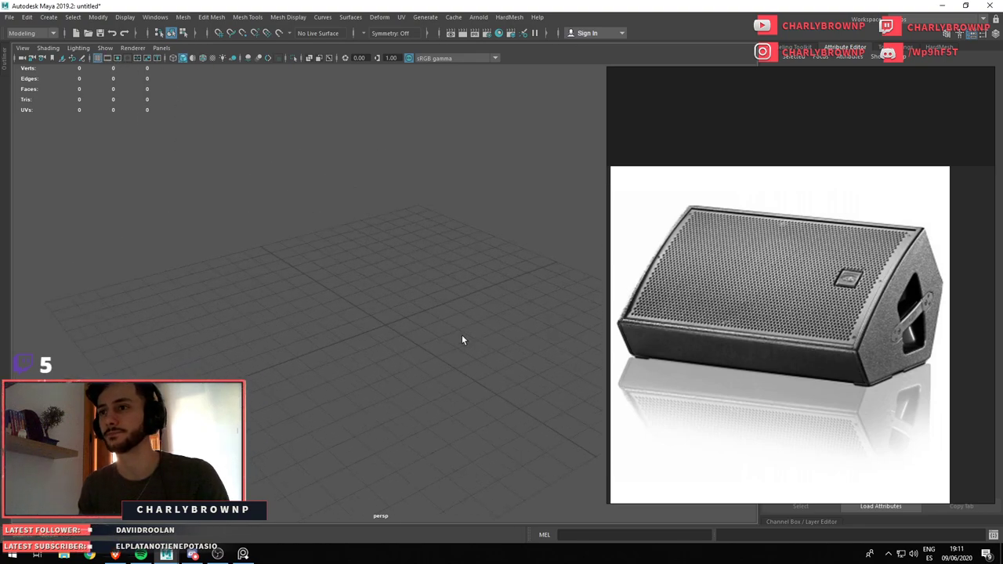
left_click_drag(364, 202, 363, 229)
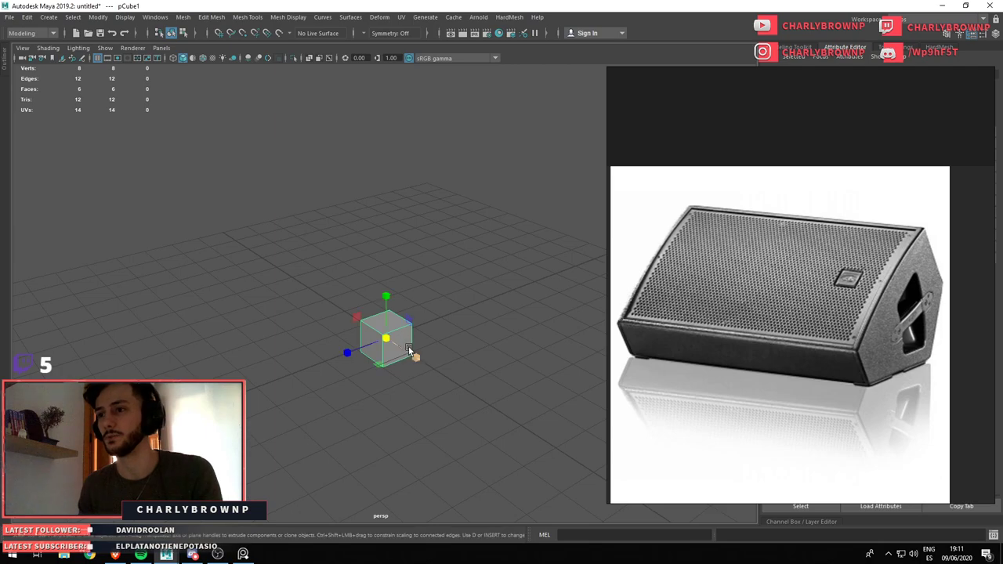
left_click_drag(408, 350, 434, 380)
scroll("up", 3)
scroll("down", 3)
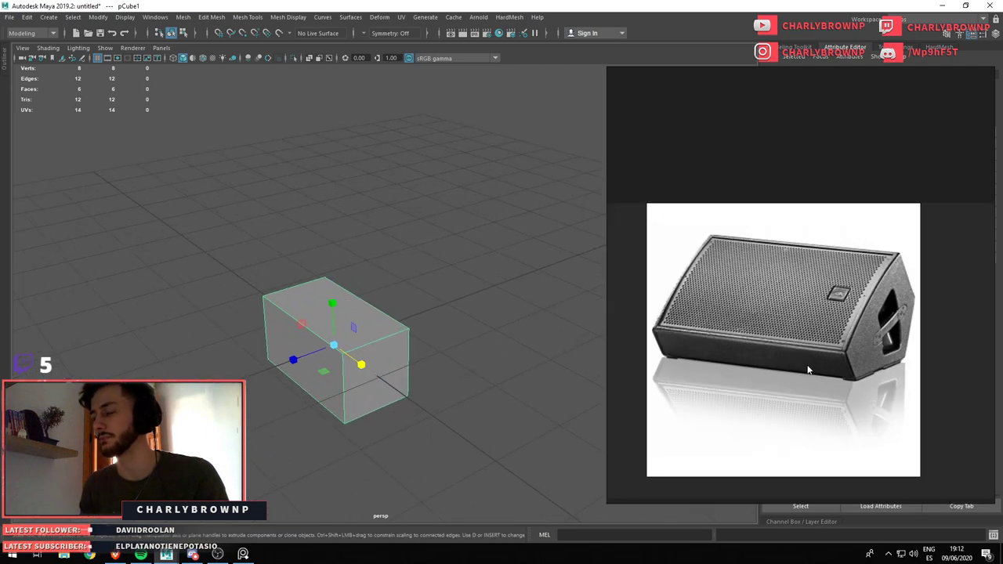
left_click_drag(329, 427, 352, 392)
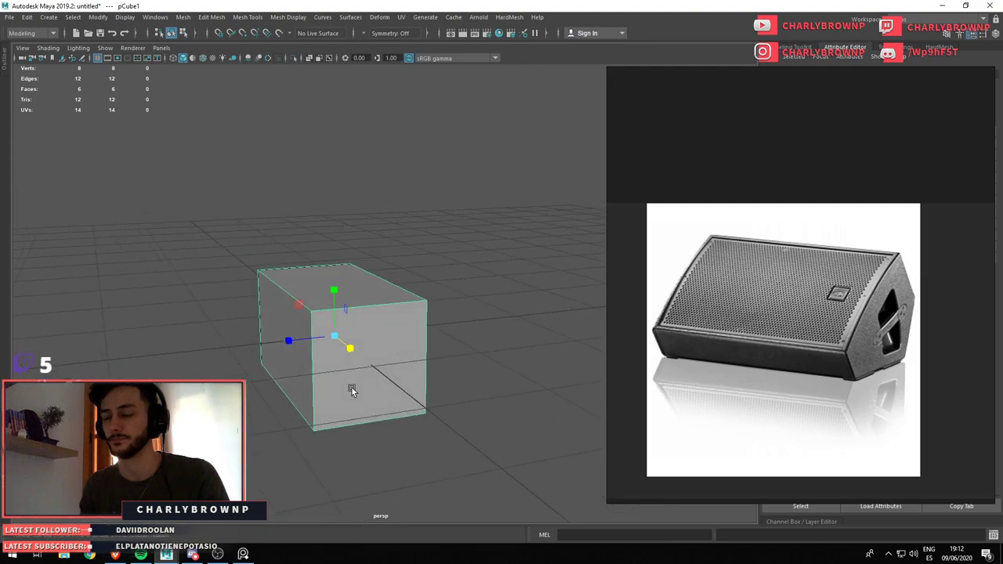
scroll("up", 3)
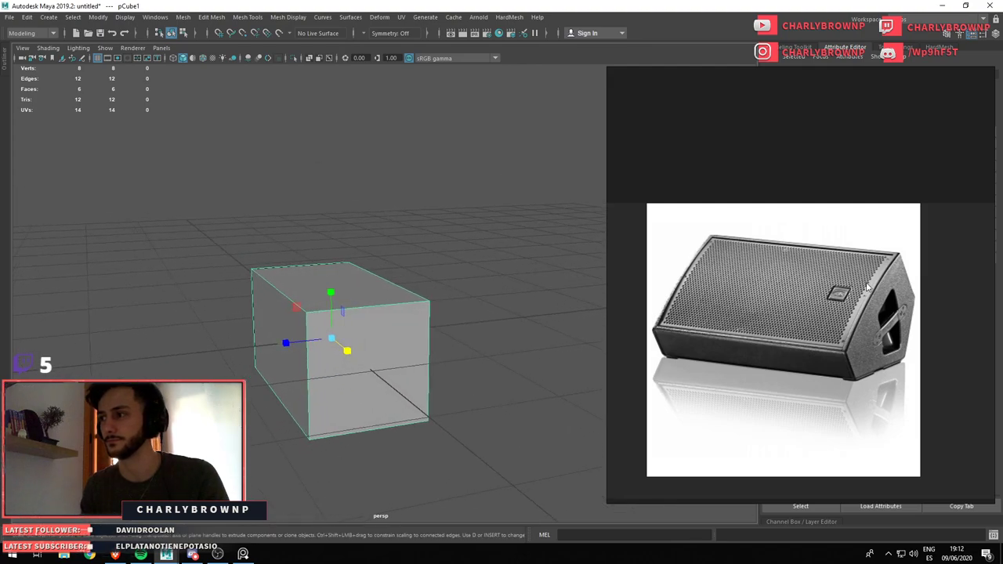
left_click_drag(326, 392, 332, 381)
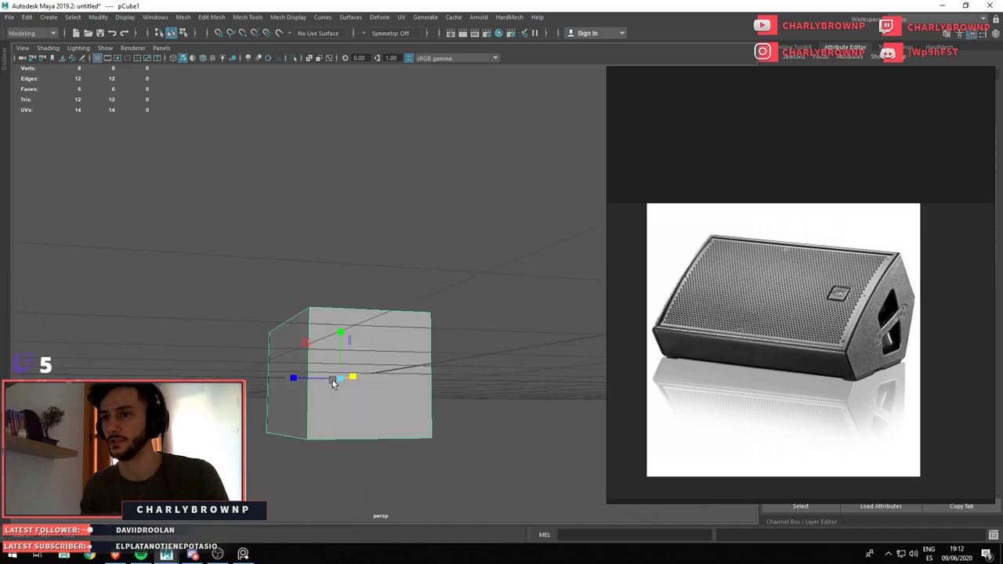
Select and extrude the box's front face, pick its bottom face, then return to object mode
key("F11")
left_click(345, 392)
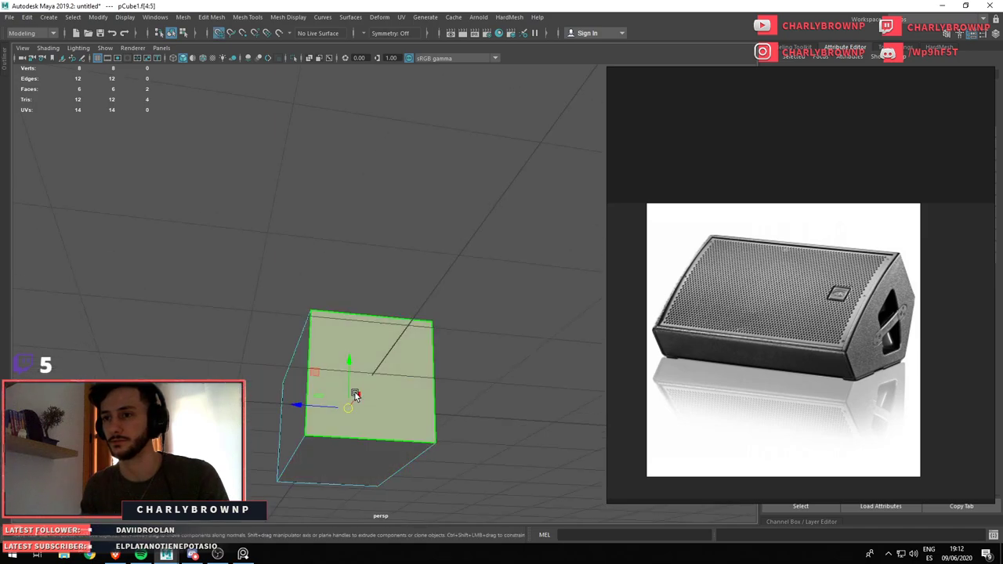
key("ctrl+e")
left_click_drag(432, 369, 365, 421)
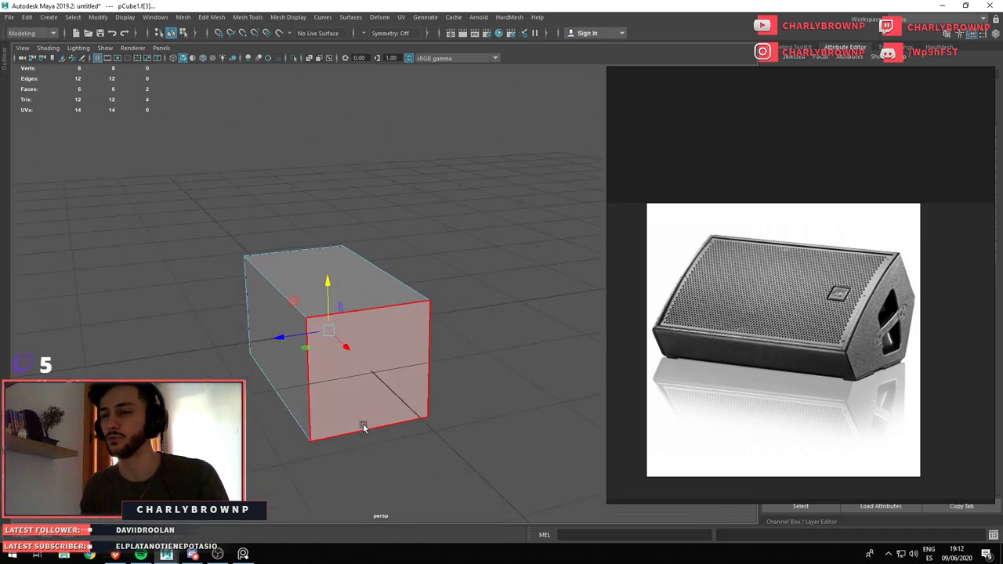
left_click_drag(353, 264, 395, 340)
key("w")
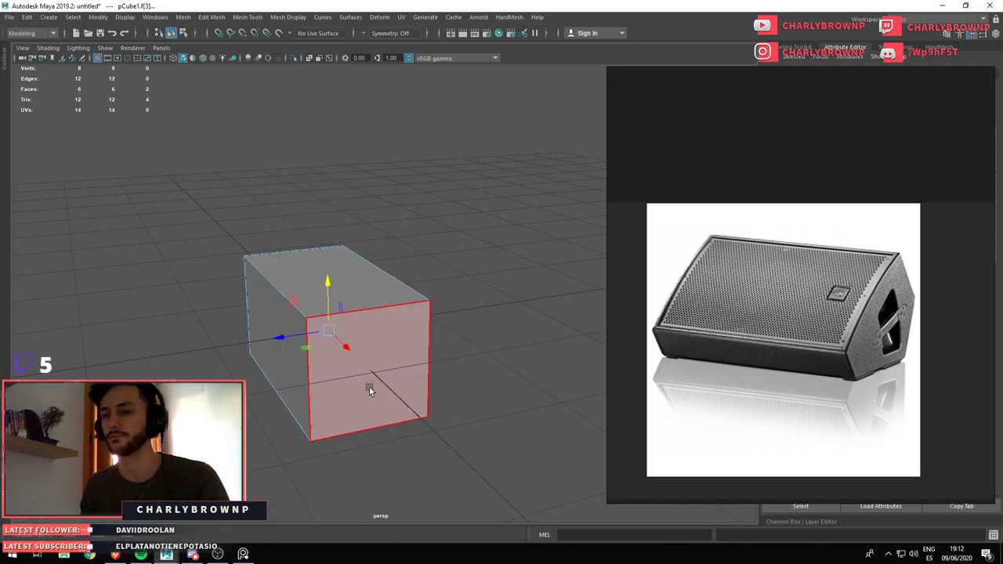
left_click_drag(369, 388, 428, 380)
left_click(453, 458)
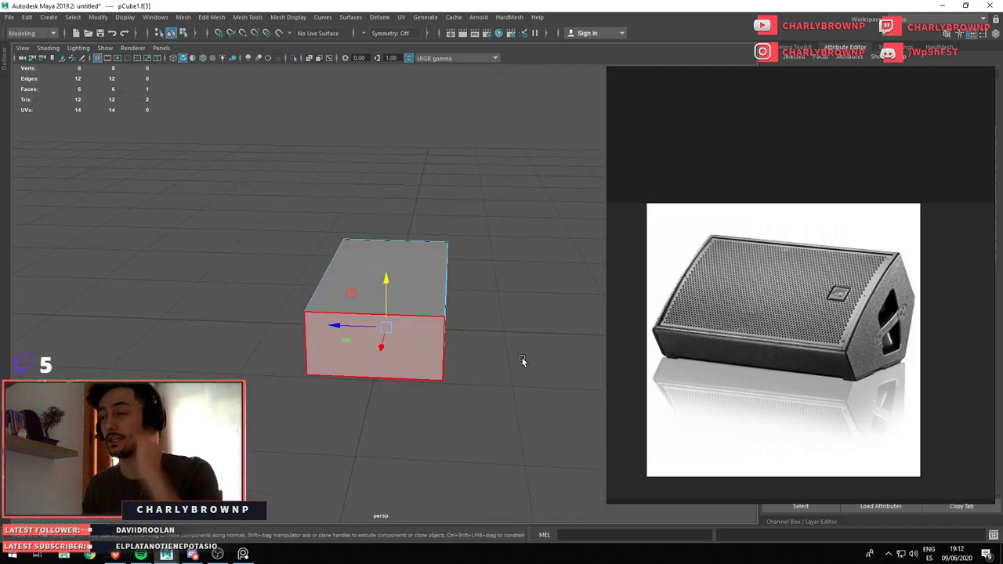
left_click_drag(327, 332, 413, 304)
key("F8")
Slide the box's bottom edges to slant its side into a wedge
key("F10")
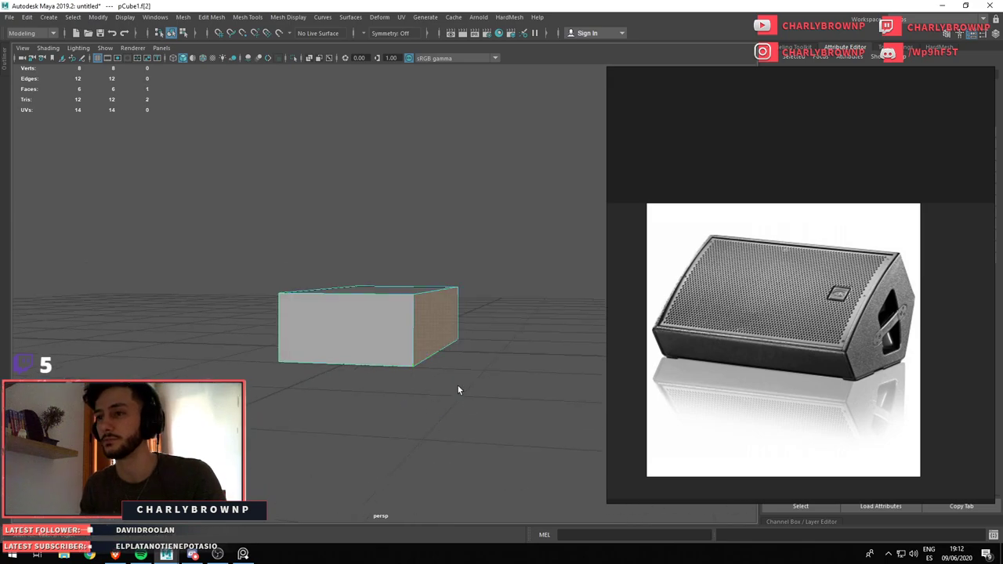
left_click(431, 353)
left_click_drag(426, 354, 262, 354)
left_click(284, 365)
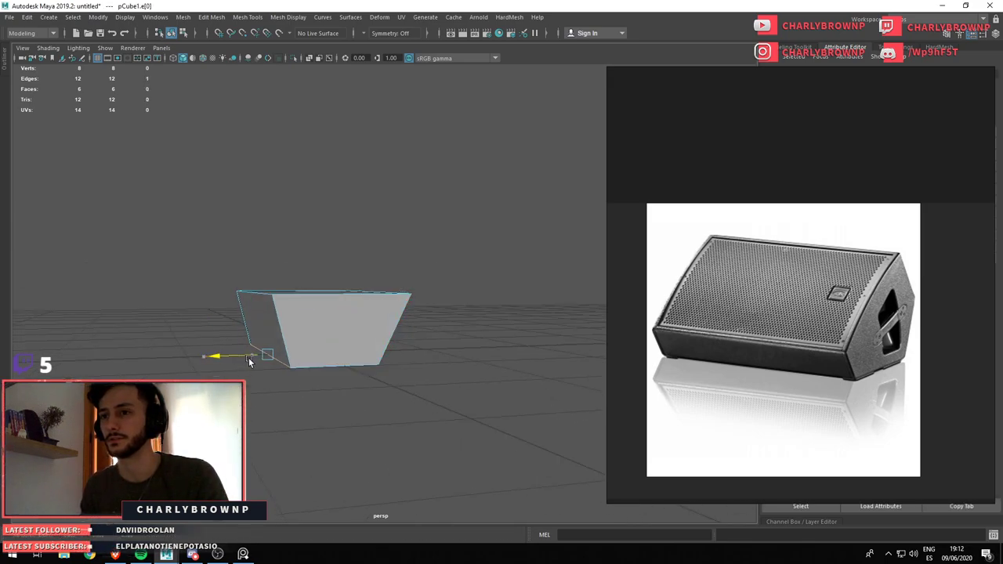
left_click_drag(270, 317, 278, 348)
left_click_drag(255, 295, 246, 255)
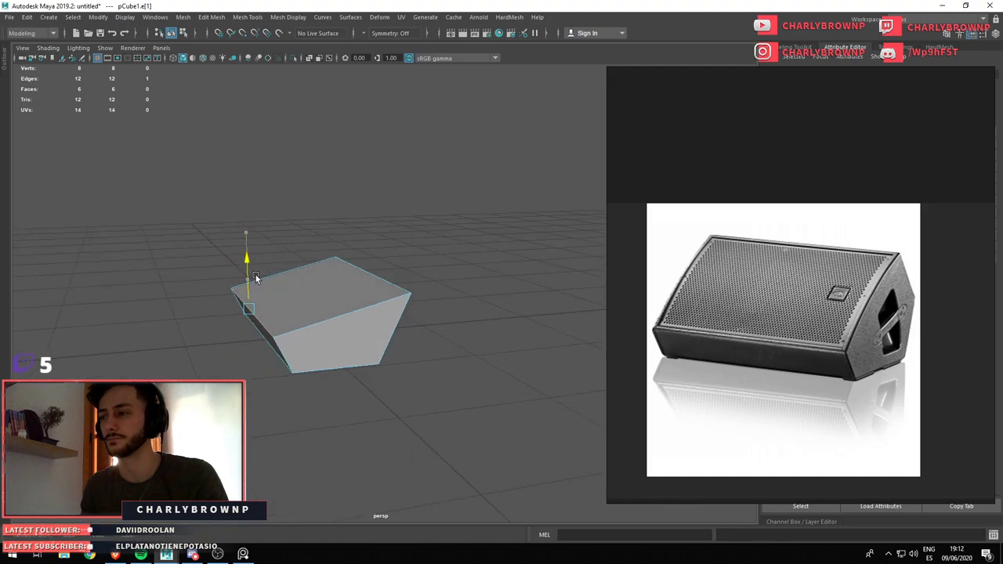
left_click(267, 313)
left_click_drag(387, 312, 365, 343)
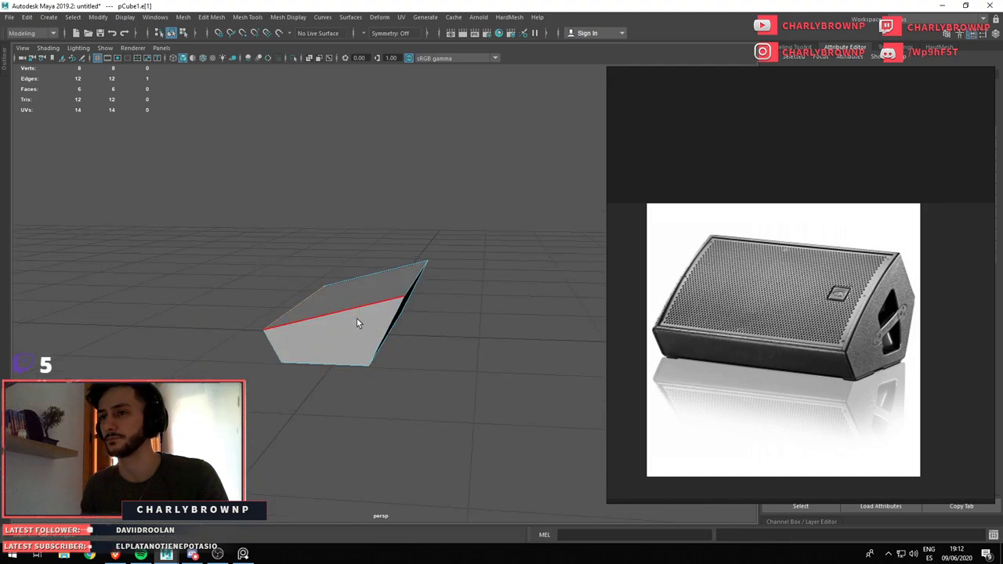
Extrude the top face upward and Target Weld an upper corner vertex onto a lower one
key("F11")
left_click(353, 297)
key("ctrl+e")
left_click_drag(359, 239, 328, 416)
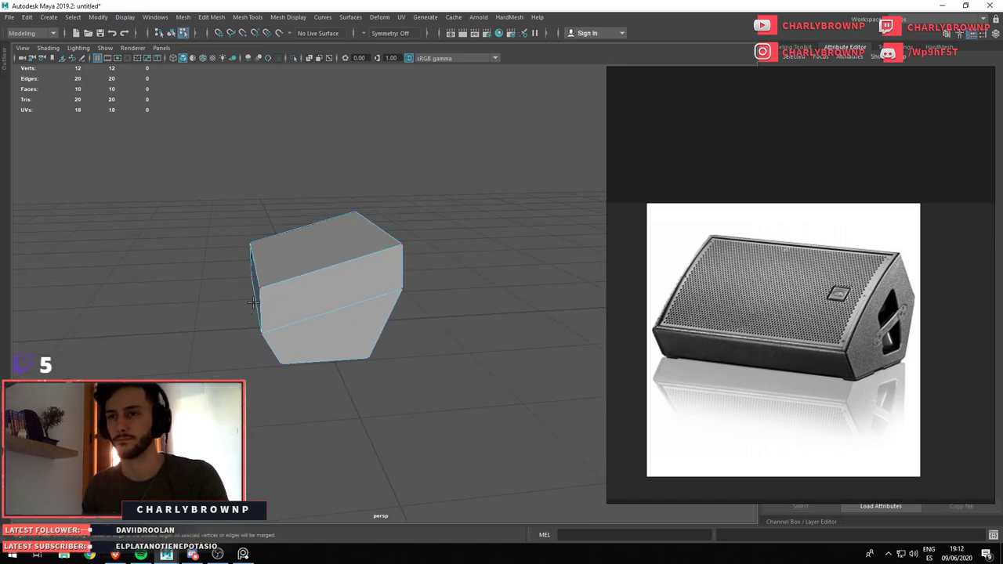
left_click_drag(249, 243, 253, 276)
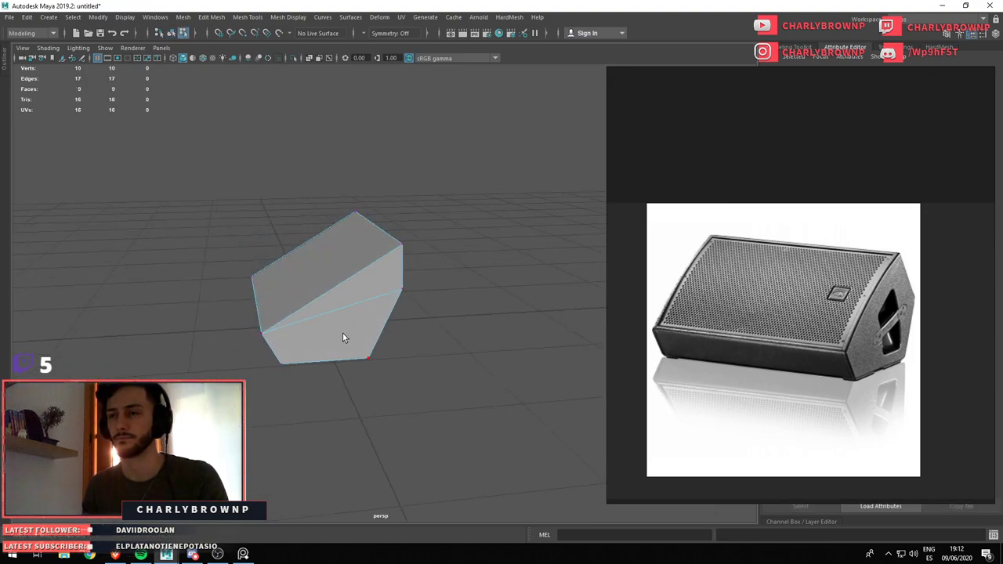
Move the upper front edge back along X to tilt the speaker's front
left_click_drag(361, 322, 315, 327)
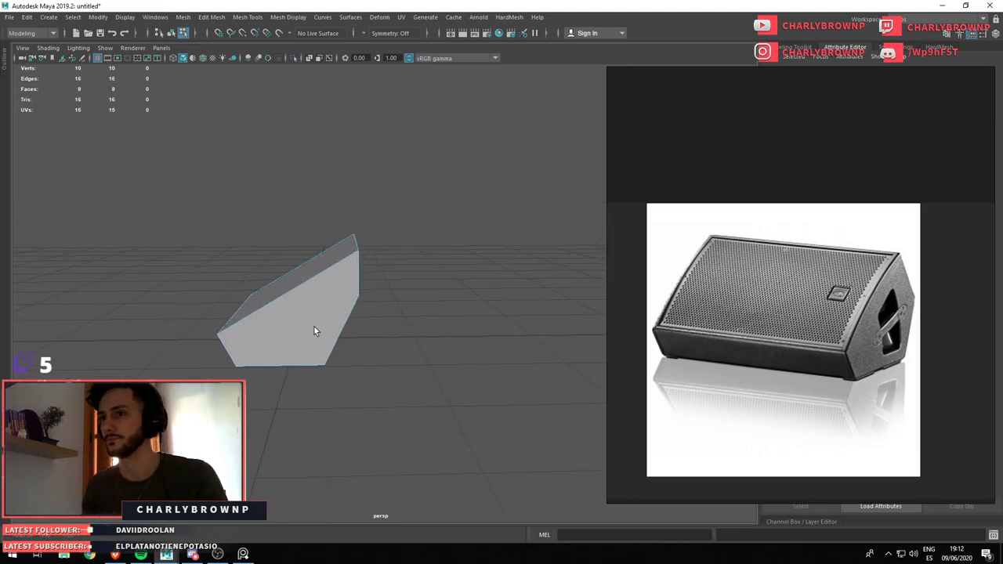
left_click_drag(311, 321, 308, 246)
left_click(340, 246)
left_click_drag(312, 240, 347, 297)
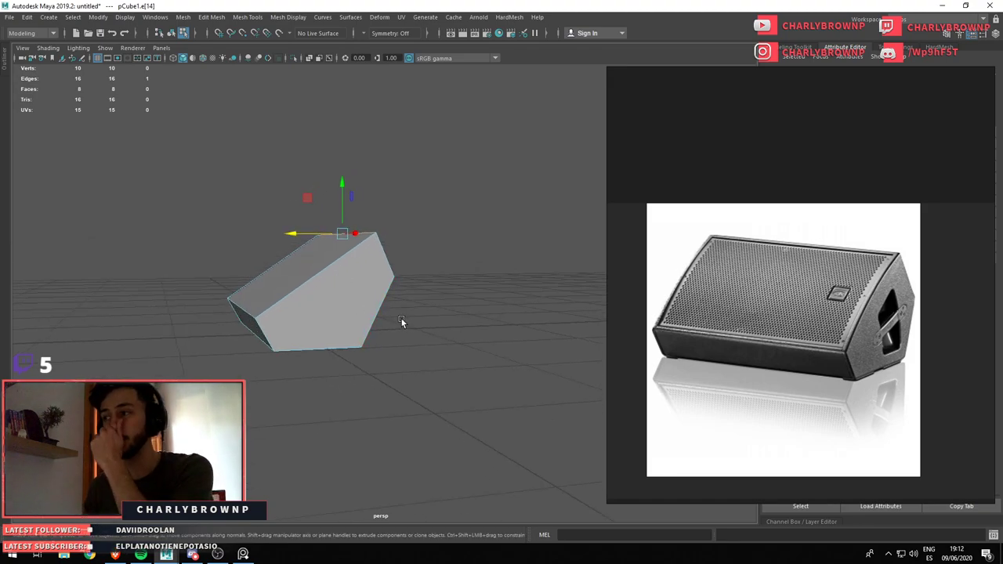
left_click_drag(341, 304, 257, 329)
Select the large slanted side face and use D pivot editing to orient the manipulator to it
left_click_drag(349, 345, 275, 352)
left_click(282, 317)
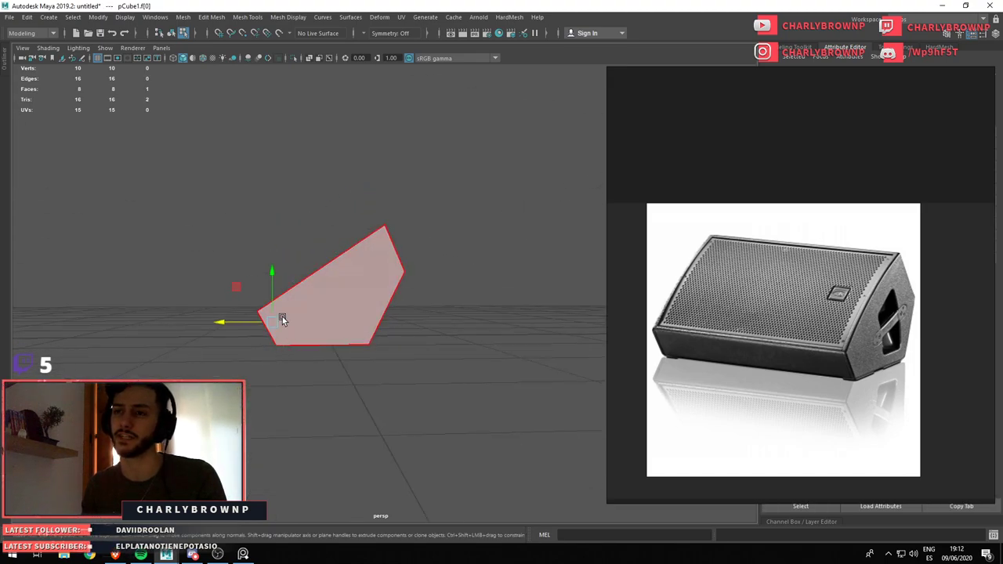
left_click_drag(332, 290, 414, 323)
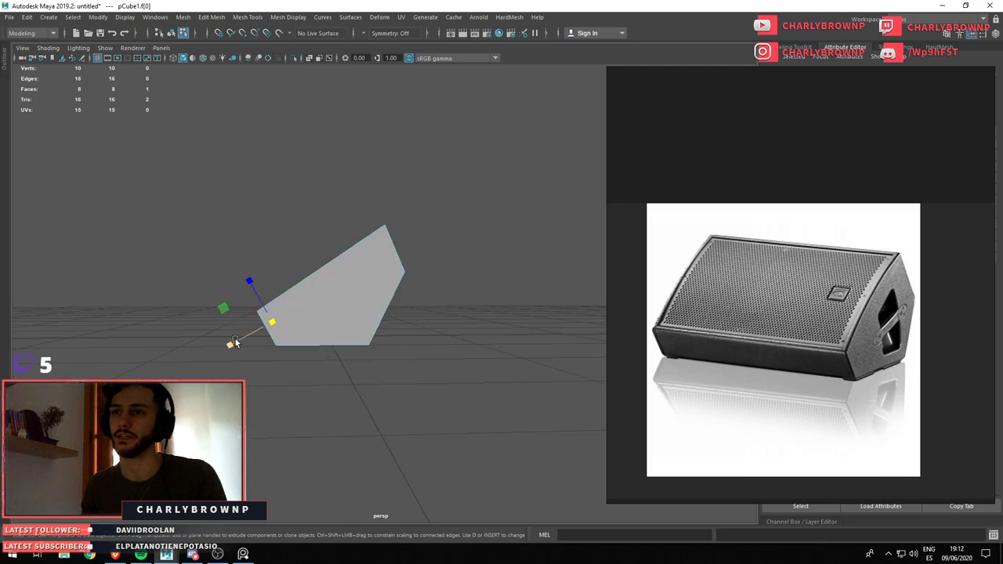
left_click_drag(235, 343, 416, 274)
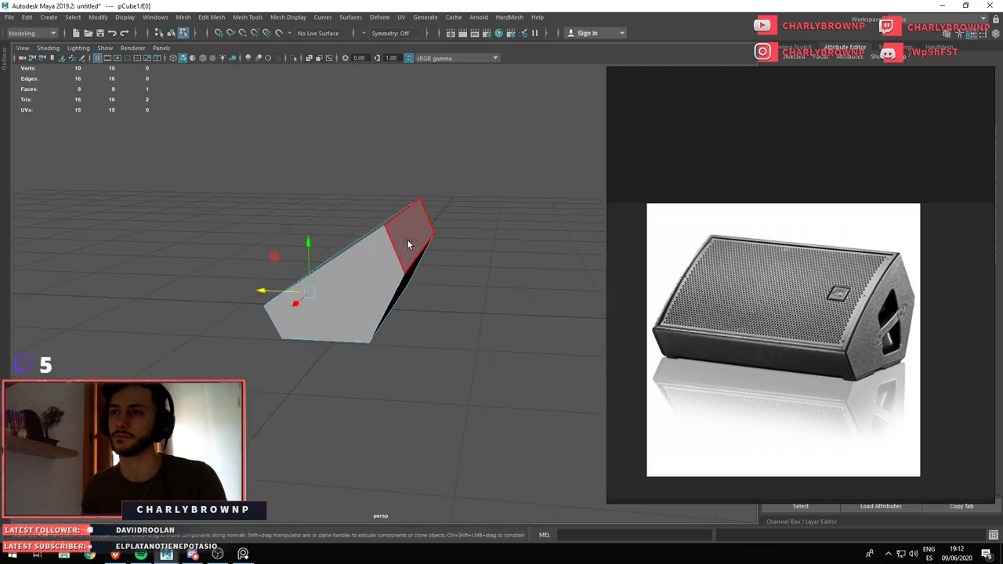
left_click(406, 232)
left_click_drag(431, 358, 306, 325)
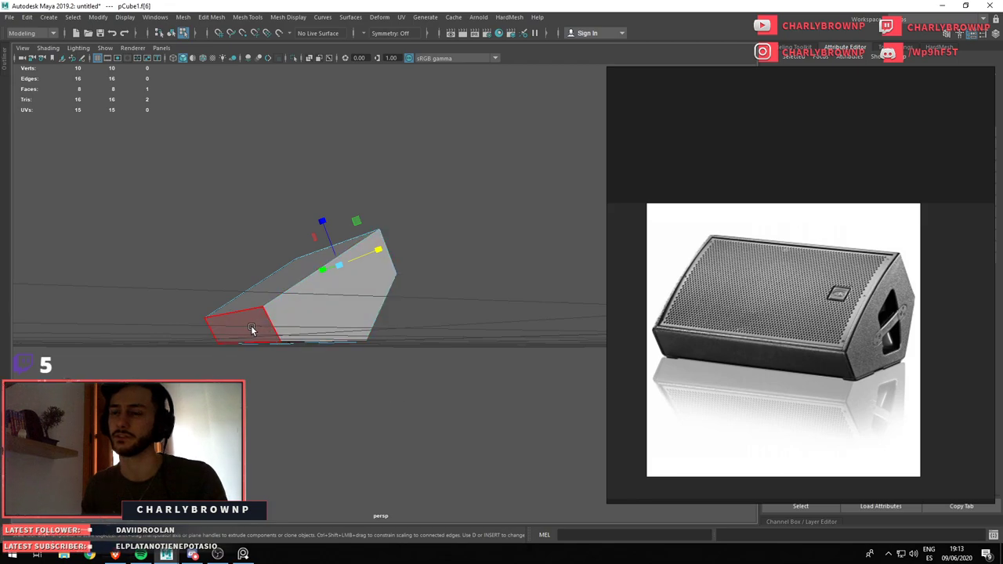
left_click(295, 313)
key("d")
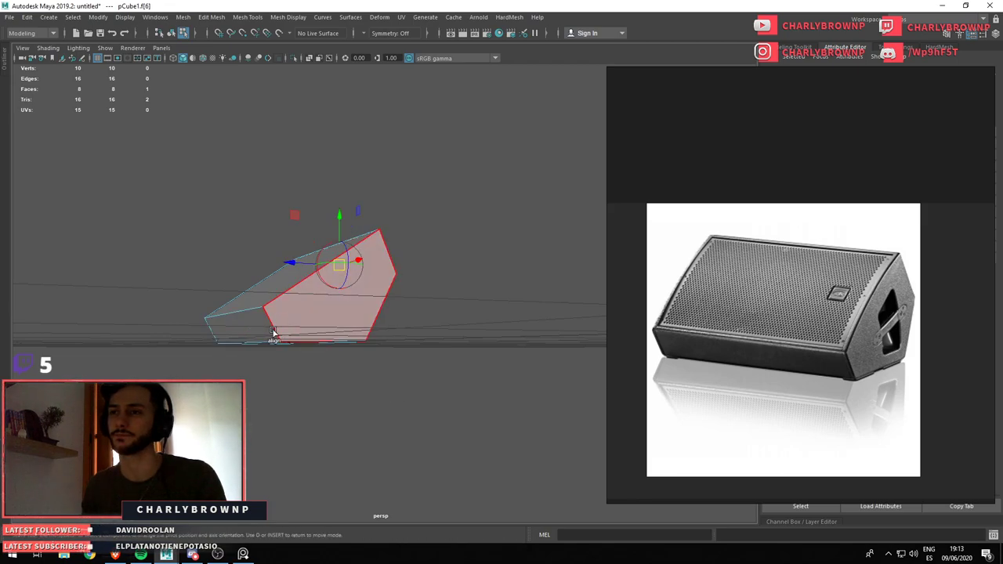
left_click(271, 320)
key("d")
key("d")
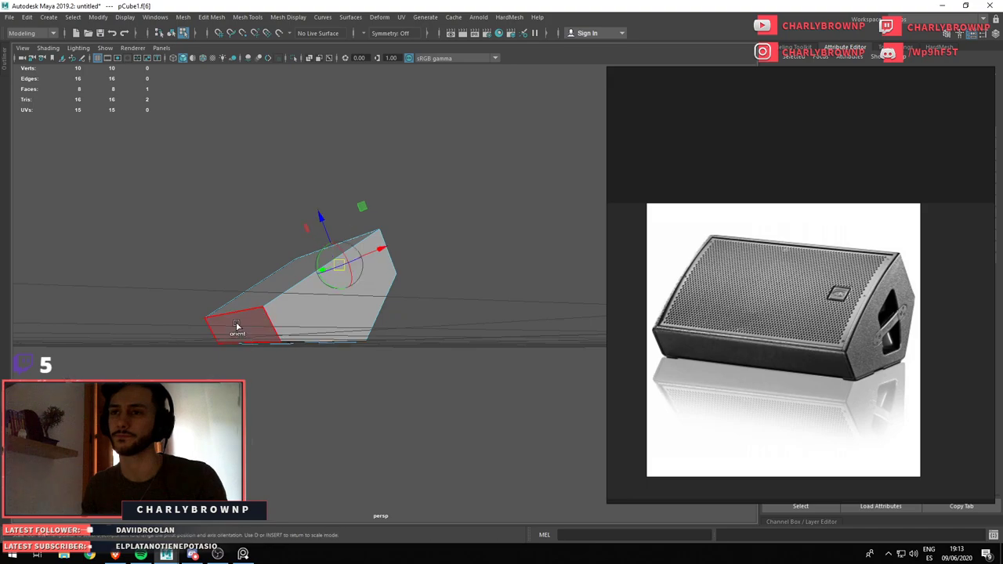
left_click(236, 326)
left_click_drag(237, 326, 352, 269)
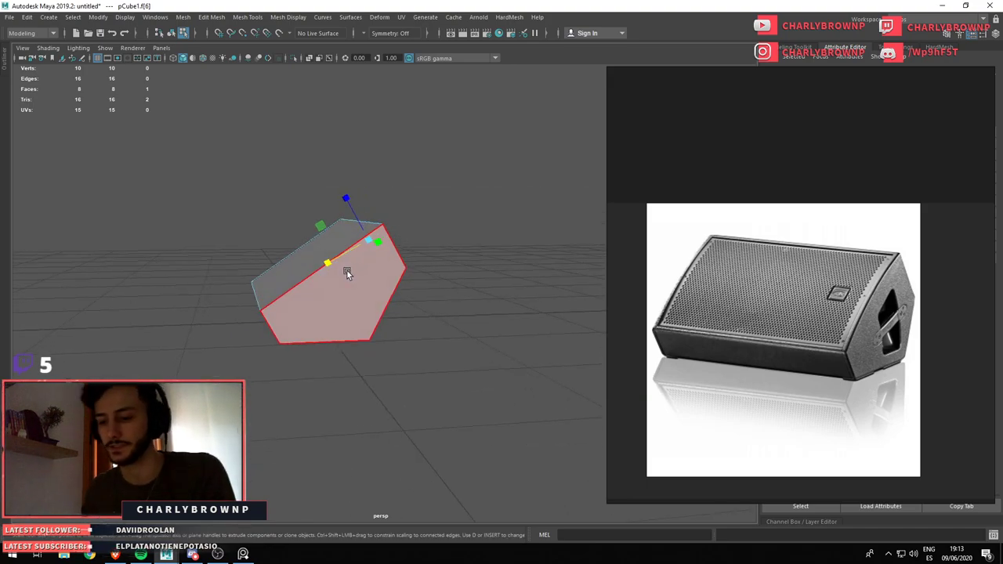
Insert an edge loop across the top of the body and toggle the smooth preview
key("F10")
left_click(318, 259)
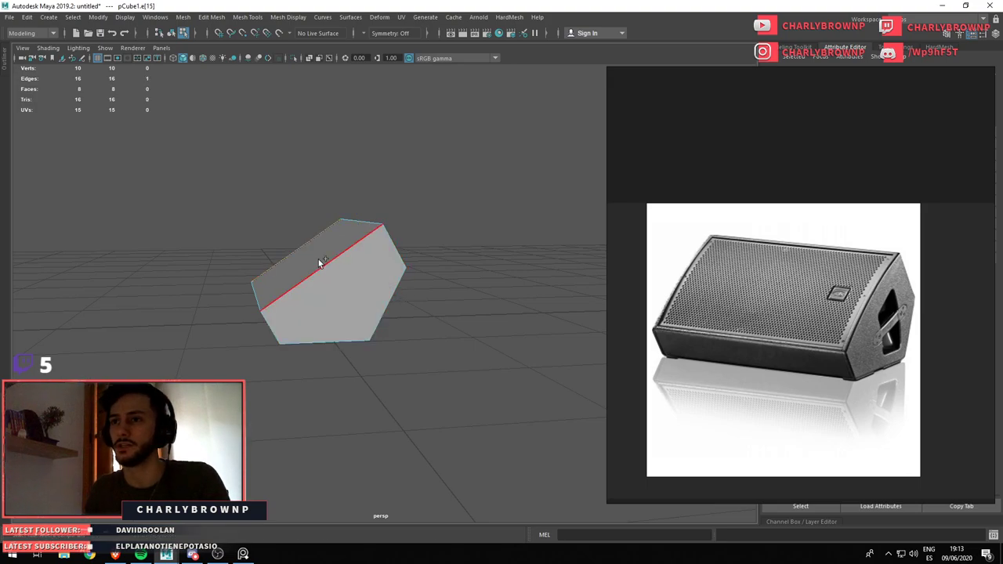
left_click(391, 311)
left_click(302, 249)
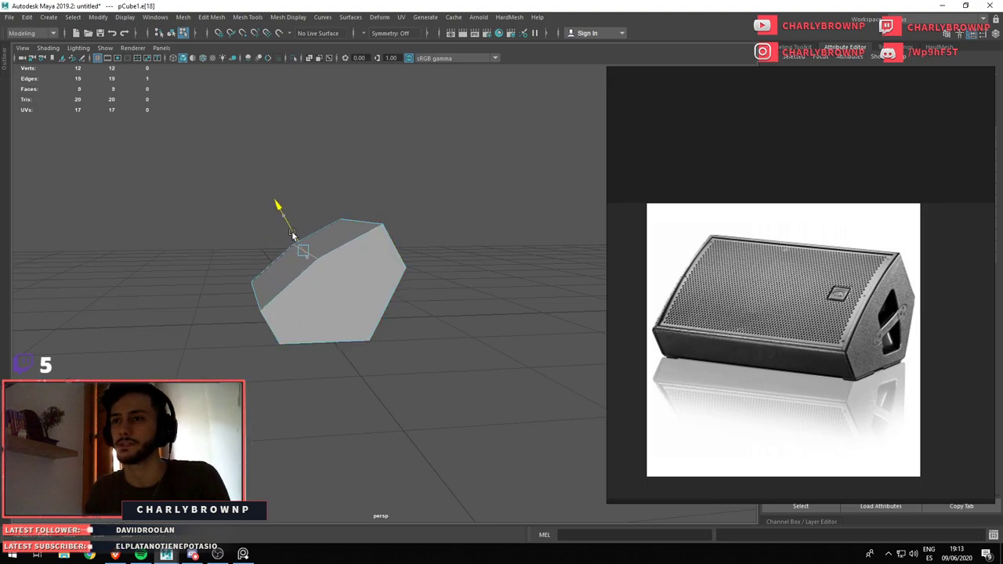
key("F8")
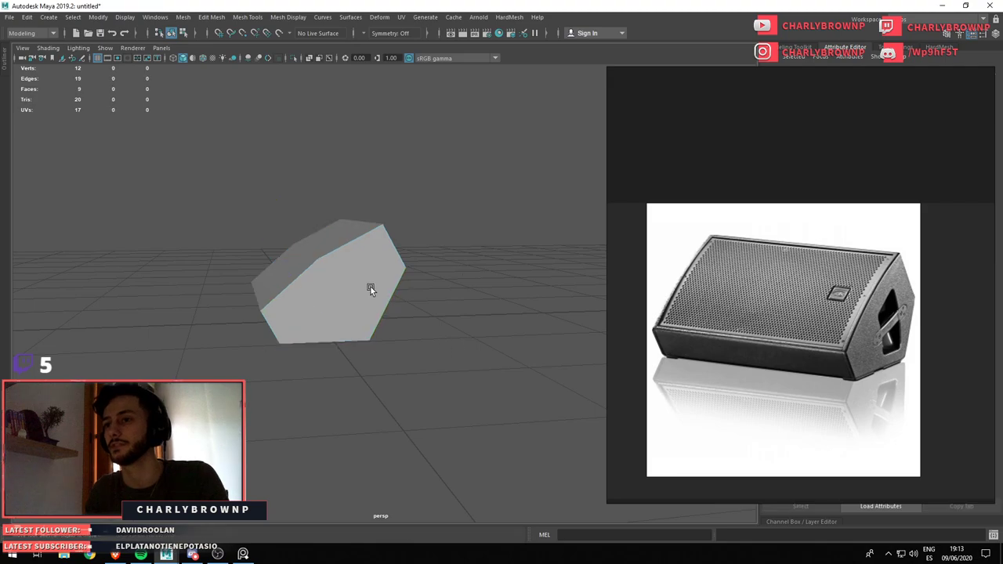
key("ctrl+z")
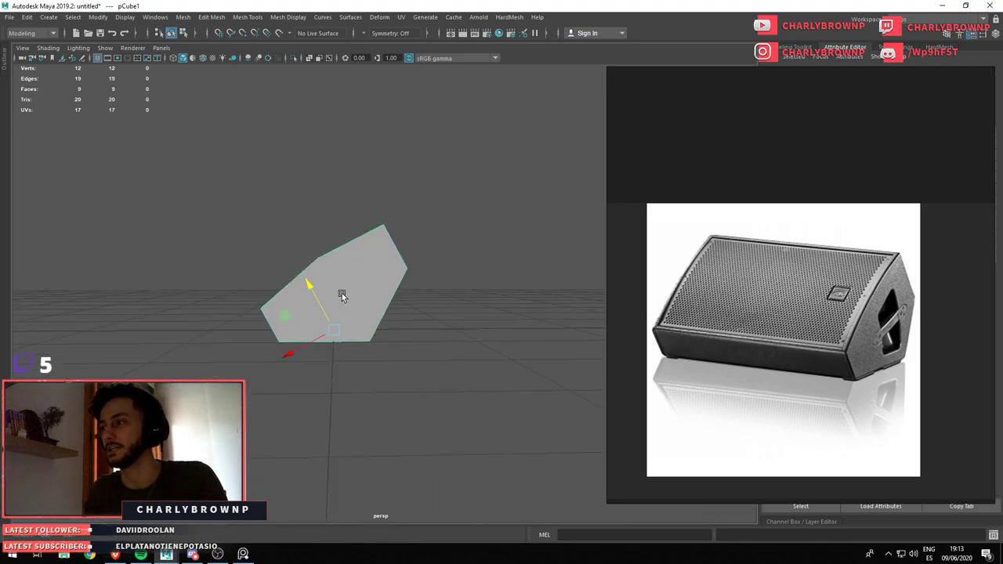
key("shift+z")
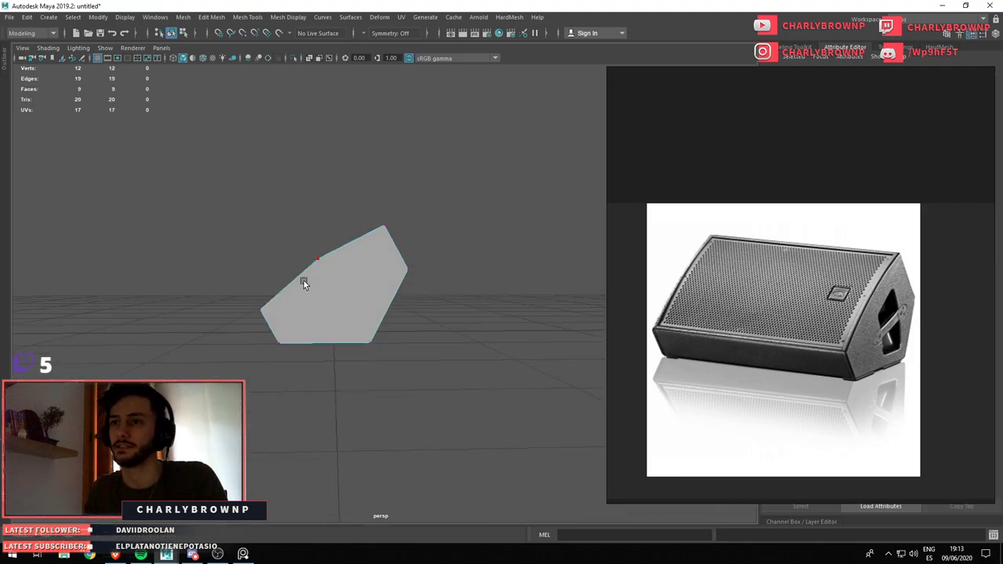
Extrude the top face slightly, slide the side edges to angle the front, and select the body
left_click_drag(304, 280, 326, 333)
left_click(327, 239)
key("ctrl+e")
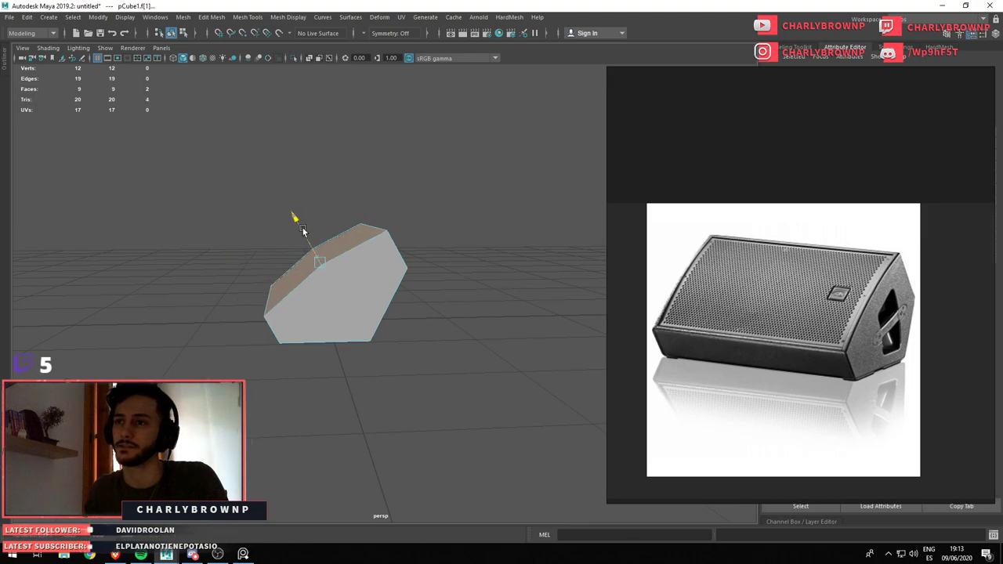
left_click_drag(298, 223, 306, 230)
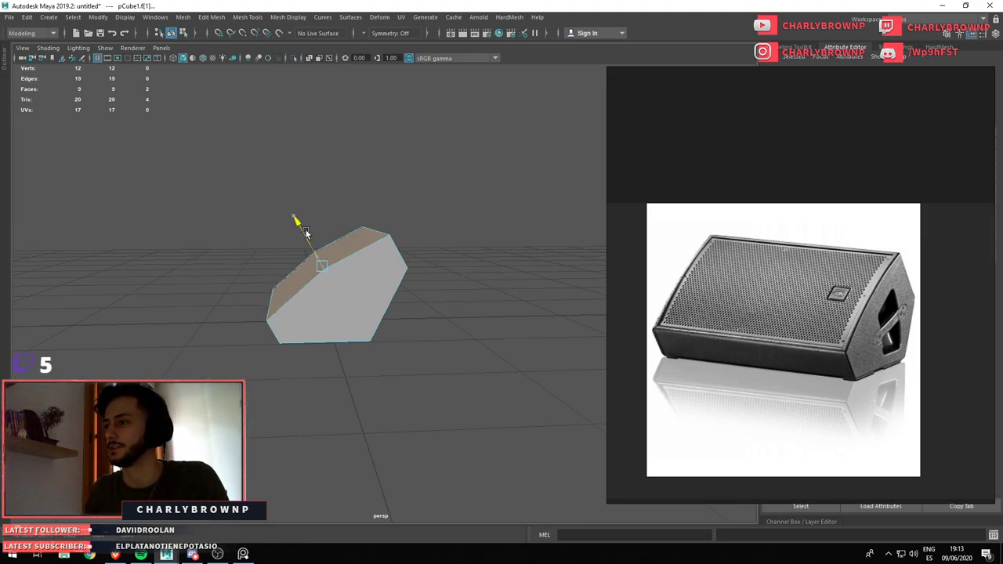
left_click_drag(328, 276, 383, 329)
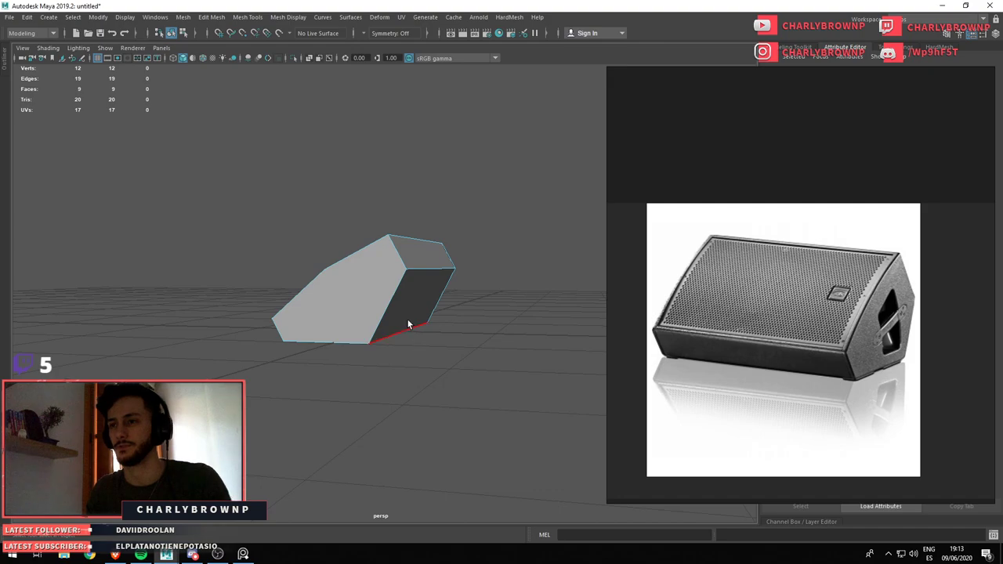
left_click(408, 324)
left_click_drag(368, 333, 406, 232)
left_click(414, 268)
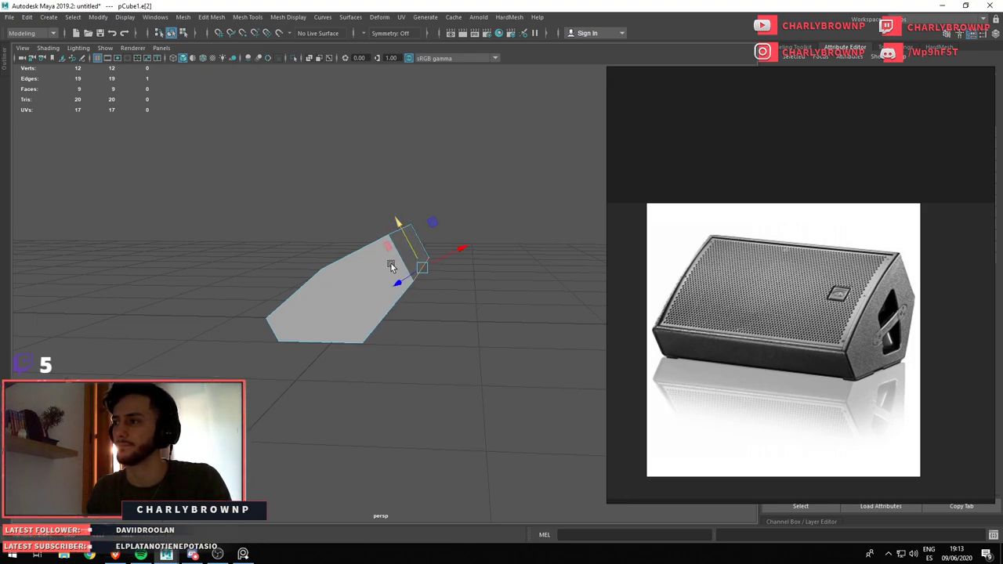
left_click_drag(392, 267, 312, 327)
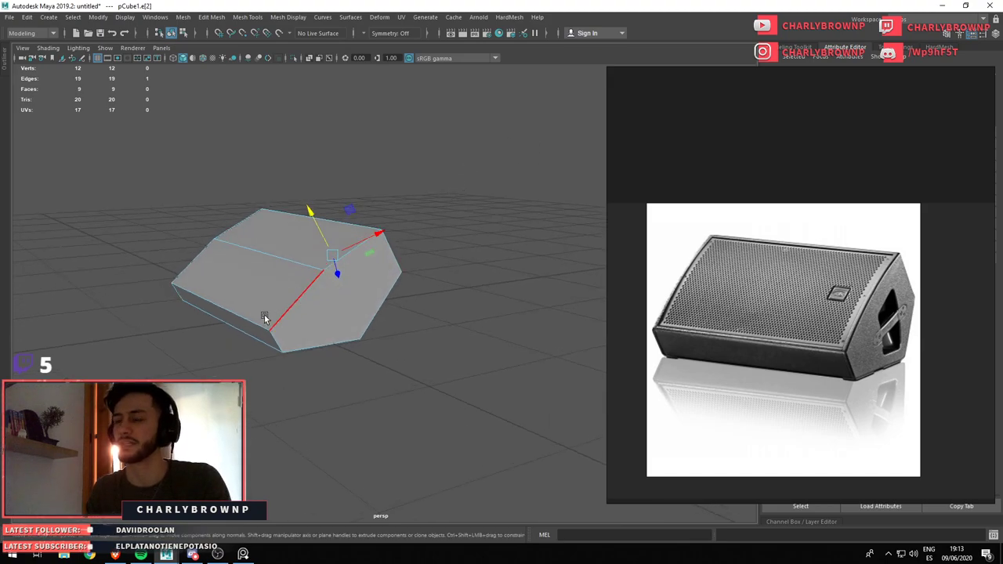
left_click_drag(265, 317, 306, 299)
Set Scale to World and scale the body narrower along X
left_click(354, 272)
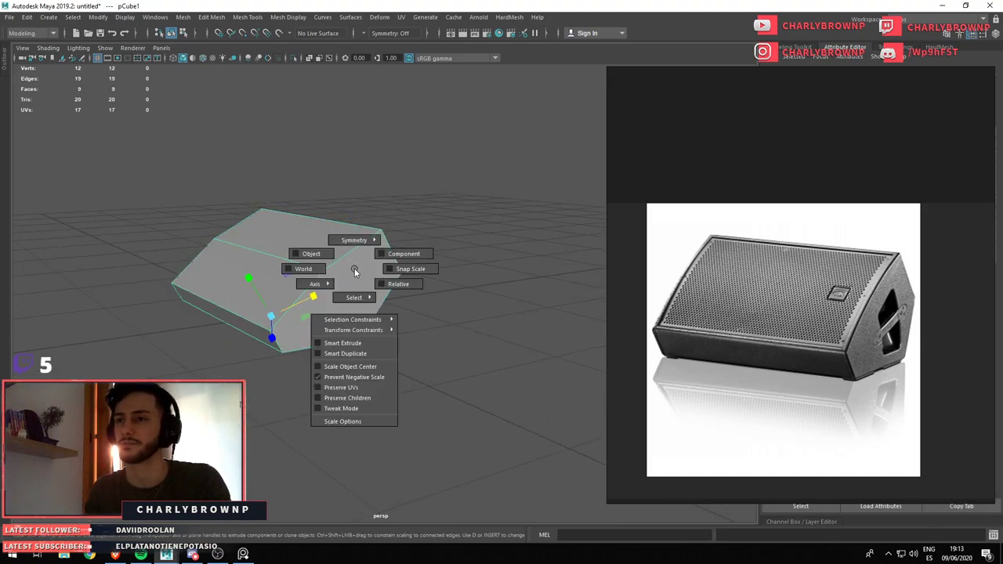
left_click(290, 272)
left_click_drag(240, 323, 342, 308)
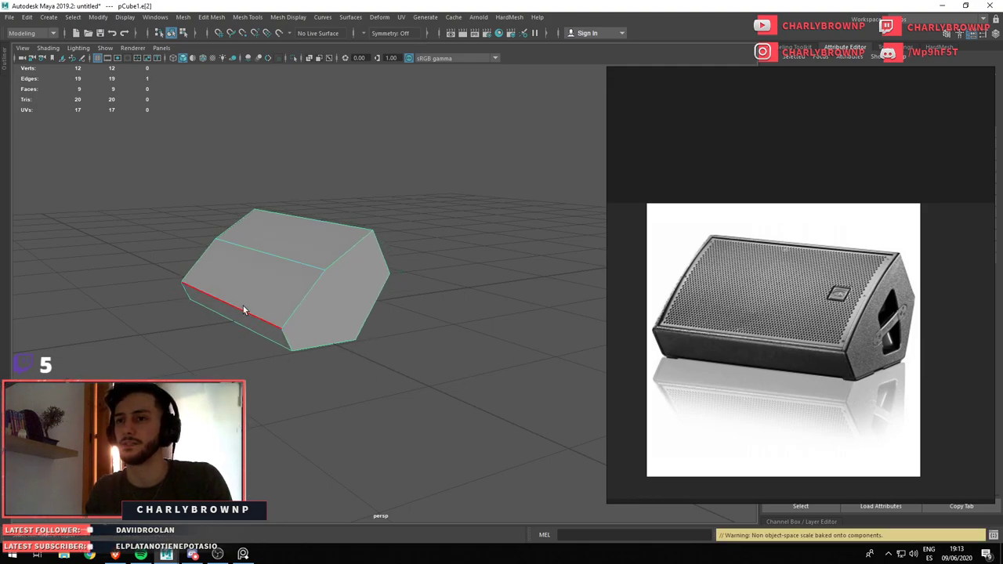
Raise two selected top edges slightly, then return to object mode
left_click(352, 230)
key("w")
key("d")
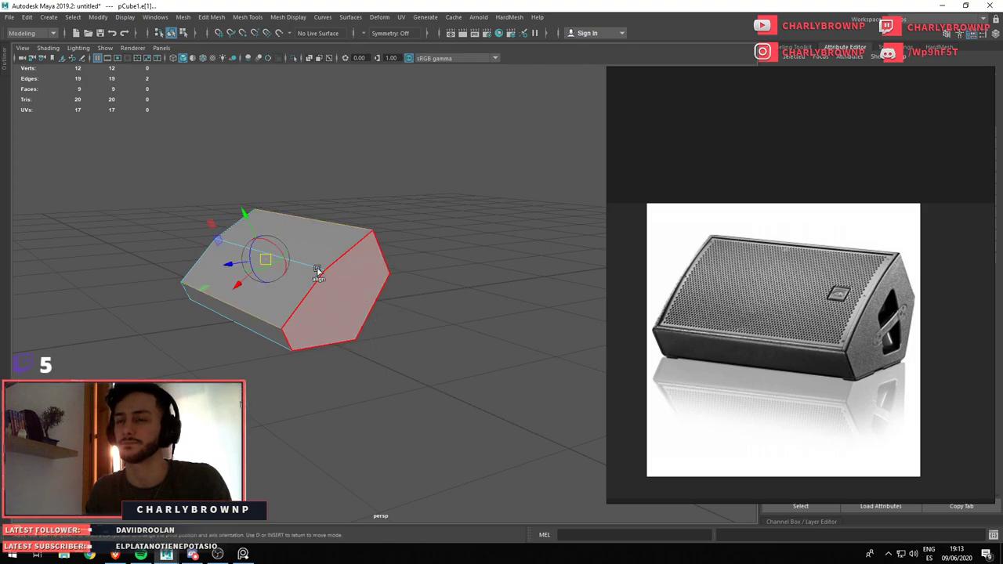
left_click_drag(252, 229, 250, 227)
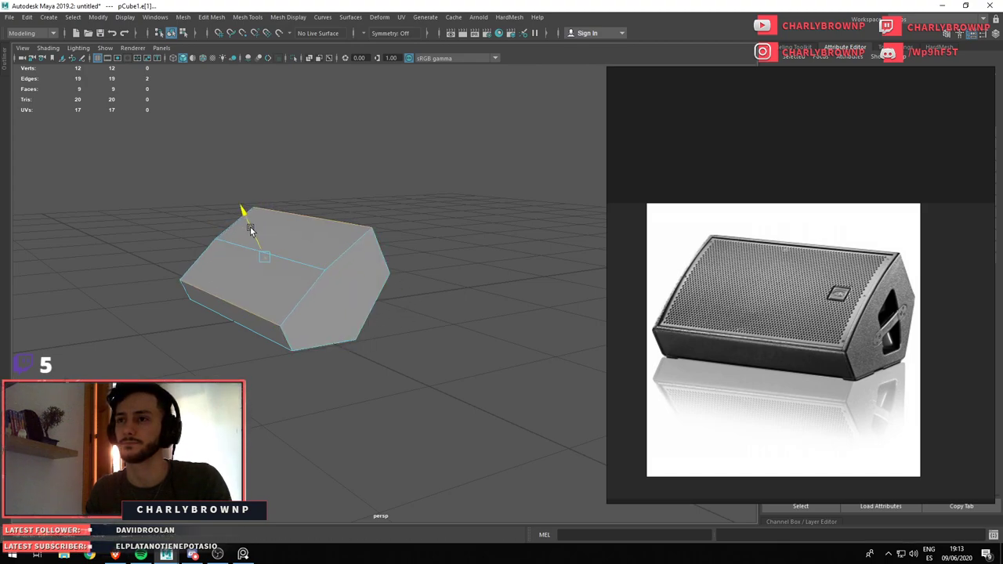
key("F8")
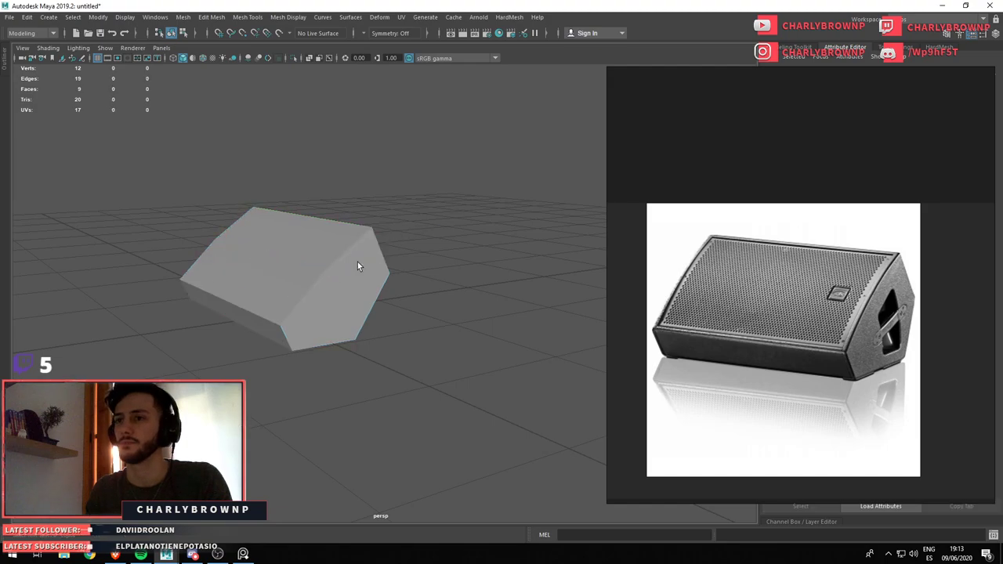
left_click_drag(329, 331, 459, 335)
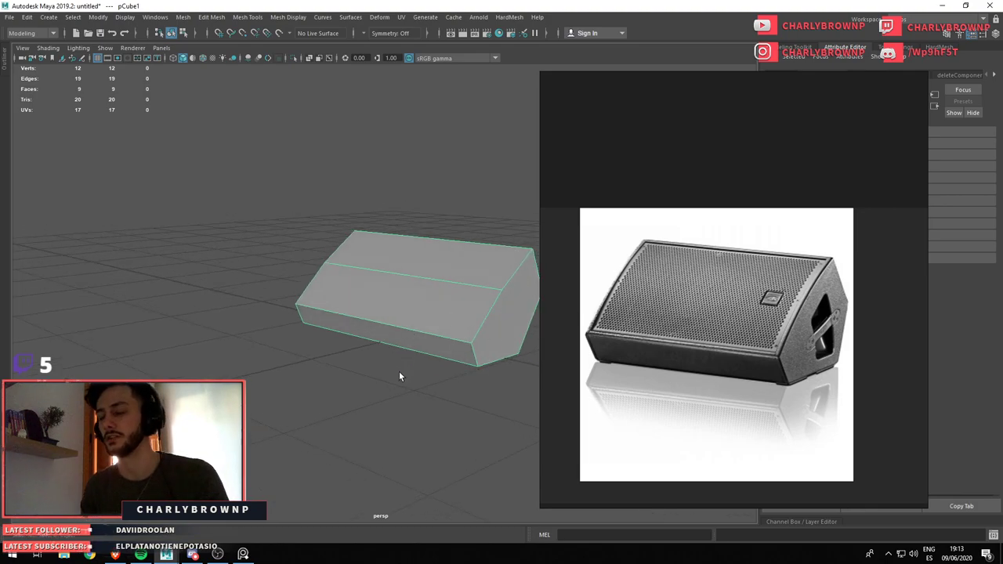
Make the PureRef photo semi-transparent and click-through, overlaid on the Maya viewport
scroll("down", 3)
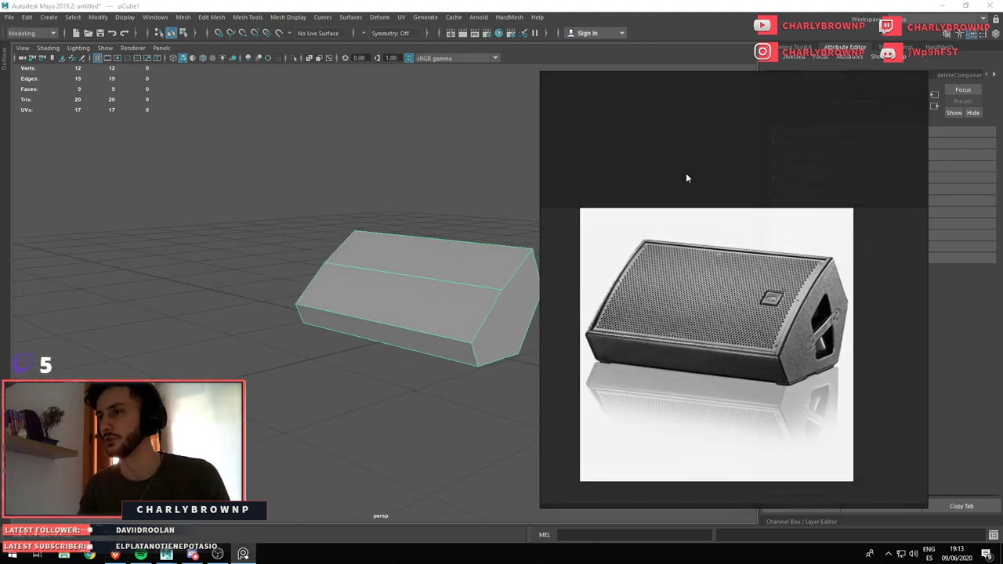
scroll("down", 3)
scroll("down", 3)
scroll("down", 3)
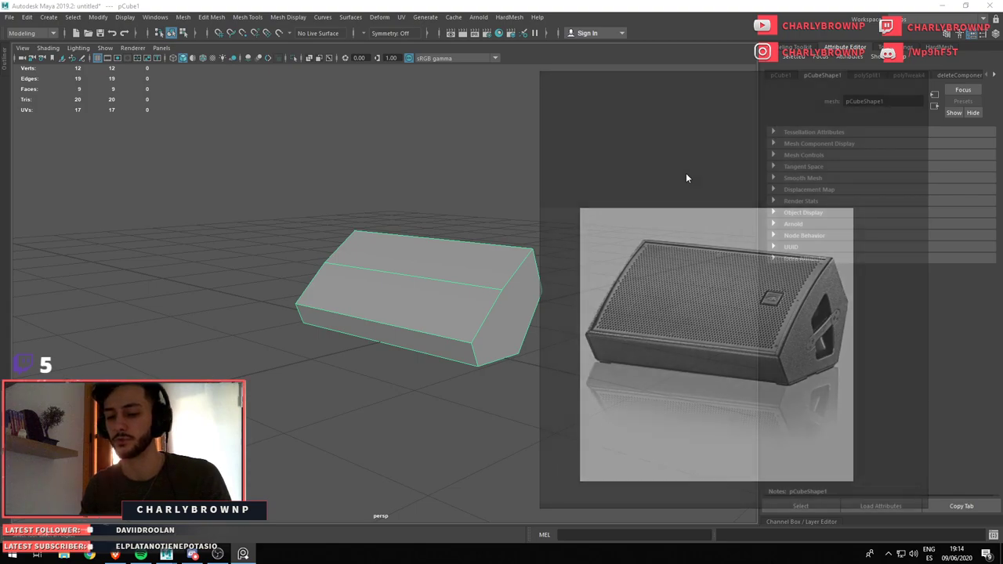
left_click_drag(699, 90, 506, 311)
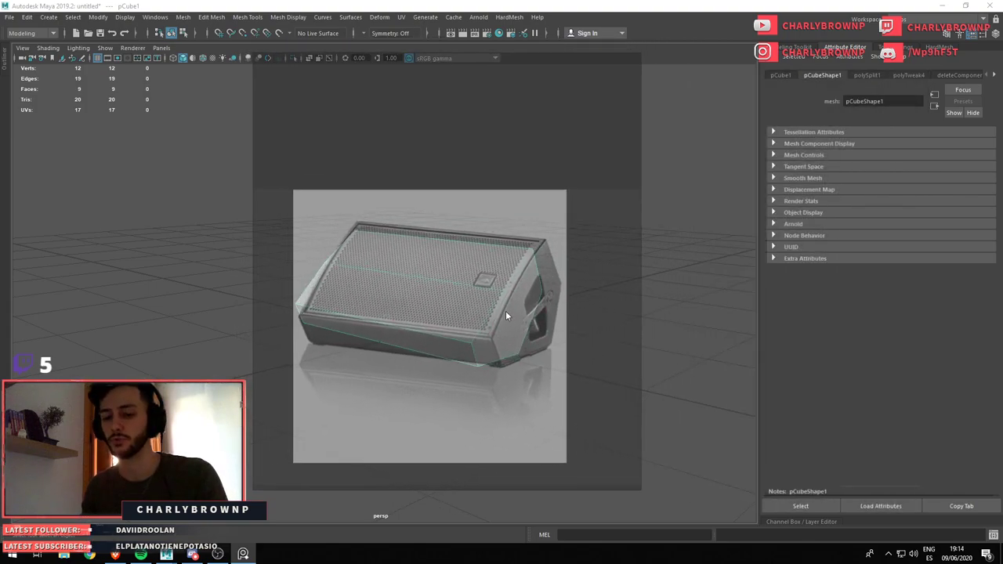
key("ctrl+t")
left_click(641, 266)
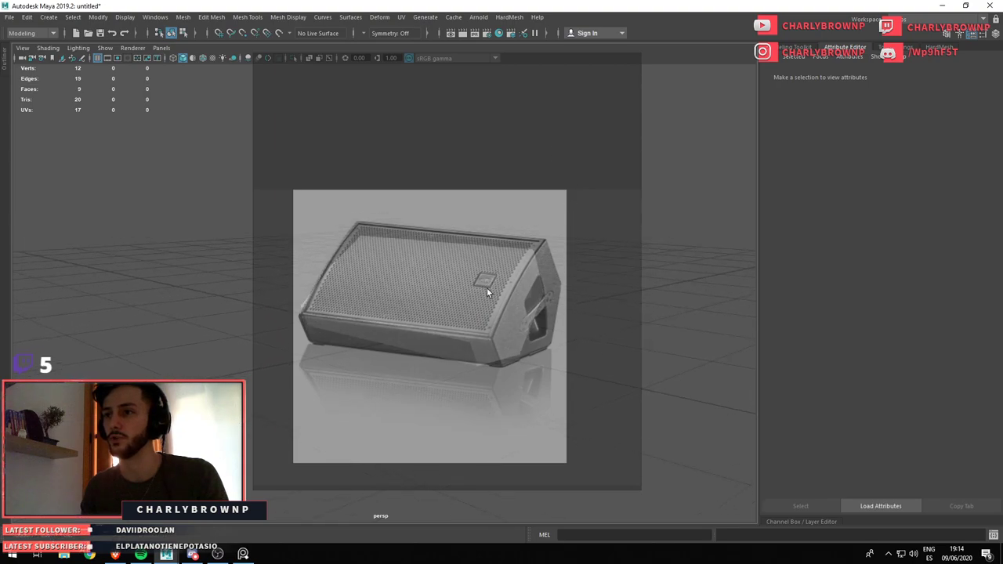
Orbit to the photo's angle and move and stretch the body onto the pictured speaker
left_click_drag(487, 288, 508, 346)
left_click(376, 287)
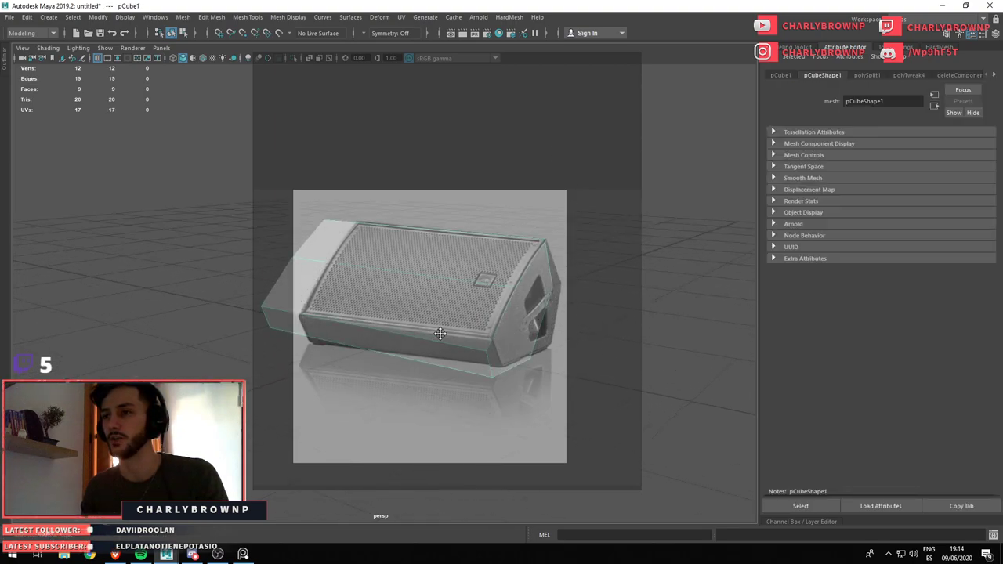
left_click_drag(435, 329, 453, 306)
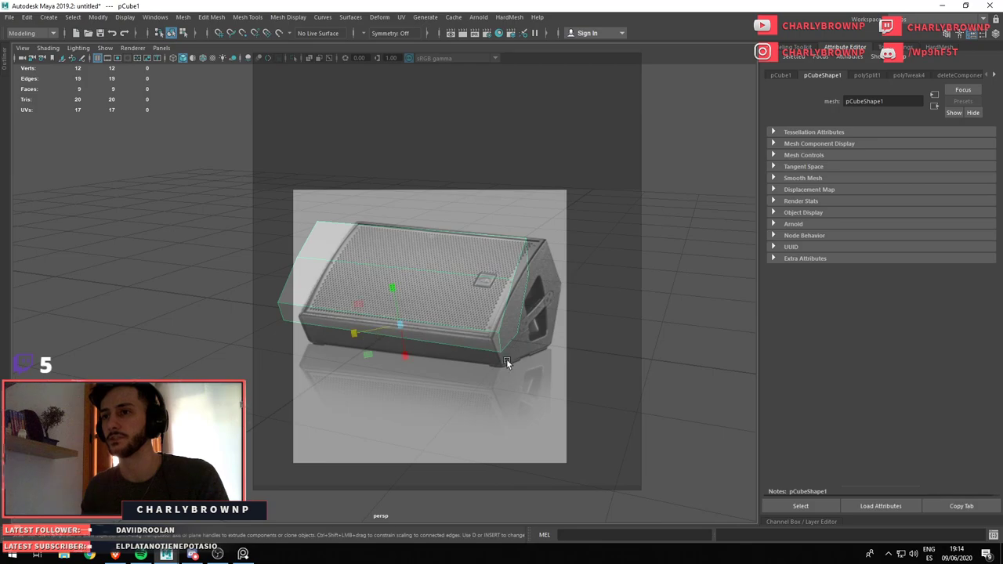
left_click_drag(586, 286, 536, 298)
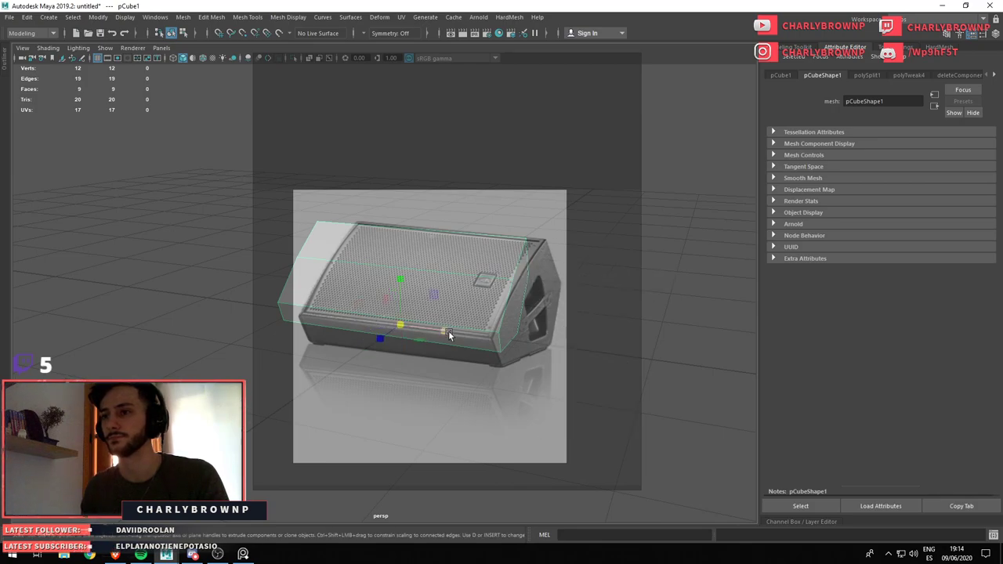
left_click_drag(448, 331, 472, 367)
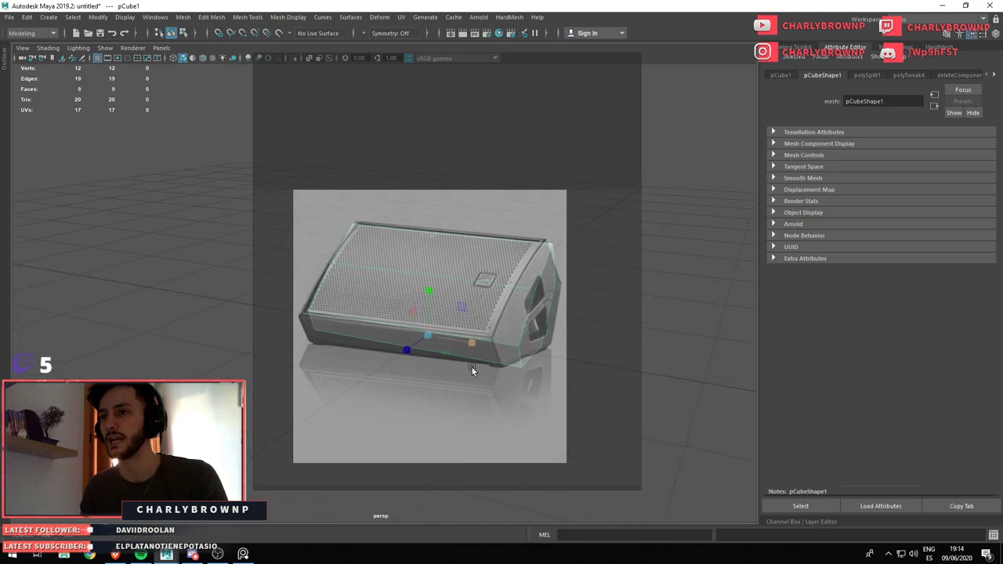
left_click_drag(474, 370, 503, 343)
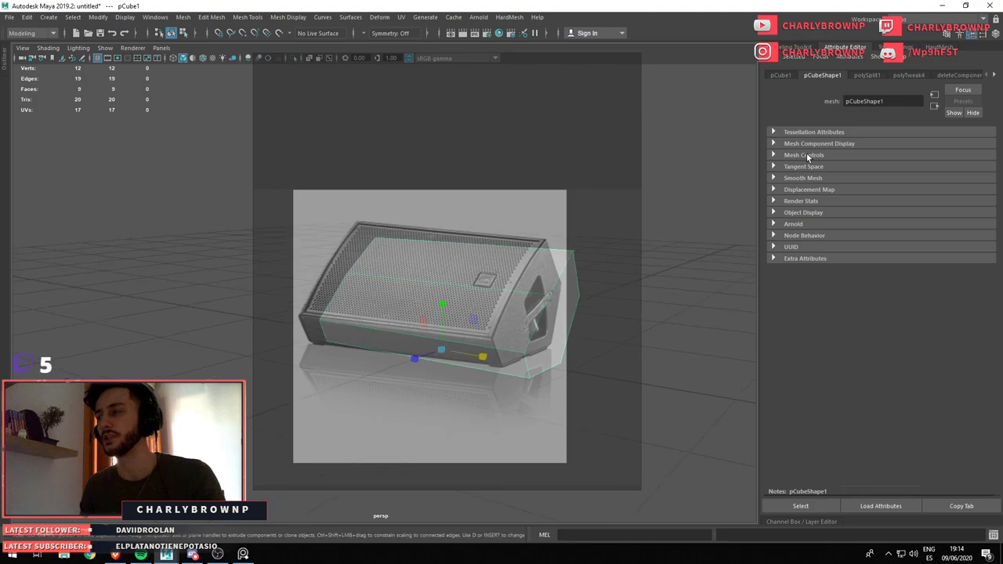
Give the persp camera a focal length of 50 and orbit until the wedge lines up with the photo
left_click(3, 66)
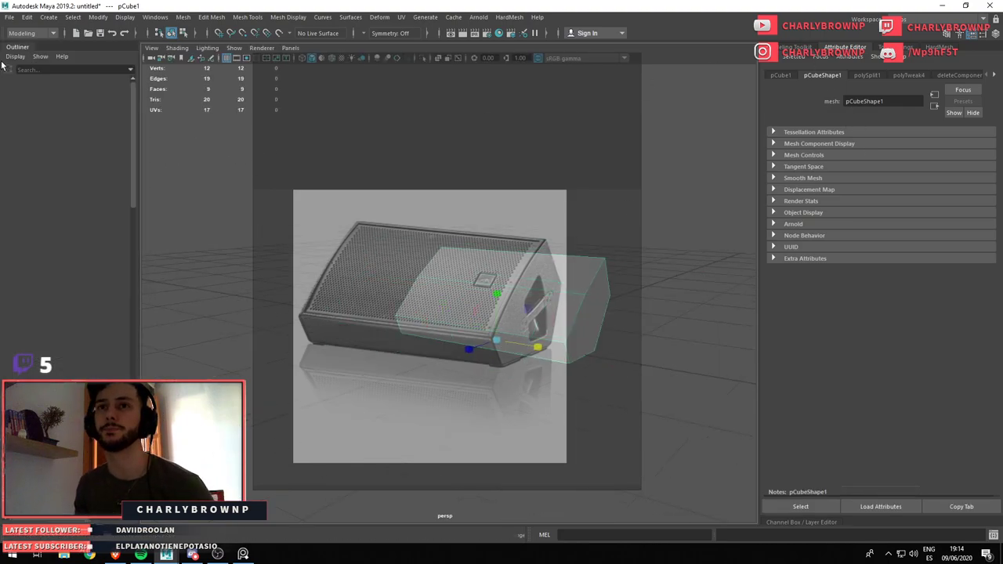
left_click(36, 80)
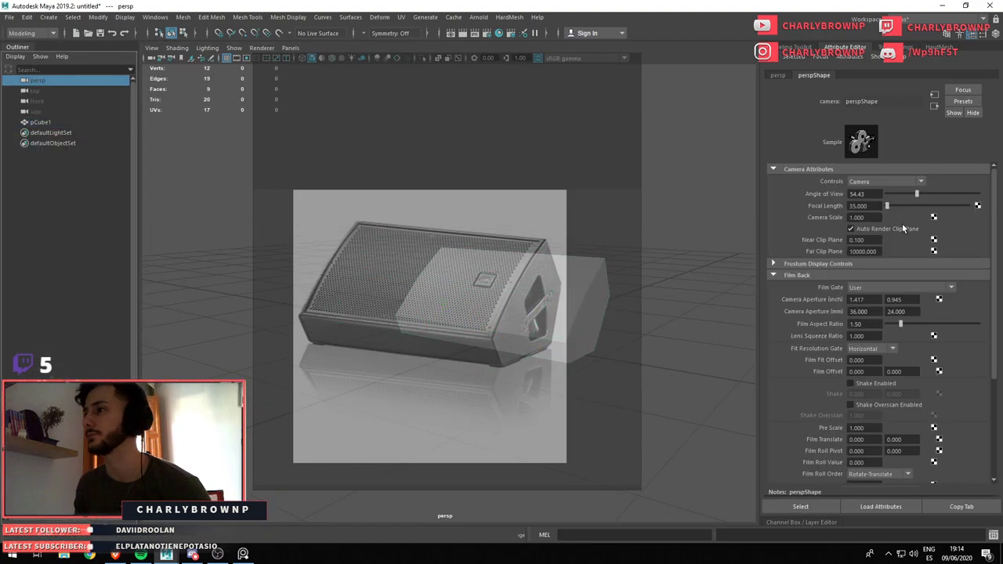
type("50")
key("Return")
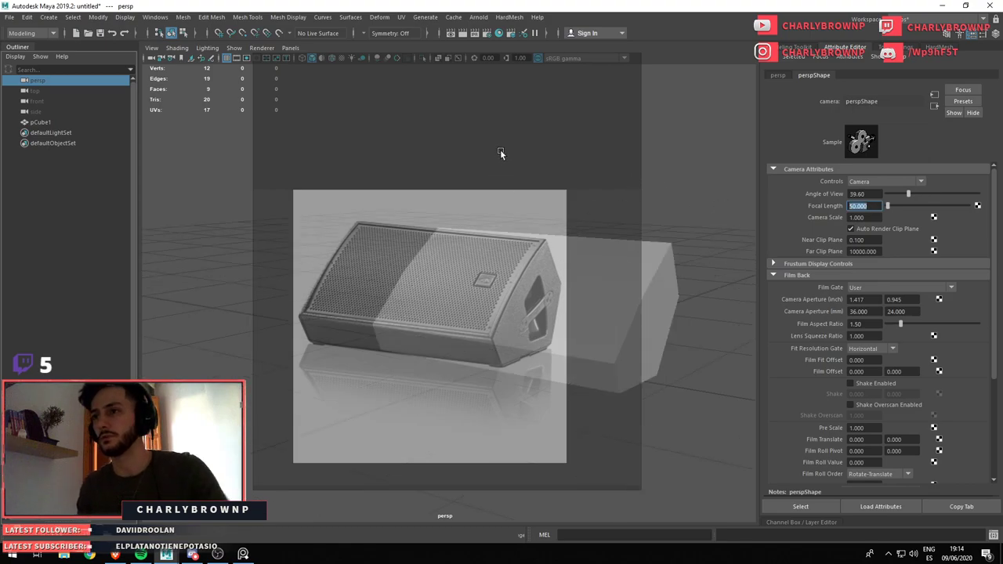
left_click_drag(552, 330, 456, 329)
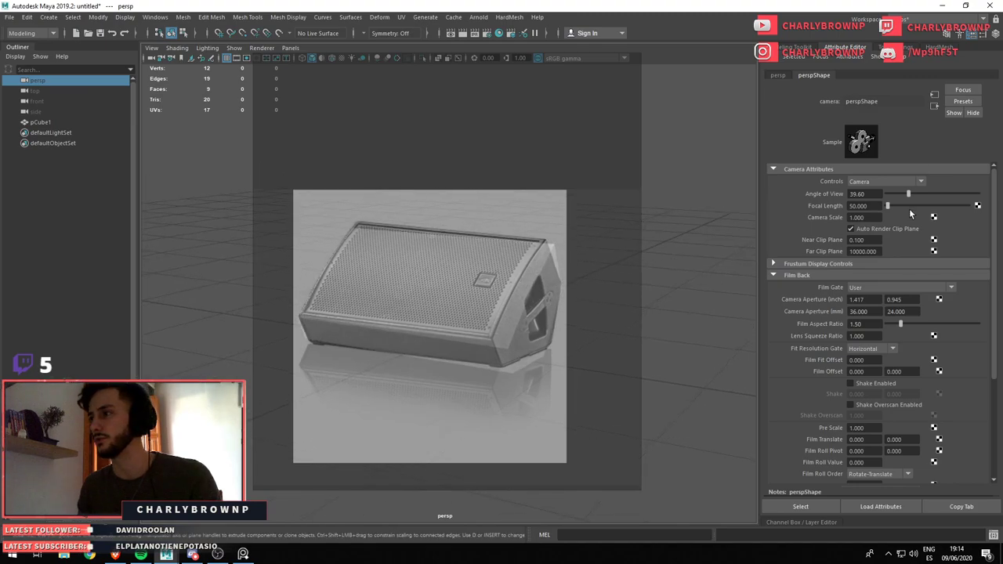
left_click_drag(517, 331, 515, 357)
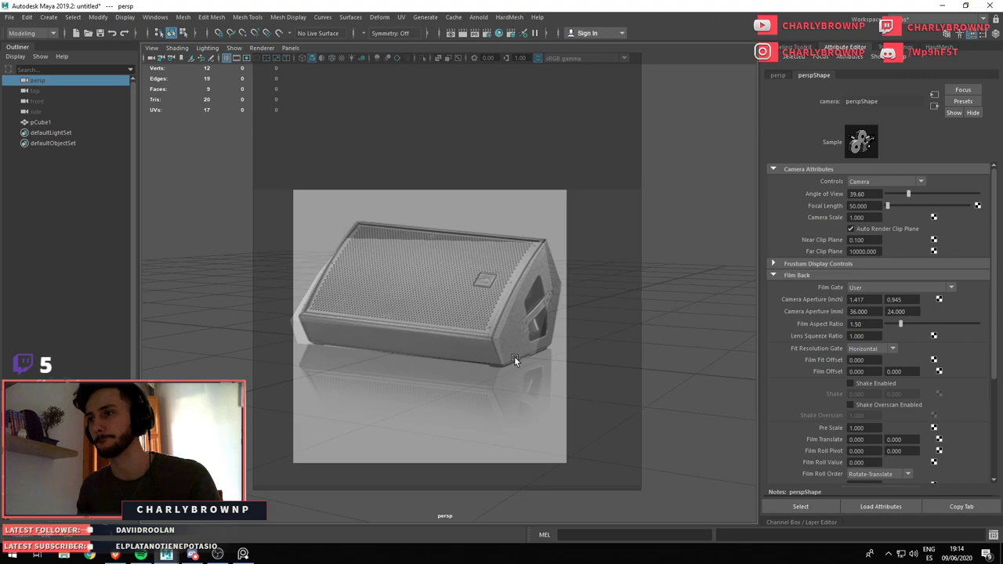
Select the speaker body and try picking its right side faces, then clear the selection
key("r")
left_click(522, 327)
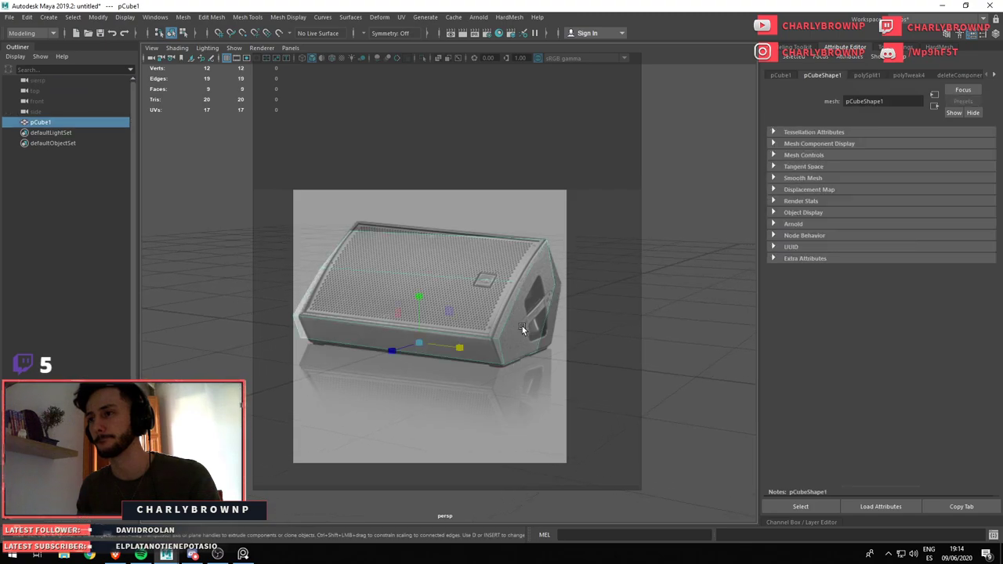
key("F11")
left_click(552, 310)
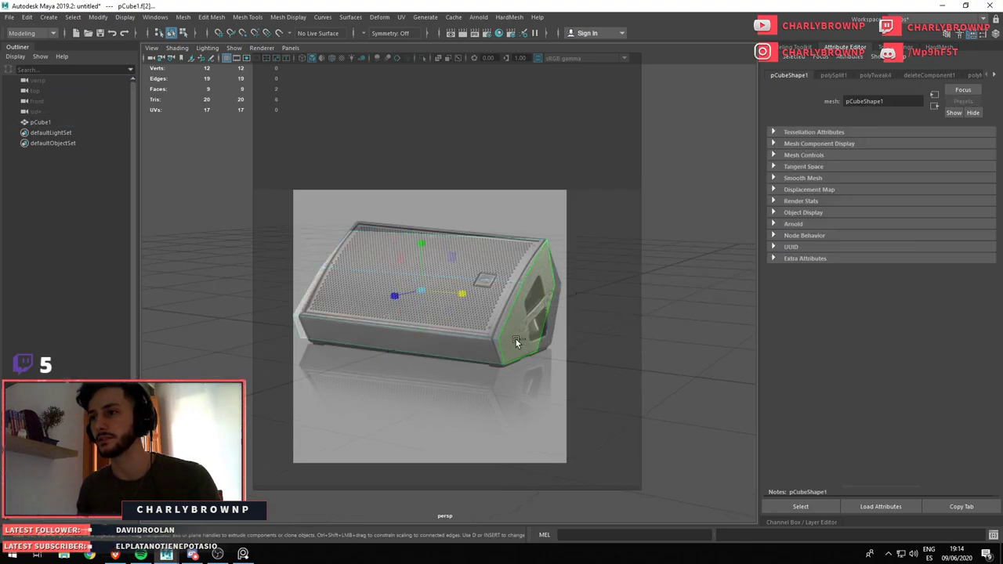
left_click(427, 315)
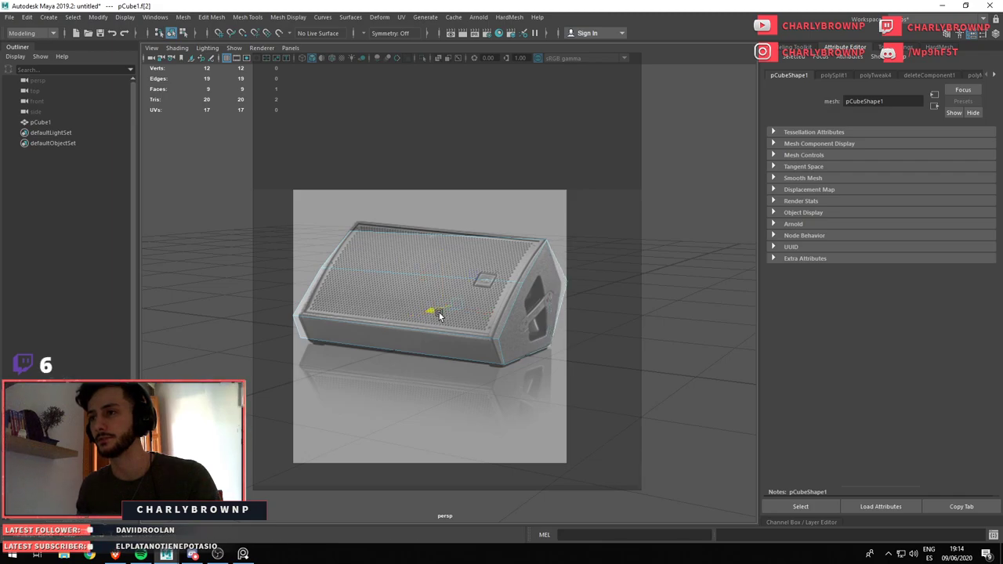
left_click(606, 331)
Move a body edge to match the photo outline, then return to object mode
key("F10")
left_click(508, 302)
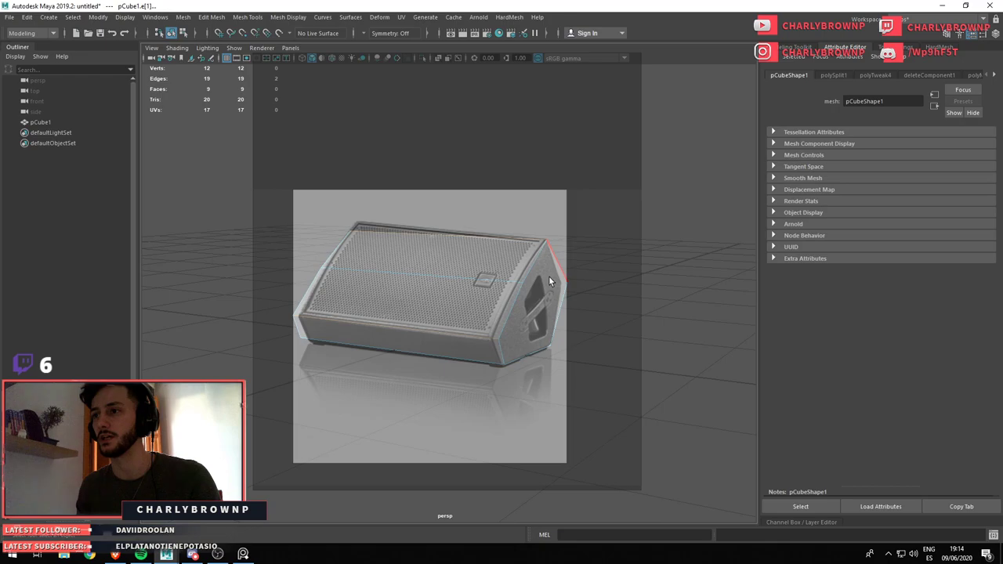
key("4")
key("5")
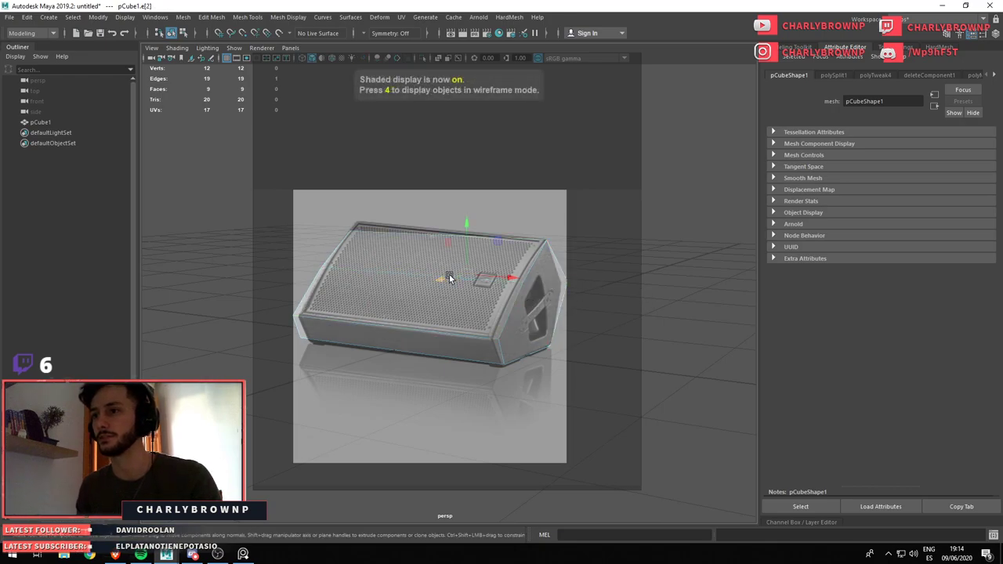
left_click_drag(449, 278, 442, 279)
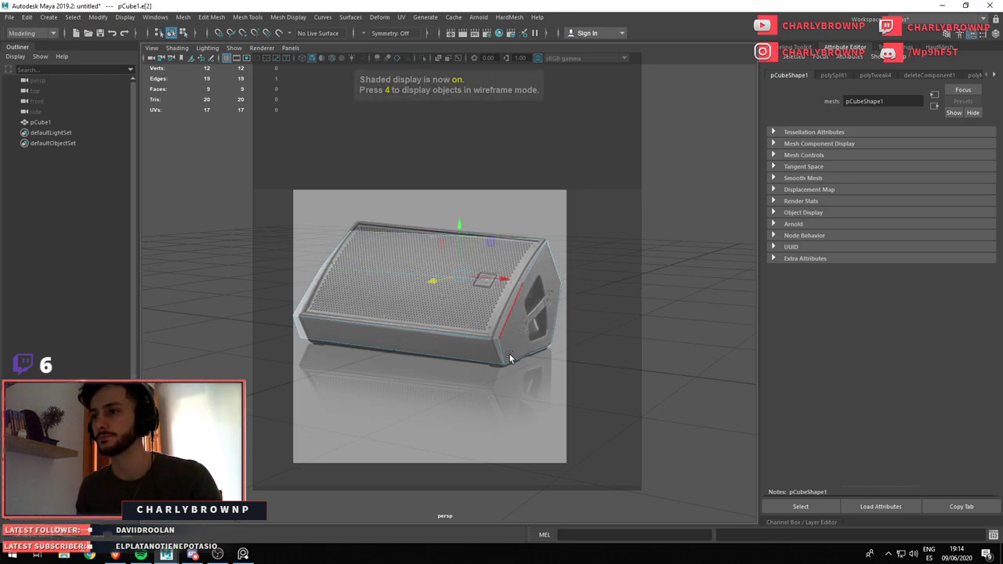
left_click(447, 331)
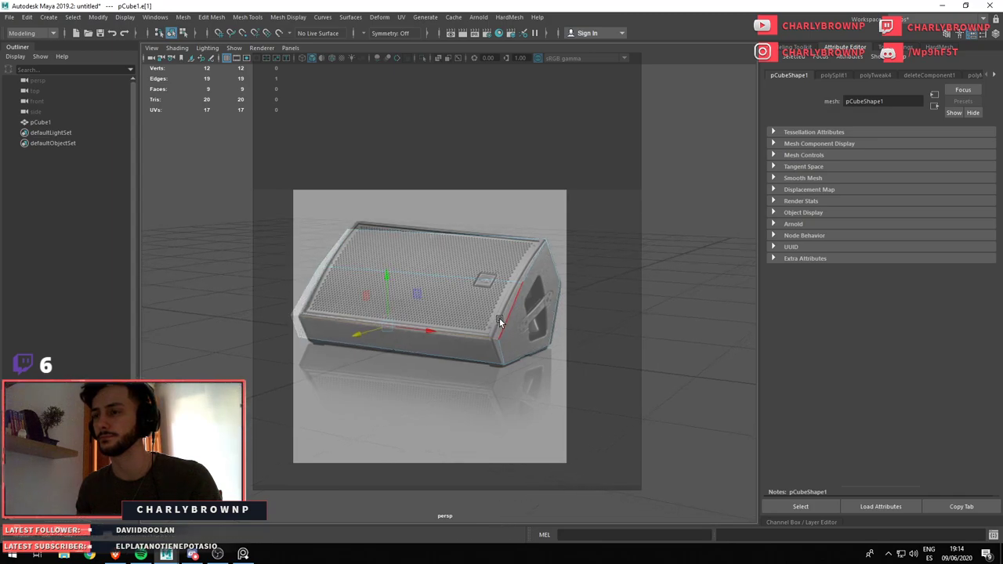
key("F8")
left_click(544, 239)
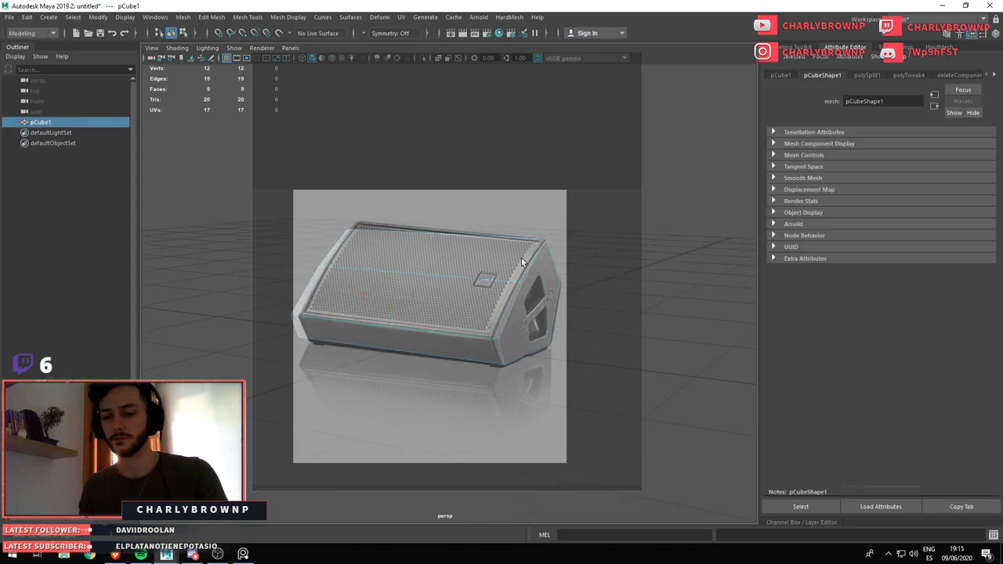
Make the reference photo clickable and move it off to the right
left_click(243, 554)
key("ctrl+t")
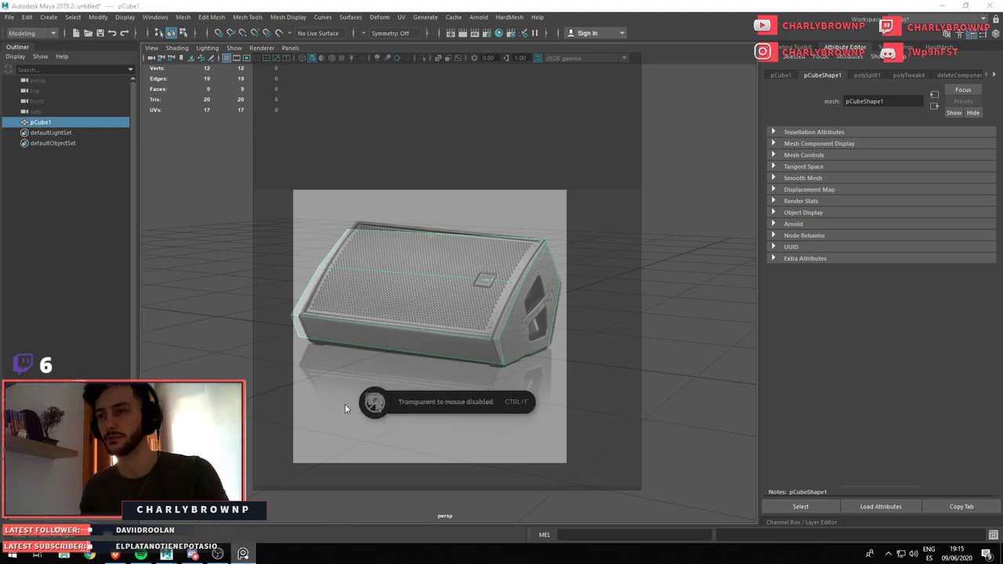
left_click_drag(379, 242, 705, 249)
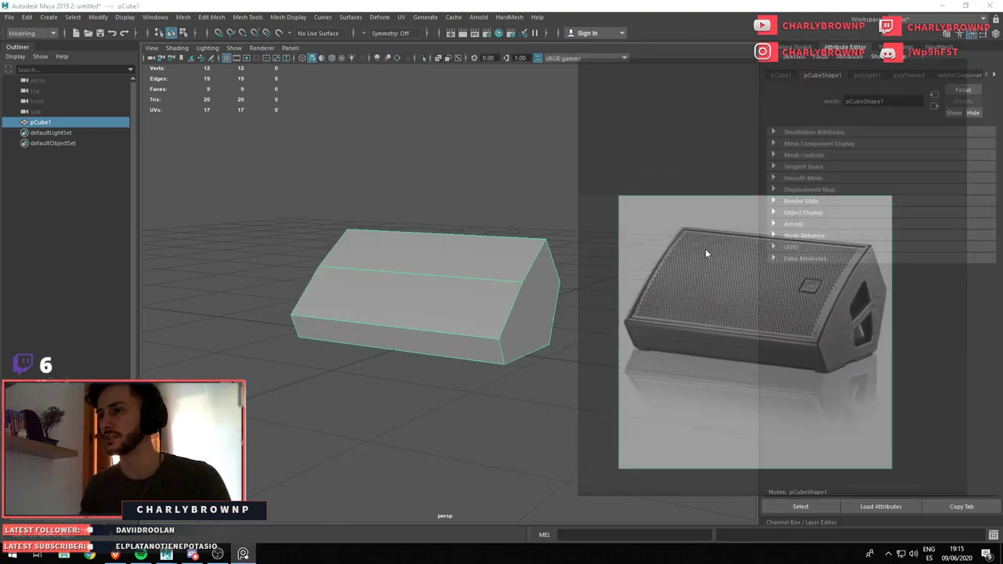
scroll("up", 3)
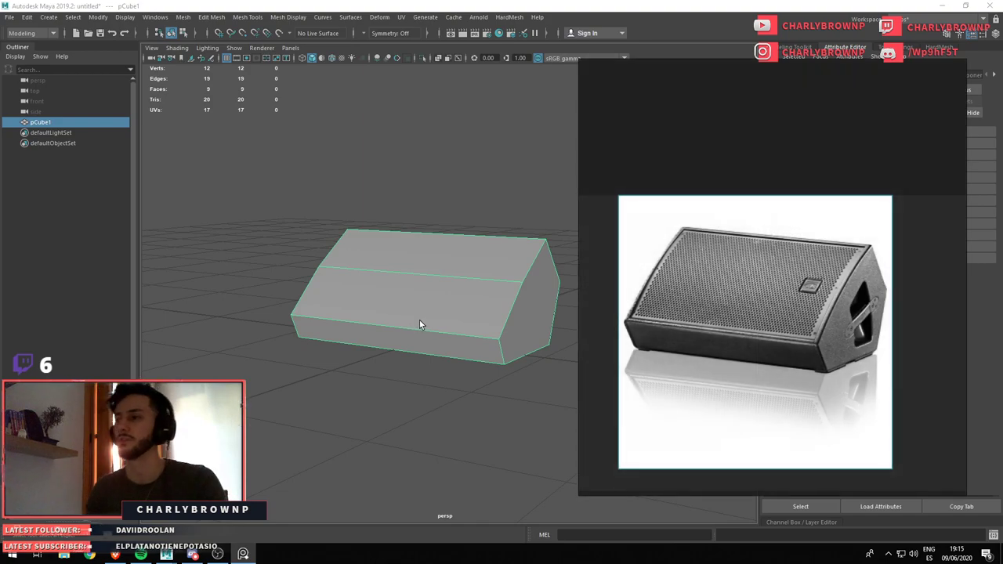
scroll("down", 3)
Reselect the body and scale it narrower along X
left_click(411, 294)
left_click_drag(412, 292, 358, 316)
key("r")
left_click_drag(417, 298, 444, 342)
scroll("up", 3)
Bevel a body edge, raise its Fraction, then undo the bevel
key("F10")
left_click(514, 329)
left_click_drag(342, 226, 391, 222)
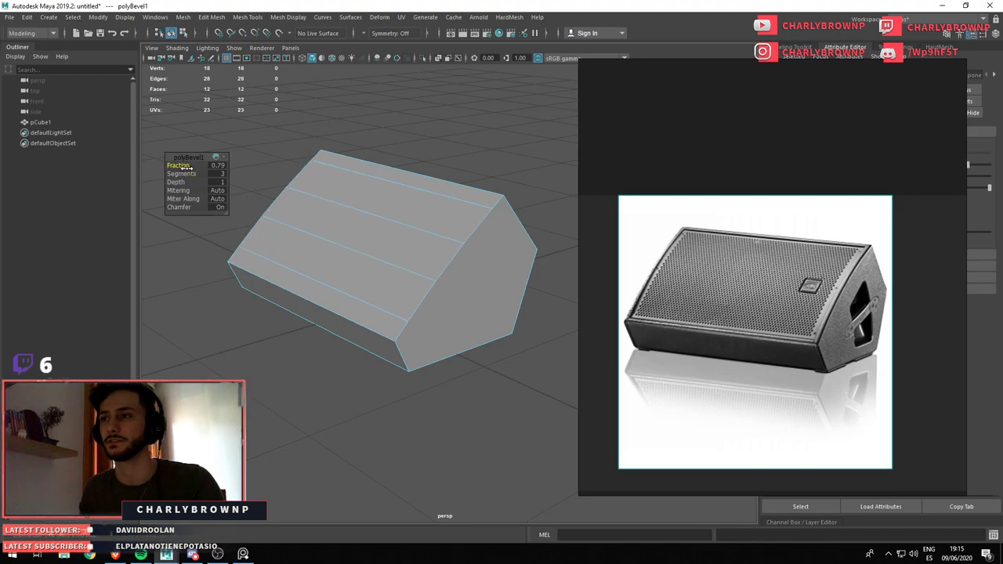
left_click_drag(189, 167, 190, 167)
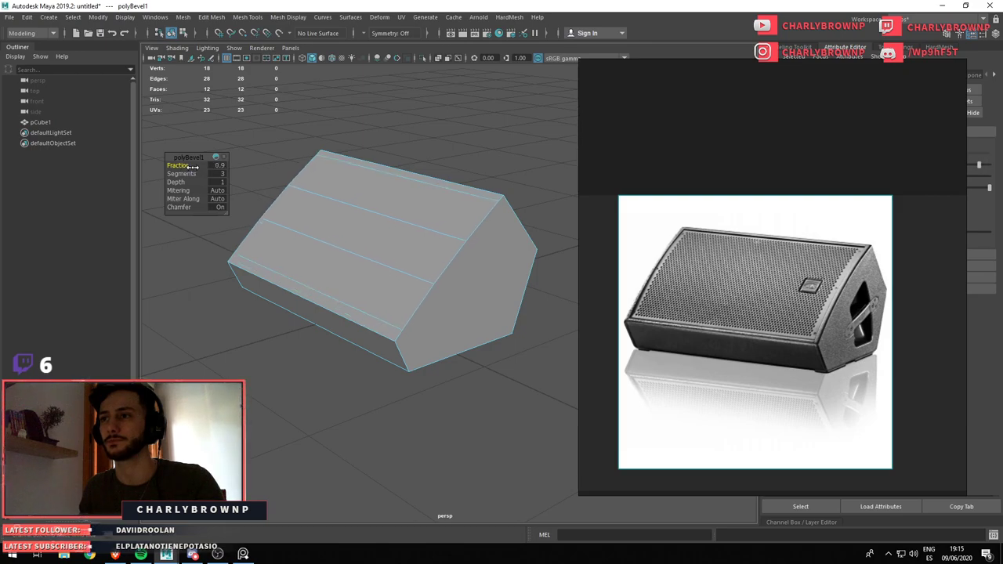
key("ctrl+z")
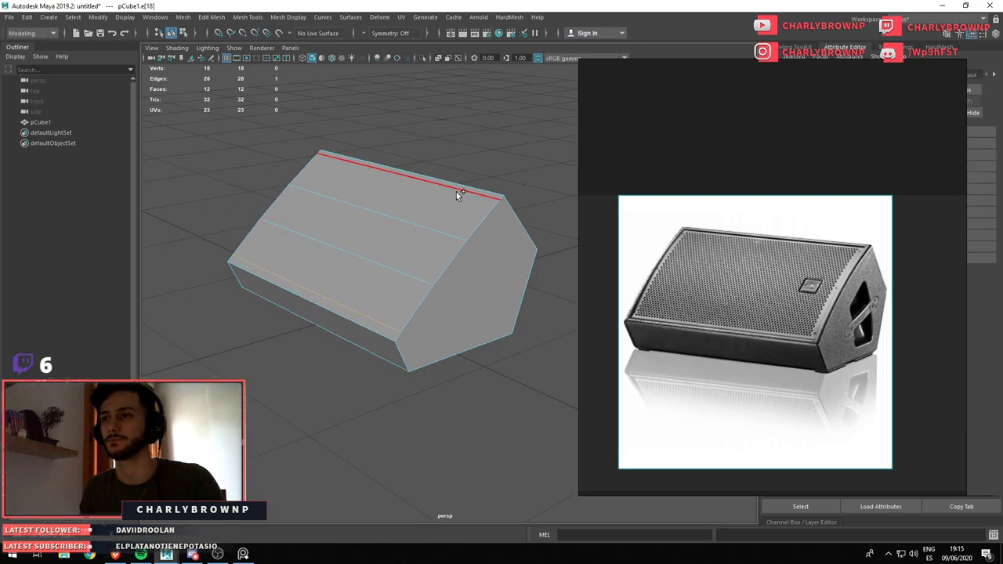
Reselect the speaker block from a lower view
scroll("down", 3)
left_click(444, 155)
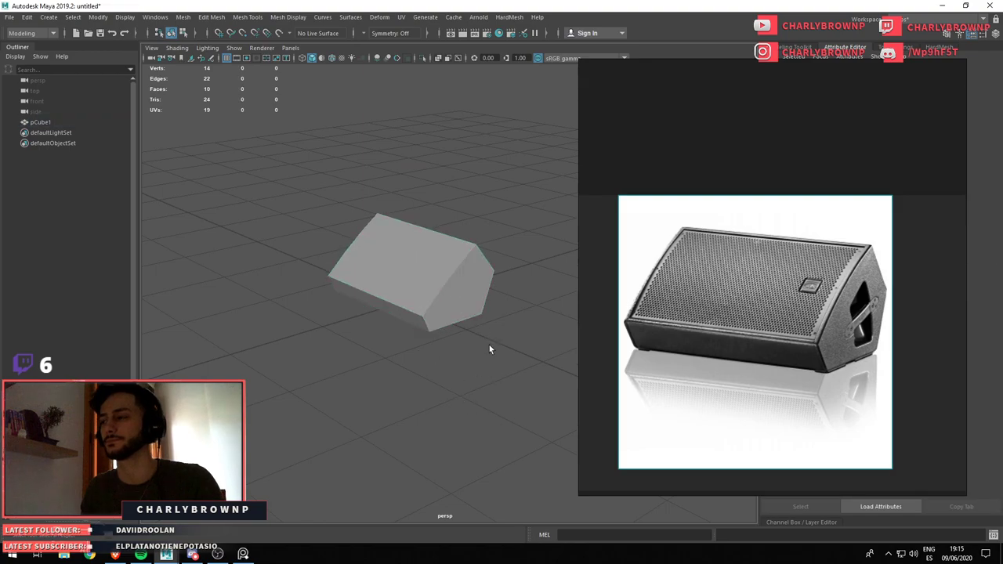
left_click_drag(489, 345, 457, 399)
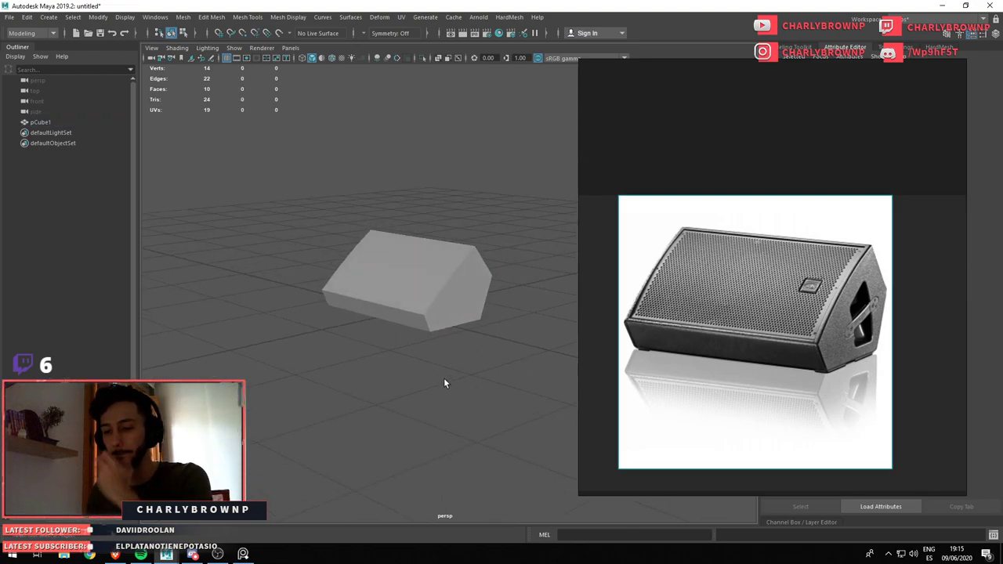
left_click(435, 318)
Zoom in on the speaker block, reselect it and orbit around it
left_click_drag(394, 277, 415, 314)
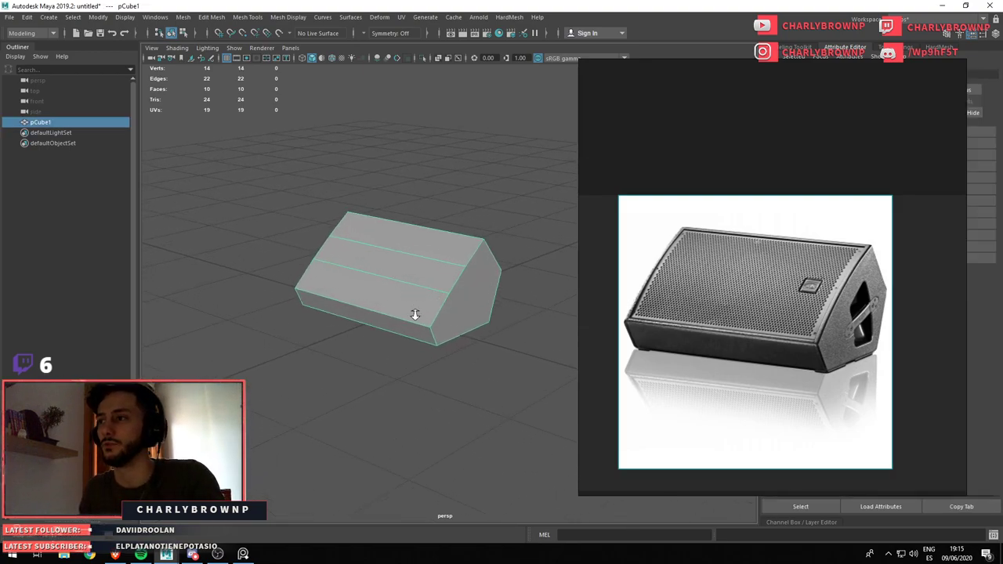
left_click_drag(415, 313, 417, 348)
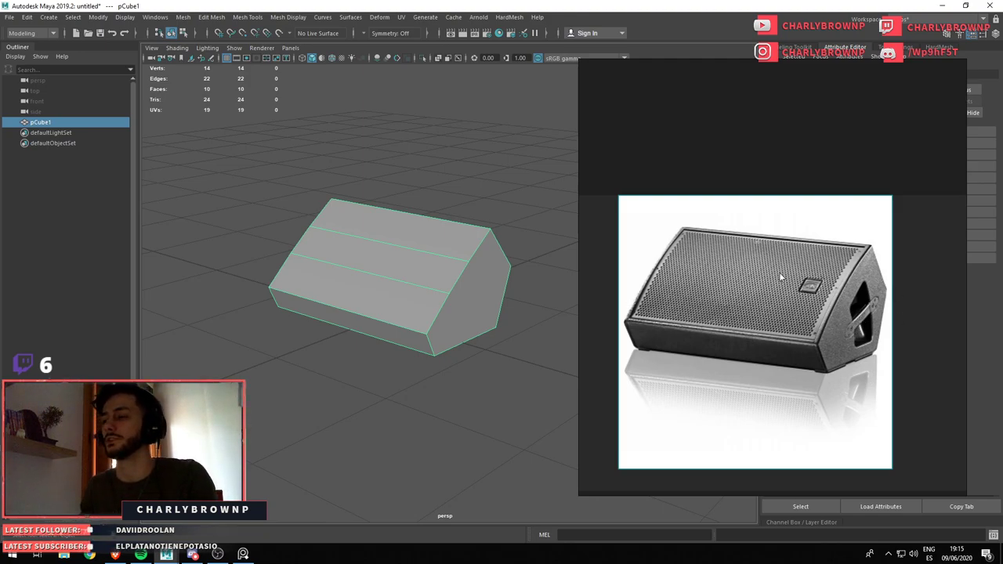
left_click(515, 420)
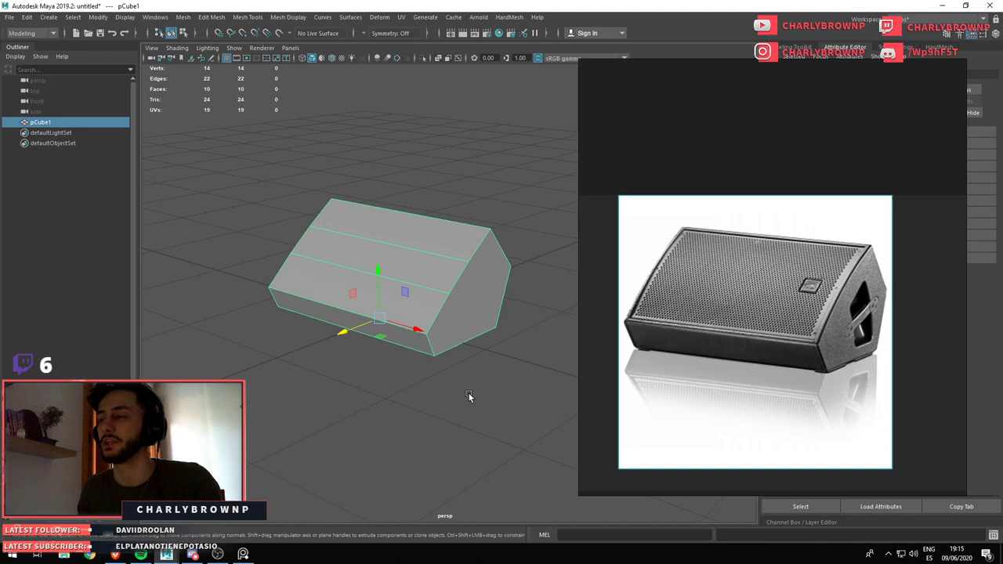
left_click(469, 393)
left_click(446, 268)
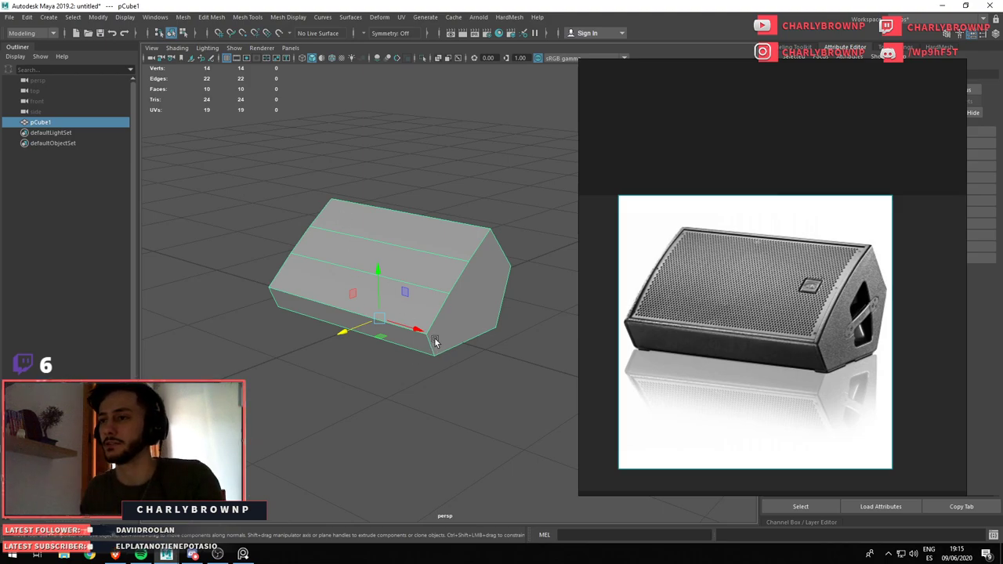
left_click_drag(436, 342, 433, 327)
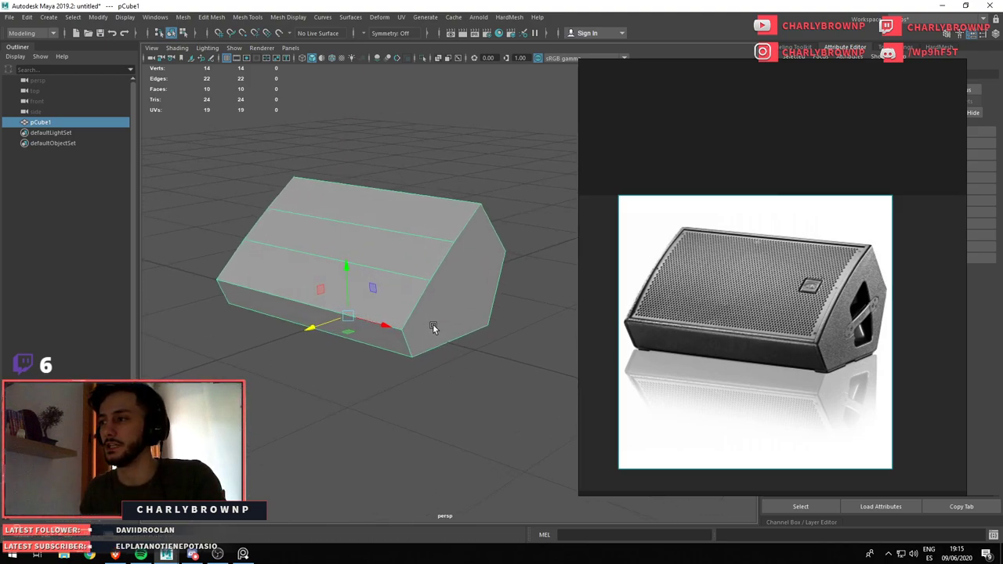
Select the faces of the sloped front panel
left_click_drag(388, 274, 373, 282)
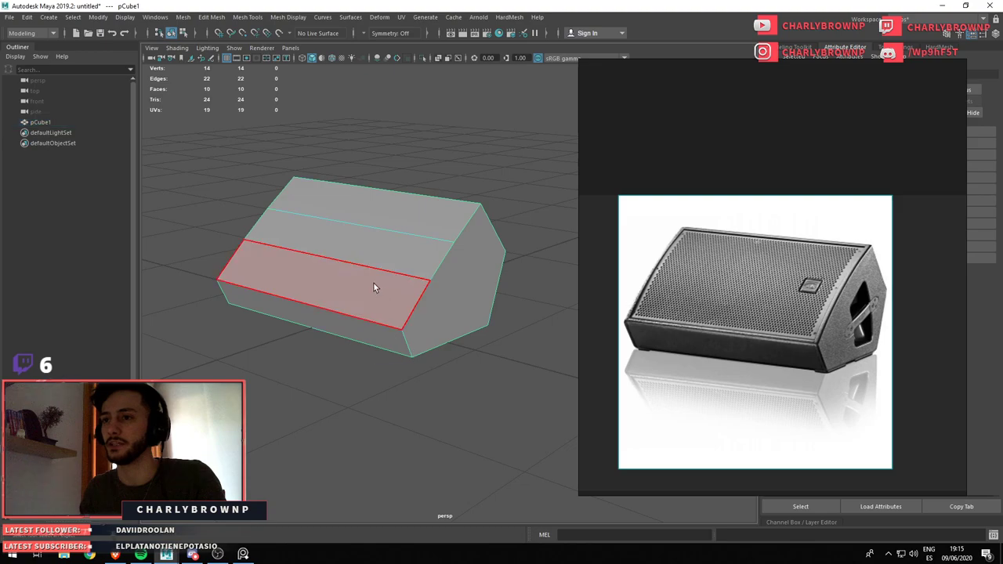
left_click_drag(373, 282, 420, 207)
left_click_drag(393, 279, 450, 287)
Extrude the panel with an Offset inset, extrude again to recess it, and extract the faces
key("ctrl+e")
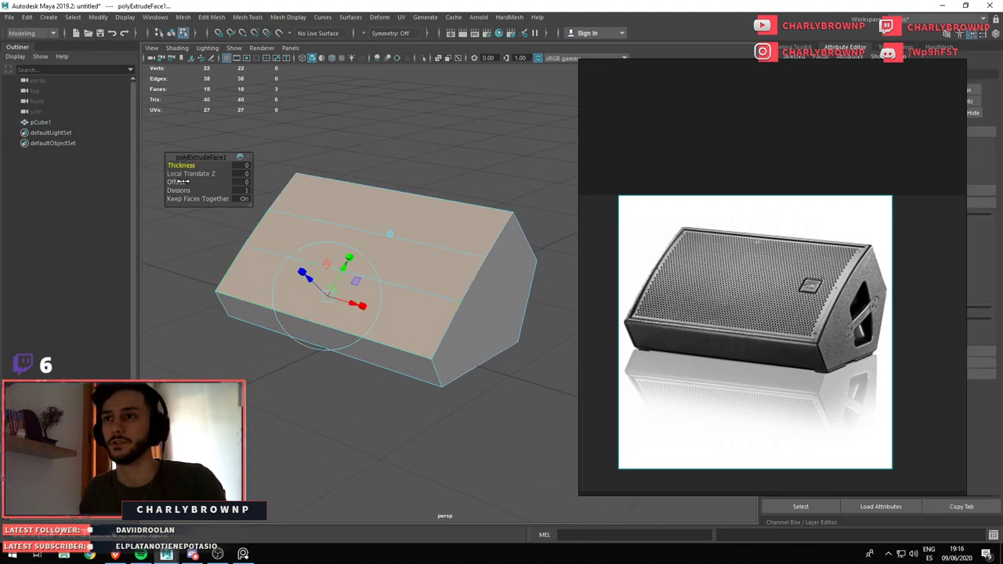
left_click_drag(193, 184, 186, 182)
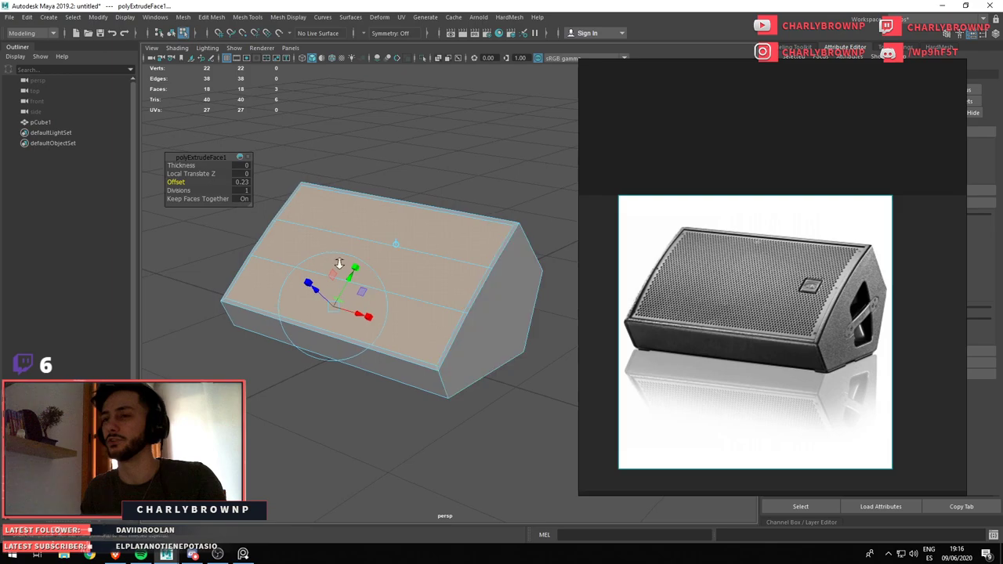
scroll("up", 3)
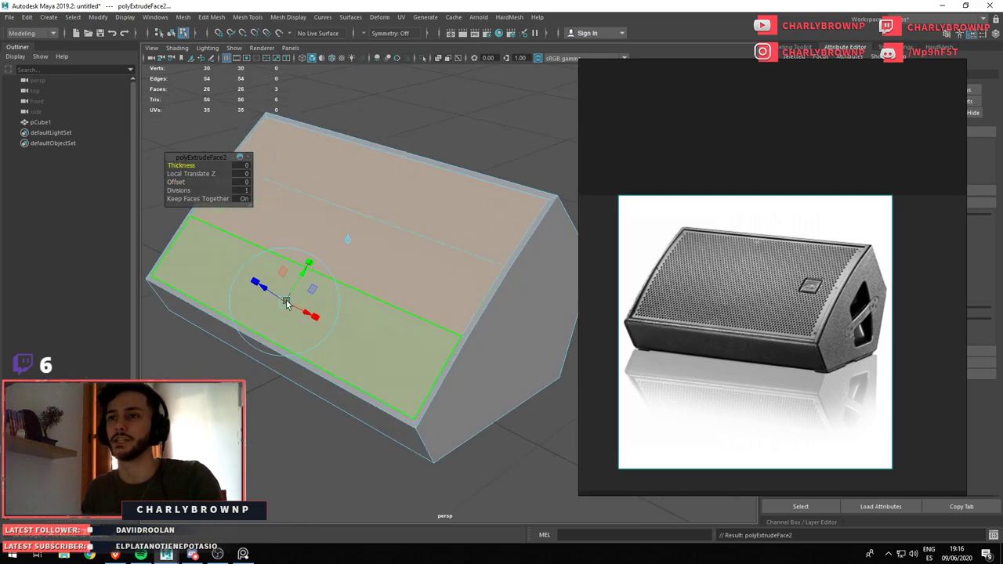
key("ctrl+e")
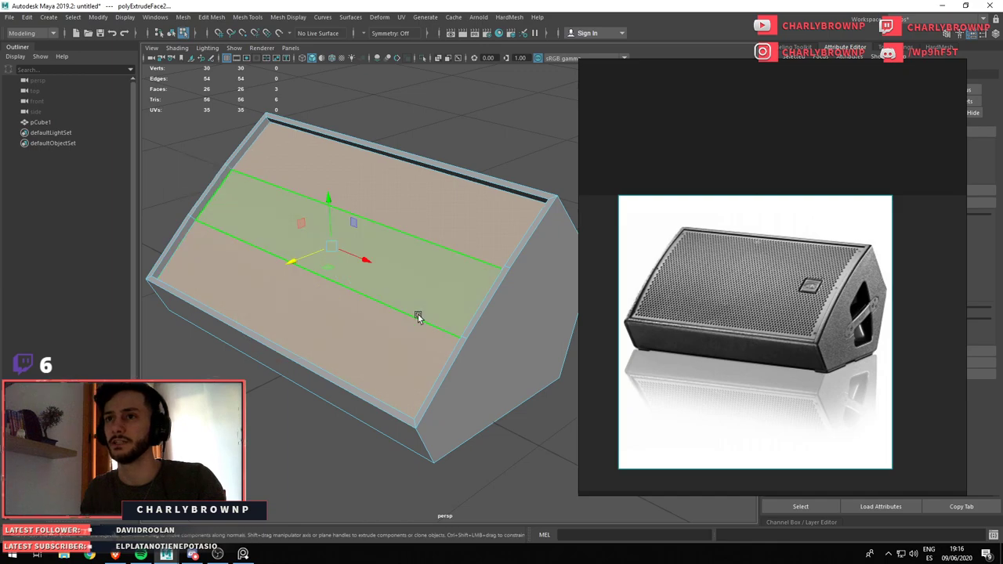
left_click_drag(382, 191, 390, 359)
scroll("down", 3)
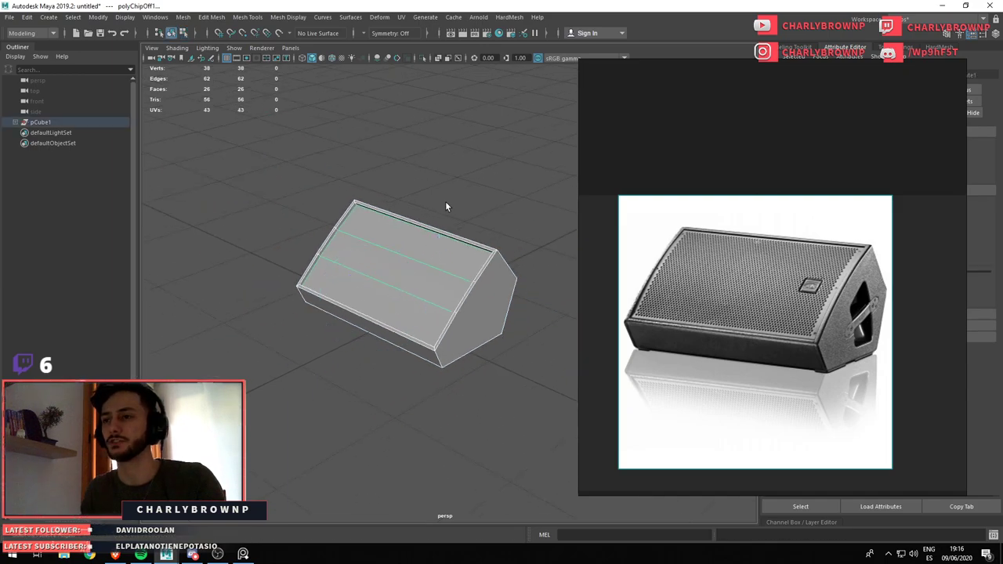
left_click_drag(445, 200, 501, 429)
key("Delete")
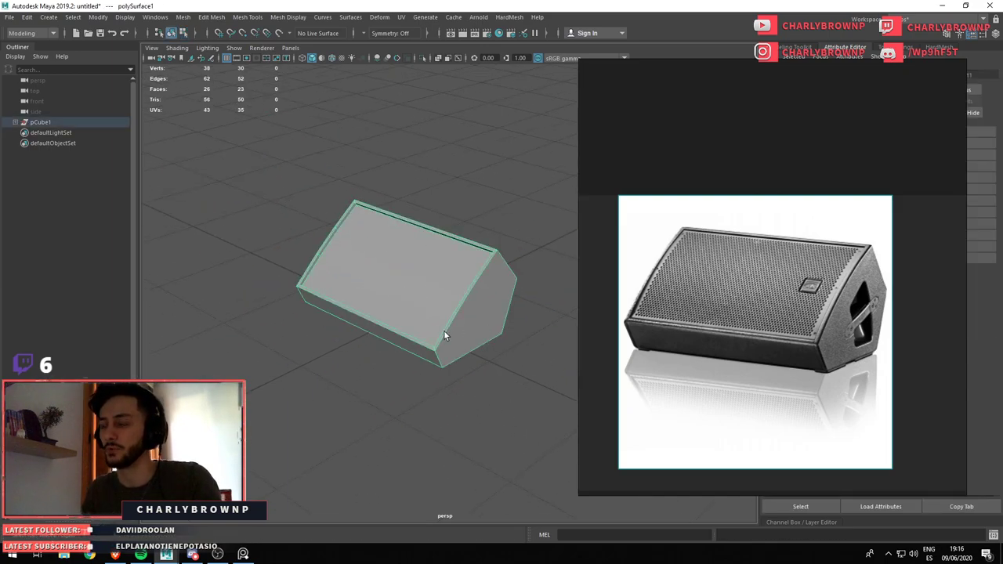
key("f")
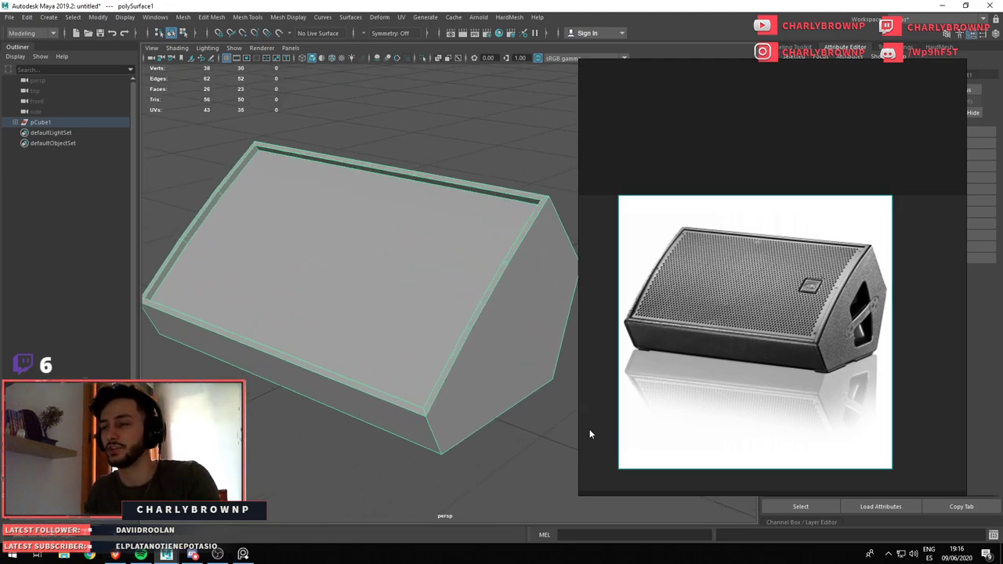
key("ctrl+z")
scroll("down", 3)
key("ctrl+z")
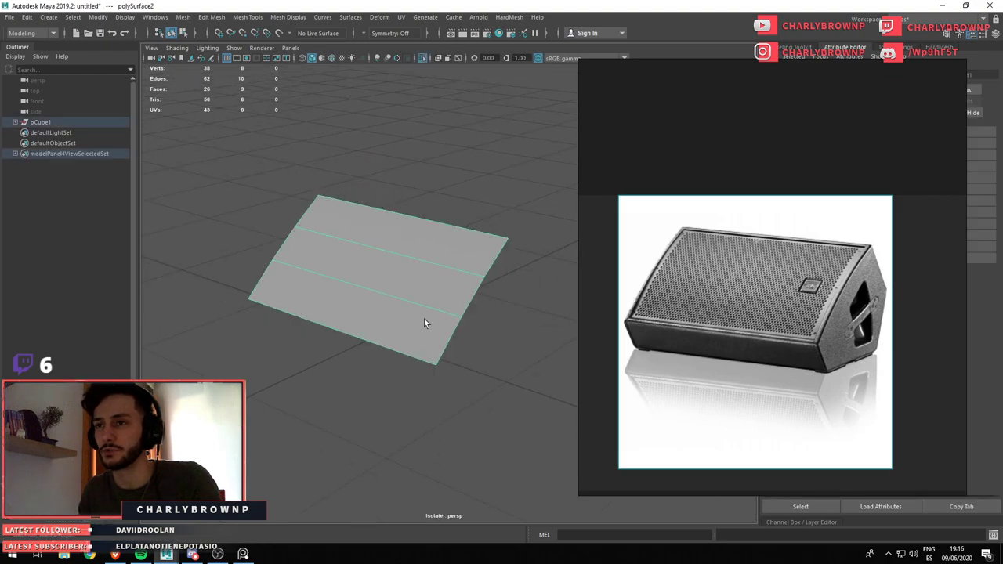
key("ctrl+z")
key("shift+z")
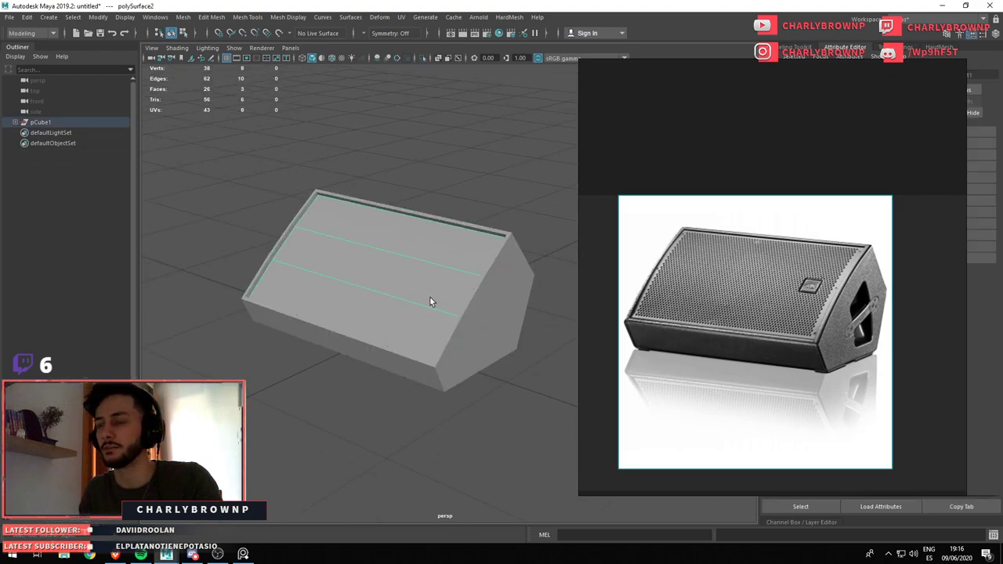
left_click(467, 348)
key("ctrl+1")
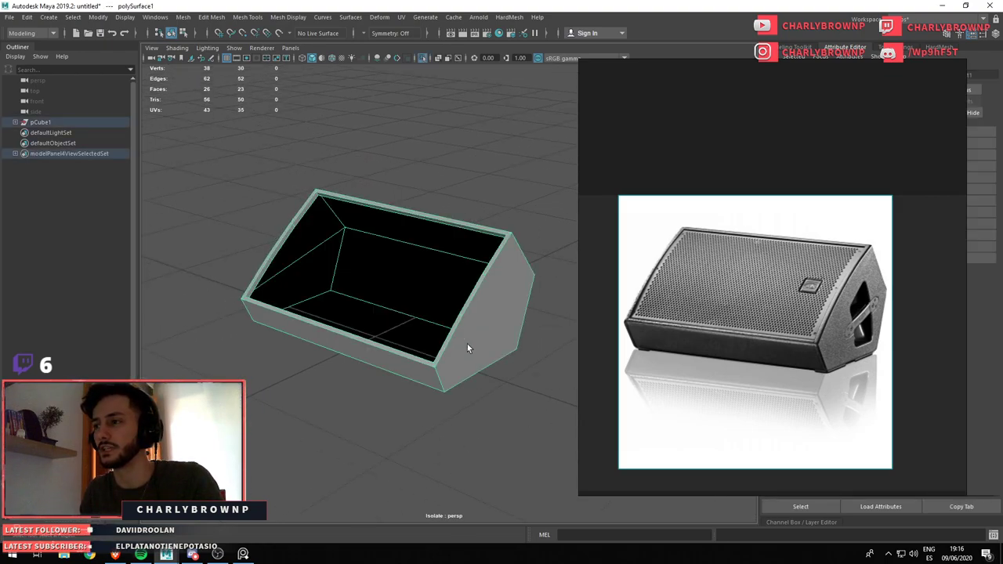
key("ctrl+1")
left_click_drag(467, 344, 396, 325)
scroll("down", 3)
Create a new polygon cylinder
left_click(457, 341)
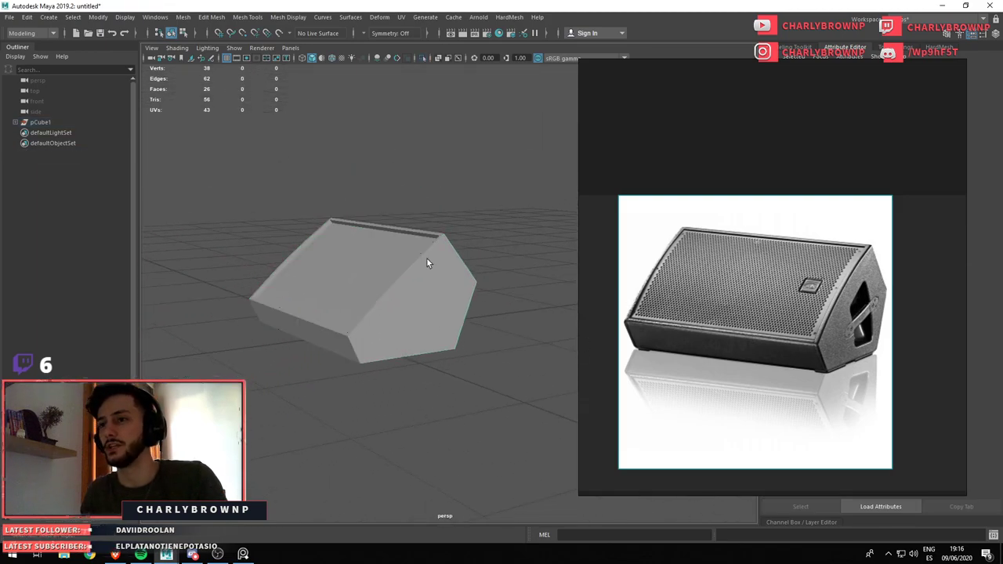
right_click(417, 194)
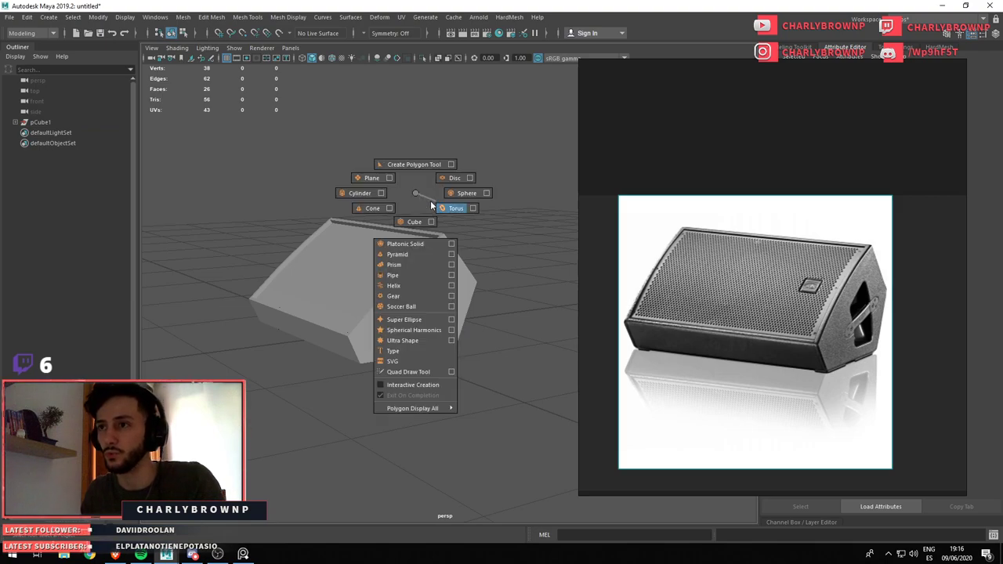
left_click_drag(352, 194, 352, 194)
scroll("down", 3)
Tilt the cylinder and flatten it along its length
key("e")
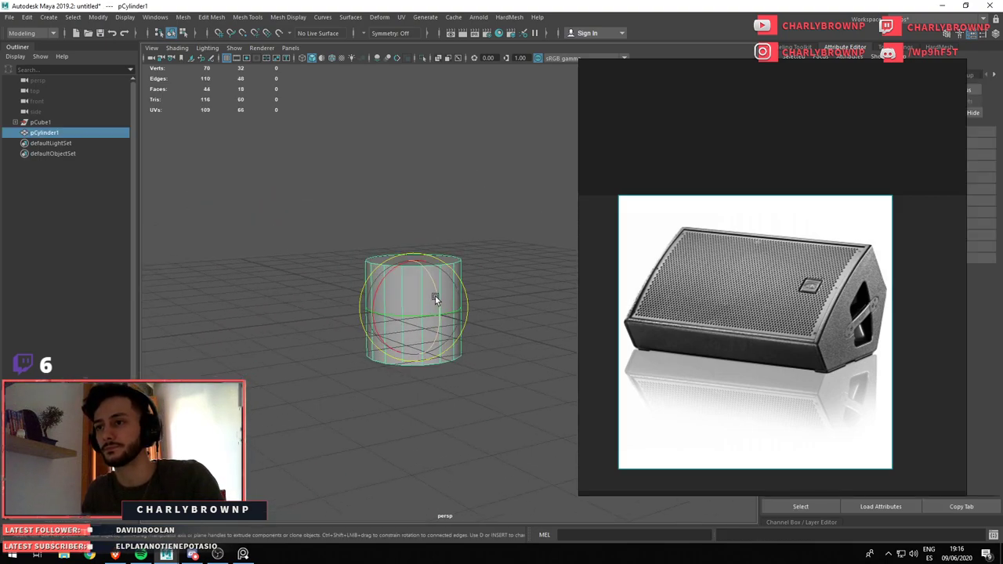
left_click_drag(435, 296, 464, 355)
scroll("up", 3)
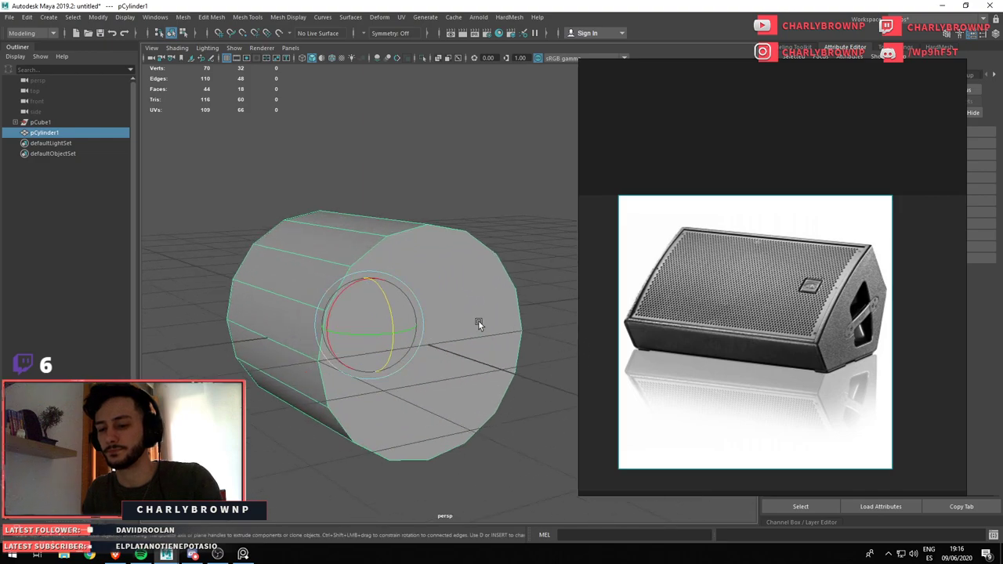
key("r")
scroll("down", 3)
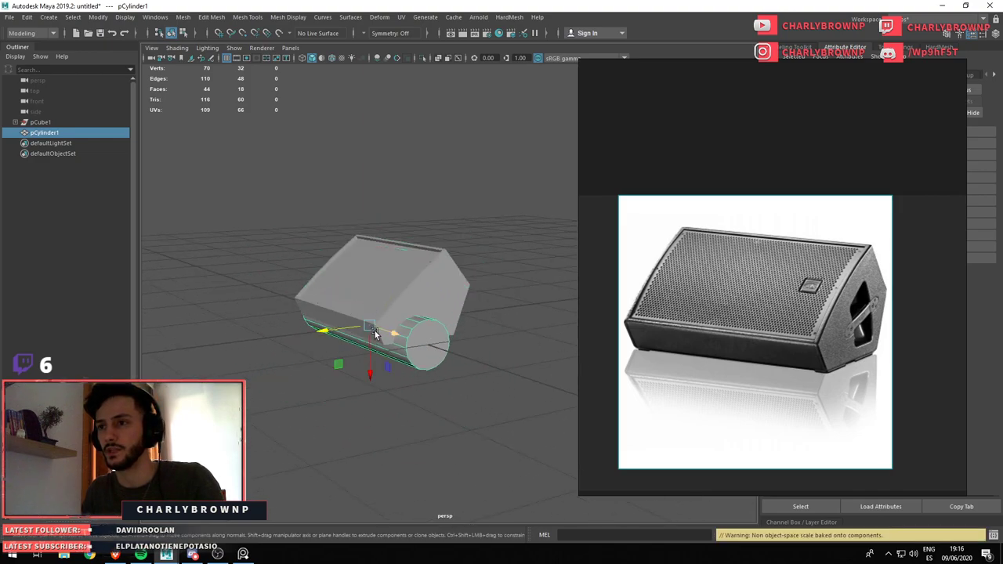
left_click_drag(370, 370, 376, 312)
key("w")
left_click_drag(439, 337, 375, 313)
Poke the cylinder's end face, then delete that trial cylinder
key("F11")
left_click(366, 312)
left_click_drag(366, 312, 403, 300)
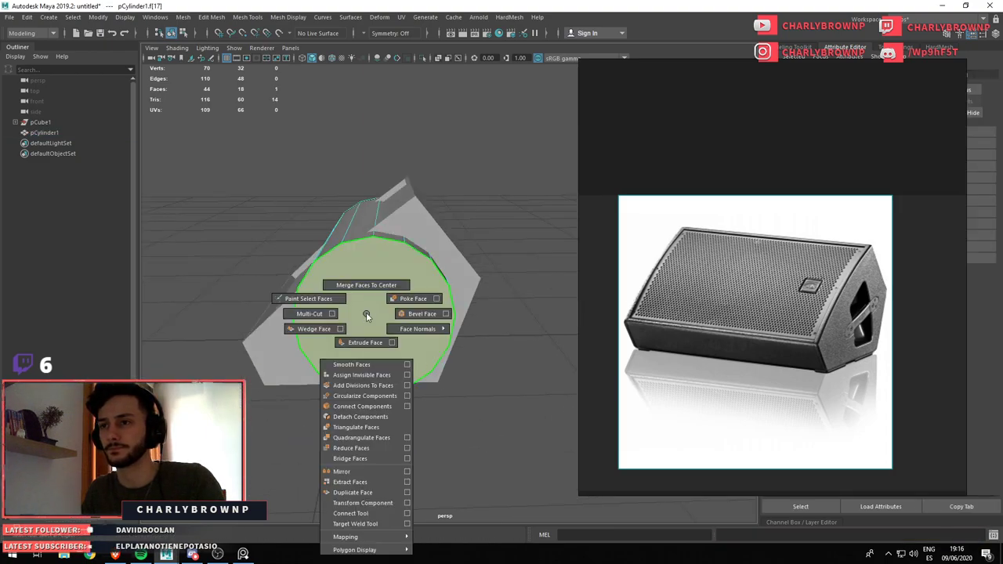
left_click(403, 299)
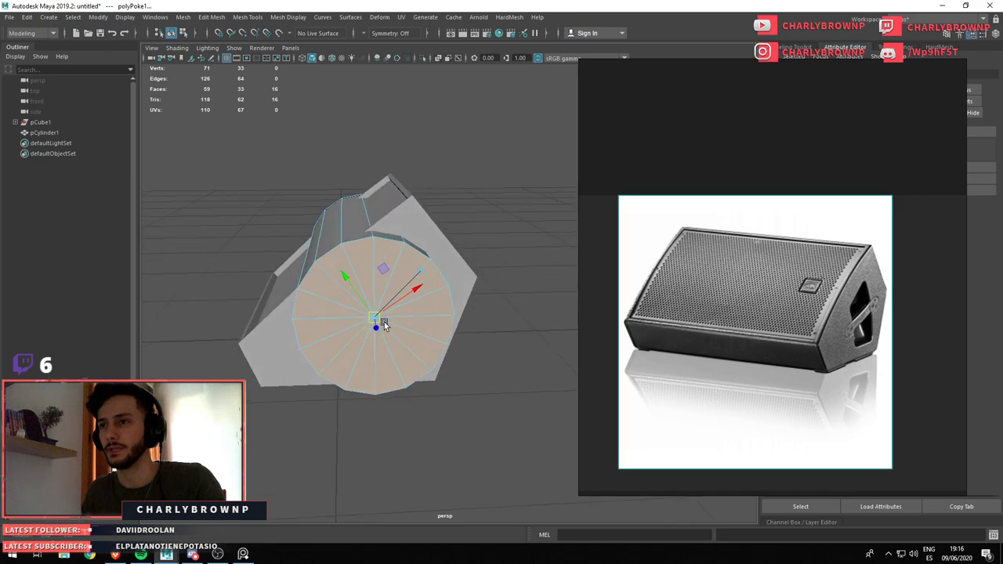
left_click_drag(514, 250, 433, 308)
key("F8")
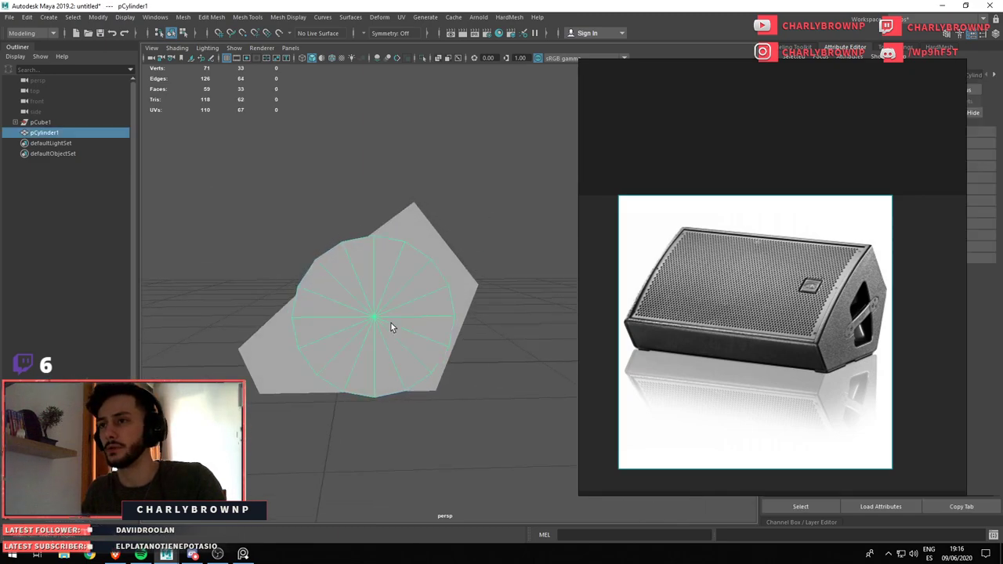
key("Delete")
Create a replacement cylinder with 32 axis subdivisions
left_click_drag(277, 179, 270, 252)
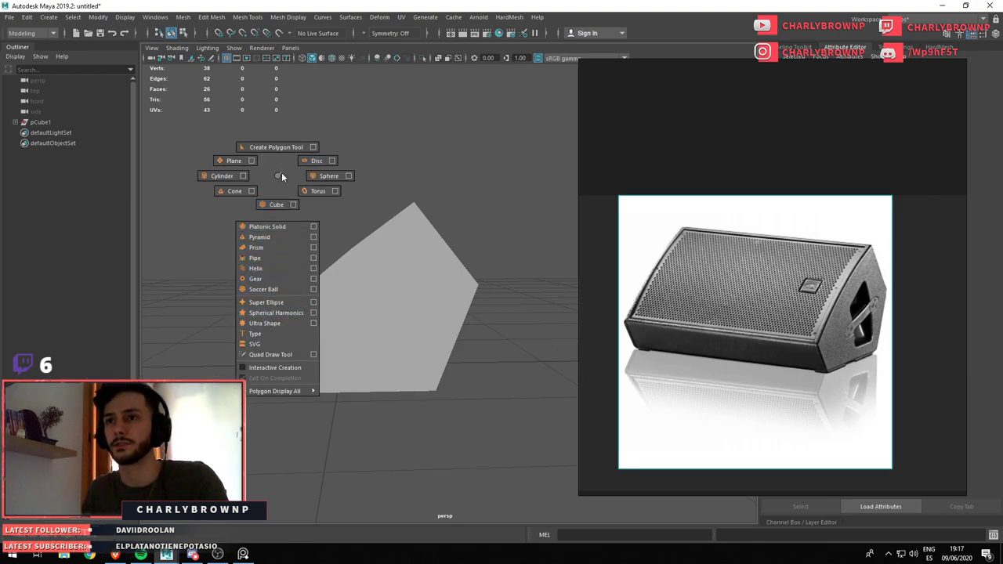
left_click_drag(270, 251, 222, 176)
left_click_drag(871, 135, 693, 280)
left_click(888, 74)
left_click(862, 168)
type("32")
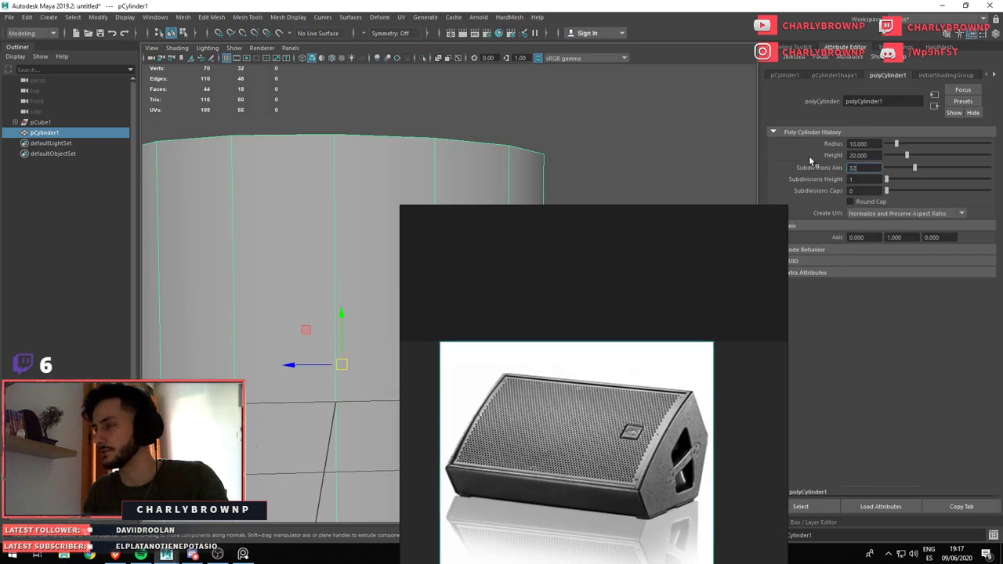
key("Return")
left_click_drag(699, 381, 878, 232)
Close the Outliner to widen the viewport and rotate the cylinder 90° onto its side
key("f")
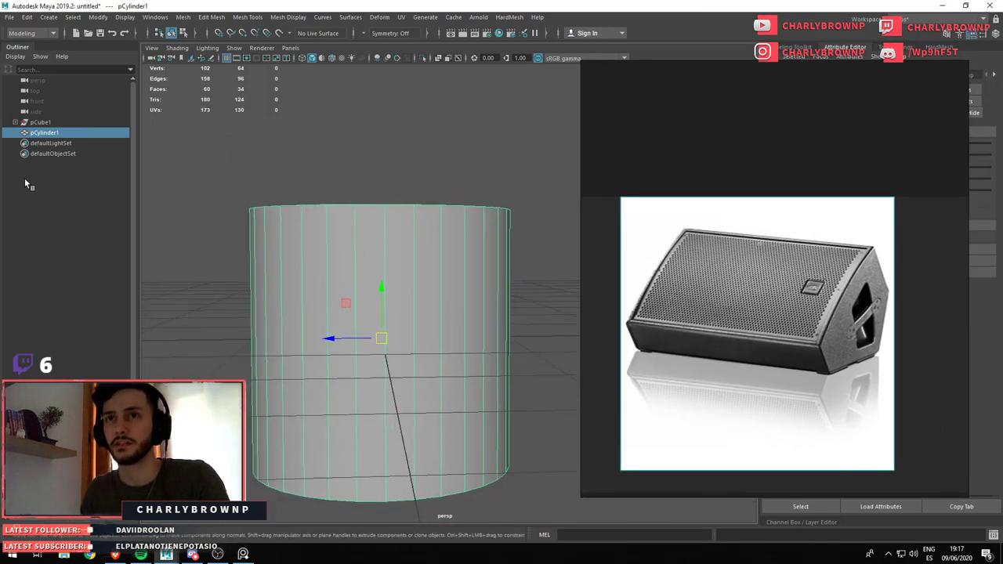
left_click(15, 56)
left_click(22, 50)
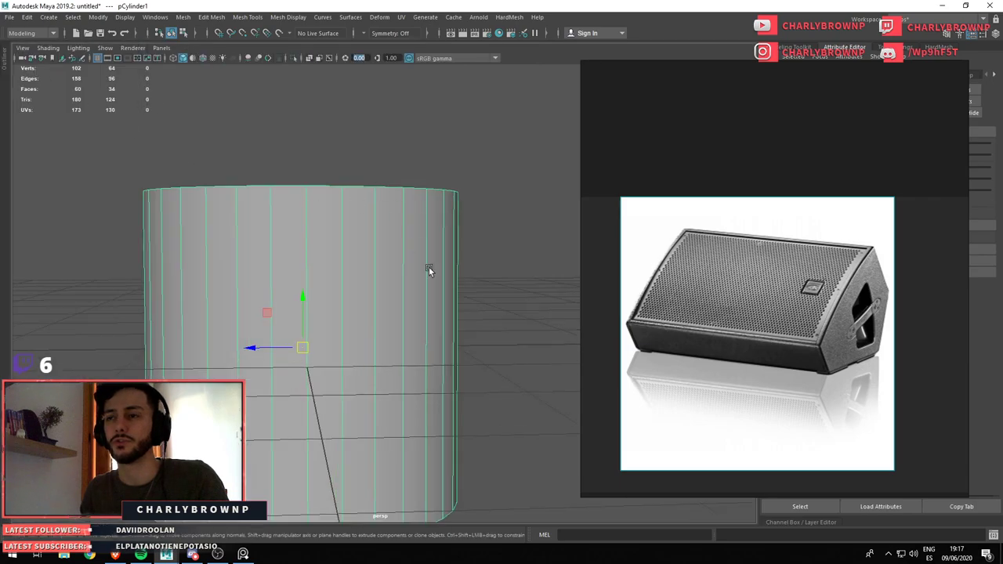
key("f")
key("e")
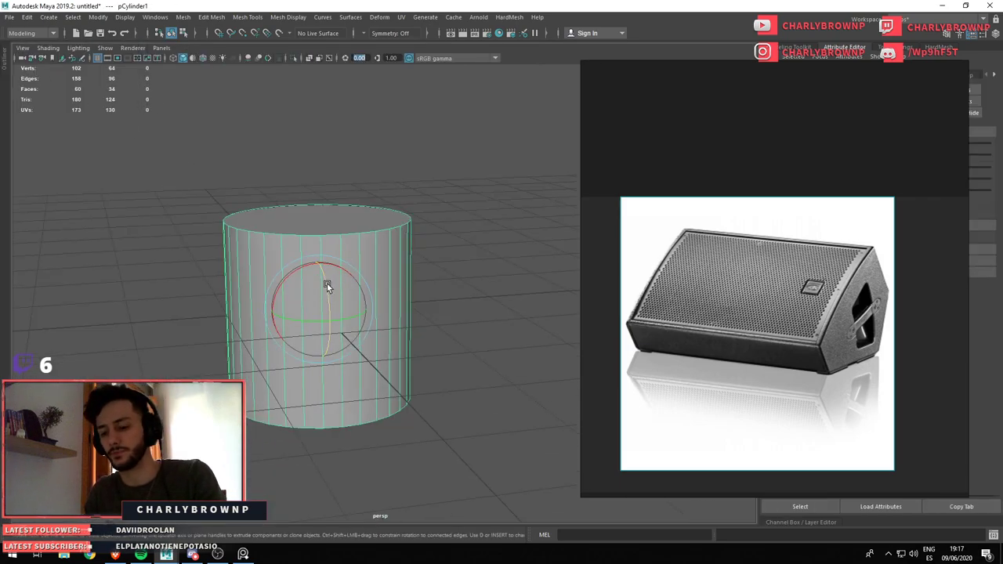
left_click_drag(327, 284, 348, 349)
key("w")
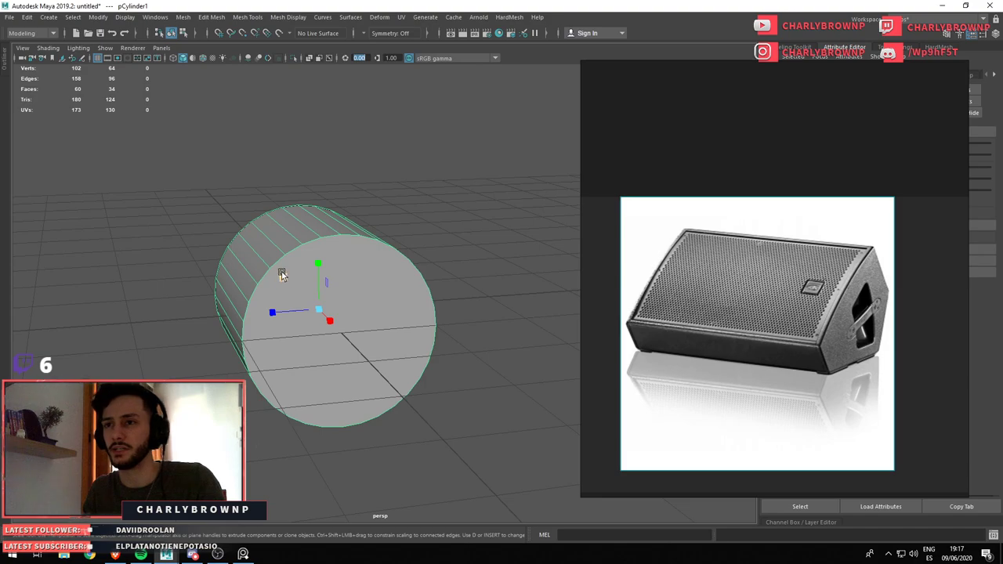
Select the cylinder's end cap and try Merge to Center, then undo it
left_click_drag(282, 274, 387, 292)
left_click(330, 304)
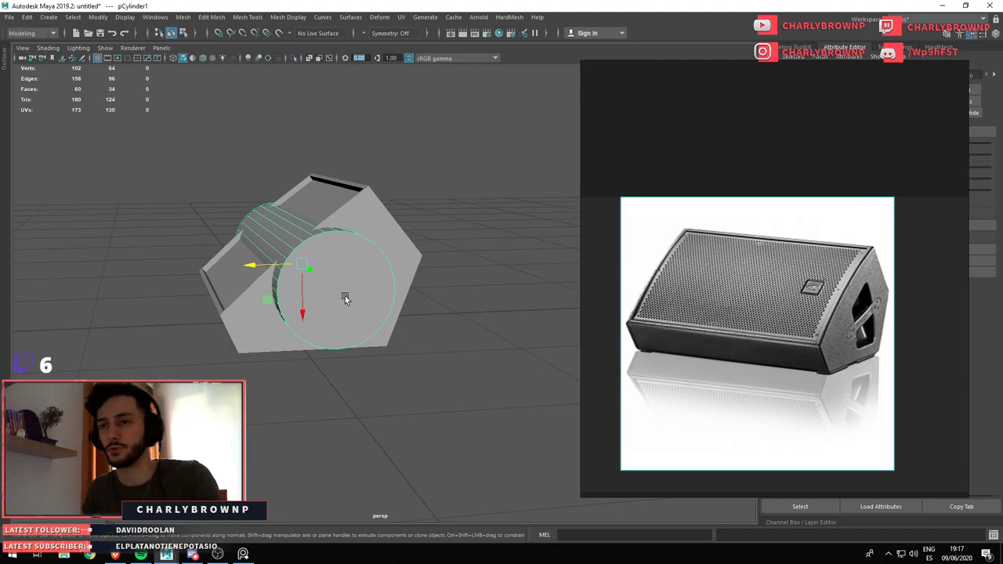
left_click(350, 295)
left_click_drag(470, 177, 471, 109)
key("ctrl+z")
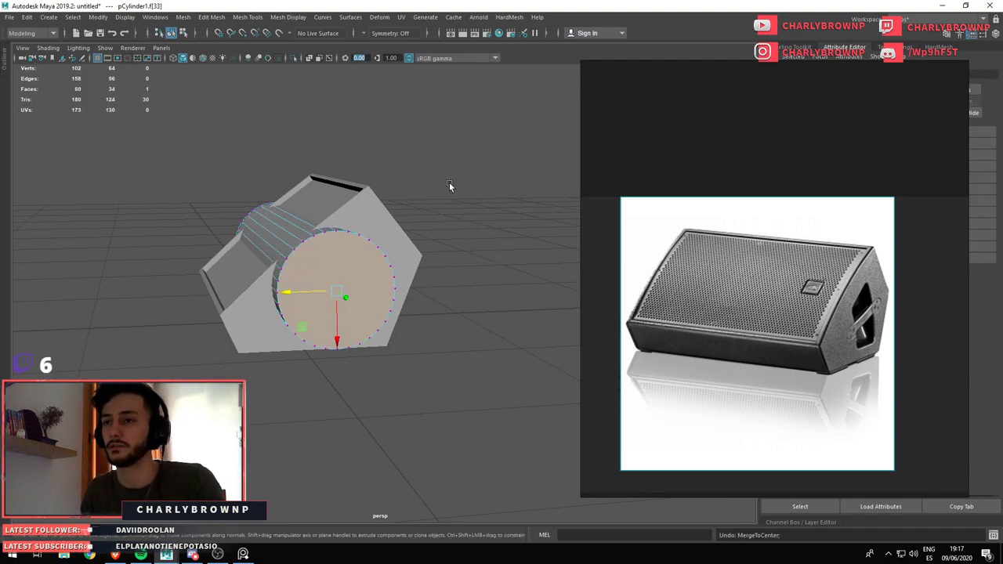
Poke the cap face into radial triangles and move the poked cap up and right
right_click(450, 182)
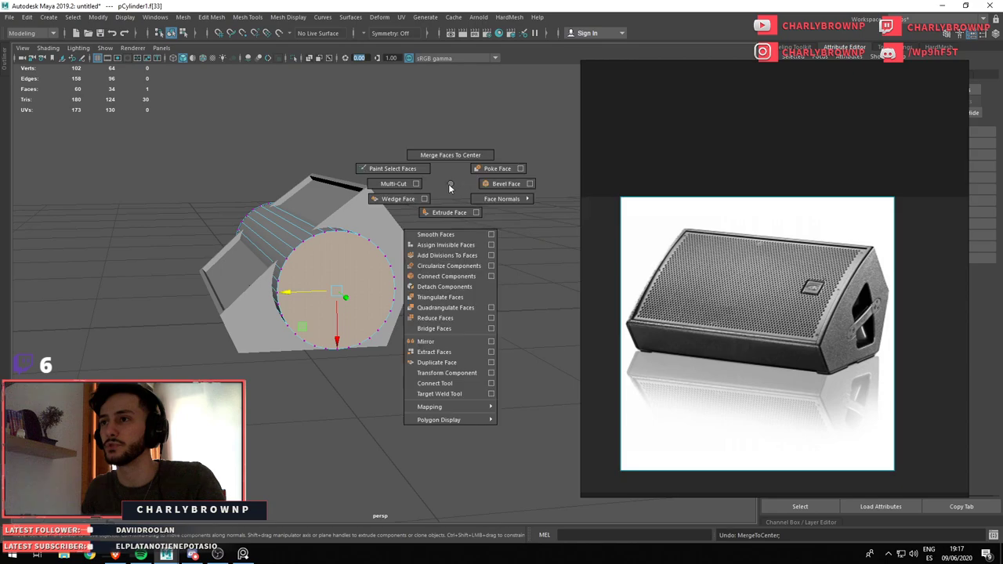
left_click(497, 169)
left_click_drag(372, 262, 348, 281)
left_click(348, 282)
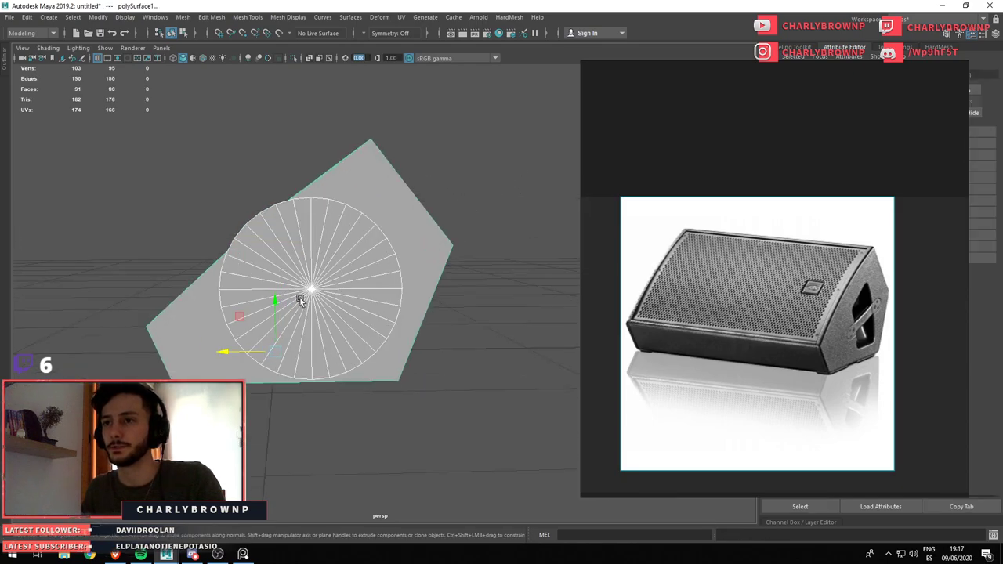
left_click_drag(269, 280, 283, 304)
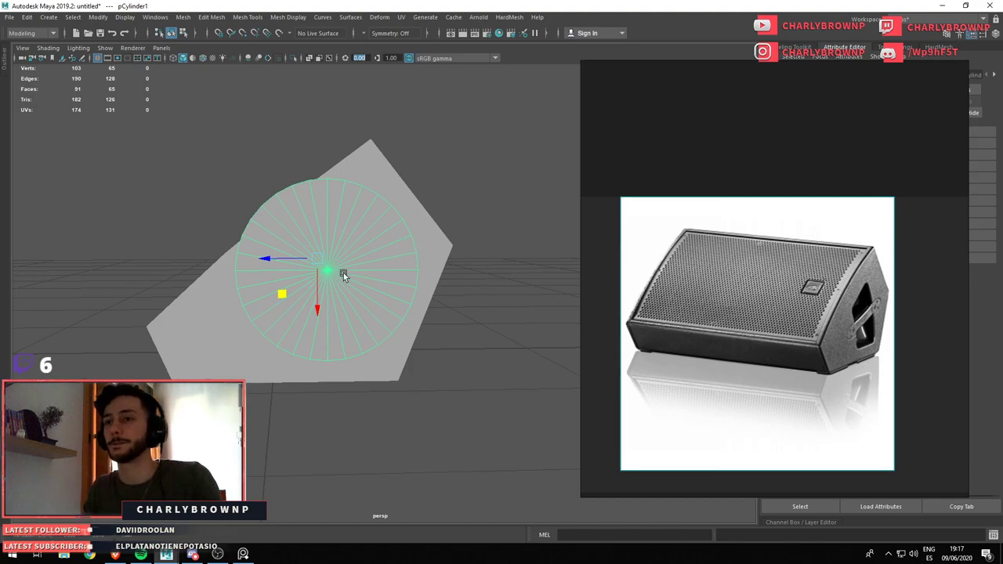
Reposition and scale up the cap circle, then cut an edge outward from its centre
left_click_drag(278, 297, 251, 323)
key("r")
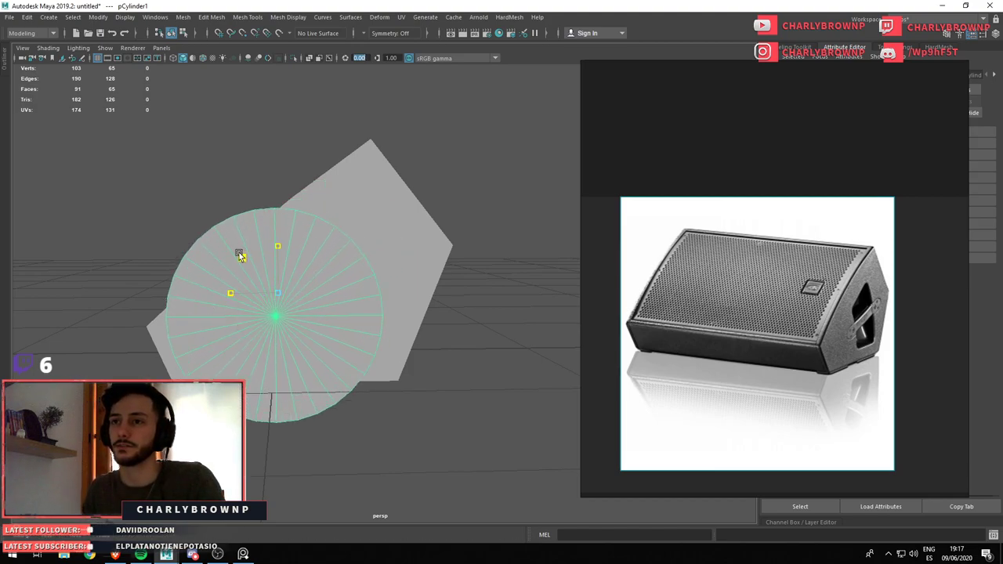
left_click_drag(240, 253, 235, 253)
left_click(274, 316)
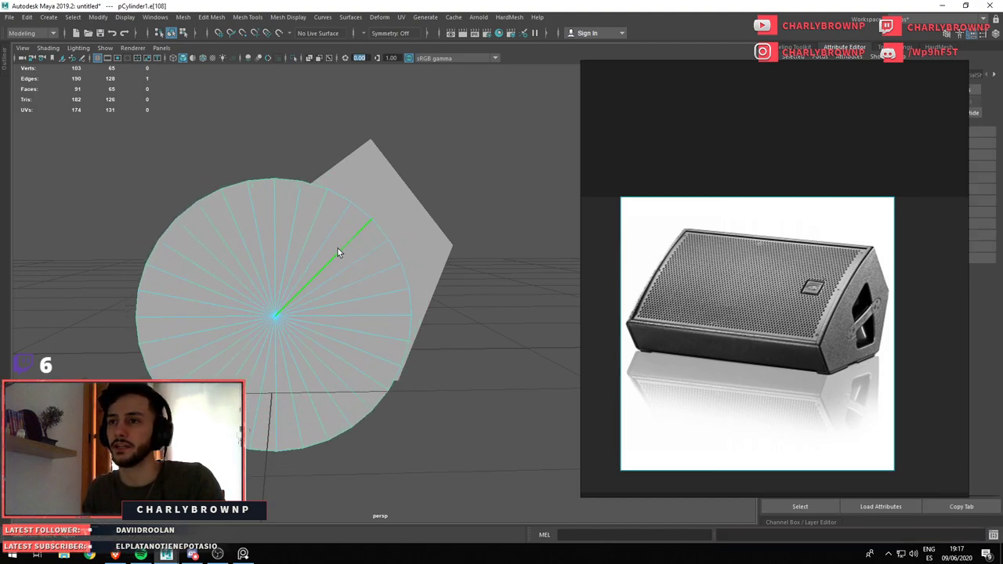
left_click(338, 249)
key("Return")
Connect the radial cap edges with 3 edge rings, delete extra edges, and return to object mode
key("w")
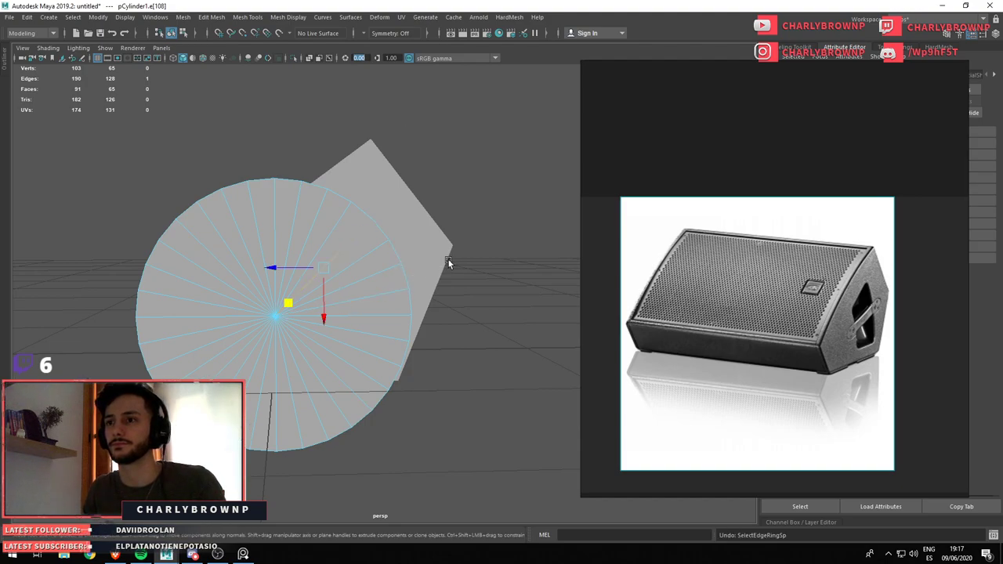
left_click_drag(308, 309, 250, 338)
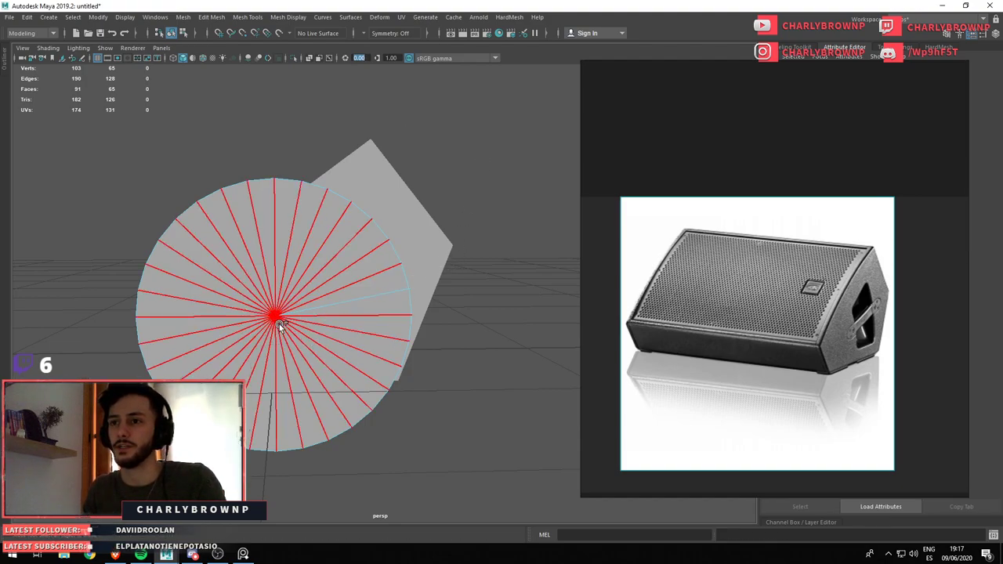
left_click_drag(258, 333, 378, 310)
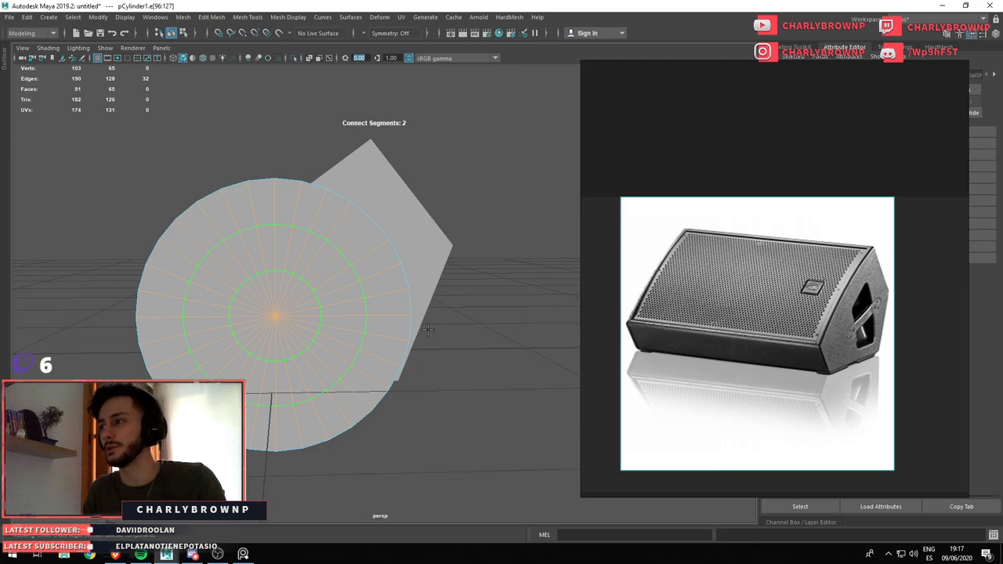
left_click_drag(392, 316, 322, 302)
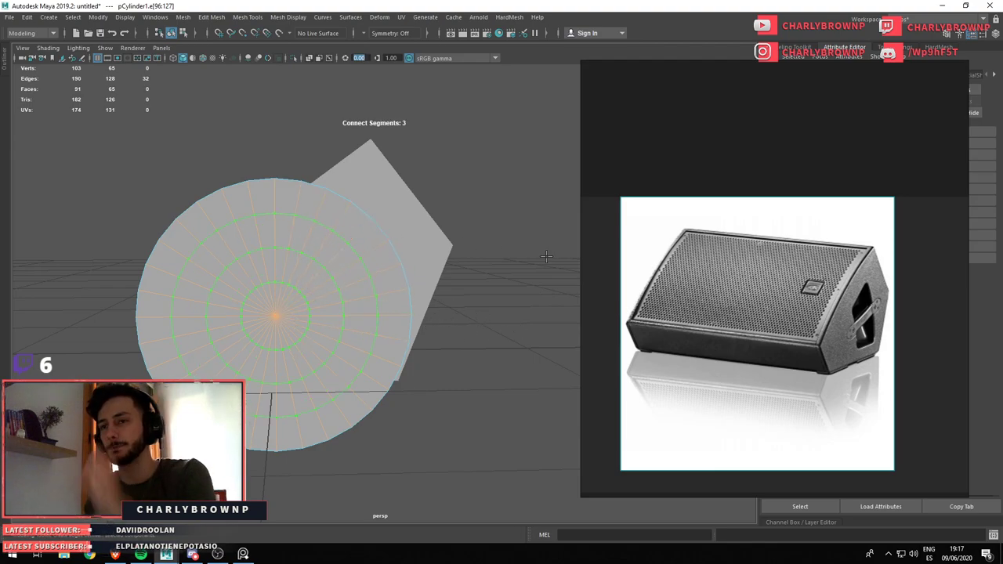
key("w")
left_click_drag(373, 287, 385, 332)
key("Delete")
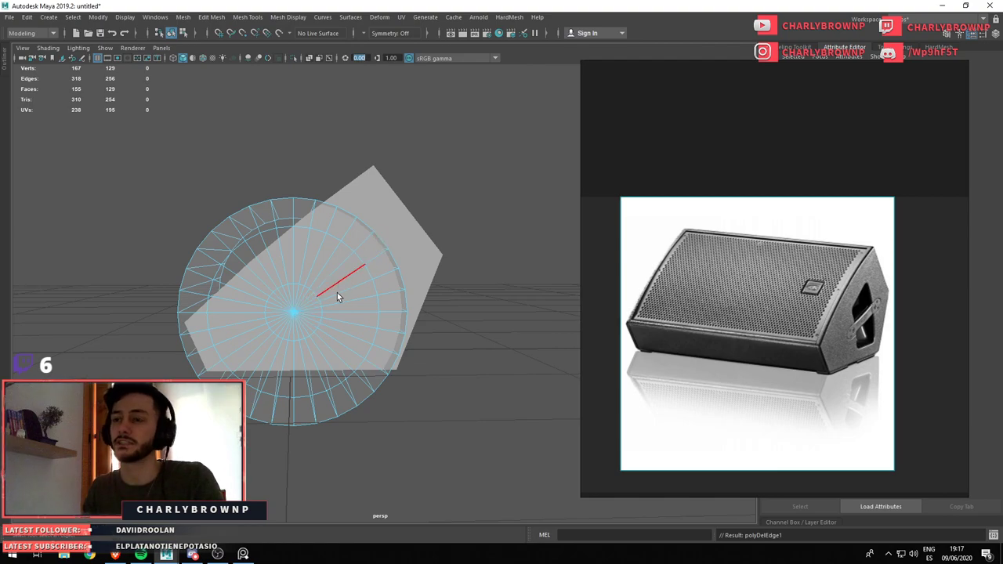
key("F8")
left_click(413, 296)
left_click_drag(310, 278, 320, 295)
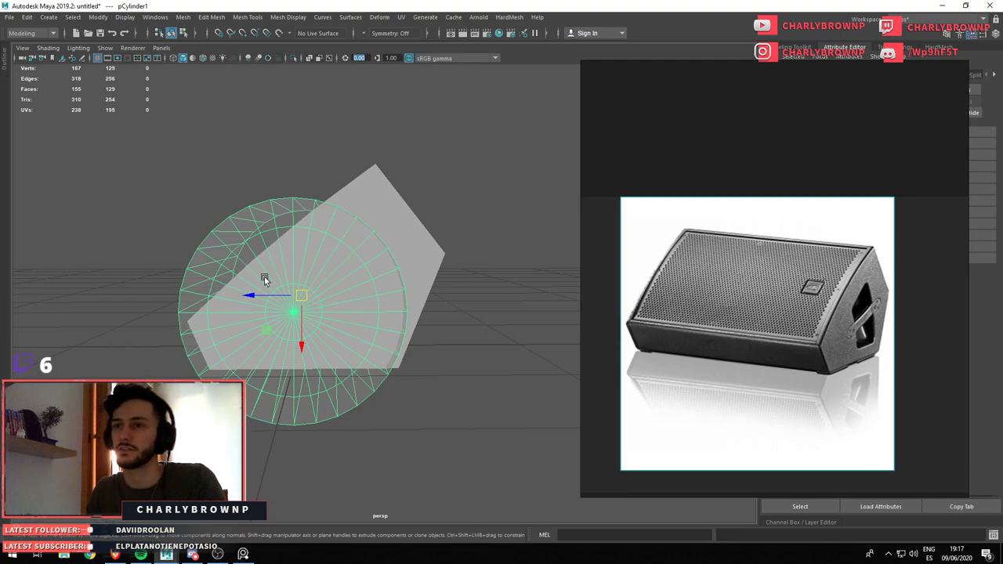
Scale the cylinder larger across the body's side, trying and undoing a Multi-Cut
left_click_drag(285, 298, 293, 317)
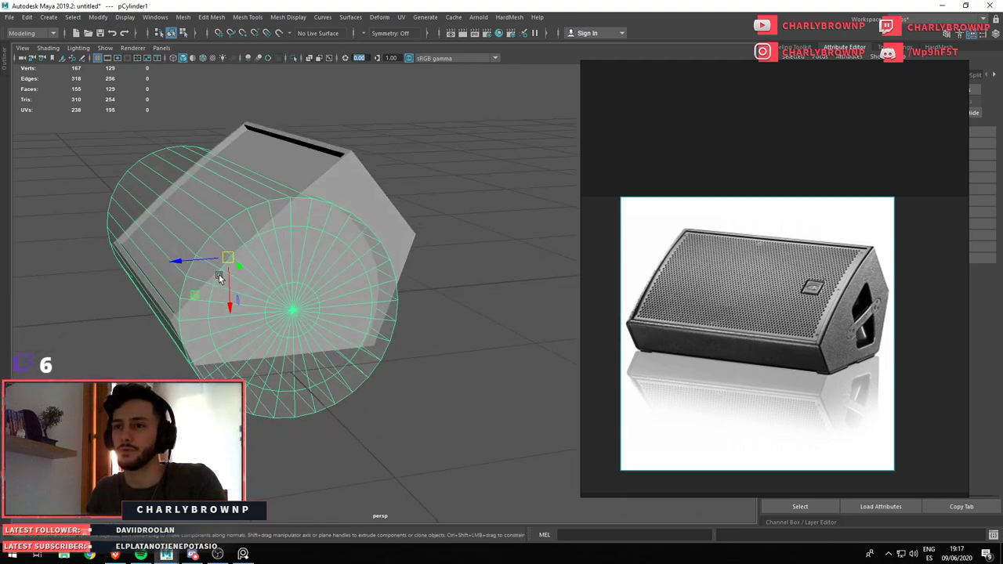
key("r")
left_click_drag(248, 274, 295, 267)
key("w")
left_click_drag(410, 284, 303, 173)
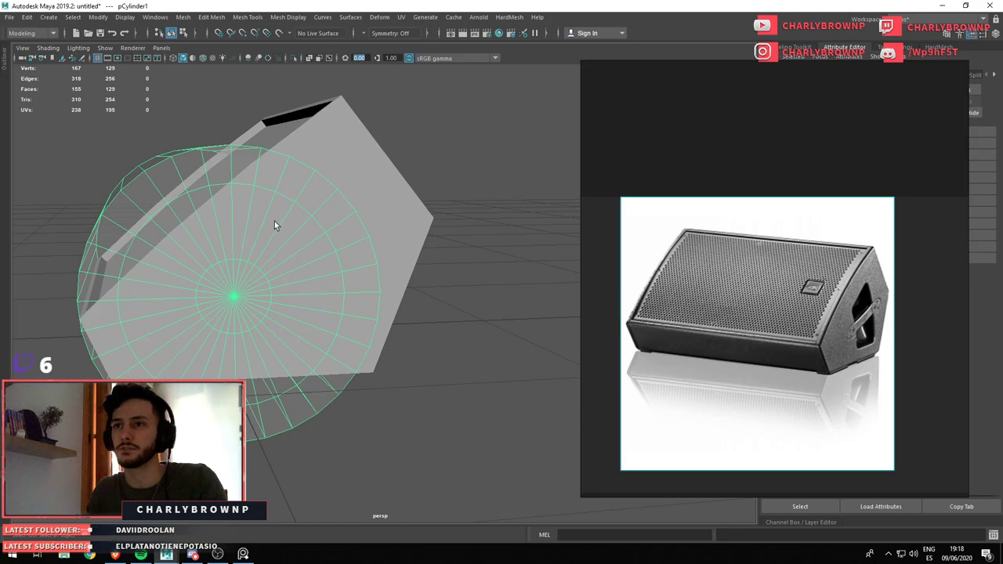
left_click_drag(275, 221, 297, 234)
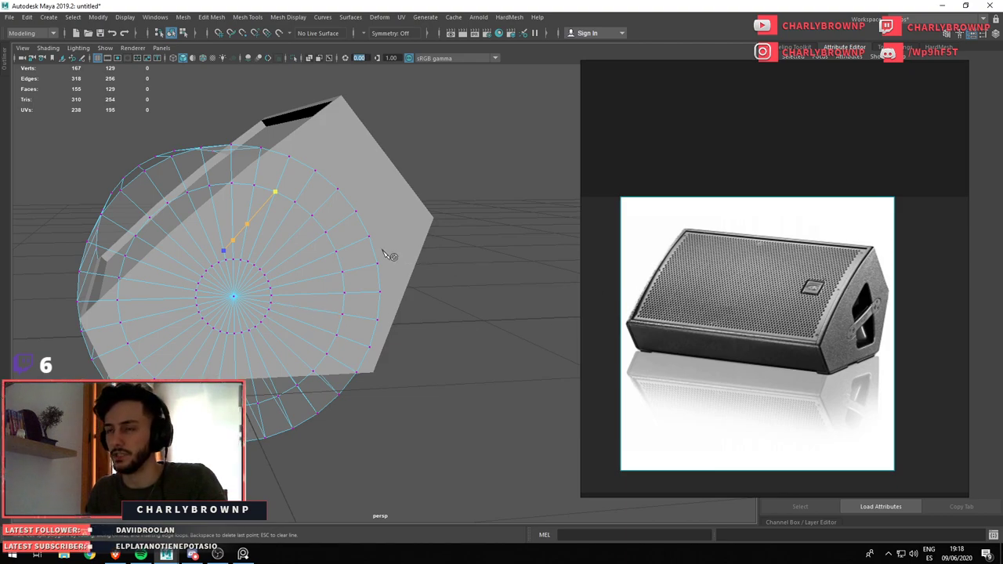
key("ctrl+z")
left_click_drag(334, 280, 407, 201)
left_click(292, 253)
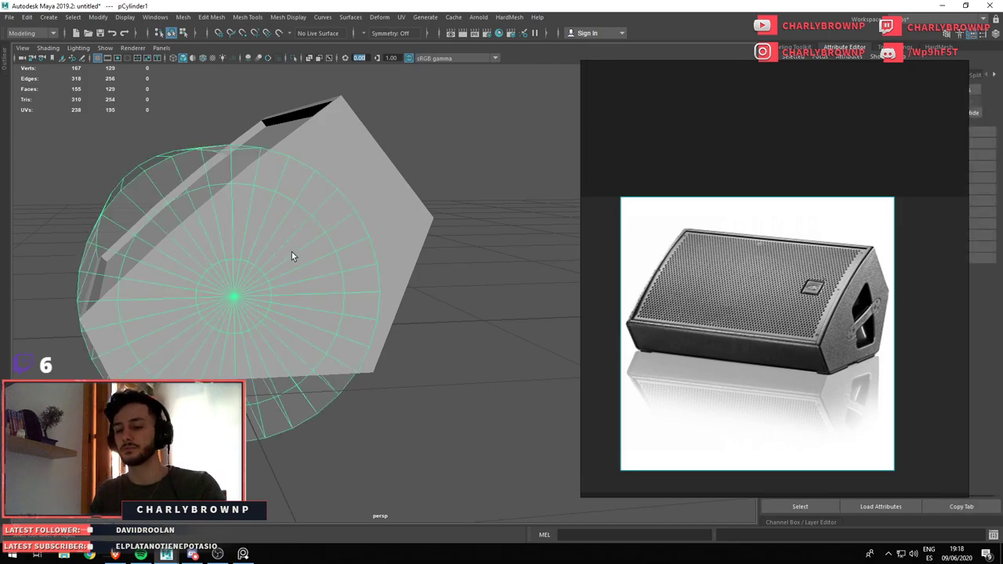
Capture the speaker reference and draw two crossing red lines along the side's slant
key("Print")
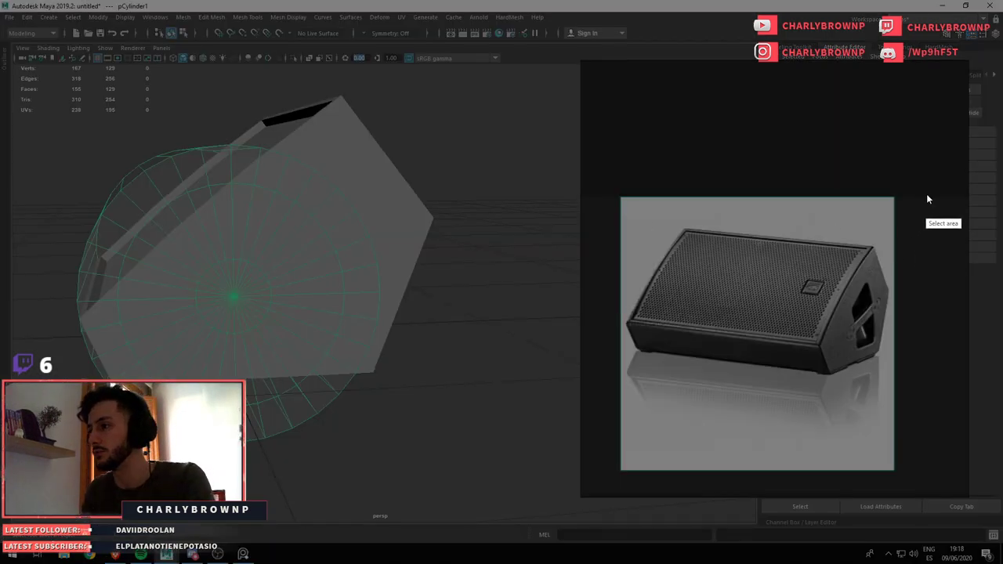
left_click_drag(927, 185, 609, 461)
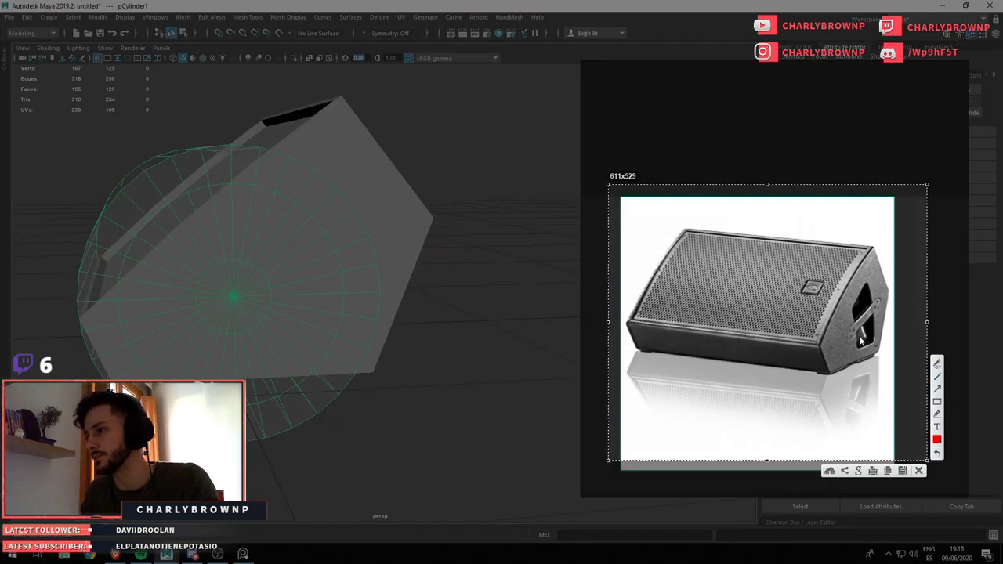
left_click_drag(878, 265, 766, 449)
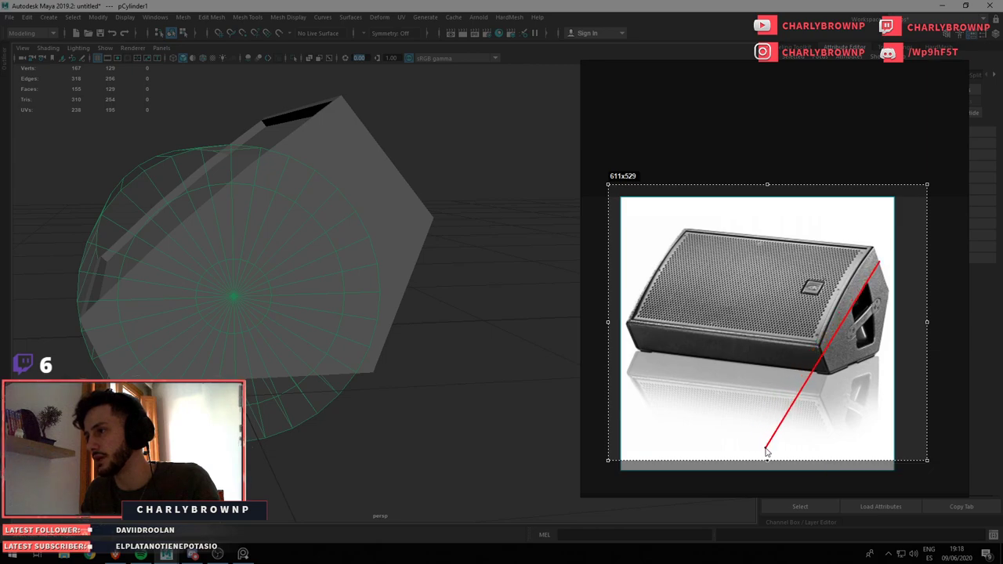
left_click_drag(894, 338, 691, 416)
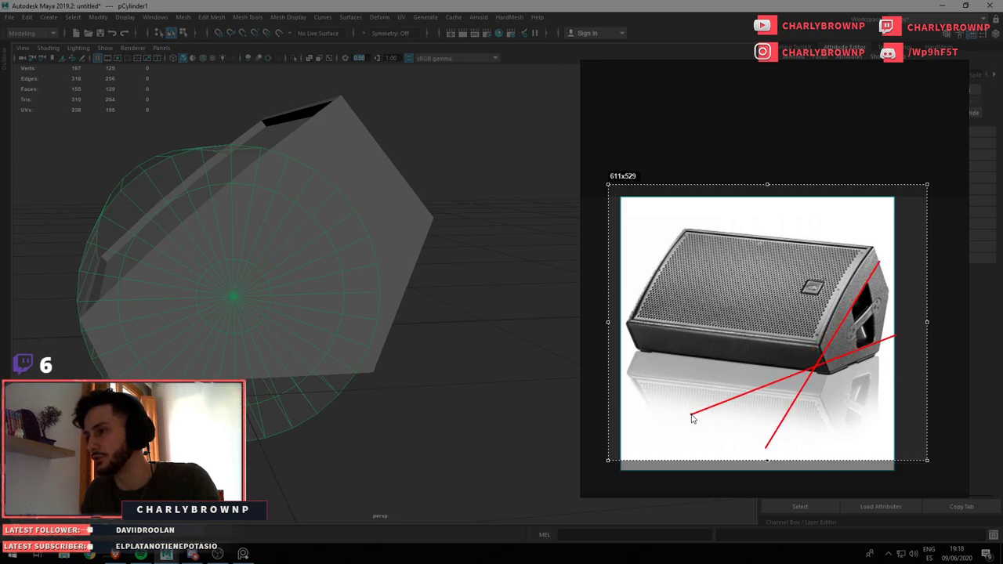
left_click_drag(819, 366, 821, 359)
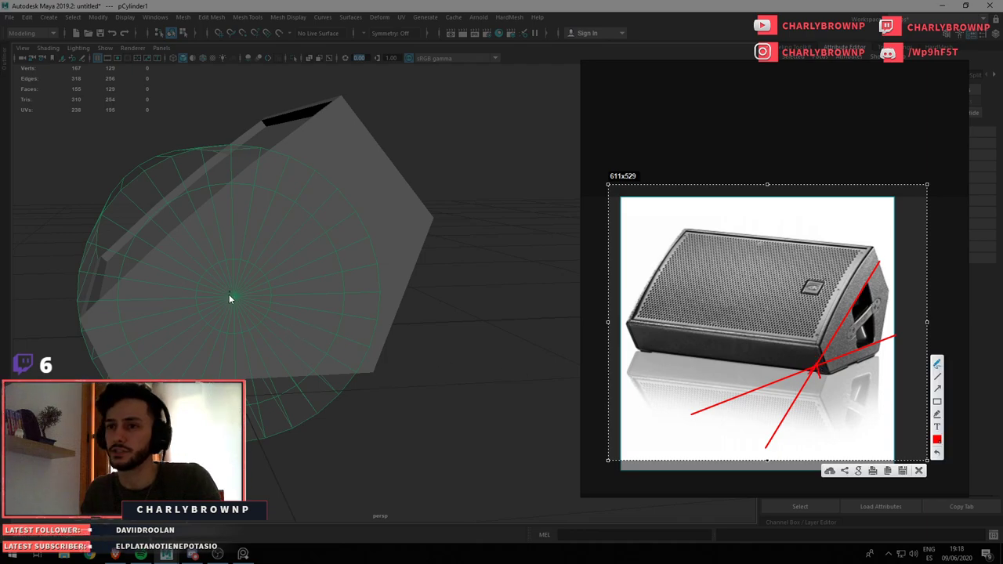
Paste the annotated capture onto the reference board and enlarge it above the original
key("ctrl+c")
key("ctrl+v")
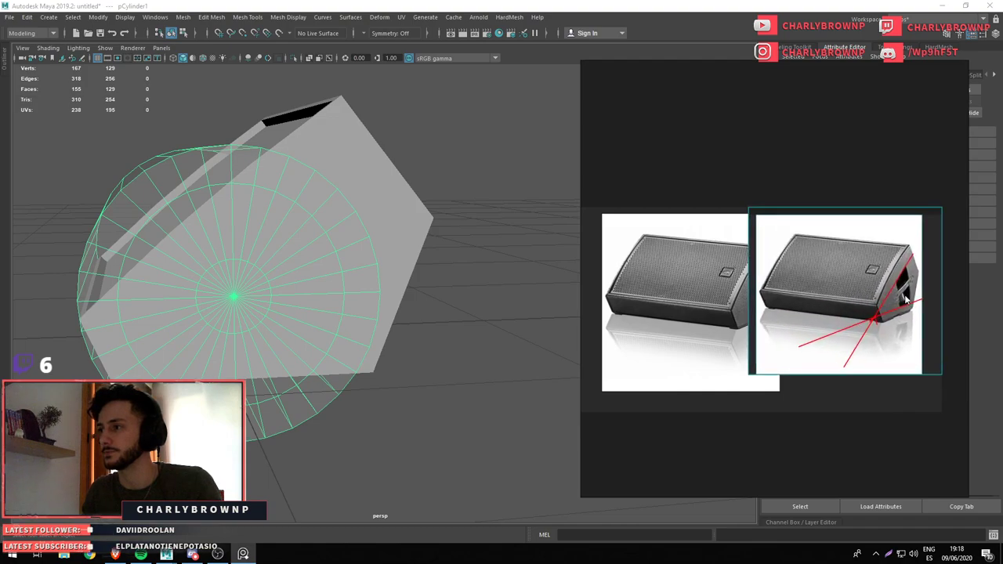
left_click_drag(846, 265, 702, 189)
left_click_drag(188, 235, 341, 267)
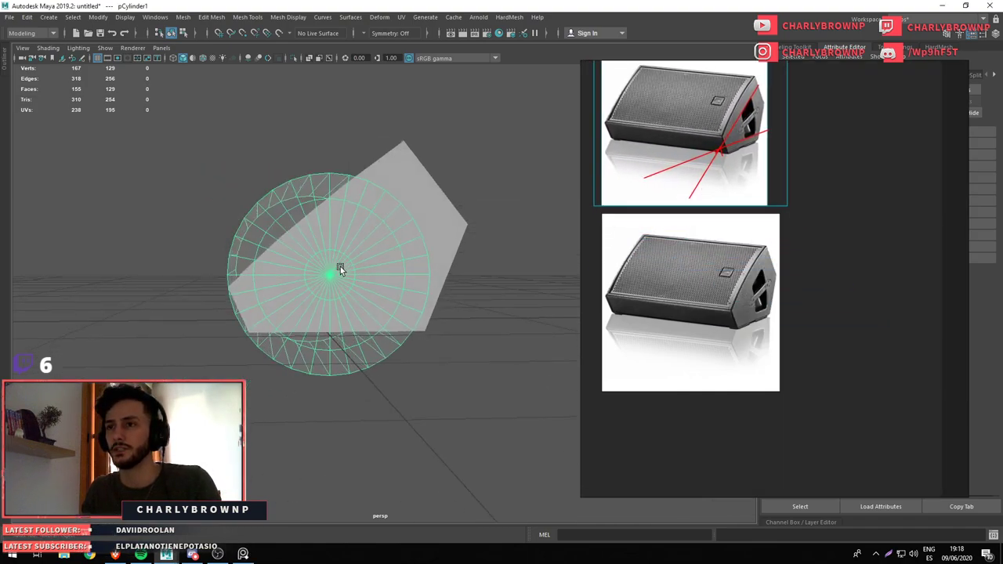
Move the cylinder down and left, scale it up greatly, and add three edge rings across it
key("w")
left_click_drag(284, 291, 192, 321)
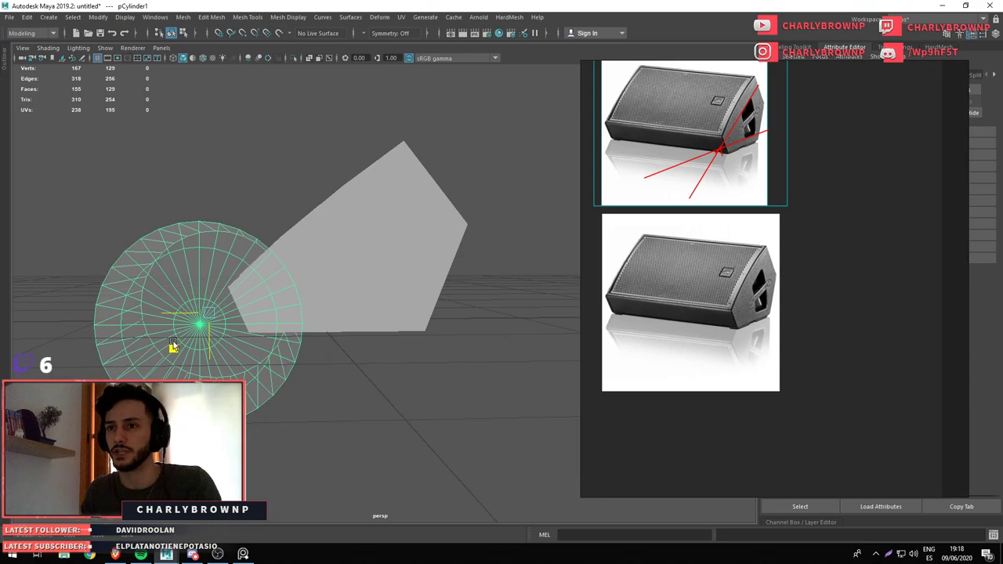
left_click_drag(173, 287, 367, 258)
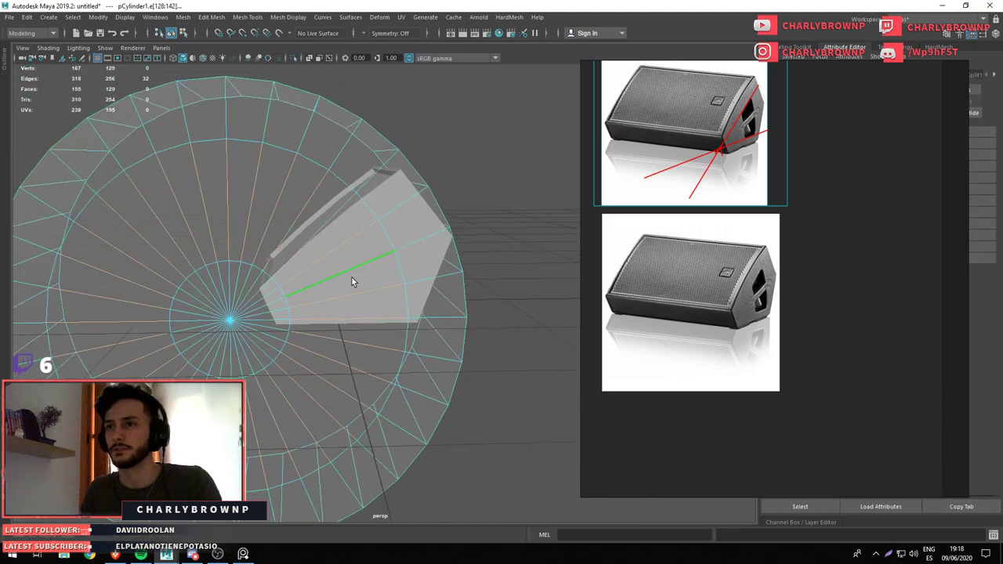
left_click_drag(352, 282, 400, 286)
key("w")
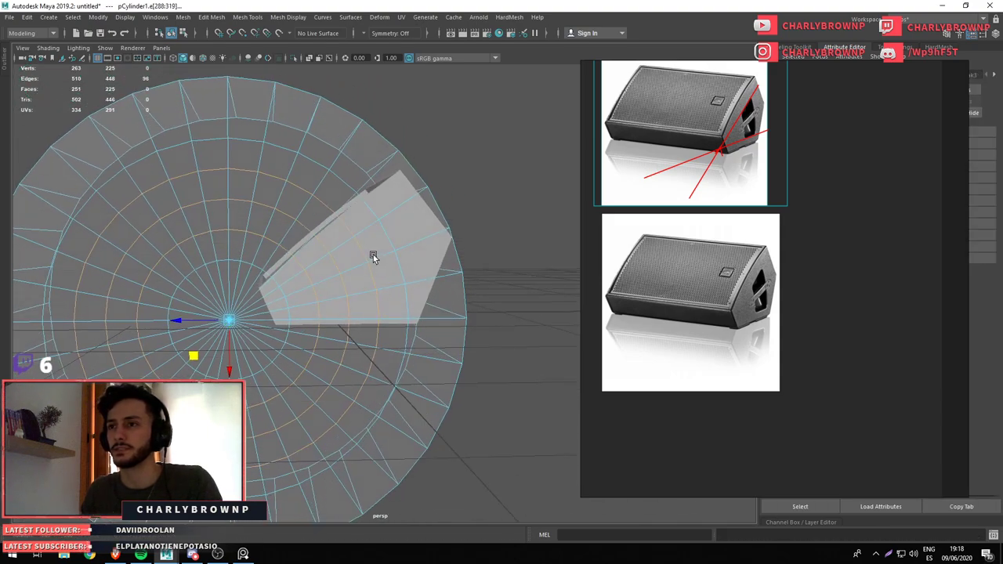
Pick the cylinder faces where the handle recess goes, then reselect the whole cylinder for moving
key("F11")
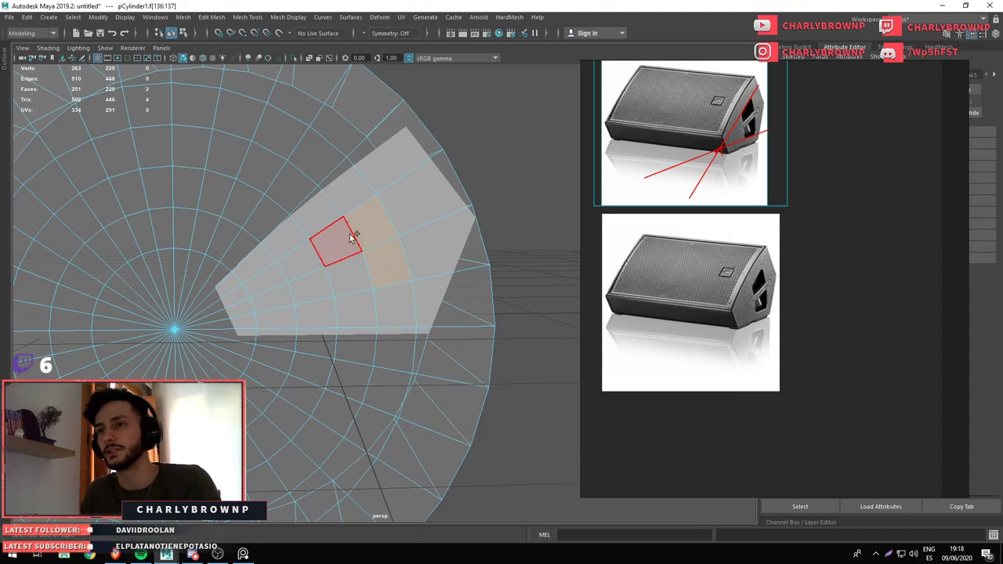
left_click(335, 239)
left_click(347, 272)
left_click_drag(348, 273, 340, 291)
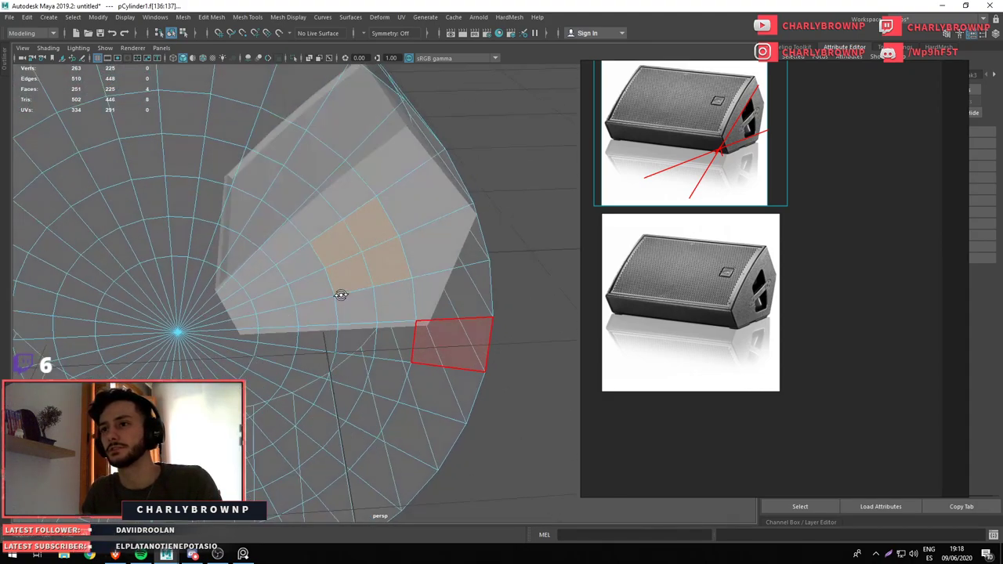
key("w")
key("F8")
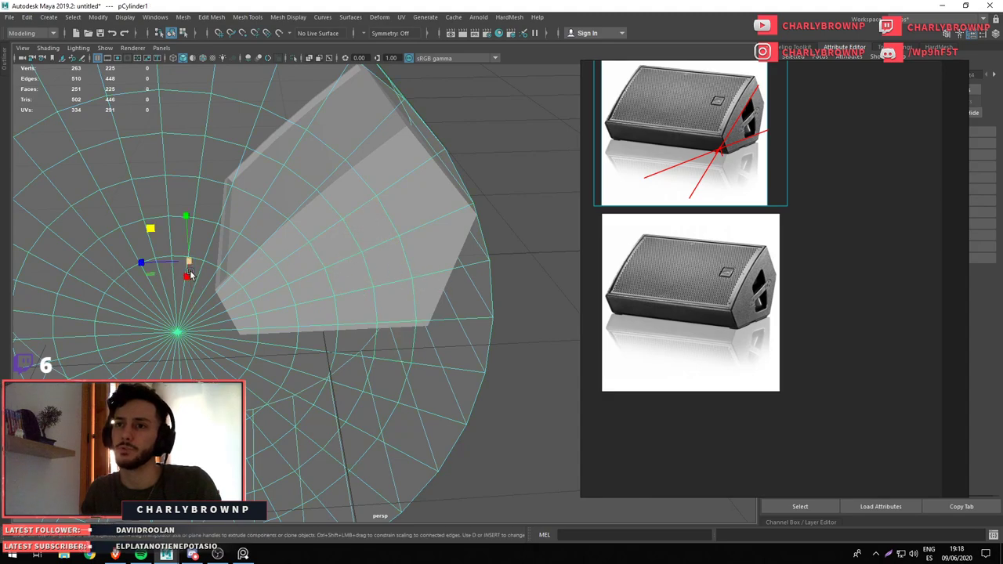
key("F8")
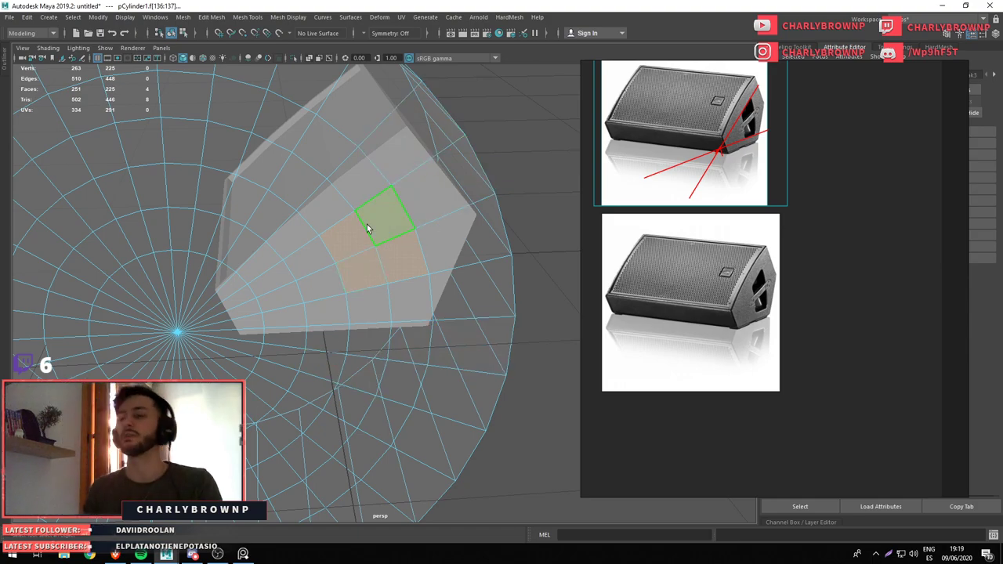
left_click_drag(372, 210, 415, 284)
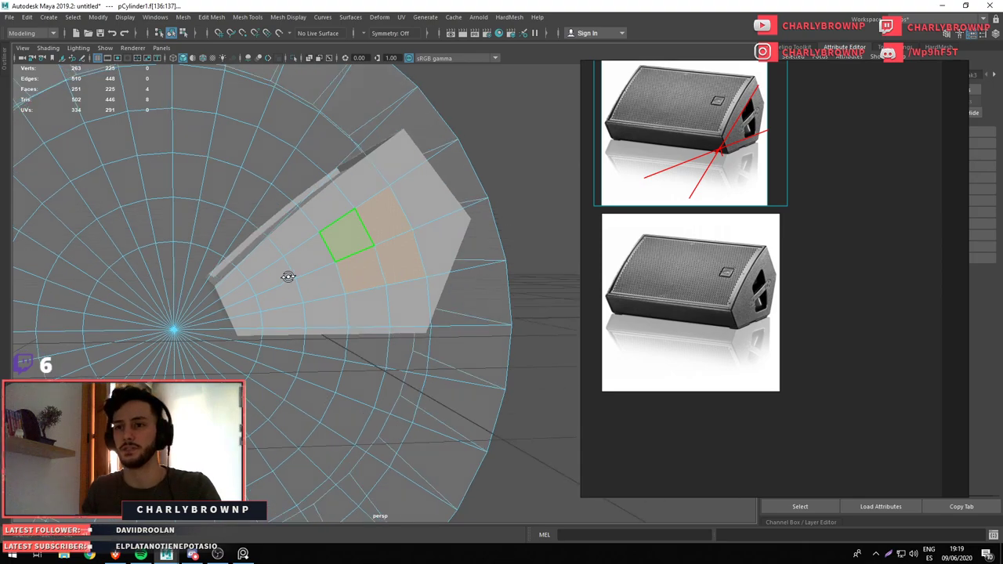
key("F8")
key("w")
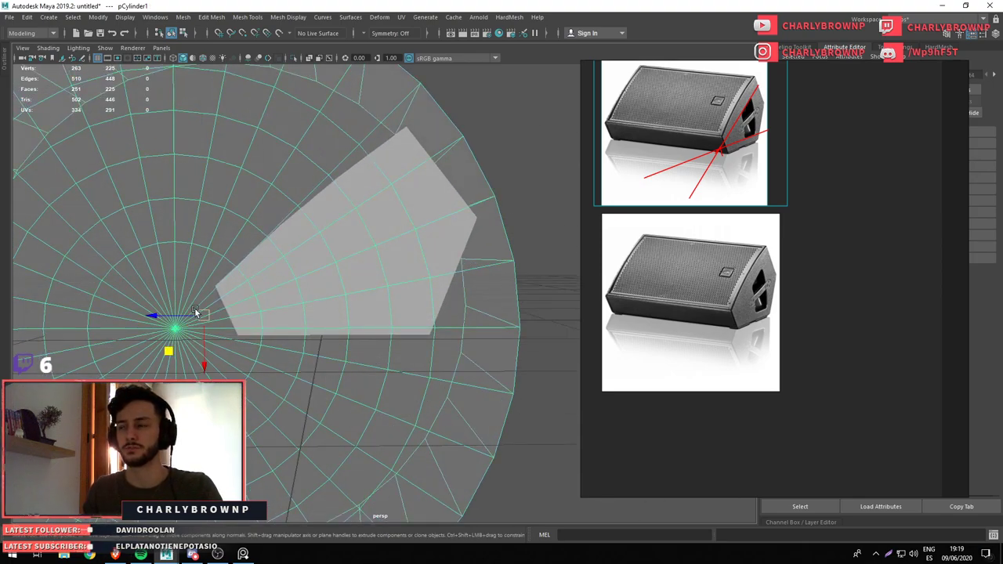
left_click_drag(194, 308, 331, 246)
In side view, nudge the cylinder along Z and select the faces outside the speaker wedge
key("space")
left_click_drag(392, 202, 439, 197)
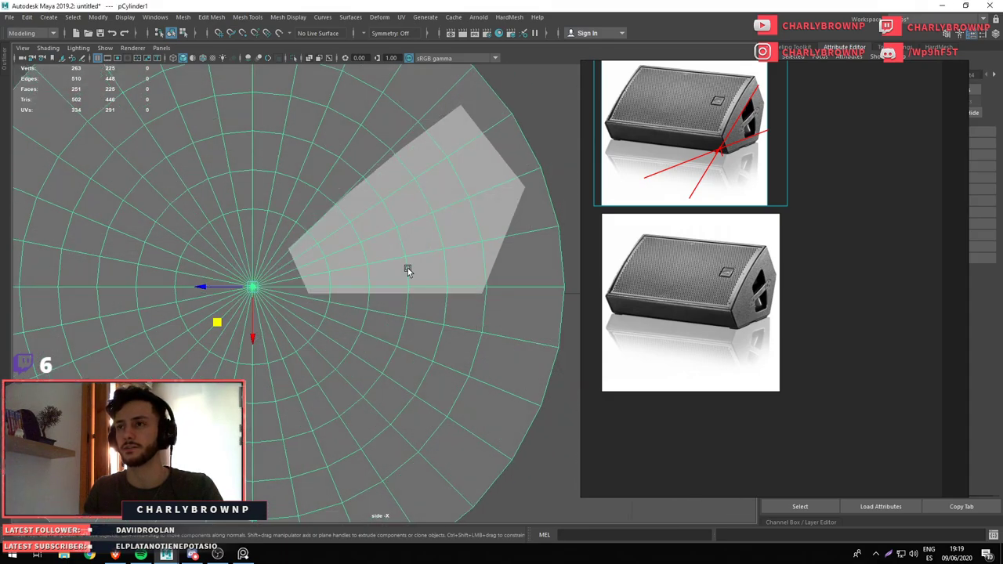
left_click_drag(238, 287, 271, 308)
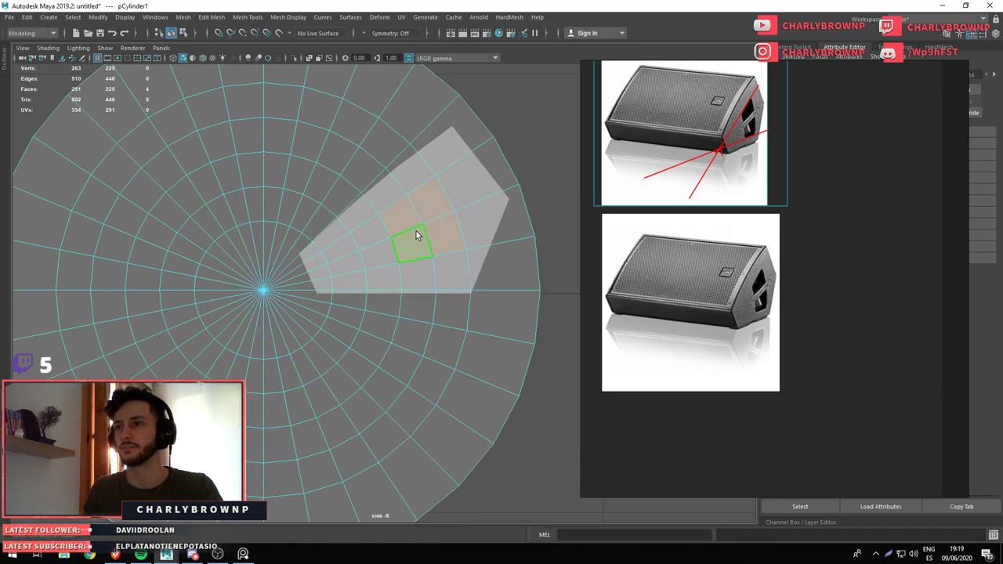
scroll("down", 3)
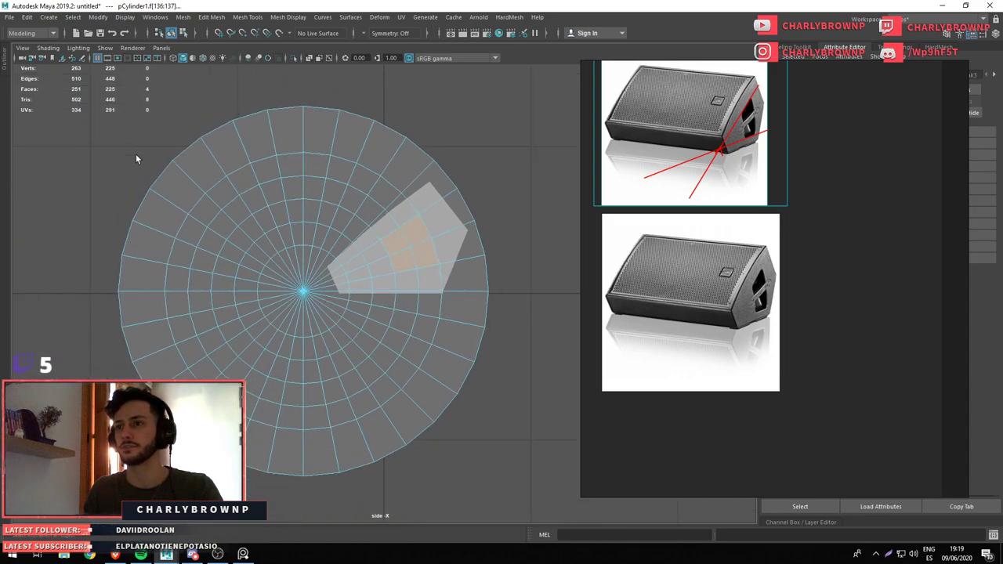
key("ctrl+shift+i")
Delete the unneeded cylinder faces and check the remaining patch in smooth preview
key("Delete")
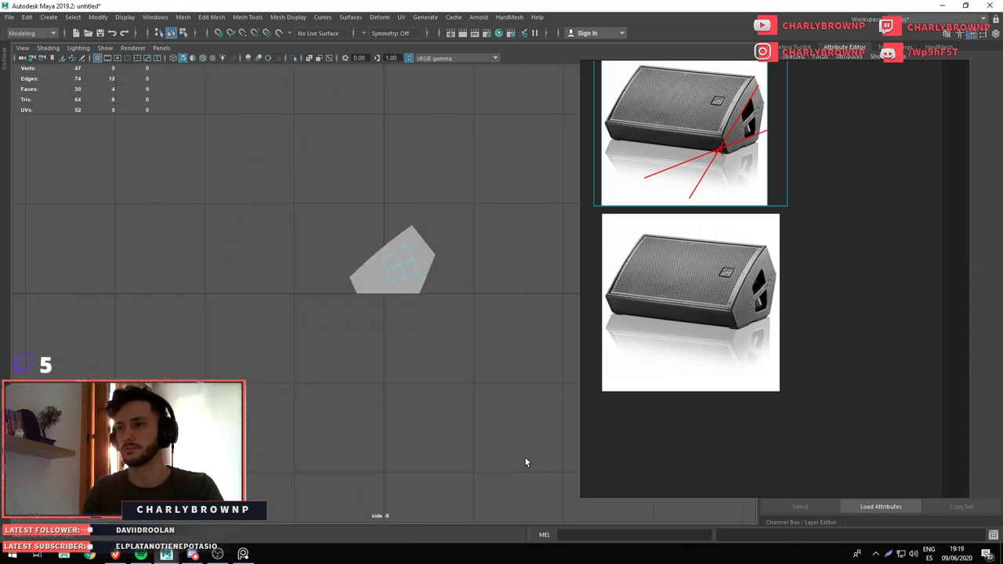
key("space")
left_click_drag(358, 319, 368, 334)
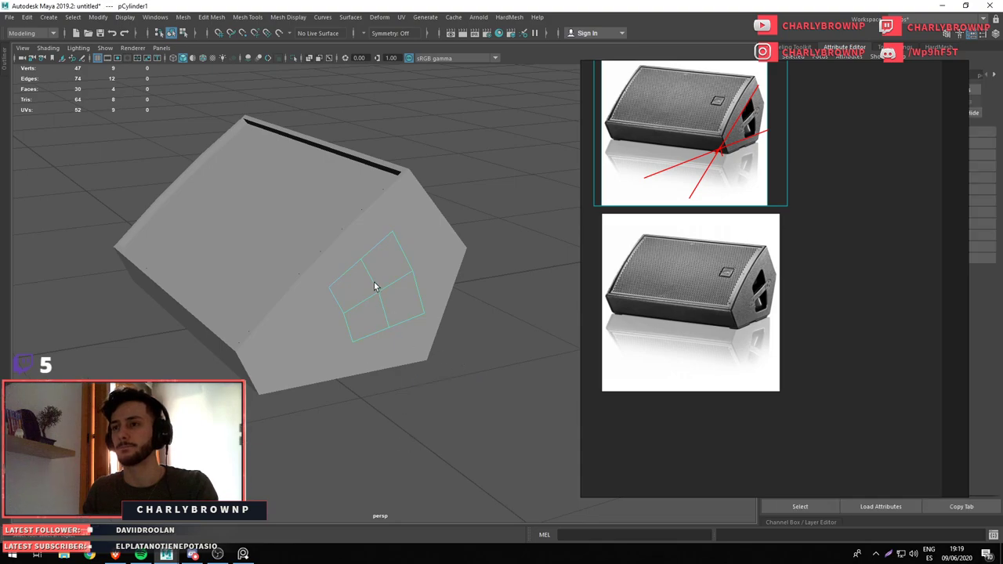
key("3")
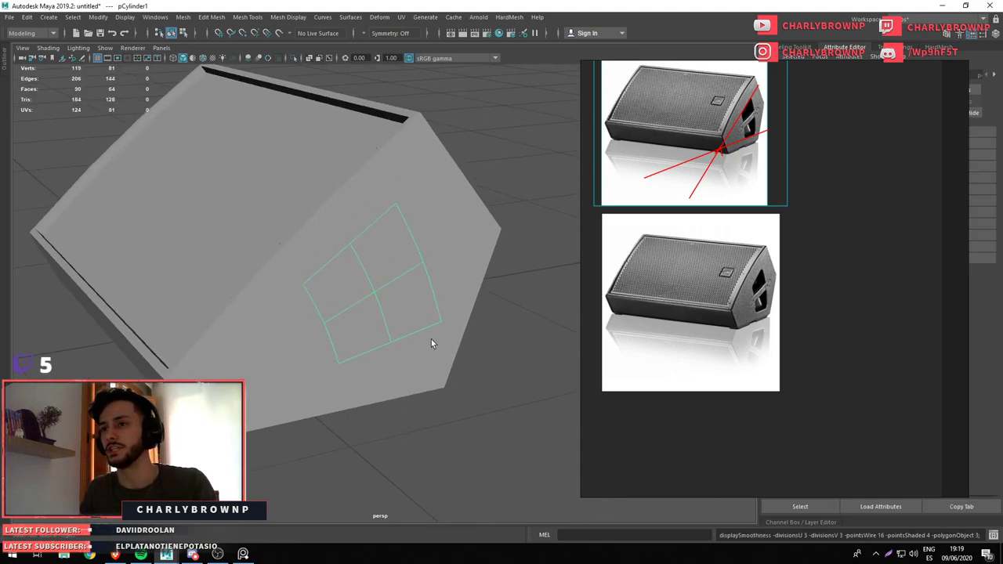
key("1")
Extrude the four side-patch faces and check the result in smooth preview
key("F11")
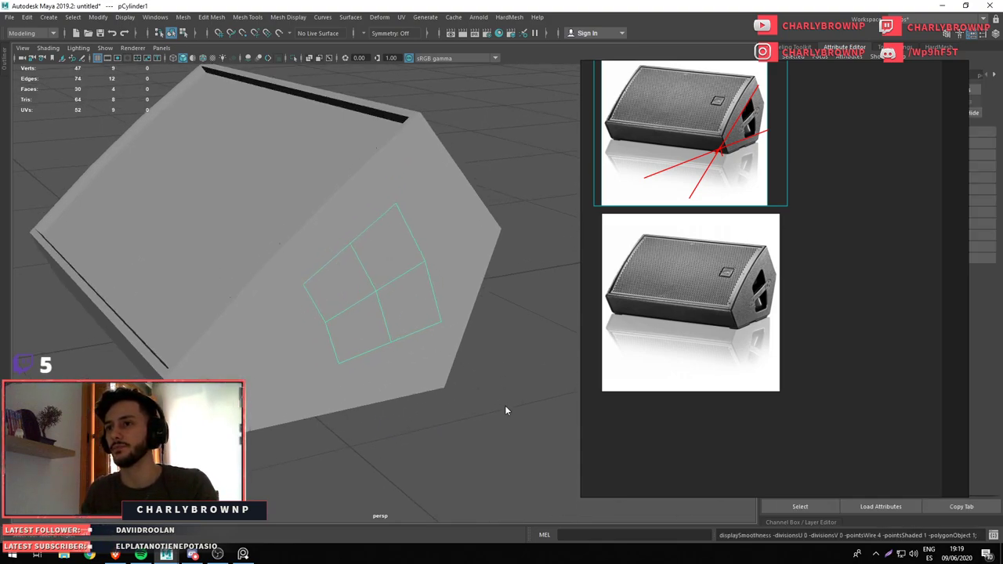
left_click_drag(506, 407, 449, 356)
key("ctrl+e")
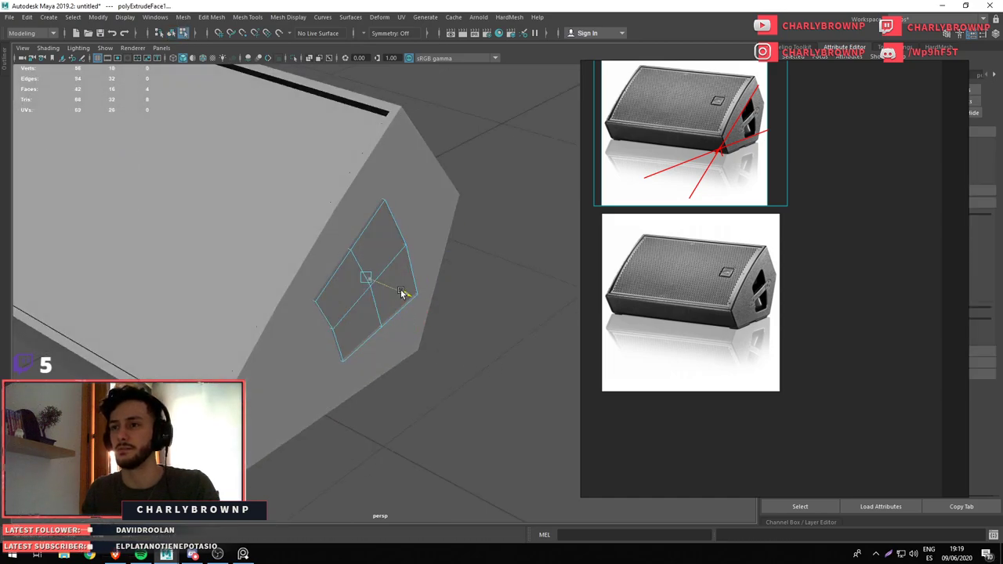
key("3")
key("w")
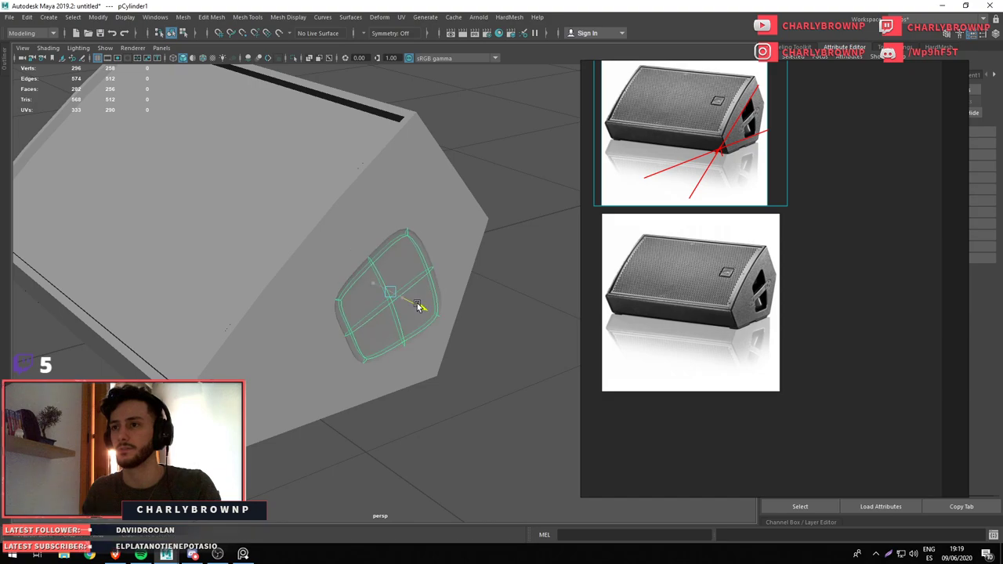
key("1")
left_click_drag(409, 302, 476, 424)
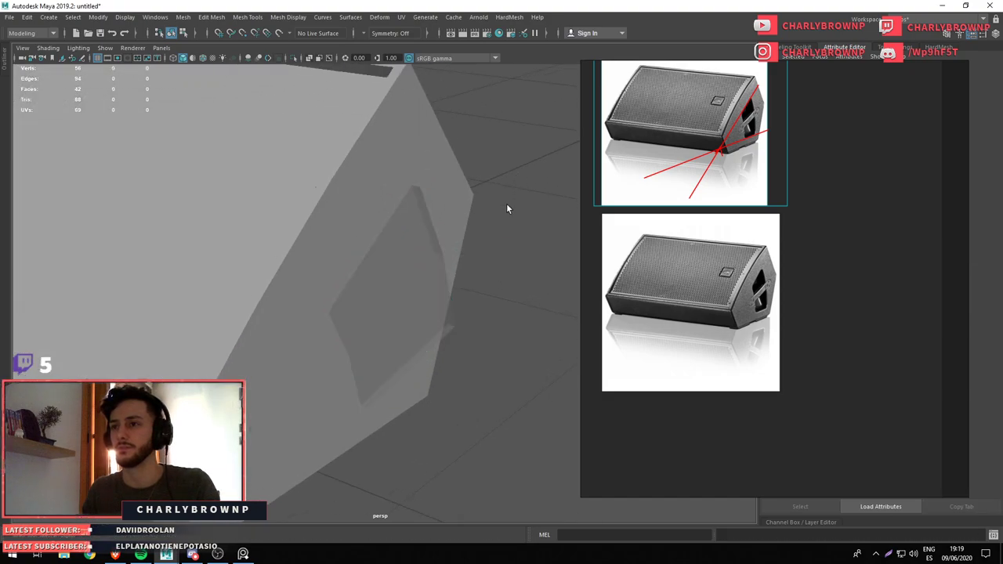
Slide the handle patch along its X axis
left_click_drag(427, 313, 508, 330)
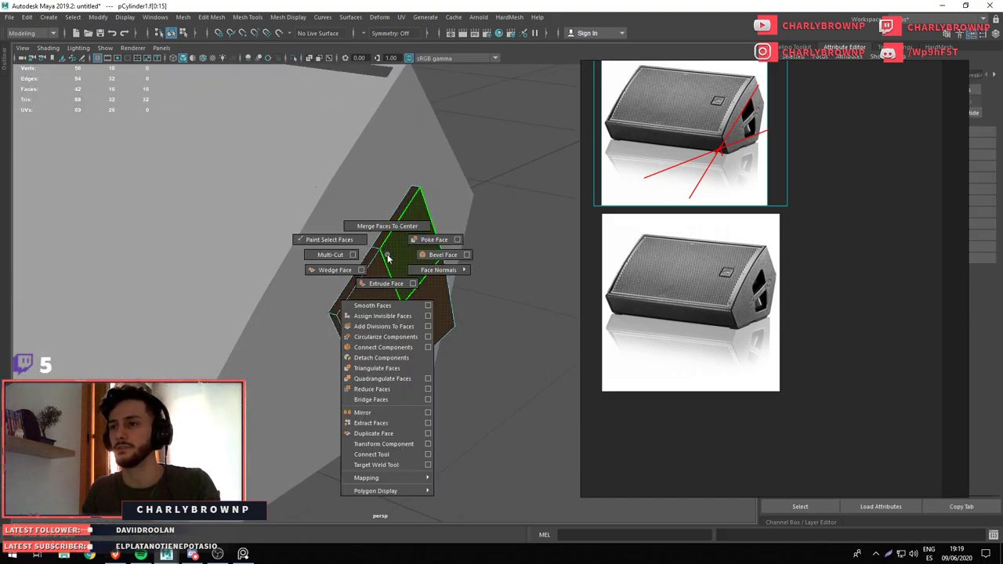
left_click_drag(398, 287, 501, 231)
key("w")
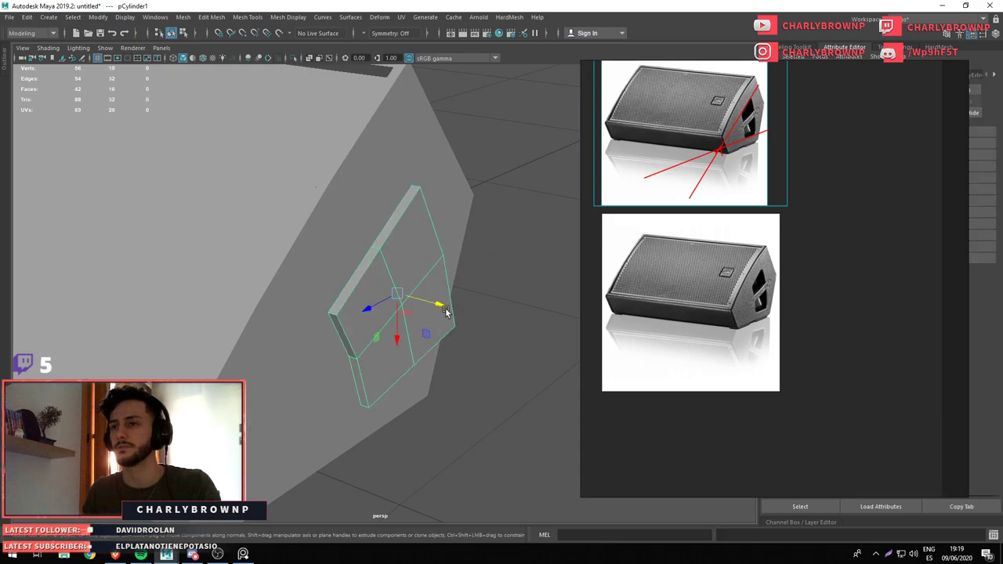
left_click_drag(443, 310, 368, 333)
Try inserting an edge loop with straightened edge flow across the patch, then undo it
key("F10")
left_click(350, 327)
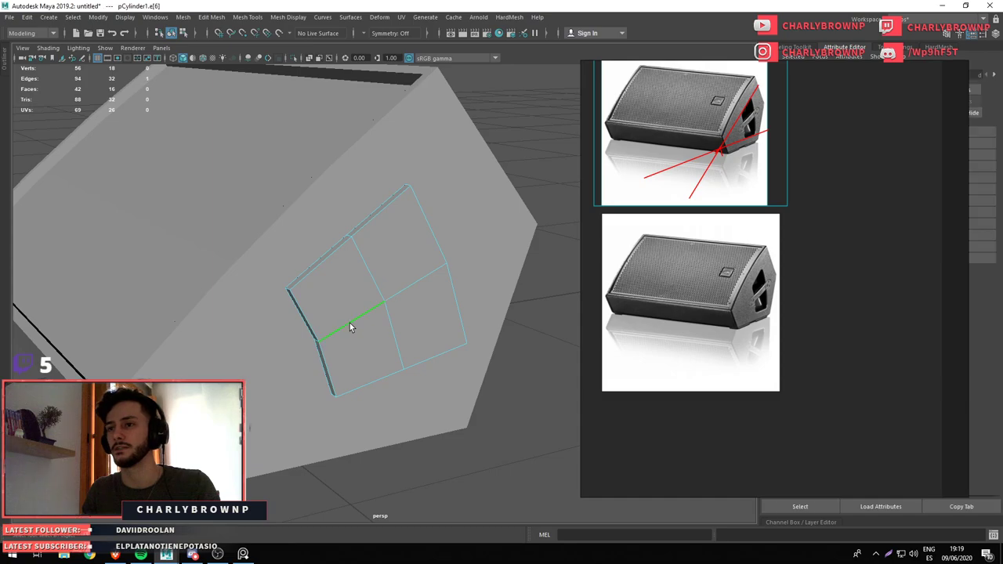
left_click_drag(384, 270, 369, 272)
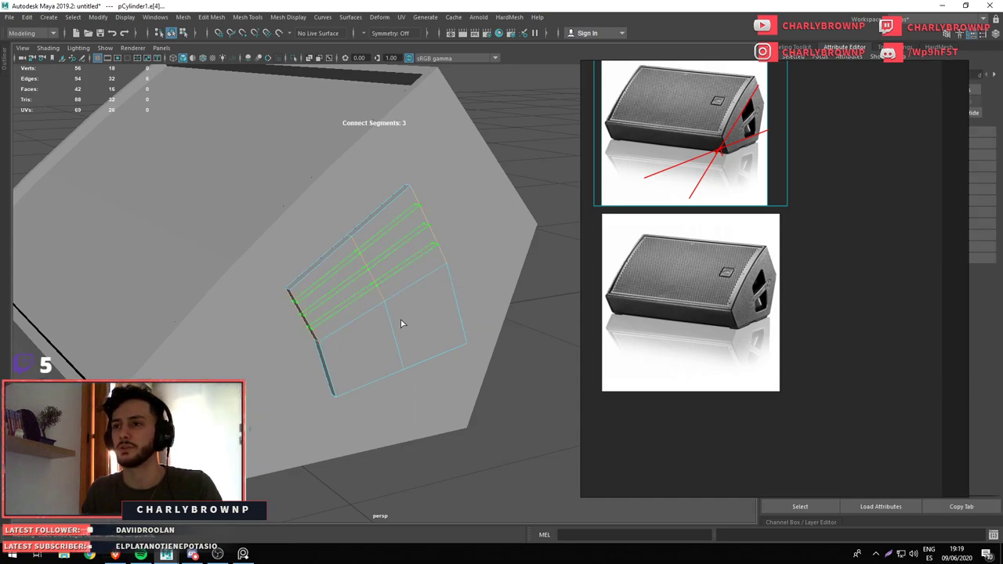
left_click(373, 304)
left_click_drag(335, 270, 380, 346)
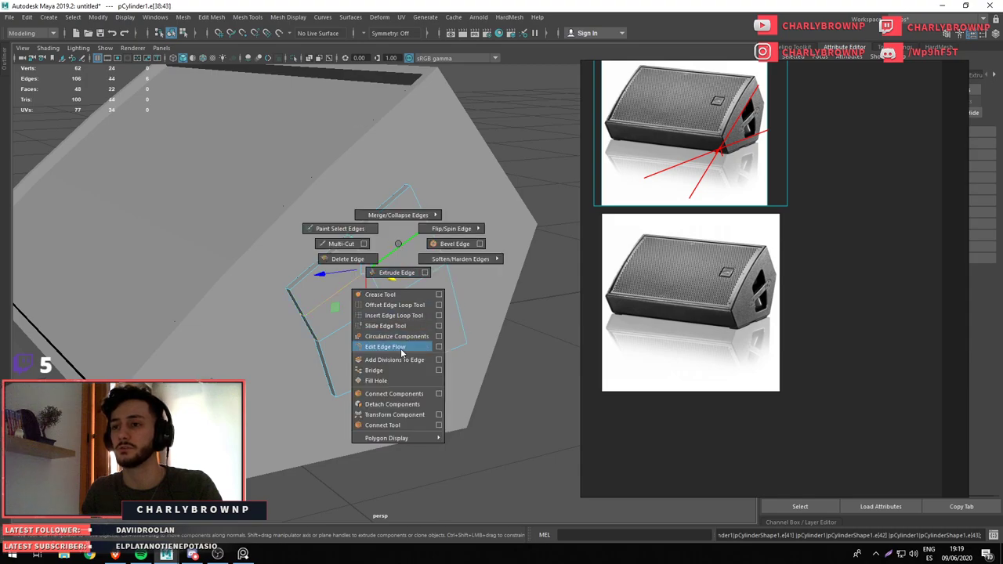
key("ctrl+z")
Try chamfering the patch's vertical edge with Fraction 1, then undo it
left_click_drag(360, 328, 399, 327)
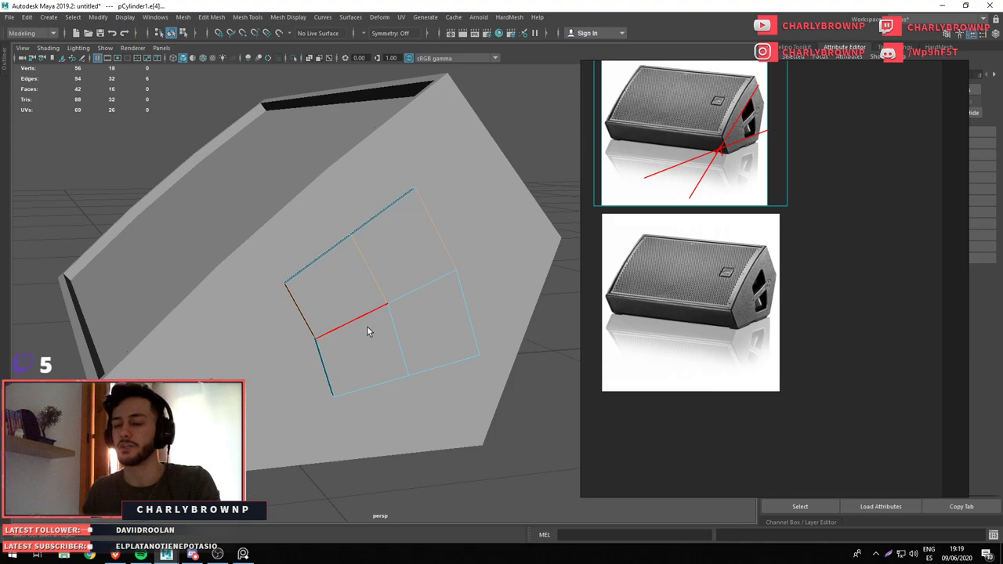
left_click(402, 331)
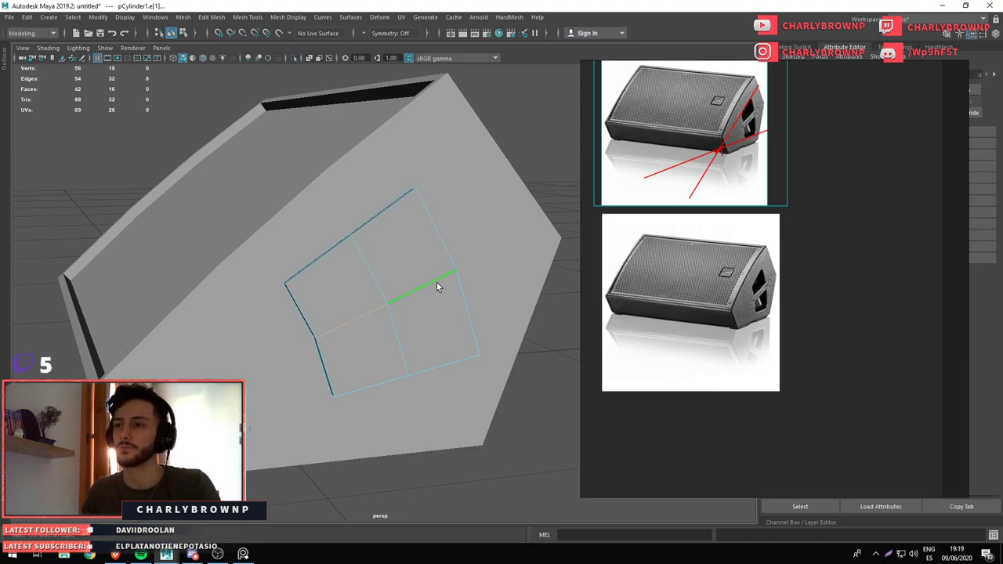
left_click_drag(437, 282, 368, 277)
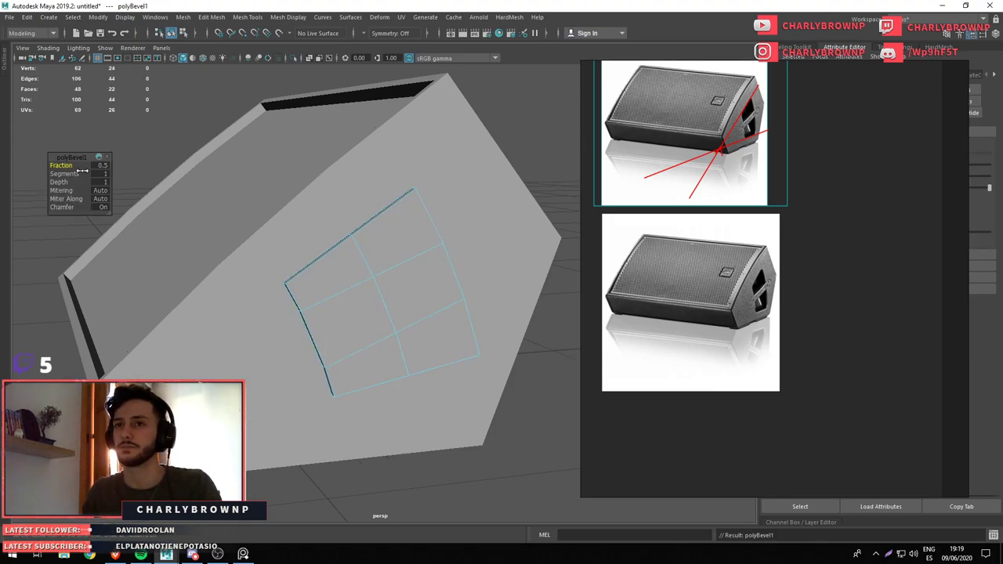
left_click_drag(63, 173, 122, 157)
key("ctrl+z")
key("ctrl+z")
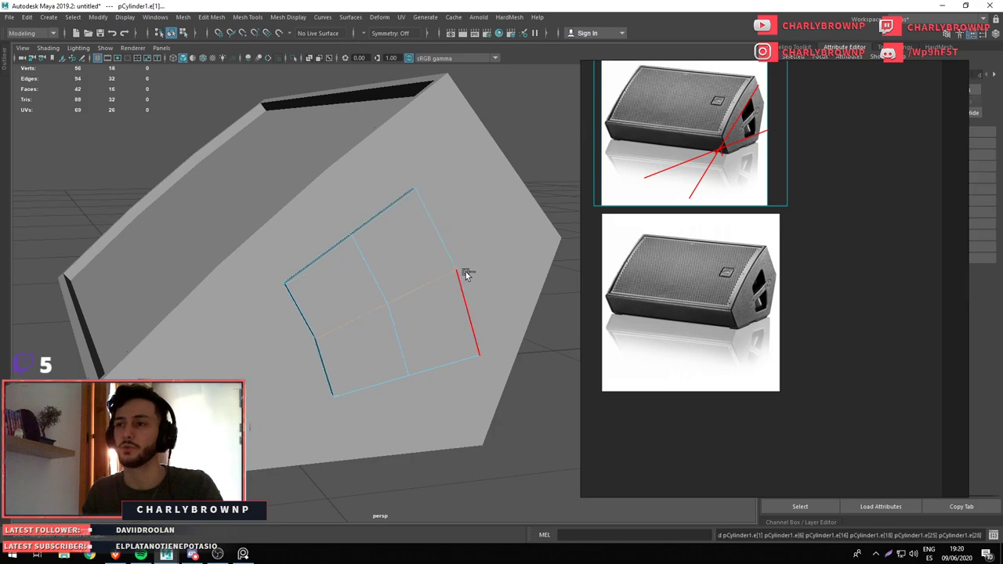
key("ctrl+z")
key("ctrl+z")
Reselect the four patch faces and then the patch's outer edge
scroll("down", 3)
left_click_drag(474, 357, 412, 155)
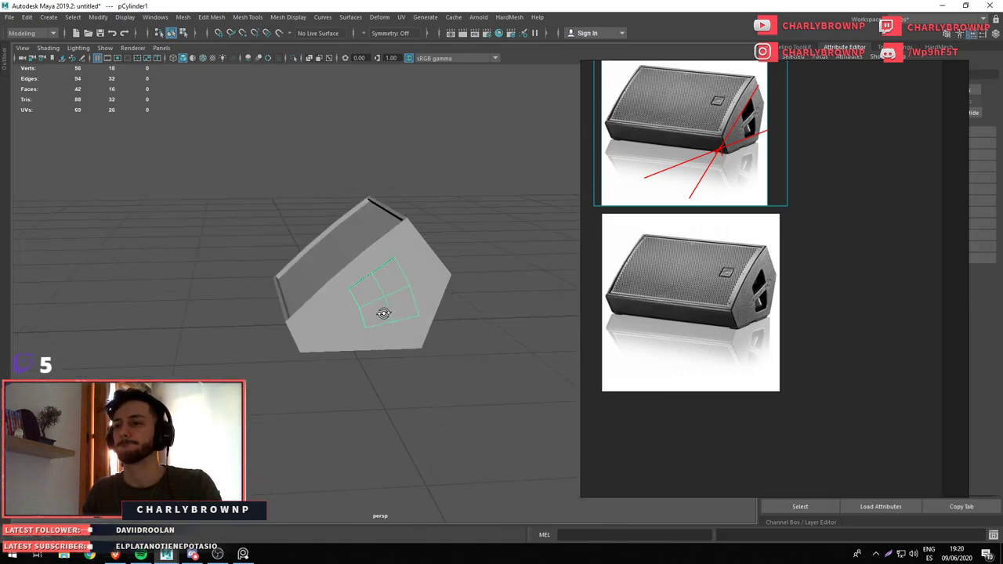
left_click(412, 155)
right_click(413, 157)
scroll("up", 3)
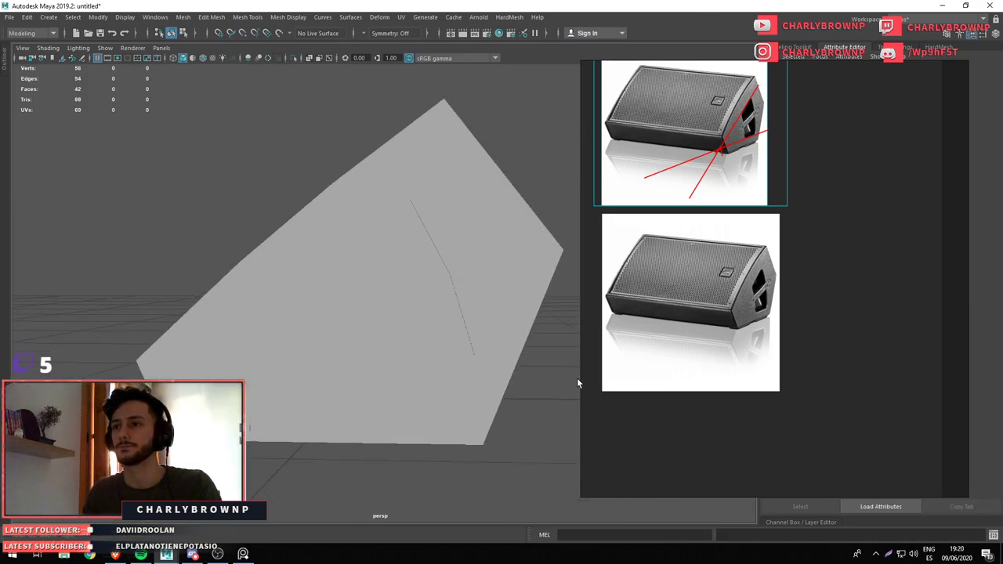
left_click(370, 313)
left_click(426, 314)
left_click_drag(425, 313, 438, 355)
left_click_drag(438, 355, 454, 280)
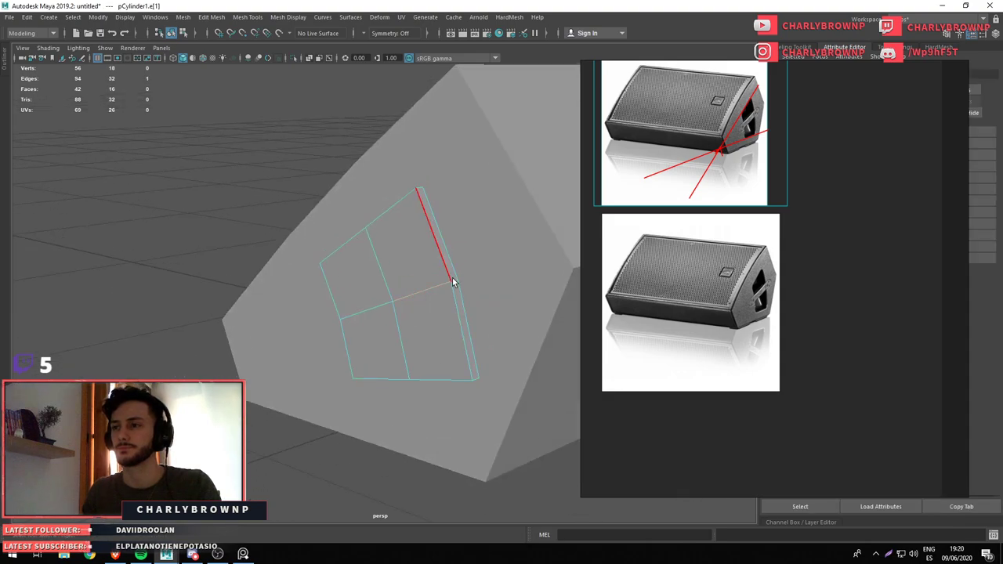
left_click(454, 277)
left_click_drag(454, 277, 400, 326)
Try bevelling the patch's outer edge, then undo the bevel
left_click_drag(332, 263, 378, 261)
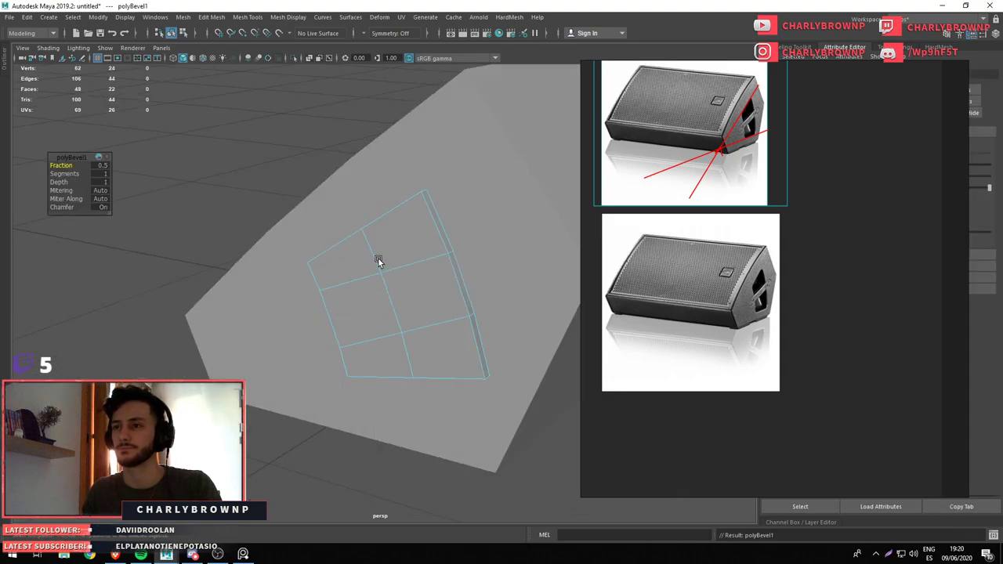
key("ctrl+z")
key("ctrl+z")
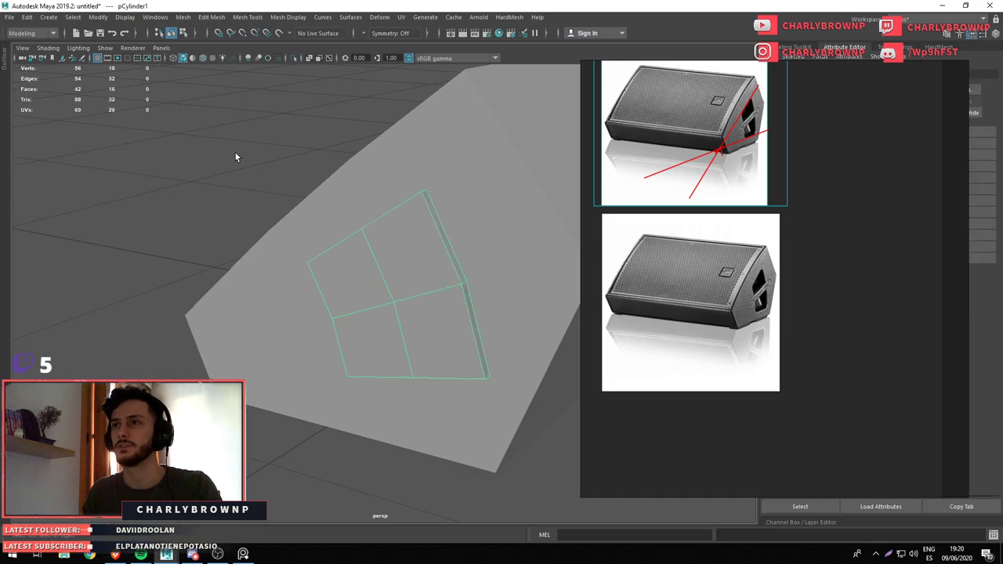
left_click(95, 19)
mouse_move(131, 43)
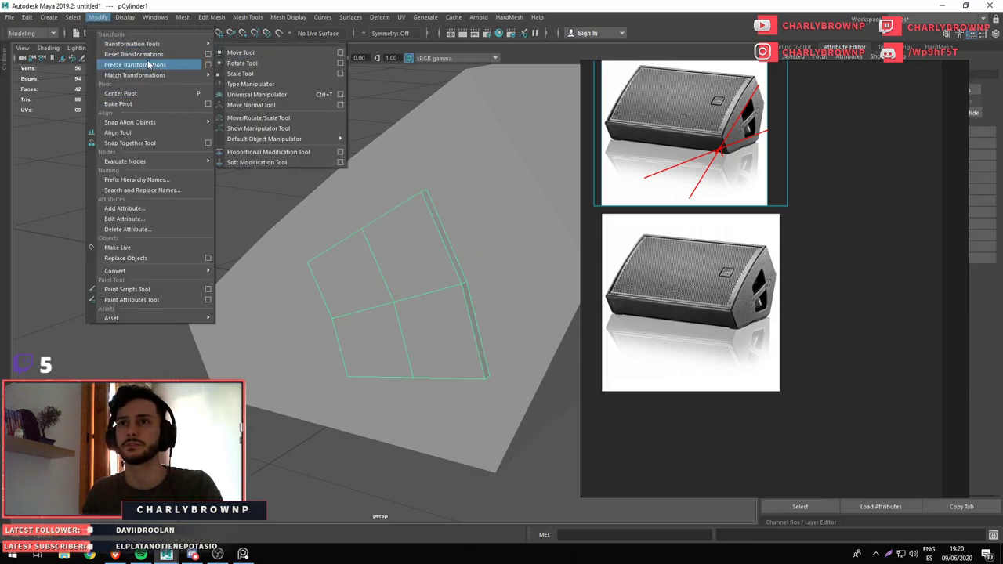
left_click(167, 64)
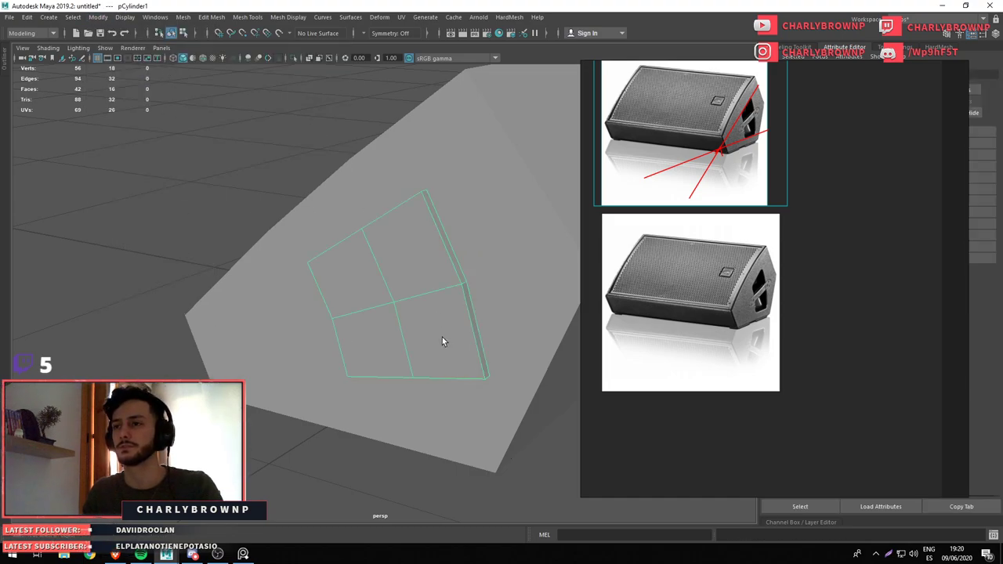
left_click_drag(440, 325, 444, 245)
left_click_drag(445, 295, 457, 222)
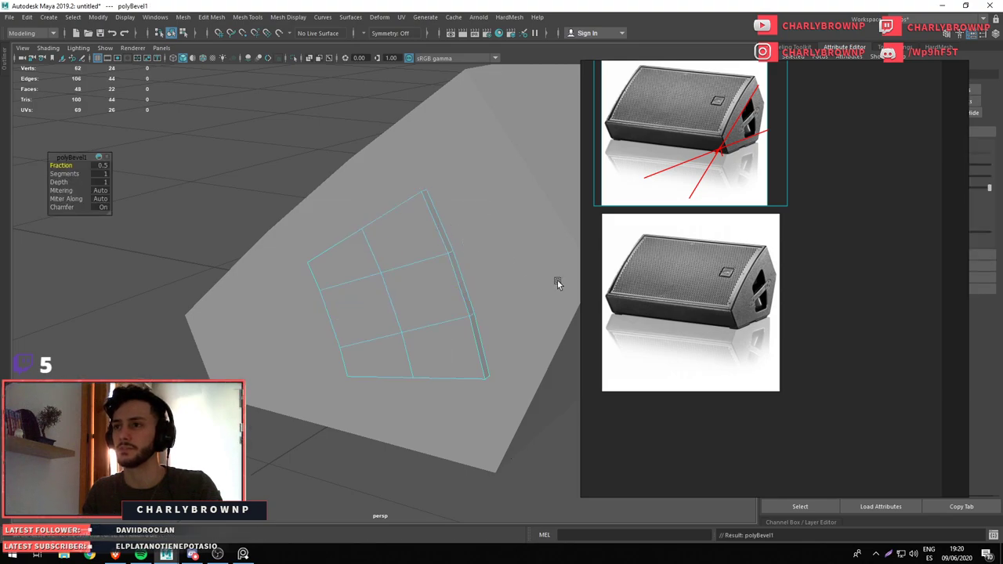
left_click_drag(558, 280, 383, 274)
key("ctrl+z")
left_click_drag(459, 298, 418, 317)
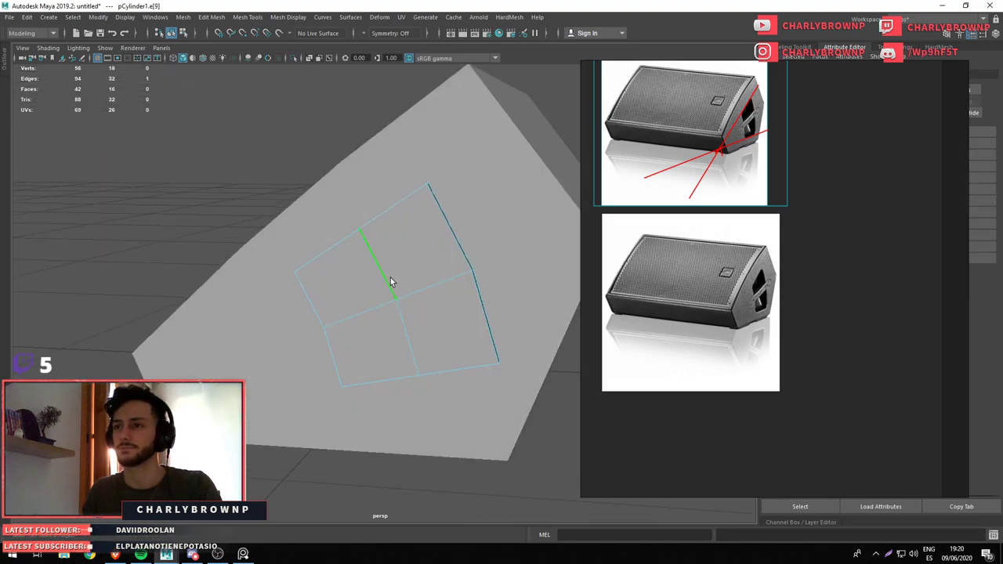
Add two edge loops across the handle patch and isolate it from the speaker body
left_click(409, 342)
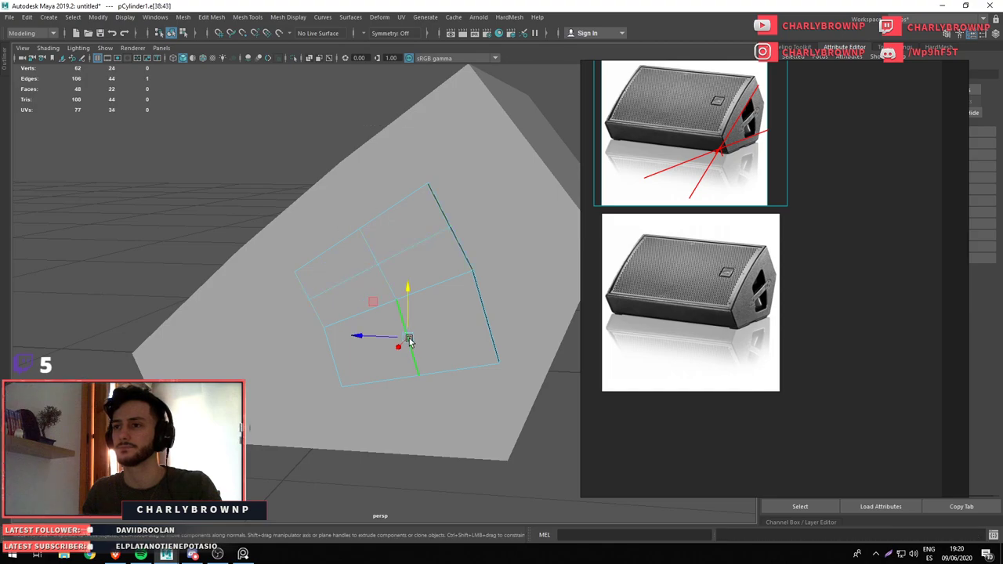
left_click(471, 359)
left_click_drag(463, 355, 366, 319)
key("ctrl+1")
left_click_drag(447, 286, 462, 296)
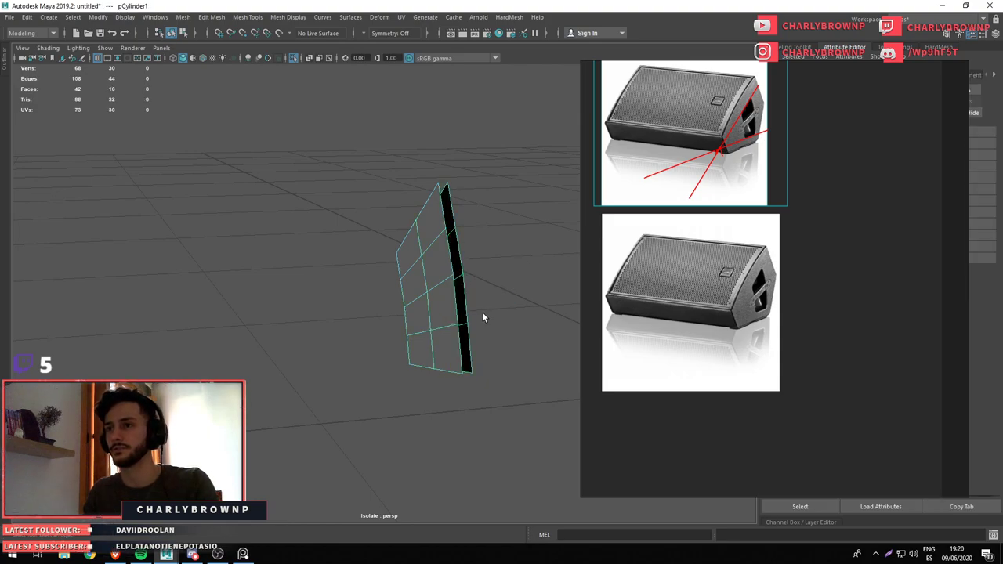
Delete the dark side strip edges and make the loops follow the surface curvature
left_click(463, 289)
left_click(473, 303)
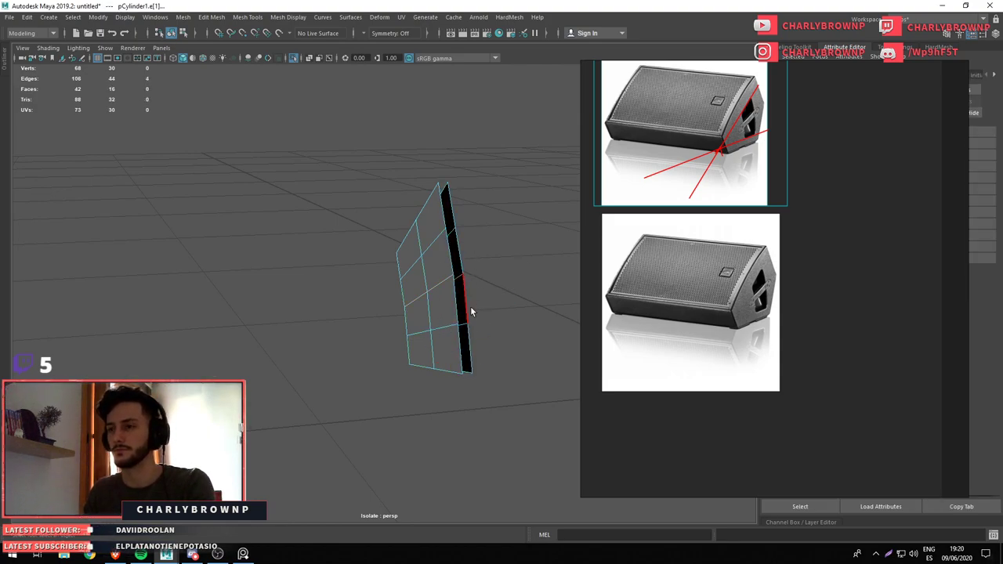
key("Delete")
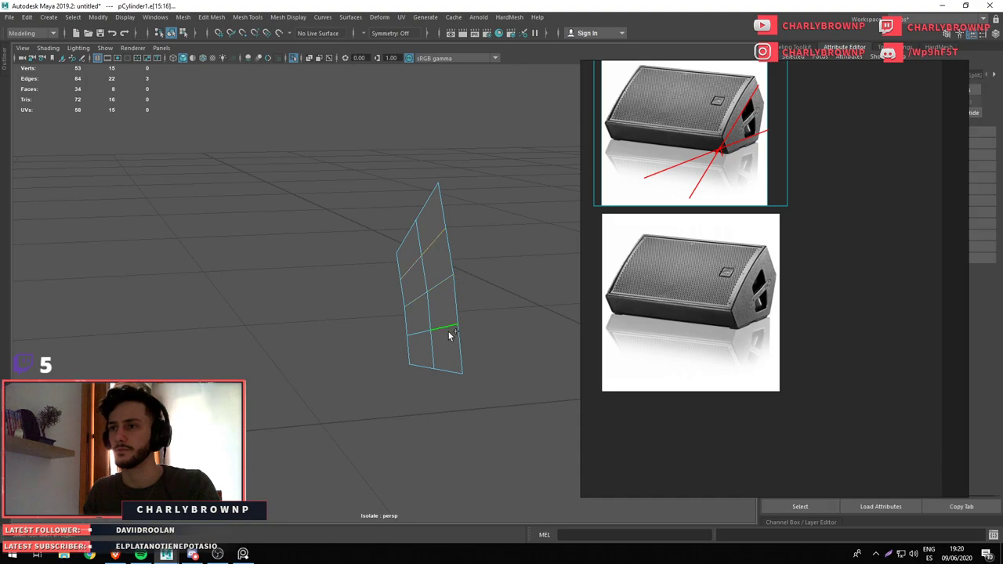
left_click_drag(450, 336, 425, 358)
key("f")
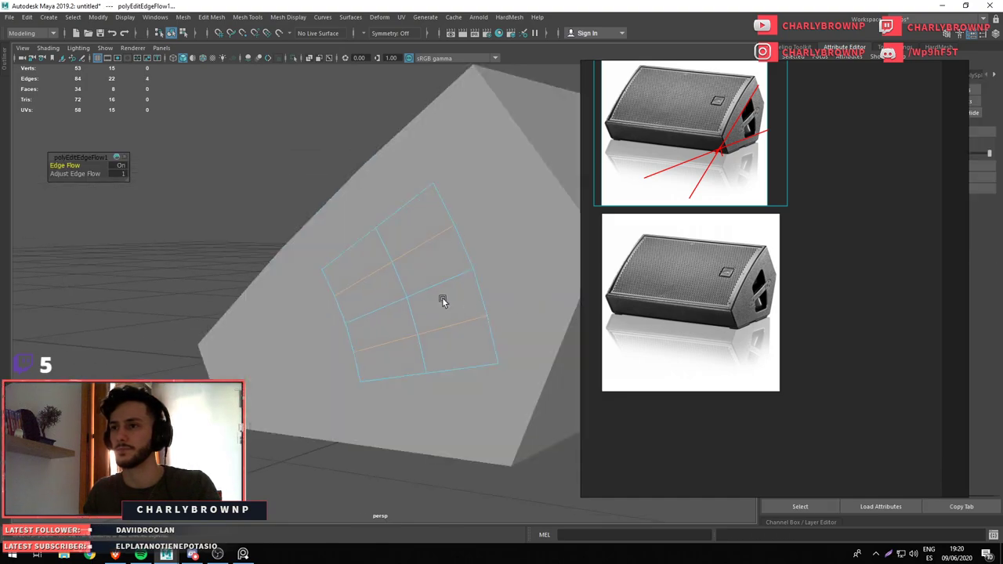
Select the patch's four faces and an edge, then zoom in on the side patch
left_click_drag(443, 301, 410, 325)
left_click(334, 128)
left_click_drag(334, 129, 419, 268)
left_click_drag(374, 397, 459, 363)
left_click(403, 255)
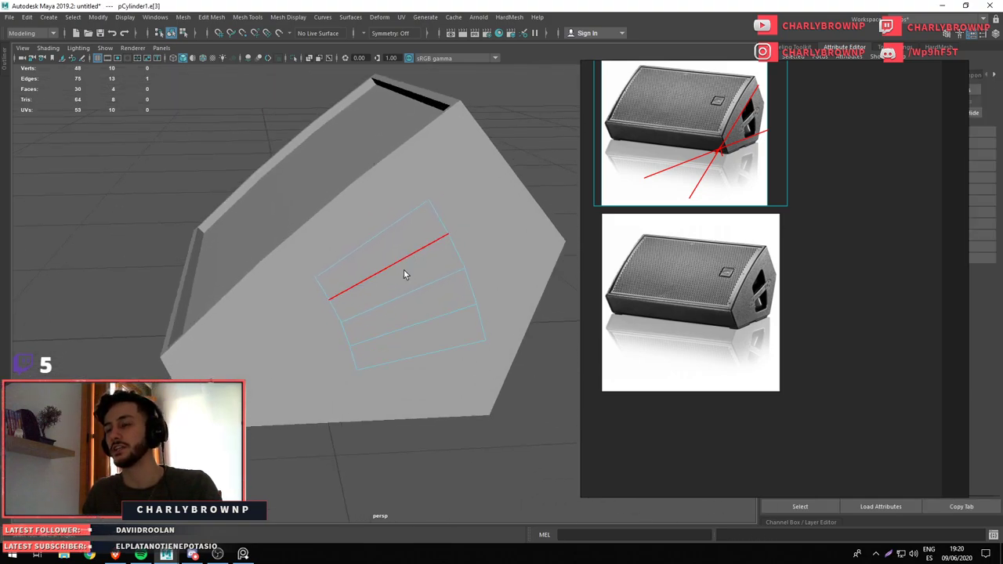
left_click_drag(403, 269, 528, 203)
left_click_drag(528, 203, 404, 292)
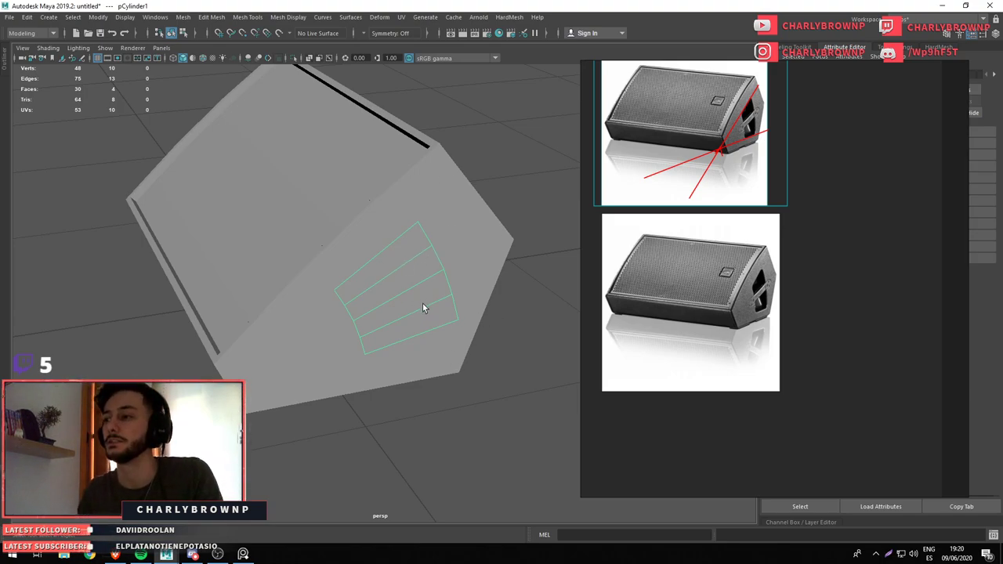
left_click_drag(408, 274, 406, 262)
left_click_drag(406, 261, 444, 313)
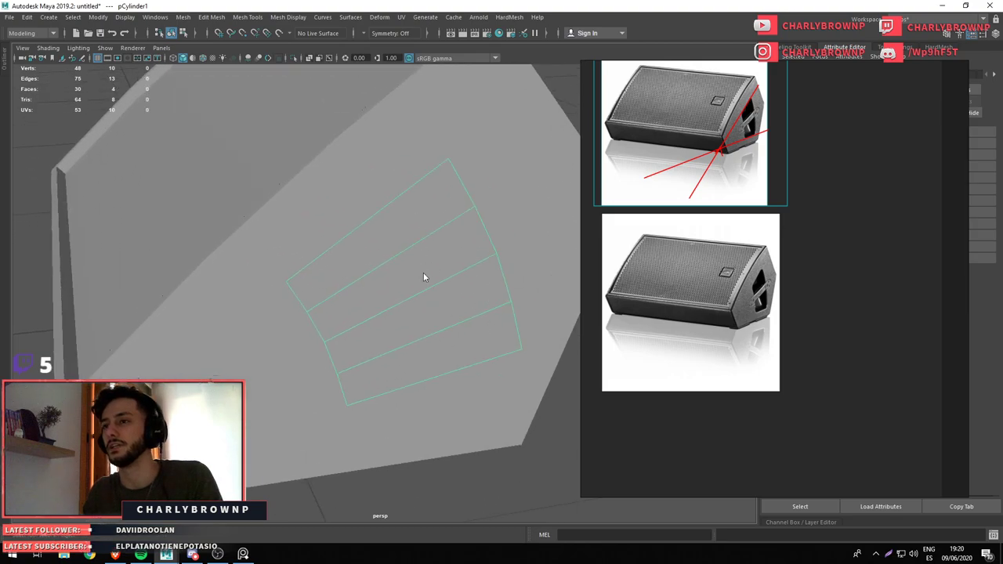
Extrude the patch strip outward to give it thickness
double_click(424, 277)
key("ctrl+e")
left_click_drag(526, 331, 457, 308)
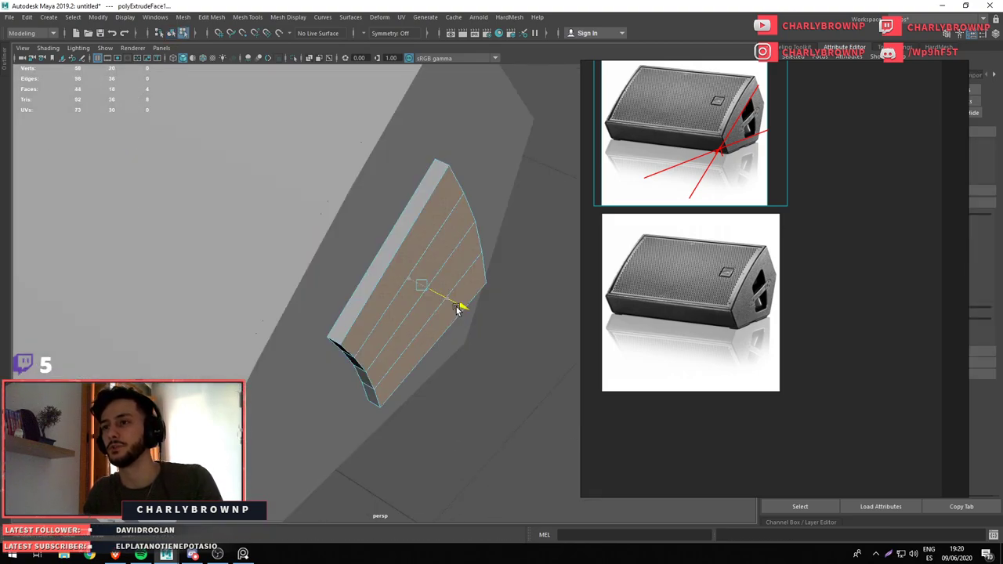
left_click_drag(381, 285, 381, 259)
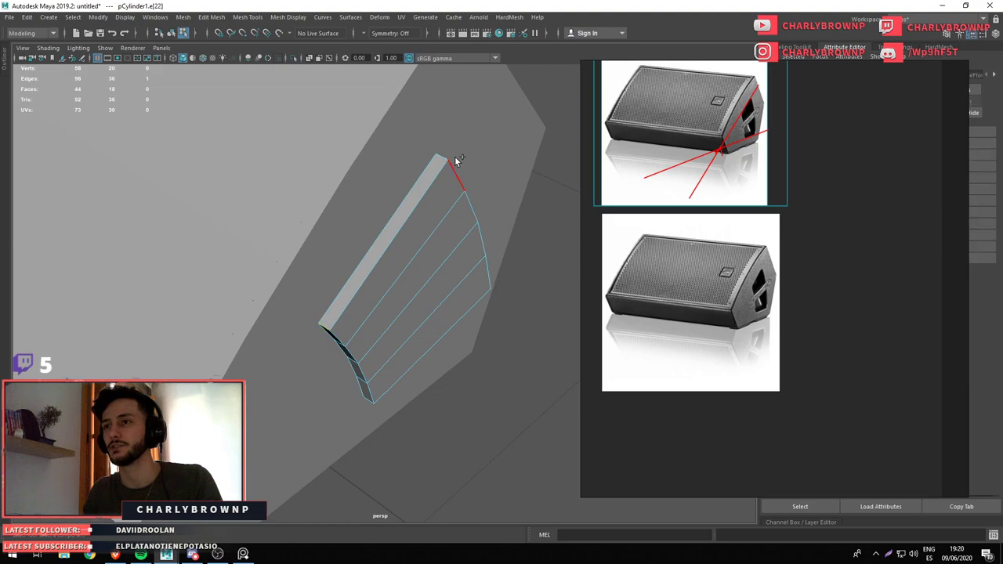
left_click_drag(397, 314, 536, 308)
scroll("up", 3)
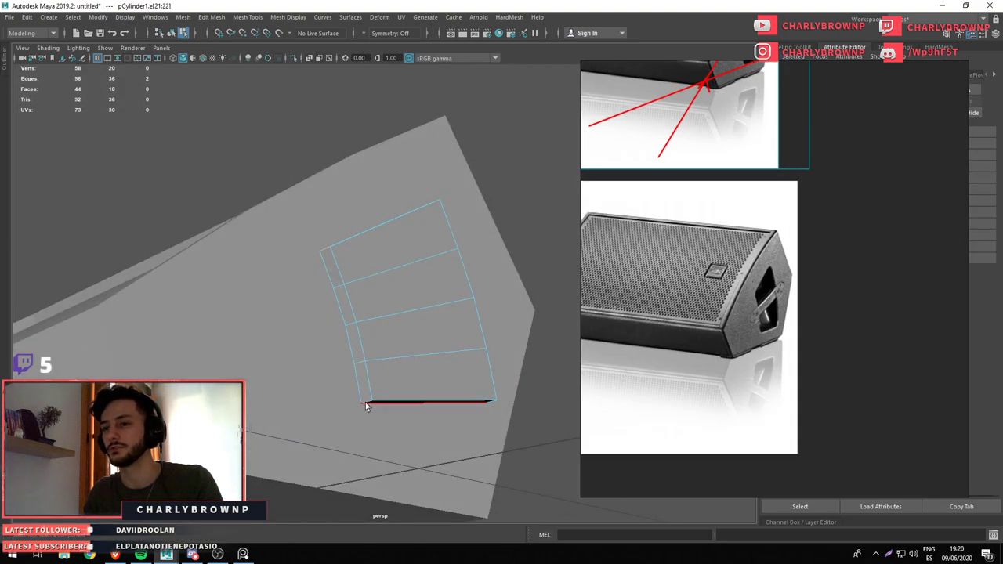
left_click_drag(445, 370, 505, 386)
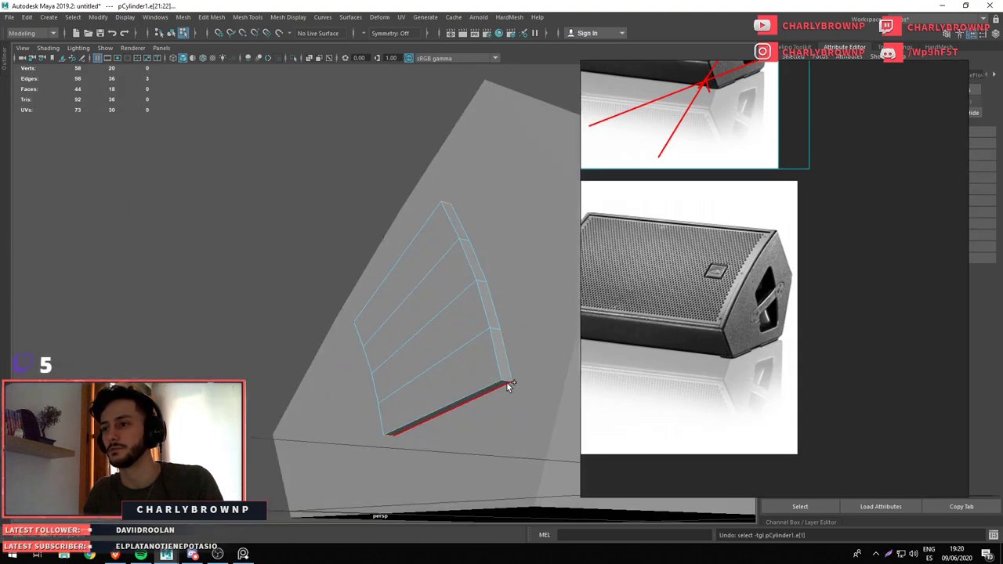
left_click_drag(461, 348, 426, 280)
Bevel the patch's corner edges with 3 segments for rounded corners
key("ctrl+b")
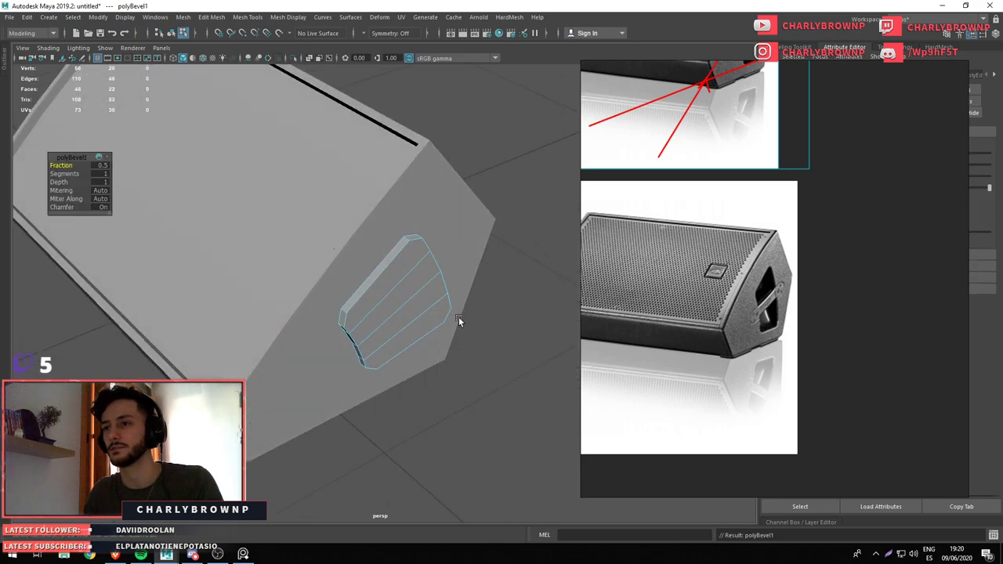
left_click_drag(76, 173, 94, 174)
left_click_drag(408, 266, 290, 239)
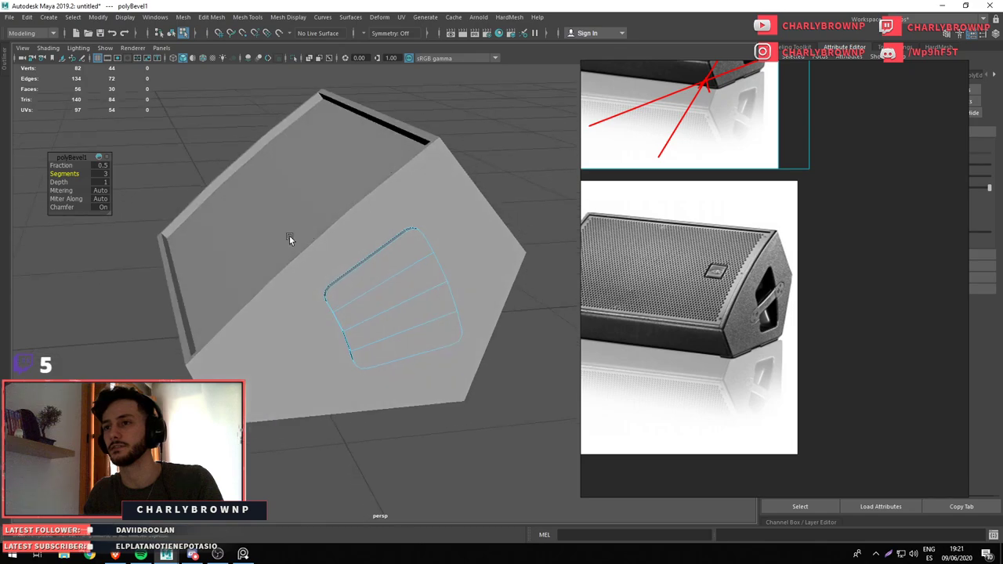
double_click(350, 294)
key("w")
left_click_drag(421, 283, 494, 338)
left_click(392, 292)
Extrude the side patch again and pull it out into a thick protruding block
key("ctrl+e")
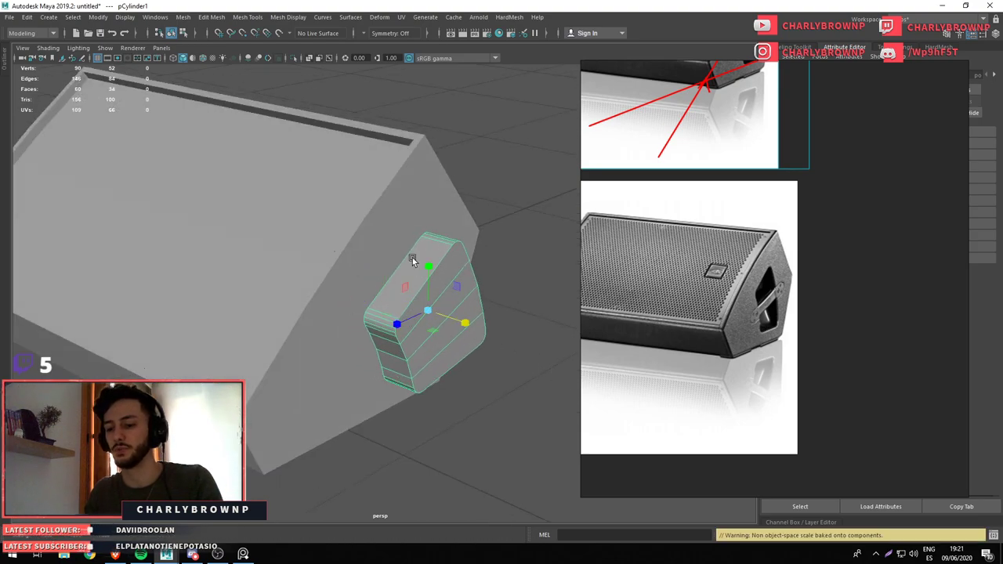
left_click_drag(465, 322, 418, 298)
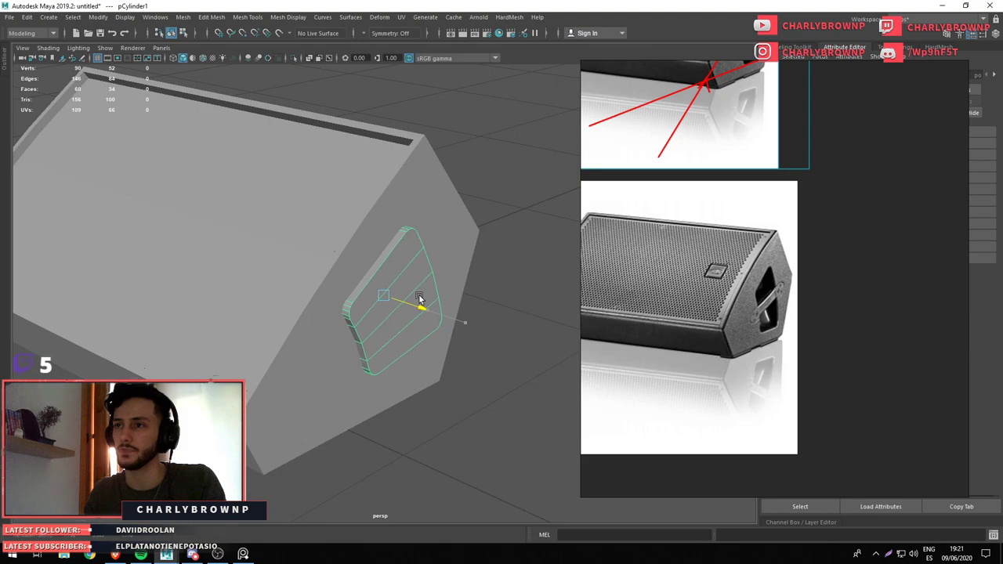
left_click_drag(361, 226, 491, 354)
left_click(398, 284)
key("ctrl+e")
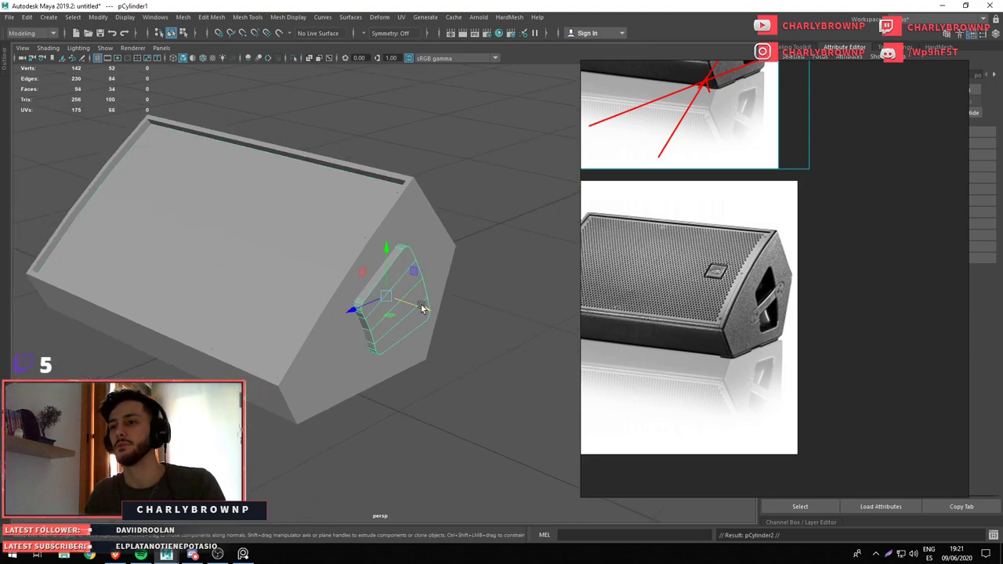
left_click_drag(419, 308, 493, 355)
left_click(402, 227)
Isolate the speaker body together with the side handle piece
scroll("down", 3)
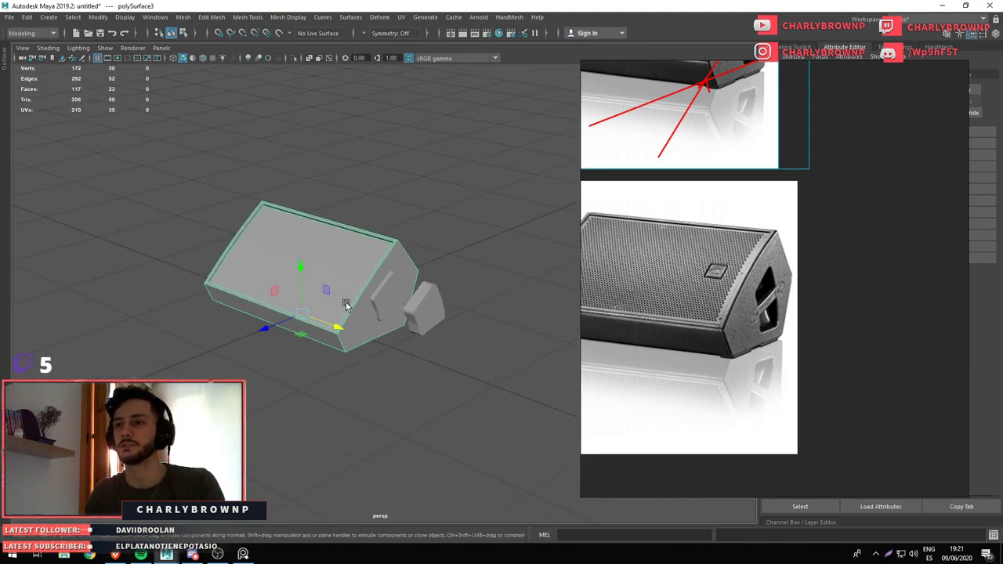
key("ctrl+d")
key("ctrl+z")
scroll("up", 3)
left_click(405, 222)
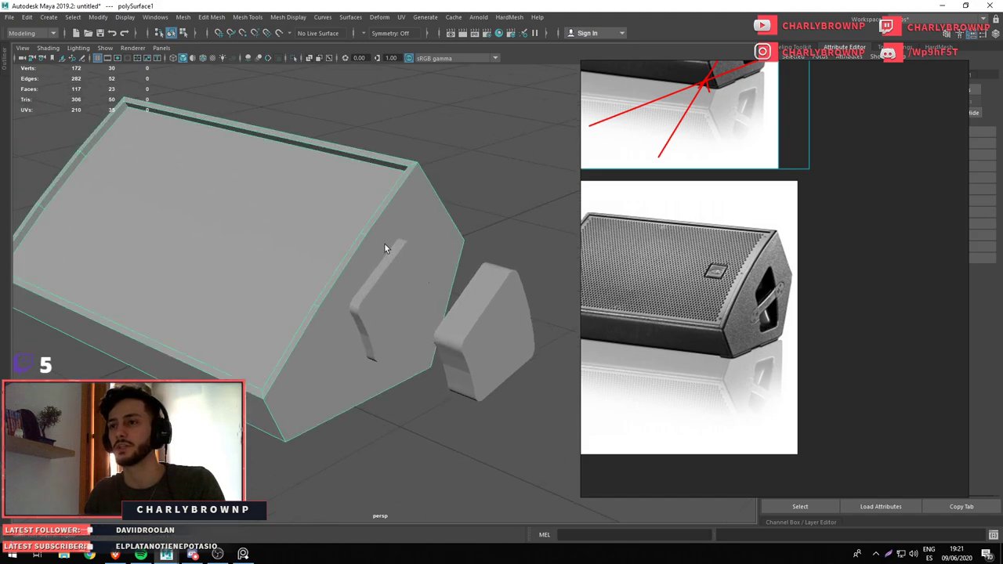
left_click(383, 272)
key("ctrl+1")
Fill the body's open top rim, then cut the handle shape out with Boolean Difference
key("F10")
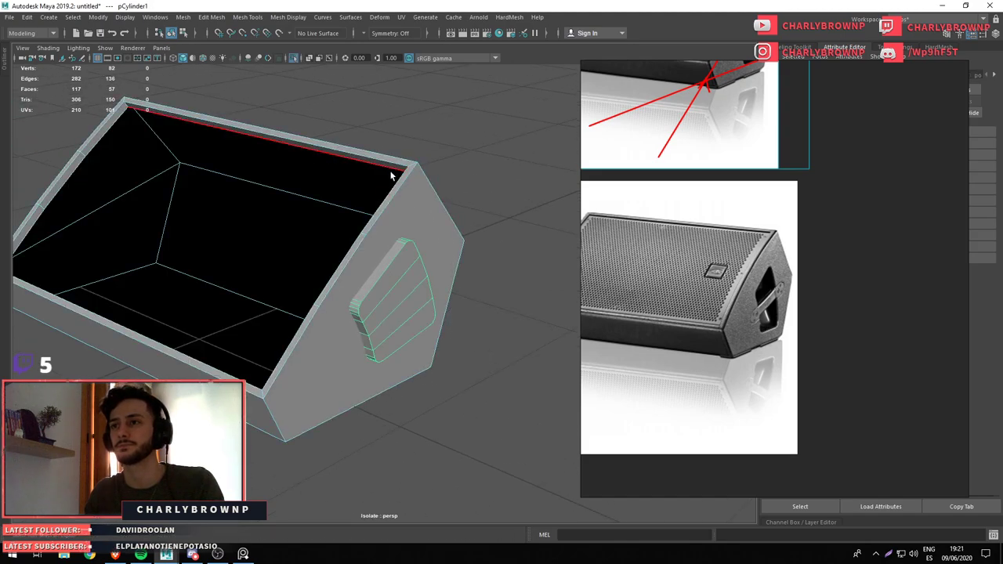
left_click(406, 168)
left_click_drag(401, 175, 394, 182)
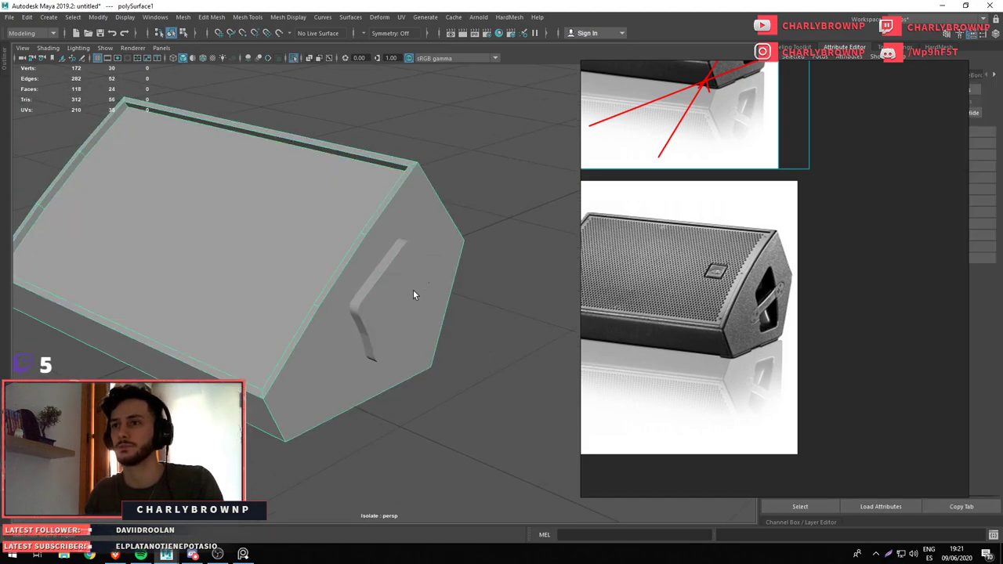
left_click(415, 290)
left_click_drag(480, 197, 551, 407)
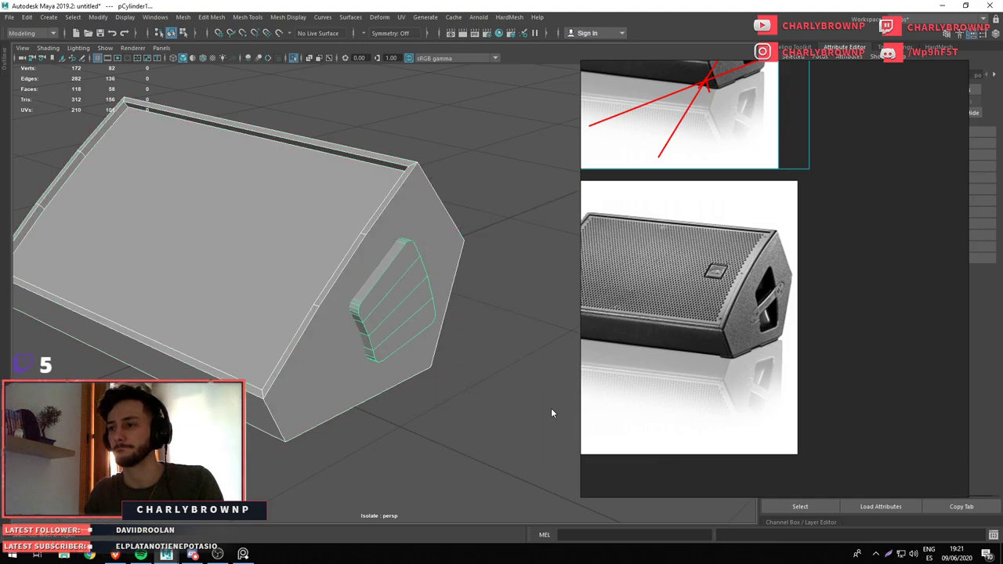
left_click_drag(381, 331, 381, 286)
Extrude the four slot faces inward to deepen the recessed handle
left_click(381, 287)
scroll("up", 3)
key("F11")
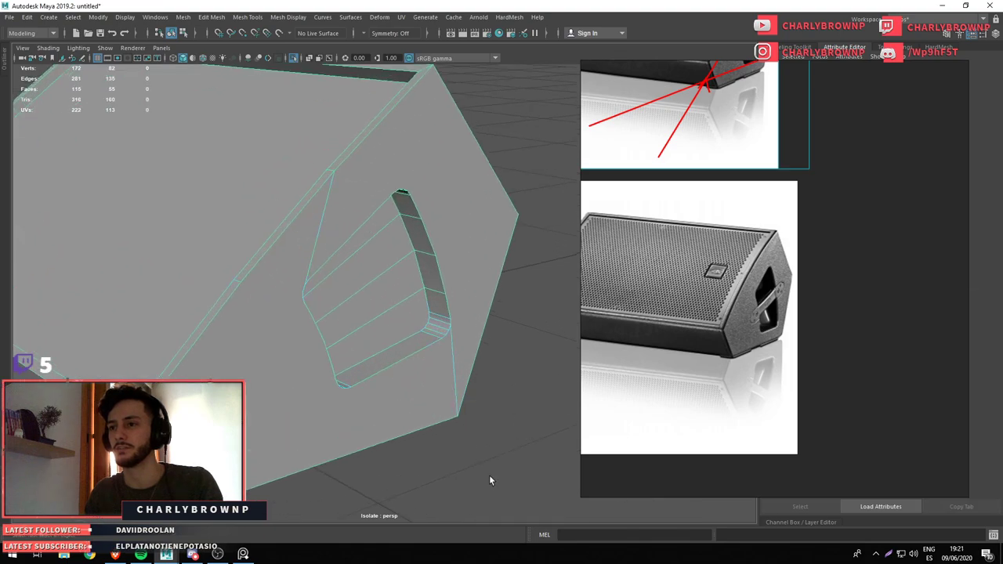
left_click_drag(376, 368, 423, 223)
key("ctrl+e")
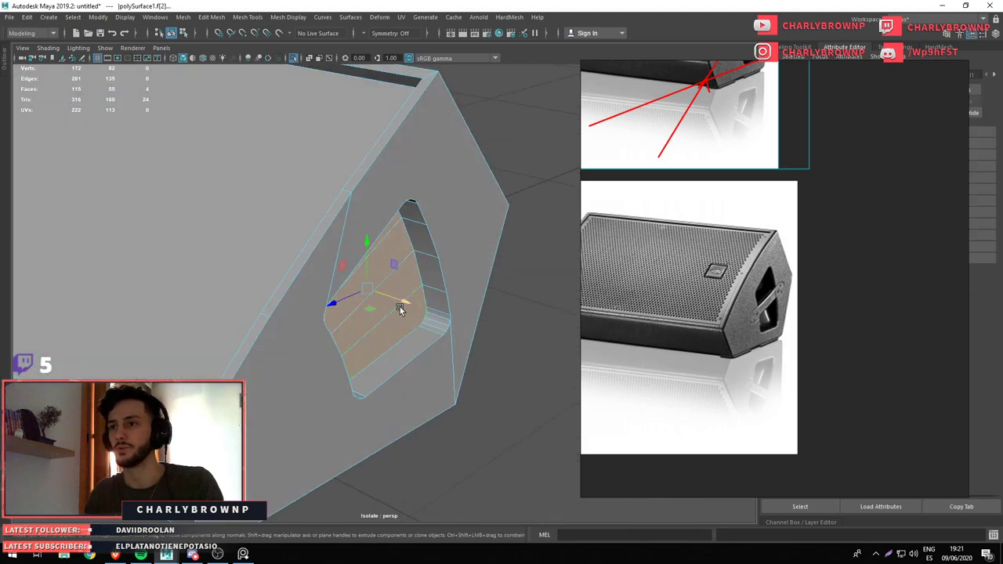
left_click_drag(403, 303, 437, 330)
scroll("down", 3)
scroll("down", 3)
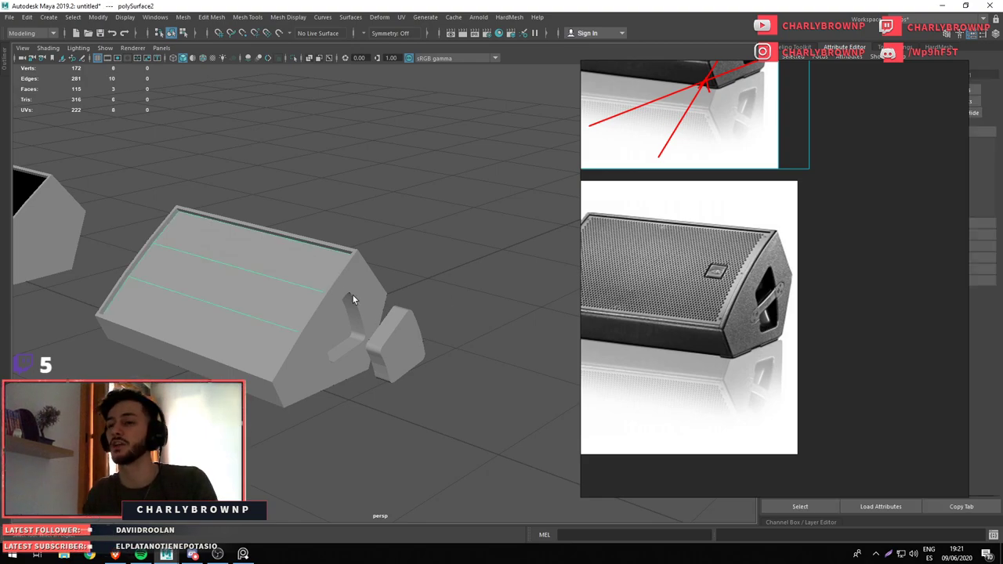
Frame the finished speaker body to review the recessed side handle
left_click_drag(353, 296, 387, 220)
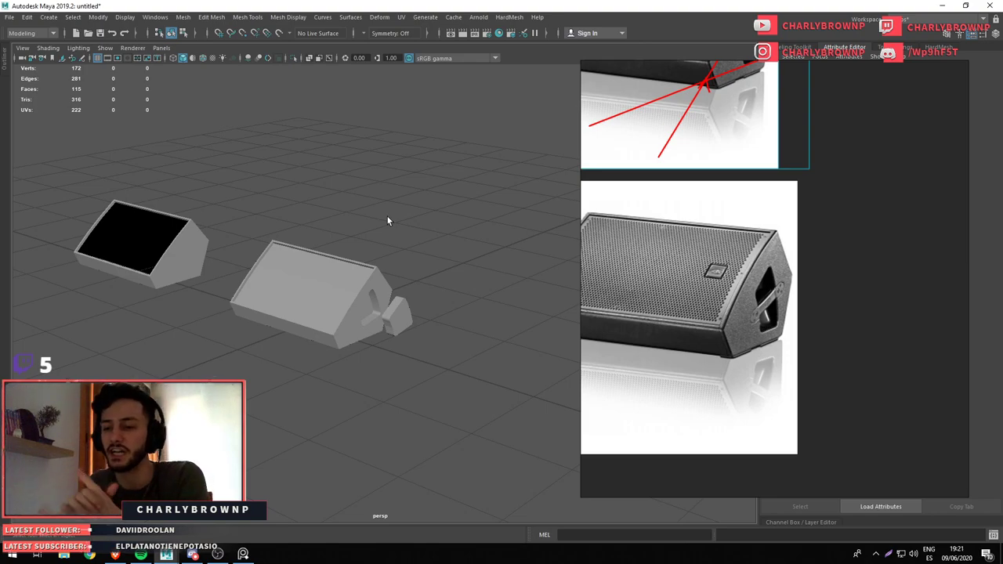
left_click_drag(355, 143, 496, 357)
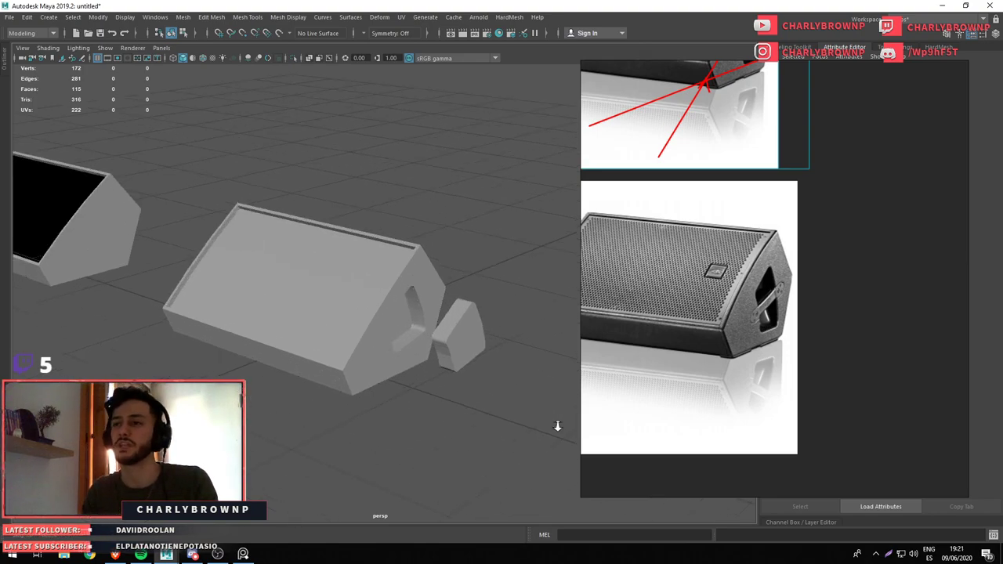
left_click(370, 348)
left_click_drag(370, 348, 364, 339)
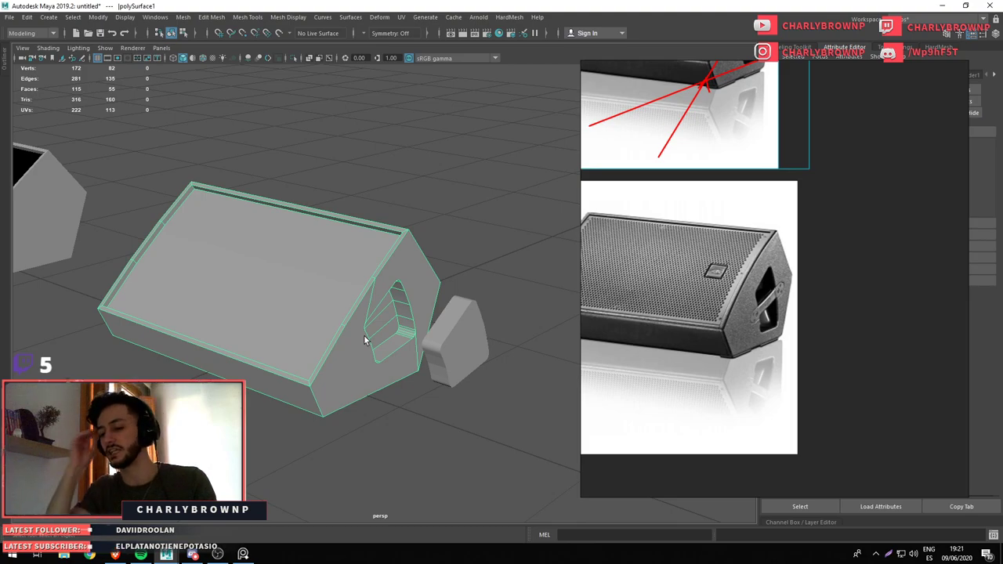
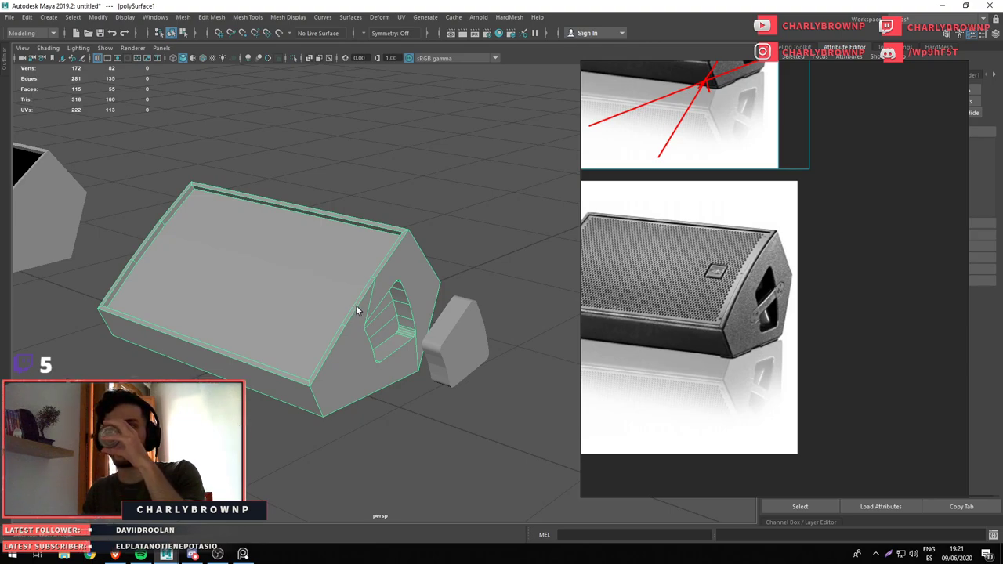
Check the handle recess edges, then select the speaker body and isolate it
left_click(430, 293)
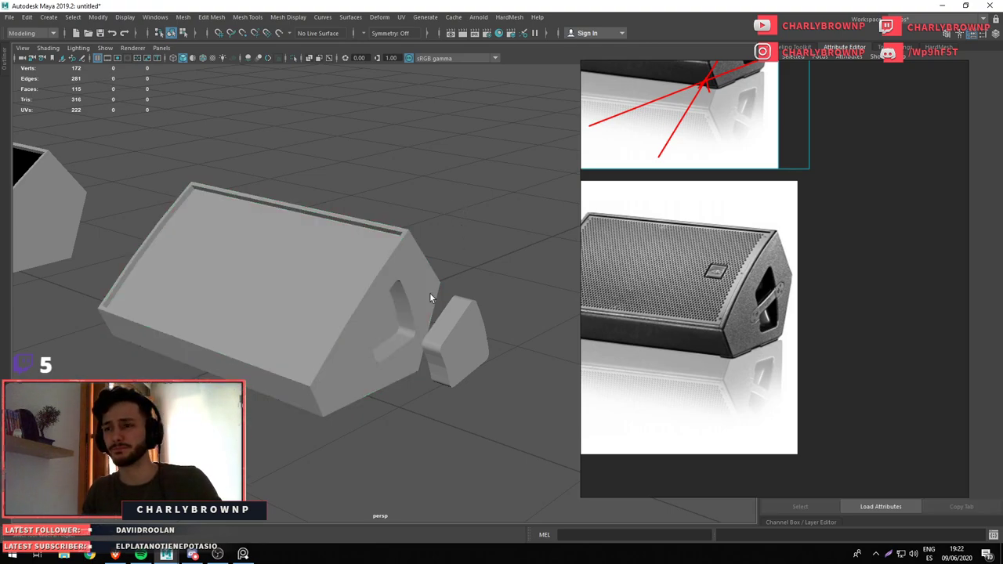
key("F10")
scroll("up", 3)
left_click(416, 280)
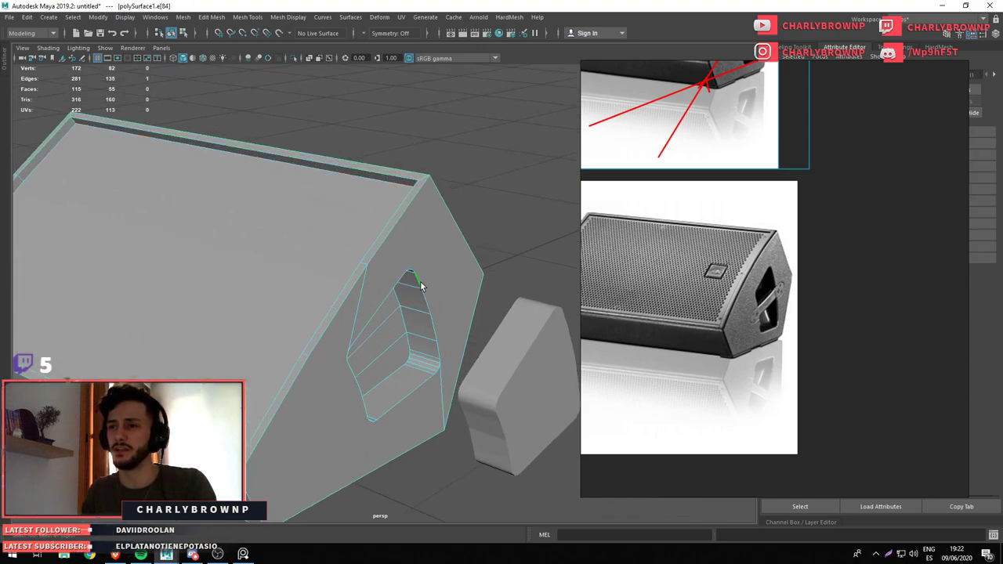
left_click(495, 251)
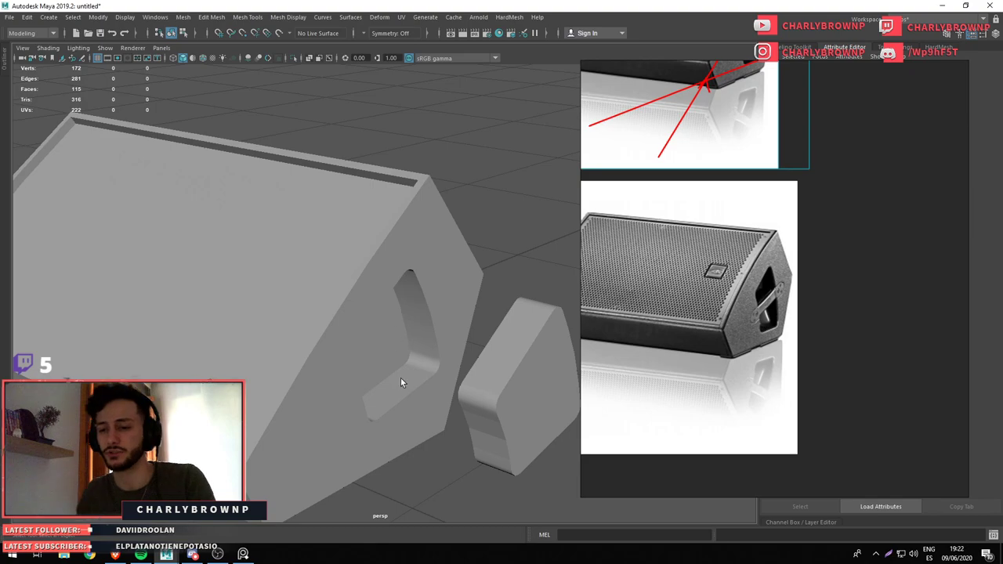
left_click_drag(400, 378, 392, 352)
left_click(386, 360)
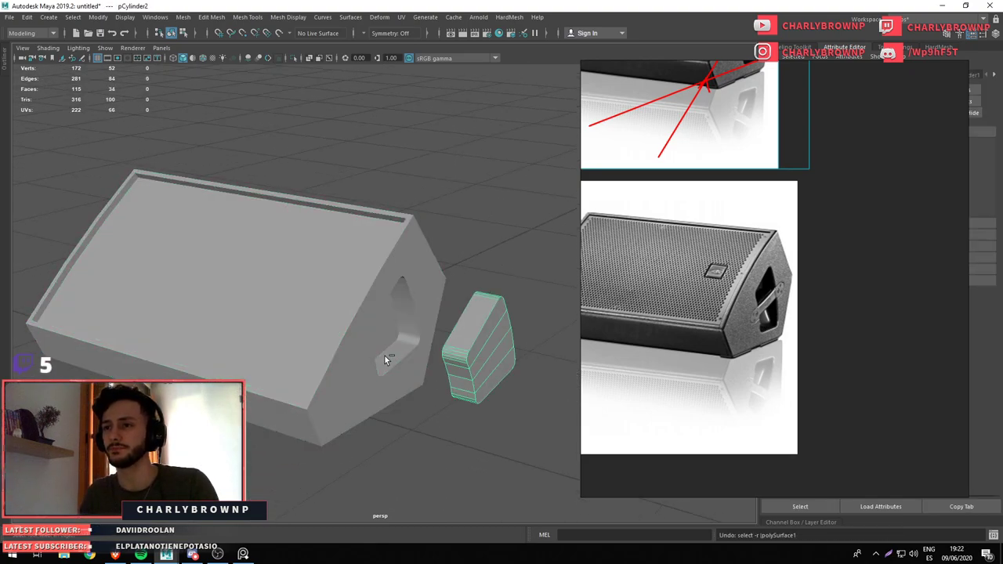
key("F11")
Undo the handle boolean cutout twice and exit Isolate Select
key("ctrl+1")
key("ctrl+z")
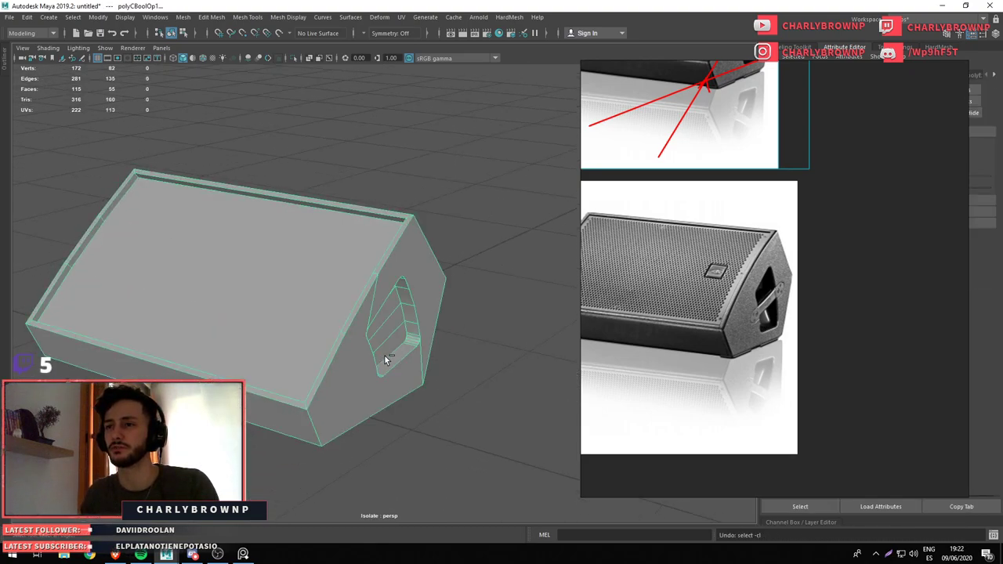
key("ctrl+z")
left_click_drag(382, 377, 532, 256)
scroll("down", 3)
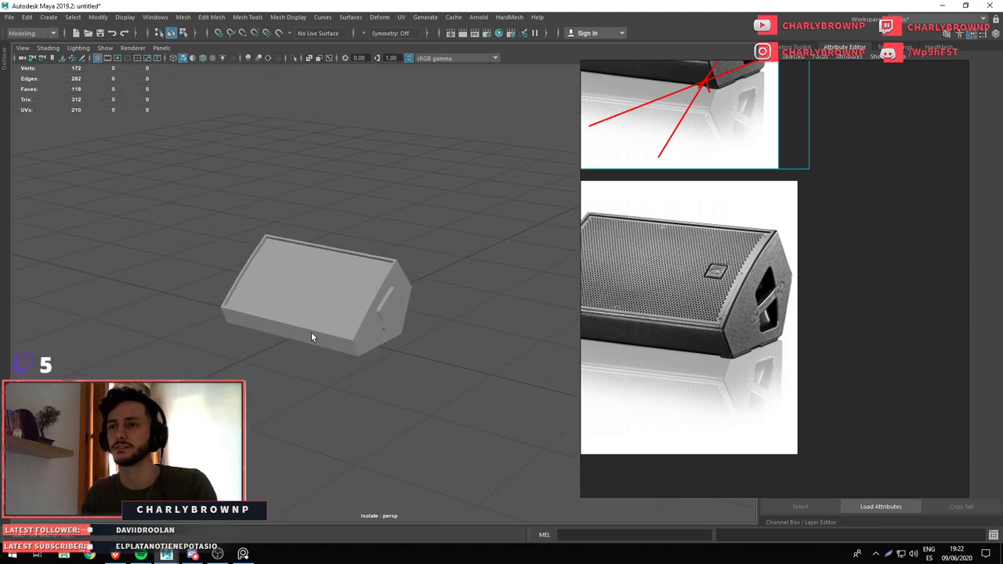
left_click(391, 345)
scroll("up", 3)
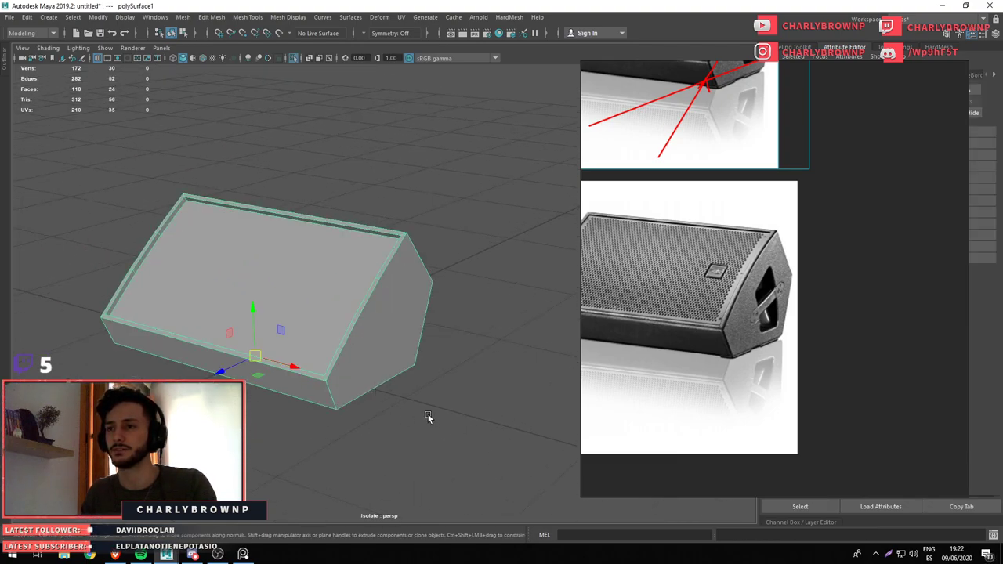
key("ctrl+1")
Delete the spare speaker copy on the left
left_click(464, 367)
scroll("down", 3)
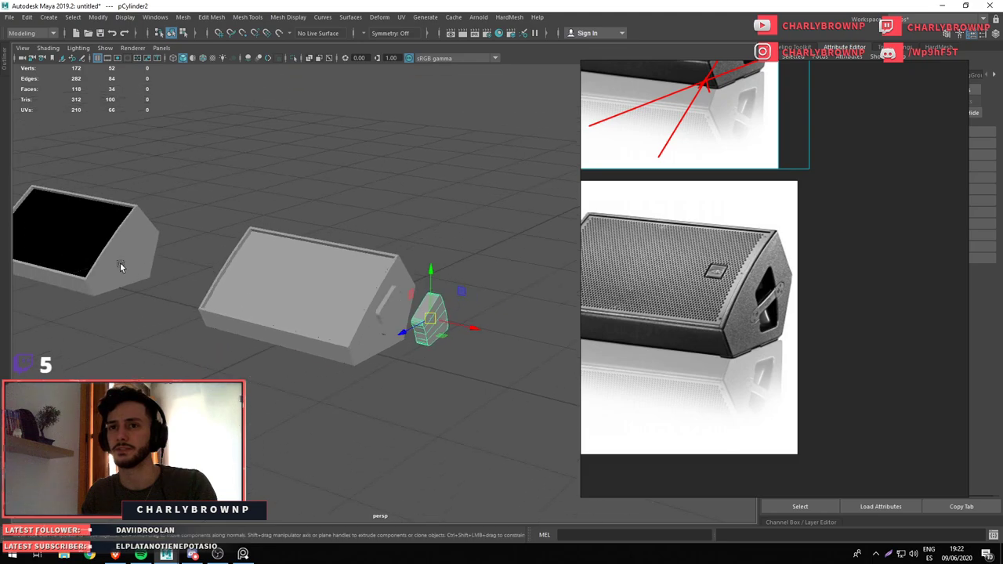
left_click(117, 243)
key("Delete")
Inspect the now-separate handle piece, then reselect the speaker body
scroll("up", 3)
left_click(396, 363)
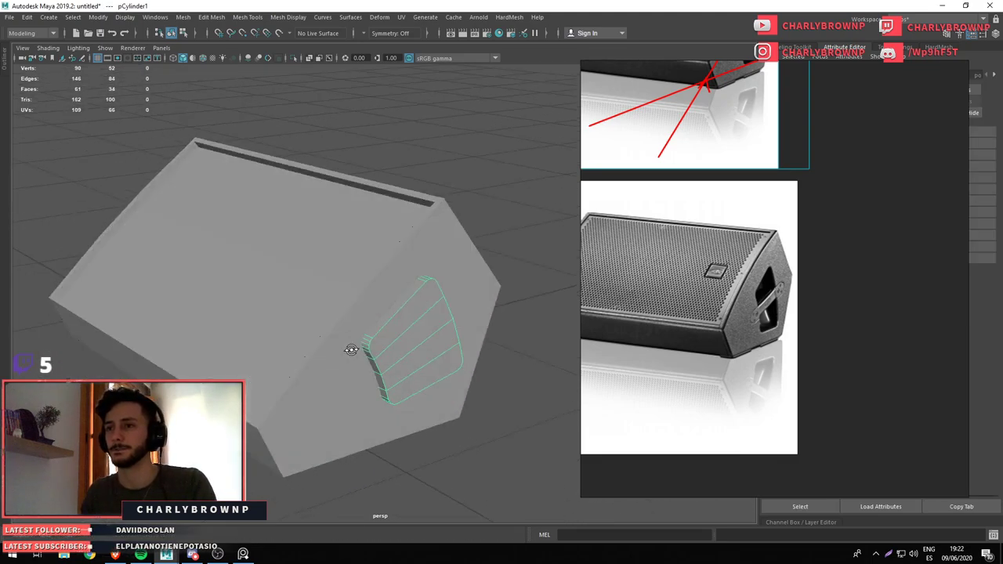
left_click_drag(352, 350, 432, 348)
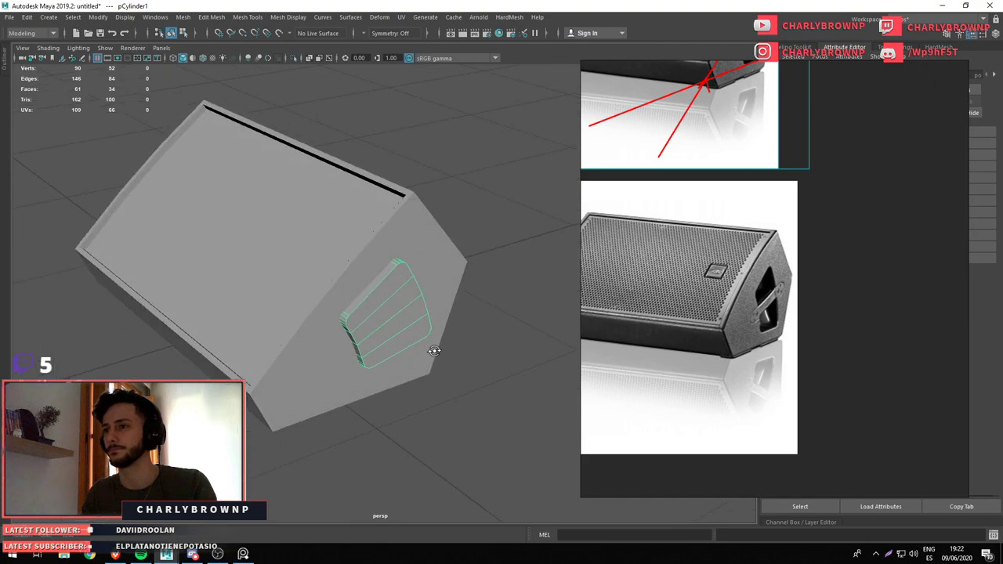
left_click(429, 354)
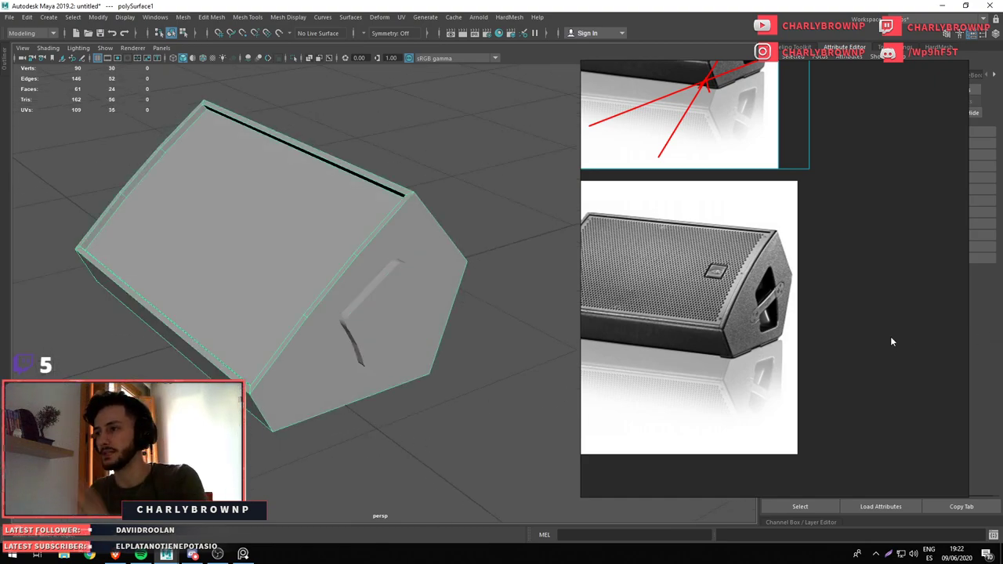
scroll("up", 3)
Isolate the speaker body and connect the bottom strip edges with a new edge
scroll("up", 3)
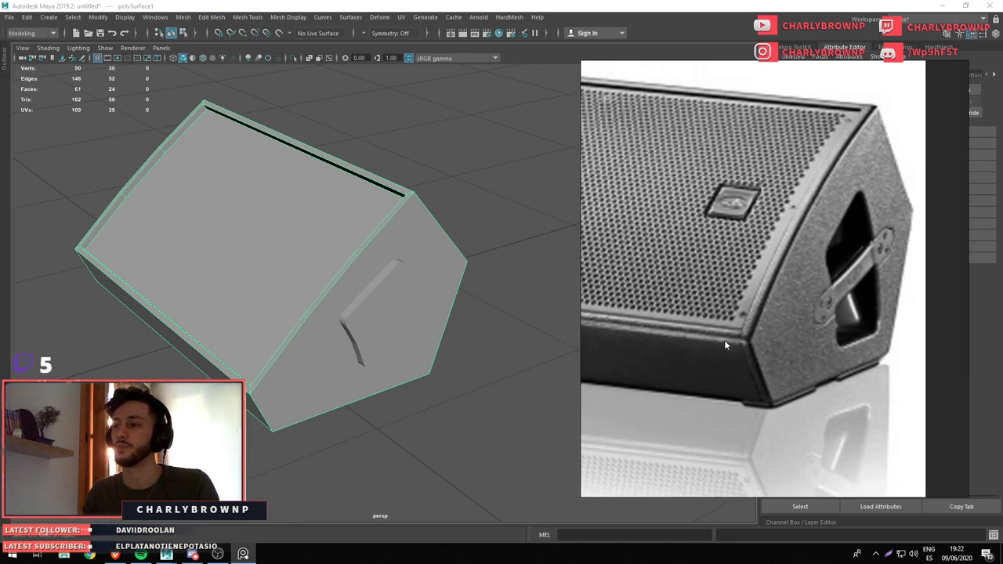
scroll("down", 3)
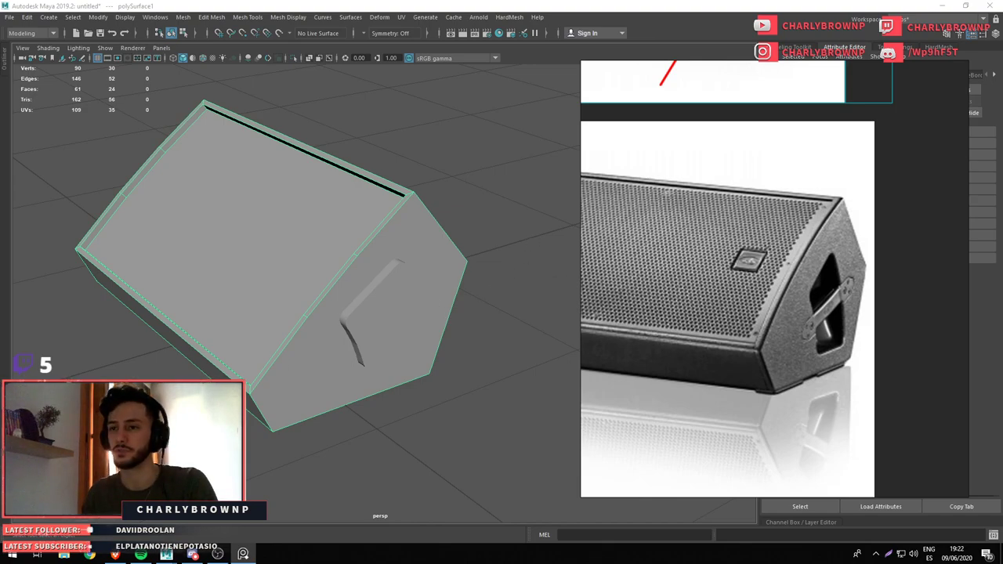
left_click_drag(525, 242, 369, 381)
left_click(374, 369)
key("ctrl+1")
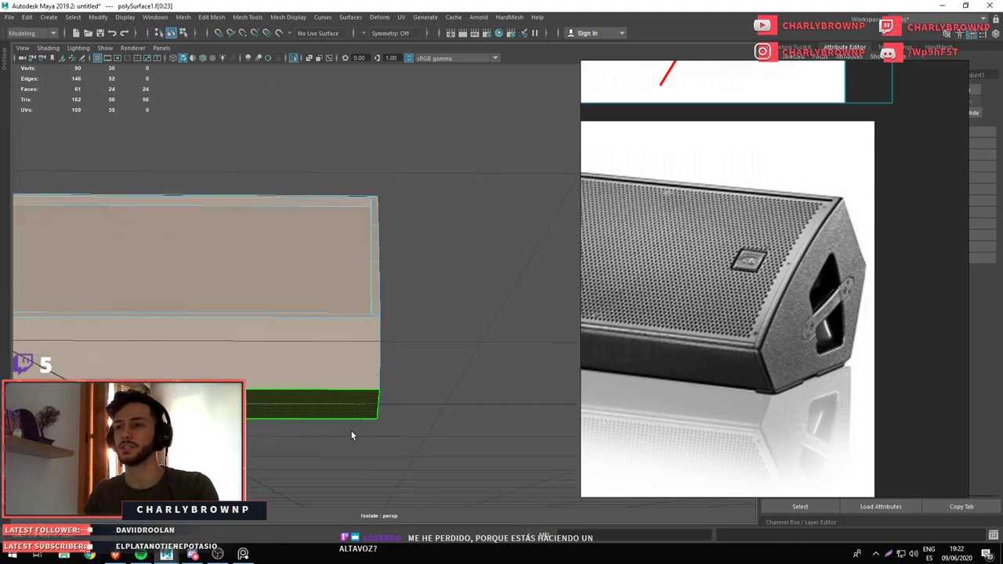
left_click(363, 317)
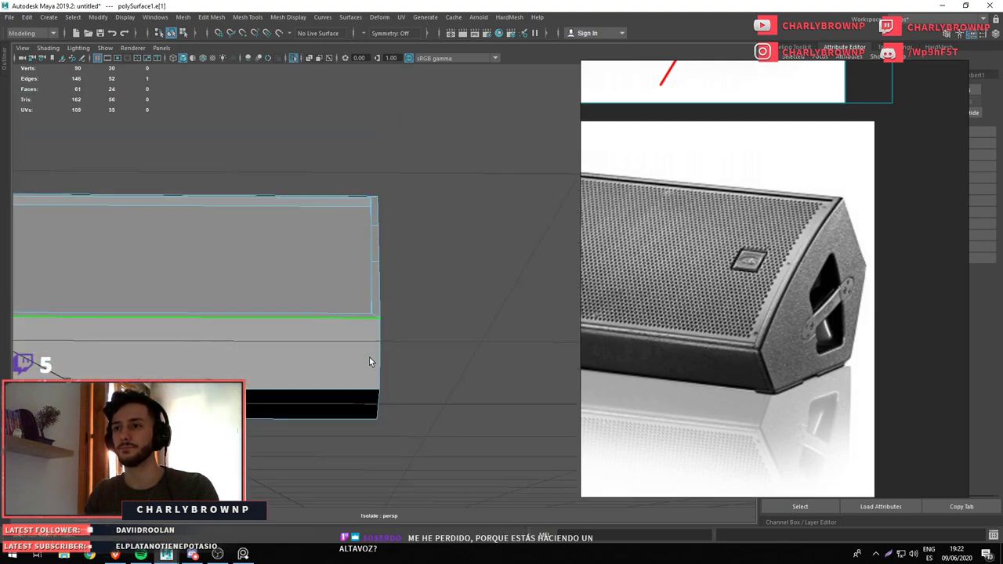
left_click_drag(371, 362, 337, 337)
left_click_drag(337, 337, 219, 325)
left_click_drag(274, 216, 324, 244)
Check the box top, then undo the added edge loop
scroll("up", 3)
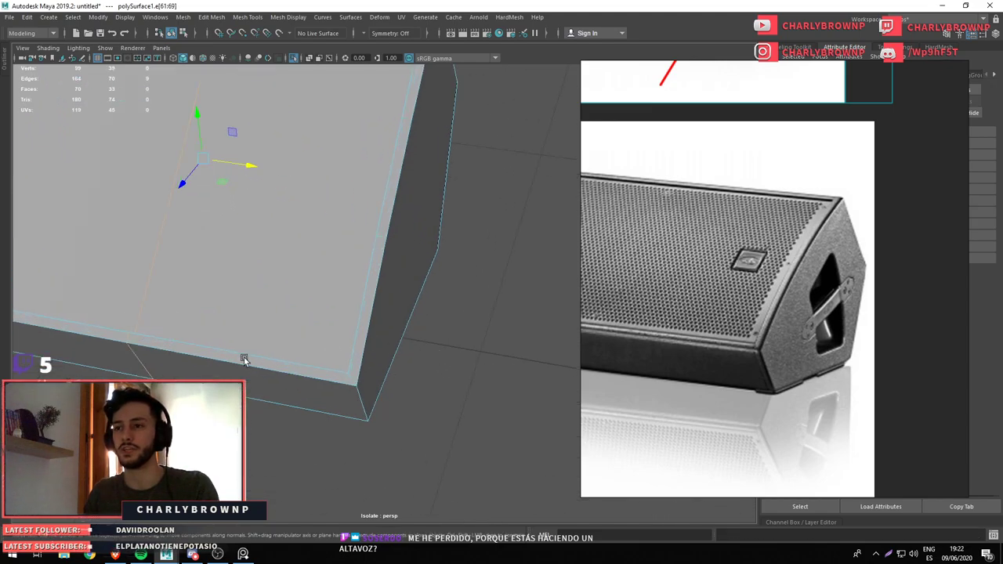
left_click_drag(244, 360, 316, 370)
left_click_drag(259, 337, 320, 225)
left_click(355, 232)
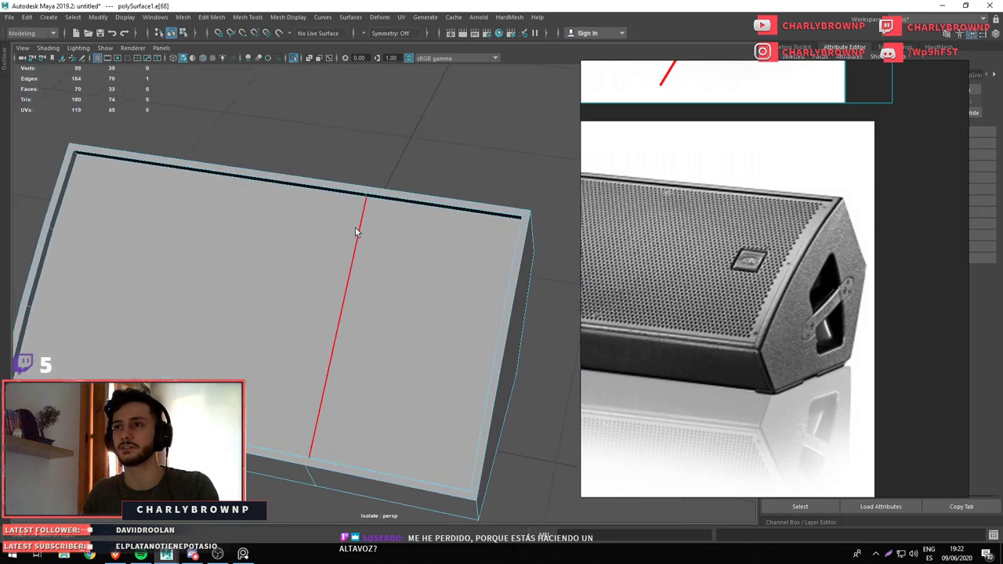
scroll("down", 3)
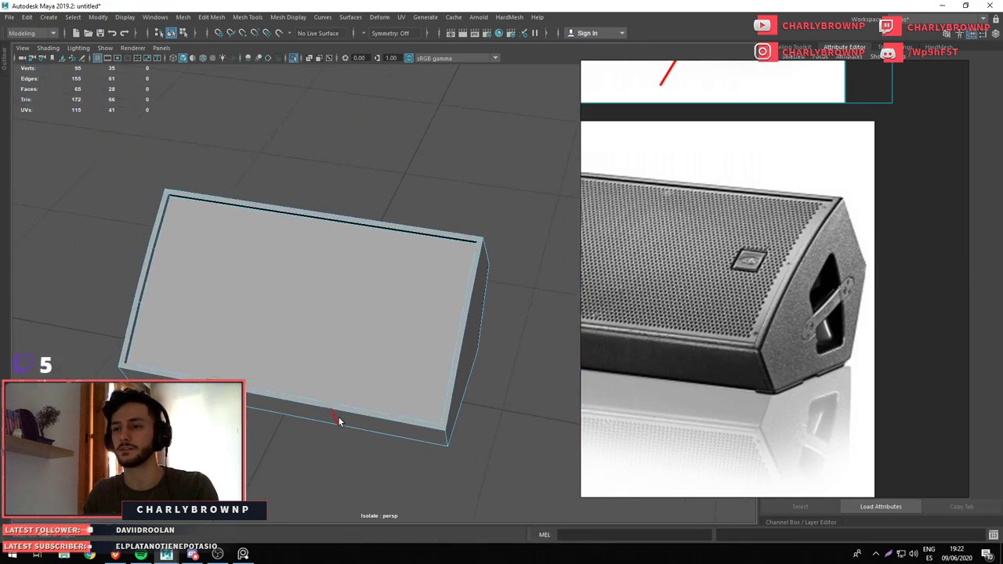
key("ctrl+z")
Multi-Cut a new edge at the bottom corner of the body's side
left_click_drag(387, 313, 434, 428)
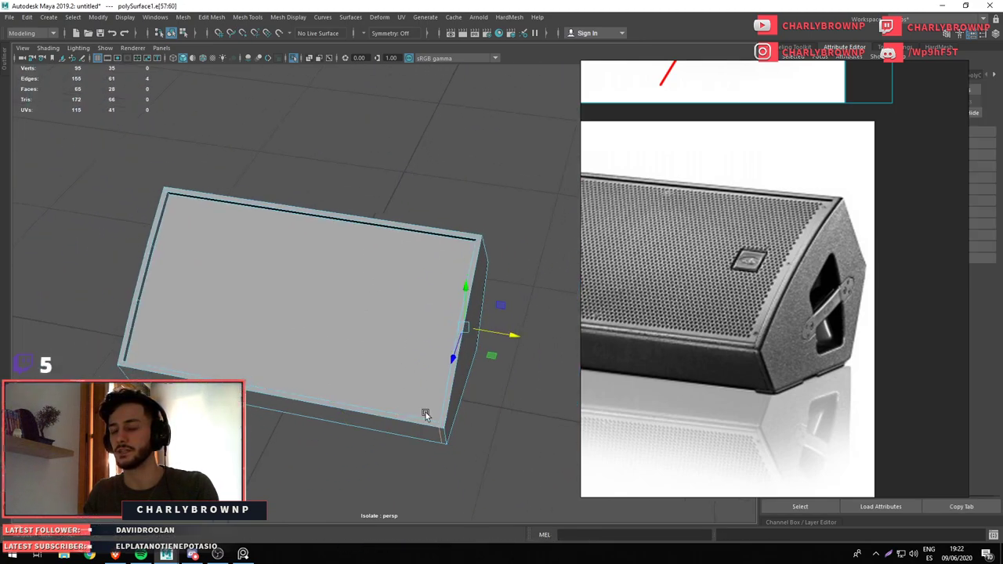
scroll("up", 3)
scroll("up", 3)
left_click_drag(470, 421, 347, 430)
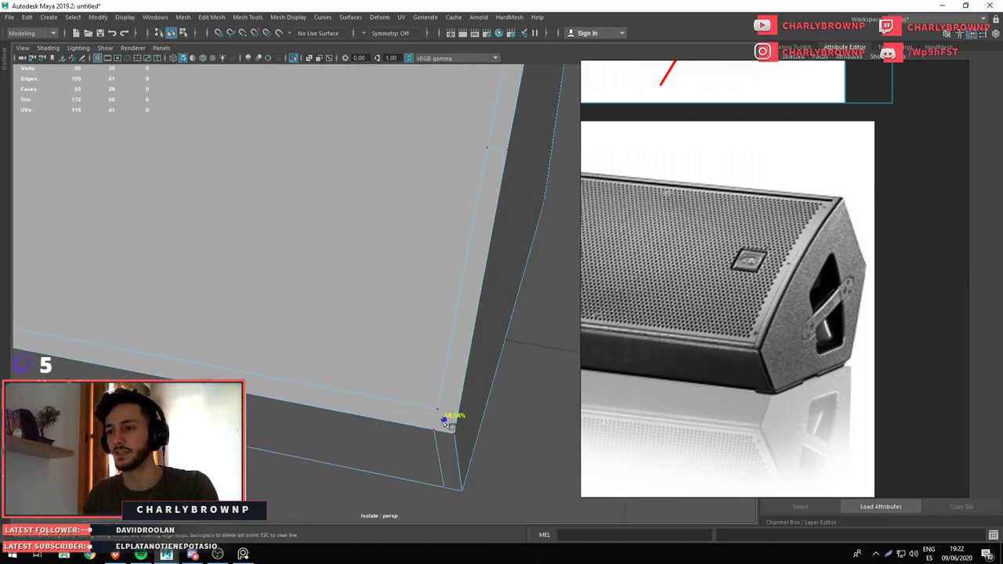
left_click(364, 424)
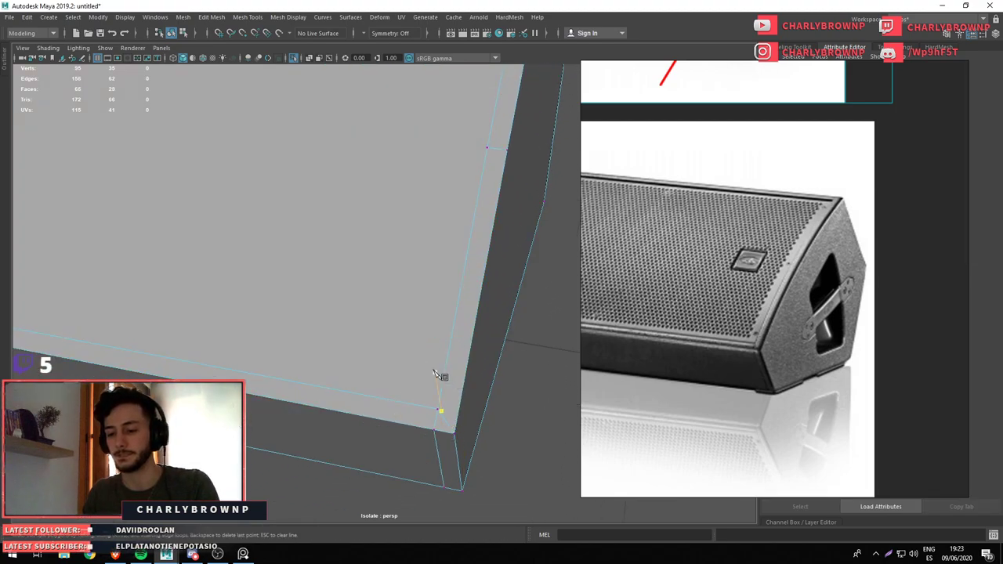
scroll("down", 3)
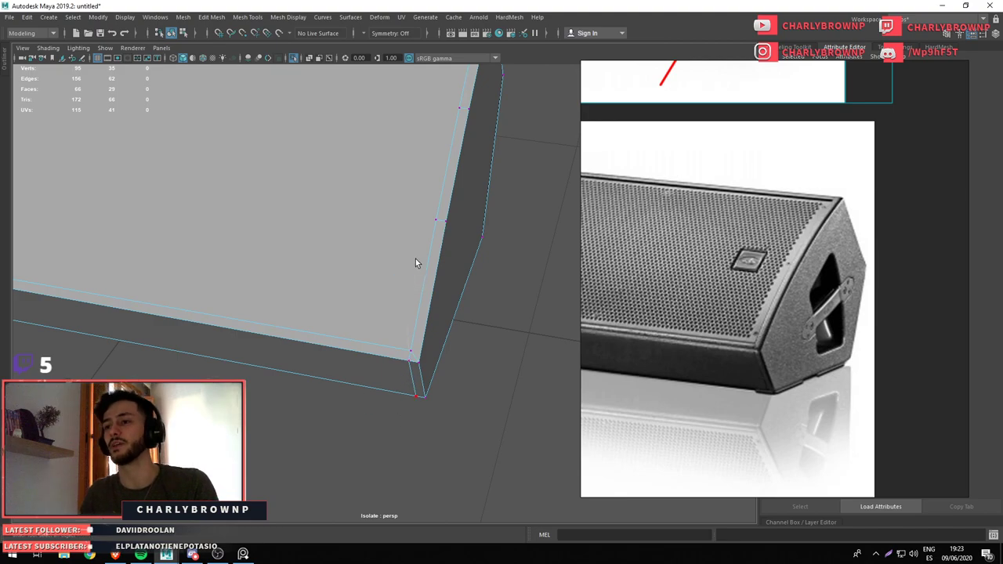
left_click(409, 366)
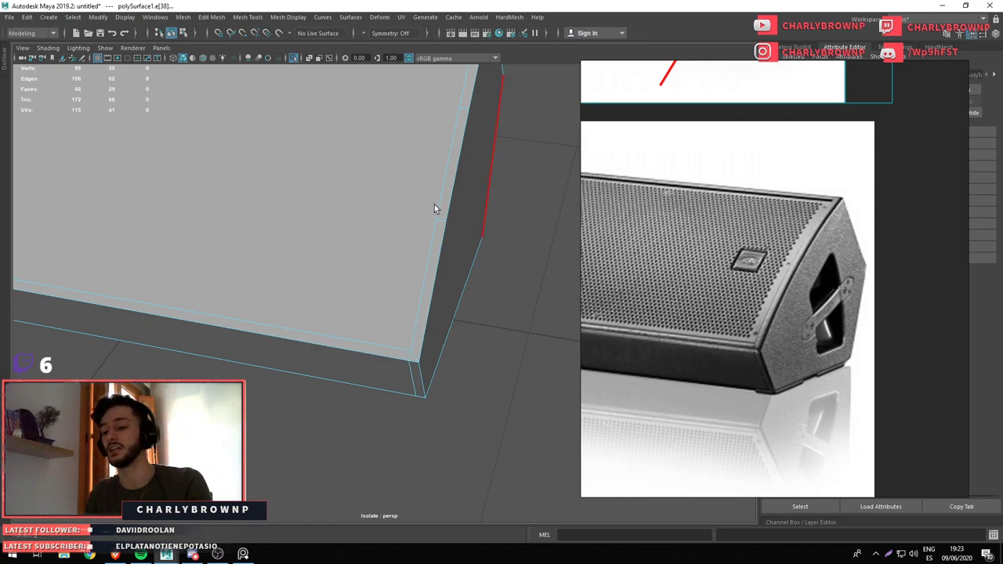
Reselect the speaker body in object mode and move in close to its side face
scroll("down", 3)
left_click(406, 412)
key("F8")
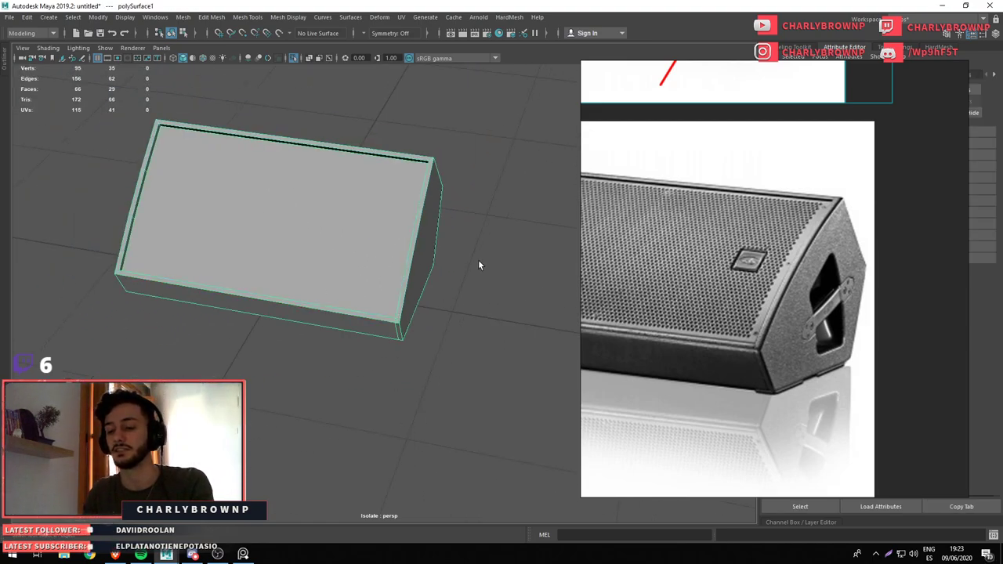
left_click(479, 260)
left_click(407, 314)
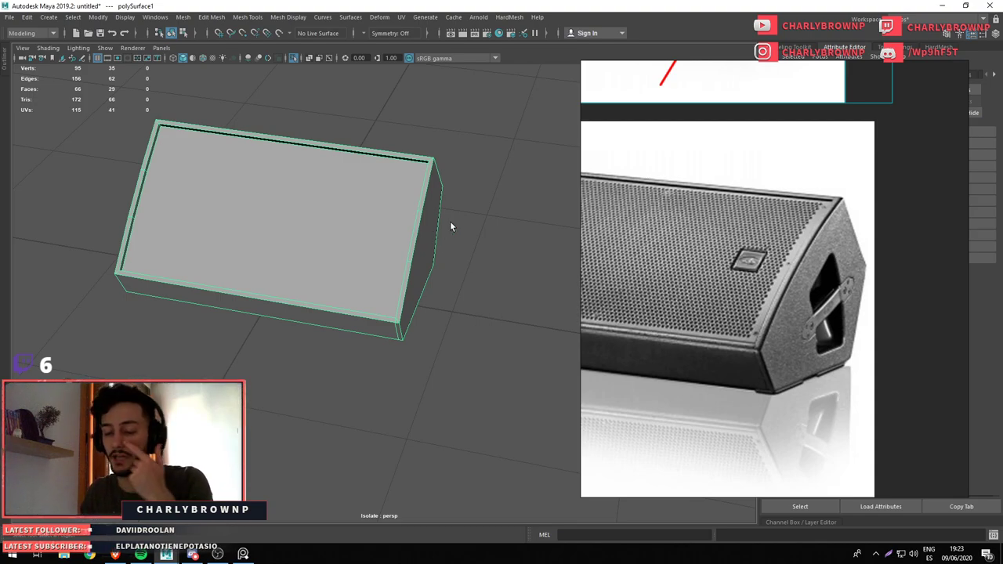
left_click_drag(459, 223, 265, 256)
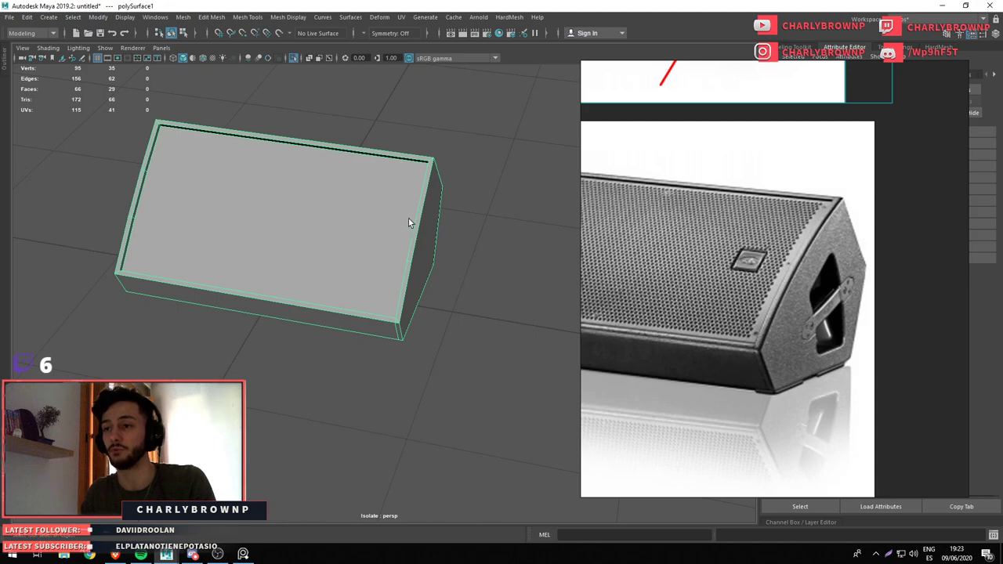
left_click_drag(265, 256, 613, 411)
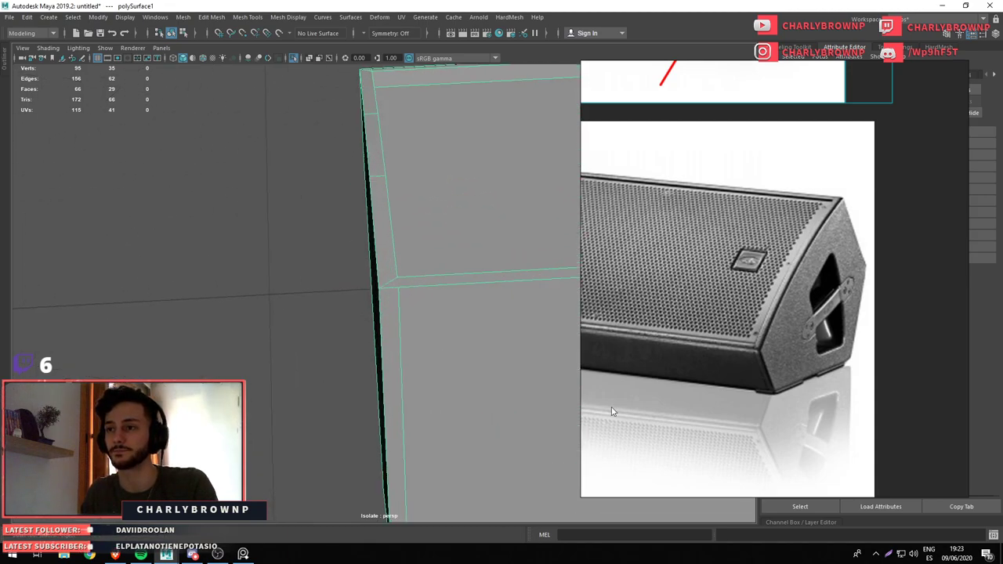
Multi-Cut from the side vertex across the face, then return to object mode
left_click_drag(439, 356, 439, 384)
left_click(396, 278)
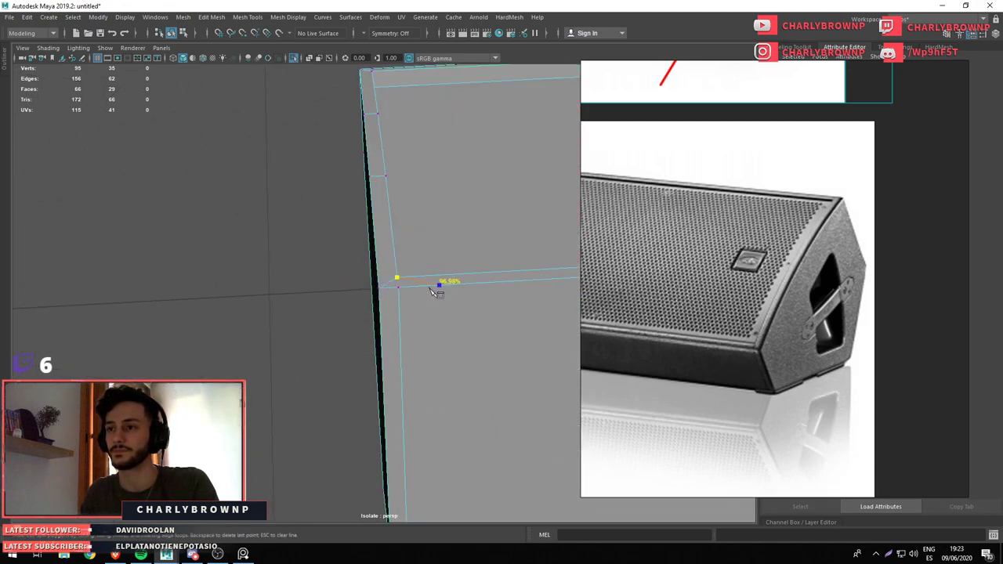
left_click_drag(463, 413, 411, 224)
key("F8")
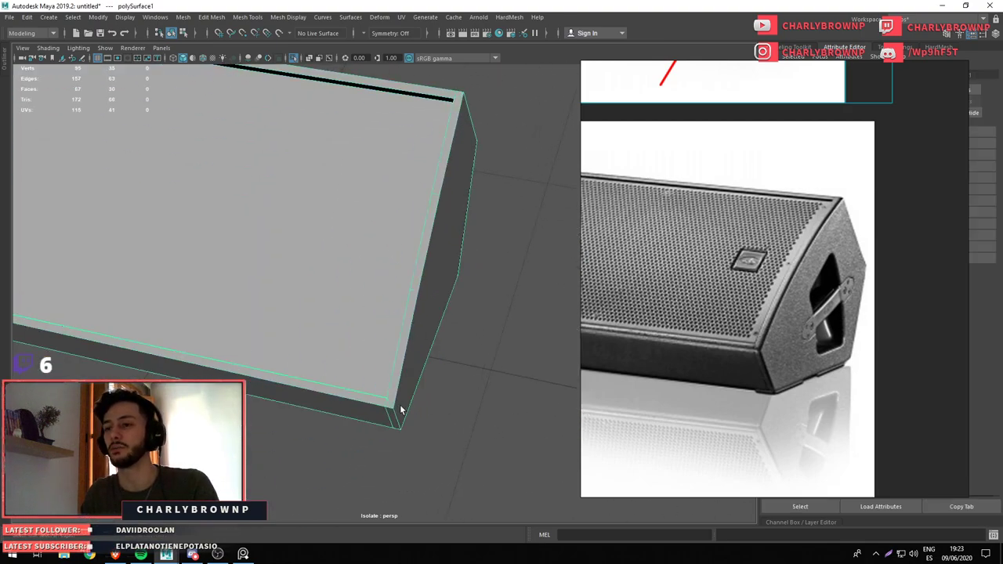
left_click_drag(400, 409, 523, 381)
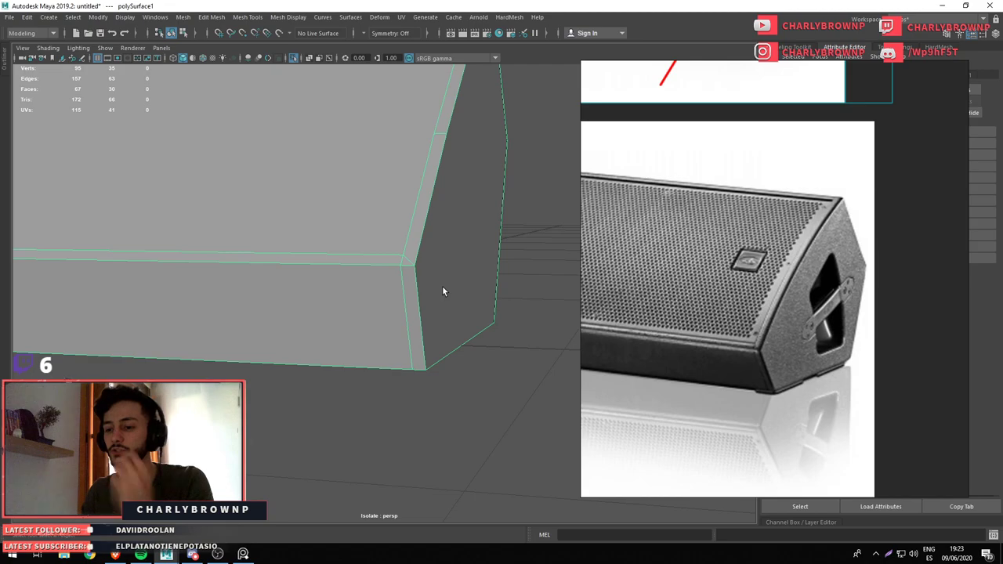
left_click_drag(443, 291, 310, 291)
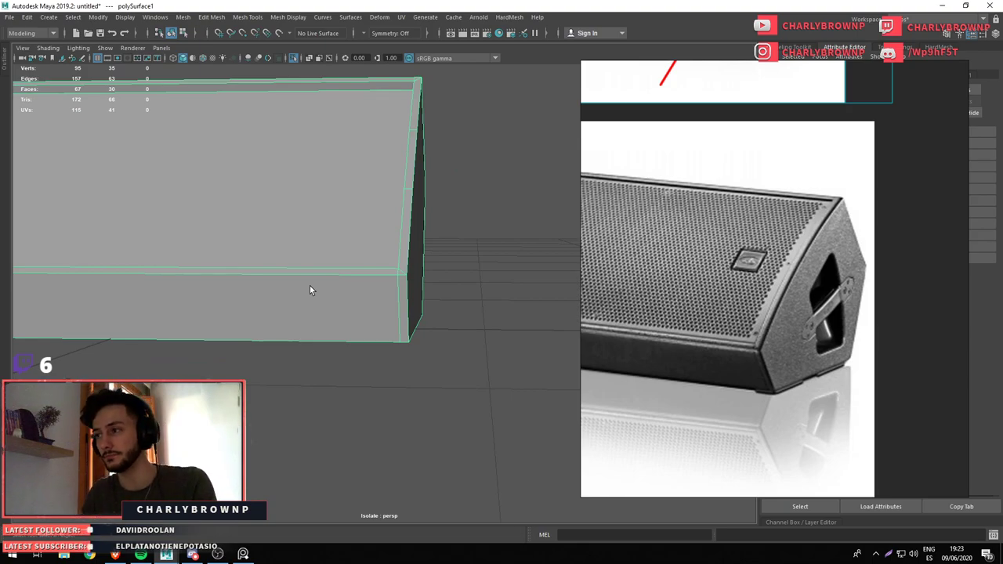
scroll("down", 3)
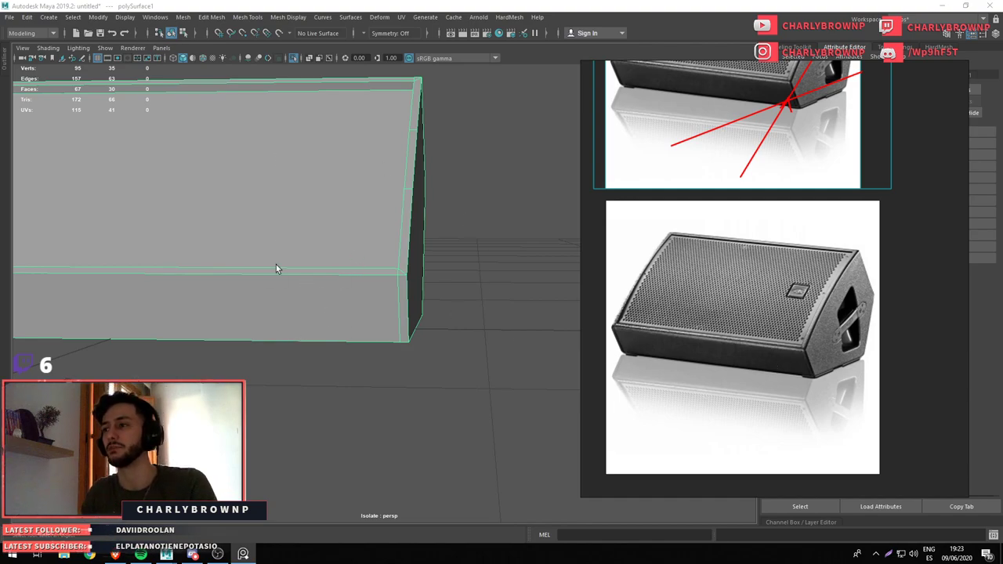
Inspect the beveled top panel edges and select the stray corner edge e[21]
left_click_drag(316, 201, 424, 260)
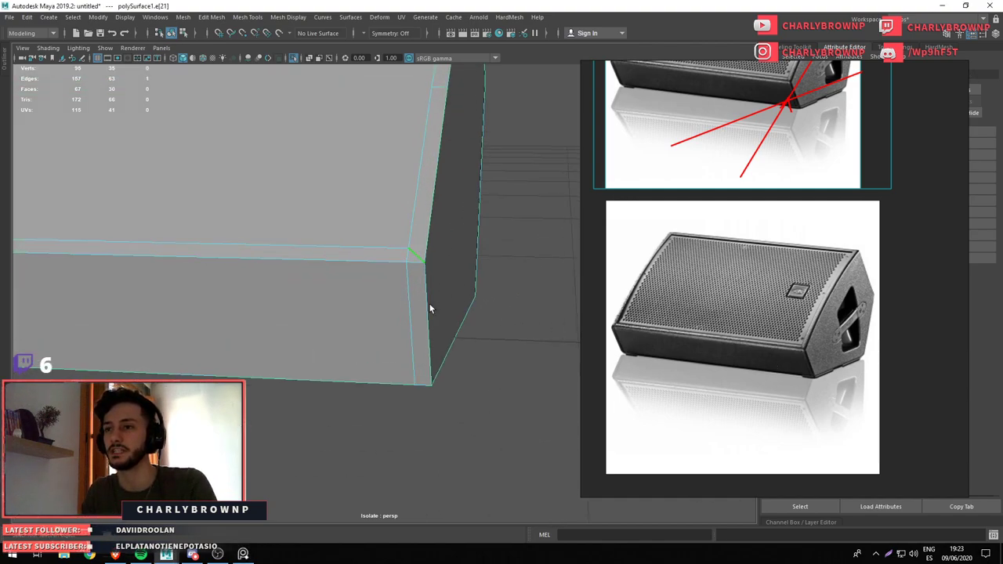
left_click_drag(429, 309, 458, 275)
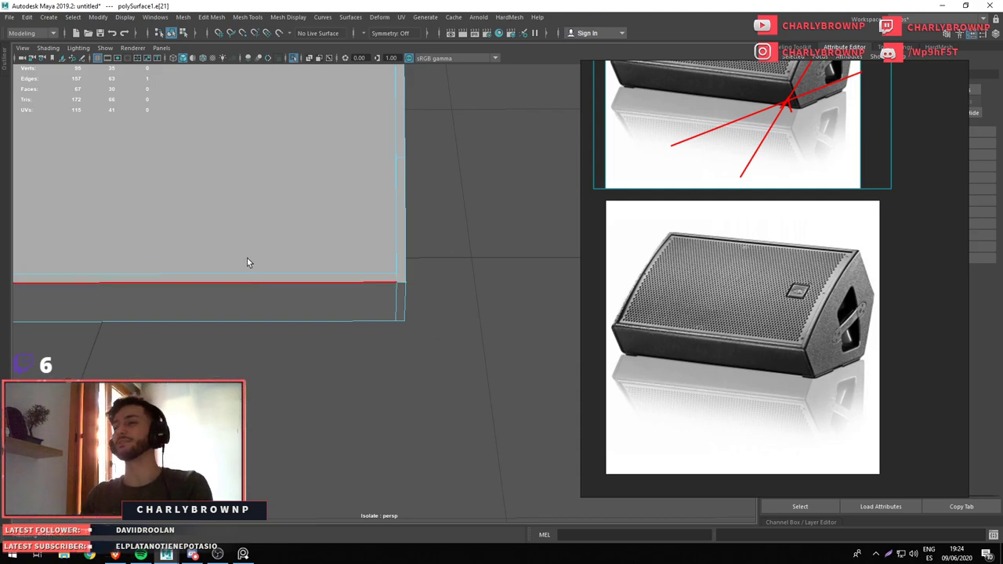
left_click_drag(246, 261, 358, 305)
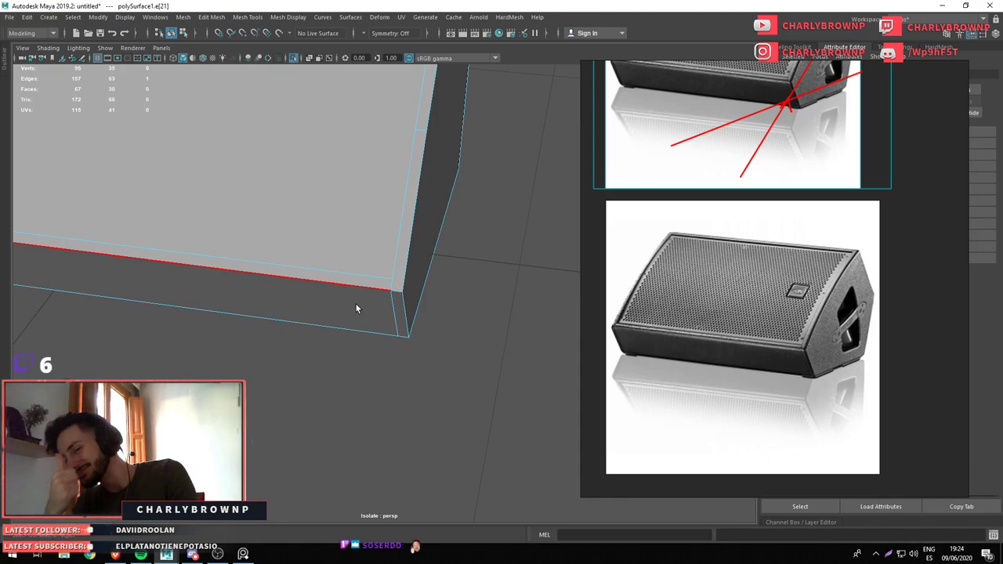
left_click_drag(308, 193, 426, 428)
left_click(438, 337)
key("F10")
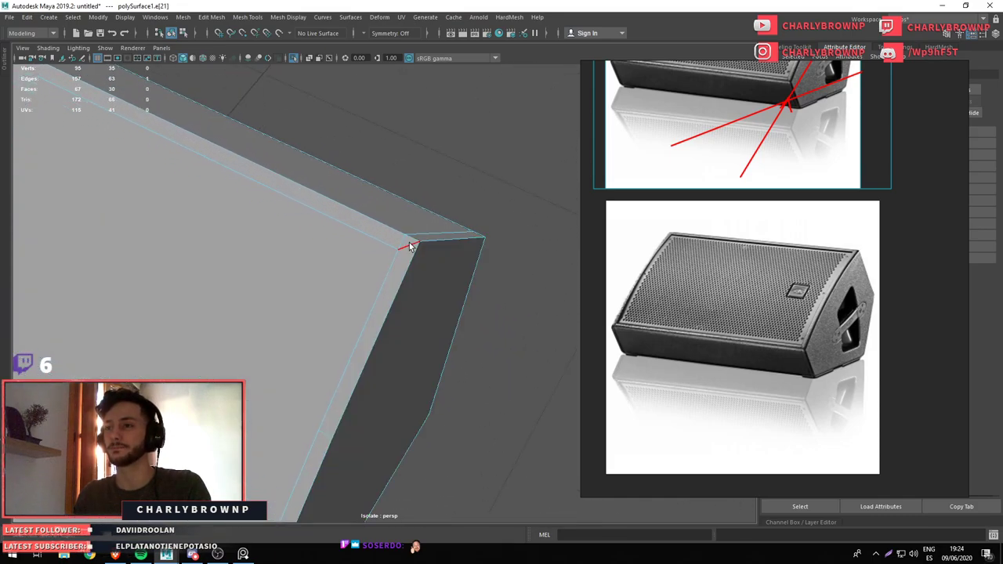
left_click_drag(354, 471, 367, 407)
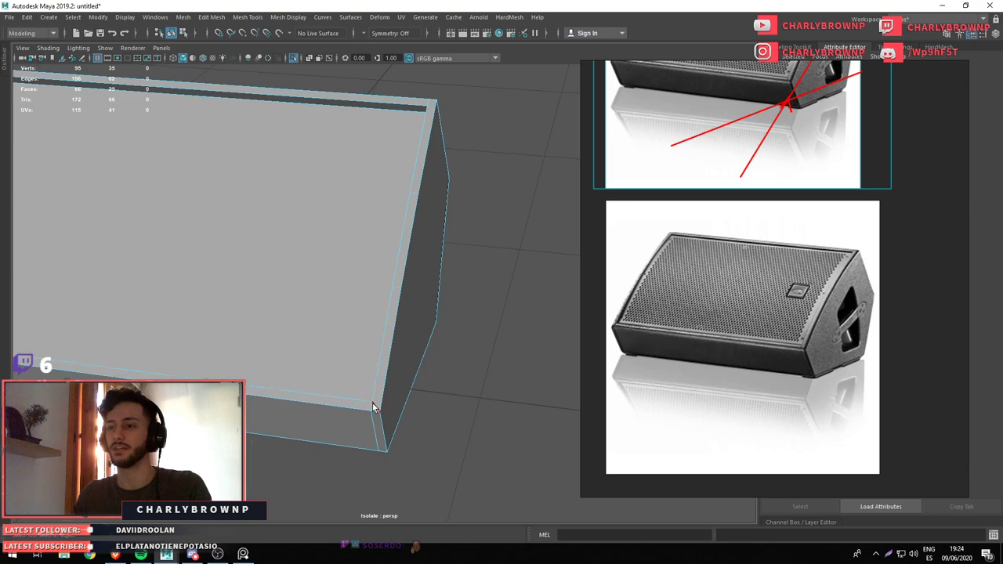
Select the side faces, grow the selection and extract them as a separate panel
left_click(374, 406)
left_click_drag(347, 509, 387, 405)
key("F11")
left_click(410, 293)
key("shift+greater")
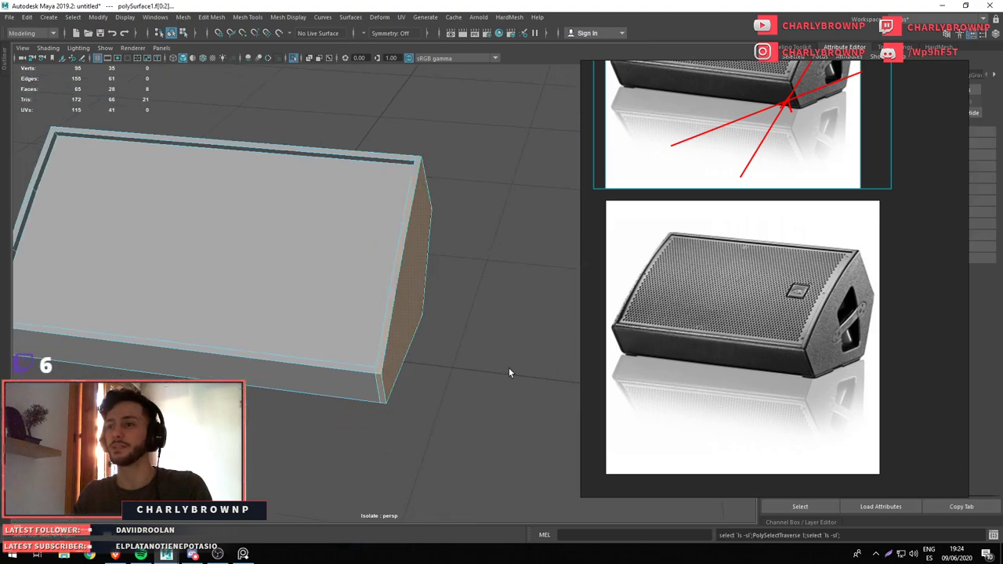
left_click_drag(381, 332, 415, 297)
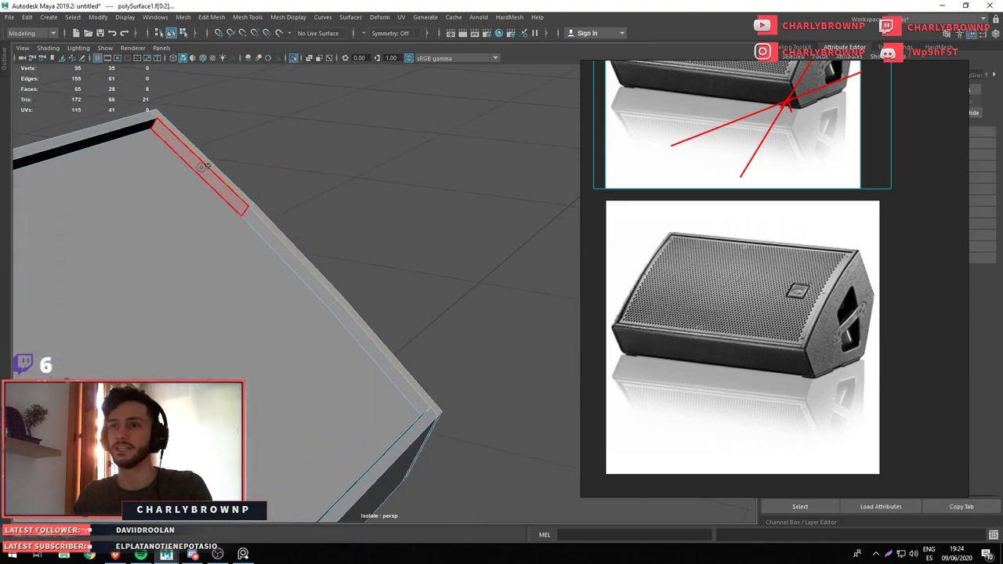
left_click_drag(340, 303, 466, 202)
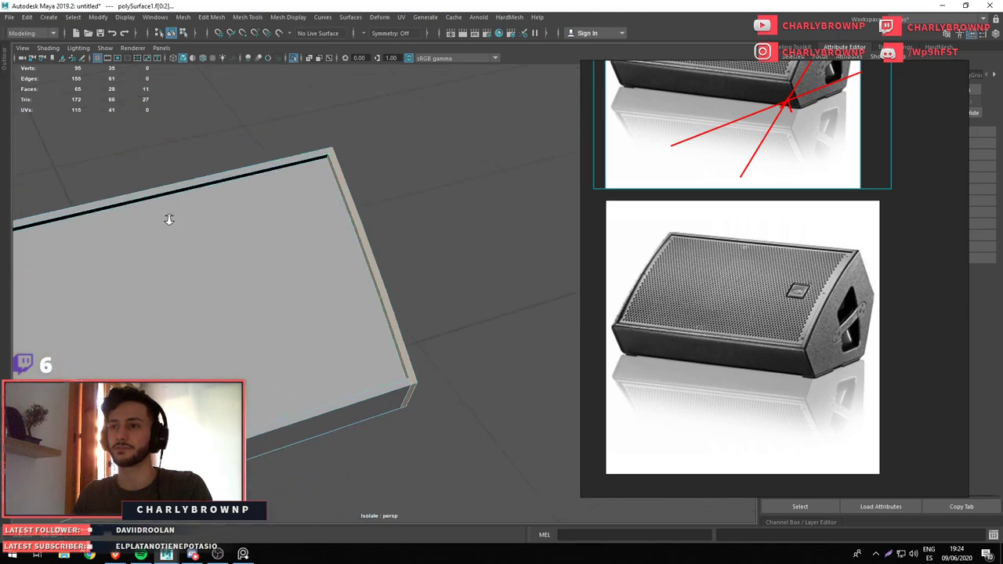
left_click_drag(466, 202, 458, 381)
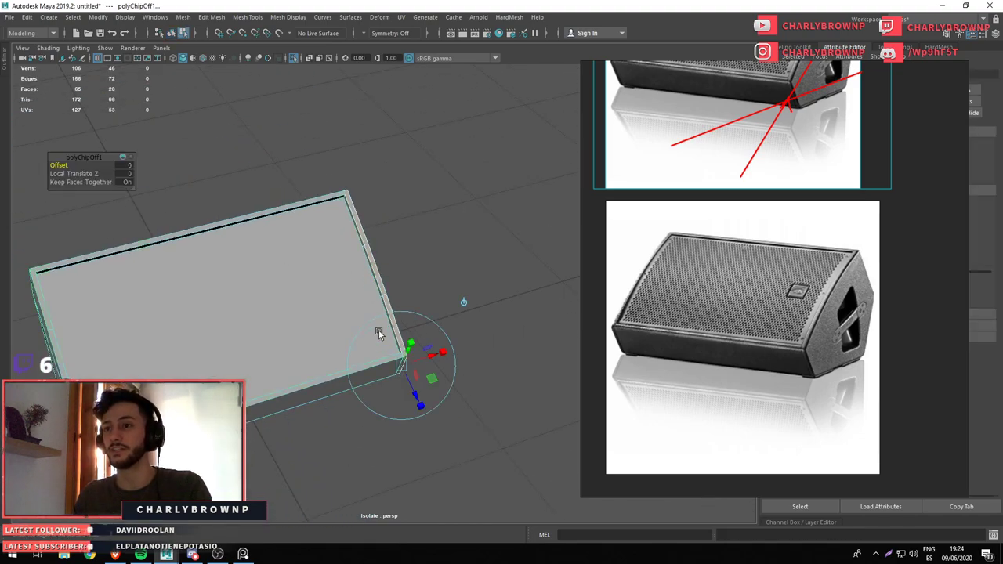
Delete the three bevel strip faces from the separated side panel
left_click_drag(394, 271, 389, 222)
left_click(361, 225)
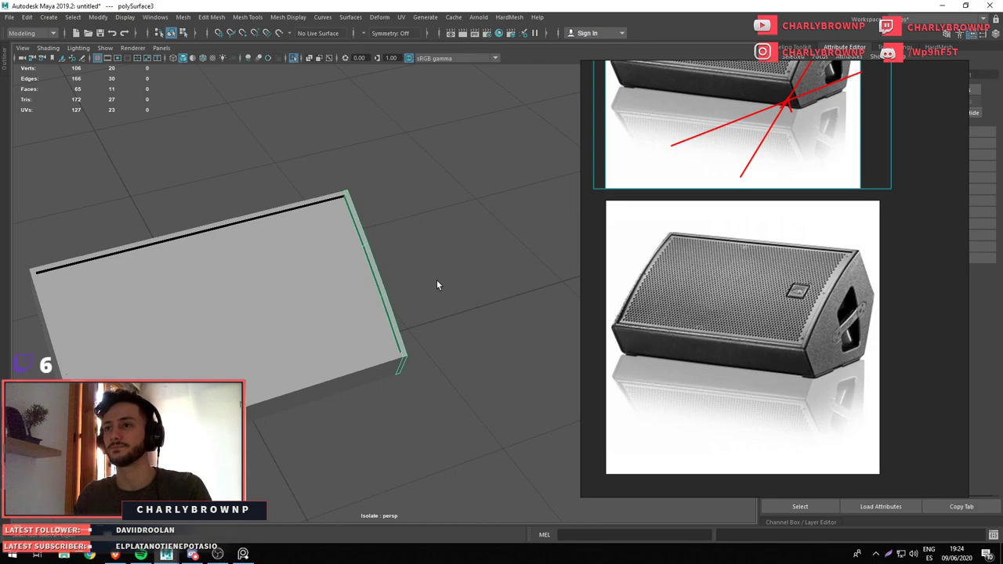
key("alt+Tab")
left_click_drag(401, 273, 437, 343)
left_click(394, 385)
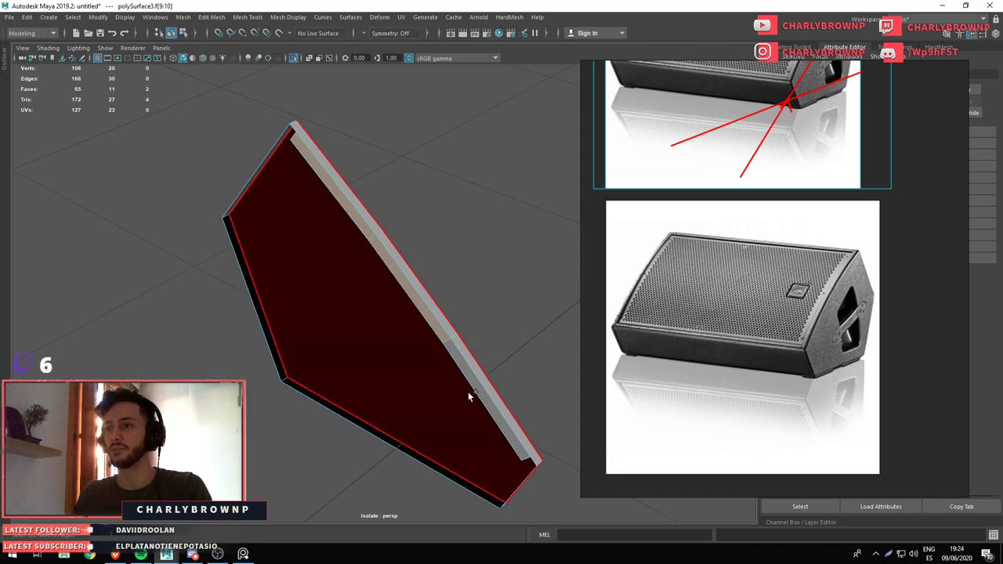
left_click_drag(470, 398, 437, 387)
key("Delete")
Target Weld the panel's corner vertex and Fill Hole on its open border
left_click_drag(493, 234, 515, 211)
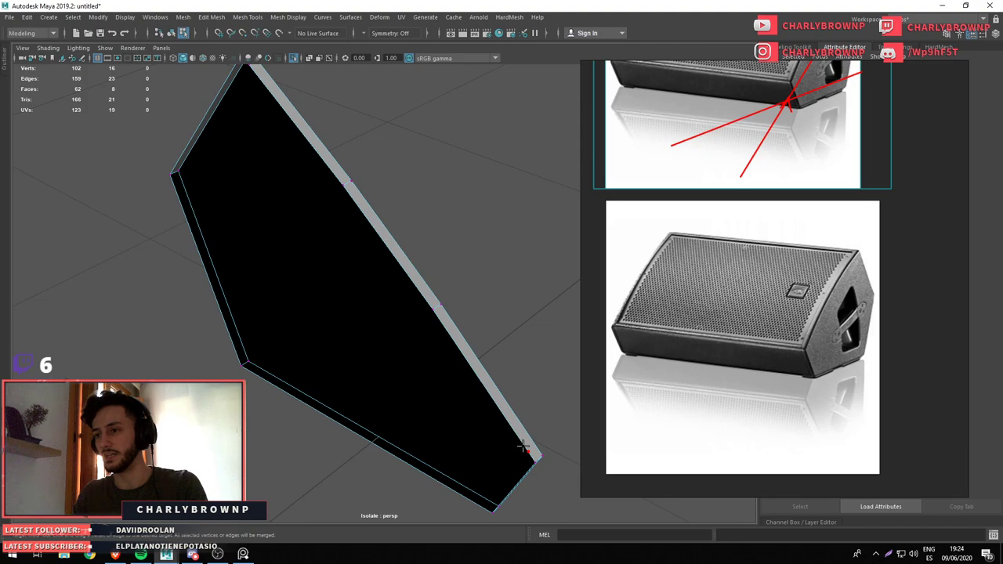
left_click_drag(533, 464, 529, 454)
left_click_drag(289, 79, 300, 134)
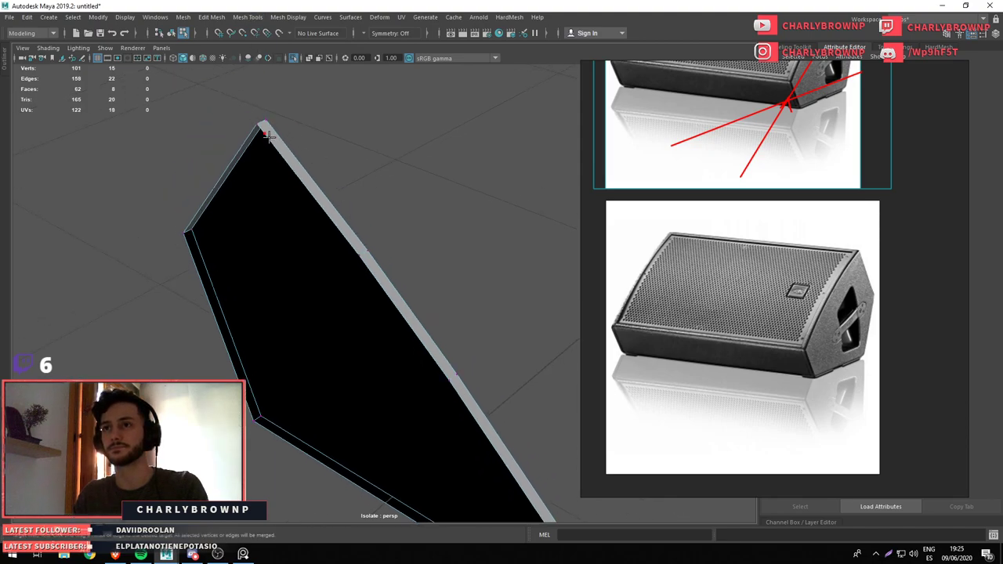
left_click_drag(267, 135, 346, 303)
left_click(326, 225)
Exit Isolate Select and preview the side panel in smooth mode 3
key("F8")
key("ctrl+1")
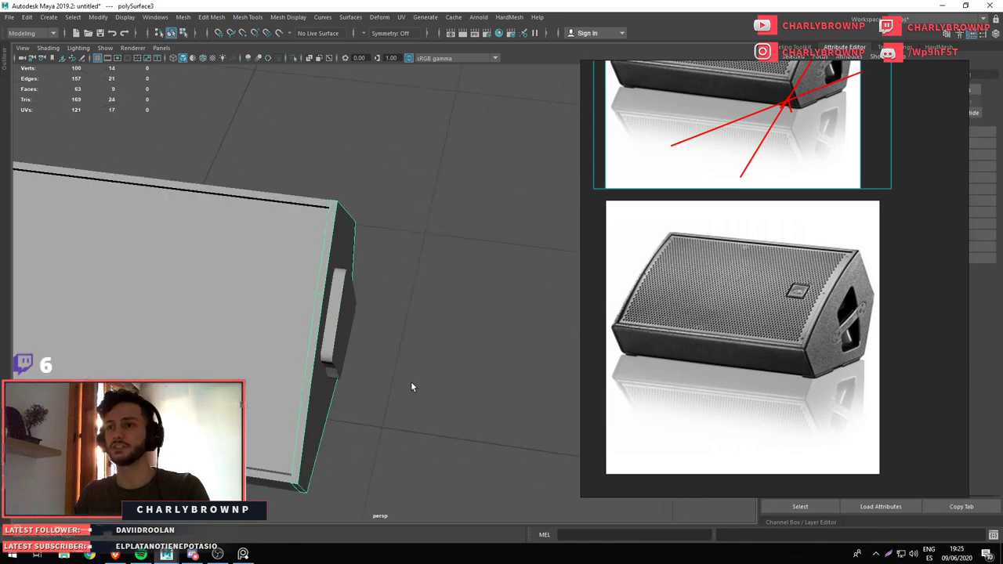
key("3")
key("w")
left_click_drag(292, 209, 442, 315)
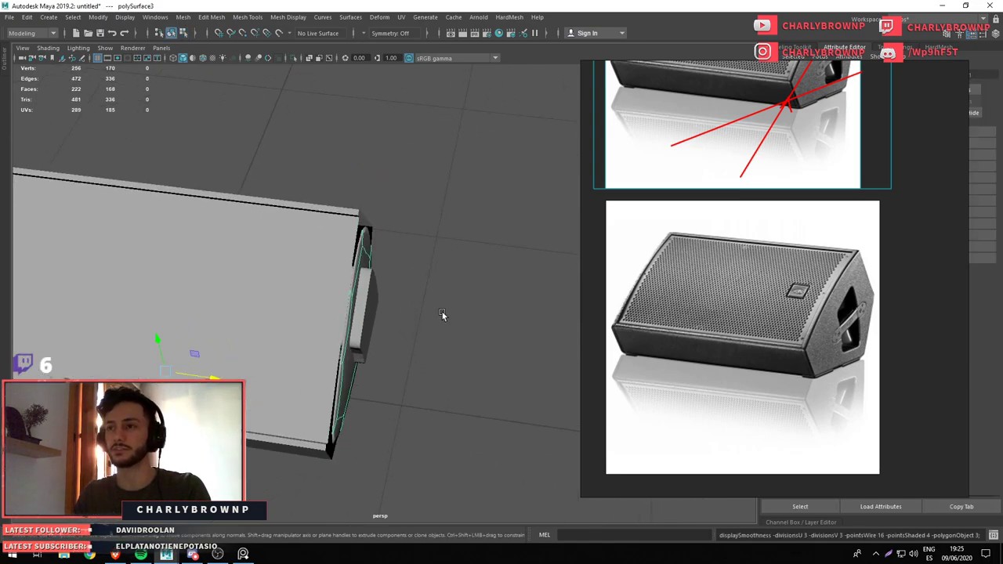
Isolate the base box, insert a centre edge loop and delete its left half
left_click(360, 310)
key("f")
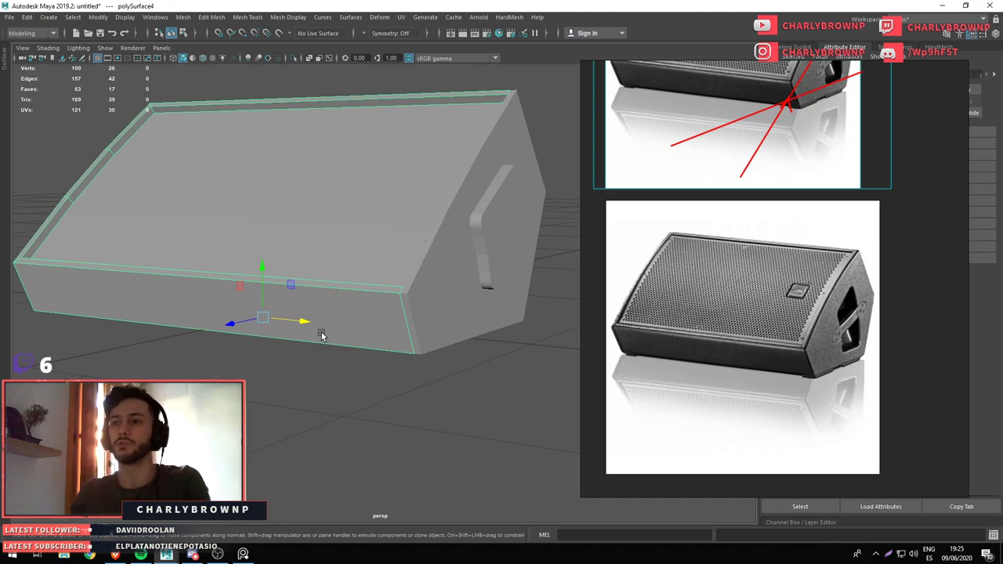
left_click_drag(322, 336, 325, 305)
key("ctrl+1")
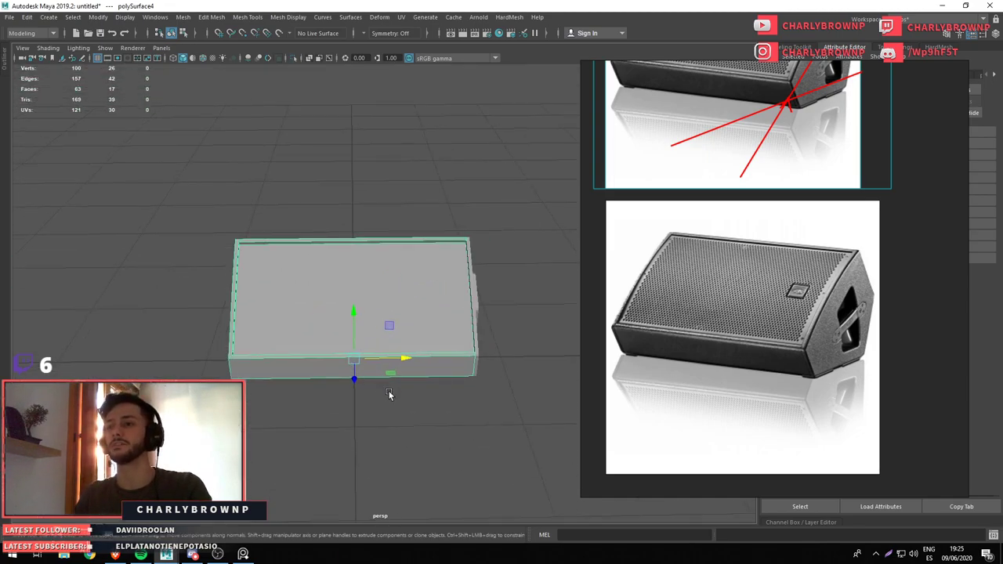
left_click(462, 354)
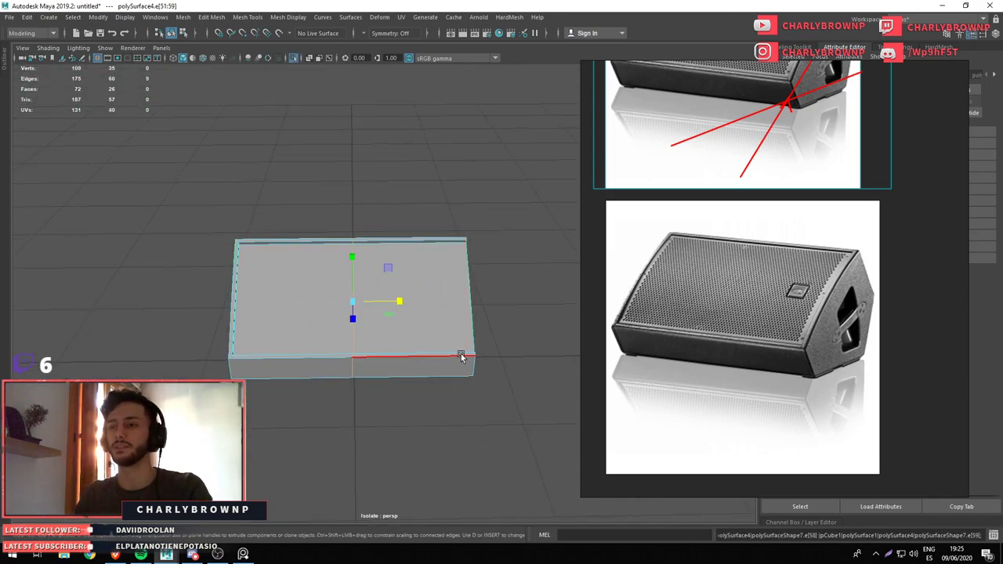
left_click_drag(419, 307, 403, 304)
left_click_drag(149, 167, 268, 418)
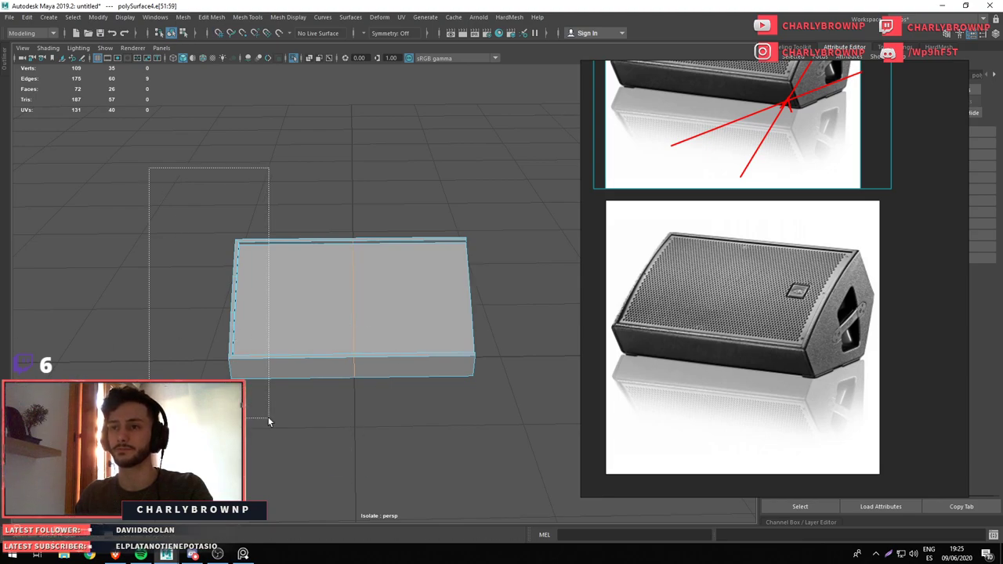
key("Delete")
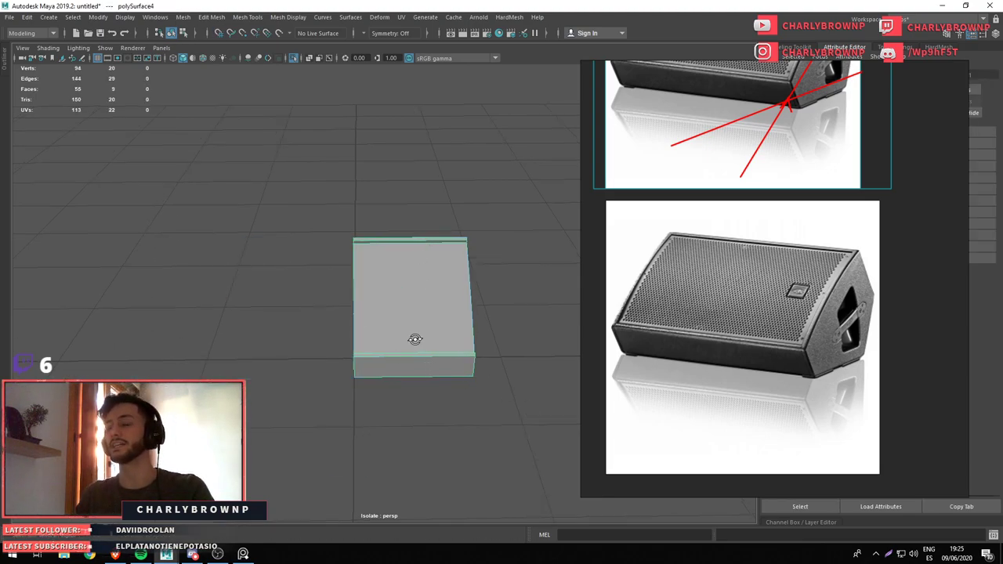
Exit Isolate Select, duplicate the side panel and move the copy left along X
key("ctrl+1")
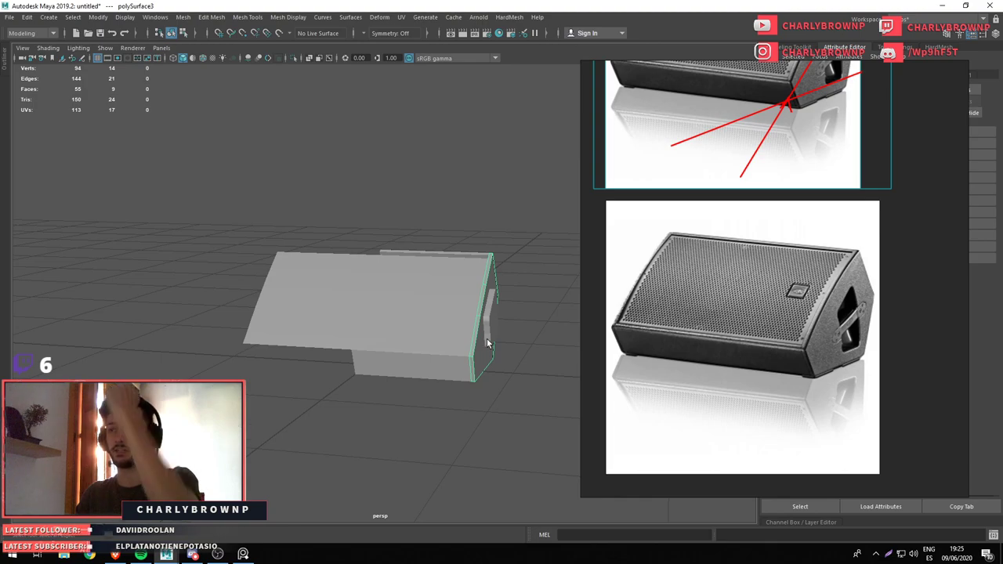
key("ctrl+d")
key("w")
left_click_drag(416, 369, 26, 349)
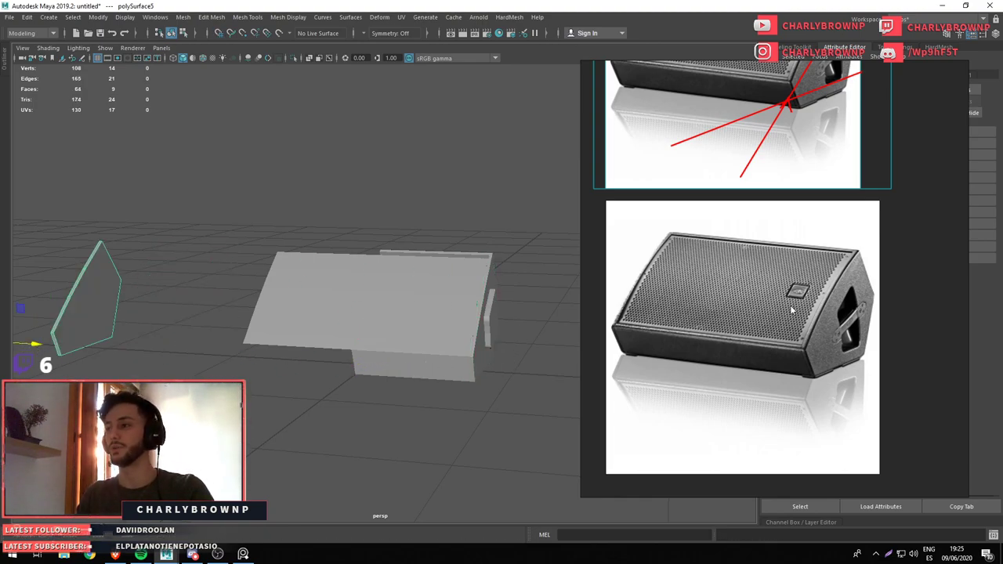
scroll("down", 3)
scroll("up", 3)
scroll("down", 3)
scroll("up", 3)
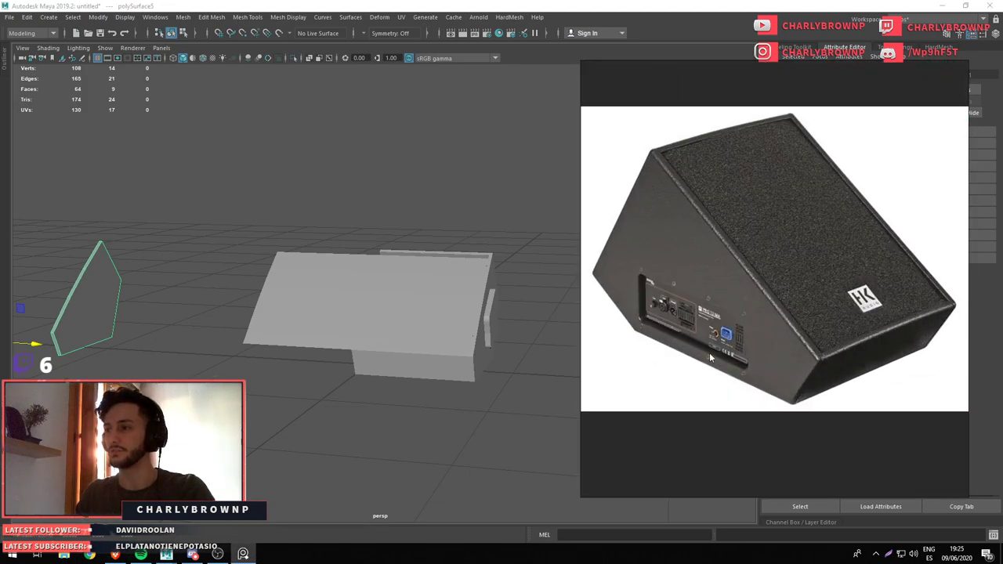
scroll("down", 3)
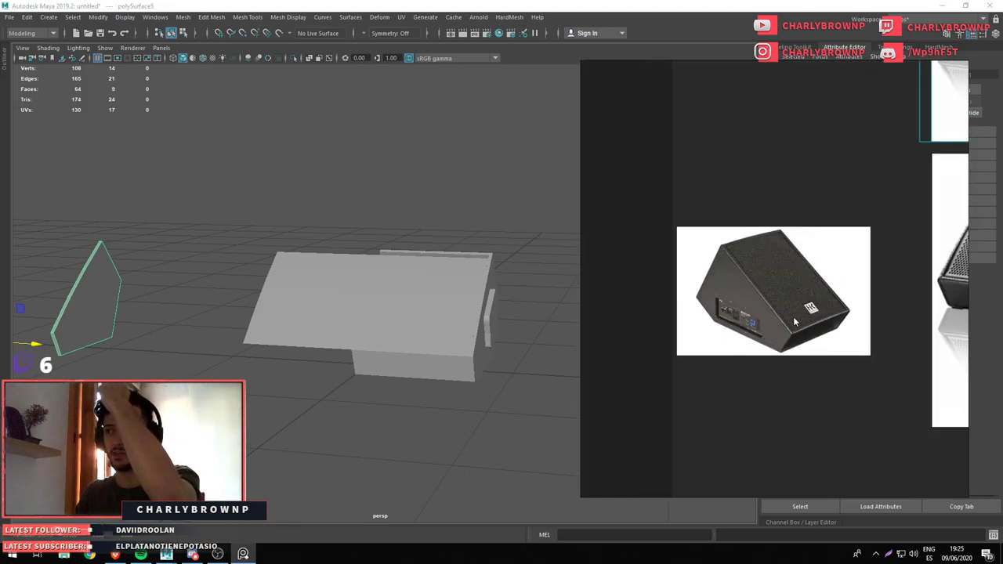
scroll("down", 3)
left_click_drag(697, 336, 587, 335)
left_click_drag(346, 313, 337, 345)
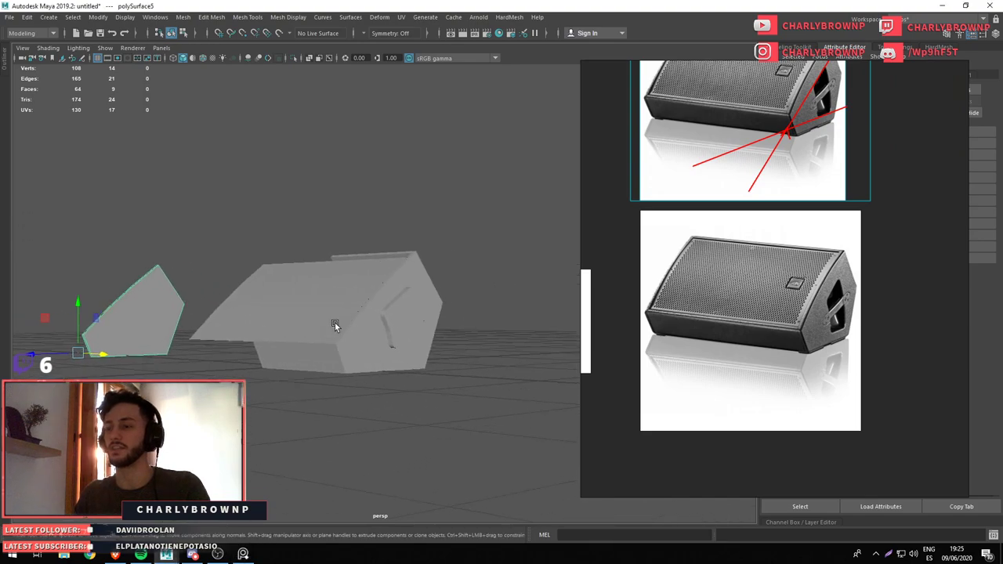
left_click(312, 340)
key("f")
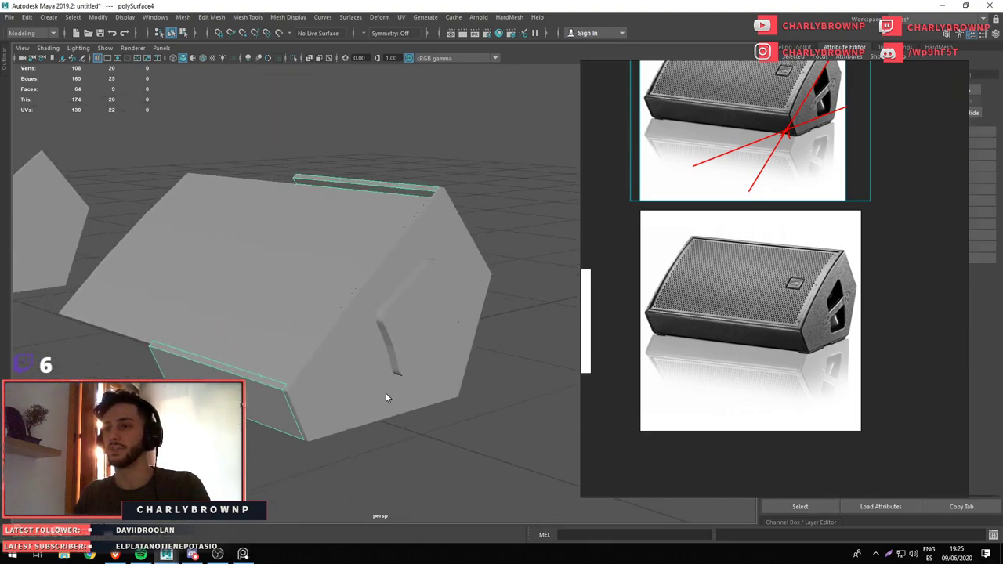
key("w")
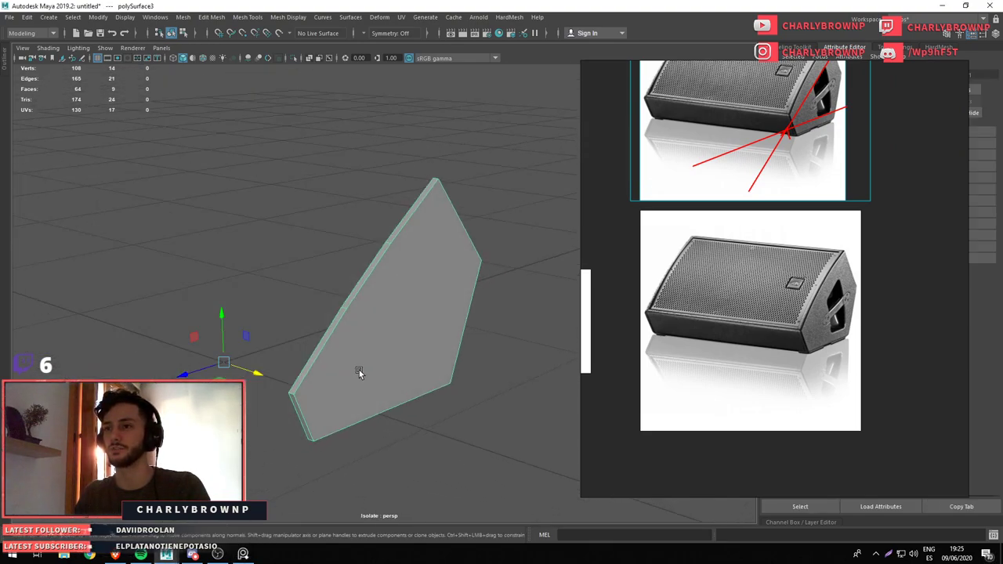
left_click_drag(374, 379, 375, 261)
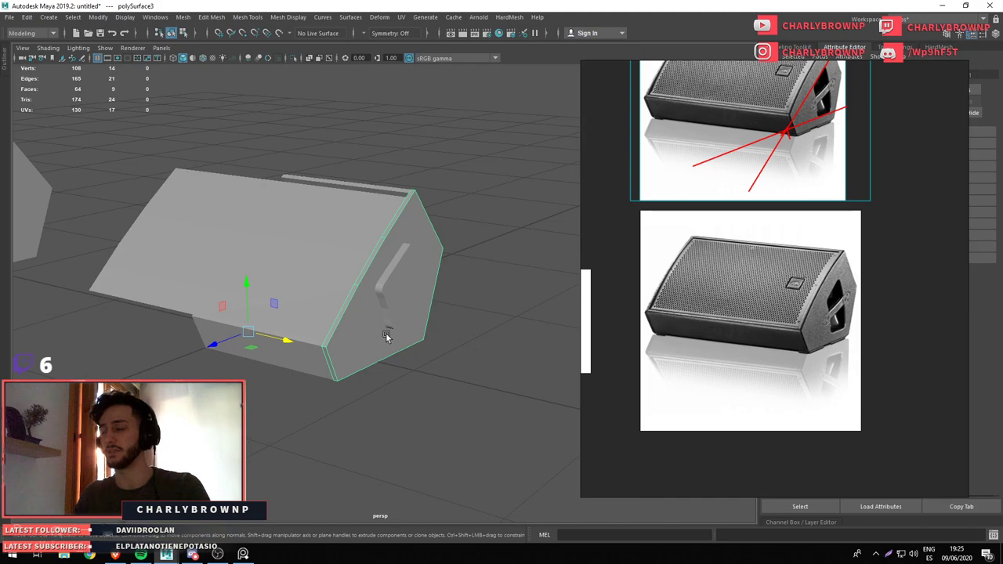
left_click(267, 358)
scroll("up", 3)
scroll("up", 3)
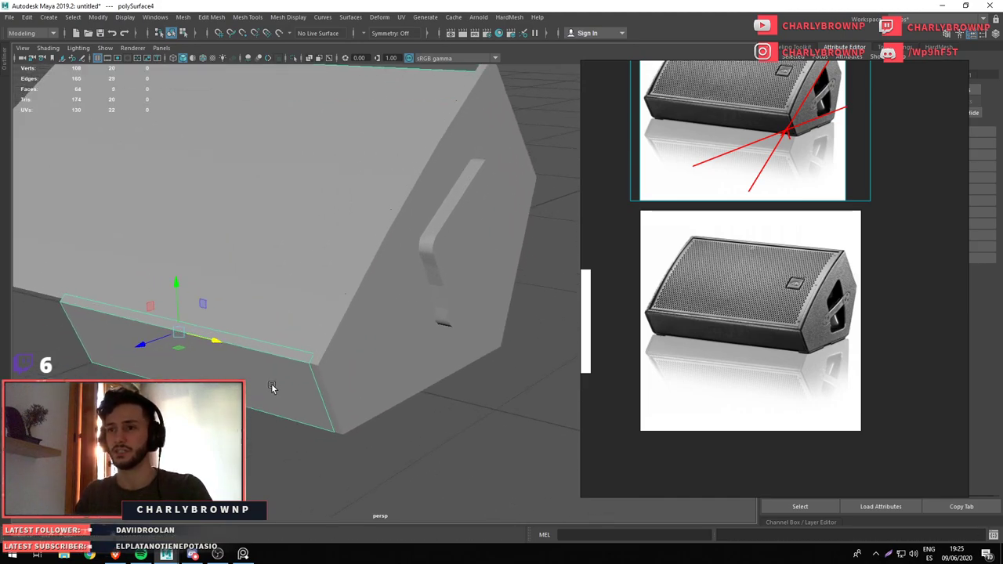
scroll("up", 3)
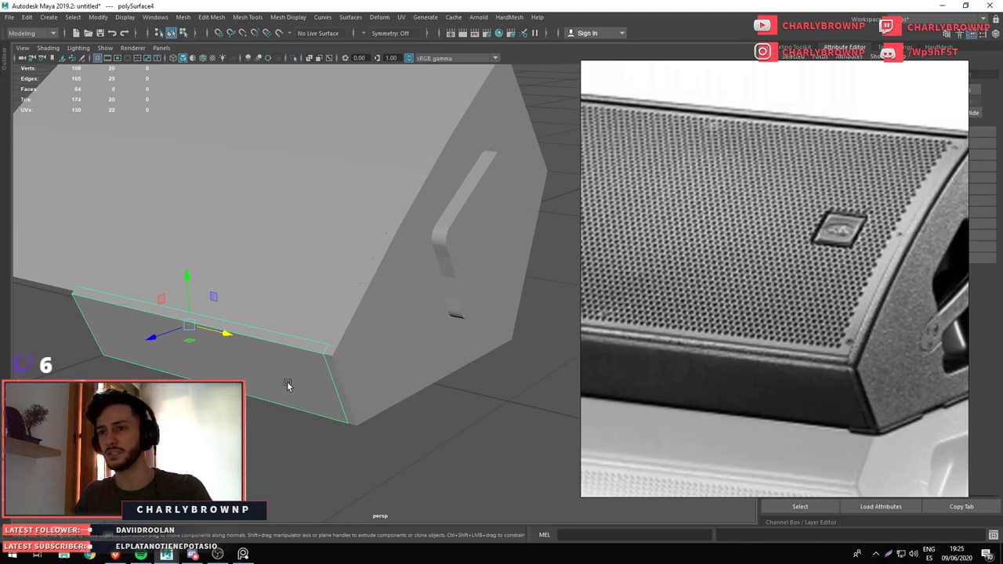
key("1")
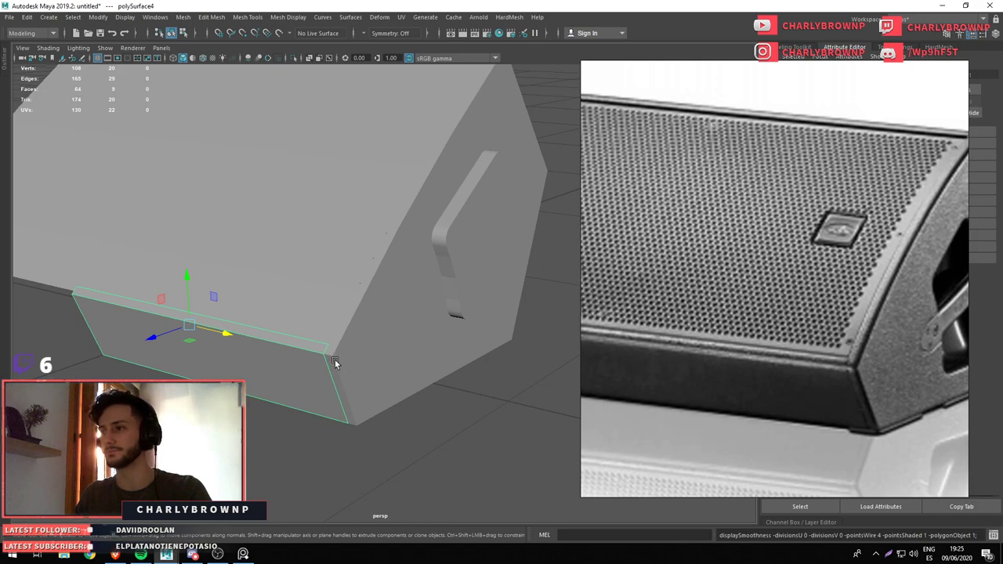
scroll("down", 3)
Bevel the lower front panel's top front edge and raise its Fraction
scroll("up", 3)
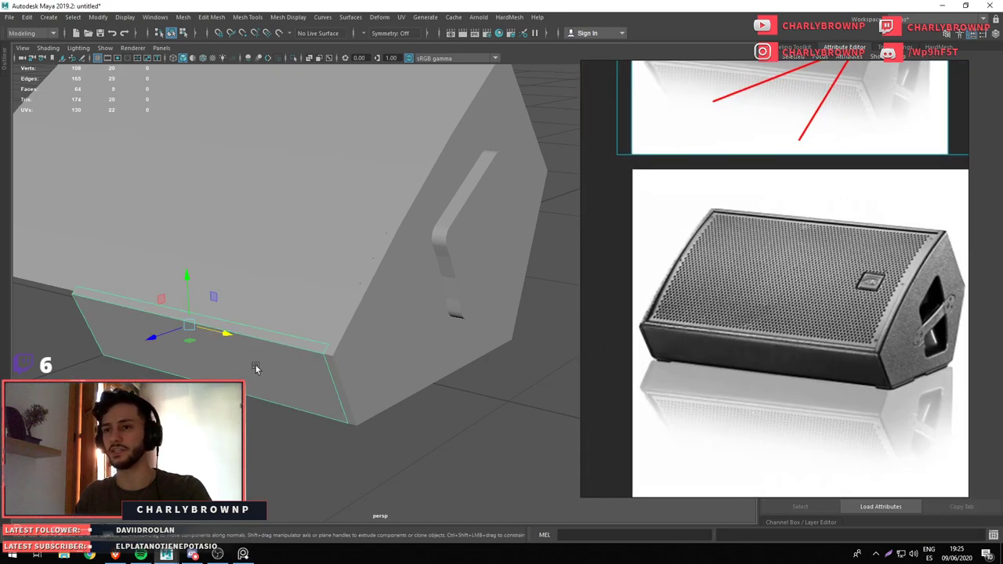
left_click(340, 381)
scroll("up", 3)
left_click_drag(448, 395, 417, 402)
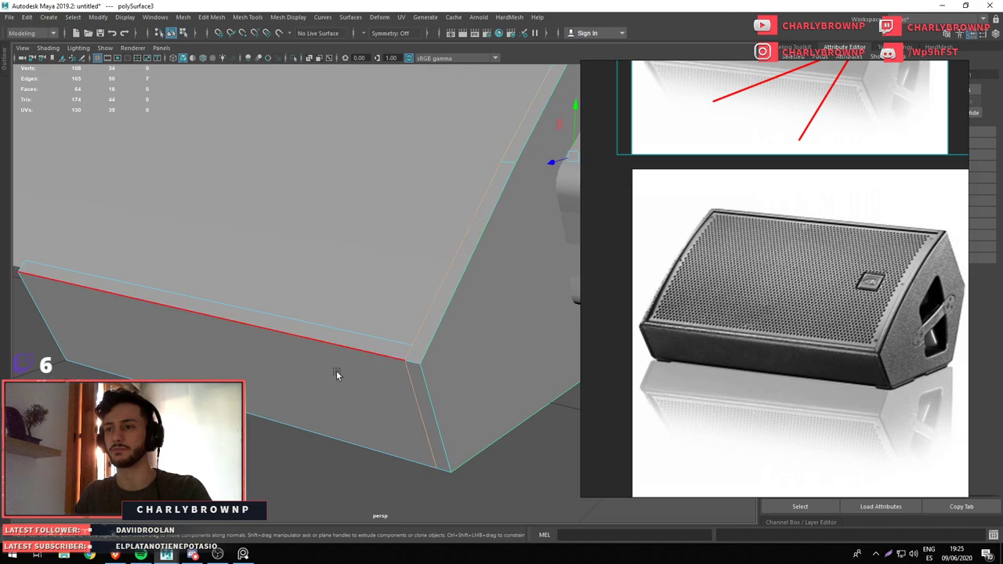
left_click(380, 284)
left_click_drag(370, 262, 437, 262)
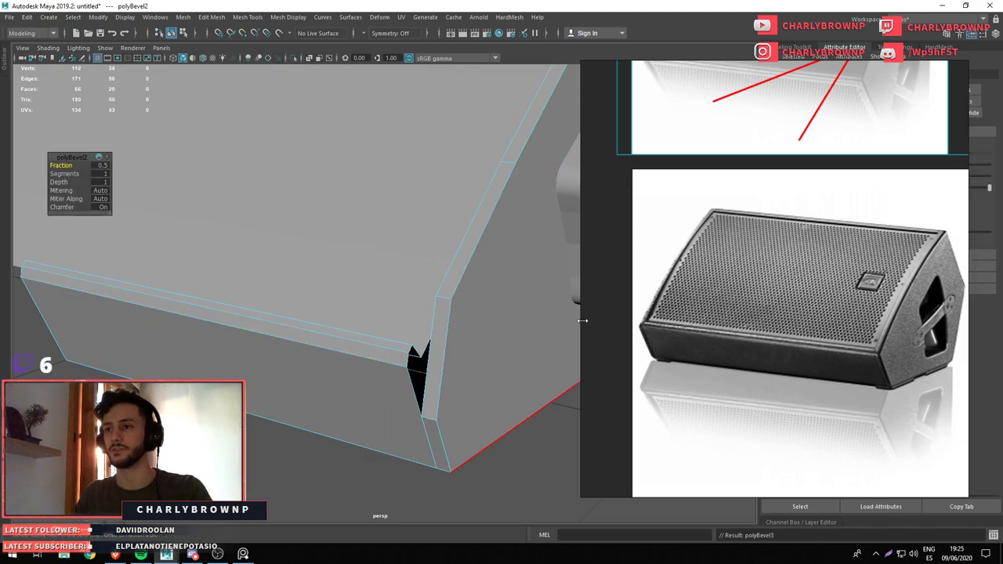
left_click_drag(494, 358, 286, 322)
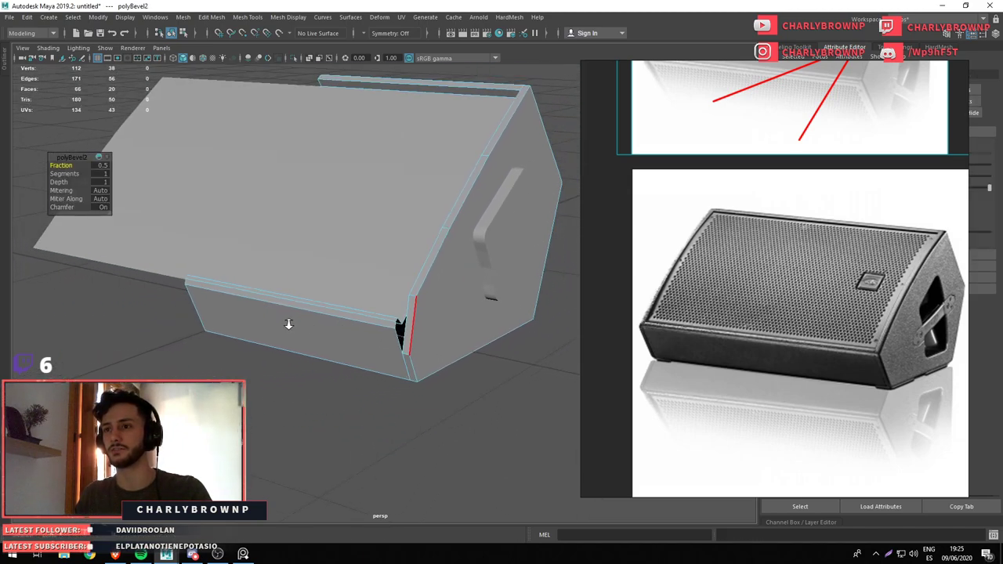
scroll("up", 3)
left_click_drag(70, 169, 72, 174)
scroll("up", 3)
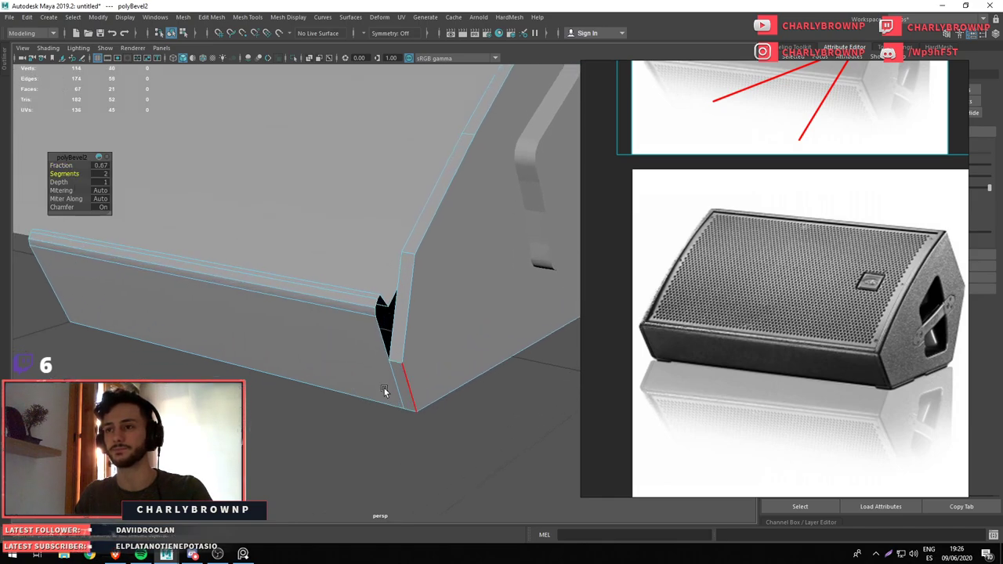
Connect the two edges beside the bevelled corner gap with a new edge
left_click(349, 298)
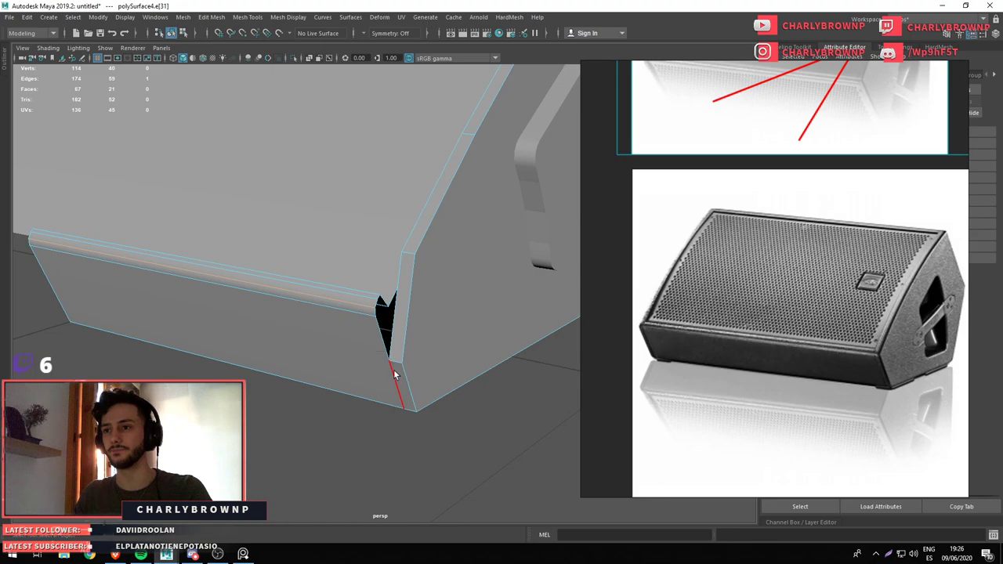
key("w")
left_click_drag(395, 375, 481, 381)
left_click(376, 306)
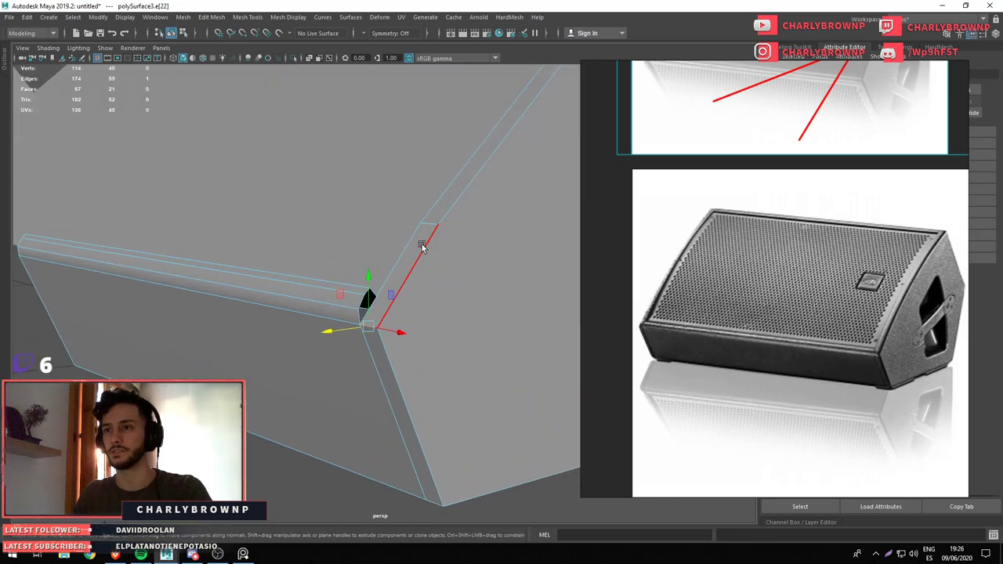
left_click(423, 235)
left_click_drag(426, 224, 348, 335)
key("w")
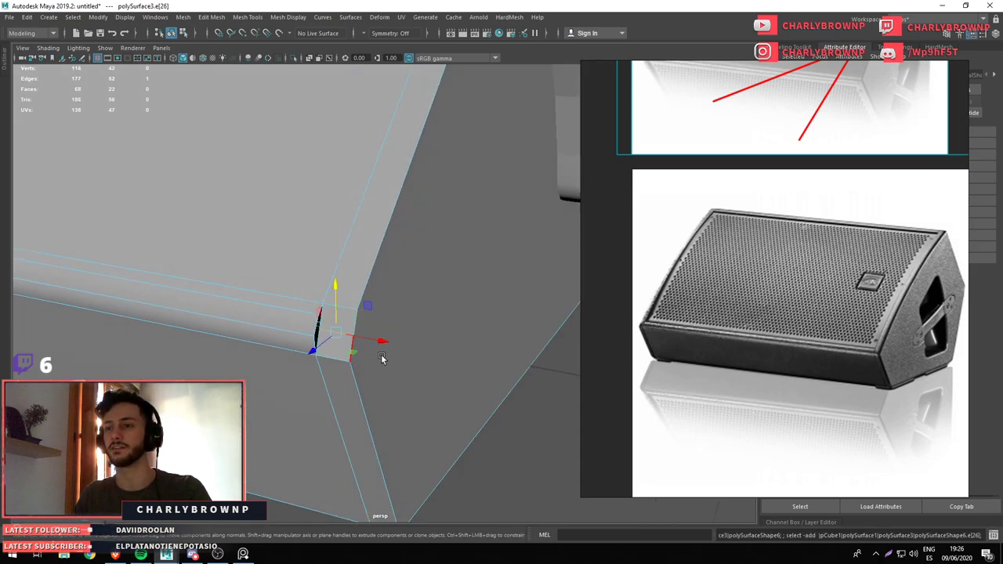
Connect the remaining corner edges, then return to object selection
key("F9")
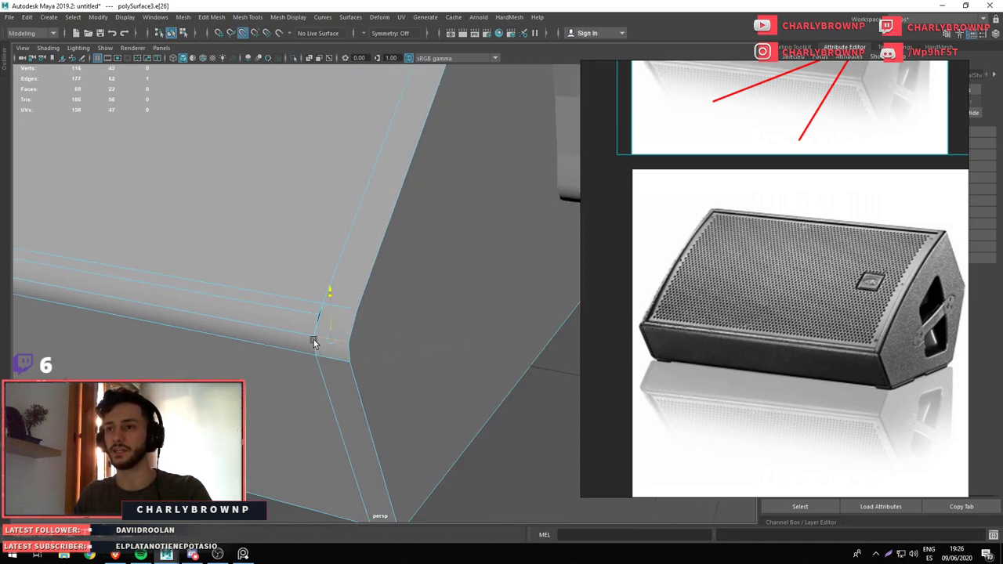
left_click_drag(385, 348, 357, 341)
key("w")
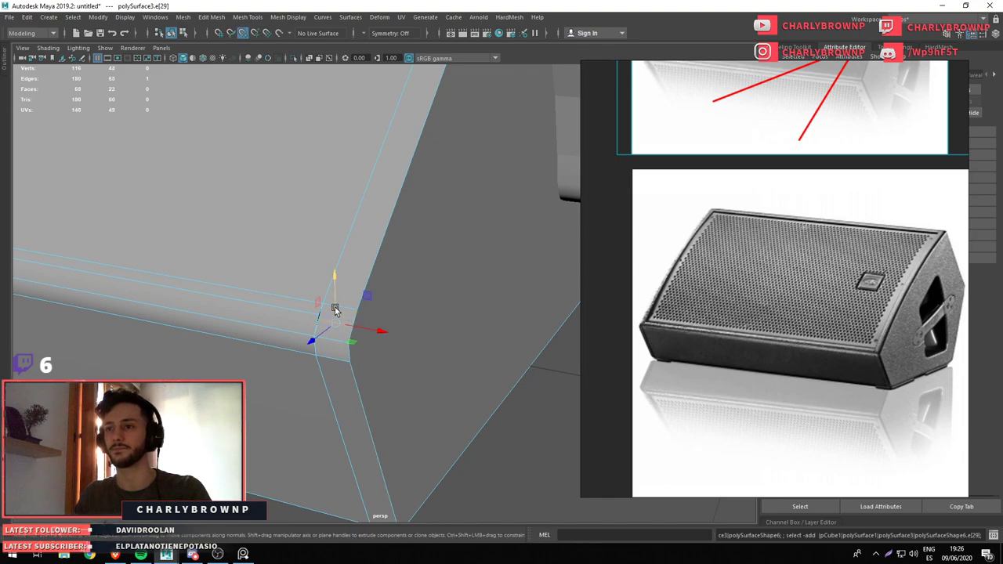
scroll("down", 3)
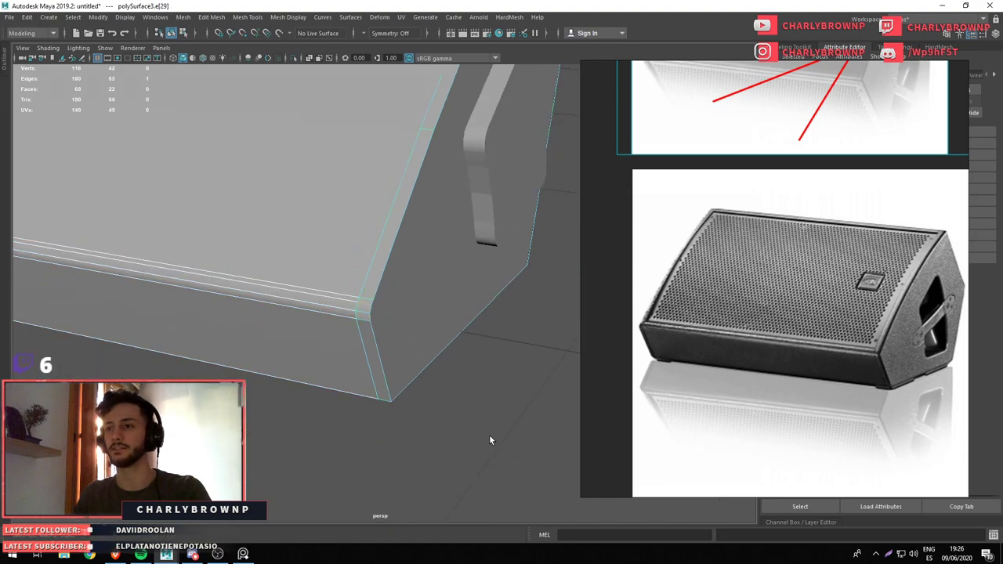
left_click_drag(489, 435, 479, 217)
key("F8")
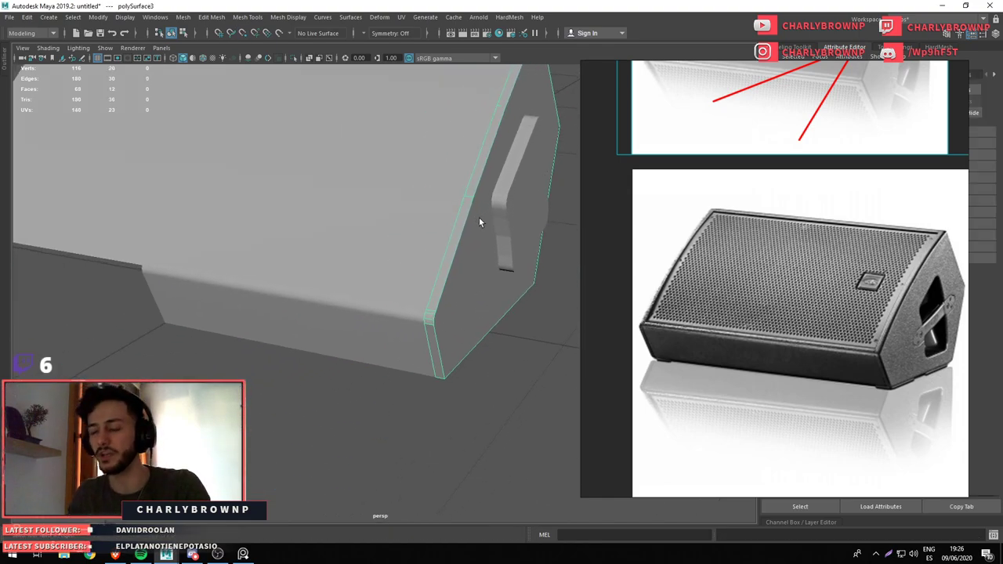
key("F10")
left_click(480, 384)
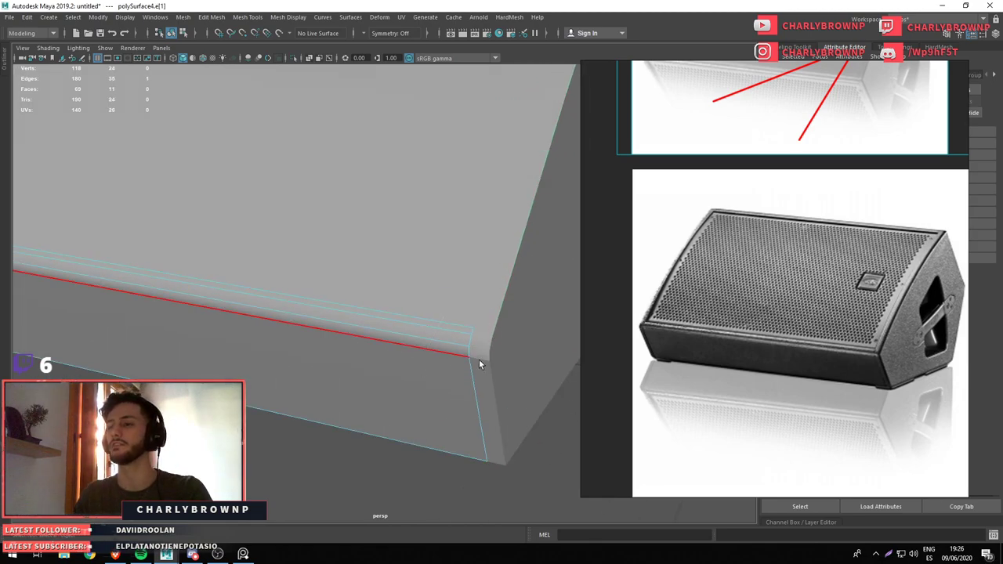
left_click(479, 359)
left_click(476, 354)
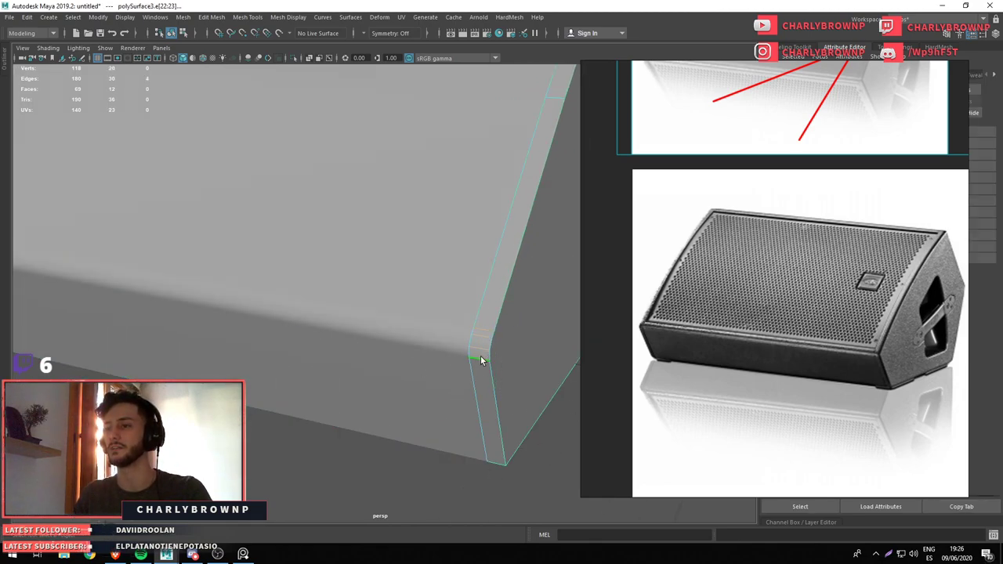
left_click_drag(342, 455, 388, 320)
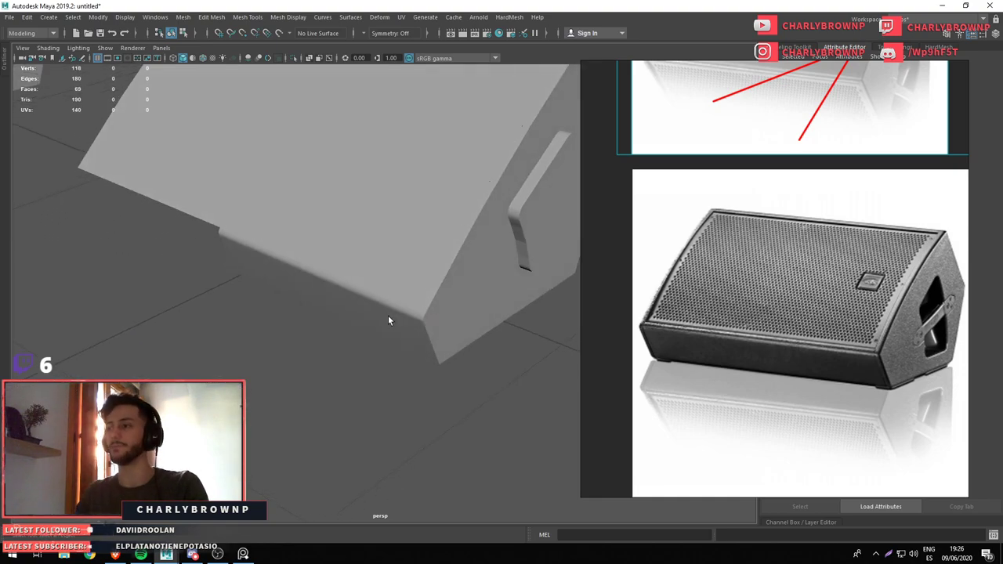
left_click_drag(219, 274, 346, 231)
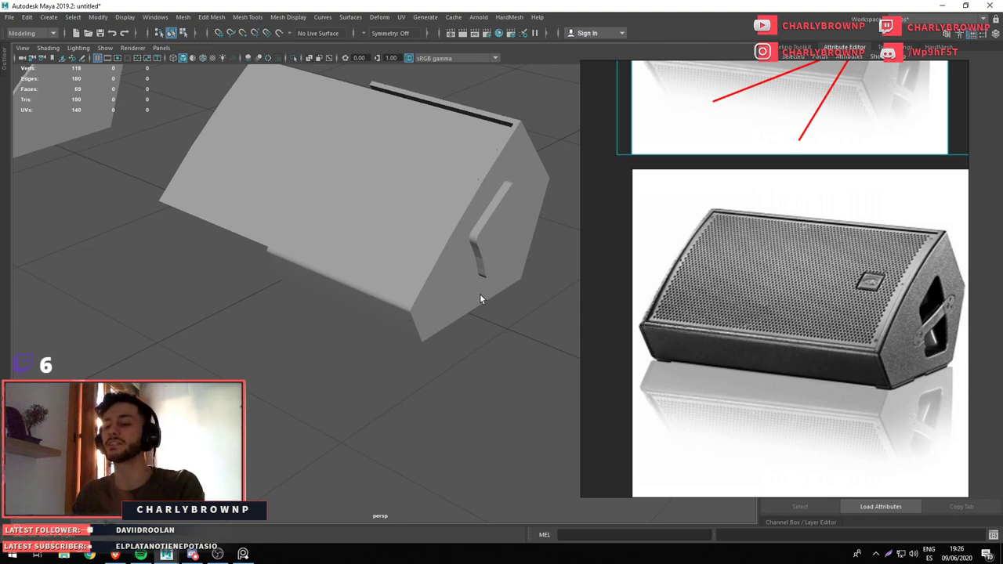
left_click_drag(481, 299, 459, 362)
left_click(429, 302)
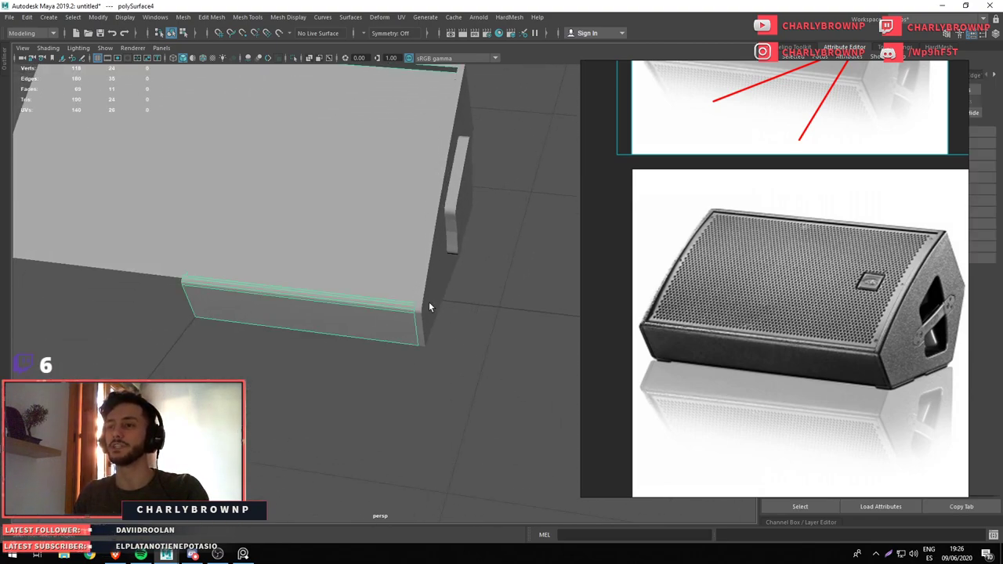
left_click_drag(429, 302, 389, 288)
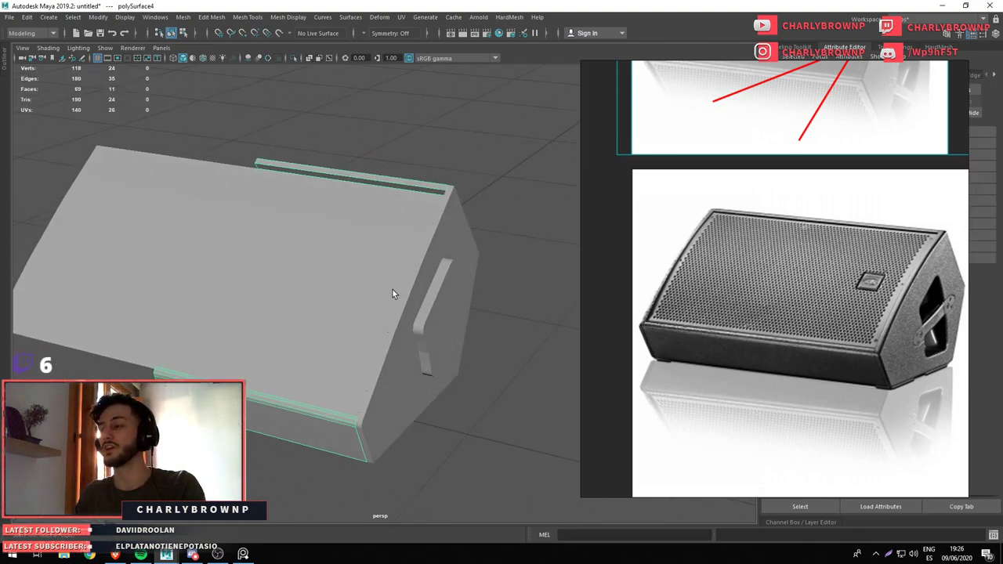
left_click_drag(470, 330, 333, 347)
left_click(395, 417)
left_click_drag(354, 250, 361, 254)
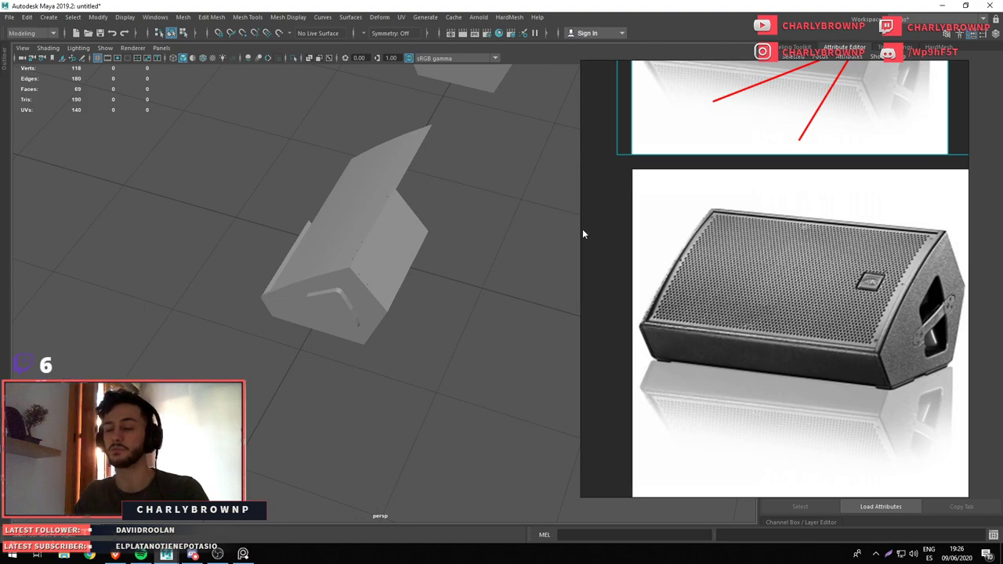
left_click_drag(366, 272, 451, 308)
scroll("up", 3)
left_click(418, 293)
left_click(369, 429)
Select the lower front panel strip and isolate it on its own (Ctrl+1)
left_click(325, 315)
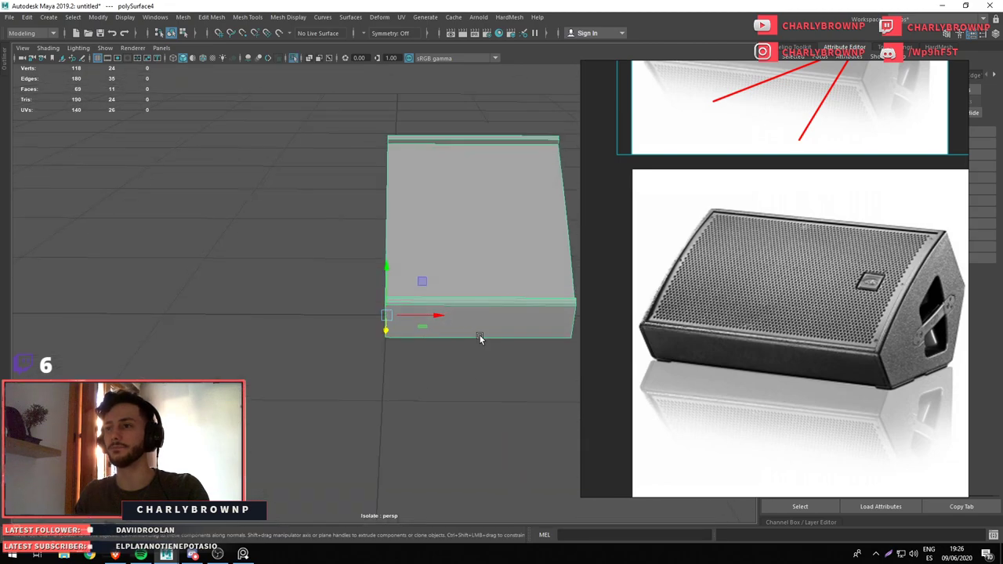
right_click(322, 212)
left_click(322, 242)
left_click_drag(373, 243, 359, 276)
left_click_drag(358, 275, 212, 250)
left_click(317, 318)
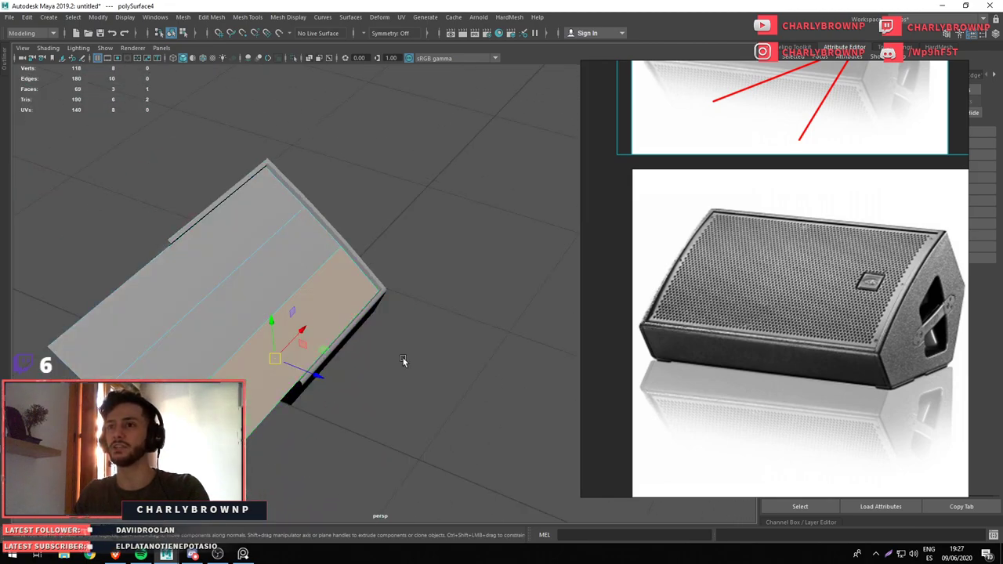
key("ctrl+1")
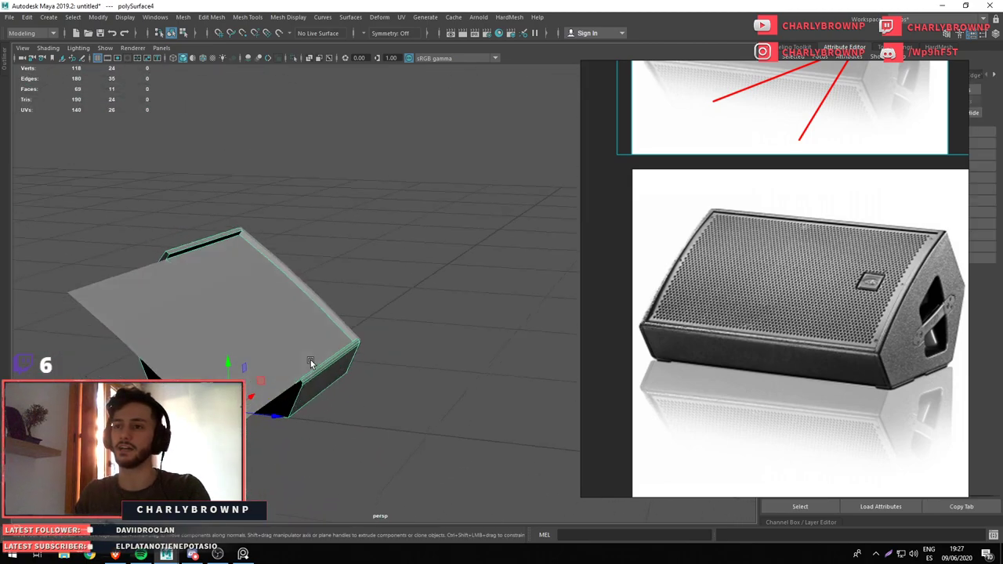
left_click_drag(324, 365, 395, 383)
Delete the strip's slanted top face
left_click(337, 206)
left_click_drag(401, 241, 417, 291)
key("d")
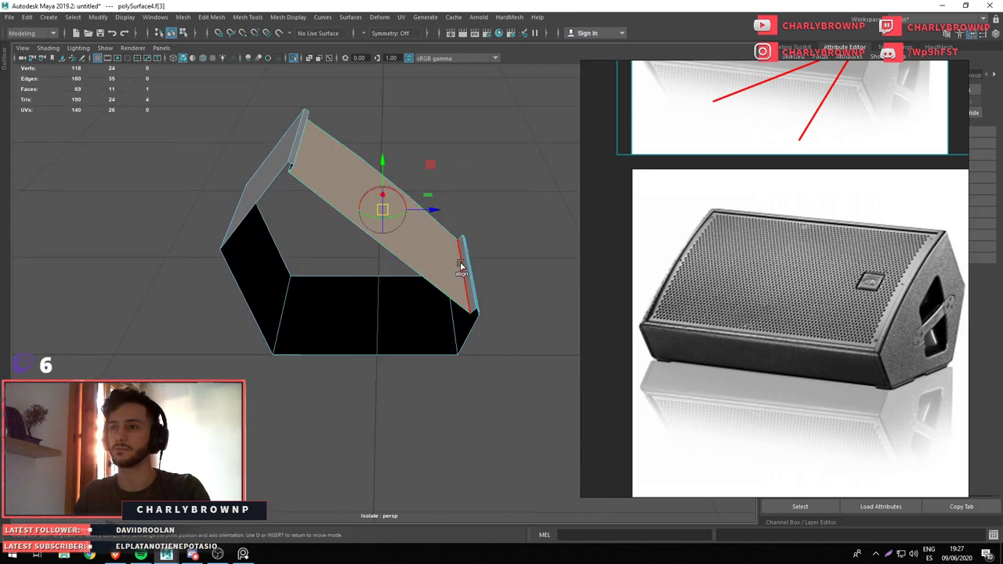
key("d")
left_click(387, 261)
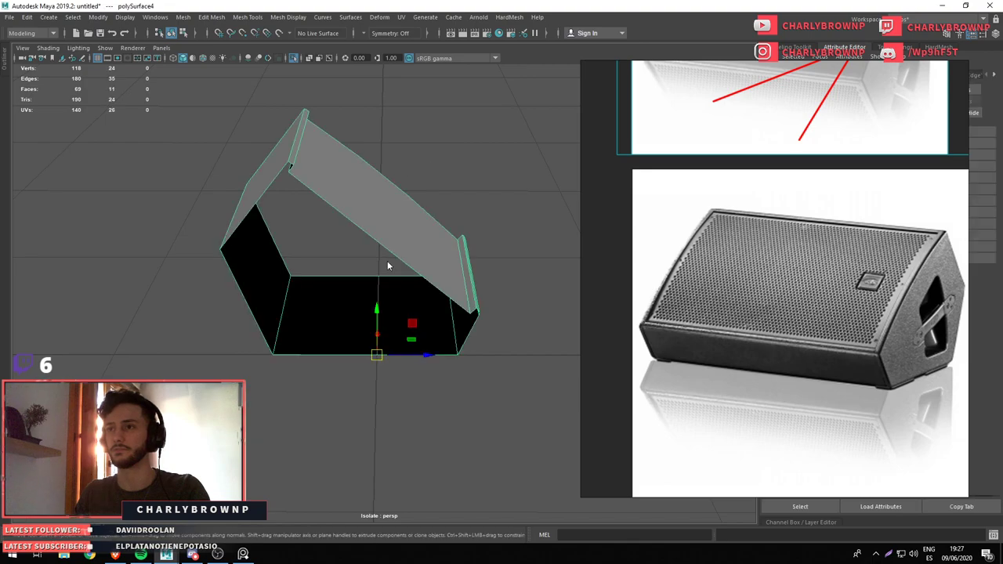
left_click(380, 213)
key("Delete")
Bridge the two flap edges with a new face and move it along its normal
key("F10")
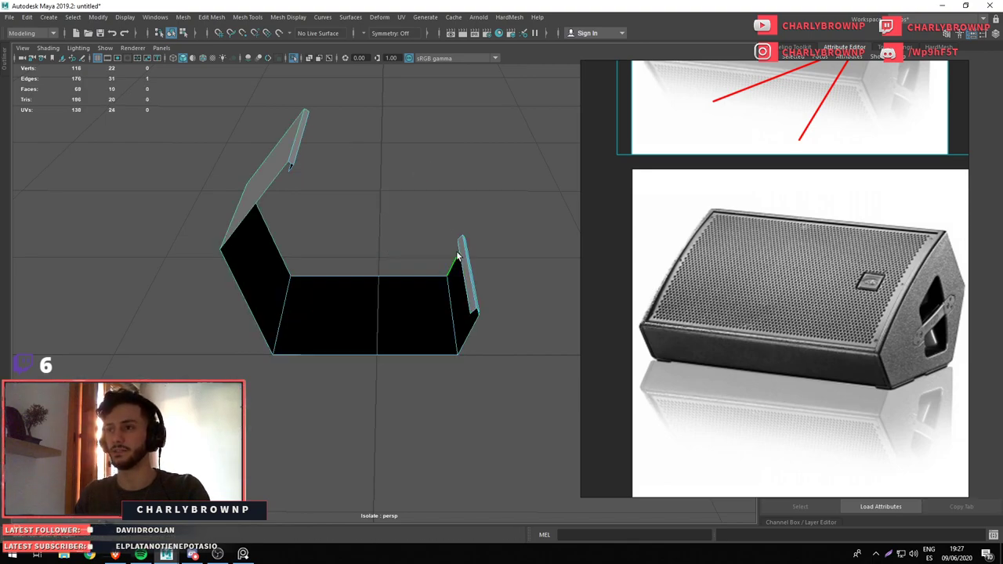
left_click(468, 273)
left_click_drag(478, 331, 361, 145)
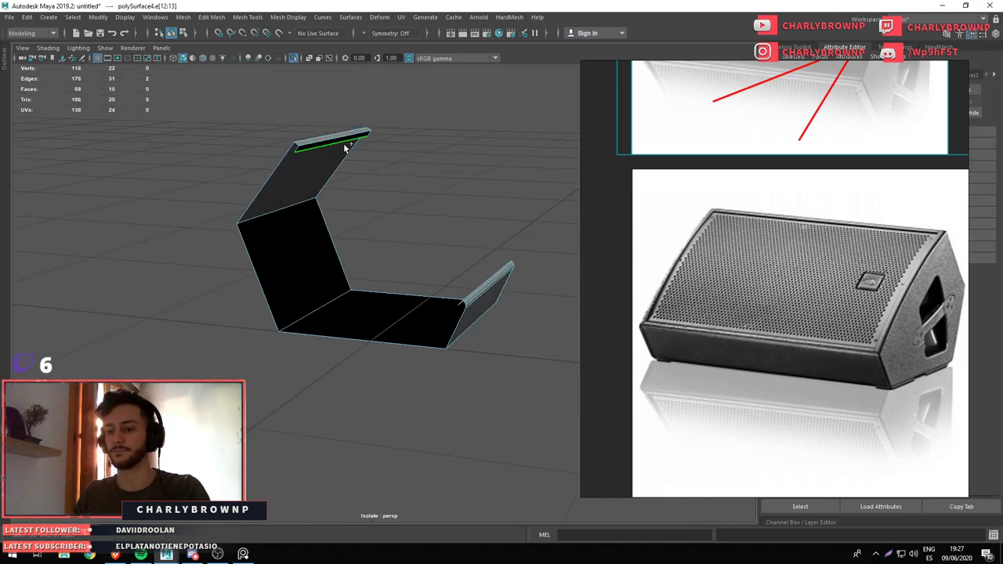
left_click_drag(346, 147, 368, 180)
left_click_drag(385, 206, 431, 298)
left_click(415, 205)
key("d")
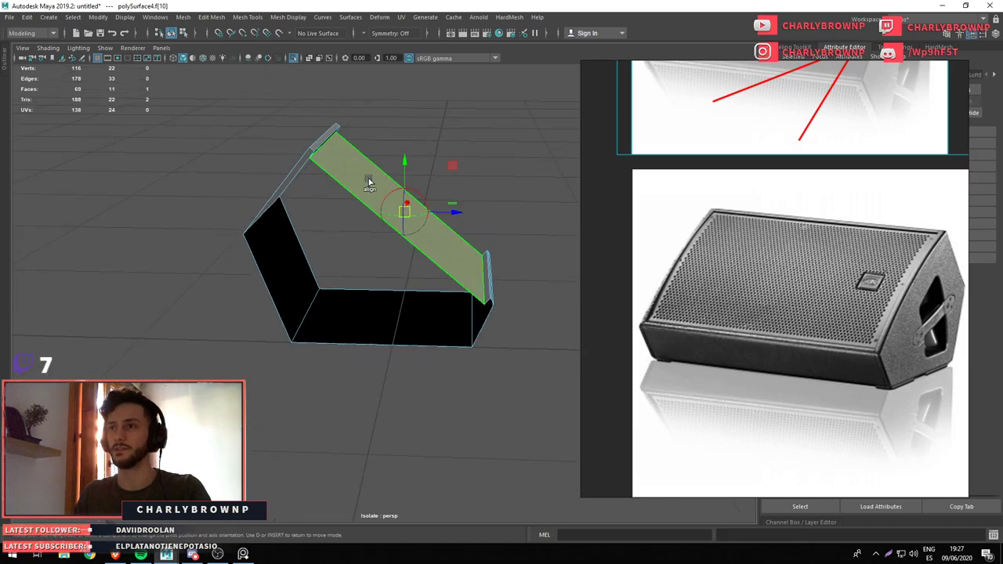
left_click_drag(435, 176, 409, 200)
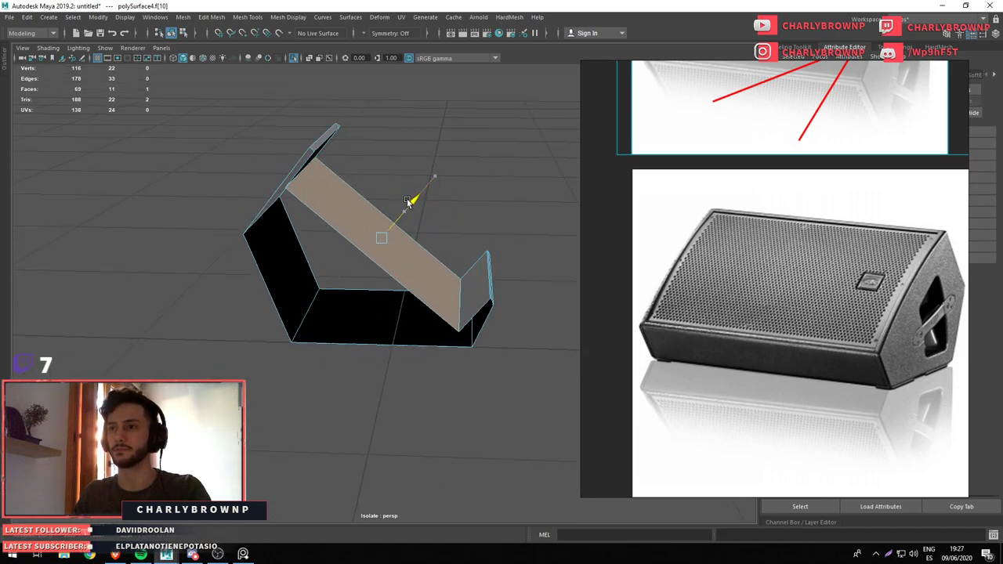
Show the whole speaker again, pick the angled strip face and re-isolate the panel
key("F8")
key("ctrl+1")
left_click_drag(484, 175, 335, 287)
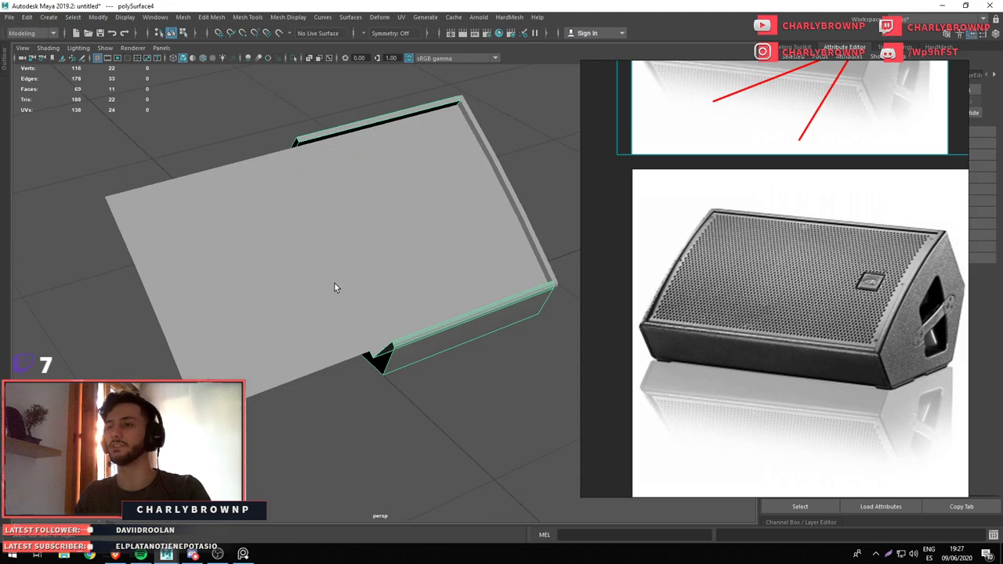
left_click_drag(444, 261, 495, 230)
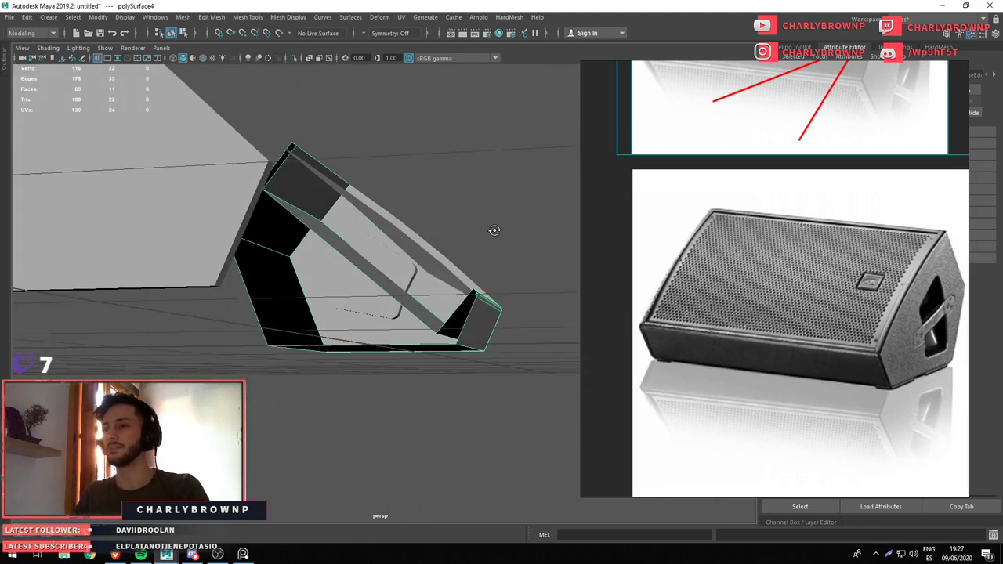
key("F11")
left_click(390, 265)
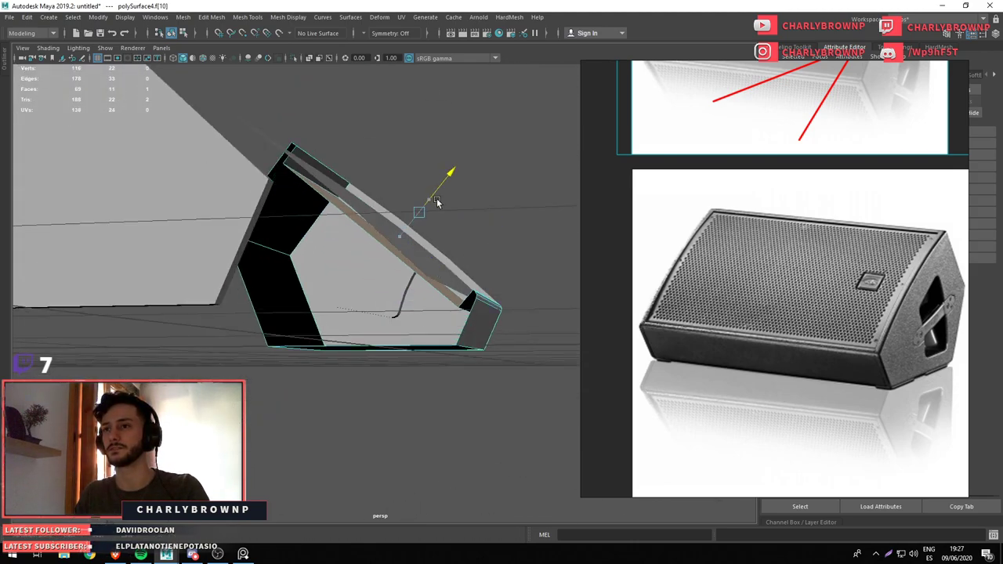
left_click_drag(390, 217, 404, 177)
left_click_drag(405, 177, 372, 245)
key("ctrl+1")
key("ctrl+1")
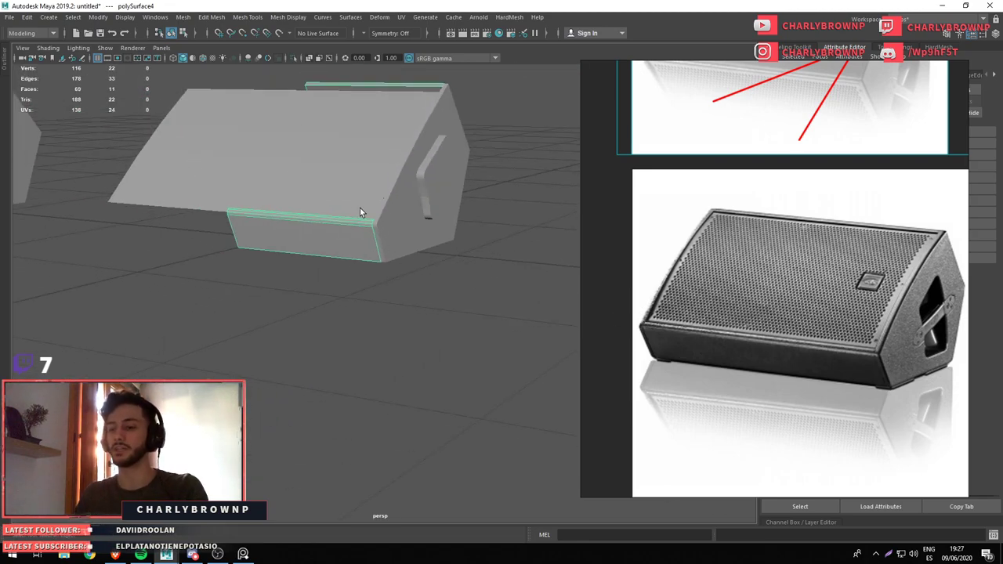
Bevel the box's bottom front edge with Fraction 0.09 and 2 segments
left_click_drag(359, 208, 386, 295)
scroll("up", 3)
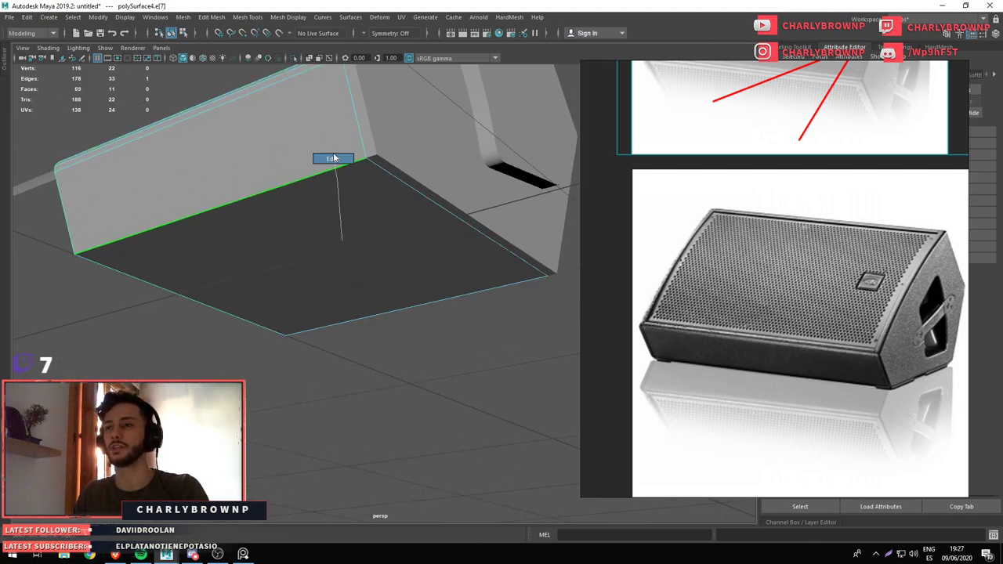
left_click_drag(287, 180, 342, 178)
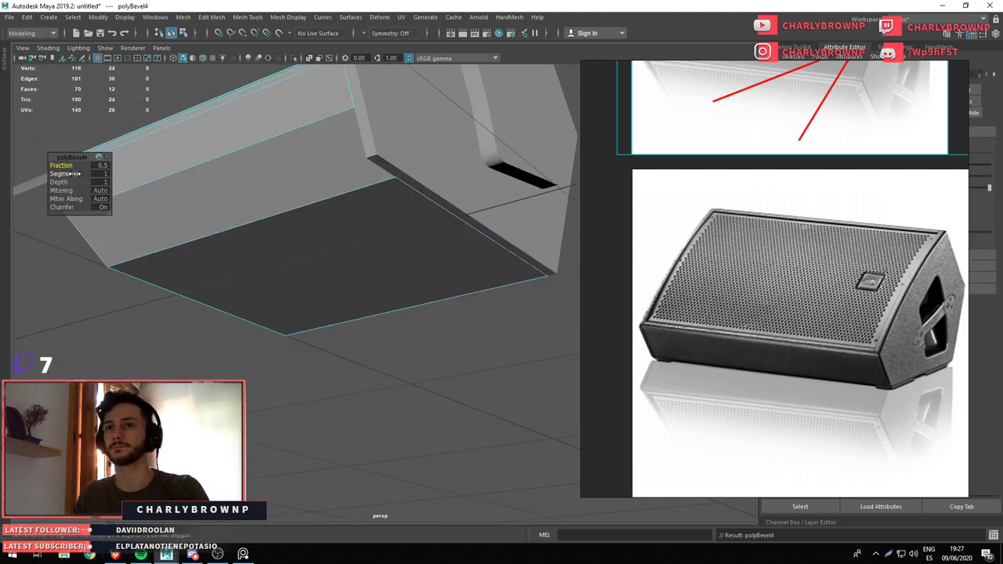
left_click_drag(63, 166, 32, 166)
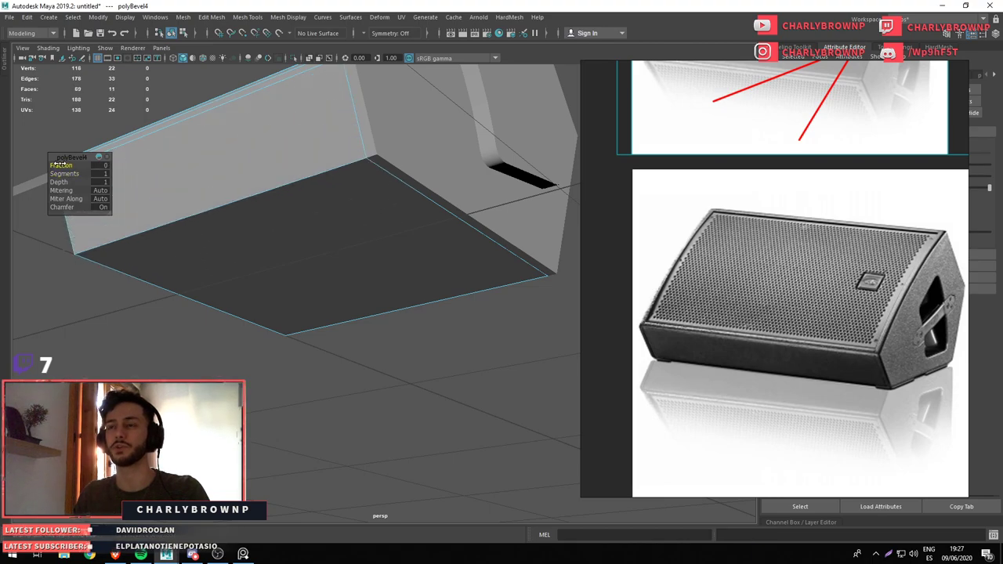
left_click_drag(235, 196, 327, 279)
left_click_drag(57, 160, 71, 174)
left_click_drag(318, 285, 468, 330)
scroll("up", 3)
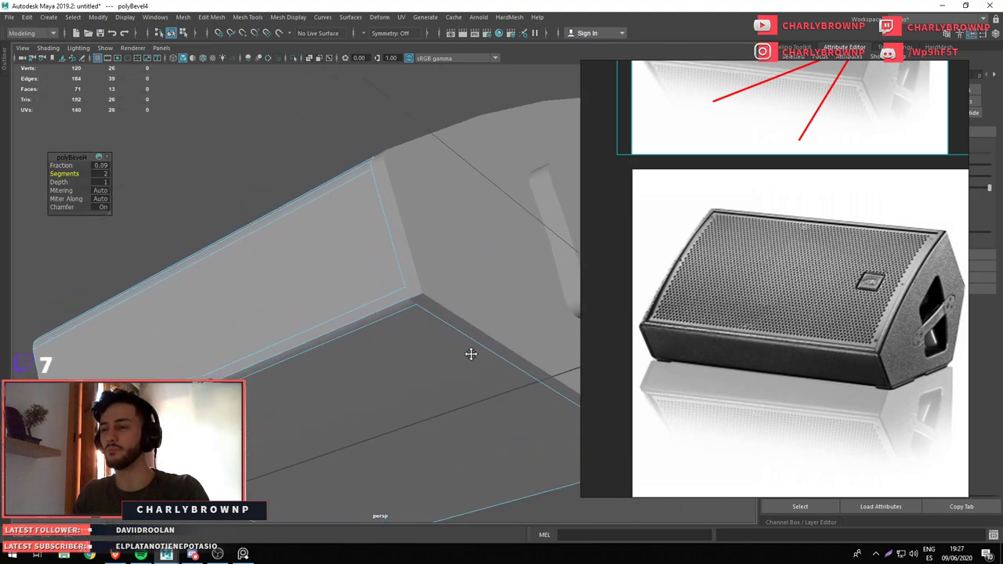
scroll("up", 3)
Select the adjoining corner edge and bevel it as well
left_click_drag(404, 323, 457, 284)
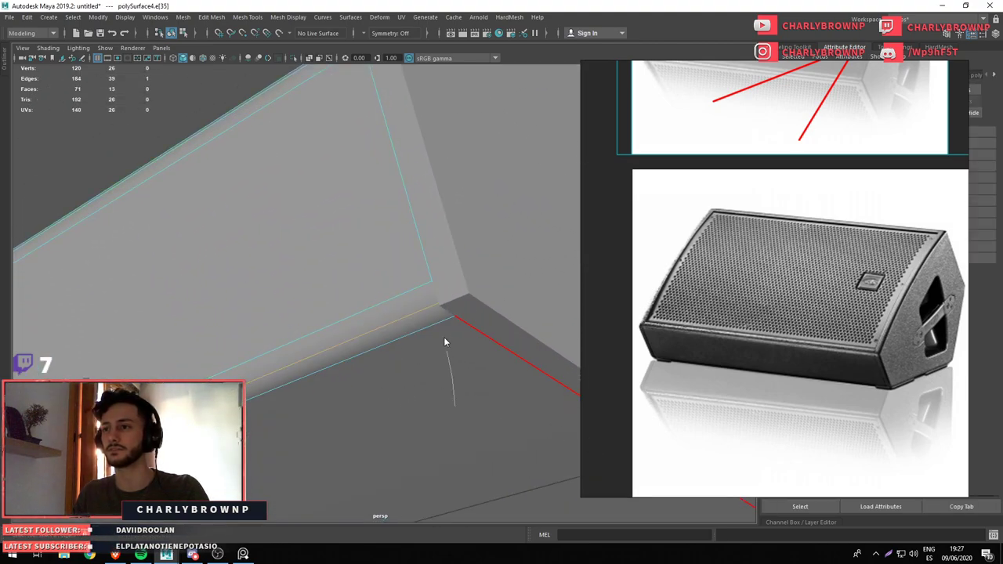
left_click(451, 299)
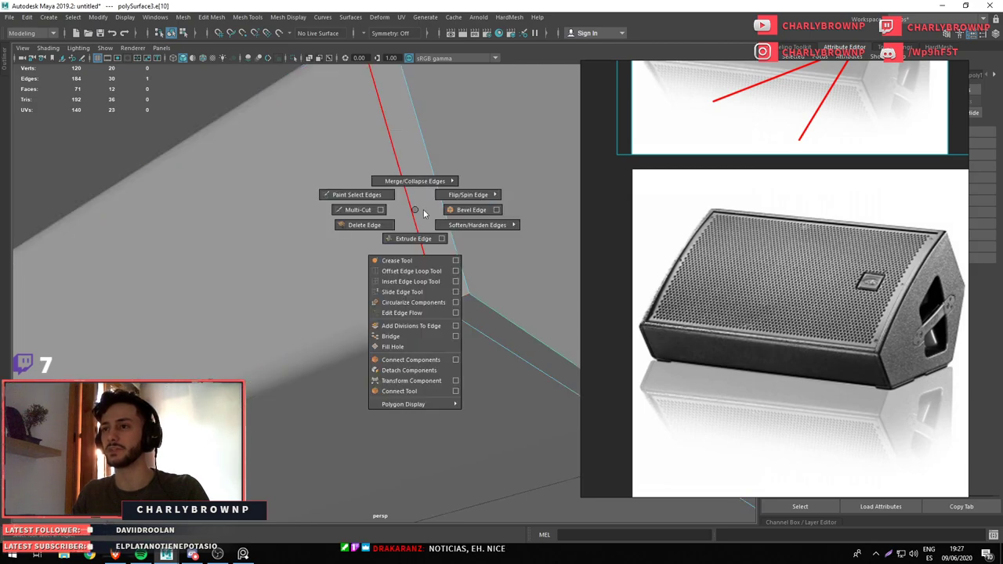
left_click_drag(412, 212, 399, 145)
Narrow the corner bevel to Fraction 0.18 with 2 segments
left_click(202, 61)
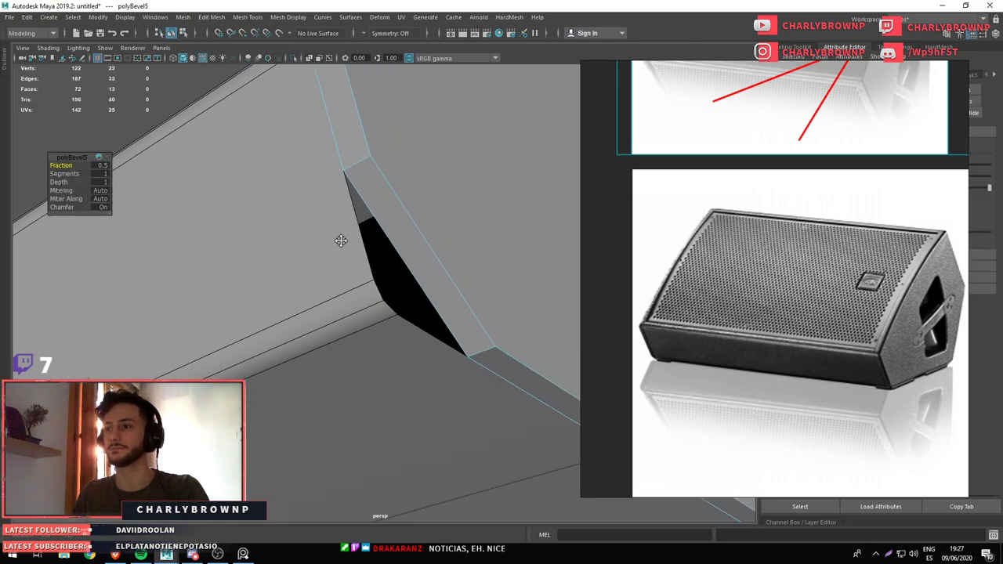
left_click_drag(343, 240, 452, 298)
left_click_drag(71, 167, 78, 174)
left_click_drag(408, 298, 345, 232)
Move the bevelled corner's edges down to tidy the corner
left_click(359, 228)
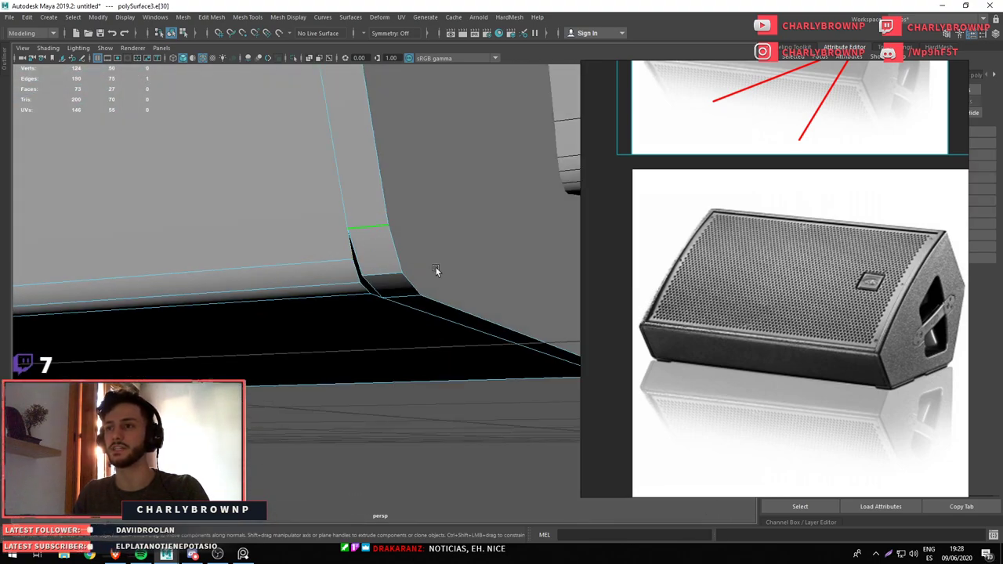
left_click_drag(437, 270, 329, 118)
left_click(365, 240)
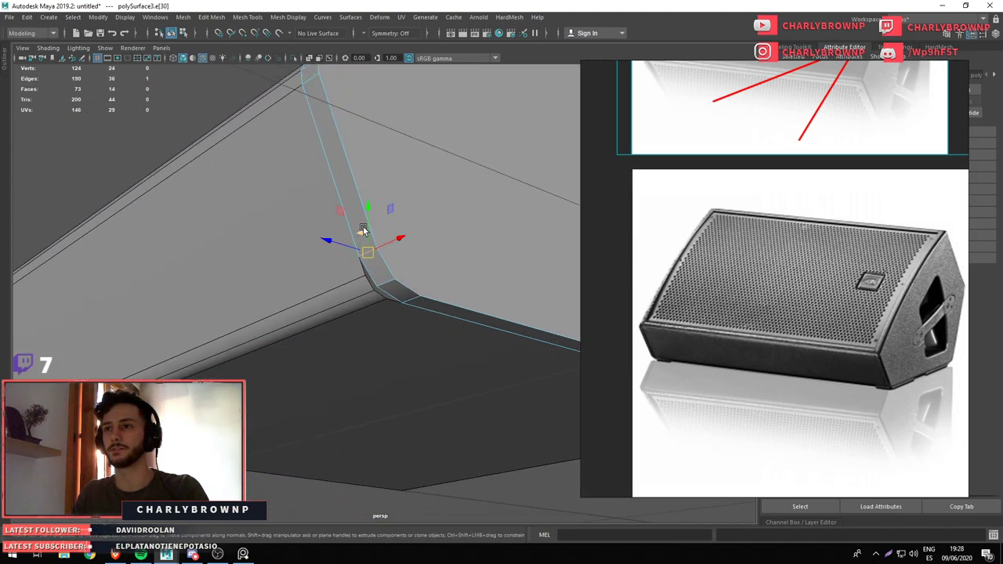
left_click_drag(363, 229, 452, 328)
key("ctrl+z")
left_click(439, 292)
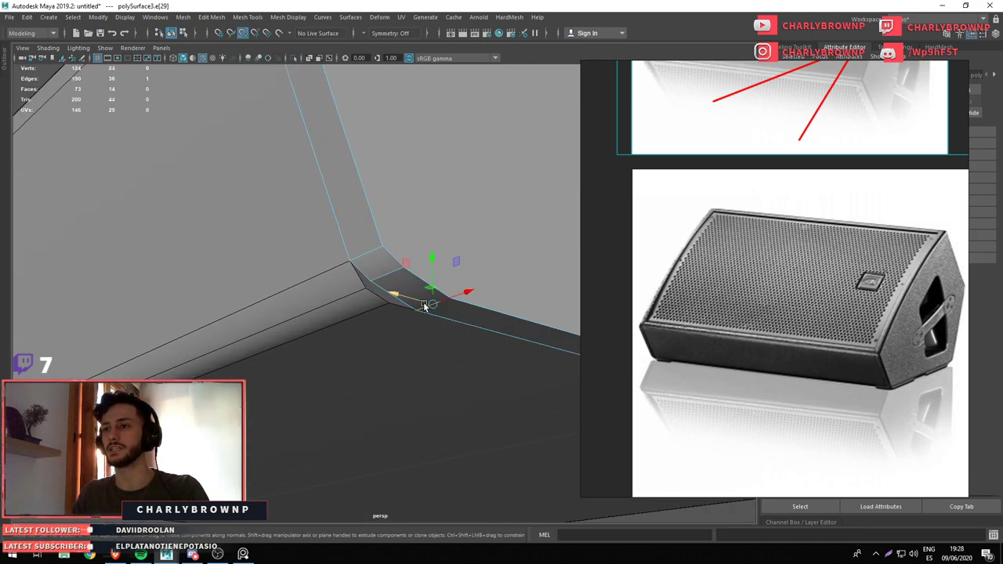
left_click(388, 282)
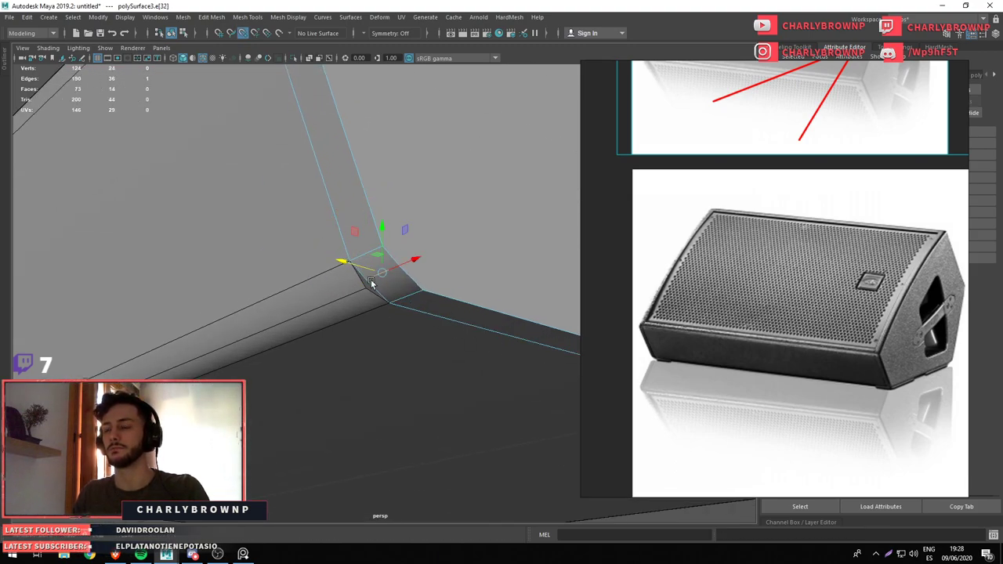
left_click_drag(381, 236, 429, 289)
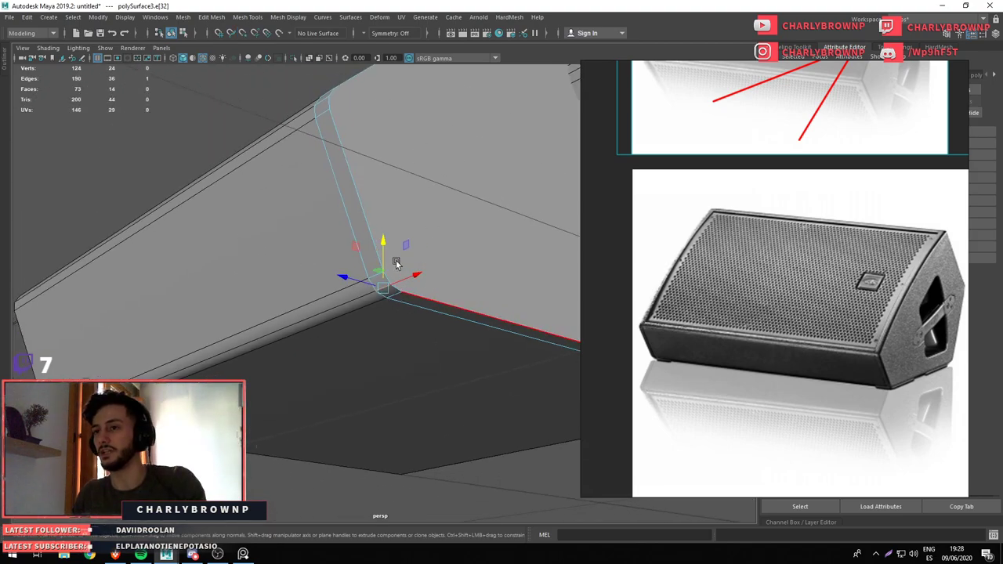
key("q")
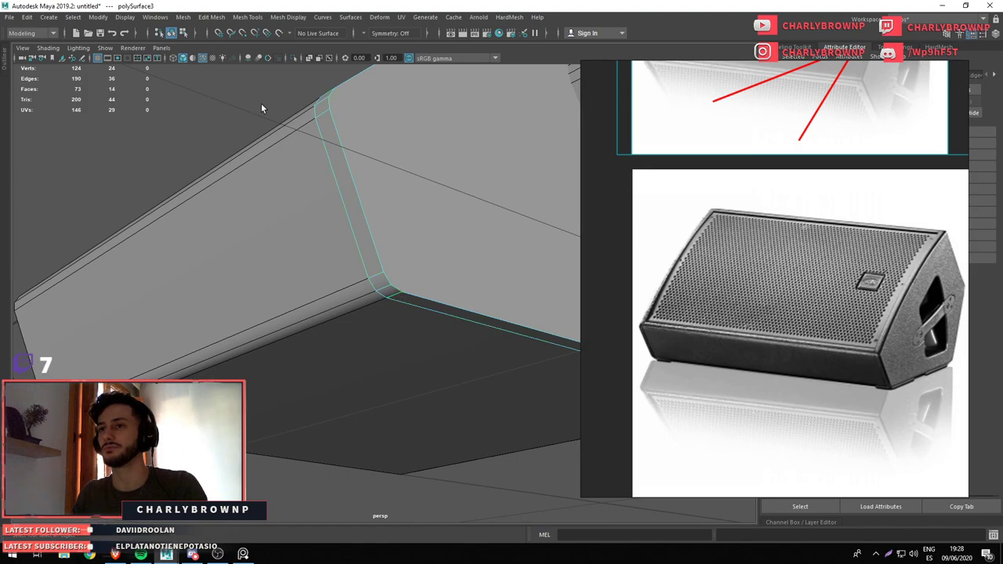
Clear the edge selection and select the speaker body, viewing it from above
left_click(260, 106)
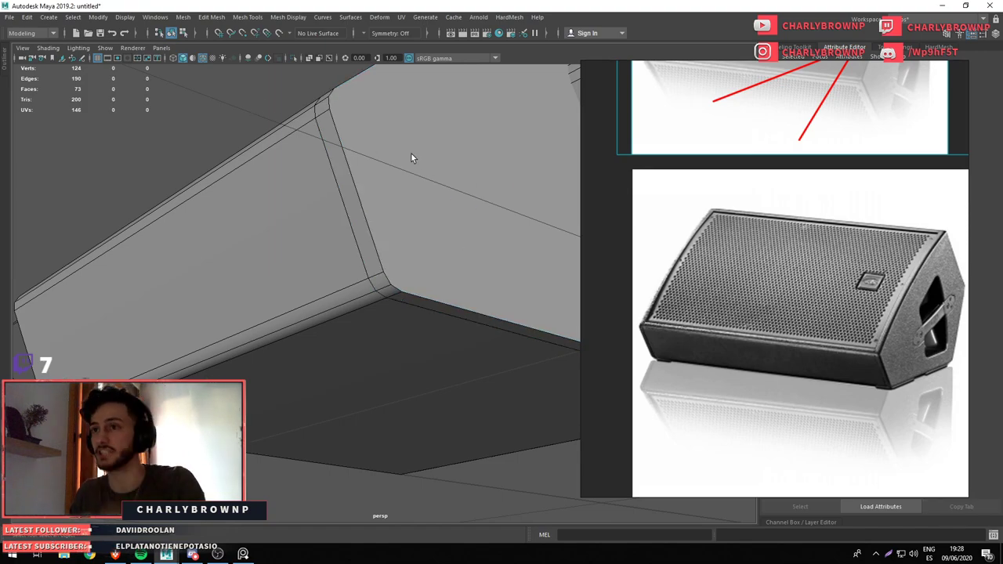
left_click(397, 174)
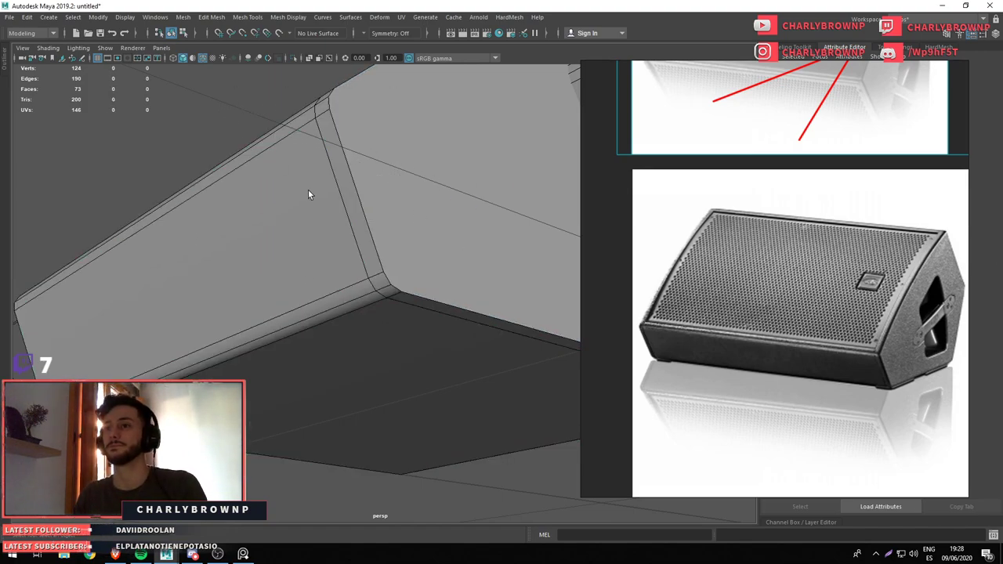
left_click_drag(483, 376, 349, 269)
left_click(349, 270)
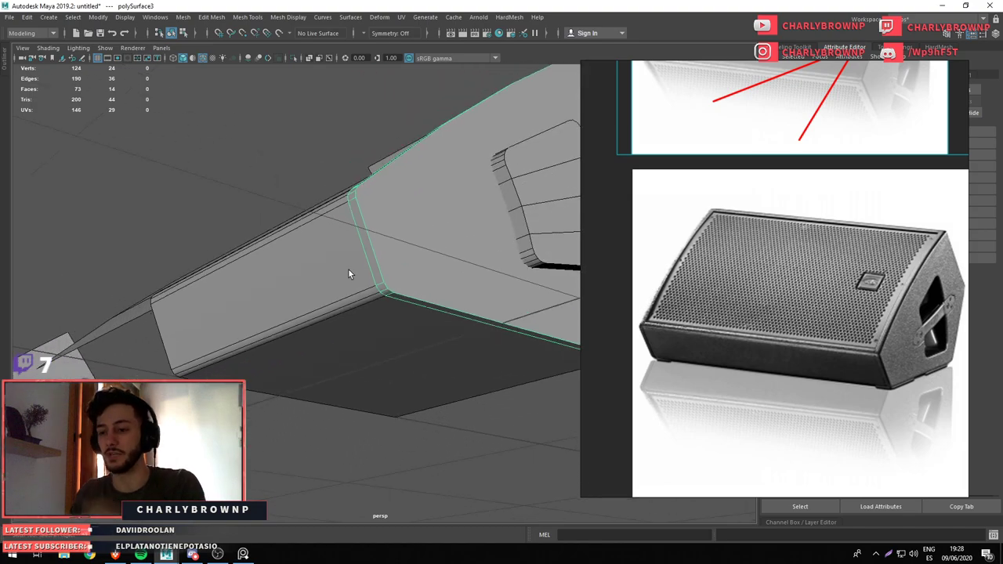
left_click_drag(349, 272, 429, 267)
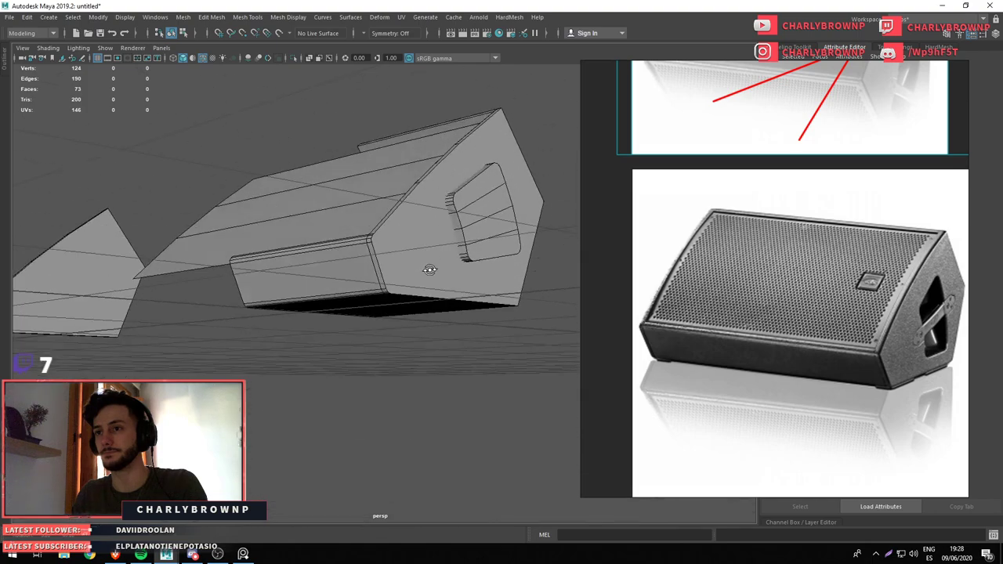
scroll("up", 3)
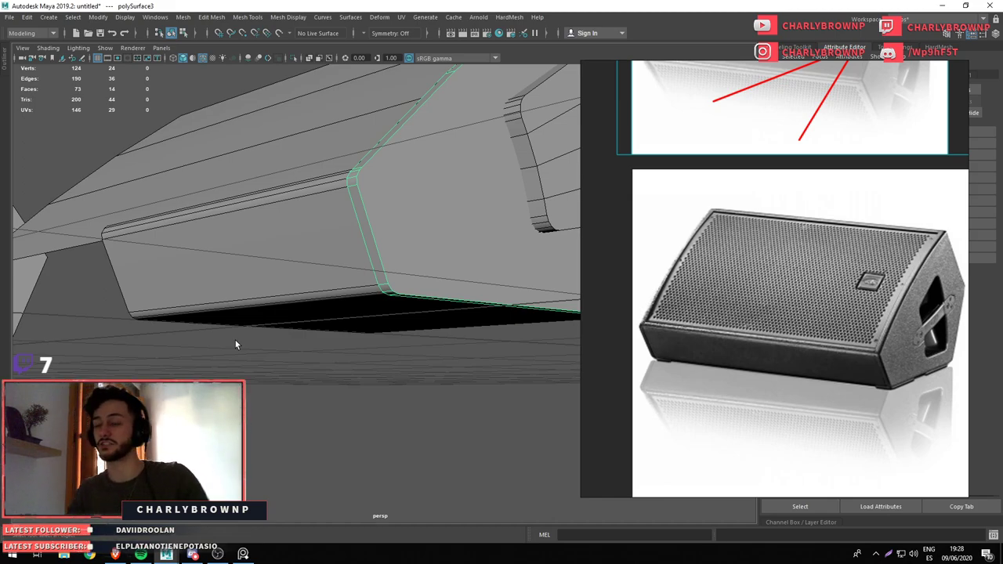
left_click_drag(283, 276, 366, 284)
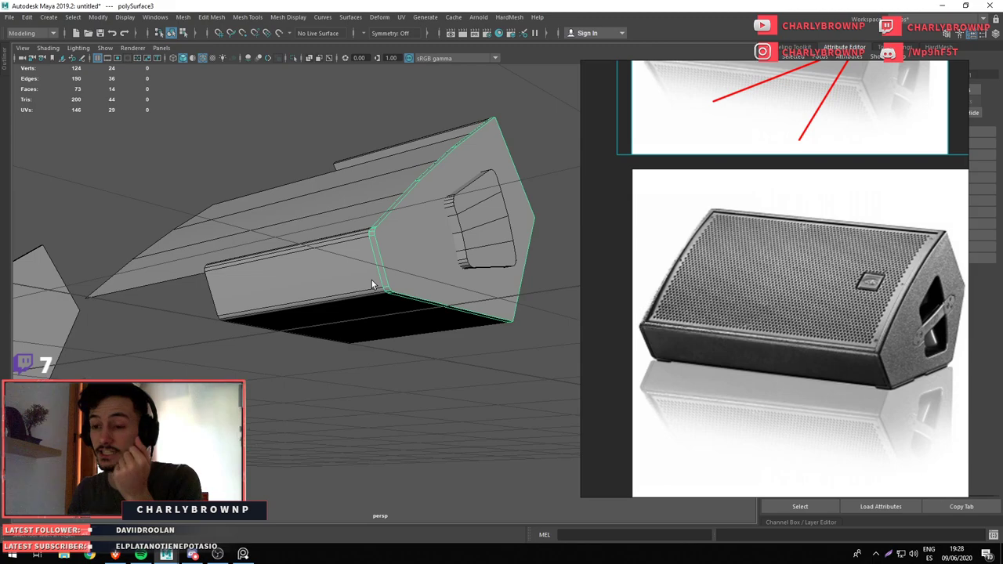
left_click_drag(364, 279, 368, 331)
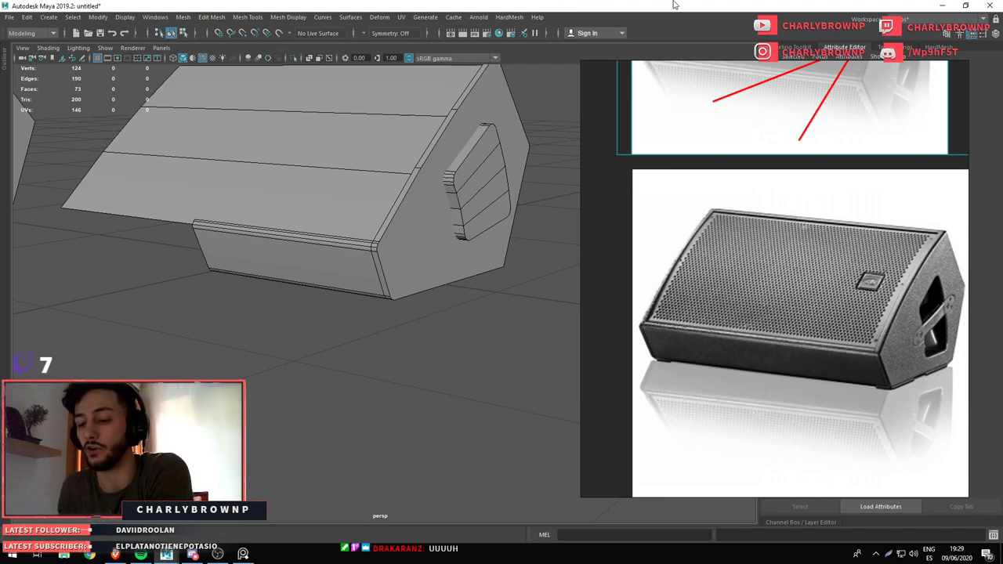
left_click(418, 290)
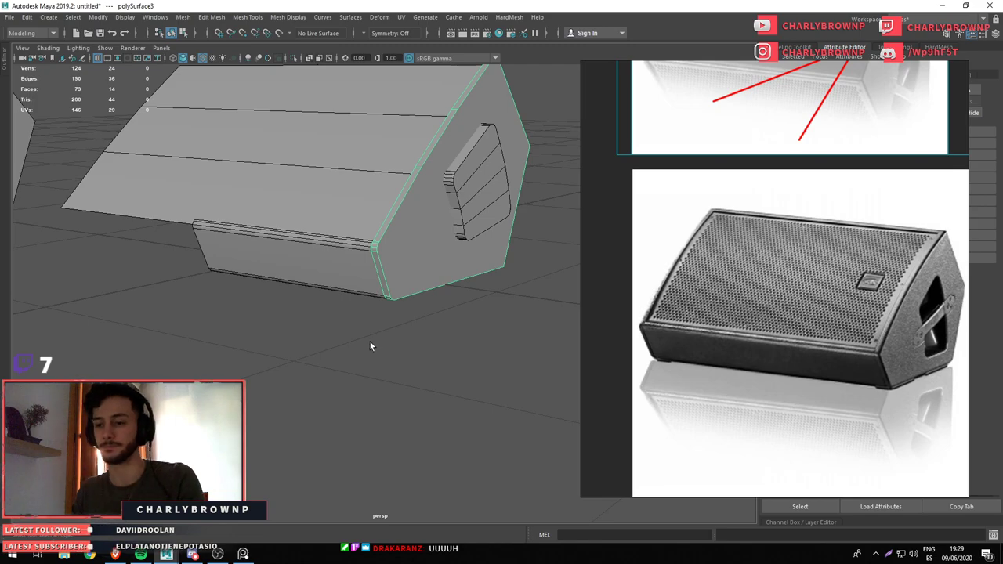
left_click_drag(468, 346, 424, 368)
left_click_drag(464, 232, 432, 248)
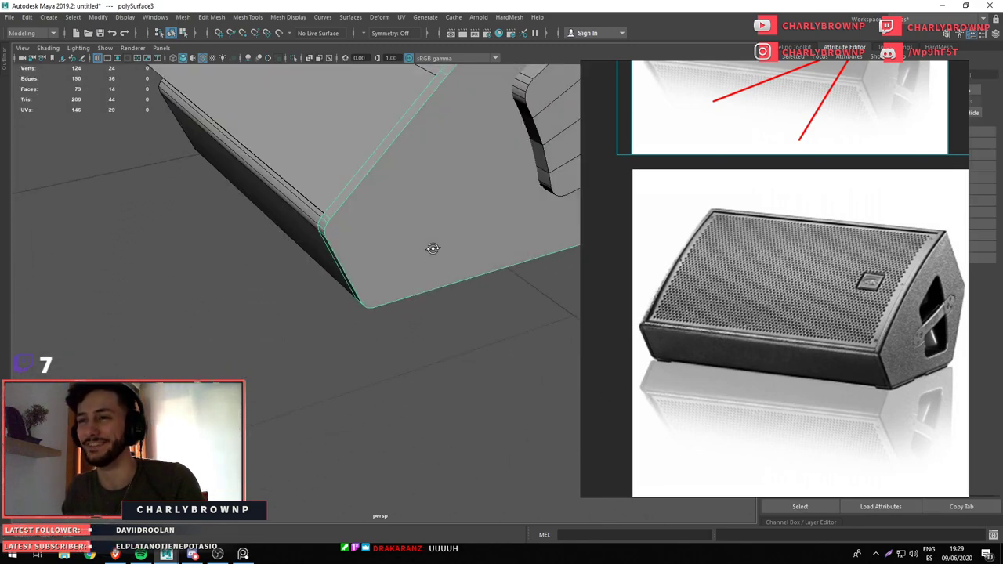
left_click(424, 408)
left_click(449, 254)
left_click(433, 432)
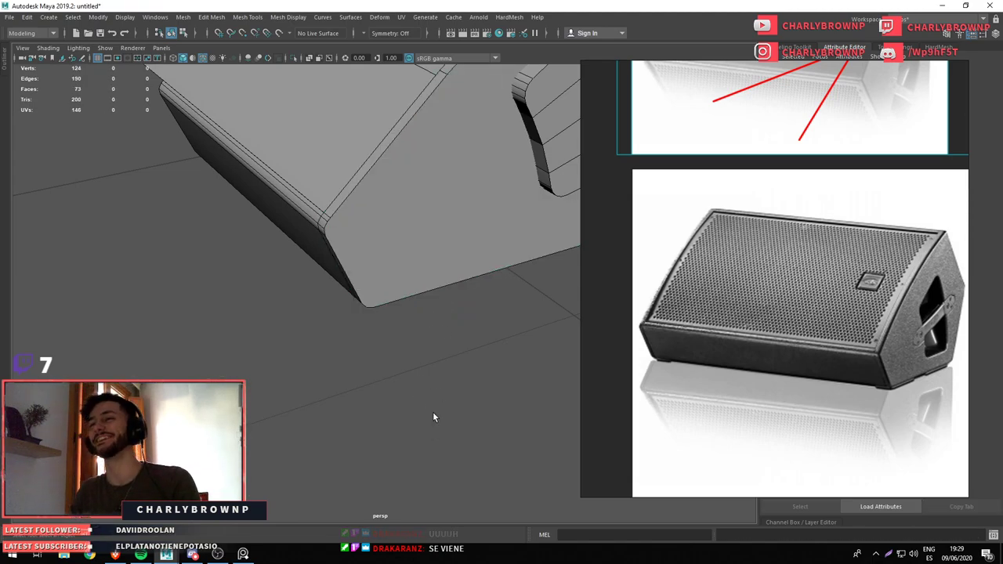
left_click(443, 260)
left_click_drag(394, 257, 378, 233)
left_click_drag(378, 233, 422, 270)
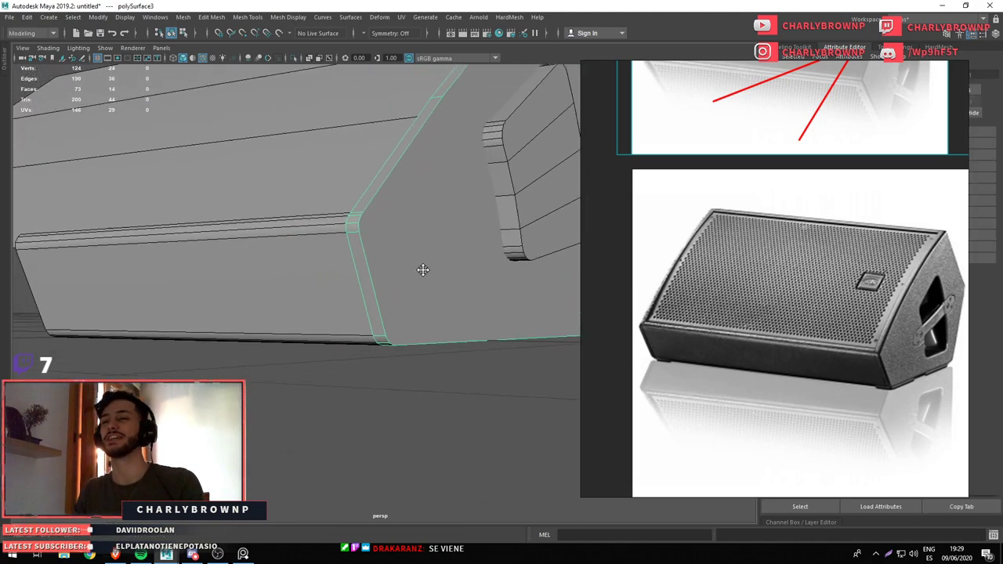
left_click_drag(423, 269, 410, 370)
left_click(353, 406)
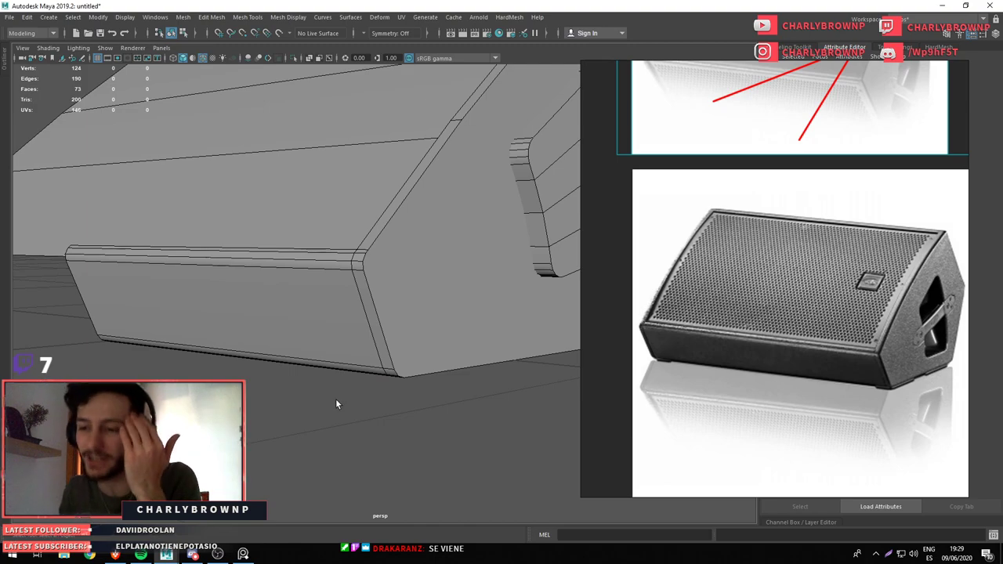
left_click_drag(335, 403, 385, 418)
left_click(386, 412)
left_click_drag(544, 384, 308, 322)
scroll("up", 3)
Isolate the front panel and clear the selection
scroll("down", 3)
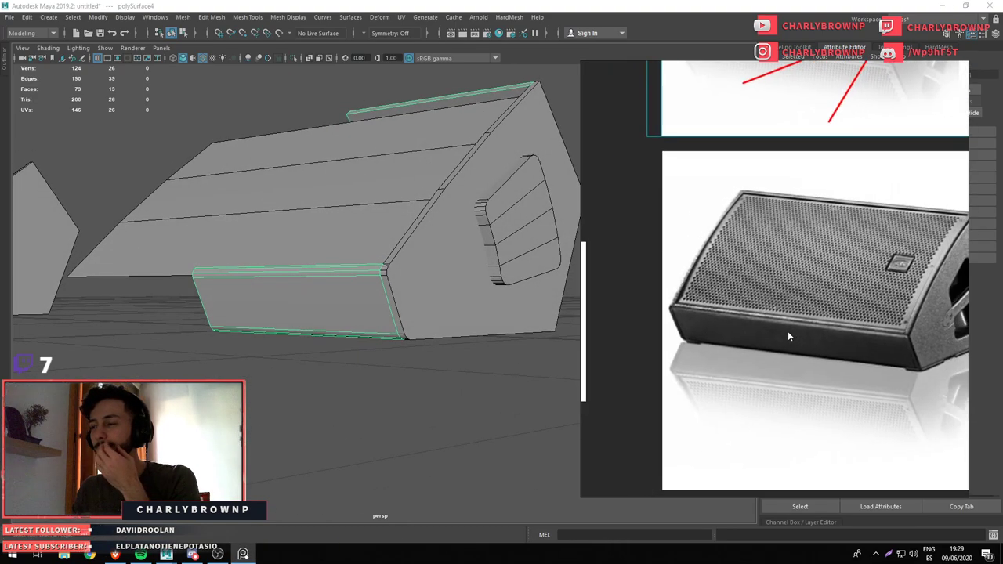
scroll("down", 3)
left_click_drag(425, 419, 336, 305)
key("ctrl+1")
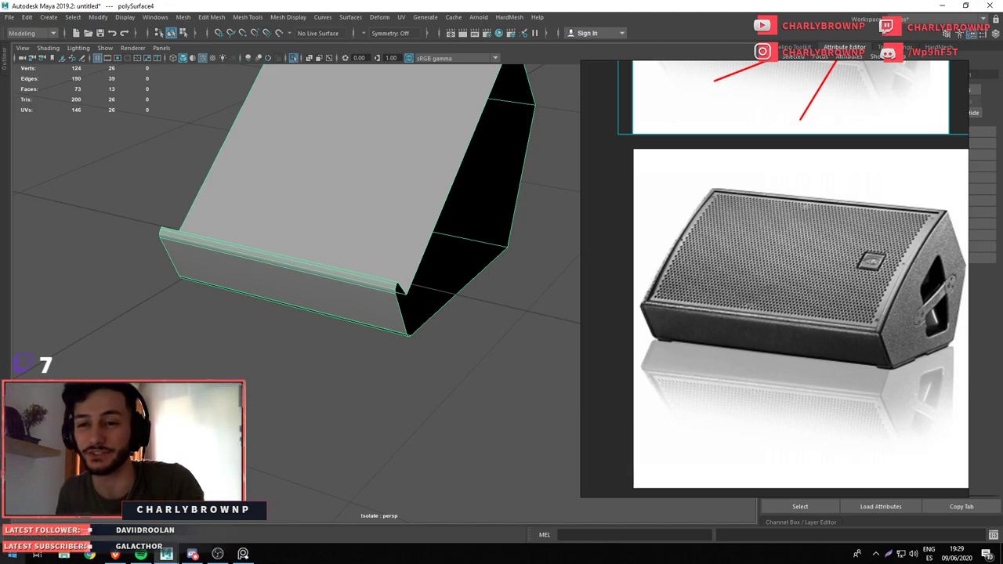
left_click(360, 389)
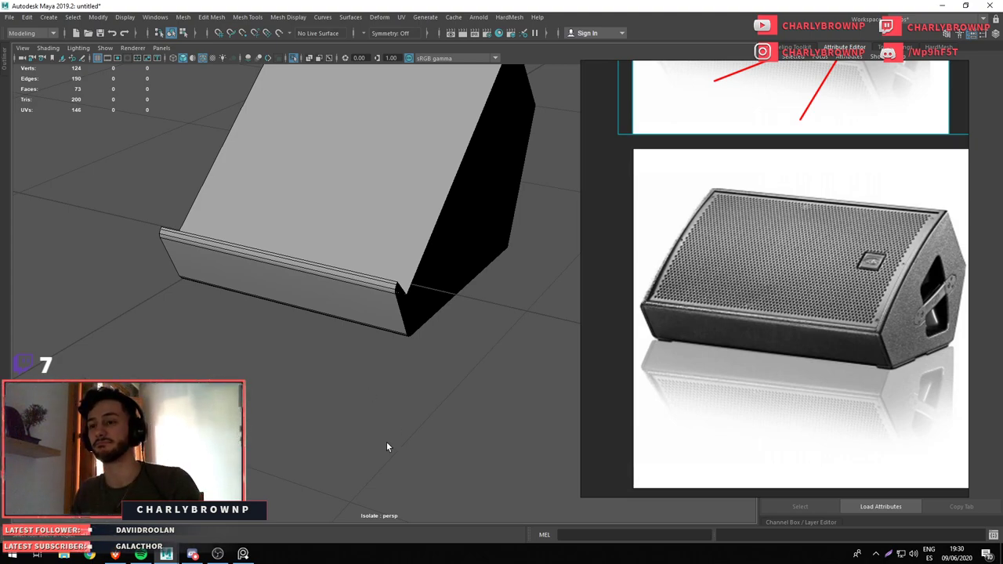
Select the lip panel, isolate it and bring its open side into view
left_click(431, 287)
left_click_drag(431, 287, 344, 346)
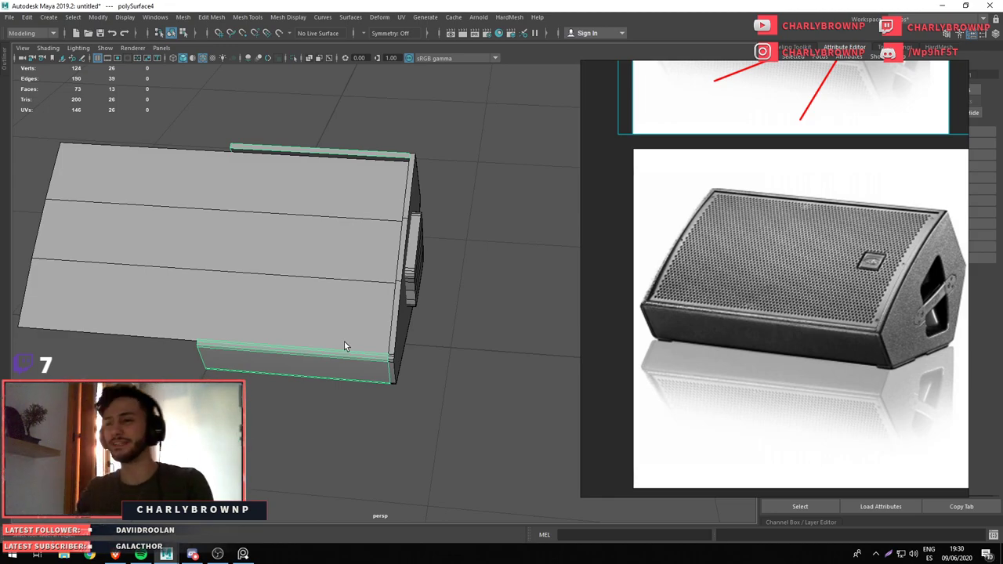
left_click_drag(336, 394, 343, 343)
left_click_drag(342, 343, 459, 398)
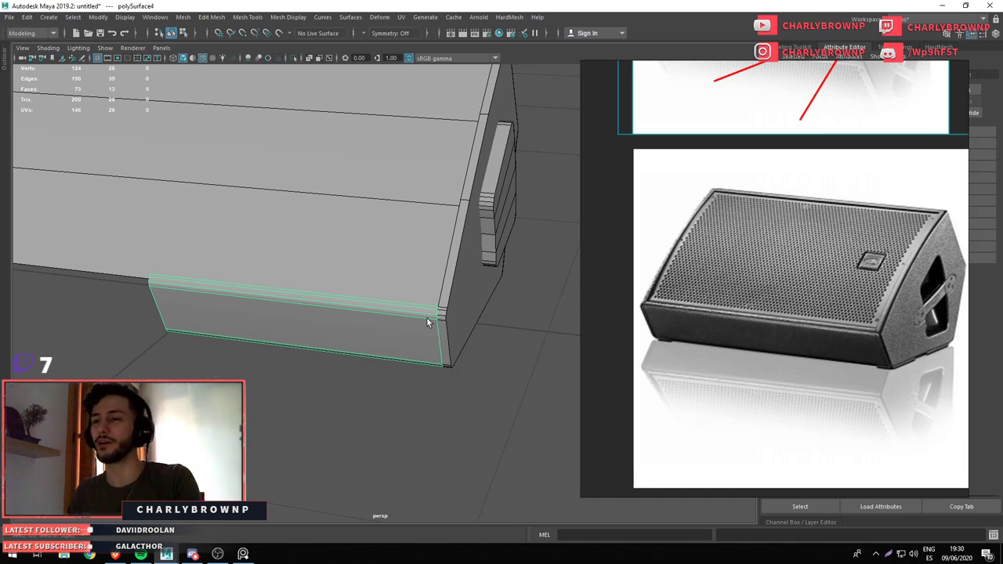
left_click_drag(430, 319, 408, 327)
left_click_drag(408, 327, 421, 378)
left_click_drag(420, 378, 398, 375)
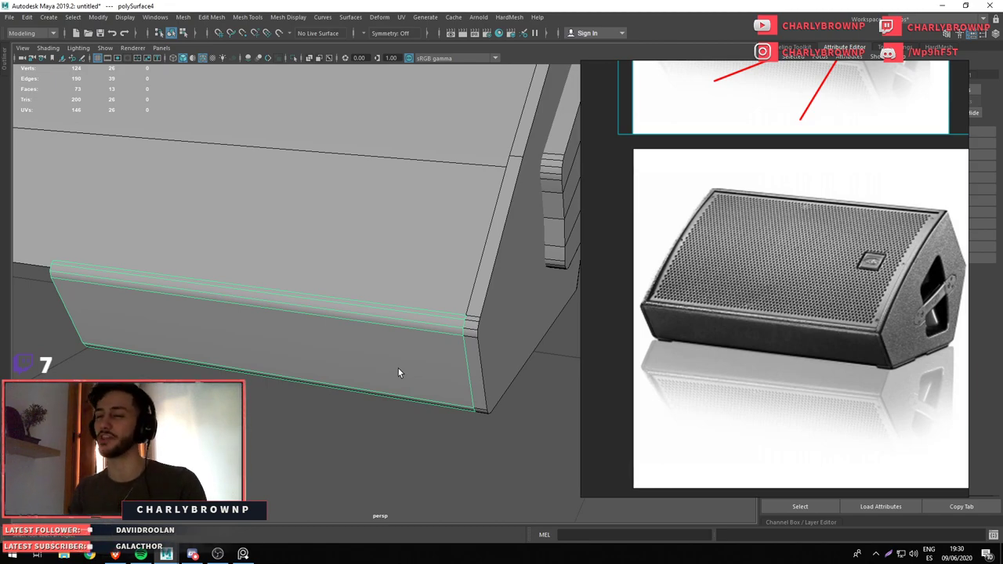
left_click_drag(399, 370, 370, 358)
key("ctrl+1")
left_click_drag(369, 358, 409, 365)
left_click_drag(410, 365, 402, 365)
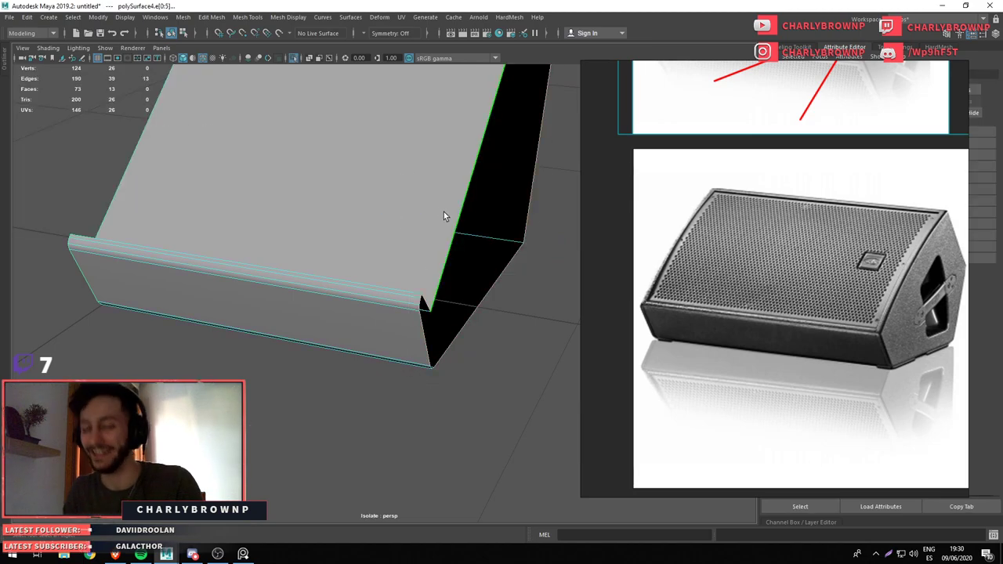
Cap the lip panel's open border with a new face and show all geometry again
double_click(443, 211)
key("F8")
key("ctrl+1")
left_click_drag(480, 330, 325, 308)
key("w")
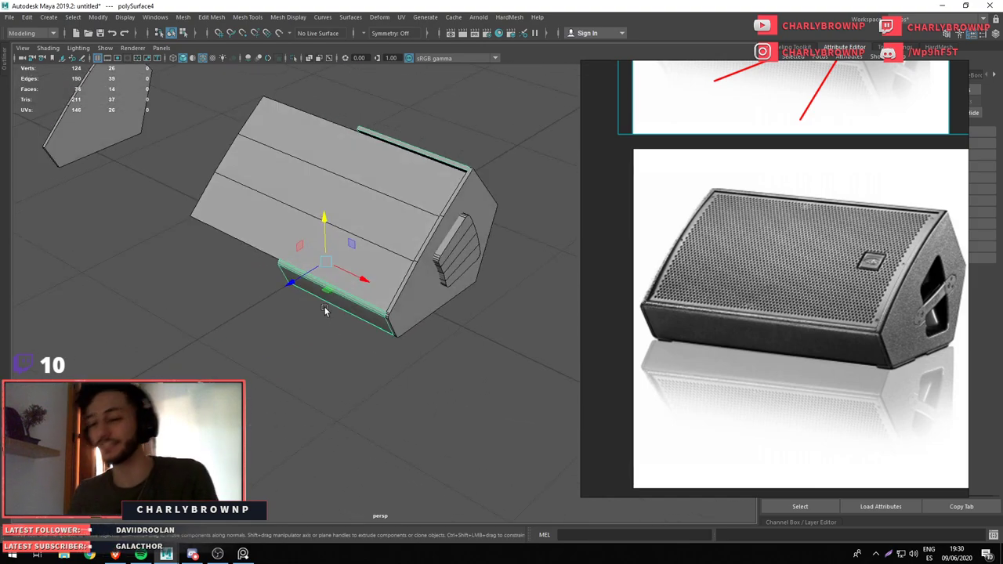
left_click_drag(385, 363, 398, 231)
left_click_drag(398, 230, 398, 309)
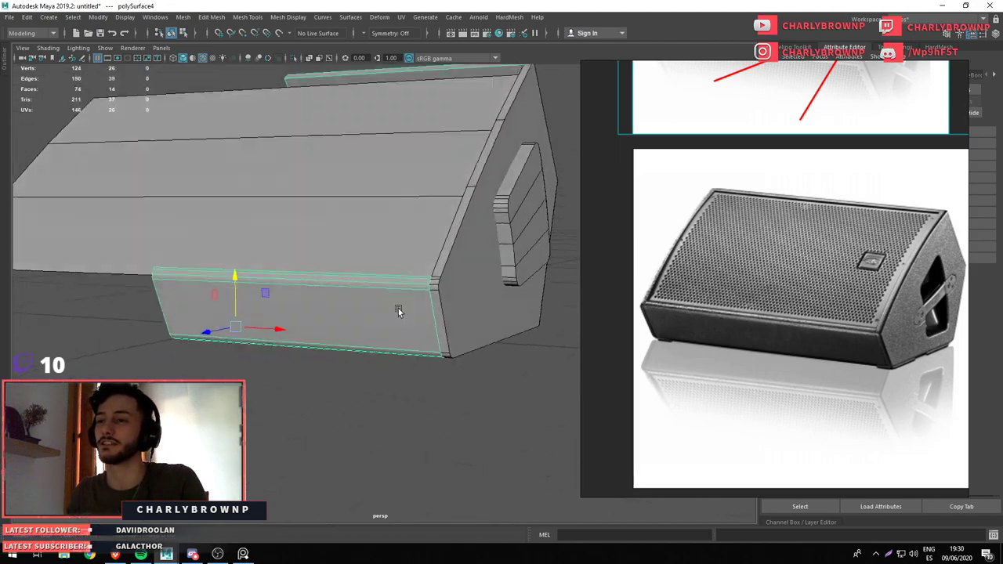
left_click_drag(398, 309, 350, 364)
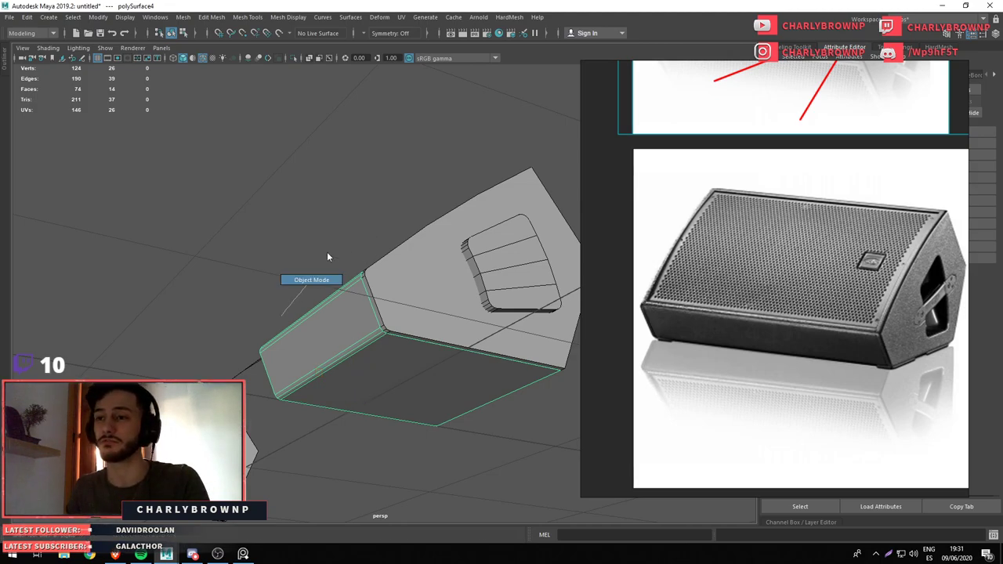
left_click(327, 255)
left_click(328, 320)
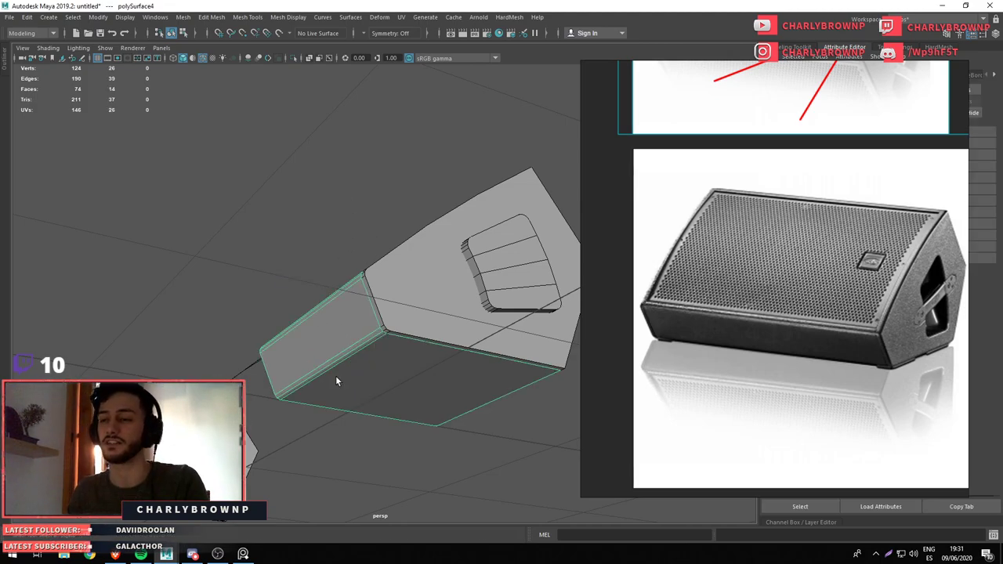
left_click_drag(335, 375, 353, 406)
key("w")
left_click(468, 343)
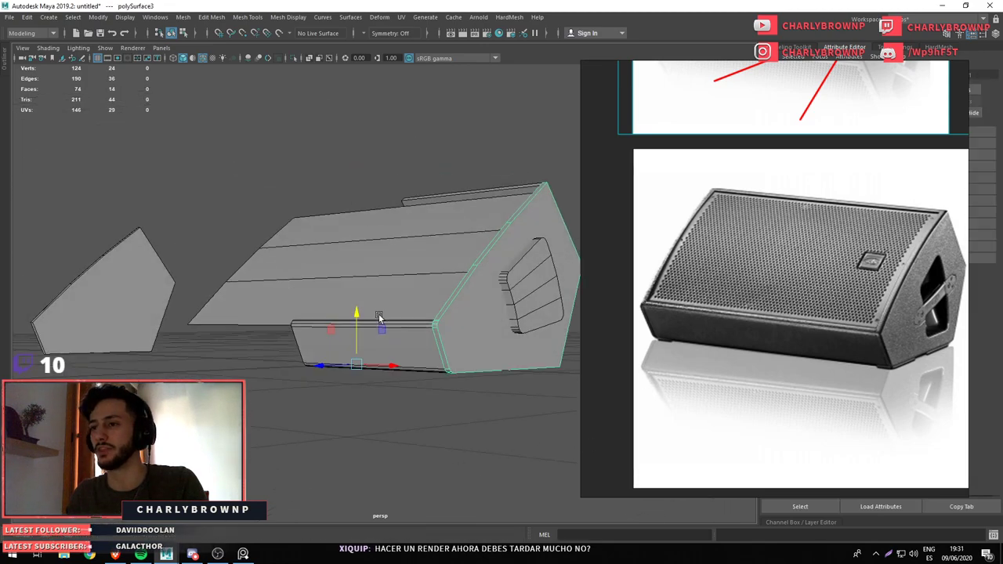
Create a cube and scale it into a thin, narrow slab
left_click(353, 406)
left_click_drag(322, 147, 426, 354)
left_click_drag(425, 354, 349, 318)
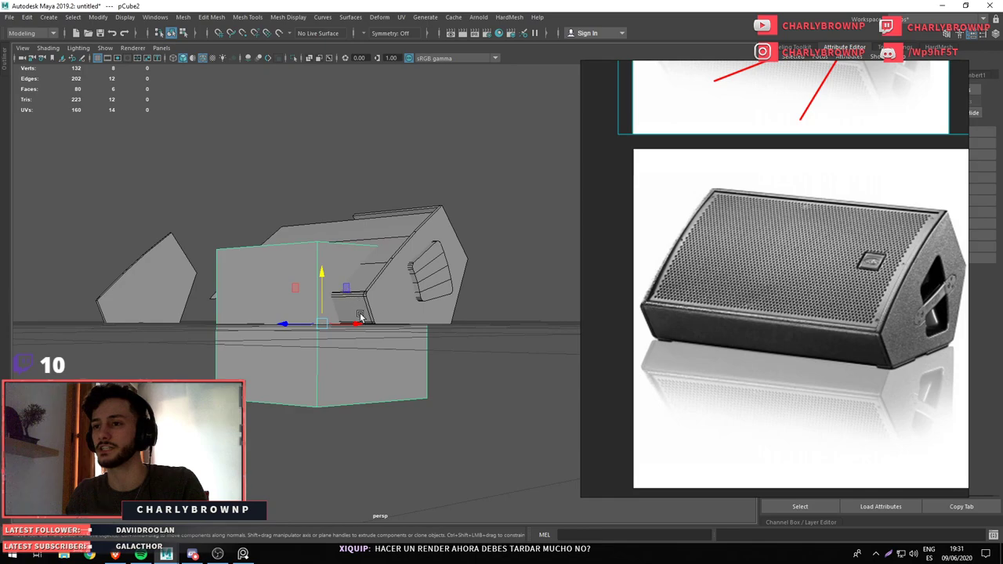
key("r")
left_click_drag(325, 286, 400, 294)
key("w")
key("r")
scroll("up", 3)
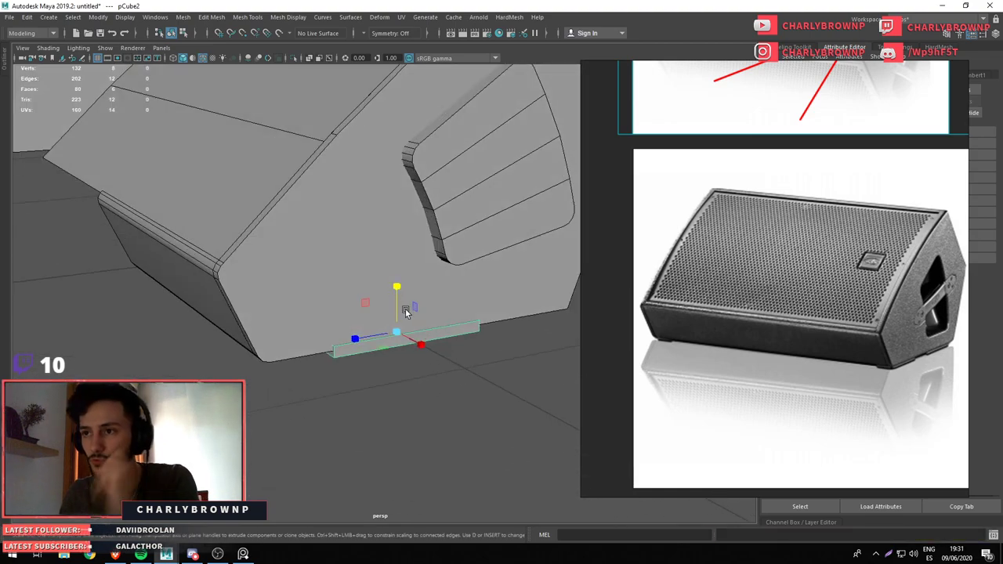
key("w")
left_click_drag(406, 312, 432, 347)
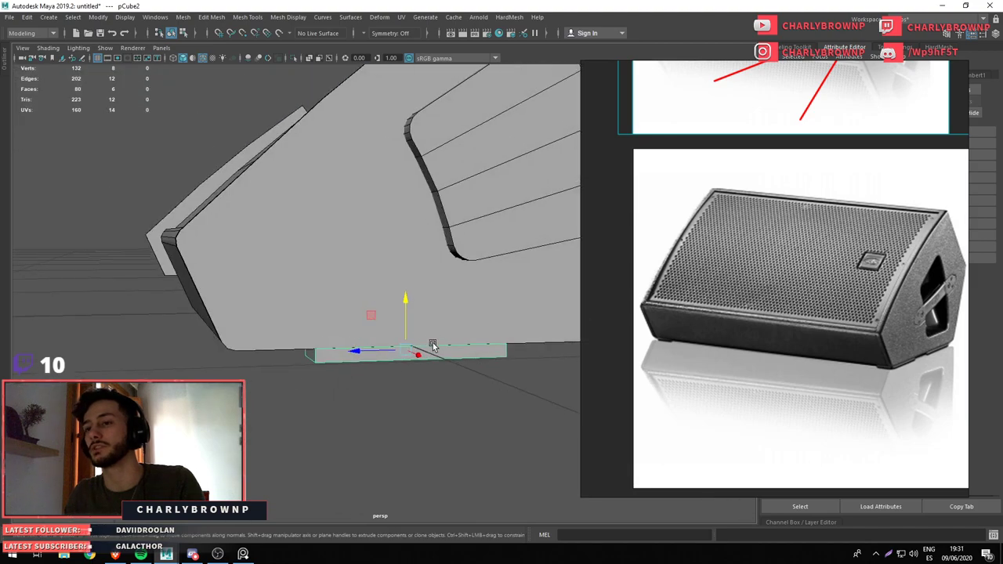
key("r")
left_click_drag(405, 306, 393, 356)
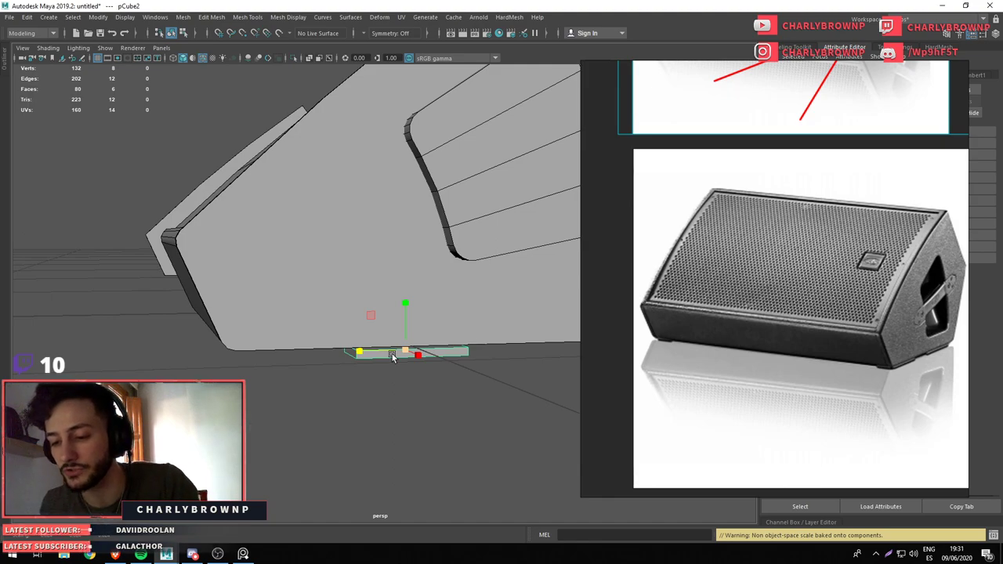
left_click_drag(393, 357, 462, 325)
Position the slab up against the speaker base as the first foot
key("ctrl+1")
key("d")
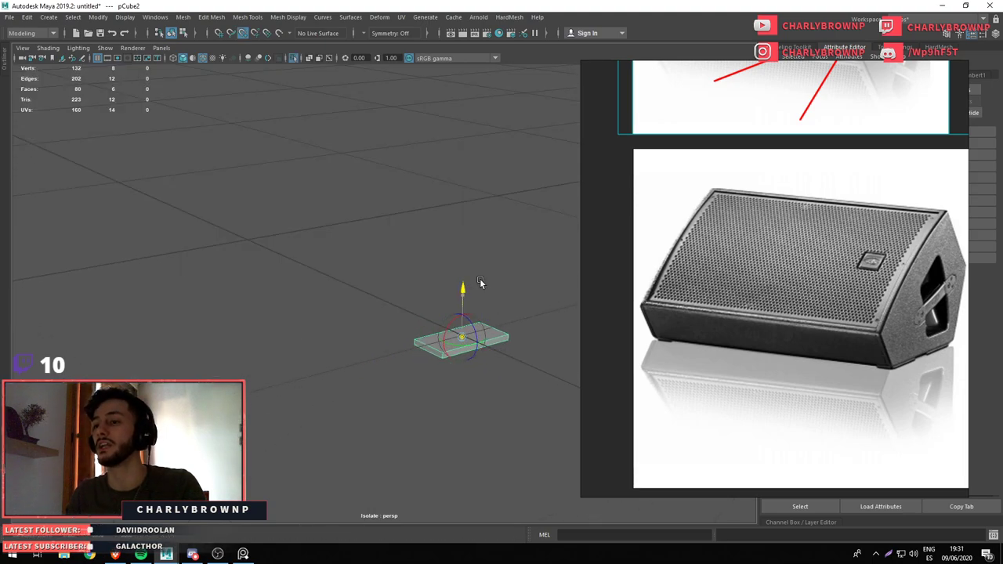
key("ctrl+1")
left_click_drag(466, 323, 314, 310)
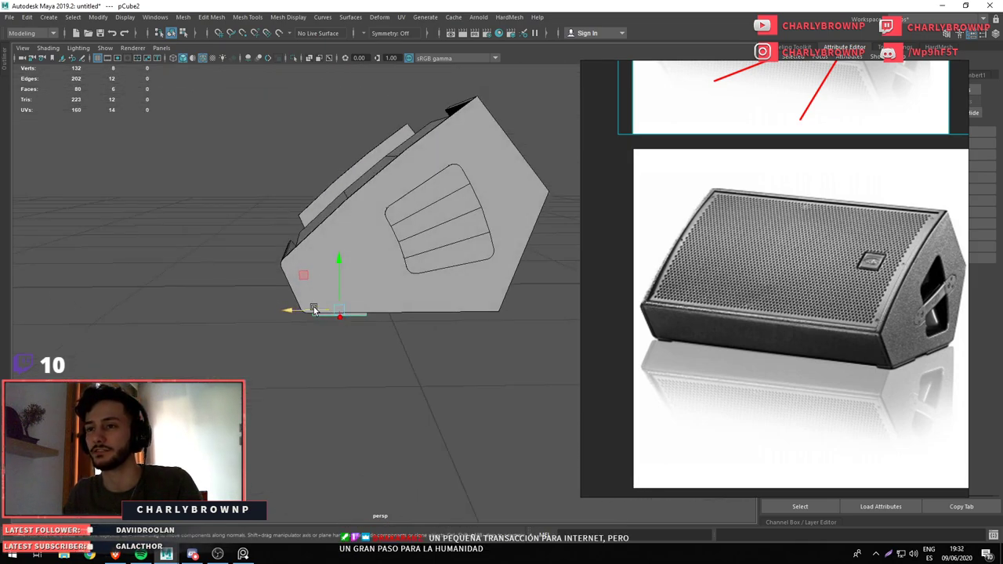
key("F9")
left_click_drag(423, 235, 349, 363)
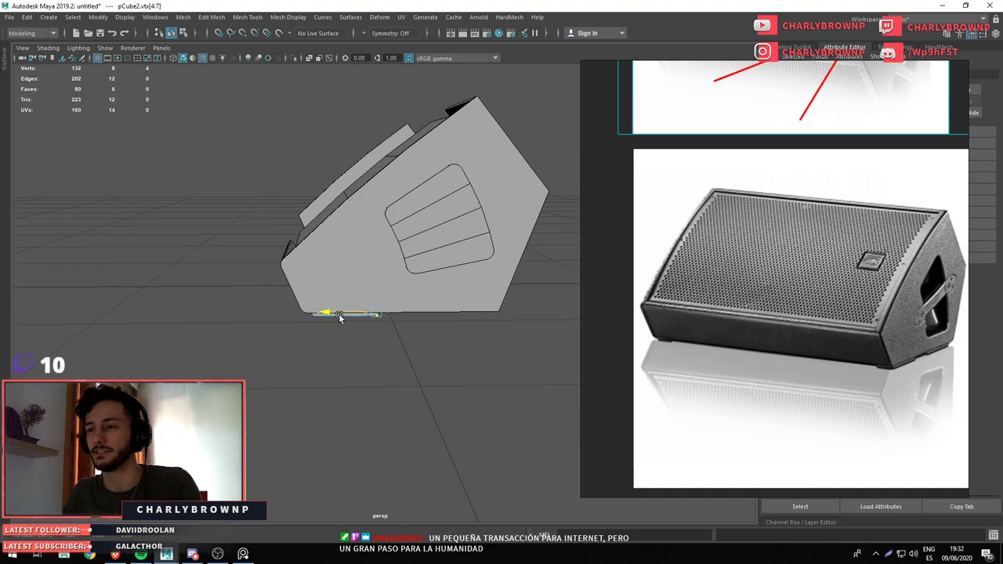
key("F8")
Duplicate the foot with Ctrl+D and space both feet along the base's length
key("ctrl+d")
left_click_drag(320, 315, 384, 330)
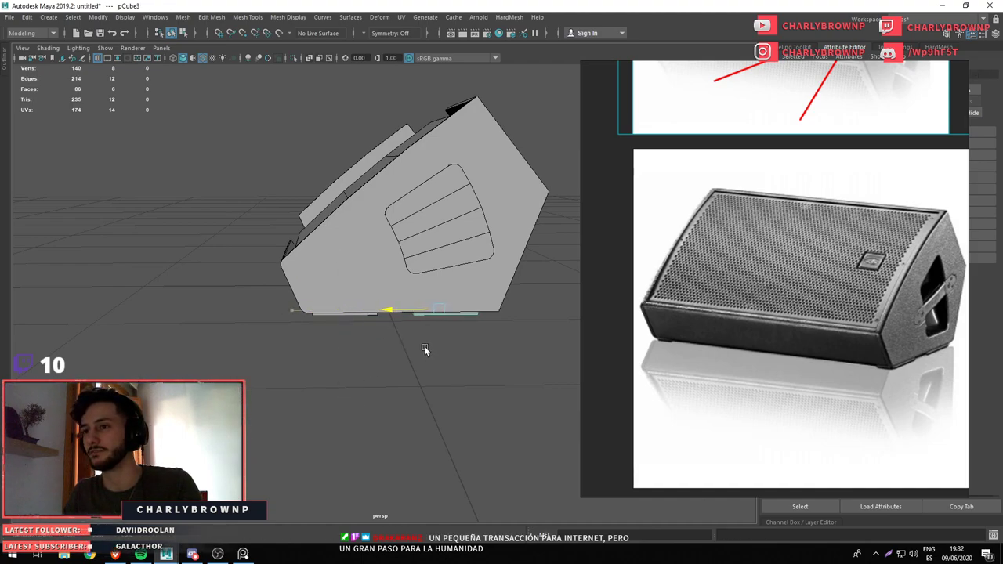
left_click(329, 312)
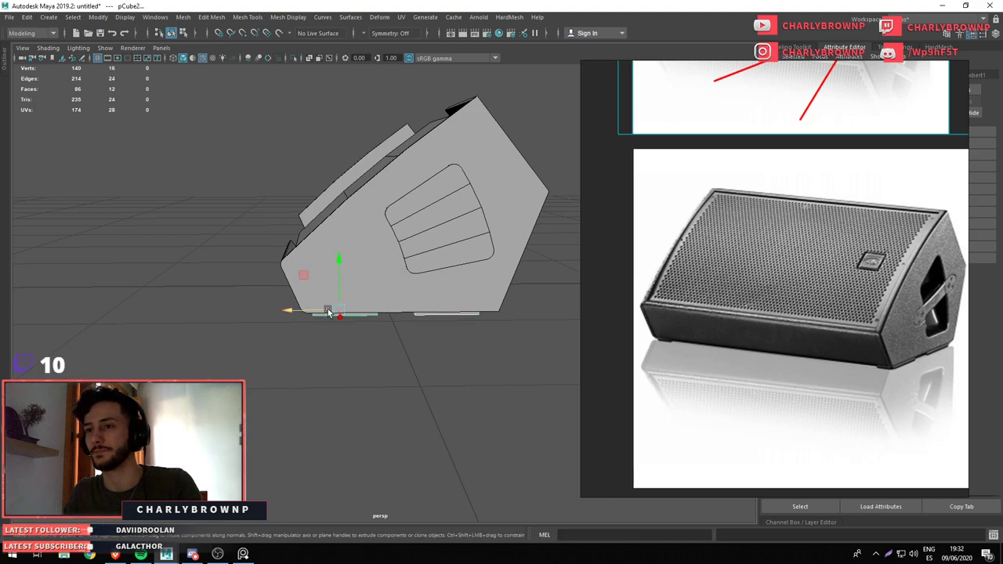
left_click_drag(328, 312, 412, 316)
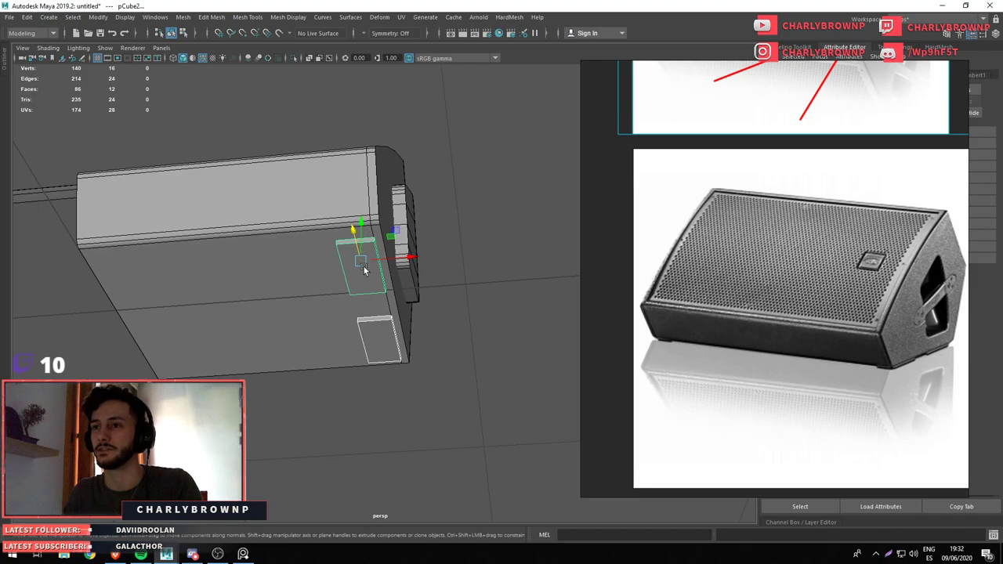
left_click_drag(395, 259, 373, 279)
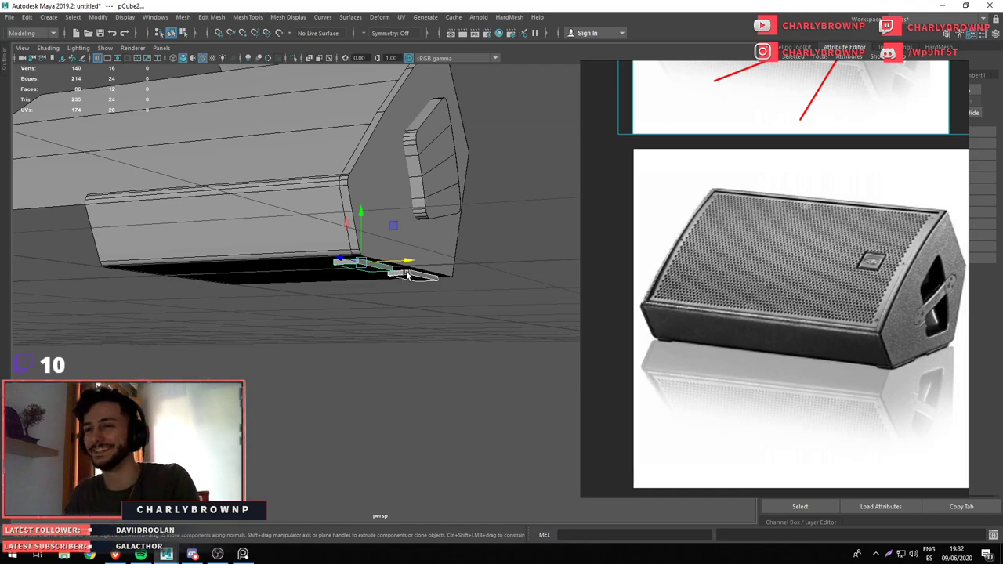
left_click_drag(395, 259, 400, 447)
left_click_drag(400, 447, 466, 370)
left_click_drag(466, 370, 339, 312)
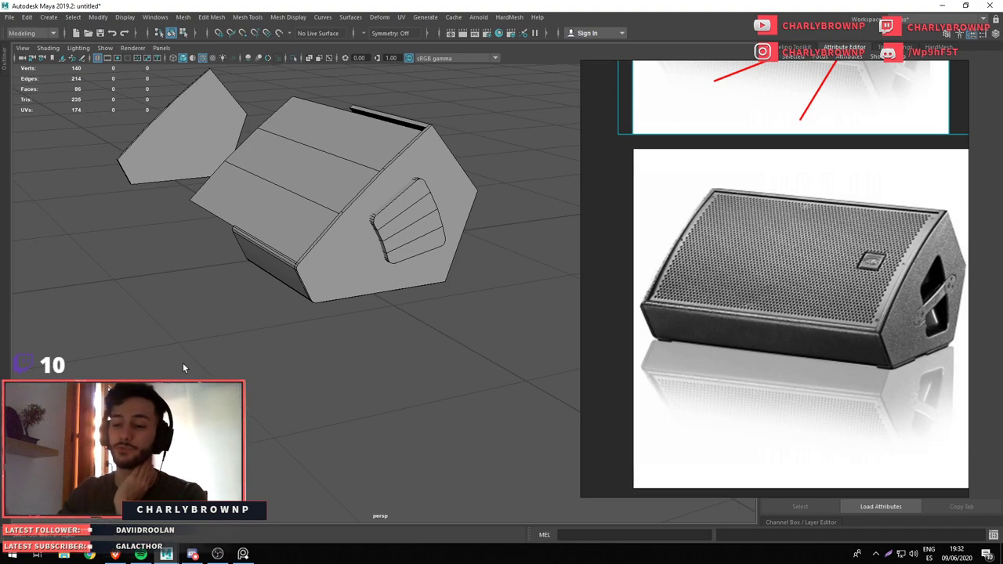
Select both feet and bevel their edges with chamfering turned off
left_click_drag(352, 275, 308, 334)
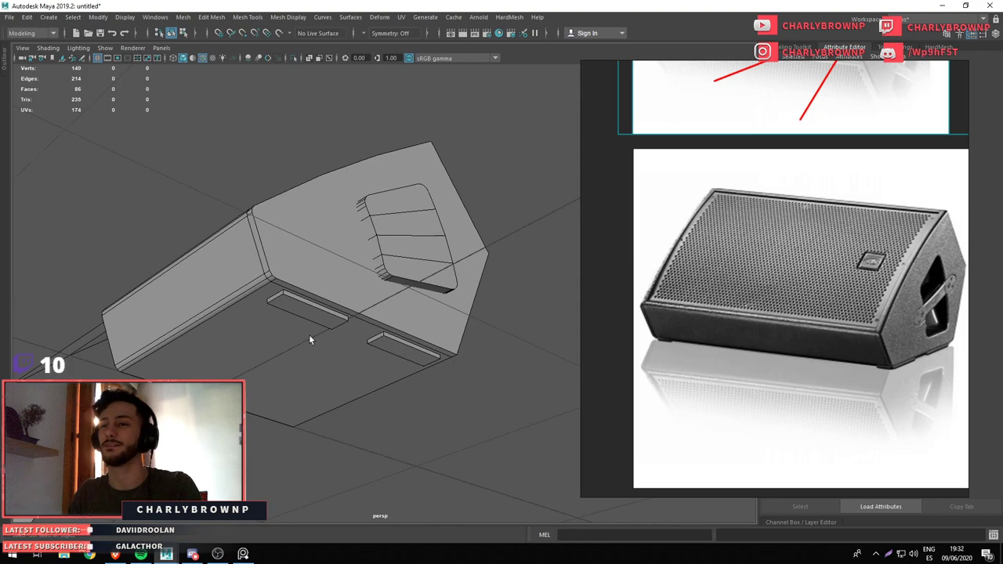
left_click(317, 323)
left_click(396, 346)
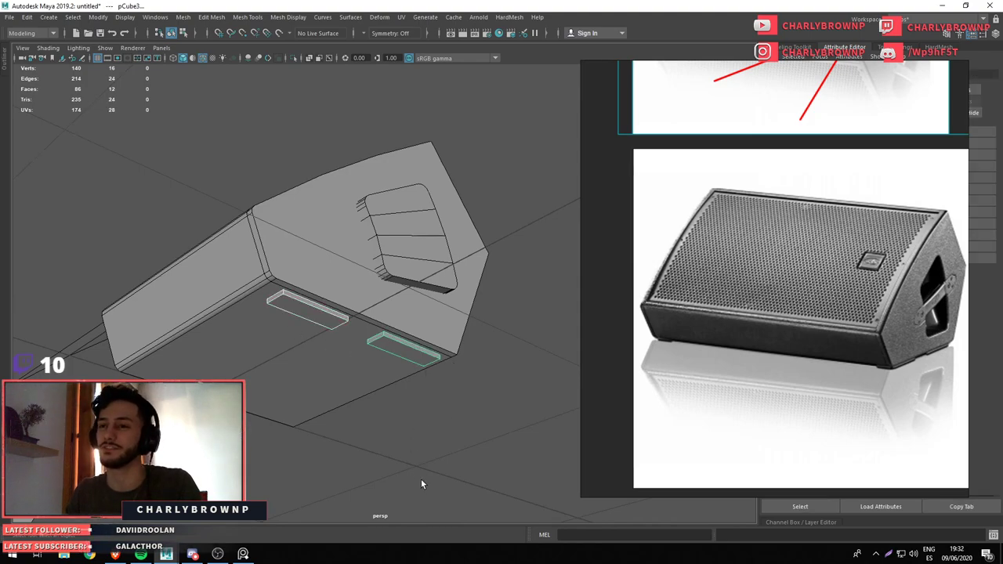
key("F10")
left_click_drag(324, 269, 399, 262)
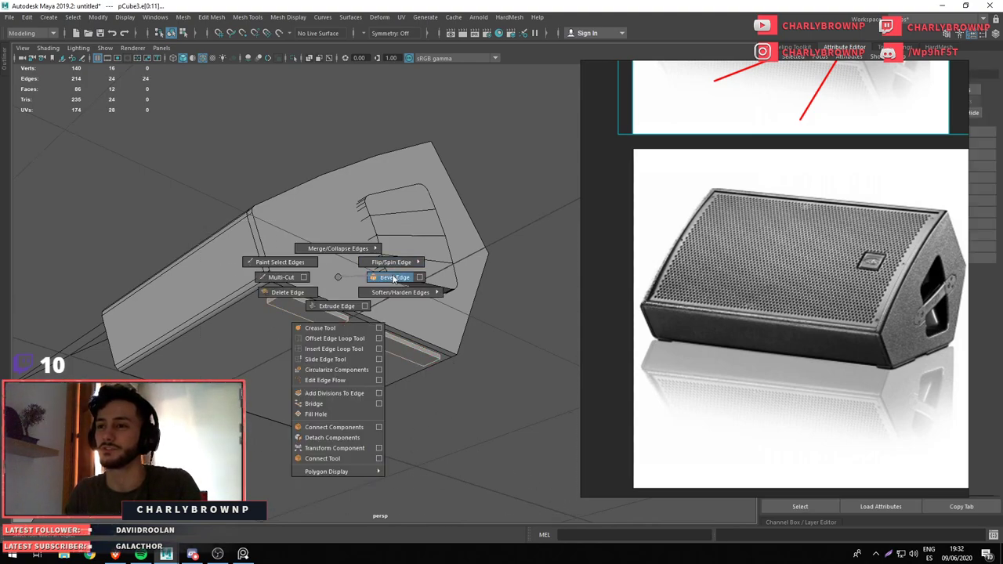
left_click(81, 208)
scroll("up", 3)
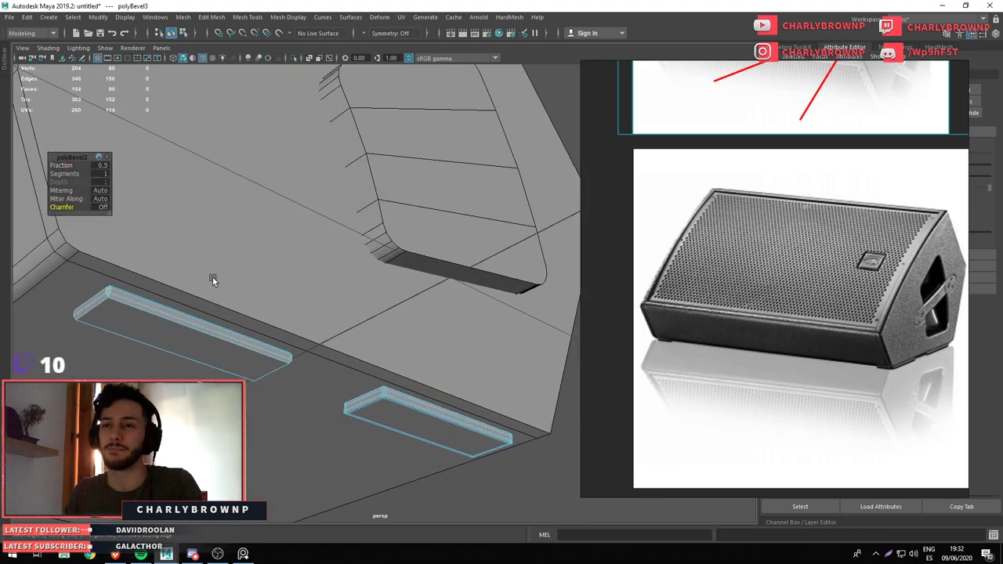
left_click_drag(212, 278, 358, 279)
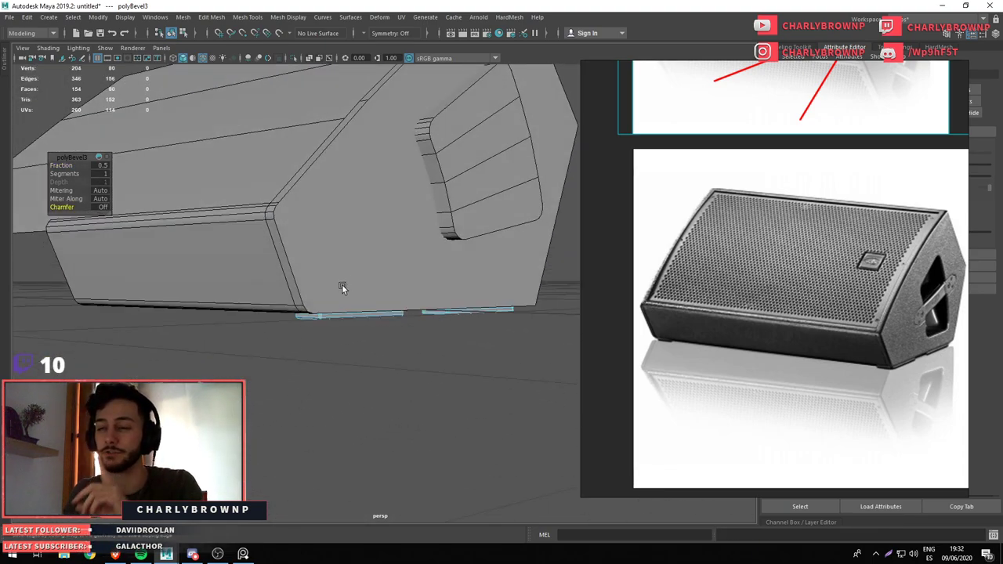
left_click_drag(336, 293, 348, 373)
Redo the feet's edge bevel with Chamfer off, 1 segment and Fraction 1
key("F11")
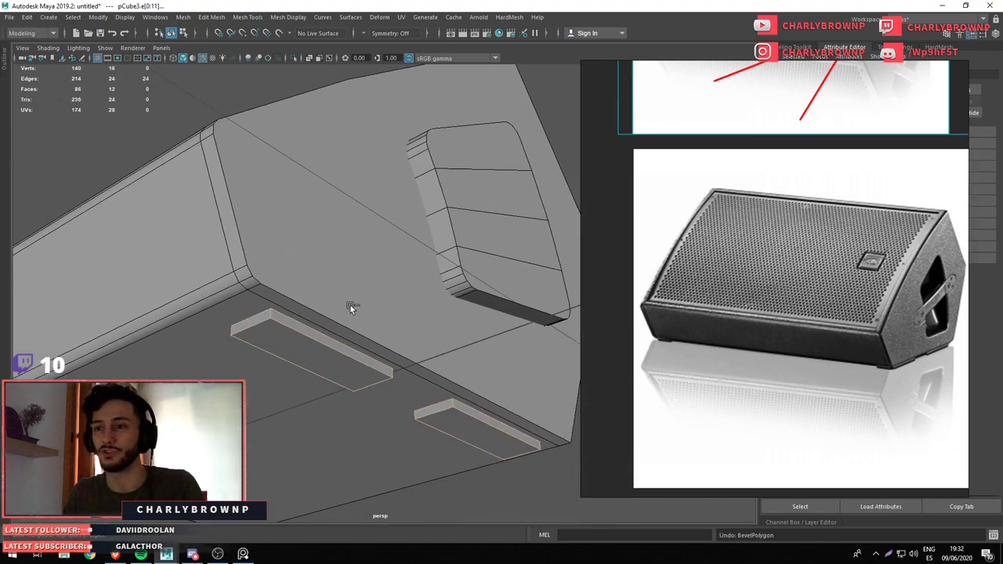
key("F10")
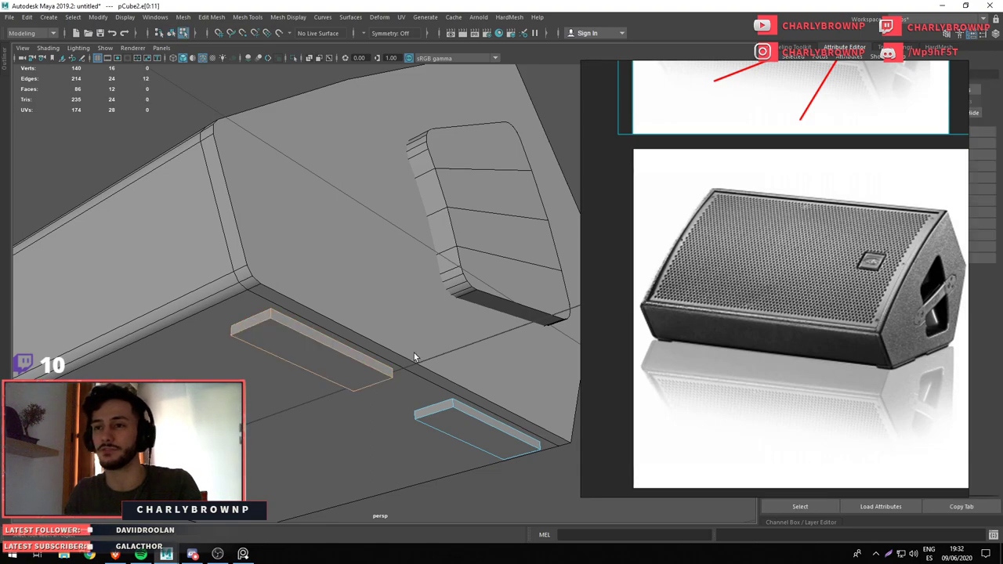
left_click_drag(315, 351, 367, 350)
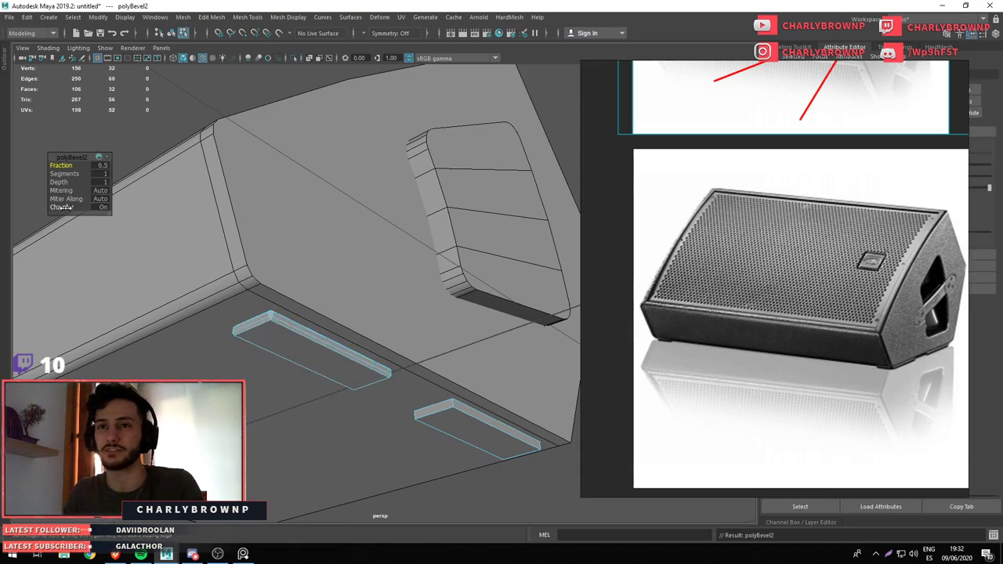
left_click(76, 207)
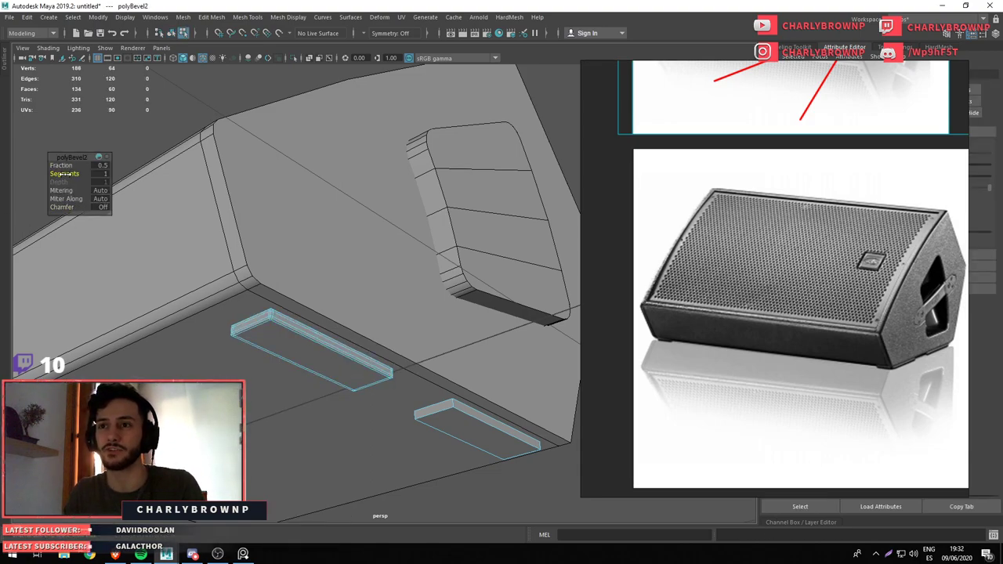
left_click_drag(67, 174, 92, 163)
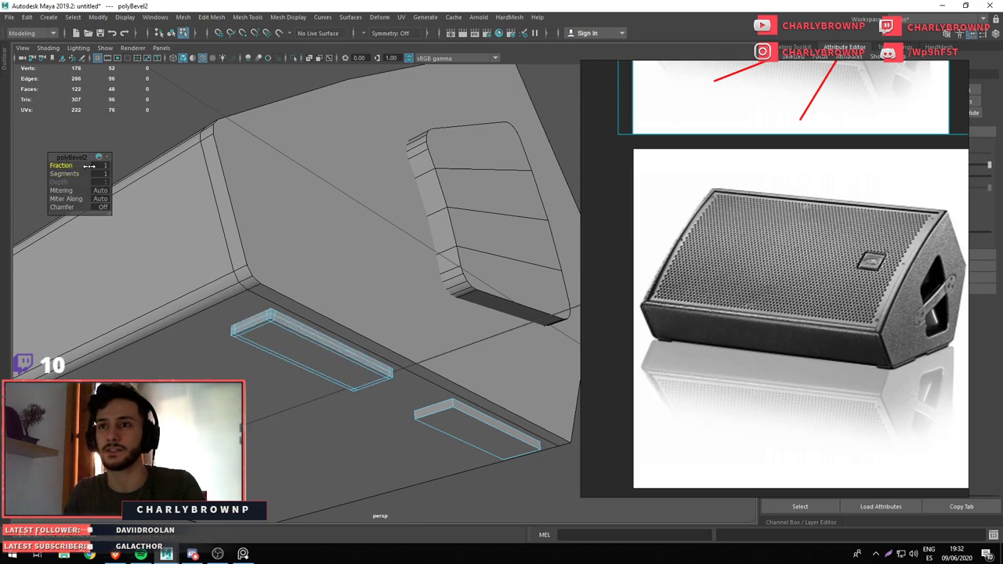
left_click_drag(352, 392, 450, 358)
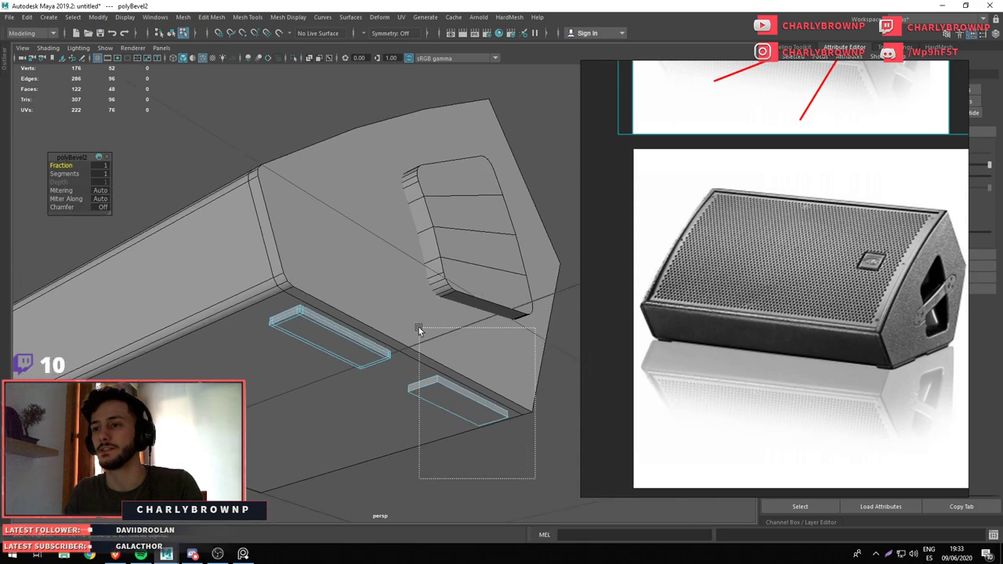
Delete the extra foot block on the right side of the speaker's base
left_click_drag(419, 327, 402, 329)
left_click(315, 343)
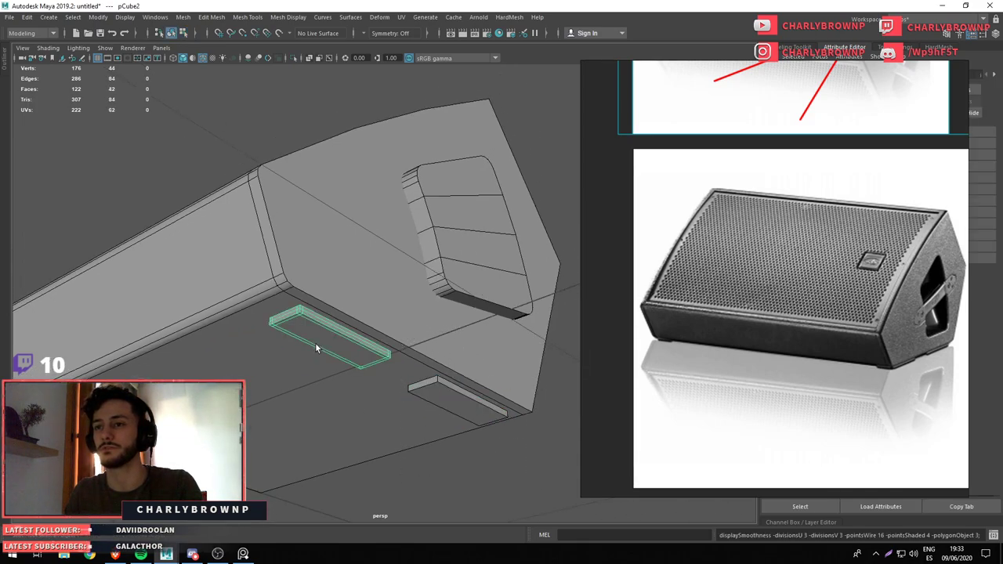
left_click(459, 401)
left_click(460, 406)
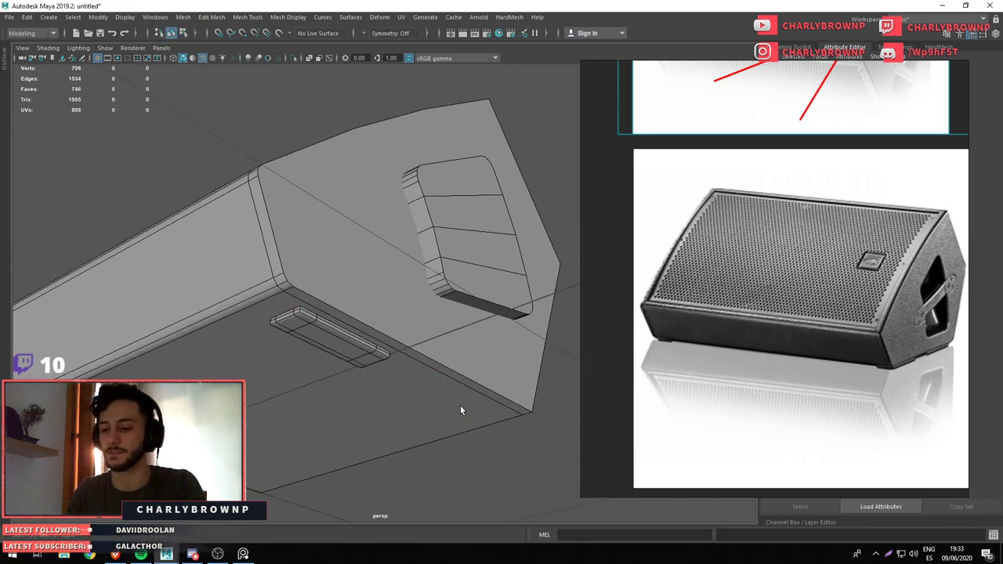
left_click(335, 327)
double_click(336, 327)
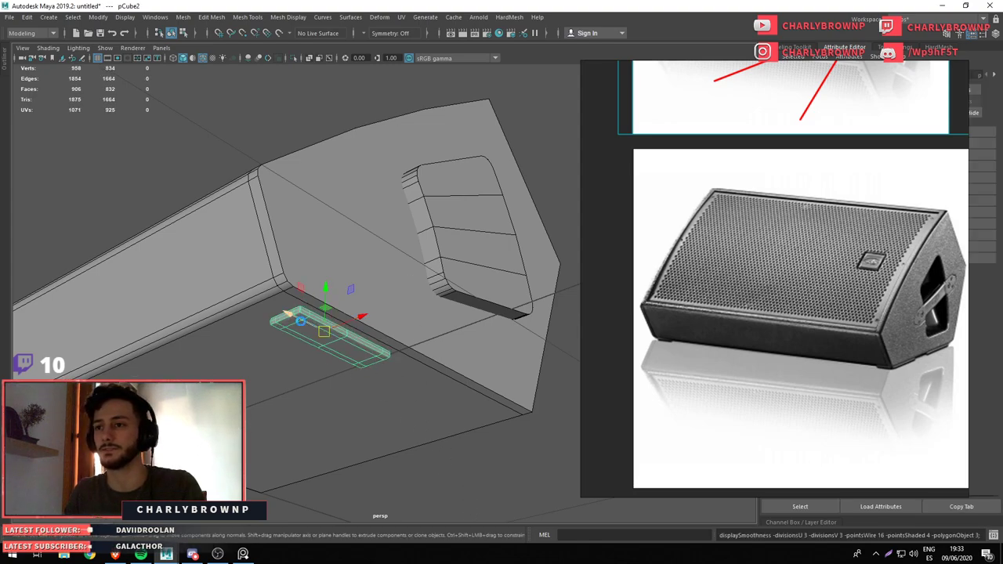
left_click(416, 393)
left_click_drag(424, 393, 429, 389)
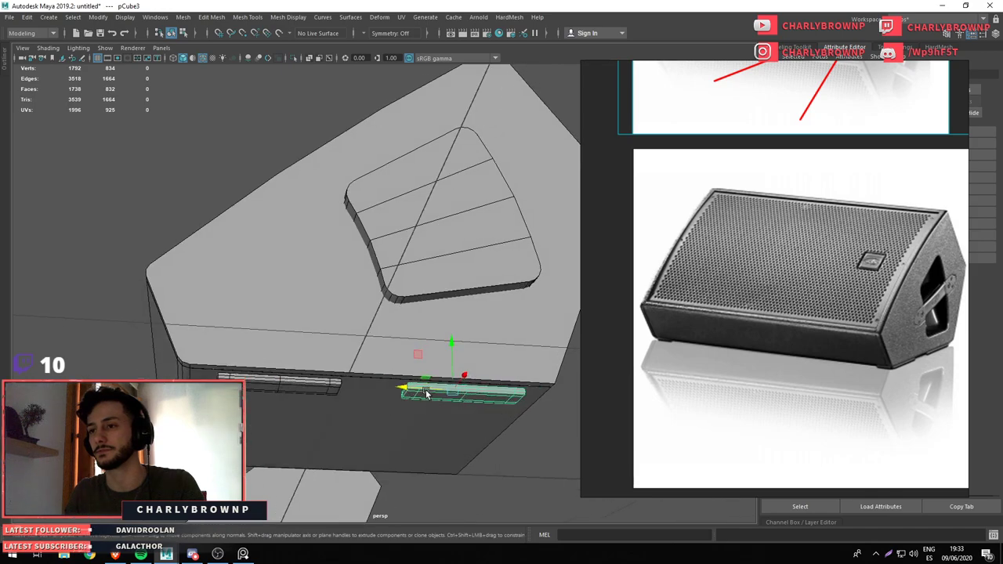
key("Delete")
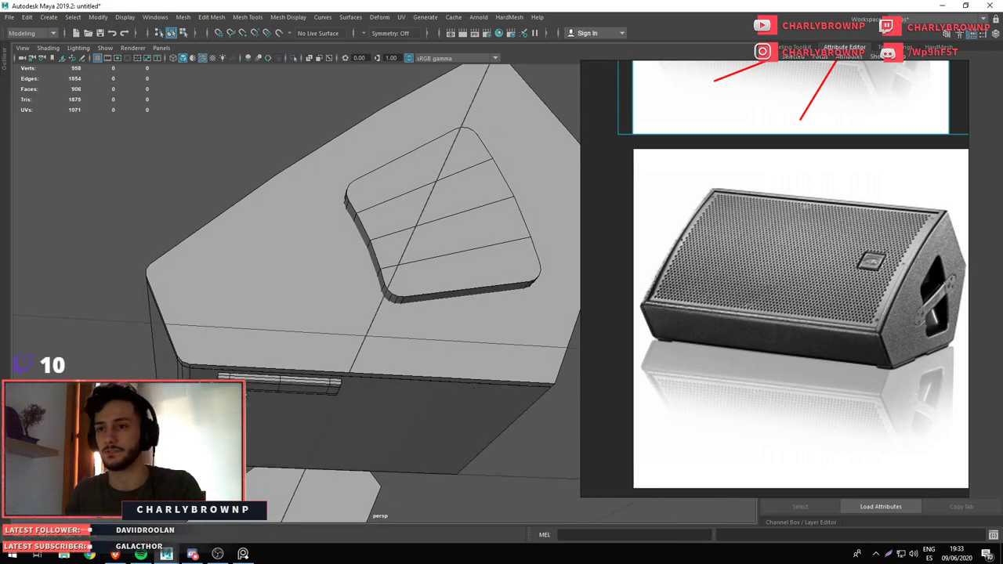
Test-copy the left foot block, discard the copy, and move the reference photo aside
left_click(298, 384)
left_click_drag(247, 385, 414, 418)
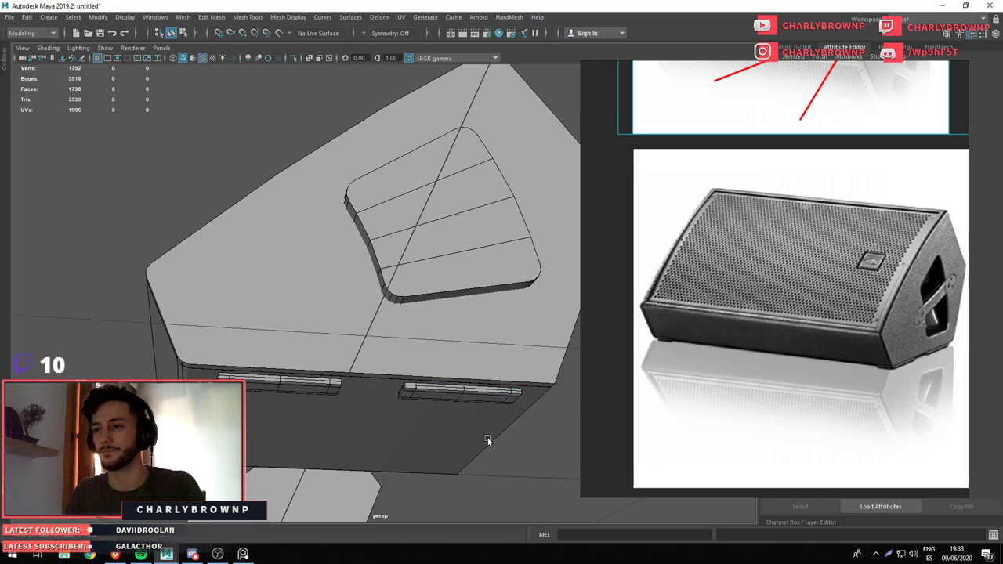
left_click(463, 401)
key("Delete")
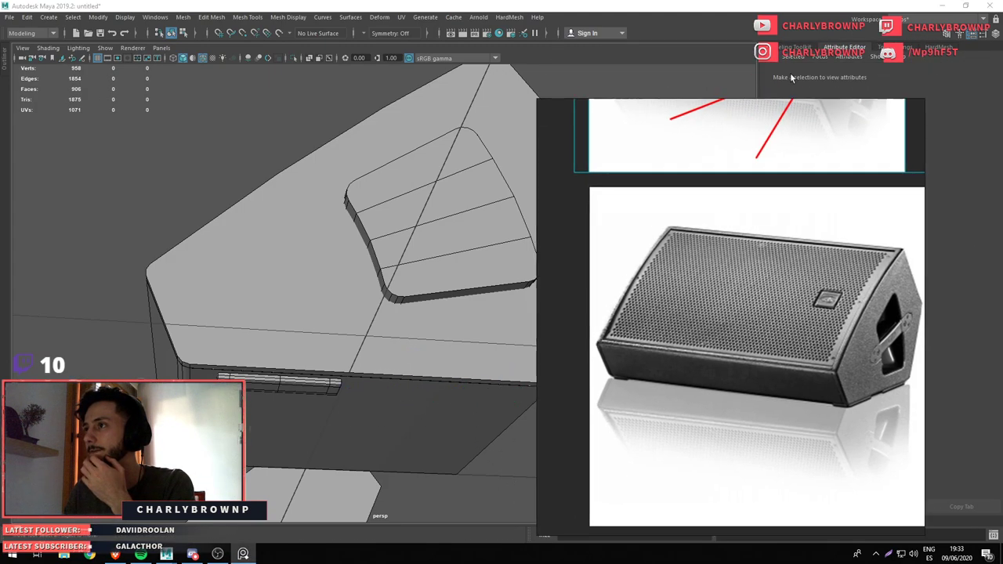
left_click(794, 47)
left_click_drag(845, 245, 821, 242)
Duplicate the left foot bar and slide the copy right along the bottom edge
left_click(332, 374)
scroll("up", 3)
left_click_drag(659, 292, 793, 292)
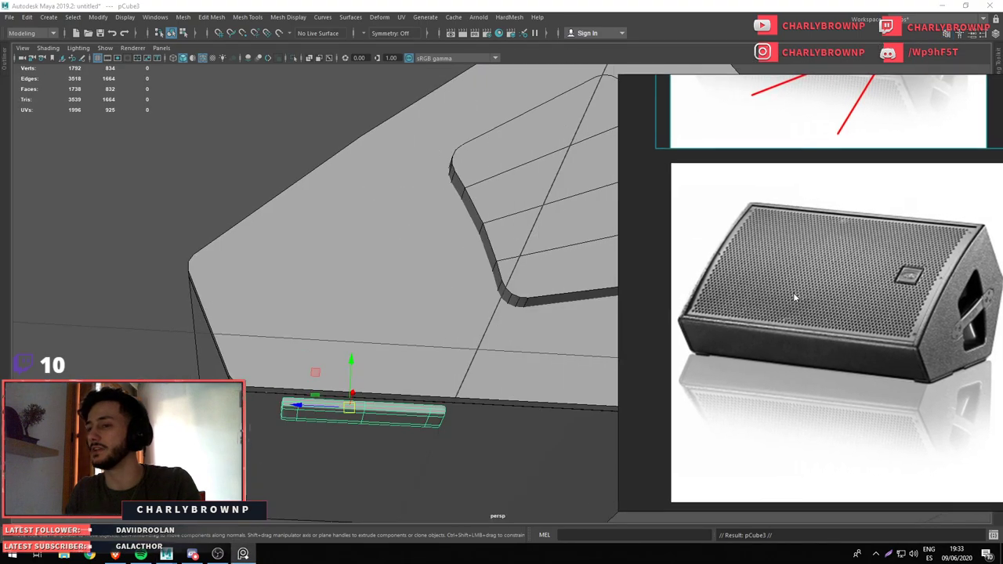
scroll("up", 3)
left_click_drag(397, 398, 290, 295)
left_click_drag(290, 295, 408, 322)
left_click(278, 311)
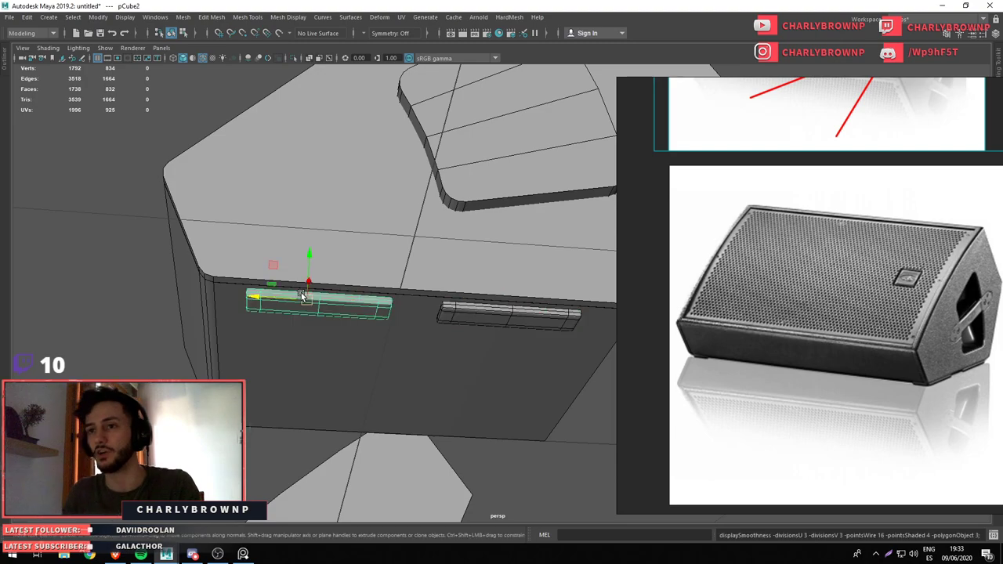
left_click(307, 309)
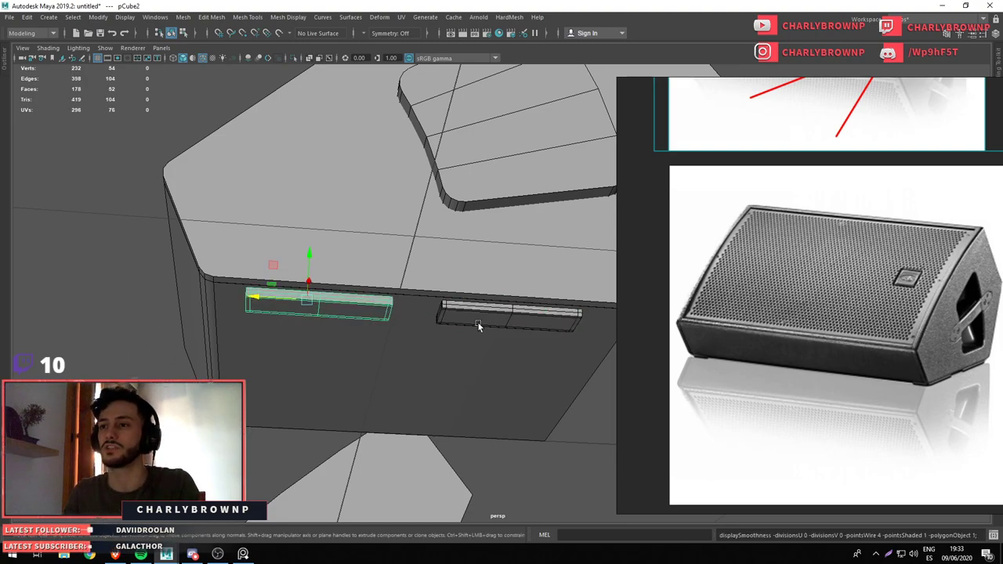
left_click(478, 327)
left_click_drag(522, 311, 367, 295)
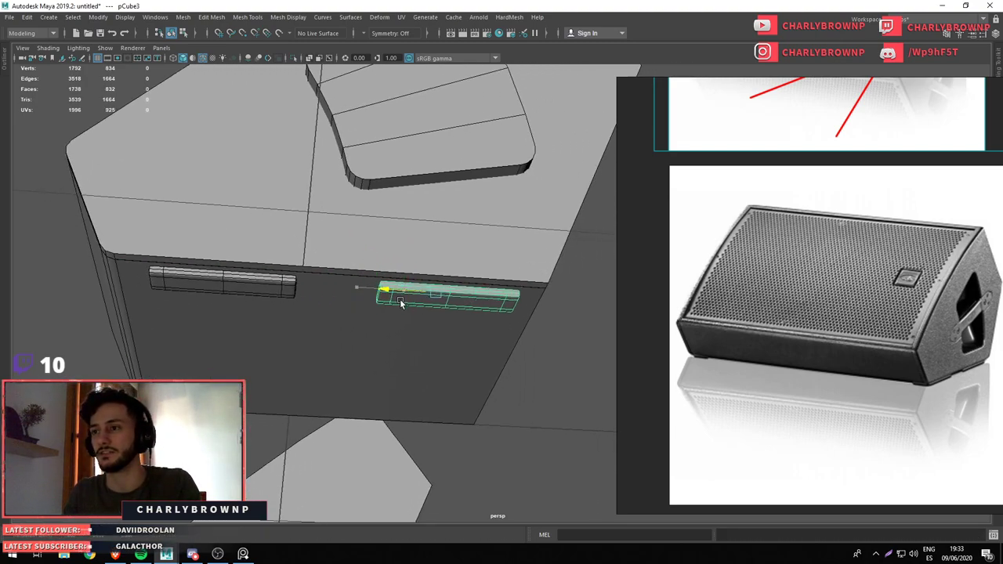
Select the edge loop at the right bar's end and preview both feet smoothed
key("F10")
left_click(514, 307)
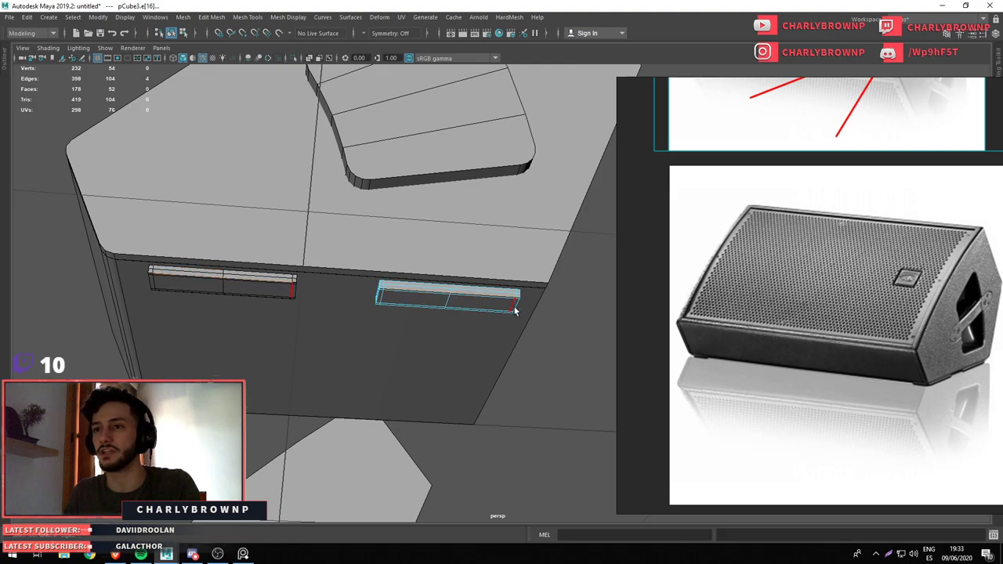
double_click(515, 310)
key("3")
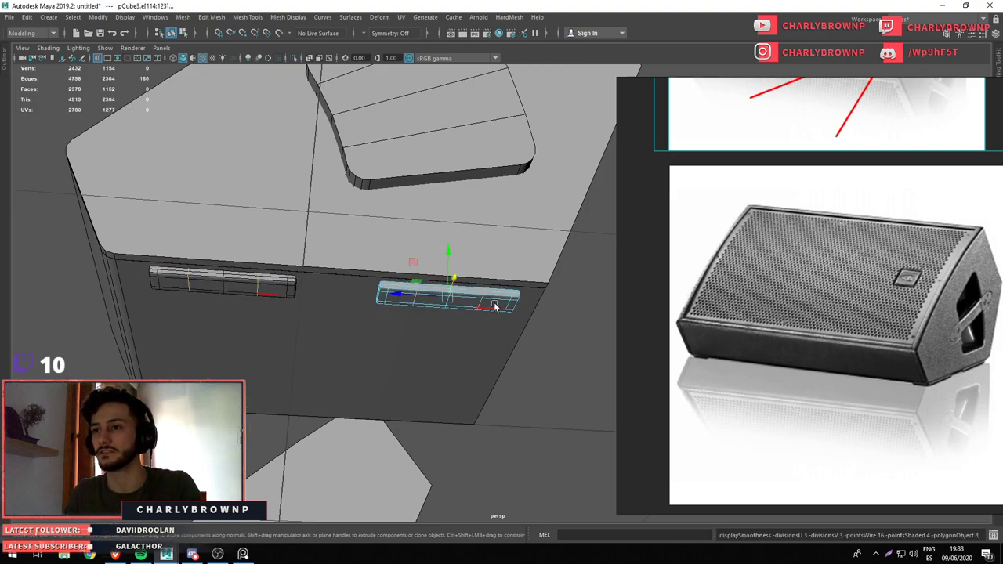
left_click_drag(494, 306, 463, 320)
Turn off smooth preview and wireframe, orbit under the speaker, and select the left foot bar
key("1")
left_click(452, 303)
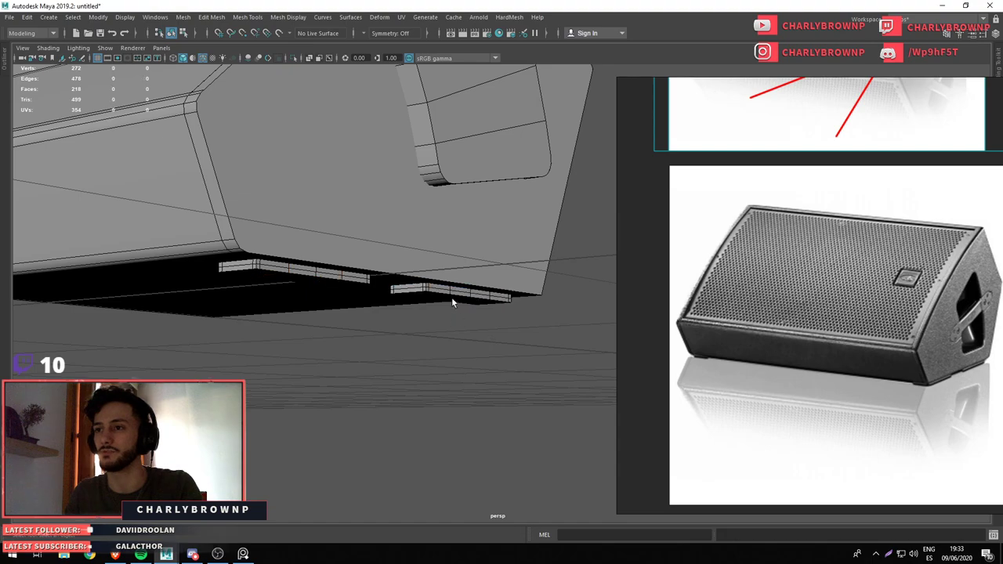
left_click_drag(502, 382, 395, 197)
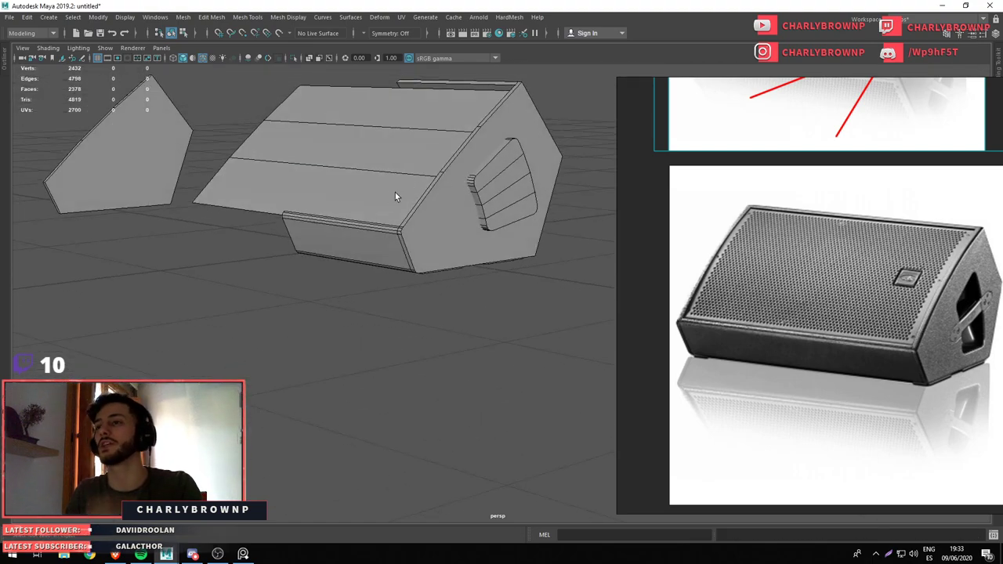
left_click(206, 57)
left_click(479, 165)
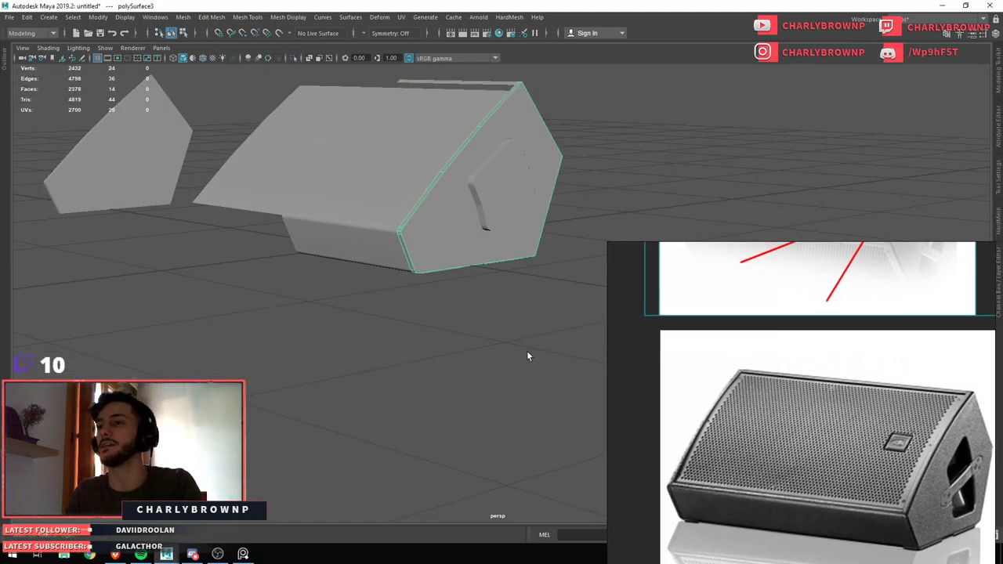
left_click_drag(386, 274, 392, 386)
left_click(376, 375)
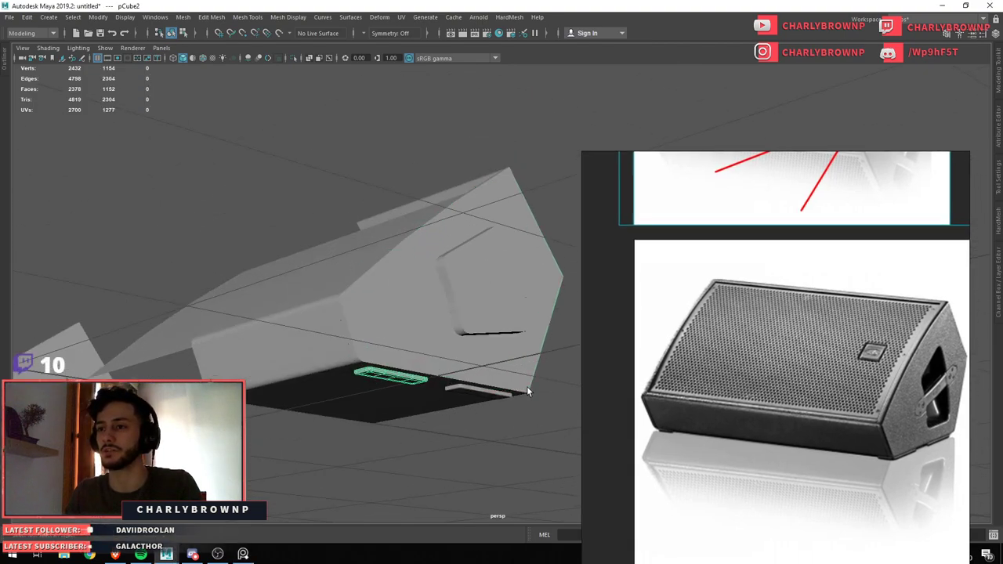
Assign the feet a new Blinn named Modelling_Rubber with dark colour and higher eccentricity
left_click_drag(273, 172, 270, 441)
left_click(417, 238)
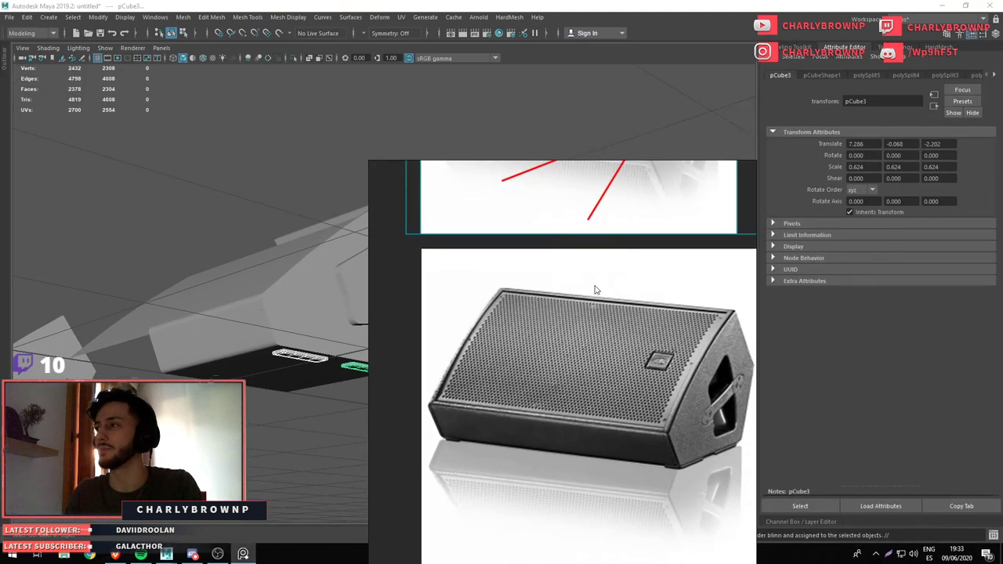
left_click(902, 47)
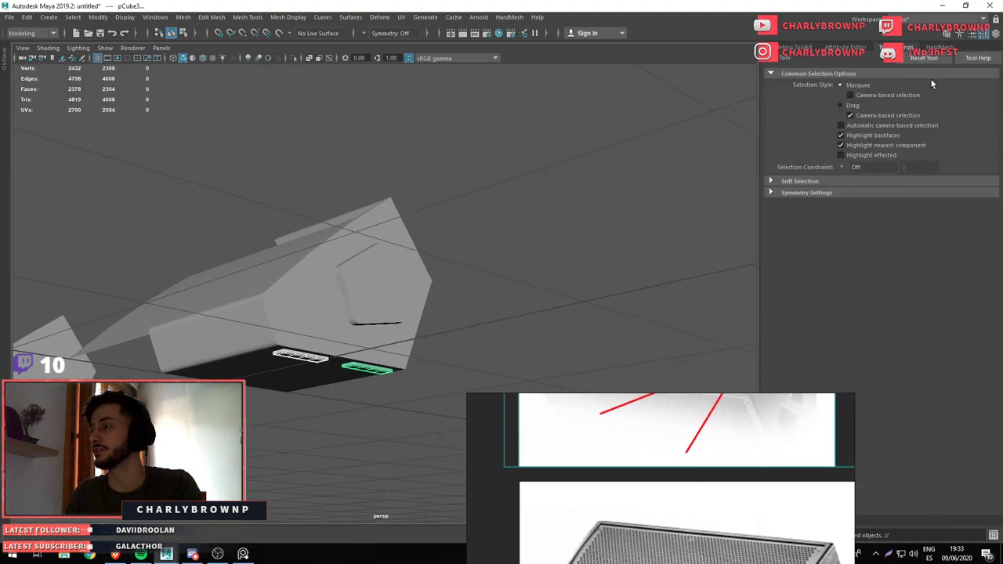
left_click(838, 49)
left_click(862, 75)
type("Modelling_Rubber")
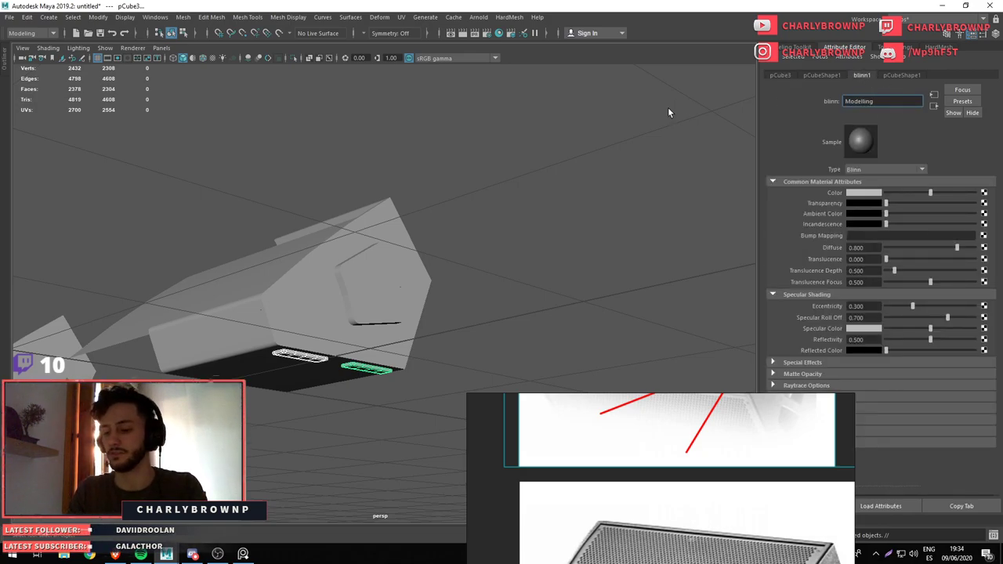
key("Return")
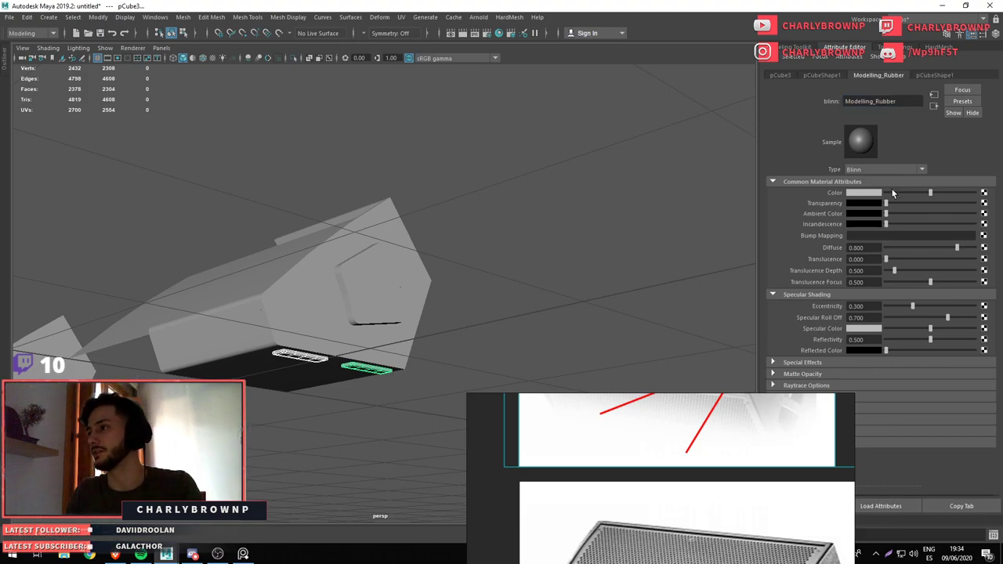
left_click_drag(892, 192, 896, 196)
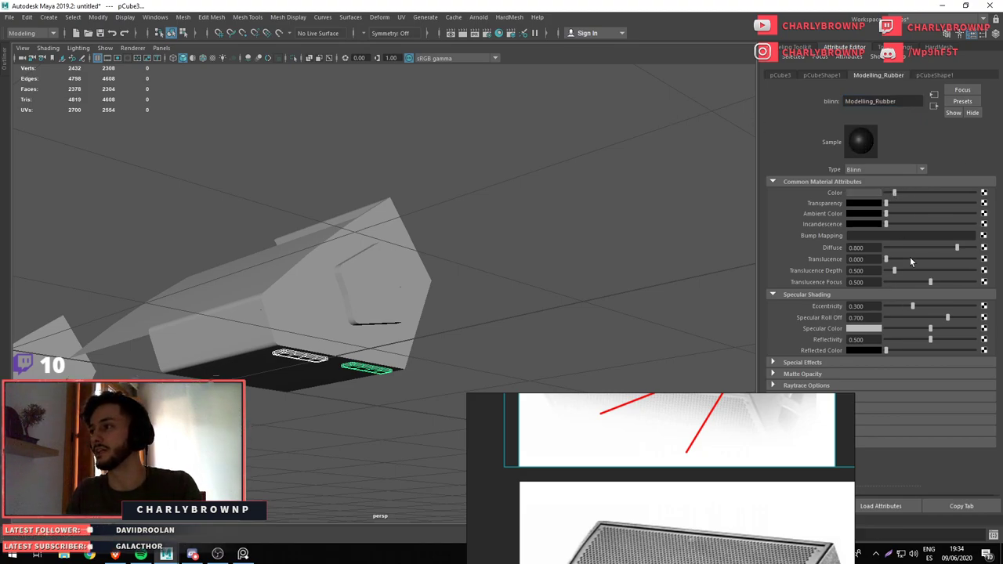
left_click_drag(917, 305, 953, 317)
Orbit around the speaker to check the black rubber feet
left_click_drag(486, 330, 434, 360)
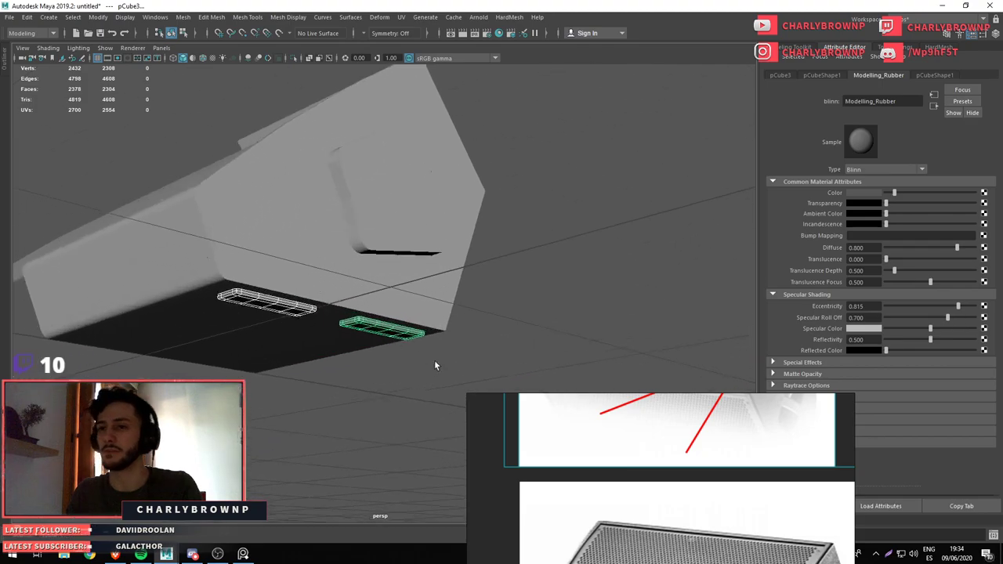
left_click(539, 266)
left_click_drag(538, 266, 280, 300)
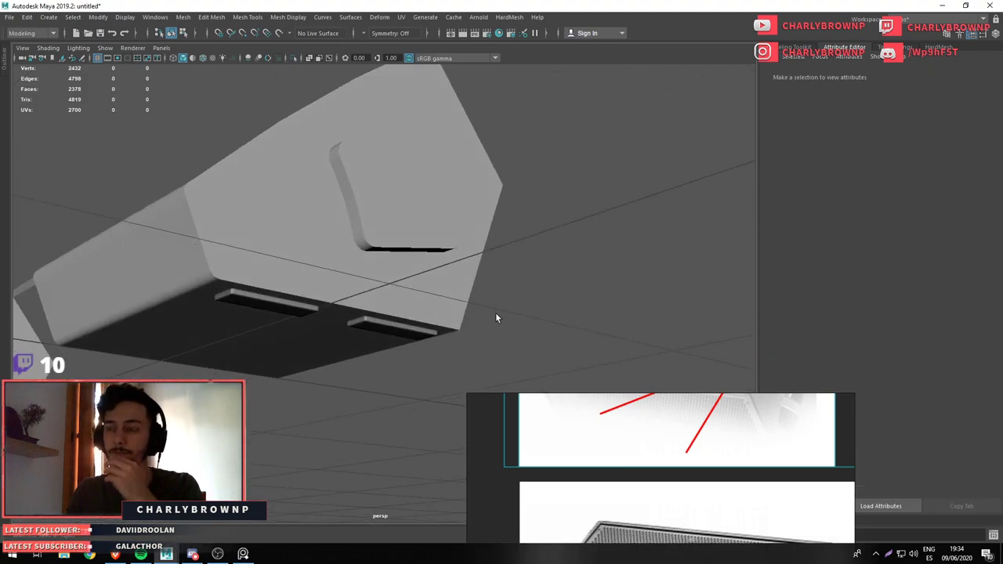
left_click(292, 310)
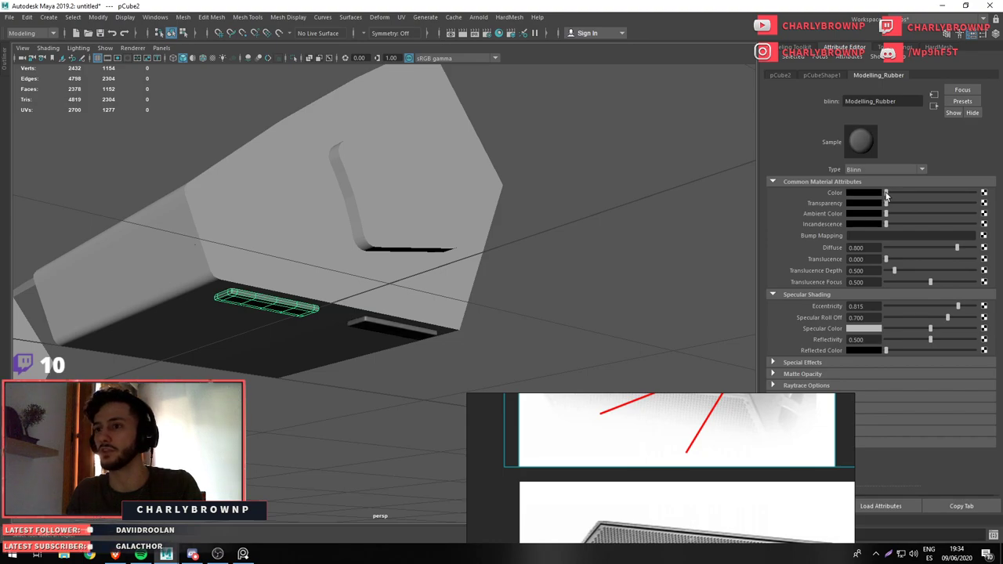
left_click(493, 326)
left_click_drag(494, 326, 313, 262)
left_click(307, 260)
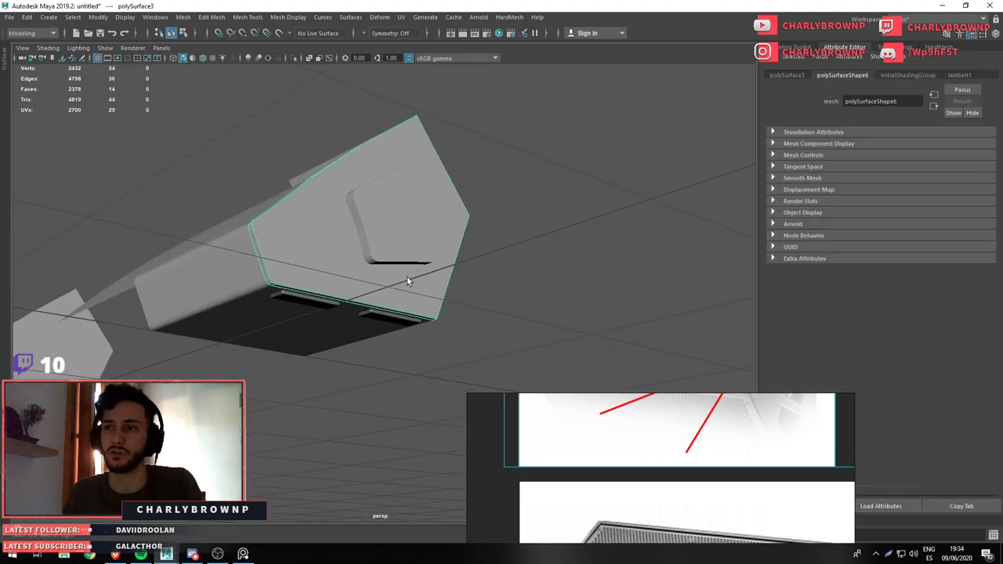
left_click_drag(407, 277, 538, 158)
Select the end-cap piece and all of its faces, then orbit around the speaker
left_click(322, 263)
left_click(314, 229)
key("ctrl+F11")
left_click(537, 158)
left_click_drag(649, 434, 725, 206)
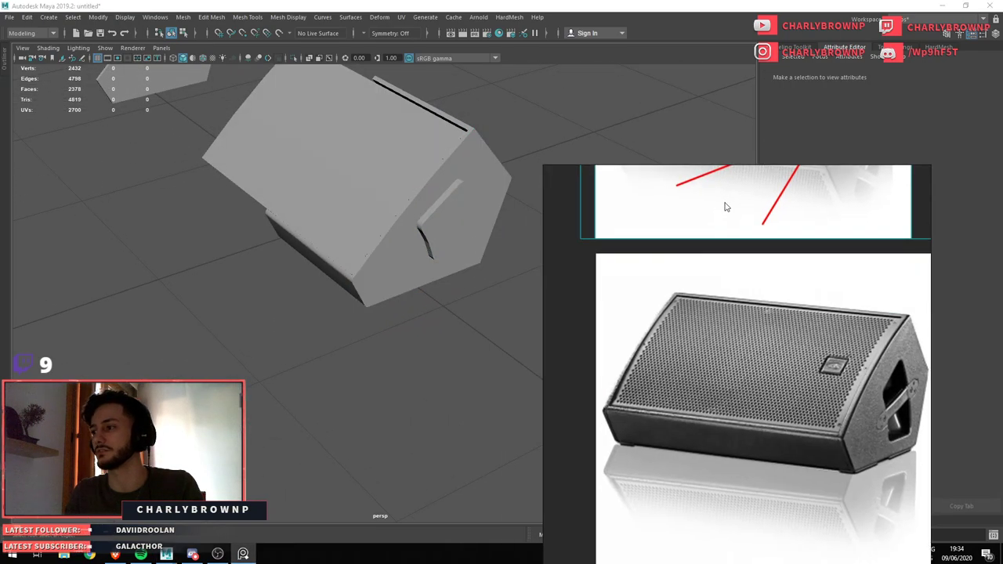
Isolate the end-cap piece and select its large face
left_click(454, 243)
key("ctrl+1")
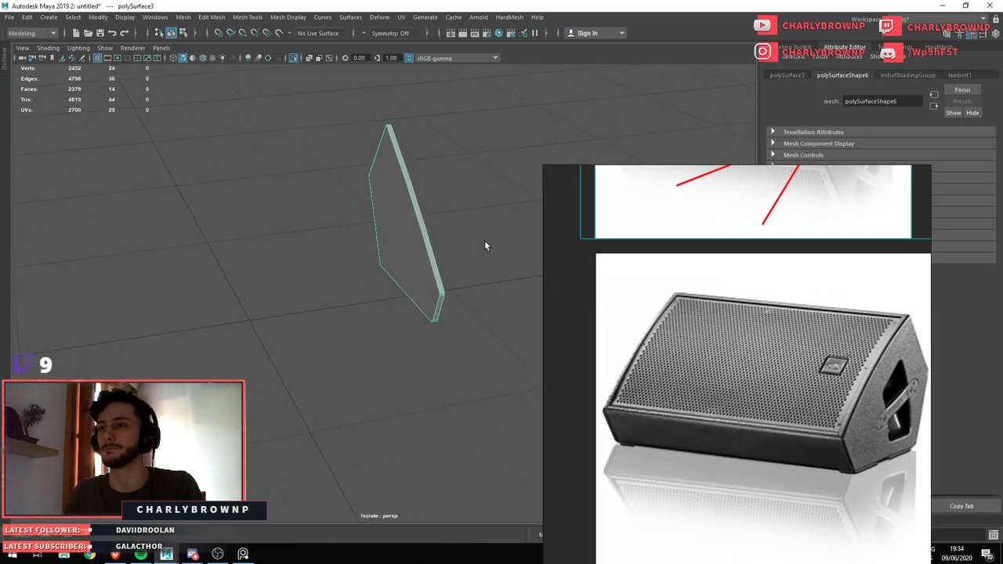
key("ctrl+1")
left_click_drag(410, 233, 471, 266)
scroll("up", 3)
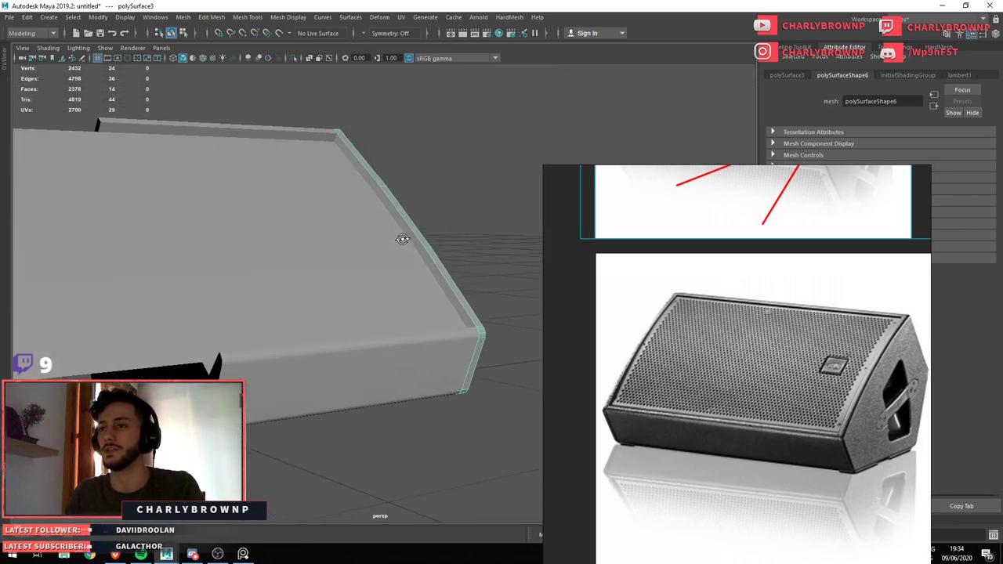
key("ctrl+1")
left_click(371, 267)
key("w")
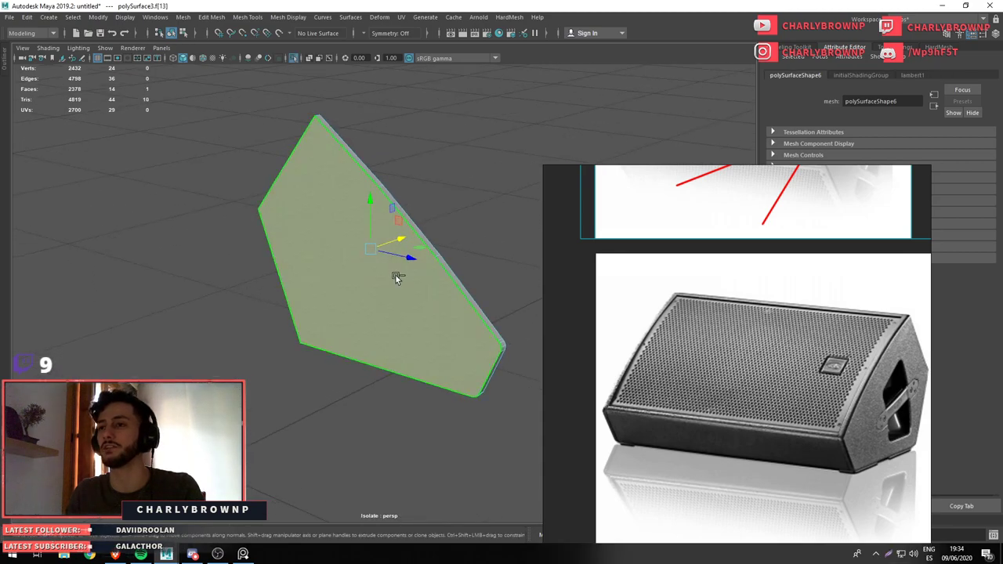
Extrude the large face with a 1.08 inset offset, pull it out, and extrude again
key("ctrl+e")
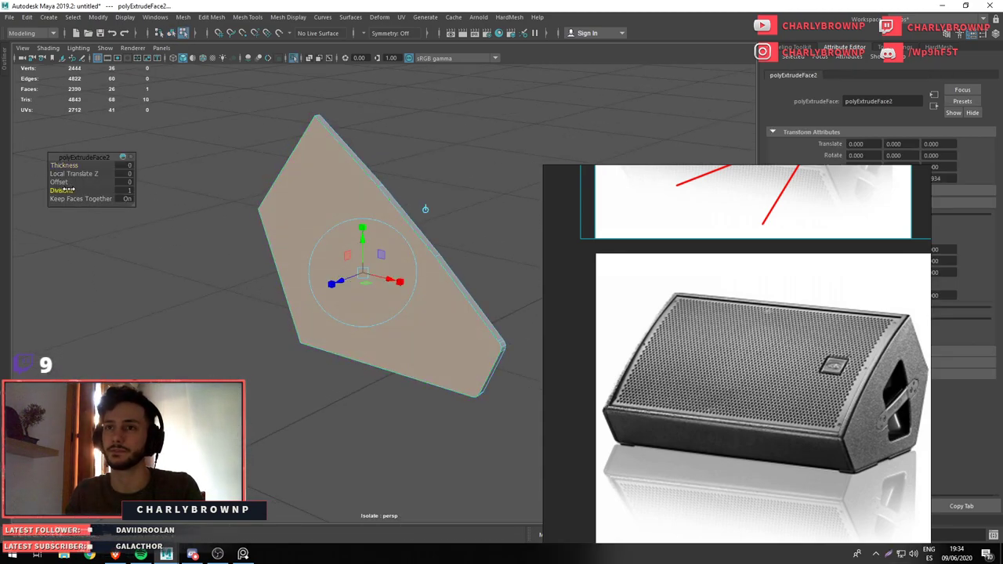
left_click_drag(69, 183, 116, 191)
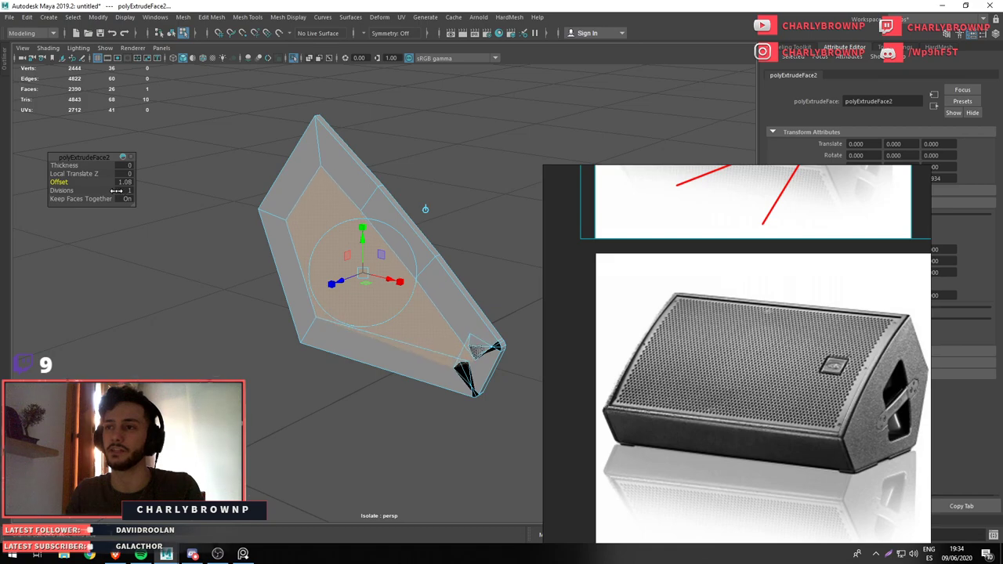
left_click_drag(263, 228, 322, 266)
key("ctrl+e")
Reselect the end cap in face mode and zoom close to its side face
key("F8")
left_click(433, 308)
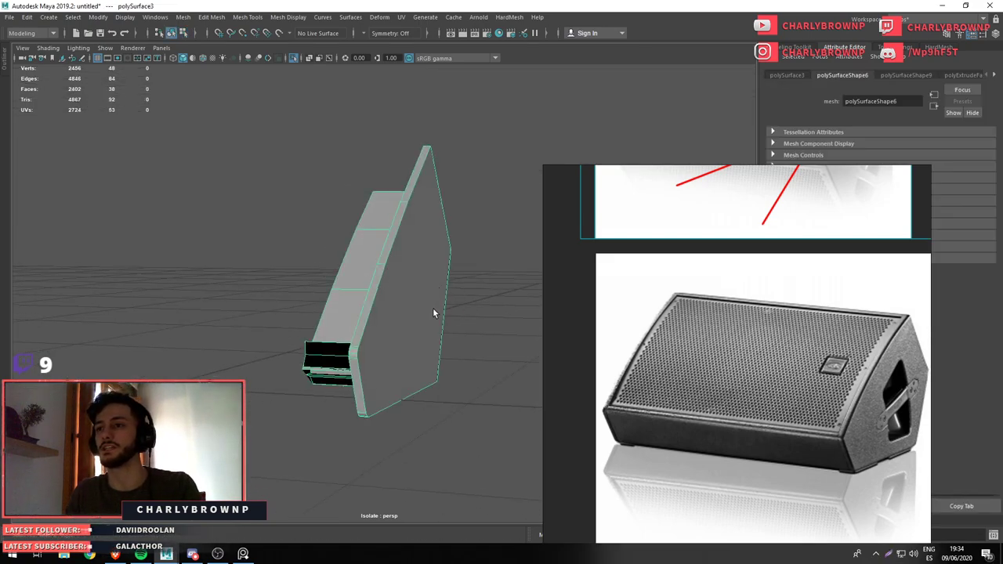
key("F11")
left_click(439, 314)
left_click_drag(439, 313, 295, 239)
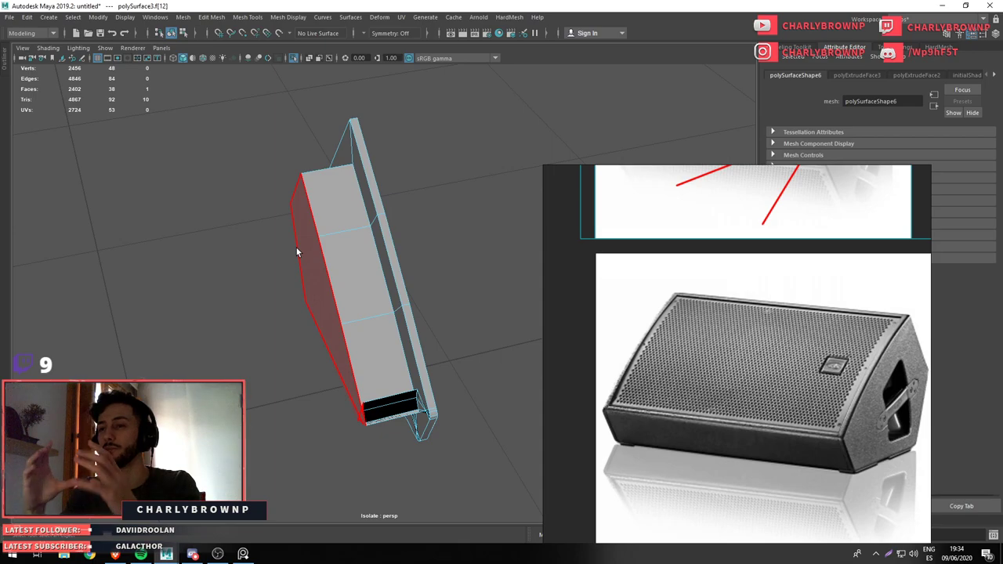
left_click_drag(285, 253, 317, 247)
Delete the stray border faces from the extruded side block
left_click_drag(248, 212, 312, 217)
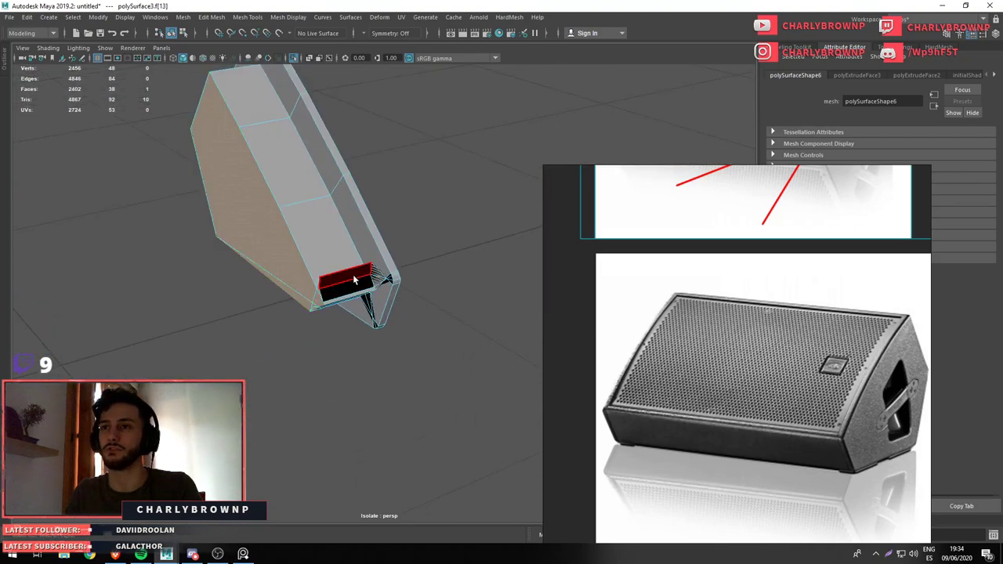
key("F11")
left_click(298, 167)
key("Delete")
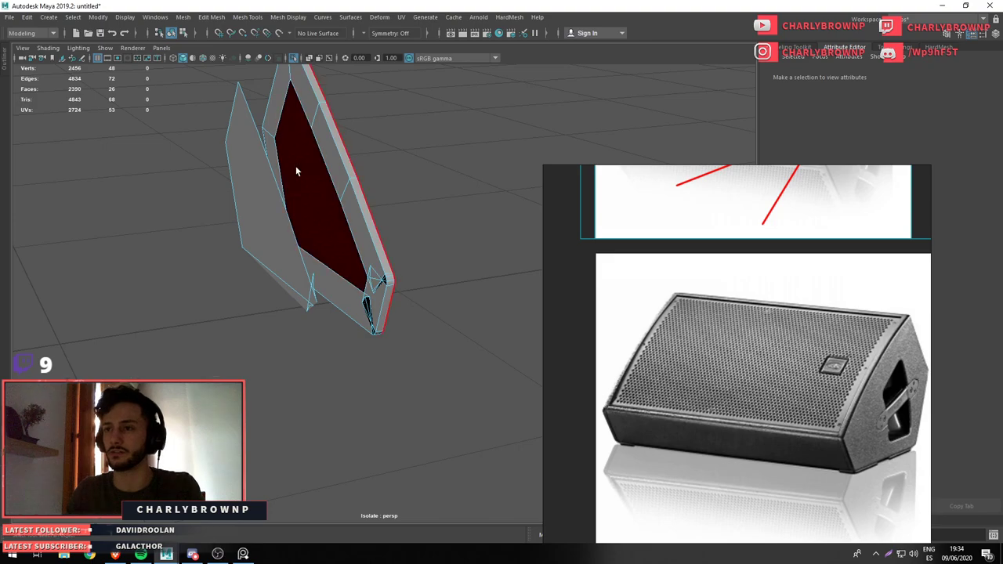
left_click(339, 154)
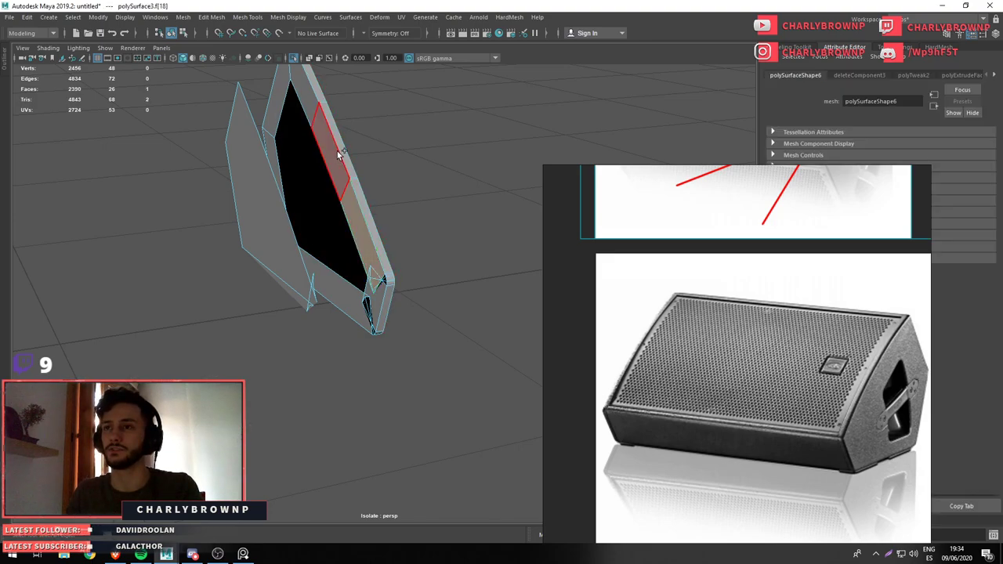
double_click(340, 154)
key("Delete")
left_click_drag(430, 284, 414, 336)
scroll("up", 3)
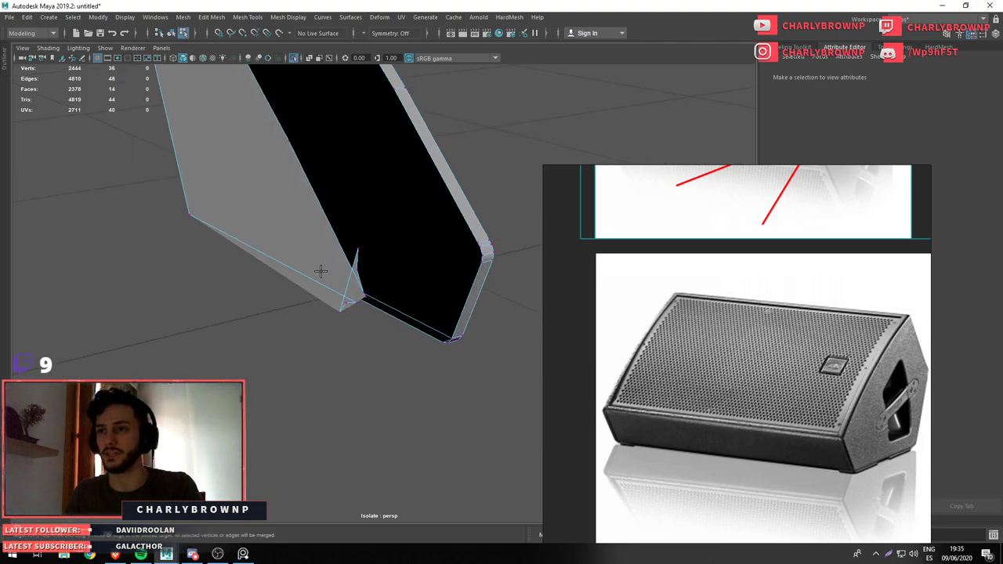
scroll("up", 3)
Target Weld the top vertex onto the lower corner and extrude the open inner edges
left_click_drag(340, 255, 350, 290)
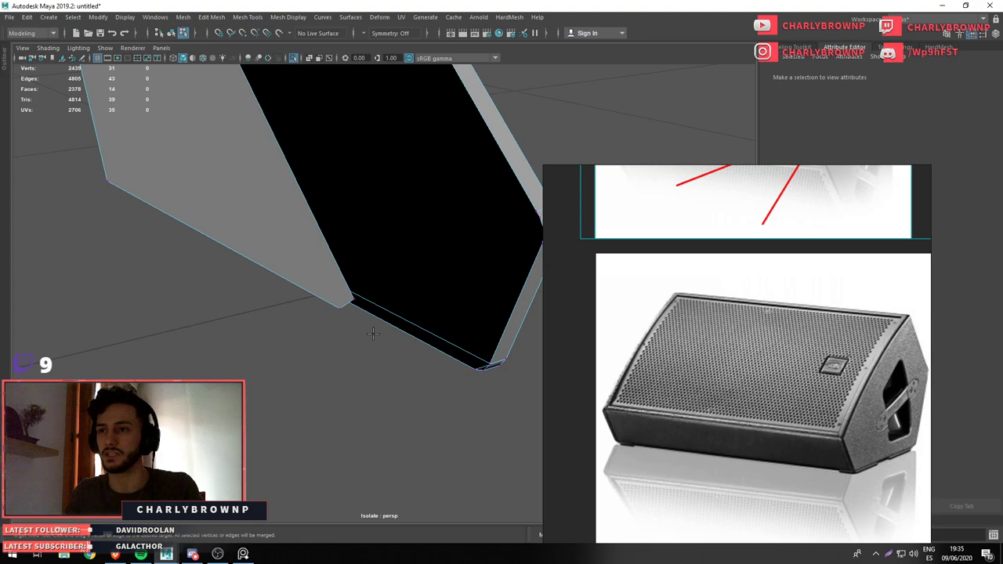
left_click_drag(242, 219, 291, 274)
left_click(311, 175)
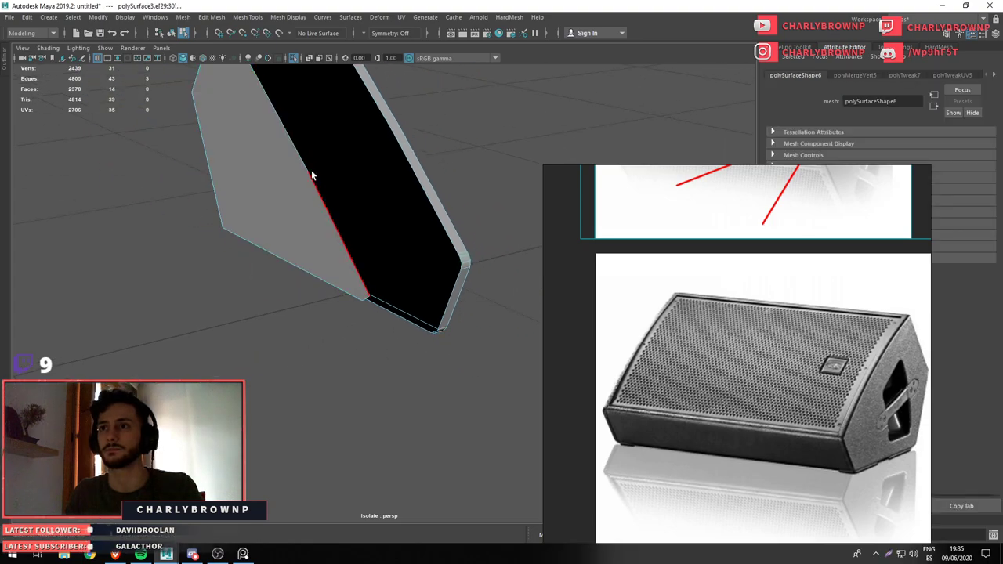
left_click_drag(311, 170, 356, 321)
key("ctrl+e")
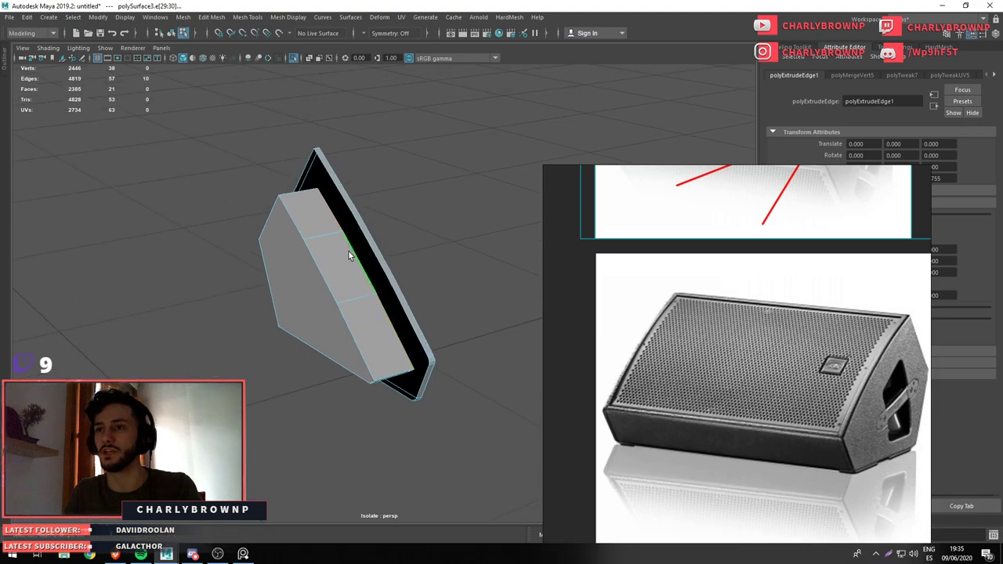
Close the upper gap, bridge the lower opening, and fill the remaining hole
left_click(349, 255)
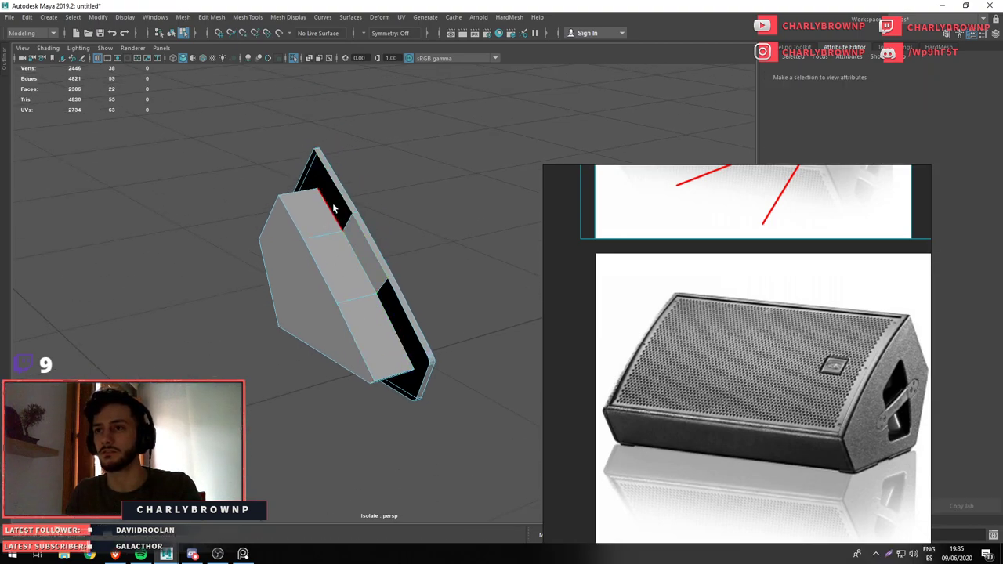
left_click(341, 188)
key("g")
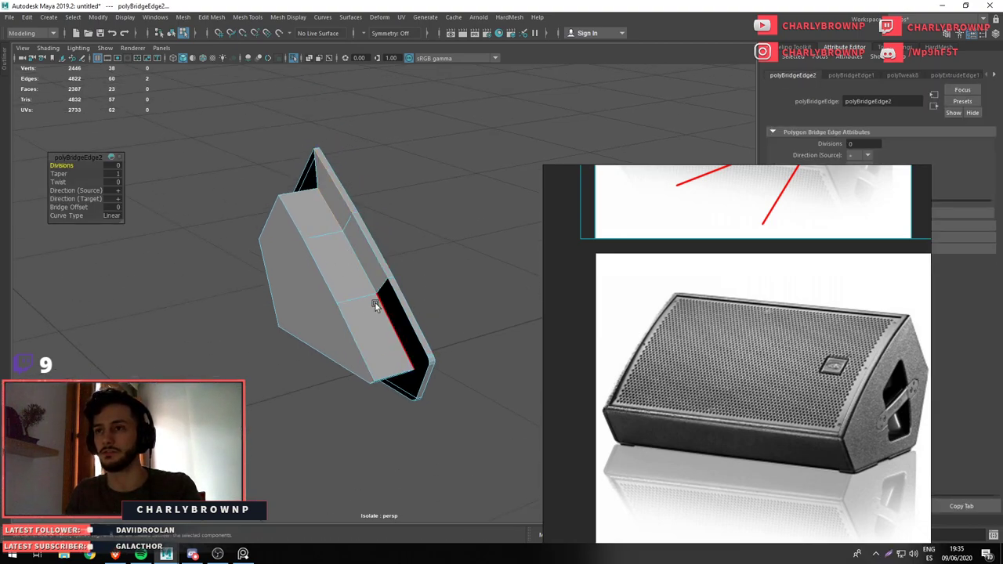
key("g")
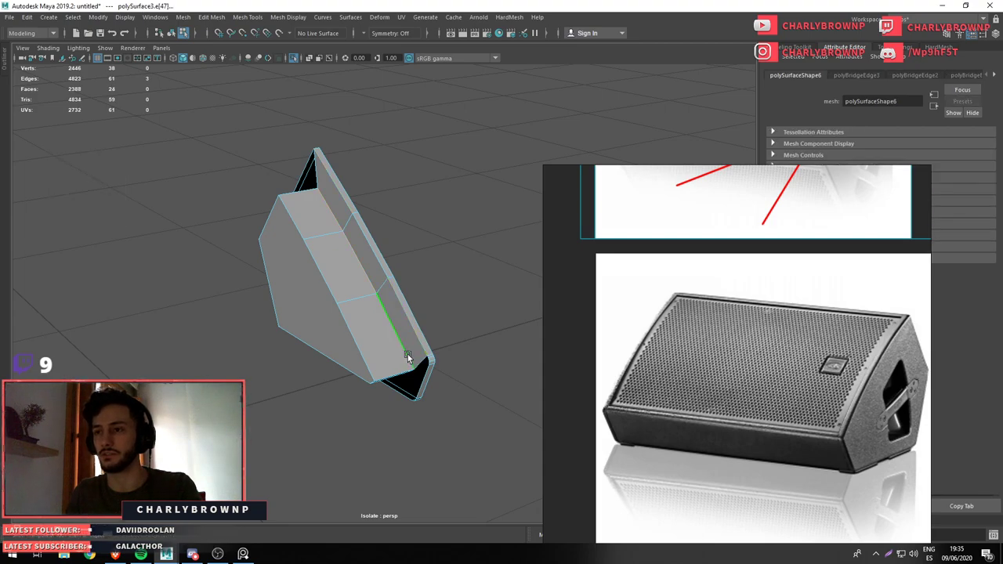
key("g")
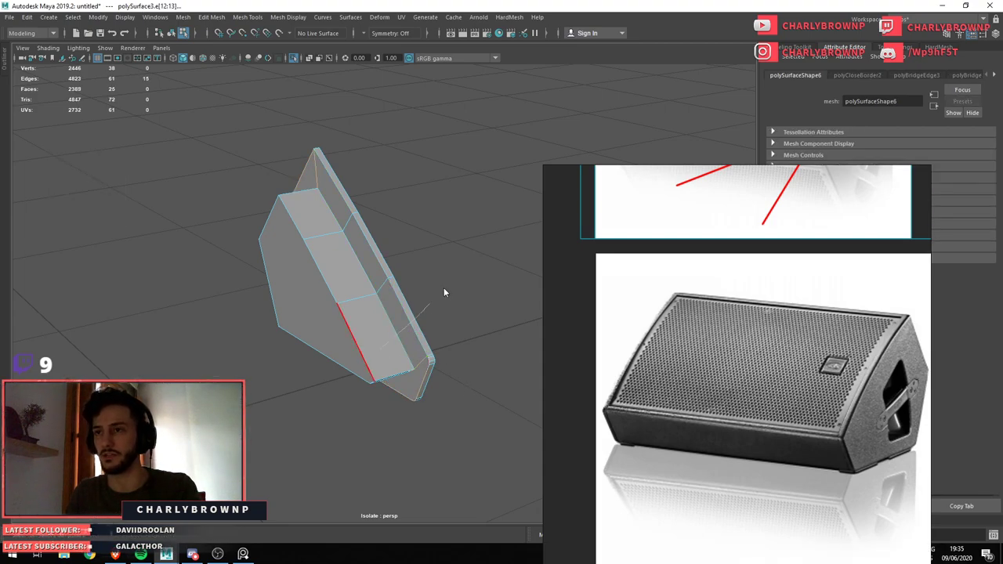
key("F8")
left_click_drag(495, 381, 387, 357)
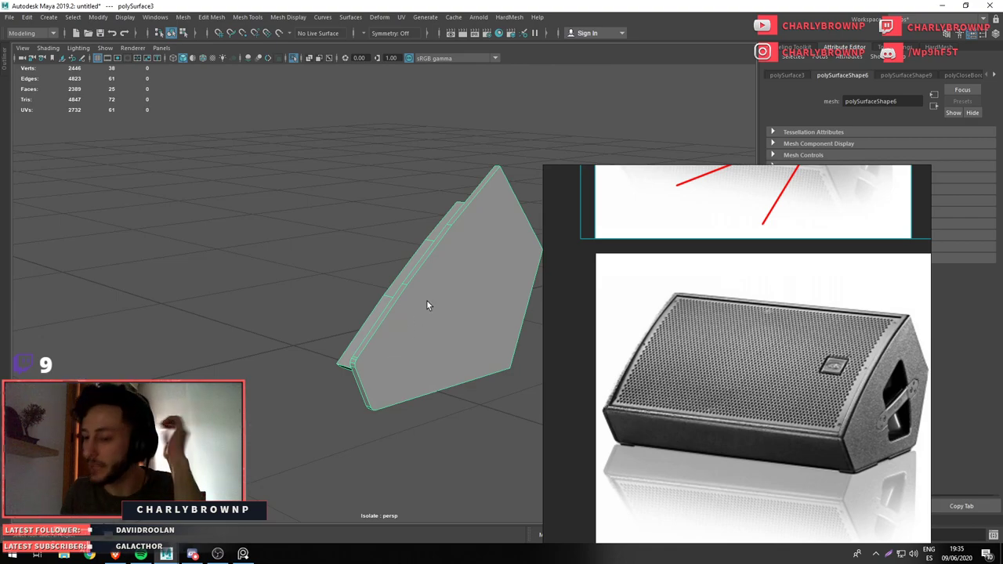
Isolate the handle with its panel for a side view, then show all parts again
key("ctrl+1")
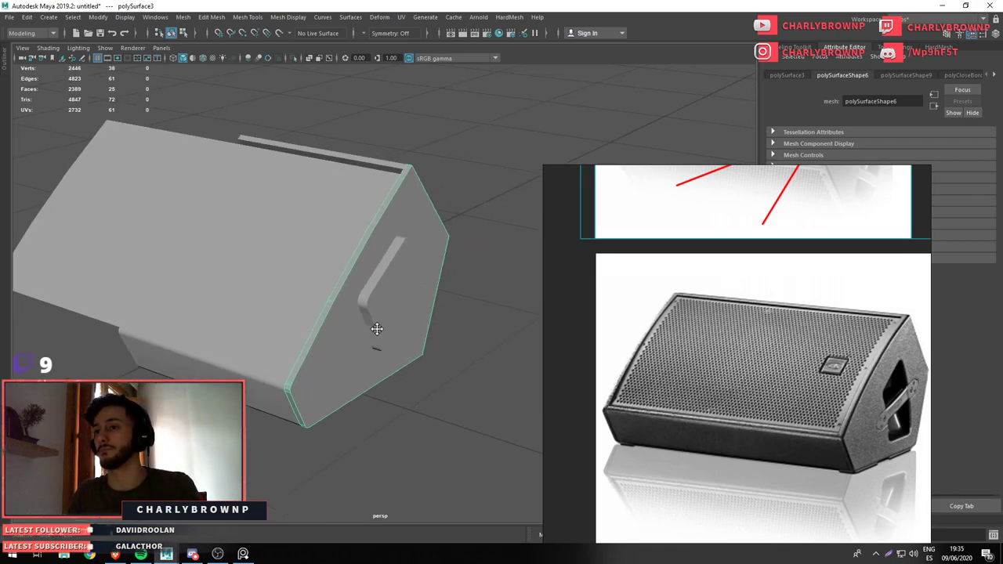
left_click_drag(377, 332, 327, 374)
left_click(405, 371)
left_click_drag(405, 376, 371, 313)
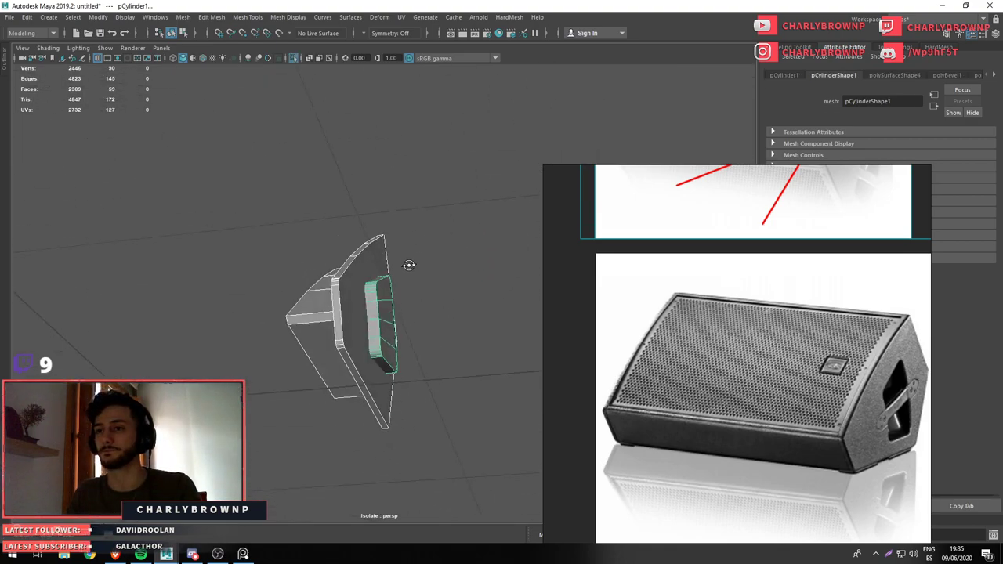
key("ctrl+1")
left_click_drag(407, 321, 368, 415)
key("ctrl+1")
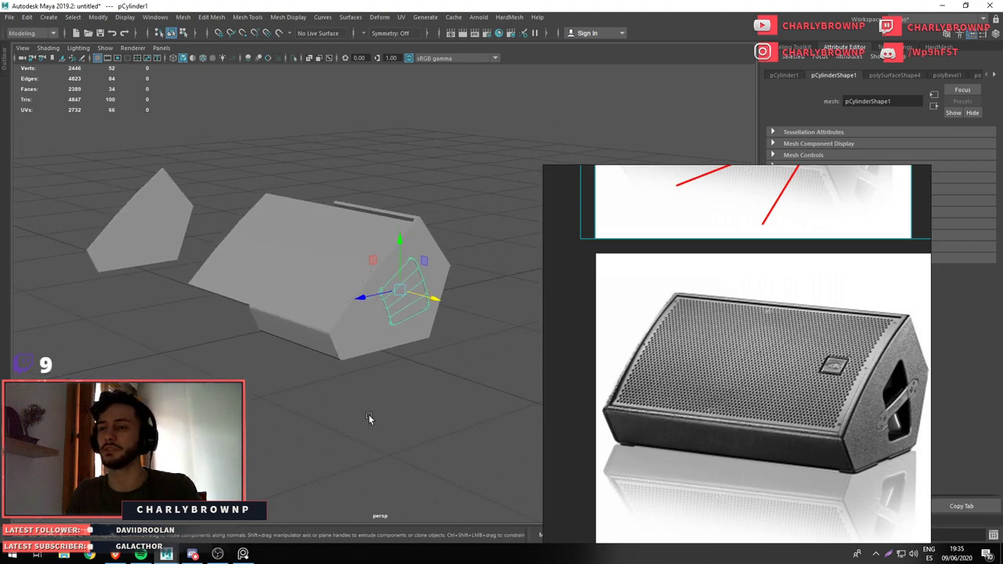
left_click(367, 360)
Isolate pCylinder1 alone, check it in smooth preview, and switch back to normal display
left_click(398, 288)
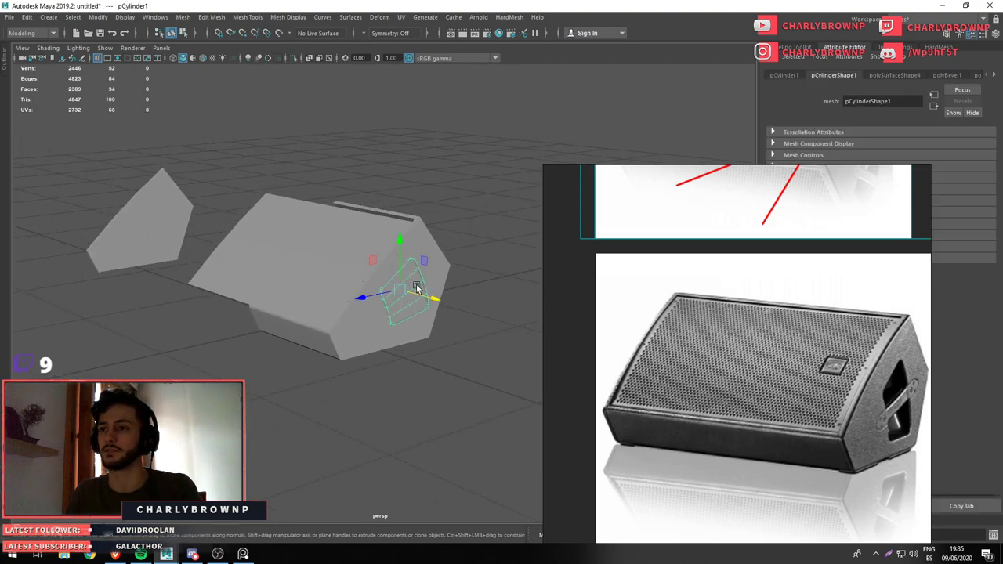
left_click_drag(397, 288, 413, 323)
key("ctrl+1")
key("3")
left_click(387, 291)
left_click(345, 298)
key("1")
Bevel the handle's face edge loop with chamfering off and fraction 0.81
left_click(329, 316)
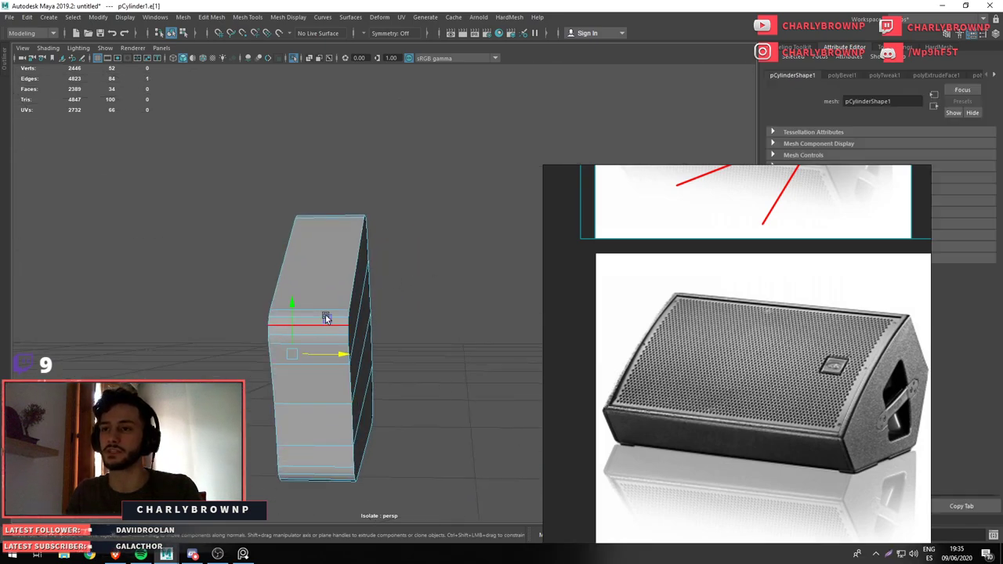
left_click_drag(330, 316, 403, 447)
key("F11")
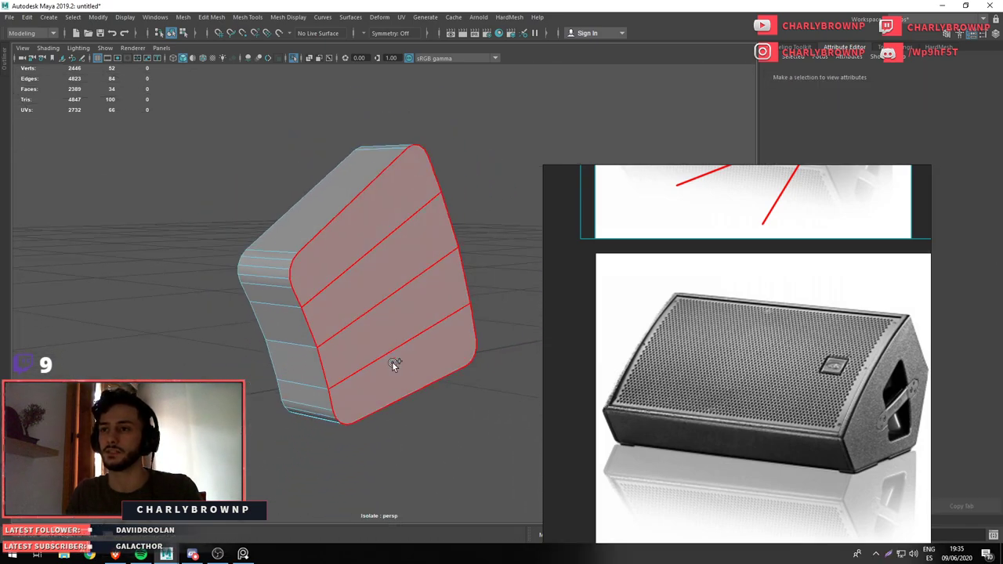
left_click_drag(394, 363, 349, 283)
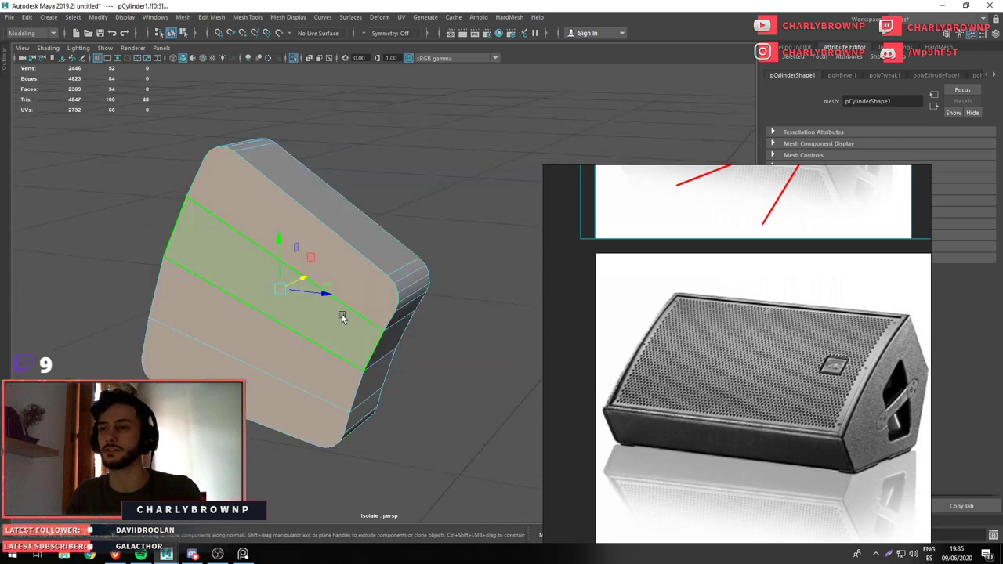
double_click(262, 168)
left_click_drag(262, 168, 307, 349)
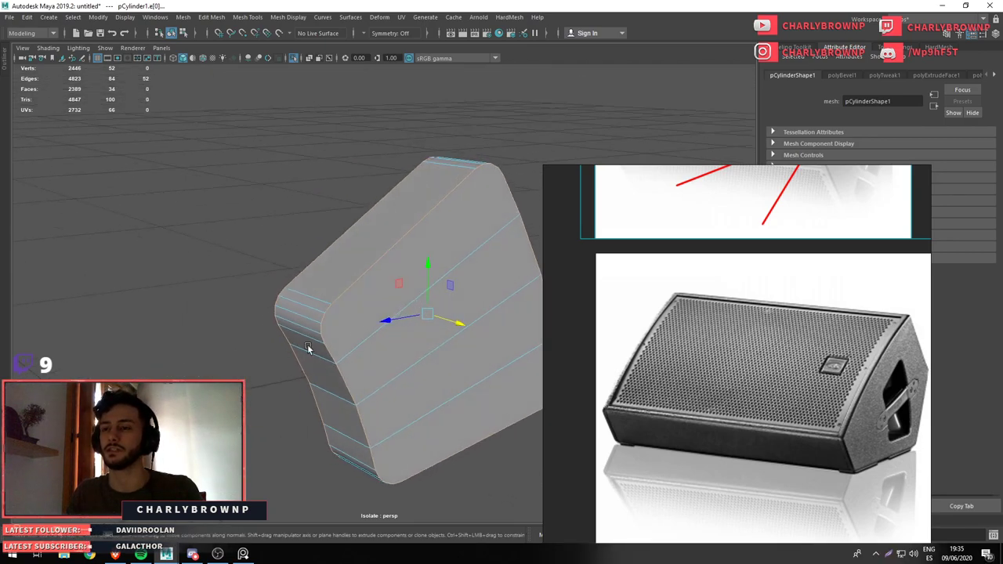
left_click_drag(372, 324, 312, 243)
left_click_drag(312, 243, 372, 245)
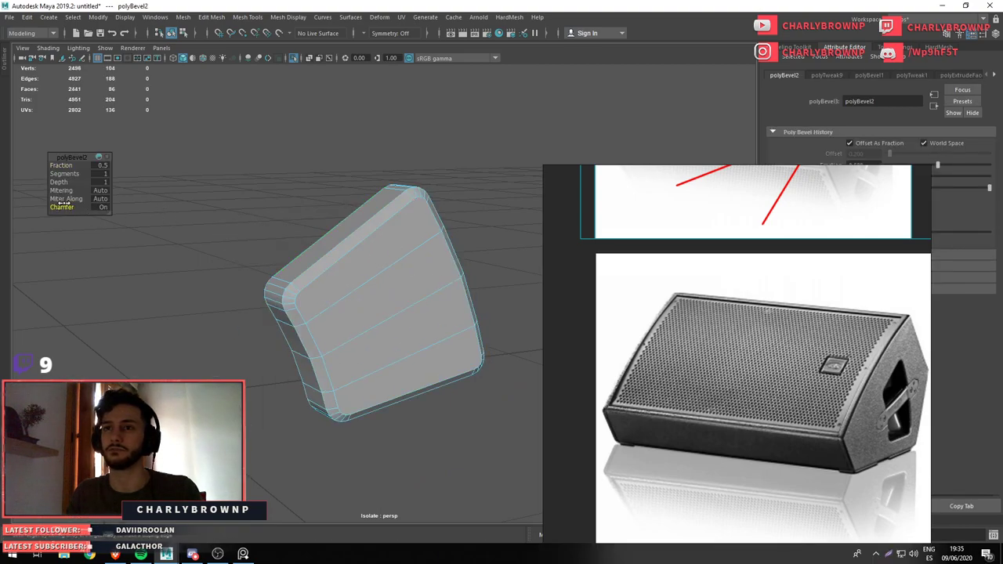
left_click_drag(64, 203, 2, 213)
left_click_drag(62, 167, 79, 174)
Multi-Cut a new edge across the handle's rounded corner
left_click_drag(417, 289, 340, 305)
scroll("up", 3)
scroll("up", 3)
left_click_drag(401, 299, 347, 289)
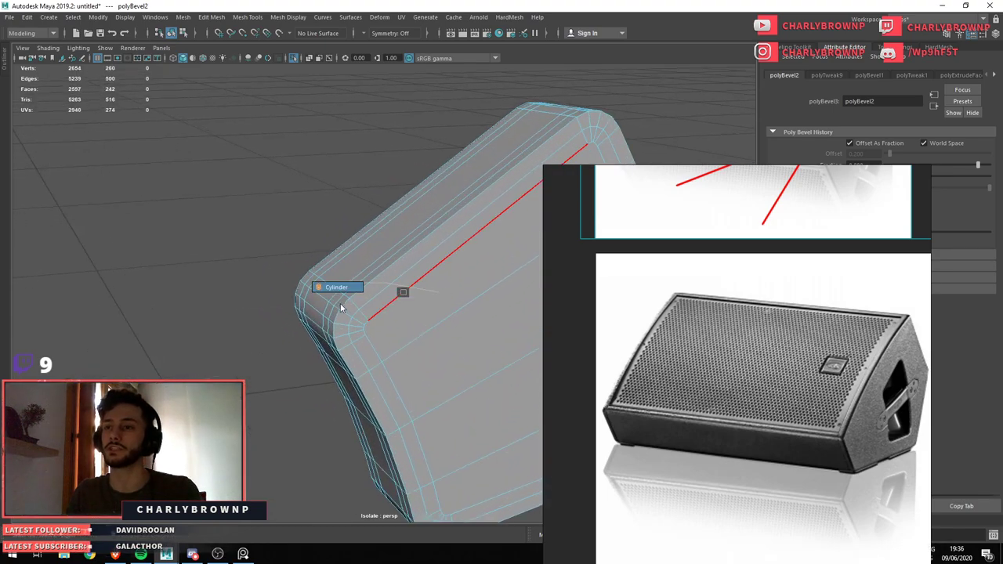
left_click(367, 301)
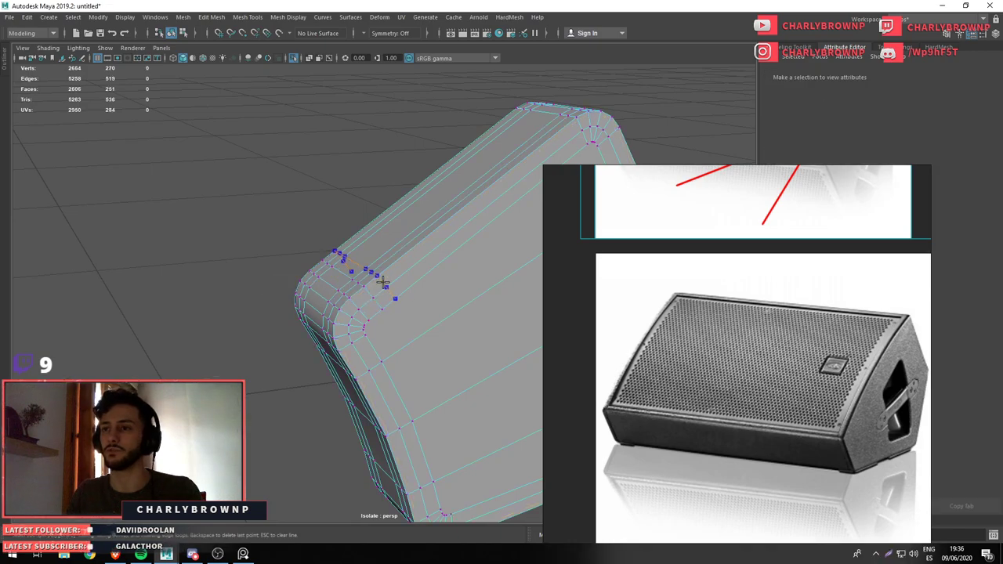
left_click(381, 282)
left_click_drag(380, 282, 417, 235)
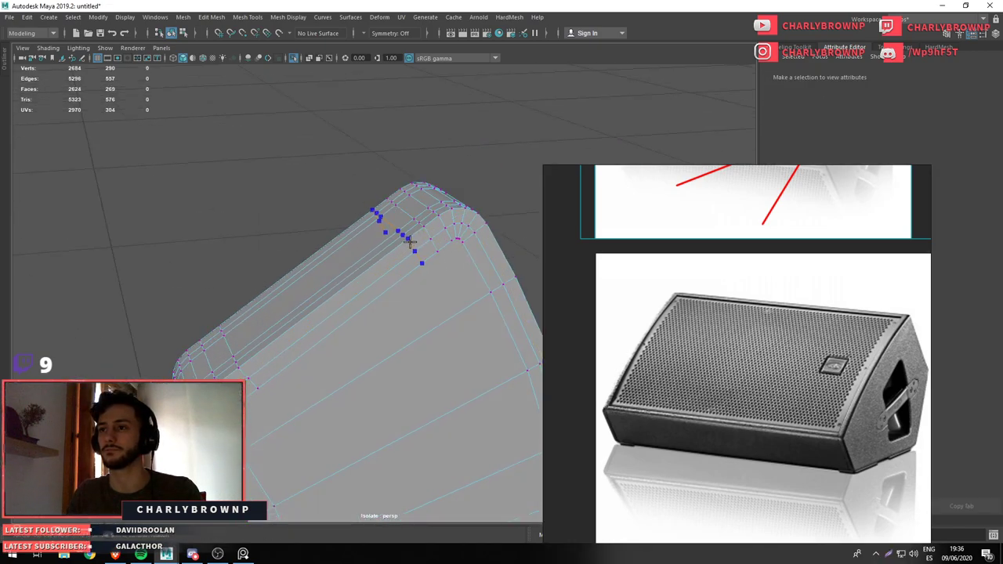
Add two supporting edge loops near the handle's bevelled edge
key("f")
left_click_drag(368, 345, 403, 313)
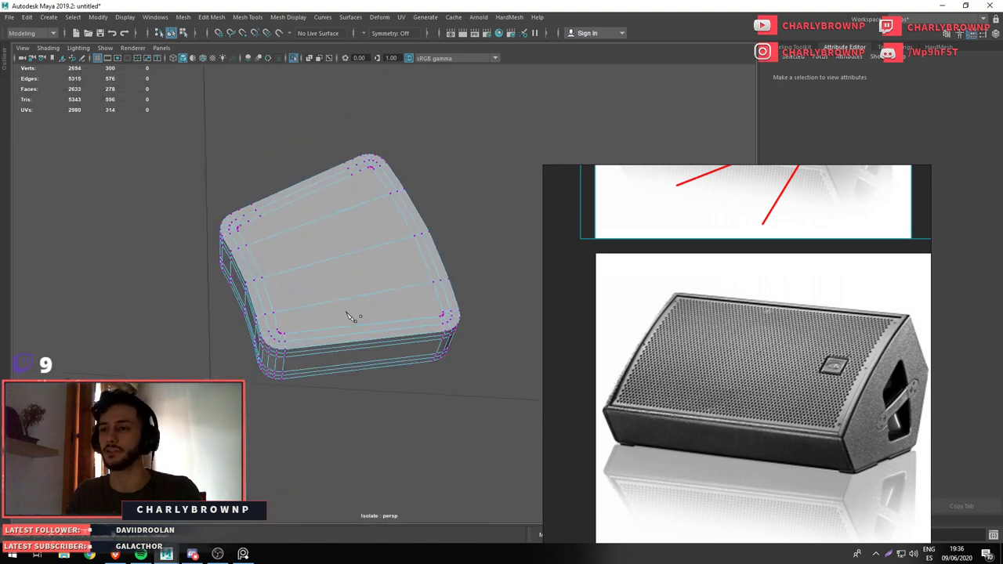
scroll("up", 3)
left_click(246, 272)
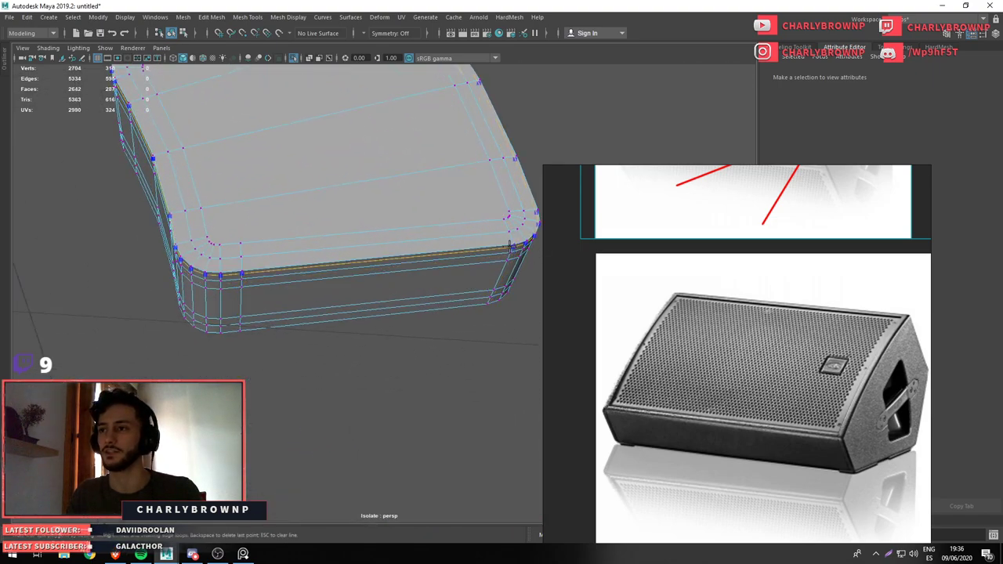
left_click(261, 268)
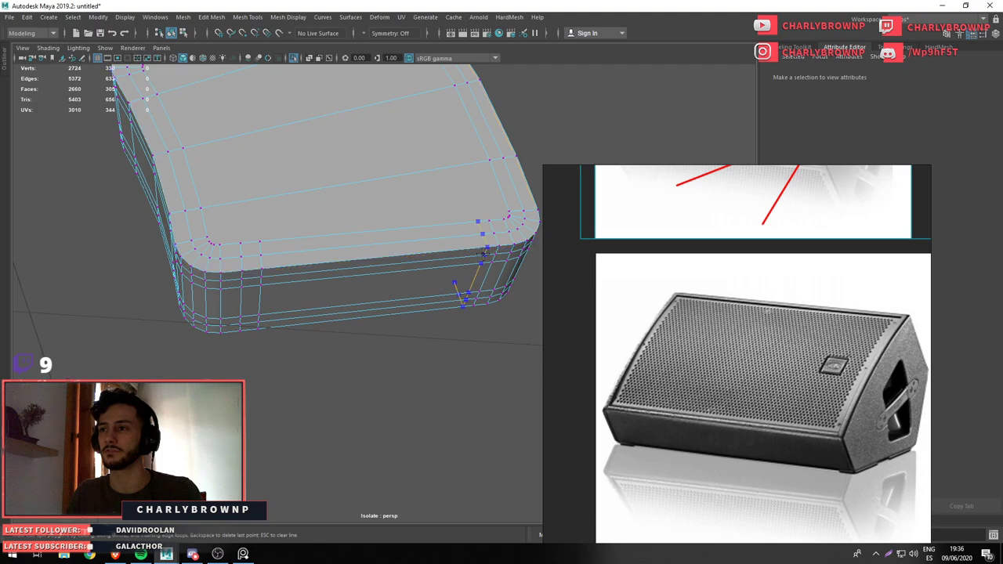
scroll("down", 3)
Preview the handle smoothed with 3, then isolate and select the speaker's side panel body
left_click_drag(471, 259, 462, 184)
key("3")
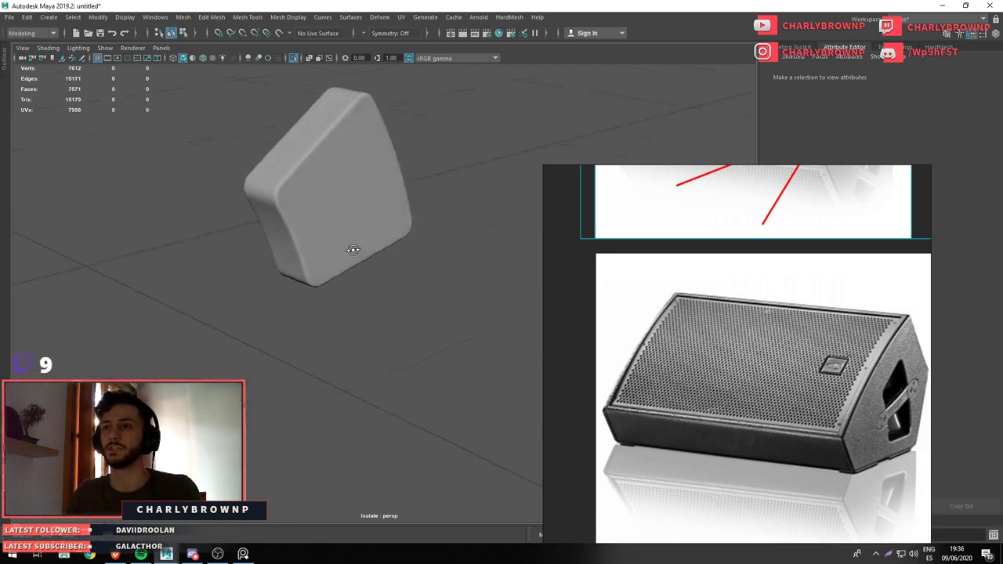
left_click(329, 189)
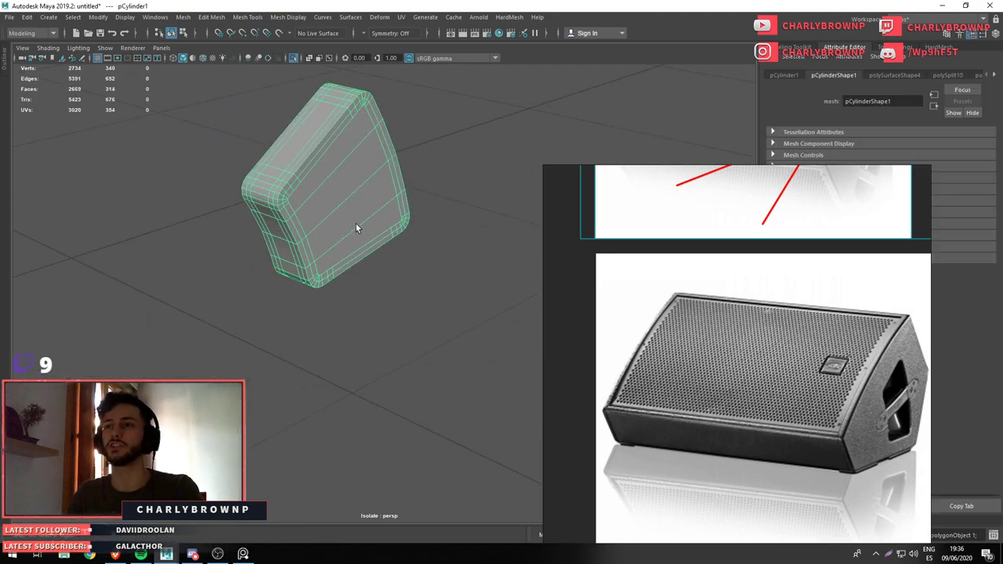
left_click_drag(328, 262, 314, 272)
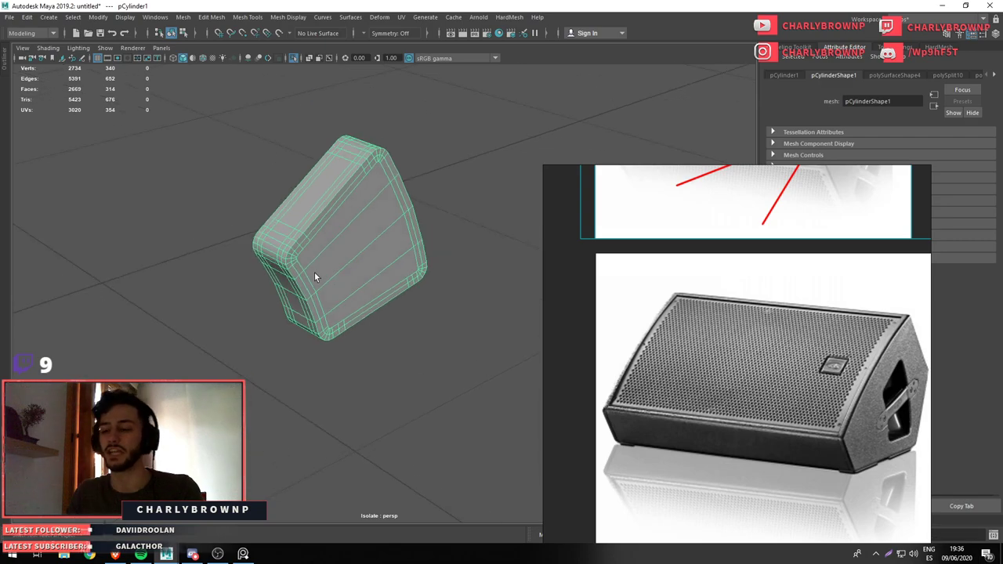
left_click(494, 164)
left_click_drag(494, 164, 342, 287)
left_click(362, 239)
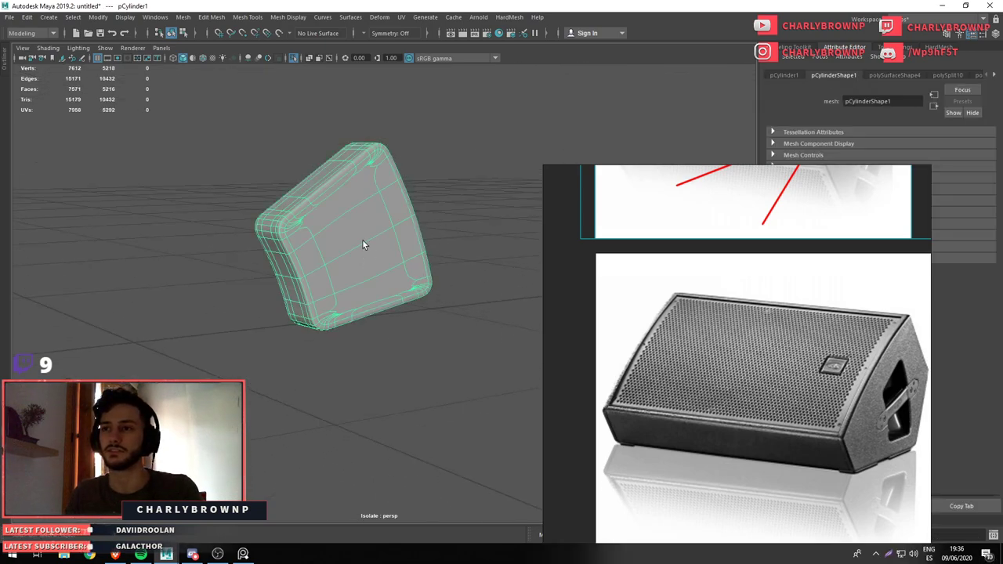
left_click_drag(362, 239, 343, 352)
key("ctrl+1")
left_click(412, 372)
Isolate the side panel and bridge its open border edges to fill the gap
key("ctrl+1")
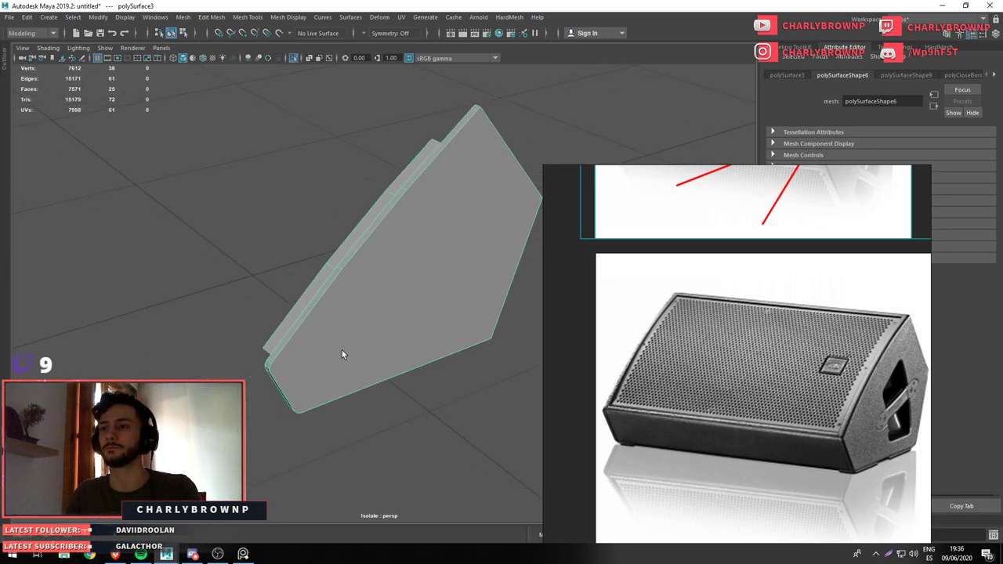
key("F11")
key("F10")
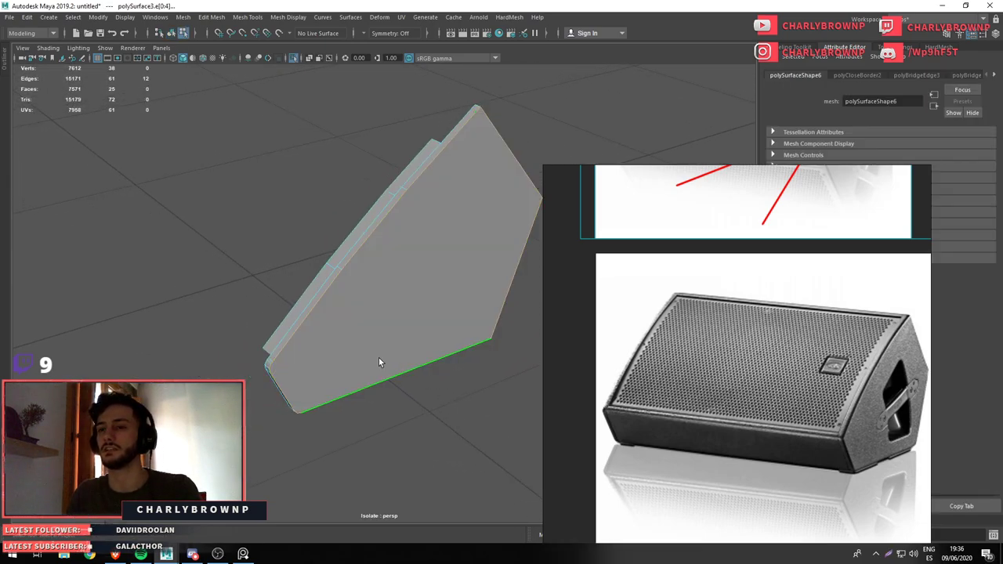
double_click(378, 356)
left_click_drag(378, 357, 347, 309)
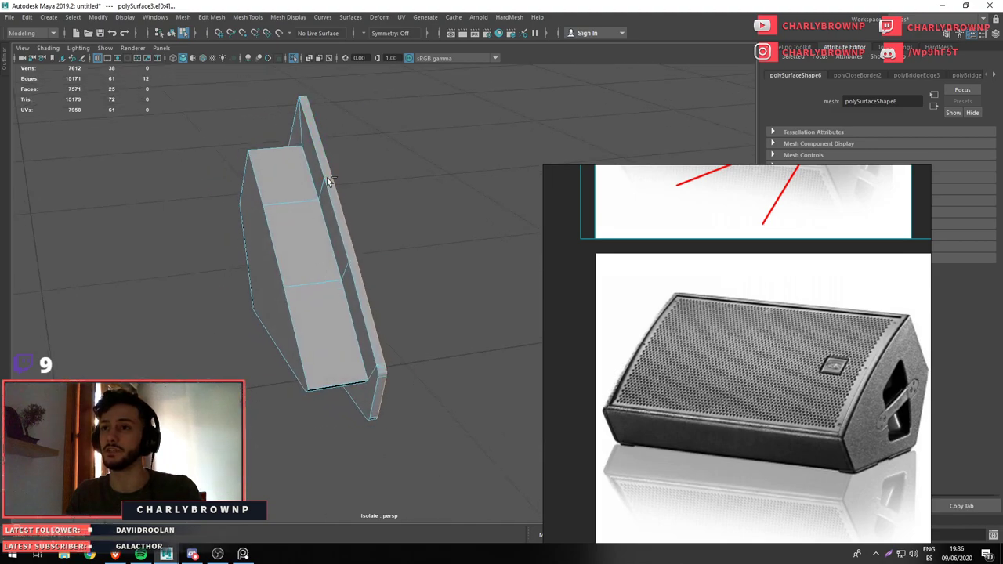
left_click_drag(318, 145, 352, 249)
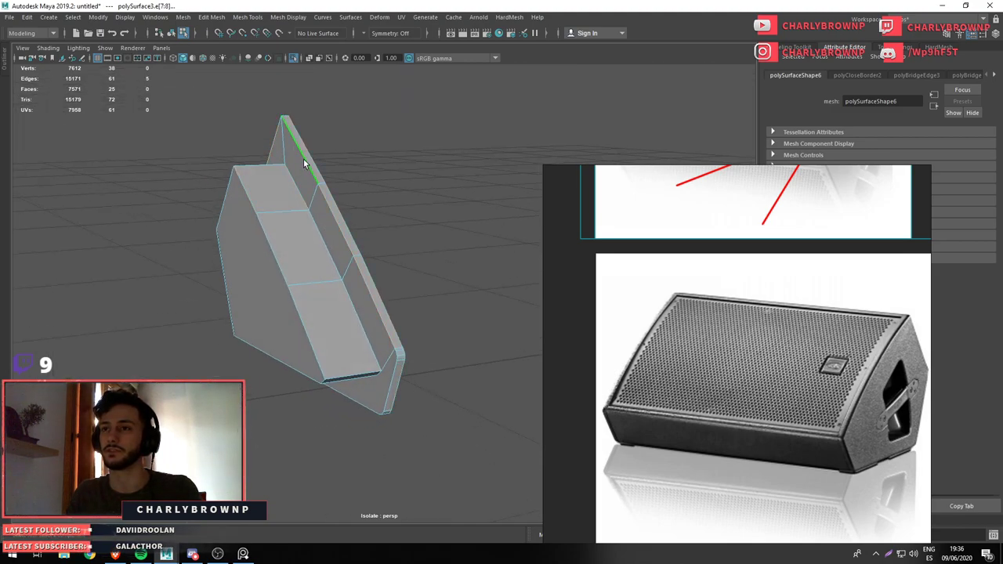
left_click_drag(395, 378, 379, 285)
scroll("up", 3)
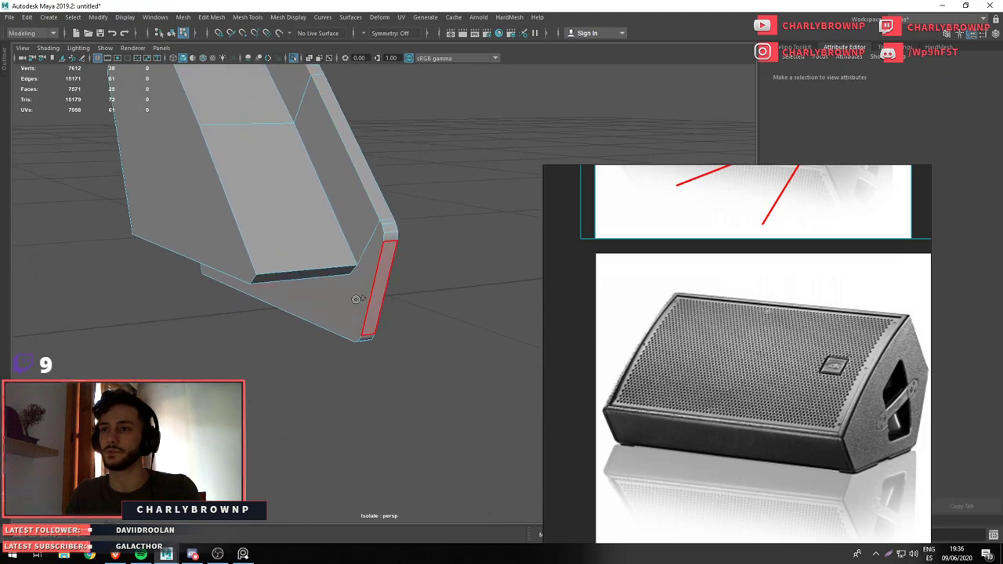
left_click_drag(425, 345, 340, 273)
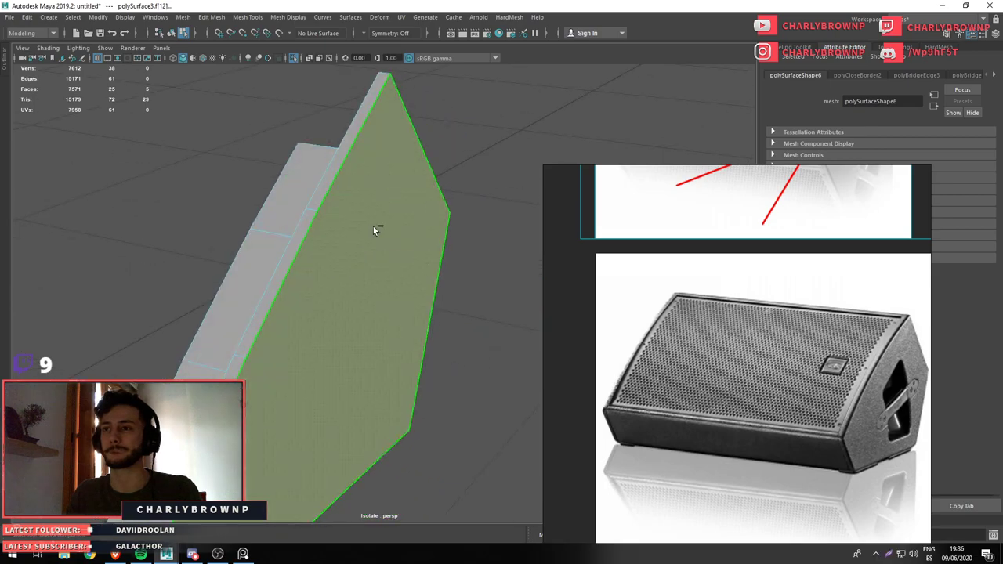
left_click_drag(373, 227, 311, 311)
left_click_drag(415, 387, 358, 303)
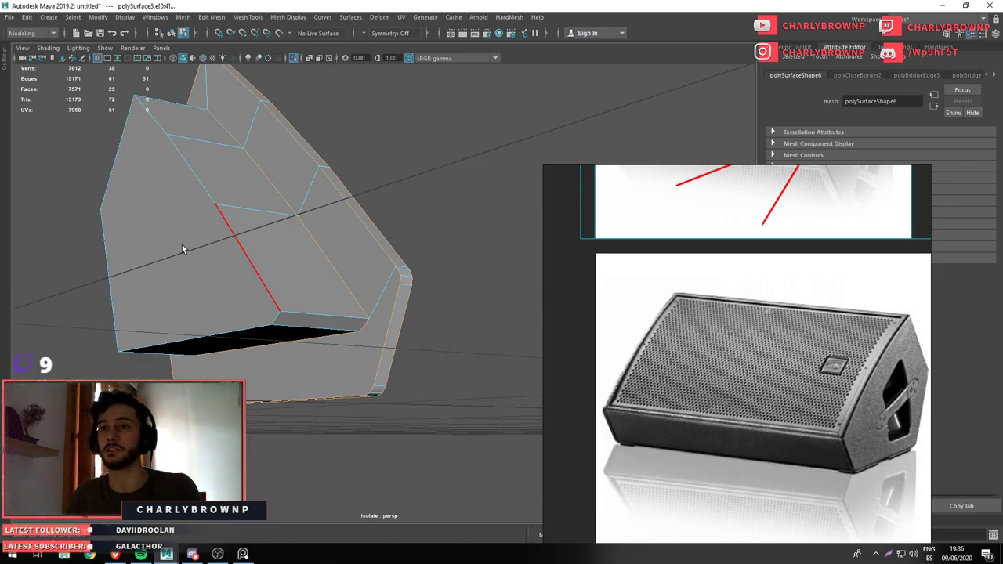
Select the panel's outer face and adjoining face, then convert them to border edges
key("F11")
left_click(179, 283)
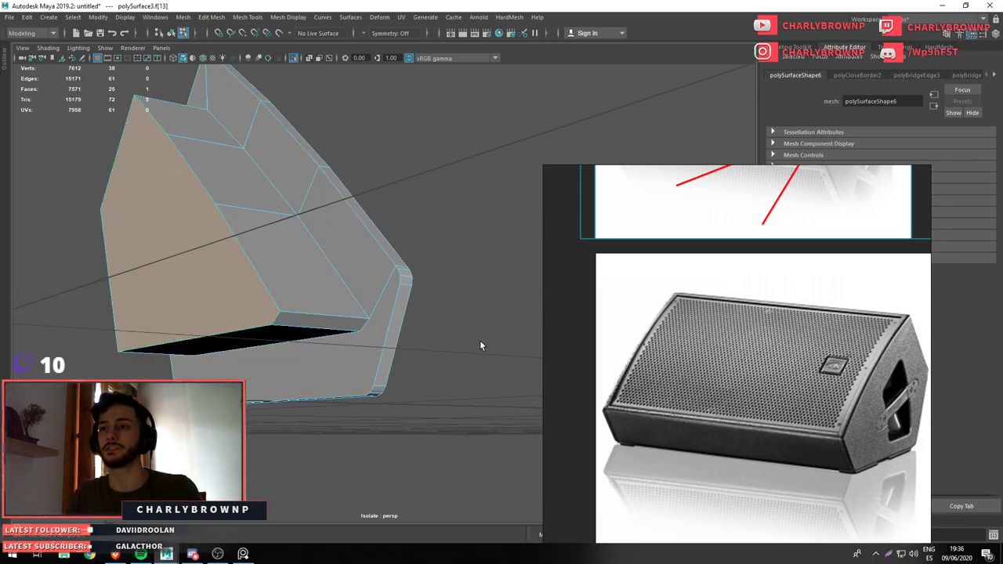
double_click(164, 256)
left_click_drag(207, 201, 229, 142)
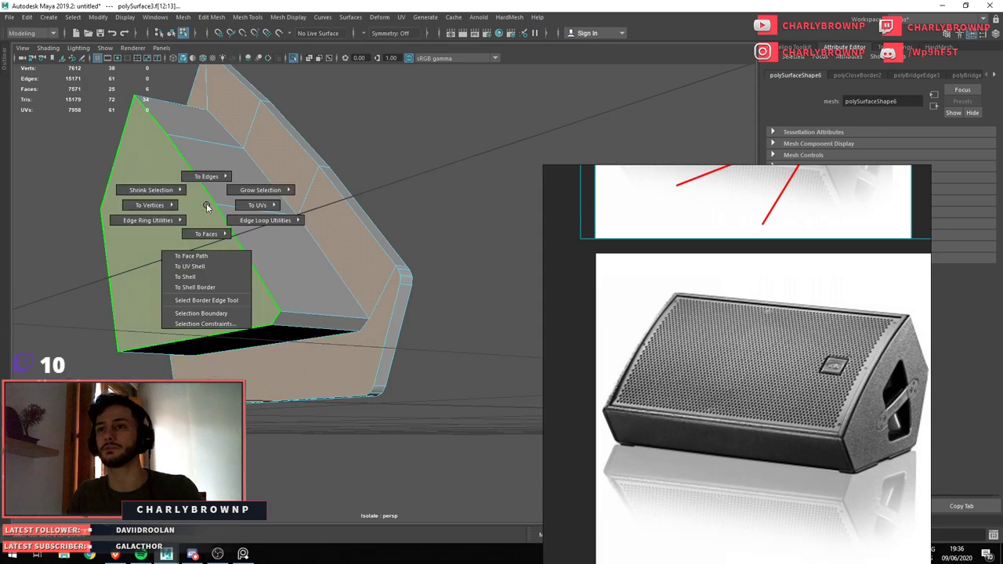
left_click_drag(483, 309, 319, 256)
Bevel the panel's border edges with chamfering off, then reselect the panel in object mode
key("ctrl+b")
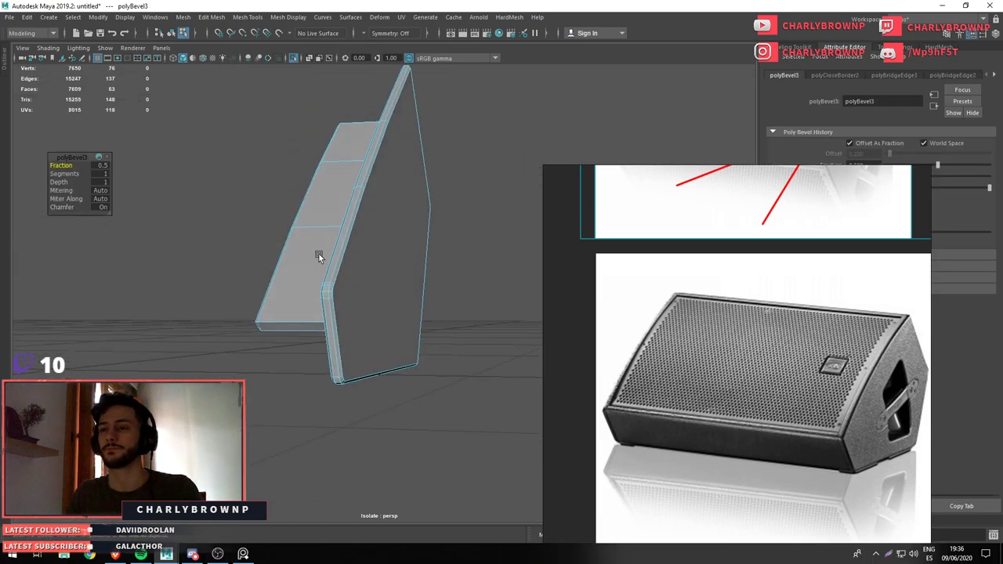
left_click(67, 207)
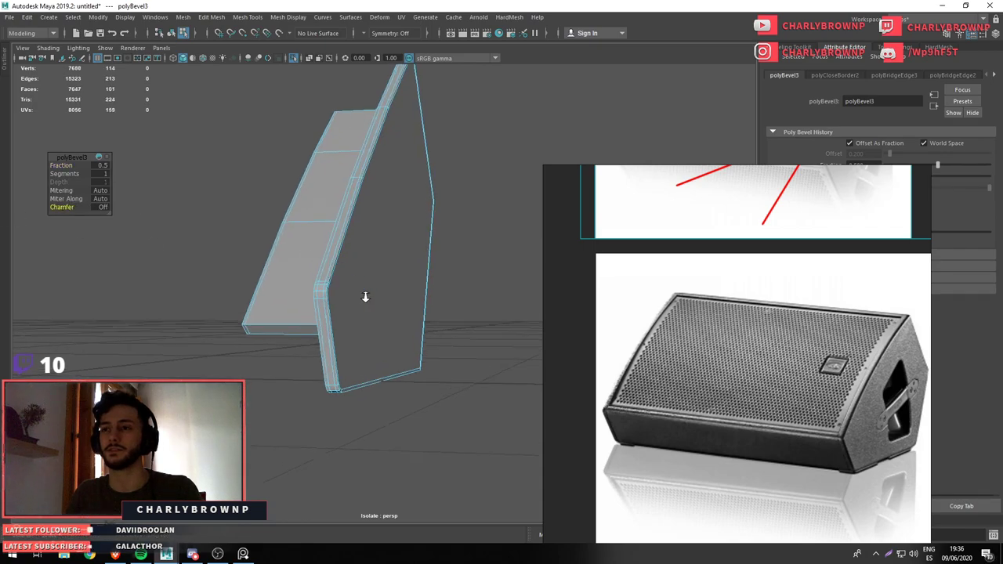
left_click_drag(365, 294, 305, 262)
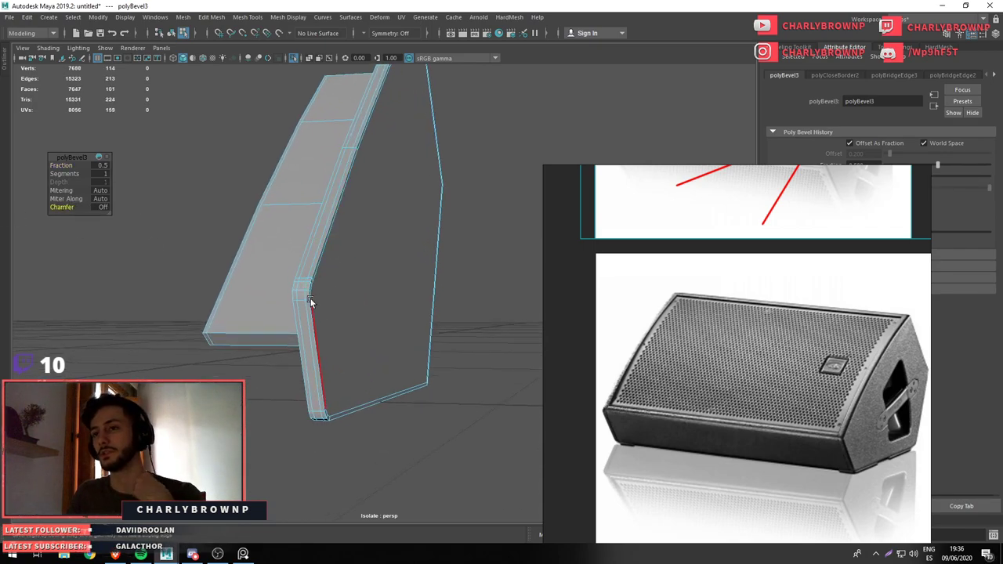
left_click(88, 212)
left_click_drag(366, 297, 270, 280)
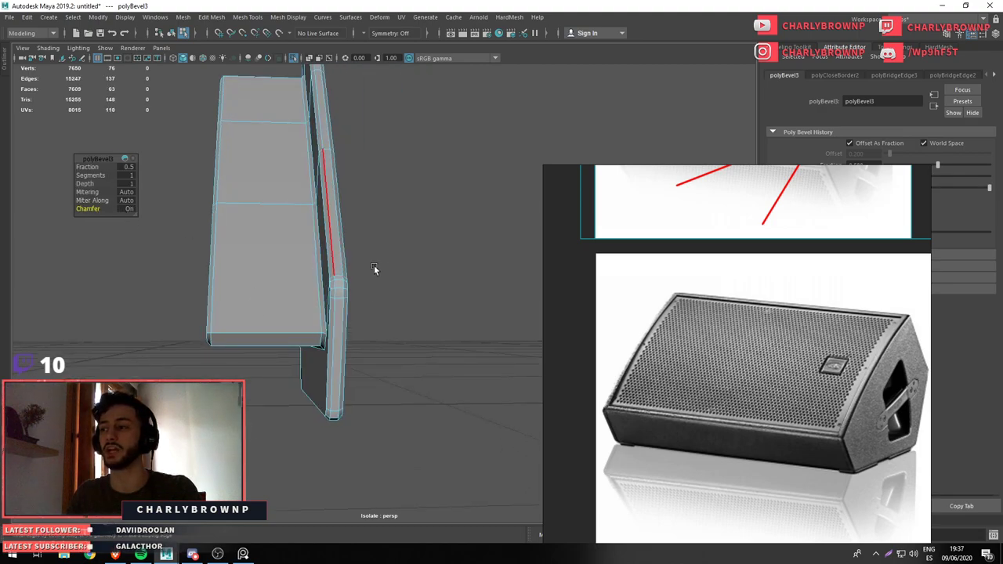
left_click(77, 210)
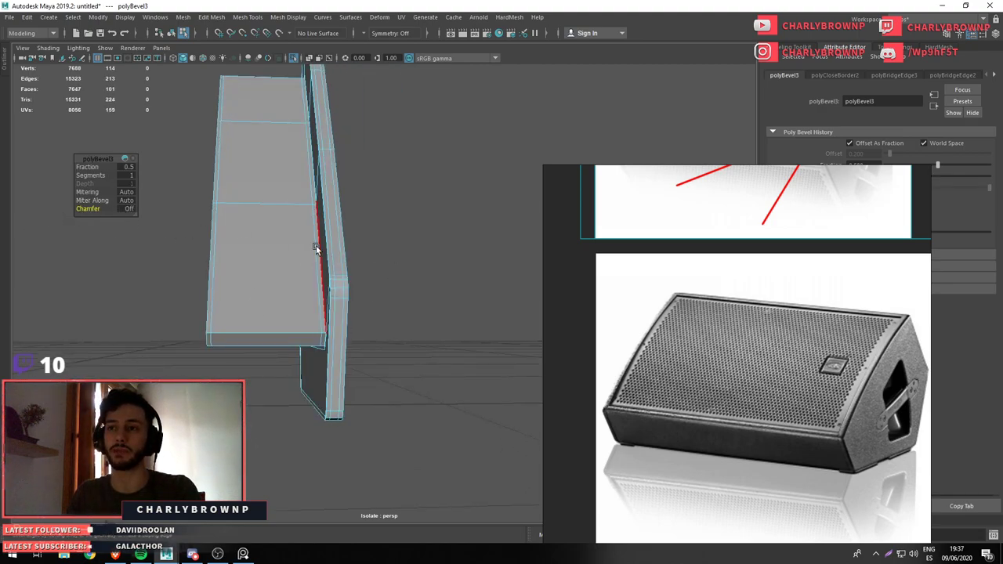
left_click_drag(316, 249, 56, 191)
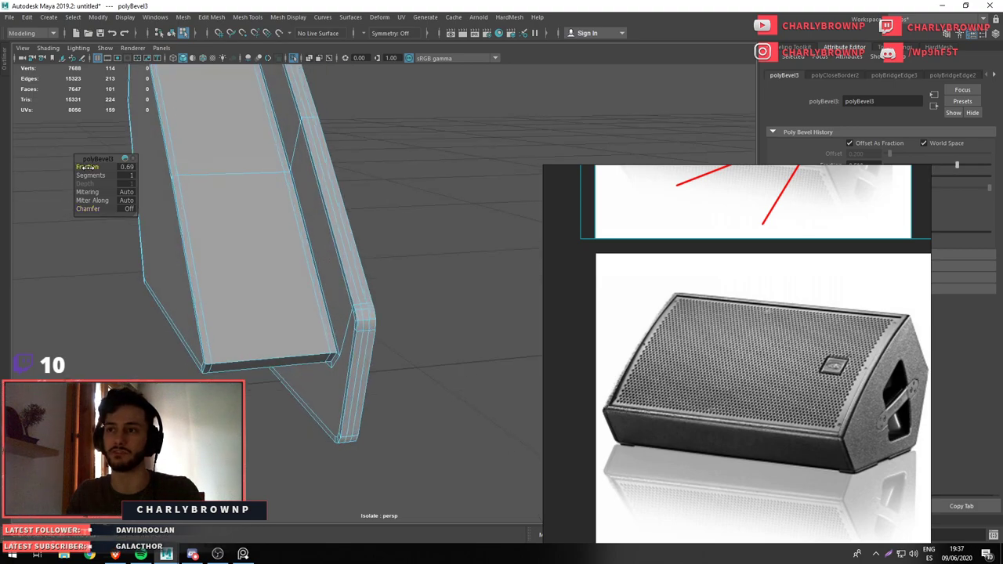
left_click_drag(91, 171, 361, 200)
key("F8")
left_click(380, 228)
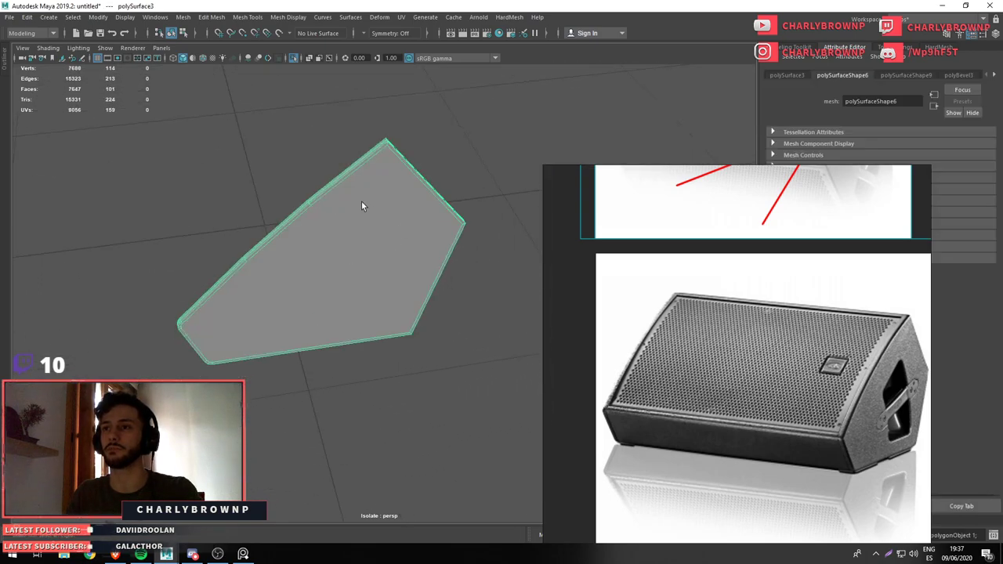
Multi-Cut a supporting edge across the panel's first beveled corner
left_click_drag(361, 201, 386, 268)
left_click_drag(387, 268, 352, 298)
left_click_drag(352, 298, 354, 209)
scroll("down", 3)
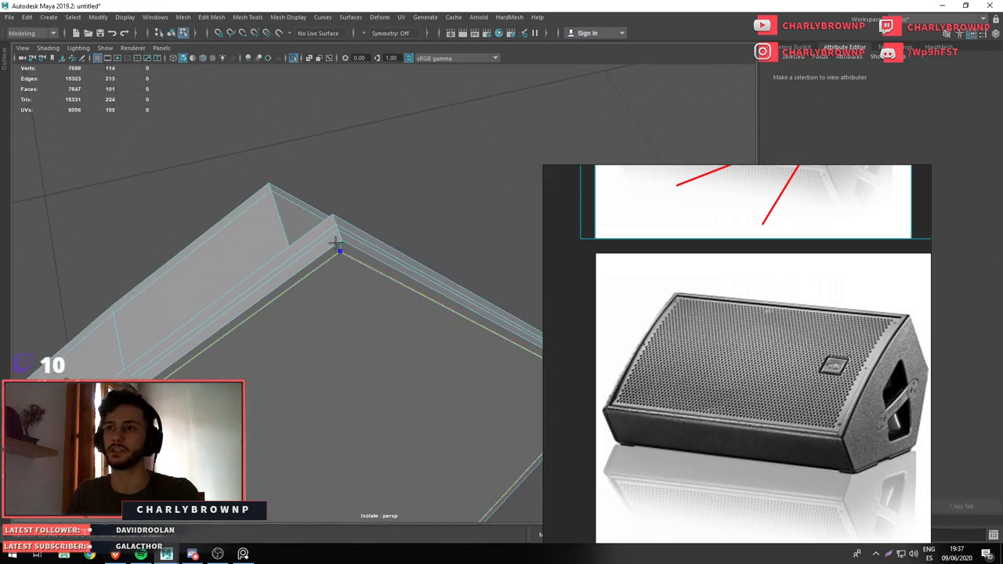
left_click(319, 255)
right_click(317, 255)
left_click(358, 251)
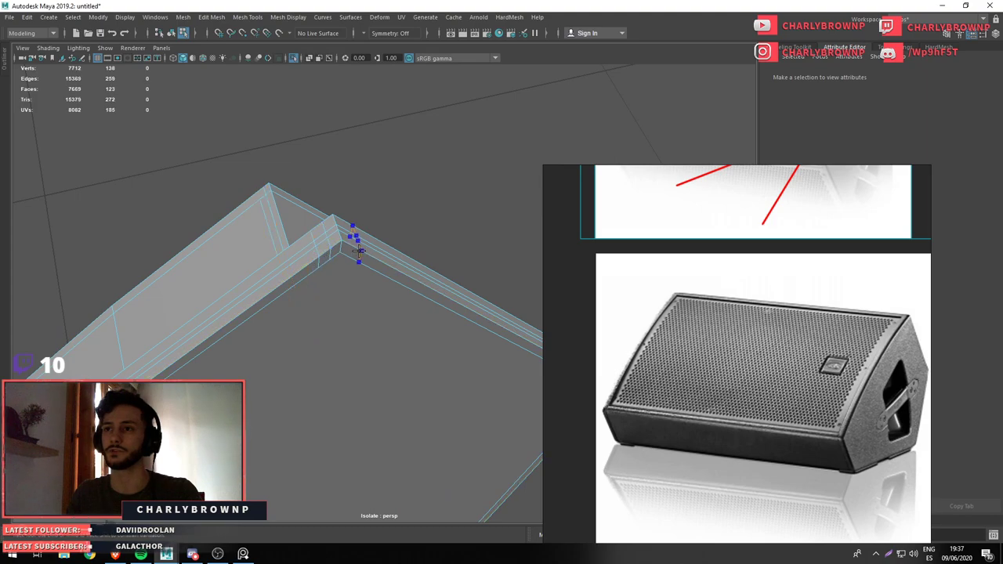
left_click_drag(438, 378, 338, 298)
Add cut points across a second beveled corner of the panel
left_click(281, 284)
scroll("up", 3)
left_click(337, 298)
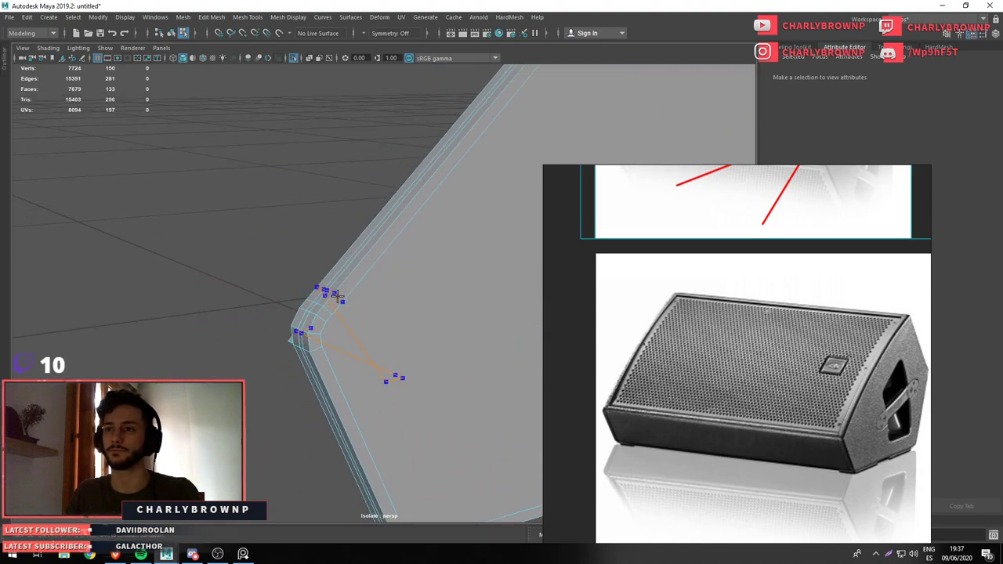
left_click_drag(322, 361, 321, 369)
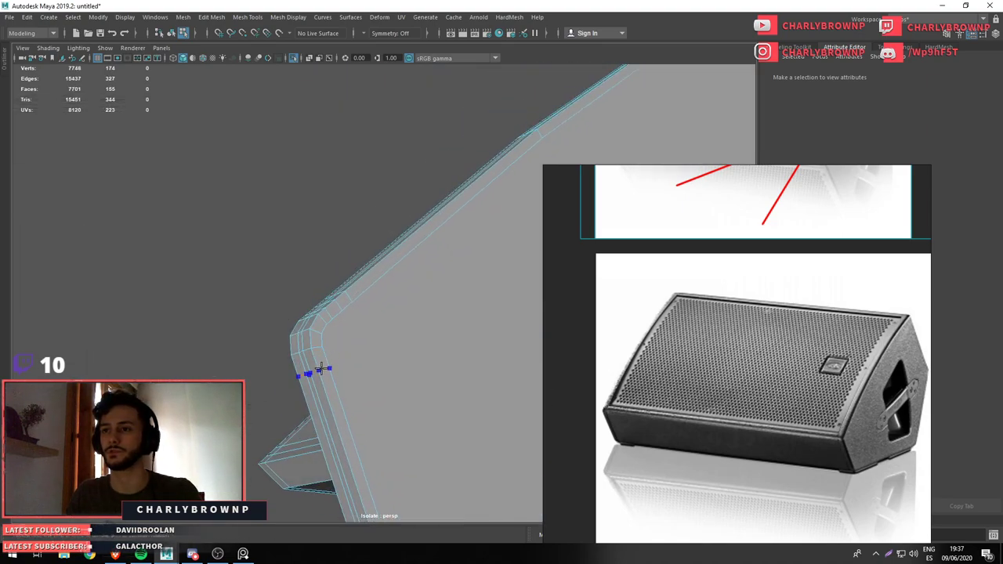
scroll("down", 3)
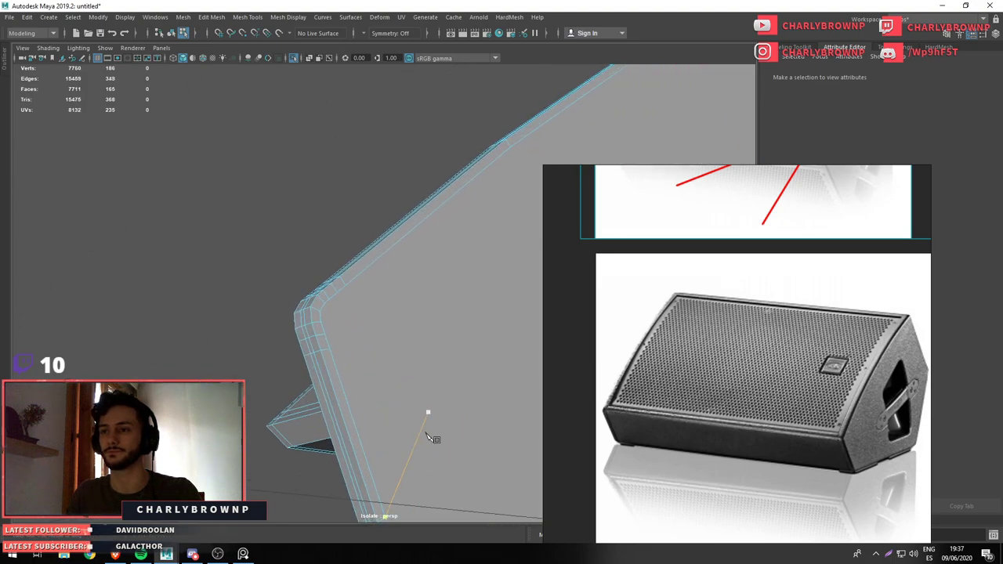
left_click_drag(425, 414, 365, 287)
scroll("up", 3)
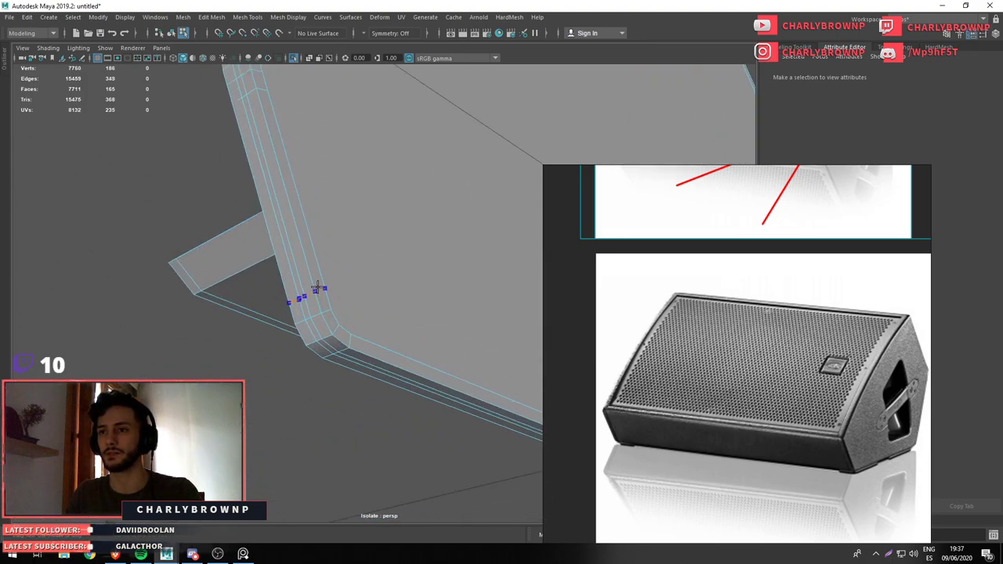
scroll("down", 3)
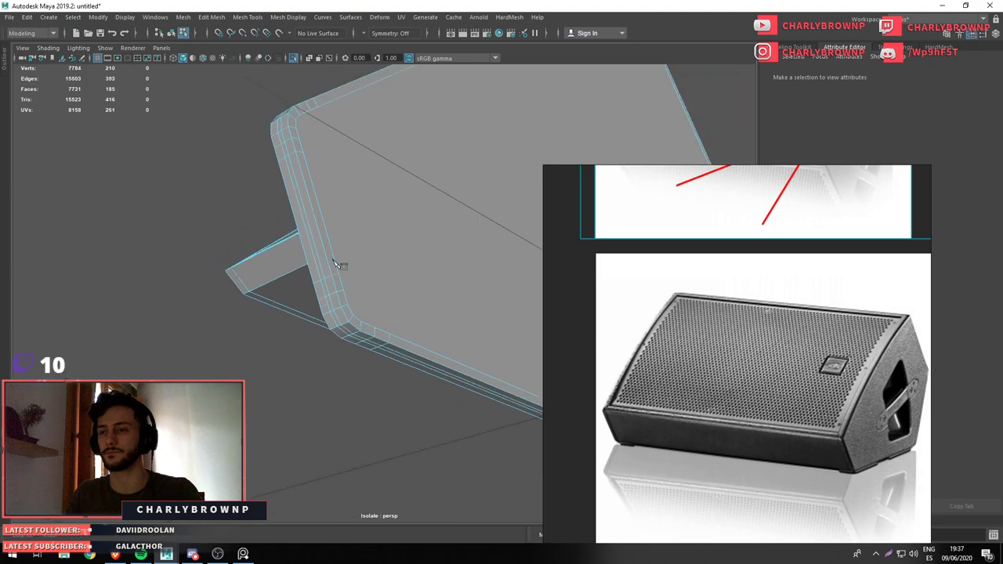
left_click_drag(341, 264, 332, 295)
scroll("up", 3)
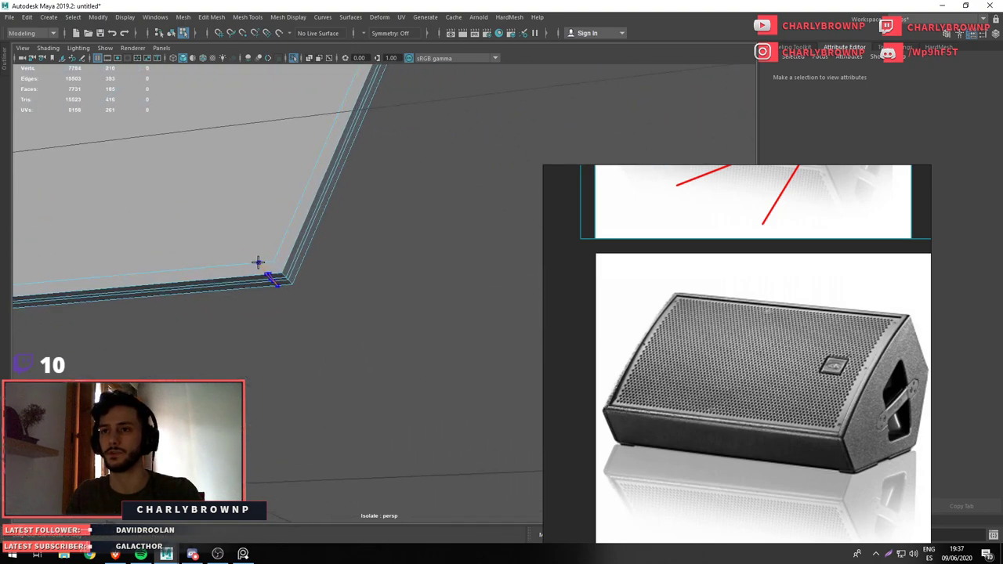
scroll("down", 3)
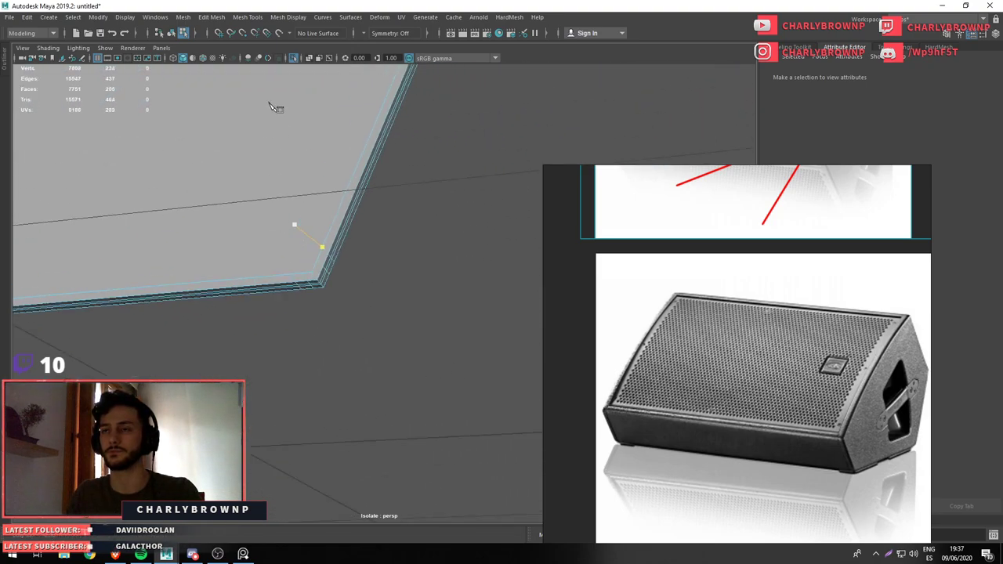
Cut an edge loop across the panel's next beveled corner
left_click_drag(275, 105, 286, 314)
scroll("up", 3)
left_click(400, 249)
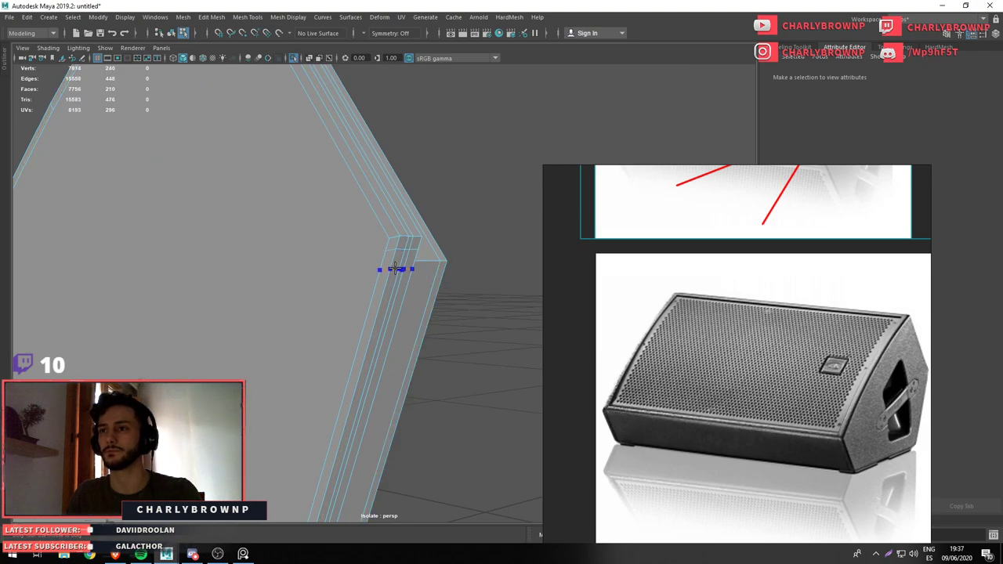
scroll("down", 3)
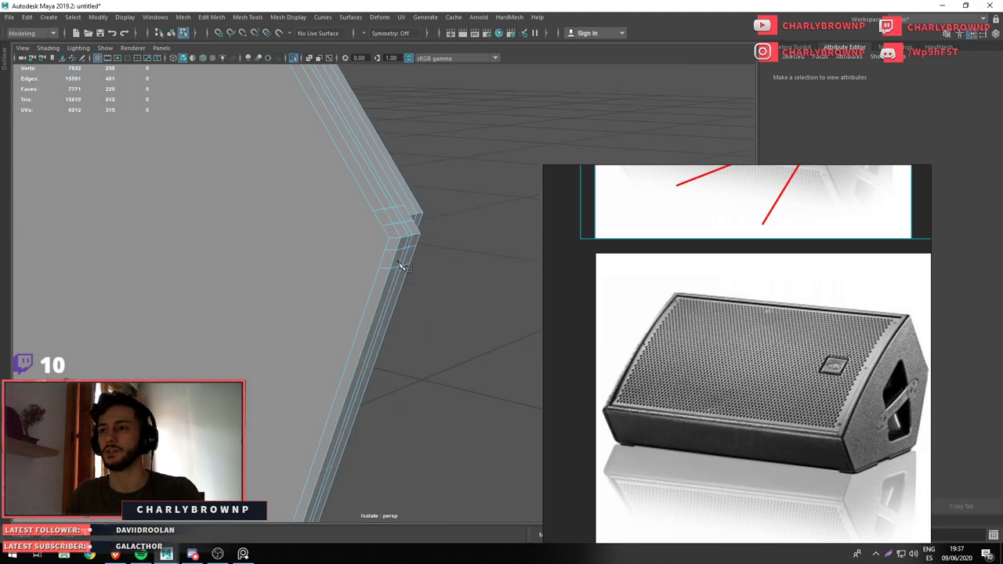
left_click_drag(437, 303, 358, 291)
left_click_drag(358, 291, 441, 204)
left_click_drag(441, 204, 269, 322)
Split the panel's large face by connecting its bottom corner vertex to the opposite vertex
left_click(356, 307)
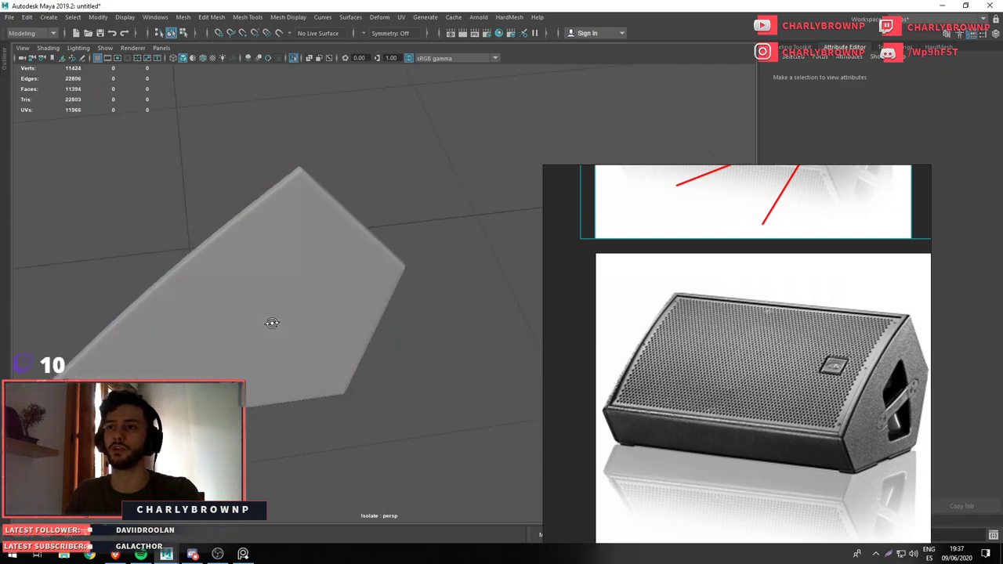
left_click(374, 335)
left_click(449, 421)
key("ctrl+z")
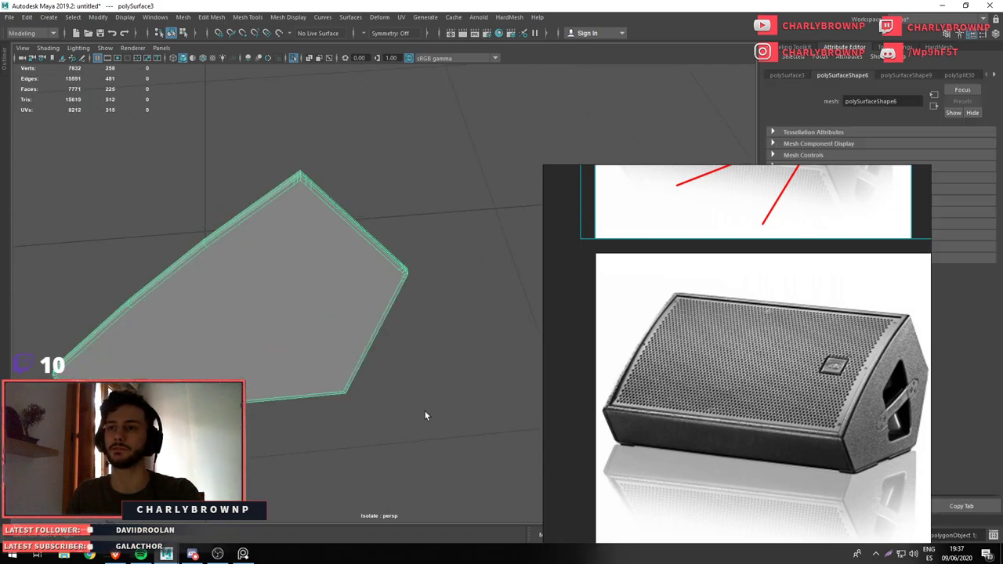
left_click_drag(253, 285, 209, 322)
key("F9")
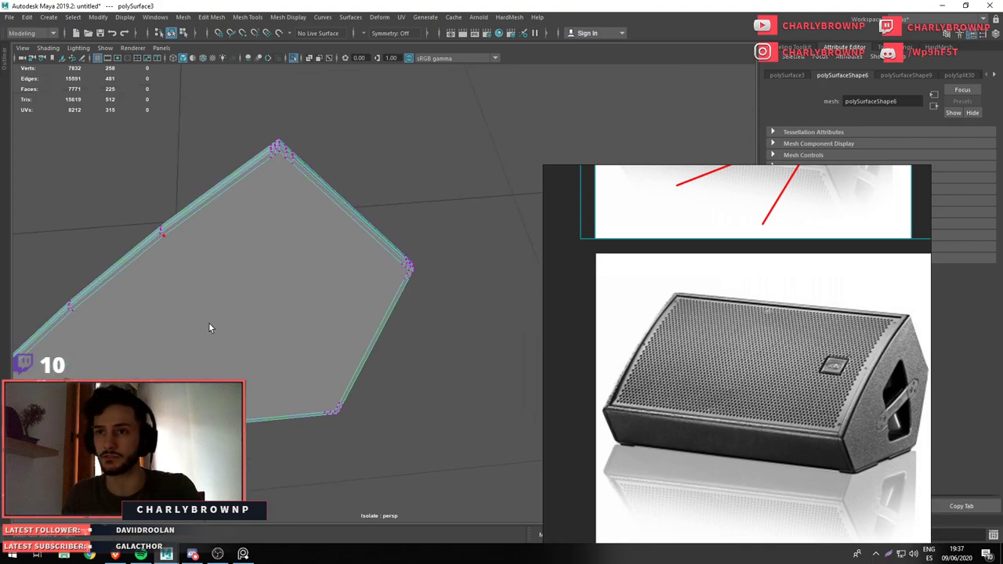
left_click(341, 408)
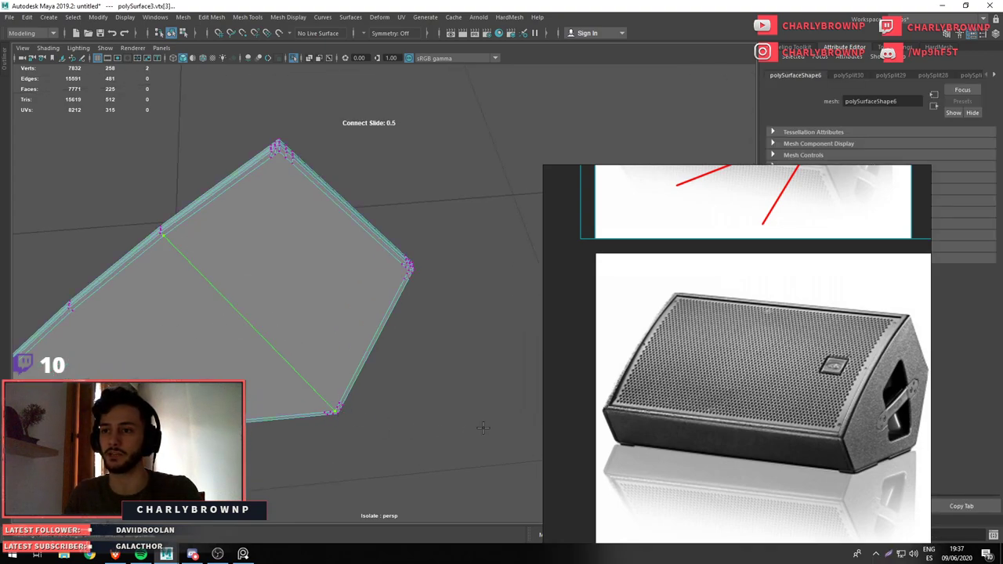
left_click_drag(482, 427, 258, 305)
left_click(236, 282)
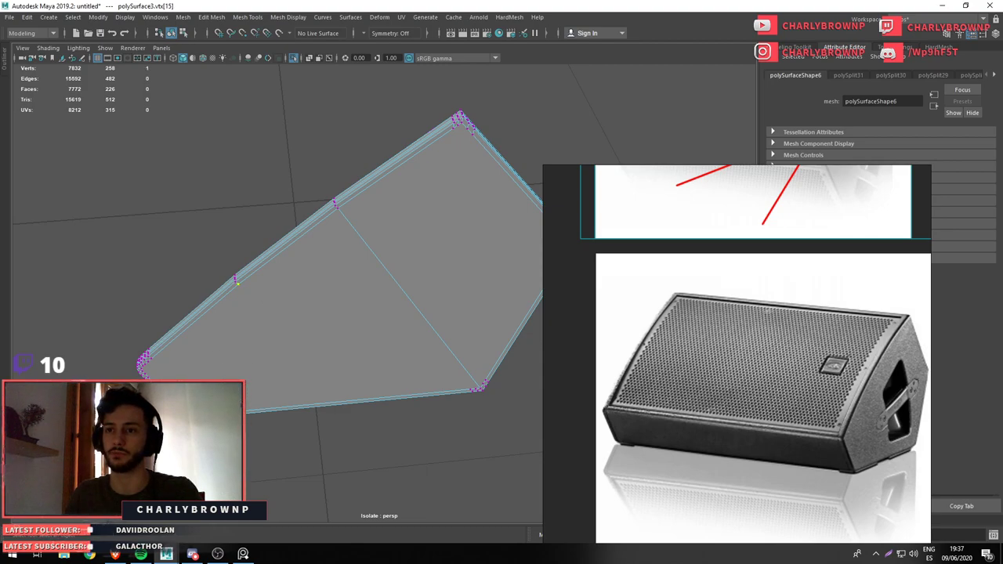
key("q")
key("F8")
left_click_drag(451, 460, 446, 305)
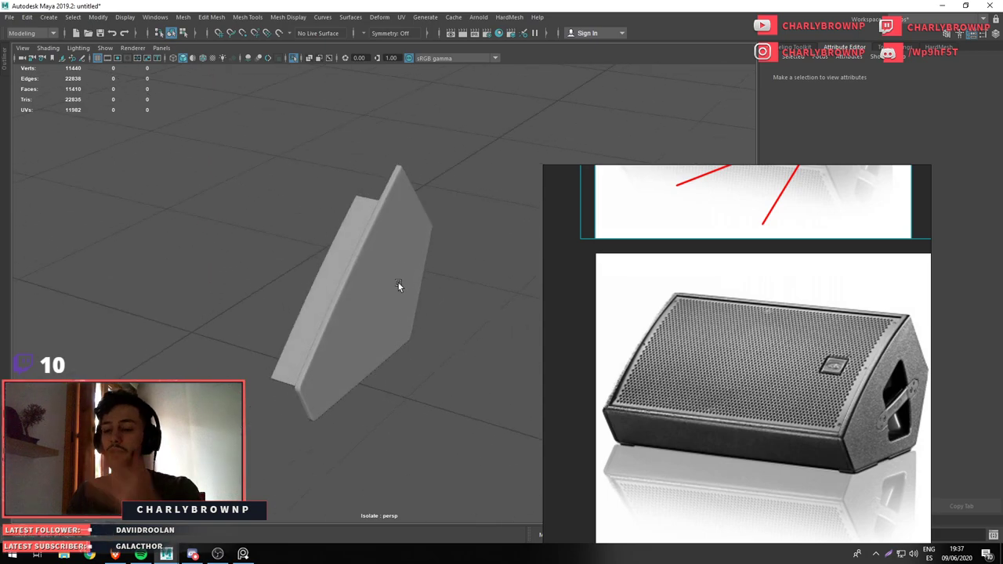
Slice a new edge into the first handle recess corner
left_click(398, 283)
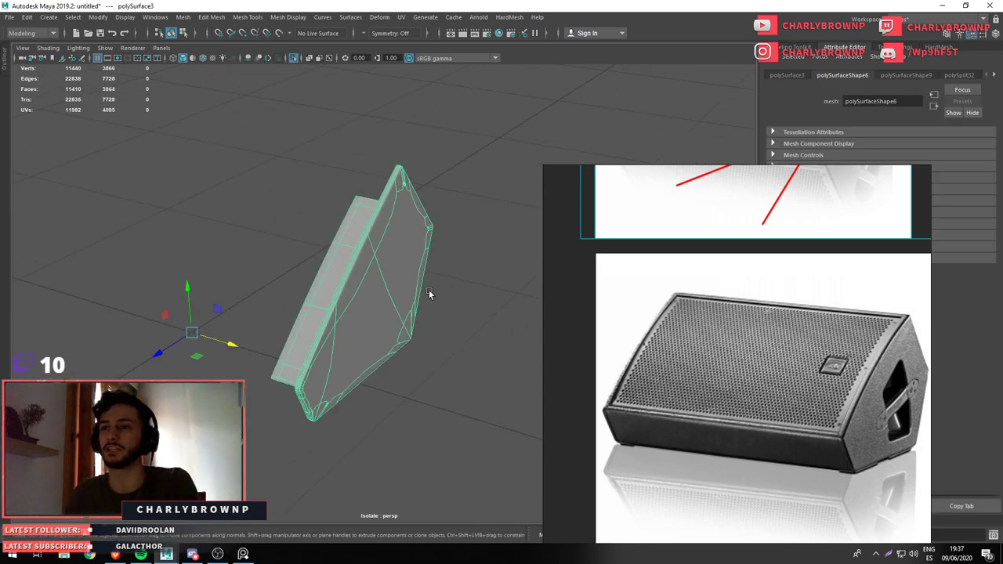
left_click_drag(429, 290, 332, 317)
scroll("up", 3)
key("F10")
left_click(261, 346)
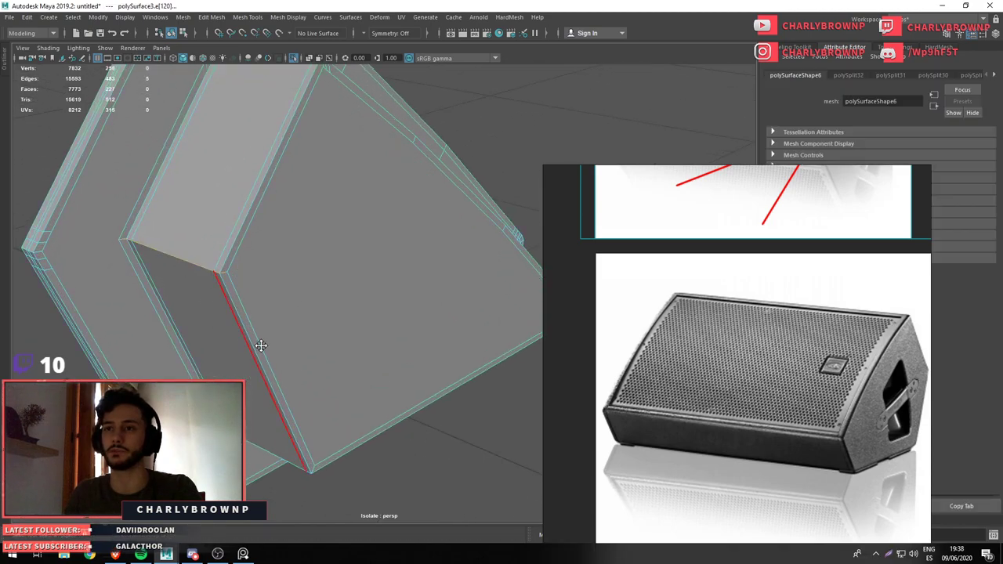
scroll("down", 3)
left_click_drag(305, 398, 279, 328)
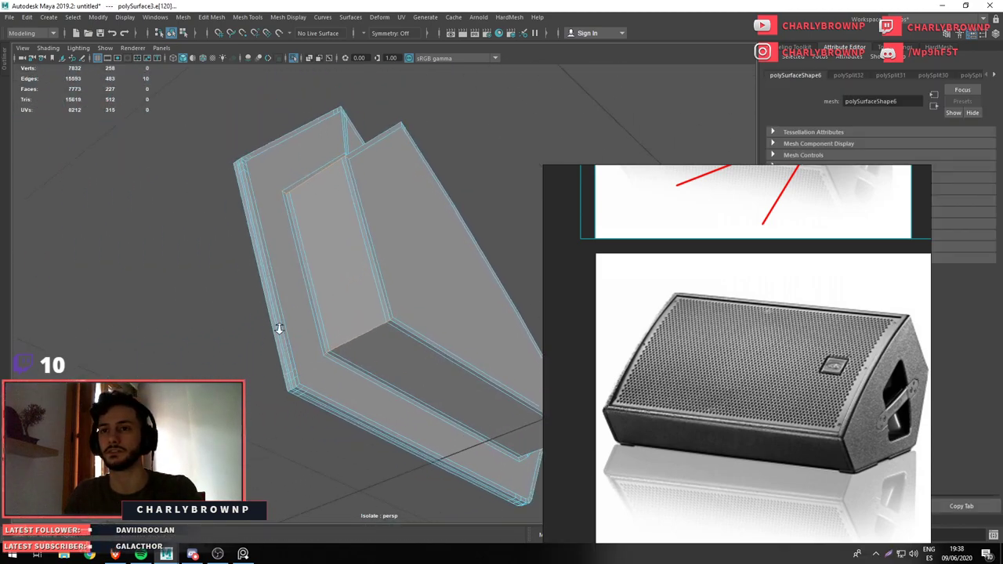
scroll("up", 3)
key("F9")
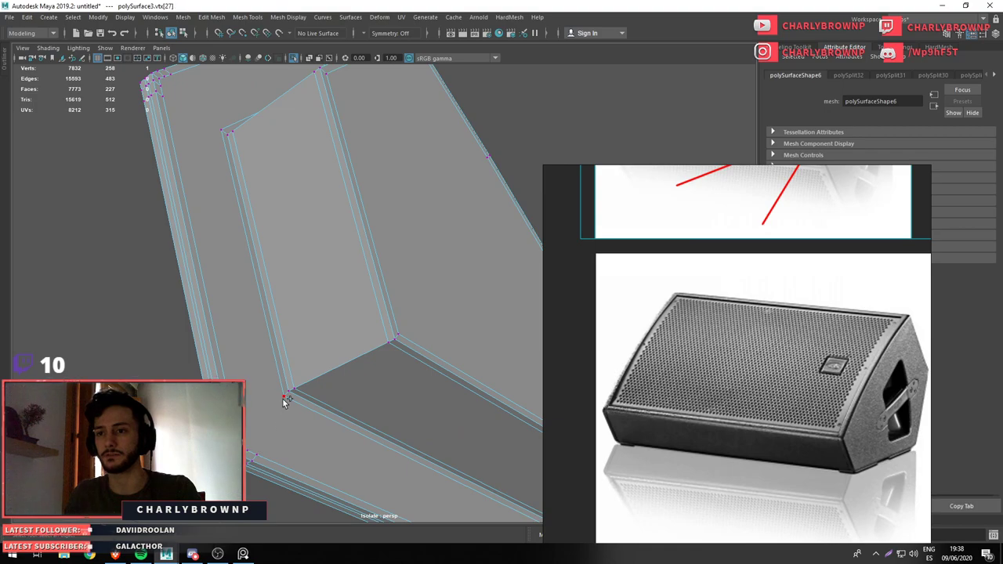
key("Return")
Slice a second edge into the next recess corner
left_click_drag(302, 374, 114, 239)
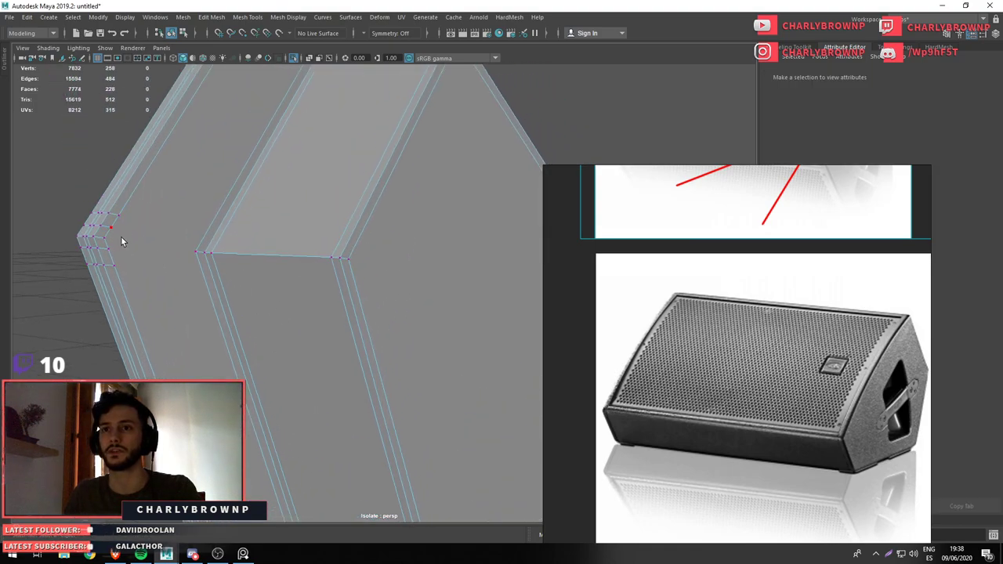
scroll("down", 3)
left_click_drag(304, 398, 319, 253)
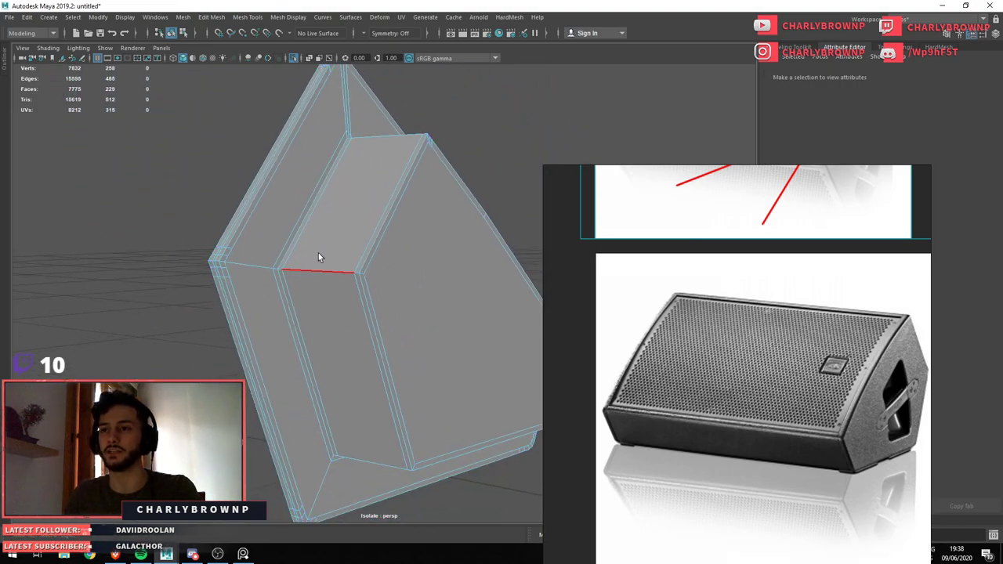
key("Return")
Select the recess border edges and bevel them with fraction 0.5, one segment
double_click(312, 272)
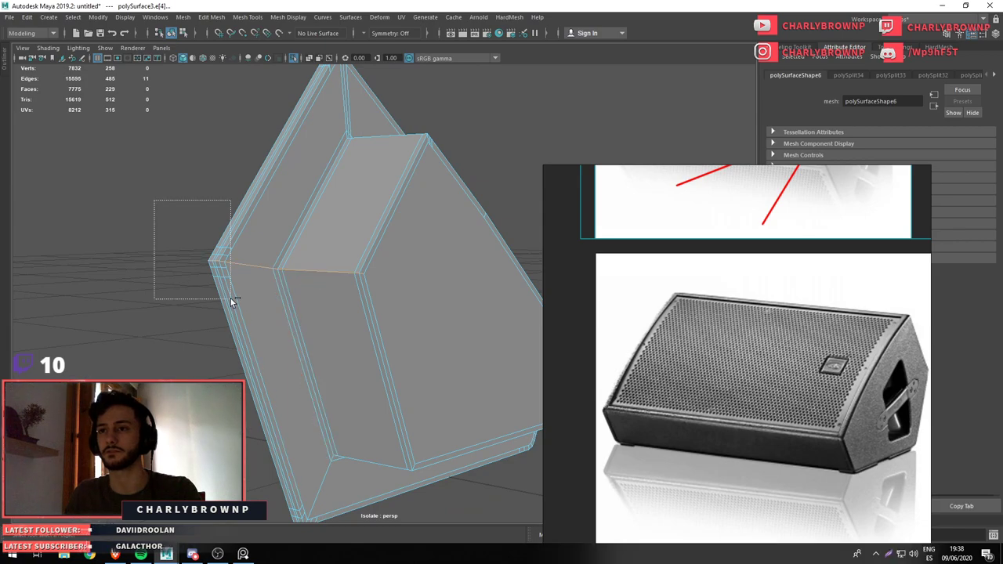
left_click_drag(154, 200, 231, 299)
left_click_drag(231, 299, 347, 279)
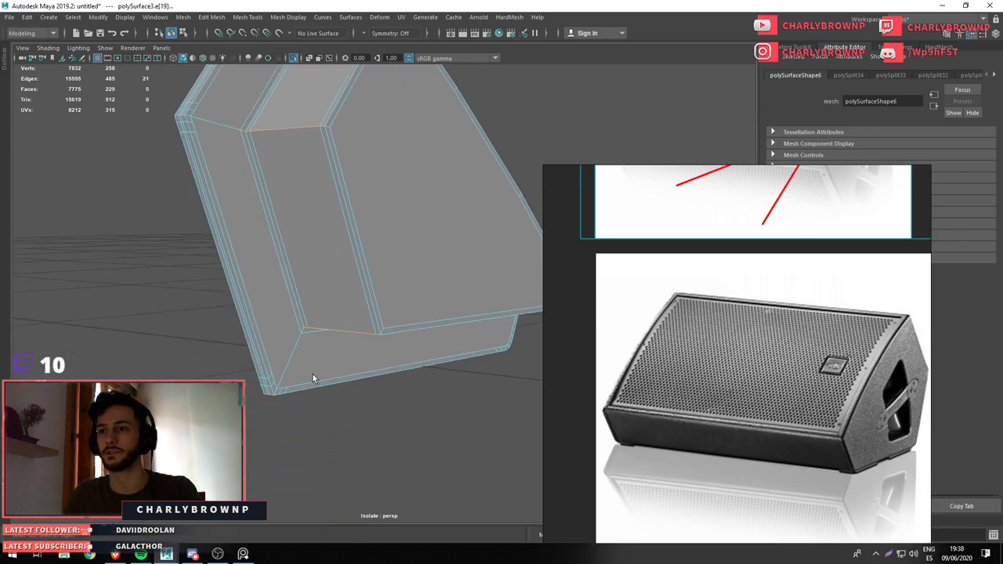
key("ctrl+b")
left_click_drag(312, 374, 282, 239)
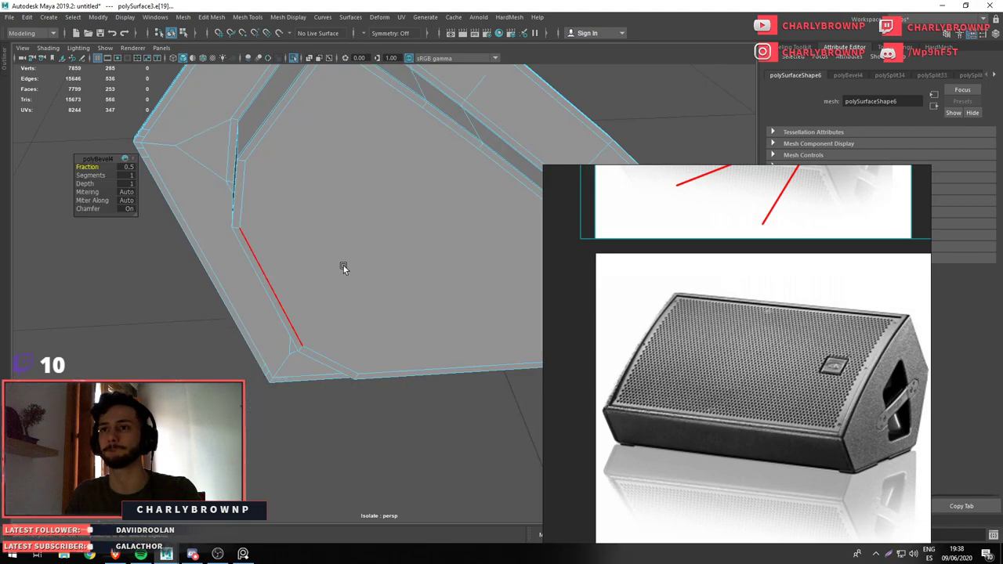
Undo the recess bevel and re-bevel the recess border edges with chamfering off
key("ctrl+z")
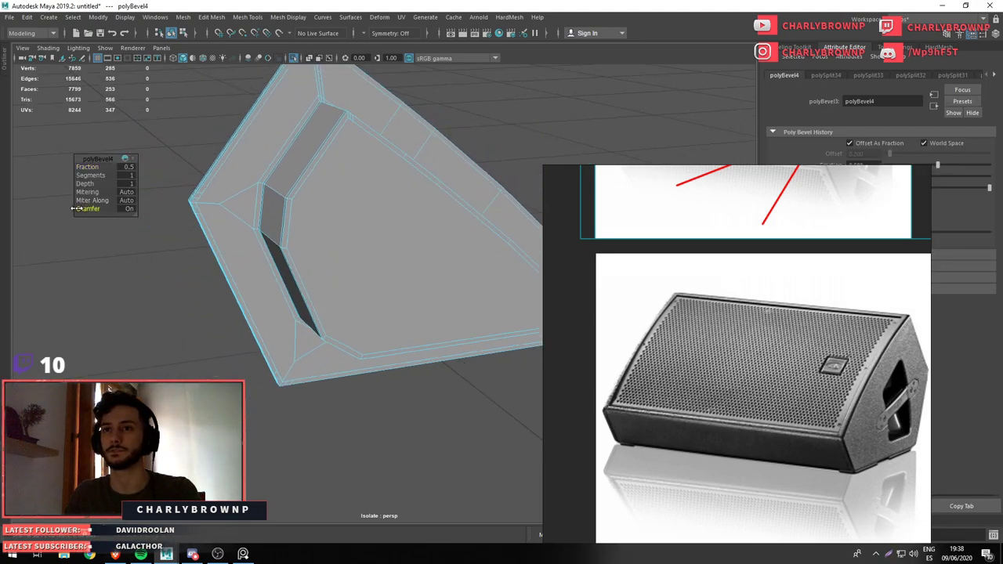
left_click(79, 209)
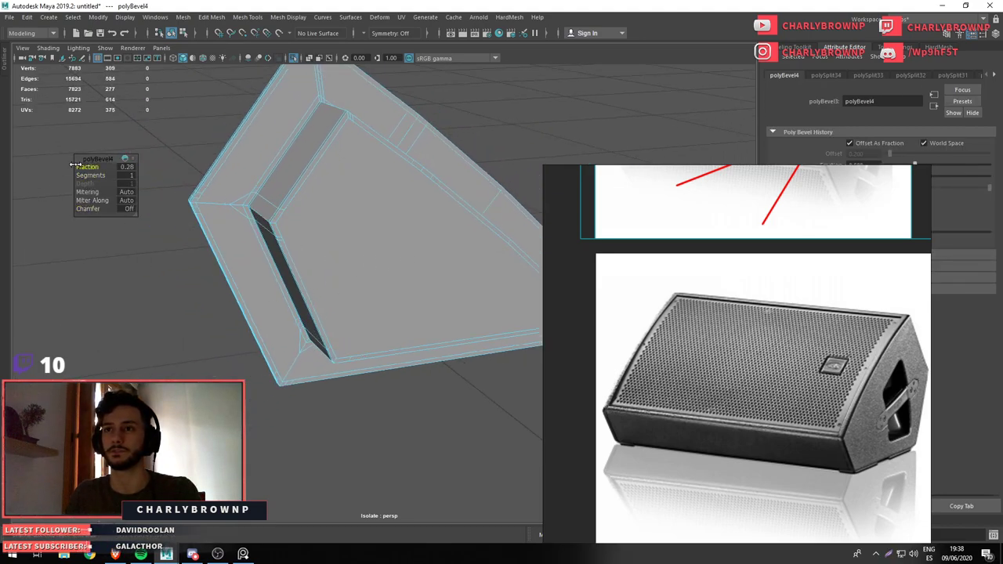
key("ctrl+z")
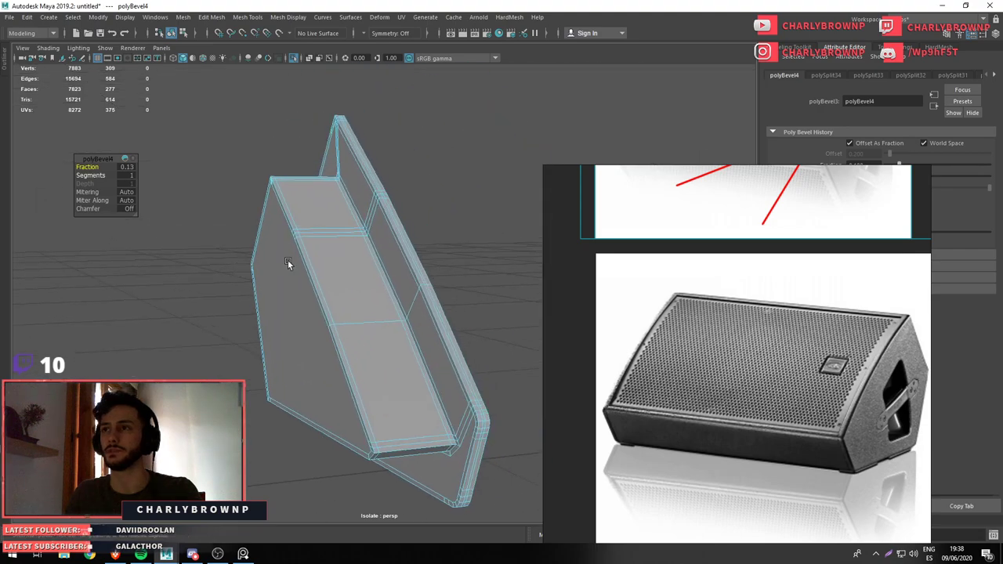
key("ctrl+z")
key("ctrl+z")
key("ctrl+z")
key("ctrl+z")
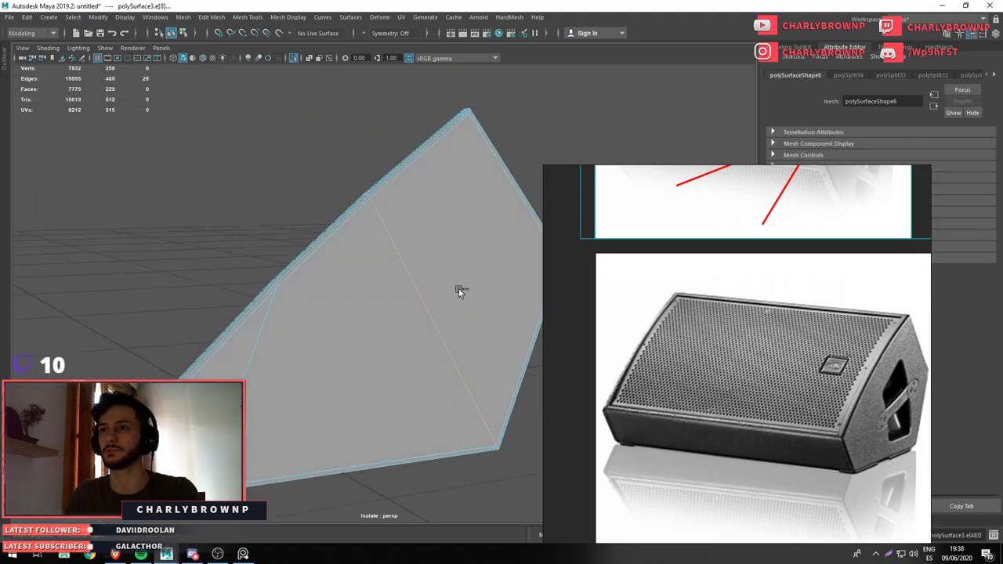
left_click_drag(458, 288, 332, 291)
left_click_drag(398, 437, 332, 314)
scroll("down", 3)
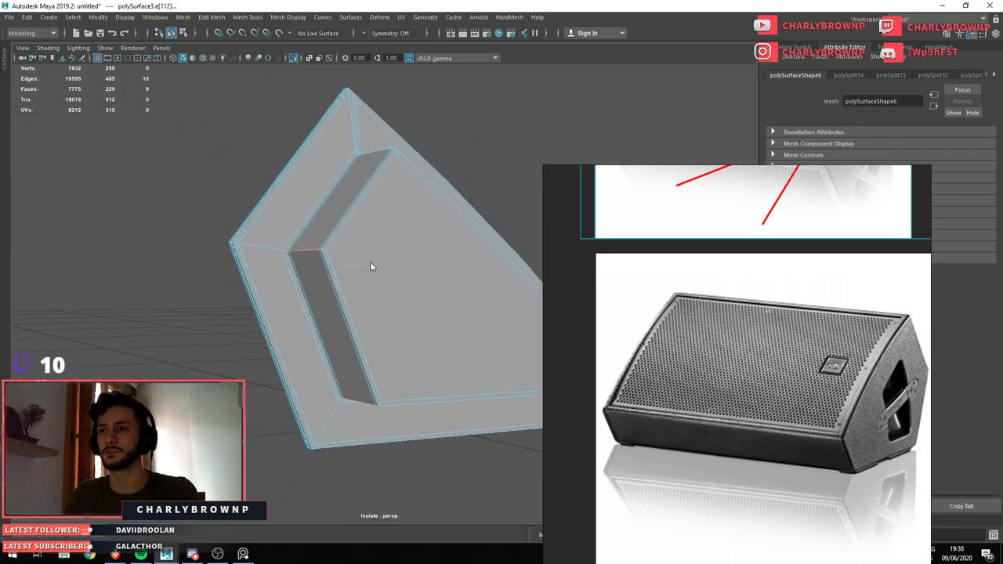
key("ctrl+b")
left_click_drag(379, 263, 304, 310)
left_click(92, 208)
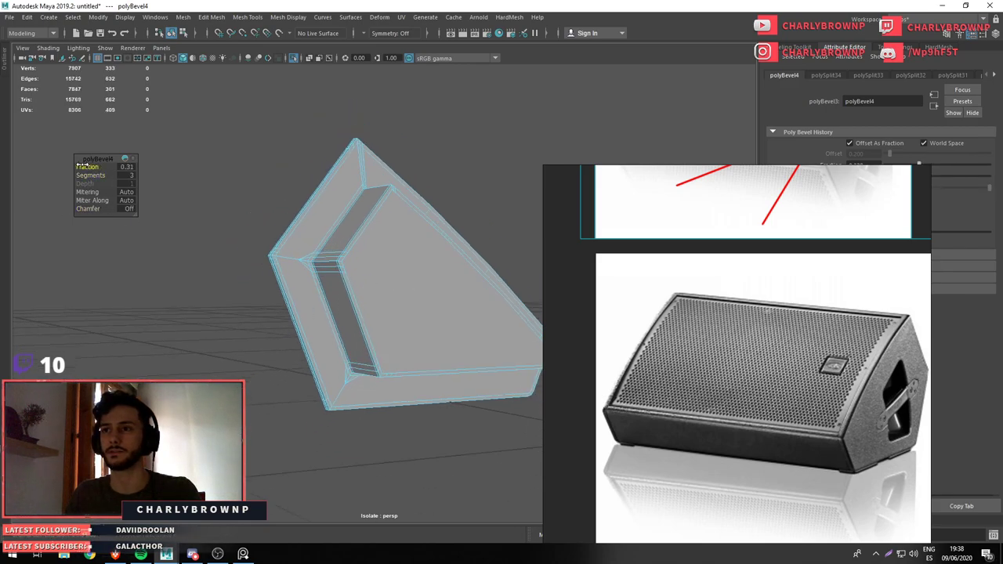
left_click_drag(337, 275, 339, 272)
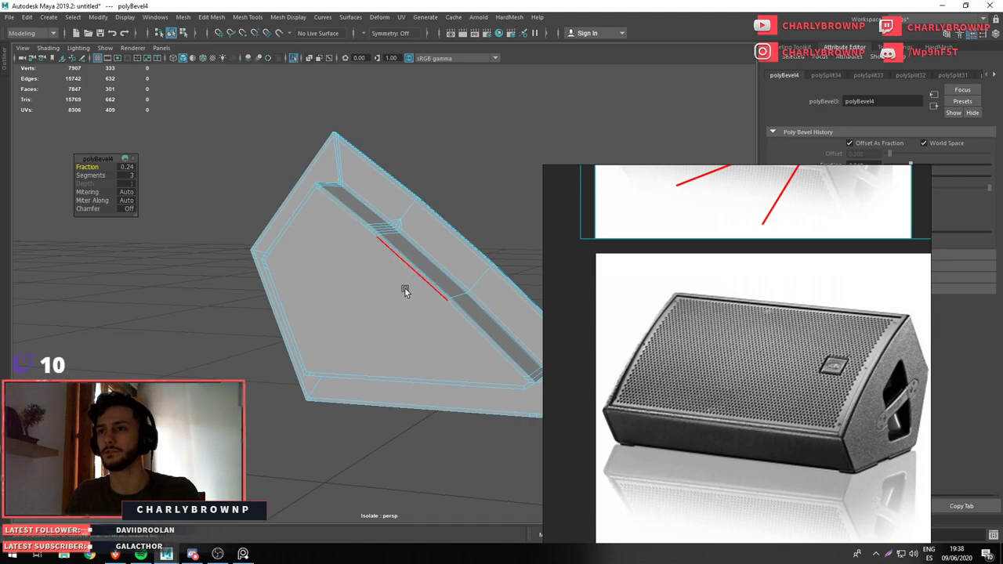
Bevel the groove edge loop with 3 segments and fraction 0.26
double_click(405, 272)
left_click_drag(408, 279, 246, 273)
left_click_drag(232, 252, 288, 255)
left_click_drag(288, 255, 329, 258)
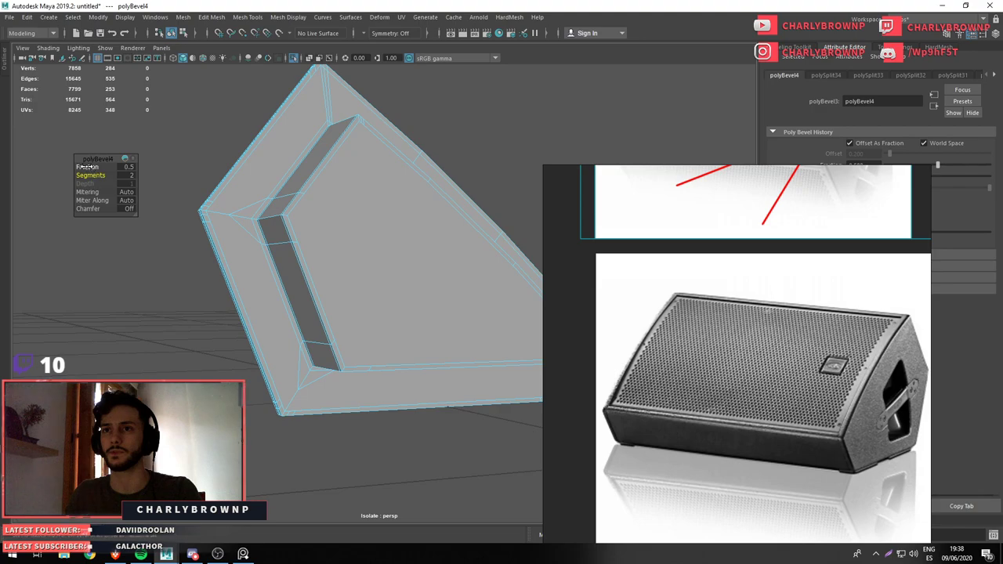
left_click_drag(327, 253, 290, 236)
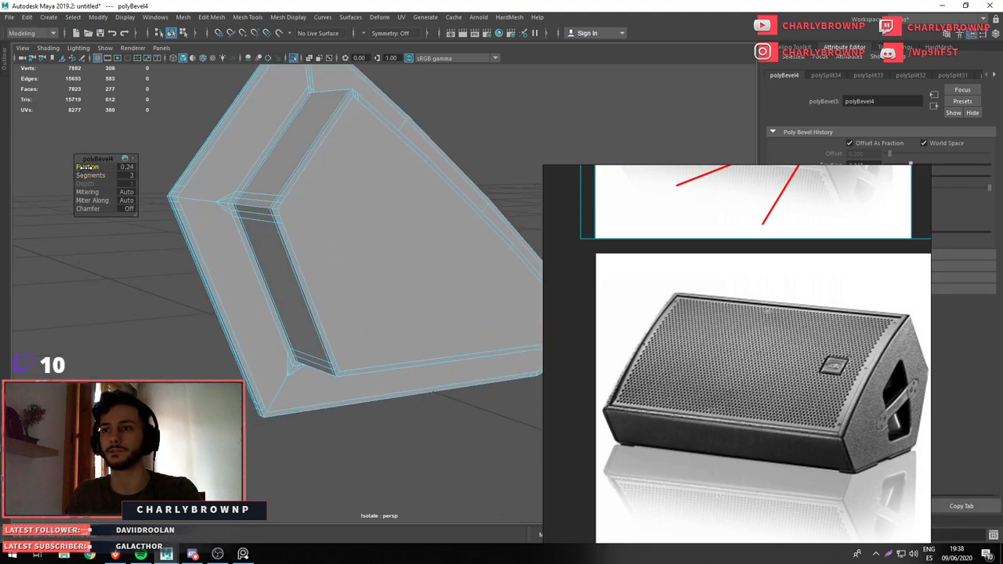
left_click_drag(230, 217, 300, 255)
Target Weld the stray vertex at the bevelled recess corner onto its neighbour
key("F9")
left_click(315, 248)
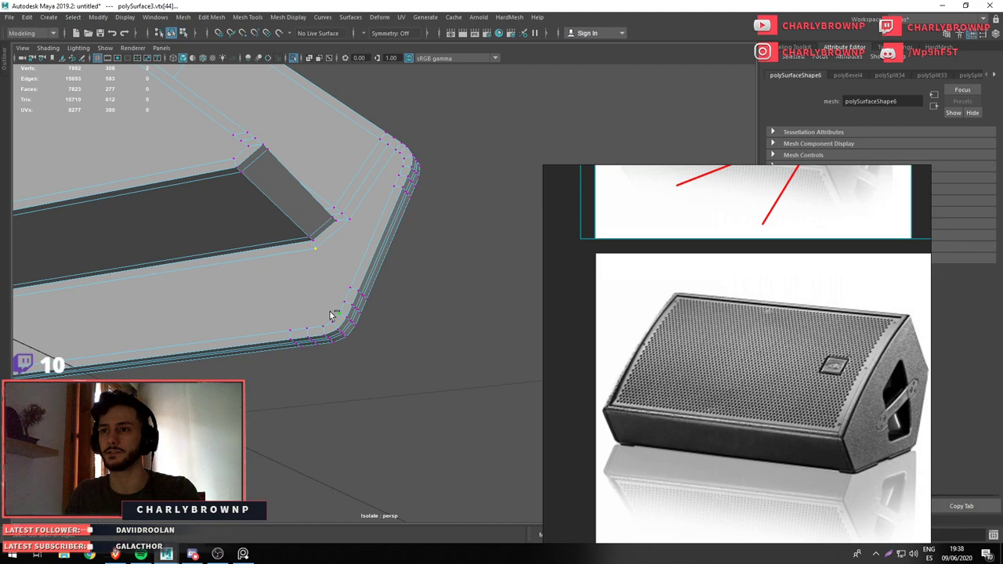
left_click(436, 343)
left_click_drag(436, 343, 289, 344)
left_click_drag(289, 344, 341, 305)
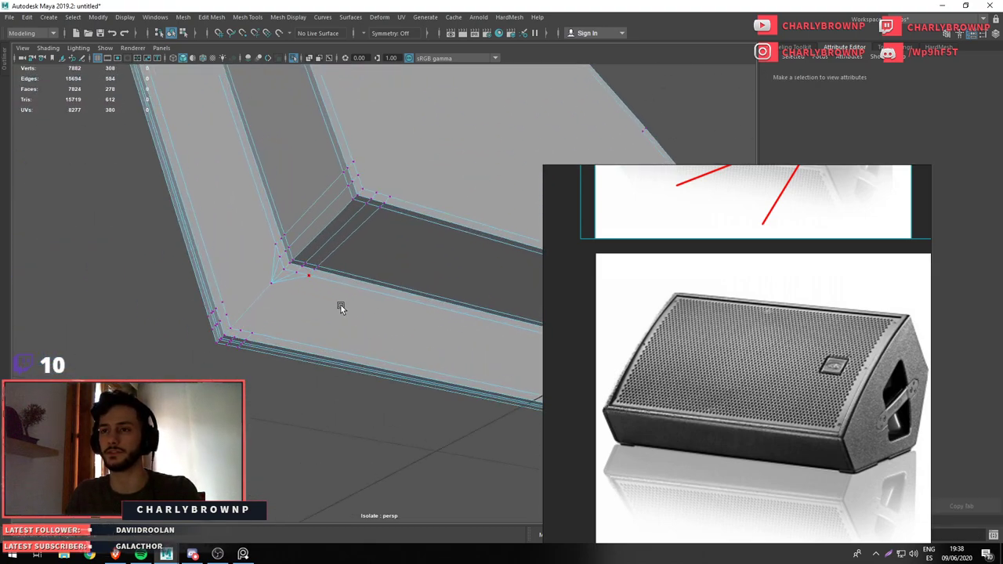
left_click_drag(257, 429, 280, 283)
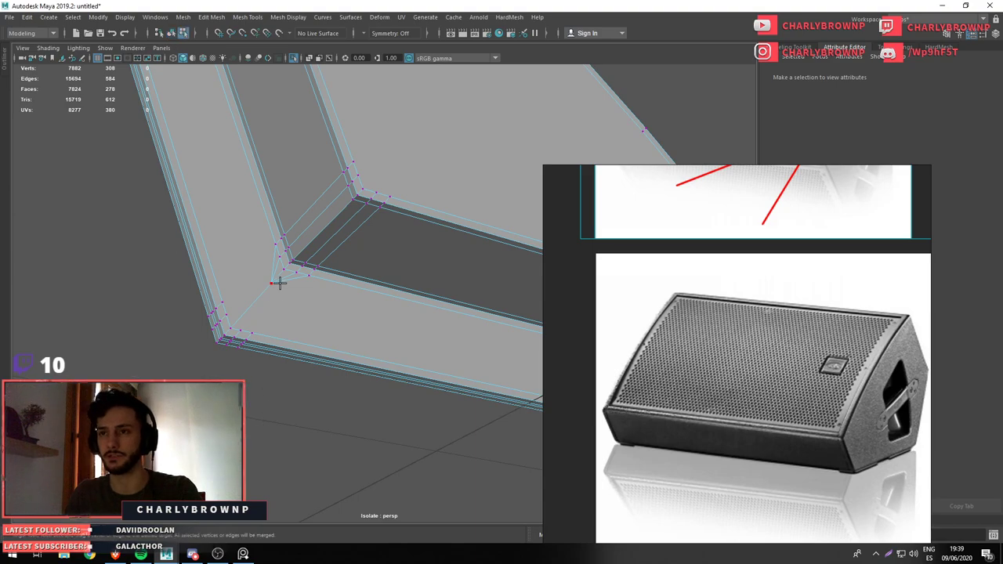
left_click_drag(232, 327, 232, 326)
left_click_drag(232, 326, 282, 452)
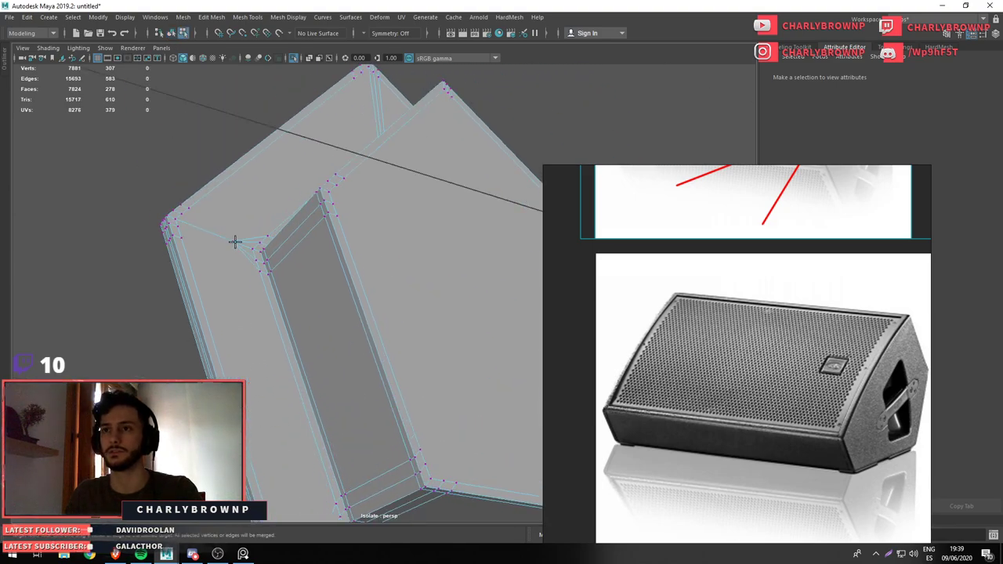
left_click_drag(177, 213, 298, 298)
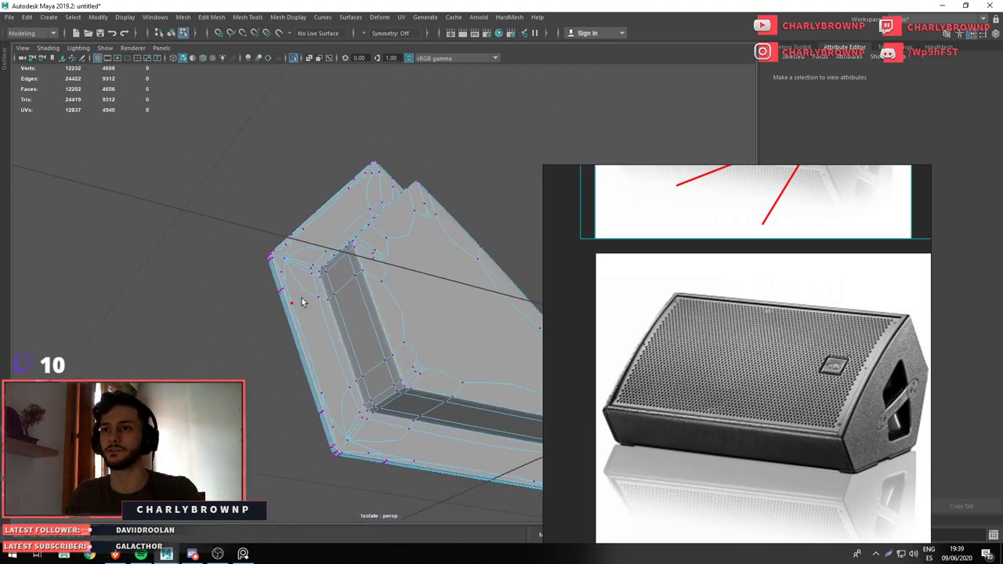
Select the speaker mesh and remove the stray edge on the side panel
key("F8")
left_click(356, 281)
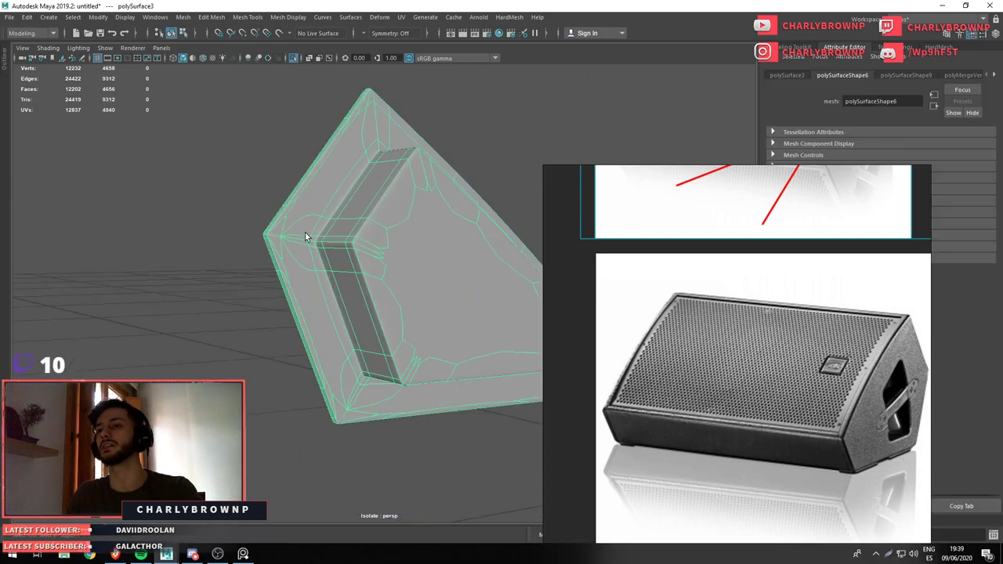
scroll("up", 3)
left_click_drag(303, 219, 269, 276)
left_click_drag(240, 308, 241, 315)
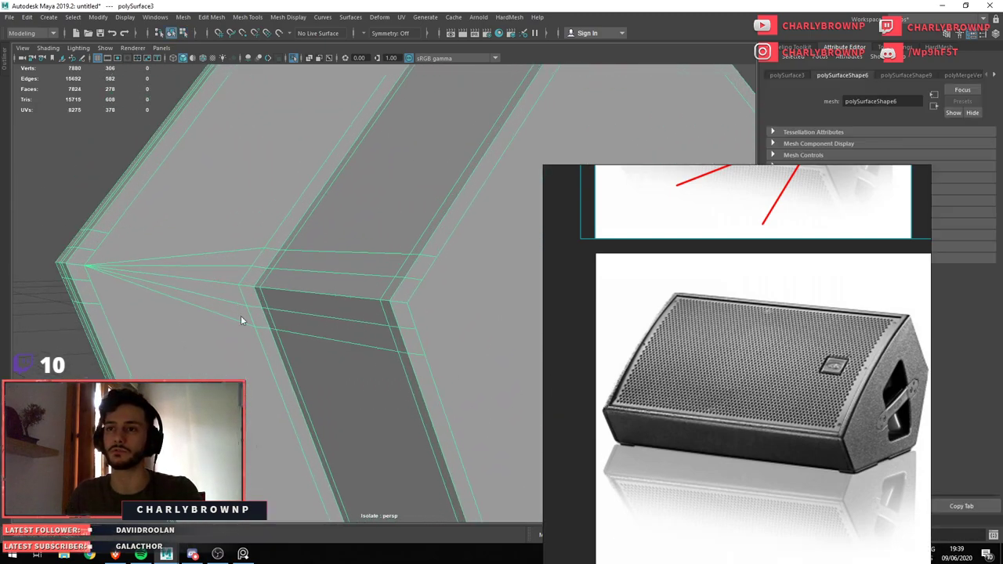
left_click(223, 254)
key("ctrl+z")
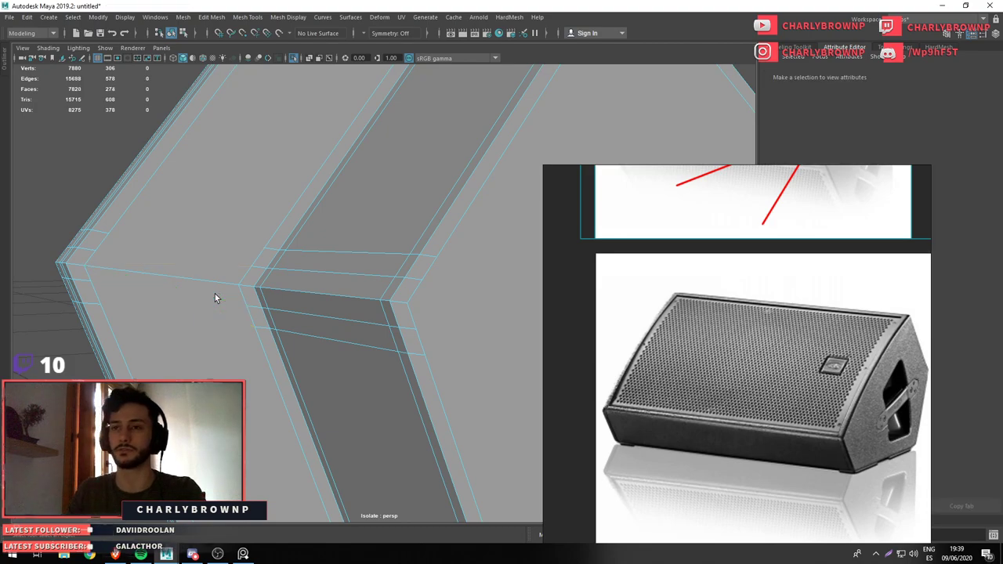
Multi-Cut a new edge across the side panel between two neighbouring edges
left_click(109, 234)
left_click(265, 248)
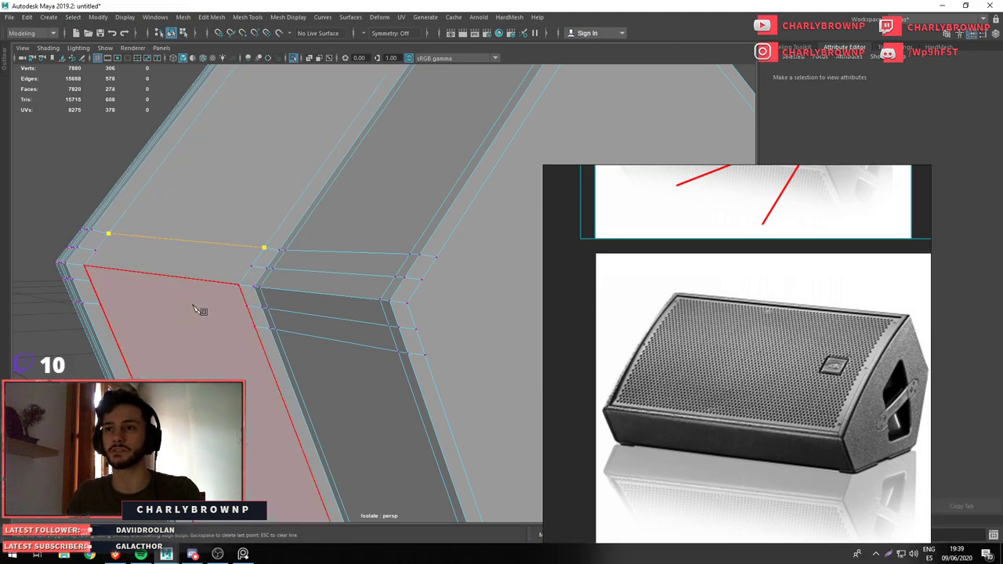
key("Return")
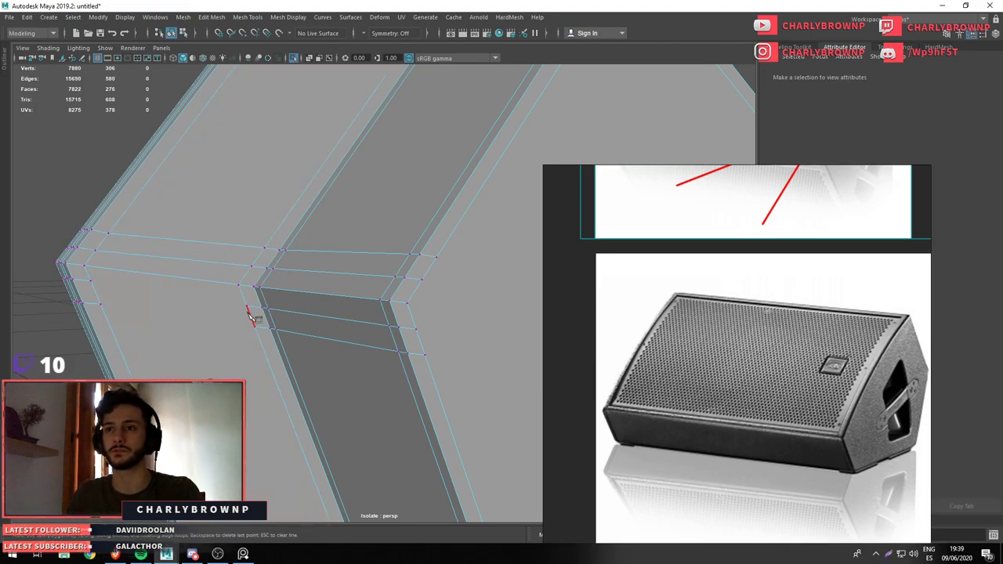
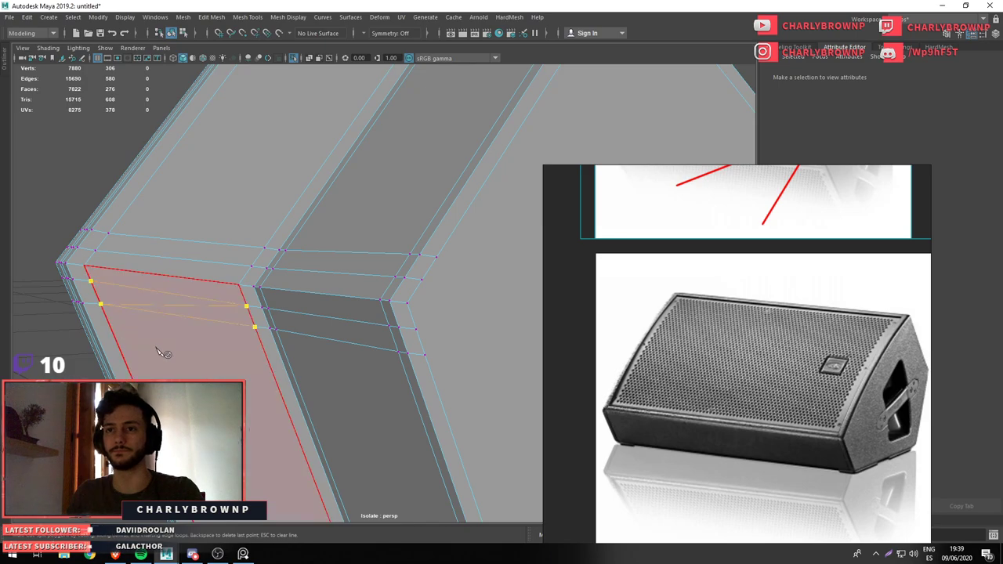
Finish the pending cut and extrude the newly cut edge, viewing the shell corner unsmoothed
key("Return")
left_click(177, 308)
key("ctrl+e")
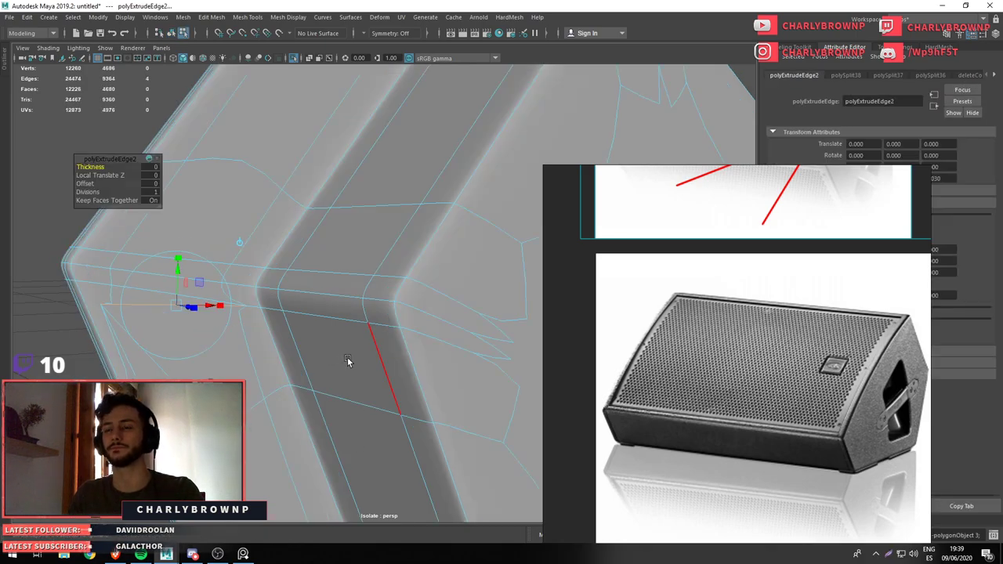
scroll("down", 3)
key("1")
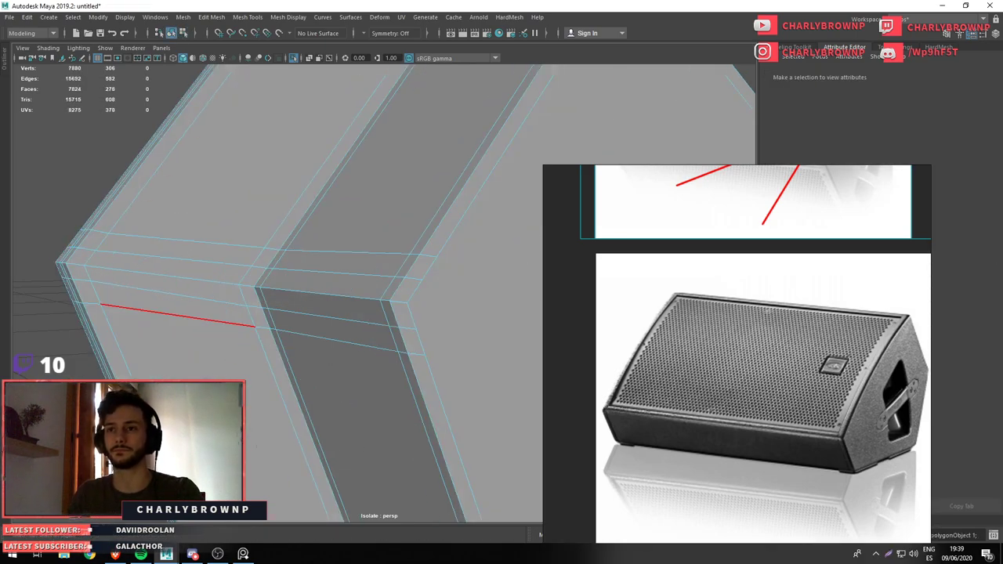
left_click_drag(235, 329, 327, 303)
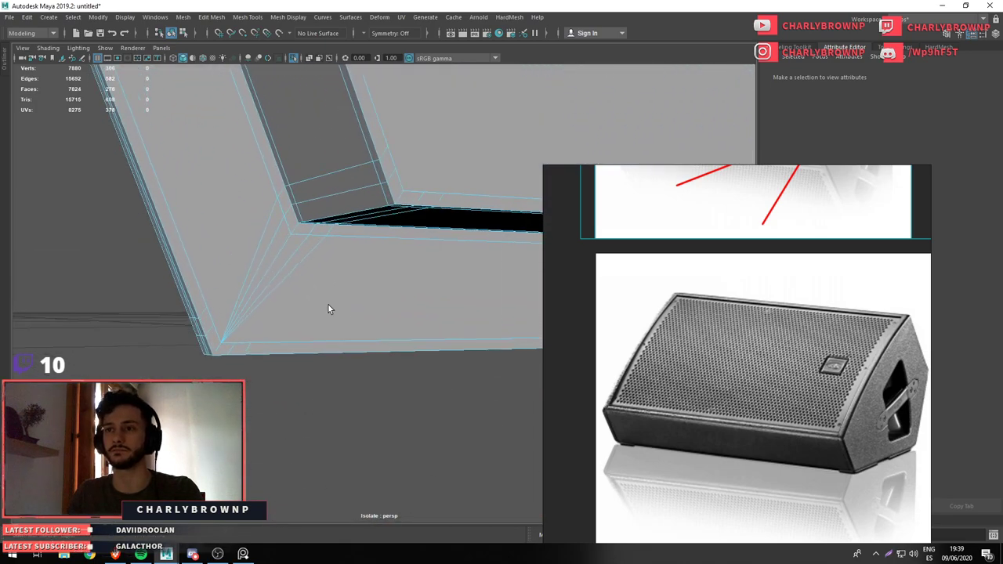
Delete the diagonal corner edges and cut new edges from the inner vertices to the corner
left_click(260, 229)
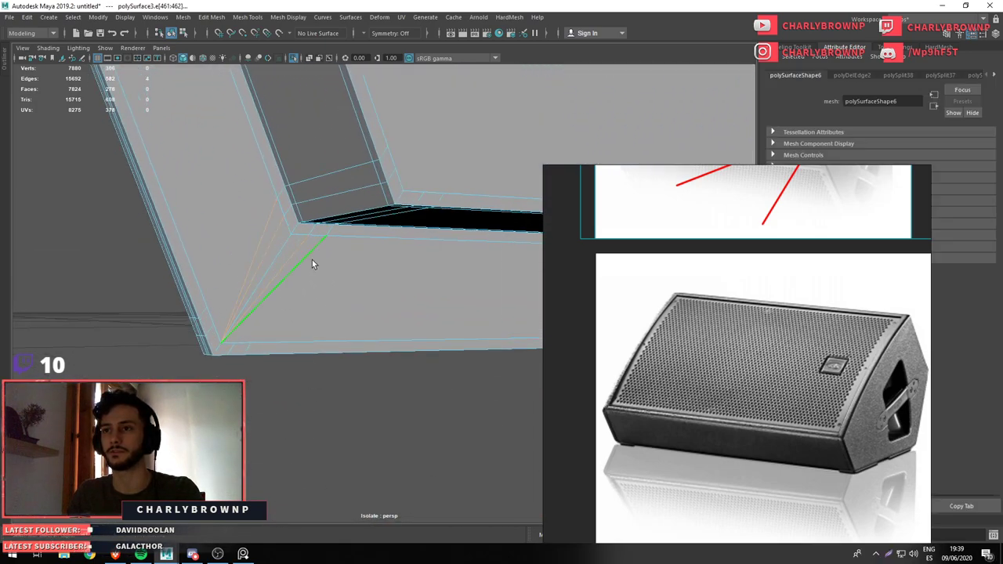
key("Delete")
left_click(308, 235)
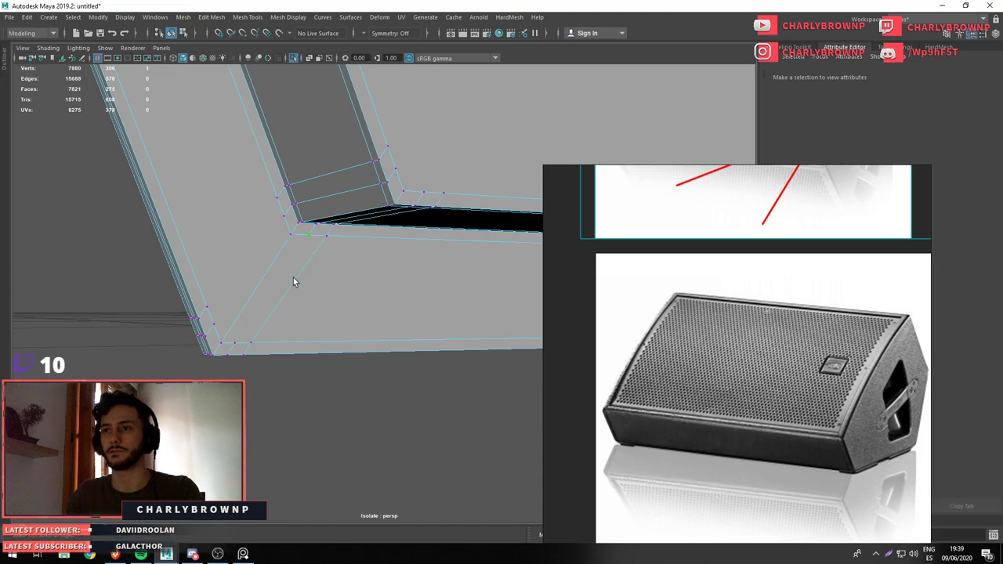
left_click(233, 345)
left_click(284, 216)
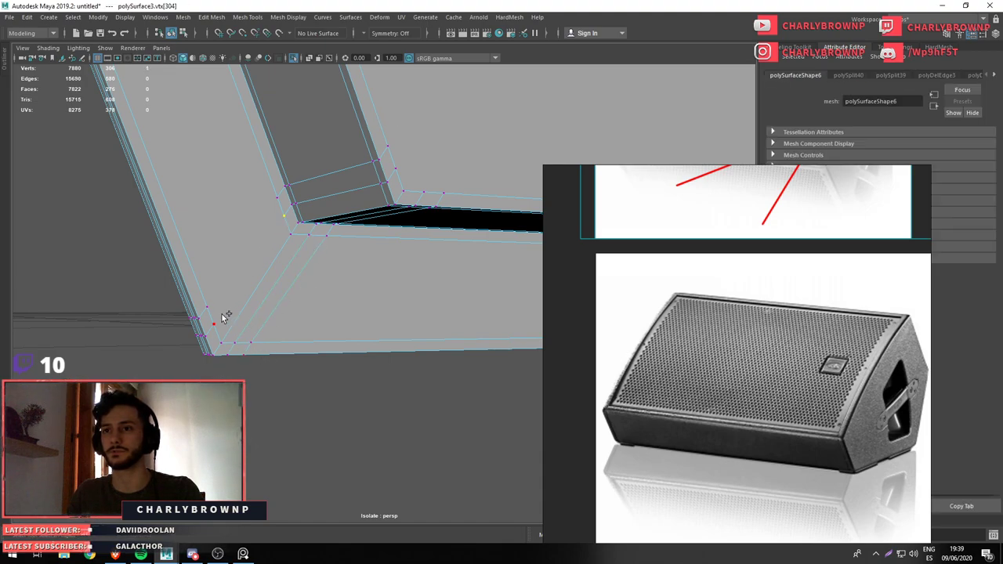
left_click(282, 214)
Select the whole speaker shell and isolate it in the view to inspect the new topology
scroll("down", 3)
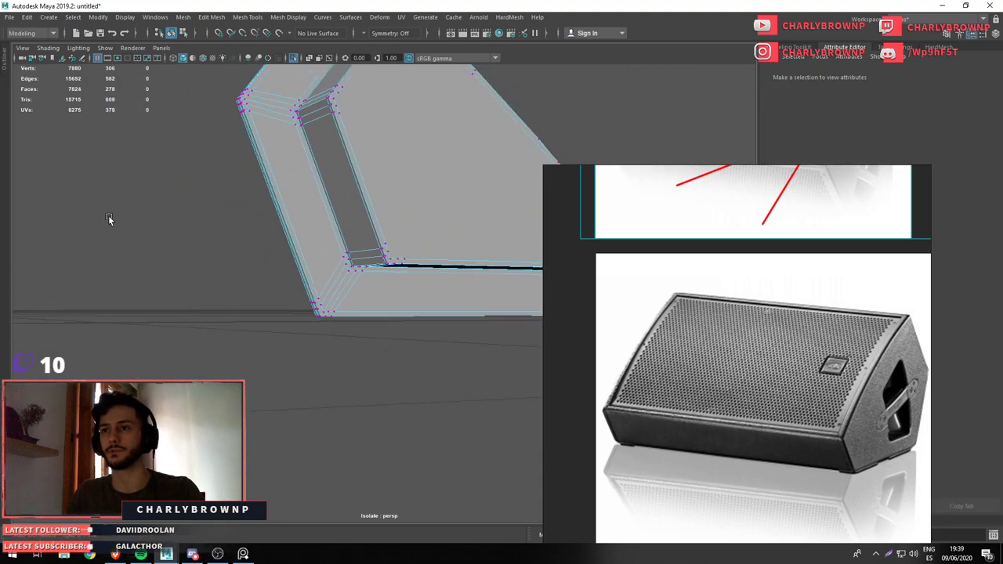
left_click_drag(108, 215, 414, 224)
left_click(349, 328)
scroll("up", 3)
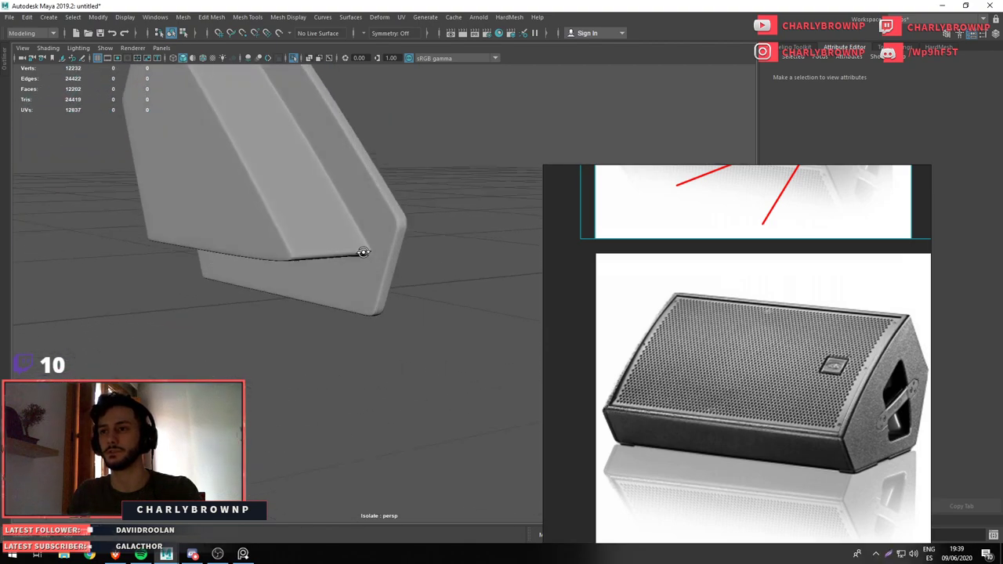
left_click_drag(359, 251, 325, 274)
scroll("down", 3)
left_click(330, 240)
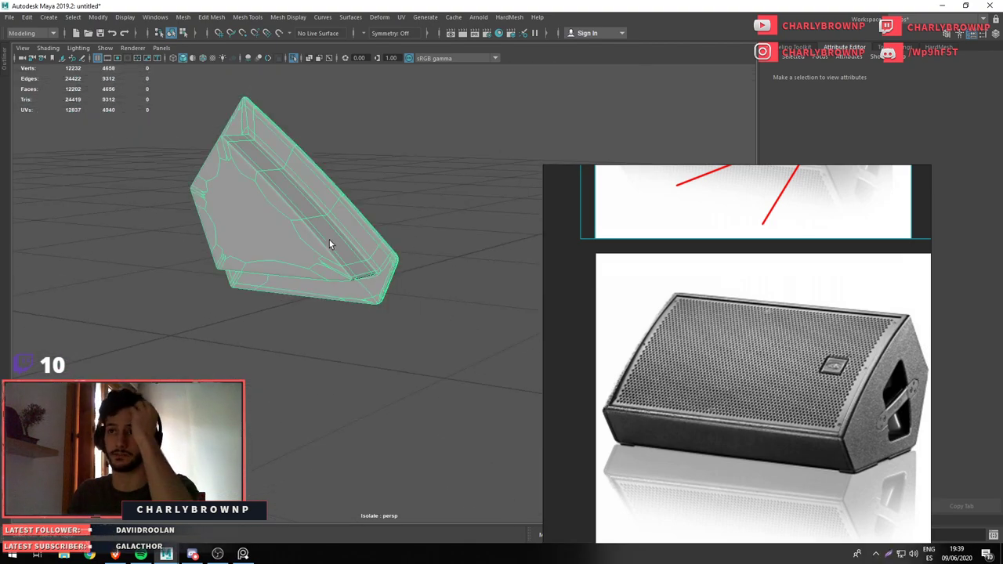
key("1")
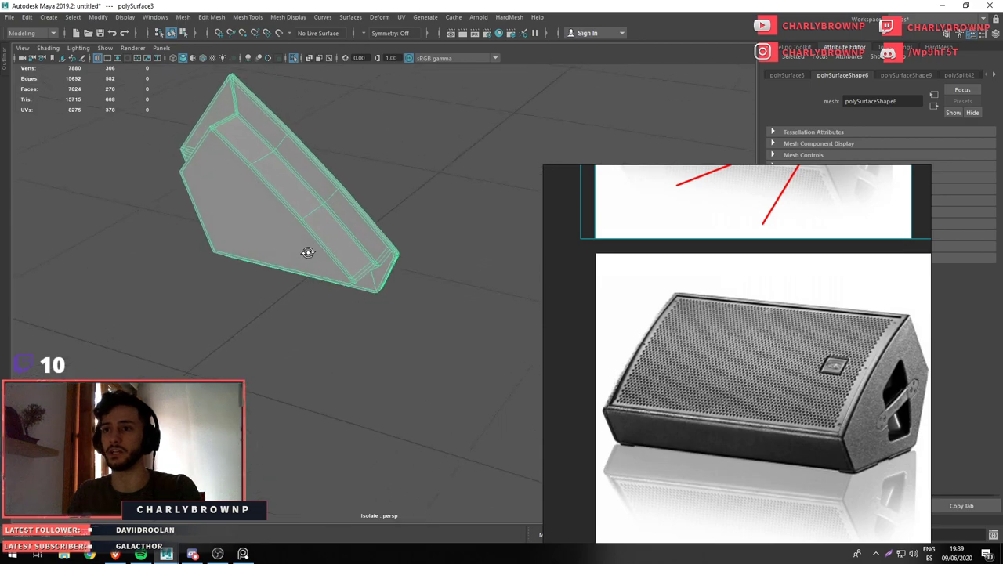
left_click_drag(303, 236, 262, 313)
key("ctrl+1")
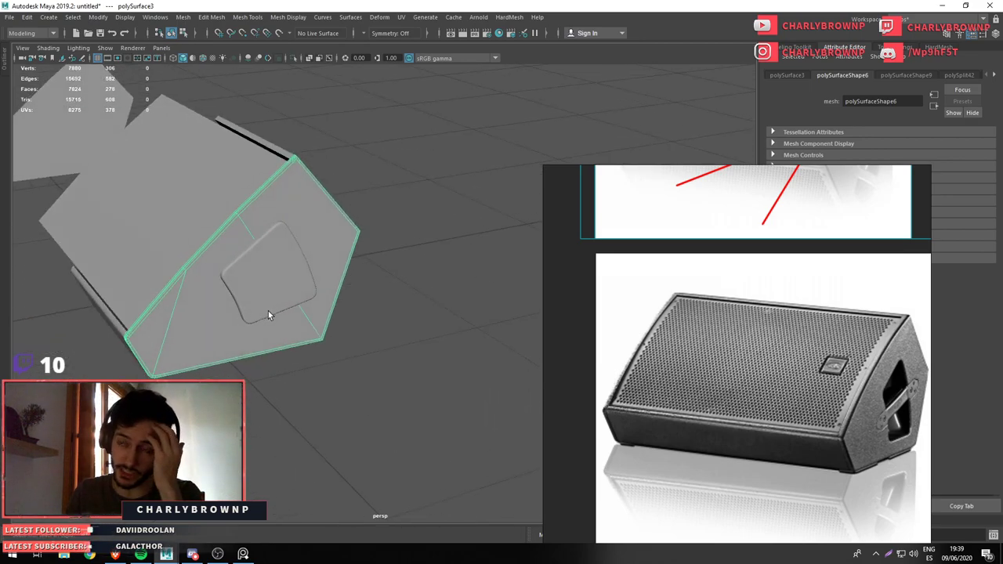
key("ctrl+1")
left_click_drag(258, 336, 311, 413)
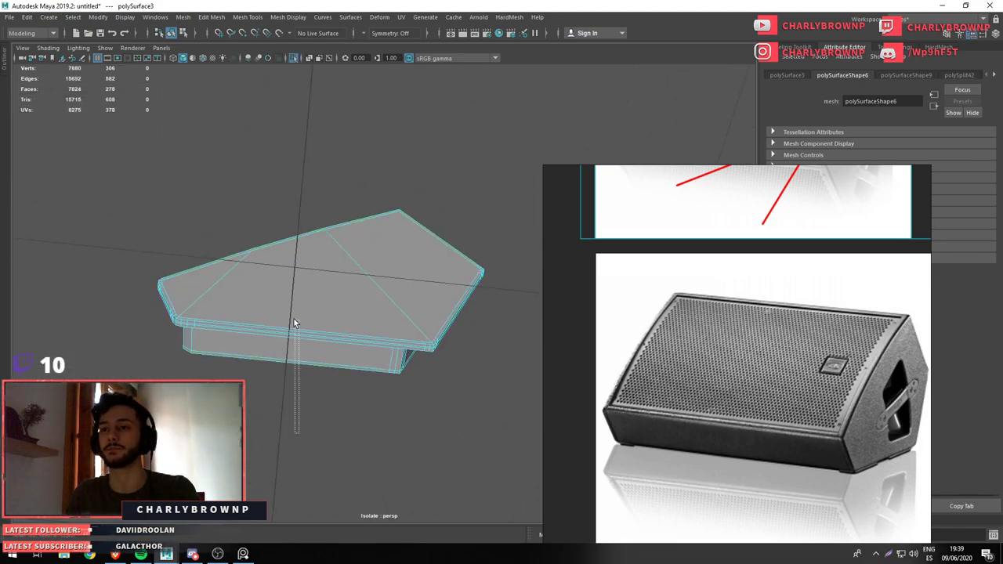
Insert connecting edge loops across the side panel near its edges
left_click_drag(295, 322, 266, 325)
left_click(345, 340)
left_click(386, 311)
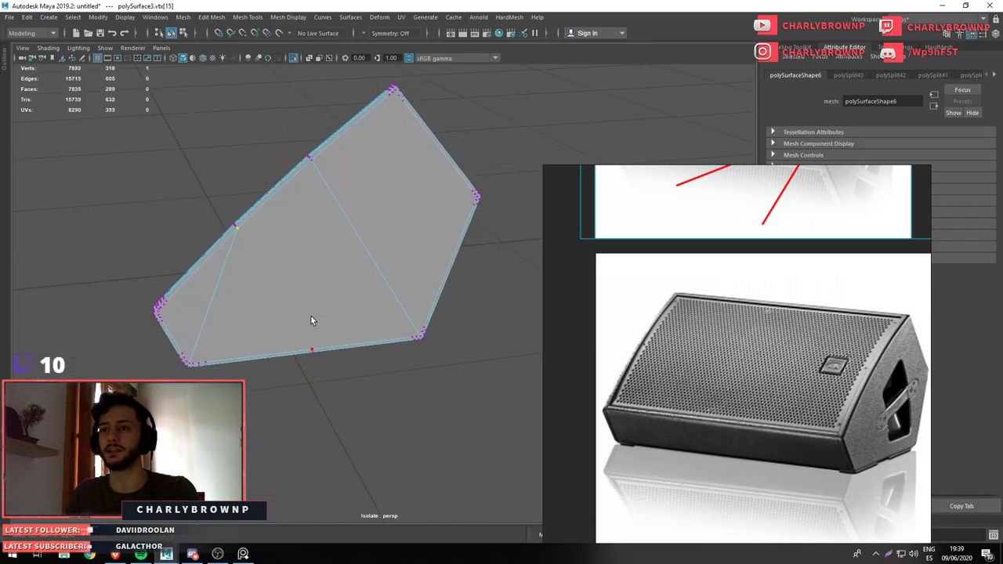
left_click(234, 287)
left_click_drag(233, 286, 236, 280)
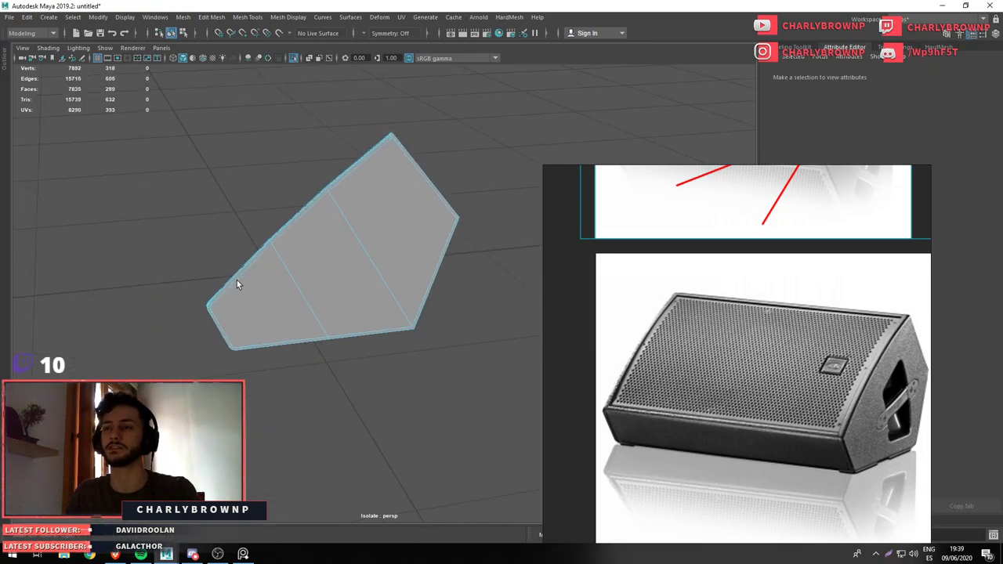
key("q")
Select a corner vertex of the side panel, then undo back to the low-poly mesh
left_click(432, 305)
left_click_drag(432, 305, 316, 340)
scroll("up", 3)
key("F9")
left_click(185, 101)
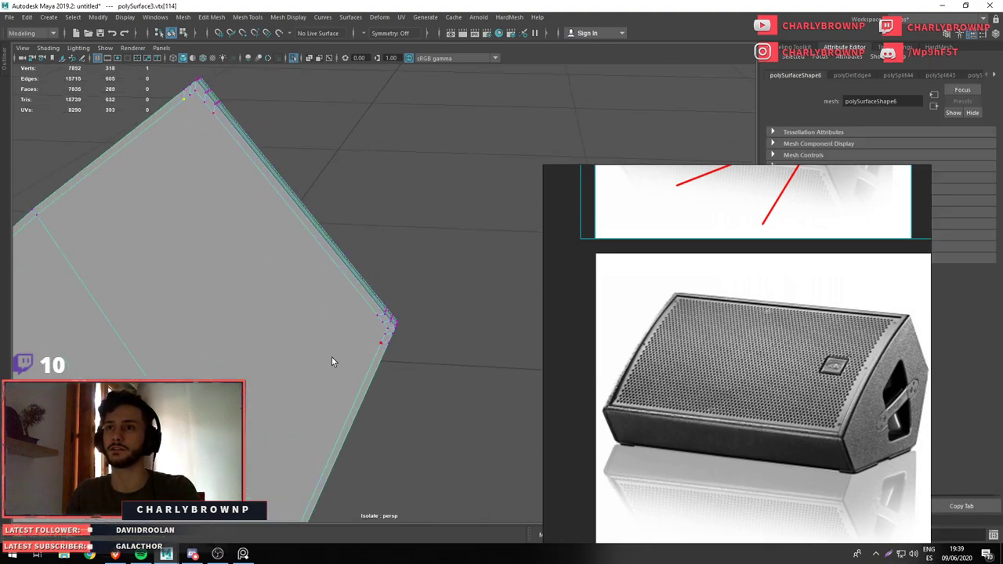
key("ctrl+z")
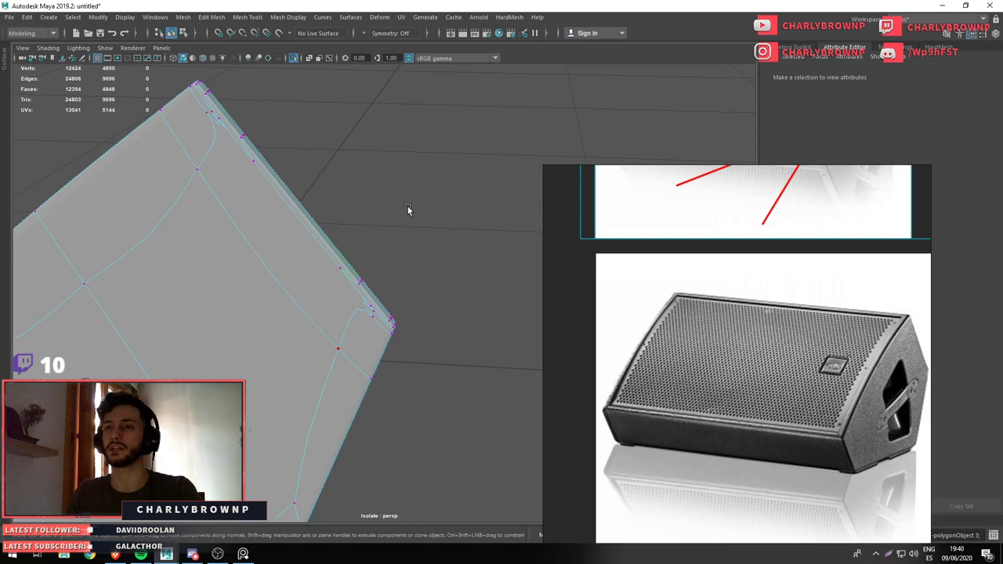
key("ctrl+z")
key("ctrl+z")
key("ctrl+z")
key("ctrl+z")
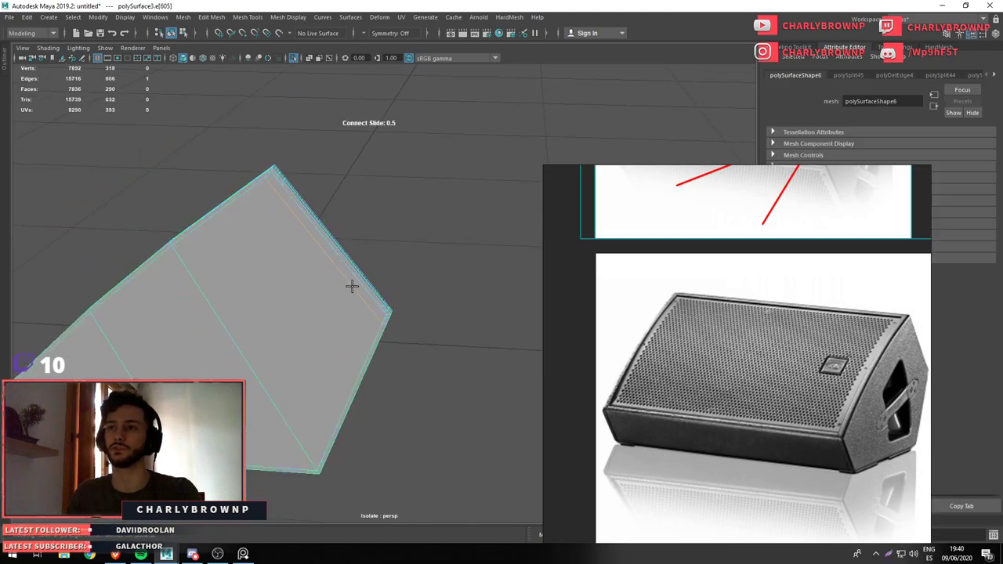
Add a connecting edge loop along the panel's right side and commit it
key("w")
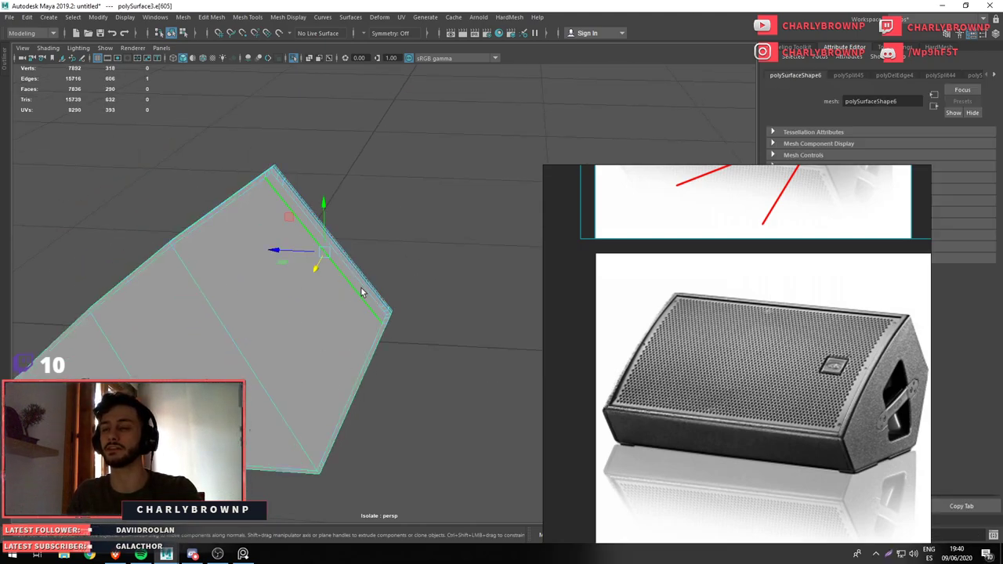
left_click(327, 286)
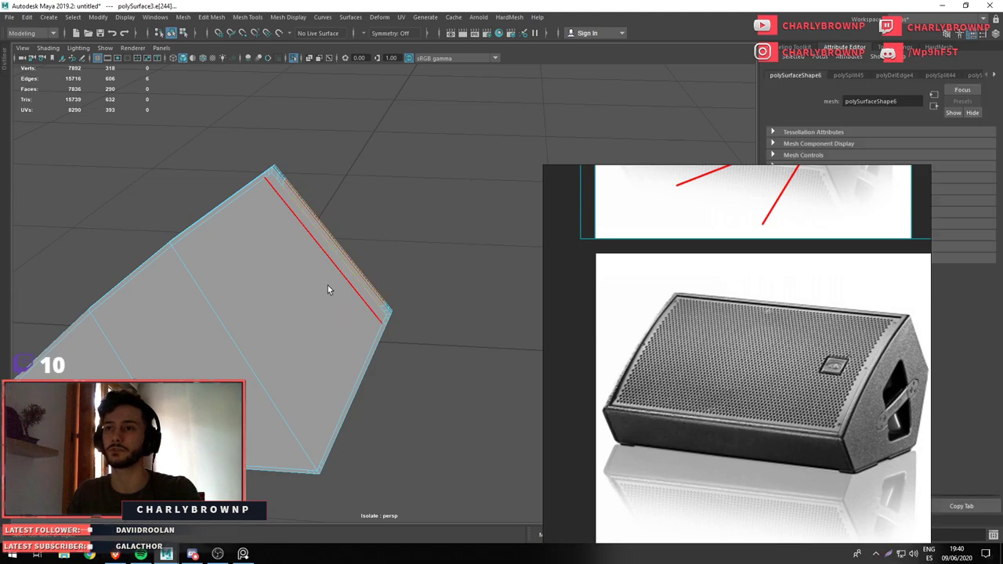
left_click_drag(135, 378, 355, 317)
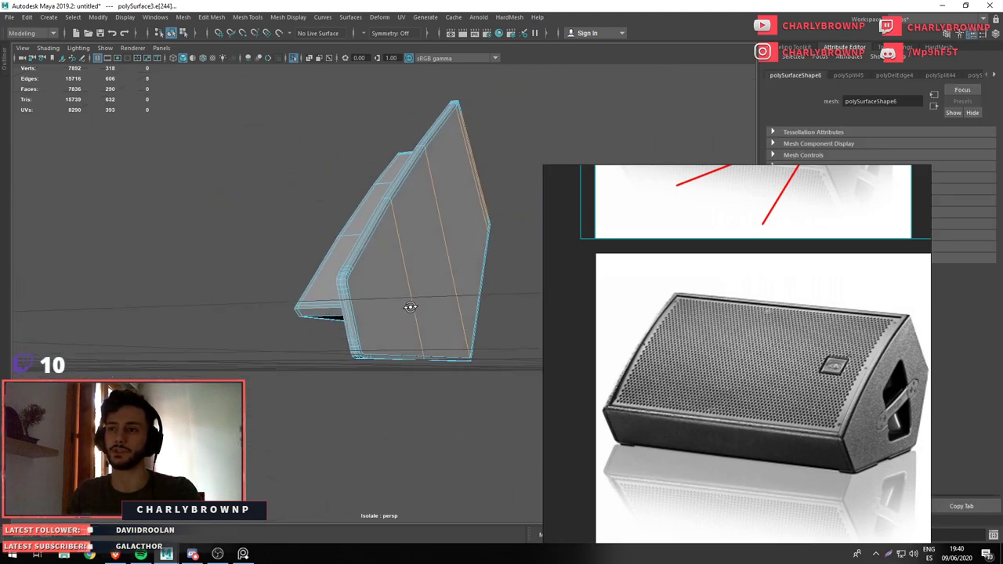
left_click_drag(403, 338, 444, 322)
key("Return")
scroll("up", 3)
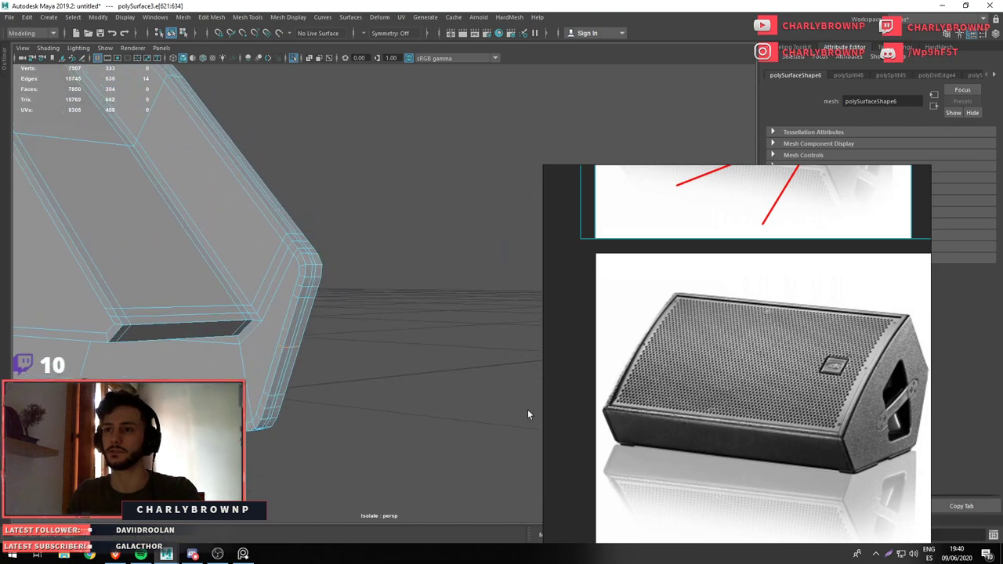
left_click_drag(280, 341, 210, 249)
Check the smoothed preview of the side panel, then return to low-poly and reselect it
key("3")
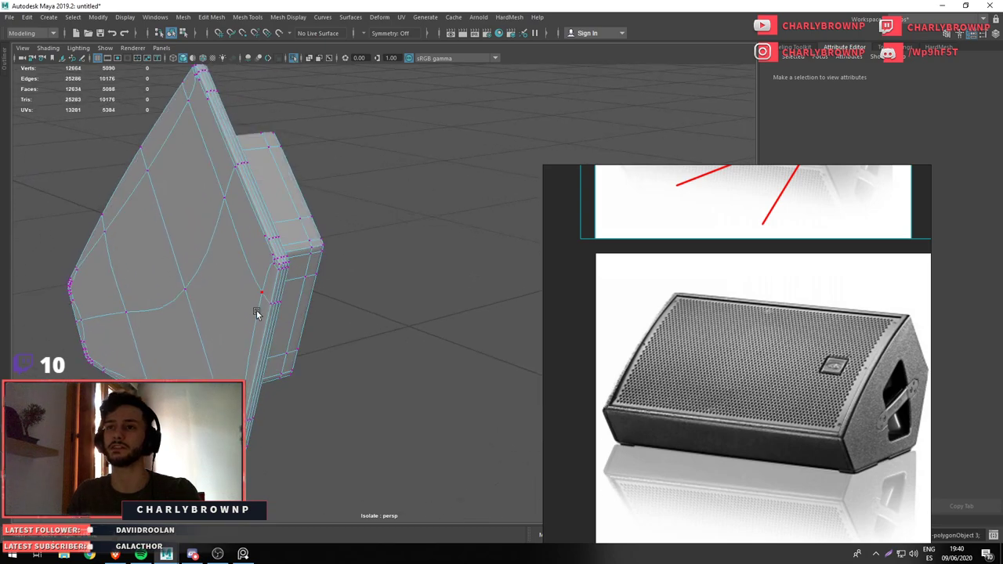
left_click_drag(257, 314, 325, 235)
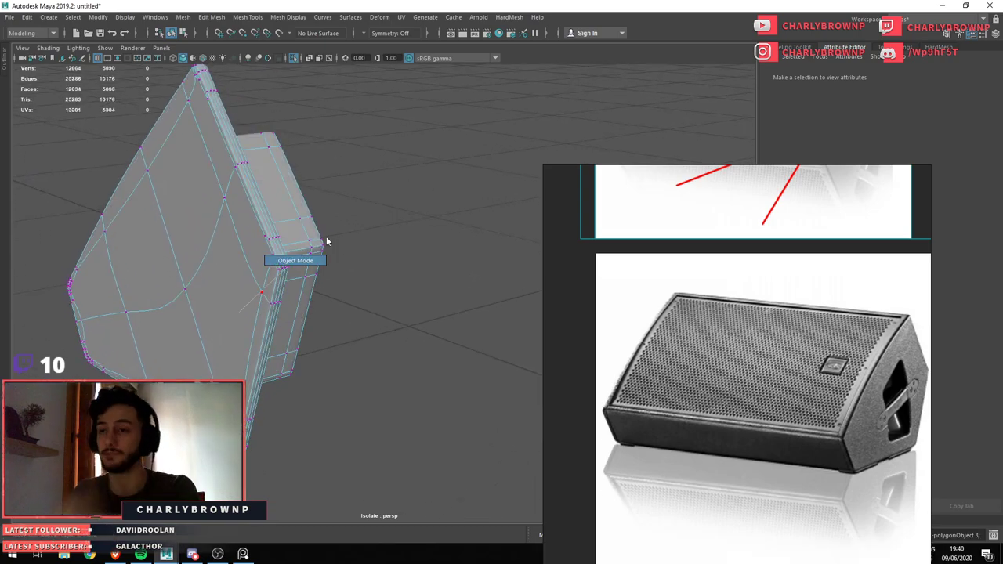
left_click_drag(347, 392, 295, 305)
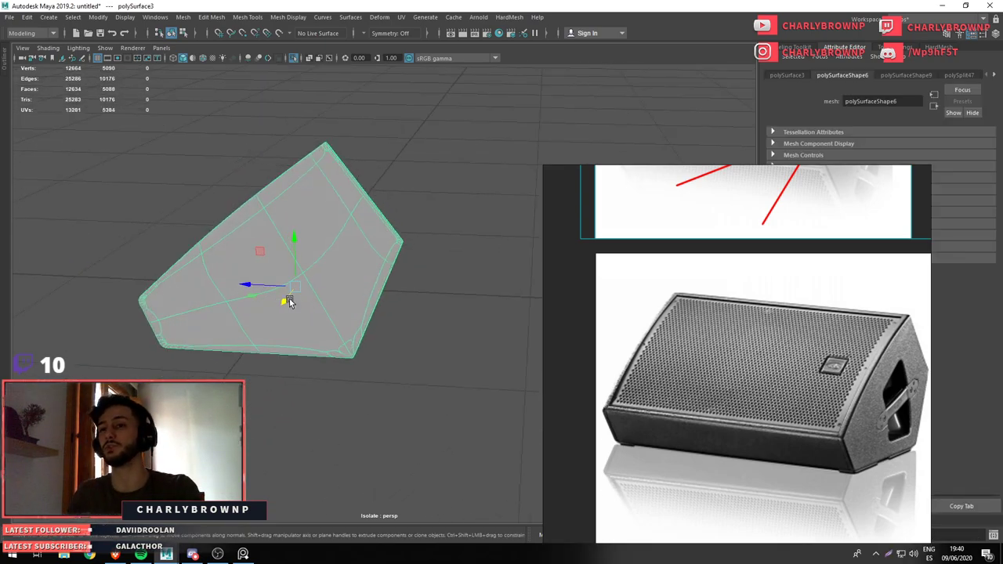
key("1")
left_click(402, 372)
left_click(346, 304)
left_click(405, 365)
left_click(352, 298)
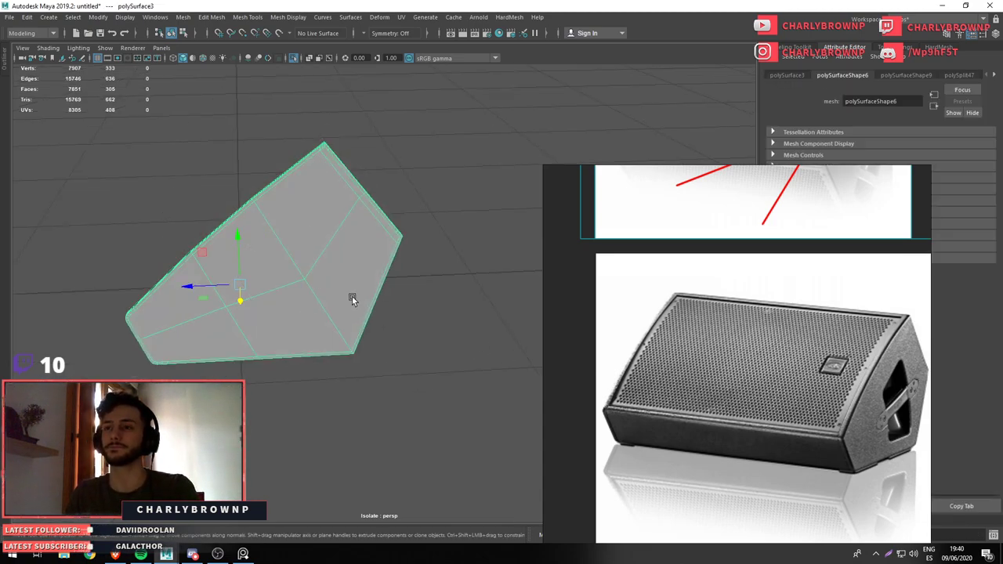
left_click_drag(352, 297, 365, 309)
Select the rounded handle recess piece and bring up the Save As window
left_click(281, 290)
left_click(289, 288)
left_click(288, 289)
left_click_drag(288, 289, 365, 312)
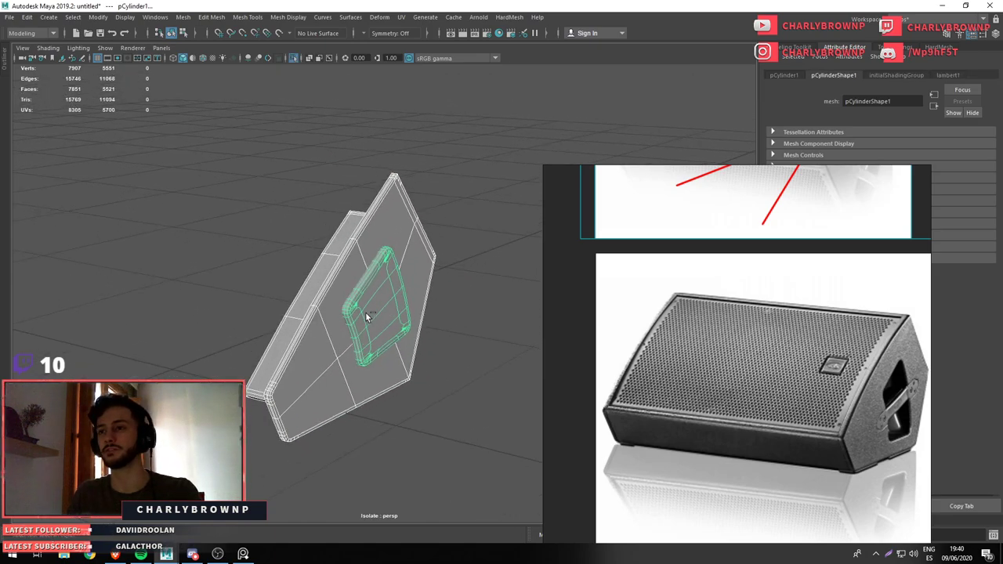
key("ctrl+shift+s")
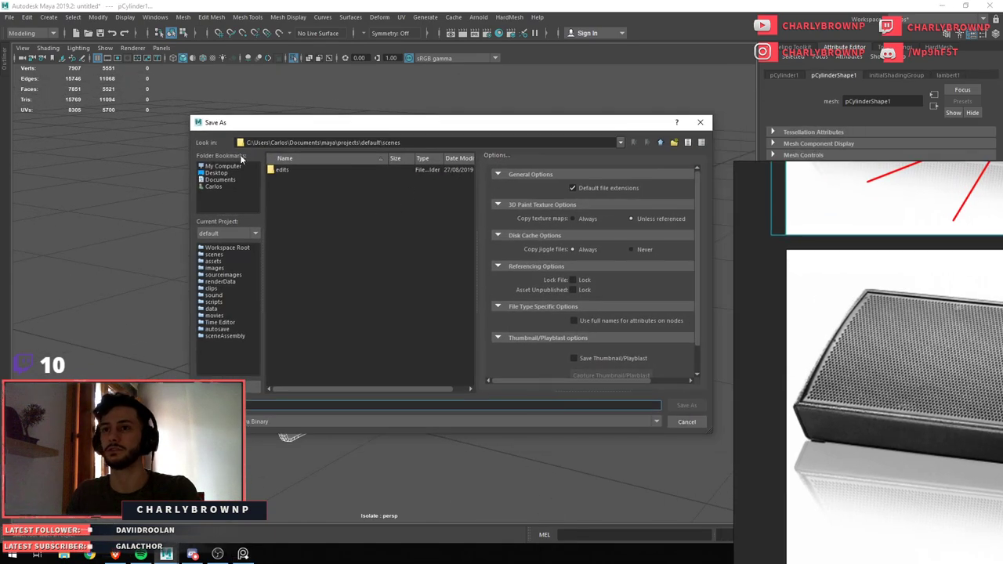
Go to E:\Twitch and create a new folder named Altavoz
left_click(218, 167)
double_click(288, 179)
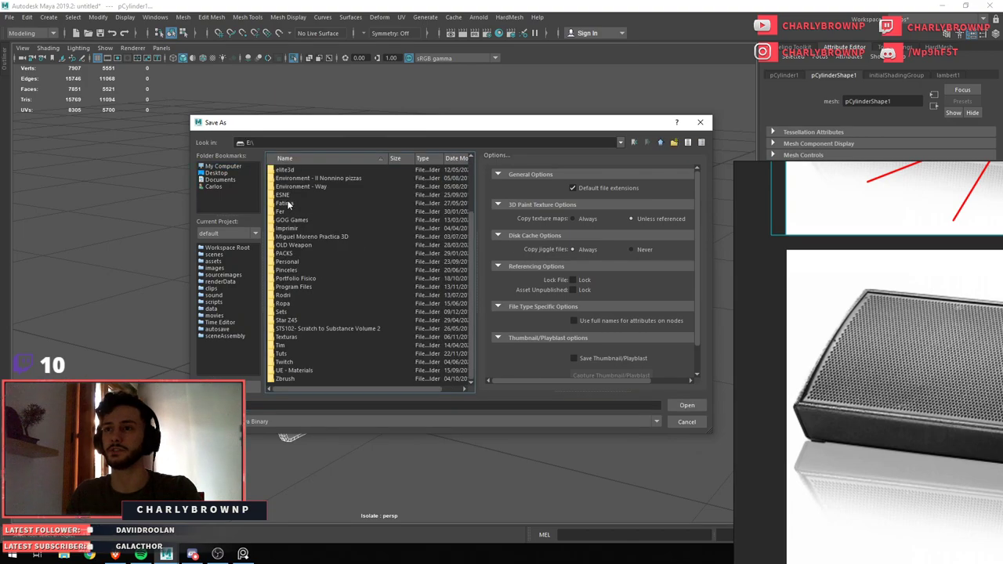
double_click(290, 362)
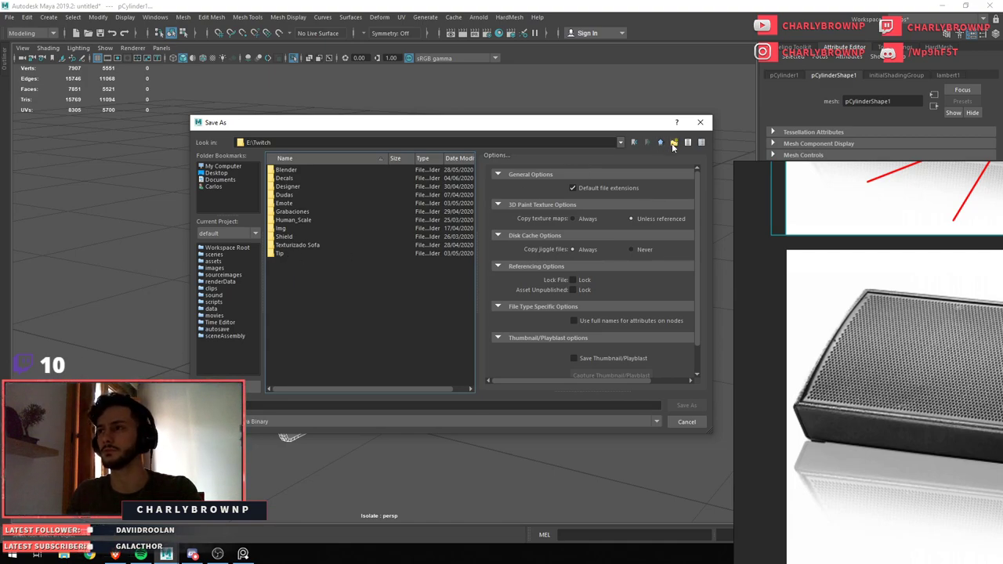
left_click(673, 144)
type("A")
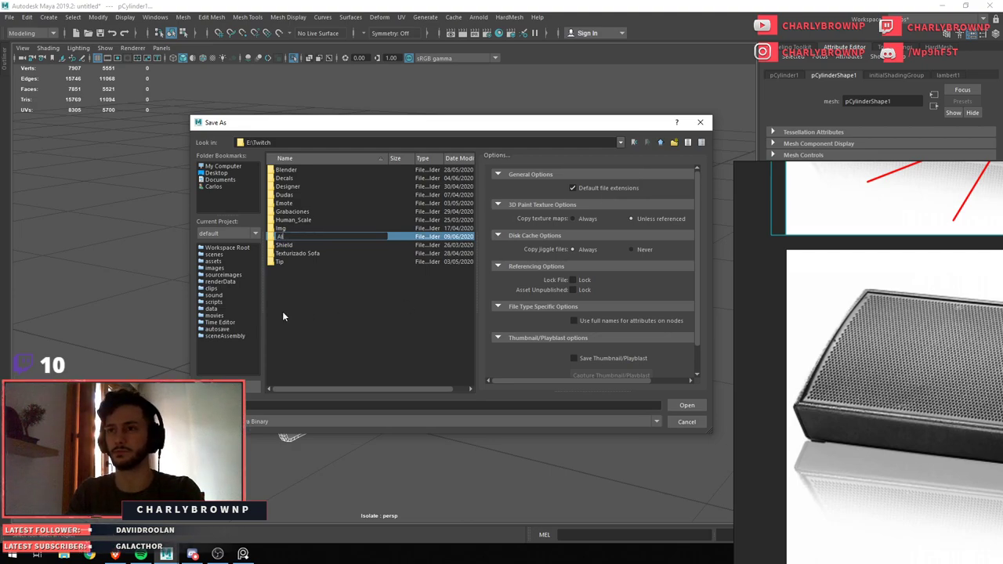
type("ltav")
type("oz")
key("Return")
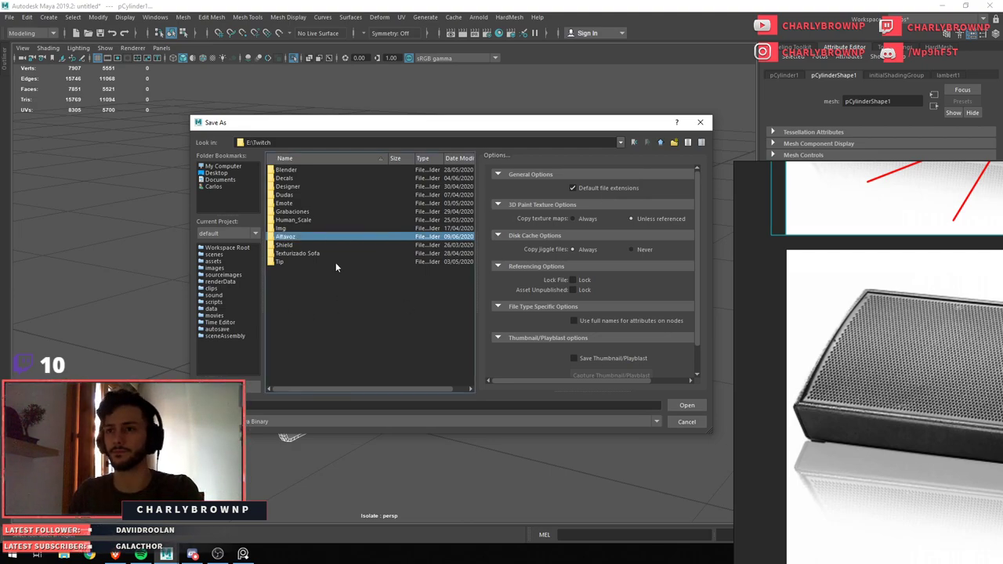
Add a Maya subfolder inside Altavoz and save the scene there as Altavoz.mb
double_click(296, 235)
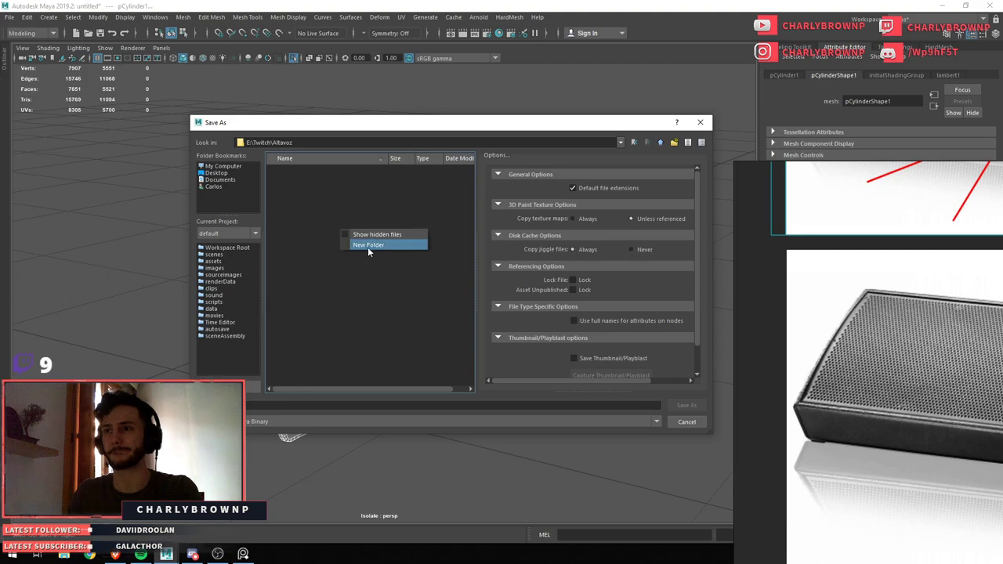
left_click(368, 246)
type("Maya")
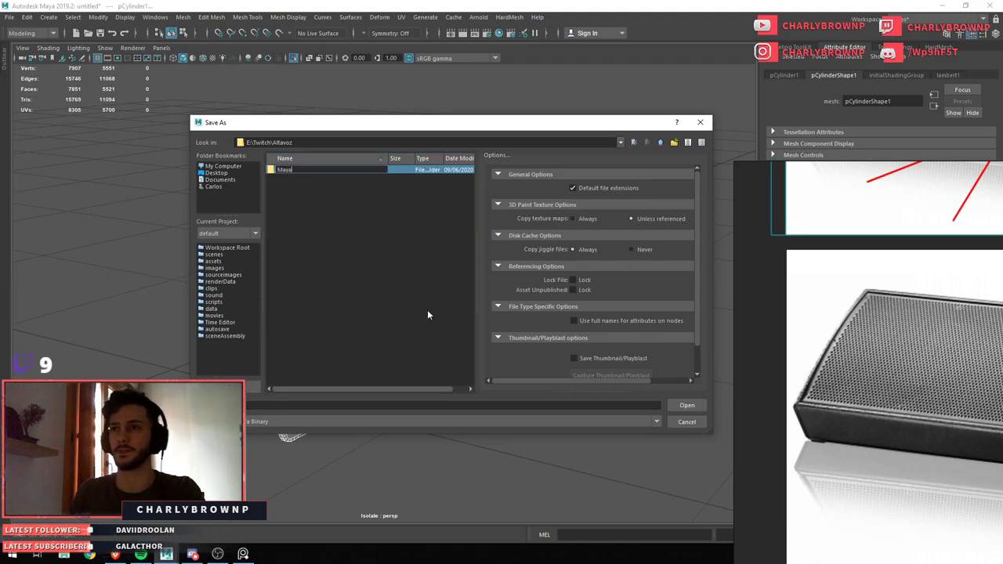
key("Return")
left_click(254, 407)
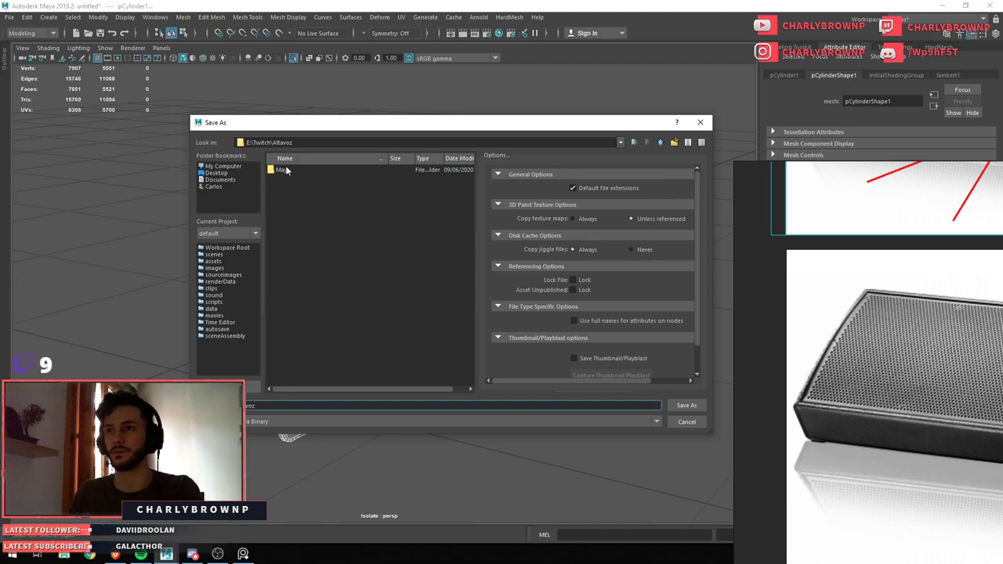
left_click(686, 405)
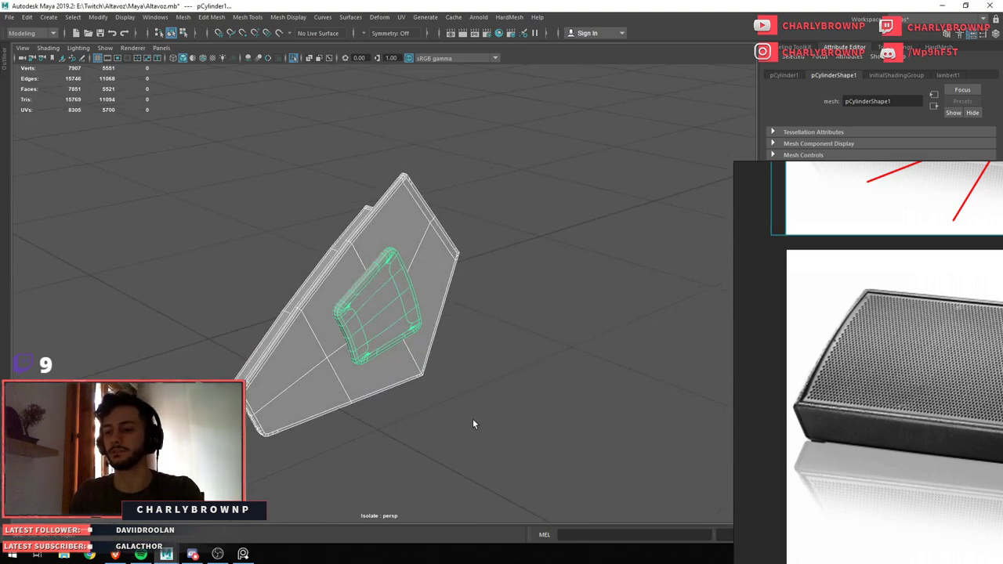
Show the HardMesh operator settings and shrink the reference photo window out of the way
left_click(947, 49)
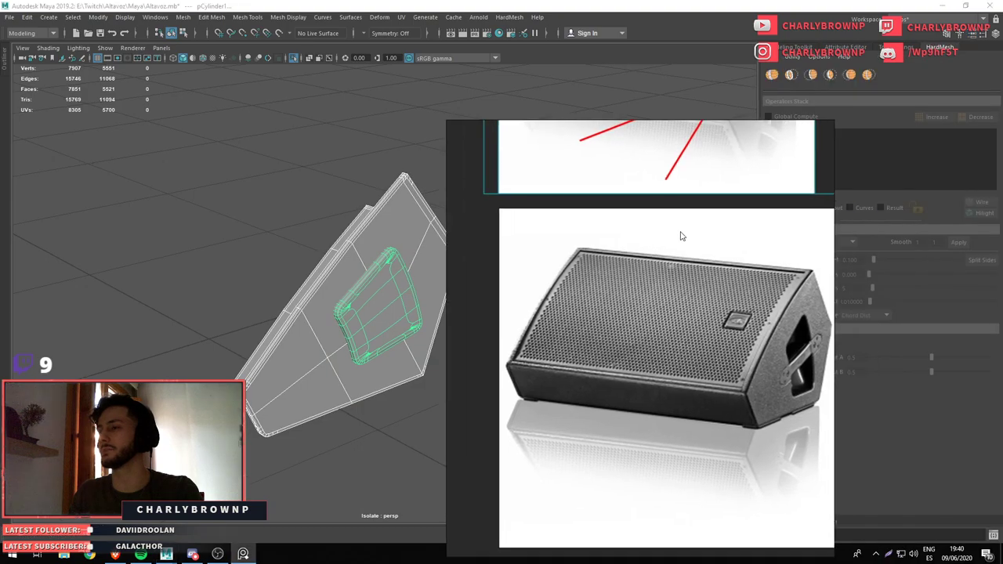
left_click_drag(839, 112, 675, 213)
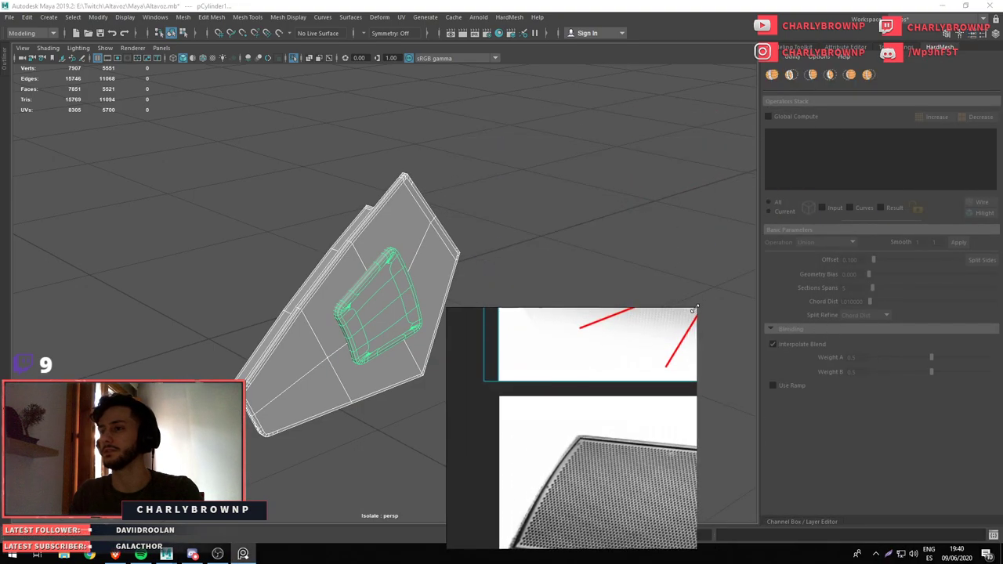
left_click_drag(594, 334, 171, 188)
scroll("down", 3)
scroll("down", 3)
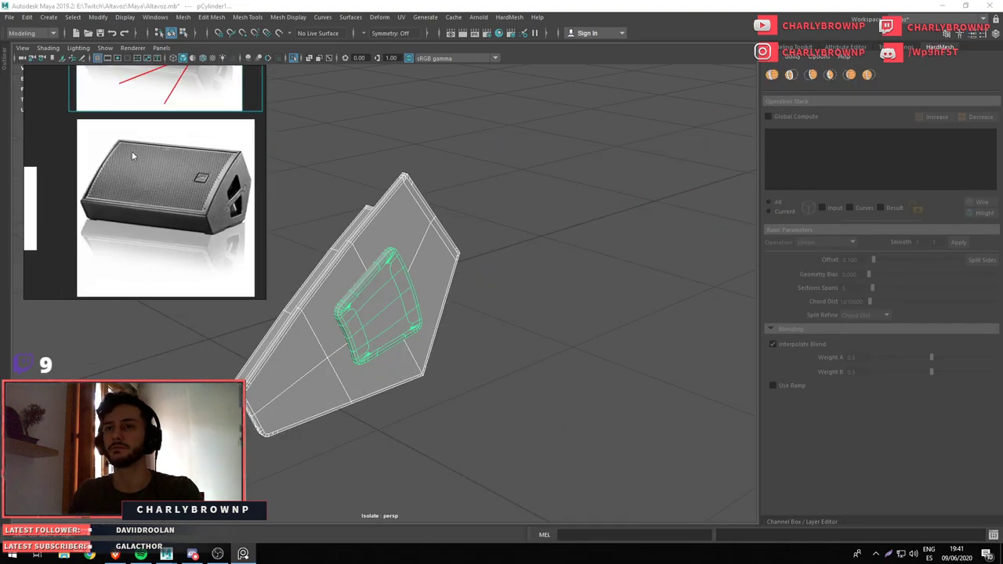
left_click_drag(577, 224, 501, 448)
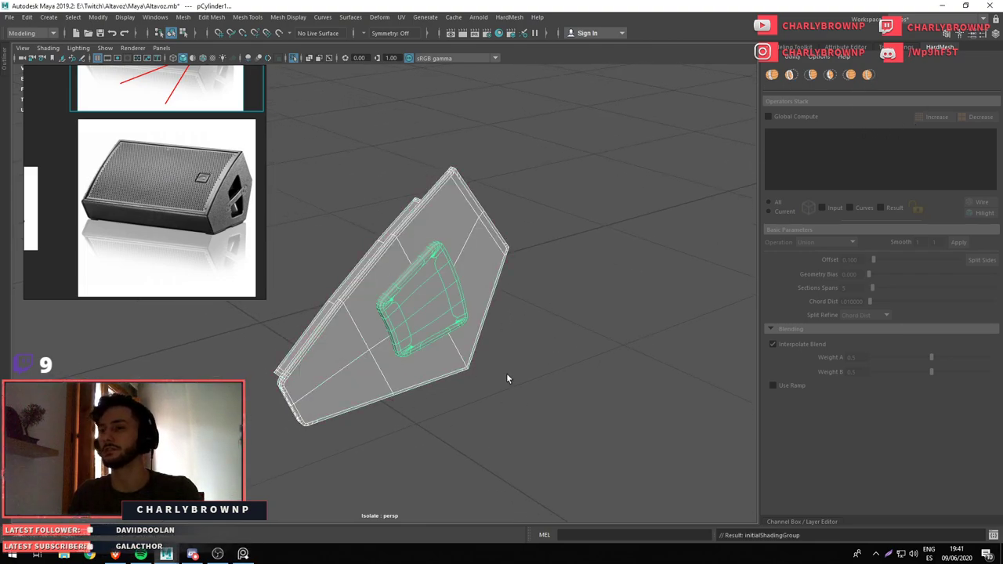
Frame the boolean side panel mesh and orbit around it
left_click(484, 321)
key("f")
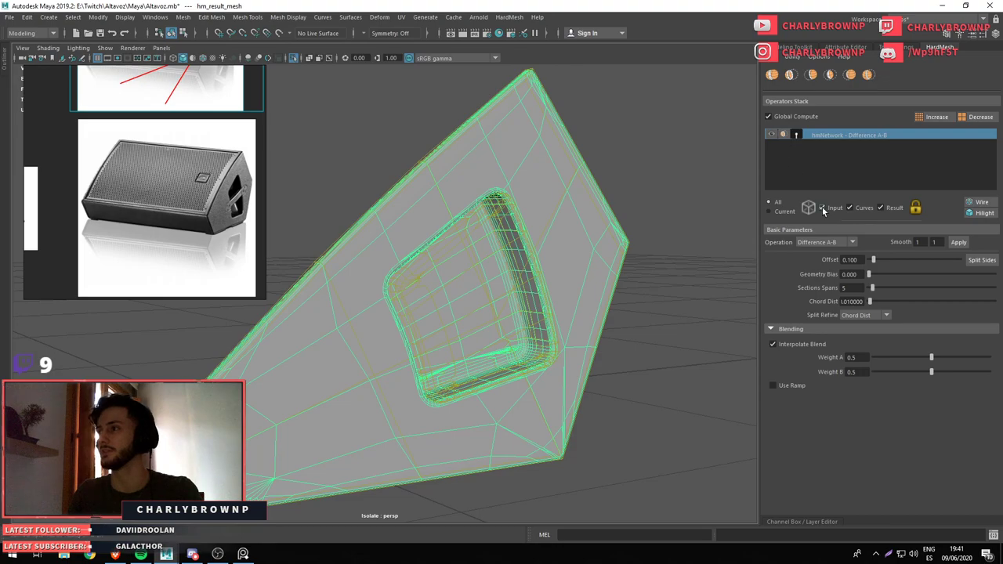
left_click(627, 398)
left_click_drag(497, 314, 402, 340)
scroll("up", 3)
scroll("up", 3)
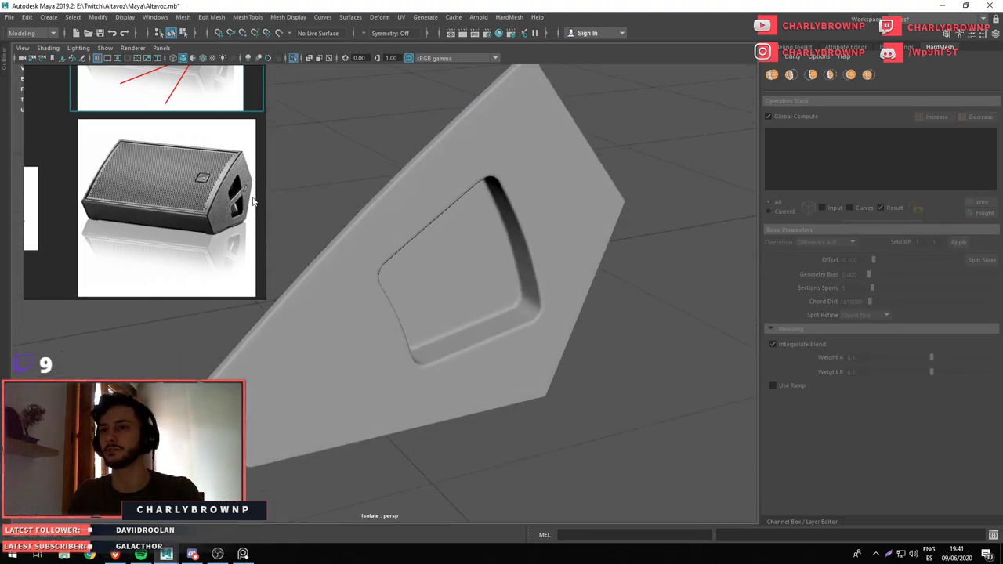
scroll("up", 3)
scroll("down", 3)
left_click_drag(462, 306, 490, 329)
scroll("down", 3)
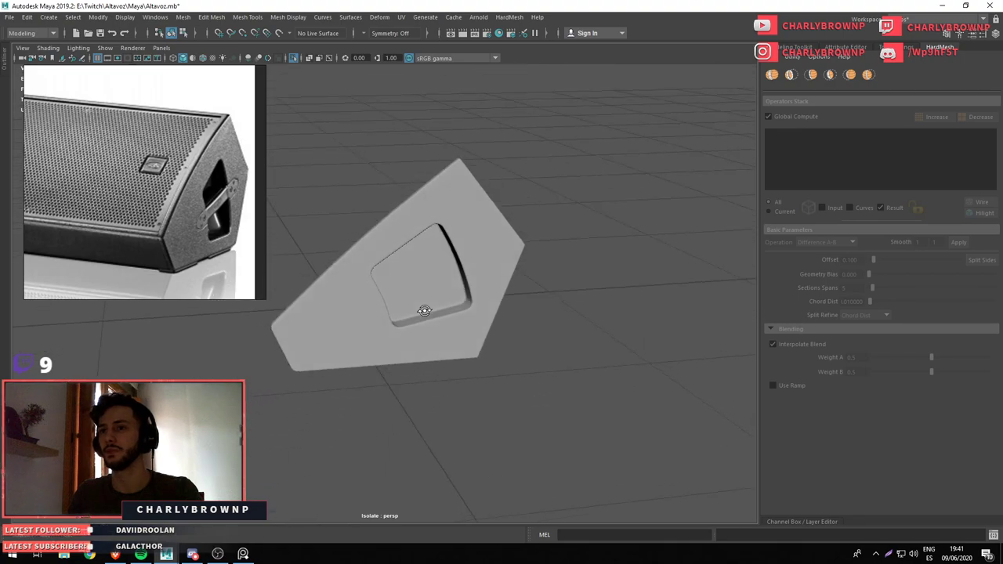
left_click_drag(424, 311, 479, 305)
scroll("up", 3)
scroll("down", 3)
Isolate the speaker shell briefly, then show the whole speaker again
left_click(479, 305)
key("ctrl+1")
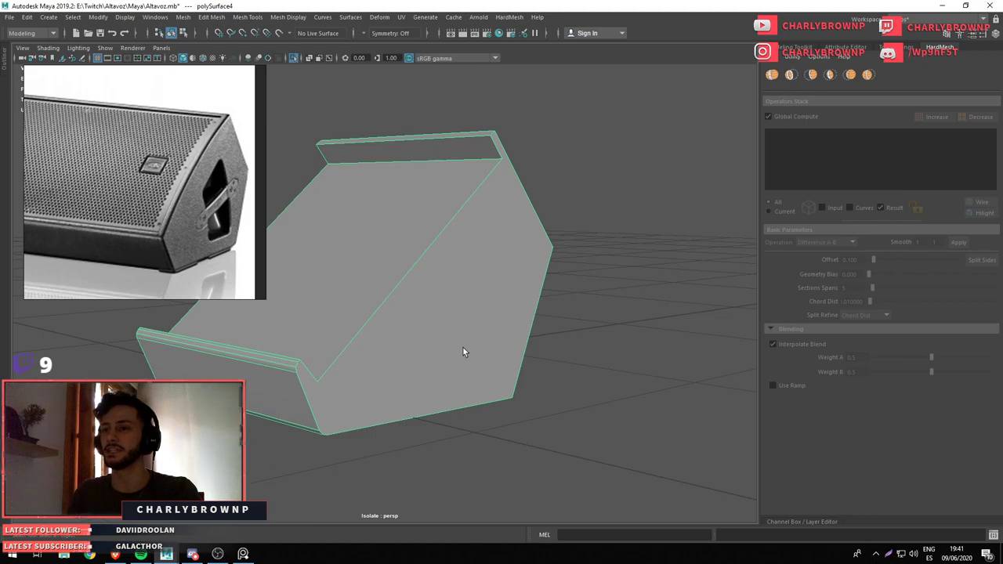
left_click_drag(463, 352, 459, 323)
key("ctrl+1")
scroll("down", 3)
left_click_drag(463, 414, 451, 355)
Select the front strip polySurface4 and change its smoothness preview
left_click(450, 355)
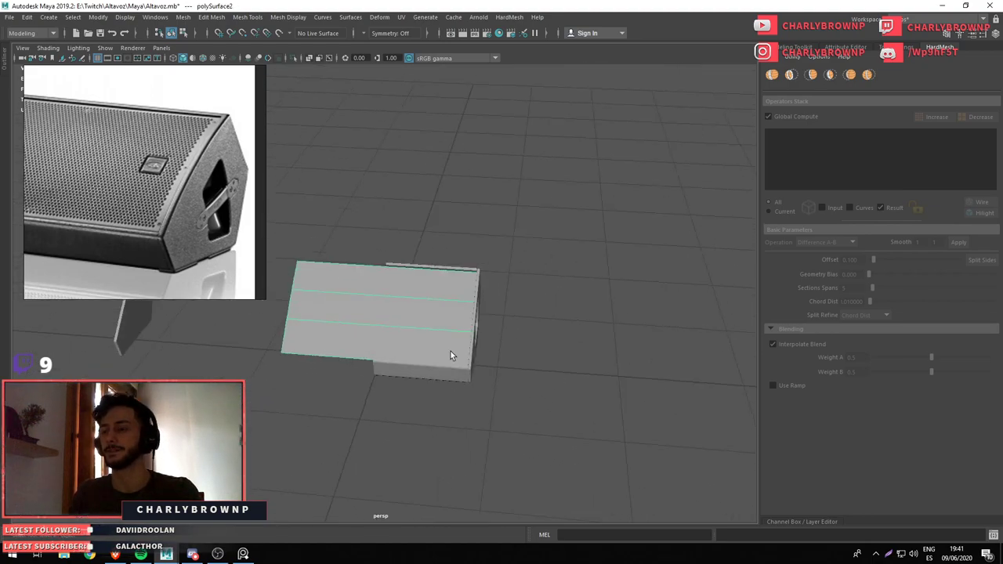
left_click(365, 413)
key("3")
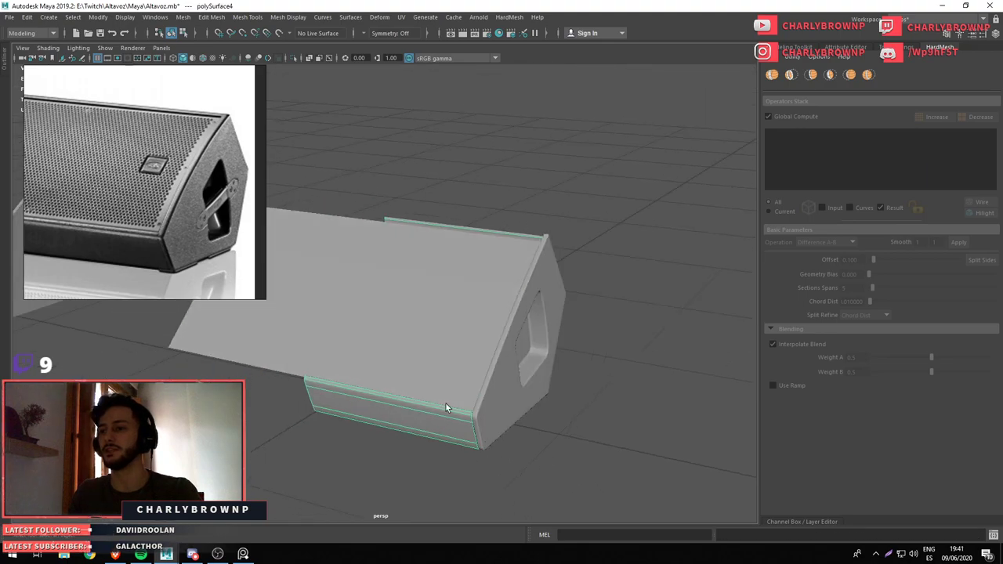
left_click_drag(446, 404, 629, 489)
left_click_drag(630, 489, 480, 450)
left_click(480, 450)
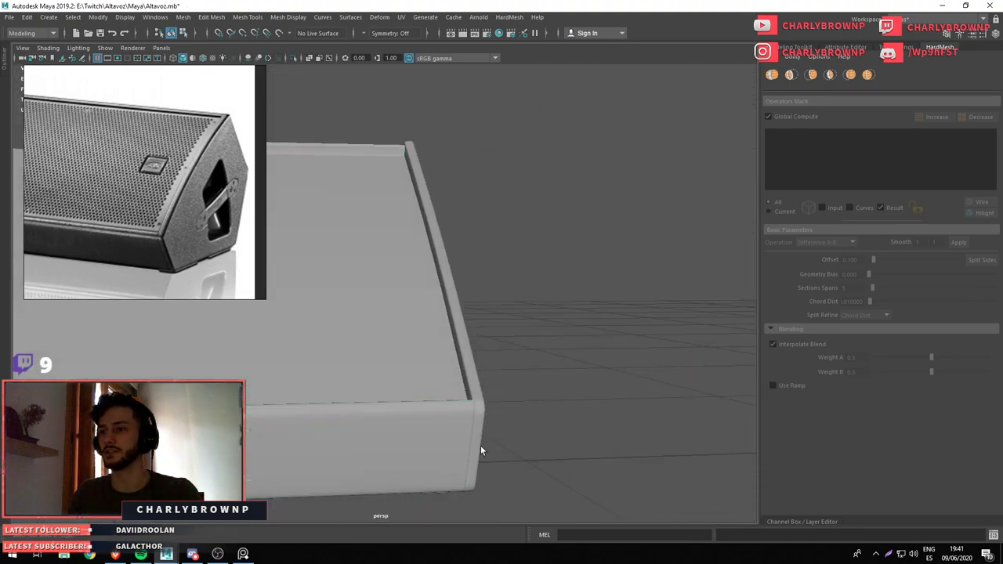
left_click_drag(475, 399, 458, 425)
left_click(458, 426)
left_click_drag(497, 455, 484, 412)
left_click(484, 411)
left_click(542, 429)
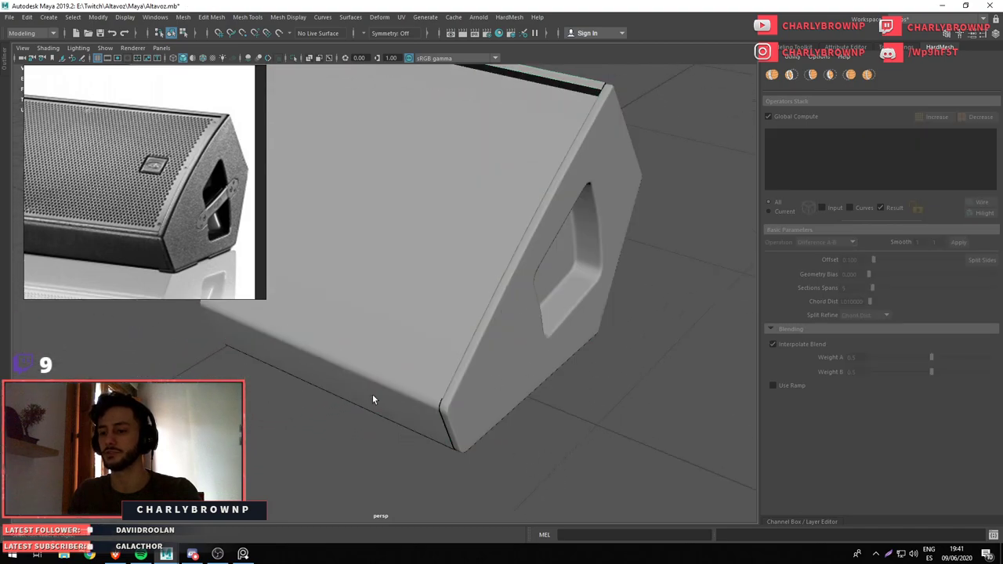
On the side panel boolean mesh, set Chord Dist to 0.005 and Offset to about 0.151
left_click(517, 355)
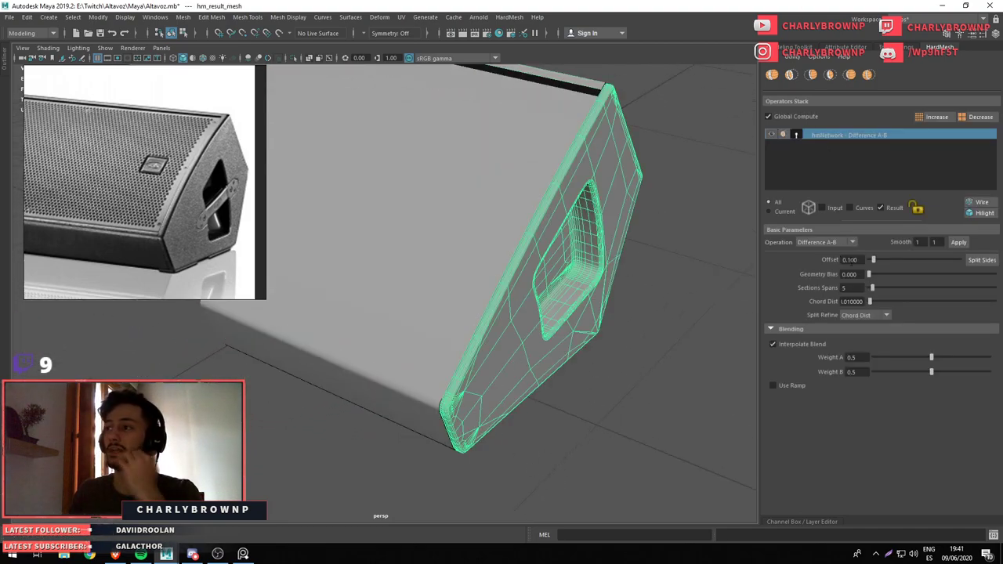
type("0.005")
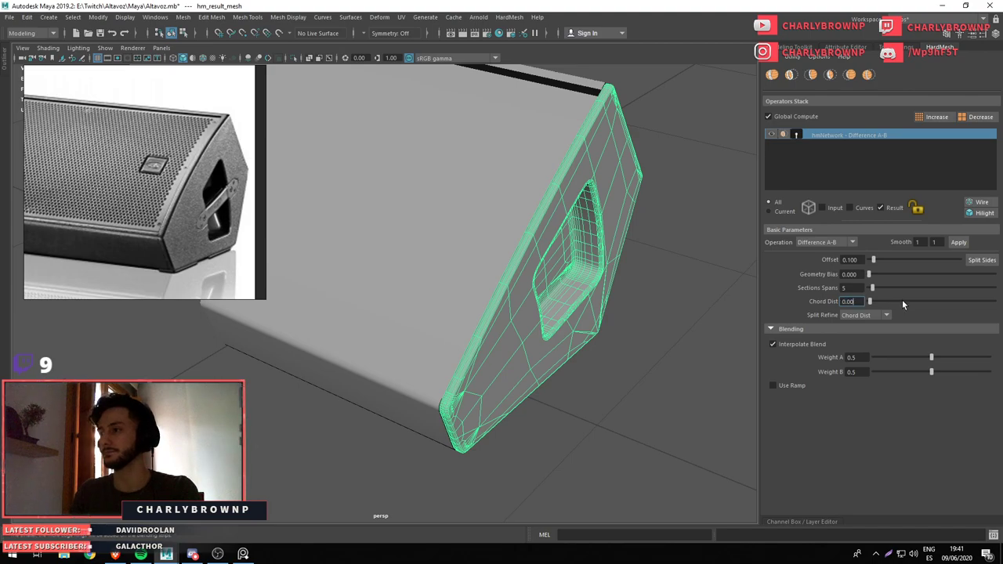
key("Return")
left_click_drag(726, 345, 730, 260)
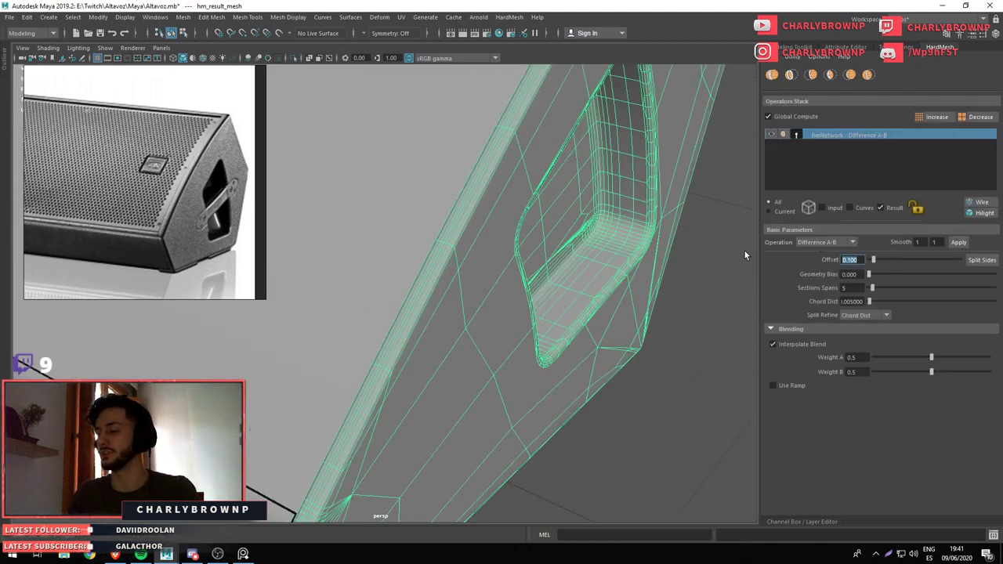
type("1")
key("Return")
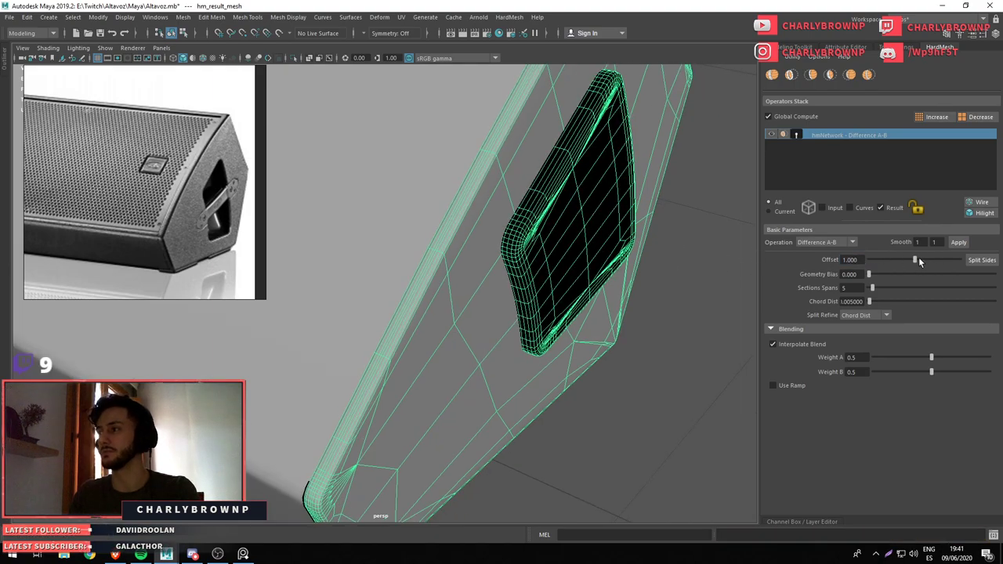
left_click_drag(919, 257, 886, 257)
left_click_drag(540, 242, 802, 308)
left_click_drag(876, 259, 874, 256)
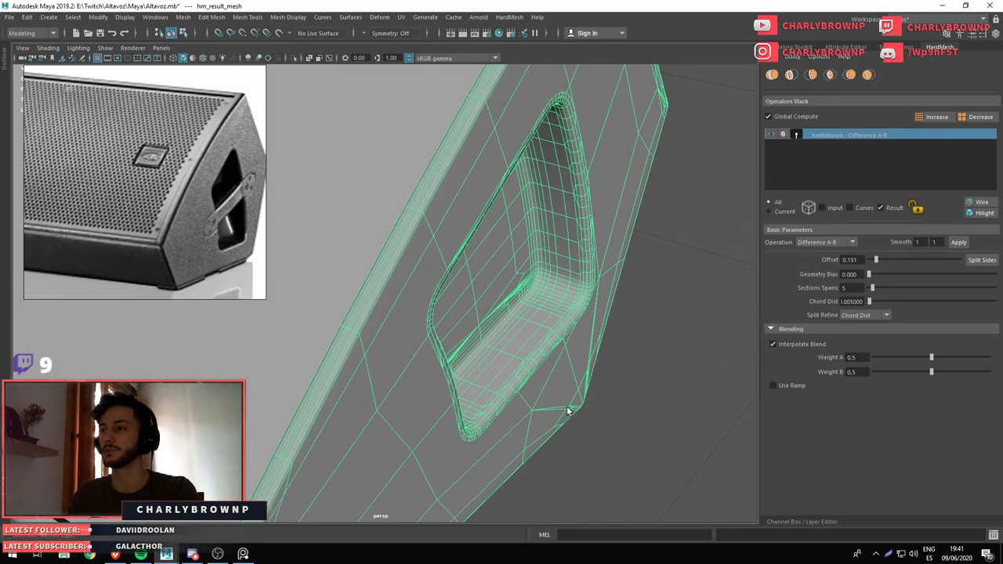
Deselect the side panel and orbit to inspect the finished handle recess
left_click(617, 435)
left_click_drag(617, 434, 442, 245)
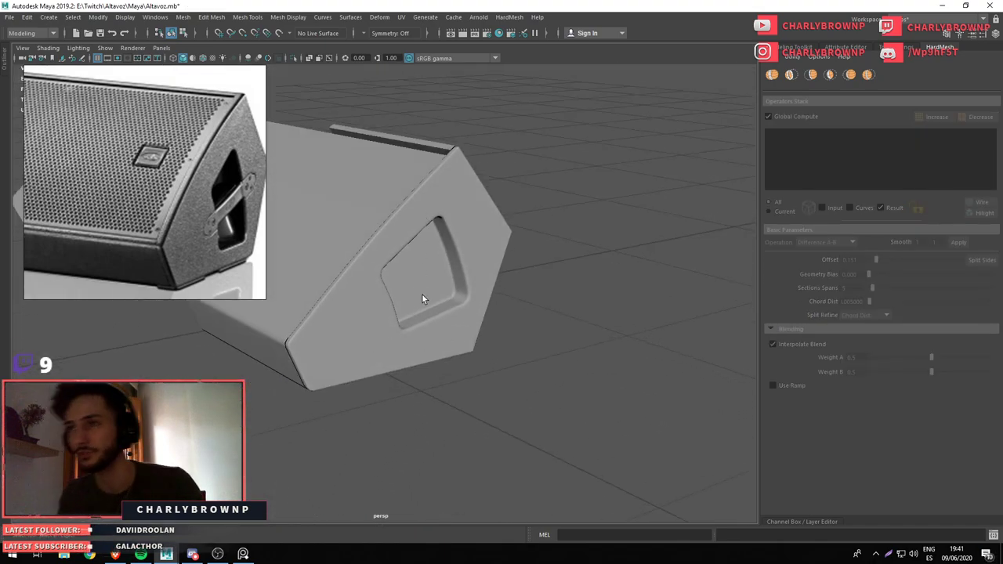
left_click_drag(421, 288, 418, 366)
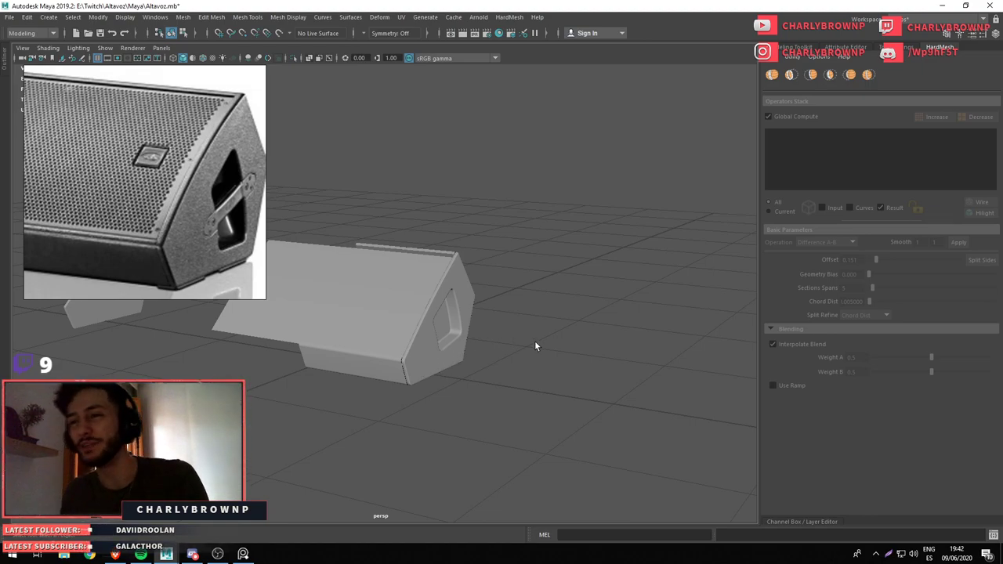
Isolate the bottom strip polySurface4 and chip off its large top face as a separate piece
scroll("up", 3)
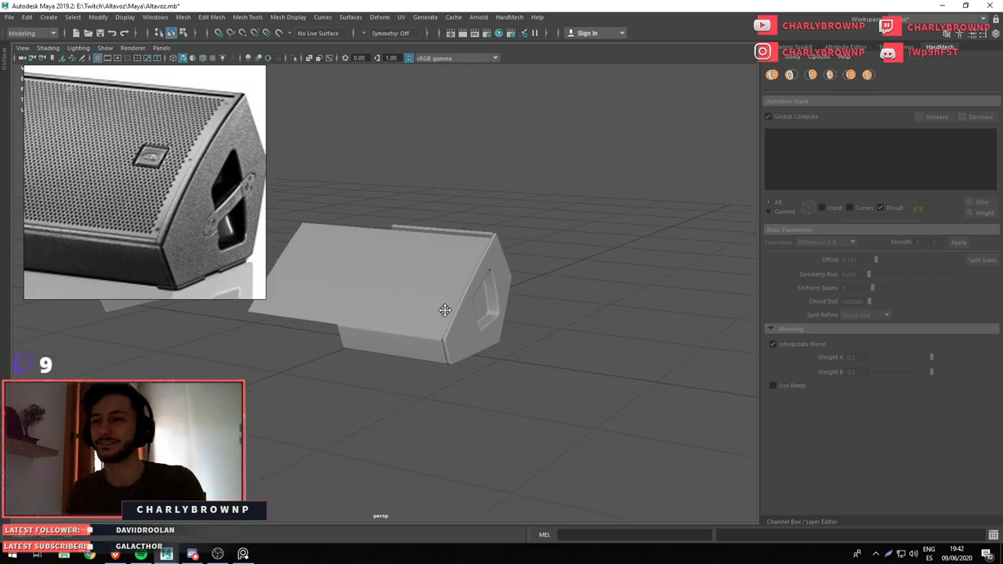
scroll("up", 3)
left_click(541, 396)
scroll("up", 3)
scroll("down", 3)
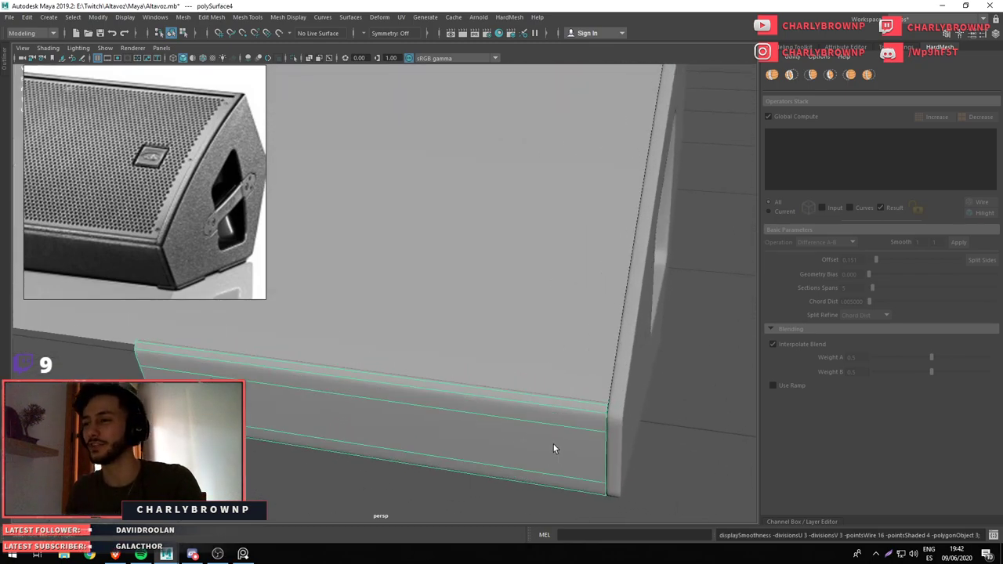
left_click_drag(553, 444, 465, 264)
scroll("up", 3)
scroll("down", 3)
key("ctrl+1")
scroll("down", 3)
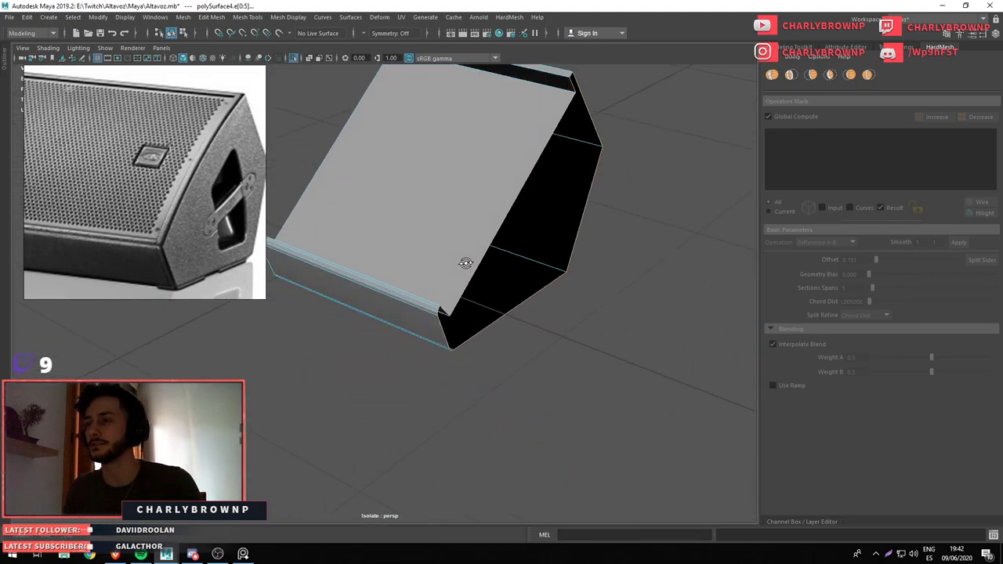
left_click(481, 179)
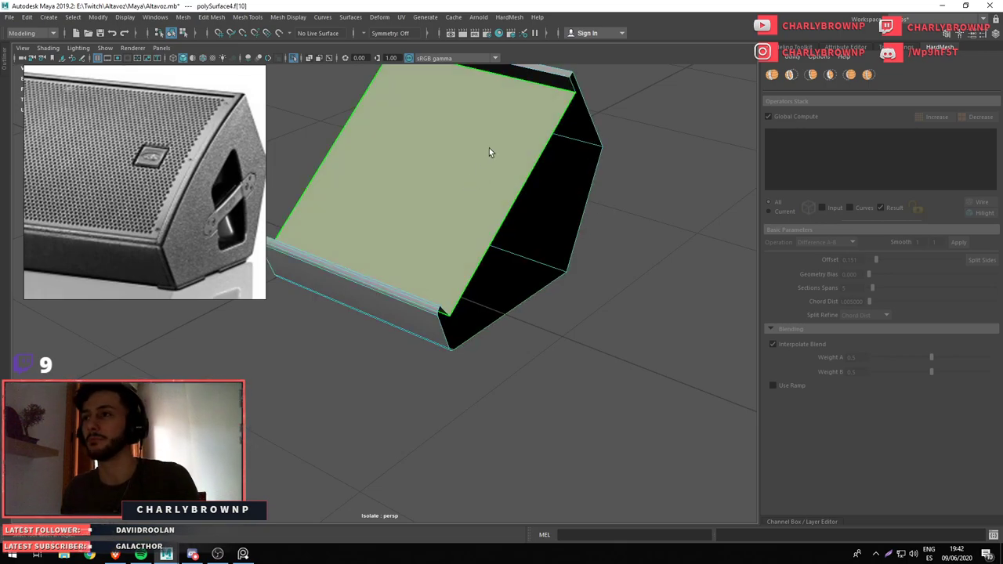
left_click_drag(481, 171, 467, 337)
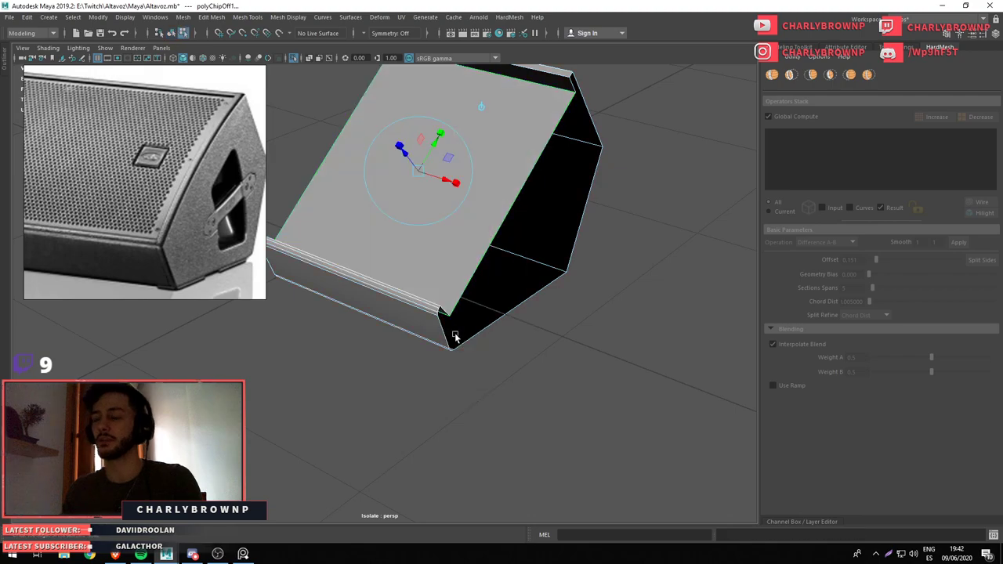
Isolate the black shell, bridge the strip's edge onto it, and check the result in smooth preview
key("F8")
left_click(417, 326)
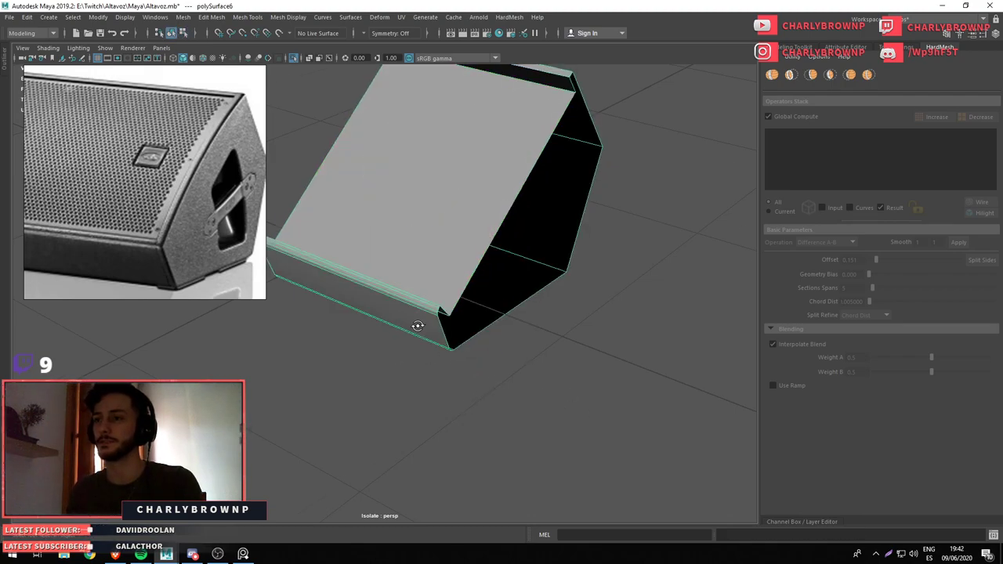
left_click_drag(416, 327, 412, 366)
key("ctrl+1")
key("ctrl+1")
key("ctrl+1")
key("ctrl+1")
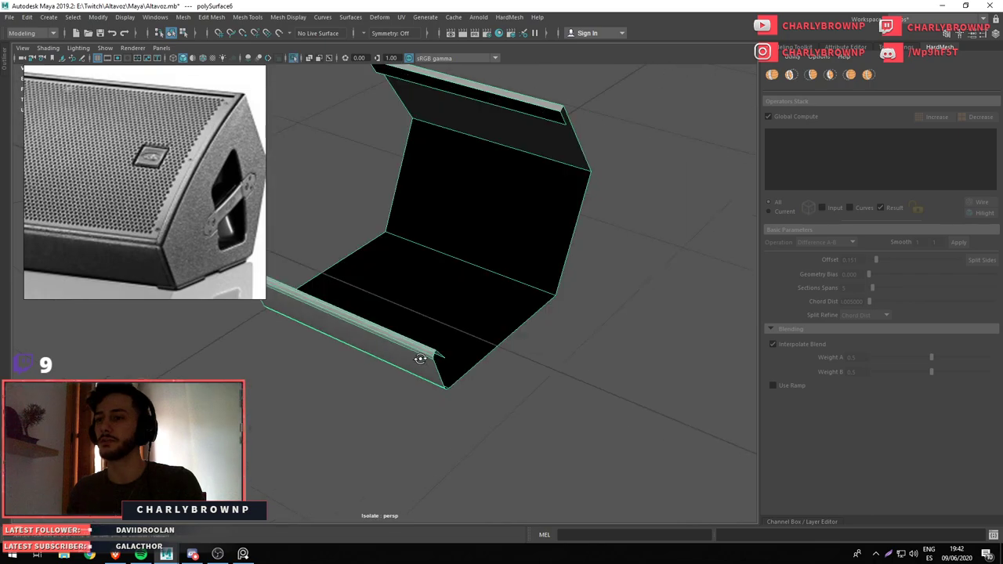
left_click_drag(419, 359, 483, 413)
left_click_drag(483, 413, 466, 420)
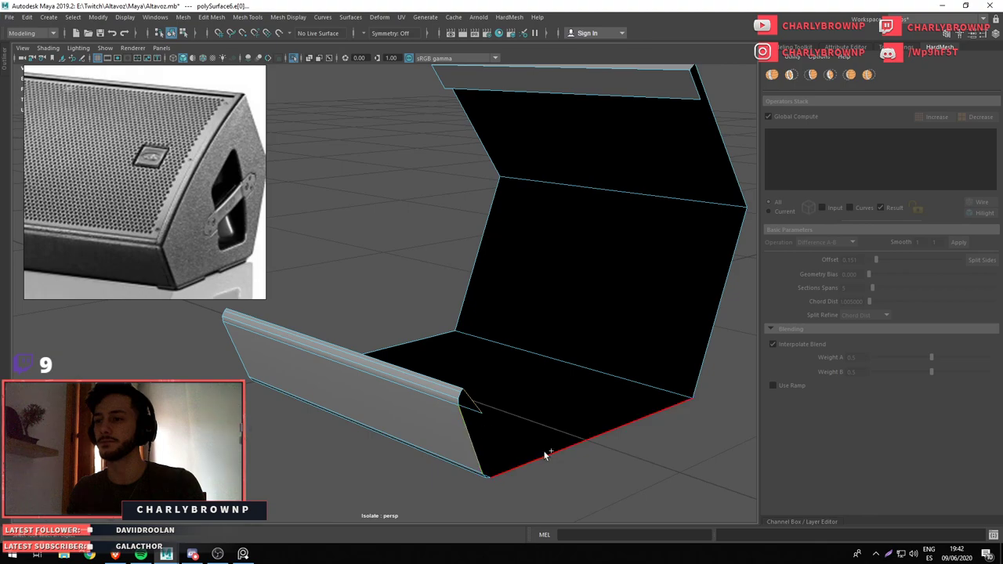
left_click_drag(511, 437, 420, 408)
left_click_drag(420, 409, 454, 377)
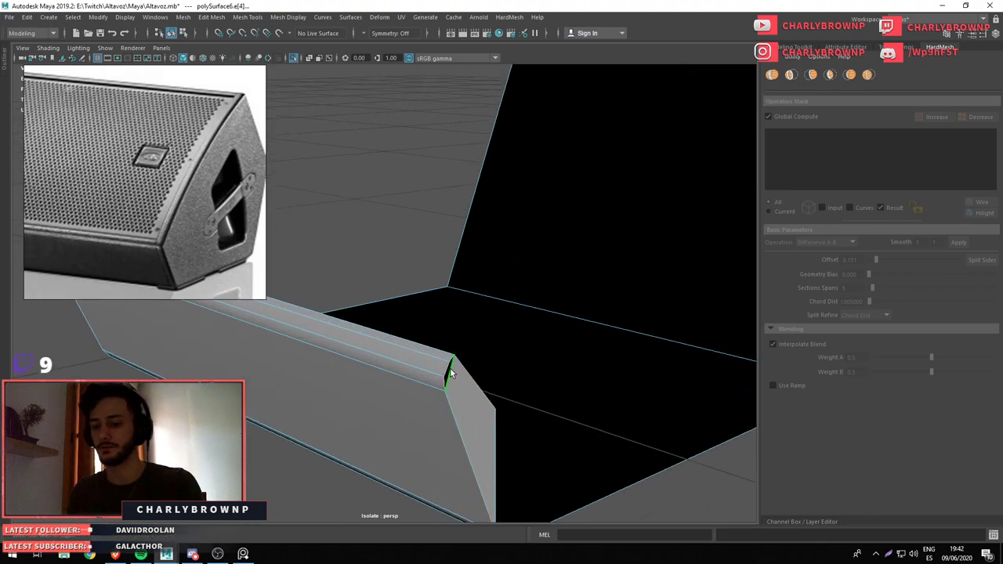
left_click_drag(505, 430, 445, 392)
key("3")
key("1")
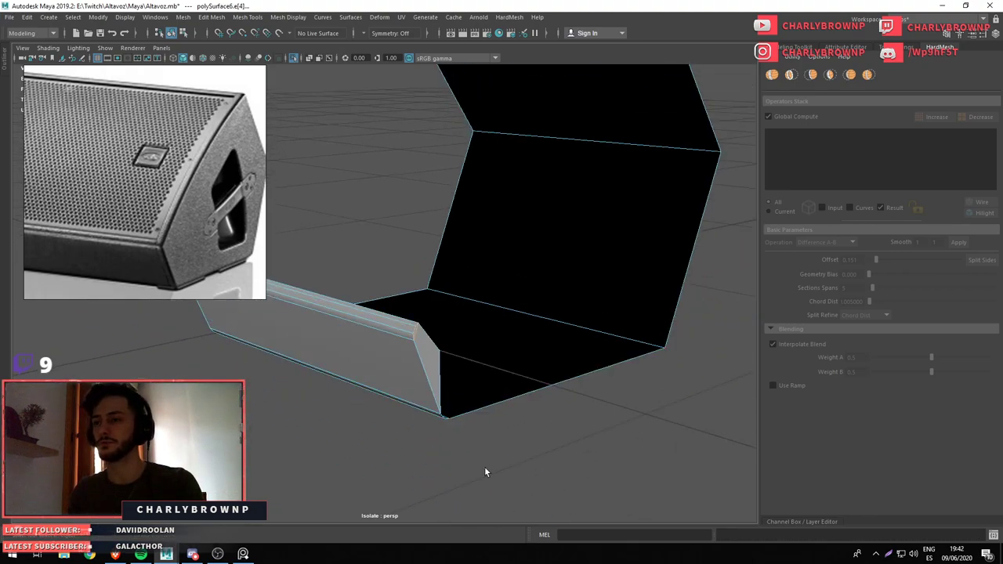
left_click_drag(448, 459, 445, 391)
Isolate the shell and cut a new edge across its side face, parallel to the bottom
scroll("up", 3)
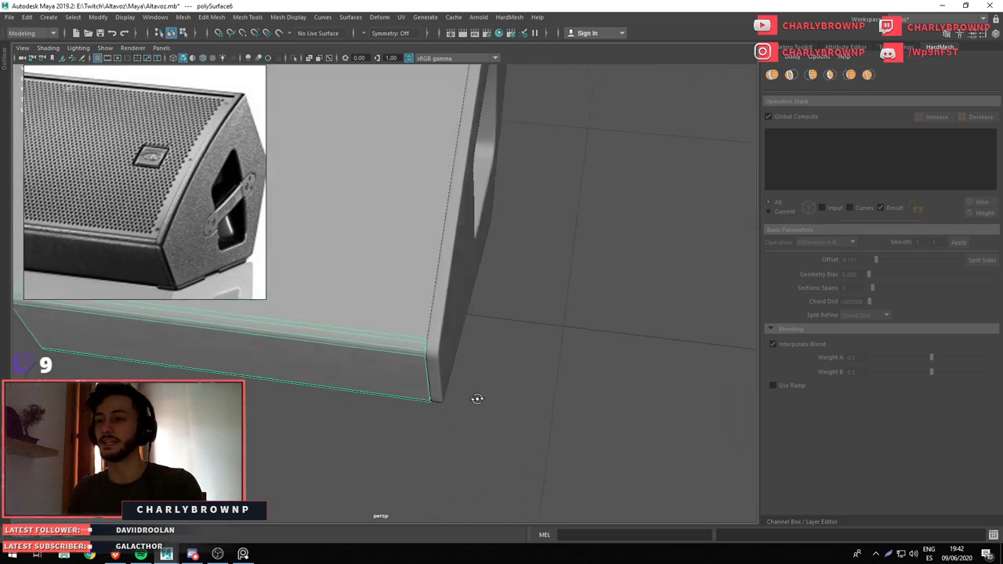
scroll("down", 3)
key("ctrl+1")
left_click_drag(426, 450, 392, 434)
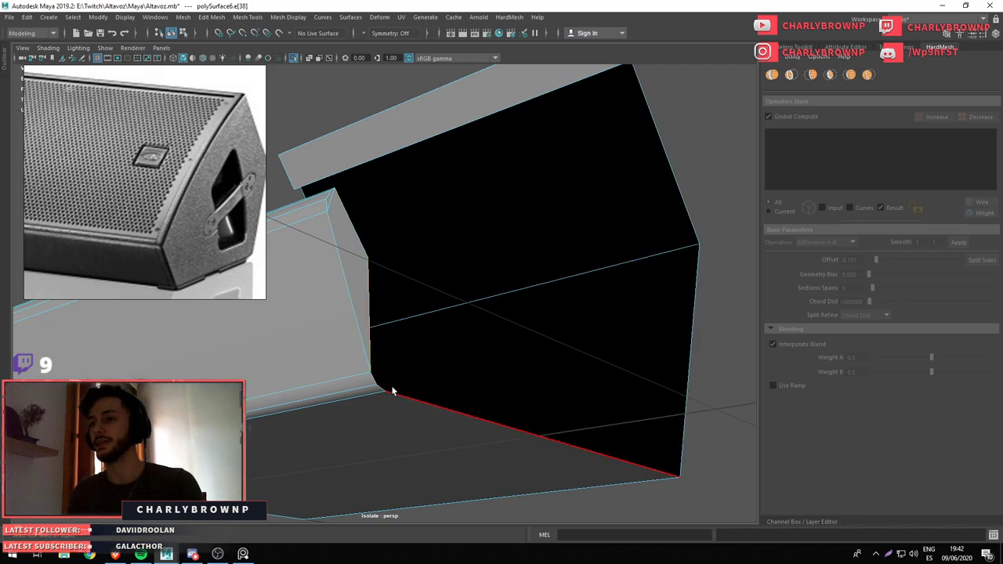
left_click_drag(414, 384, 383, 405)
left_click(445, 439)
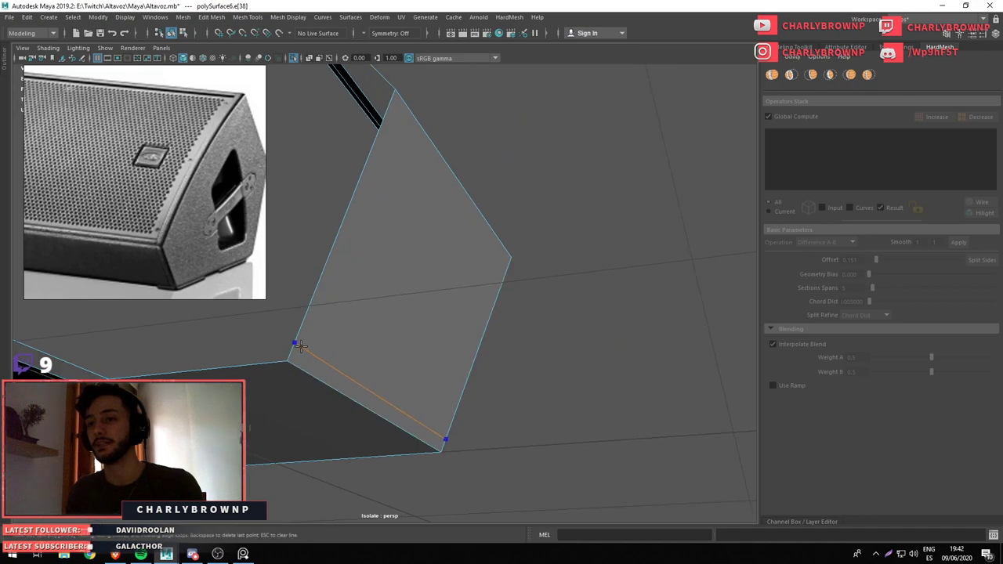
left_click(299, 345)
left_click_drag(299, 345, 384, 386)
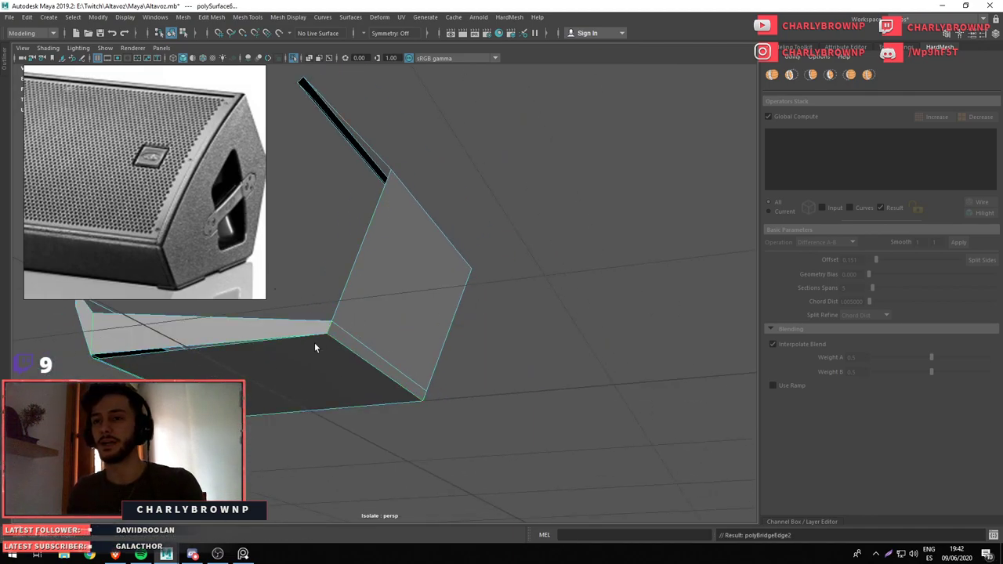
Align the move axes to the vertical edge with D and raise the part's lower edge upward
key("ctrl+1")
left_click_drag(315, 342, 429, 277)
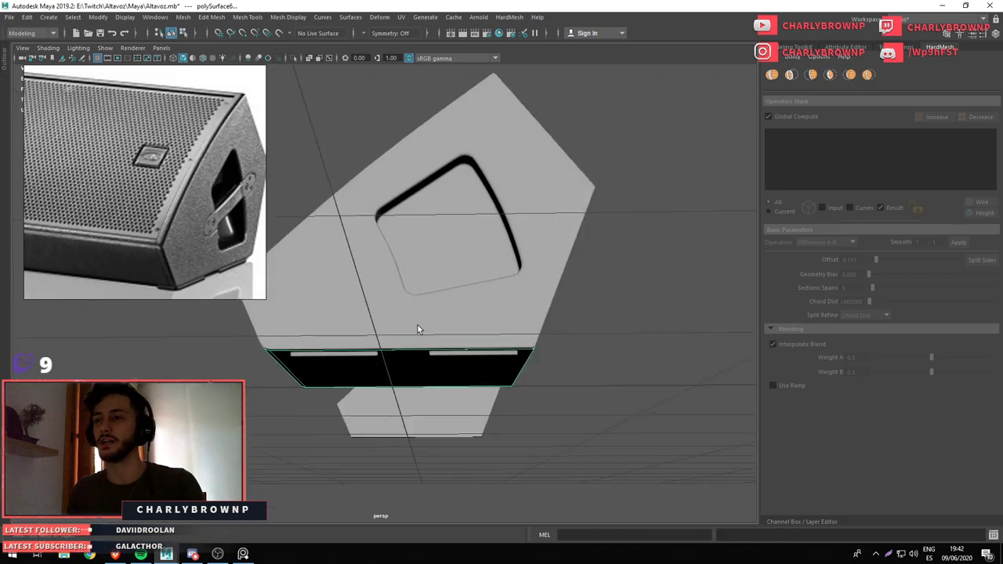
left_click_drag(418, 329, 418, 363)
key("ctrl+1")
left_click_drag(392, 307, 328, 373)
left_click(328, 375)
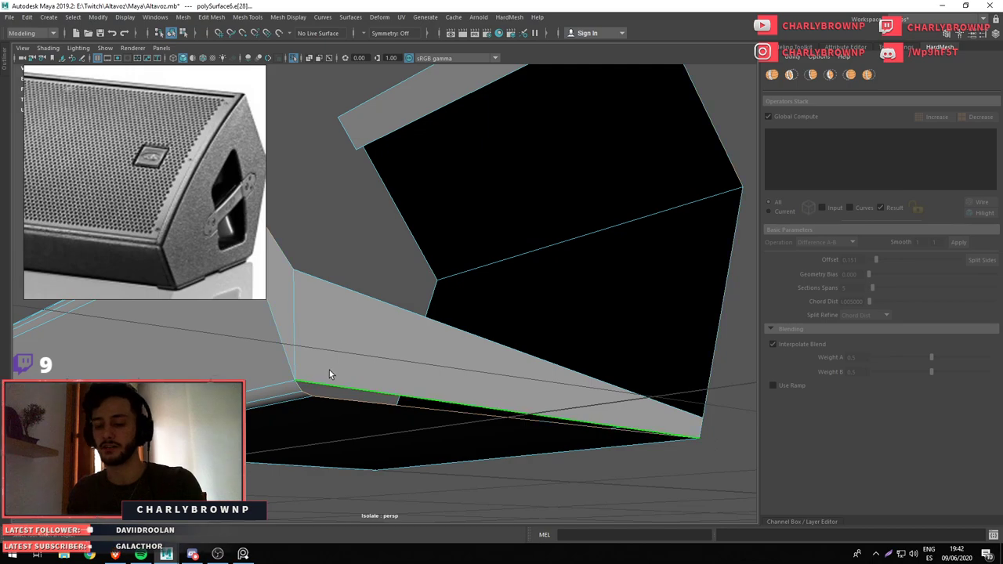
left_click_drag(374, 369, 541, 399)
left_click(611, 368)
key("d")
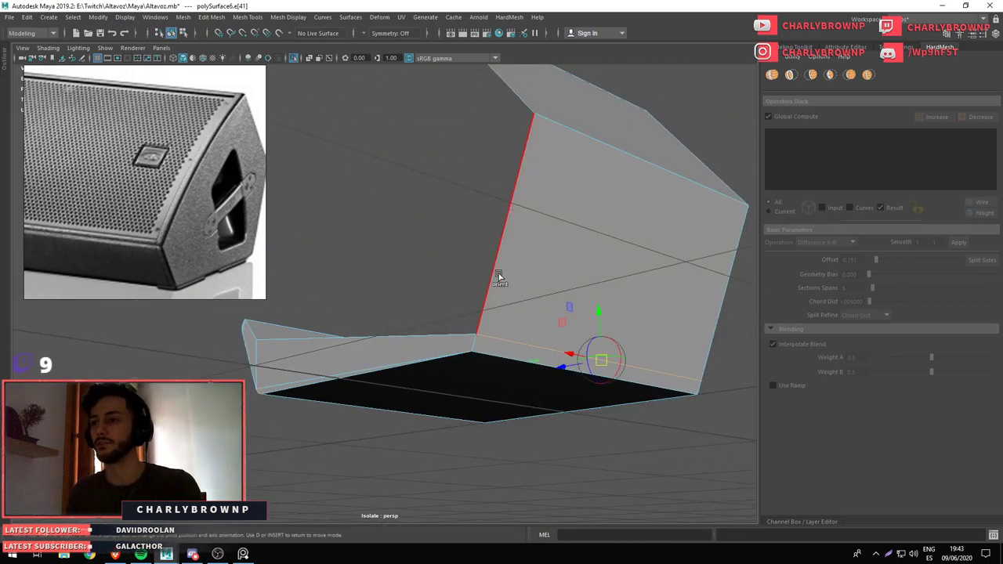
left_click(498, 276)
left_click_drag(612, 316, 630, 274)
key("ctrl+1")
left_click_drag(560, 347, 463, 332)
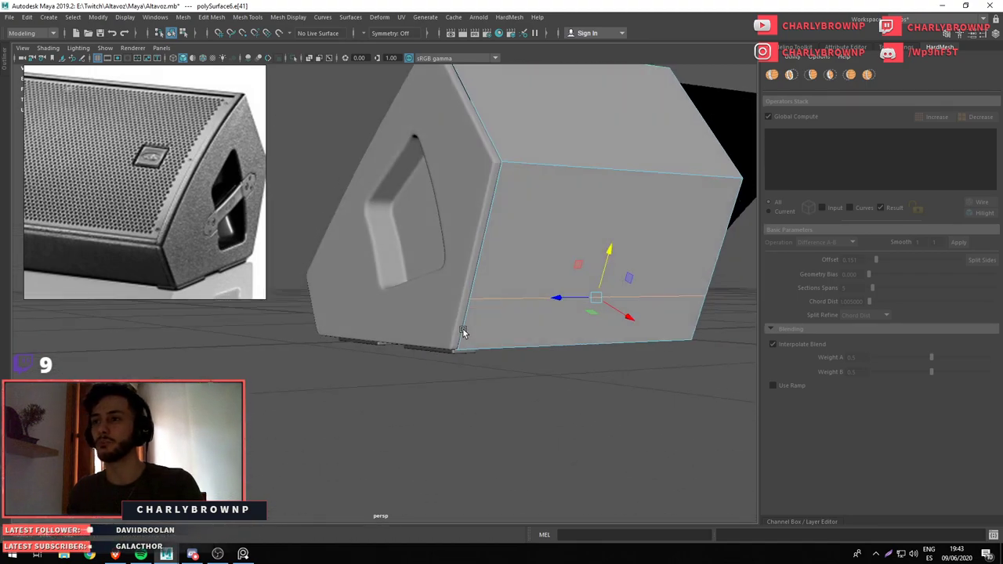
scroll("up", 3)
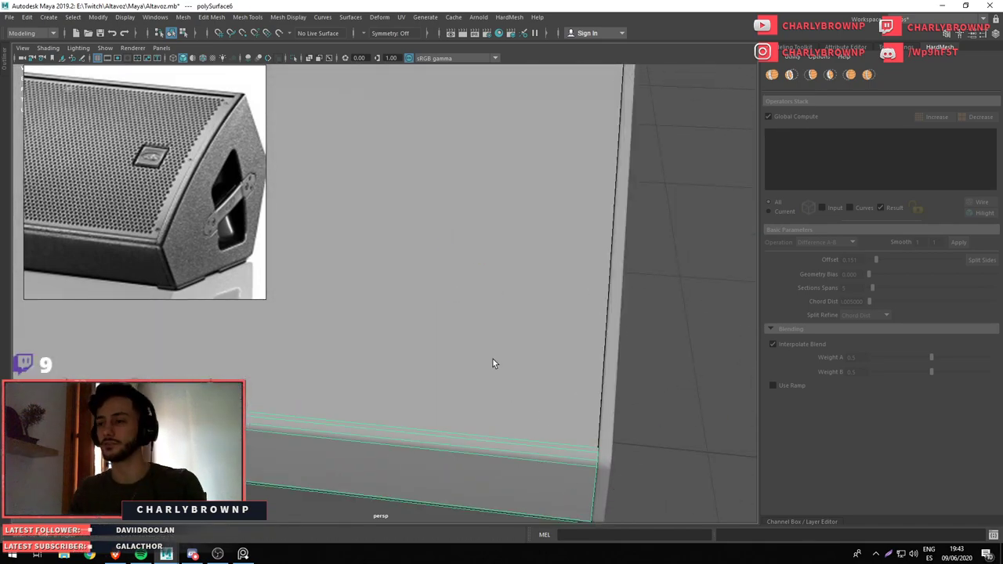
Isolate the open box and cut a vertical edge across its lower front face
key("ctrl+1")
left_click_drag(511, 434, 366, 315)
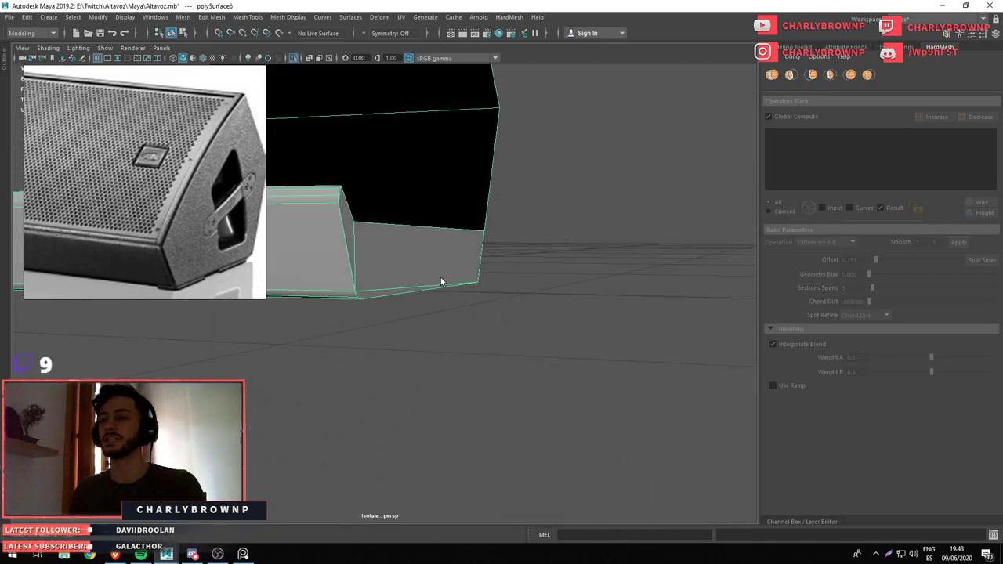
left_click_drag(441, 277, 524, 352)
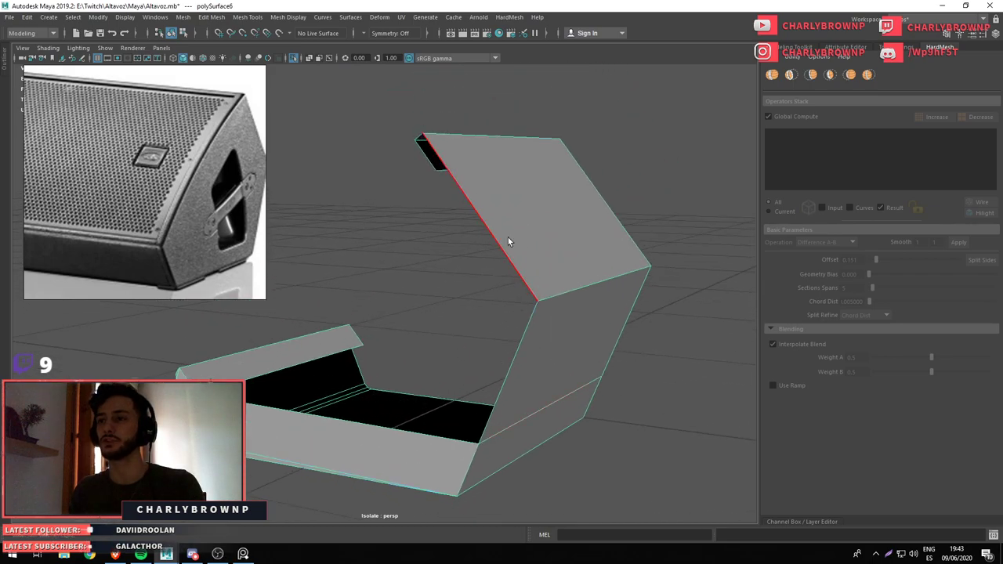
left_click(508, 238)
left_click_drag(429, 438, 356, 365)
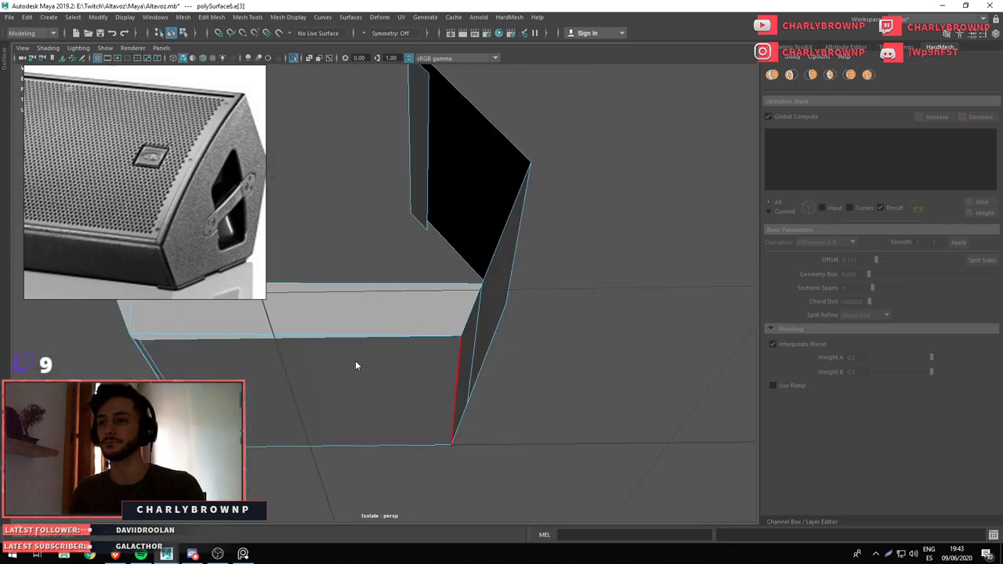
left_click_drag(355, 365, 368, 407)
left_click(408, 487)
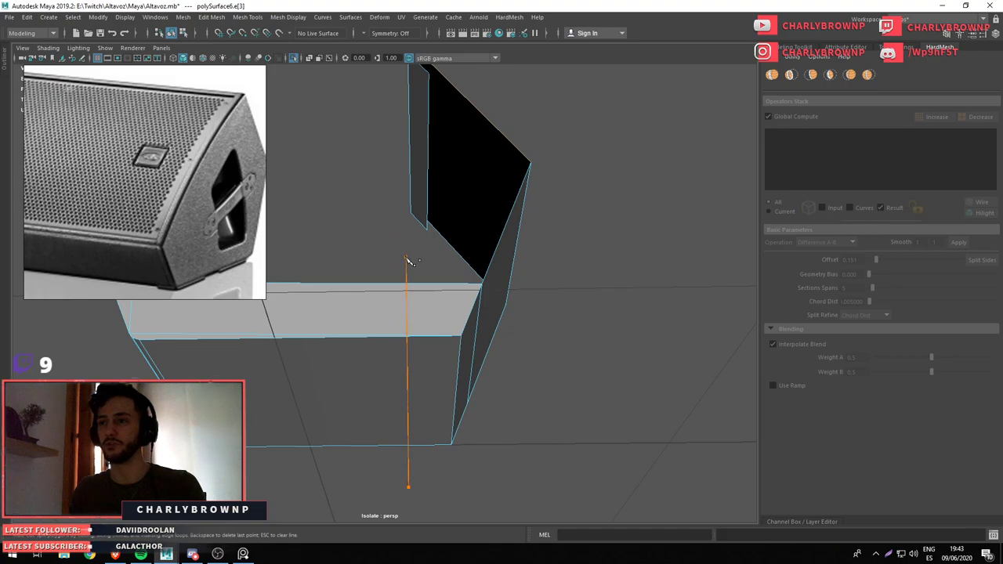
left_click(406, 260)
key("Return")
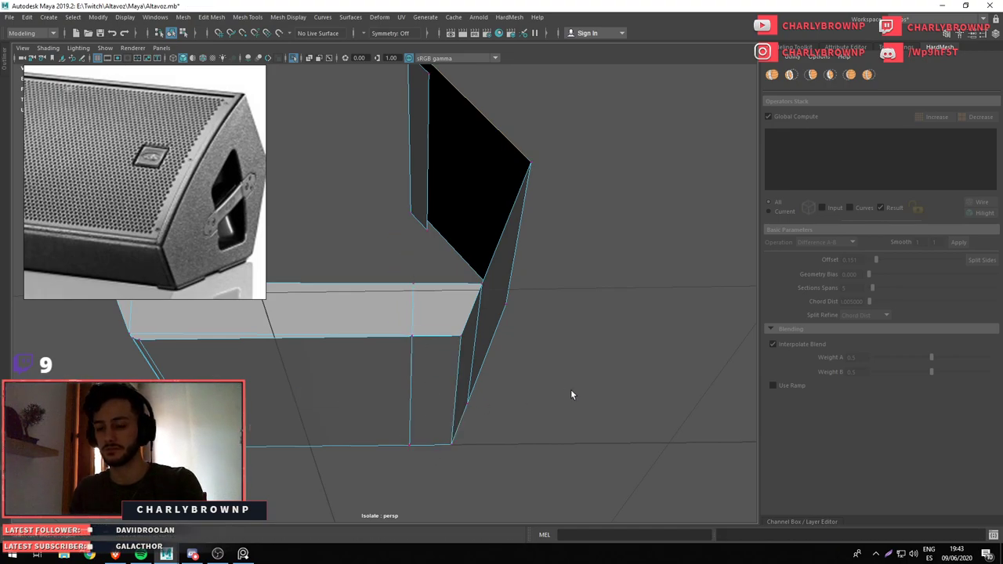
Select the new vertical edge loop and slide it slightly to the right along X
left_click_drag(571, 396, 541, 378)
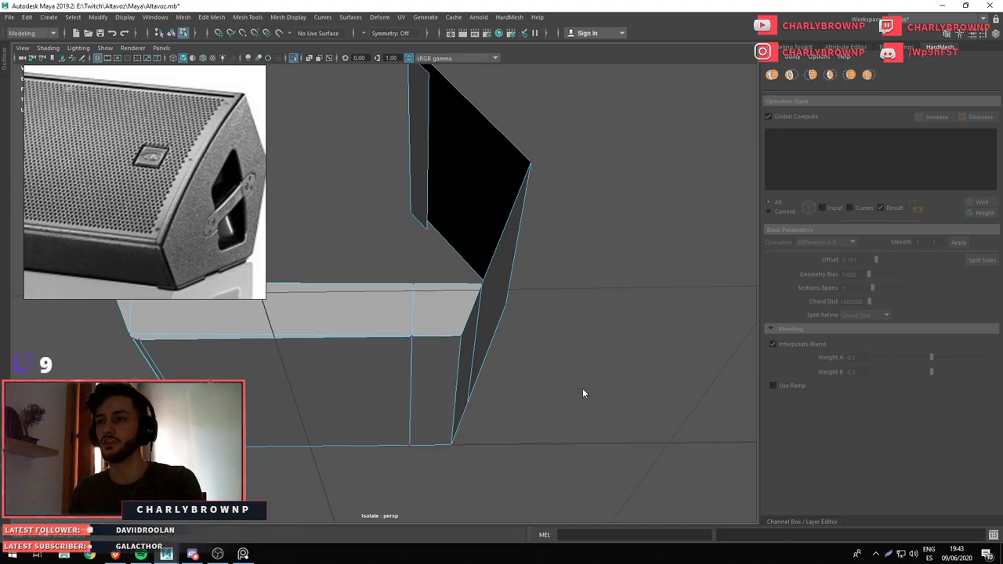
double_click(409, 314)
key("w")
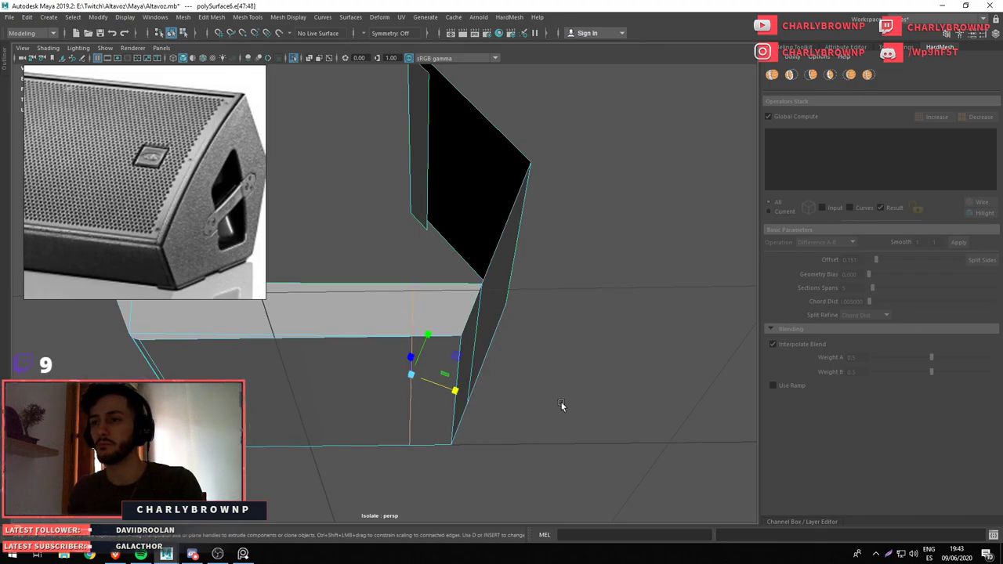
left_click_drag(578, 342, 527, 391)
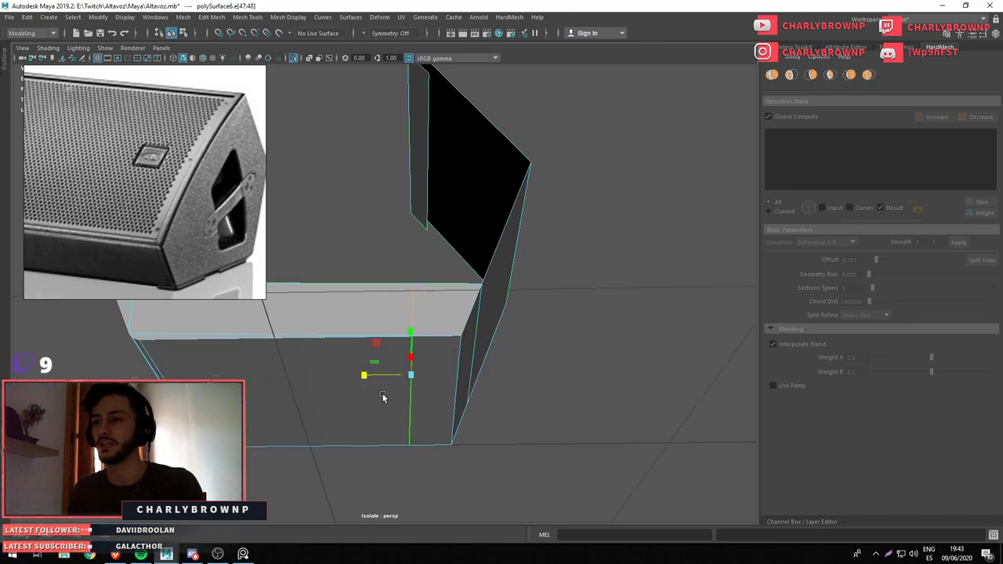
left_click_drag(382, 397, 388, 376)
left_click_drag(392, 380, 481, 351)
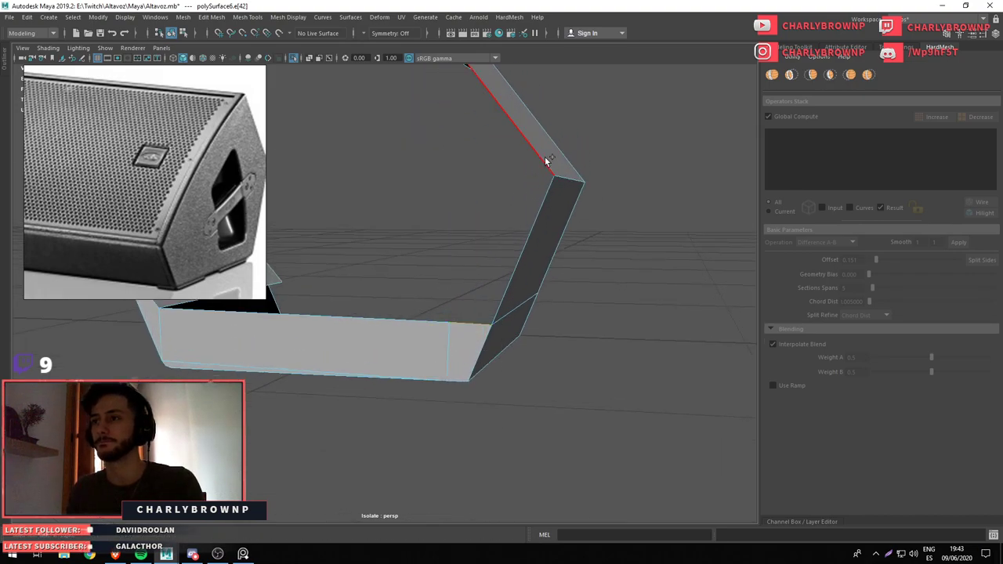
left_click_drag(546, 161, 488, 342)
key("F8")
key("ctrl+1")
key("ctrl+1")
Cut a new edge across the side panel from its left edge to its right edge
left_click(434, 306)
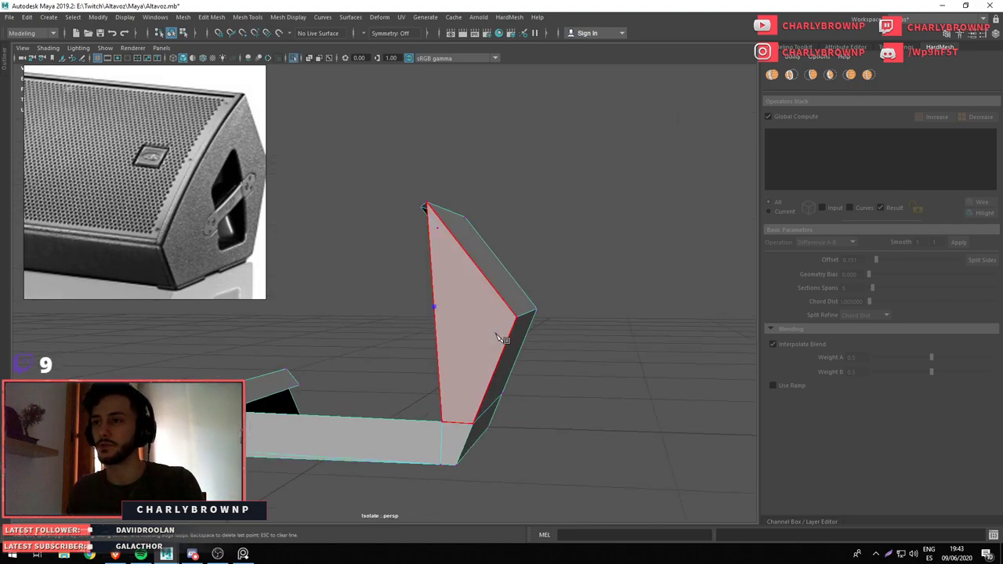
left_click(517, 317)
key("Return")
key("w")
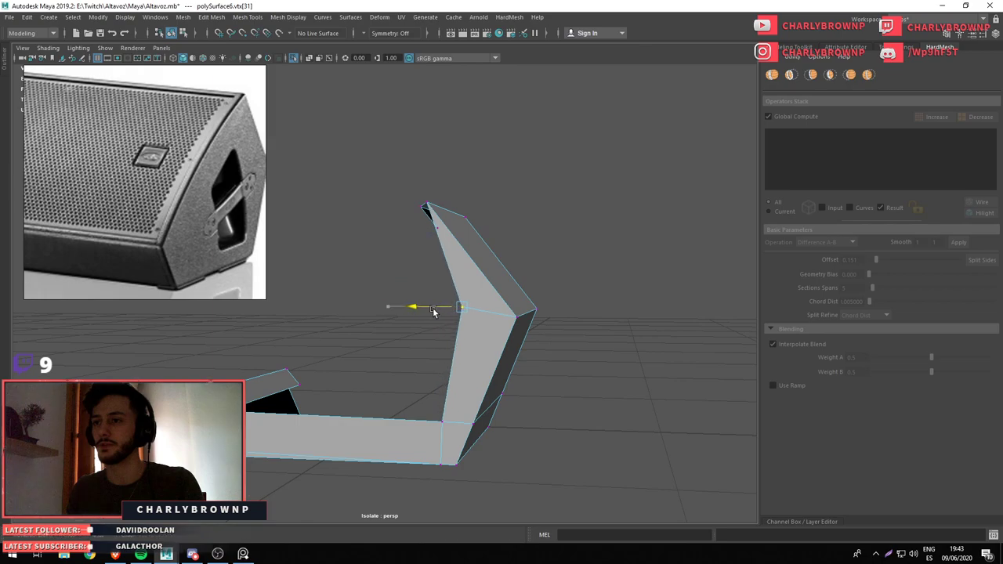
key("ctrl+1")
left_click_drag(470, 338, 462, 349)
Delete the stray face at the part's top edge and cut a new edge across the corner sliver
key("F8")
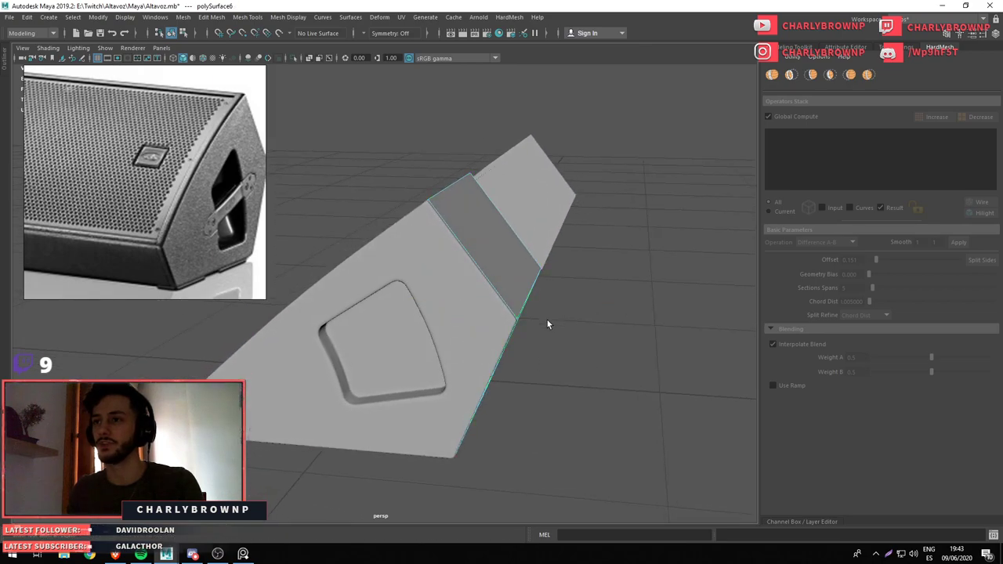
key("ctrl+1")
left_click_drag(547, 319, 547, 335)
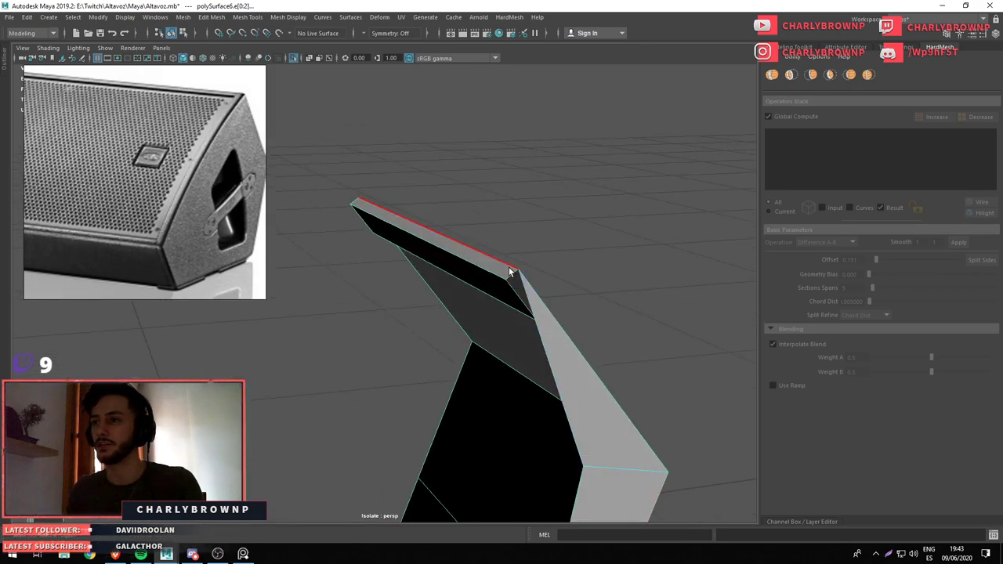
left_click(549, 357)
key("Delete")
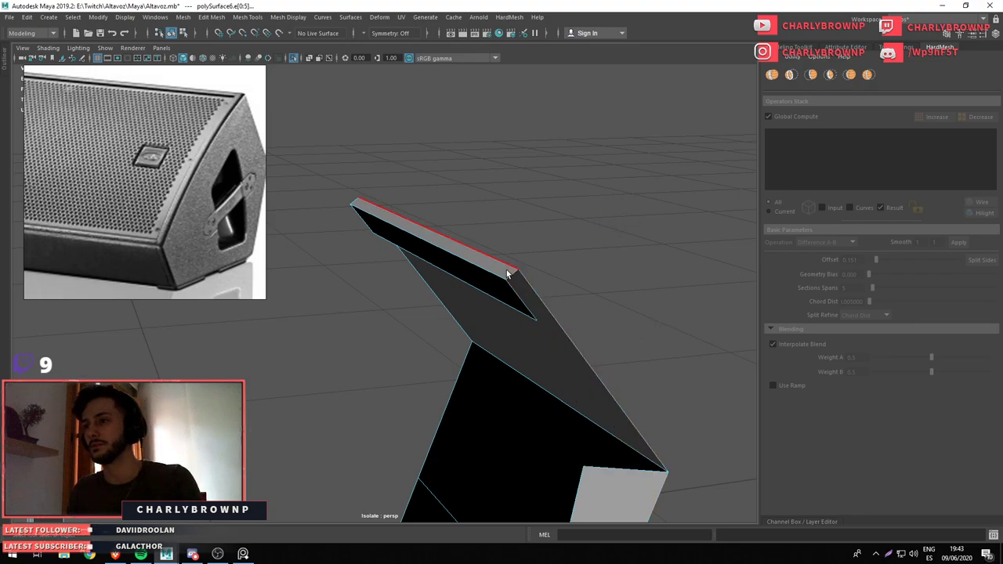
left_click_drag(515, 305, 497, 317)
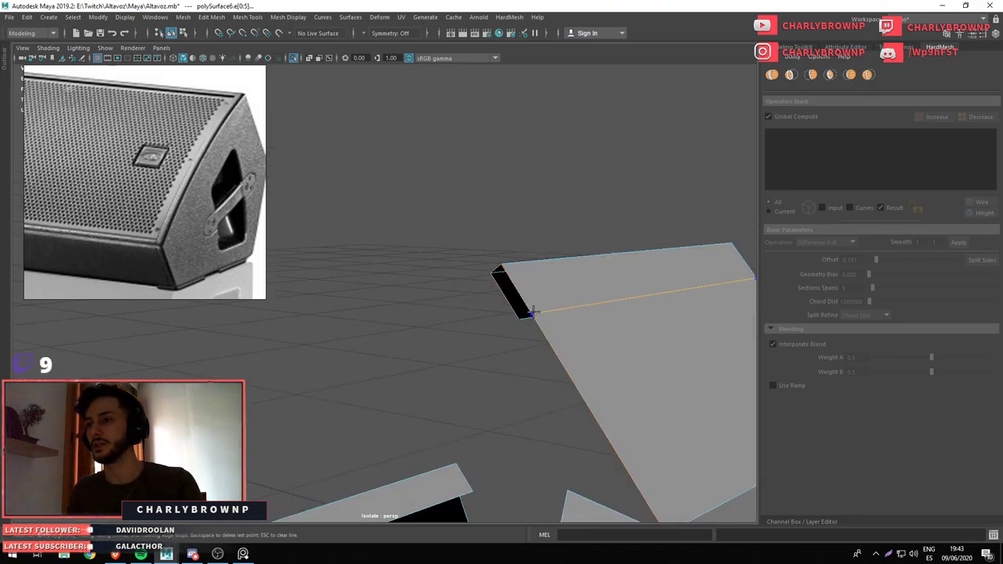
right_click(530, 300)
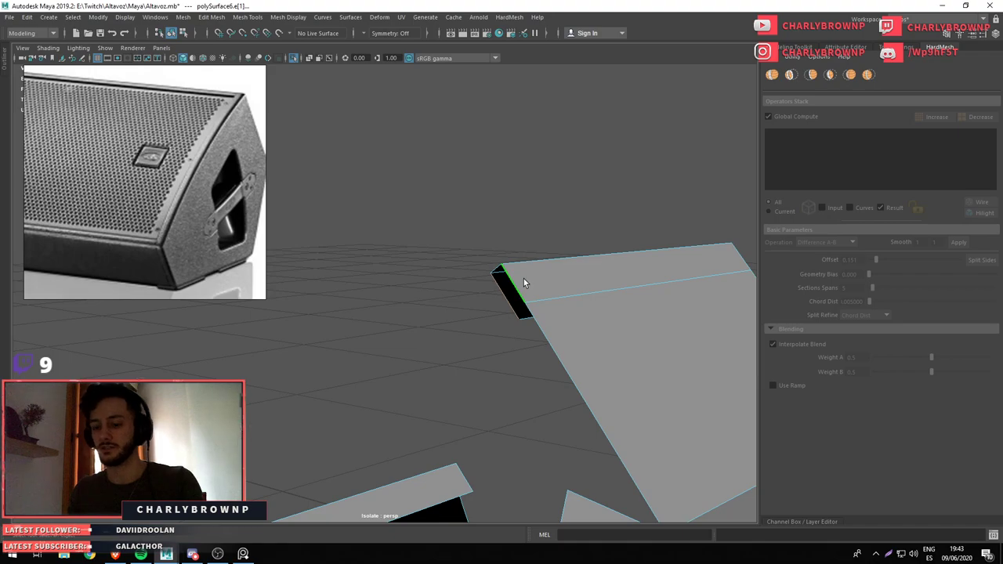
left_click(532, 304)
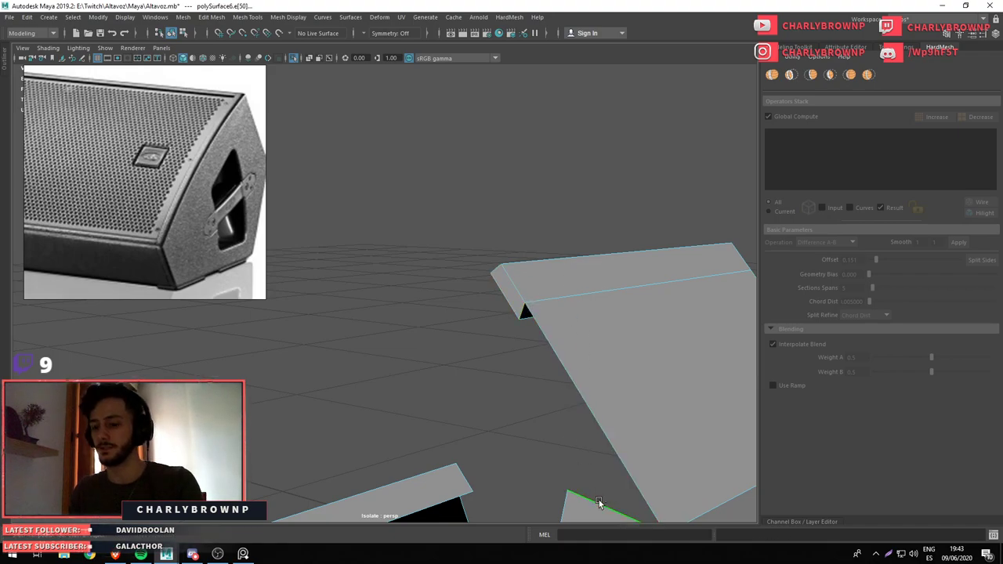
Extrude the top panel's outer edge with Ctrl+E into a thin lip and fix its corner vertex
left_click_drag(610, 487, 565, 399)
left_click_drag(565, 398, 656, 399)
key("ctrl+1")
left_click_drag(502, 341, 467, 337)
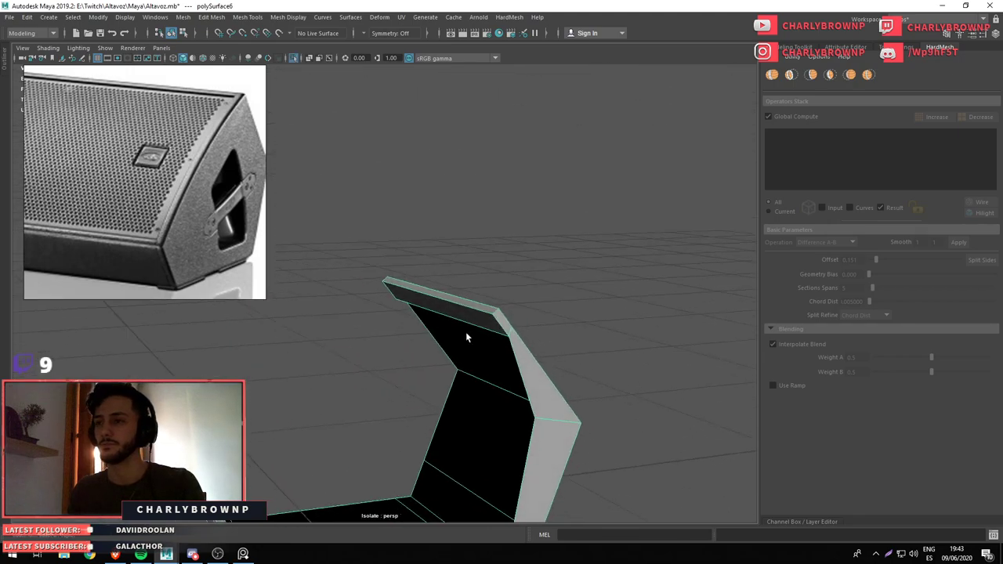
scroll("down", 3)
scroll("up", 3)
scroll("up", 3)
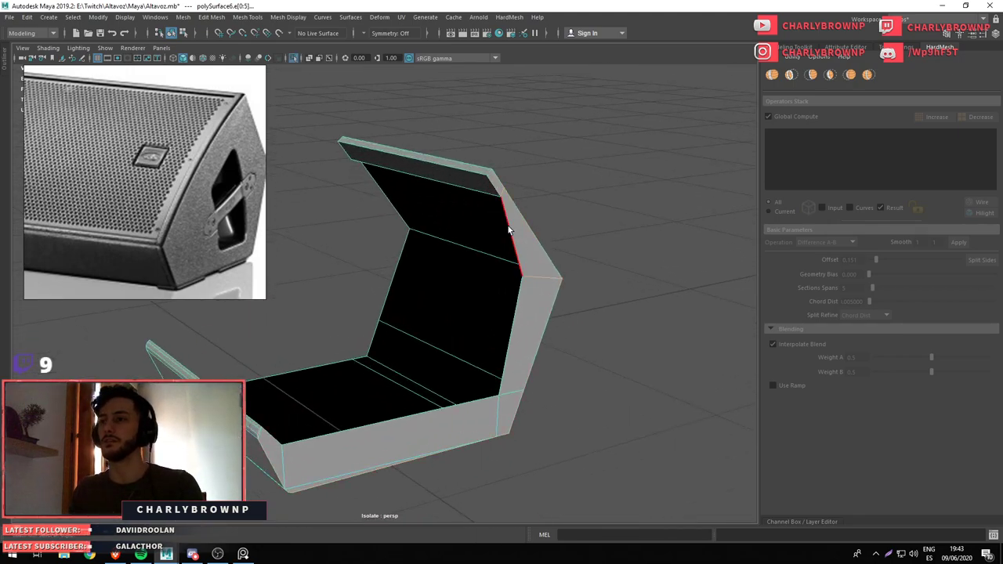
left_click(508, 229)
key("ctrl+e")
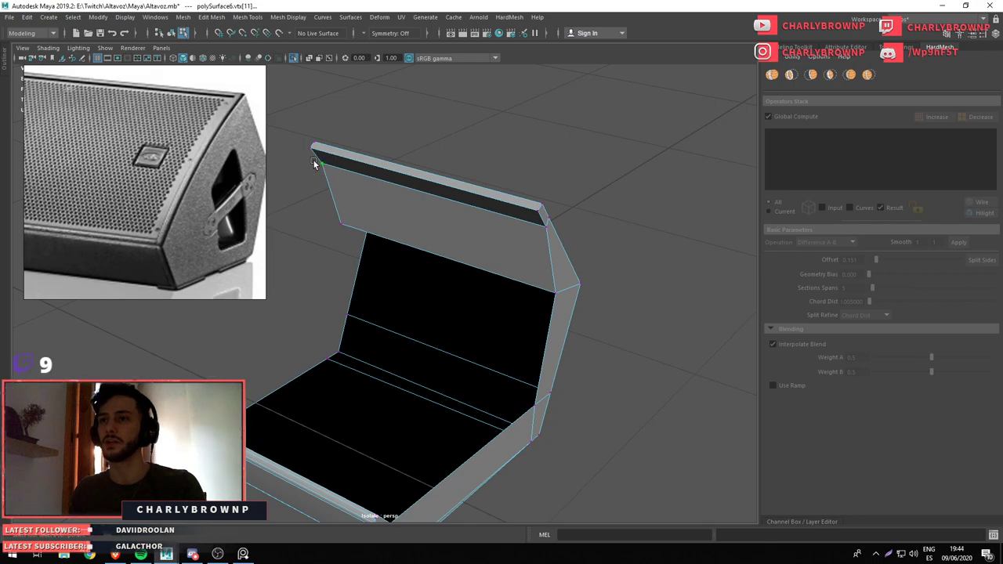
left_click_drag(313, 160, 399, 188)
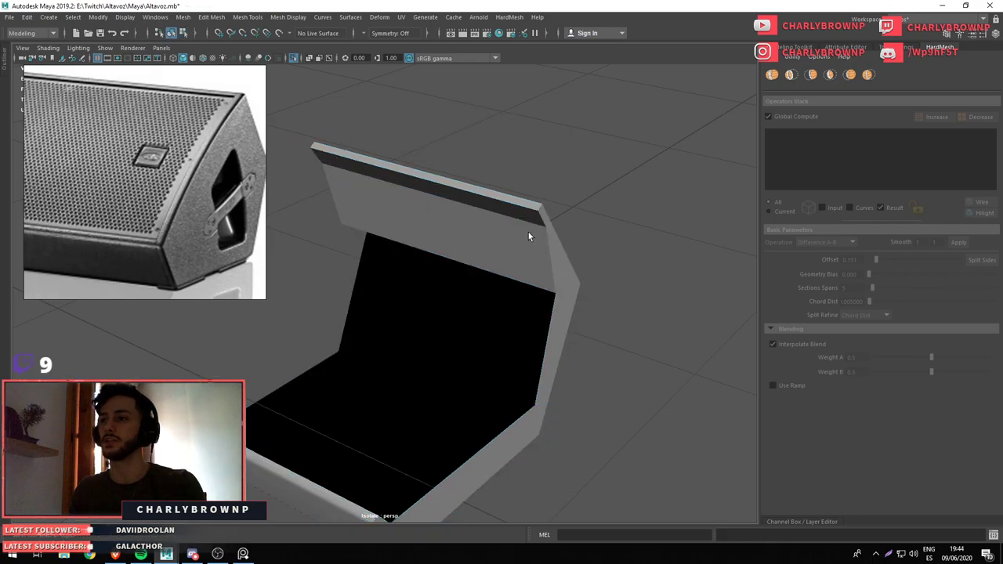
Check the shell in smooth preview, then isolate it and box-select all its faces
left_click(528, 235)
key("3")
key("1")
scroll("down", 3)
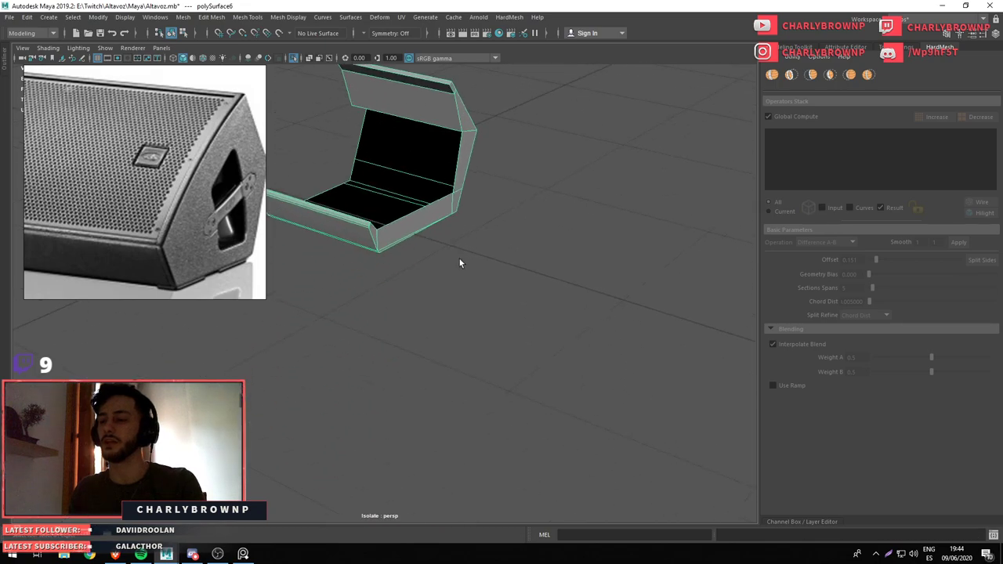
scroll("up", 3)
left_click_drag(401, 236, 470, 367)
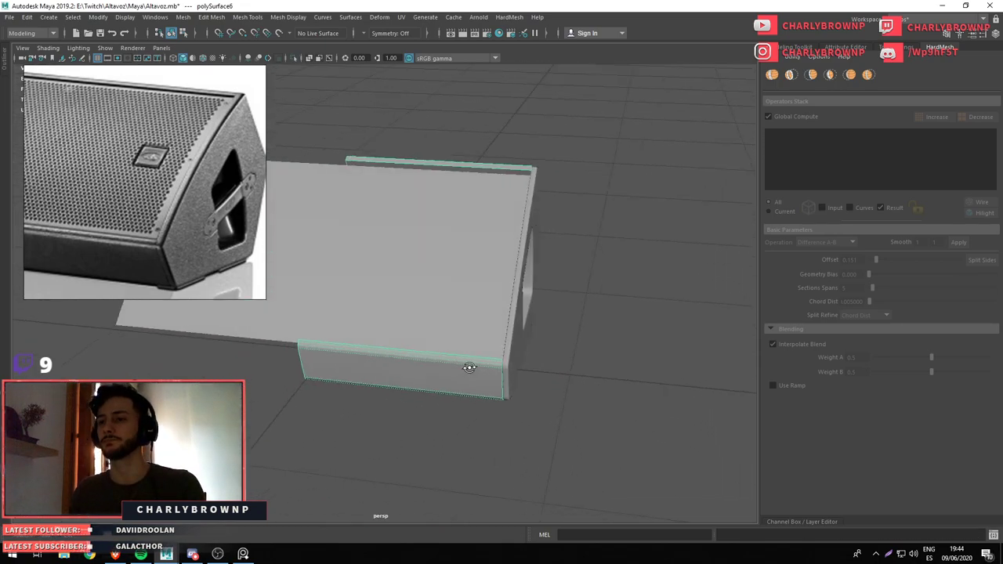
left_click_drag(469, 367, 345, 198)
key("ctrl+1")
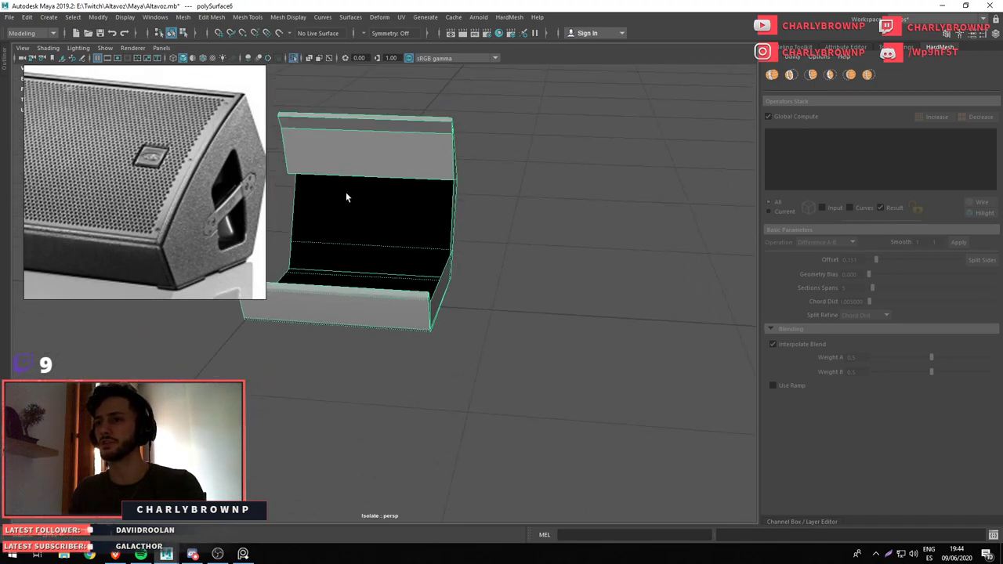
scroll("down", 3)
left_click_drag(373, 255, 480, 422)
left_click_drag(480, 421, 451, 142)
left_click_drag(367, 137, 367, 228)
Convert the shell's face selection to edges, bevel them, then undo the bevel
left_click_drag(518, 102, 506, 105)
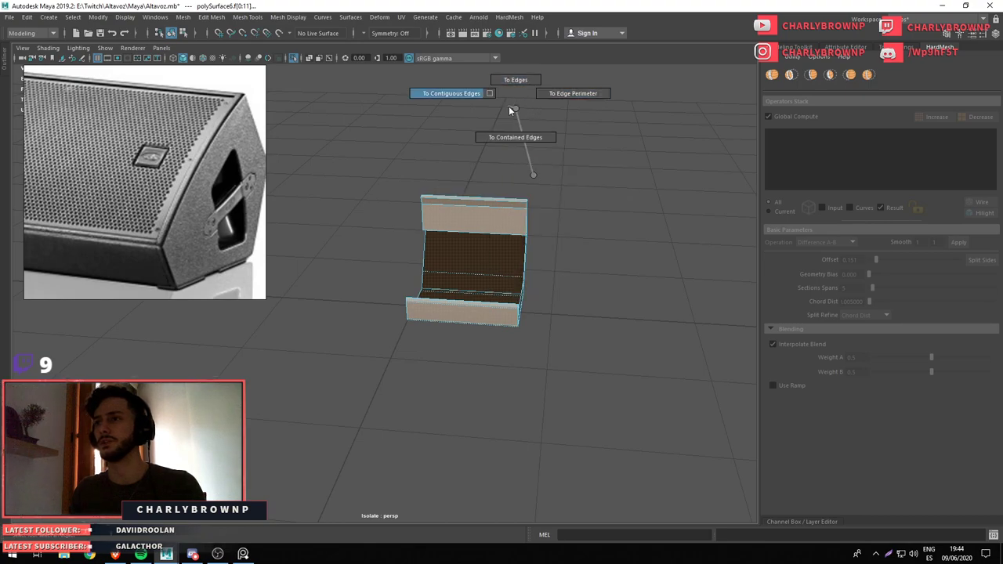
left_click_drag(362, 125, 468, 424)
key("f")
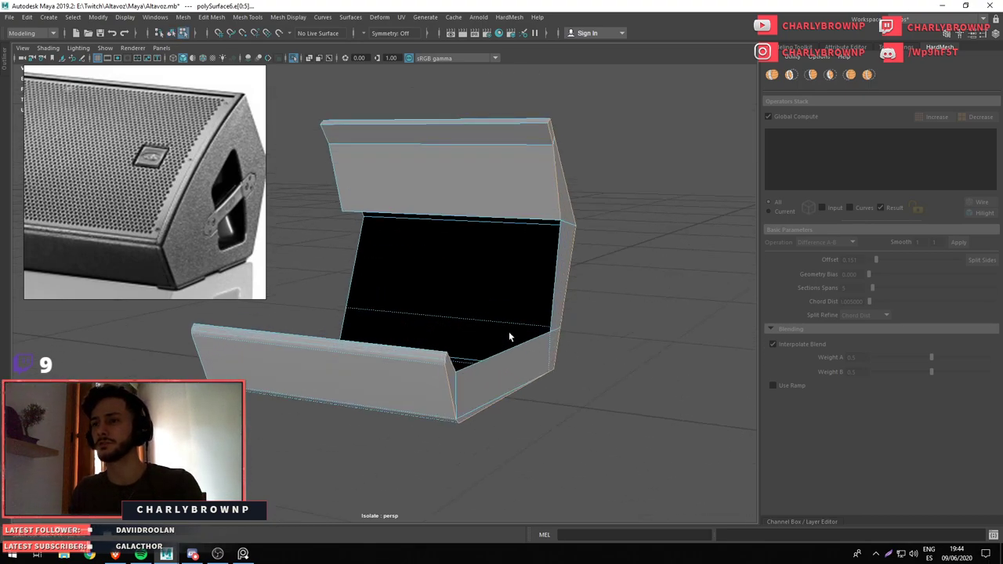
left_click_drag(509, 332, 459, 363)
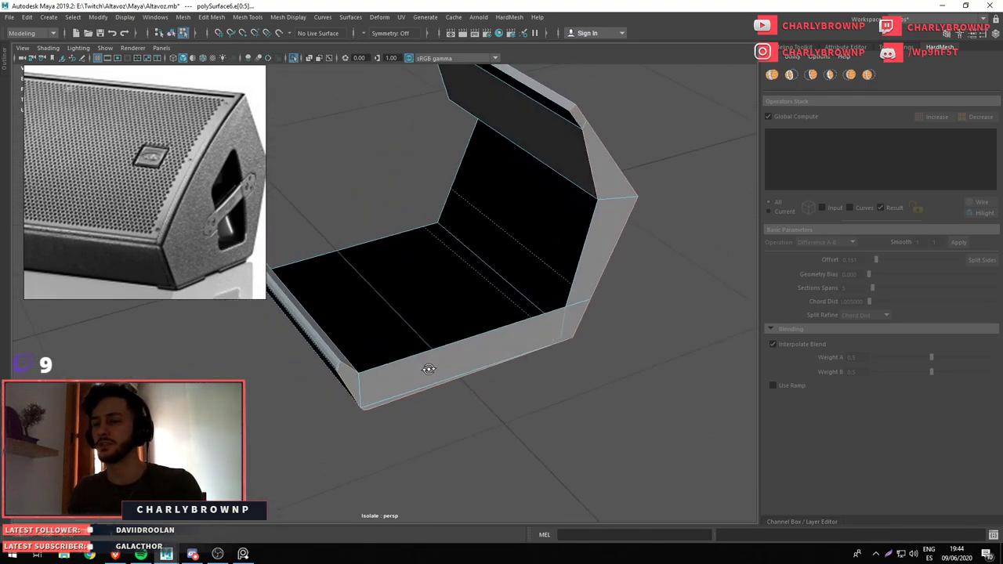
left_click_drag(492, 247, 548, 248)
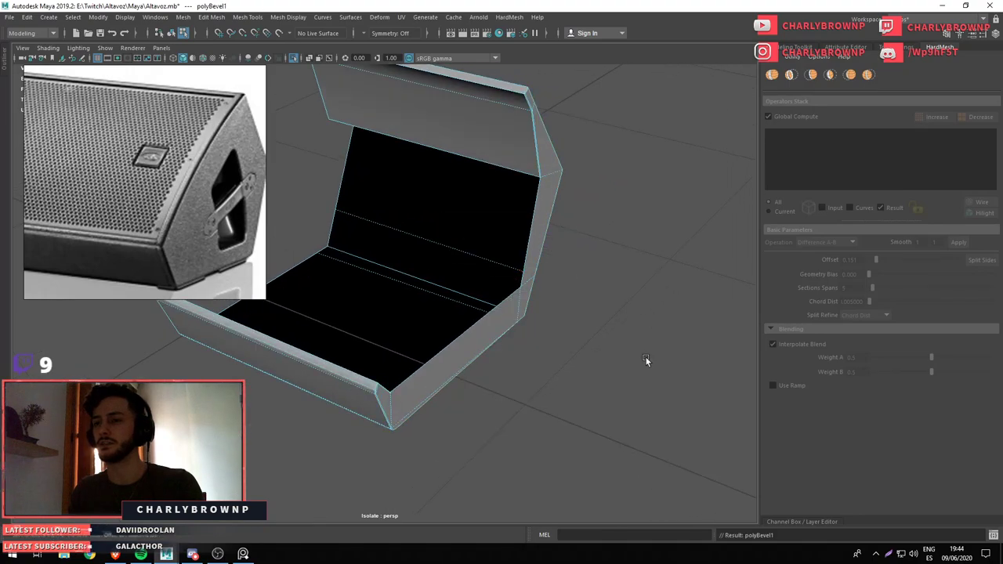
left_click_drag(548, 248, 486, 329)
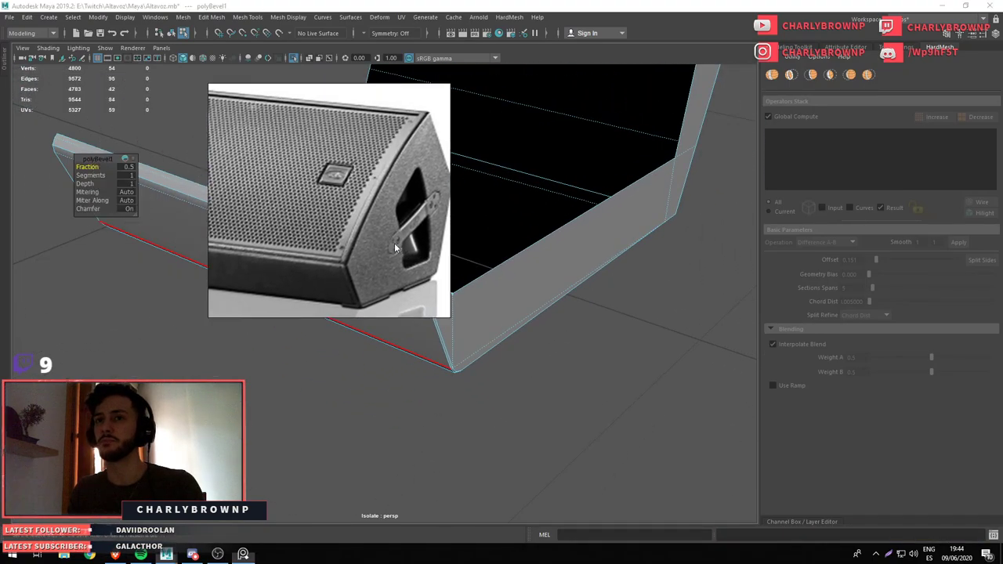
left_click_drag(323, 244, 123, 230)
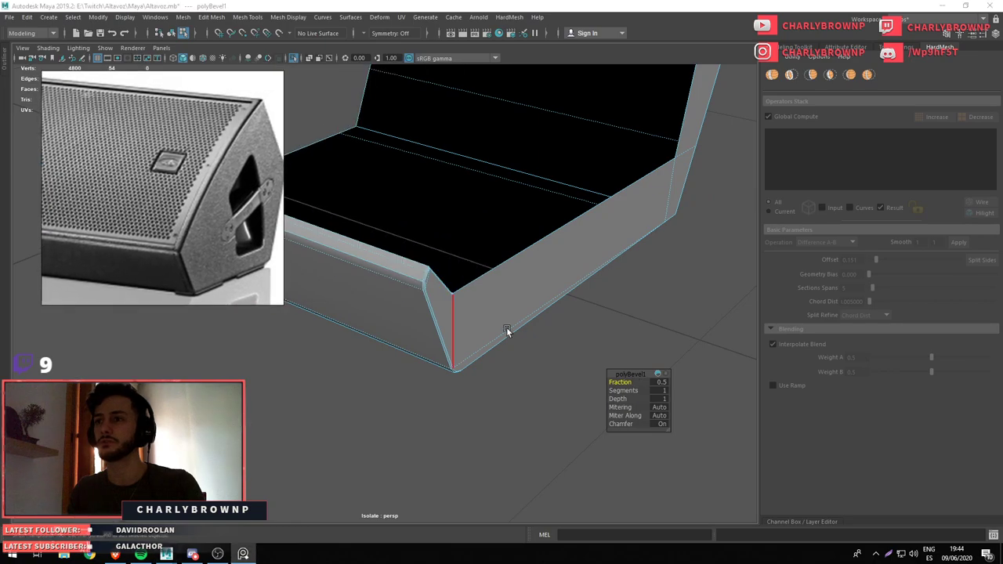
key("ctrl+z")
Close the HardMesh panel for a wider viewport, inspect the shell from below, and isolate and frame it
left_click(947, 55)
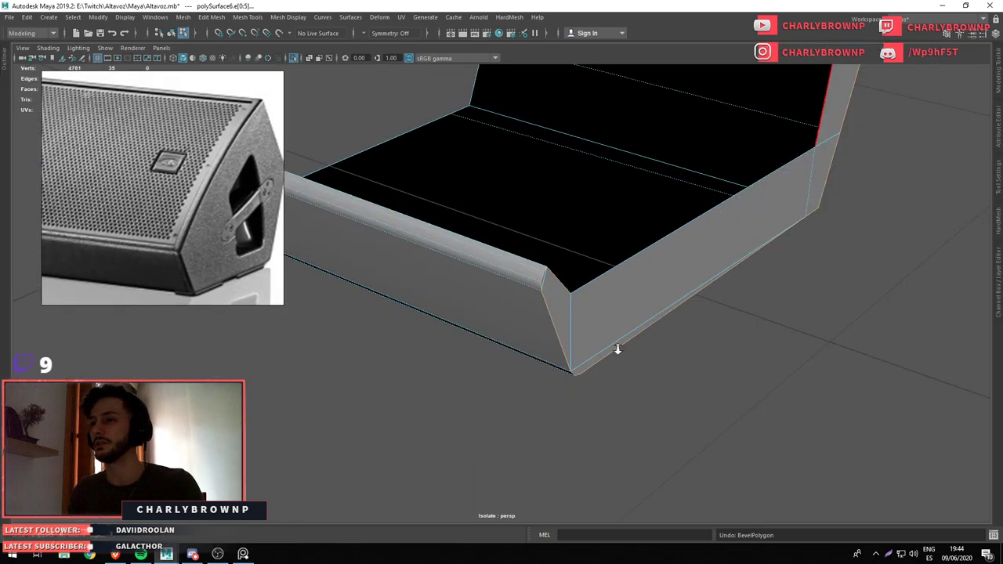
left_click_drag(616, 352, 600, 330)
scroll("up", 3)
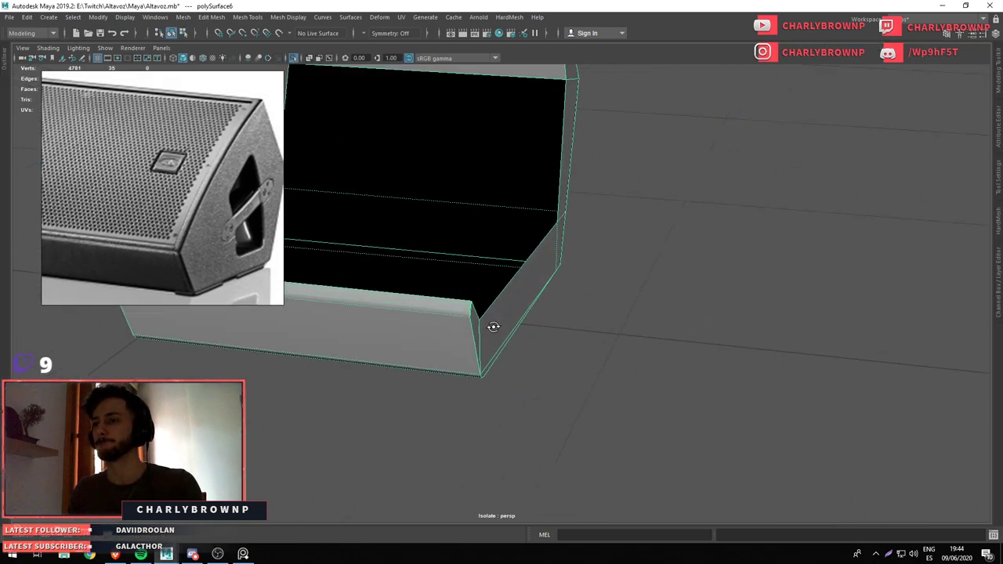
left_click_drag(490, 332, 473, 340)
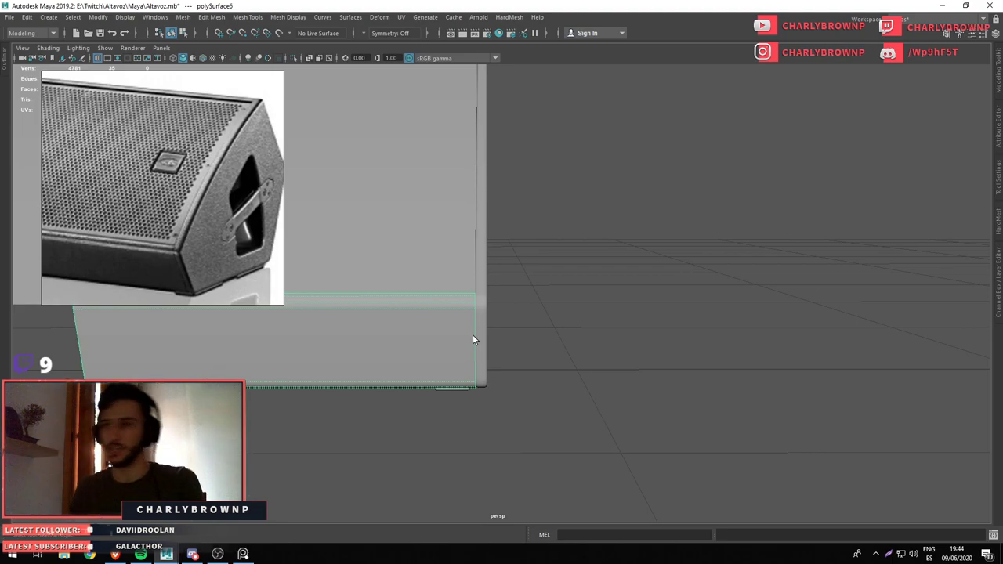
scroll("down", 3)
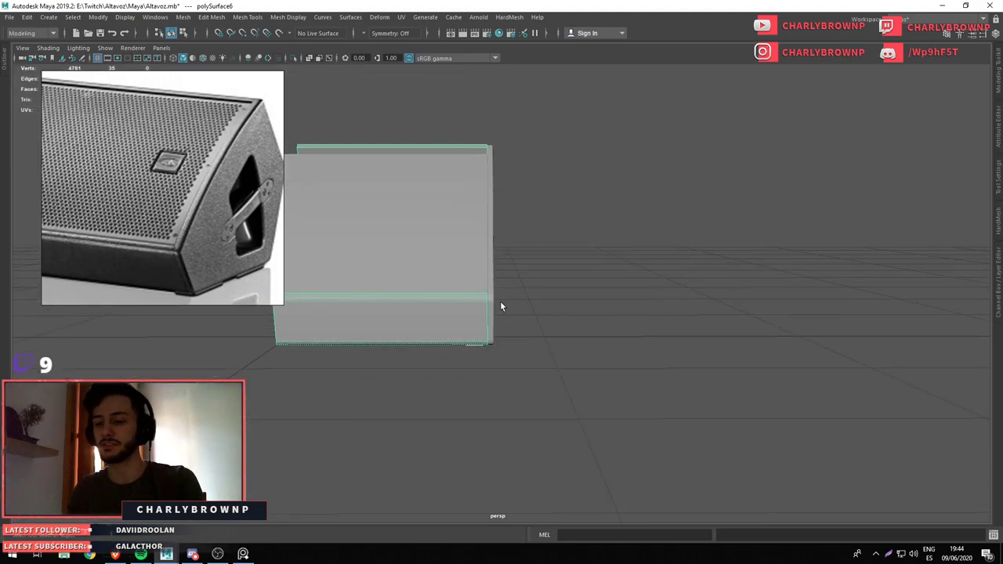
left_click_drag(473, 149, 448, 329)
scroll("up", 3)
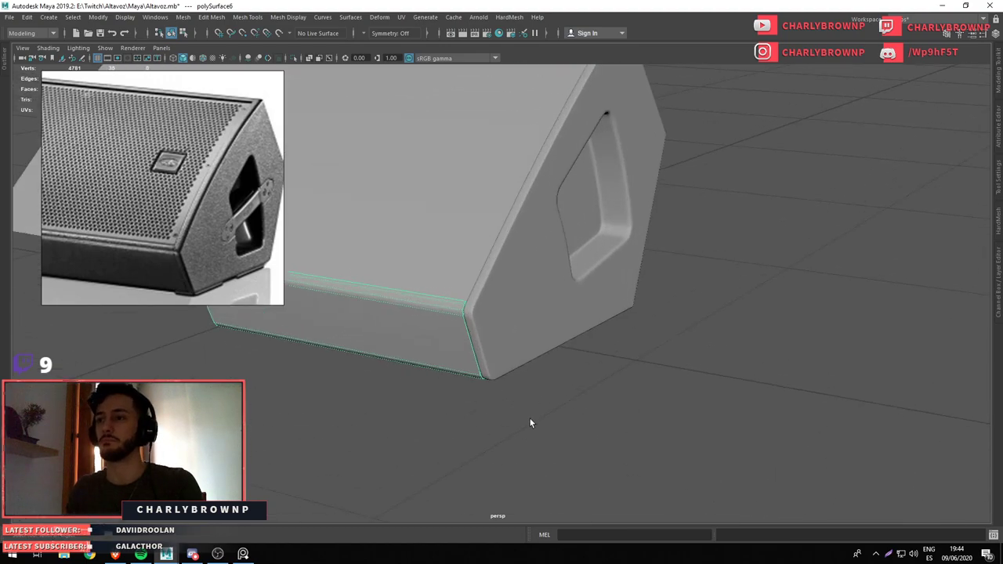
key("ctrl+1")
key("f")
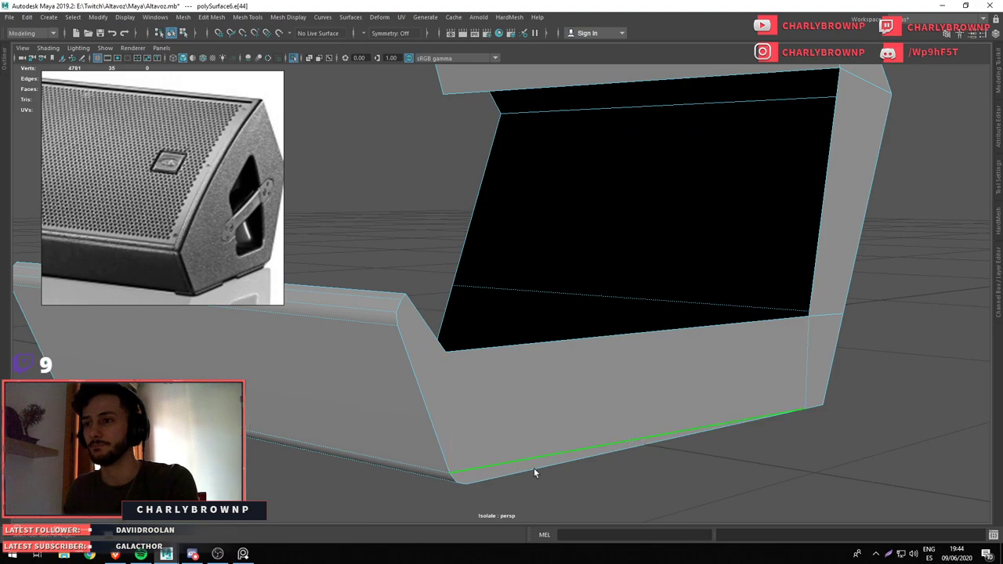
Delete the dotted edge loop on the shell's side and pick the lower-front corner vertices
left_click_drag(439, 405, 485, 335)
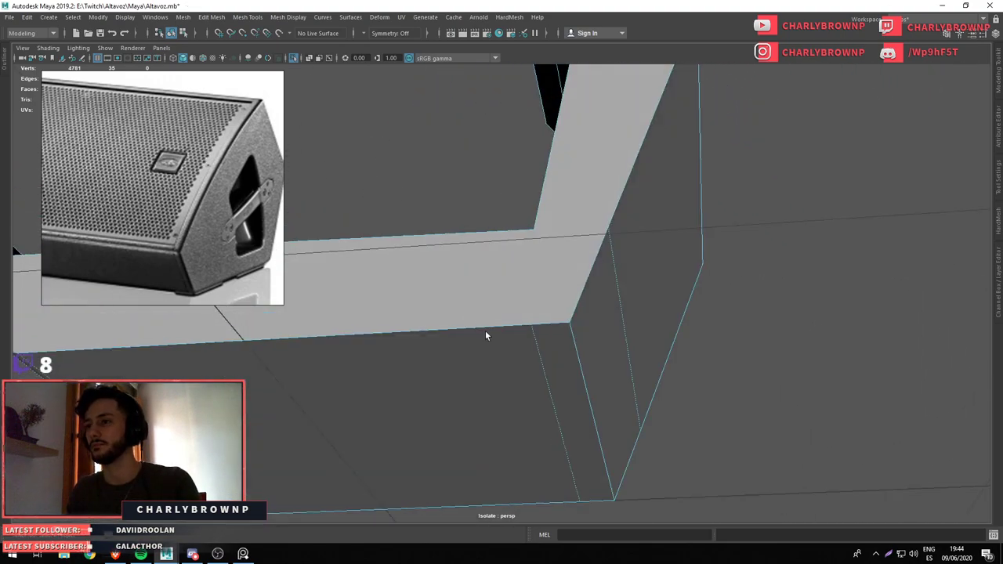
double_click(549, 369)
key("ctrl+Delete")
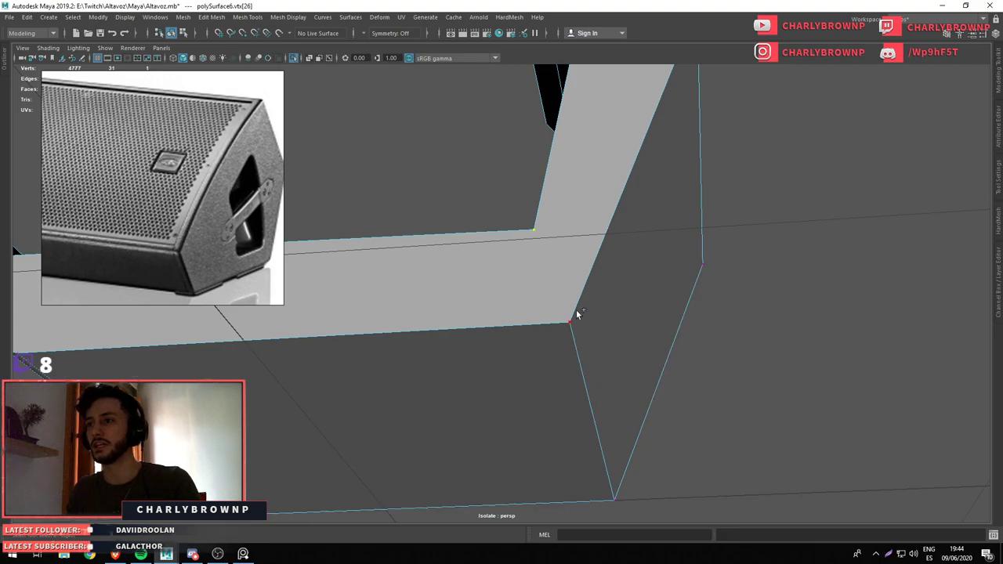
scroll("down", 3)
left_click_drag(549, 312, 618, 188)
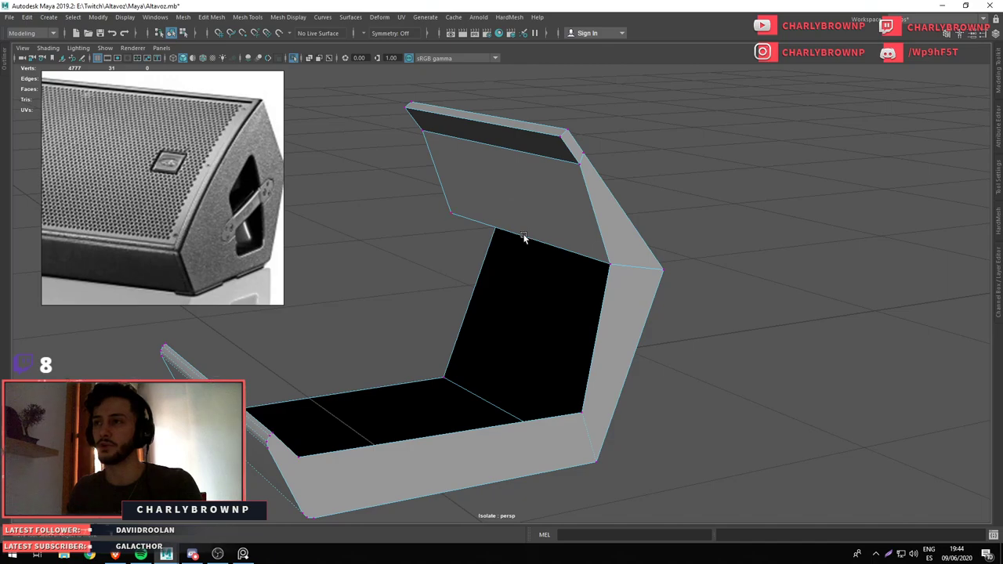
left_click_drag(525, 235, 412, 381)
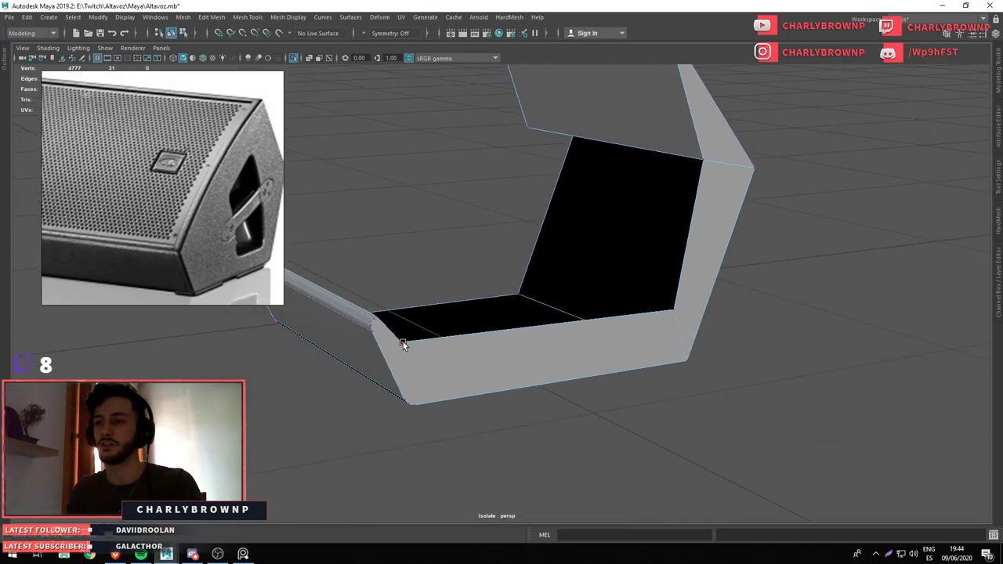
left_click(417, 397)
left_click(411, 397)
Select the band faces, then marquee-select the box's outer rim edges from a front view
key("F11")
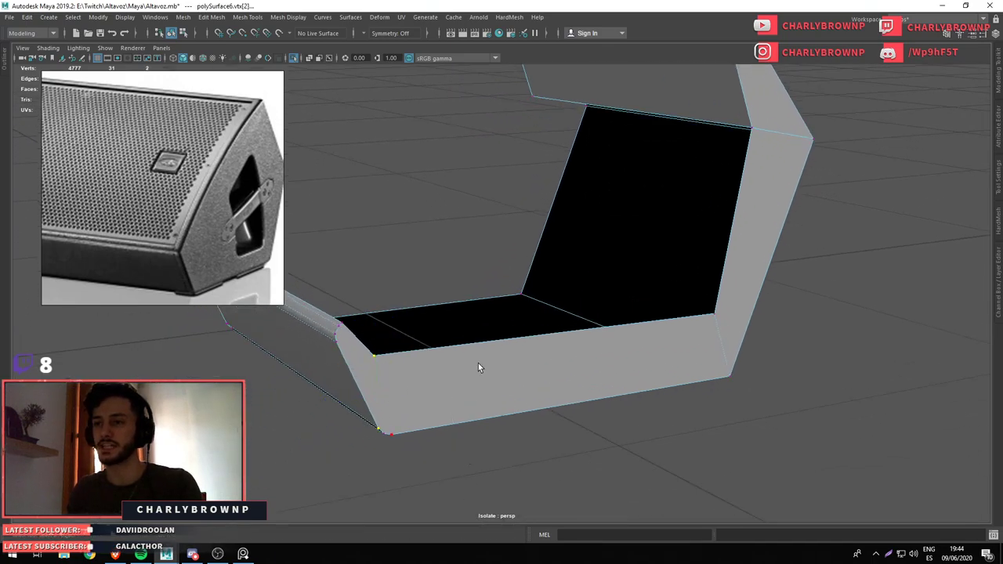
double_click(478, 363)
left_click(740, 275)
left_click(772, 95)
left_click_drag(772, 95, 445, 270)
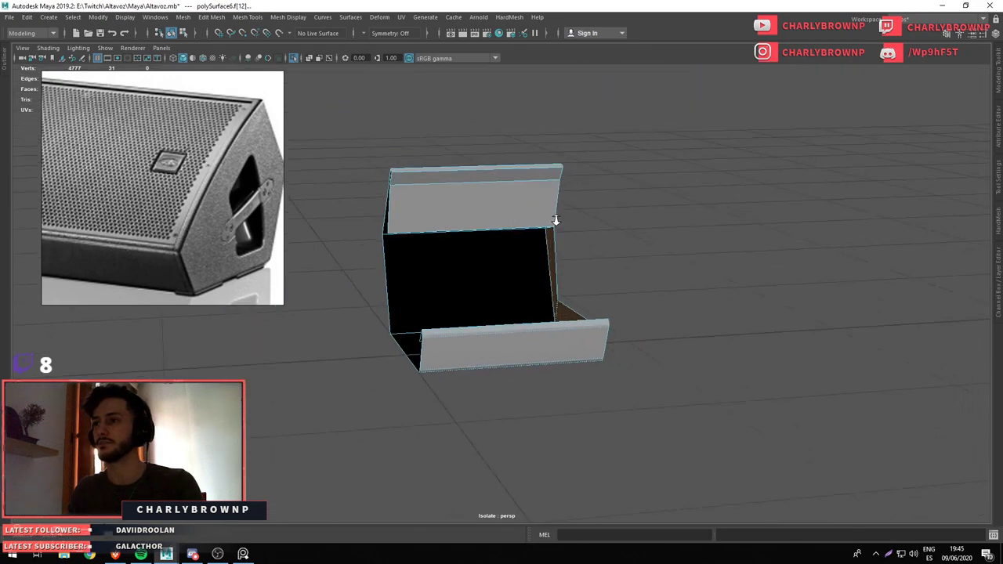
left_click_drag(475, 117, 510, 286)
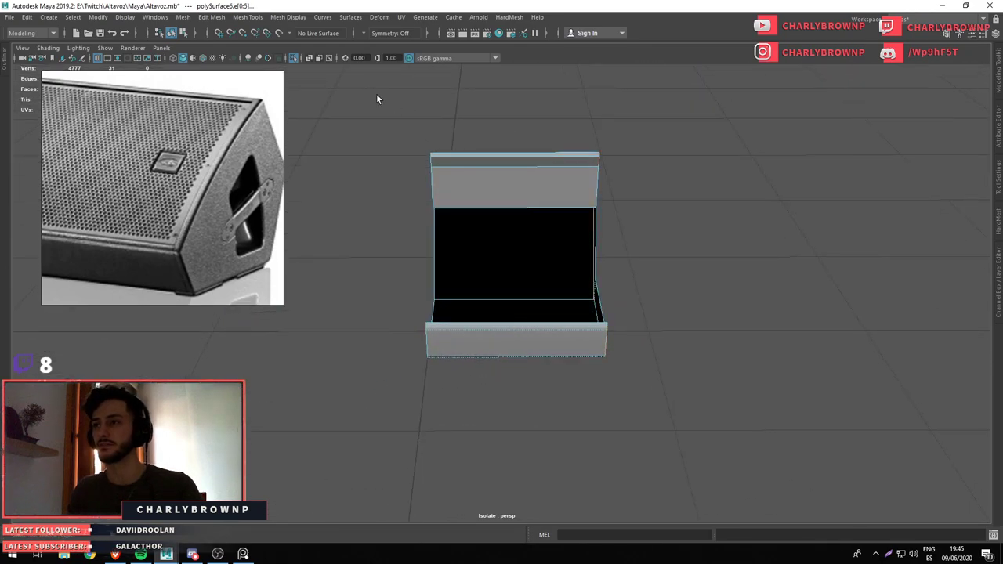
left_click_drag(489, 90, 522, 455)
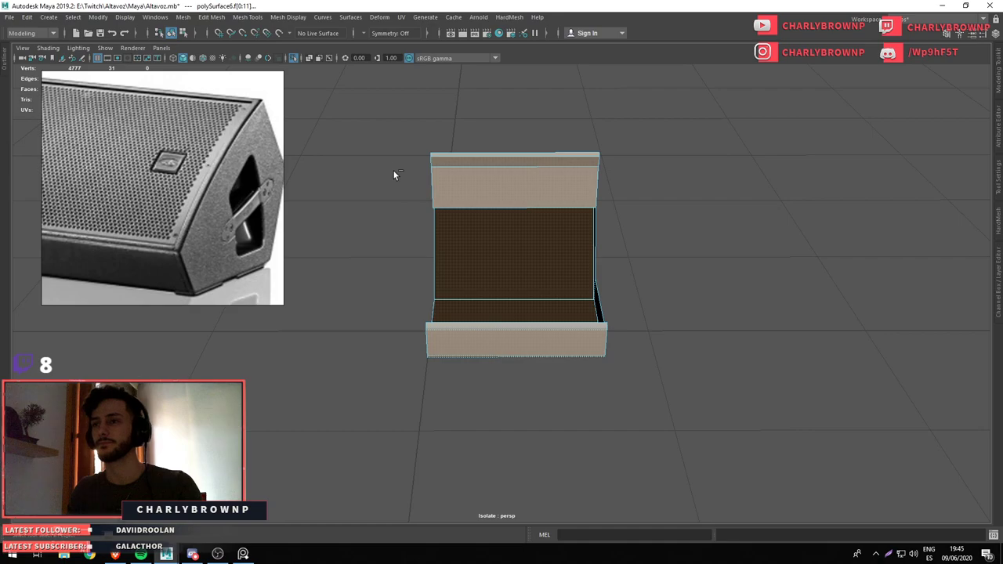
left_click_drag(369, 83, 560, 299)
scroll("up", 3)
Bevel the shell's rim edges with a wider fraction of 2 and inspect the rounded corners
left_click_drag(502, 291, 556, 288)
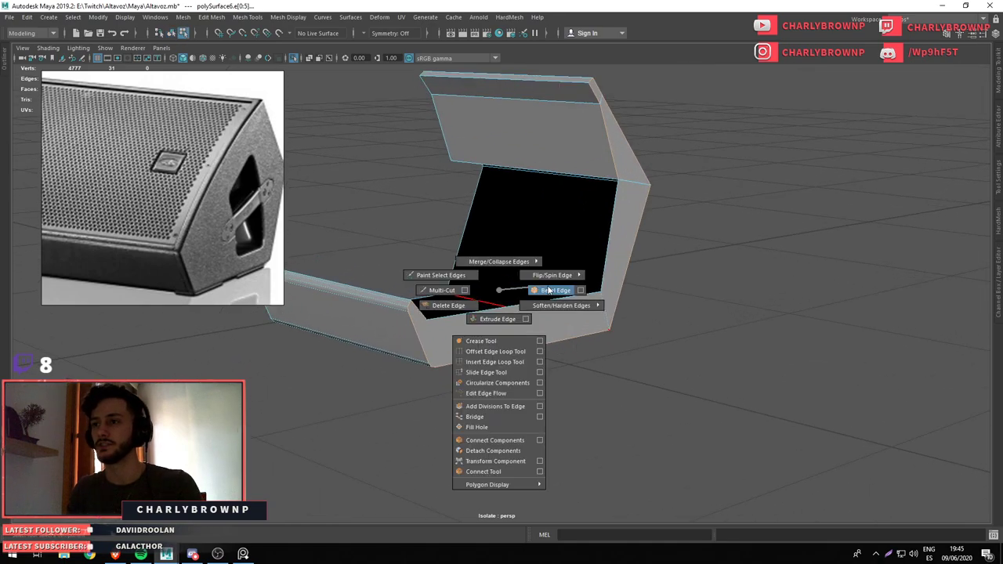
left_click_drag(740, 407, 355, 377)
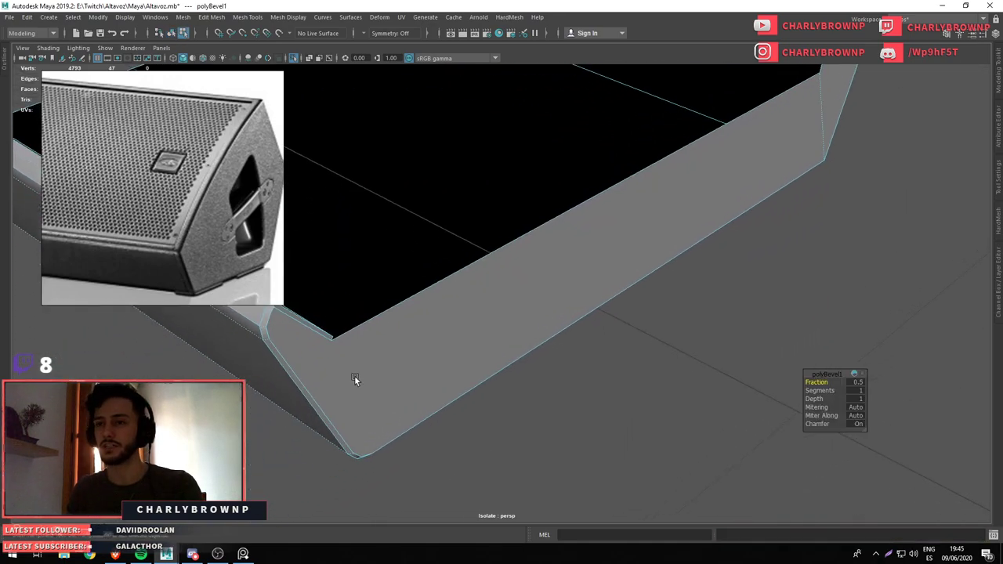
type("2")
key("Return")
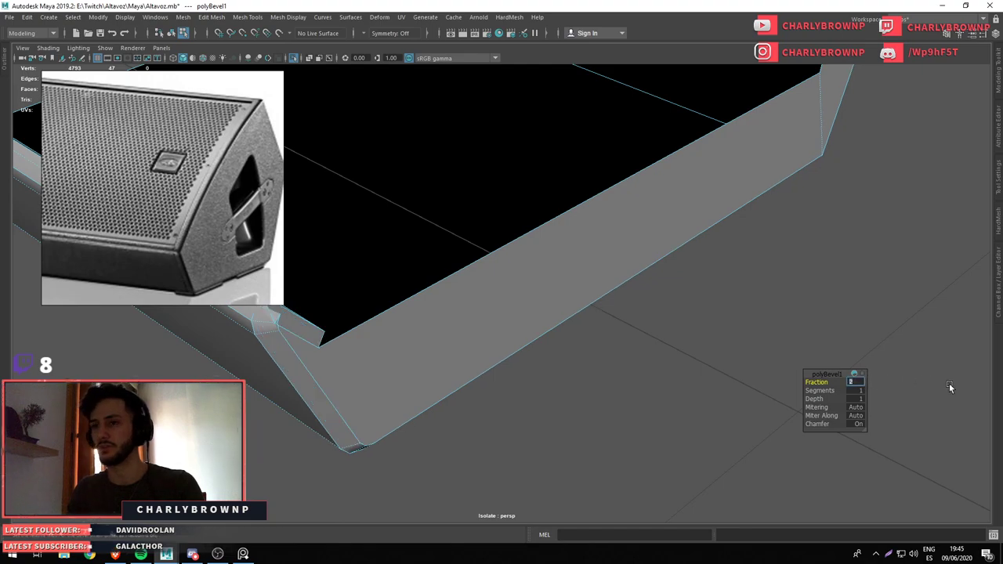
left_click_drag(495, 416, 591, 396)
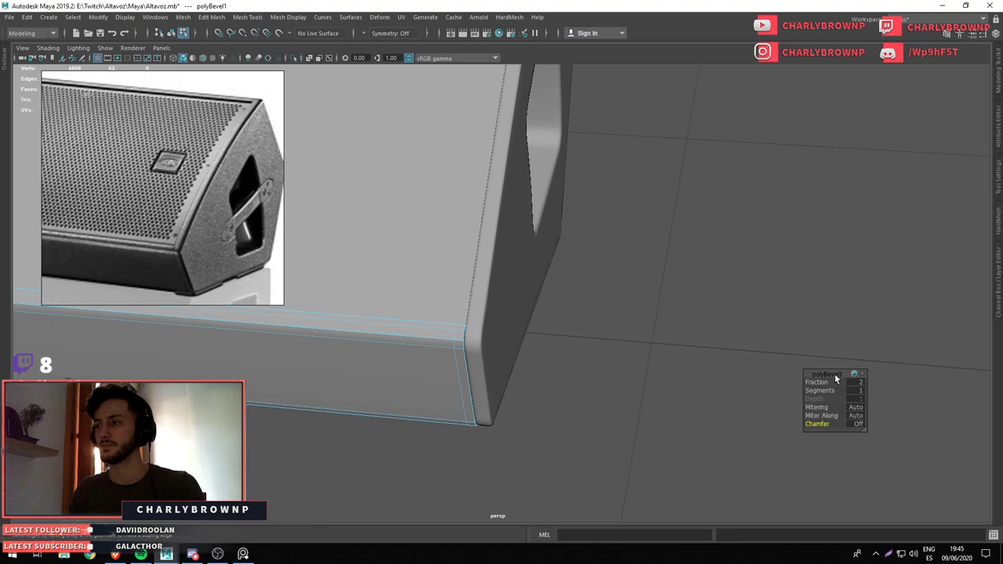
left_click_drag(414, 388, 604, 303)
Isolate the shell, connect a middle edge loop across it, and slide the loop to the right
key("F8")
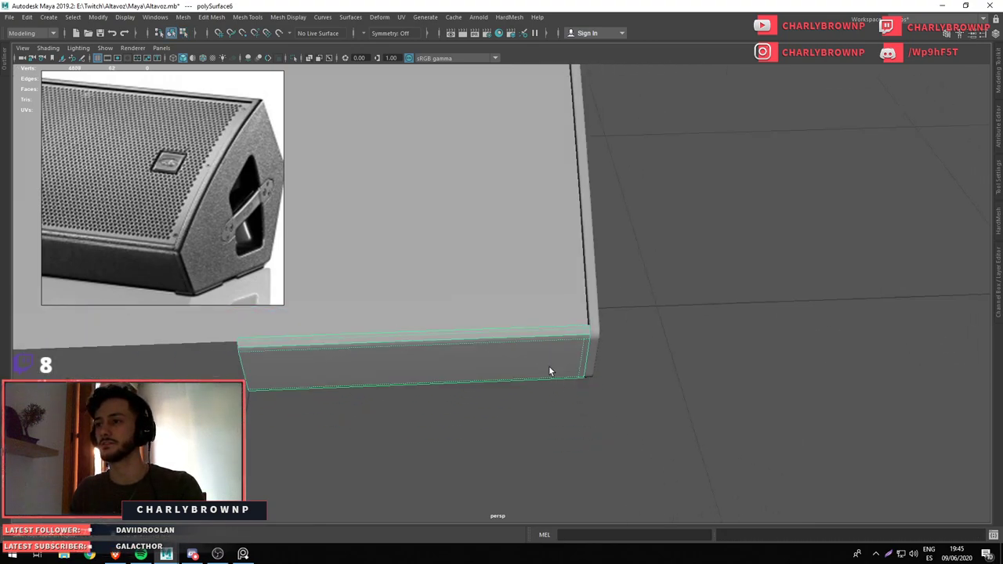
key("ctrl+1")
scroll("down", 3)
left_click_drag(473, 130, 500, 373)
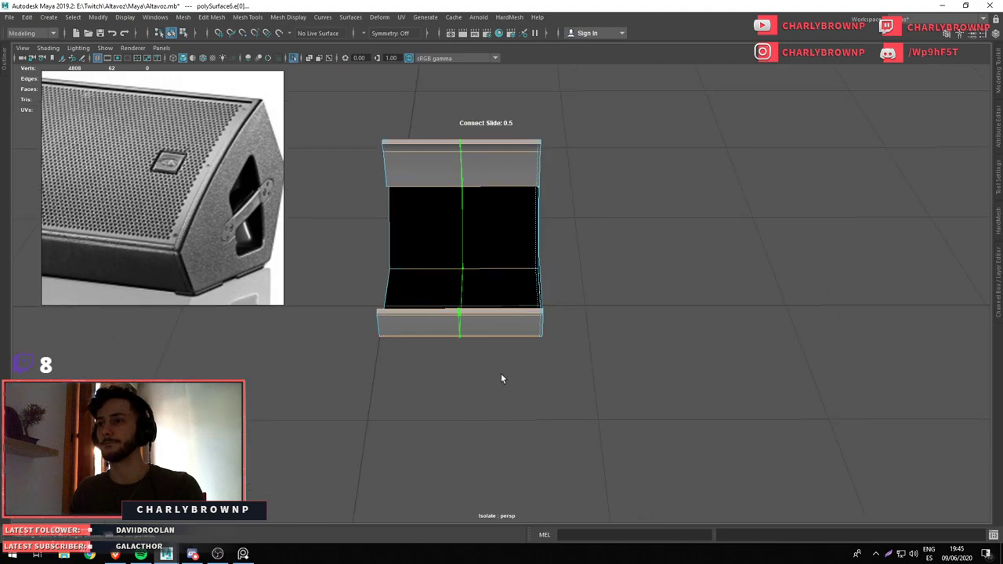
key("w")
left_click_drag(513, 239, 501, 325)
left_click(583, 257)
Toggle smooth preview (3/1) on the shell to check its shape, then select the top and bottom rim edges
scroll("up", 3)
left_click(423, 315)
left_click_drag(423, 315, 459, 332)
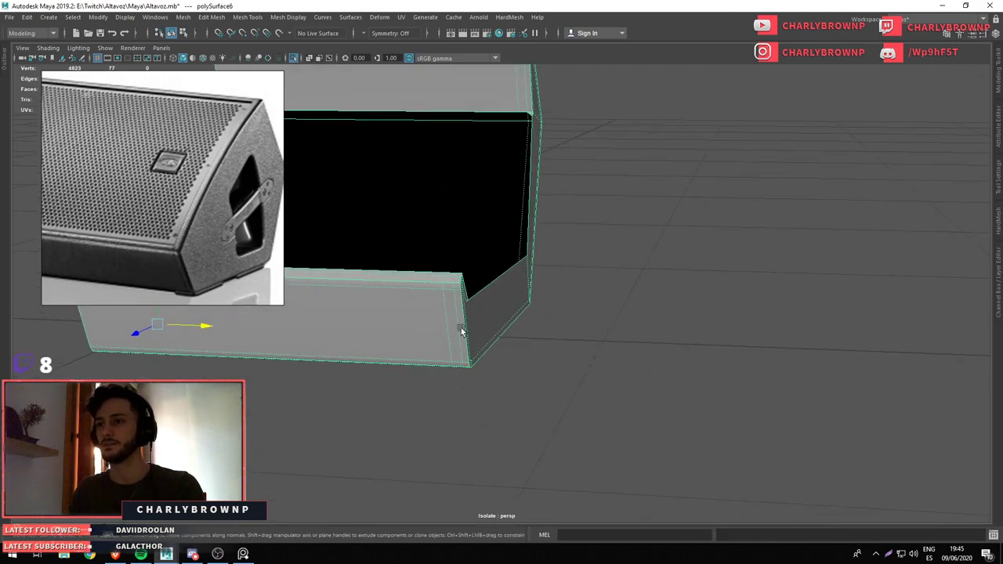
scroll("down", 3)
scroll("down", 3)
left_click(403, 120)
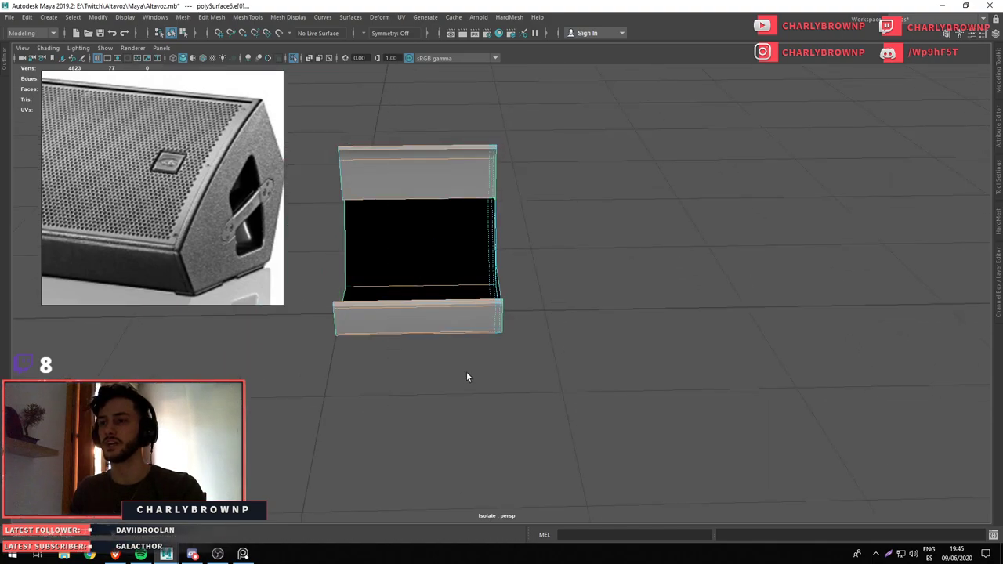
left_click(457, 334)
key("3")
left_click_drag(427, 247, 546, 232)
key("1")
key("3")
key("1")
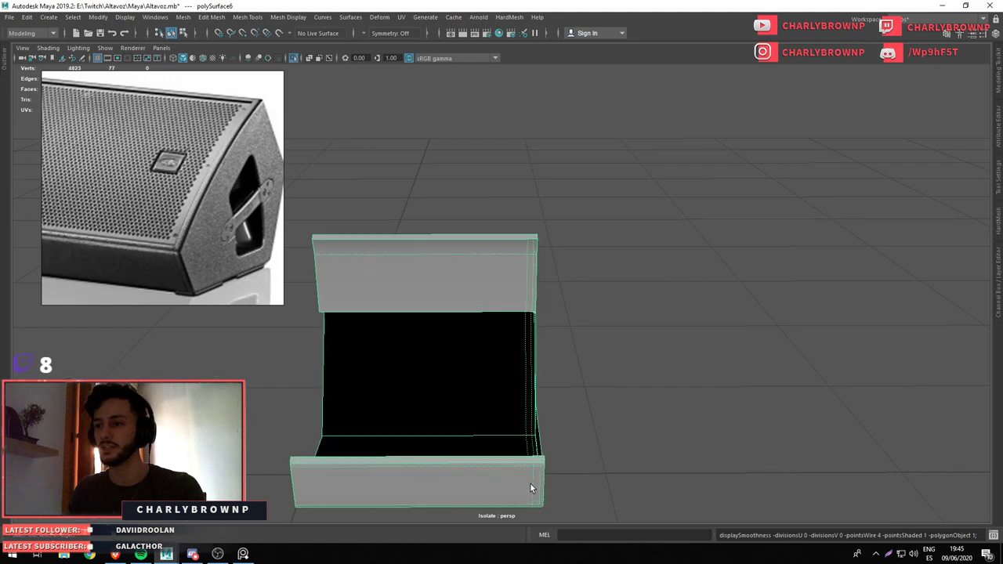
key("3")
left_click_drag(390, 493, 464, 429)
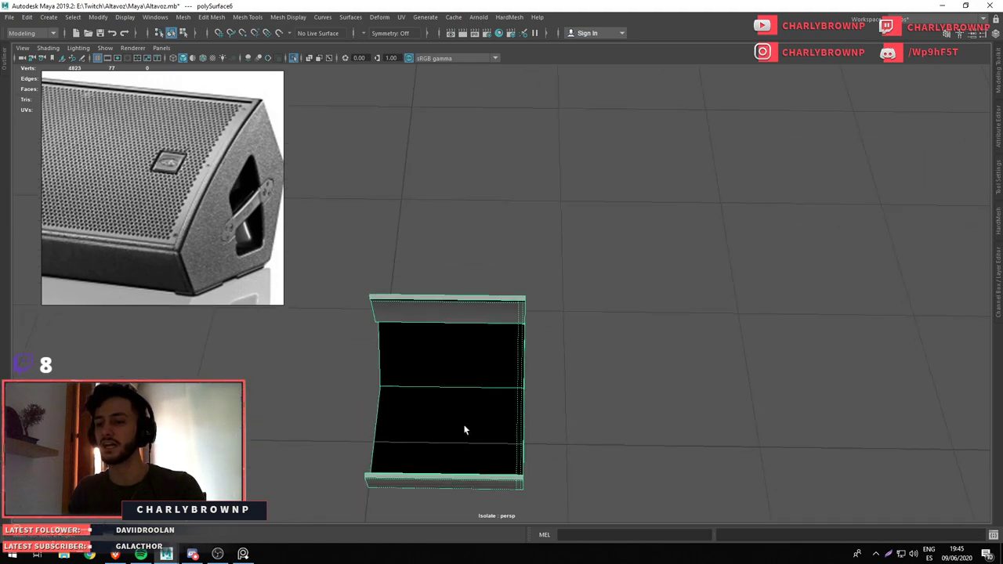
left_click_drag(443, 336, 453, 494)
Connect a new edge loop across the rim, join two corner vertices, and nudge the corner vertex down-right
key("w")
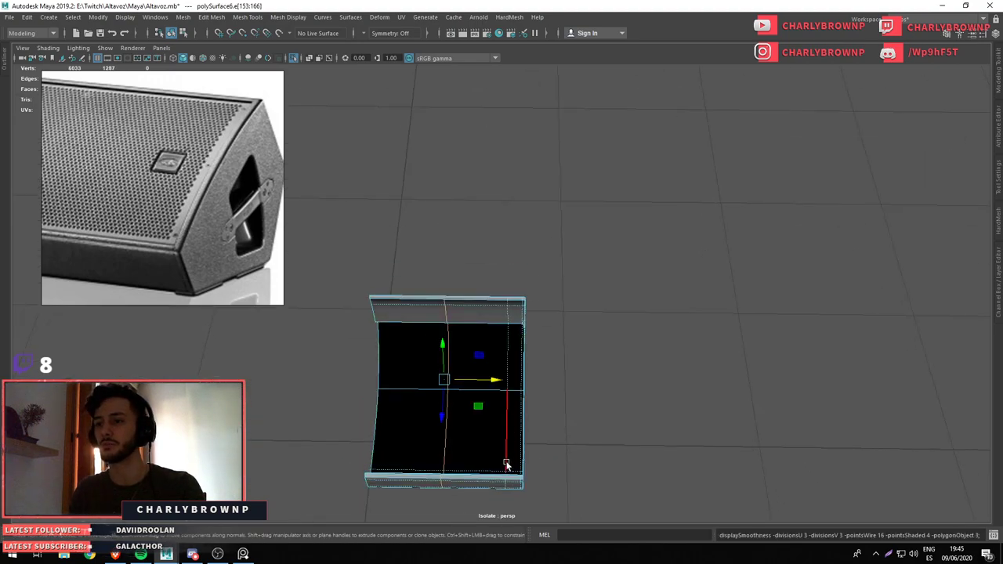
left_click_drag(487, 305, 497, 329)
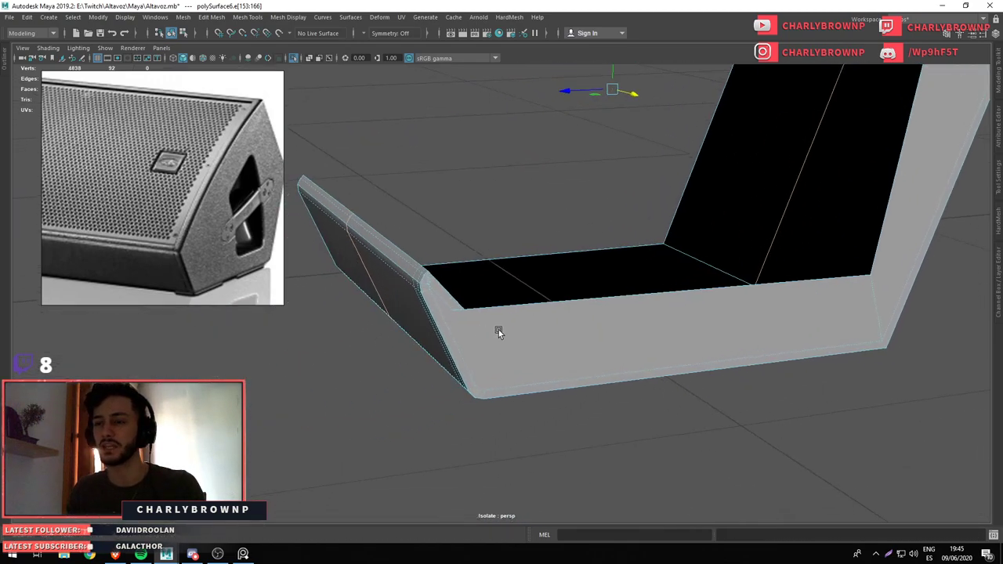
scroll("up", 3)
left_click_drag(463, 364, 435, 361)
left_click(422, 321)
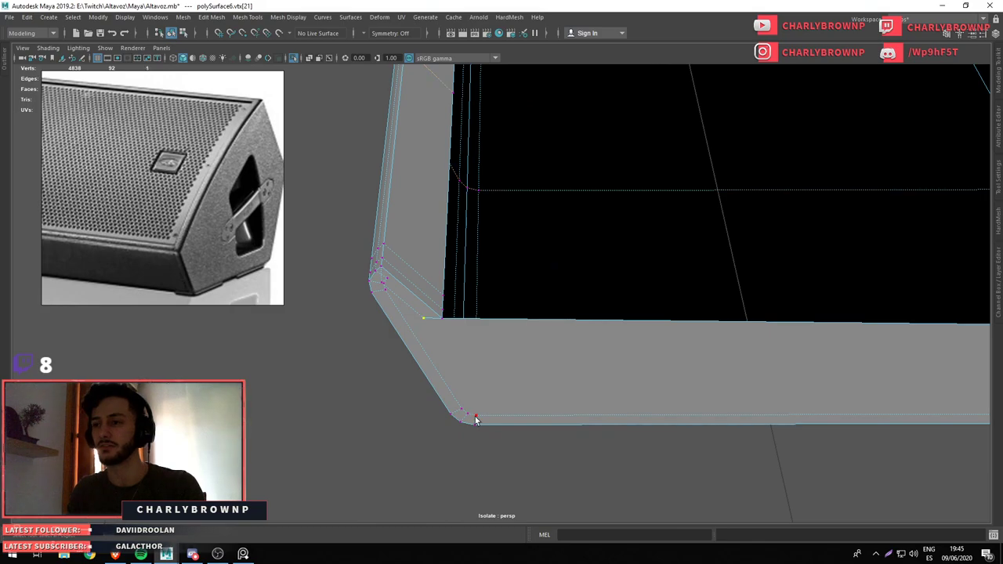
left_click_drag(598, 413, 520, 380)
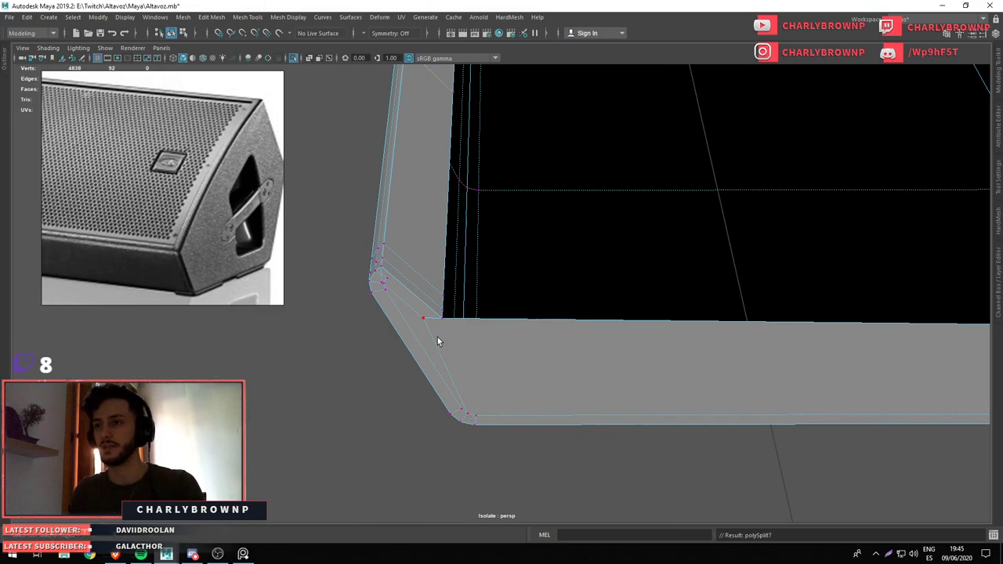
left_click(438, 339)
key("w")
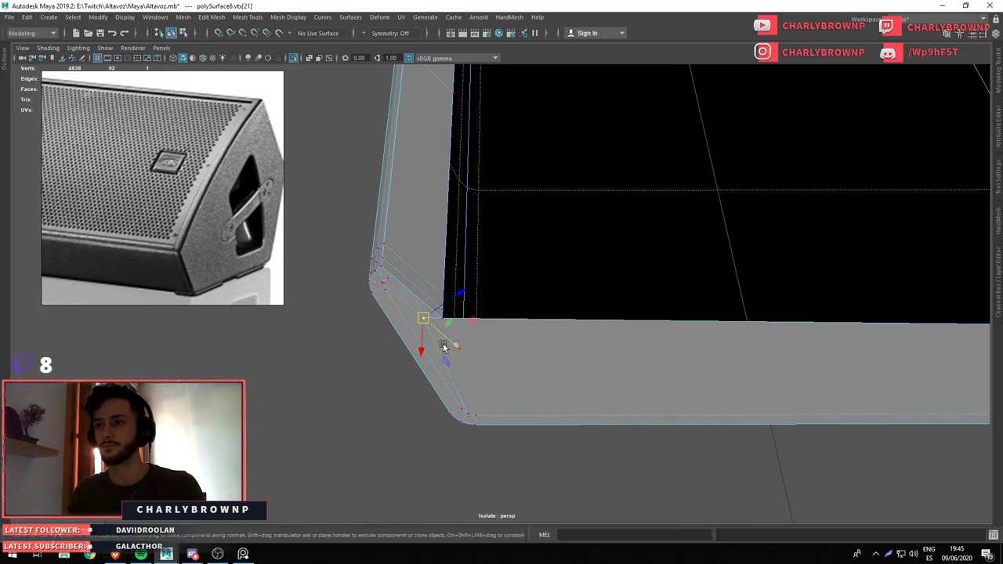
left_click_drag(446, 345, 462, 350)
Cut new edges along the shell's lower corner
left_click(454, 404)
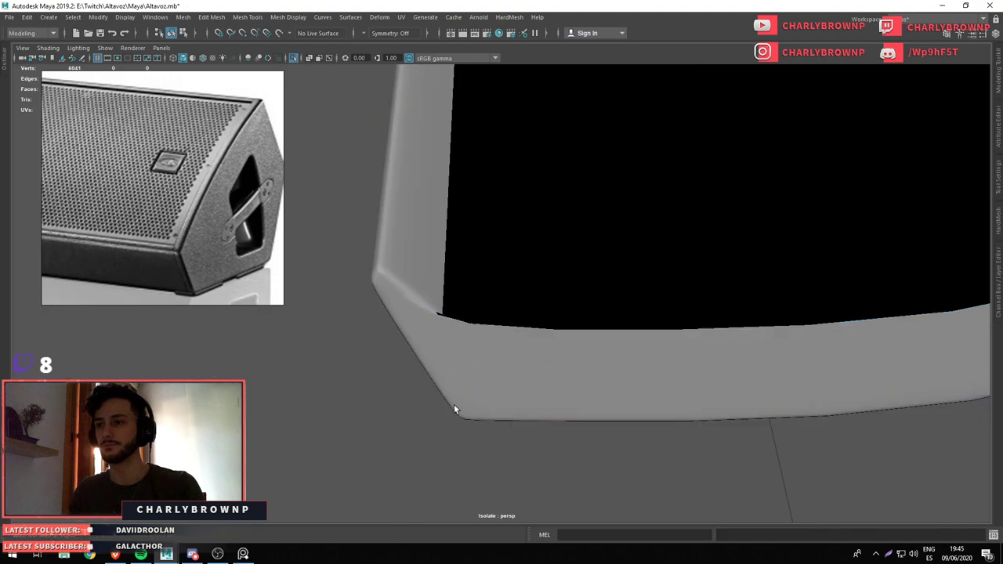
left_click(571, 402)
left_click_drag(571, 402, 424, 384)
scroll("down", 3)
scroll("down", 3)
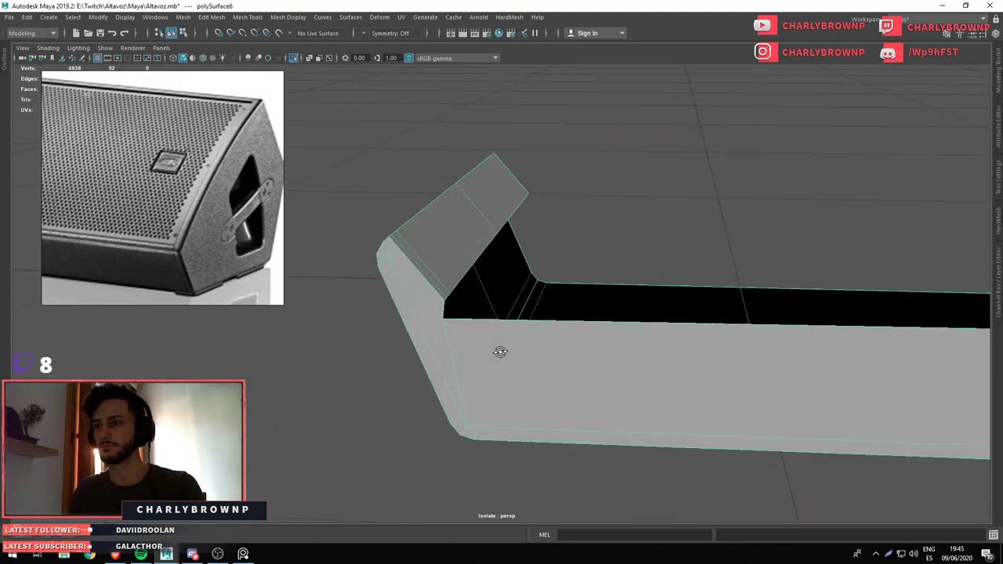
left_click_drag(483, 369, 679, 352)
left_click(686, 368)
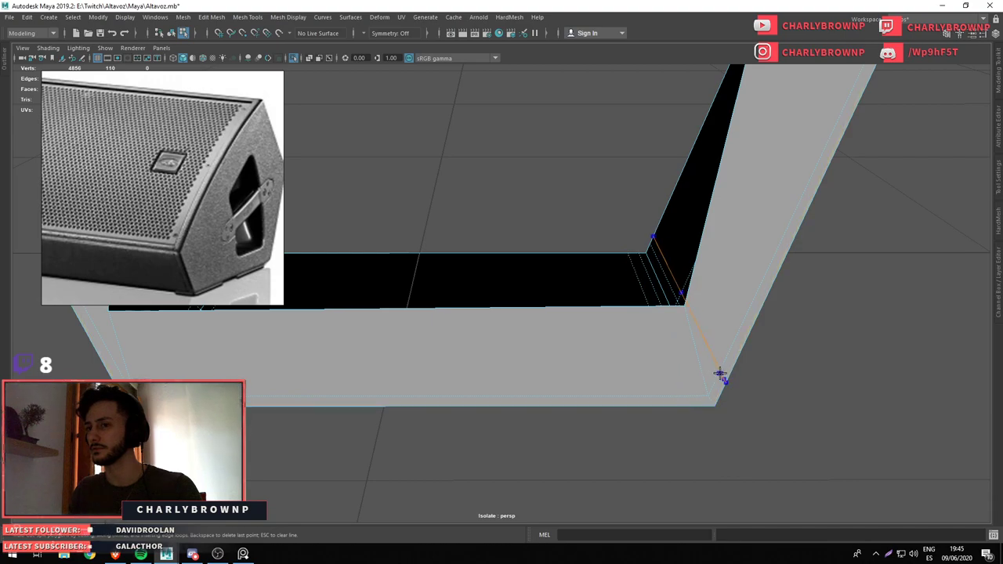
scroll("down", 3)
left_click_drag(643, 243, 582, 340)
scroll("up", 3)
left_click(587, 295)
left_click(581, 267)
Check the smoothed shell, then leave isolation to view the whole speaker box
key("3")
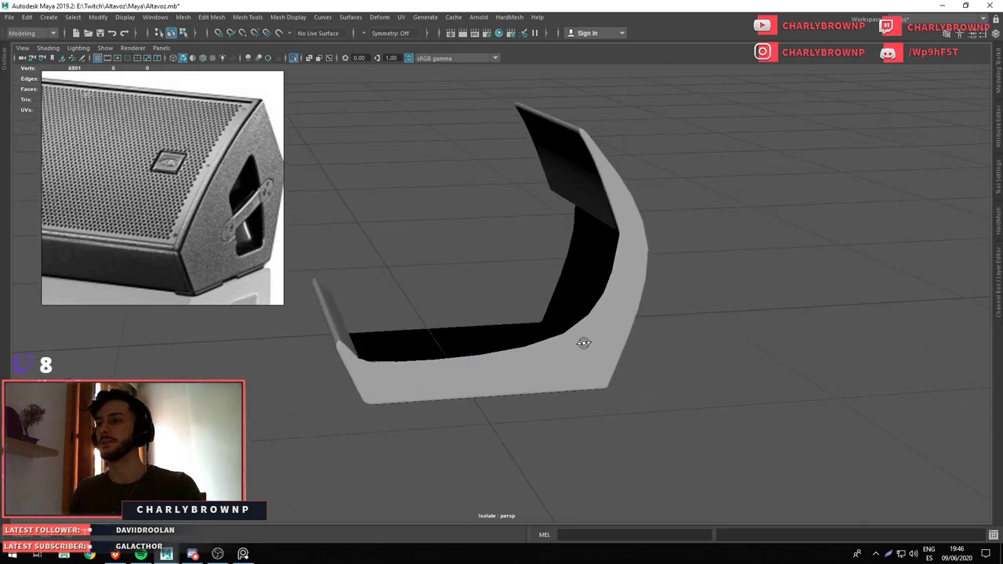
key("1")
key("F8")
left_click_drag(683, 381, 601, 337)
left_click_drag(600, 337, 605, 302)
key("ctrl+1")
left_click_drag(605, 303, 470, 282)
left_click_drag(470, 282, 553, 308)
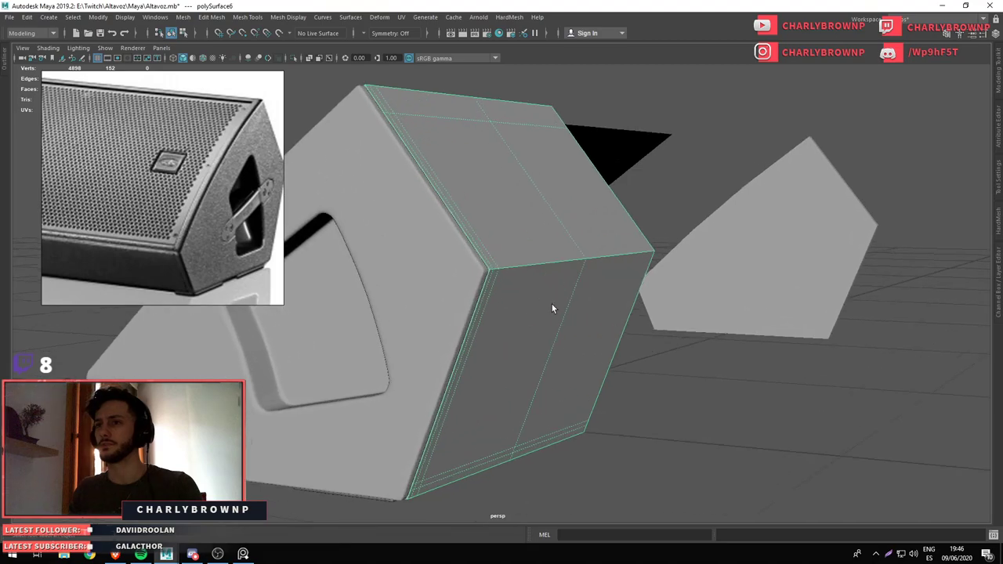
left_click_drag(552, 309, 497, 285)
Re-isolate the box and cut edge loops across its front and top faces near the top edge
key("ctrl+1")
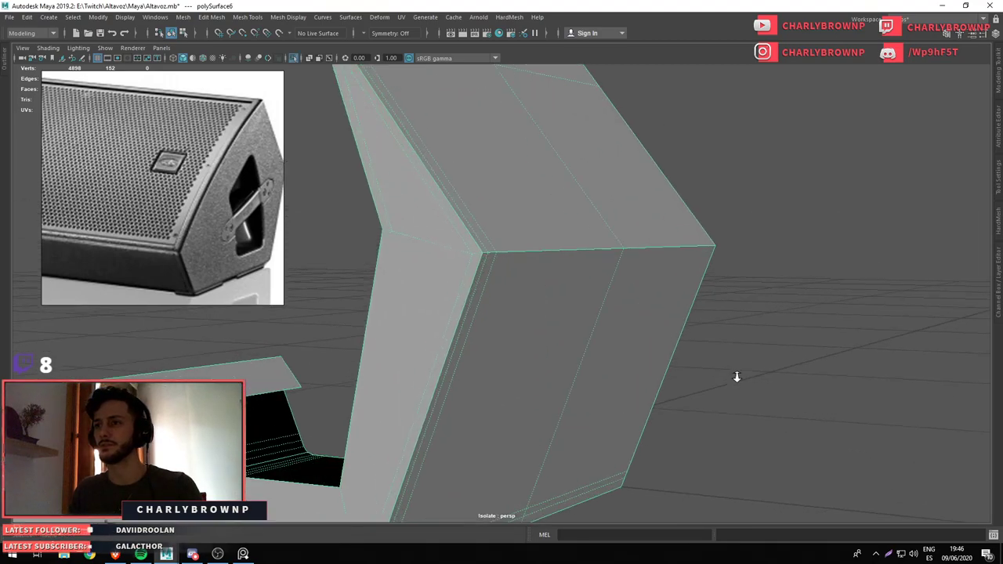
left_click(737, 252)
left_click(479, 261)
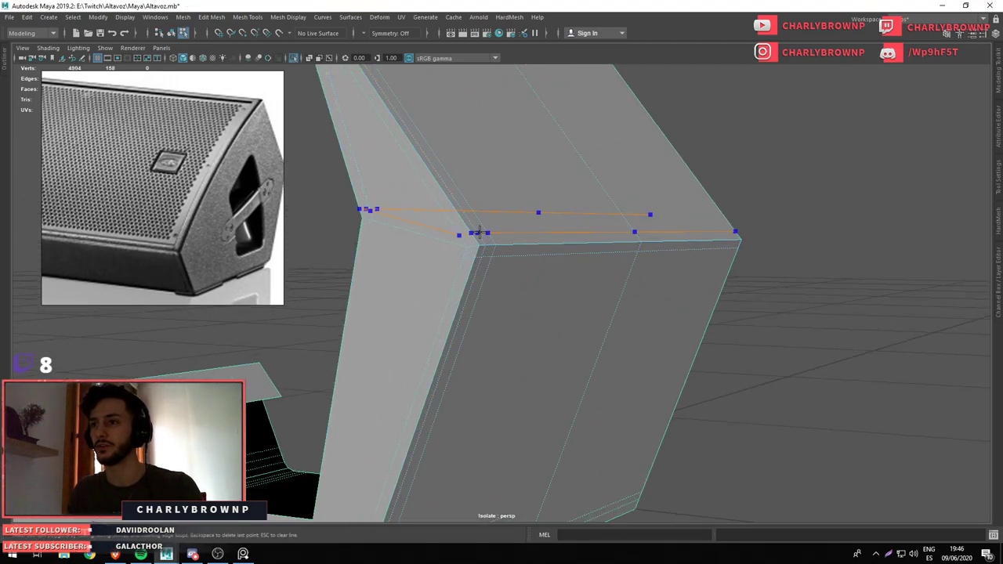
left_click(479, 233)
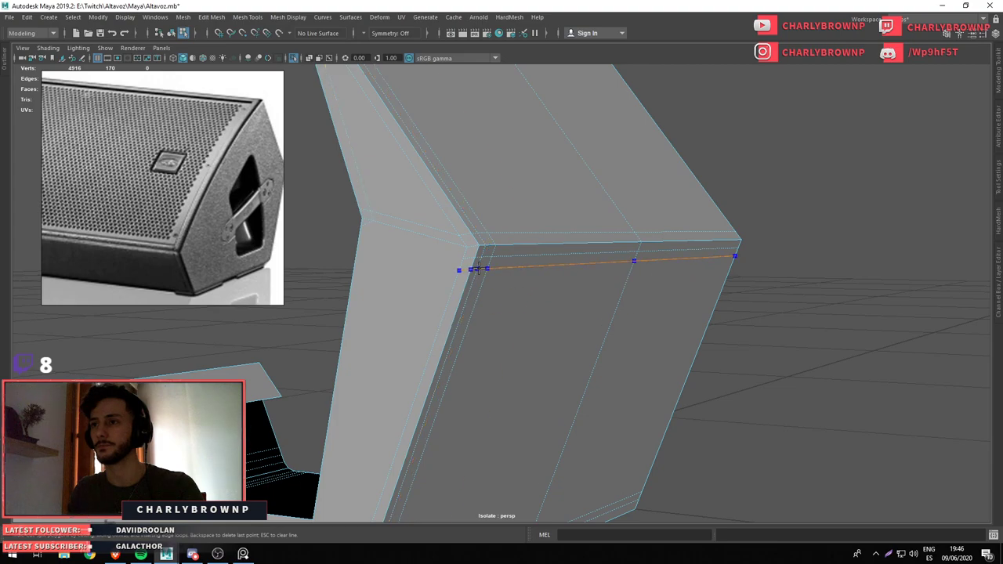
left_click(478, 269)
left_click_drag(465, 219, 652, 297)
left_click(564, 275)
Delete the lower panel piece's end side face and top cap
left_click_drag(604, 332, 540, 269)
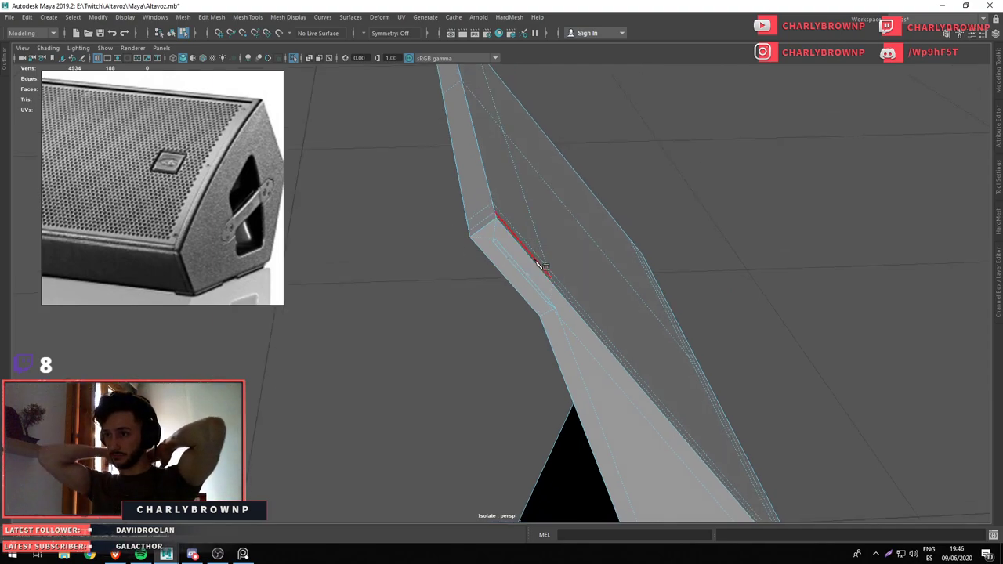
left_click_drag(505, 237, 487, 210)
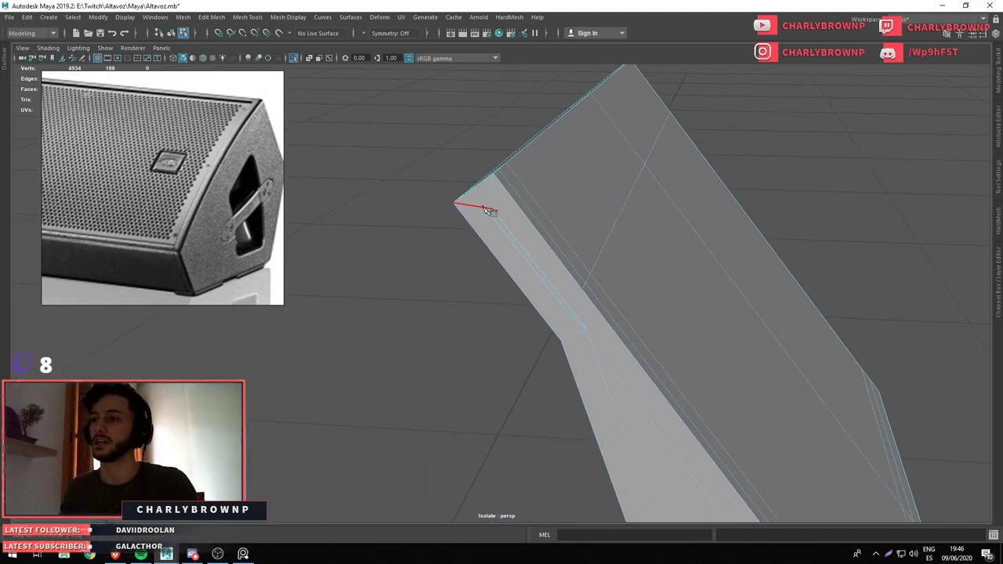
left_click_drag(649, 50, 554, 162)
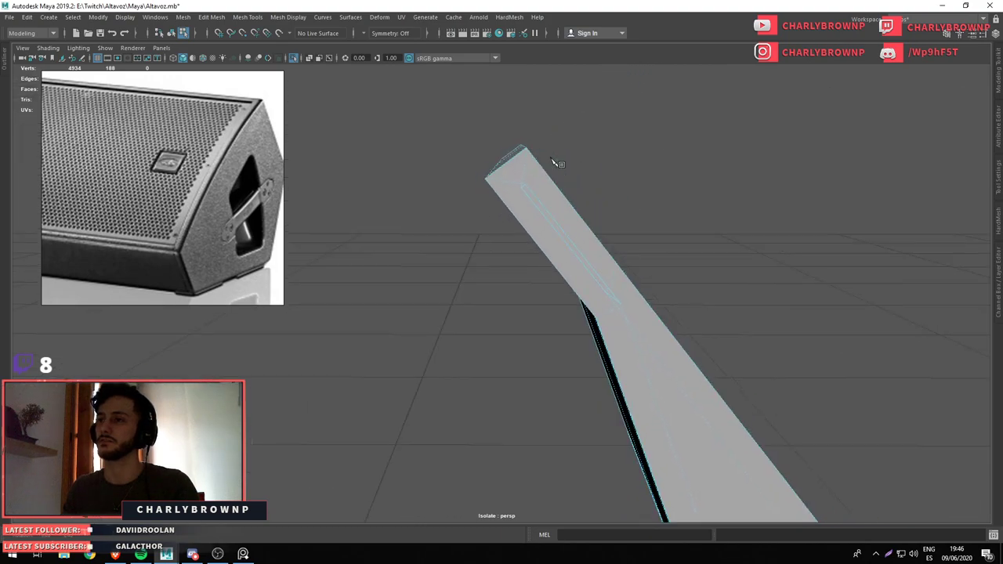
key("4")
left_click_drag(541, 205, 538, 198)
key("5")
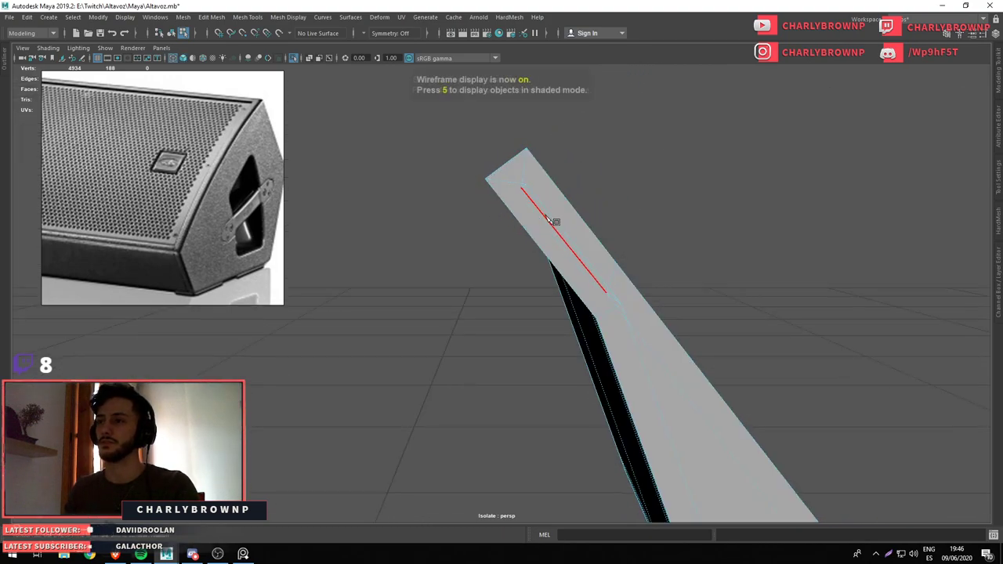
left_click_drag(557, 220, 588, 312)
left_click(553, 236)
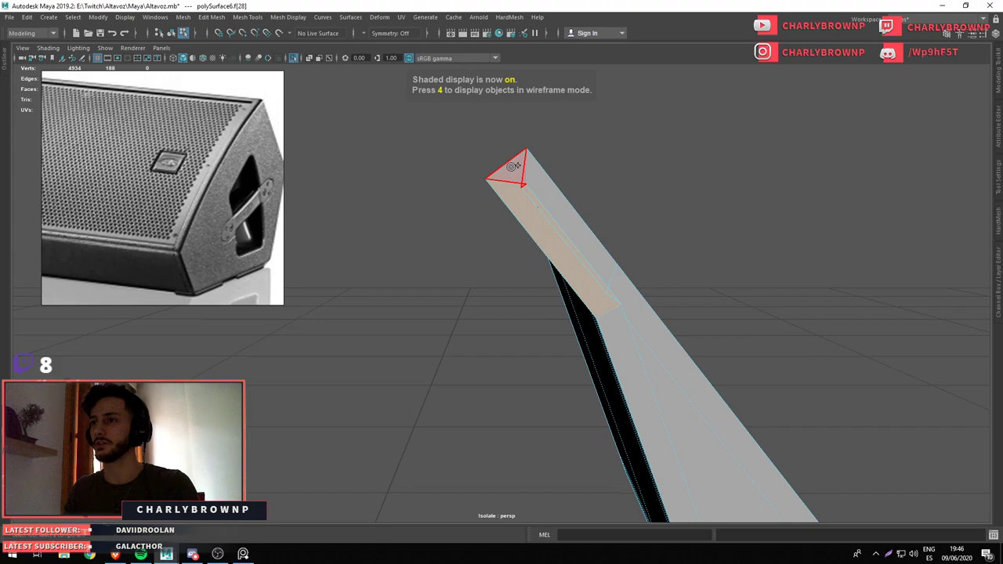
left_click(517, 166)
key("Delete")
Merge the stray notch vertex to centre and select the piece's top edge
left_click_drag(613, 326, 575, 237)
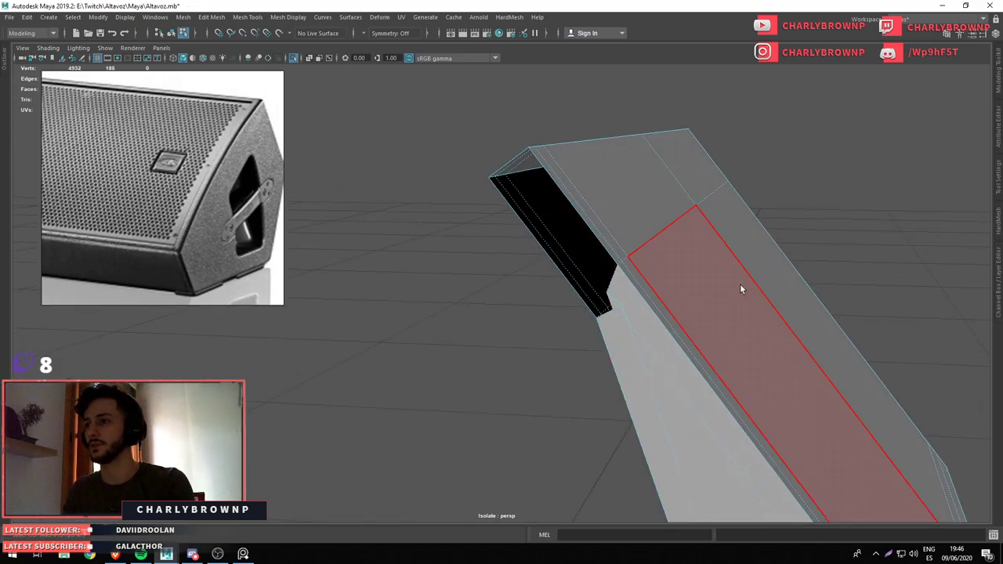
left_click_drag(591, 281, 616, 291)
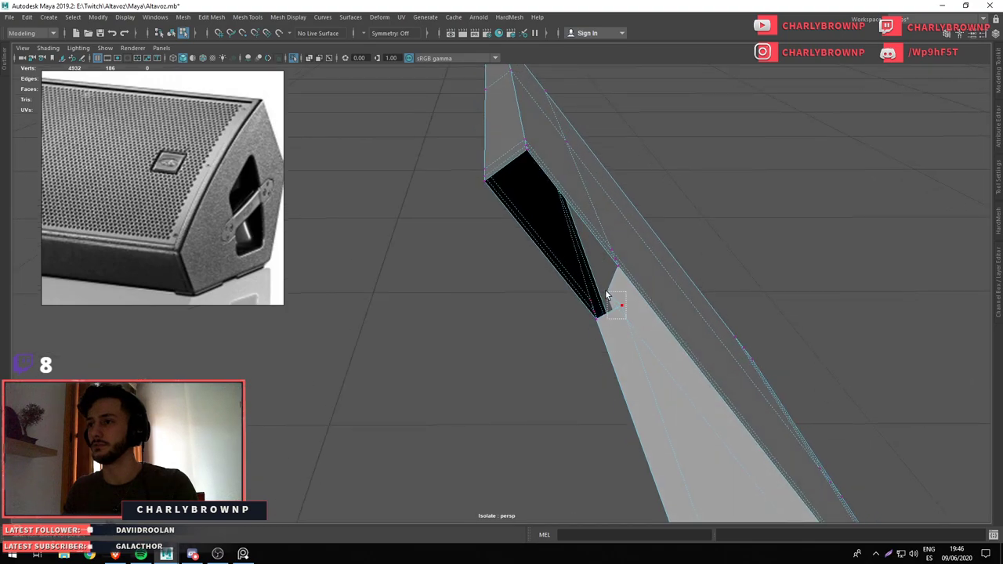
left_click(607, 312)
left_click_drag(661, 332, 650, 180)
left_click_drag(621, 350, 627, 367)
left_click(585, 234)
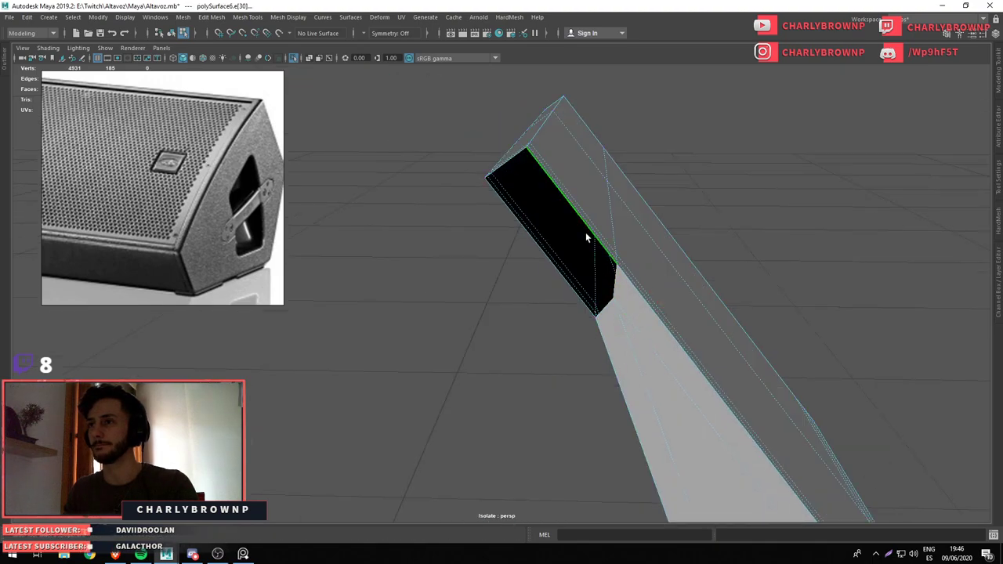
left_click_drag(585, 232, 582, 225)
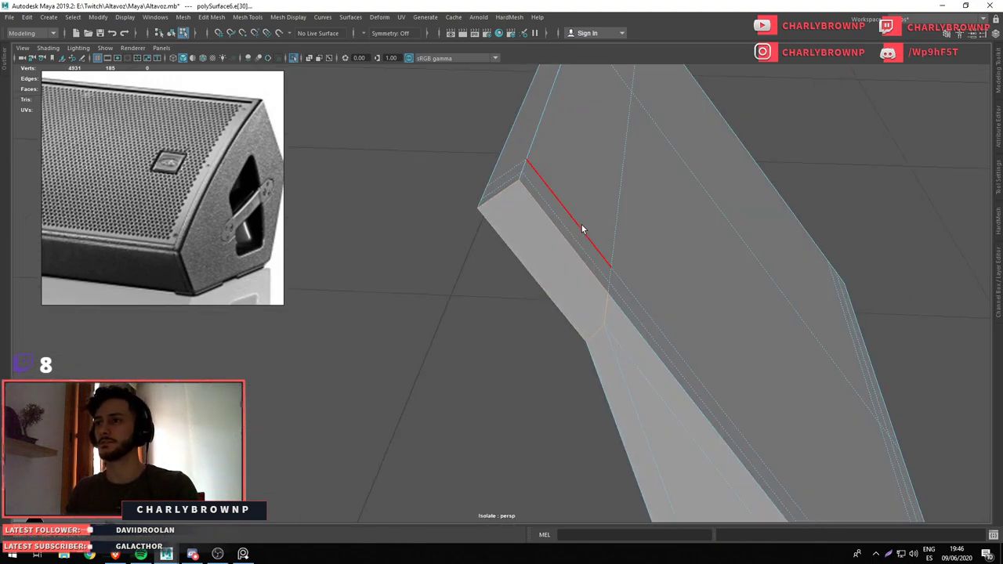
left_click(581, 225)
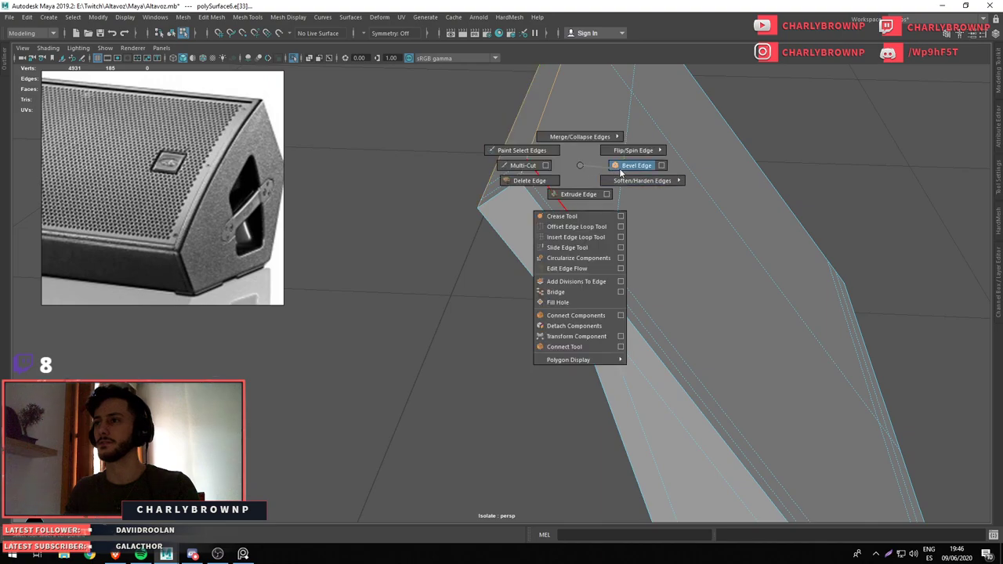
Bevel the top edge with Chamfer turned off for a rounded edge
left_click_drag(506, 139, 632, 165)
left_click(819, 424)
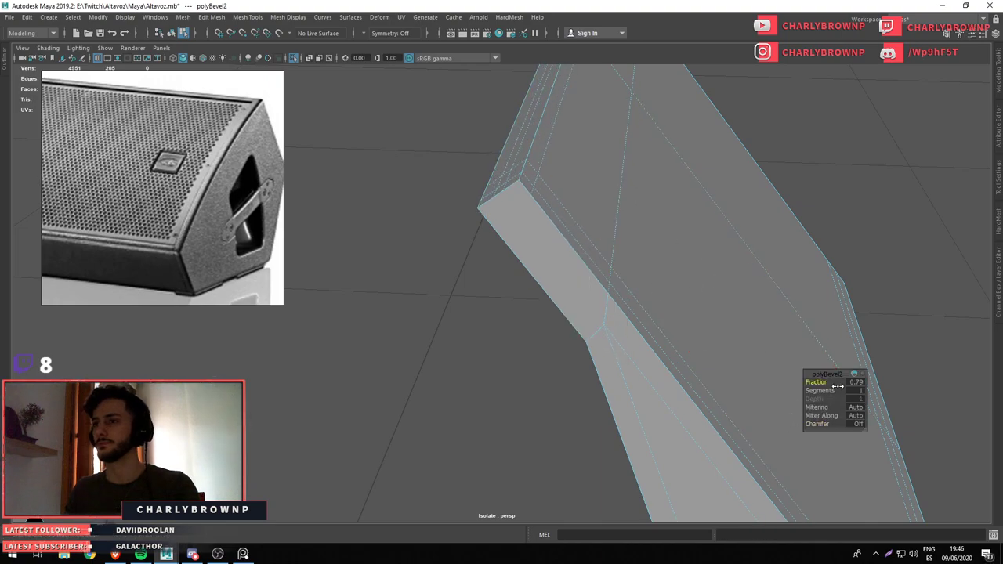
left_click_drag(577, 237, 446, 179)
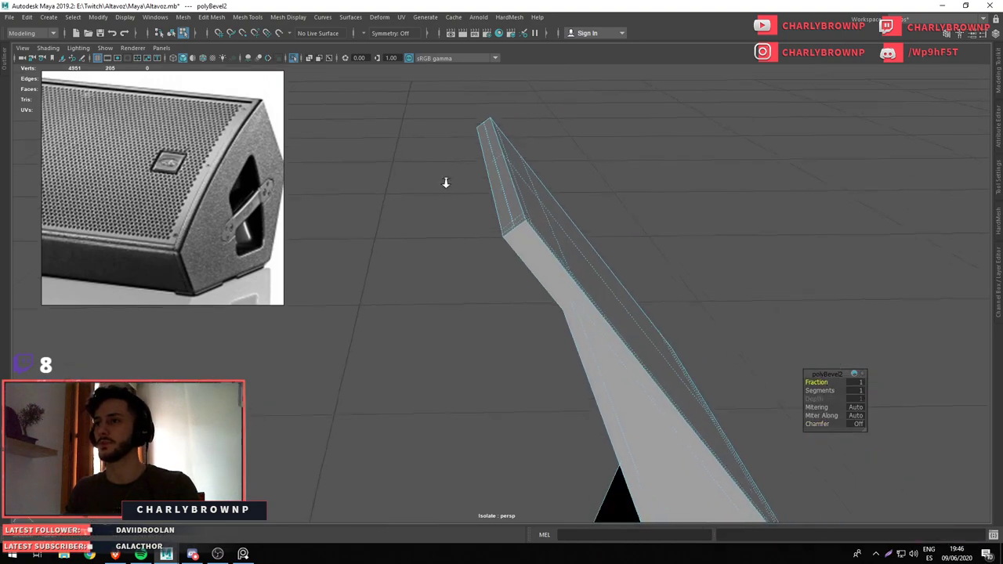
left_click(565, 256)
left_click(564, 255)
left_click_drag(564, 255, 642, 318)
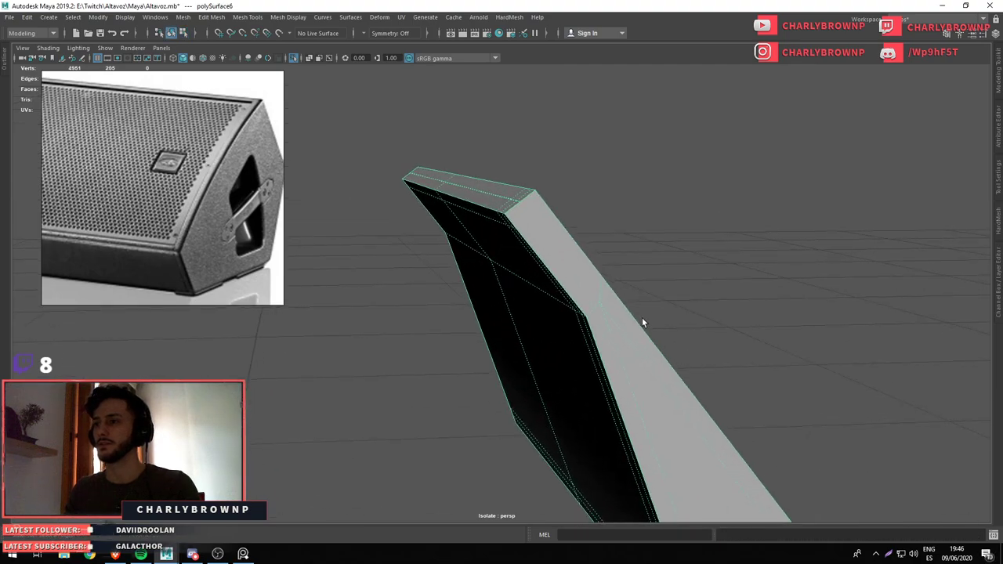
scroll("up", 3)
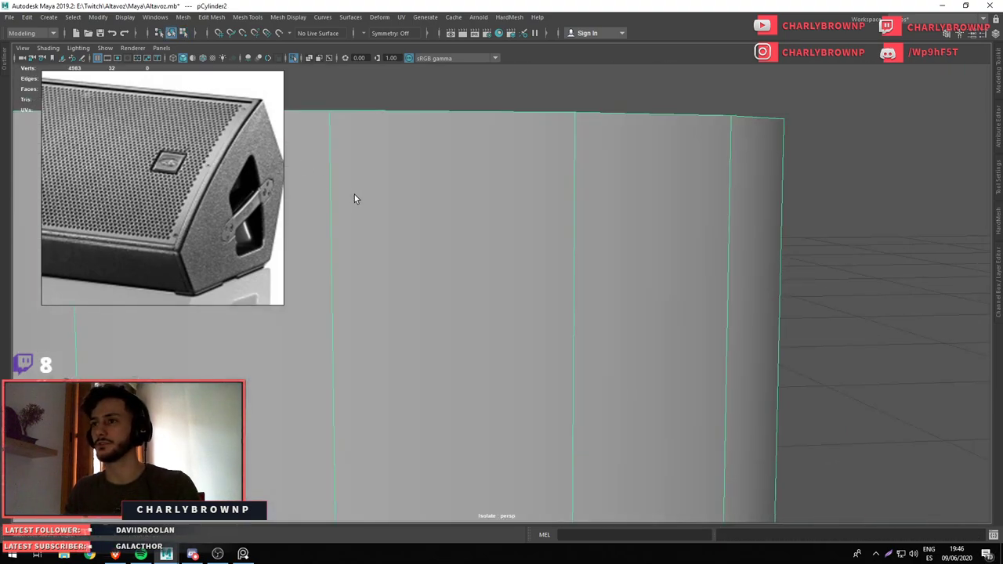
scroll("down", 3)
left_click(354, 196)
left_click_drag(498, 346, 634, 426)
left_click(520, 269)
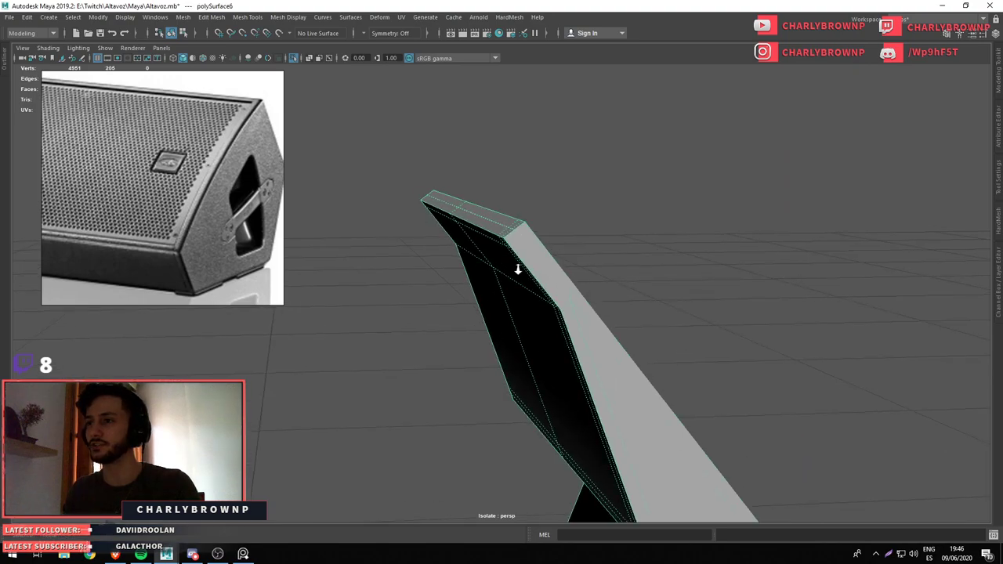
left_click_drag(520, 269, 543, 348)
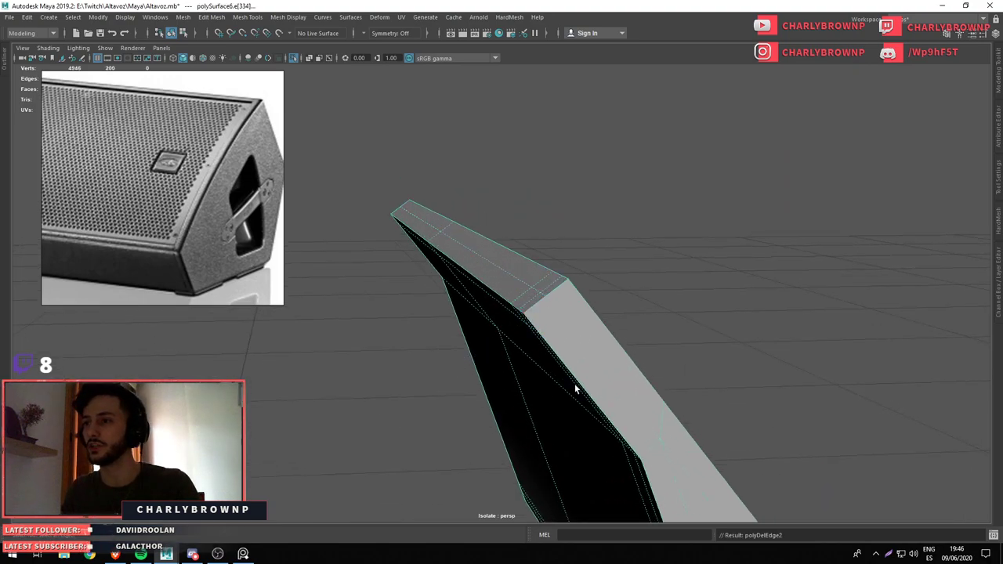
left_click_drag(575, 389, 597, 377)
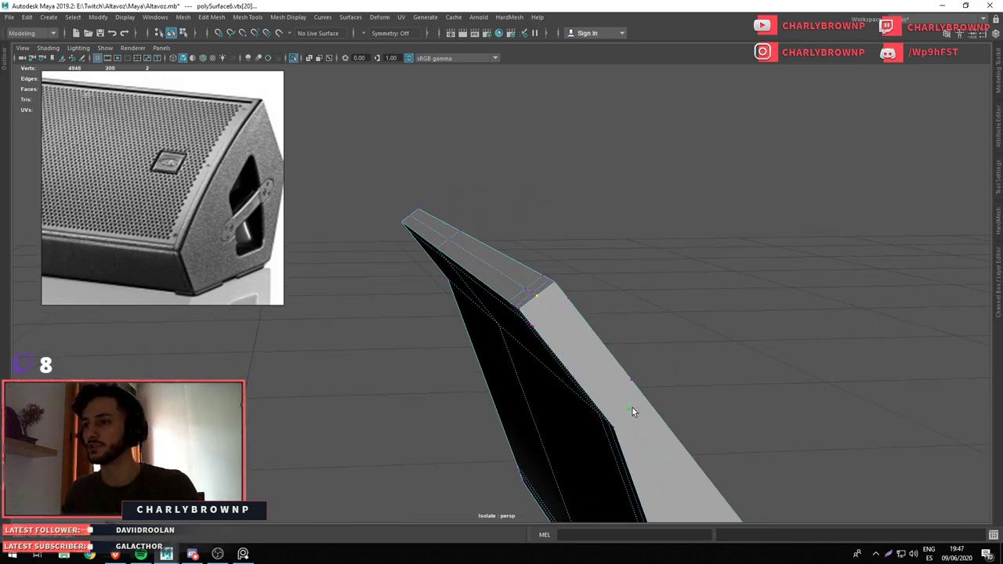
left_click_drag(526, 332, 564, 366)
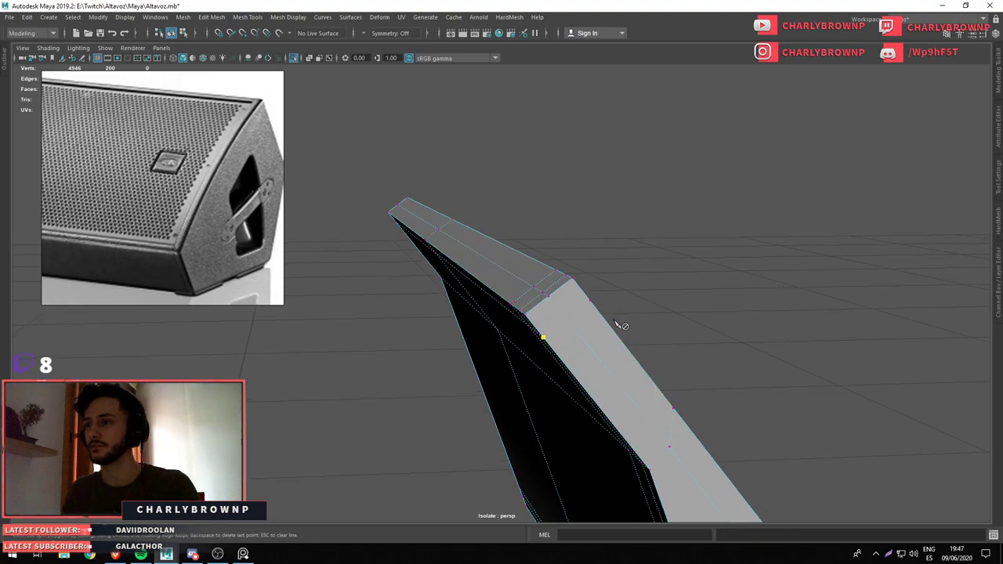
Add a supporting edge loop near the top edge, check smooth preview, and exit Isolate Select
key("3")
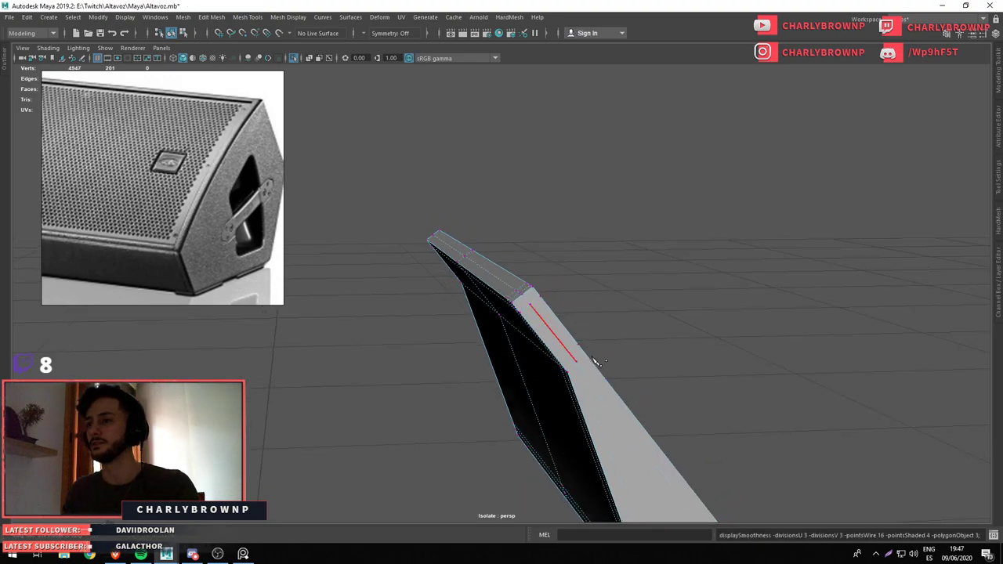
left_click_drag(584, 374, 527, 336)
key("1")
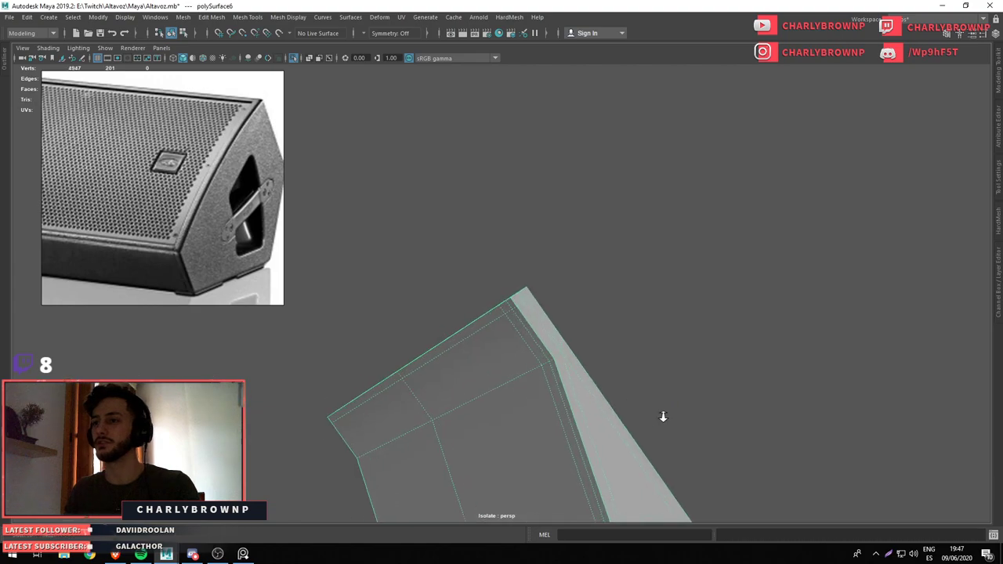
left_click(522, 339)
left_click_drag(568, 376, 541, 338)
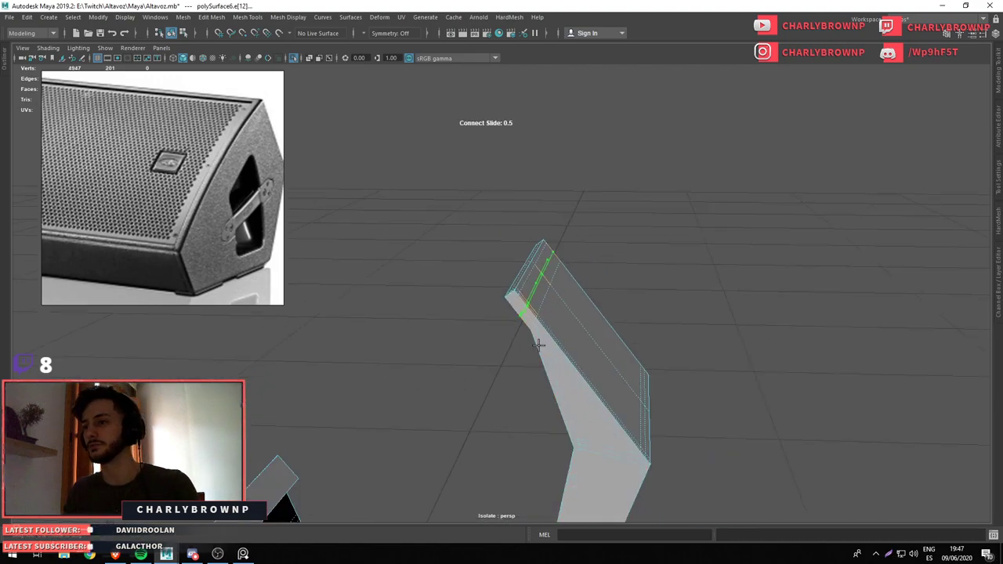
key("3")
left_click_drag(610, 389, 480, 296)
key("ctrl+1")
Select the bottom strip and its end edge loop, with smooth preview on
left_click_drag(479, 297, 693, 394)
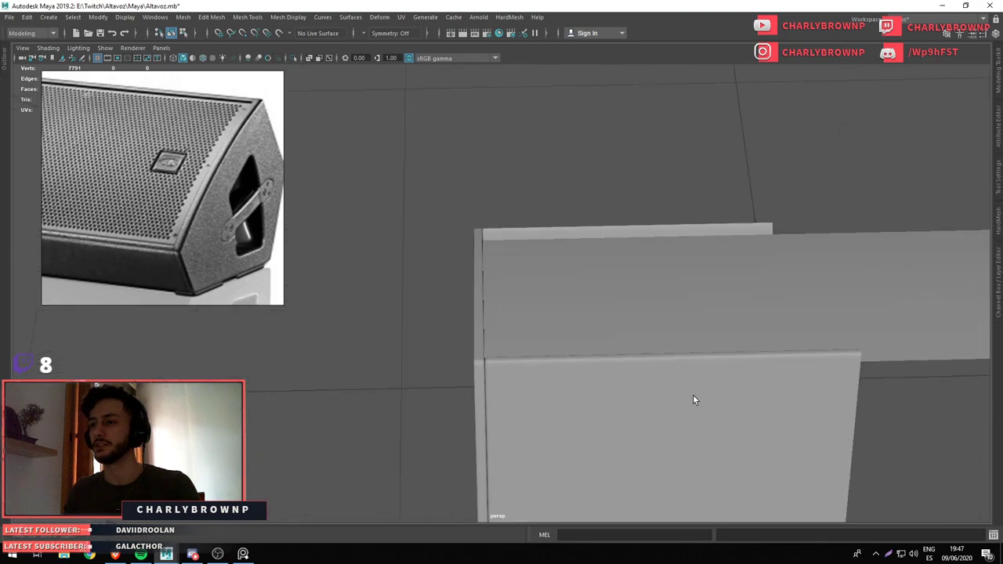
left_click_drag(693, 394, 538, 294)
left_click(561, 347)
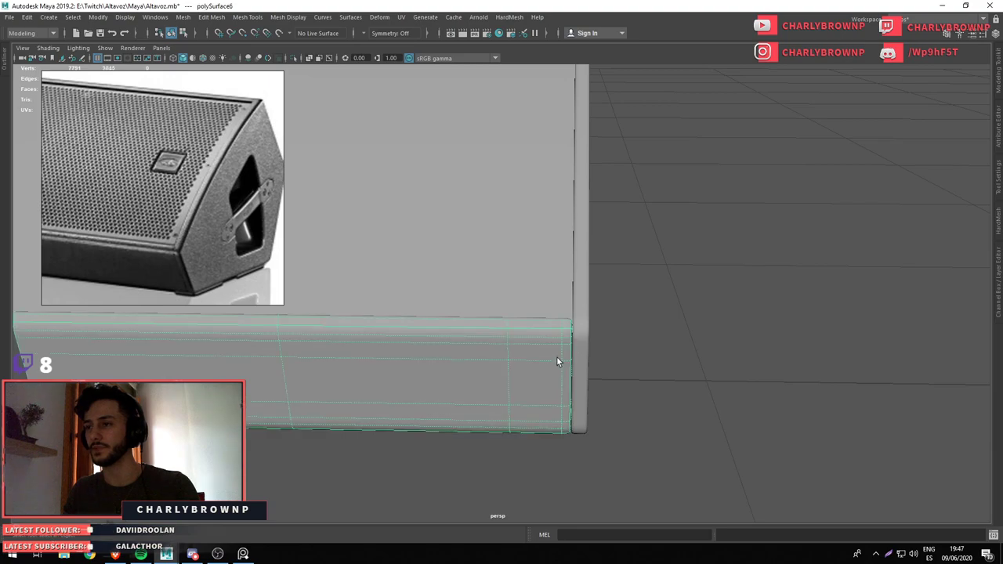
left_click_drag(558, 357, 590, 316)
key("1")
key("F10")
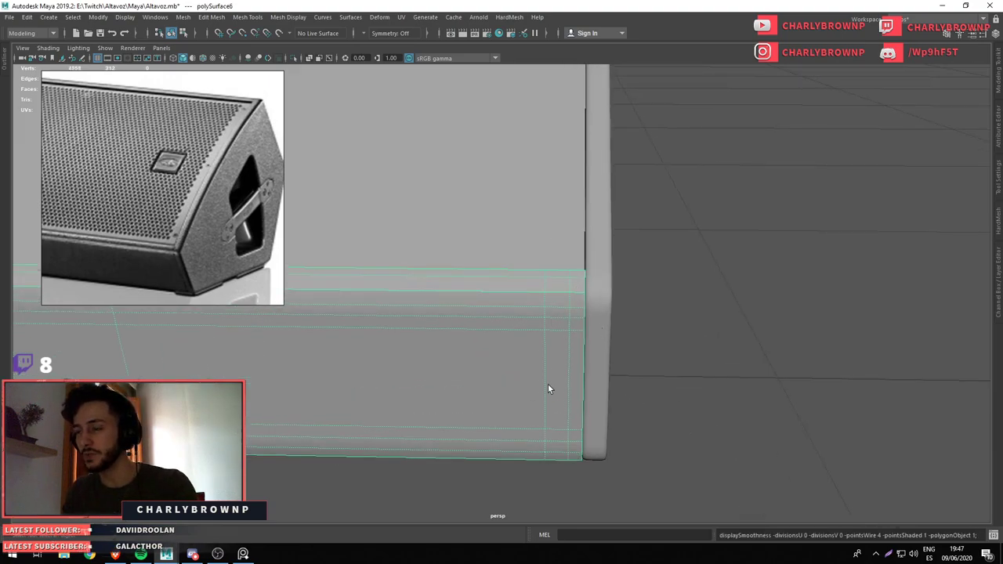
double_click(546, 363)
key("3")
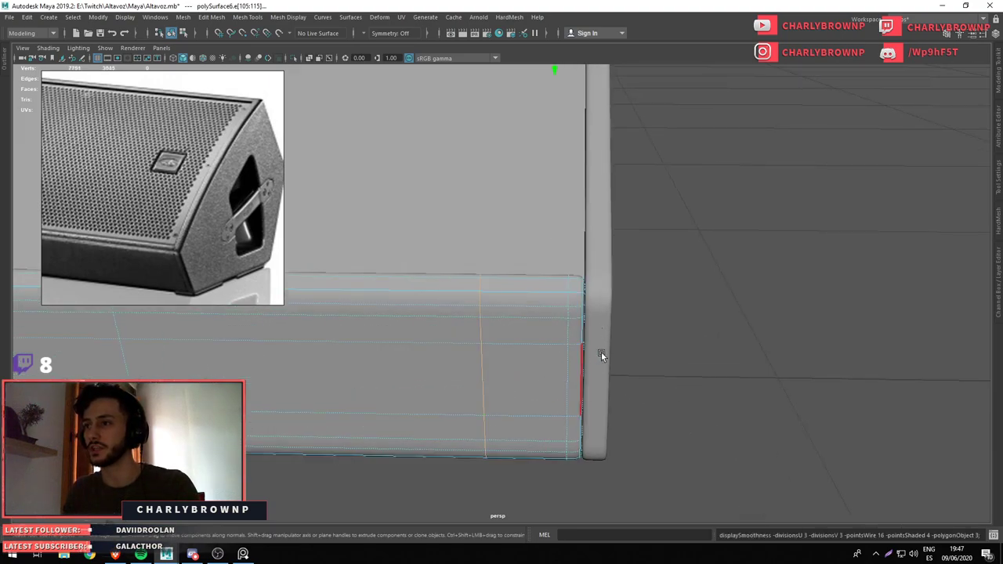
Check the strip's end edges in wireframe and pick a single vertical end edge
scroll("down", 3)
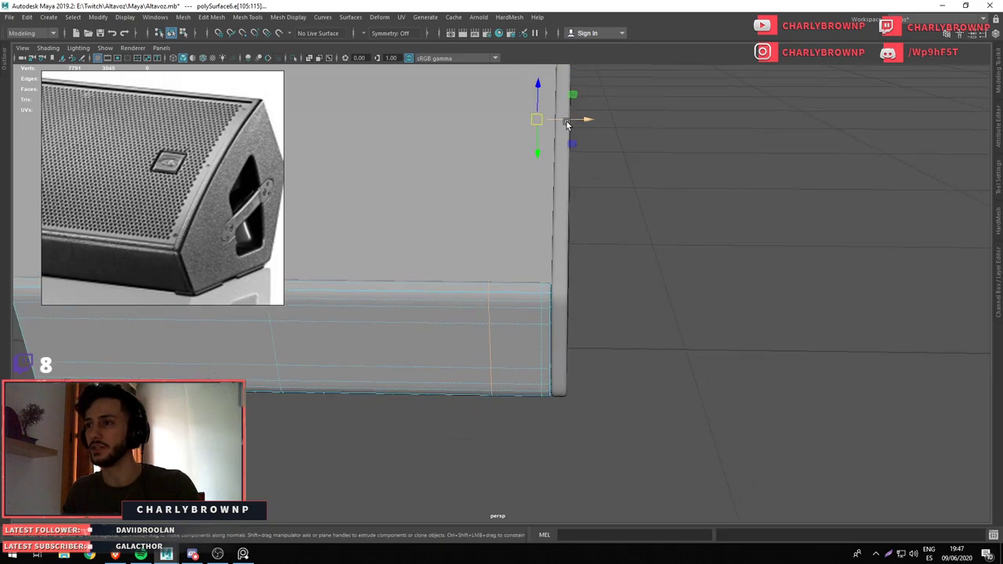
key("4")
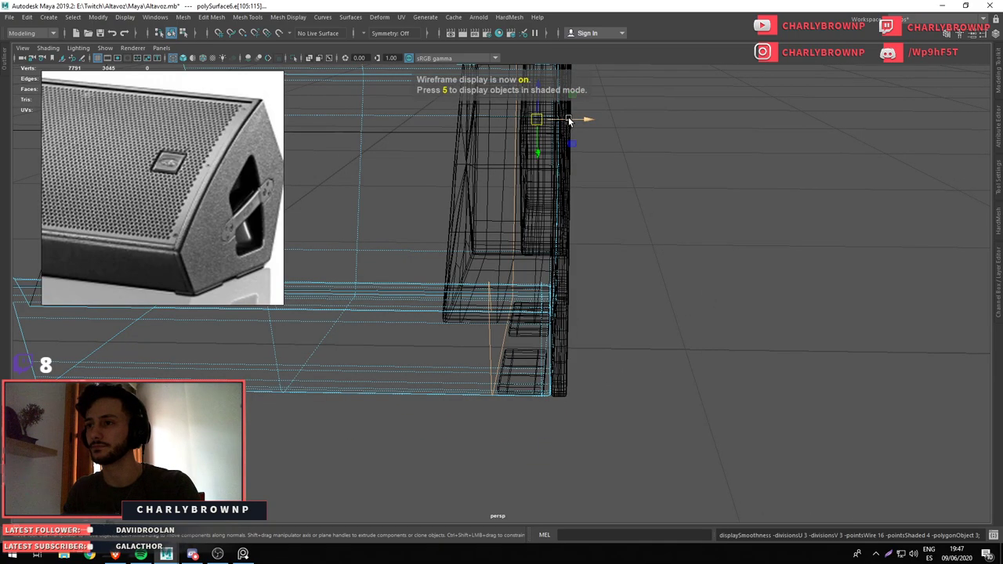
key("5")
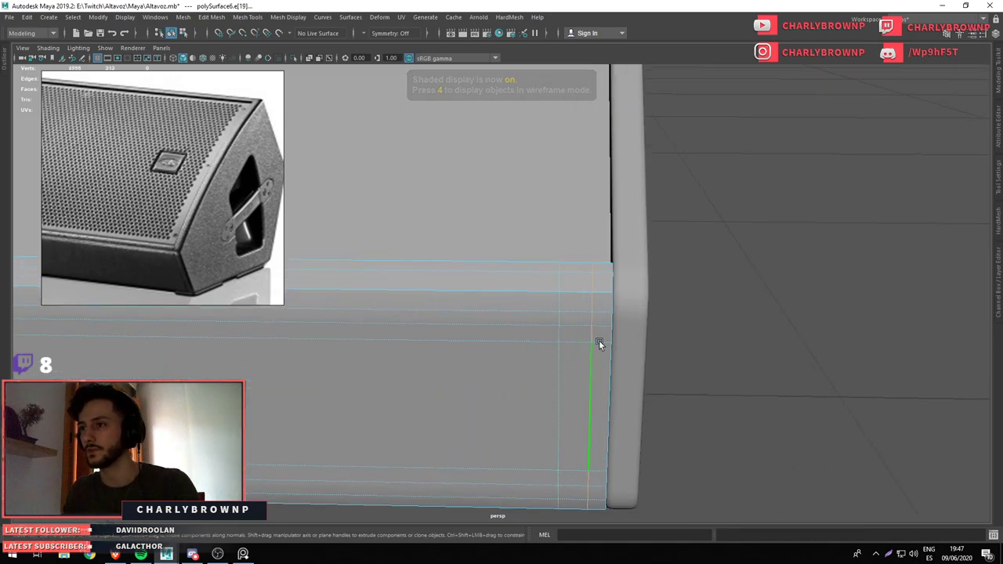
left_click(599, 341)
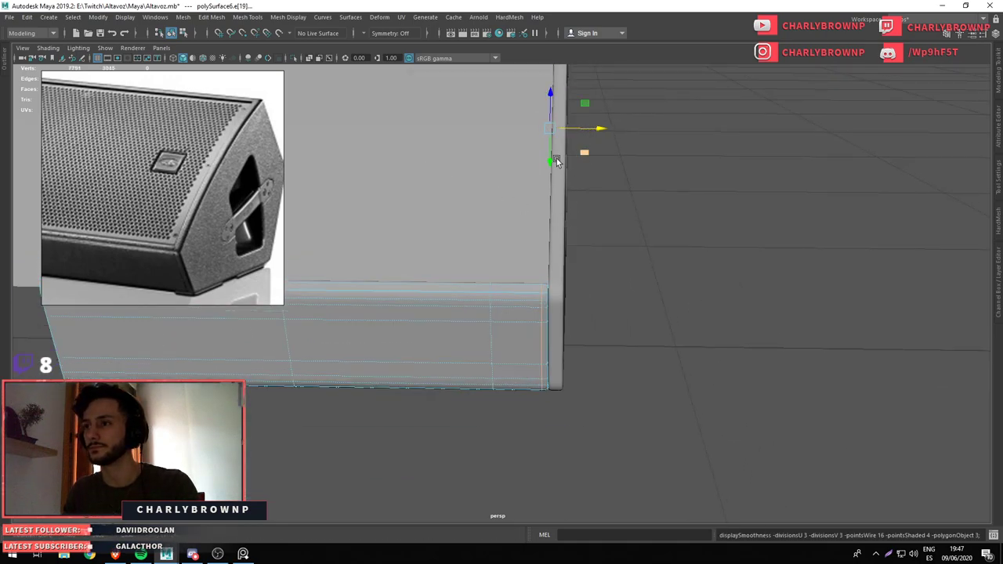
scroll("up", 3)
left_click_drag(642, 83, 607, 170)
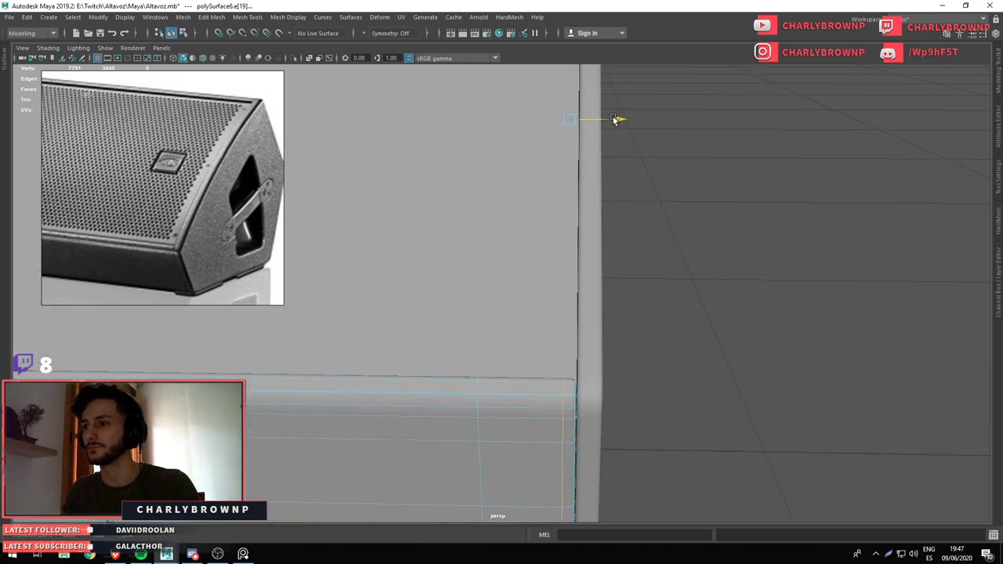
left_click_drag(520, 457, 484, 366)
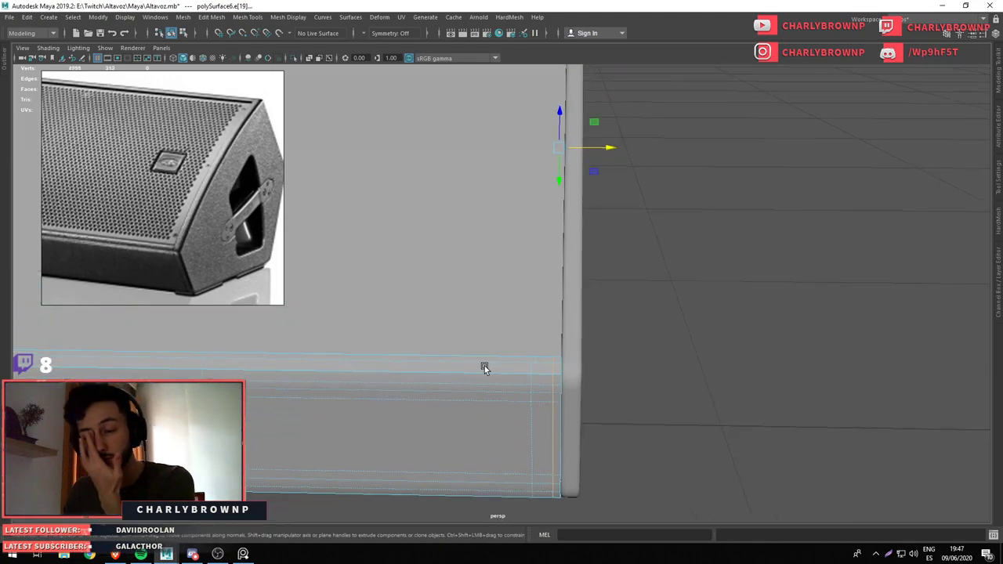
Return to object selection and reframe the whole speaker with the bottom strip selected
key("F8")
left_click(543, 383)
left_click_drag(543, 383, 499, 381)
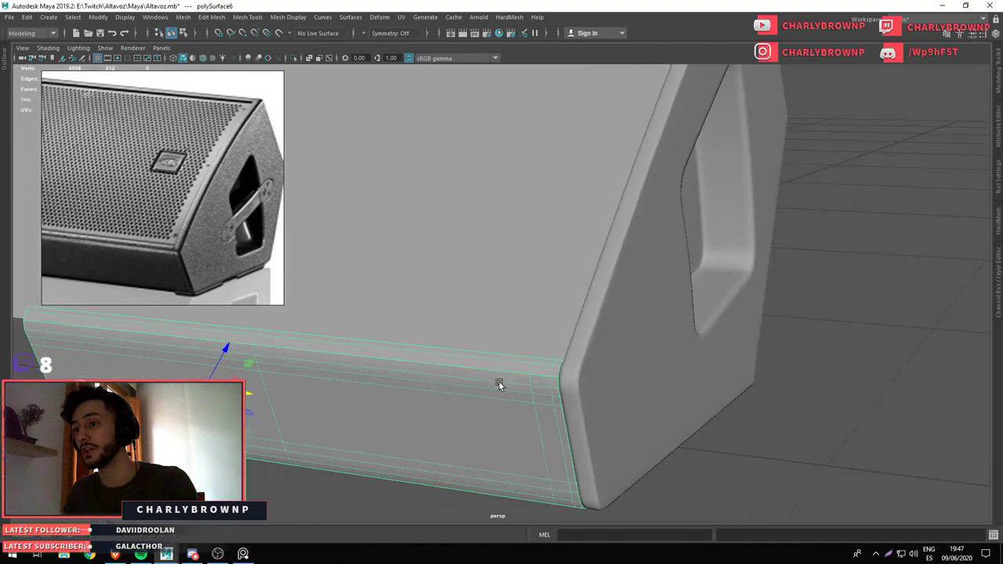
left_click_drag(560, 406, 540, 432)
left_click(755, 385)
left_click_drag(755, 385, 661, 484)
left_click_drag(661, 484, 464, 362)
left_click(600, 352)
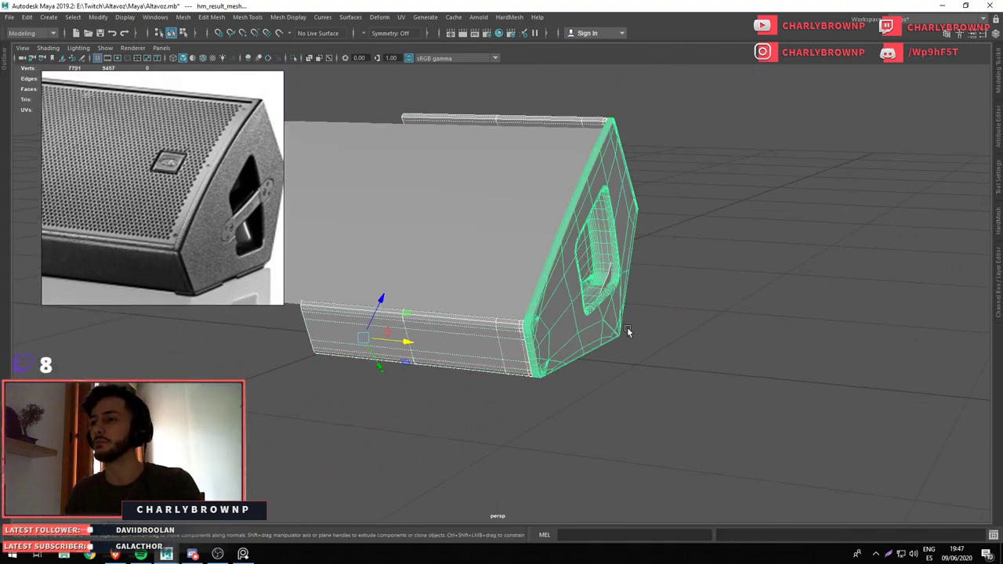
left_click(603, 281)
key("ctrl+z")
Isolate the bottom strip and frame its lower bend corner up close
left_click(484, 347)
key("ctrl+1")
left_click_drag(483, 347, 540, 337)
left_click_drag(540, 336, 473, 410)
left_click_drag(473, 410, 614, 412)
left_click_drag(613, 412, 600, 359)
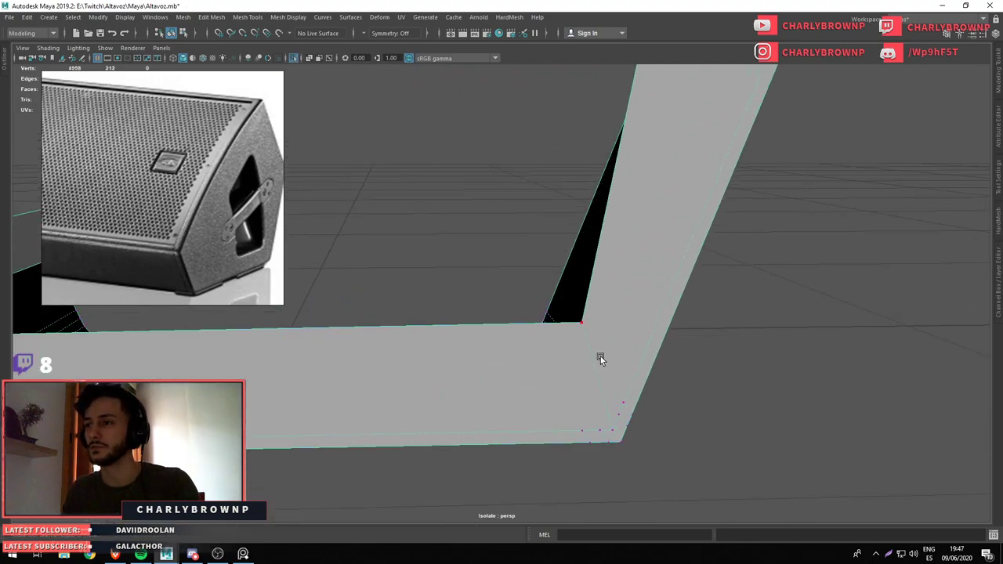
Cut a supporting edge beside the strip's corner, preview it smoothed, then exit Isolate Select
left_click(566, 329)
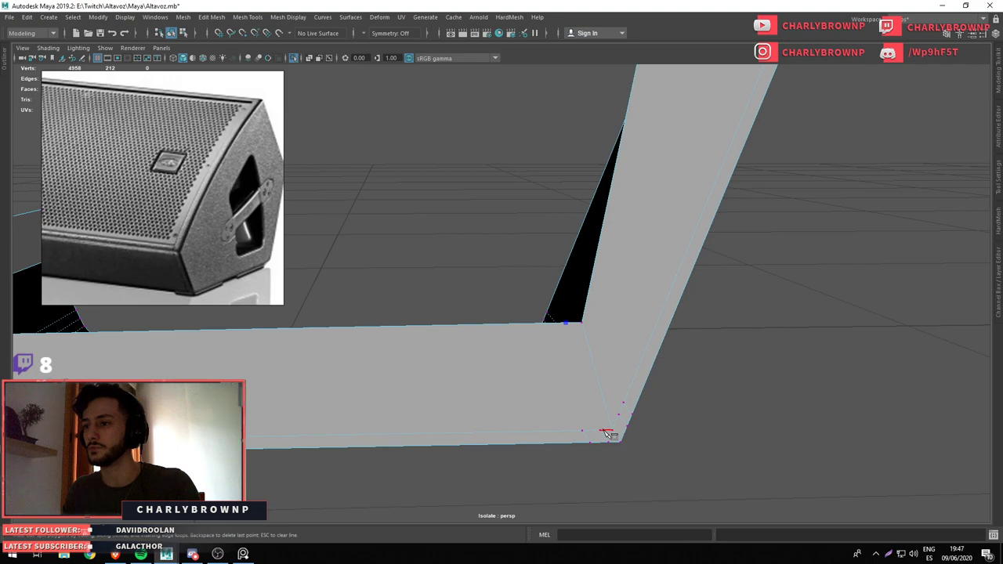
left_click(609, 433)
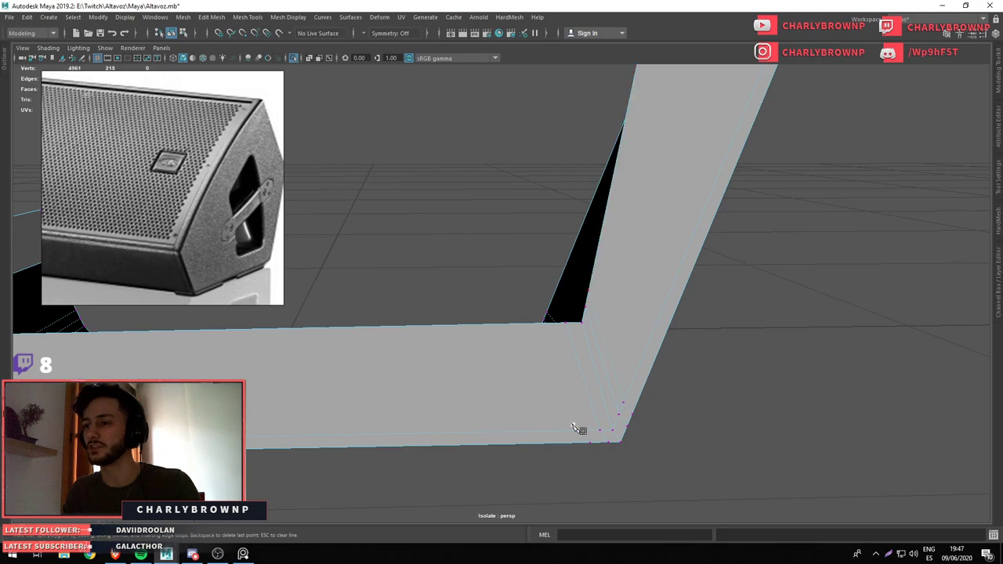
scroll("down", 3)
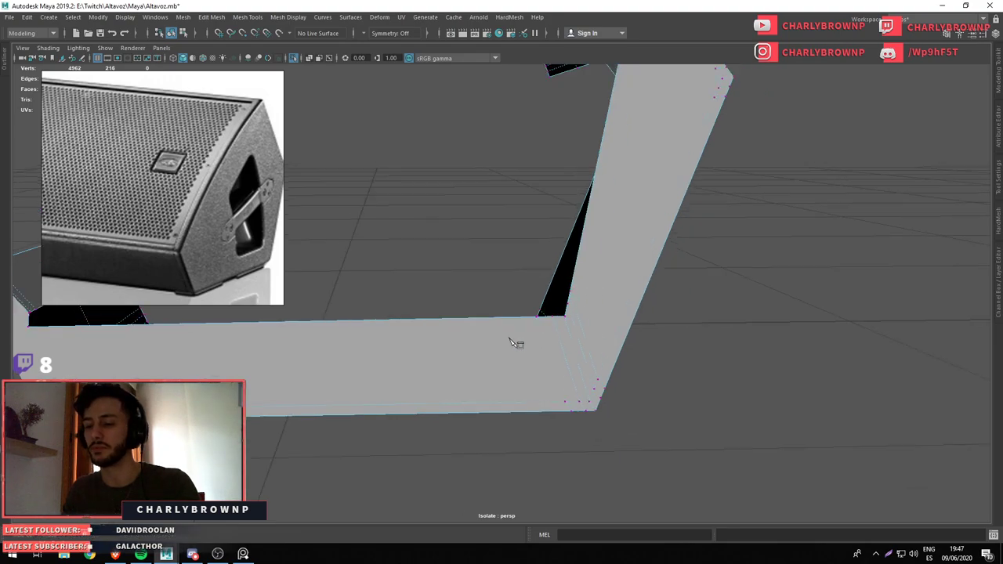
key("3")
key("F8")
left_click(477, 338)
key("ctrl+1")
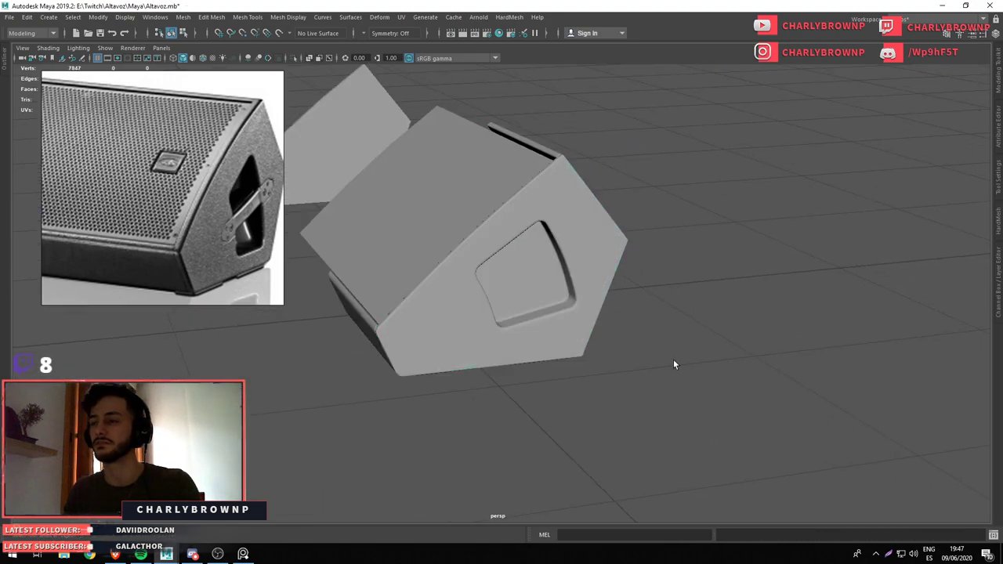
Mirror polySurface6 across X and merge its seam vertices, leaving 10807 scene vertices
left_click_drag(569, 168, 888, 418)
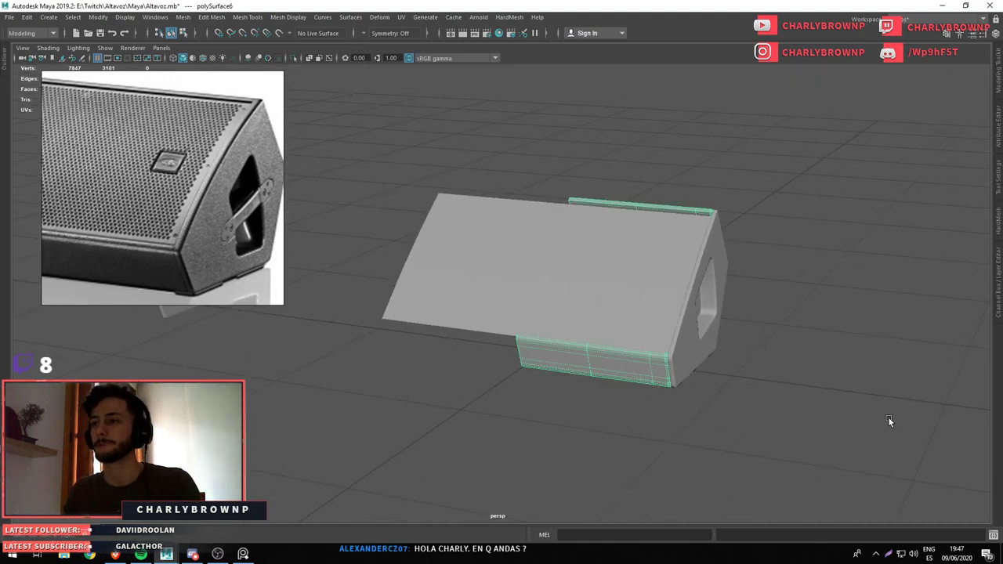
key("w")
left_click_drag(714, 239, 712, 271)
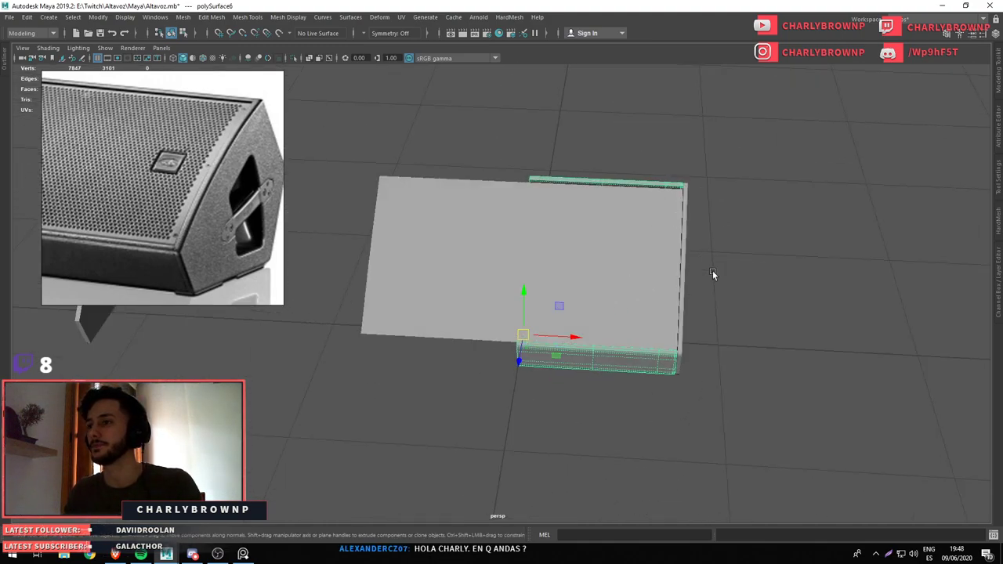
left_click_drag(733, 247, 732, 367)
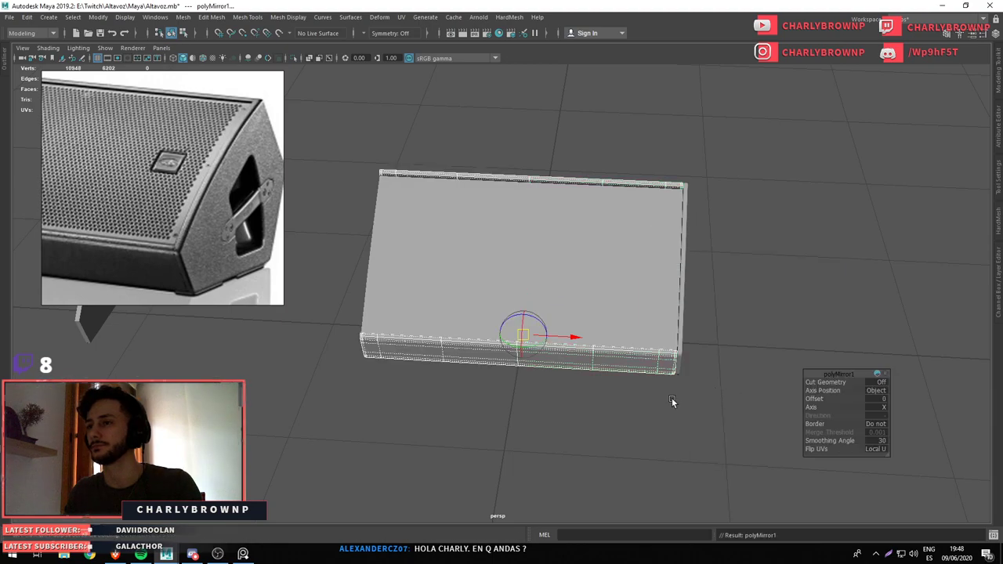
key("F9")
left_click_drag(486, 125, 587, 470)
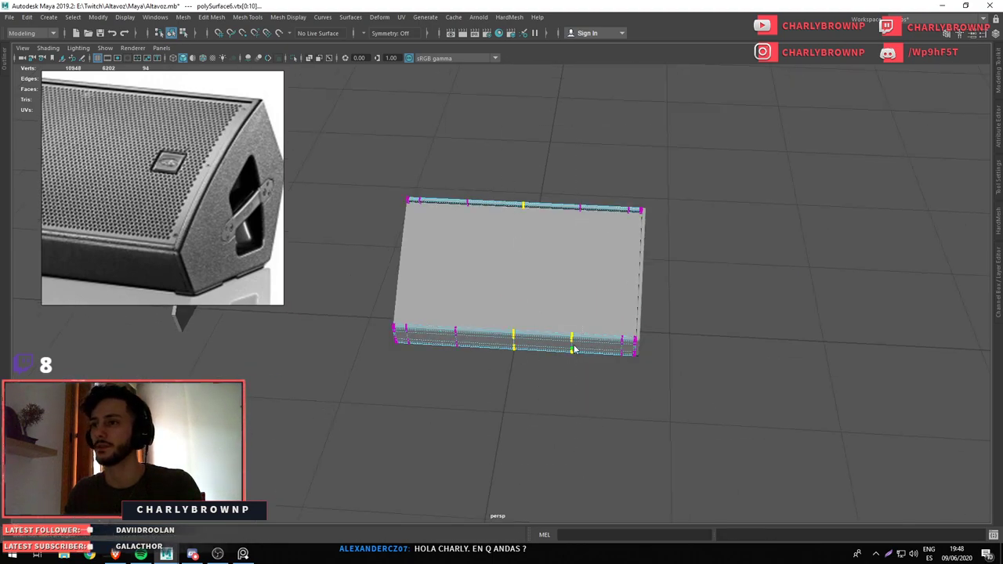
left_click_drag(576, 345, 646, 380)
left_click_drag(646, 380, 516, 346)
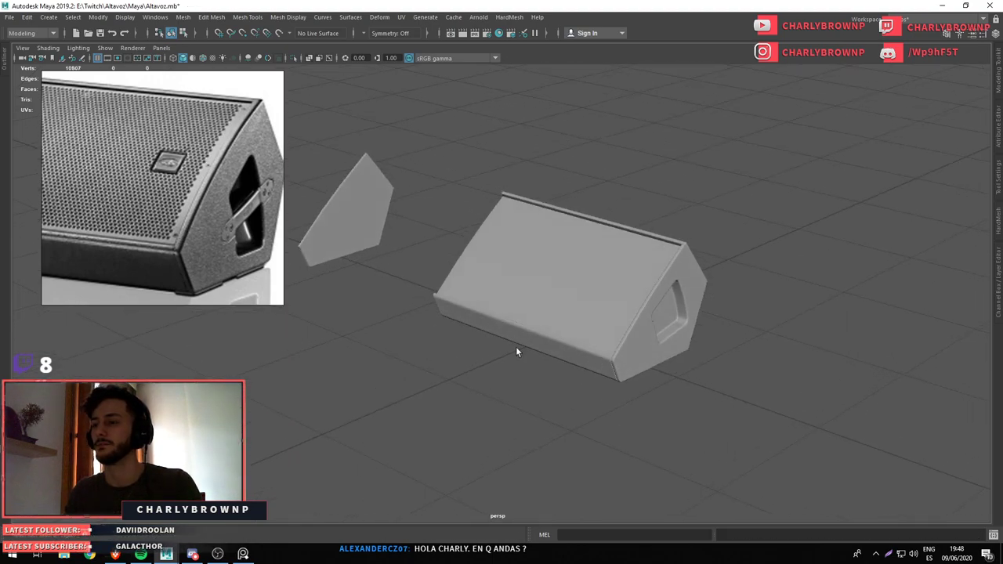
key("F8")
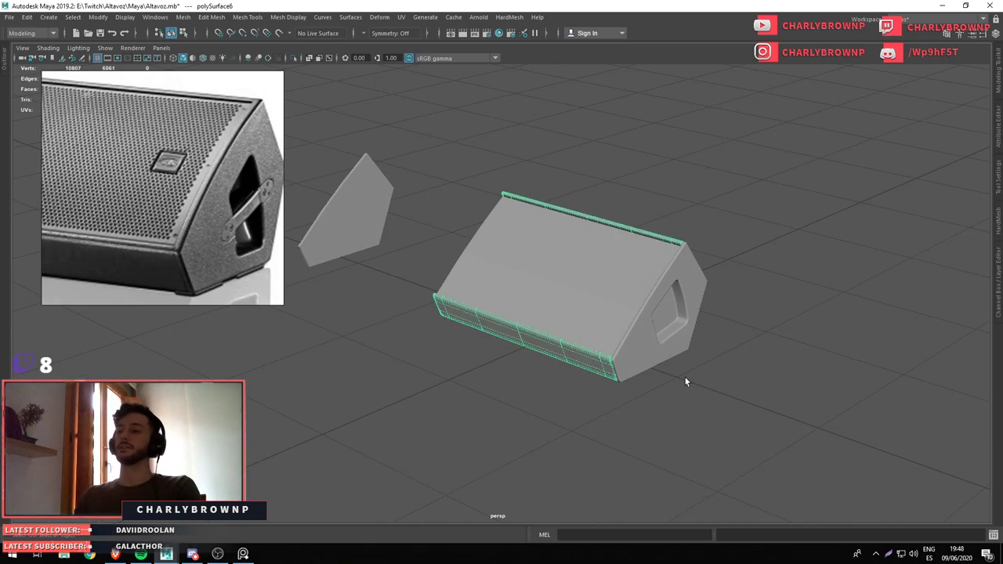
Compare the model with the PureRef reference board, orbiting to see the sloped wedge
left_click(681, 394)
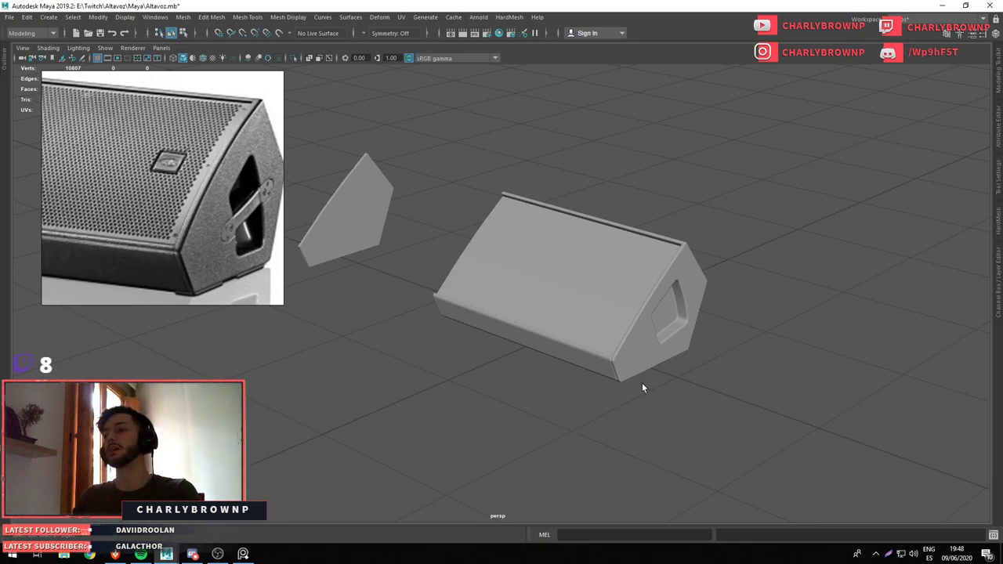
left_click_drag(628, 368, 518, 352)
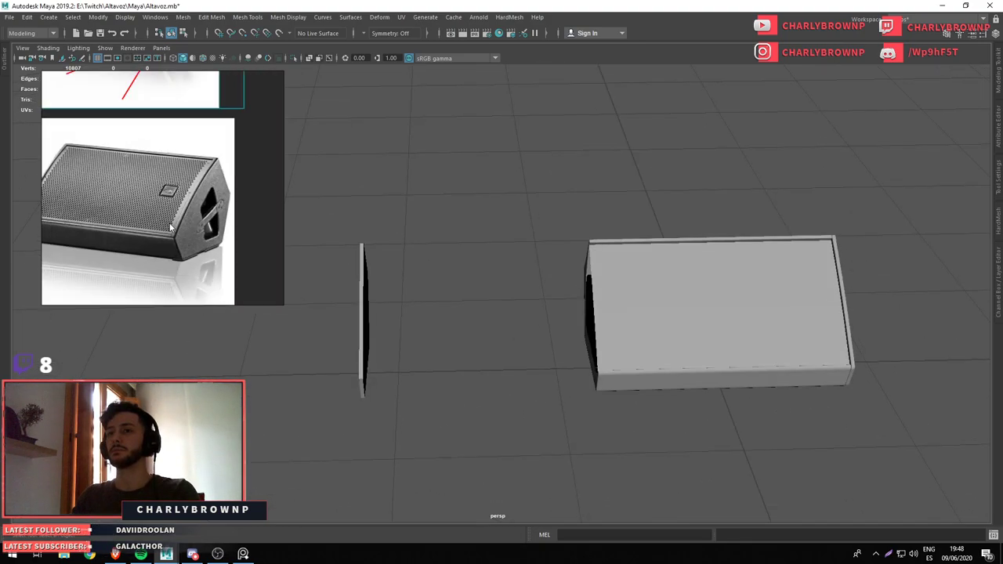
scroll("down", 3)
scroll("down", 3)
scroll("up", 3)
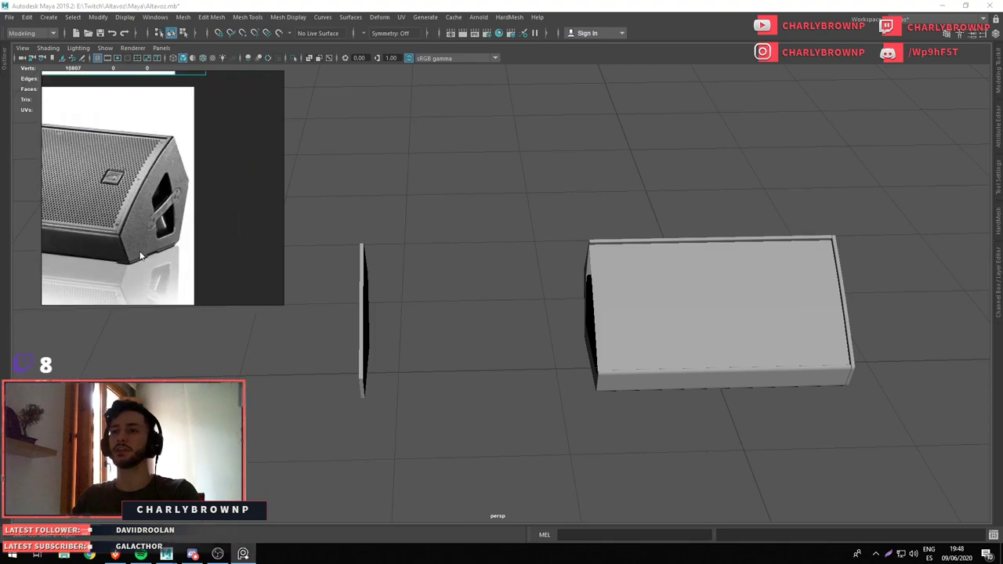
scroll("down", 3)
scroll("up", 3)
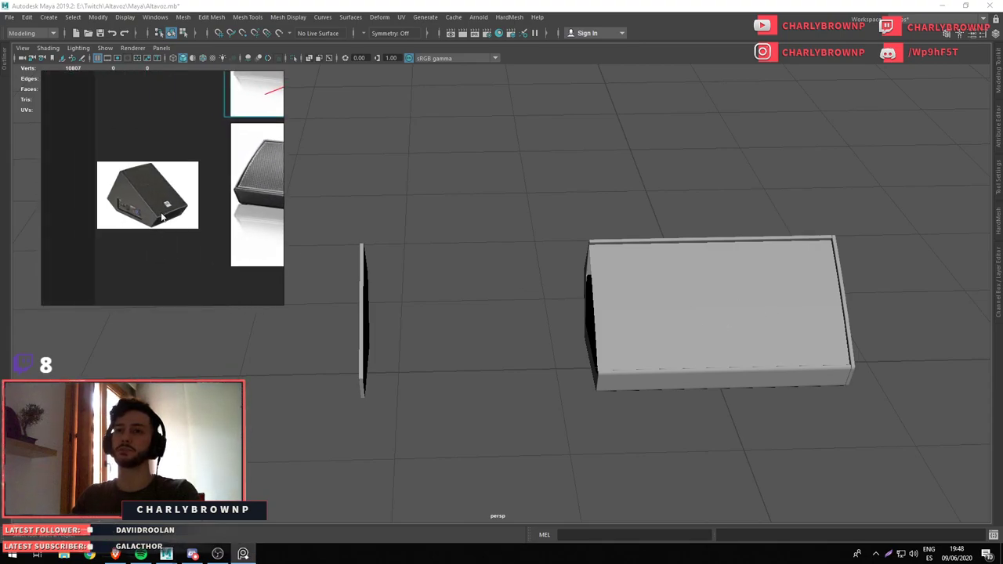
scroll("up", 3)
scroll("down", 3)
scroll("right", 3)
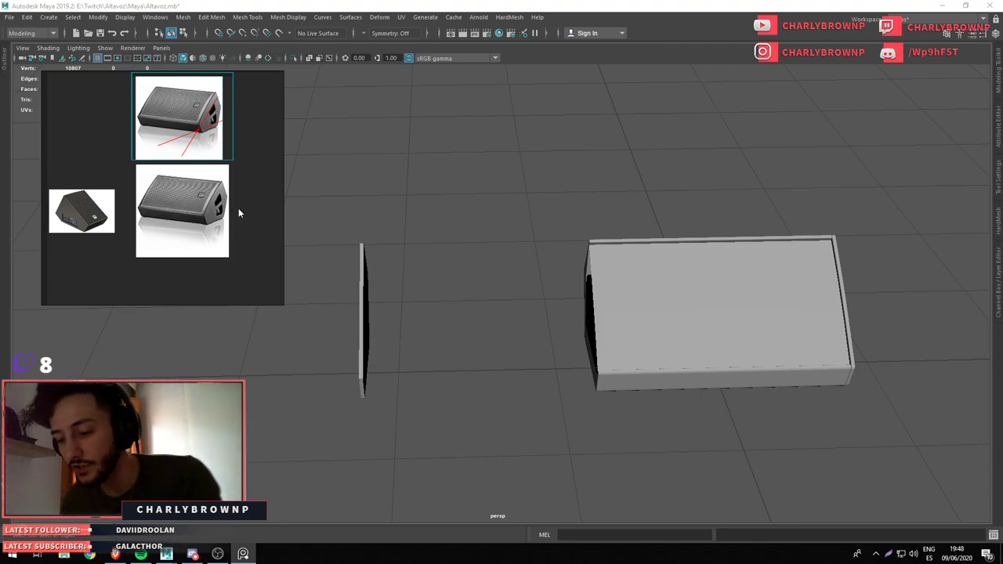
left_click_drag(553, 224, 596, 317)
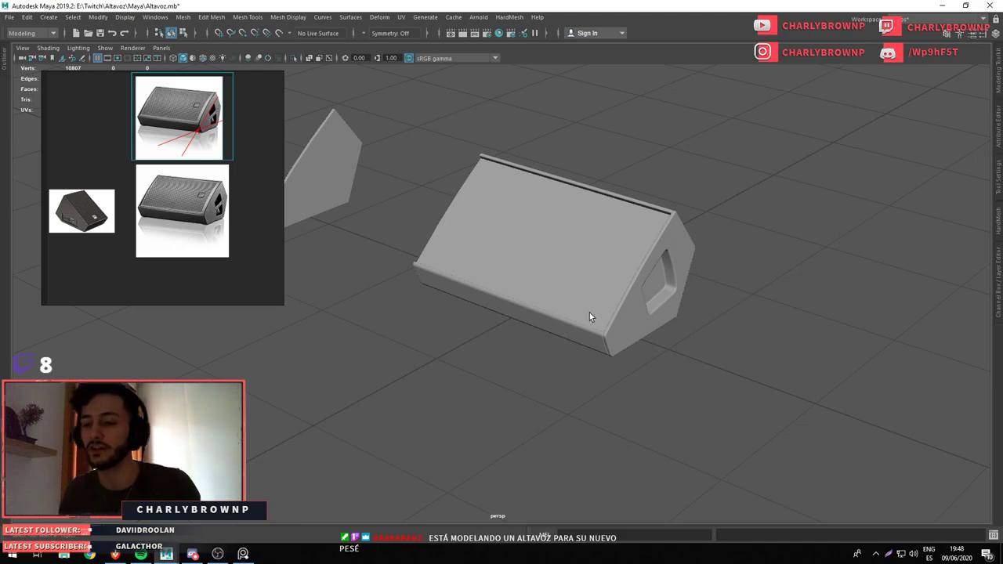
Inspect the side panel, then switch to the browser's 'altavoz conciertos' image results
left_click_drag(734, 388, 523, 203)
left_click(707, 148)
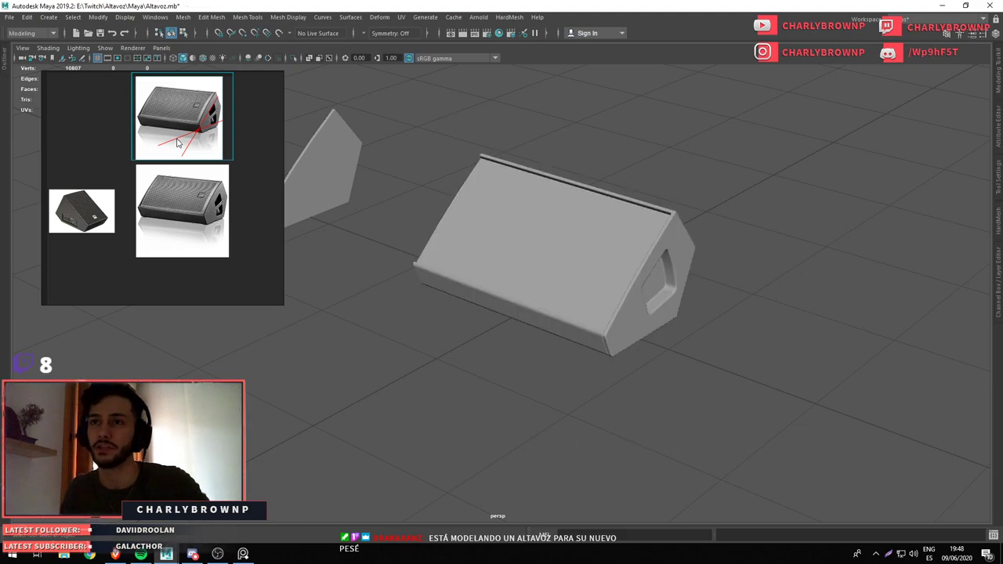
scroll("up", 3)
scroll("up", 3)
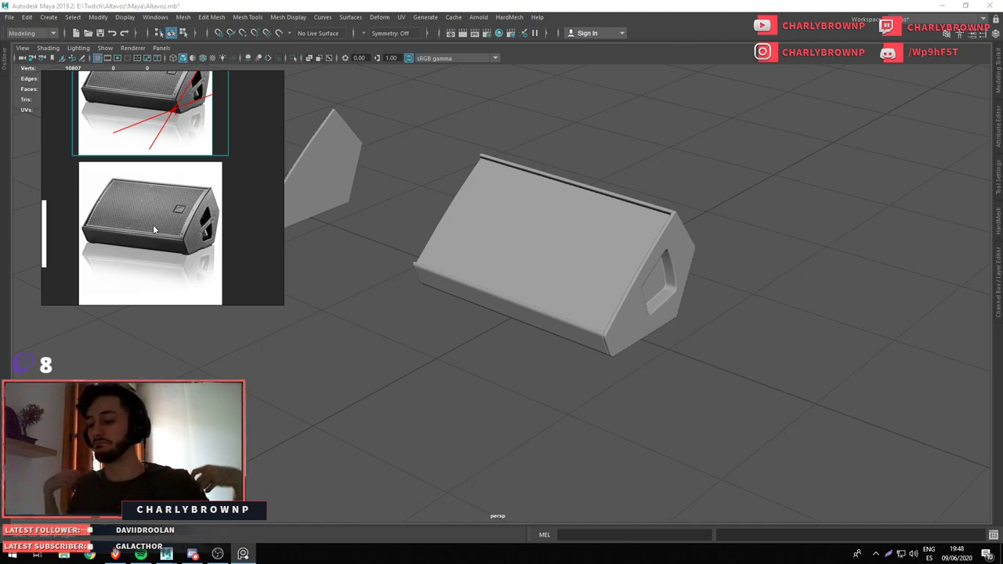
left_click(625, 343)
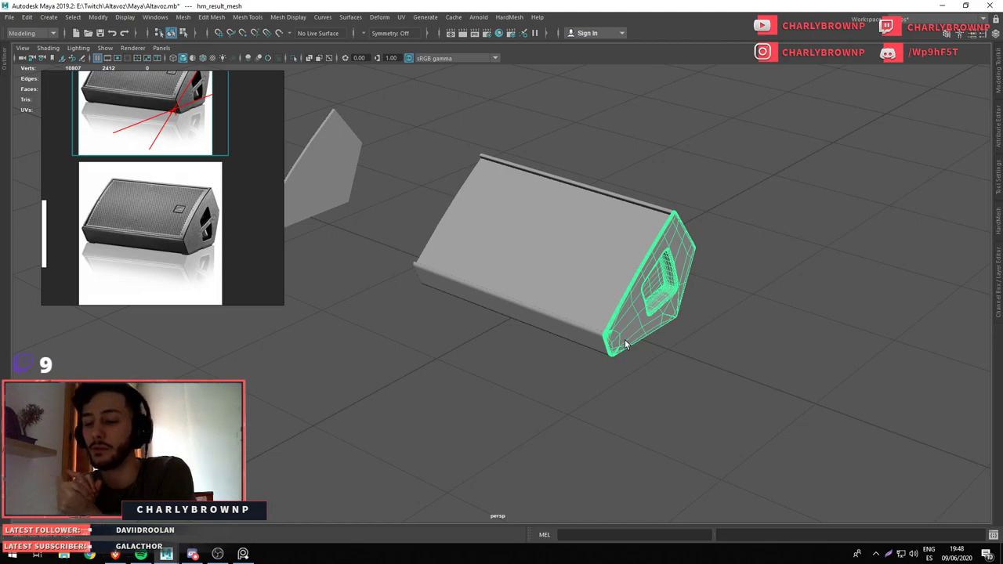
left_click(645, 390)
left_click_drag(646, 389, 631, 391)
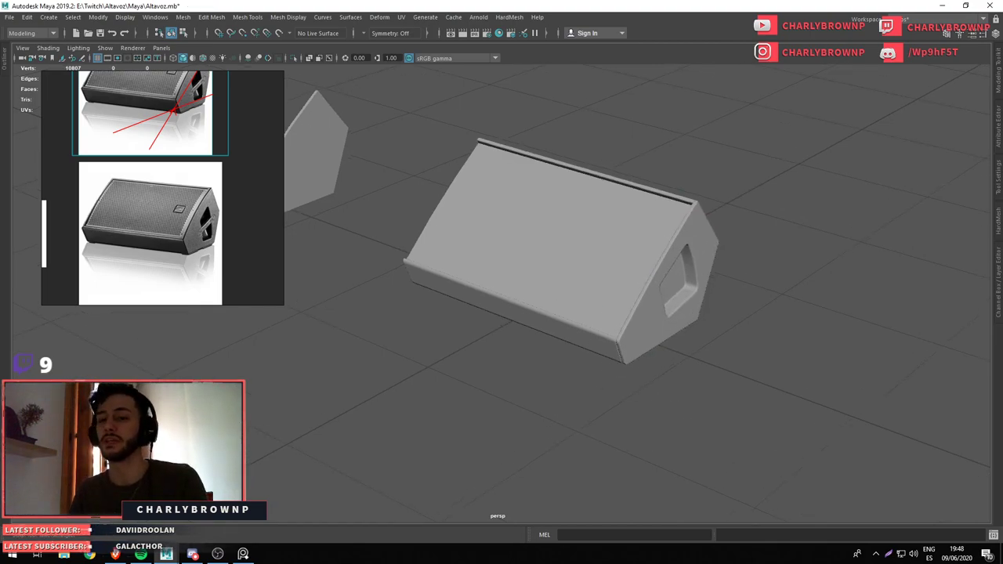
left_click(115, 555)
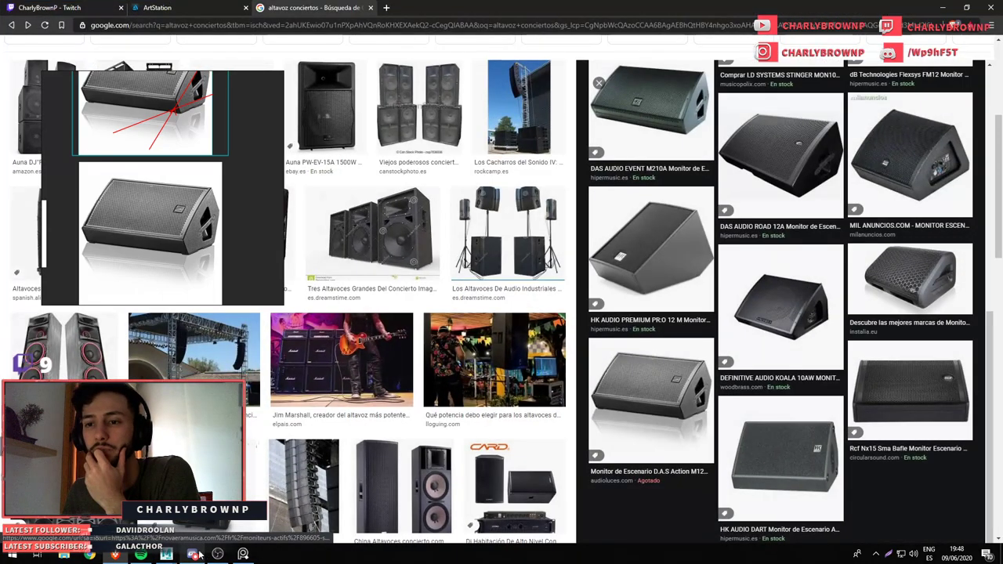
Post !discord in the Twitch chat, then bring Discord's libre-general channel forward
key("ctrl+1")
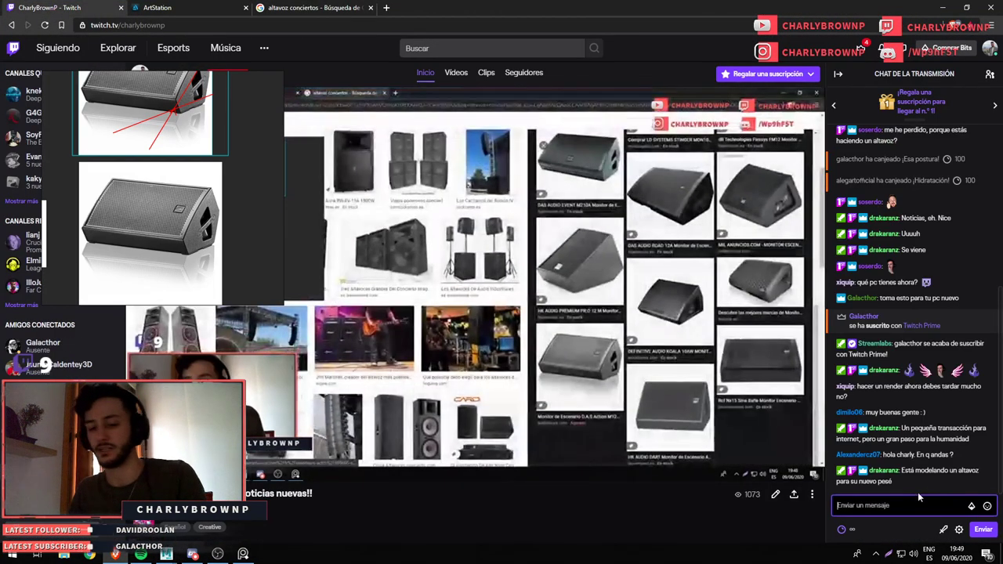
type("!discord")
key("Return")
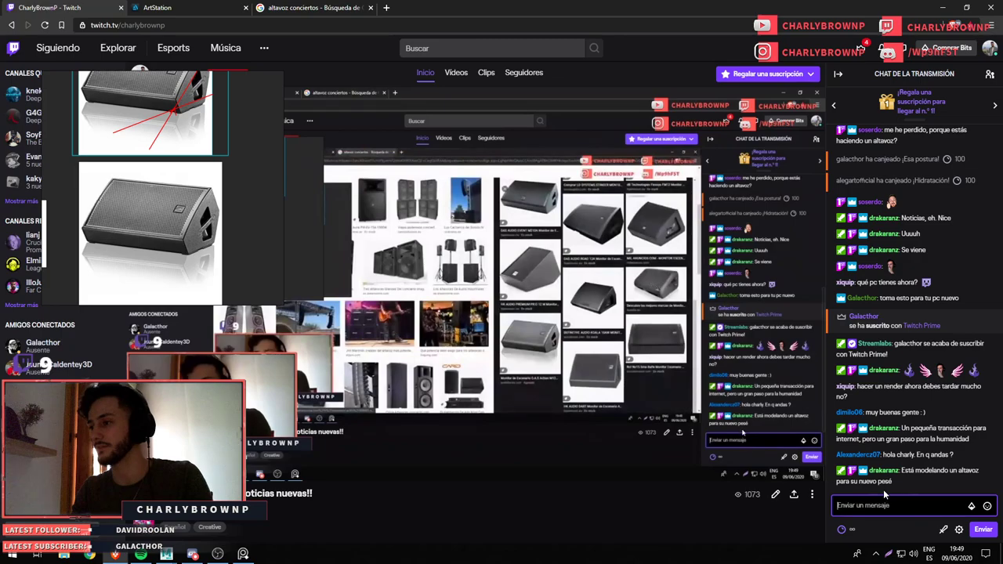
key("ctrl+3")
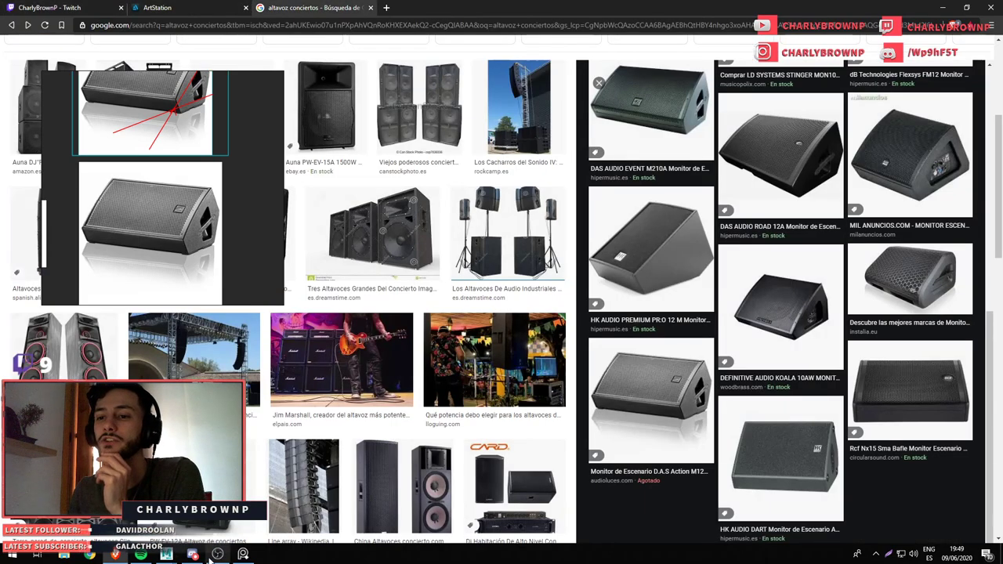
key("alt+Tab")
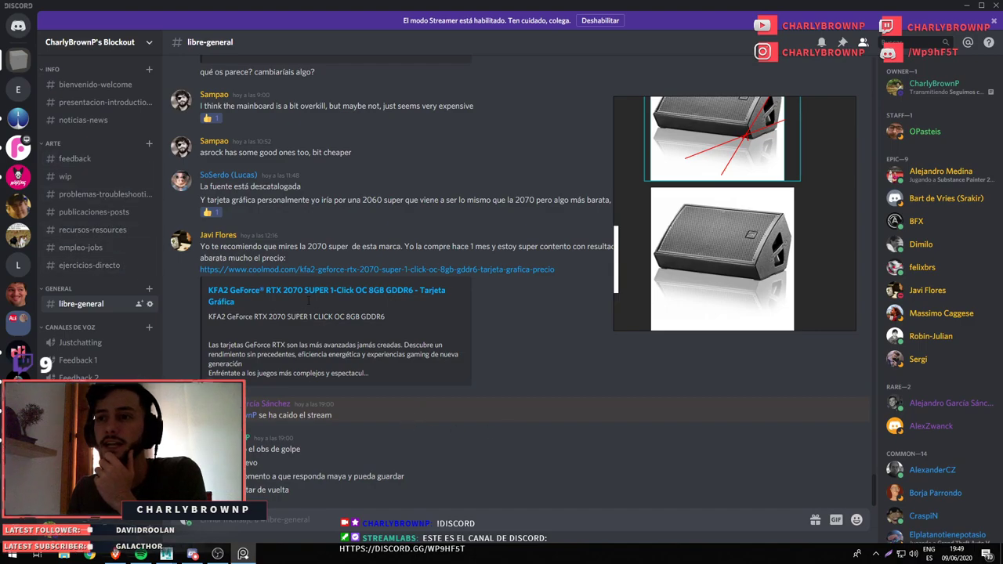
scroll("up", 3)
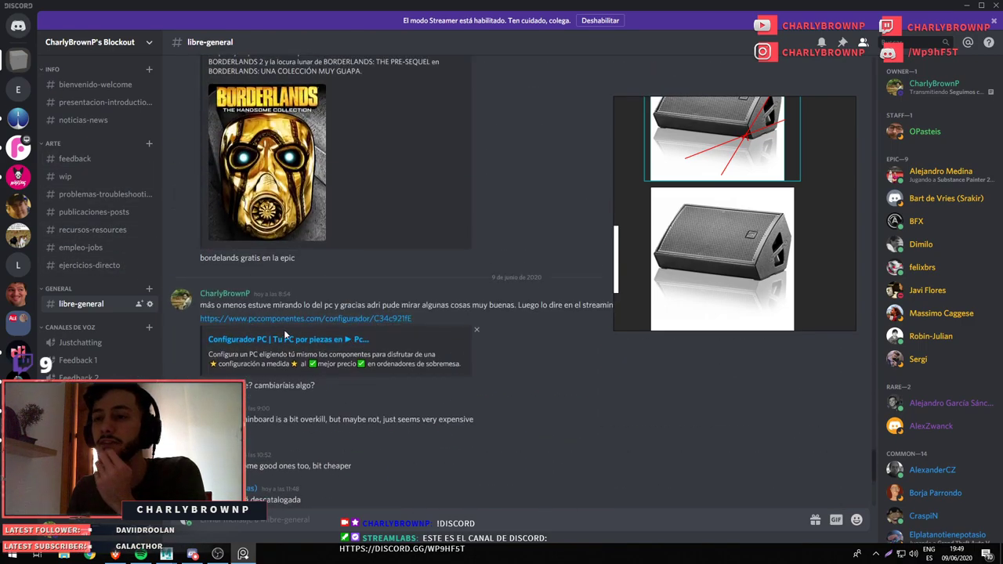
scroll("down", 3)
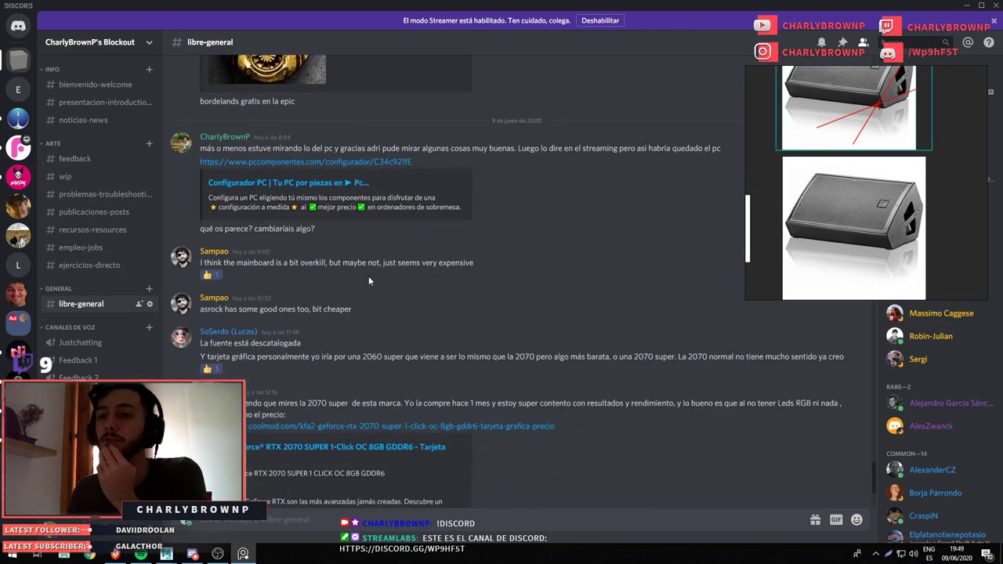
scroll("down", 3)
scroll("down", 3)
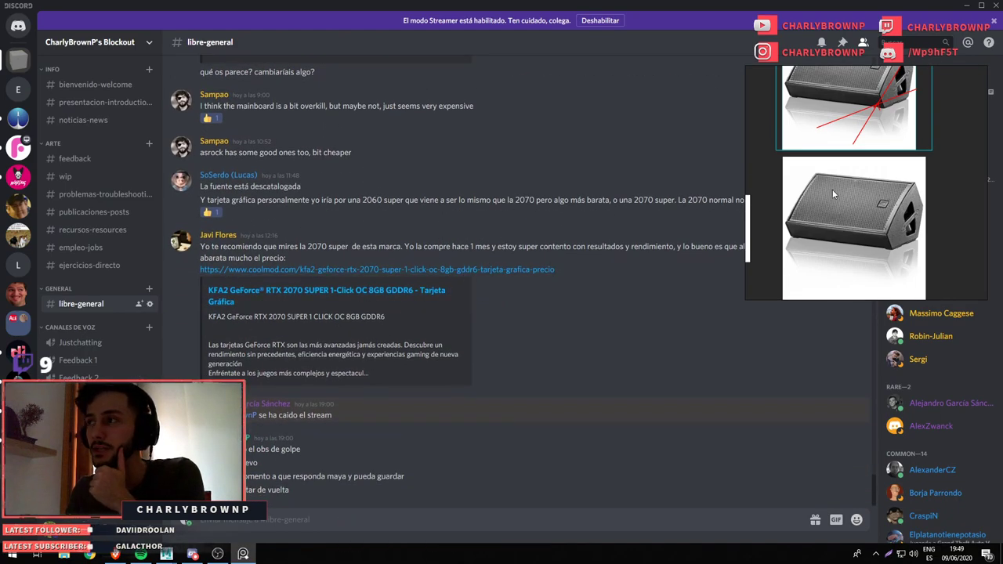
left_click_drag(833, 189, 231, 198)
Reposition the floating speaker reference and select the side panel in Maya
left_click(969, 7)
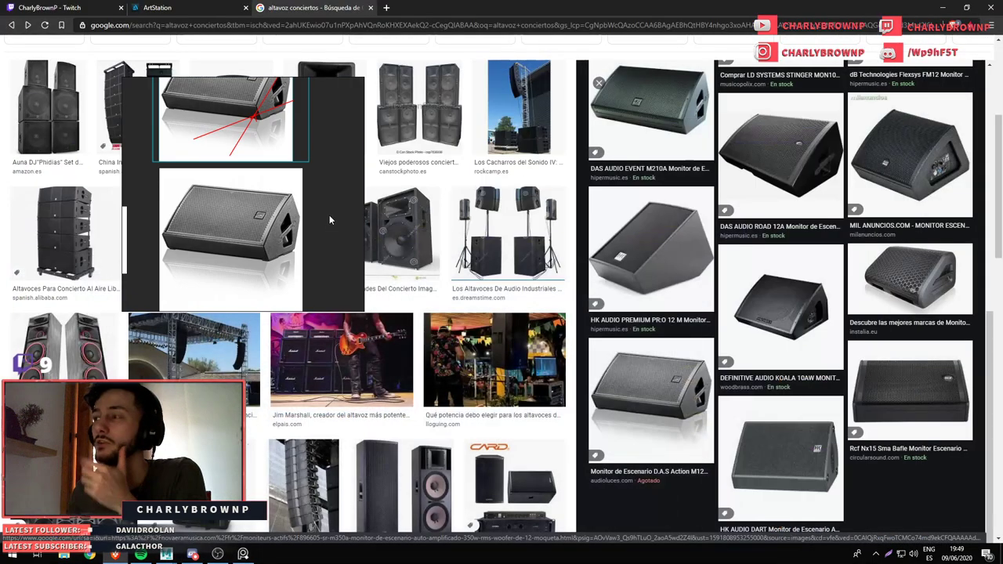
left_click_drag(330, 214, 220, 231)
left_click(940, 8)
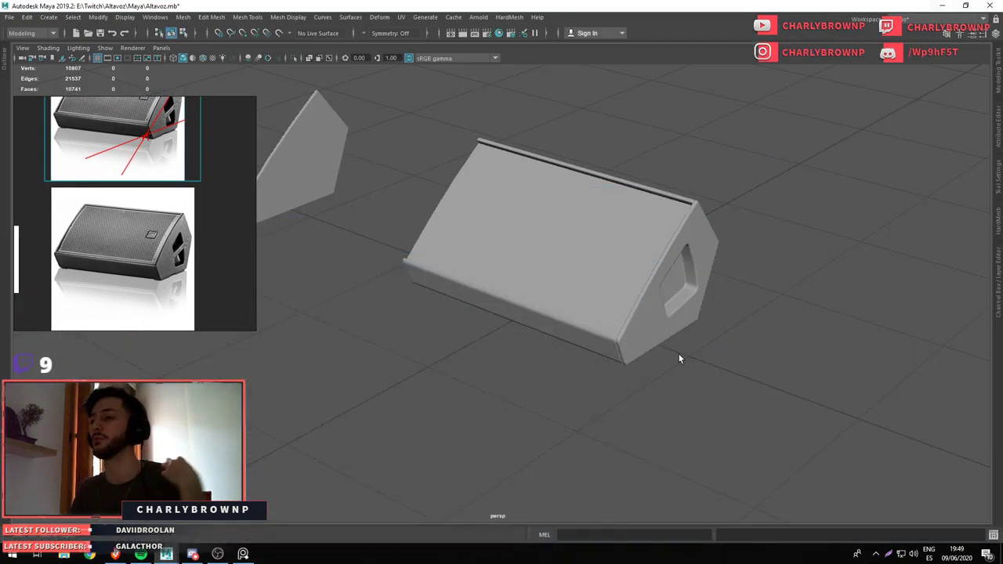
key("ctrl+z")
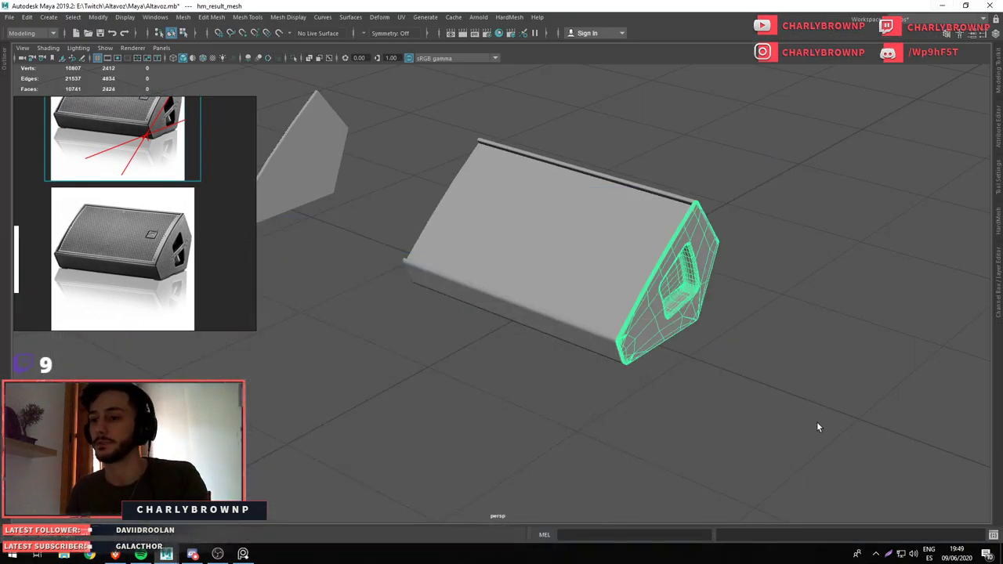
left_click(697, 385)
left_click(663, 329)
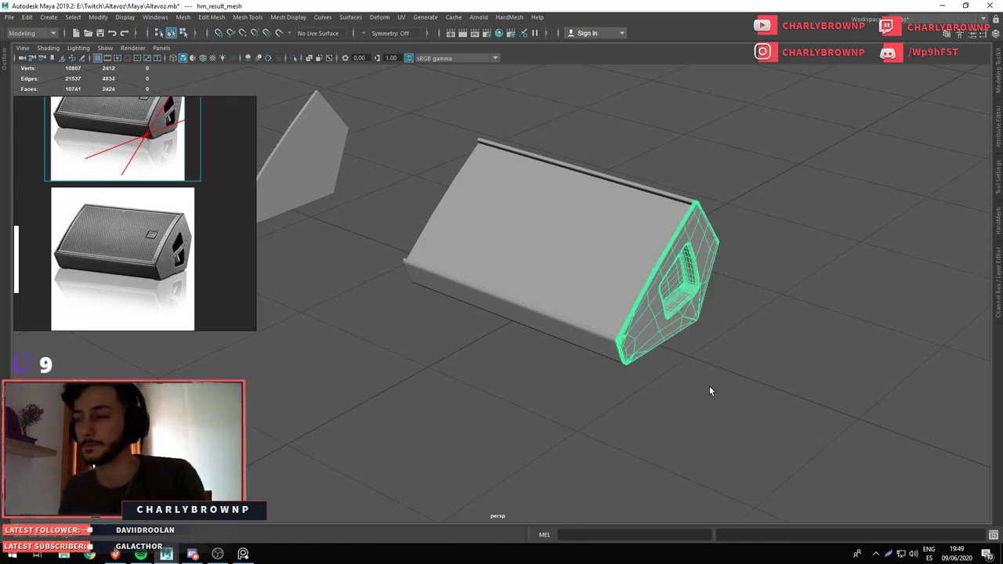
key("w")
left_click_drag(99, 245, 143, 257)
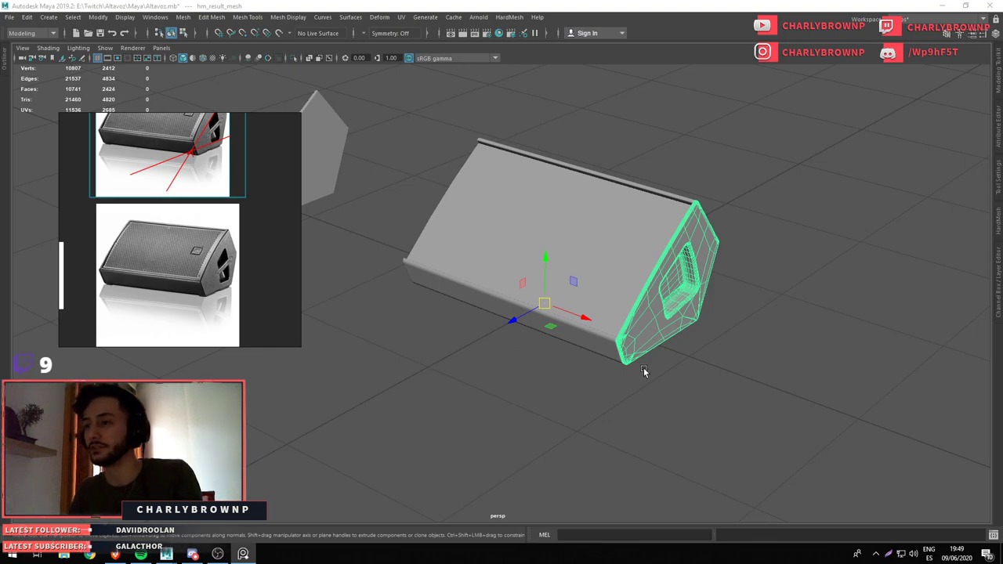
Zoom in on the side handle recess, then return to the image search results
left_click_drag(645, 372, 648, 300)
left_click_drag(648, 300, 685, 360)
left_click_drag(684, 360, 524, 342)
scroll("up", 3)
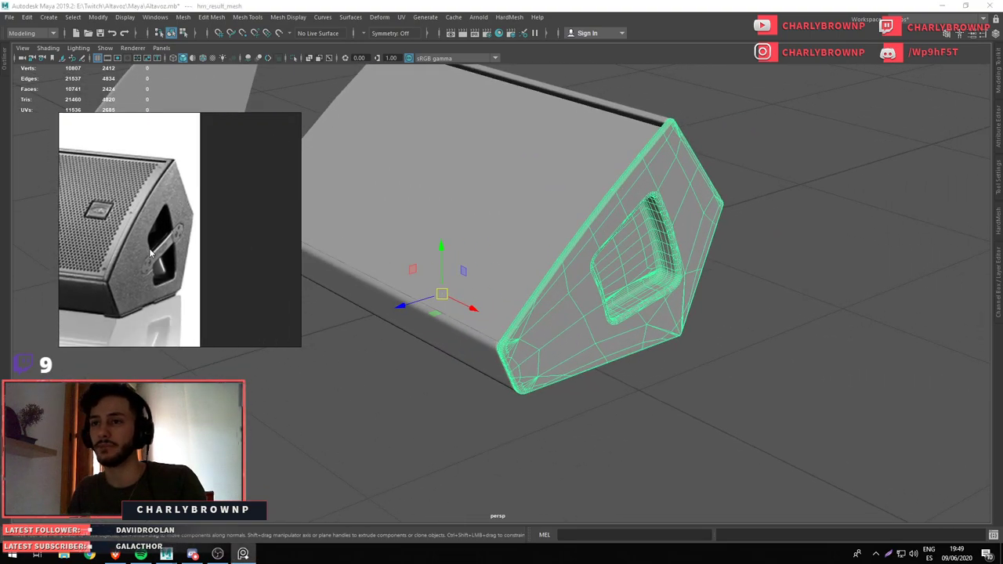
scroll("up", 3)
left_click(772, 398)
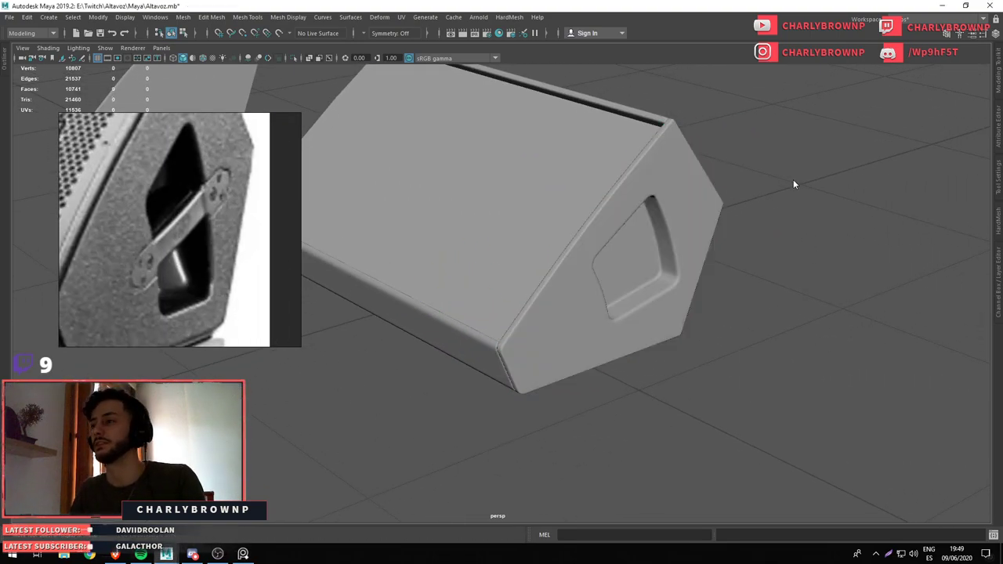
left_click_drag(794, 185, 801, 210)
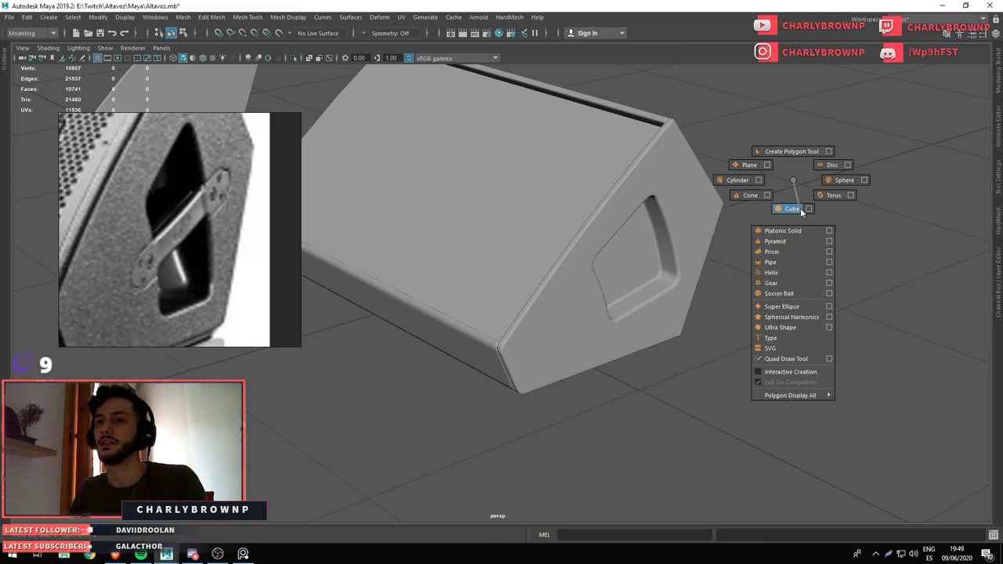
left_click_drag(800, 207, 794, 182)
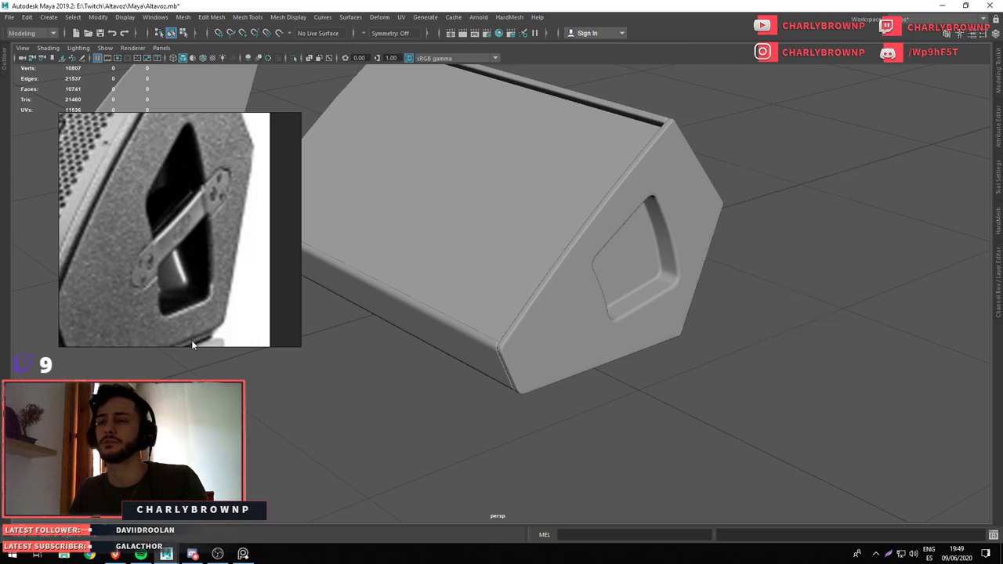
left_click(115, 555)
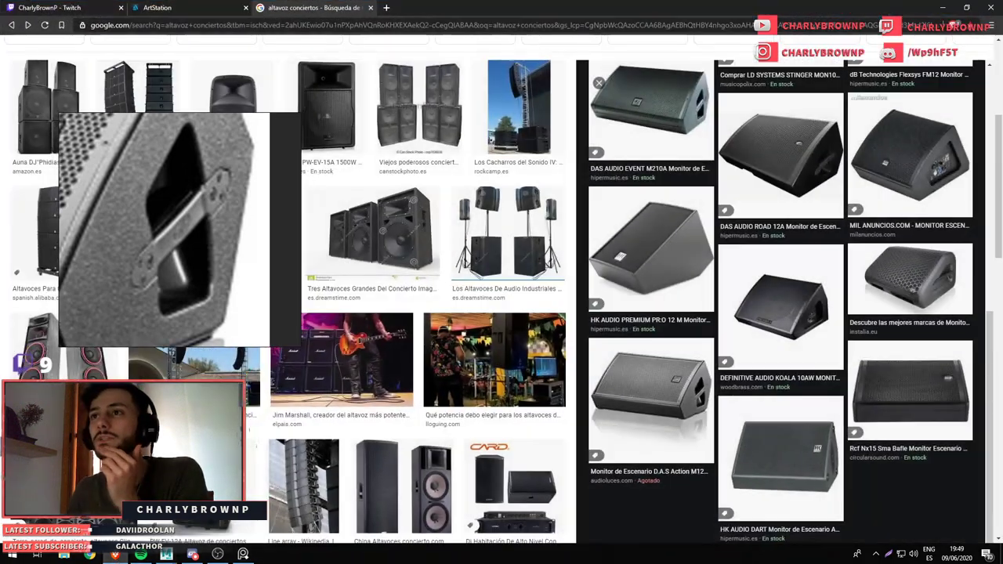
Search Google Images for 'handle speakers', fixing the typo first
scroll("up", 3)
triple_click(212, 58)
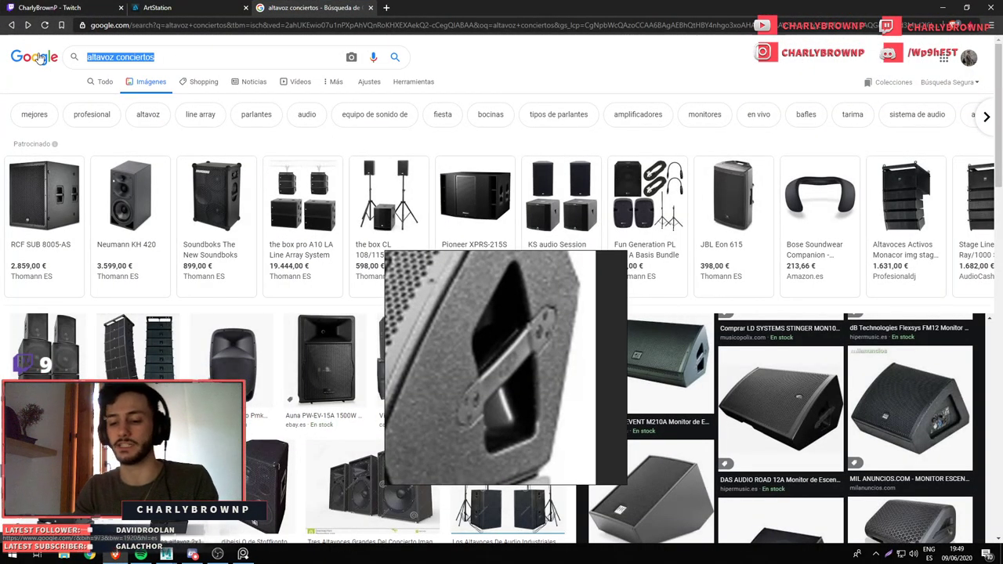
type("hand")
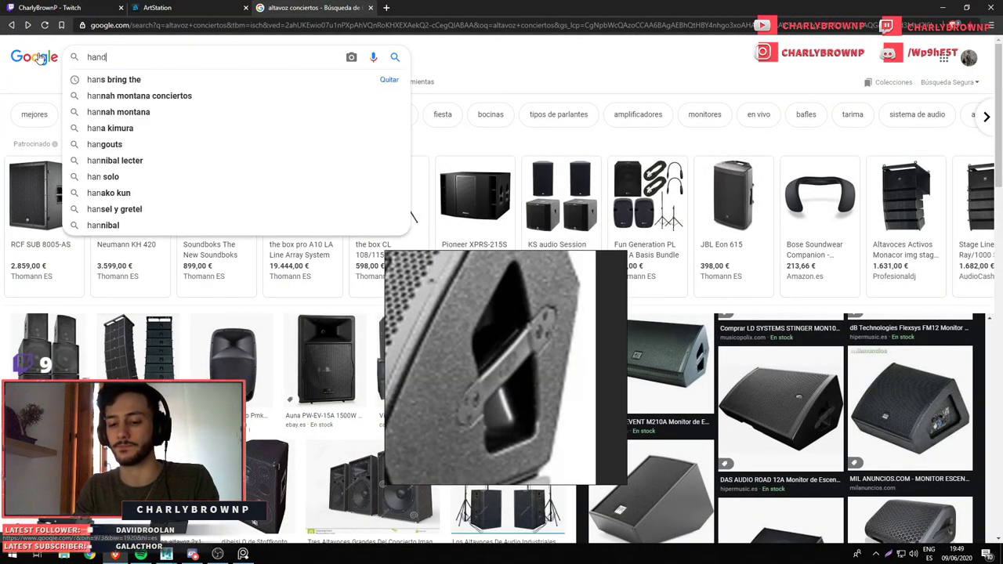
type("le speakre")
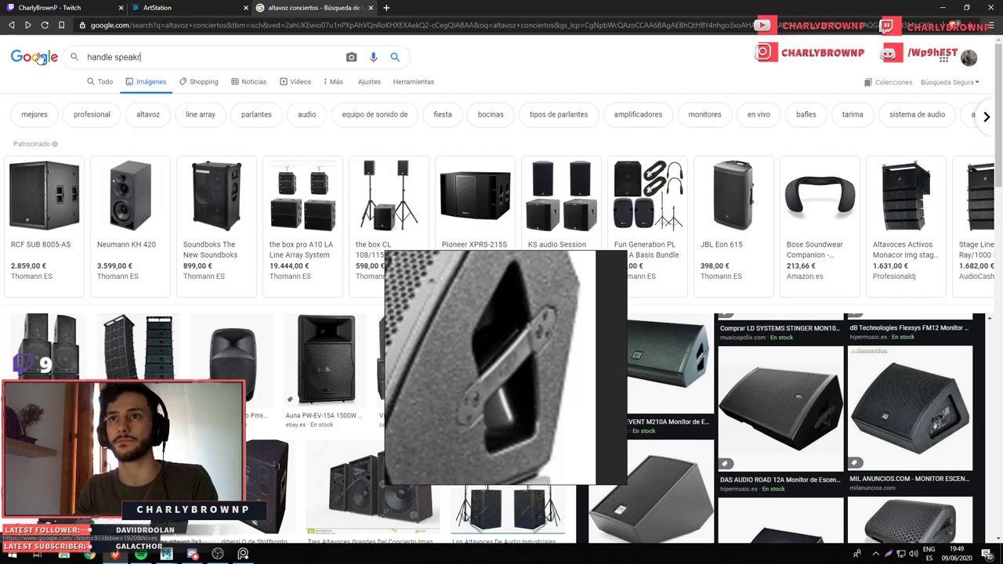
key("BackSpace")
type("ers")
key("Return")
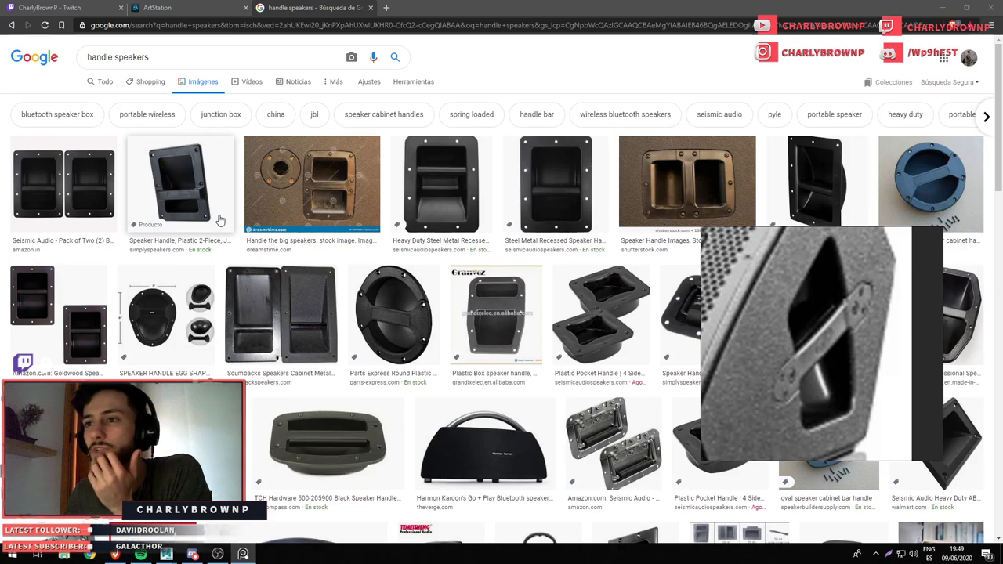
Preview the dreamstime big speaker handle and move the floating reference aside
scroll("down", 3)
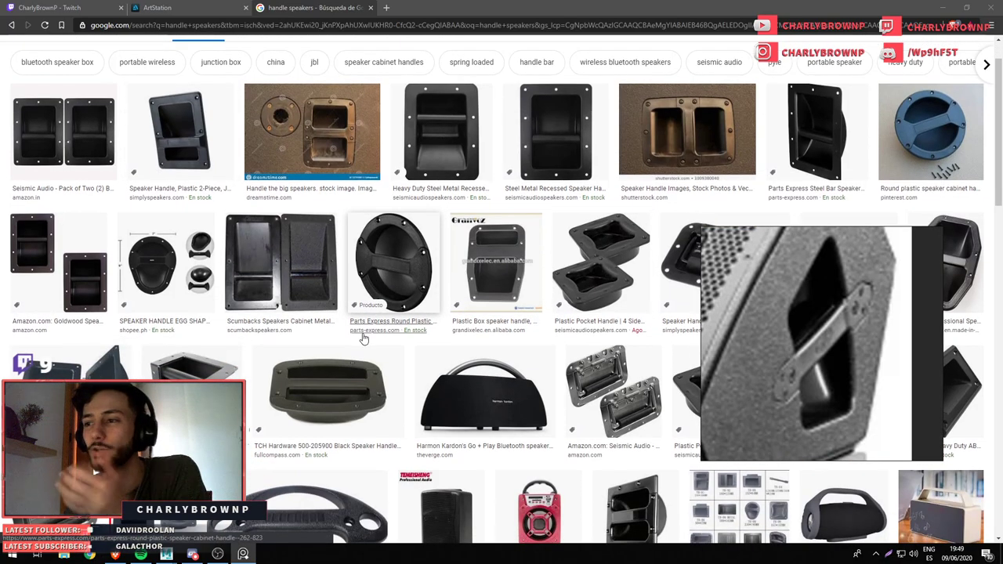
scroll("down", 3)
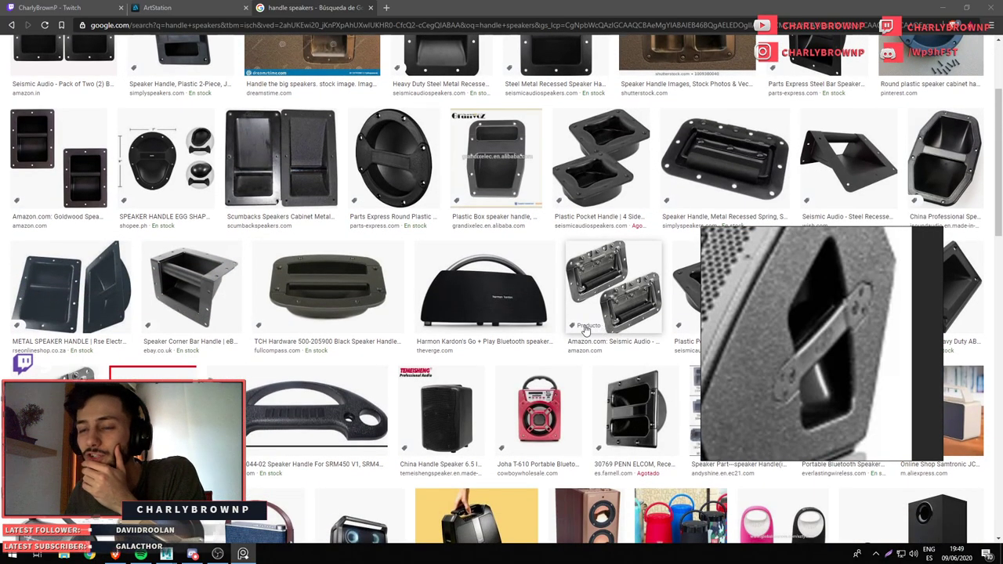
scroll("down", 3)
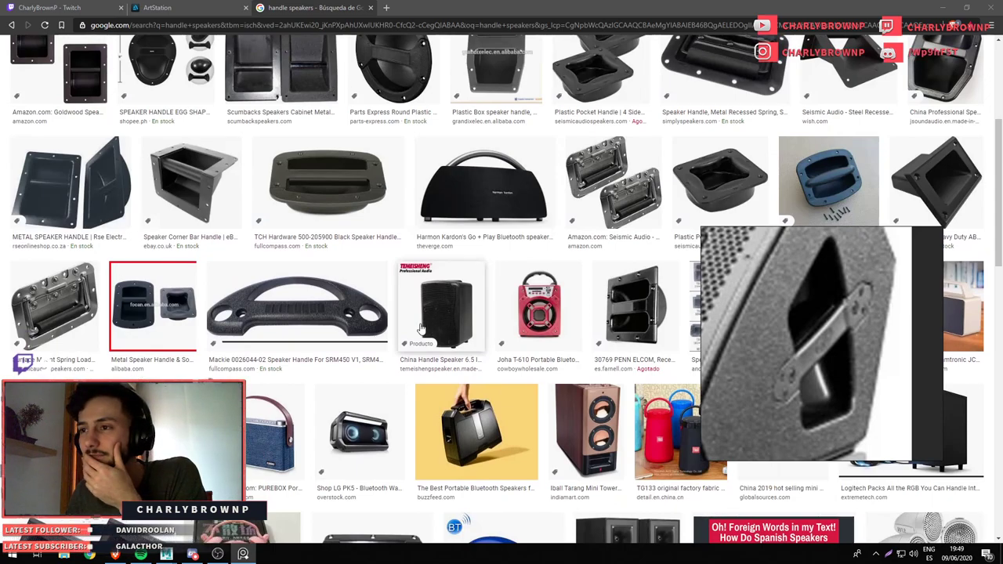
scroll("down", 3)
scroll("down", 3)
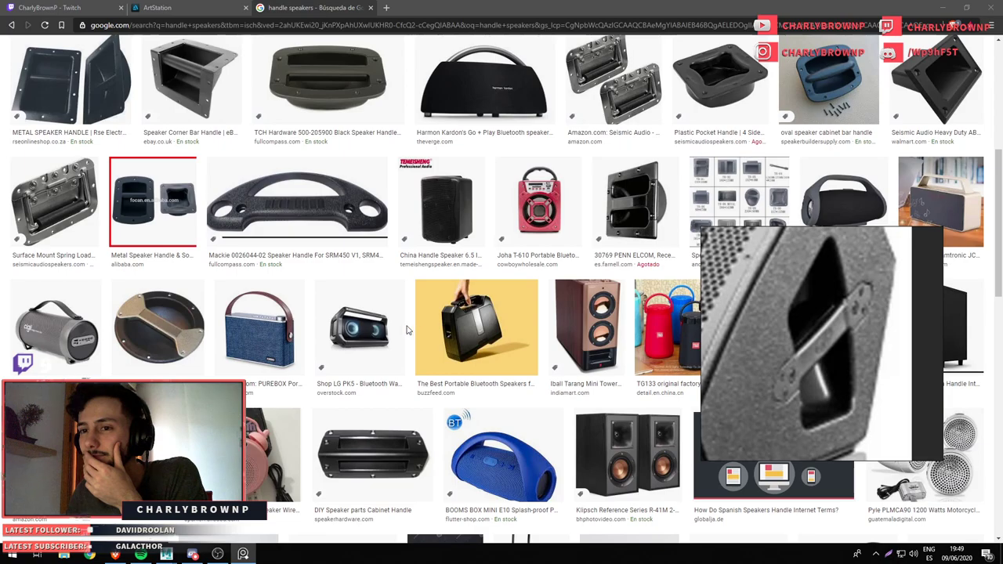
scroll("up", 3)
left_click(312, 184)
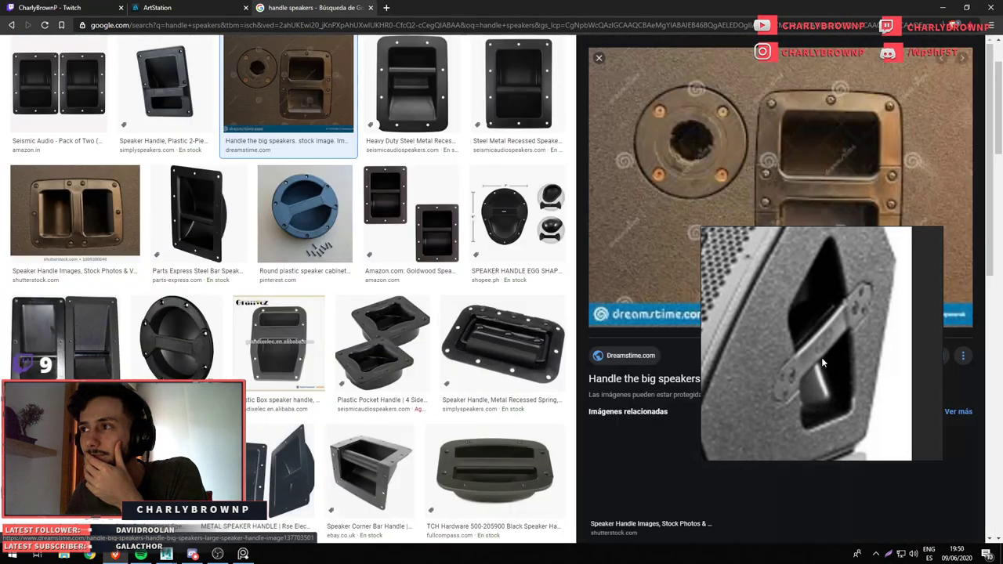
left_click_drag(343, 349, 164, 335)
scroll("down", 3)
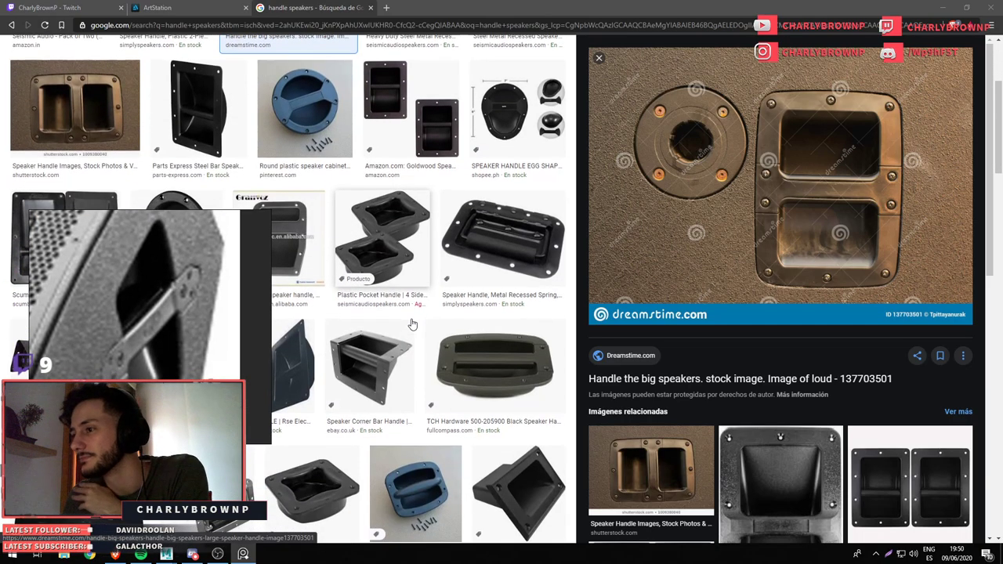
scroll("down", 3)
scroll("down", 3)
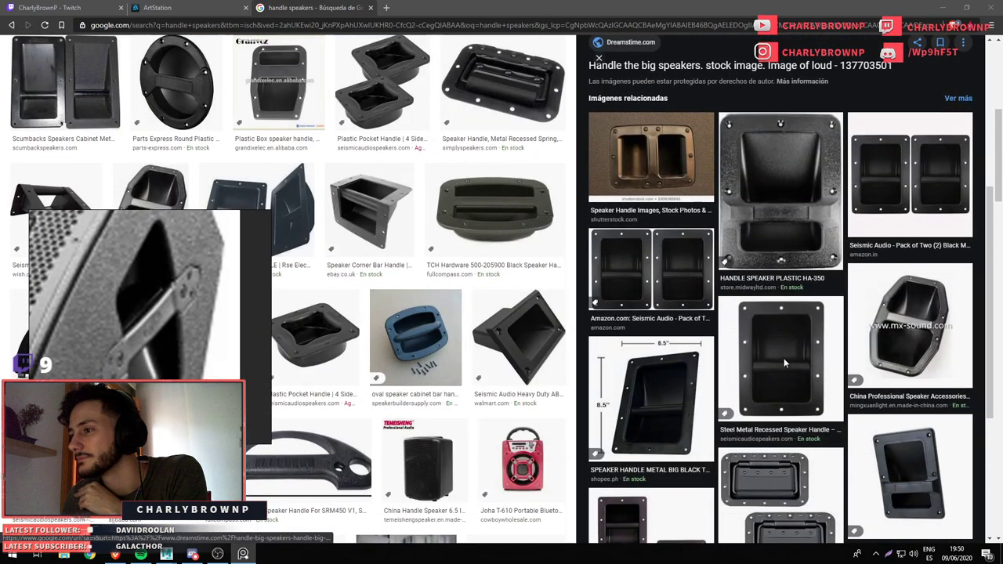
scroll("down", 3)
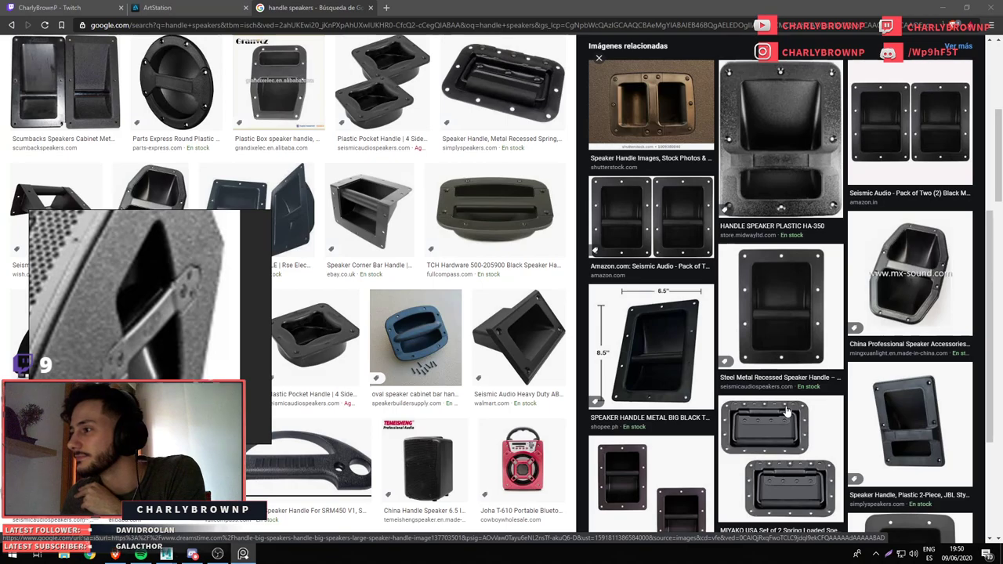
Preview the Speaker Corner Bar, TCH Hardware, Grandix and Parts Express steel bar handles
left_click(788, 410)
left_click(369, 210)
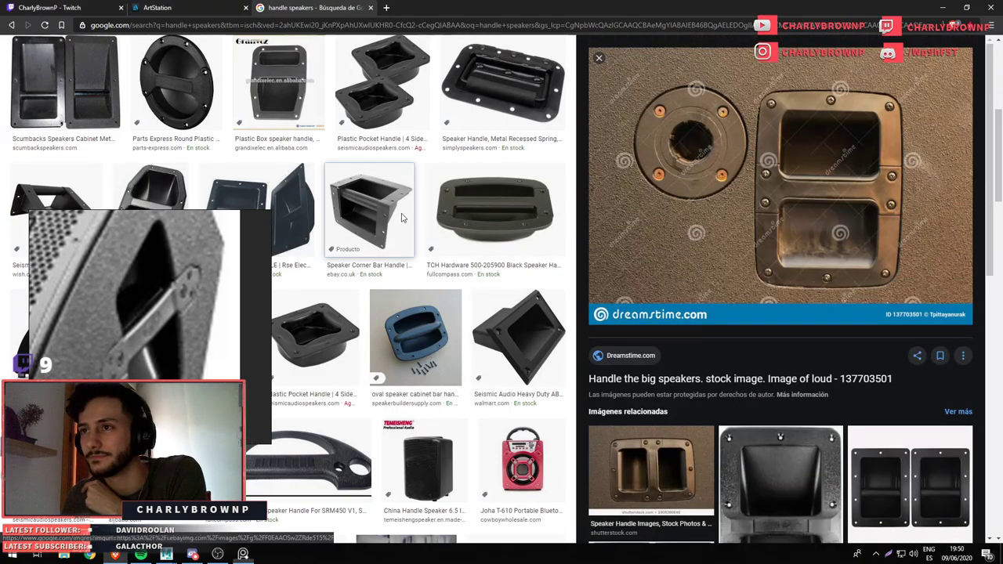
left_click(558, 223)
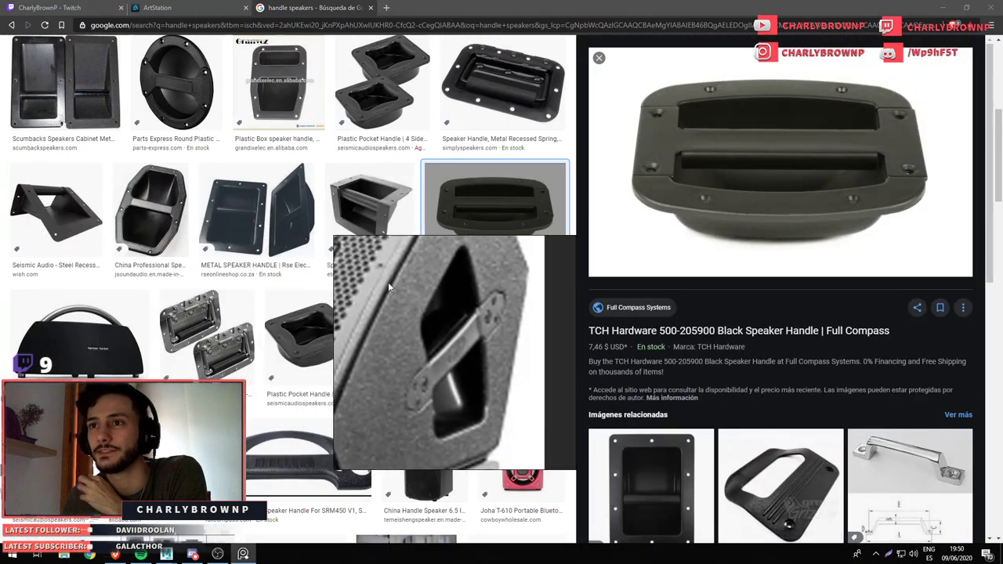
scroll("up", 3)
left_click(314, 155)
scroll("up", 3)
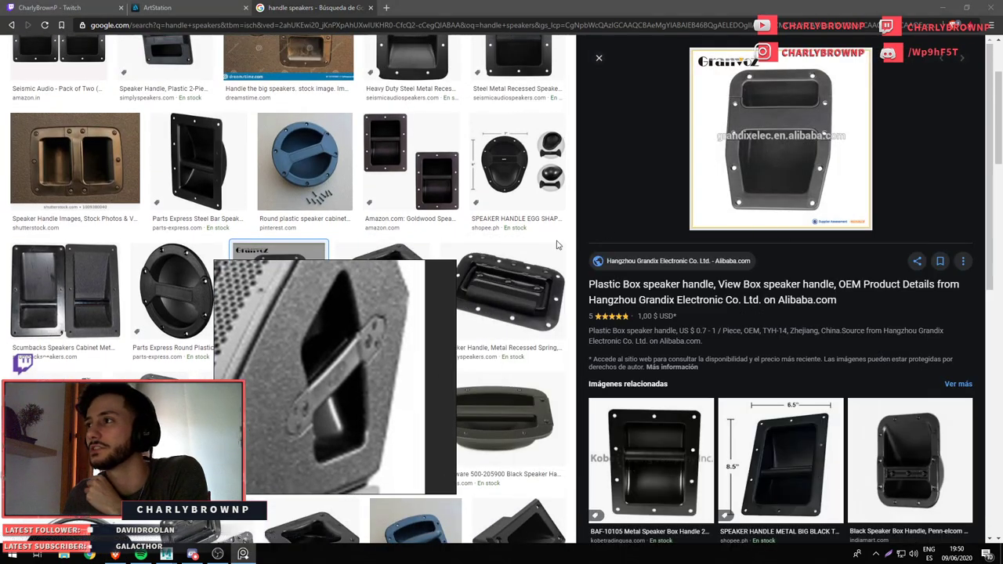
scroll("up", 3)
left_click(162, 309)
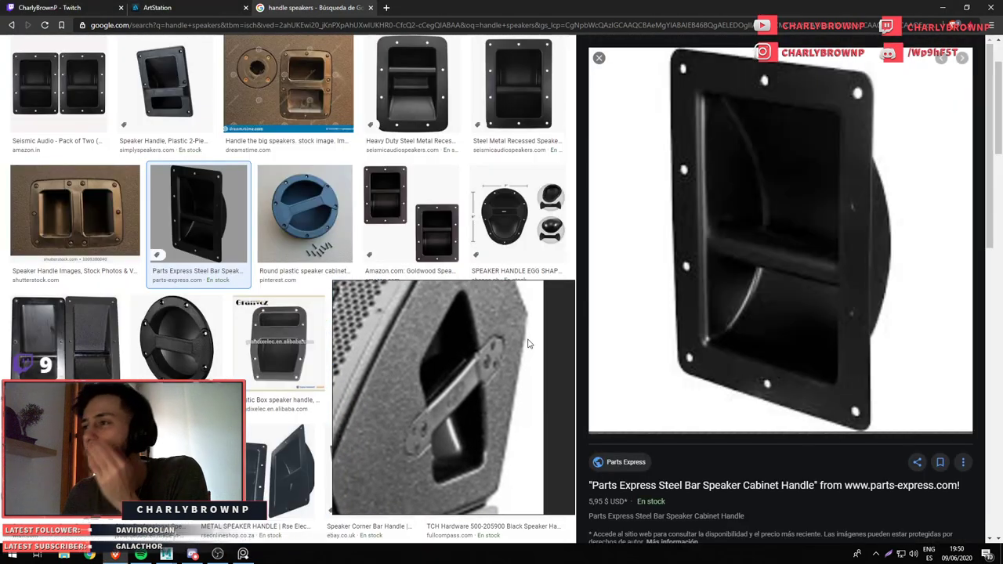
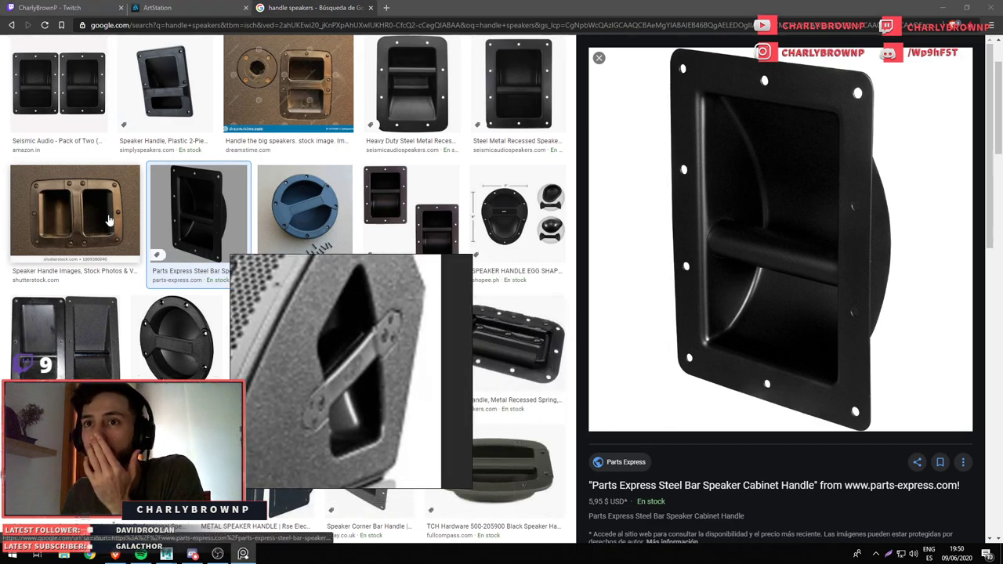
Preview the Shutterstock speaker-handle photo with twin recessed compartments in Google Images
left_click(110, 221)
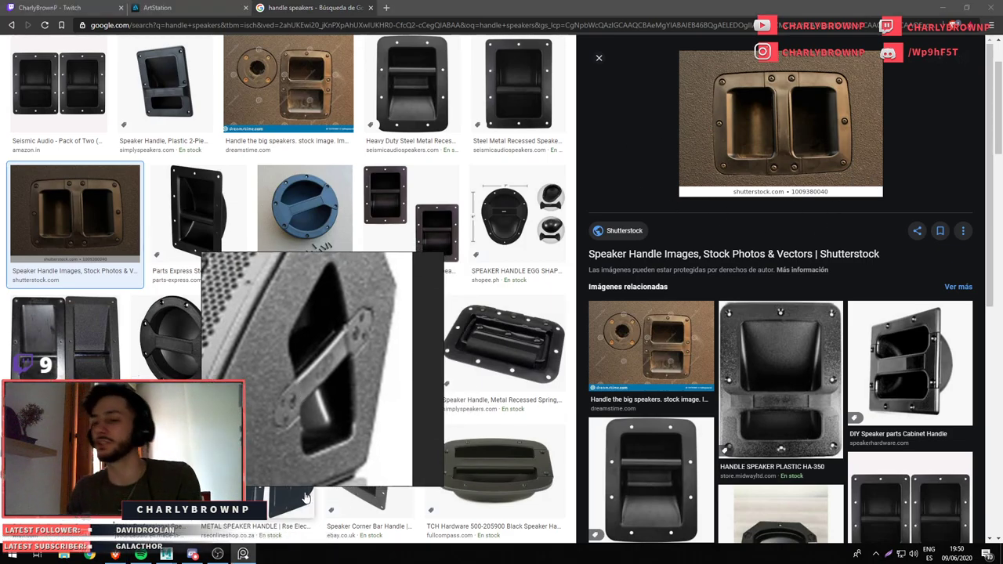
Back in Maya, create a polygon cylinder near the speaker's side handle recess
left_click(166, 555)
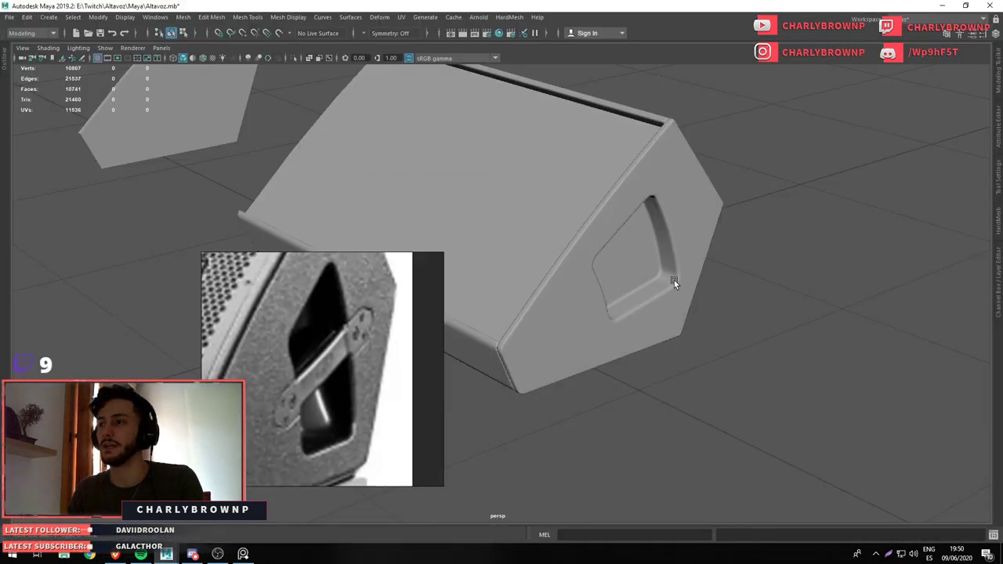
left_click_drag(674, 280, 589, 269)
left_click_drag(589, 268, 690, 317)
left_click_drag(690, 317, 518, 321)
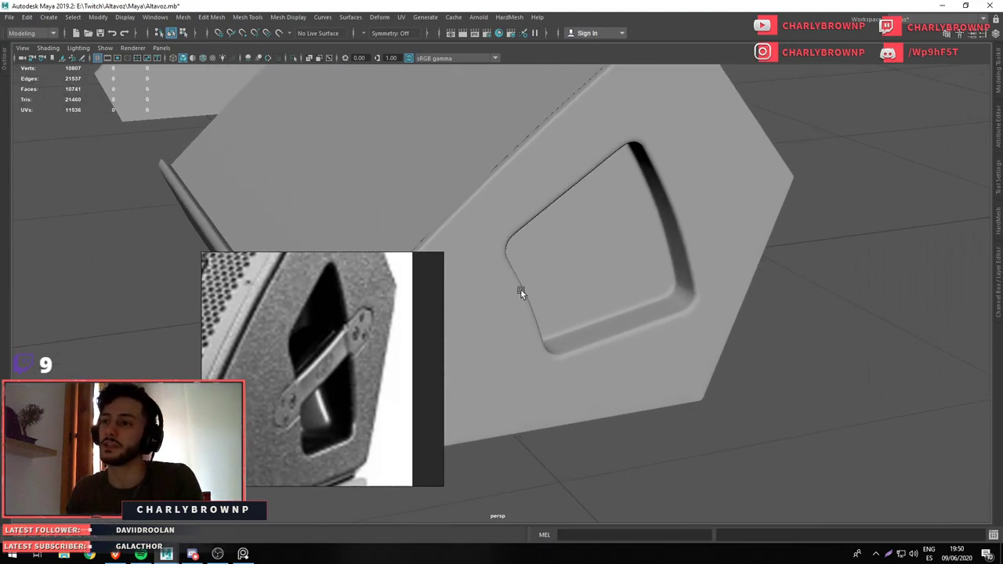
left_click_drag(608, 239, 555, 309)
left_click_drag(554, 309, 732, 322)
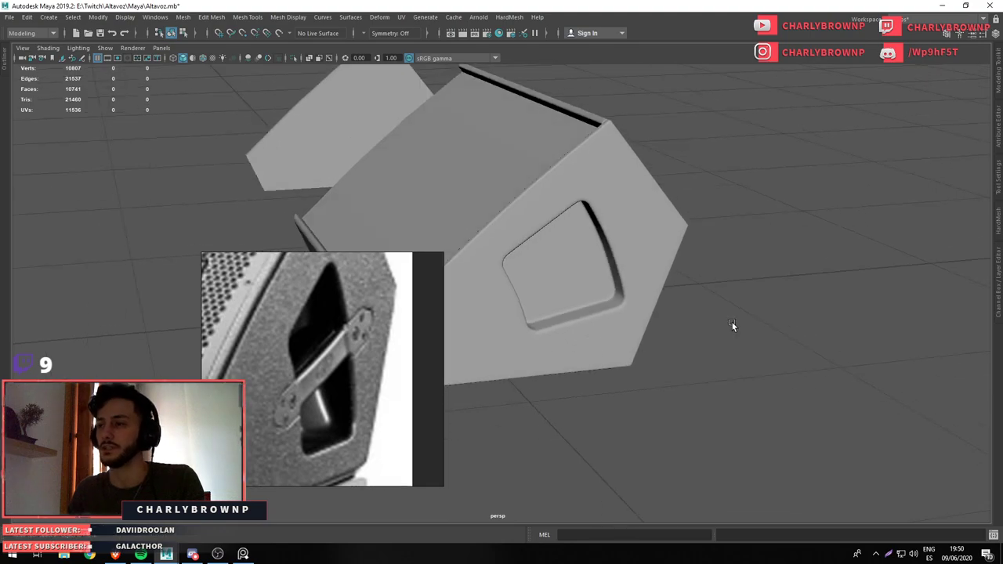
right_click(781, 165)
left_click(723, 166)
key("f")
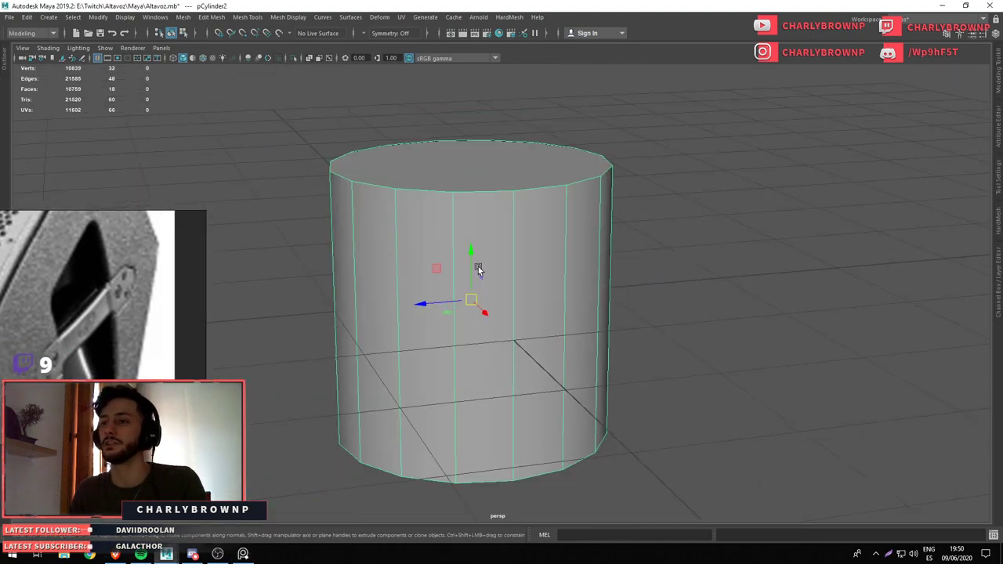
left_click_drag(387, 354, 208, 153)
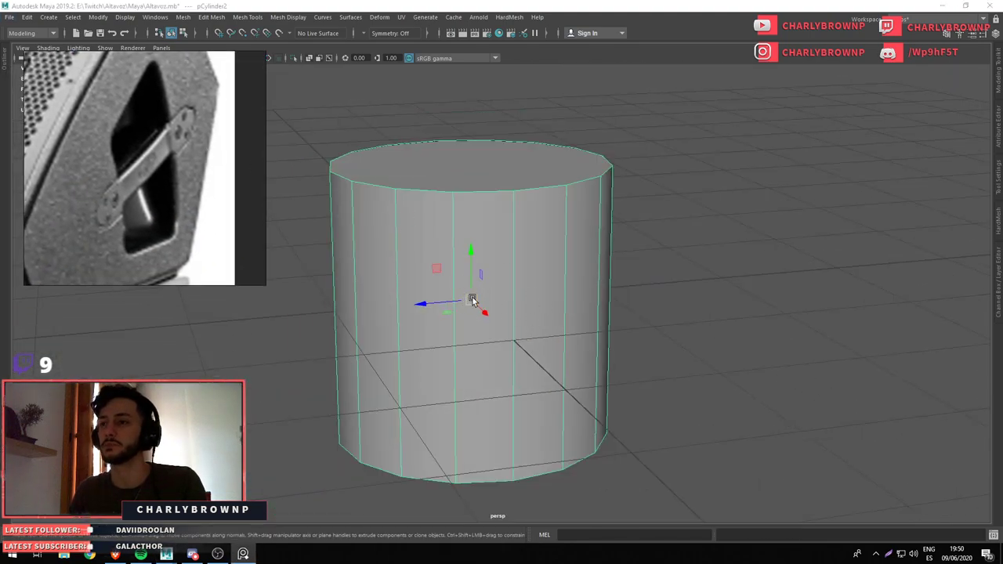
Rotate the cylinder 90° so it lies on its side
left_click_drag(470, 272, 479, 361)
key("e")
scroll("down", 3)
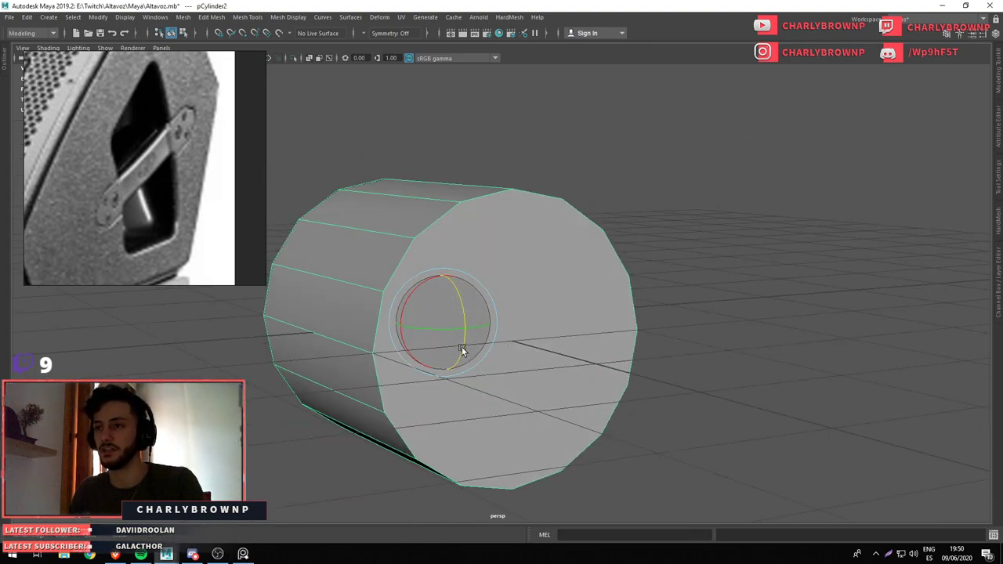
key("w")
scroll("down", 3)
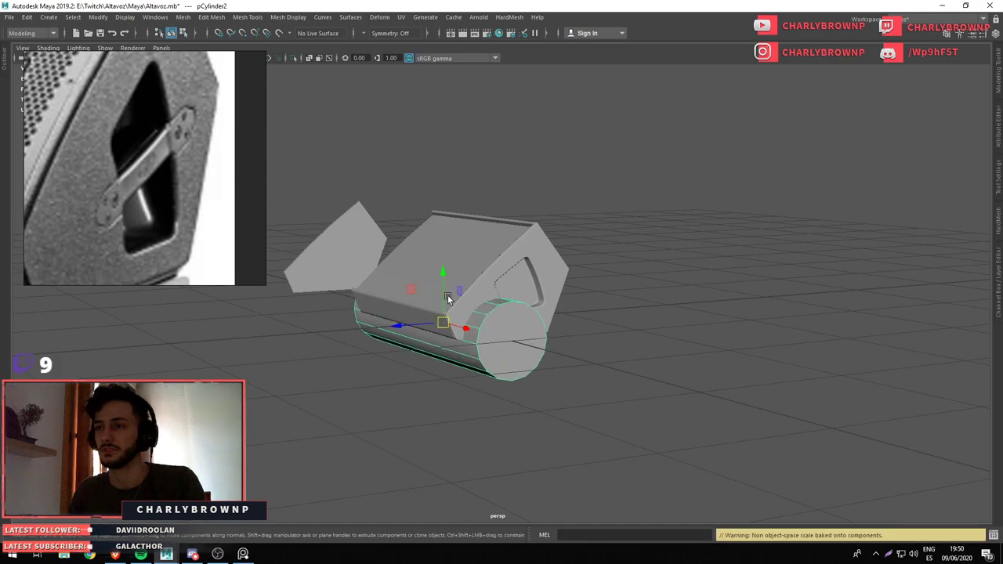
Move the cylinder into position at the edge of the handle recess
left_click_drag(443, 292, 466, 269)
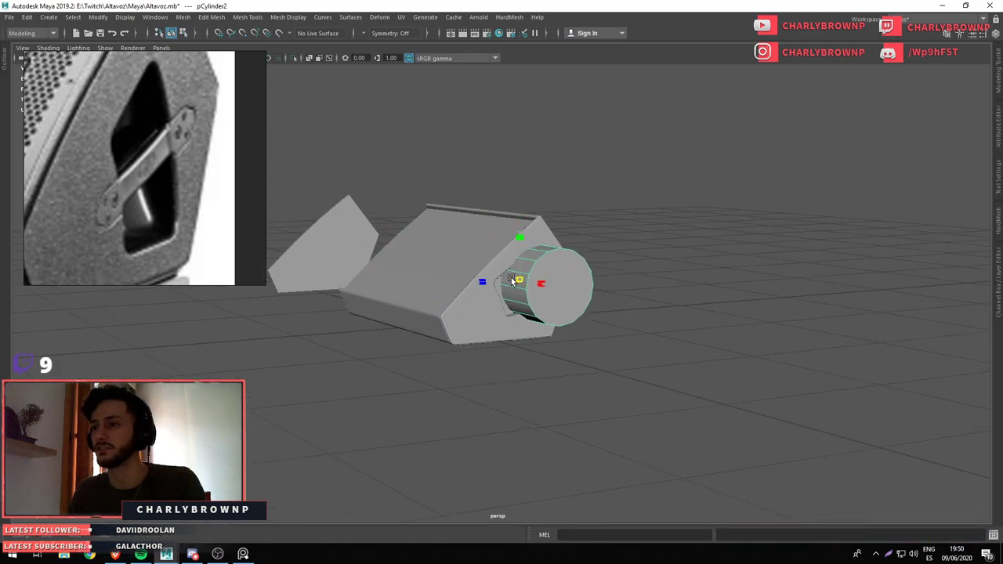
left_click_drag(529, 284, 554, 250)
left_click(537, 218)
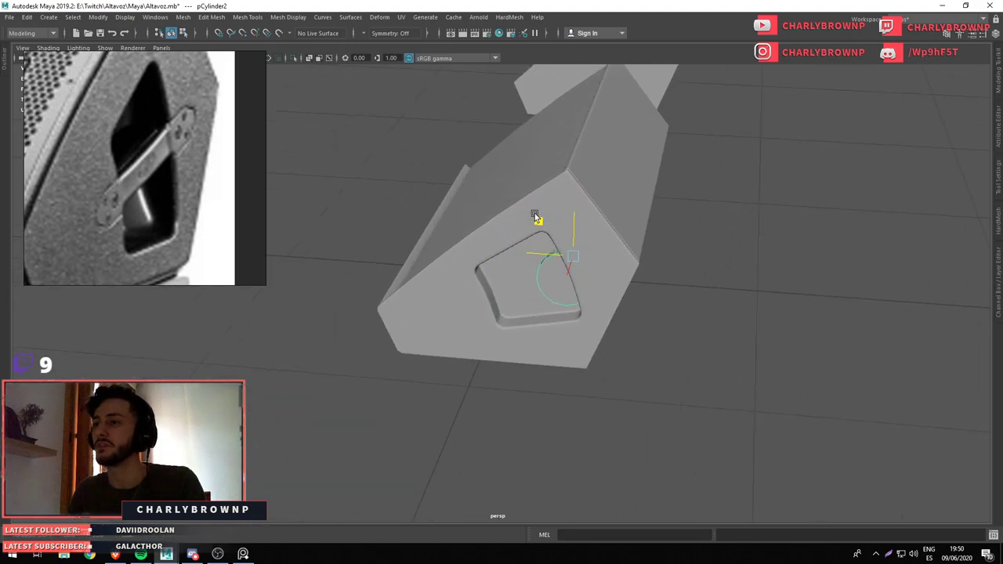
left_click_drag(441, 235, 448, 298)
scroll("up", 3)
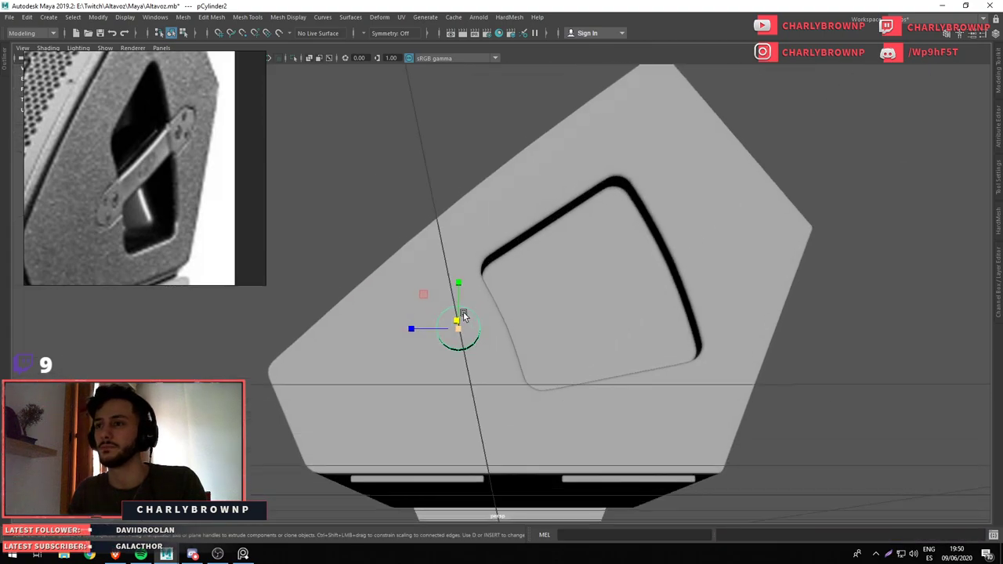
left_click_drag(473, 343, 543, 329)
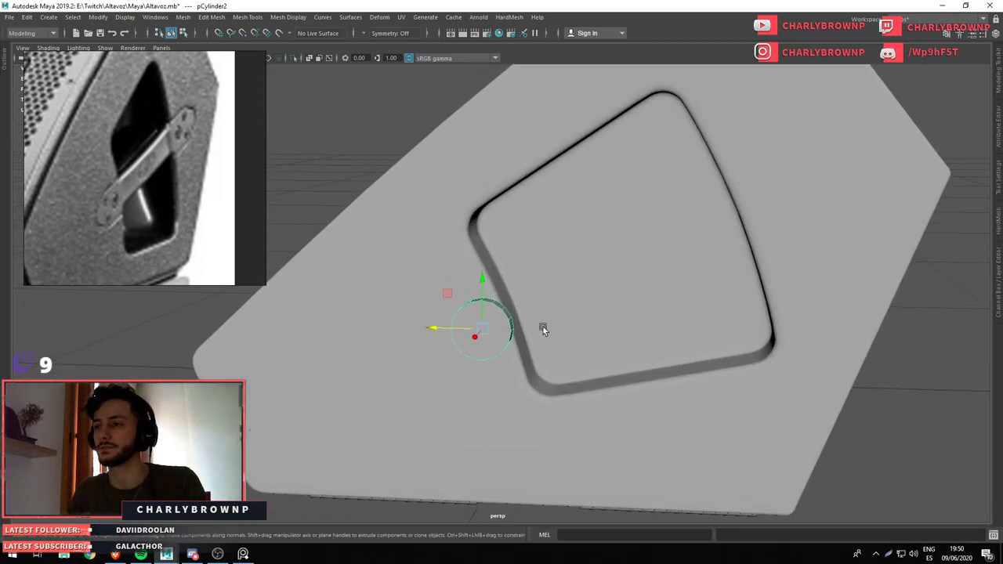
left_click_drag(470, 341, 470, 369)
Isolate the cylinder and delete its cap faces, leaving an open ring
key("ctrl+1")
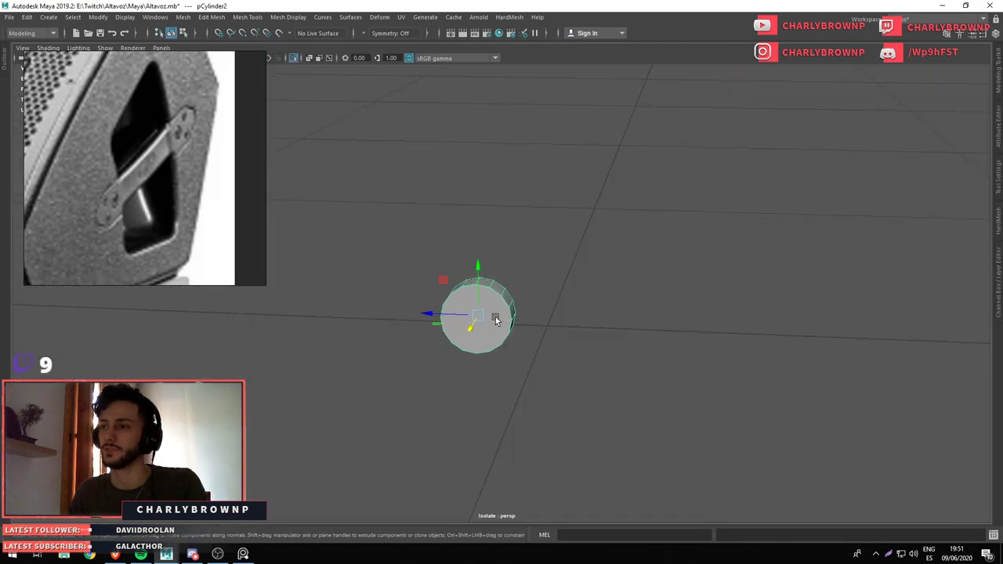
key("F11")
left_click_drag(550, 398, 486, 253)
scroll("down", 3)
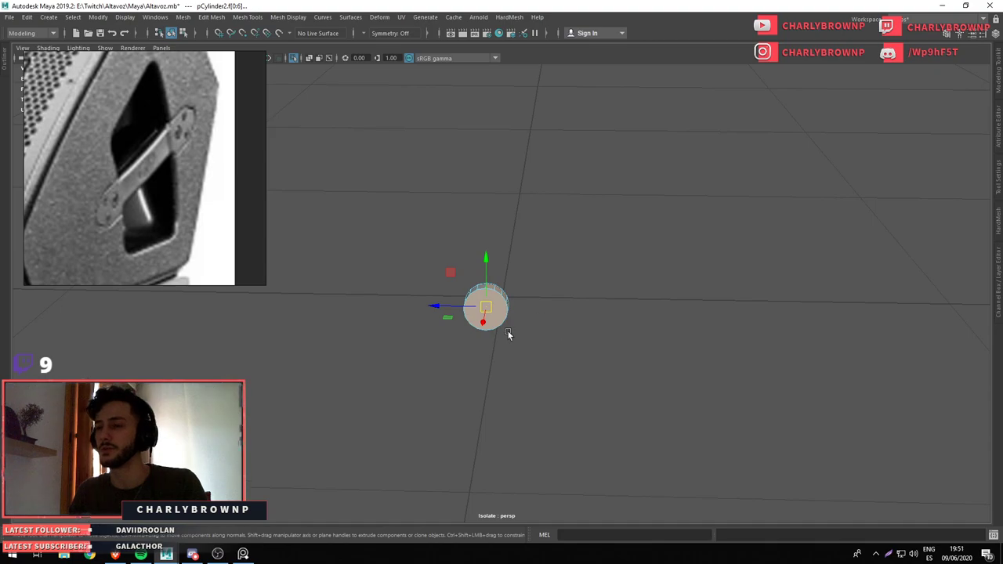
left_click_drag(497, 331, 517, 333)
key("Delete")
key("f")
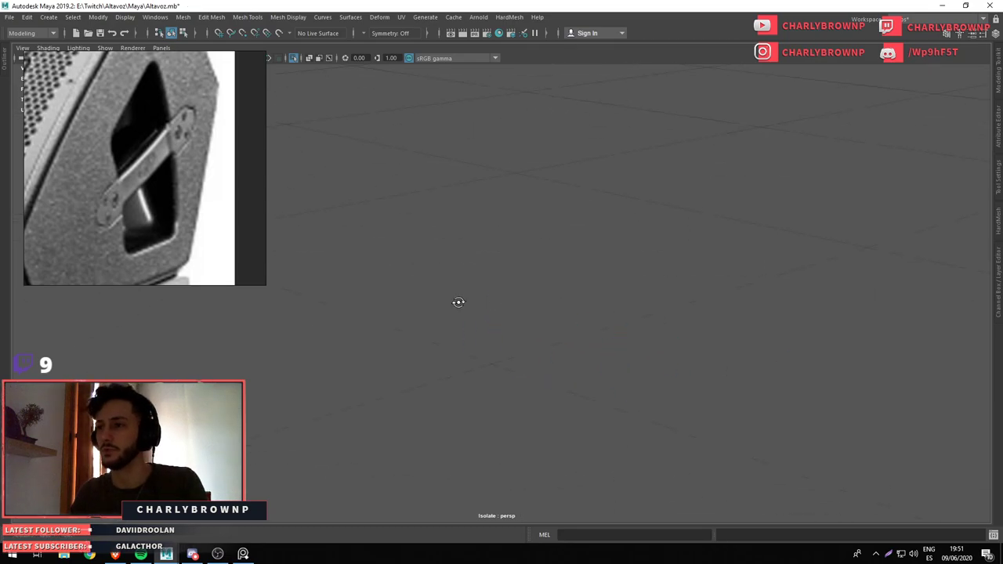
scroll("down", 3)
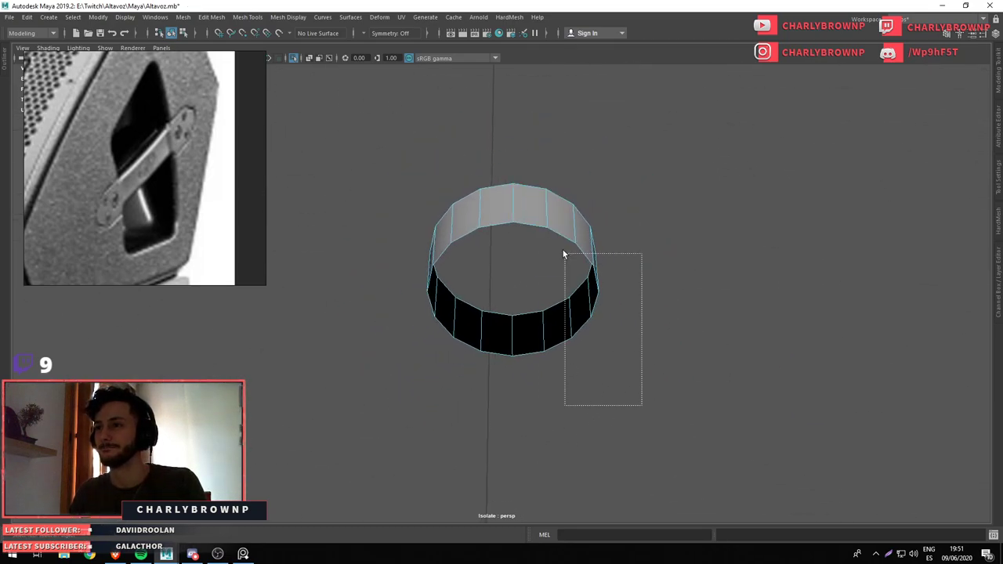
Extrude one side's faces into a long horizontal bar across the recess
left_click_drag(562, 254, 529, 179)
key("ctrl+1")
key("ctrl+e")
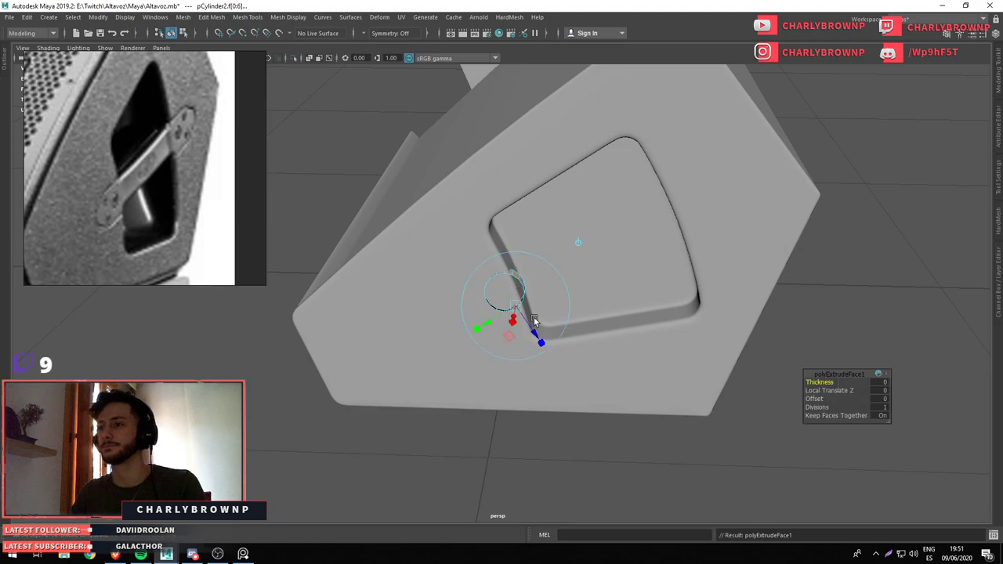
left_click_drag(534, 322, 686, 308)
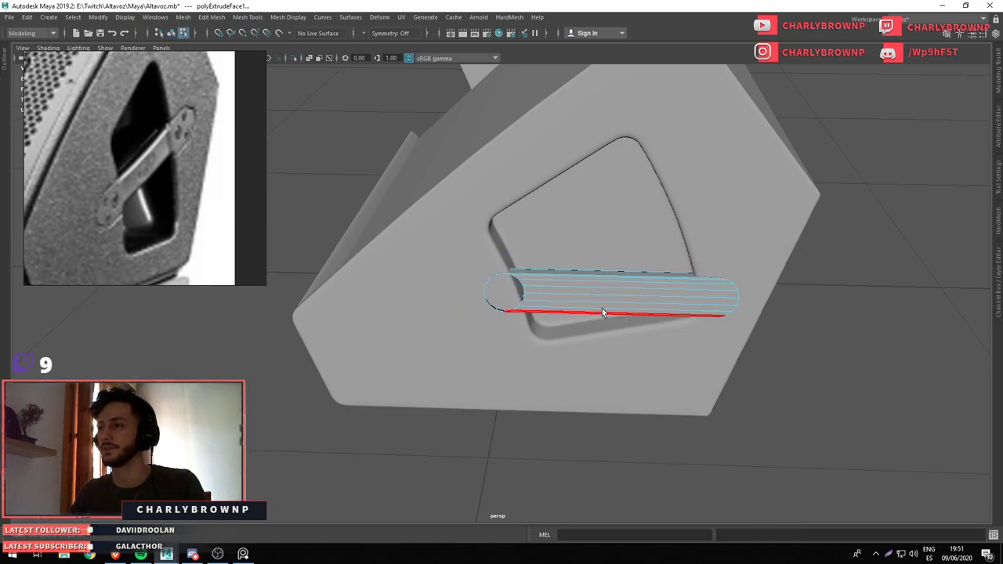
Check the bar's faces in isolation, then reselect it as an object with the full speaker shown
left_click(647, 299)
key("ctrl+1")
left_click_drag(620, 358, 568, 314)
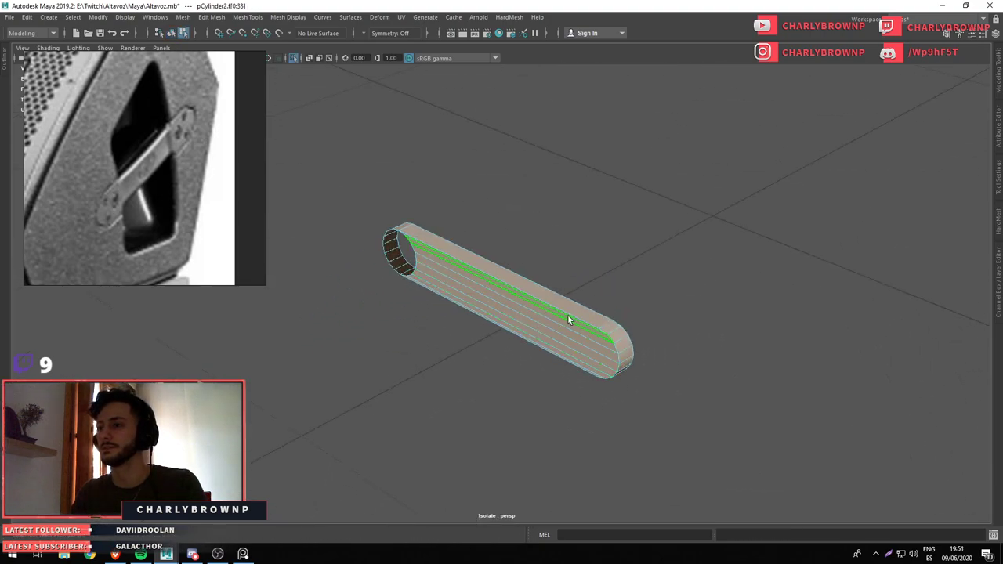
left_click(605, 327)
key("F8")
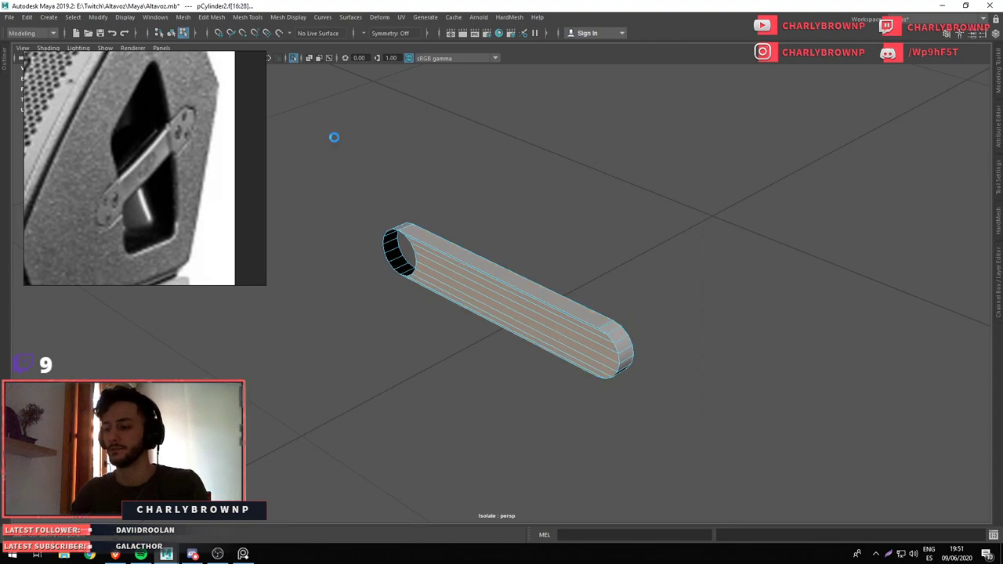
left_click(333, 135)
left_click(529, 272)
key("ctrl+1")
Rotate the bar so it tilts diagonally to match the recess
left_click_drag(486, 263, 485, 233)
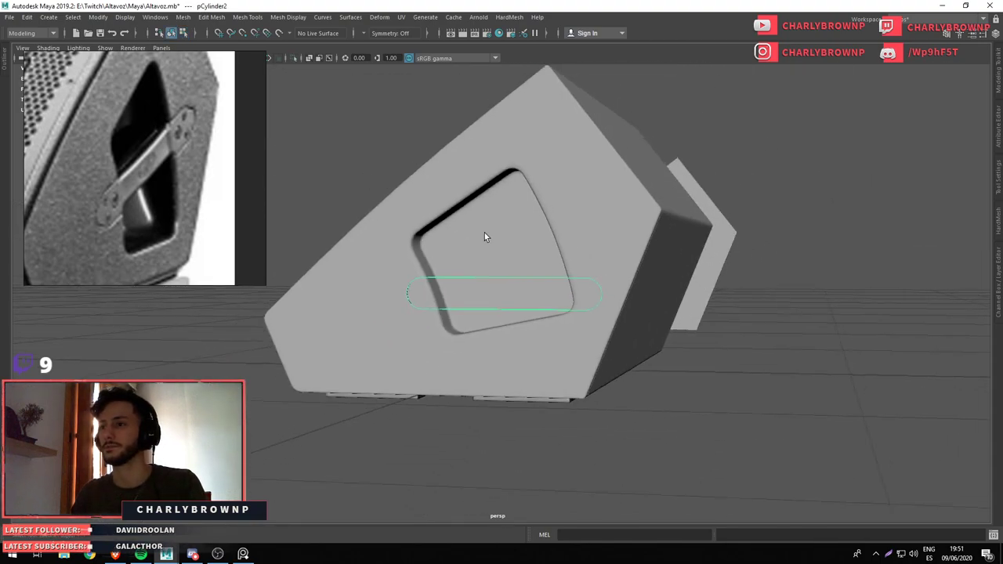
key("e")
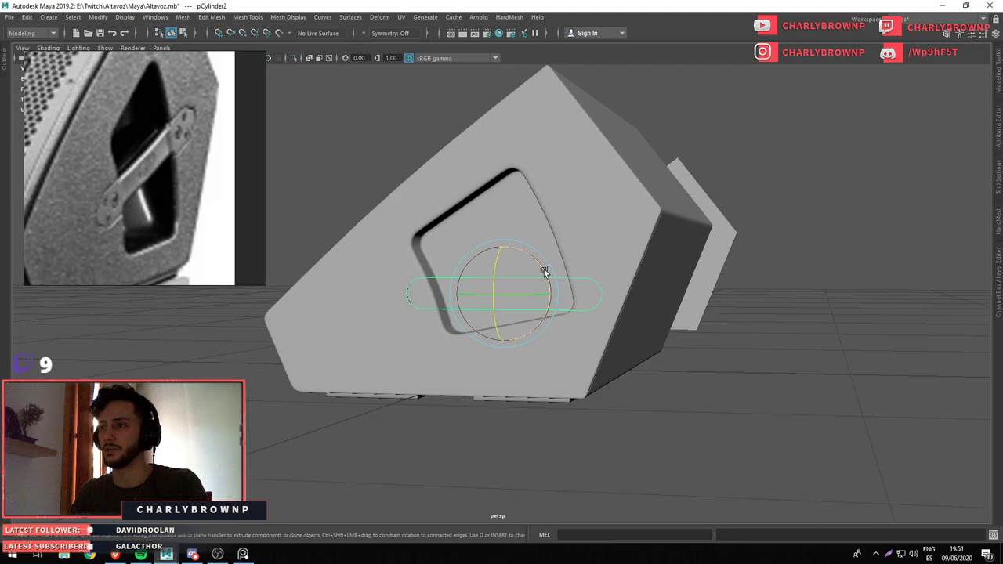
left_click_drag(545, 272, 513, 262)
key("w")
left_click_drag(510, 227, 572, 248)
key("e")
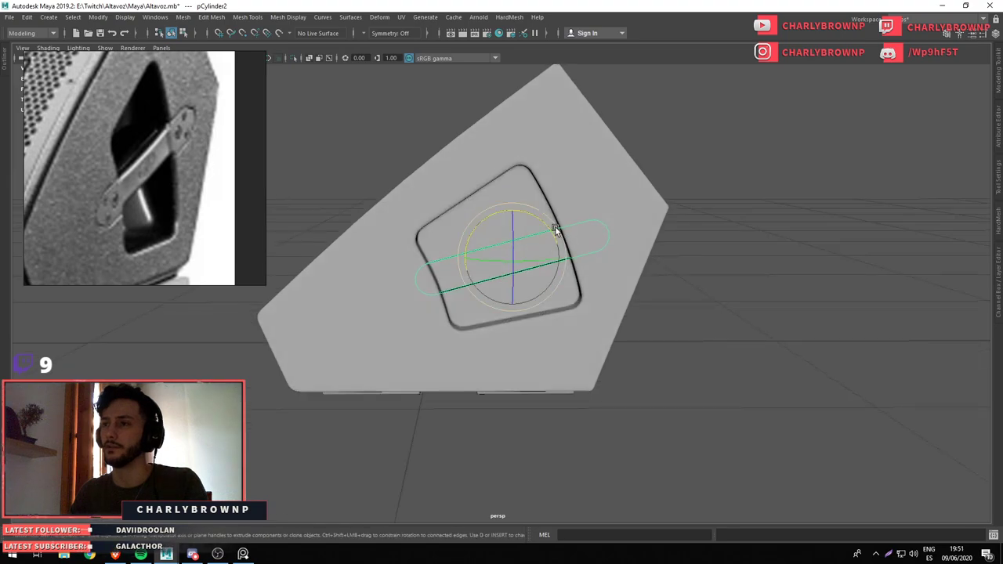
key("w")
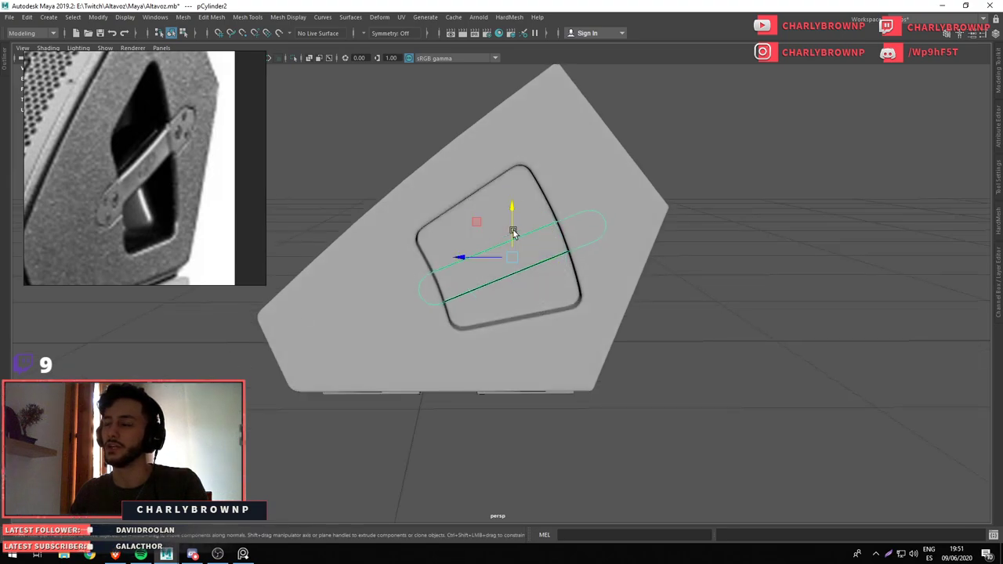
Adjust the pivot and move the handle cylinder vertically into place across the recess
key("e")
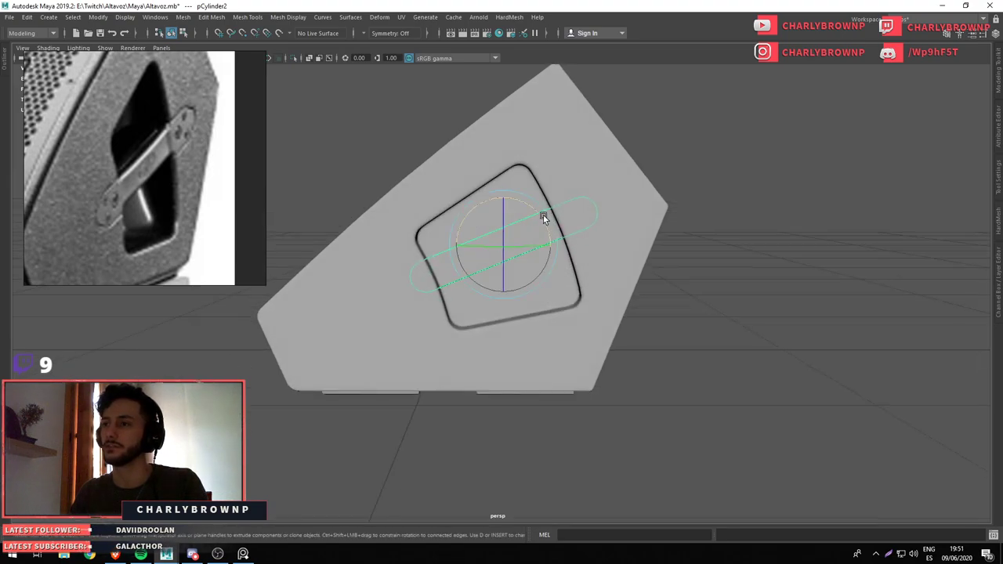
key("w")
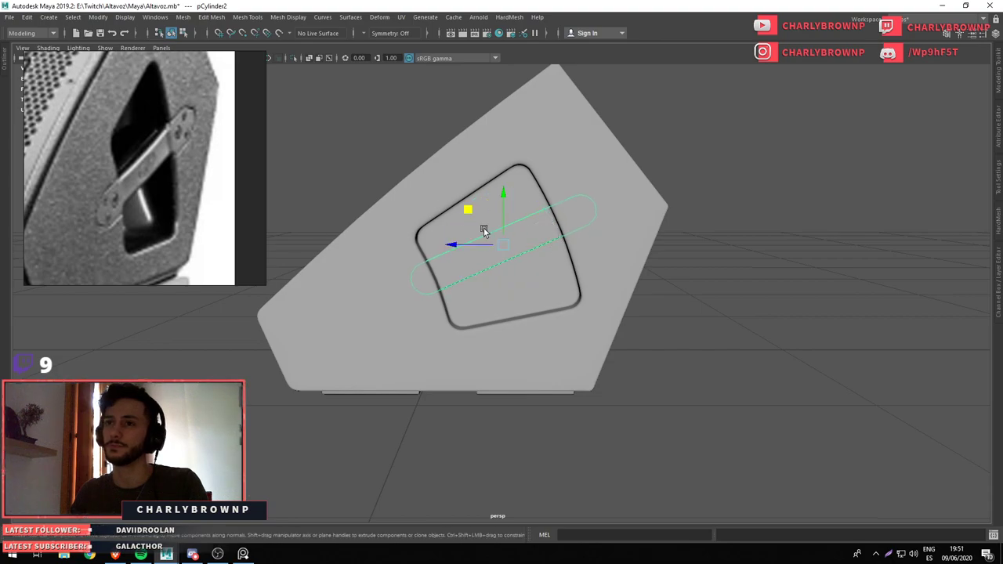
key("d")
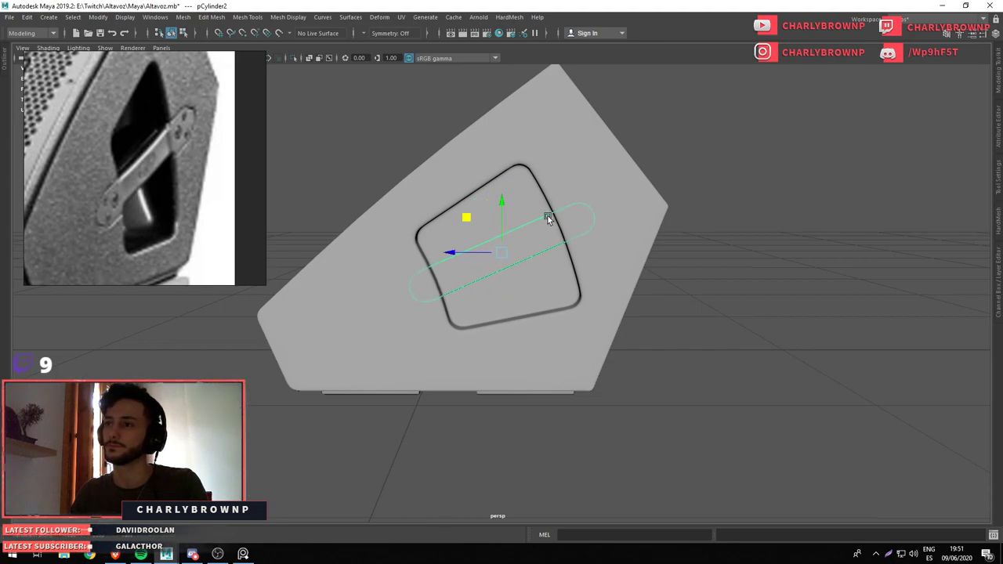
key("e")
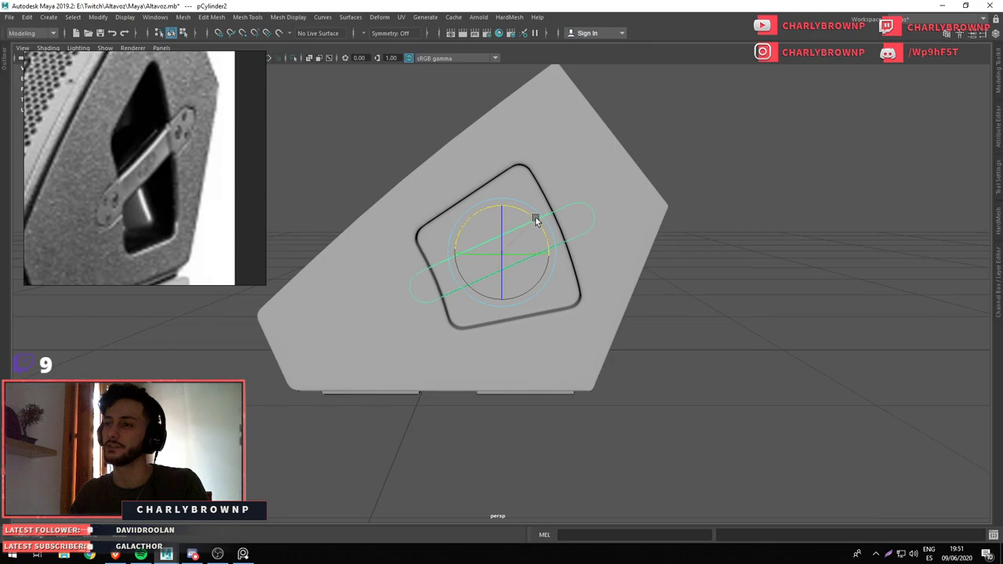
key("d")
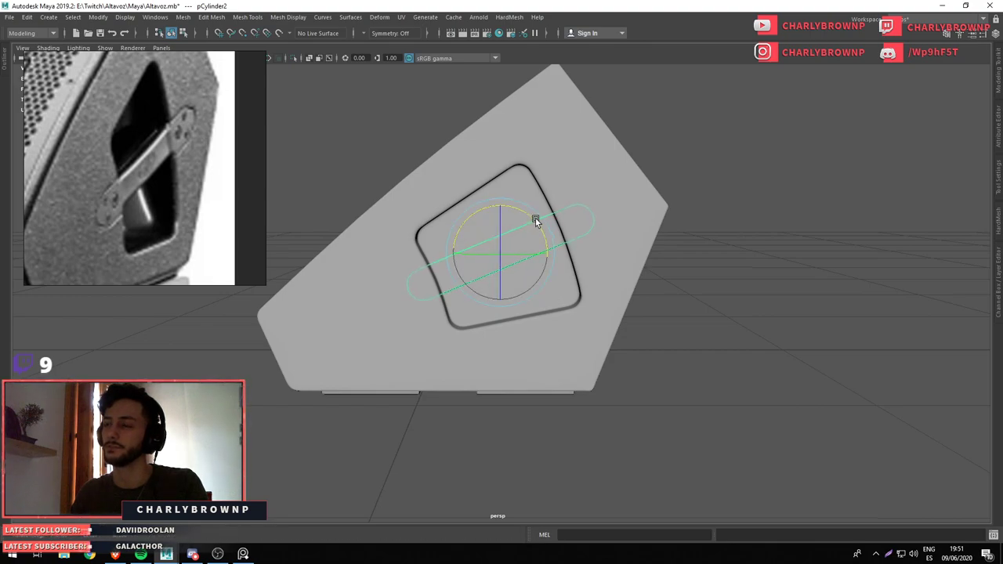
left_click_drag(536, 221, 553, 255)
key("F8")
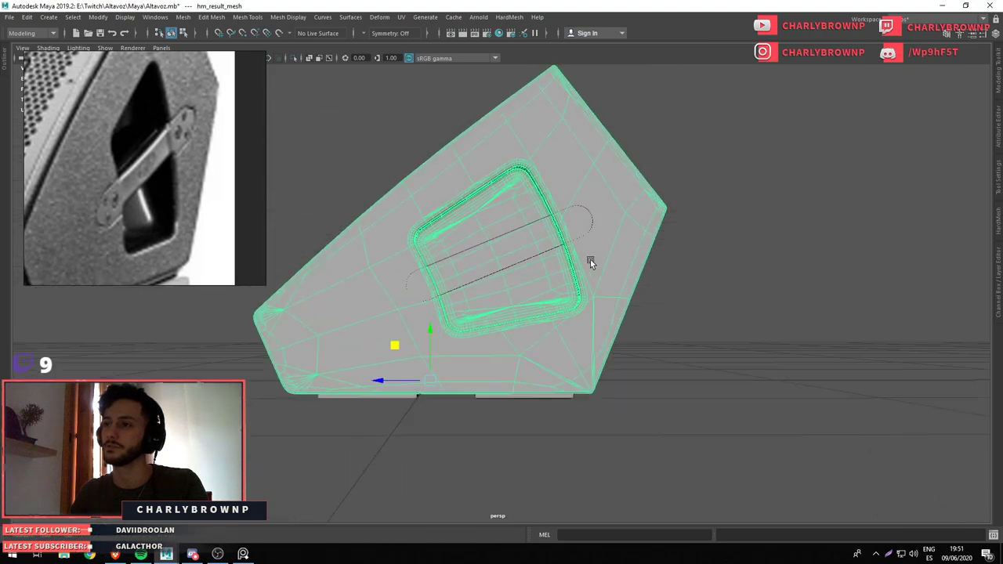
left_click(510, 247)
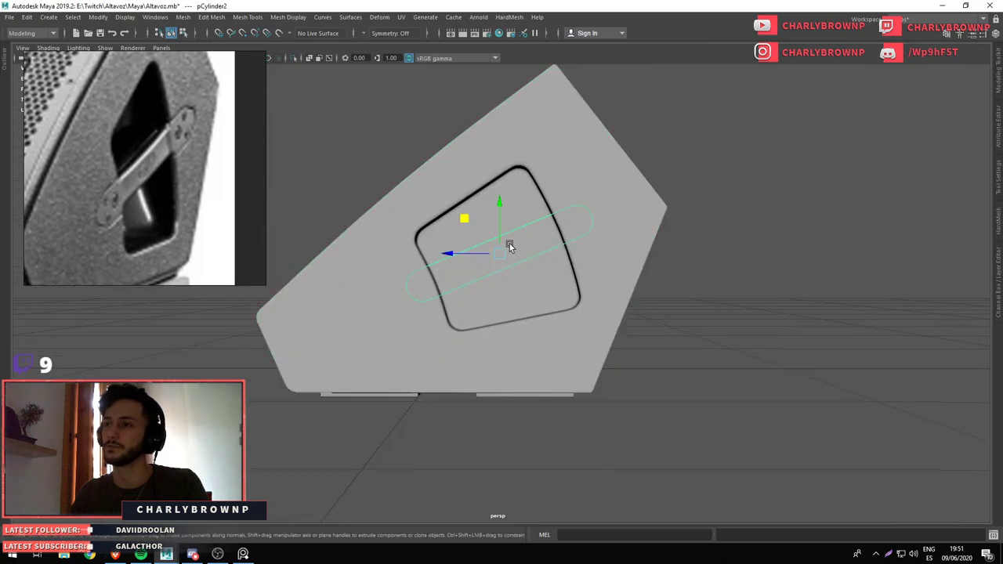
left_click(502, 233)
left_click_drag(687, 328, 660, 332)
Select and frame the handle cylinder, checking it against the whole speaker
left_click(643, 339)
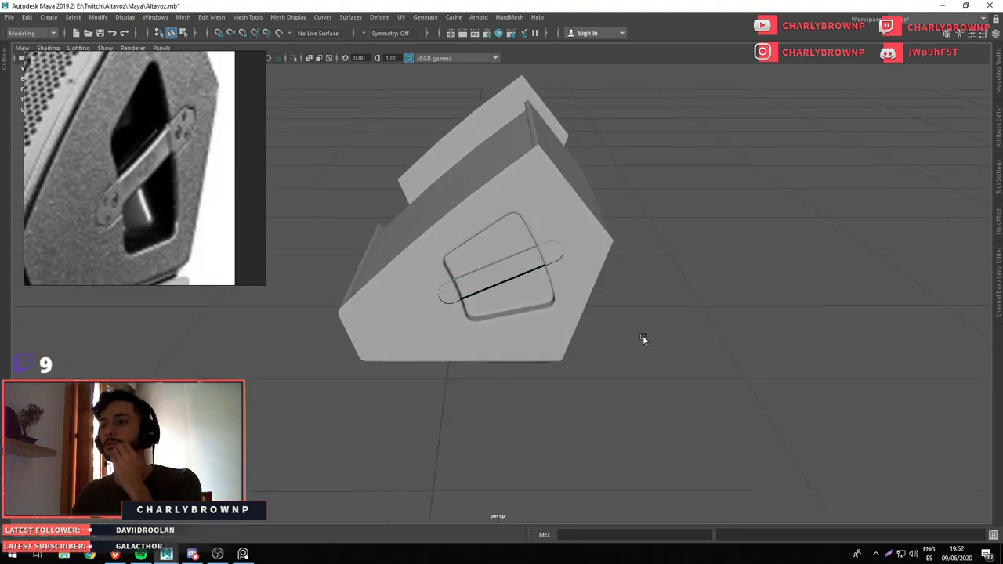
left_click(480, 262)
key("f")
key("ctrl+1")
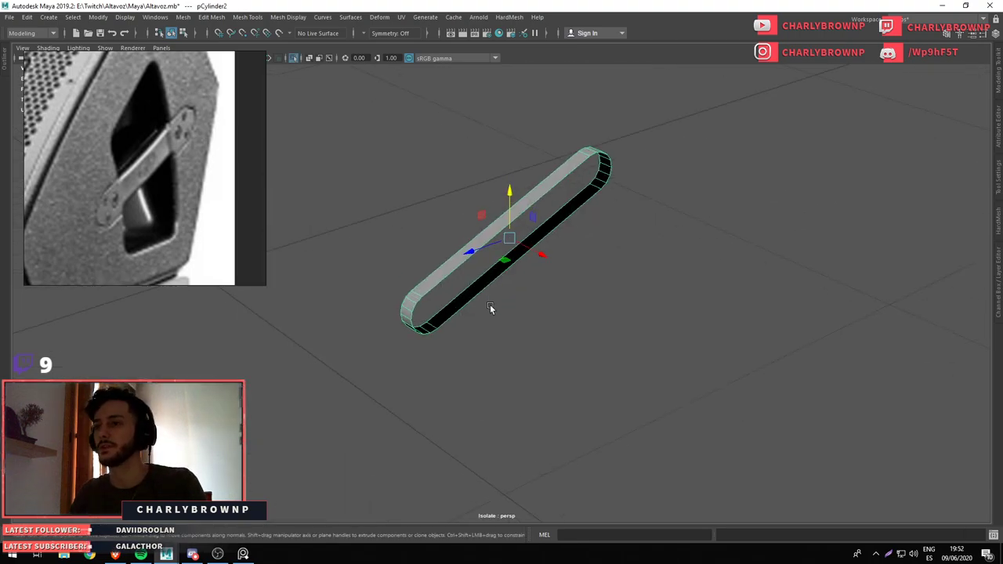
key("F8")
key("q")
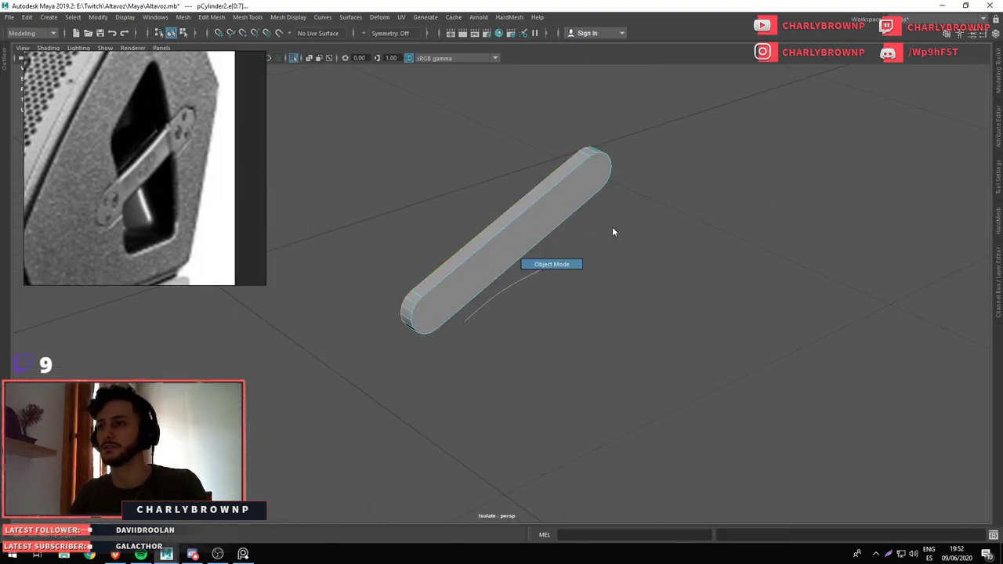
key("ctrl+1")
scroll("down", 3)
key("w")
Reselect the handle from a wider view and isolate it on its own
left_click_drag(570, 379, 476, 217)
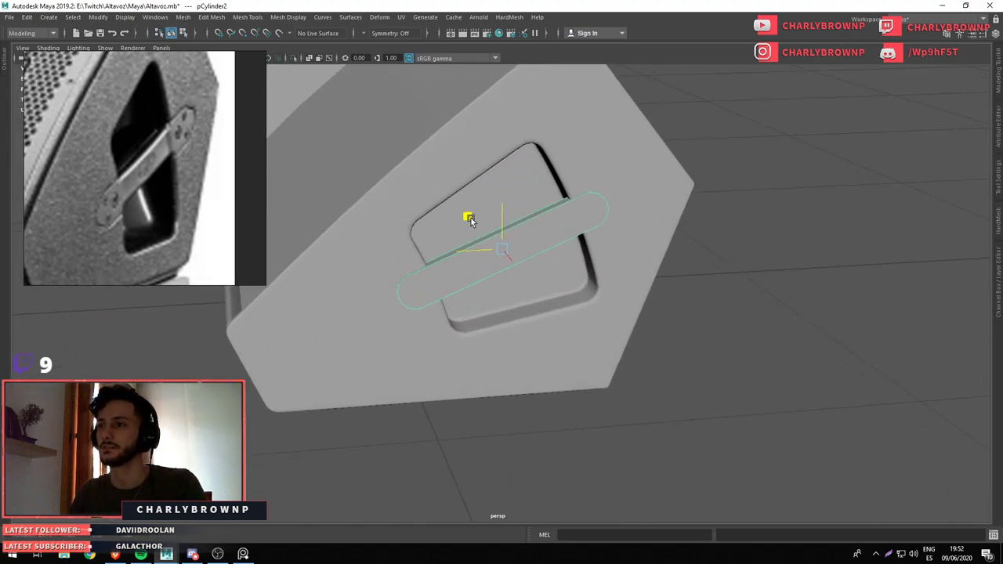
left_click_drag(504, 235, 708, 354)
left_click(707, 354)
scroll("up", 3)
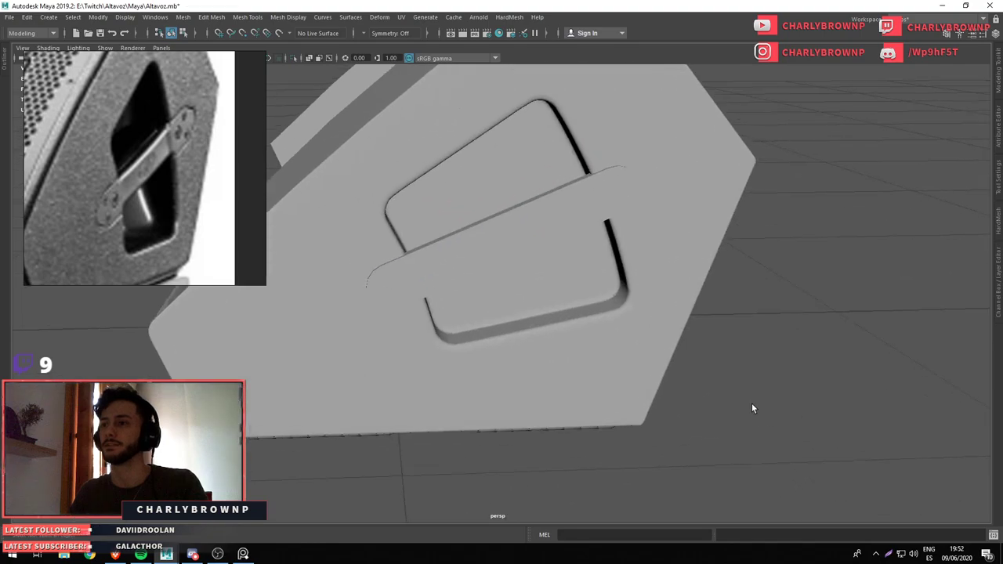
left_click(435, 270)
key("f")
key("ctrl+1")
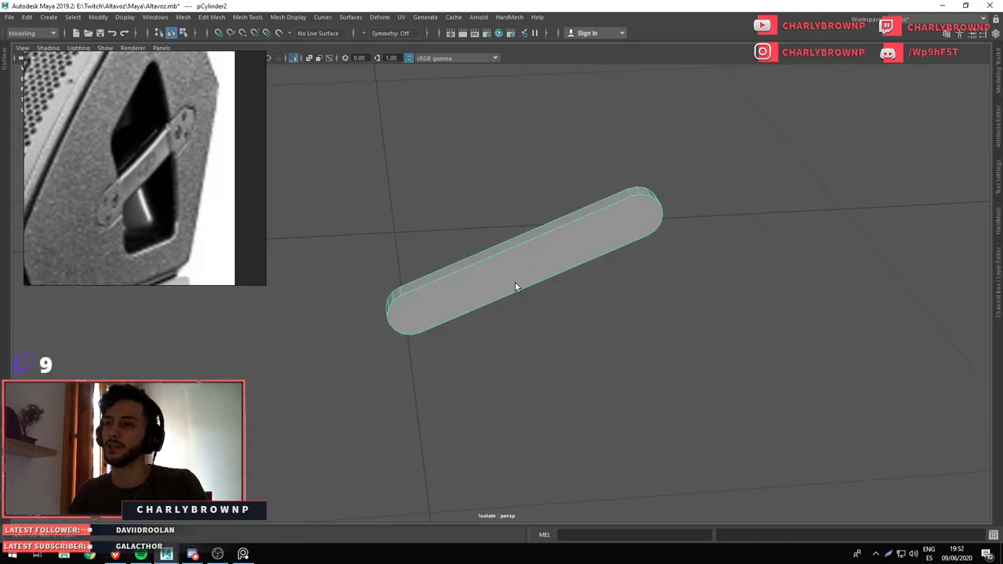
Select an edge loop on the handle and scale it along the handle's axis
key("F10")
double_click(480, 289)
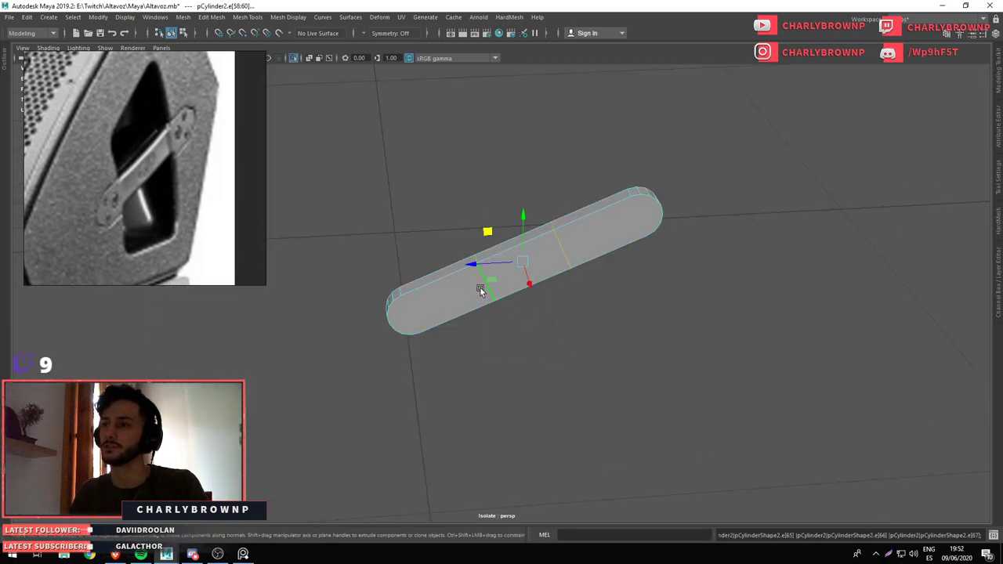
key("r")
left_click_drag(508, 239, 455, 209)
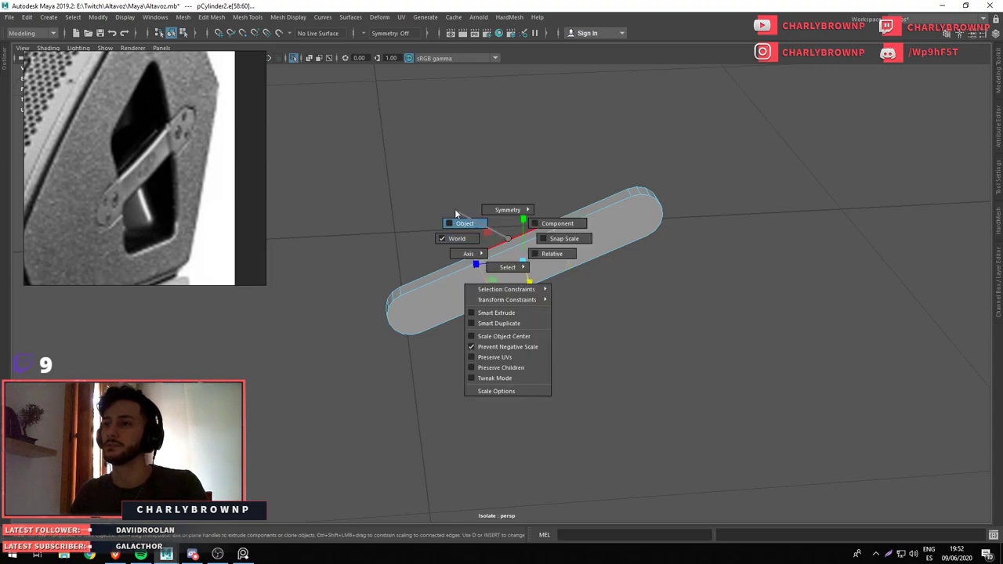
left_click_drag(474, 282, 444, 287)
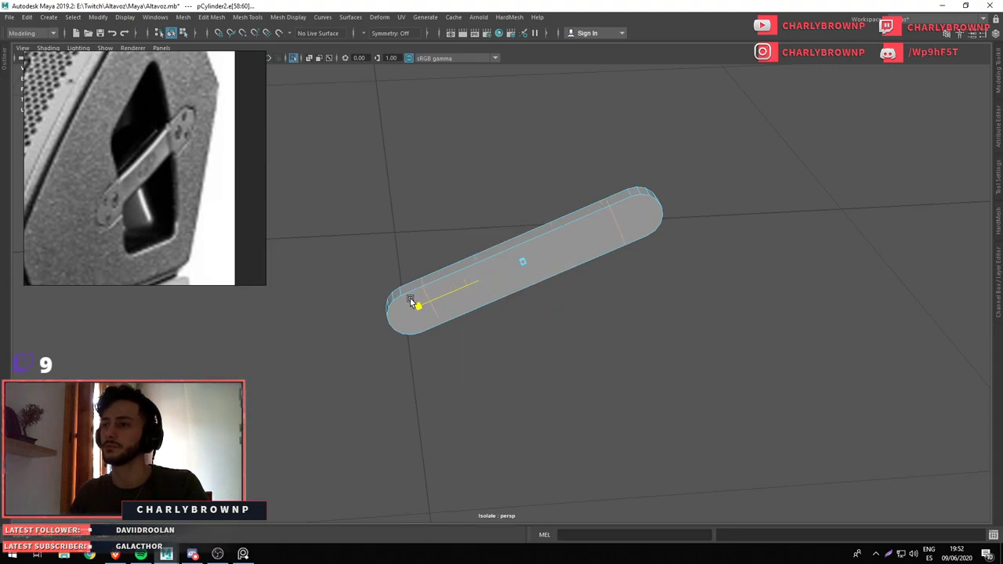
key("ctrl+1")
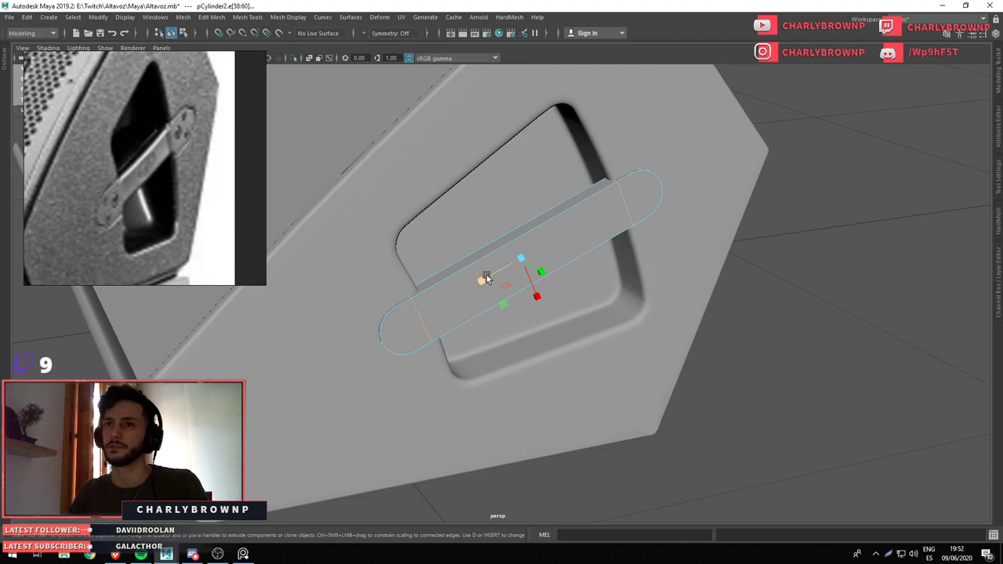
left_click_drag(486, 278, 493, 276)
key("w")
Add three connecting edge loops across the handle and spread them along its length
right_click(490, 282)
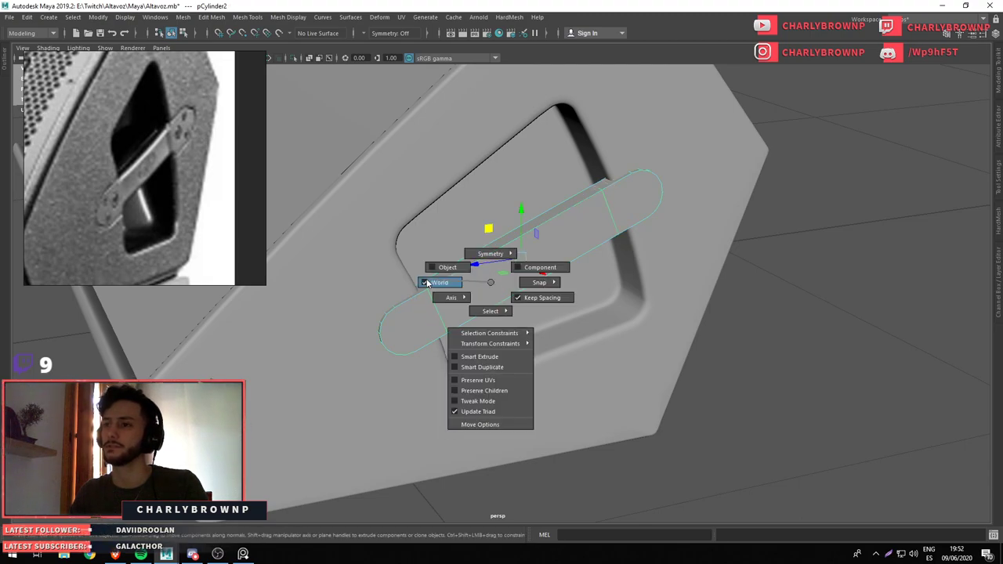
key("F11")
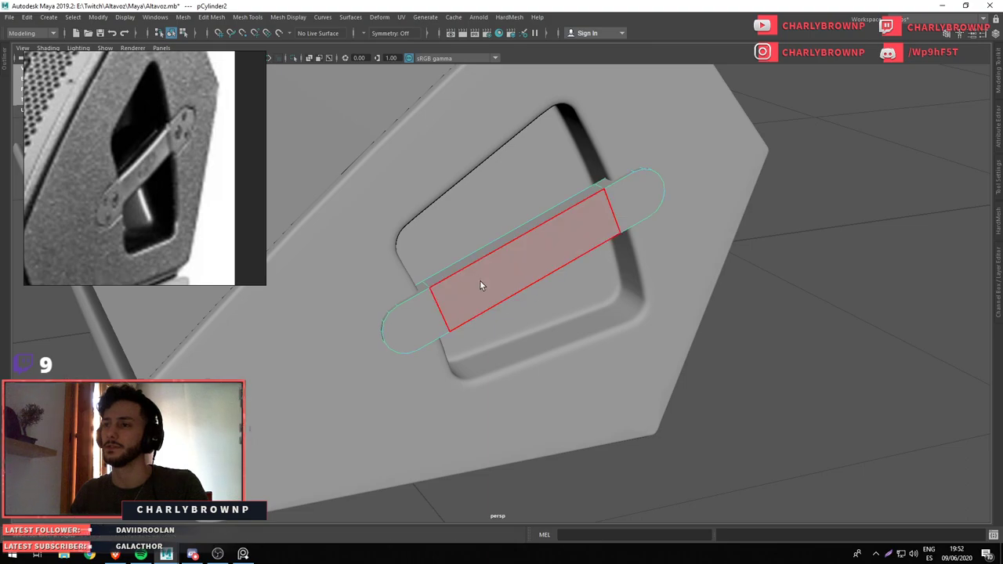
left_click(480, 280)
left_click_drag(480, 279, 467, 293)
key("F10")
left_click(456, 265)
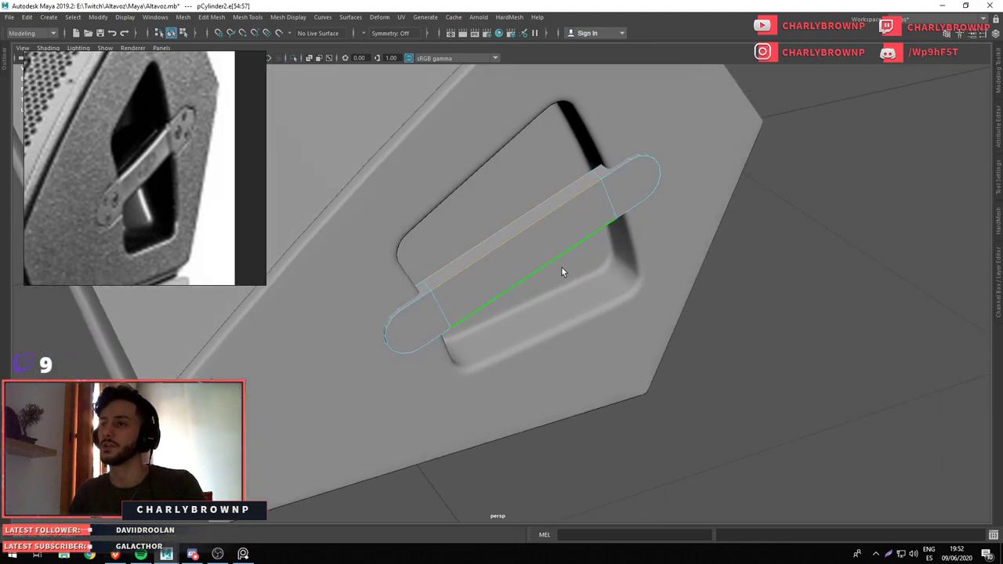
left_click_drag(562, 267, 517, 274)
key("w")
key("F8")
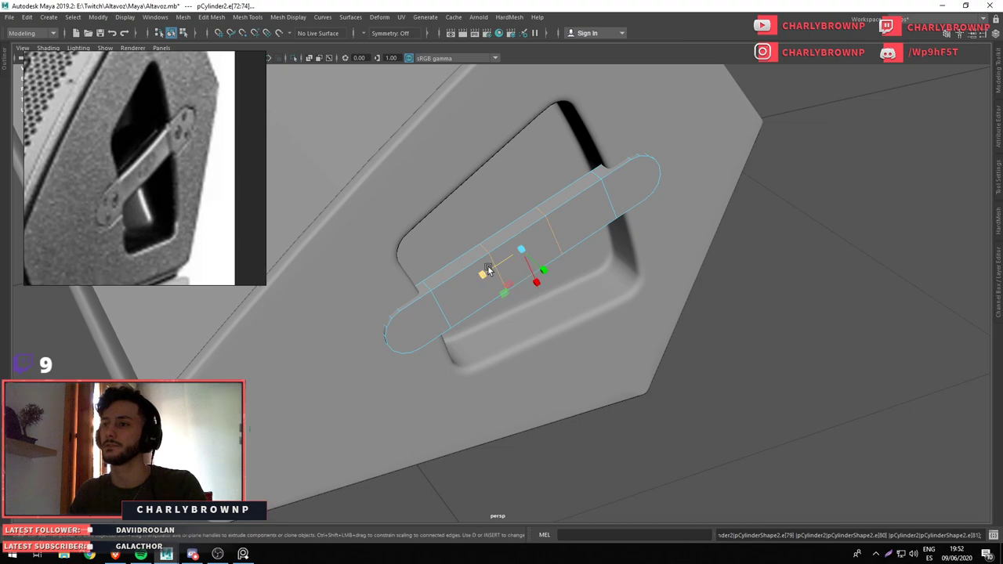
left_click_drag(495, 274, 426, 305)
Select the middle face of the handle, then return to object selection
key("F11")
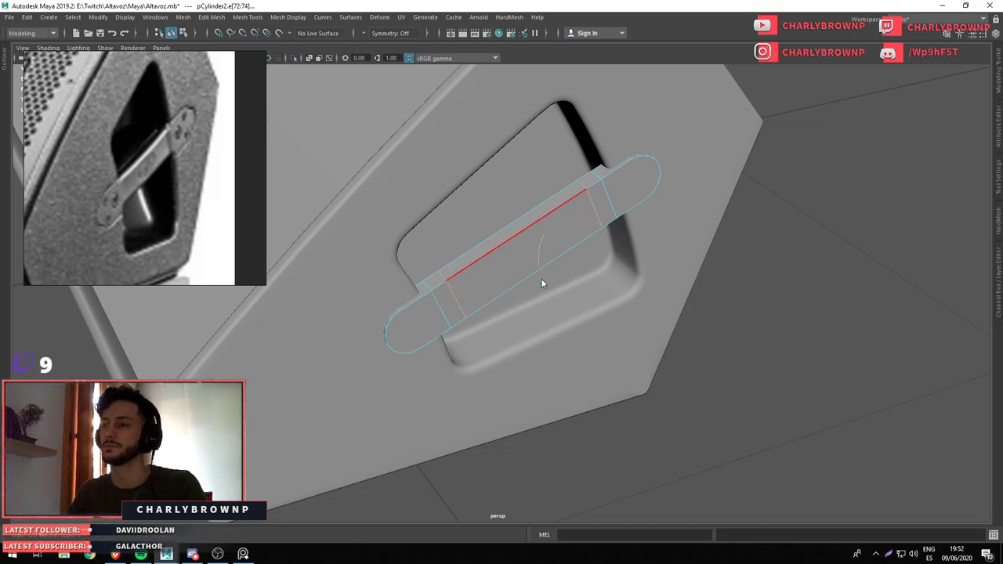
left_click(540, 278)
left_click_drag(540, 275, 545, 228)
key("w")
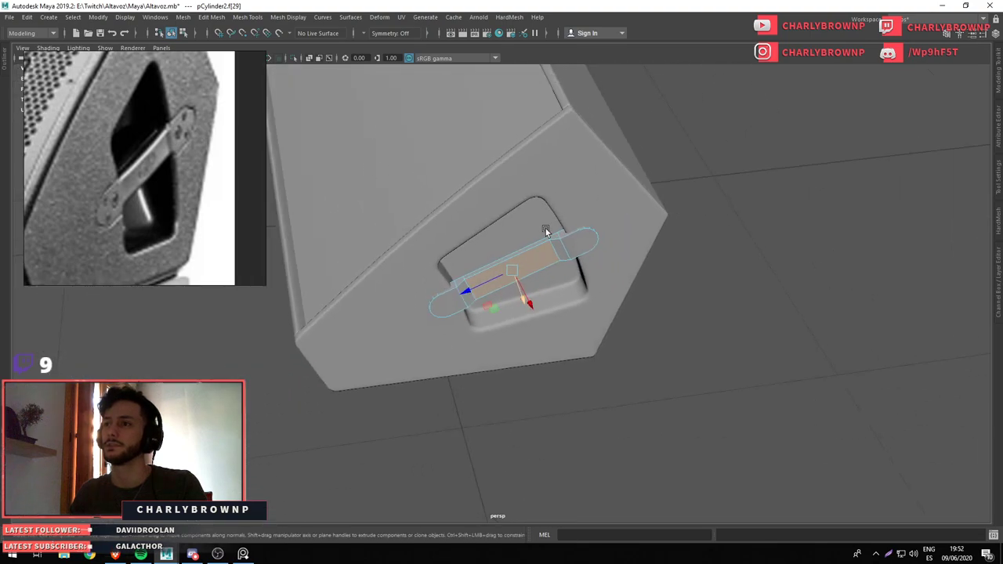
key("F8")
left_click_drag(714, 119, 501, 270)
scroll("up", 3)
Connect the handle's middle edges with new cuts and bevel the selected edges
left_click(501, 240)
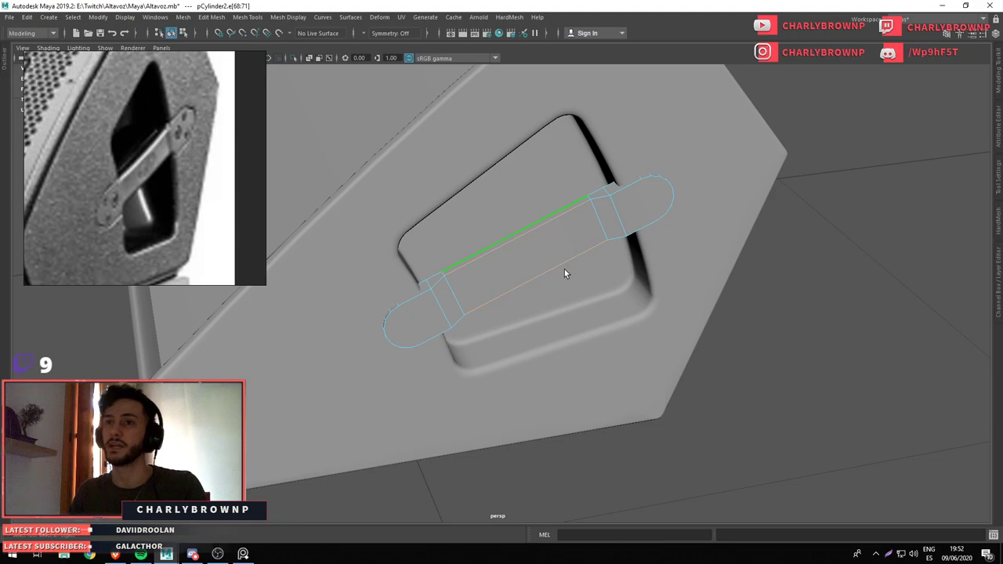
left_click_drag(565, 269, 533, 289)
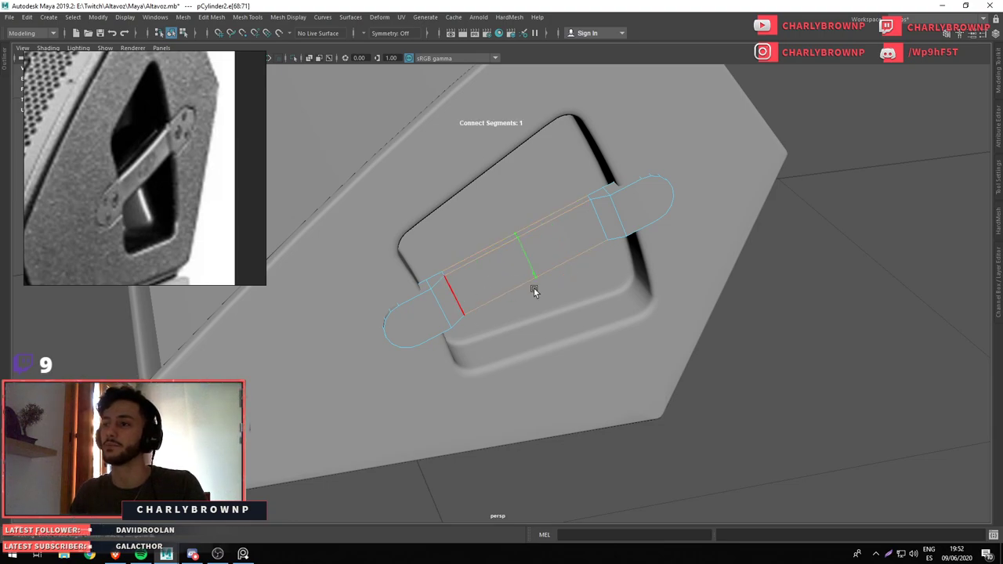
key("Return")
left_click_drag(547, 275, 623, 278)
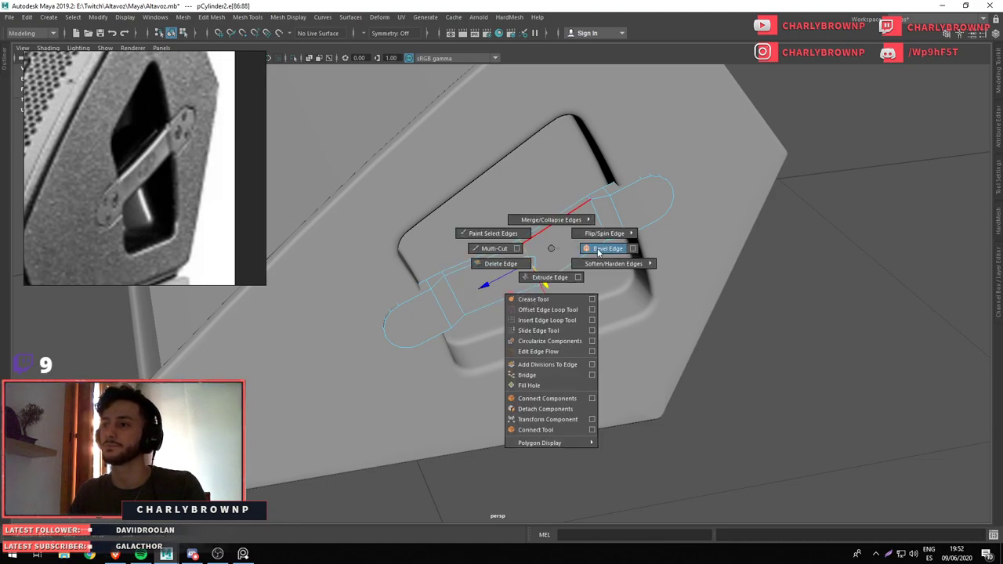
scroll("down", 3)
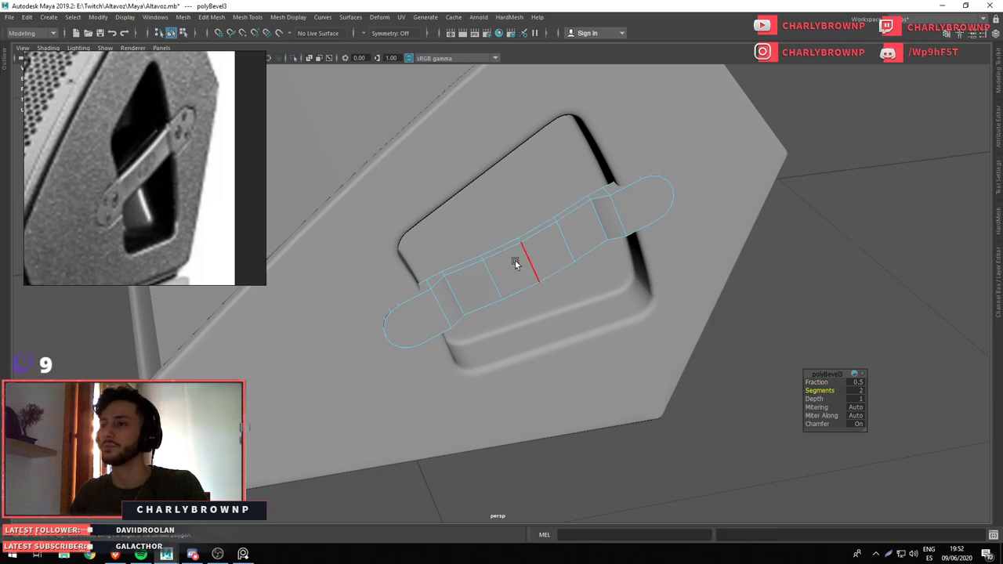
left_click_drag(515, 261, 523, 268)
left_click(523, 268)
key("1")
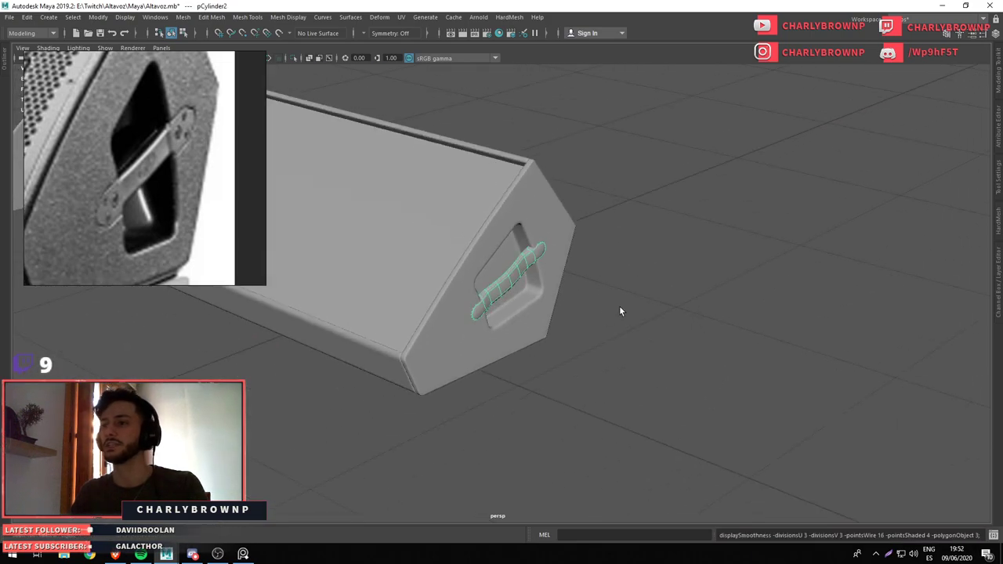
left_click(619, 311)
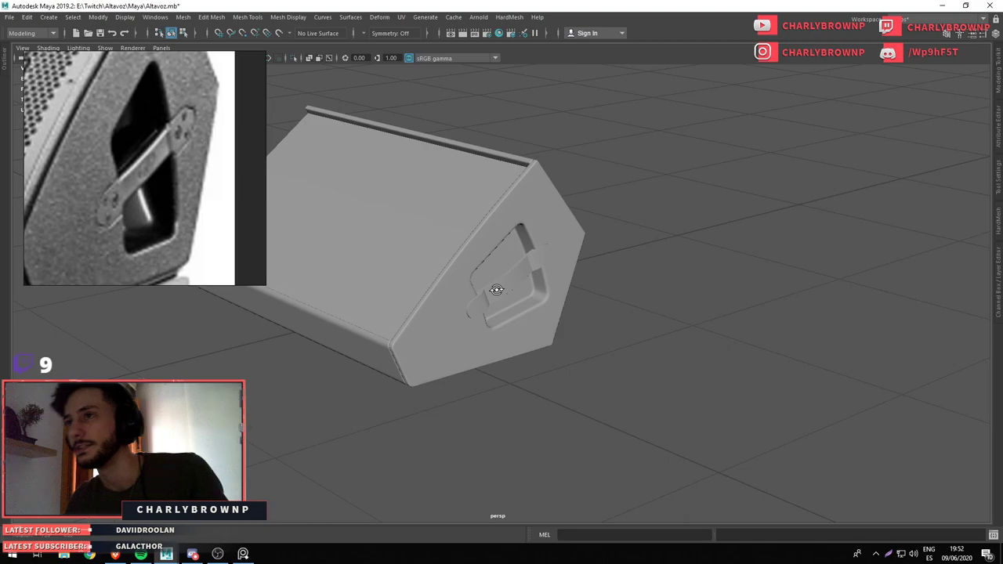
left_click_drag(629, 341, 301, 149)
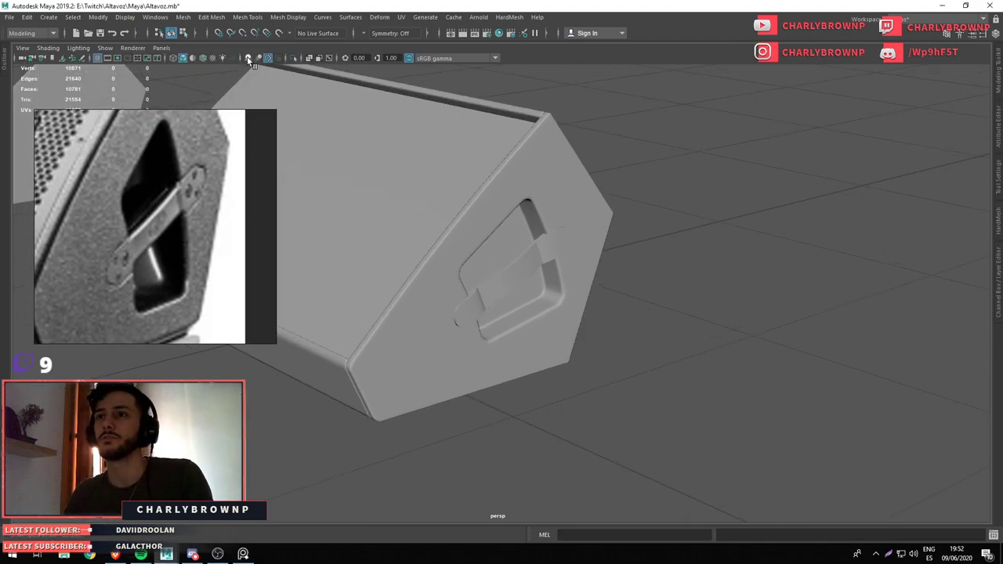
left_click_drag(229, 232, 228, 186)
left_click_drag(667, 278, 491, 295)
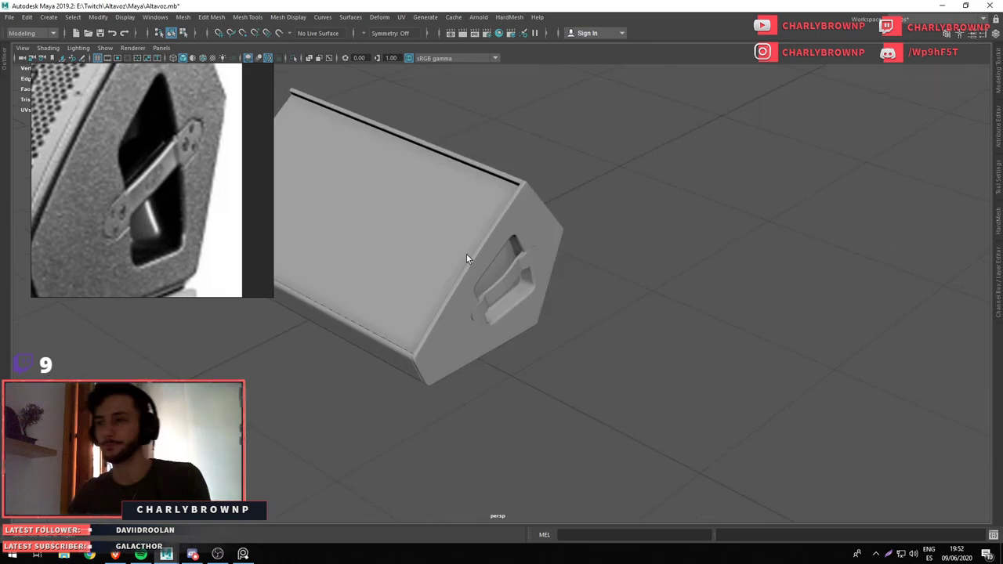
left_click_drag(467, 254, 261, 74)
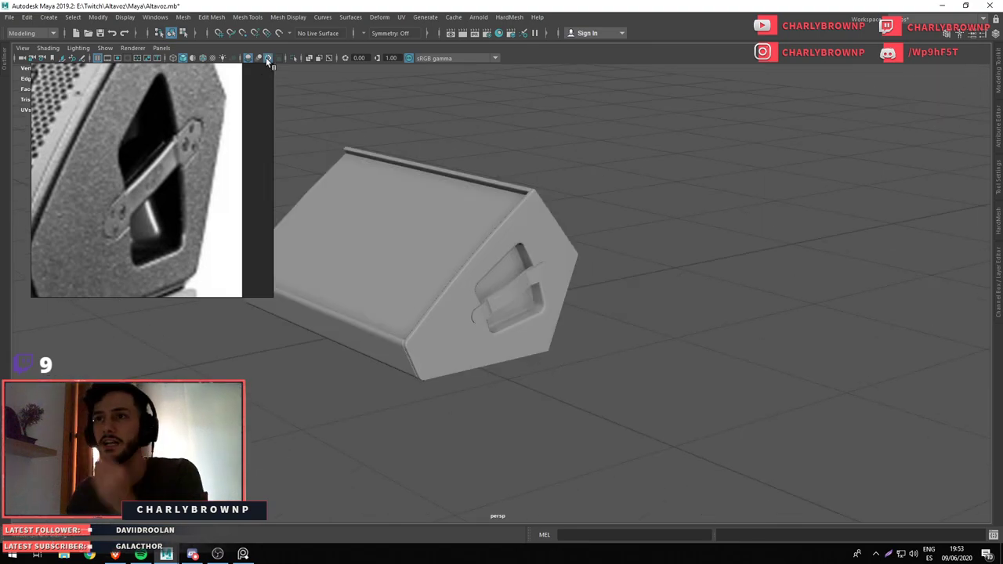
left_click(268, 61)
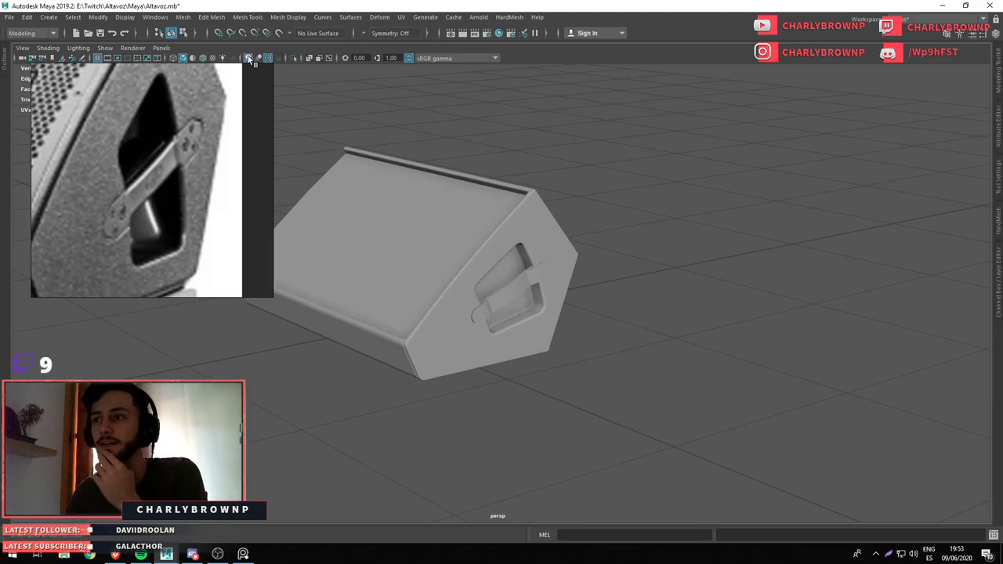
left_click_drag(285, 348, 488, 336)
left_click_drag(489, 336, 663, 422)
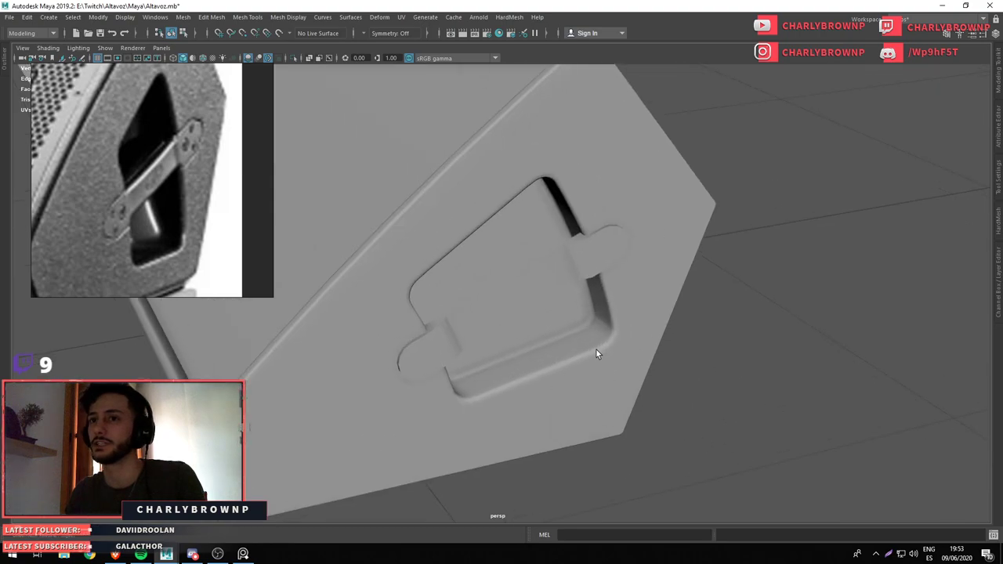
left_click(547, 275)
Select an edge loop and the handle's middle faces, pushing them deeper into the recess
left_click_drag(612, 260, 555, 272)
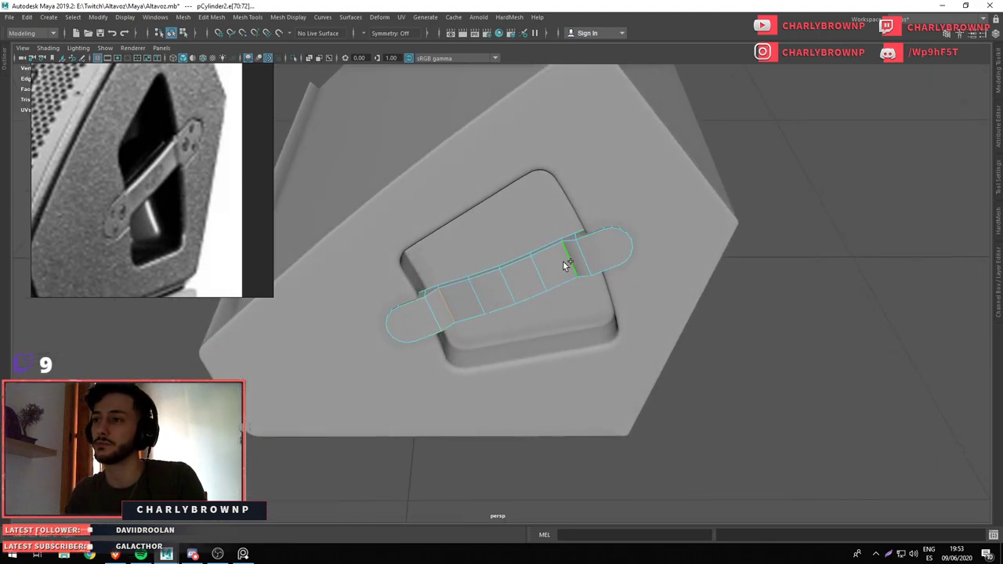
double_click(470, 294)
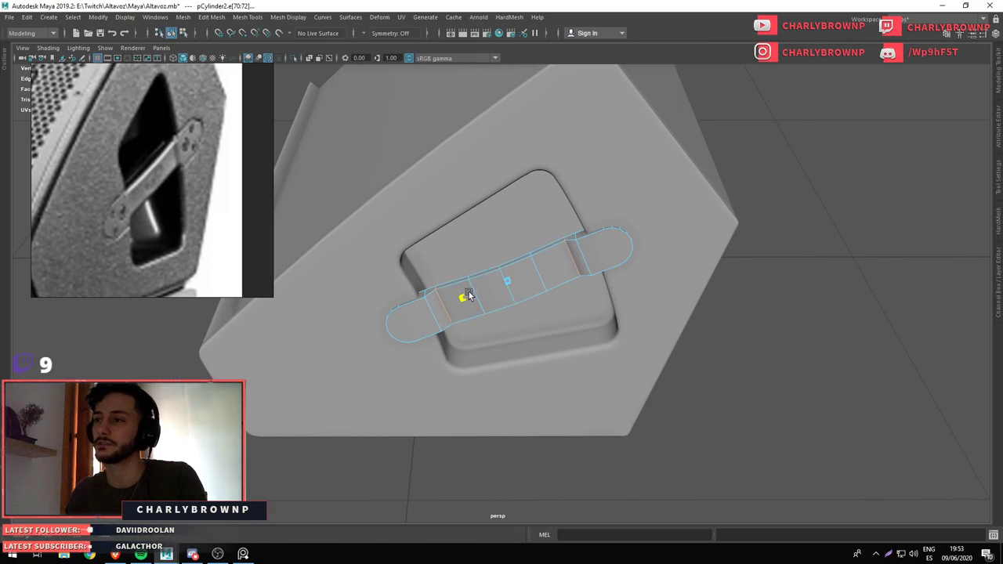
left_click_drag(468, 295, 538, 253)
key("F11")
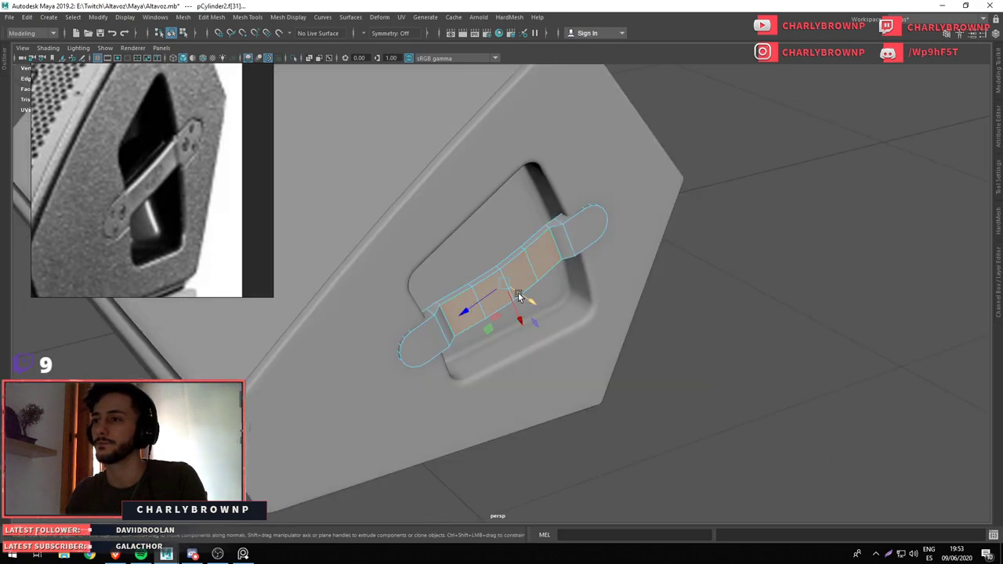
left_click_drag(518, 290, 586, 304)
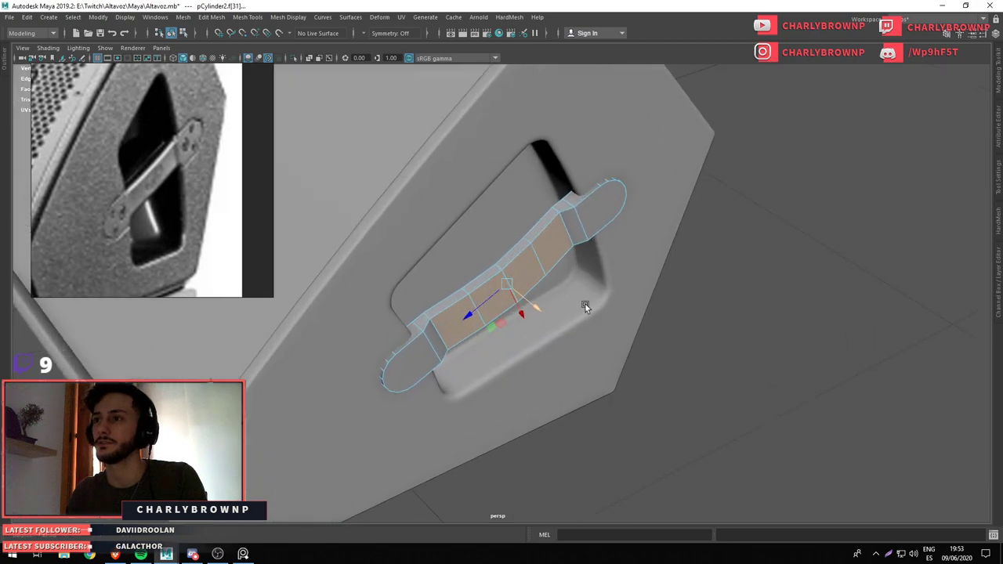
left_click_drag(585, 304, 731, 161)
left_click_drag(732, 161, 504, 287)
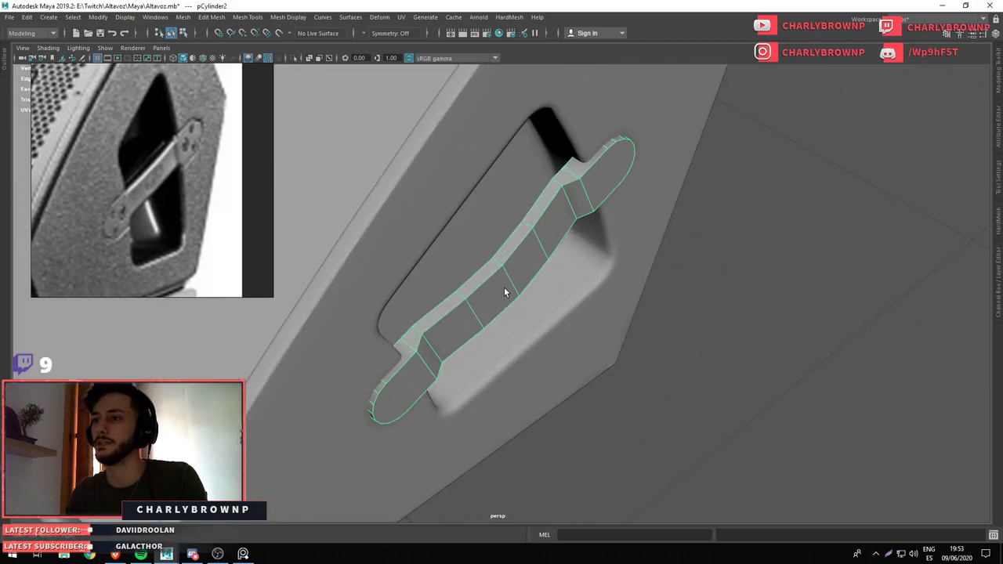
Apply an edge command from the marking menu to the handle, then review the speaker
key("F10")
right_click(561, 227)
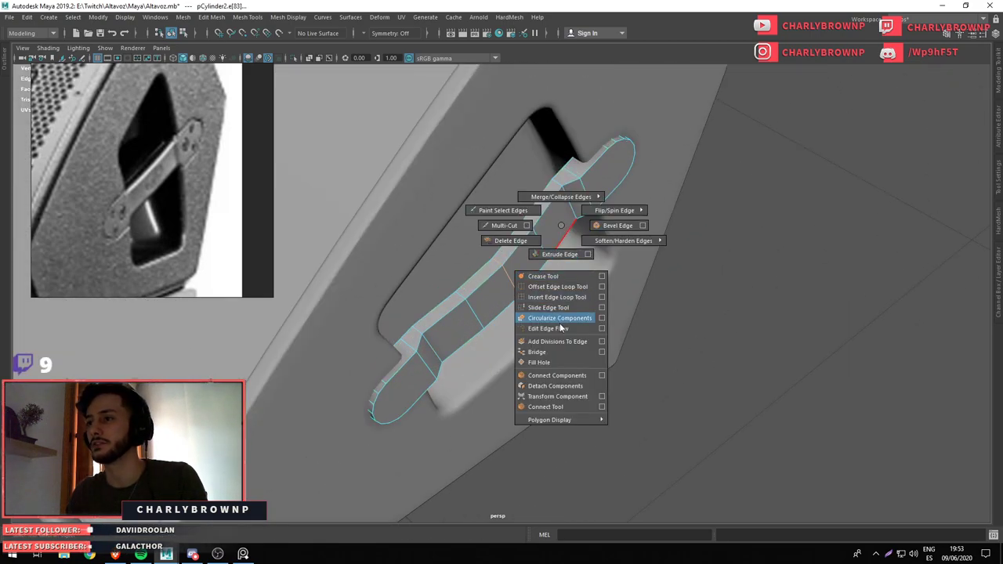
left_click_drag(562, 227, 549, 328)
left_click(730, 250)
left_click_drag(730, 250, 522, 288)
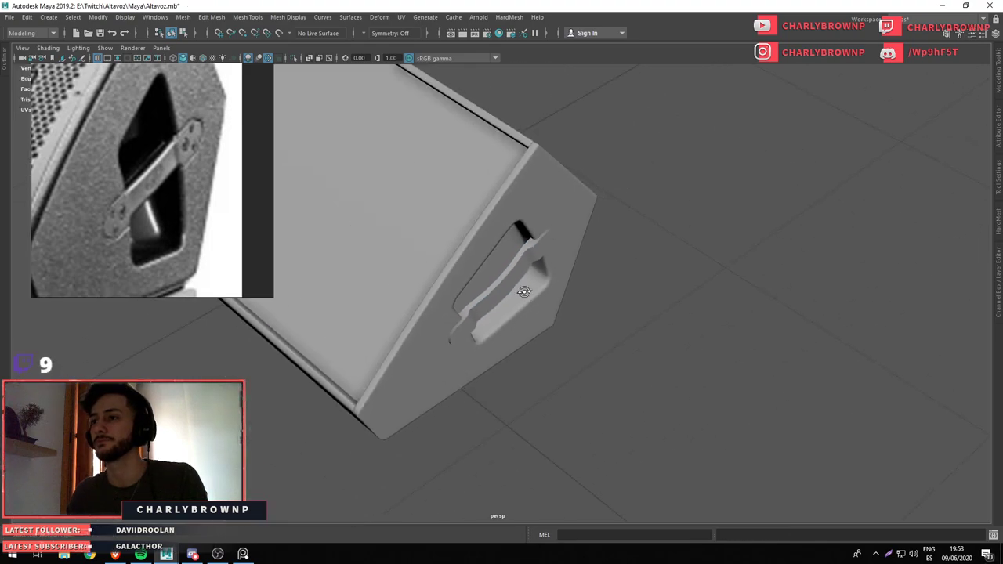
left_click_drag(522, 288, 459, 262)
left_click_drag(460, 262, 808, 393)
Duplicate the bent handle and set the copy aside beside the speaker
key("ctrl+z")
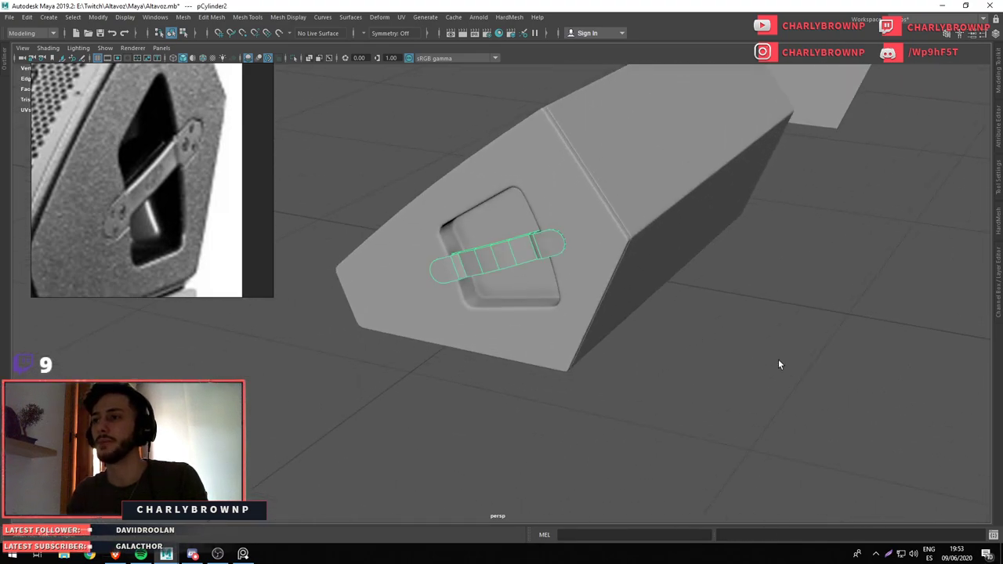
key("w")
left_click_drag(562, 280, 731, 487)
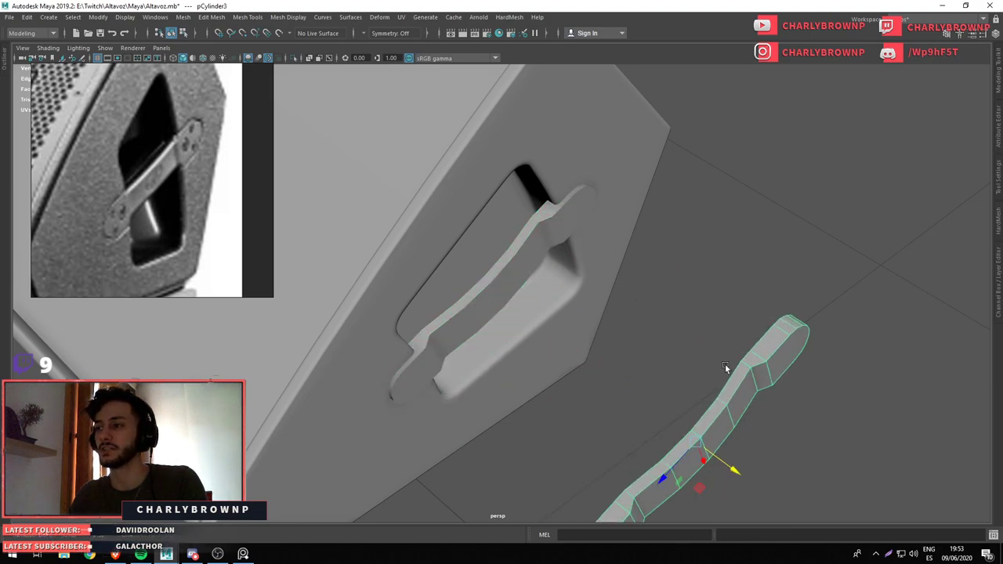
Select the original handle's middle edge loops and delete them with Ctrl+Delete
left_click(460, 298)
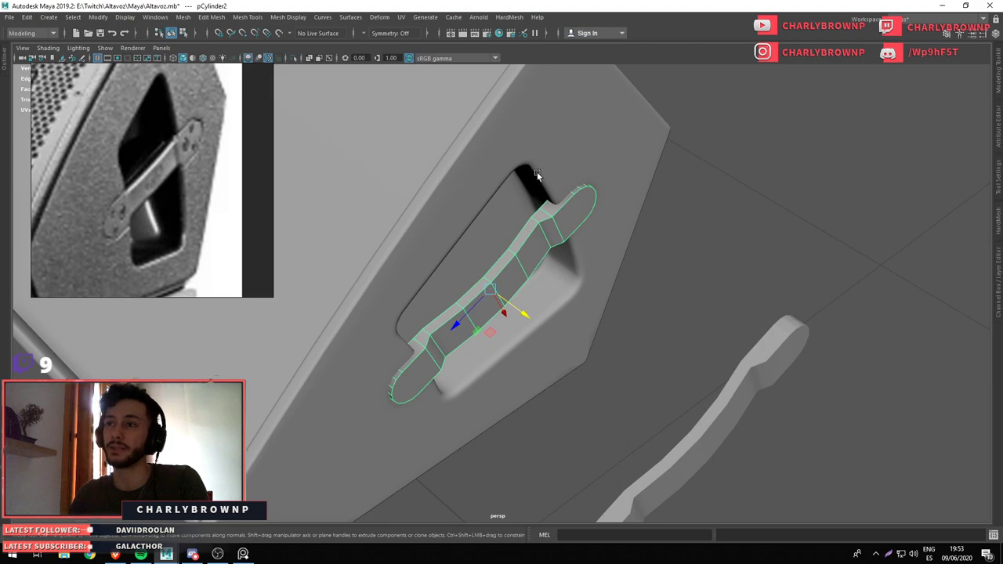
left_click_drag(661, 295, 540, 238)
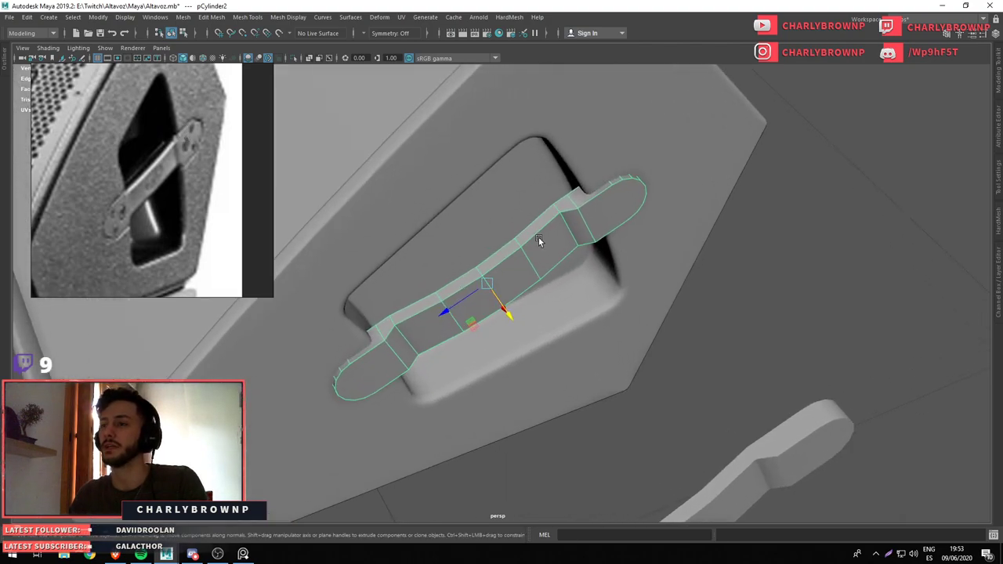
key("F10")
left_click(535, 265)
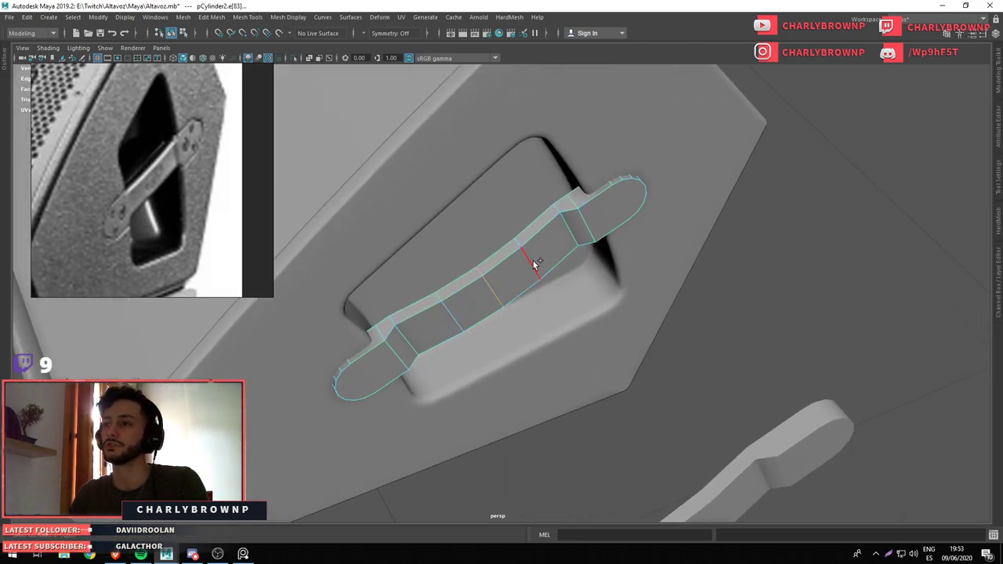
key("ctrl+z")
left_click(449, 313)
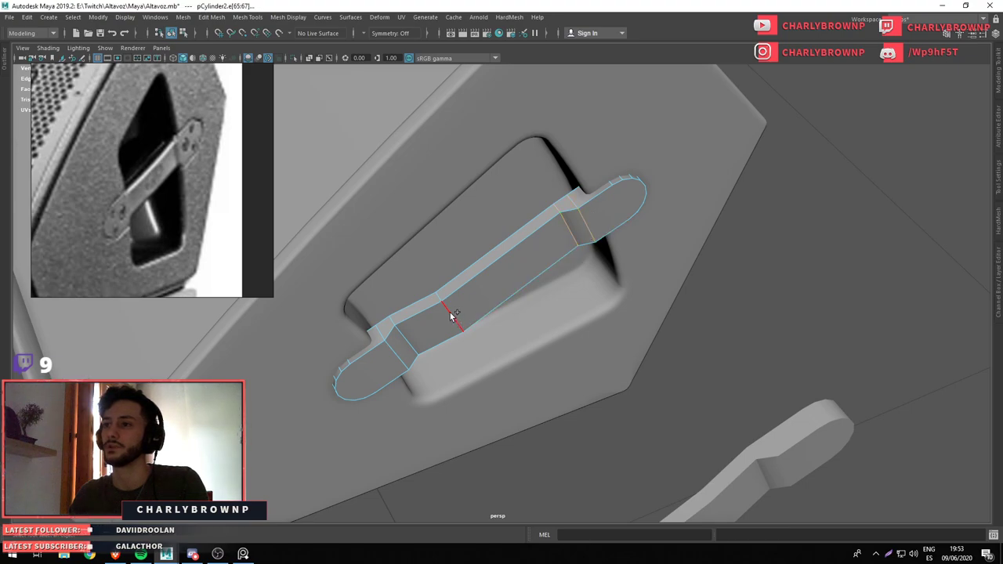
key("ctrl+Delete")
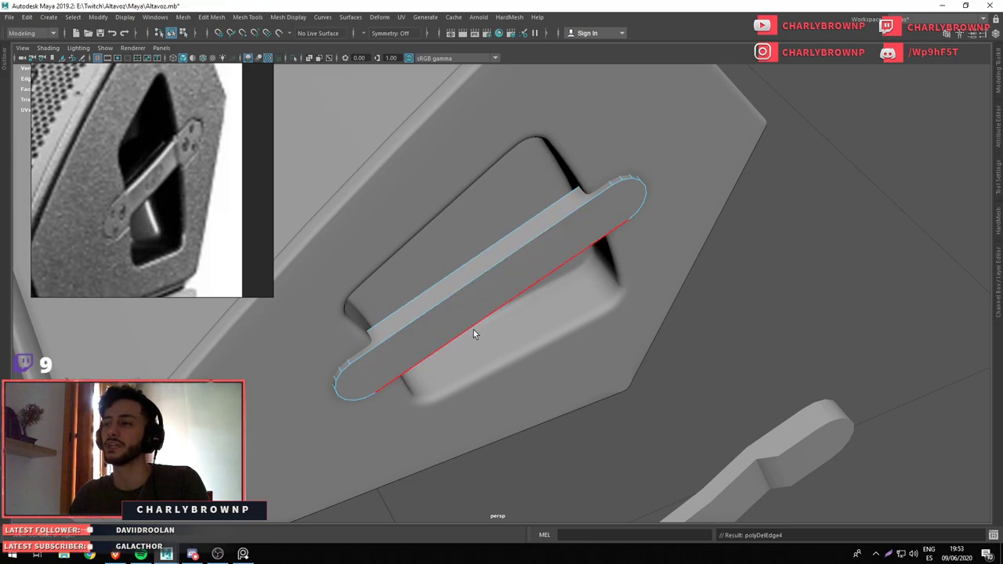
Bevel the edges of the handle's front and top faces at fraction 0.5 with chamfer off
left_click_drag(476, 298, 474, 333)
left_click(501, 282)
left_click_drag(548, 273, 523, 235)
left_click(523, 234)
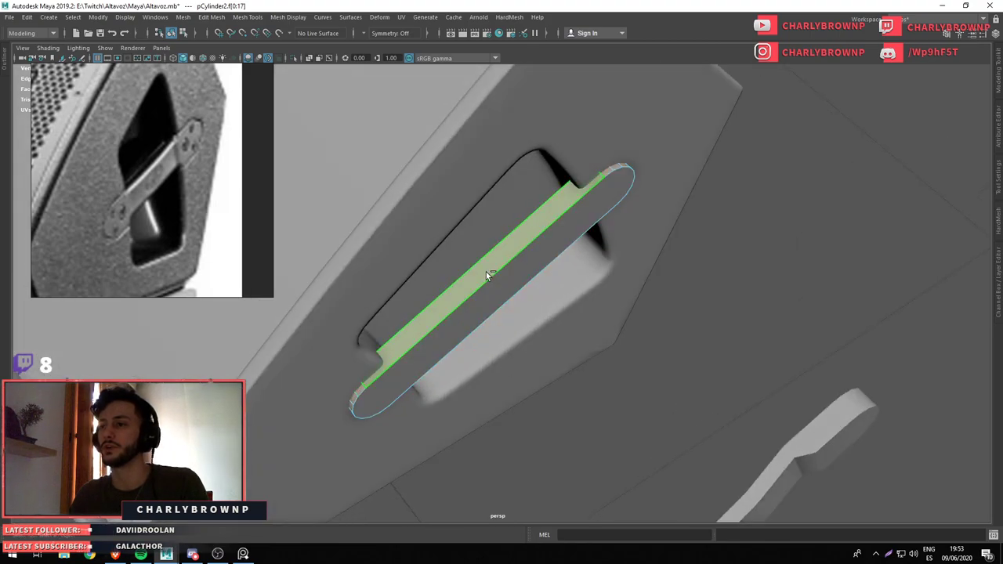
left_click_drag(486, 272, 504, 201)
left_click_drag(795, 287, 848, 255)
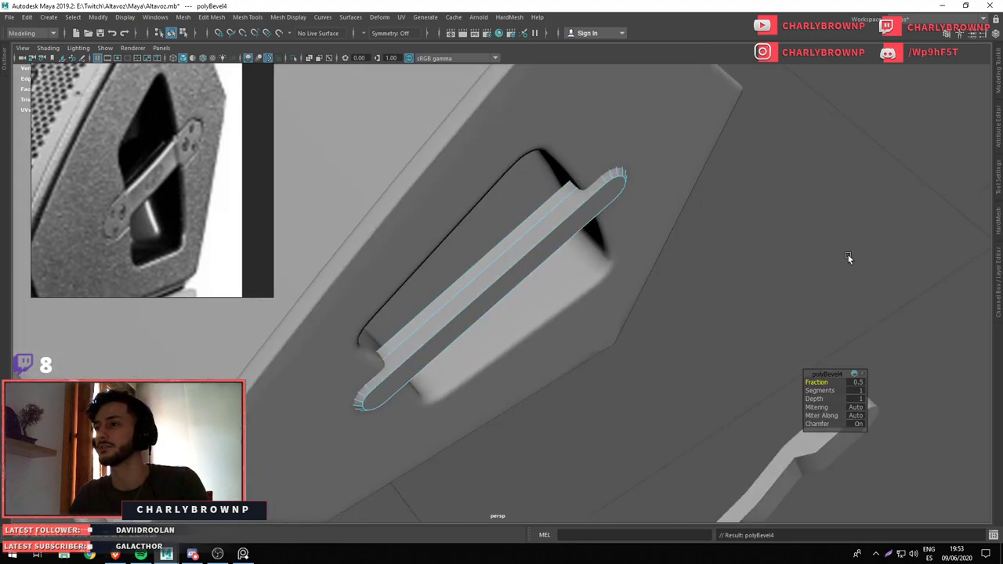
left_click_drag(817, 424, 821, 415)
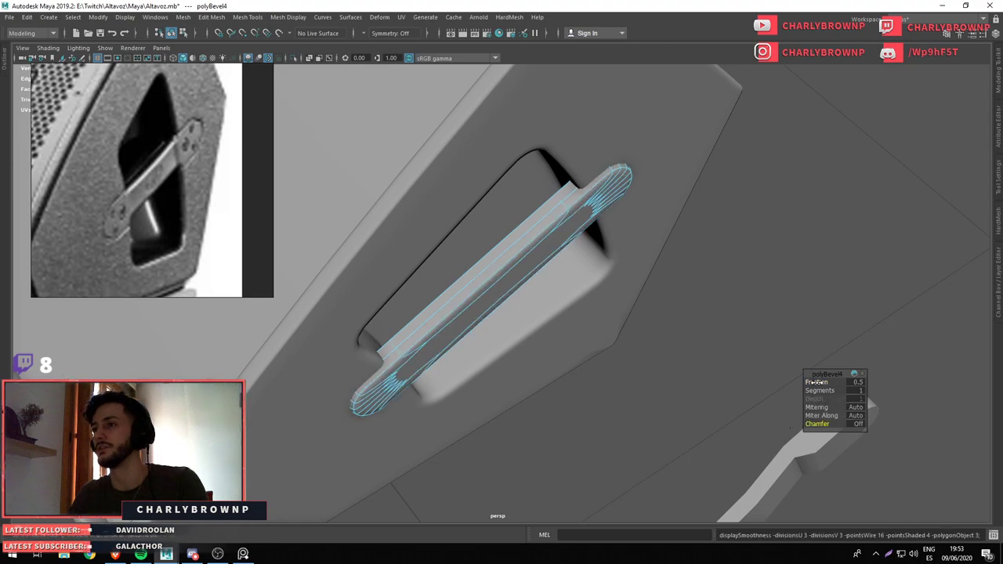
Insert a lengthwise edge loop along the handle and isolate the handle in the view
left_click_drag(583, 214, 579, 220)
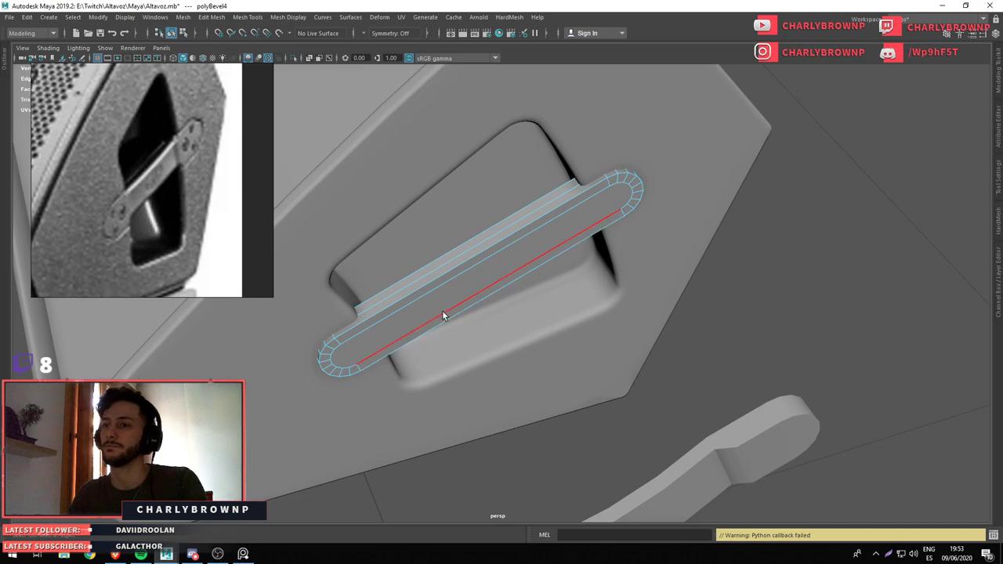
left_click(442, 316)
key("w")
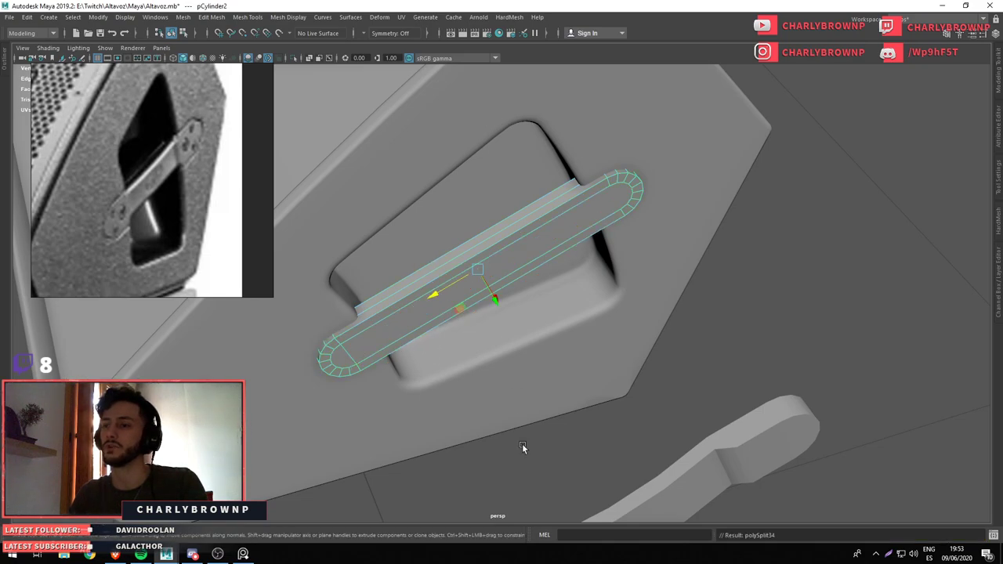
key("F8")
key("ctrl+1")
key("F9")
Undo the stray selection changes and isolate the handle again, zoomed in
left_click(612, 196)
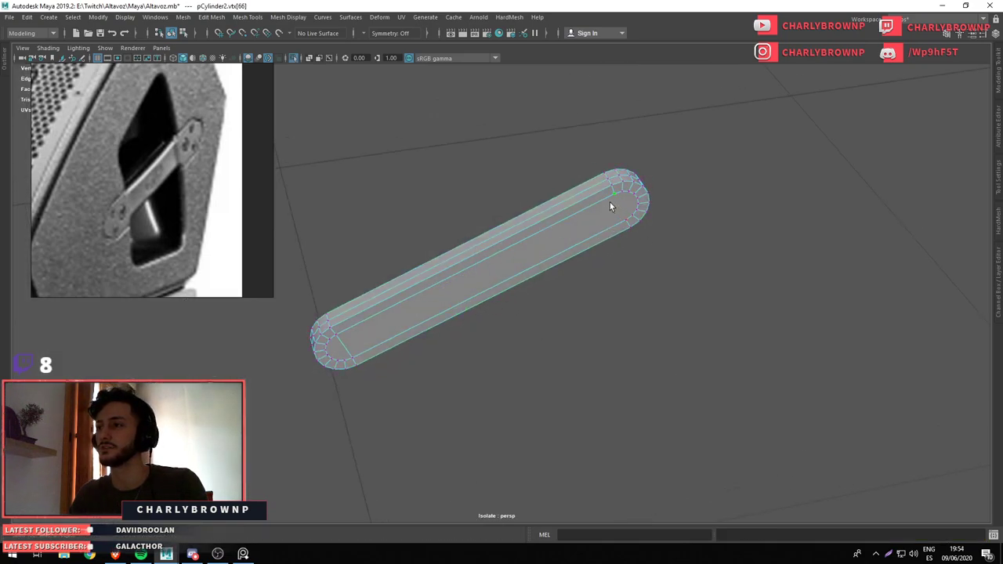
key("7")
left_click_drag(611, 206, 457, 266)
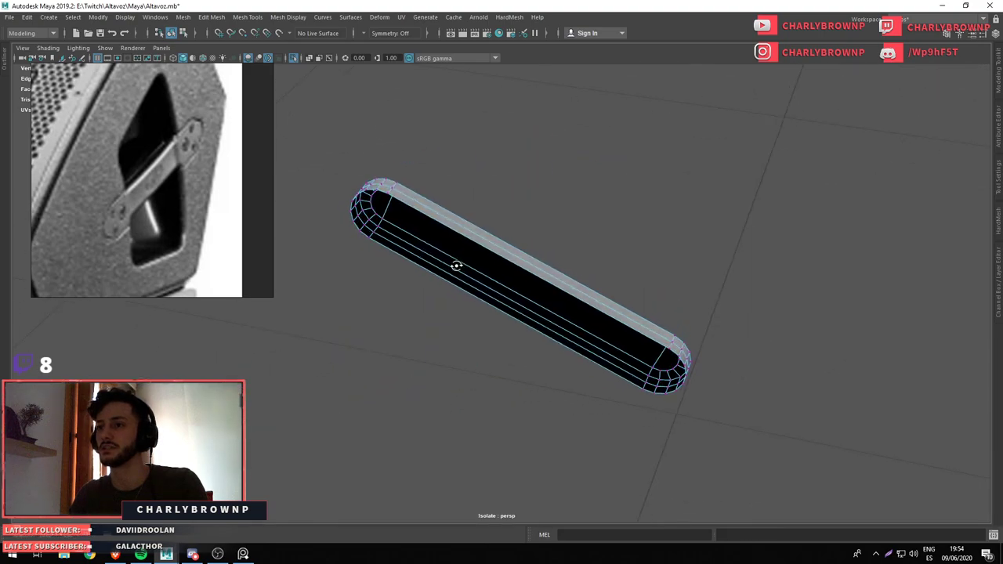
left_click_drag(456, 266, 470, 202)
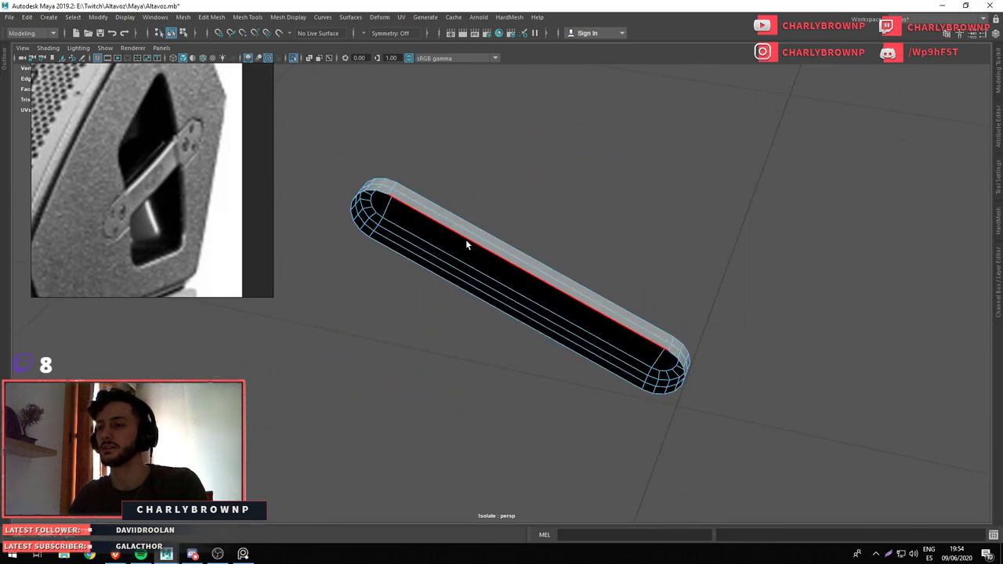
key("ctrl+z")
key("ctrl+z")
key("ctrl+z")
key("ctrl+z")
key("ctrl+z")
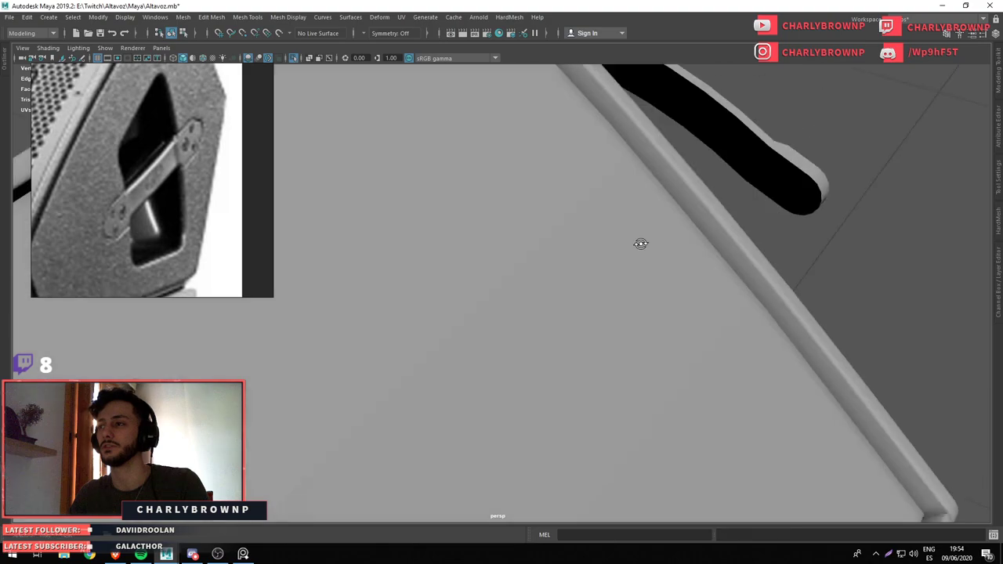
key("ctrl+z")
key("ctrl+z")
key("ctrl+z")
key("ctrl+z")
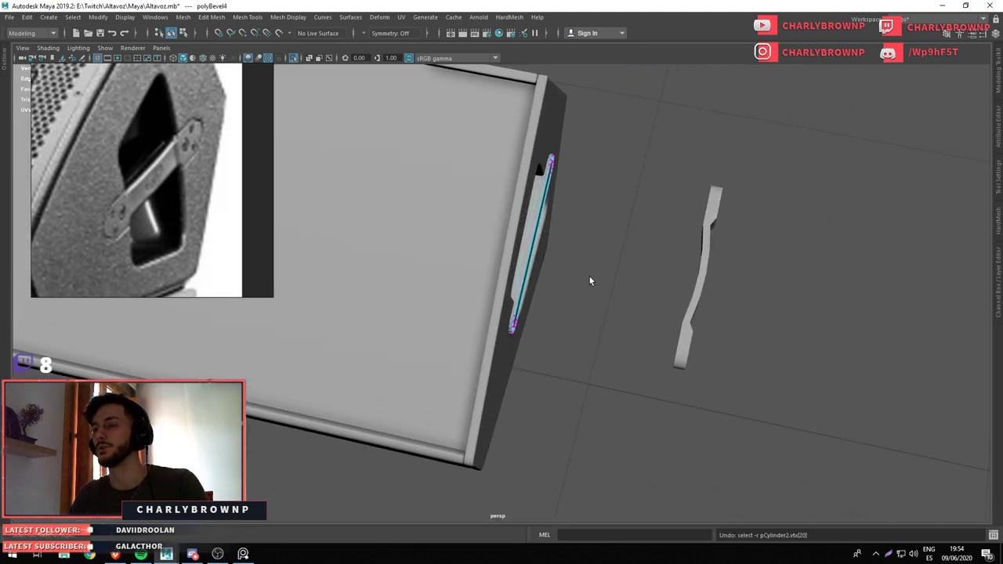
key("ctrl+z")
key("ctrl+z")
key("ctrl+z")
key("ctrl+z")
key("ctrl+z")
key("ctrl+z")
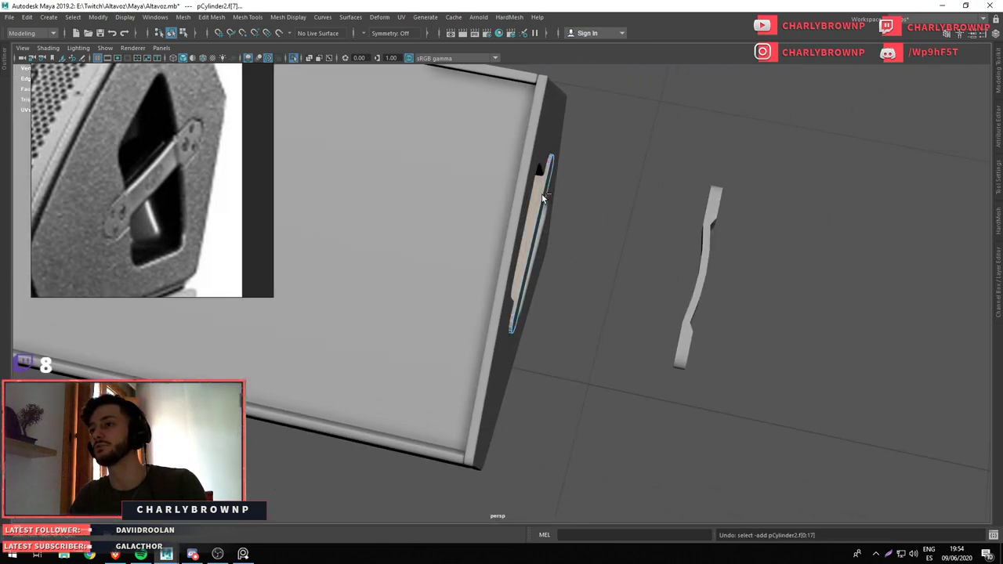
key("ctrl+1")
left_click_drag(547, 195, 499, 253)
scroll("up", 3)
Bevel the outline edges of the handle's top and end faces, widening the fraction to 0.9
double_click(542, 174)
key("F11")
left_click(593, 277)
left_click_drag(593, 278, 530, 270)
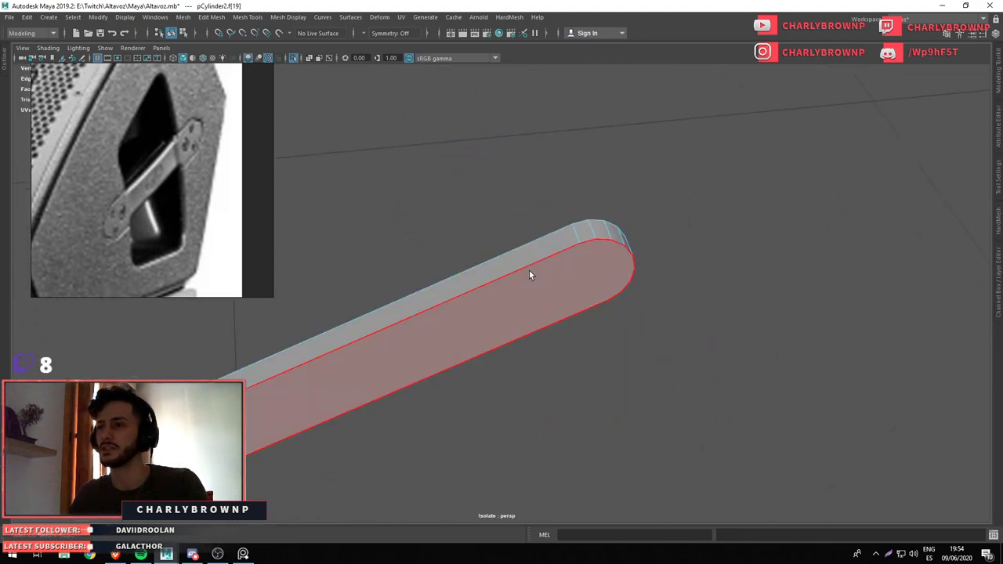
left_click(587, 292)
key("ctrl+F10")
right_click(526, 165)
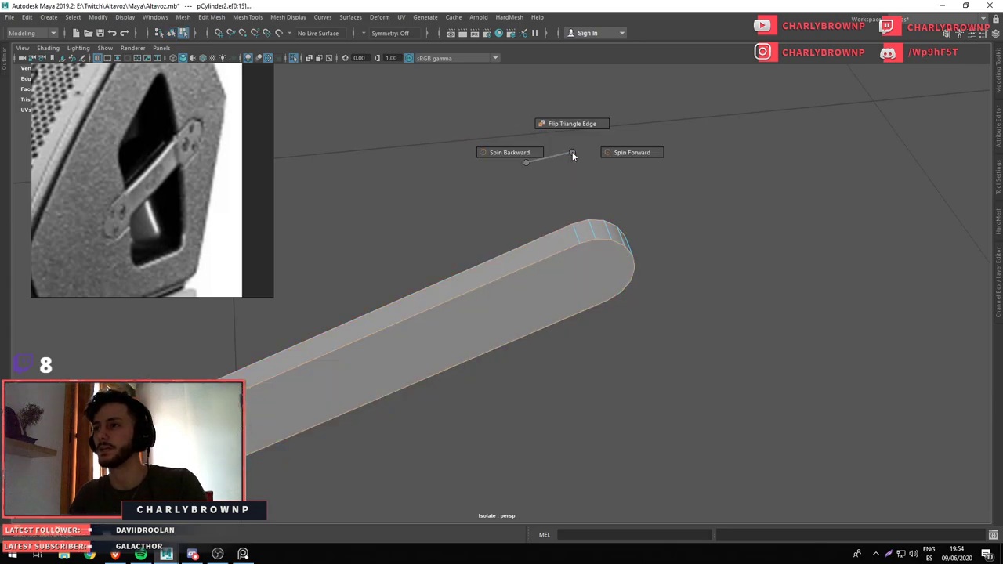
left_click_drag(526, 165, 569, 164)
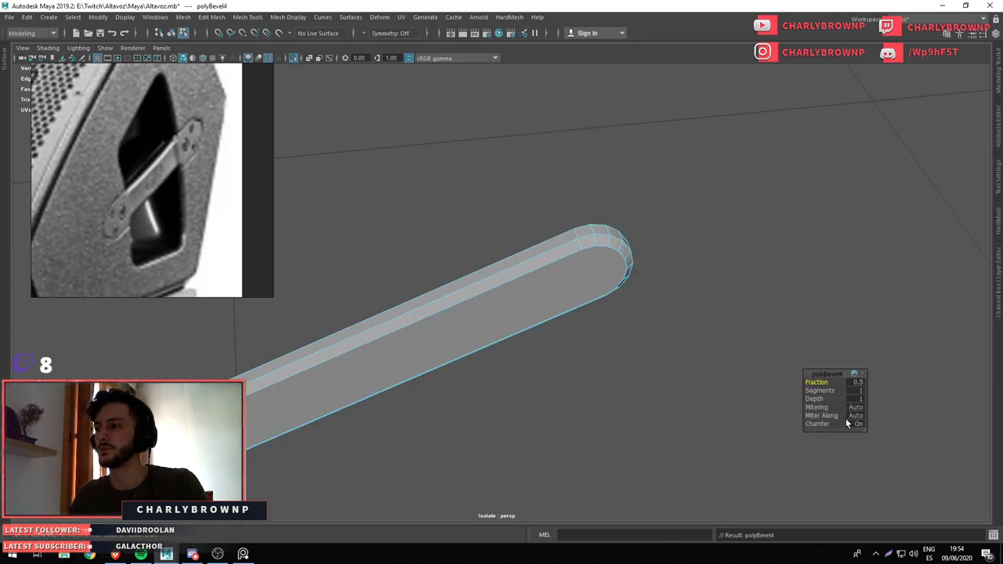
left_click_drag(811, 386, 831, 388)
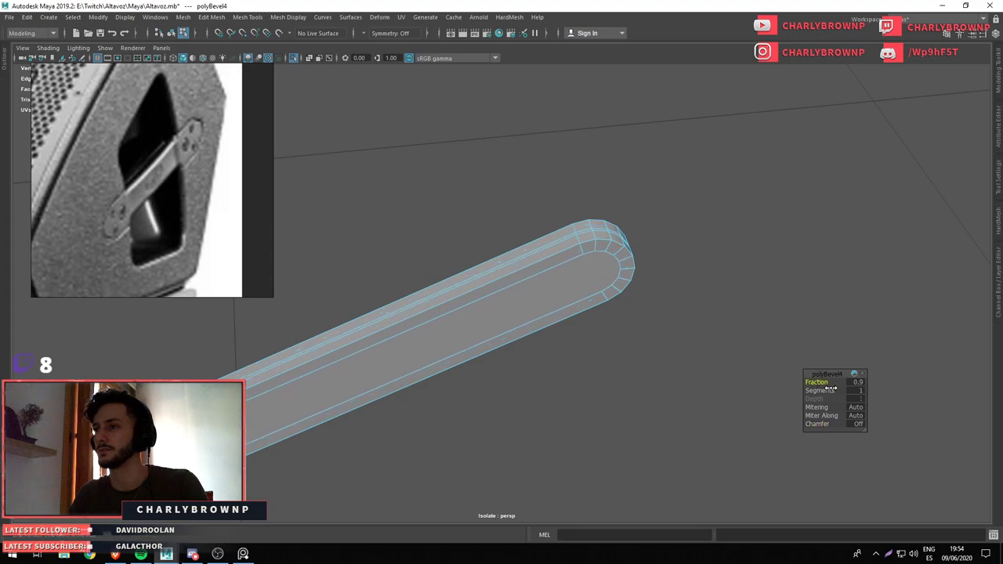
left_click_drag(604, 328, 552, 298)
Connect the long edges on one half of the handle with two new edge loops
key("F9")
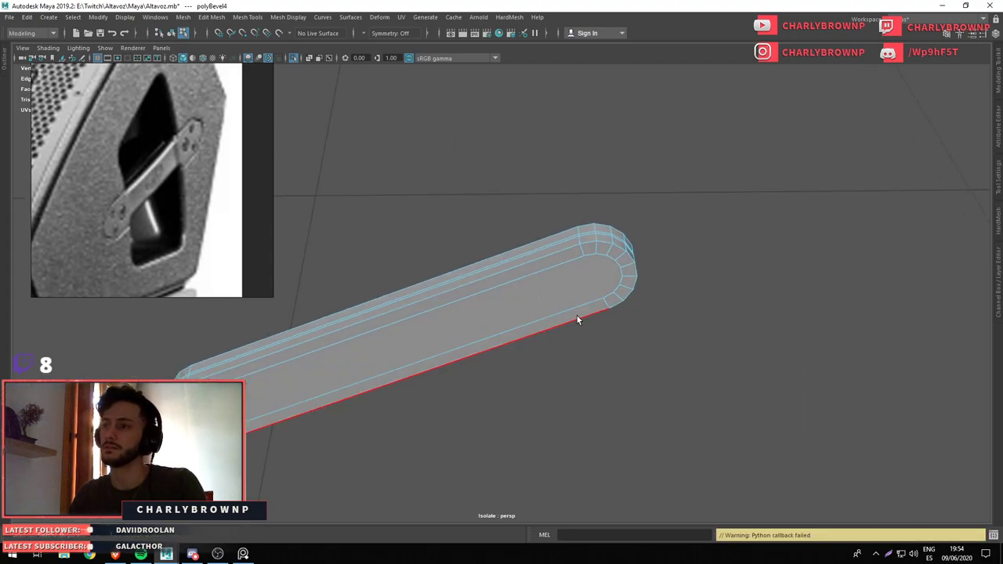
left_click_drag(399, 193, 477, 403)
left_click(530, 366)
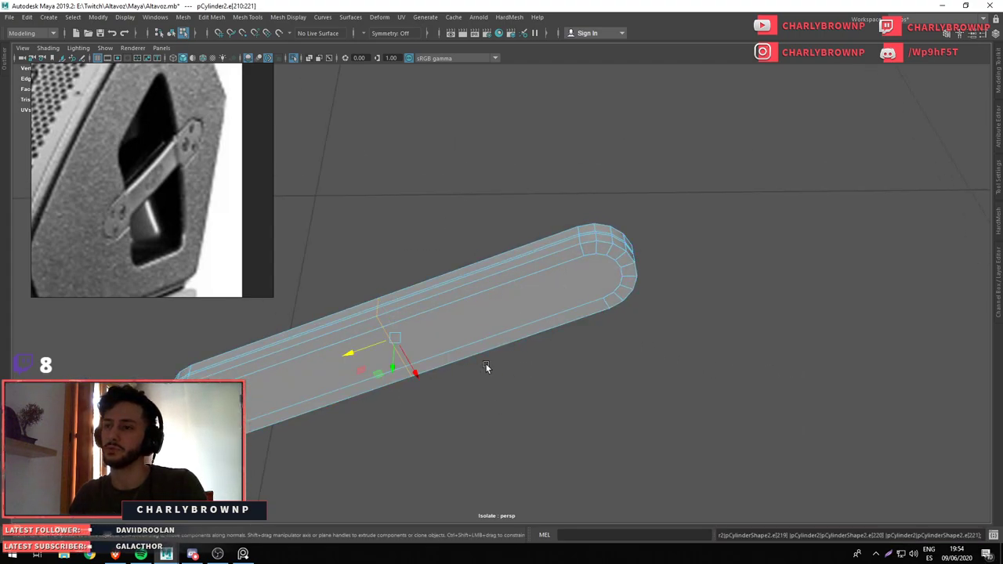
left_click_drag(436, 410, 327, 476)
left_click_drag(497, 426, 439, 361)
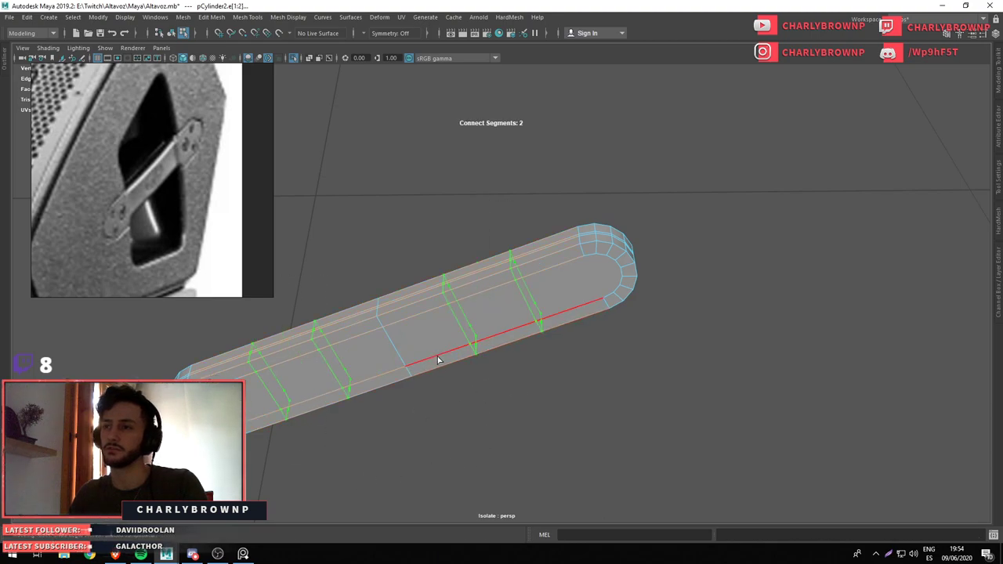
key("Return")
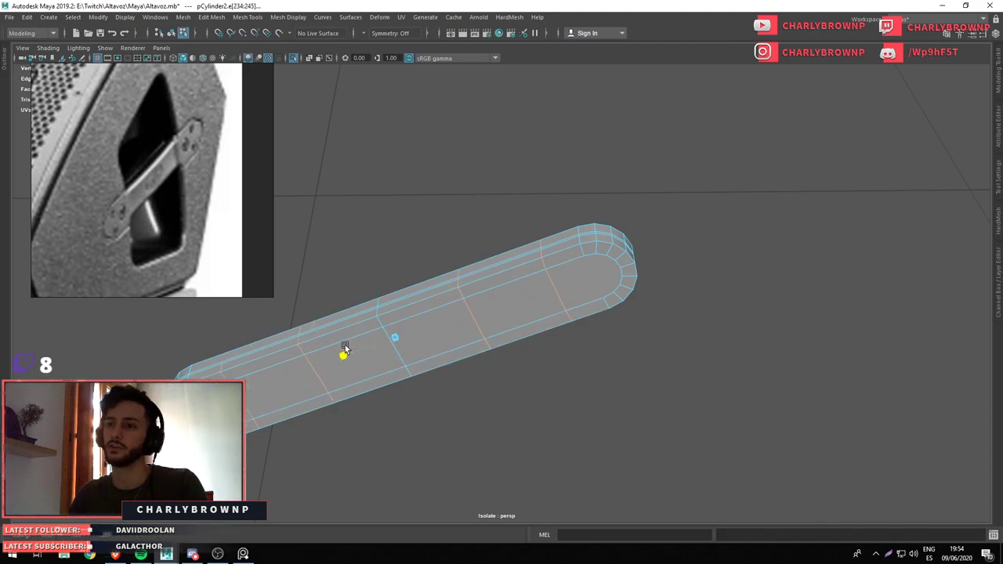
key("F8")
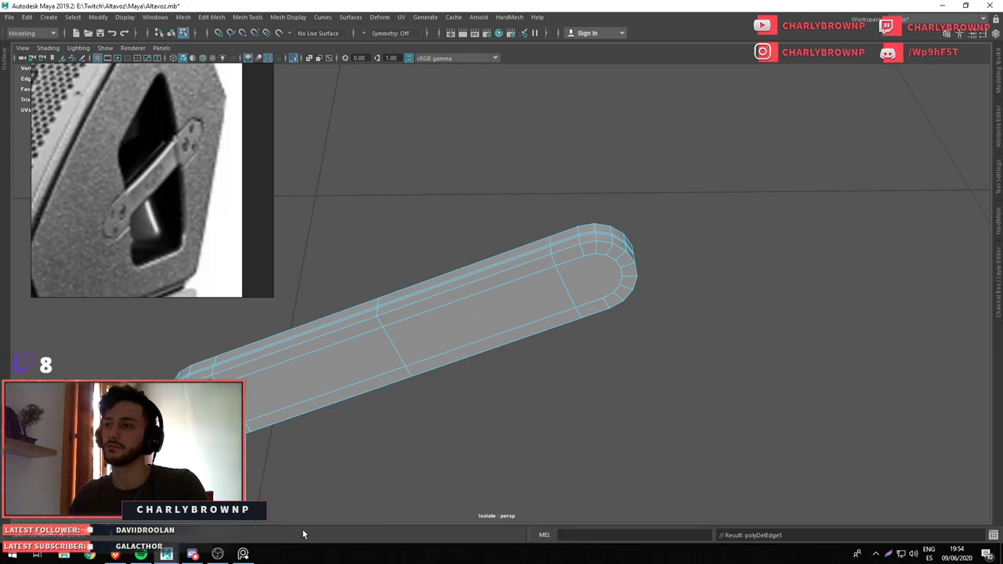
key("3")
Add matching edge loops on the other half, then show the whole speaker again
left_click(483, 280)
left_click_drag(483, 281, 316, 384)
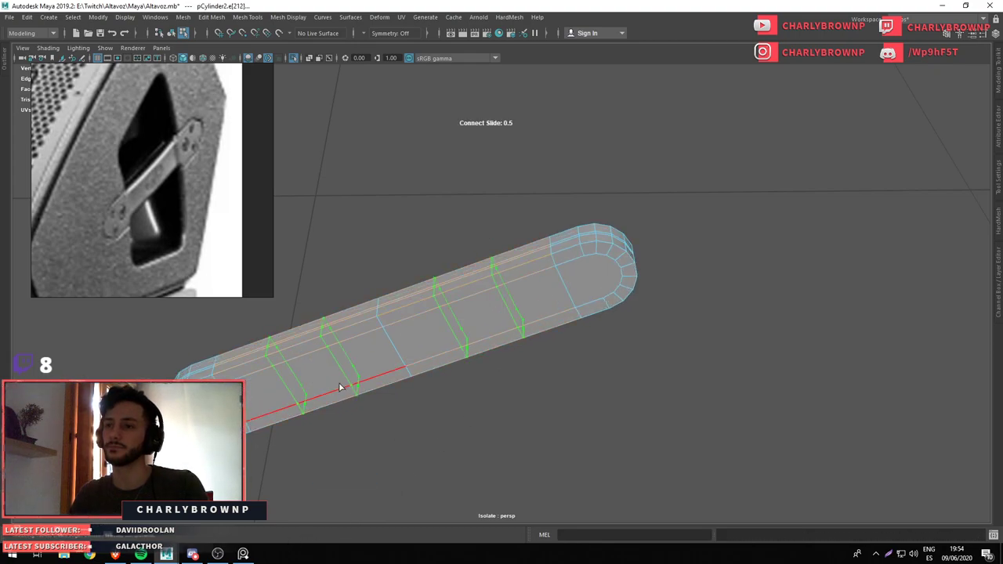
key("Return")
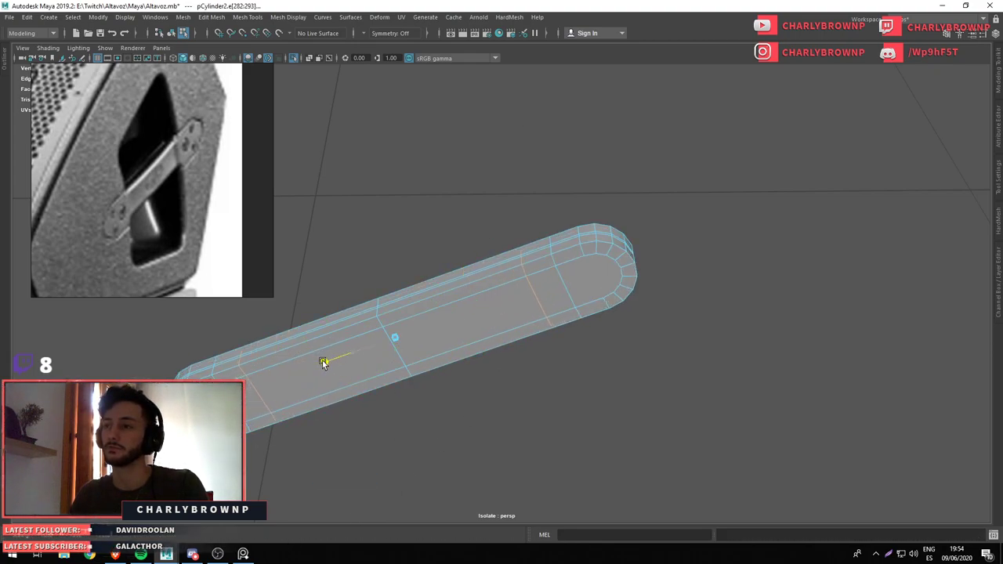
key("3")
key("F8")
key("ctrl+1")
left_click_drag(543, 316, 572, 274)
Create a HardMesh Difference A-B boolean subtracting the handle cylinder from the speaker body
key("4")
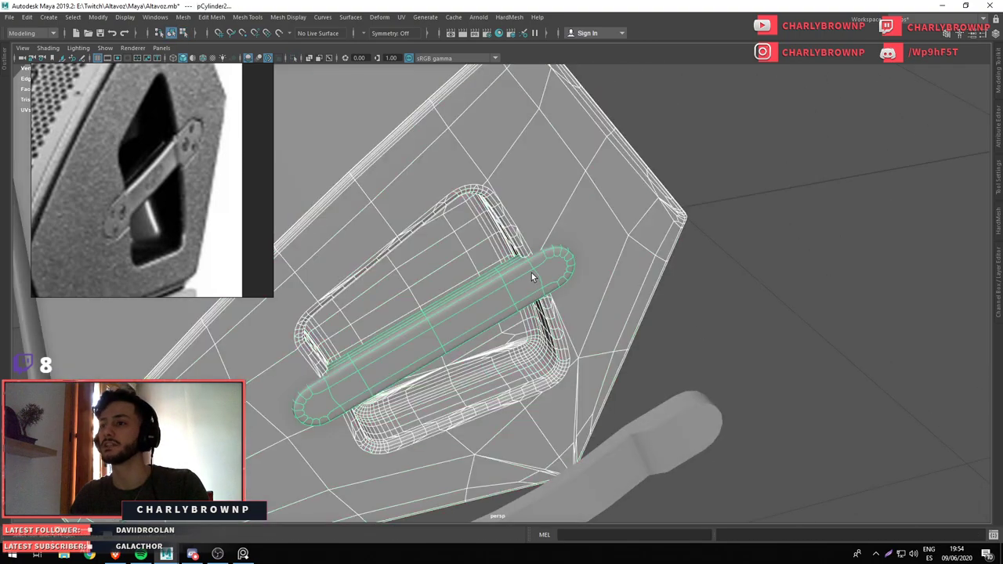
scroll("down", 3)
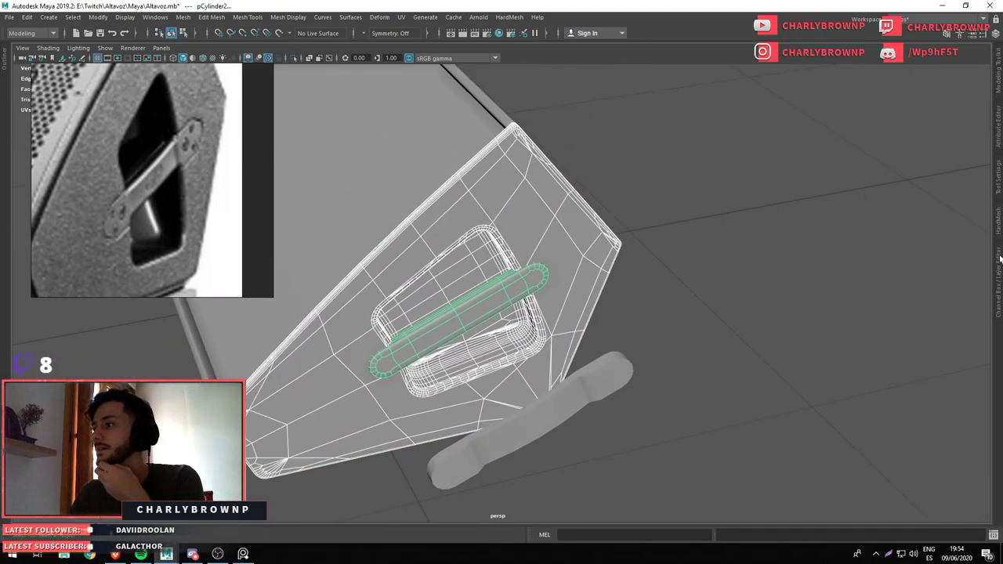
left_click(999, 227)
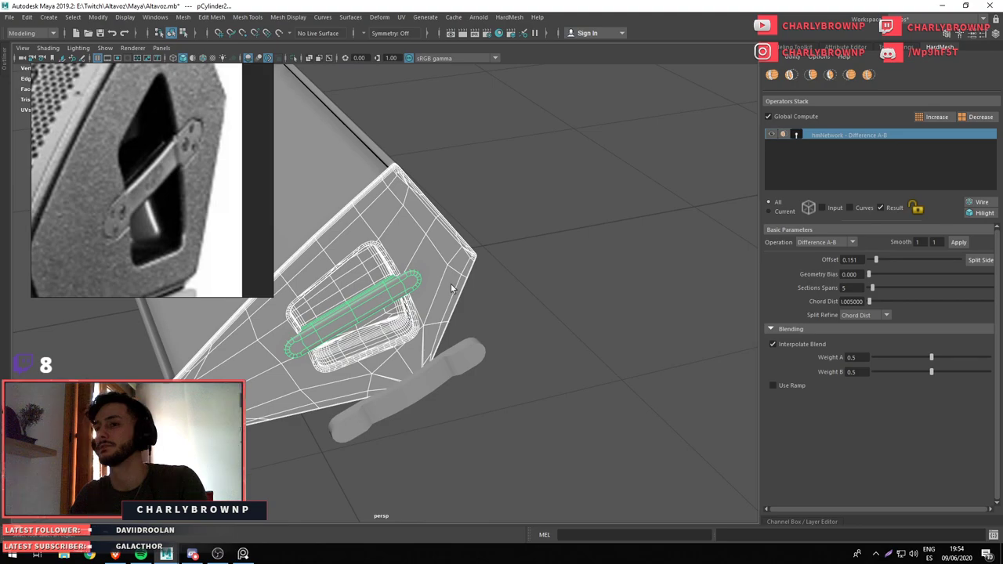
key("5")
scroll("up", 3)
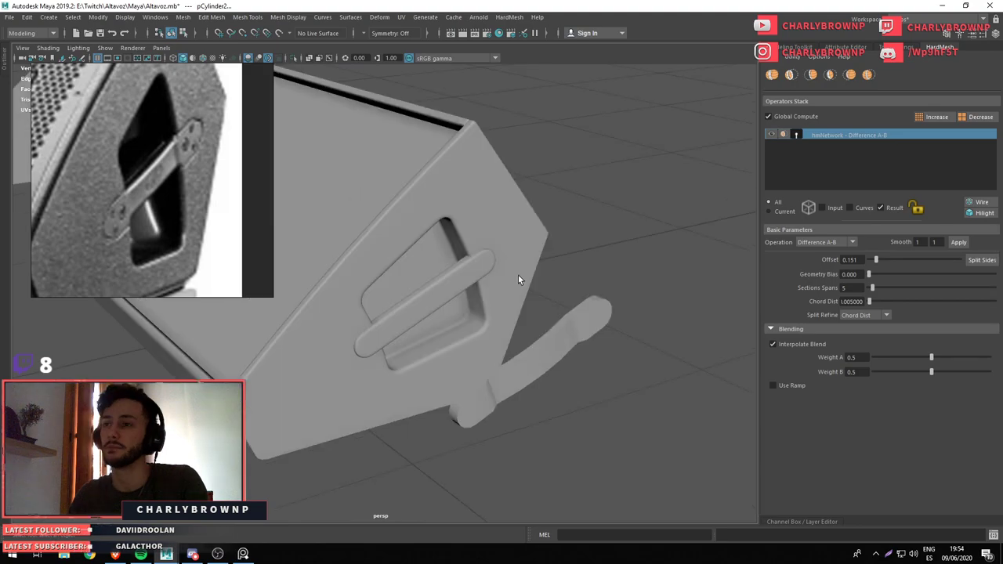
left_click(493, 220)
left_click(504, 270)
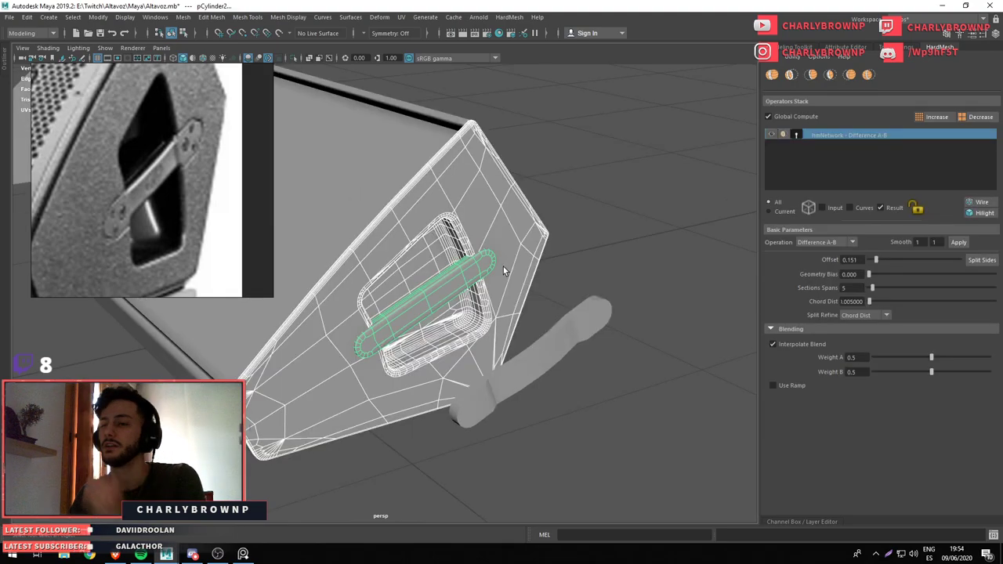
left_click(791, 75)
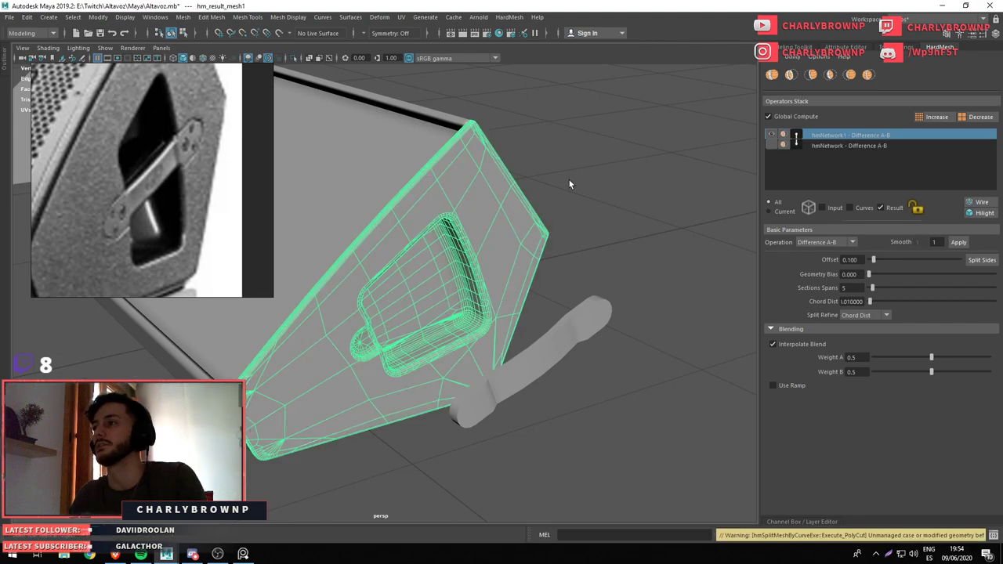
left_click(866, 135)
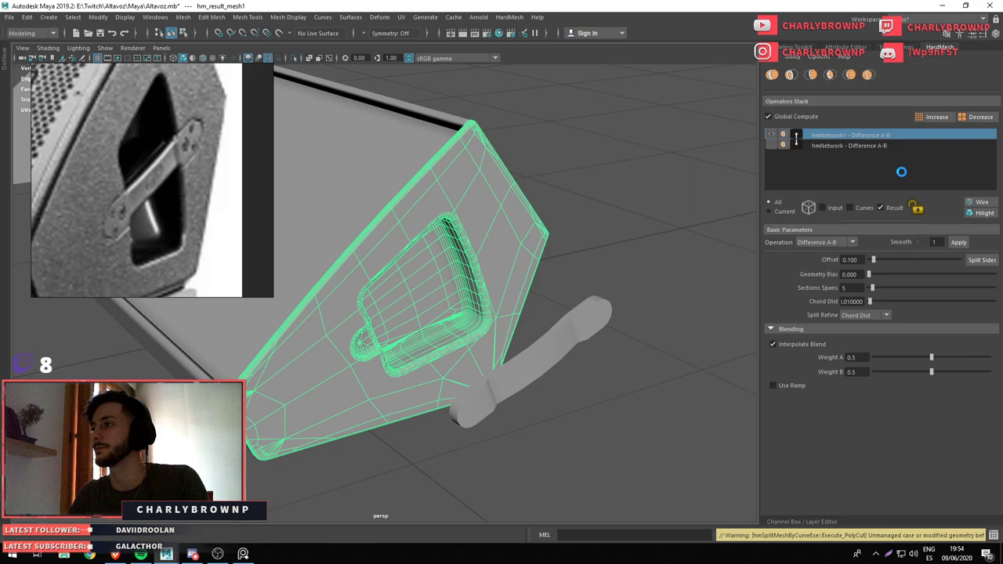
Freeze the handle cylinder's transformations, then reselect and frame the handle cutter
left_click(796, 48)
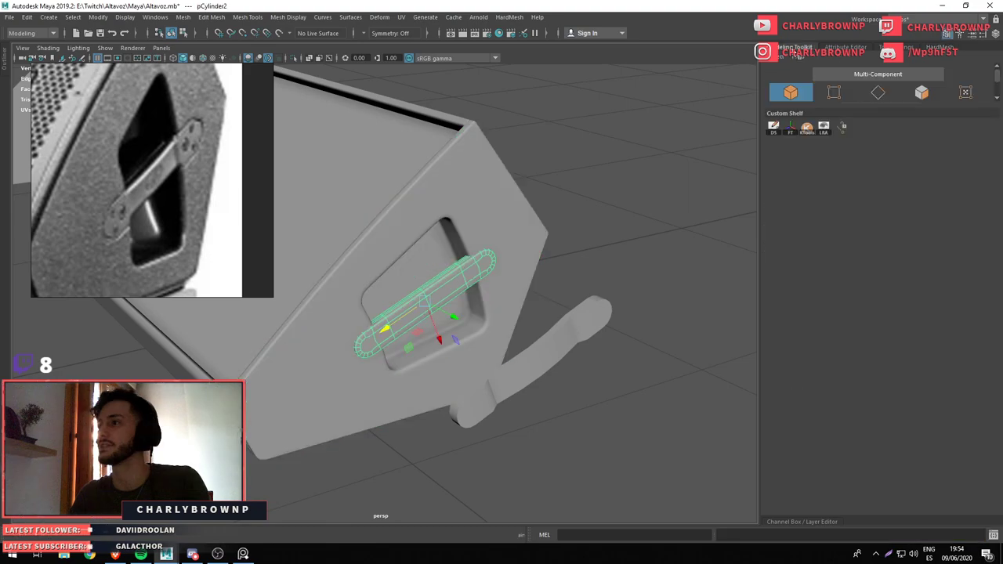
key("ctrl+shift+f")
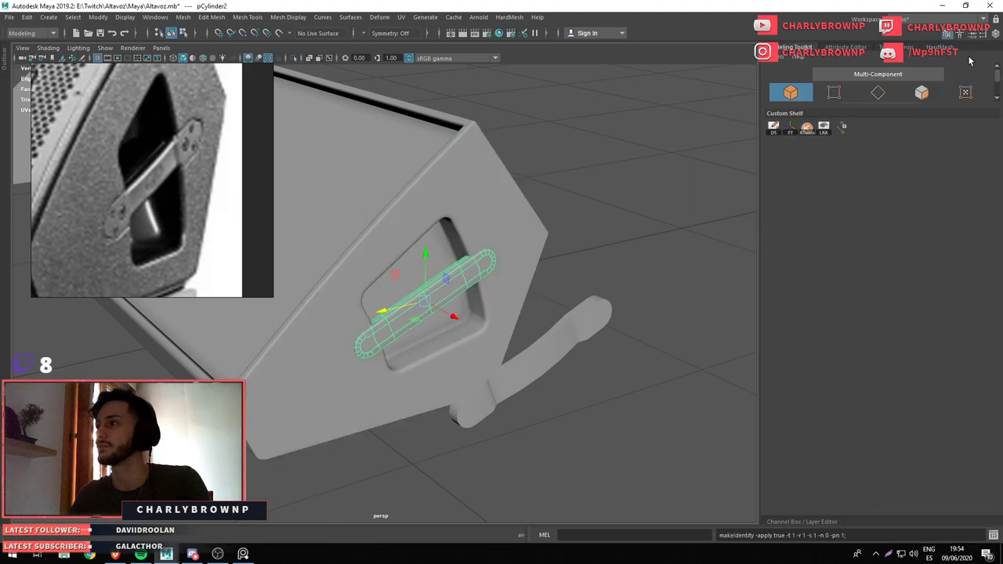
left_click(940, 47)
left_click(481, 208)
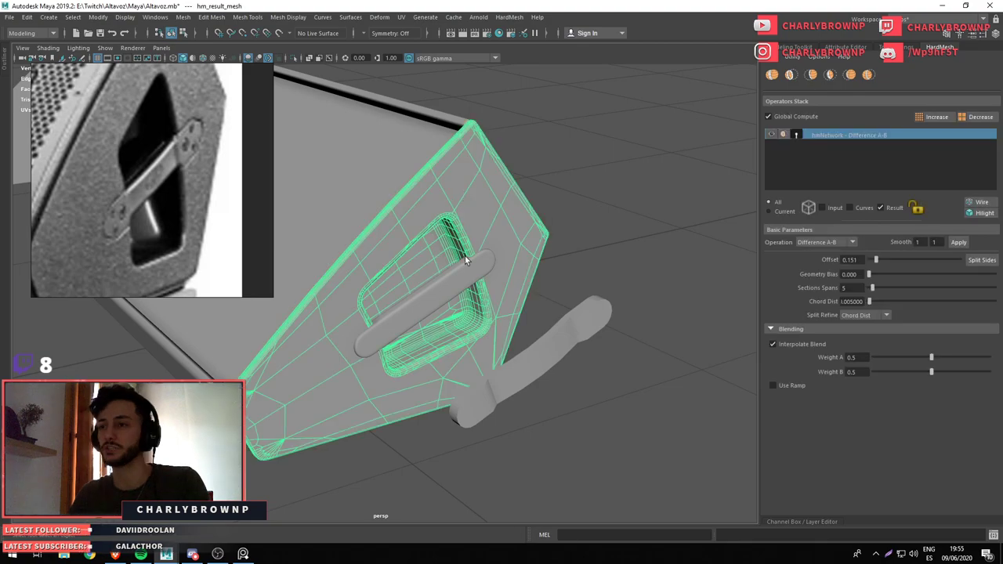
left_click(486, 247)
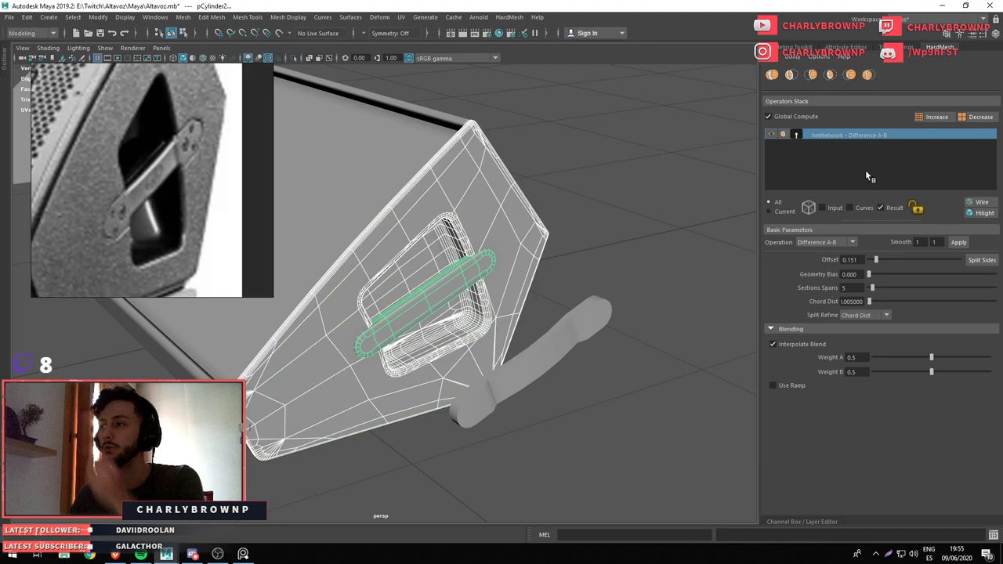
left_click(794, 93)
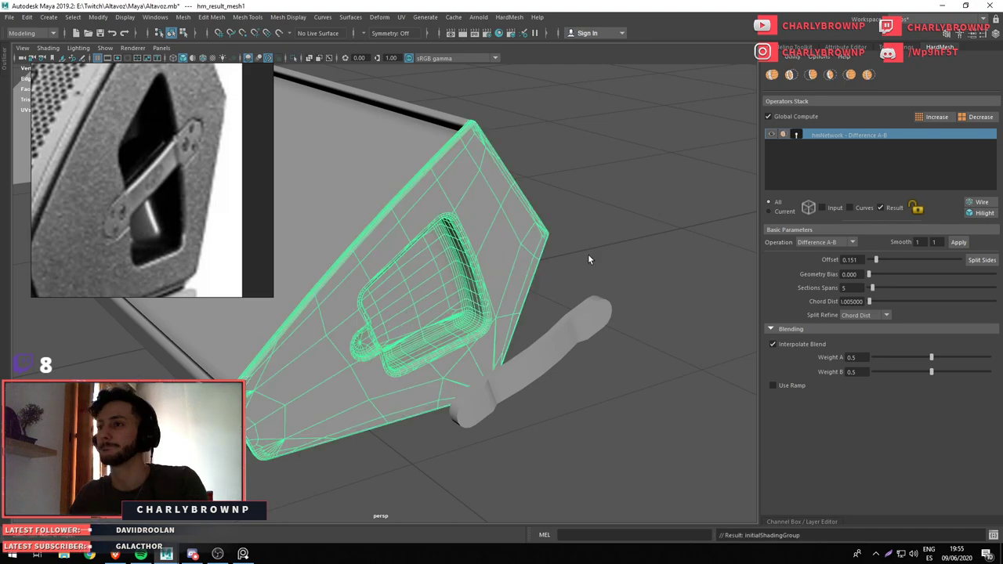
left_click_drag(486, 271, 476, 321)
left_click(445, 288)
key("f")
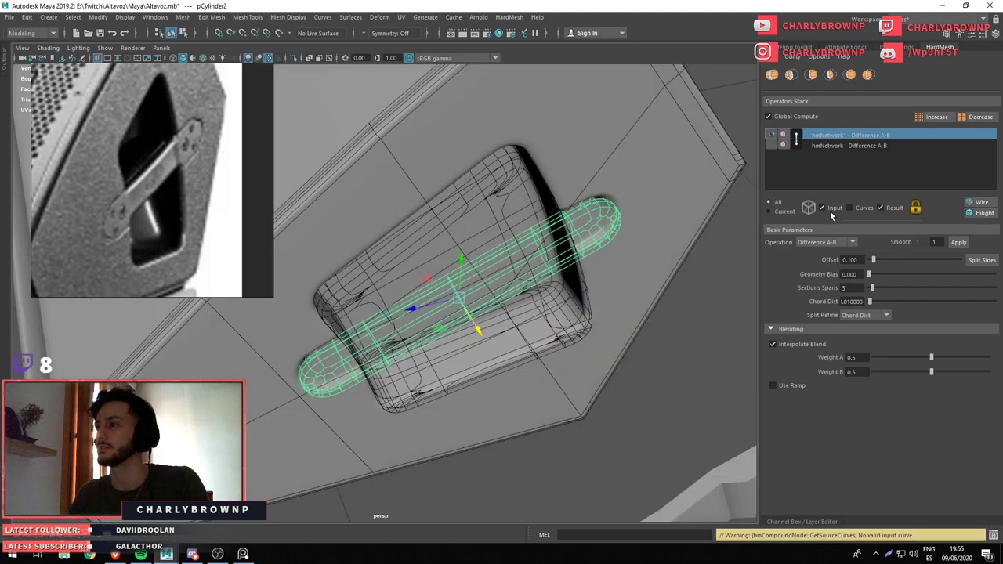
Hide the cutter wireframe and set the handle boolean's Offset to 0.05, briefly trying 0.5
left_click(830, 211)
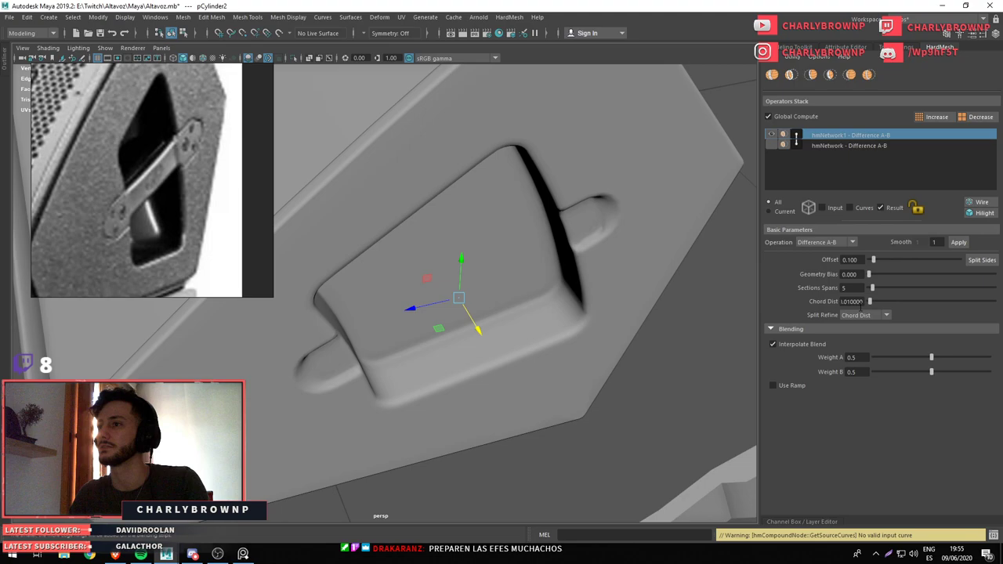
left_click(821, 208)
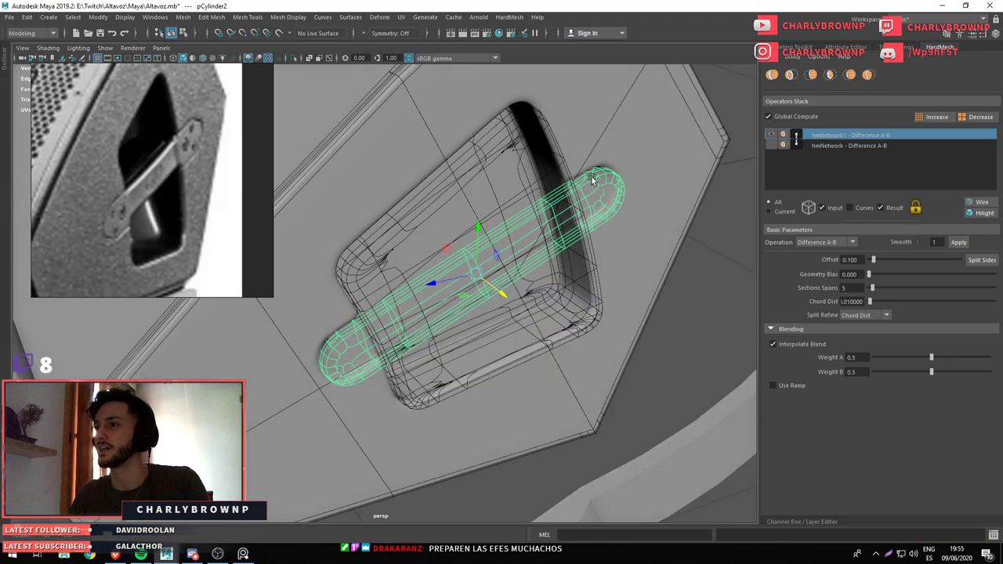
left_click_drag(594, 181, 827, 208)
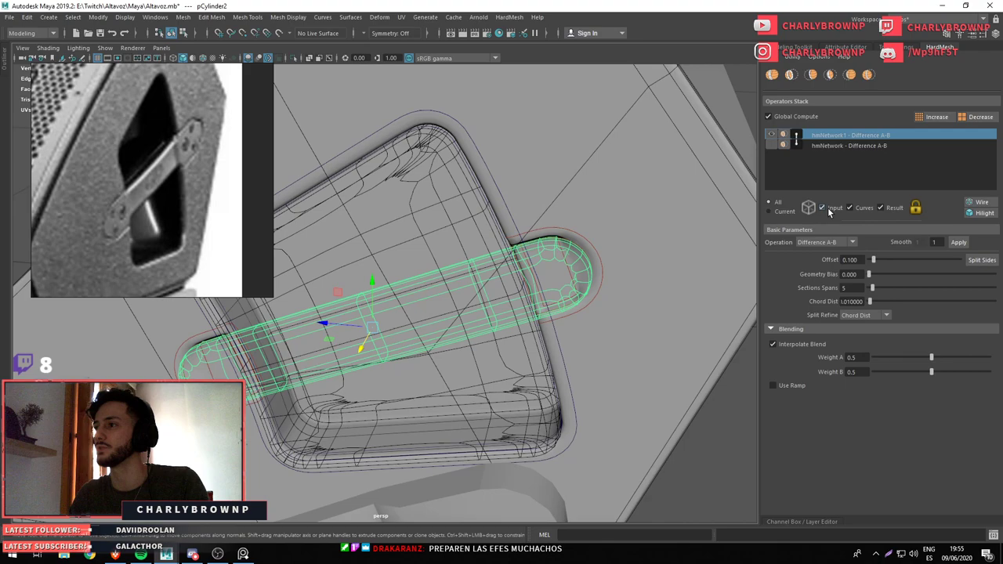
left_click(828, 207)
double_click(849, 259)
type("0")
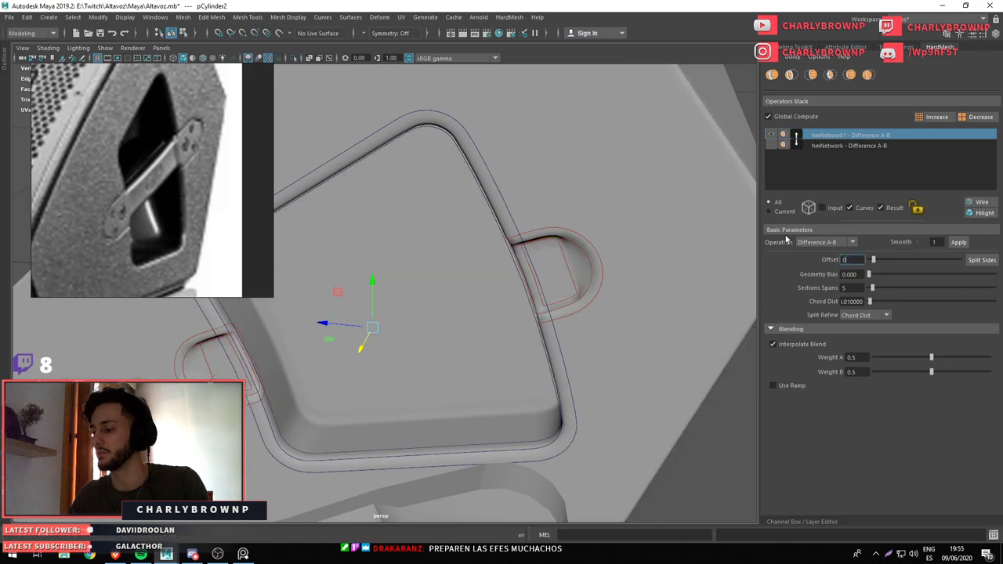
type(".5")
key("Return")
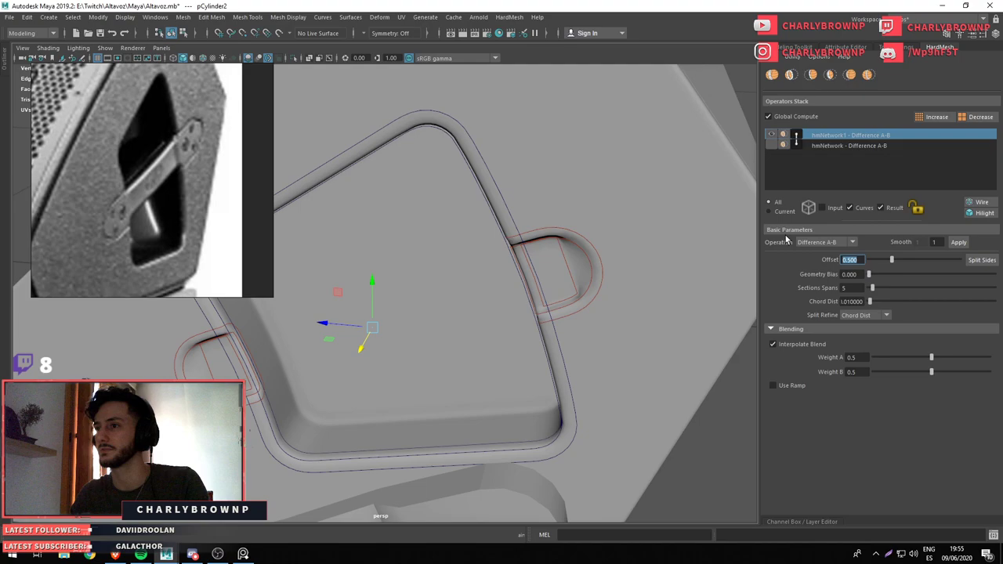
type("0")
type(".05")
key("Return")
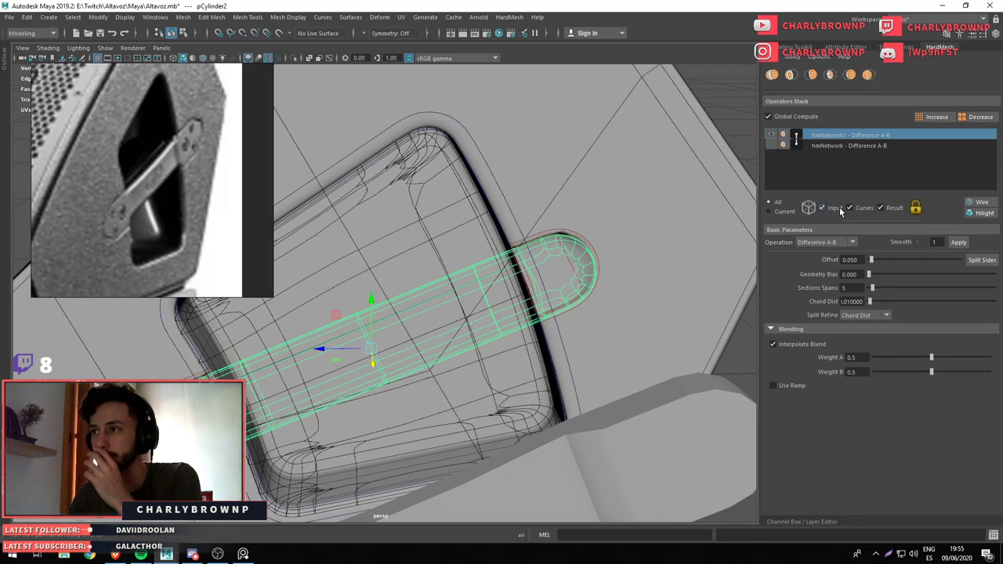
left_click_drag(729, 259, 412, 218)
Delete the handle boolean's HardMesh network, then undo to restore it
right_click(865, 137)
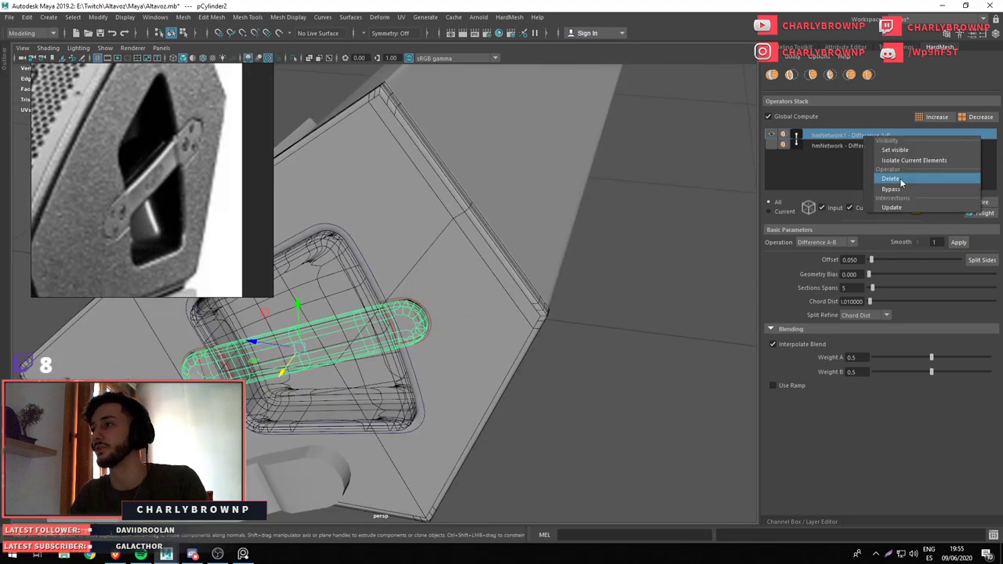
left_click(894, 179)
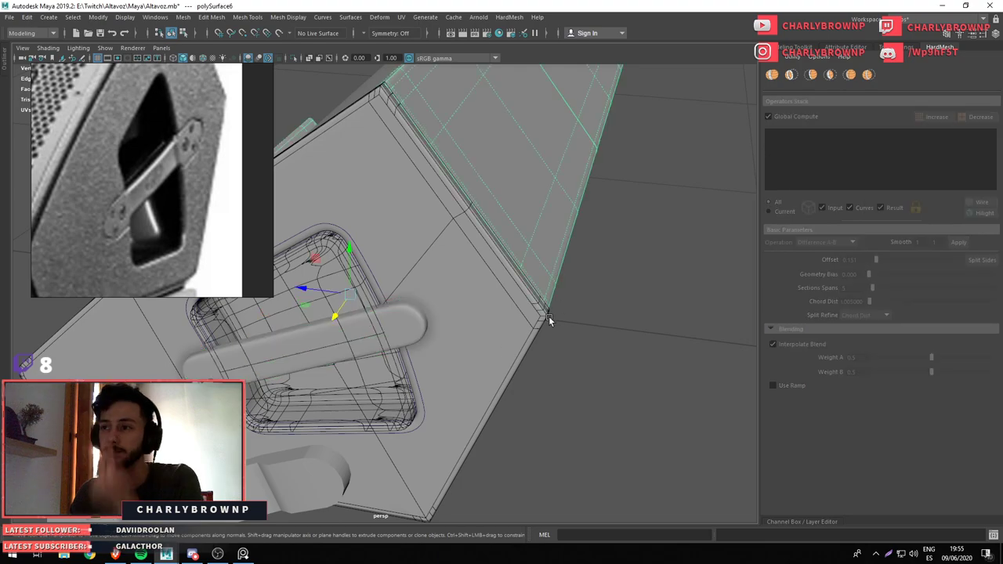
key("ctrl+z")
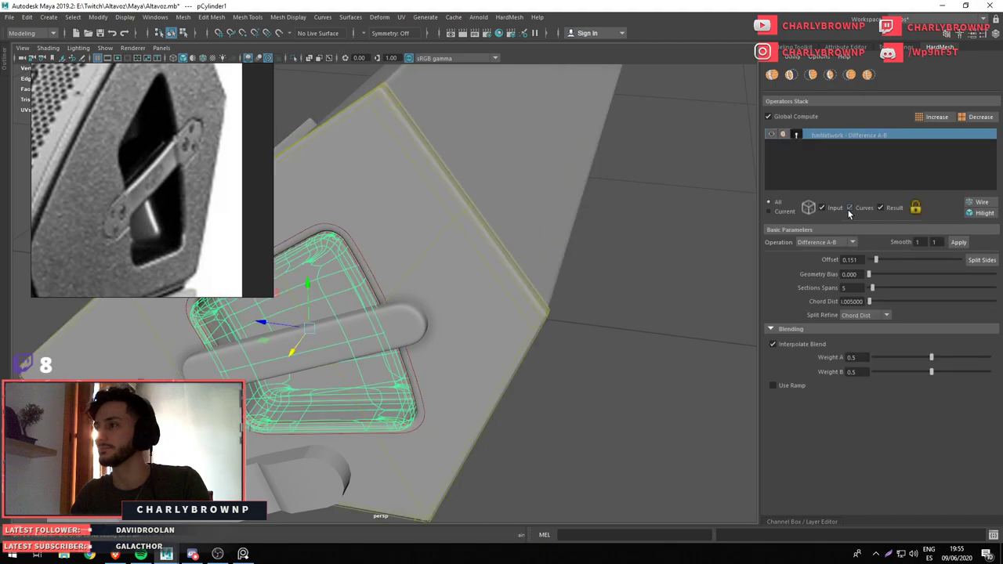
Inspect the recess from several angles and select the handle bar cylinder pCylinder2
left_click(850, 208)
left_click_drag(595, 345, 520, 218)
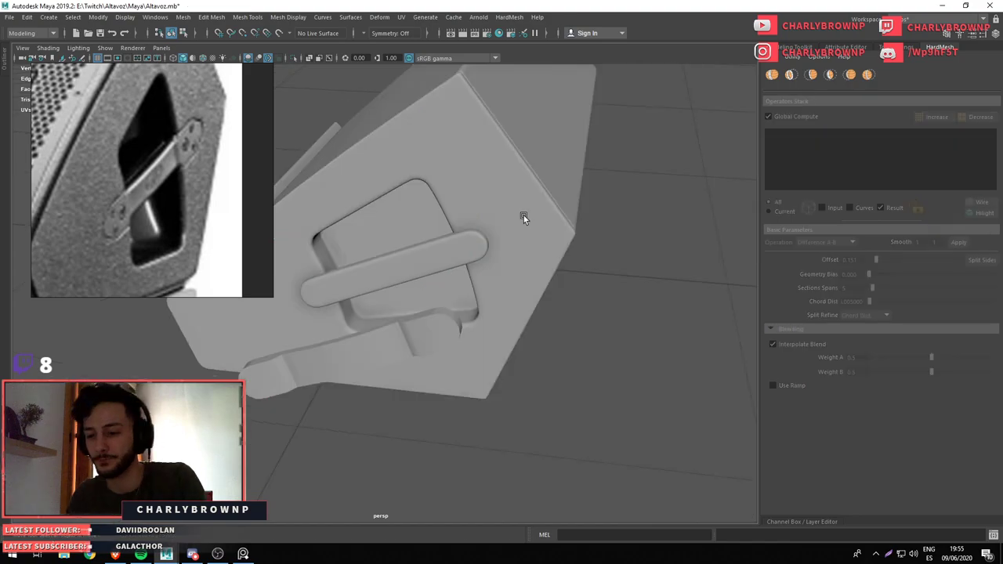
left_click_drag(527, 217, 480, 364)
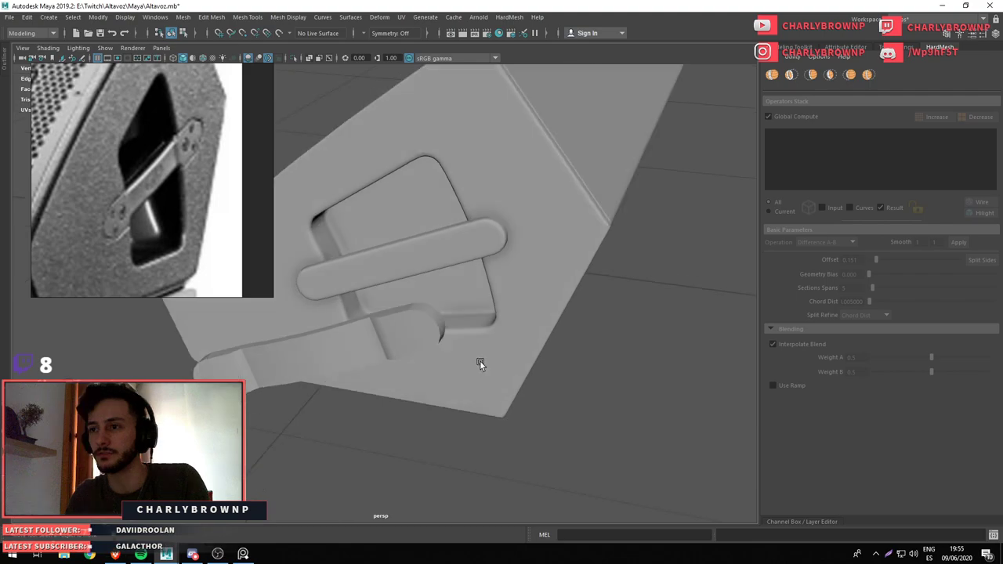
left_click(480, 364)
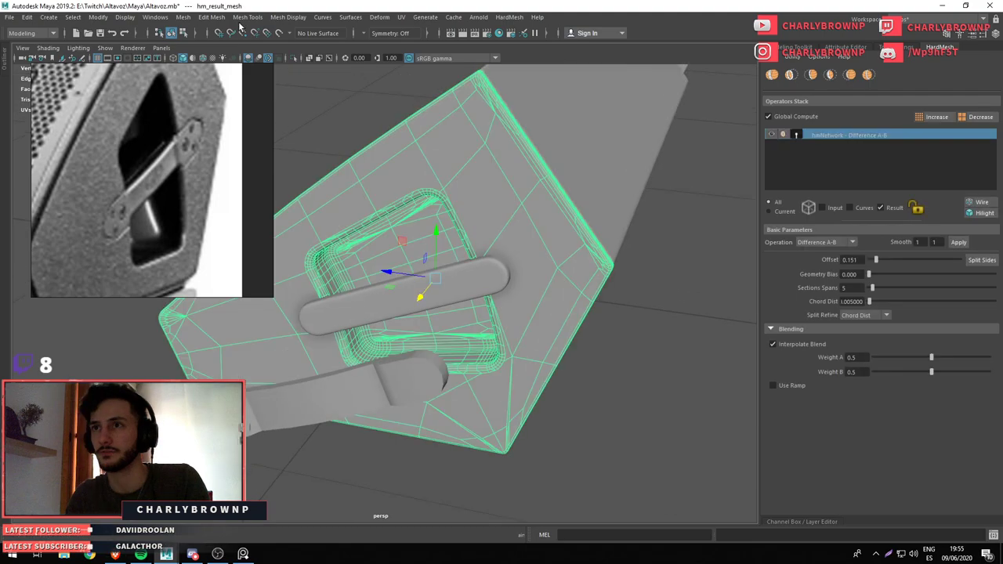
left_click_drag(602, 370, 528, 308)
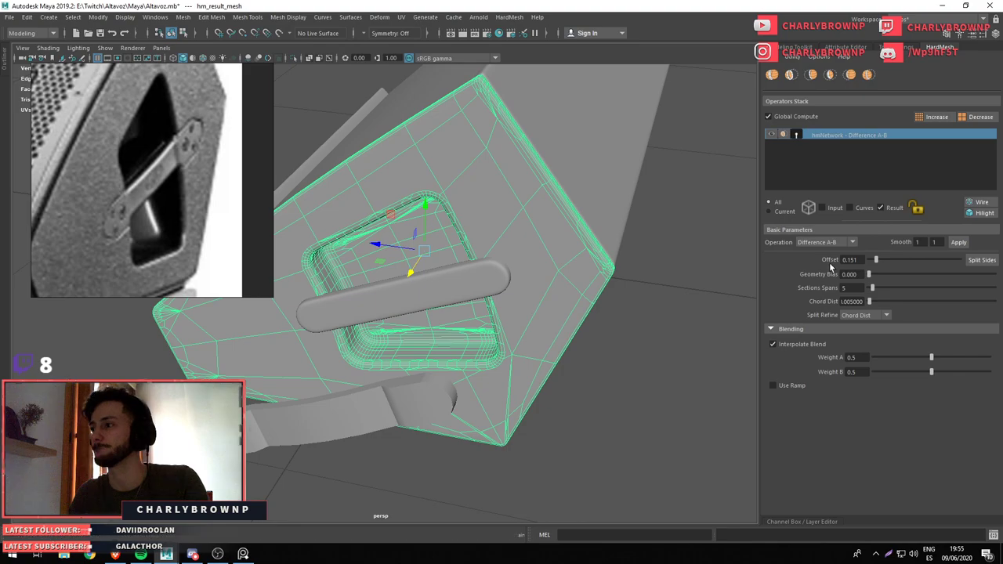
left_click(548, 321)
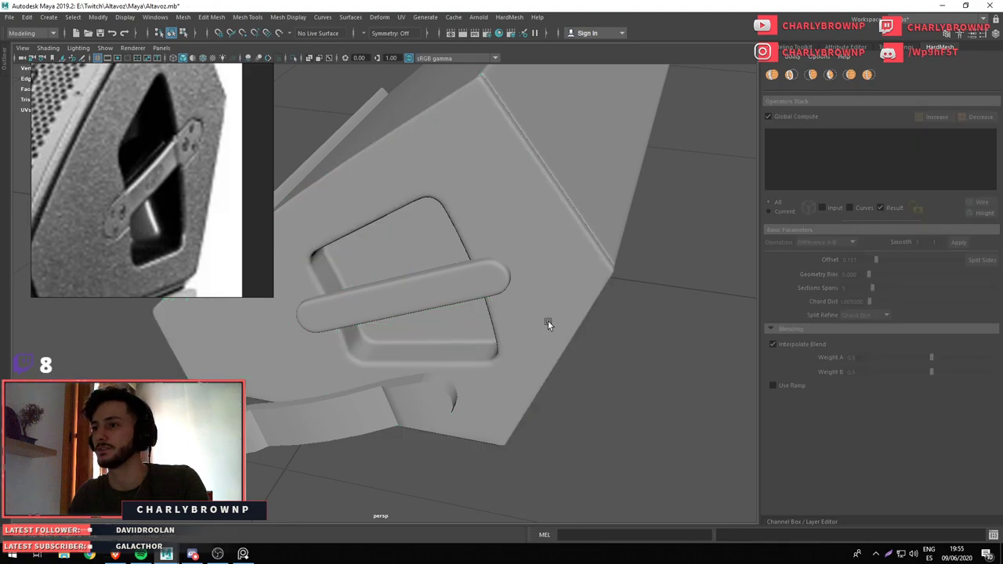
left_click(799, 164)
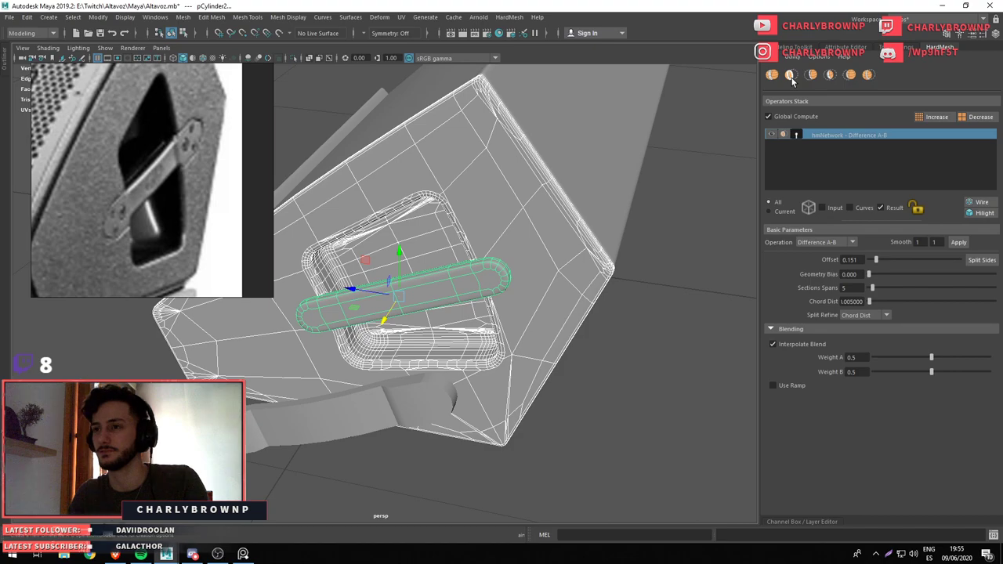
Subtract pCylinder2 with a Difference A-B boolean at Offset 0.081 and Smooth 1
left_click(791, 75)
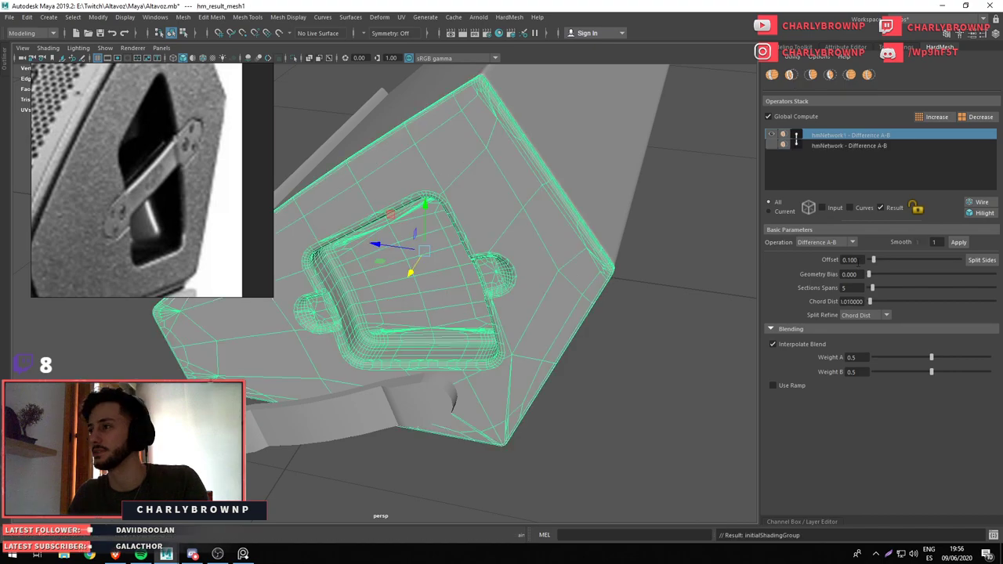
double_click(935, 243)
type("2")
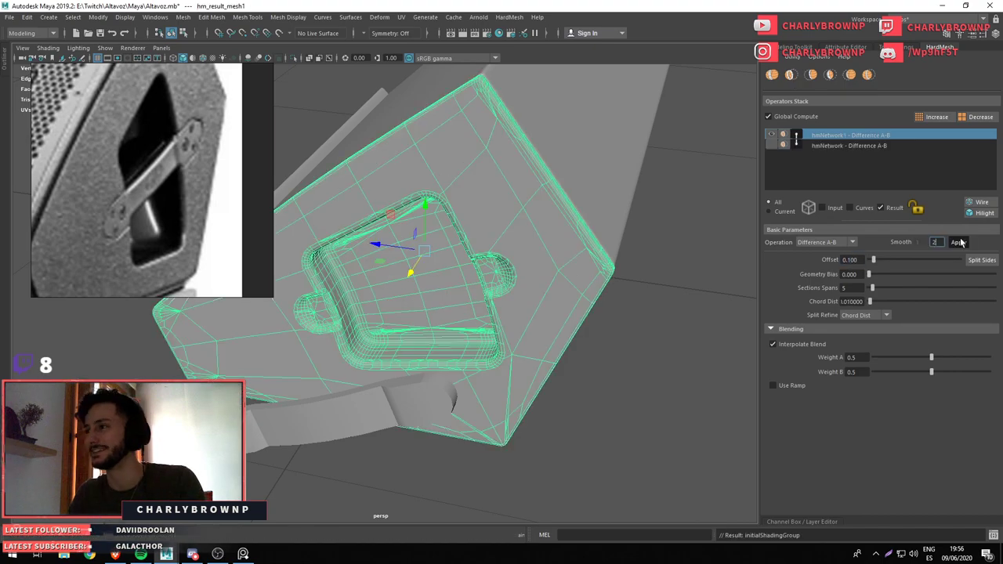
left_click(959, 242)
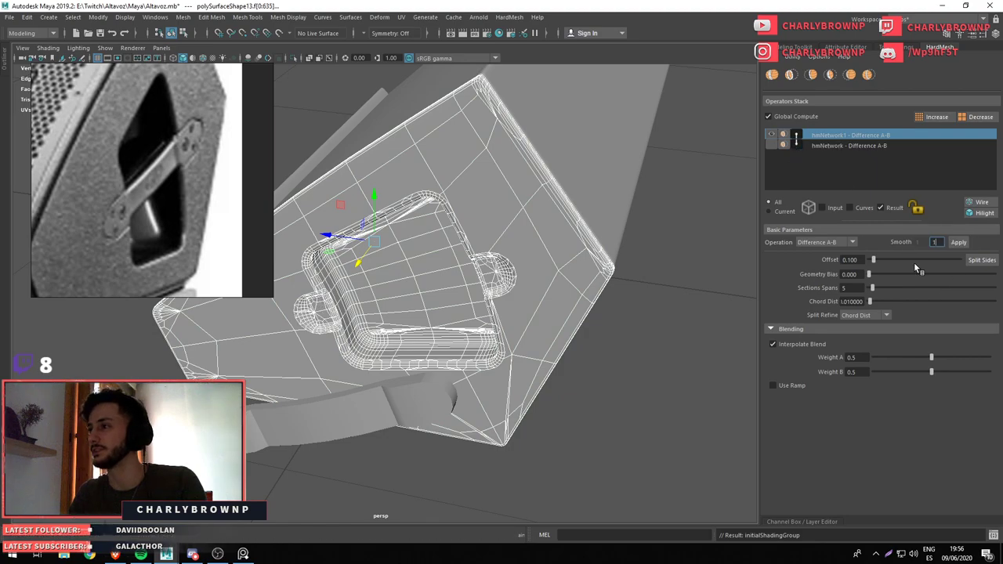
type("2")
left_click(956, 242)
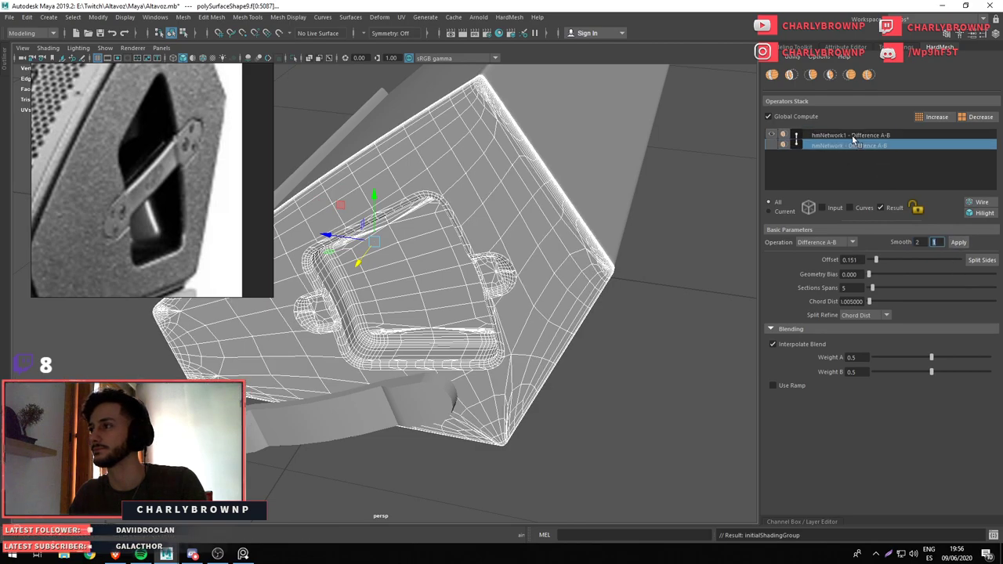
left_click(854, 137)
left_click_drag(875, 260, 872, 258)
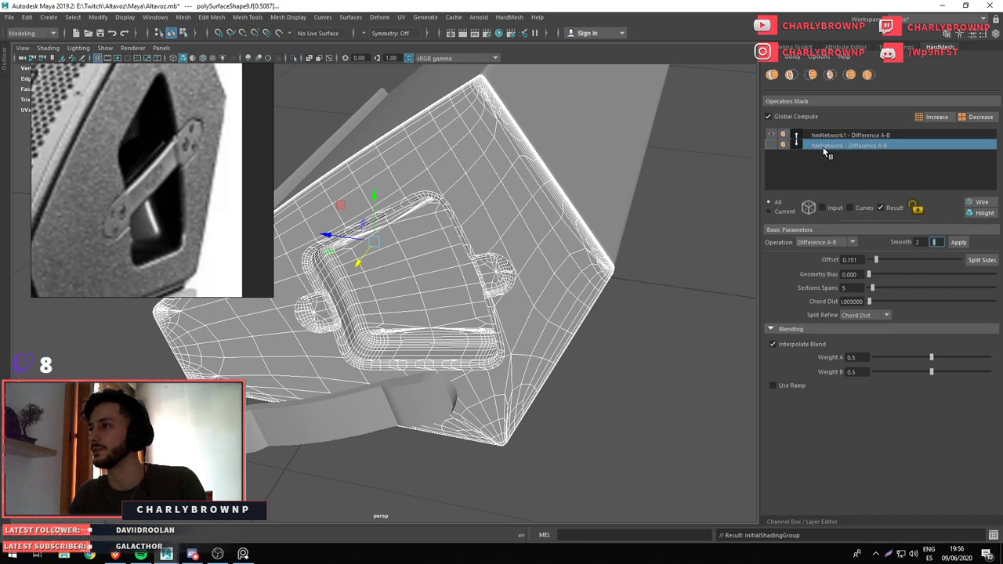
type("1")
key("Return")
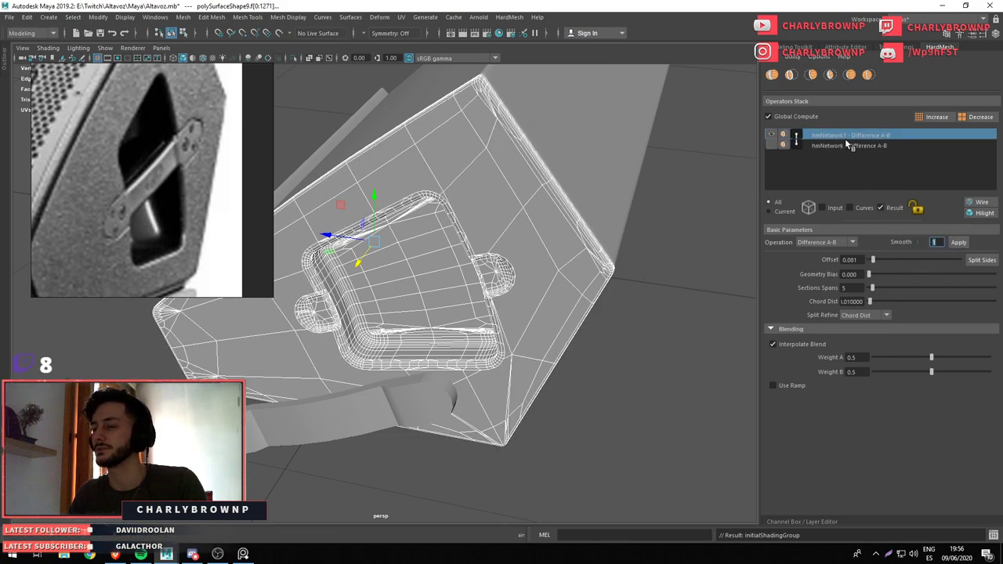
Deselect the speaker mesh and switch to the stream tab in the browser
left_click(651, 377)
left_click(115, 555)
left_click(63, 8)
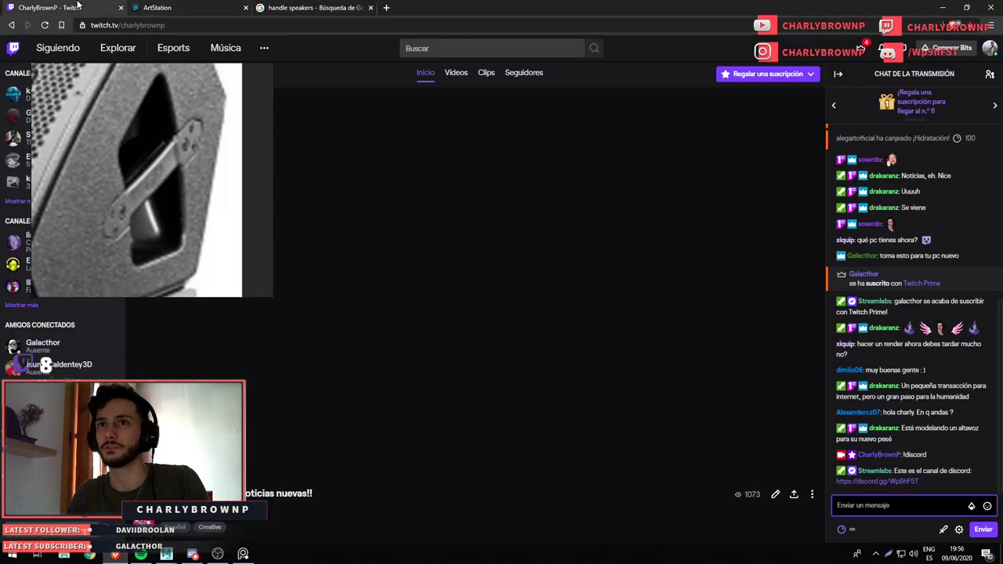
Back in Maya, slide the handle cutter cylinder along its length and check the cut
left_click(940, 9)
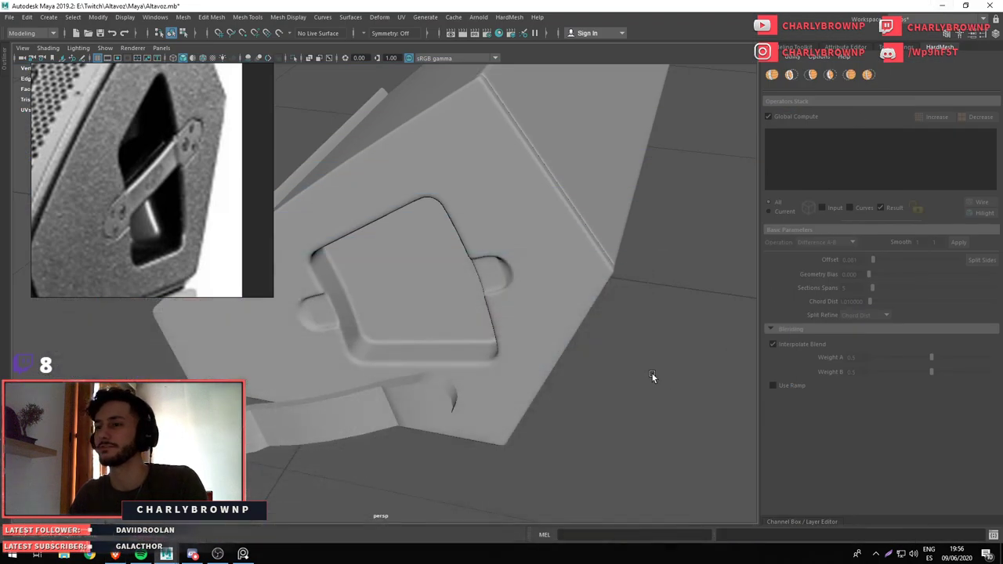
left_click(497, 320)
left_click_drag(497, 321, 726, 194)
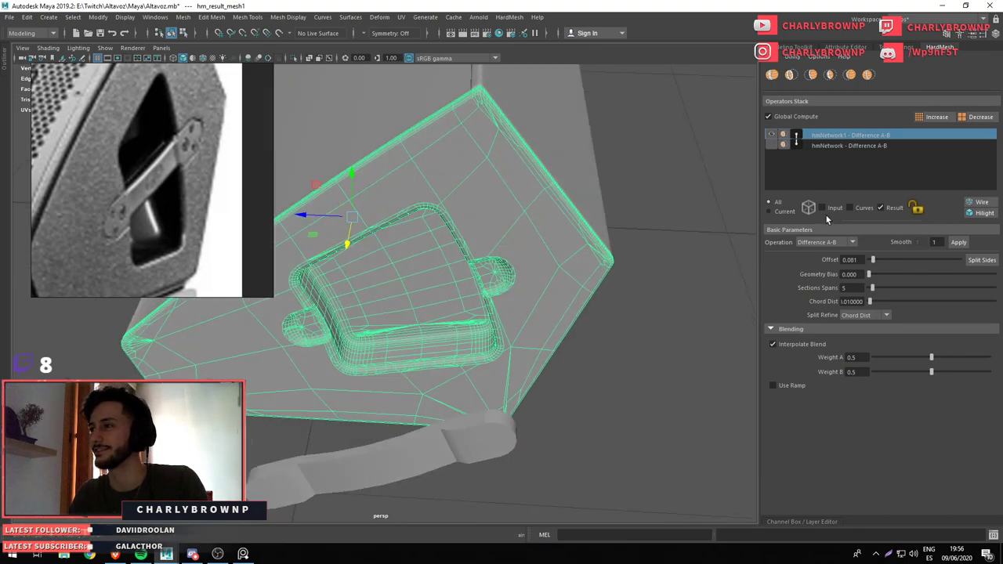
left_click(828, 204)
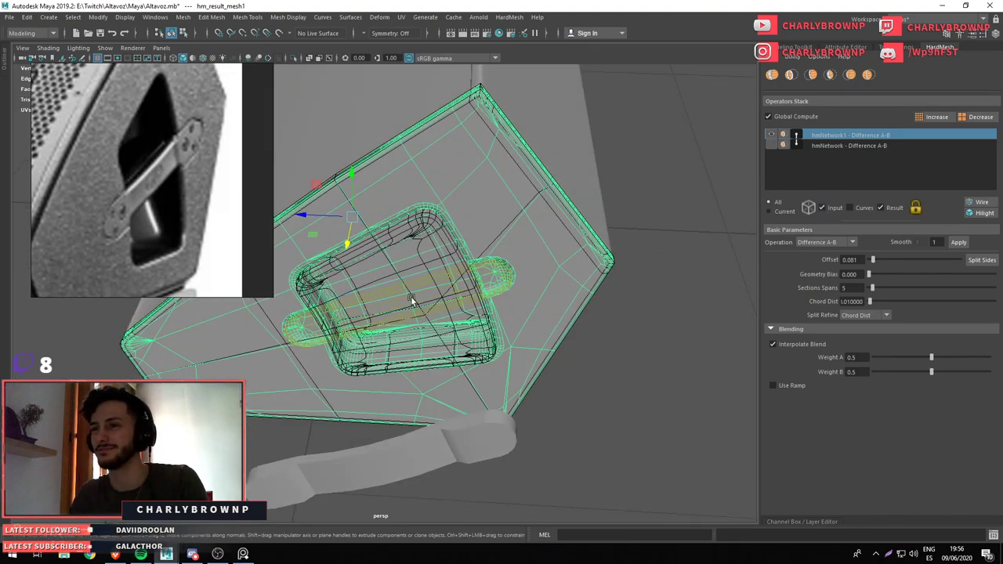
left_click(411, 297)
left_click_drag(540, 328, 382, 337)
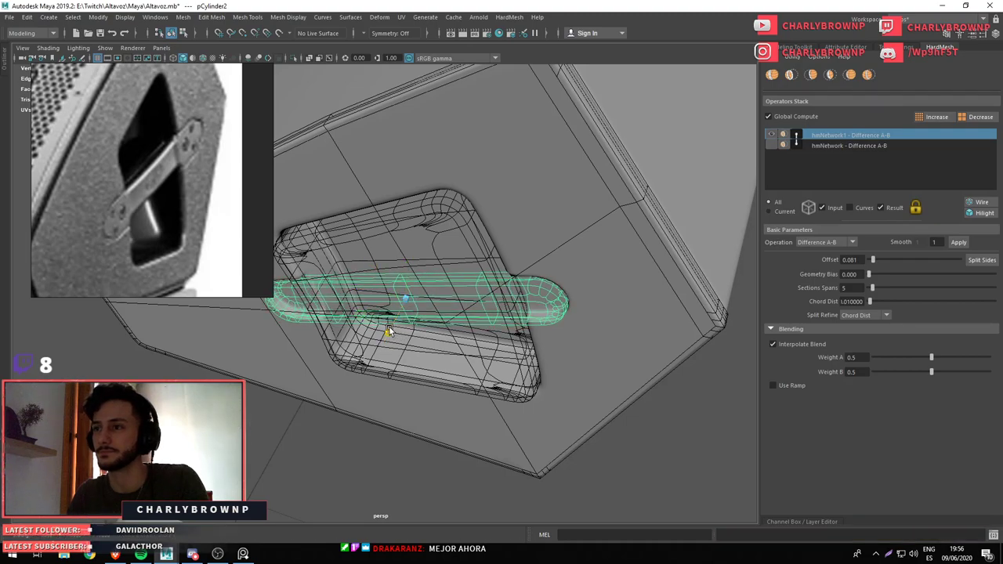
left_click_drag(621, 391, 685, 333)
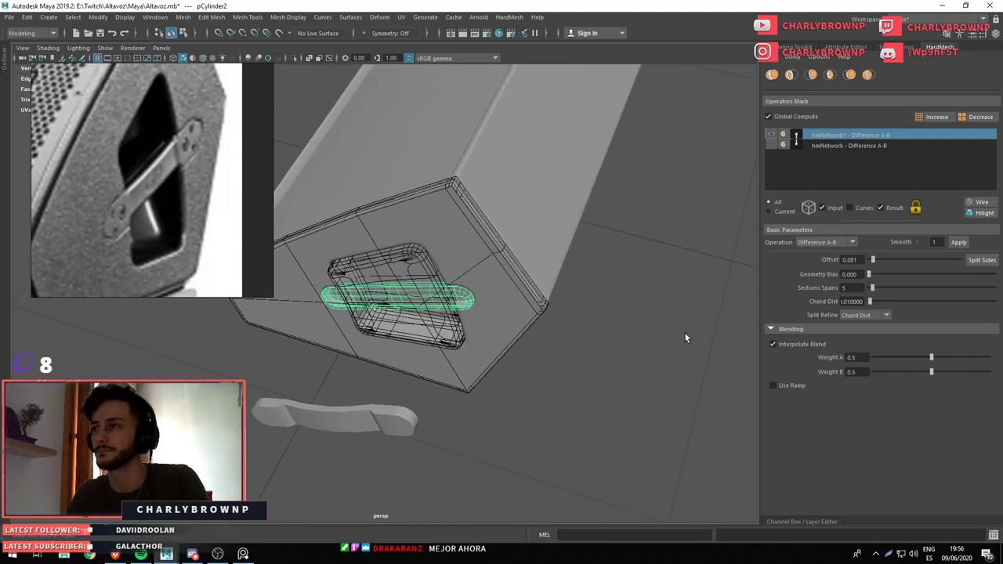
left_click(822, 207)
left_click_drag(449, 263, 483, 318)
Move the separate handle bar cylinder into the recess and inspect its fit
left_click(482, 349)
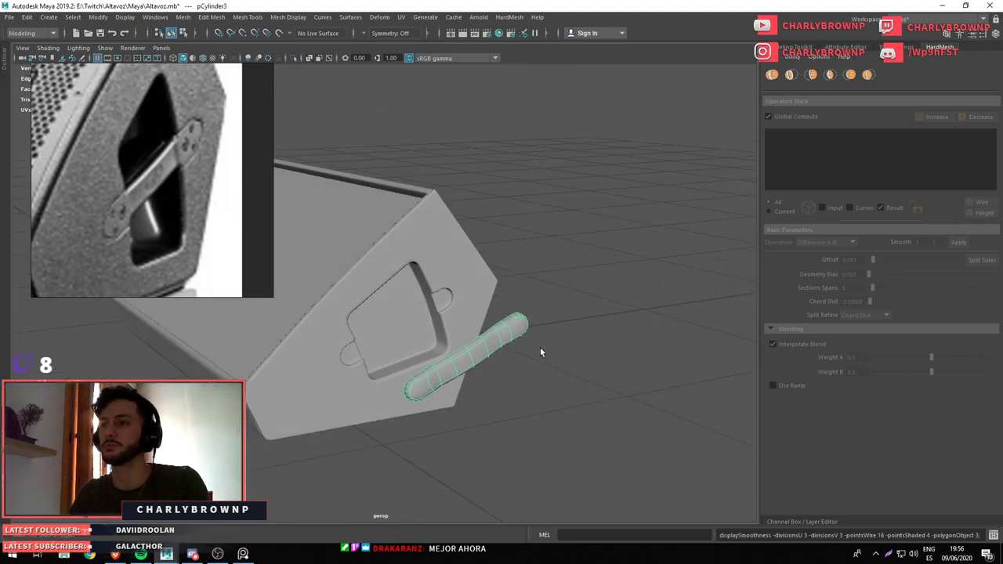
key("w")
left_click_drag(497, 376, 421, 337)
left_click(599, 335)
left_click_drag(599, 336, 431, 307)
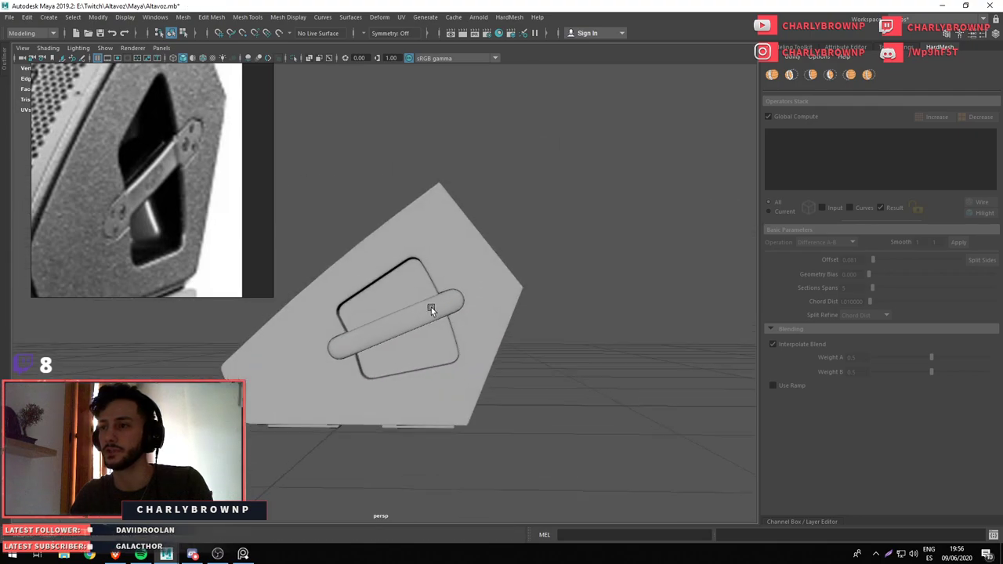
scroll("up", 3)
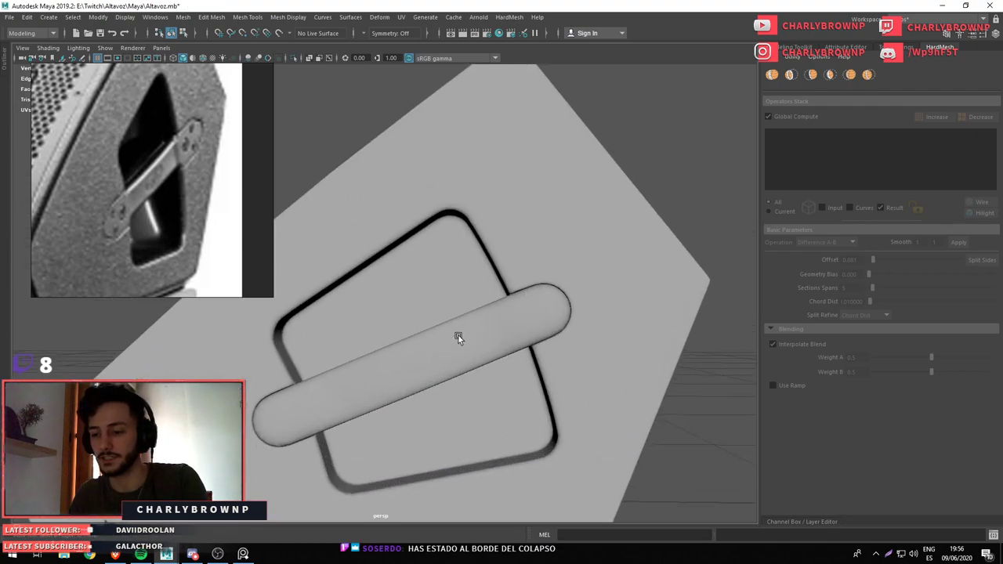
scroll("down", 3)
left_click_drag(458, 335, 434, 357)
scroll("up", 3)
scroll("up", 3)
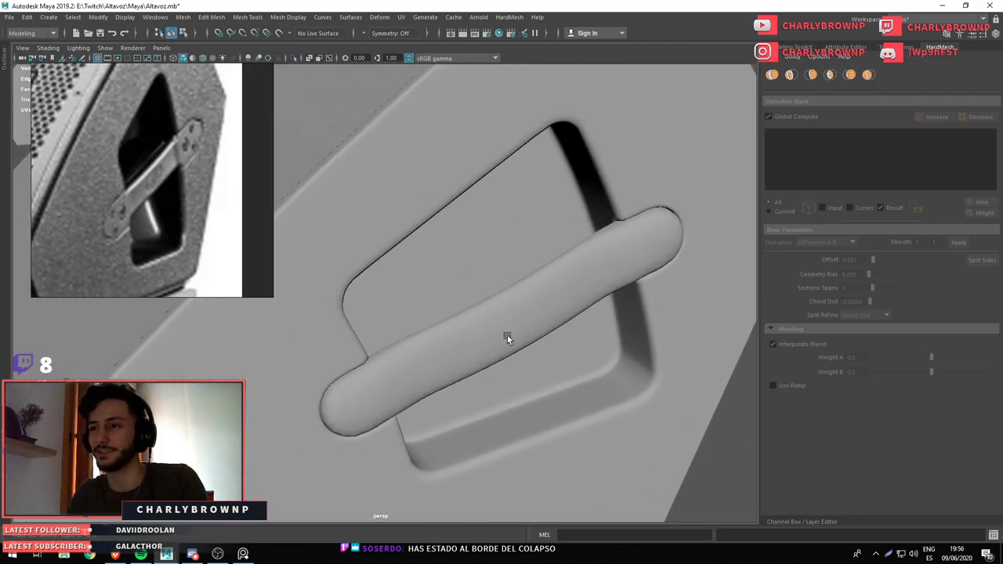
Nudge the handle bar along its axis and lower it toward the panel surface
left_click(507, 336)
scroll("down", 3)
left_click_drag(581, 357, 608, 242)
scroll("up", 3)
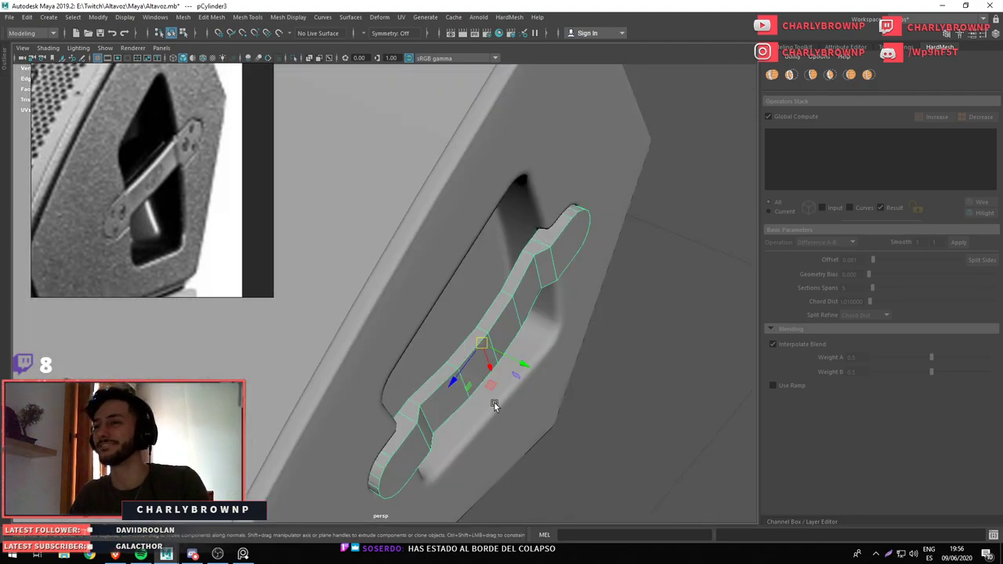
left_click_drag(520, 363, 509, 358)
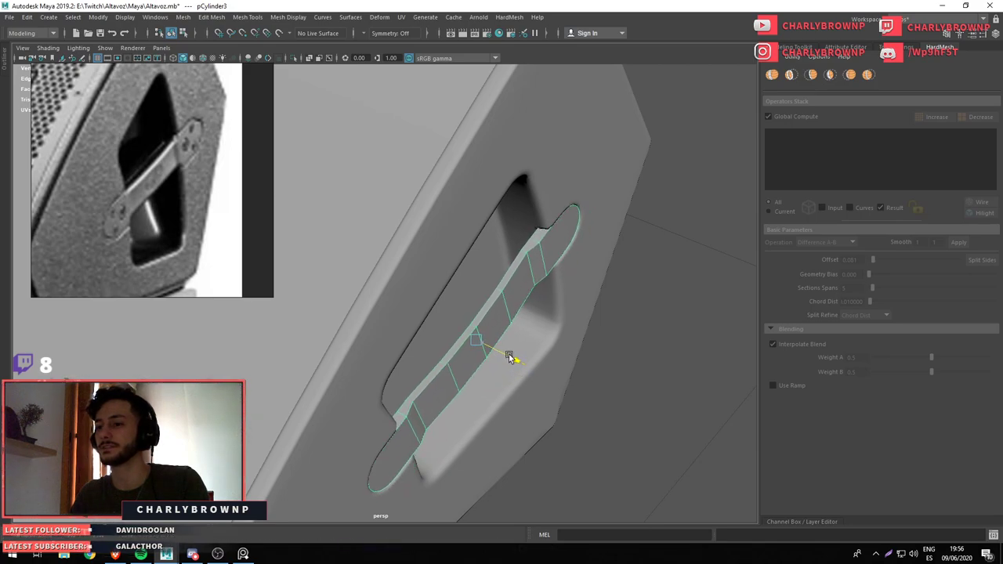
left_click_drag(541, 283, 456, 230)
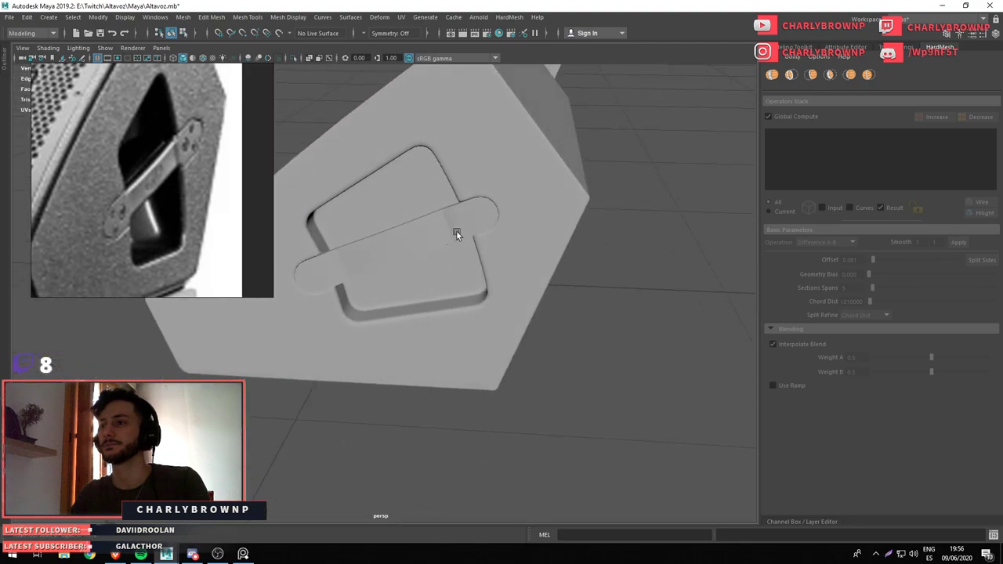
left_click(456, 230)
left_click_drag(491, 291, 614, 284)
Isolate the recess cutter cylinder and reposition its faces against the box
key("ctrl+minus")
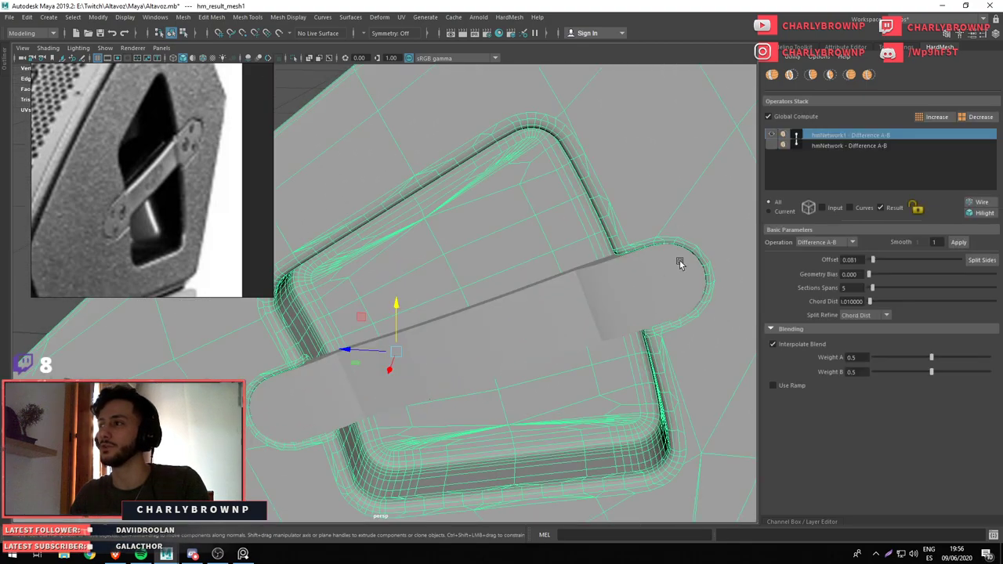
left_click_drag(681, 259, 528, 296)
left_click(541, 300)
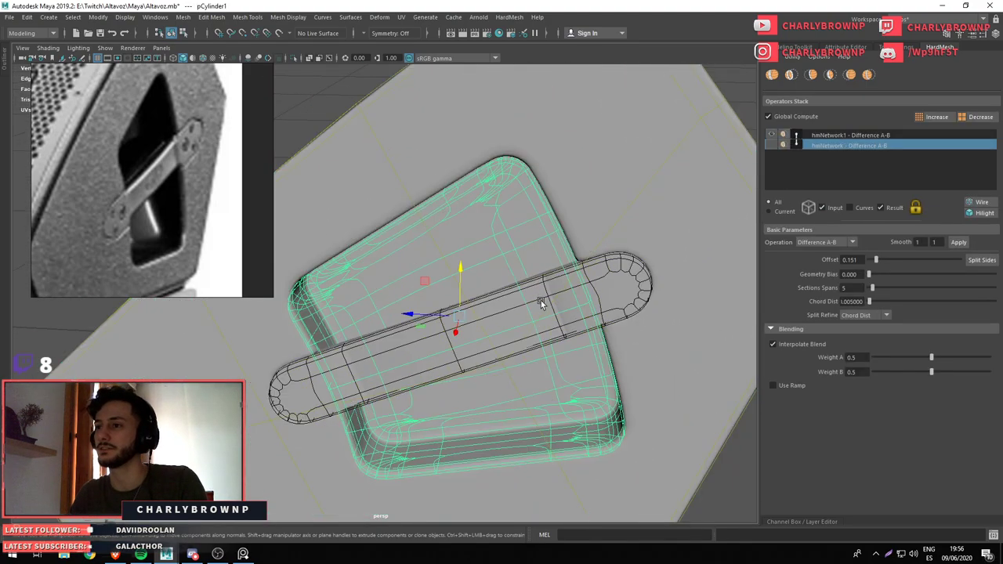
key("ctrl+1")
key("ctrl+F11")
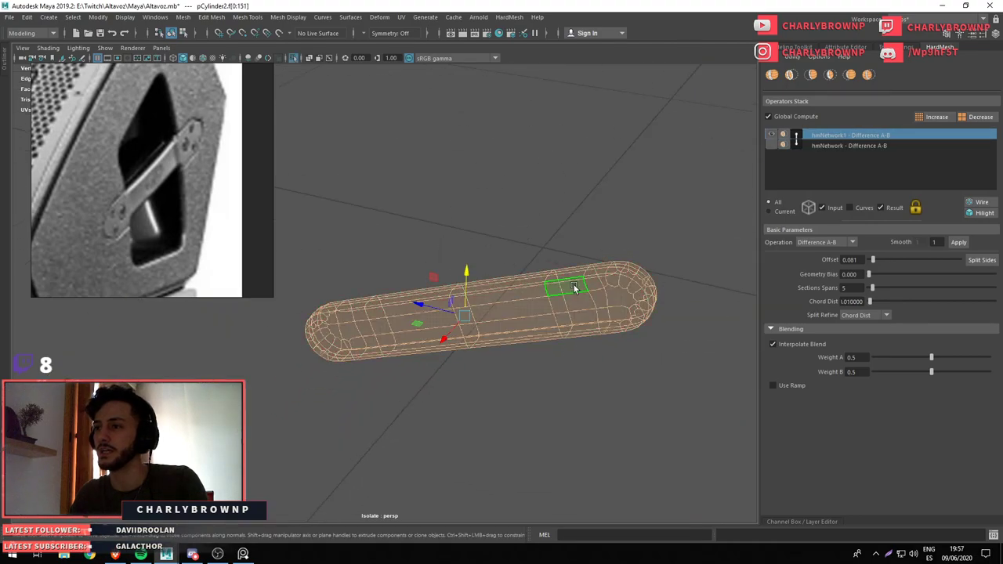
left_click_drag(568, 290, 310, 392)
key("ctrl+1")
scroll("up", 3)
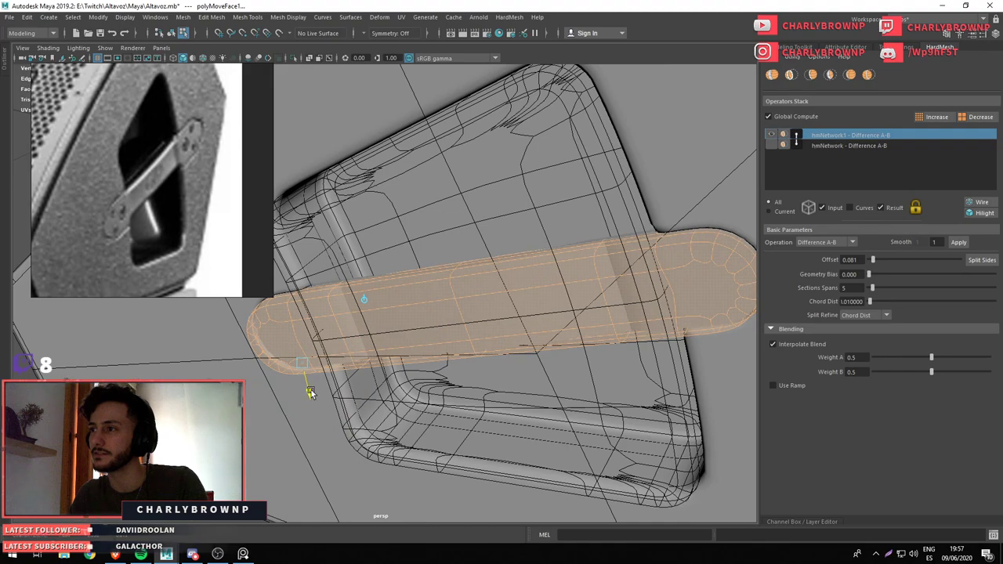
scroll("down", 3)
Cut the strap from the box as a HardMesh Difference with inputs hidden and chord distance 0.005
key("F8")
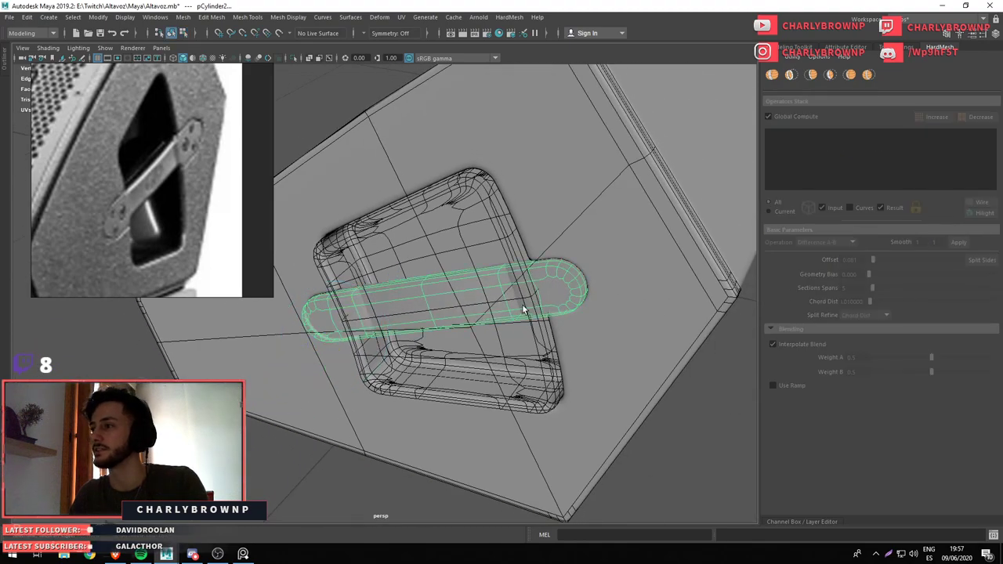
left_click(523, 304)
left_click(834, 208)
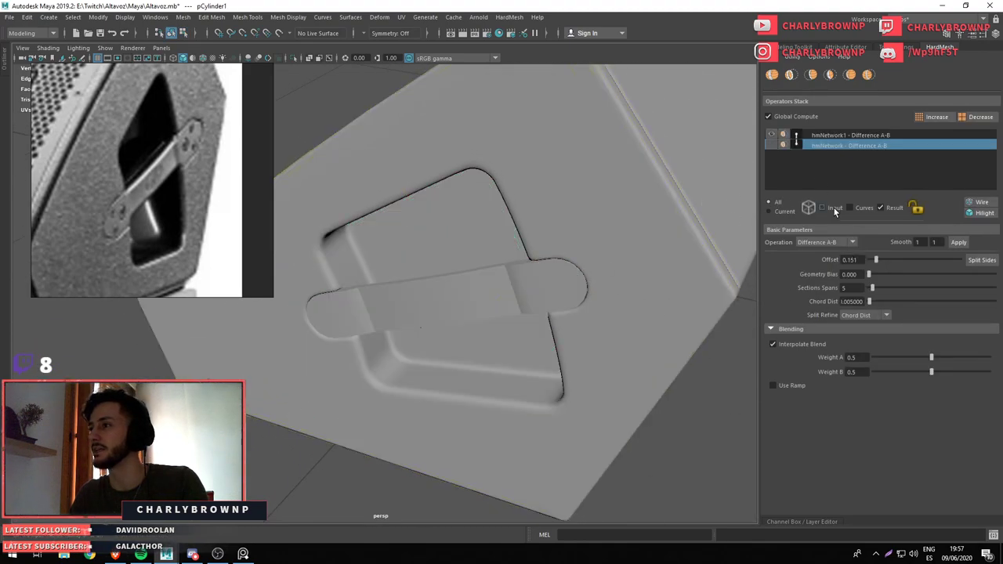
left_click(838, 136)
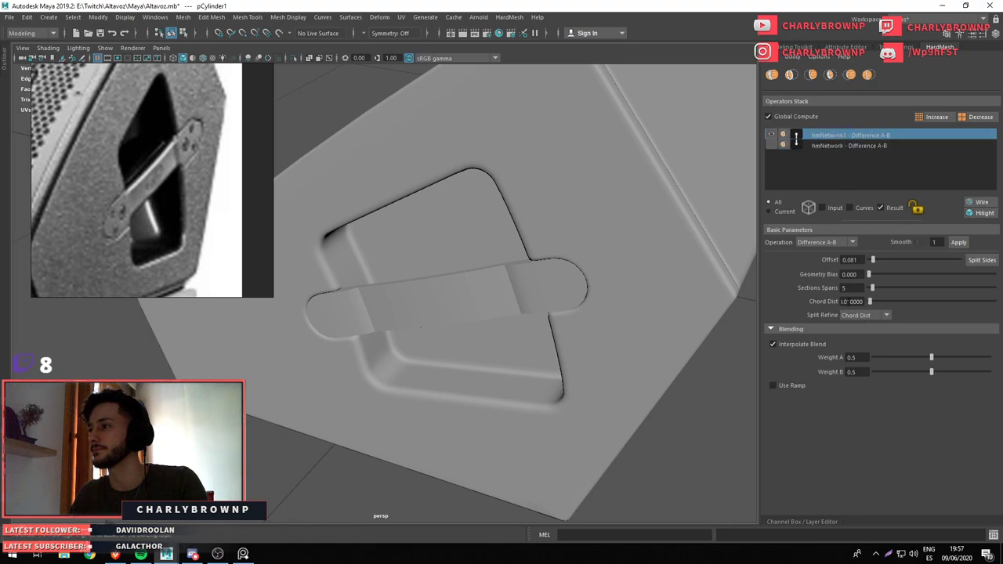
type("0.005")
key("Return")
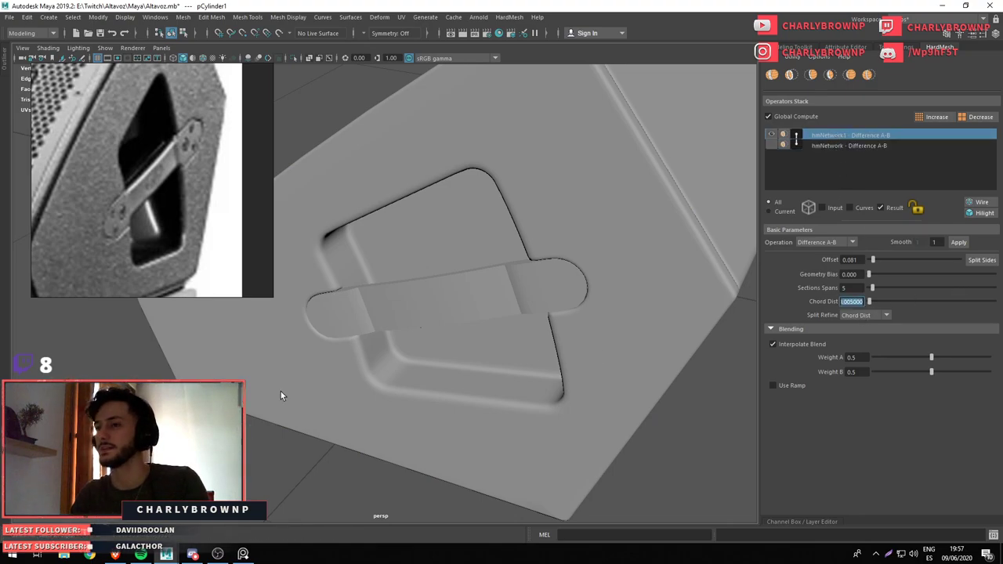
left_click(513, 302)
left_click_drag(515, 309, 531, 246)
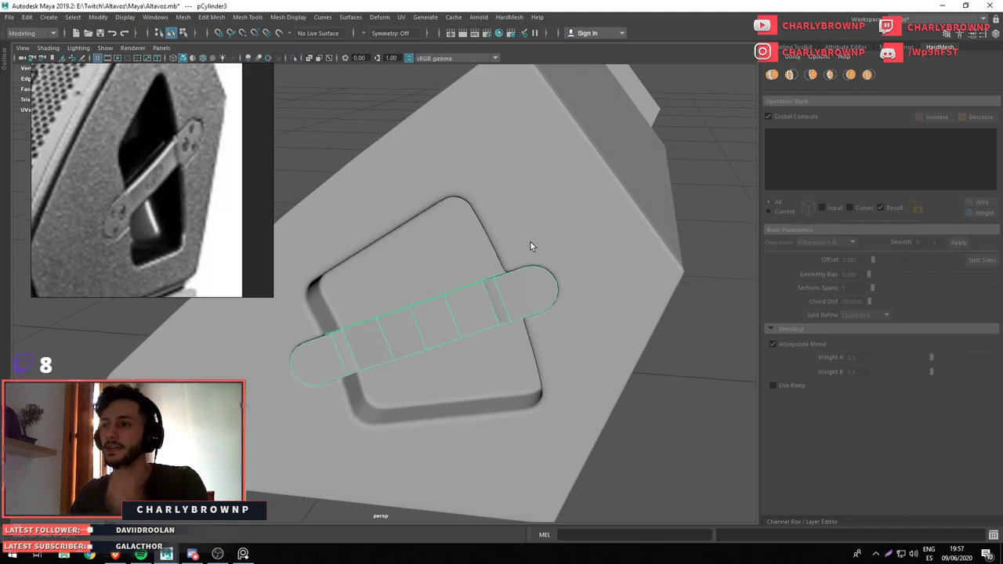
left_click(665, 420)
Isolate the strap on its own and frame it for face editing
left_click_drag(519, 291, 505, 274)
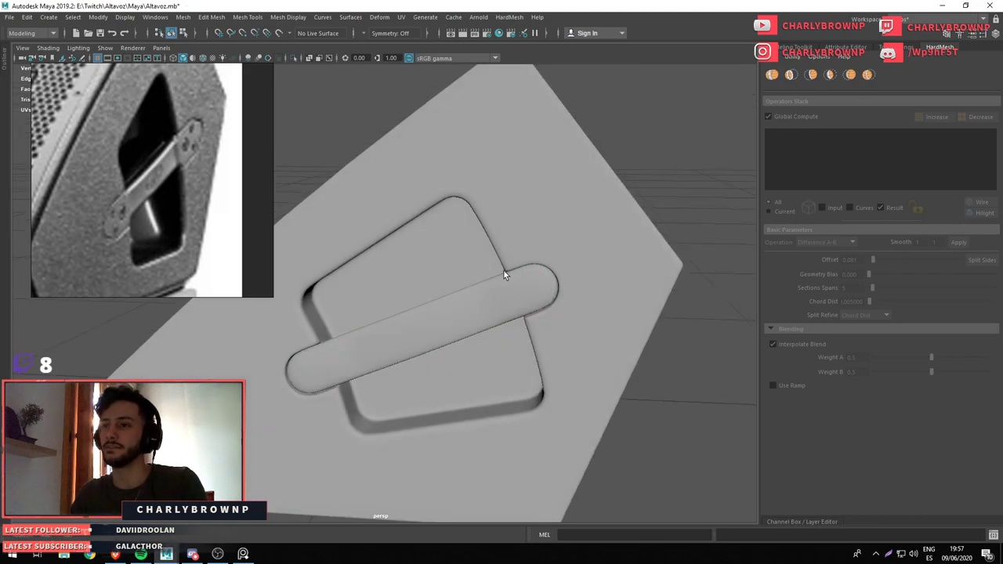
left_click(350, 365)
left_click_drag(541, 363, 419, 339)
key("ctrl+1")
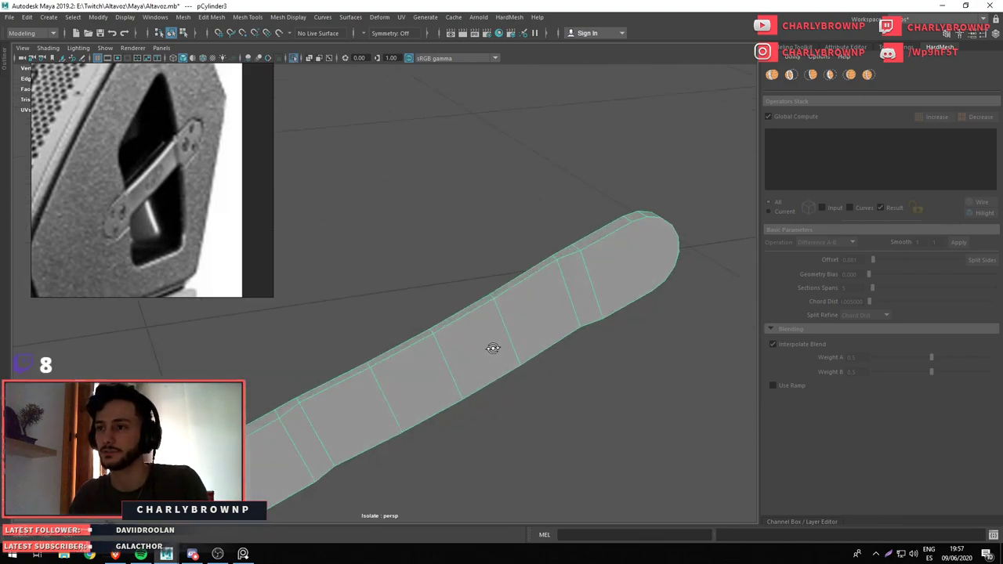
left_click_drag(493, 347, 465, 284)
left_click_drag(308, 386, 305, 437)
left_click(300, 325)
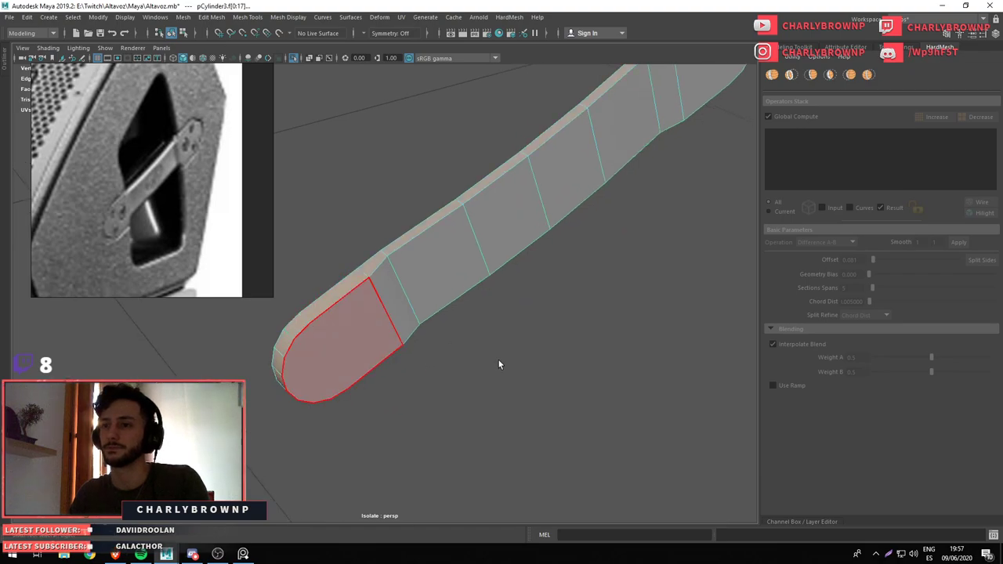
key("a")
Bevel the strap's long edges with Chamfer off and Fraction 1, checking the smooth preview
left_click_drag(436, 213, 549, 196)
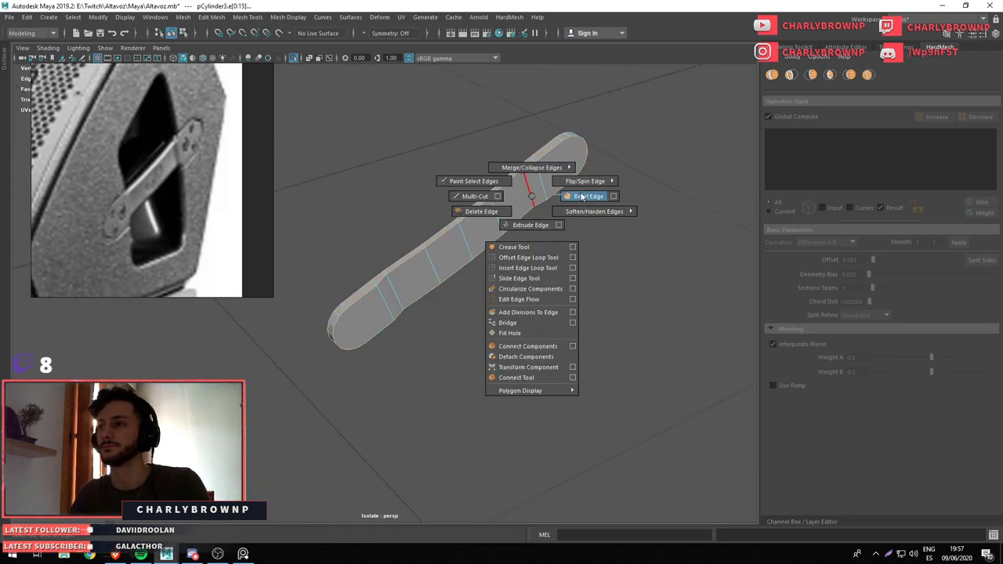
left_click_drag(692, 292, 541, 311)
left_click(621, 424)
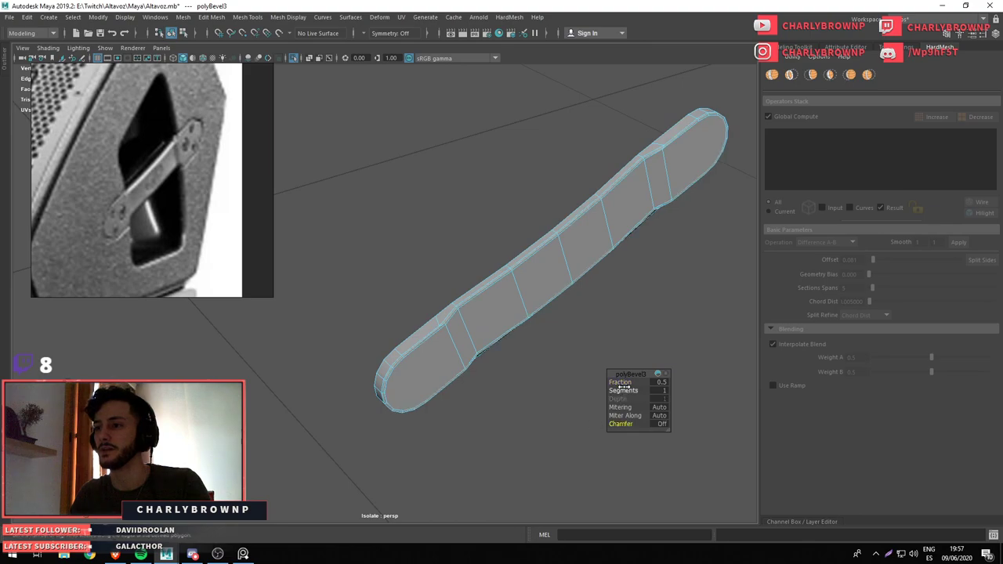
left_click_drag(625, 382, 657, 389)
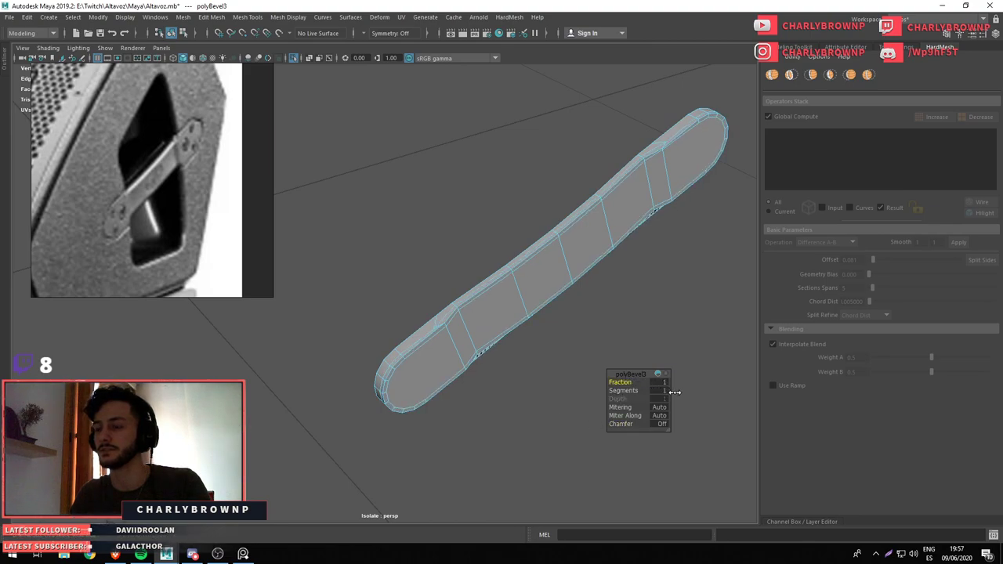
key("3")
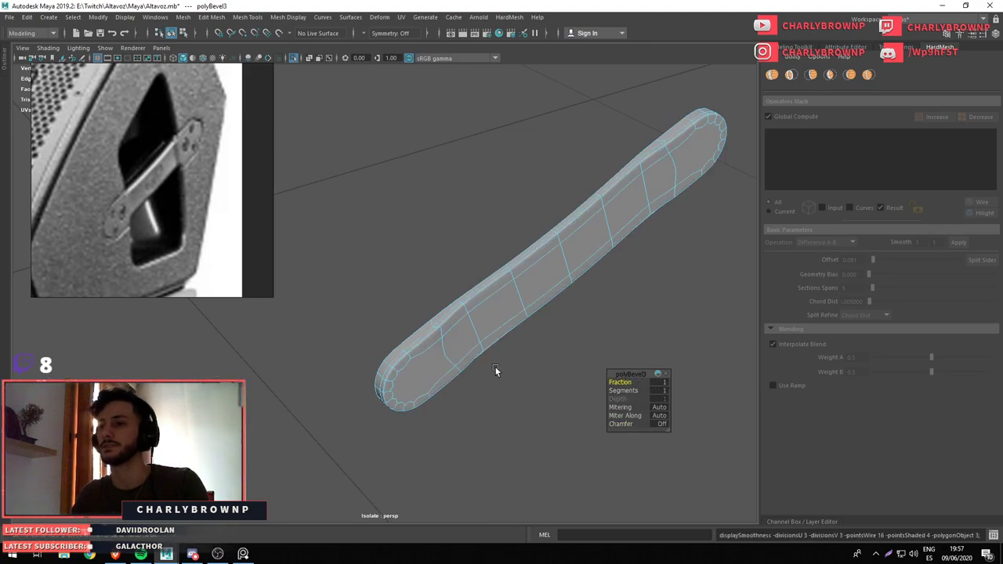
key("1")
Add bevels to the edges across both ends of the strap
scroll("up", 3)
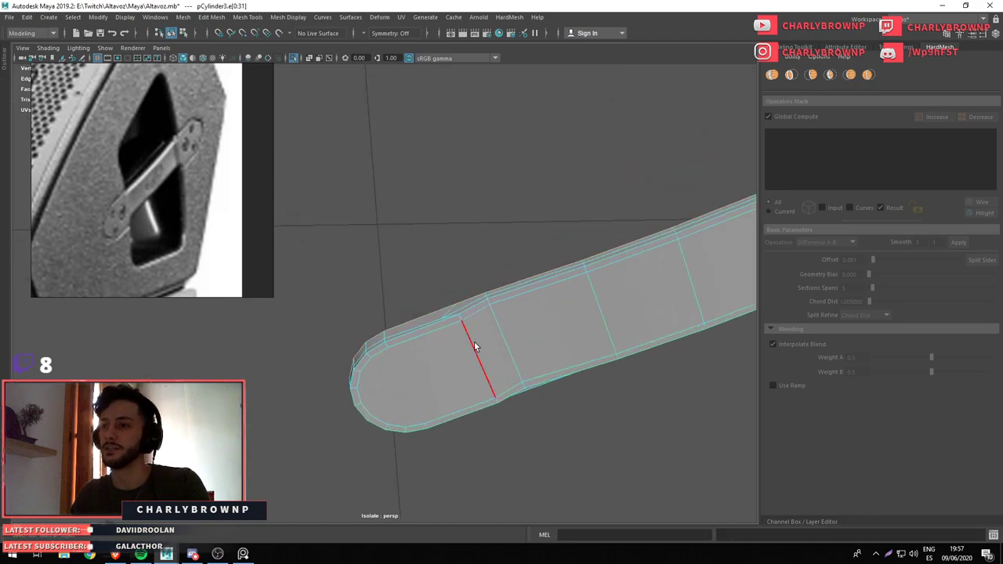
left_click(470, 348)
left_click_drag(490, 321, 378, 403)
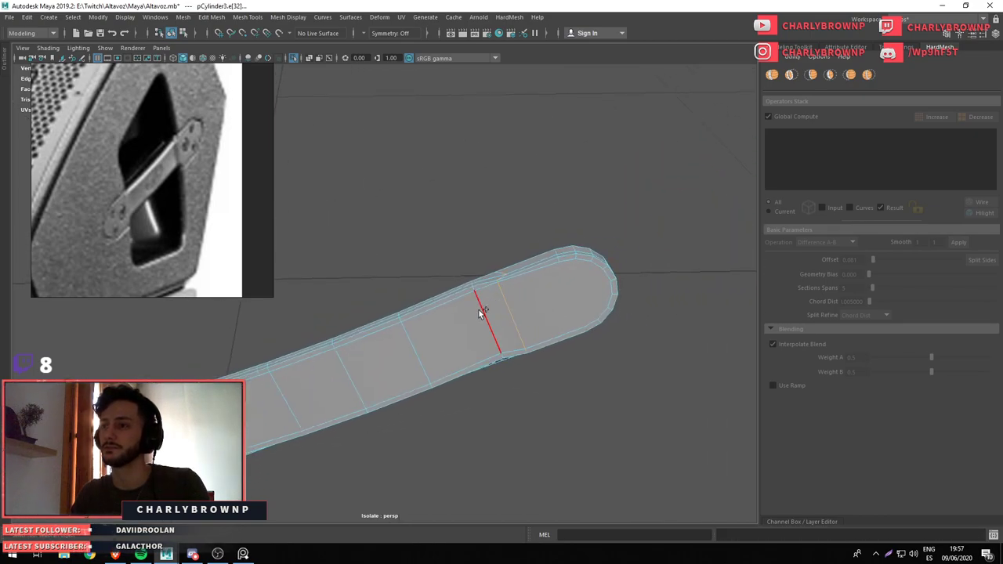
right_click(544, 289)
left_click(605, 288)
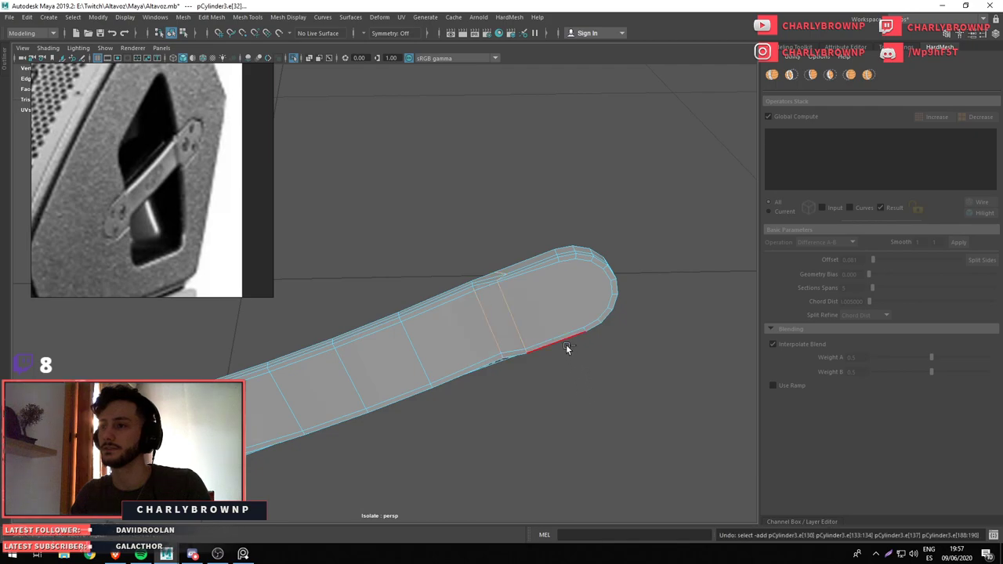
left_click_drag(566, 344, 754, 437)
left_click(613, 322)
left_click_drag(678, 316, 440, 253)
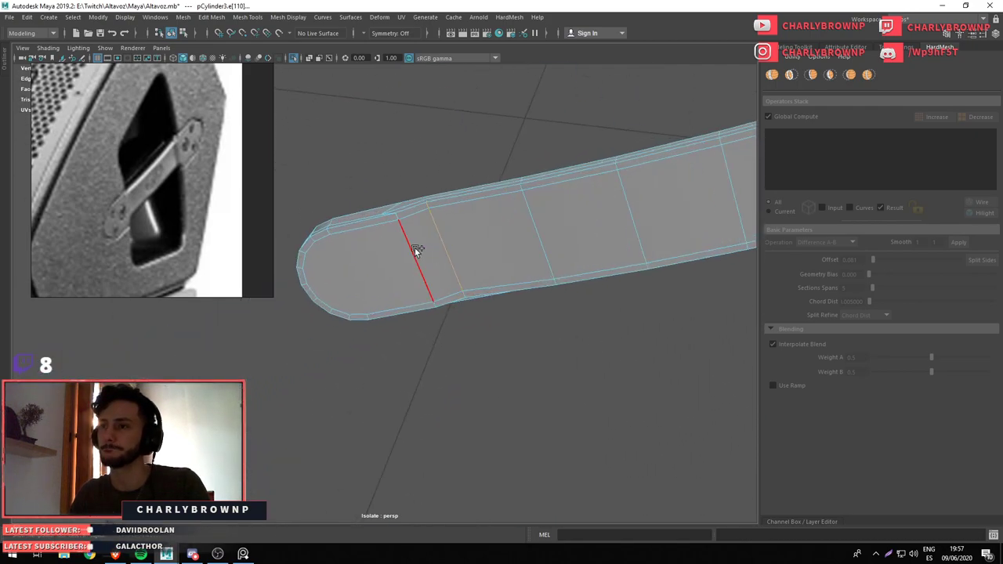
left_click(416, 249)
right_click(486, 239)
left_click(524, 237)
left_click_drag(467, 239, 485, 360)
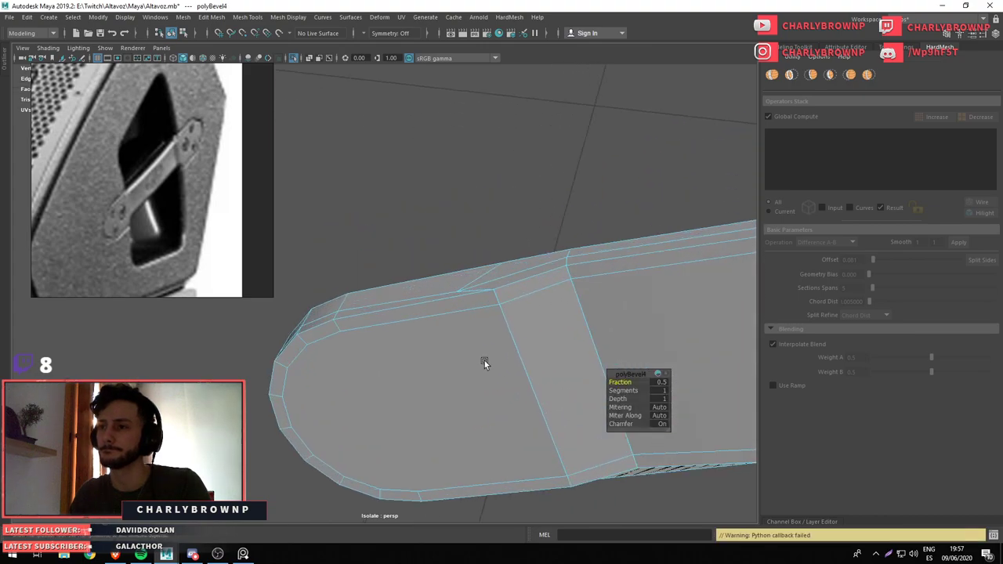
Undo the extra end-edge bevels to restore the rounded strap ends
key("ctrl+z")
left_click_drag(553, 390, 384, 293)
left_click(399, 333)
key("ctrl+z")
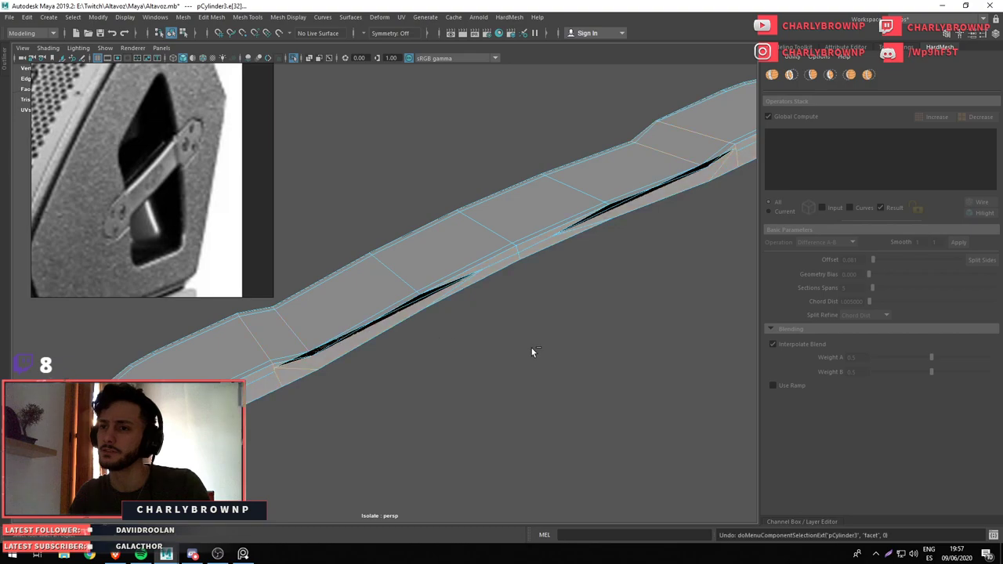
key("ctrl+z")
key("ctrl+z")
key("ctrl+z")
key("ctrl+z")
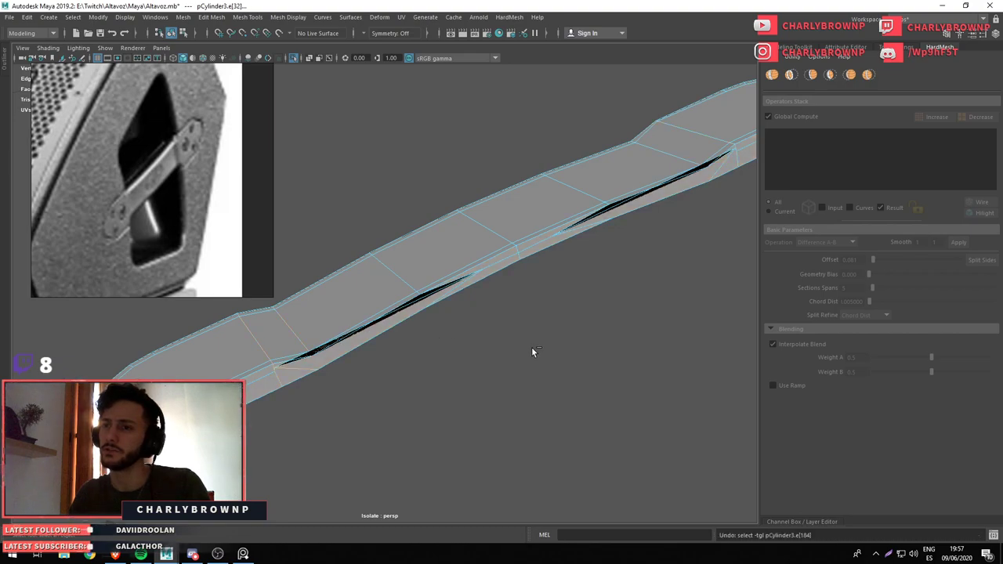
key("ctrl+z")
key("ctrl+z")
key("ctrl+z")
key("ctrl+z")
key("ctrl+z")
key("ctrl+z")
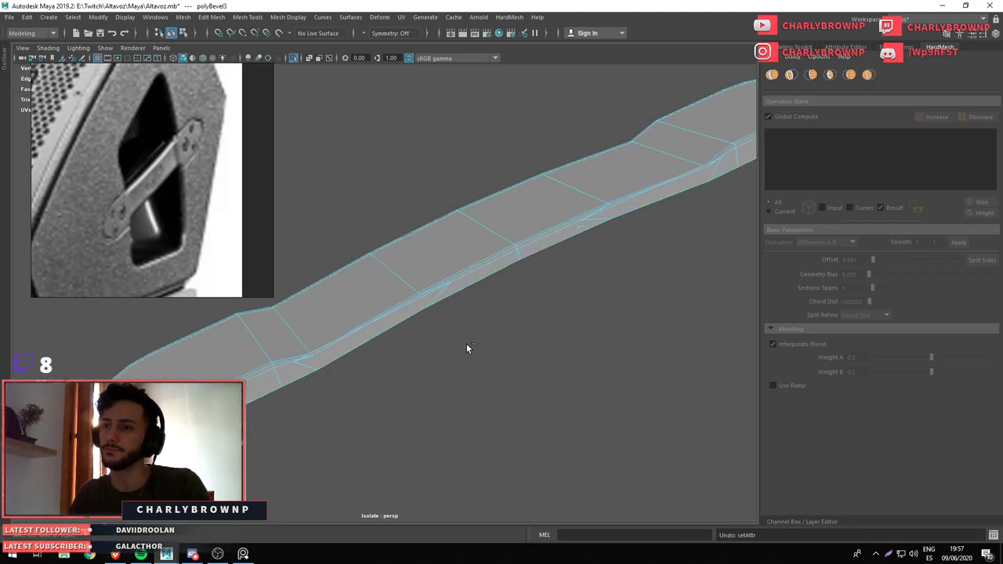
key("ctrl+z")
key("ctrl+z")
left_click_drag(466, 345, 289, 218)
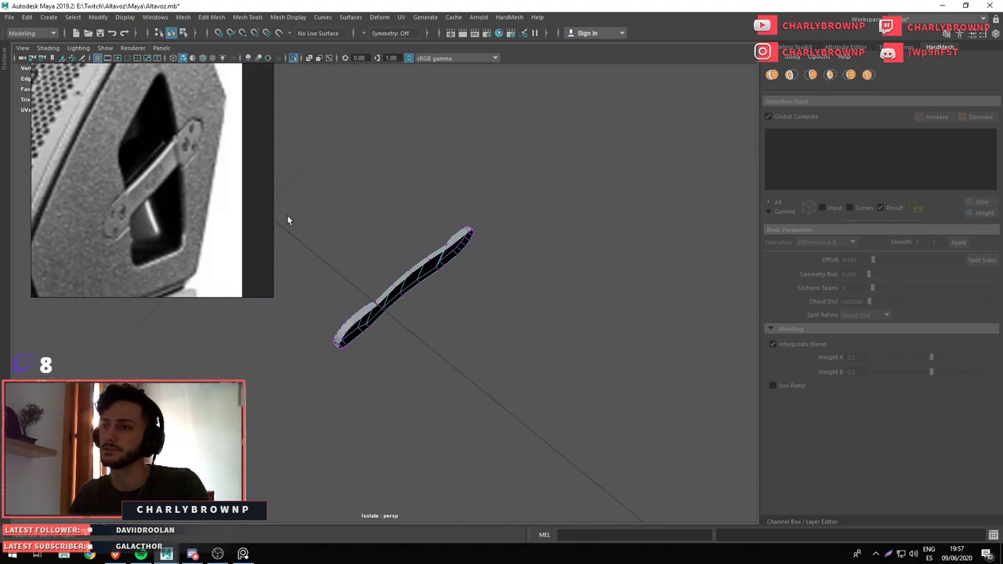
Select all the strap's vertices and merge the overlapping ones
left_click_drag(305, 184, 677, 469)
left_click_drag(463, 318, 510, 306)
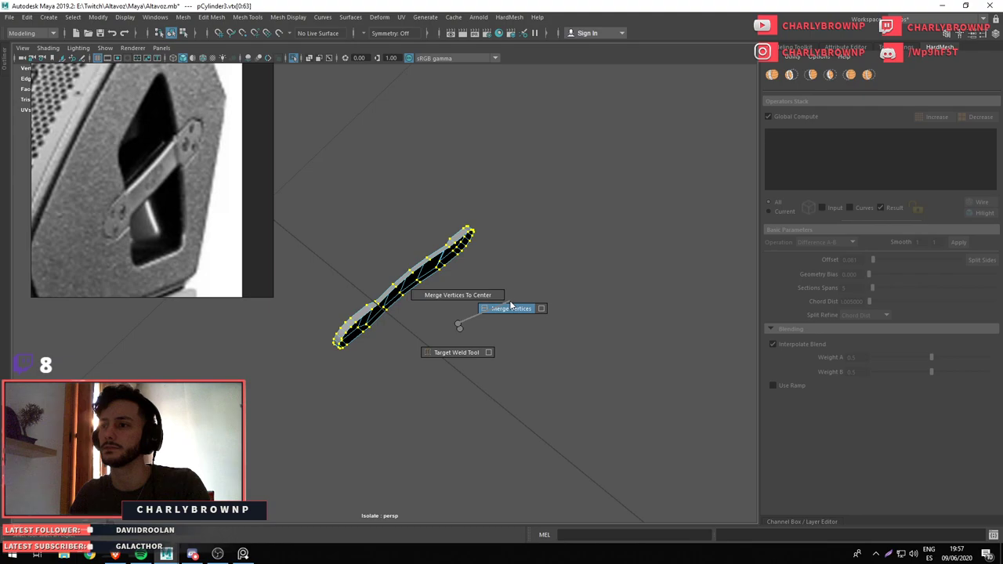
left_click_drag(400, 264, 468, 305)
left_click_drag(468, 305, 416, 195)
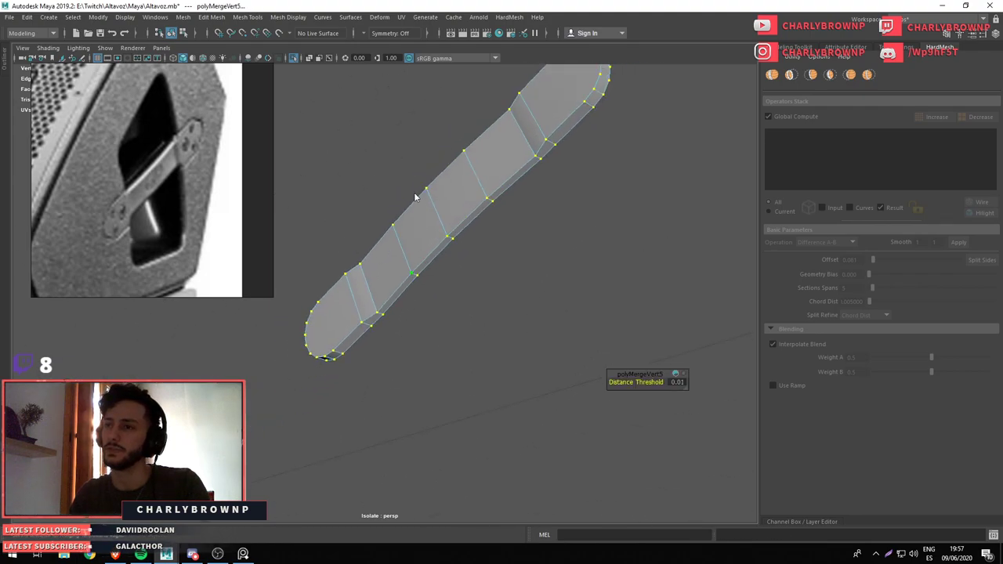
key("F10")
left_click_drag(416, 241, 383, 258)
key("F9")
key("F11")
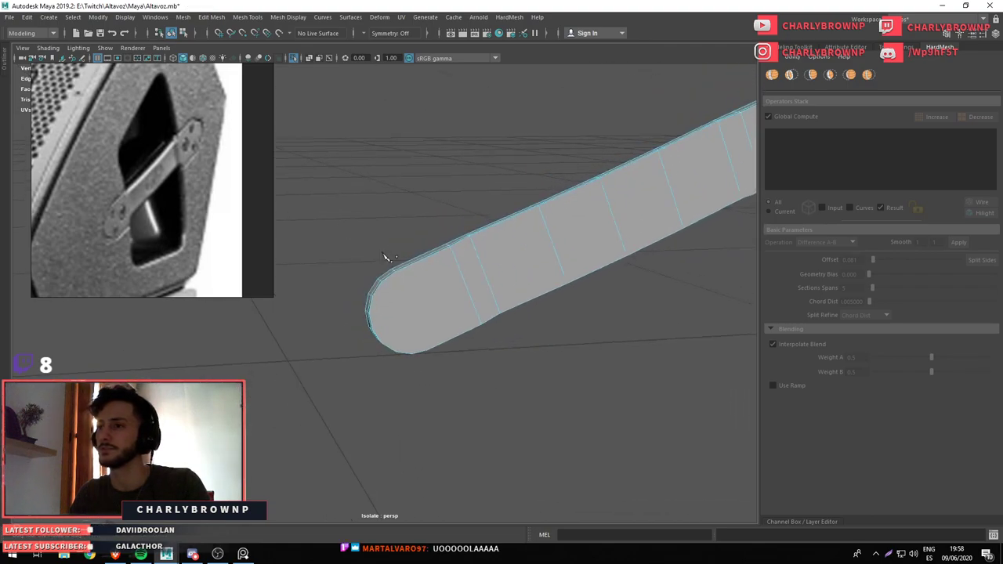
scroll("down", 3)
left_click_drag(481, 290, 460, 314)
Extrude the strap's end face with a 0.05 inset
key("ctrl+e")
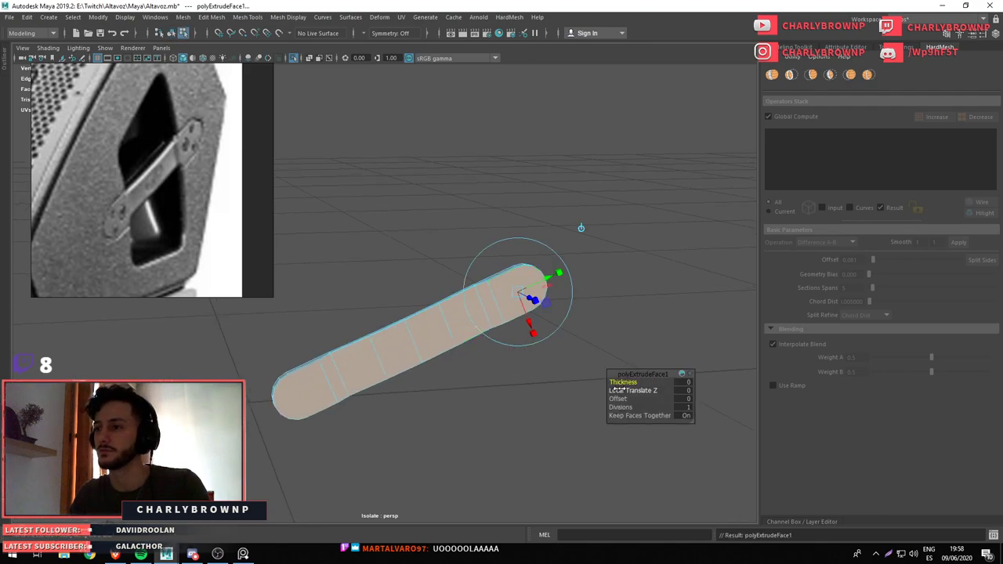
left_click_drag(618, 399, 483, 394)
scroll("up", 3)
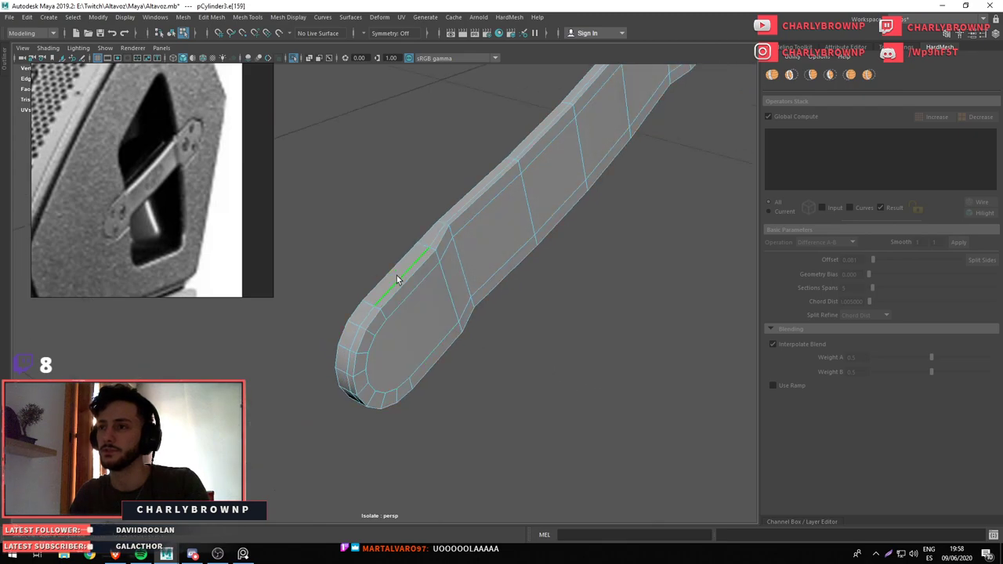
Bevel the strap's edge loops at Fraction 0.62 with Chamfer off
double_click(397, 280)
left_click_drag(442, 314, 383, 265)
left_click(383, 265)
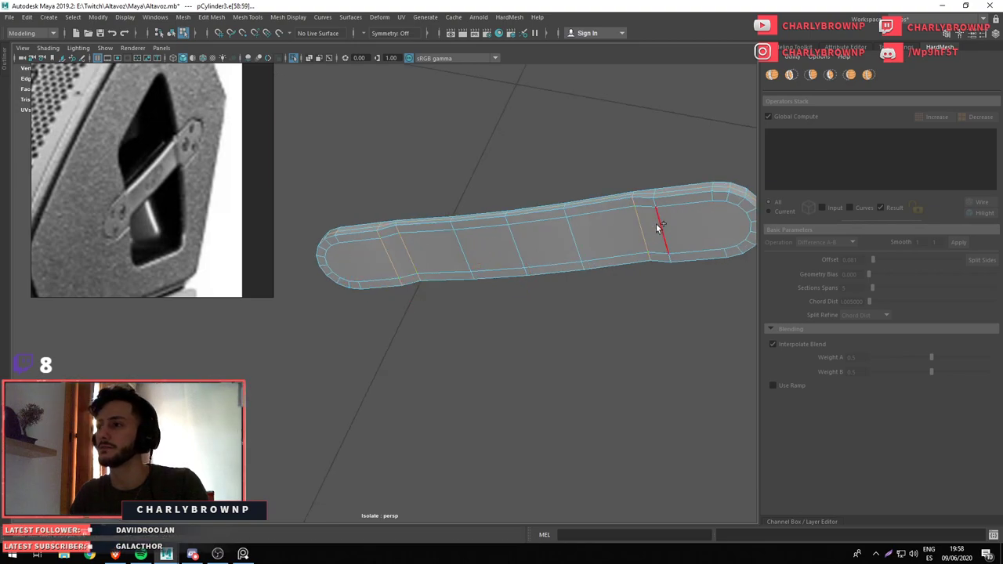
key("ctrl+b")
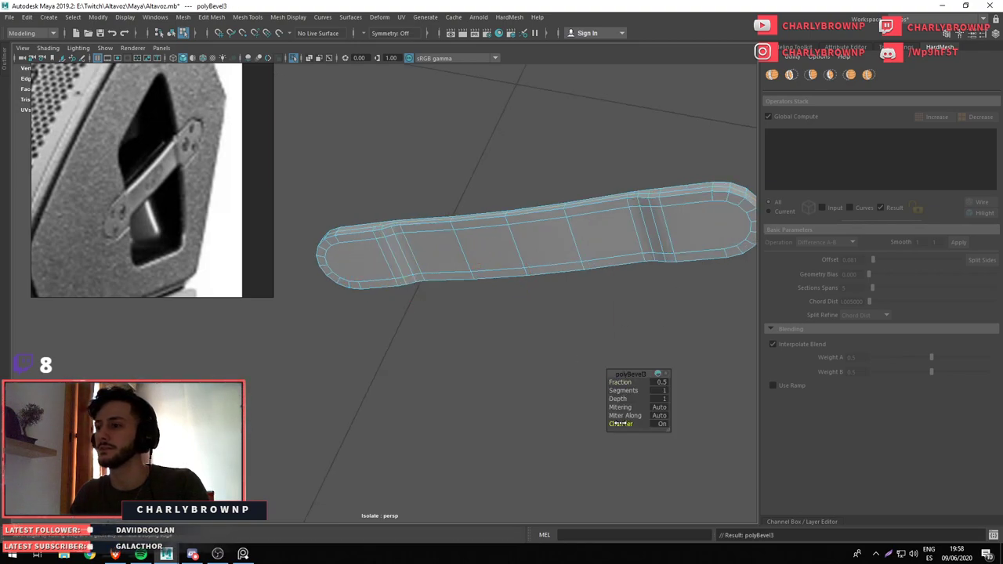
left_click(620, 424)
left_click_drag(624, 381, 632, 385)
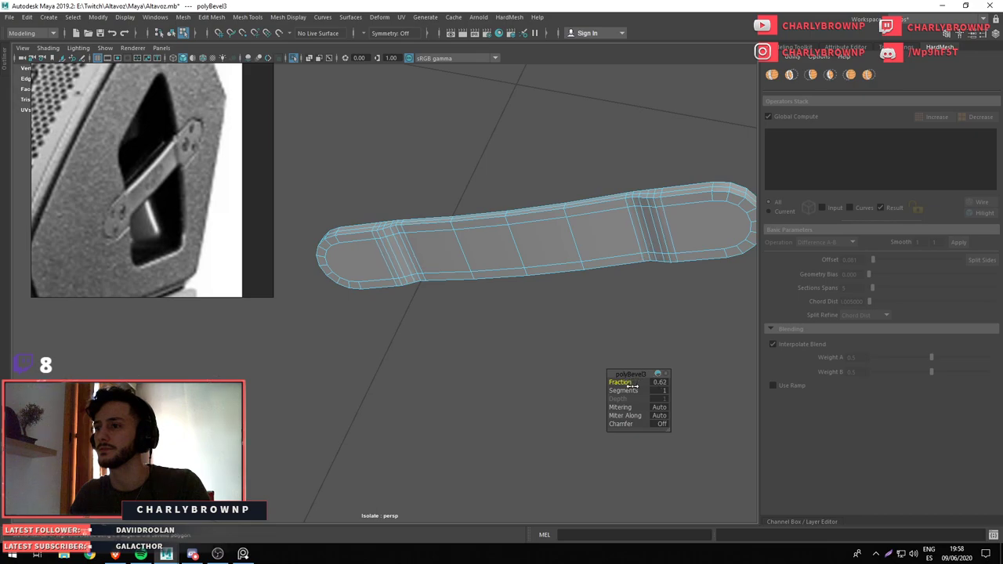
left_click(611, 310)
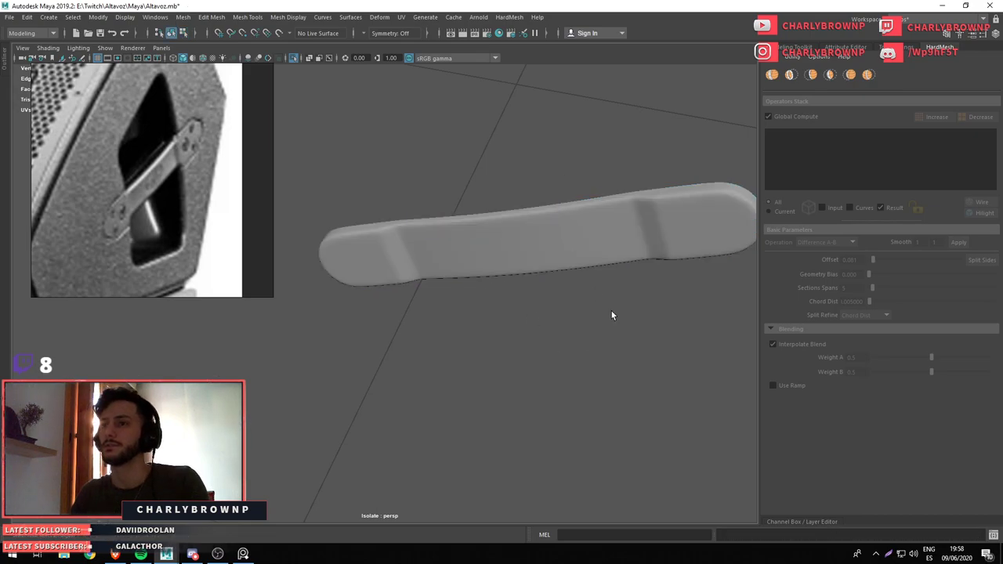
Exit isolation to see the handle back on the speaker's side panel
left_click_drag(610, 310, 511, 235)
key("ctrl+1")
left_click_drag(514, 272, 526, 277)
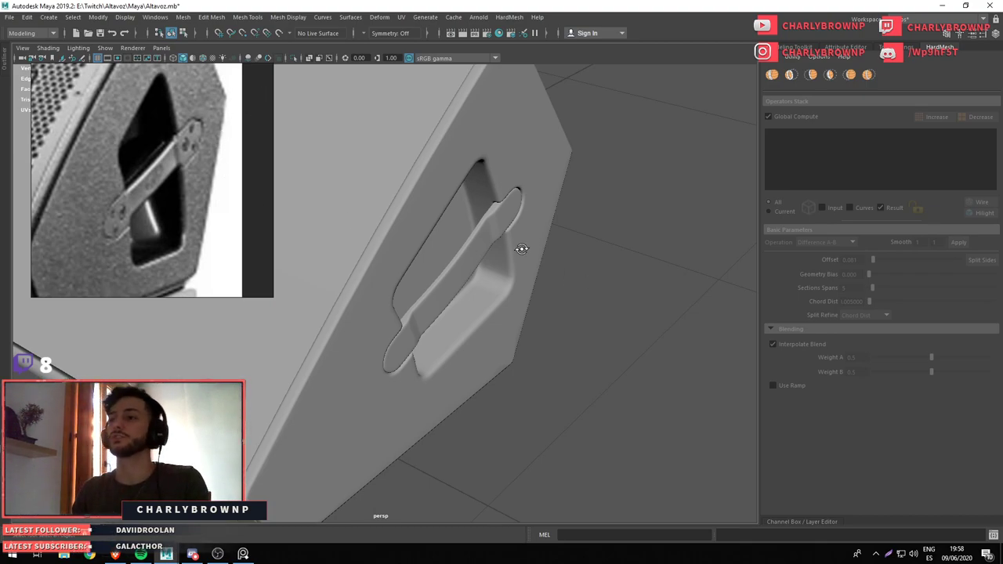
Assign the handle a new Blinn named Modelling_Metal with darker colour and softer, wider highlight
left_click_drag(521, 248, 593, 311)
left_click(603, 343)
left_click_drag(593, 311, 523, 280)
left_click_drag(566, 149, 561, 416)
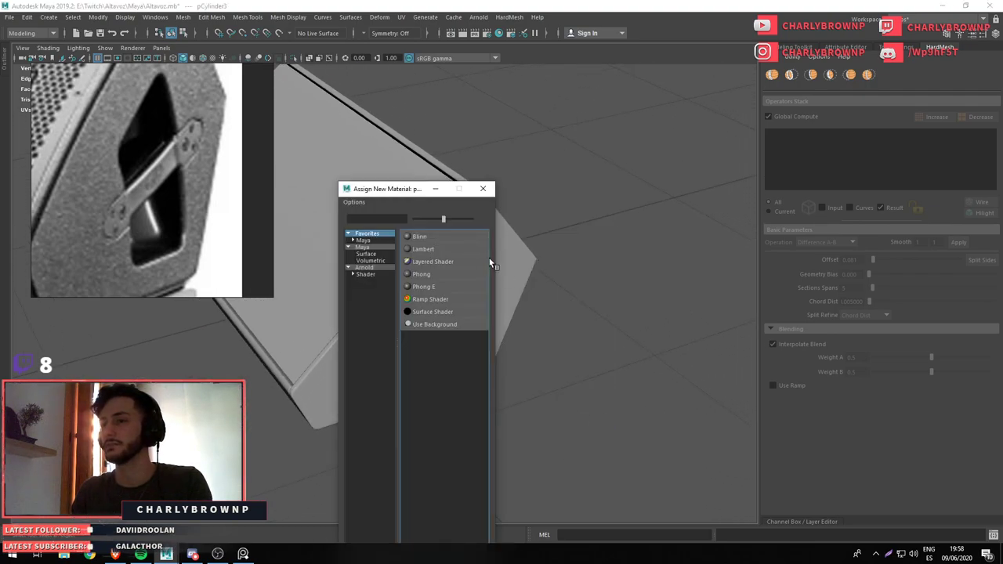
left_click(420, 237)
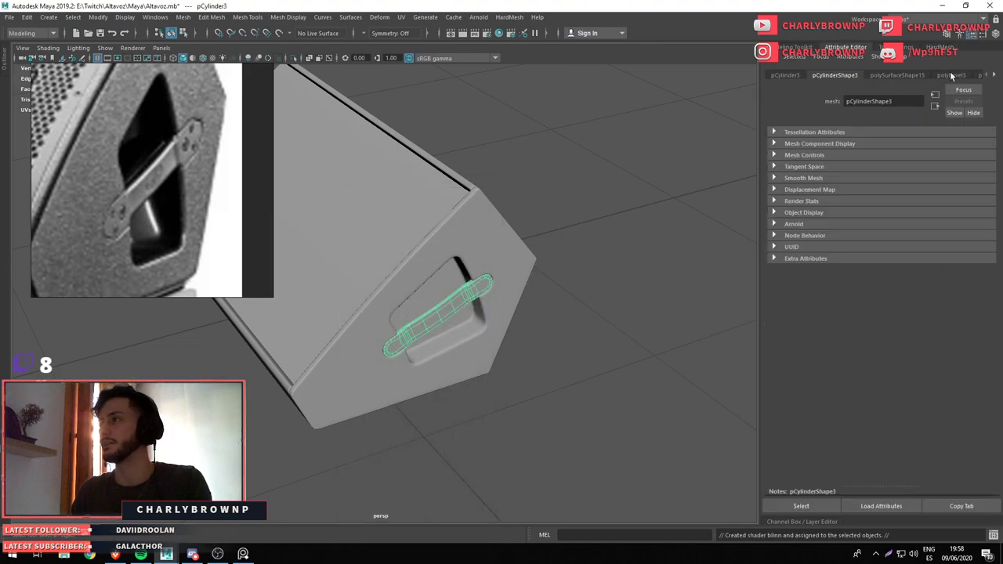
left_click(885, 75)
type("Modelling_M")
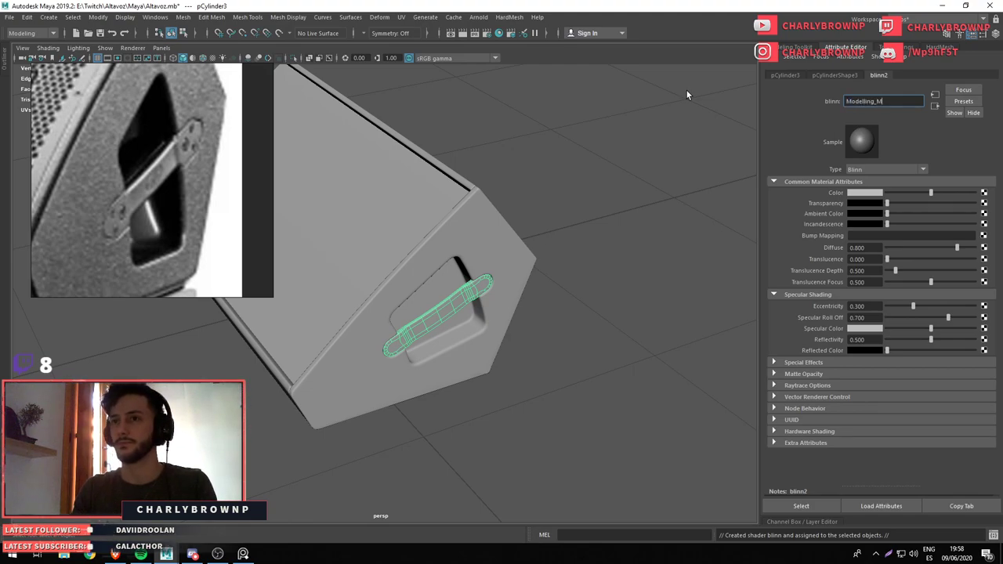
type("etal")
key("Return")
left_click_drag(932, 193, 898, 193)
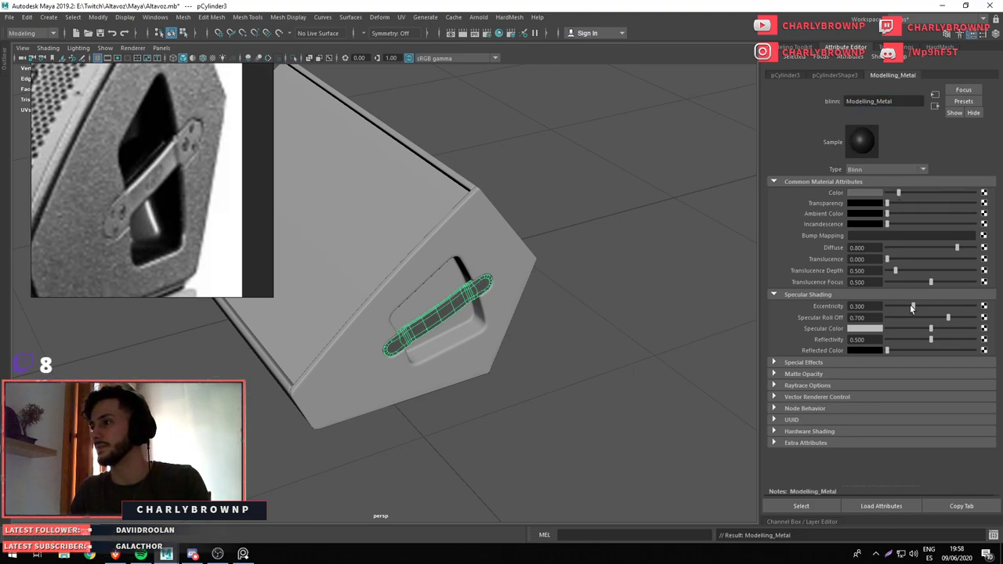
left_click_drag(911, 307, 961, 321)
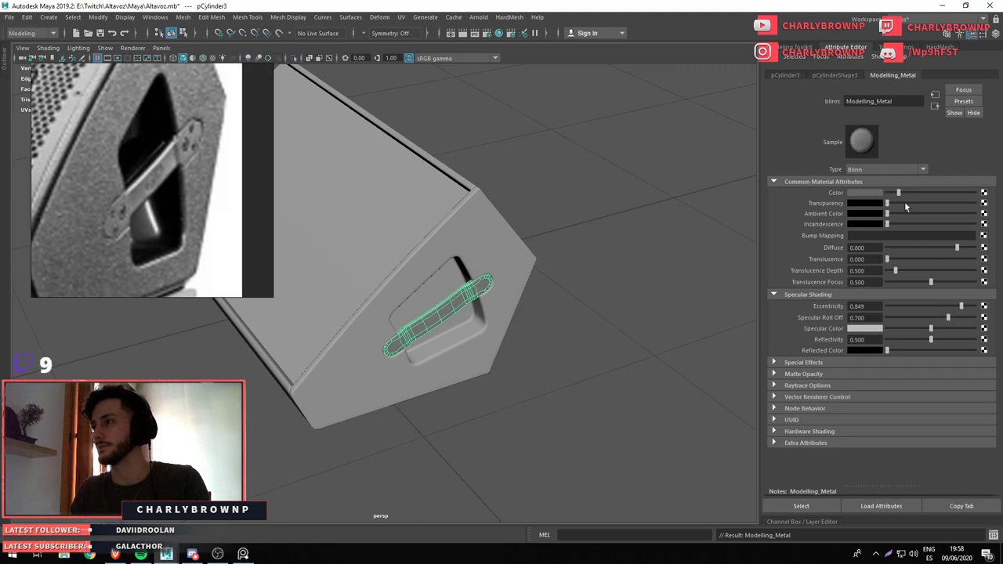
left_click_drag(899, 193, 908, 193)
Assign the speaker body a darker Blinn named Modelling_Plastic with eccentricity 0.801
left_click_drag(401, 304, 534, 250)
left_click(464, 266)
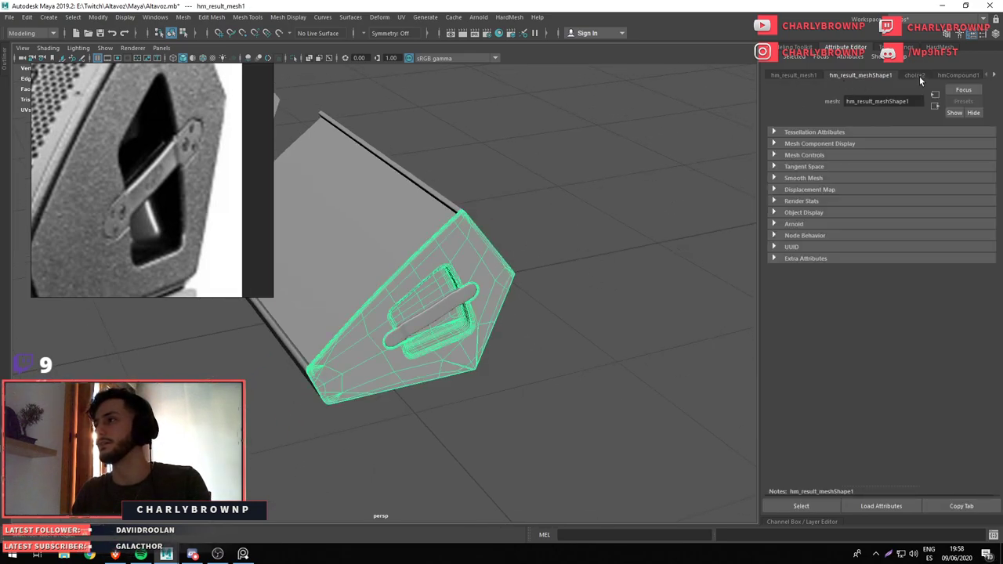
left_click_drag(594, 227, 596, 486)
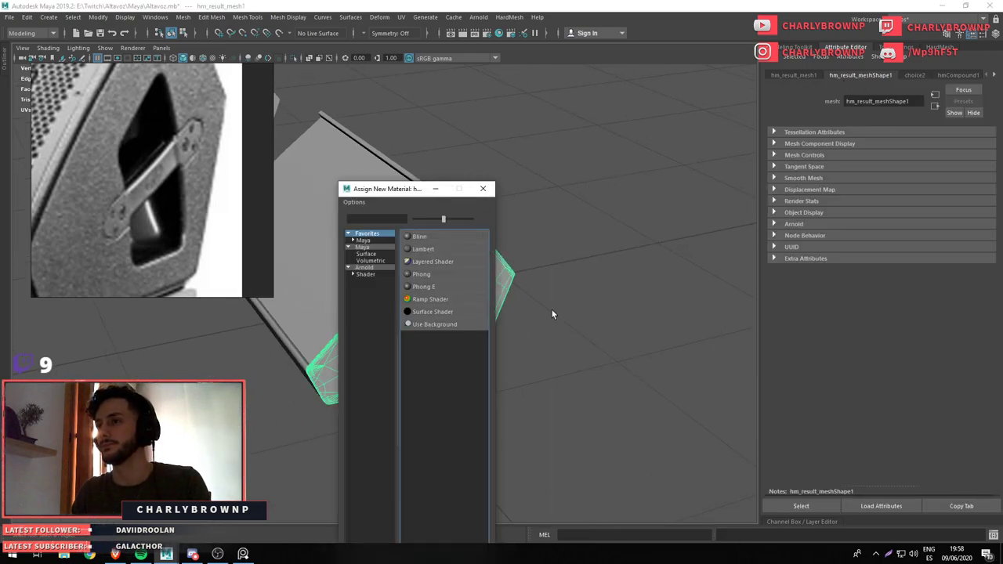
left_click(420, 236)
type("Modelling_Plasti")
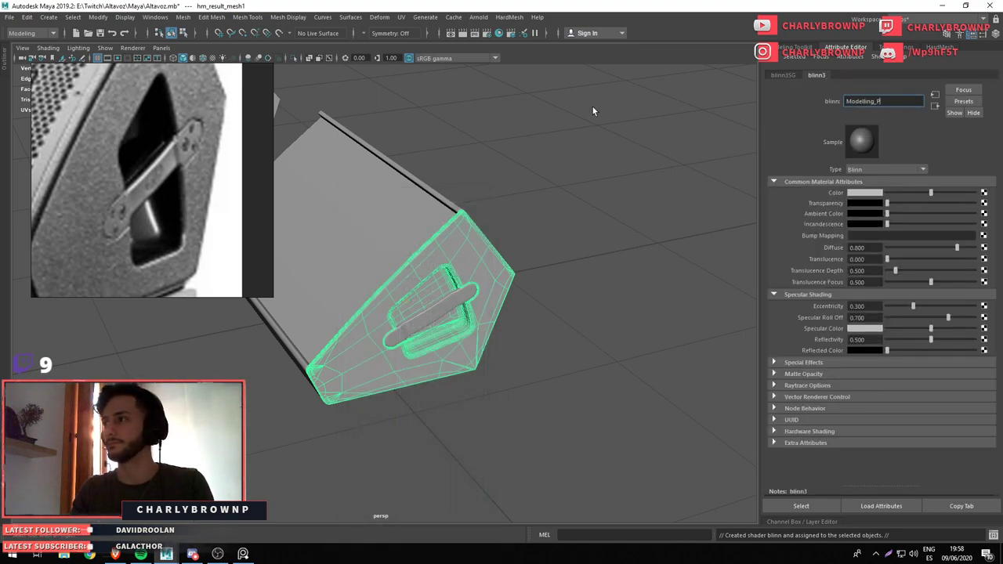
type("c")
key("Return")
left_click_drag(930, 193, 891, 192)
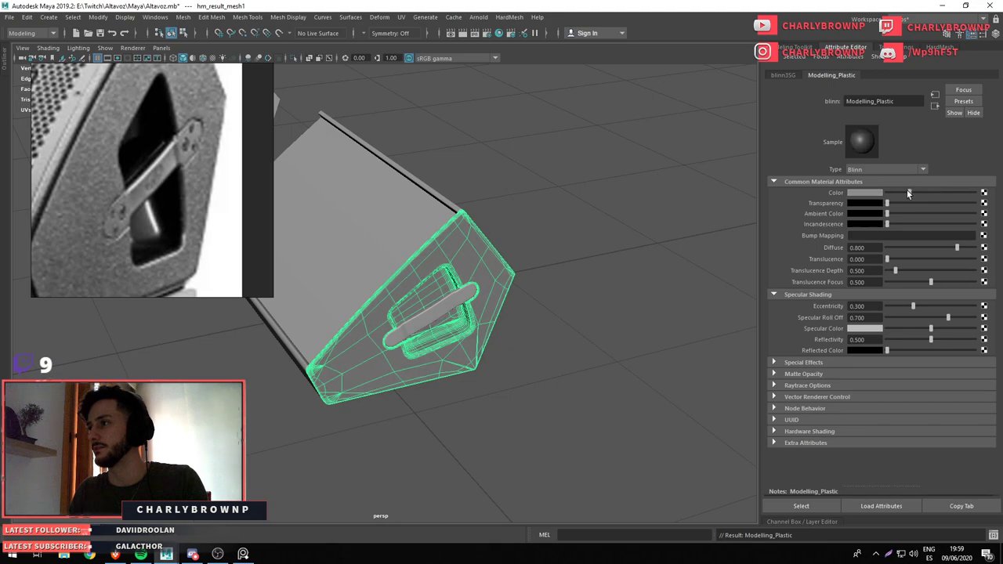
left_click(933, 307)
left_click_drag(933, 307, 958, 309)
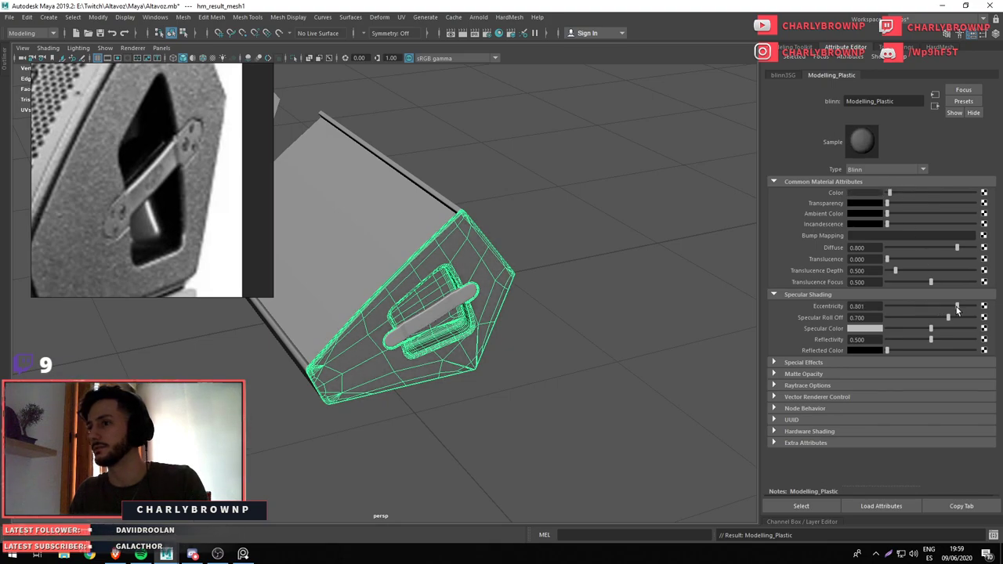
left_click(706, 329)
Orbit and zoom around the hexagonal side panel to inspect the handle
left_click_drag(705, 330, 555, 388)
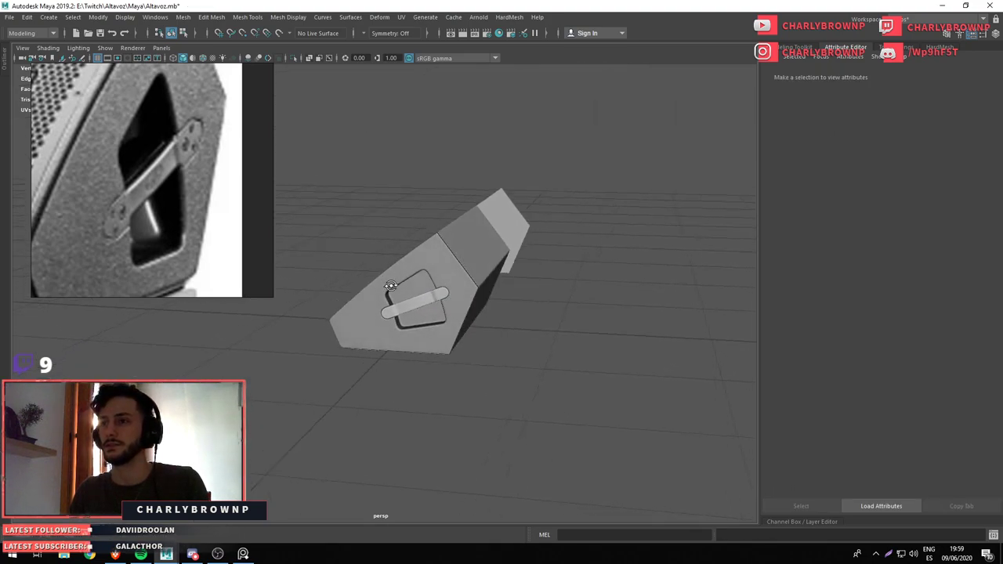
scroll("up", 3)
scroll("up", 3)
scroll("up", 3)
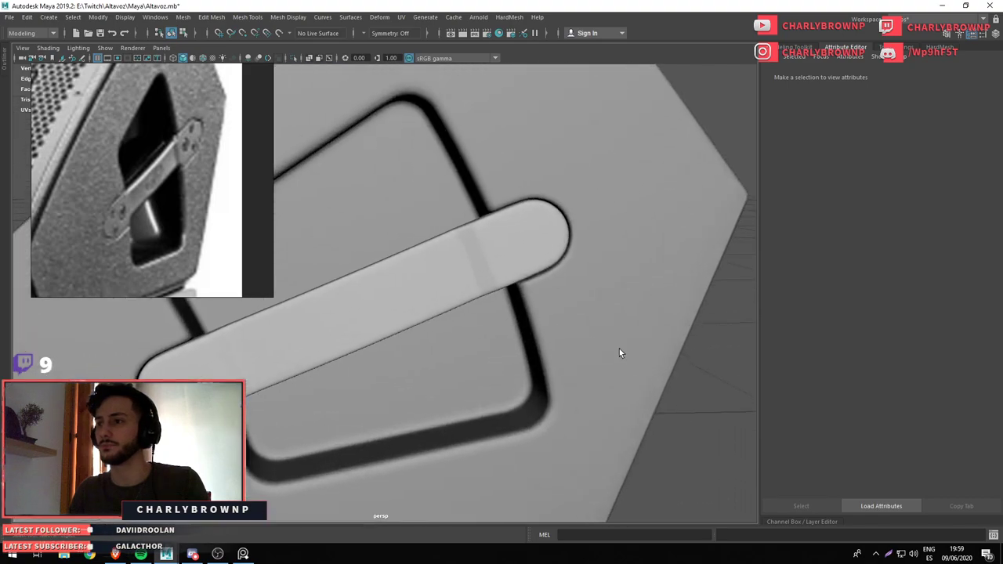
scroll("up", 3)
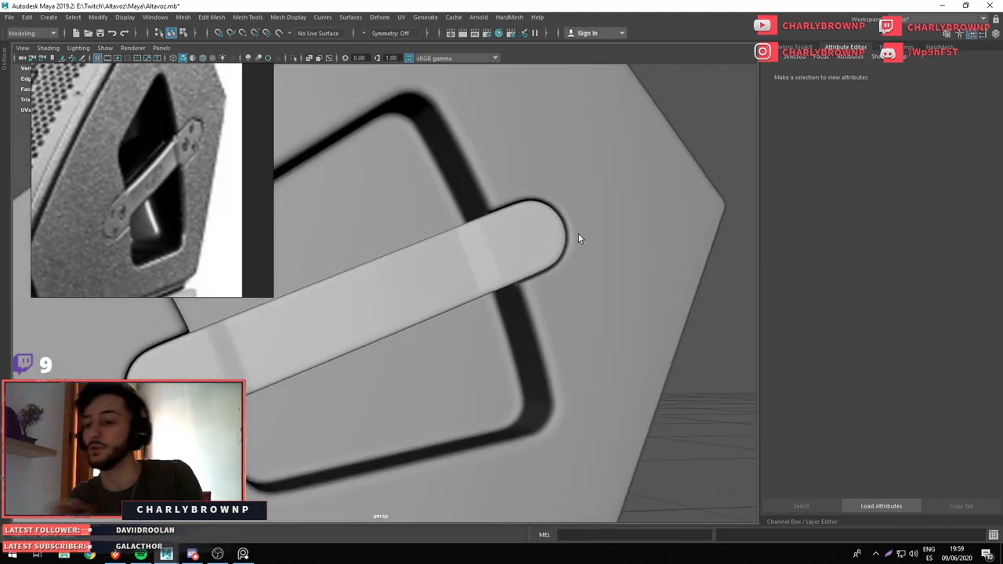
scroll("down", 3)
left_click_drag(295, 211, 549, 283)
scroll("down", 3)
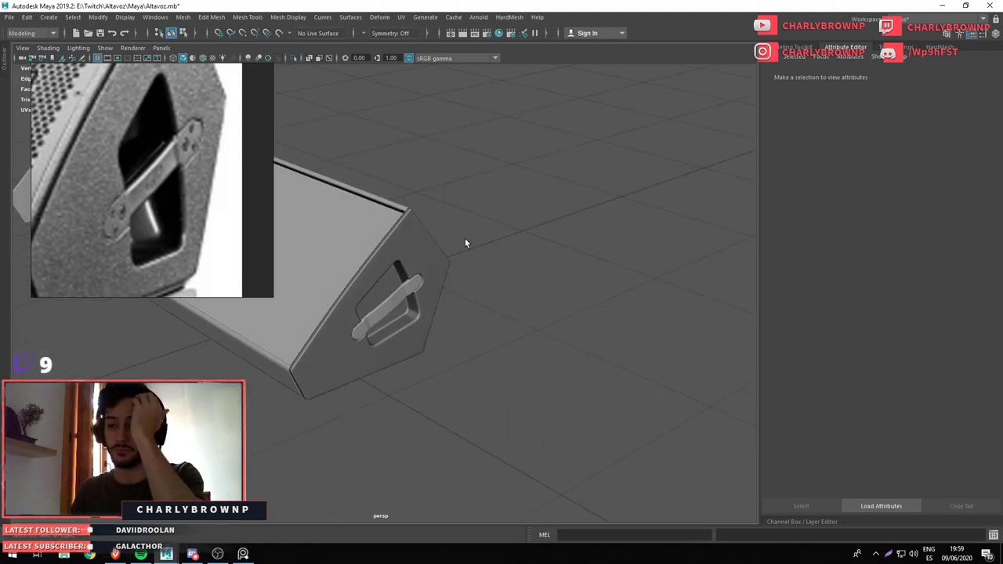
scroll("up", 3)
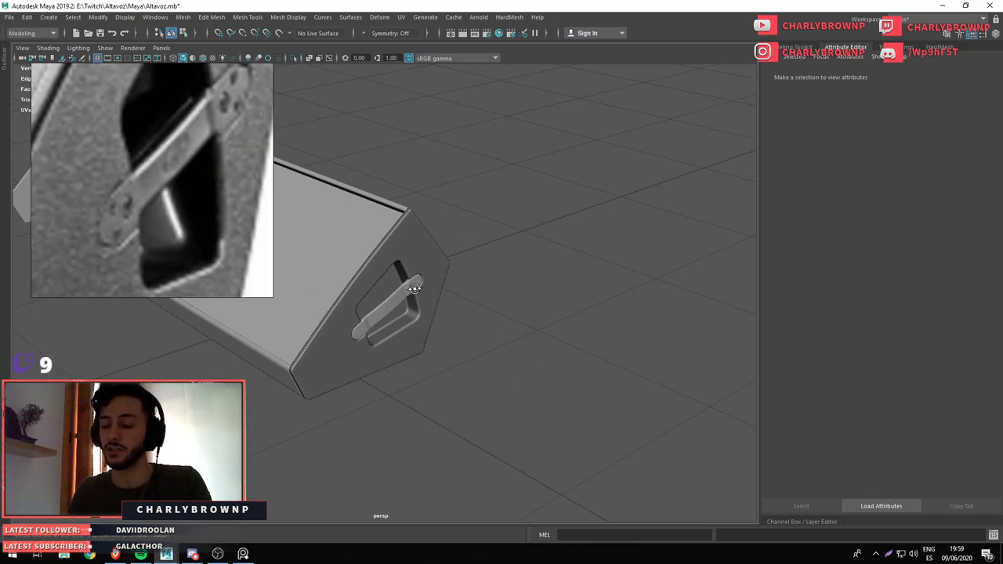
scroll("up", 3)
left_click_drag(414, 288, 417, 296)
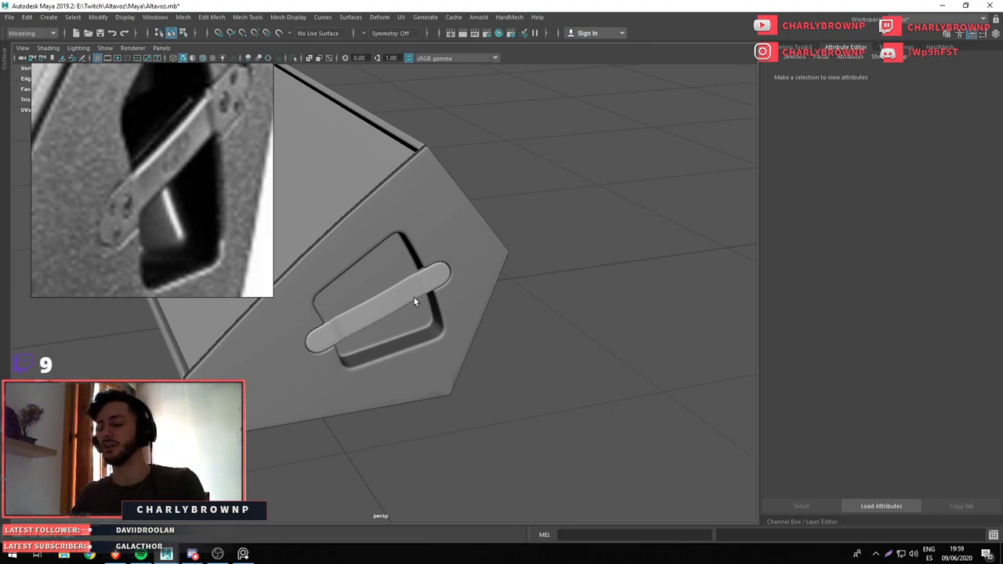
left_click_drag(375, 312, 439, 313)
Frame pCylinder3, select its edge loops near the bends, and preview it smoothed
left_click(423, 292)
key("f")
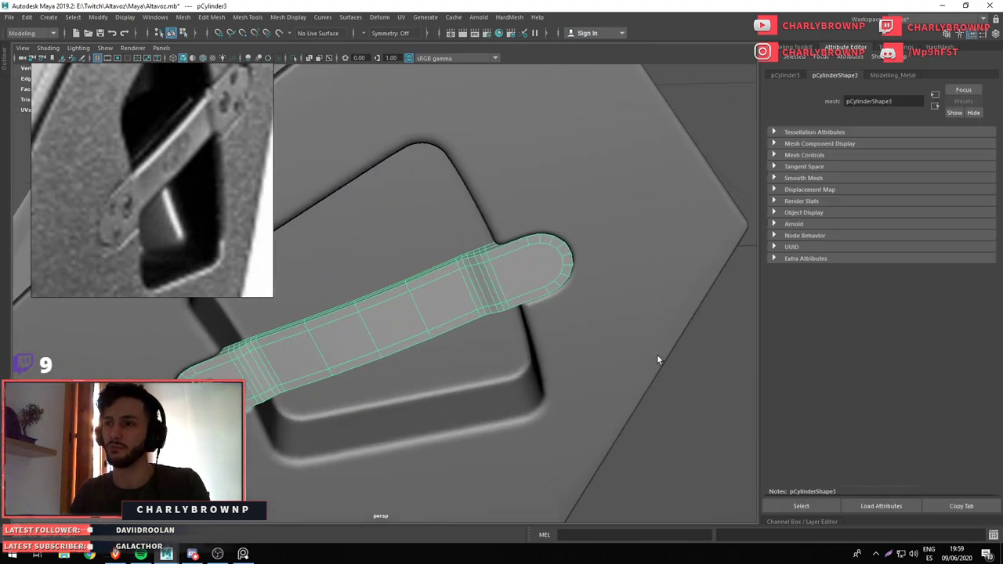
key("F9")
left_click_drag(440, 231, 510, 342)
left_click_drag(510, 343, 471, 297)
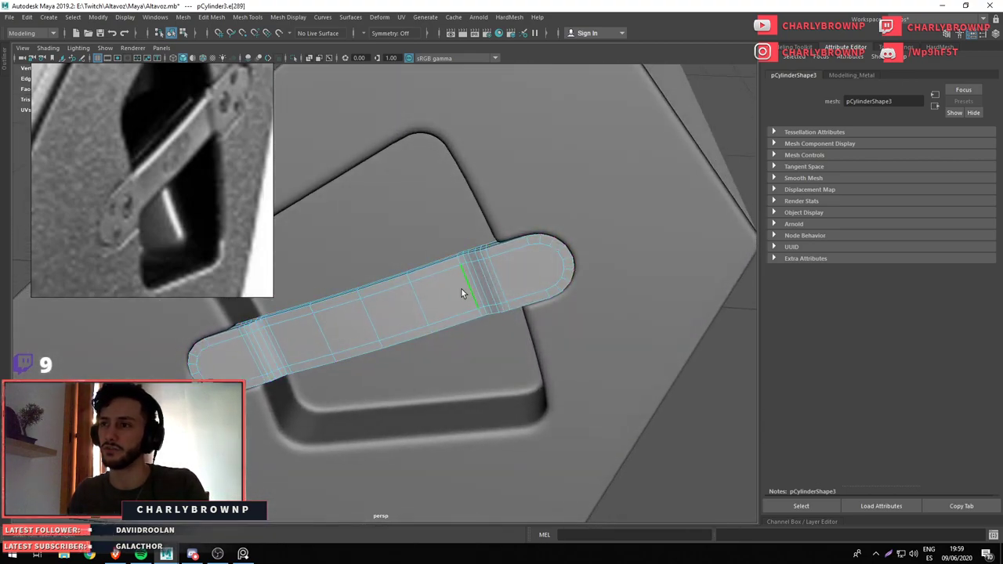
left_click(497, 278)
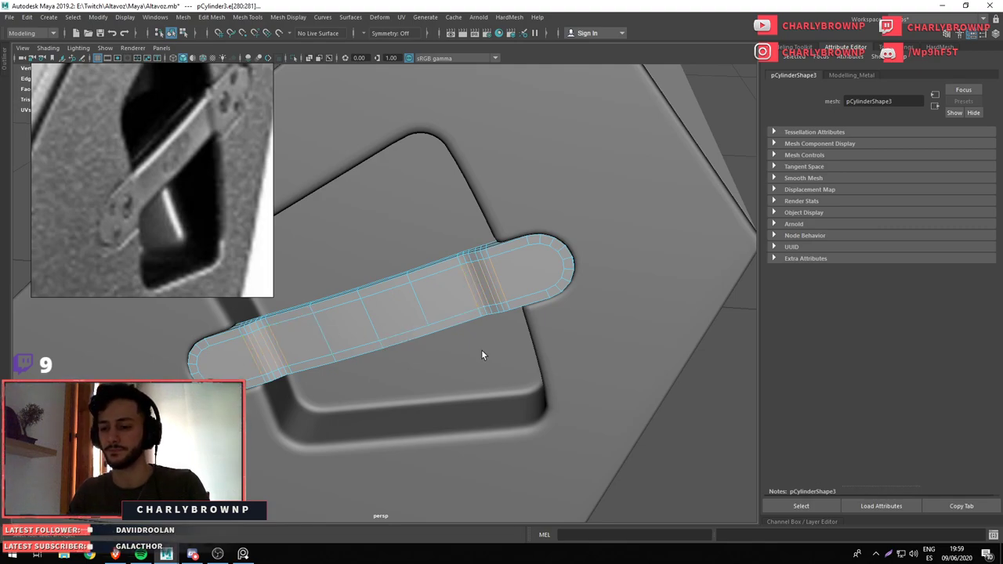
key("w")
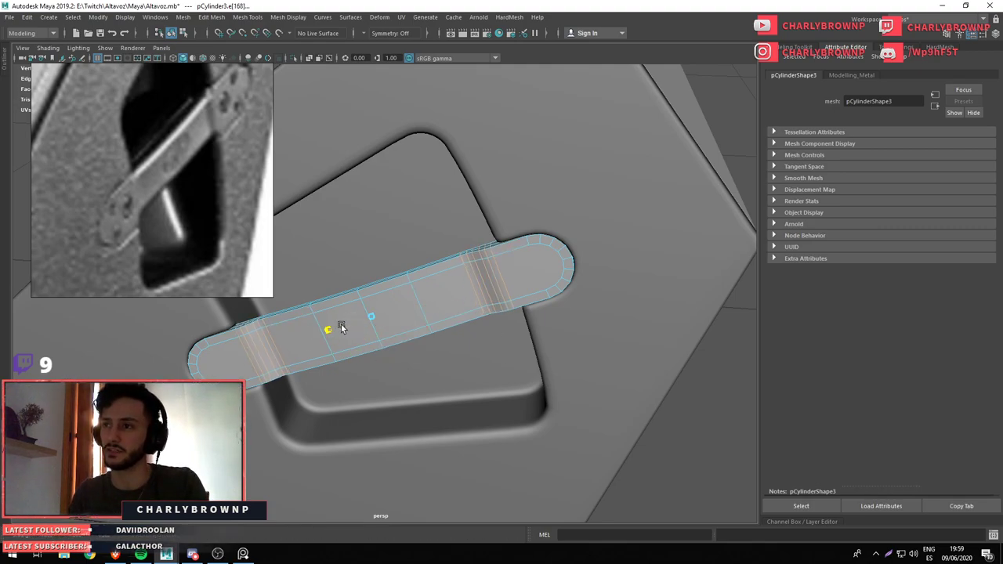
key("3")
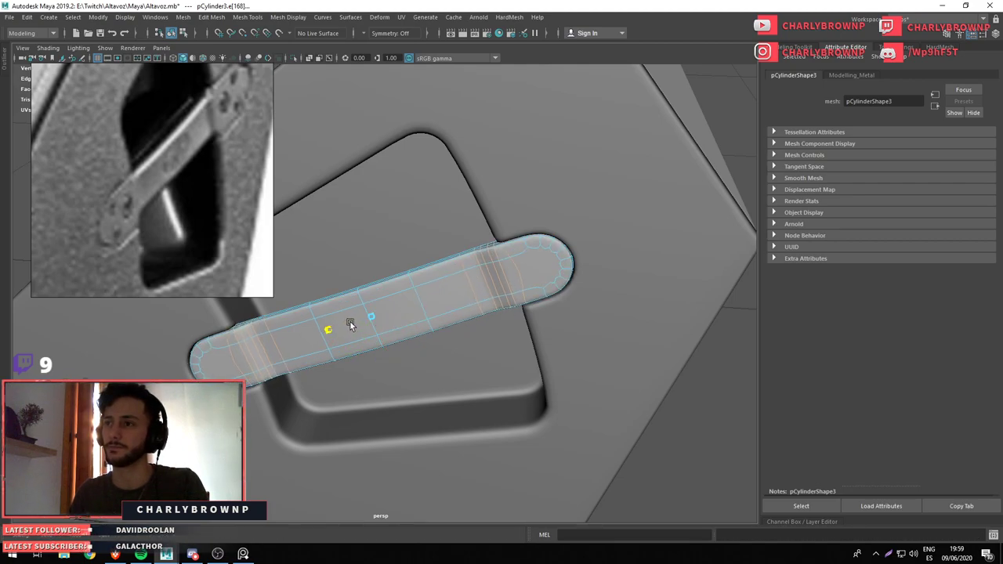
Deselect the handle and zoom out to view the whole speaker cabinet
left_click_drag(349, 321, 494, 256)
scroll("down", 3)
left_click(519, 337)
left_click_drag(520, 336, 447, 329)
scroll("down", 3)
Delete the loose flat side piece from the speaker
left_click(447, 329)
left_click_drag(729, 433, 411, 331)
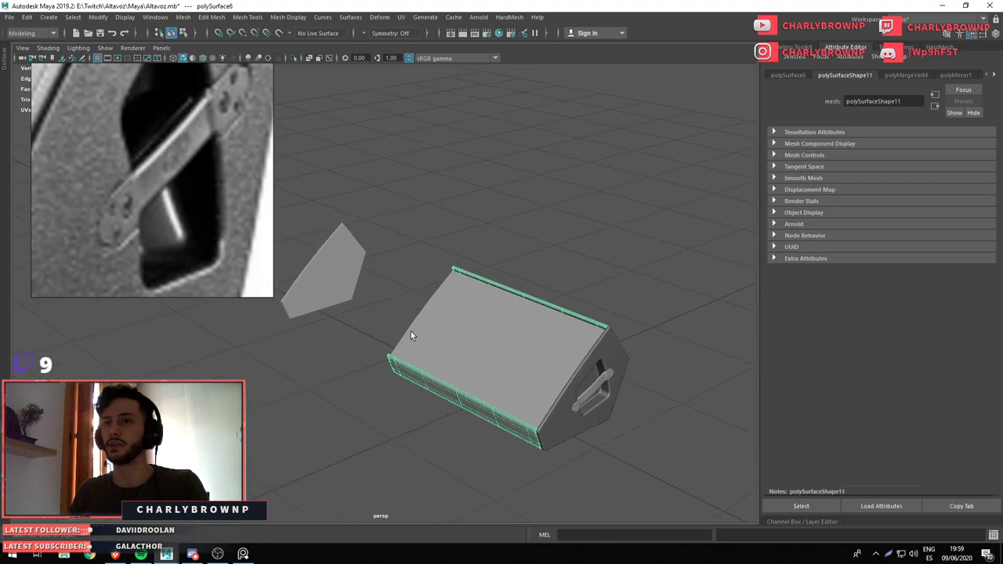
scroll("down", 3)
scroll("down", 3)
scroll("up", 3)
scroll("up", 3)
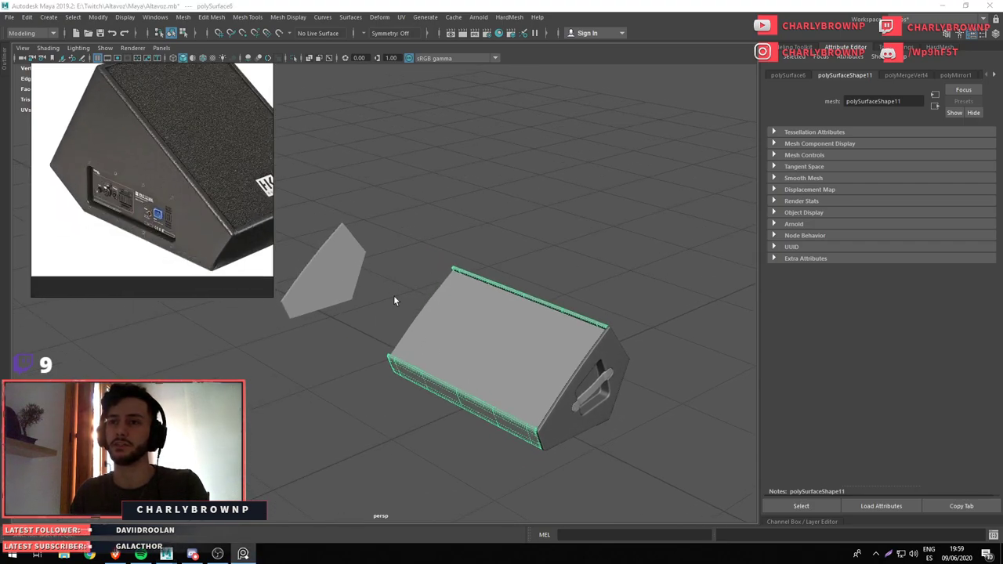
left_click_drag(394, 296, 524, 365)
left_click(354, 259)
left_click(383, 286)
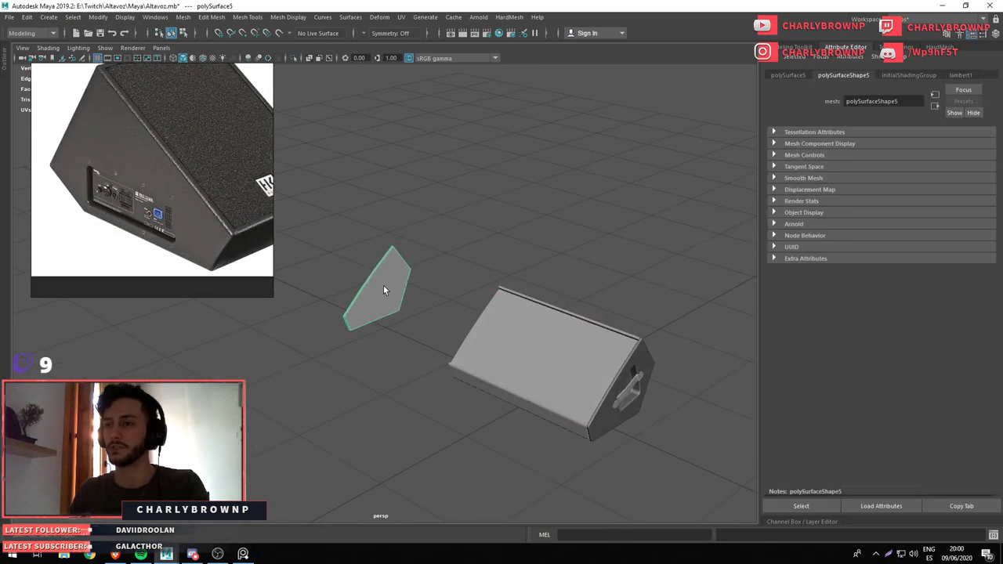
key("Delete")
Assign a favourite material to the speaker's lower body
left_click_drag(384, 285, 415, 275)
left_click_drag(416, 280, 656, 352)
left_click(557, 352)
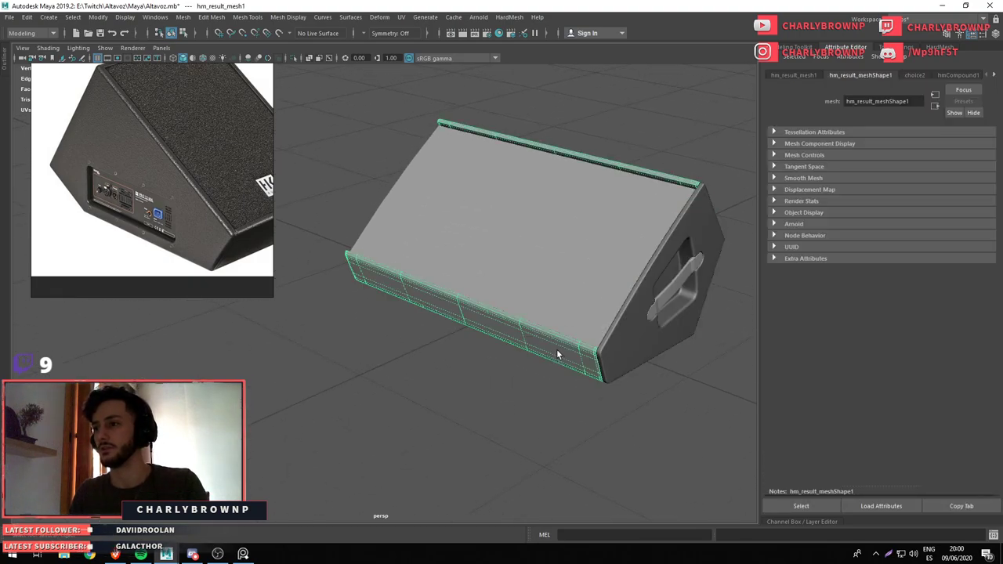
left_click_drag(343, 210, 407, 499)
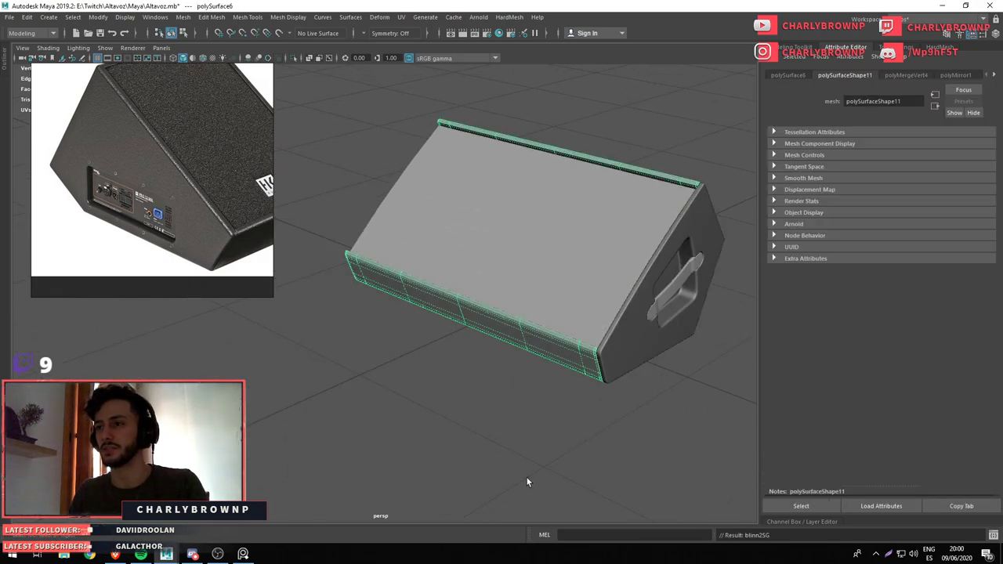
left_click(526, 478)
left_click_drag(526, 478, 504, 271)
Mirror the handle piece pCylinder3 across the Y axis
left_click(538, 332)
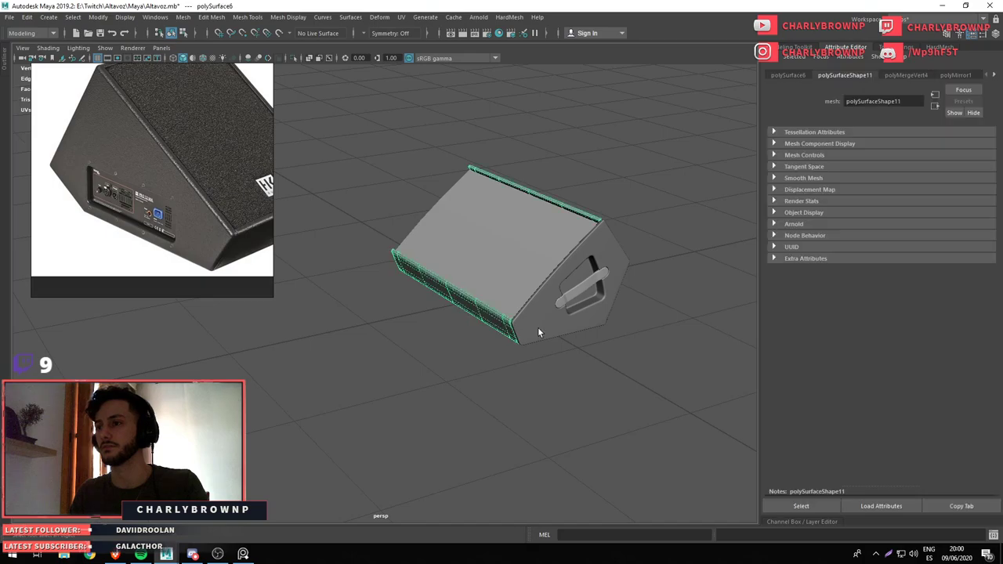
left_click_drag(538, 331, 634, 475)
key("w")
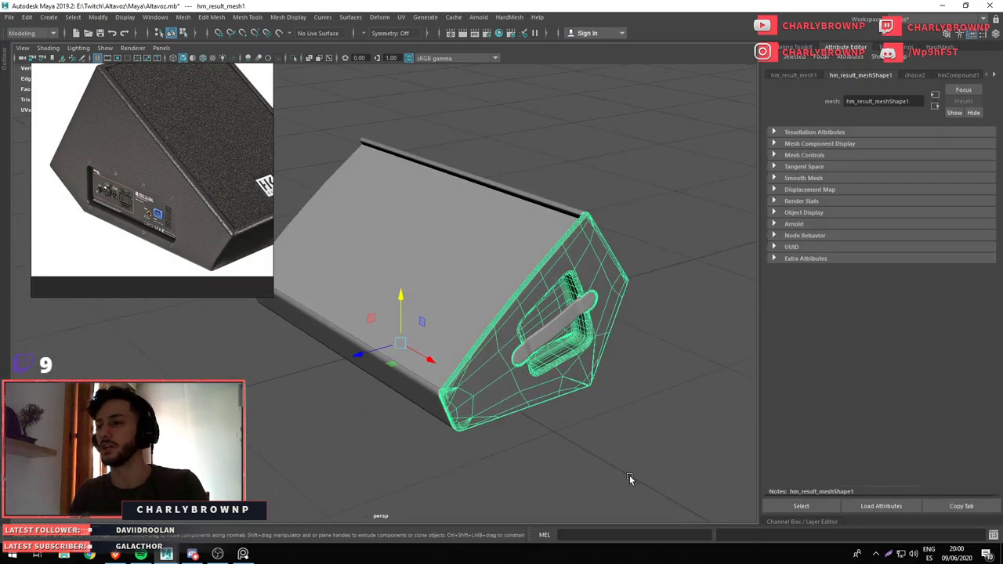
left_click_drag(633, 475, 343, 253)
left_click_drag(343, 253, 447, 301)
left_click(455, 307)
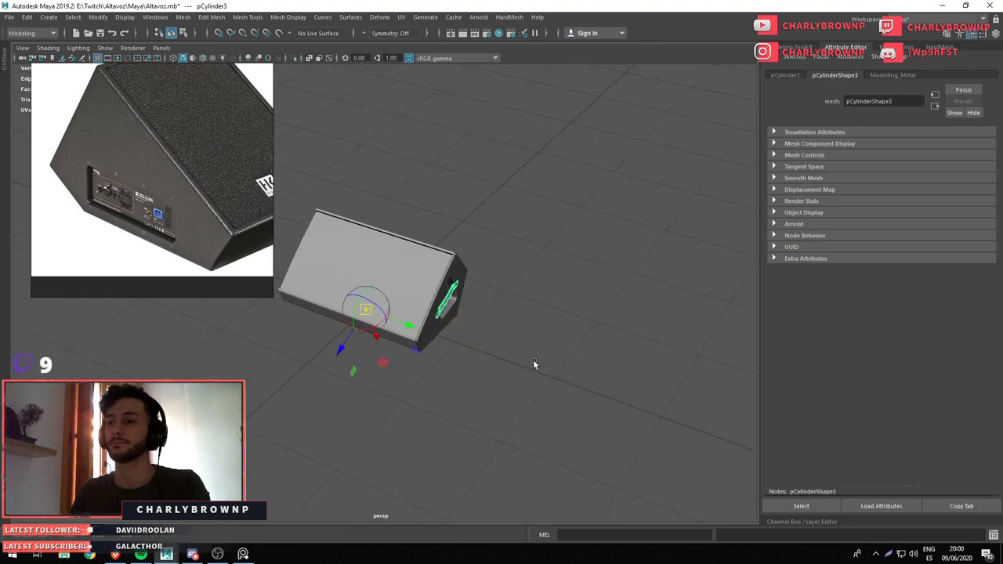
left_click_drag(510, 253, 494, 352)
left_click_drag(495, 352, 538, 315)
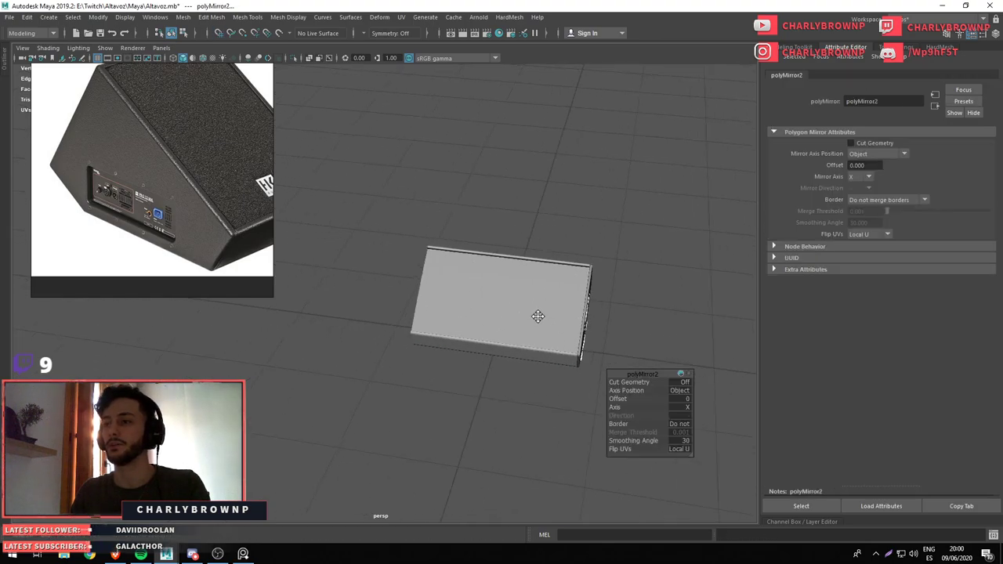
left_click_drag(538, 315, 533, 317)
left_click(707, 428)
left_click_drag(502, 316, 569, 311)
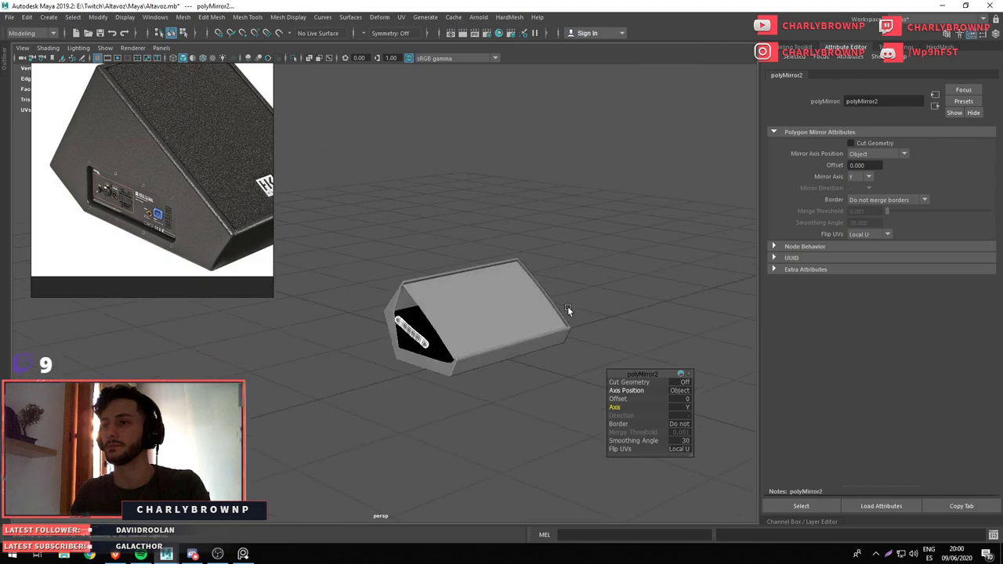
Select hm_result_mesh1 and show its HardMesh operator settings
left_click(572, 246)
left_click(409, 337)
left_click_drag(410, 337, 650, 502)
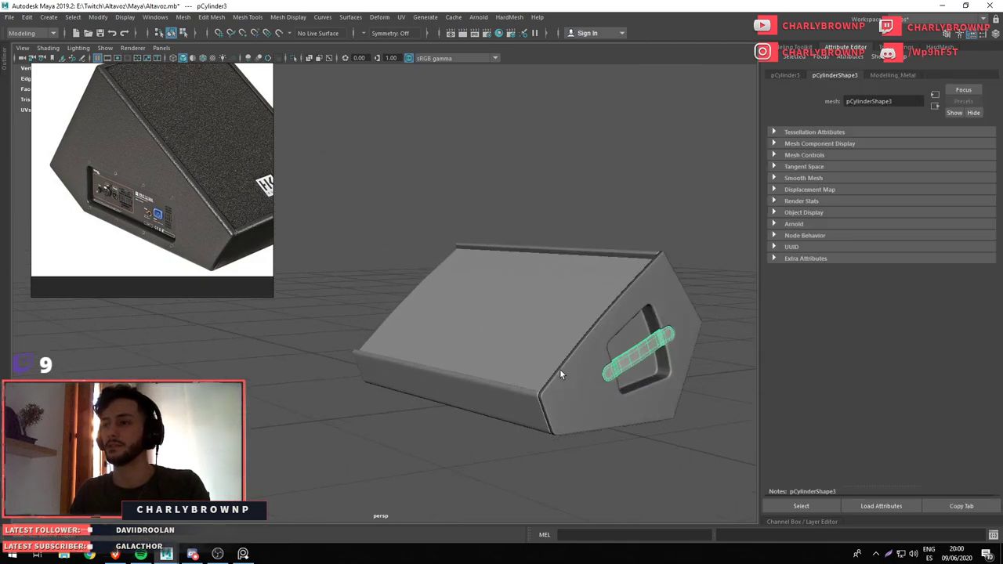
left_click(650, 502)
left_click(629, 410)
left_click_drag(628, 410, 610, 341)
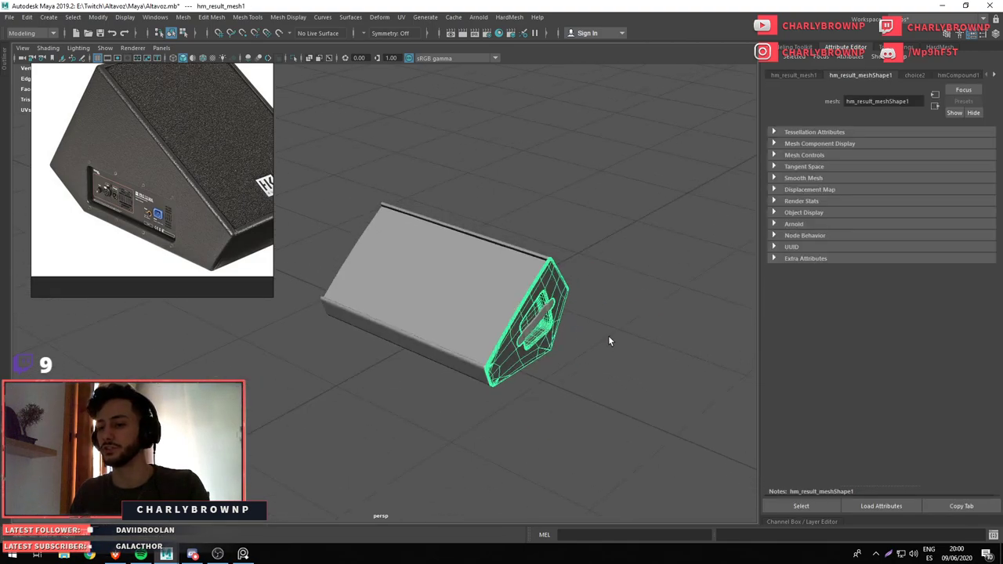
left_click(943, 47)
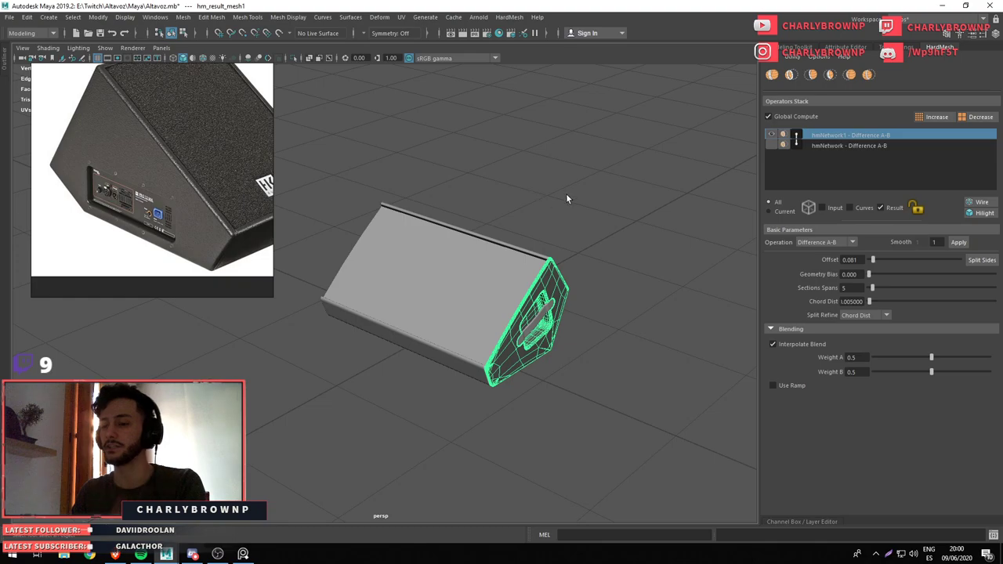
Create a clean duplicate of the HardMesh output as hm_result_mesh2
left_click(791, 59)
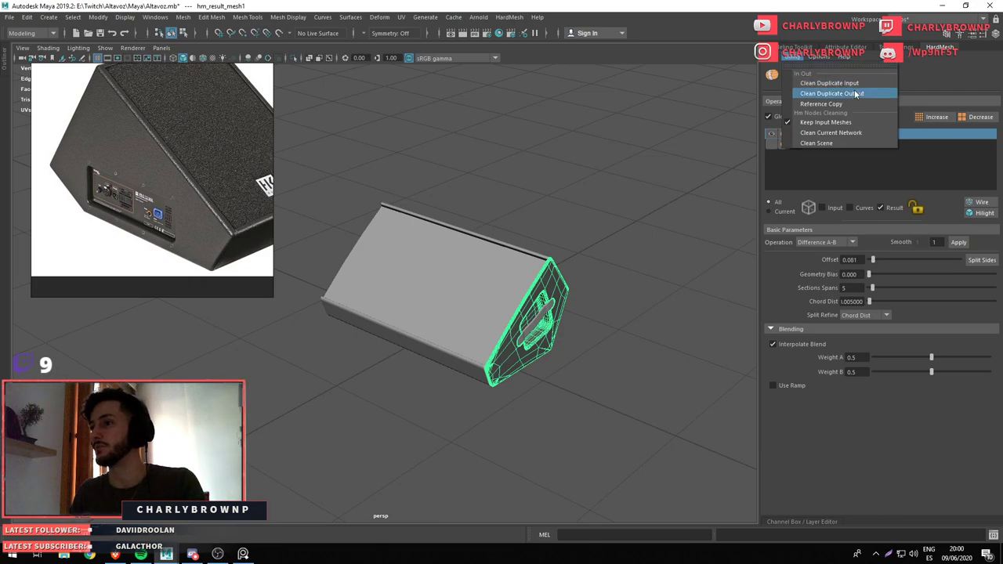
left_click(856, 94)
key("w")
left_click_drag(466, 354, 546, 393)
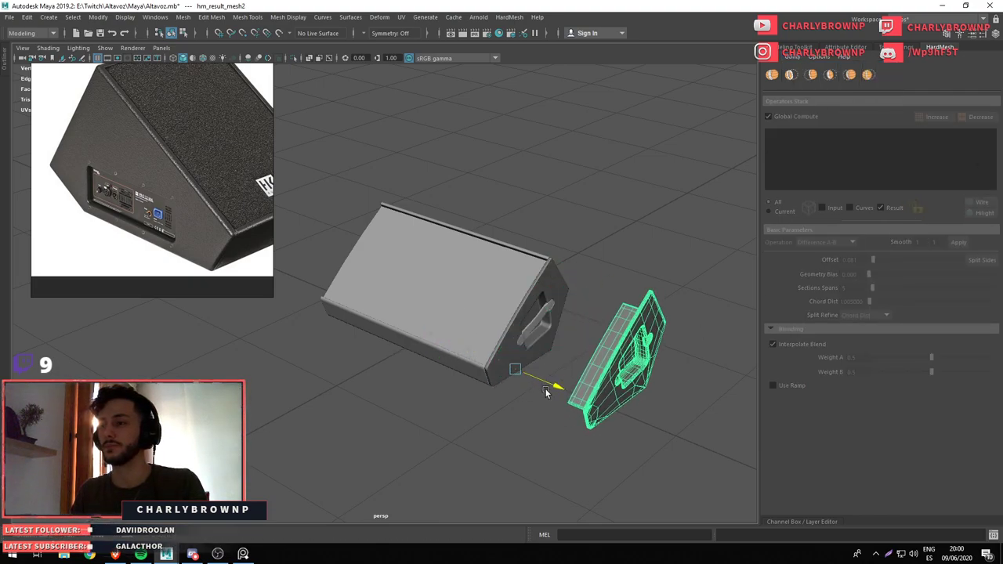
key("ctrl+z")
left_click_drag(176, 180, 874, 294)
Move hm_result_mesh2 out of hmNetwork1 in the Outliner and hide hmNetwork1
left_click(4, 69)
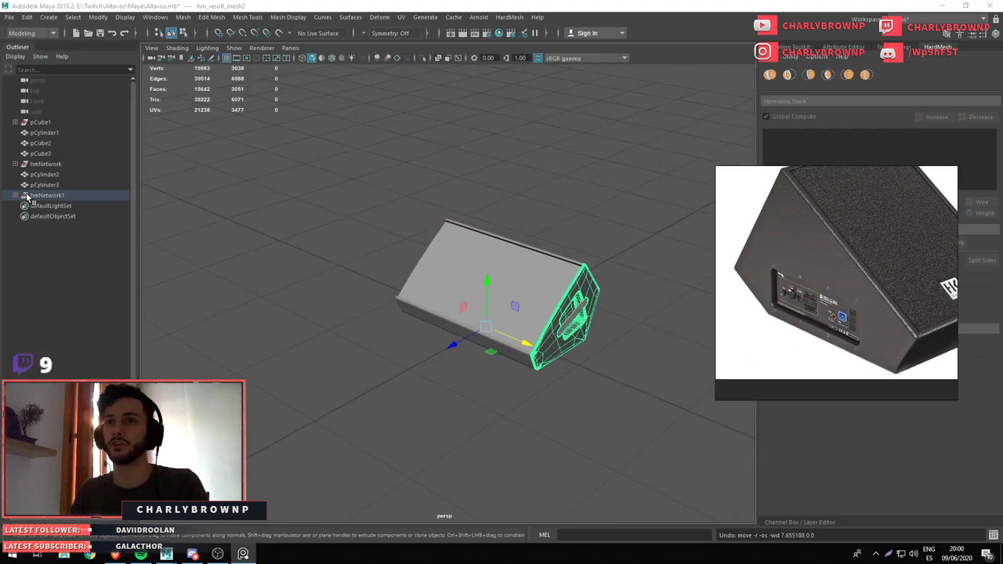
left_click(15, 195)
left_click_drag(73, 242, 55, 245)
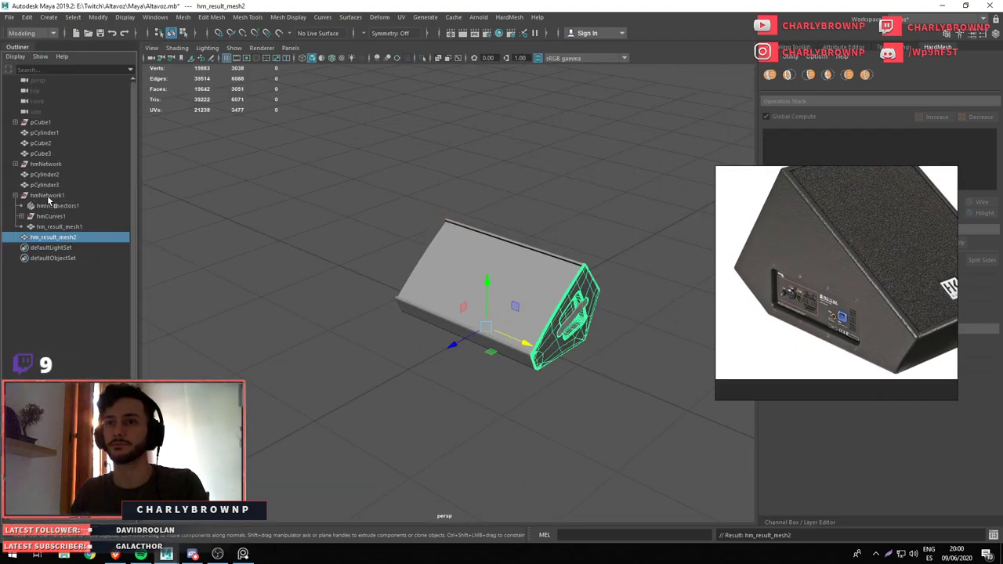
left_click(48, 196)
left_click(16, 196)
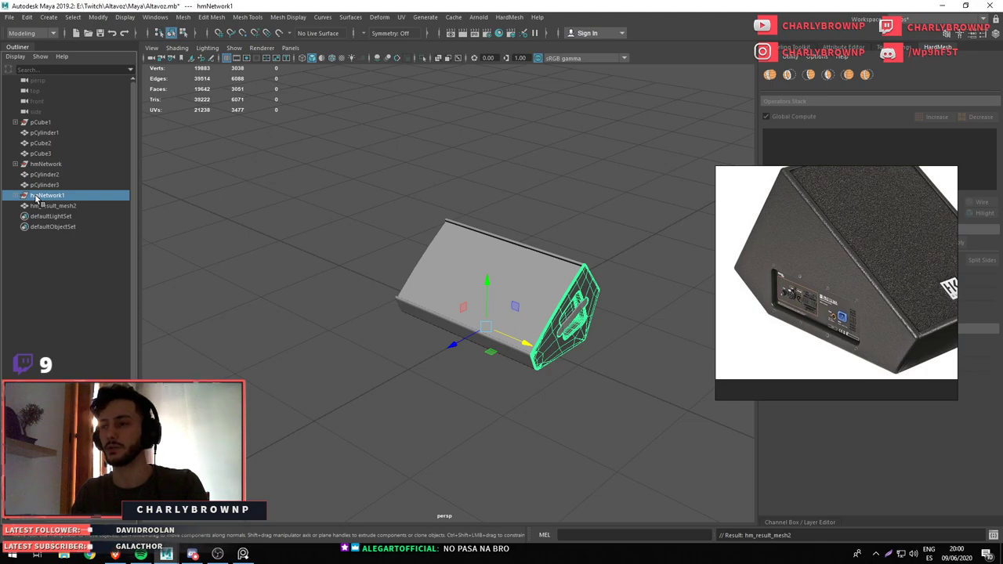
key("ctrl+h")
Mirror hm_result_mesh2 across X to complete the wedge-shaped speaker cabinet
left_click(552, 339)
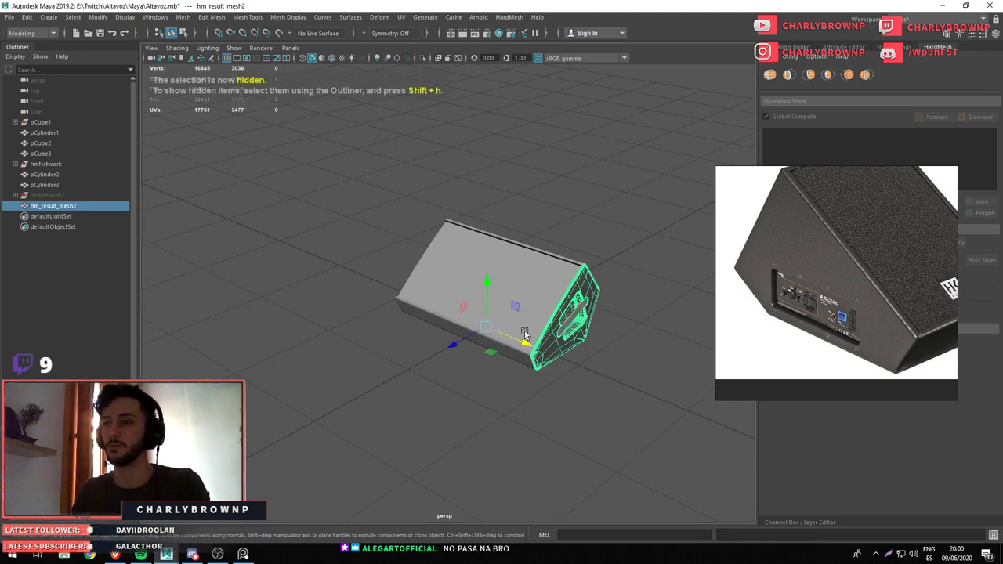
left_click_drag(323, 167, 307, 289)
left_click_drag(307, 289, 547, 272)
left_click(658, 442)
left_click_drag(658, 442, 481, 328)
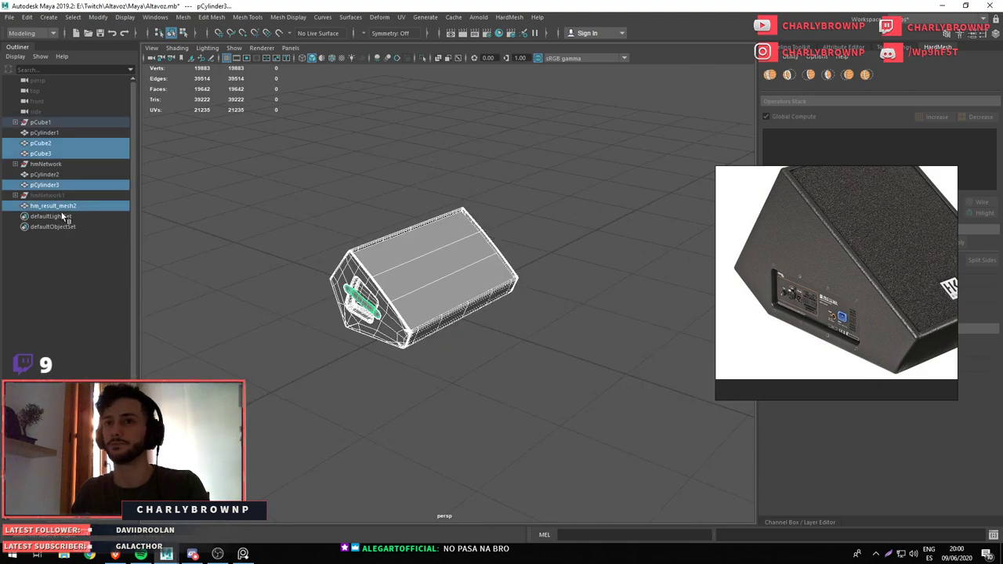
left_click_drag(583, 398, 214, 127)
left_click(627, 371)
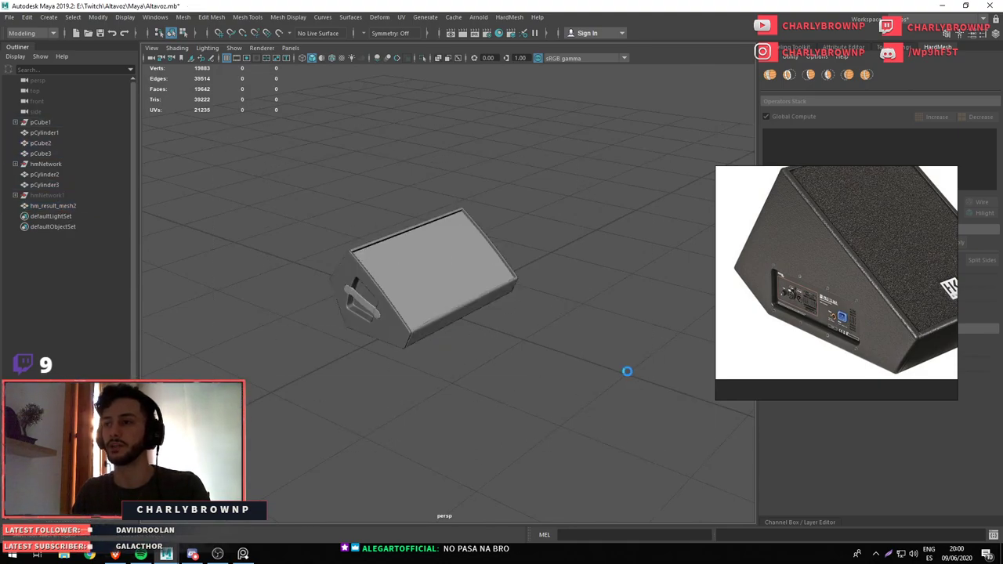
left_click_drag(513, 373, 399, 264)
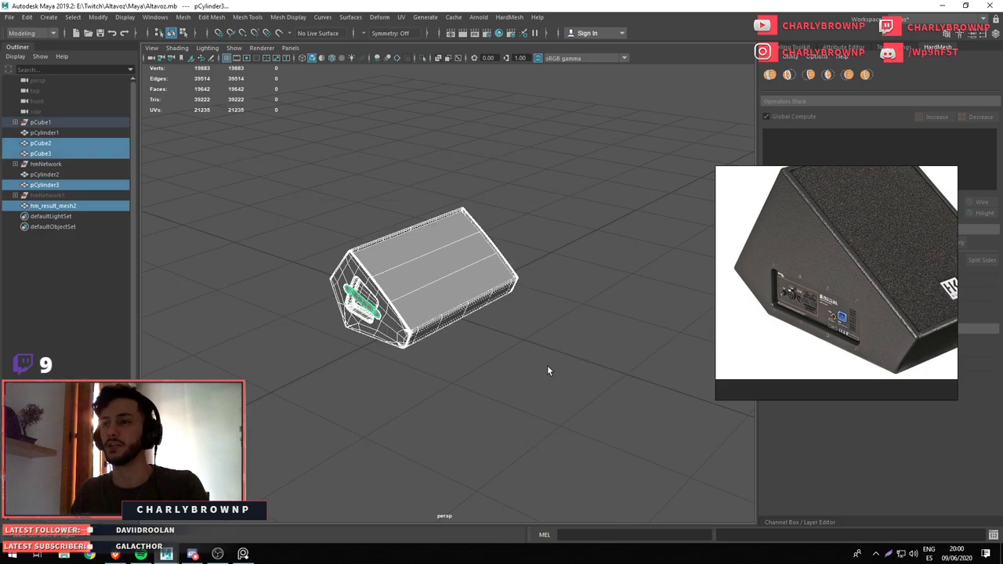
left_click(539, 354)
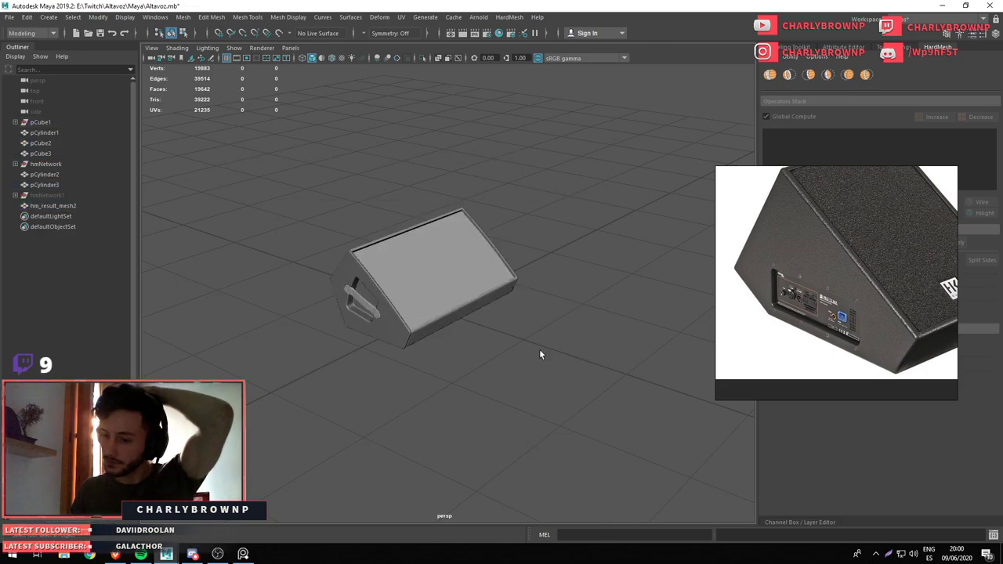
left_click_drag(547, 266, 461, 340)
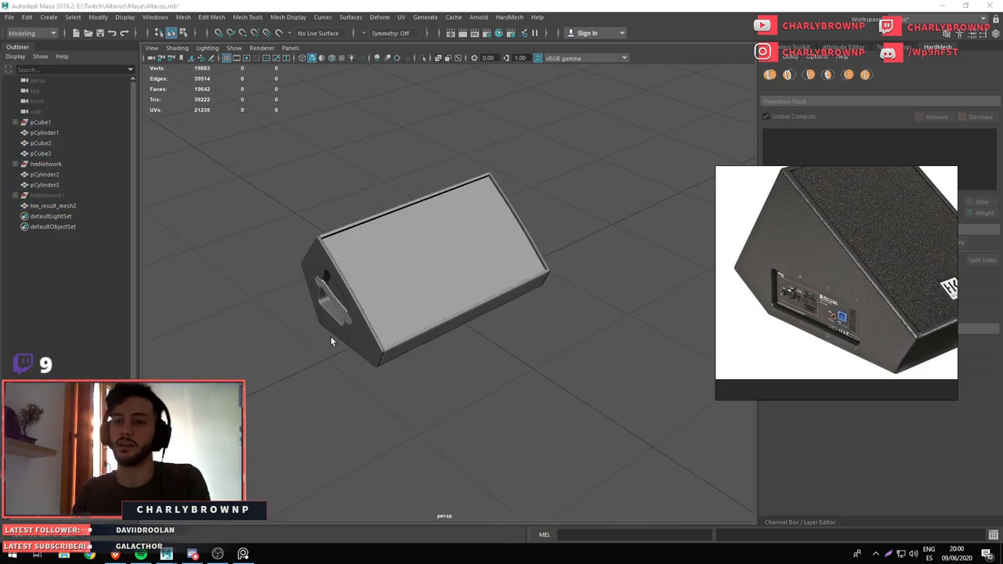
key("super")
type("mar")
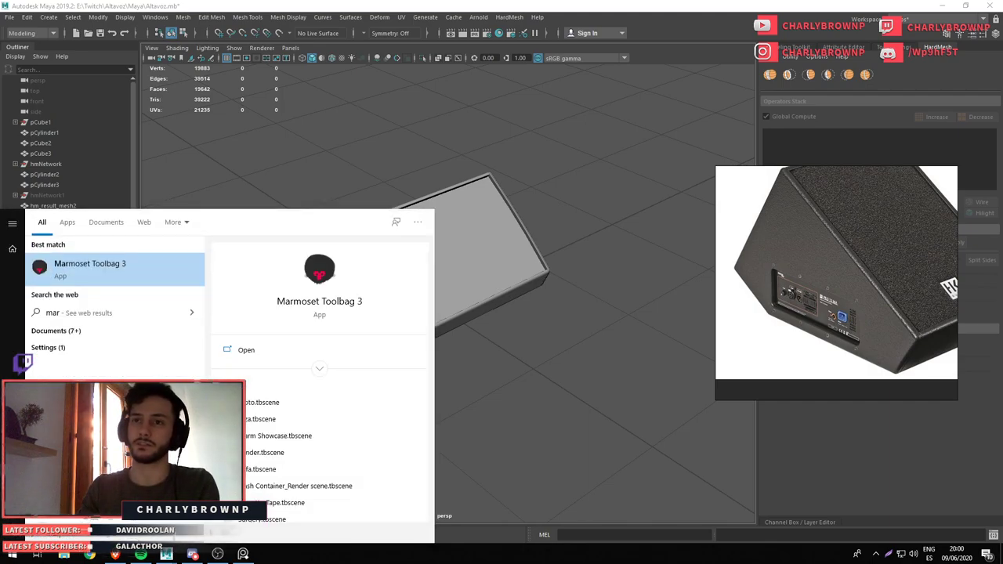
key("Return")
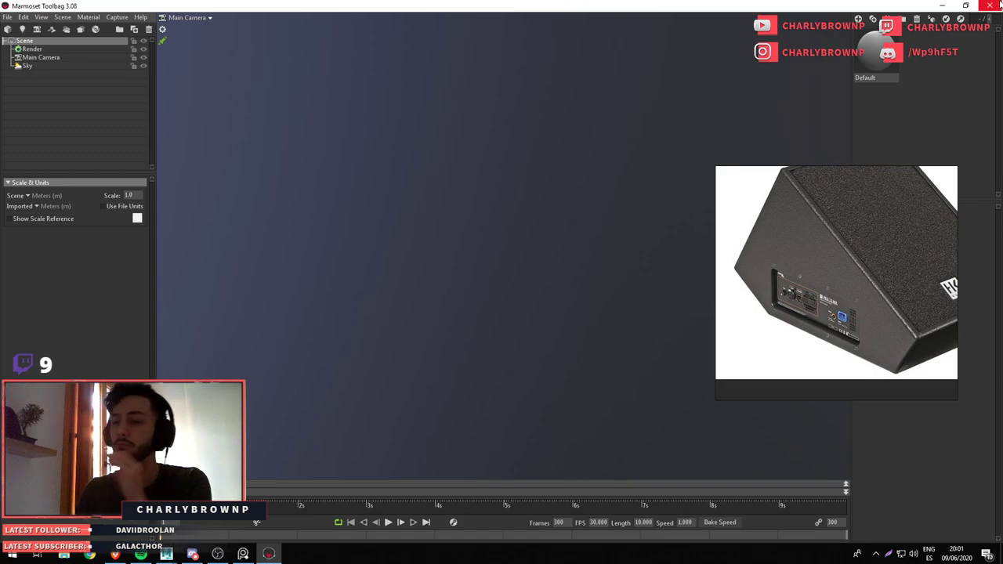
left_click(990, 5)
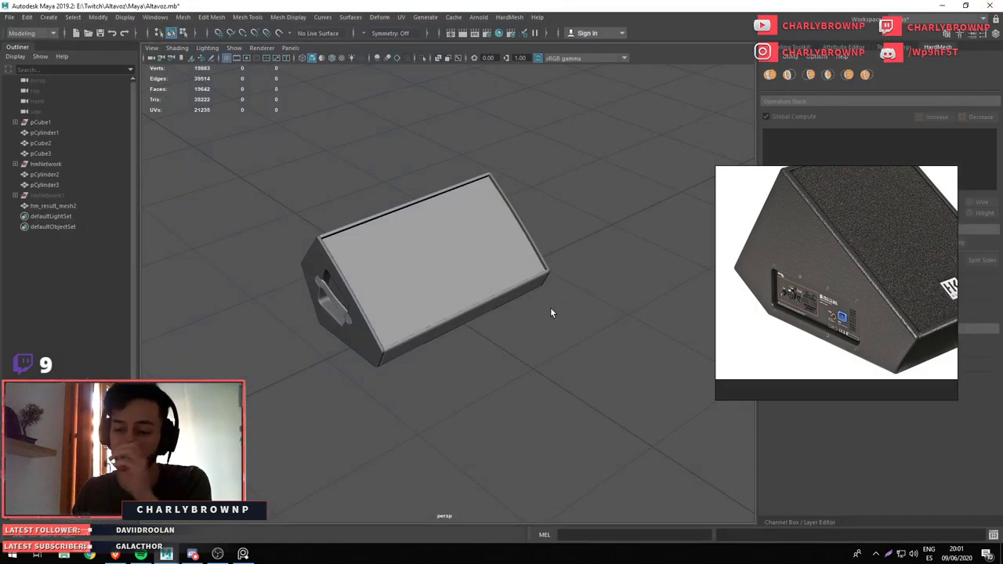
Give the bottom front strip the existing Modelling_Plastic material
left_click_drag(389, 224, 450, 269)
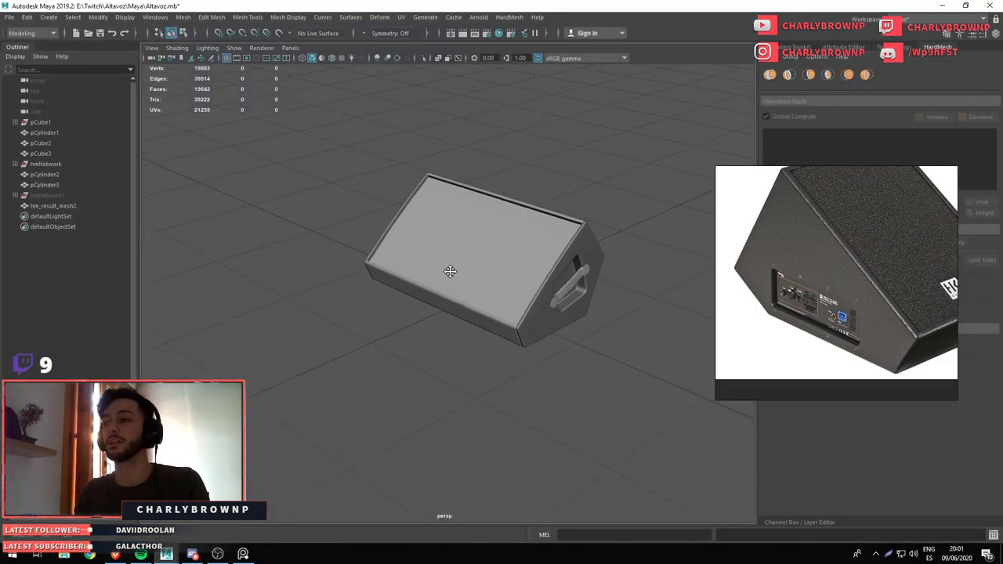
scroll("up", 3)
left_click_drag(522, 309, 476, 336)
left_click(476, 336)
left_click_drag(403, 166, 489, 462)
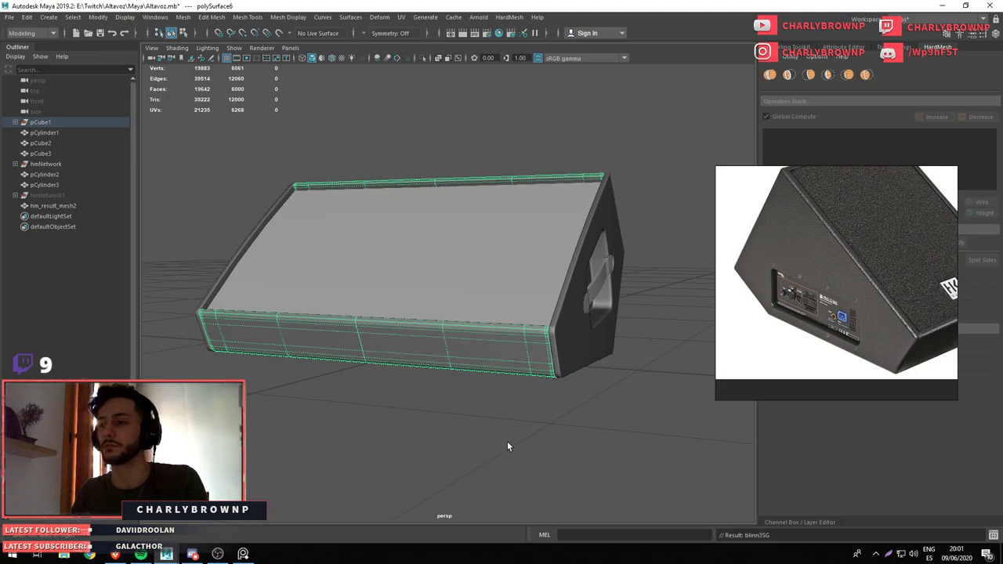
left_click_drag(507, 442, 528, 397)
left_click(517, 392)
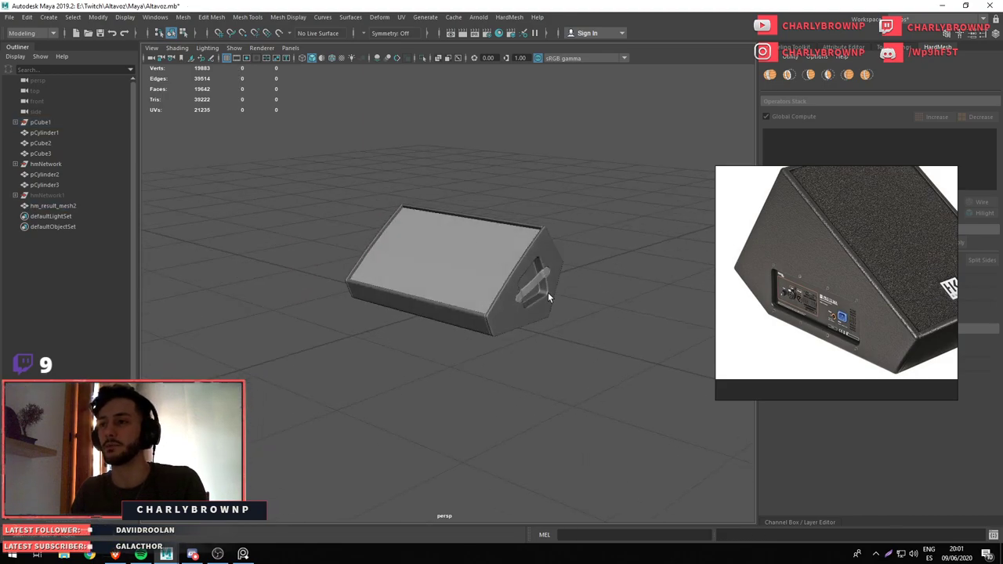
Switch to the next reference photo
scroll("up", 3)
scroll("up", 3)
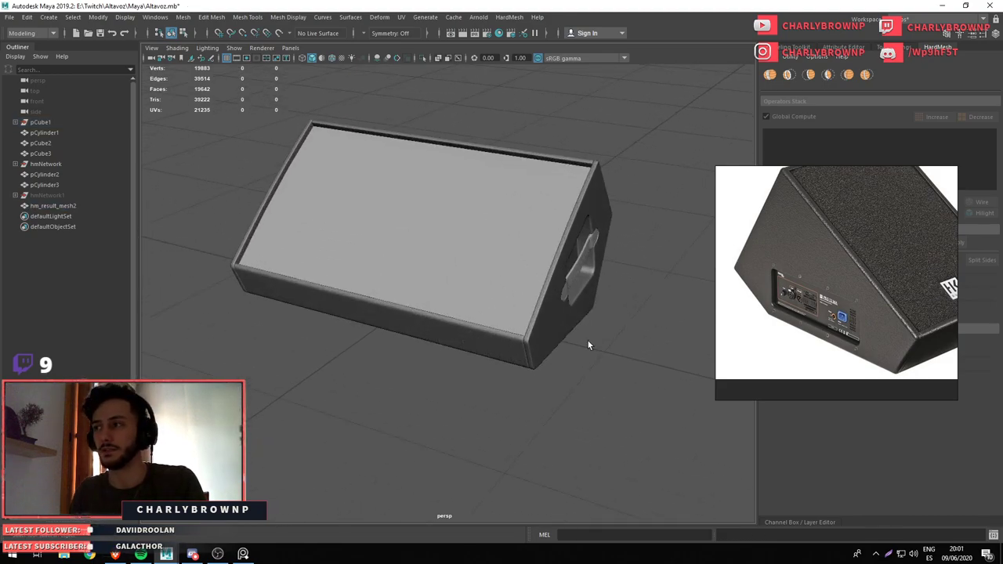
scroll("down", 3)
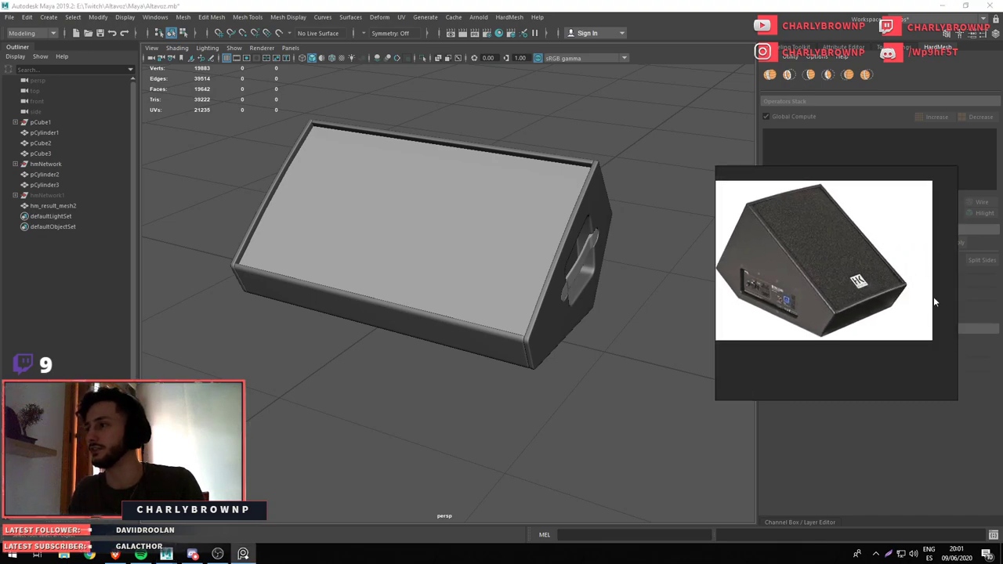
key("Right")
scroll("up", 3)
Select the speaker's large front panel face and isolate it in the view
left_click(546, 353)
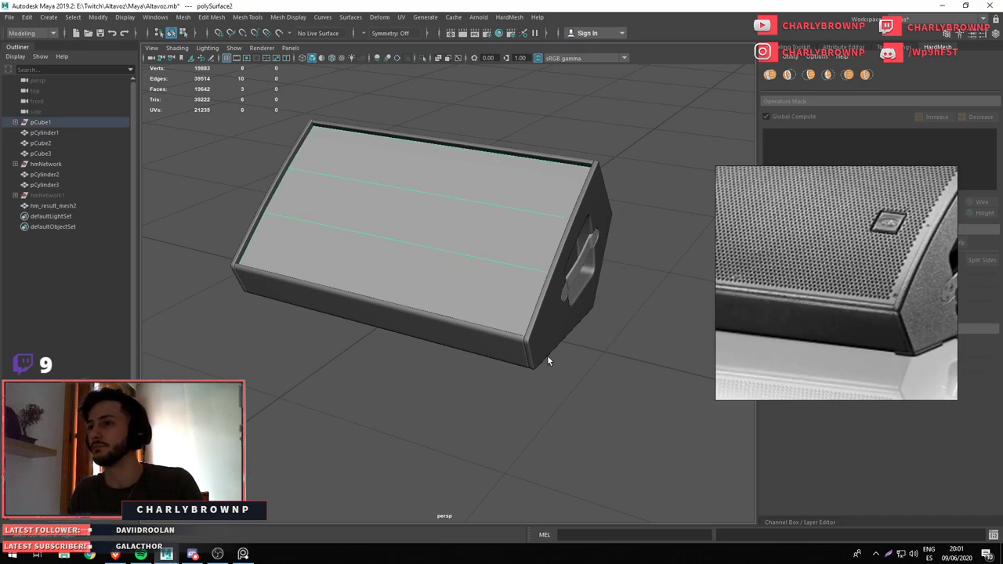
scroll("up", 3)
scroll("up", 3)
key("F11")
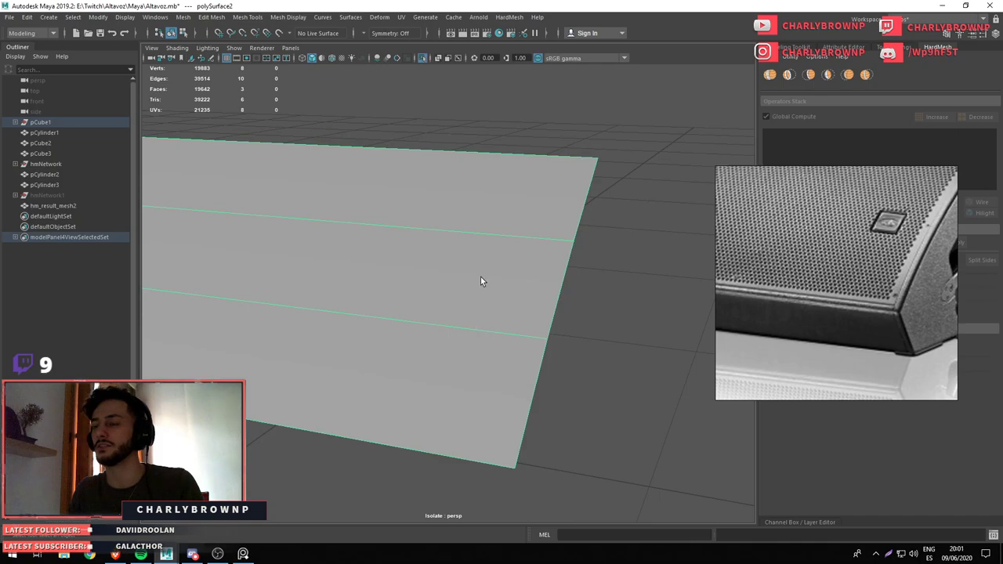
left_click(502, 297)
scroll("down", 3)
scroll("down", 3)
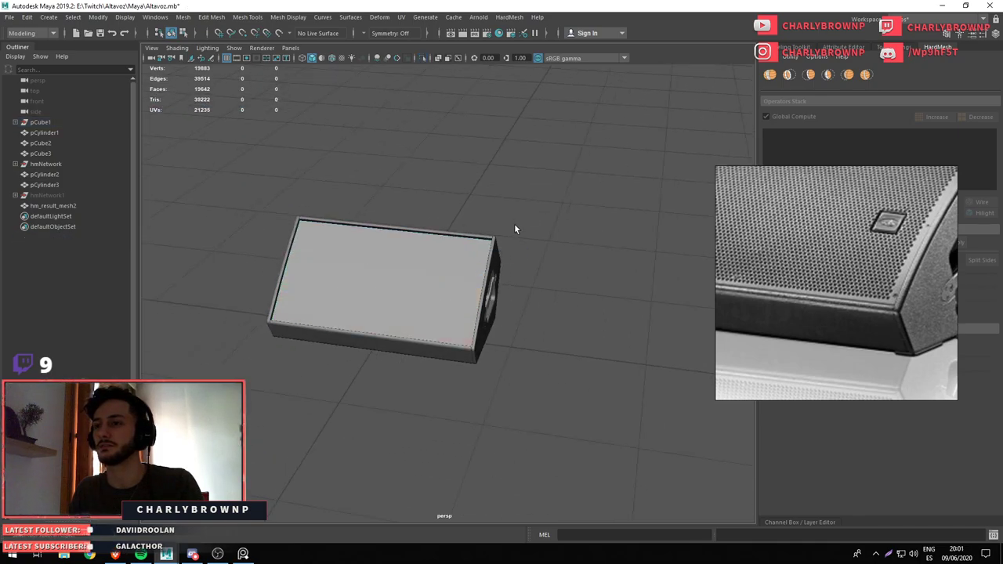
key("ctrl+1")
Create a new polygon cube, pCube4, and start moving it onto the panel
key("f")
left_click_drag(606, 244, 605, 272)
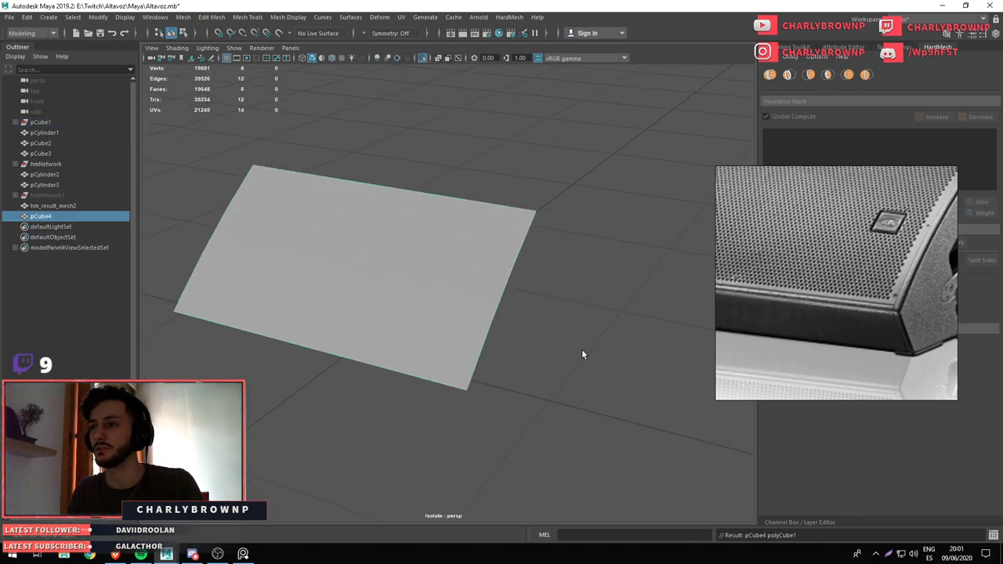
scroll("down", 3)
key("w")
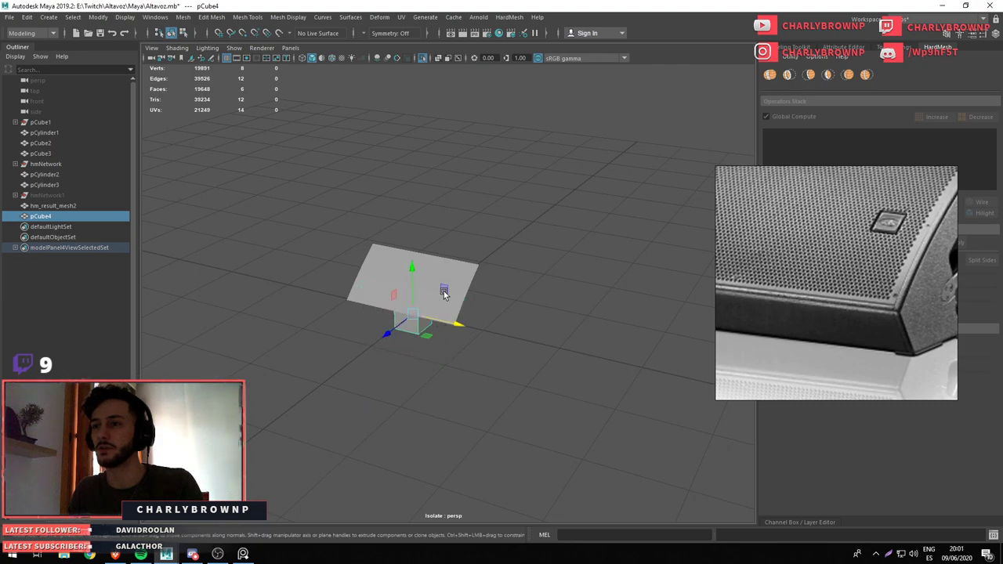
scroll("up", 3)
left_click(433, 266)
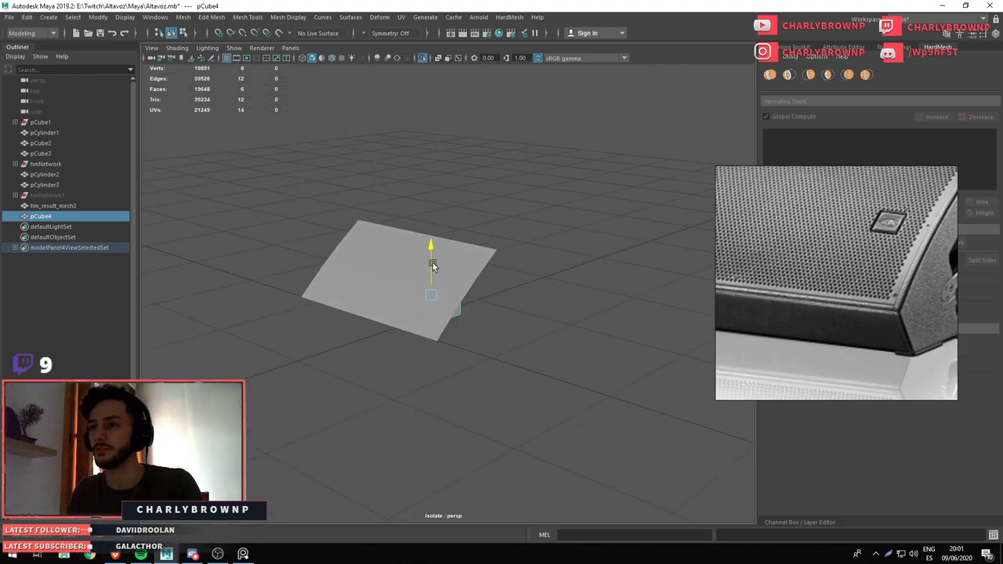
left_click_drag(426, 241, 448, 264)
scroll("down", 3)
scroll("up", 3)
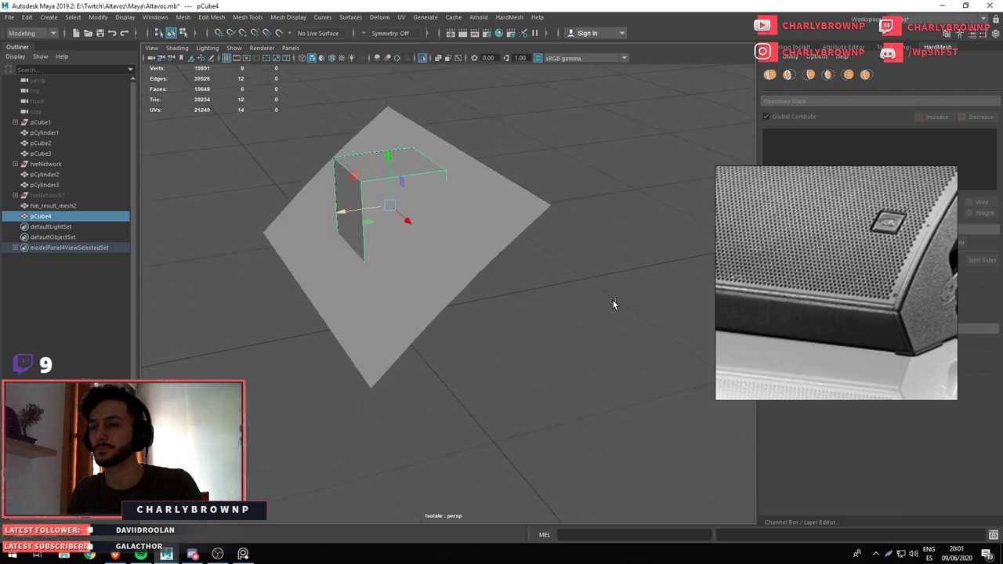
Rotate and slide the thin cube against the panel's right side, then show the full speaker
key("e")
left_click_drag(354, 171, 331, 184)
key("w")
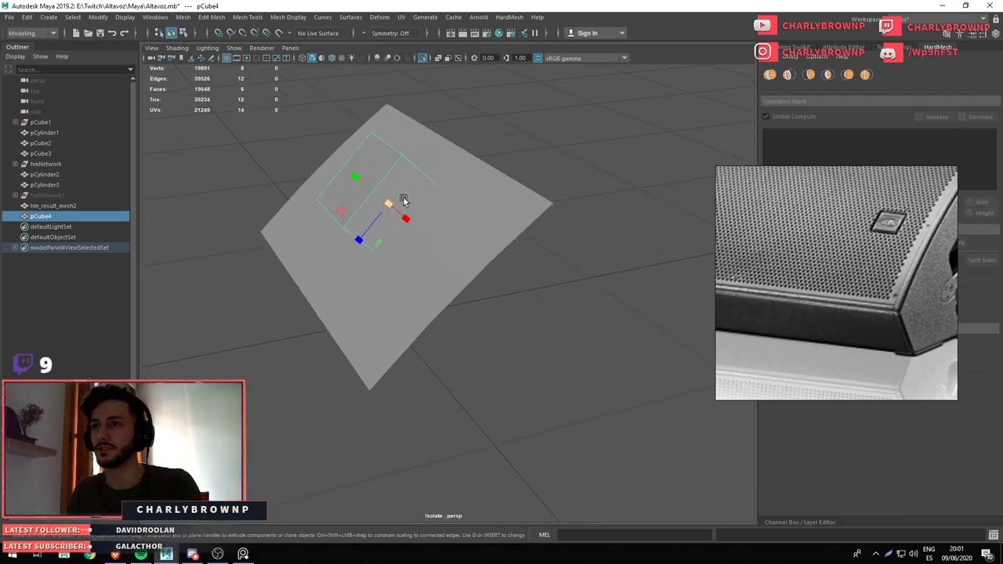
left_click_drag(399, 208, 536, 248)
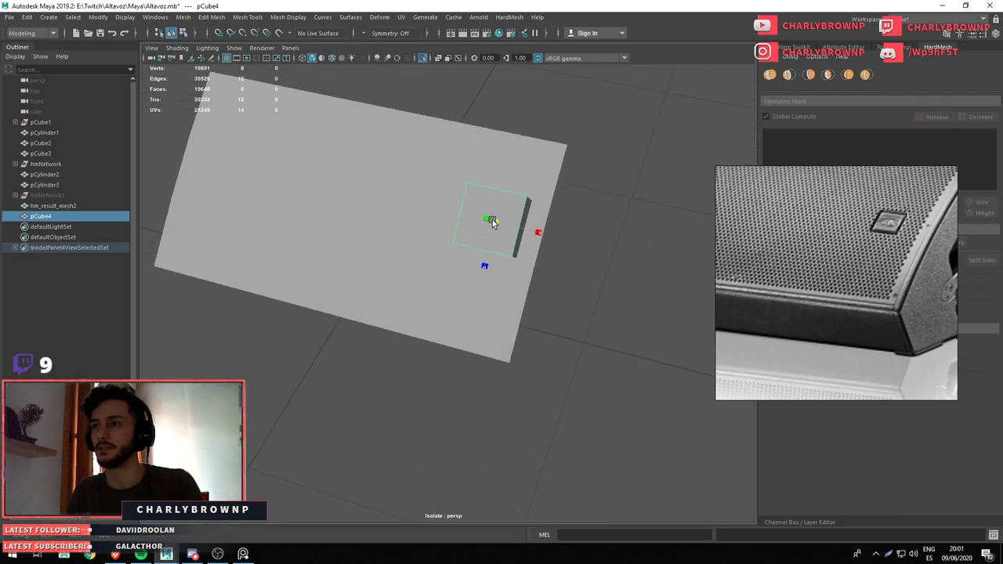
left_click_drag(492, 222, 587, 249)
key("e")
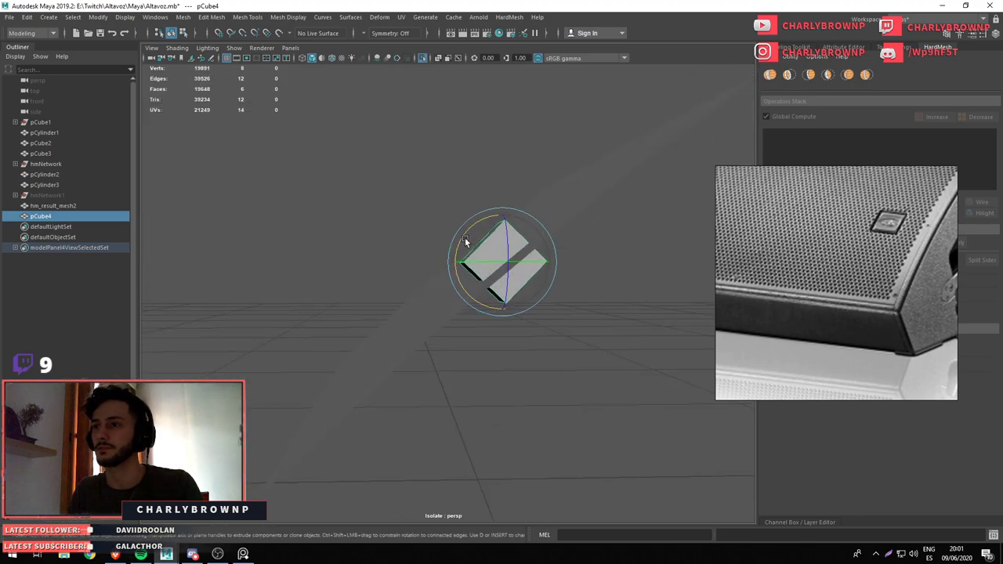
key("w")
left_click_drag(466, 235, 570, 304)
scroll("down", 3)
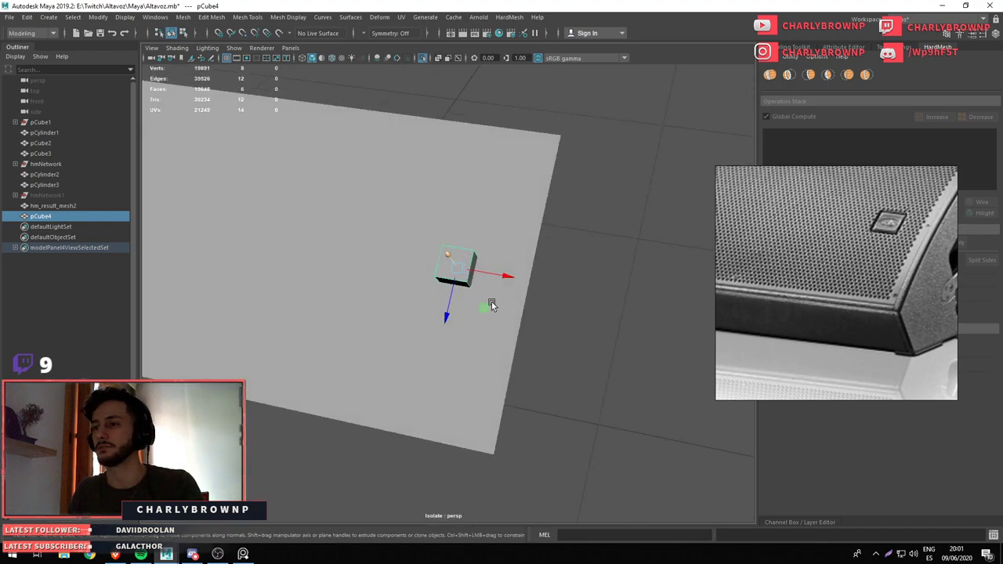
key("ctrl+1")
left_click_drag(466, 304, 474, 309)
scroll("up", 3)
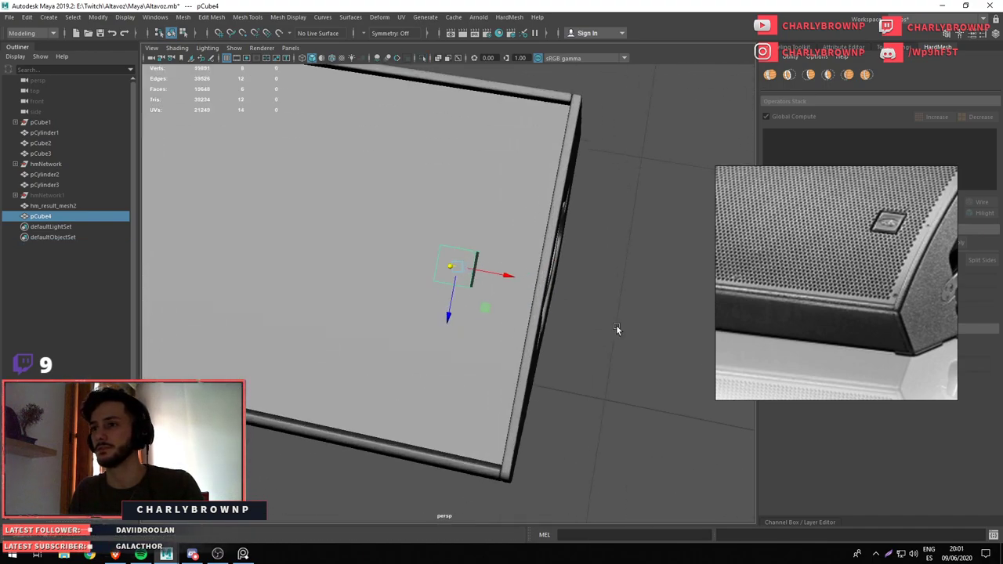
Isolate the front panel with the small cube and combine them into one mesh
left_click(381, 271)
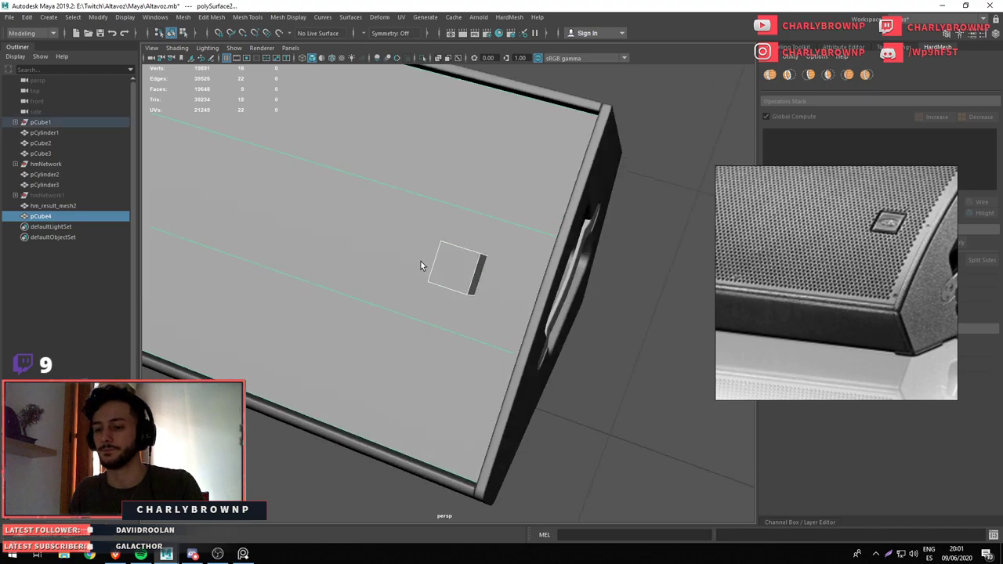
key("ctrl+1")
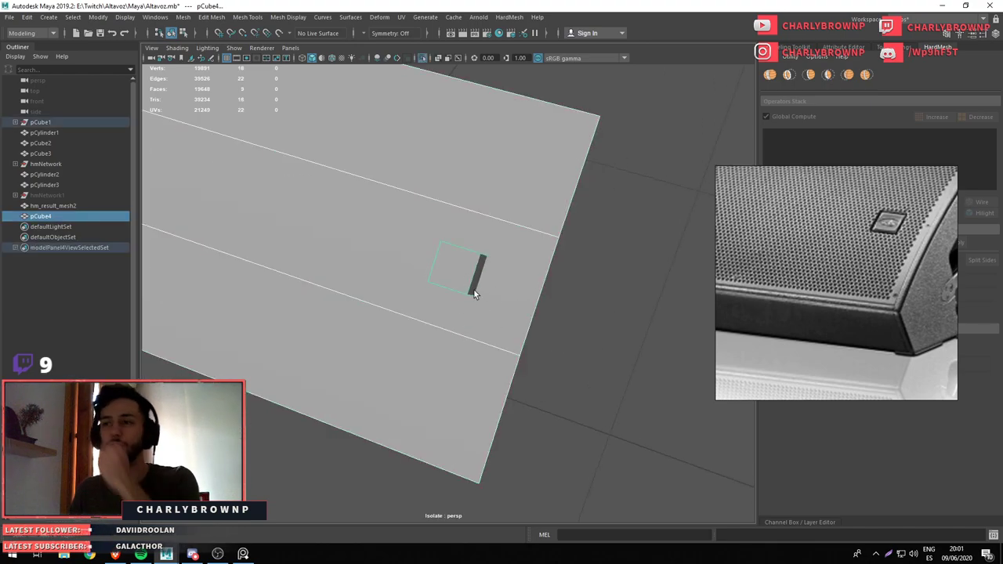
left_click(467, 266)
right_click(472, 198)
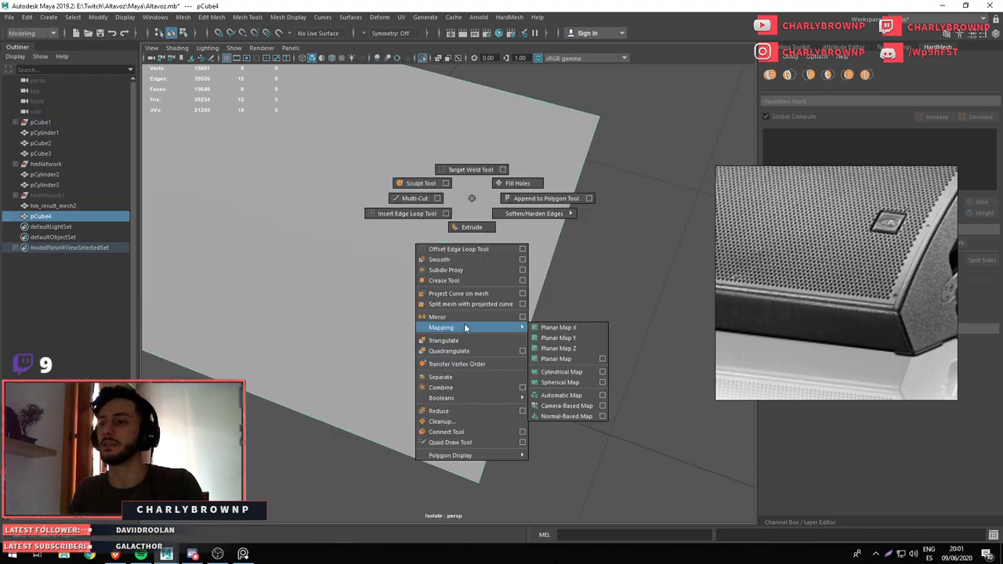
left_click(440, 387)
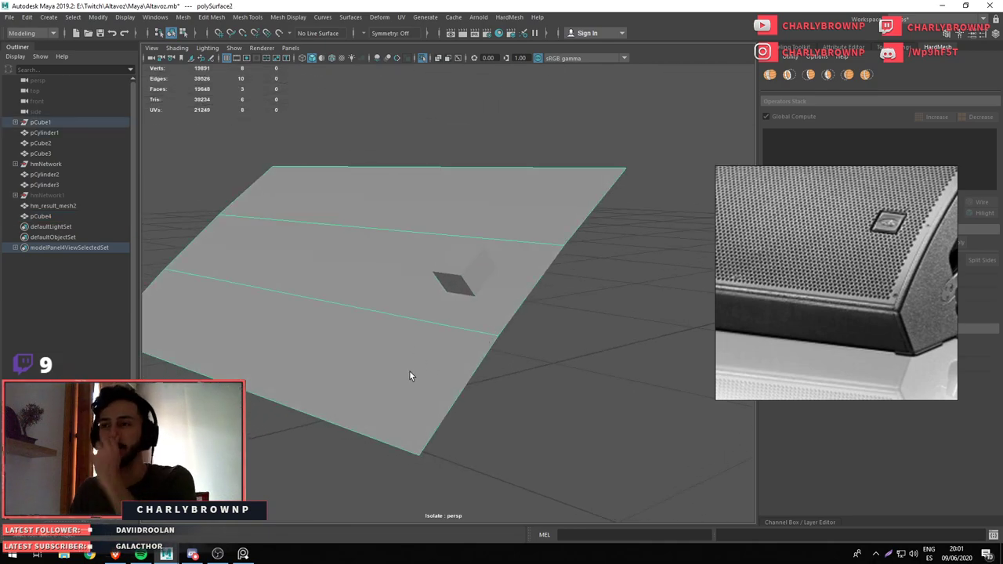
Extrude the panel faces, reverse their normals, and separate the mesh into pieces
left_click(397, 339)
key("ctrl+e")
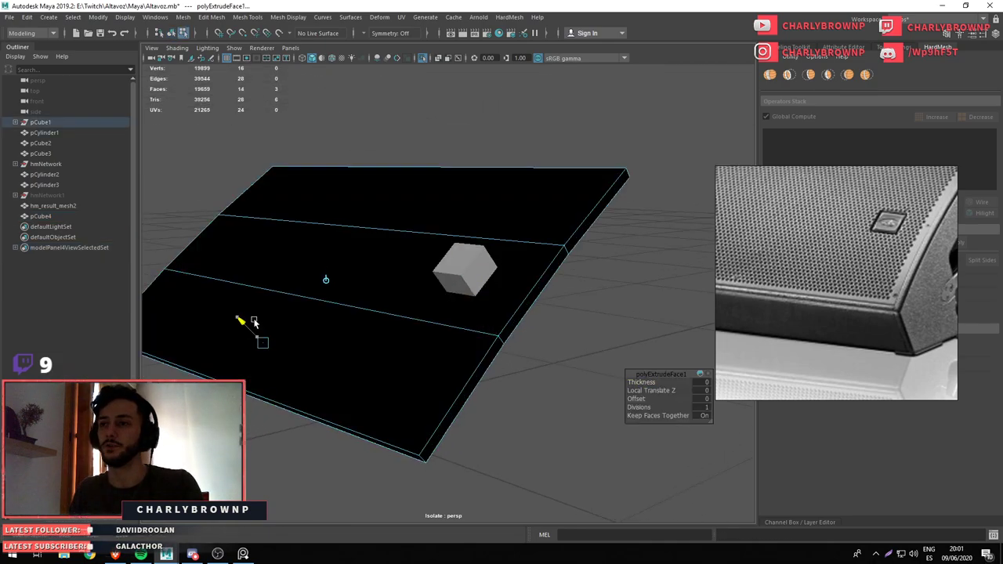
left_click_drag(253, 322, 263, 345)
left_click_drag(358, 228, 471, 256)
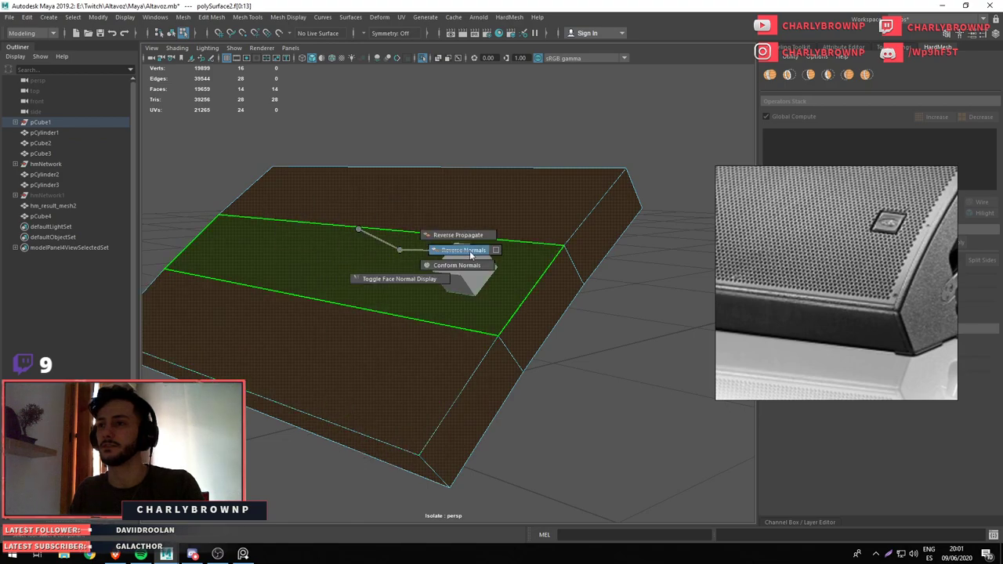
key("F8")
left_click_drag(461, 175, 464, 404)
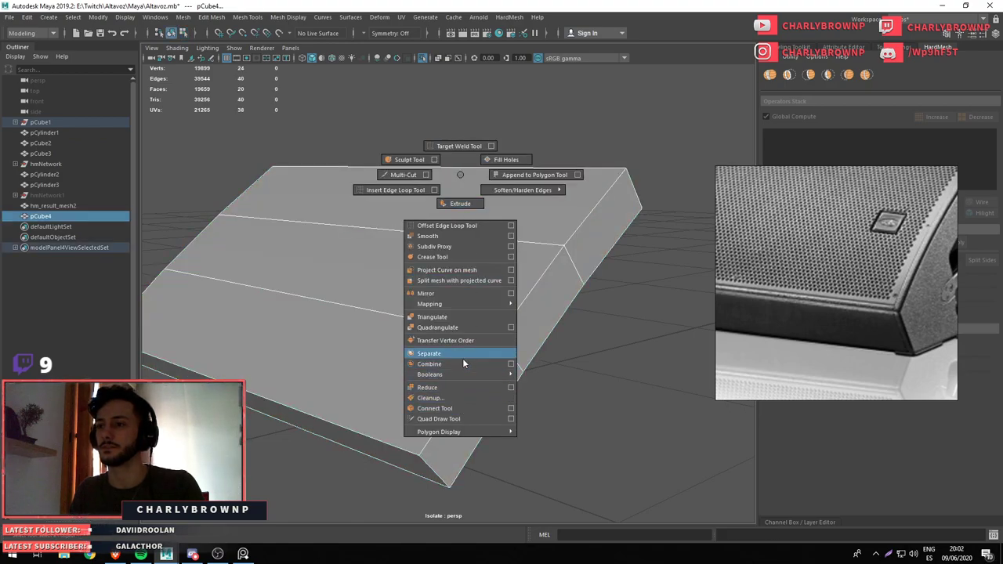
left_click_drag(463, 363, 536, 386)
Select the extra face bands around the panel and inside the square hole
left_click(469, 388)
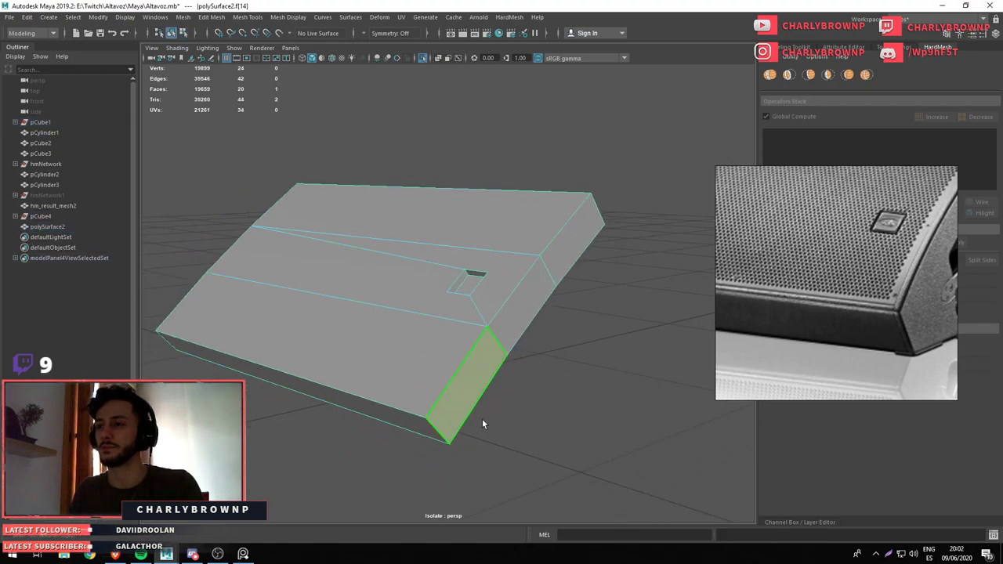
left_click(353, 344)
left_click(423, 294)
left_click(439, 228)
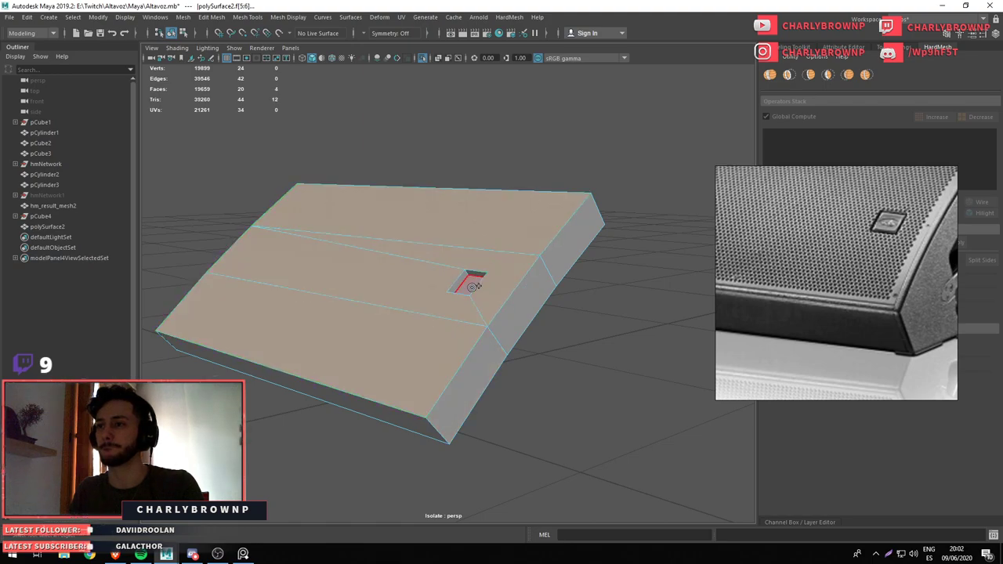
left_click(472, 287)
left_click(439, 292)
left_click(504, 249)
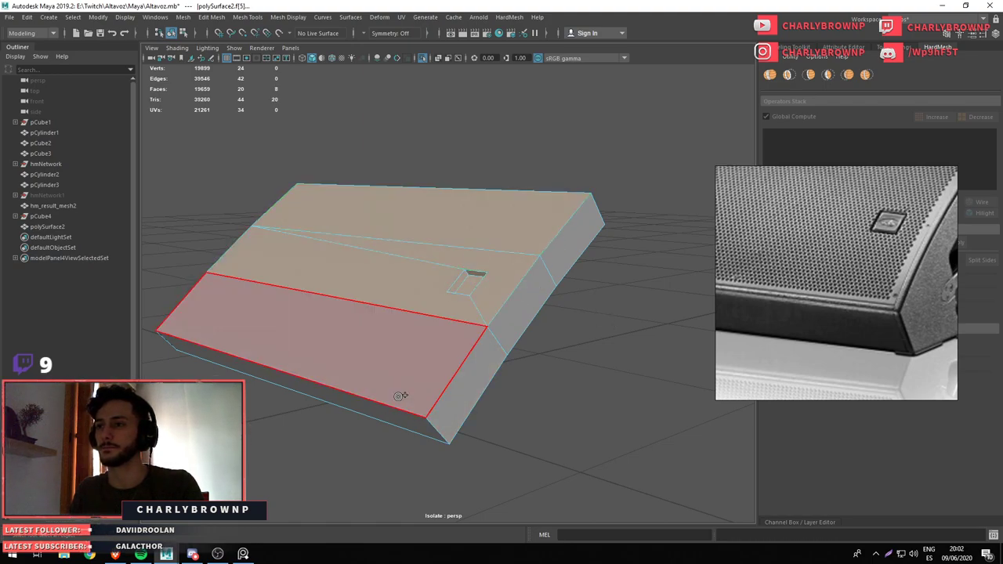
left_click(400, 396)
scroll("down", 3)
scroll("up", 3)
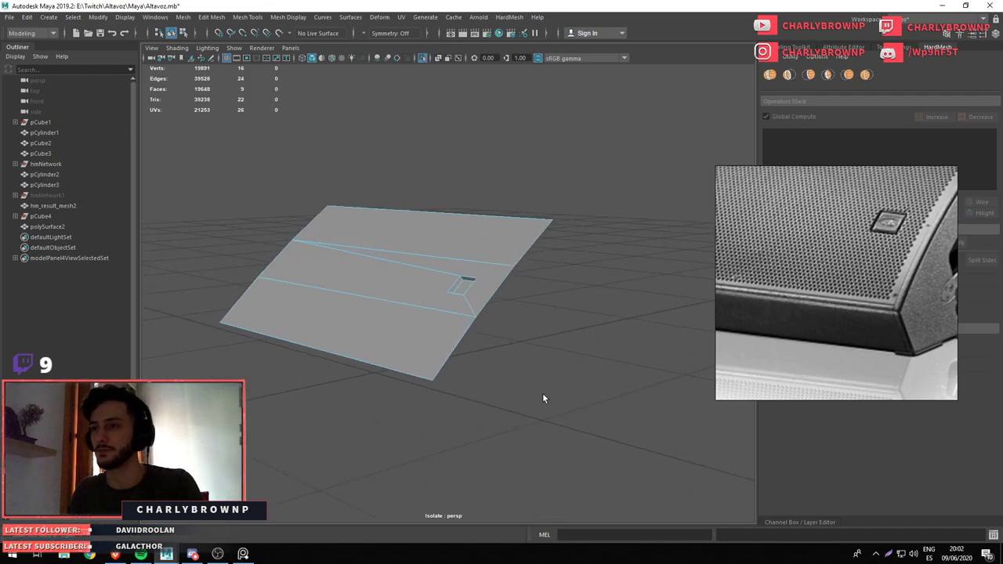
scroll("up", 3)
scroll("up", 3)
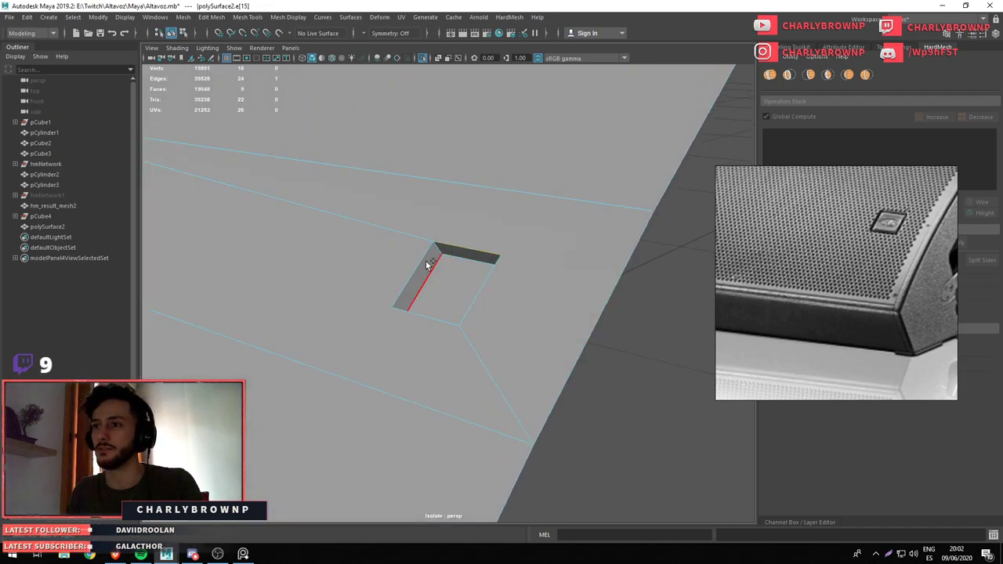
Quadrangulate around the hole and bevel its rim edges with fraction 0.5 and chamfer on
left_click_drag(455, 324, 419, 314)
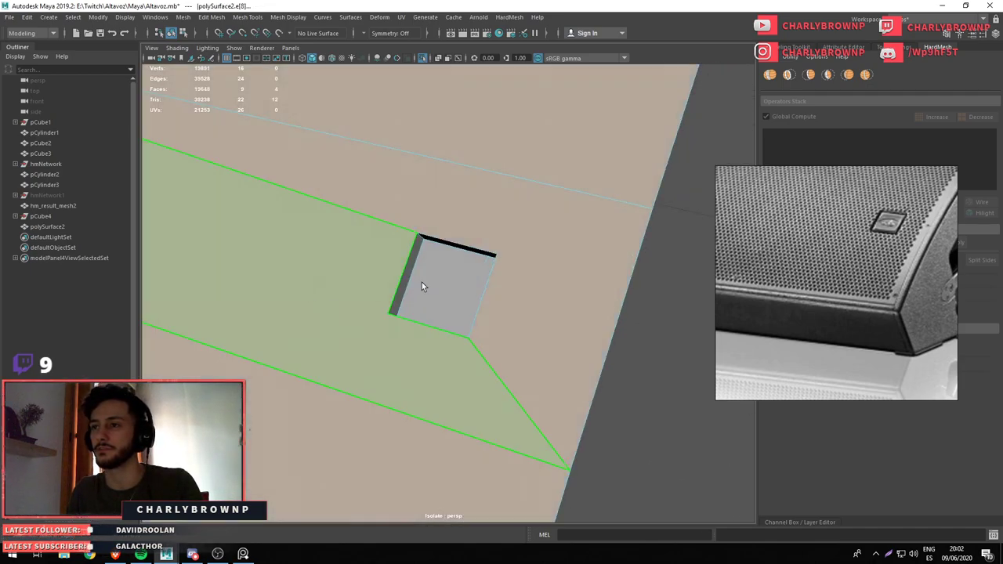
key("ctrl+shift+q")
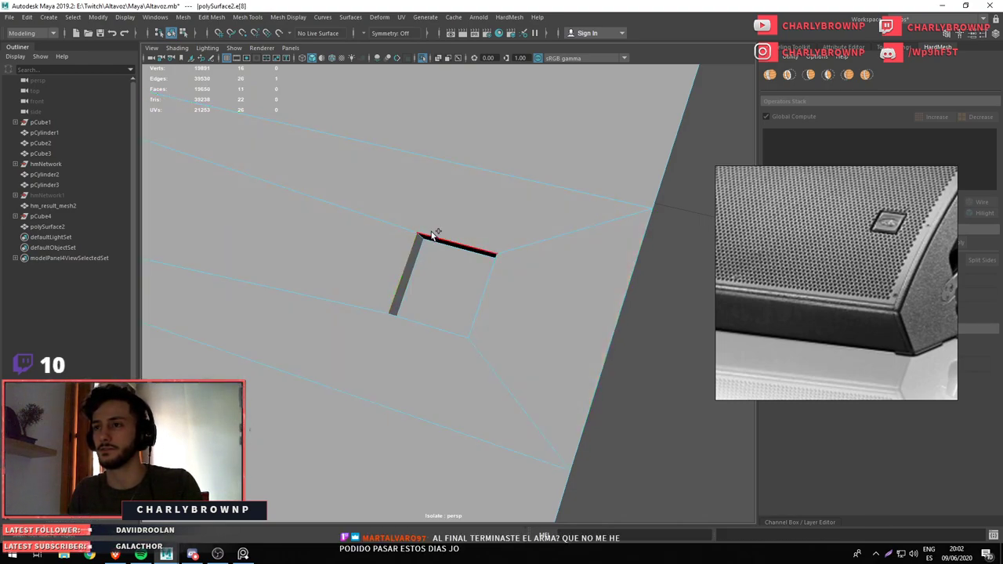
left_click(473, 315)
left_click_drag(452, 288, 486, 307)
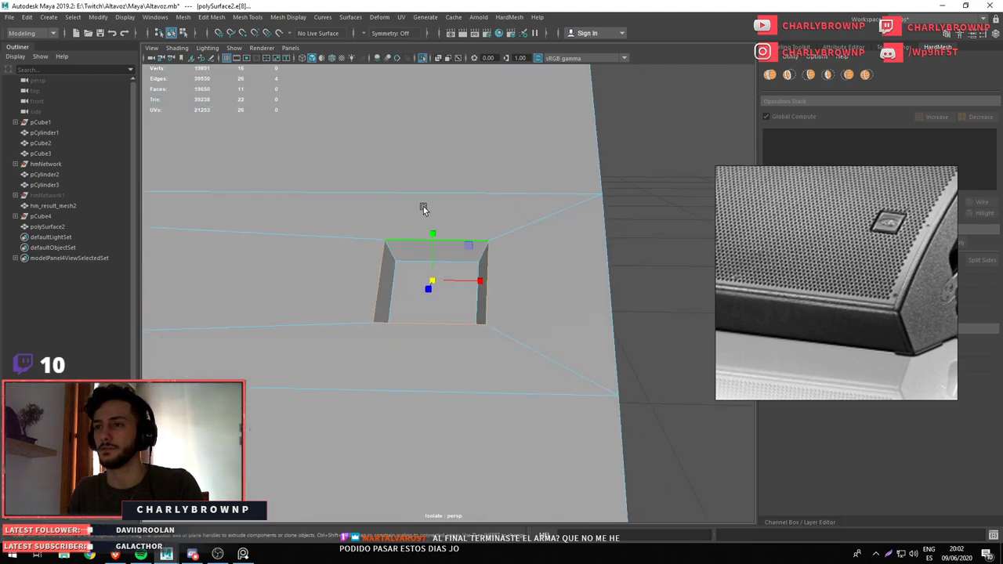
left_click_drag(421, 205, 636, 440)
left_click(640, 424)
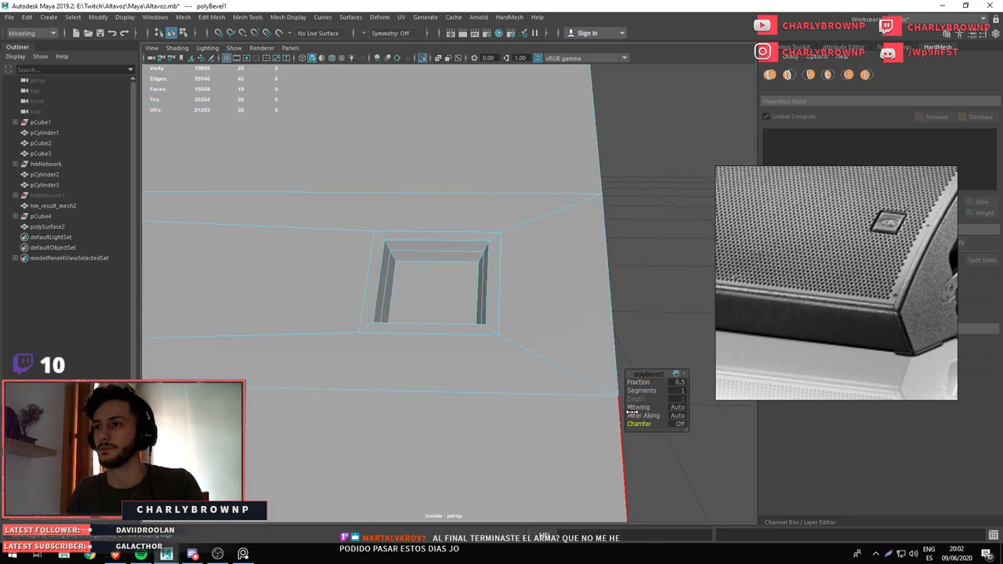
left_click(639, 424)
left_click_drag(511, 271, 484, 287)
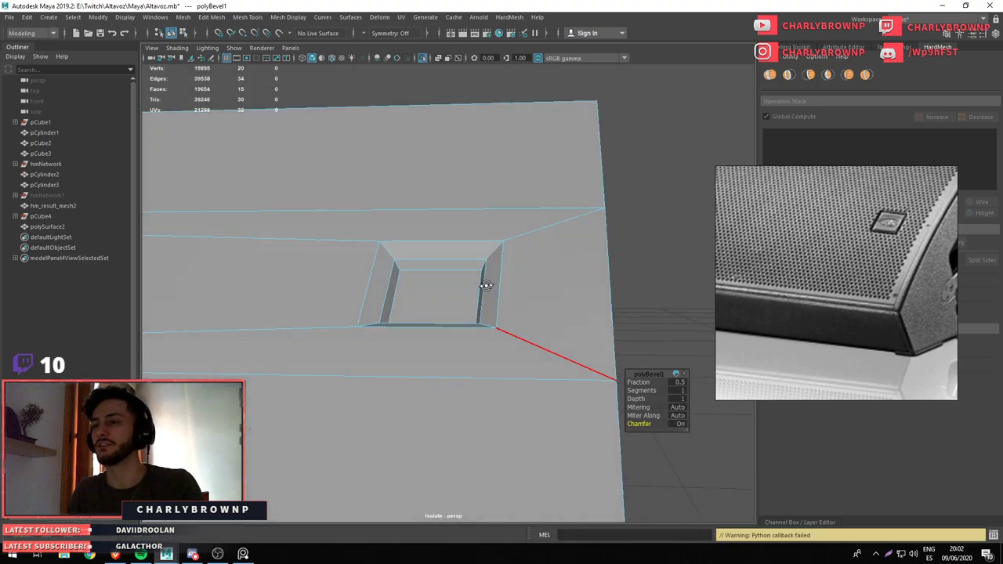
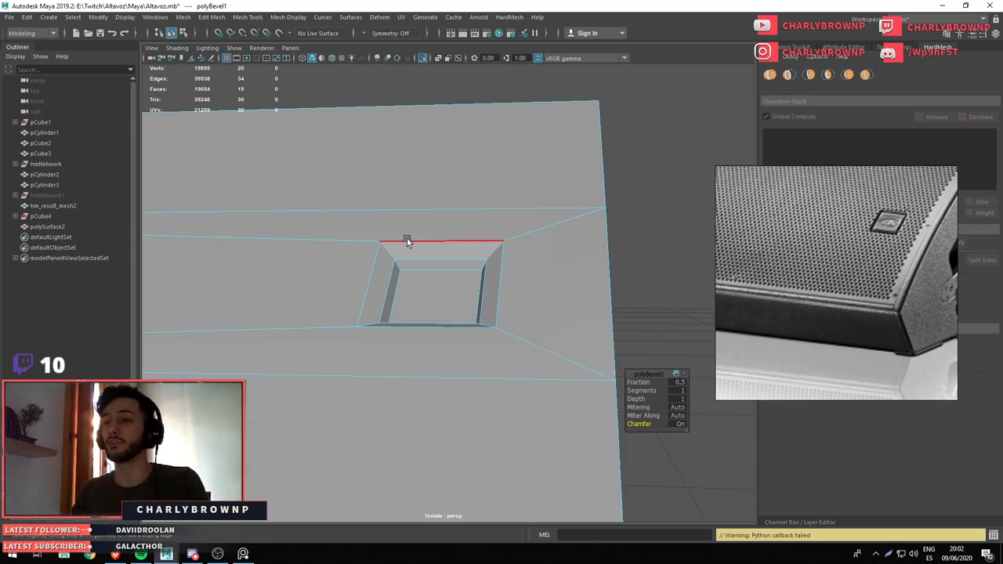
Select the hole's top rim edge and try a bevel on it, then undo it
left_click_drag(410, 240, 411, 265)
left_click(393, 253)
key("3")
key("1")
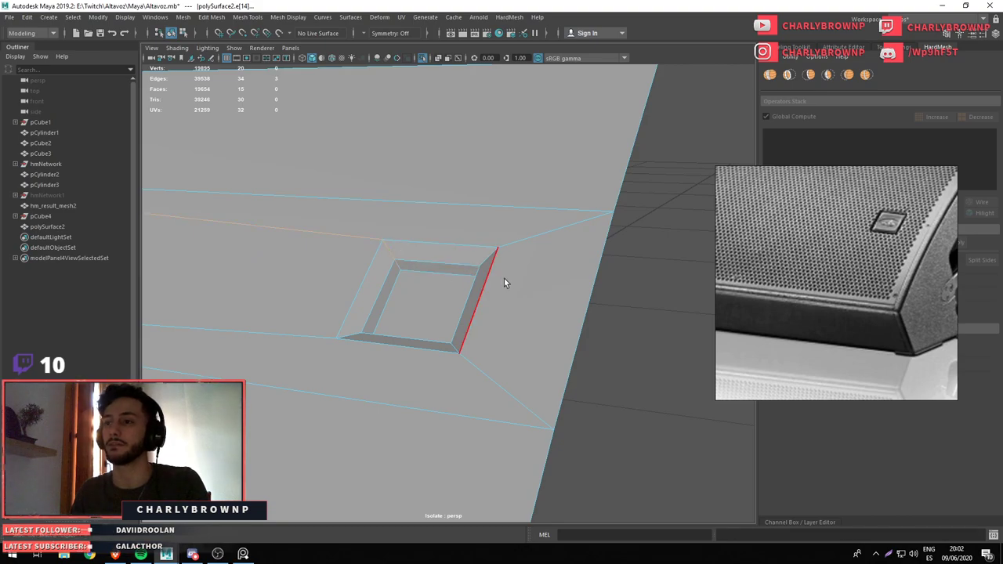
left_click_drag(462, 221, 602, 414)
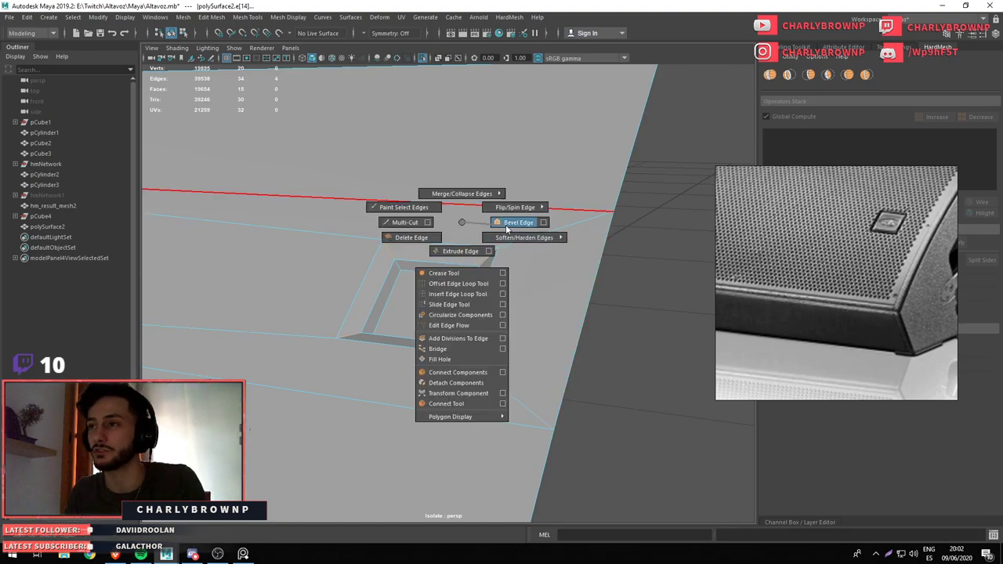
key("ctrl+z")
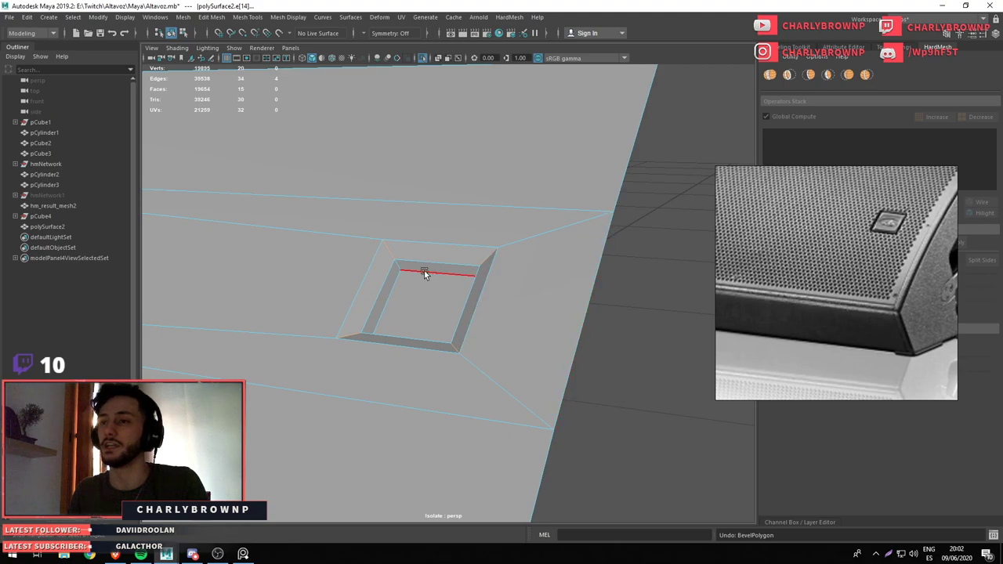
Bevel the two inner rim edges with chamfering off so the hole keeps square corners
left_click(387, 250)
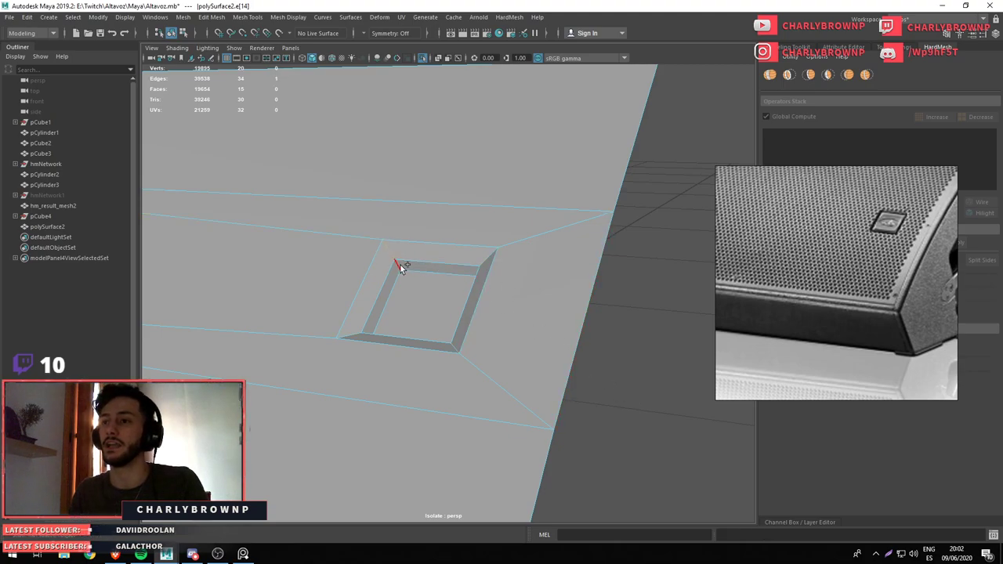
left_click(400, 265)
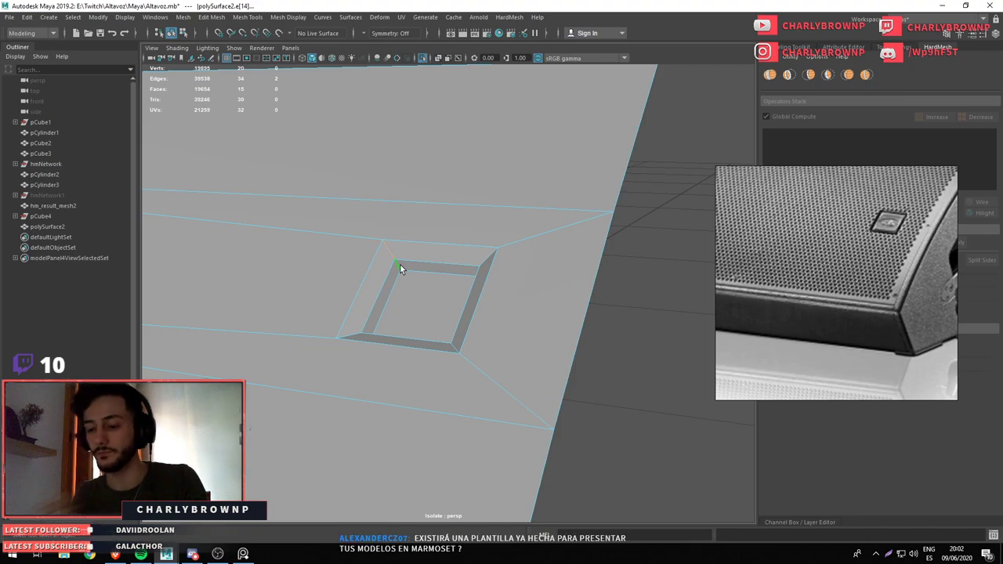
left_click_drag(375, 196, 435, 180)
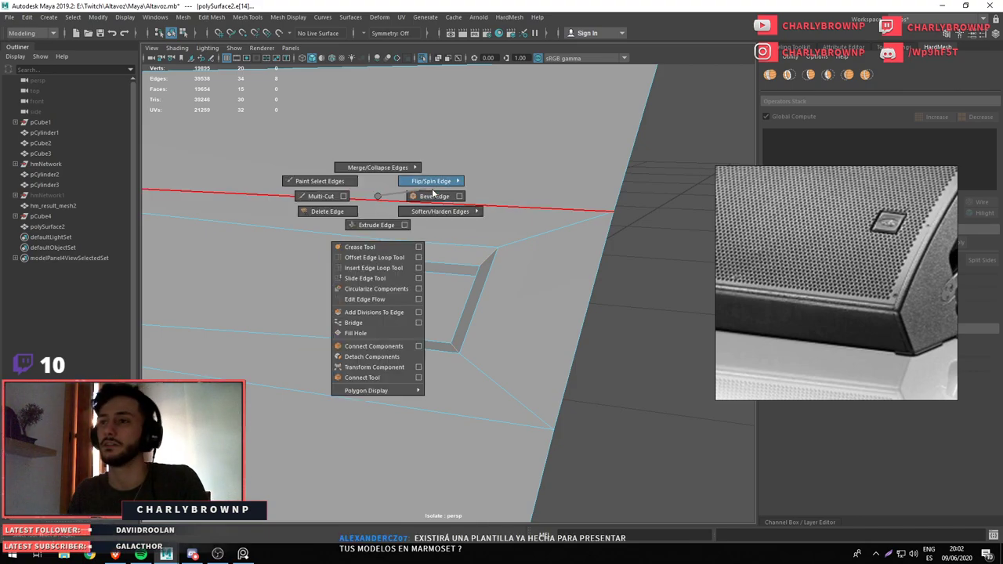
left_click(639, 424)
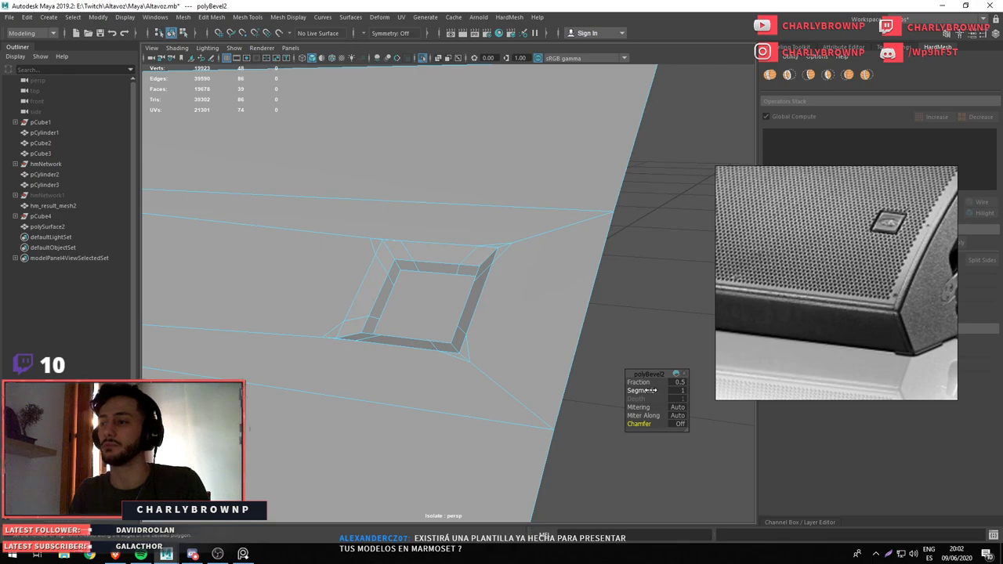
key("1")
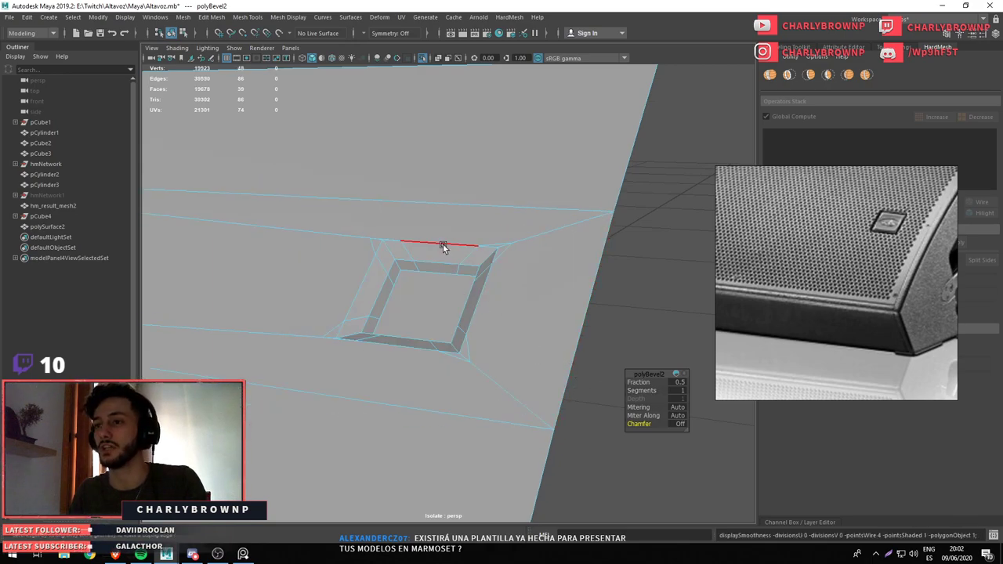
scroll("down", 3)
left_click_drag(442, 251, 395, 303)
Preview the panel smoothed and zoom in and out to check the hole
left_click(458, 294)
key("3")
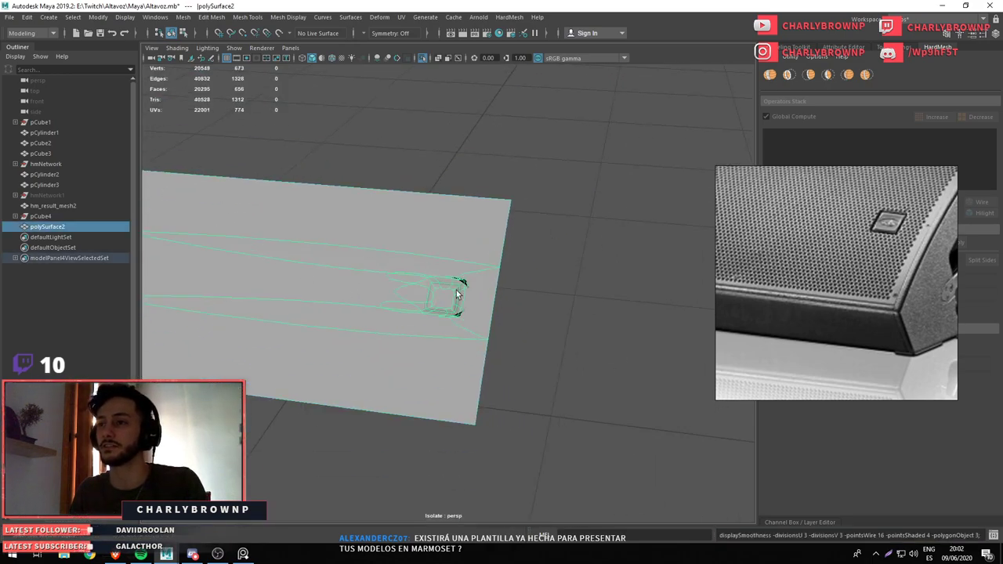
left_click(459, 294)
scroll("up", 3)
scroll("down", 3)
scroll("up", 3)
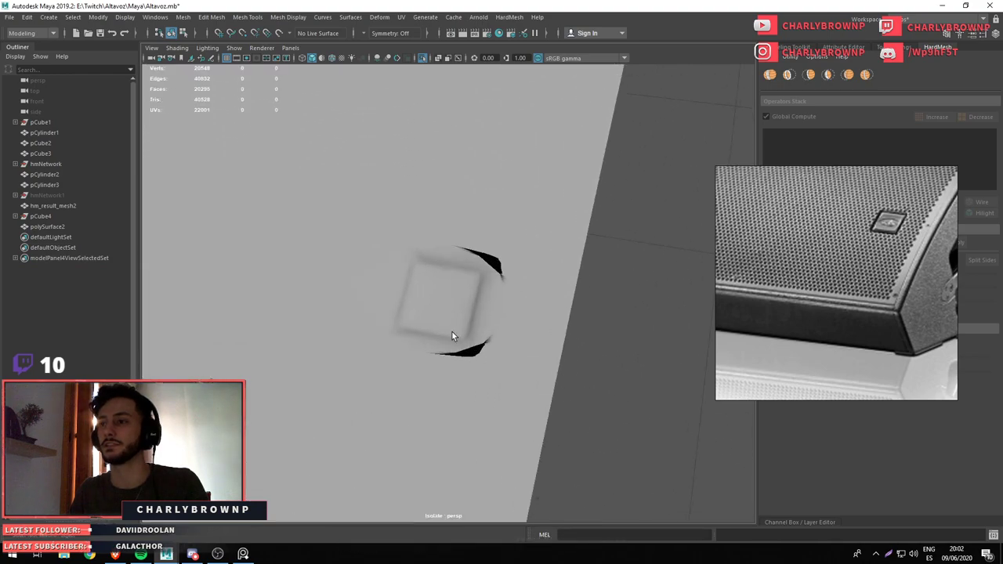
scroll("down", 3)
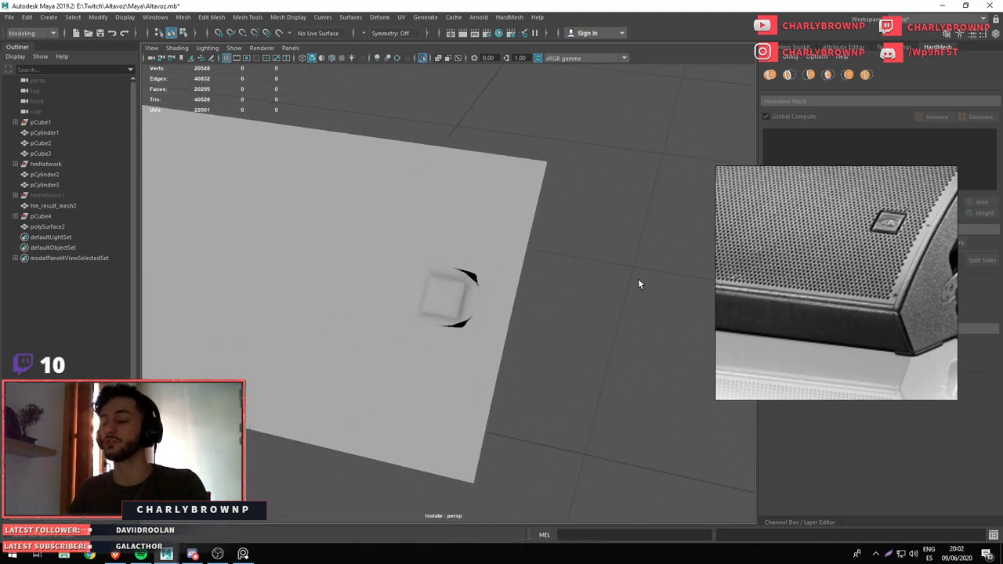
Reselect the panel, view the hole from a low front angle, and undo back toward before the bevels
left_click(422, 263)
scroll("up", 3)
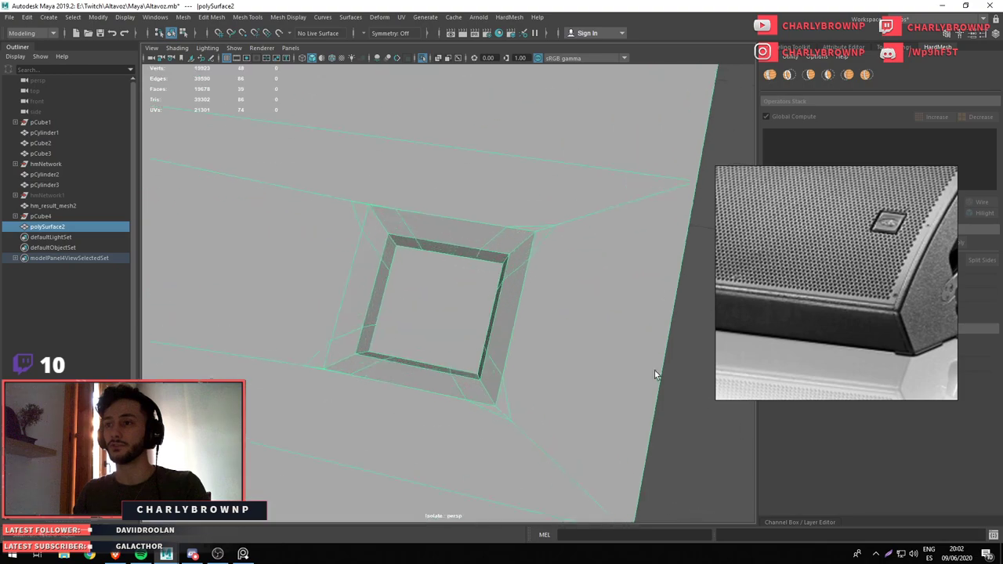
left_click_drag(655, 375, 531, 237)
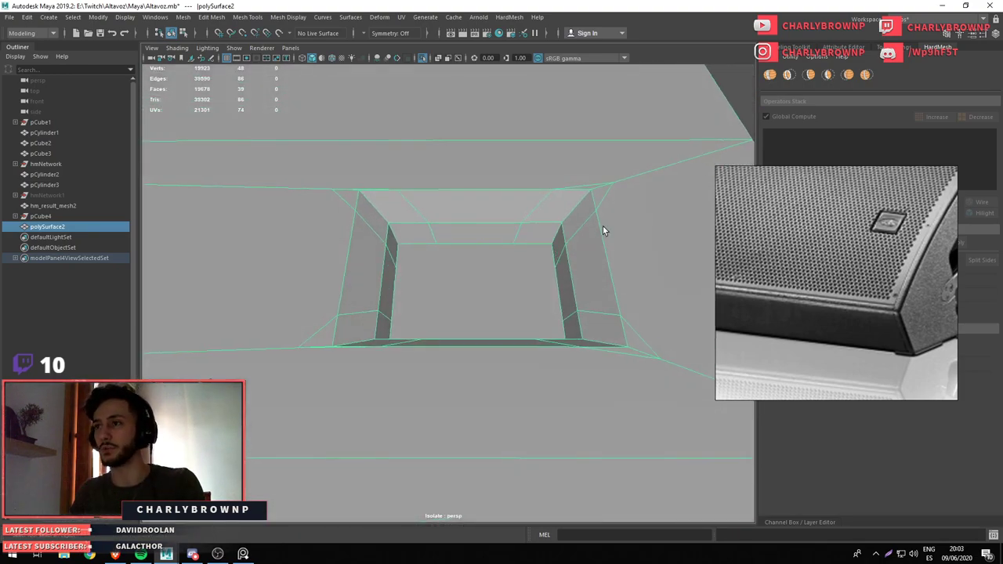
scroll("down", 3)
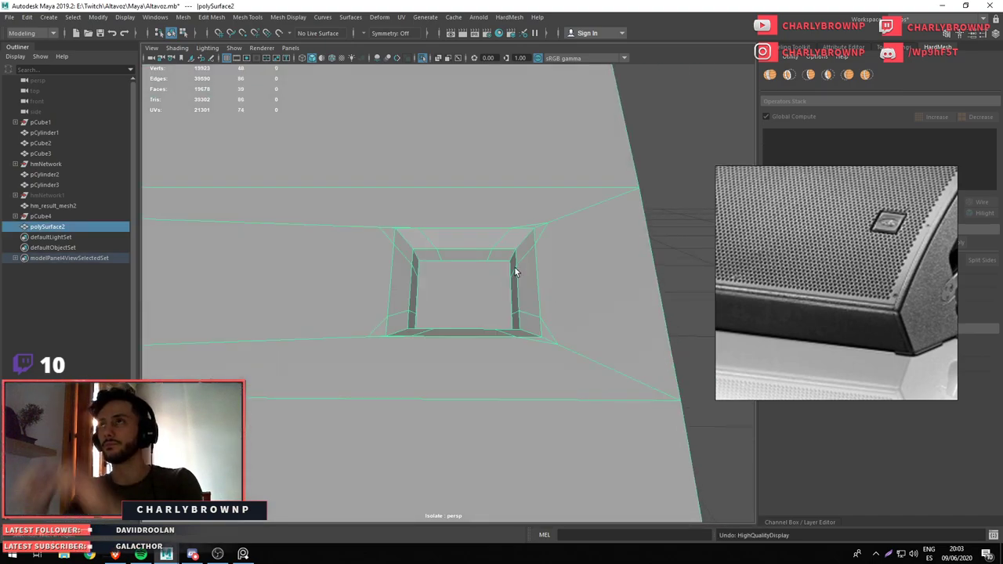
key("ctrl+z")
key("ctrl+z")
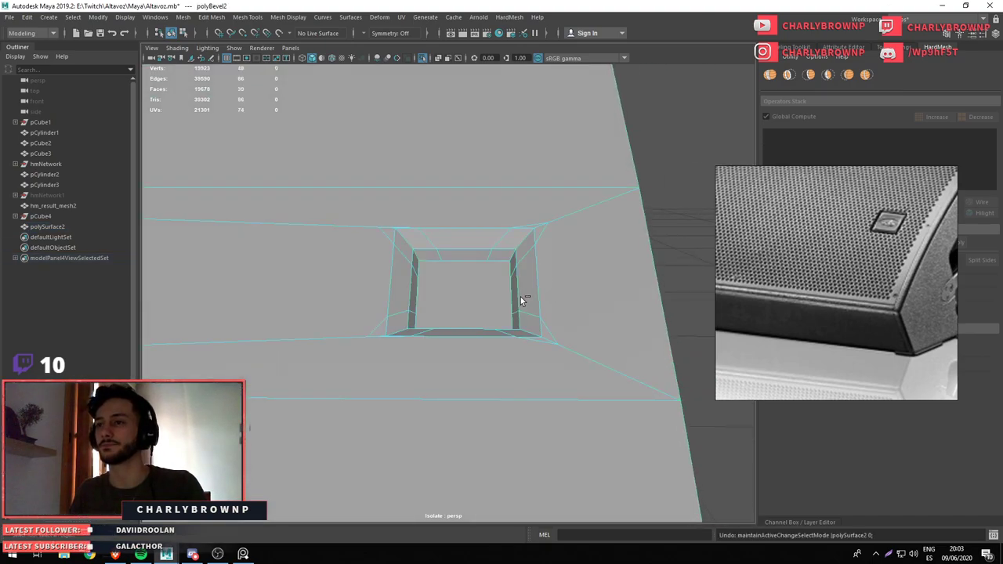
key("ctrl+z")
key("ctrl+z")
key("ctrl+z")
Delete the long edge loops above and below the hole
left_click_drag(522, 298, 394, 271)
left_click(400, 213)
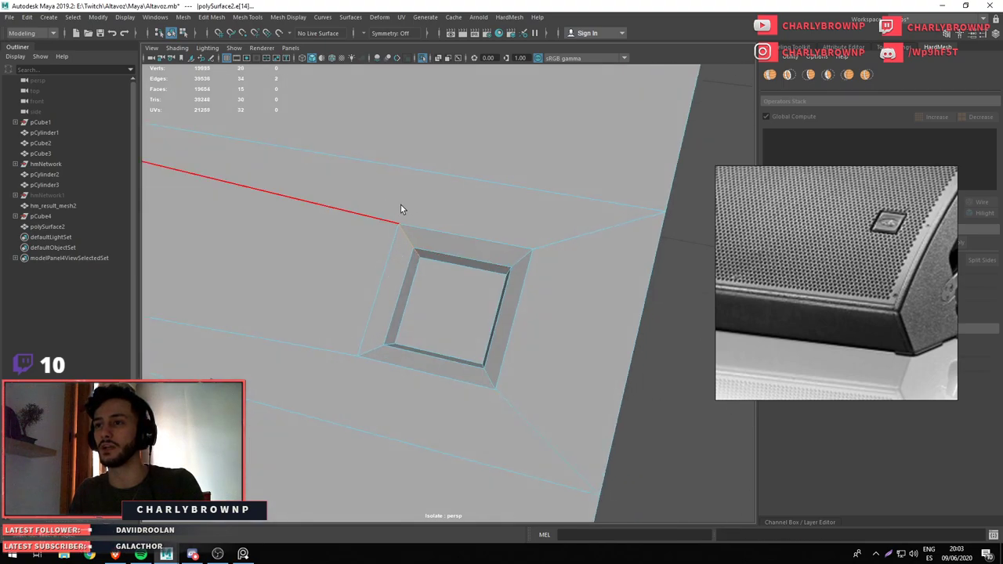
left_click(397, 223)
scroll("down", 3)
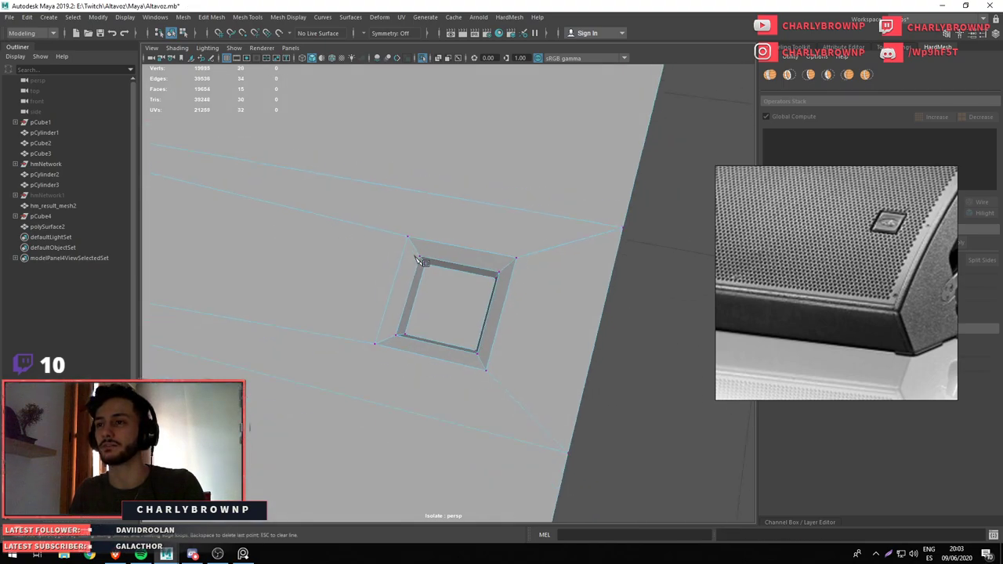
left_click(390, 299)
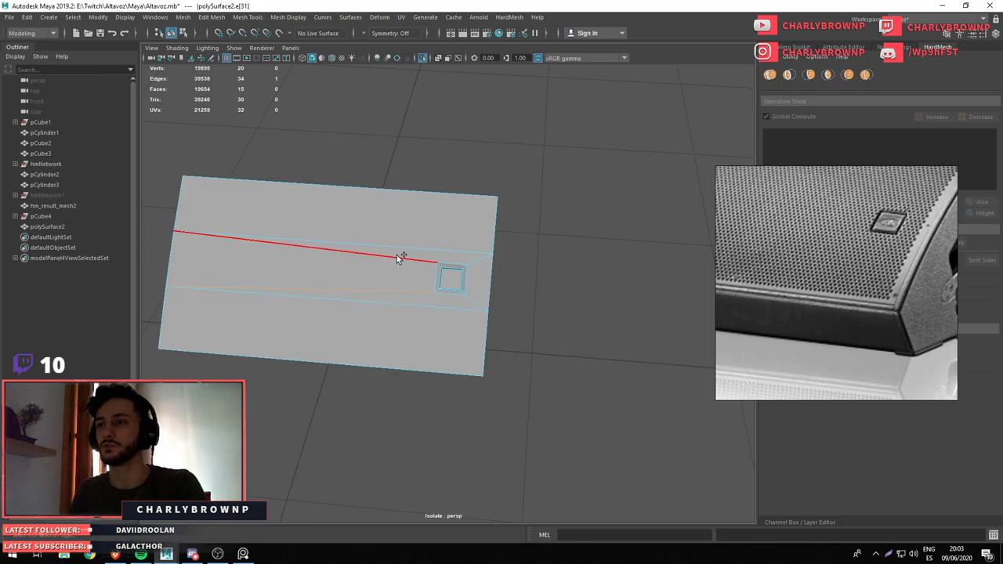
key("ctrl+Delete")
Connect new edges across the panel and slide the middle vertex column toward the hole
key("w")
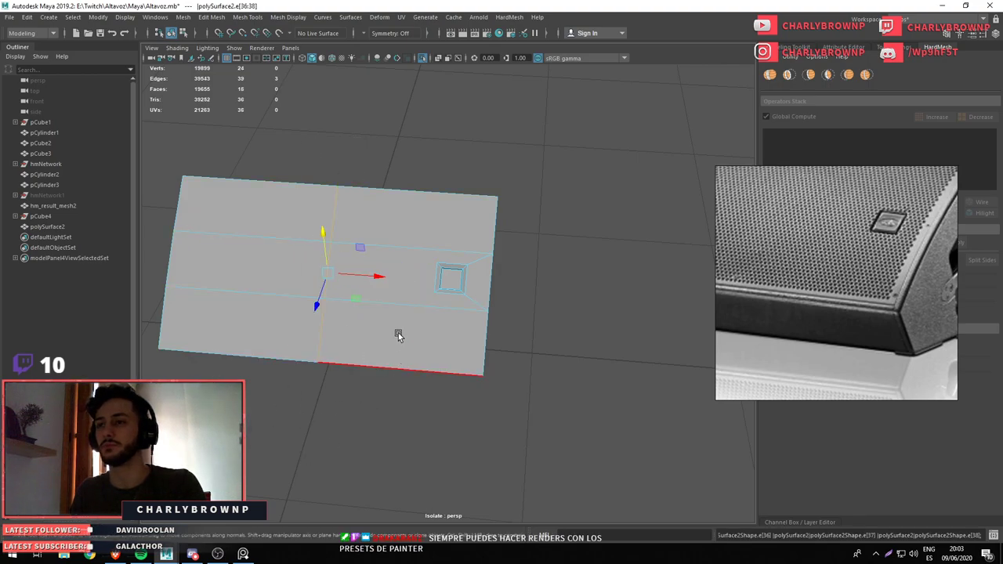
left_click_drag(390, 280, 295, 267)
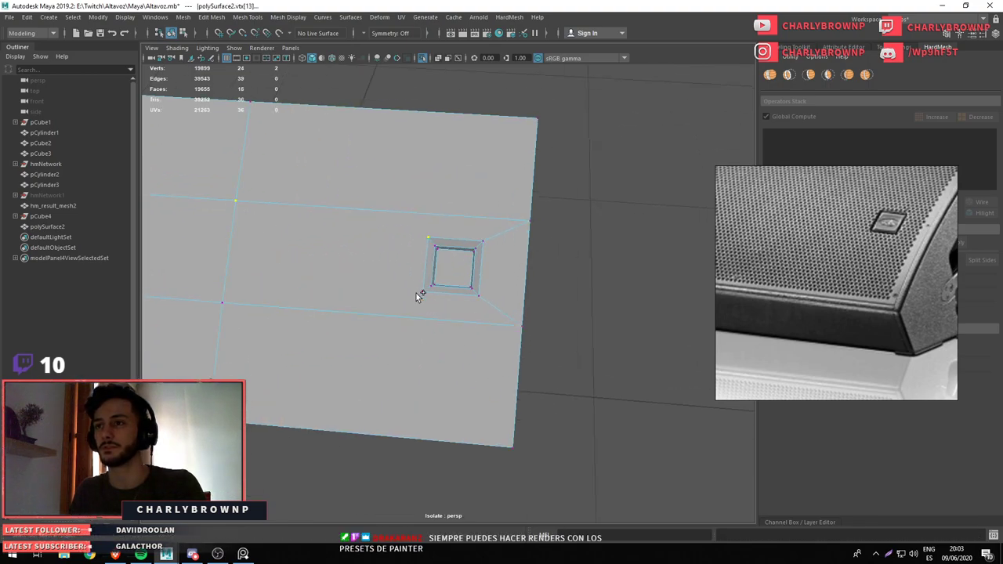
key("w")
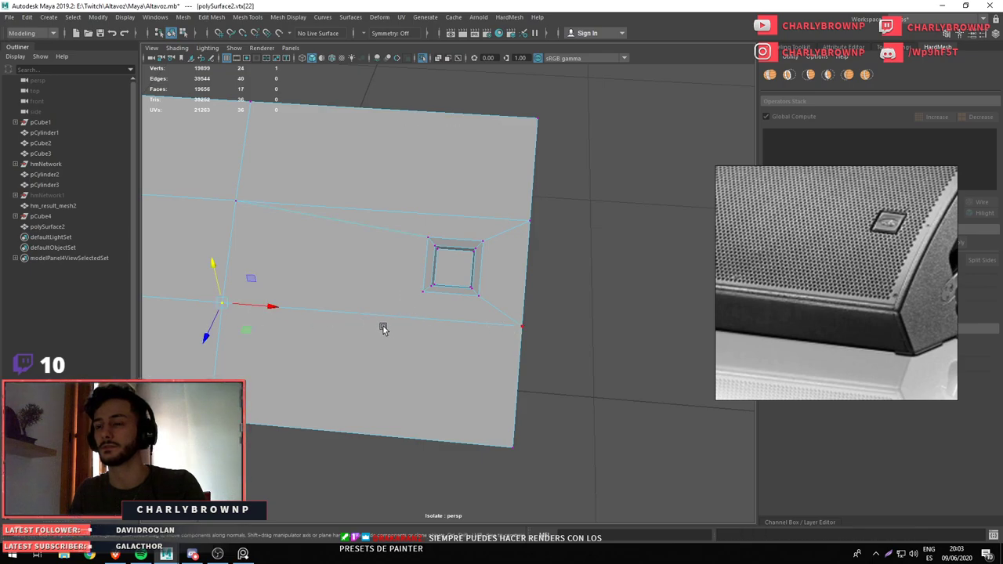
scroll("up", 3)
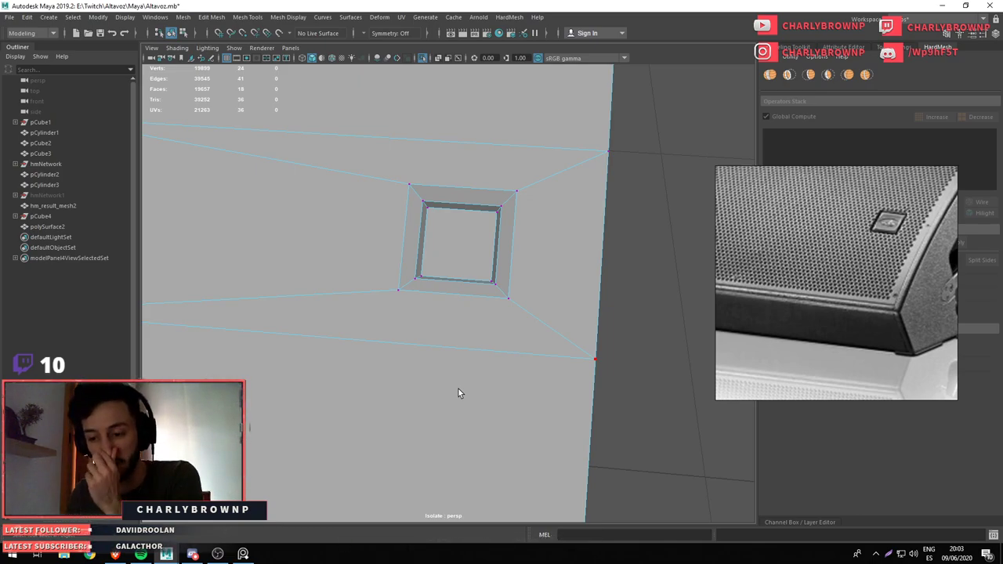
left_click_drag(452, 363, 295, 166)
left_click_drag(295, 166, 393, 402)
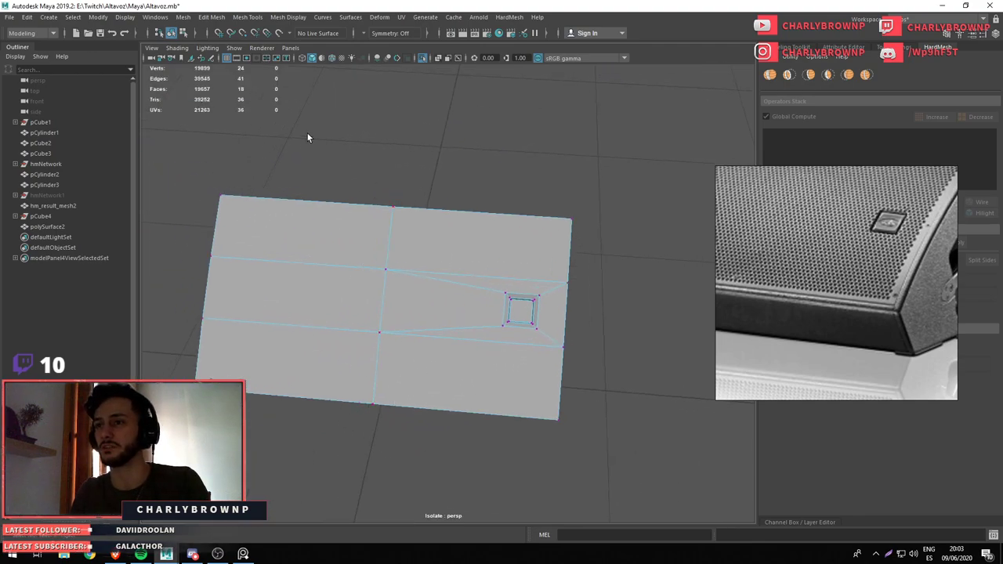
left_click_drag(308, 137, 424, 439)
left_click_drag(408, 304, 489, 335)
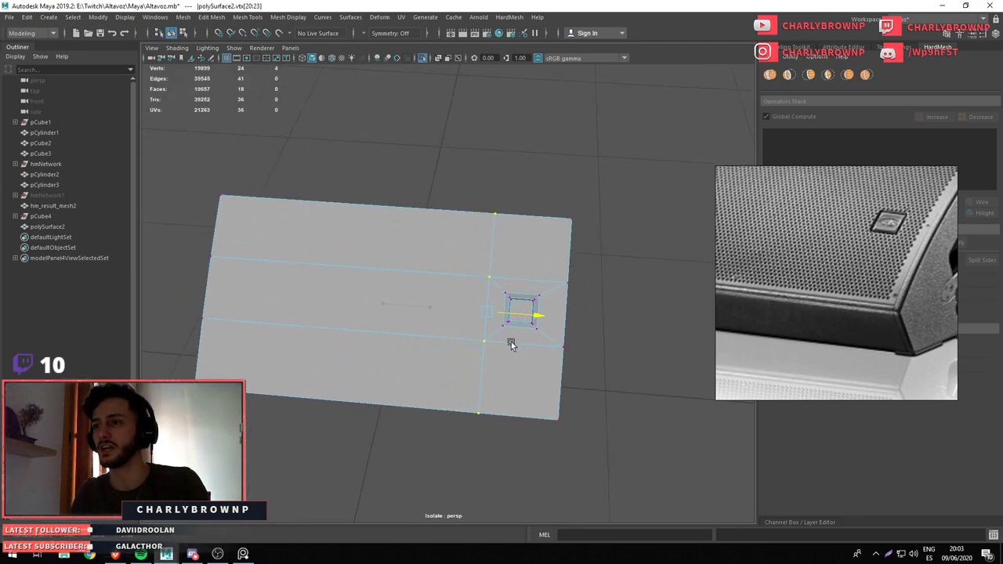
Select the hole's four rim edges, then the floor face inside the hole
left_click_drag(511, 346, 586, 385)
left_click_drag(586, 385, 525, 429)
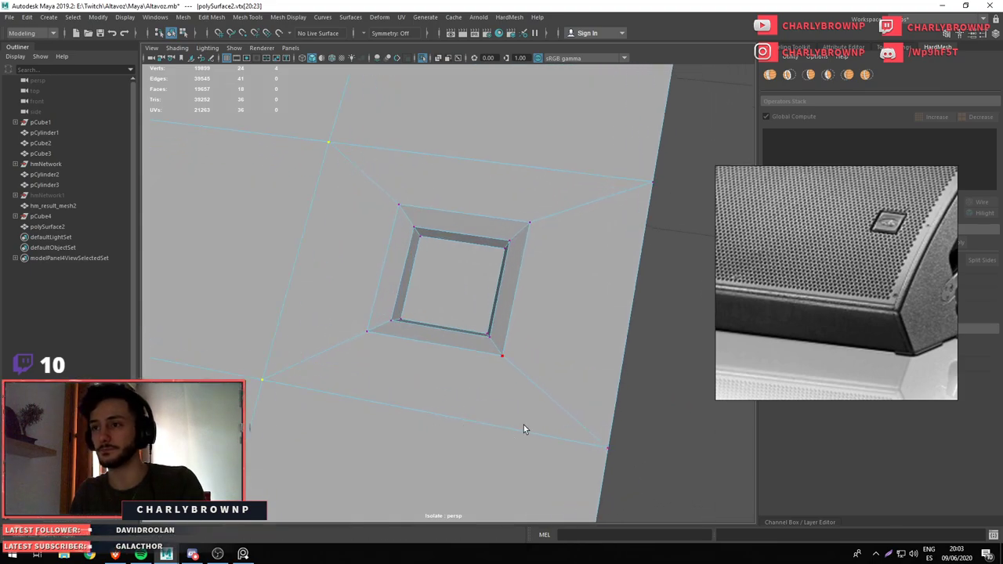
left_click(422, 339)
left_click(366, 264)
left_click(550, 299)
left_click(493, 210)
right_click(494, 210)
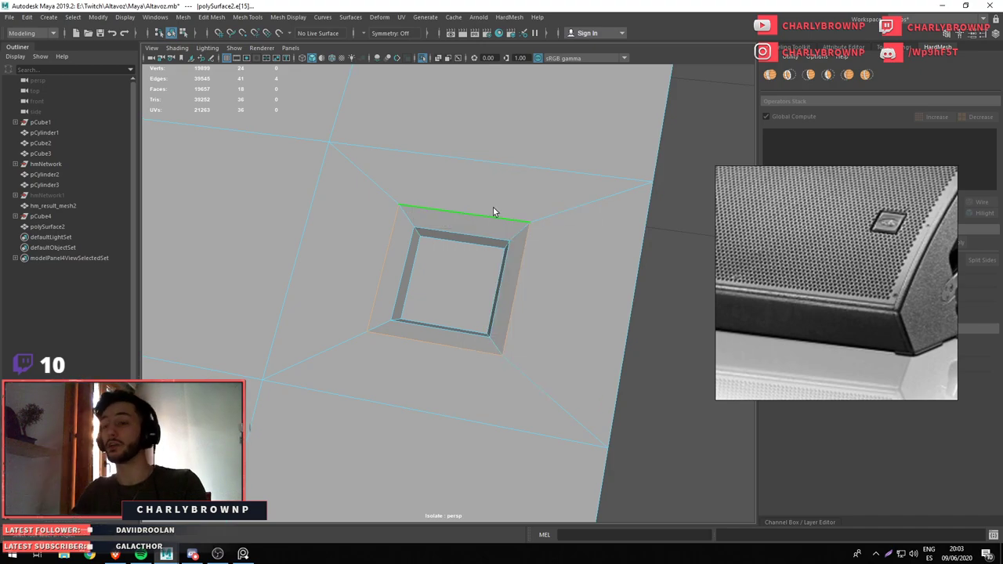
left_click_drag(449, 205, 466, 183)
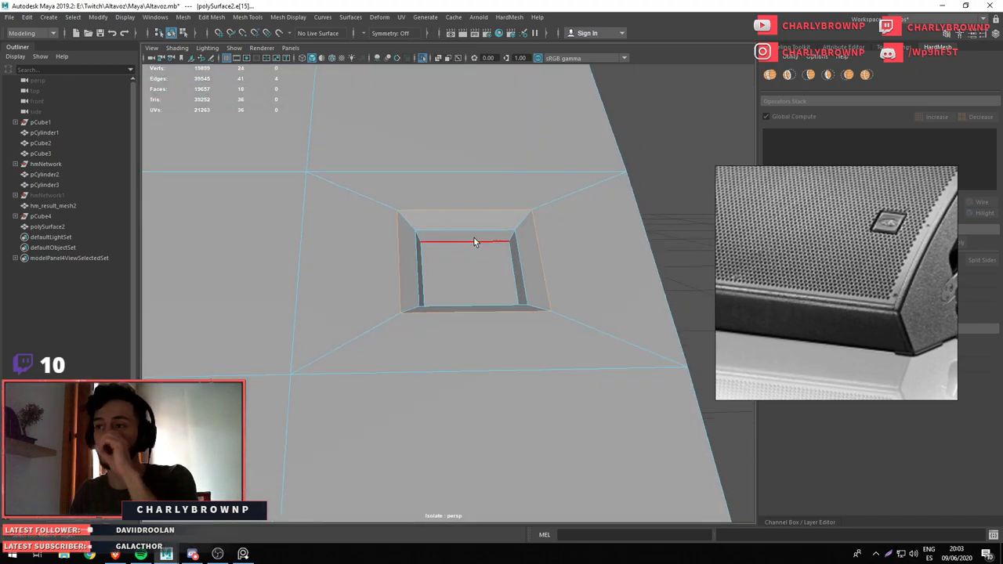
left_click(477, 273)
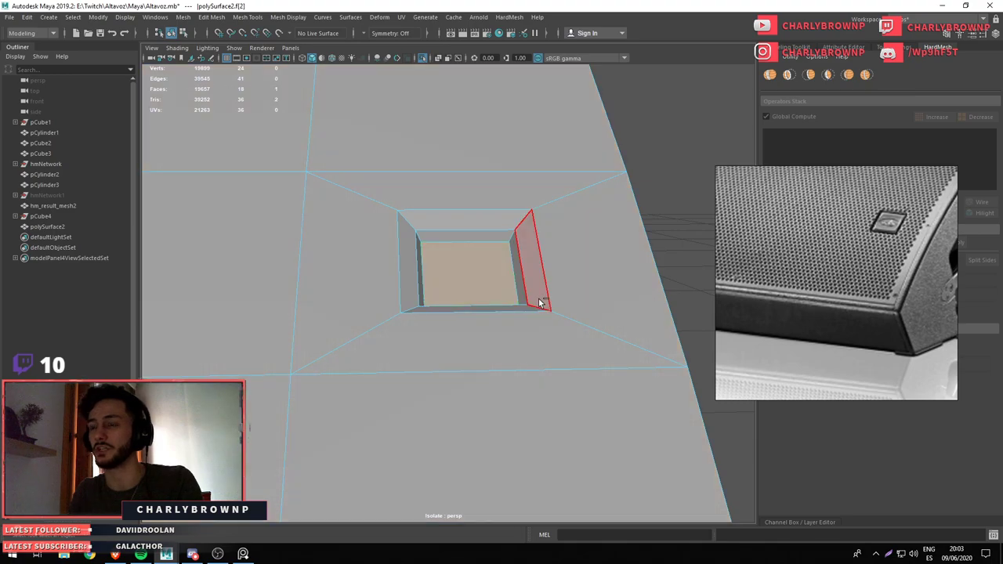
scroll("down", 3)
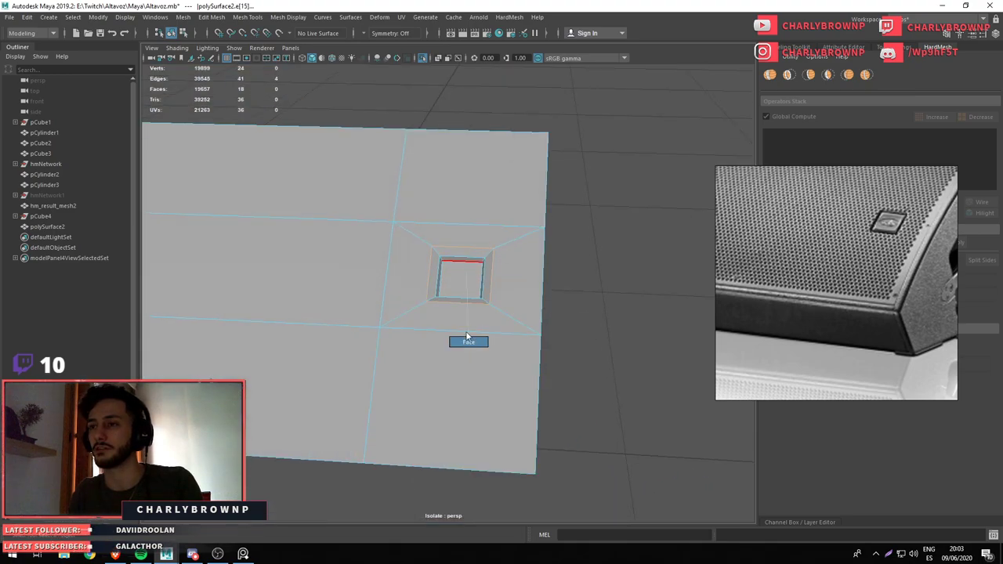
Commit the pending cut as new edges and insert an edge loop through the hole
scroll("up", 3)
left_click_drag(470, 290, 510, 259)
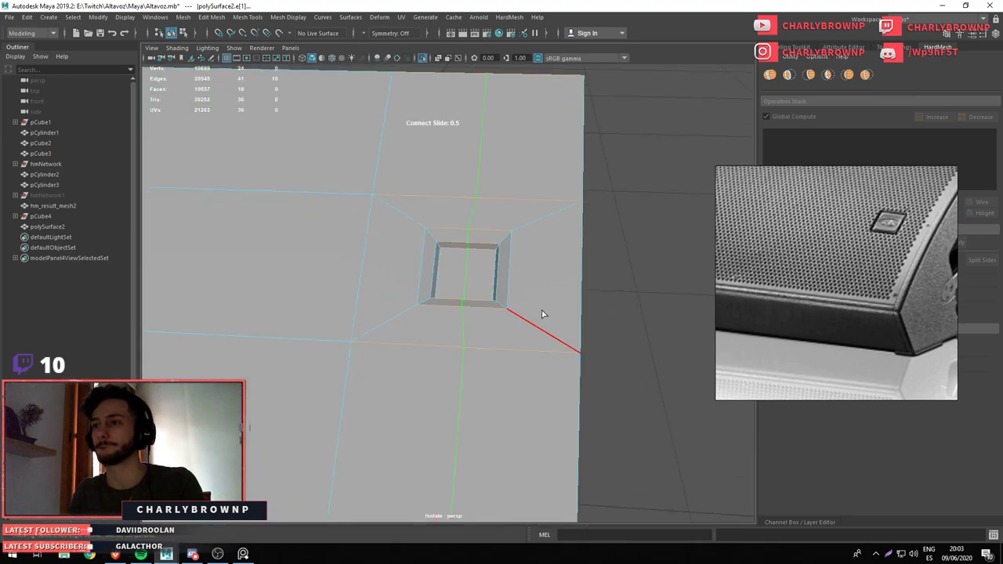
key("w")
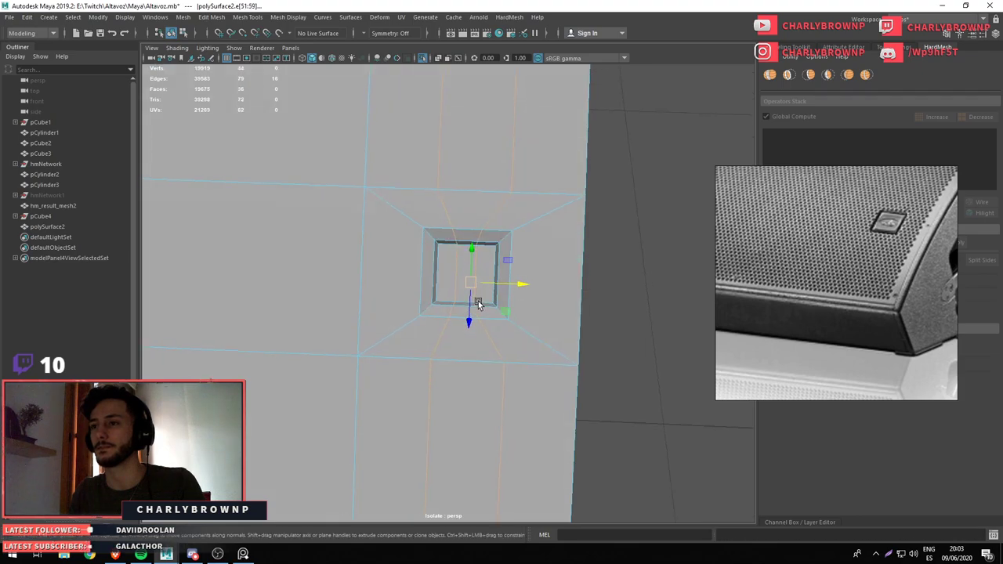
scroll("up", 3)
left_click_drag(538, 313, 441, 190)
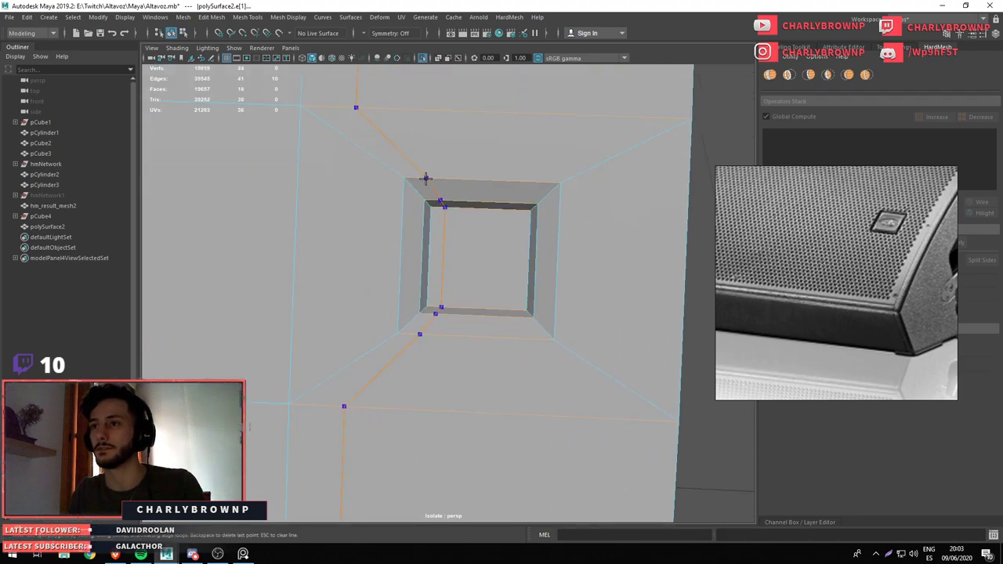
key("Return")
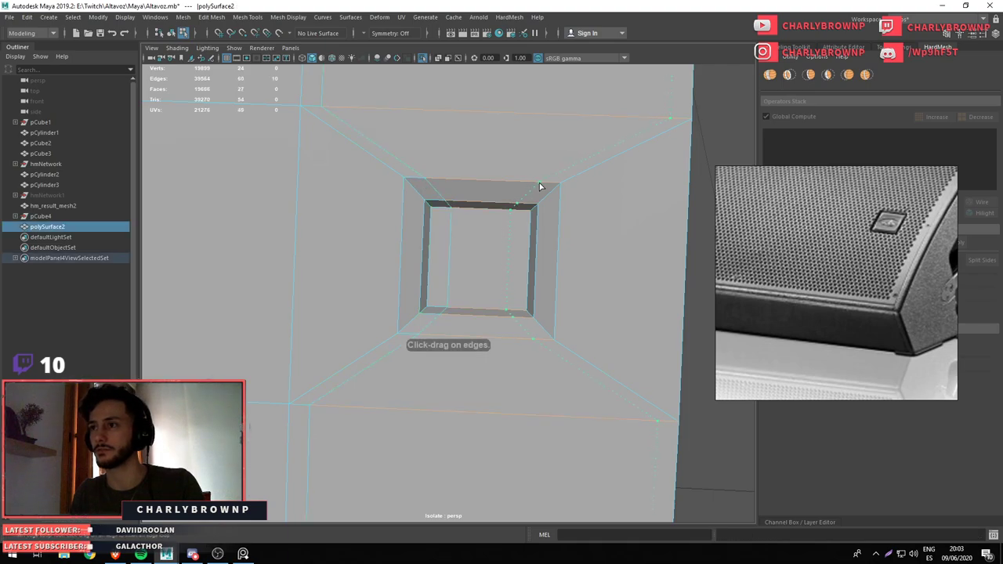
left_click(542, 186)
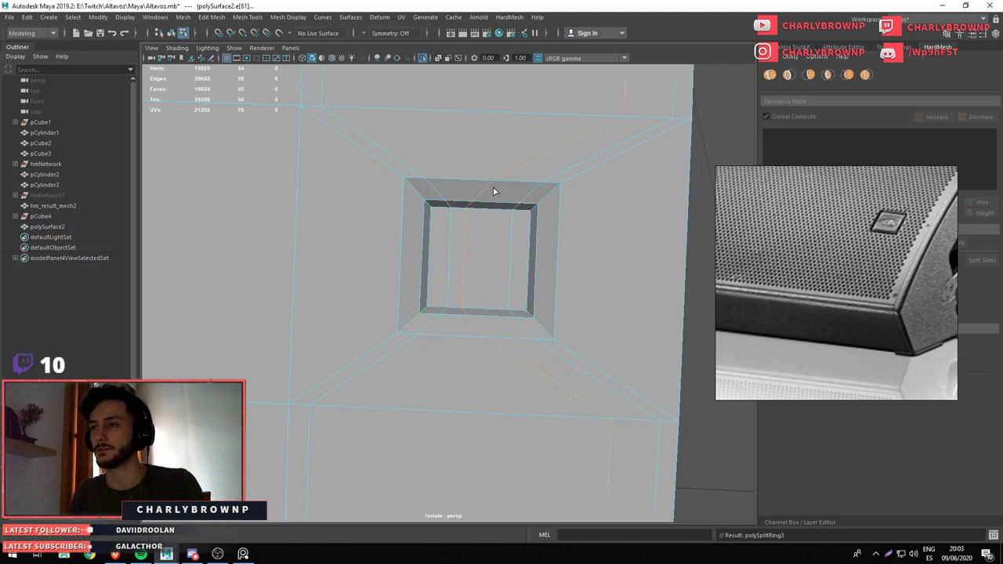
Connect the hole's top inner edges and insert an edge loop across its wall
left_click(502, 240)
left_click(457, 291)
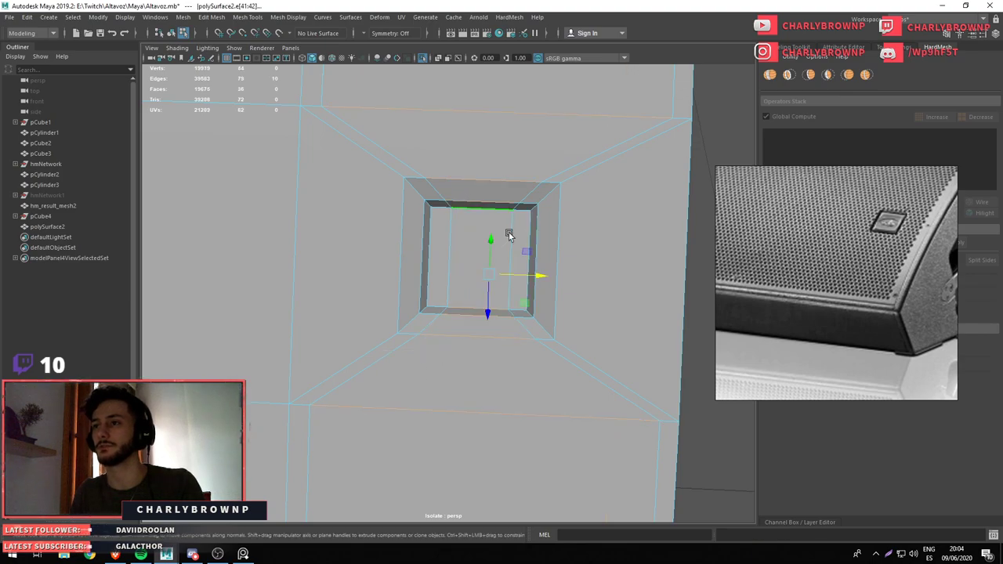
left_click_drag(509, 236, 497, 285)
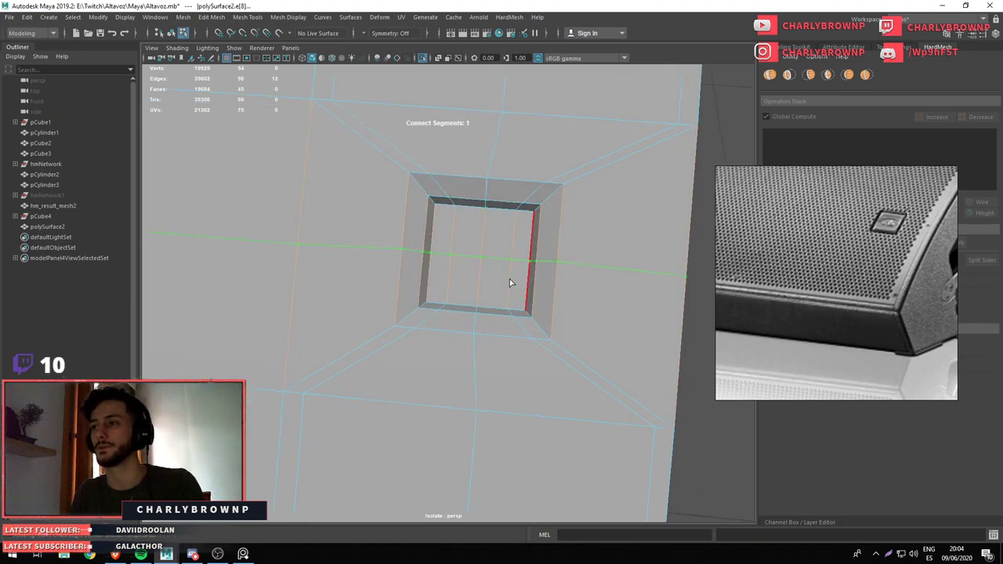
left_click_drag(509, 283, 507, 232)
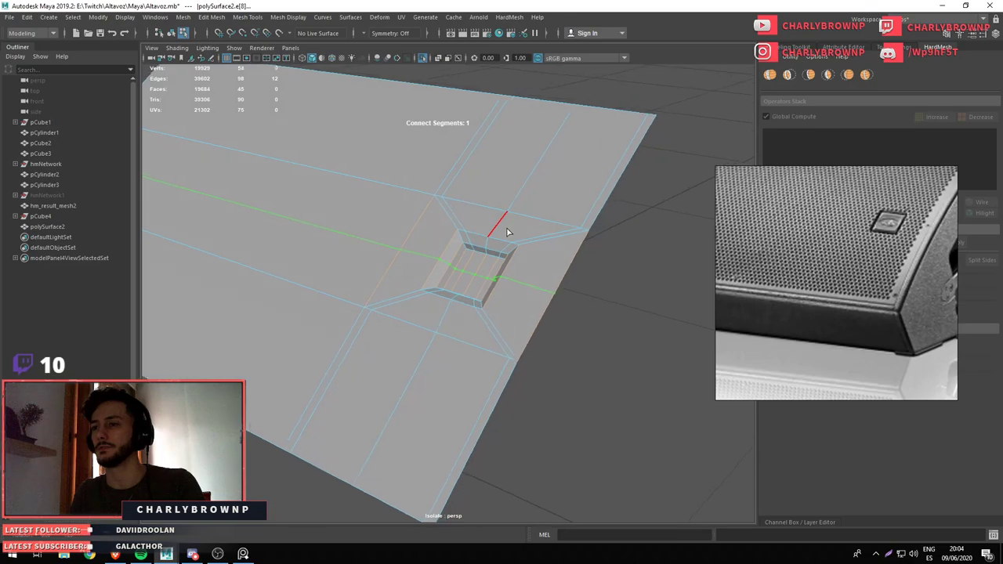
left_click_drag(507, 232, 616, 340)
left_click_drag(616, 340, 507, 281)
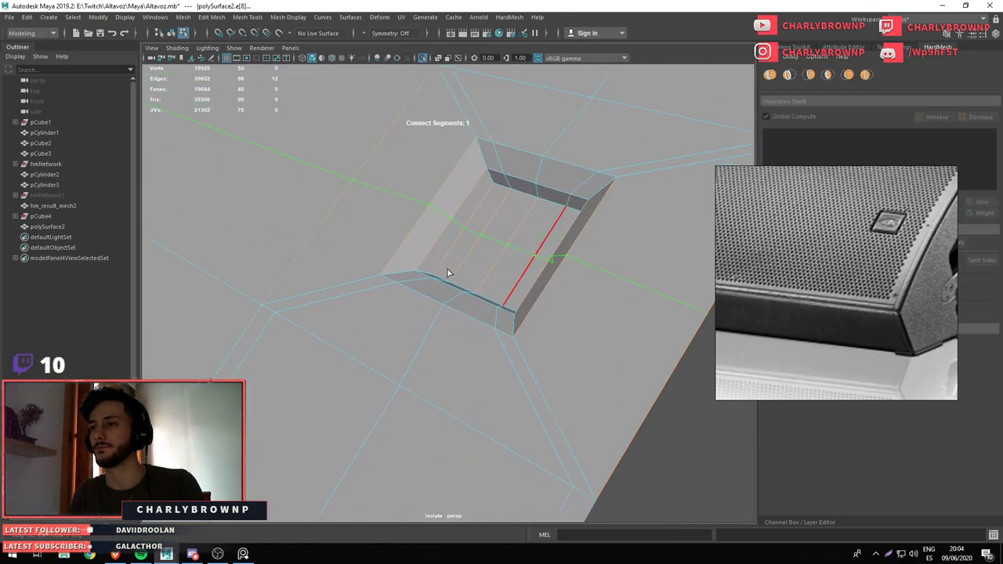
left_click_drag(504, 235, 560, 255)
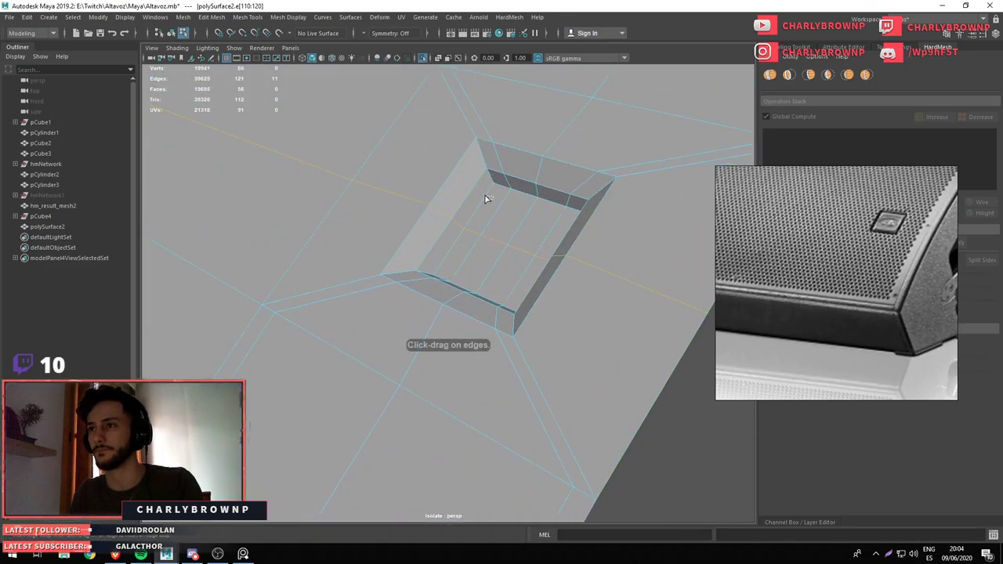
left_click(485, 197)
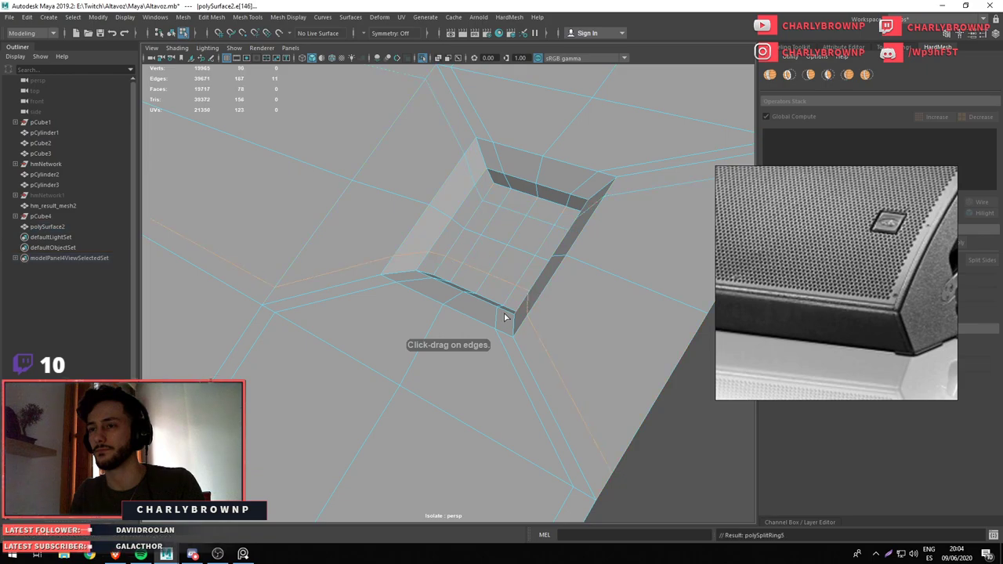
Select the side panel plane and an edge near the hole
scroll("down", 3)
left_click(497, 410)
left_click_drag(497, 410, 421, 373)
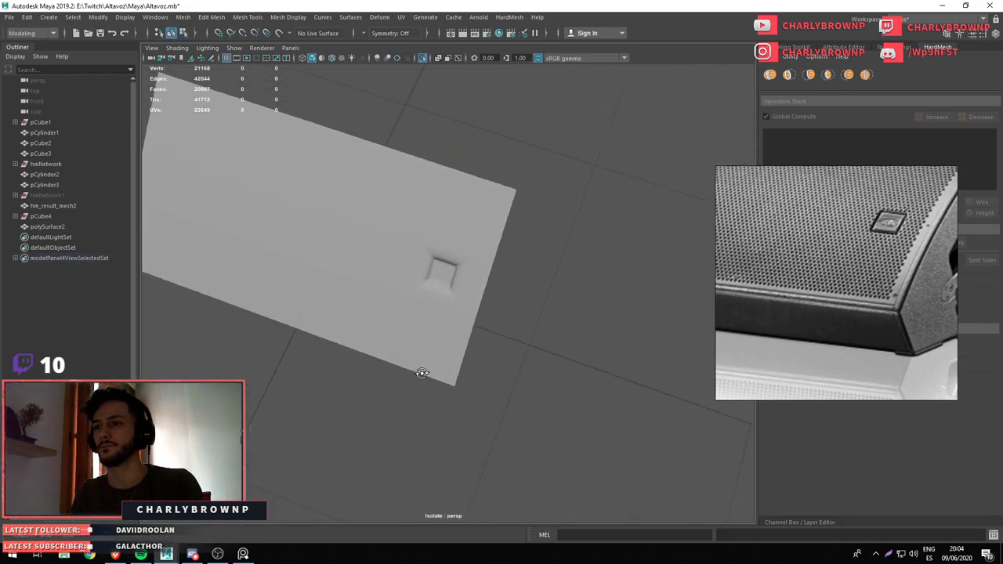
left_click(423, 368)
scroll("up", 3)
scroll("down", 3)
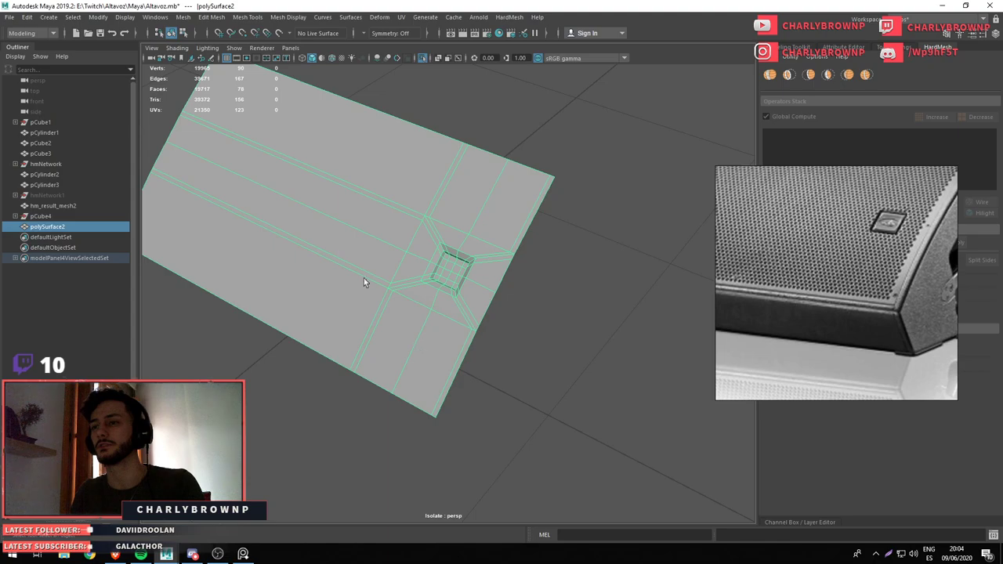
left_click_drag(363, 281, 360, 239)
scroll("up", 3)
left_click(245, 238)
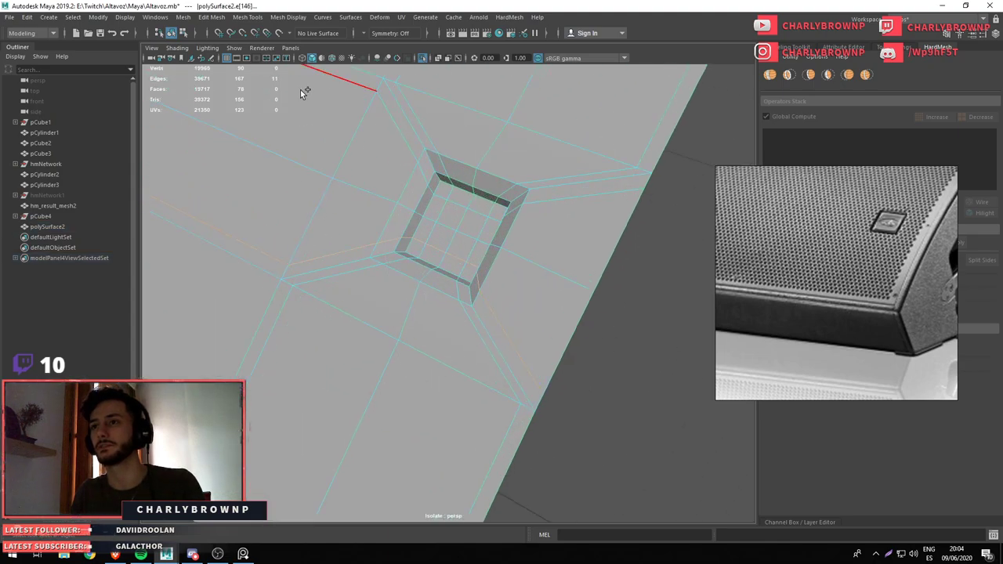
scroll("down", 3)
scroll("up", 3)
Compare the recess in smooth preview and unsmoothed display from several angles
key("3")
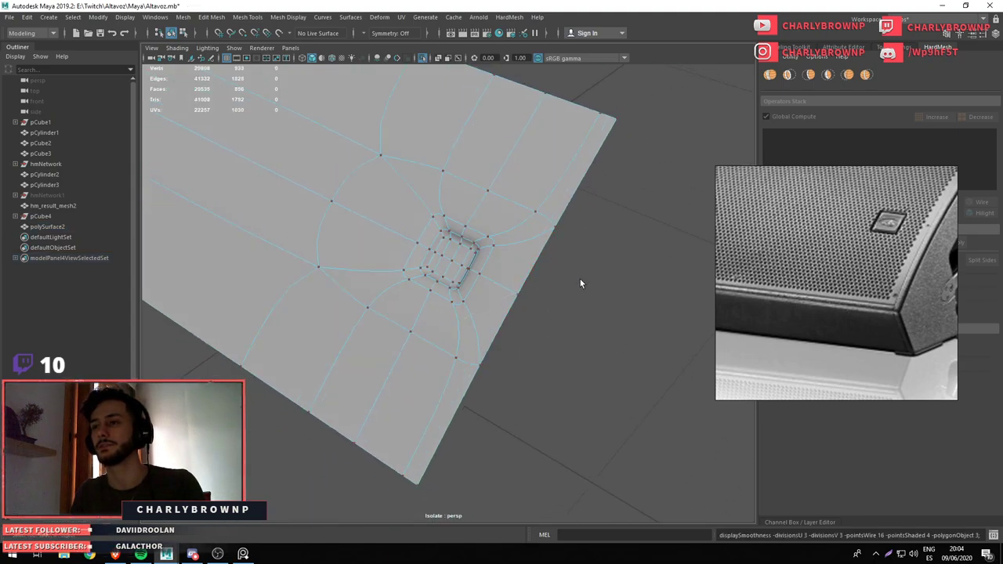
left_click_drag(581, 279, 418, 225)
left_click(453, 322)
scroll("up", 3)
left_click(535, 355)
key("1")
scroll("down", 3)
scroll("up", 3)
key("3")
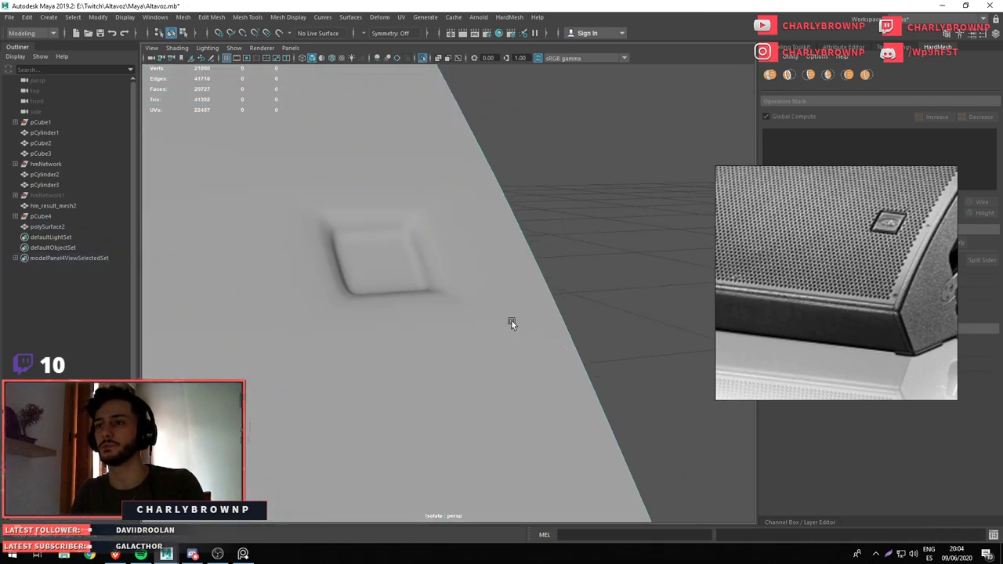
left_click_drag(511, 324, 432, 332)
left_click(513, 379)
key("1")
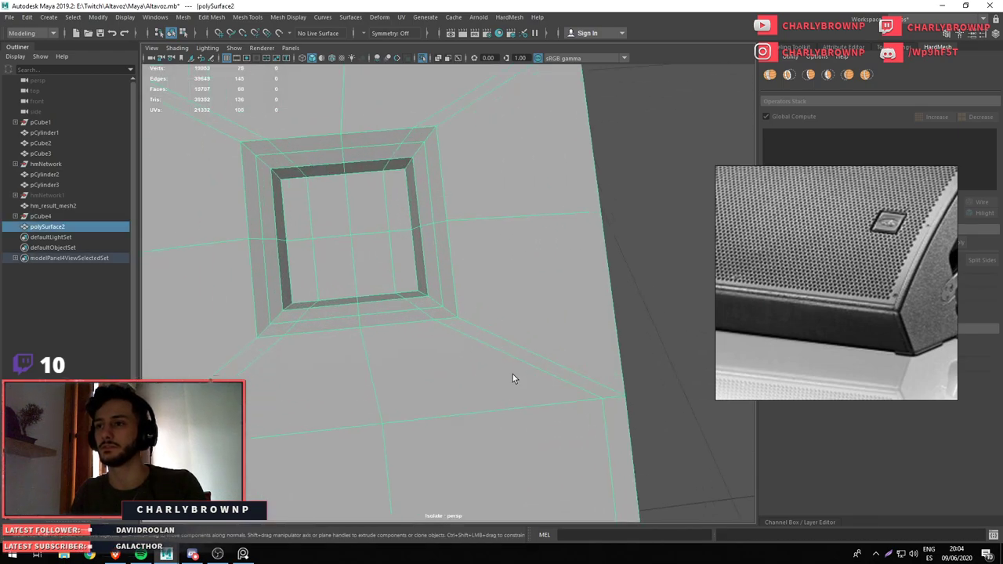
left_click_drag(513, 379, 464, 239)
left_click_drag(465, 239, 447, 342)
Select the outer edge loop around the hole, exit isolation, and select the side panel
double_click(473, 330)
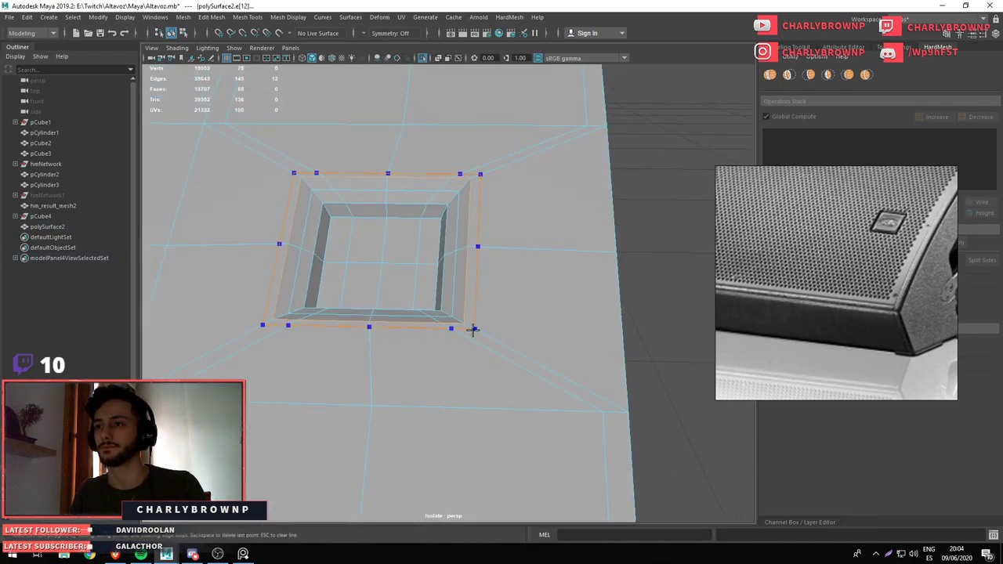
scroll("down", 3)
scroll("down", 3)
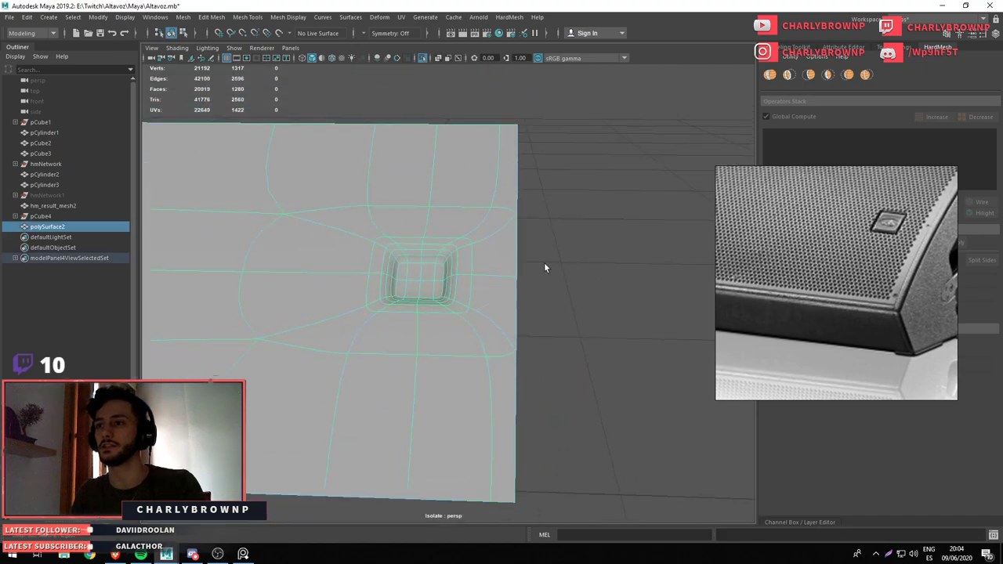
left_click_drag(544, 271, 426, 290)
key("ctrl+1")
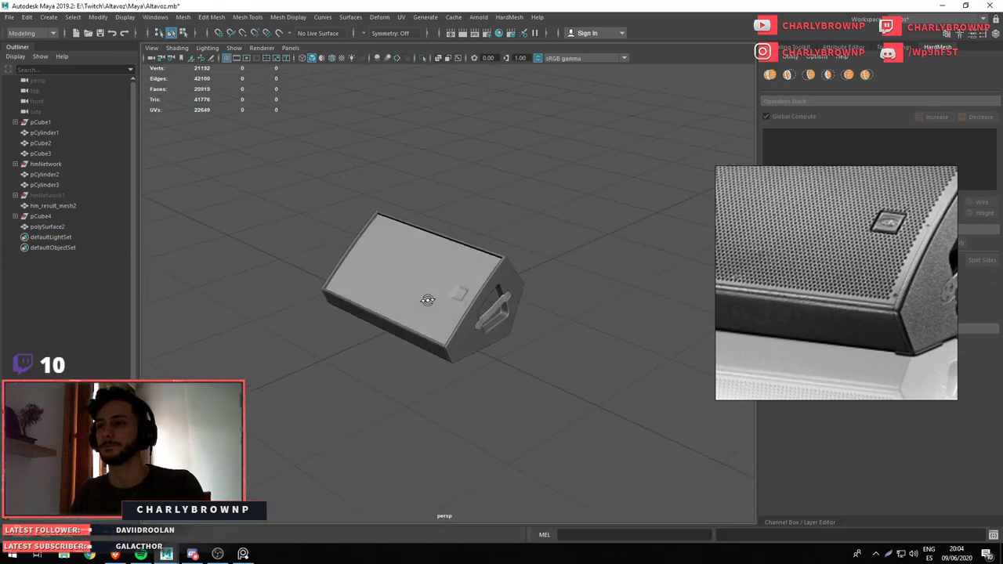
scroll("up", 3)
left_click(485, 313)
Select the six recess floor faces and extrude them
key("F10")
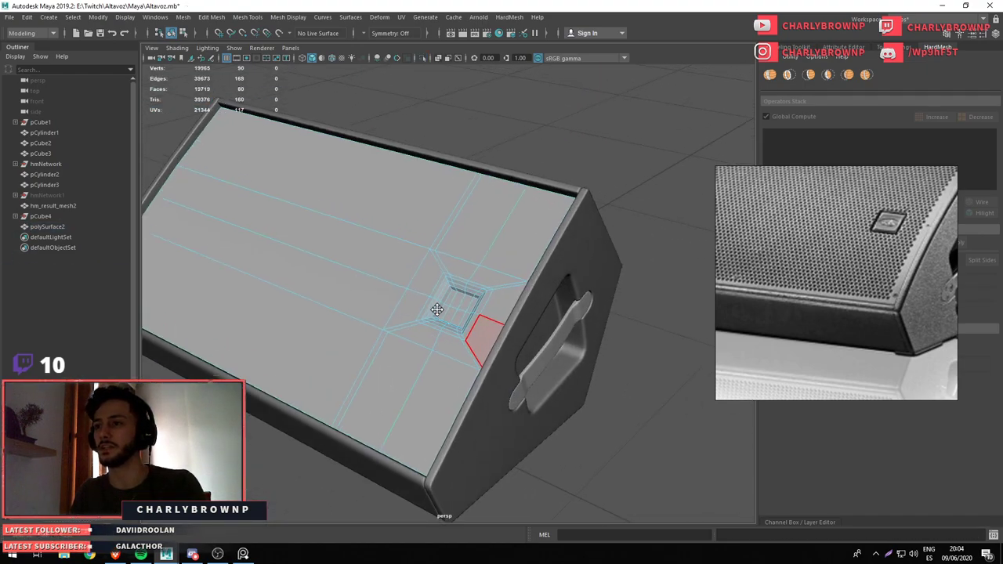
scroll("up", 3)
key("F11")
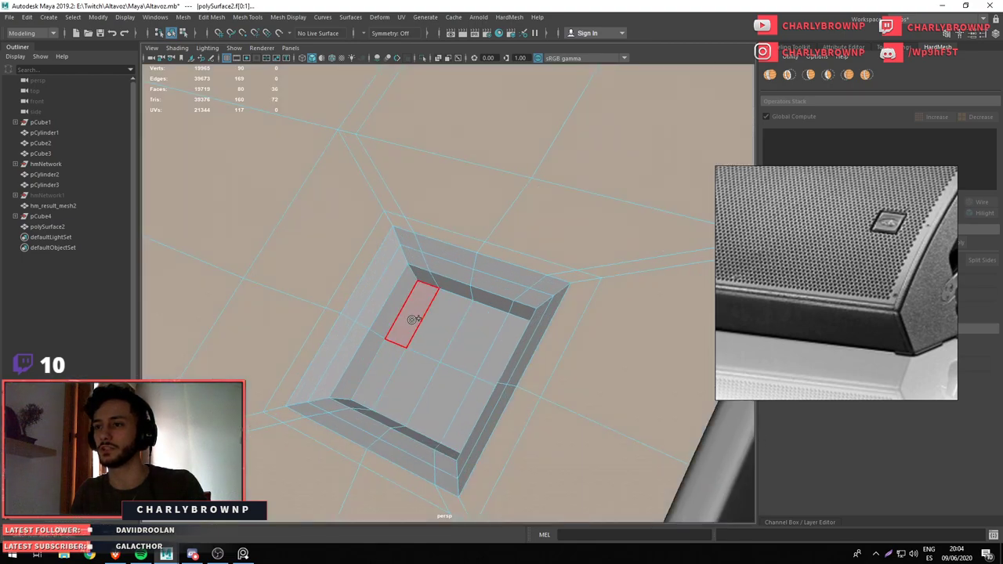
left_click(403, 382)
left_click_drag(412, 345, 464, 364)
key("ctrl+e")
key("3")
key("1")
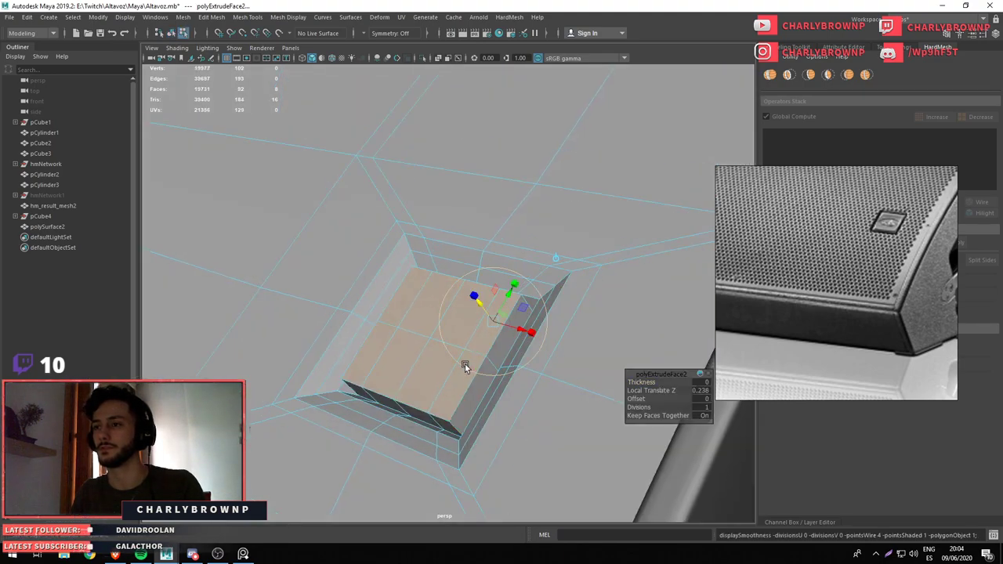
Extract the raised floor faces as a separate piece and isolate the emptied panel
left_click(436, 321)
left_click_drag(433, 309, 436, 439)
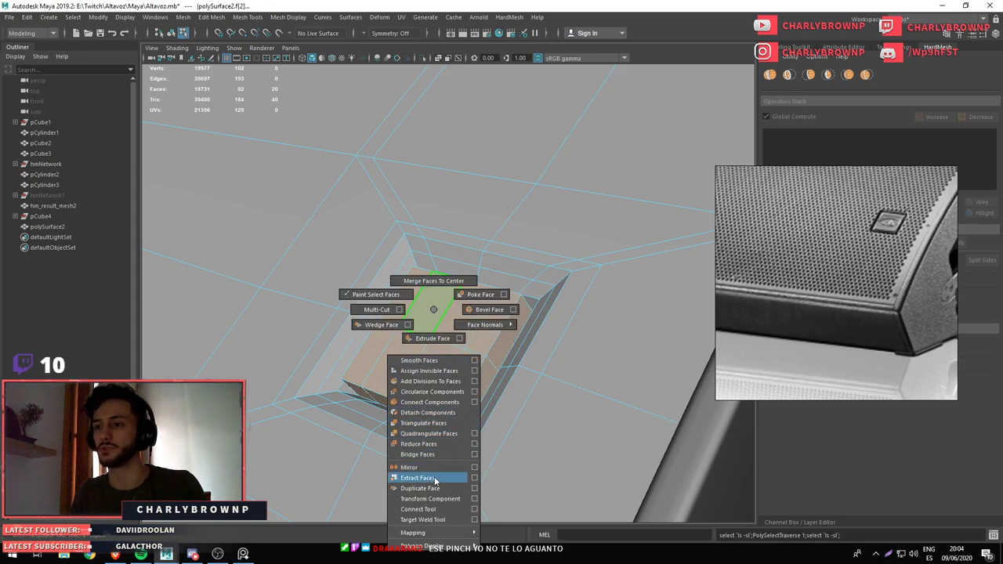
left_click_drag(435, 480, 435, 480)
left_click_drag(470, 403, 418, 381)
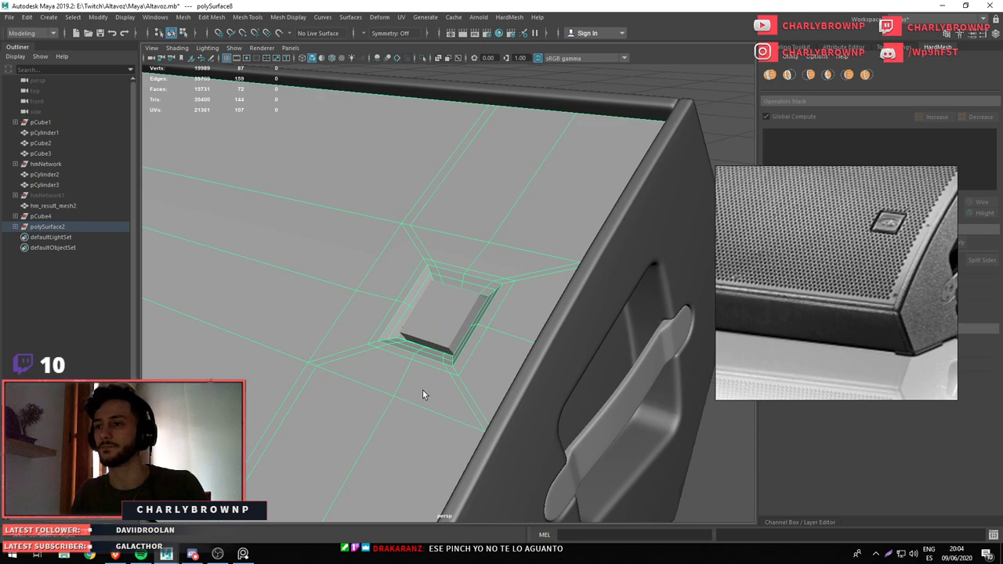
key("ctrl+1")
key("f")
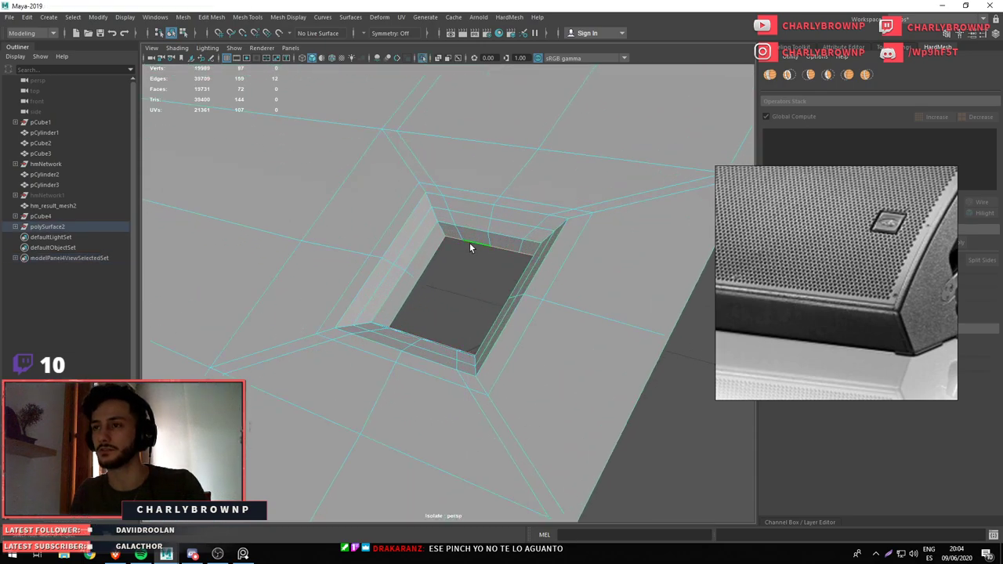
Fill the emptied hole with a new face and cut it with two parallel edges
left_click_drag(470, 247, 472, 276)
left_click_drag(475, 284, 429, 354)
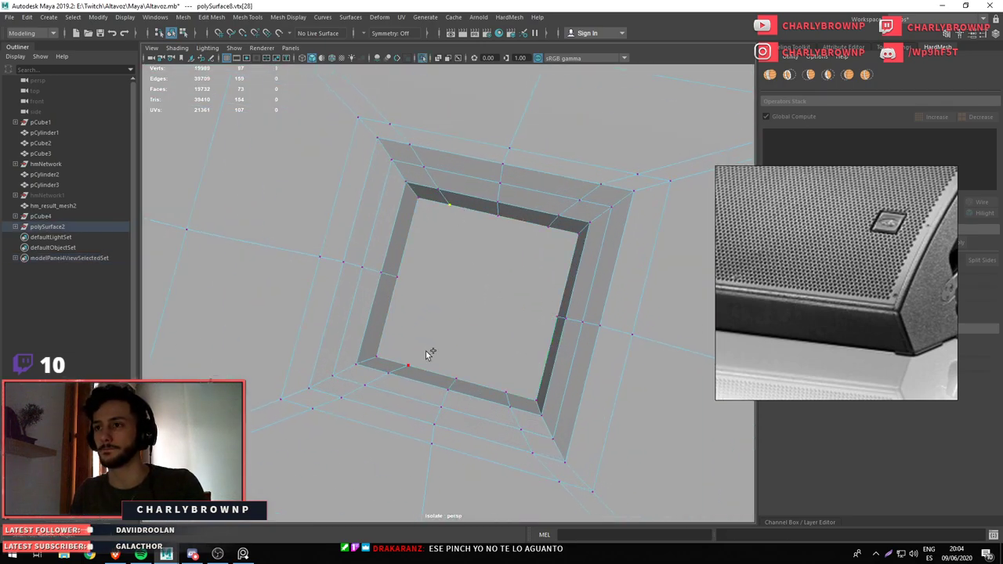
left_click(560, 242)
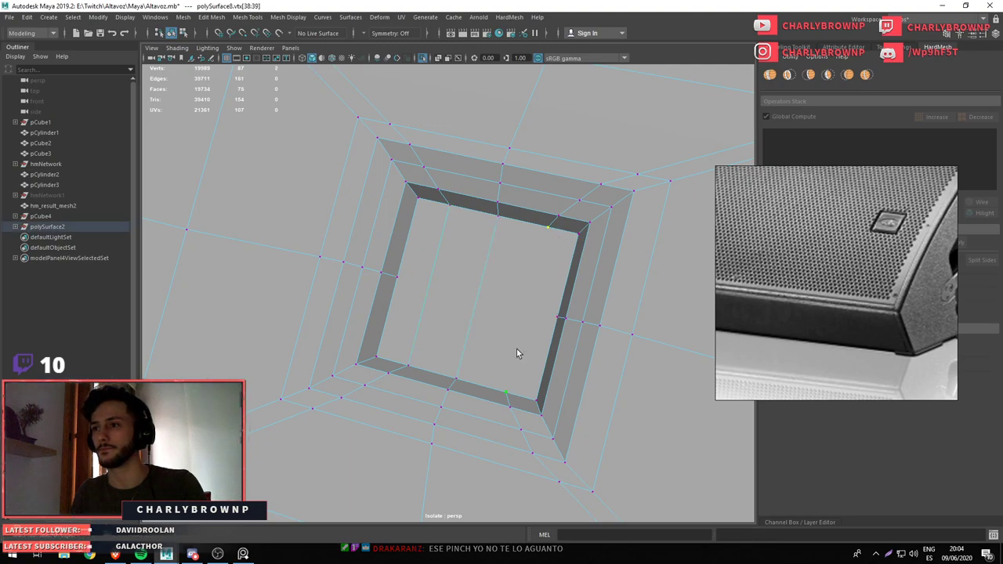
left_click(556, 339)
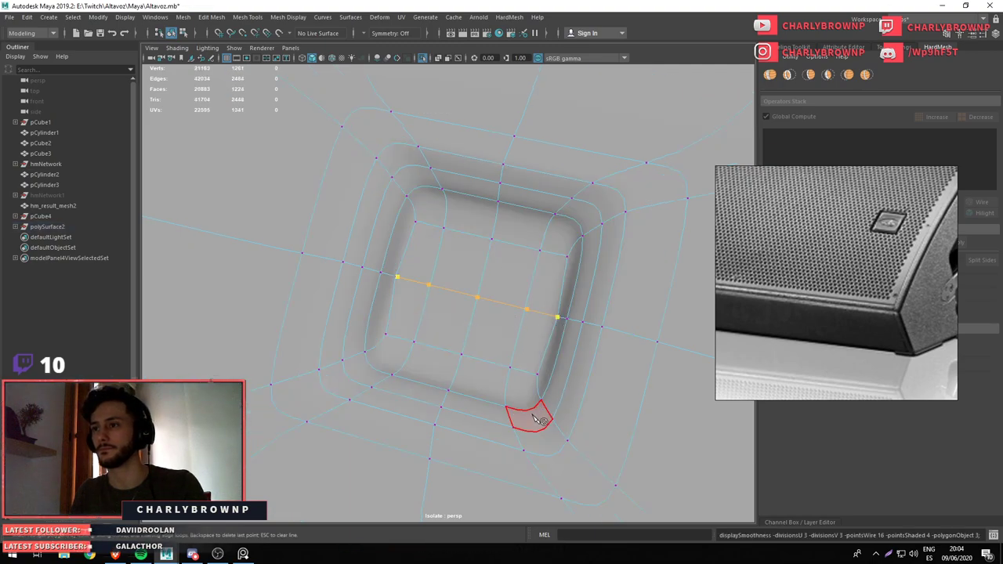
scroll("down", 3)
Exit isolation to show the full speaker, then select and frame the small square insert
key("ctrl+1")
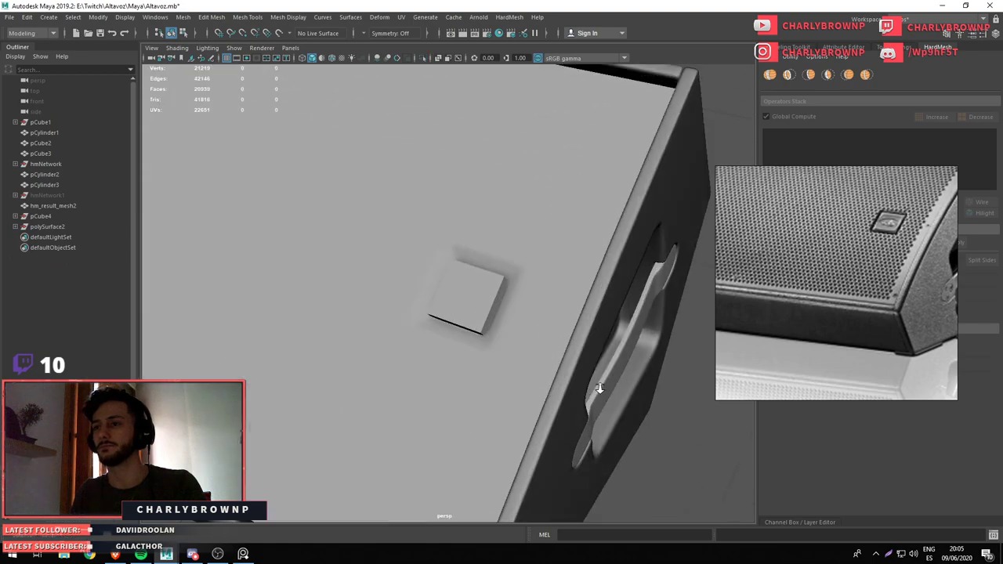
left_click(459, 294)
left_click_drag(552, 342, 487, 303)
left_click_drag(476, 337, 494, 325)
left_click(501, 294)
left_click(508, 299)
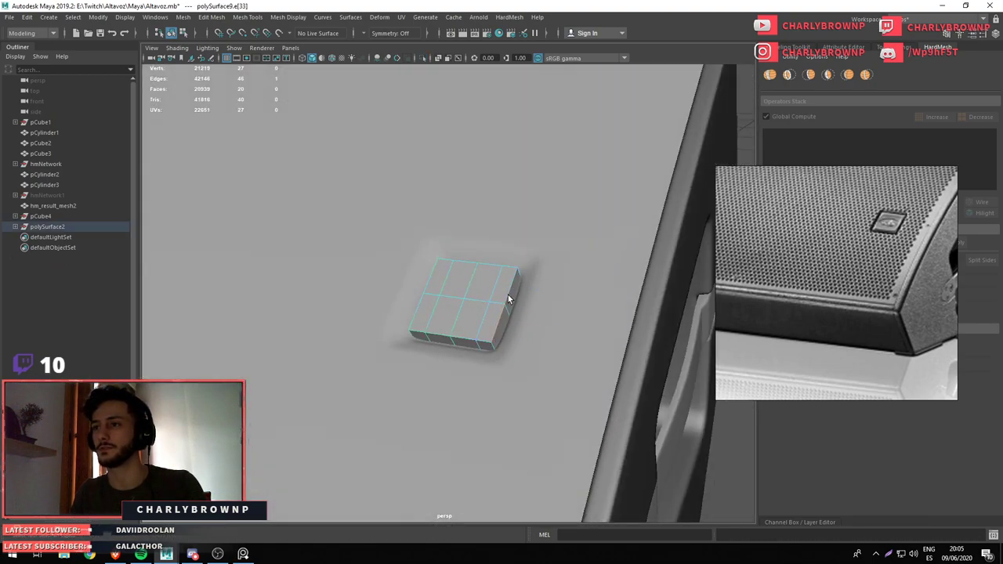
left_click(527, 321)
scroll("down", 3)
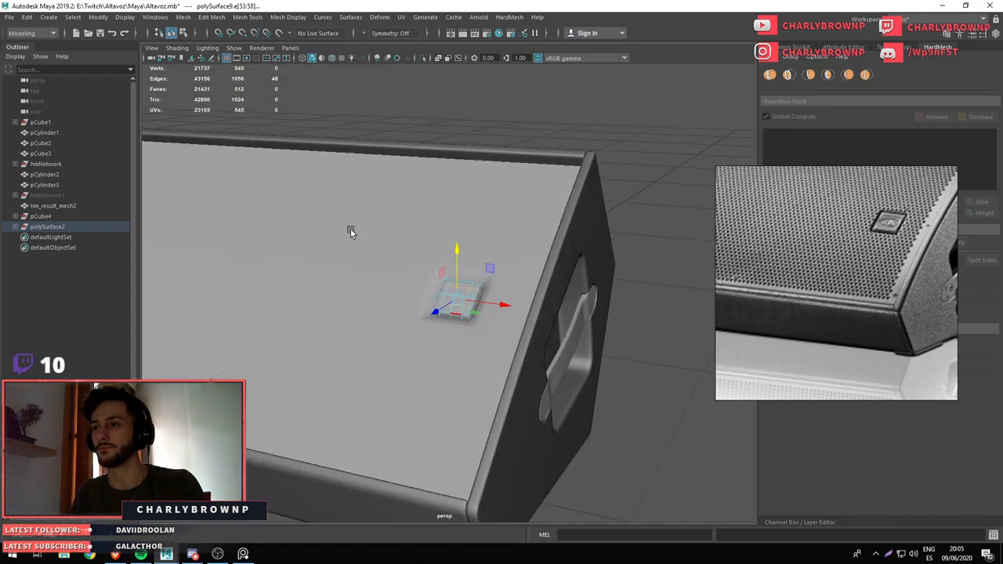
scroll("down", 3)
key("F8")
scroll("down", 3)
left_click_drag(358, 284, 439, 298)
key("f")
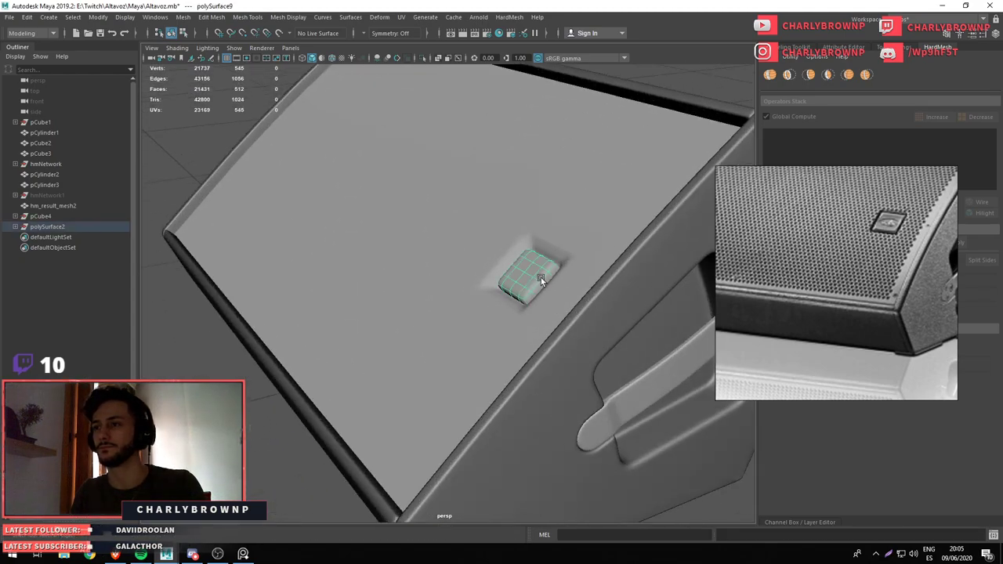
scroll("up", 3)
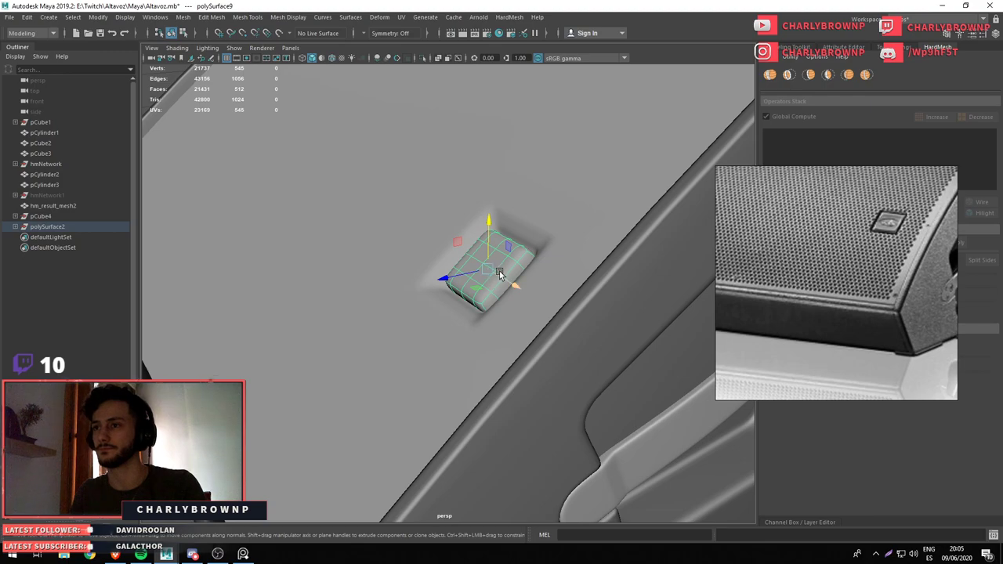
Leave pivot editing and return the insert from its low-poly cage to smooth preview
key("d")
left_click_drag(509, 277, 460, 291)
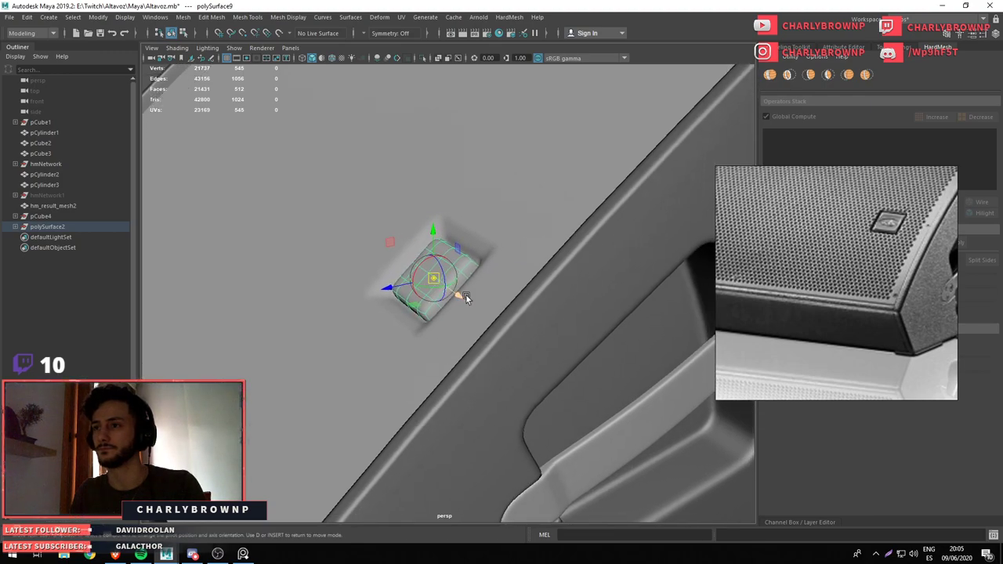
scroll("up", 3)
key("1")
key("d")
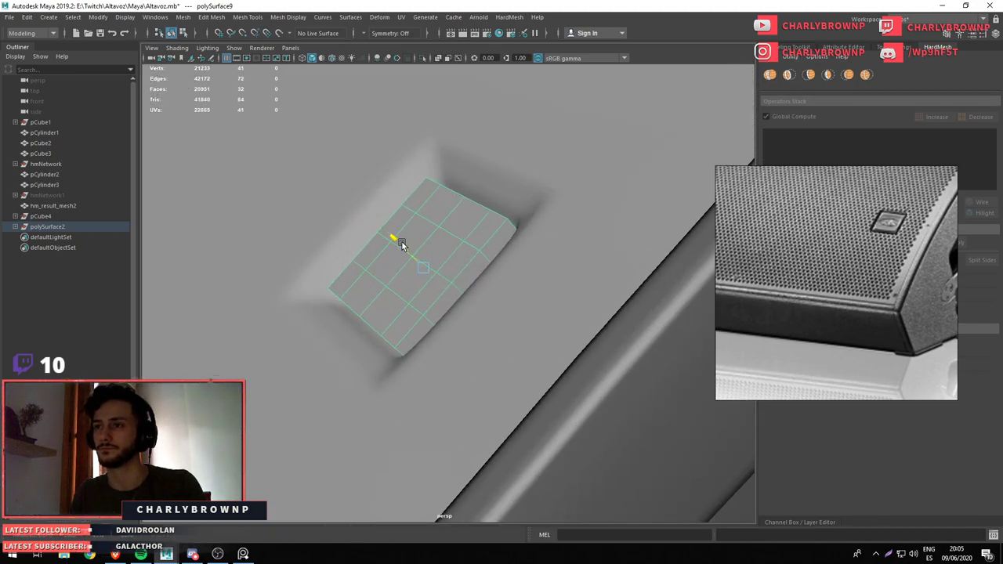
key("3")
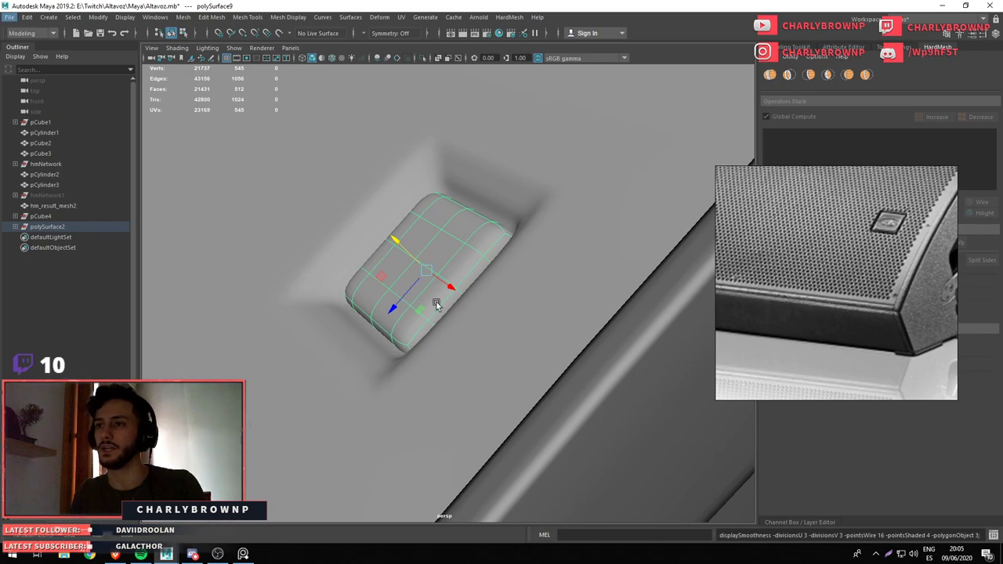
Deselect the insert, zoom out to the whole speaker, and select its top panel
scroll("down", 3)
left_click(596, 168)
left_click_drag(596, 168, 399, 280)
left_click_drag(399, 280, 458, 316)
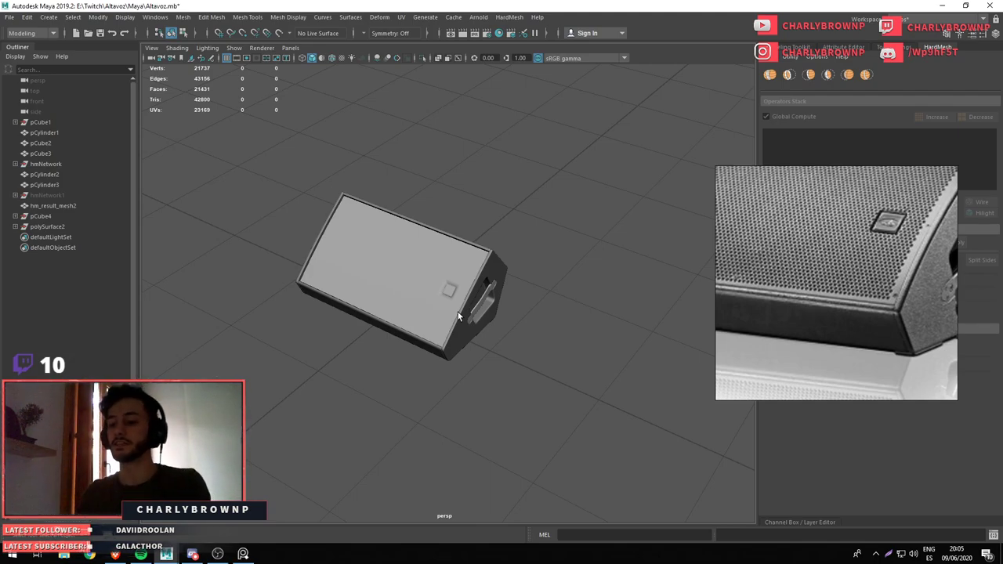
left_click_drag(457, 312, 530, 371)
left_click(391, 319)
Show the top panel unsmoothed and inspect the square inset up close
key("1")
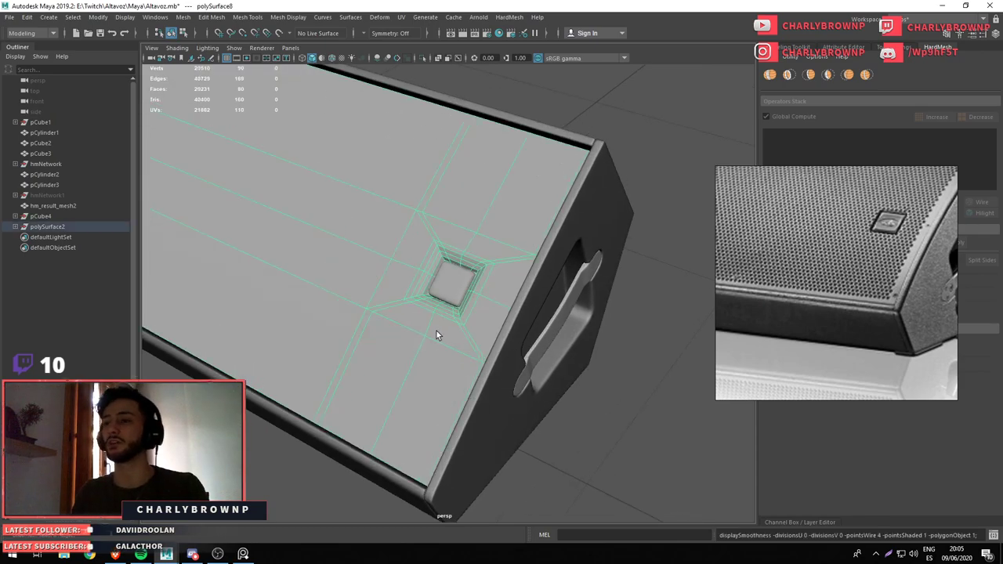
left_click_drag(317, 309, 313, 306)
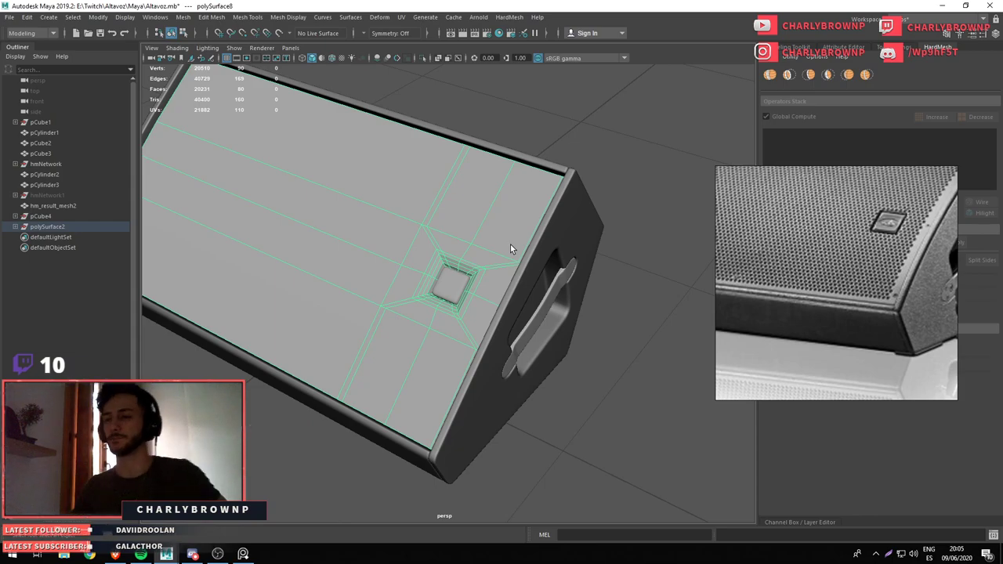
left_click(441, 233)
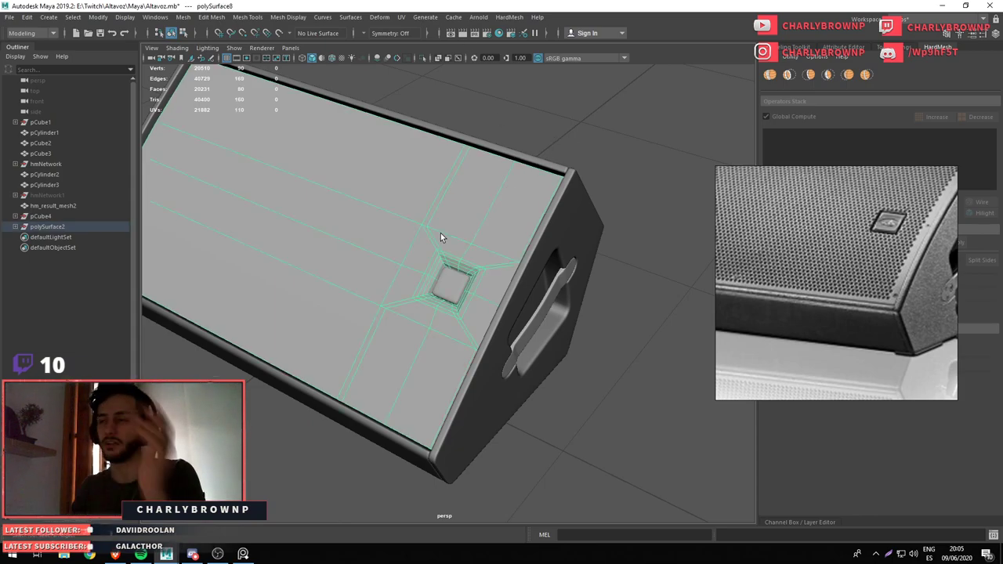
left_click_drag(425, 235, 497, 274)
left_click_drag(497, 274, 465, 299)
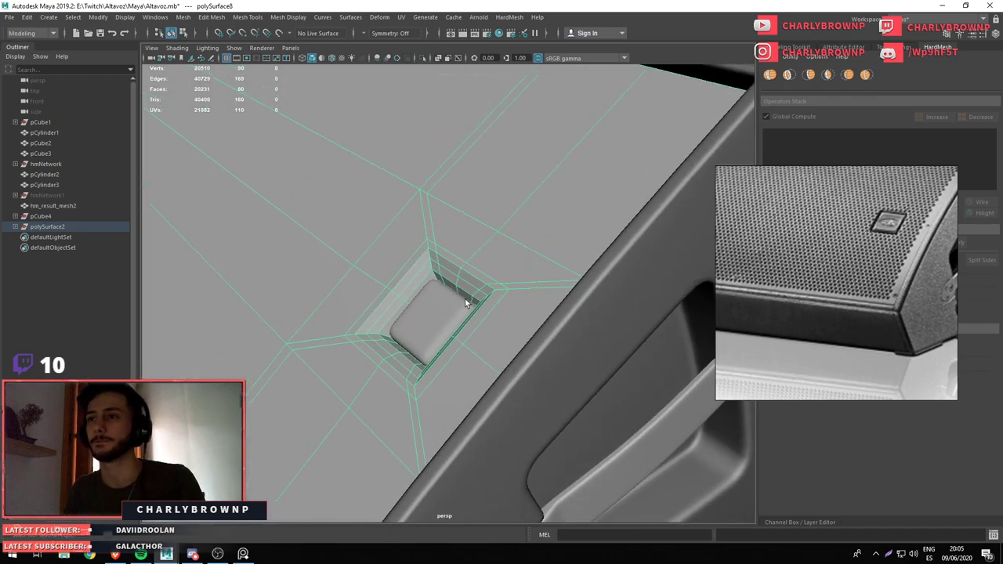
left_click_drag(464, 288, 429, 286)
Isolate the top panel and orbit around it to check its edge layout
key("ctrl+1")
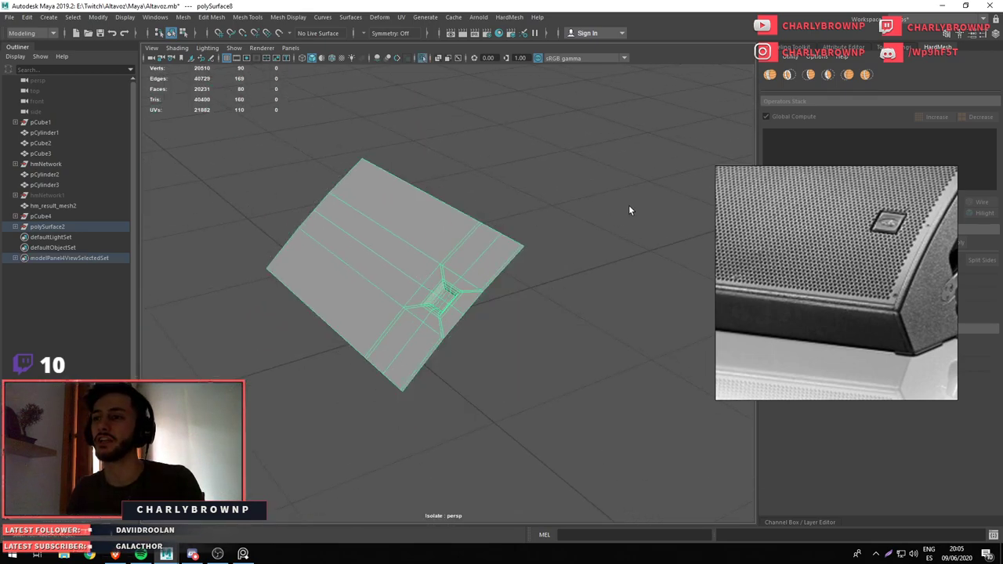
left_click(502, 287)
left_click(426, 317)
left_click(484, 353)
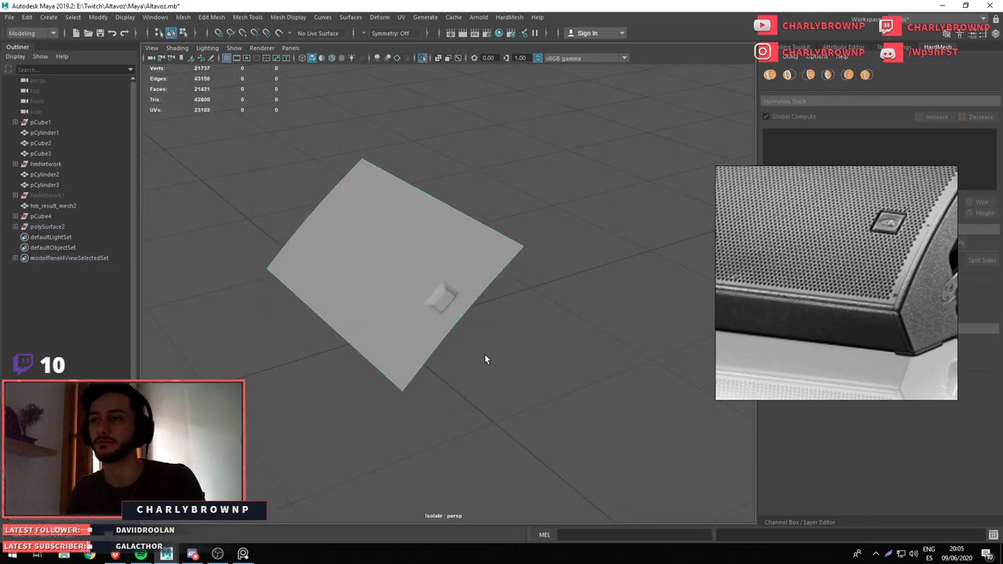
left_click_drag(484, 353, 537, 242)
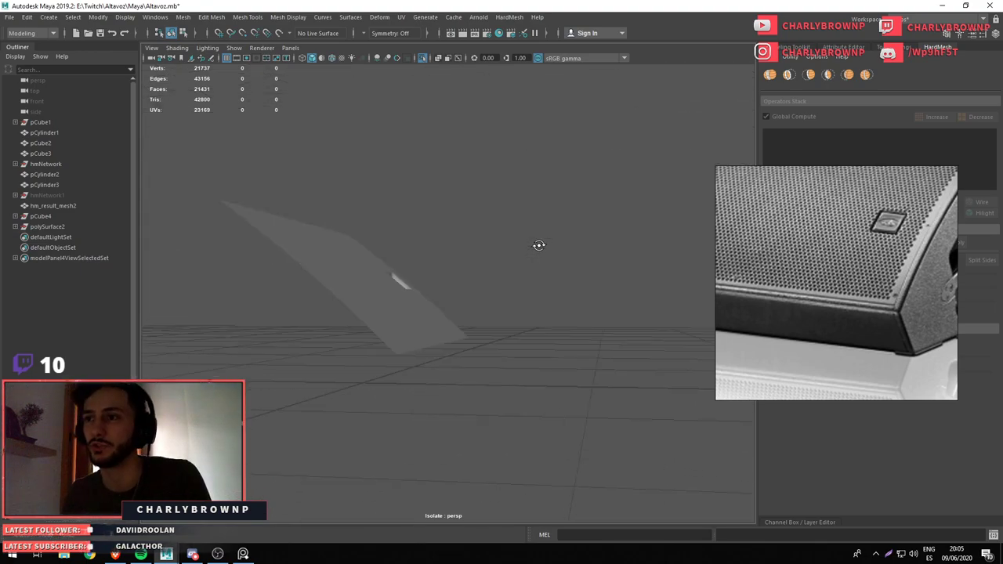
left_click(399, 313)
left_click_drag(372, 334, 398, 306)
Bring back the full speaker view and deselect the top panel
key("ctrl+1")
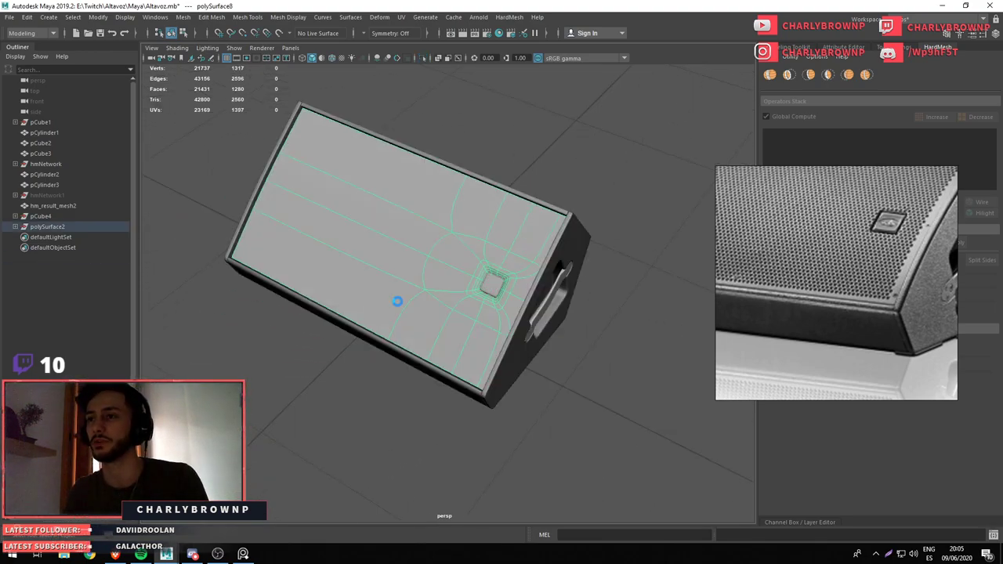
key("ctrl+1")
scroll("down", 3)
scroll("down", 3)
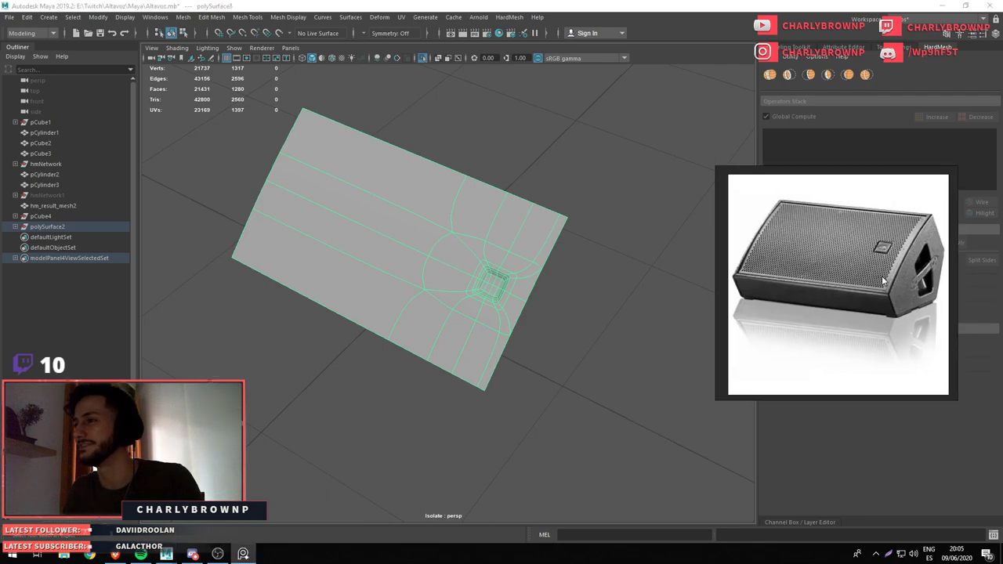
key("ctrl+1")
left_click_drag(399, 283, 421, 274)
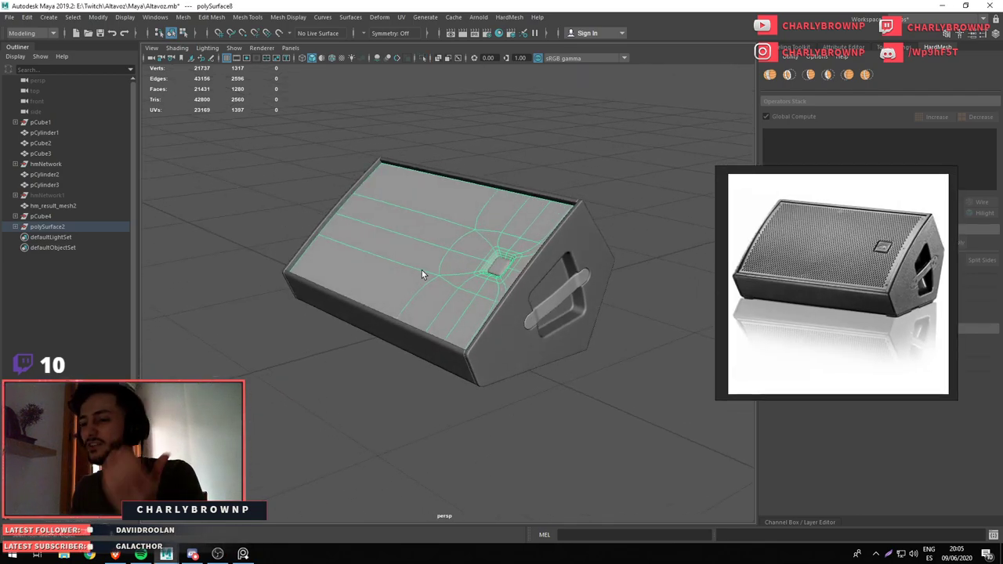
left_click(538, 90)
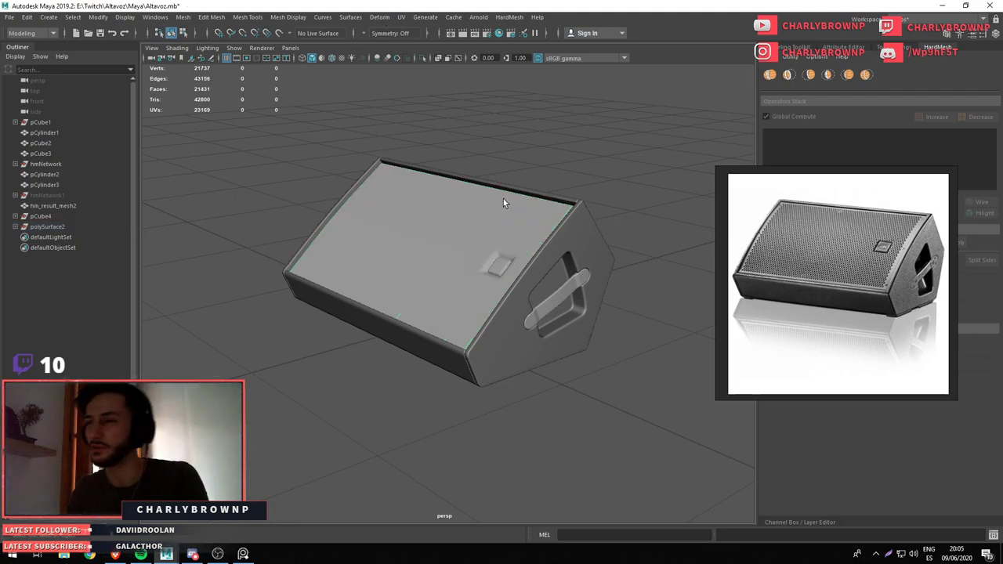
Assign an existing material to the top panel and marquee-select all the speaker's parts
left_click(447, 264)
left_click_drag(584, 115, 584, 407)
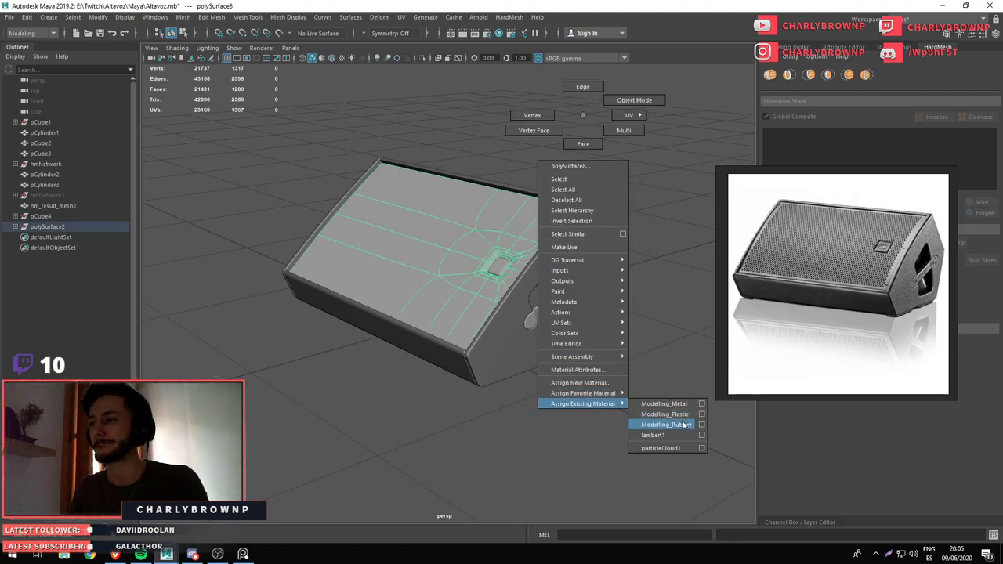
left_click_drag(502, 439, 404, 237)
scroll("down", 3)
left_click(610, 388)
left_click_drag(610, 388, 331, 157)
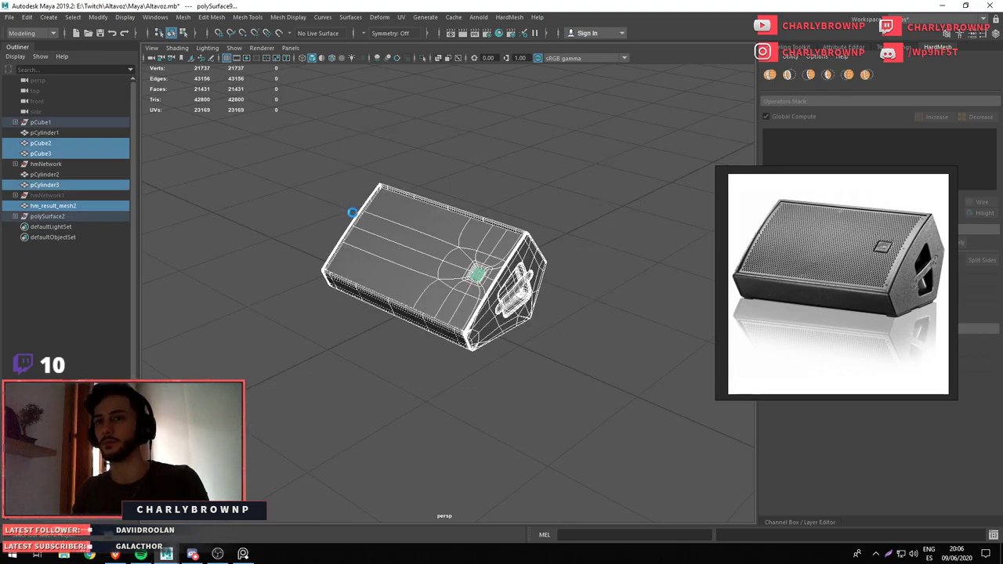
Save the scene, group the selected parts, and rename the group High
key("ctrl+s")
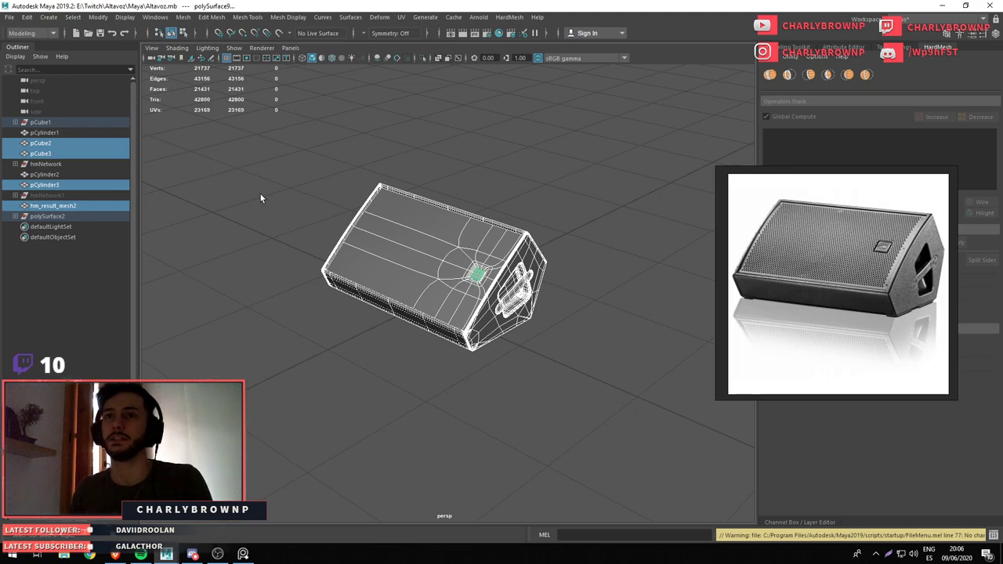
key("ctrl+g")
double_click(54, 186)
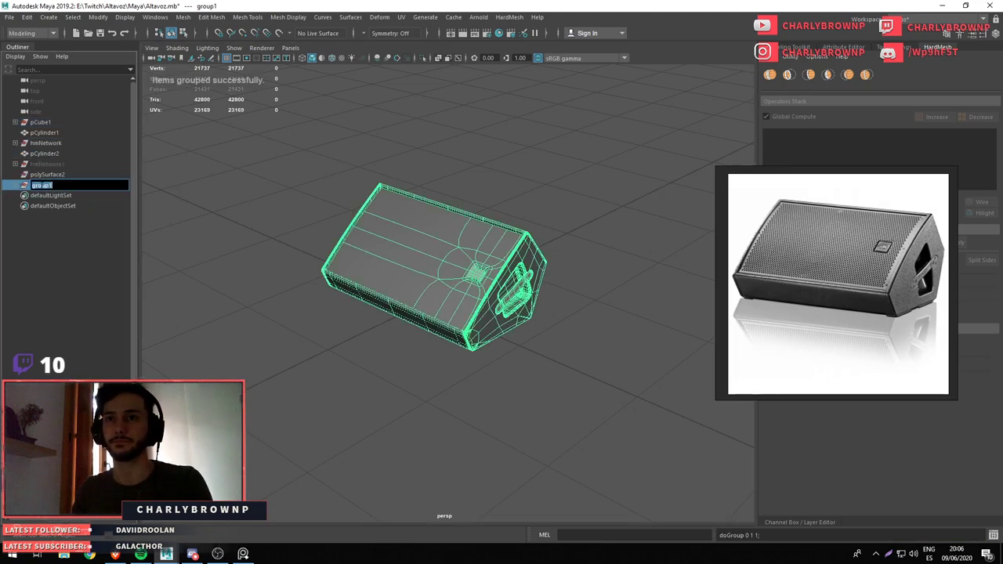
type("High")
key("Return")
left_click_drag(337, 368, 384, 377)
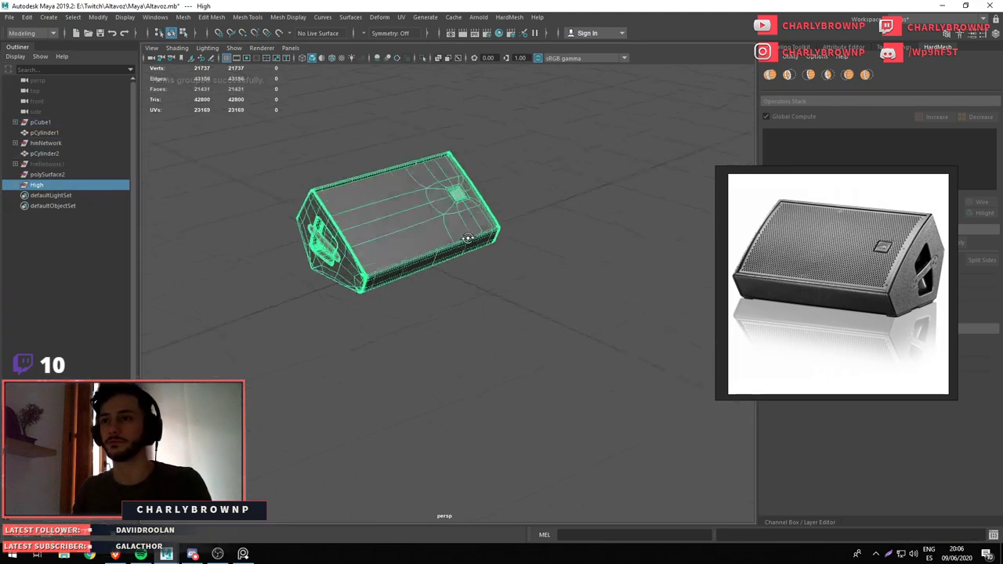
left_click(384, 380)
Select the pCube3 rubber strip inside the High group and delete it
left_click(37, 185)
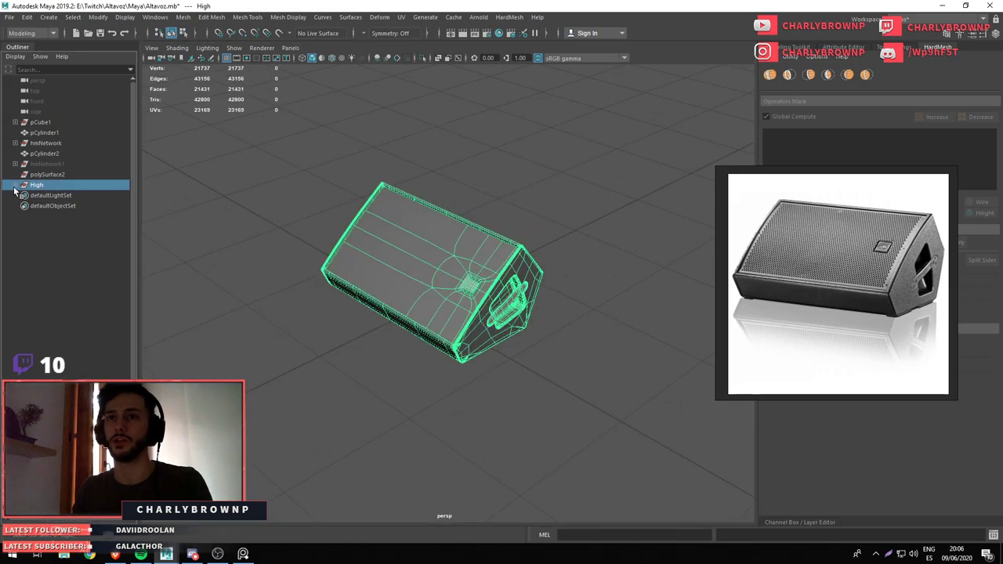
left_click(14, 185)
left_click(47, 195)
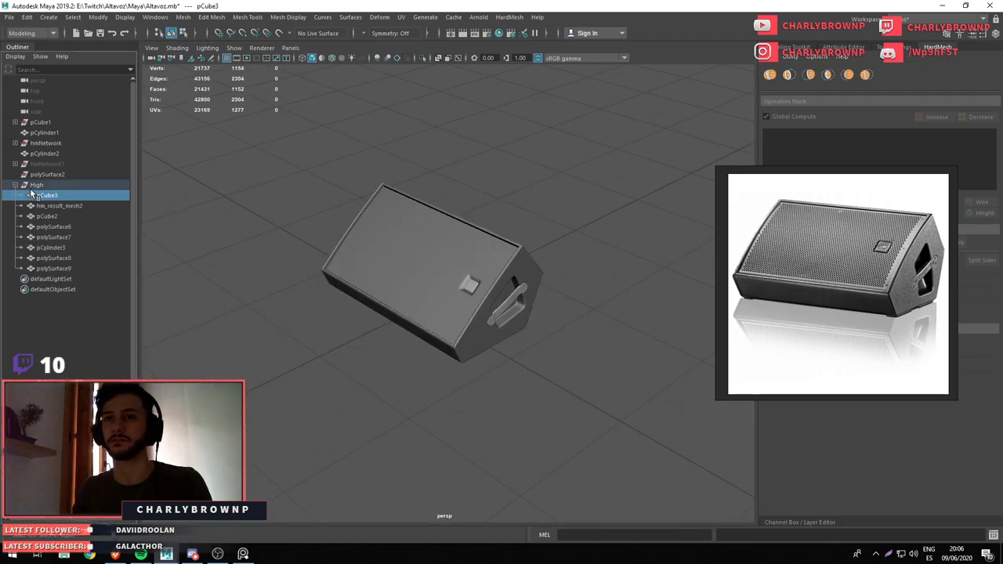
left_click(34, 185)
left_click(15, 185)
left_click(15, 185)
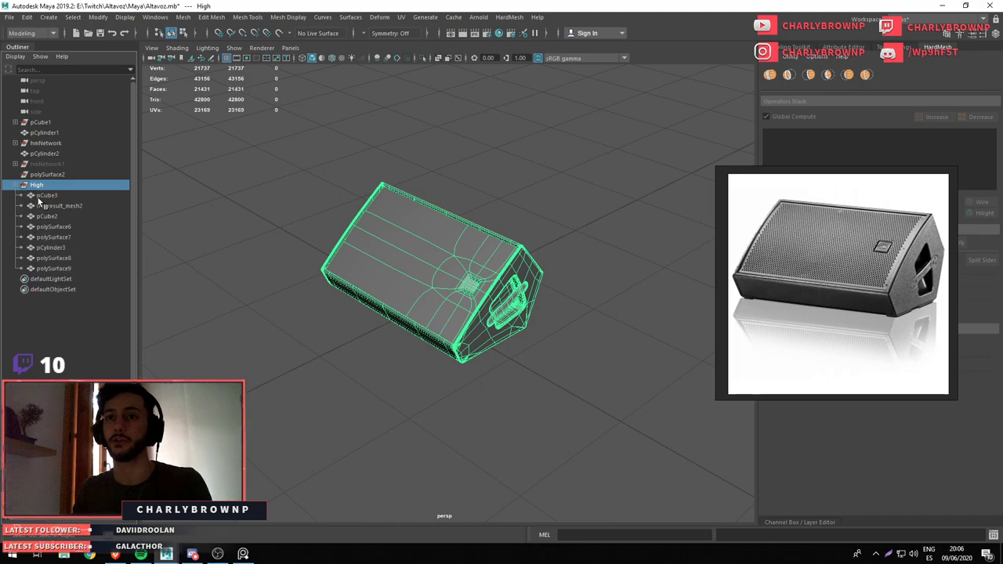
left_click(47, 195)
left_click_drag(408, 345, 504, 352)
scroll("up", 3)
right_click(371, 184)
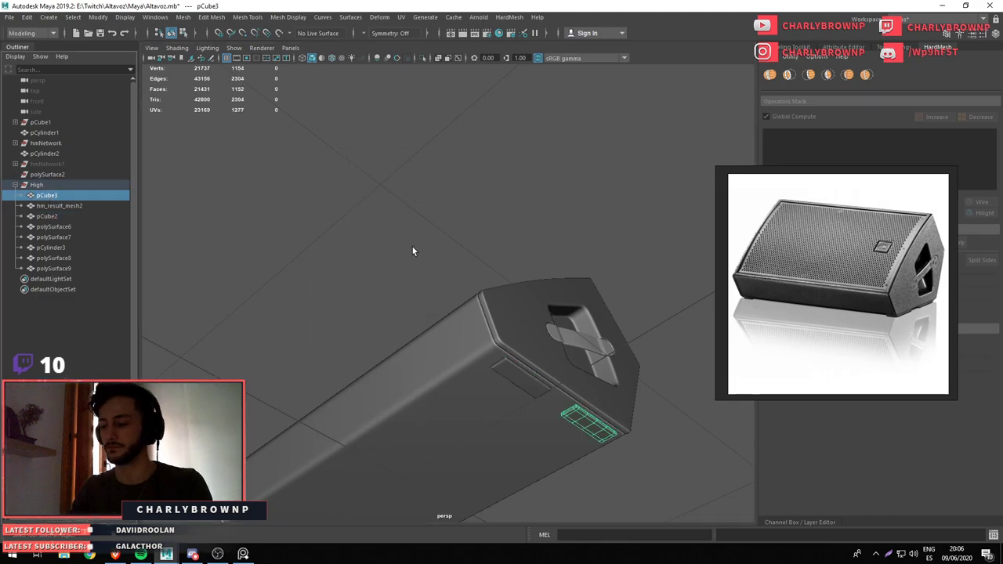
key("Delete")
Duplicate the pCube2 strip, slide the copy to the other corner, and combine both
left_click(501, 381)
left_click_drag(502, 383, 415, 330)
key("ctrl+d")
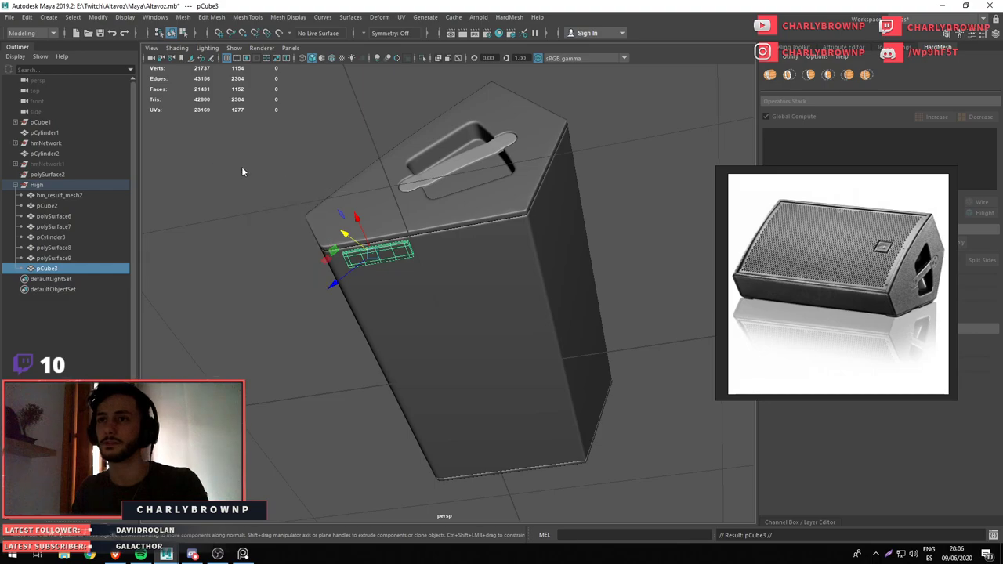
left_click_drag(288, 171, 444, 264)
left_click(376, 252)
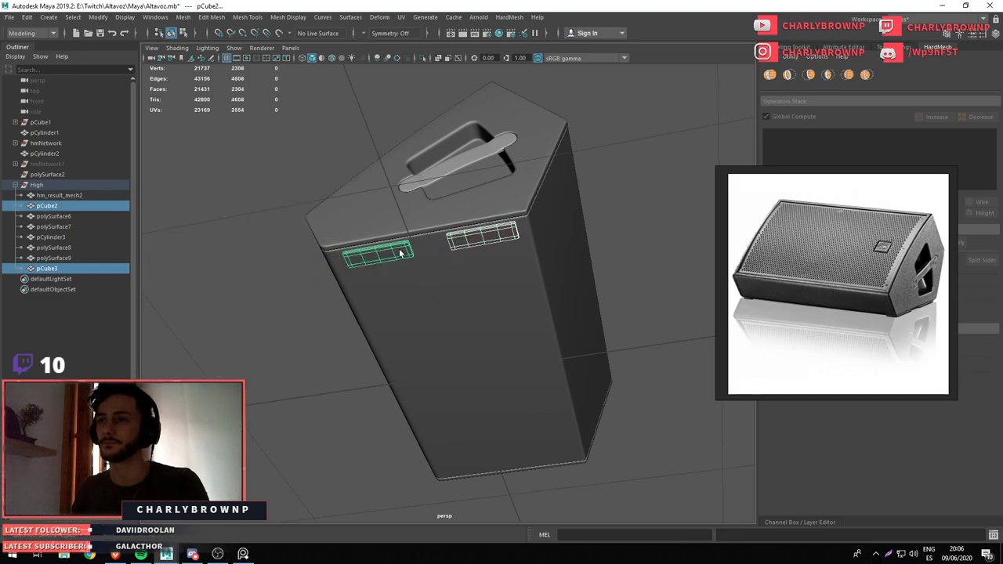
left_click_drag(337, 188, 266, 347)
Centre the combined strips' pivot and mirror them to the opposite side
left_click_drag(534, 324, 416, 276)
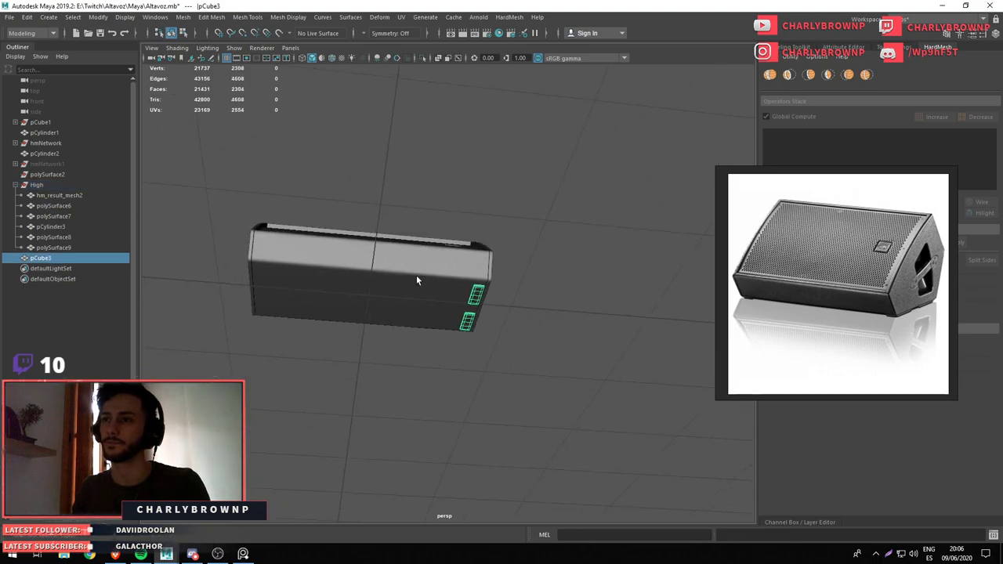
left_click_drag(416, 275, 457, 304)
key("d")
left_click_drag(511, 328, 406, 308)
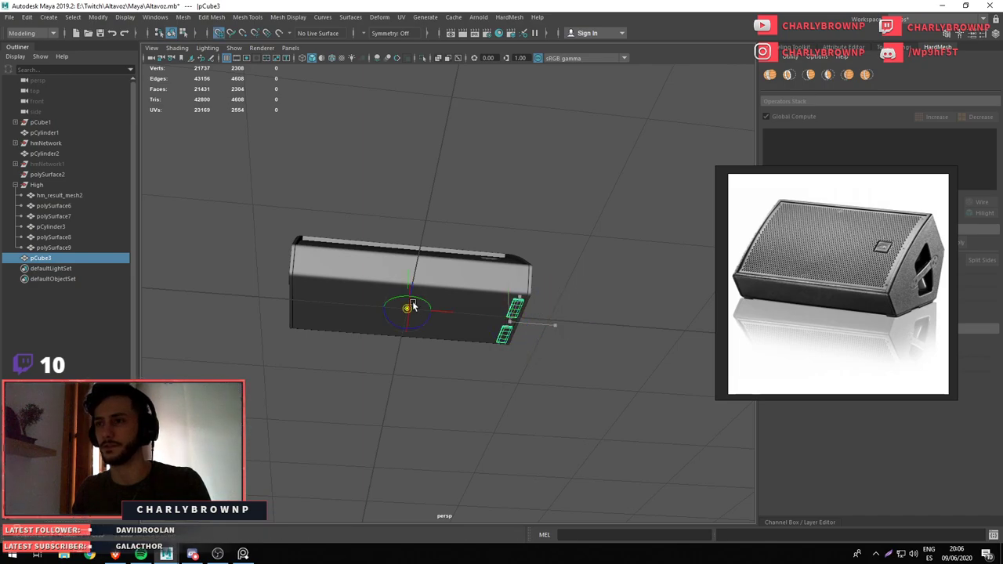
left_click_drag(536, 175, 527, 305)
Move the mirrored rubber feet into the High group and start renaming them
left_click(528, 360)
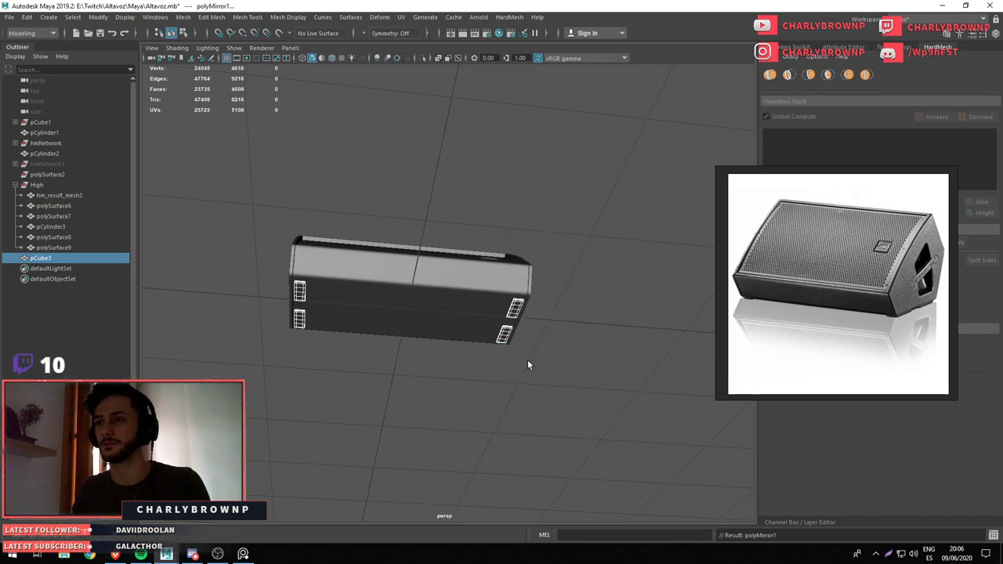
left_click(519, 312)
left_click_drag(519, 312, 380, 307)
left_click_drag(48, 258, 45, 191)
double_click(44, 194)
type("Rubber_high")
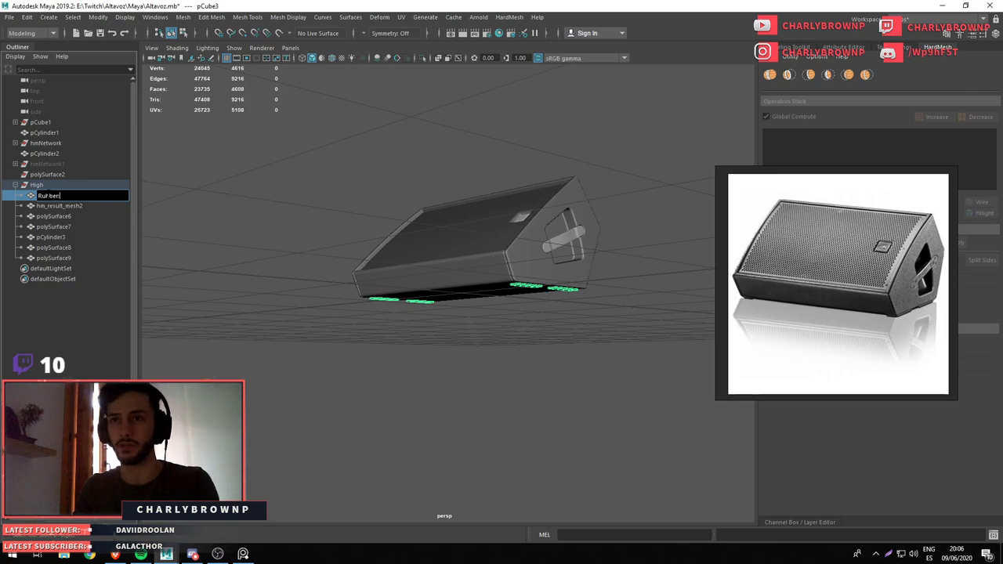
Name the feet Rubber_high, hm_result_mesh2 side_high, and polySurface6 Body_high
key("Return")
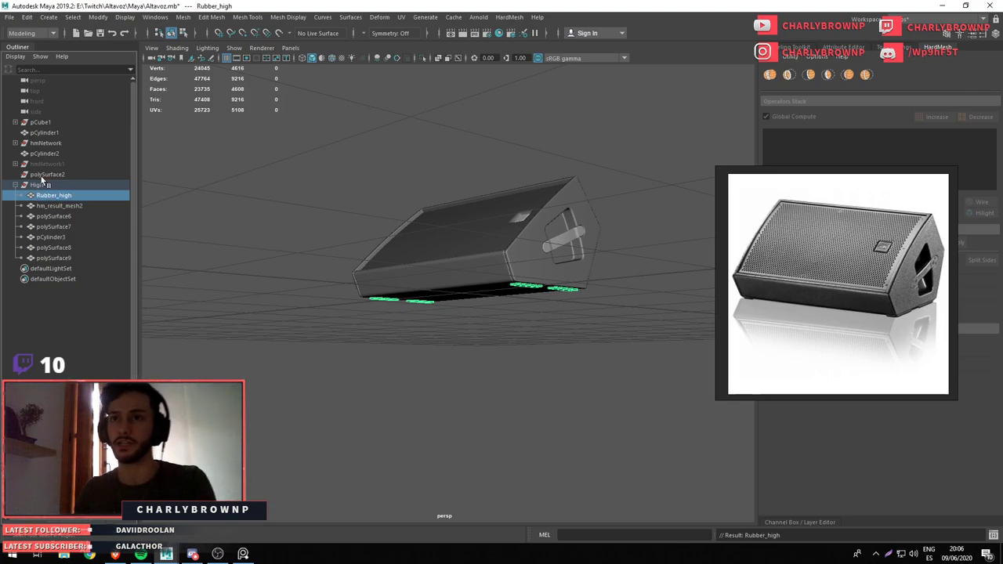
left_click(72, 205)
left_click_drag(439, 290, 550, 314)
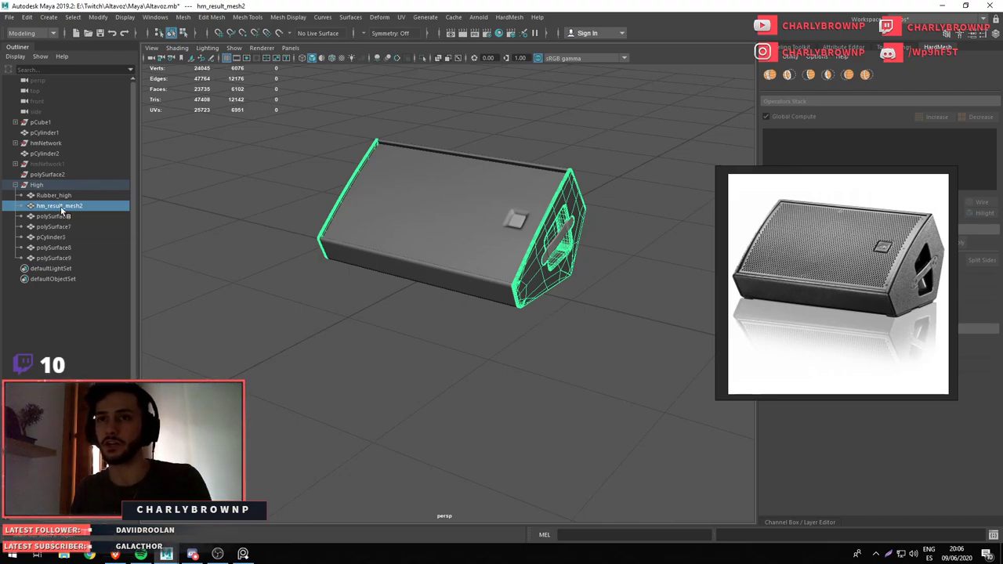
left_click_drag(430, 277, 461, 320)
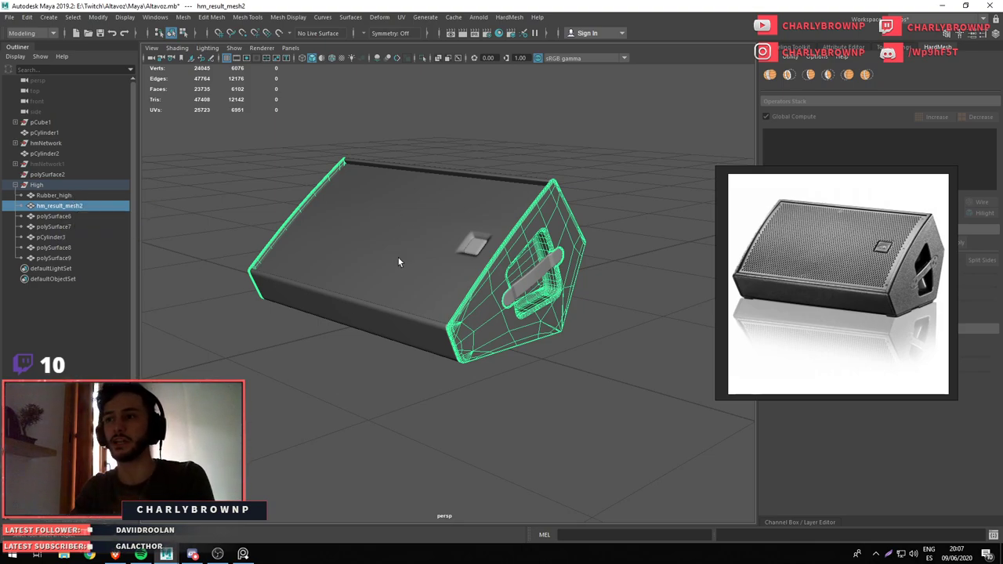
double_click(60, 207)
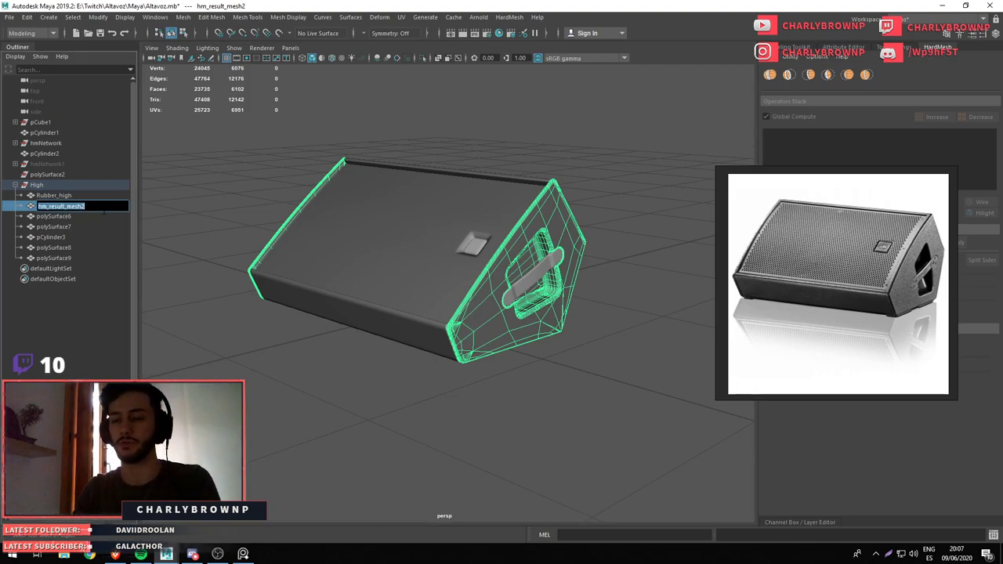
type("side_high")
key("Return")
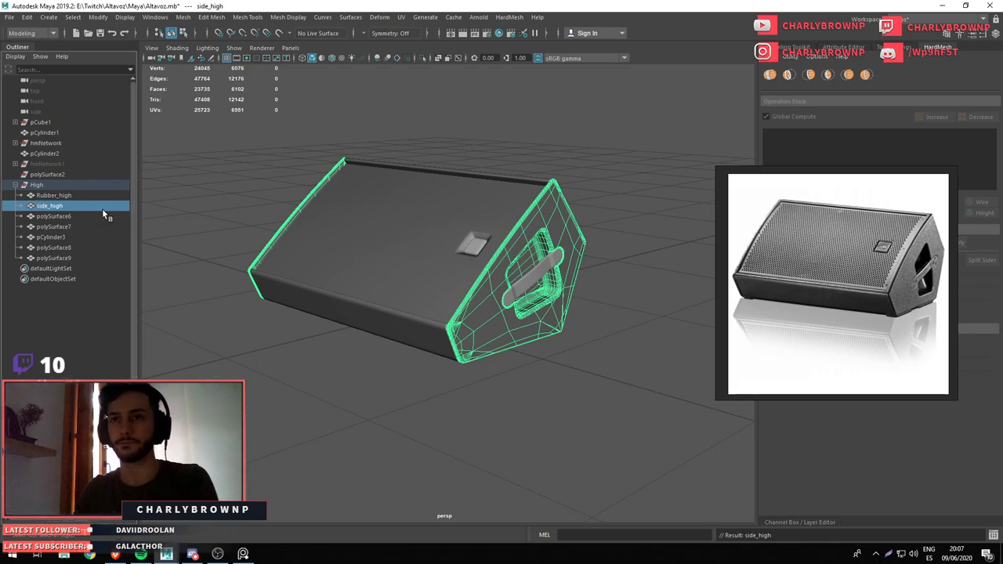
double_click(79, 217)
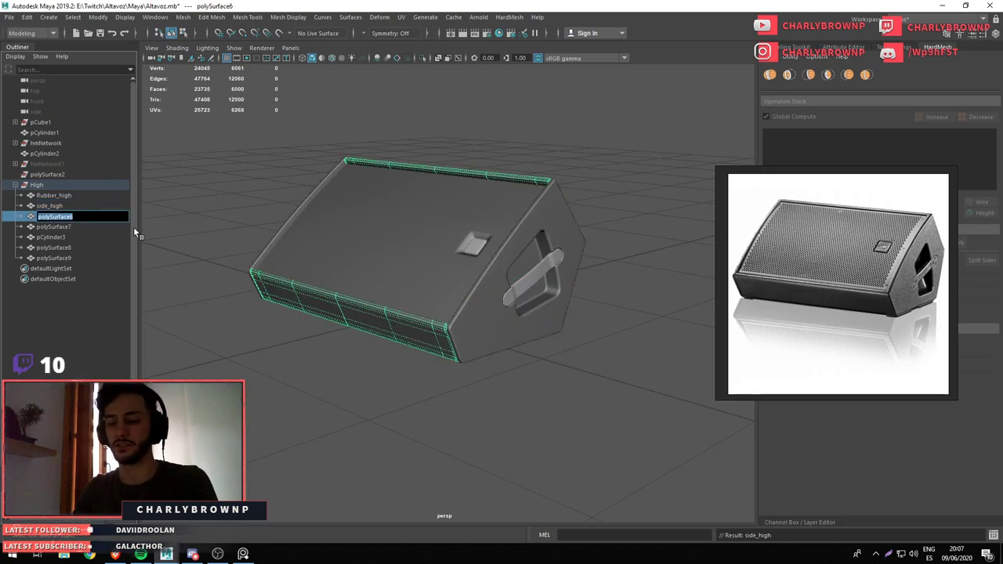
type("Body_high")
key("Return")
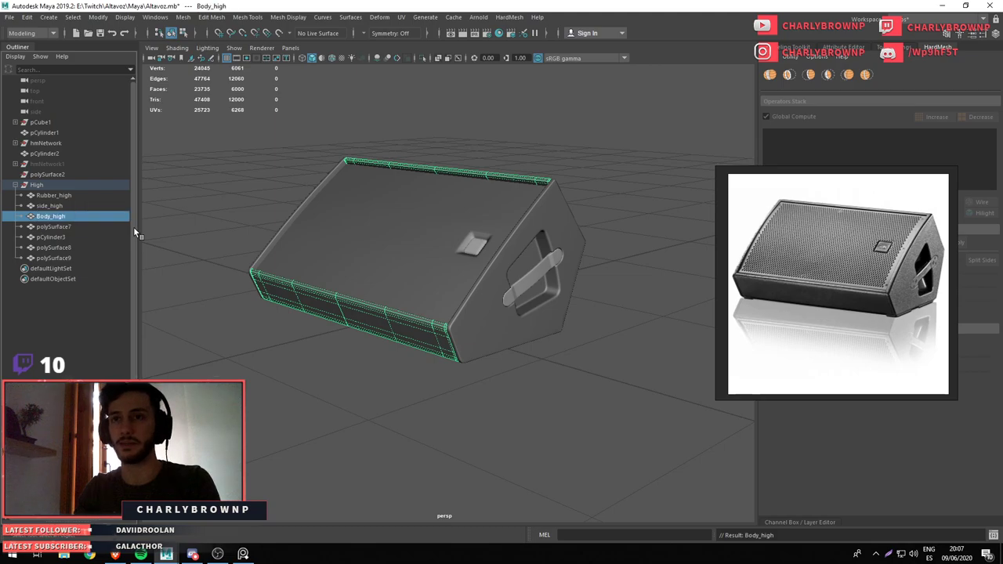
Check the unneeded polySurface7 mesh and delete it
left_click(88, 226)
scroll("down", 3)
left_click_drag(424, 228, 516, 259)
key("w")
key("ctrl+1")
key("ctrl+1")
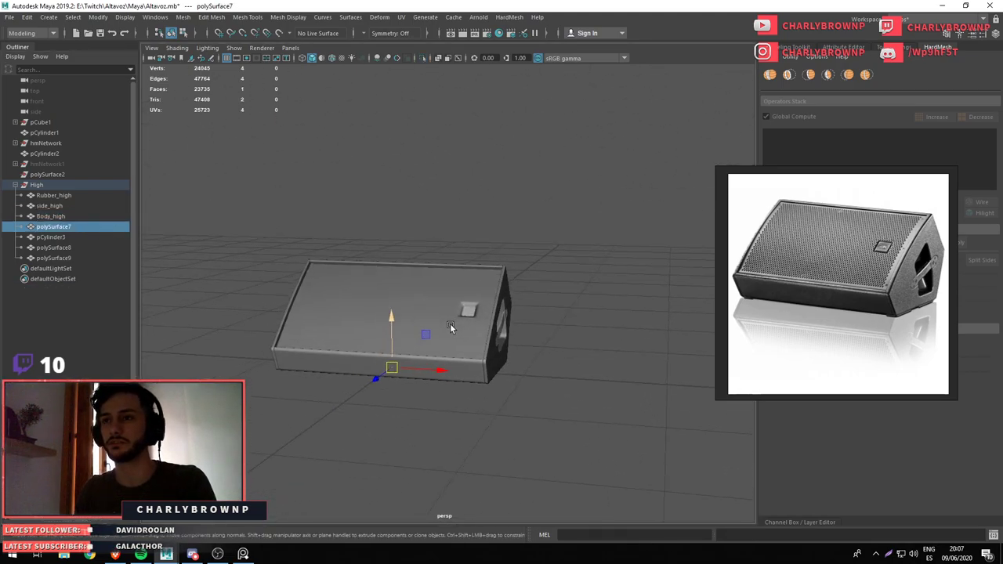
key("Delete")
Identify pCylinder3 as the handle and rename it Handle_high
left_click(58, 207)
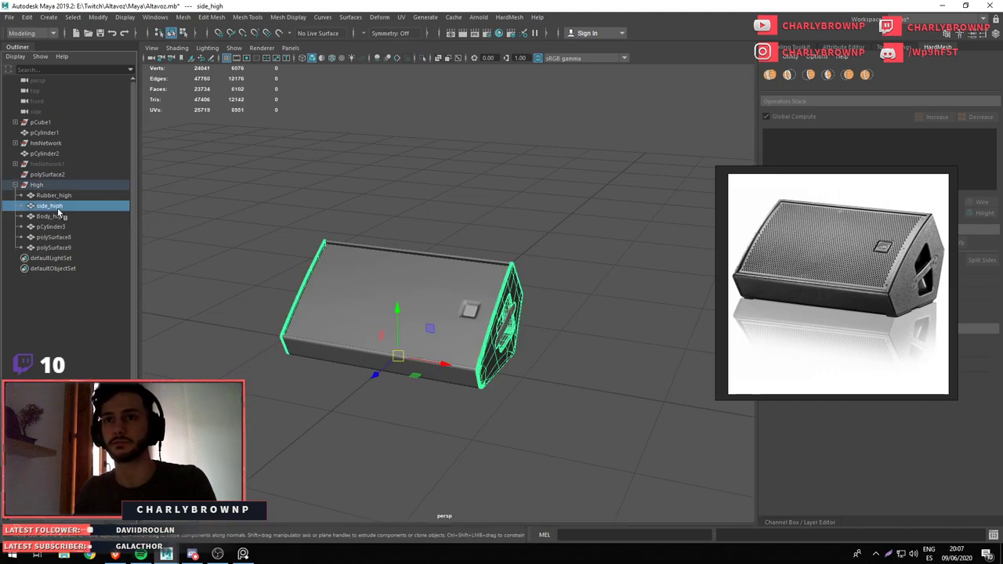
left_click(66, 217)
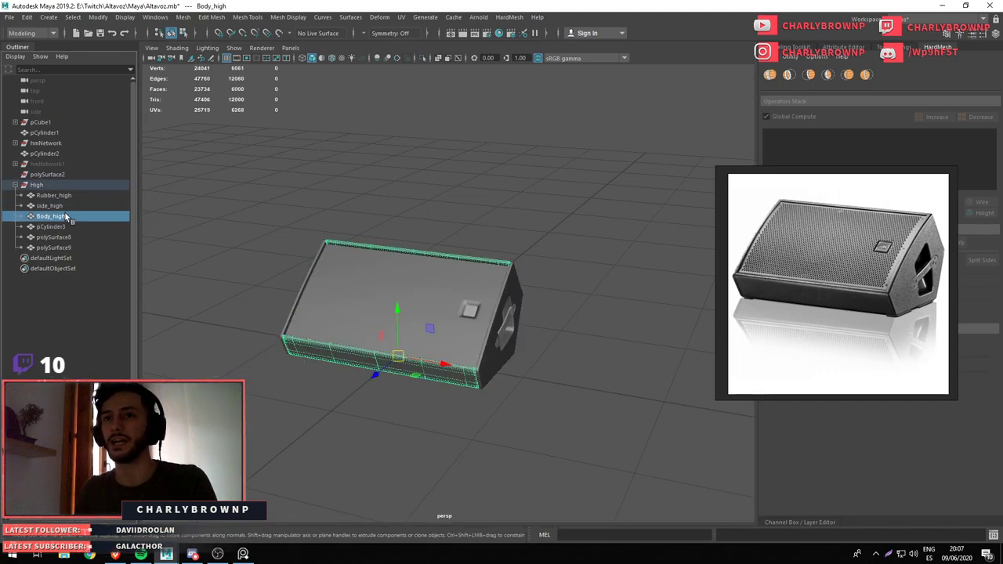
left_click(62, 227)
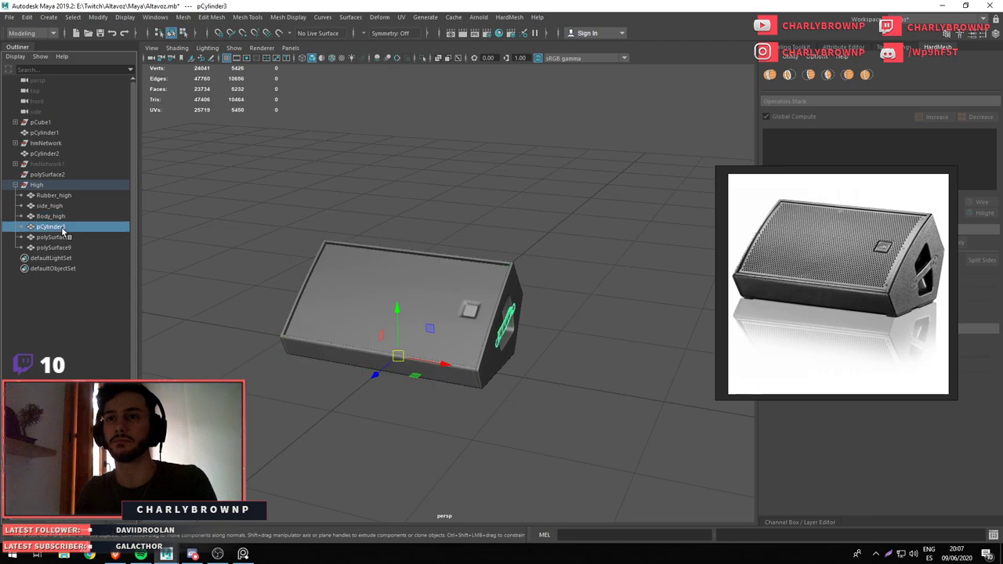
left_click(61, 218)
left_click(57, 228)
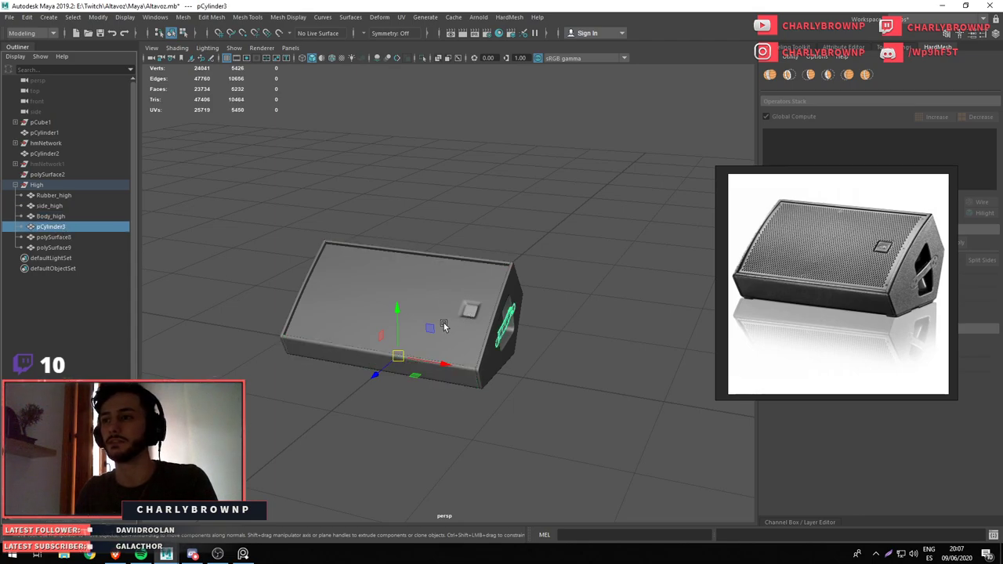
double_click(50, 227)
type("Handle_")
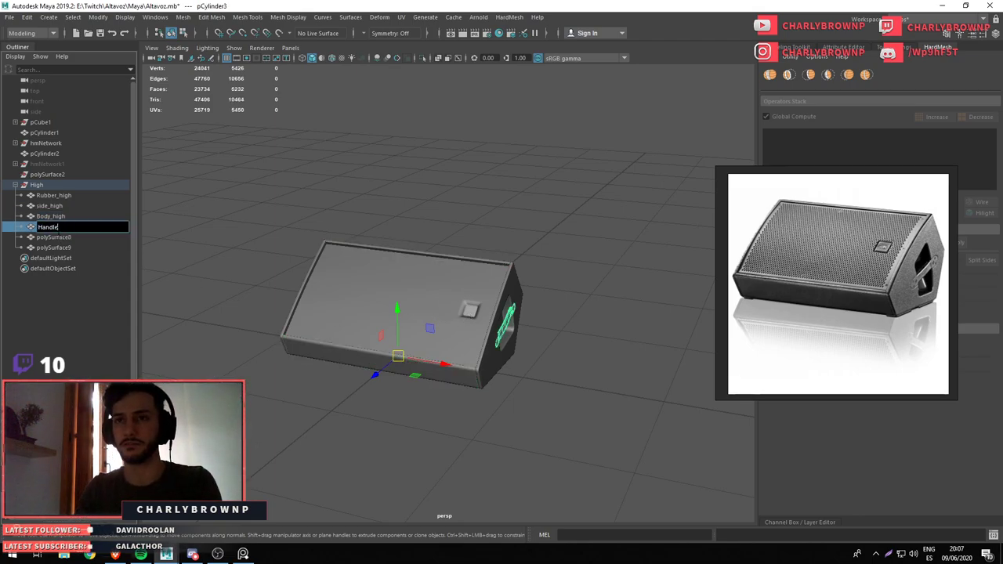
type("hig")
key("Return")
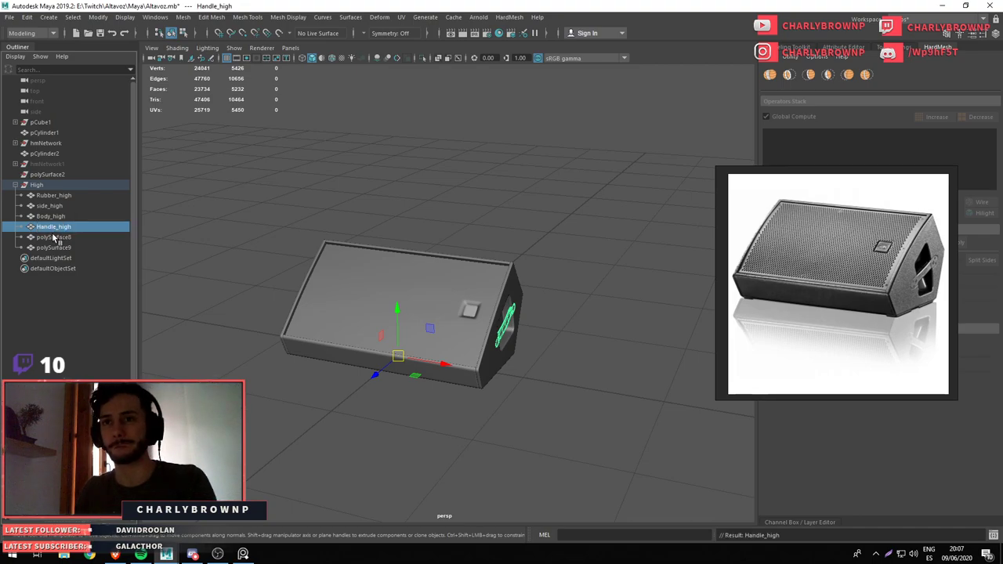
Frame polySurface8 and rename it Tap_high
left_click(54, 239)
key("f")
scroll("down", 3)
scroll("down", 3)
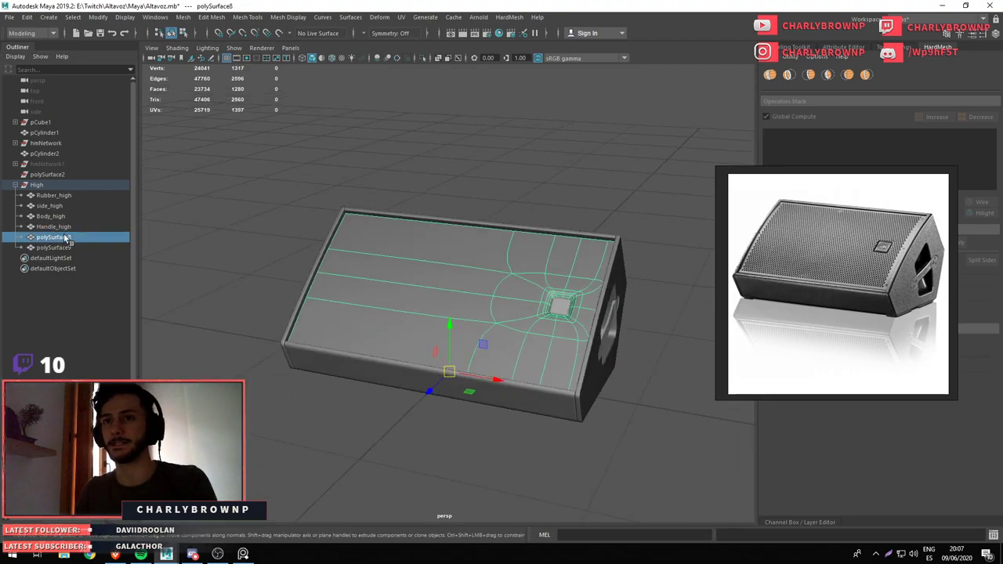
double_click(66, 238)
type("Tap_h")
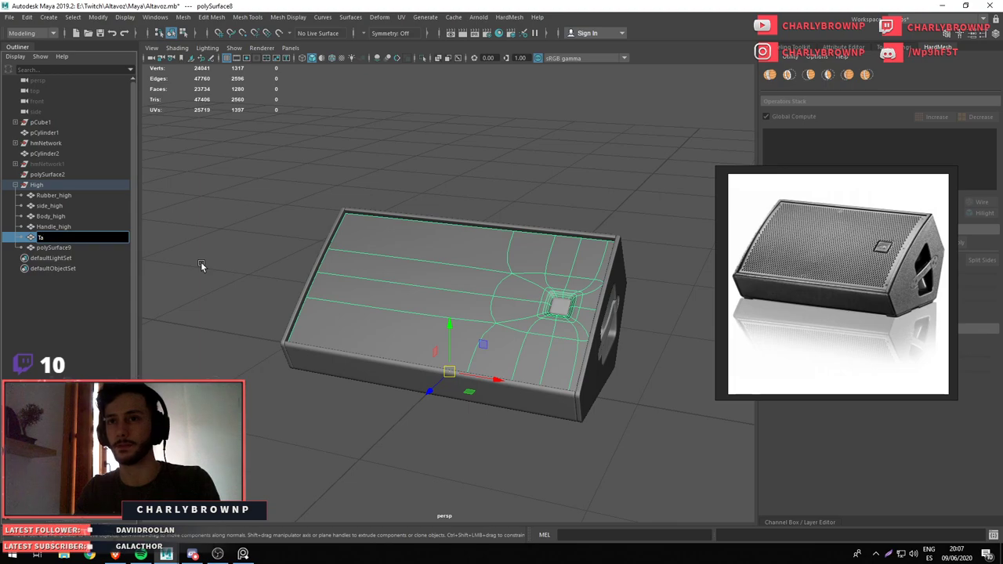
type("igh")
key("Return")
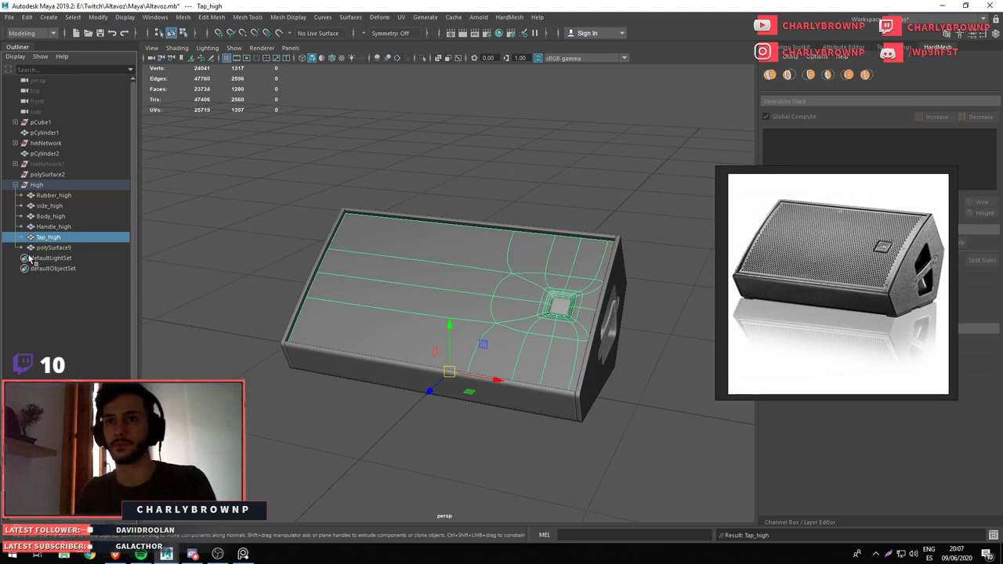
Rename polySurface9 to logo_high, then select the whole High group
left_click(43, 247)
key("f")
double_click(51, 249)
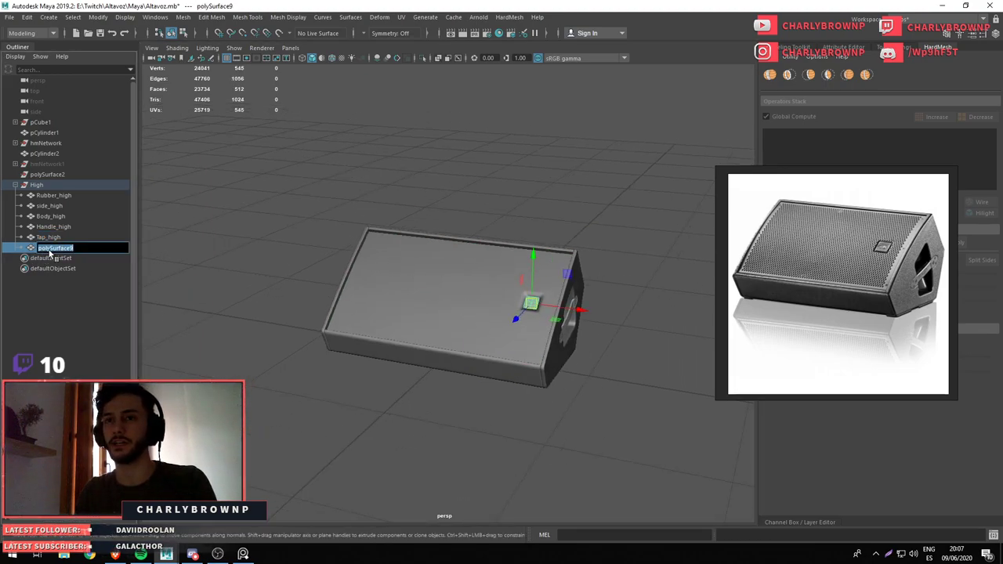
type("L")
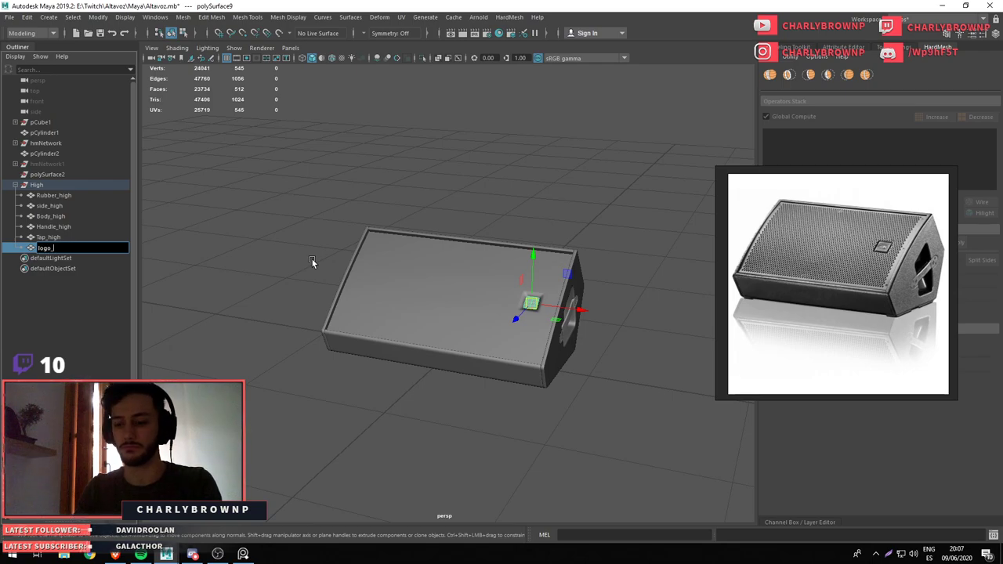
type("high")
key("Return")
left_click(285, 161)
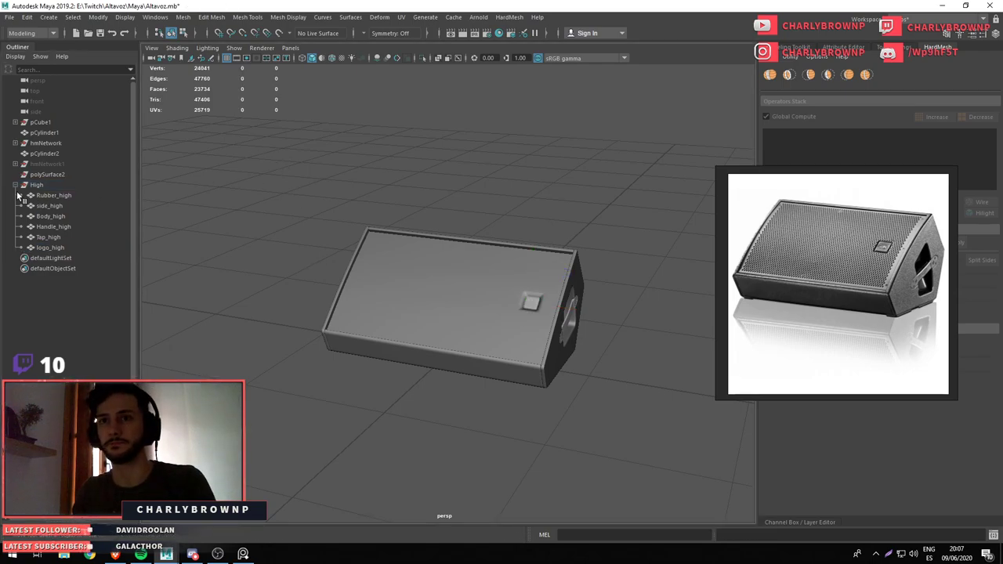
left_click(37, 184)
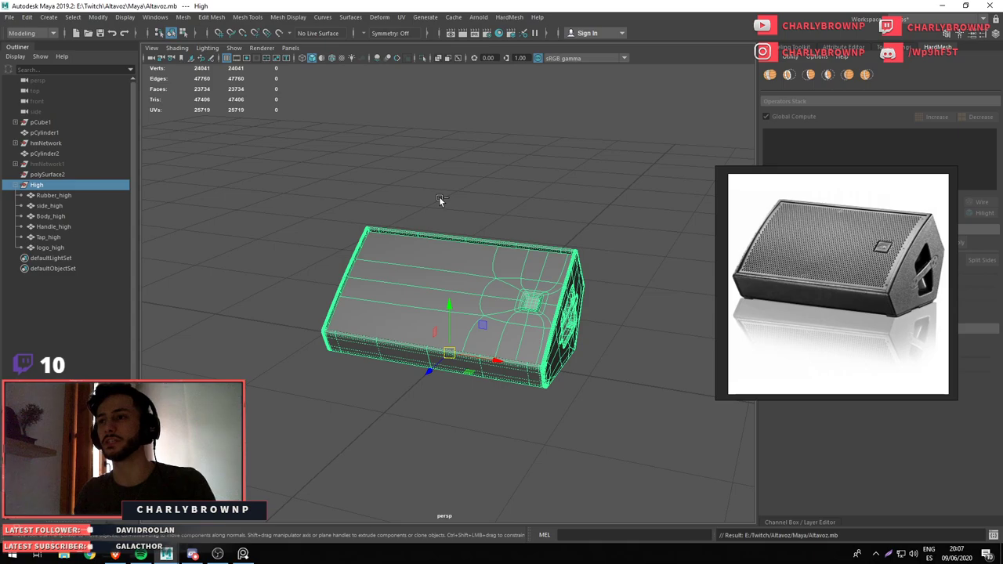
Duplicate High into High1, hide the original, and expand High1 to select Rubber_high
key("ctrl+d")
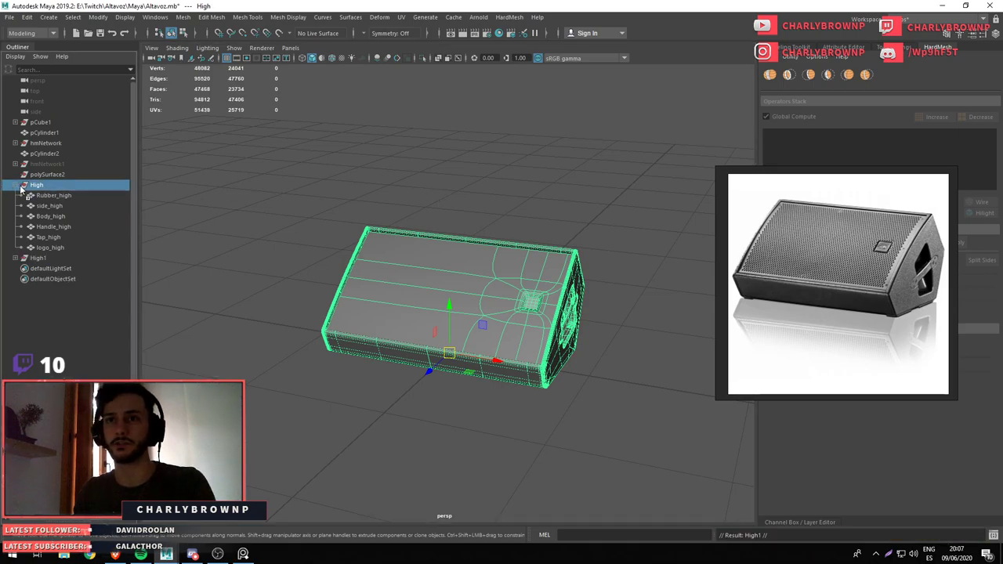
left_click(19, 186)
key("ctrl+h")
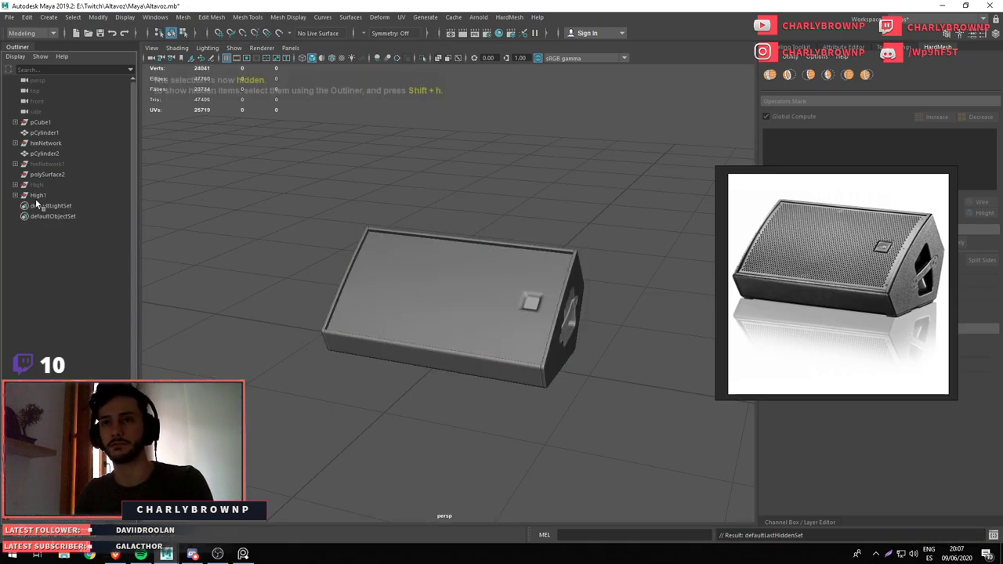
left_click(41, 194)
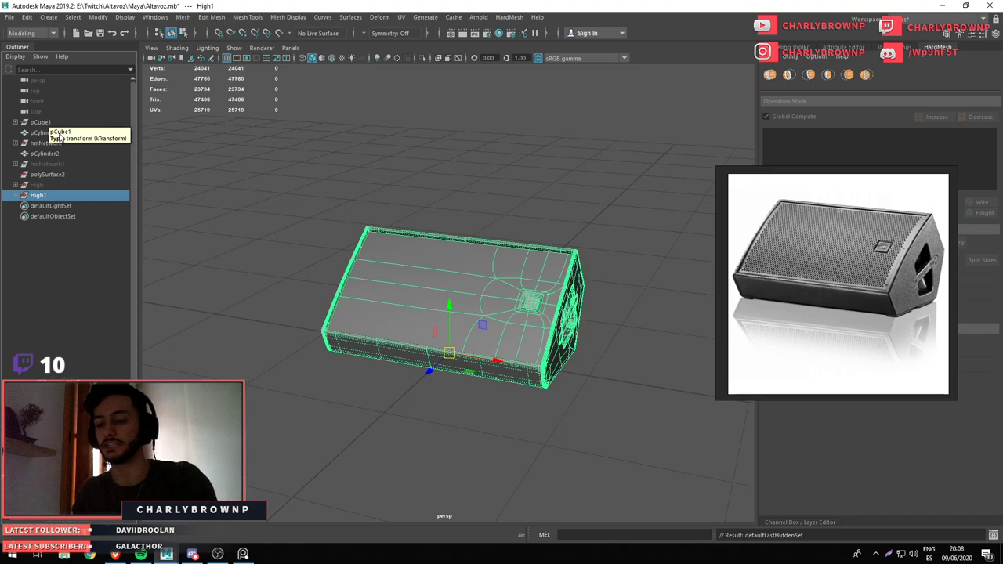
left_click(15, 195)
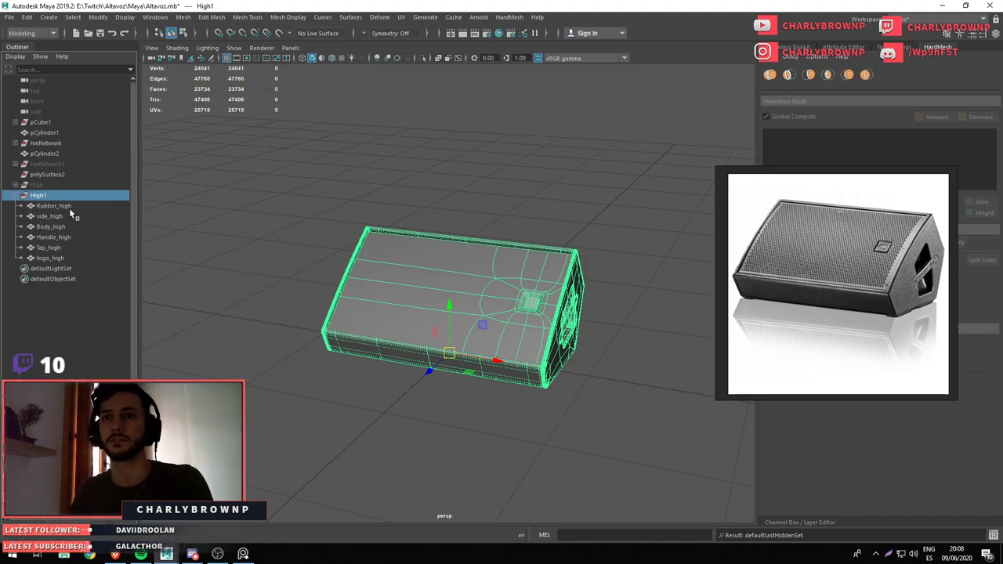
left_click(55, 206)
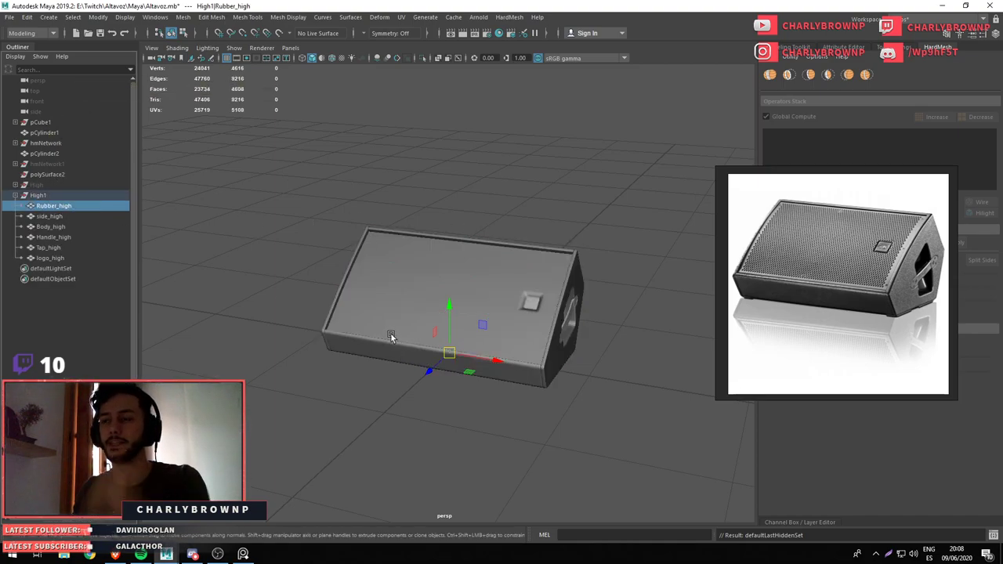
Isolate the Rubber_high feet and delete the faces of the two lower feet
left_click_drag(377, 235, 467, 352)
scroll("up", 3)
key("ctrl+1")
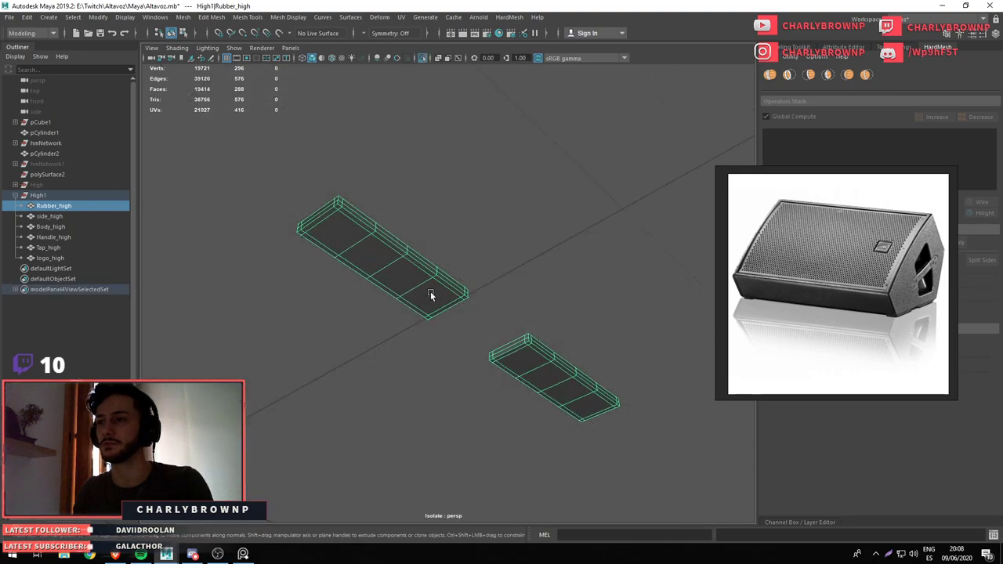
left_click_drag(431, 291, 305, 227)
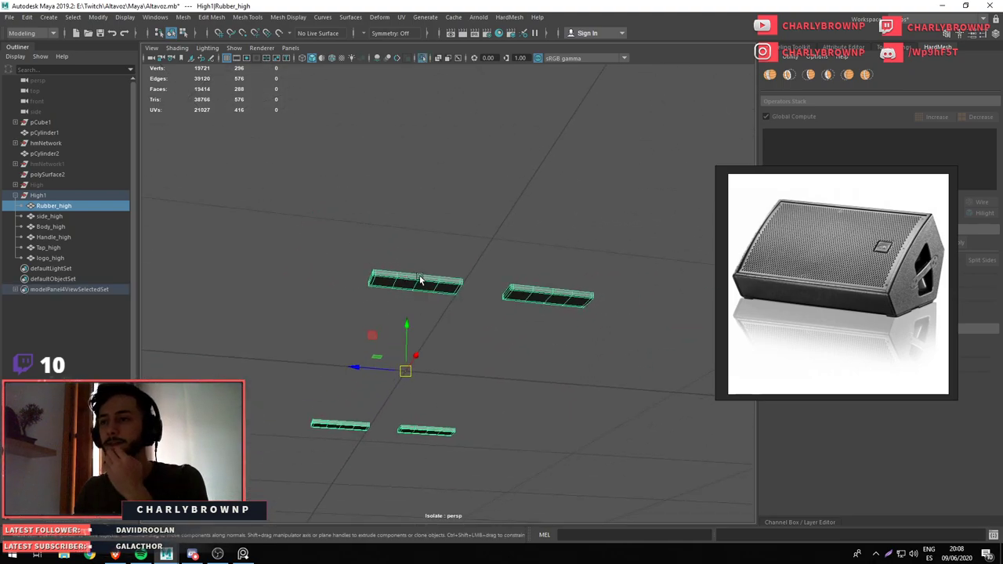
key("F11")
left_click_drag(470, 400, 302, 446)
key("Delete")
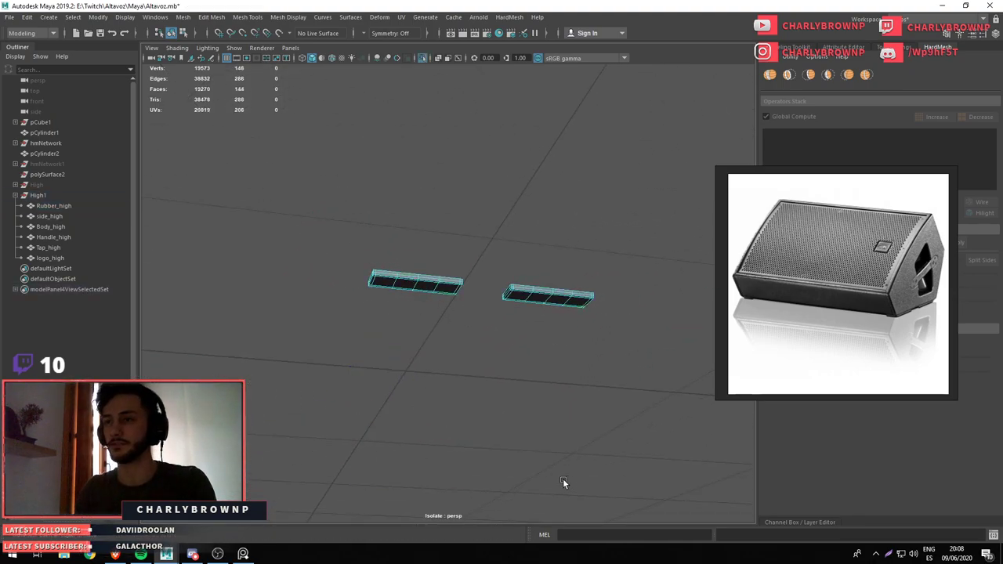
Delete a foot's extra edge loops, fill its open hole and remove its top face
scroll("up", 3)
double_click(186, 234)
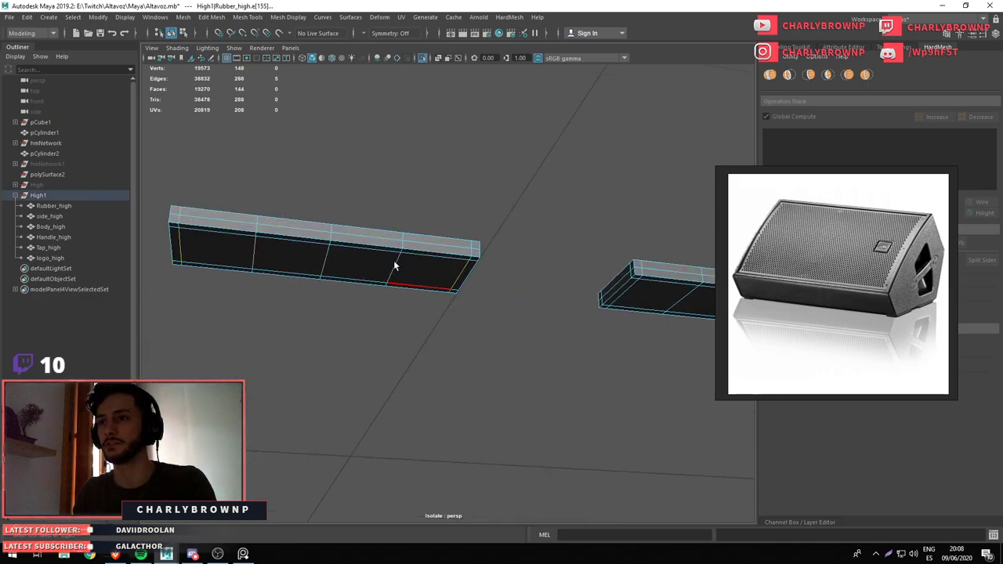
right_click(301, 170)
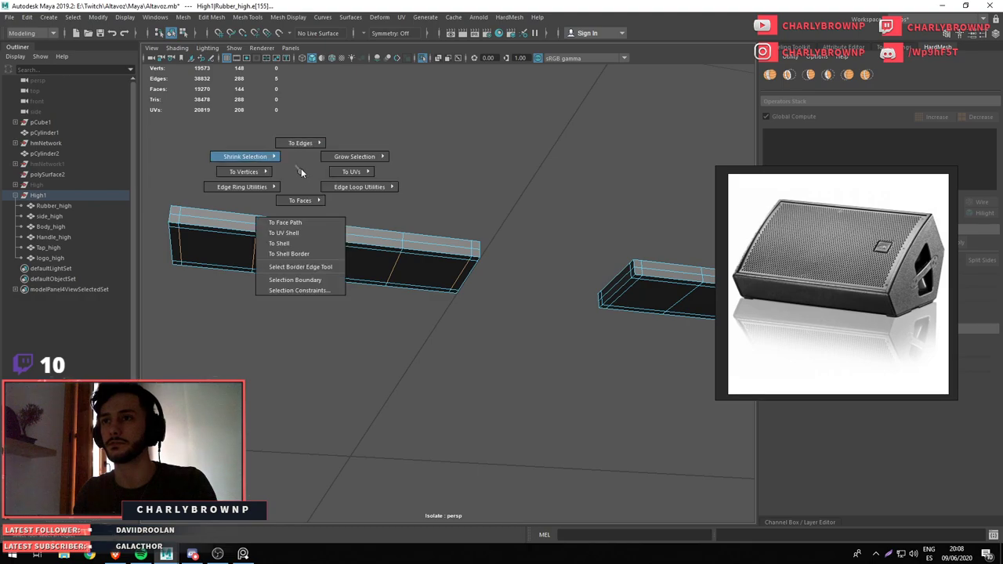
left_click_drag(302, 168, 400, 174)
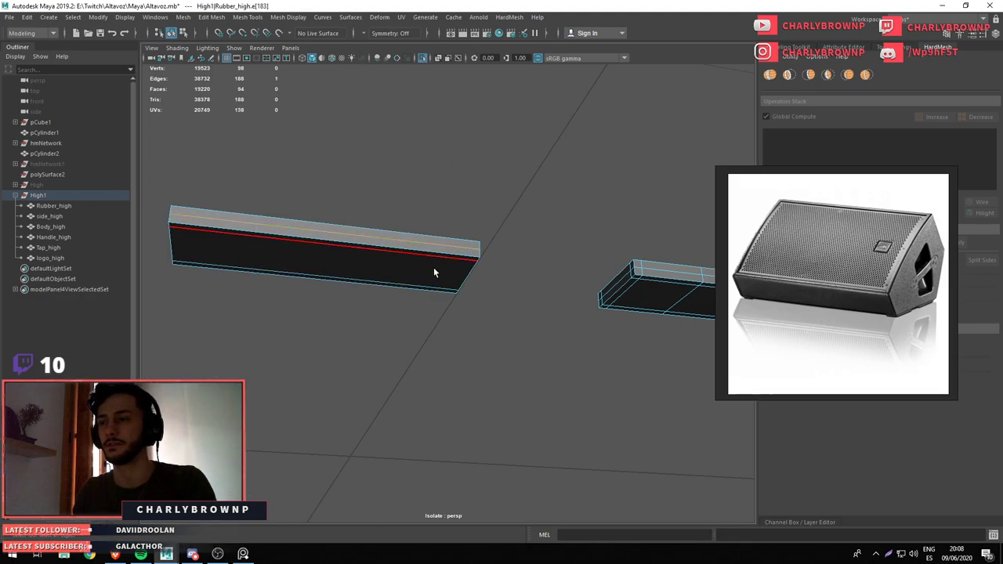
left_click_drag(430, 284, 496, 305)
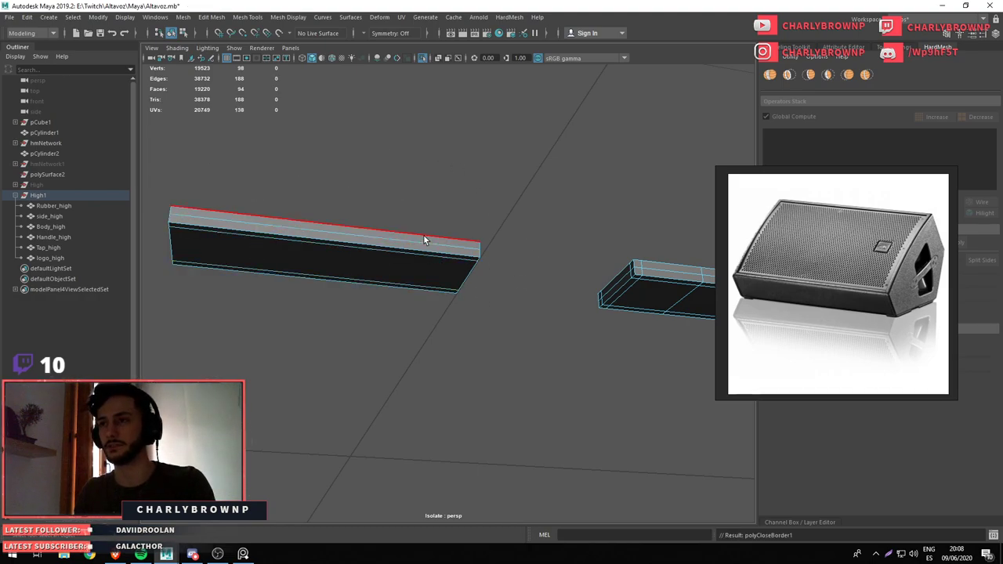
double_click(431, 248)
key("ctrl+Delete")
left_click_drag(584, 351, 433, 350)
left_click(442, 168)
key("Delete")
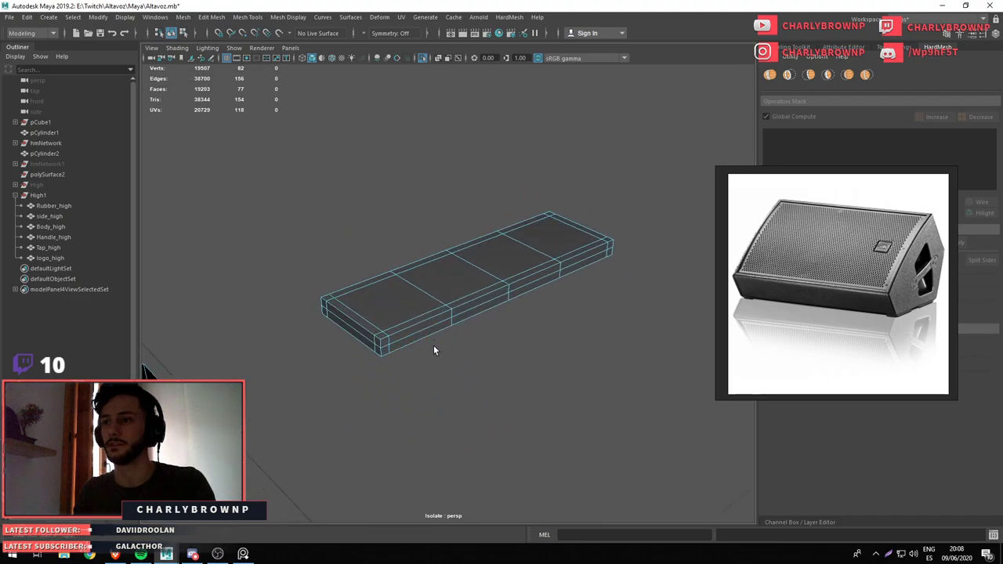
Delete the strip box's remaining extra edge loops and top face, then exit isolation
double_click(370, 314)
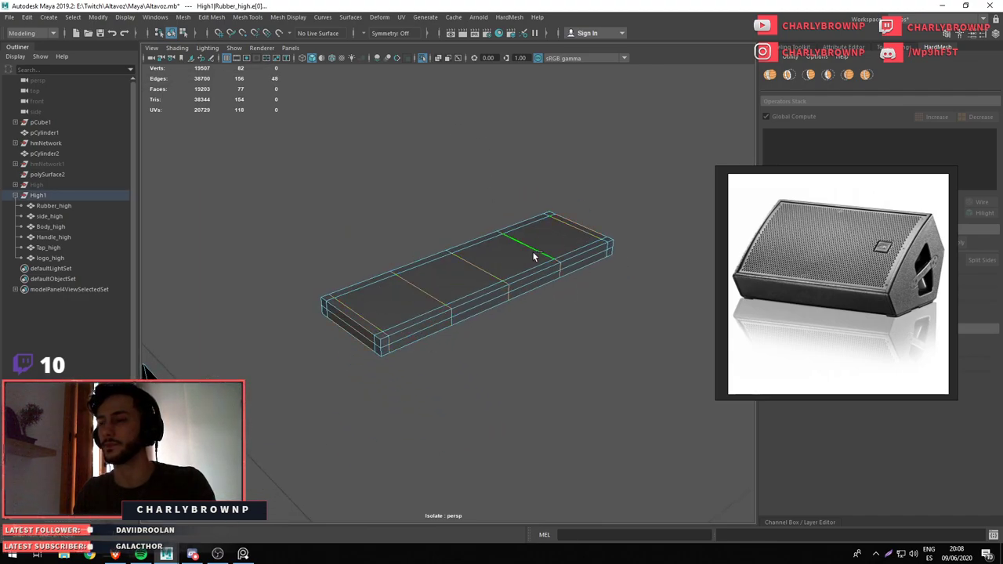
left_click(420, 326)
double_click(421, 326)
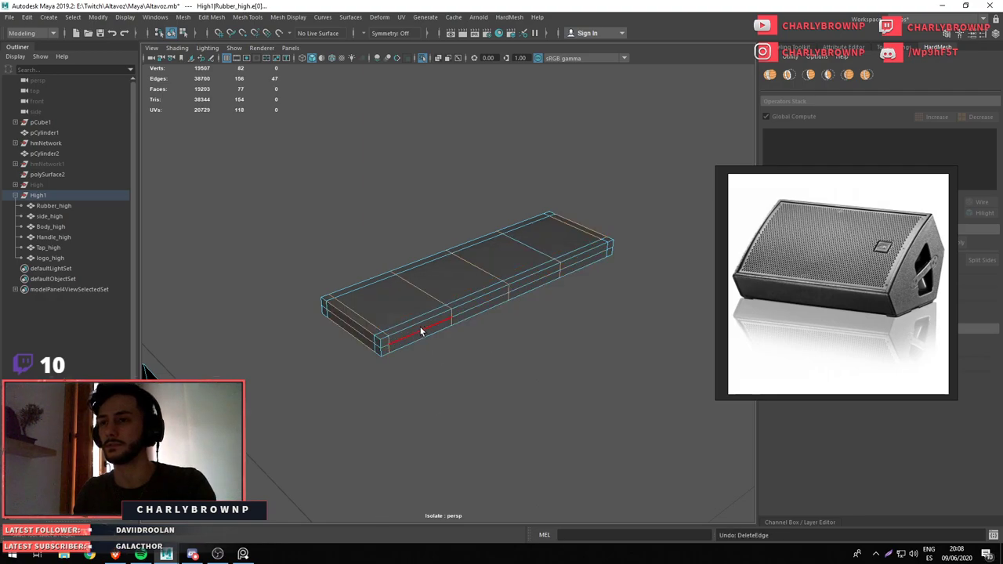
double_click(421, 290)
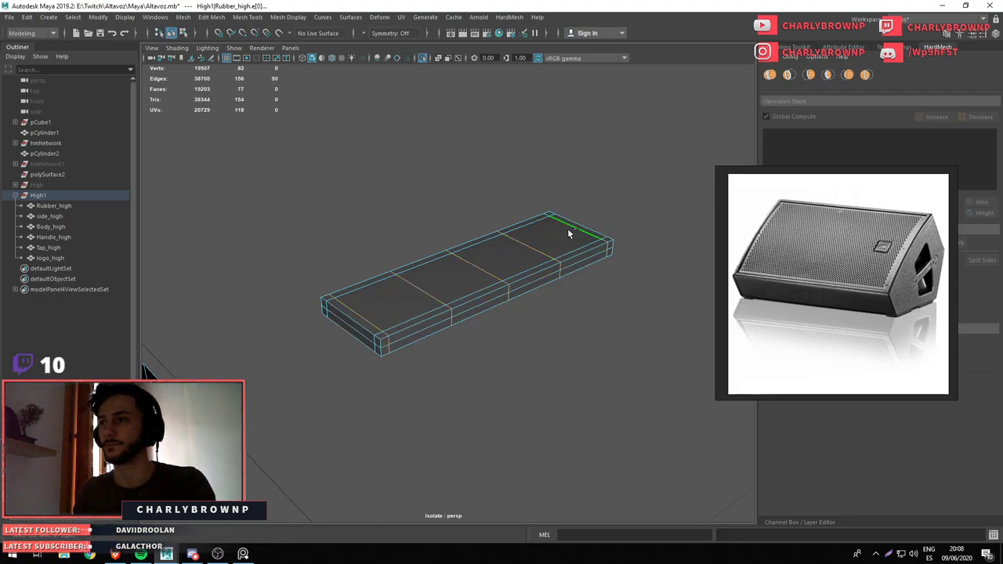
left_click_drag(568, 228, 395, 427)
double_click(516, 275)
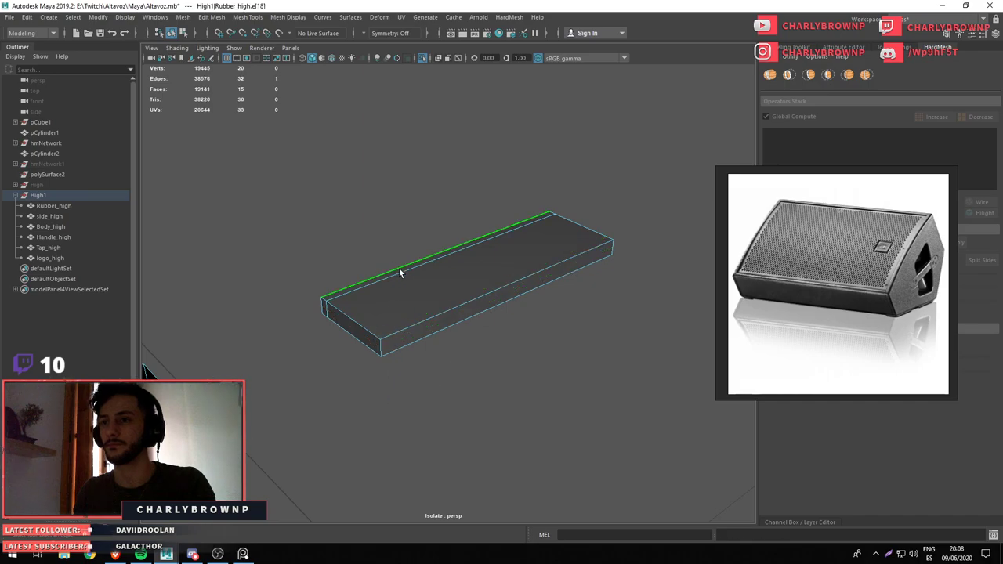
left_click_drag(399, 268, 369, 406)
left_click(390, 287)
key("Delete")
key("ctrl+1")
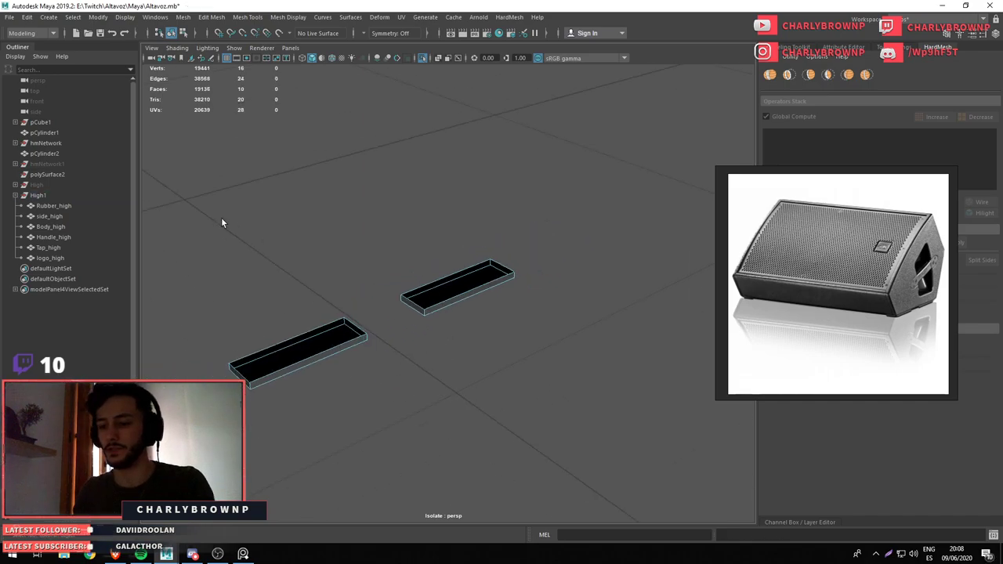
left_click_drag(418, 398, 430, 410)
Delete the second Rubber_high strip from the speaker's underside
left_click(68, 204)
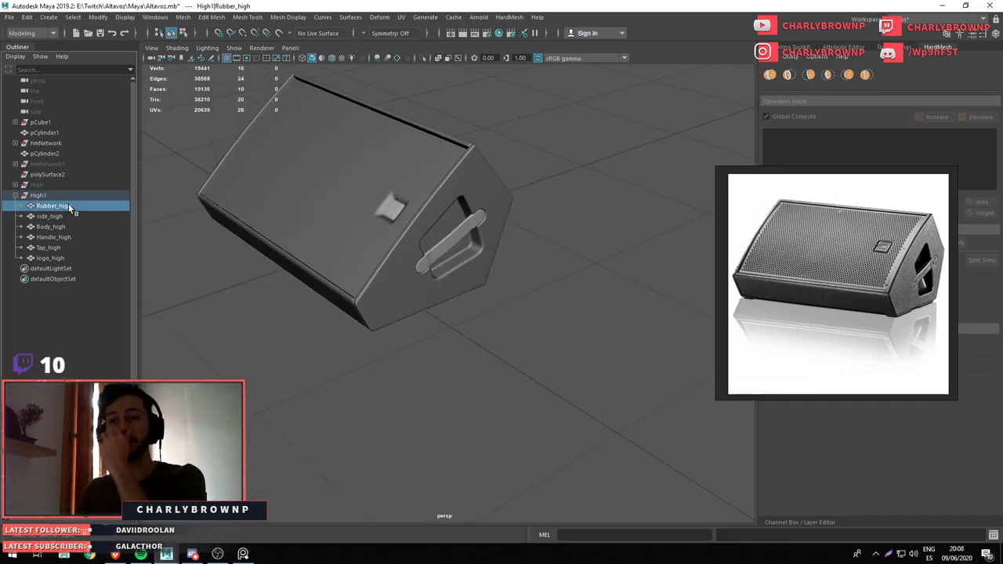
left_click_drag(374, 250, 386, 249)
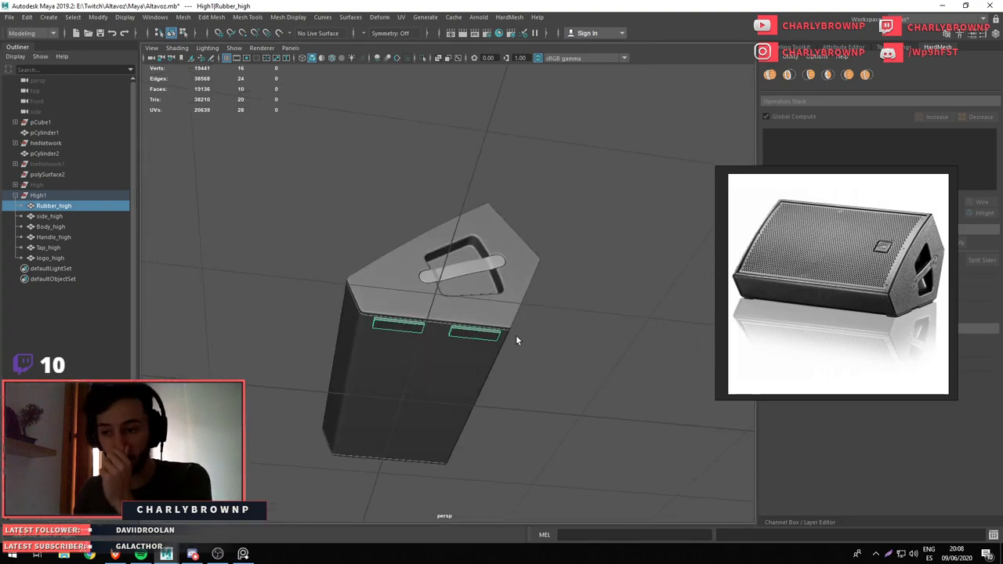
left_click_drag(436, 331, 430, 283)
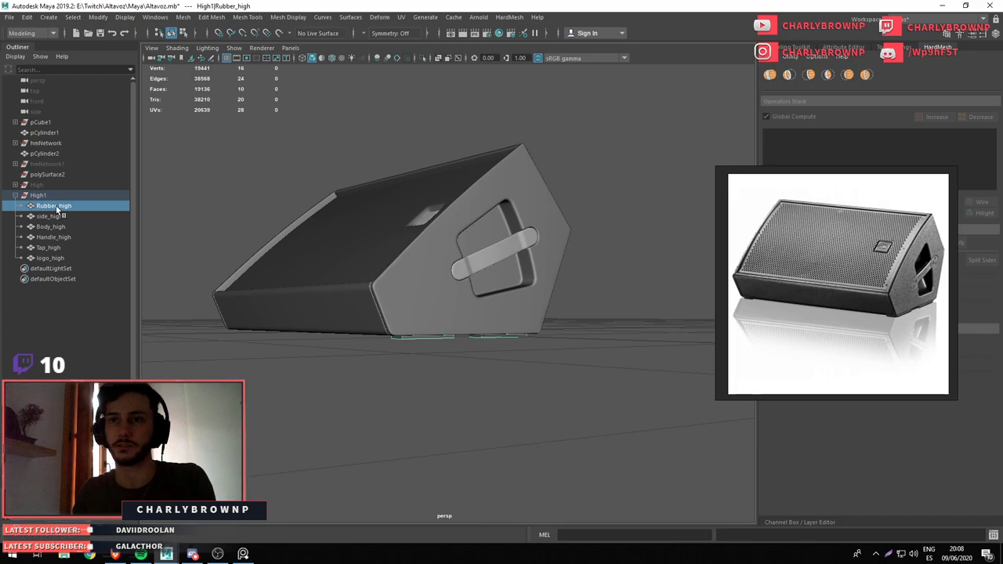
left_click_drag(439, 314, 501, 353)
left_click(505, 349)
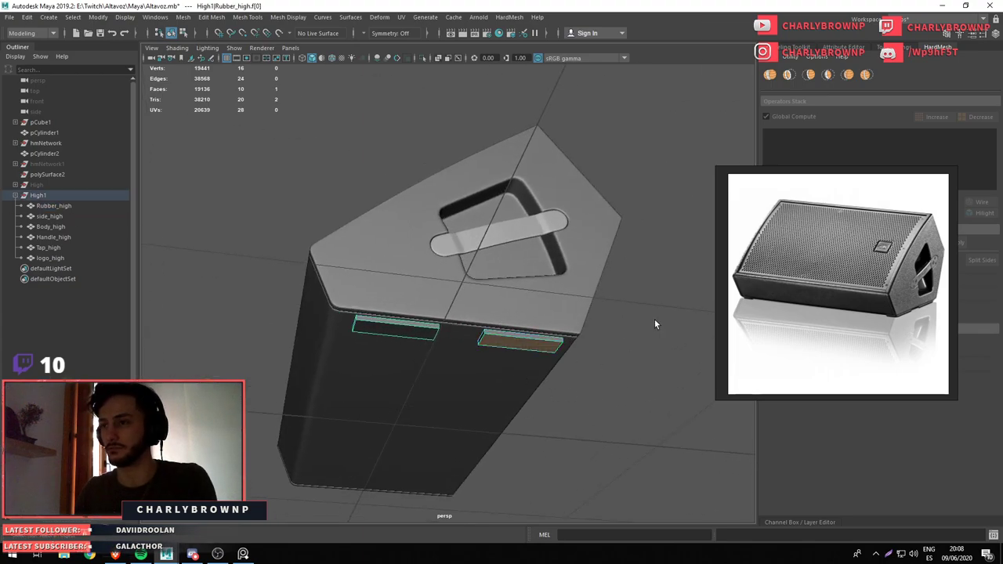
key("Delete")
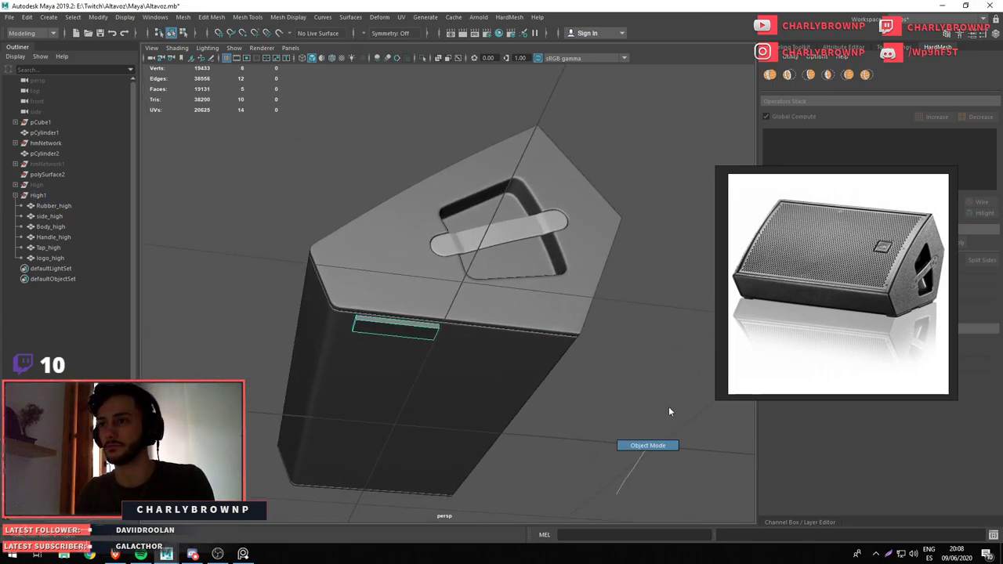
left_click(668, 406)
left_click(65, 217)
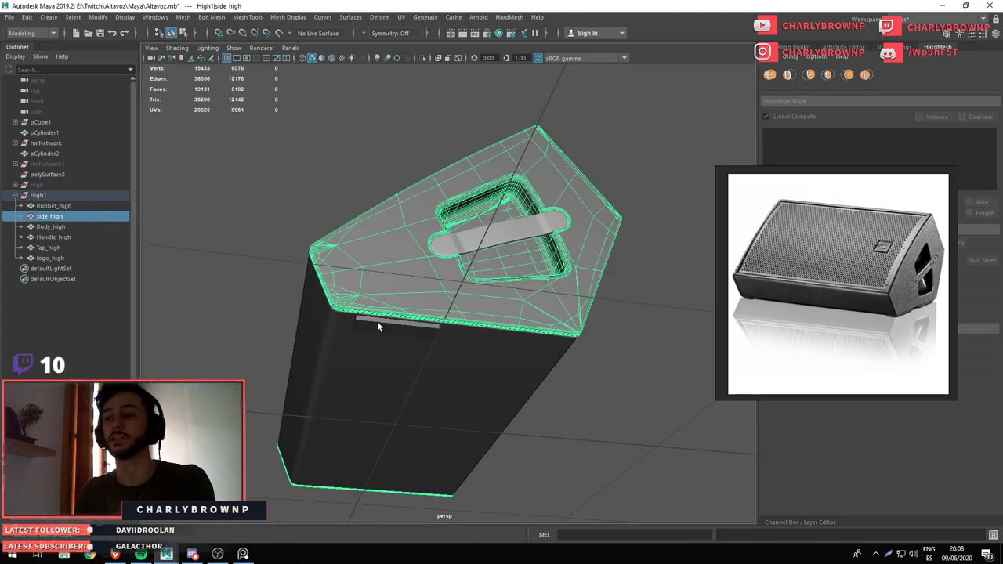
left_click(41, 204)
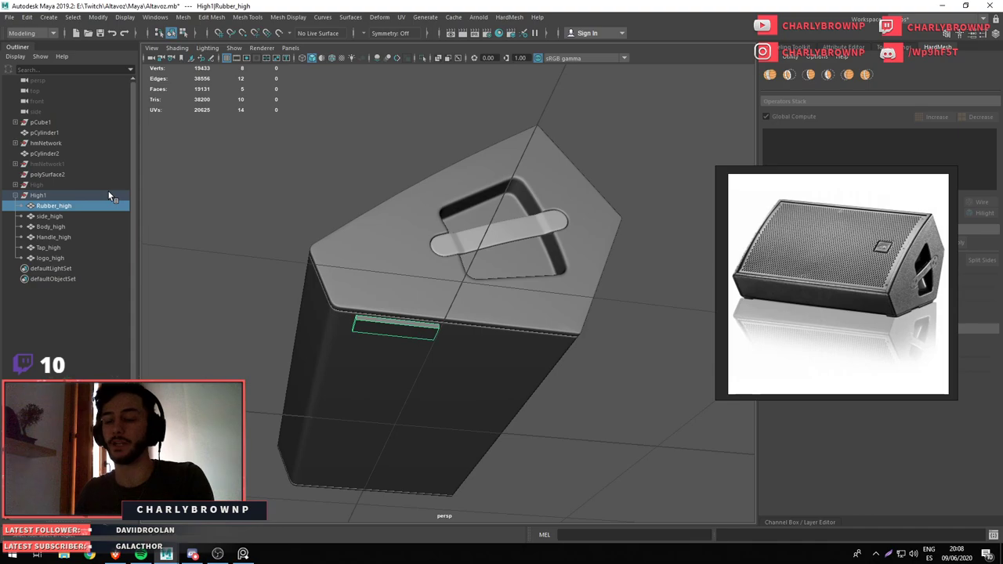
left_click_drag(220, 250, 298, 312)
key("w")
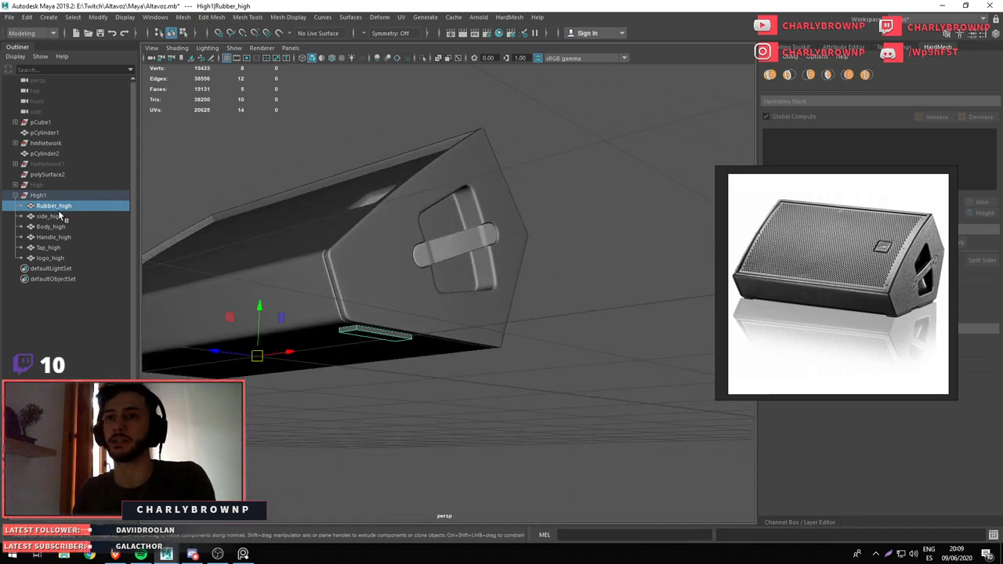
Isolate side_high, delete the left side piece's faces, and show the full speaker
left_click(51, 216)
key("f")
key("ctrl+1")
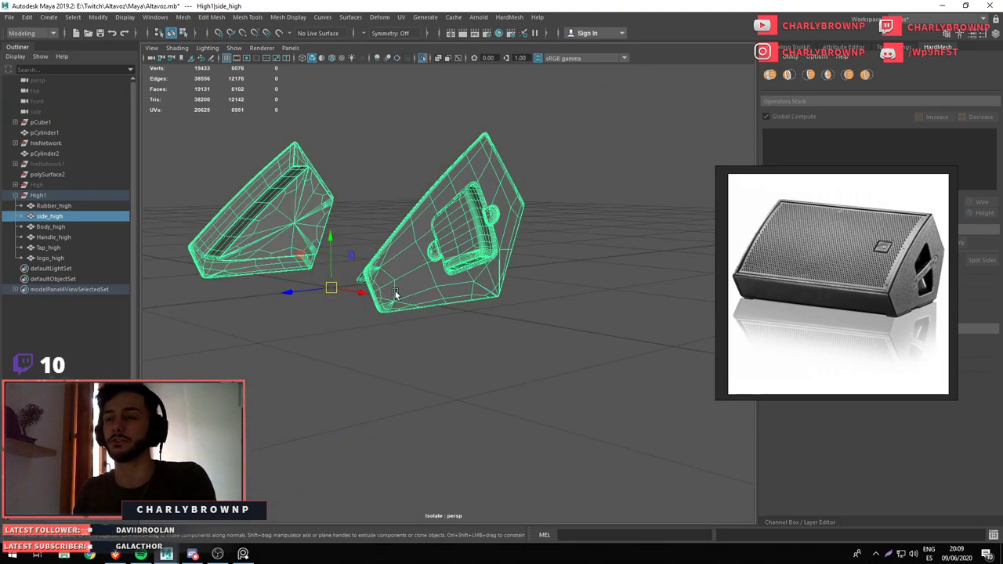
key("f")
key("F11")
double_click(338, 262)
key("Delete")
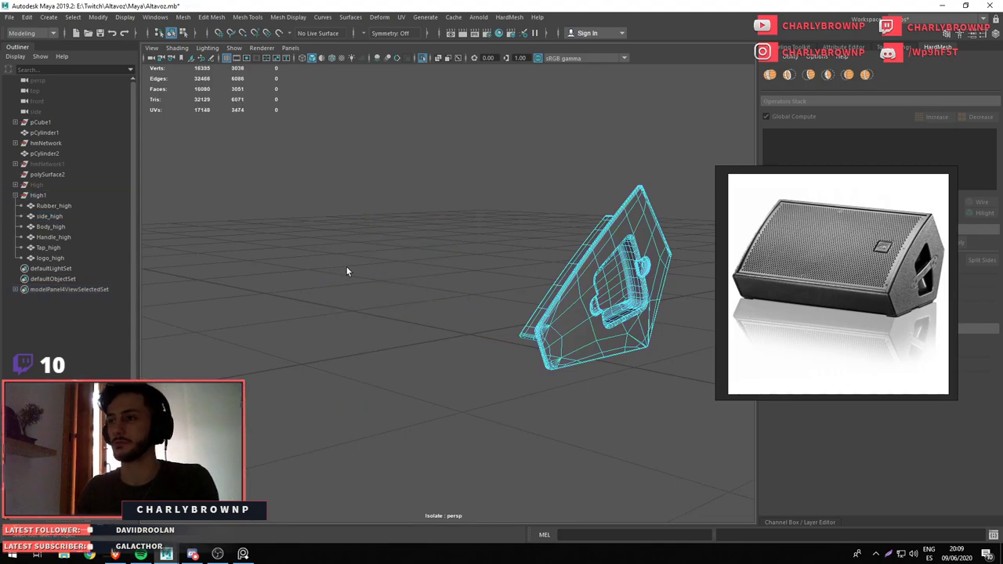
key("F8")
key("ctrl+1")
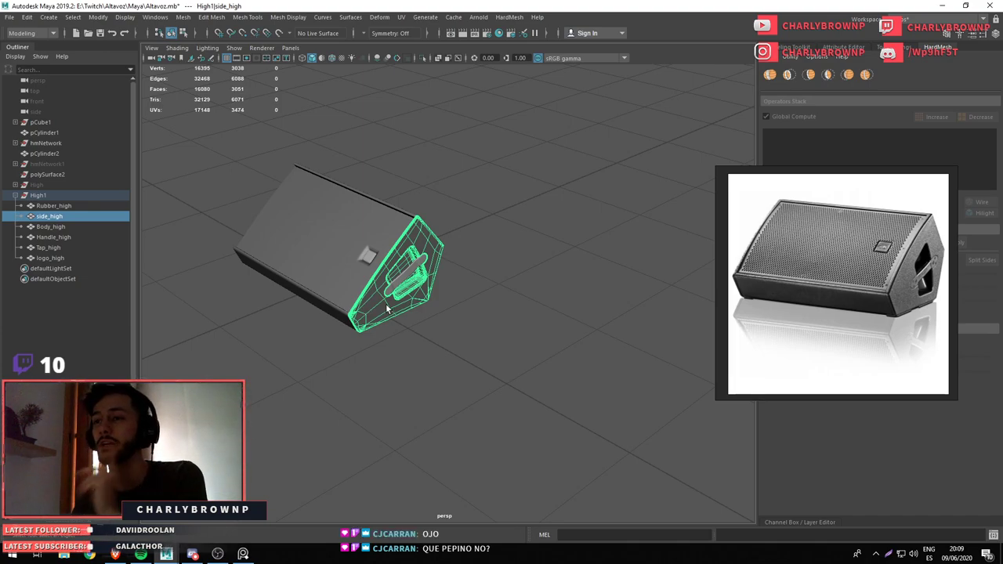
Select the hmNetwork1 boolean network and unhide all hidden objects
left_click_drag(364, 246, 527, 359)
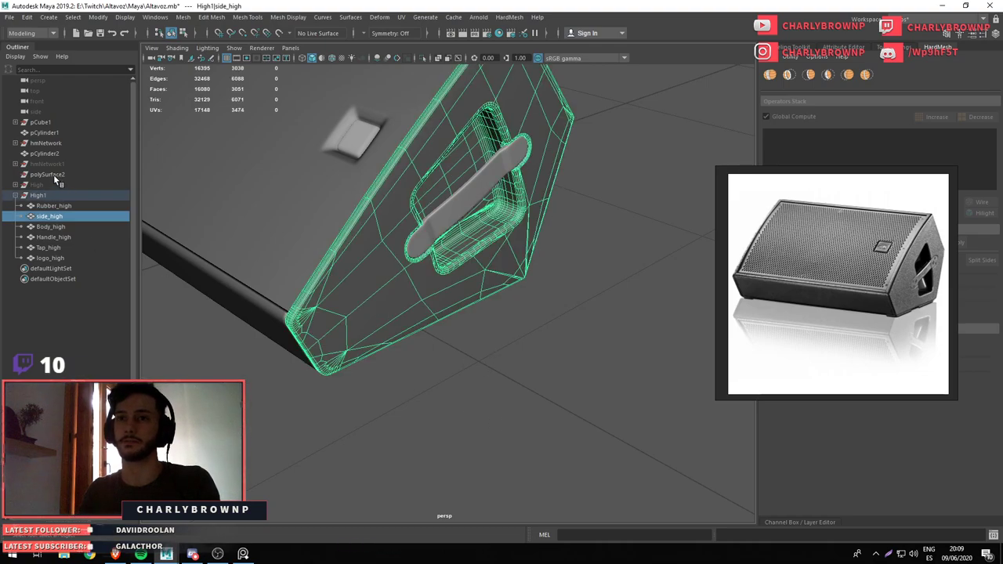
left_click(55, 165)
key("shift+h")
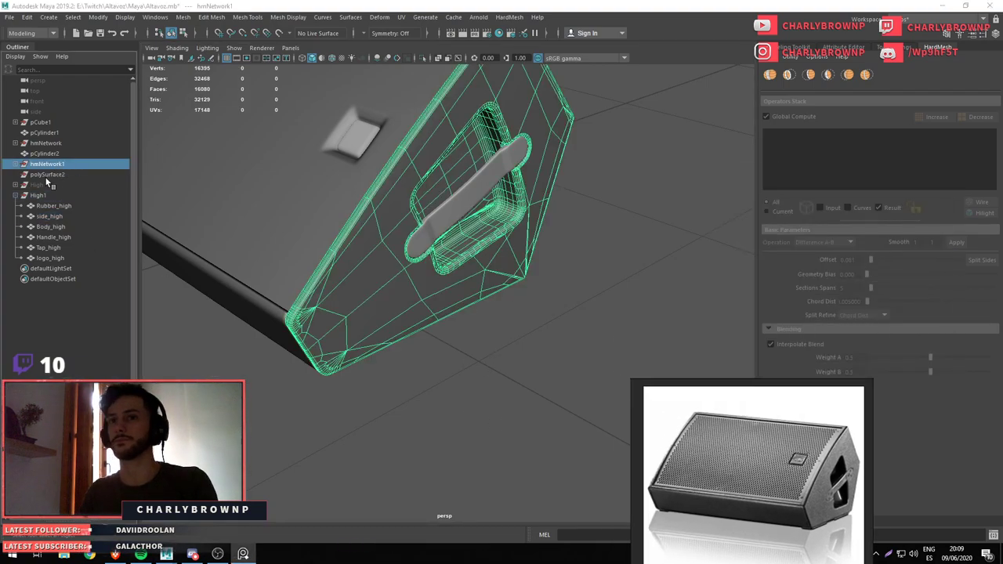
Select the boolean side panel and use HardMesh Reference Copy to bake hm_result_mesh1
left_click(60, 232)
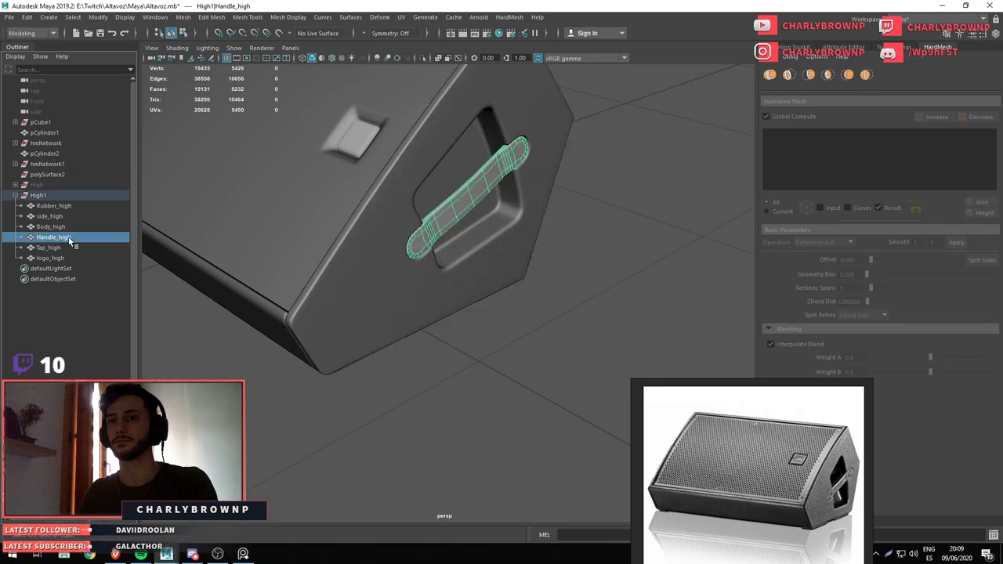
left_click(458, 284)
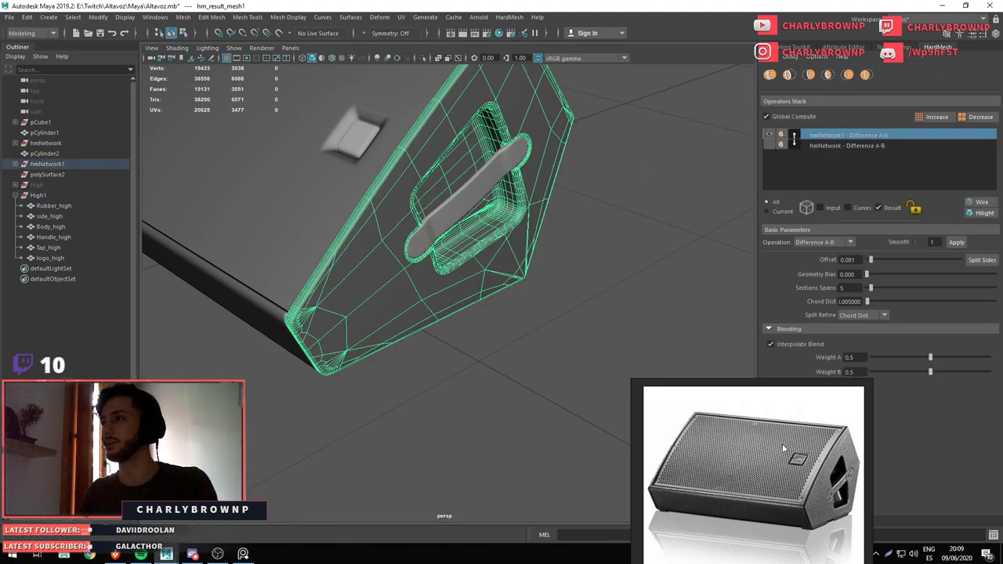
left_click(792, 56)
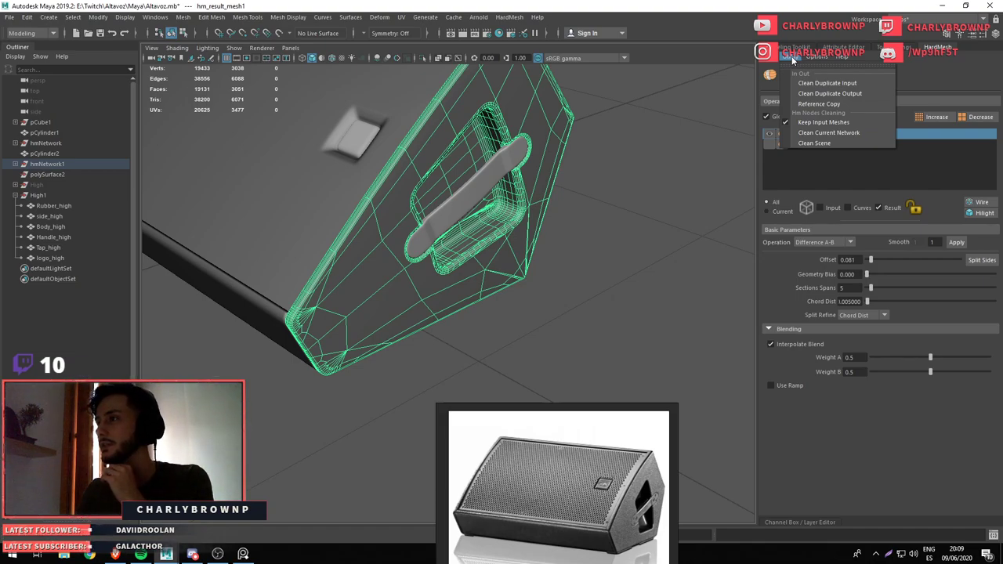
left_click(820, 83)
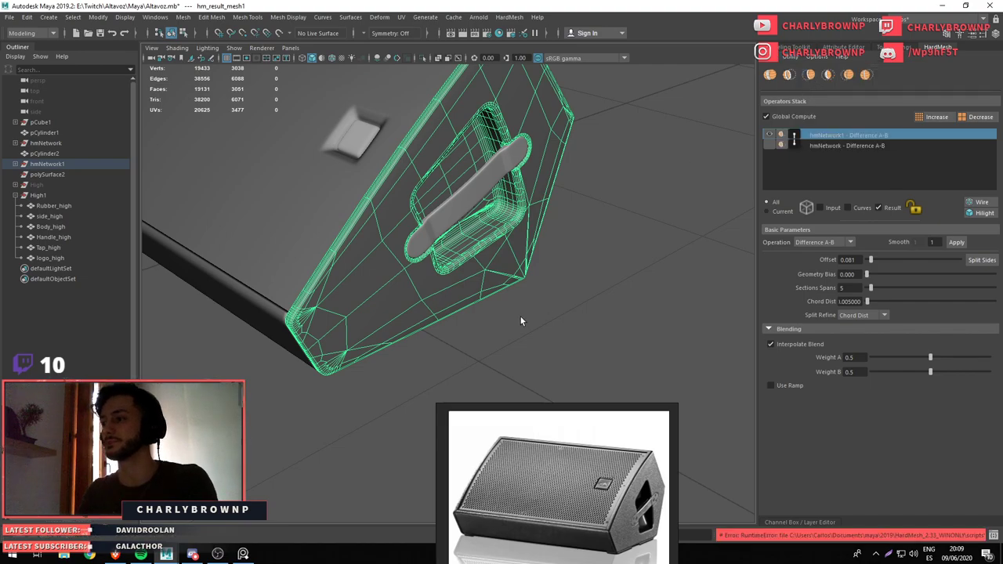
left_click(787, 55)
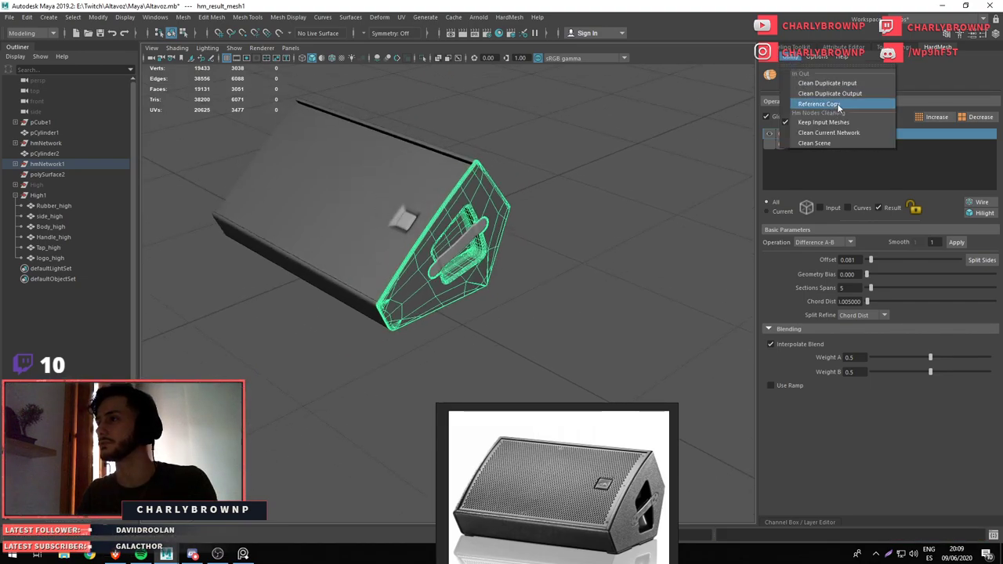
left_click(829, 133)
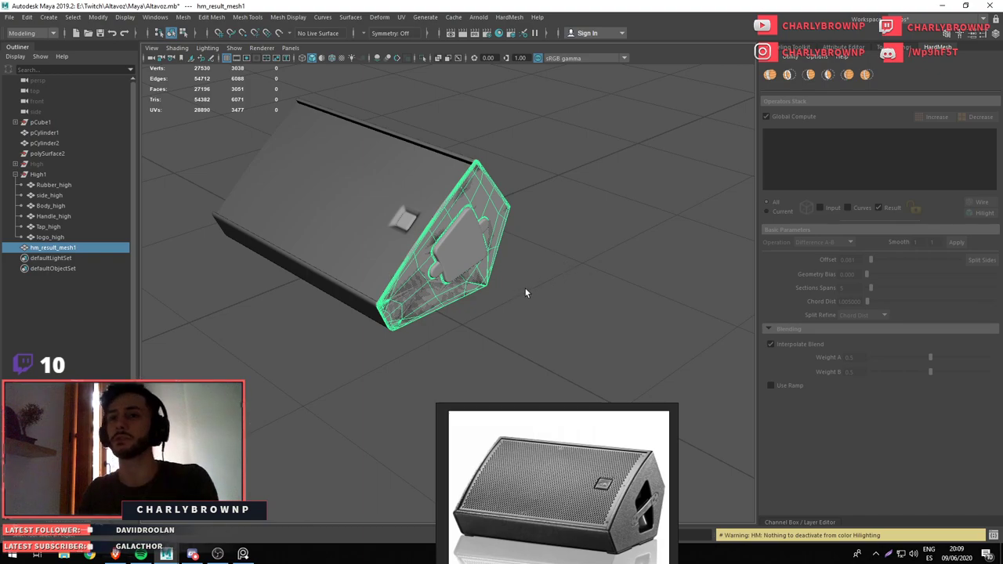
Pull the side panel away to inspect front panel polySurface3, then undo the move
key("w")
left_click_drag(349, 258, 488, 295)
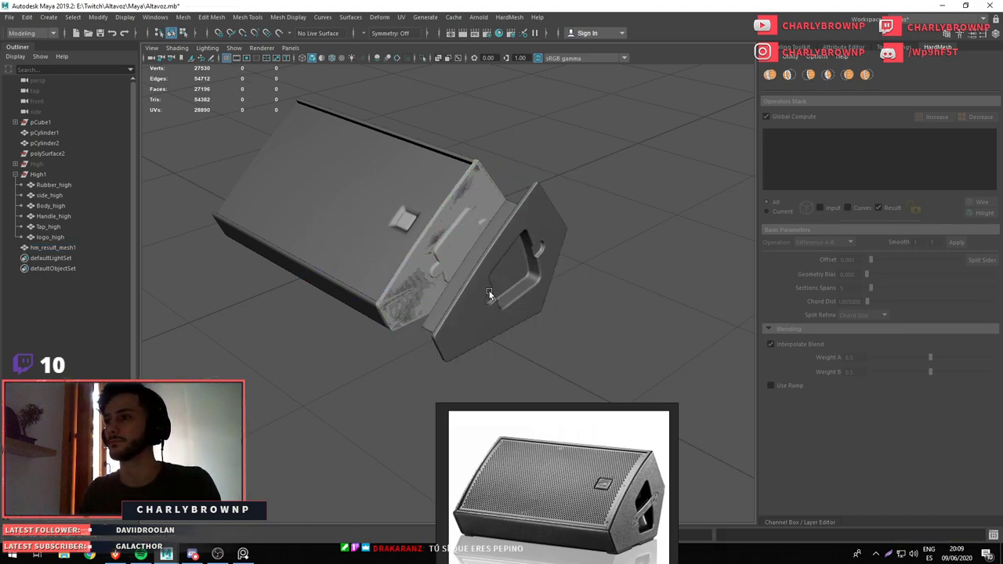
left_click(489, 295)
left_click(458, 207)
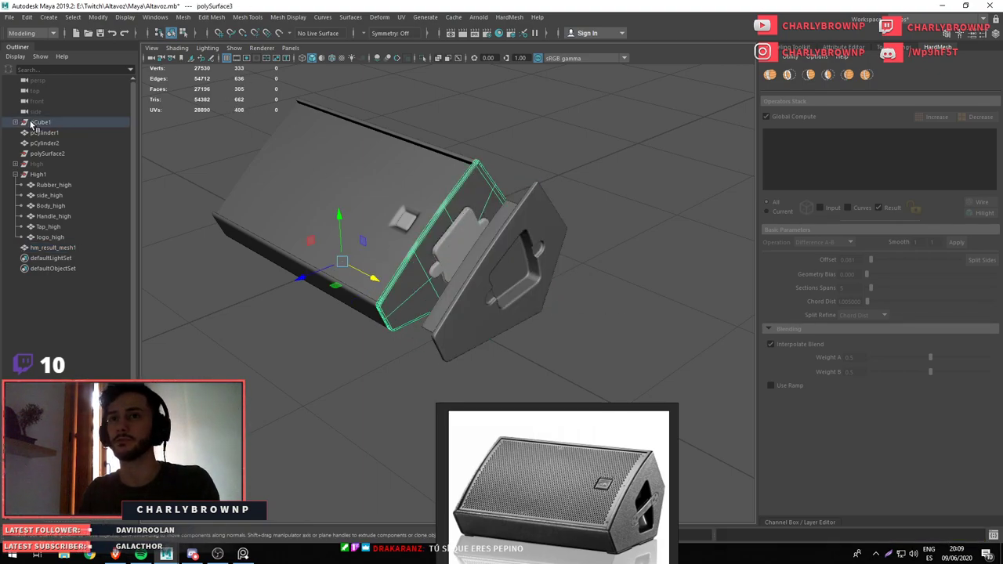
scroll("up", 3)
left_click_drag(314, 157, 360, 182)
scroll("down", 3)
key("1")
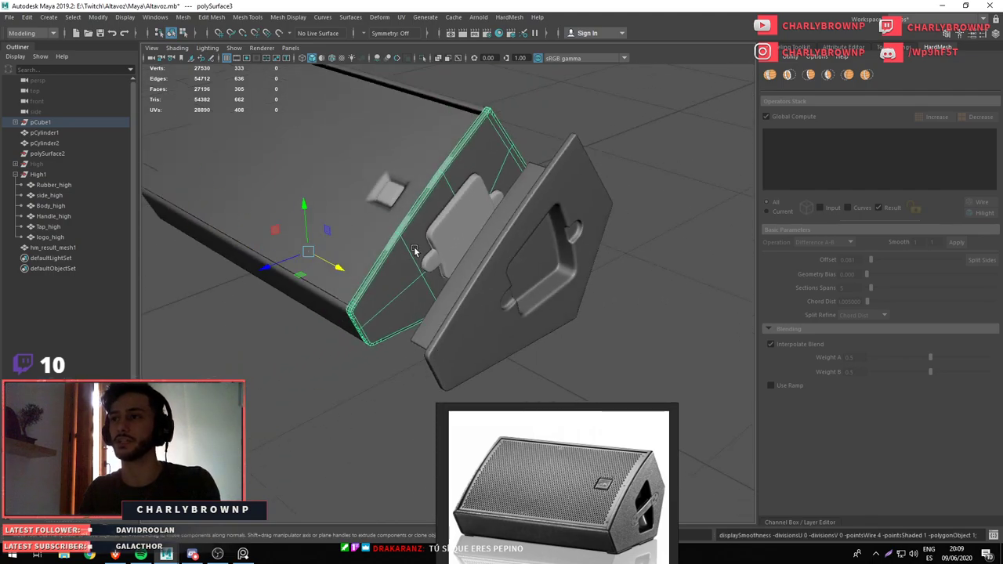
key("ctrl+z")
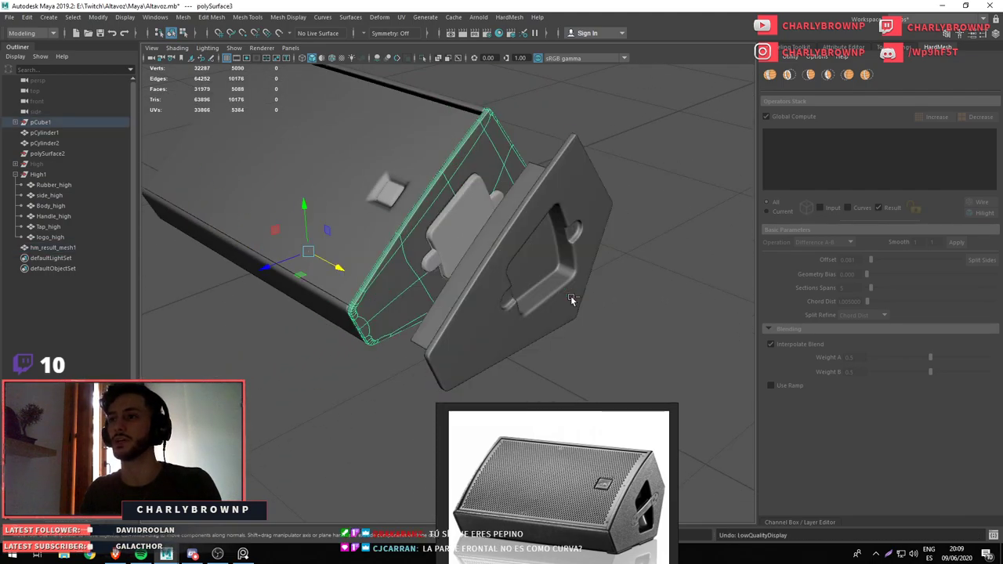
key("ctrl+z")
key("ctrl+z")
key("ctrl+z")
key("ctrl+z")
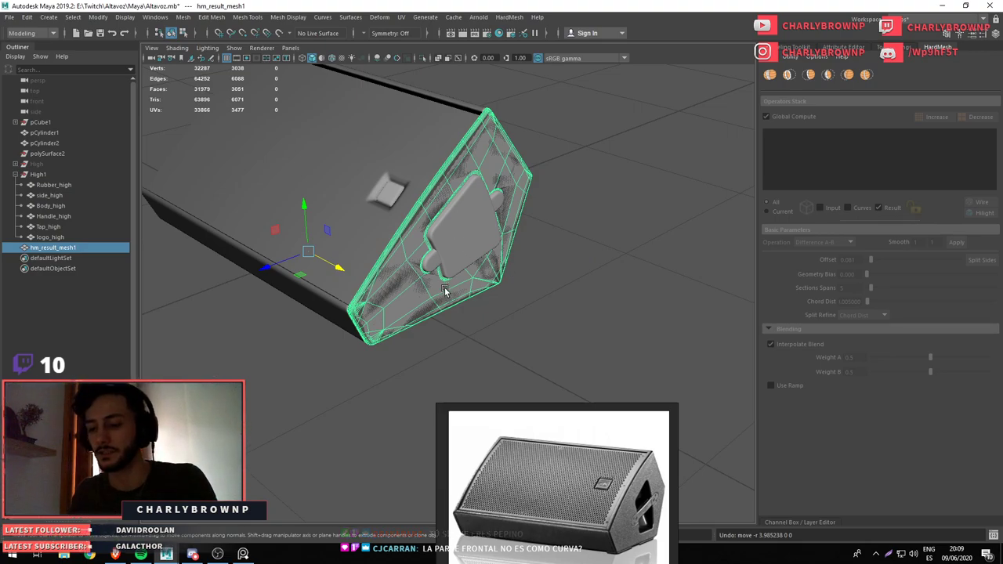
Inspect the Tap_high top panel, then select and frame the side_high panel mesh
left_click_drag(529, 501, 559, 413)
left_click_drag(337, 189, 384, 176)
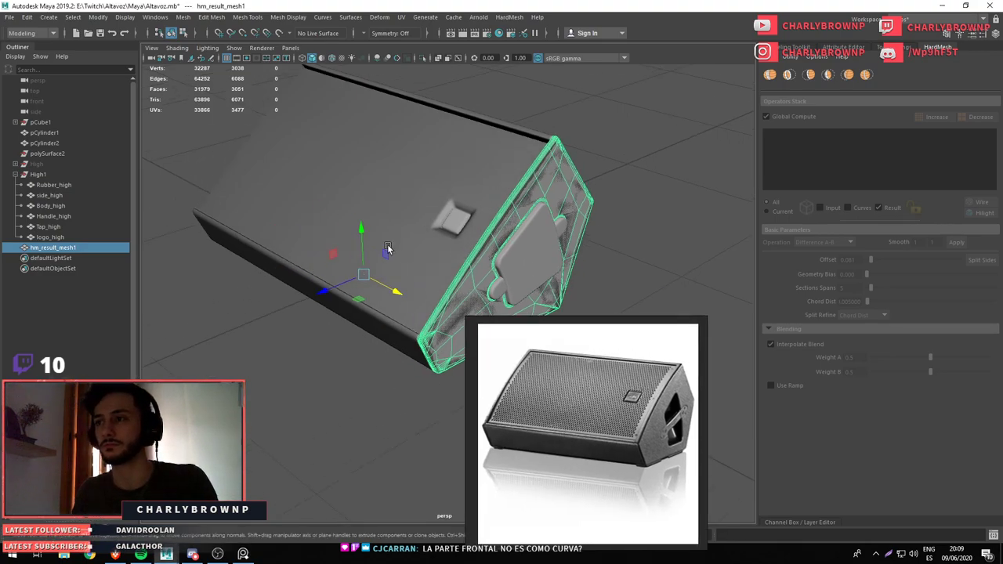
left_click(384, 129)
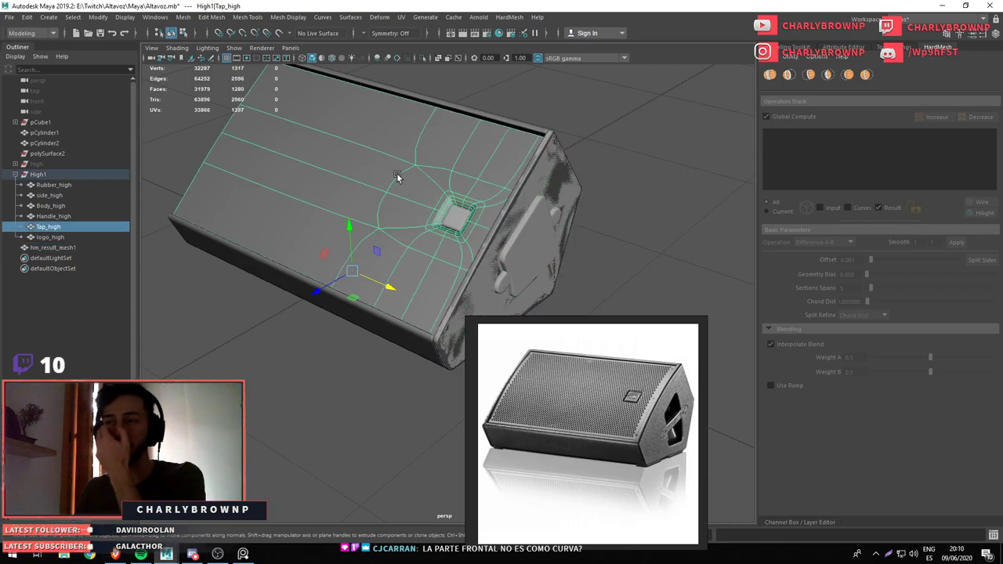
left_click(460, 243)
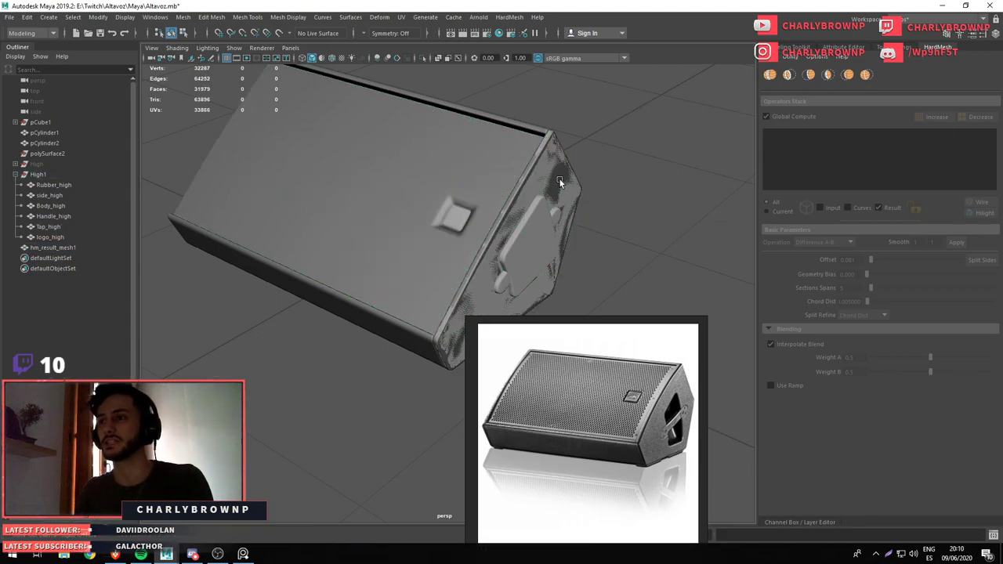
left_click_drag(460, 243, 459, 203)
scroll("down", 3)
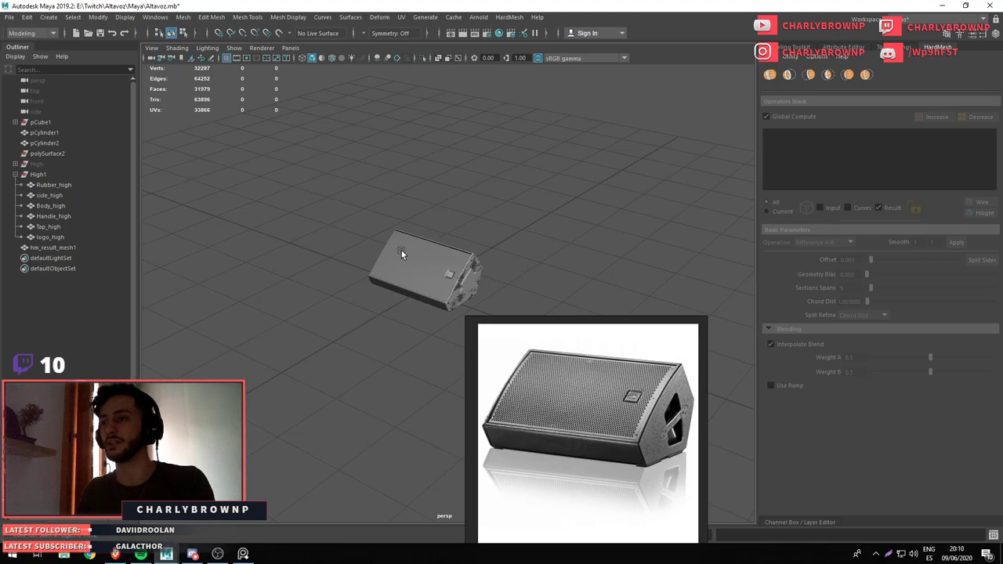
scroll("up", 3)
key("ctrl+z")
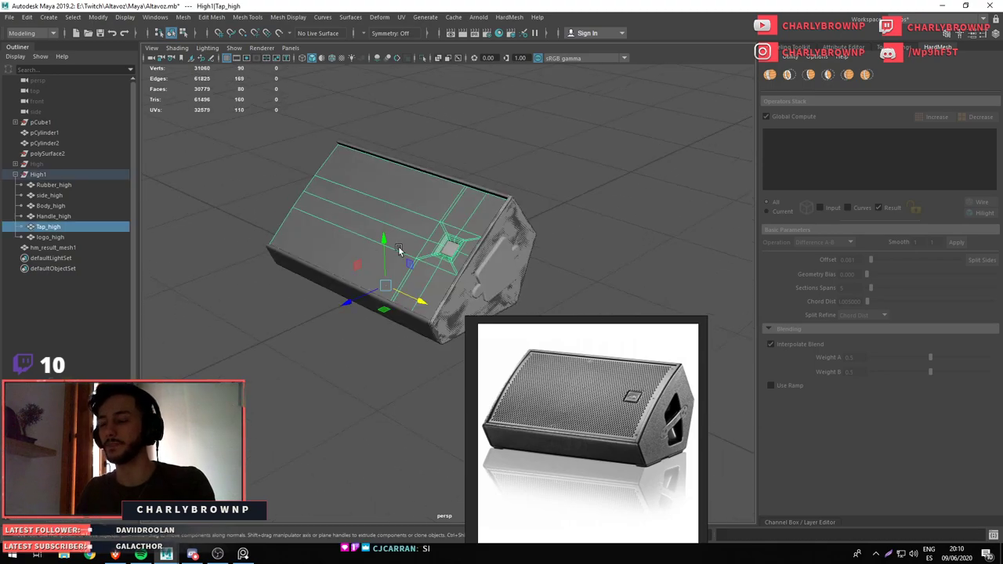
left_click_drag(399, 249, 494, 248)
left_click(490, 250)
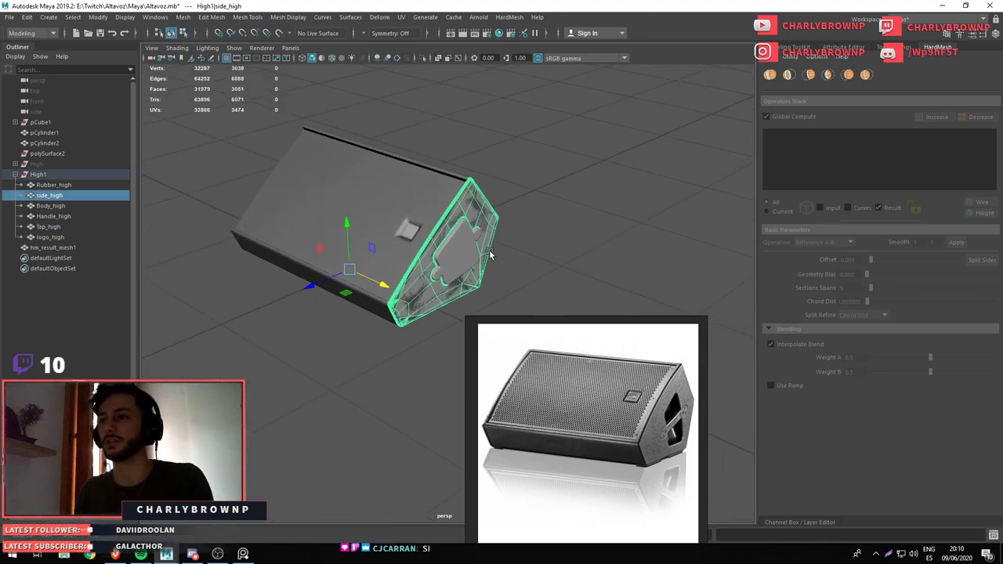
key("f")
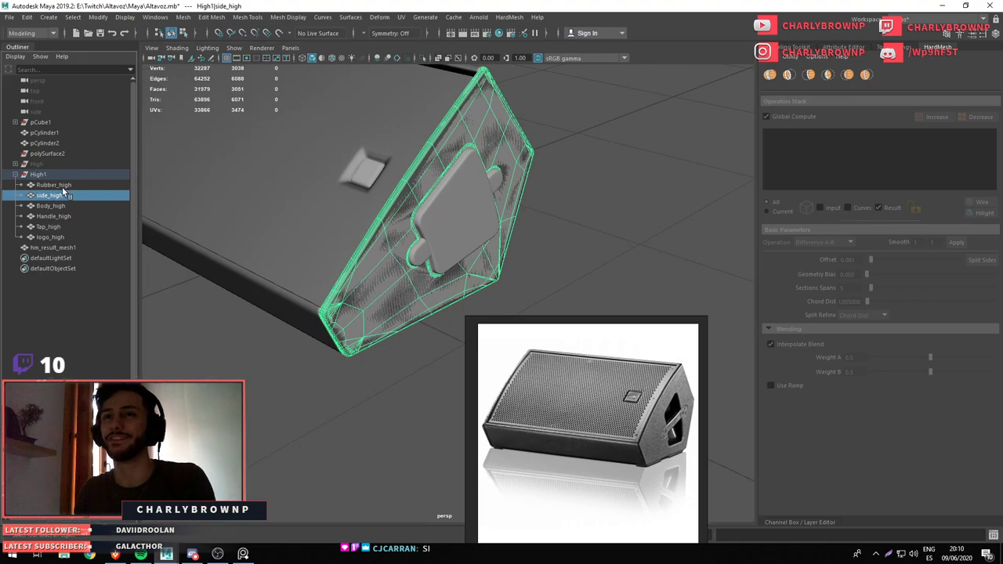
Check side_high in isolation, then delete it from the High1 group
left_click(51, 206)
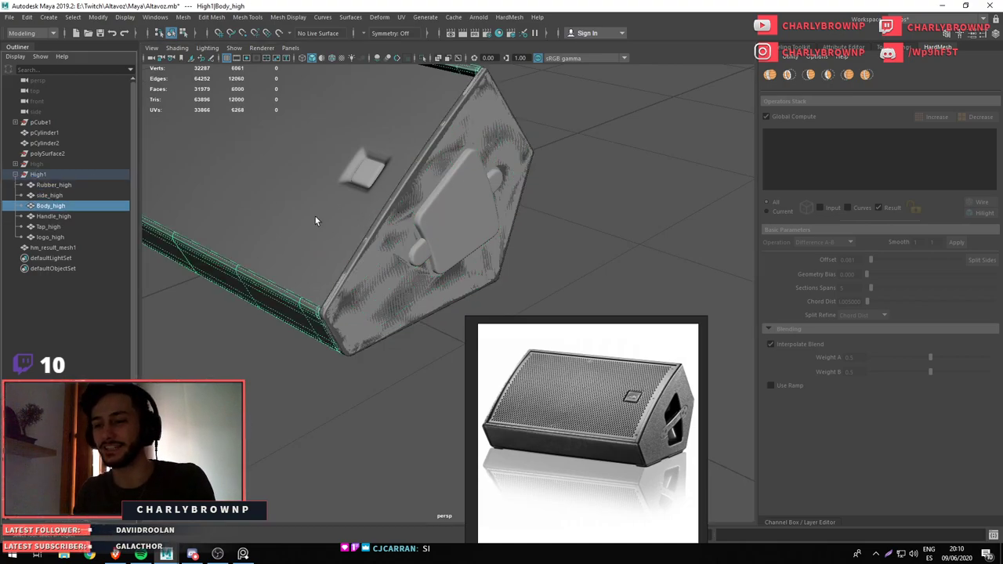
left_click(58, 196)
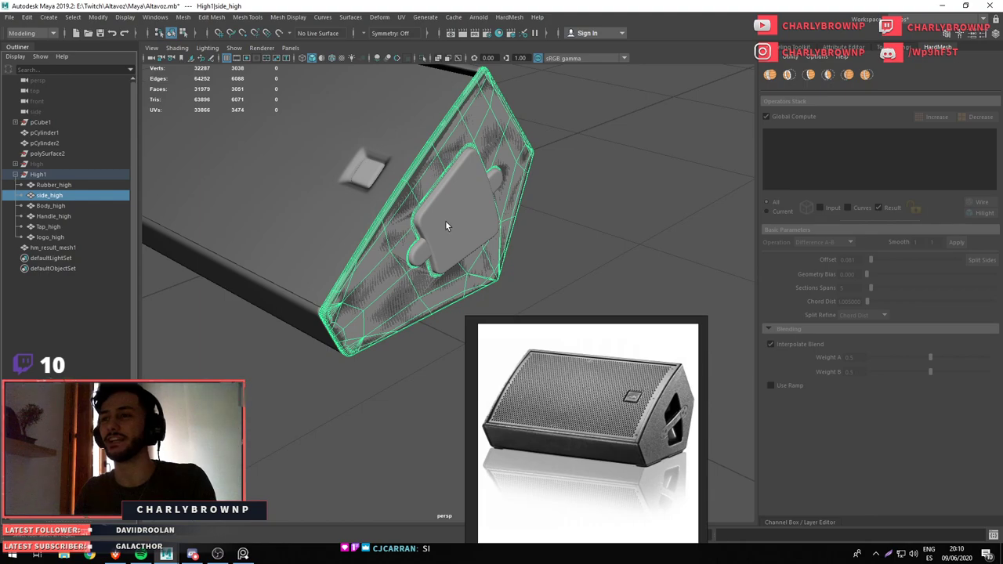
key("a")
key("ctrl+1")
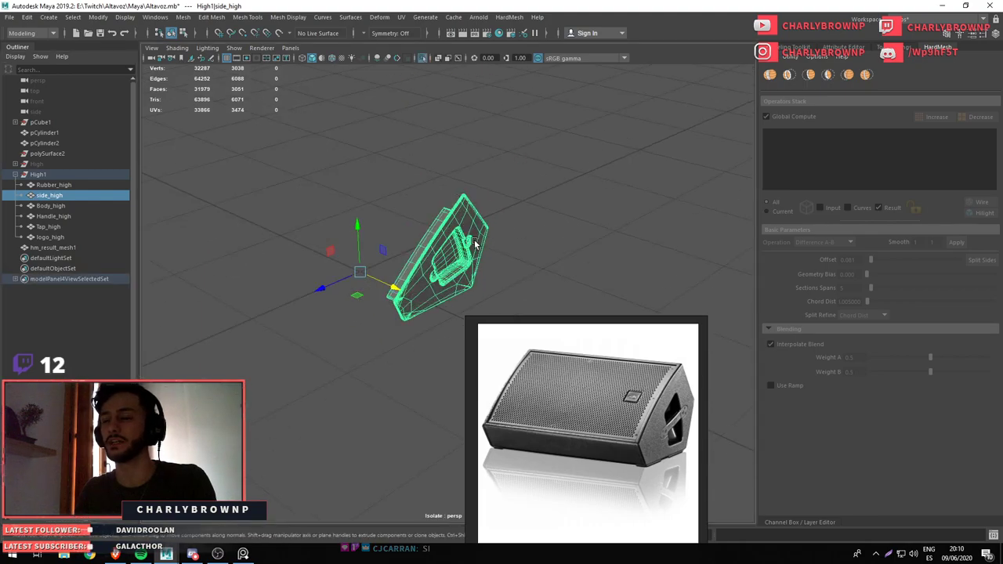
key("ctrl+1")
key("Delete")
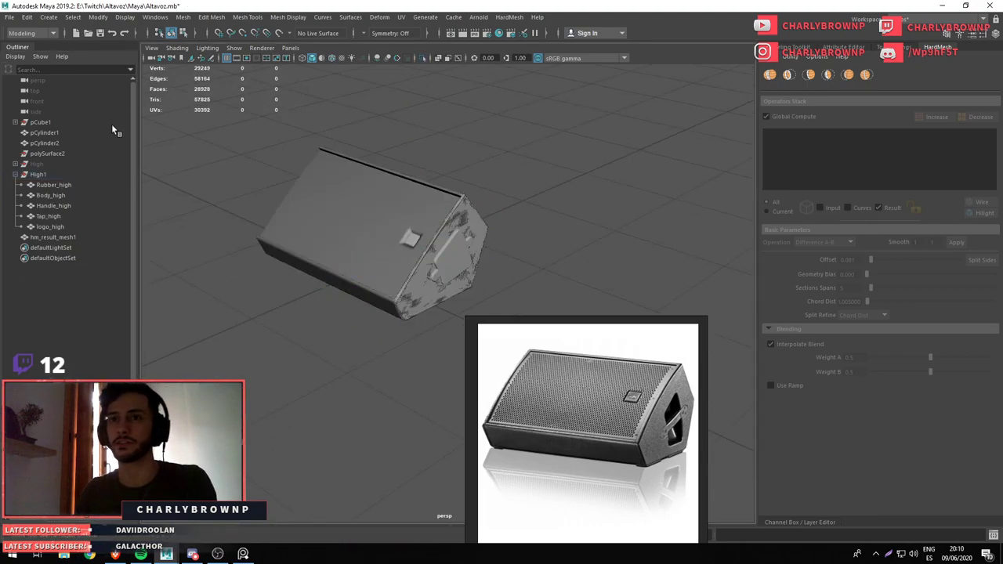
left_click(57, 186)
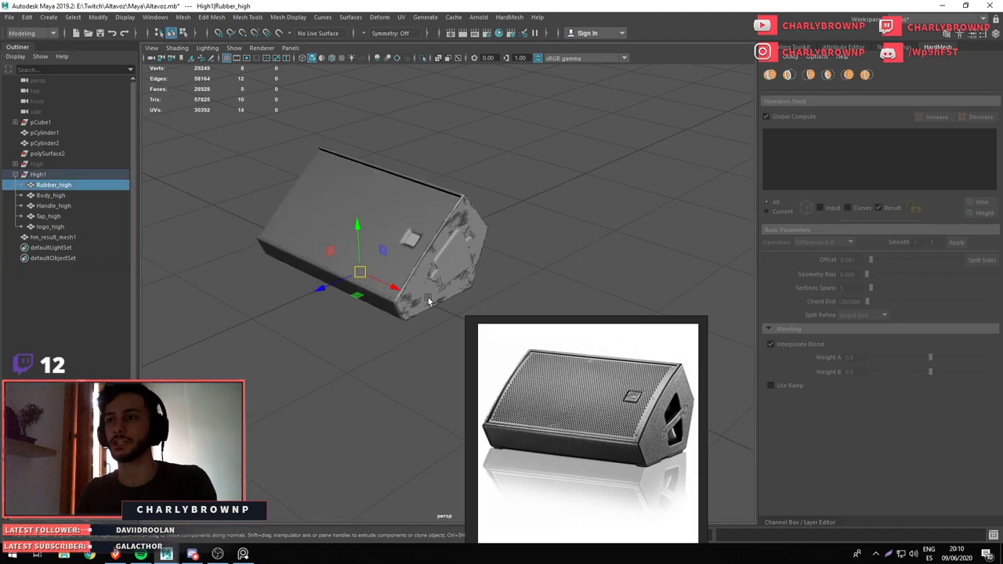
Isolate and inspect hm_result_mesh1, delete it, and show the full speaker again
left_click(430, 300)
key("f")
key("1")
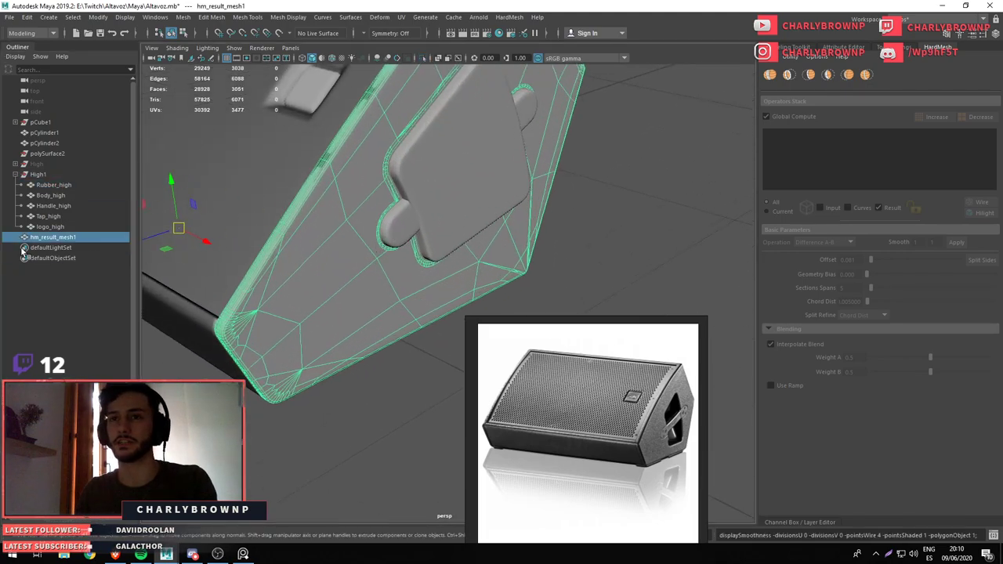
key("ctrl+1")
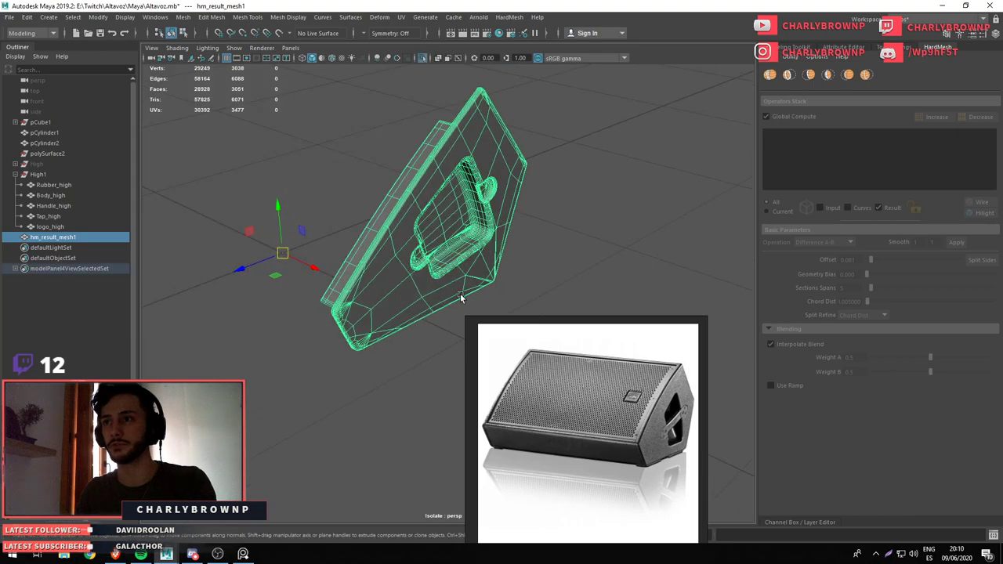
left_click(627, 243)
left_click_drag(628, 243, 410, 250)
left_click(411, 249)
key("Delete")
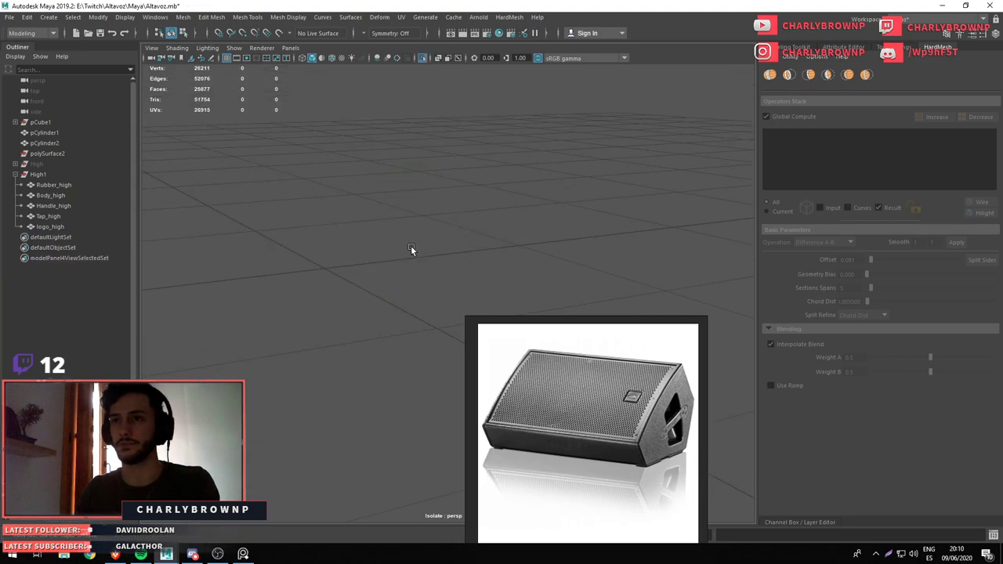
key("ctrl+1")
Expand pCube1 > polySurface1 and isolate polySurface3 with the handle pCylinder1
left_click(391, 202)
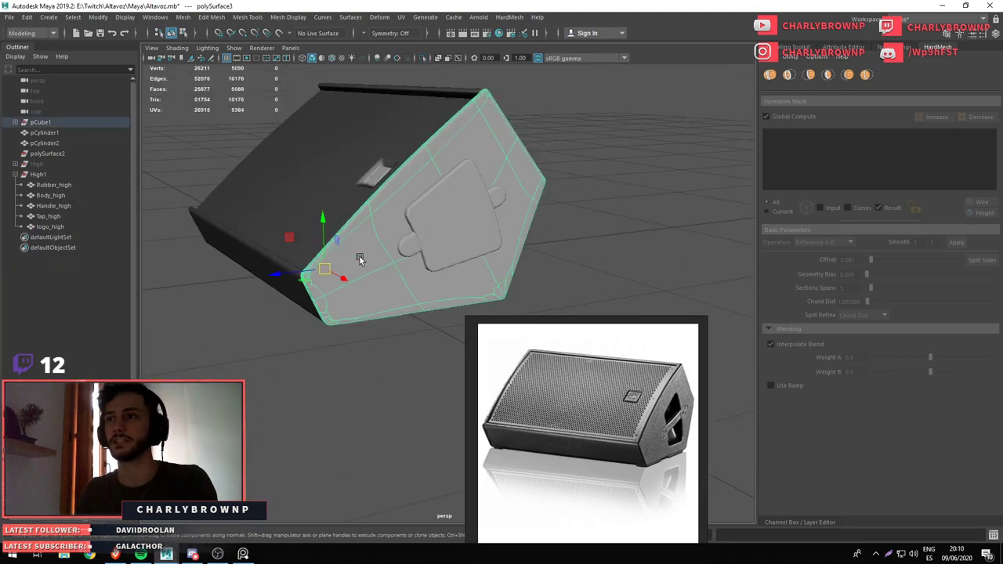
left_click(14, 123)
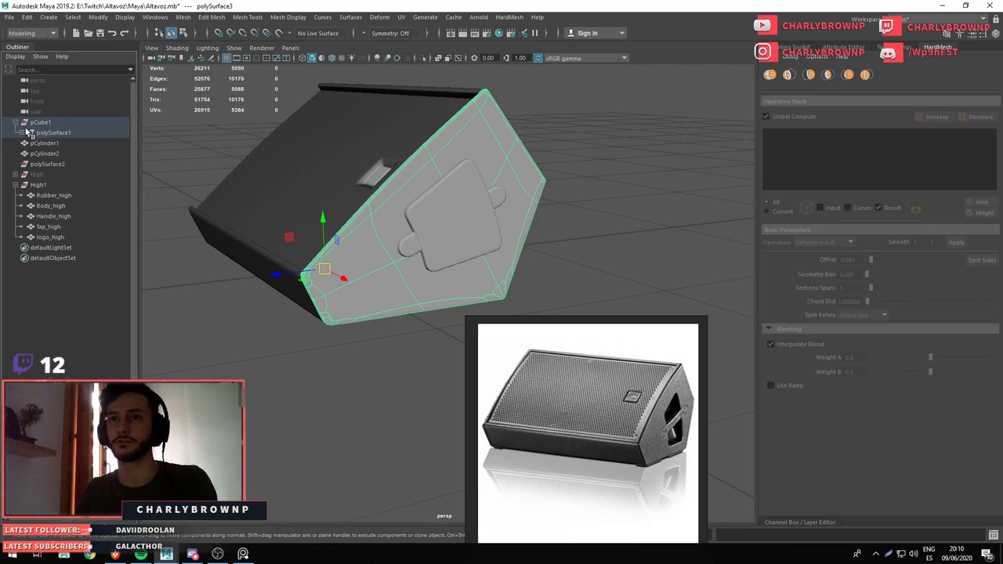
left_click(20, 132)
left_click(361, 262)
left_click(456, 301)
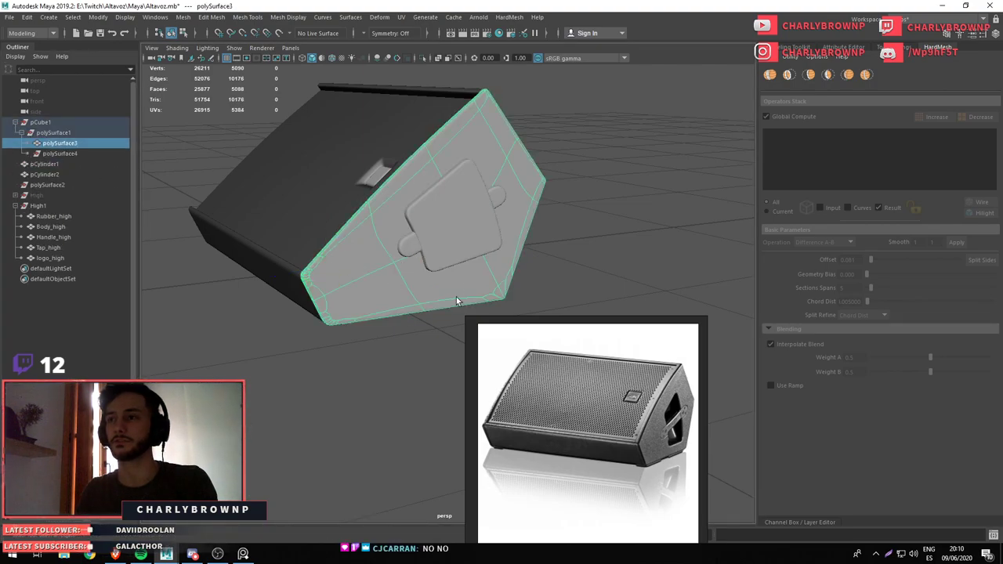
left_click(456, 255)
key("ctrl+1")
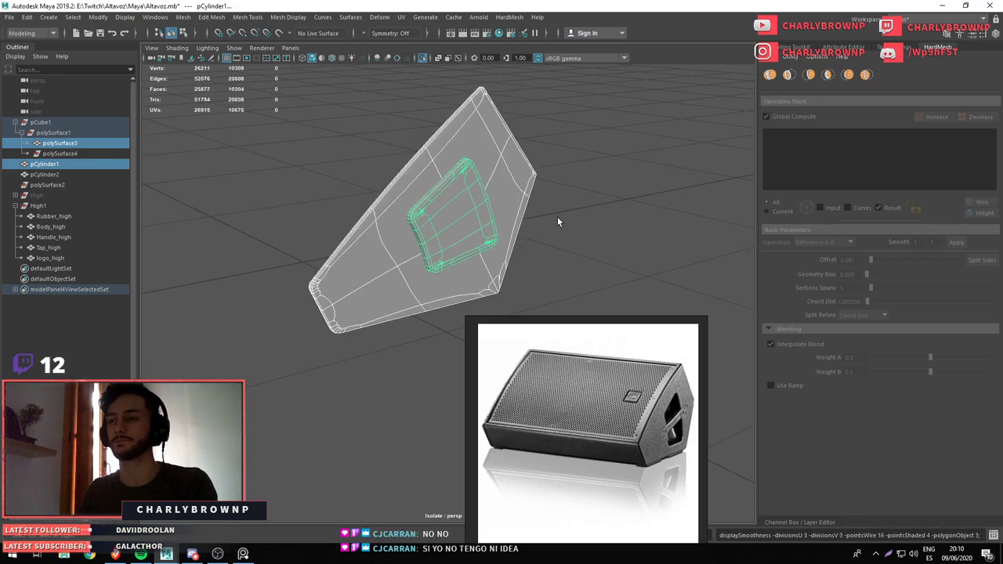
Orbit around the isolated side panel and handle to inspect them from several angles
key("ctrl+1")
left_click_drag(478, 232, 486, 247)
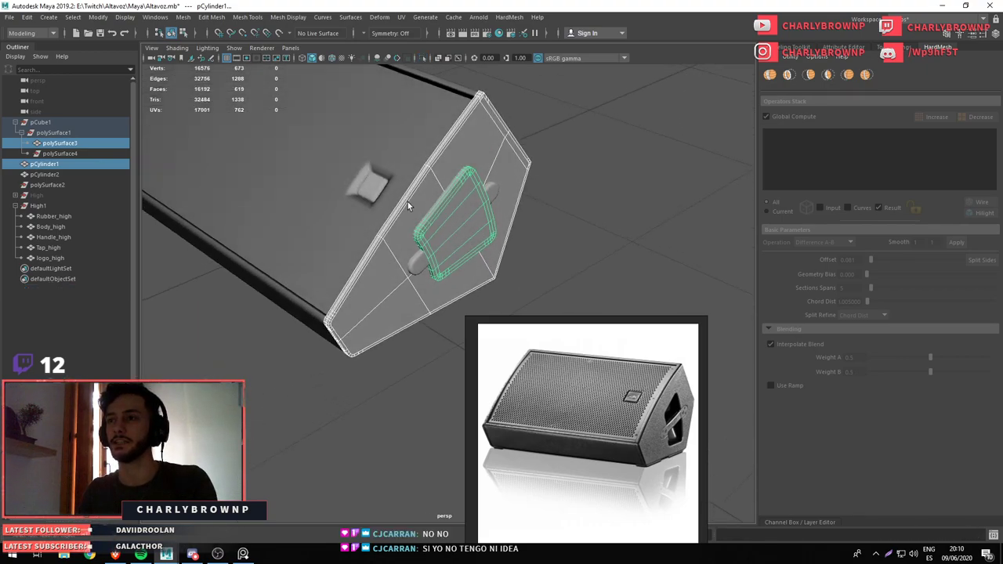
key("ctrl+1")
left_click_drag(435, 221, 567, 273)
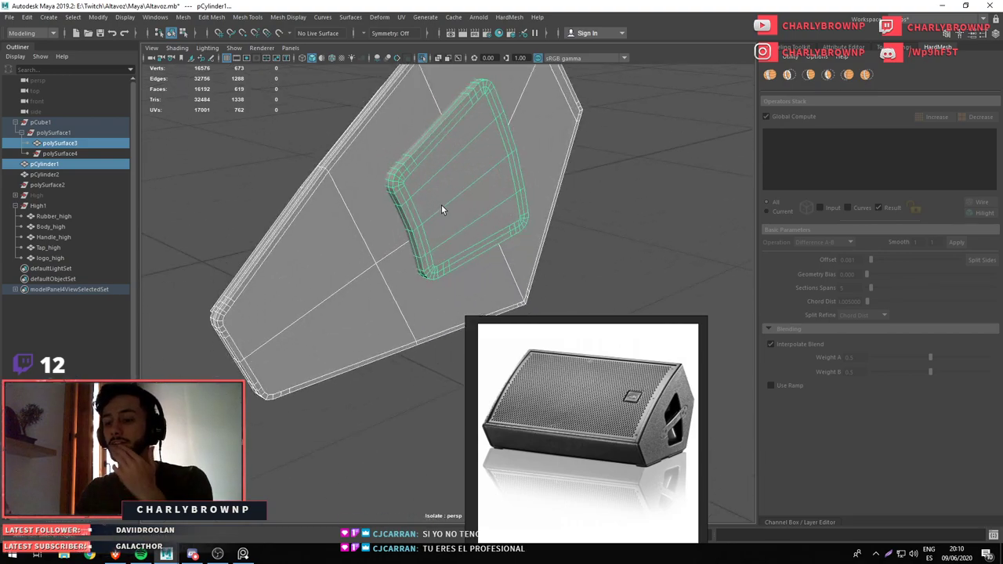
left_click_drag(579, 349, 748, 394)
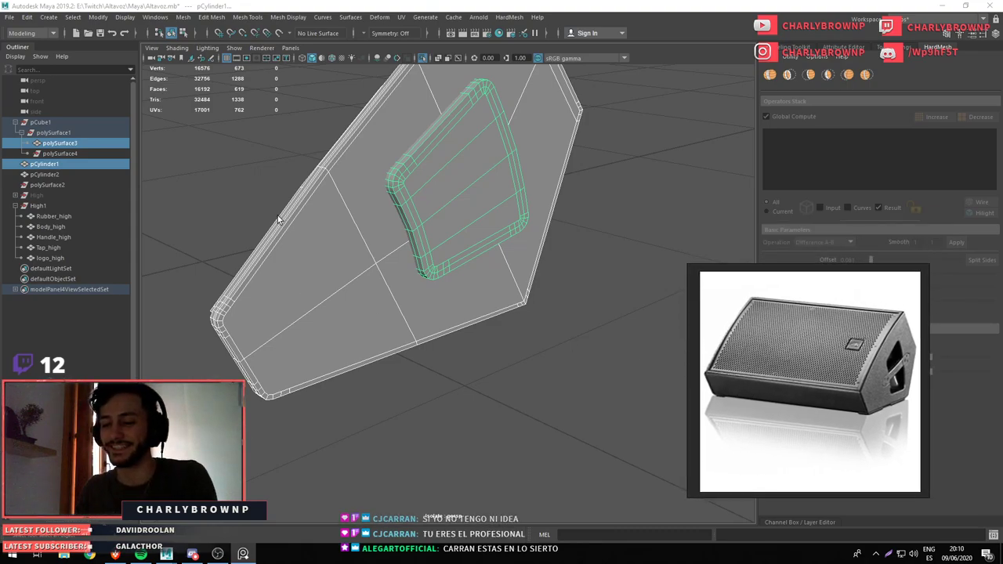
left_click_drag(278, 219, 256, 303)
left_click_drag(413, 281, 427, 266)
scroll("up", 3)
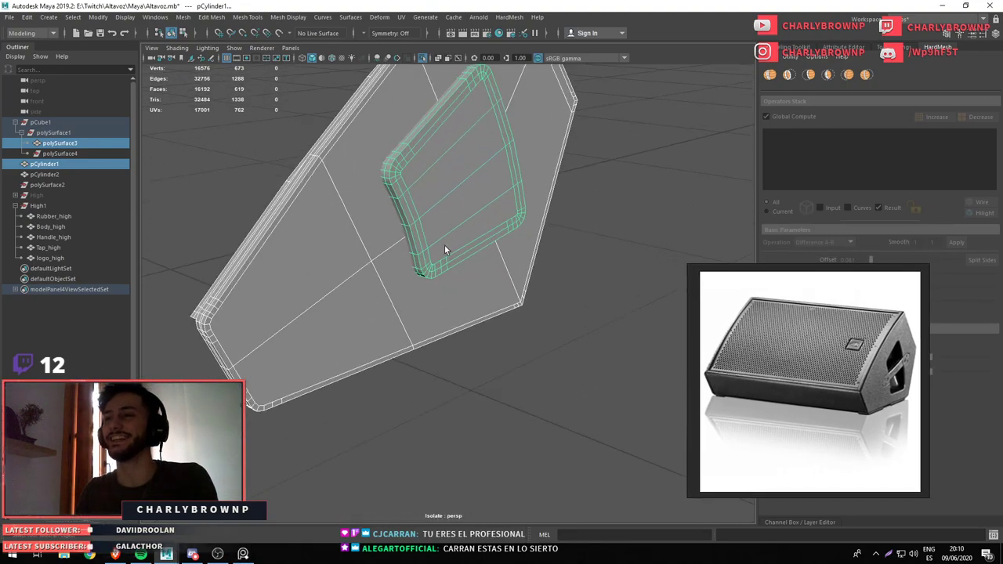
left_click_drag(532, 212, 526, 363)
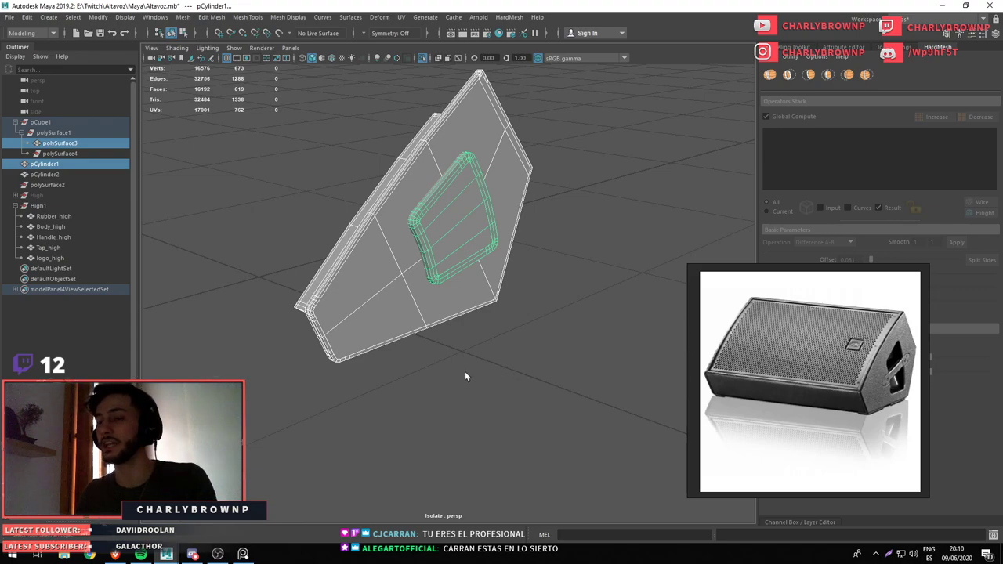
left_click(452, 206)
With only the handle cutter selected, delete the extra edge loops along its top
left_click(423, 235)
left_click_drag(439, 227, 609, 405)
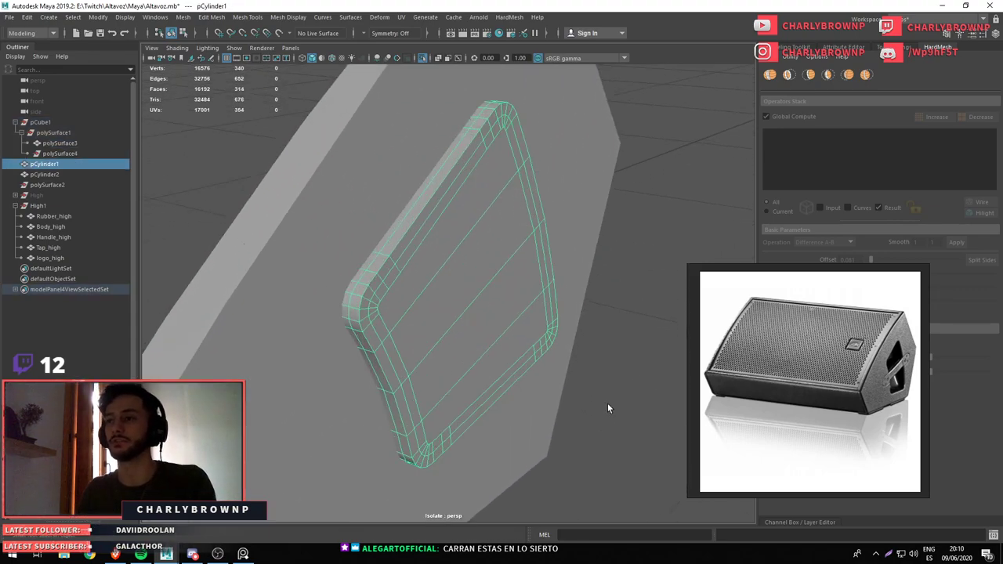
key("F11")
double_click(454, 301)
left_click_drag(454, 301, 456, 280)
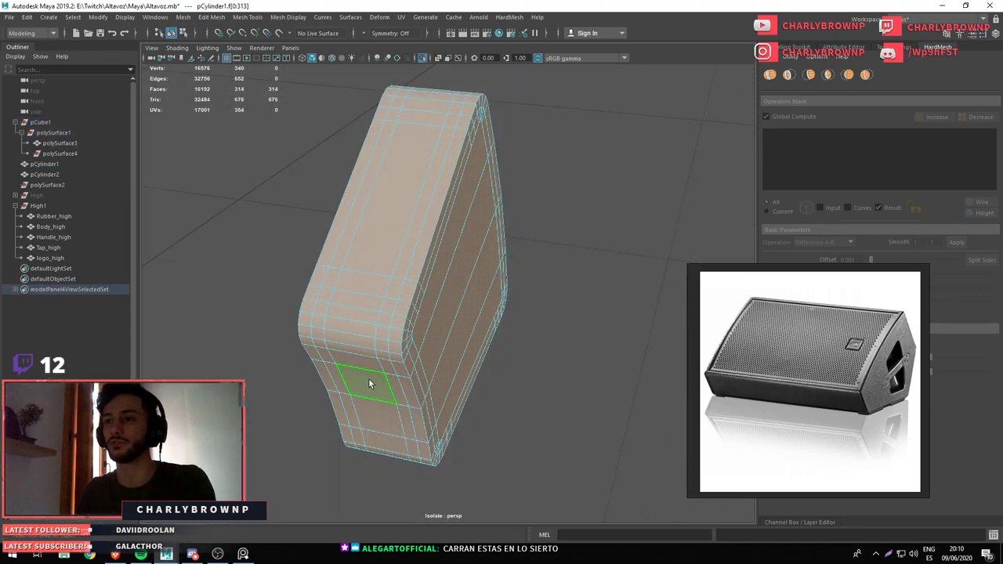
key("F10")
double_click(407, 234)
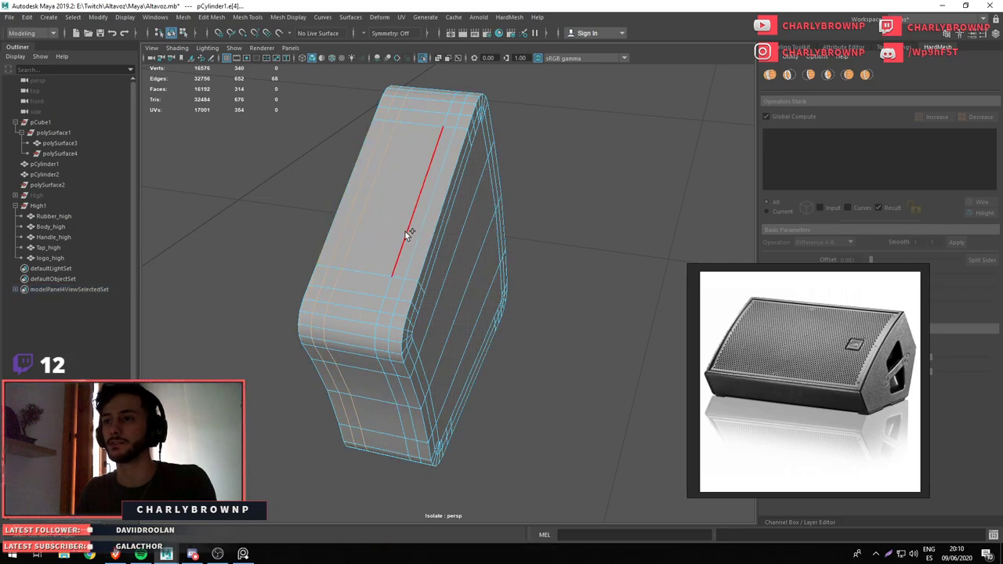
key("Delete")
left_click_drag(404, 230, 452, 287)
key("Delete")
Delete the remaining extra edge loops on the handle's underside and sides
scroll("up", 3)
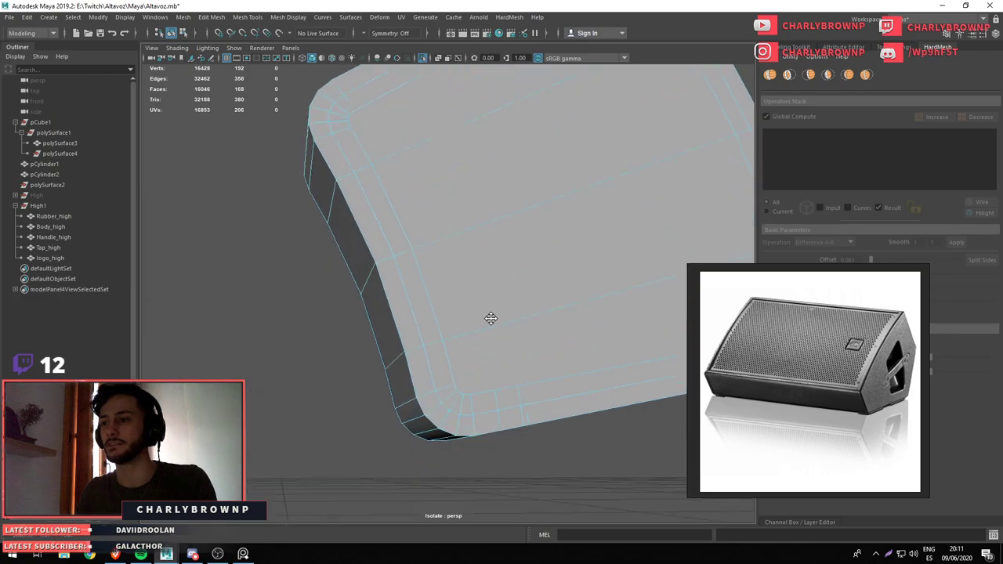
left_click_drag(491, 317, 423, 259)
double_click(452, 250)
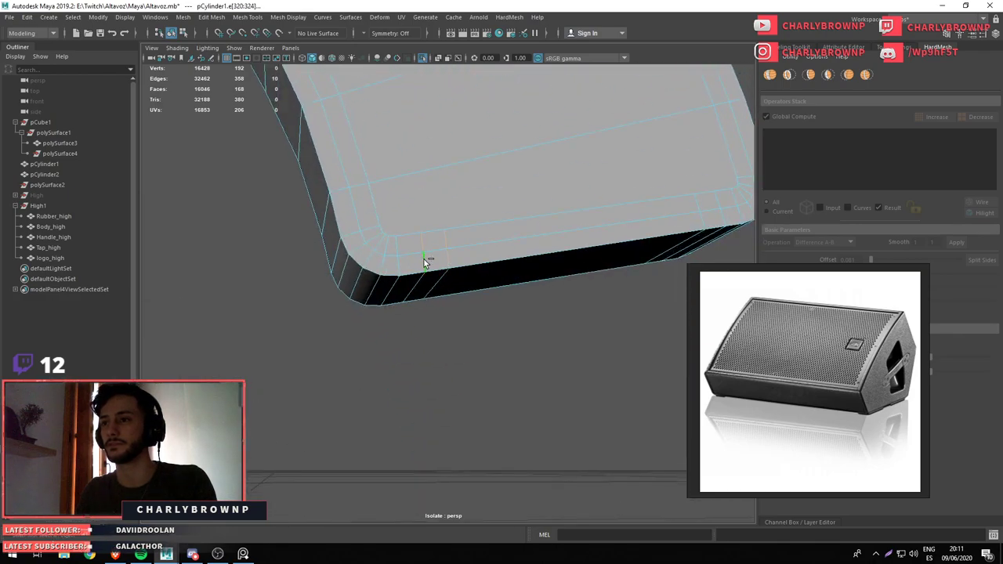
double_click(424, 263)
key("Delete")
left_click_drag(425, 250, 384, 228)
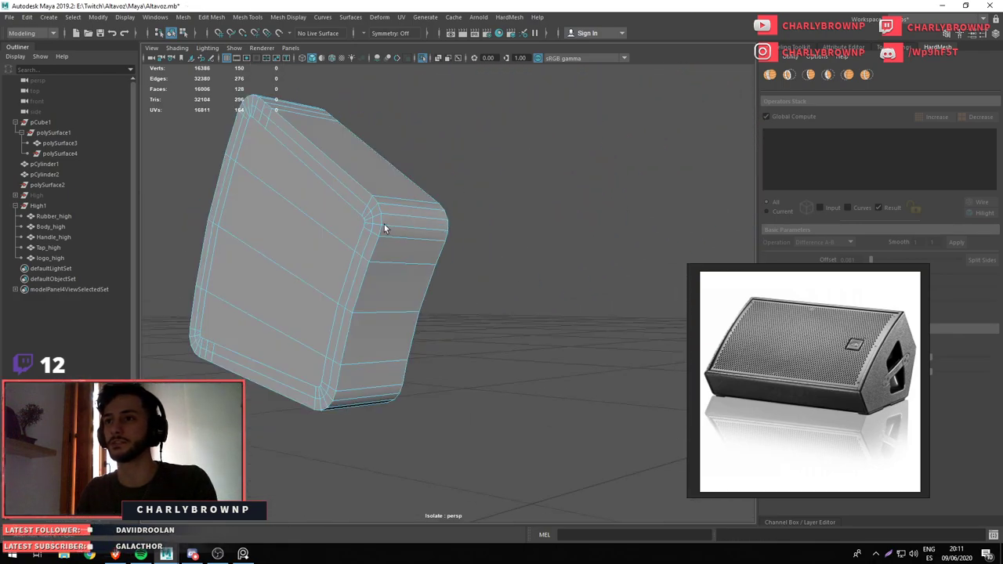
double_click(354, 195)
key("Delete")
left_click_drag(265, 352, 455, 217)
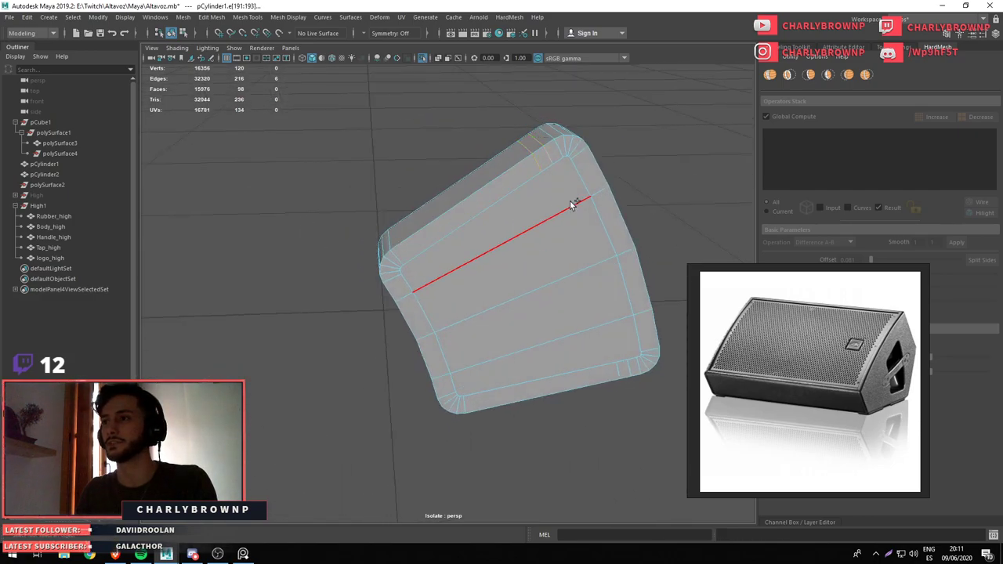
double_click(544, 307)
key("Delete")
left_click_drag(544, 307, 485, 317)
double_click(485, 317)
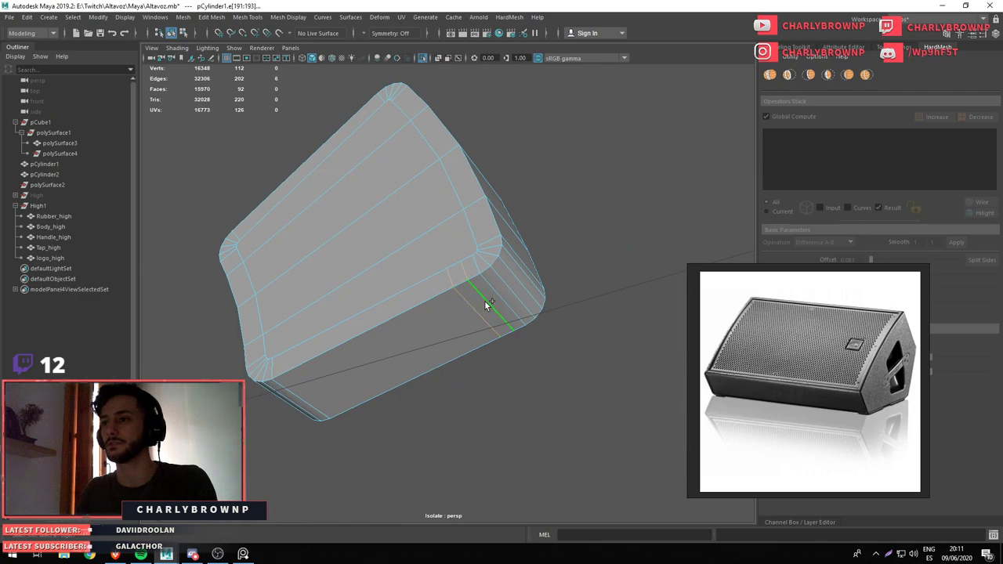
key("Delete")
left_click_drag(507, 262, 283, 235)
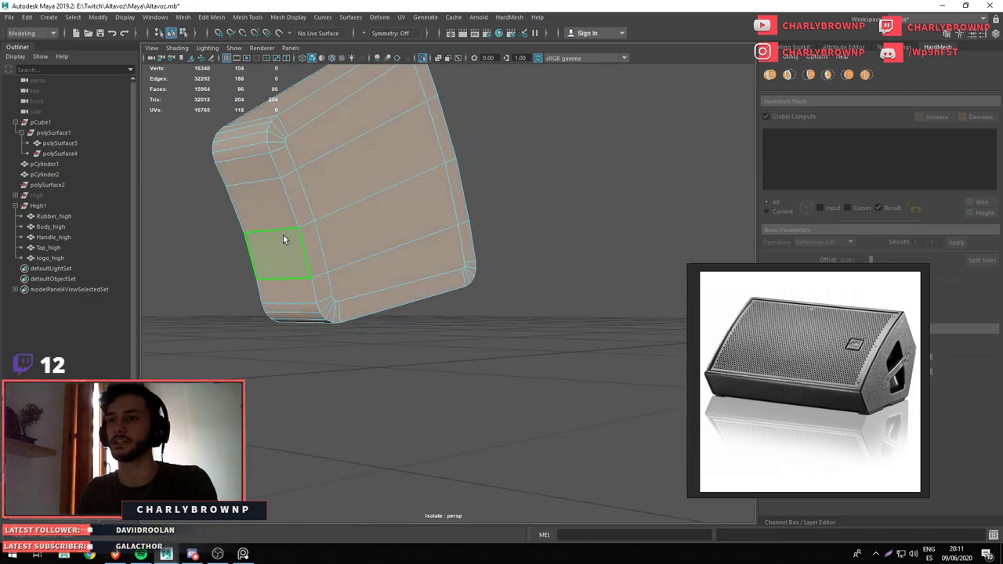
Keep only the ring of faces around the handle, then show the whole speaker again
double_click(256, 176)
scroll("down", 3)
key("ctrl+shift+i")
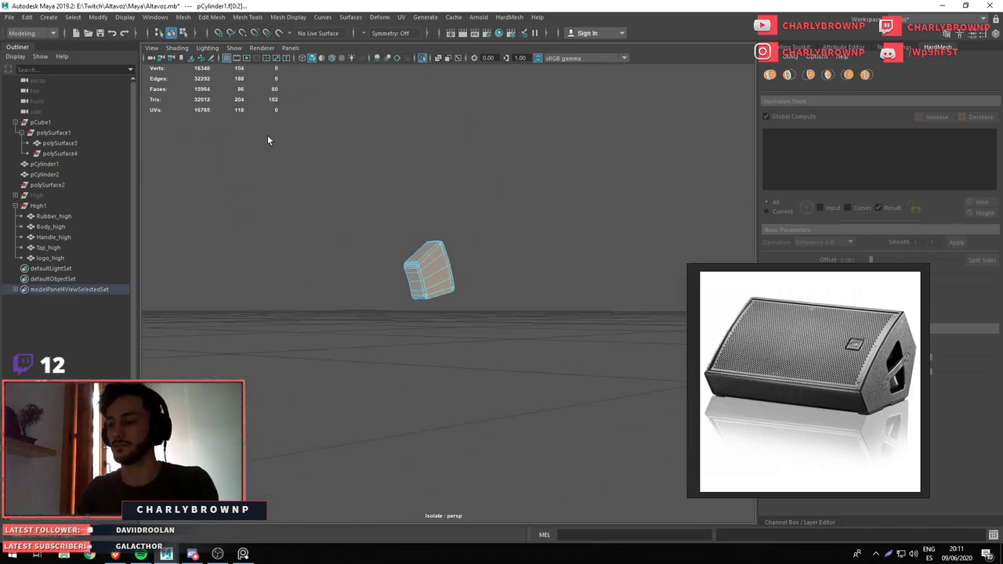
key("Delete")
scroll("up", 3)
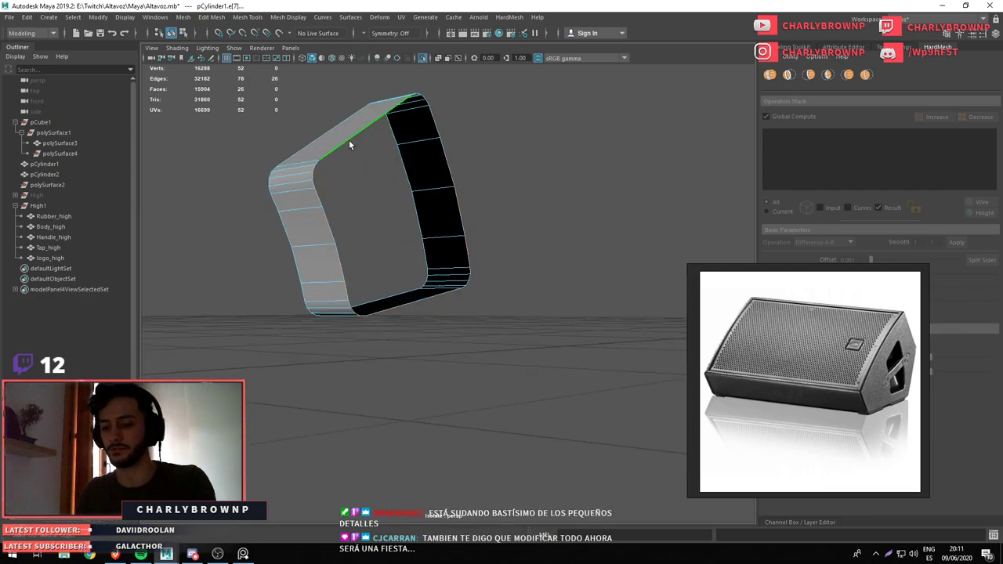
key("F8")
key("ctrl+1")
scroll("down", 3)
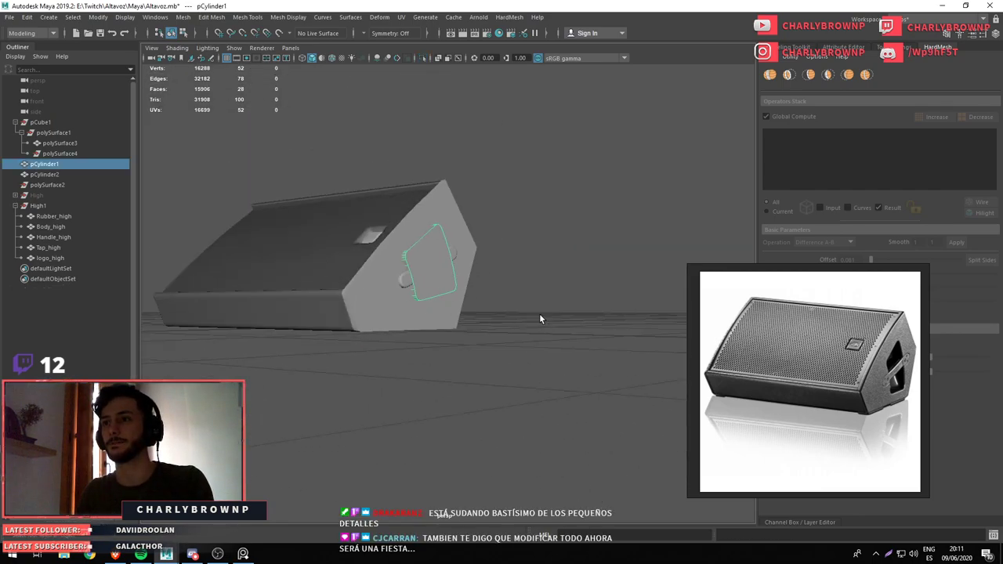
Isolate the low-poly side panel and delete its extra edge loops, including the corner loop
left_click(412, 310)
key("ctrl+1")
key("f")
key("F10")
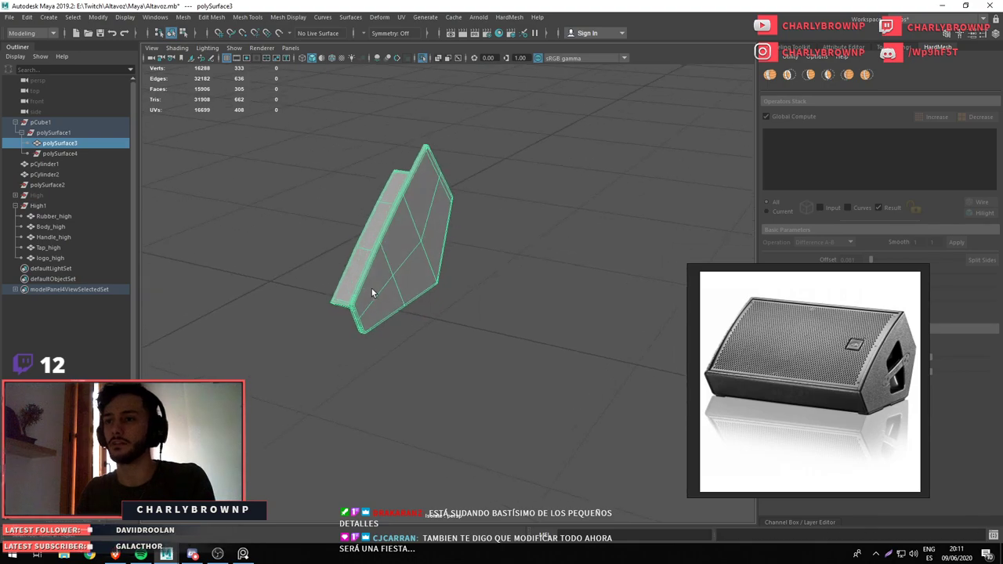
scroll("up", 3)
left_click_drag(345, 273, 510, 293)
double_click(539, 231)
key("Delete")
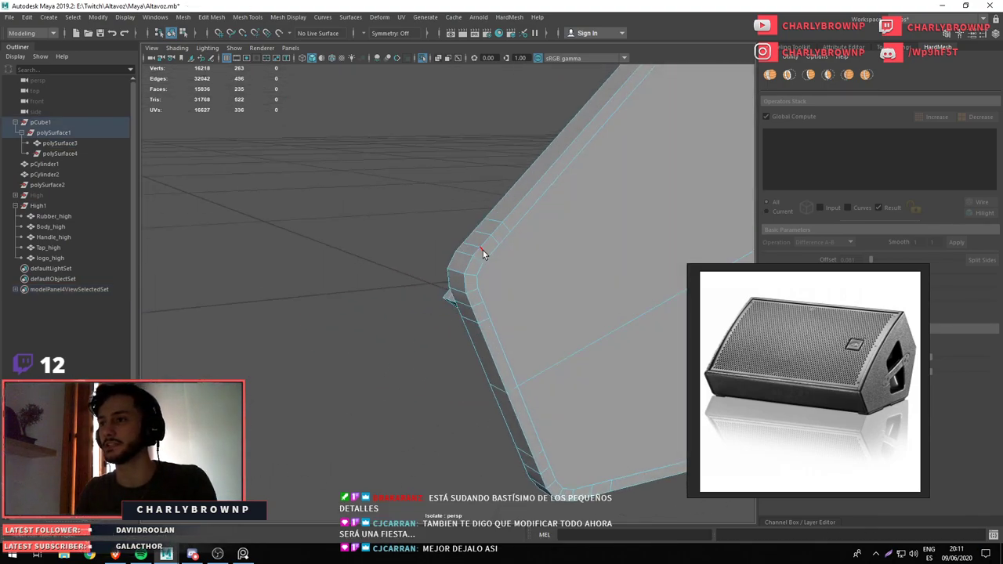
left_click_drag(494, 242, 497, 242)
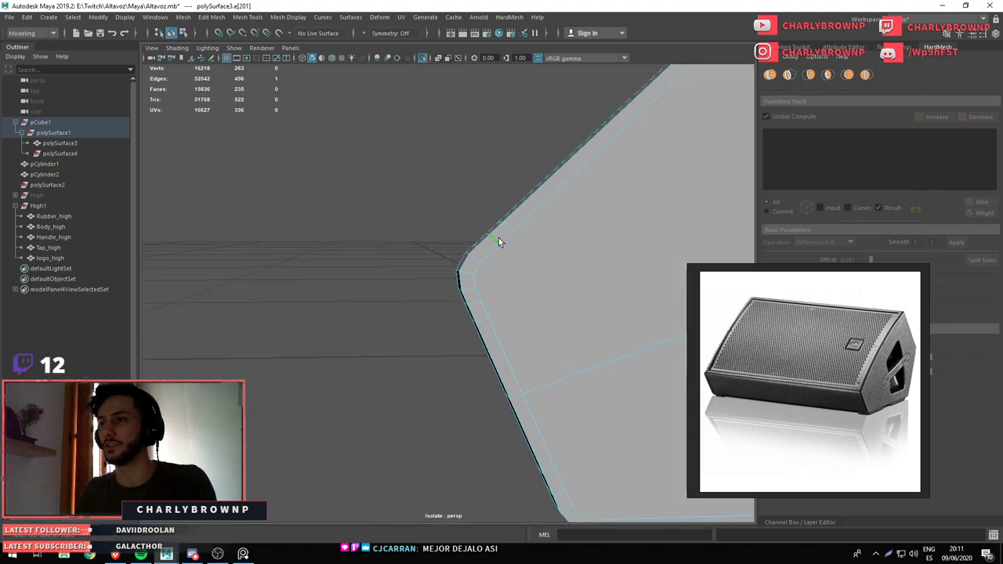
double_click(506, 228)
key("Delete")
Remove the bevel edges along the panel's corners and the remaining extra loops
left_click_drag(477, 304, 370, 198)
key("Delete")
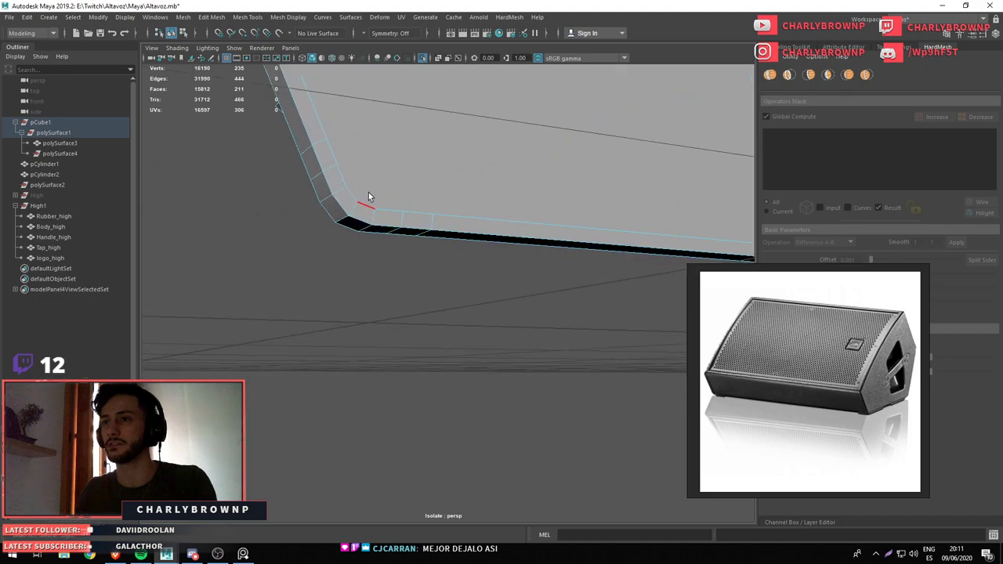
key("Delete")
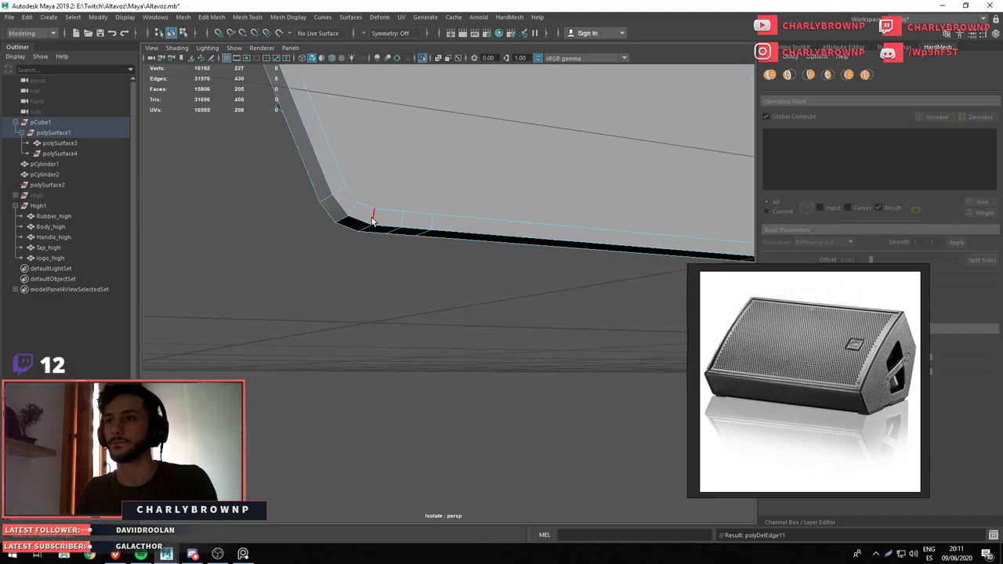
key("Delete")
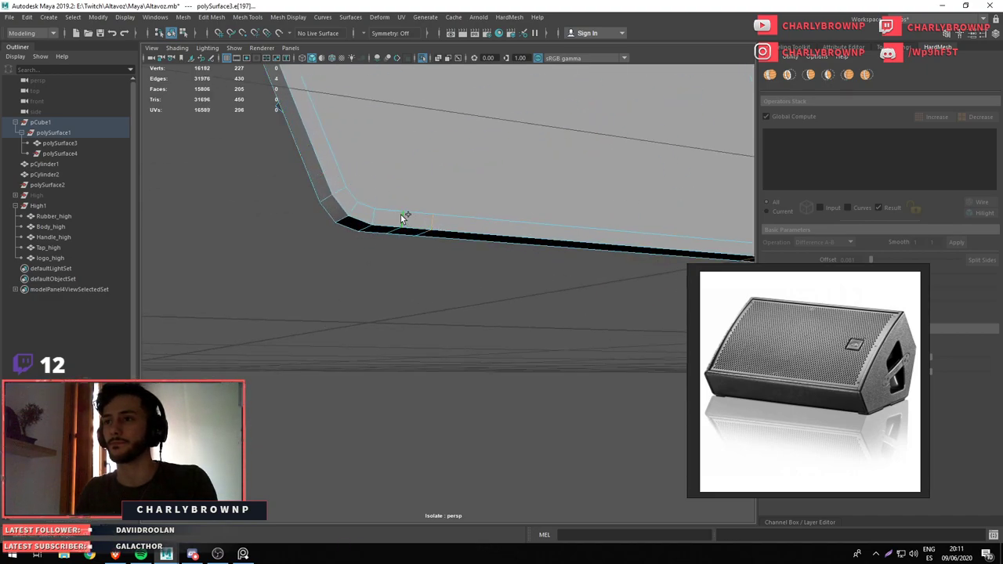
left_click_drag(403, 217, 566, 250)
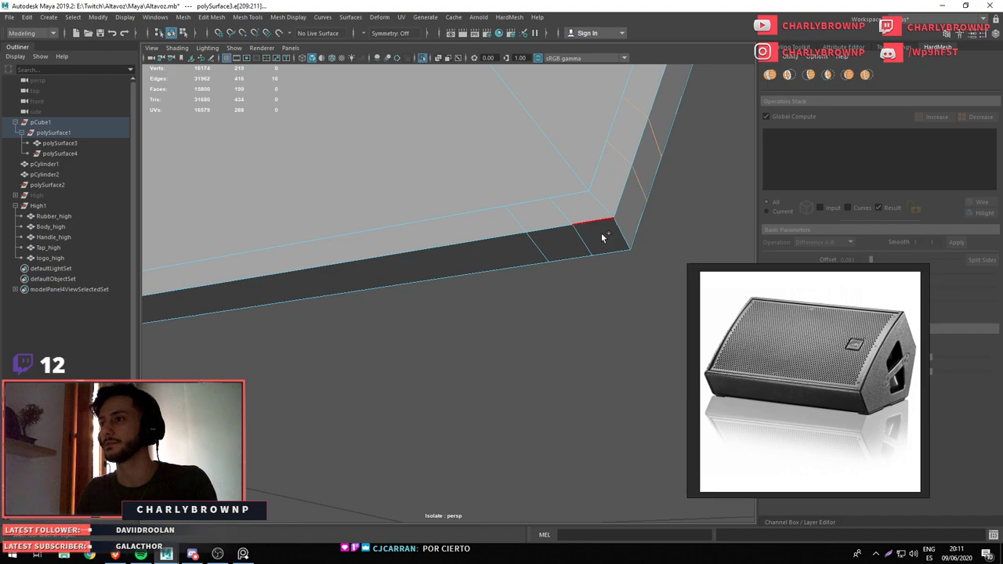
left_click_drag(458, 323, 511, 347)
key("Delete")
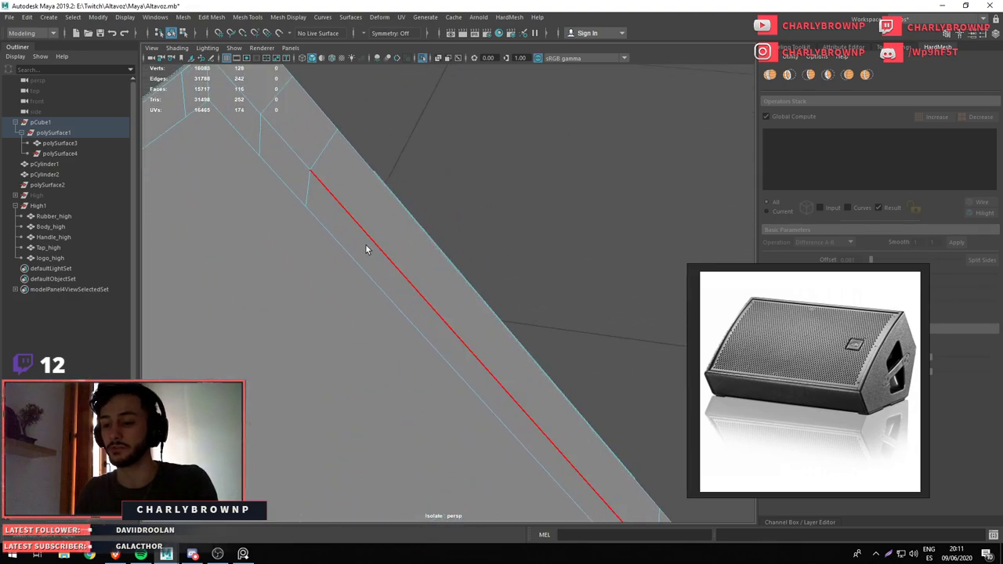
double_click(322, 173)
left_click_drag(199, 264, 598, 345)
left_click_drag(520, 256, 424, 394)
left_click_drag(424, 394, 477, 338)
scroll("down", 3)
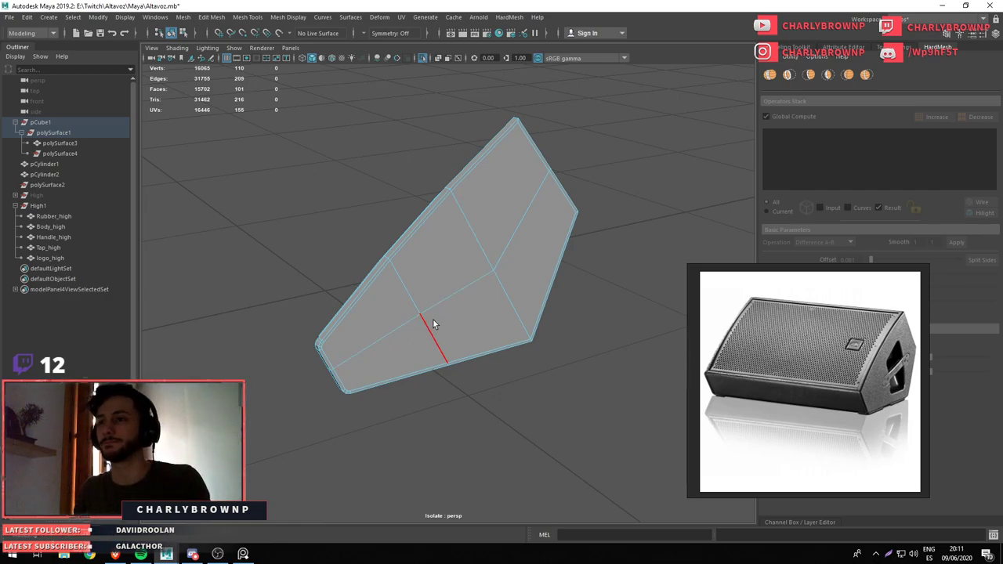
left_click_drag(435, 323, 318, 230)
Re-isolate the side panel and delete its side and front faces
left_click(426, 280)
key("ctrl+1")
left_click(390, 305)
key("ctrl+1")
key("F11")
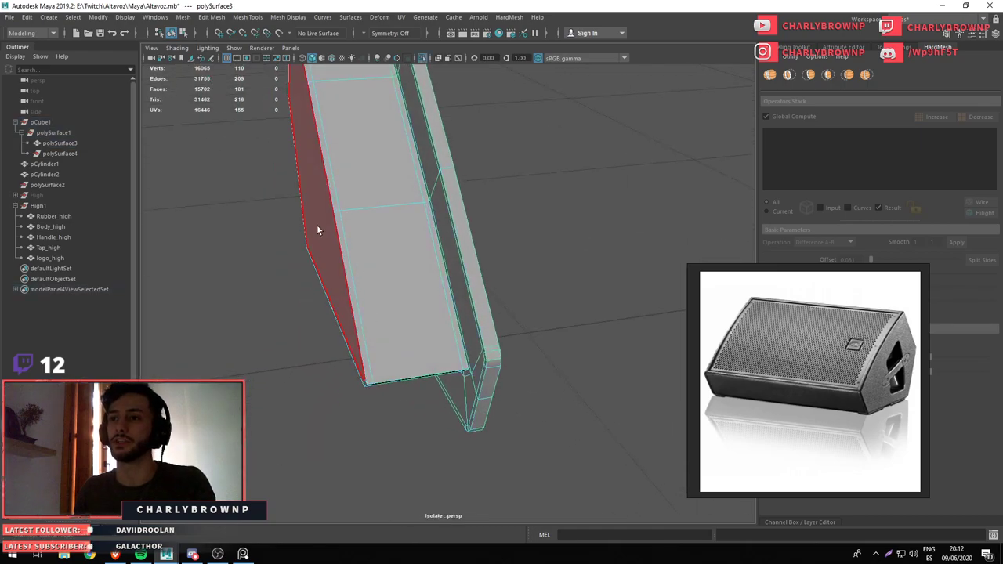
left_click(317, 230)
left_click(358, 242)
left_click_drag(517, 328, 484, 311)
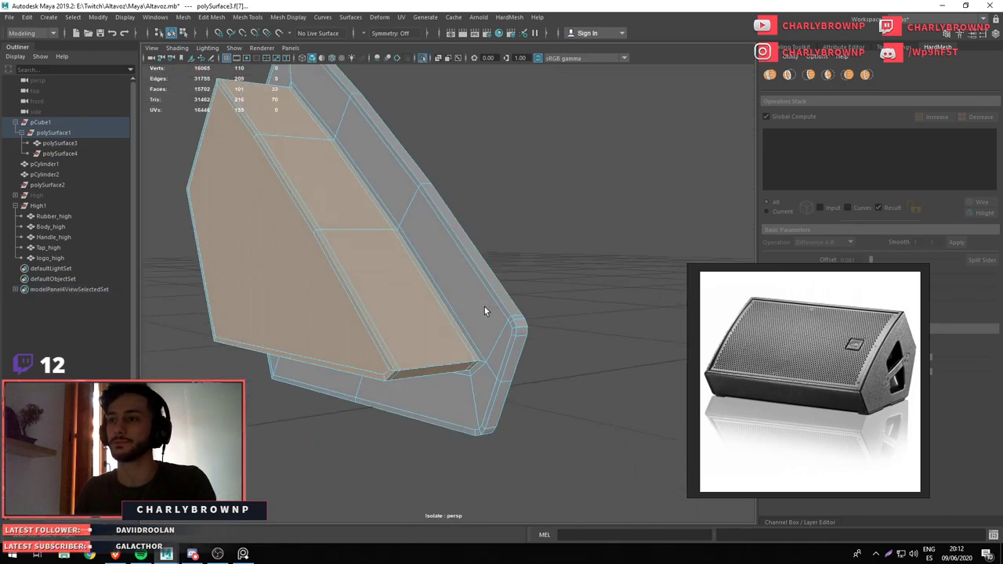
key("Delete")
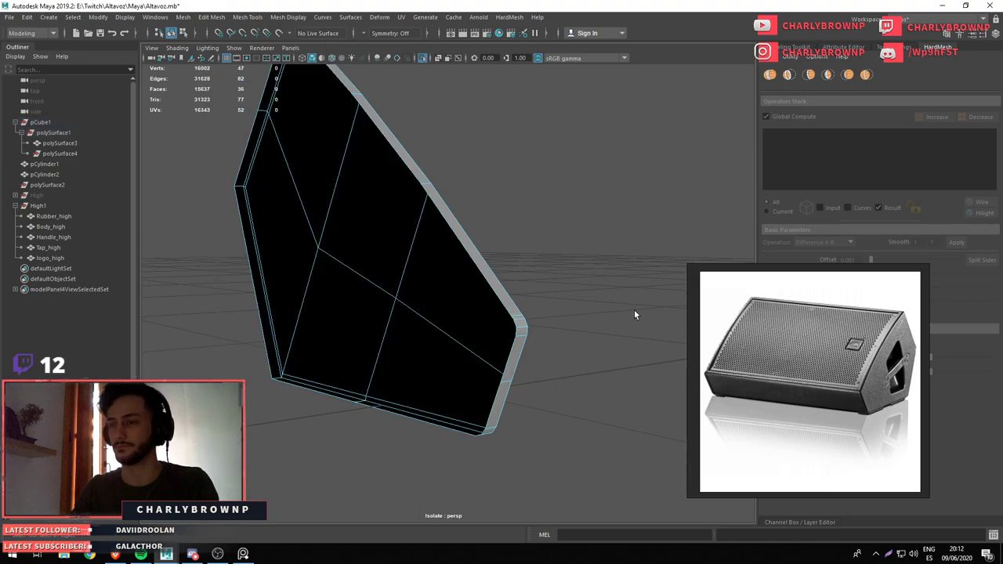
Check the trimmed panel from the front, then bring the whole speaker back into view
key("F10")
left_click_drag(434, 204, 467, 346)
scroll("up", 3)
left_click_drag(485, 353, 505, 294)
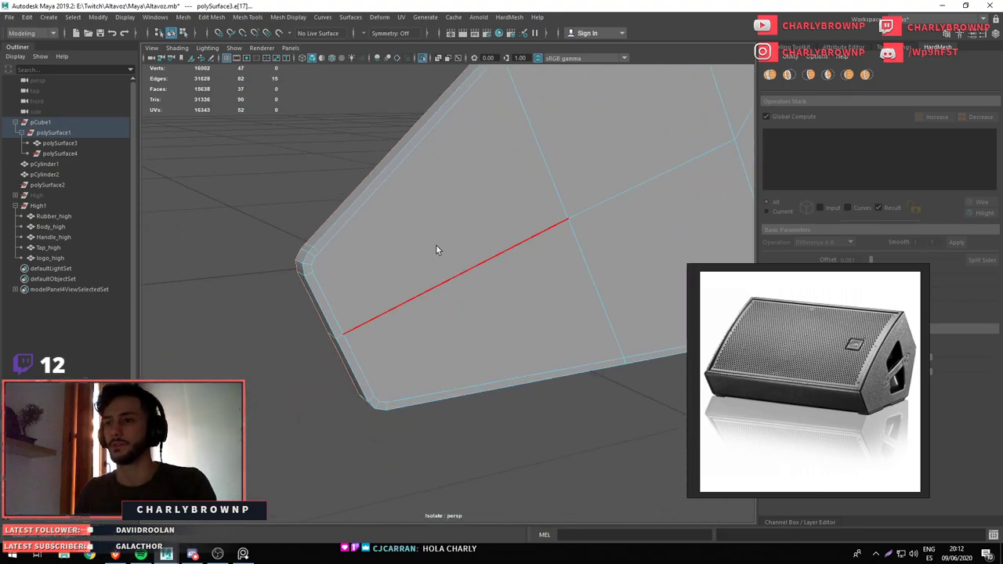
scroll("down", 3)
left_click_drag(538, 228, 452, 282)
left_click_drag(452, 282, 402, 306)
left_click_drag(402, 305, 431, 298)
left_click(435, 286)
left_click(435, 286)
key("ctrl+1")
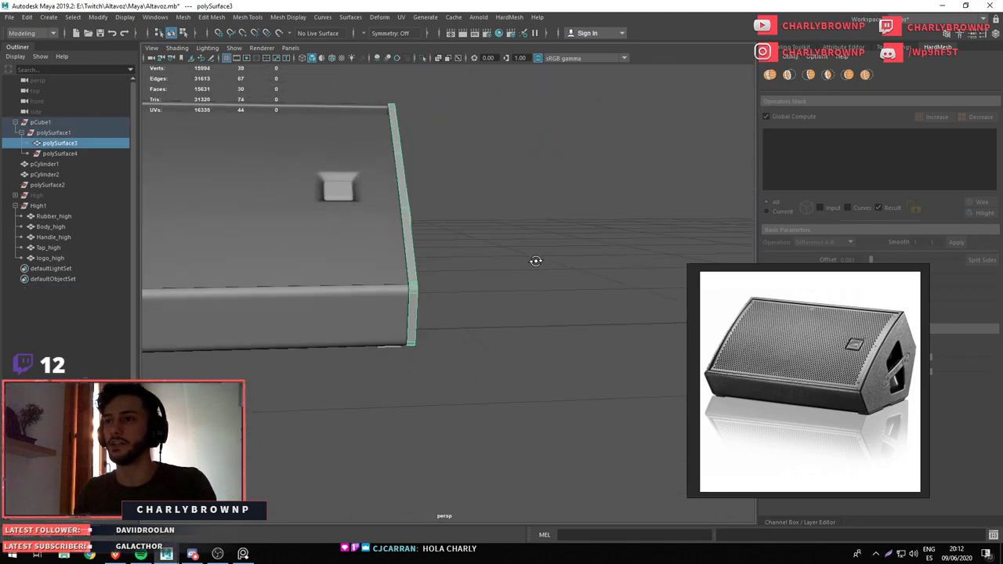
Isolate the high-poly body and select the faces of its left half
scroll("up", 3)
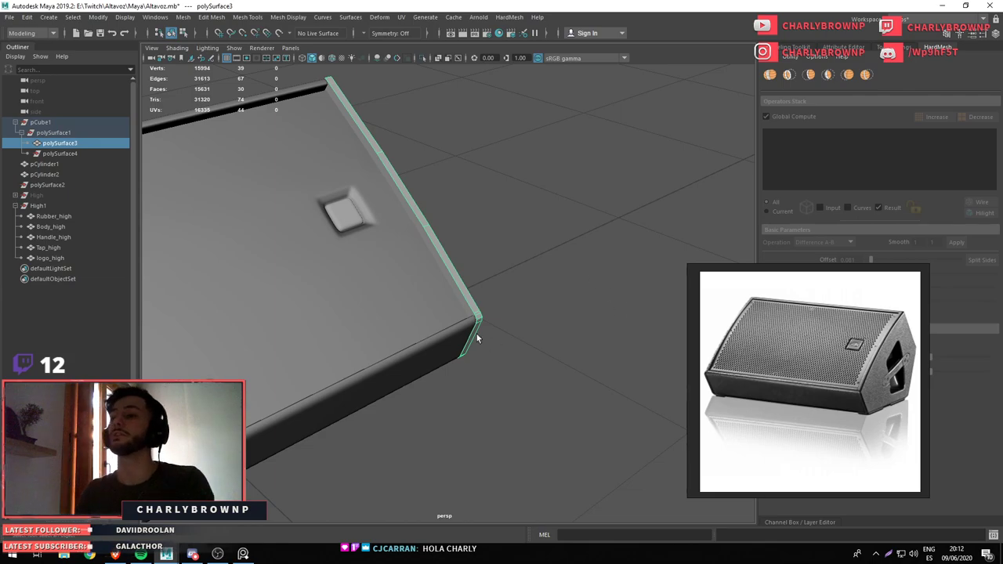
left_click_drag(581, 279, 439, 311)
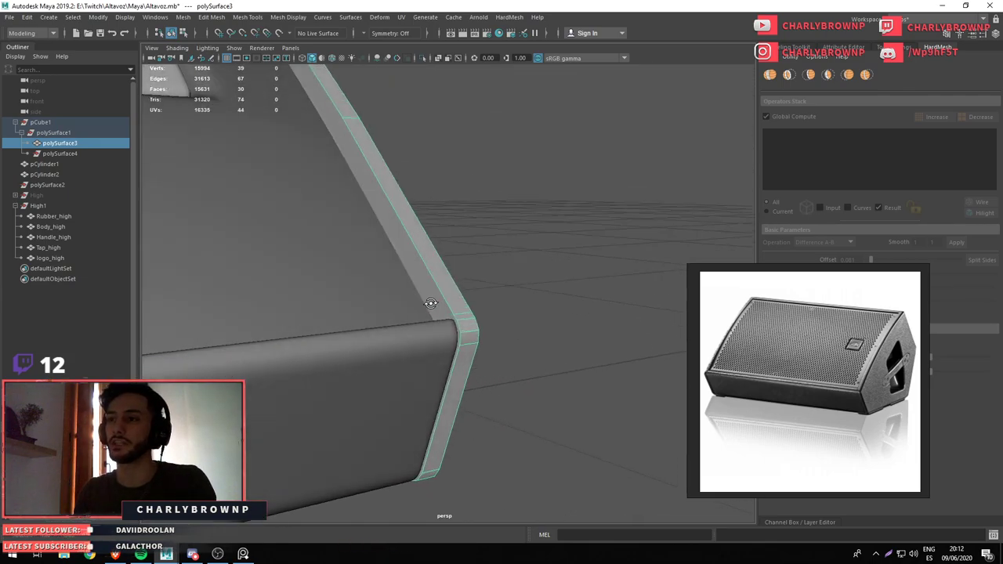
left_click(197, 202)
left_click_drag(197, 202, 327, 341)
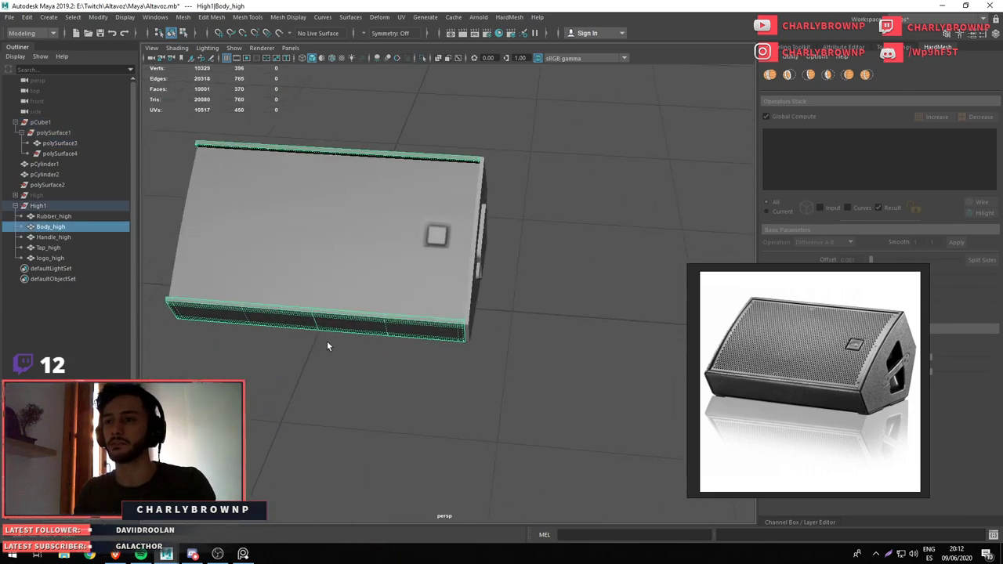
key("ctrl+1")
left_click_drag(265, 134, 395, 366)
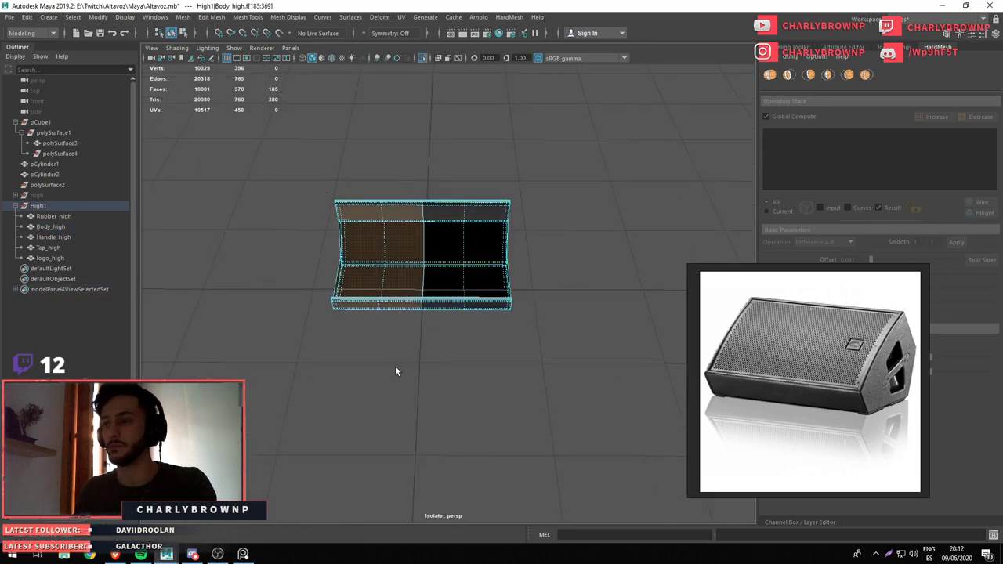
Delete the left half of Body_high and frame the remaining half for edge editing
key("Delete")
key("F8")
left_click_drag(496, 246, 515, 264)
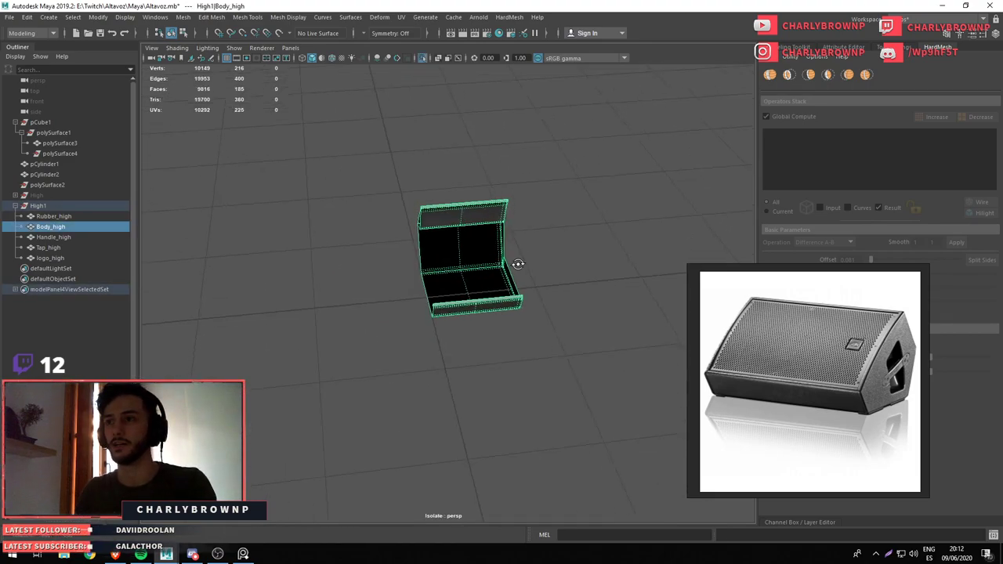
key("f")
left_click_drag(497, 332, 414, 334)
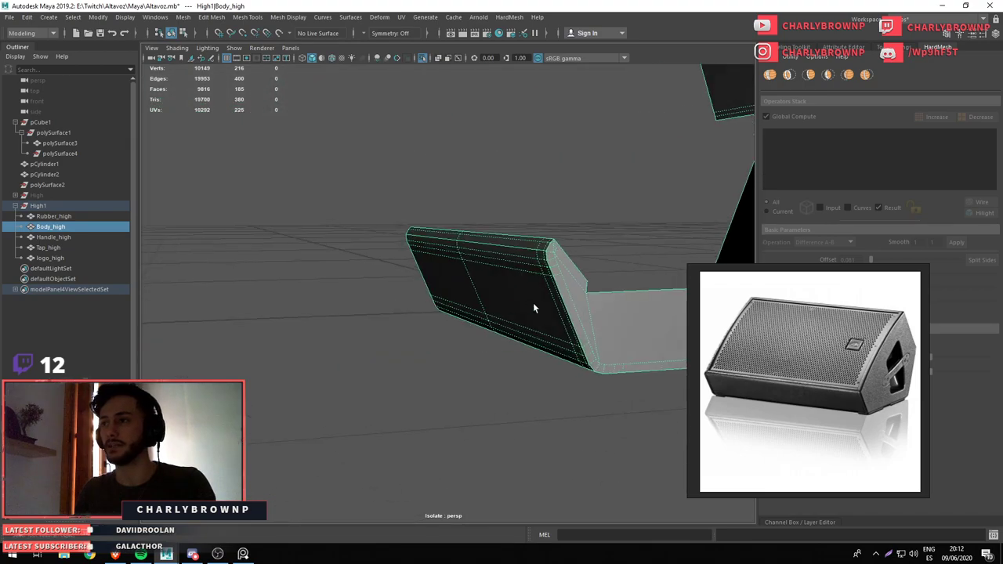
left_click_drag(533, 303, 507, 332)
left_click_drag(294, 187, 296, 186)
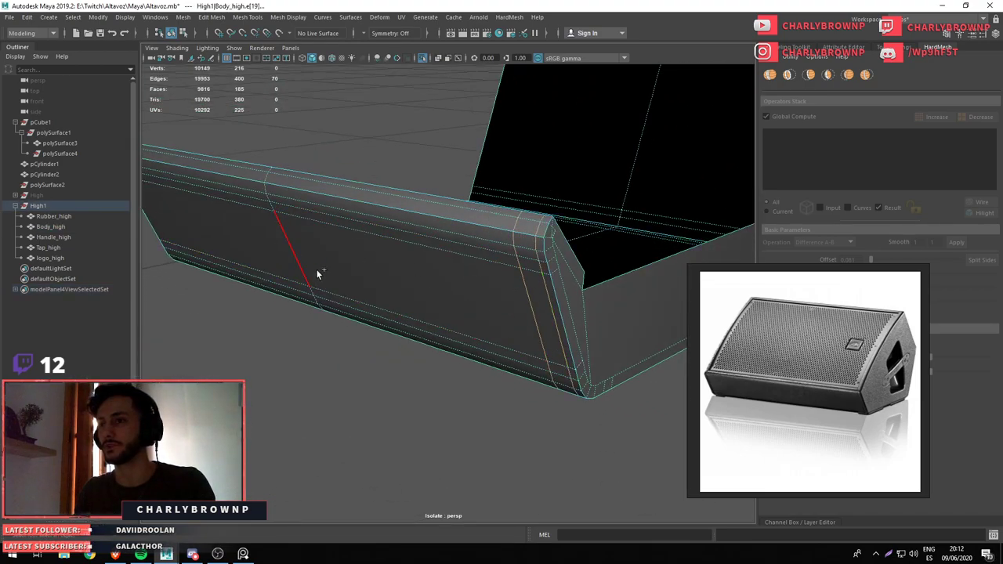
scroll("down", 3)
left_click_drag(475, 274, 489, 347)
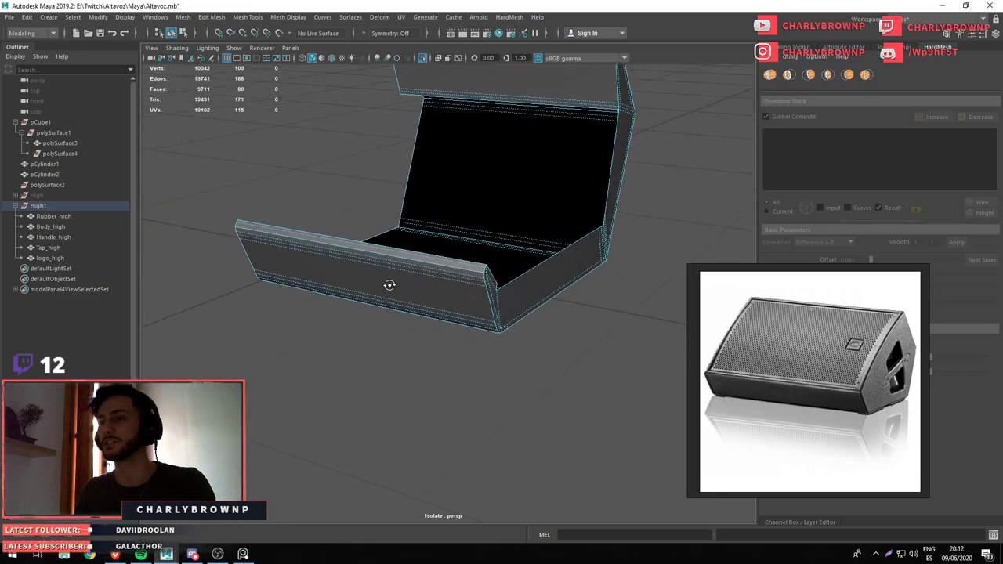
scroll("up", 3)
Delete the extra edge loops on the body's front panel and lower side
double_click(505, 262)
left_click_drag(499, 240, 488, 260)
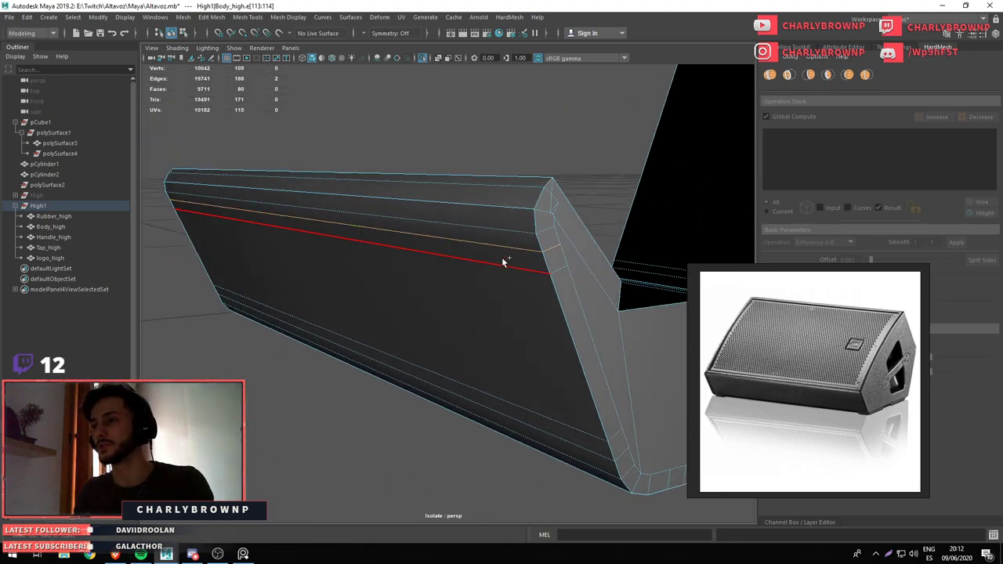
key("Delete")
left_click_drag(519, 427, 415, 280)
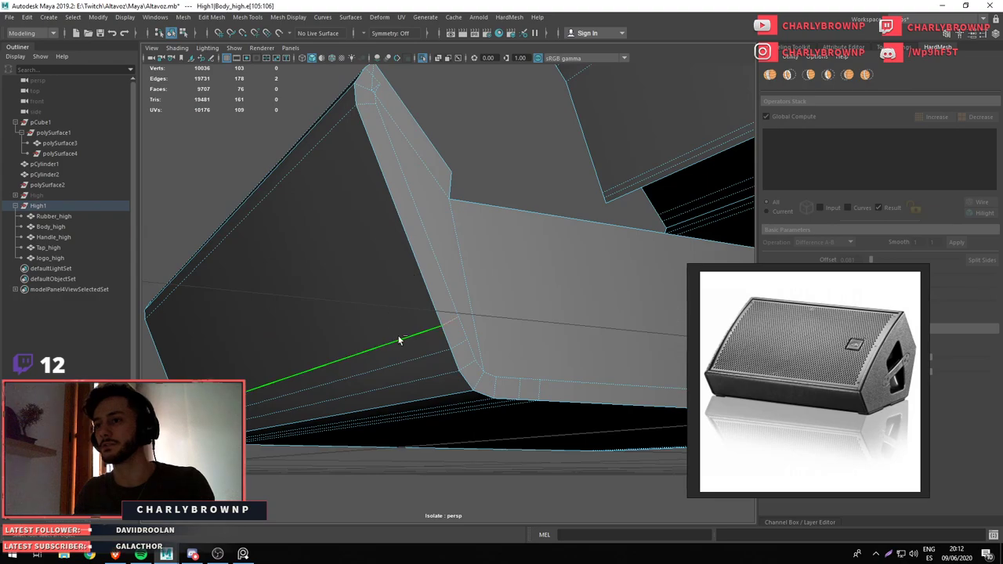
double_click(416, 356)
key("Delete")
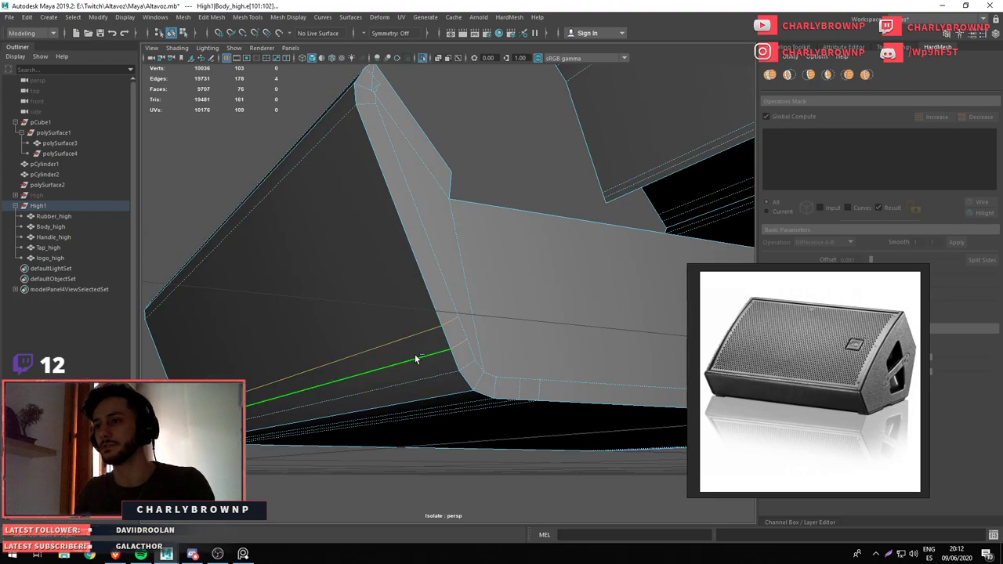
left_click_drag(415, 355, 424, 255)
key("Delete")
left_click_drag(331, 386, 560, 316)
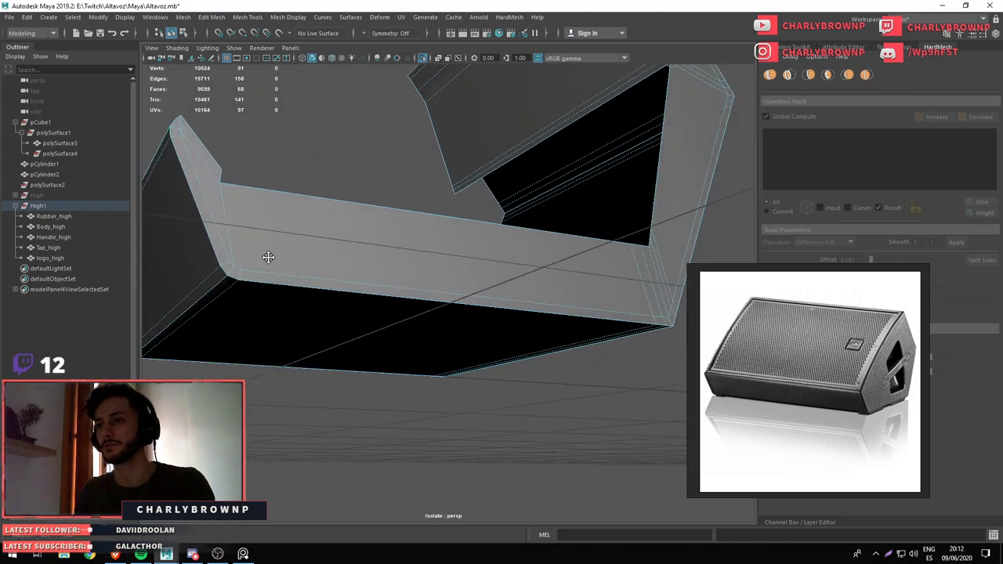
double_click(576, 298)
left_click(570, 306)
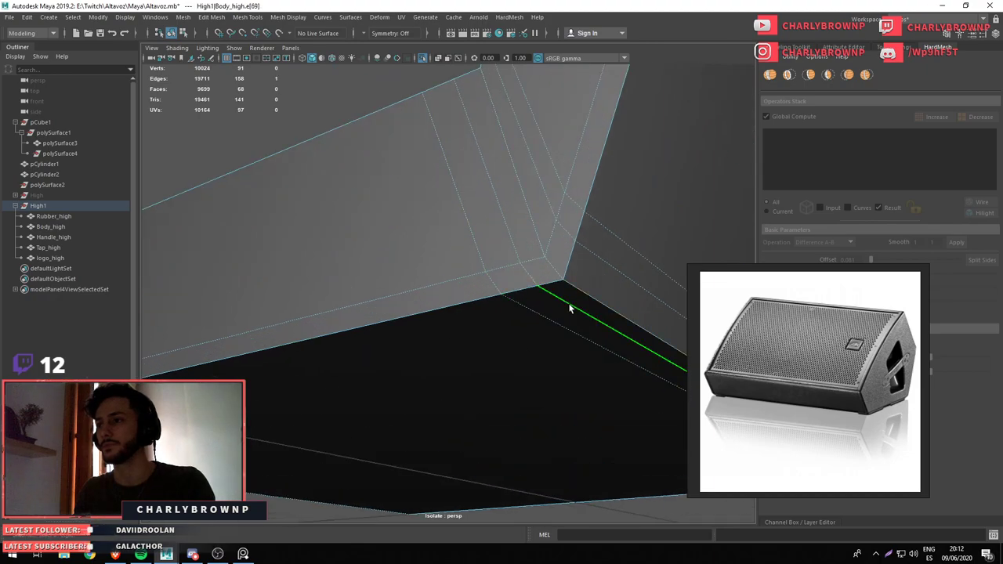
key("Delete")
Remove the upper bevel edge loops and the remaining extra edges from the body
left_click_drag(620, 232, 465, 320)
left_click(508, 223)
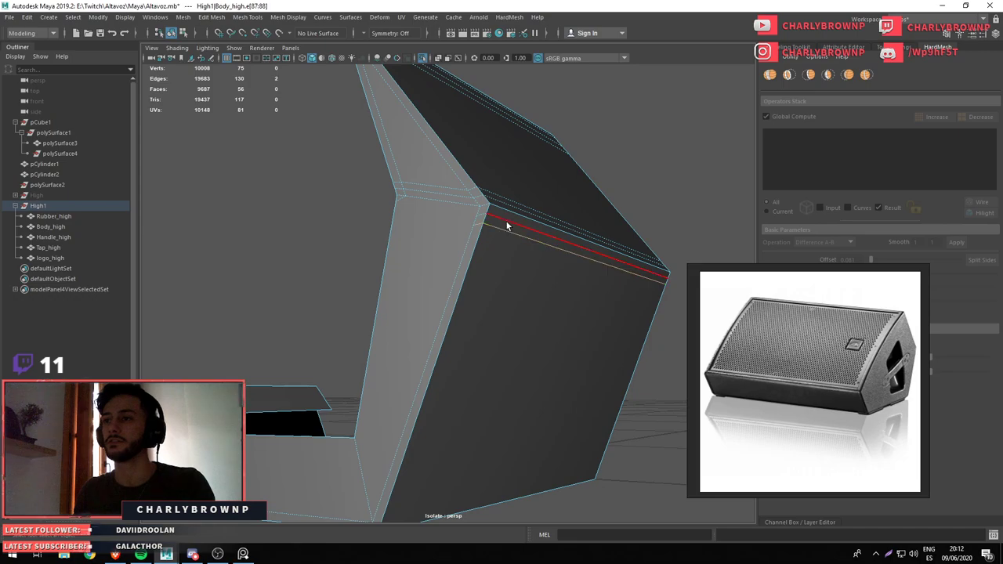
left_click(499, 196)
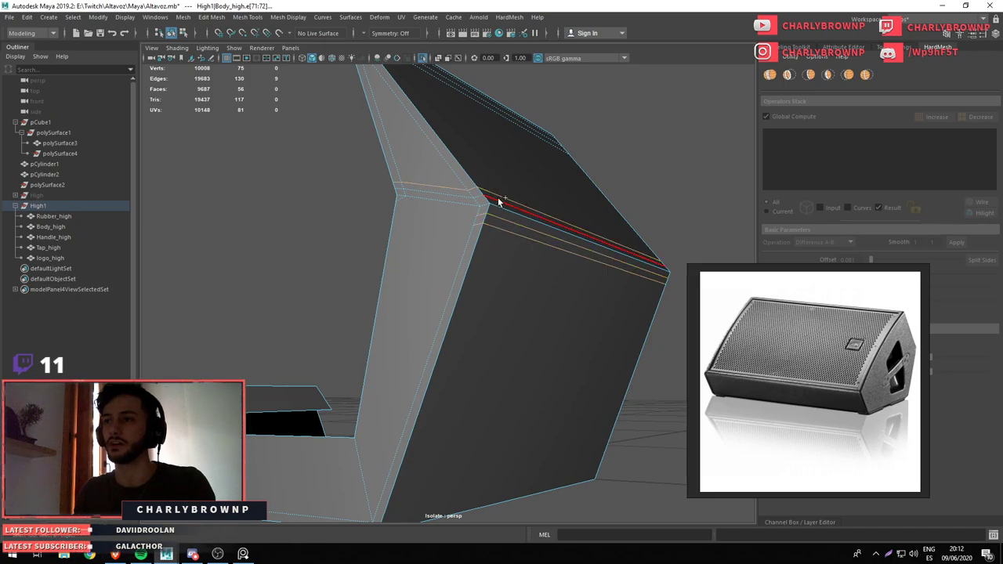
key("Delete")
left_click_drag(396, 336, 387, 251)
key("Delete")
key("Delete")
left_click_drag(472, 288, 475, 348)
left_click_drag(516, 309, 469, 275)
key("Delete")
Isolate Body_high and delete the stray face on its front
scroll("up", 3)
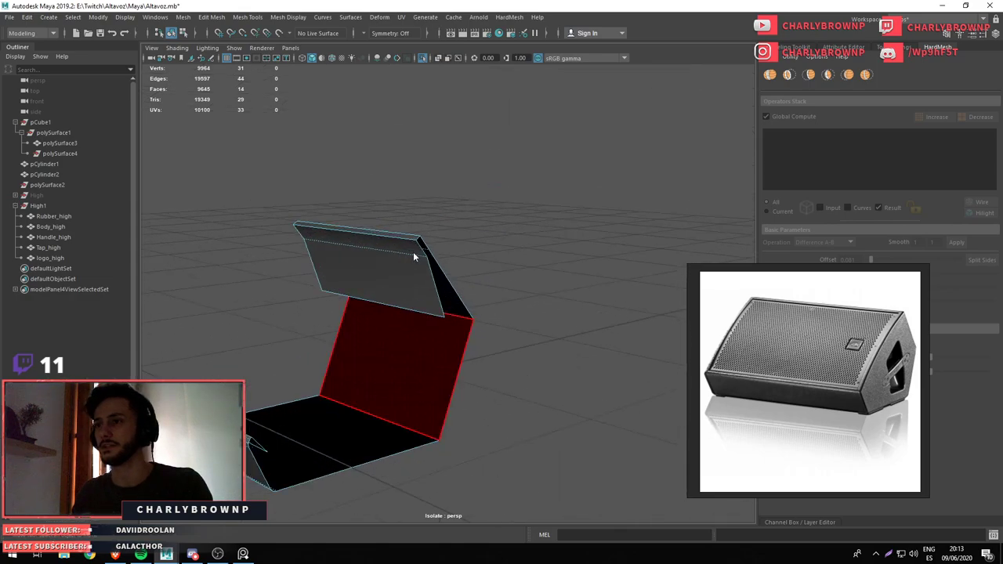
key("ctrl+1")
left_click(472, 319)
left_click_drag(472, 319, 397, 276)
key("ctrl+1")
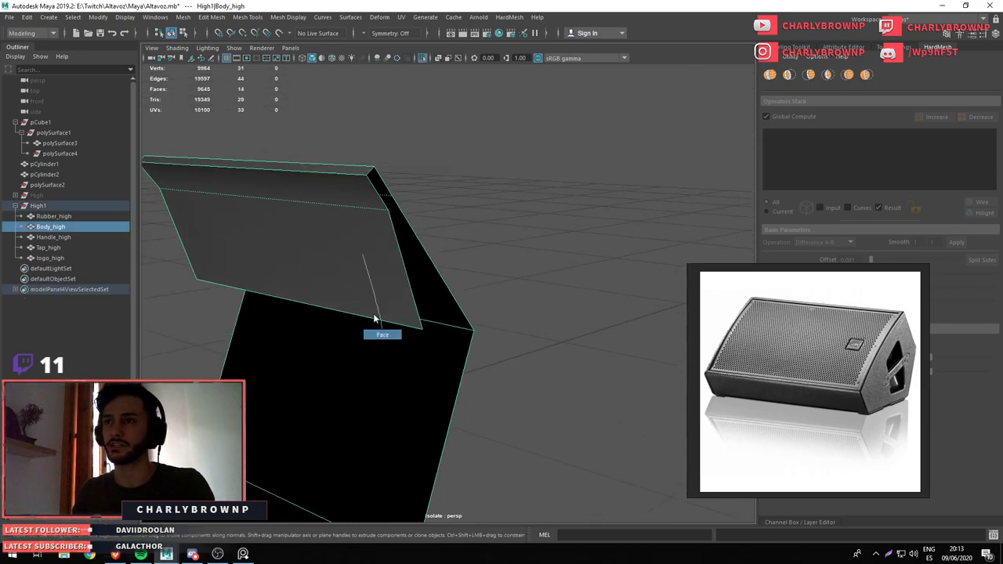
left_click(356, 266)
key("Delete")
Delete a second unwanted face from Body_high, then show the full model again
left_click(324, 265)
left_click_drag(324, 265, 289, 274)
key("Delete")
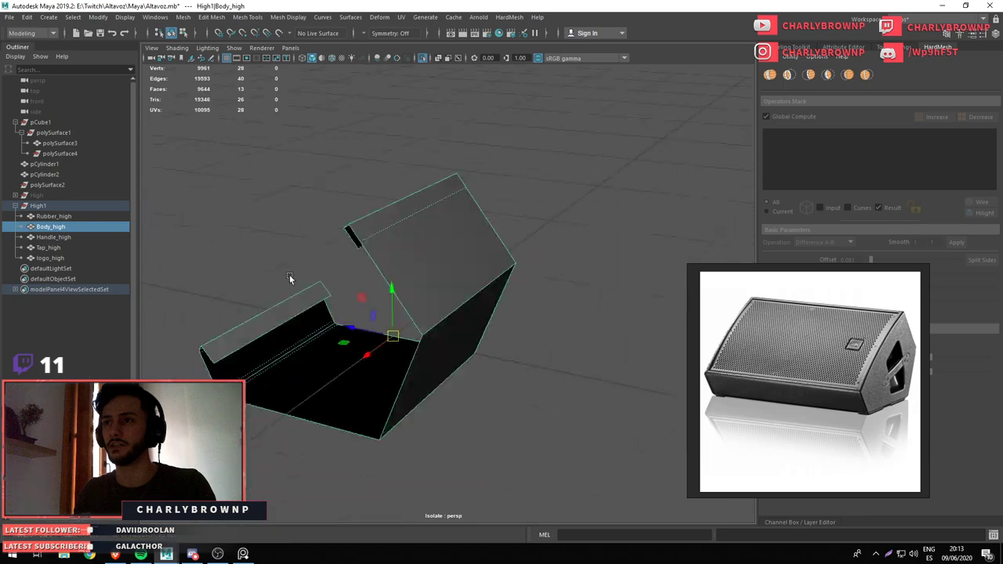
key("Up")
left_click_drag(408, 215, 426, 277)
left_click(430, 255)
key("ctrl+1")
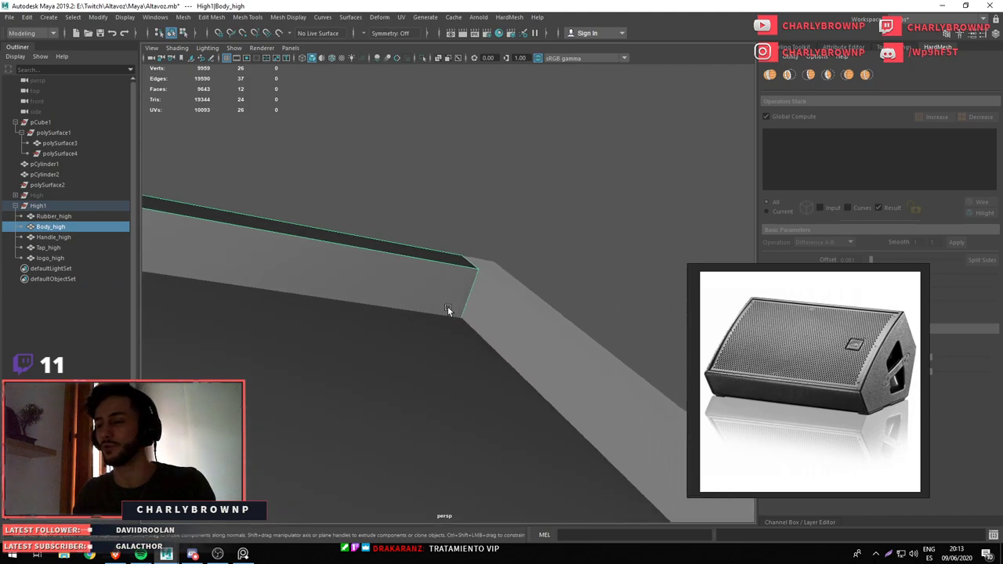
Check Body_high in wireframe, then return to shaded display and reselect the body
key("4")
left_click(364, 306)
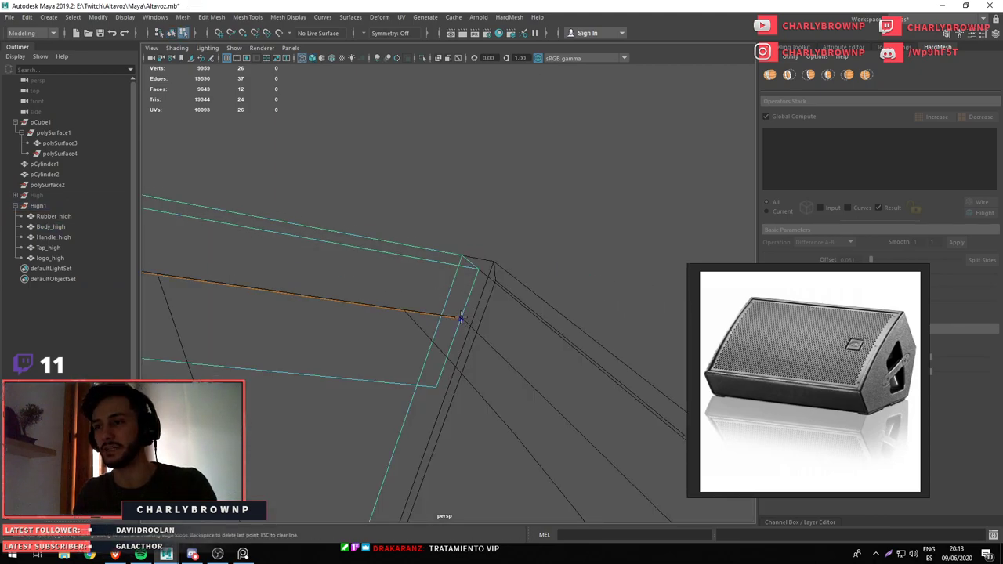
left_click(324, 356)
key("5")
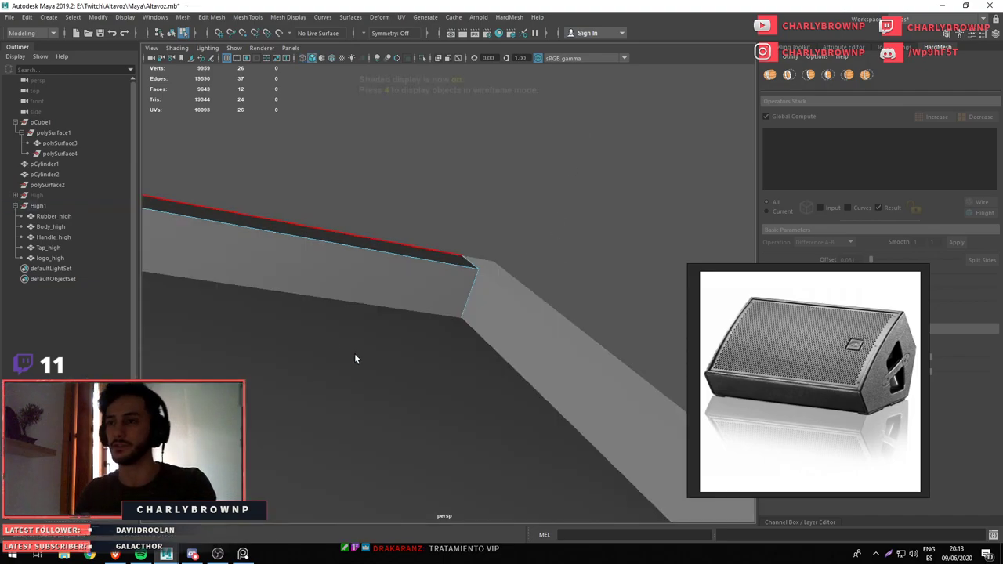
left_click_drag(355, 353, 564, 172)
left_click(427, 294)
left_click_drag(427, 294, 425, 341)
Inspect an edge on the box's underside and along its edges, then return to object selection
left_click(376, 219)
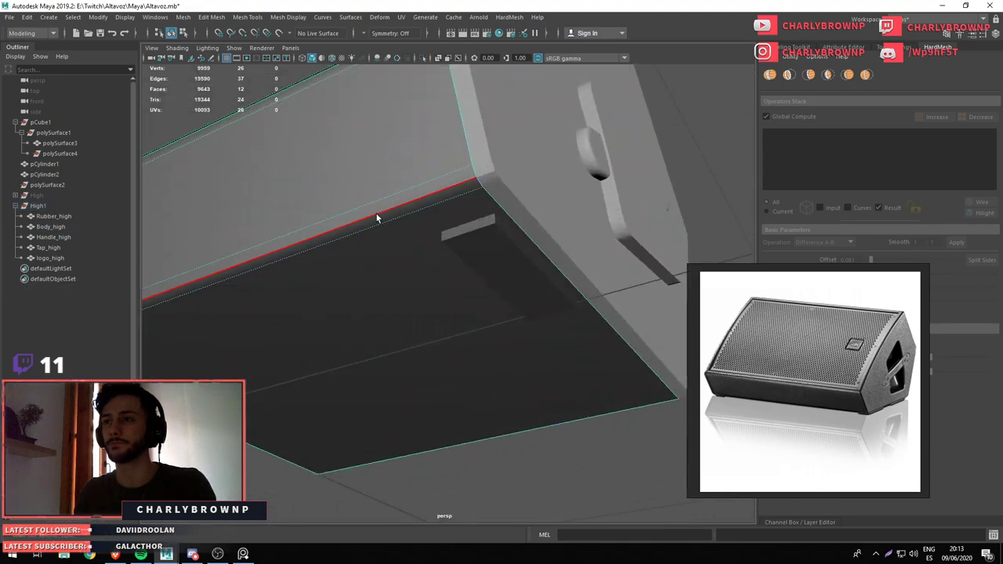
scroll("down", 3)
left_click(371, 250)
left_click_drag(372, 250, 385, 251)
left_click(385, 250)
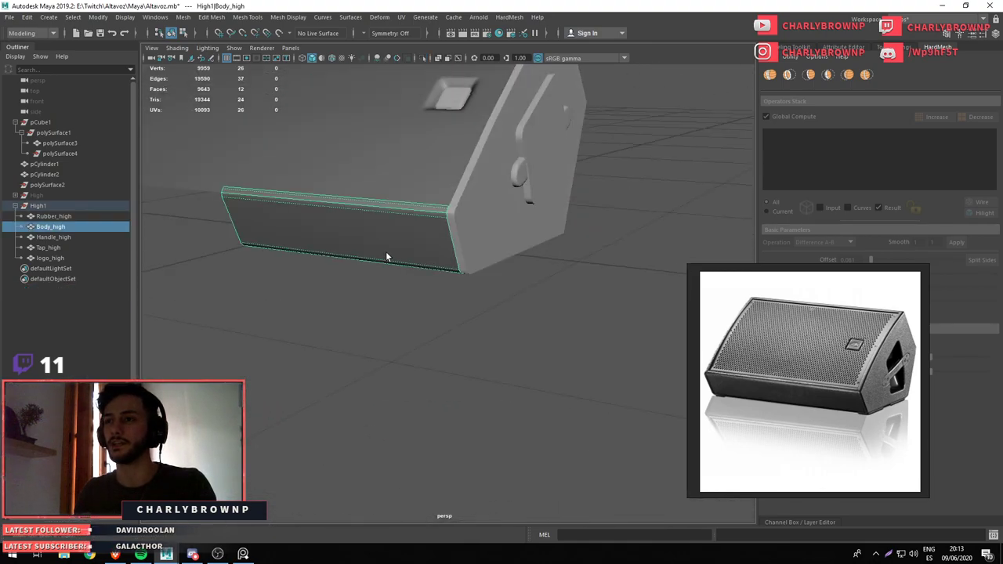
scroll("up", 3)
left_click_drag(337, 445, 654, 248)
key("F8")
scroll("up", 3)
left_click_drag(438, 291, 564, 202)
Check Body_high's edges in edge mode, then select the side panel polySurface3
left_click(559, 346)
key("F10")
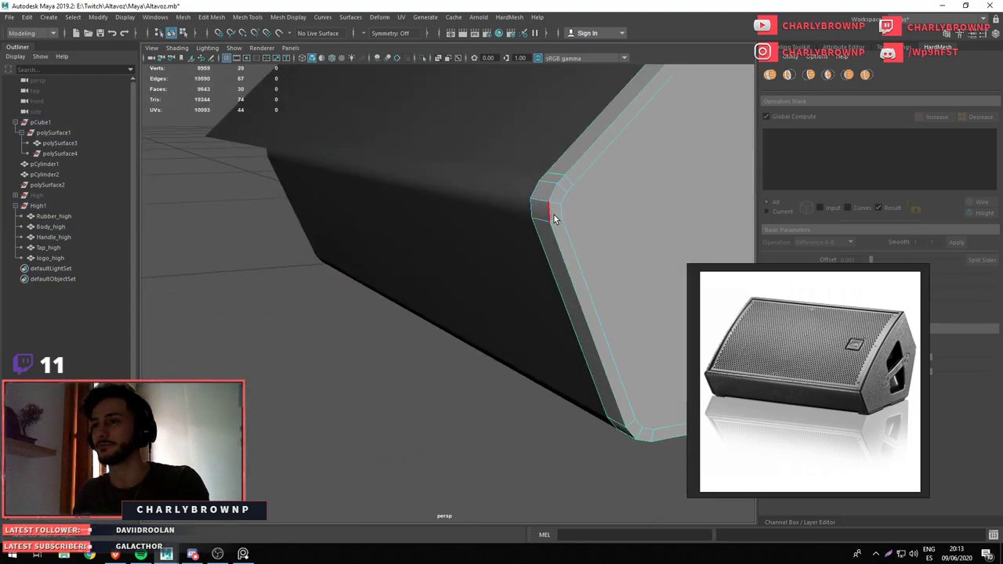
key("F8")
left_click(545, 277)
left_click_drag(545, 277, 400, 201)
left_click(426, 337)
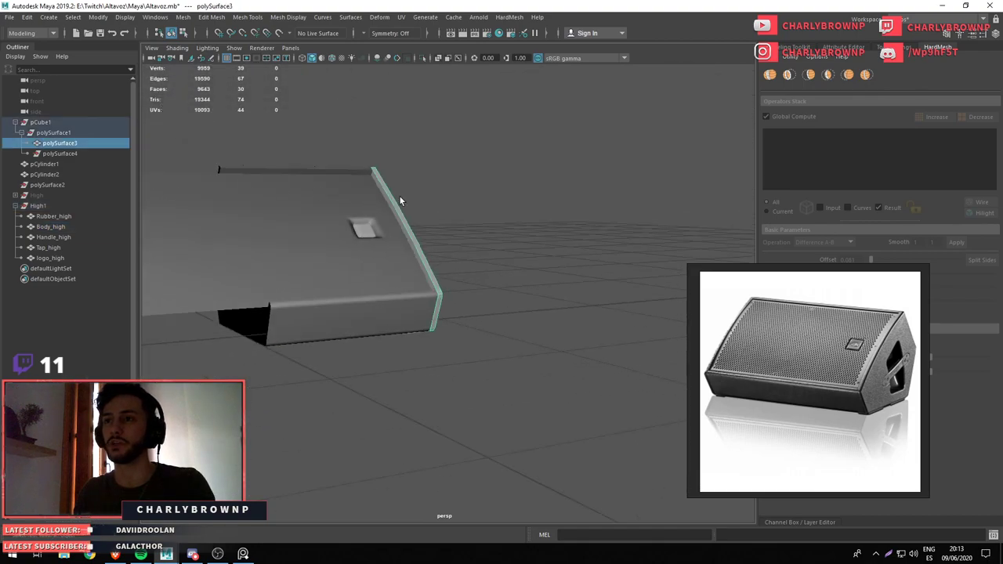
Isolate the side panel polySurface3 and delete its split faces
scroll("up", 3)
left_click_drag(446, 284, 399, 355)
left_click(400, 355)
key("ctrl+1")
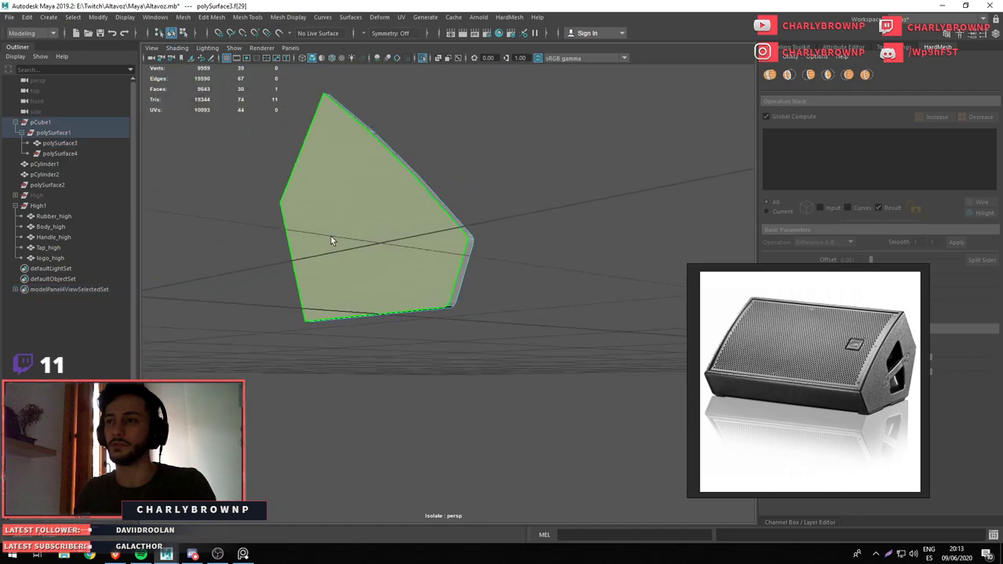
left_click_drag(331, 236, 378, 330)
left_click_drag(469, 306, 393, 285)
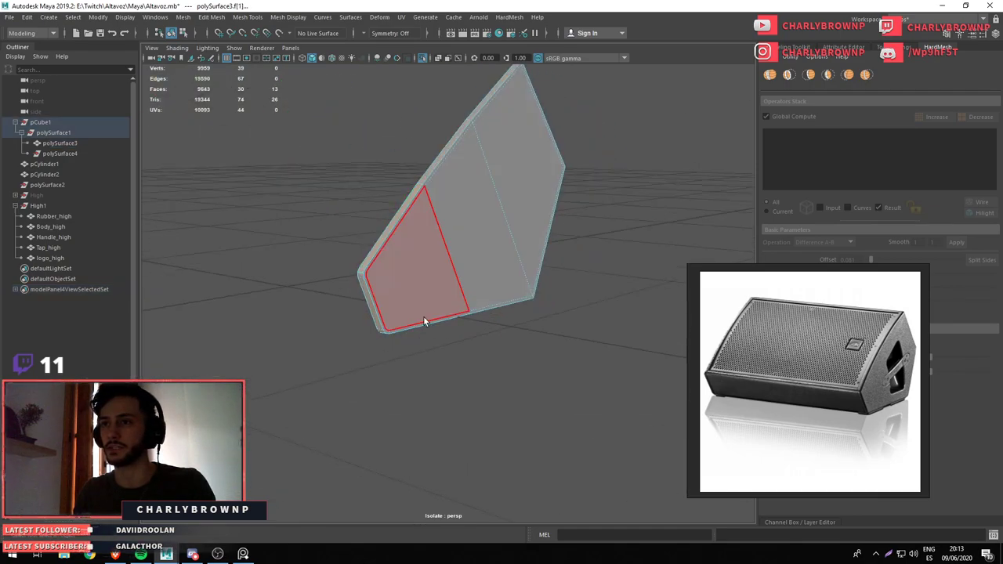
left_click(423, 316)
left_click_drag(423, 316, 447, 203)
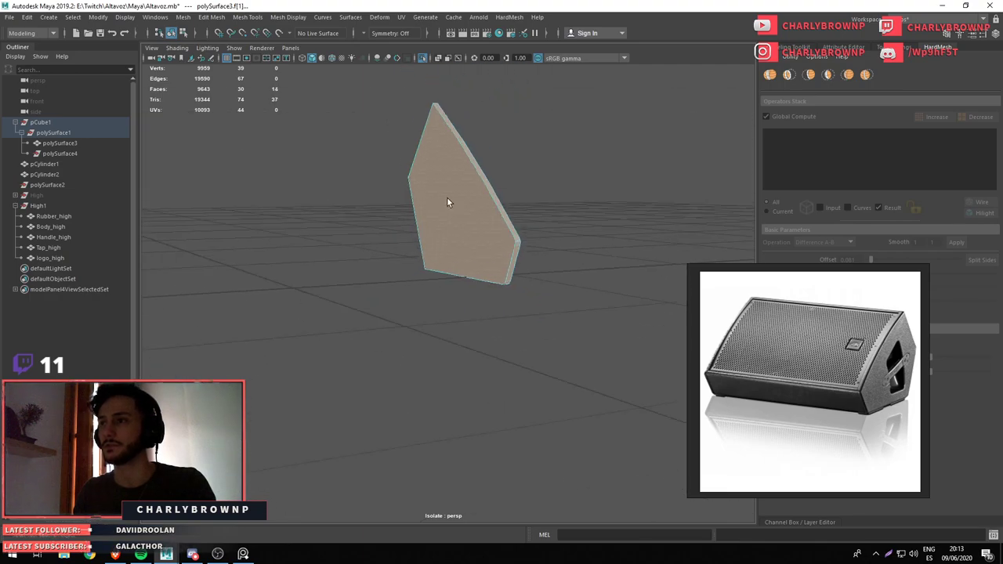
left_click_drag(342, 93, 581, 431)
key("Delete")
Fill the panel's open border with a single face, then show the rest of the model
double_click(282, 149)
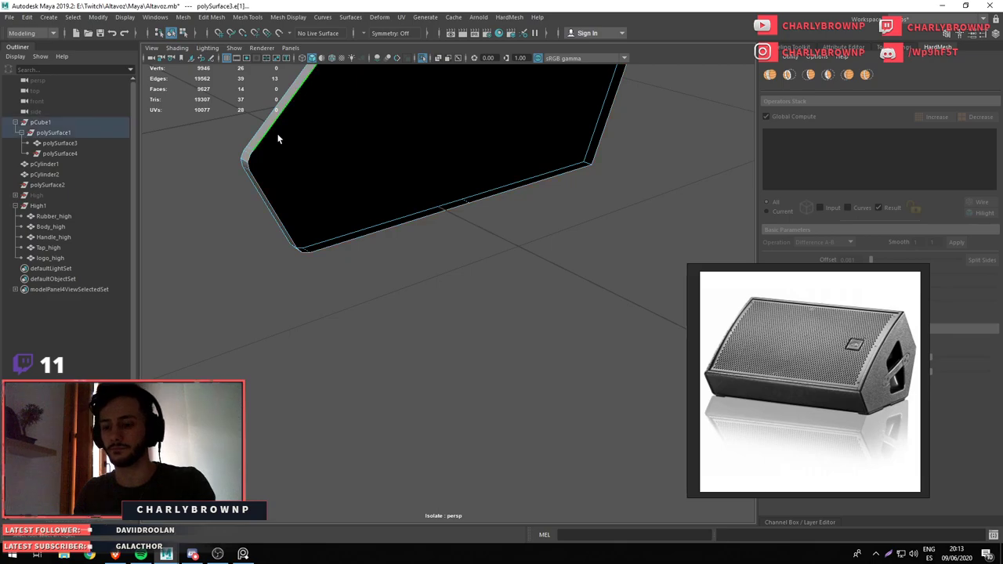
left_click_drag(280, 138, 497, 259)
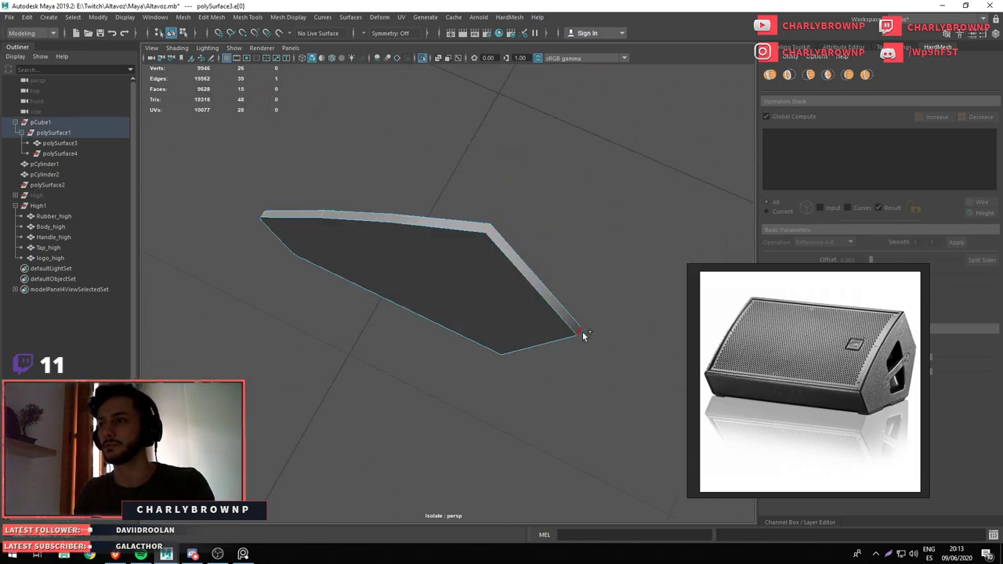
left_click_drag(583, 331, 513, 267)
left_click_drag(592, 397, 504, 363)
left_click(433, 287)
scroll("up", 3)
scroll("up", 3)
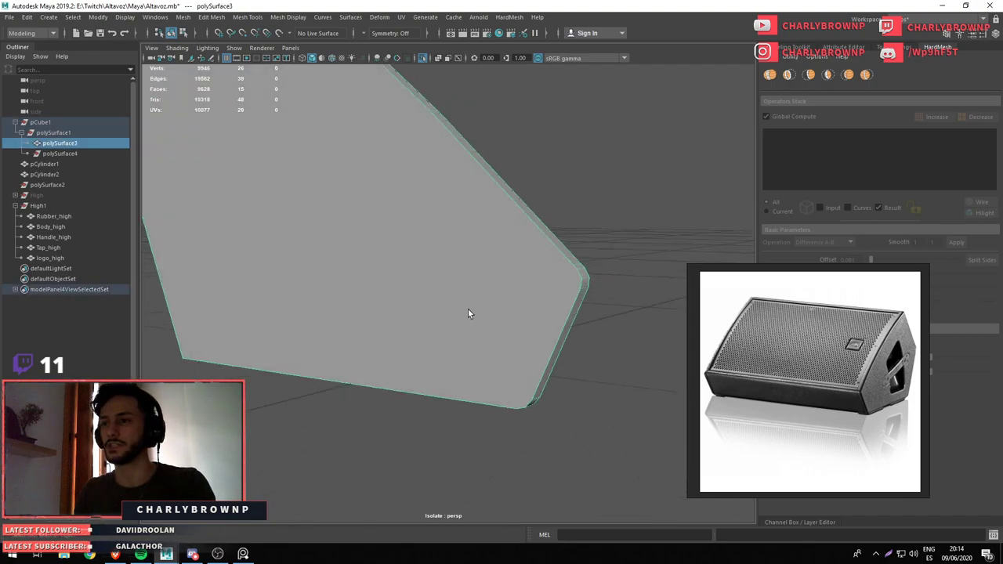
key("ctrl+1")
Try deleting the panel's rim face in wireframe, then undo it and an accidental cylinder
key("F11")
left_click(511, 248)
left_click_drag(511, 248, 442, 334)
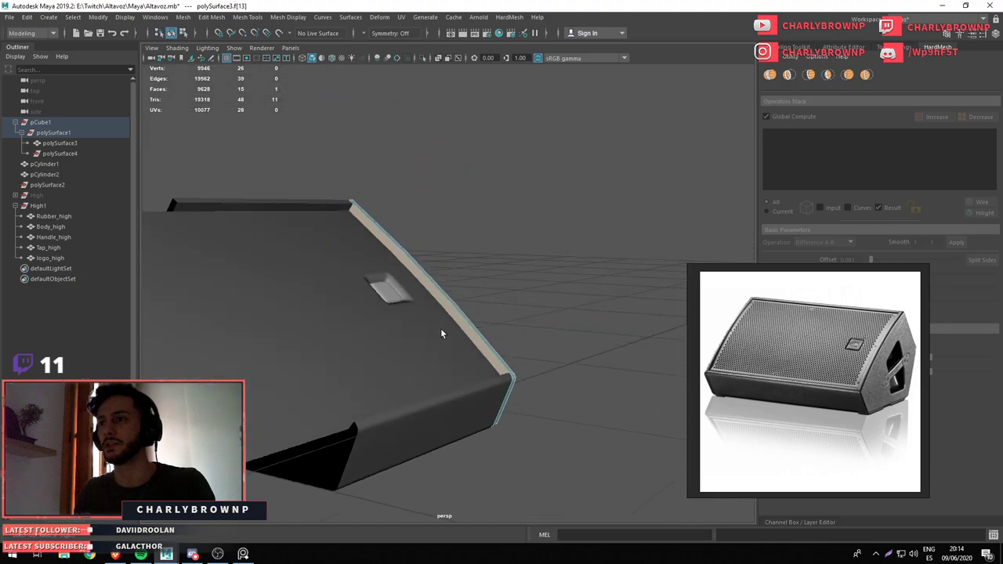
key("4")
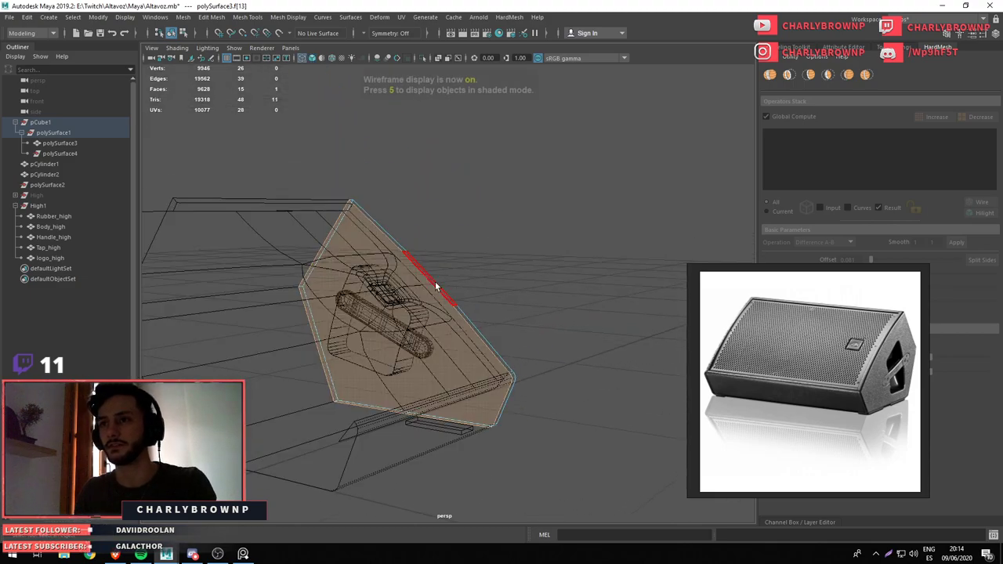
left_click_drag(437, 287, 402, 238)
scroll("up", 3)
key("Delete")
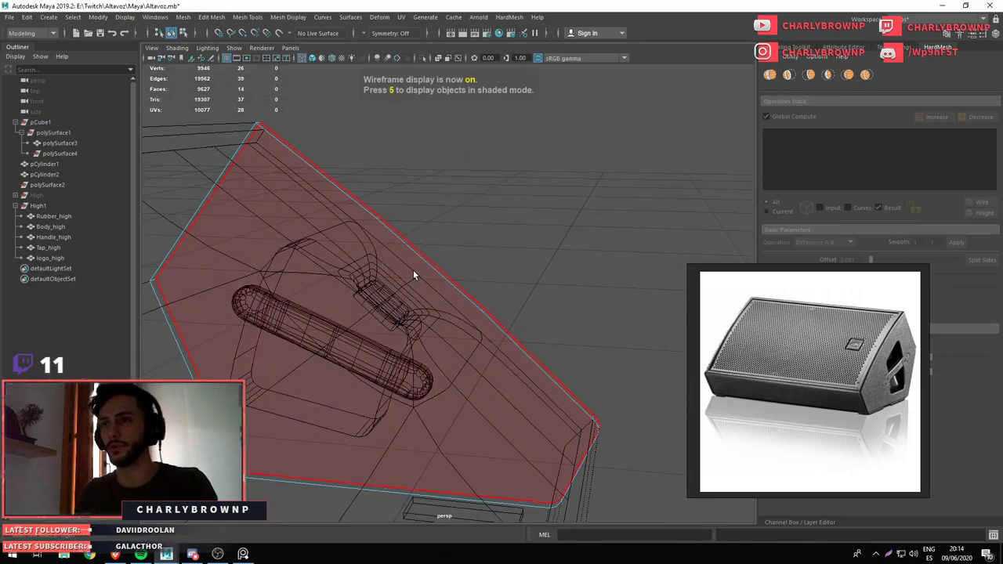
key("ctrl+z")
left_click(540, 377)
left_click_drag(539, 378, 436, 281)
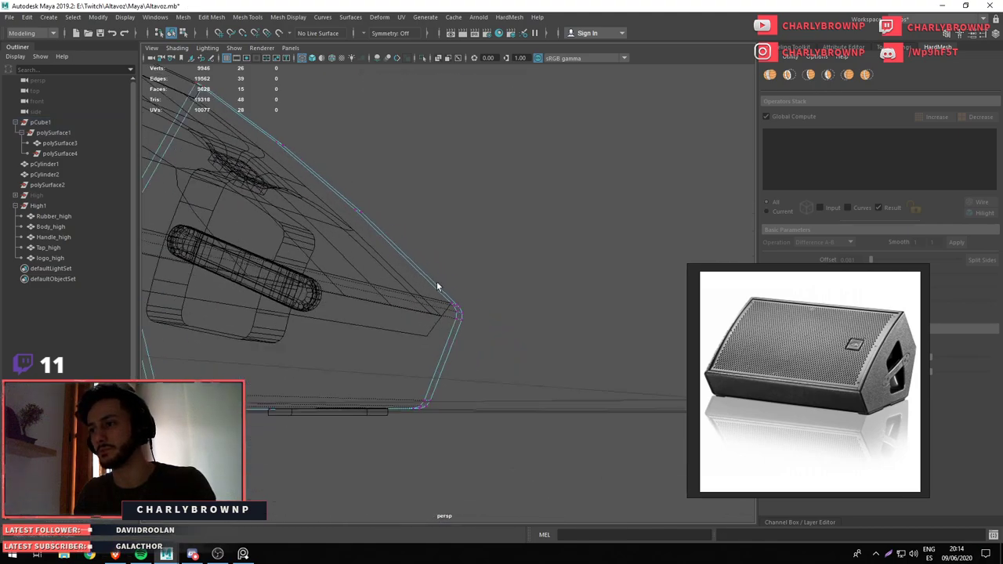
left_click_drag(437, 281, 456, 338)
key("ctrl+z")
Multi-cut a new edge across the side panel starting from its corner vertex
left_click(453, 329)
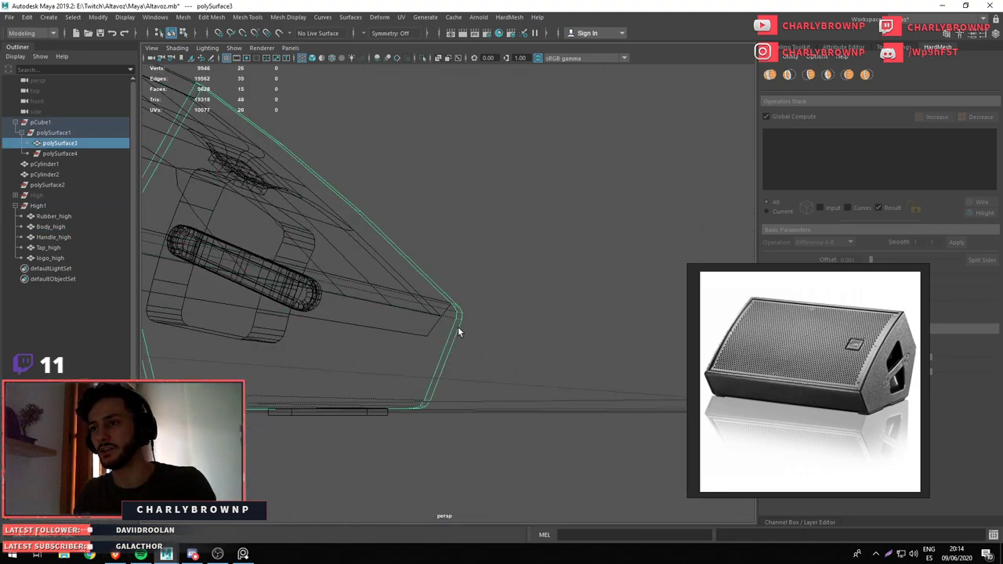
left_click_drag(460, 280, 457, 273)
left_click(456, 316)
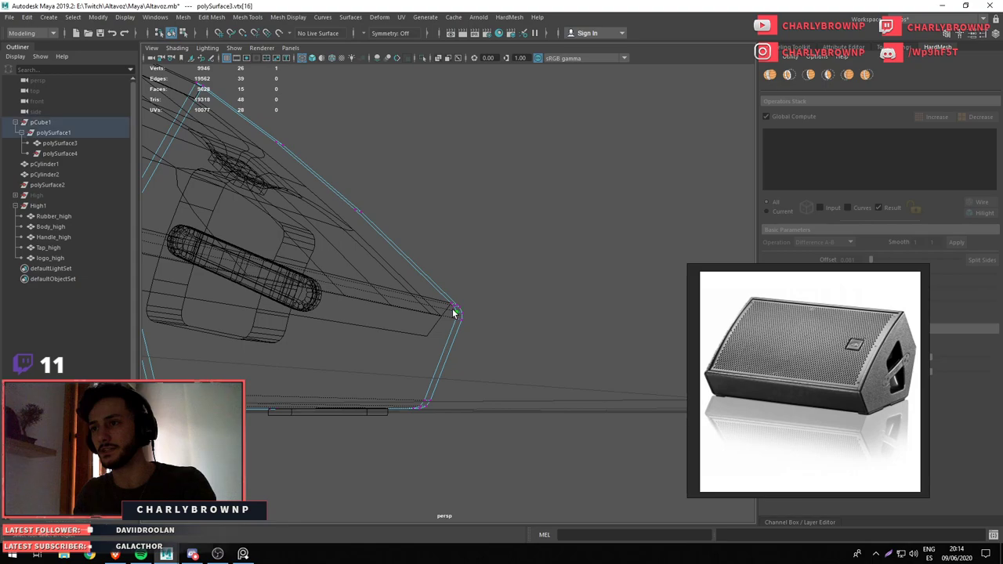
left_click_drag(456, 314, 449, 342)
left_click_drag(502, 239, 348, 285)
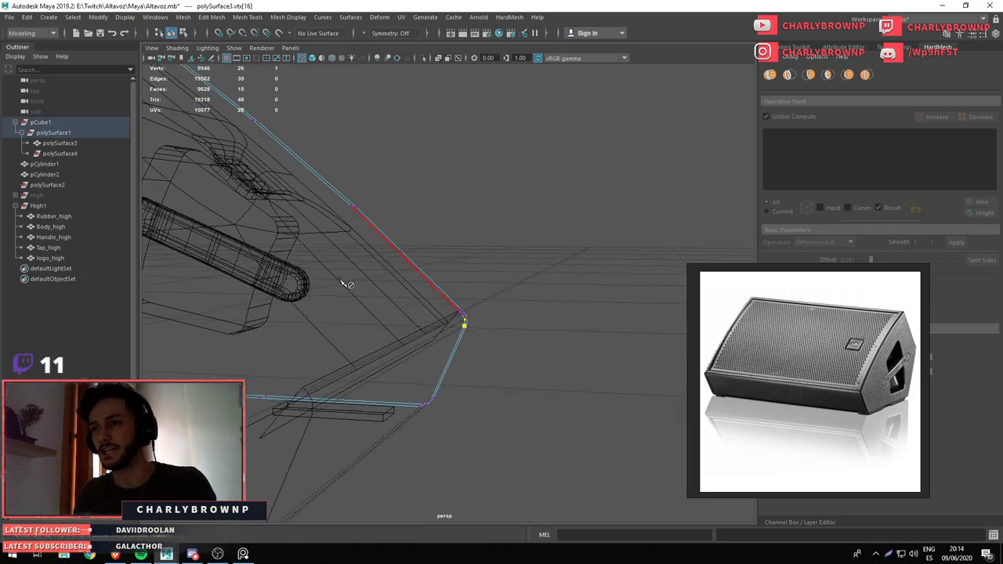
left_click_drag(341, 240, 455, 277)
left_click_drag(455, 278, 570, 284)
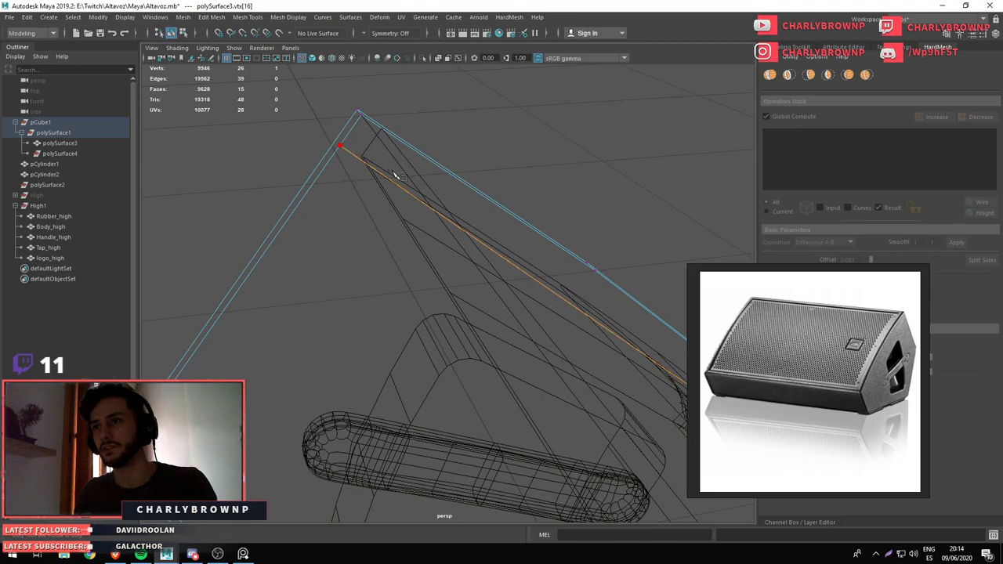
left_click_drag(396, 174, 572, 200)
key("Return")
Inspect the recut panel corner and speaker top in shaded and wireframe views
key("5")
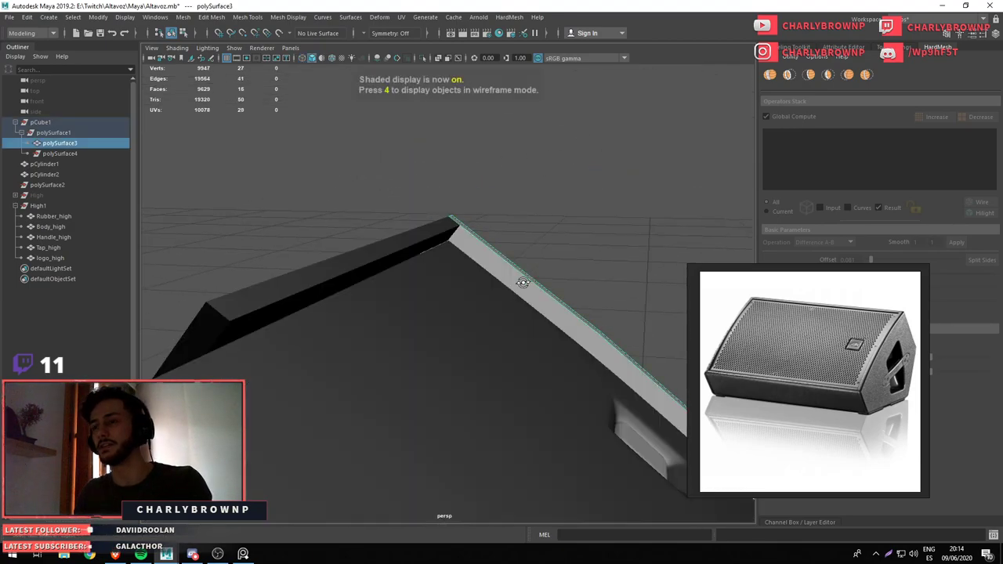
left_click_drag(523, 283, 358, 233)
key("4")
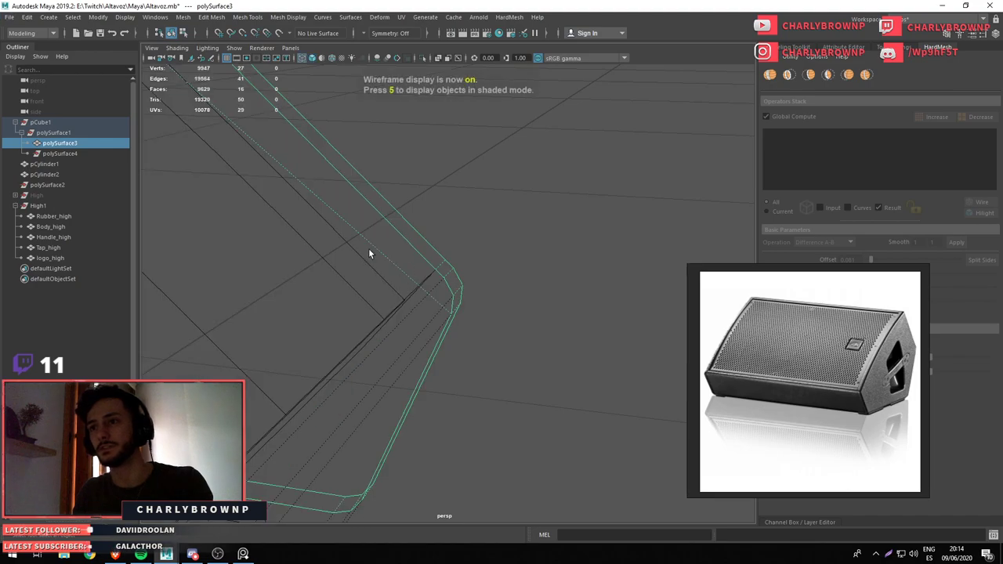
key("5")
left_click_drag(402, 271, 389, 254)
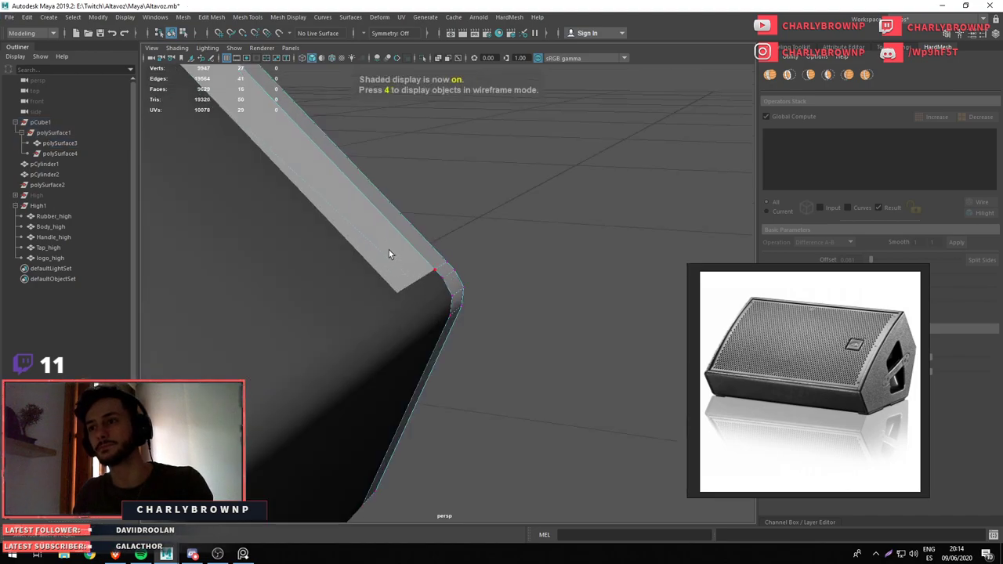
left_click(350, 224)
left_click_drag(452, 362, 468, 396)
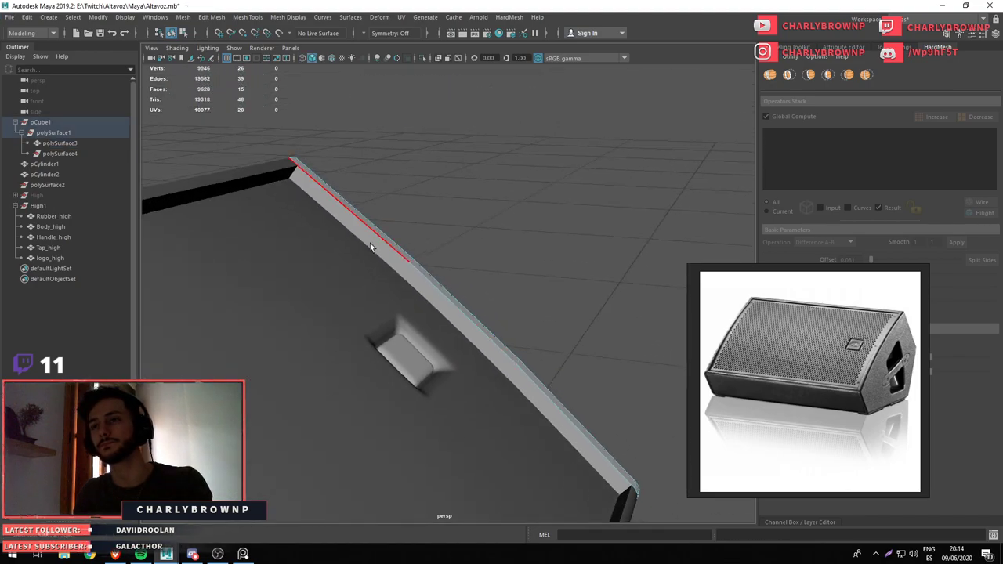
left_click(370, 247)
left_click_drag(418, 165, 290, 192)
key("ctrl+1")
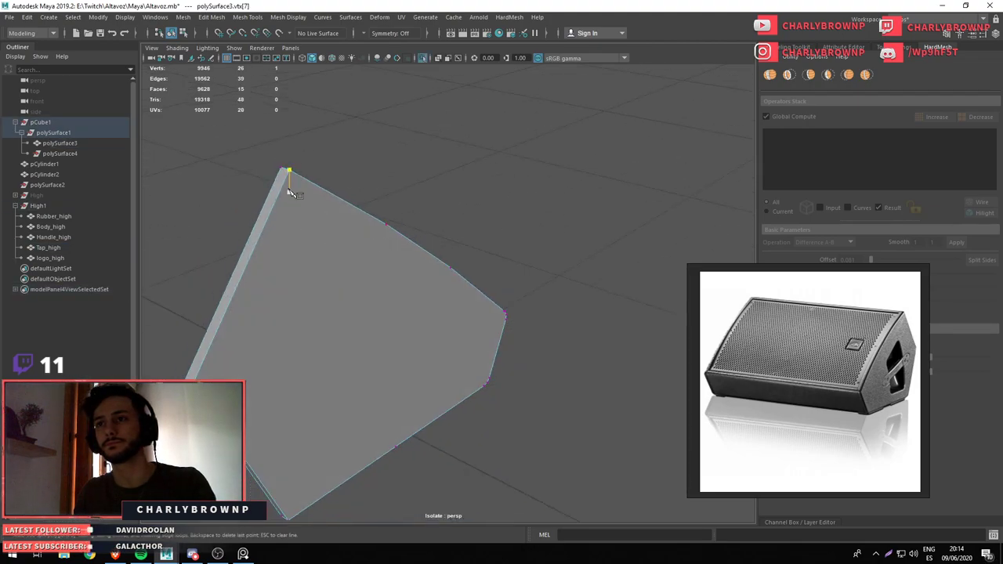
key("ctrl+1")
left_click_drag(373, 229, 430, 273)
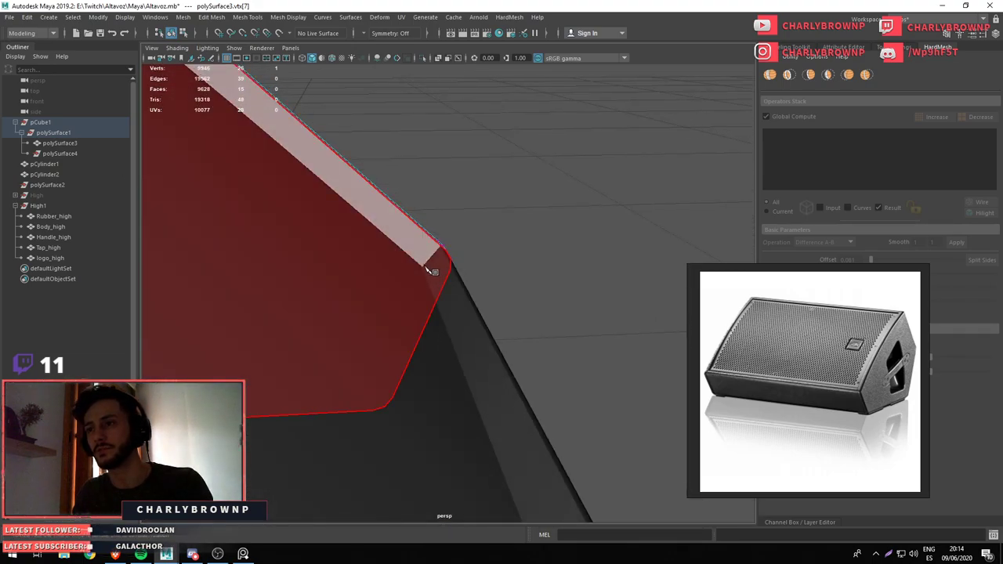
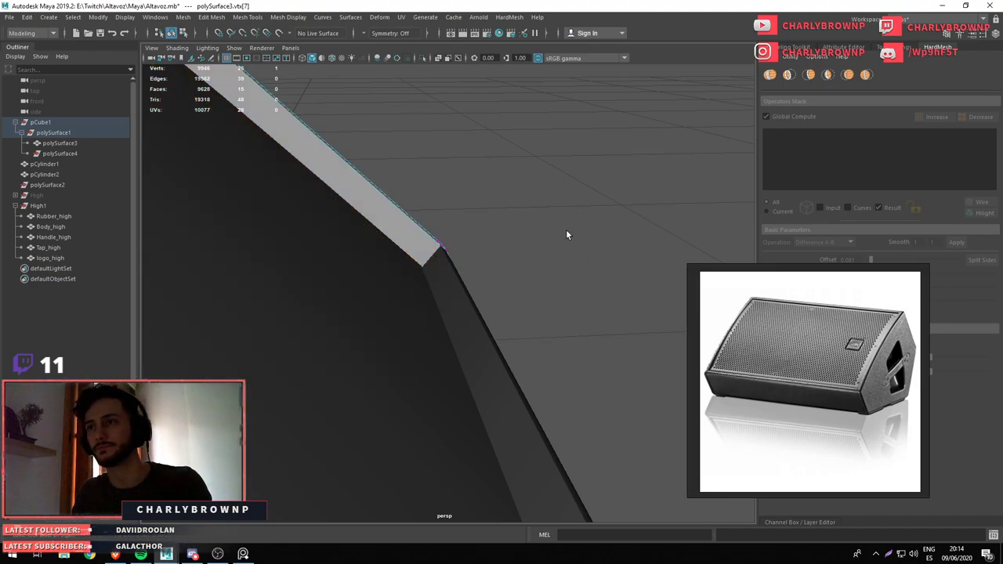
Isolate side panel polySurface3 and inspect its beveled corner in wireframe and shaded views
scroll("down", 3)
key("4")
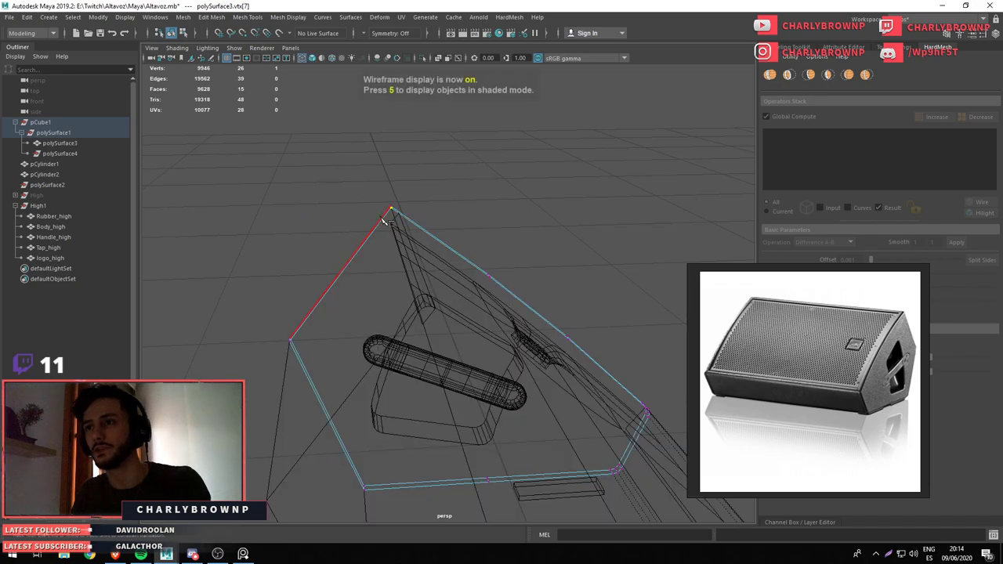
left_click_drag(385, 224, 336, 225)
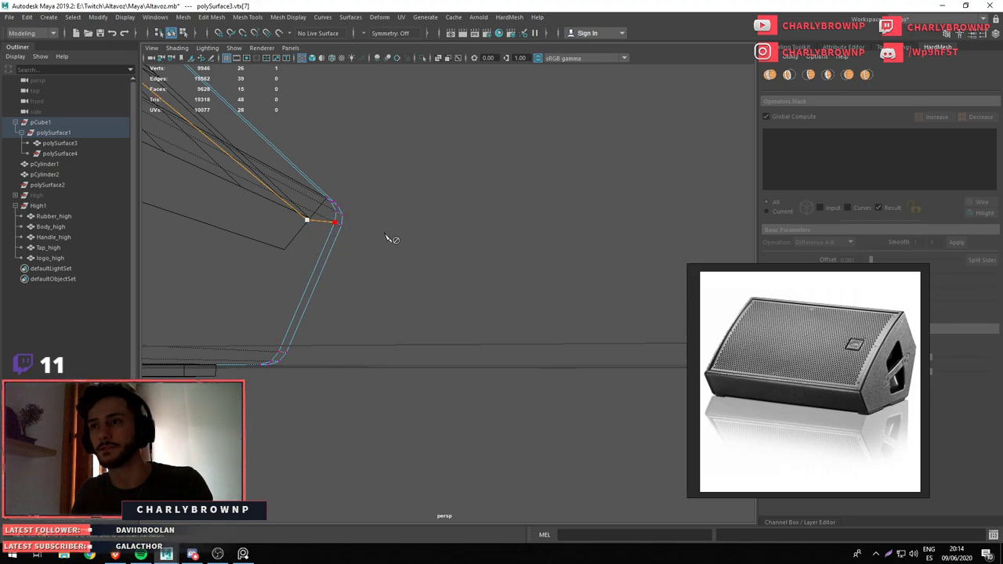
key("5")
left_click_drag(381, 280, 326, 328)
key("ctrl+1")
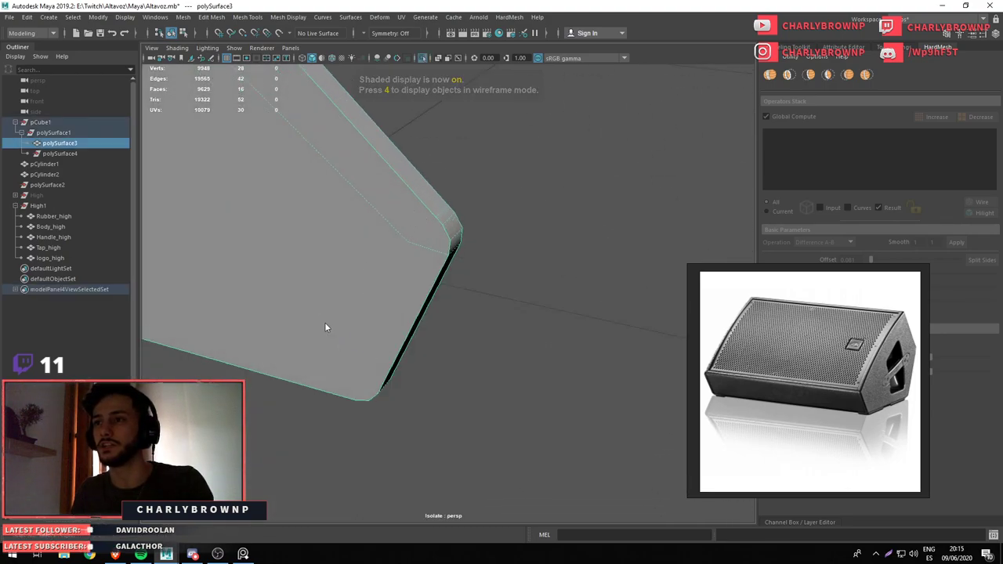
left_click(302, 291)
key("7")
left_click_drag(302, 290, 251, 300)
left_click(429, 251)
key("ctrl+1")
key("5")
key("ctrl+1")
key("7")
Isolate the side panel together with Body_high to compare their fit
key("F9")
left_click(390, 300)
left_click(422, 262)
left_click_drag(452, 267, 391, 297)
key("ctrl+1")
left_click(502, 306)
left_click(506, 306)
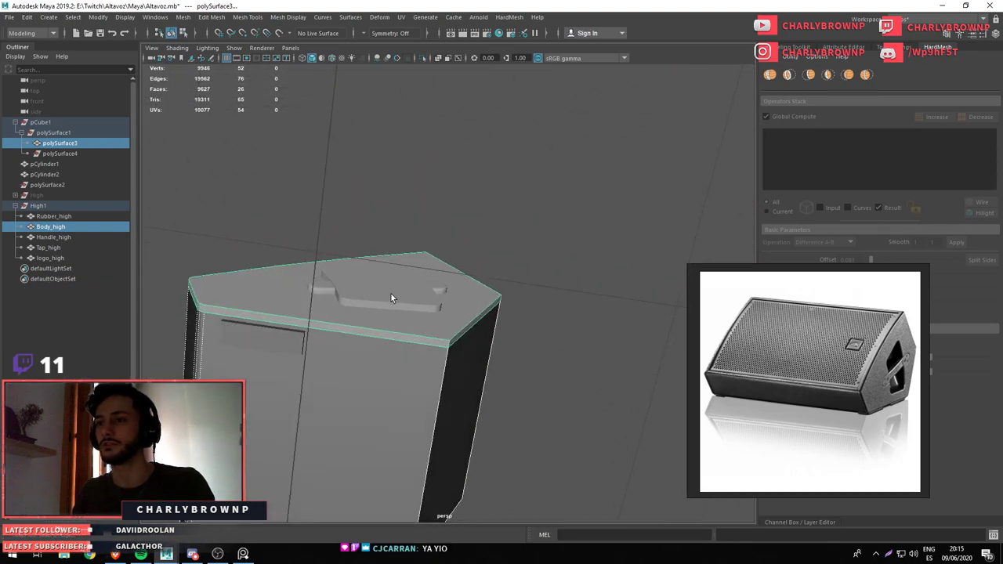
key("ctrl+1")
scroll("up", 3)
Pick edges along the panel's top and orbit to an edge-on view of the panel
key("F10")
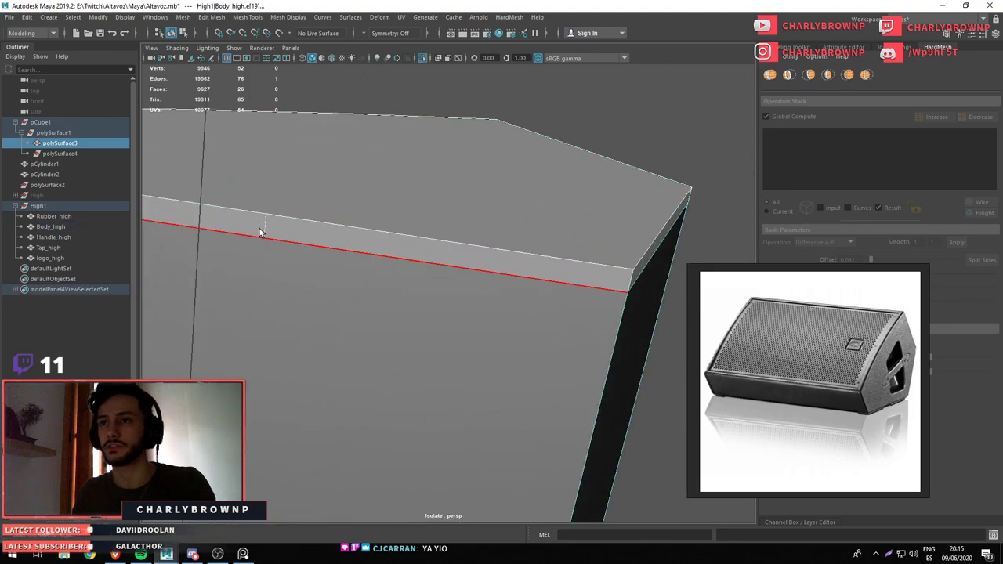
left_click(259, 227)
left_click(306, 209)
key("ctrl+1")
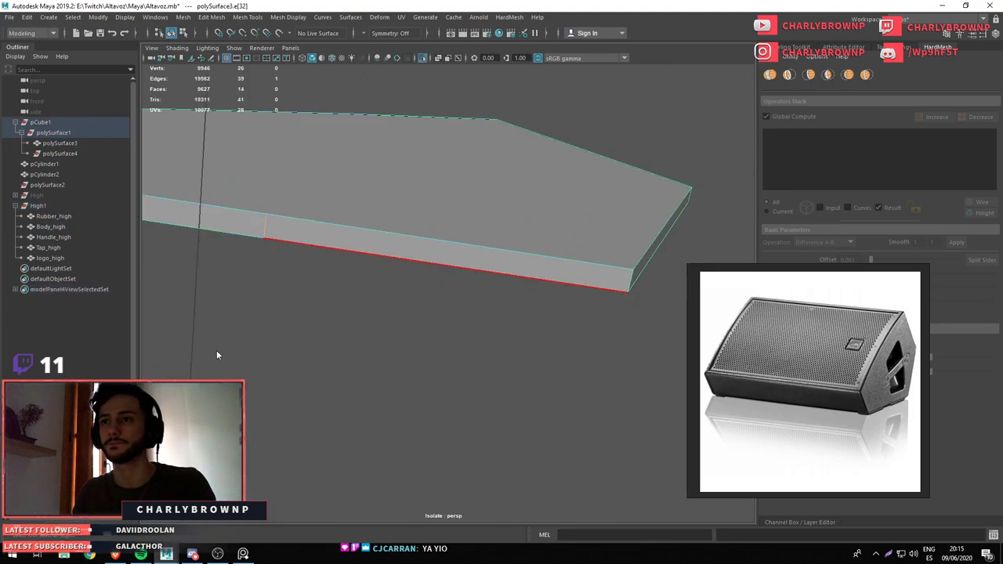
left_click_drag(216, 351, 463, 202)
left_click_drag(294, 324, 441, 266)
scroll("up", 3)
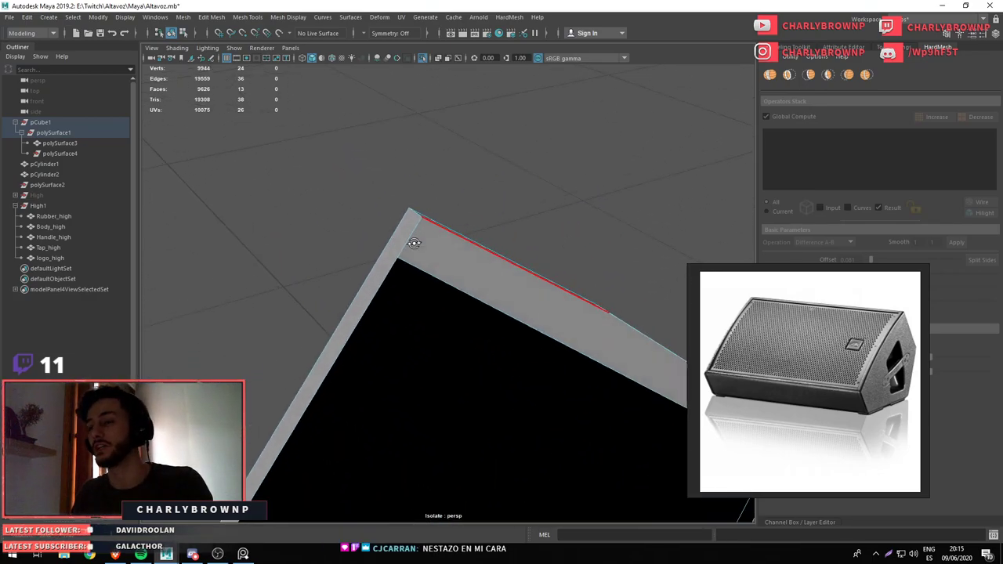
Select the panel's long top face f[11] and detach it with Detach Components
left_click(506, 263)
scroll("down", 3)
left_click_drag(497, 298, 391, 300)
scroll("up", 3)
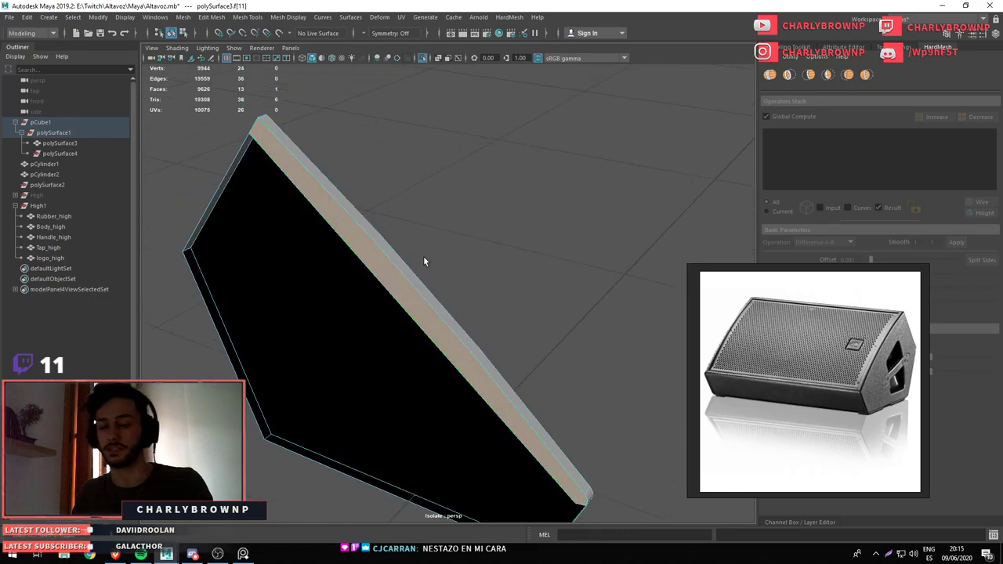
left_click_drag(502, 166, 507, 278)
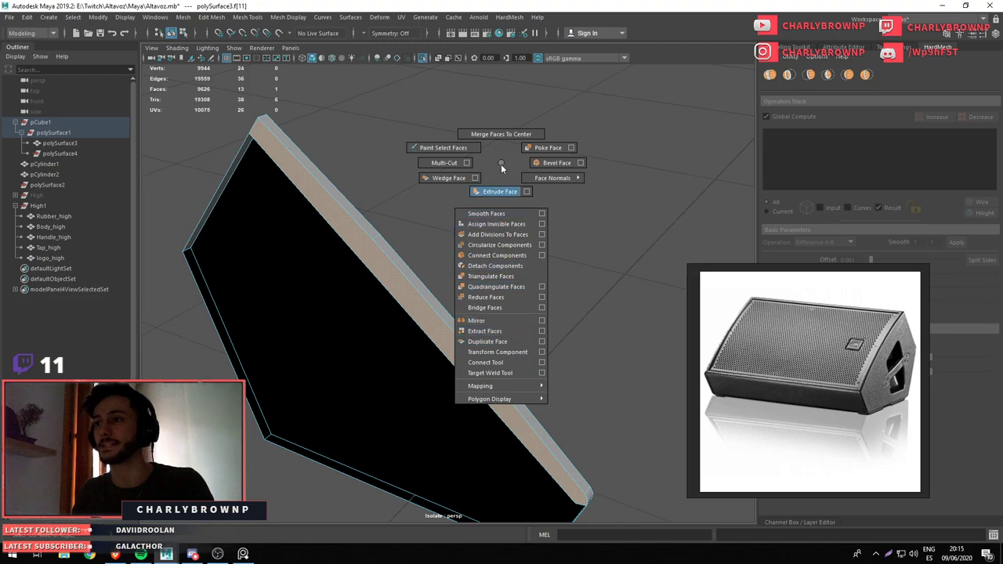
left_click_drag(502, 167, 471, 330)
key("ctrl+F10")
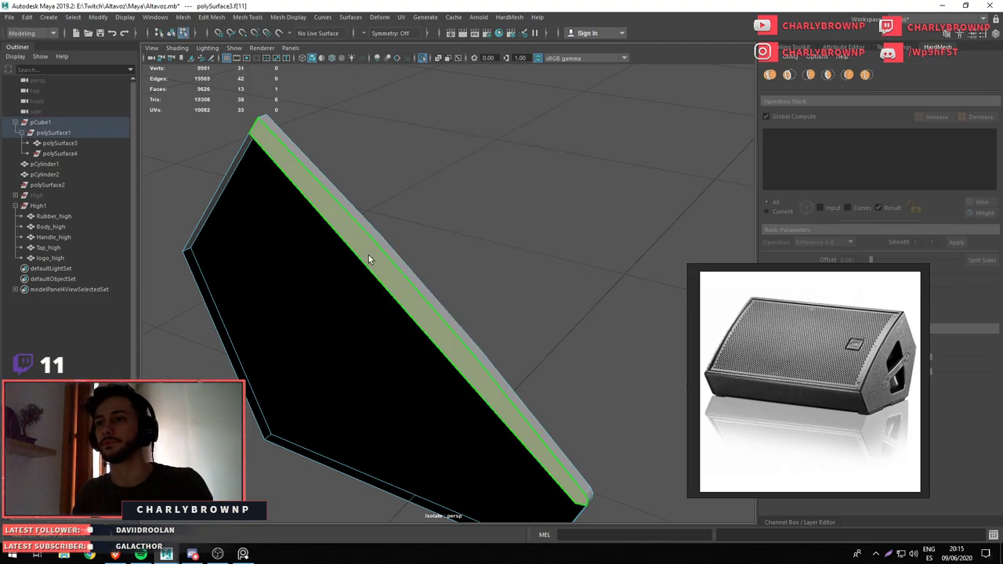
left_click(401, 265)
Inspect the detached top strip and isolate the side panel on its own again
left_click_drag(305, 219, 419, 256)
left_click(279, 236)
left_click_drag(278, 237, 434, 245)
key("F8")
left_click_drag(401, 187, 482, 274)
key("ctrl+1")
key("ctrl+1")
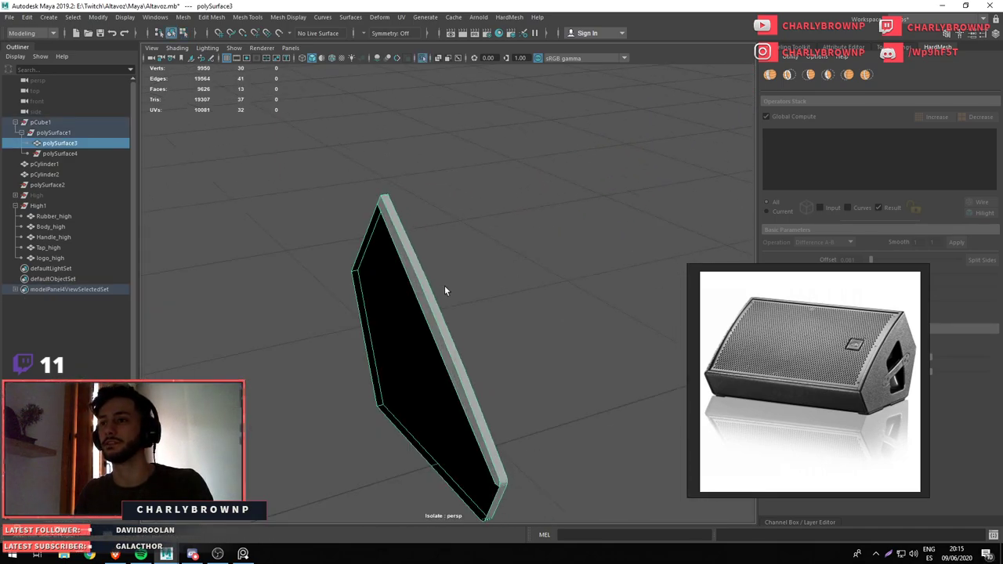
key("ctrl+1")
key("ctrl+1")
left_click_drag(457, 389, 439, 329)
left_click_drag(439, 329, 467, 295)
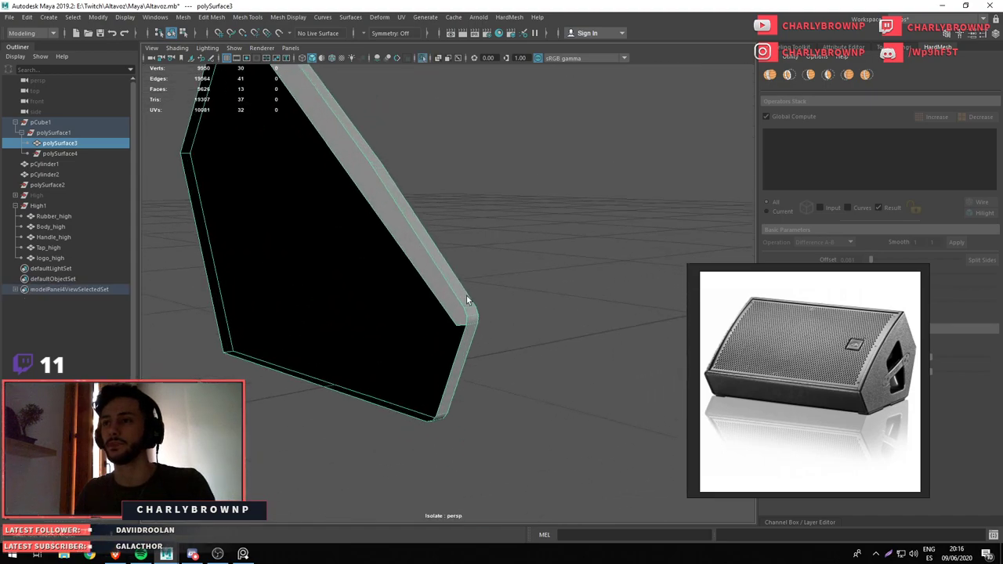
left_click_drag(403, 290, 403, 348)
Select the panel's long side face strip, then return to object mode
left_click(400, 241)
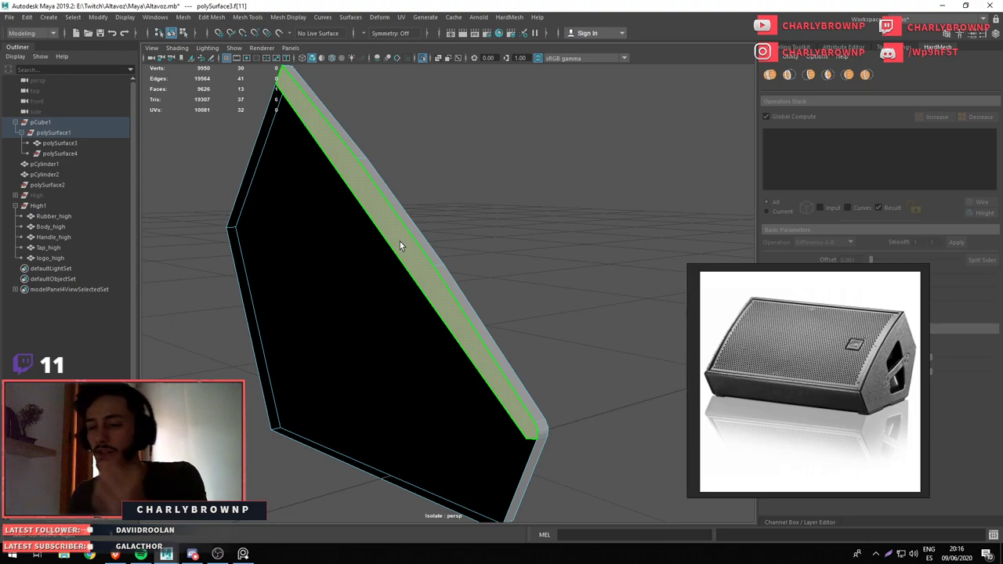
left_click(405, 240)
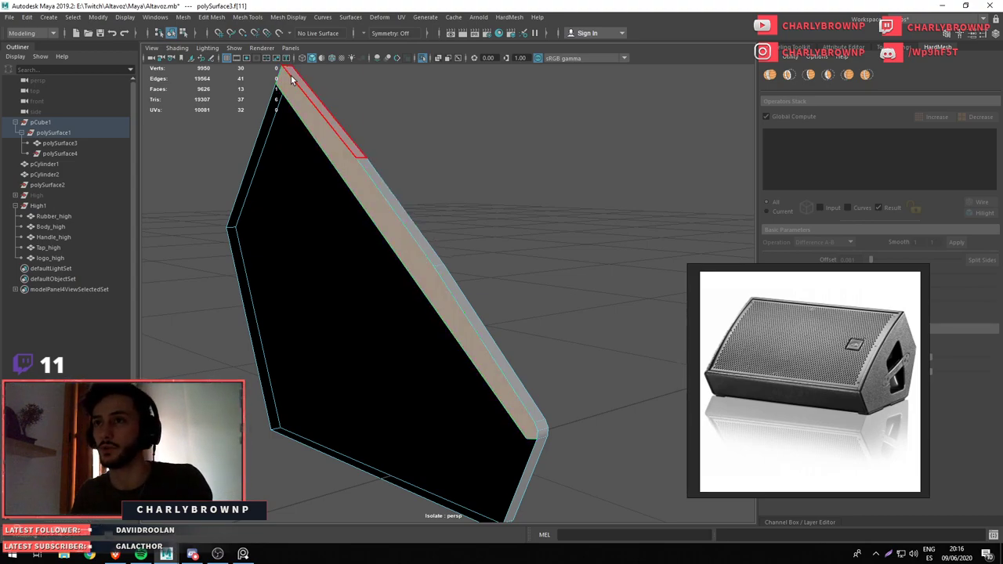
left_click(345, 122)
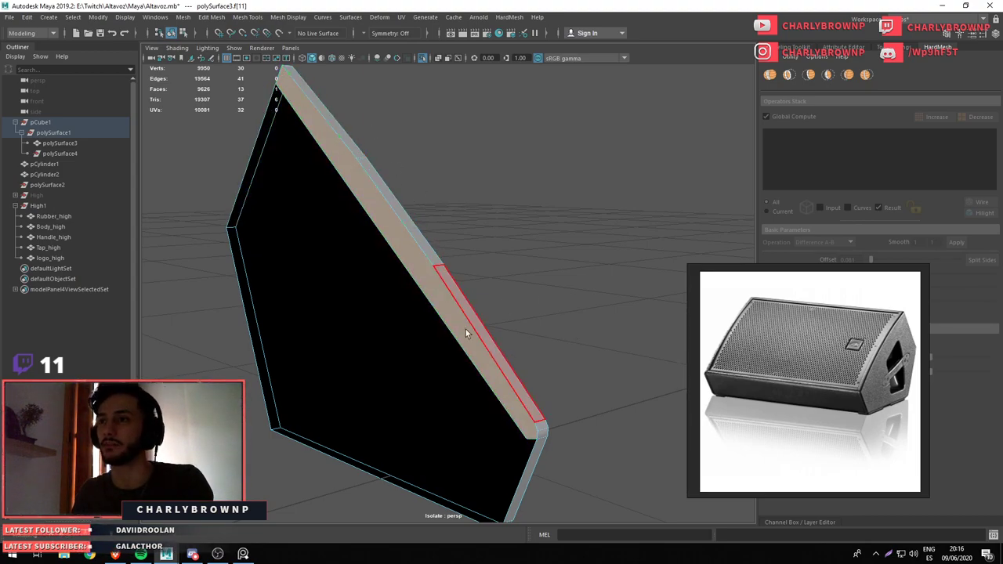
left_click(433, 288)
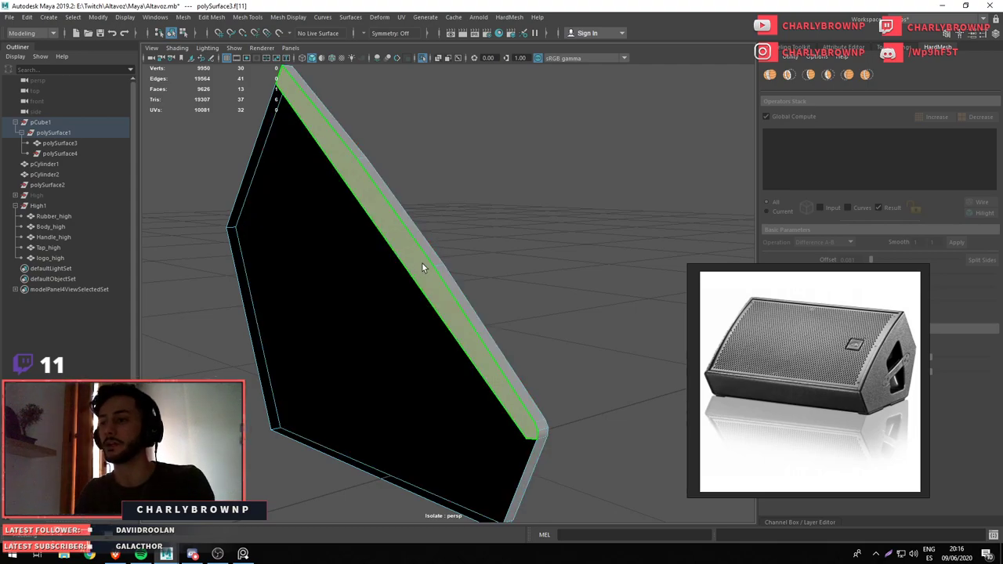
key("F8")
left_click_drag(393, 276, 381, 341)
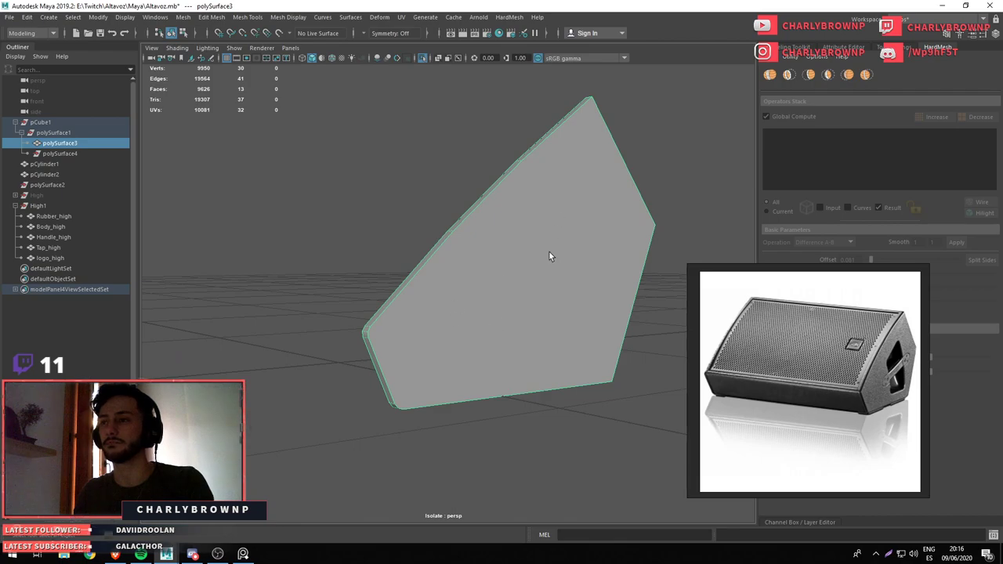
Select the panel's large flat face f[12] and check the panel against the full speaker
key("F11")
left_click(529, 238)
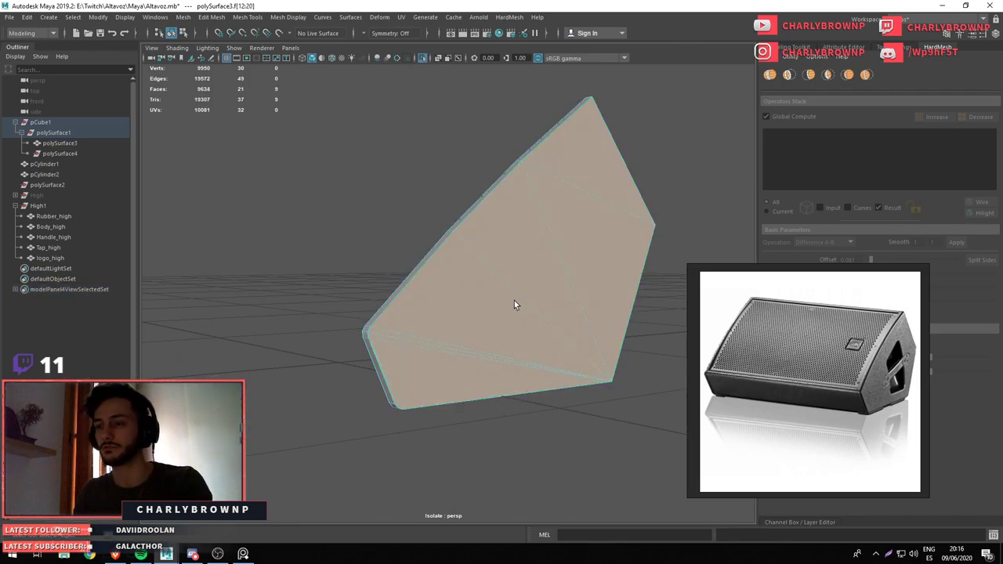
key("F8")
left_click(506, 348)
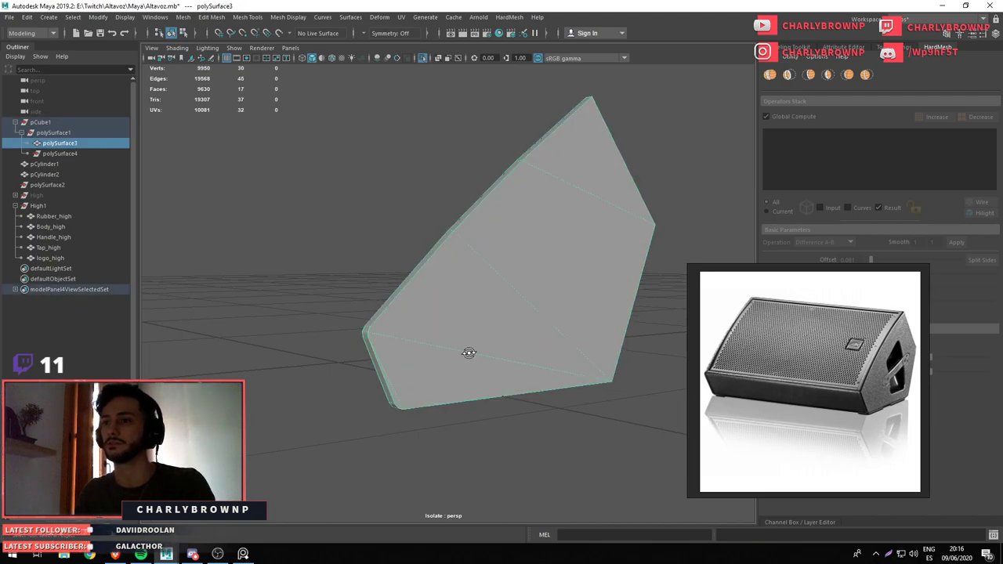
key("ctrl+1")
left_click_drag(437, 360, 538, 352)
key("ctrl+1")
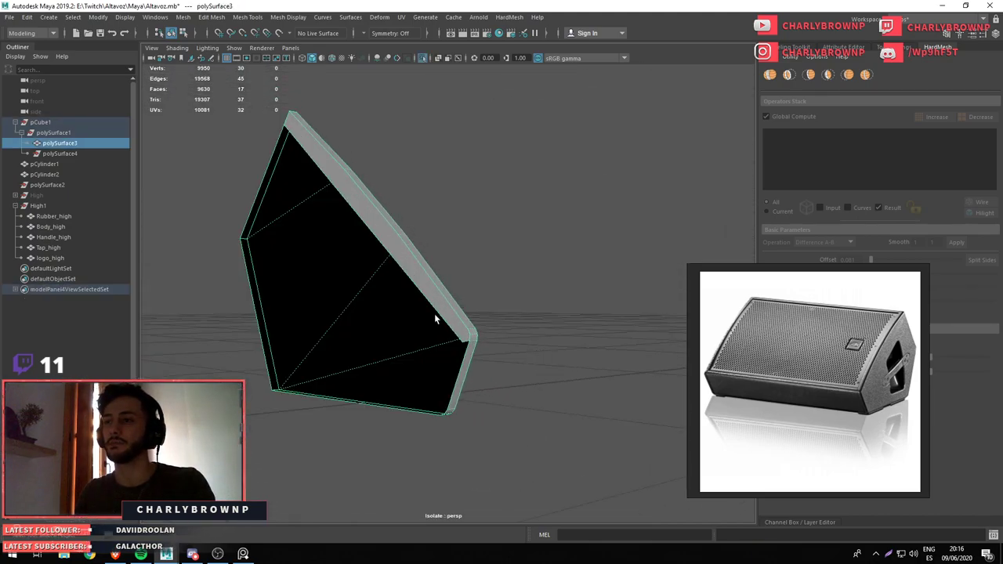
Select the top edge strip faces f[11:13], then view the full speaker from above
key("F11")
double_click(404, 253)
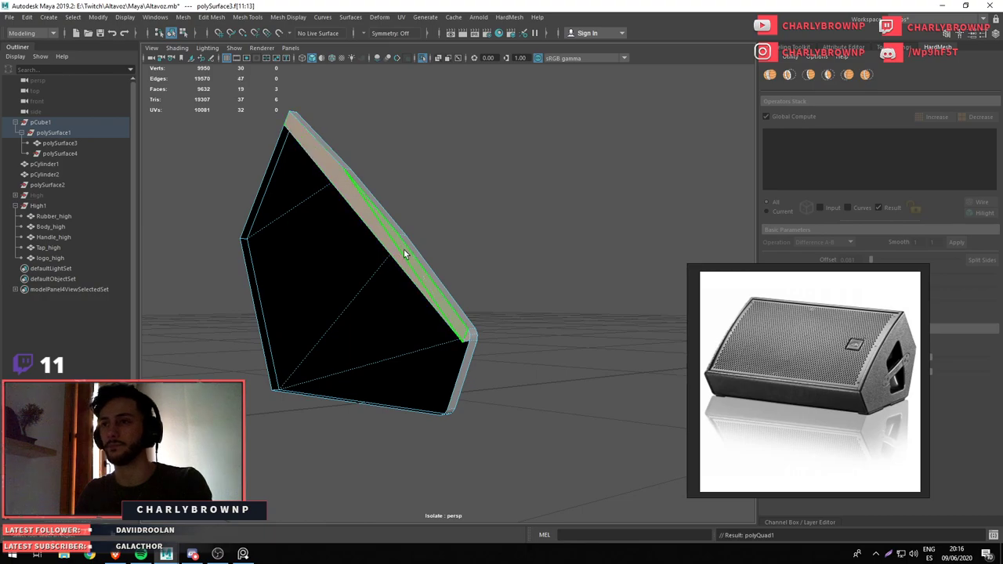
key("F8")
left_click_drag(358, 230, 420, 376)
key("ctrl+1")
scroll("down", 3)
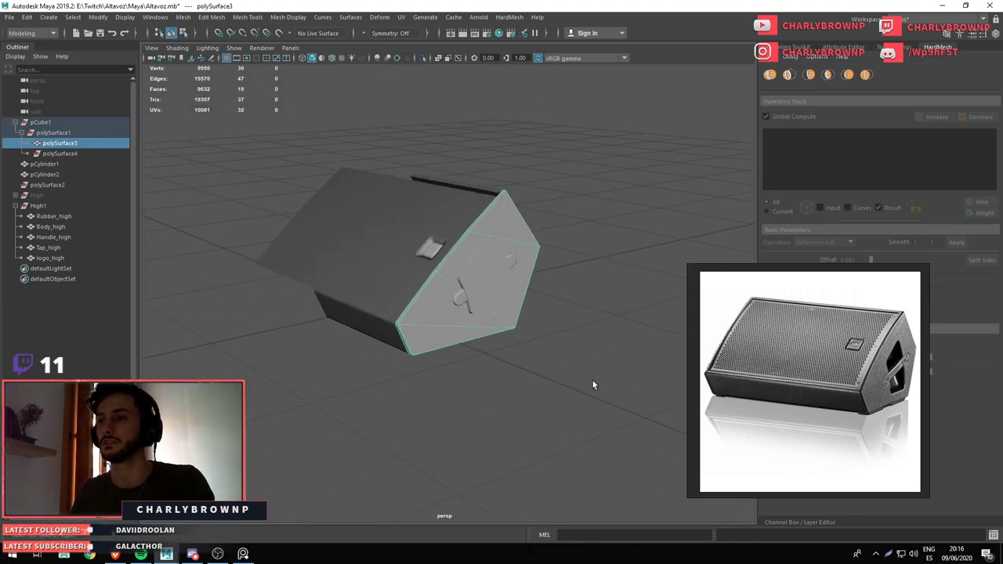
left_click_drag(593, 380, 497, 293)
Turn off smooth preview on pCylinder2 and test-pull it out of the body, then undo
left_click(427, 294)
left_click_drag(428, 294, 374, 381)
left_click(346, 376)
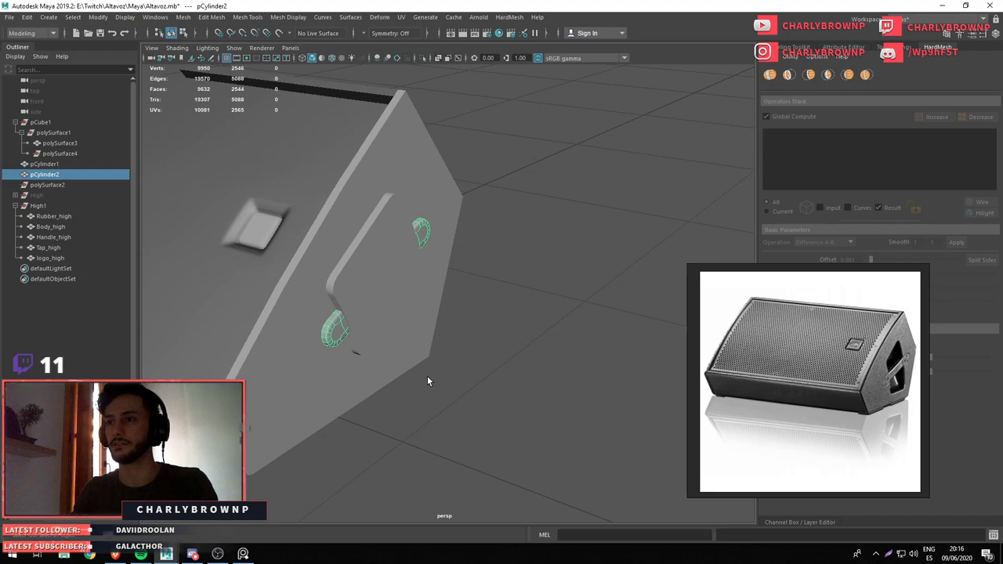
key("1")
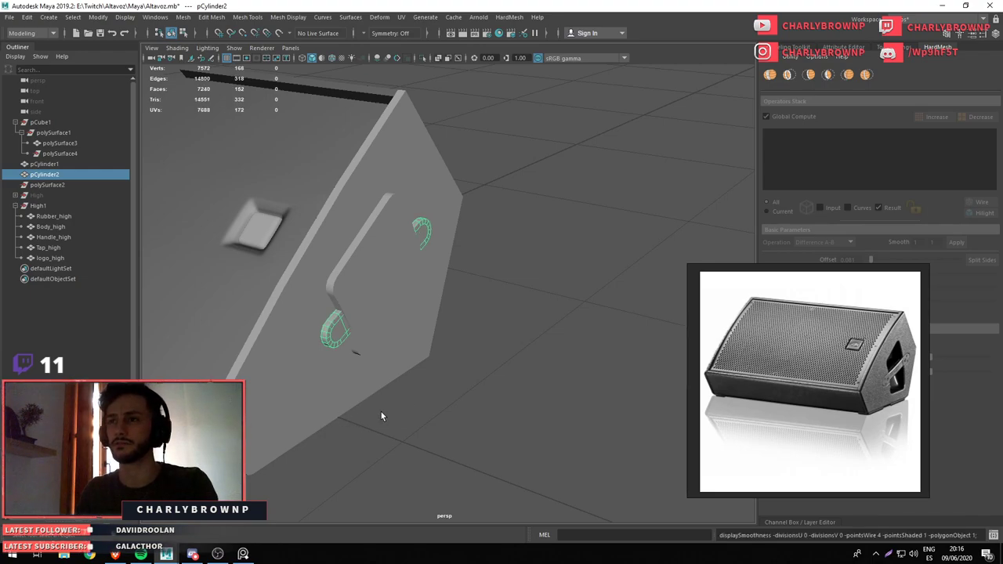
left_click(433, 403)
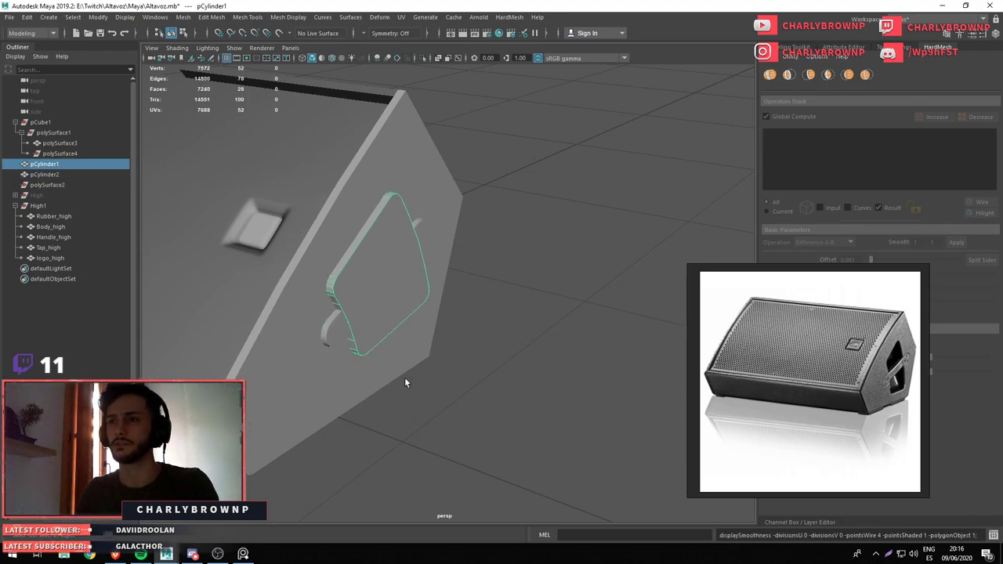
left_click(313, 373)
left_click(343, 318)
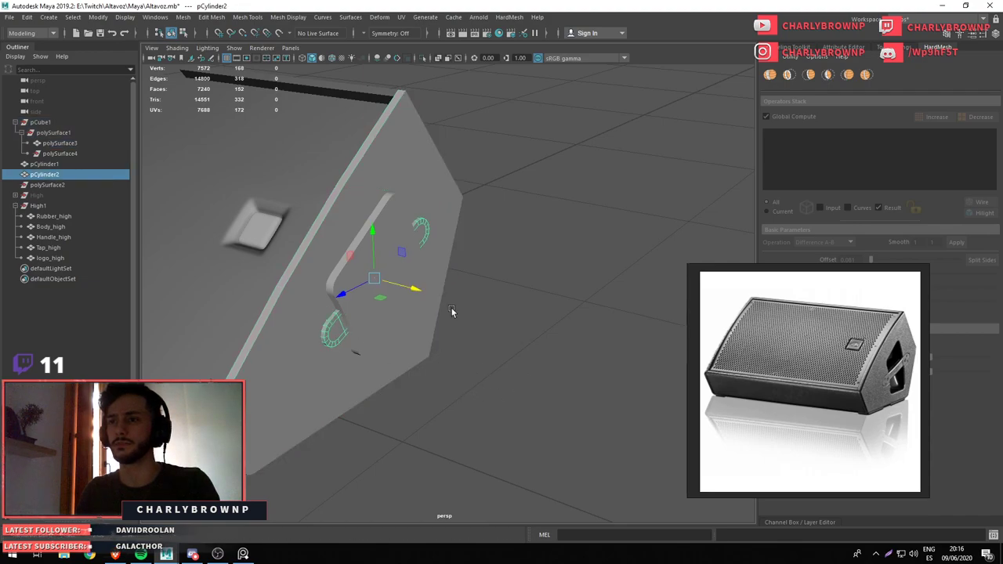
left_click_drag(398, 290, 358, 469)
key("ctrl+z")
Isolate the side panel with pCylinder1 to inspect how they overlap
left_click(358, 469)
left_click(260, 339)
left_click(316, 376)
key("f")
key("ctrl+1")
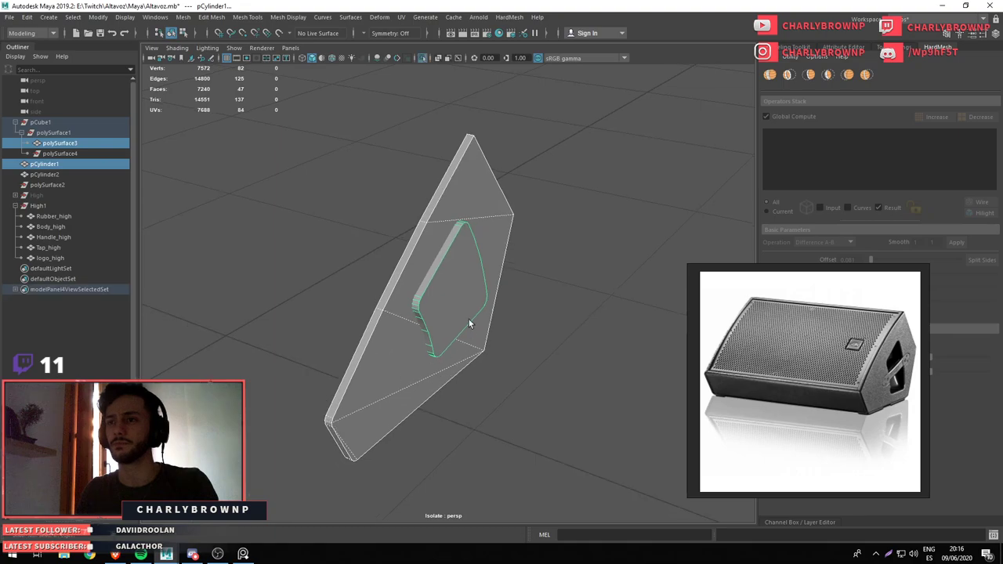
left_click_drag(468, 319, 442, 291)
key("ctrl+1")
Delete pCylinder2 and isolate only the side panel and pCylinder1
left_click(400, 317)
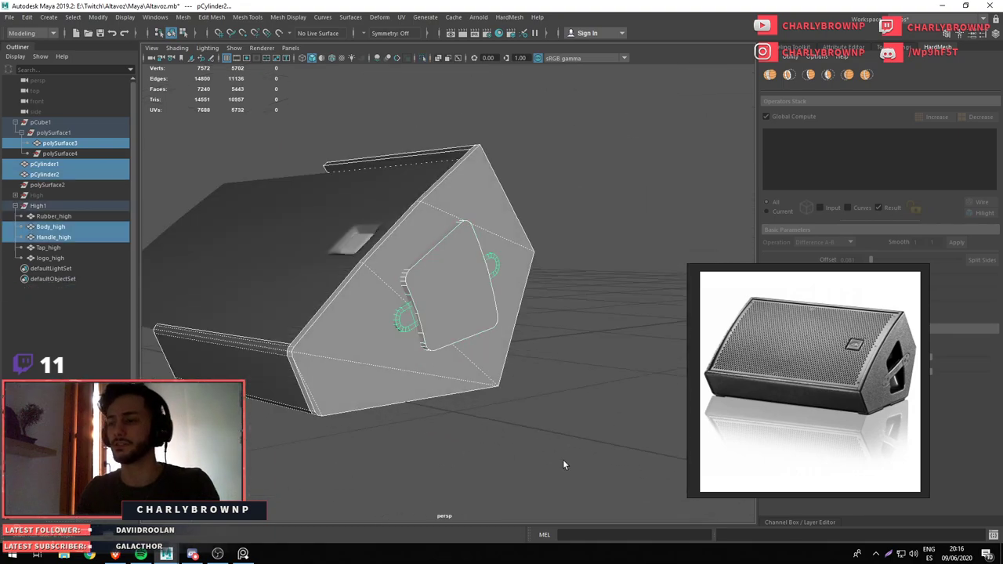
key("ctrl+z")
key("ctrl+z")
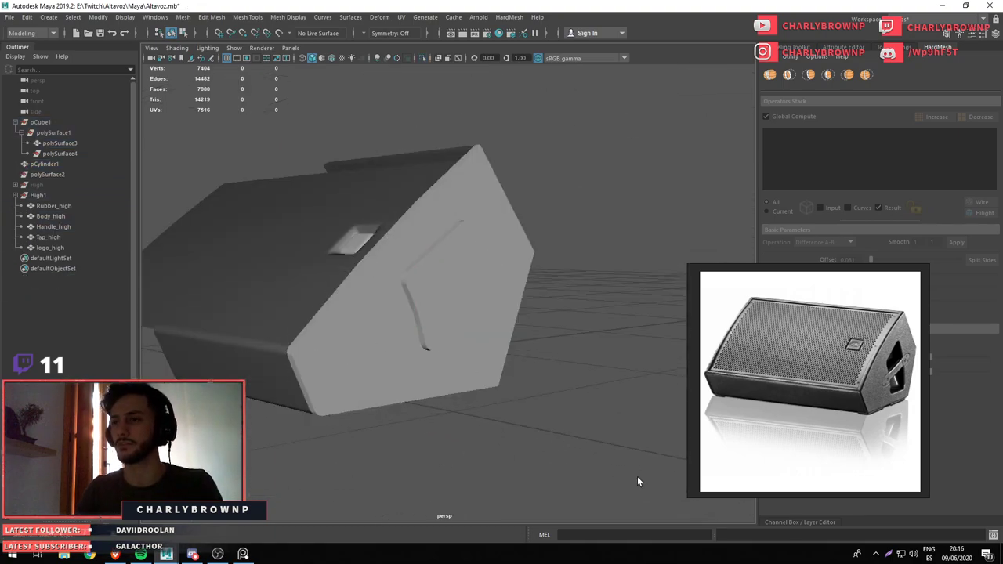
left_click(368, 307)
left_click(446, 330)
key("ctrl+1")
left_click_drag(447, 334, 390, 343)
scroll("up", 3)
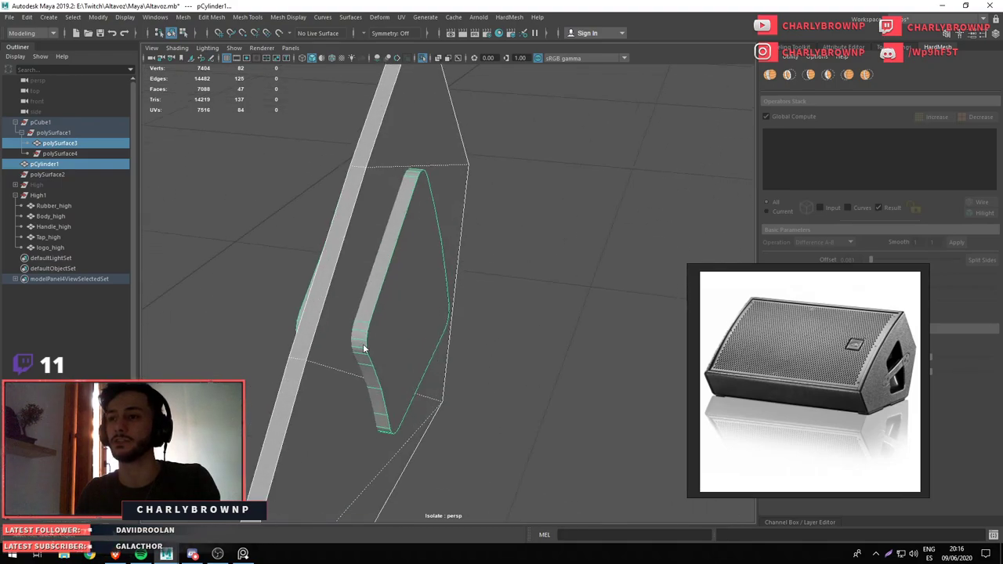
Select the side panel and pCylinder1, orbiting to see the recess shape face-on
left_click(392, 245)
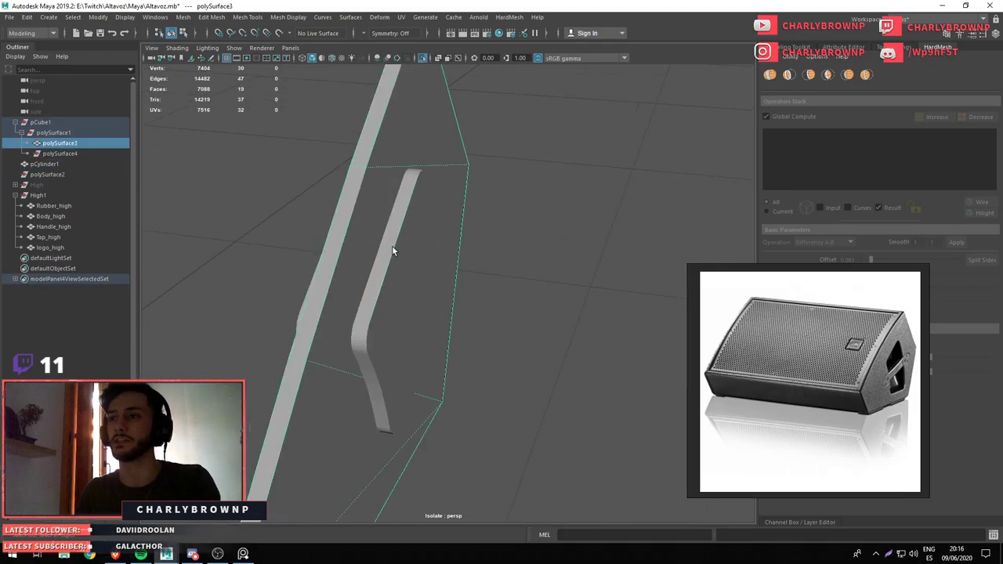
left_click(392, 245)
left_click_drag(535, 208, 536, 418)
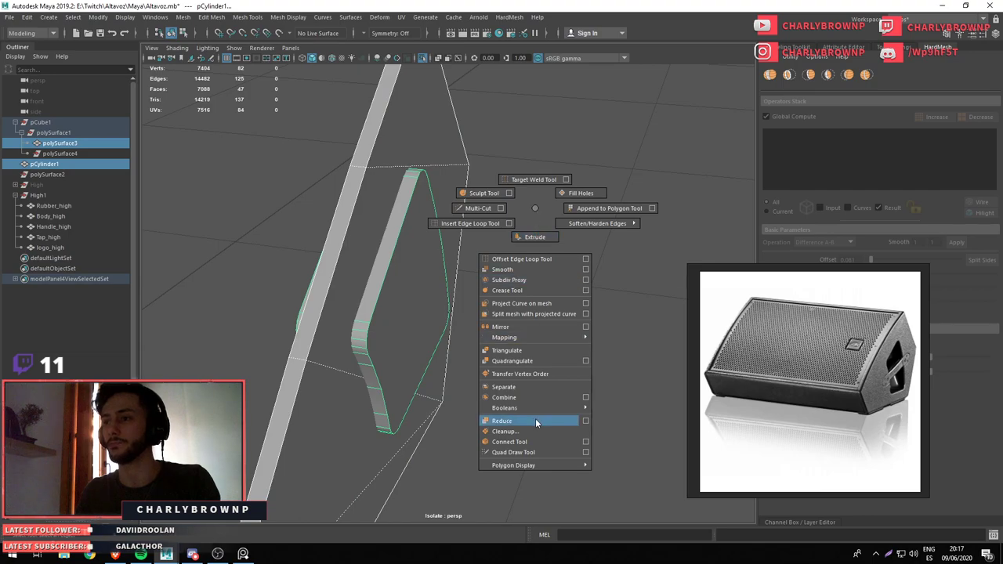
left_click_drag(535, 419, 537, 208)
left_click_drag(537, 208, 395, 305)
left_click_drag(345, 360, 416, 356)
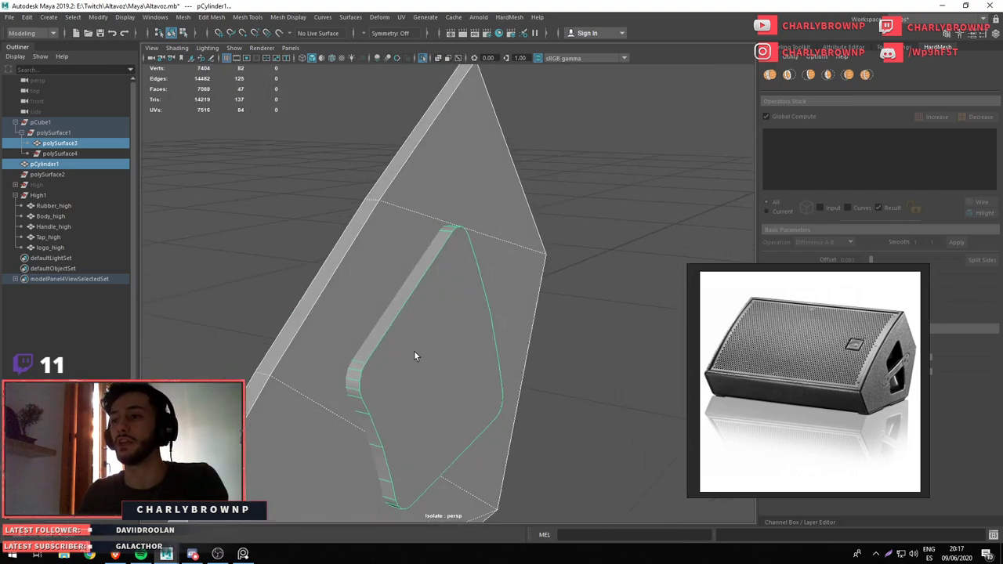
left_click(406, 353)
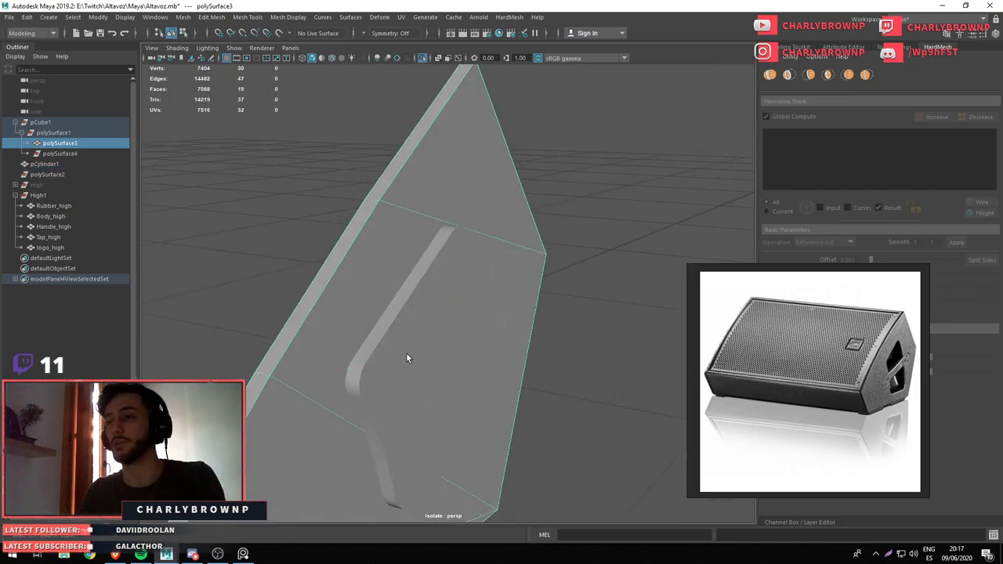
left_click(406, 353)
left_click(374, 266)
Select the panel first, then pCylinder1, and apply Booleans > Difference
right_click(468, 257)
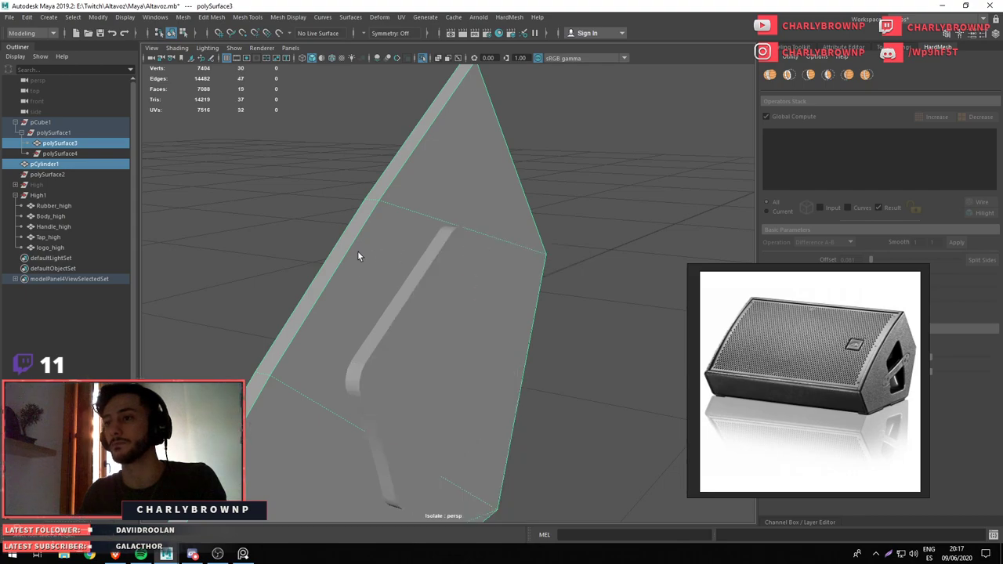
left_click(459, 344)
left_click(459, 308)
right_click(588, 261)
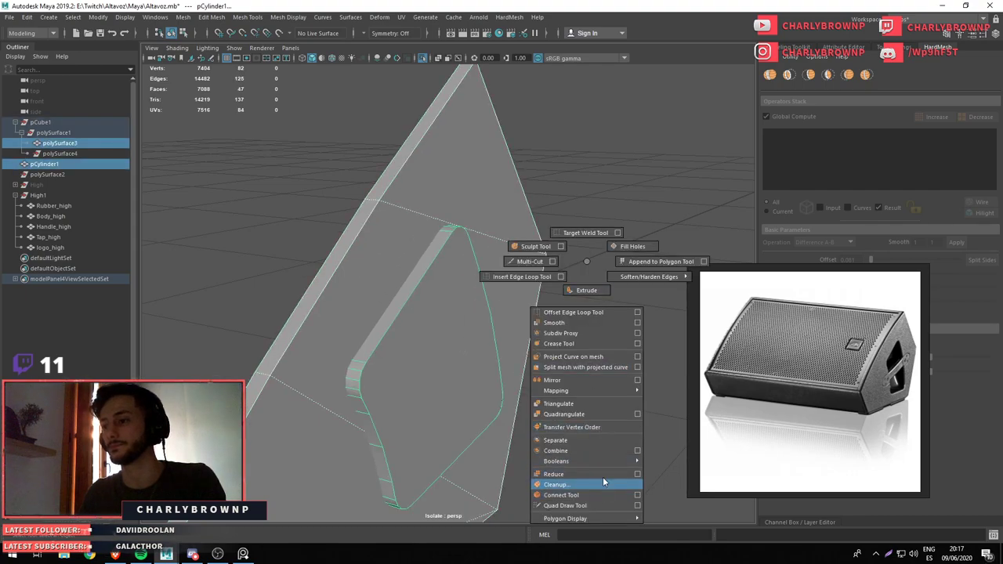
left_click(673, 472)
left_click_drag(524, 442, 479, 385)
scroll("up", 3)
Triangulate the large n-gon faces around the handle recess on the cut side panel
key("F2")
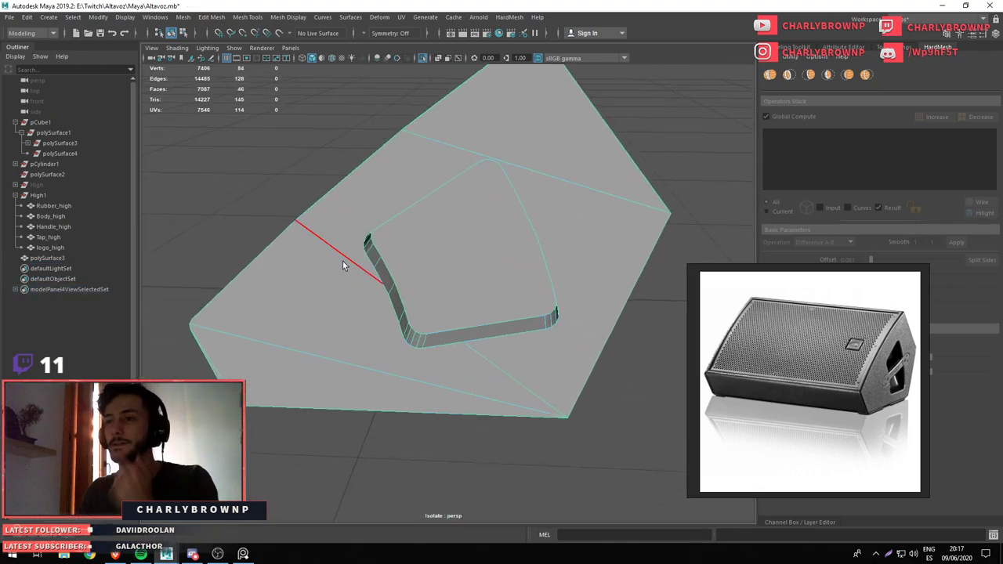
left_click(343, 259)
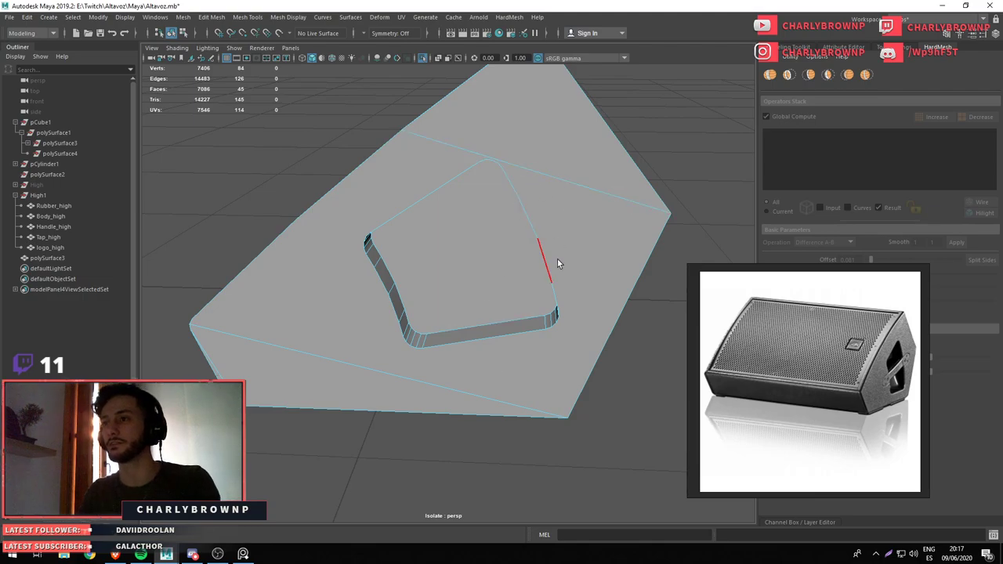
key("F11")
left_click(309, 311)
left_click_drag(310, 311, 534, 281)
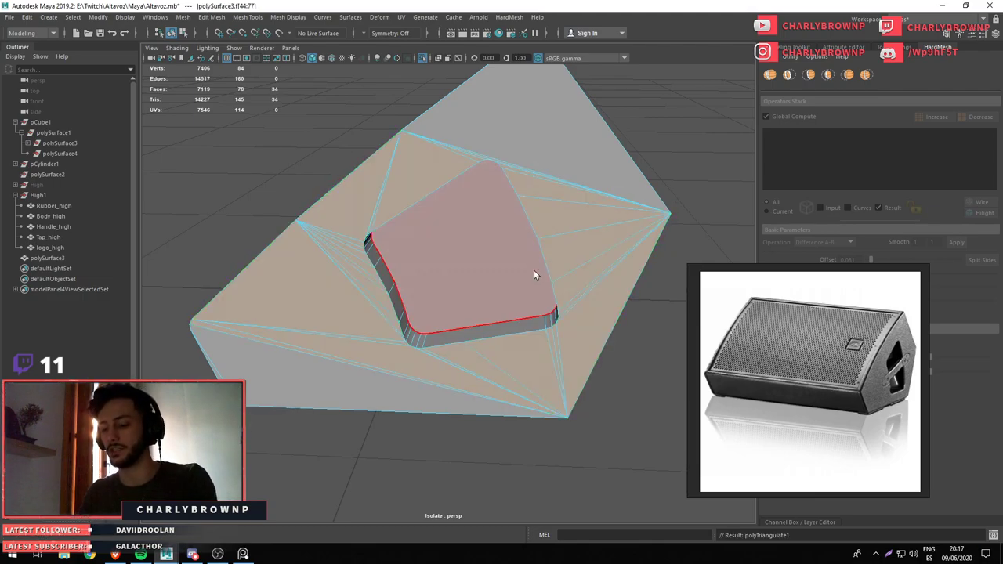
left_click_drag(524, 193, 437, 230)
scroll("up", 3)
scroll("down", 3)
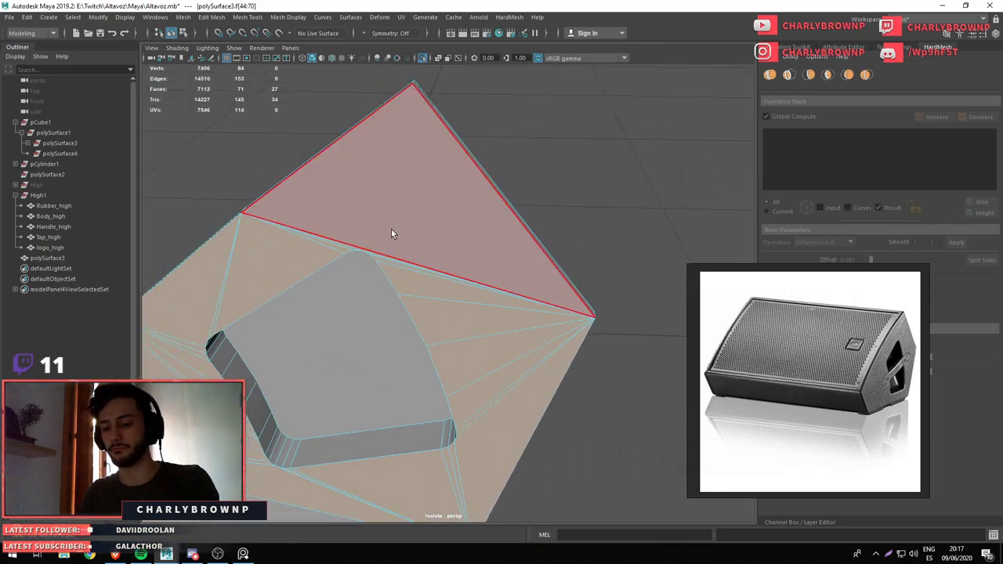
scroll("down", 3)
left_click_drag(492, 313, 587, 174)
left_click(587, 174)
Delete the stray diagonal edge and connect the recess rim vertices with a new edge
left_click(427, 283)
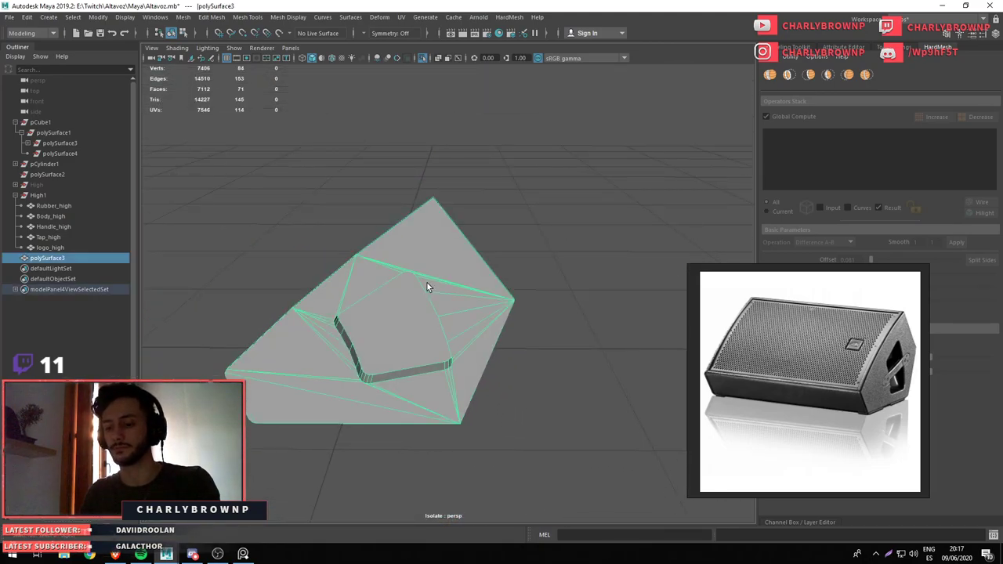
left_click_drag(546, 185, 562, 403)
scroll("up", 3)
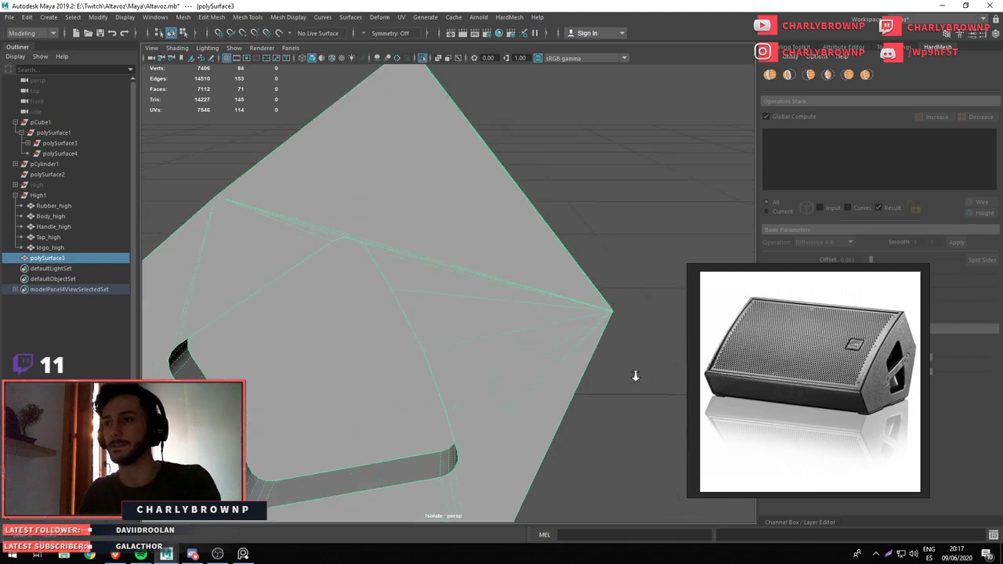
scroll("down", 3)
left_click(408, 354)
left_click_drag(411, 266, 410, 265)
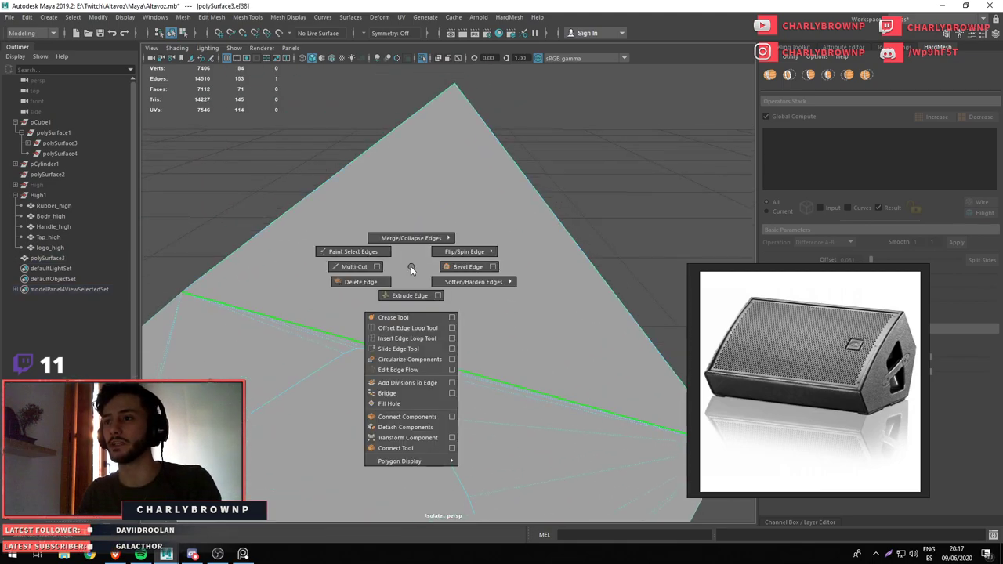
key("Delete")
key("F9")
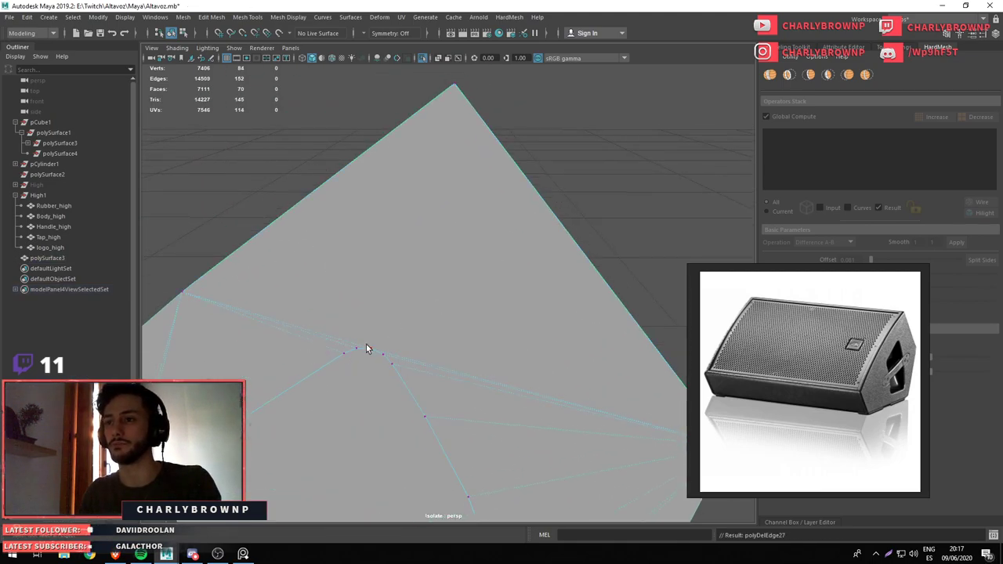
left_click(370, 349)
key("Return")
Merge the stray vertex on the panel face into its neighbour
scroll("down", 3)
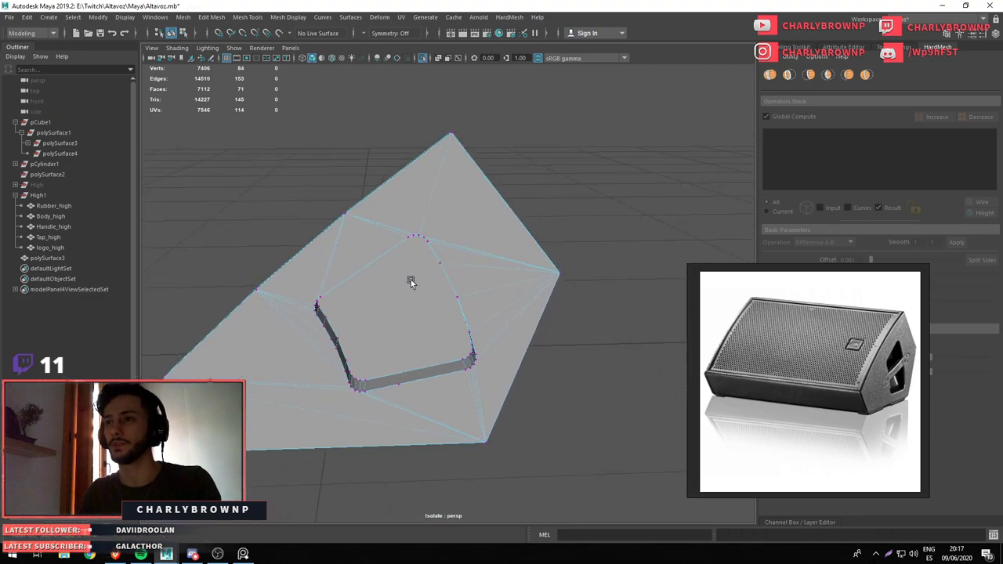
left_click_drag(411, 280, 443, 340)
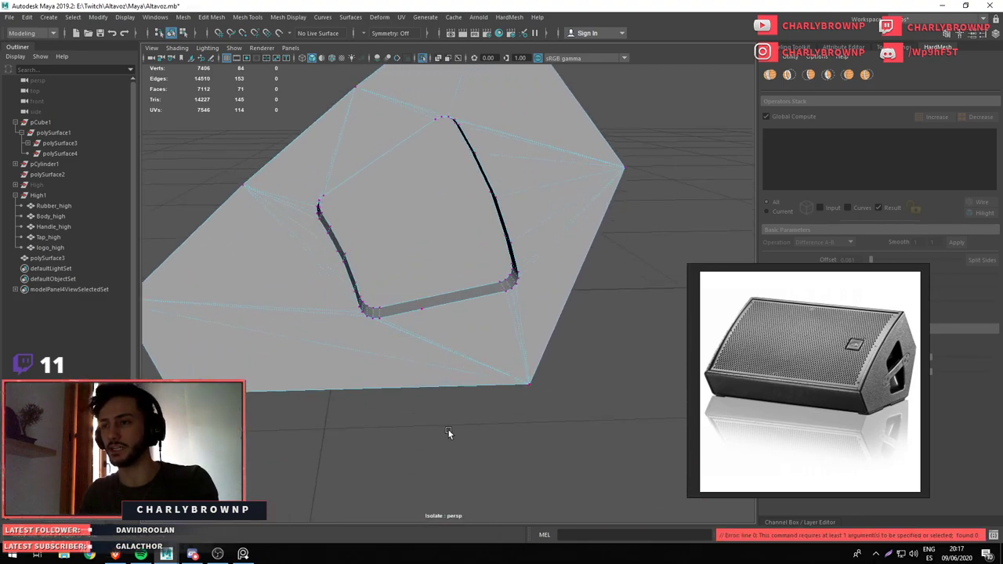
scroll("up", 3)
left_click_drag(373, 328, 296, 350)
scroll("down", 3)
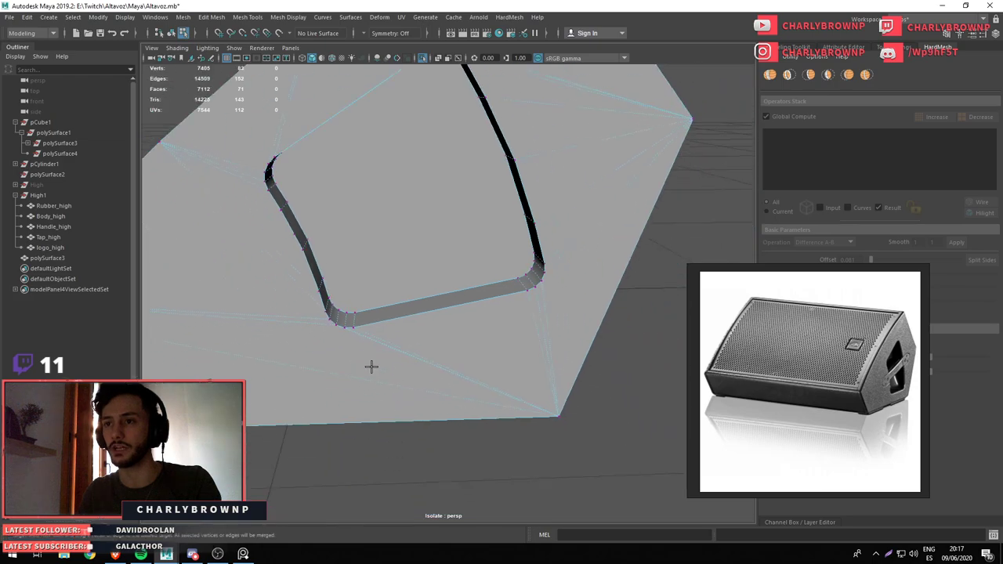
scroll("up", 3)
scroll("down", 3)
left_click_drag(311, 295, 387, 244)
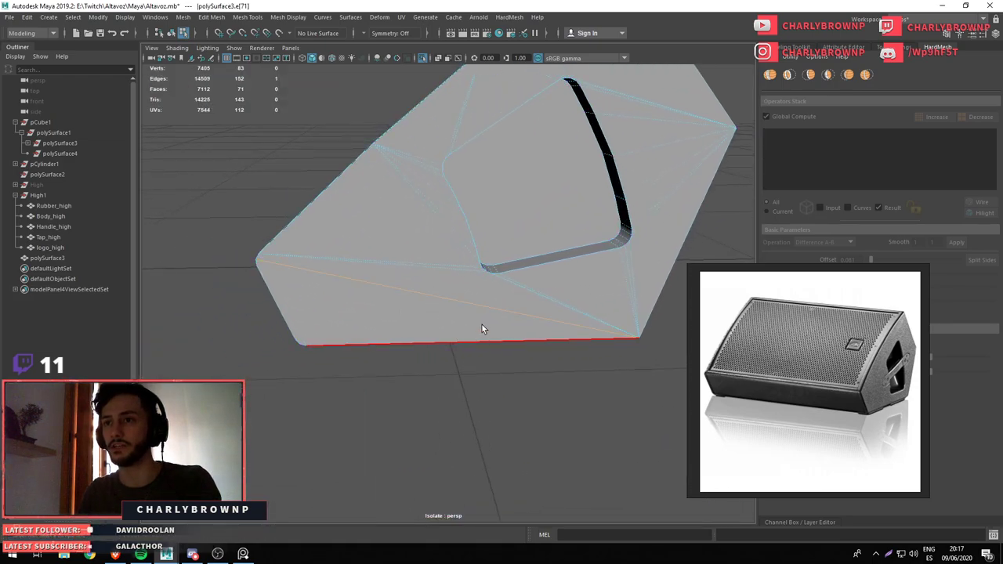
scroll("up", 3)
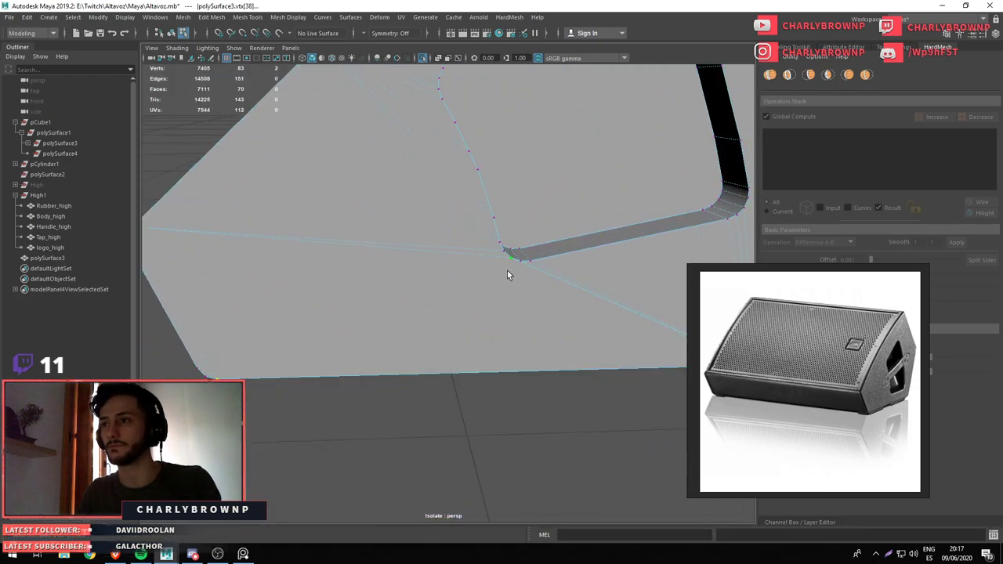
scroll("down", 3)
Triangulate the recess floor face, then exit isolate to show the whole speaker
key("F8")
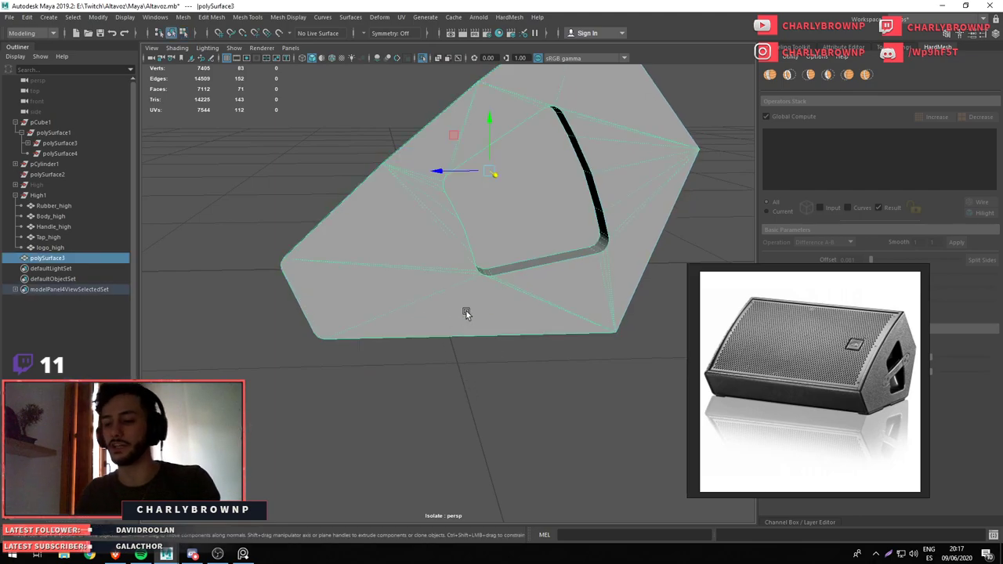
left_click_drag(466, 313, 569, 287)
scroll("up", 3)
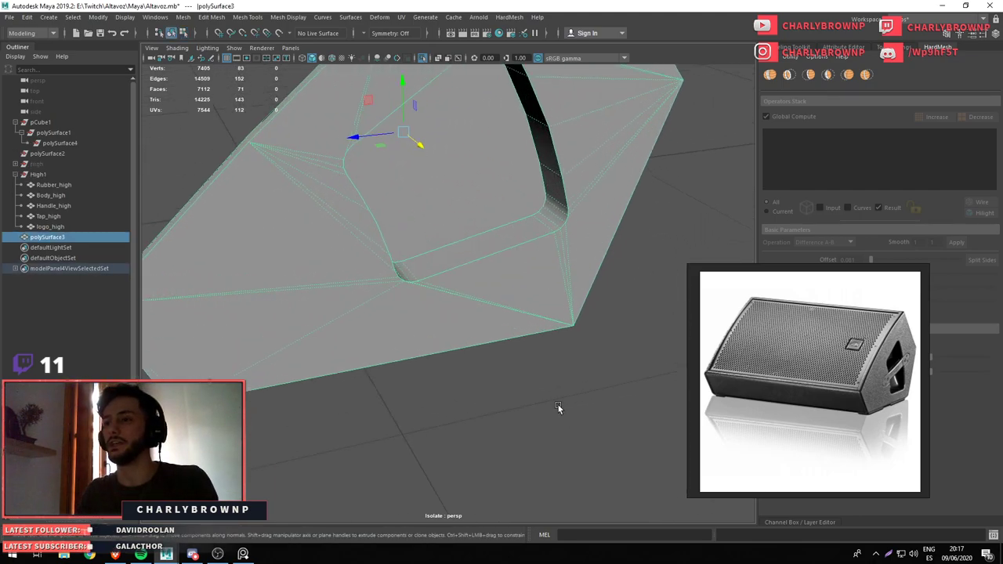
left_click_drag(558, 406, 494, 176)
key("F11")
left_click(494, 176)
left_click_drag(466, 350, 468, 354)
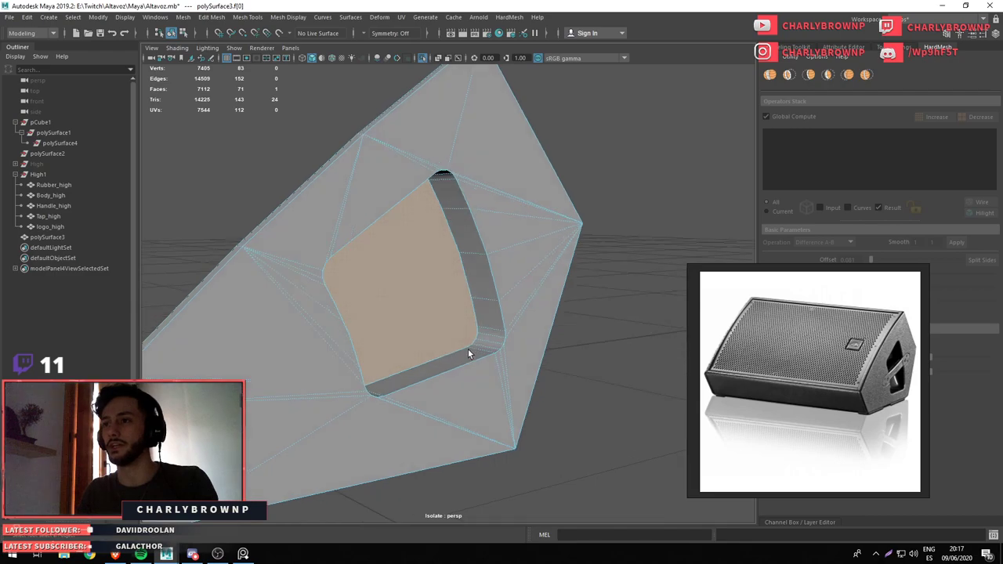
key("F8")
scroll("down", 3)
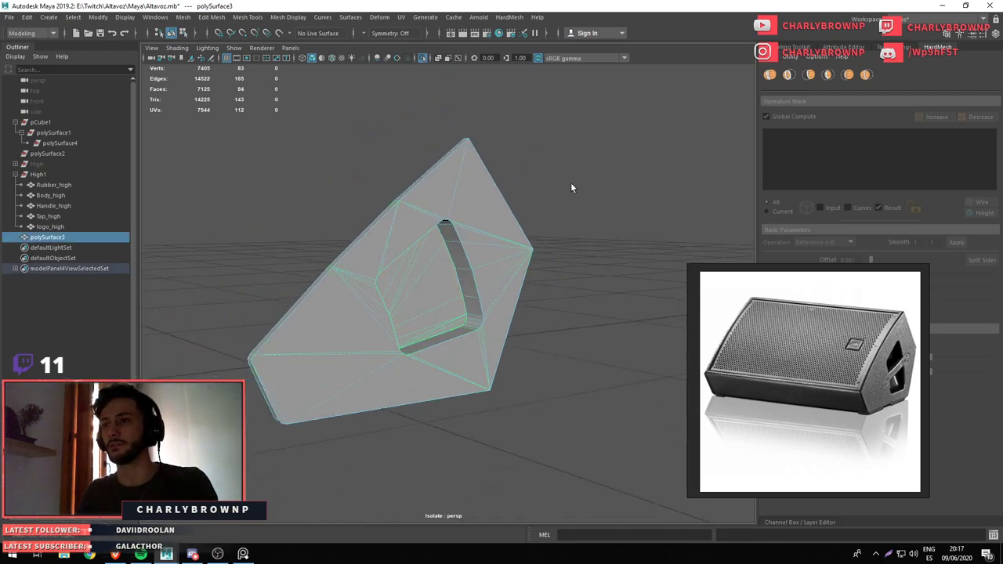
left_click_drag(482, 303, 435, 324)
key("ctrl+1")
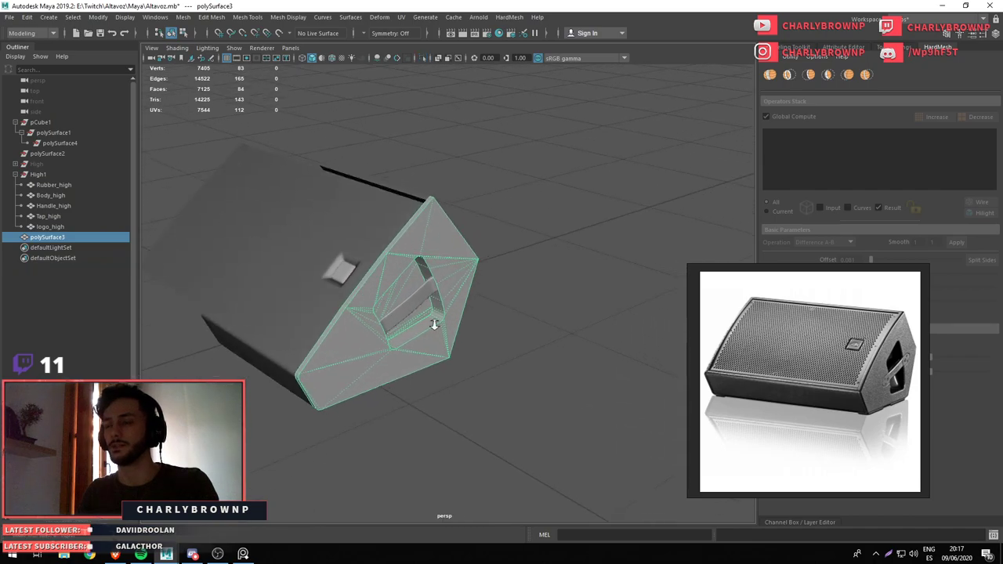
Select the handle and side panel, then unhide all hidden objects including the High group
left_click_drag(435, 324, 485, 298)
left_click(403, 270)
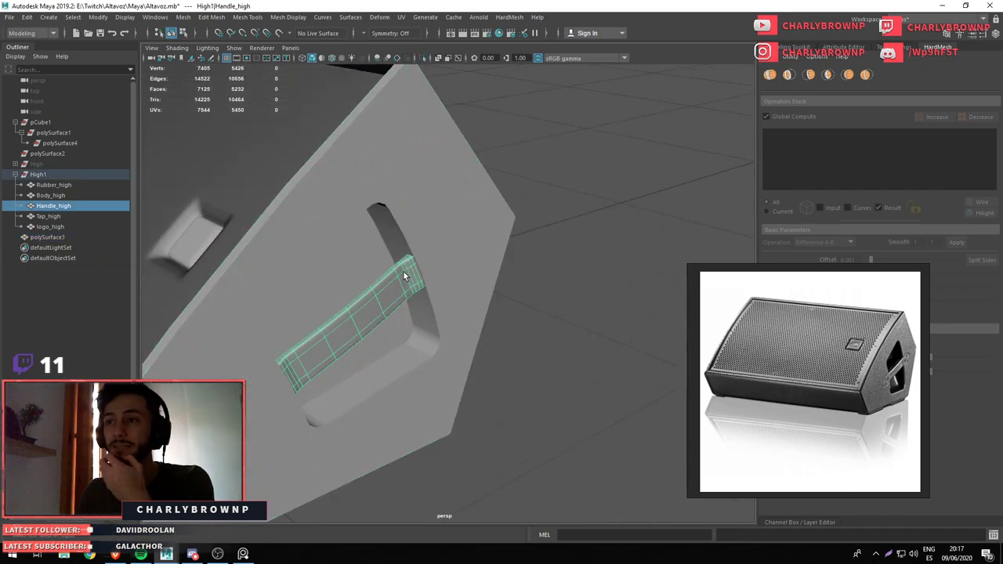
left_click(434, 237)
left_click(411, 275)
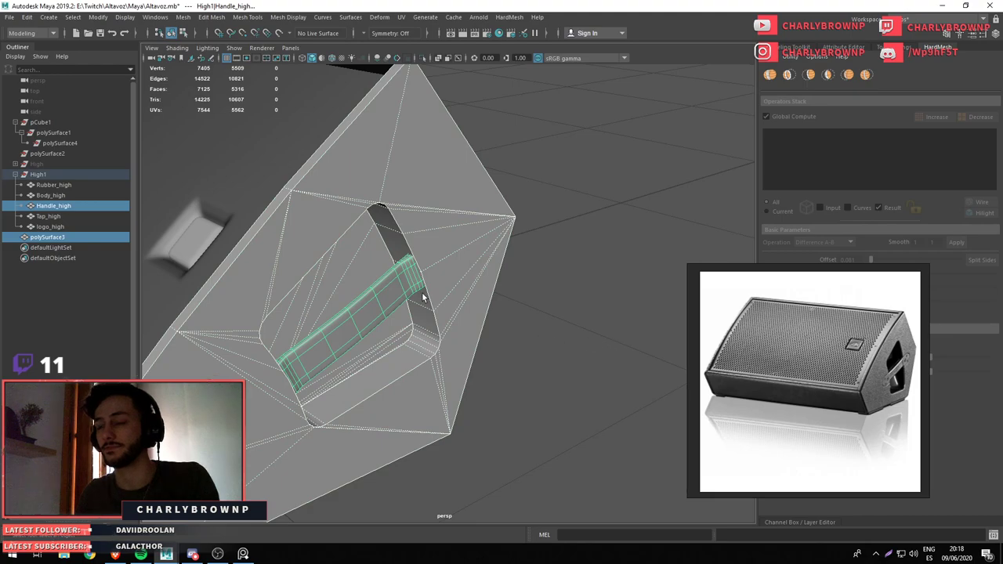
left_click_drag(424, 298, 326, 303)
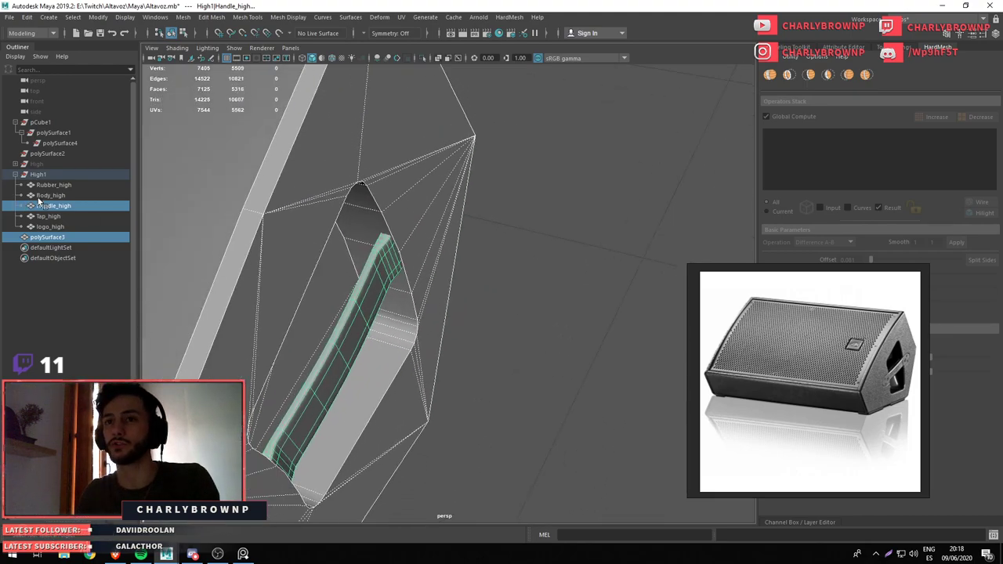
left_click(37, 164)
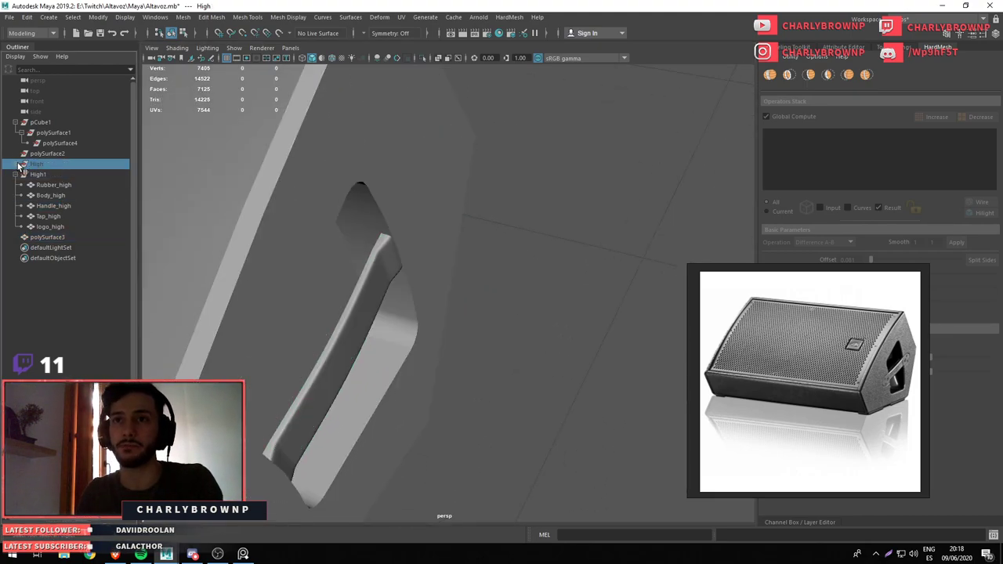
key("shift+h")
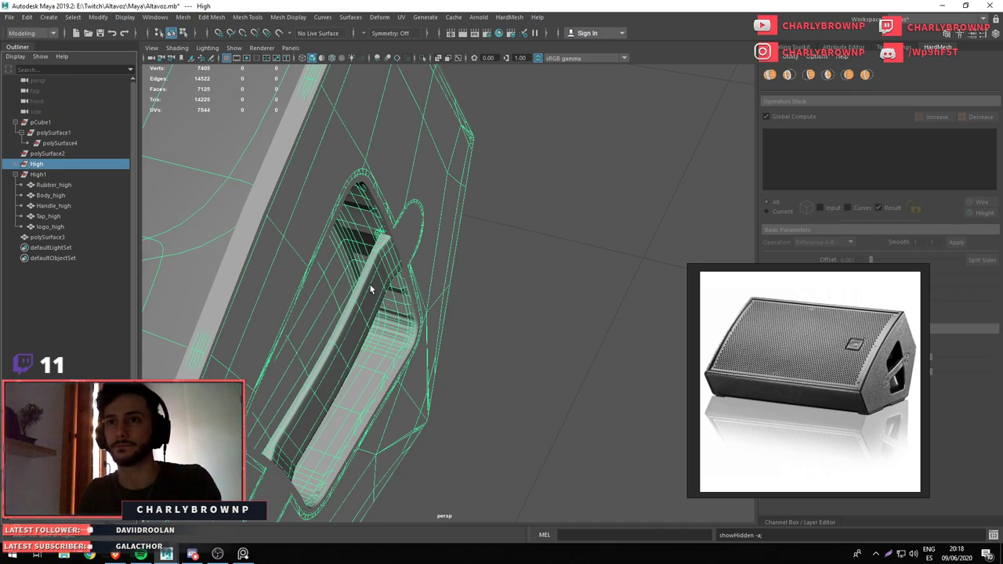
Isolate the two Handle_high meshes and hide the left handle copy
left_click(372, 289)
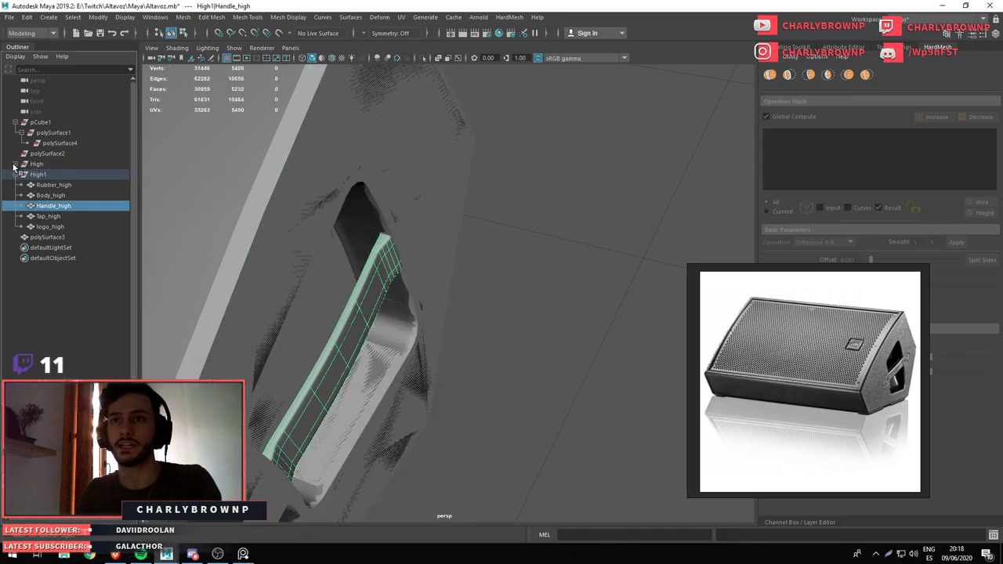
left_click(15, 164)
left_click(56, 206)
scroll("up", 3)
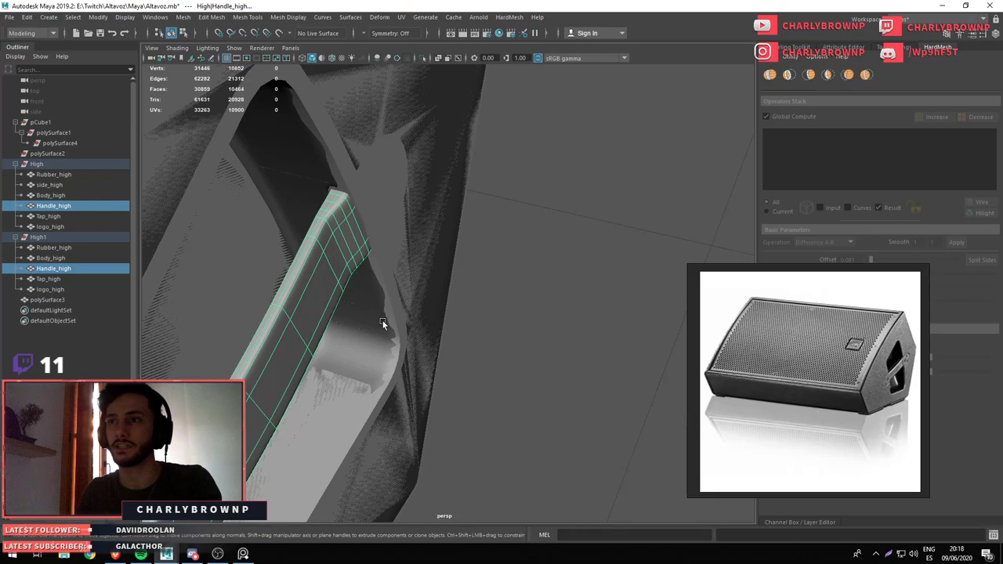
scroll("down", 3)
scroll("down", 3)
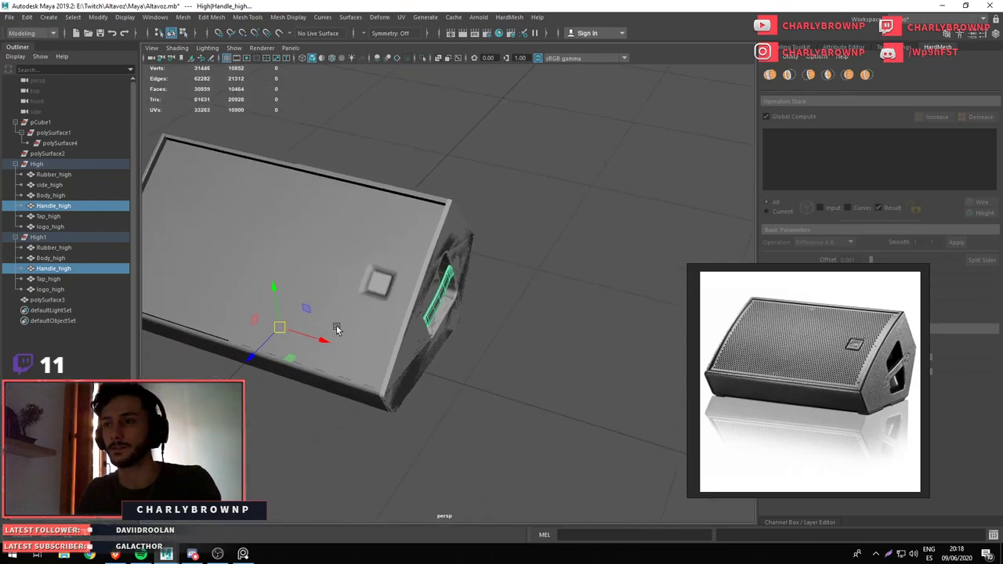
scroll("down", 3)
key("ctrl+1")
left_click(348, 266)
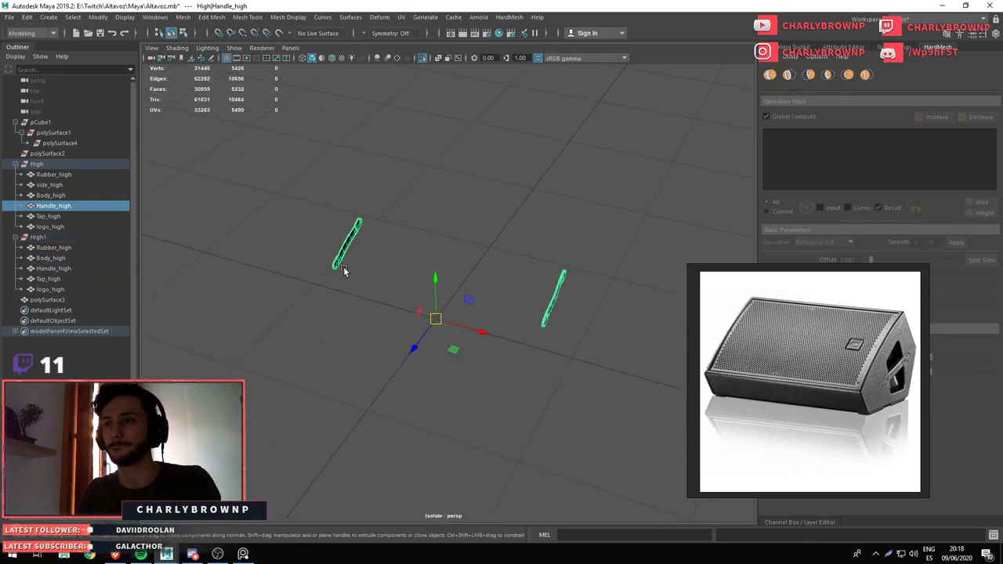
left_click_drag(301, 174, 413, 313)
left_click_drag(414, 313, 509, 253)
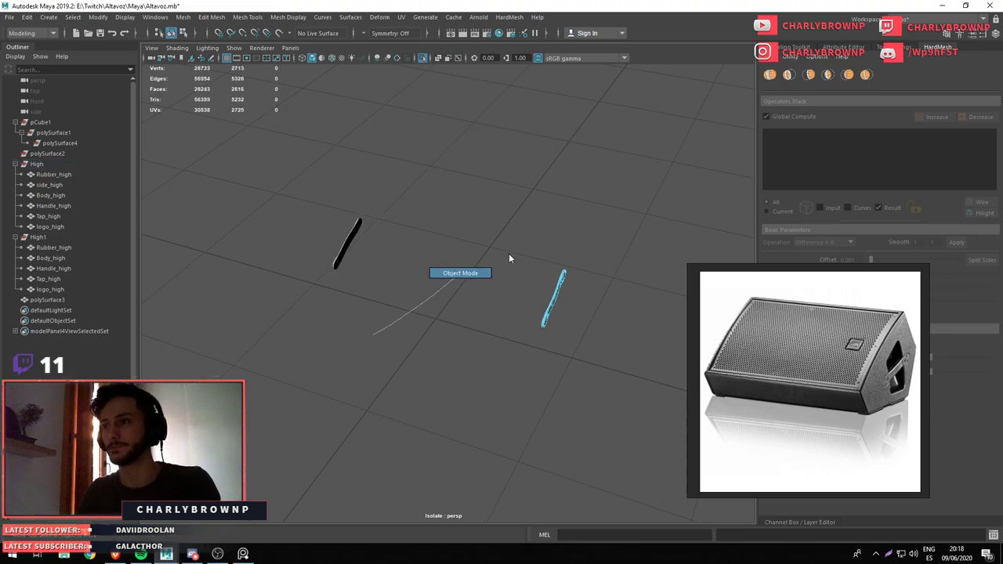
left_click(347, 236)
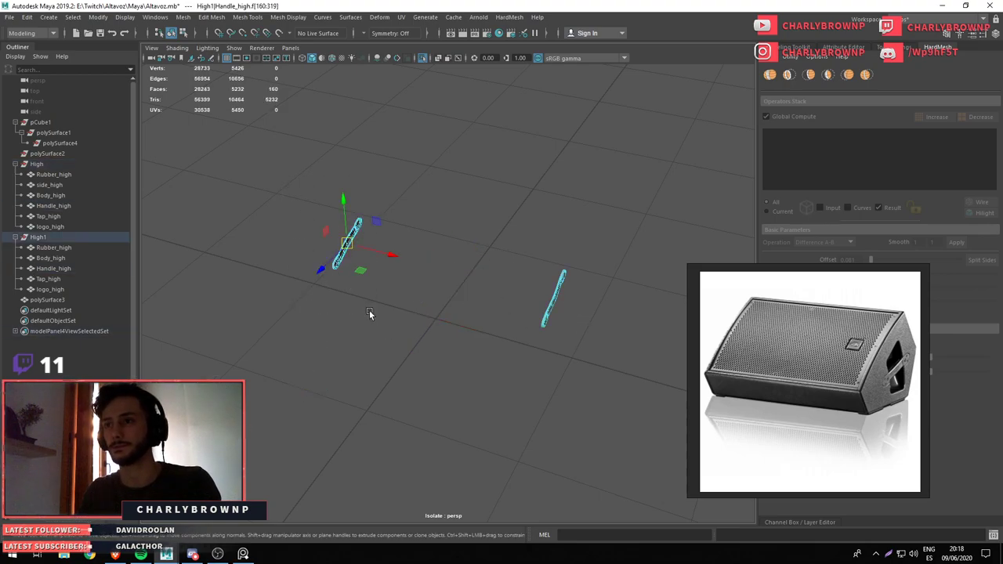
key("ctrl+h")
Exit isolate, frame the handle and move it into the side panel's slot
left_click_drag(368, 310, 503, 200)
key("ctrl+shift+h")
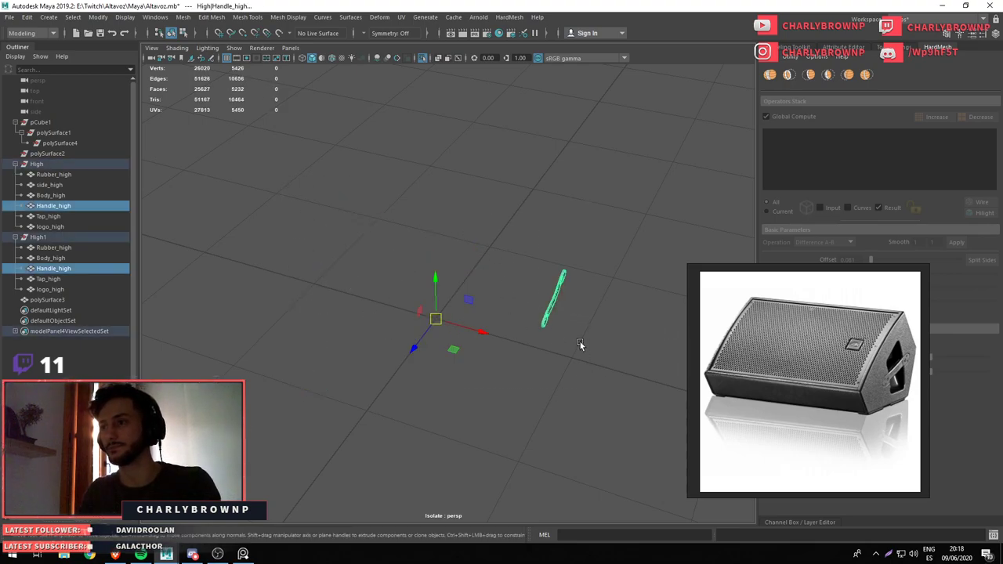
key("ctrl+1")
key("f")
left_click_drag(608, 415, 470, 344)
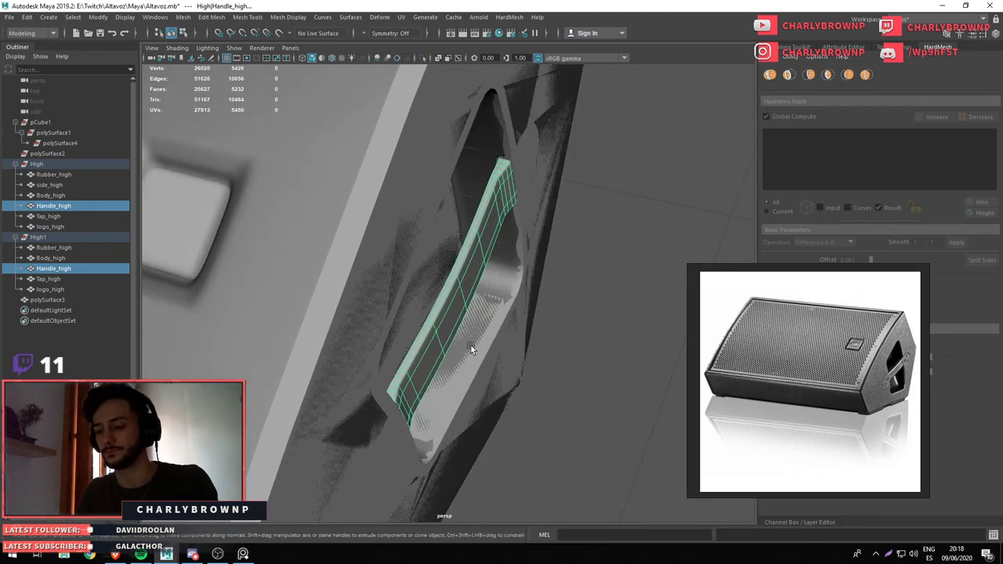
key("w")
left_click_drag(505, 310, 507, 307)
scroll("down", 3)
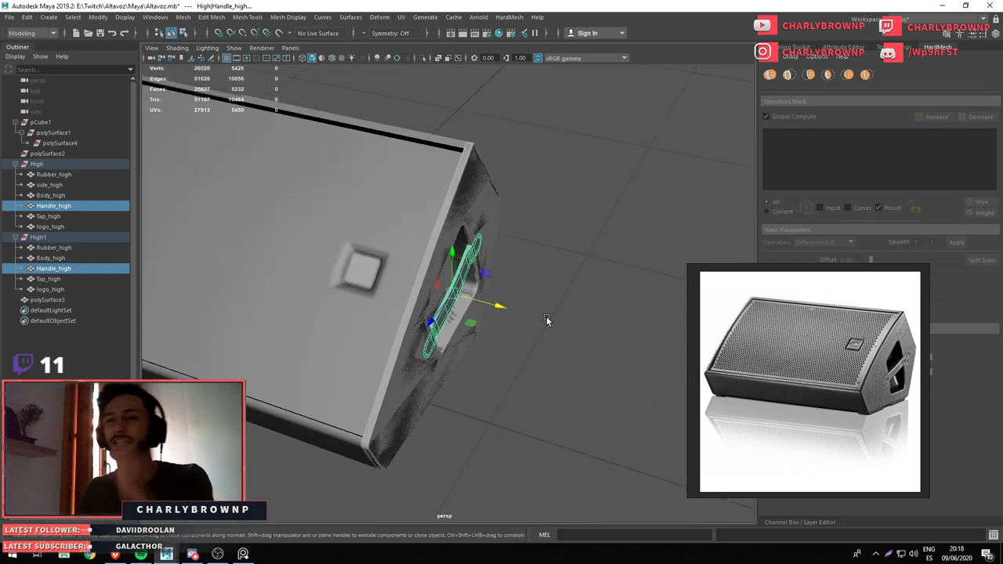
Hide the High group with Ctrl+H, leaving the low-poly panel and handle visible
left_click(37, 167)
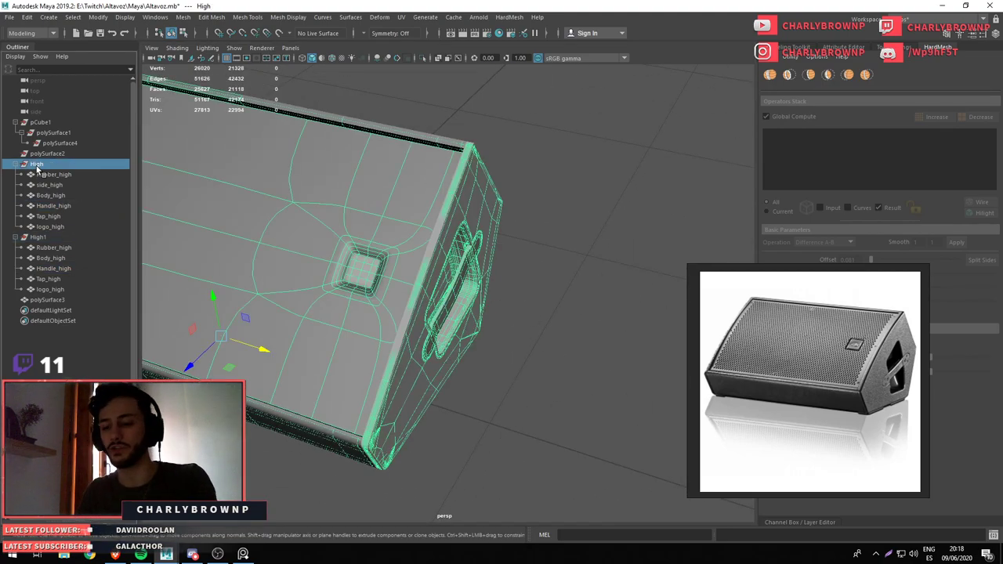
key("ctrl+h")
left_click_drag(491, 264, 431, 234)
scroll("up", 3)
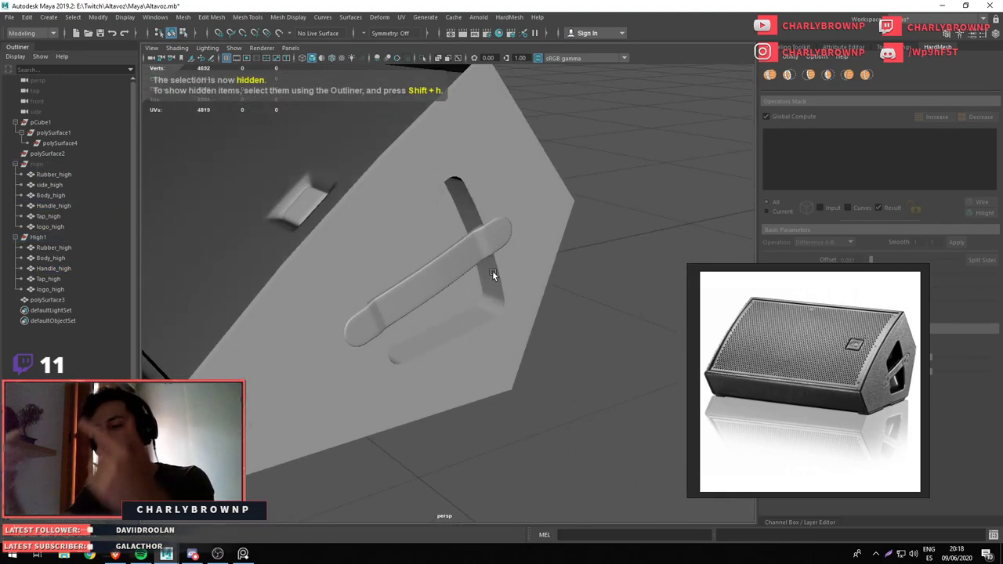
Select the High1 Handle_high mesh and turn off its smooth preview
left_click(491, 188)
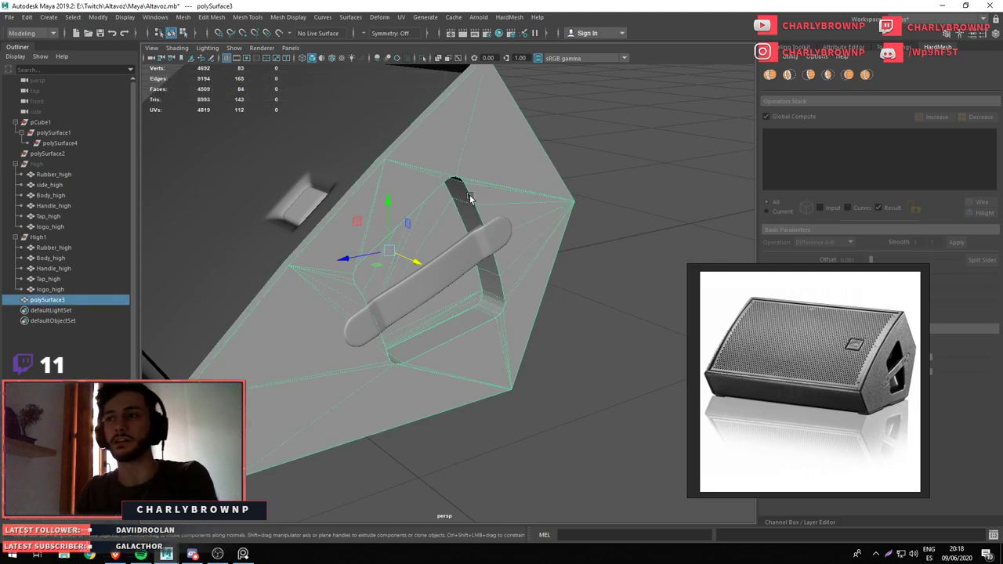
left_click(15, 164)
left_click(428, 294)
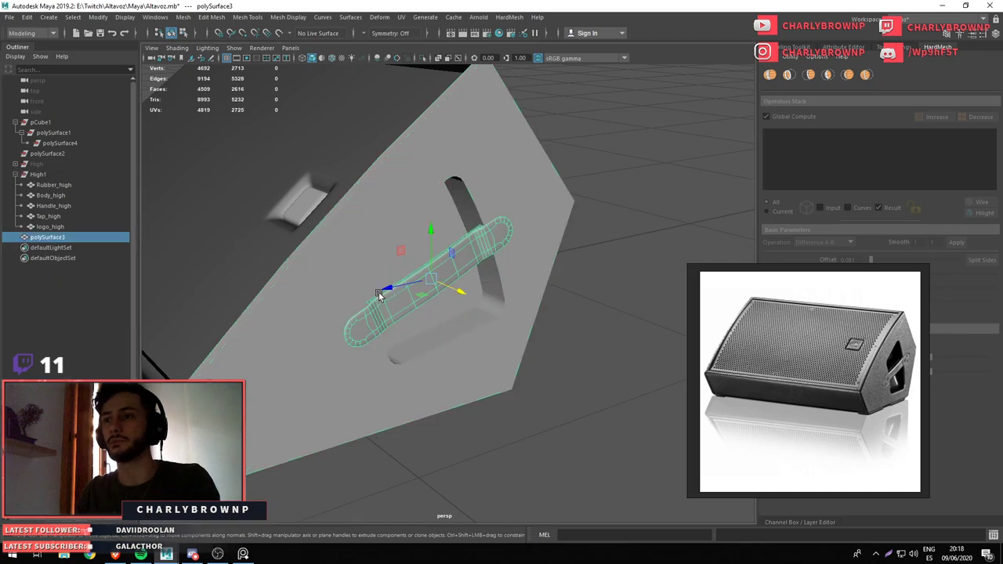
key("1")
left_click_drag(514, 353, 375, 374)
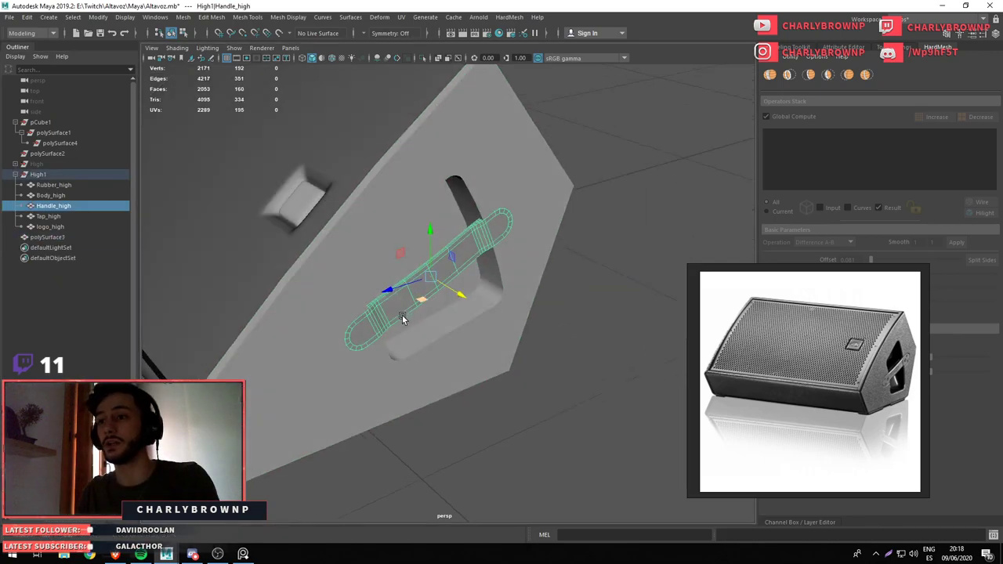
left_click(375, 374)
left_click(385, 318)
left_click_drag(384, 317, 243, 362)
scroll("up", 3)
Isolate the handle on its own and switch to edge component mode
left_click(226, 333)
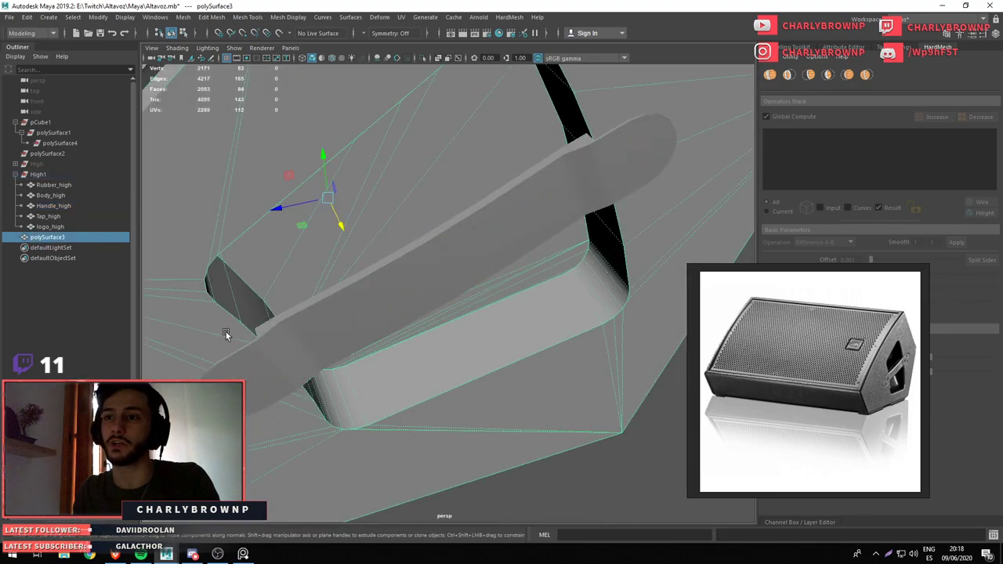
left_click(285, 348)
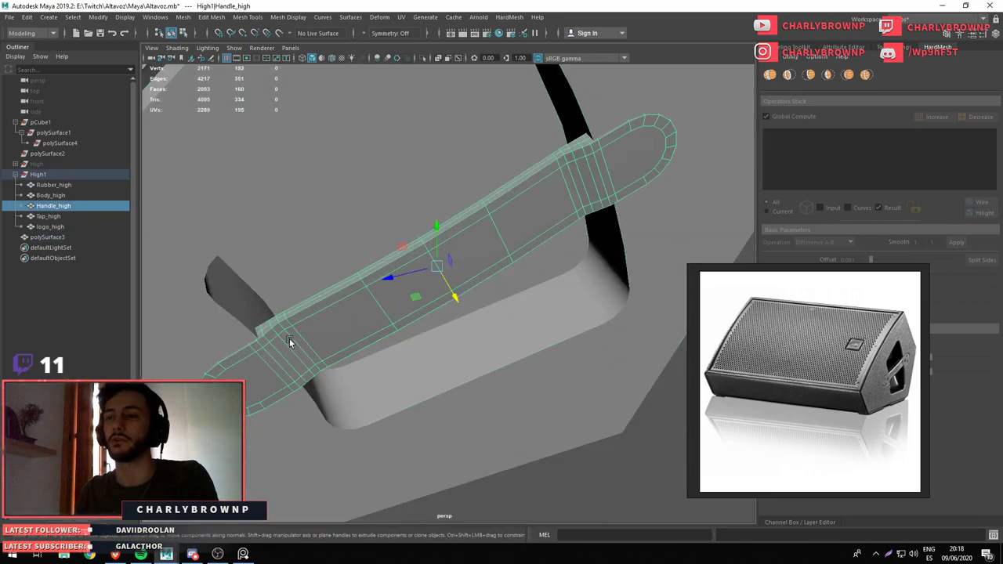
key("ctrl+1")
left_click_drag(505, 306, 398, 216)
key("F10")
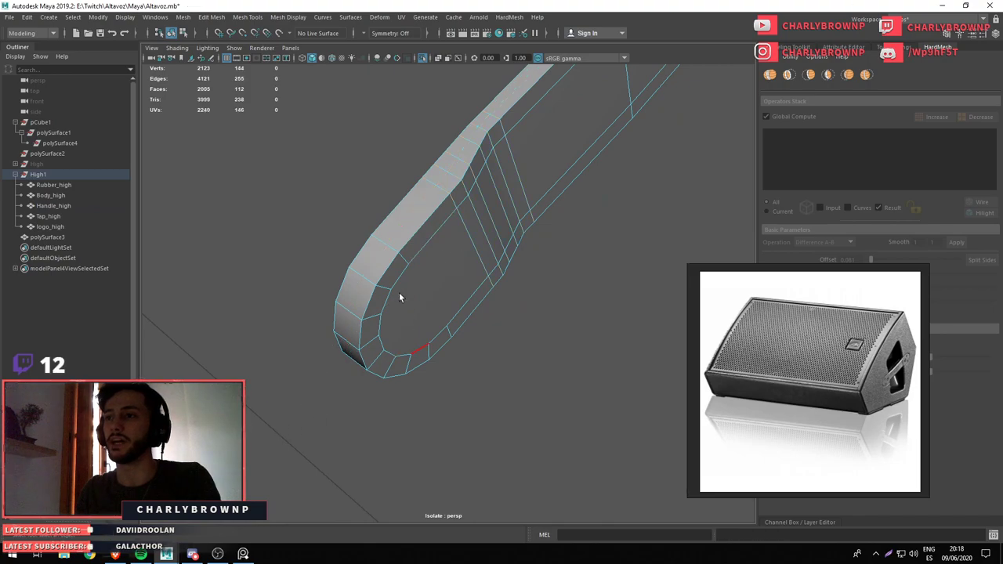
Delete the handle's flat cap faces
left_click_drag(399, 291, 368, 240)
left_click_drag(616, 425, 313, 112)
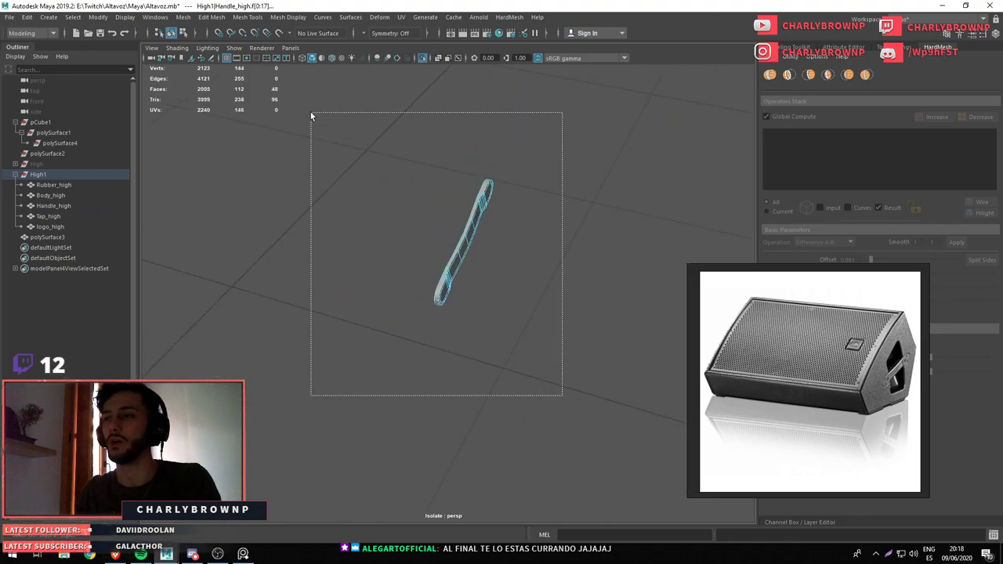
key("f")
key("Delete")
Delete the first redundant edge loop across the handle strip
left_click_drag(457, 257, 420, 375)
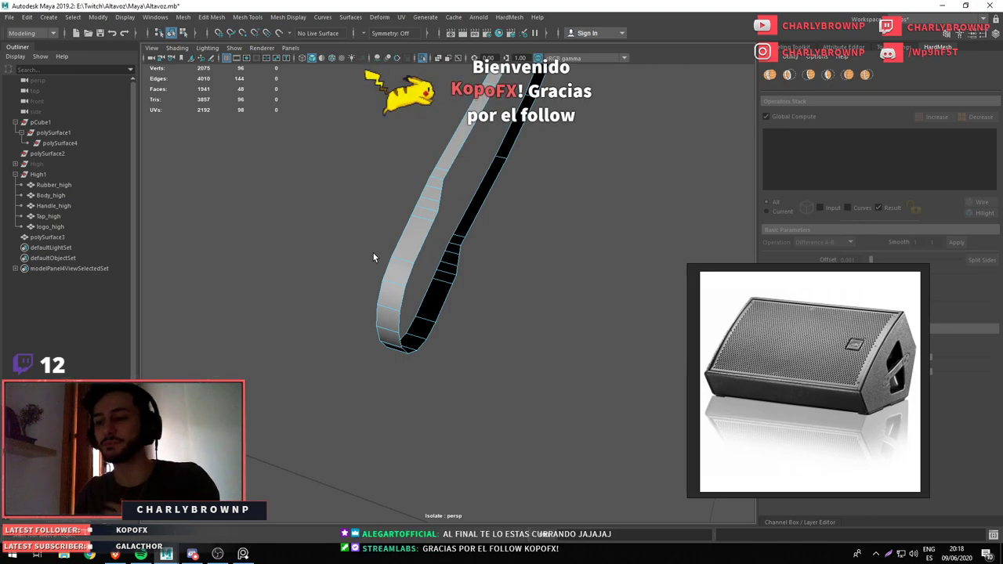
left_click_drag(404, 256, 521, 334)
left_click_drag(521, 335, 399, 277)
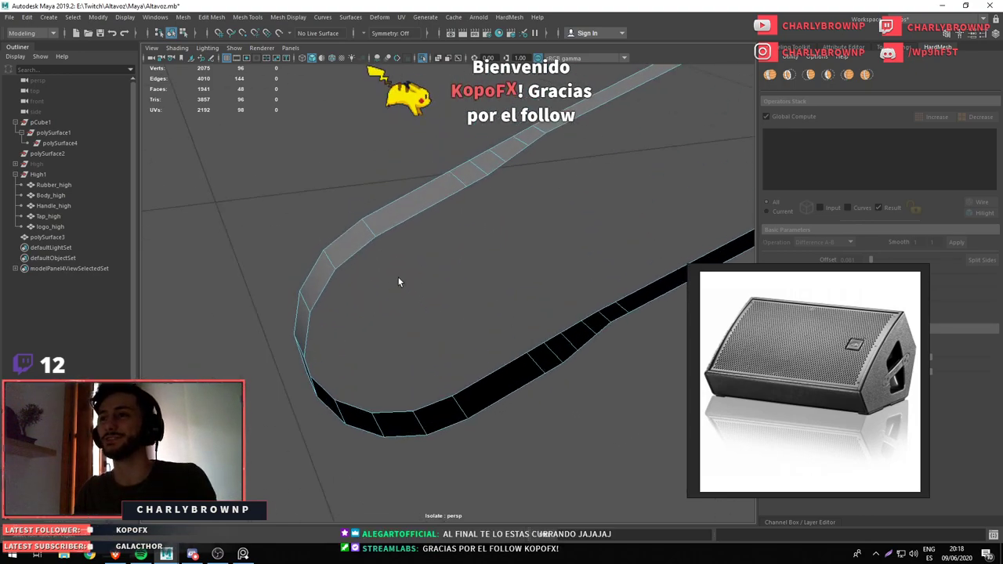
left_click_drag(408, 205, 498, 309)
double_click(500, 307)
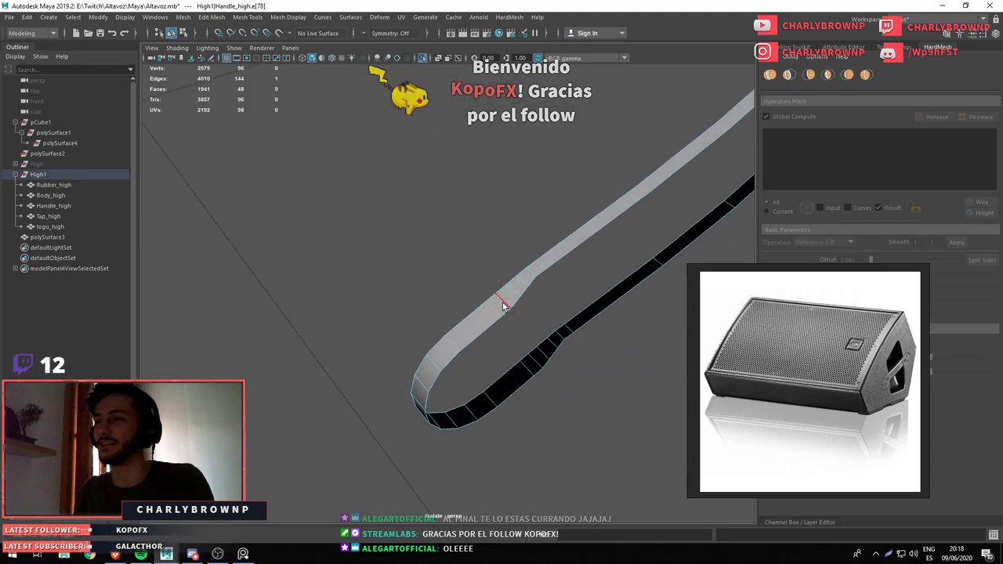
left_click_drag(538, 268, 407, 446)
Remove three more redundant edge loops along the strip's straight run
left_click_drag(407, 446, 578, 408)
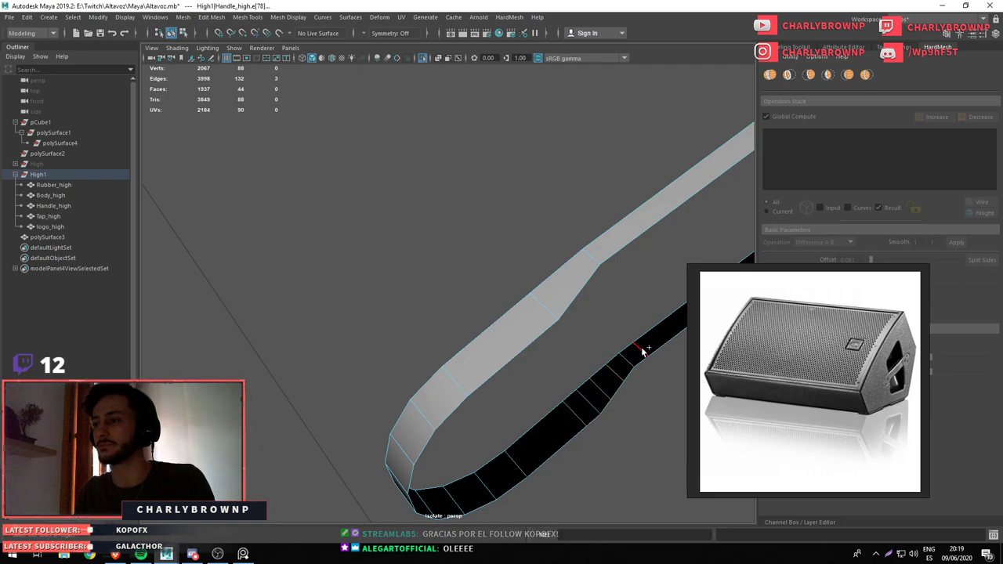
left_click_drag(642, 348, 388, 251)
left_click_drag(345, 374, 409, 285)
left_click(415, 275)
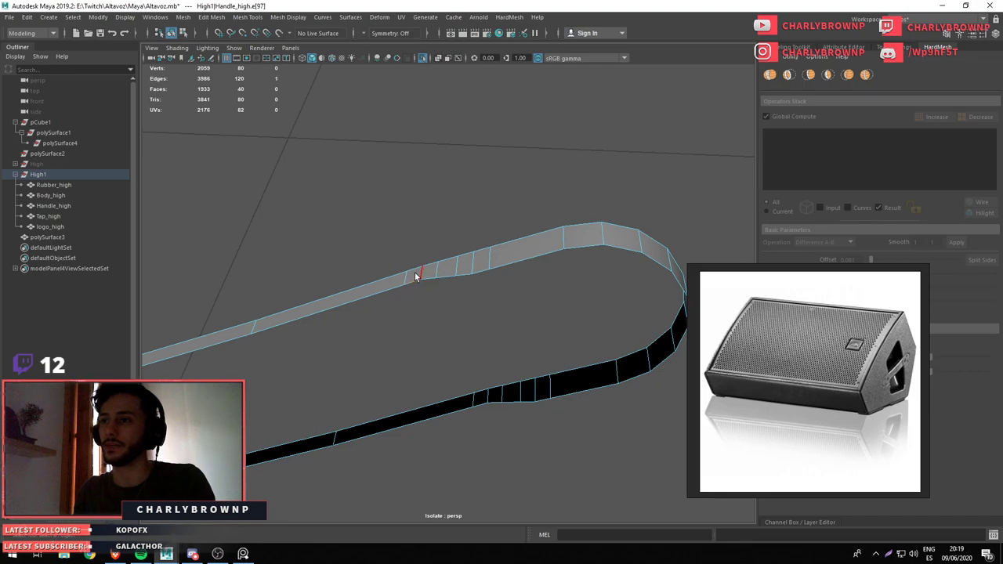
left_click(487, 260)
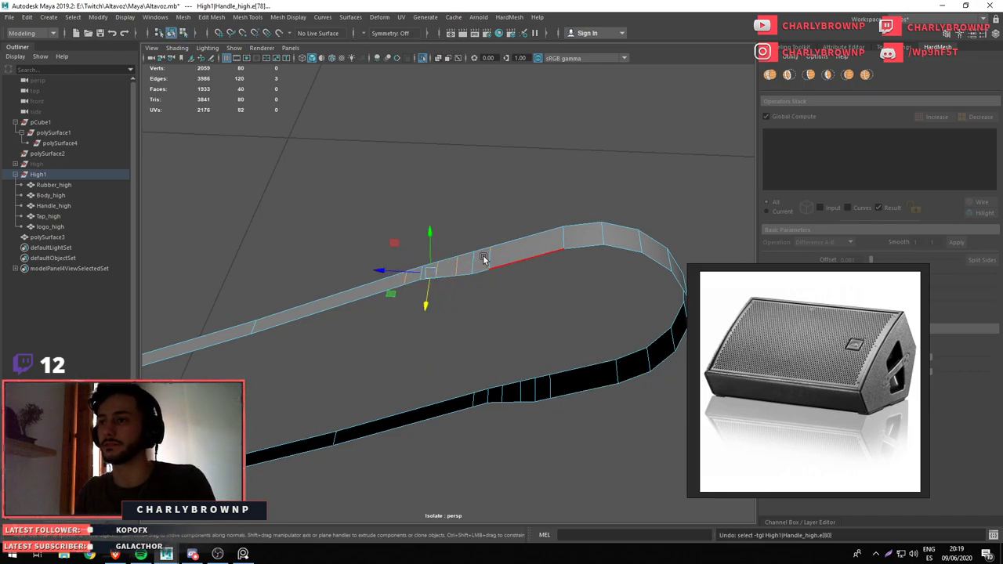
left_click(493, 260)
key("Delete")
left_click(551, 393)
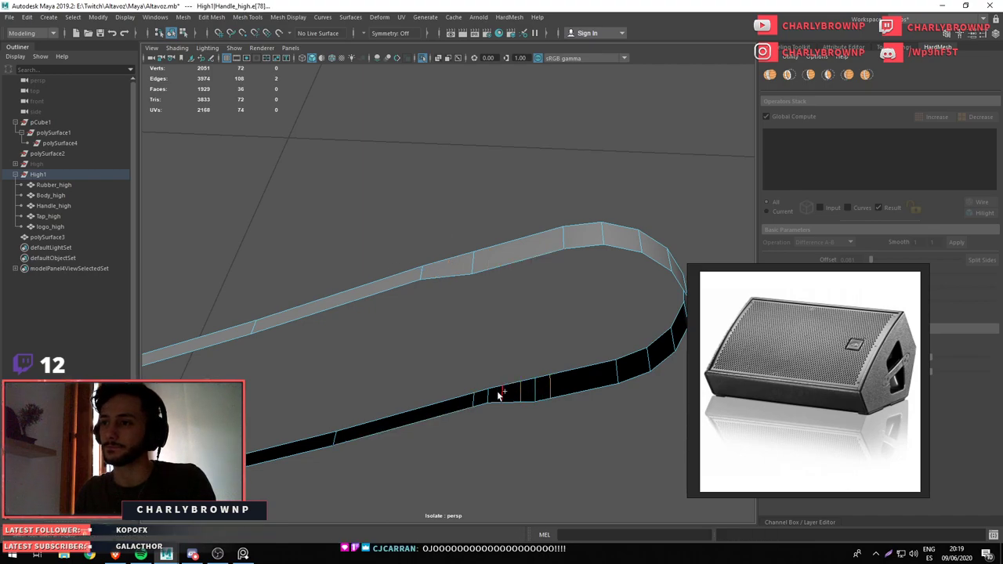
left_click_drag(471, 402, 379, 474)
left_click_drag(379, 474, 368, 374)
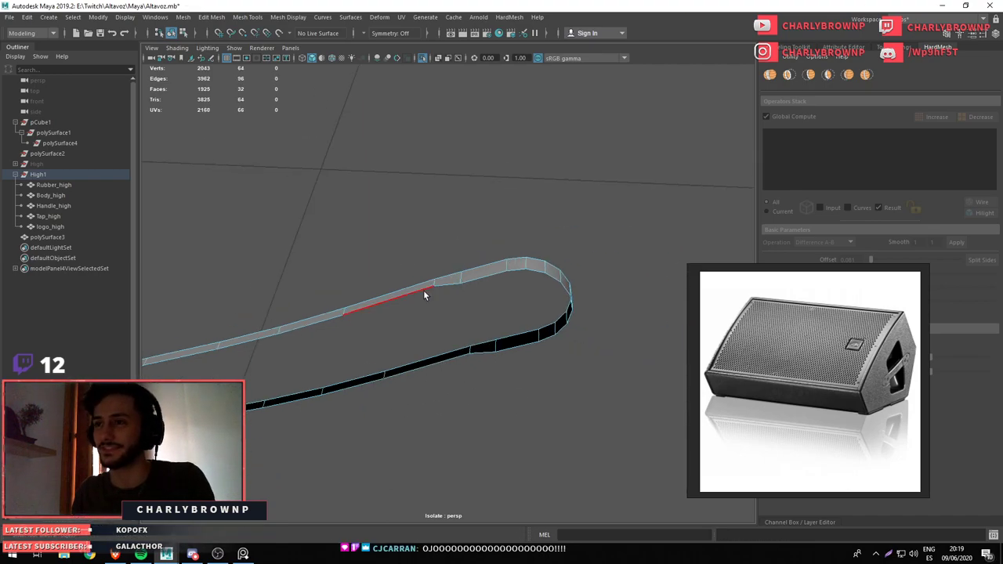
double_click(424, 293)
key("ctrl+f")
key("ctrl+z")
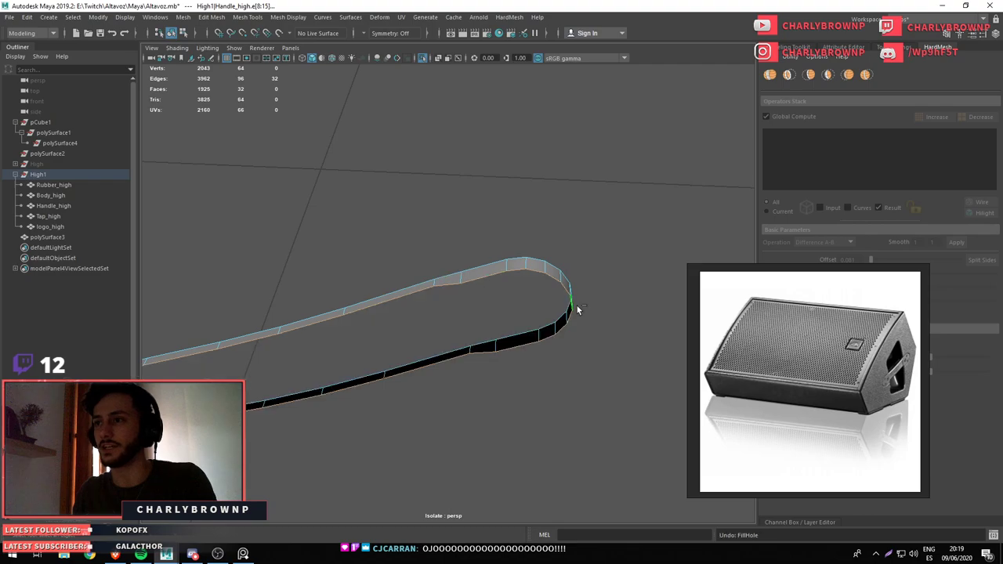
key("shift+z")
left_click(494, 351)
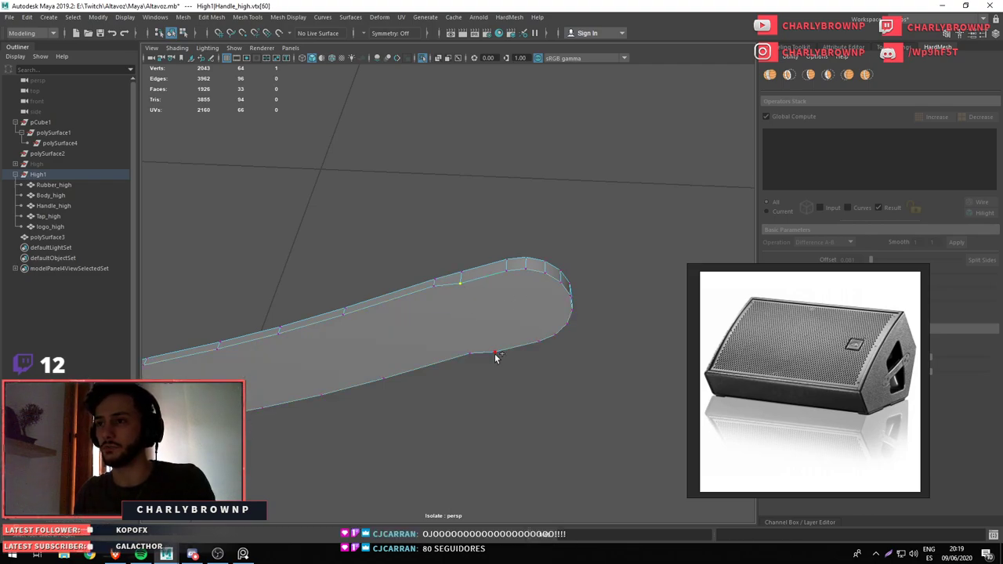
left_click(433, 286)
left_click(470, 353)
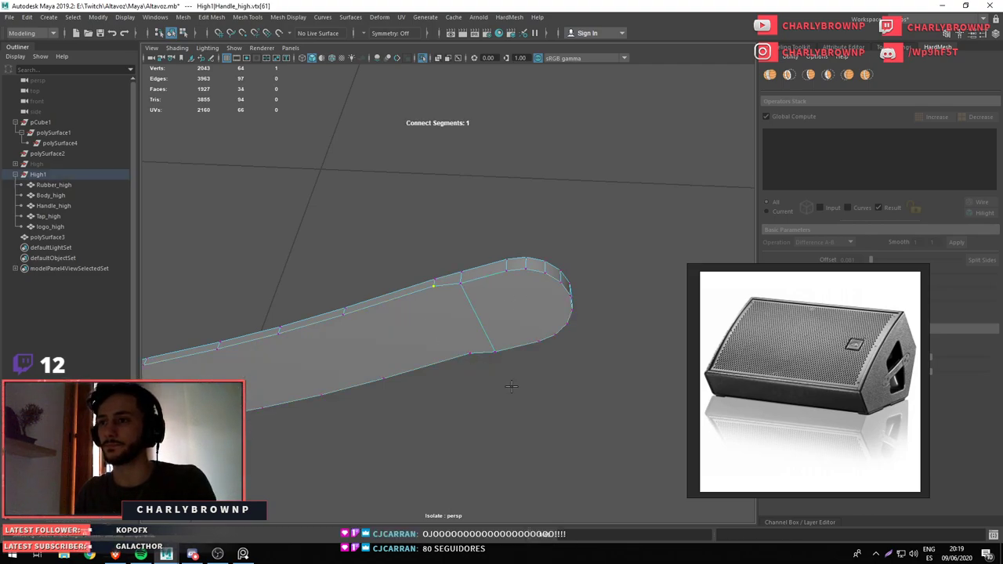
left_click_drag(546, 380, 510, 298)
left_click(434, 264)
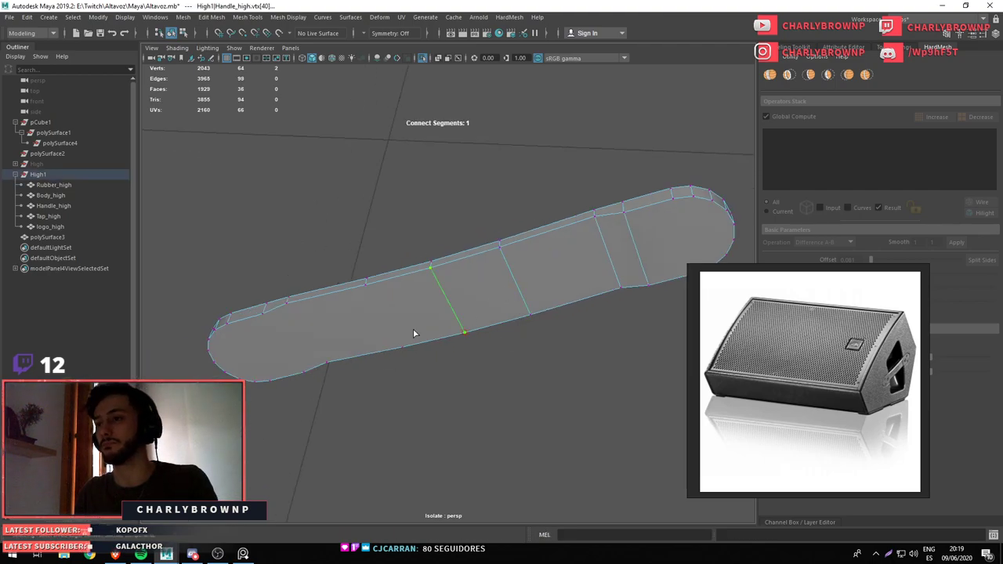
left_click(402, 346)
left_click(365, 280)
left_click(324, 362)
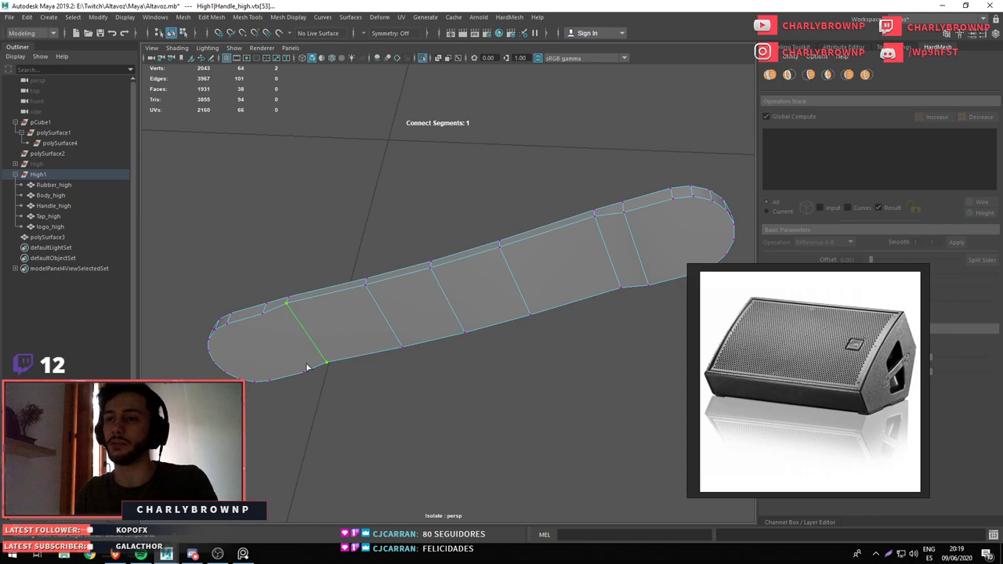
left_click(287, 300)
left_click(290, 365)
left_click_drag(370, 381, 348, 344)
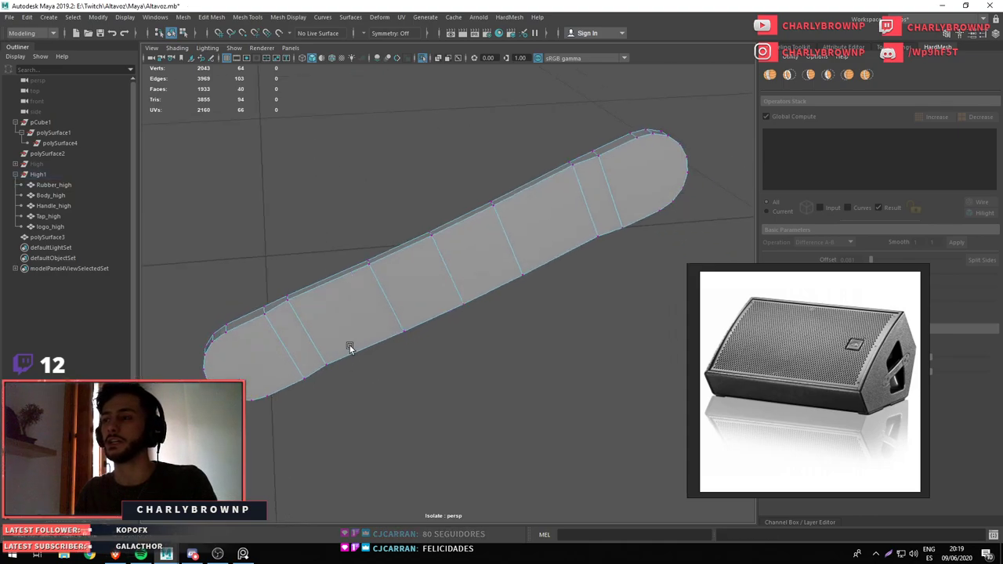
left_click(233, 339)
scroll("down", 3)
scroll("up", 3)
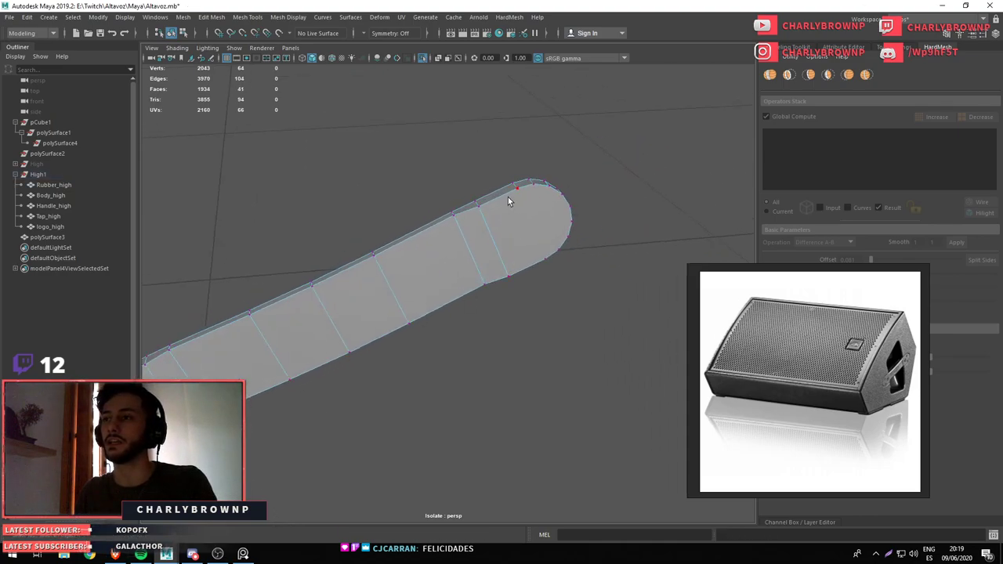
left_click(517, 188)
left_click(544, 259)
left_click(454, 286)
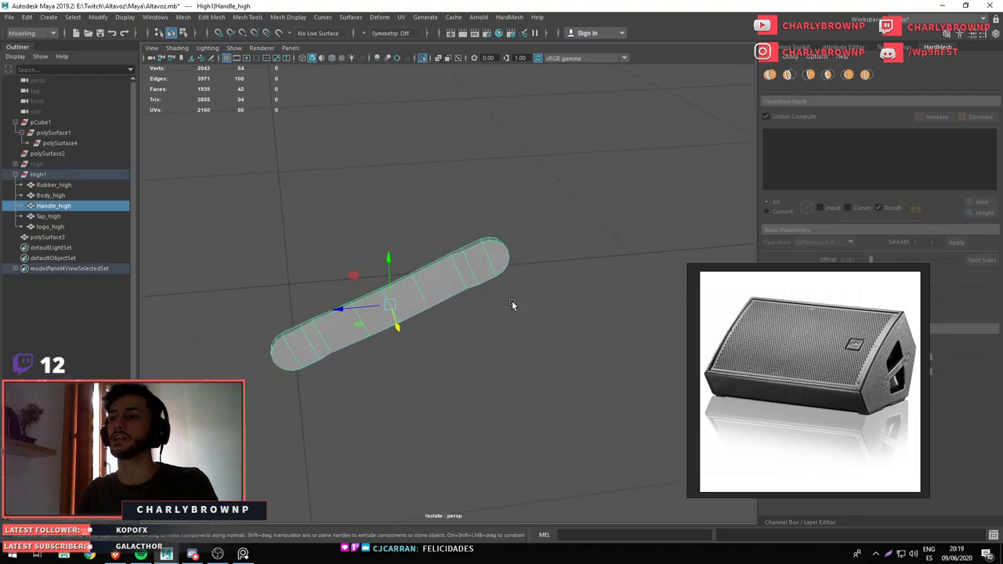
key("f")
key("ctrl+1")
left_click_drag(512, 288, 465, 271)
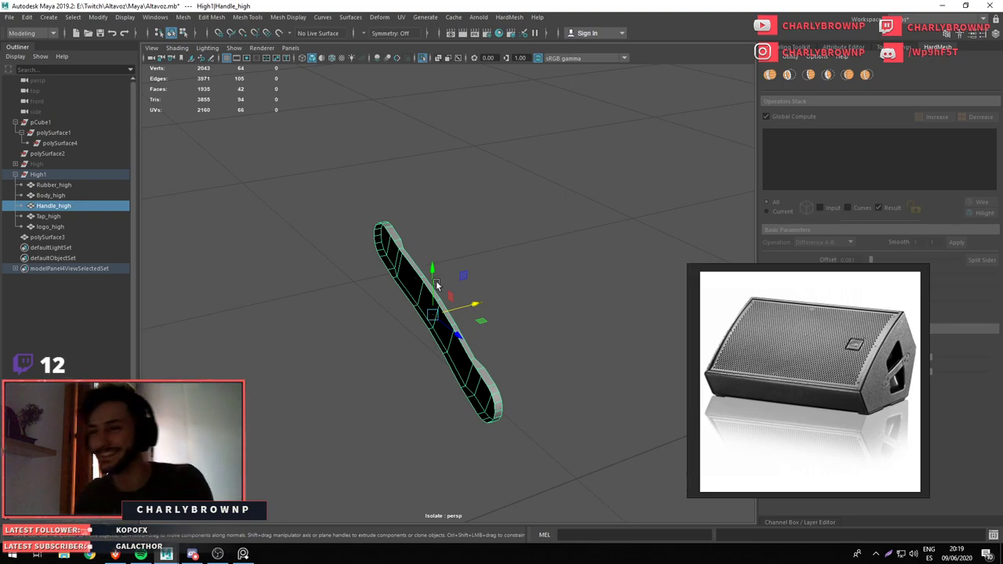
left_click_drag(436, 281, 334, 282)
key("ctrl+1")
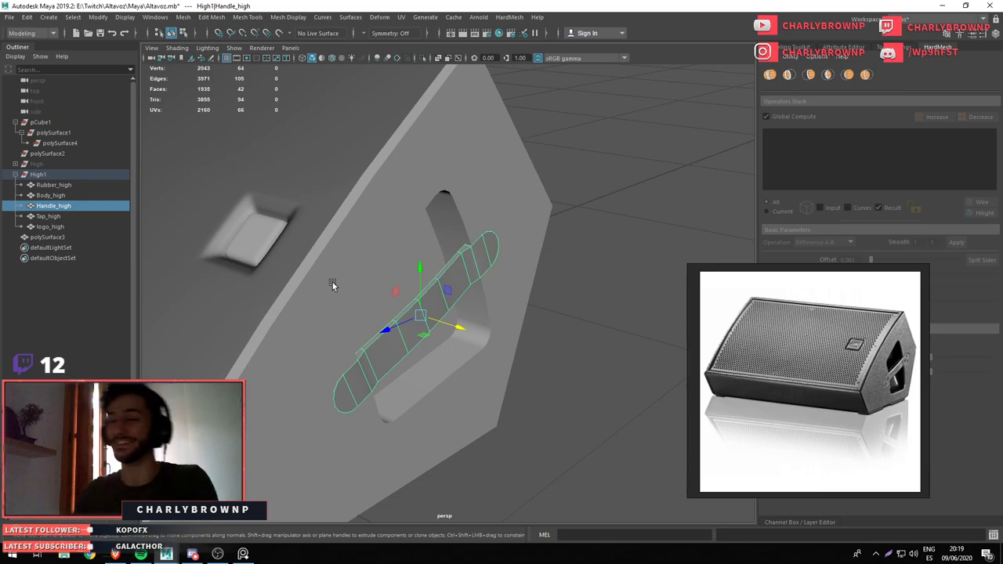
left_click_drag(423, 247, 349, 294)
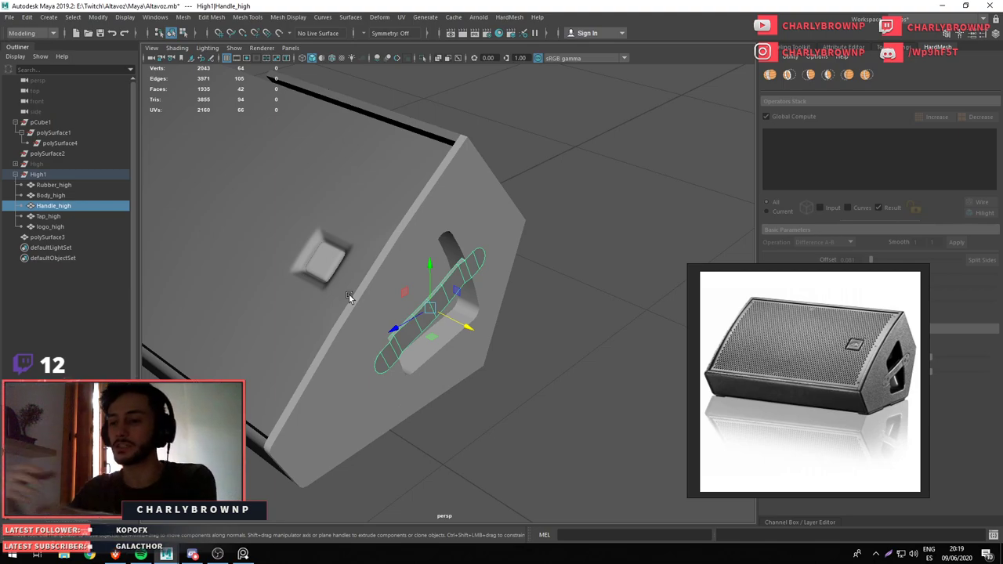
left_click_drag(458, 320, 421, 317)
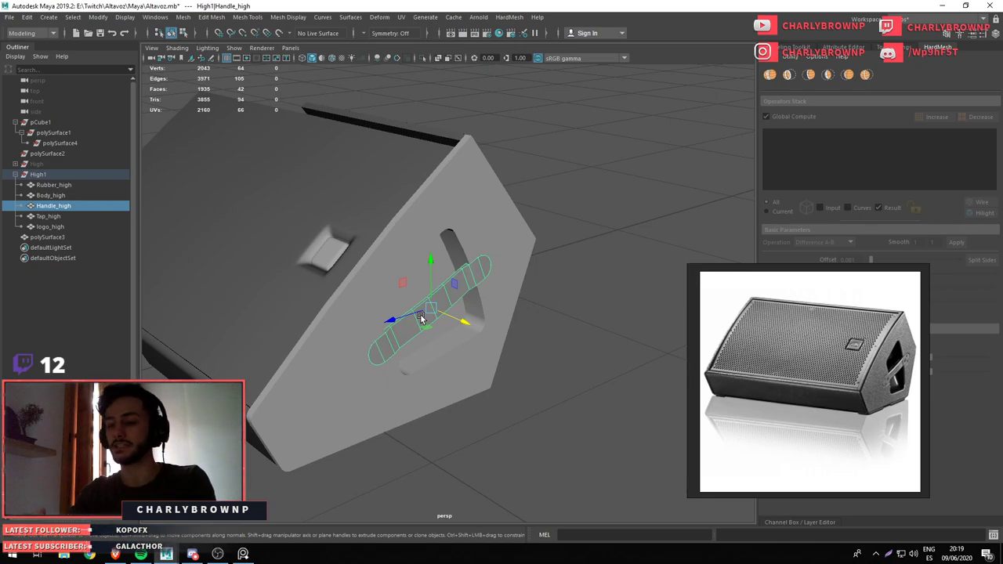
left_click_drag(334, 256, 426, 347)
left_click_drag(425, 340, 571, 223)
left_click_drag(570, 222, 578, 231)
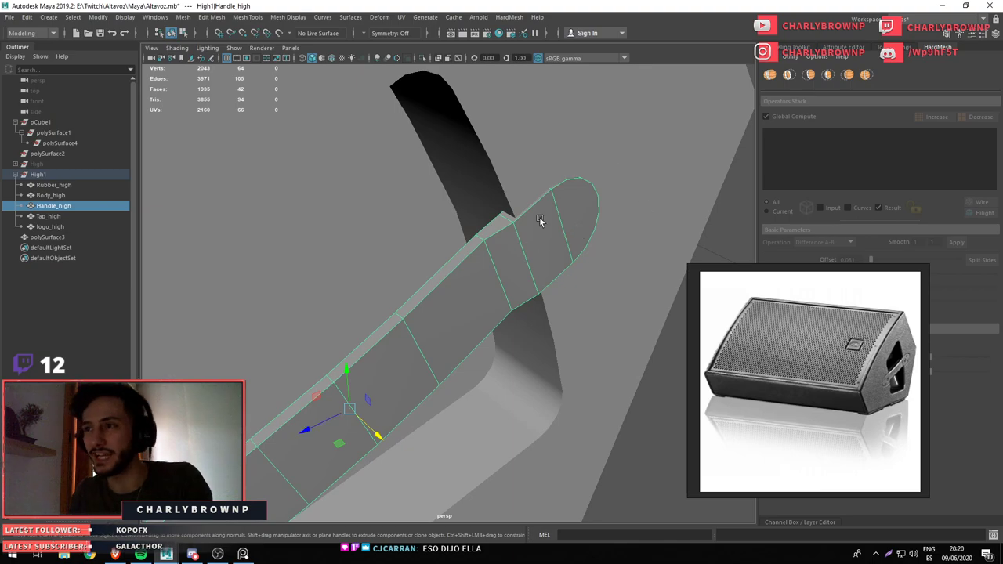
left_click_drag(540, 218, 518, 235)
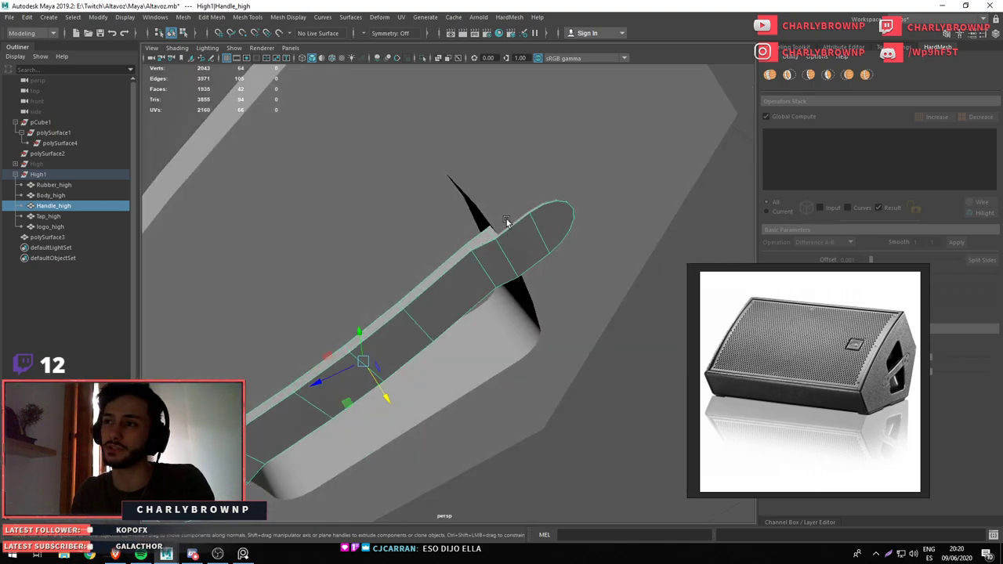
left_click_drag(540, 274, 421, 369)
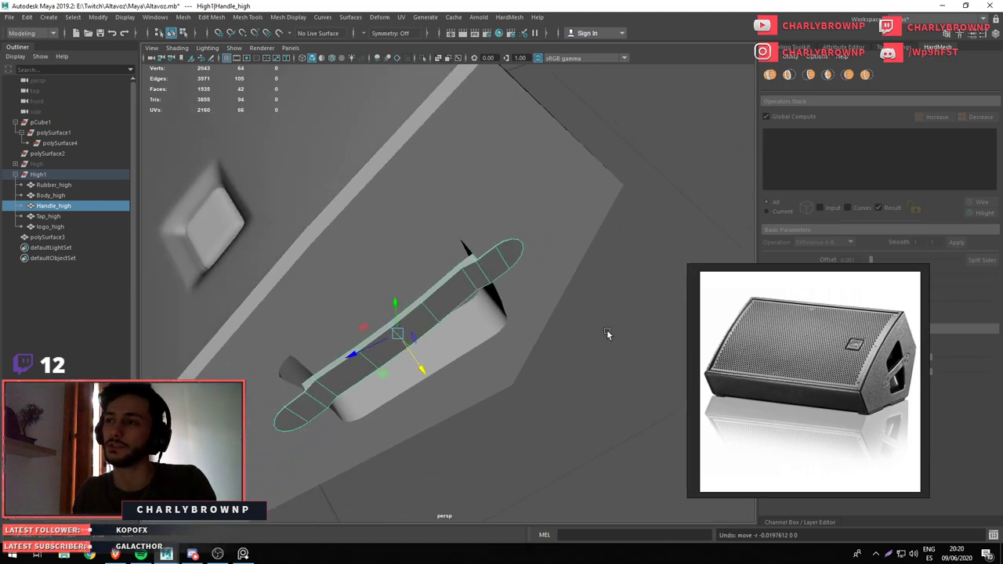
left_click(571, 316)
left_click_drag(509, 273, 529, 278)
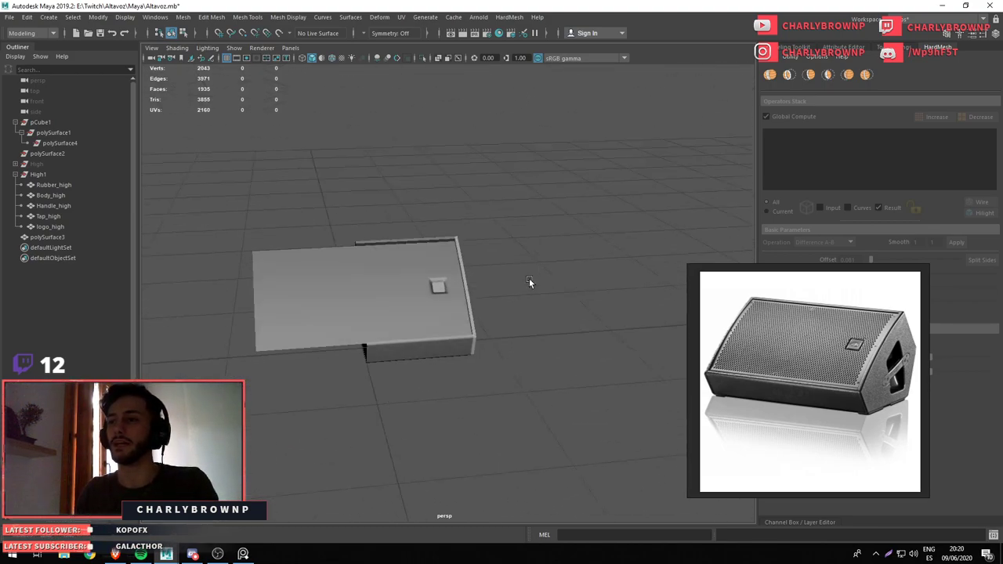
left_click(345, 290)
left_click_drag(345, 290, 501, 337)
Select the Tap_high top panel and isolate it in the viewport
left_click_drag(502, 337, 643, 362)
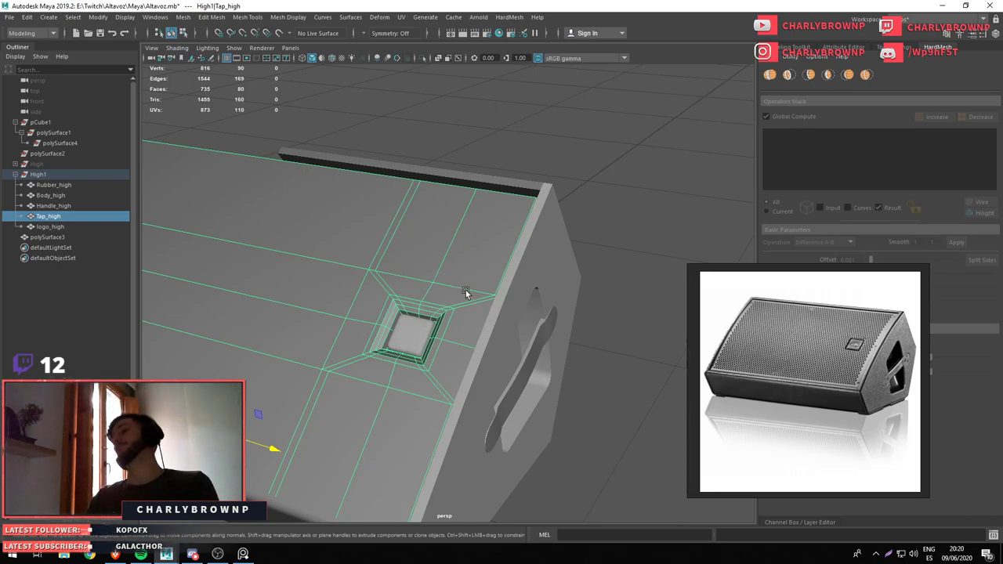
scroll("down", 3)
scroll("down", 3)
left_click_drag(518, 305, 397, 275)
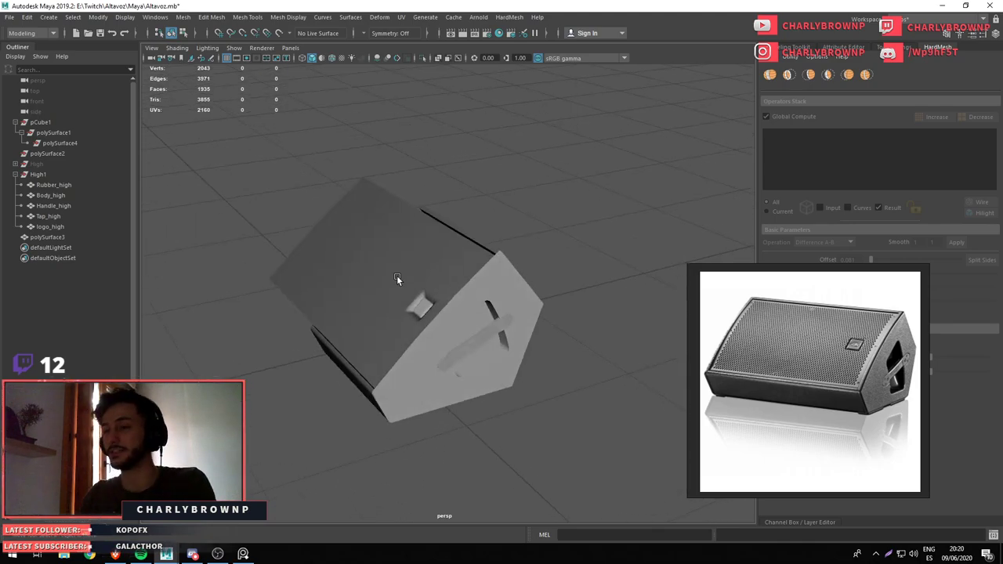
left_click(396, 278)
left_click(460, 426)
left_click(395, 301)
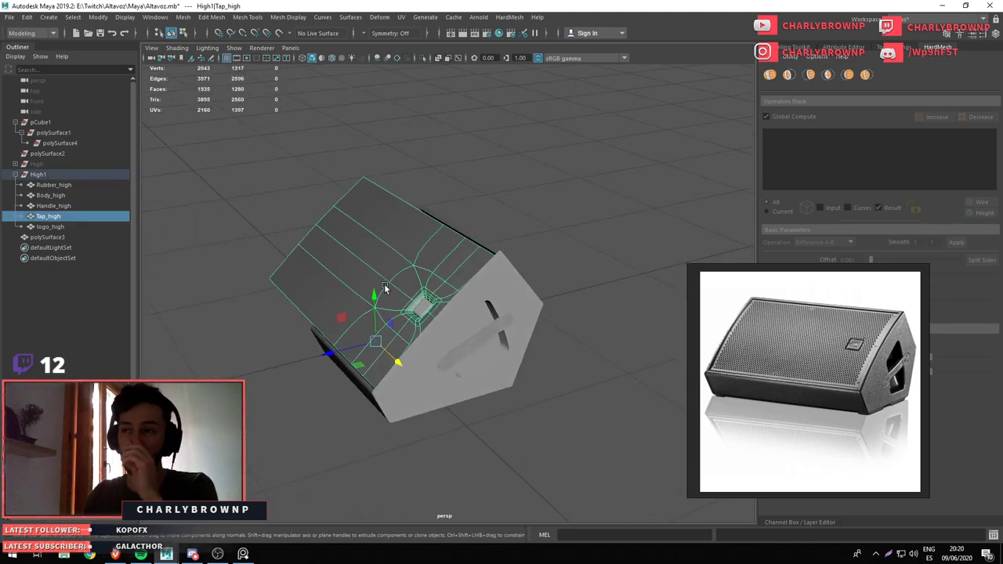
left_click(490, 428)
left_click(370, 288)
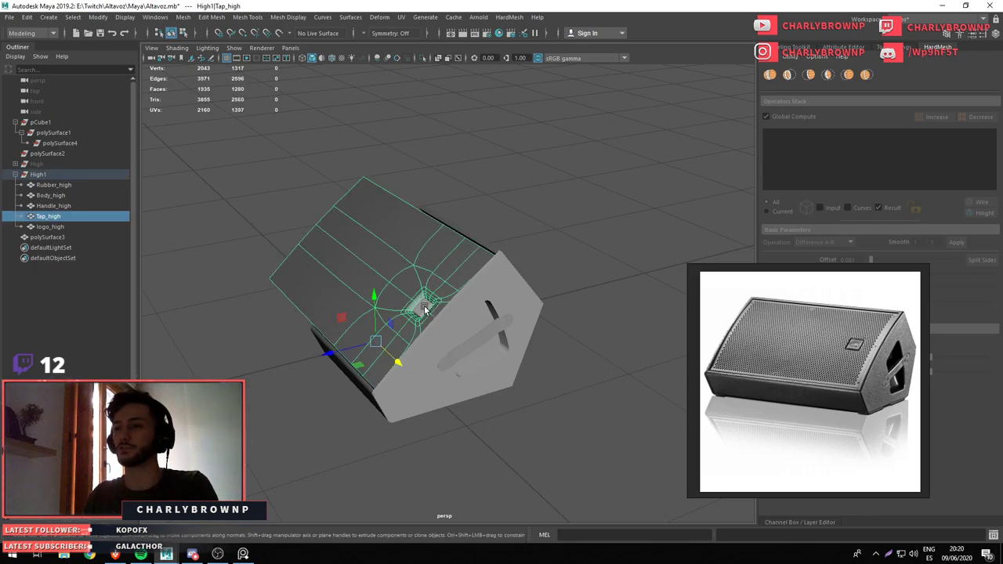
left_click(420, 304)
left_click(430, 271)
left_click(429, 270)
left_click_drag(365, 347, 514, 421)
left_click(514, 421)
left_click(421, 292)
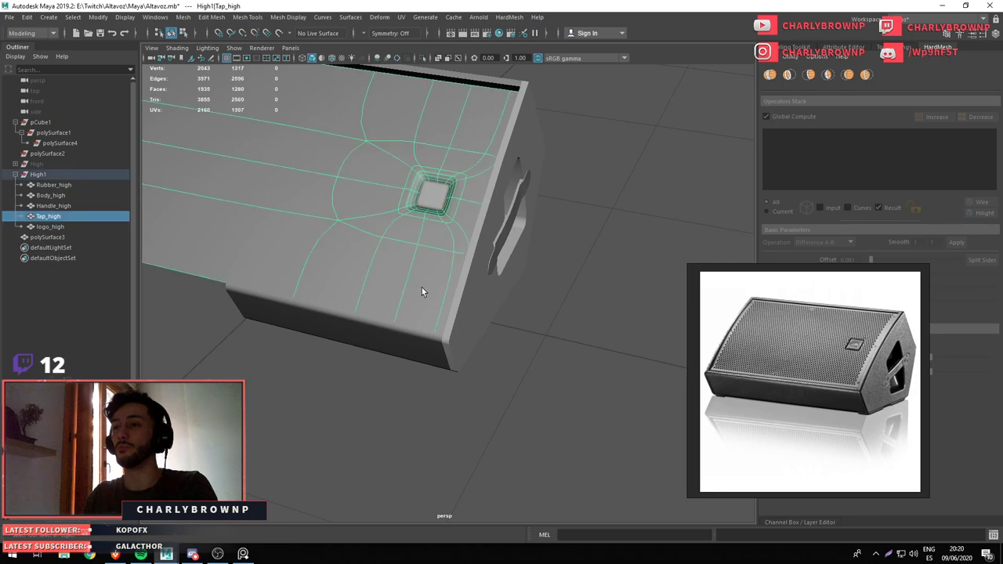
left_click_drag(427, 182, 360, 328)
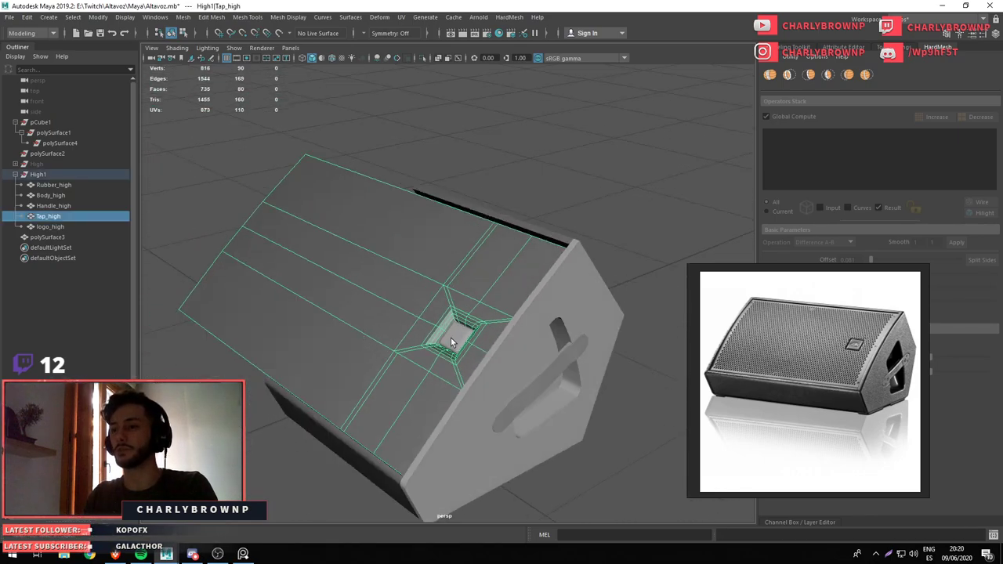
left_click(451, 338)
left_click(451, 336)
key("ctrl+1")
Delete the extra edge loops from the isolated Tap_high panel
left_click_drag(404, 344, 408, 289)
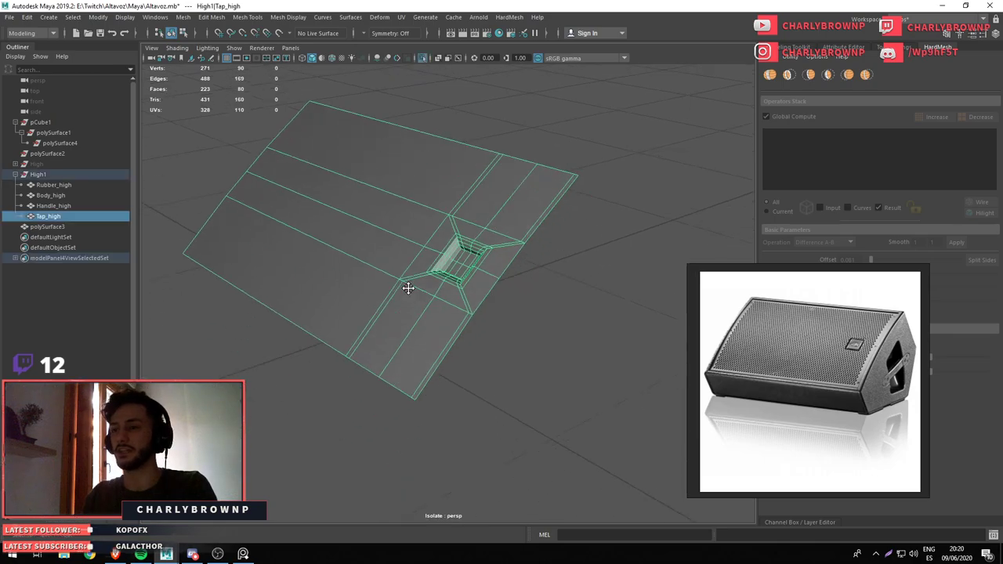
left_click_drag(408, 288, 365, 280)
left_click_drag(365, 280, 365, 270)
left_click(432, 330)
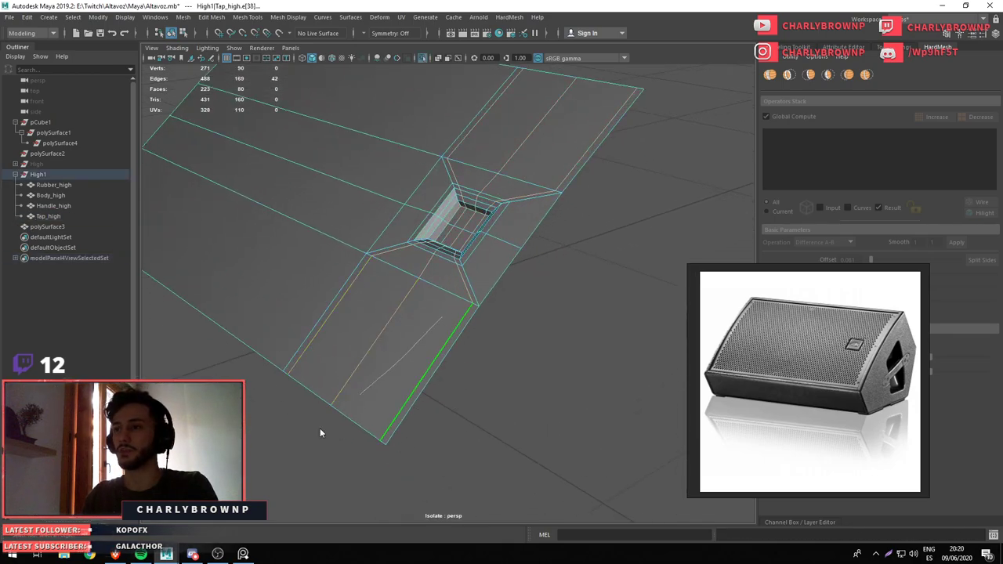
key("Delete")
Delete the recess face strip and the small protruding corner faces
left_click_drag(434, 266, 368, 243)
key("ctrl+F11")
left_click(403, 244)
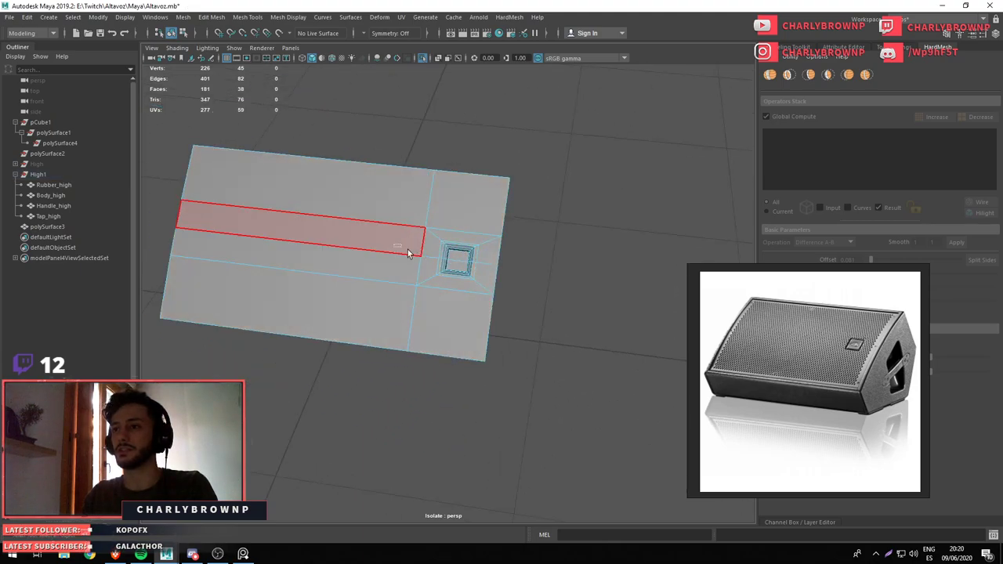
key("Delete")
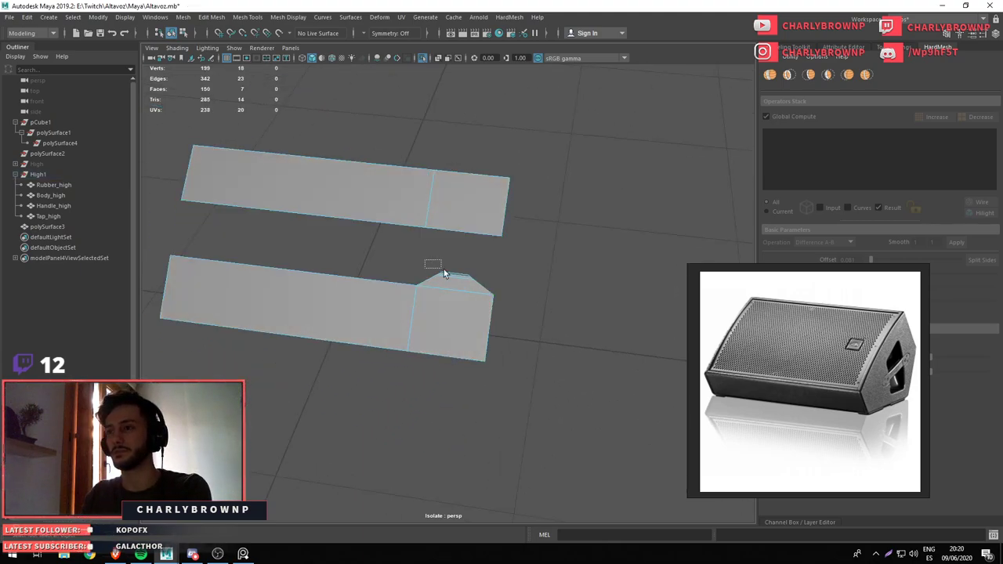
left_click_drag(425, 261, 444, 272)
key("Delete")
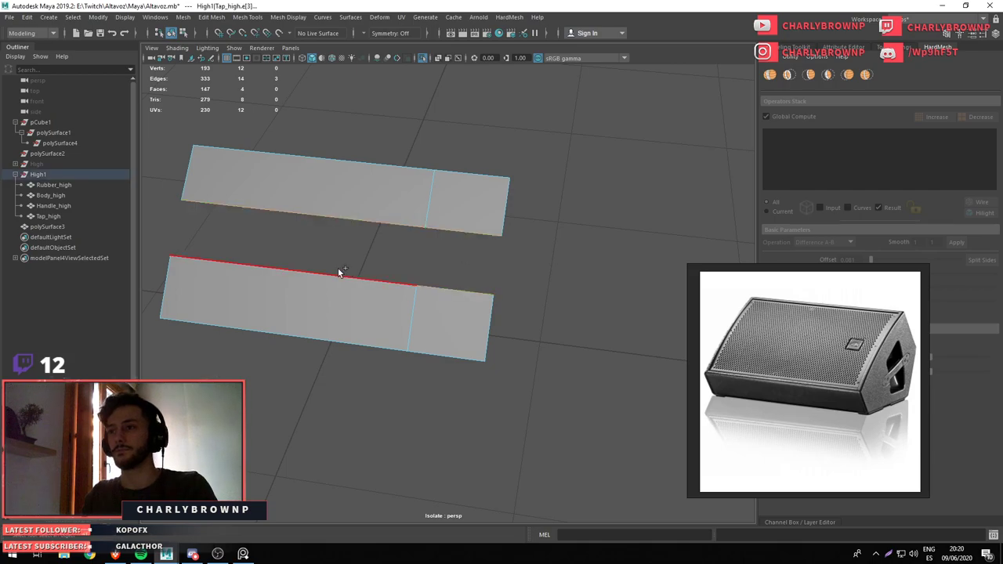
Remove the dividing edges to leave a flat three-face plane, then exit isolation
left_click(479, 297)
key("ctrl+Delete")
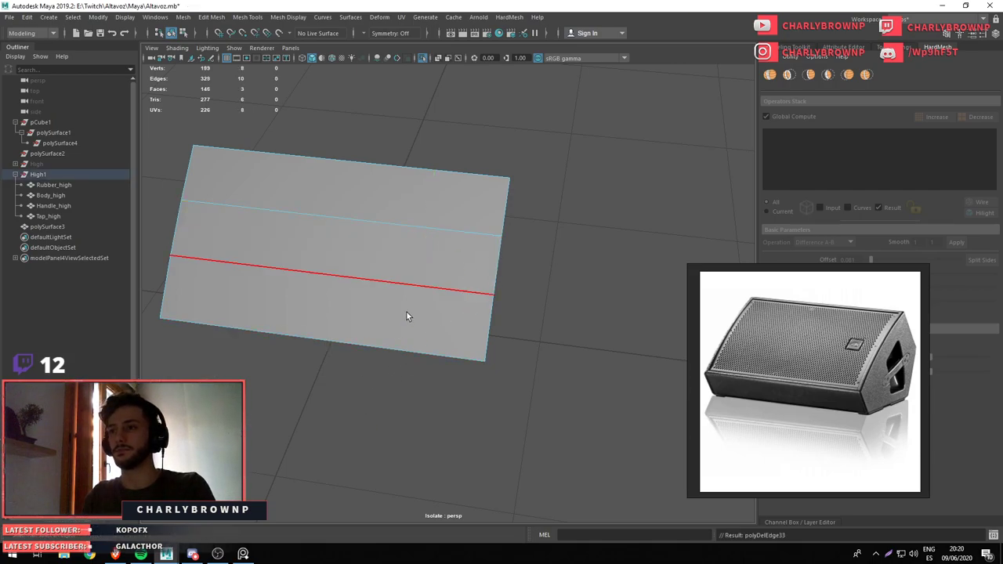
key("F8")
left_click_drag(425, 252, 473, 290)
key("ctrl+1")
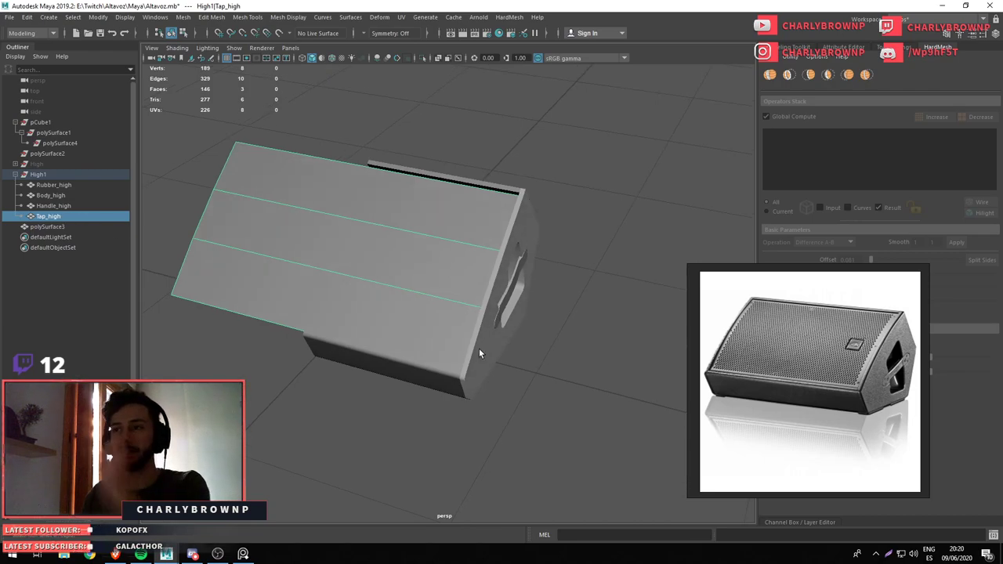
Rename the High1 group to Low and unhide the High group meshes
left_click_drag(479, 349, 571, 389)
left_click(509, 388)
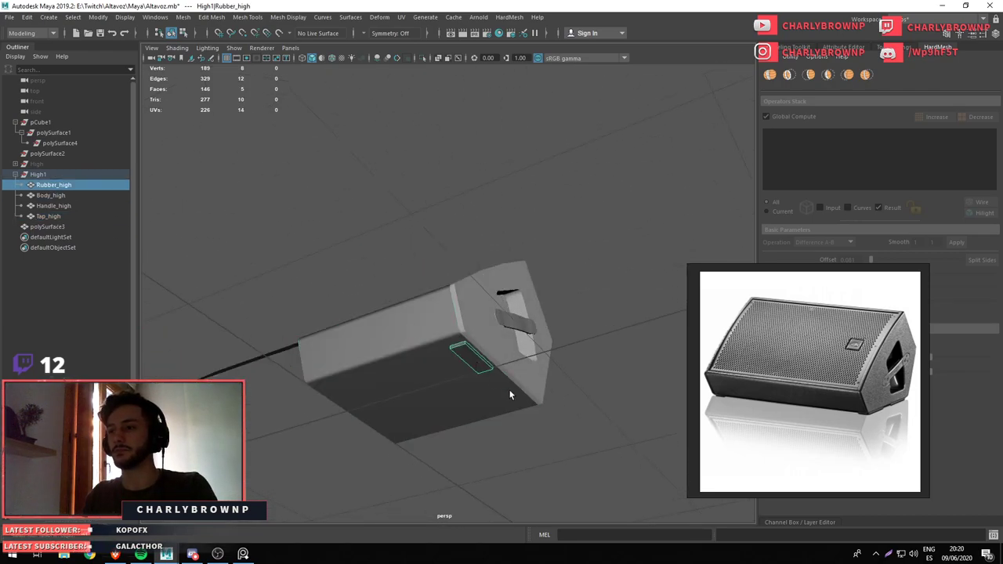
key("w")
left_click_drag(582, 447, 421, 258)
left_click_drag(384, 313, 463, 290)
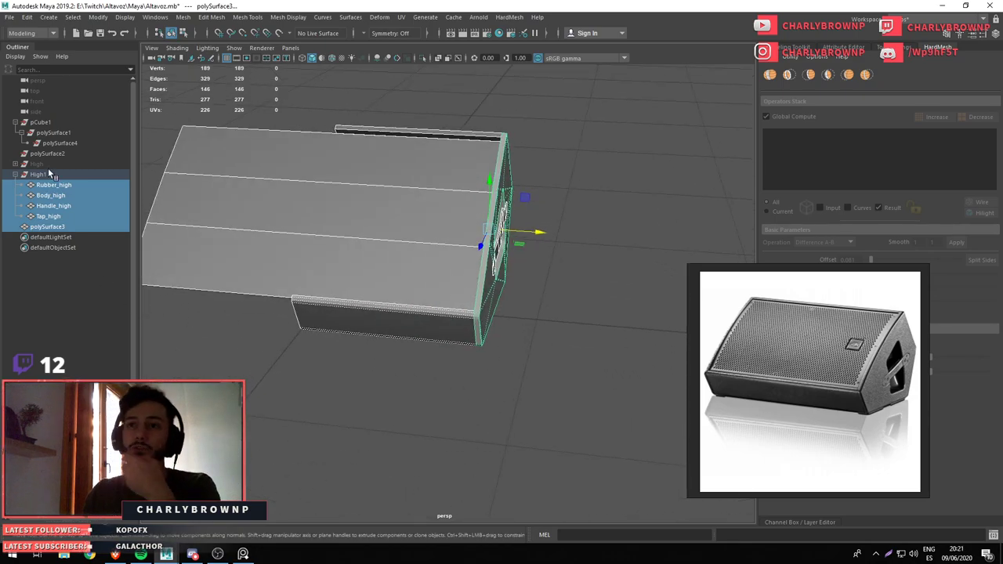
left_click(36, 164)
double_click(37, 174)
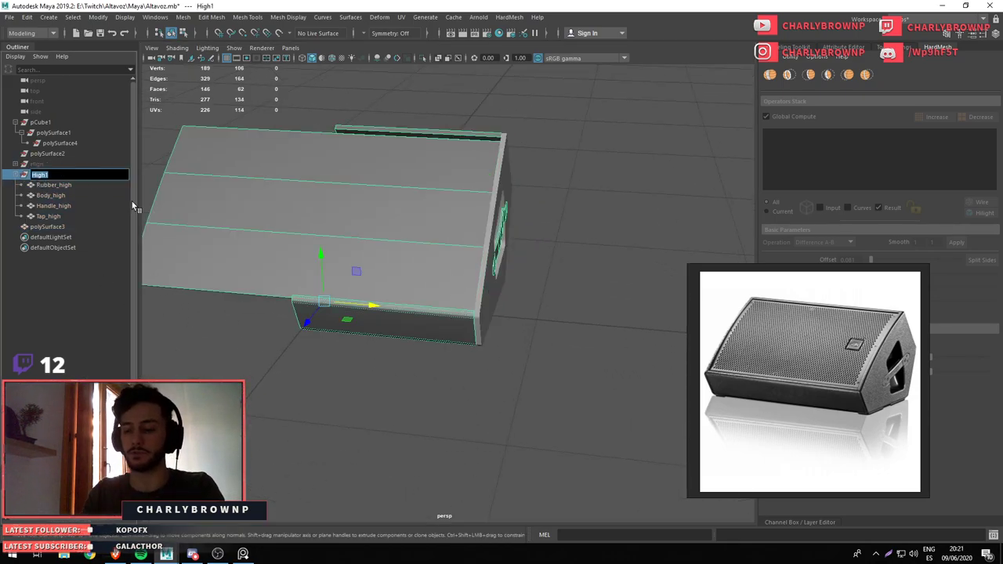
type("Low")
key("Return")
left_click(36, 164)
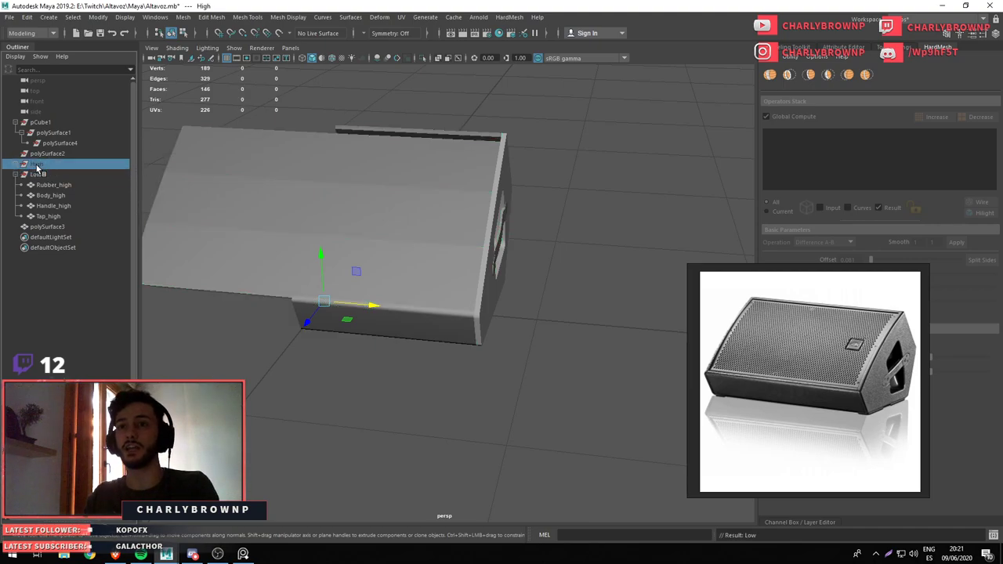
key("shift+h")
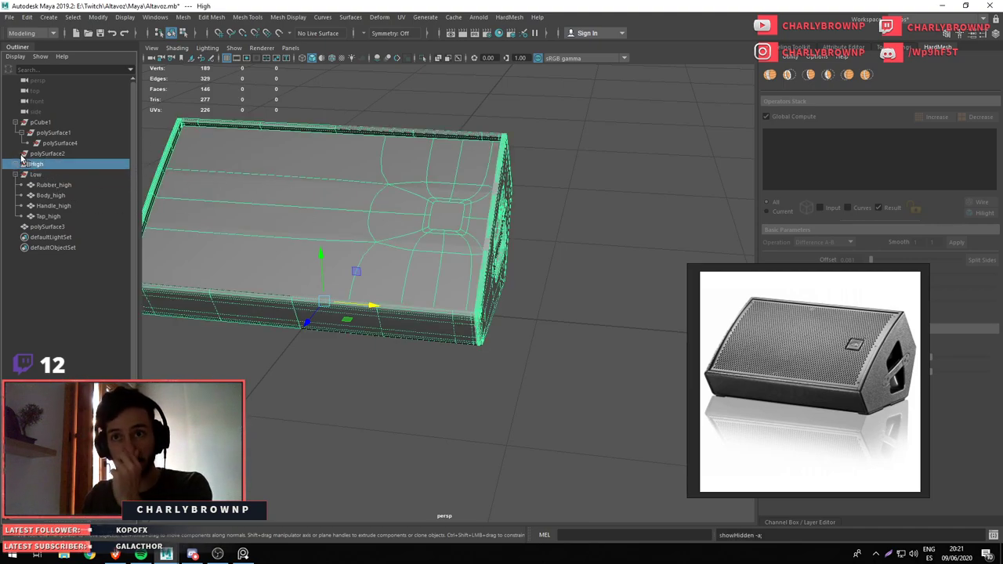
Delete the stray pCube1 and polySurface2 objects and save Altavoz.mb
left_click(16, 164)
left_click(39, 122)
left_click(15, 121)
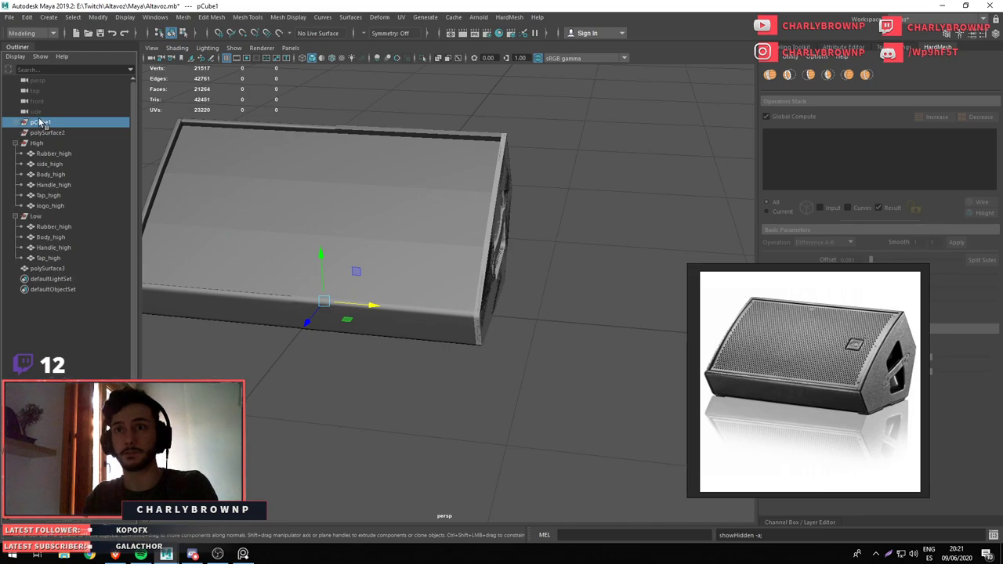
left_click(53, 134)
key("Delete")
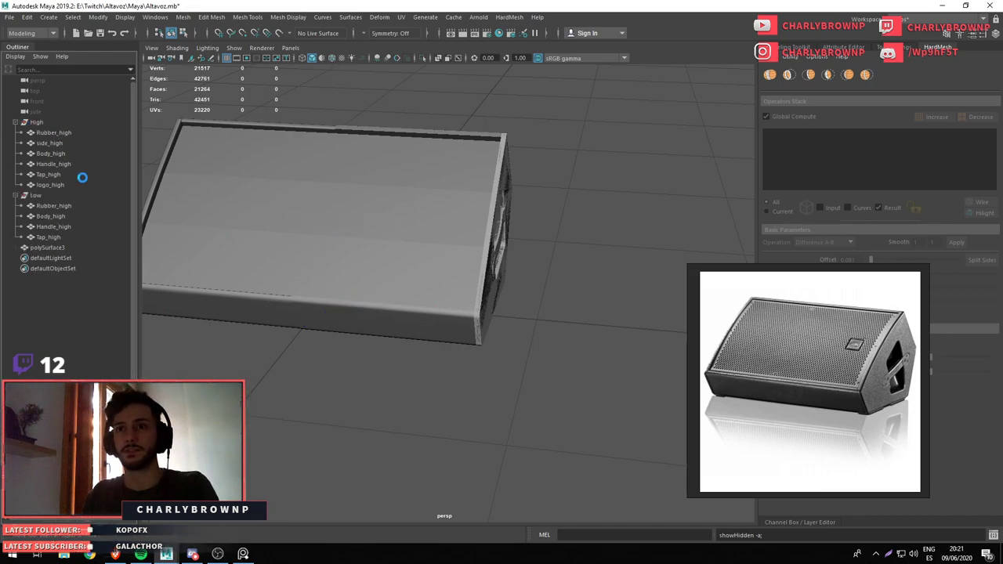
key("ctrl+s")
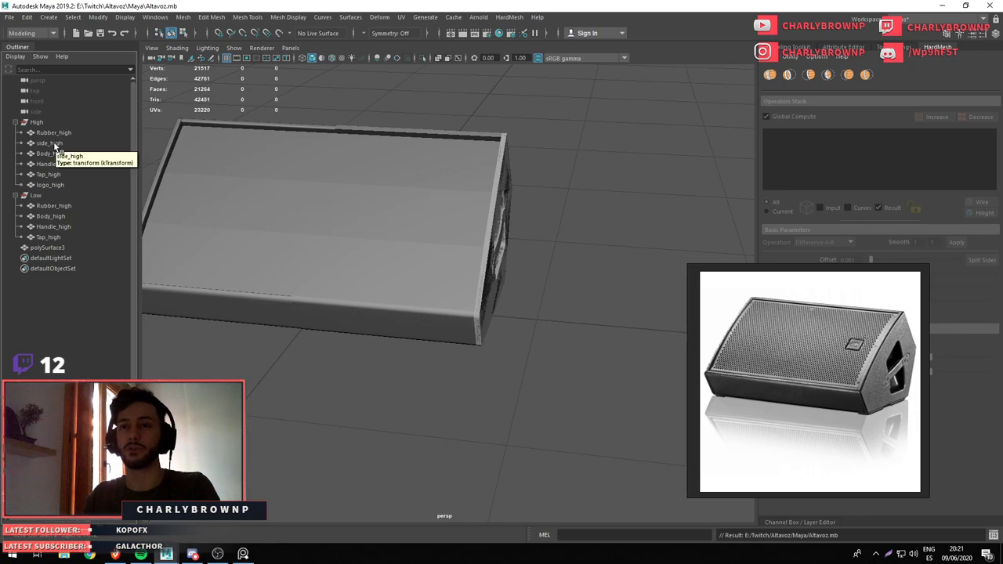
Move the right side panel polySurface3 into the Low group and rename it side_low
left_click(54, 142)
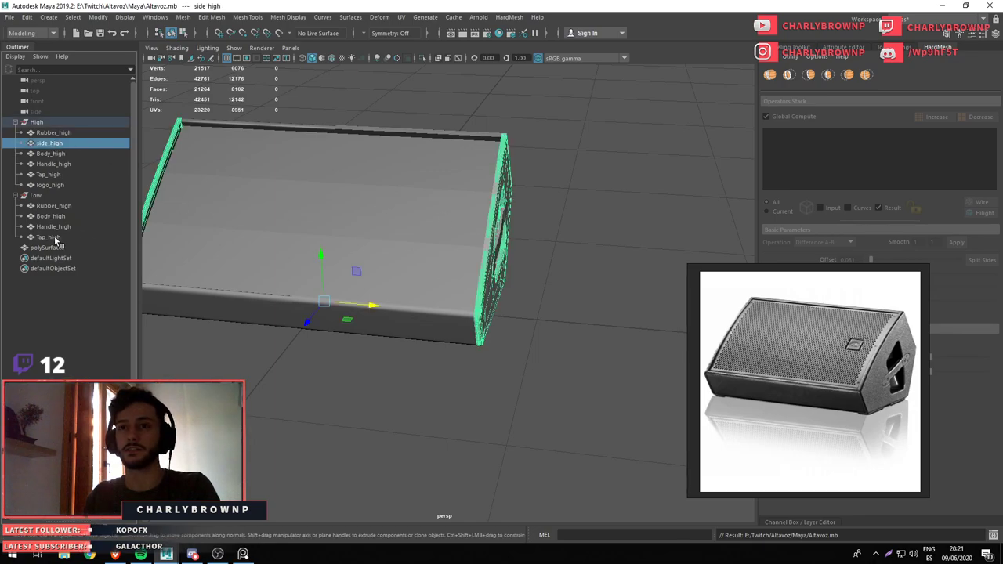
left_click_drag(459, 285, 501, 292)
left_click(501, 297)
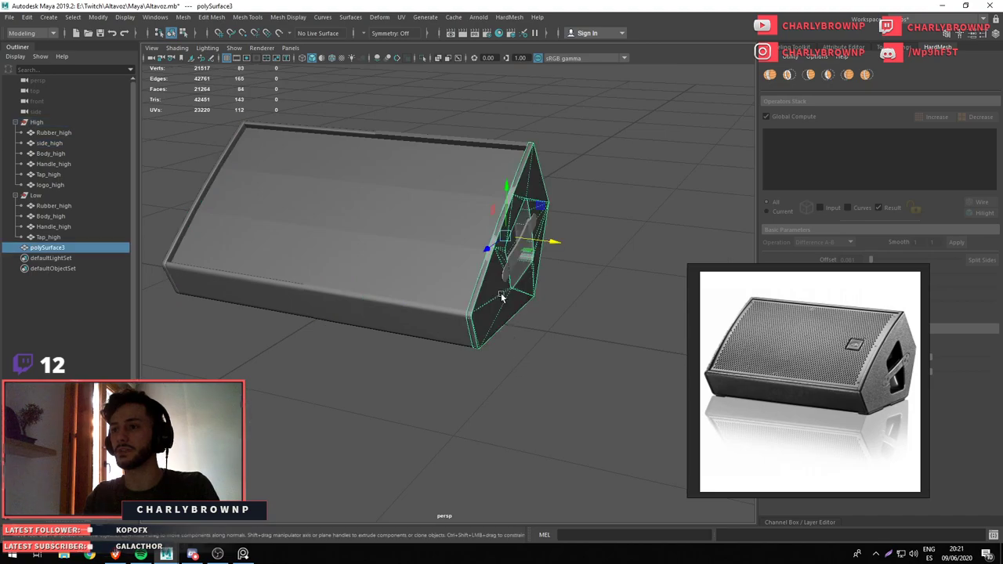
left_click_drag(36, 250, 61, 207)
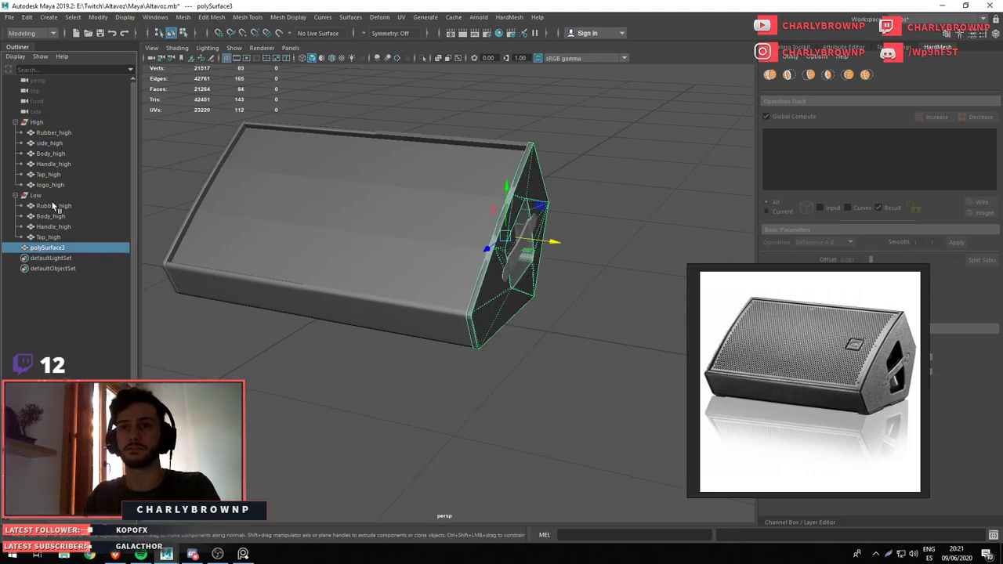
left_click_drag(46, 248, 47, 204)
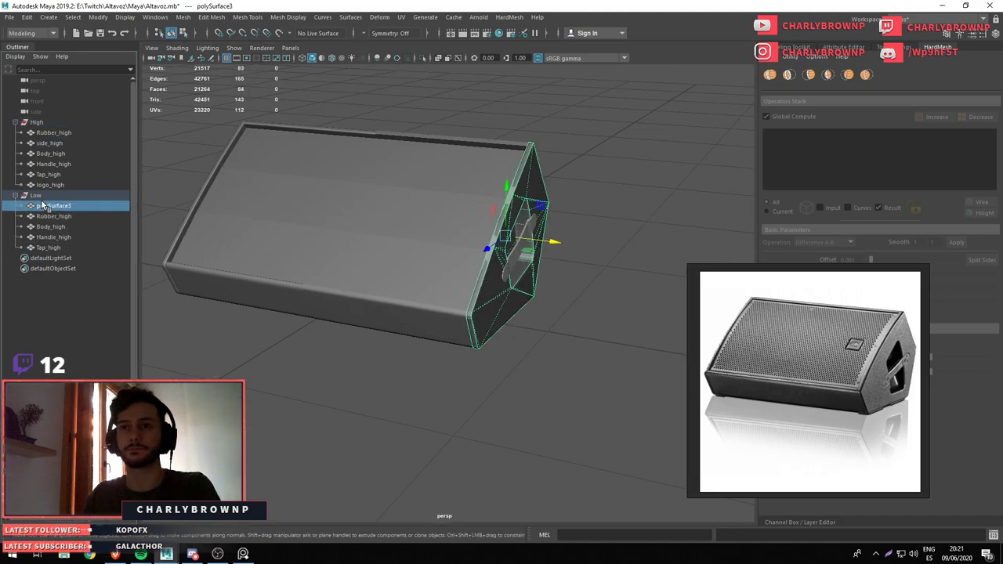
double_click(49, 205)
type("low")
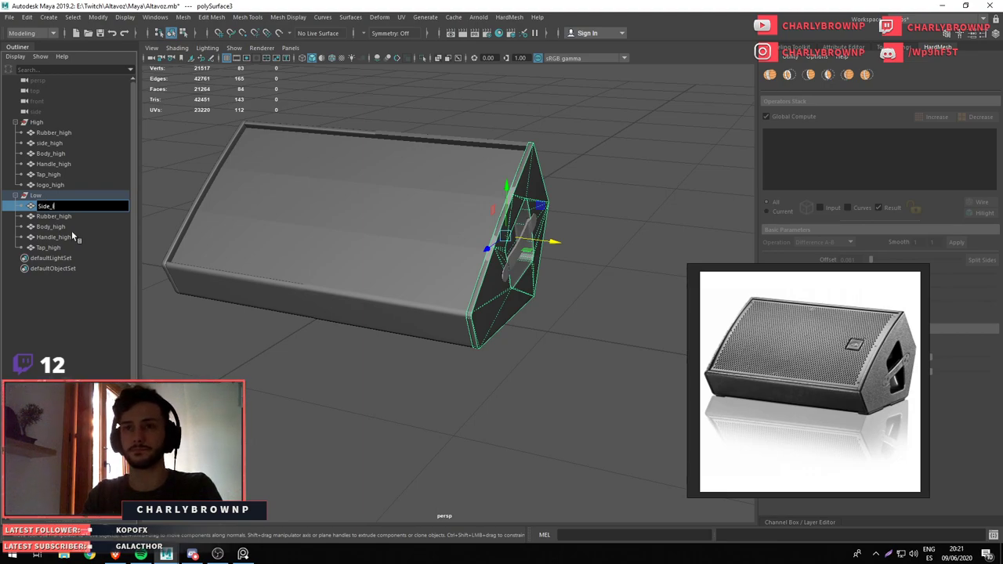
key("Return")
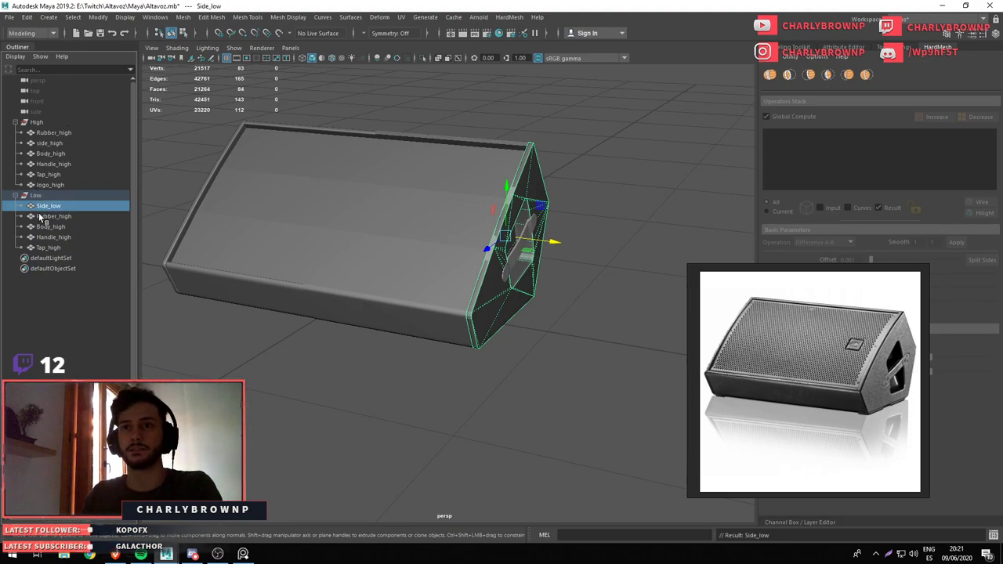
double_click(39, 209)
type("side_low")
key("Return")
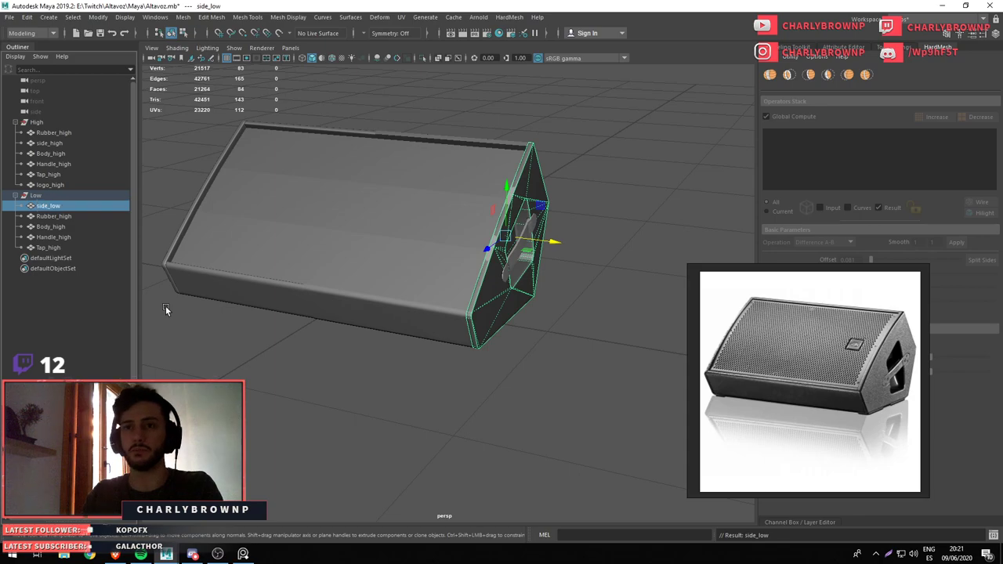
Combine the Tap_high and logo_high meshes into one and clear the leftover history
left_click(53, 155)
left_click(55, 142)
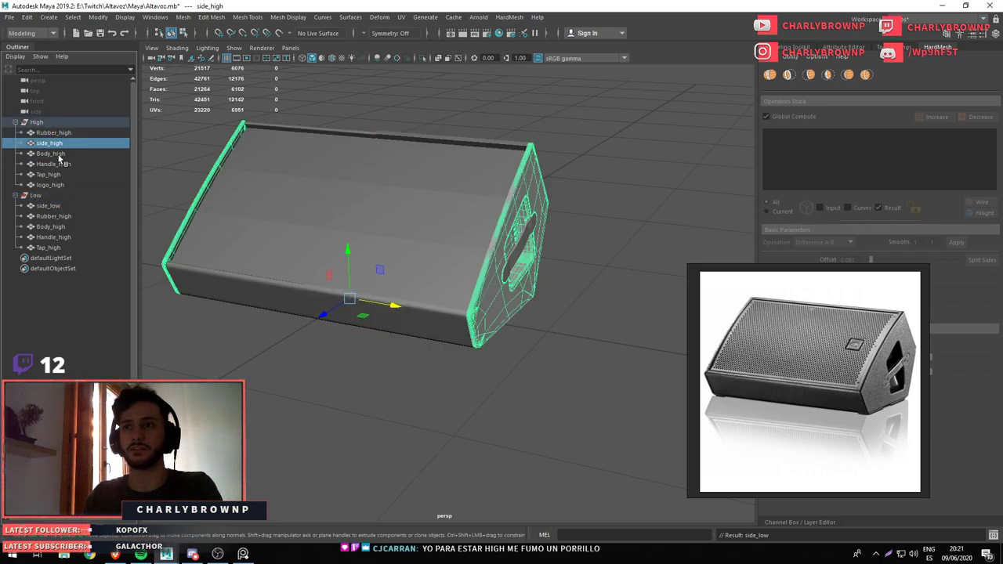
left_click(47, 175)
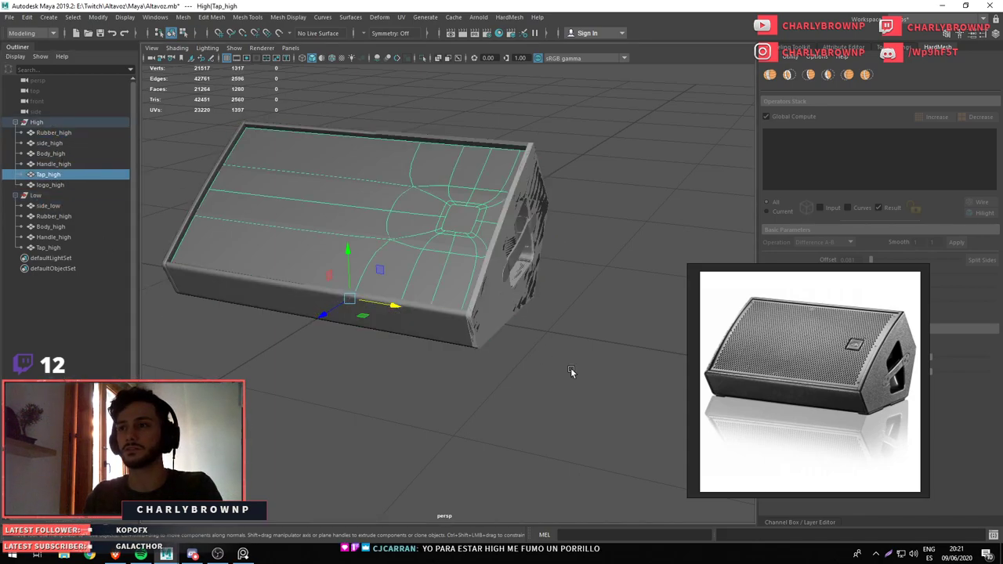
left_click(49, 134)
left_click(52, 143)
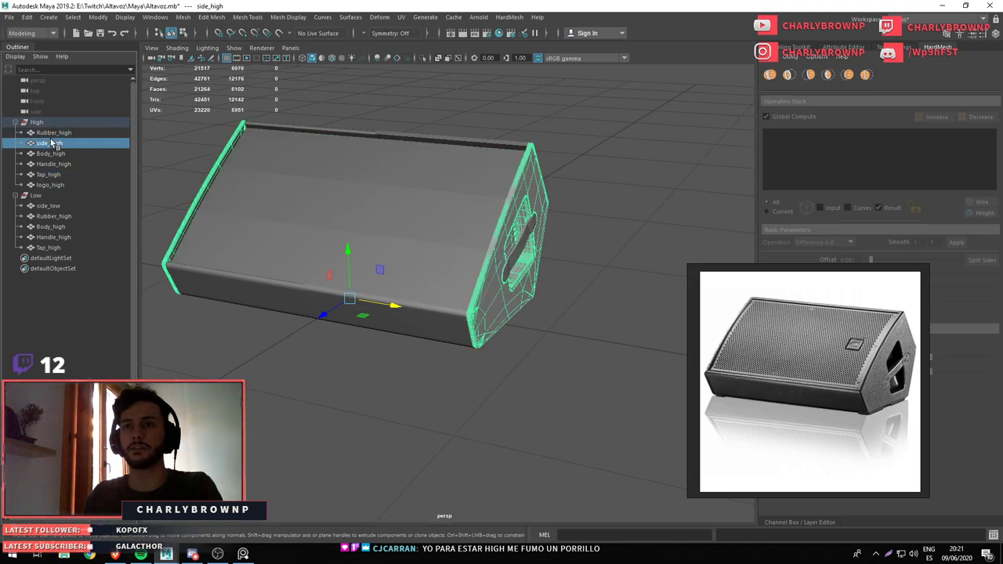
left_click(55, 154)
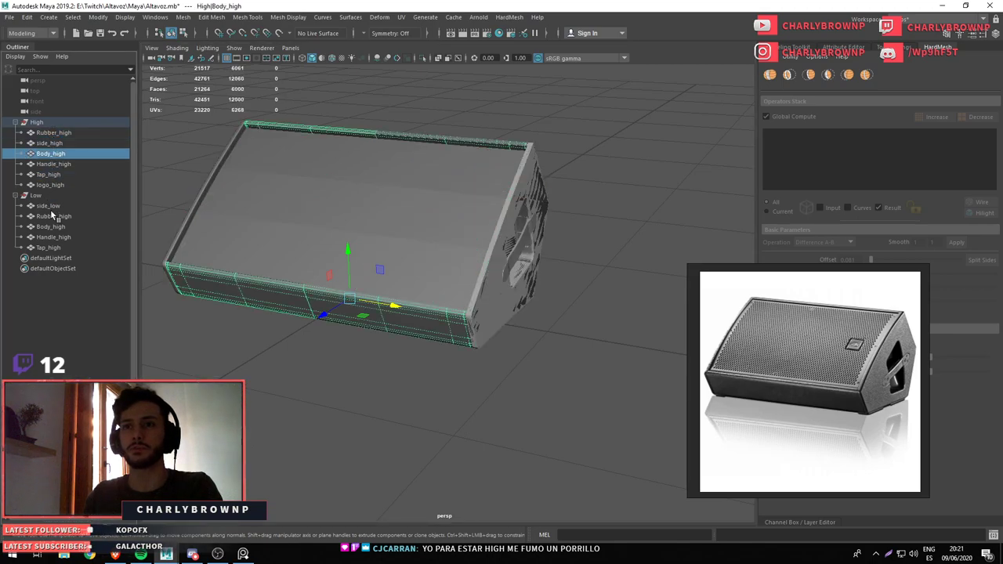
left_click(53, 237)
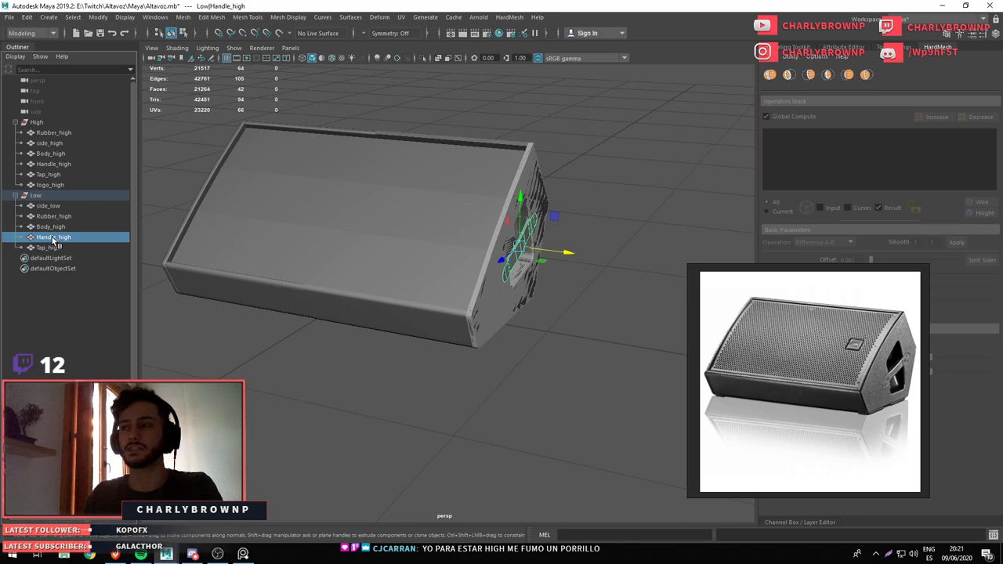
left_click(55, 176)
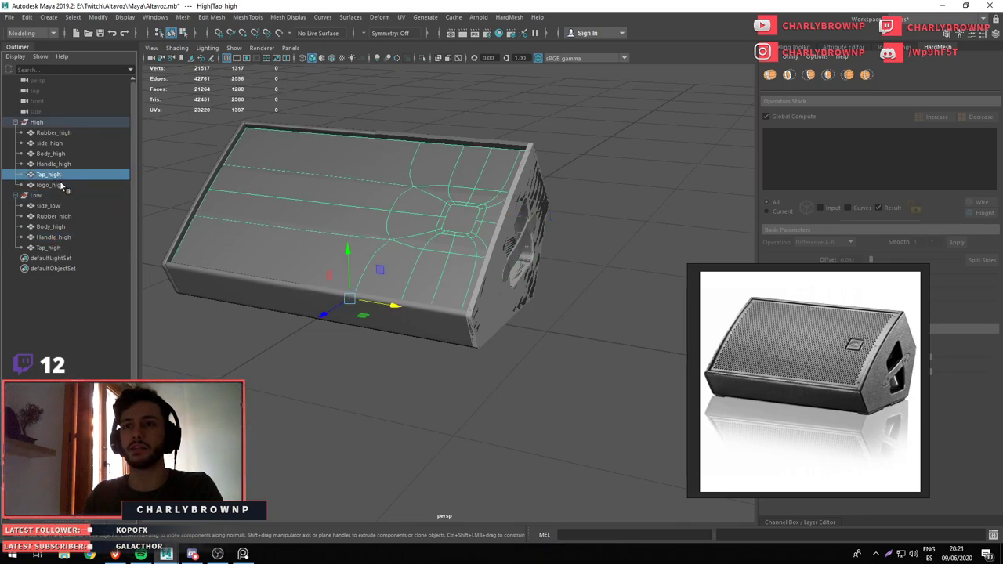
left_click(60, 183)
left_click_drag(196, 161, 196, 325)
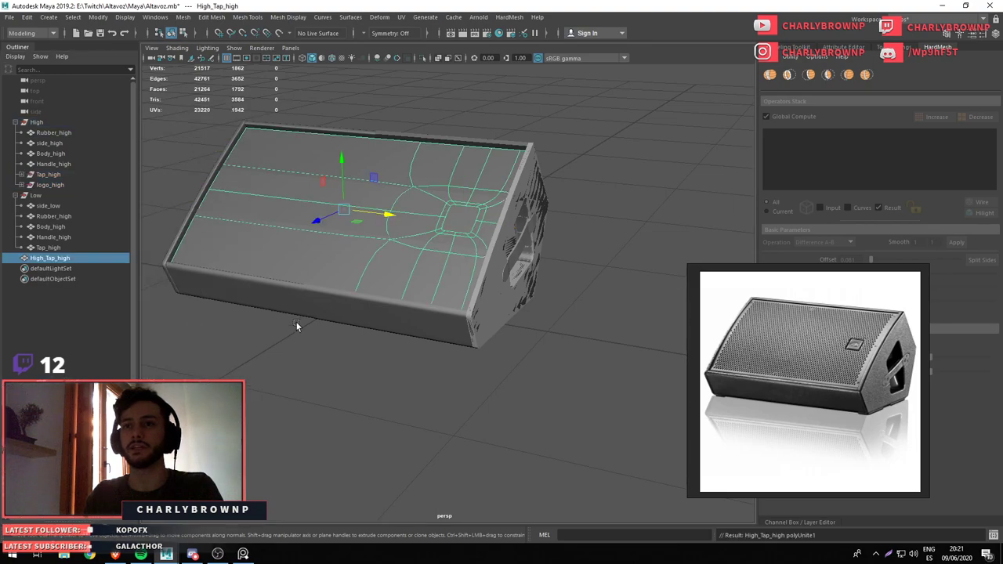
key("alt+shift+d")
Parent the combined mesh under the High group and name it Tap_high
left_click_drag(59, 240, 36, 122)
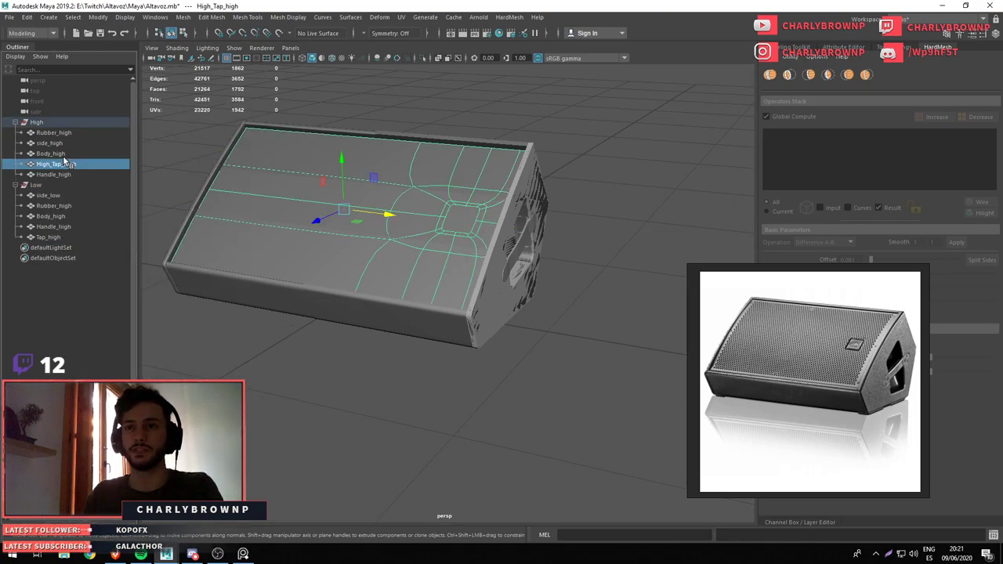
double_click(58, 164)
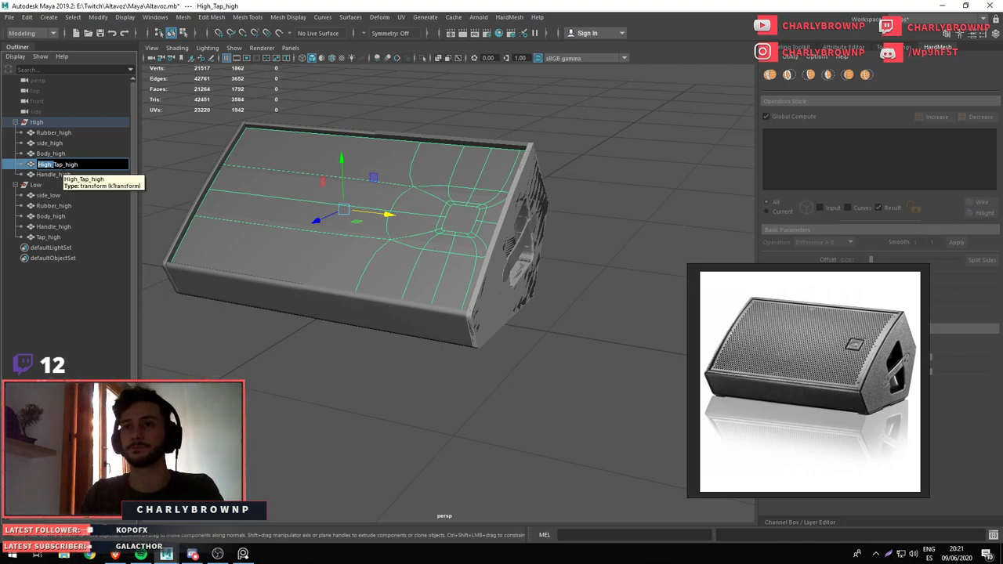
key("Return")
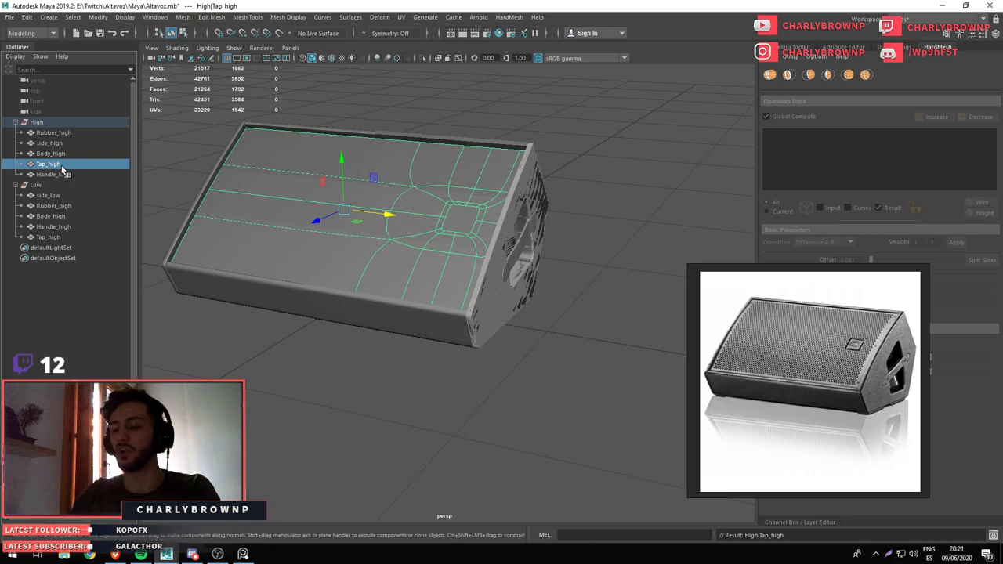
key("ctrl+1")
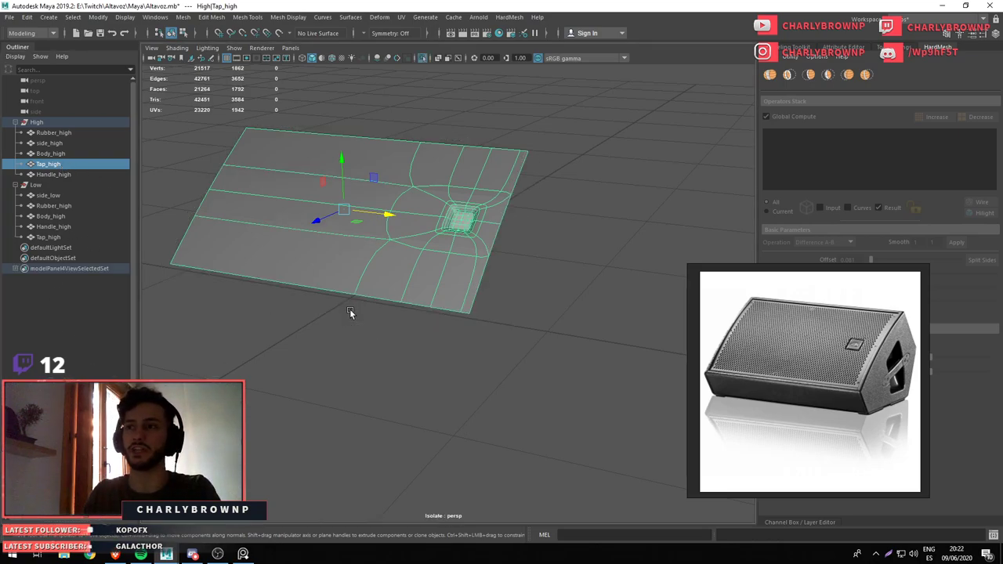
key("ctrl+1")
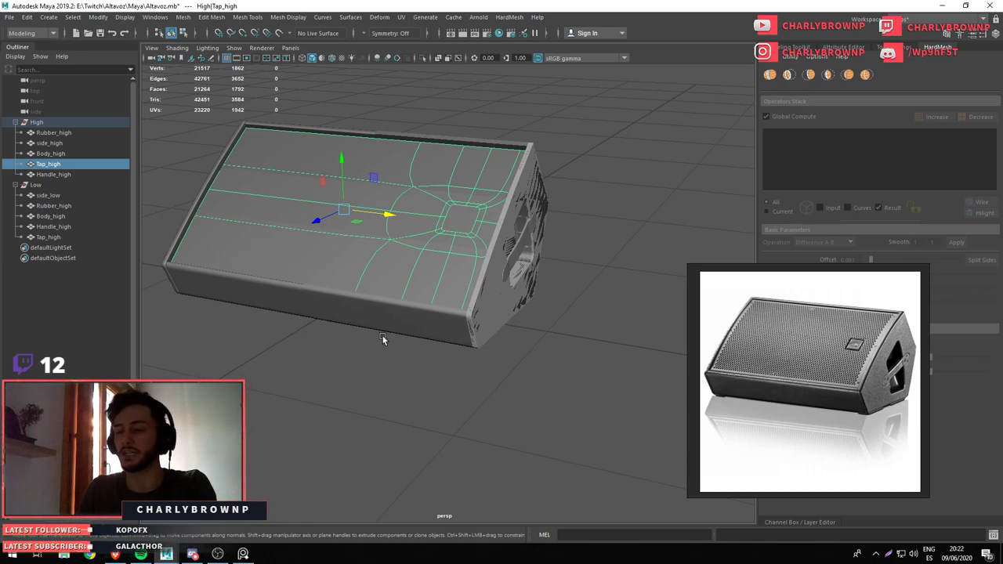
Hide the High group so only the low-poly speaker remains, and bring up the UV menu
left_click(254, 322)
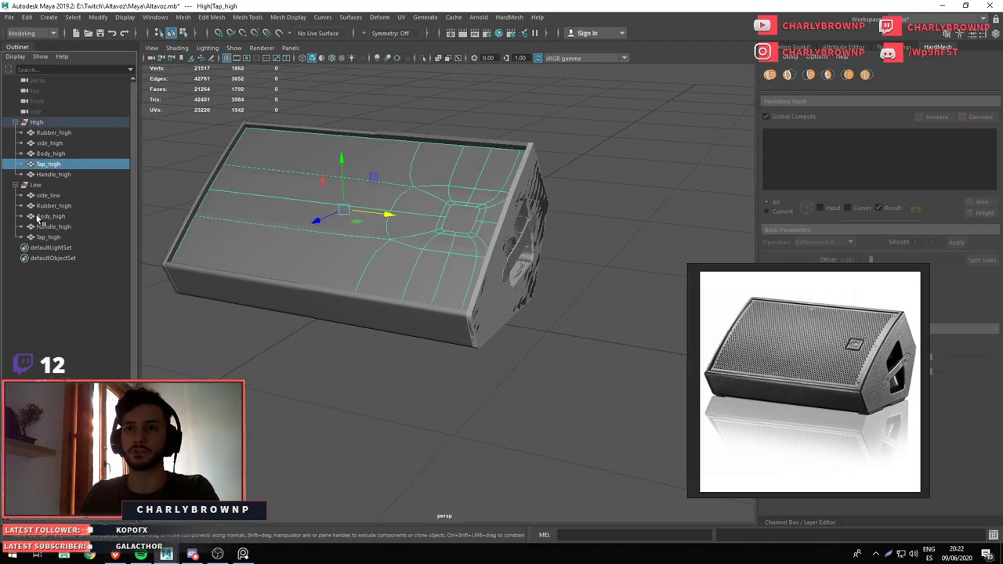
scroll("down", 3)
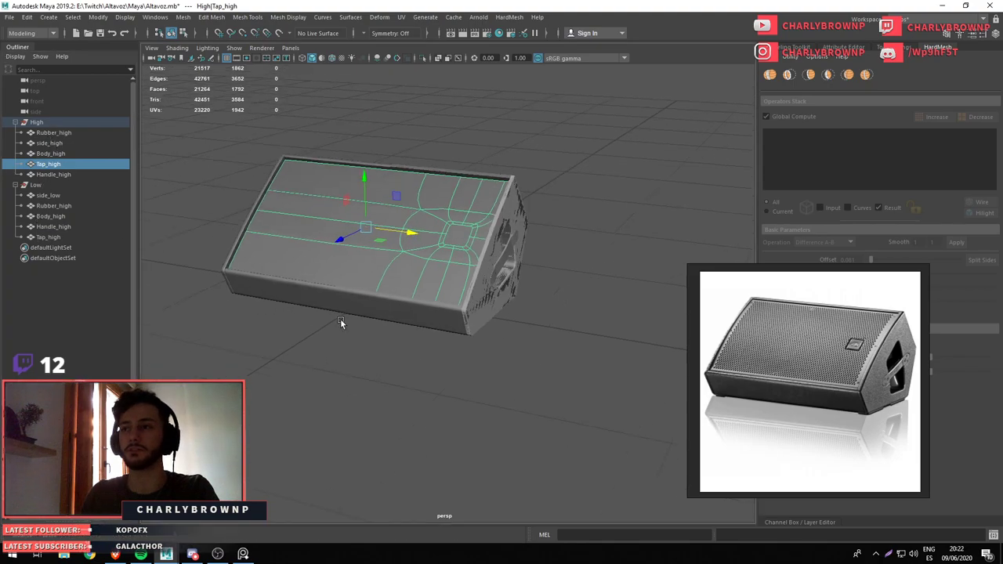
left_click_drag(341, 319, 372, 289)
left_click(48, 195)
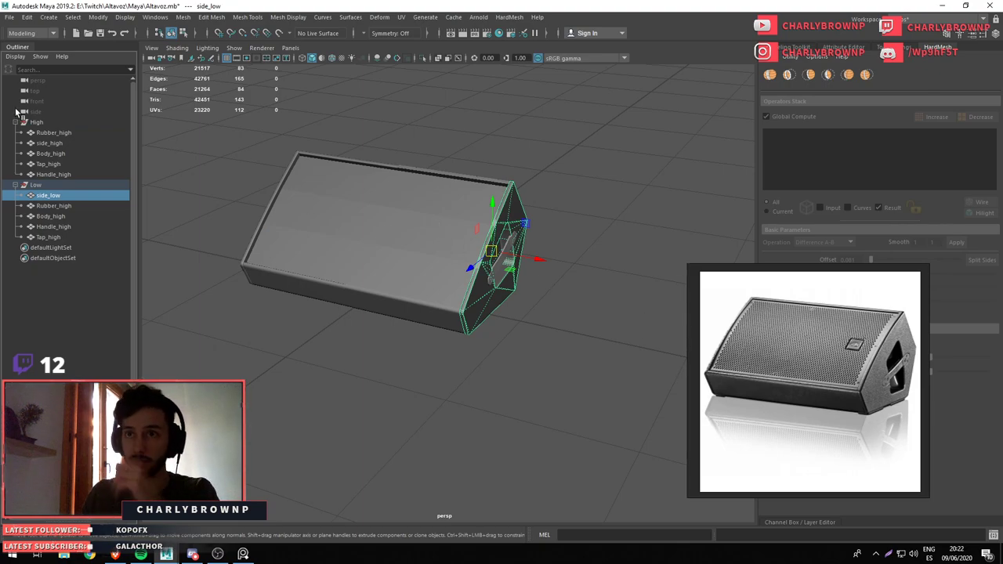
left_click(36, 122)
key("ctrl+h")
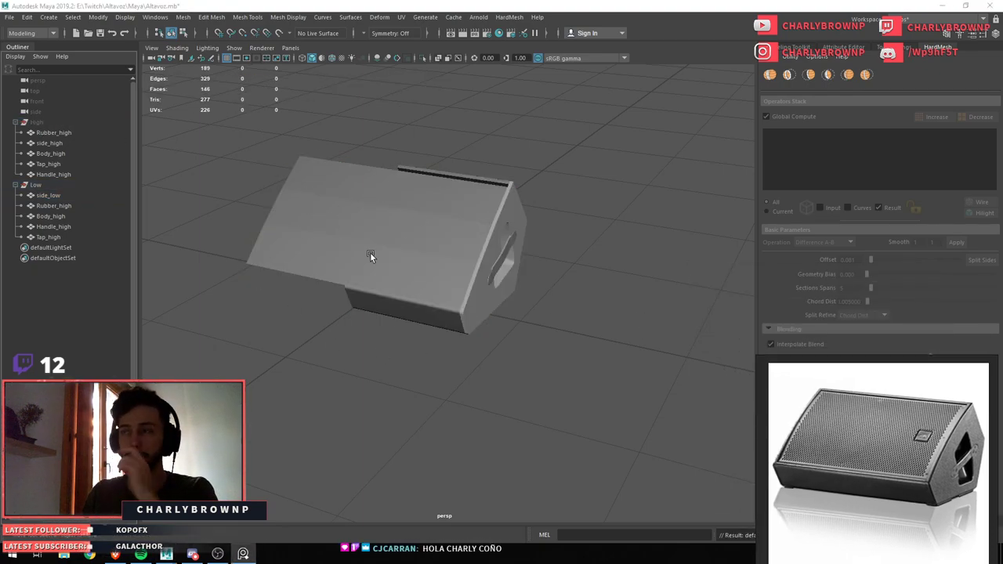
left_click(400, 21)
Open the UV Editor and dismiss the reference image window
left_click(419, 36)
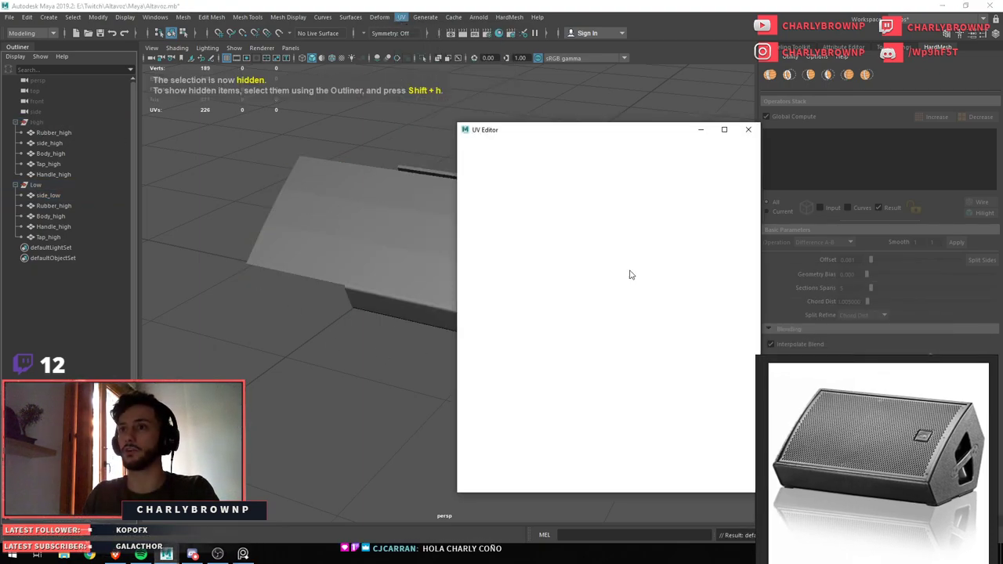
left_click_drag(902, 413, 161, 80)
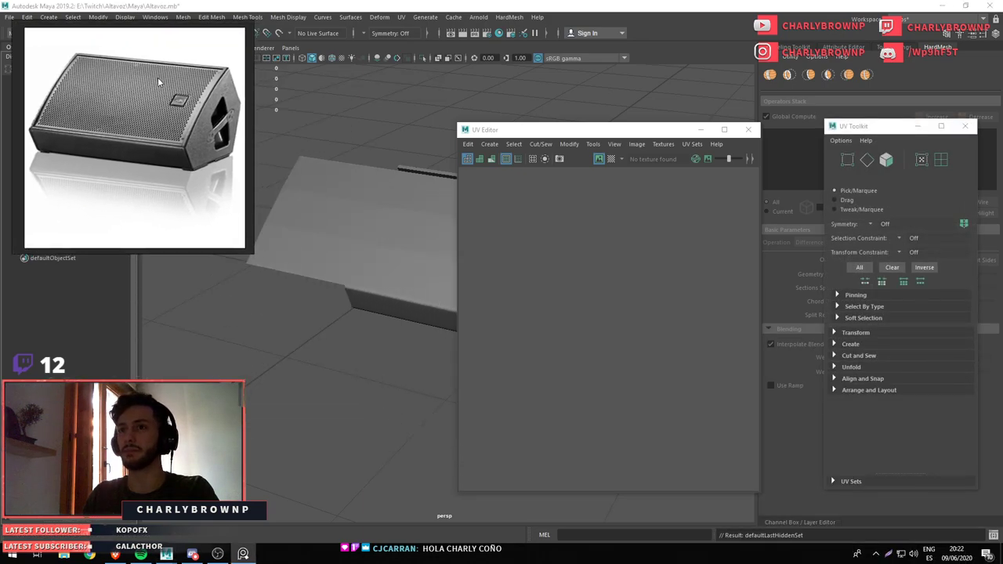
key("Escape")
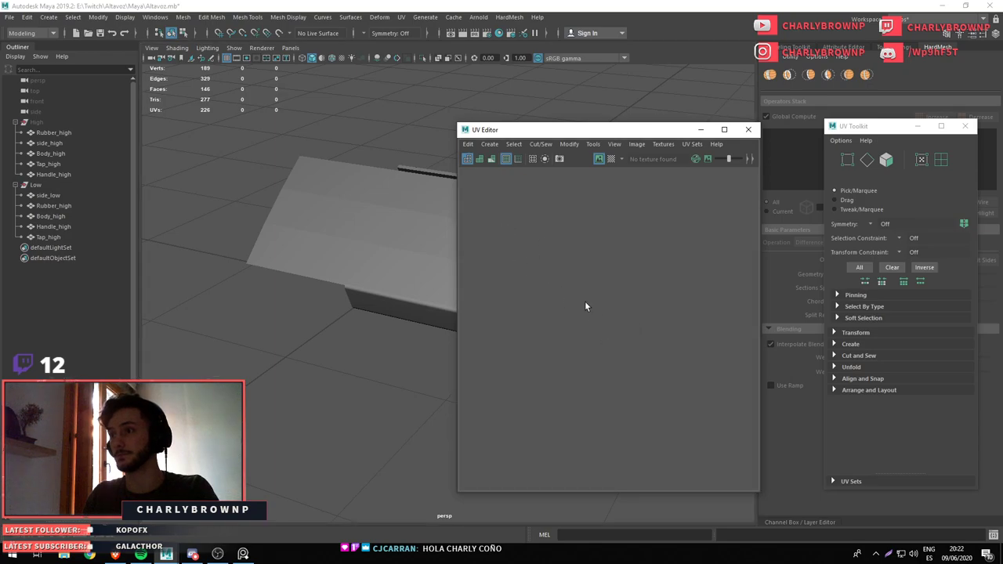
Frame the low-poly Tap_high's three-face UV shell on the UV grid, then open Windows search
left_click(409, 271)
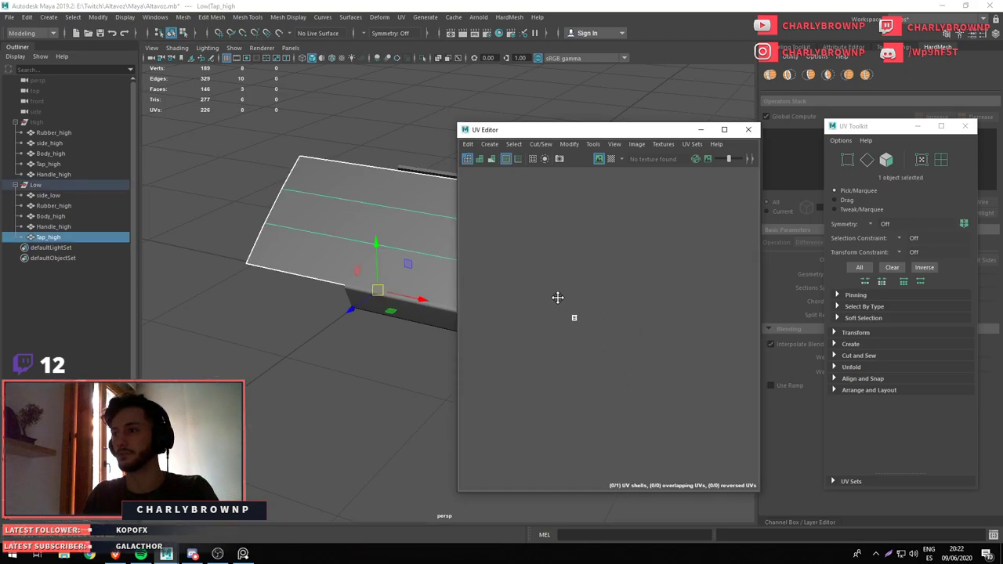
left_click(534, 160)
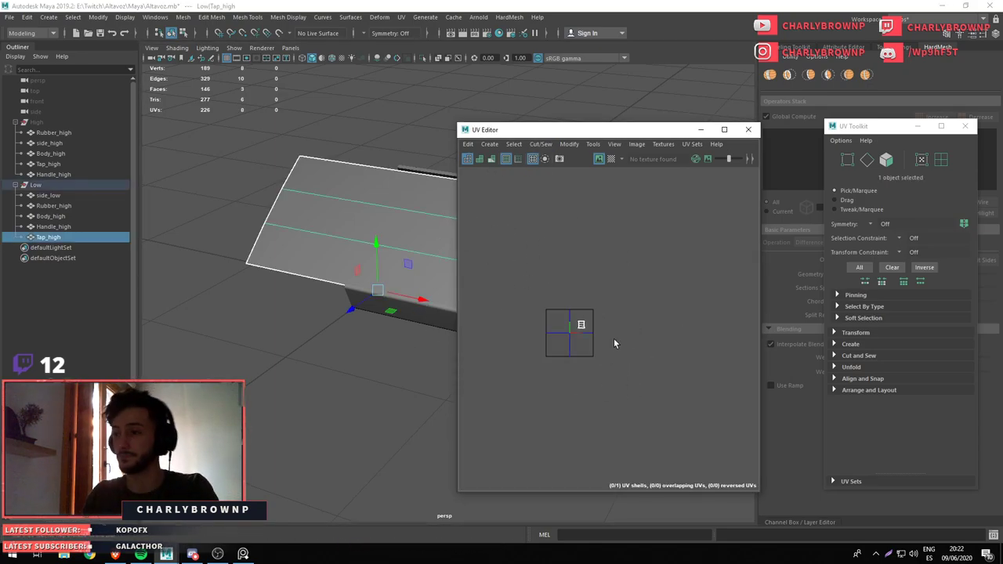
scroll("up", 3)
scroll("up", 3)
key("f")
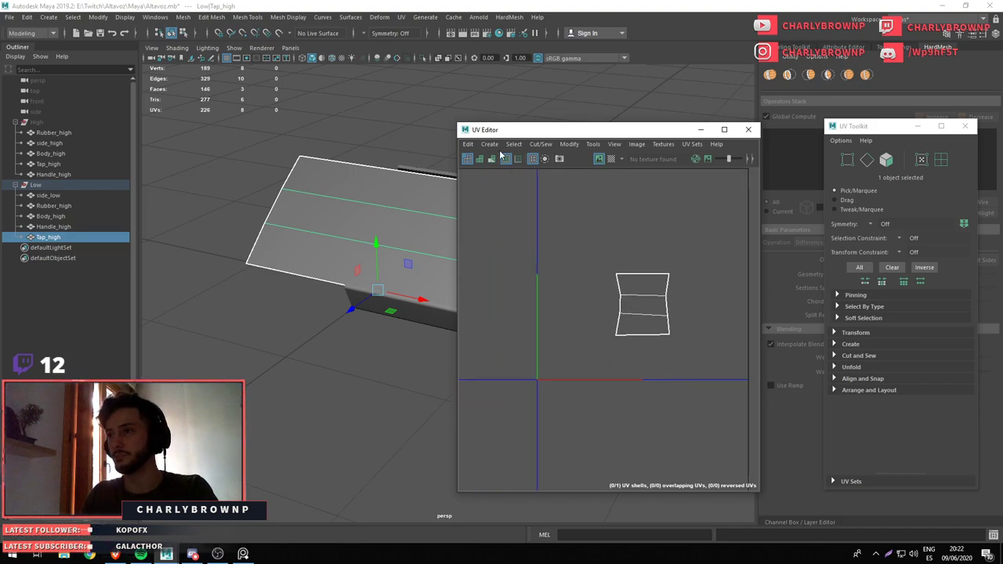
left_click(468, 144)
left_click_drag(604, 128, 654, 99)
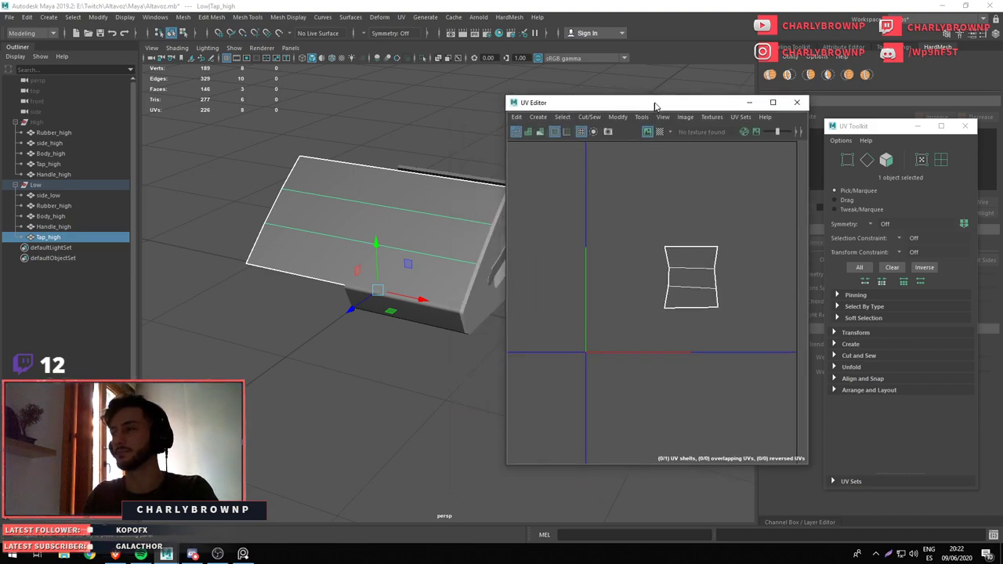
left_click(11, 555)
Compute 1 ÷ 256 = 0.00390625 in Calculator and return to Maya's UV Editor
type("calc")
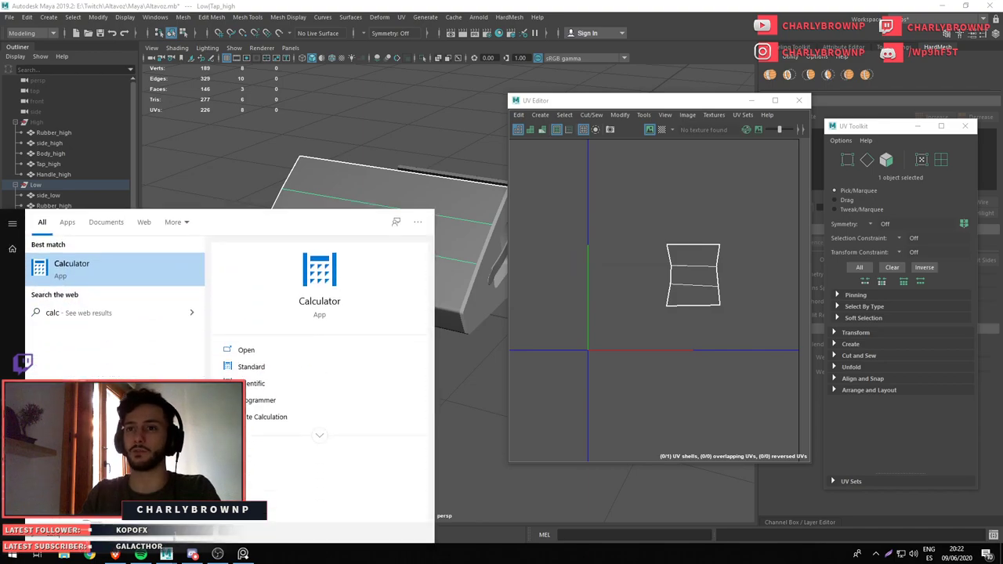
key("Return")
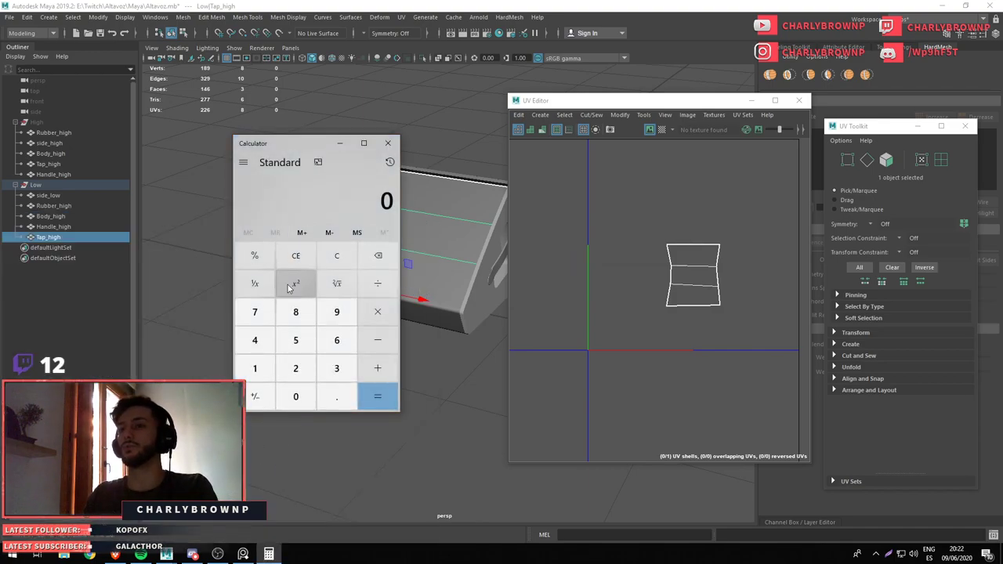
left_click(255, 369)
left_click(382, 284)
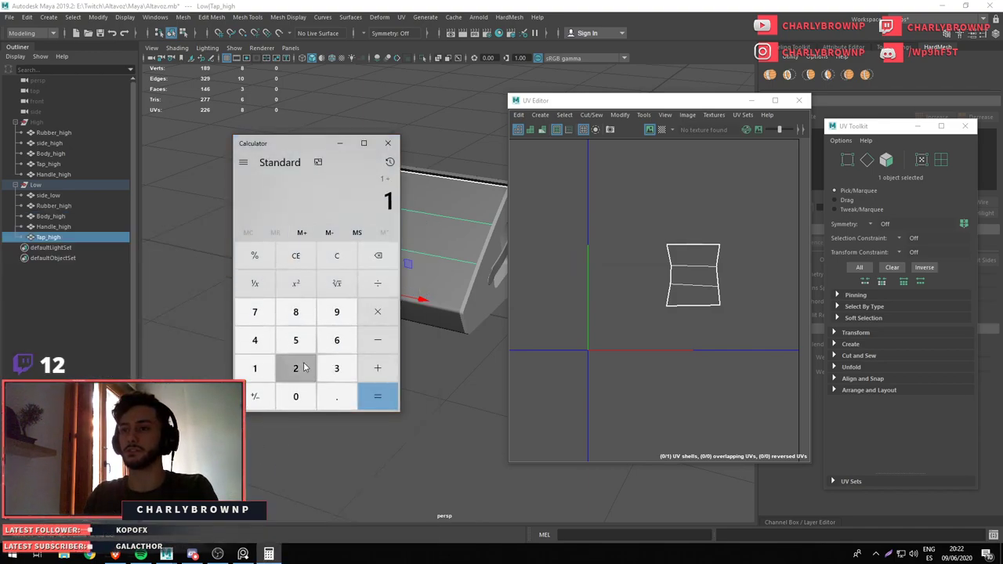
left_click(296, 368)
left_click(296, 340)
left_click(337, 340)
left_click(378, 396)
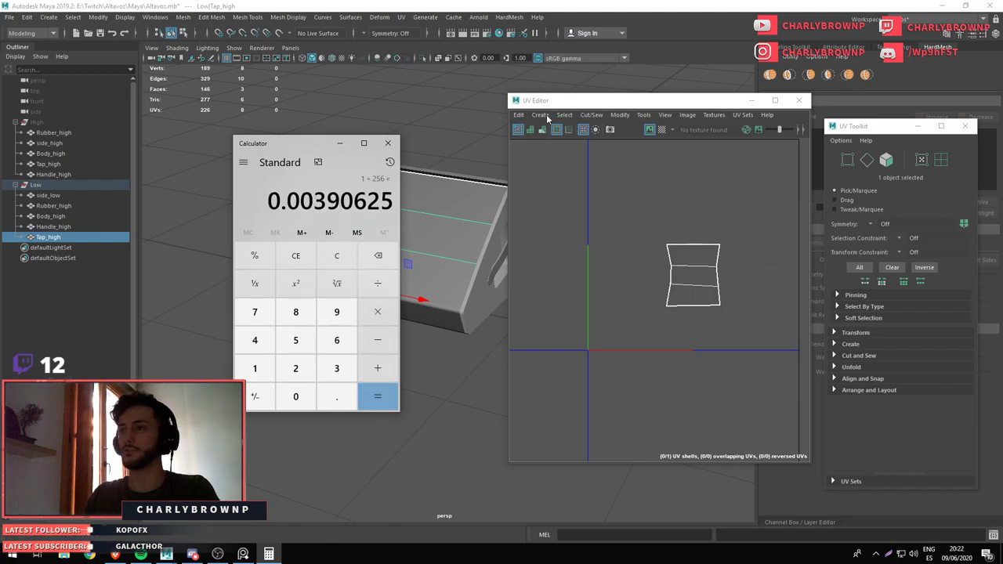
left_click(542, 117)
left_click(628, 141)
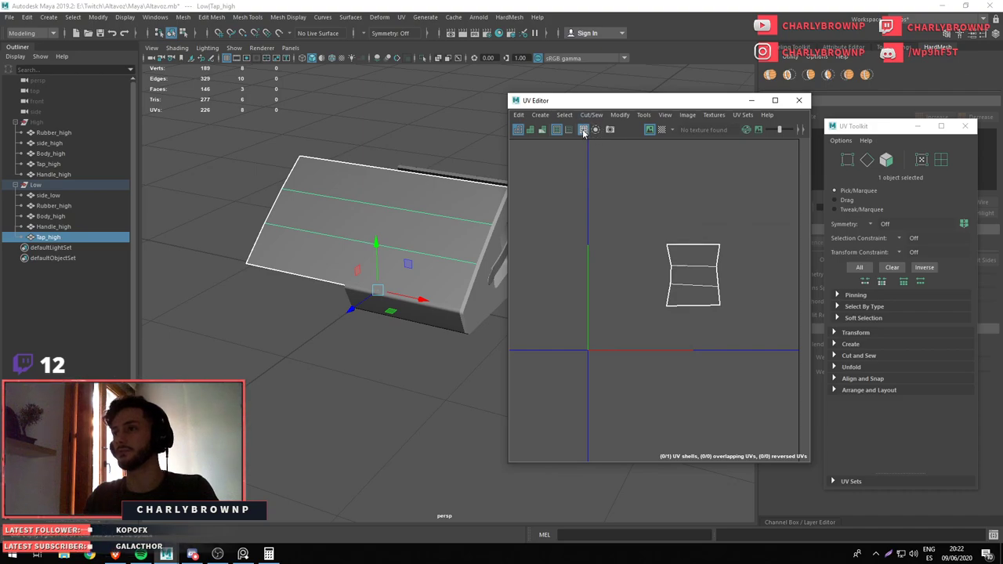
In the UV Editor's Grid options, set grid lines every 0.00390625 units
left_click(690, 116)
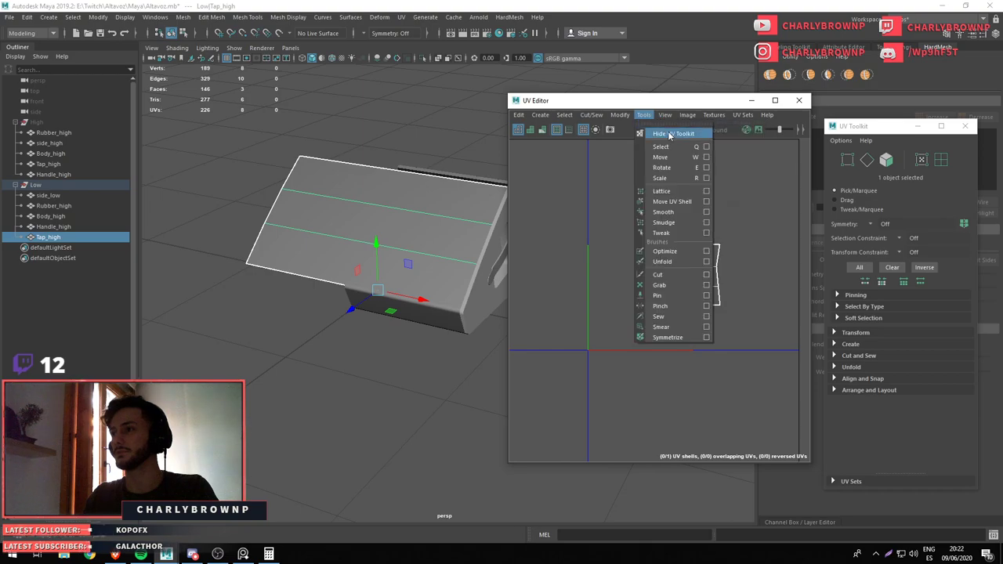
left_click(761, 142)
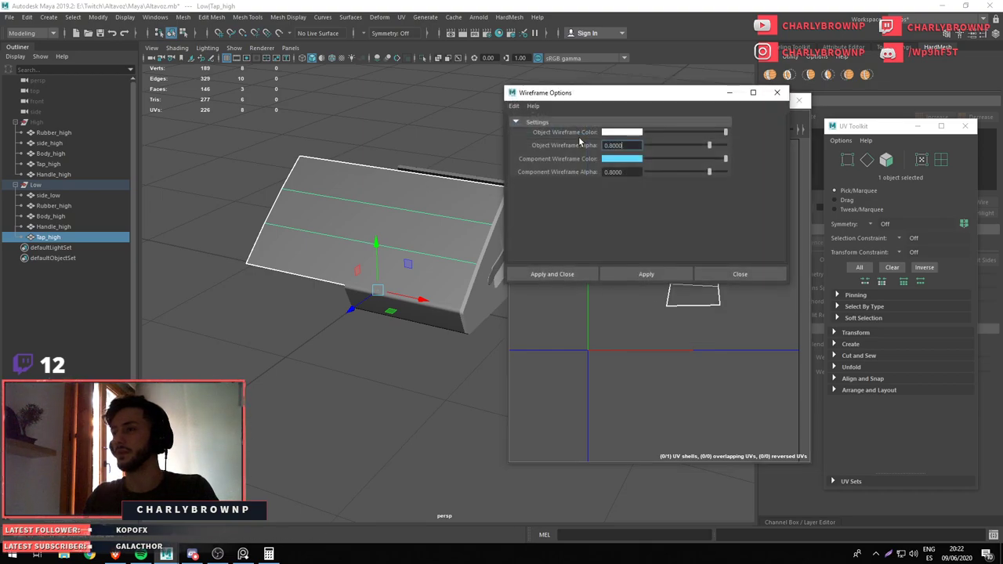
left_click(740, 275)
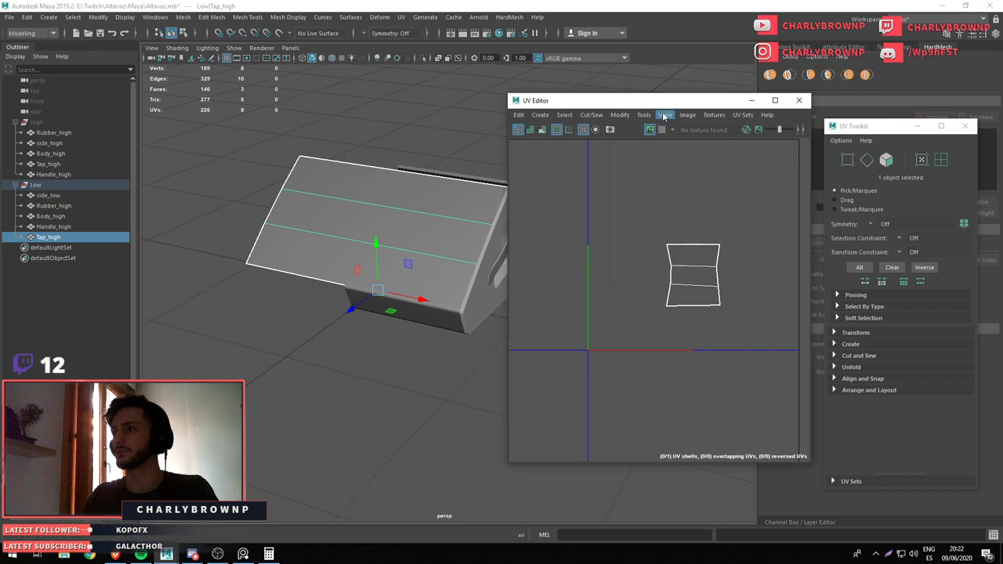
left_click(664, 115)
left_click(761, 201)
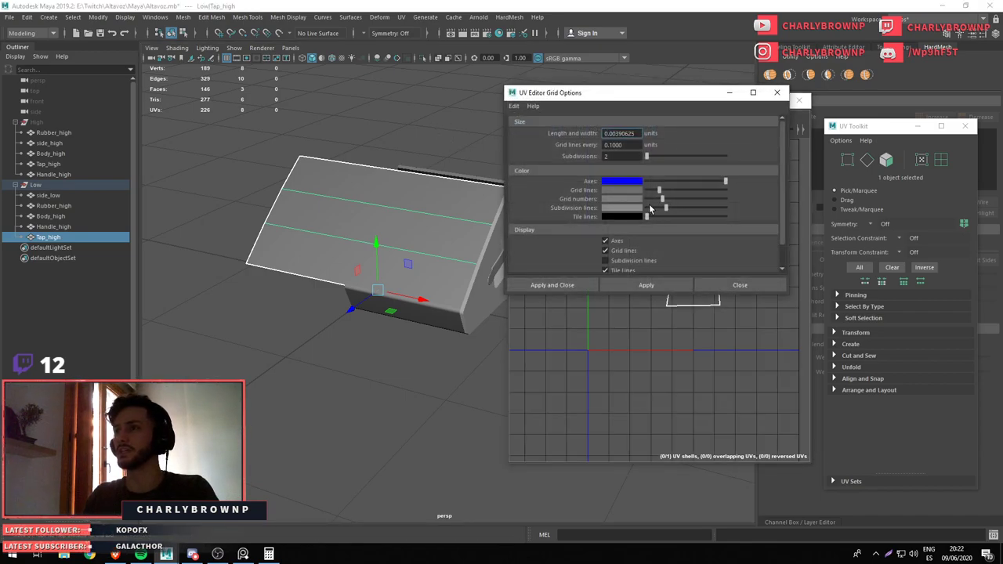
double_click(611, 145)
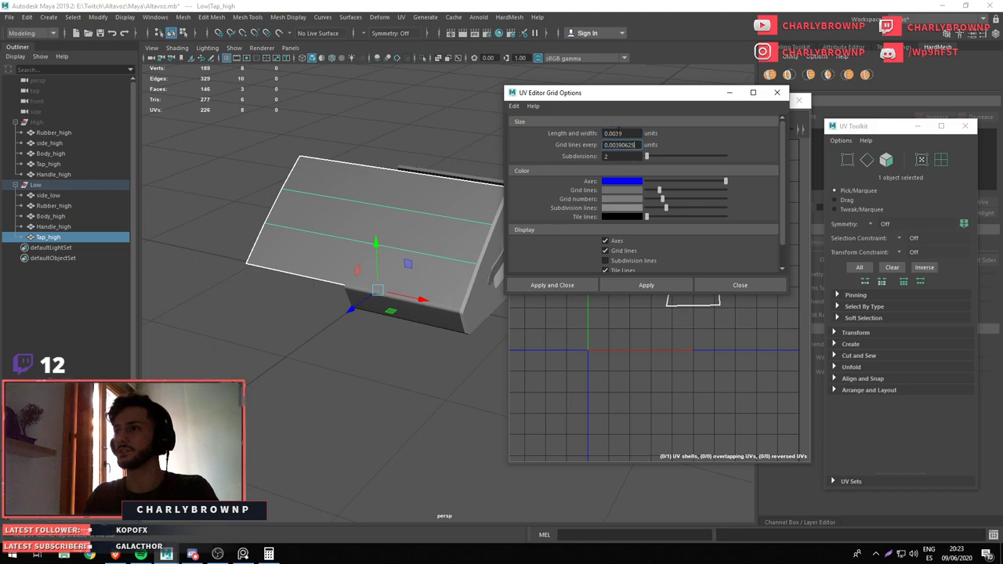
type("1")
left_click(659, 303)
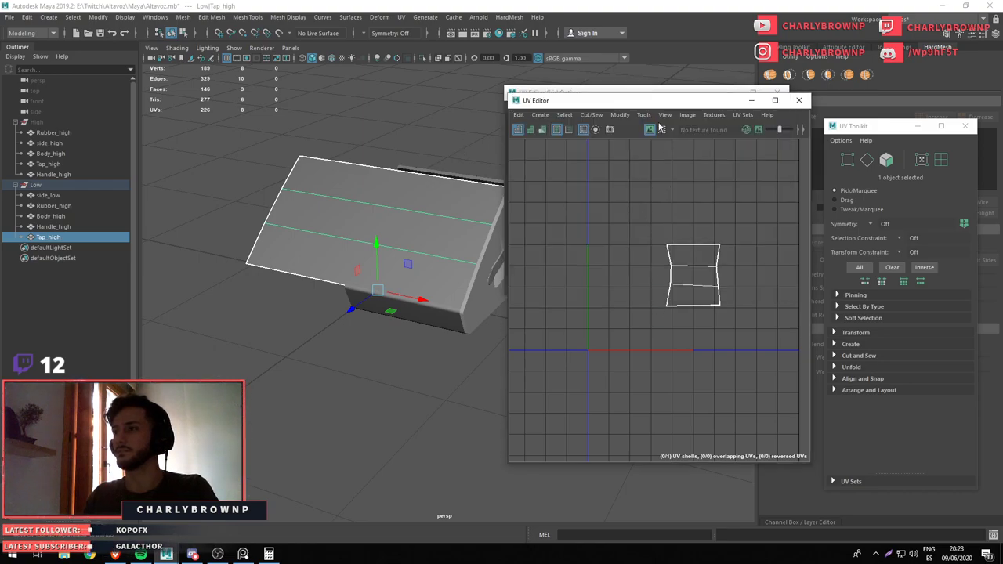
left_click(665, 114)
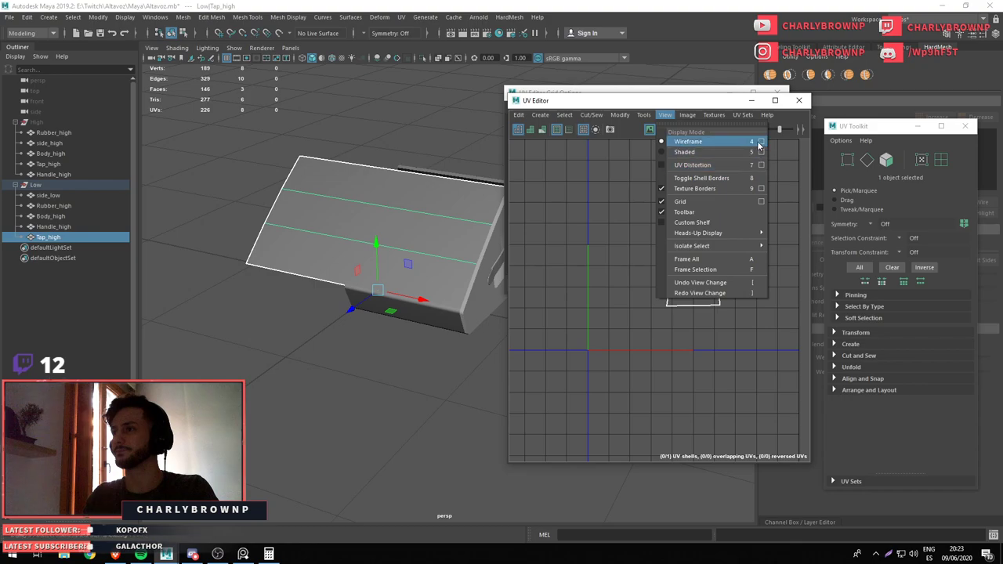
left_click(761, 202)
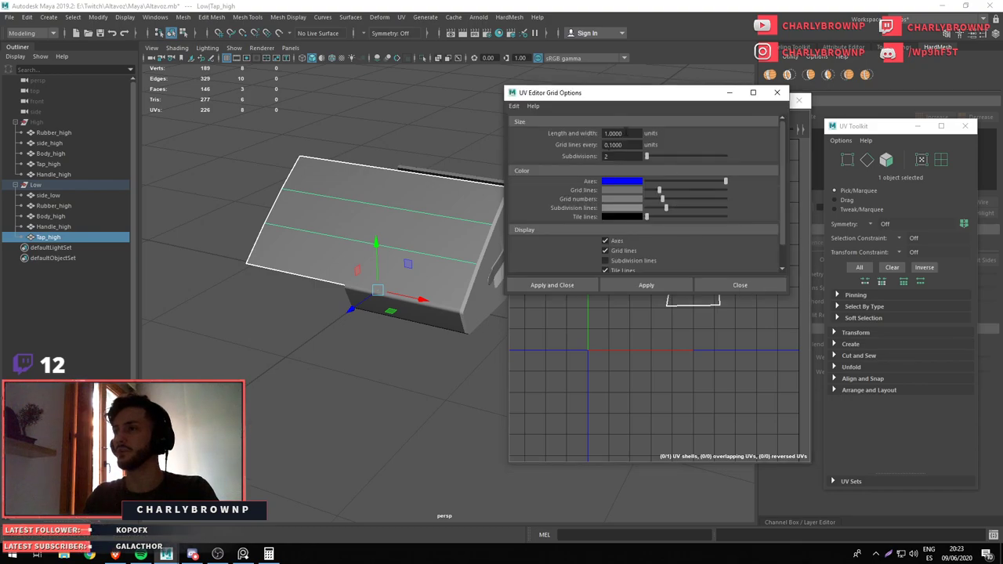
type("0.00390625")
left_click(646, 285)
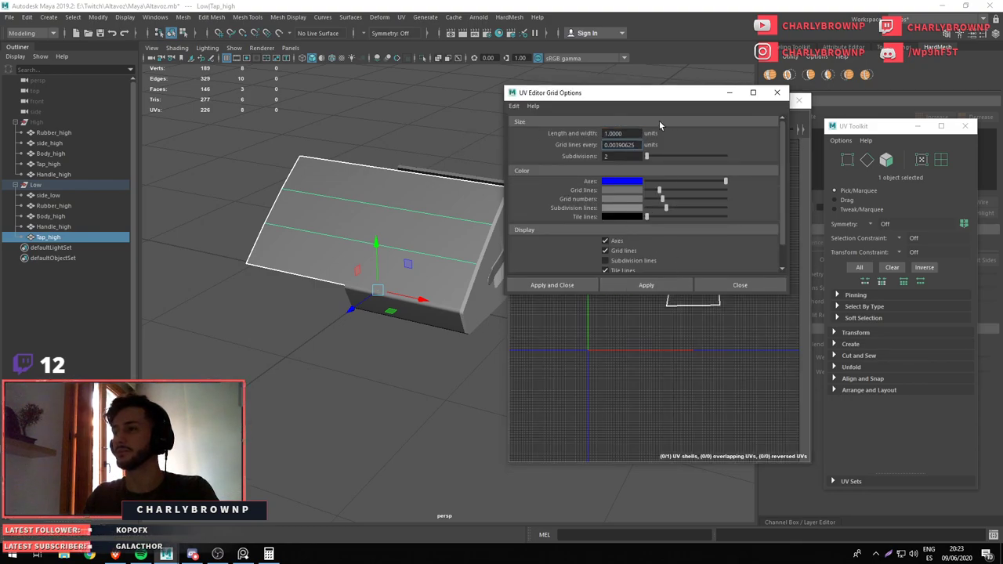
Lighten the grid's tile line colour to grey
left_click_drag(659, 124, 377, 153)
scroll("up", 3)
scroll("up", 3)
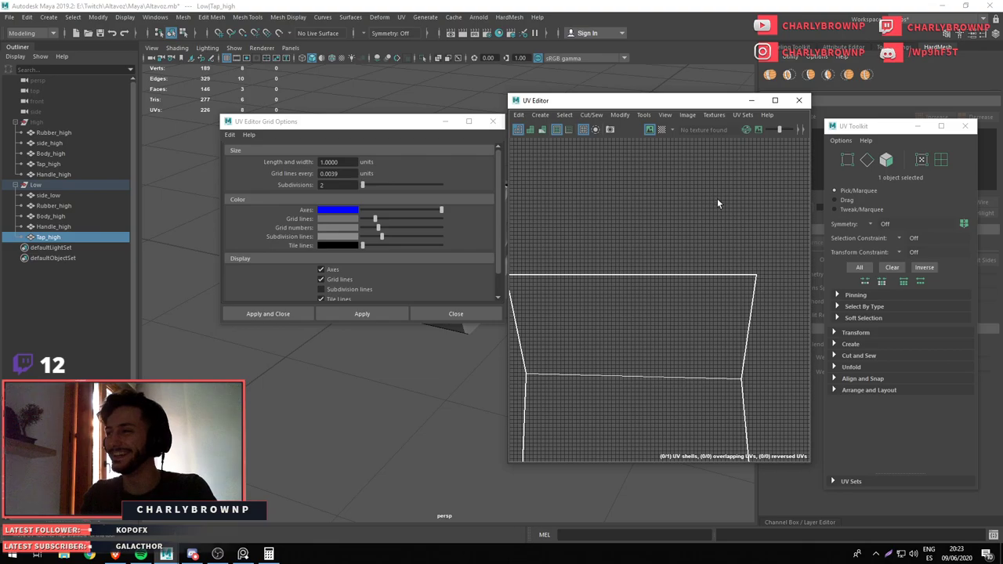
scroll("down", 3)
scroll("up", 3)
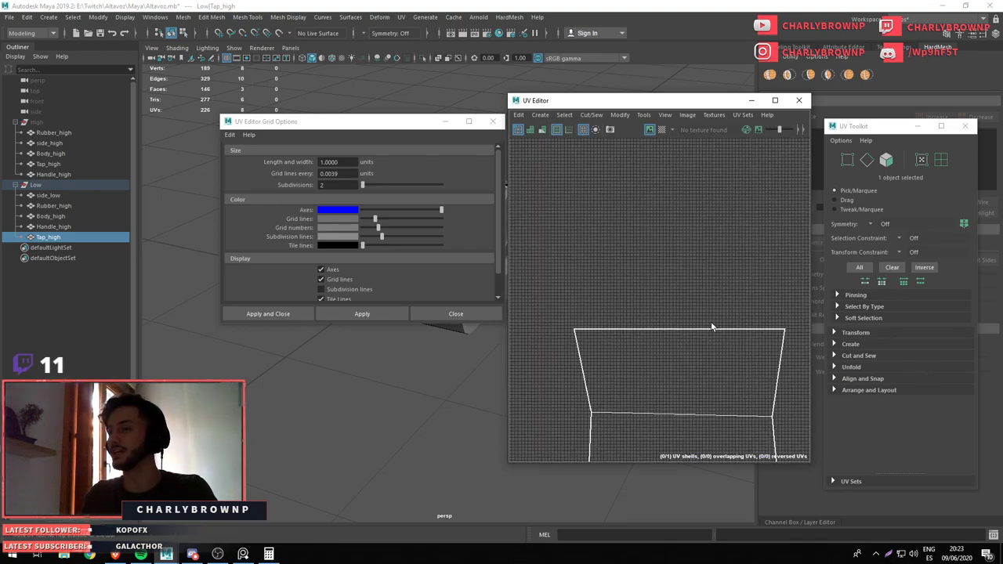
left_click_drag(363, 246, 373, 251)
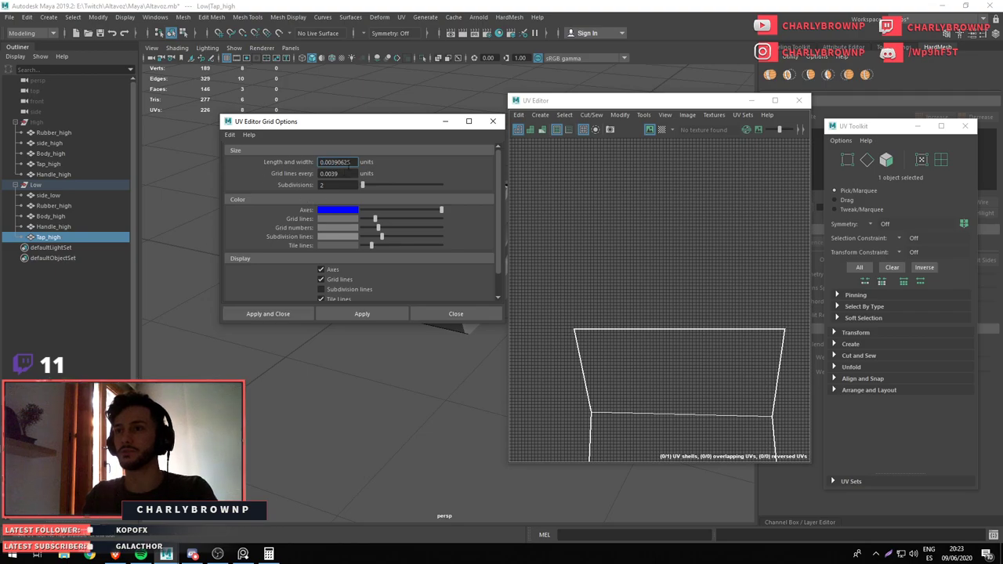
scroll("down", 3)
scroll("down", 3)
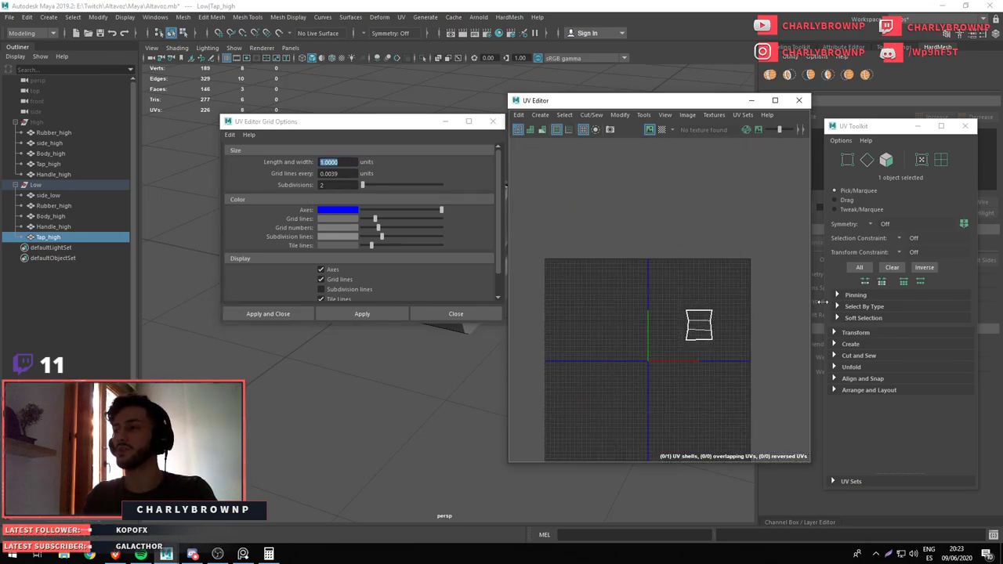
scroll("down", 3)
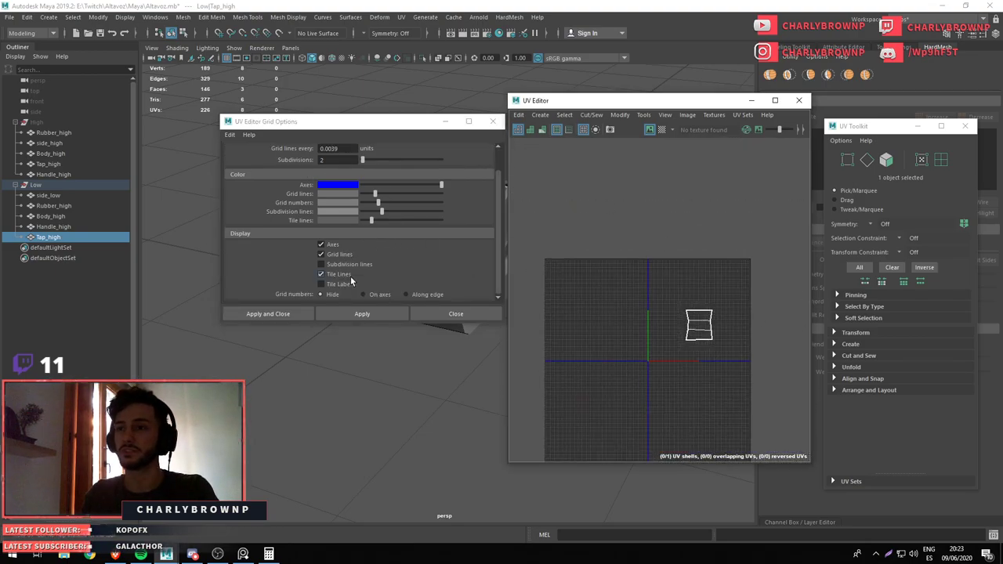
left_click_drag(667, 335, 636, 304)
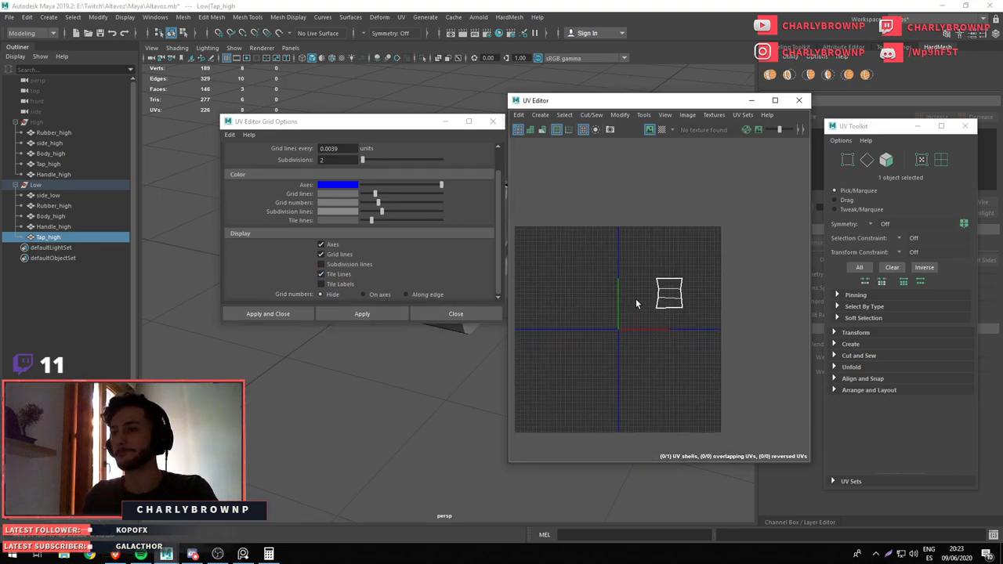
Apply the grid settings and close the Grid options dialog
left_click(350, 161)
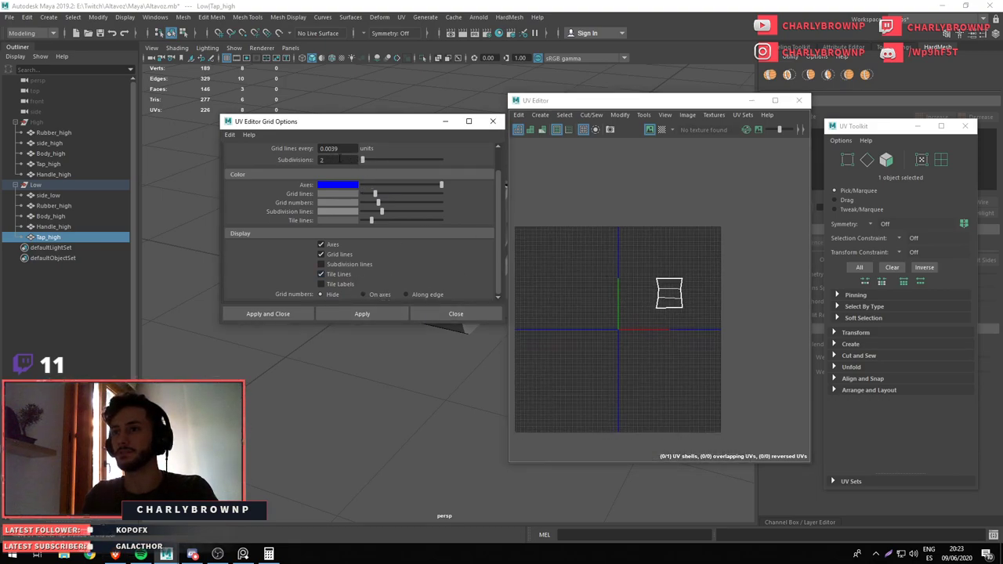
scroll("up", 3)
left_click(345, 161)
left_click(370, 317)
scroll("up", 3)
scroll("up", 3)
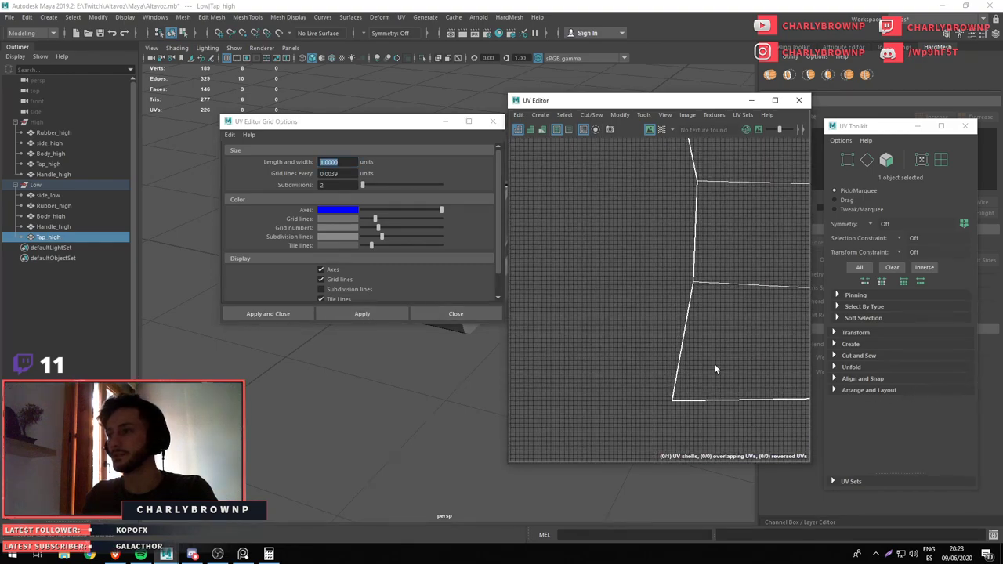
scroll("down", 3)
left_click(491, 123)
scroll("down", 3)
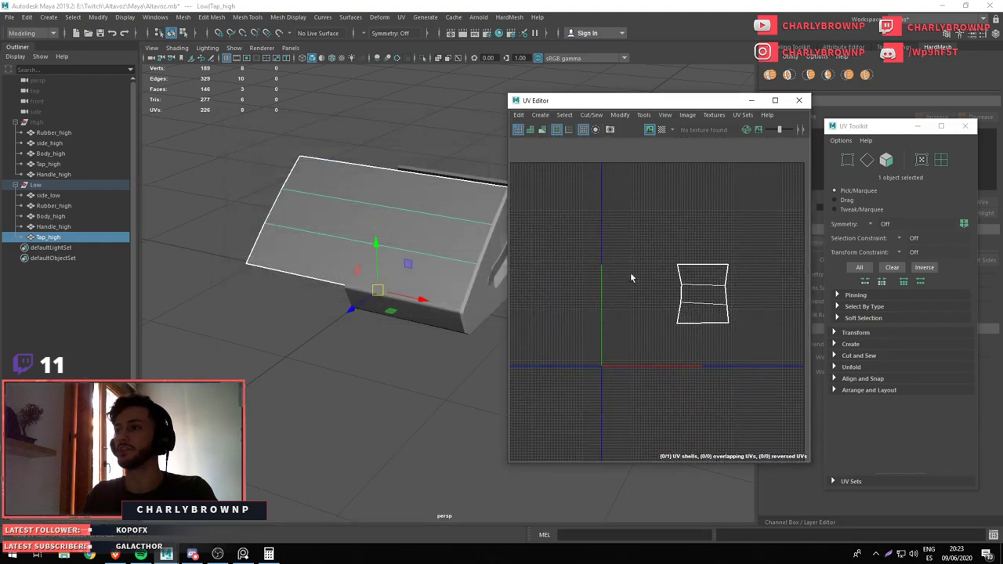
scroll("up", 3)
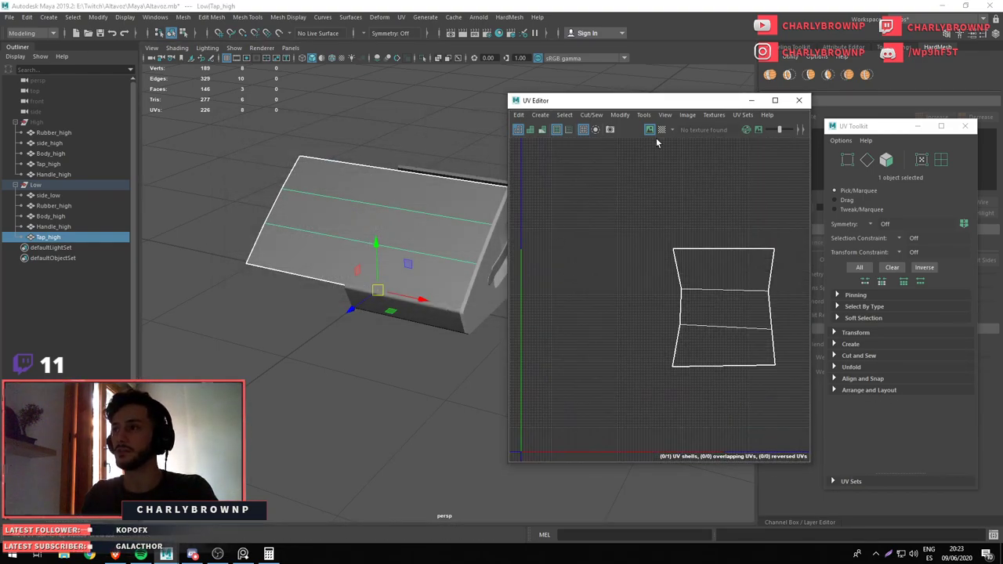
Adjust the grid line brightness in the grid options, then close them again
left_click(621, 114)
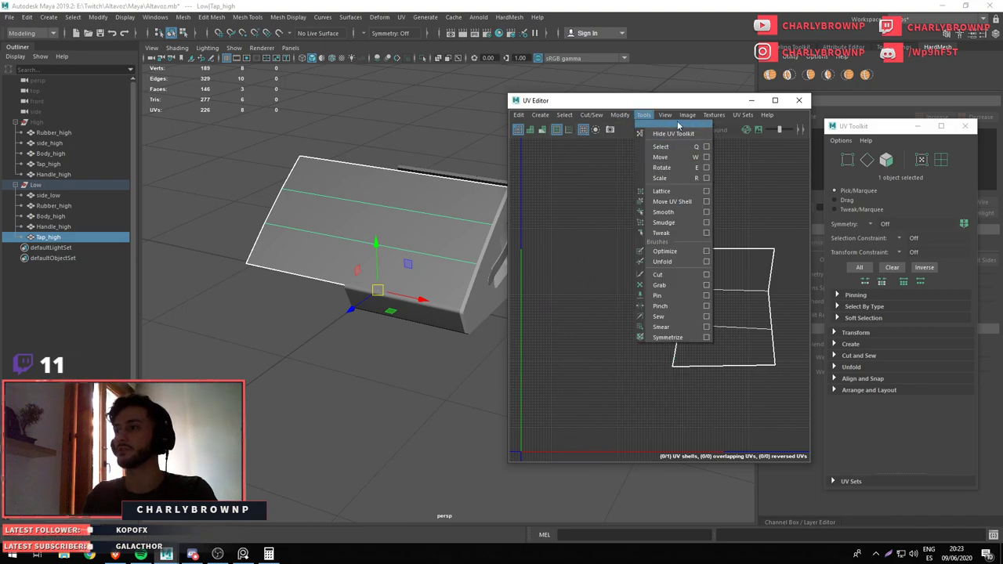
left_click(759, 202)
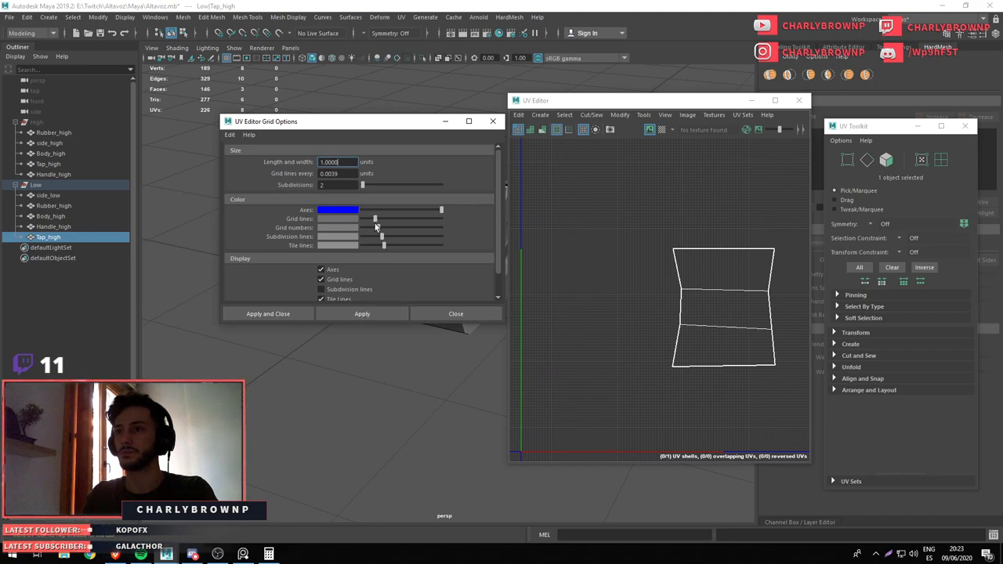
left_click_drag(383, 220, 384, 220)
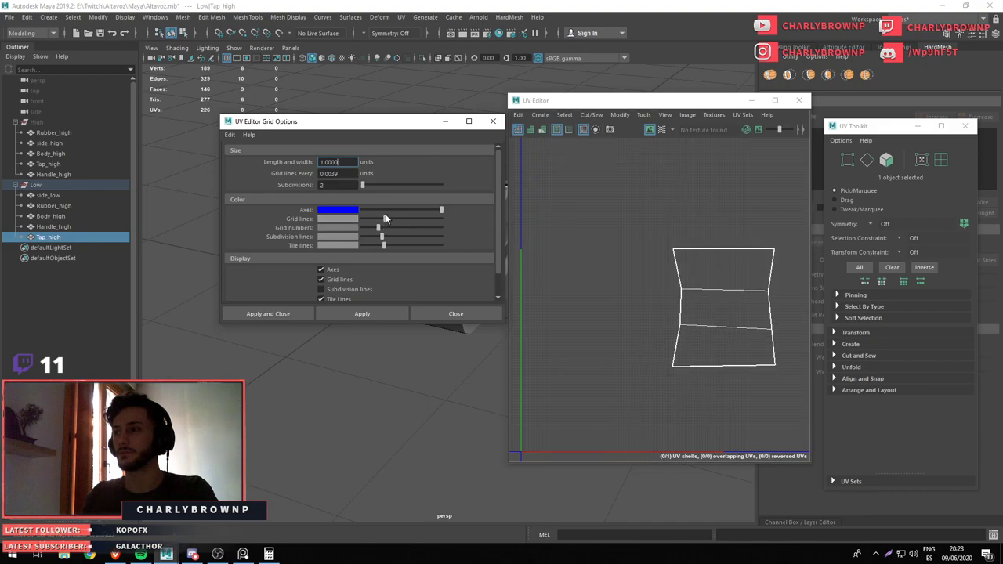
scroll("up", 3)
scroll("down", 3)
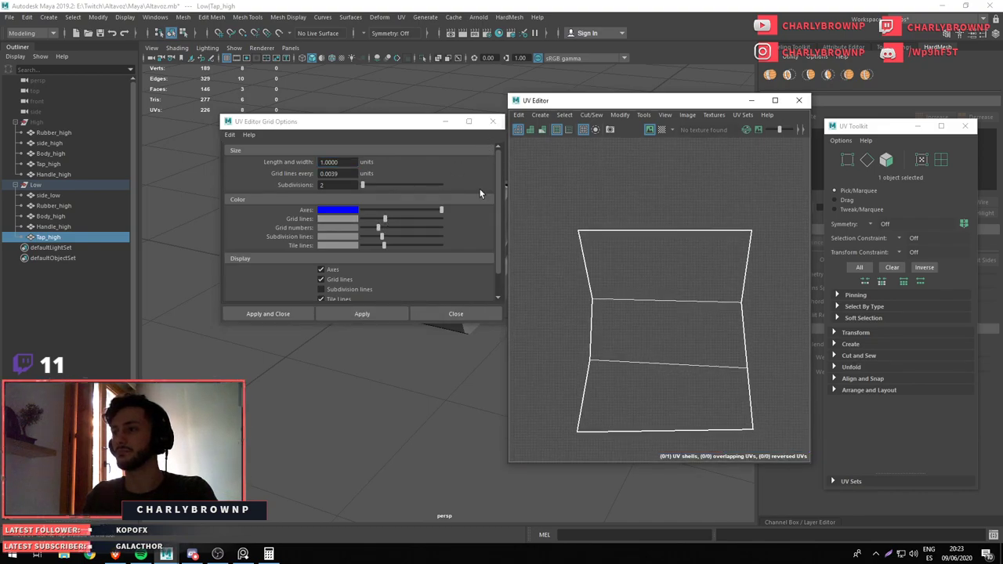
left_click(492, 121)
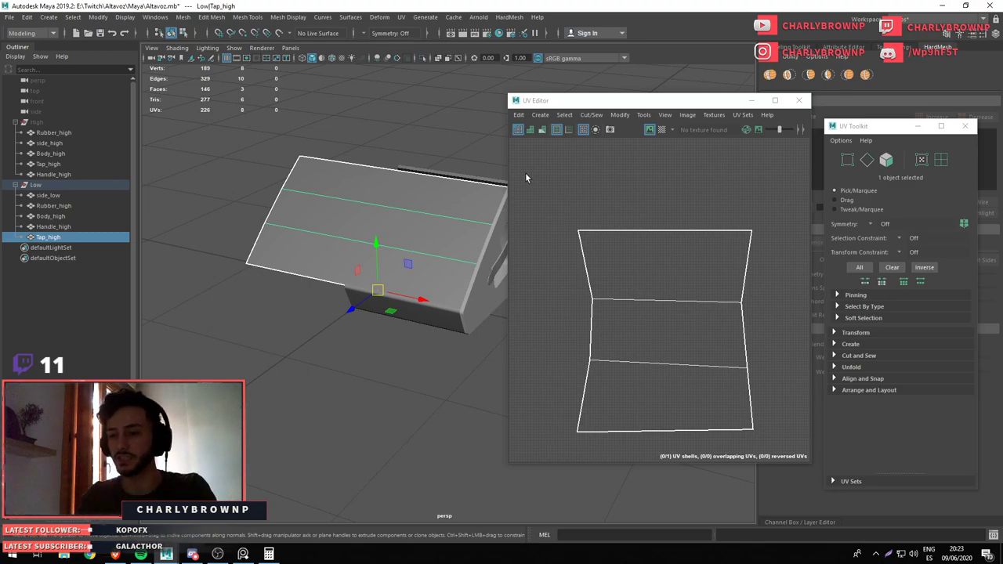
scroll("down", 3)
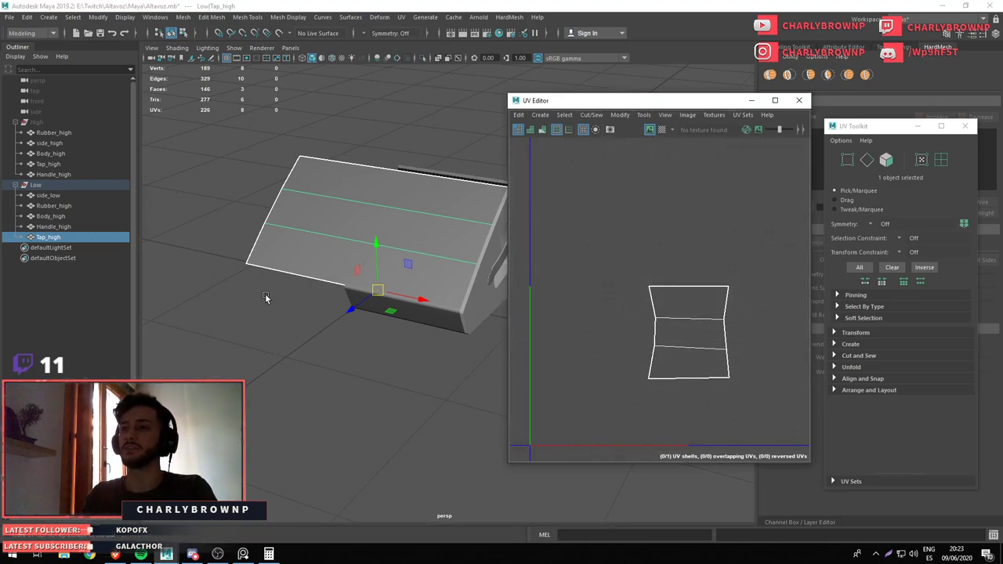
Planar-map the tap's three top faces into a single UV shell
left_click_drag(265, 296, 341, 332)
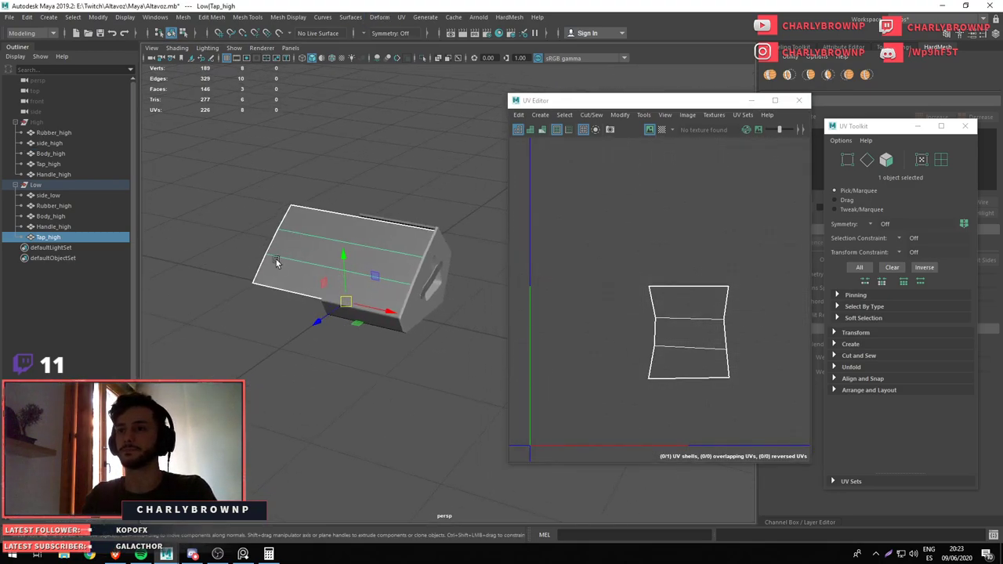
left_click_drag(275, 262, 439, 314)
left_click_drag(705, 318, 684, 174)
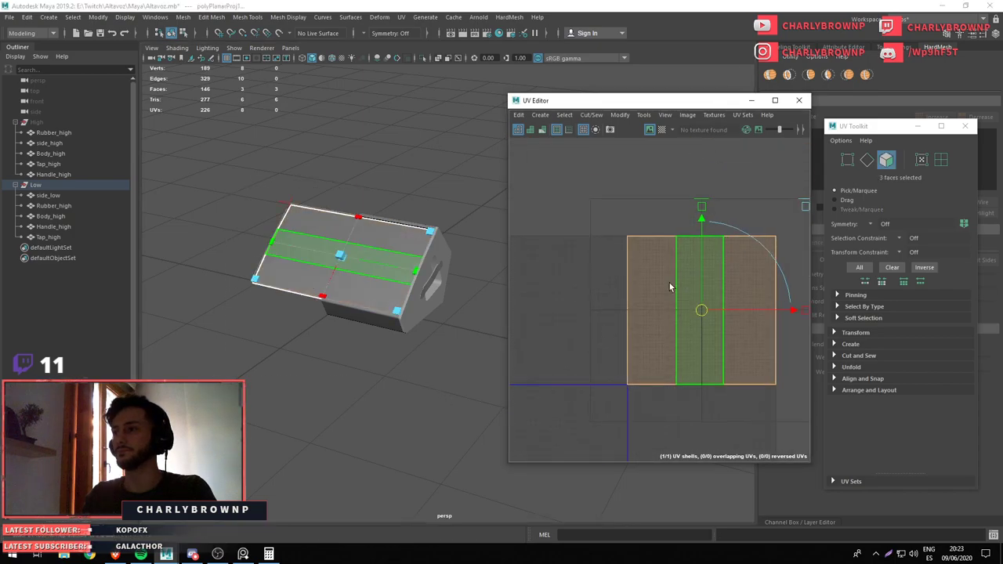
Shrink the tap shell, orient it and move it upper left, then select side_low
right_click(654, 269)
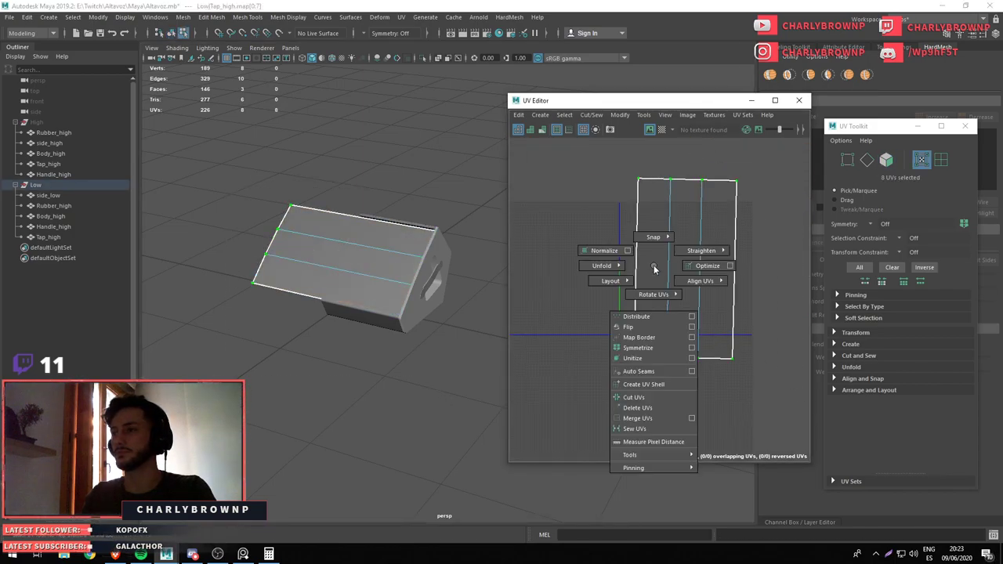
left_click_drag(610, 230, 700, 272)
left_click_drag(700, 272, 598, 306)
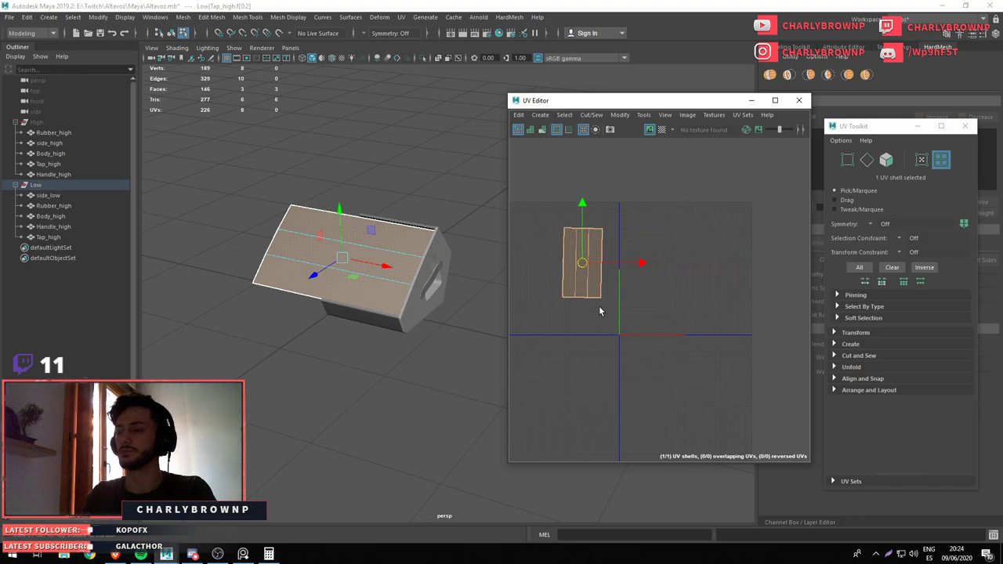
left_click_drag(594, 267, 612, 360)
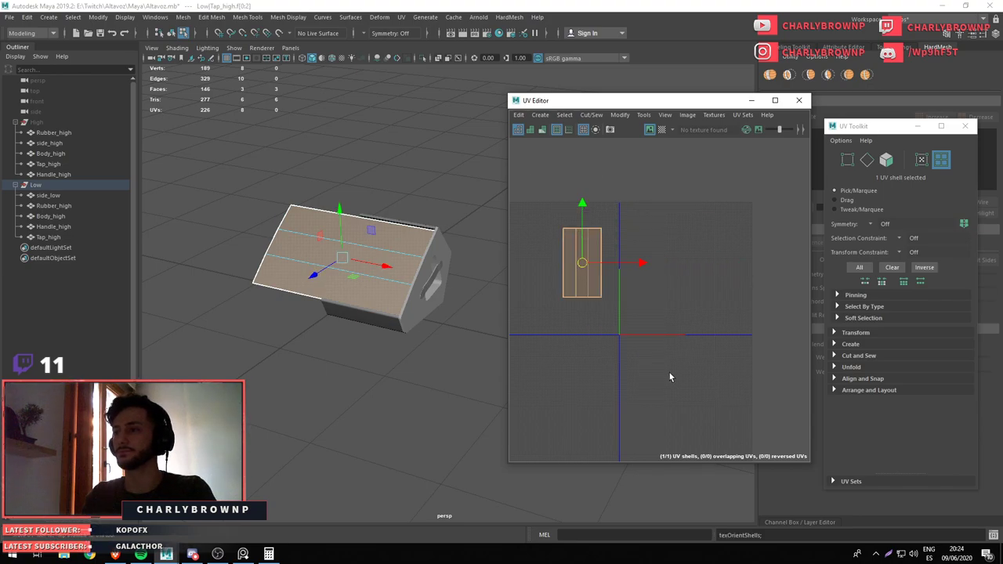
left_click(356, 410)
Isolate side_low and planar-project all its faces into UVs
left_click(43, 195)
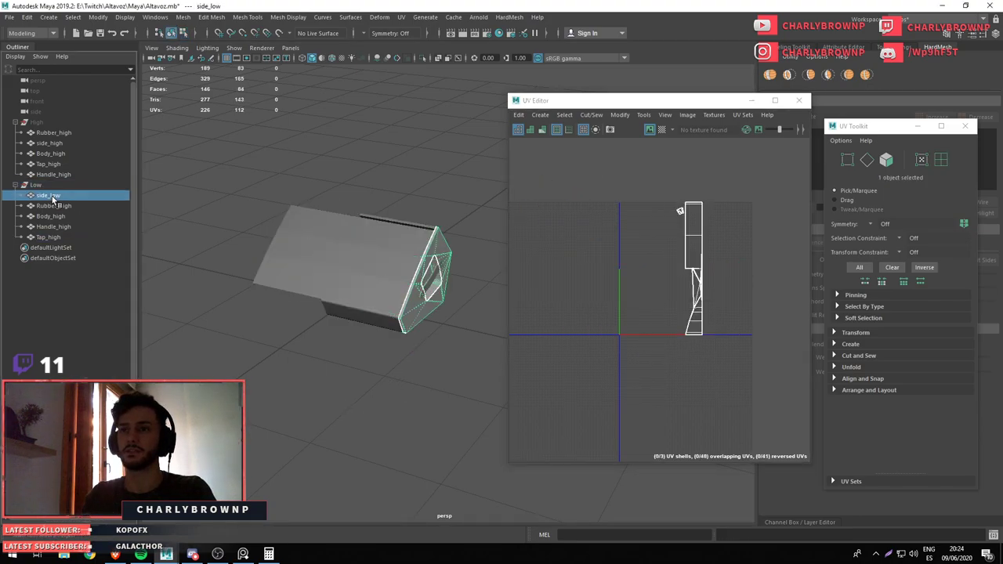
key("f")
key("ctrl+1")
left_click_drag(377, 311, 343, 360)
key("F11")
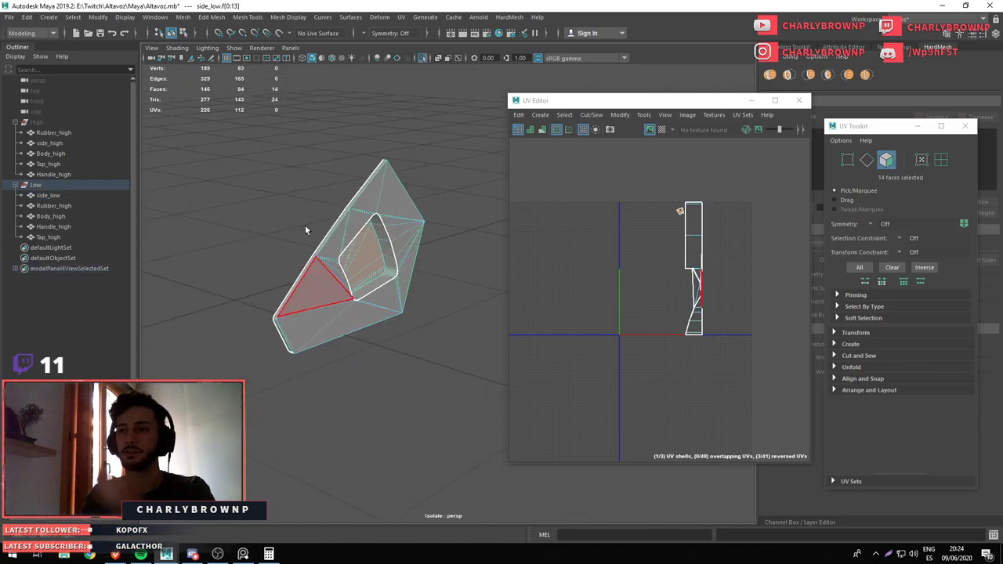
left_click_drag(305, 225, 477, 428)
left_click_drag(668, 235, 666, 184)
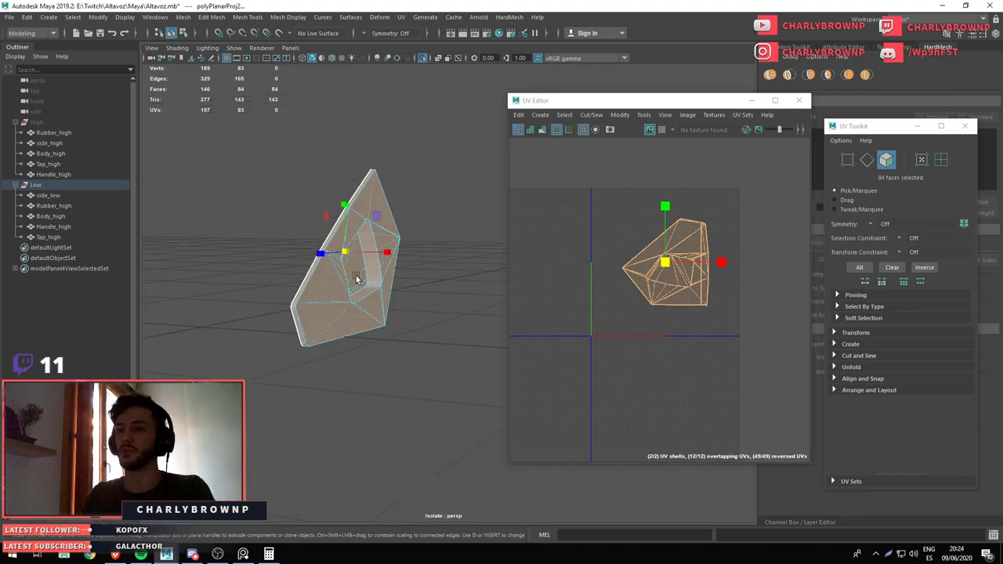
Move the thin rim strip's UVs away from the main shell and unfold them into a long strip
scroll("up", 3)
scroll("up", 3)
left_click(274, 257)
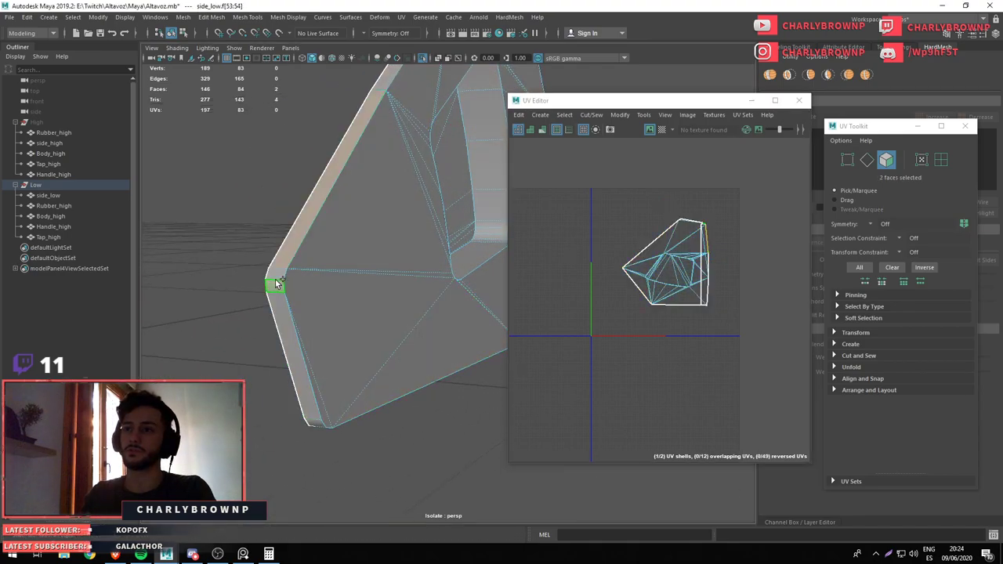
double_click(274, 284)
left_click_drag(330, 331, 357, 305)
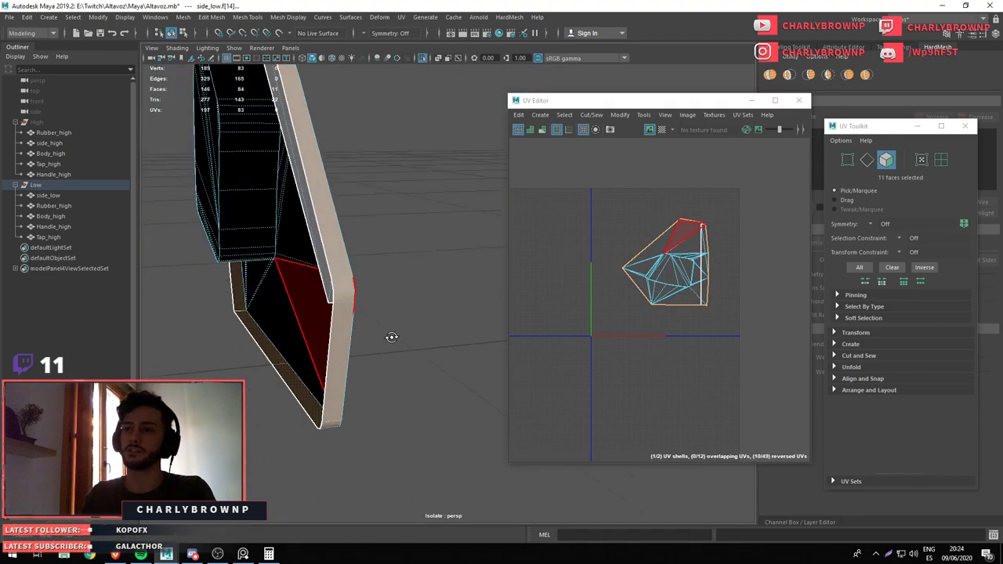
left_click(356, 306)
key("w")
left_click_drag(705, 335, 555, 334)
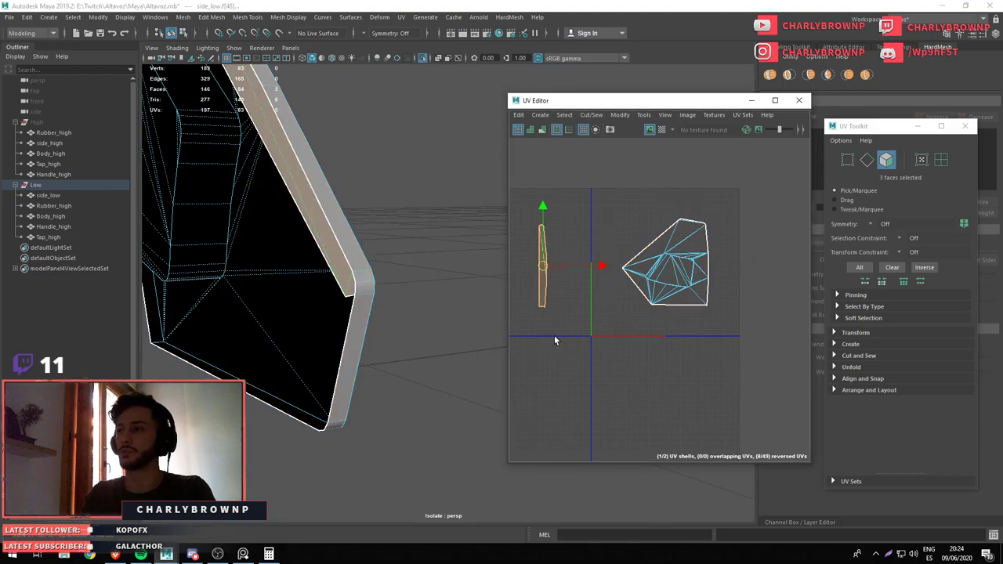
left_click_drag(596, 197, 562, 332)
left_click(627, 275)
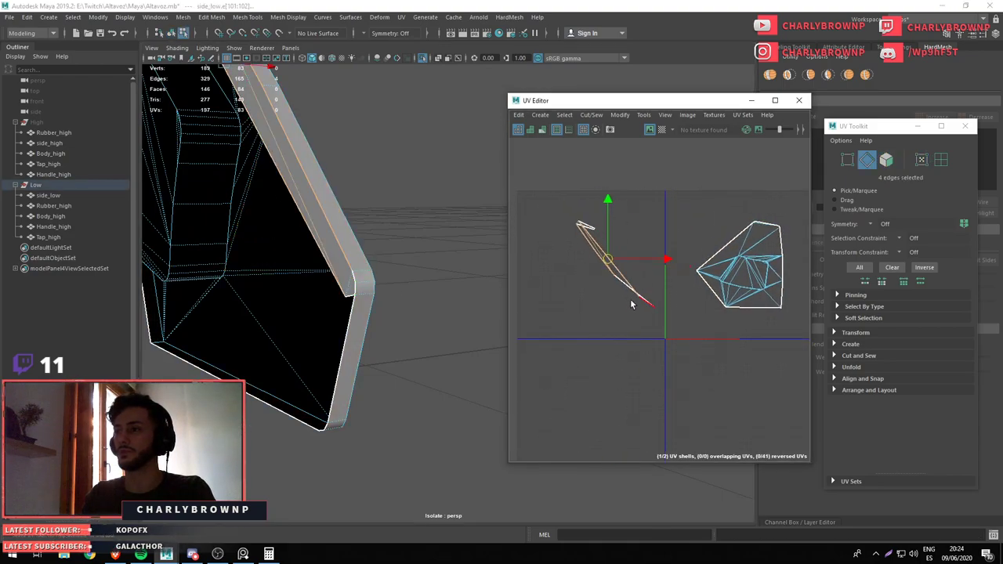
left_click(691, 378)
left_click(594, 250)
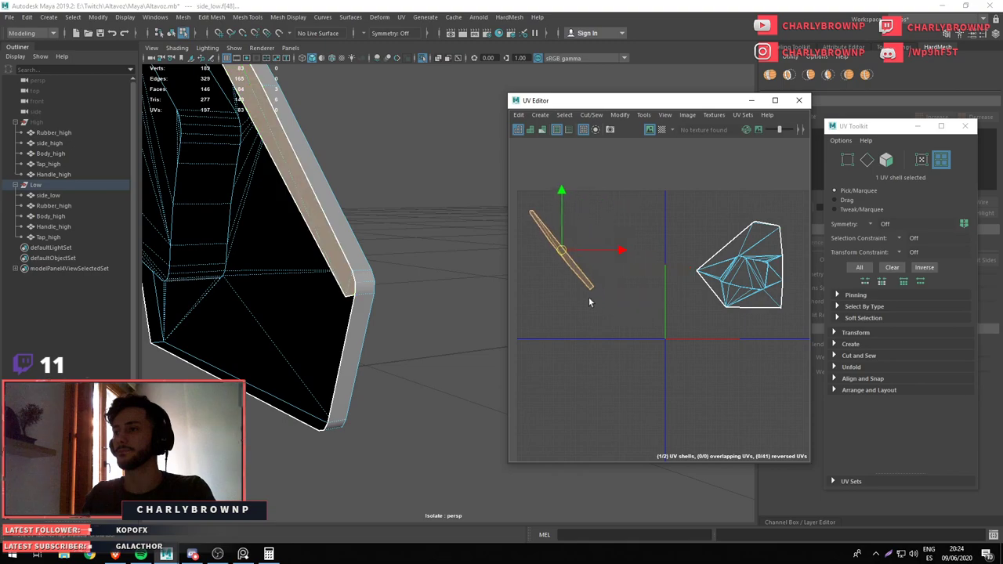
left_click_drag(594, 249, 537, 257)
Cut UVs along the inner recess face loop's border and move that shell to the upper left
left_click_drag(301, 287, 304, 311)
left_click(410, 298)
left_click_drag(410, 298, 499, 402)
key("F11")
left_click(385, 294)
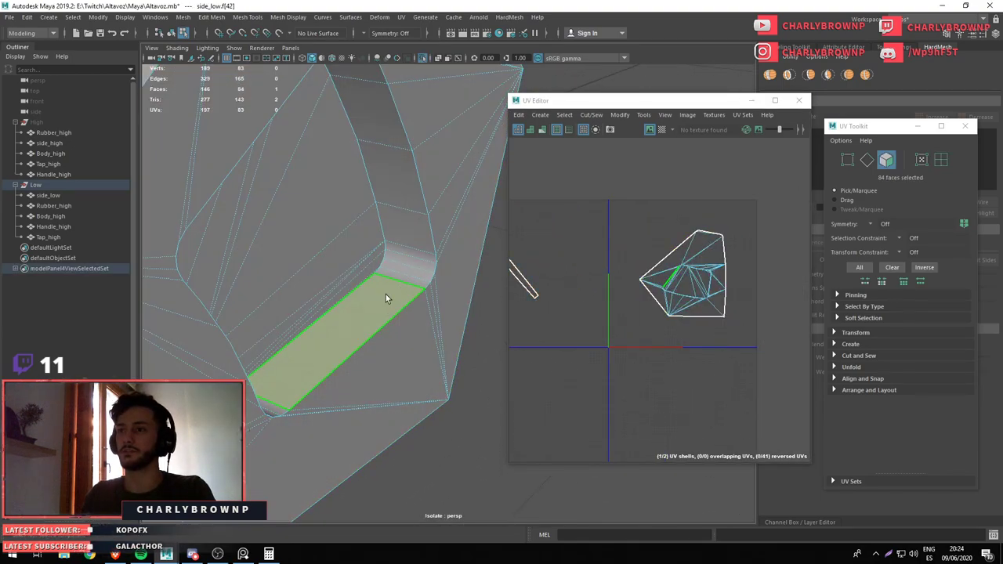
double_click(401, 280)
left_click_drag(404, 343, 374, 217)
left_click_drag(375, 217, 388, 165)
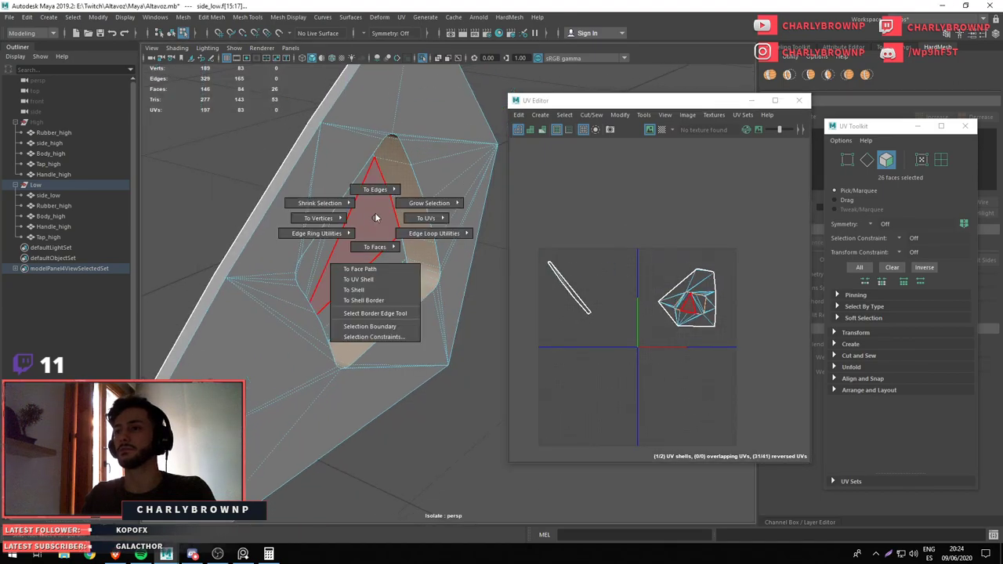
key("ctrl+x")
scroll("up", 3)
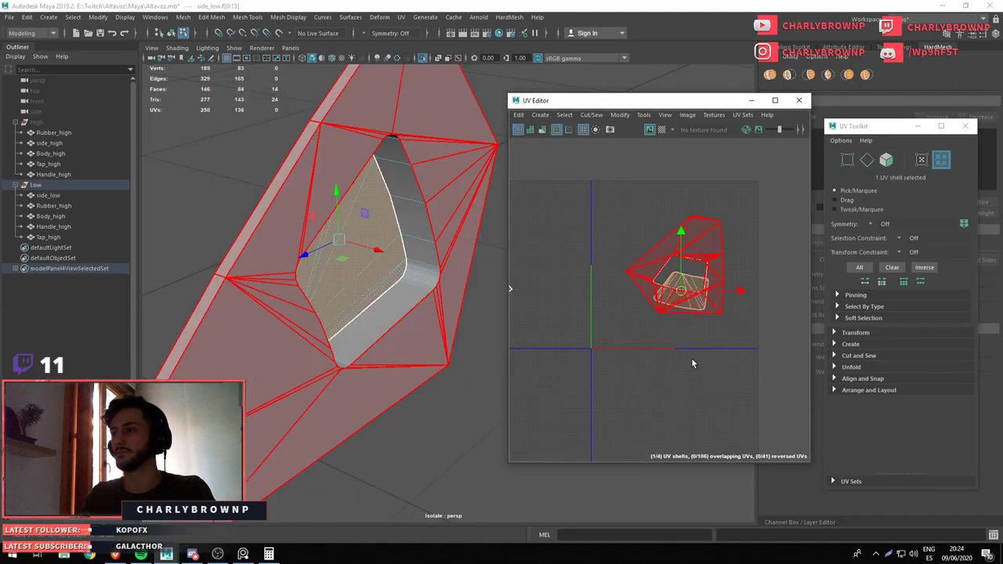
left_click(696, 292)
left_click_drag(696, 292, 595, 219)
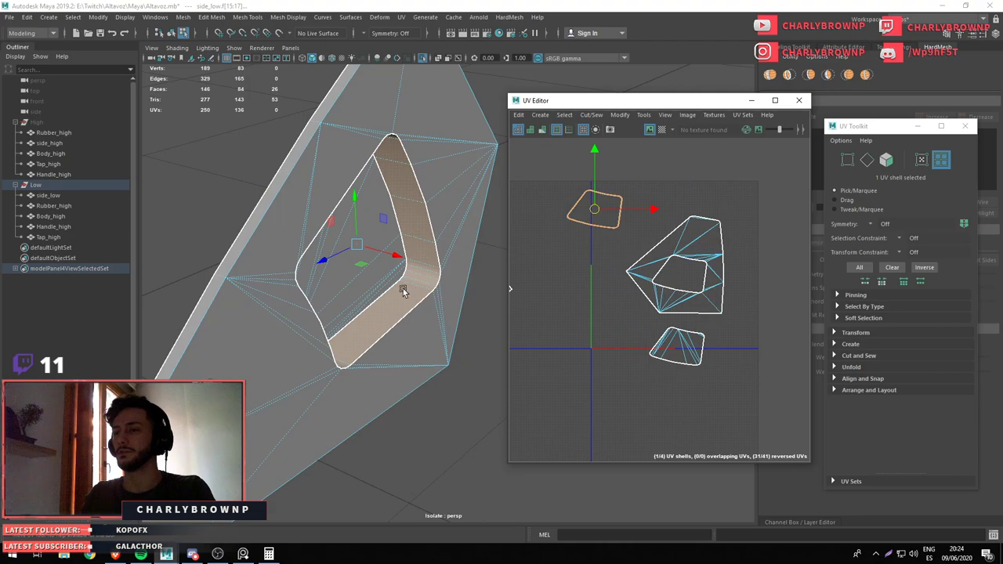
Cut a seam edge on the recess band, unfold it, orient it straight and slide it left
left_click_drag(403, 287, 317, 287)
key("F8")
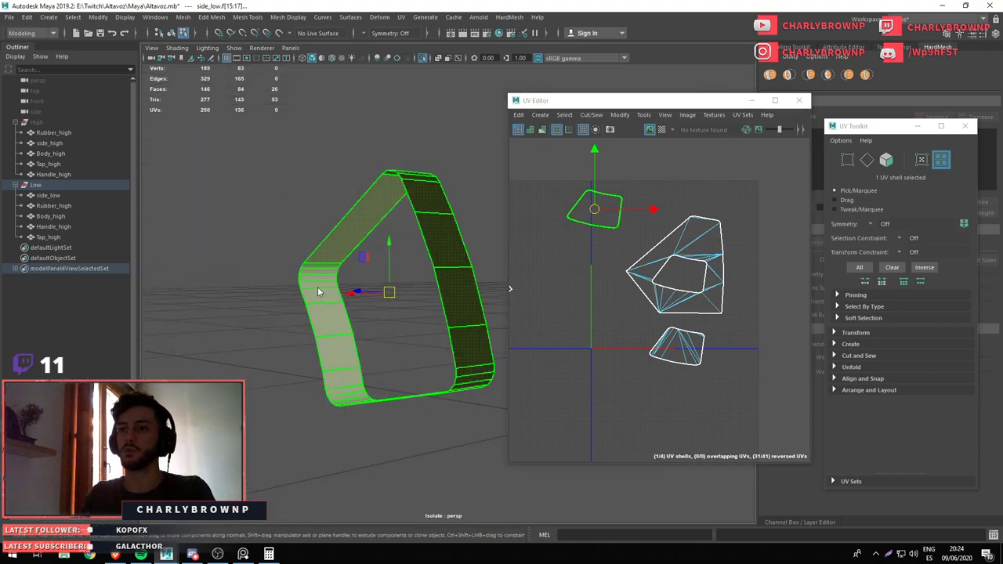
key("F10")
left_click(313, 276)
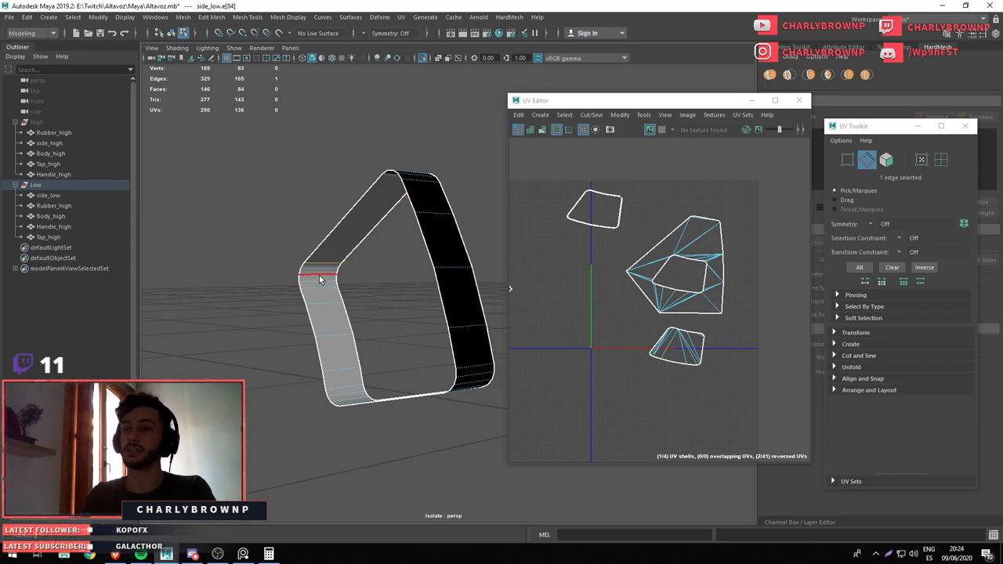
left_click_drag(676, 291, 658, 335)
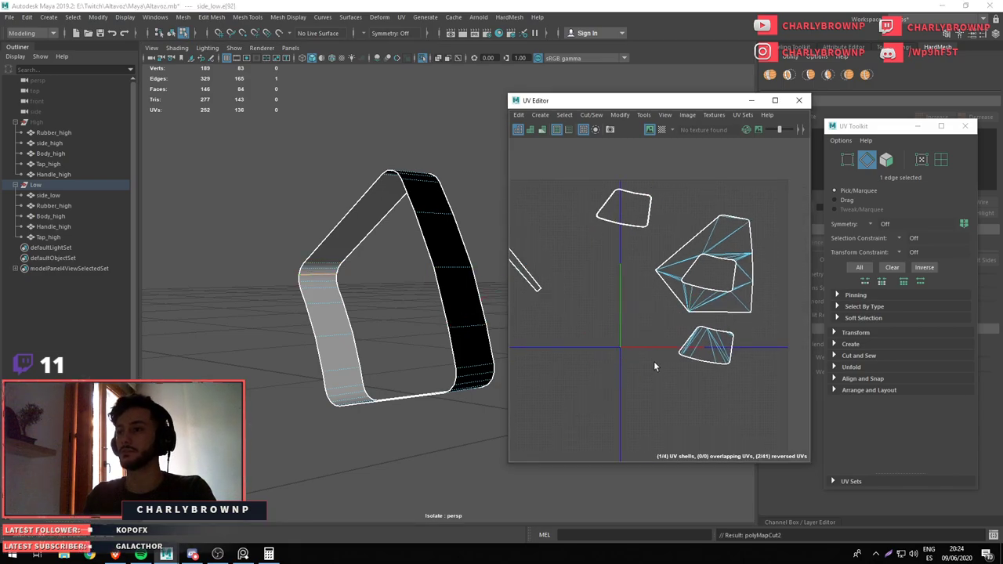
scroll("down", 3)
left_click_drag(627, 358, 737, 365)
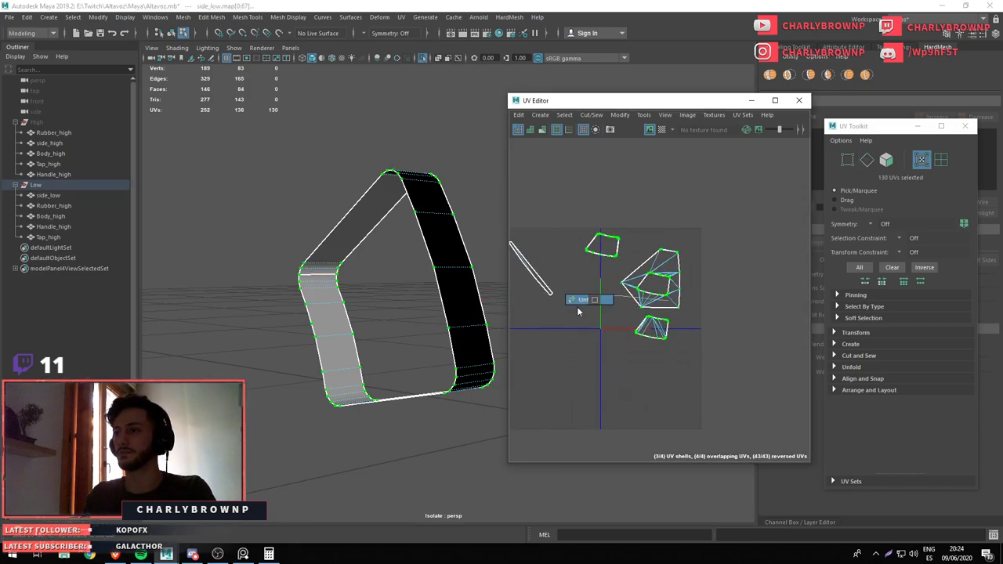
scroll("up", 3)
left_click(631, 223)
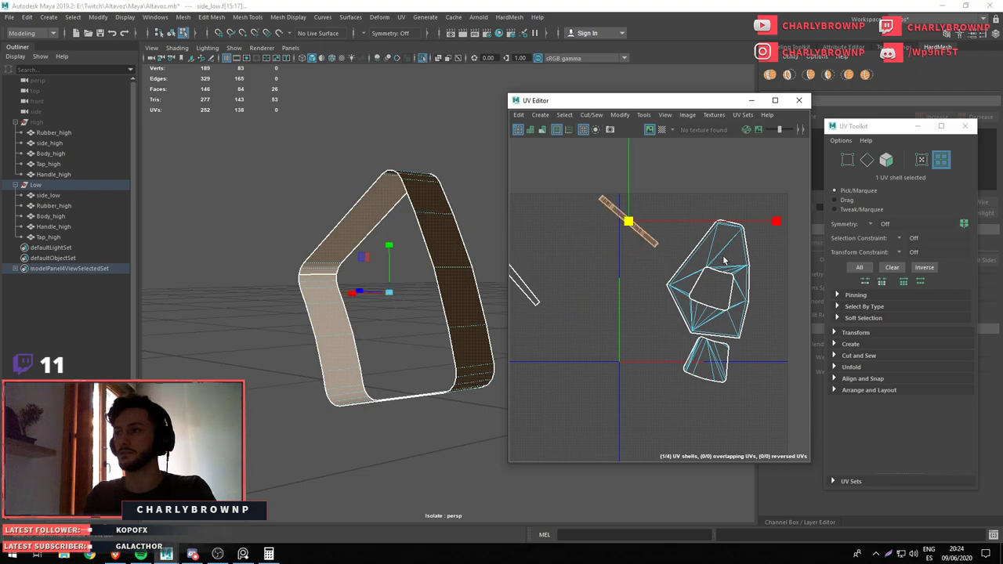
left_click_drag(648, 226, 657, 275)
left_click_drag(649, 379, 653, 377)
left_click_drag(654, 377, 595, 314)
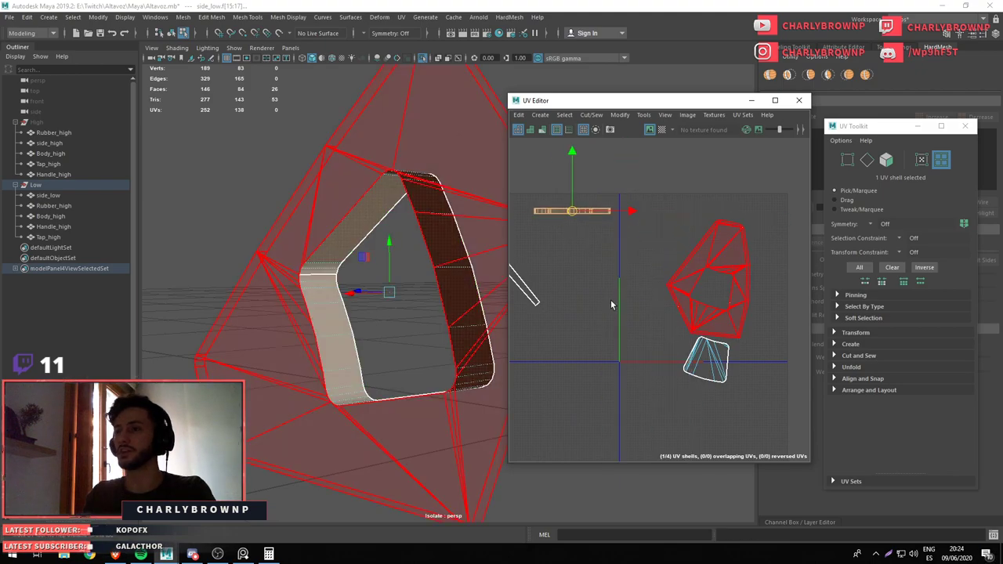
Move the small inner shell toward the lower left of UV space
key("ctrl+1")
key("f")
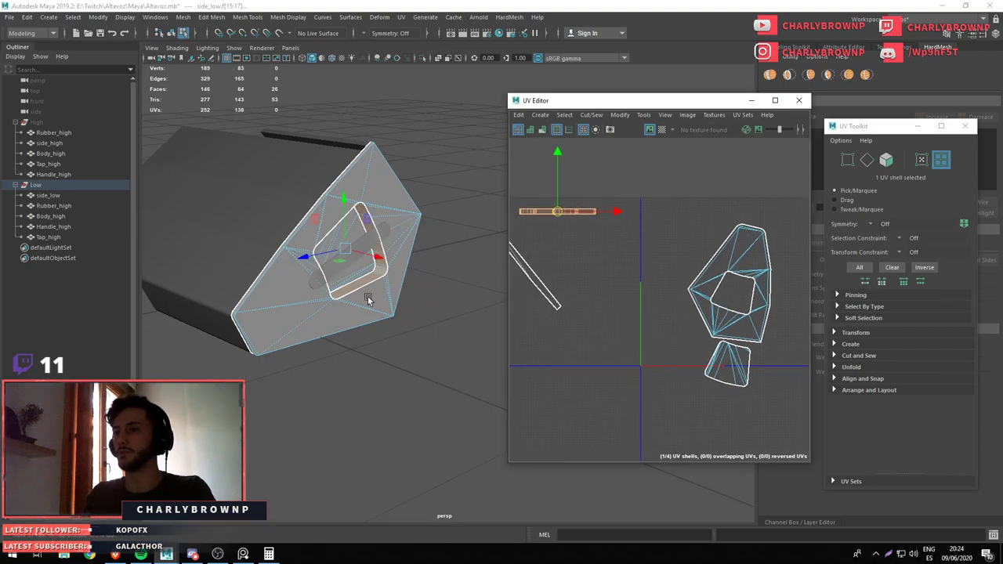
left_click(724, 286)
left_click(725, 368)
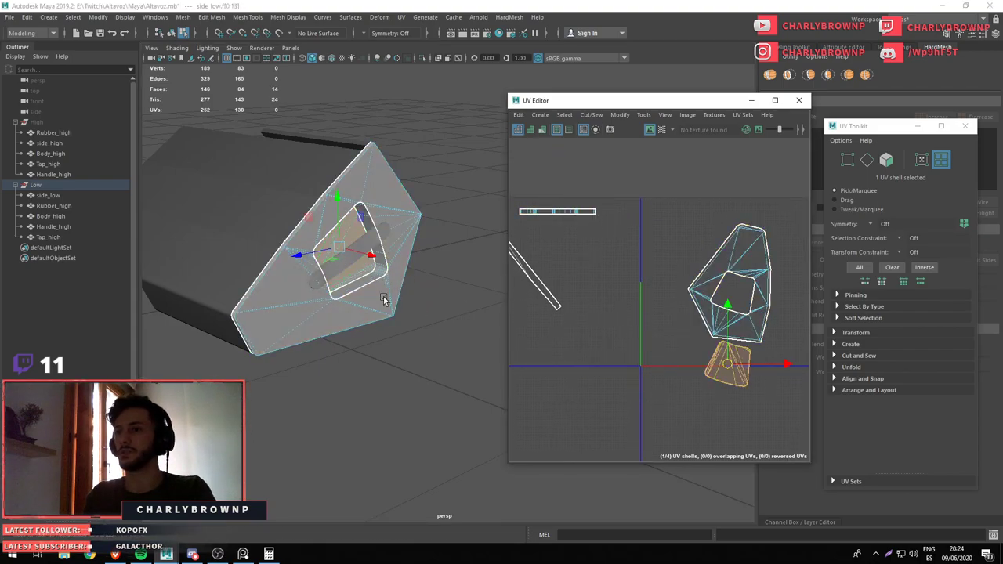
left_click_drag(702, 389, 532, 360)
left_click(768, 287)
key("ctrl+1")
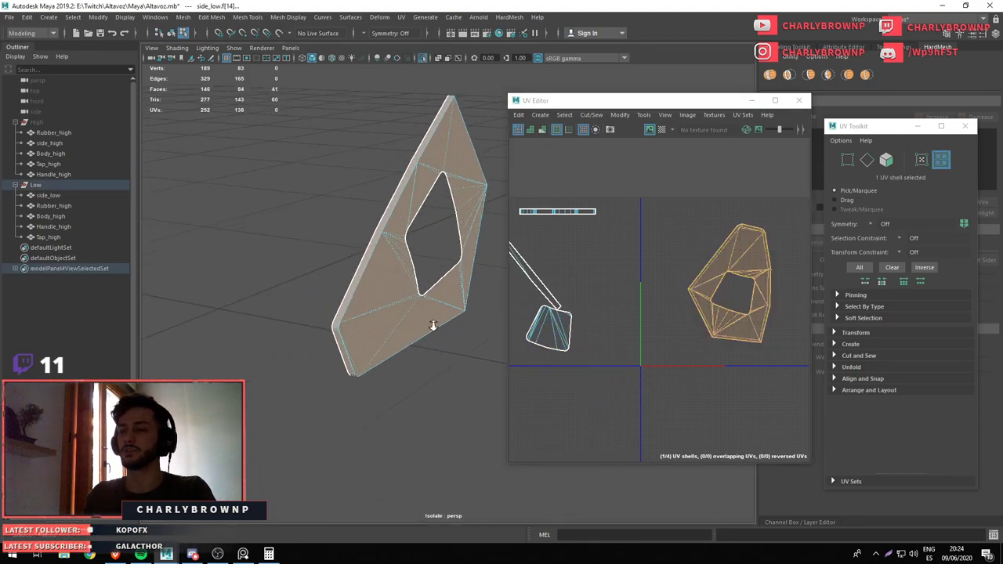
Cut UVs along the selected faces' border edges and move the cut shell lower left
scroll("up", 3)
scroll("up", 3)
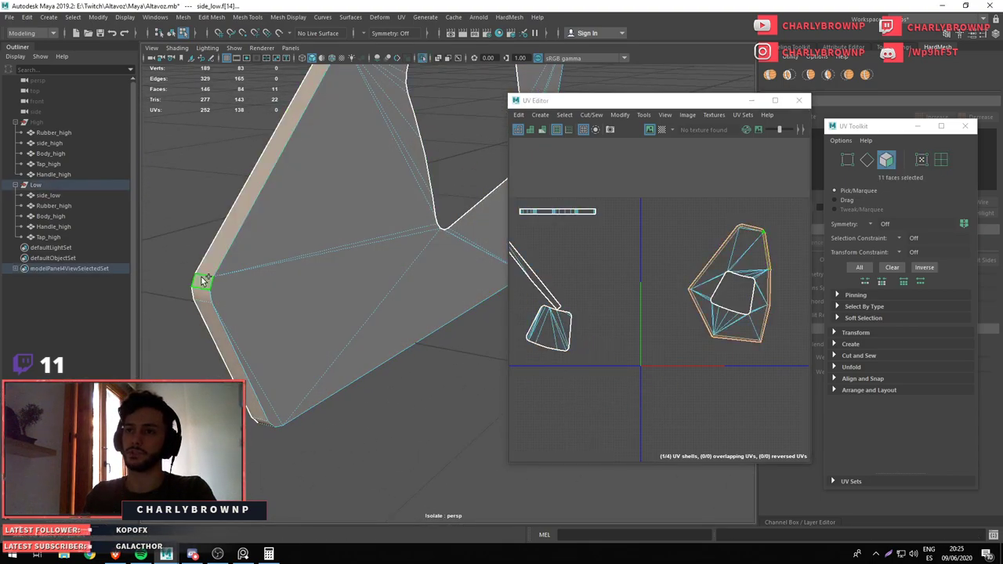
scroll("down", 3)
left_click_drag(337, 157, 377, 155)
key("ctrl+x")
key("f")
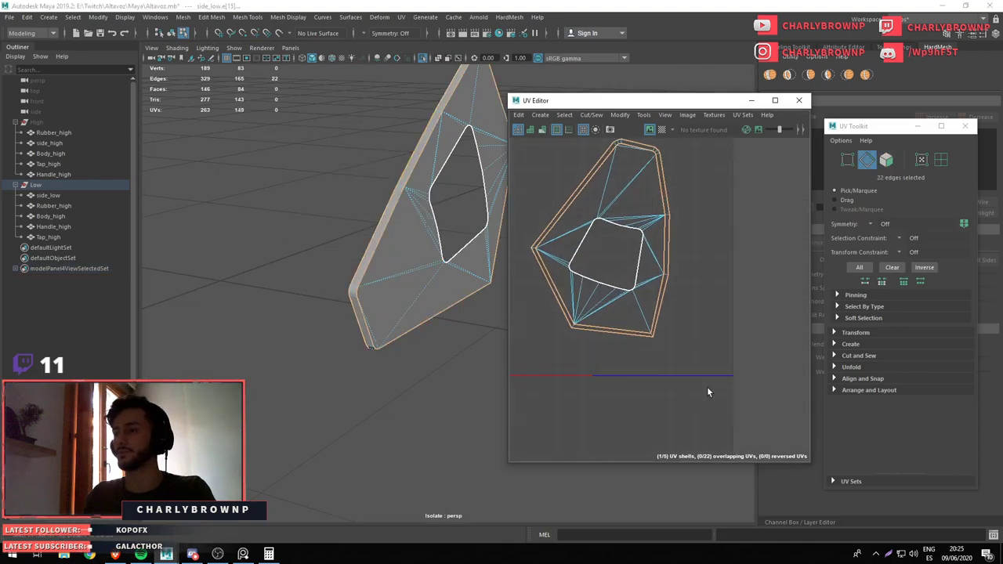
left_click_drag(707, 392, 573, 189)
left_click(573, 189)
scroll("down", 3)
key("w")
left_click_drag(648, 350, 619, 400)
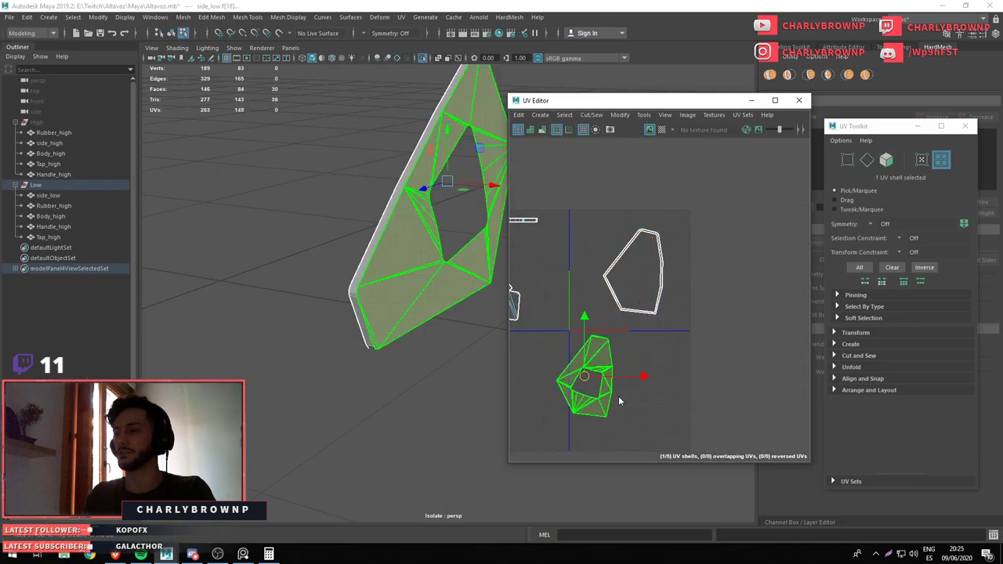
Move the outer panel shell to the upper left of UV space
left_click(620, 400)
left_click_drag(541, 330, 643, 415)
scroll("down", 3)
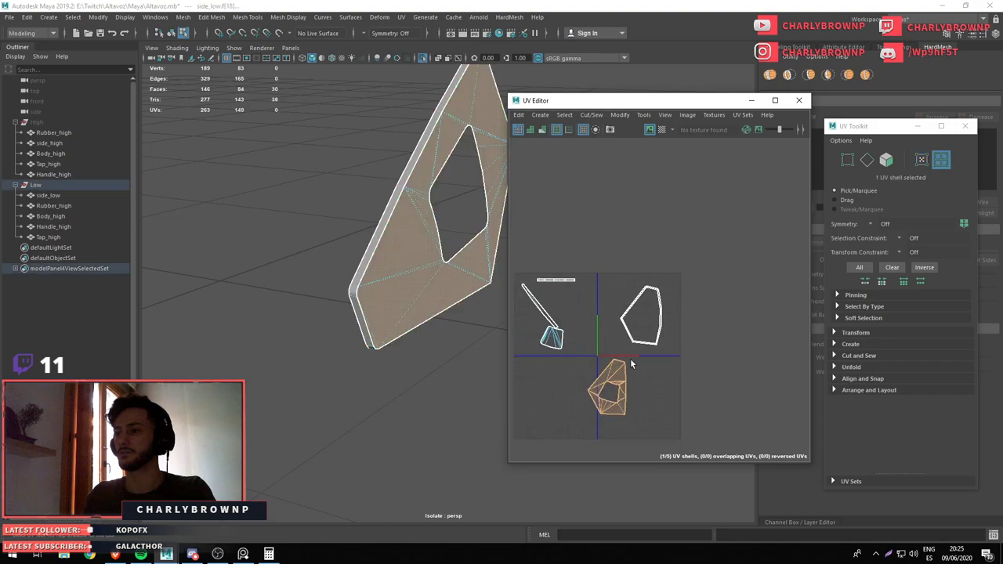
left_click_drag(632, 364, 584, 335)
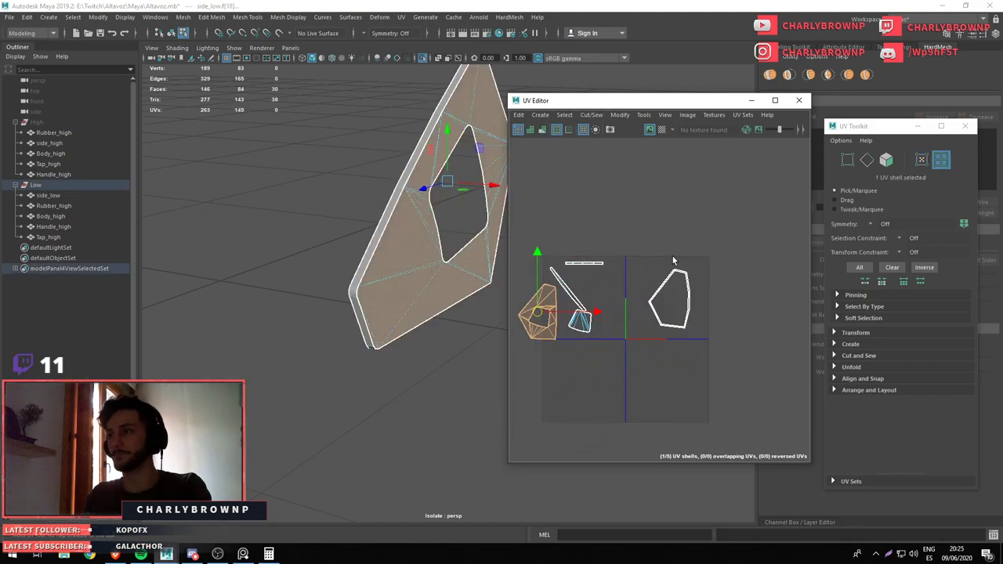
left_click(674, 309)
Cut two seam edges on the outer rim and unfold it into three straight strips
left_click_drag(426, 287, 510, 372)
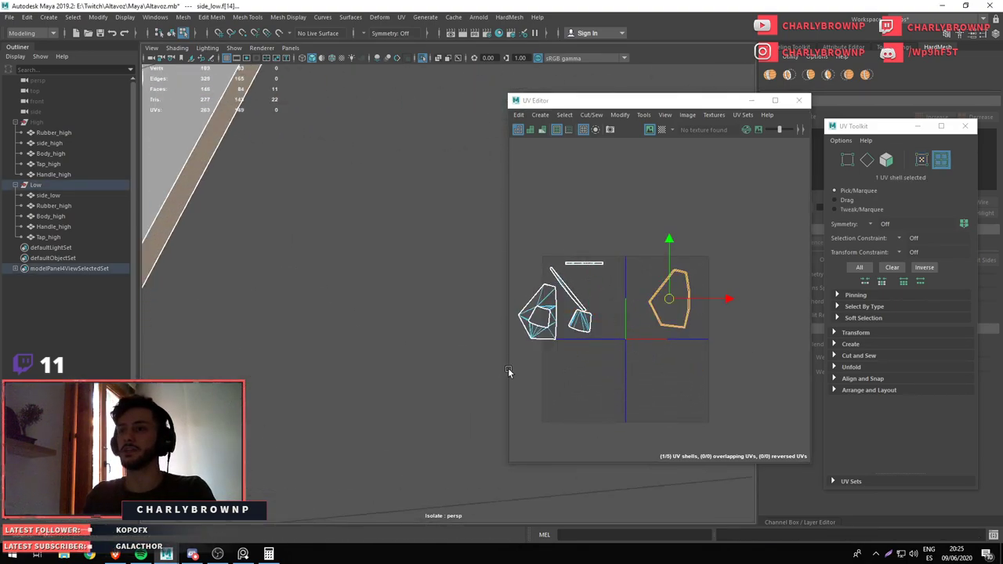
left_click_drag(510, 372, 484, 314)
left_click_drag(483, 314, 376, 265)
key("F10")
left_click(438, 185)
left_click(430, 186)
key("ctrl+x")
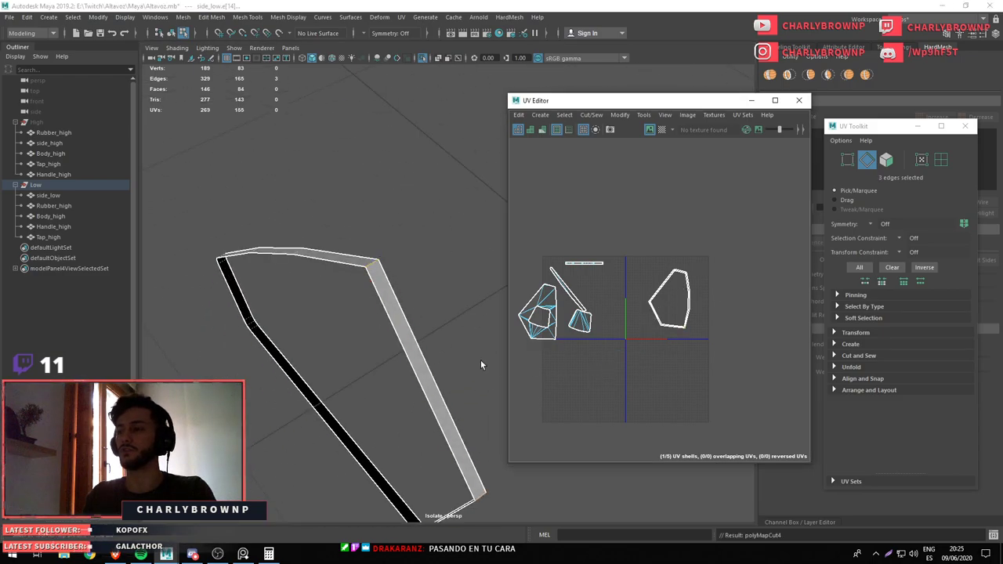
left_click_drag(296, 270, 475, 352)
scroll("up", 3)
left_click_drag(793, 401, 619, 186)
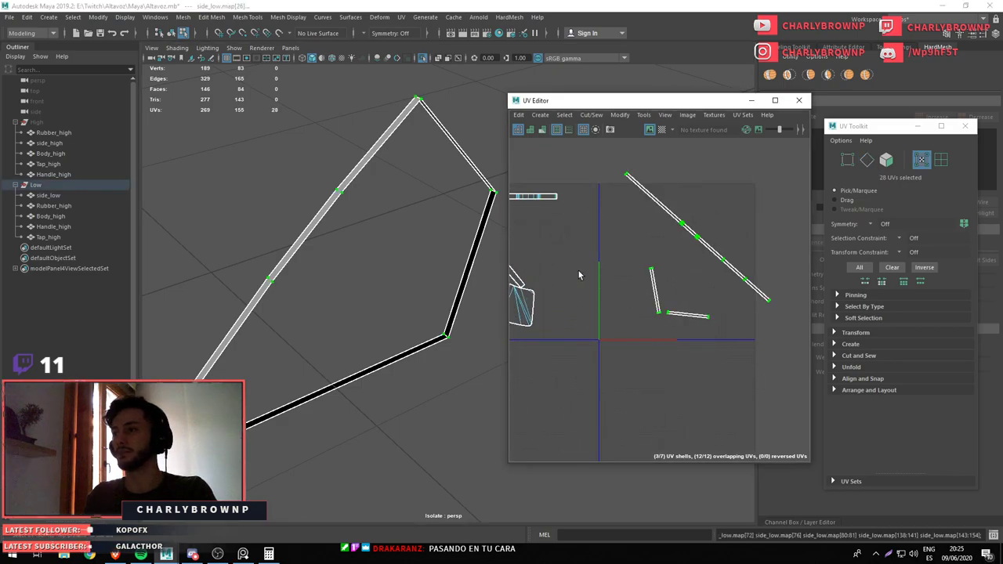
left_click(639, 249)
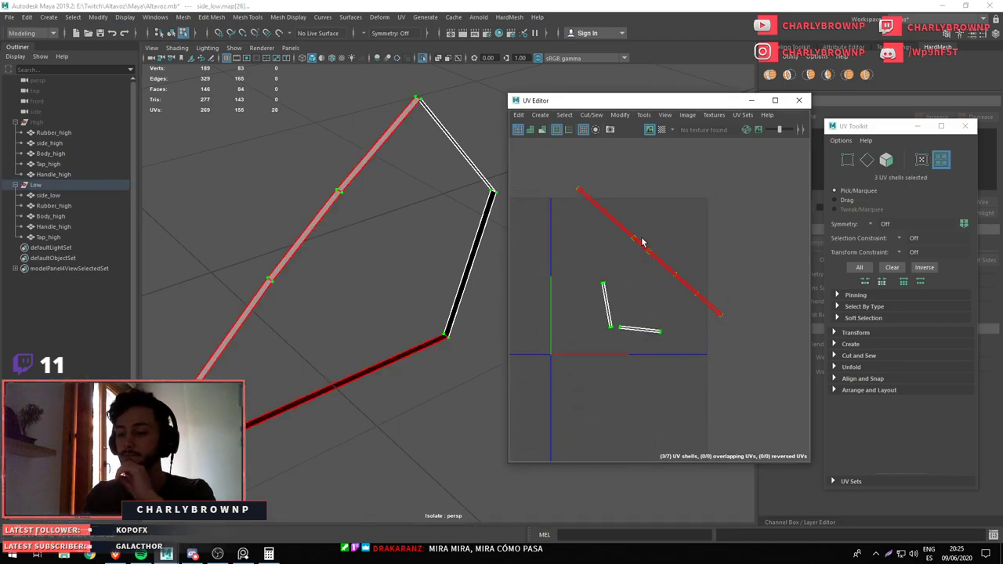
Select all seven UV shells and run Layout to arrange them across UV space
scroll("down", 3)
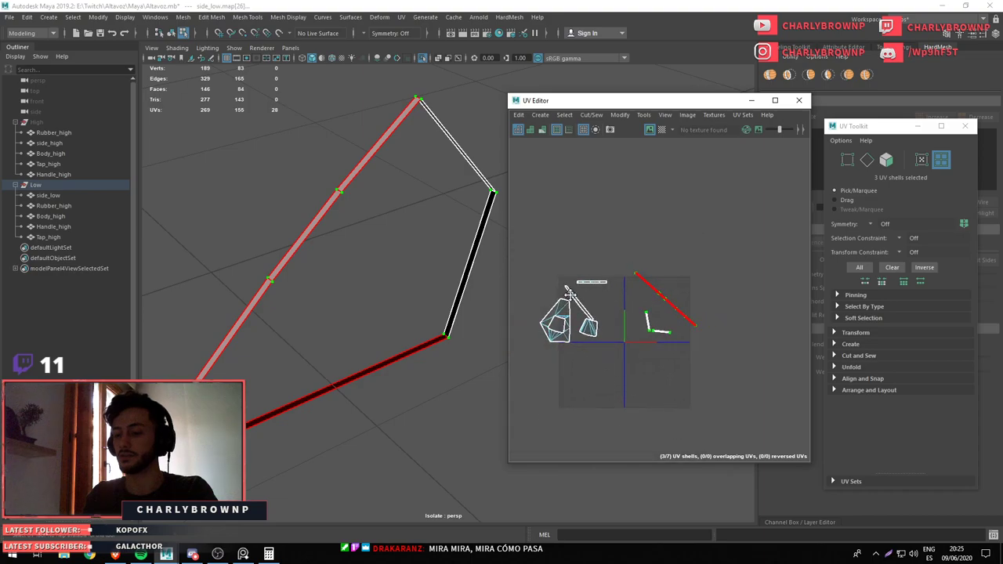
scroll("down", 3)
left_click_drag(570, 269, 747, 426)
left_click_drag(640, 297, 639, 244)
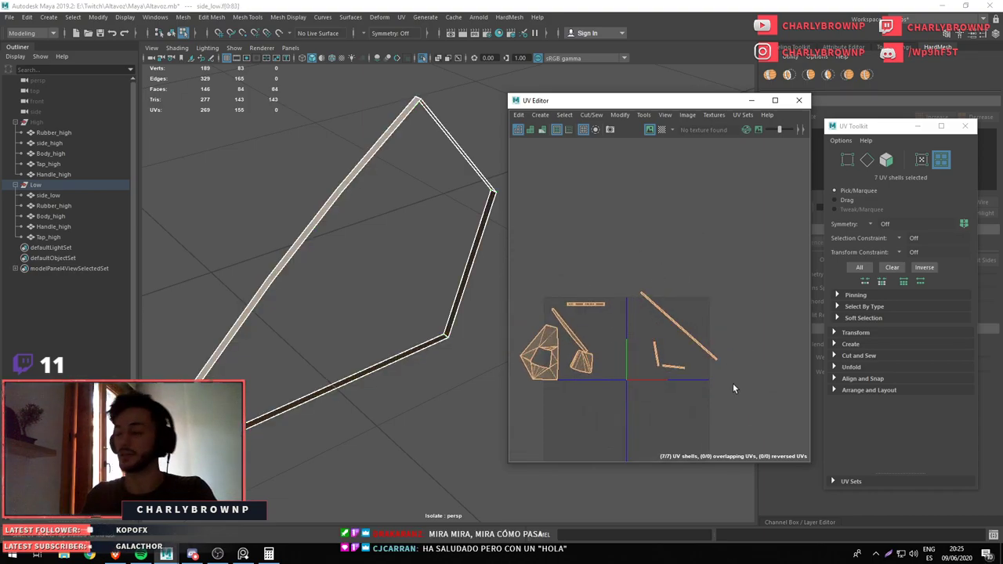
right_click(662, 267)
right_click(661, 274)
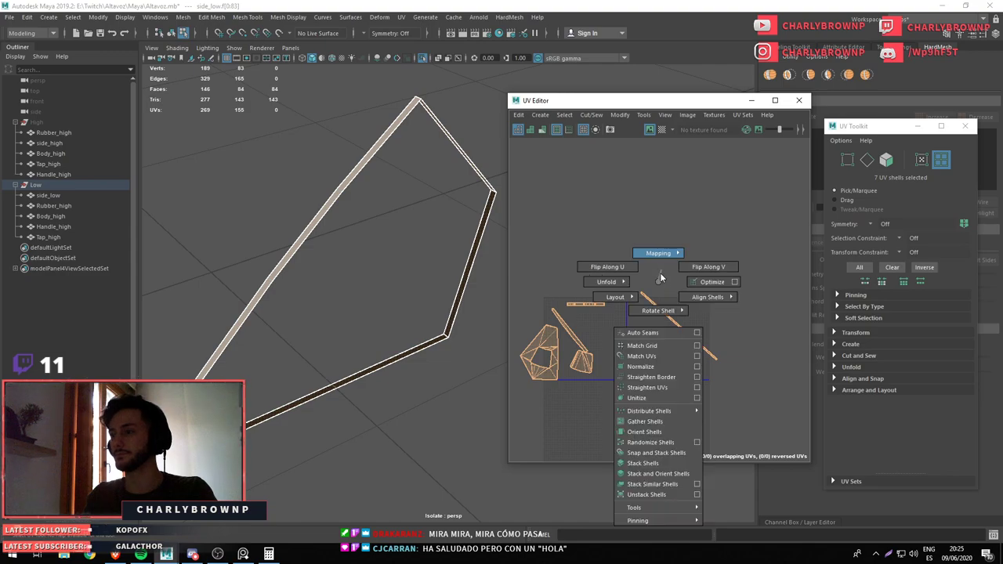
left_click_drag(661, 277, 657, 413)
left_click_drag(658, 413, 686, 343)
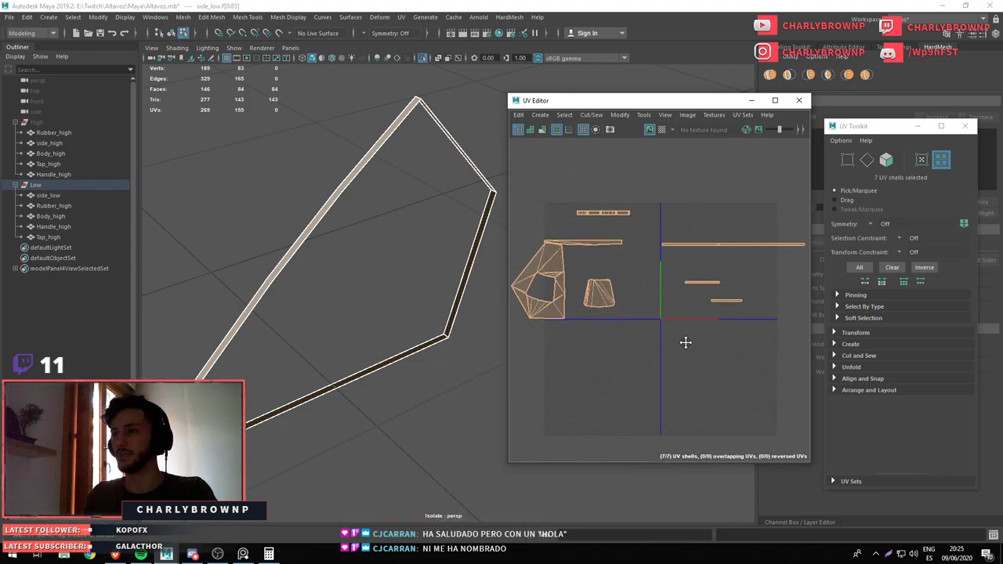
scroll("down", 3)
Isolate Rubber_high and Automatic-Map its faces into five UV shells
left_click(313, 315)
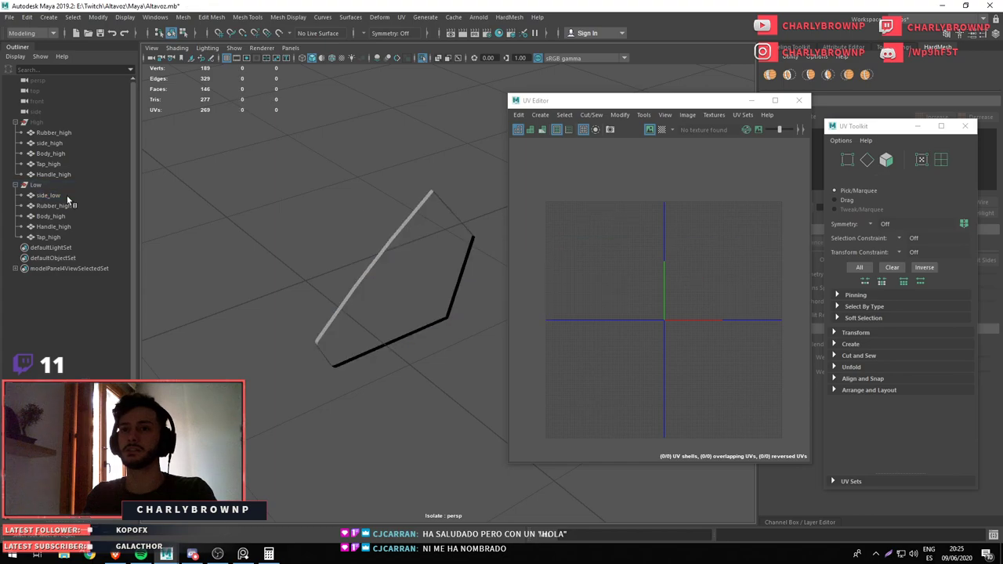
left_click(49, 195)
key("f")
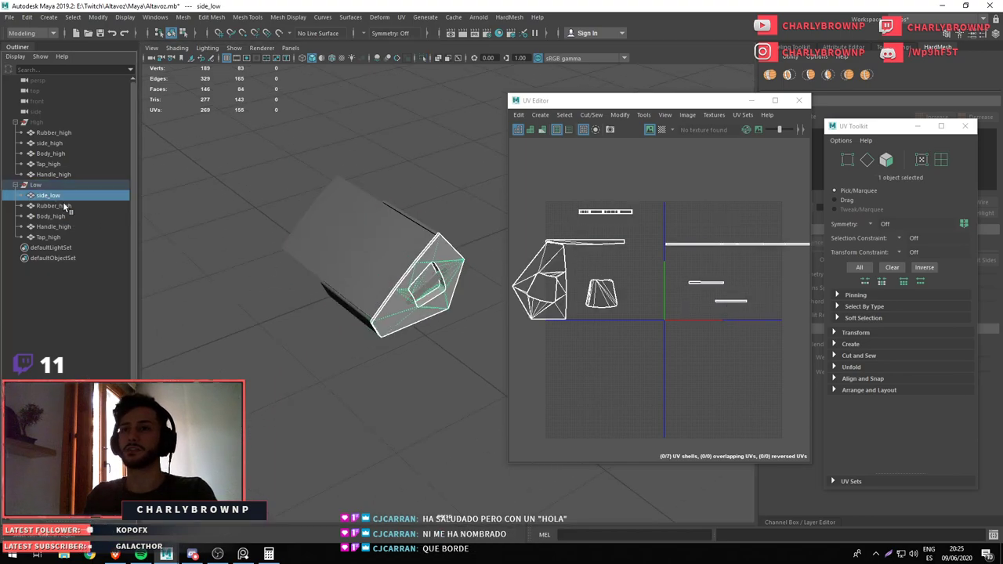
left_click(67, 206)
key("ctrl+1")
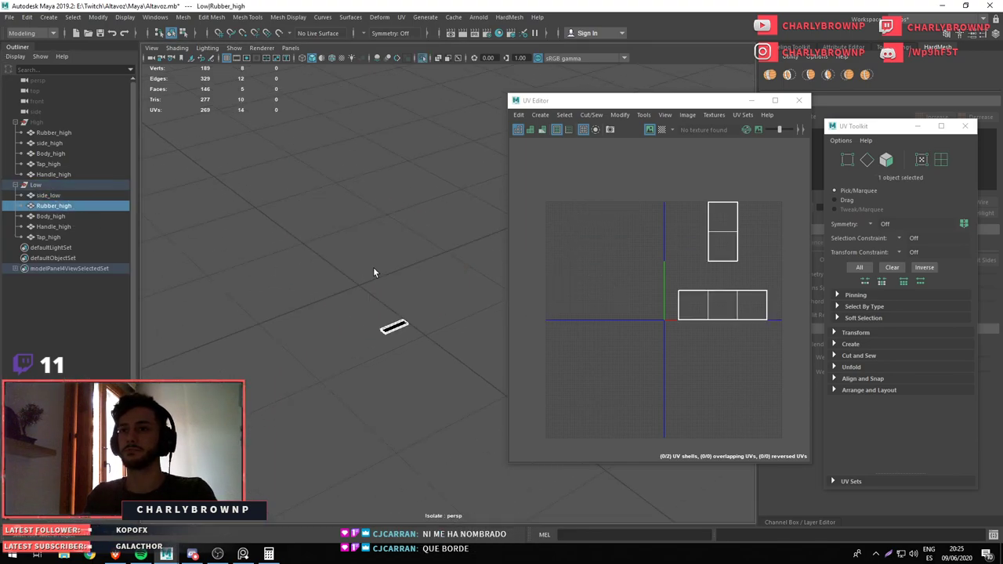
key("f")
key("ctrl+F11")
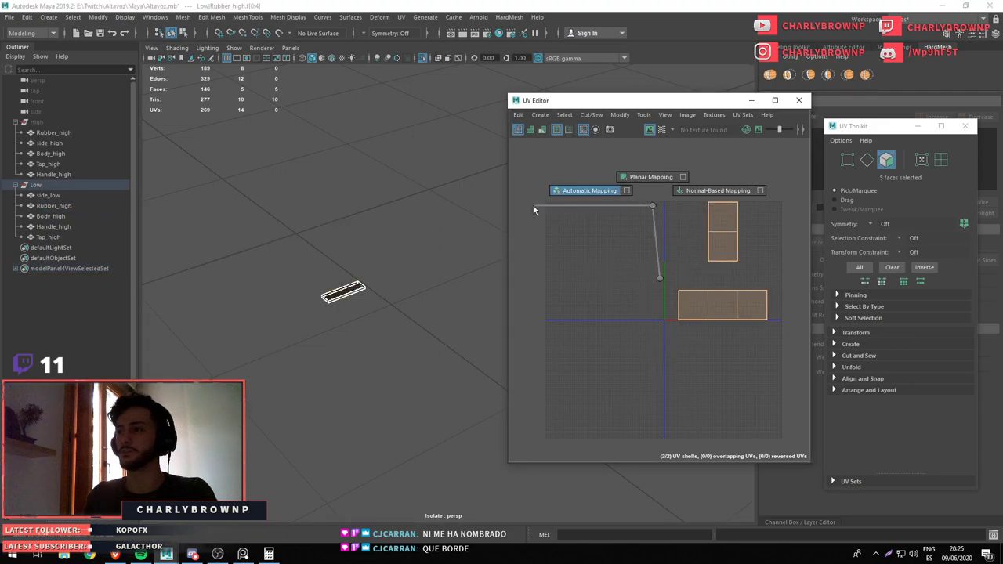
left_click_drag(595, 205, 533, 205)
Clear the face selection, return to object mode and select Body_high
left_click_drag(220, 277, 439, 298)
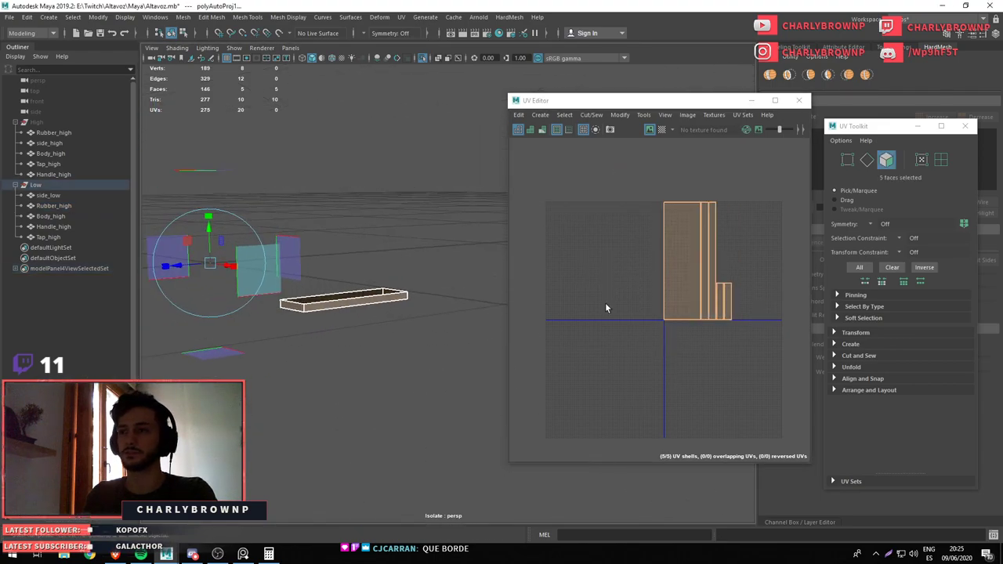
left_click(617, 291)
key("F8")
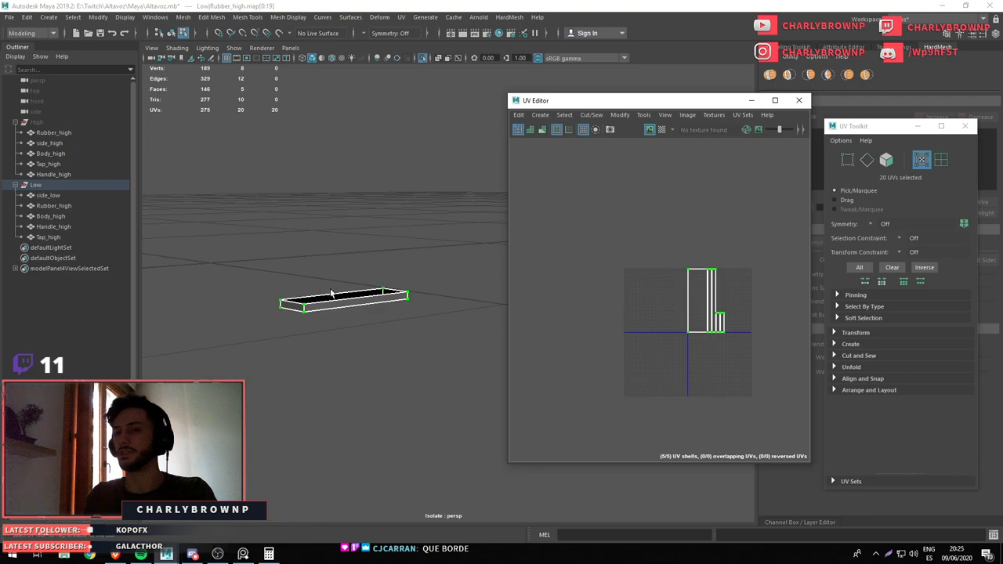
left_click(53, 205)
left_click(51, 216)
Planar-project all of Body_high's faces and unfold the UVs into a flat strip
key("f")
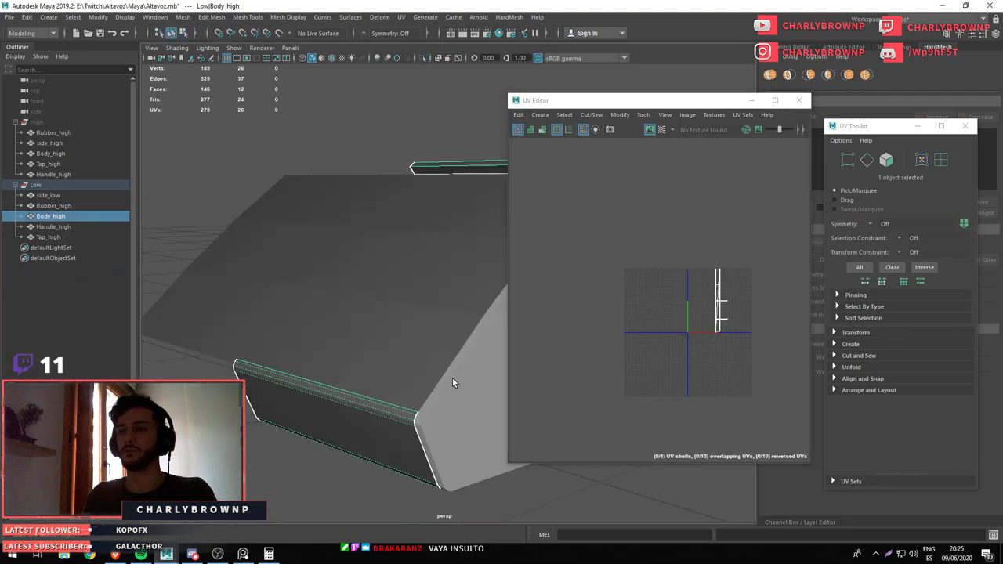
key("F11")
left_click_drag(517, 320, 789, 377)
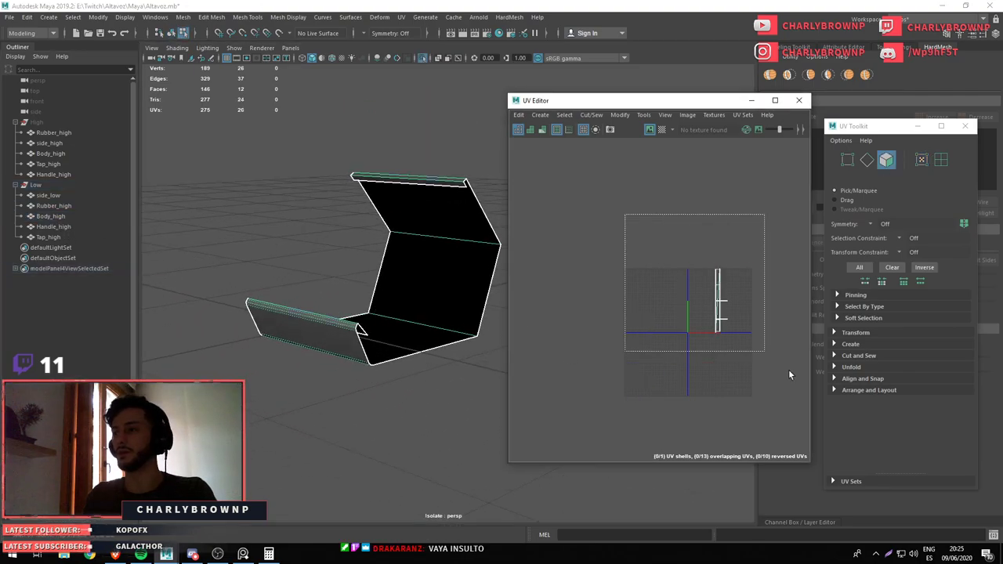
scroll("down", 3)
left_click_drag(672, 267, 647, 169)
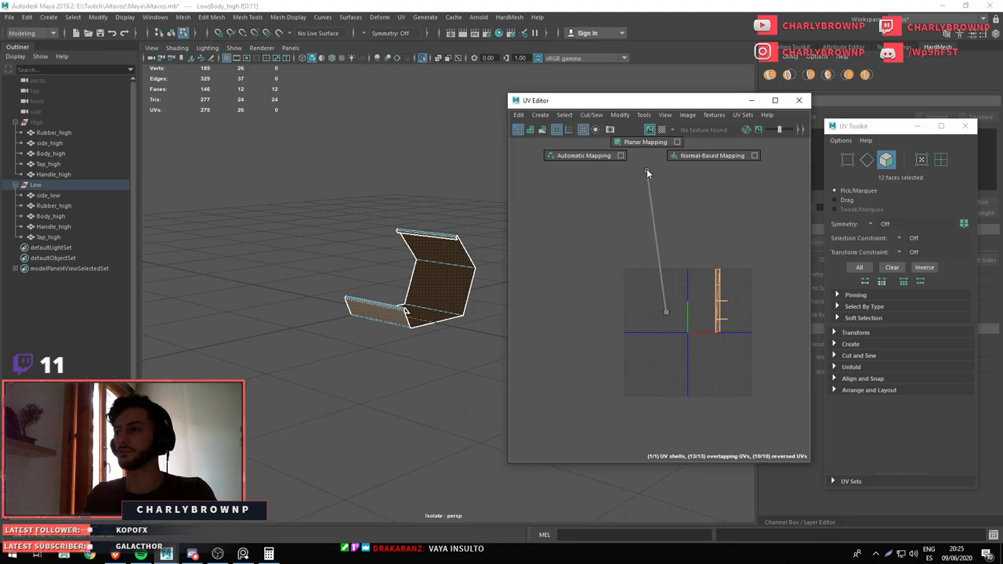
left_click_drag(588, 320, 792, 429)
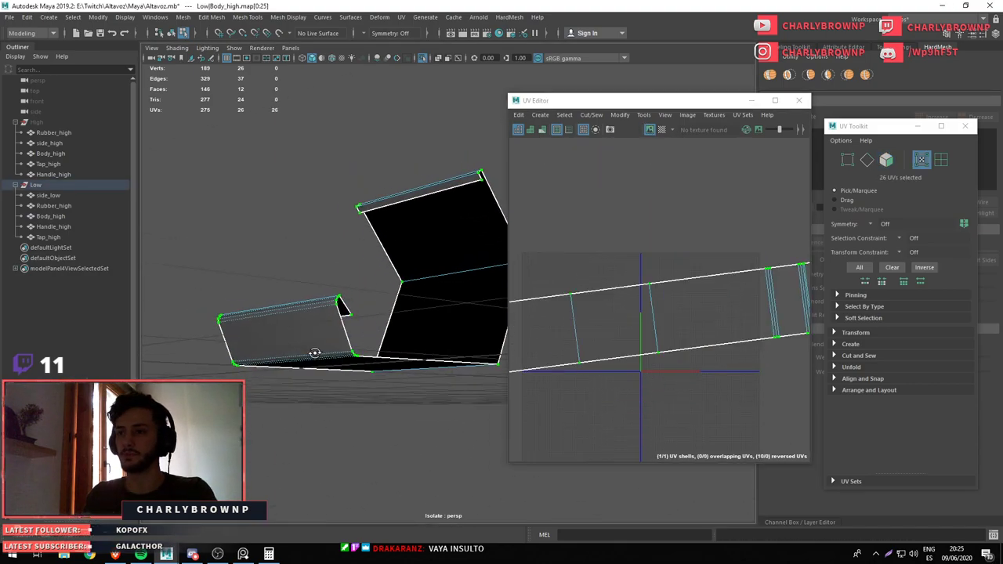
Select the body's seam edges and cut the UVs along them
left_click_drag(428, 290, 212, 331)
left_click_drag(213, 332, 394, 360)
key("F10")
left_click(258, 350)
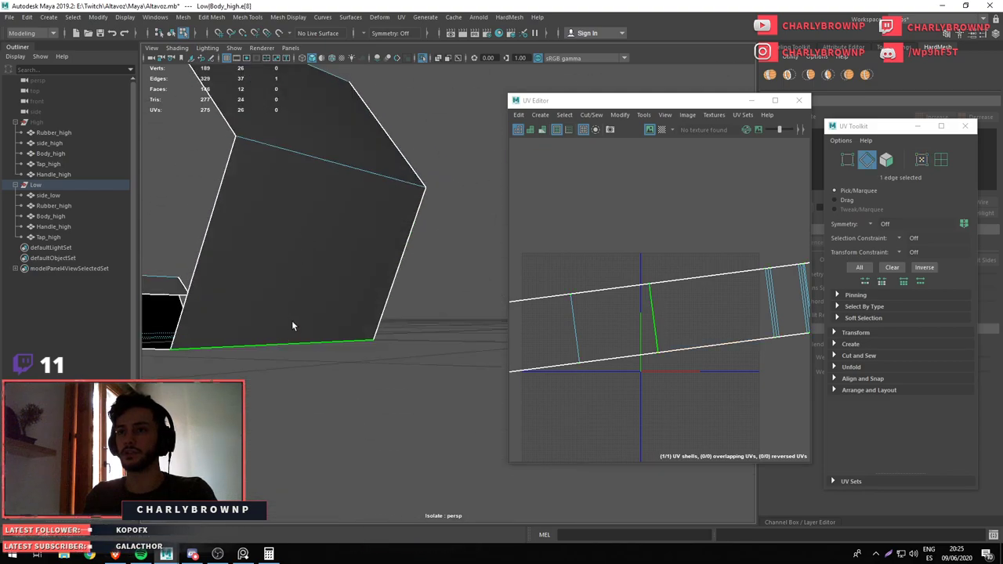
left_click_drag(258, 350, 392, 312)
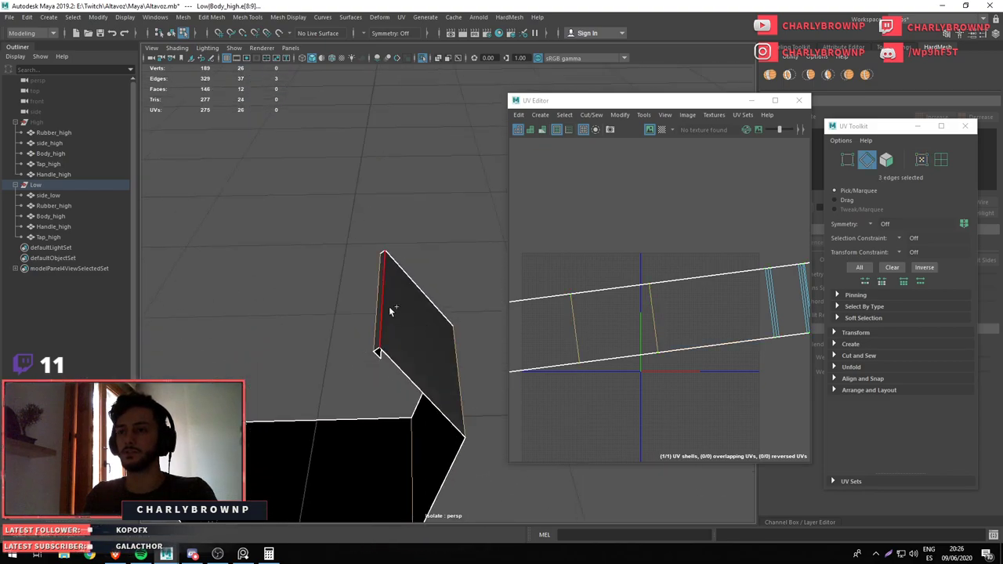
left_click(391, 312)
key("ctrl+x")
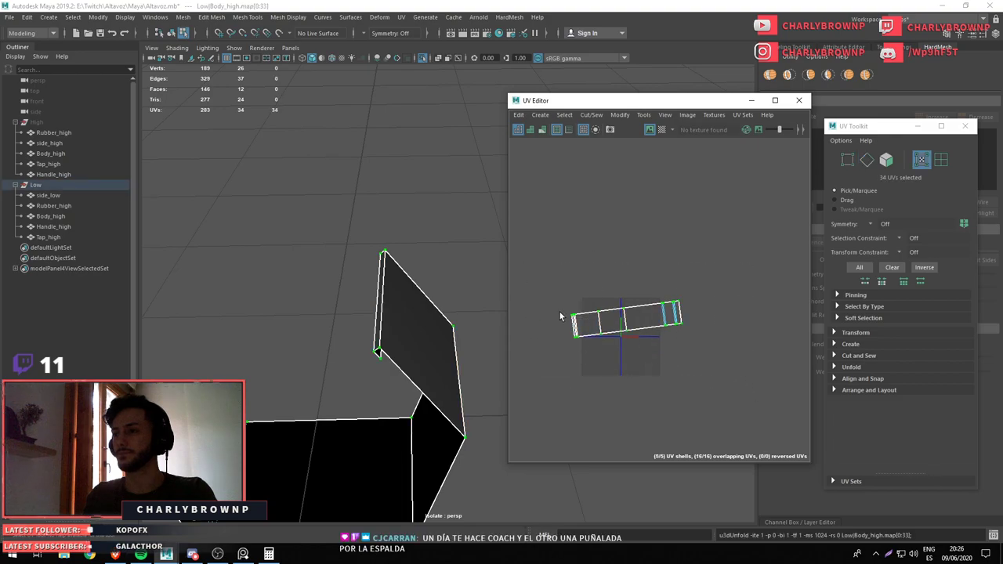
Lay out all the body's UV shells side by side without overlap
key("f")
left_click_drag(536, 242, 792, 392)
left_click_drag(638, 206, 674, 381)
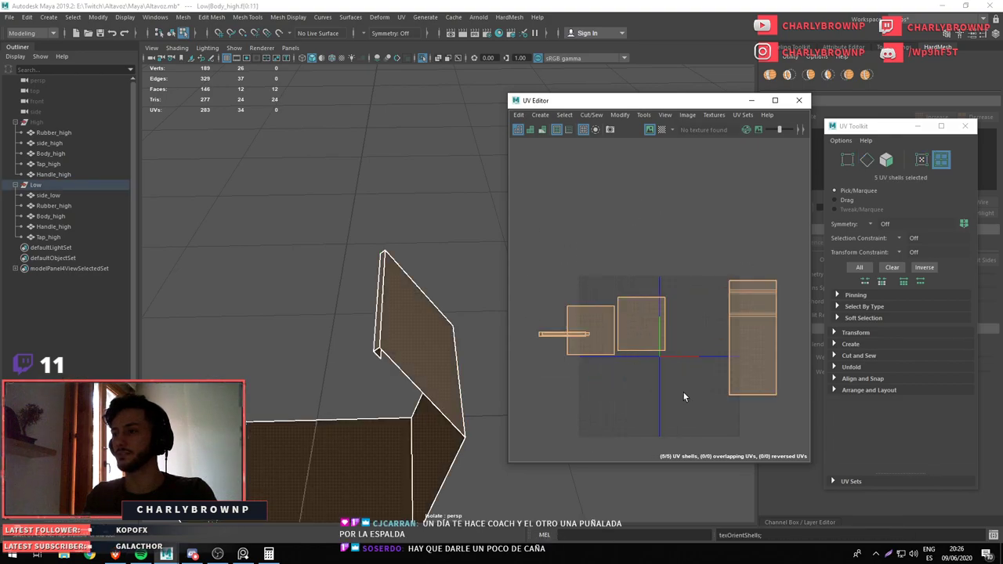
left_click_drag(247, 261, 314, 215)
Isolate Handle_high and select all of its faces
left_click(53, 227)
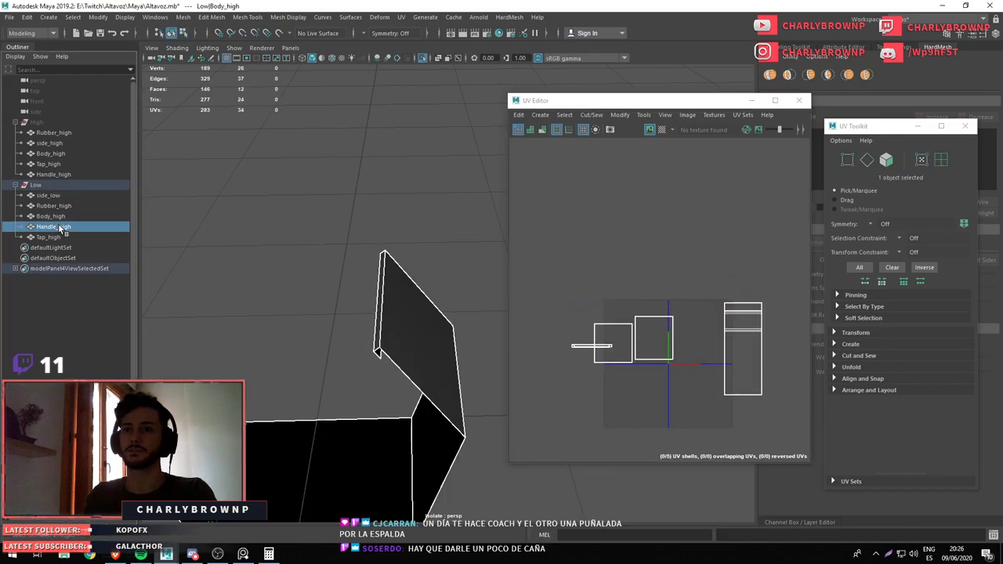
key("f")
left_click_drag(373, 337, 433, 362)
key("ctrl+1")
left_click_drag(329, 180, 341, 170)
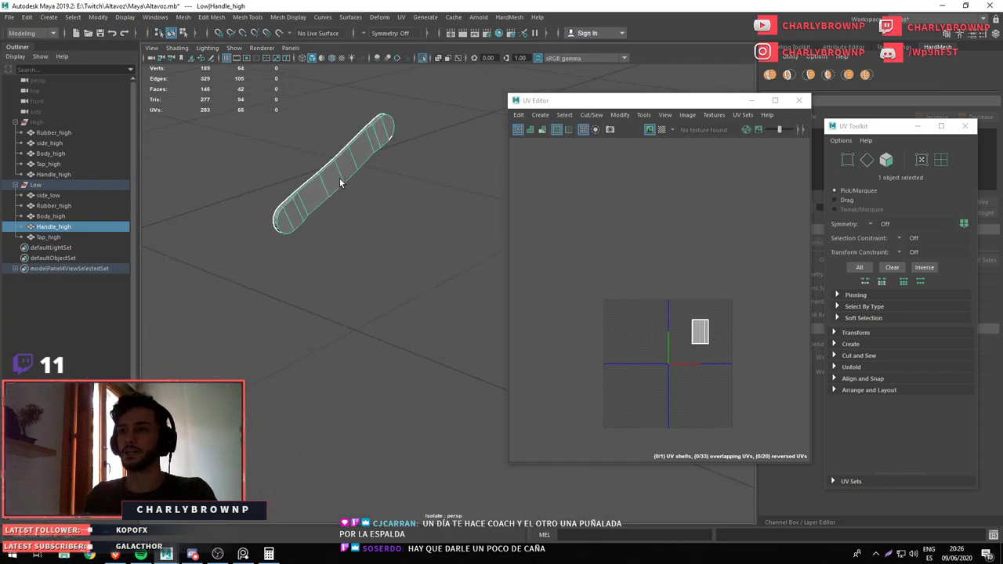
scroll("up", 3)
key("F11")
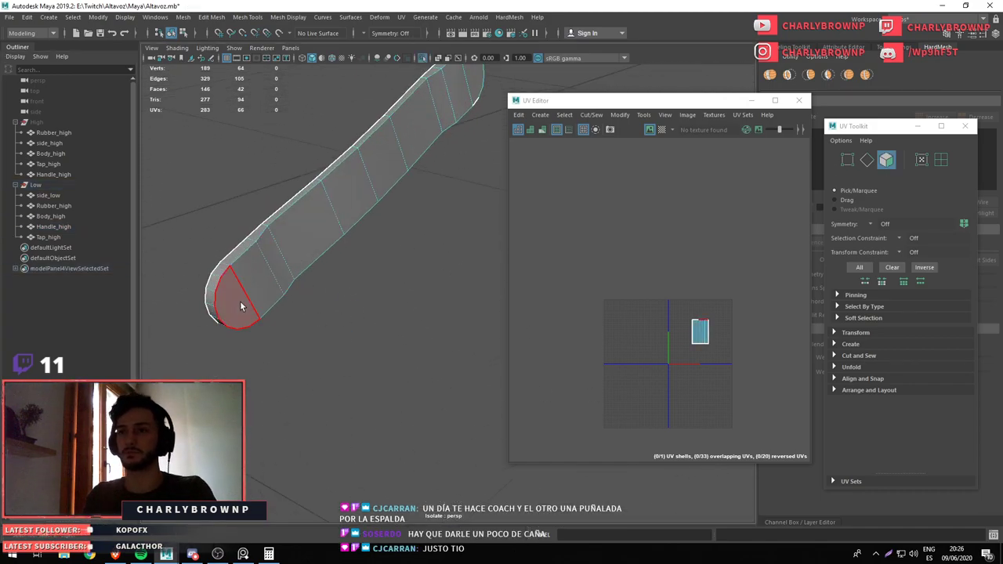
double_click(213, 280)
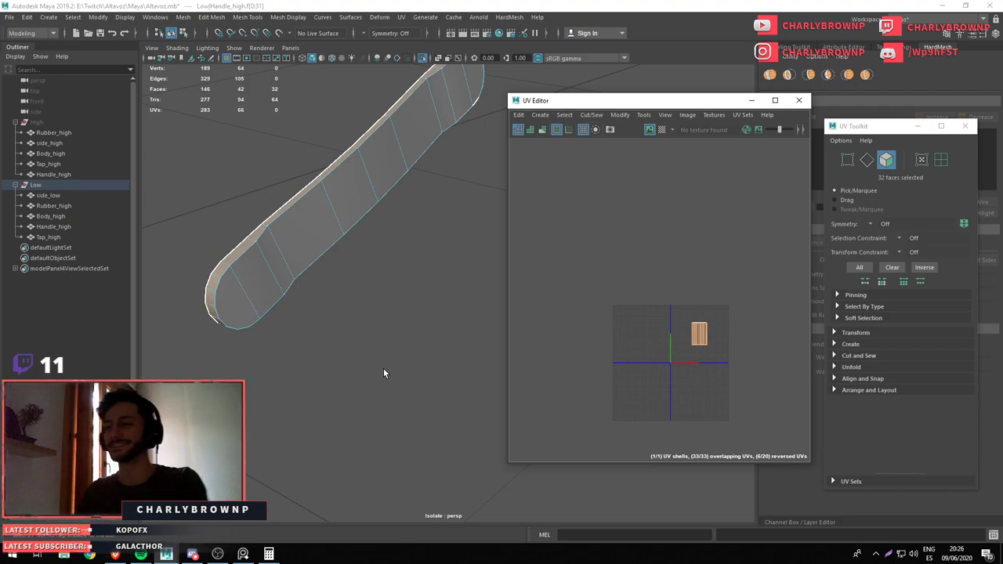
Unfold the handle's UVs into one long strip shell
scroll("up", 3)
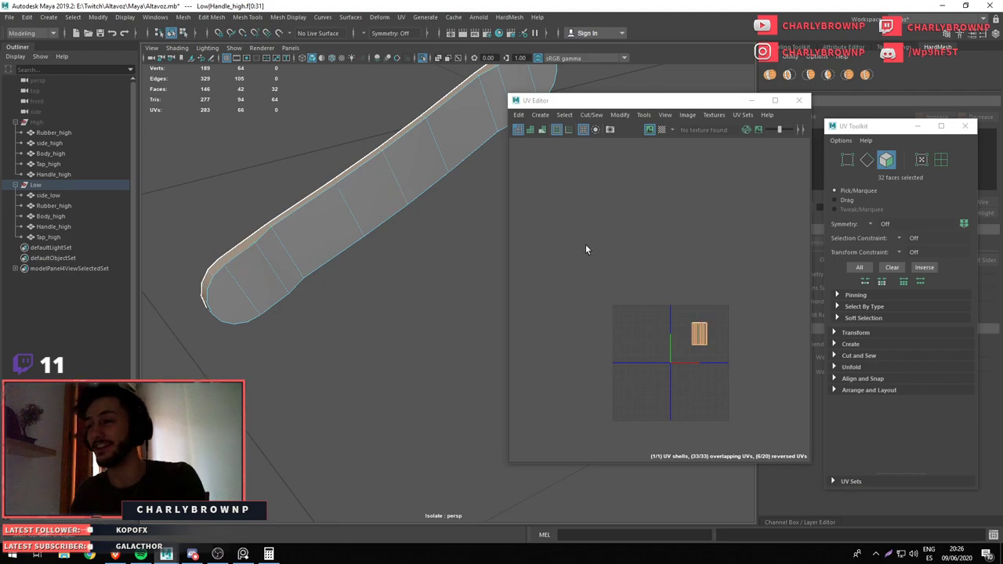
left_click_drag(381, 206, 376, 297)
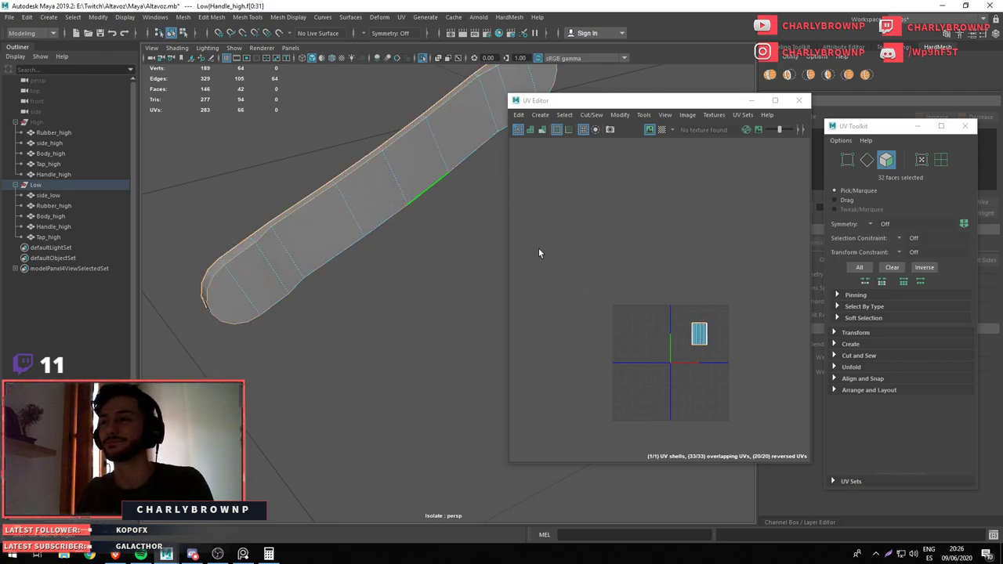
left_click_drag(584, 314, 696, 286)
left_click_drag(580, 315, 640, 214)
left_click(629, 246)
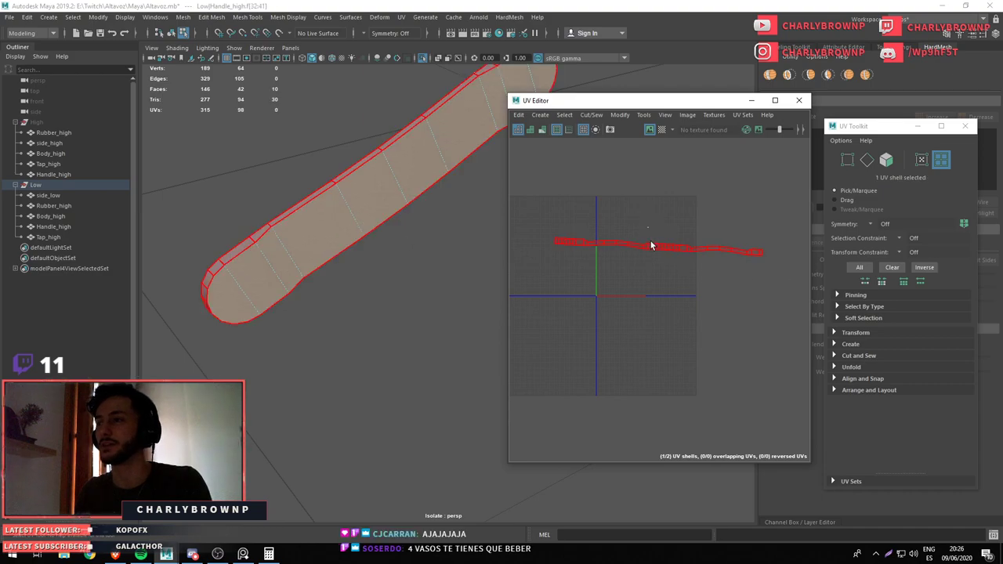
key("w")
Planar-project a section into a new narrow shell and move it left
left_click_drag(663, 241, 648, 174)
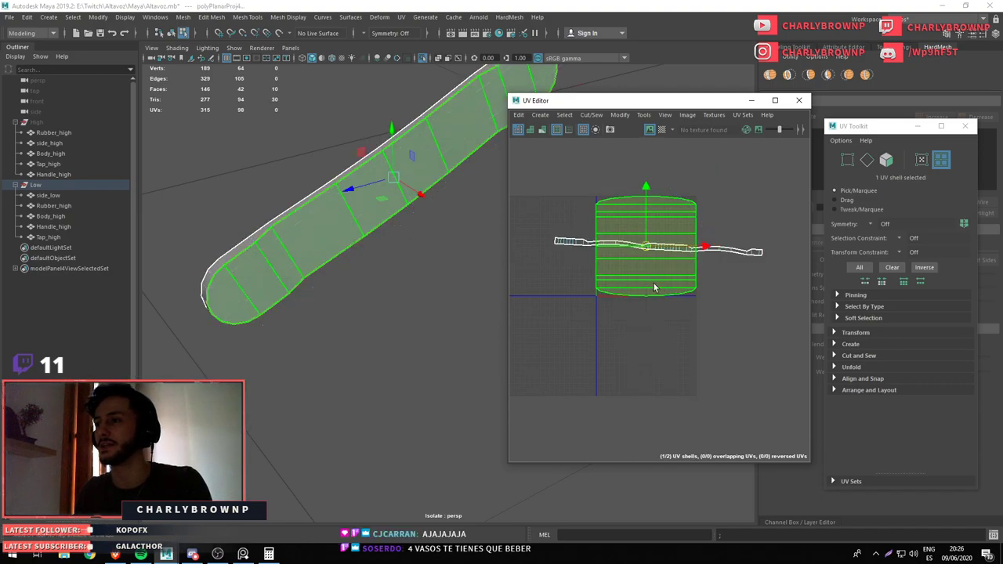
left_click_drag(650, 294, 659, 275)
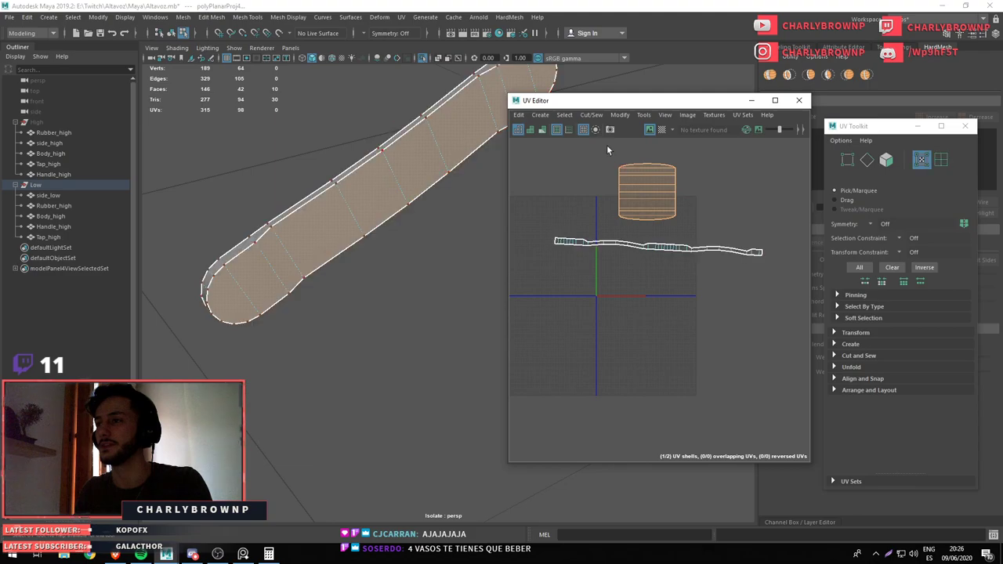
key("ctrl+z")
left_click(658, 235)
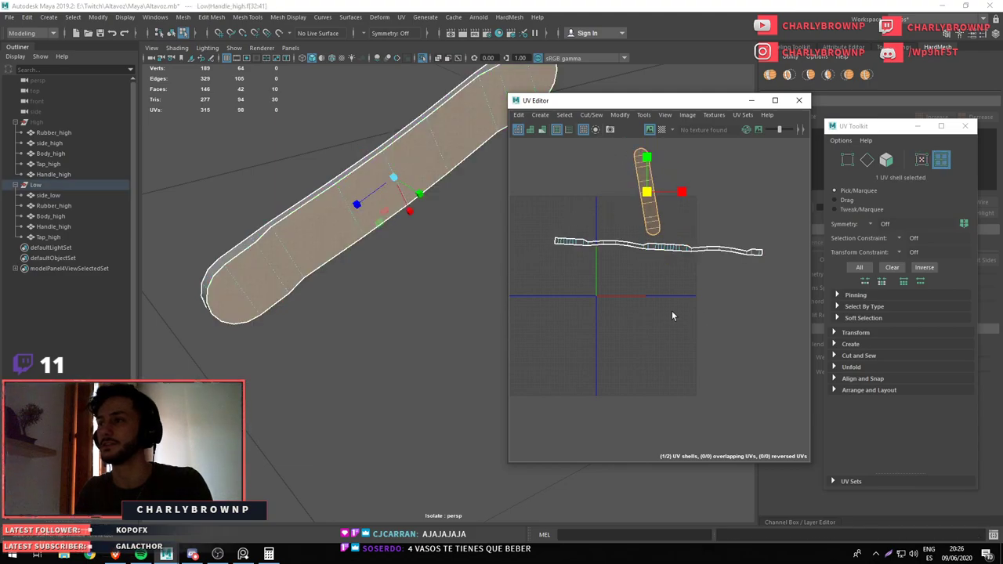
left_click_drag(672, 310, 594, 357)
left_click(651, 244)
Cut the handle's UVs along a chosen edge
left_click_drag(408, 235, 235, 282)
key("ctrl+F10")
scroll("up", 3)
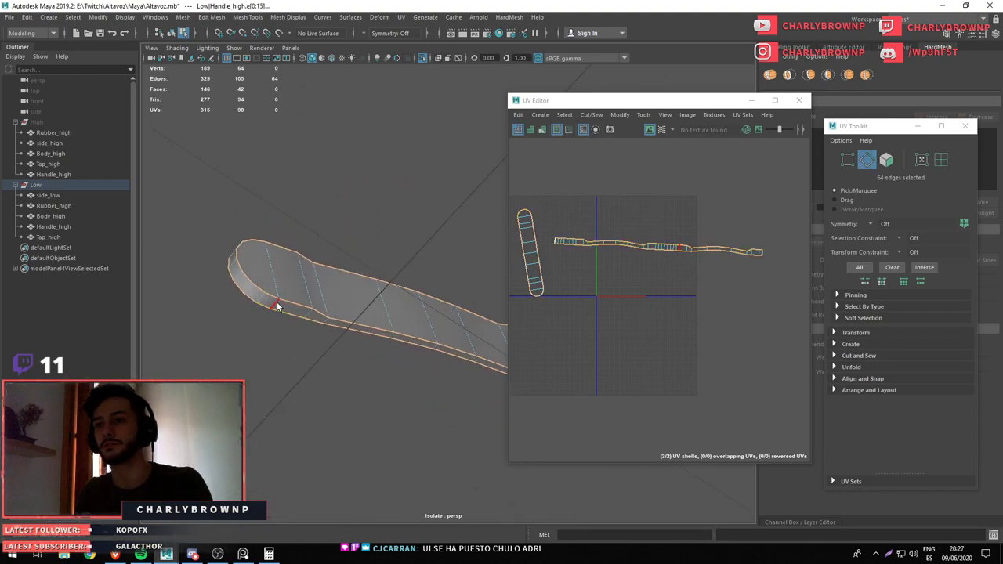
left_click(275, 303)
key("shift+x")
scroll("down", 3)
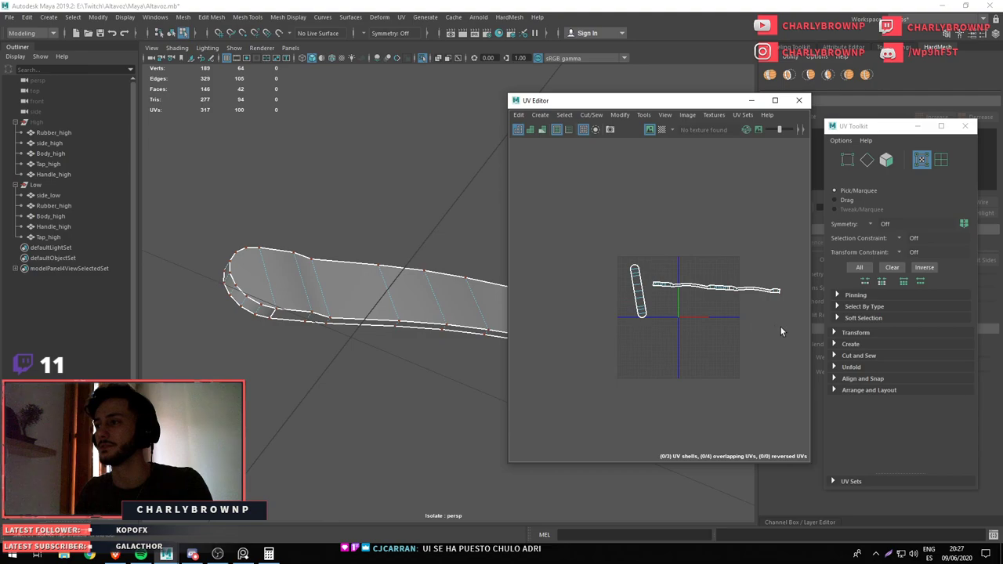
left_click_drag(689, 253, 689, 253)
Select the cut-off piece of the strip and move it below
left_click_drag(448, 298, 275, 363)
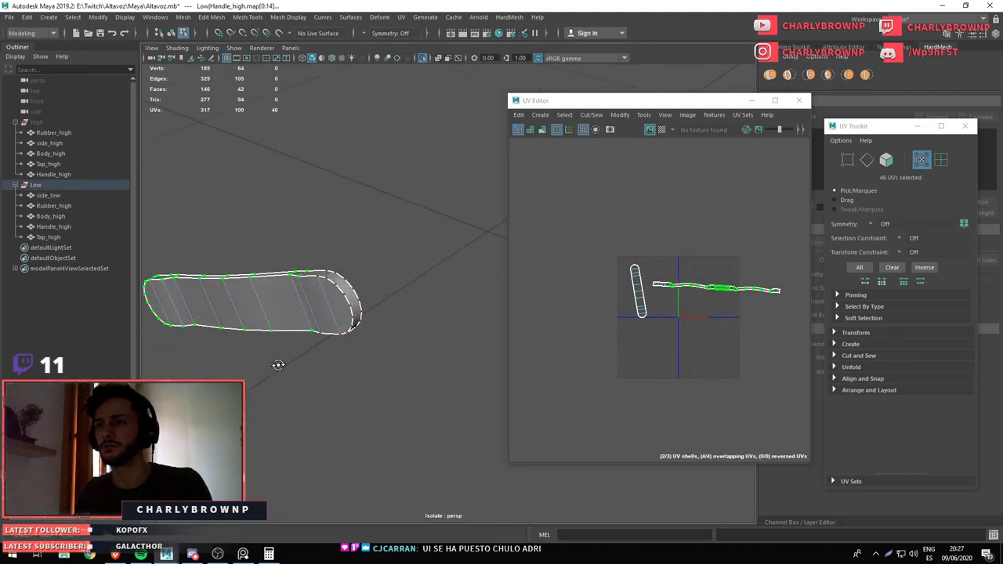
left_click_drag(789, 324, 627, 255)
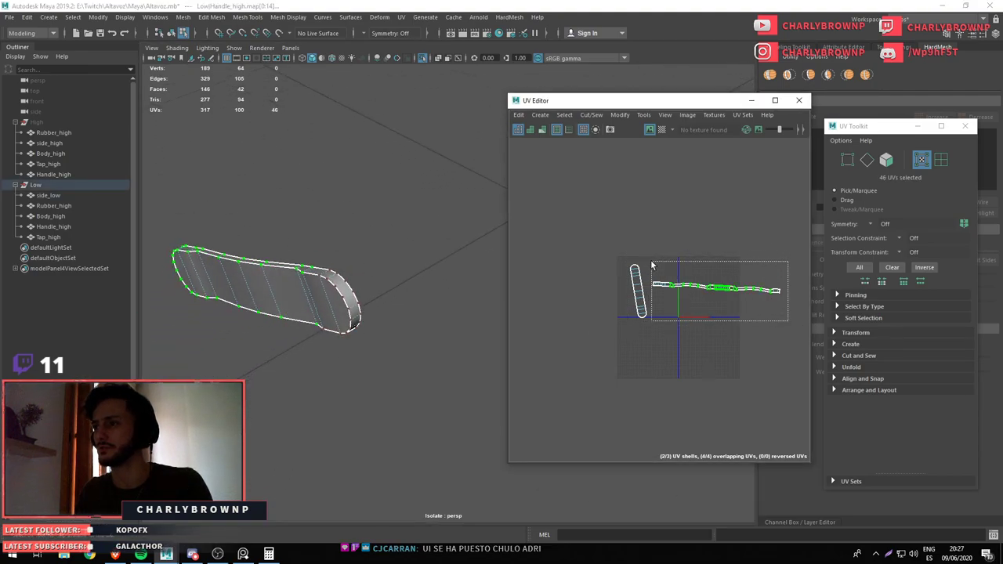
left_click_drag(695, 320, 645, 312)
scroll("up", 3)
left_click_drag(726, 340, 612, 250)
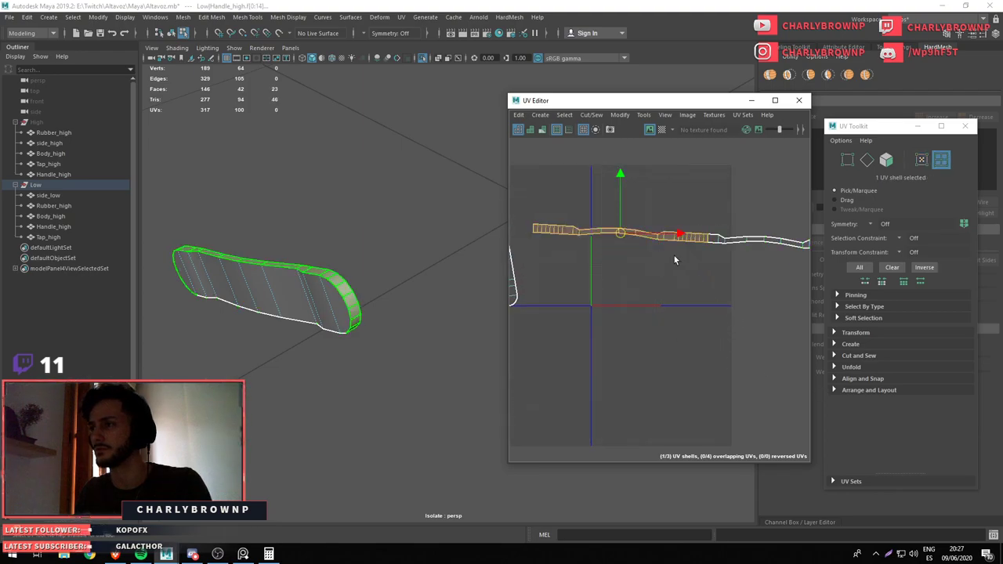
left_click_drag(611, 251, 687, 348)
left_click_drag(358, 316, 319, 347)
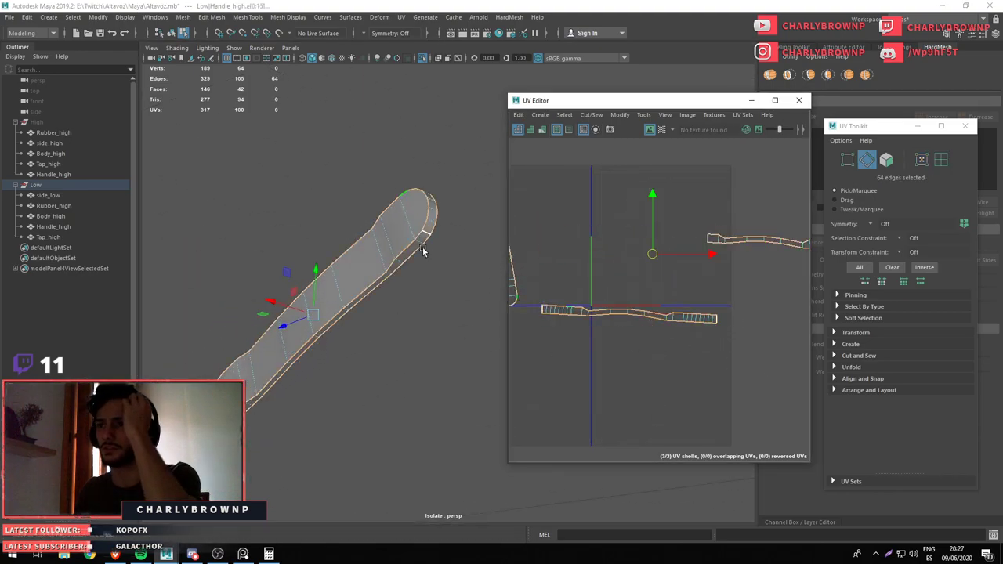
Sew the strip pieces back together at the handle tip edge, then reselect the handle object
key("F10")
left_click(428, 232)
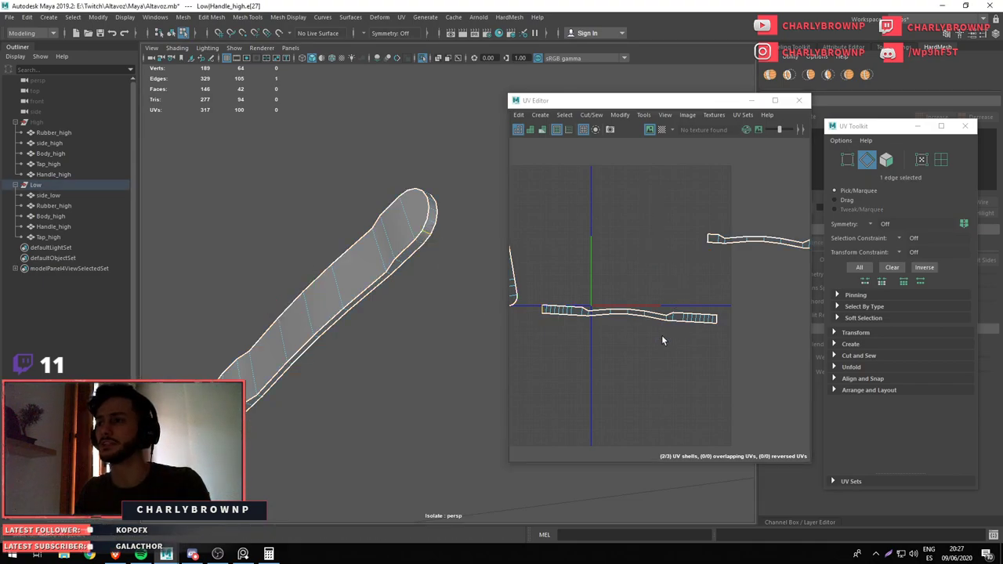
left_click_drag(628, 206, 529, 235)
left_click(593, 332)
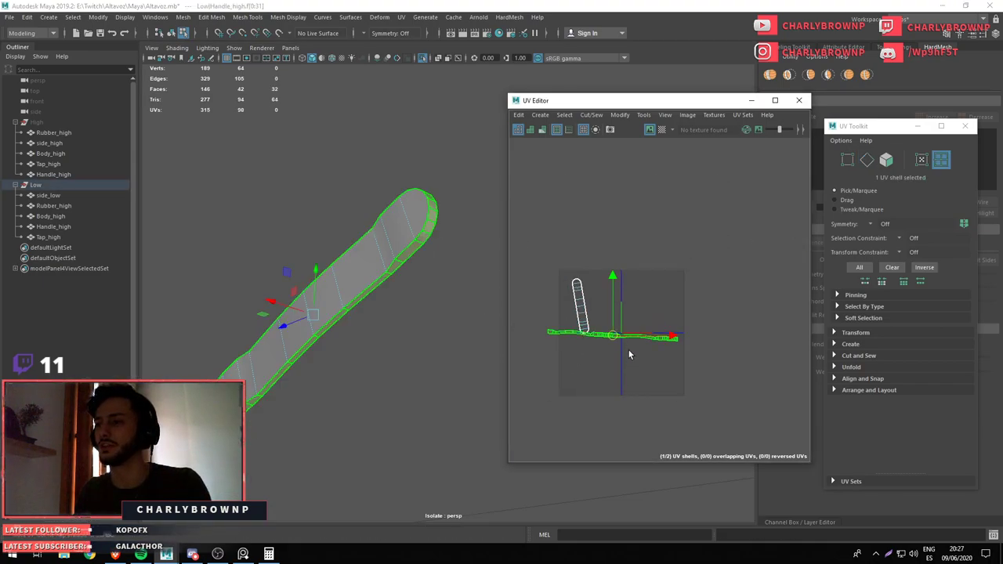
key("F12")
left_click_drag(604, 331, 593, 236)
left_click_drag(541, 262, 741, 323)
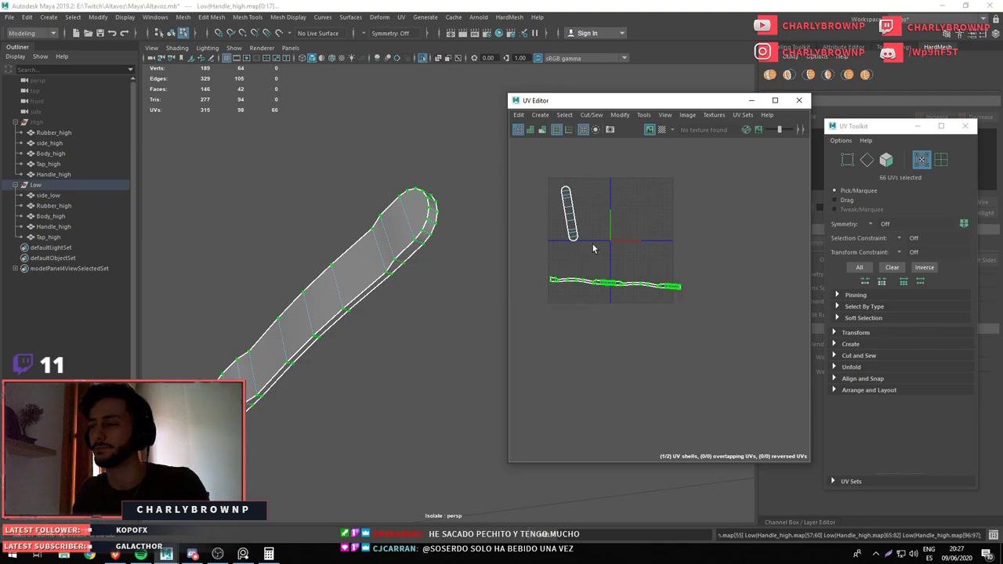
scroll("up", 3)
key("F8")
left_click(398, 226)
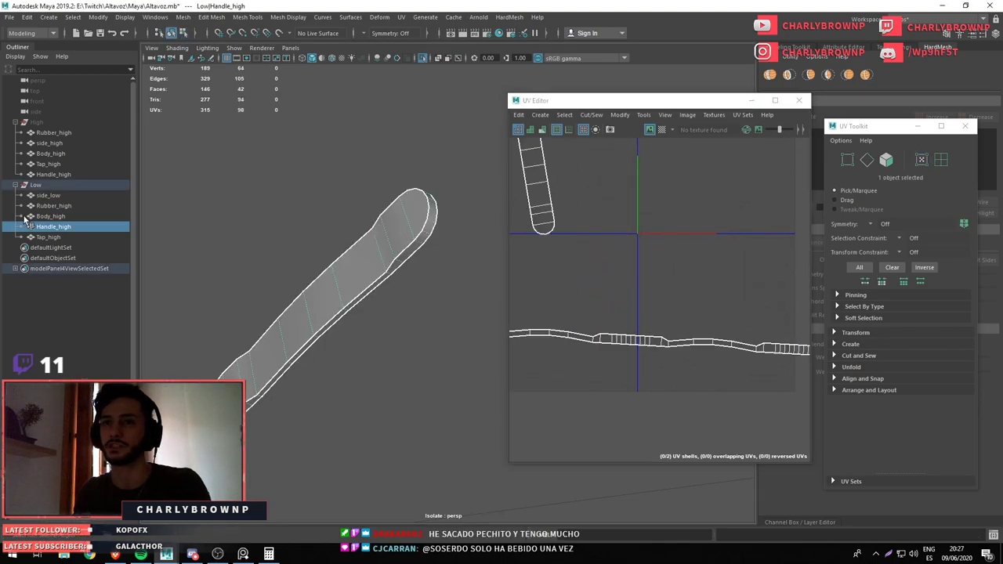
Inspect the UVs of Tap_high, side_low, Rubber_high, Body_high and Handle_high in turn
key("f")
left_click(49, 237)
key("f")
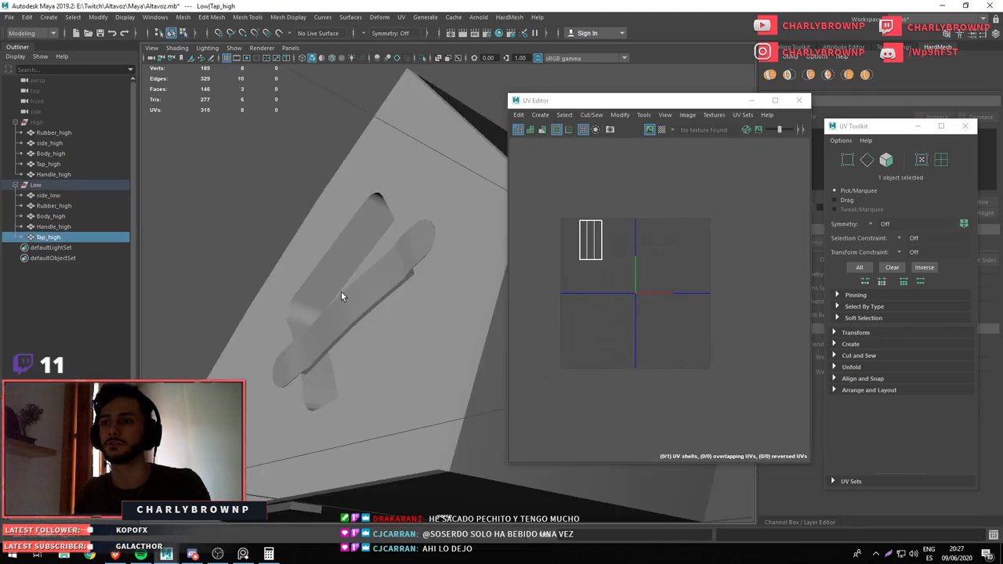
left_click_drag(341, 291, 427, 314)
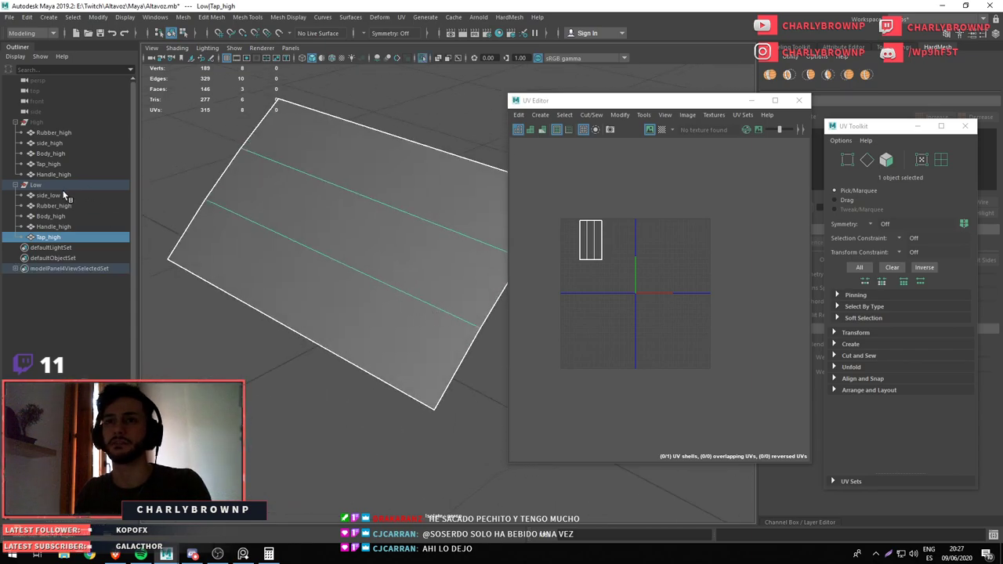
left_click(57, 196)
scroll("down", 3)
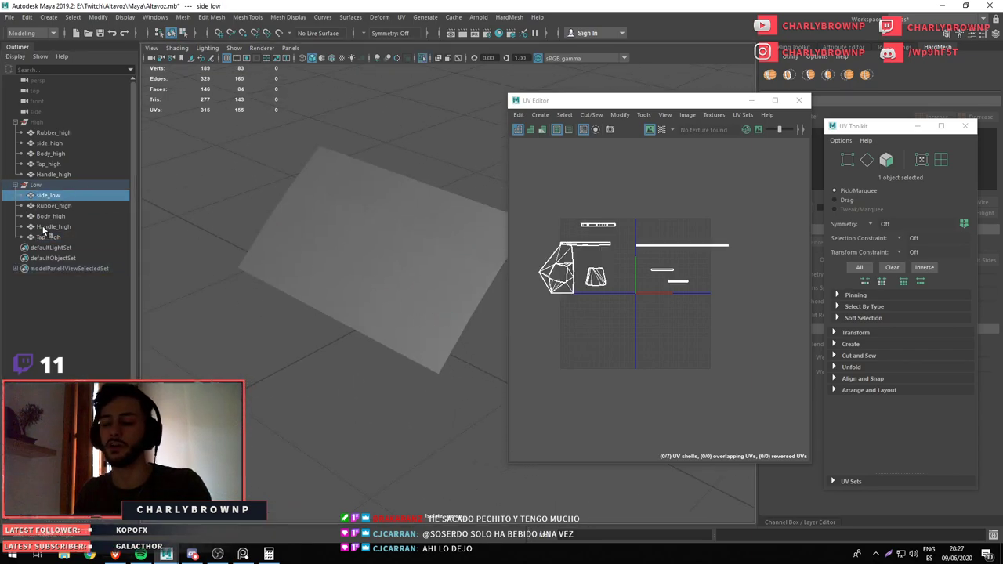
left_click(47, 237)
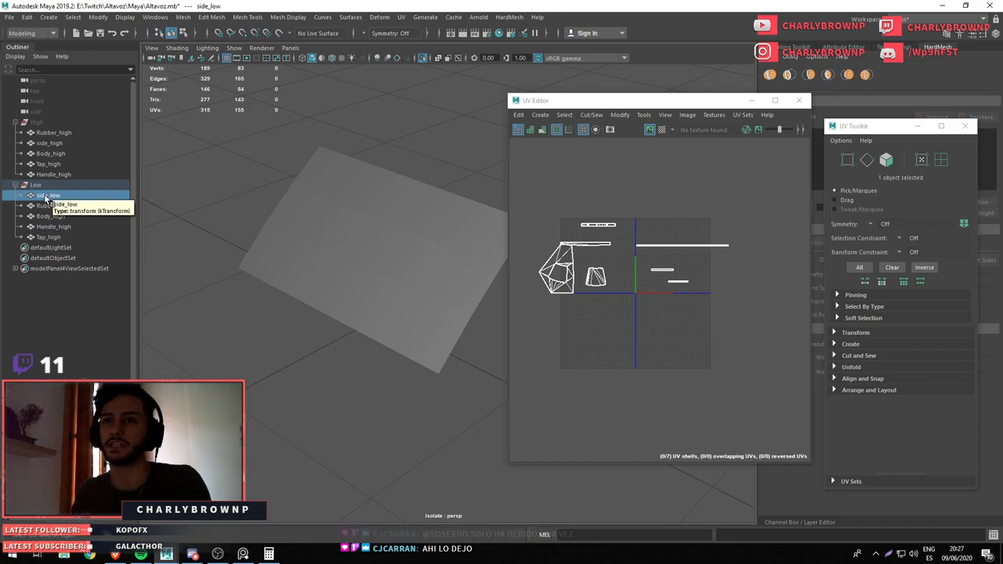
left_click(50, 199)
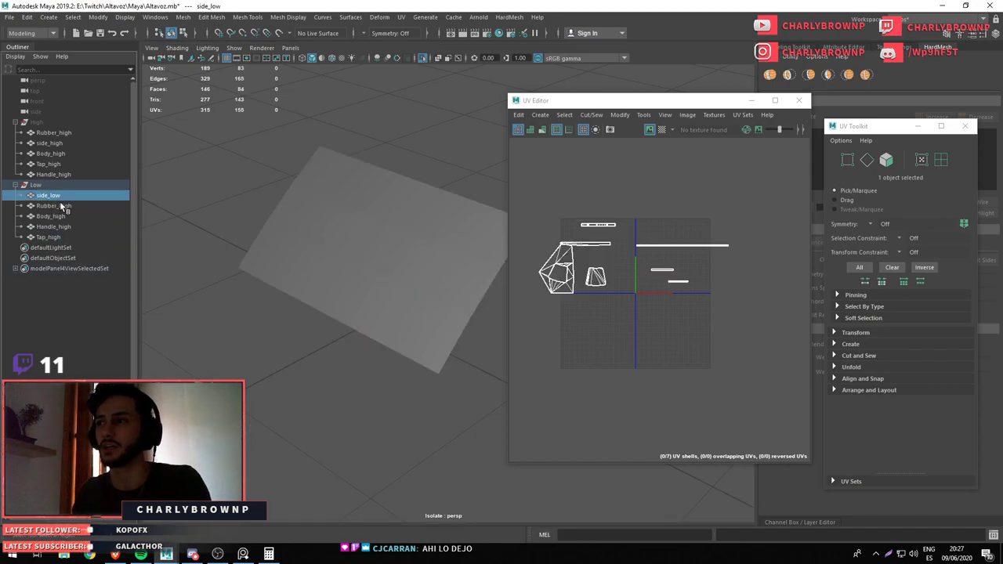
left_click(63, 206)
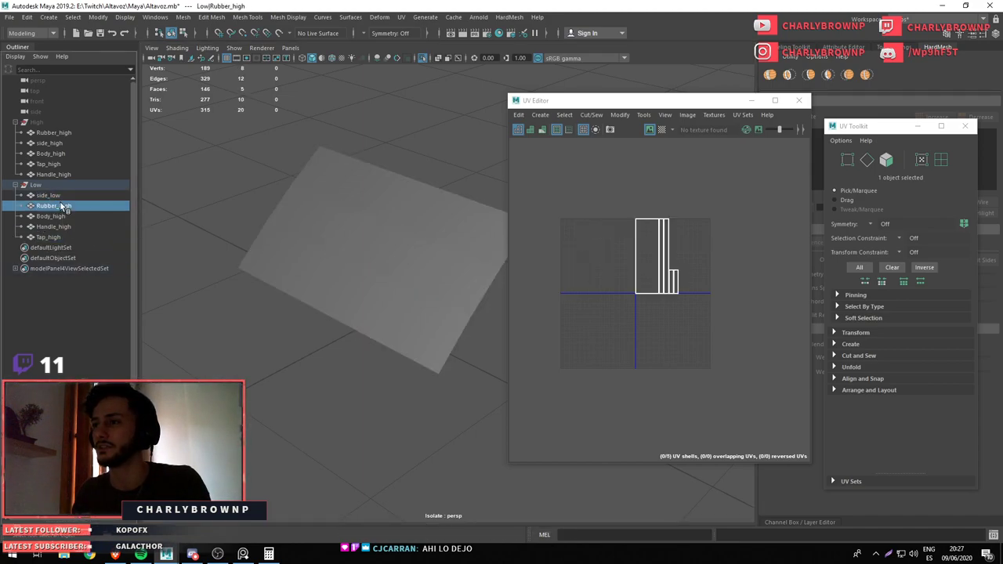
left_click(63, 217)
left_click(69, 227)
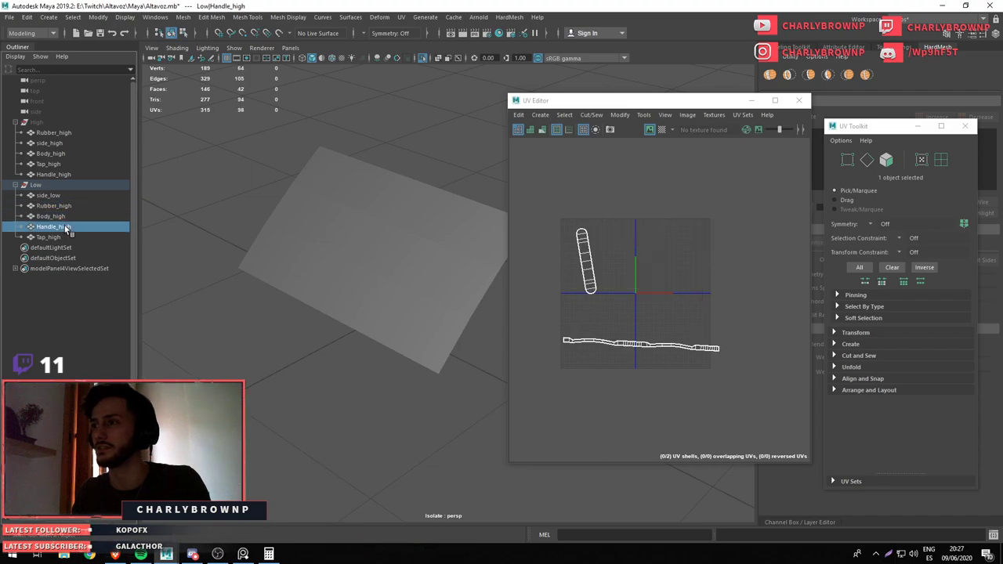
scroll("up", 3)
Rotate the handle's upper rounded shell to lie horizontally
left_click_drag(685, 338, 594, 174)
left_click(594, 175)
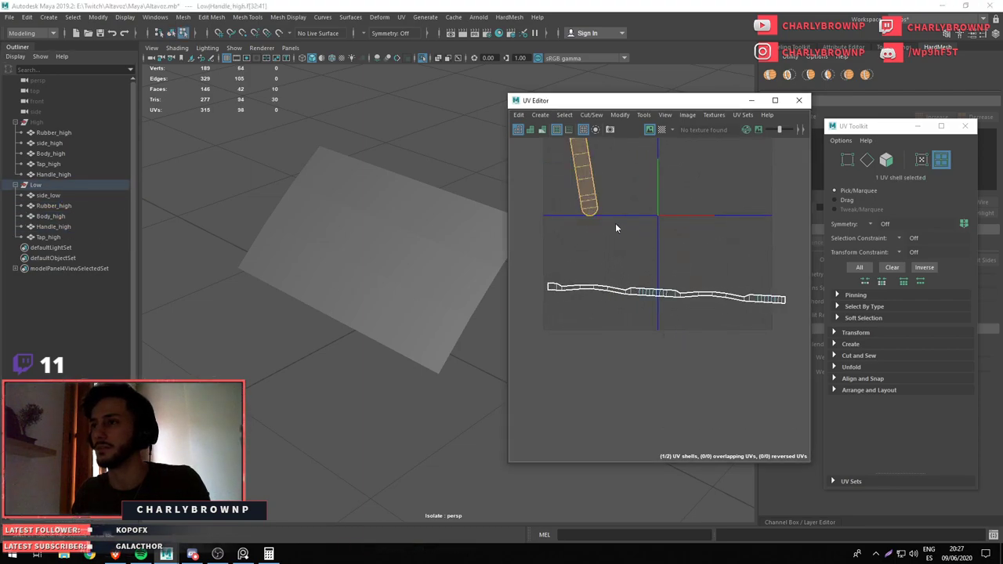
left_click_drag(616, 224, 612, 385)
Maximize the UV Editor and straighten both handle shells to run horizontally
left_click_drag(627, 101, 585, 2)
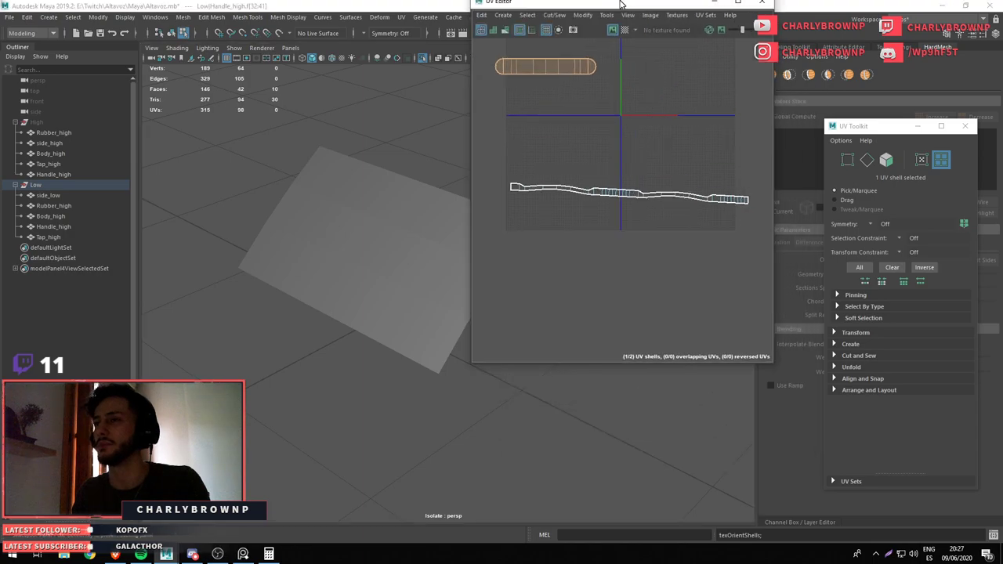
scroll("down", 3)
scroll("up", 3)
left_click_drag(417, 227, 524, 366)
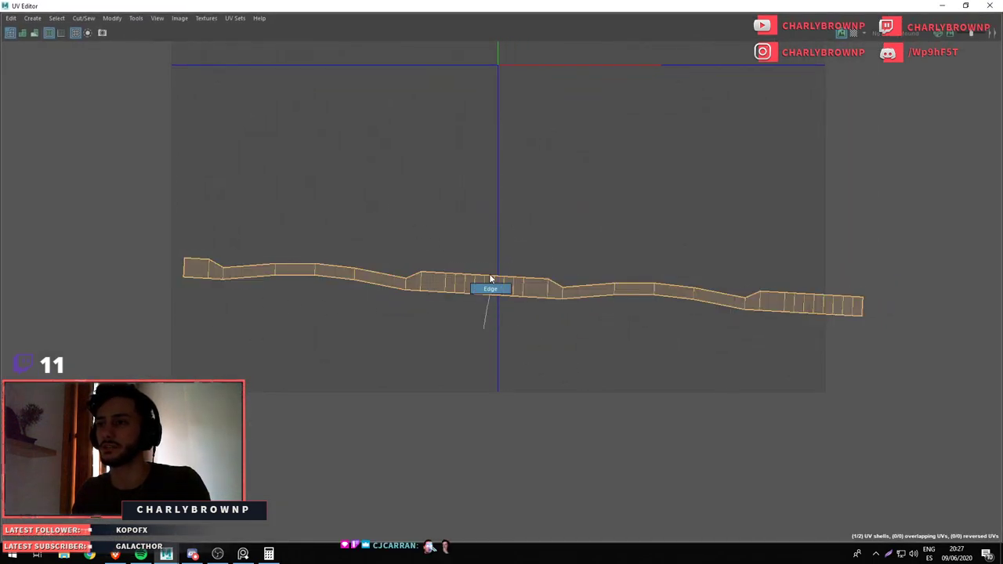
left_click(480, 298)
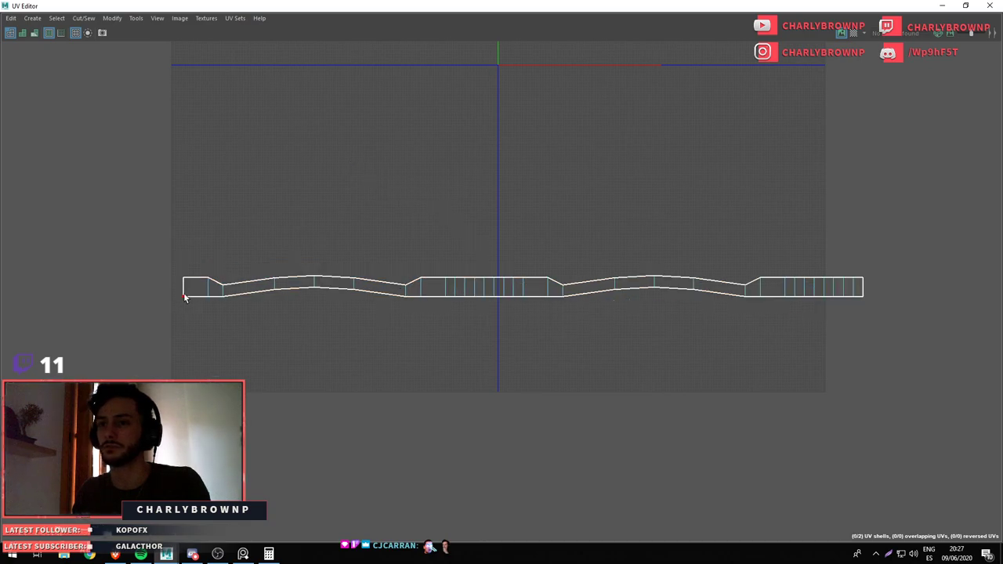
Align the long shell's top and bottom edge UVs flat, then unfold it along V
left_click_drag(185, 296, 855, 347)
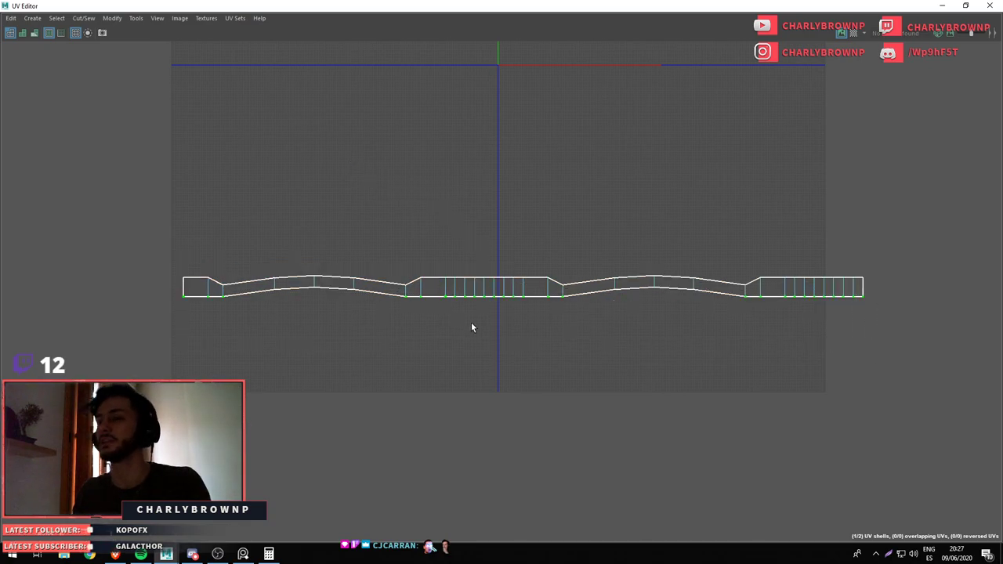
left_click_drag(122, 207, 911, 288)
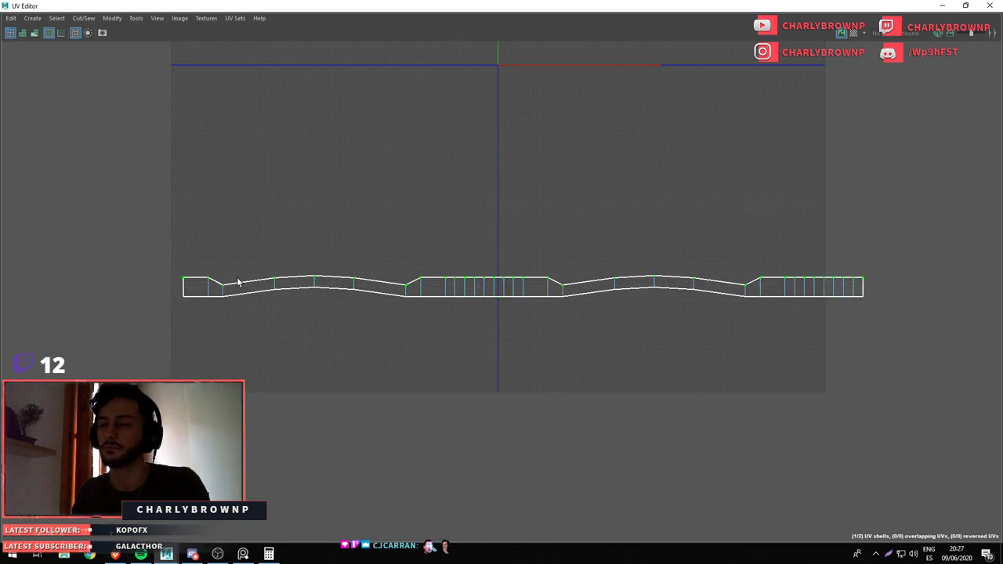
left_click_drag(381, 231, 472, 185)
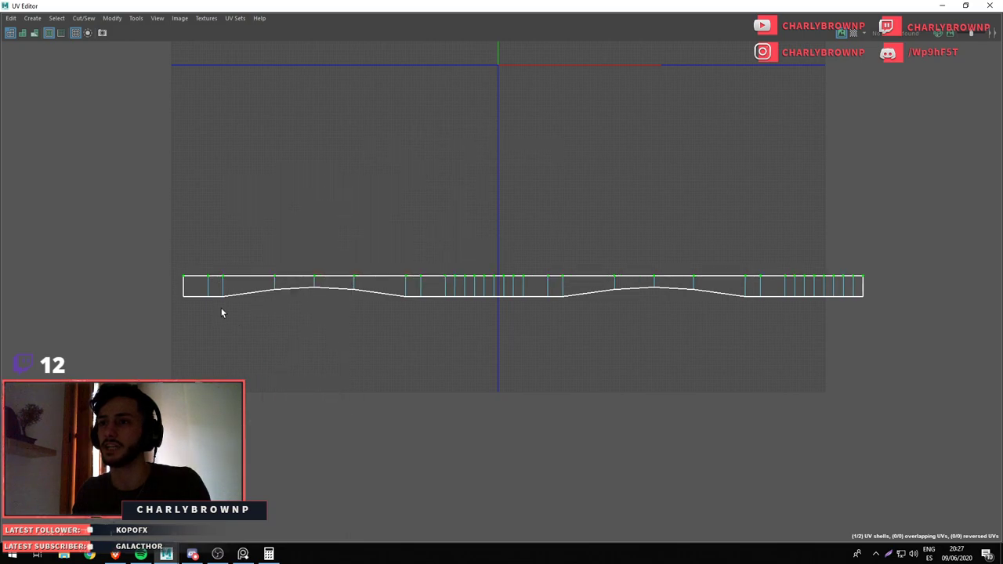
left_click_drag(125, 244, 947, 340)
key("g")
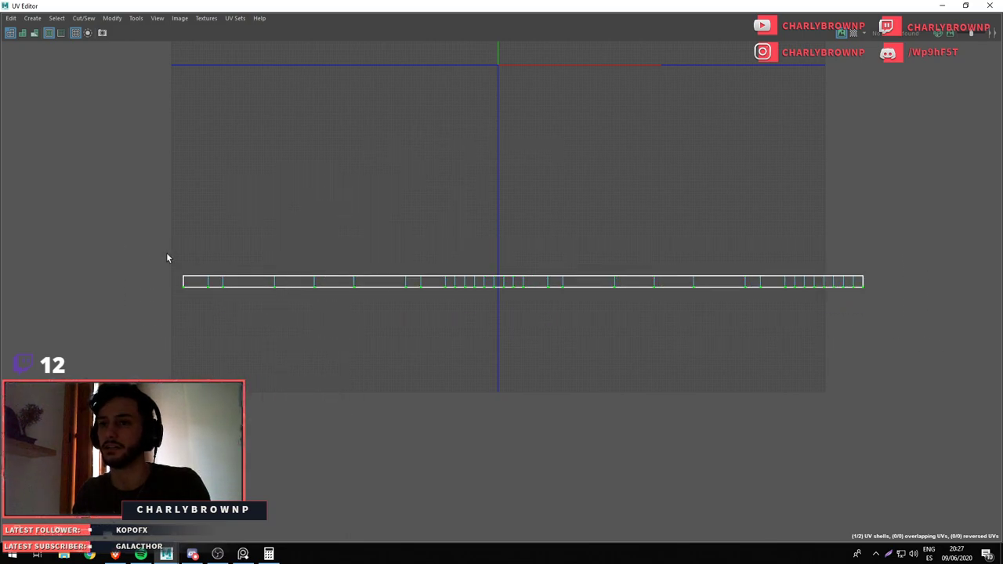
left_click_drag(168, 258, 813, 273)
left_click_drag(799, 269, 319, 253)
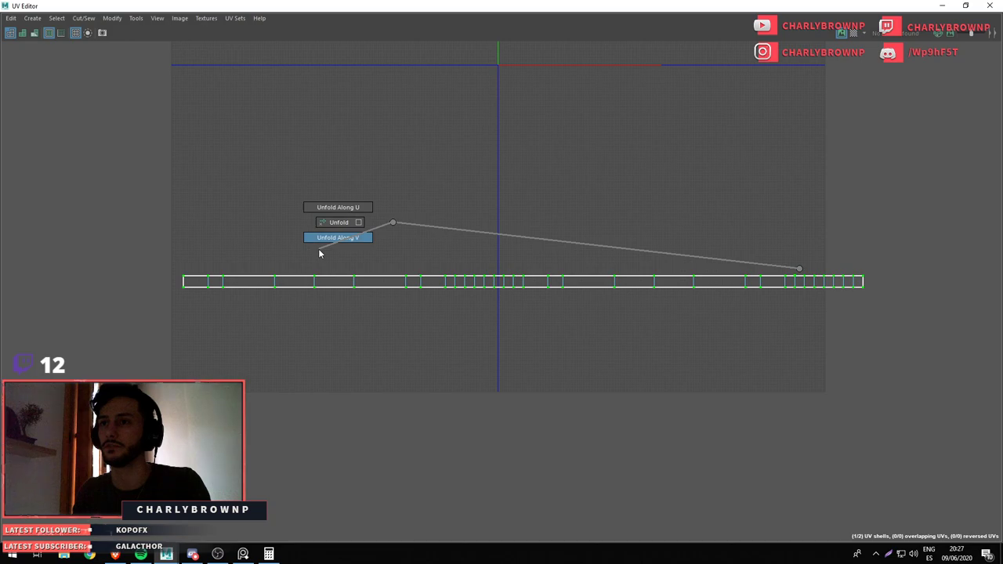
Scale the strip down and place it just below the rounded shell
key("a")
left_click_drag(533, 363, 477, 334)
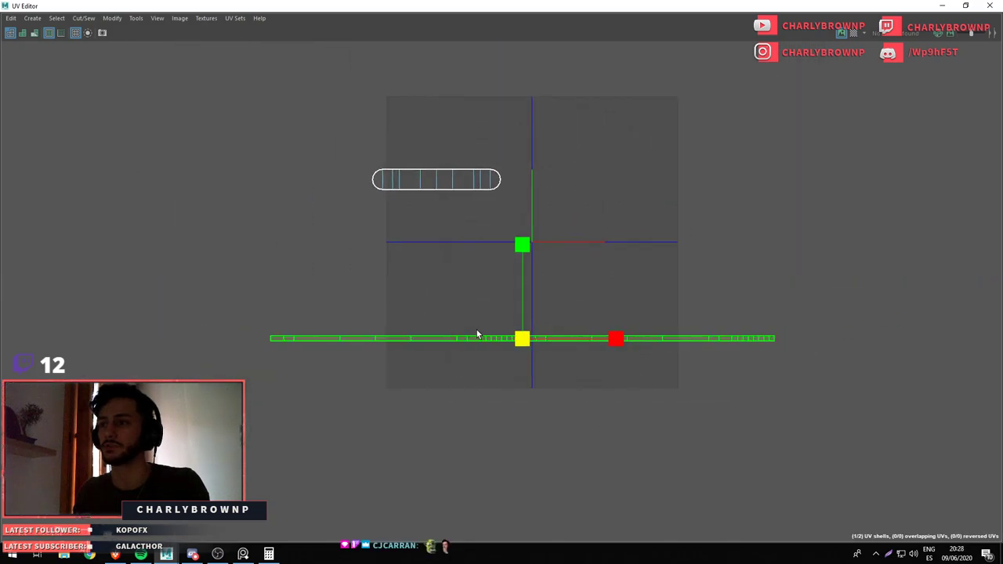
left_click_drag(477, 334, 462, 336)
key("w")
left_click_drag(507, 313, 468, 289)
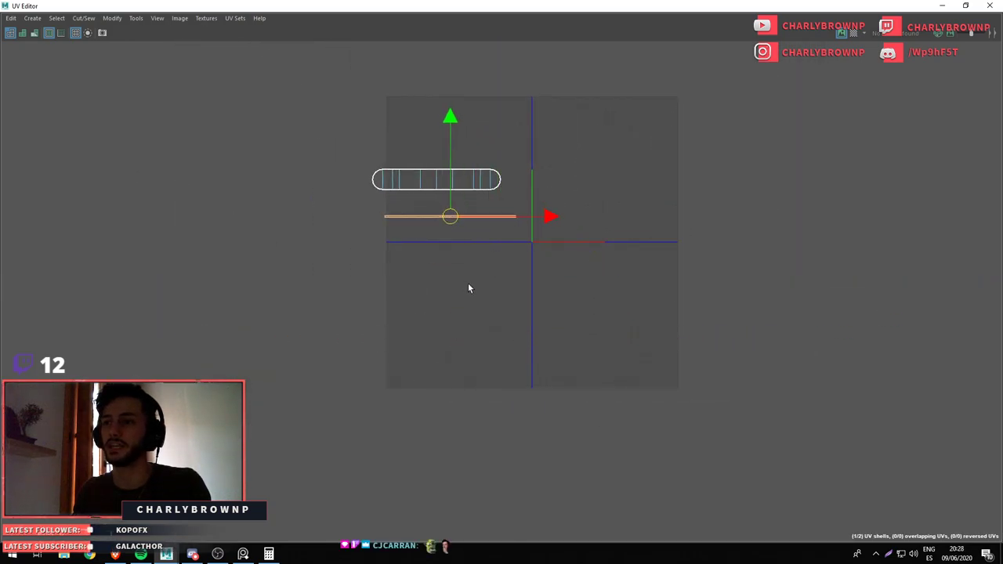
left_click_drag(502, 5, 717, 109)
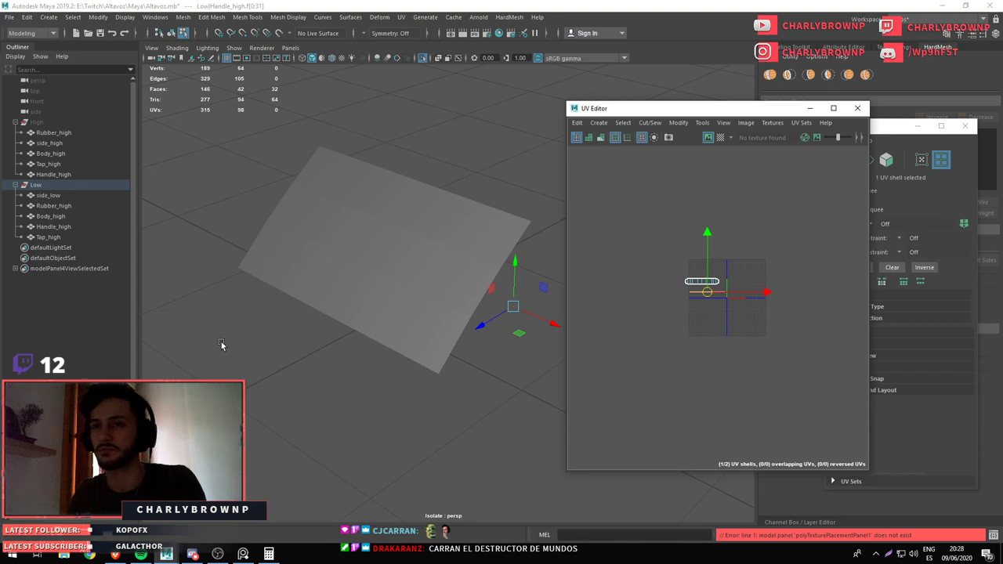
Select side_low through Tap_high together and select all their UV shells in an enlarged UV Editor
left_click(54, 226)
left_click(53, 196)
scroll("up", 3)
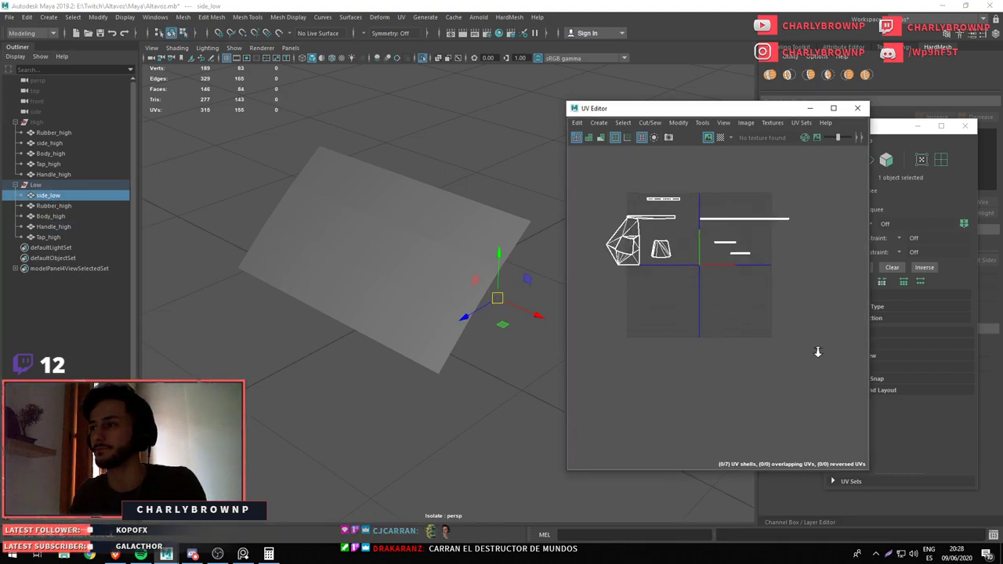
scroll("up", 3)
left_click_drag(564, 102, 427, 12)
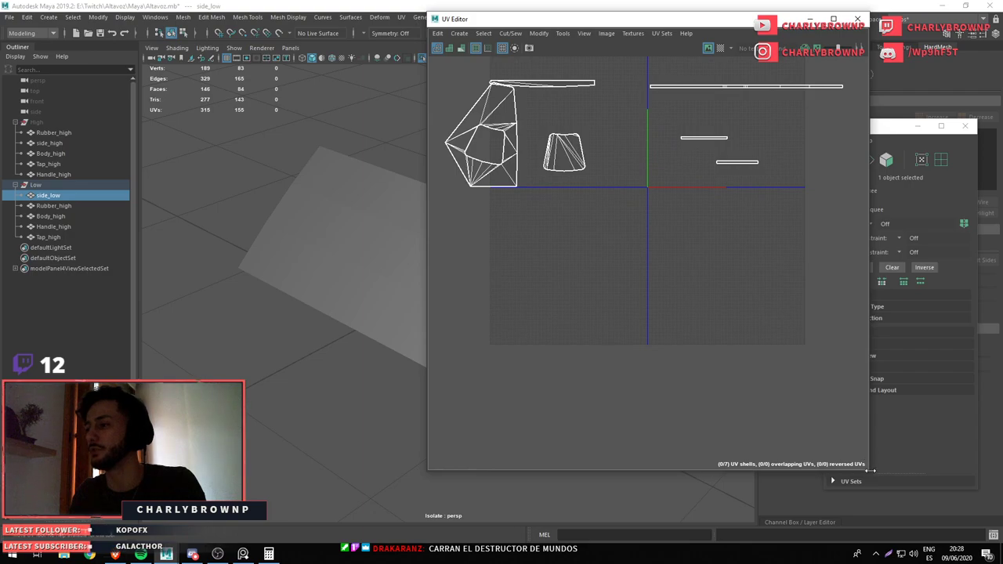
left_click_drag(870, 470, 873, 527)
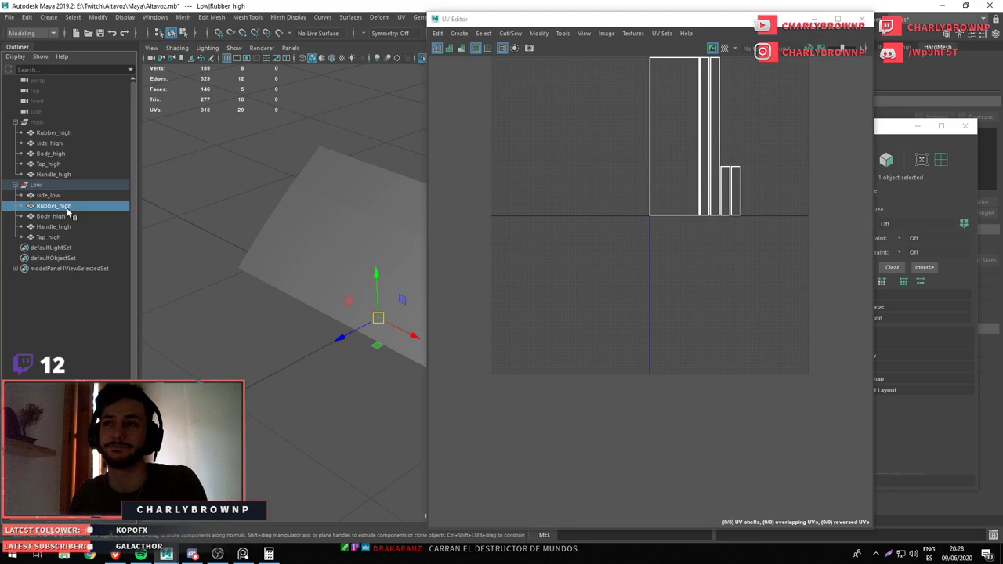
left_click_drag(49, 198, 53, 247)
scroll("down", 3)
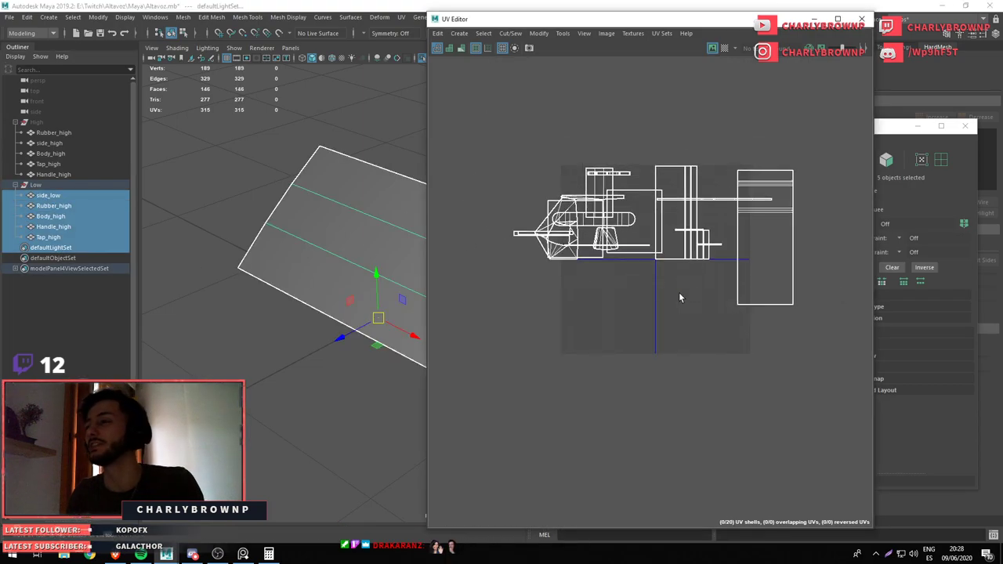
scroll("down", 3)
left_click_drag(533, 345, 802, 93)
Set the texel density Map Size to 1024 in UV Toolkit Transform
left_click_drag(715, 24, 648, 22)
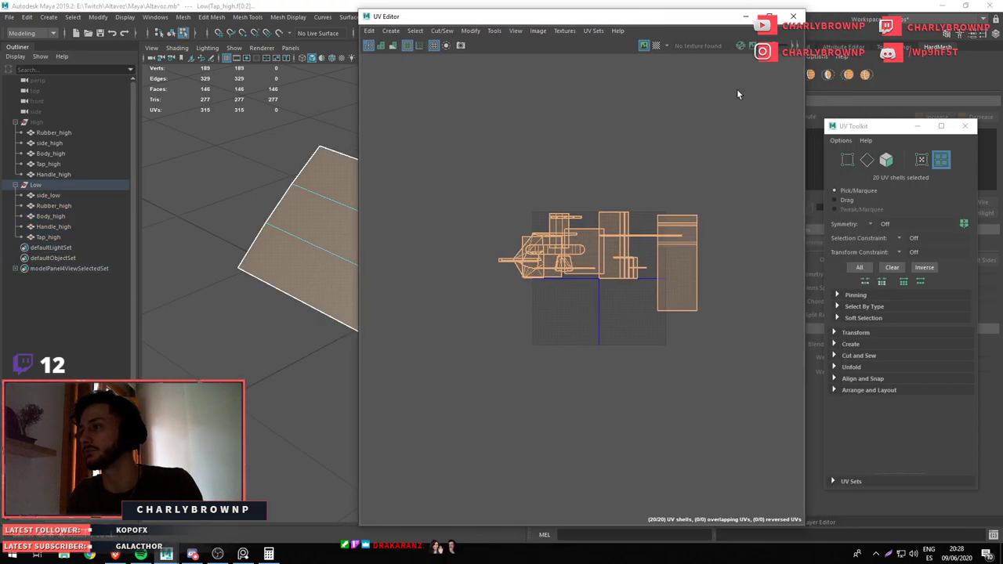
left_click(846, 333)
scroll("down", 3)
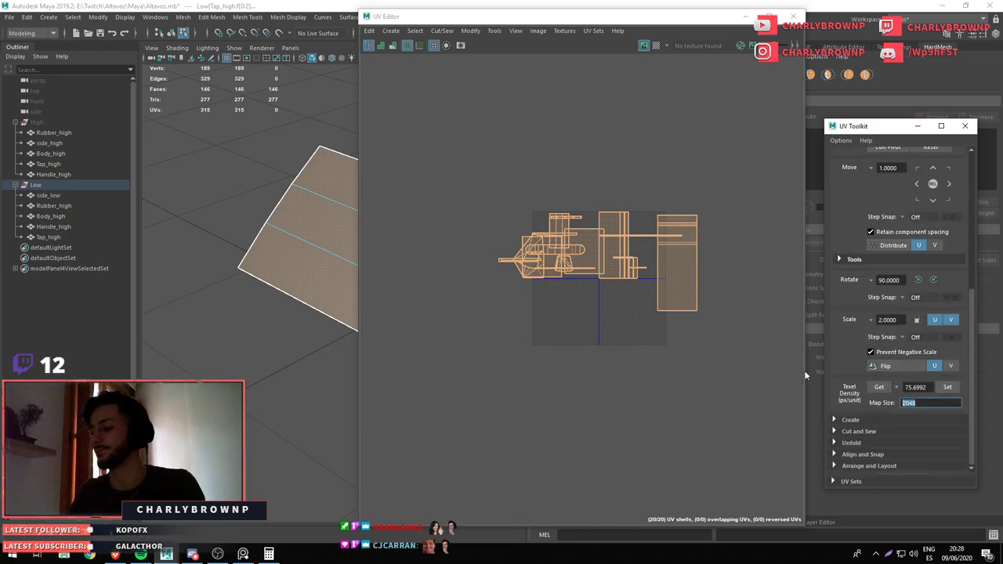
type("1024")
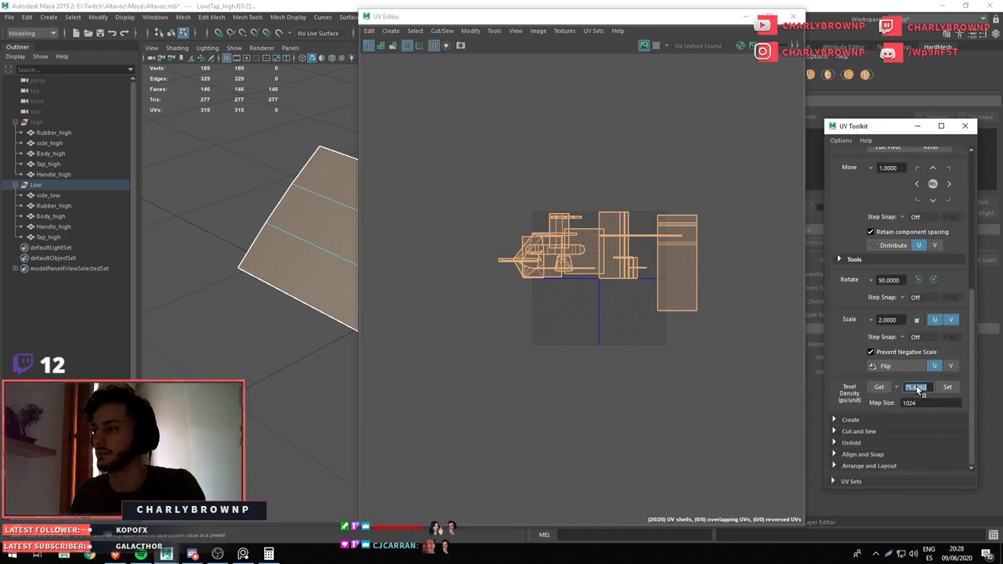
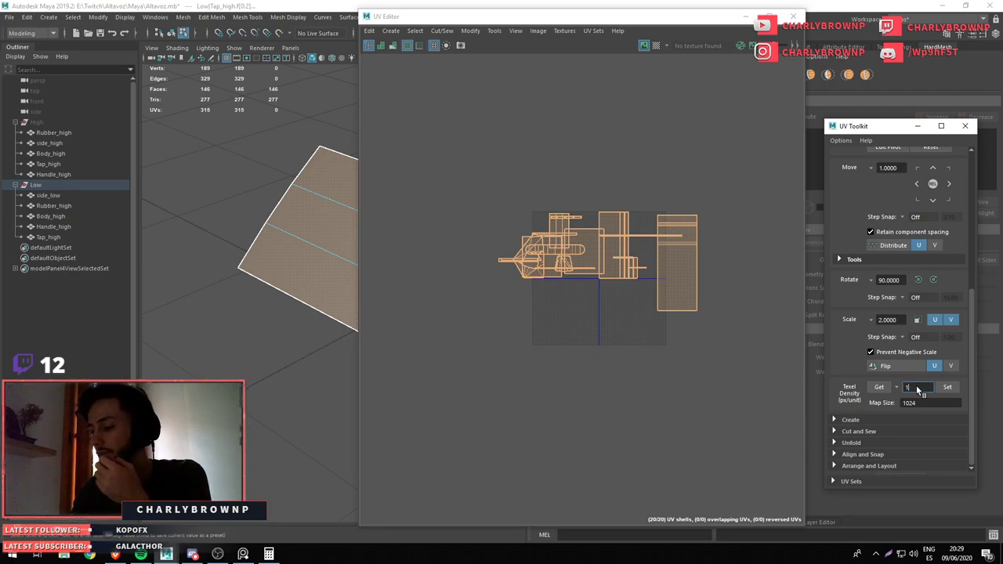
Apply a texel density of 10.24 to the UV shells, then rescale them for a 512 map size
type("0.2")
type("4")
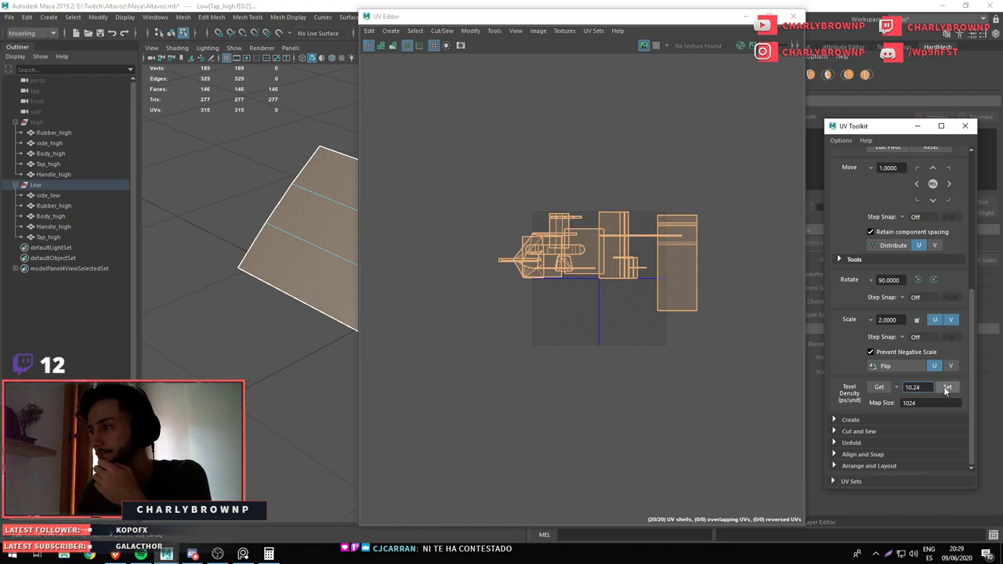
left_click(948, 387)
scroll("up", 3)
scroll("up", 3)
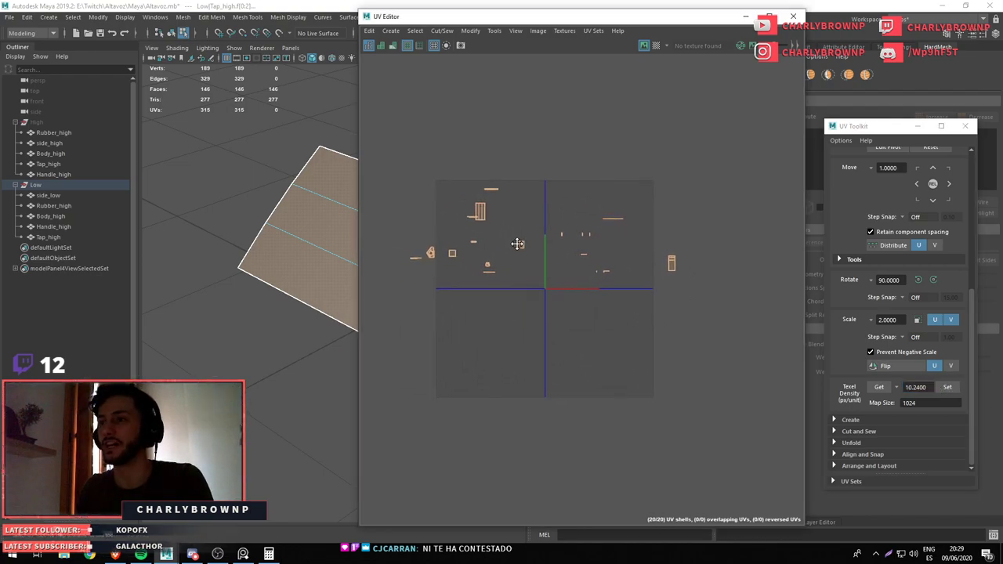
left_click(909, 403)
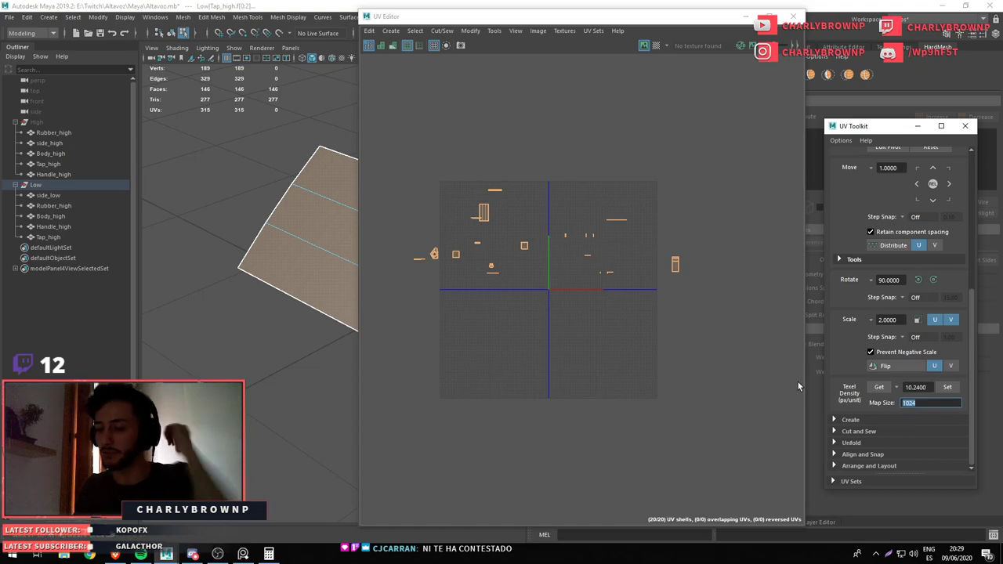
type("512")
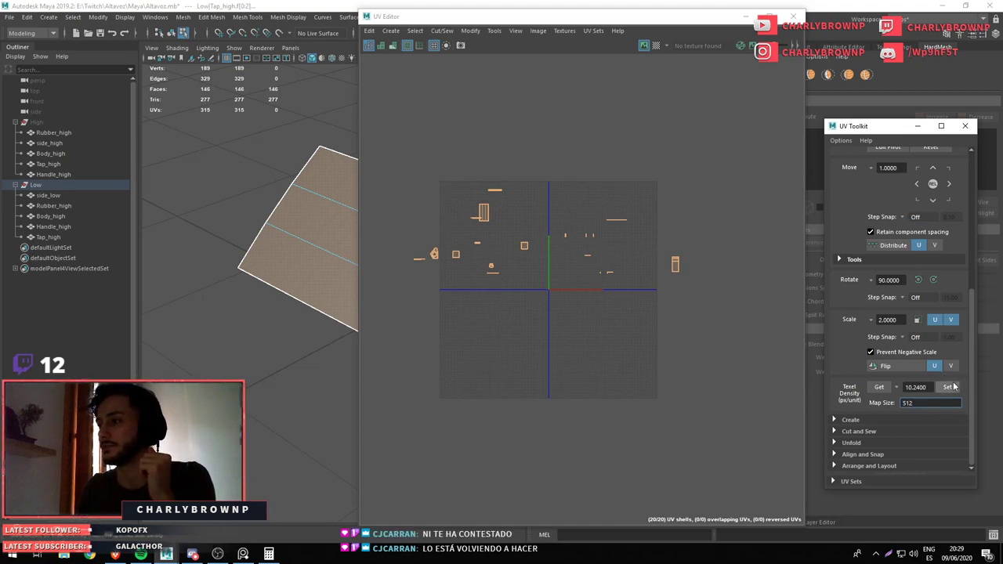
left_click(951, 387)
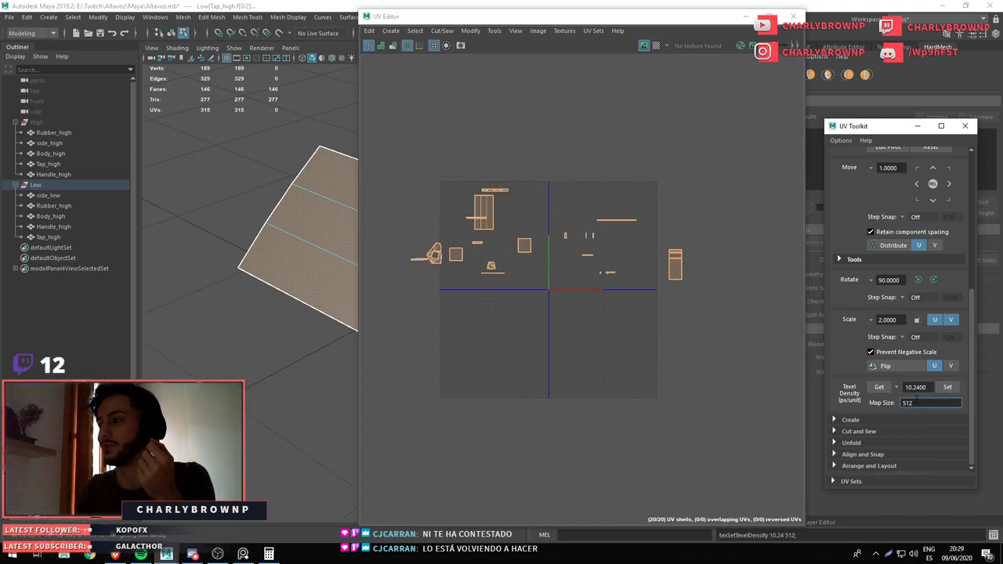
Select all UV shells and test rescaling them for 256 and 128 map sizes
type("256")
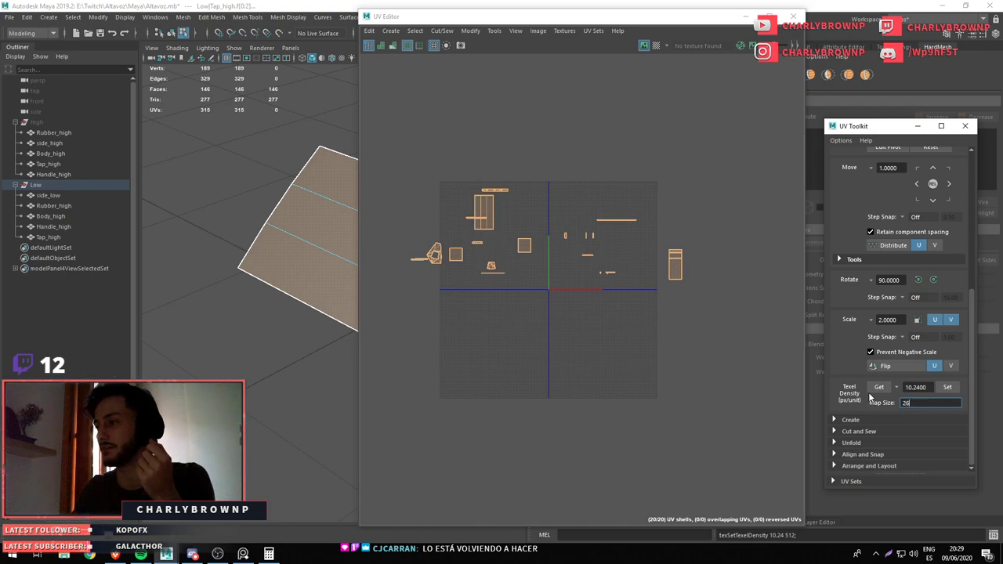
left_click(956, 388)
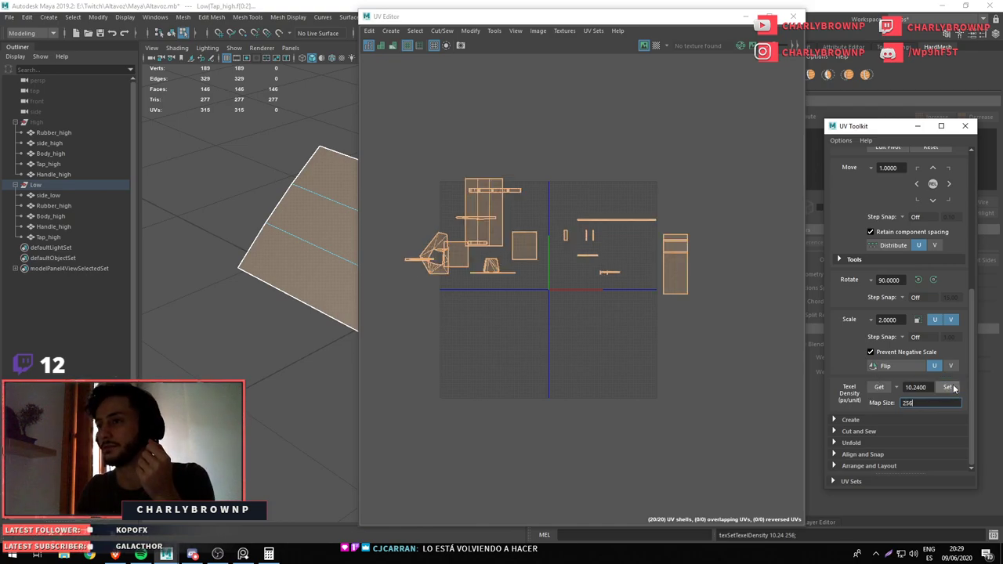
left_click_drag(392, 108, 705, 356)
left_click_drag(397, 152, 672, 365)
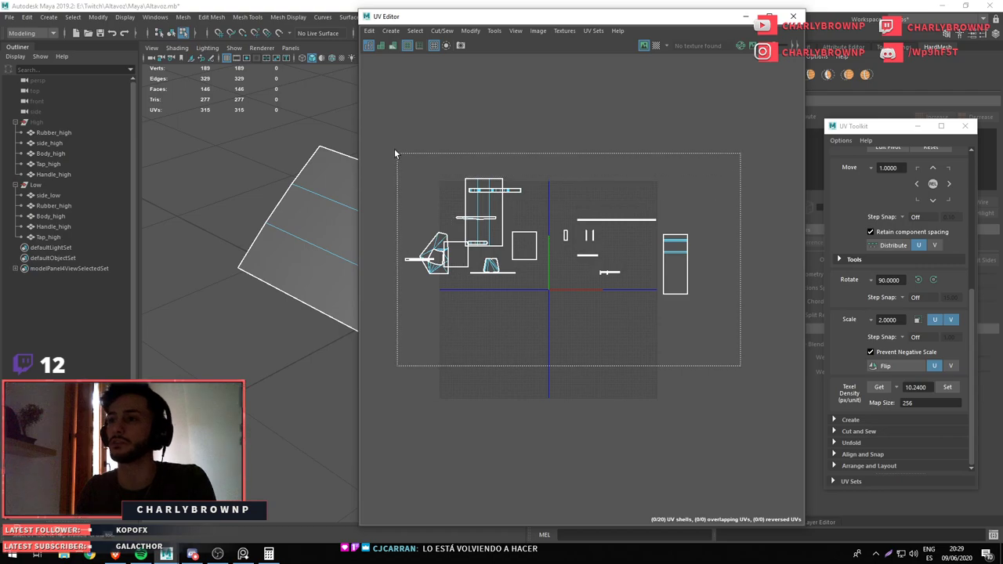
key("w")
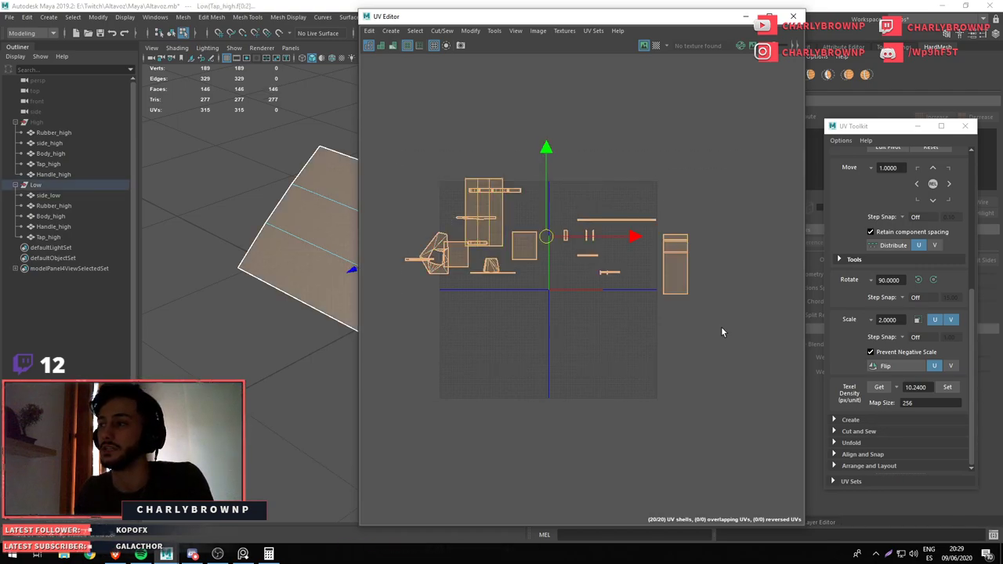
double_click(908, 403)
type("128")
scroll("up", 3)
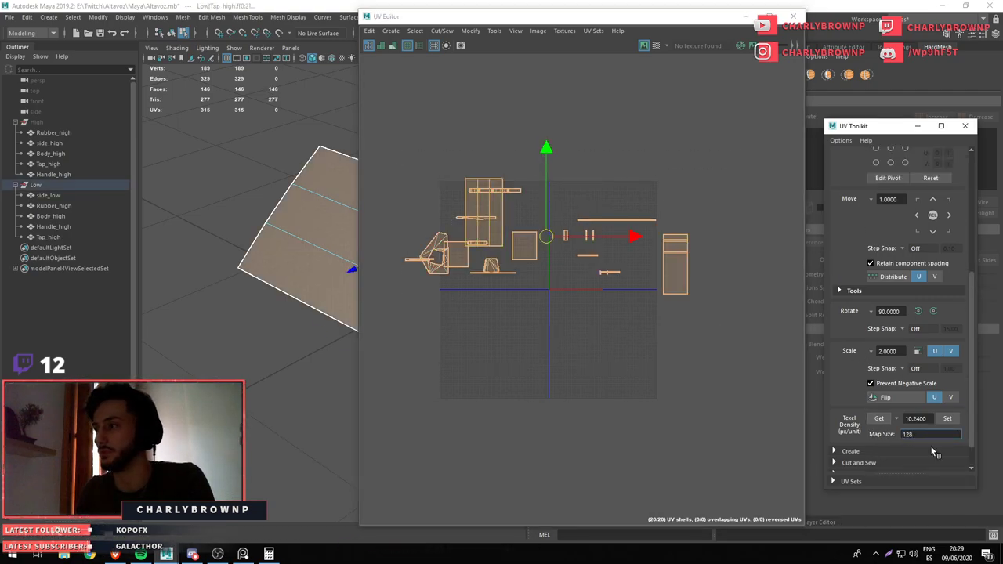
left_click(947, 419)
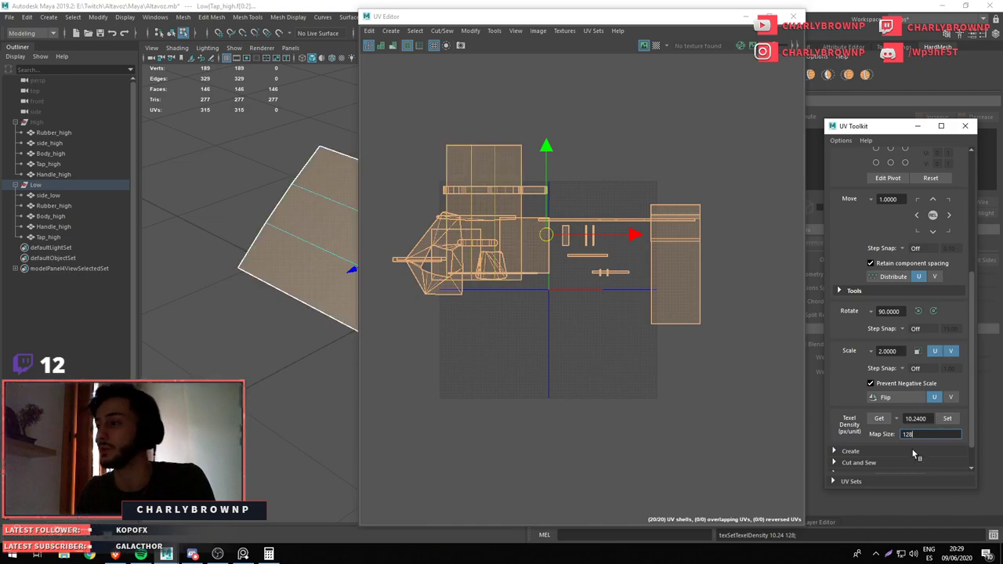
Settle on a 256 map size, rescale the shells, and select the tall right shell
type("256")
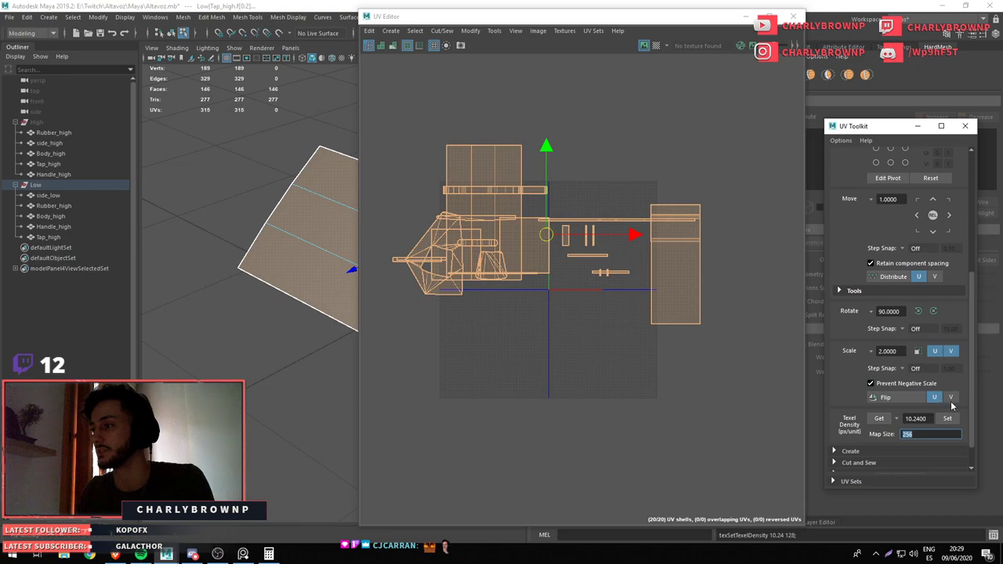
left_click(942, 419)
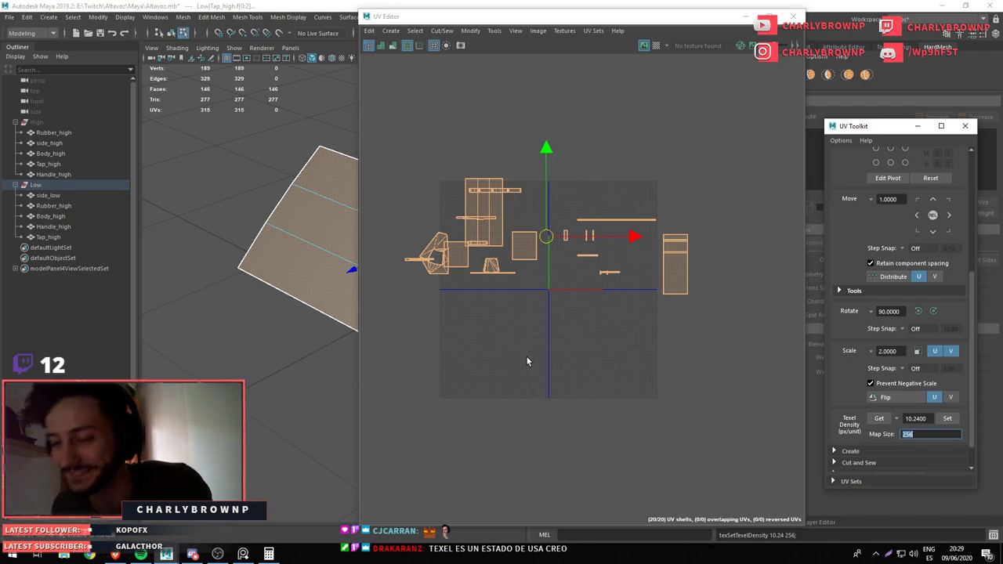
scroll("up", 3)
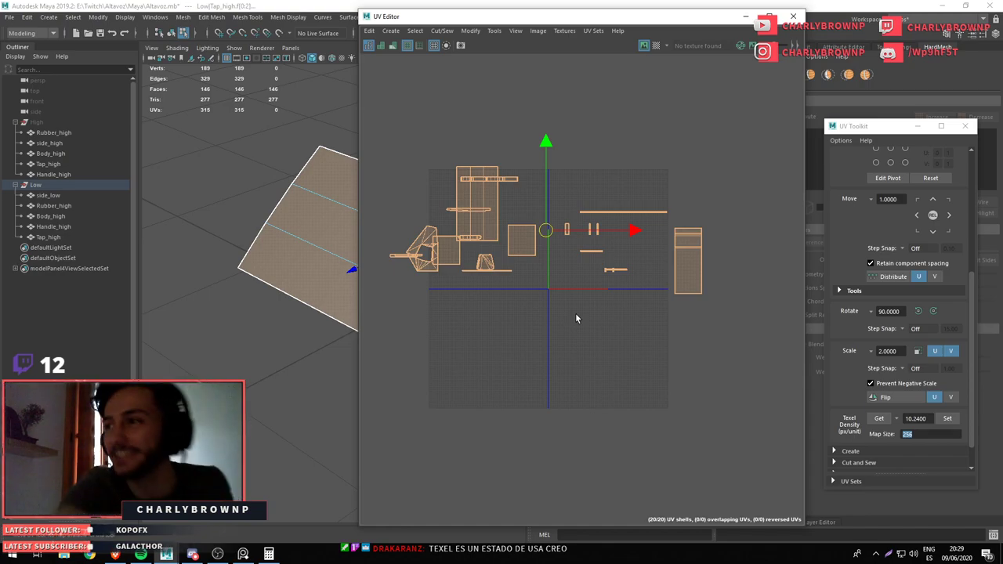
scroll("up", 3)
scroll("down", 3)
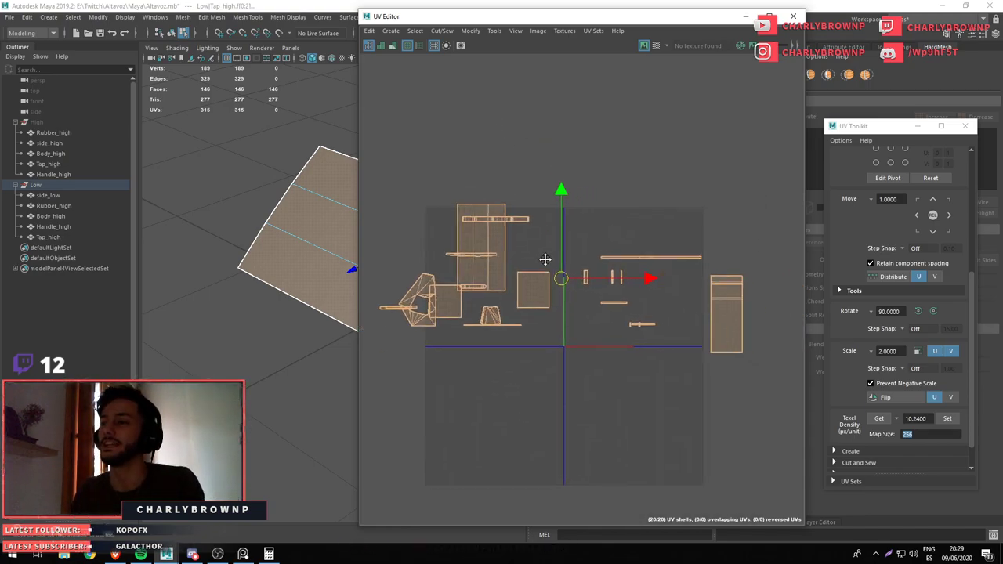
left_click(480, 225)
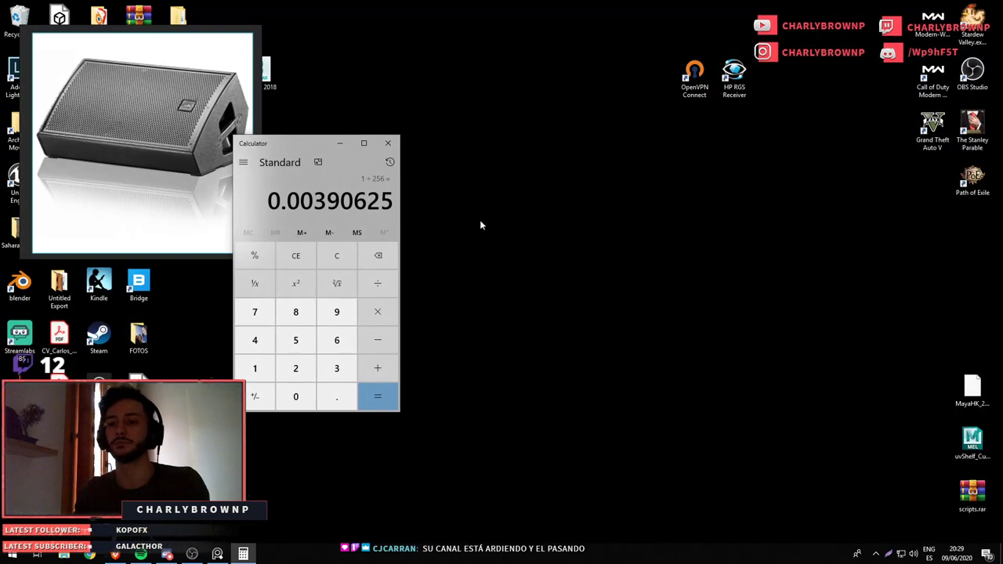
Launch a fresh Maya 2019 session from Windows search
key("super")
type("maya")
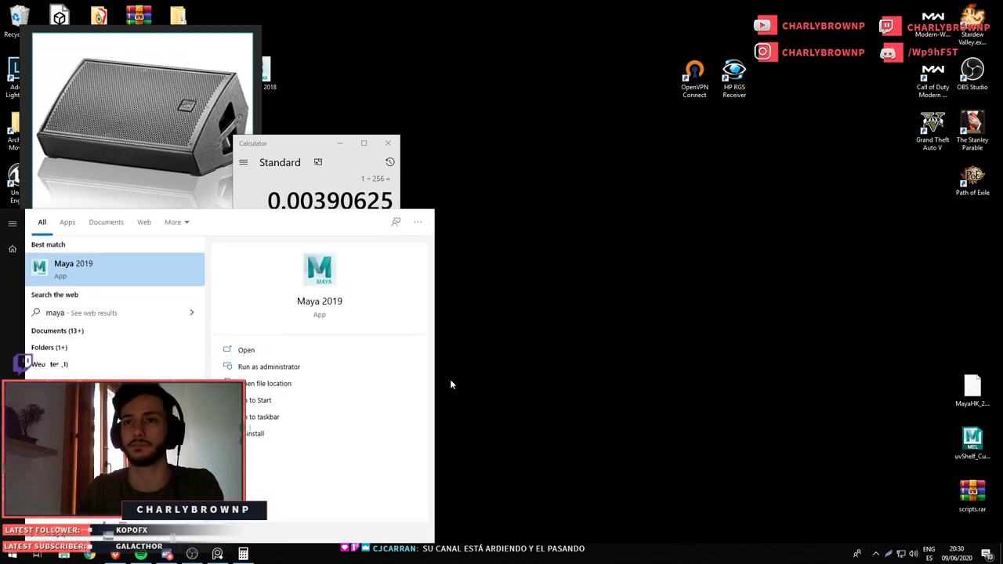
left_click(149, 272)
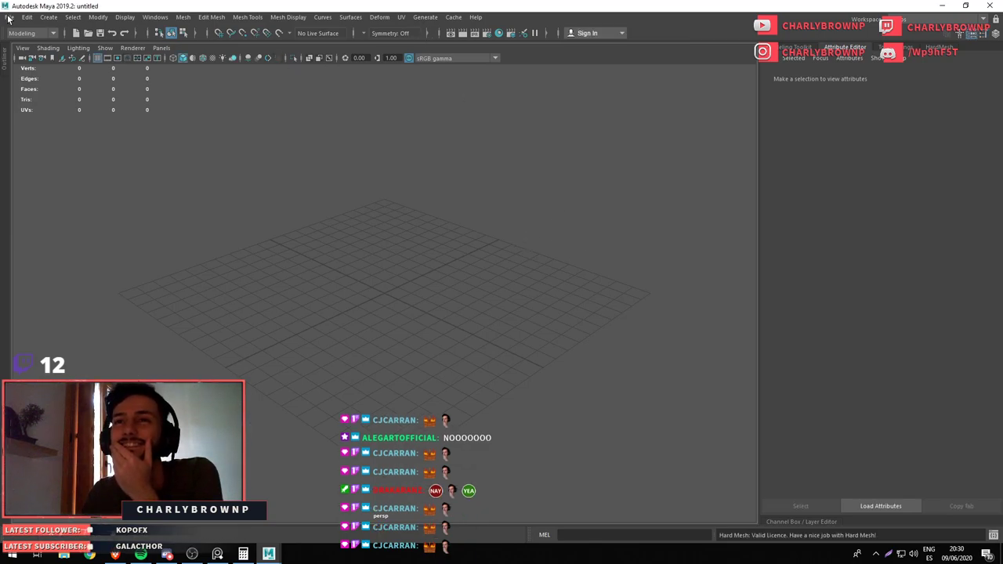
Open E:\Twitch\Altavoz\Maya\Altavoz.mb, discarding the untitled scene
left_click(9, 17)
mouse_move(47, 307)
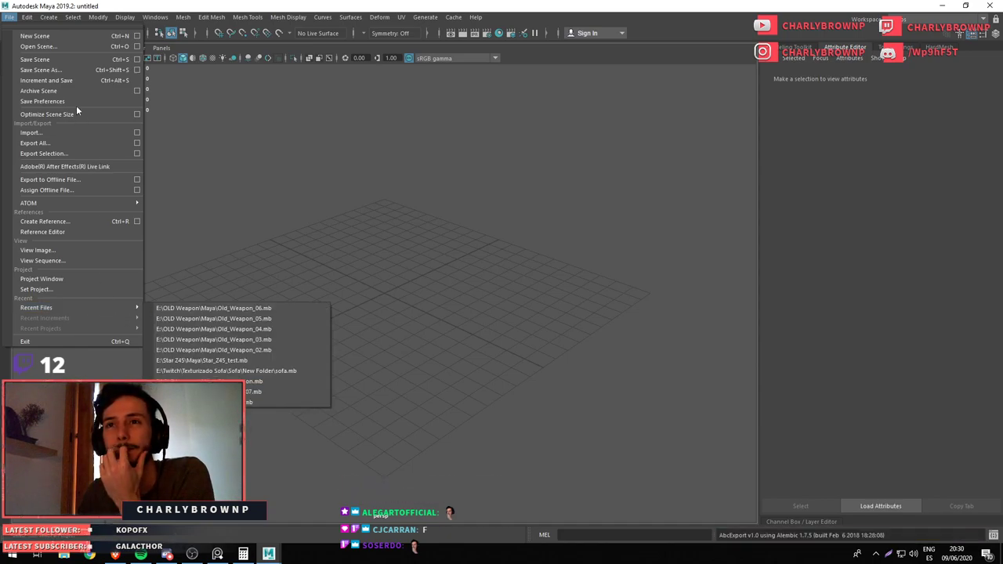
left_click(58, 46)
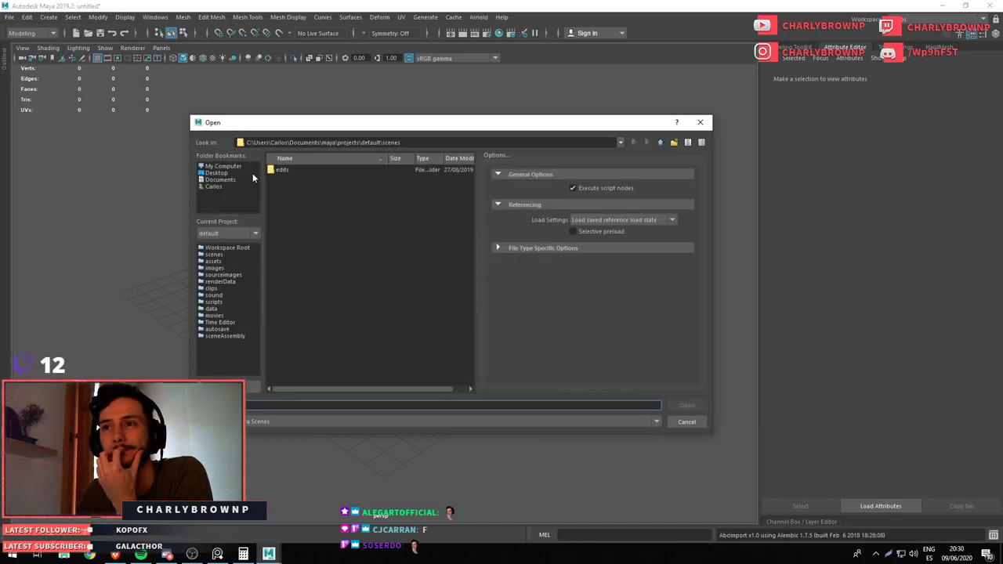
left_click(222, 166)
double_click(302, 179)
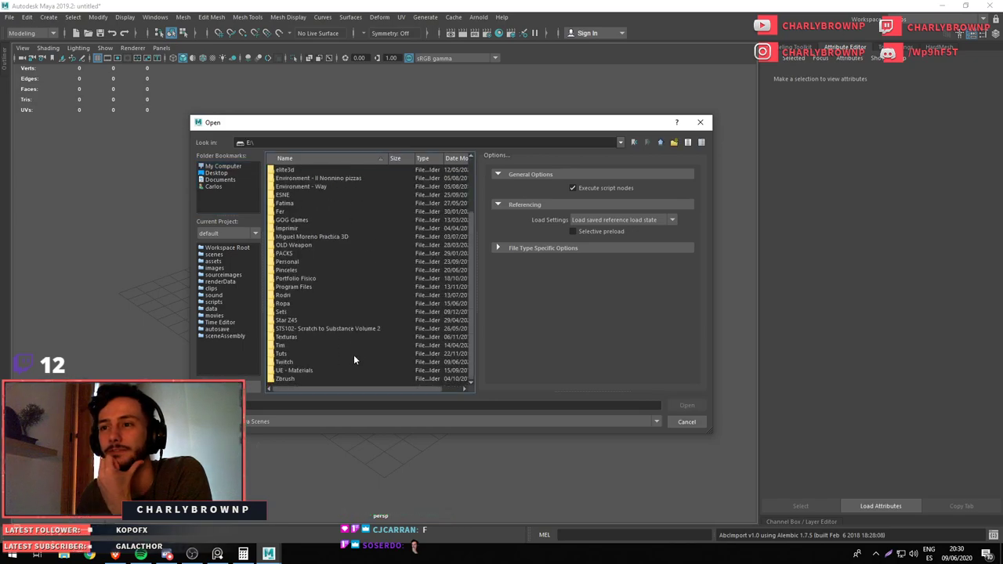
scroll("down", 3)
left_click(290, 363)
double_click(289, 363)
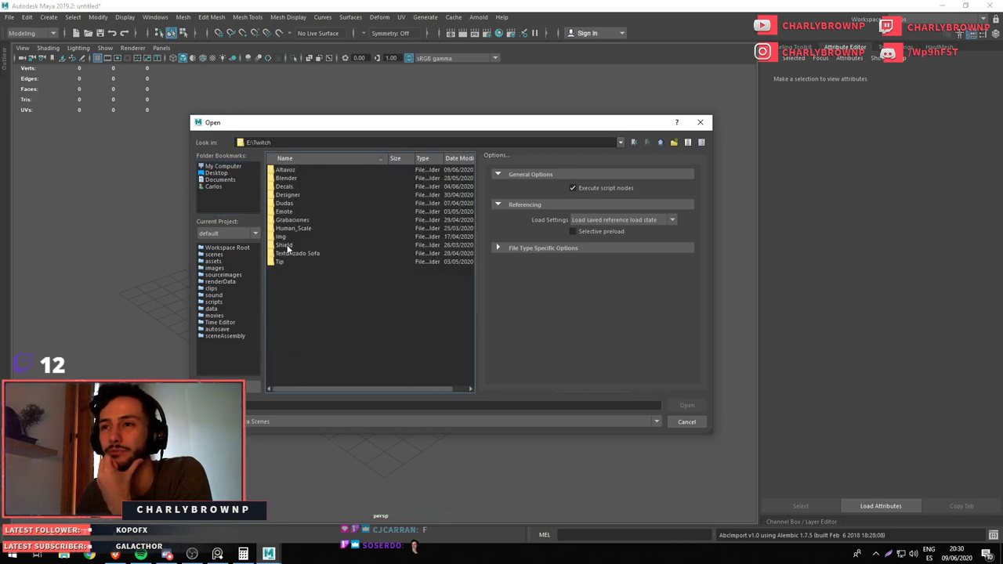
double_click(288, 170)
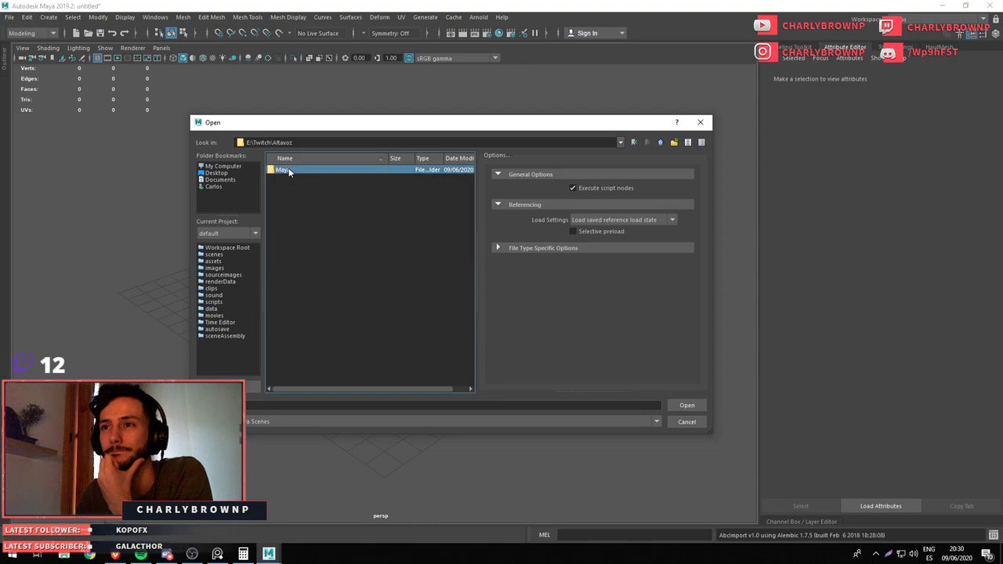
double_click(289, 170)
left_click(288, 169)
left_click(687, 405)
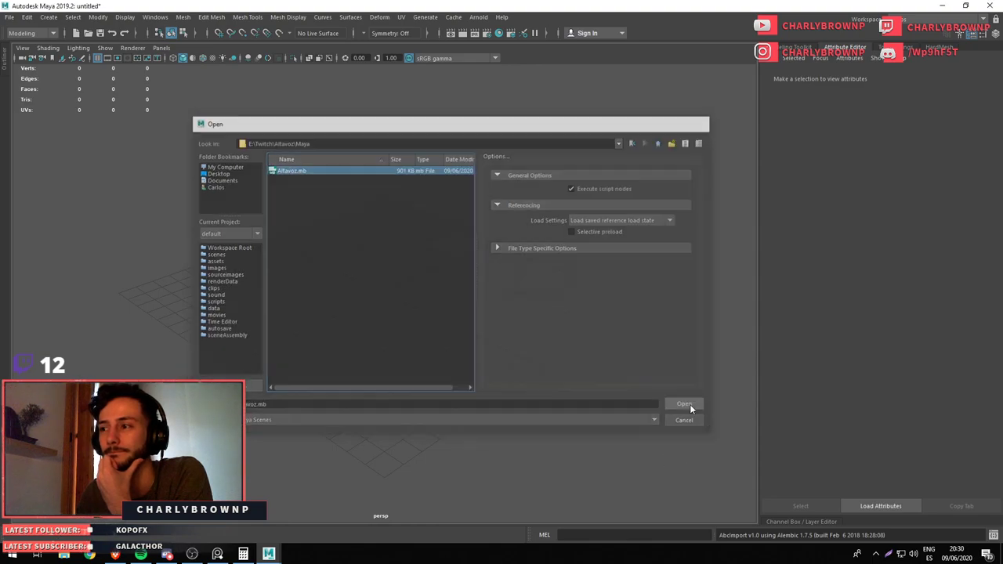
left_click(502, 279)
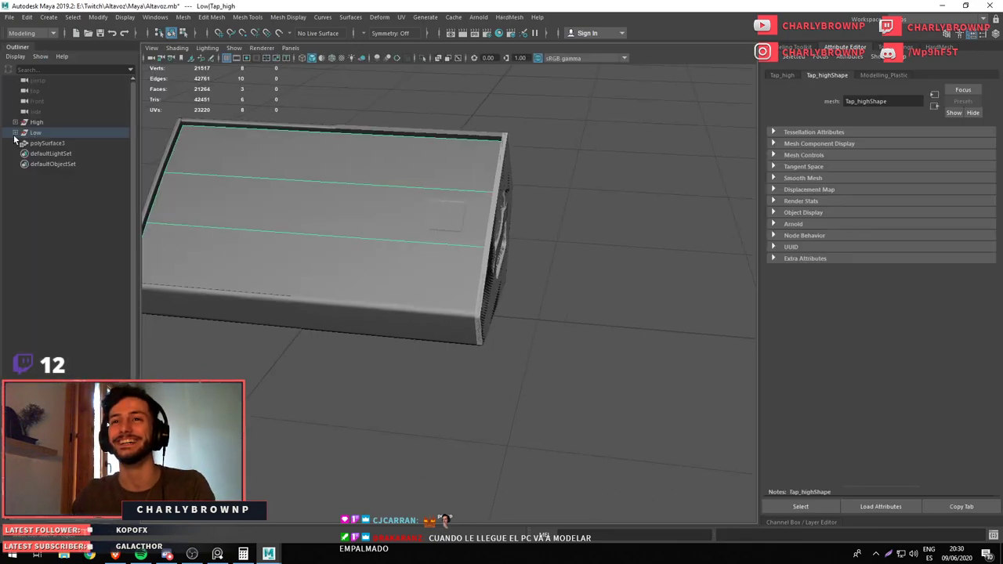
Isolate the Low group to inspect the low-poly speaker, then select polySurface3
left_click(15, 134)
left_click(35, 133)
key("ctrl+1")
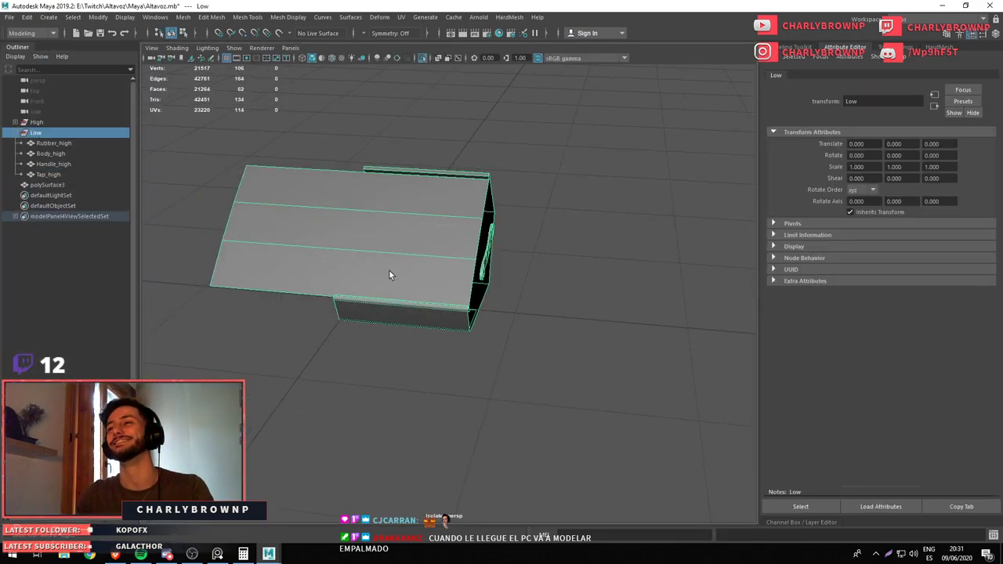
left_click_drag(389, 270, 27, 196)
key("ctrl+1")
left_click_drag(518, 255, 408, 282)
scroll("up", 3)
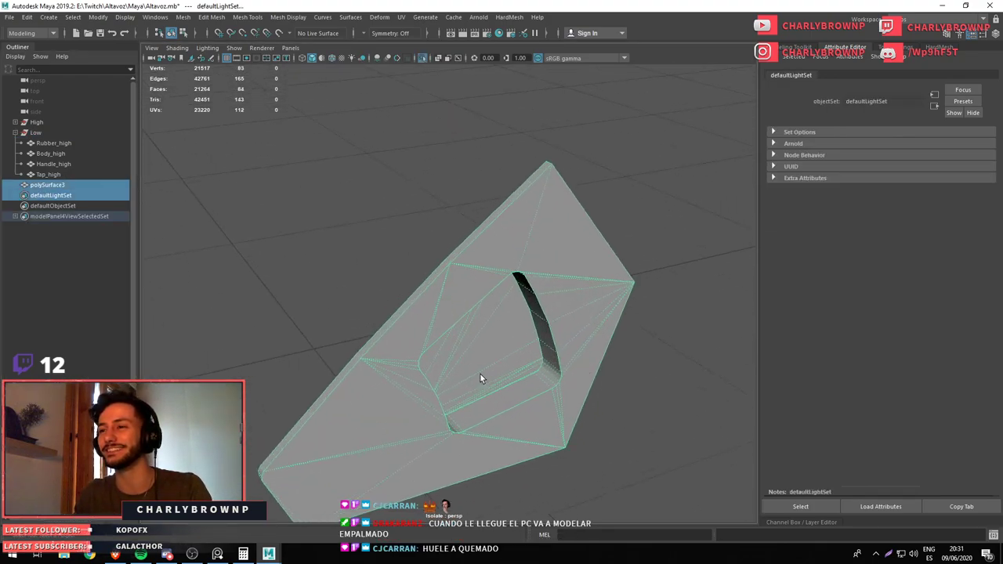
left_click(51, 186)
Hide the High group, check Rubber_high's UVs, and close the UV editing windows
left_click(39, 122)
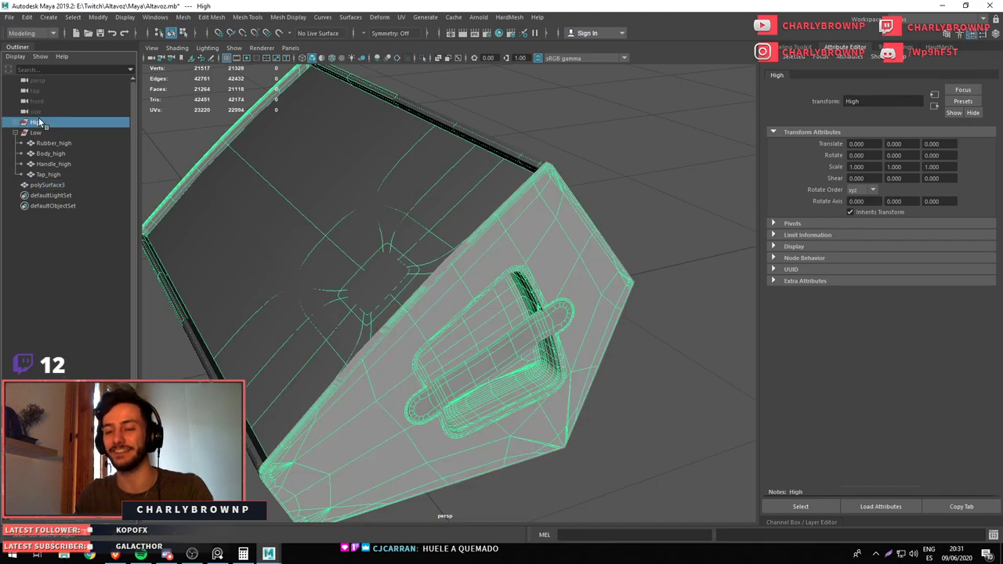
key("ctrl+h")
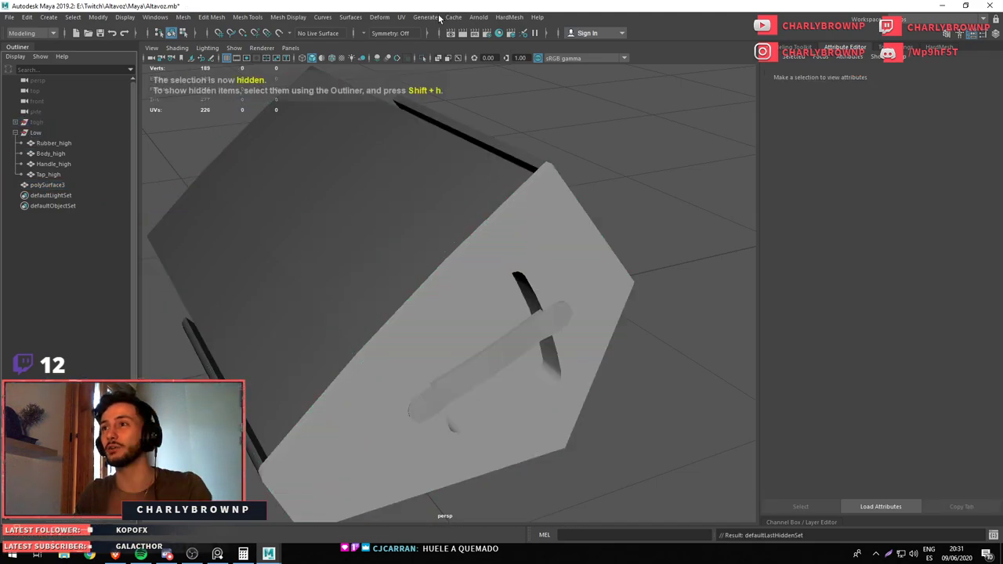
left_click(402, 18)
left_click(426, 35)
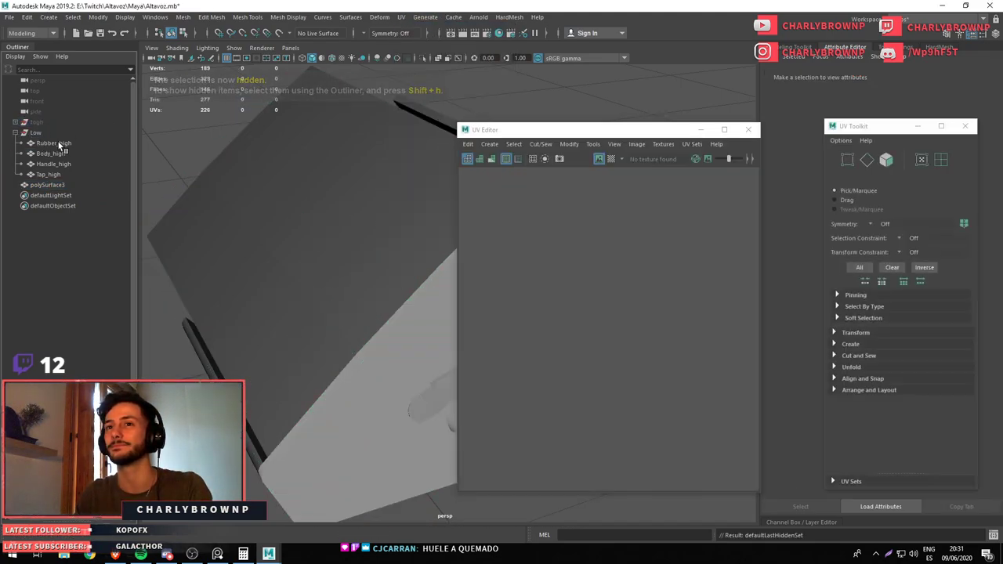
left_click(55, 144)
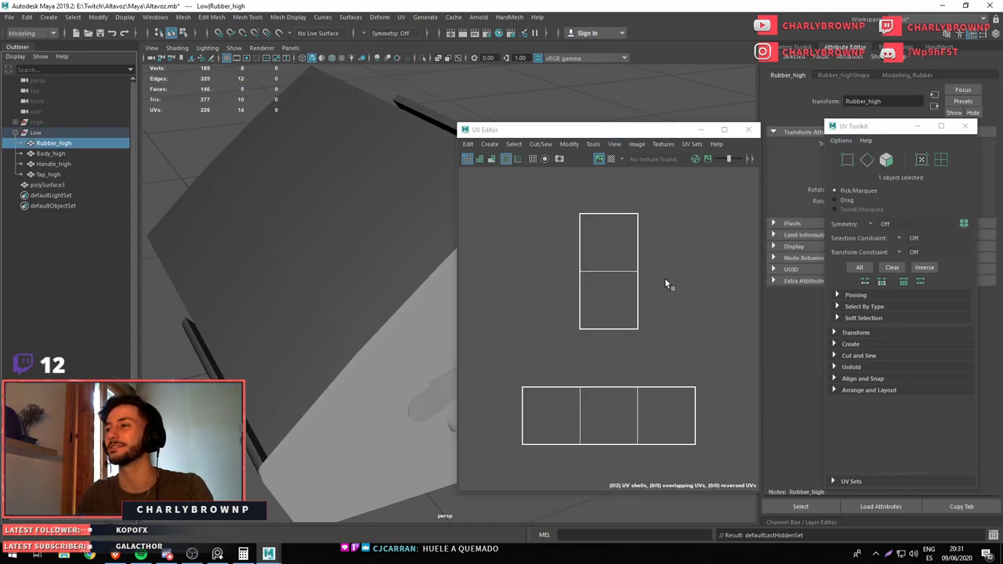
scroll("down", 3)
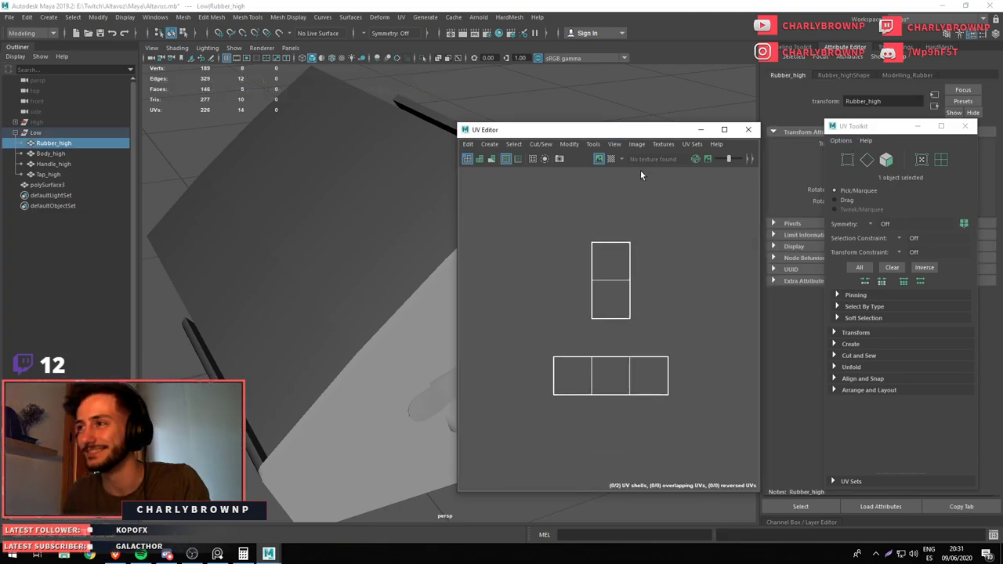
left_click(749, 129)
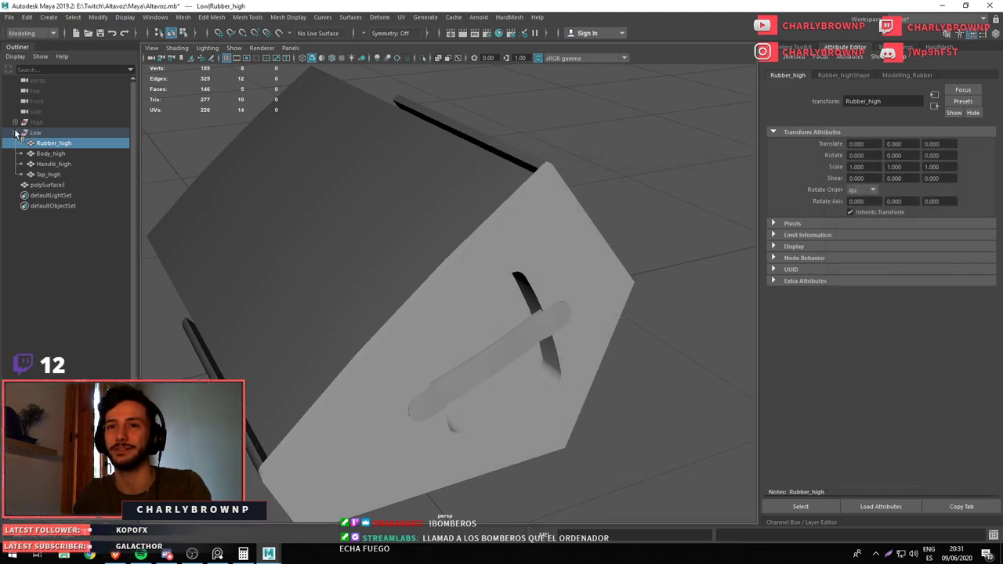
Move polySurface3 into the Low group and rename it side_low
left_click(16, 133)
left_click(16, 122)
left_click(16, 196)
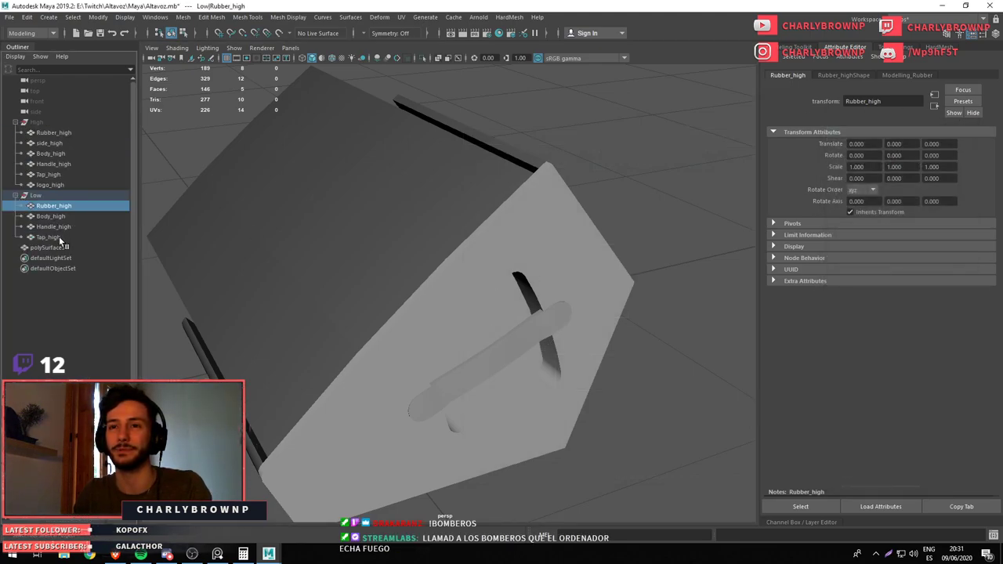
left_click(58, 237)
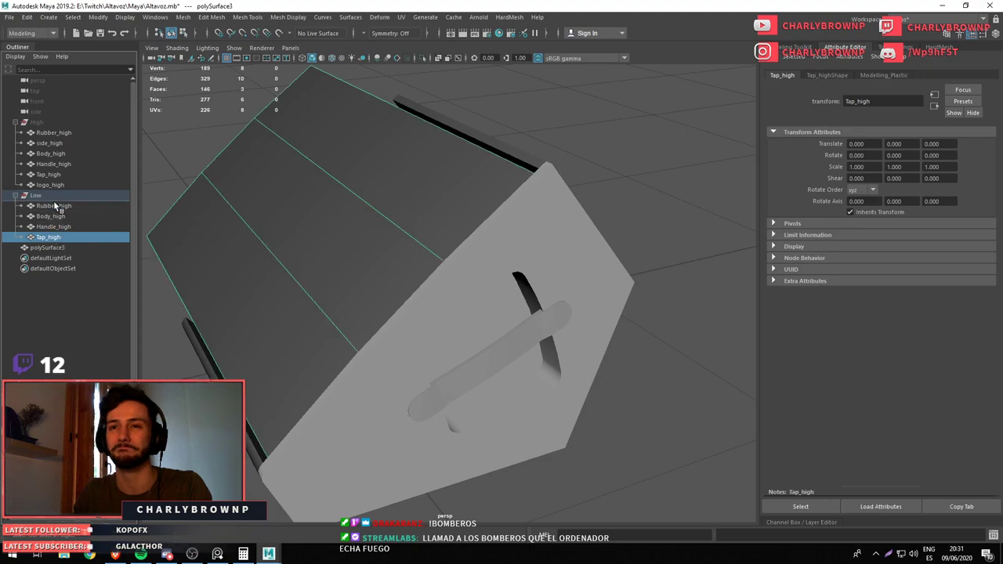
left_click_drag(55, 206, 61, 202)
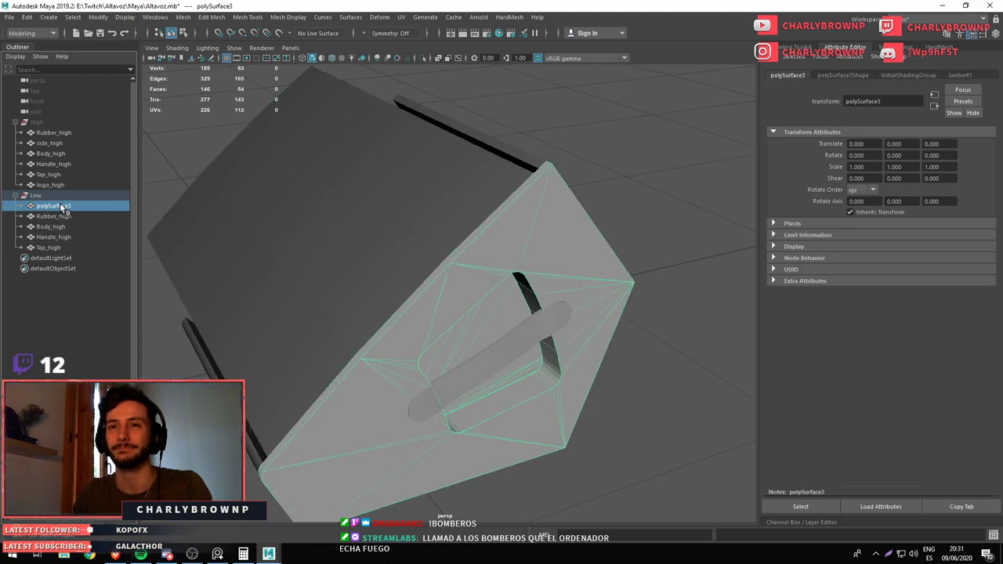
double_click(61, 206)
type("side_")
type("low")
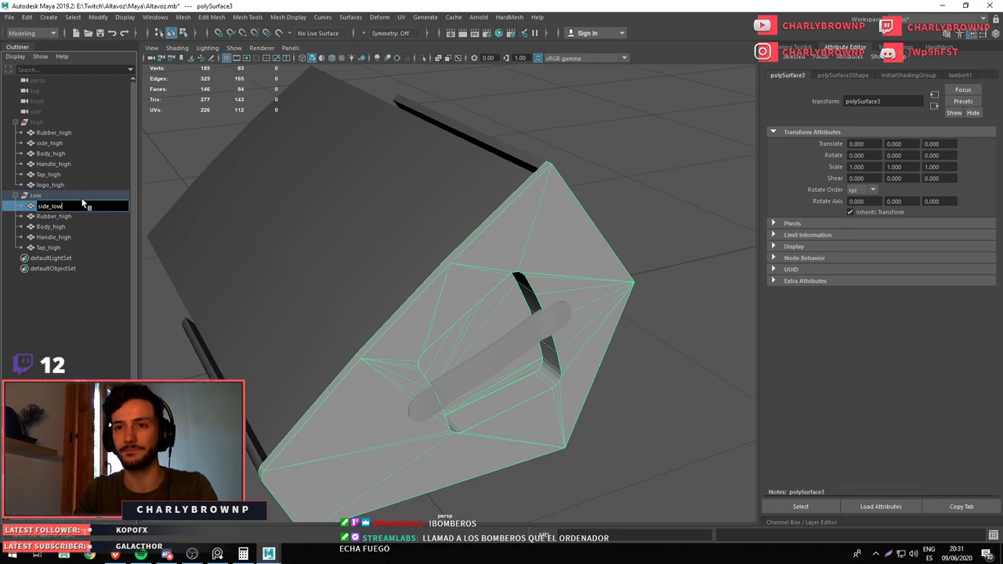
key("Return")
Unhide all high-poly meshes and isolate Tap_high together with logo_high
left_click(51, 153)
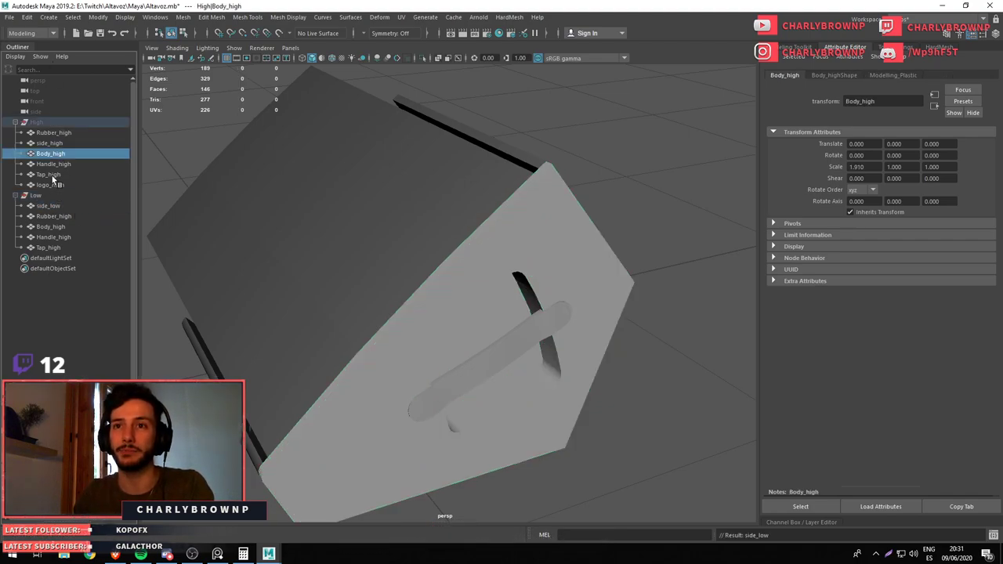
left_click(53, 177)
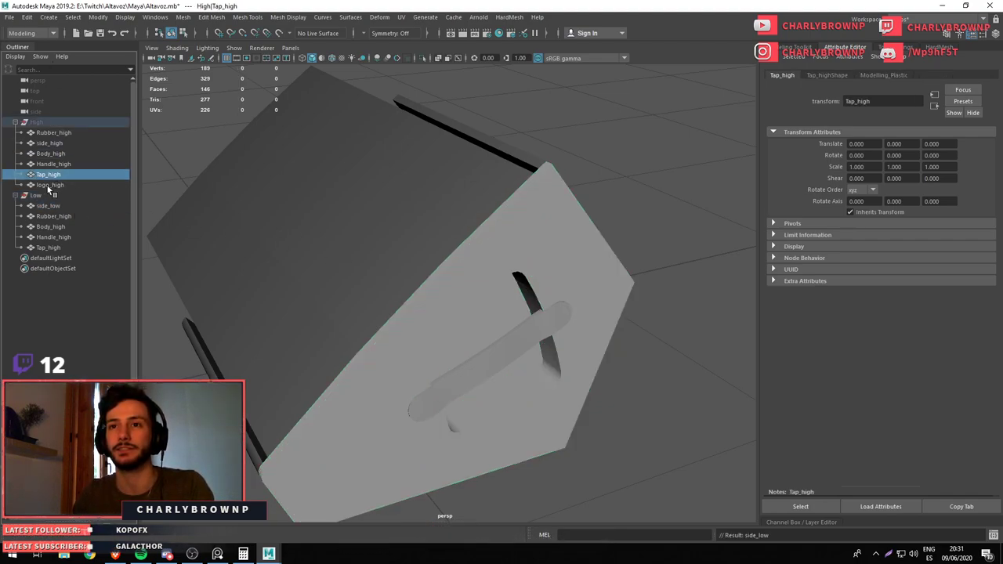
left_click(48, 185)
key("f")
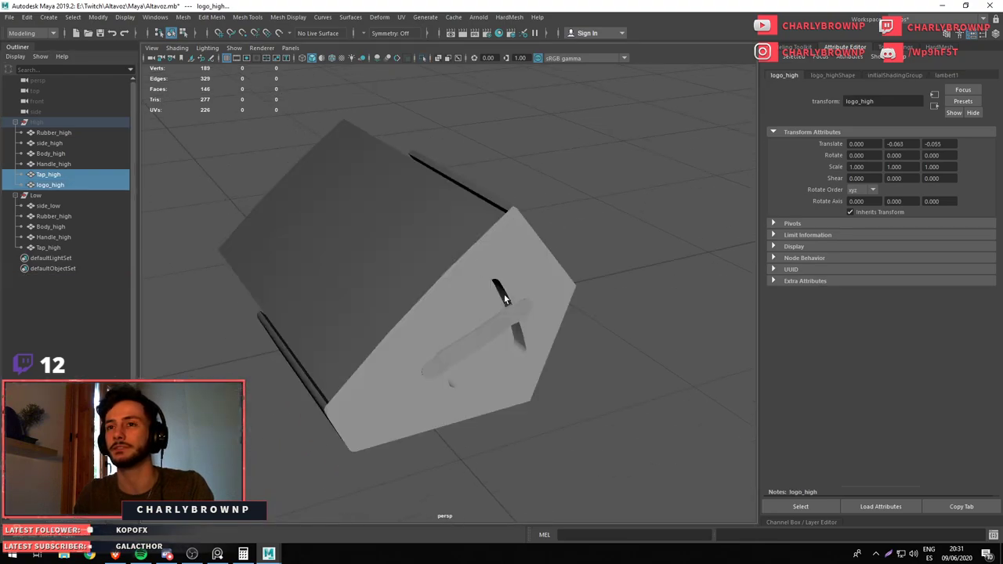
left_click(65, 131)
left_click(65, 122)
key("shift+h")
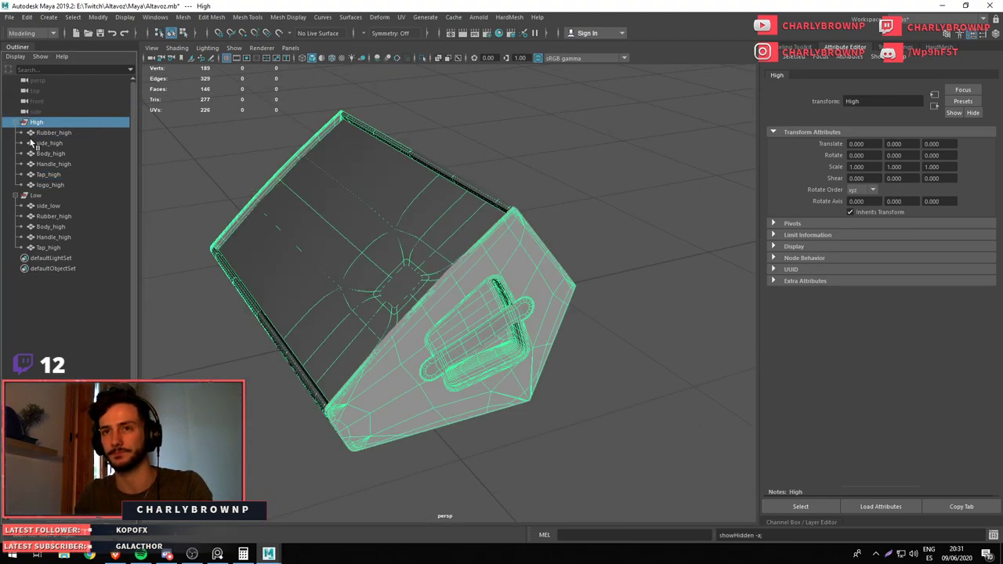
left_click_drag(46, 178, 54, 182)
key("ctrl+1")
Combine Tap_high and logo_high into High_Tap_high and parent it under the High group
left_click_drag(481, 165, 452, 361)
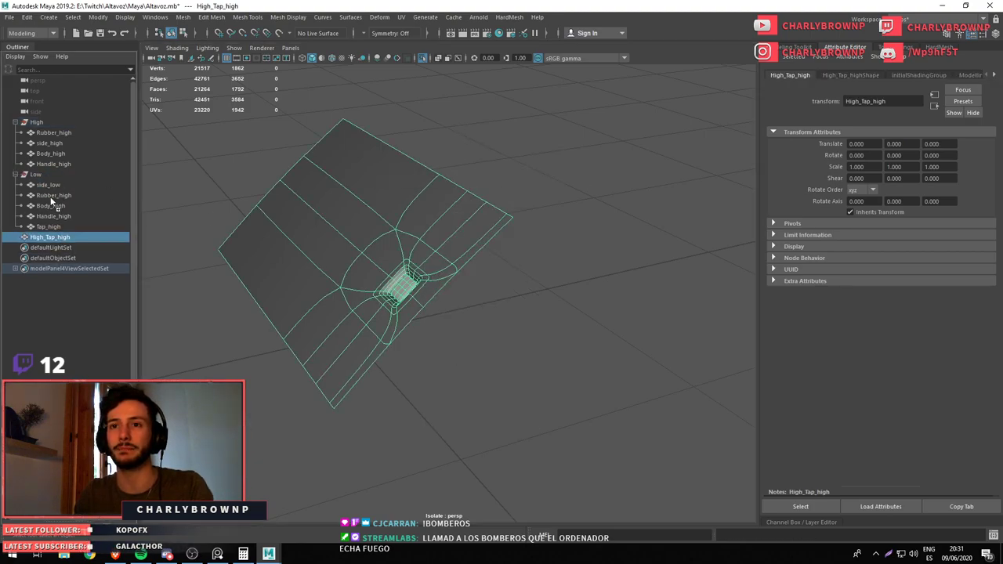
left_click_drag(57, 237, 55, 139)
left_click(15, 123)
left_click(36, 133)
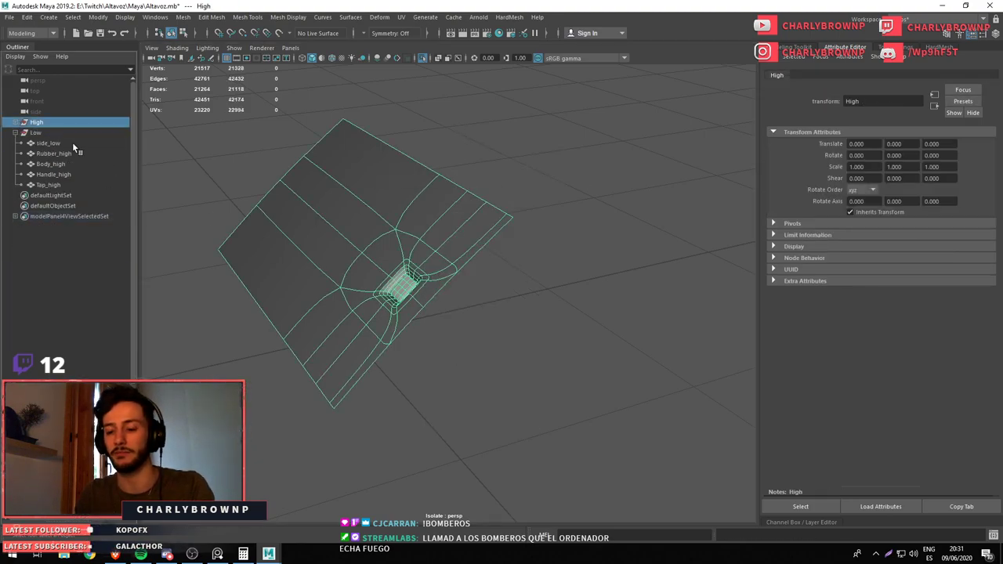
key("ctrl+h")
key("shift+h")
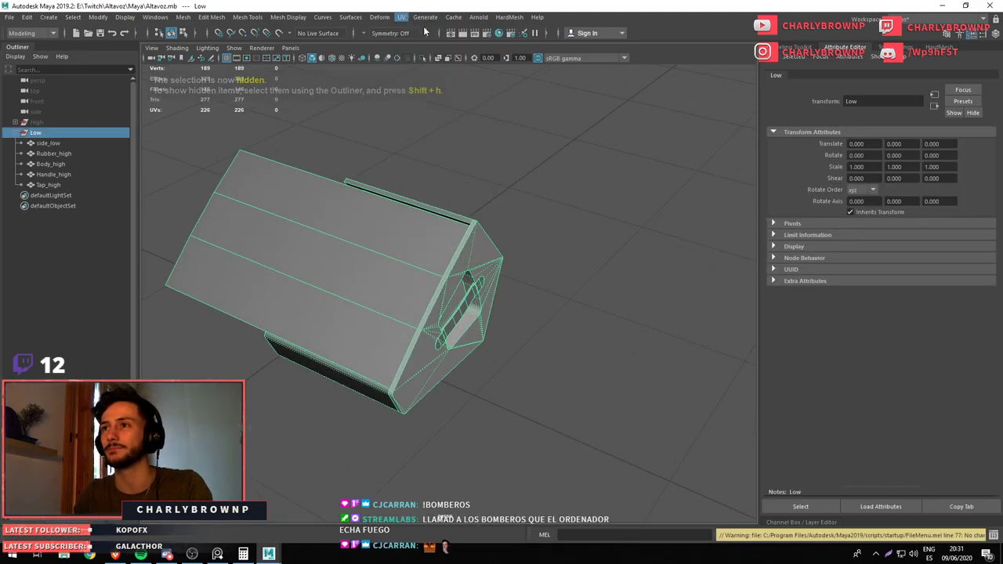
Open the UV Editor, tidy the panels, and select only side_low
left_click(402, 17)
left_click(423, 34)
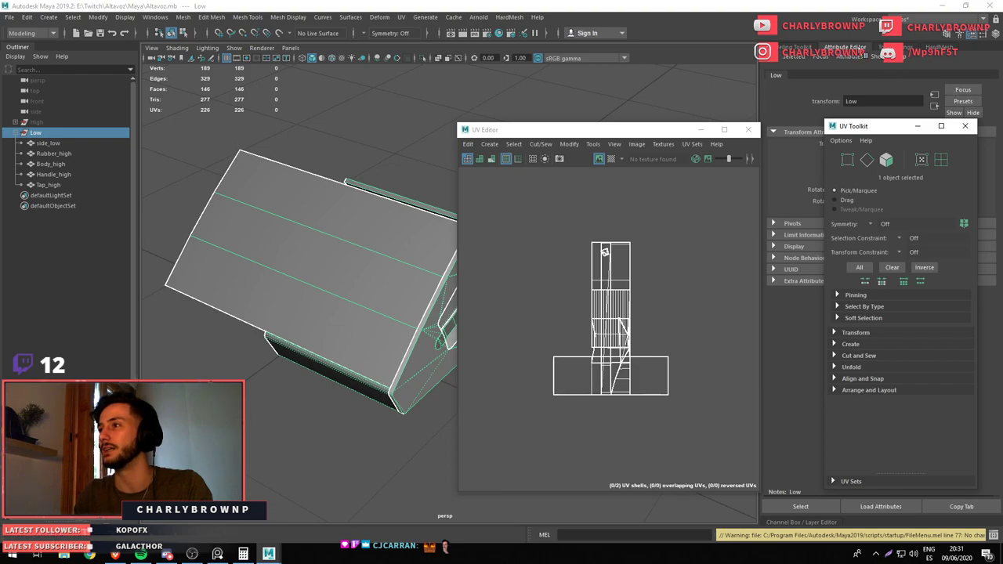
left_click(856, 48)
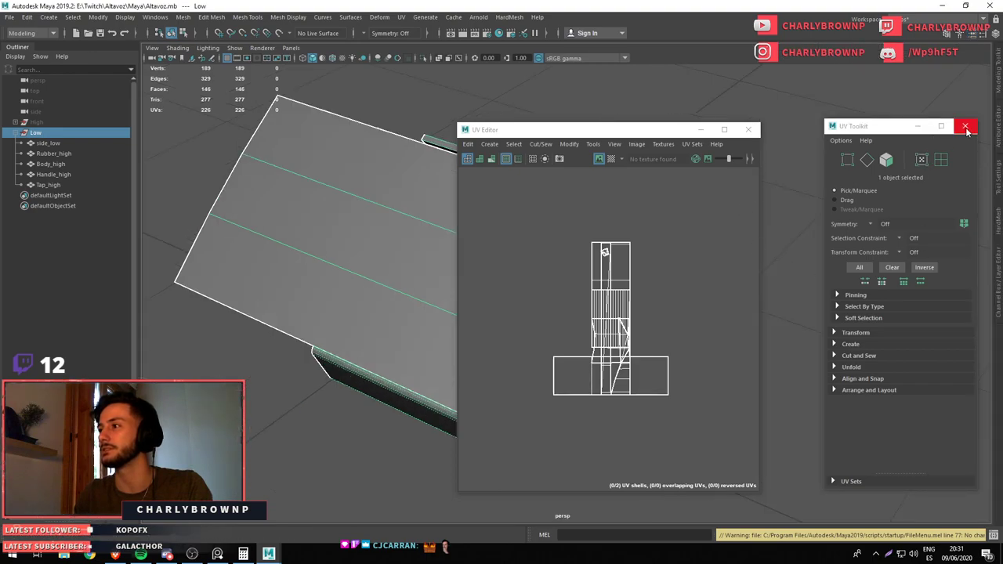
left_click(965, 126)
left_click_drag(678, 130, 833, 130)
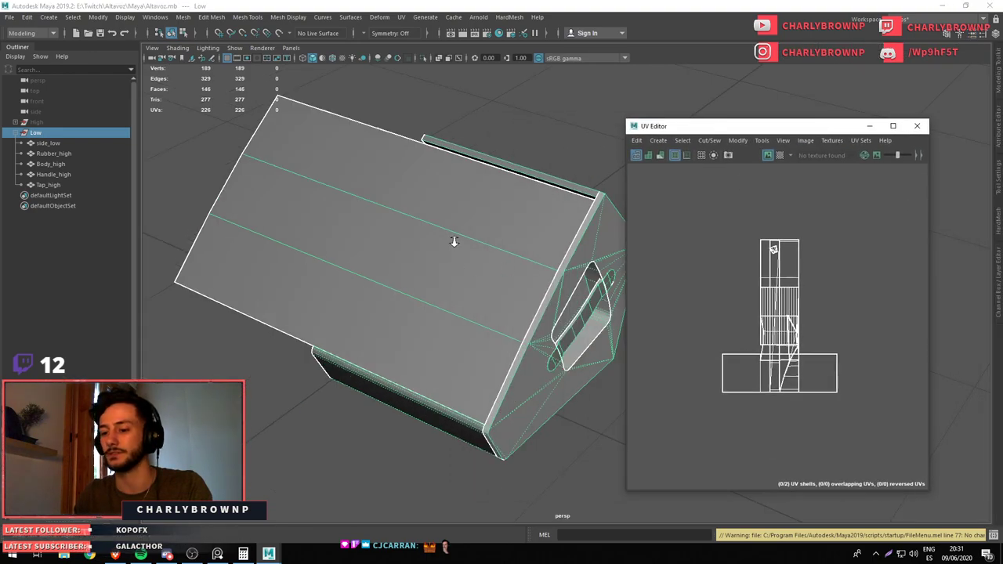
left_click(46, 143)
left_click(48, 185)
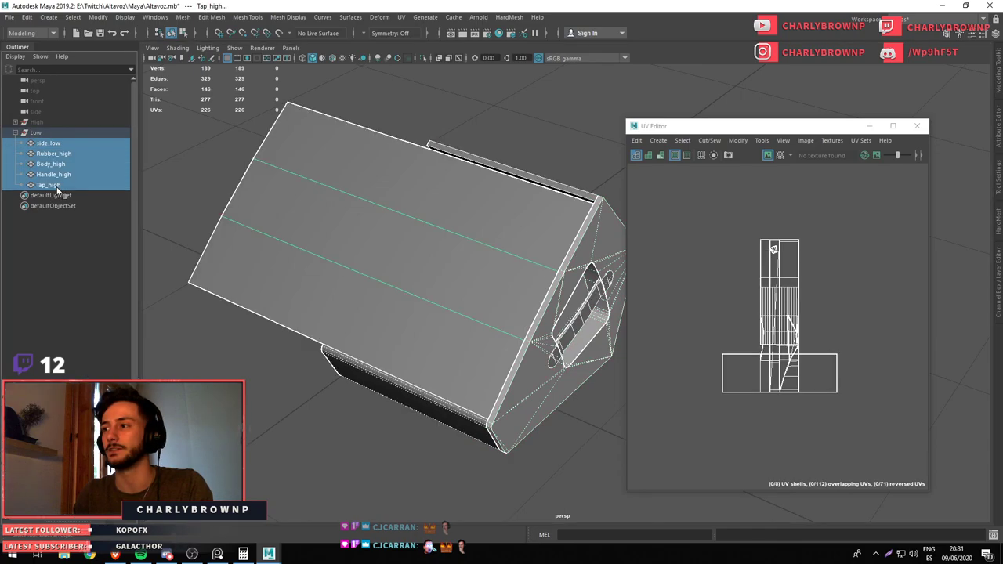
left_click(49, 142)
Select all of side_low's faces and give them a planar UV projection
key("f")
key("ctrl+1")
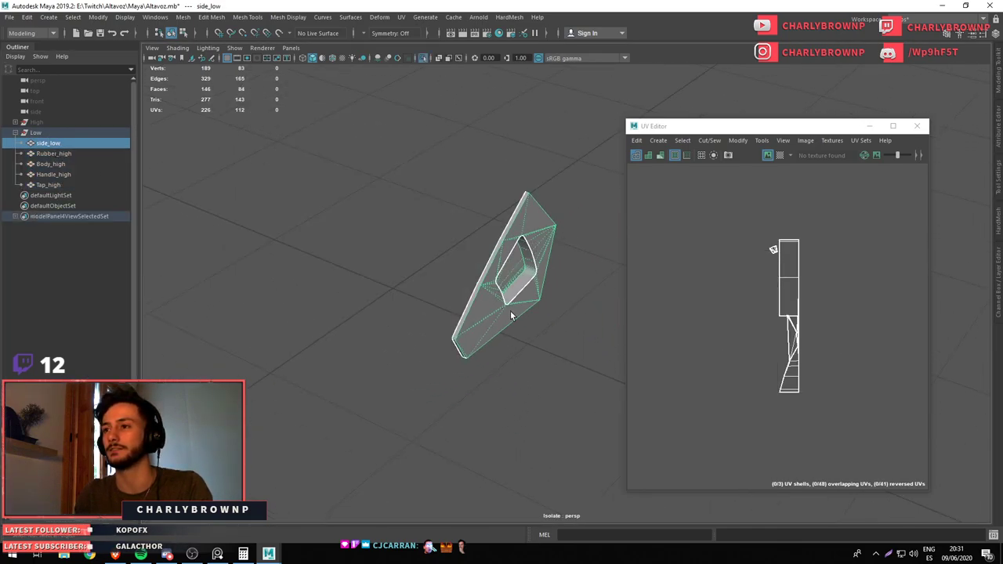
key("F11")
left_click_drag(439, 166, 594, 463)
left_click_drag(773, 287, 769, 188)
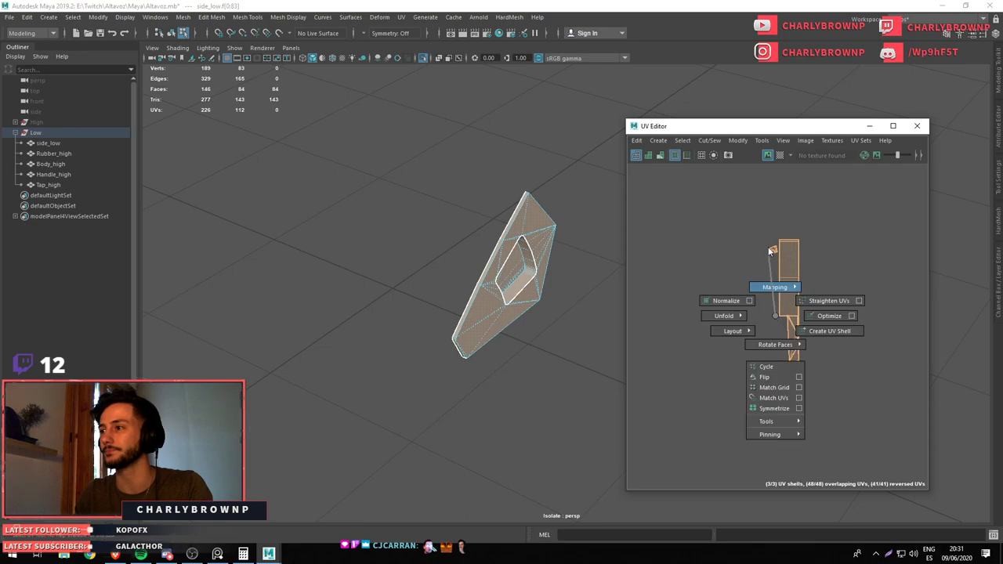
Turn on the UV Editor grid with lines every 0.00390625 units
left_click(832, 140)
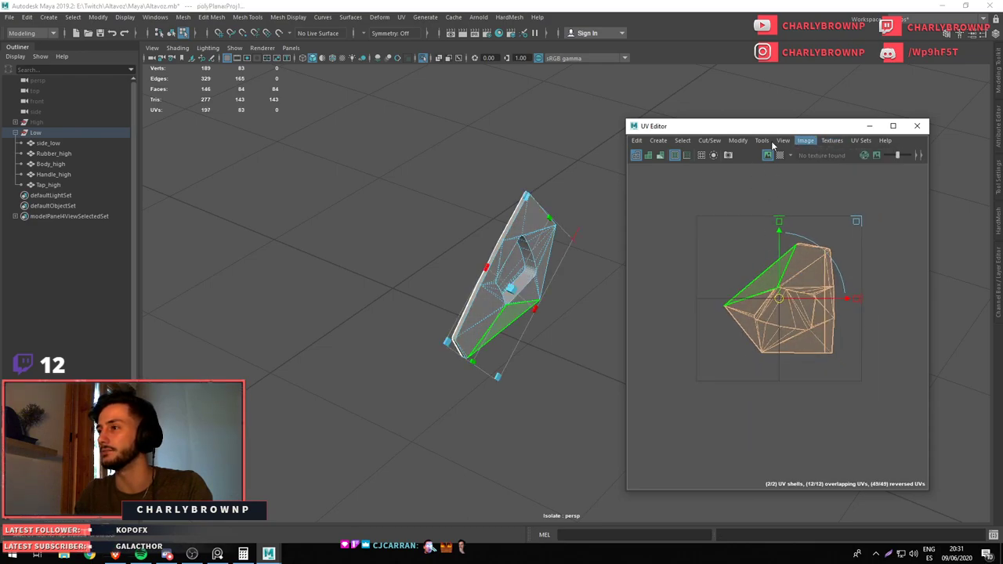
left_click(764, 140)
mouse_move(783, 140)
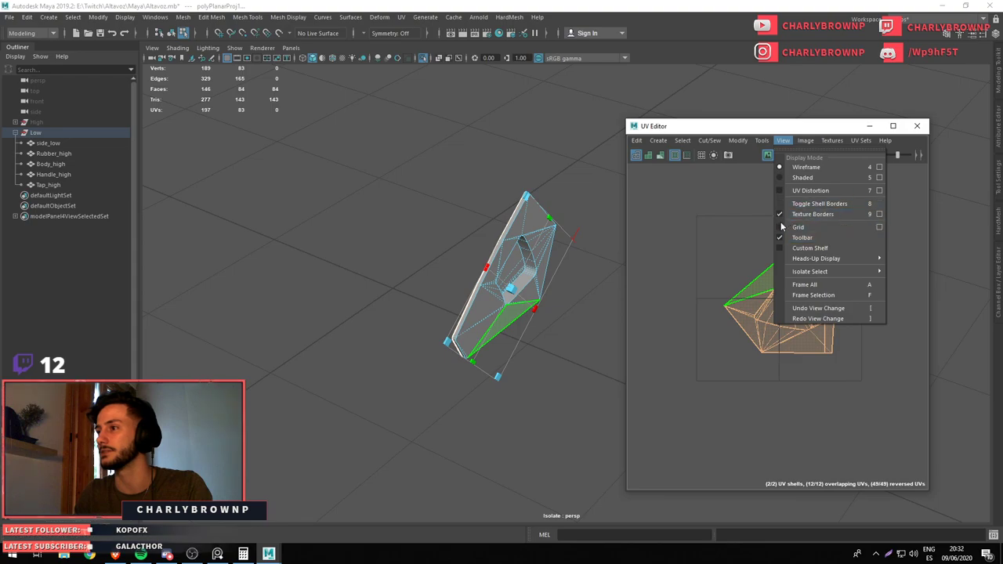
left_click(878, 227)
left_click(879, 228)
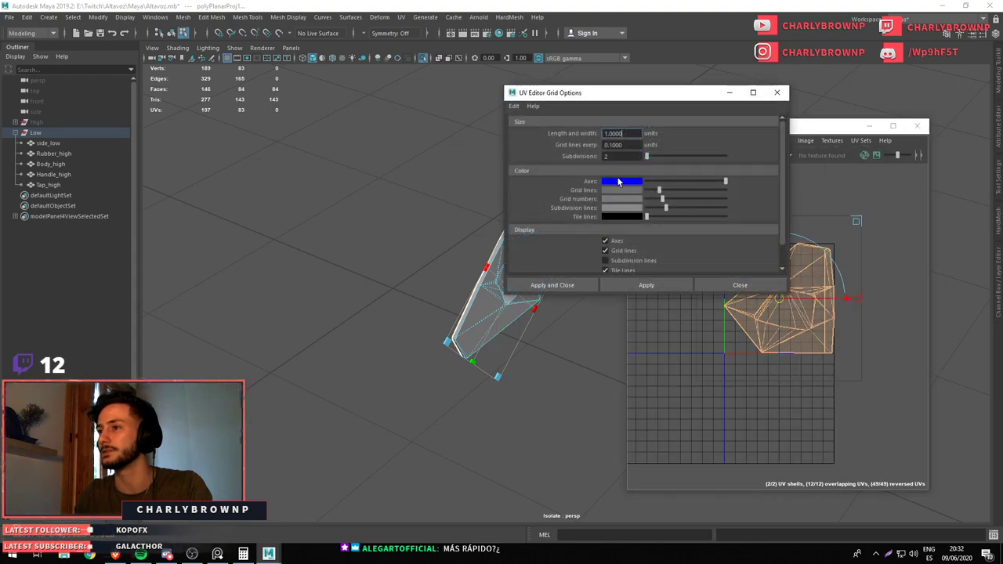
type("0.00390625")
left_click(650, 285)
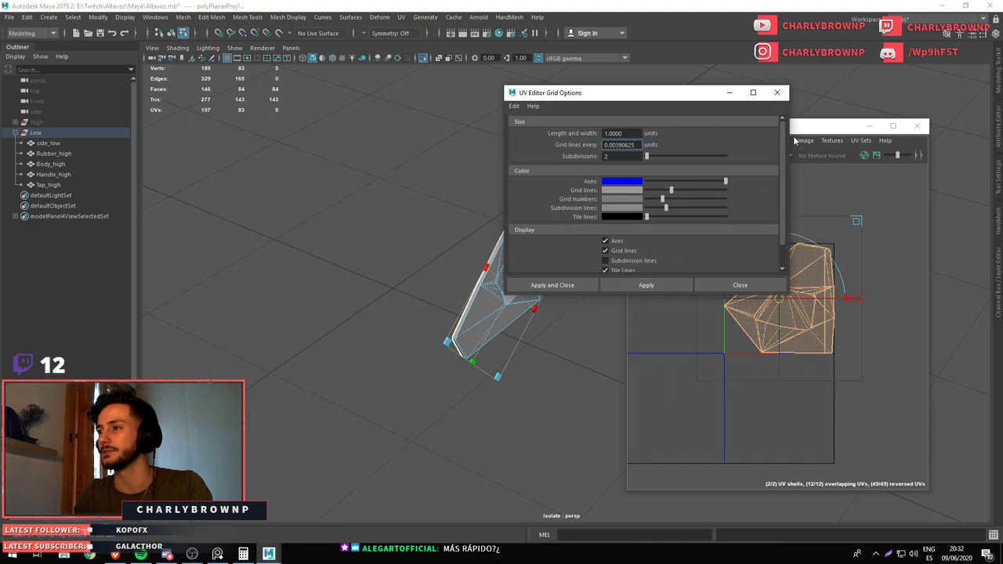
left_click(784, 93)
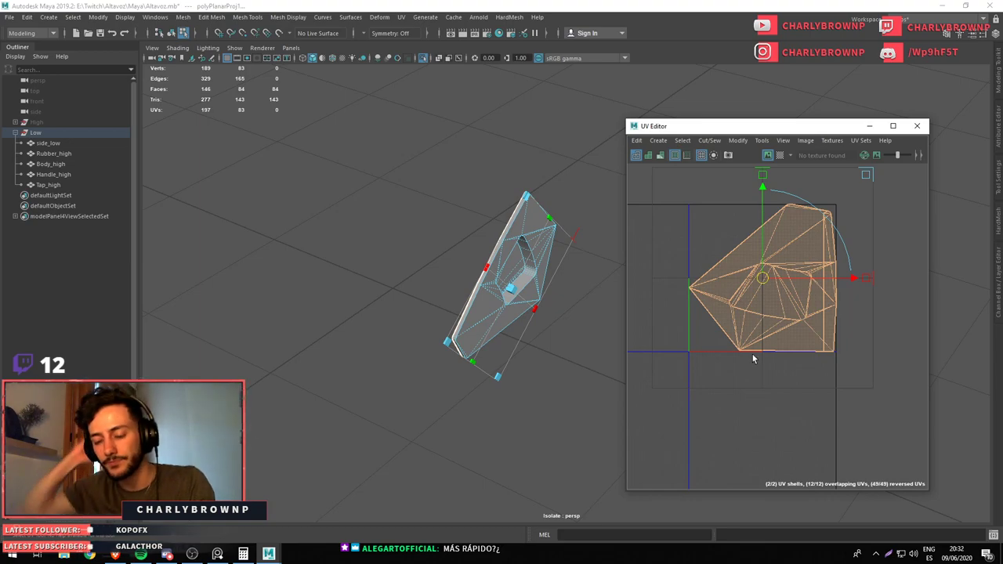
scroll("up", 3)
Select the strip of faces around side_low's handle opening
left_click_drag(476, 319, 469, 311)
key("F8")
scroll("up", 3)
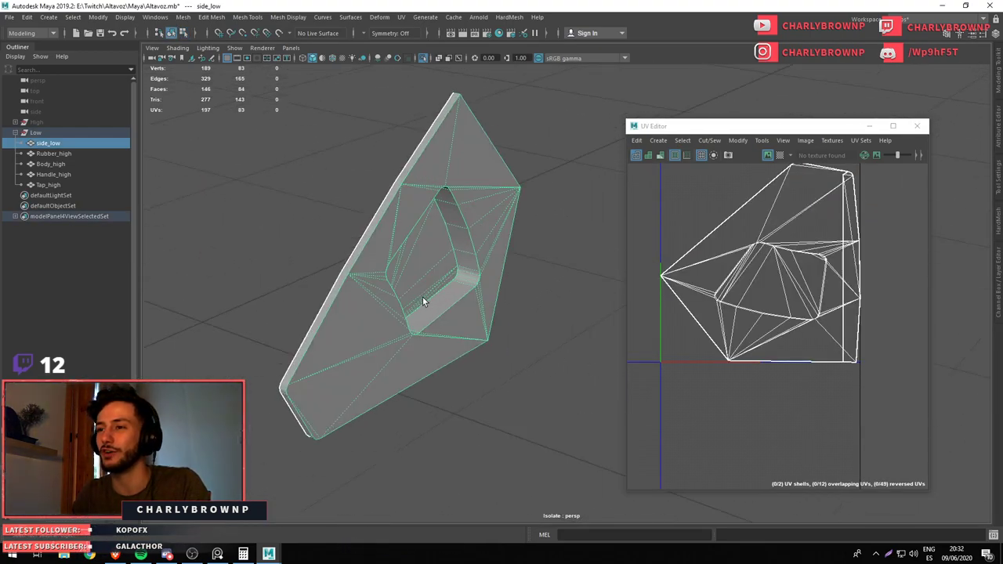
key("F11")
left_click(383, 283)
double_click(400, 276)
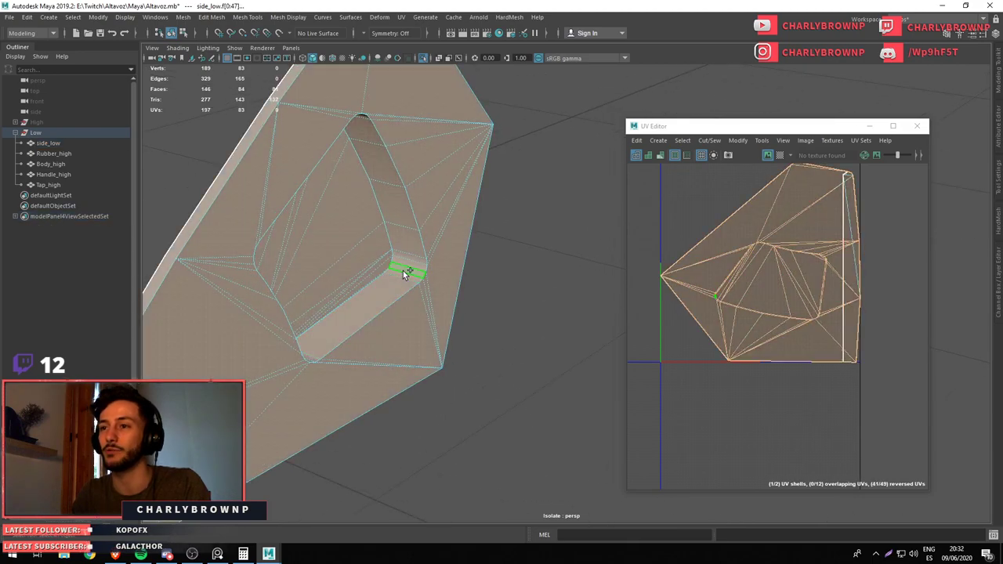
key("ctrl+z")
double_click(394, 279)
left_click_drag(394, 279, 534, 286)
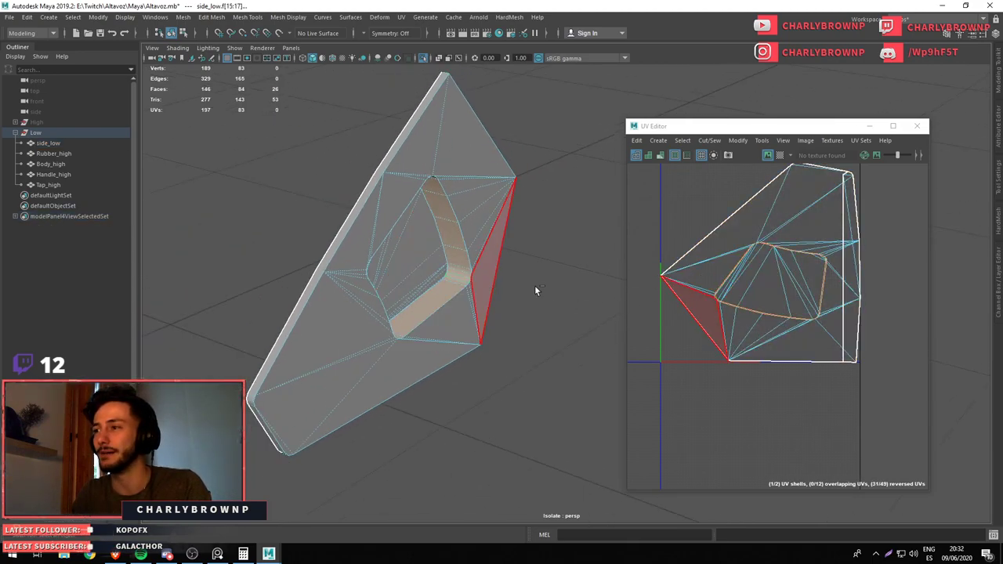
left_click_drag(644, 283, 712, 243)
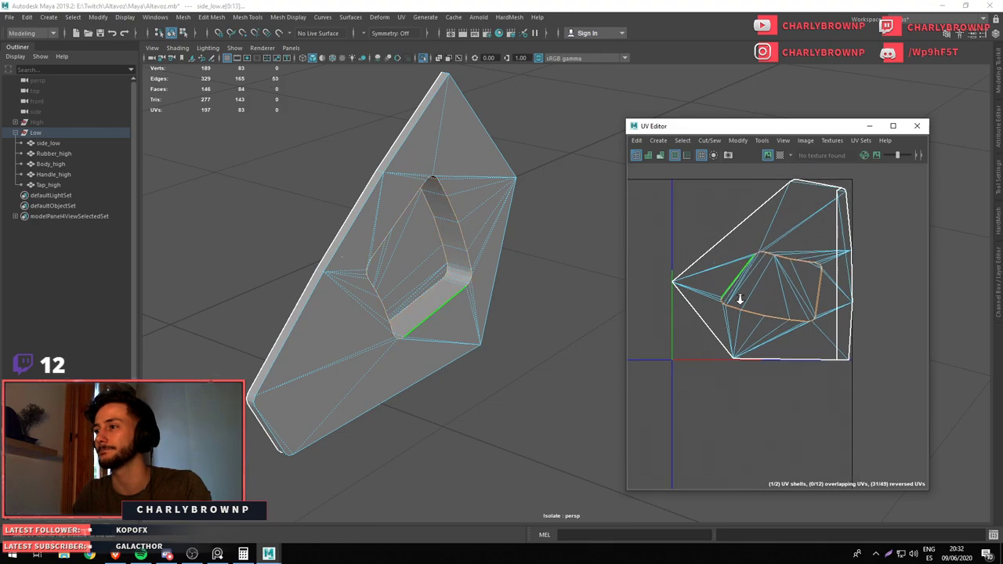
Pick seam edges on the opening rim and outer corner, and cut the UV seams
key("f")
scroll("up", 3)
double_click(398, 306)
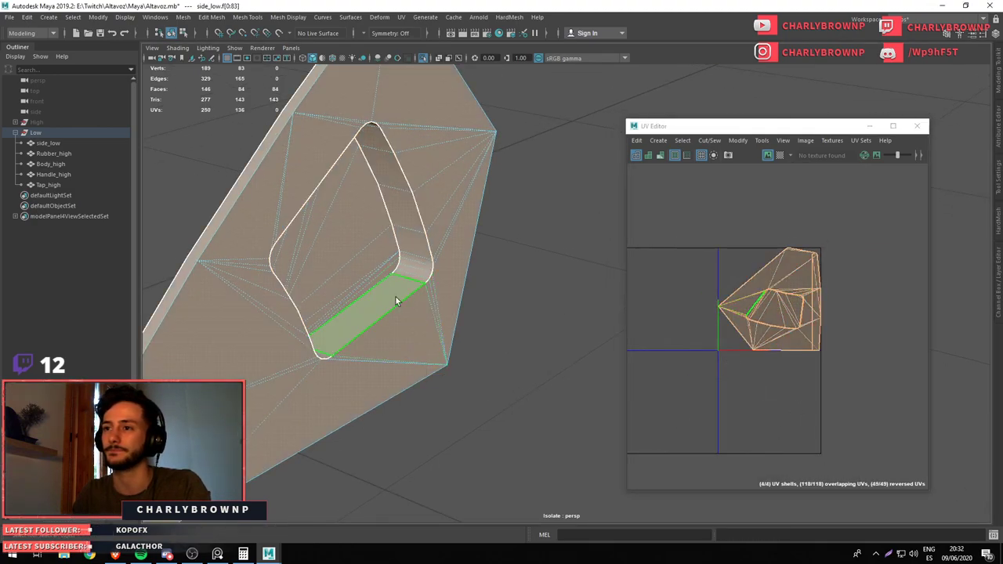
left_click_drag(395, 295, 317, 378)
key("F10")
left_click_drag(280, 210, 275, 213)
left_click(289, 179)
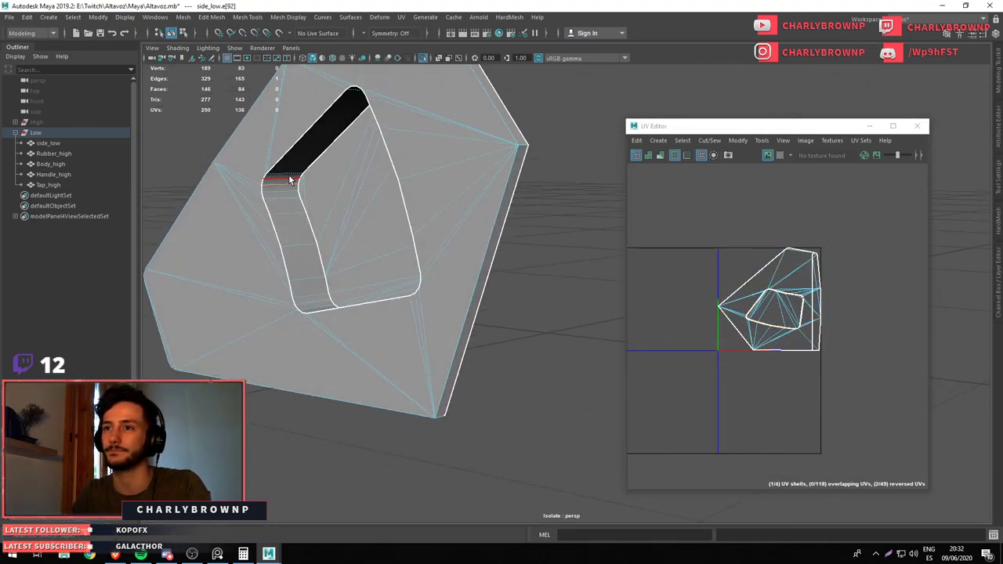
left_click_drag(305, 266, 473, 231)
left_click(473, 231)
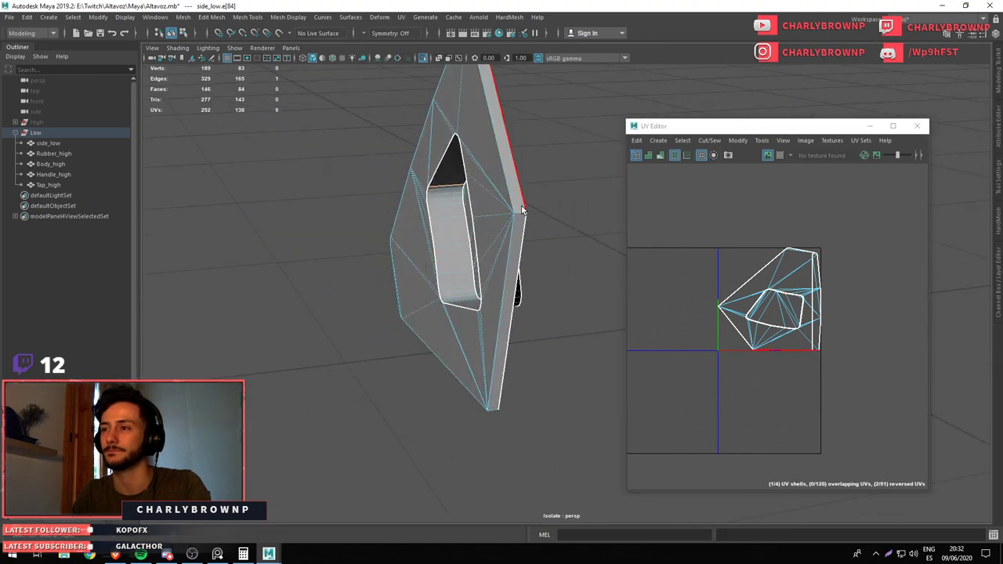
key("F11")
double_click(515, 207)
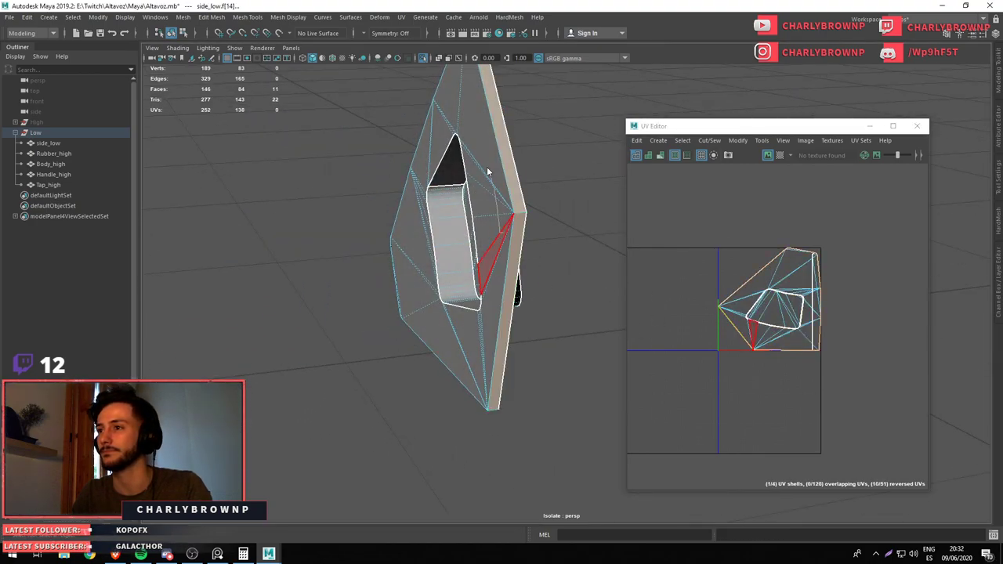
left_click_drag(802, 392, 784, 368)
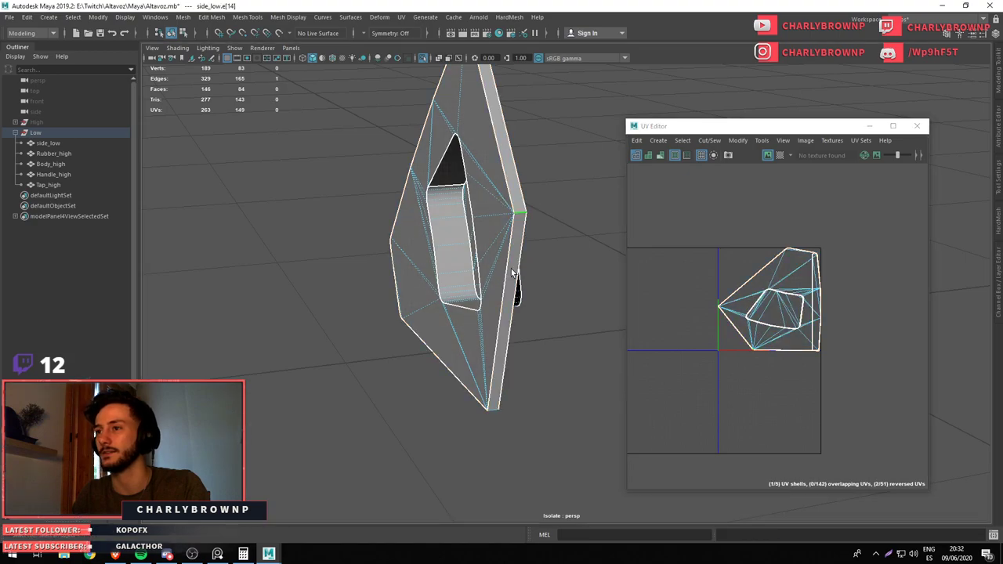
left_click_drag(492, 414, 472, 342)
Select the side panel's UVs and undo the trial shell moves
left_click_drag(728, 284, 600, 352)
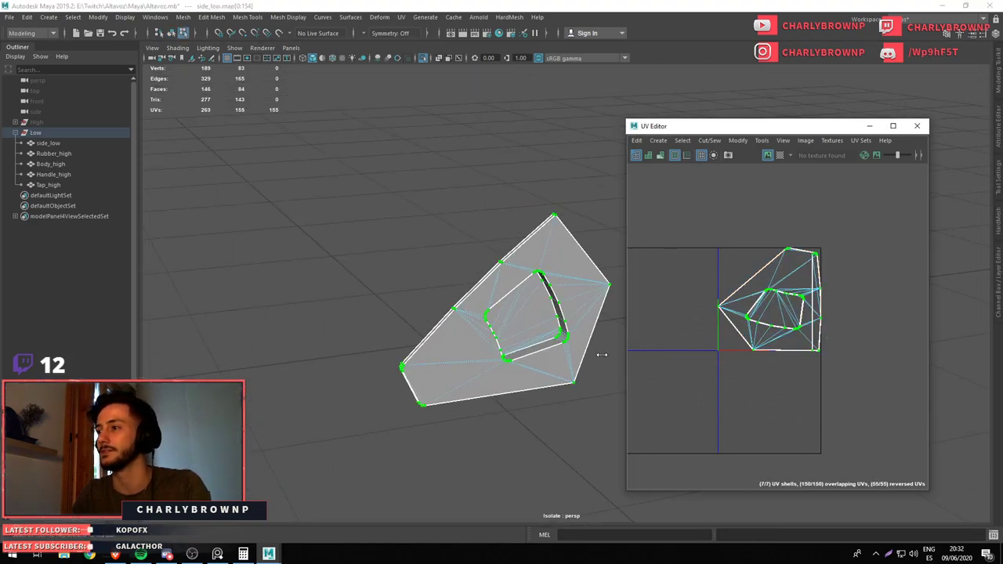
left_click_drag(914, 240, 702, 358)
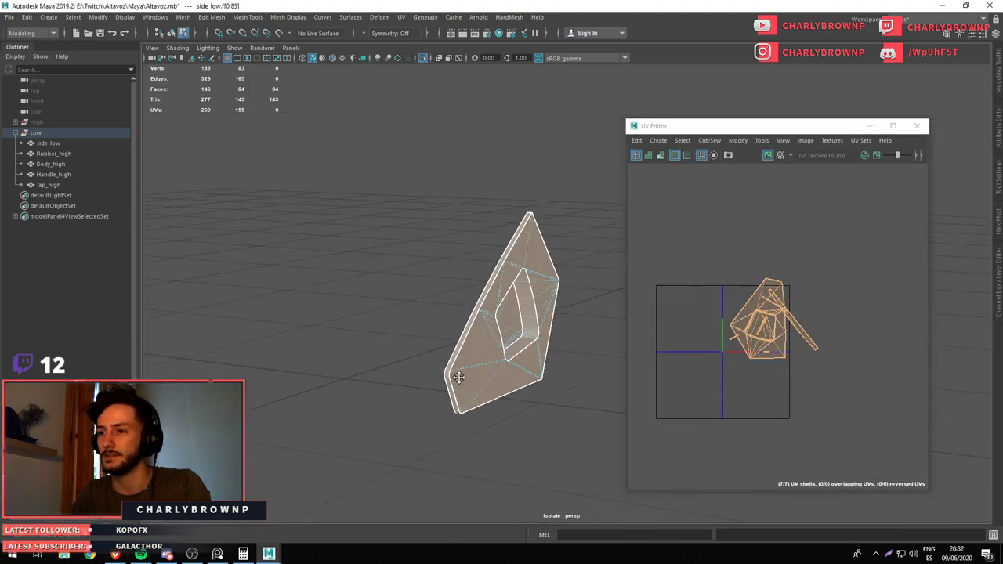
left_click_drag(527, 374, 522, 264)
left_click(706, 332)
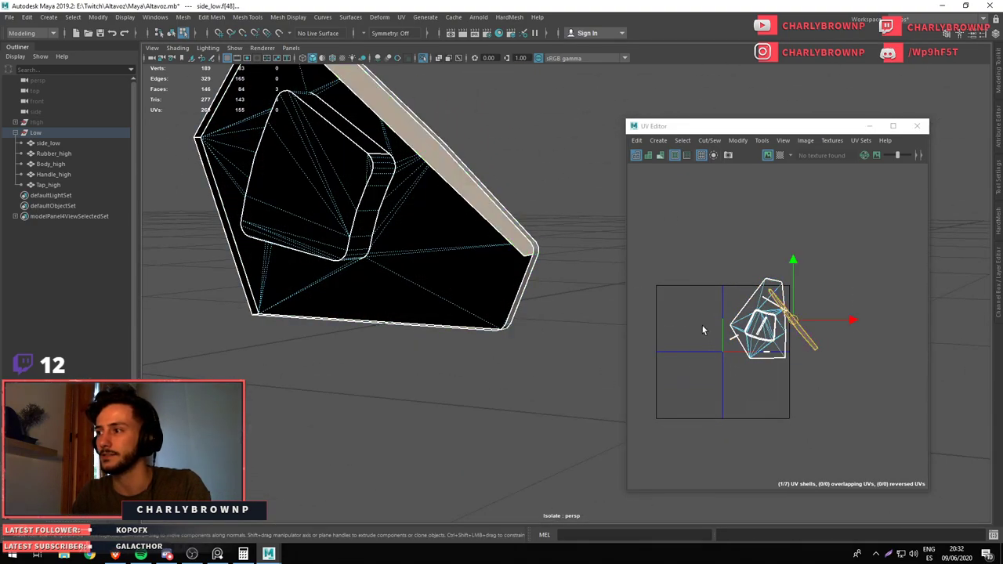
key("ctrl+z")
key("ctrl+z")
key("ctrl+z")
key("ctrl+z")
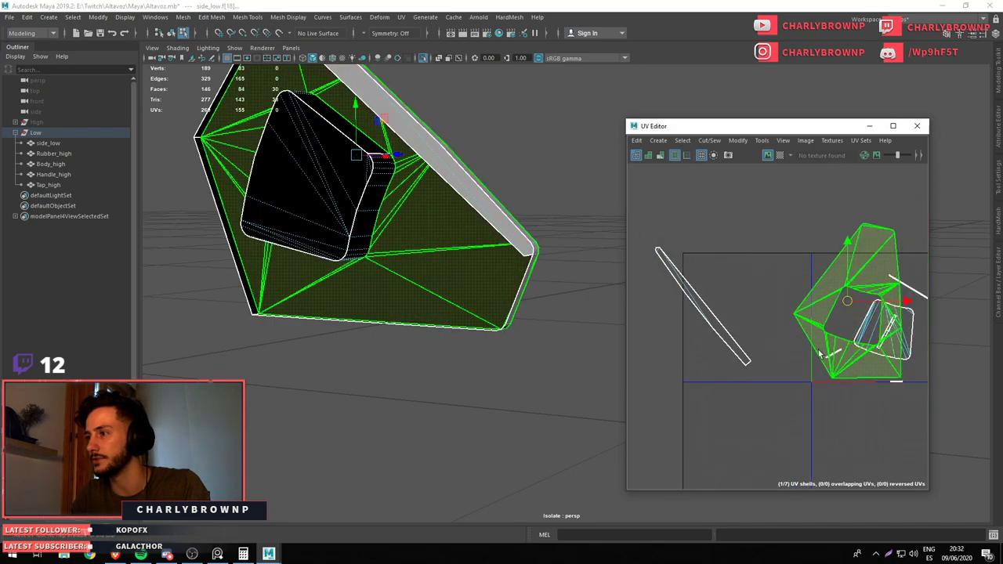
key("ctrl+z")
key("ctrl+z")
key("ctrl+z")
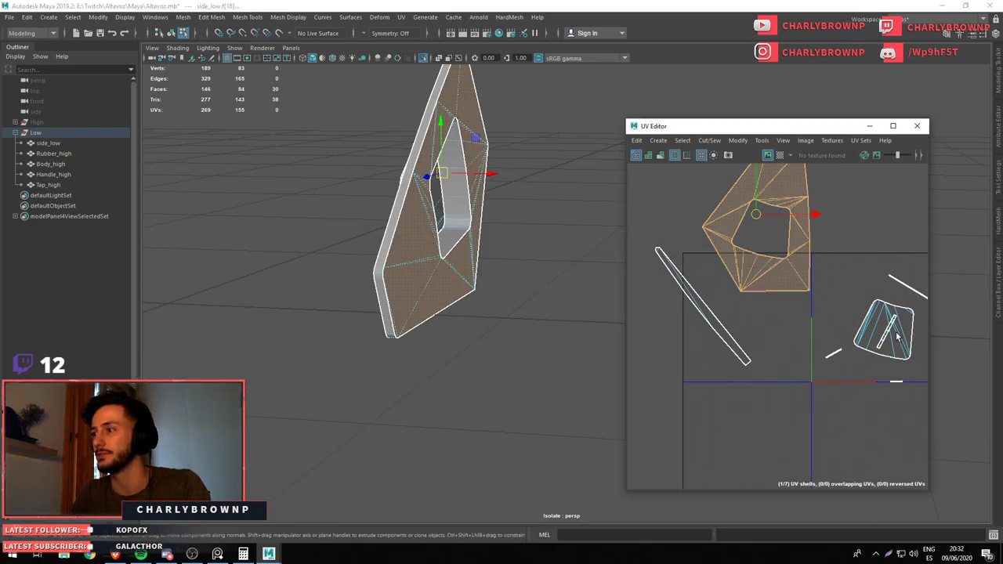
key("ctrl+z")
key("ctrl+z")
key("ctrl+z")
key("ctrl+z")
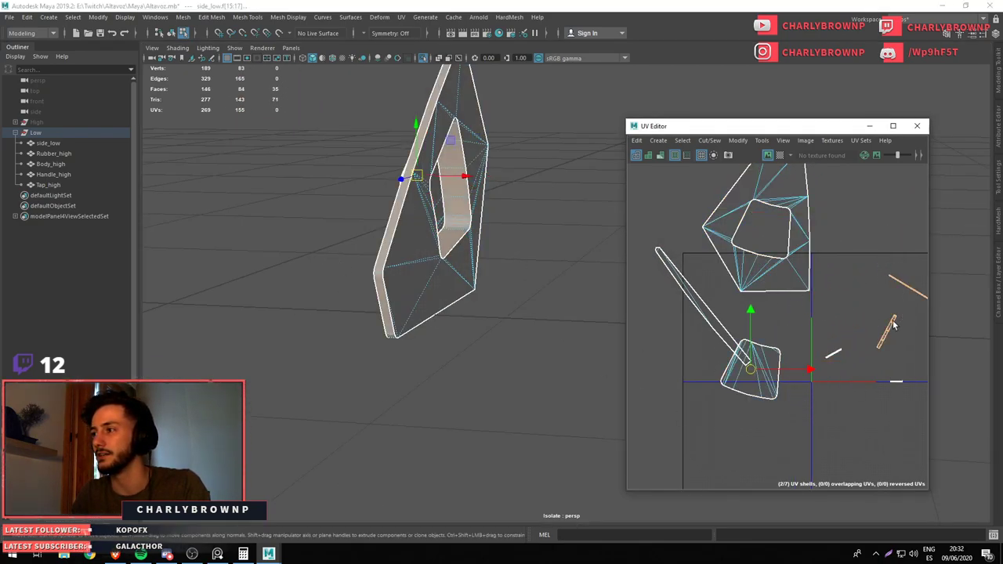
key("ctrl+z")
key("ctrl+z")
key("ctrl+z")
key("ctrl+z")
key("ctrl+z")
key("ctrl+z")
key("ctrl+z")
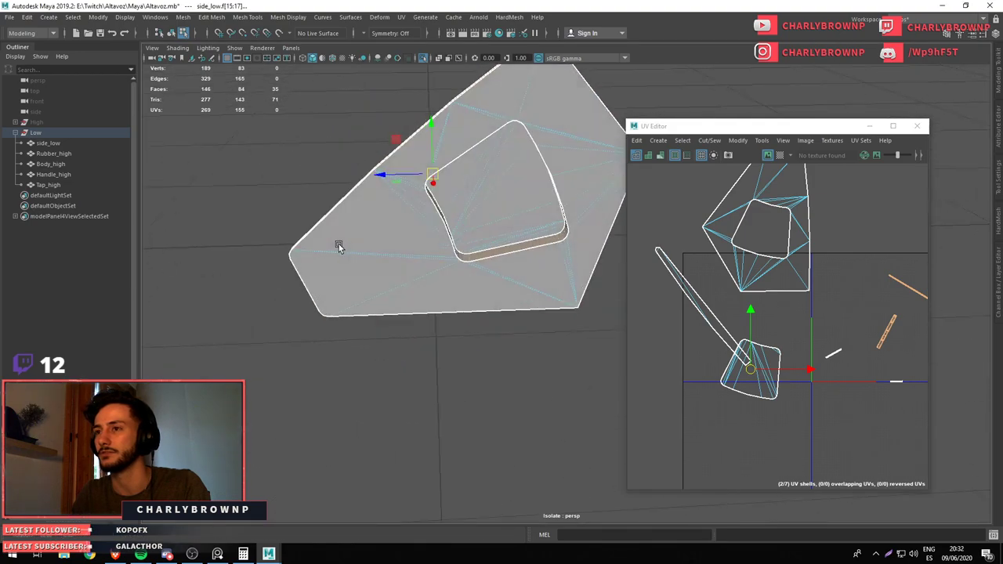
key("ctrl+z")
key("ctrl+z")
key("ctrl+z")
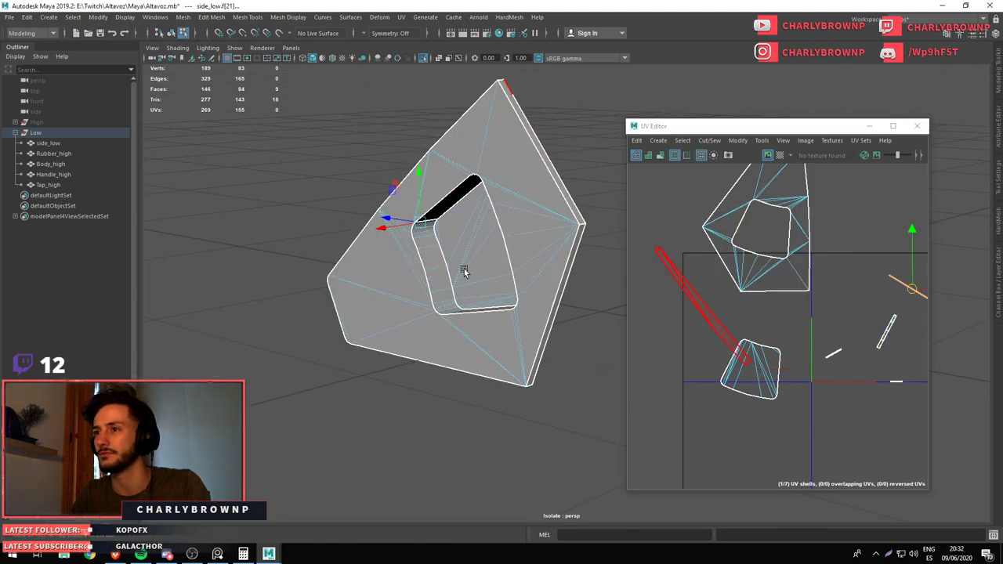
key("ctrl+z")
key("ctrl+z")
key("ctrl+z")
key("ctrl+z")
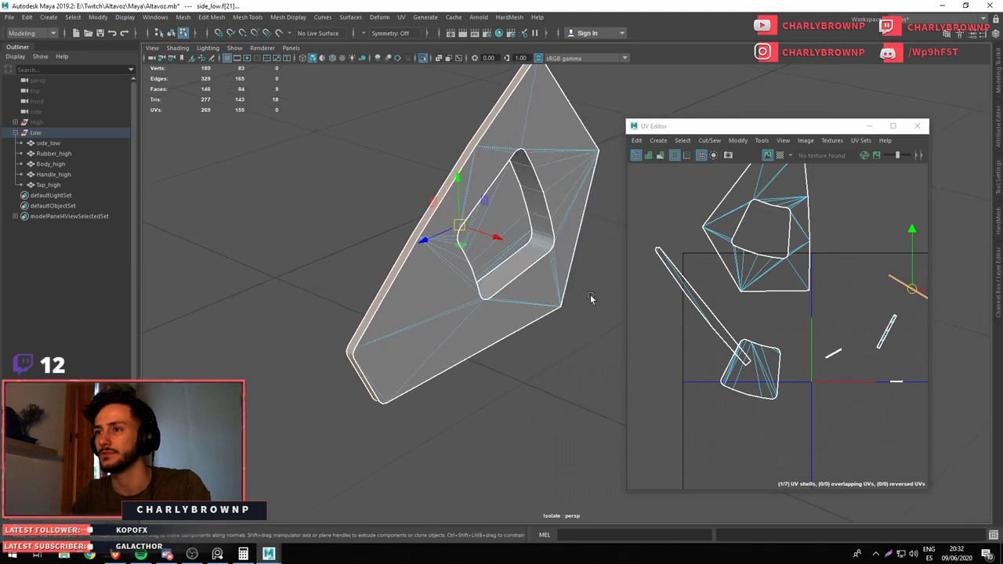
key("ctrl+z")
key("ctrl+z")
Lay out all of the side panel's UV shells, then switch to Rubber_high
key("ctrl+z")
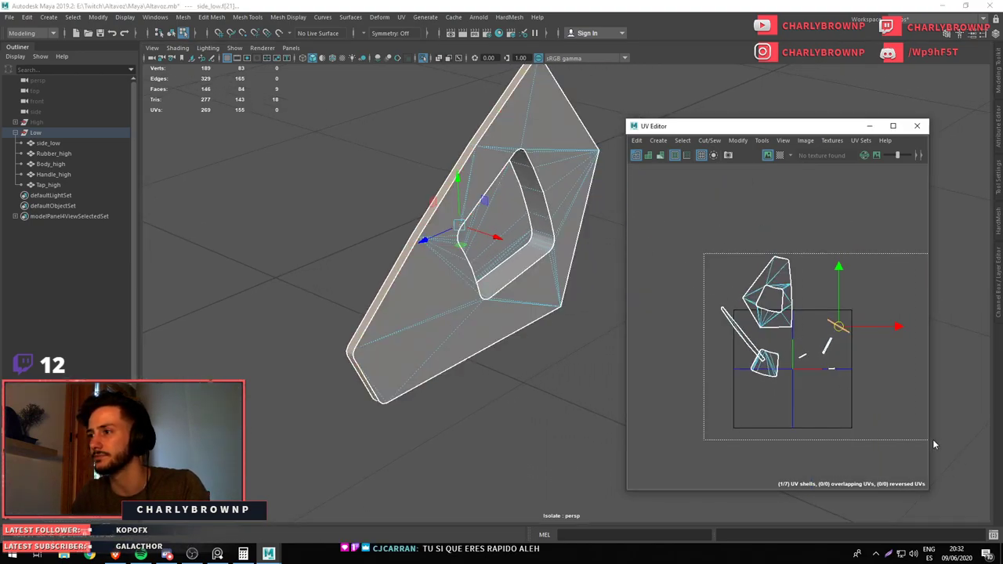
key("ctrl+z")
left_click_drag(769, 249, 757, 396)
key("ctrl+z")
key("ctrl+z")
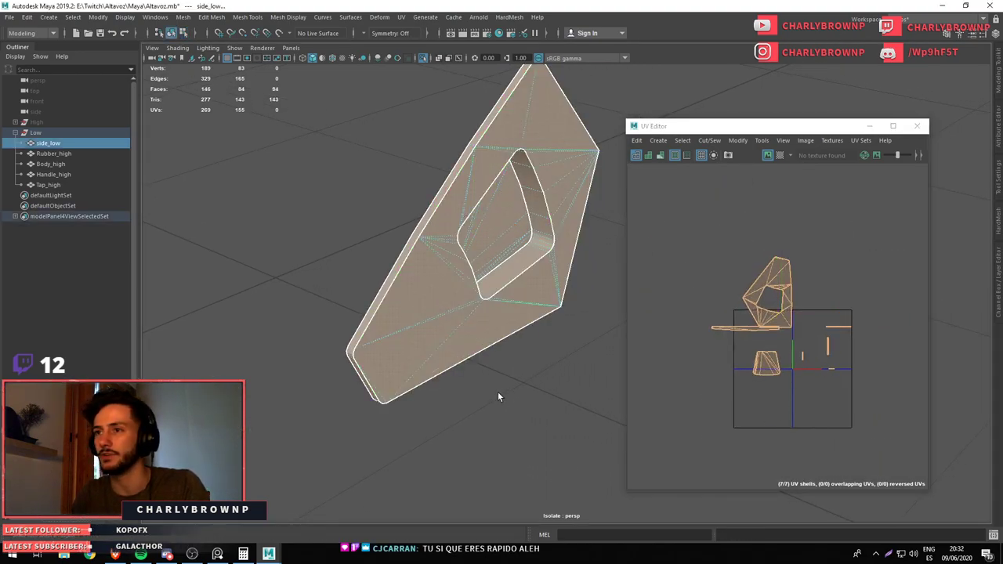
left_click(54, 139)
left_click(53, 154)
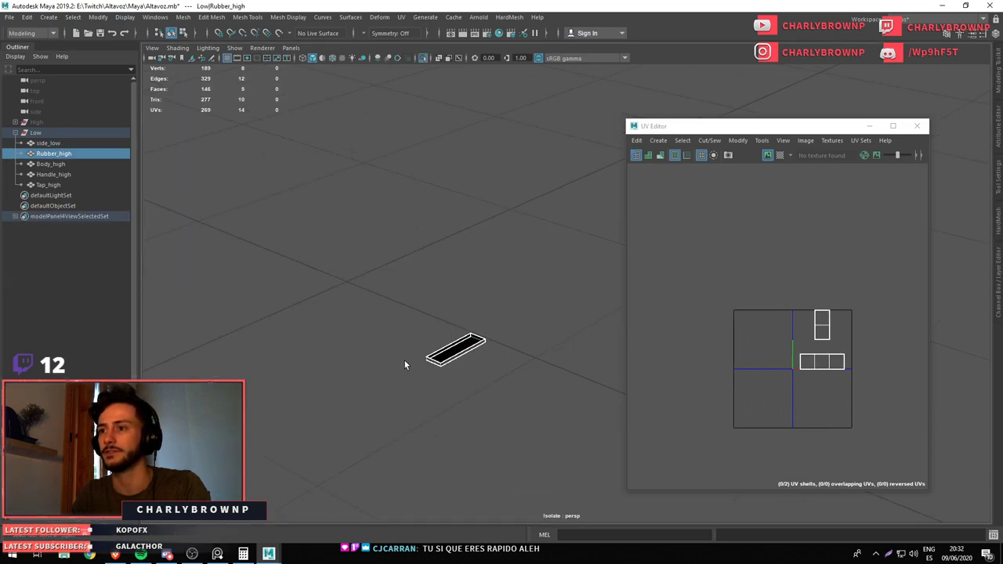
Automatic-map Rubber_high and unfold its UVs
left_click_drag(804, 235, 711, 253)
left_click(62, 154)
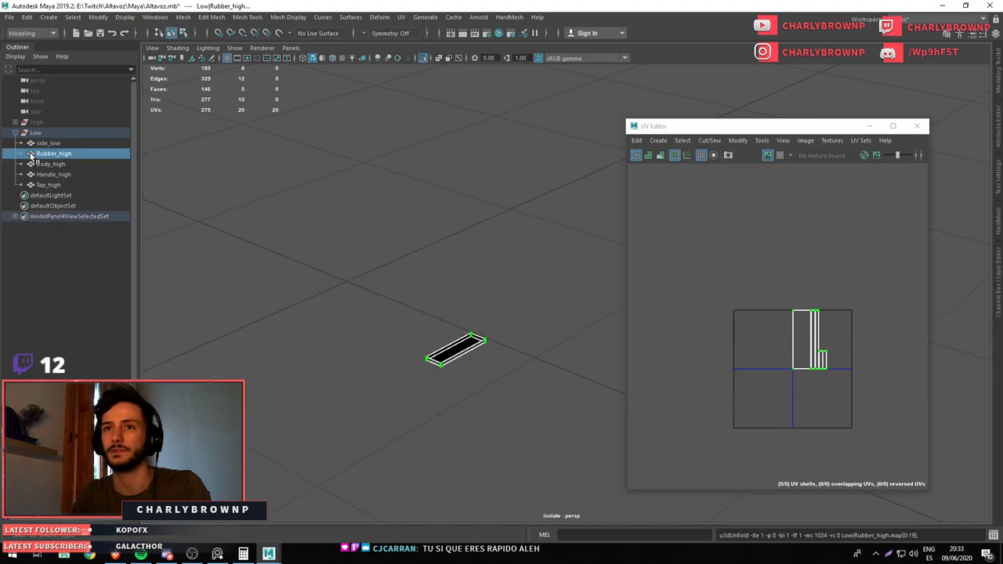
left_click(51, 164)
Isolate Body_high, planar-project all its faces and unfold the UVs into a strip
left_click_drag(465, 324, 410, 427)
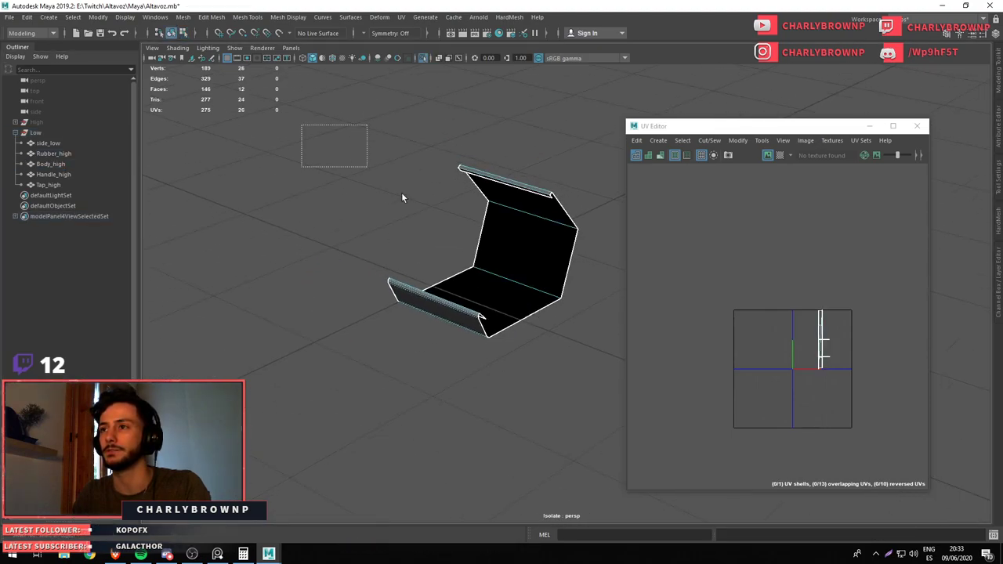
left_click_drag(314, 129, 596, 352)
left_click_drag(773, 322, 760, 188)
scroll("up", 3)
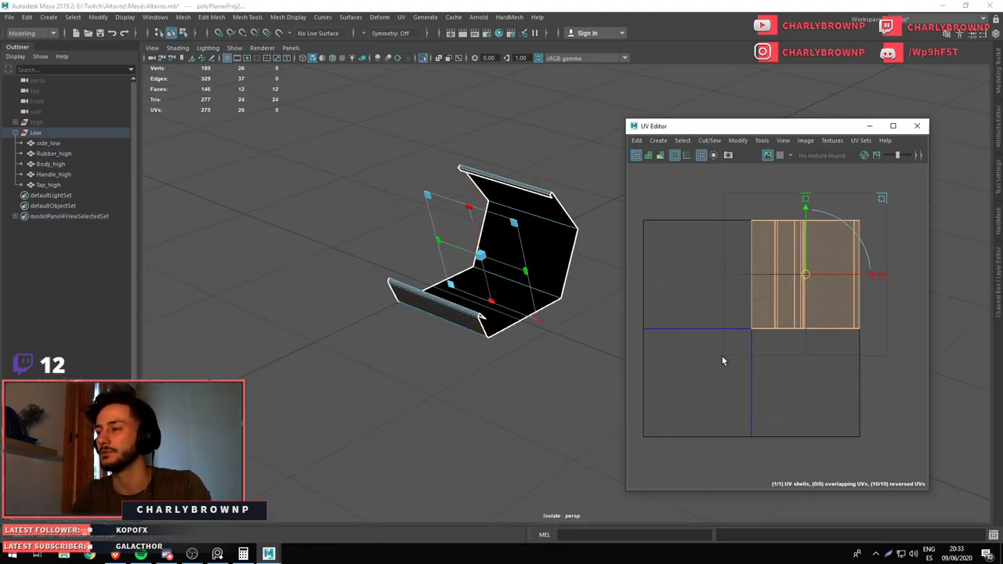
left_click_drag(933, 378, 729, 349)
Cut the body's UVs along the chosen seam edges, then unfold and orient the six shells
left_click_drag(475, 333, 584, 347)
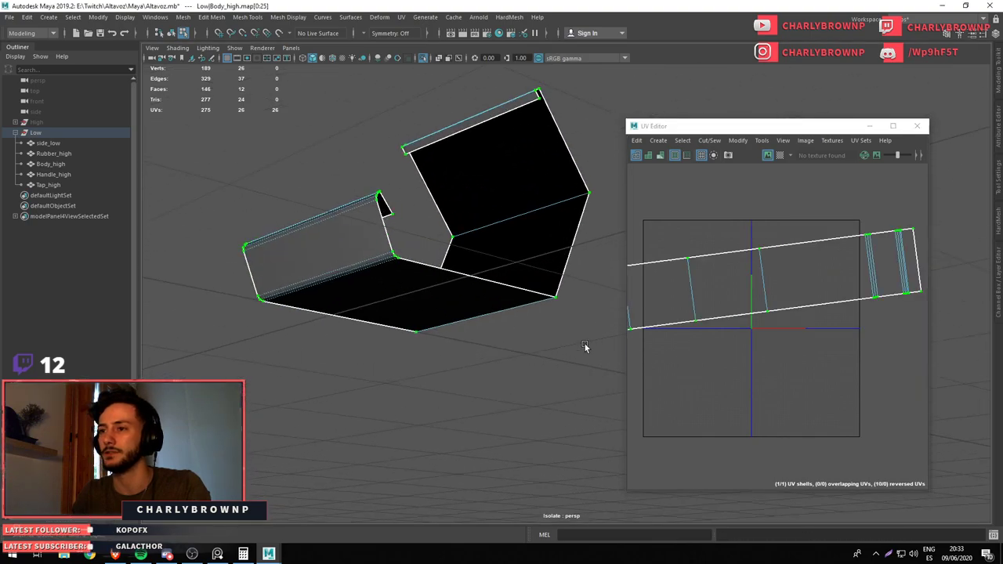
left_click_drag(365, 315, 353, 191)
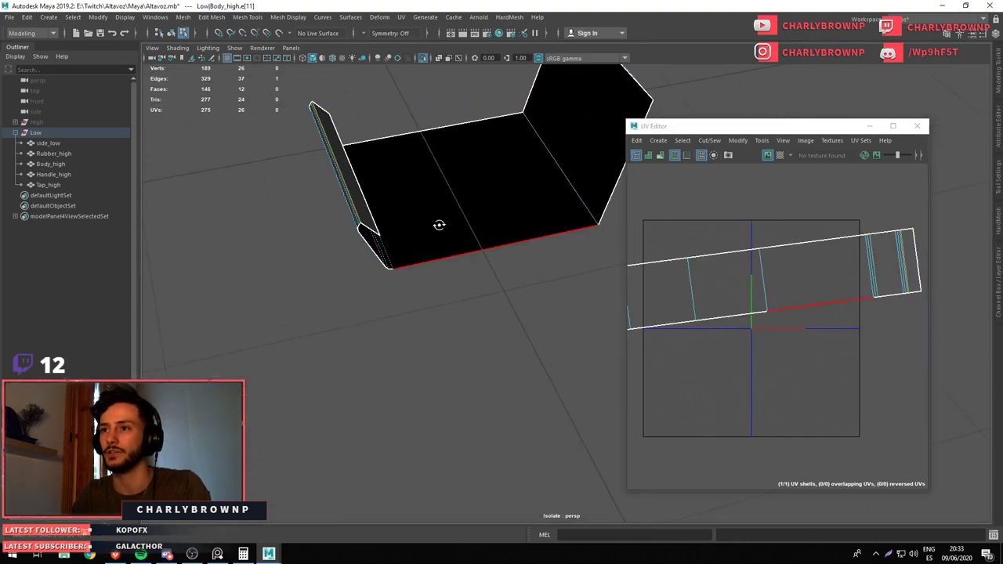
left_click_drag(439, 225, 433, 210)
left_click(444, 299)
left_click_drag(398, 151, 518, 154)
left_click(517, 153)
scroll("down", 3)
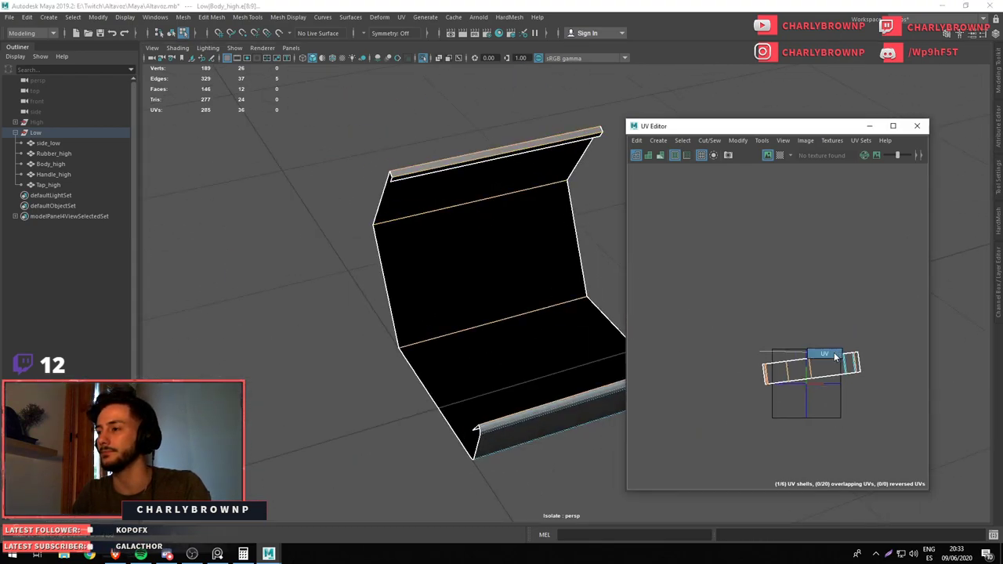
left_click_drag(792, 337, 811, 394)
left_click_drag(758, 252, 757, 401)
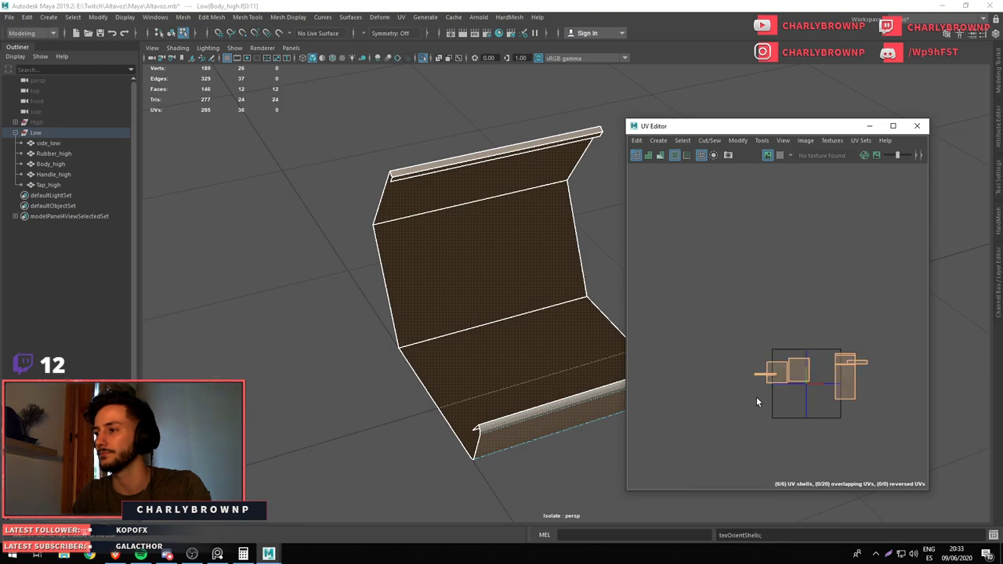
left_click(639, 254)
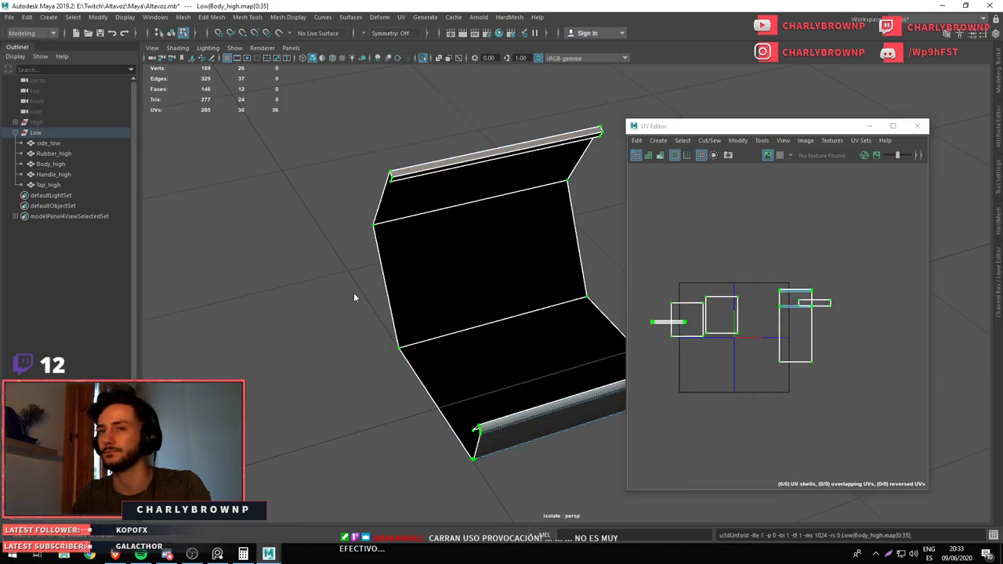
Select Handle_high and isolate it in the viewport, framing it closely
left_click(479, 312)
key("ctrl+1")
key("ctrl+1")
left_click_drag(486, 279, 426, 293)
left_click_drag(426, 293, 479, 351)
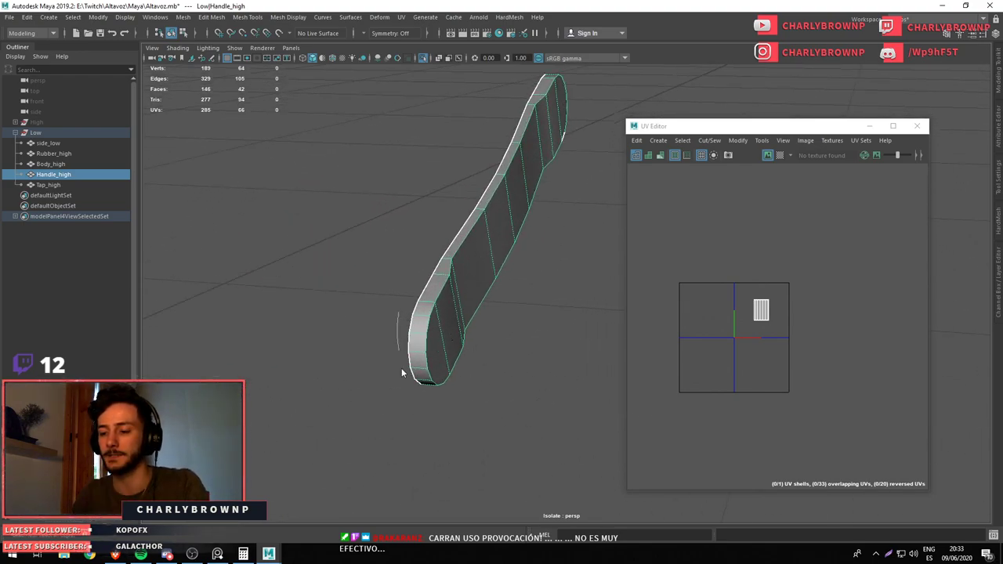
Select an edge on the handle's end and unfold the handle's UVs into a strip
key("F11")
left_click(419, 326)
scroll("down", 3)
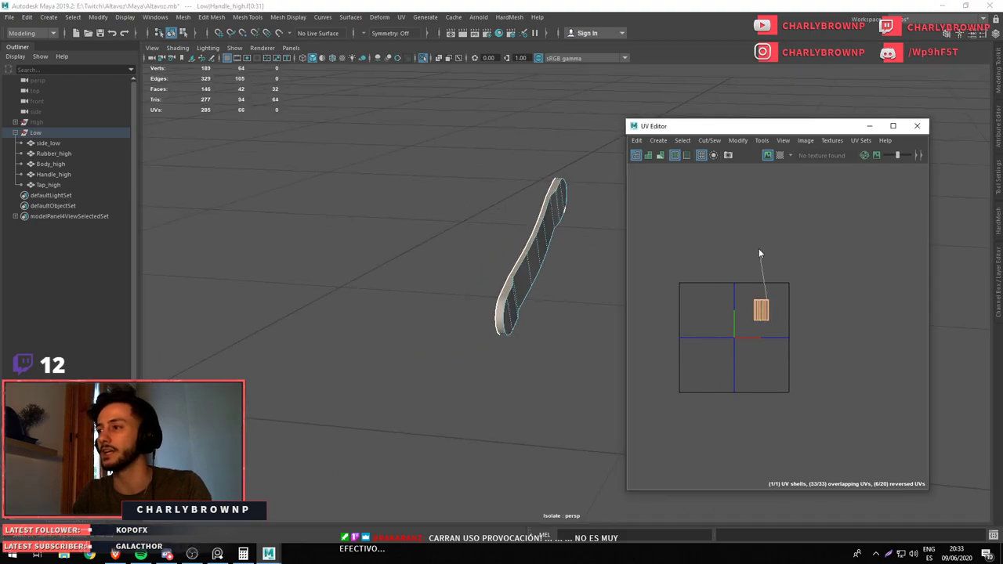
left_click_drag(758, 248, 801, 257)
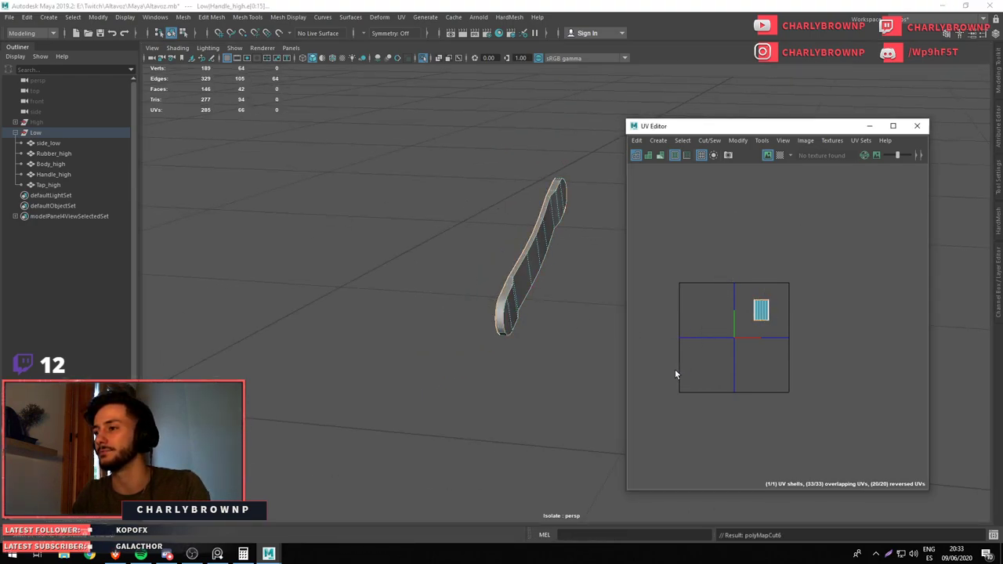
left_click_drag(675, 373, 491, 286)
scroll("up", 3)
left_click(473, 374)
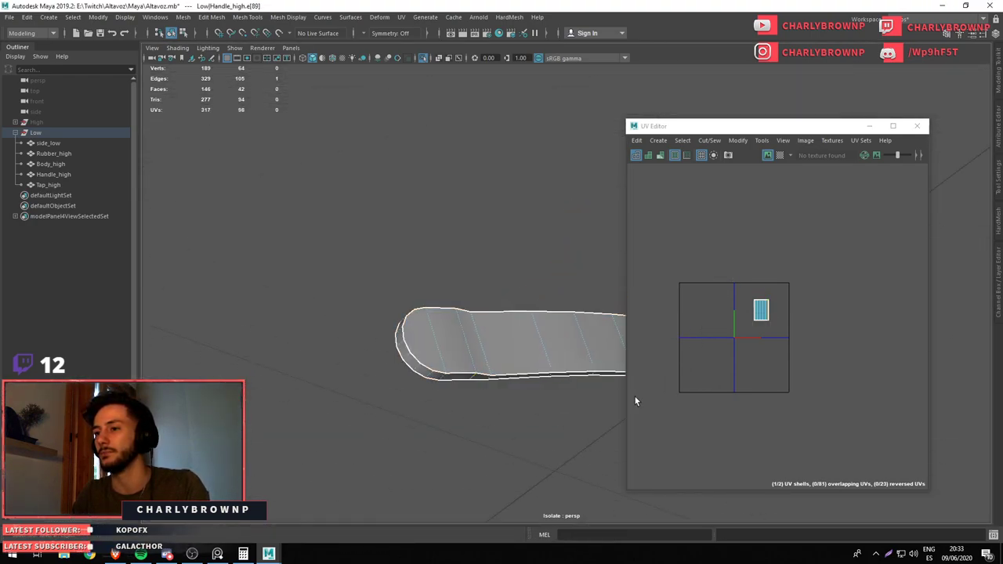
left_click_drag(635, 402, 746, 392)
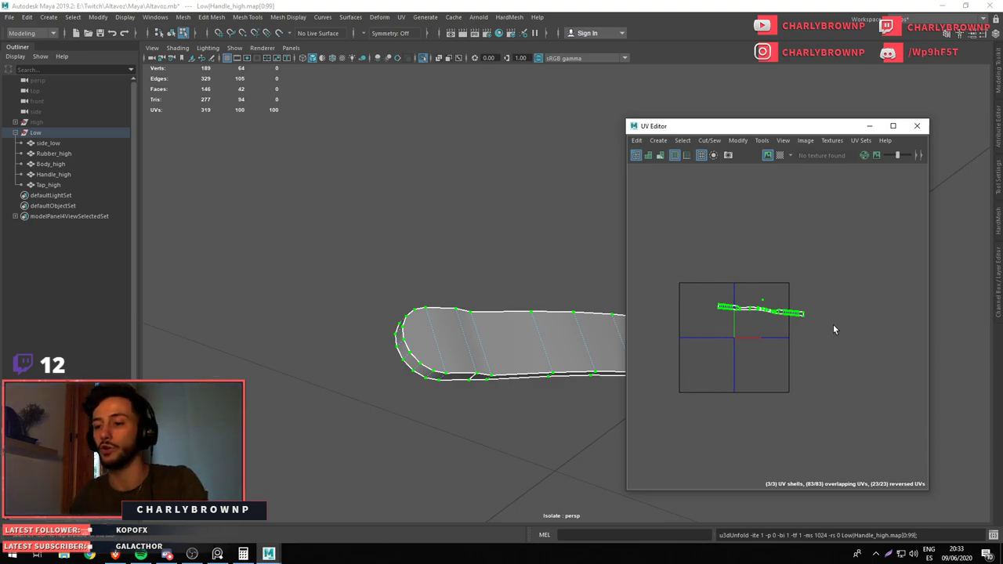
Planar-project the strip's middle faces, move that shell above the UV square and unfold it
left_click(784, 274)
scroll("up", 3)
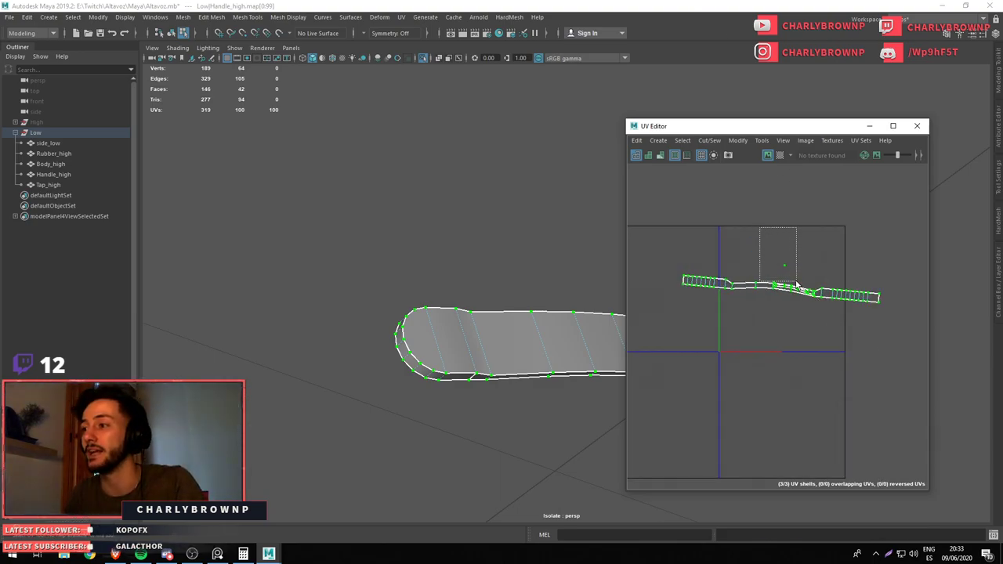
left_click_drag(797, 286, 796, 284)
left_click_drag(728, 253, 720, 200)
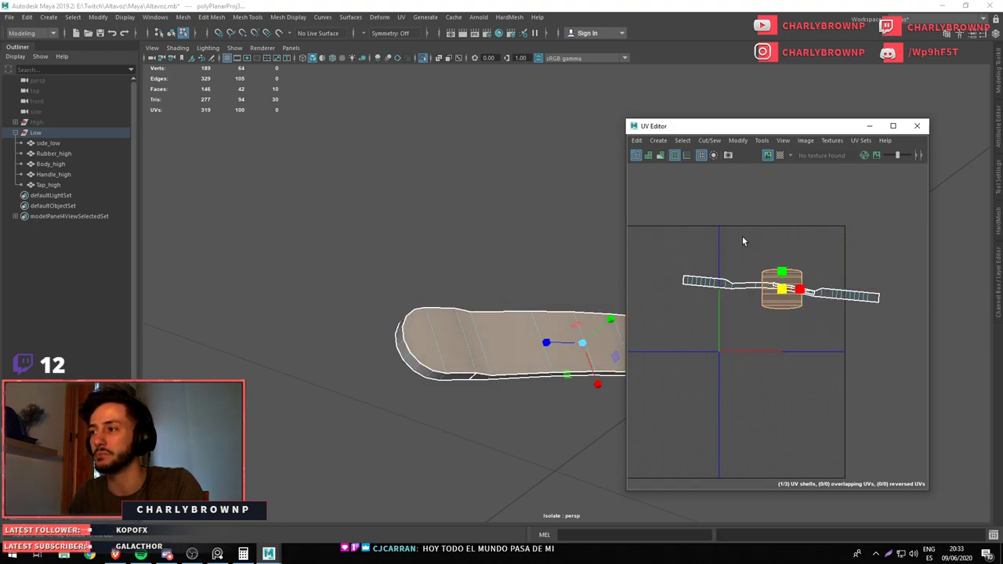
left_click_drag(743, 240, 764, 266)
left_click_drag(683, 251, 670, 222)
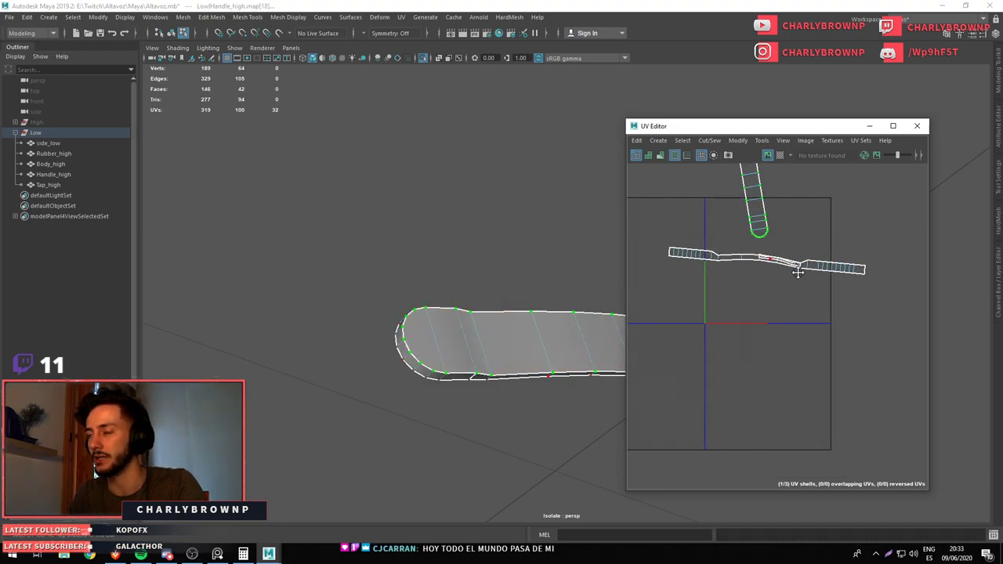
key("ctrl+F11")
left_click_drag(788, 196, 775, 345)
Reposition the long handle shell and sew the small UV piece onto it along the seam edge
left_click(778, 314)
left_click(752, 259)
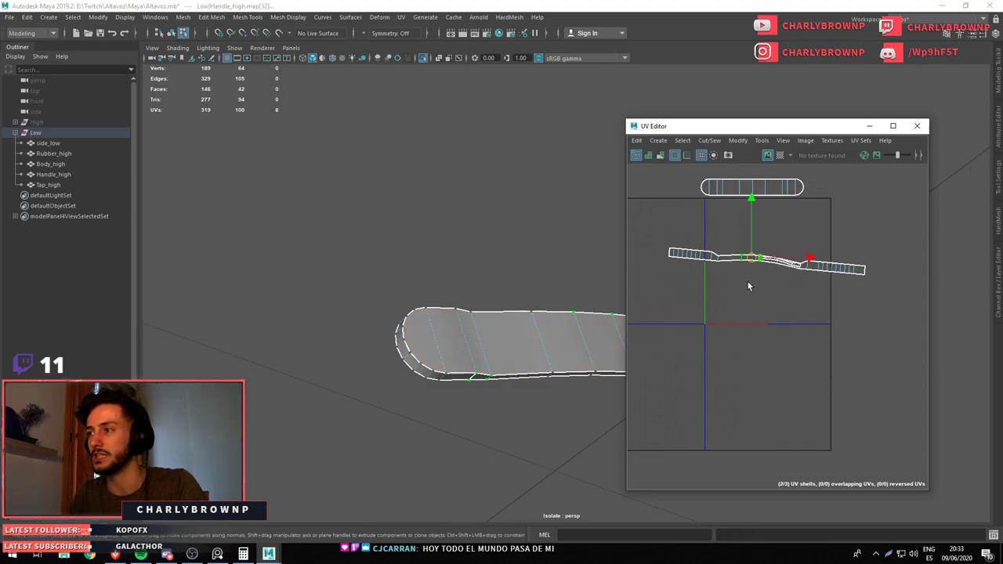
left_click_drag(735, 262, 741, 308)
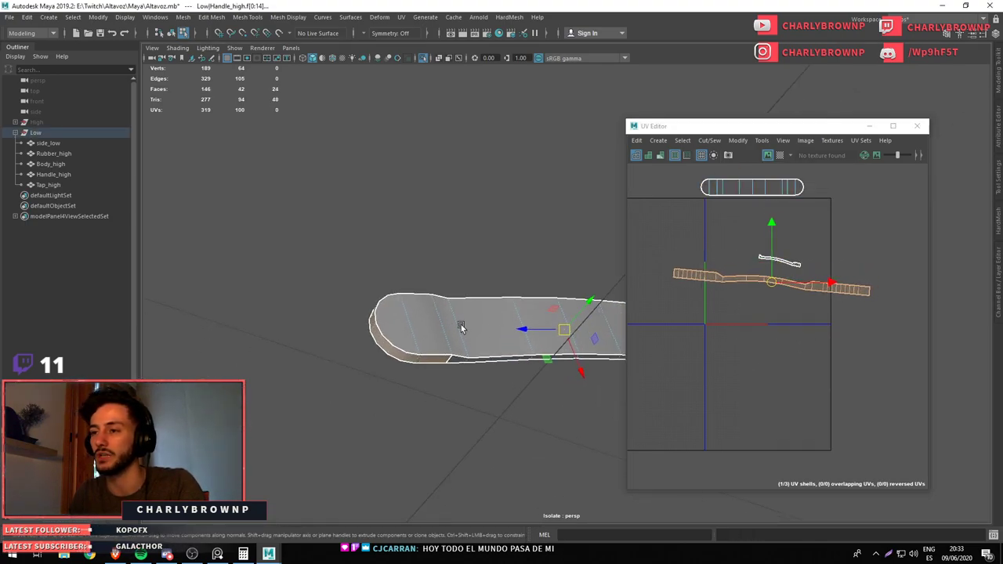
left_click_drag(541, 345, 520, 336)
double_click(538, 337)
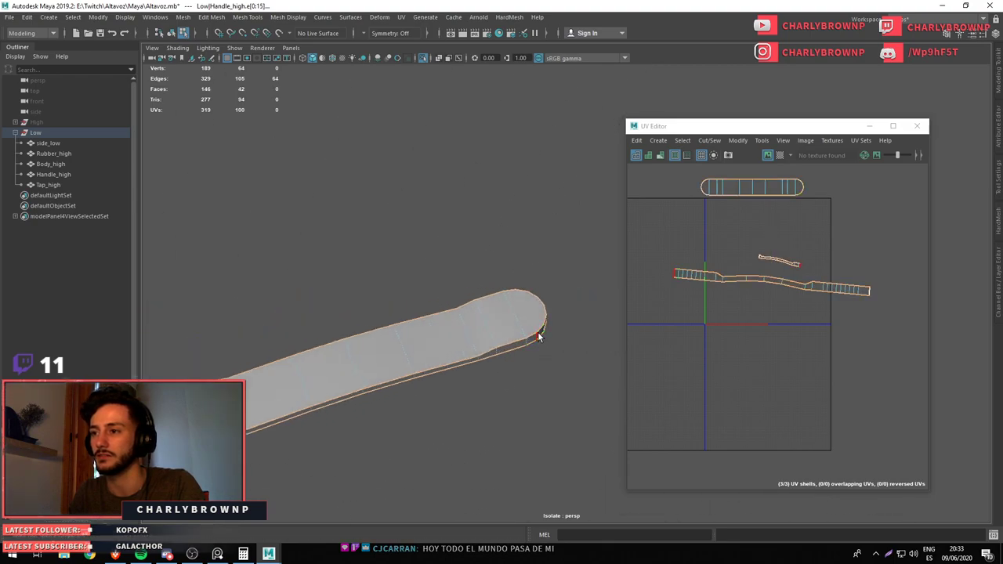
left_click(539, 339)
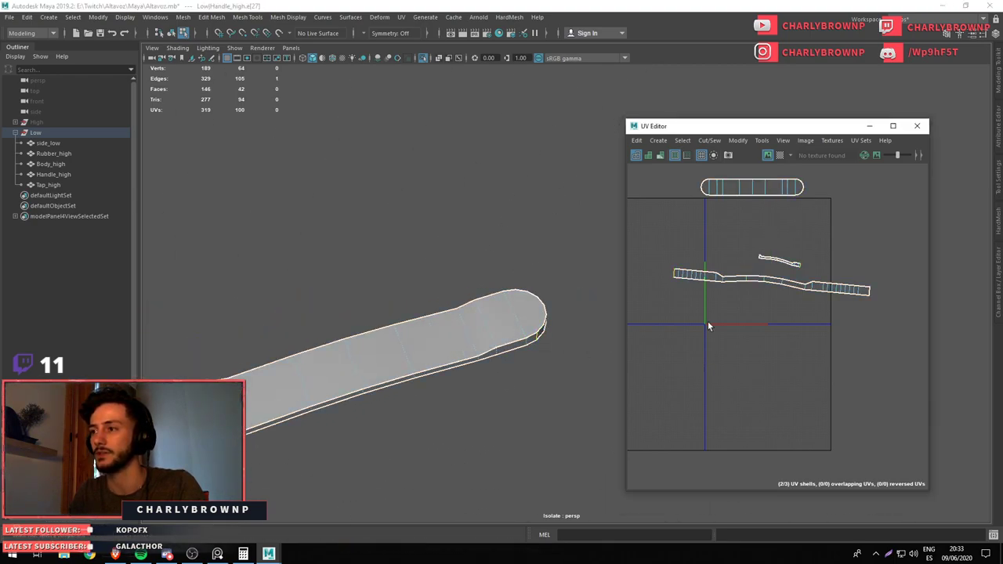
left_click_drag(708, 323, 731, 263)
Straighten the handle shell, align its UVs flat, and unfold it along U
left_click_drag(657, 263, 855, 325)
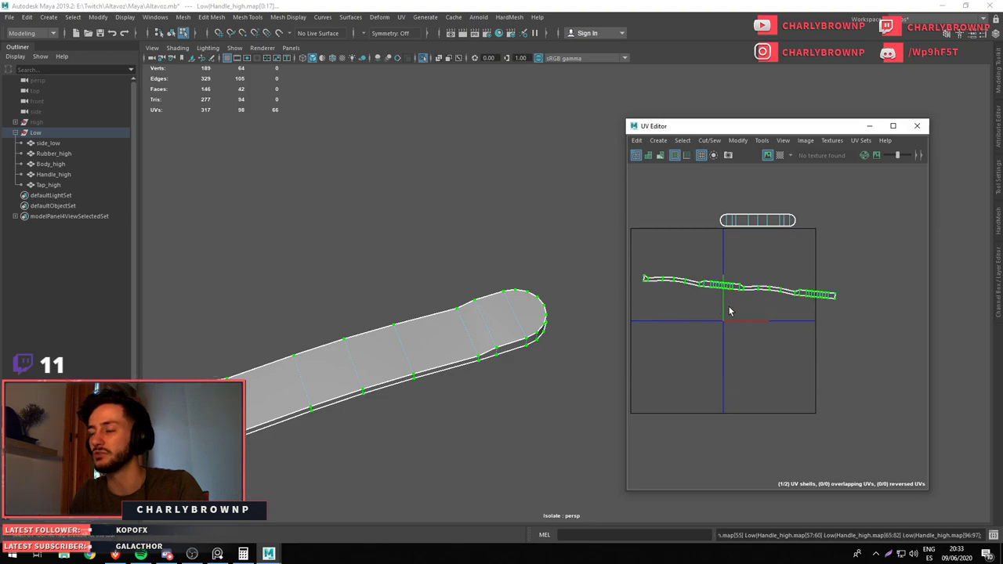
key("f")
left_click_drag(773, 305, 720, 310)
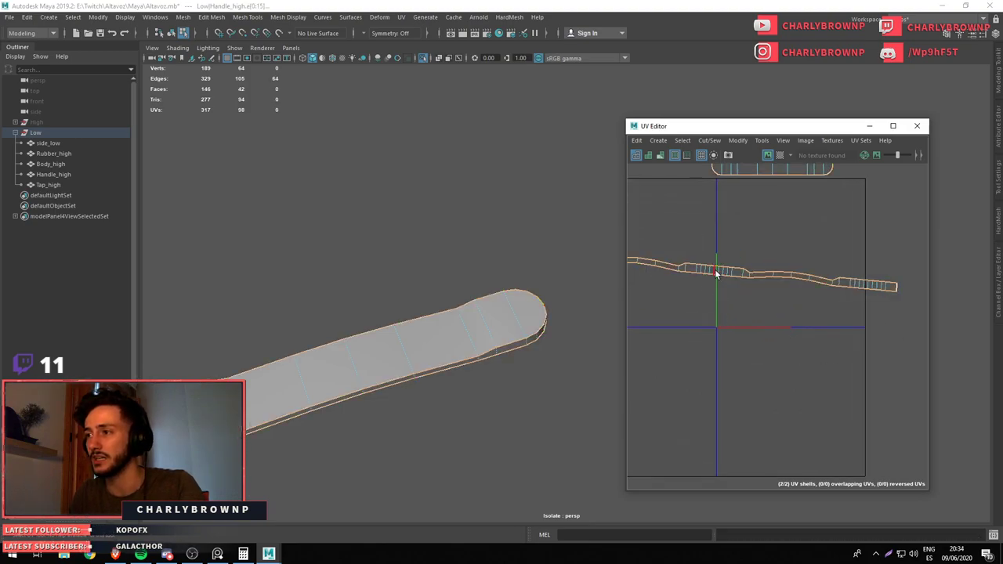
scroll("down", 3)
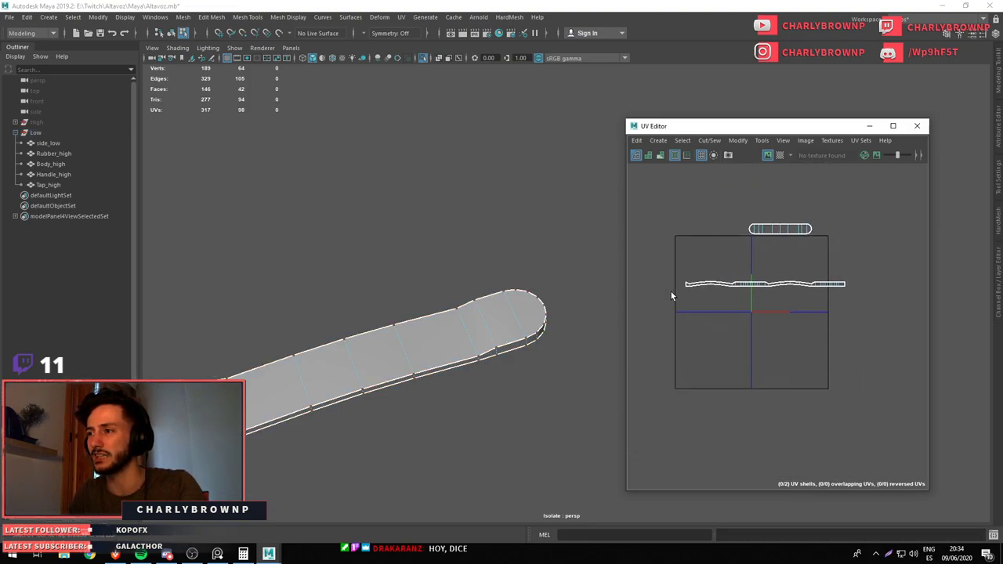
key("f")
left_click_drag(629, 122, 484, 68)
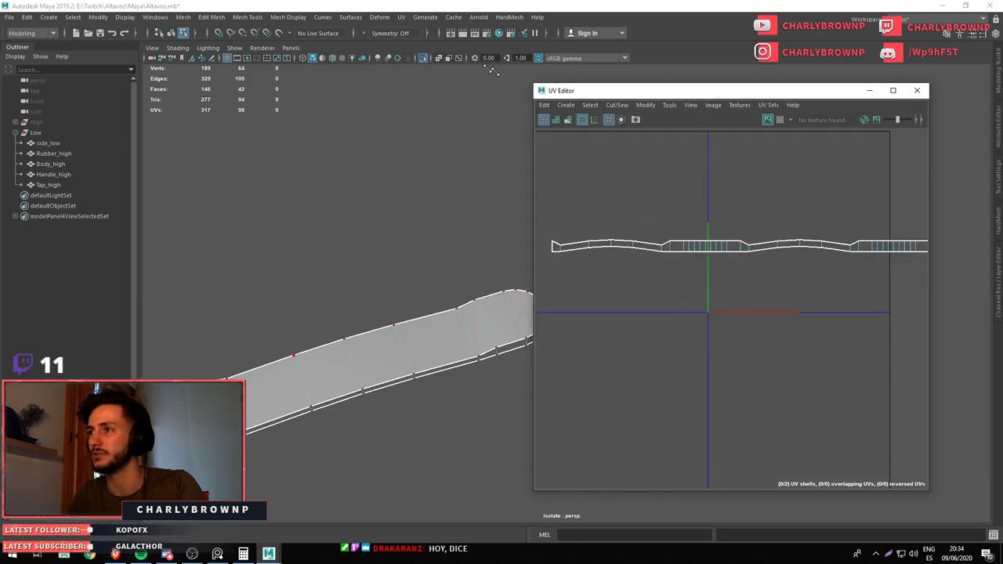
left_click_drag(866, 295, 479, 223)
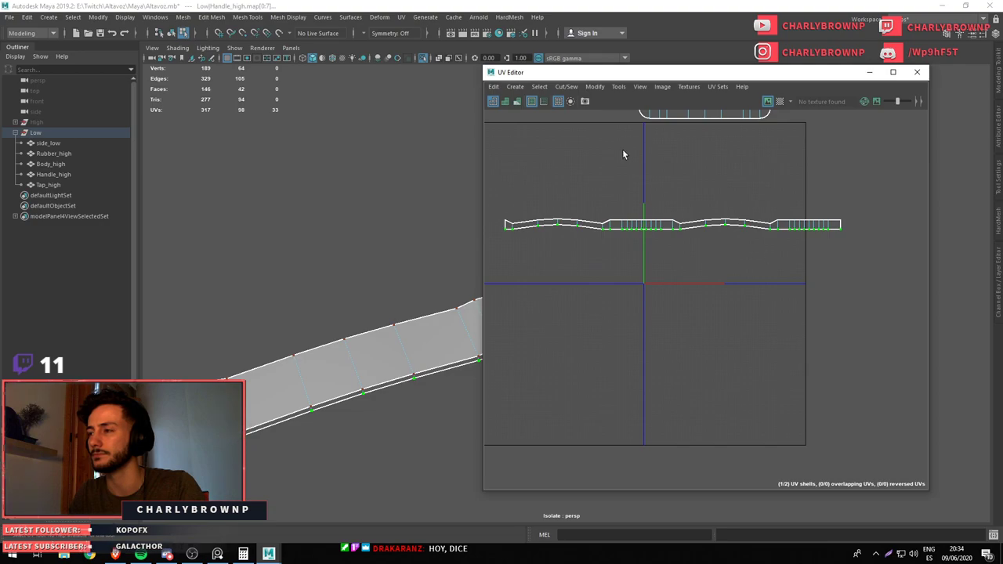
left_click_drag(664, 182, 663, 156)
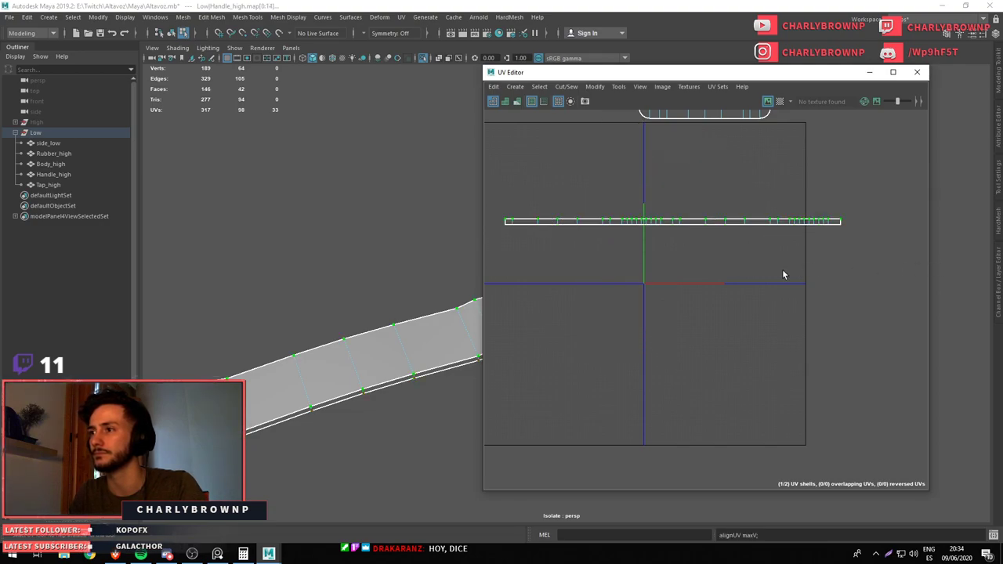
scroll("down", 3)
left_click_drag(608, 236, 584, 182)
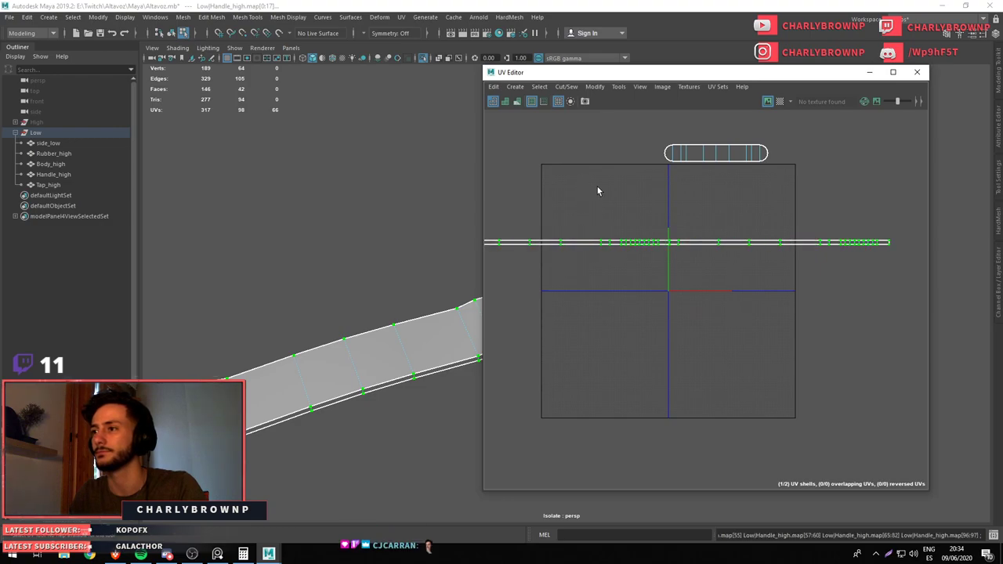
Select Tap_high's UV shell and convert the selection to faces
left_click(78, 185)
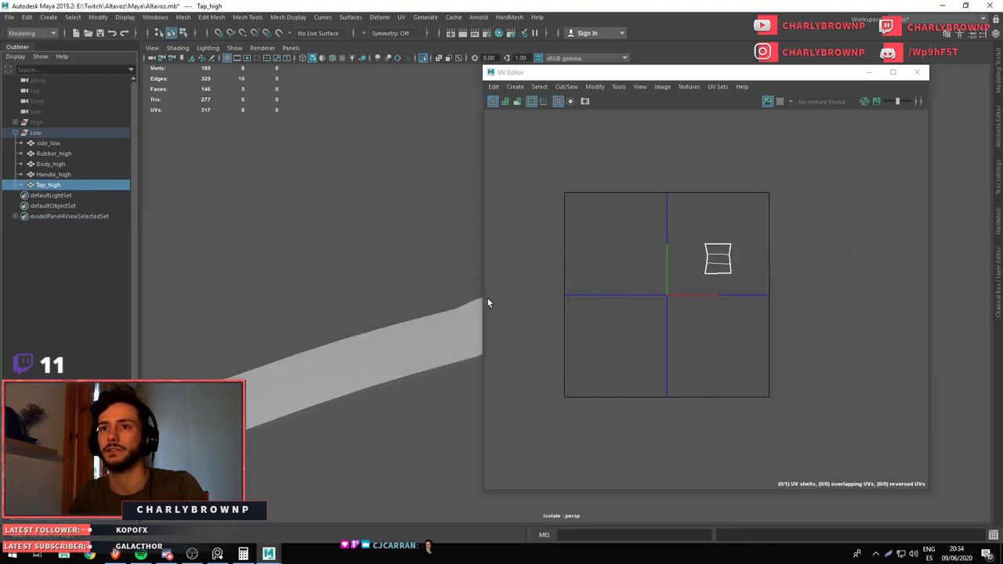
left_click_drag(681, 228, 794, 336)
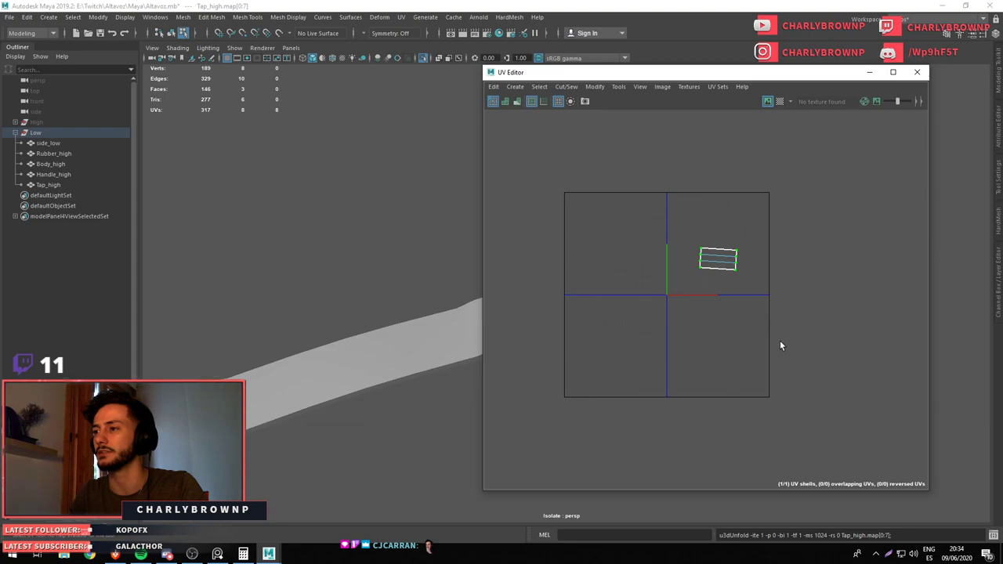
left_click_drag(714, 195, 706, 327)
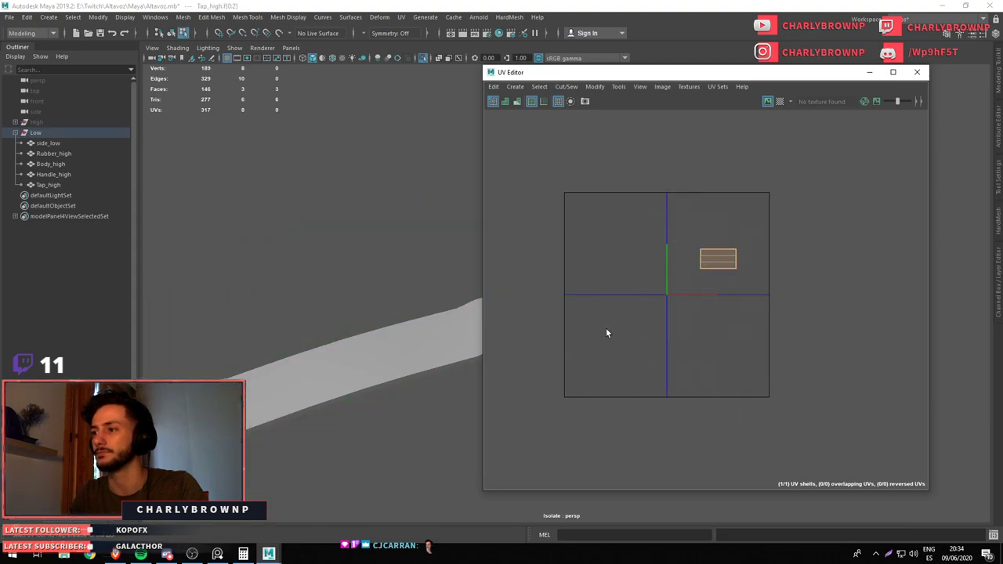
Turn off isolation and select the Low group in the Outliner
key("ctrl+1")
left_click_drag(392, 306, 395, 333)
left_click(290, 330)
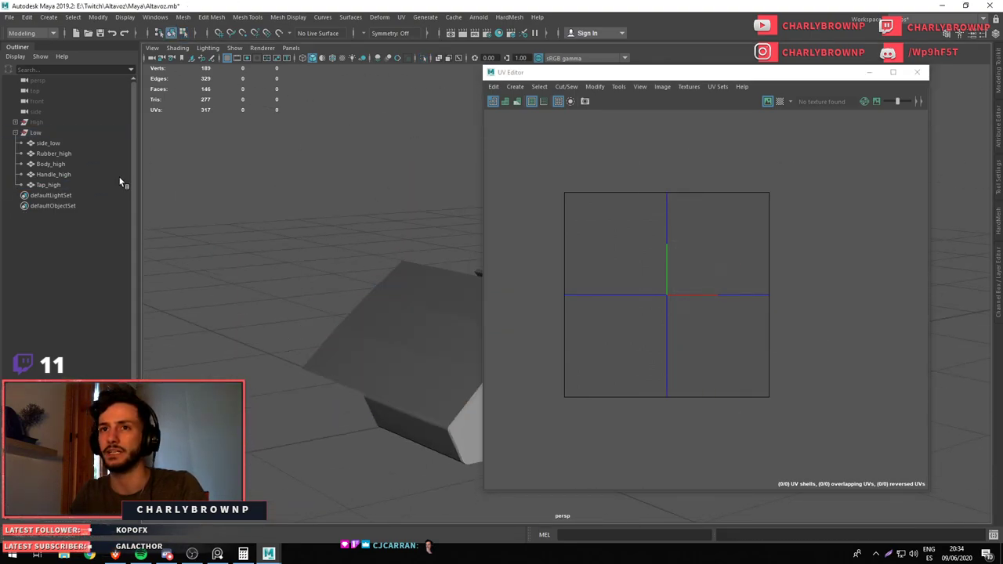
left_click(36, 133)
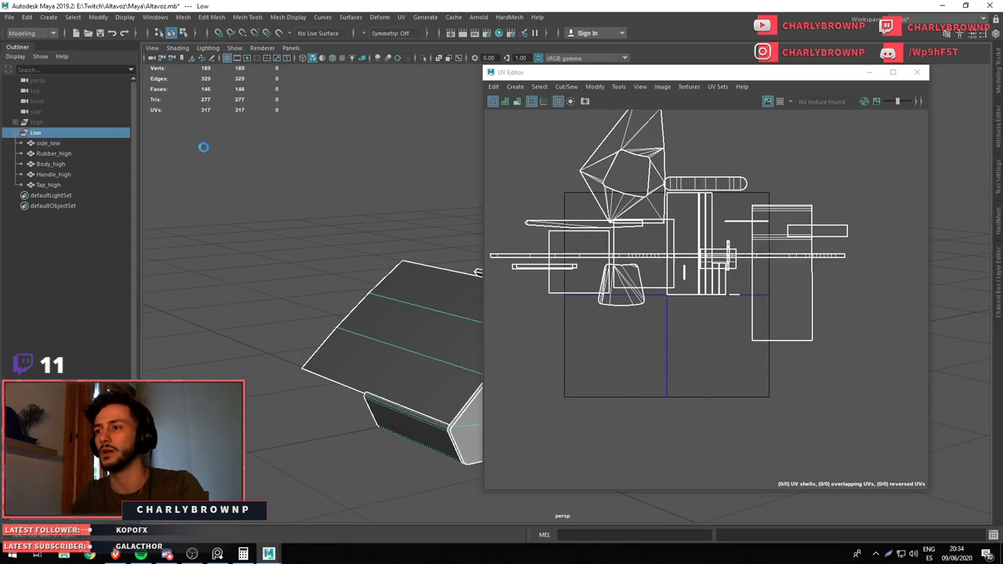
Select all faces of the Low group and shift the UV Editor window left
left_click_drag(572, 140, 855, 352)
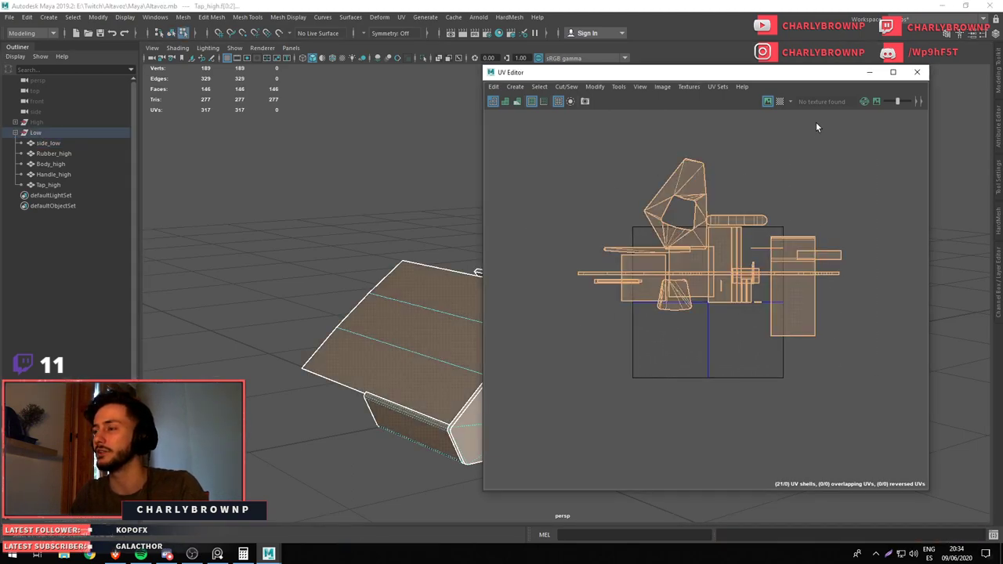
left_click_drag(784, 72, 720, 70)
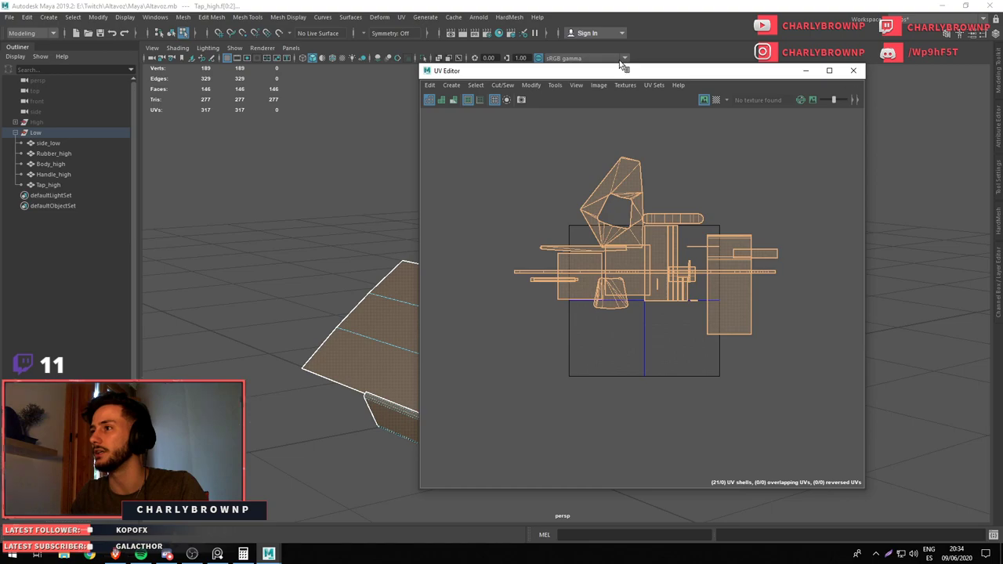
left_click(379, 16)
left_click(576, 84)
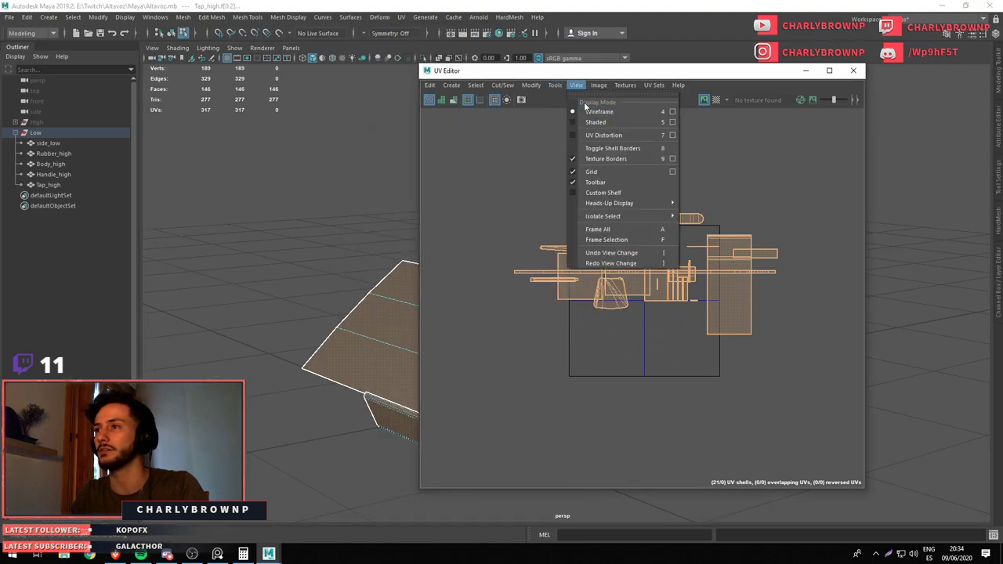
key("Escape")
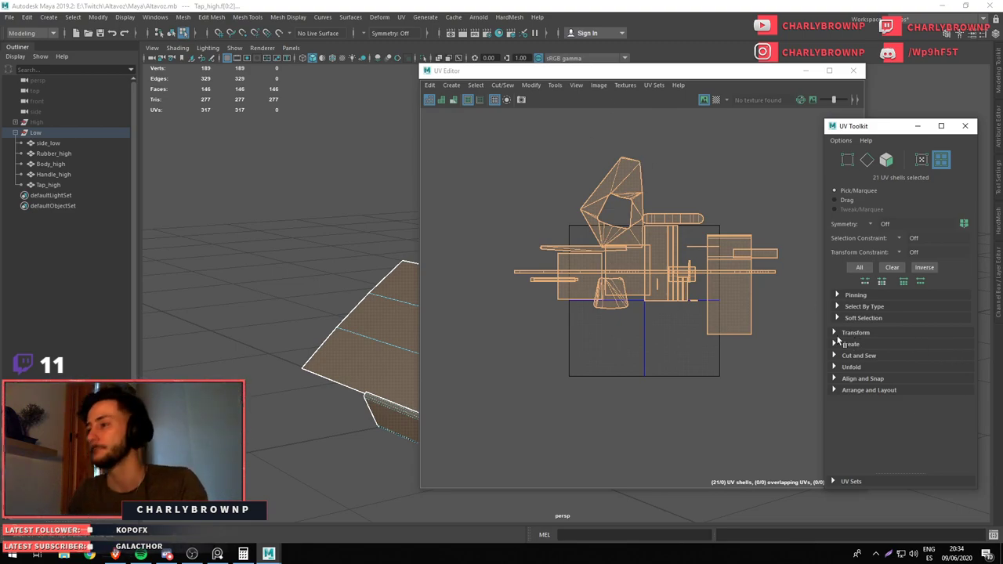
Set texel density to 10.24 with map size 256 in the UV Toolkit Transform section
left_click(836, 334)
scroll("down", 3)
scroll("down", 3)
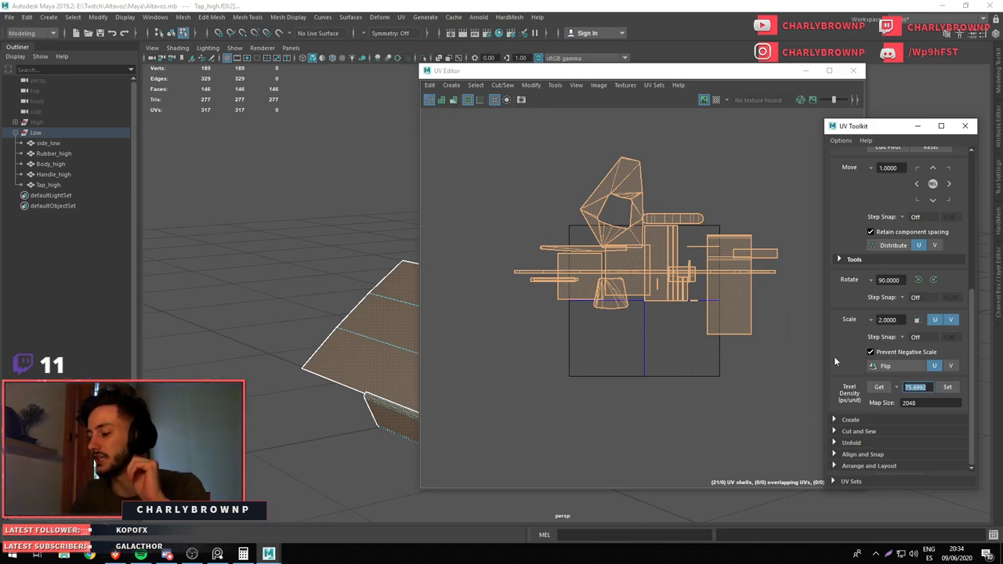
type("10.24")
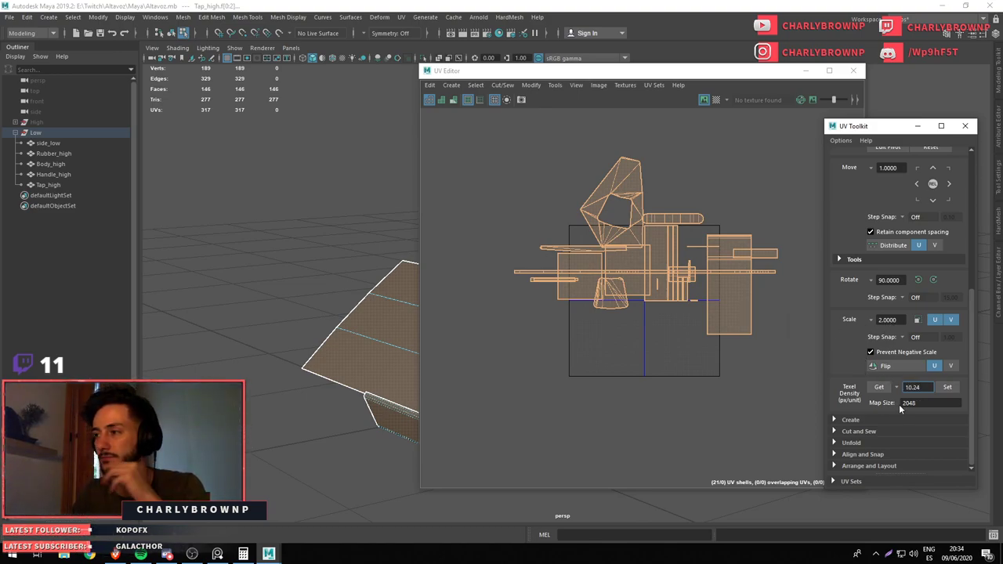
key("Tab")
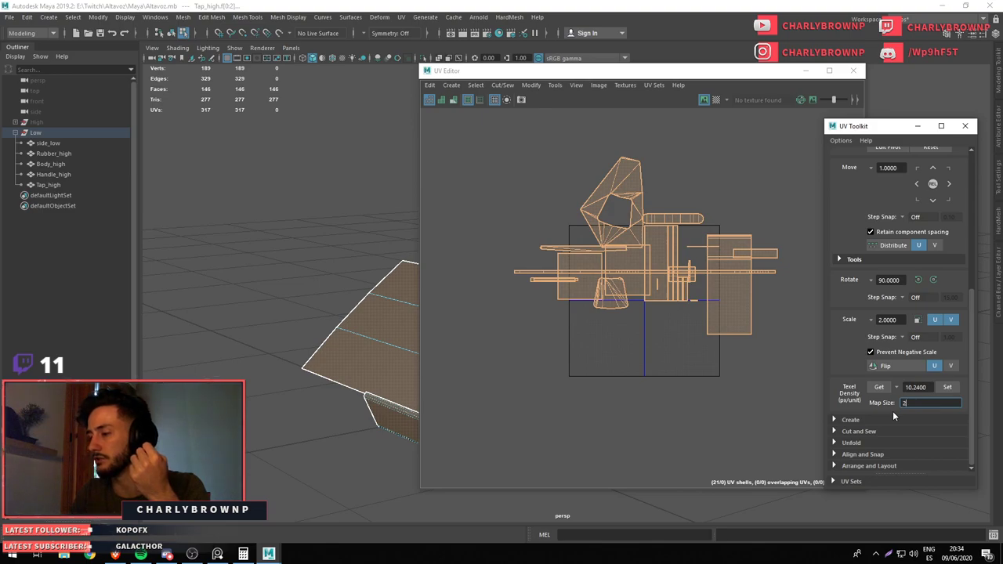
type("56")
left_click(947, 387)
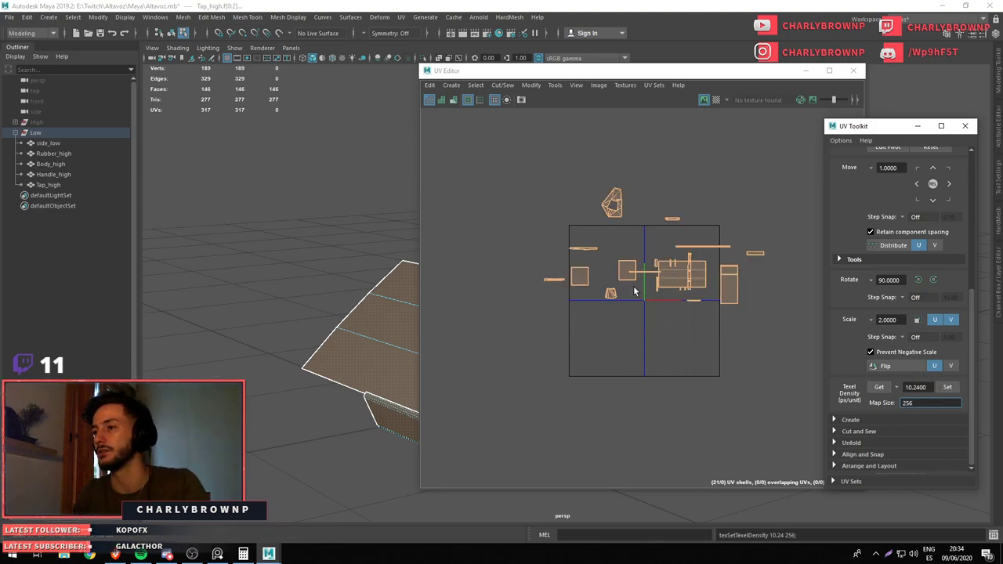
Select all the rescaled shells and bring up the unfold options from the UV marking menu
scroll("up", 3)
scroll("down", 3)
left_click_drag(517, 197, 798, 419)
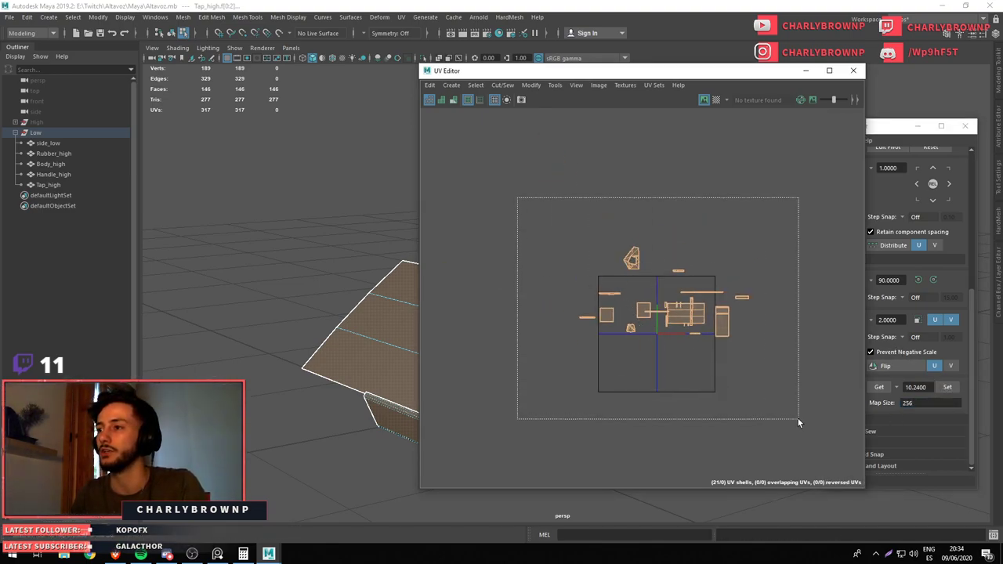
right_click(663, 210)
left_click_drag(663, 208, 493, 271)
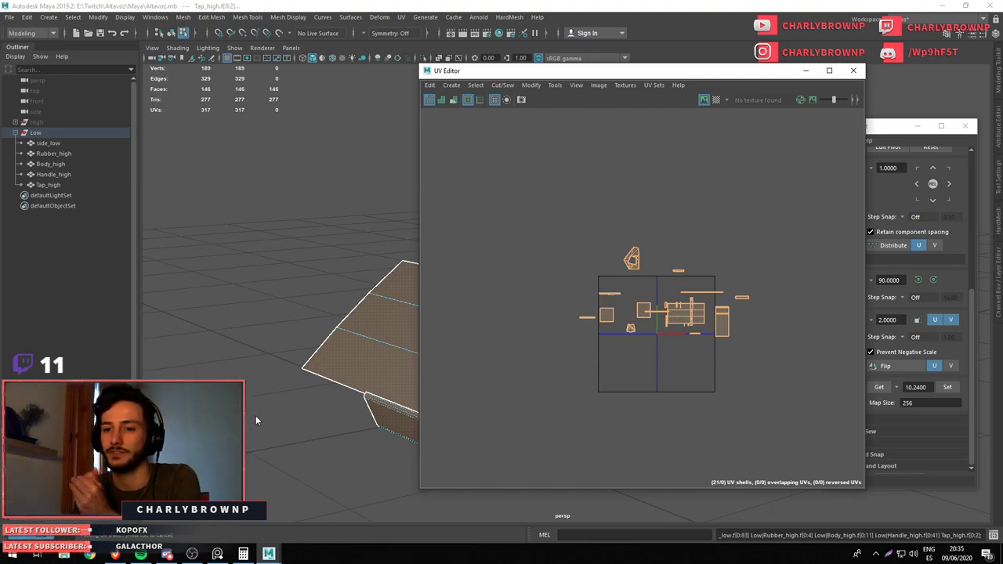
key("ctrl+z")
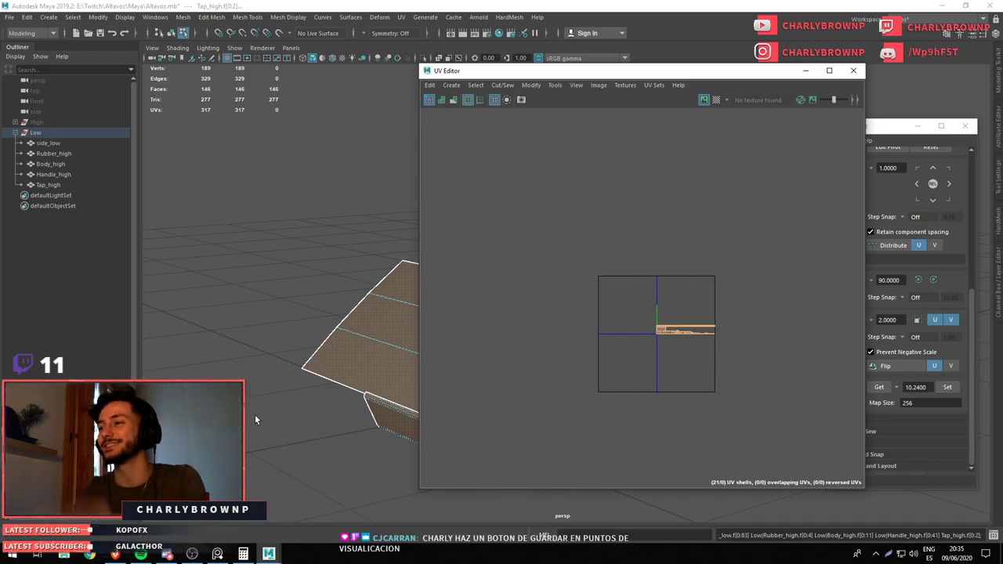
scroll("up", 3)
scroll("up", 3)
scroll("up", 3)
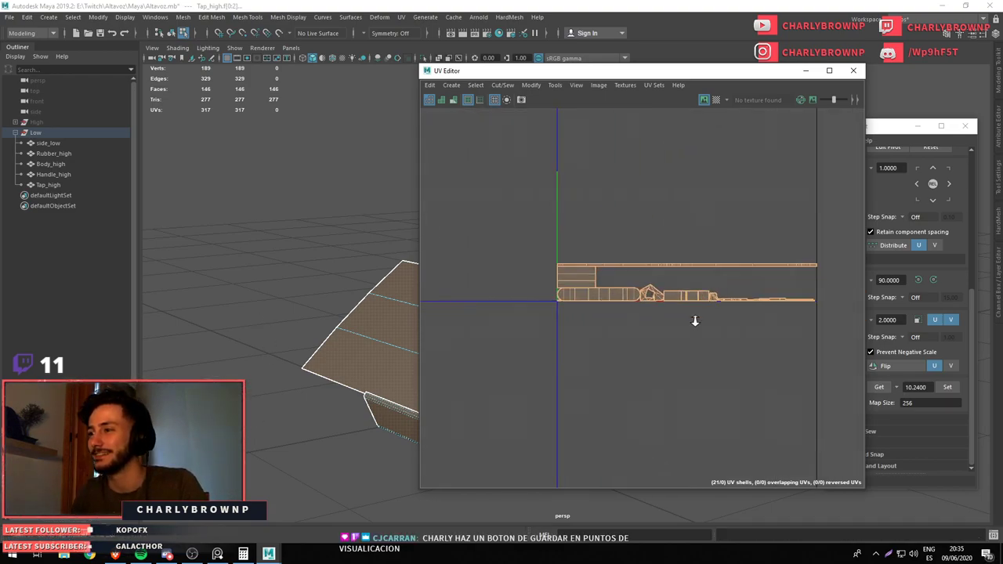
key("ctrl+z")
scroll("down", 3)
left_click_drag(627, 168, 568, 206)
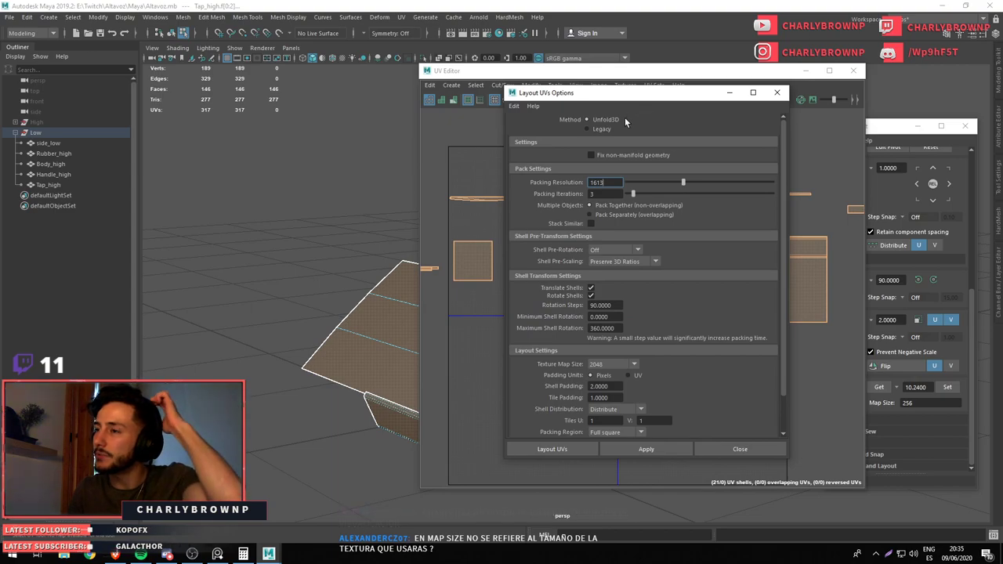
Lay out the shells with packing resolution 853 and texture map size 256
left_click_drag(657, 183, 655, 183)
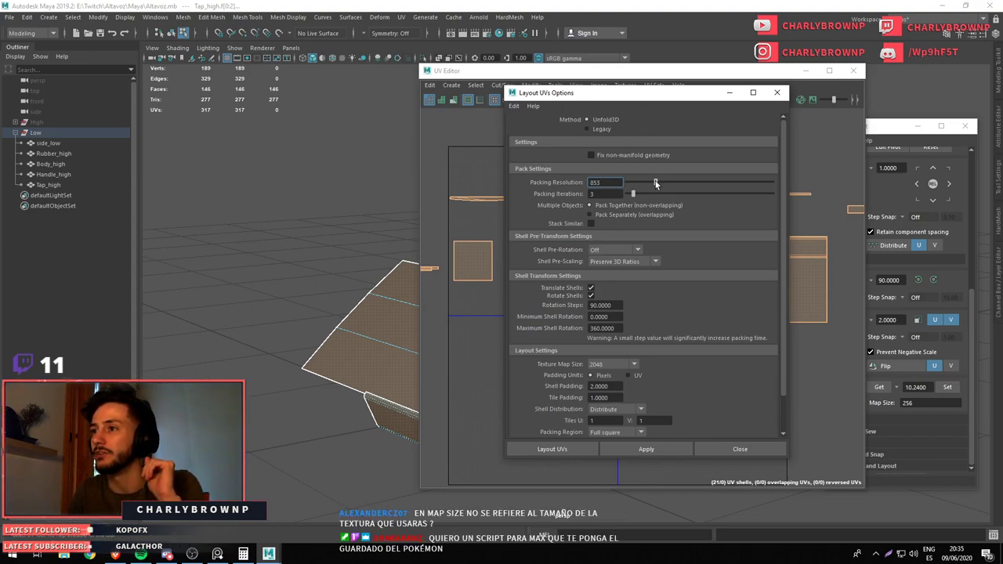
scroll("down", 3)
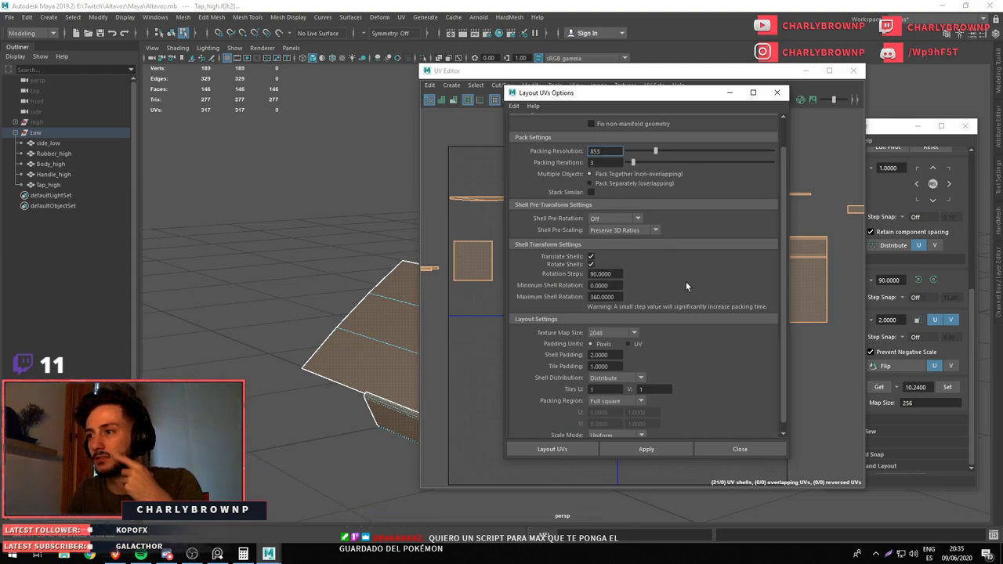
scroll("down", 3)
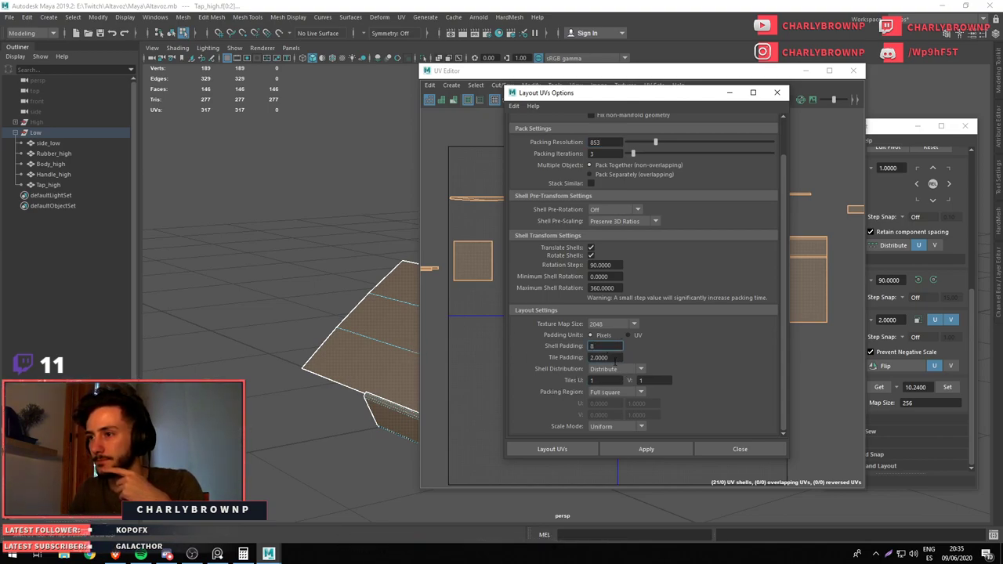
left_click(608, 325)
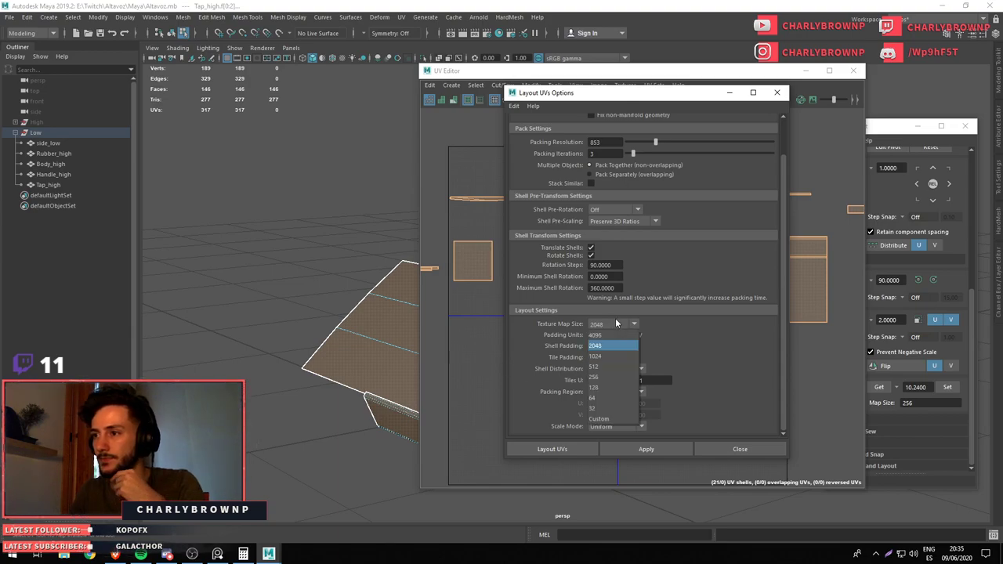
left_click(593, 380)
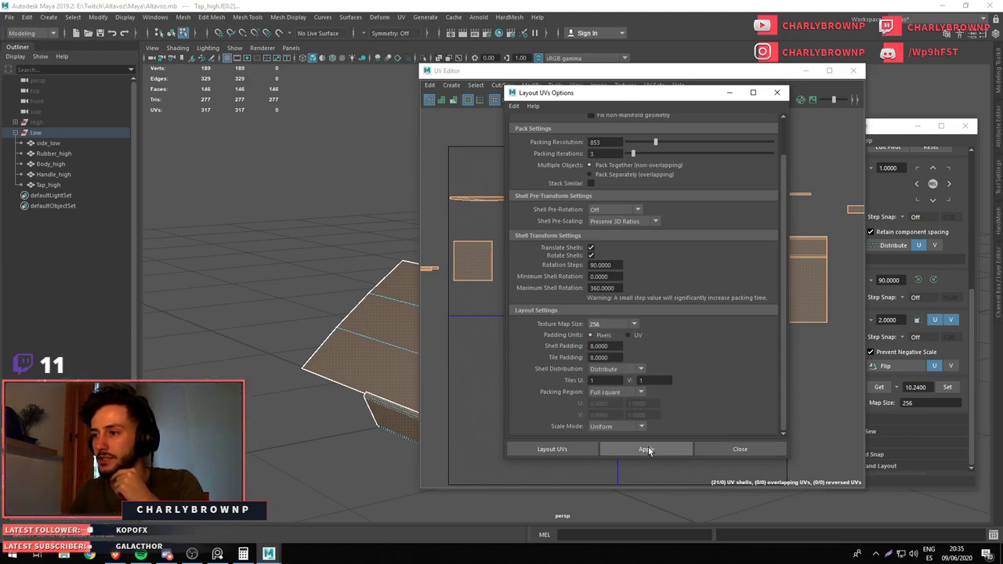
left_click(647, 447)
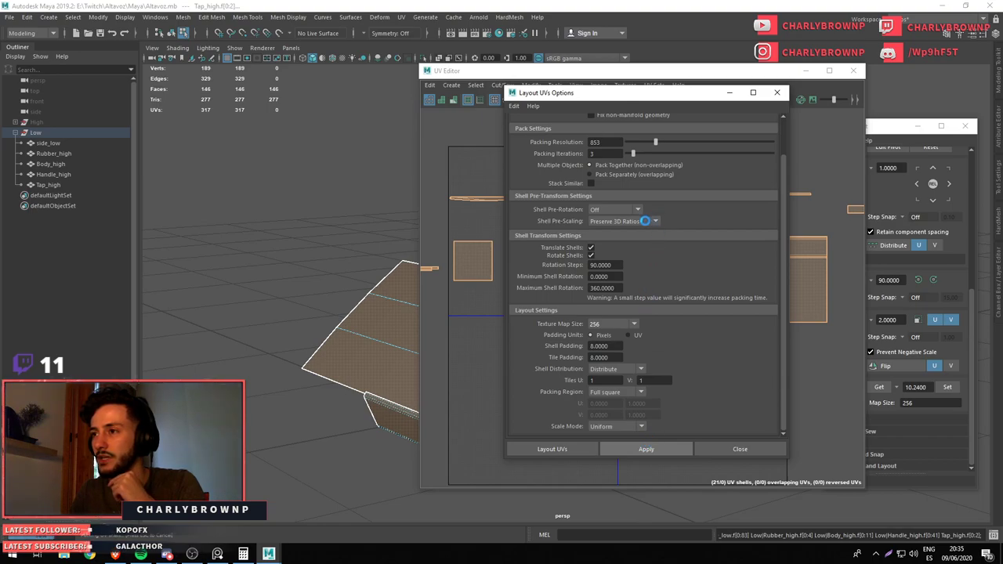
Move the Layout UVs Options window aside and close it
left_click_drag(658, 94, 289, 136)
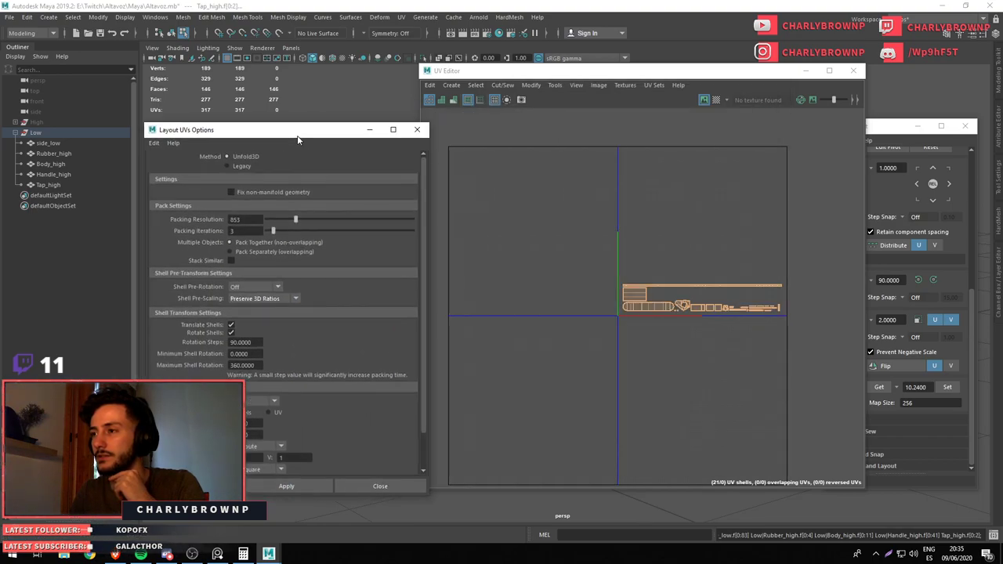
scroll("up", 3)
scroll("down", 3)
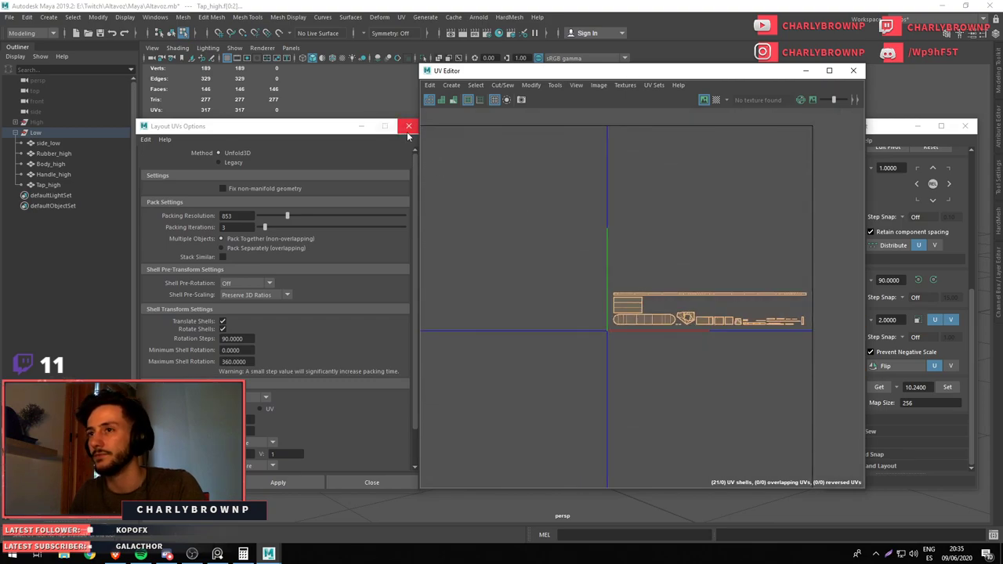
left_click(408, 127)
Undo the automatic packing and distribute the shells so none overlap
key("ctrl+z")
scroll("down", 3)
scroll("up", 3)
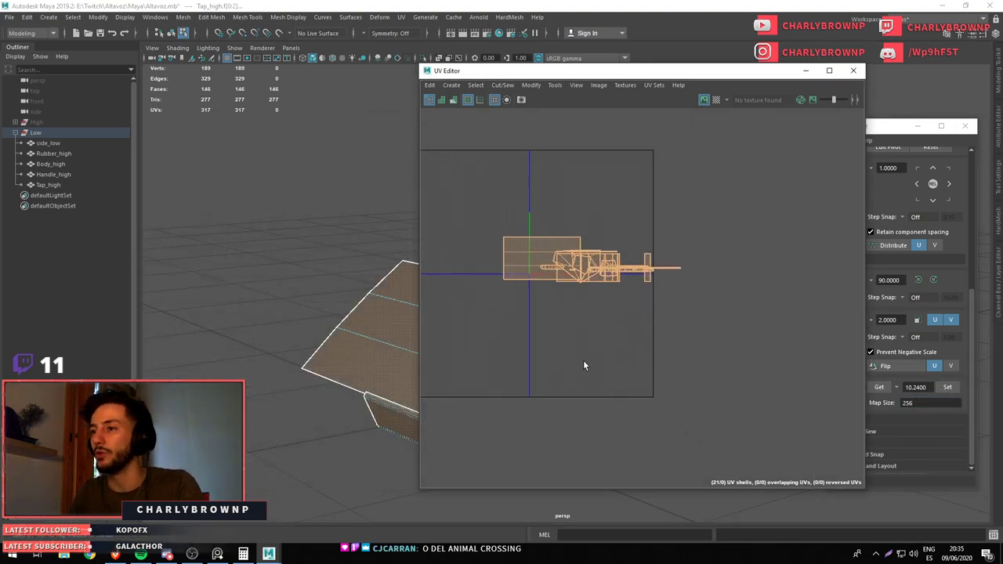
left_click_drag(591, 182, 657, 343)
Move one large shell out of the column and maximize the UV Editor around it
scroll("up", 3)
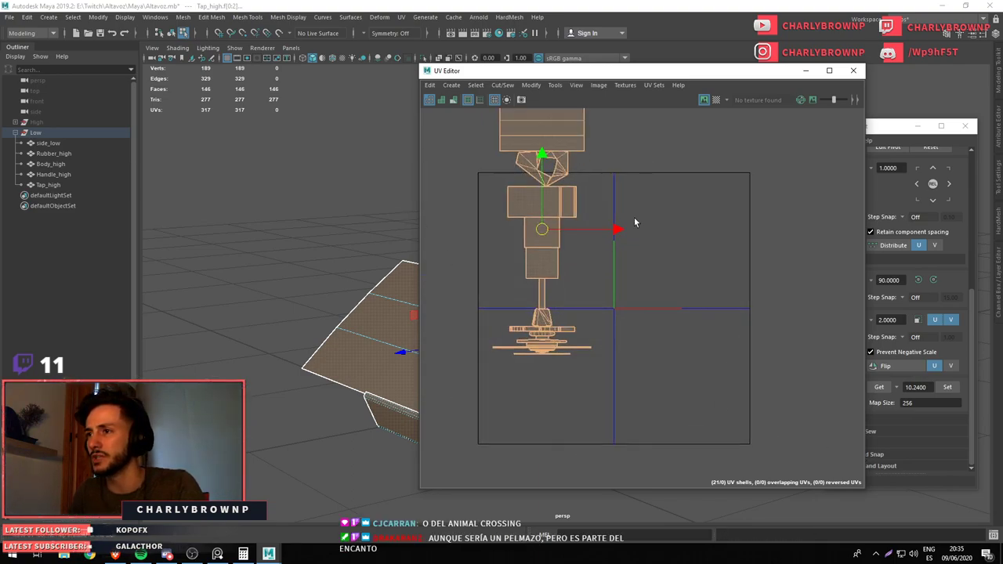
left_click(621, 201)
left_click_drag(542, 126, 687, 262)
key("f")
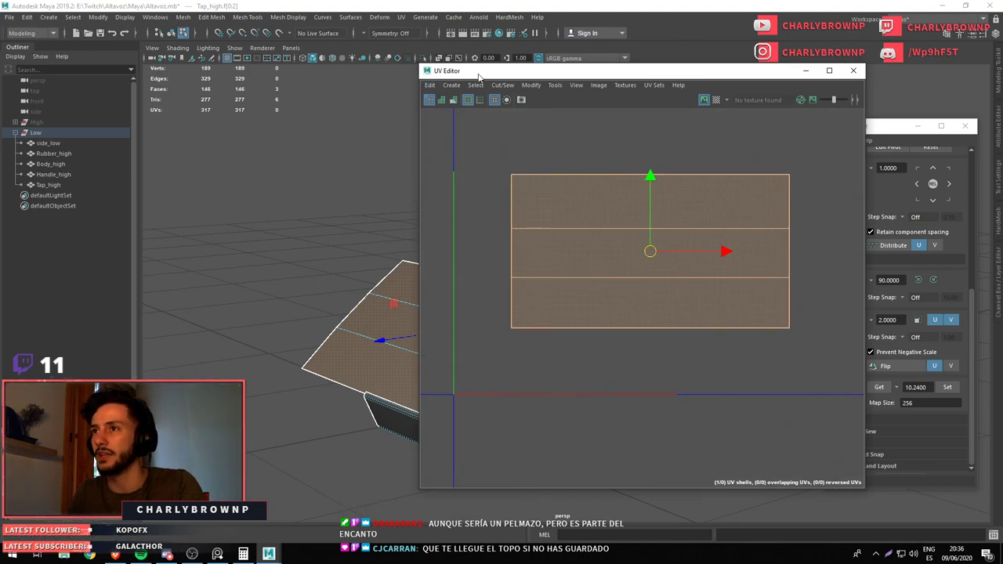
double_click(479, 70)
scroll("down", 3)
scroll("up", 3)
left_click_drag(572, 282, 531, 331)
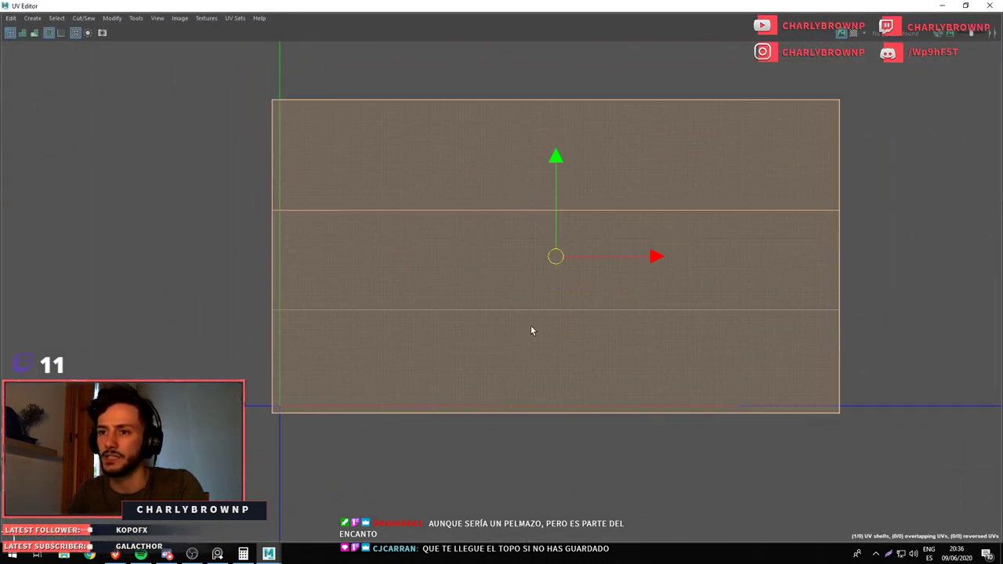
scroll("up", 3)
left_click_drag(255, 348, 331, 387)
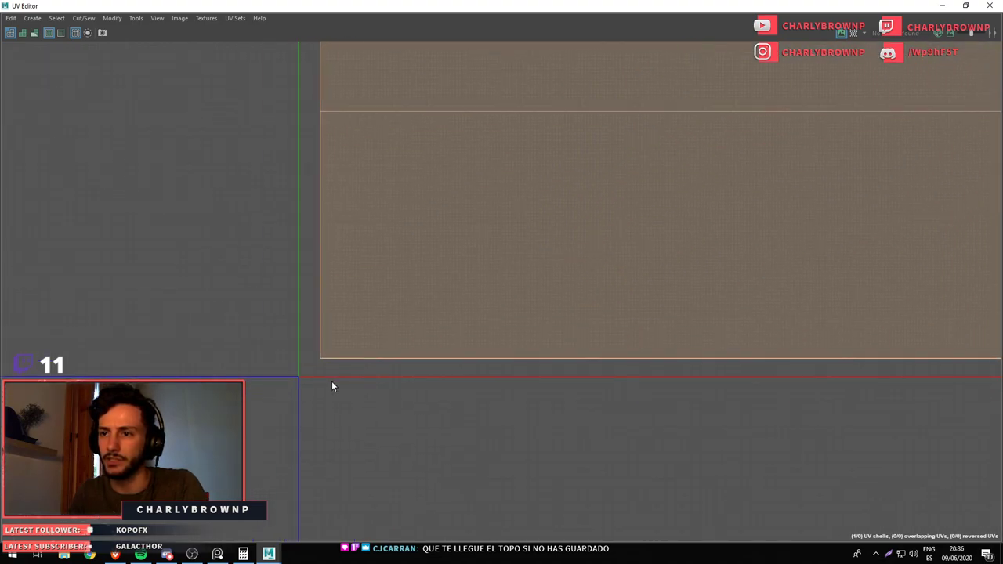
Stack the upper rectangular shell above the large shell, aligning their left edges
left_click(318, 359)
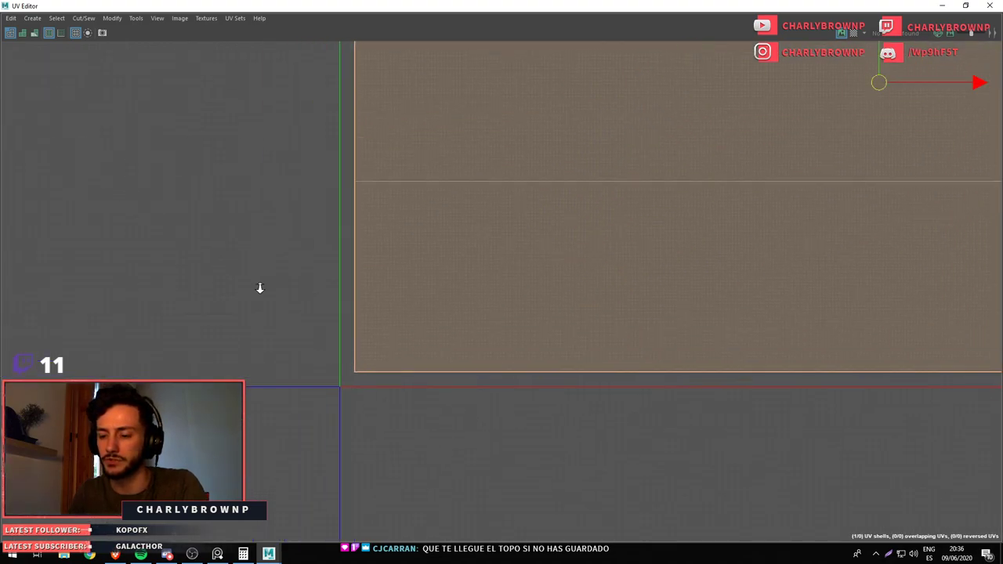
key("f")
scroll("down", 3)
scroll("down", 3)
left_click(324, 184)
left_click_drag(324, 185, 585, 351)
scroll("up", 3)
scroll("up", 3)
scroll("up", 3)
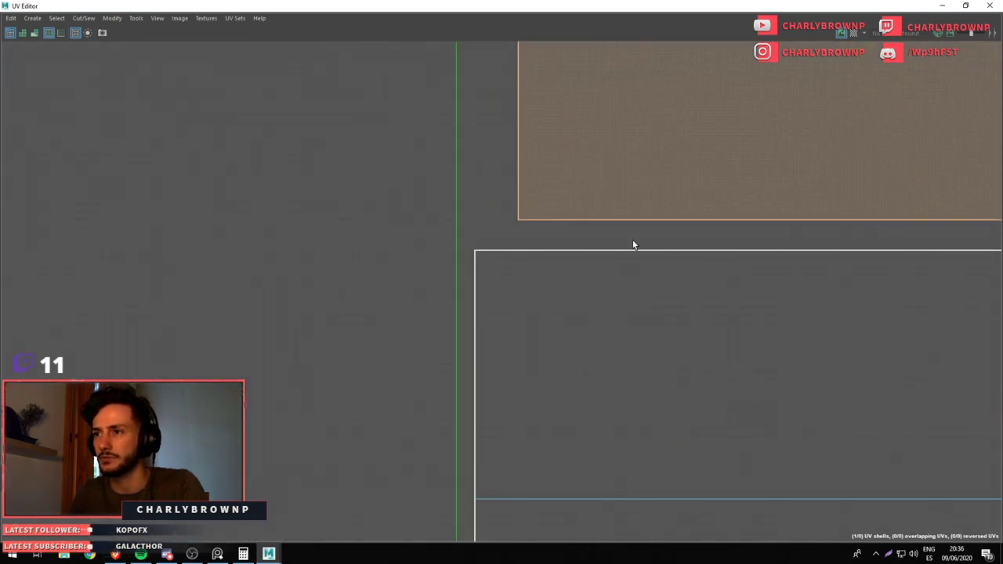
left_click_drag(585, 271, 567, 275)
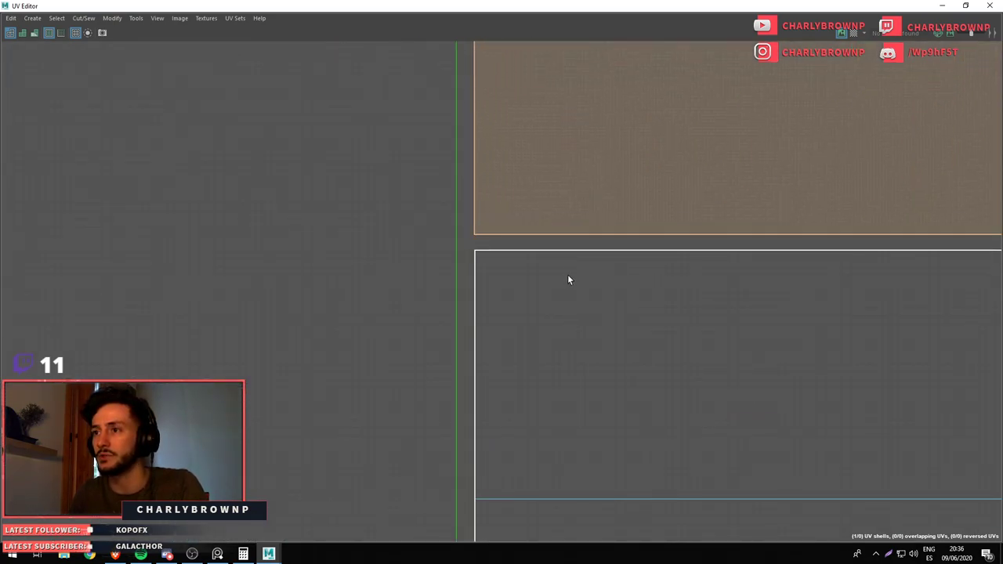
Place the small square shell flush beside the large shells and capture the result
scroll("down", 3)
scroll("down", 3)
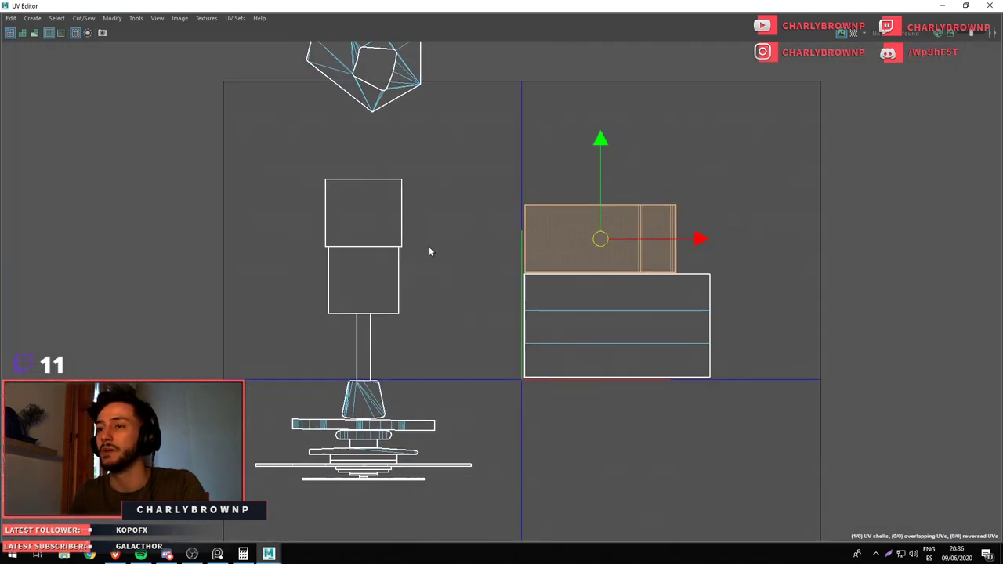
left_click(368, 235)
left_click_drag(359, 285, 392, 369)
left_click_drag(392, 369, 616, 274)
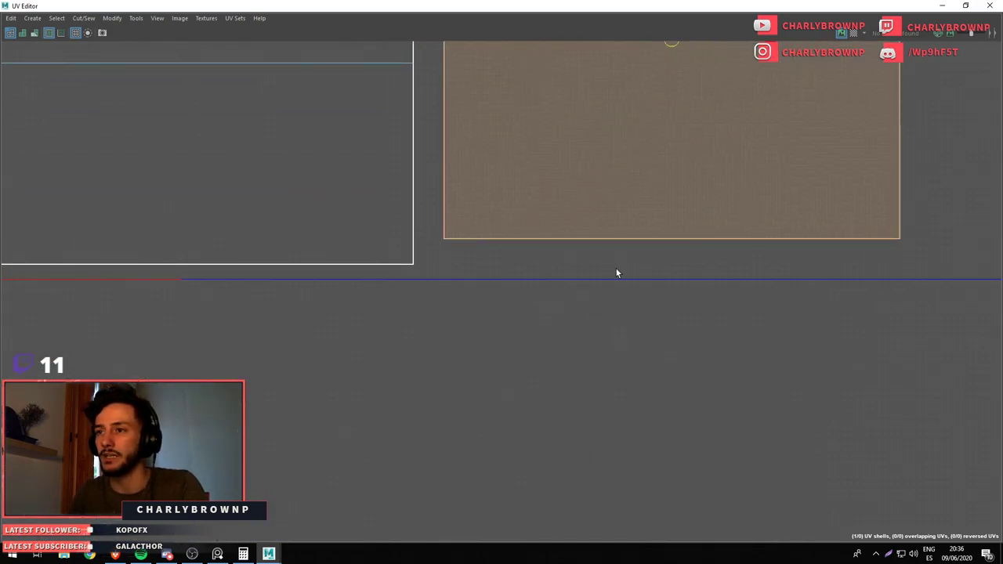
left_click_drag(616, 273, 625, 304)
left_click_drag(621, 294, 304, 207)
left_click_drag(304, 207, 509, 296)
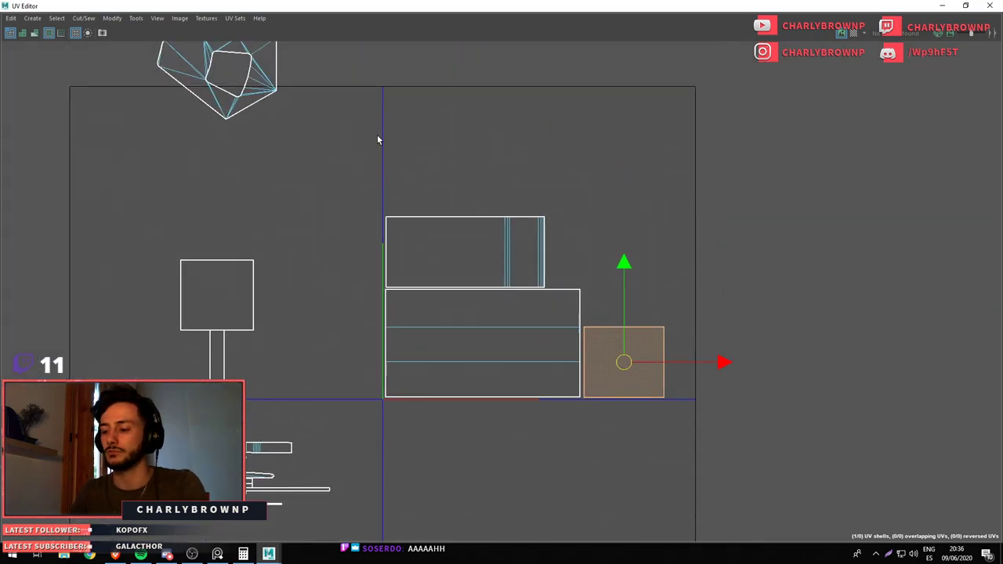
key("Print")
left_click_drag(688, 285, 844, 460)
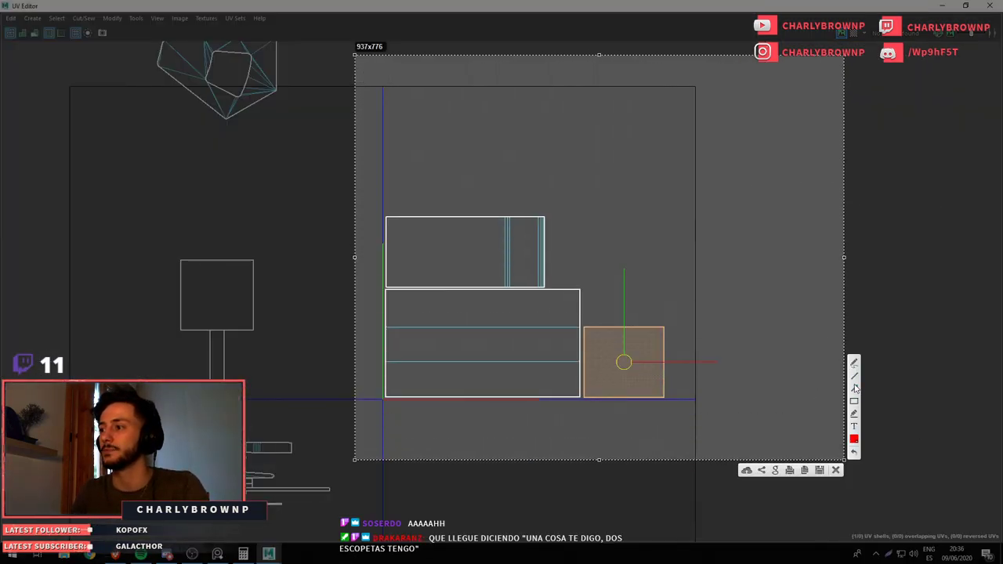
left_click_drag(376, 110, 455, 200)
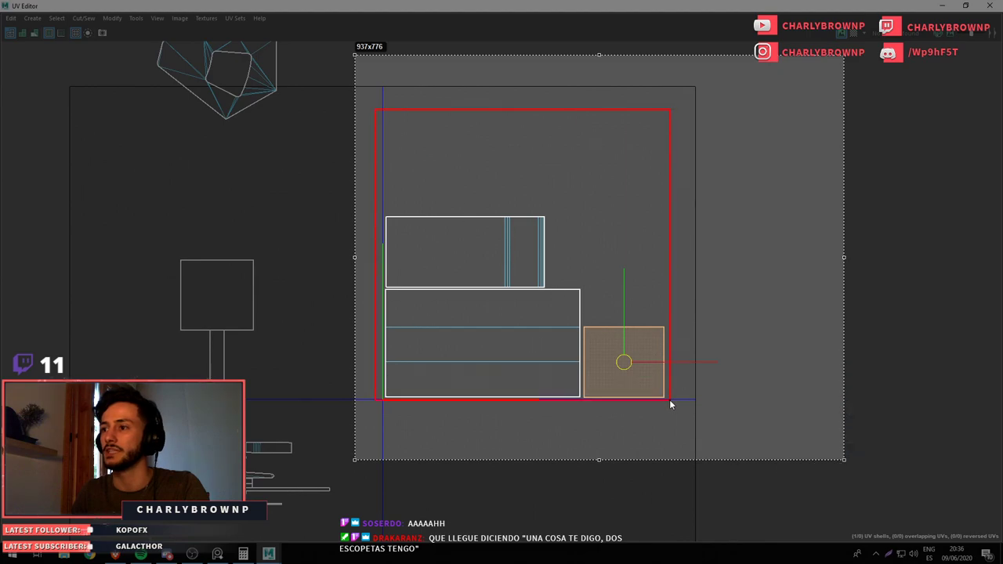
left_click_drag(668, 400, 670, 401)
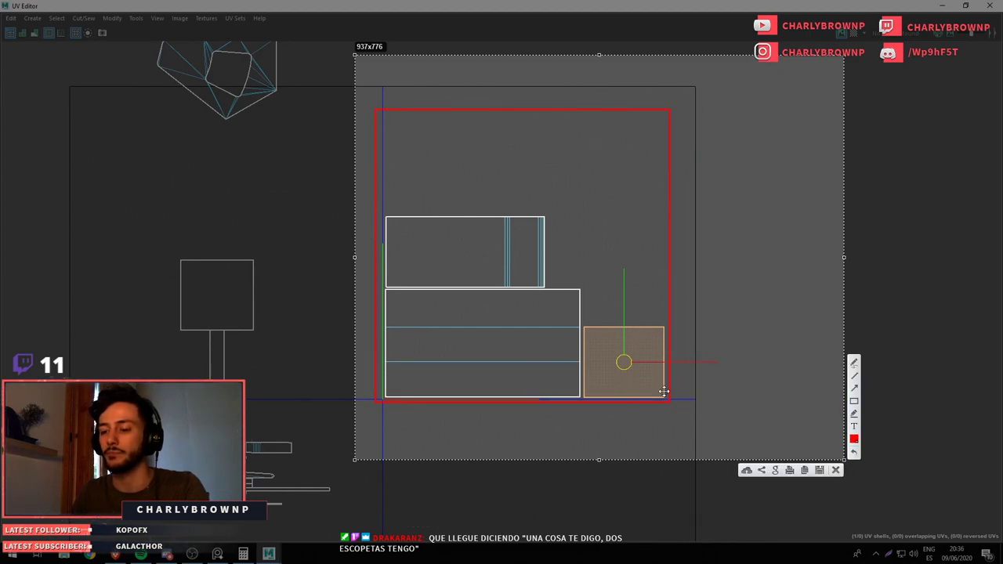
key("ctrl+c")
left_click_drag(195, 353, 283, 317)
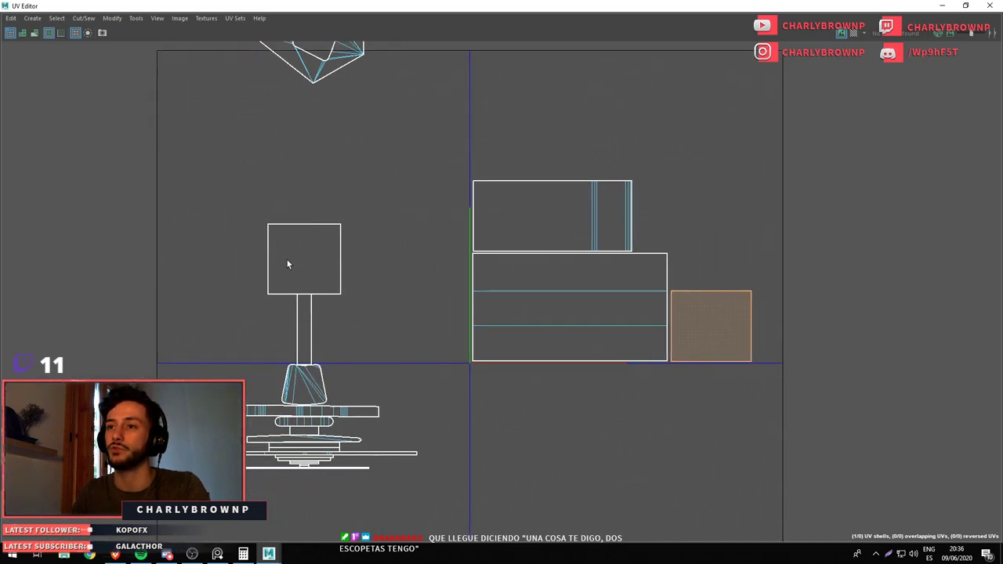
Move the left square shell above the stem and bring the polygon top shell into the square
left_click(287, 265)
left_click_drag(308, 263, 345, 220)
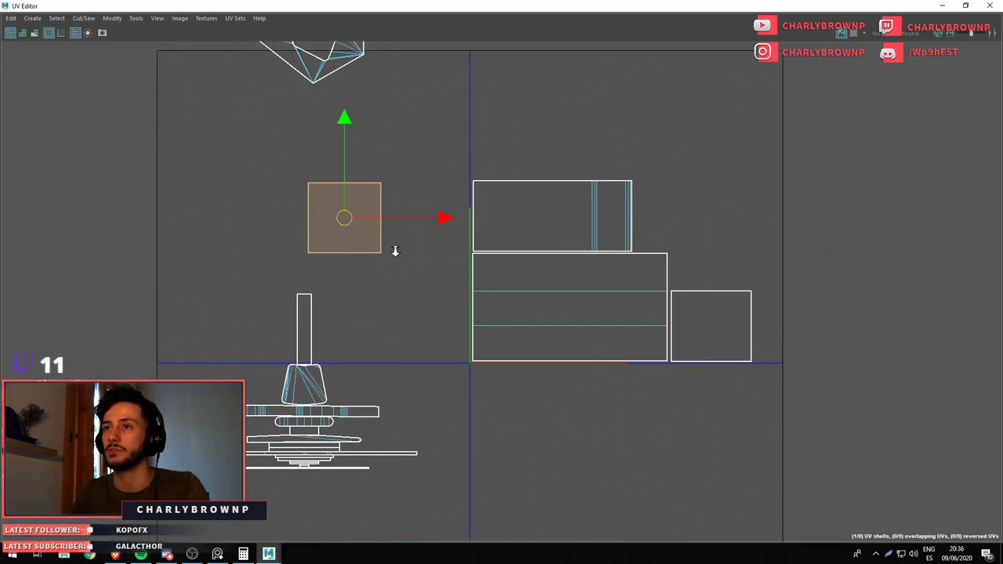
left_click(312, 69)
left_click_drag(312, 69, 374, 250)
left_click_drag(374, 246, 398, 317)
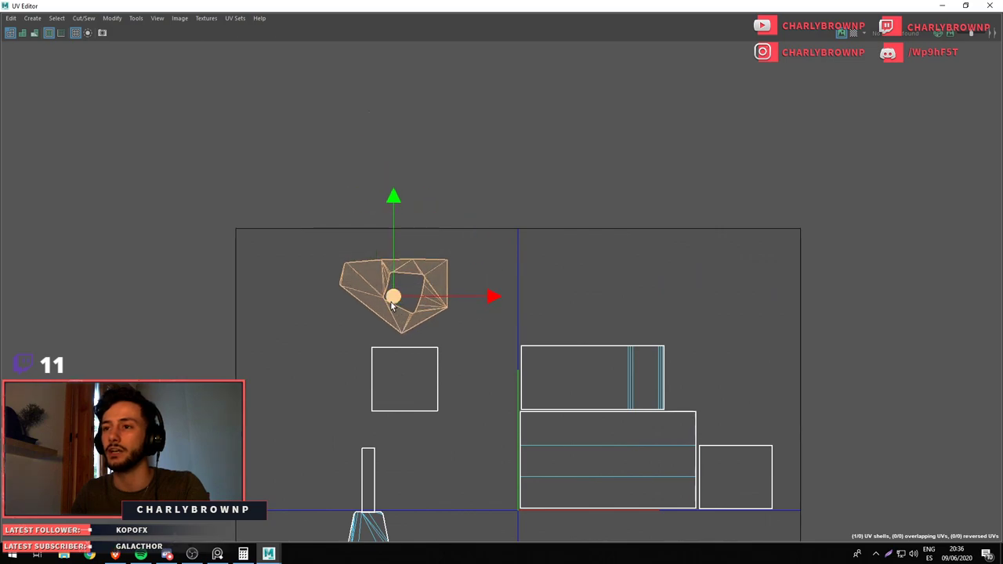
scroll("up", 3)
left_click(376, 341)
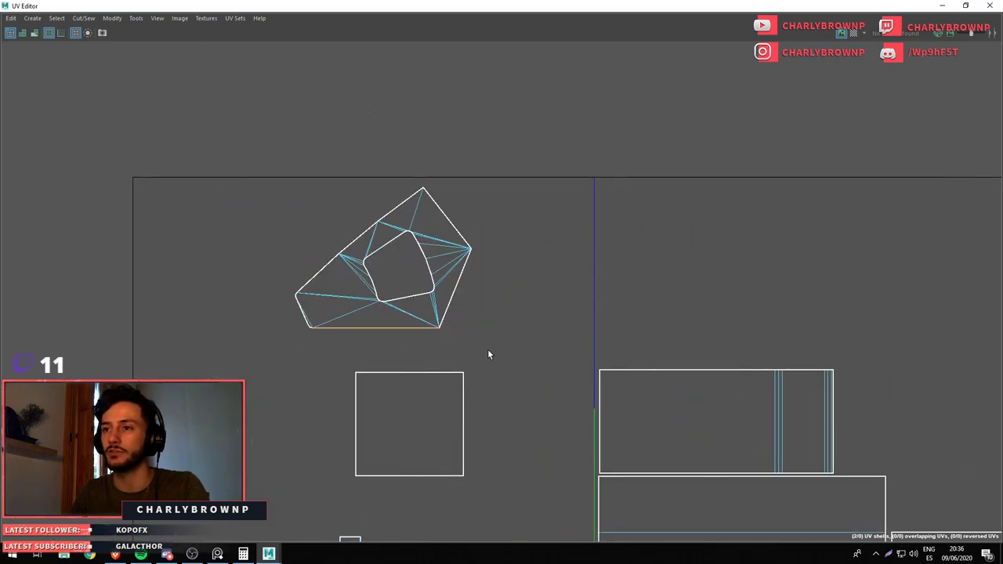
Place the polygon shell above the stacked rectangles, then frame all shells to check the layout
scroll("up", 3)
scroll("up", 3)
scroll("up", 3)
scroll("up", 3)
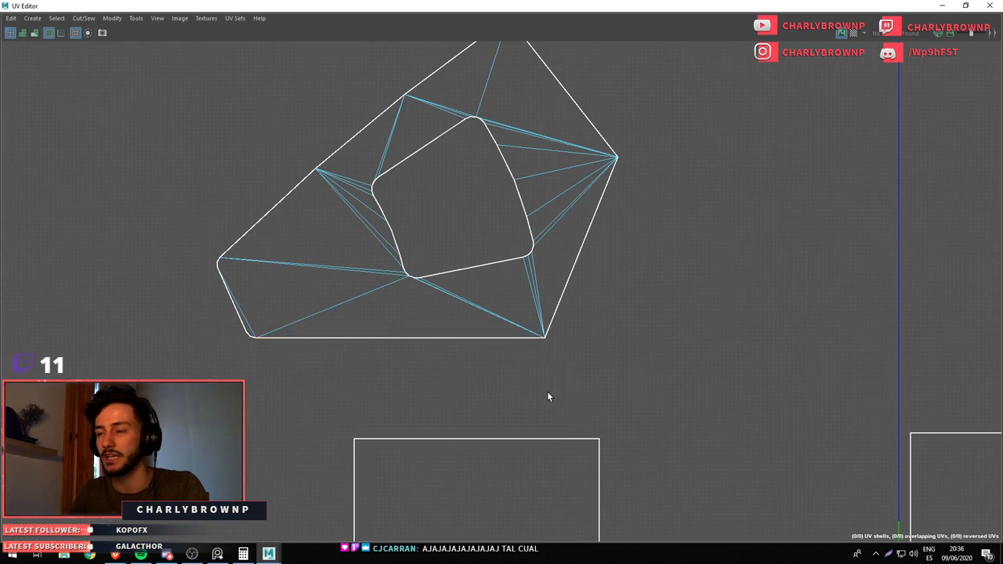
scroll("down", 3)
left_click(235, 209)
left_click_drag(320, 298, 355, 254)
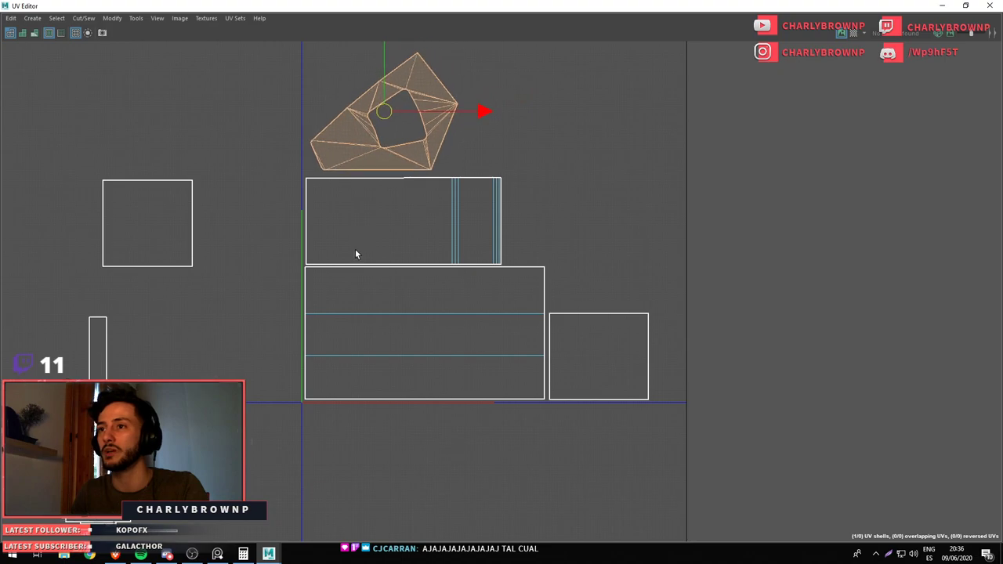
scroll("up", 3)
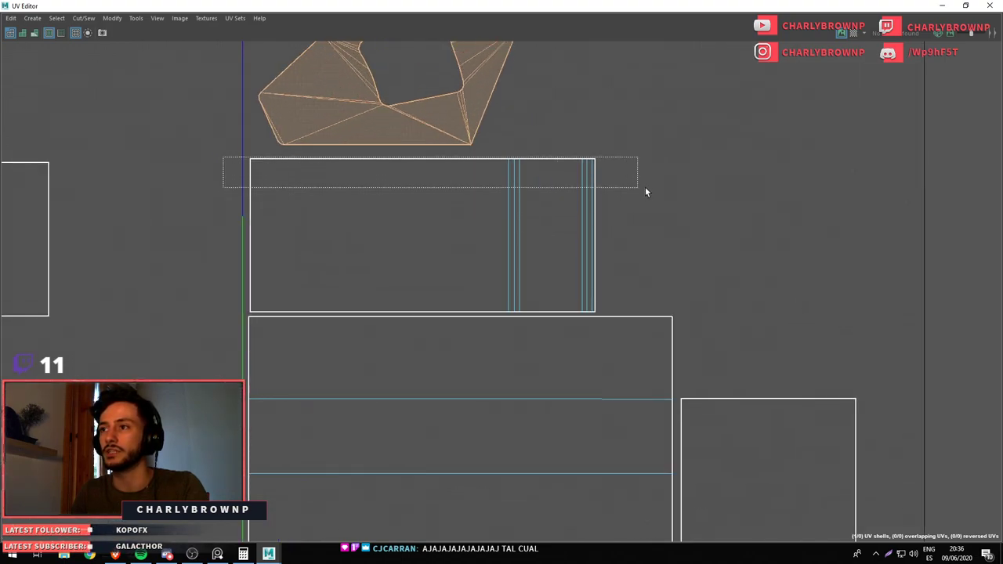
left_click_drag(645, 192, 645, 192)
left_click_drag(447, 173, 525, 190)
left_click_drag(215, 259, 676, 312)
key("a")
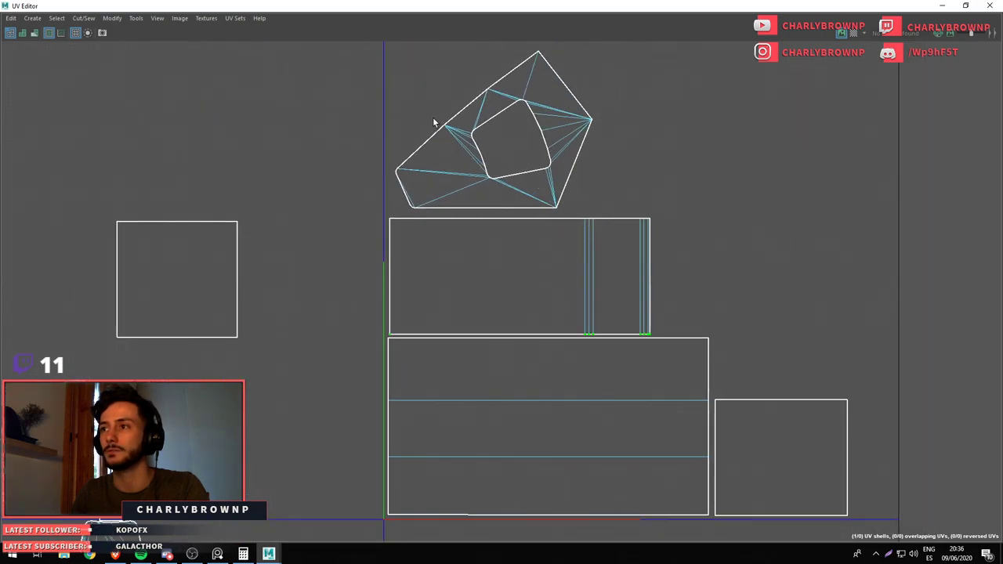
left_click(434, 122)
key("f")
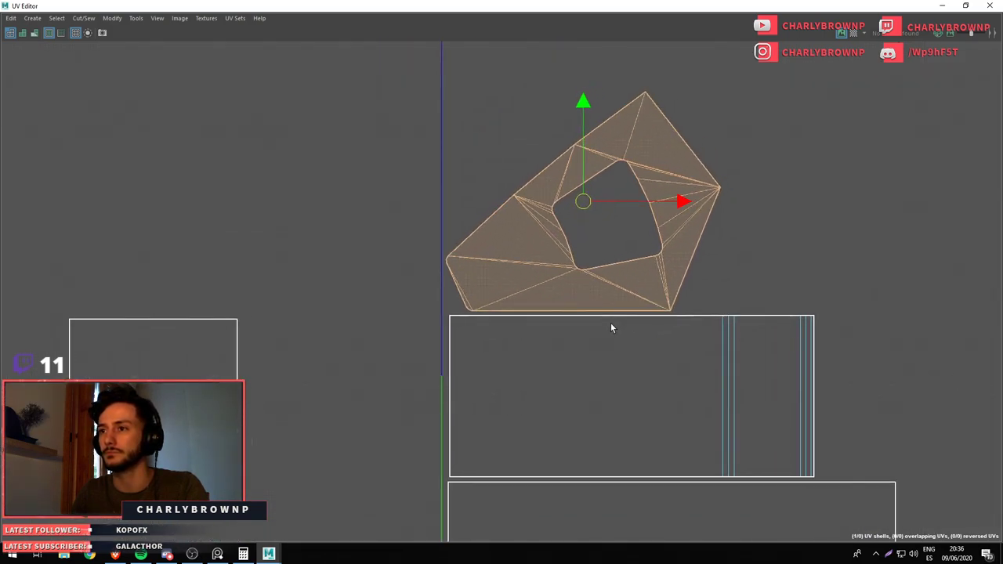
scroll("up", 3)
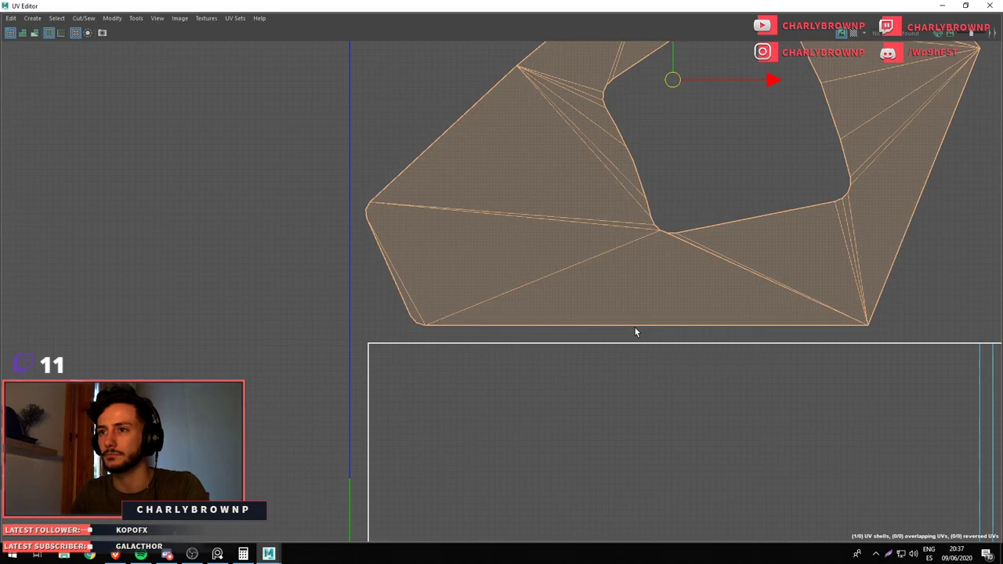
scroll("down", 3)
Move the small square shell beside the upper rectangle, stacked on top of the other square
left_click(329, 392)
left_click_drag(471, 476, 768, 318)
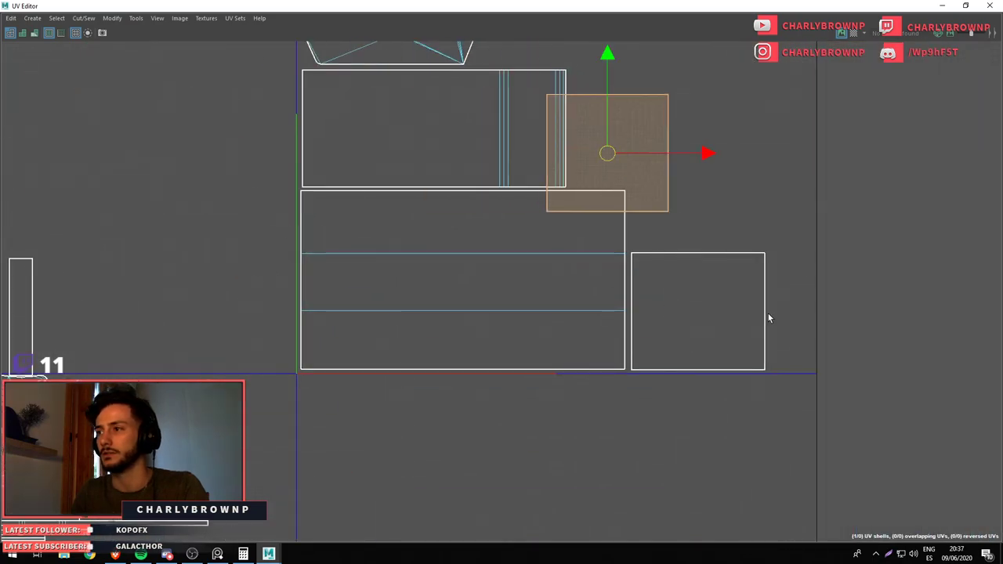
scroll("up", 3)
left_click_drag(813, 441, 589, 410)
scroll("up", 3)
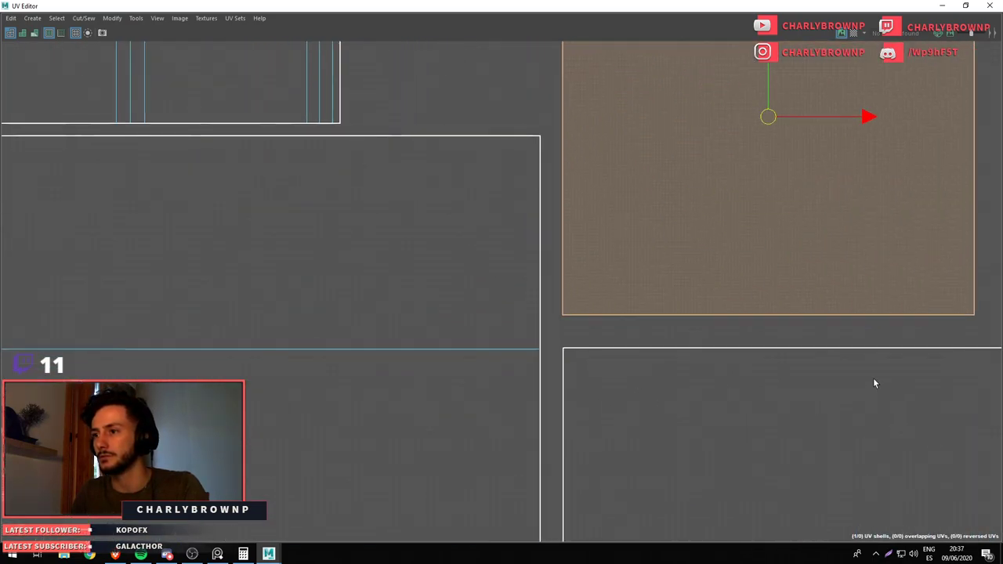
scroll("down", 3)
scroll("down", 3)
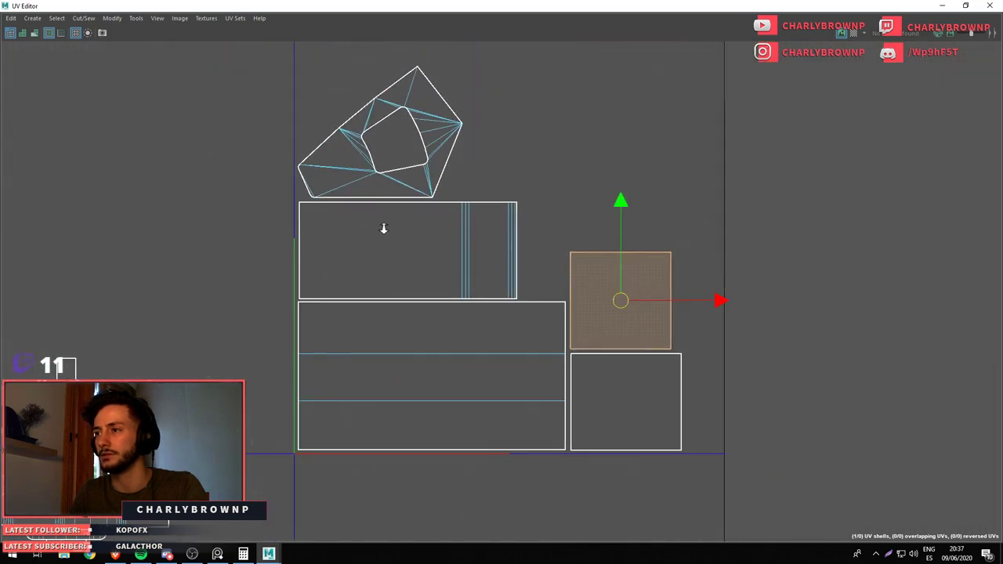
scroll("down", 3)
Position the thin stem shell beside the squares, next to the top rectangle
left_click(410, 313)
left_click_drag(378, 305, 670, 283)
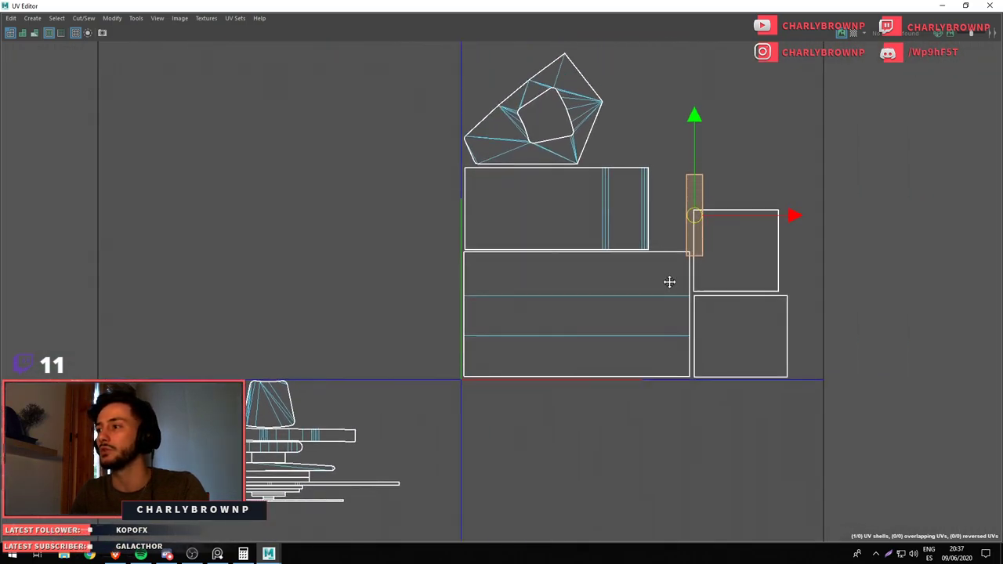
scroll("up", 3)
scroll("up", 3)
left_click_drag(623, 337, 595, 343)
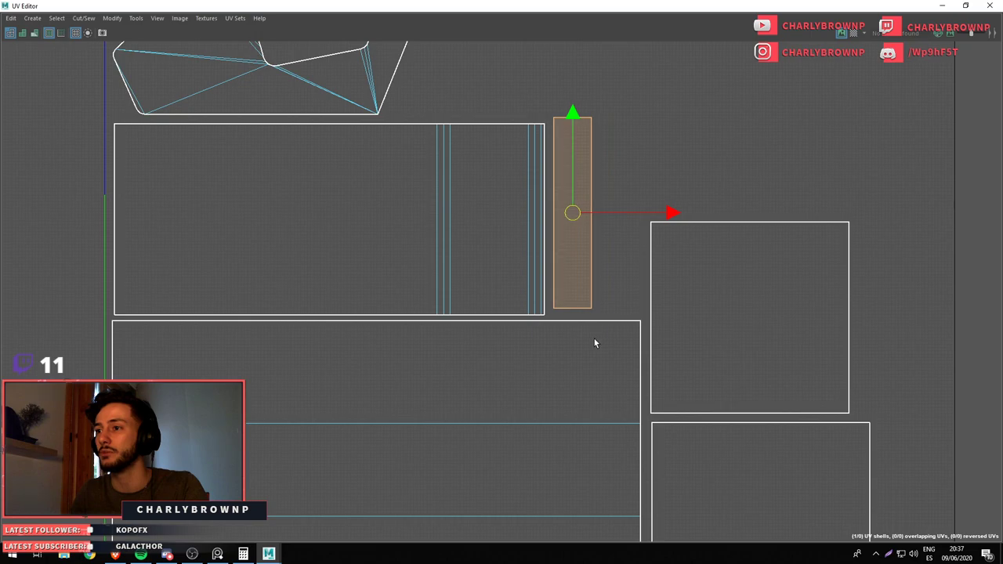
scroll("up", 3)
left_click_drag(617, 355, 617, 359)
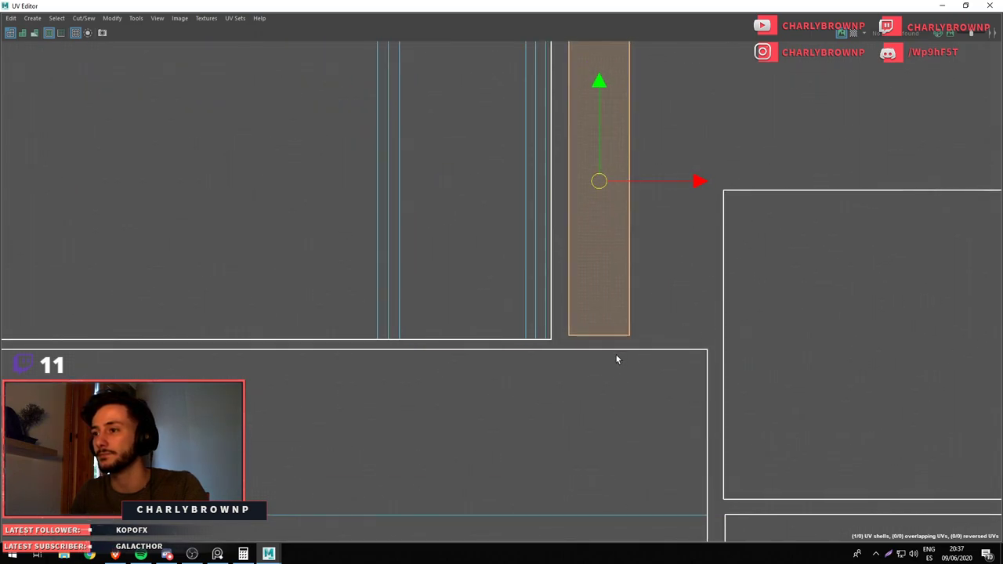
scroll("down", 3)
scroll("down", 3)
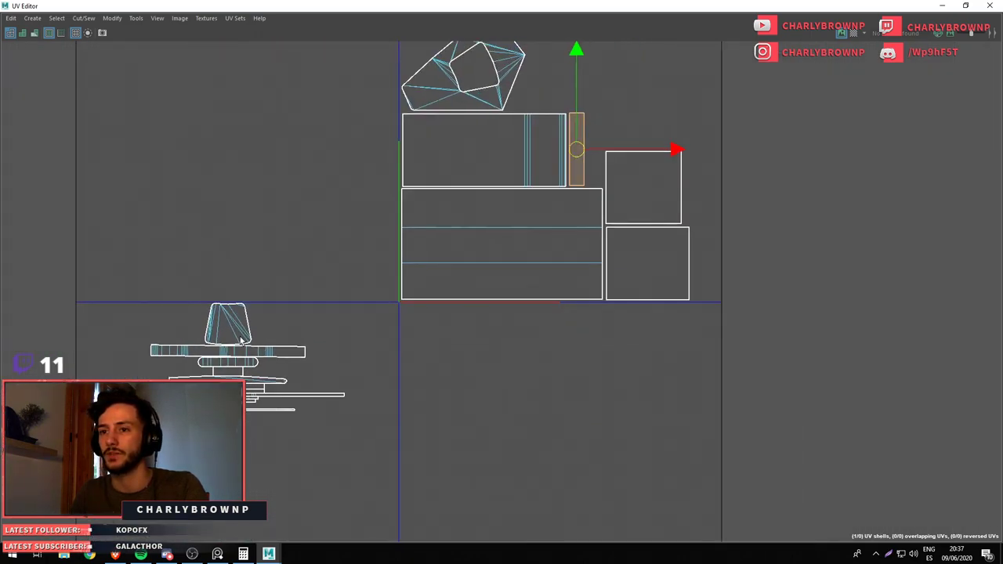
Move the flat disc shell up above the others and place the cup shell right of the boxes
left_click(242, 348)
left_click_drag(306, 428, 298, 340)
left_click(255, 396)
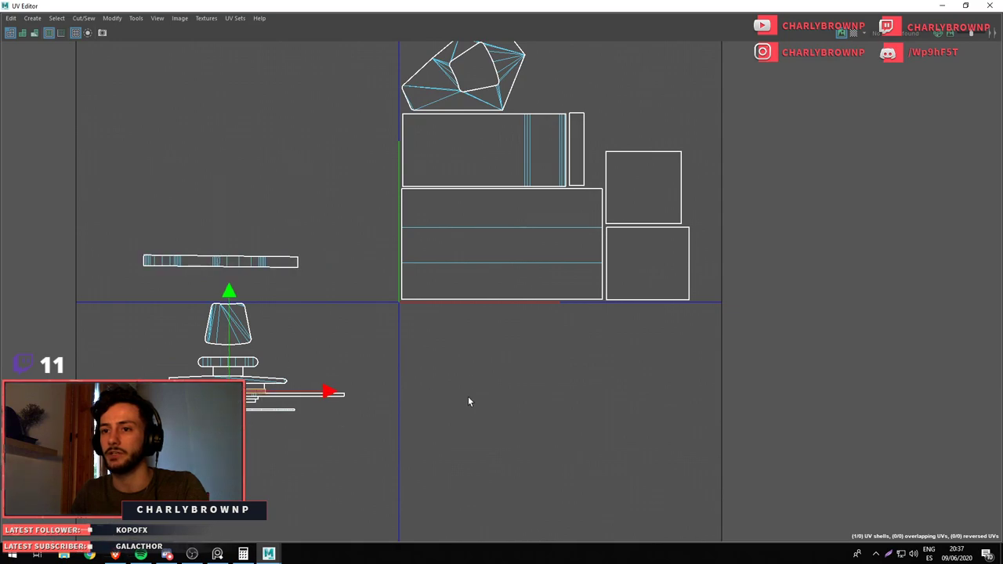
left_click(228, 325)
left_click_drag(293, 366, 307, 454)
left_click_drag(307, 454, 678, 233)
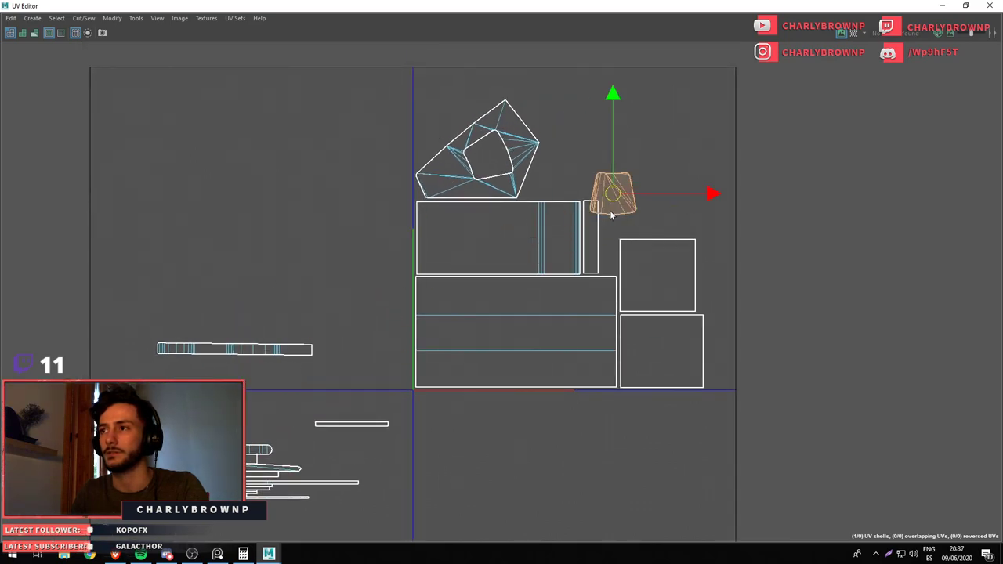
scroll("up", 3)
key("e")
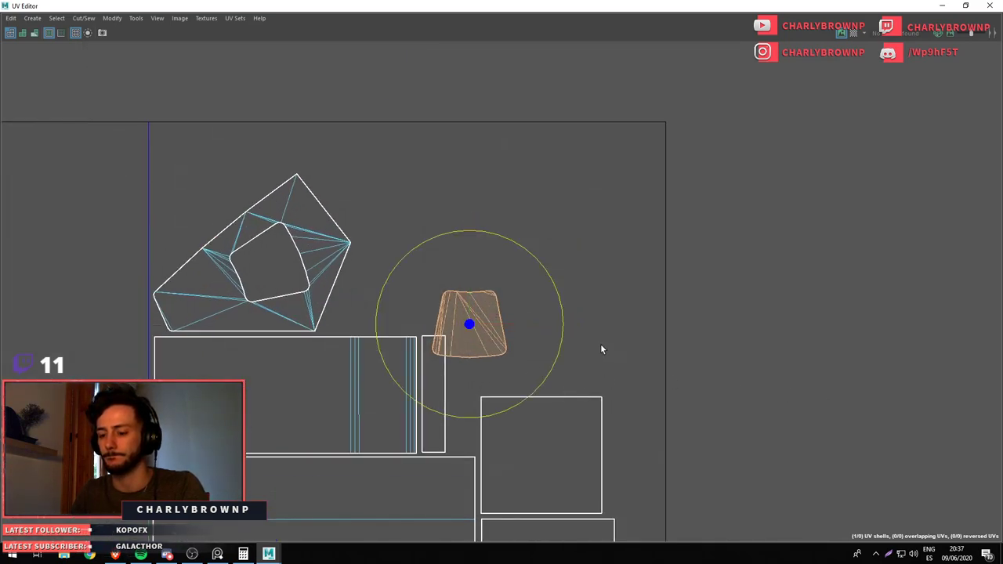
key("w")
left_click(503, 311)
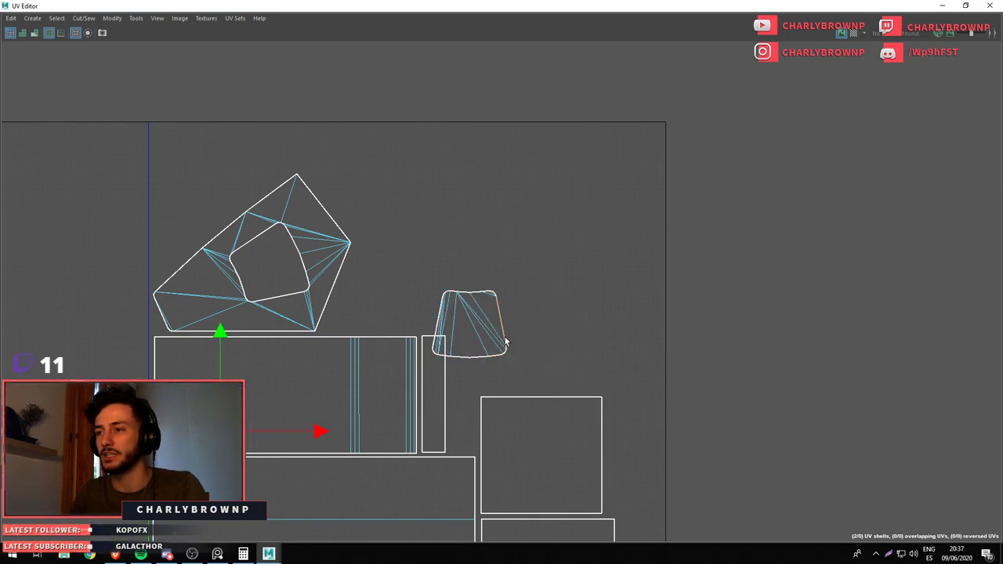
Rotate the cup shell upright and fit it snugly beside the rock shell
left_click_drag(505, 343, 378, 172)
left_click(470, 321)
key("e")
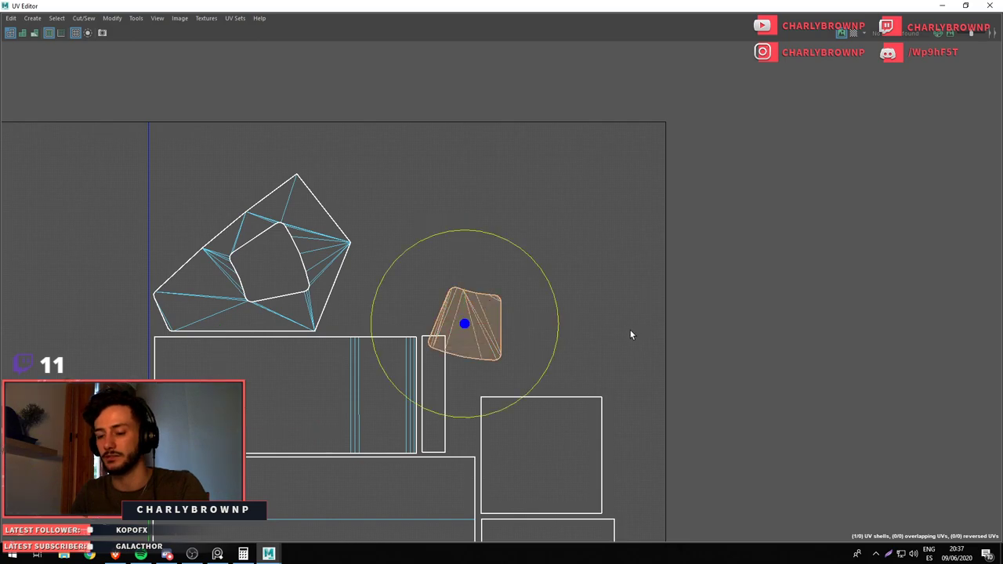
left_click_drag(549, 270, 417, 212)
key("w")
scroll("up", 3)
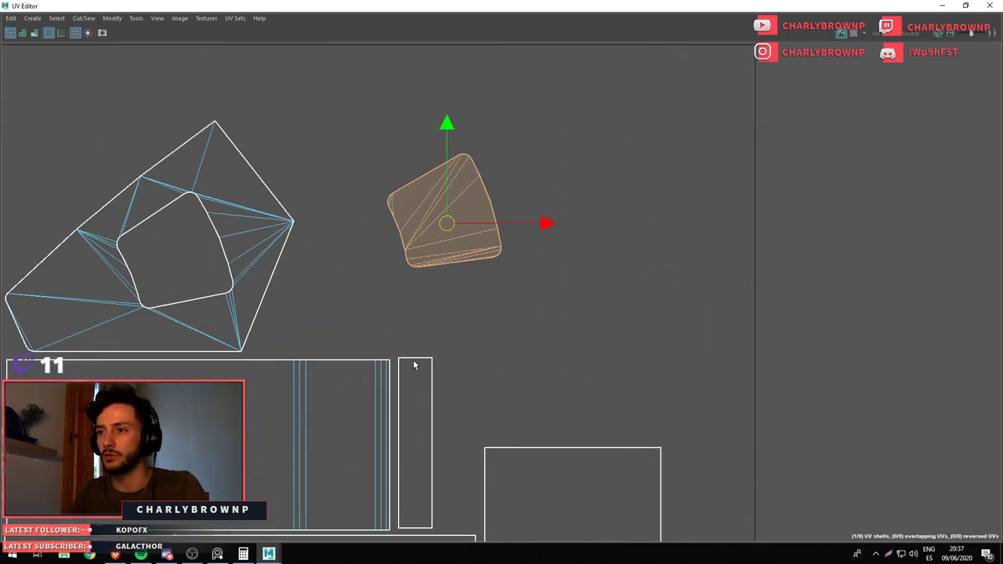
left_click(462, 268)
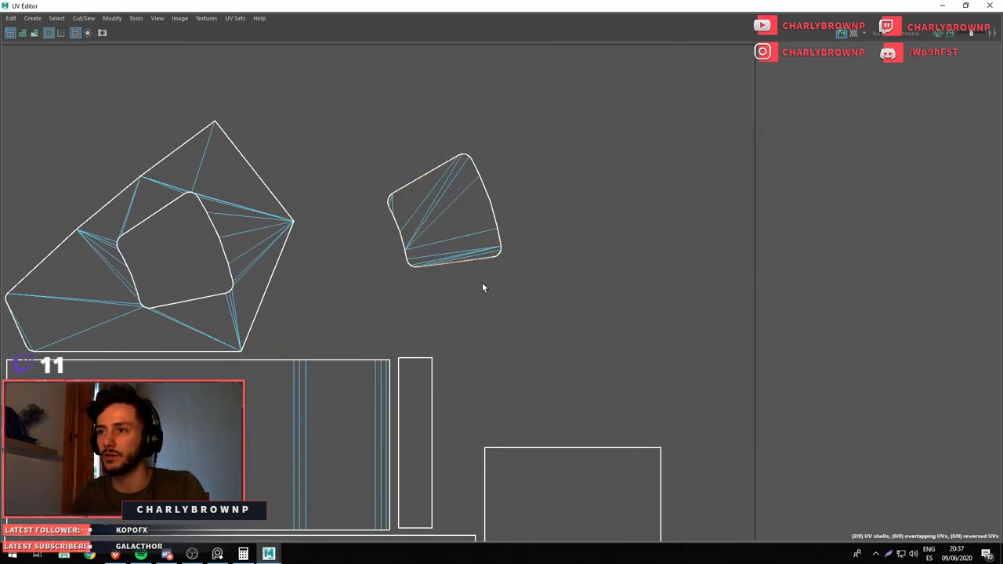
left_click(394, 201)
left_click_drag(441, 212, 337, 295)
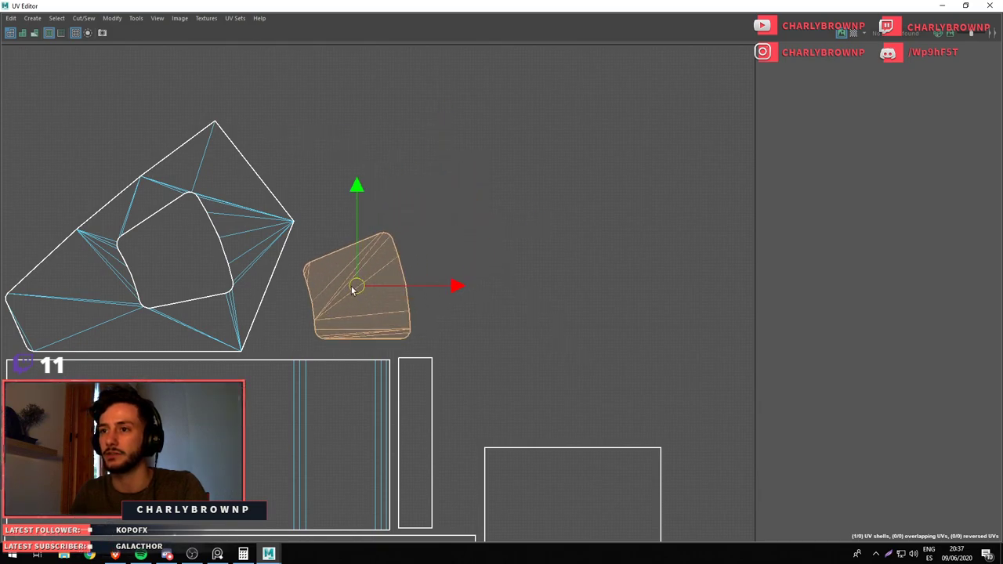
scroll("up", 3)
left_click_drag(472, 228, 464, 237)
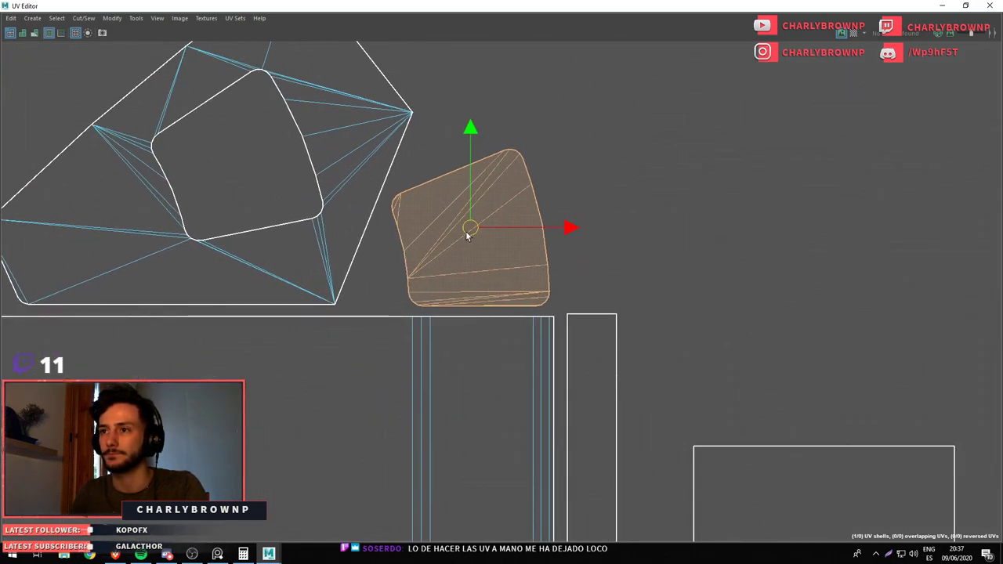
scroll("down", 3)
scroll("down", 3)
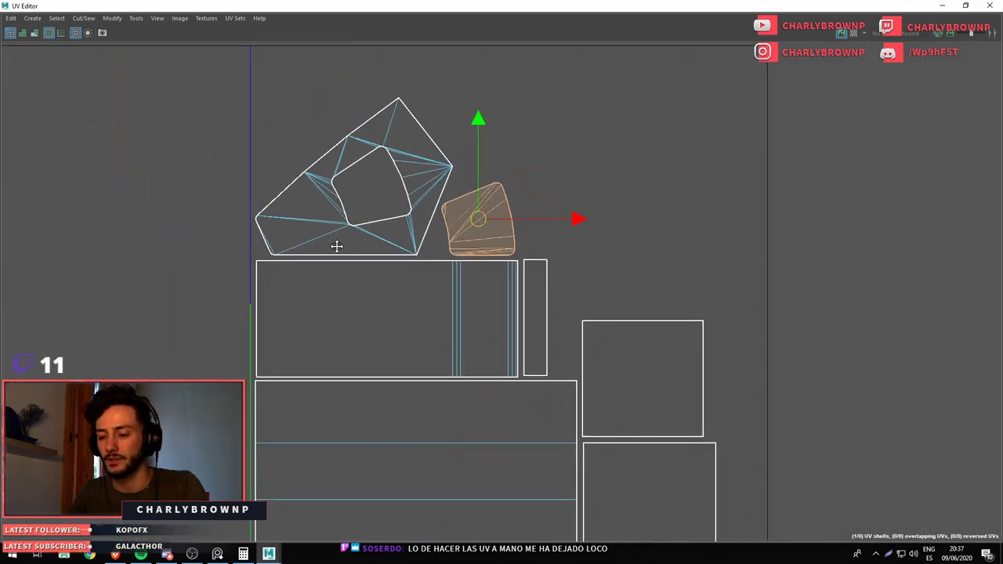
Move the long thin disc shell over beside the stacked shells
left_click_drag(335, 246, 496, 236)
scroll("down", 3)
left_click_drag(302, 354, 290, 231)
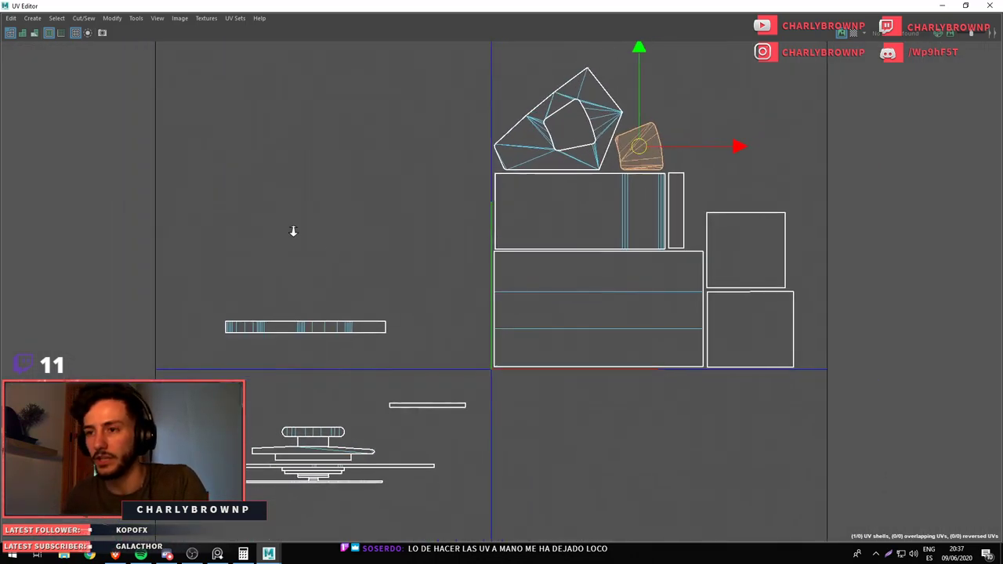
scroll("down", 3)
left_click(332, 318)
left_click_drag(332, 318, 709, 196)
left_click_drag(709, 196, 609, 275)
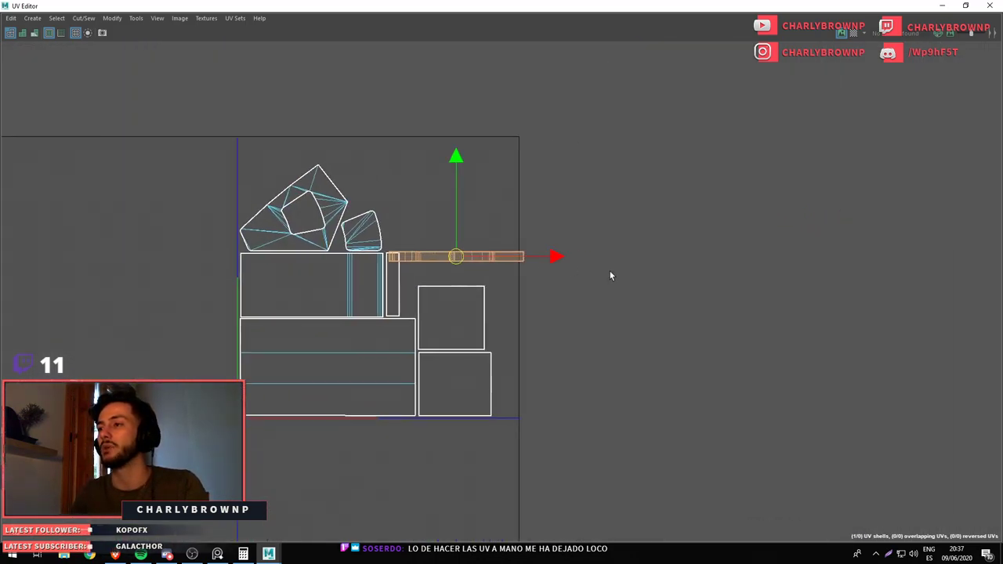
scroll("up", 3)
left_click_drag(506, 309, 554, 352)
scroll("up", 3)
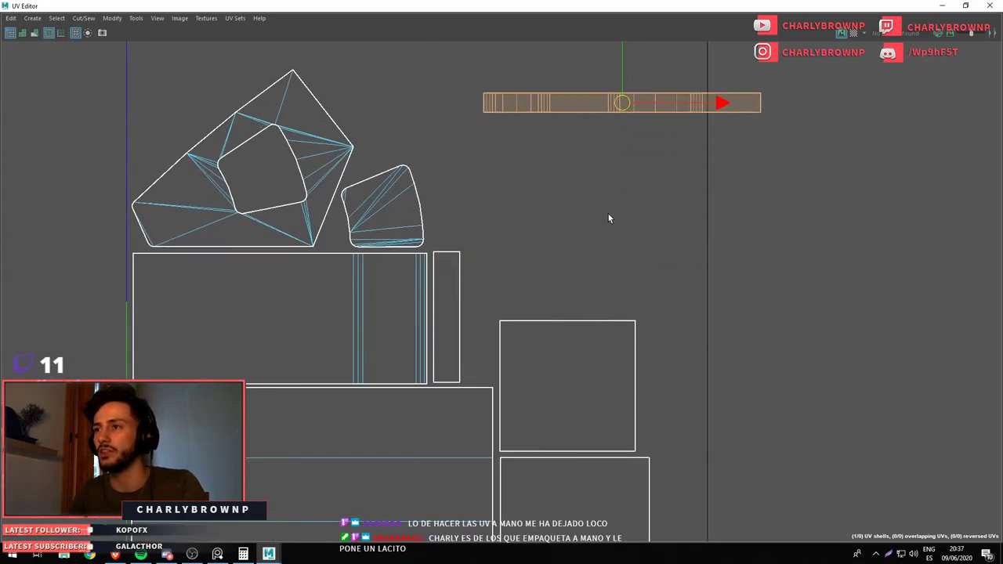
left_click_drag(609, 217, 591, 380)
left_click(822, 309)
Rotate the long thin shell to vertical and set it beside the square shells
scroll("down", 3)
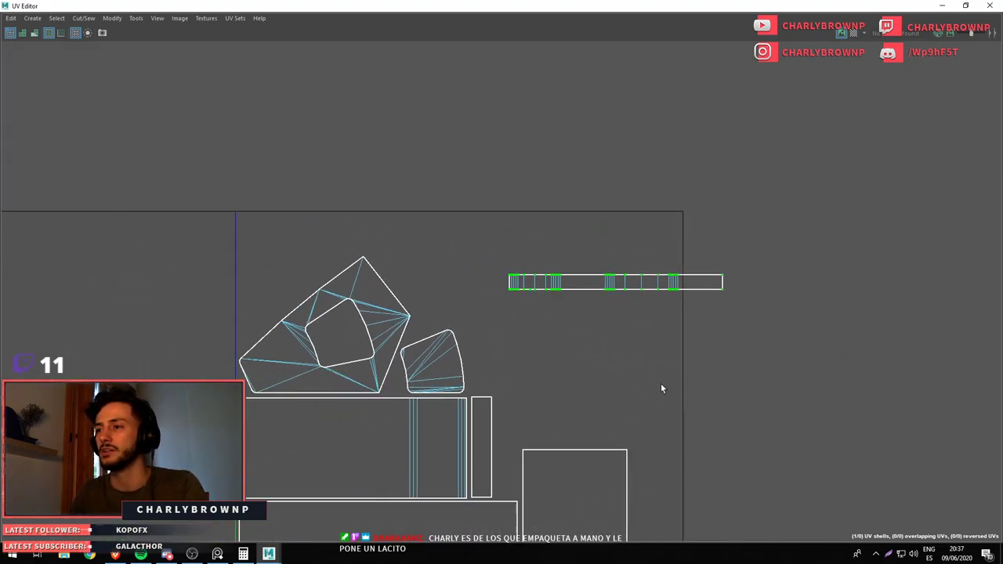
left_click_drag(564, 259, 612, 316)
left_click_drag(612, 316, 628, 275)
key("e")
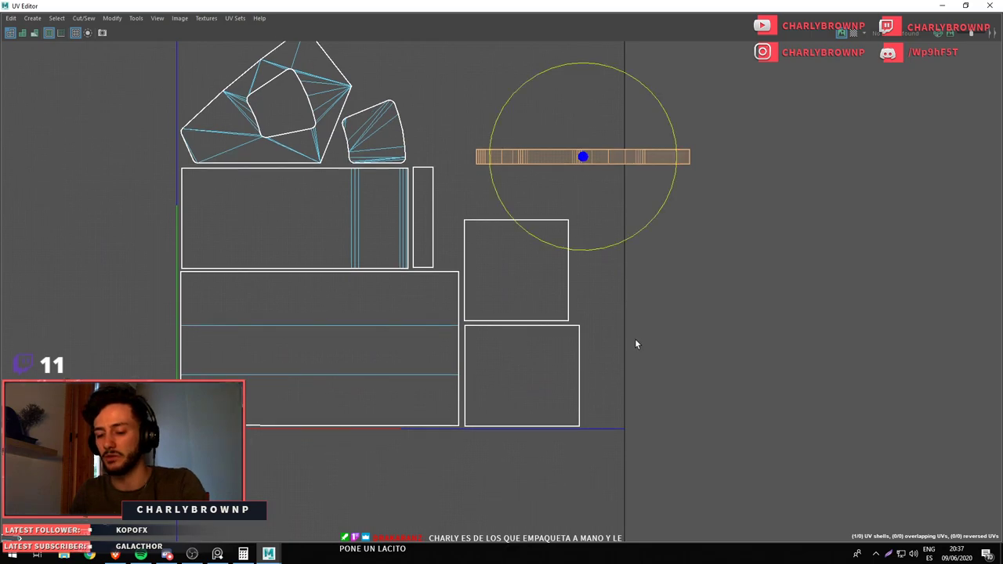
left_click_drag(636, 343, 643, 138)
key("w")
left_click_drag(588, 264, 593, 389)
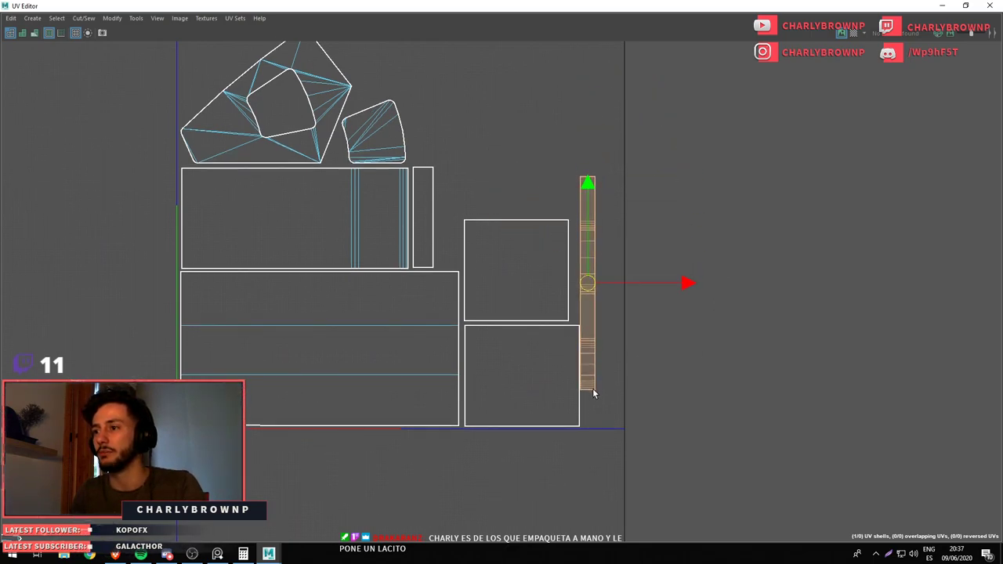
scroll("up", 3)
scroll("up", 3)
left_click_drag(662, 542, 670, 545)
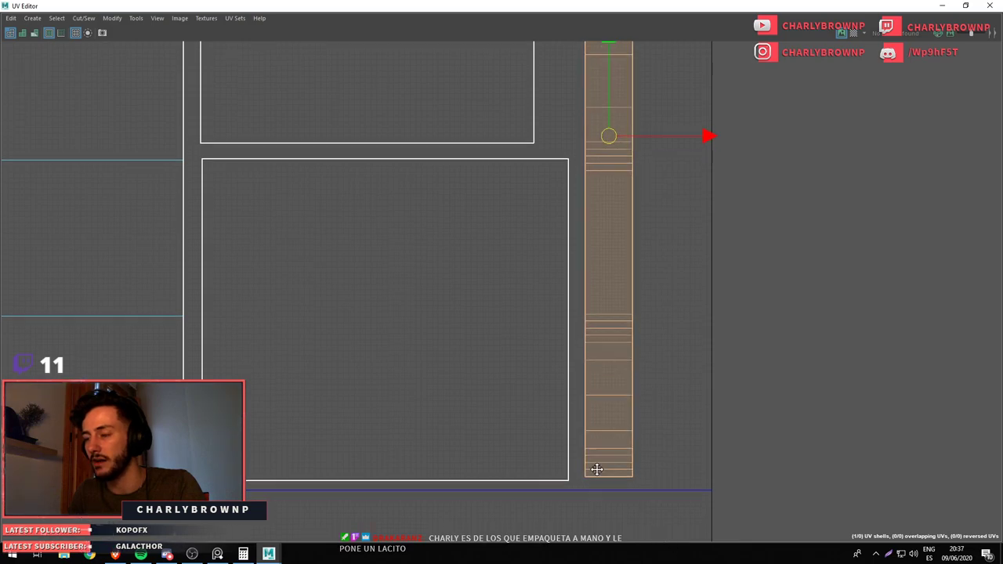
Rotate the small pill shell to vertical and fit it into the gap beside the boxes
scroll("up", 3)
scroll("up", 3)
left_click(552, 345)
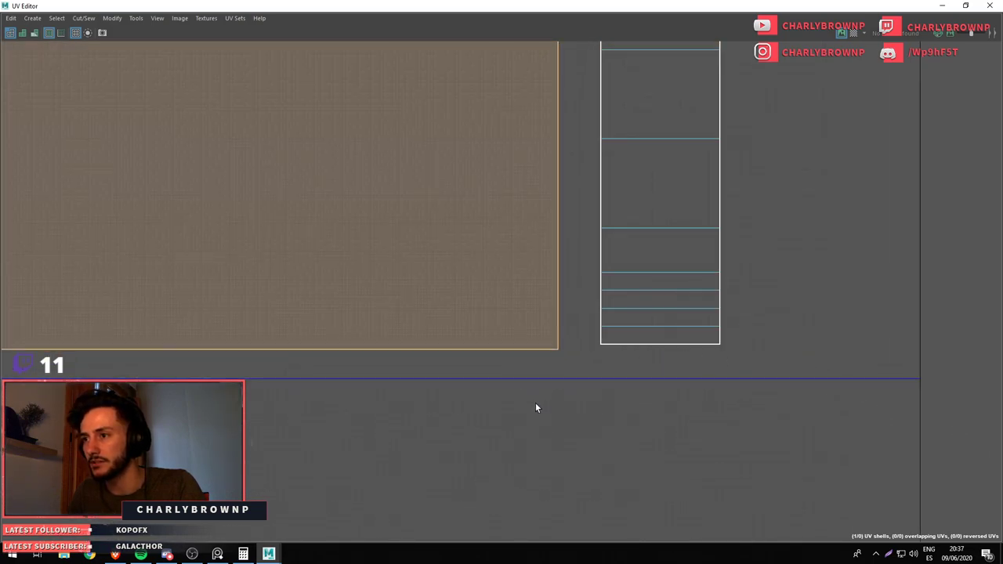
left_click(616, 324)
scroll("down", 3)
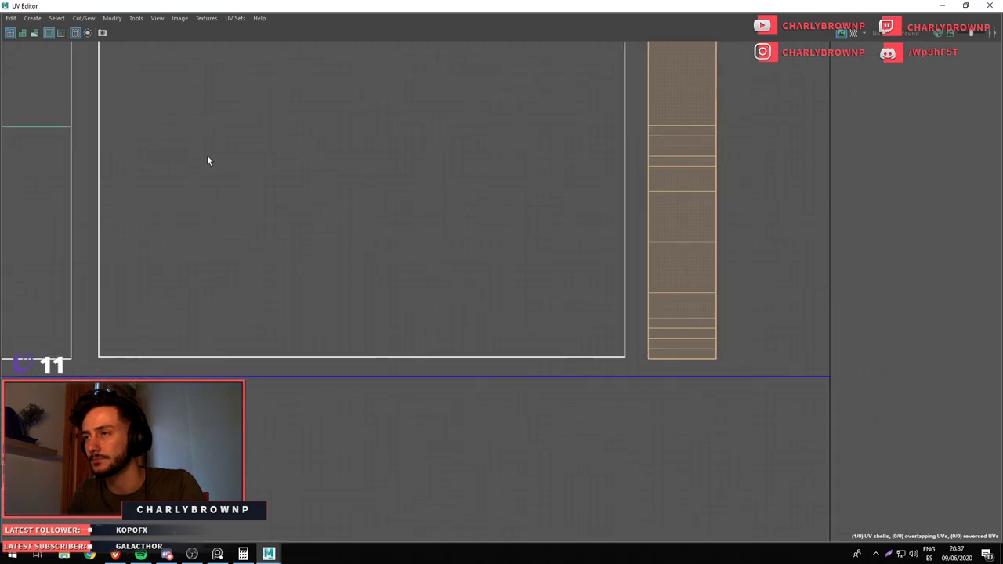
scroll("down", 3)
scroll("down", 3)
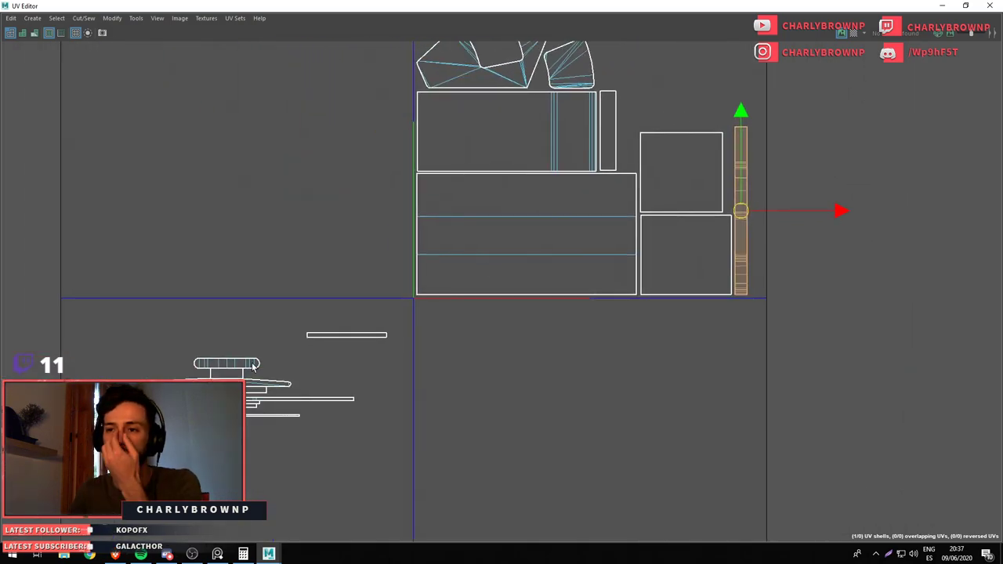
left_click_drag(253, 366, 605, 206)
scroll("up", 3)
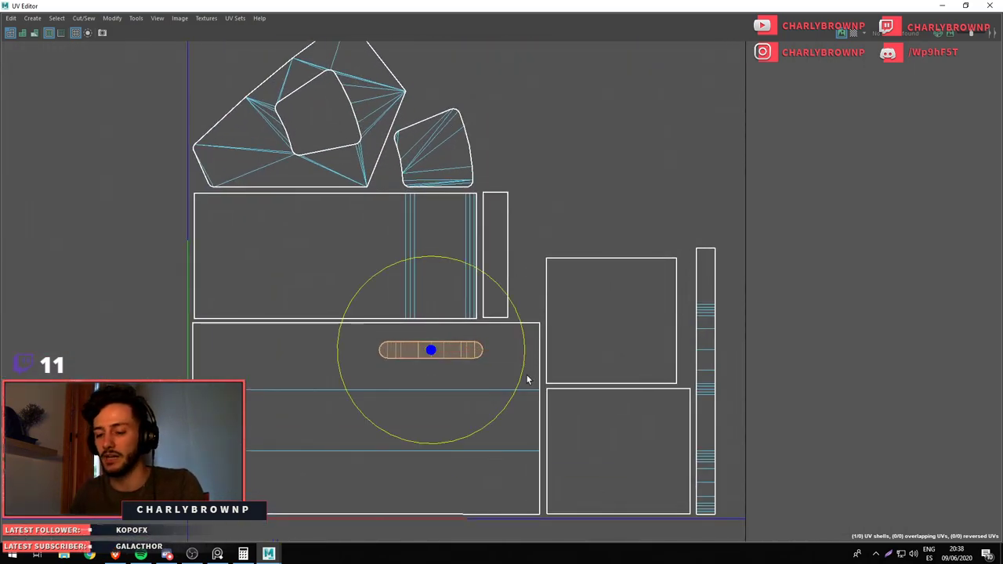
left_click_drag(527, 381, 581, 359)
key("w")
left_click_drag(430, 397, 530, 299)
scroll("up", 3)
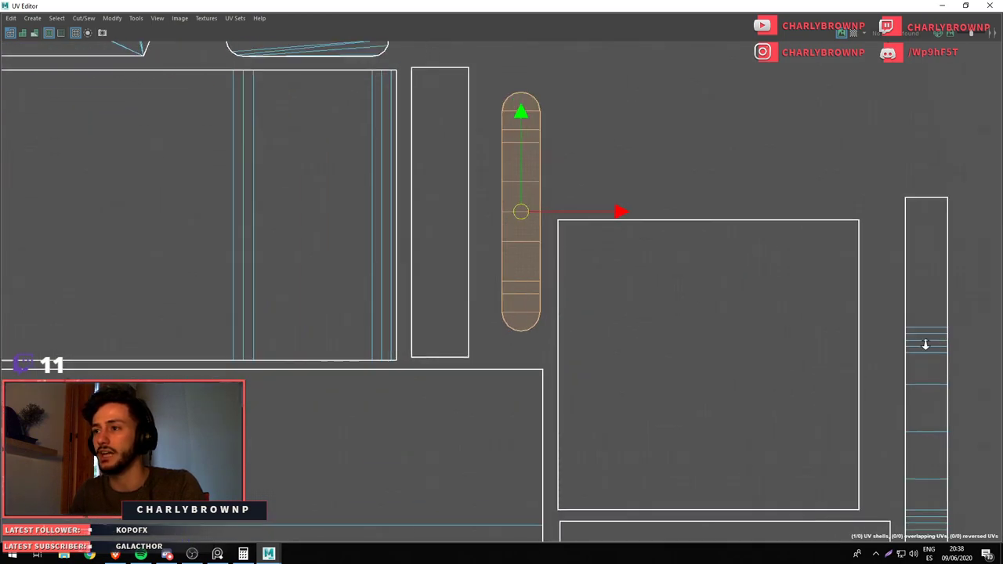
scroll("up", 3)
left_click_drag(528, 337, 510, 353)
scroll("up", 3)
left_click_drag(574, 376, 574, 382)
Rotate a thin horizontal shell to vertical and snap it against the pill shell
scroll("down", 3)
scroll("down", 3)
scroll("down", 3)
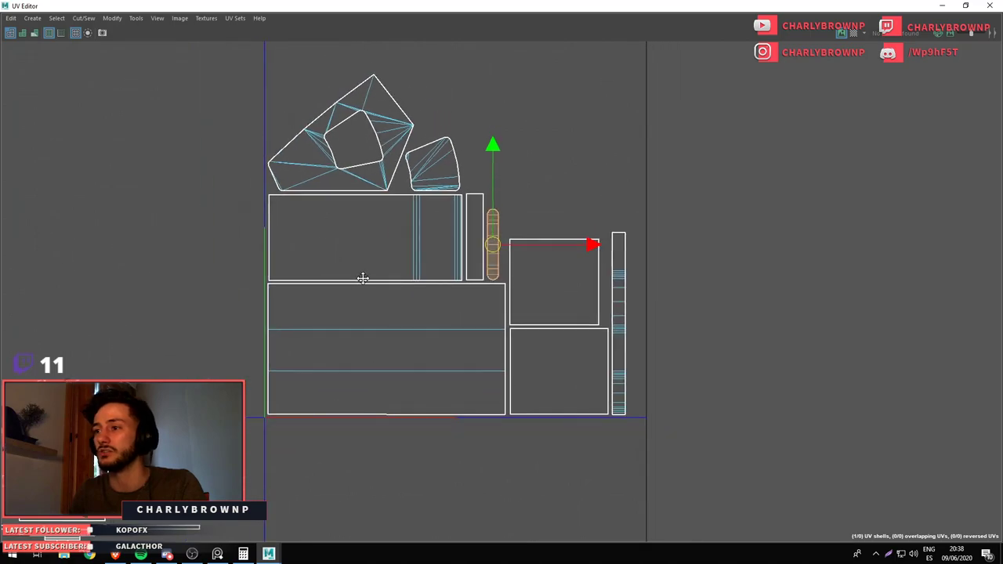
left_click_drag(363, 278, 345, 404)
left_click_drag(369, 363, 587, 231)
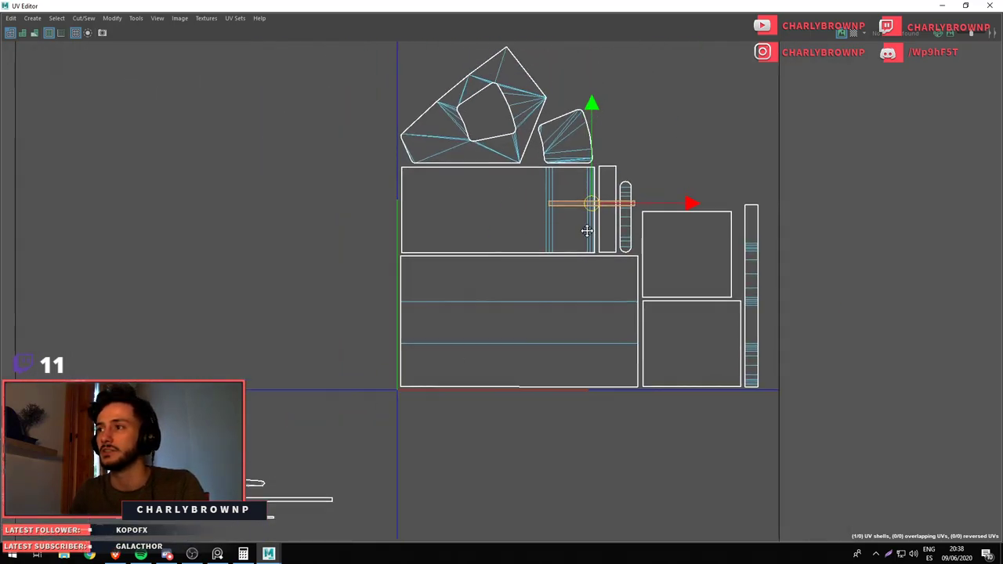
key("e")
scroll("up", 3)
left_click_drag(503, 392, 460, 285)
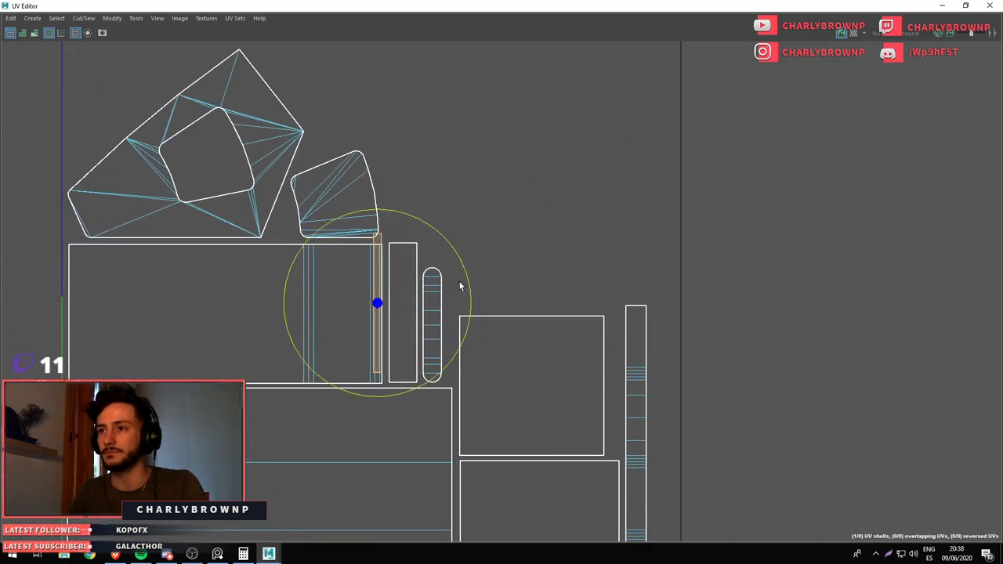
key("w")
scroll("up", 3)
left_click_drag(502, 374, 519, 325)
scroll("up", 3)
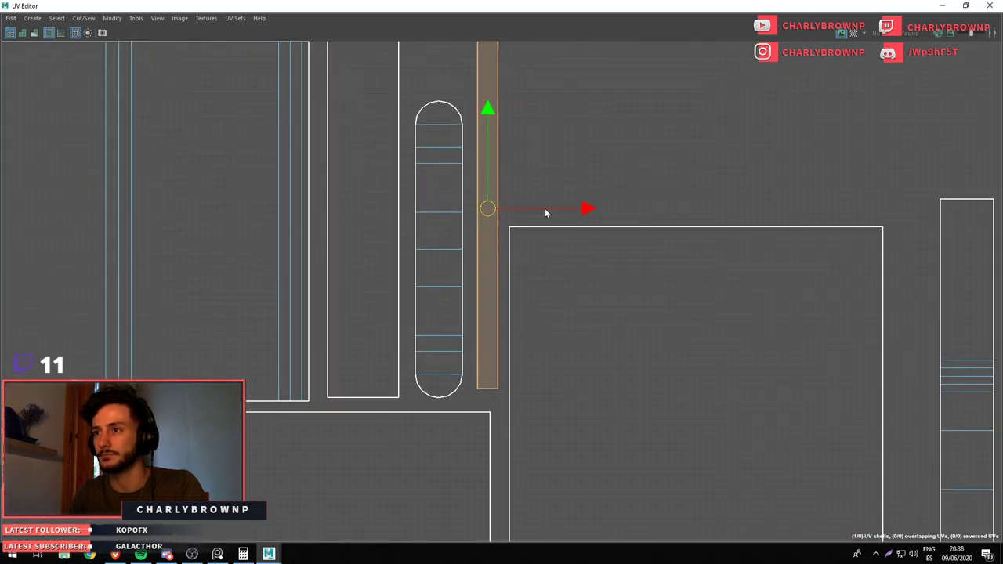
scroll("up", 3)
left_click_drag(535, 401, 542, 403)
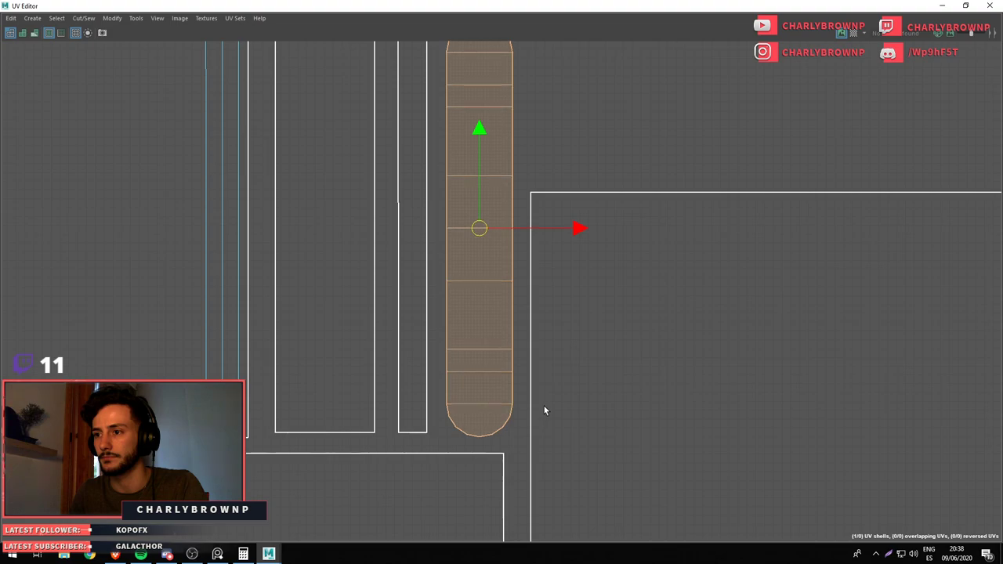
Tuck the small rectangular shell into the rock shell's hollow
scroll("down", 3)
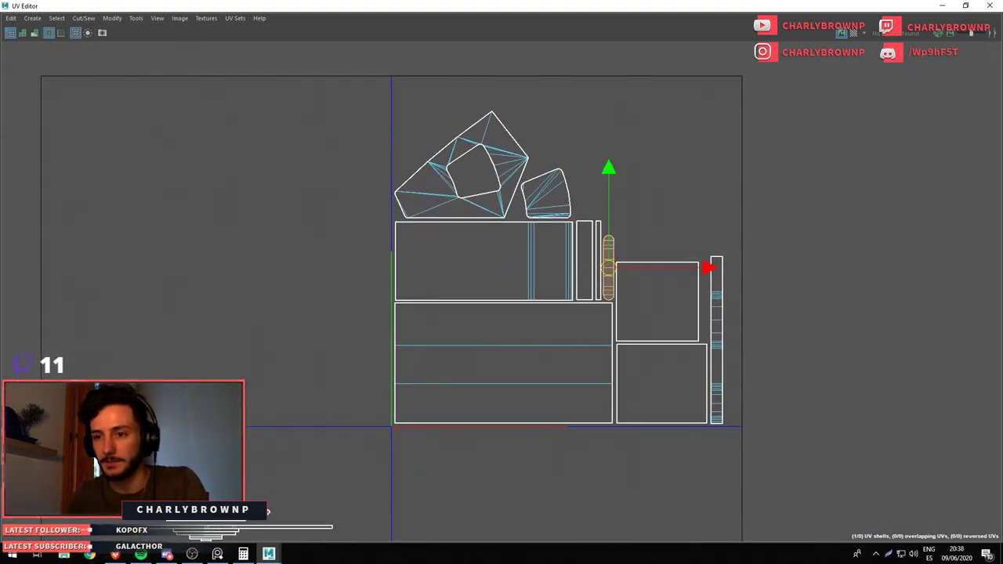
left_click(568, 258)
scroll("up", 3)
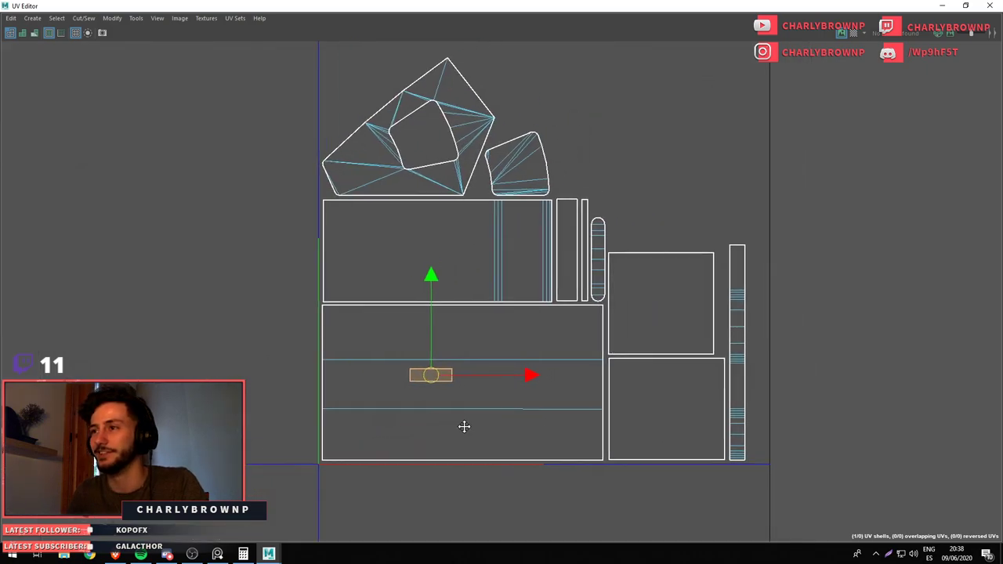
left_click_drag(463, 426, 400, 480)
left_click(372, 212)
scroll("up", 3)
scroll("up", 3)
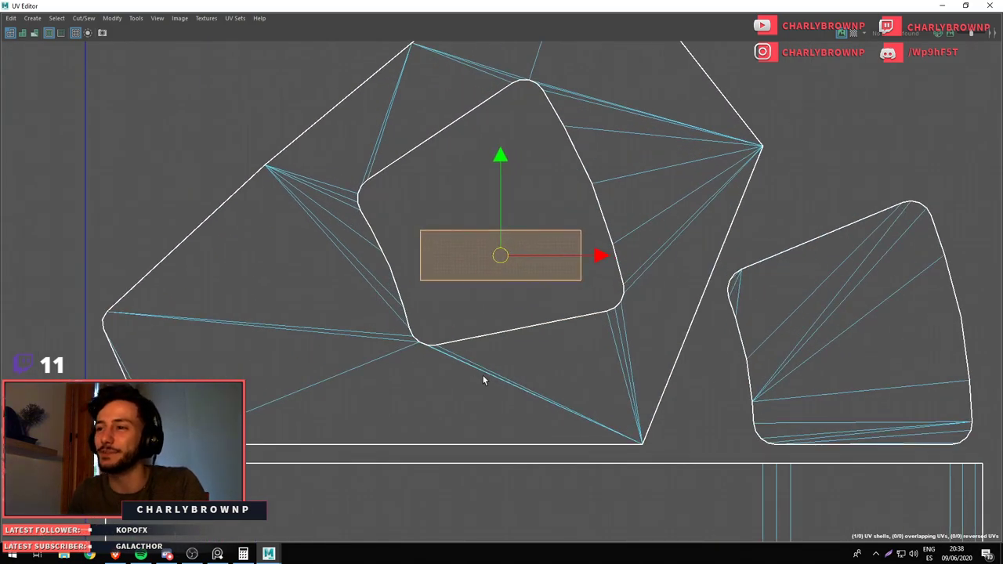
scroll("down", 3)
scroll("down", 3)
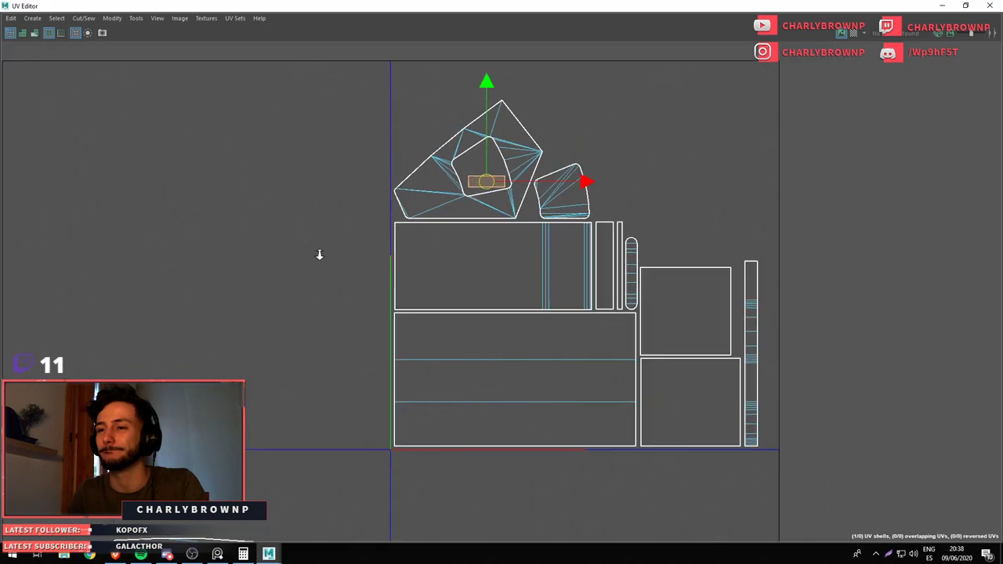
scroll("down", 3)
Select the thin strip shell, move it up and right near the large square shell, then frame all shells
left_click(616, 314)
scroll("up", 3)
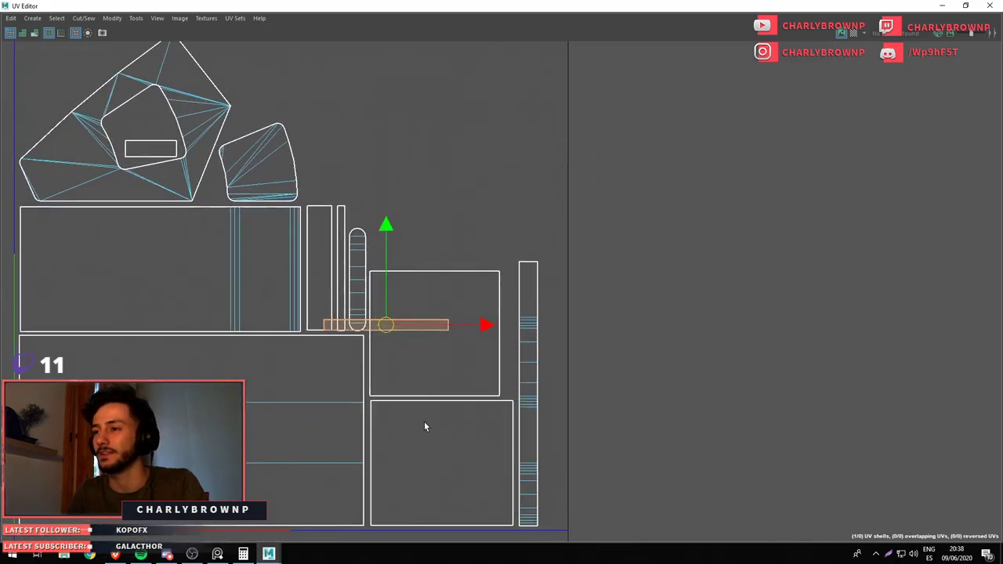
left_click_drag(424, 421, 489, 261)
scroll("up", 3)
scroll("up", 3)
left_click_drag(548, 235, 548, 233)
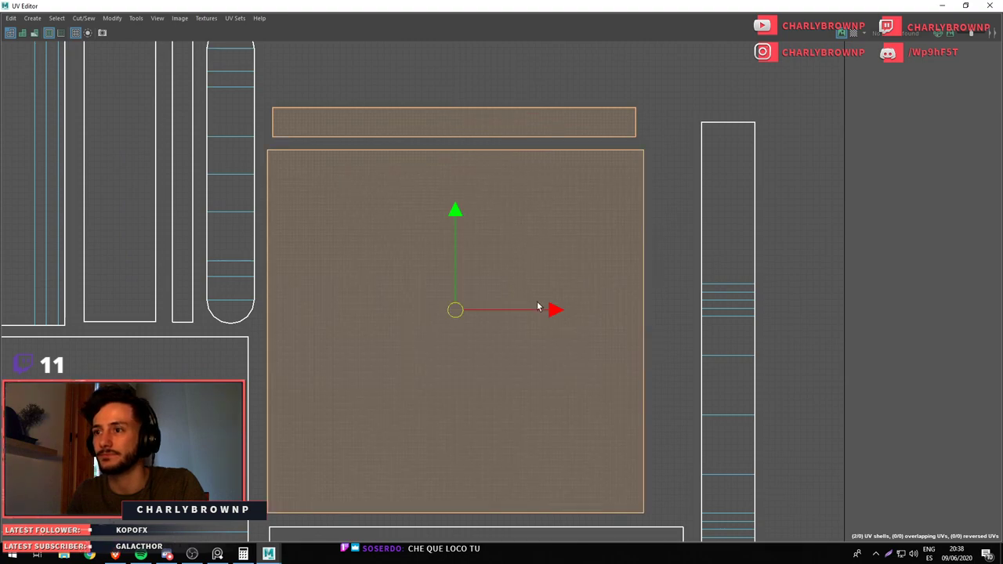
left_click_drag(540, 317, 545, 317)
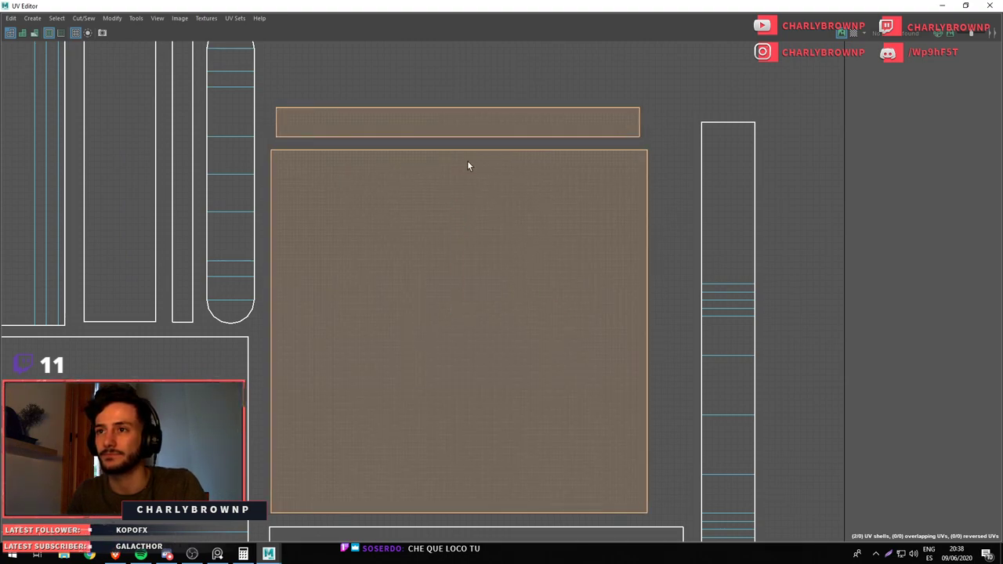
left_click(468, 163)
key("a")
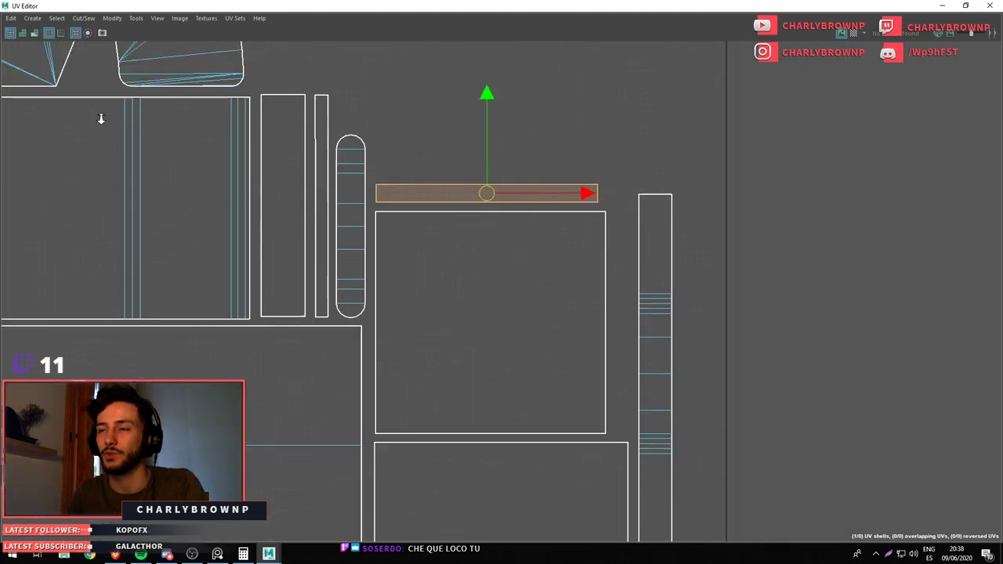
key("a")
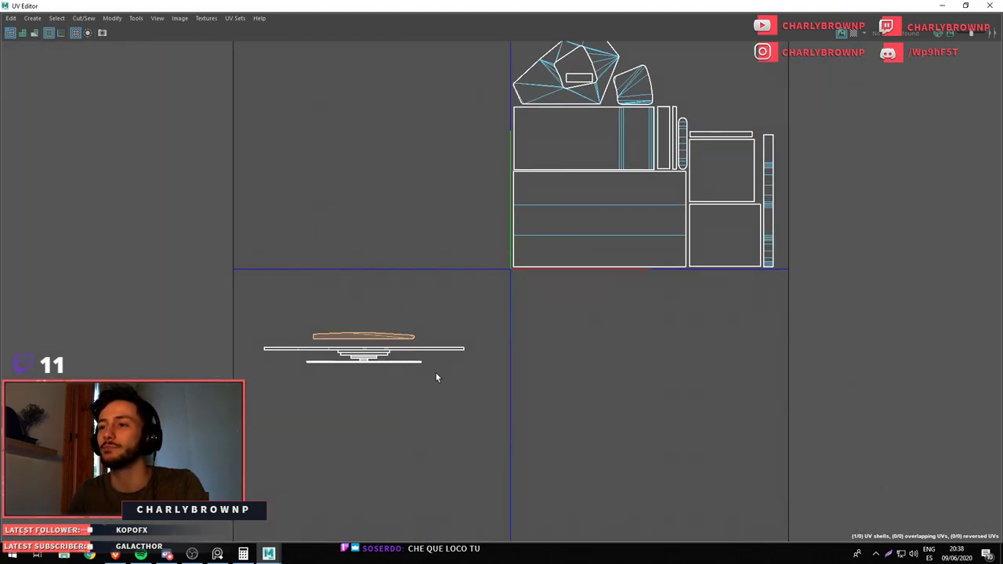
Place the thin strip shell beside the upper shells and restore the UV Editor to a floating window
left_click_drag(436, 378, 623, 170)
scroll("up", 3)
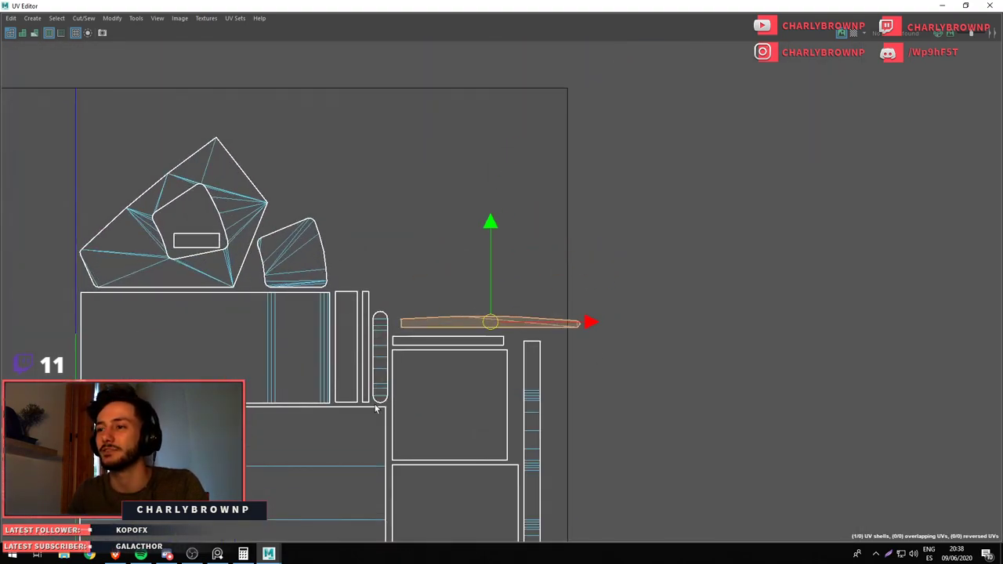
left_click_drag(376, 408, 358, 323)
key("a")
left_click_drag(324, 374, 566, 230)
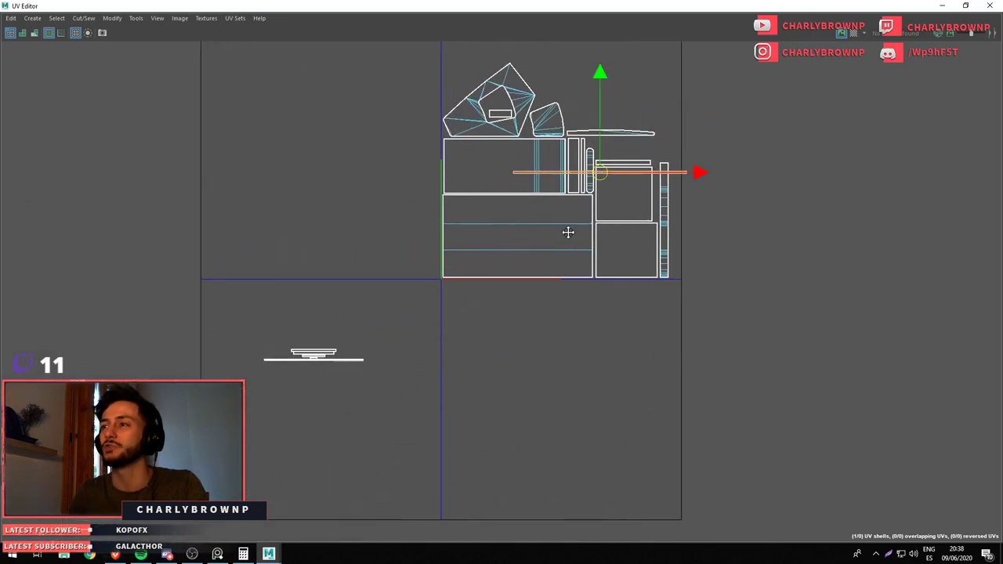
scroll("down", 3)
double_click(392, 4)
Isolate the handle strip in the viewport and select all of its faces
key("f")
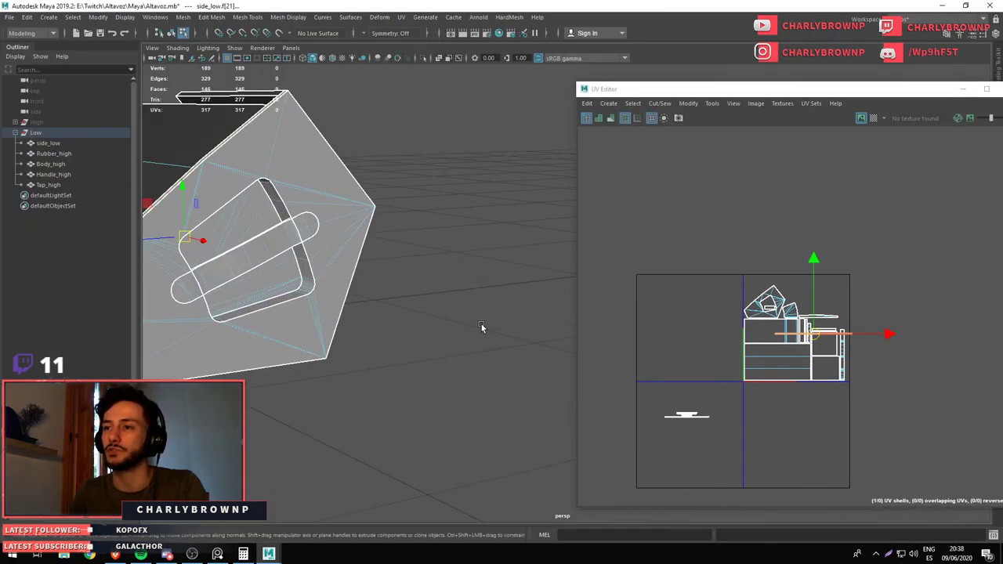
left_click_drag(482, 332, 311, 314)
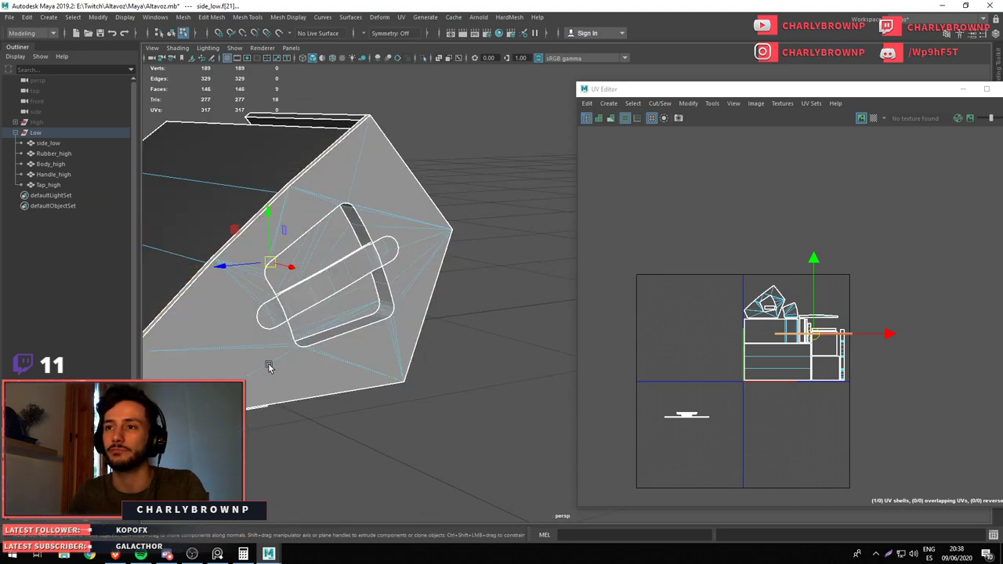
left_click_drag(380, 280, 385, 269)
left_click(470, 240)
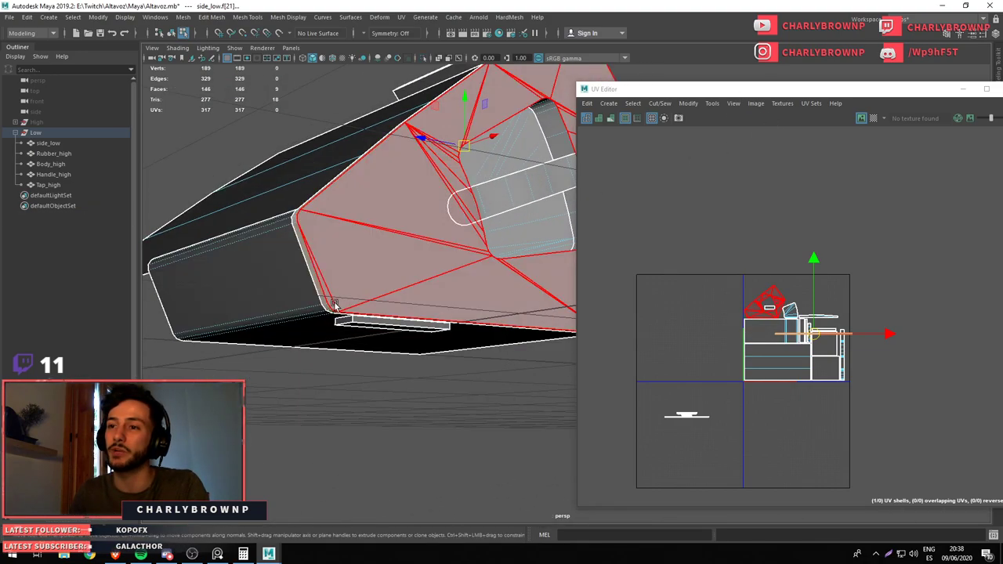
left_click(502, 227)
left_click_drag(486, 266, 470, 258)
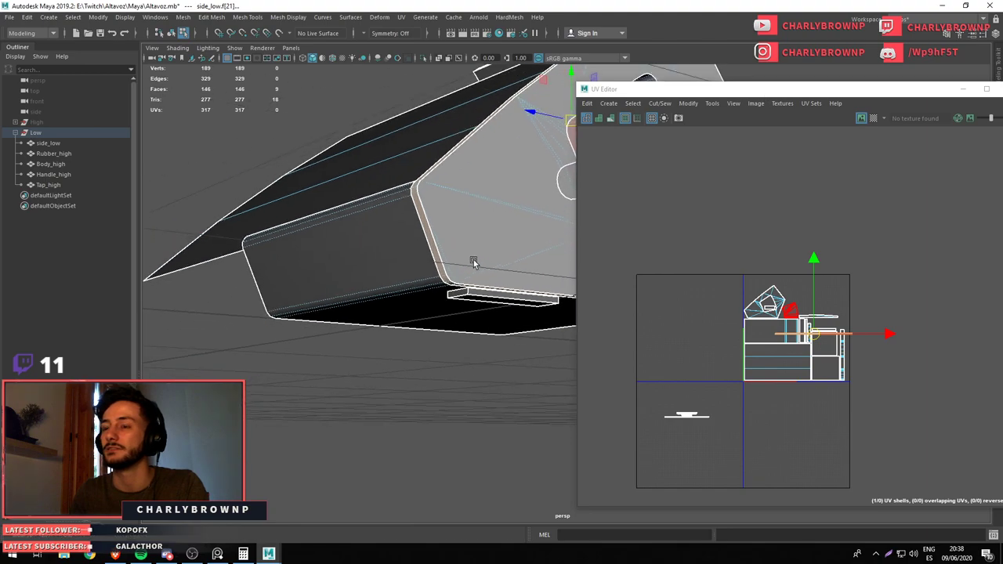
left_click_drag(470, 258, 342, 244)
left_click_drag(370, 278, 472, 310)
key("ctrl+1")
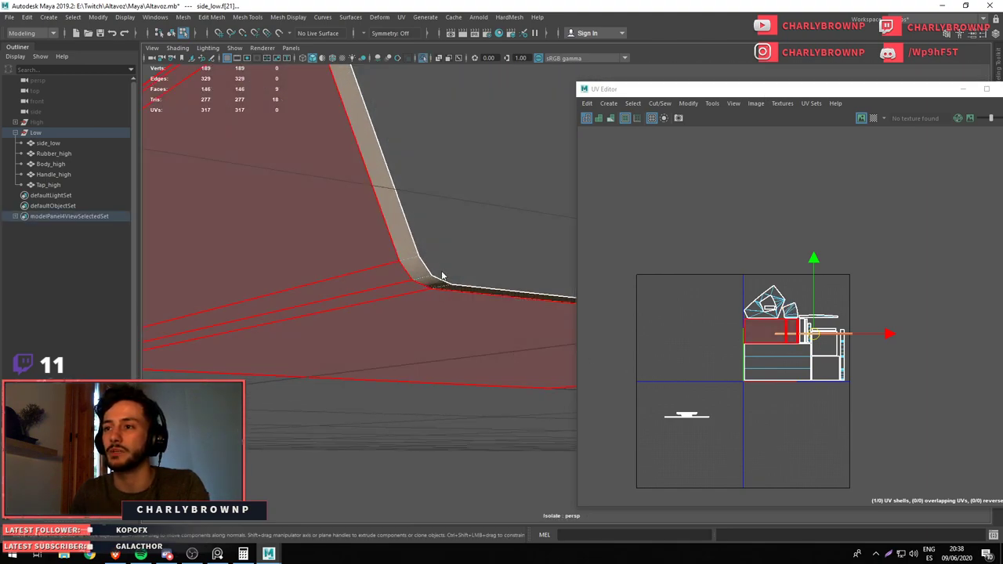
left_click(434, 290)
left_click(441, 288)
key("f")
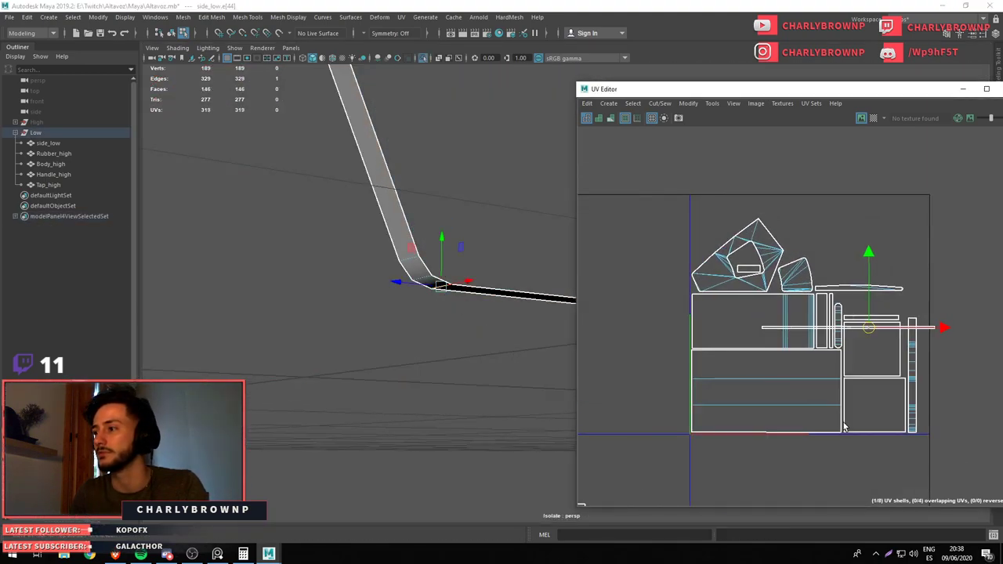
key("ctrl+F11")
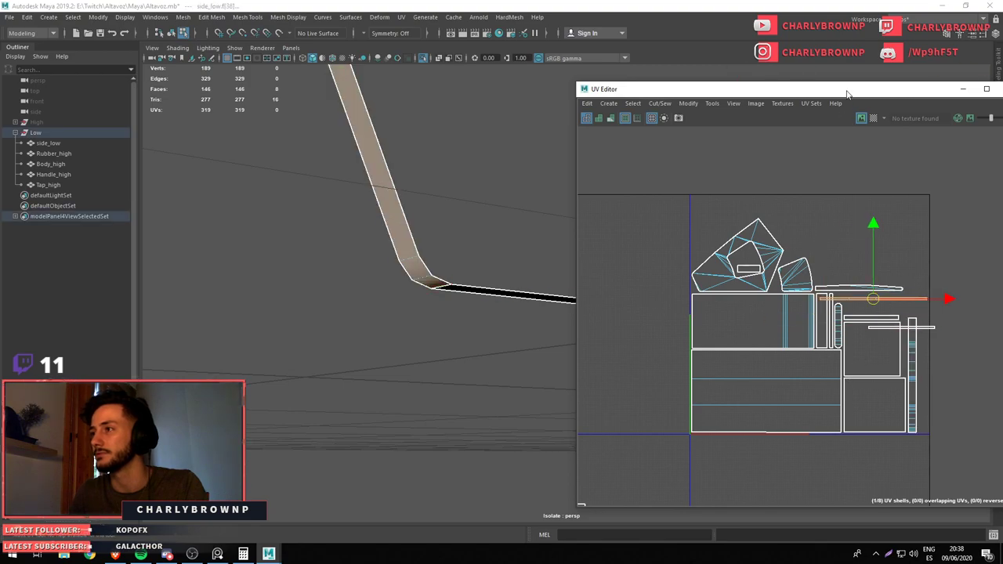
Maximize the UV Editor, move the small shell up-right and set the long straight strip below it
double_click(847, 94)
scroll("up", 3)
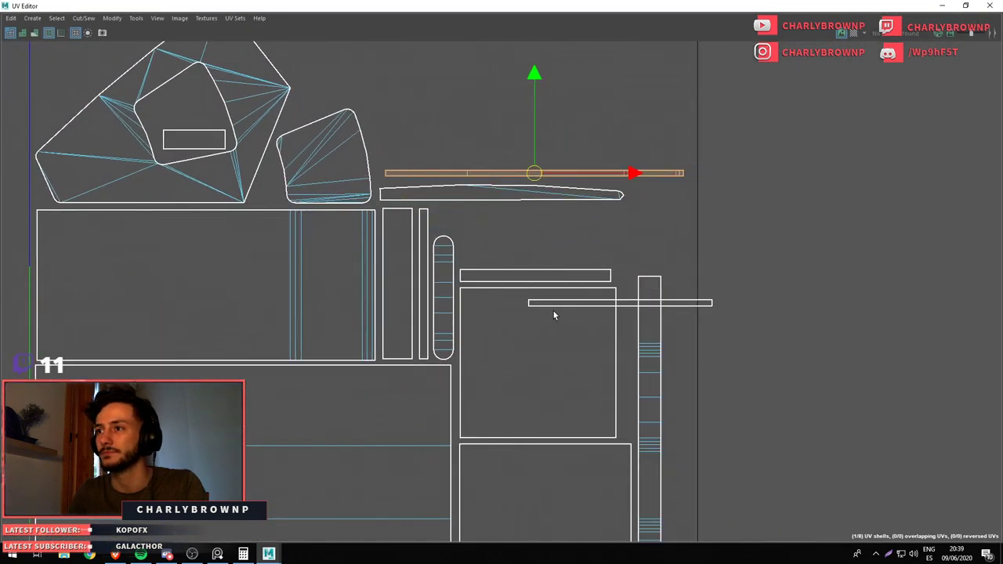
scroll("down", 3)
scroll("down", 3)
scroll("up", 3)
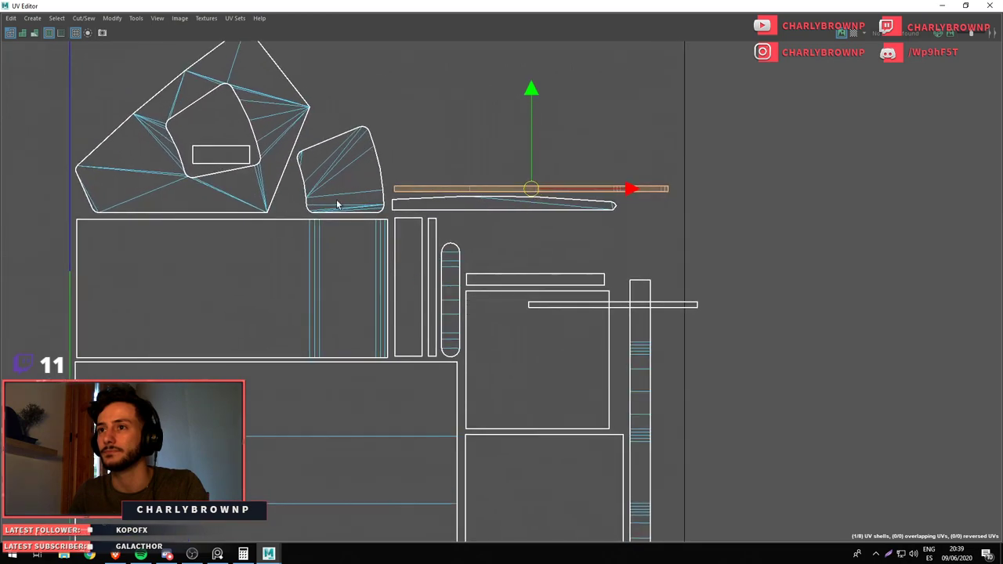
left_click(337, 205)
left_click_drag(365, 251, 405, 190)
left_click(540, 190)
left_click_drag(534, 217, 420, 229)
scroll("up", 3)
left_click_drag(525, 307, 523, 313)
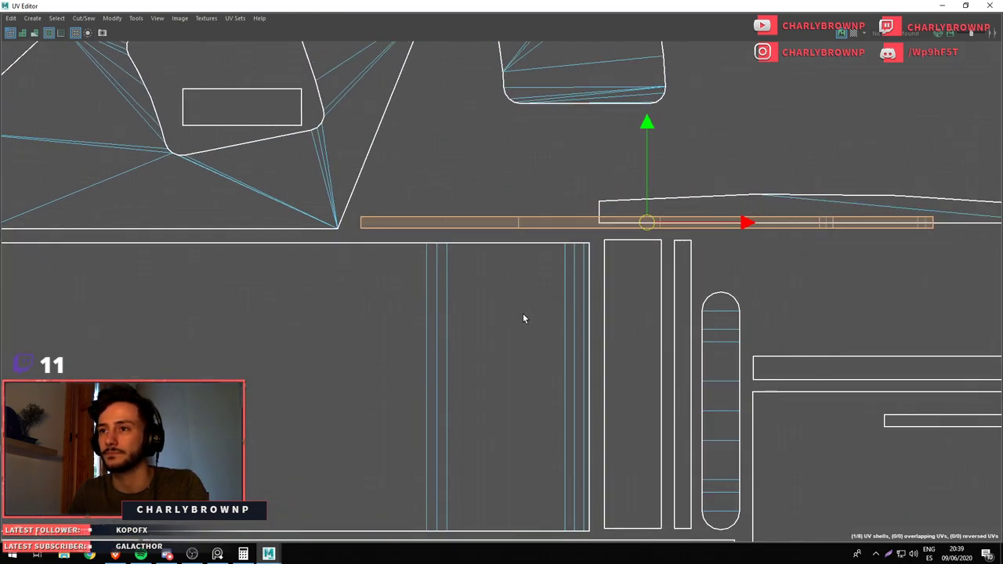
scroll("down", 3)
Move the curved long shell left, the small rounded shell beside the large polygon shell, and the thin strip up
left_click(847, 243)
left_click_drag(846, 243, 439, 293)
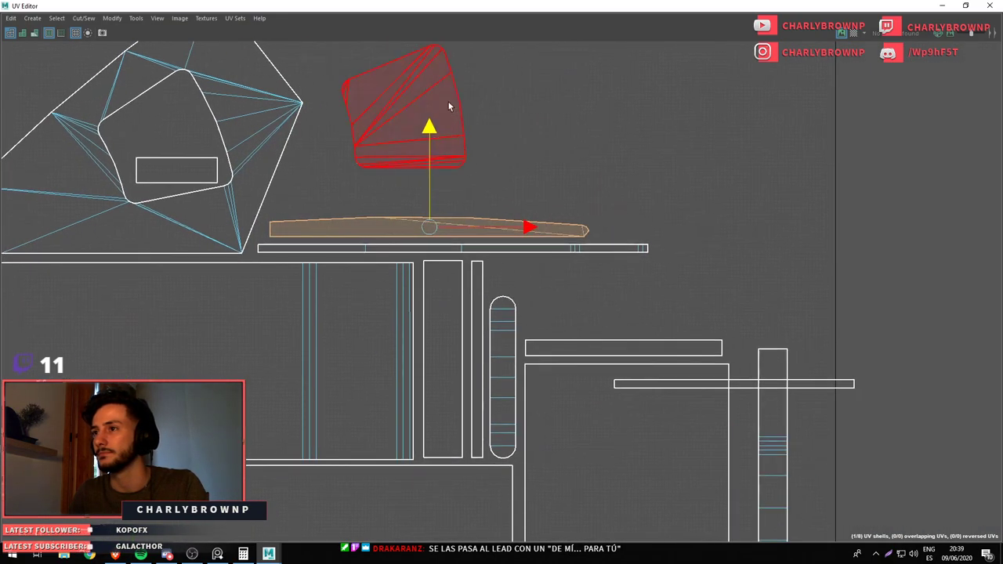
left_click(449, 106)
left_click_drag(663, 421, 370, 262)
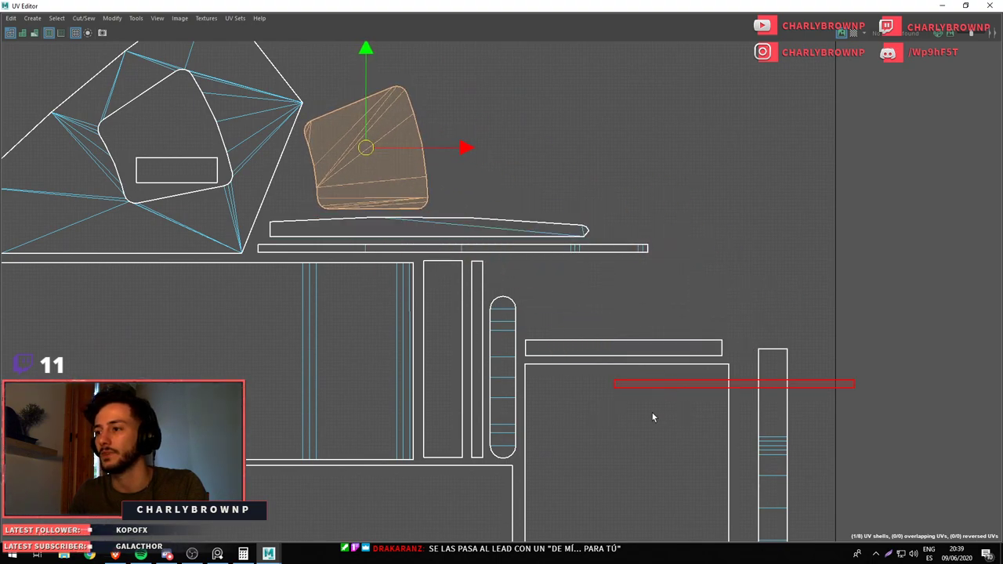
scroll("down", 3)
left_click(697, 409)
left_click_drag(697, 408, 622, 353)
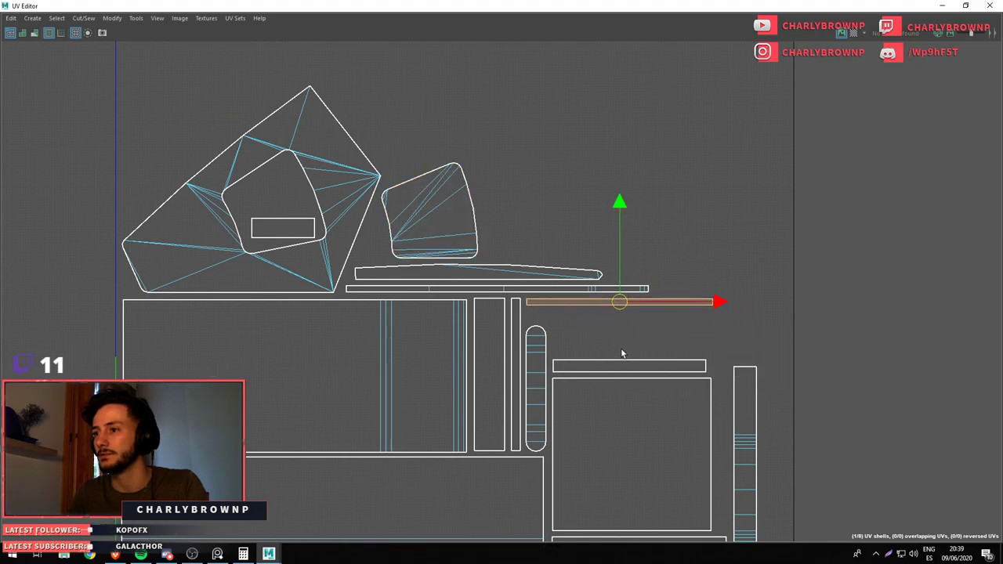
Align the selected strips to a common edge, stack them above the other shells, and restore the floating UV Editor
scroll("down", 3)
scroll("down", 3)
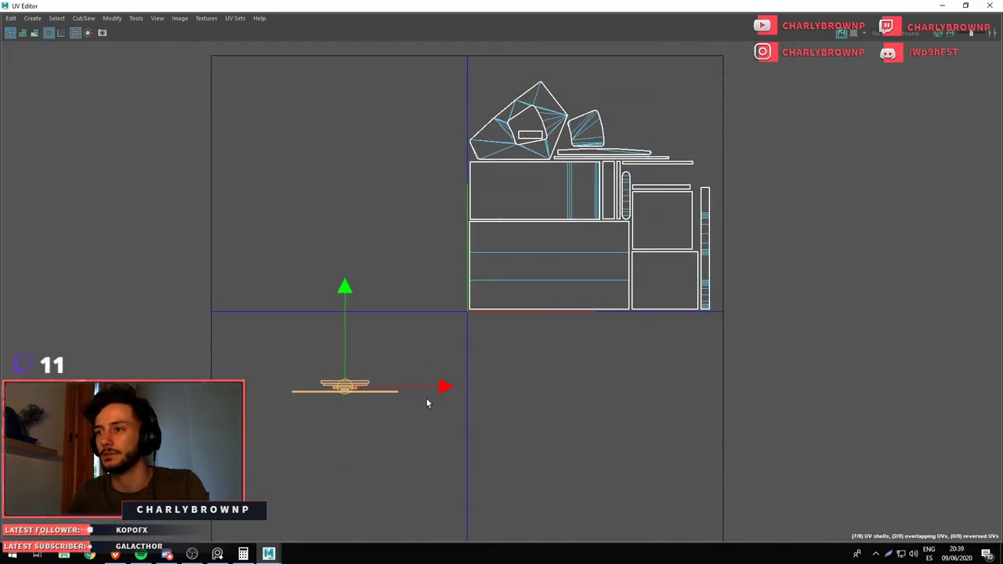
key("ctrl+z")
scroll("up", 3)
left_click_drag(804, 222, 729, 205)
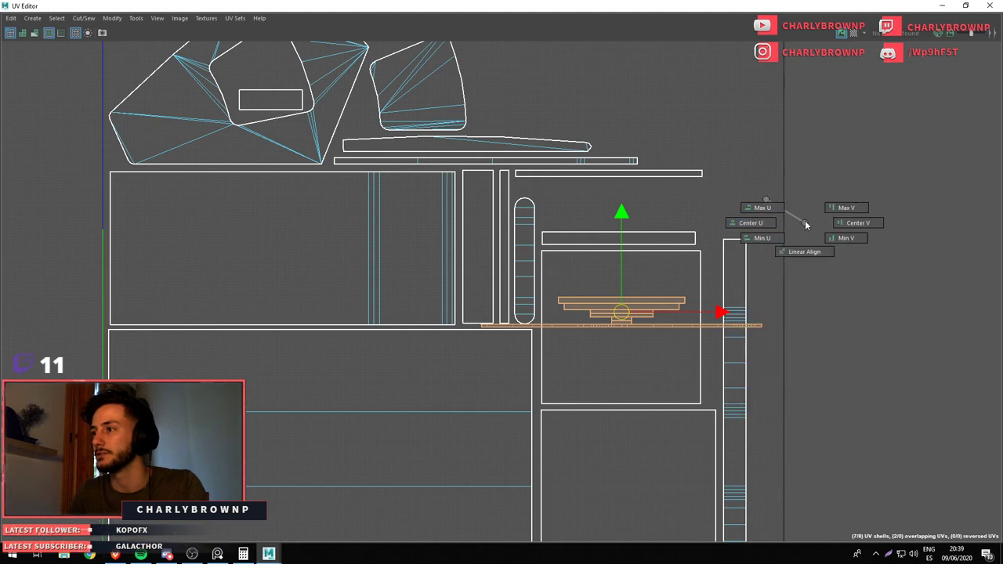
left_click_drag(795, 208, 755, 268)
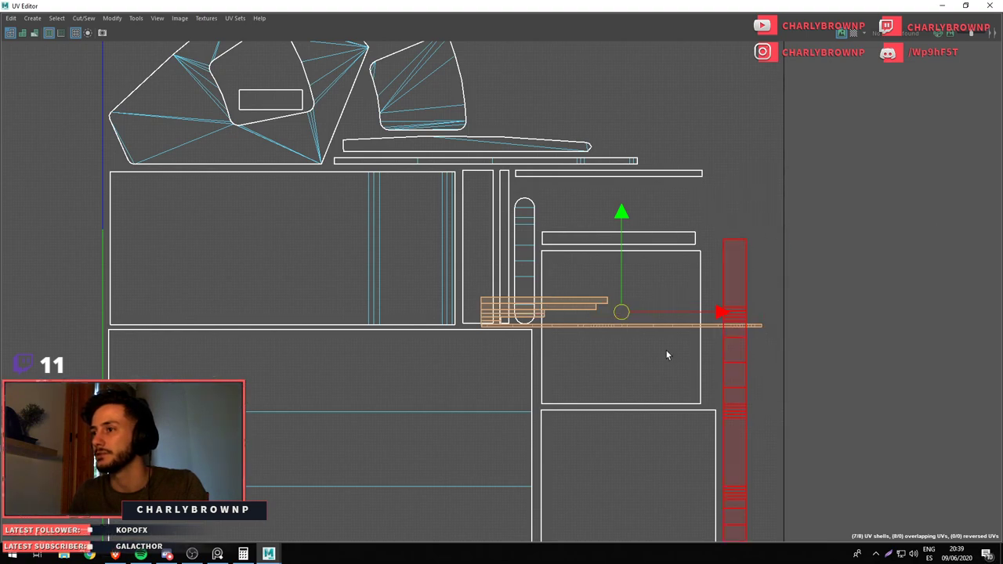
left_click_drag(579, 317, 652, 202)
scroll("up", 3)
scroll("down", 3)
left_click_drag(739, 6, 588, 44)
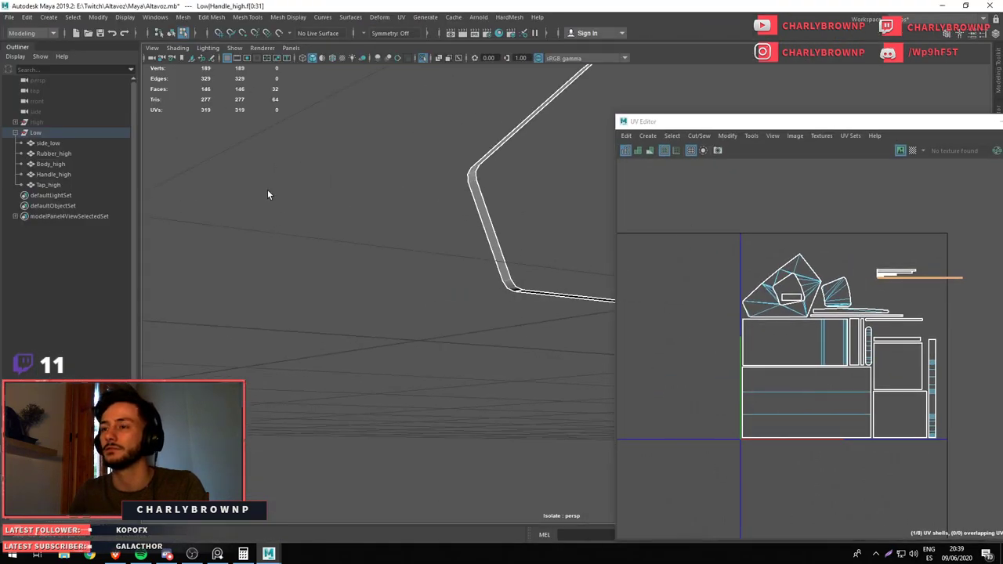
Isolate the handle, select one of its edges, and cut the UVs along it
key("ctrl+1")
left_click_drag(405, 320, 316, 294)
key("ctrl+1")
left_click_drag(339, 254, 258, 209)
key("ctrl+1")
key("ctrl+1")
key("F10")
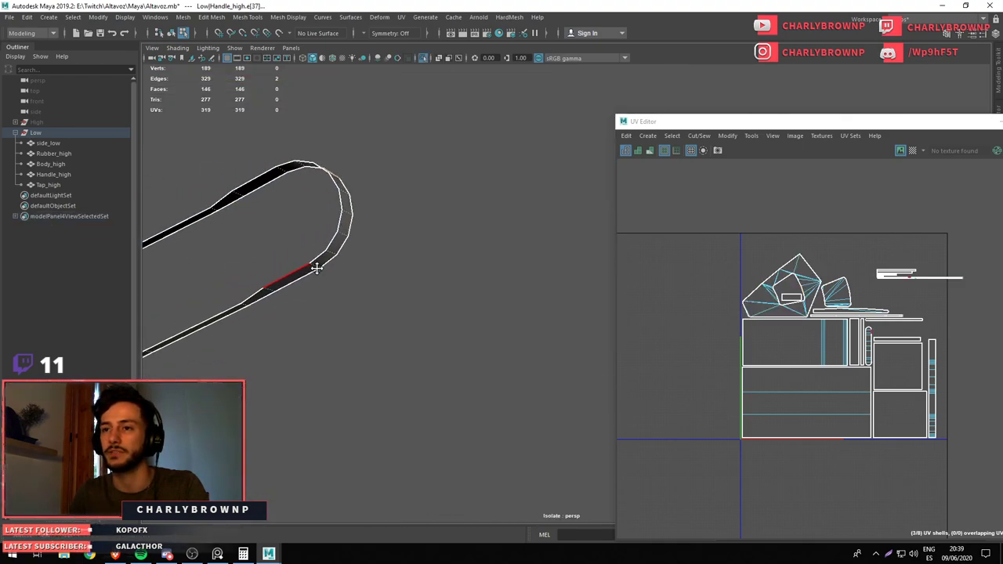
left_click(313, 259)
left_click_drag(314, 259, 442, 316)
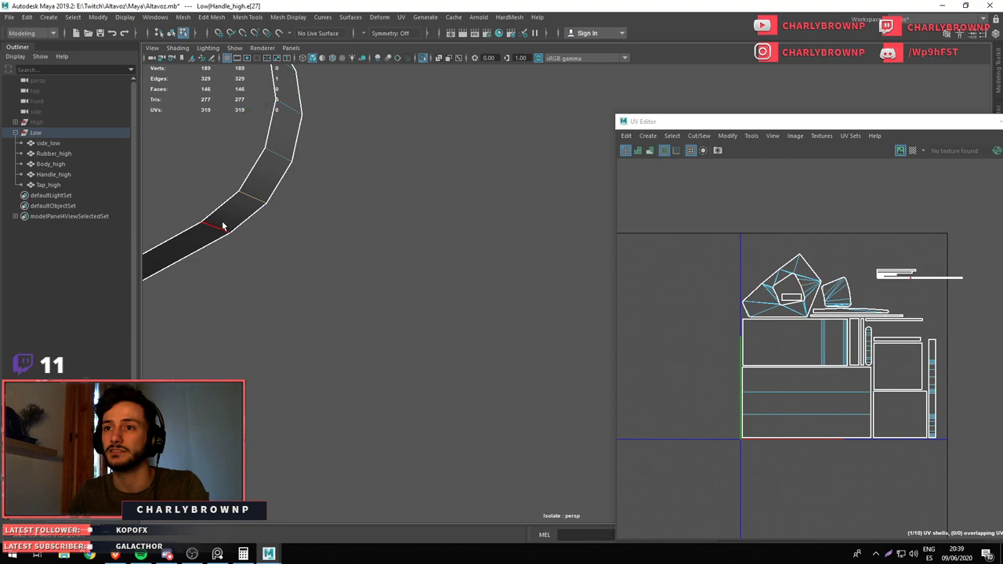
left_click_drag(251, 234, 282, 203)
Move the newly cut horizontal strip slightly left and down, just below the stacked strips
left_click_drag(732, 340, 617, 374)
scroll("up", 3)
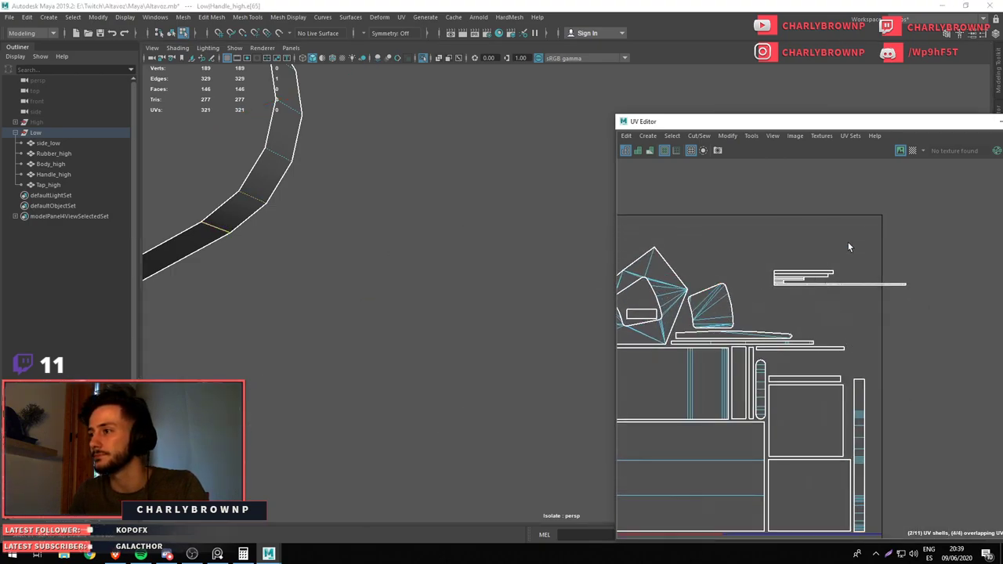
left_click_drag(873, 261, 886, 327)
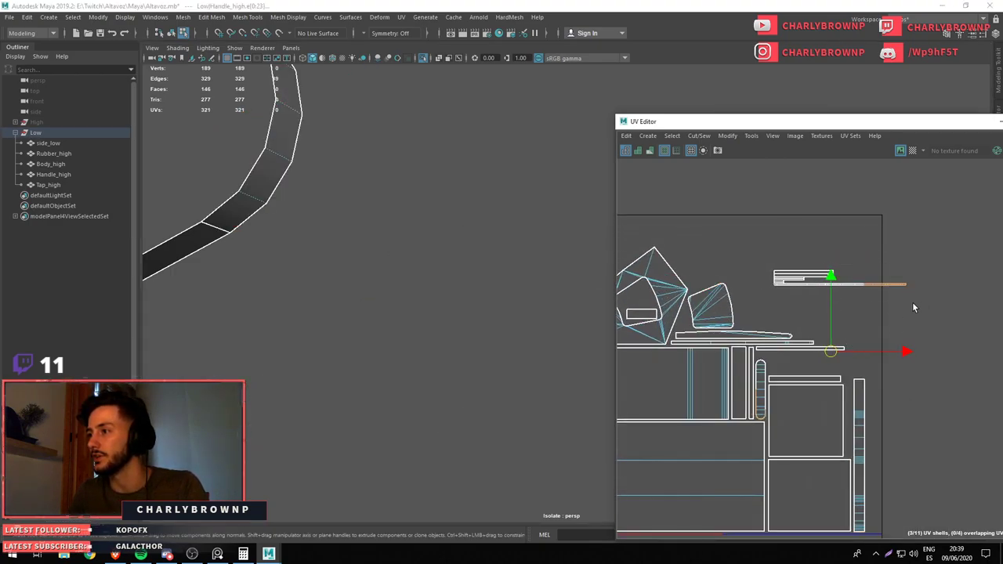
left_click_drag(894, 270, 918, 295)
left_click_drag(869, 345, 855, 350)
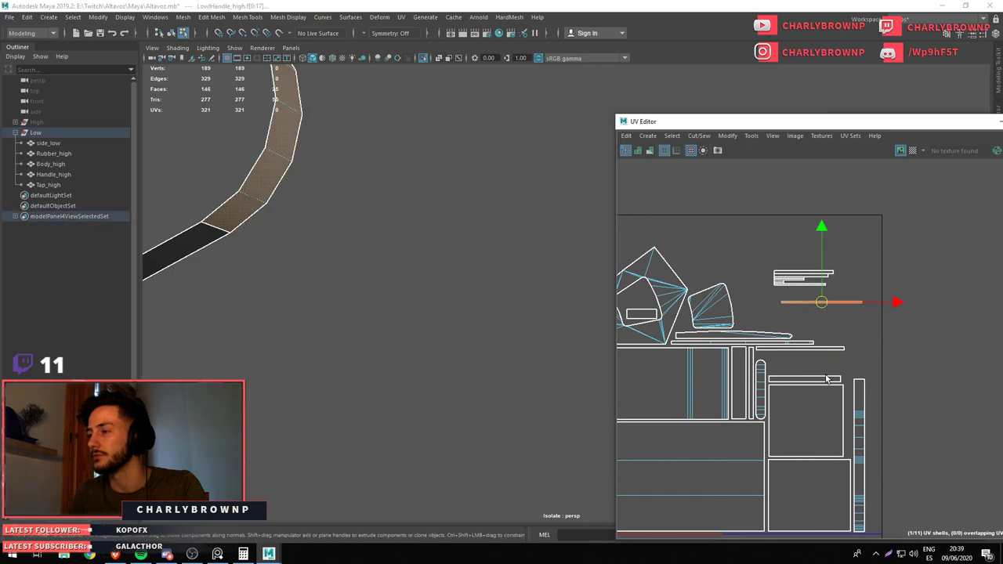
key("f")
double_click(822, 123)
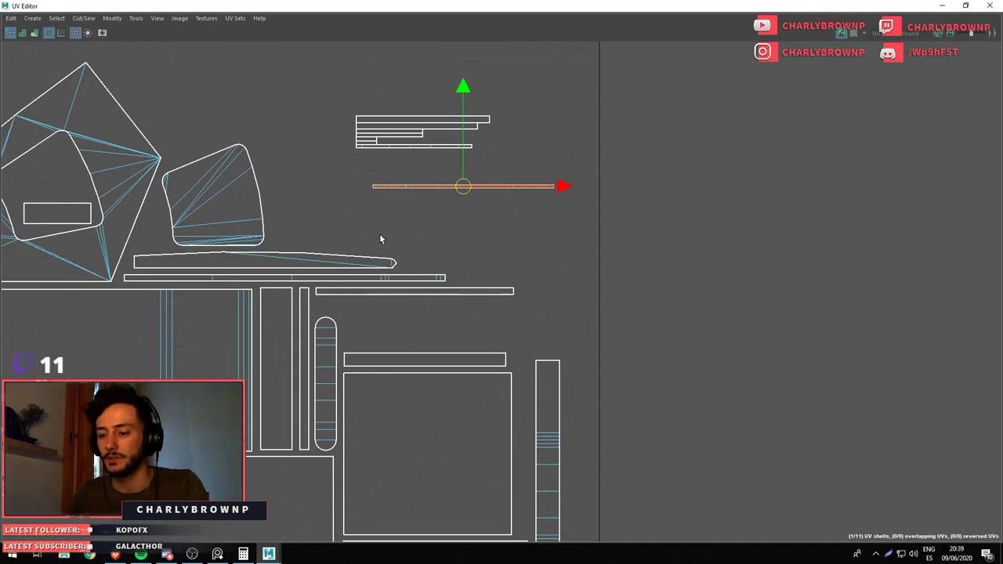
Move the thin strips from the upper stack down below the long strips
scroll("up", 3)
scroll("up", 3)
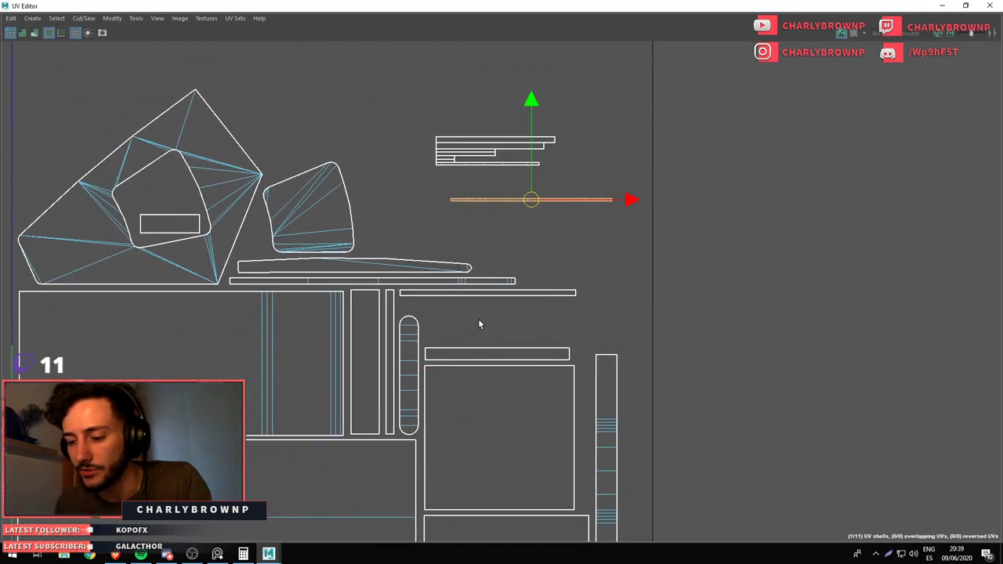
scroll("up", 3)
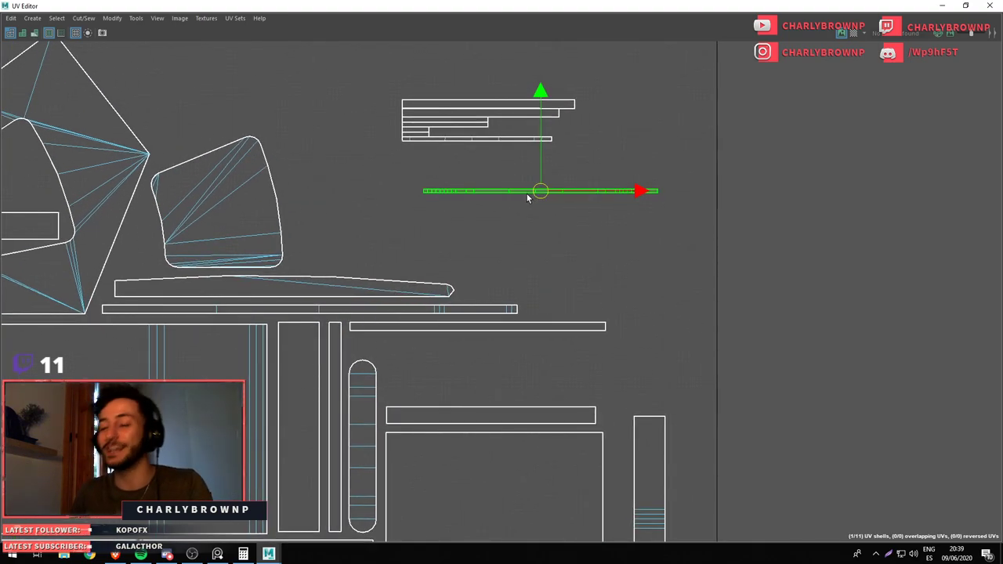
left_click_drag(538, 190, 466, 341)
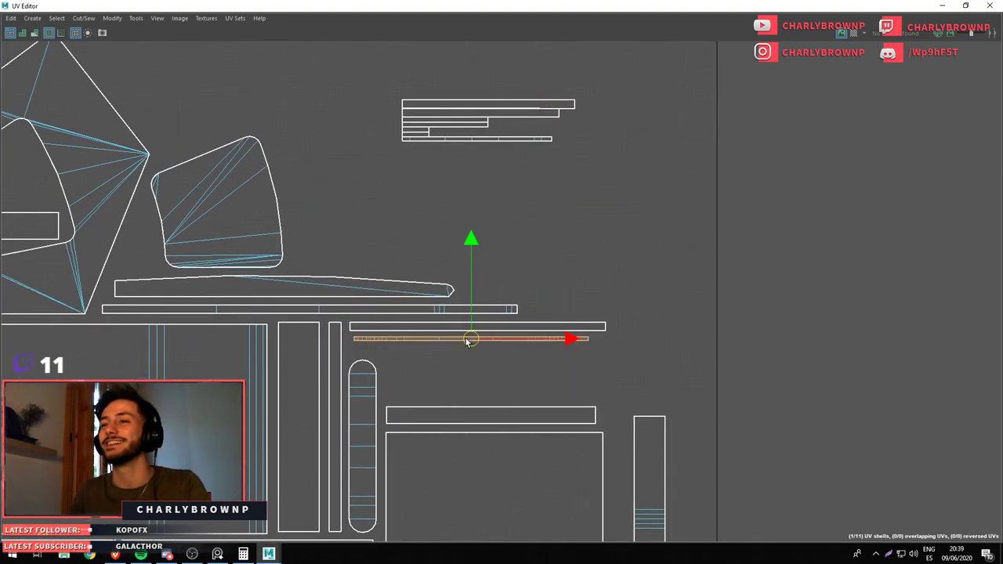
scroll("up", 3)
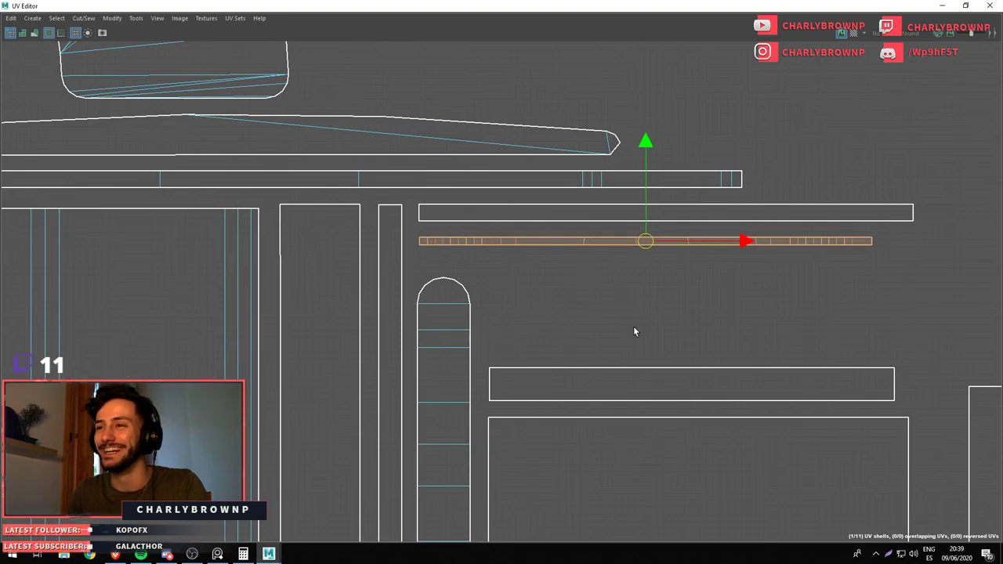
scroll("down", 3)
scroll("down", 3)
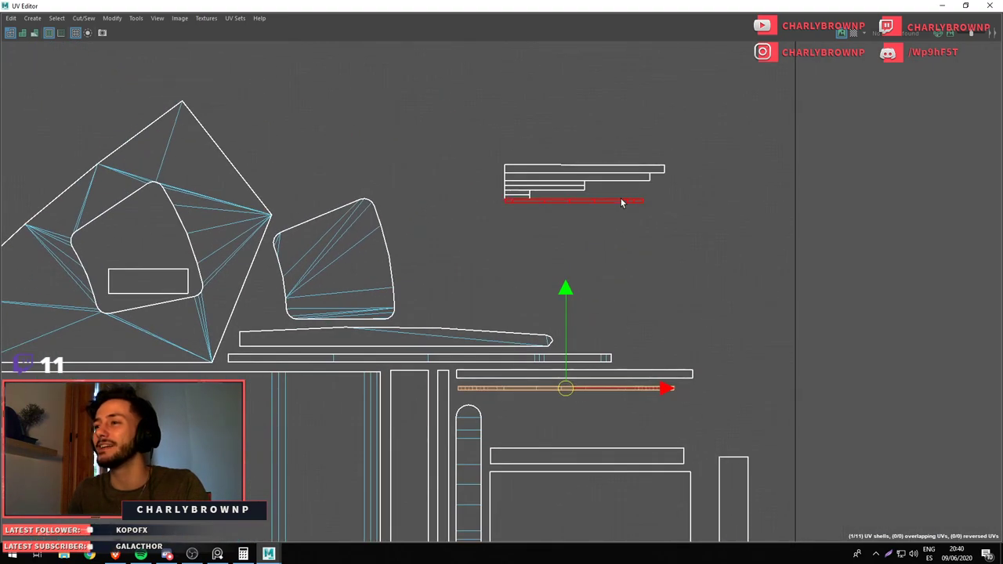
left_click(622, 203)
left_click_drag(616, 336, 607, 374)
scroll("up", 3)
left_click_drag(575, 242, 504, 206)
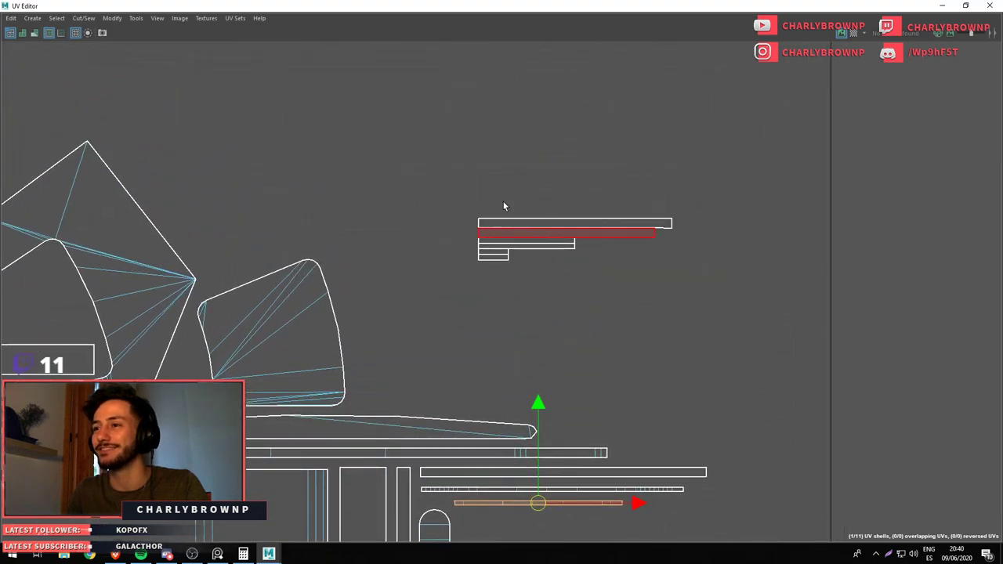
Rearrange the thin strips into a tidy stack, lifting the top strip above the rest
left_click_drag(504, 206, 590, 317)
scroll("up", 3)
left_click(737, 235)
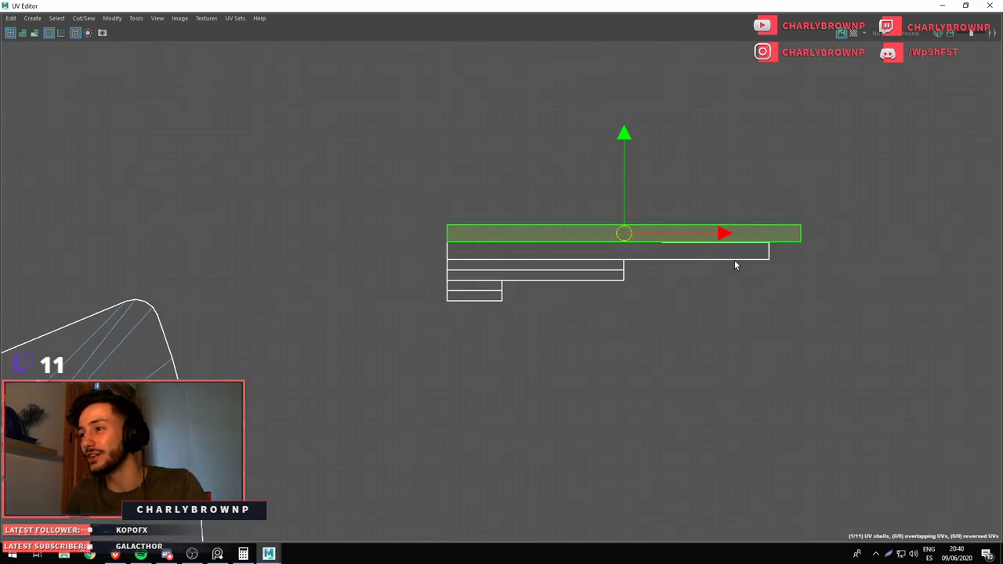
left_click_drag(737, 264, 846, 230)
left_click(399, 154)
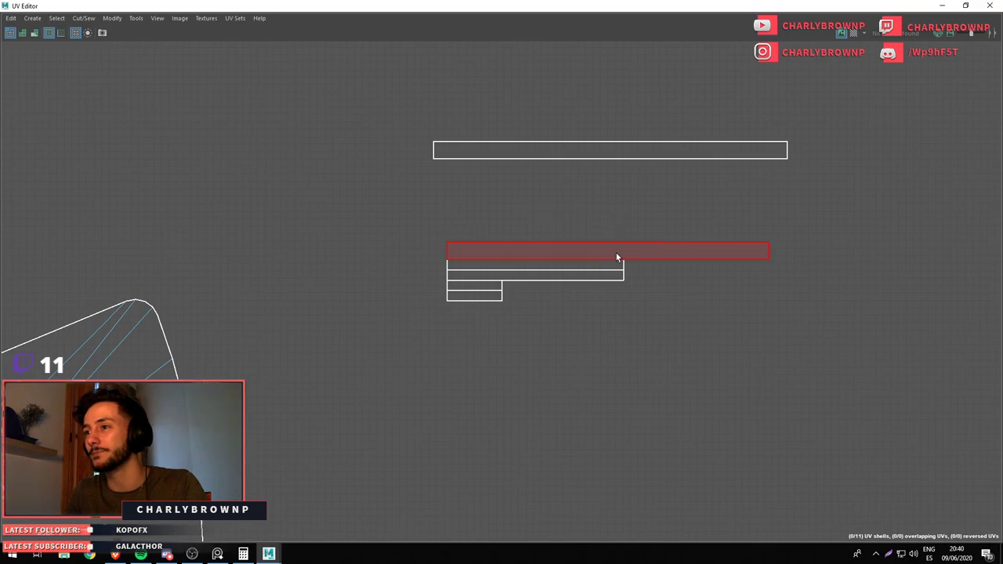
left_click(616, 257)
left_click_drag(617, 256, 607, 226)
left_click(440, 208)
left_click_drag(804, 246, 803, 245)
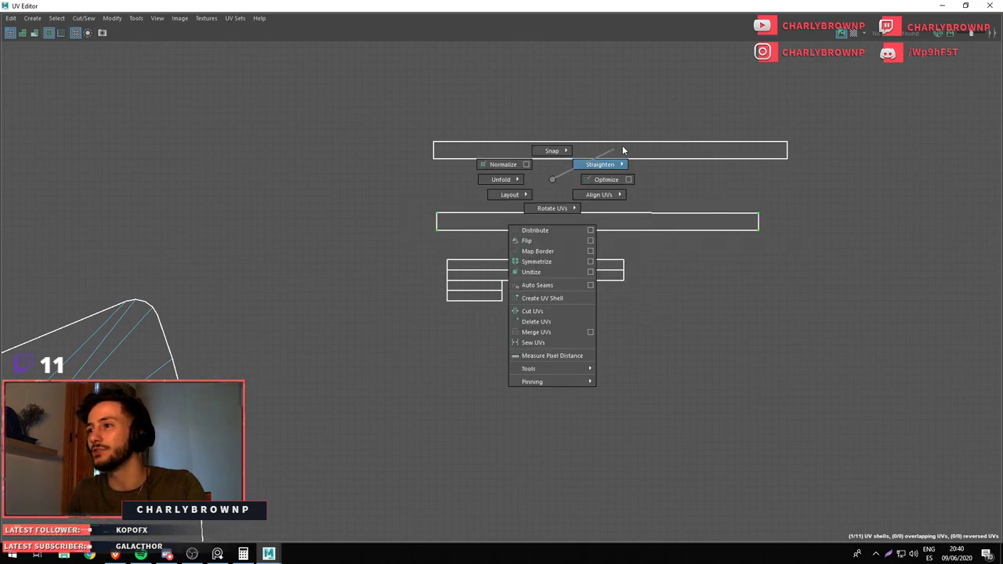
left_click_drag(560, 172, 611, 118)
scroll("down", 3)
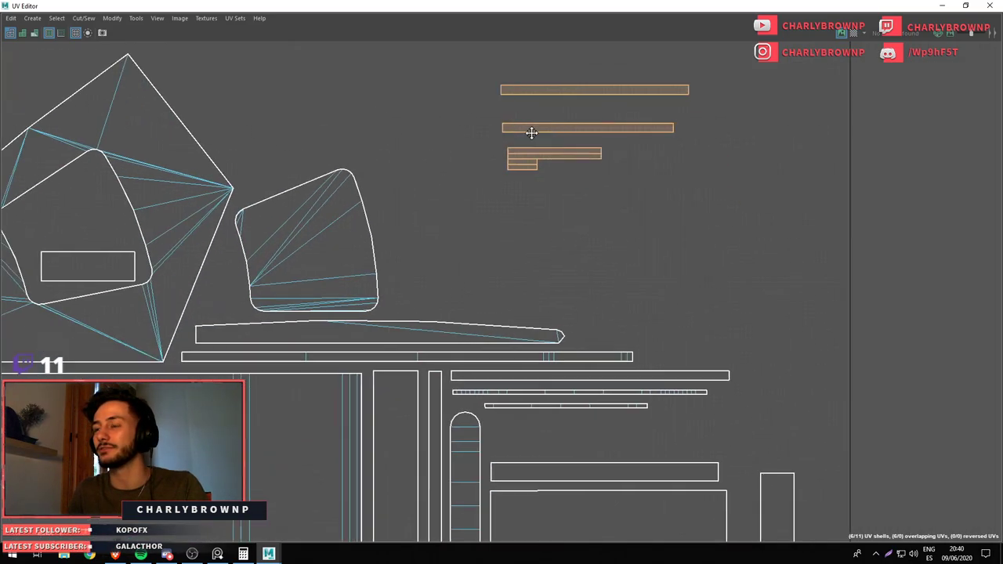
With the Move tool, bring the strips beside the other shells and slot the remaining ones into the gap
key("w")
left_click_drag(531, 133, 557, 440)
scroll("up", 3)
left_click_drag(577, 387, 552, 353)
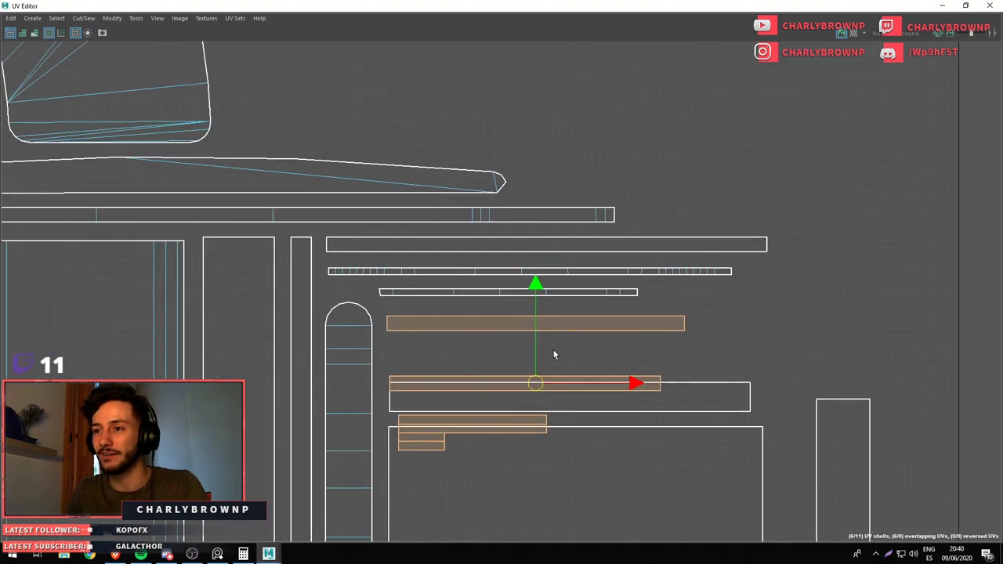
left_click_drag(425, 274, 547, 359)
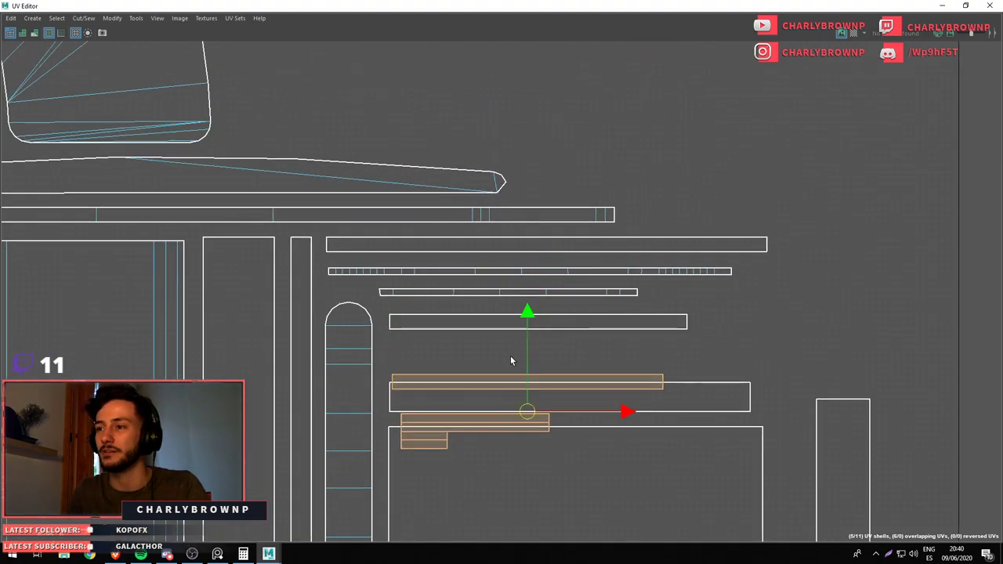
left_click_drag(510, 356, 547, 336)
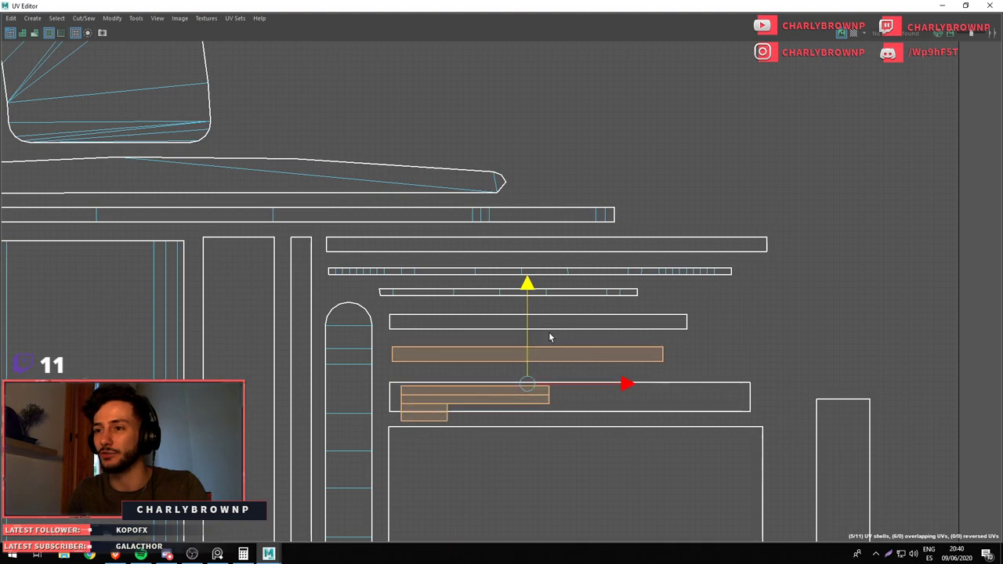
left_click_drag(547, 335, 464, 362)
Tuck the small strip stack into the gap next to the long strips and set the last strip beside its neighbour
scroll("down", 3)
left_click_drag(549, 486, 711, 434)
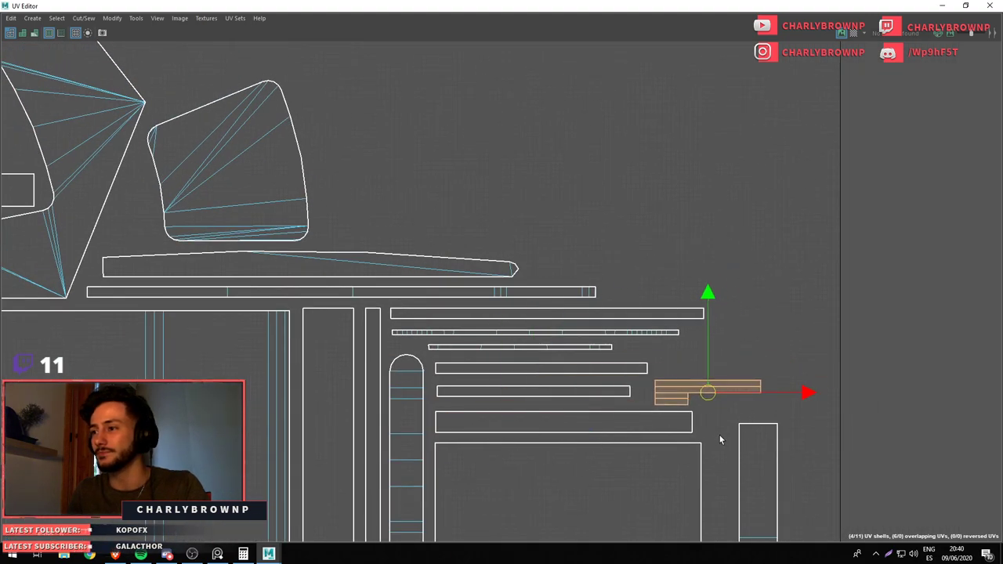
scroll("up", 3)
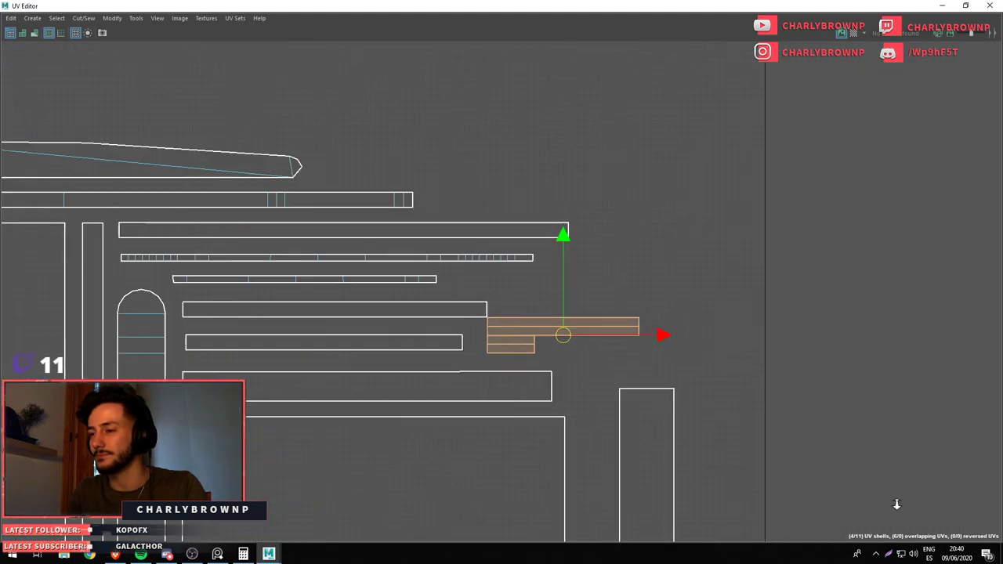
scroll("up", 3)
left_click_drag(568, 418, 567, 419)
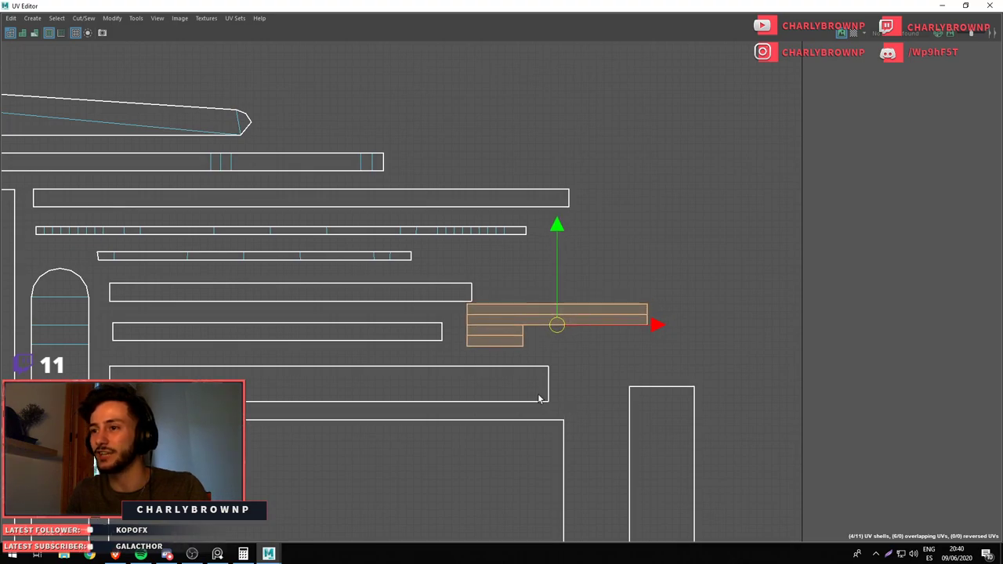
left_click_drag(498, 346, 482, 370)
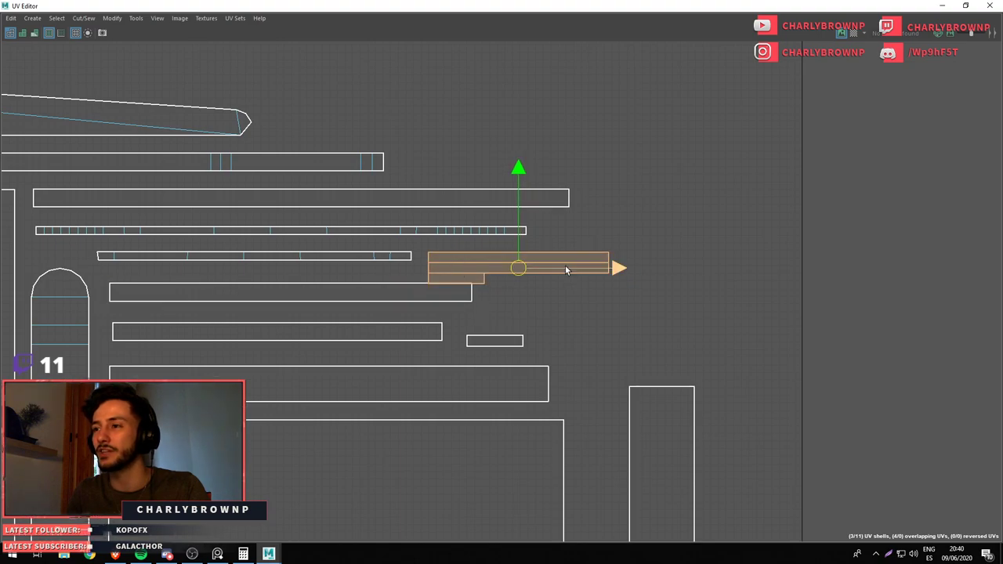
left_click_drag(480, 262, 527, 361)
left_click(536, 305)
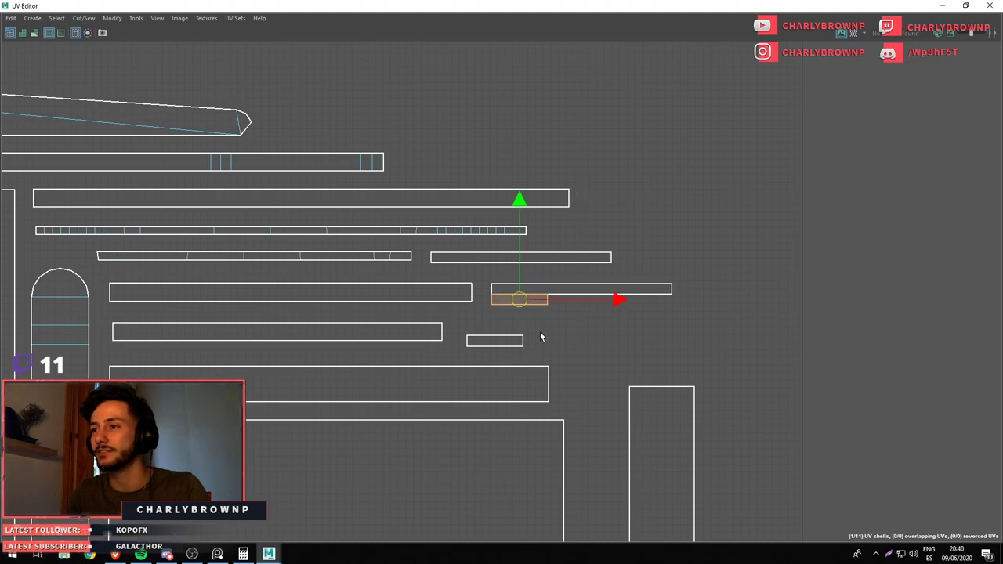
scroll("down", 3)
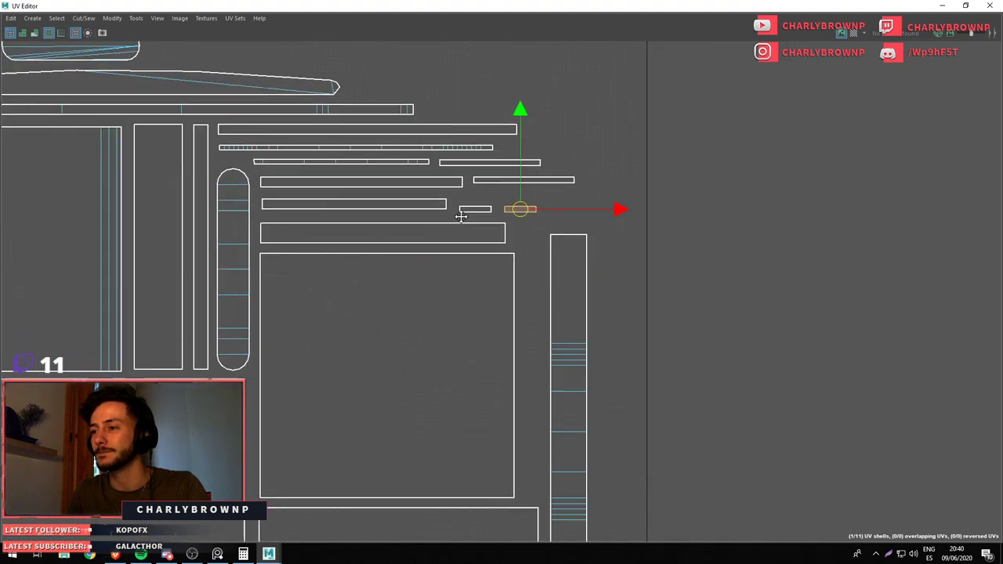
left_click_drag(568, 228, 547, 195)
Select every UV shell with Ctrl+A and frame the whole layout
scroll("down", 3)
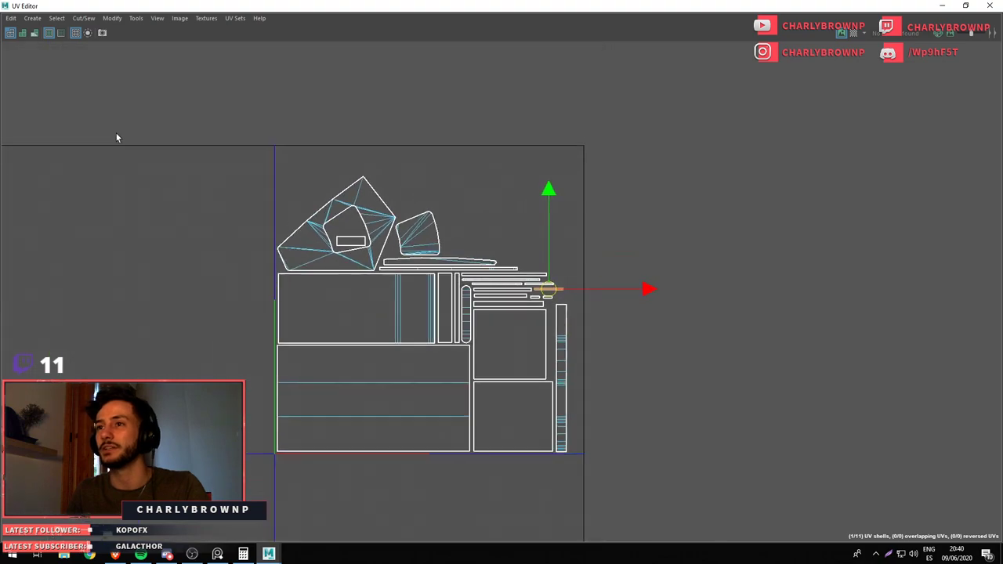
scroll("down", 3)
key("ctrl+a")
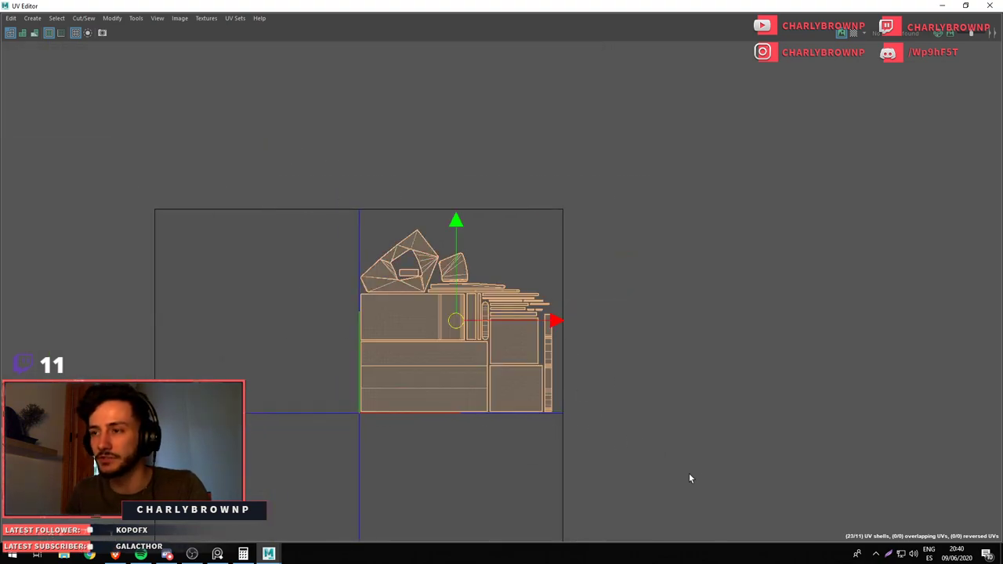
left_click_drag(451, 313, 561, 215)
scroll("up", 3)
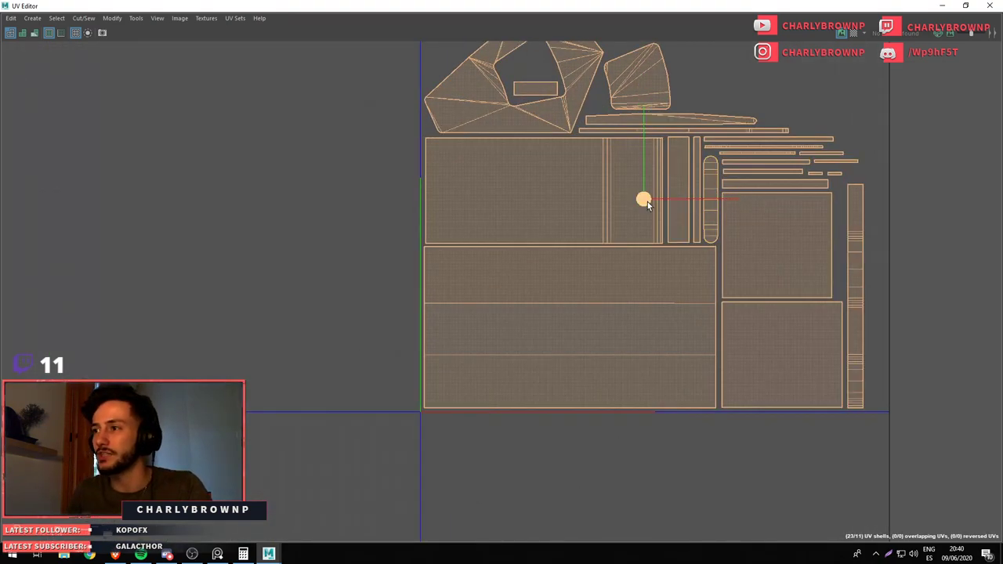
scroll("up", 3)
scroll("up", 3)
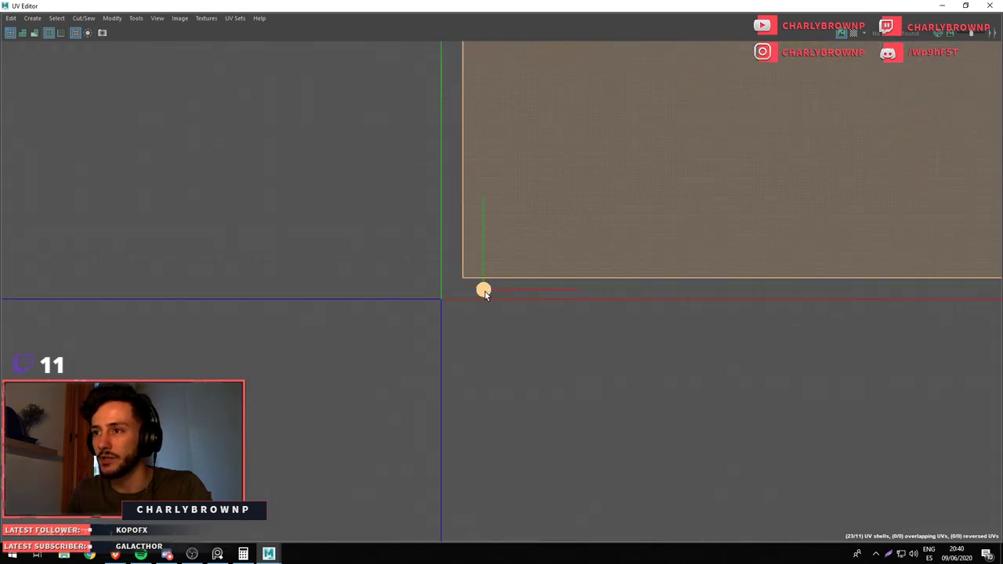
Snap the selection pivot exactly onto the 0,0 UV origin corner
left_click_drag(477, 337, 564, 368)
scroll("up", 3)
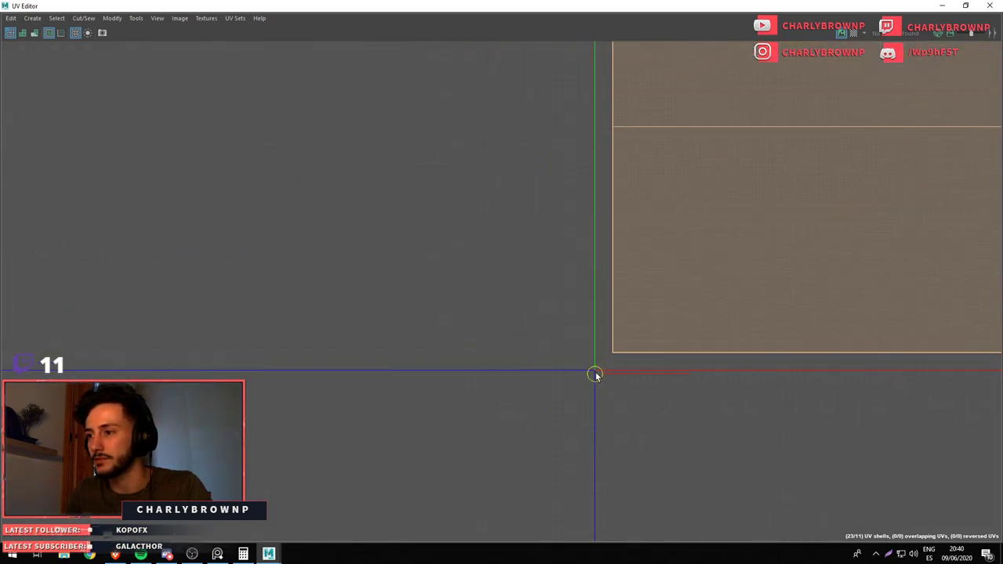
scroll("down", 3)
scroll("up", 3)
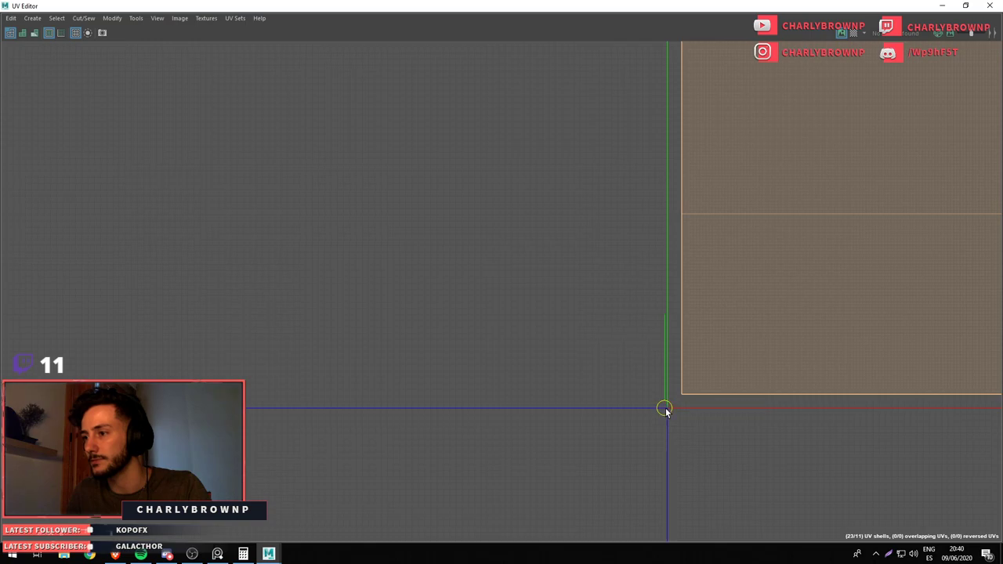
left_click_drag(667, 408, 462, 211)
scroll("up", 3)
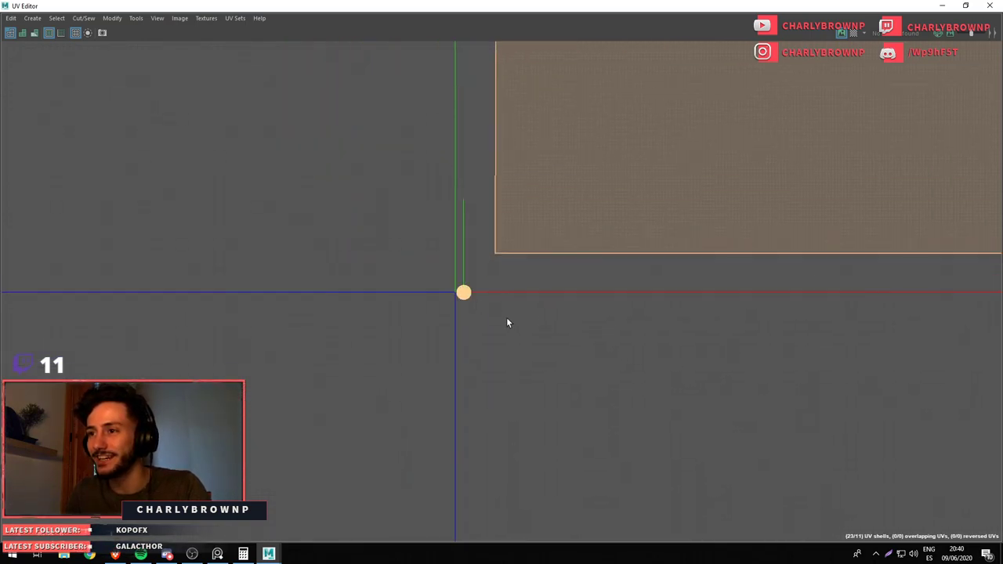
left_click_drag(507, 322, 611, 334)
scroll("up", 3)
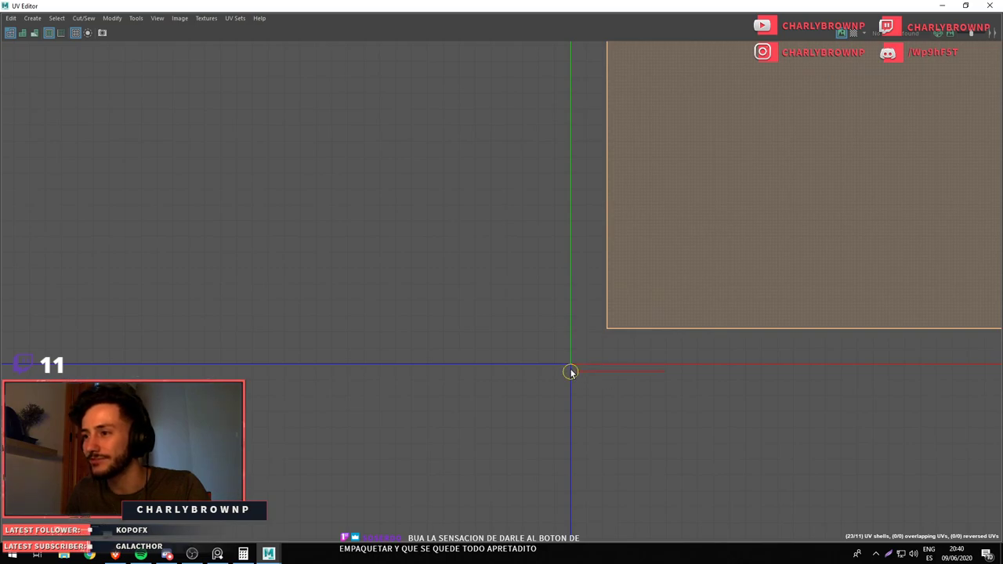
scroll("down", 3)
scroll("down", 3)
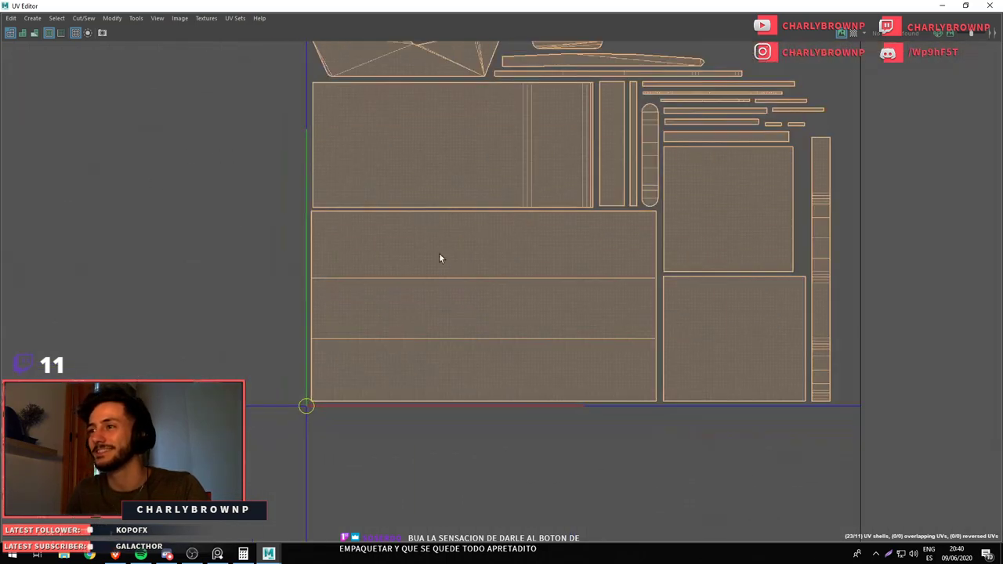
left_click_drag(441, 257, 277, 263)
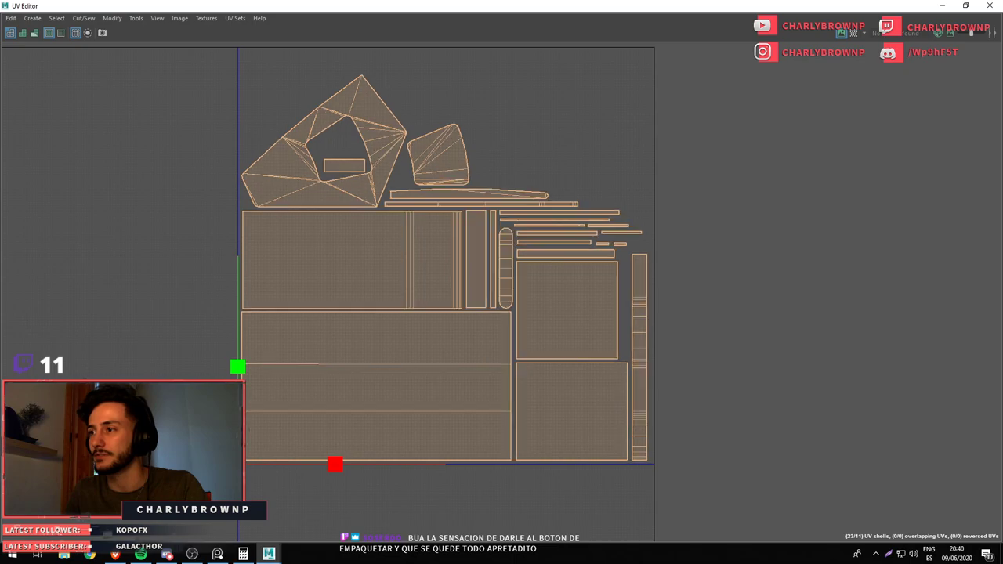
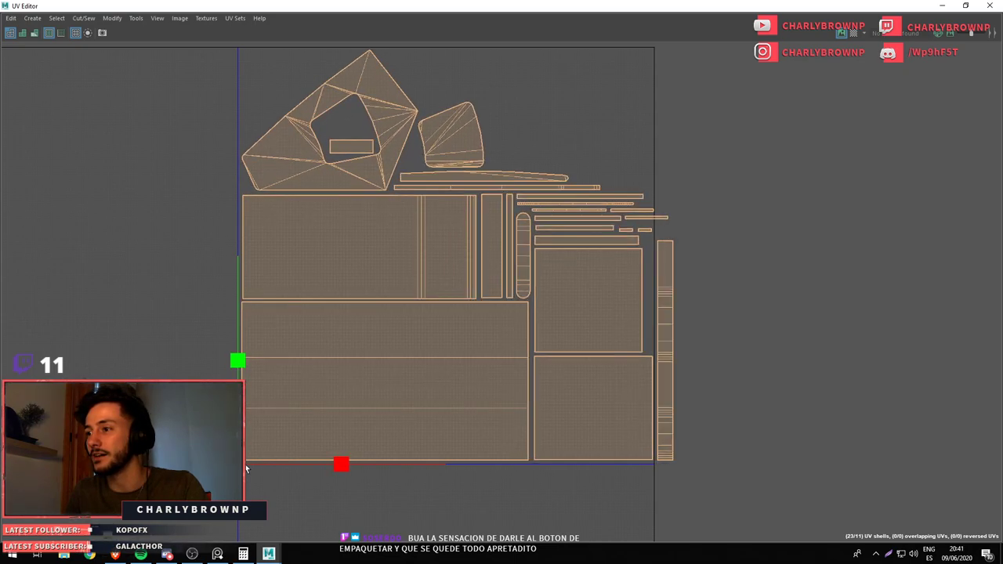
Rotate the long vertical strip shell horizontal and move it into the top row of shells
left_click(672, 268)
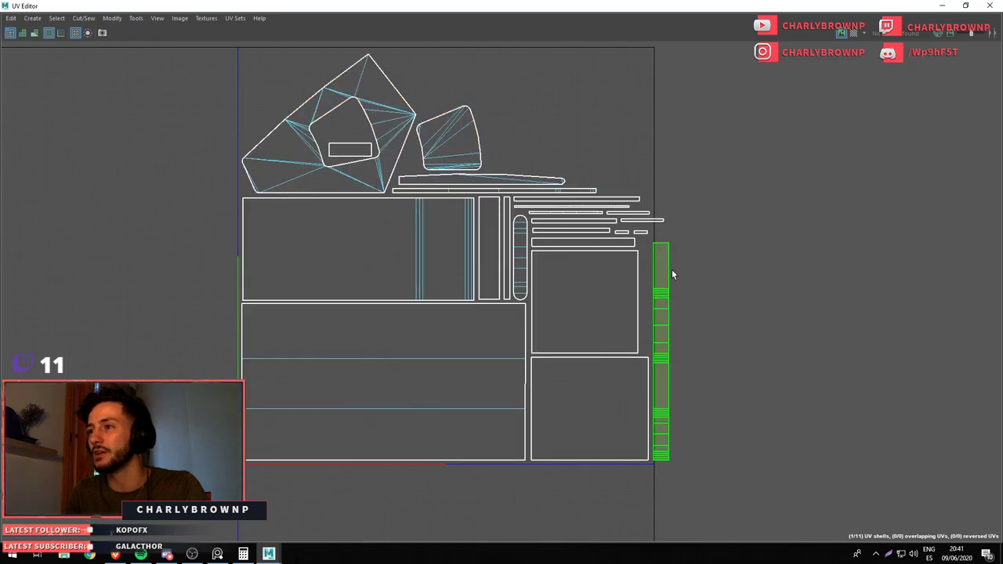
left_click_drag(667, 269, 482, 239)
left_click_drag(481, 239, 450, 435)
scroll("up", 3)
key("e")
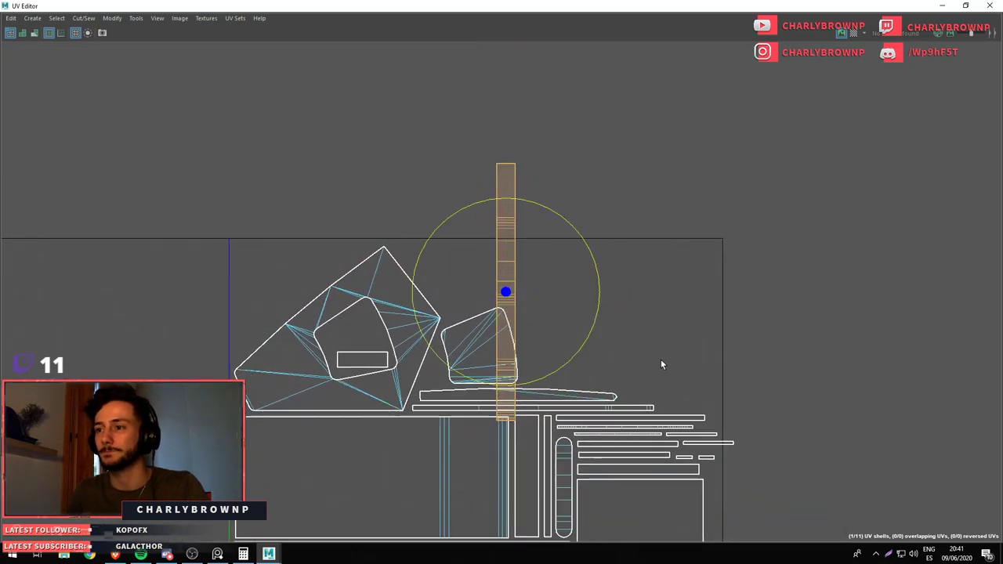
left_click_drag(652, 307, 519, 472)
left_click_drag(519, 472, 433, 367)
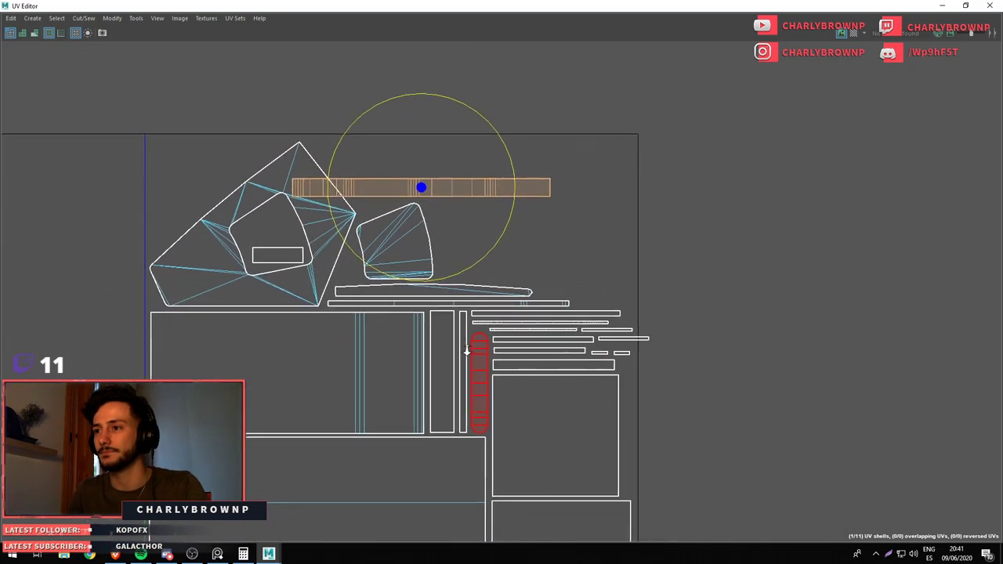
scroll("up", 3)
key("w")
left_click_drag(526, 399, 452, 435)
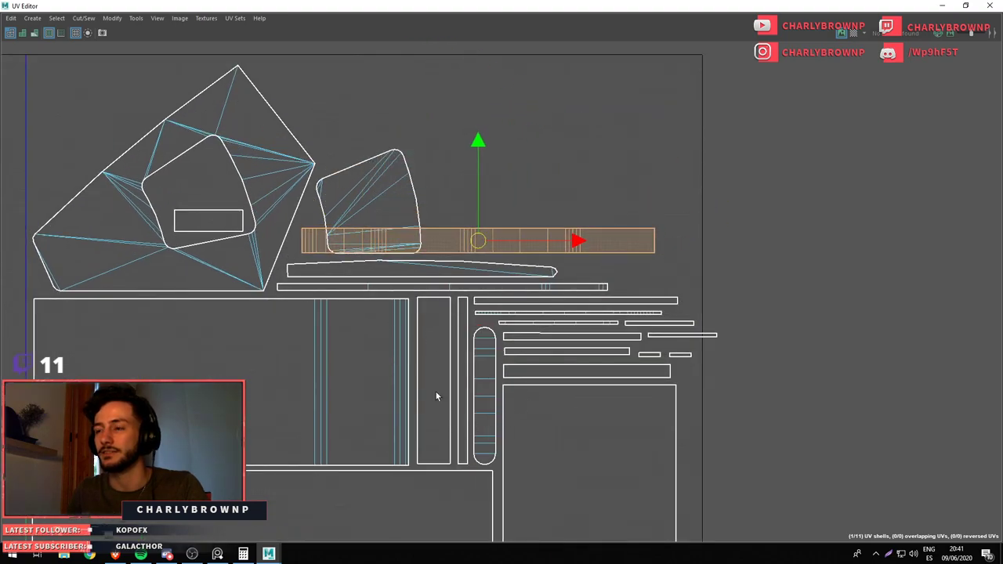
scroll("up", 3)
Lift the rounded shell clear of the strip and stand the small thin strip upright
left_click(374, 194)
left_click_drag(446, 368, 454, 317)
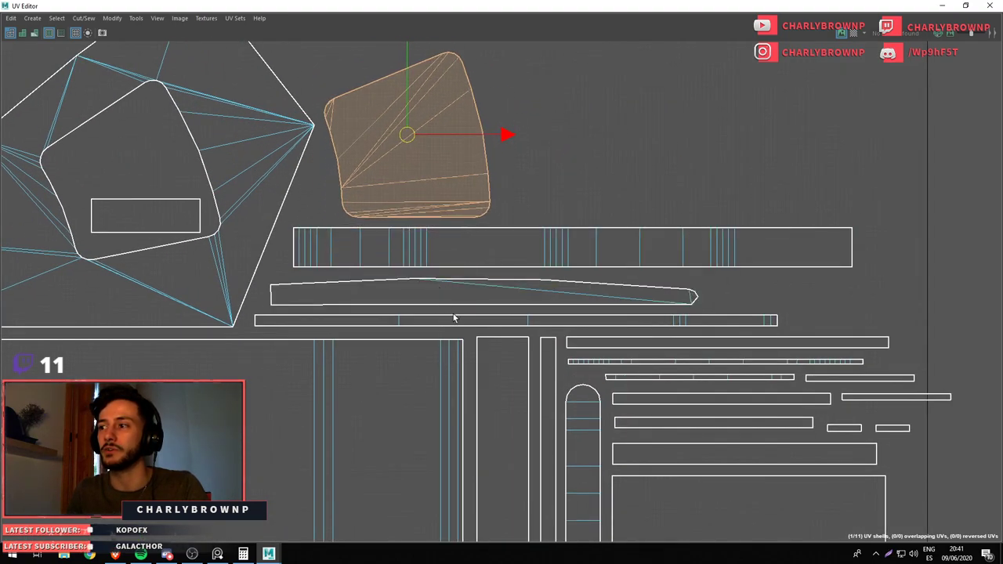
scroll("down", 3)
scroll("up", 3)
left_click(616, 270)
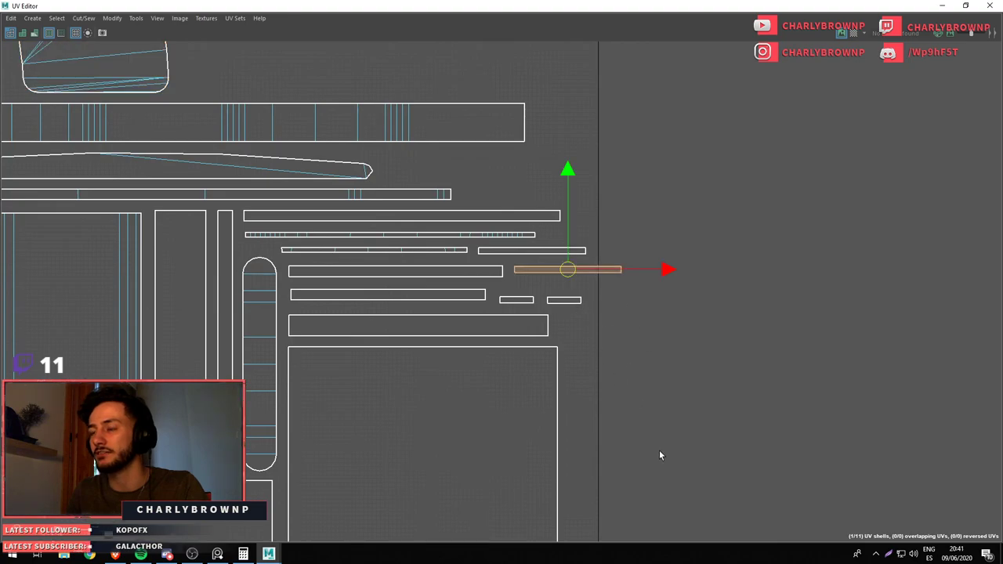
scroll("down", 3)
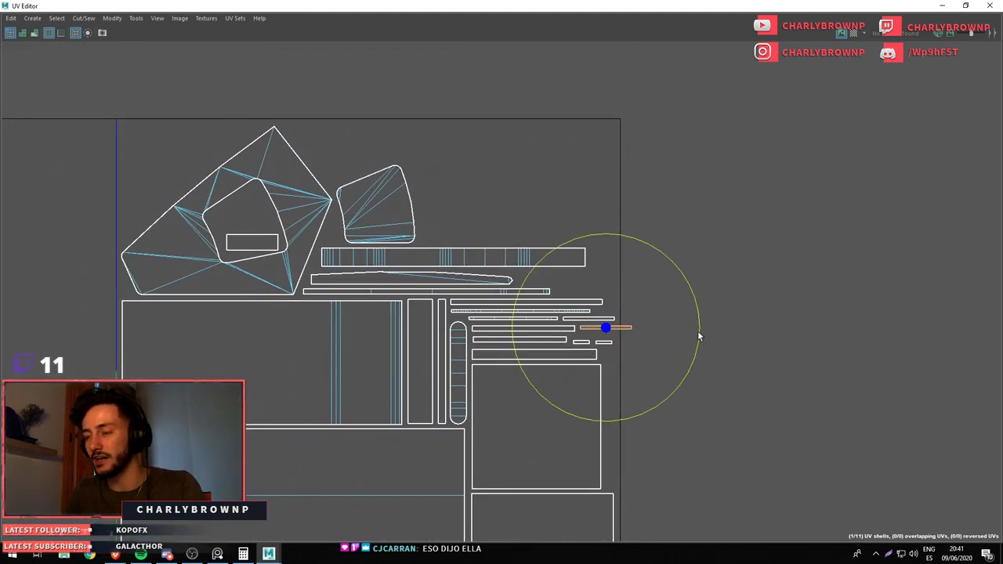
left_click_drag(700, 335, 652, 430)
left_click_drag(652, 431, 611, 308)
scroll("up", 3)
key("w")
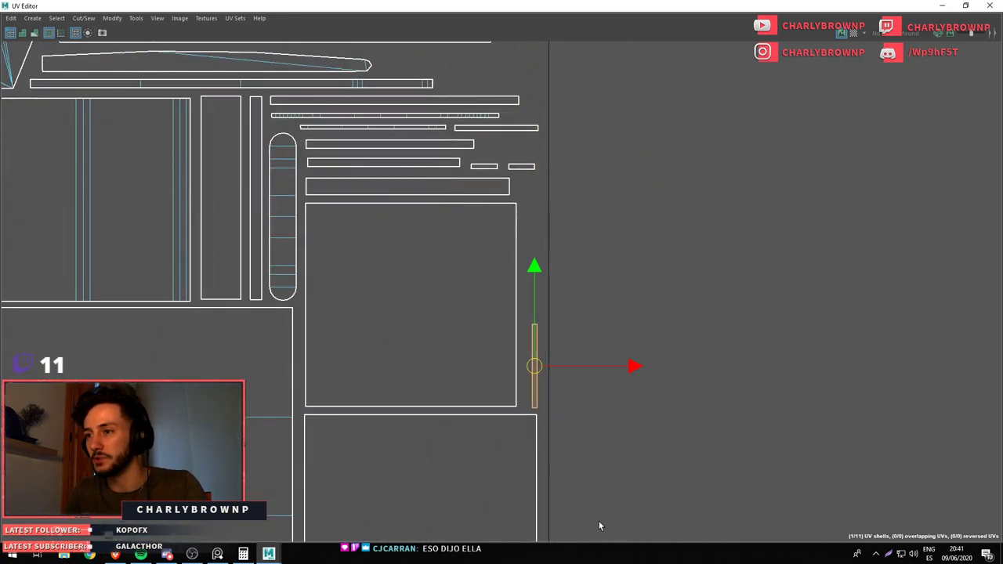
key("q")
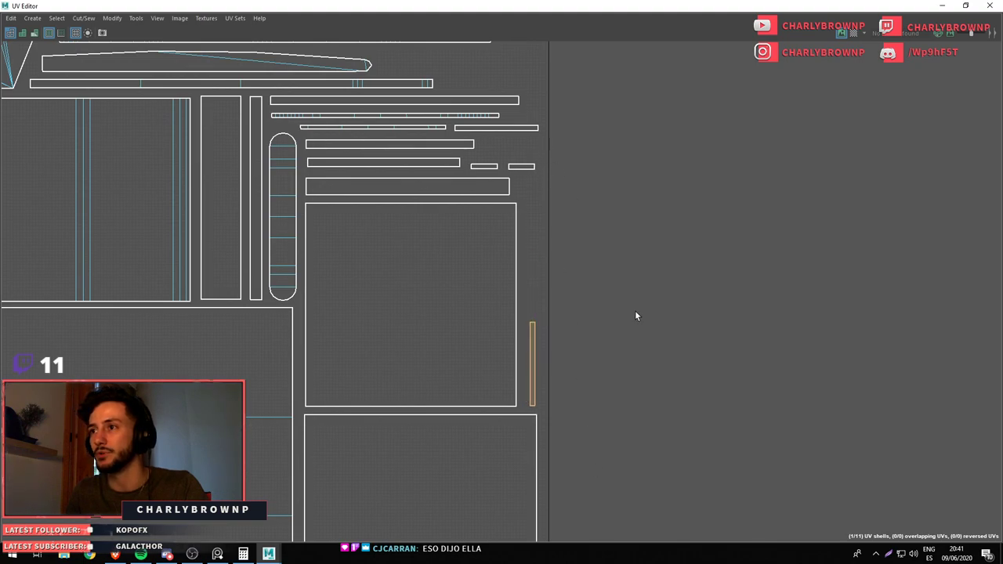
Restore the UV Editor to a smaller window beside the 3D view
scroll("down", 3)
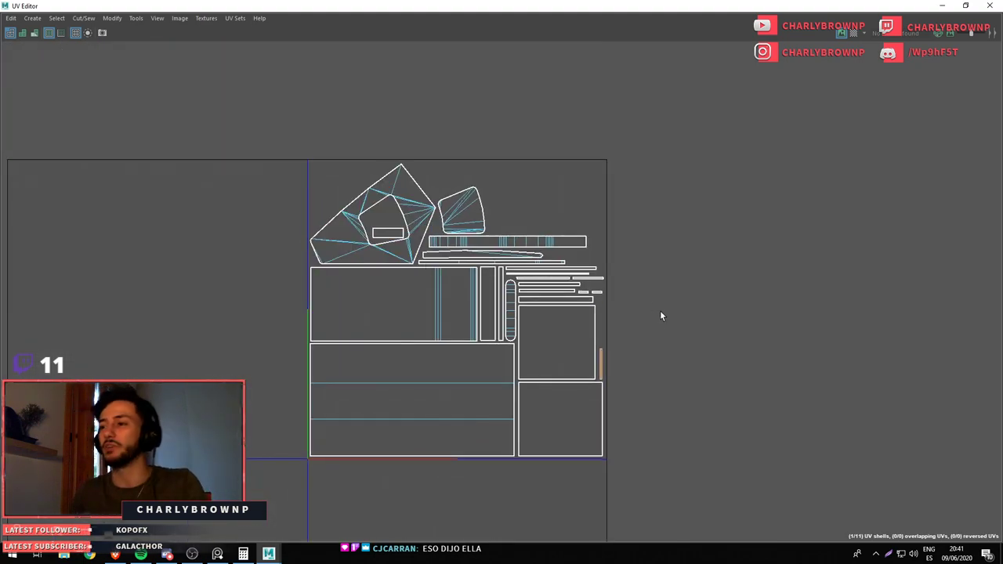
scroll("up", 3)
scroll("up", 3)
scroll("down", 3)
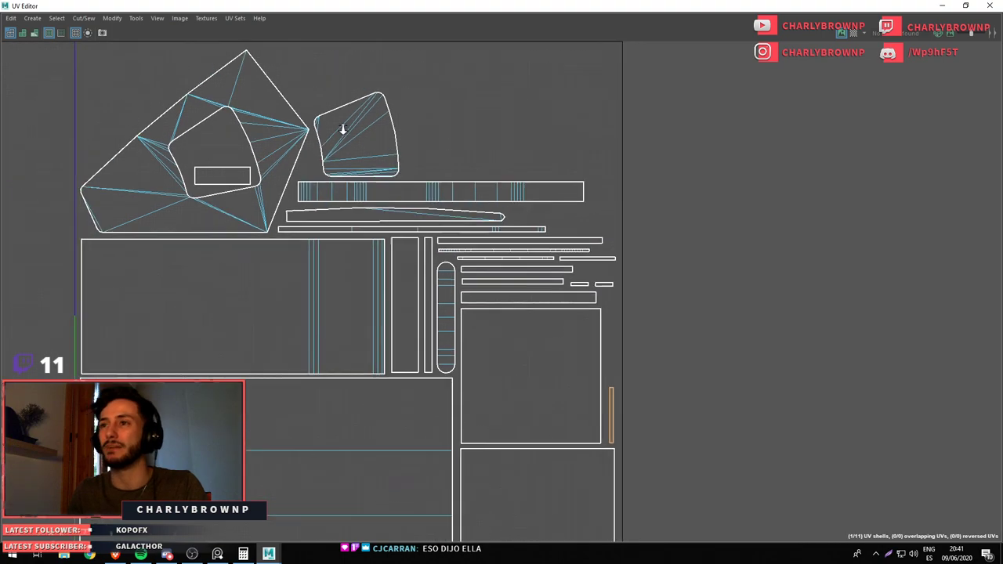
scroll("down", 3)
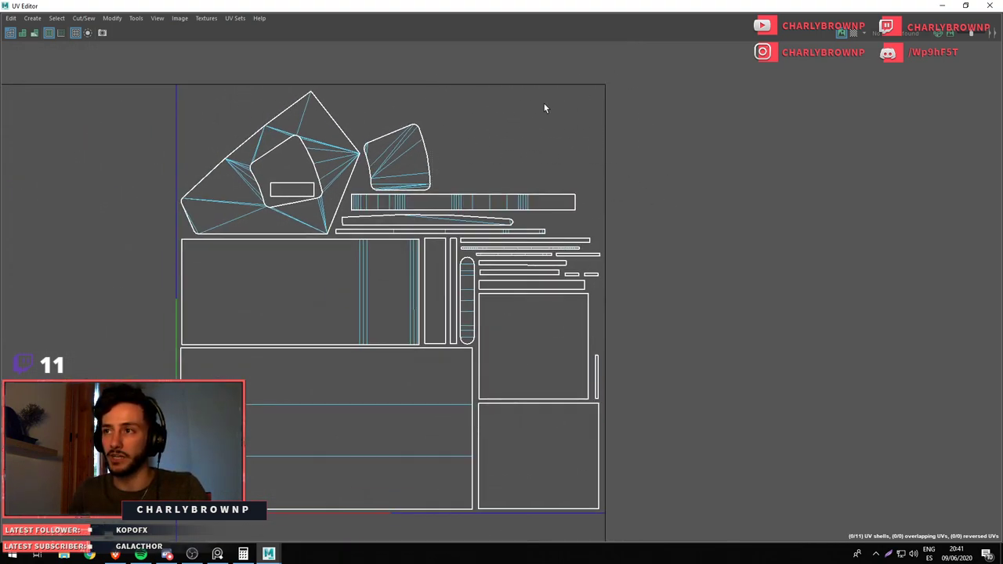
left_click_drag(549, 5, 800, 102)
left_click_drag(439, 298, 479, 369)
Inspect the UVs of Body_high, side_low, Handle_high and Tap_high one by one
left_click(470, 319)
left_click(423, 316)
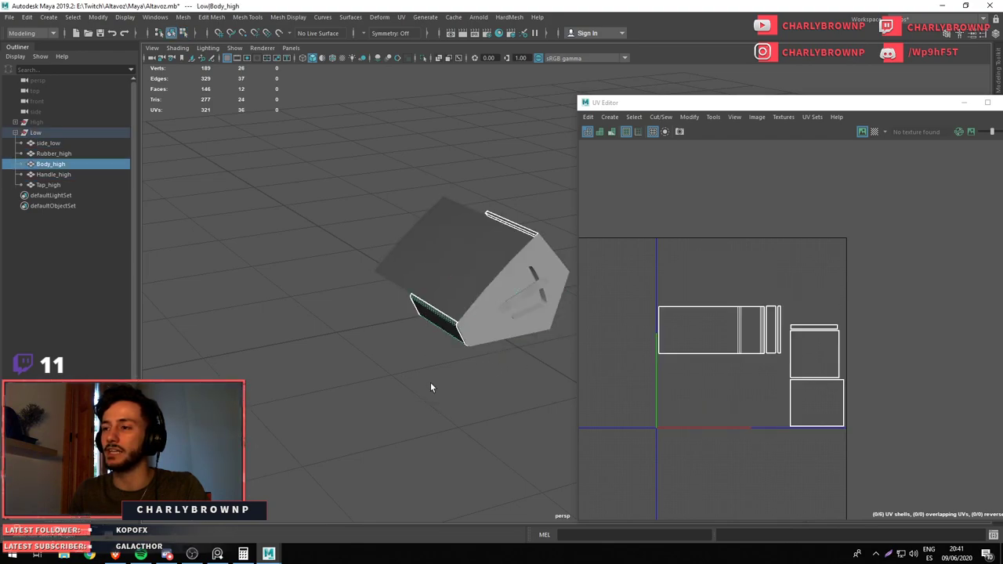
left_click(430, 387)
left_click(486, 304)
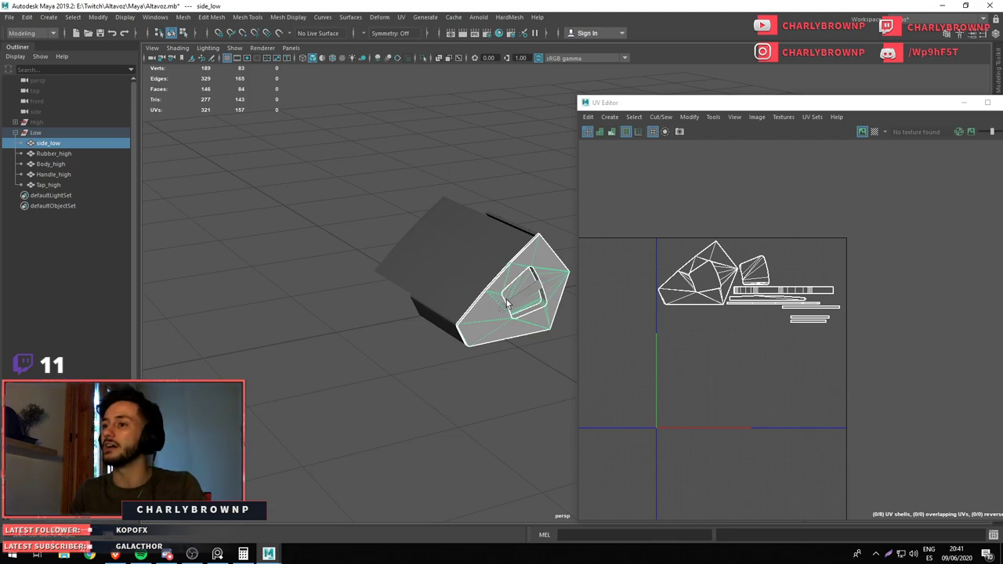
left_click(510, 305)
left_click_drag(549, 337, 527, 311)
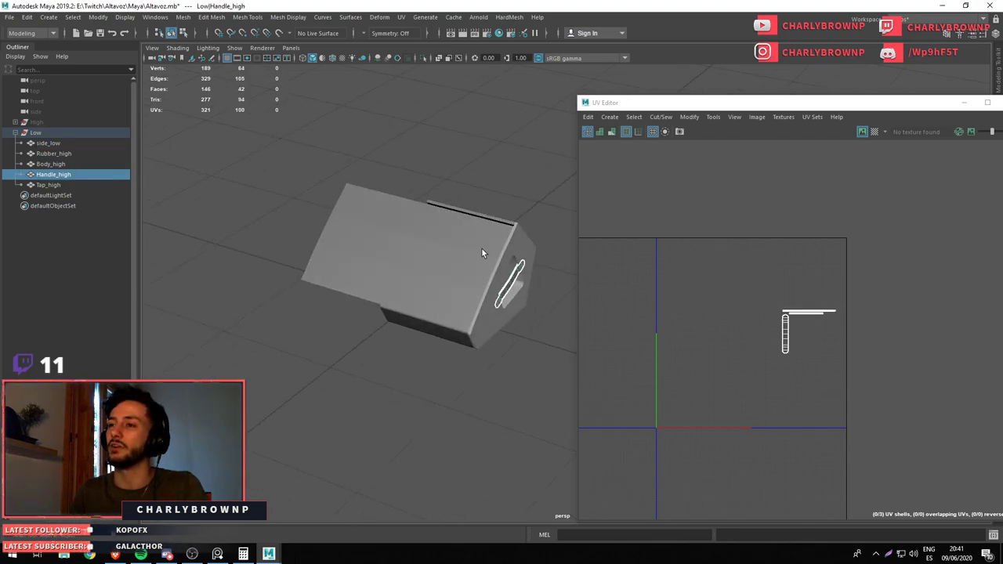
left_click(482, 252)
left_click(503, 217)
left_click(503, 217)
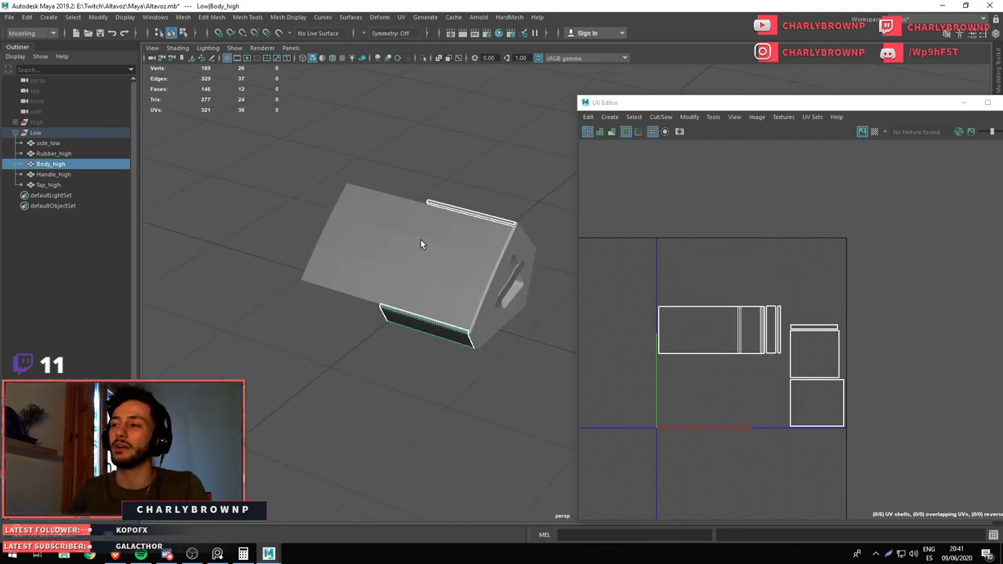
Select Body_high's bottom faces, then select all the low-poly speaker parts
key("F11")
left_click_drag(381, 274, 430, 398)
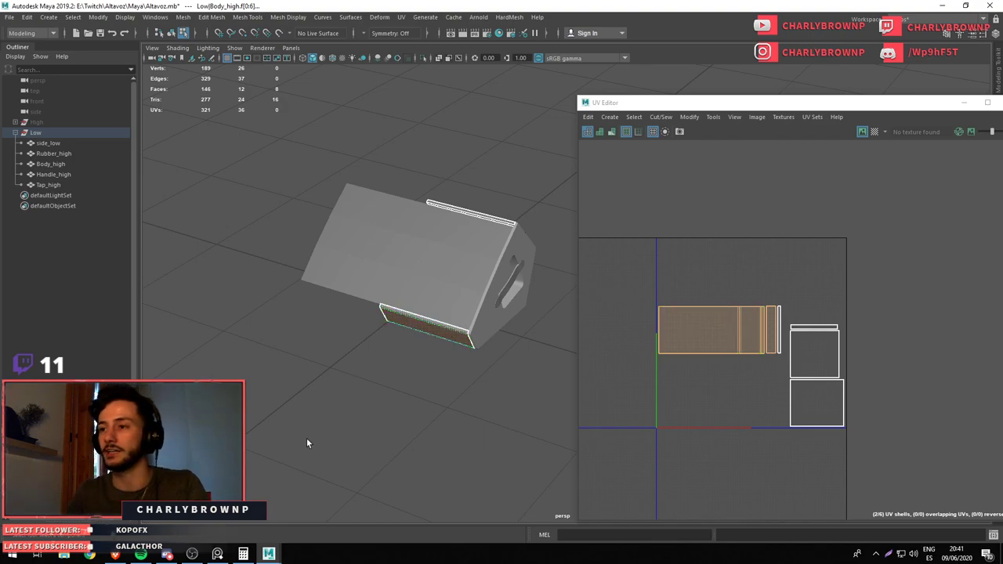
key("F8")
left_click_drag(474, 437, 510, 410)
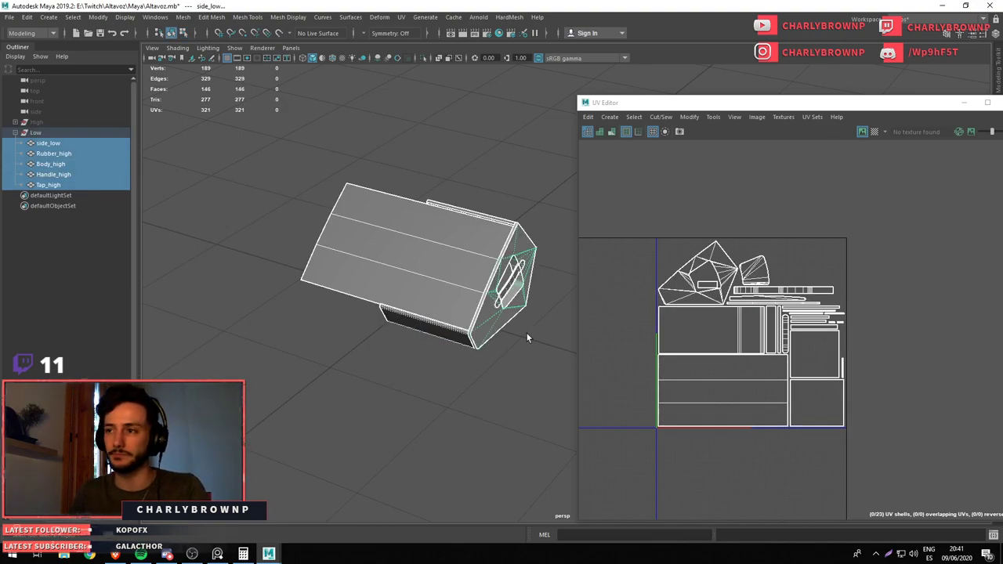
left_click_drag(526, 333, 451, 322)
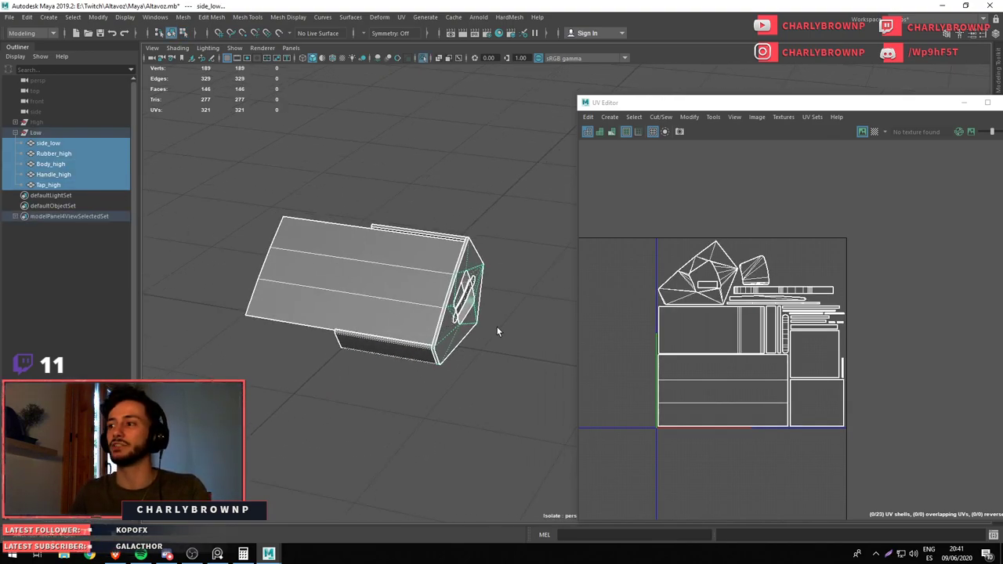
scroll("up", 3)
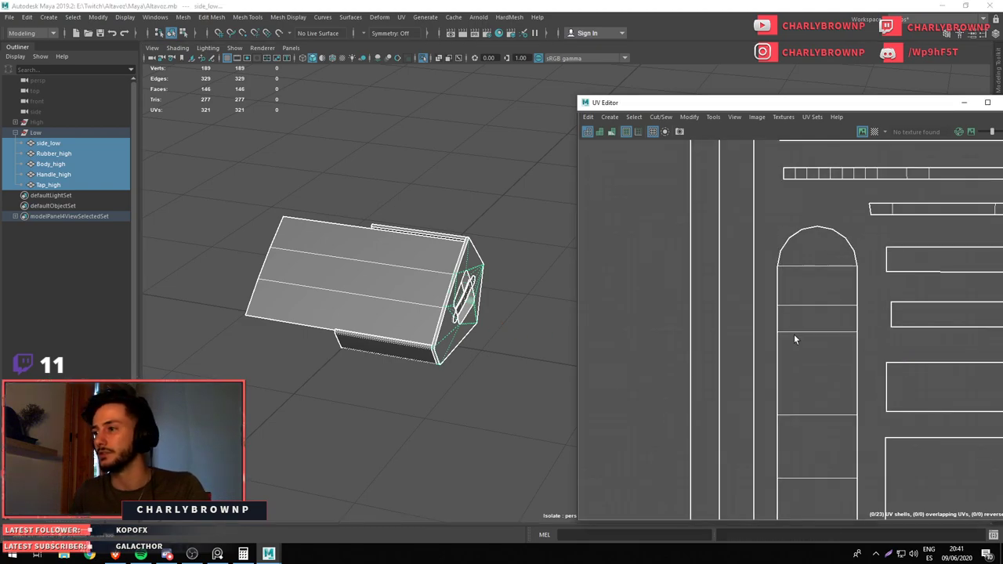
scroll("down", 3)
scroll("up", 3)
Check individual UV shells, including a horizontal strip, then reselect all low-poly parts
left_click(659, 337)
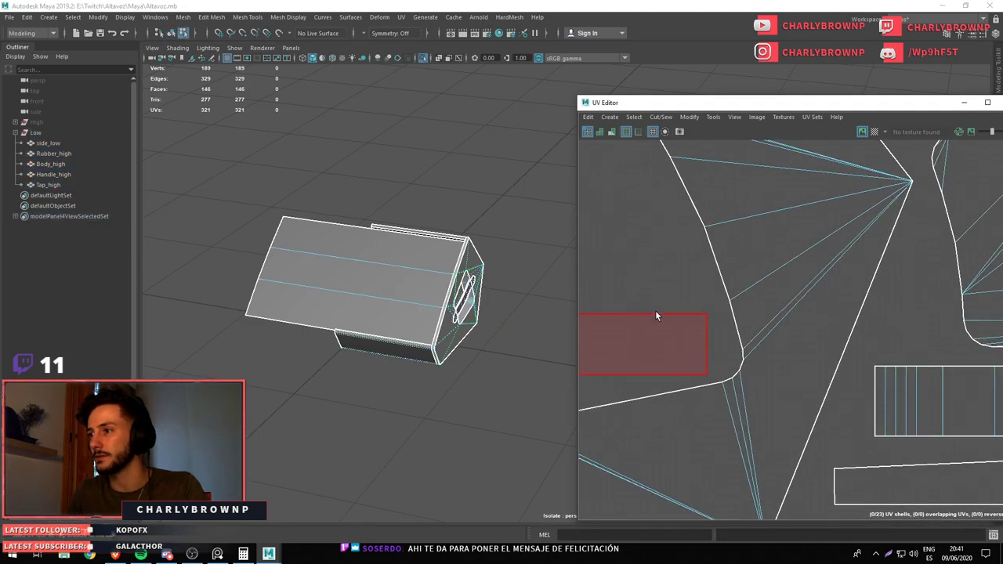
scroll("down", 3)
scroll("down", 3)
scroll("down", 3)
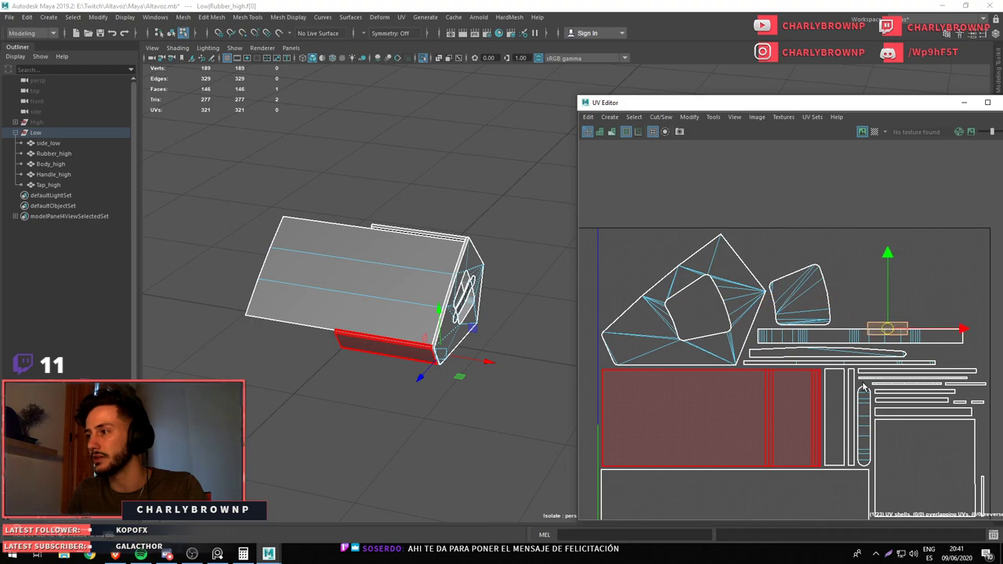
scroll("up", 3)
scroll("up", 3)
left_click(757, 330)
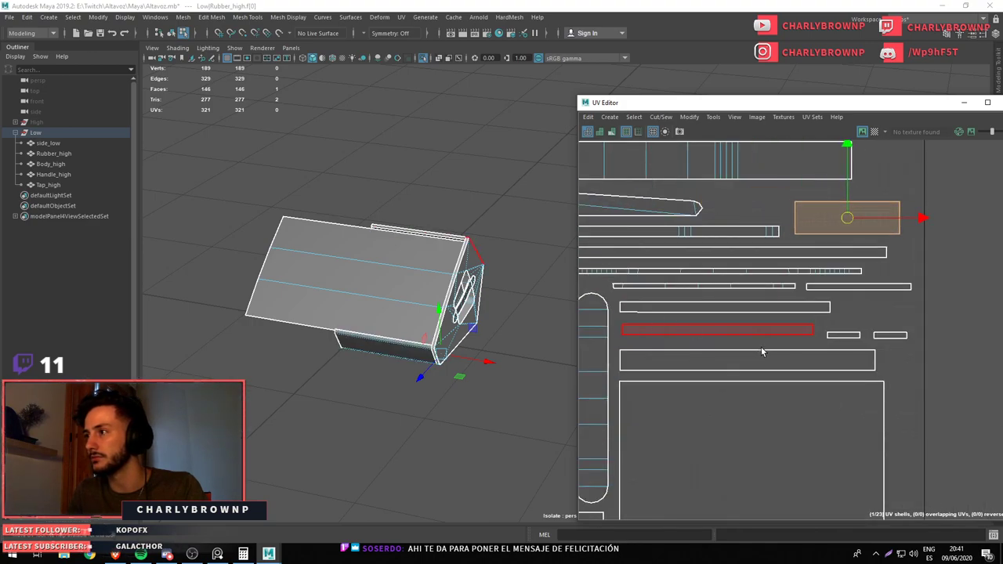
scroll("down", 3)
left_click(291, 414)
left_click_drag(233, 235, 470, 402)
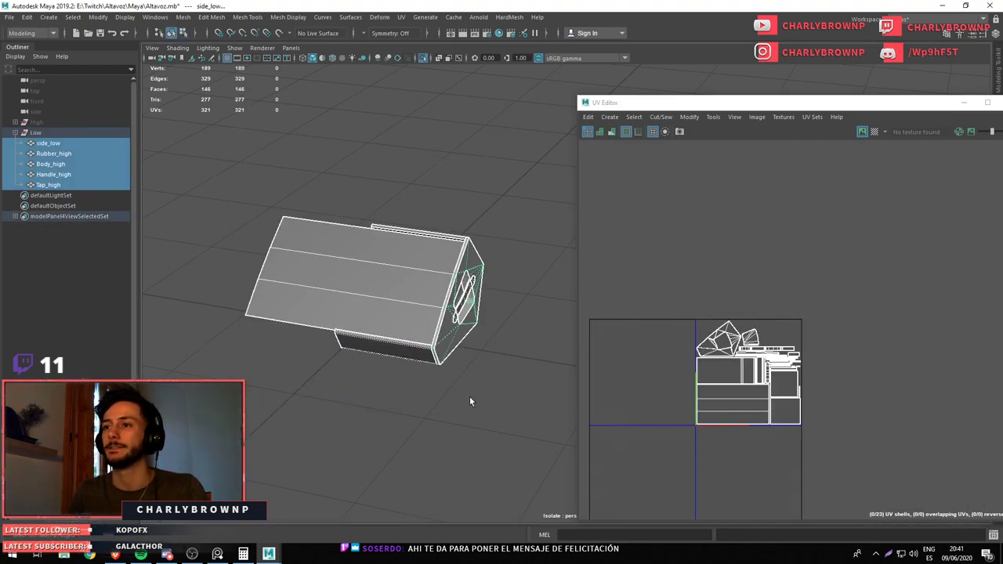
Inspect Tap_high's top edges, then undo and go back to selecting Tap_high
left_click(317, 275)
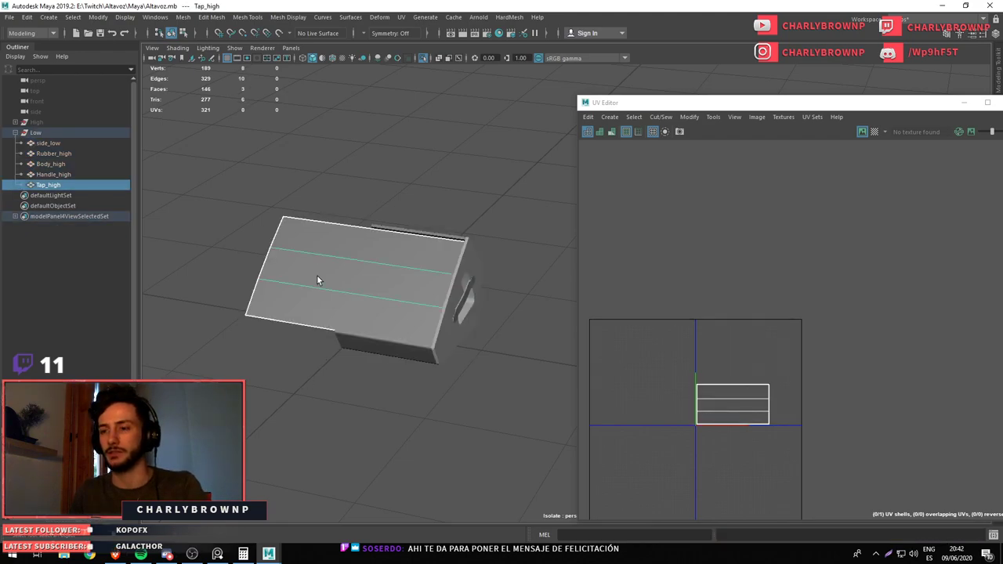
left_click(319, 258)
left_click(319, 258)
key("F10")
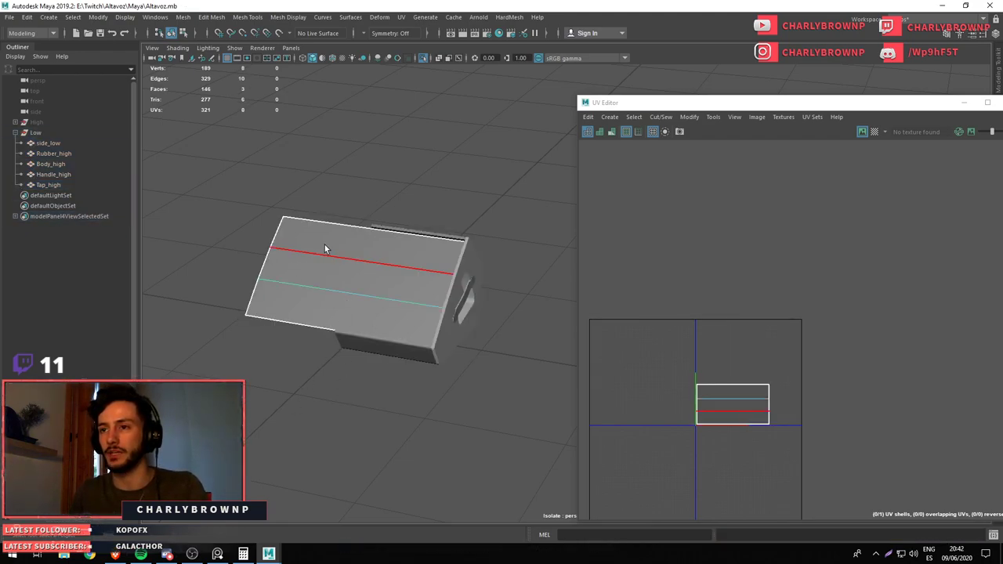
left_click(324, 252)
left_click(314, 288)
key("F8")
key("ctrl+z")
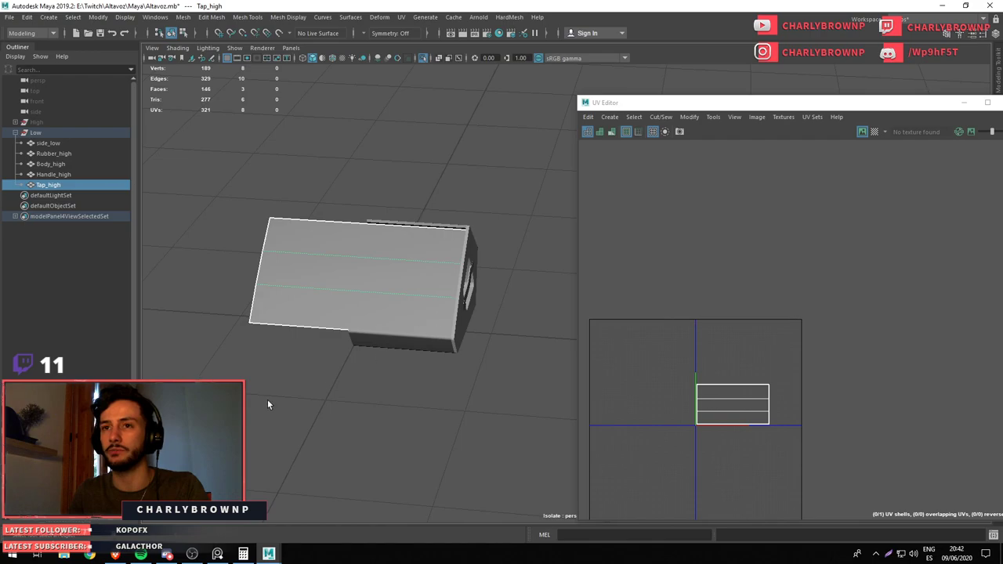
left_click(268, 399)
left_click_drag(308, 303, 372, 312)
left_click(371, 313)
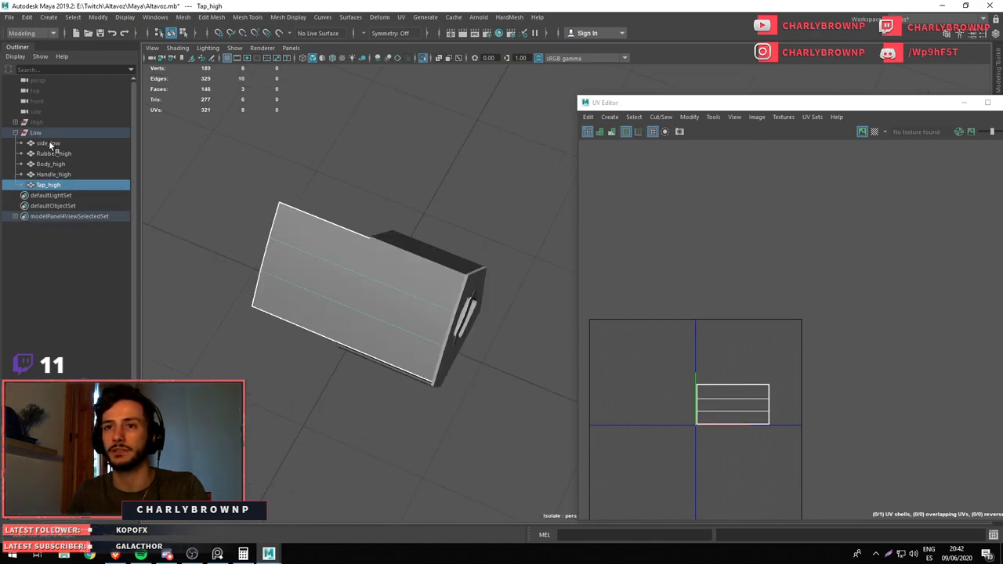
Replace 'high' with 'low' in the selected names of Rubber, Body, Handle and Tap
left_click(49, 143)
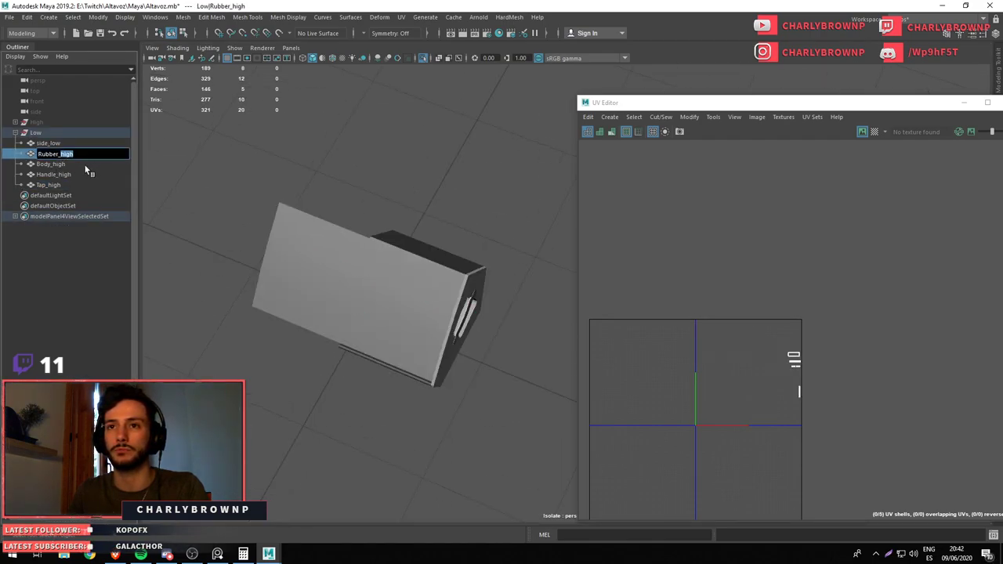
key("Return")
left_click(47, 185)
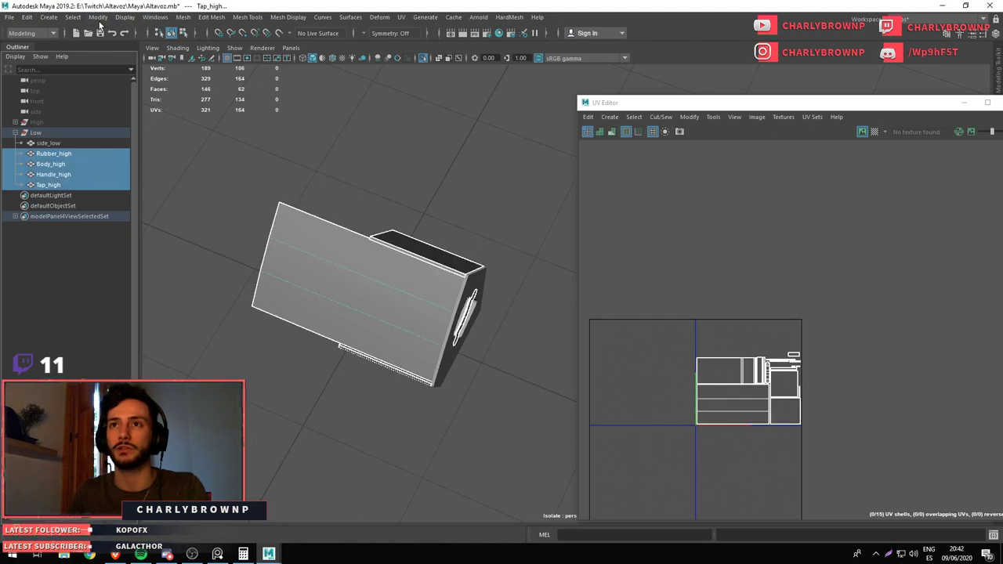
left_click(98, 17)
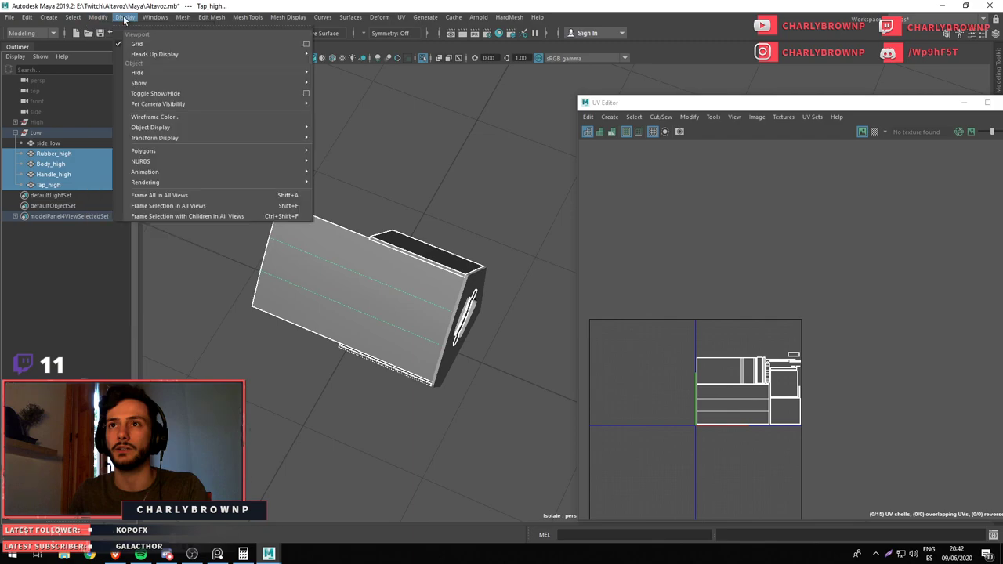
left_click(70, 17)
mouse_move(98, 17)
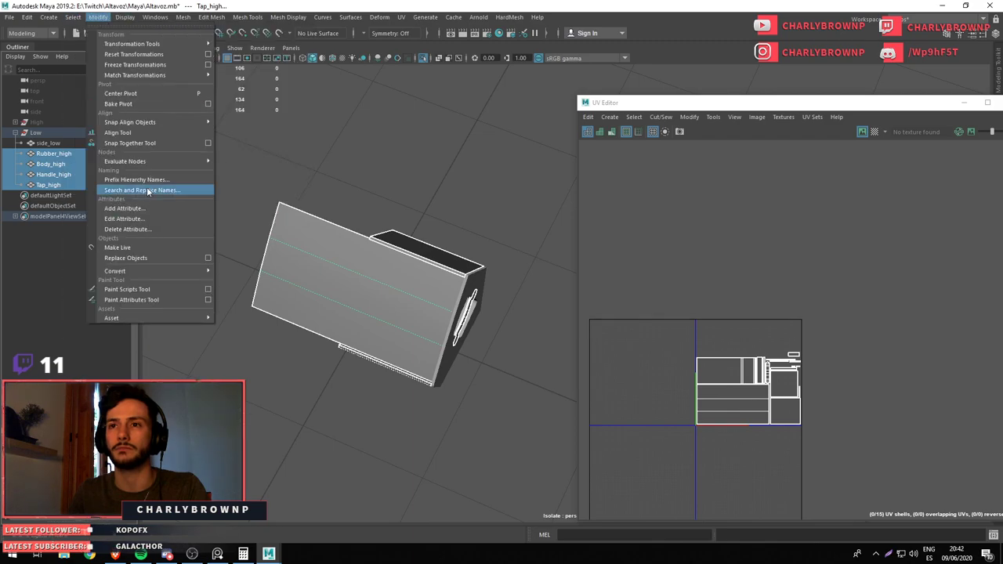
left_click(147, 191)
type("h")
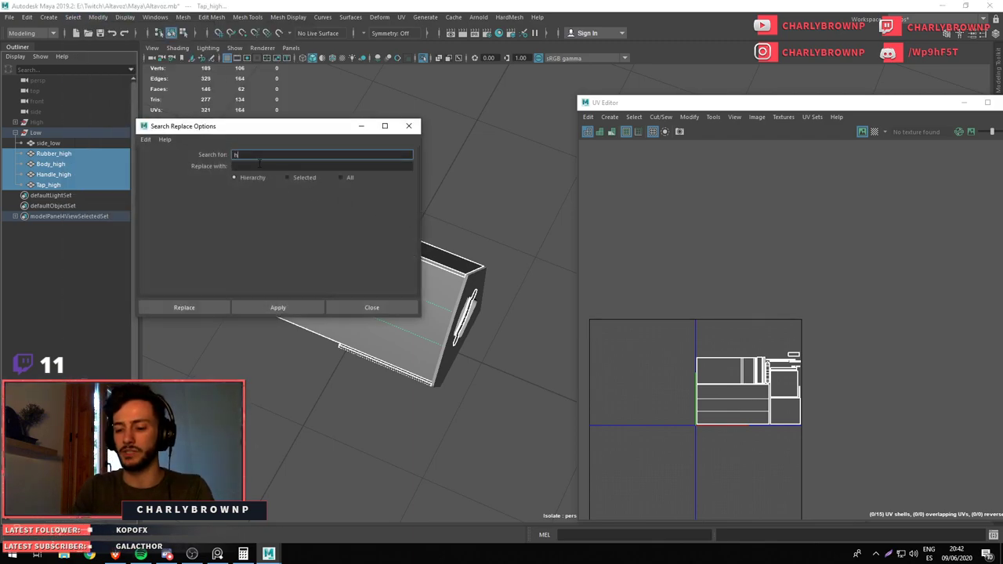
type("igh")
key("Tab")
type("low")
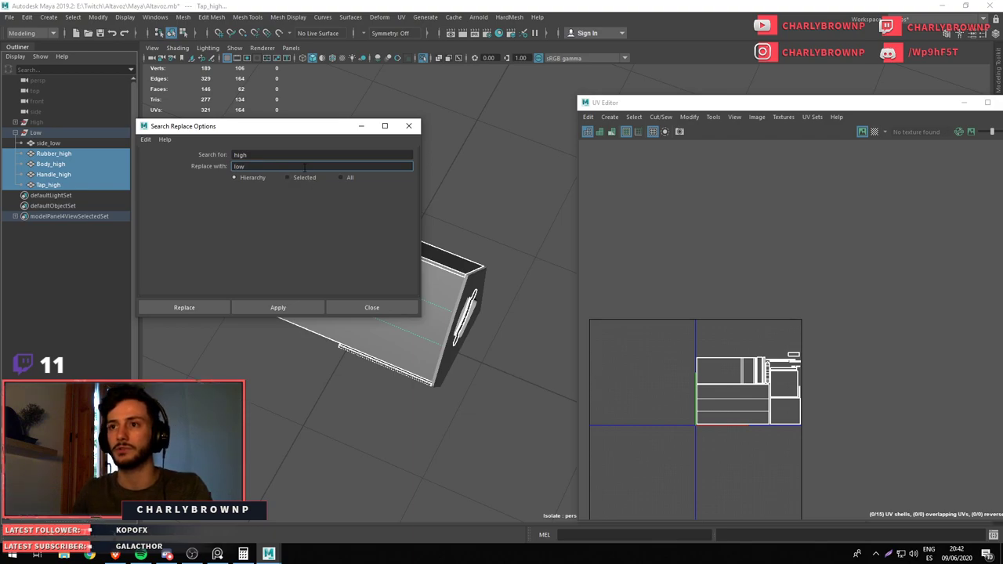
left_click(295, 306)
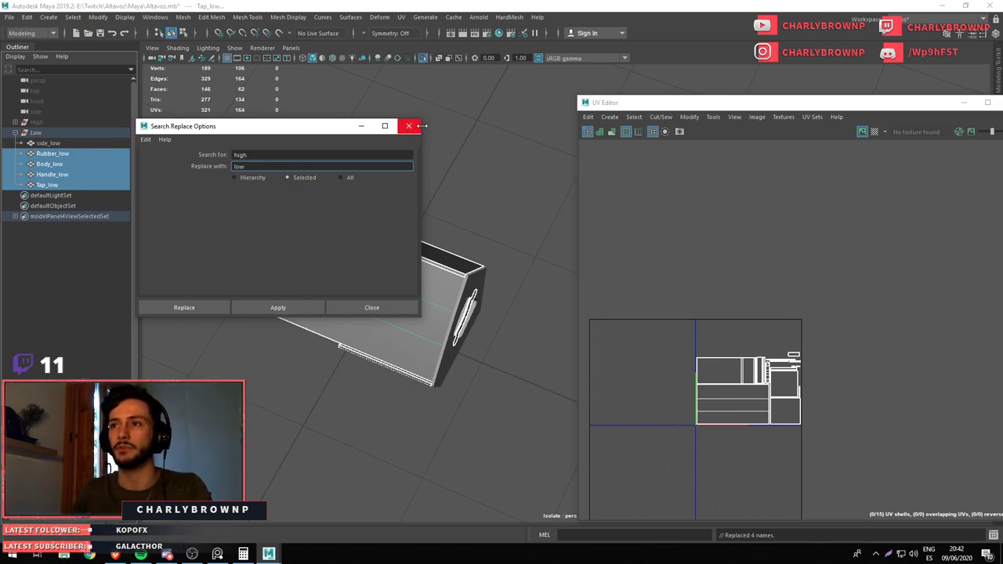
left_click(408, 125)
left_click(441, 110)
left_click(77, 142)
left_click(55, 184)
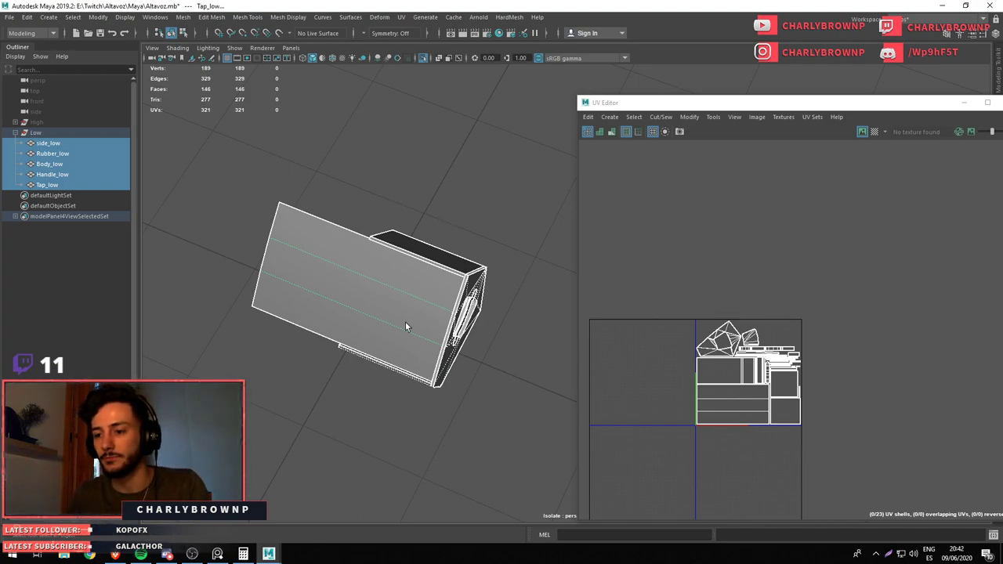
Mirror side_low to build the opposite side, with UV flipping turned off
left_click_drag(405, 322, 439, 264)
left_click(54, 144)
key("w")
key("e")
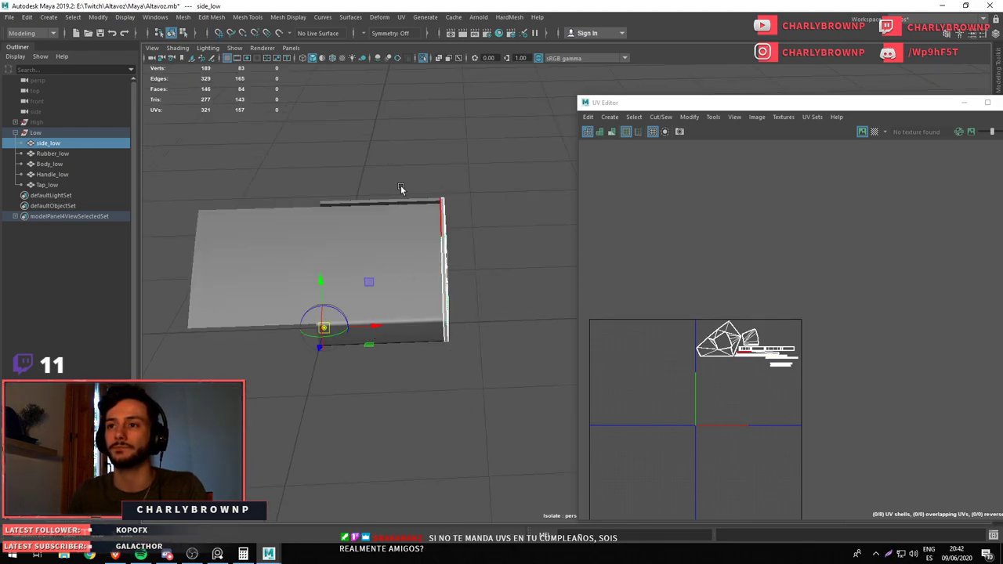
left_click_drag(401, 189, 380, 284)
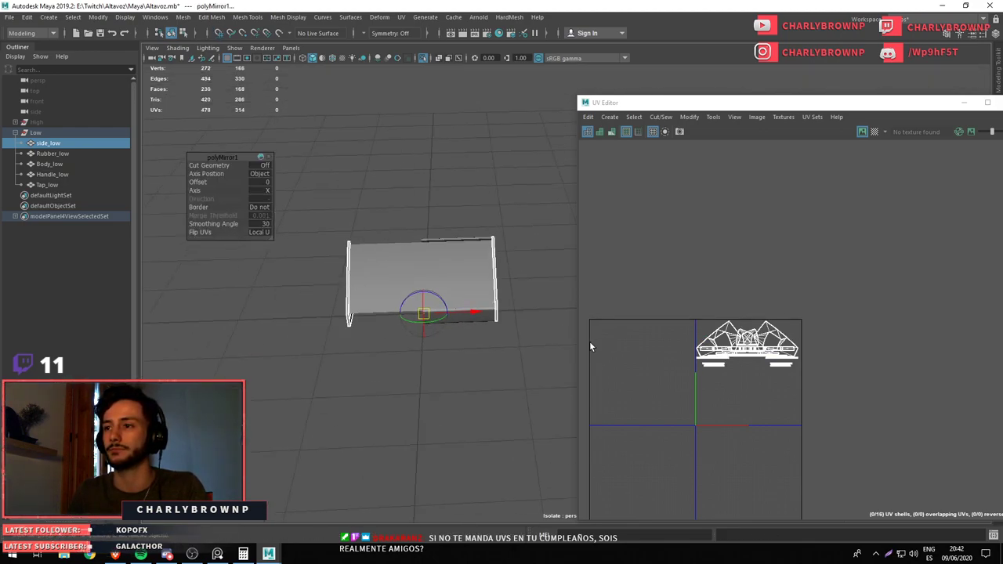
left_click_drag(441, 285, 432, 279)
left_click(254, 233)
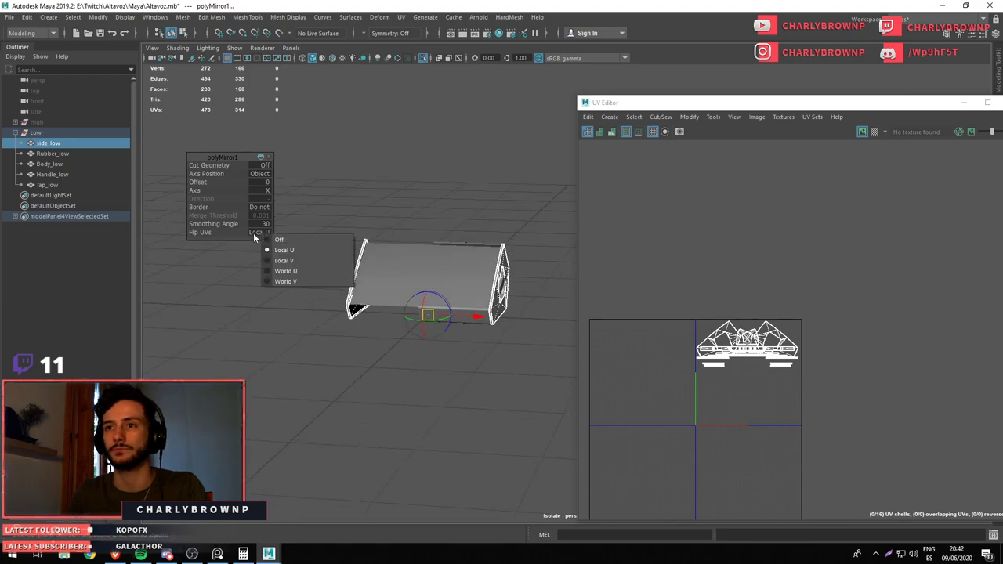
left_click(283, 237)
left_click_drag(283, 238, 384, 356)
Leave the isolated view and mirror the Rubber_low feet to the other side
left_click(378, 388)
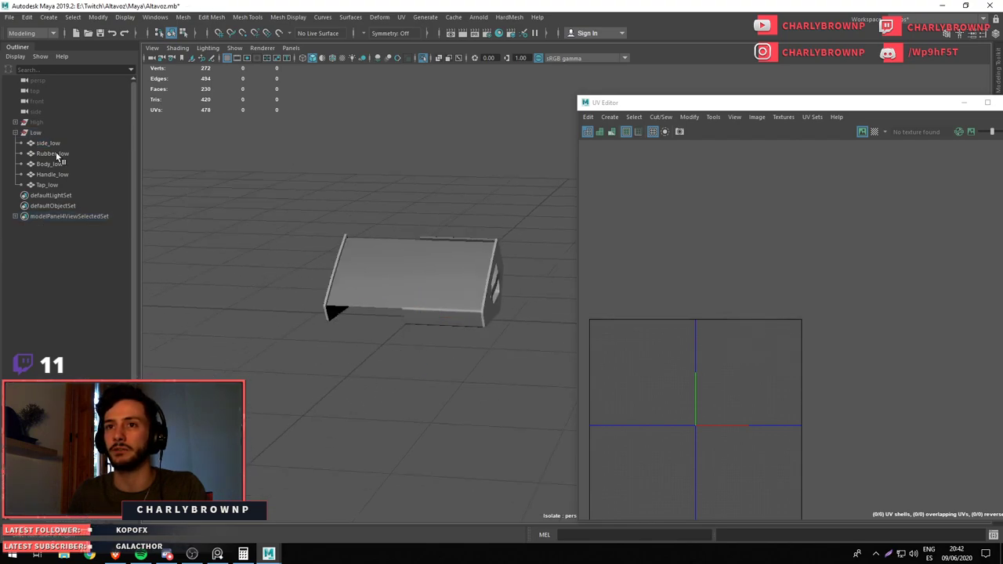
left_click(52, 146)
left_click(47, 154)
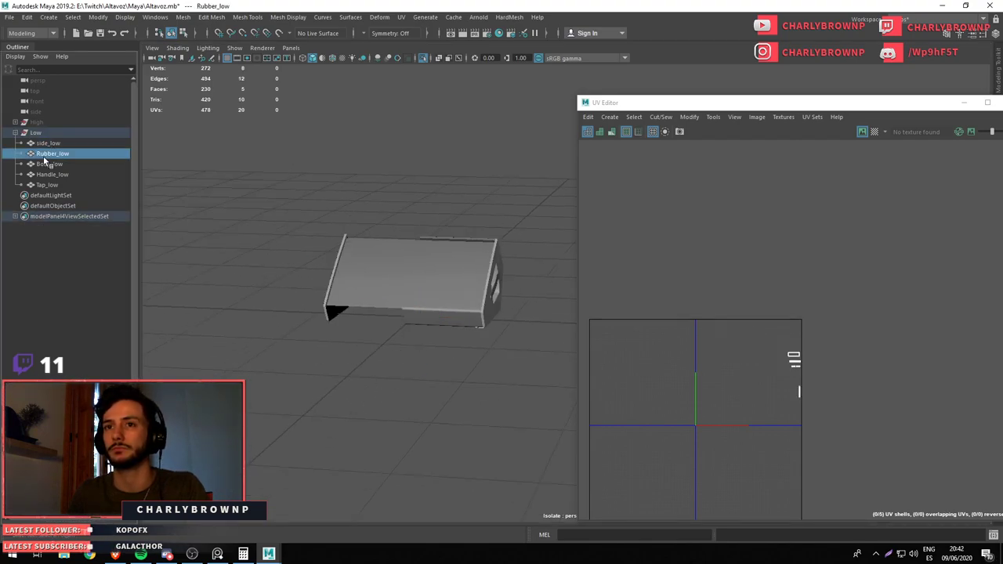
key("ctrl+1")
key("w")
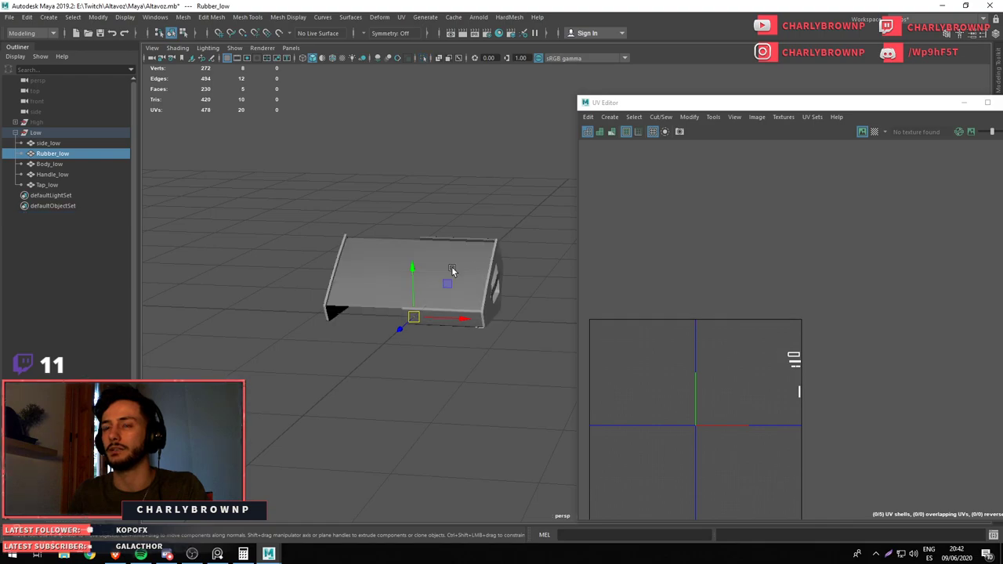
left_click_drag(453, 271, 360, 174)
left_click_drag(360, 174, 349, 311)
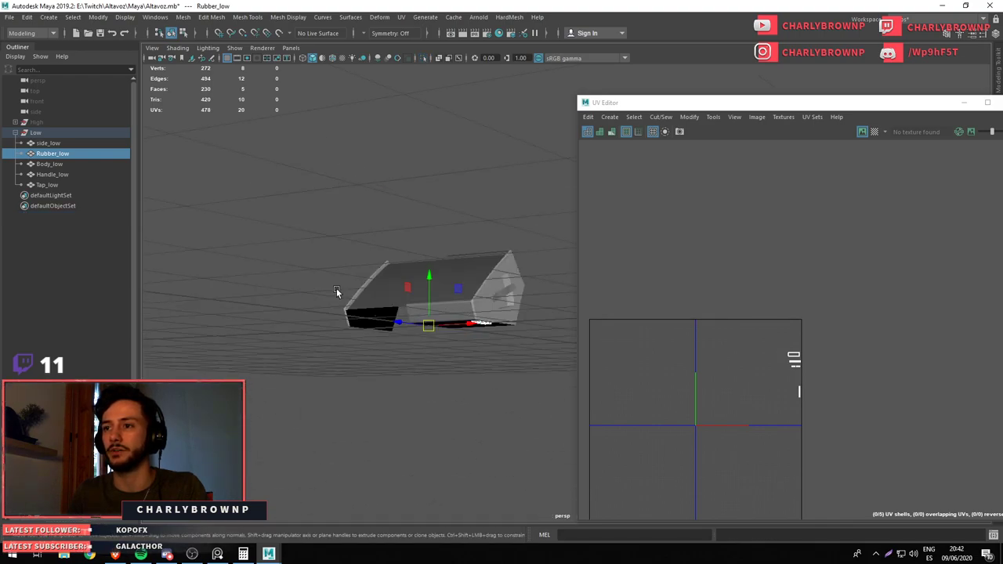
left_click_drag(340, 293, 472, 325)
left_click(260, 232)
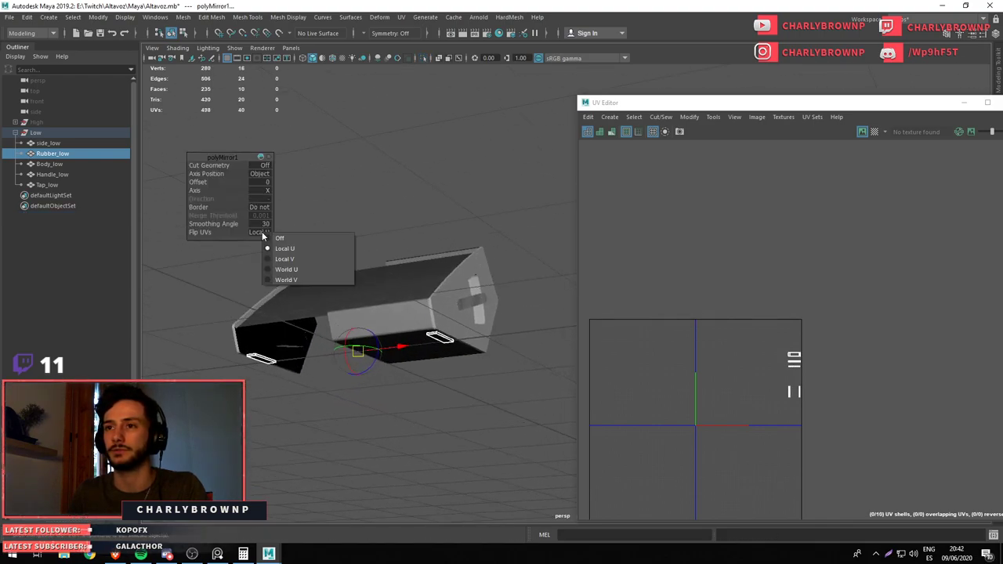
left_click(282, 240)
key("q")
Select Tap_low and turn off UV flipping in its mirror settings
left_click(261, 421)
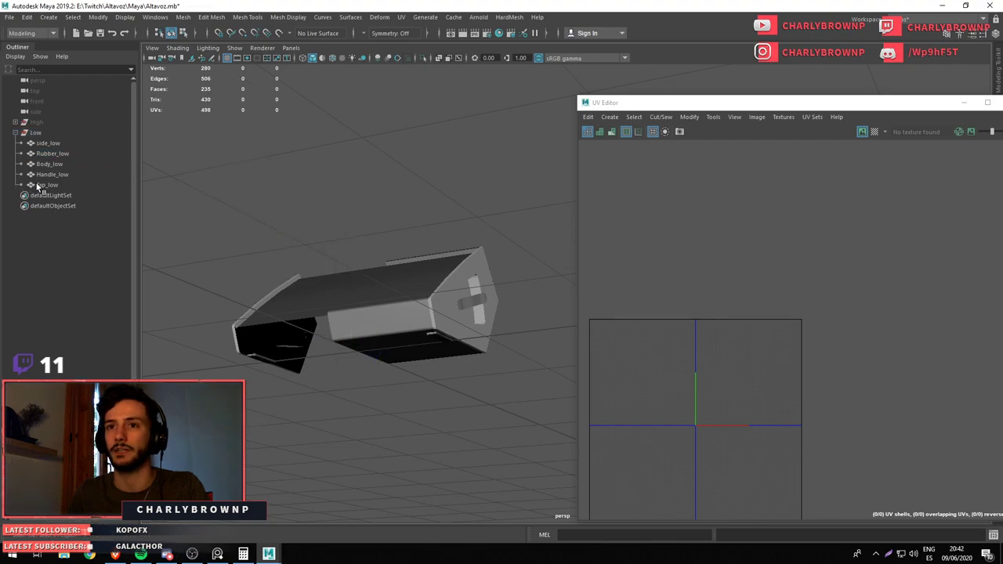
left_click(38, 186)
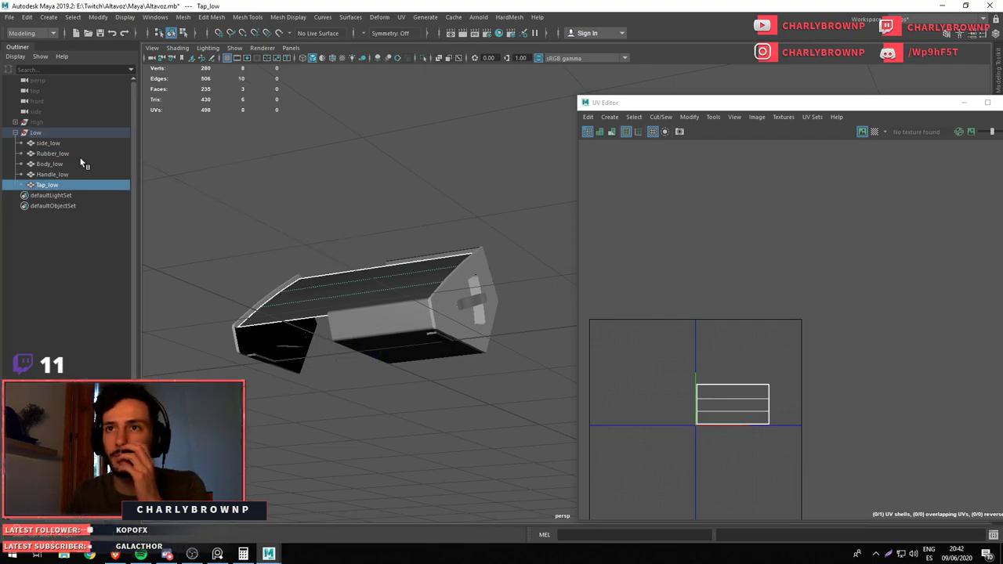
left_click_drag(340, 162, 339, 161)
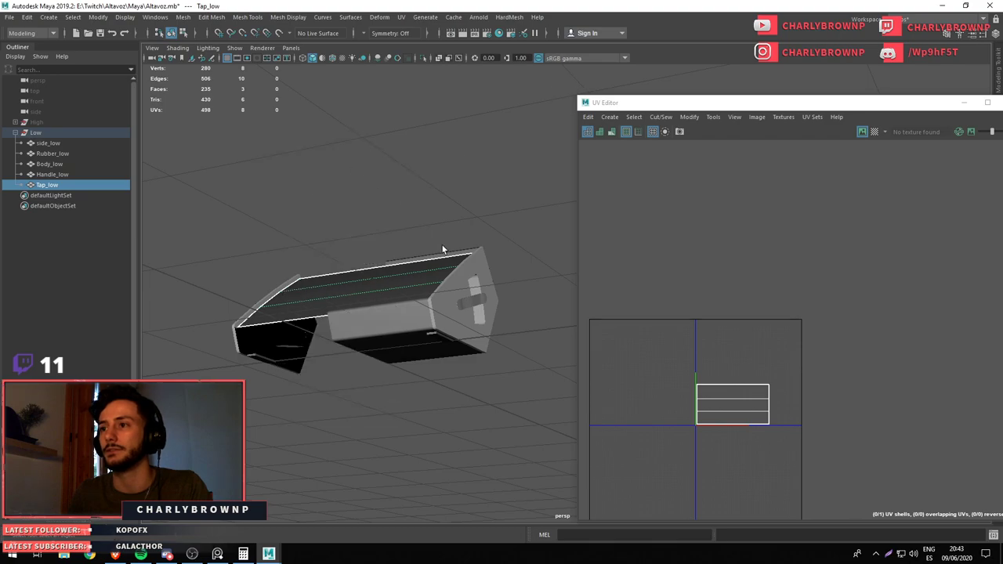
left_click_drag(443, 250, 492, 362)
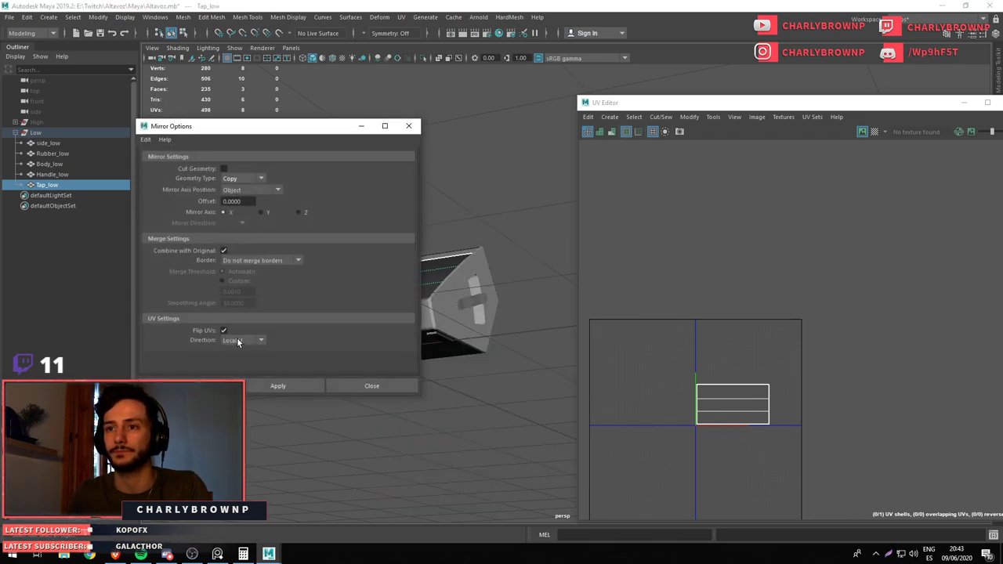
left_click(239, 341)
left_click(251, 350)
left_click(224, 331)
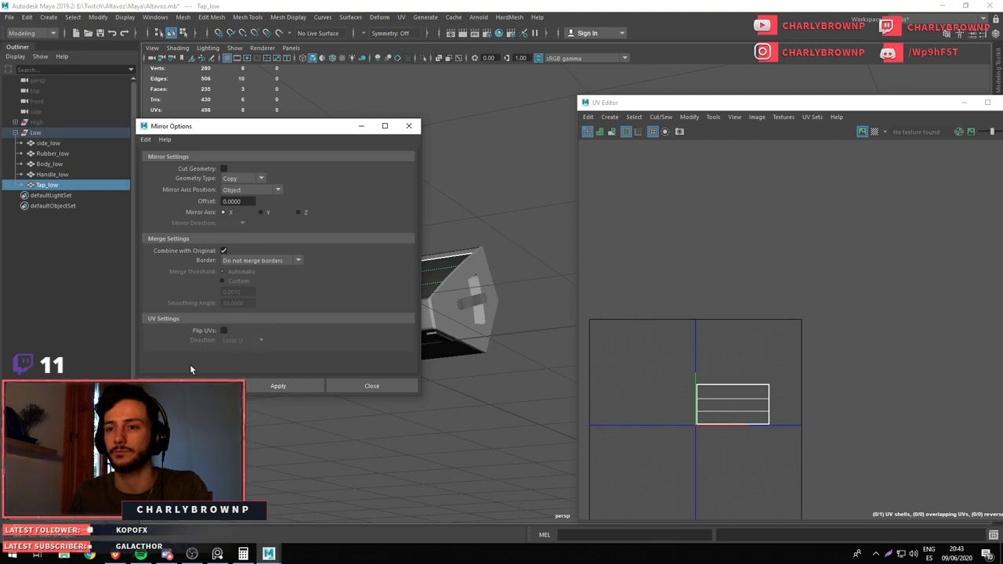
left_click(146, 139)
left_click(169, 148)
left_click(408, 125)
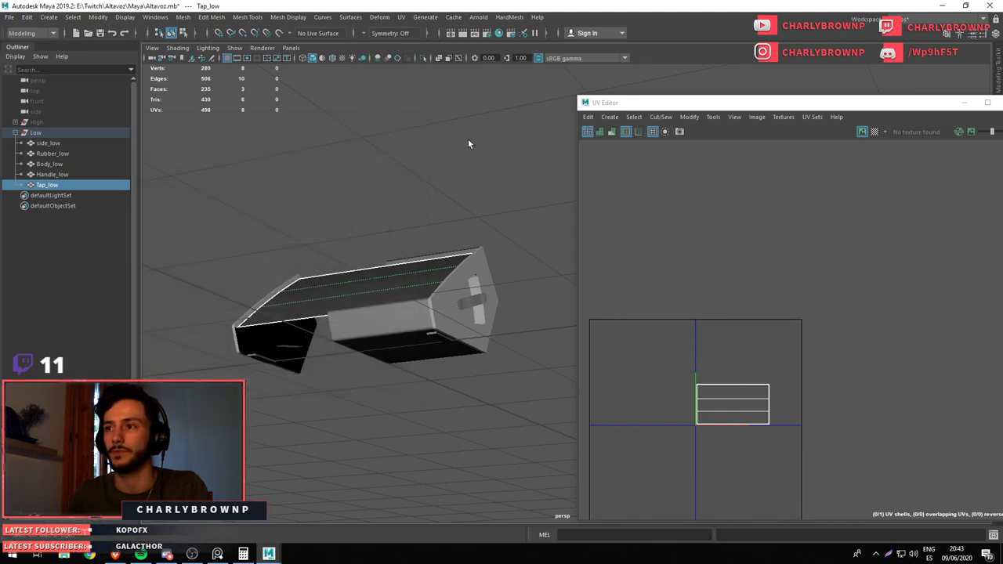
left_click(468, 139)
Compare UVs of side_low, Rubber_low, Body_low and Handle_low, then mirror the body
left_click(45, 143)
left_click(53, 154)
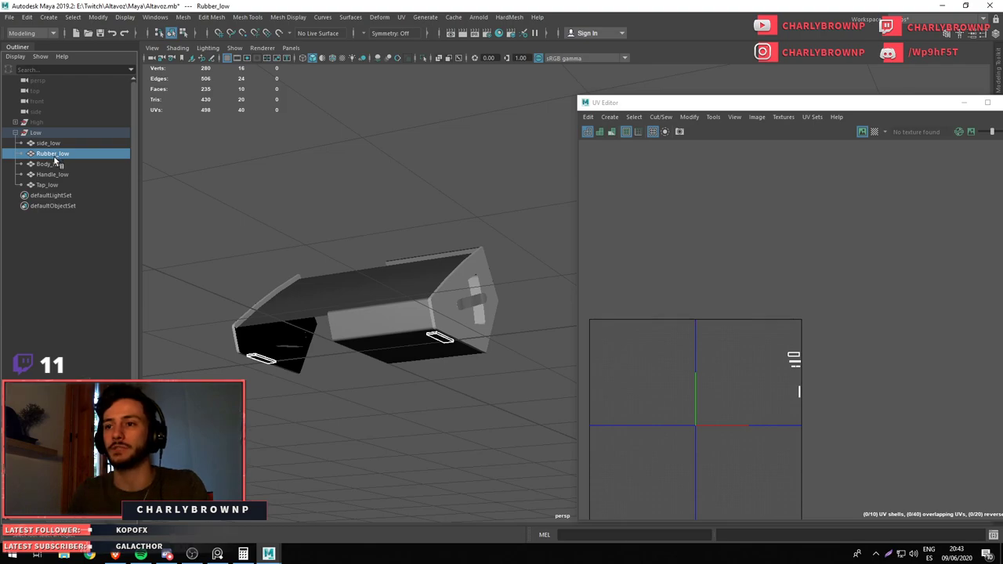
left_click(57, 165)
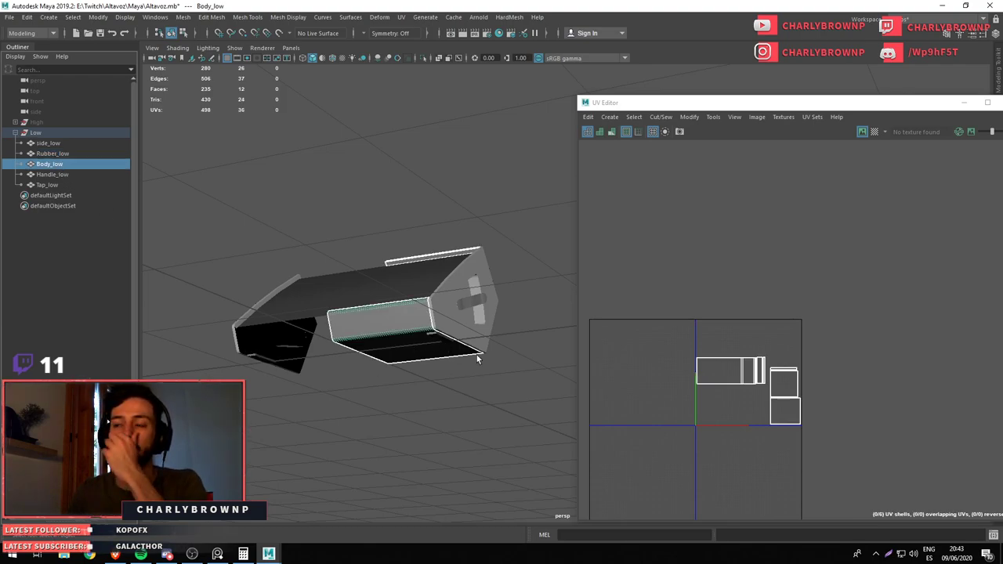
left_click(49, 175)
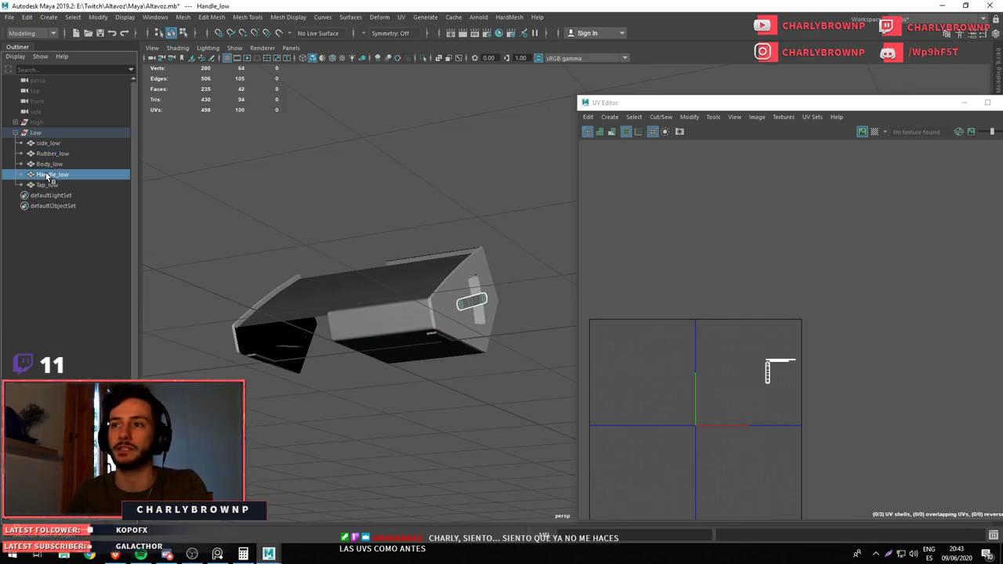
left_click(48, 164)
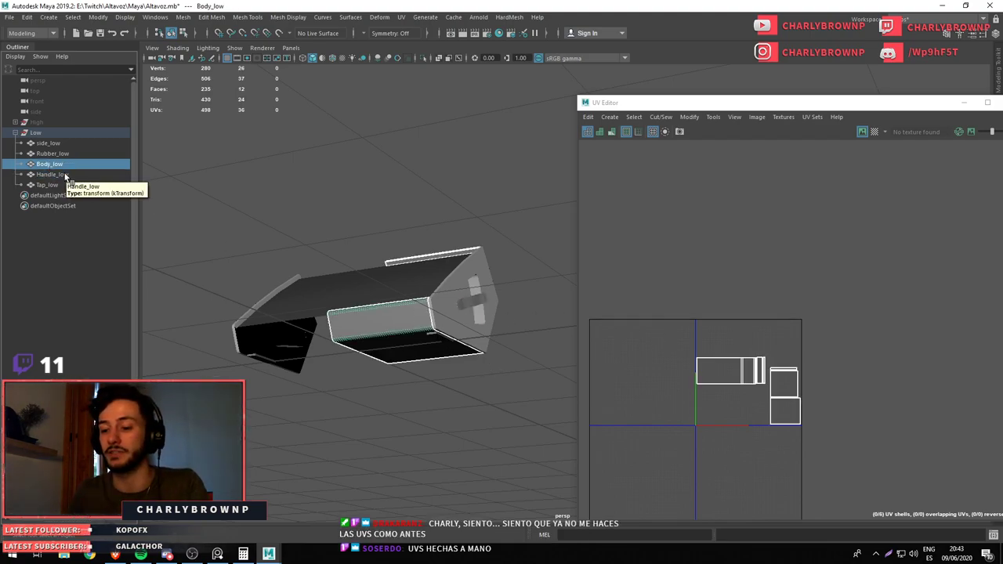
left_click(65, 175)
left_click(57, 164)
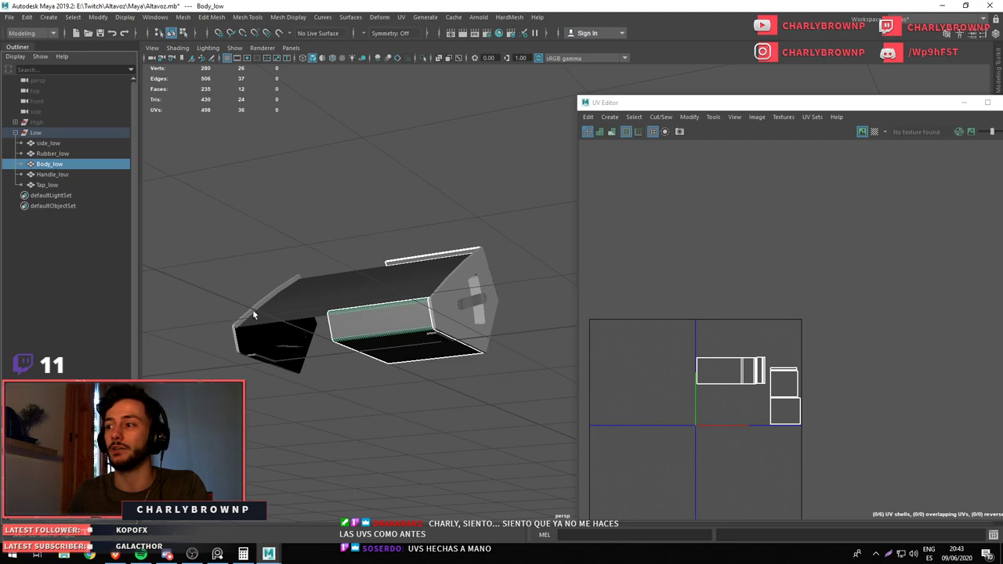
left_click_drag(403, 337, 352, 280)
left_click_drag(453, 138, 442, 256)
left_click_drag(441, 256, 375, 352)
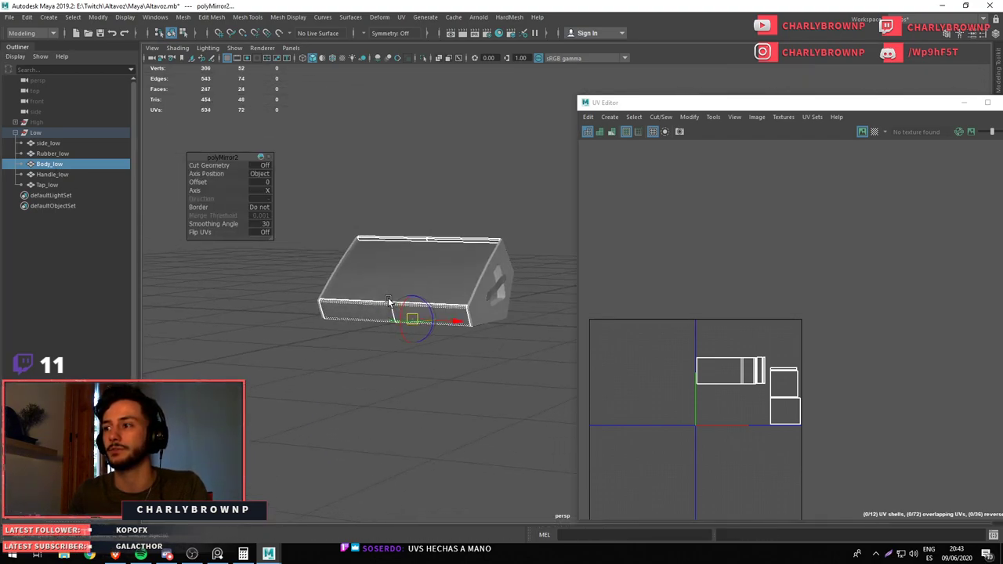
Isolate Handle_low, centre its pivot and mirror it along the Y axis
left_click(65, 175)
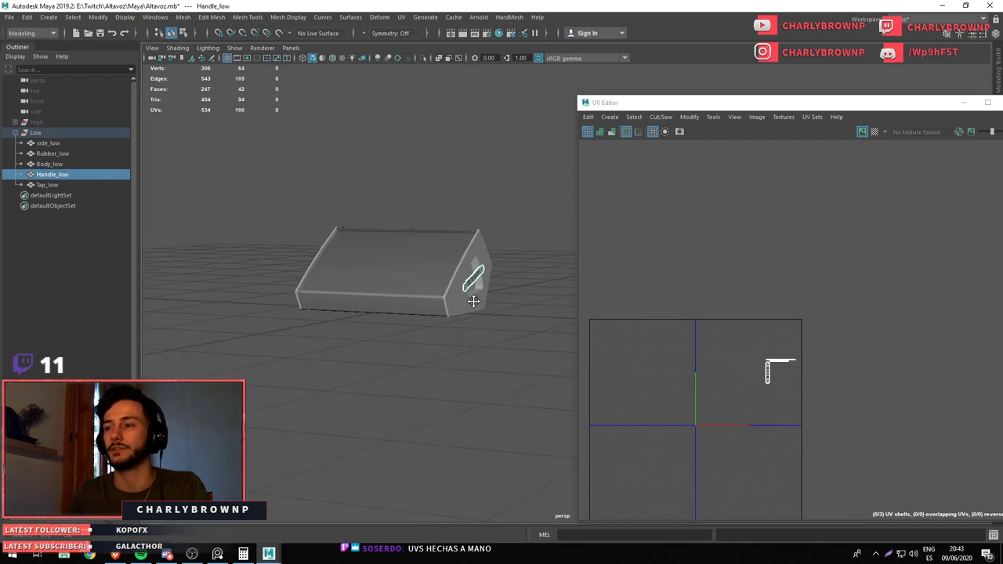
key("ctrl+1")
left_click_drag(426, 197, 439, 235)
left_click_drag(451, 281, 423, 306)
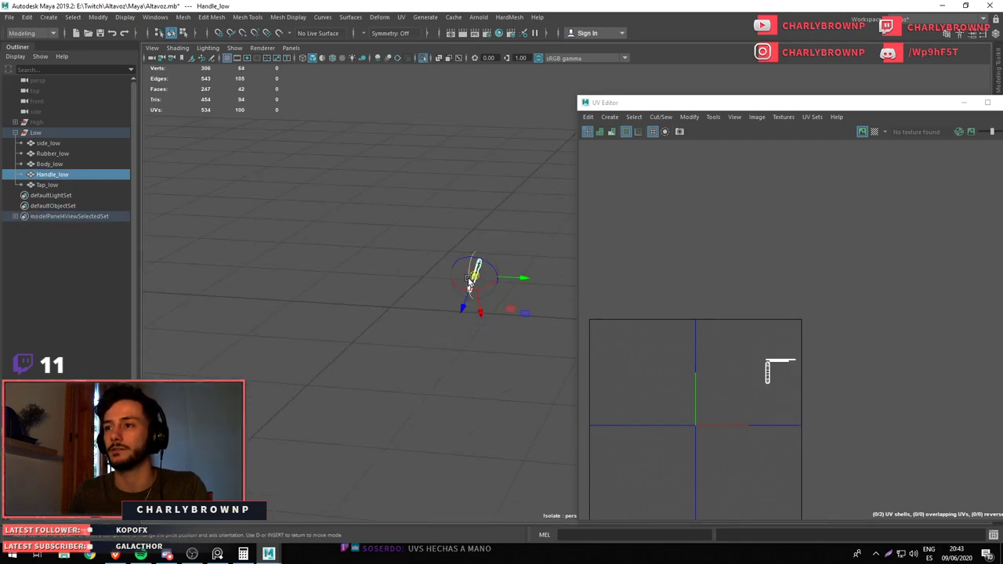
key("w")
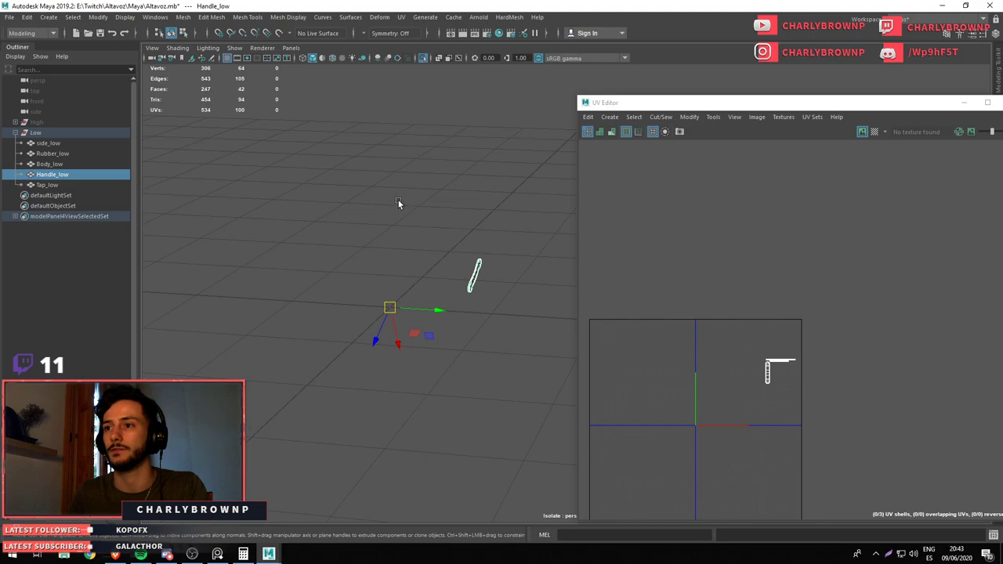
left_click_drag(398, 200, 384, 239)
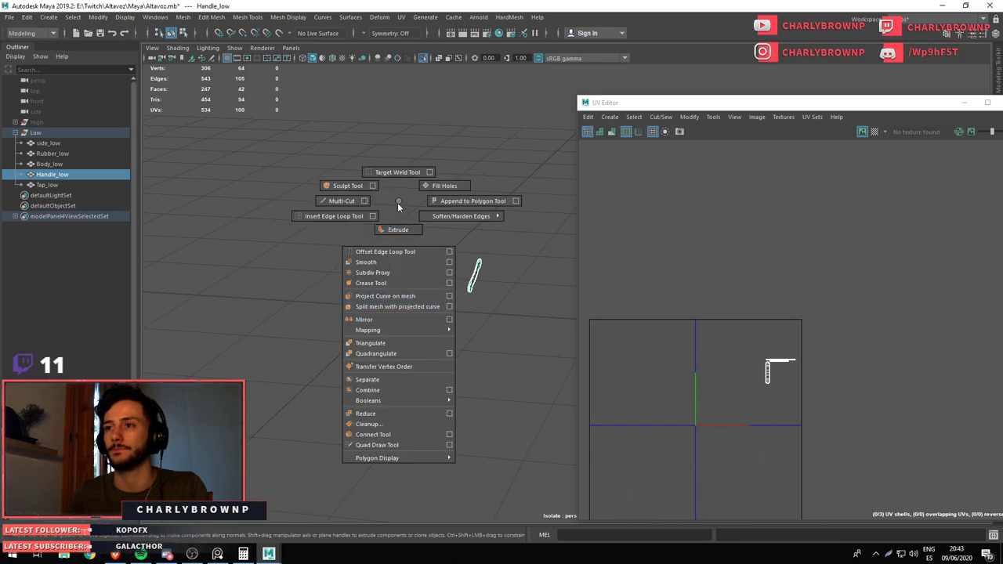
right_click(398, 202)
left_click_drag(428, 229, 475, 351)
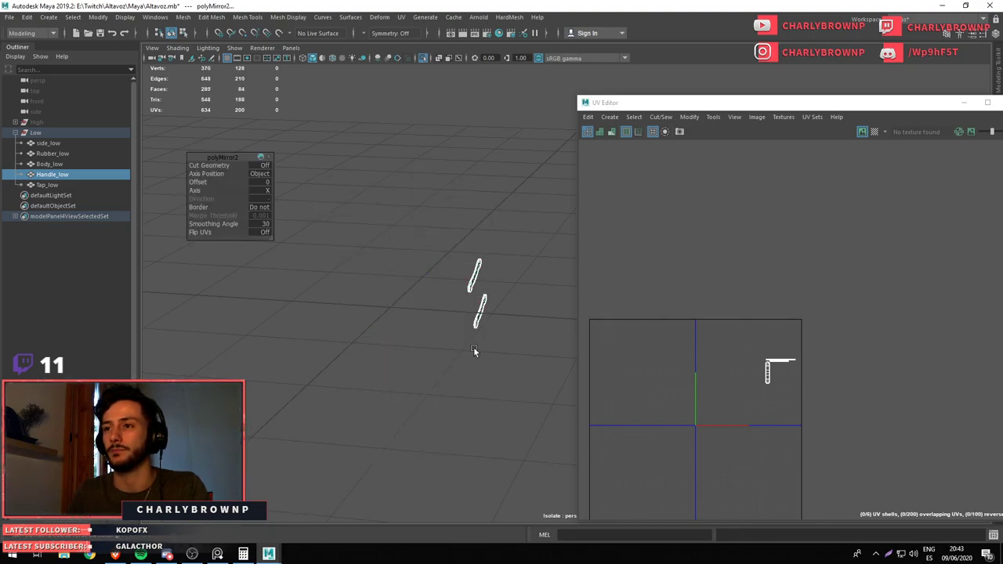
left_click(268, 193)
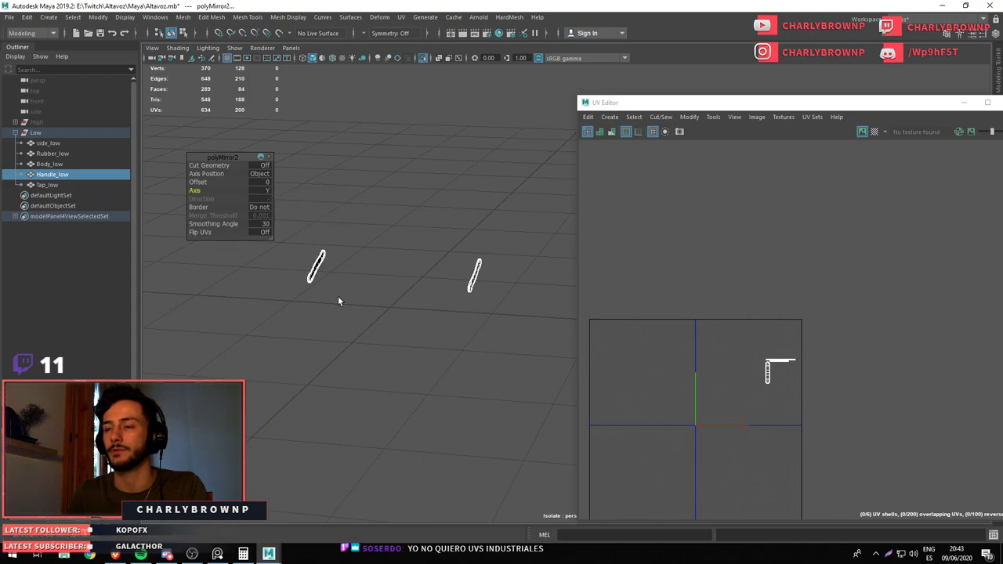
left_click(337, 301)
left_click_drag(271, 173, 451, 315)
Show the whole speaker and select all five parts from side_low to Tap_low
key("ctrl+1")
left_click(62, 186)
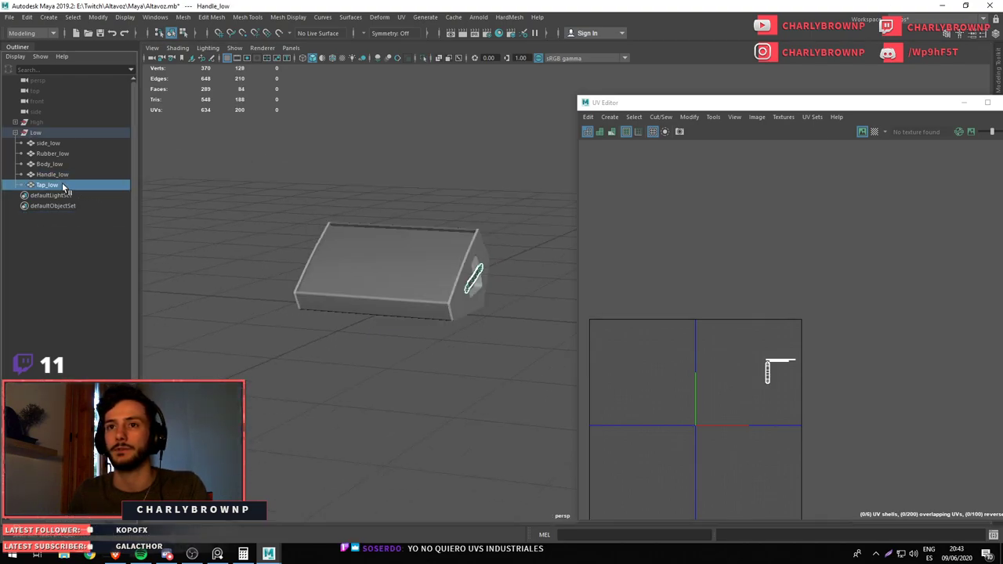
key("ctrl+1")
key("ctrl+1")
left_click(68, 144)
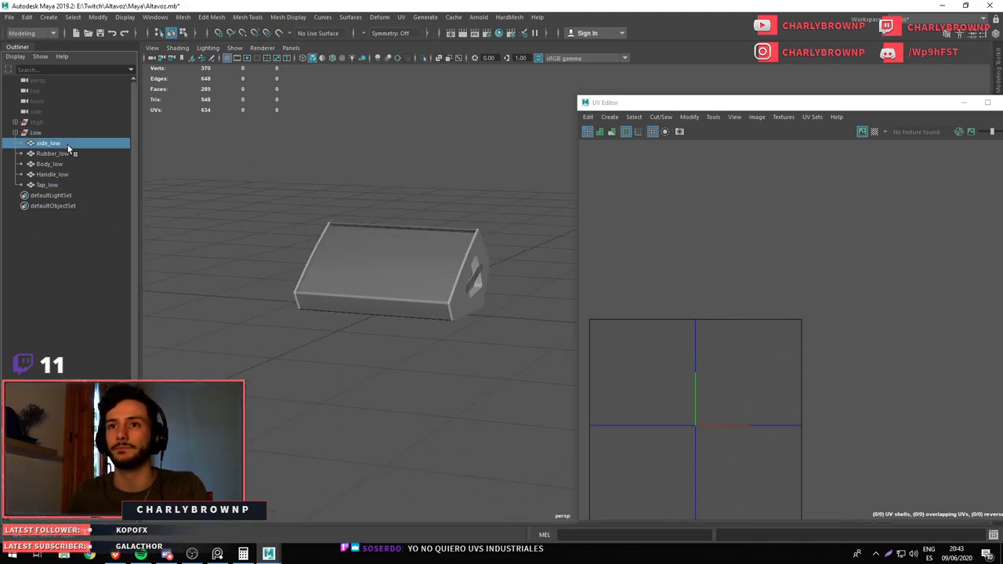
left_click(62, 185)
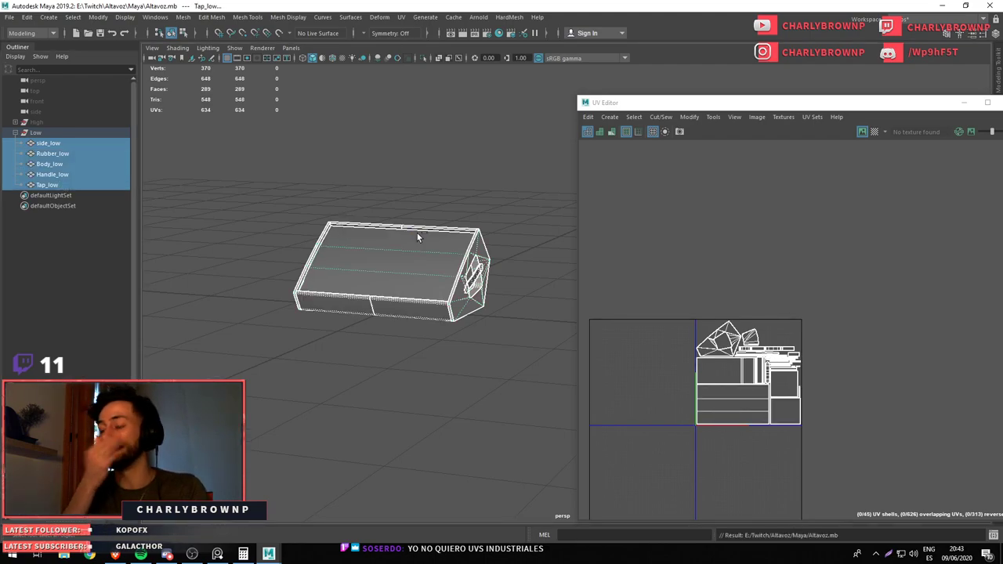
Save the scene as Altavoz.mb and select side_low to inspect its UVs
key("ctrl+s")
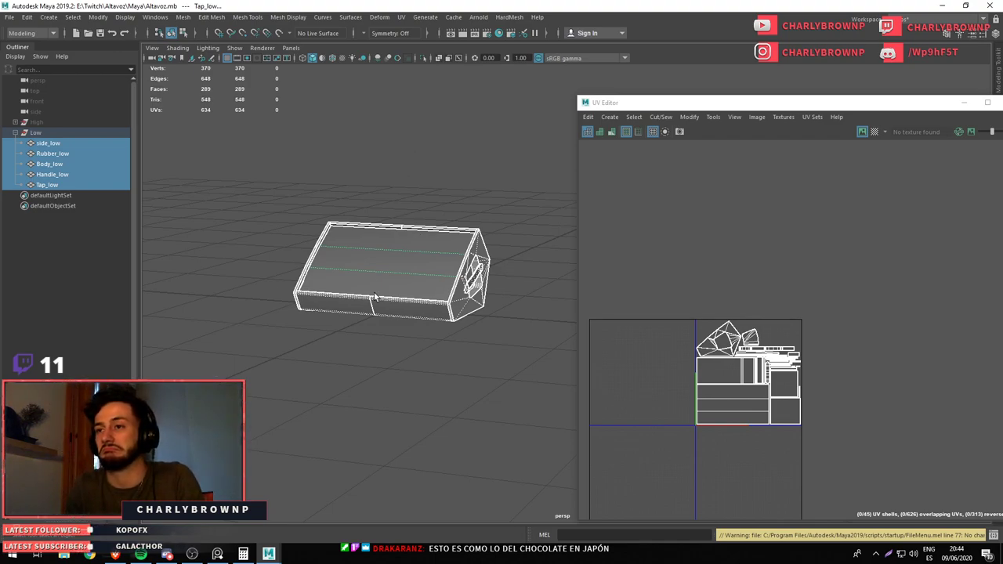
left_click(59, 153)
left_click(59, 145)
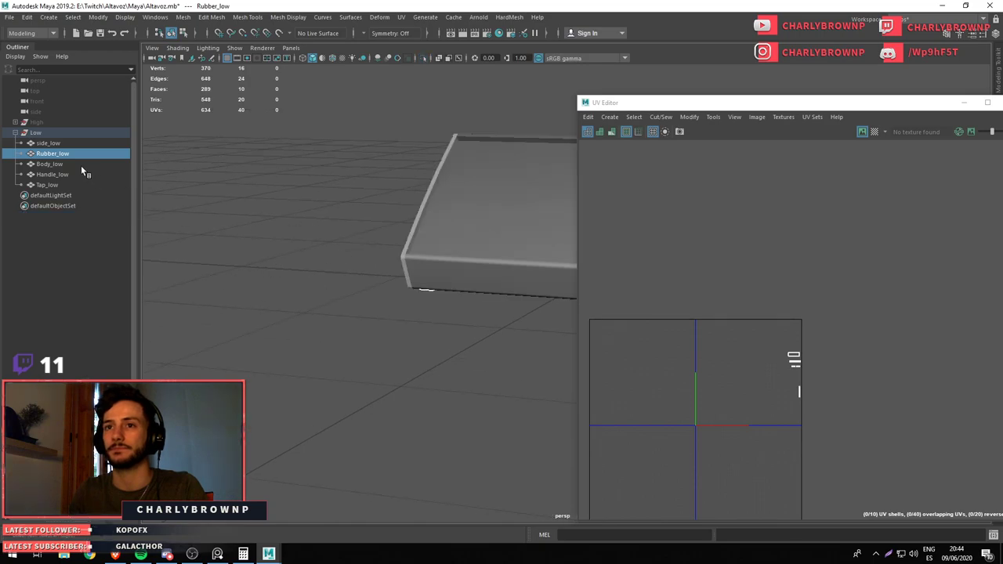
Isolate Body_low and merge its overlapping stray vertices
left_click(81, 165)
key("f")
key("ctrl+1")
left_click_drag(211, 179, 329, 188)
left_click_drag(404, 157, 435, 306)
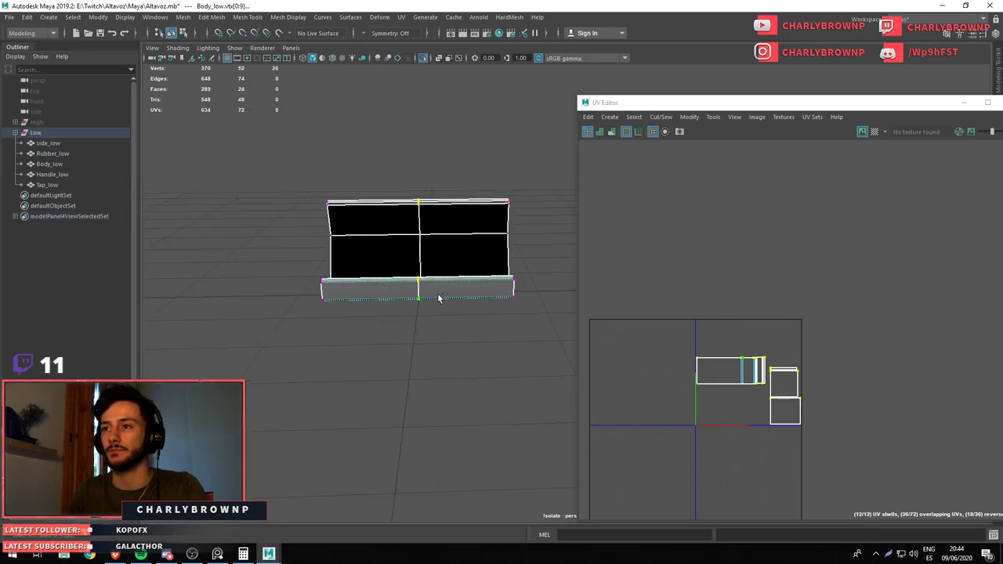
left_click_drag(428, 215, 472, 219)
key("F8")
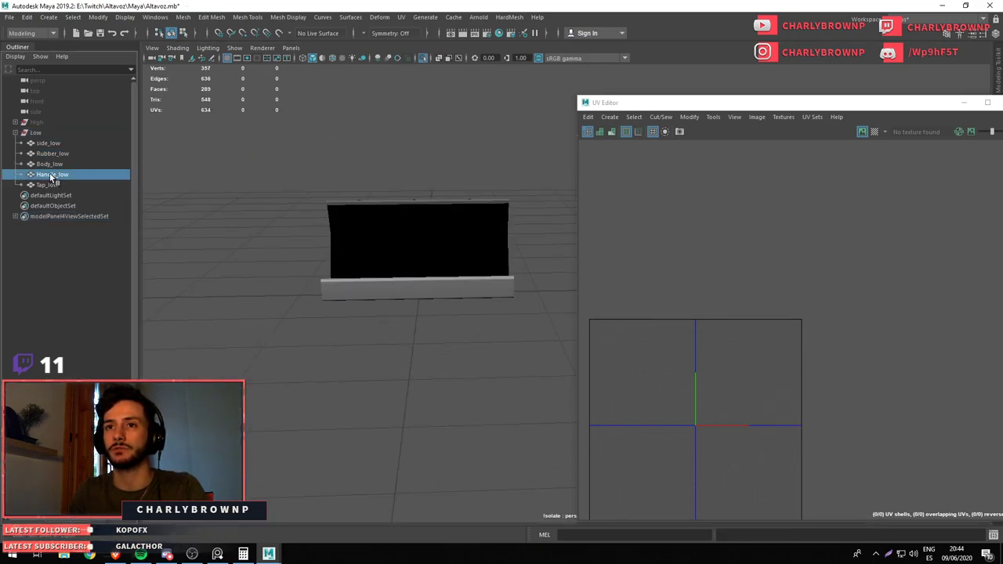
Isolate Handle_low and Tap_low in turn to inspect them, then show the whole speaker
left_click(52, 174)
key("ctrl+1")
key("ctrl+1")
left_click(47, 185)
key("ctrl+1")
key("ctrl+1")
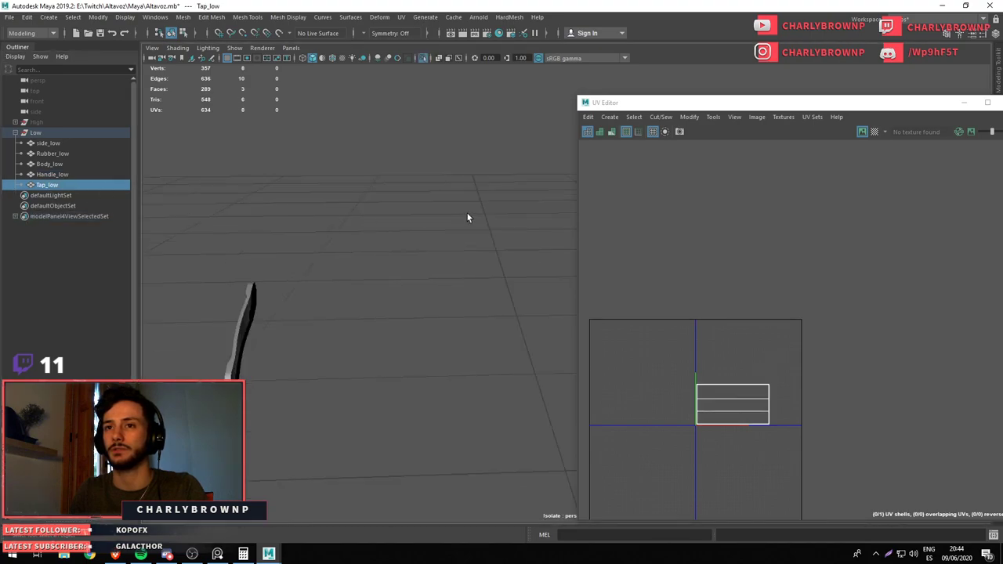
key("f")
key("ctrl+1")
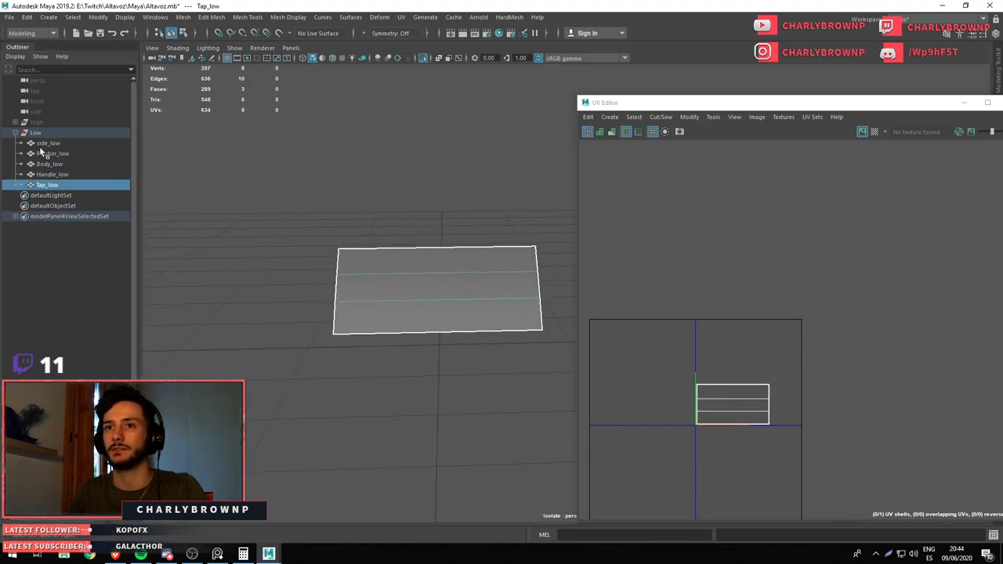
Select all five low-poly parts and shade their UV shells to reveal flipped ones
left_click(48, 142)
left_click_drag(427, 294, 465, 396)
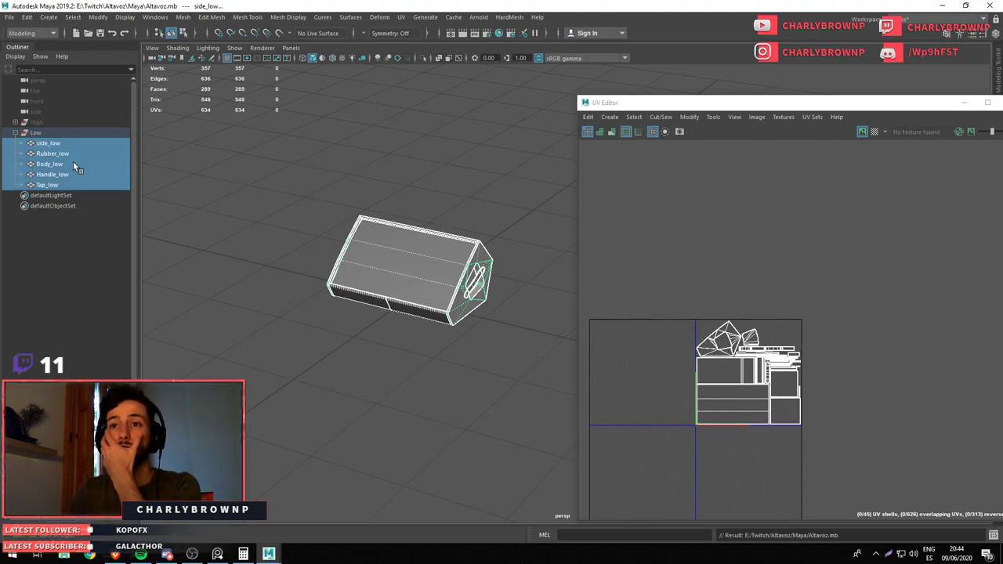
left_click(600, 131)
left_click_drag(695, 107, 670, 59)
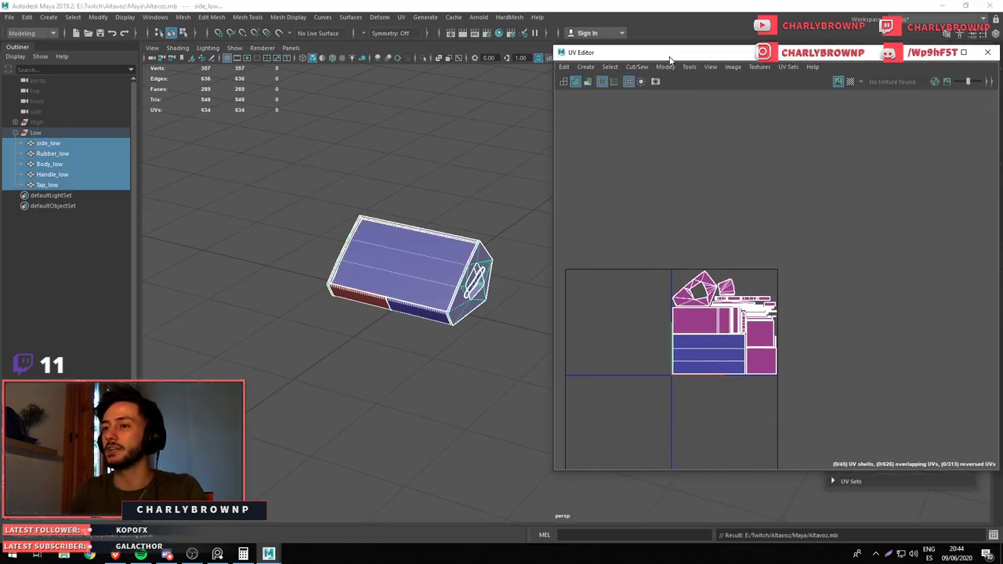
Select faces of one side piece and the left rubber piece and shift their UV shells one tile right
left_click(70, 140)
key("ctrl+1")
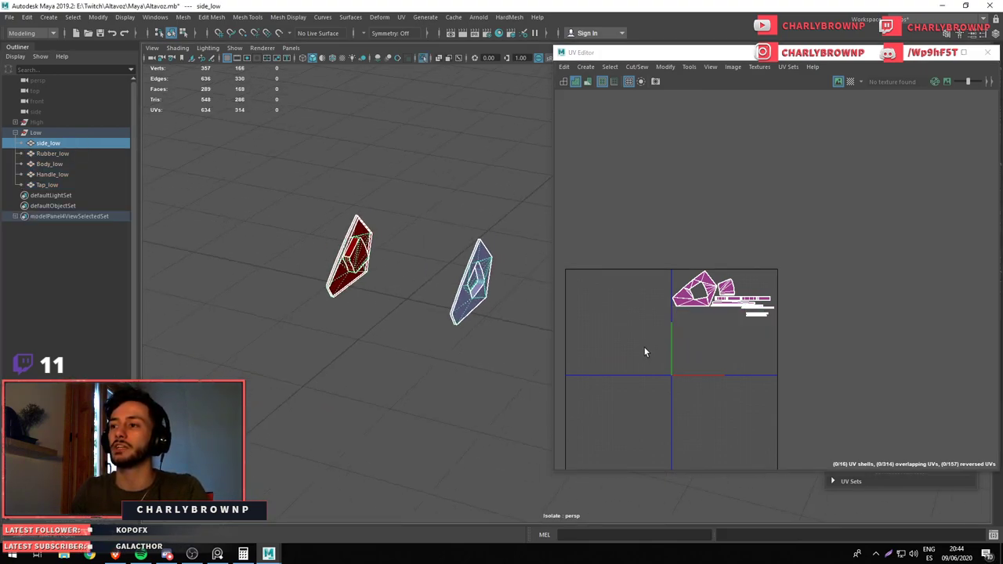
left_click_drag(246, 181, 412, 352)
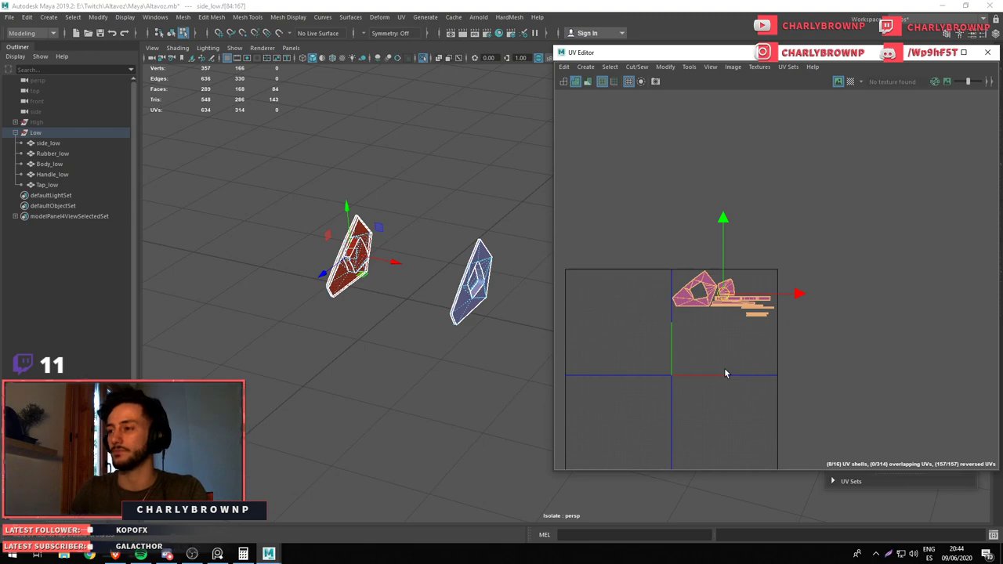
left_click(55, 153)
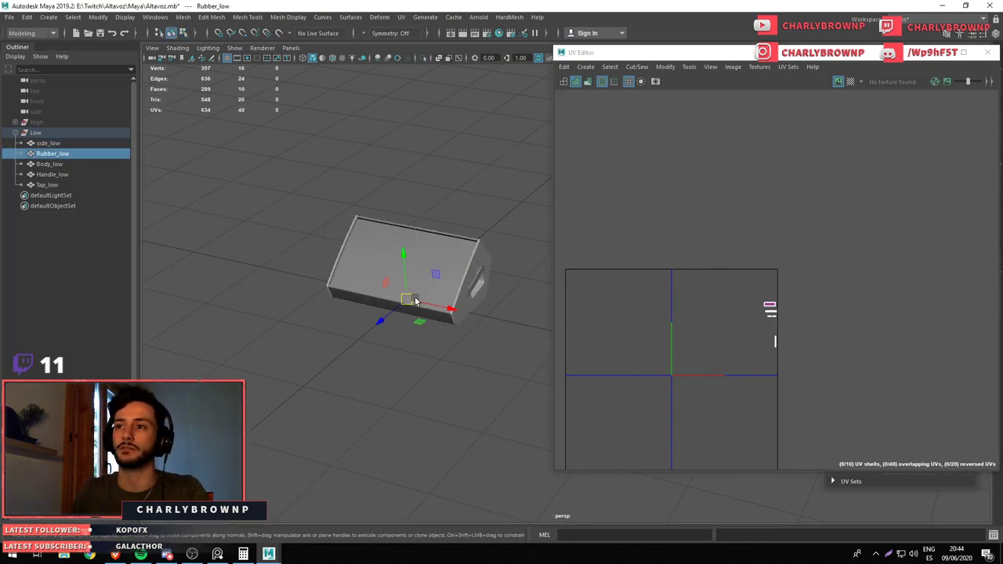
key("ctrl+1")
left_click_drag(246, 251, 337, 334)
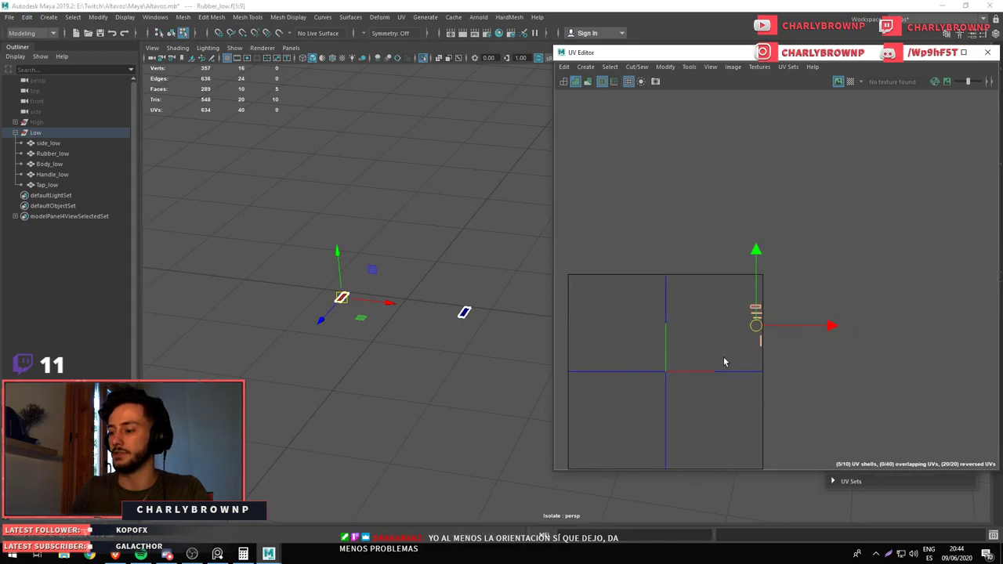
key("ctrl+Right")
key("q")
Move the red Body_low half's UVs one tile to the right
left_click(52, 154)
left_click(50, 164)
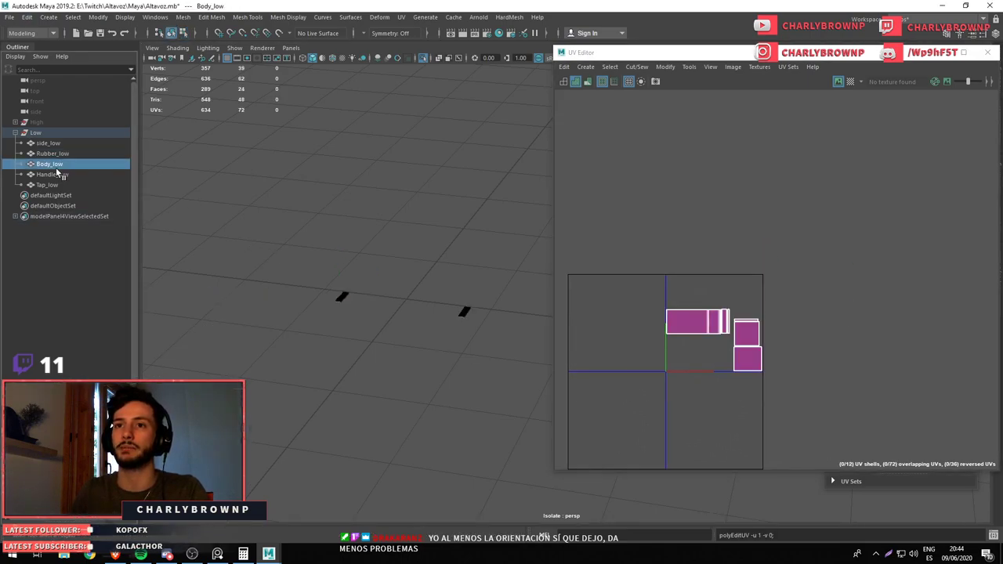
key("F11")
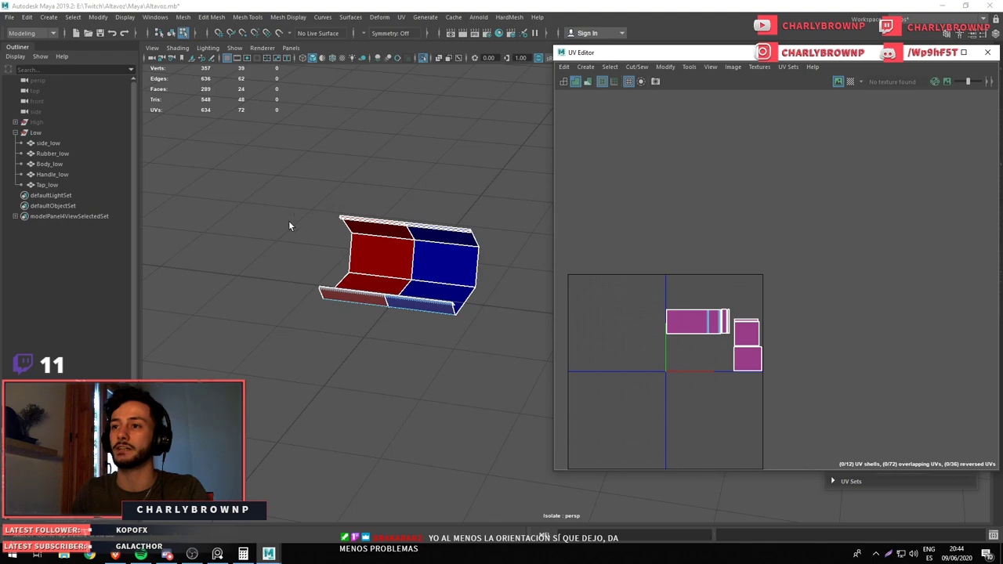
left_click_drag(289, 221, 555, 382)
key("ctrl+Right")
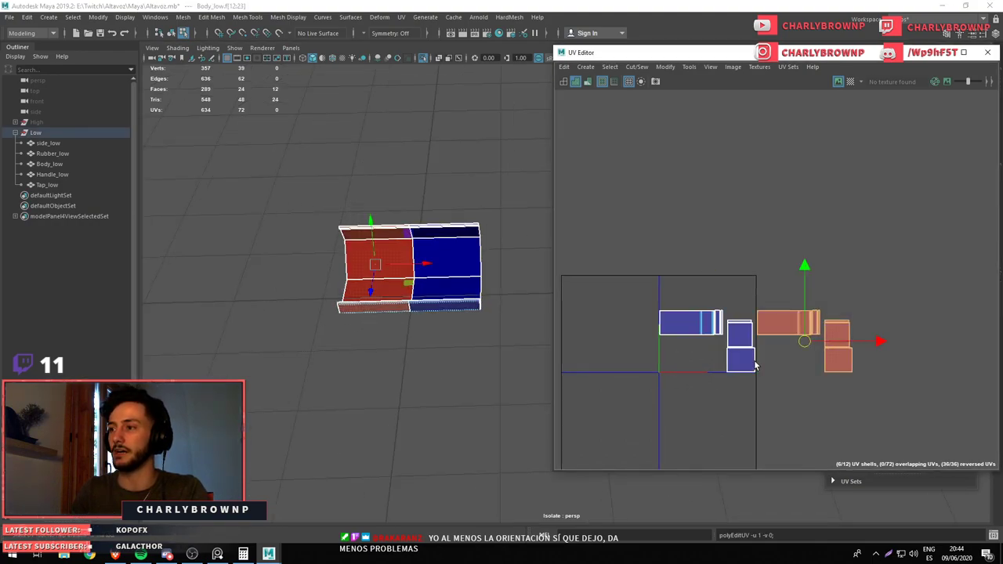
Move one handle piece's overlapping UV shell one tile to the right
left_click(47, 164)
left_click(47, 174)
left_click_drag(392, 247, 409, 284)
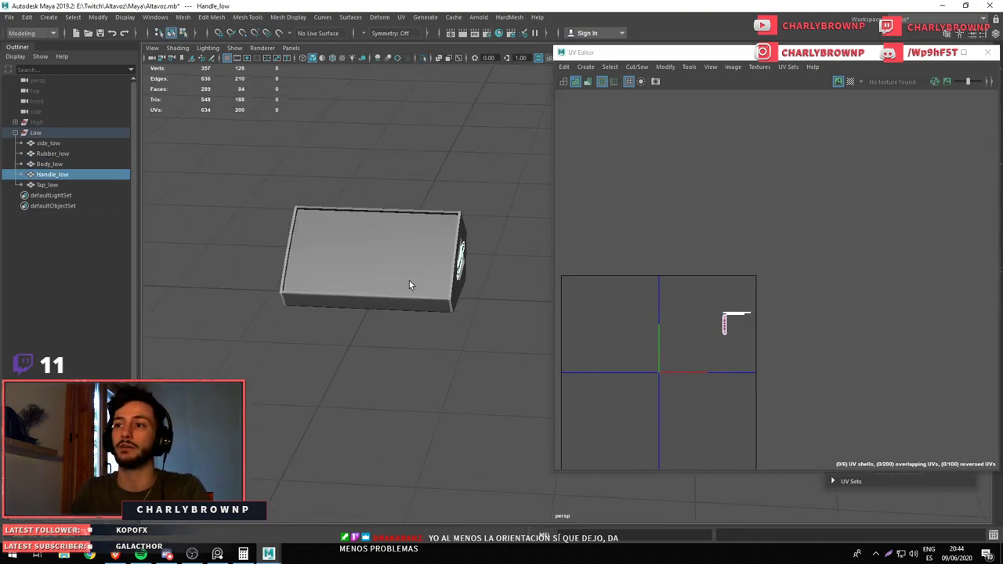
left_click(735, 323)
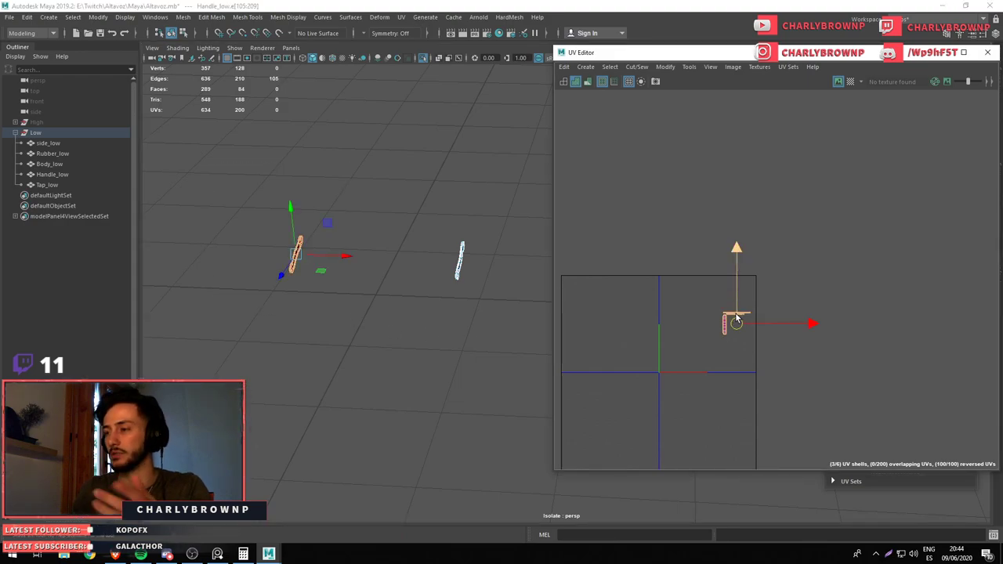
key("ctrl+Right")
Check the Tap_low part, then select all five low-poly parts and show the whole speaker
left_click(94, 175)
left_click(47, 184)
key("f")
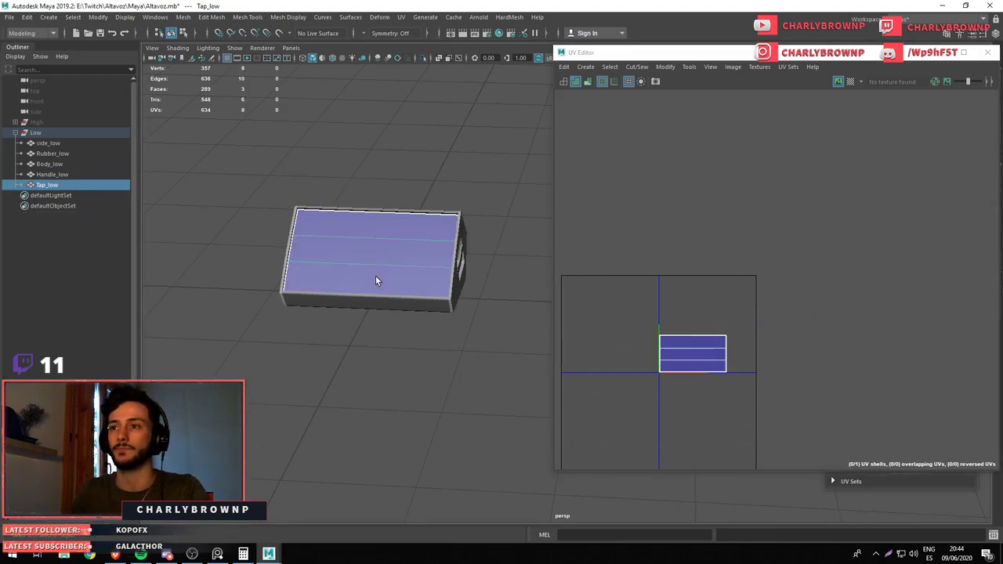
scroll("up", 3)
scroll("down", 3)
left_click(48, 143)
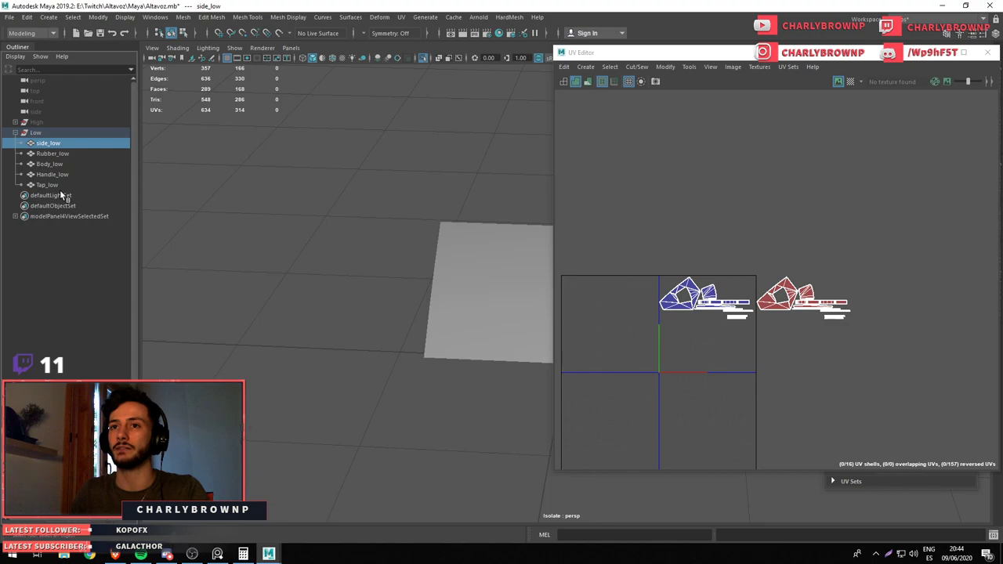
left_click(60, 185)
left_click_drag(405, 237, 283, 262)
key("ctrl+1")
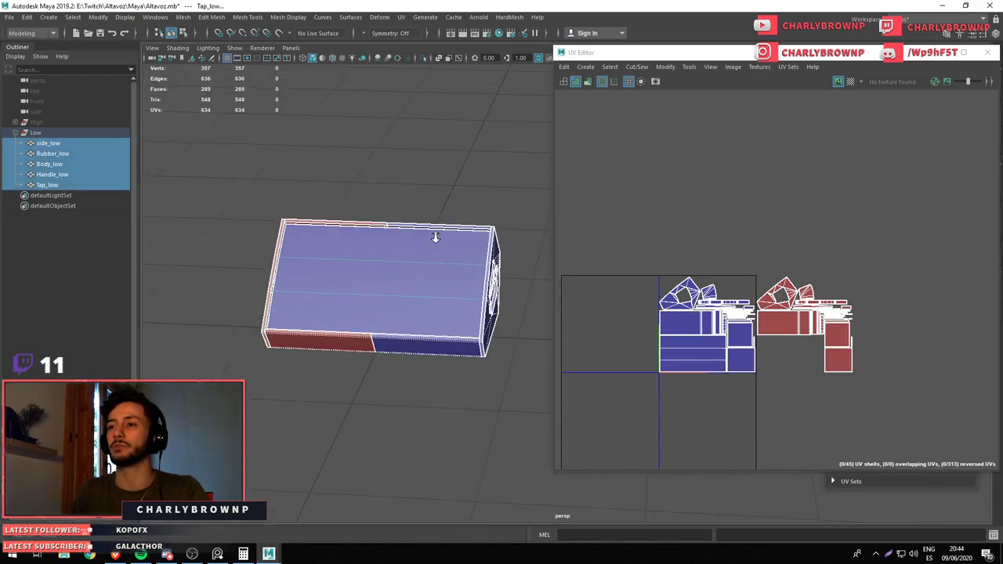
Unhide the High group and select it together with the Low group for export
left_click(40, 121)
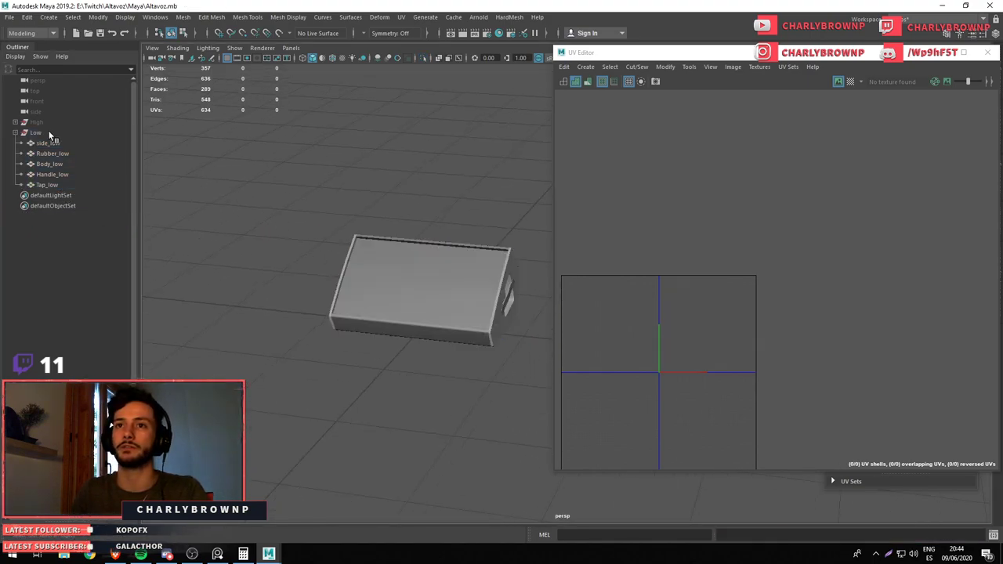
key("shift+h")
left_click(186, 157)
left_click(36, 123)
left_click(36, 133)
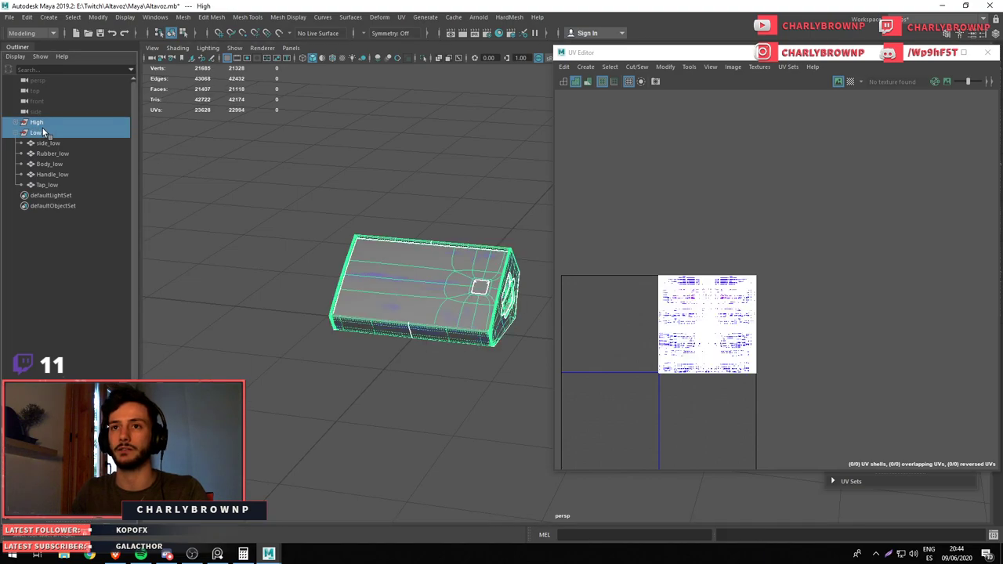
left_click(9, 16)
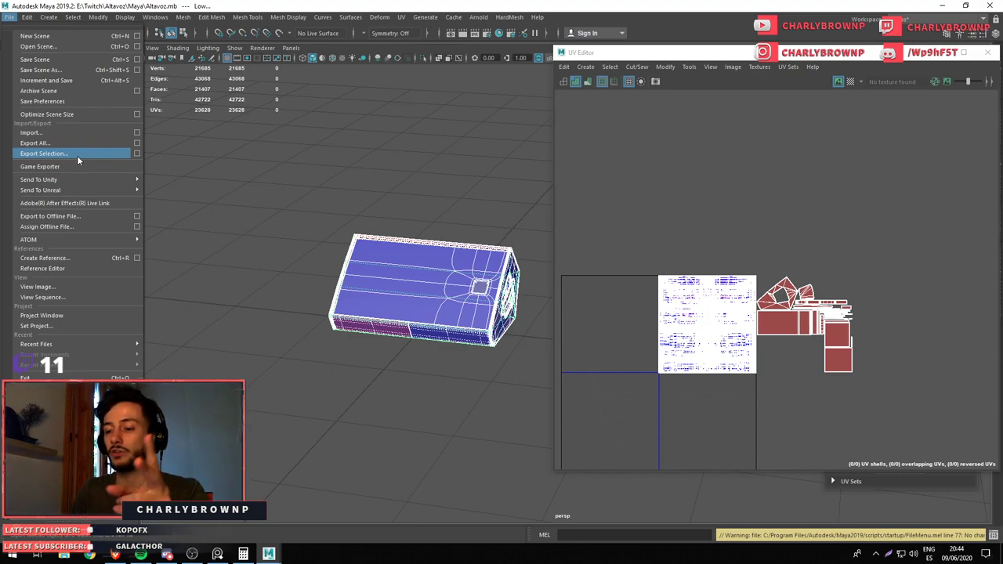
Export the selected High and Low groups as Altavoz_bake.fbx into a new FBX folder under E:/Twitch/Altavoz
left_click(77, 155)
left_click(232, 168)
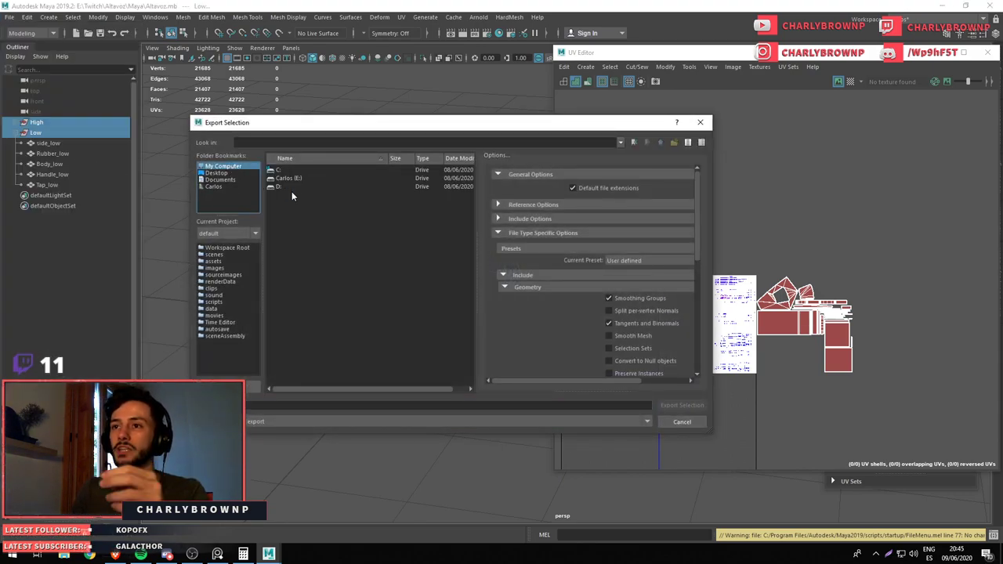
double_click(287, 178)
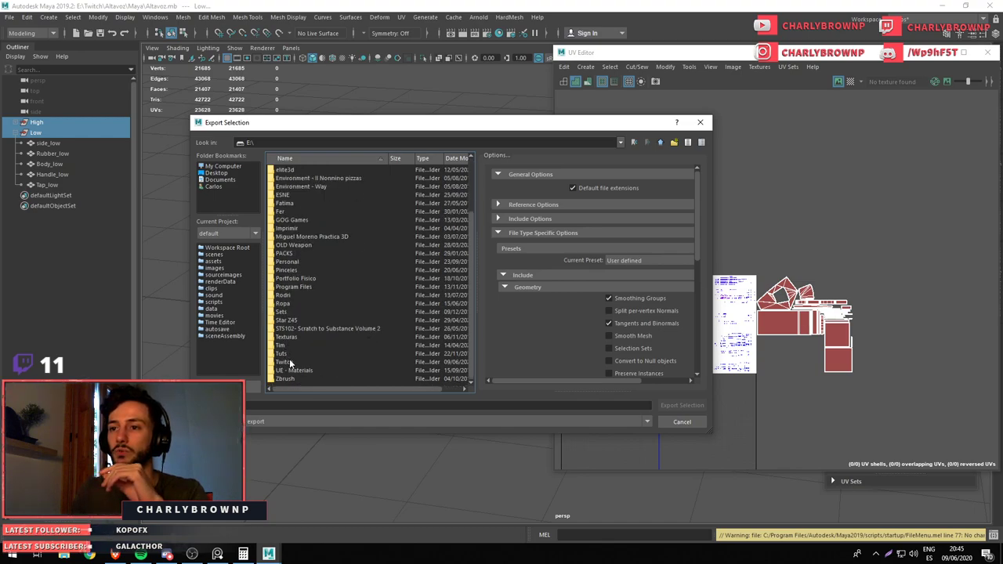
double_click(287, 362)
double_click(296, 170)
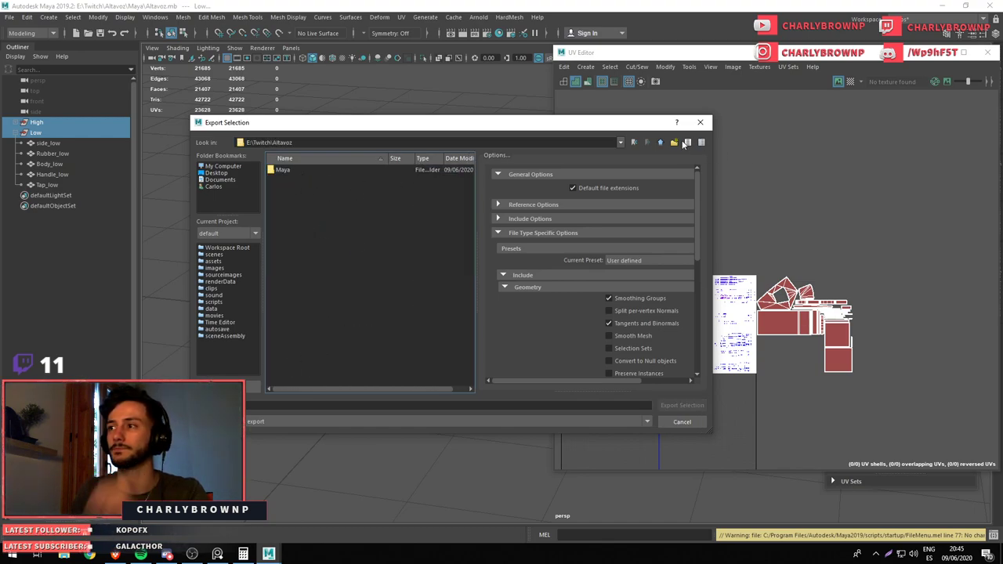
left_click(686, 143)
type("BX")
key("Return")
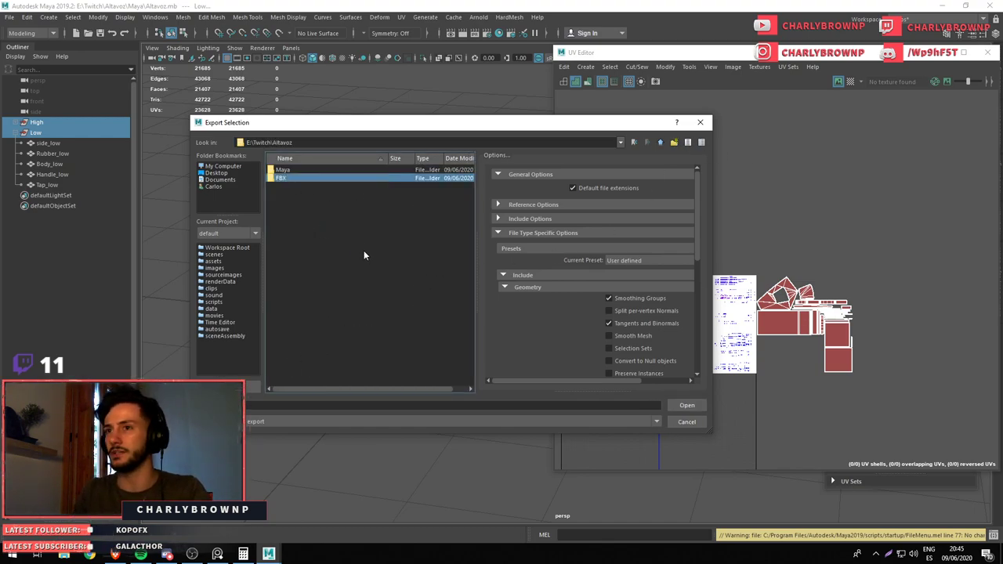
double_click(288, 180)
left_click(277, 407)
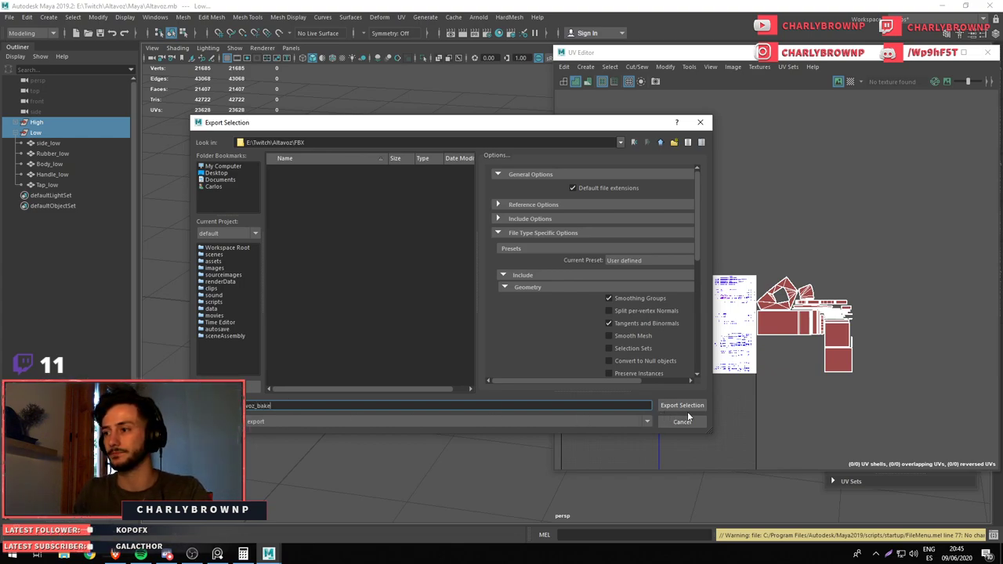
left_click(688, 405)
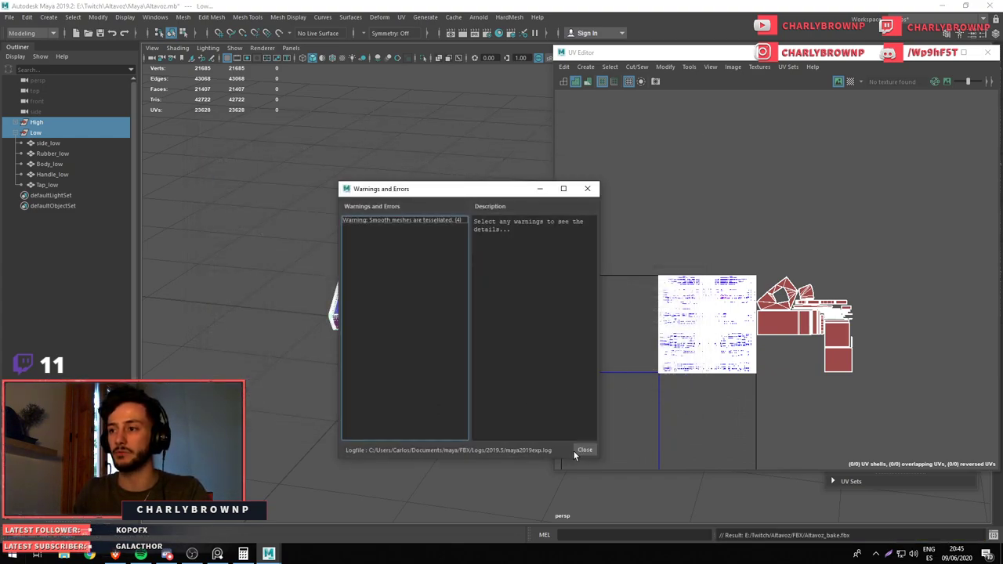
Dismiss the export warnings and search 'marm' to launch Marmoset Toolbag
left_click(585, 450)
key("super")
type("marm")
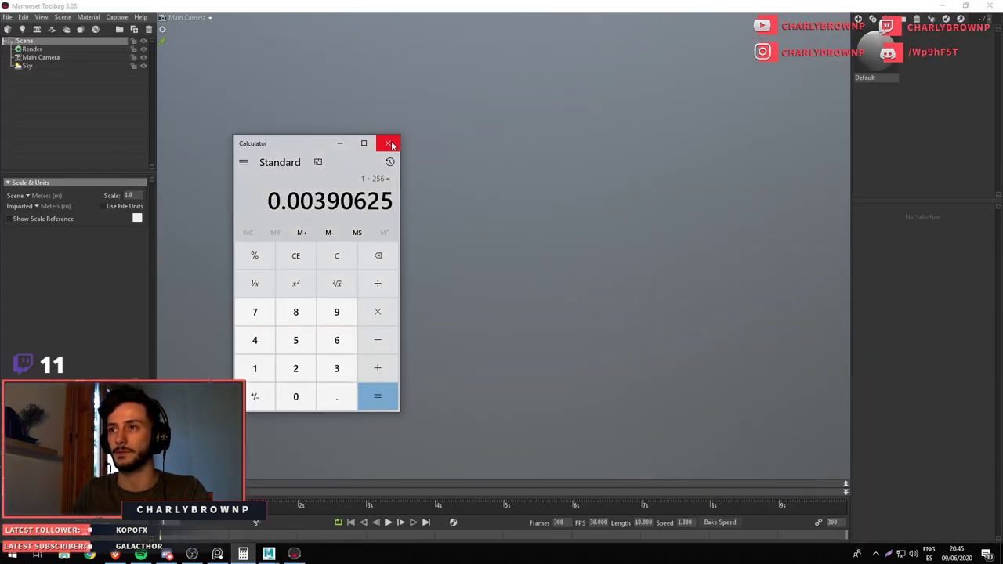
Close the Calculator and set the sky to a flat dark grey background colour
left_click(389, 143)
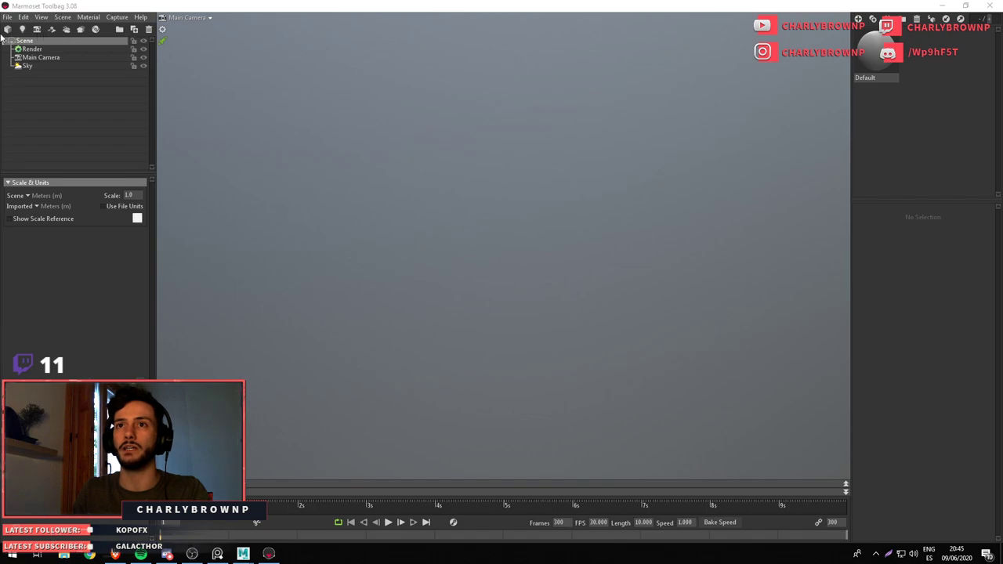
left_click(29, 66)
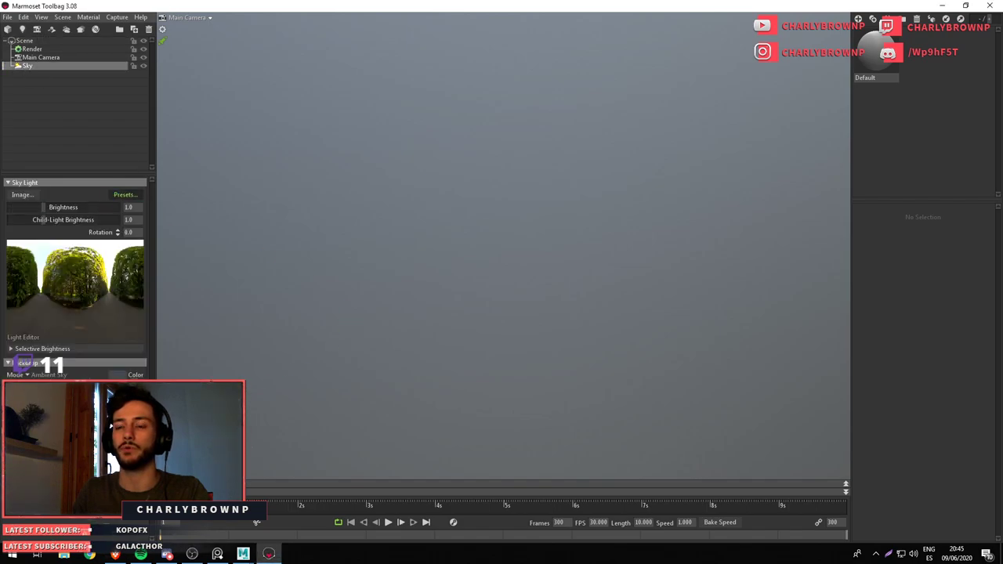
left_click(125, 195)
left_click(251, 462)
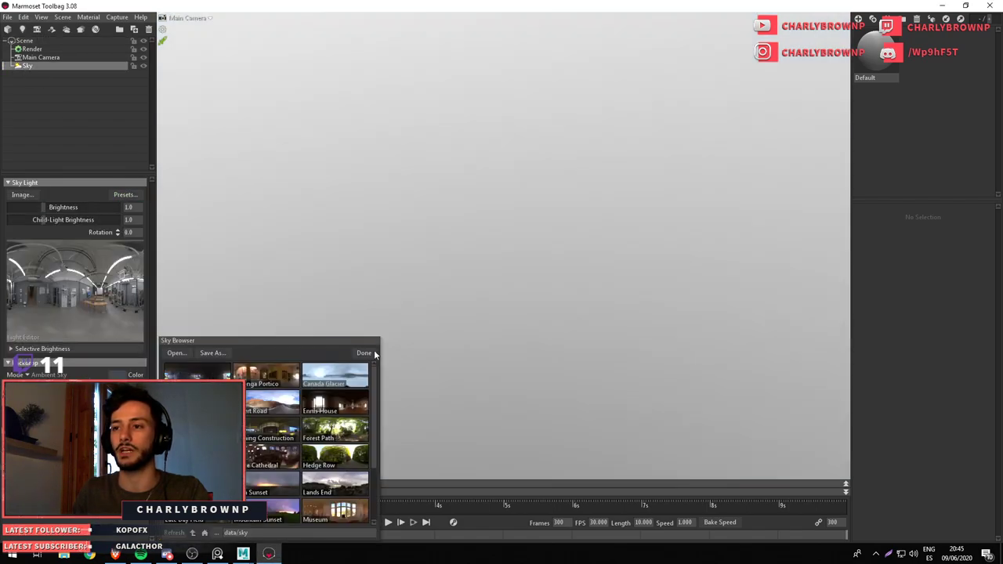
left_click(372, 354)
left_click(47, 375)
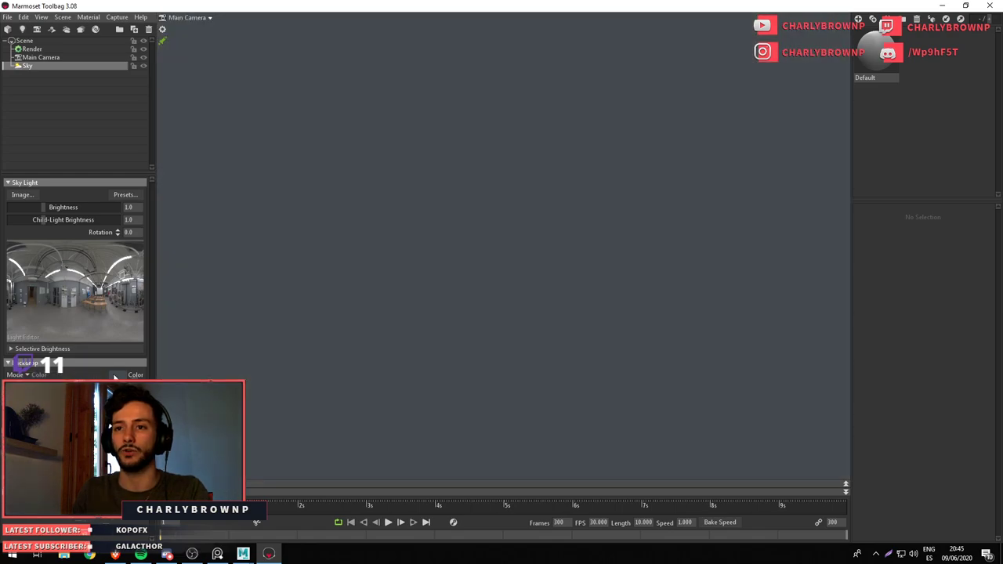
left_click(118, 375)
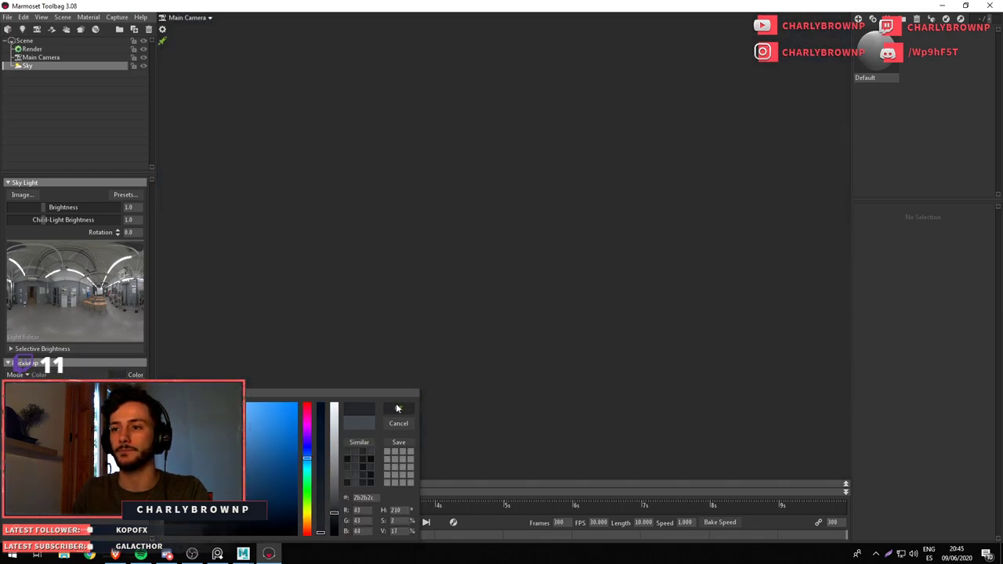
left_click(398, 409)
Add a baker and quick-load Twitch/Altavoz/FBX/Altavoz_bake.fbx into it
left_click(79, 32)
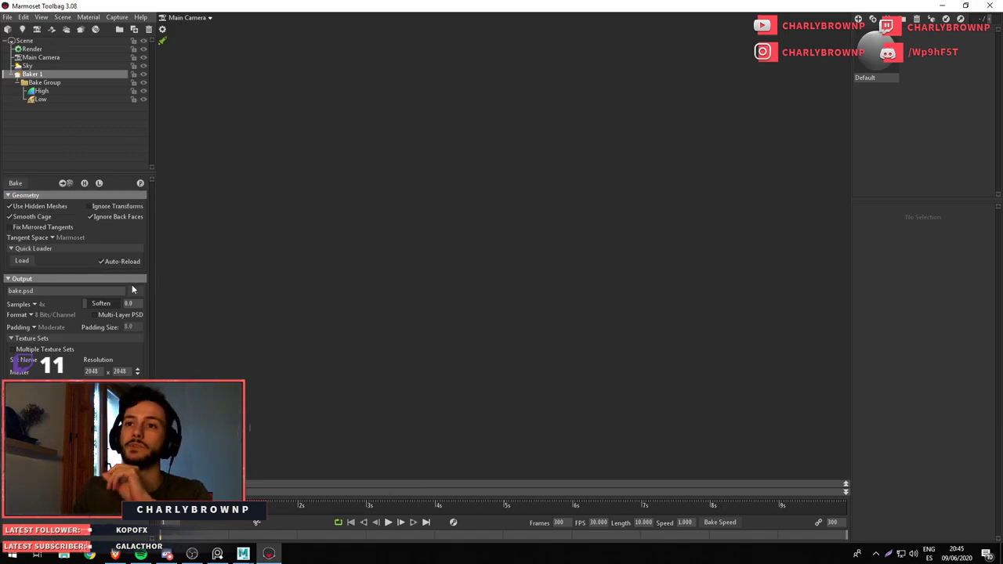
left_click(30, 262)
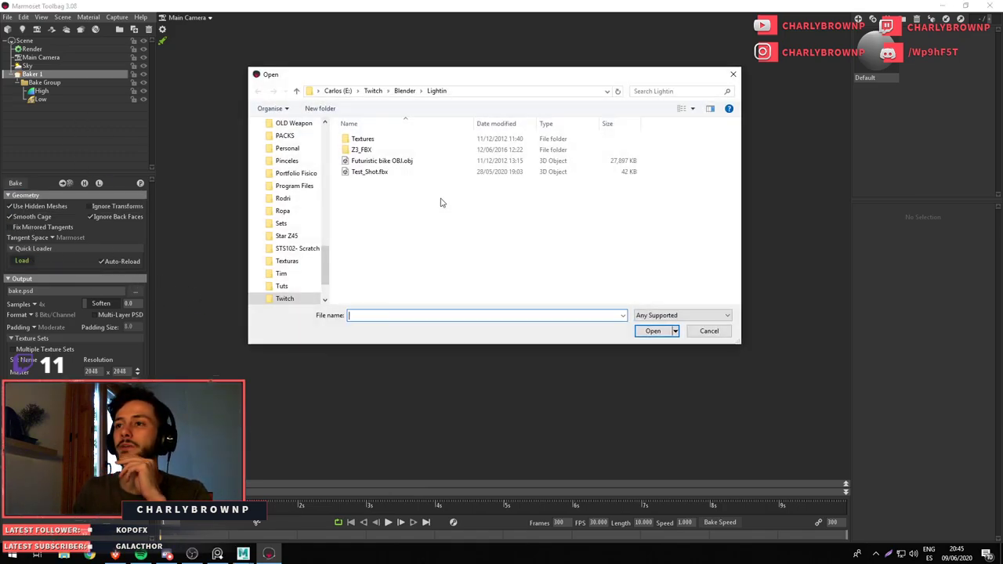
left_click(404, 91)
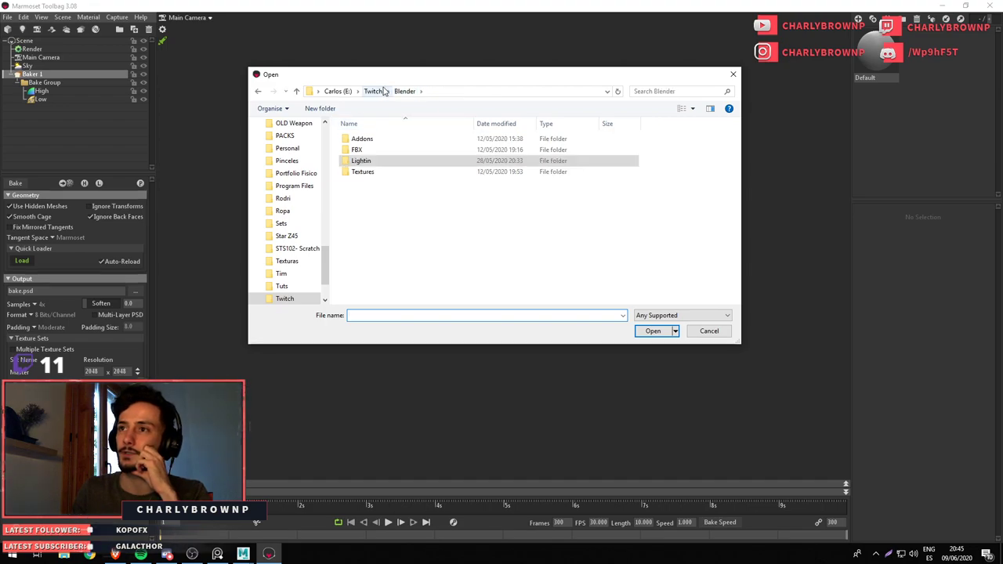
left_click(374, 91)
double_click(362, 139)
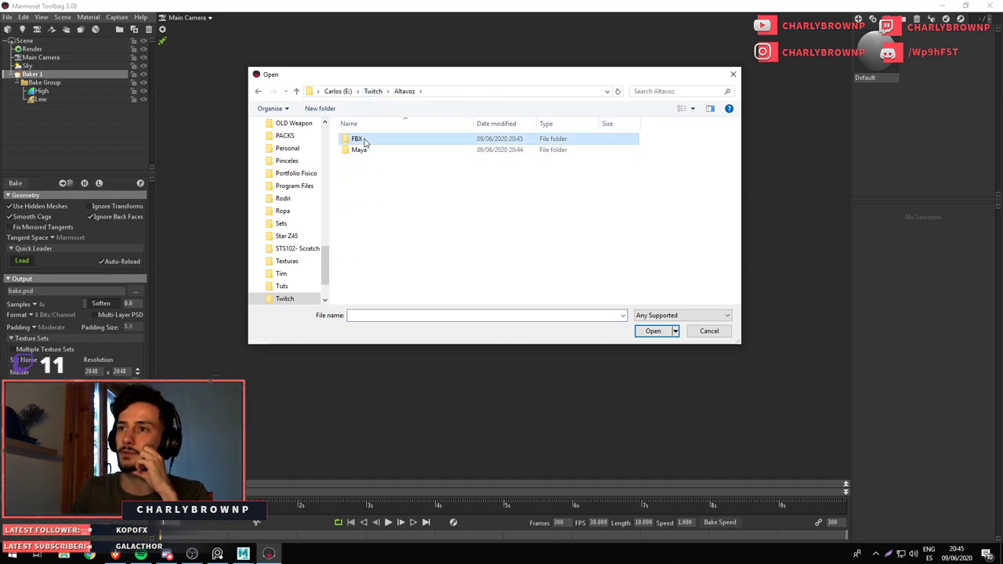
double_click(362, 140)
left_click(366, 147)
left_click(652, 331)
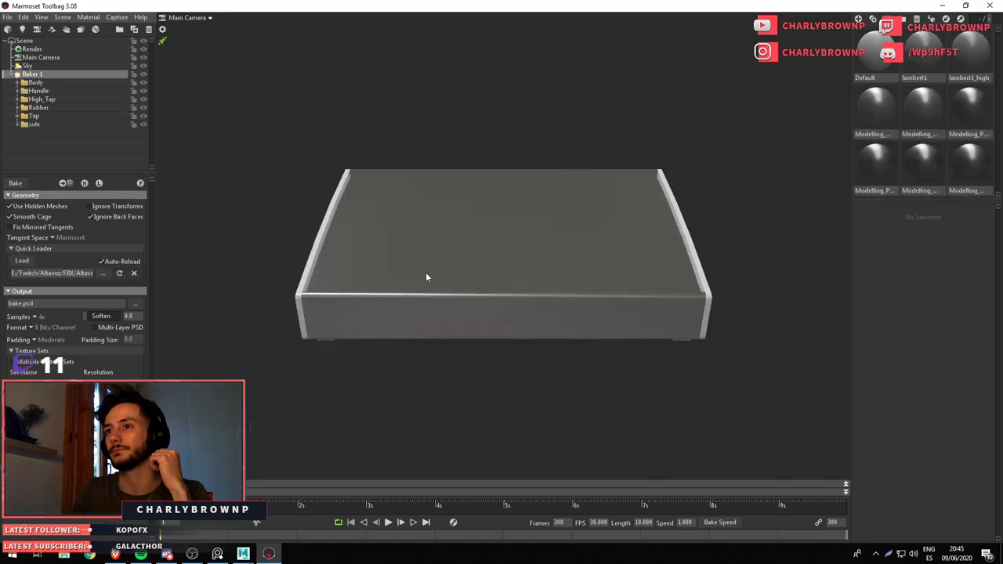
left_click_drag(721, 162, 669, 371)
left_click(670, 371)
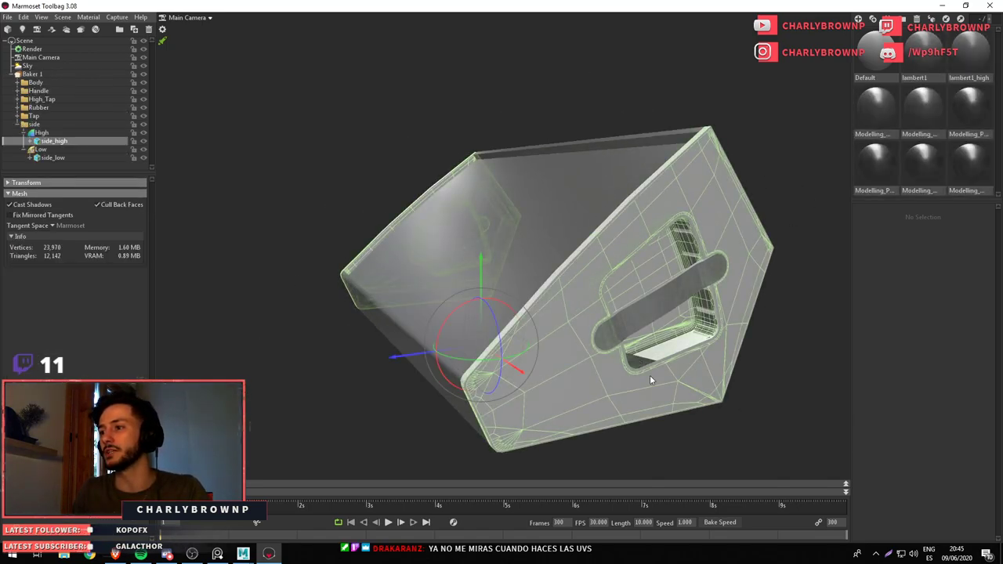
left_click(48, 74)
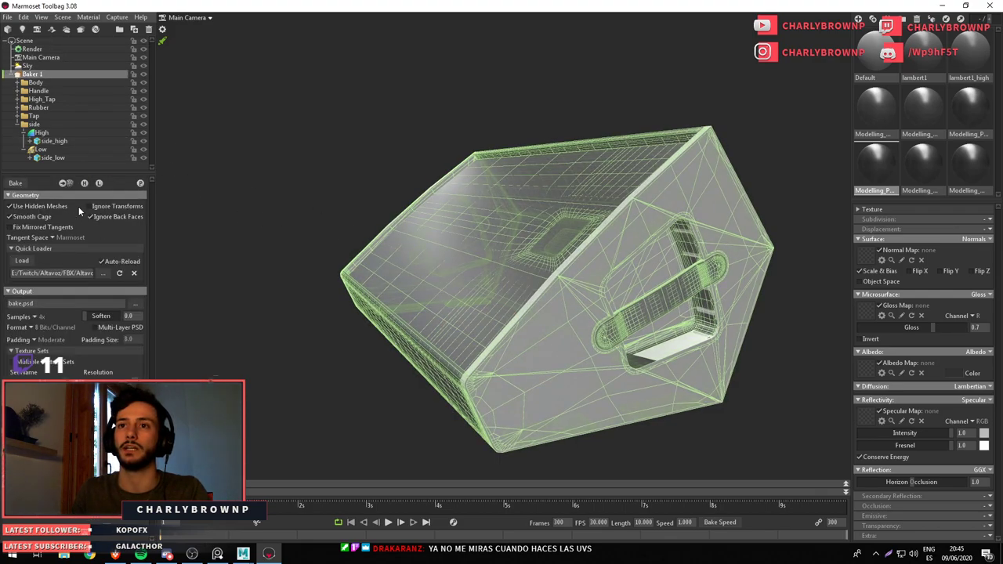
left_click_drag(316, 265, 619, 328)
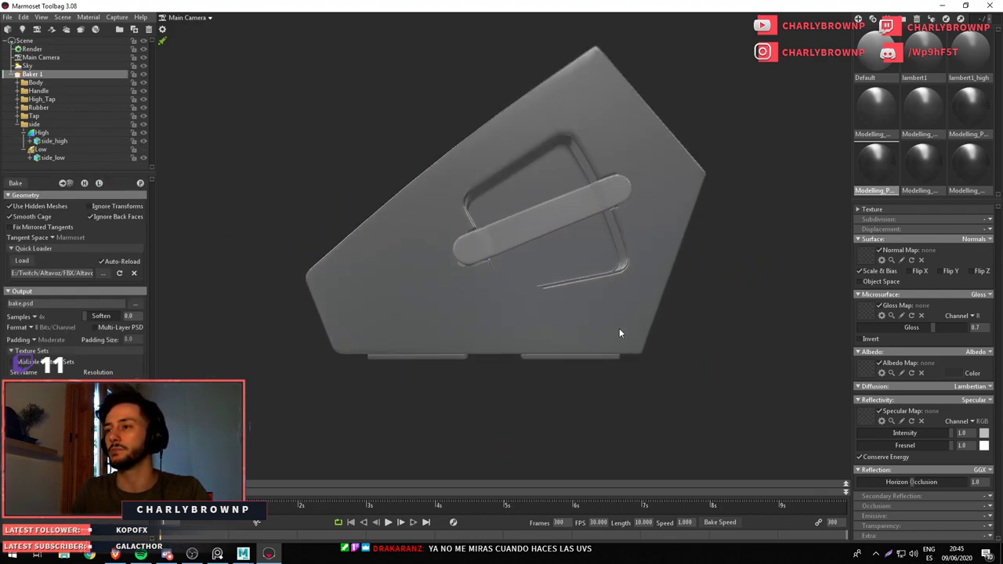
left_click(649, 226)
left_click_drag(506, 283, 591, 297)
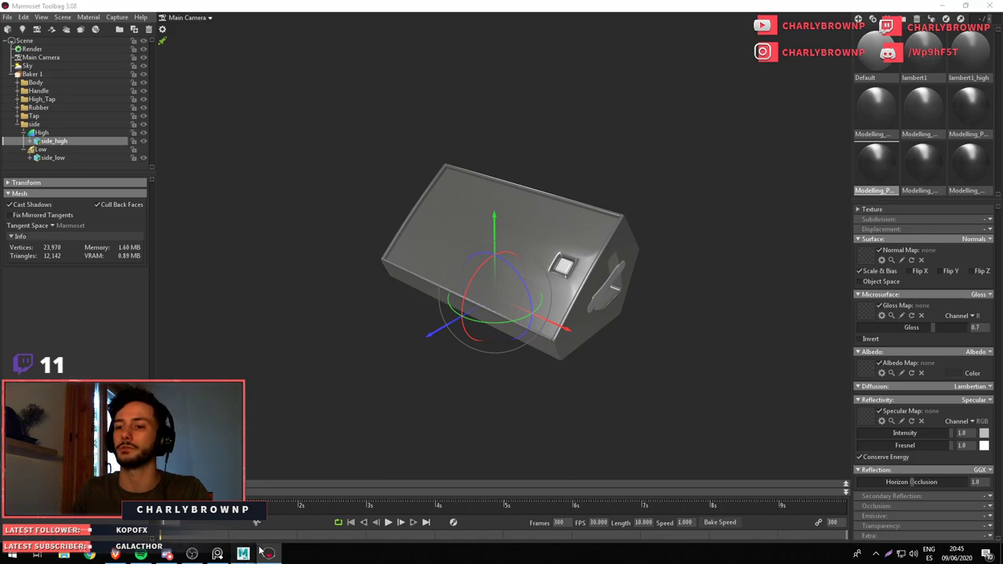
left_click(302, 510)
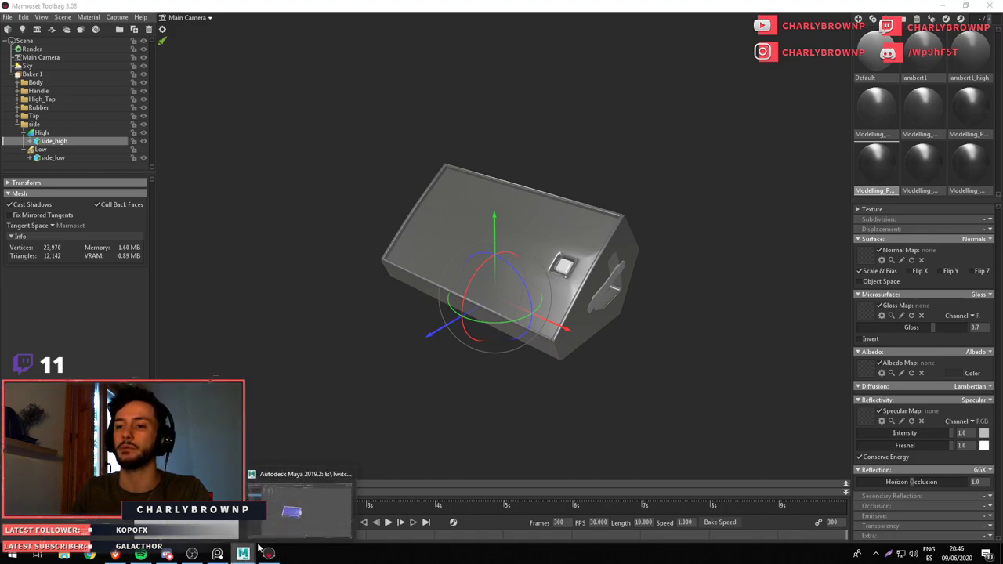
Back in Maya, assign a new Blinn material to the Low group
left_click(243, 554)
left_click(103, 142)
left_click(50, 133)
right_click(295, 272)
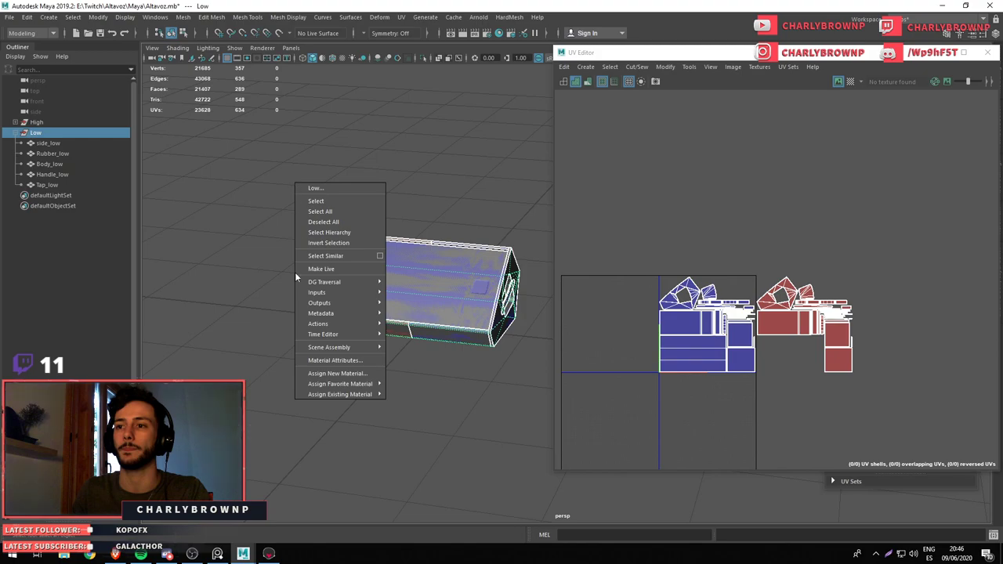
left_click(340, 375)
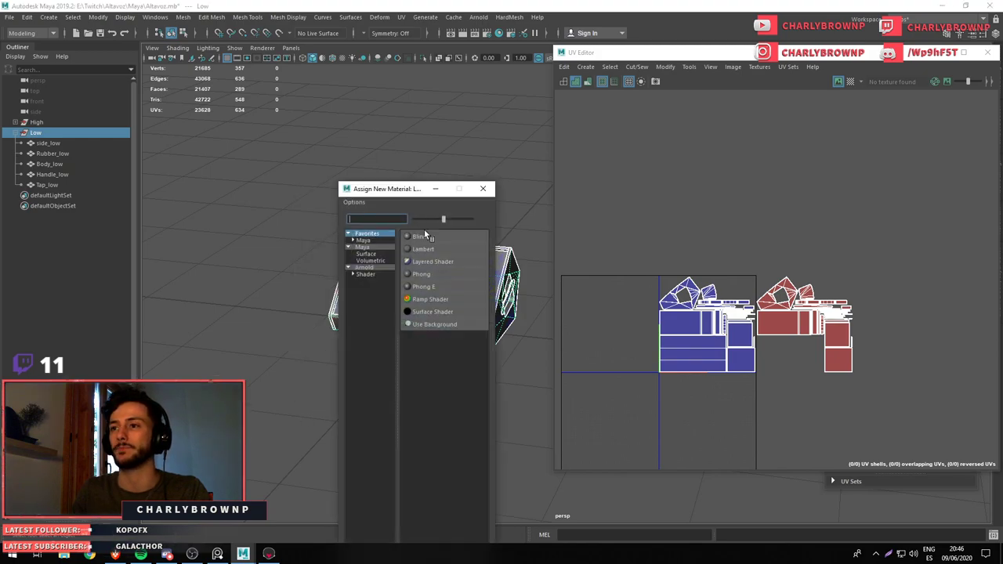
left_click(420, 236)
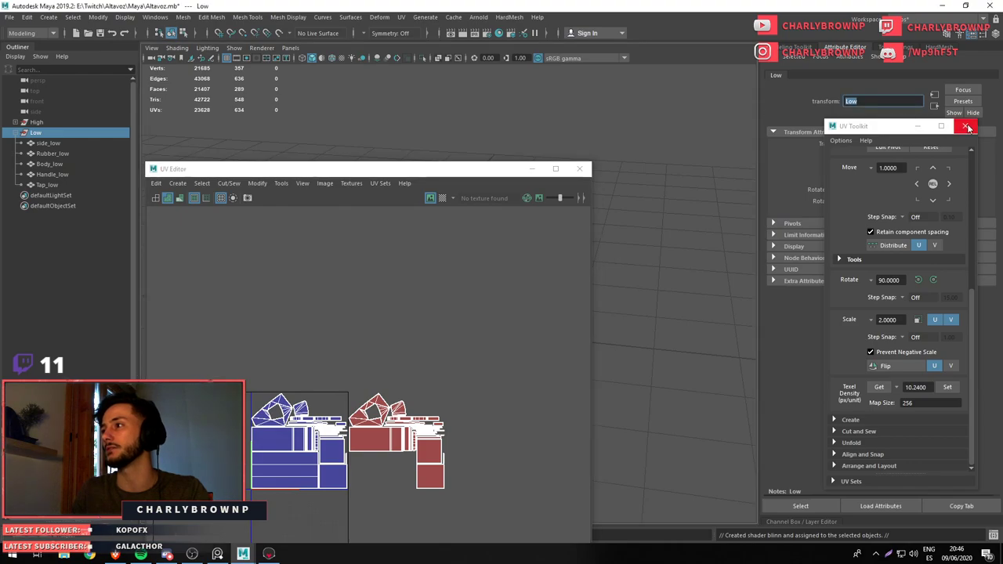
Close the UV Toolkit and UV Editor, rename the blinn4 material, and select the High group
left_click(969, 128)
left_click(579, 168)
left_click(559, 274)
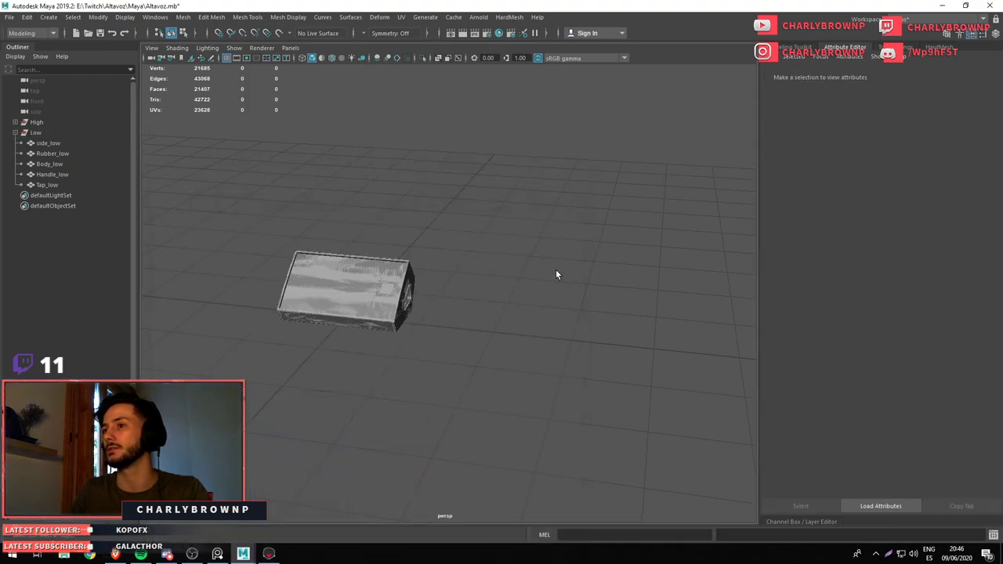
left_click(365, 279)
left_click(45, 144)
left_click(866, 76)
type("Mtl_Altavoz")
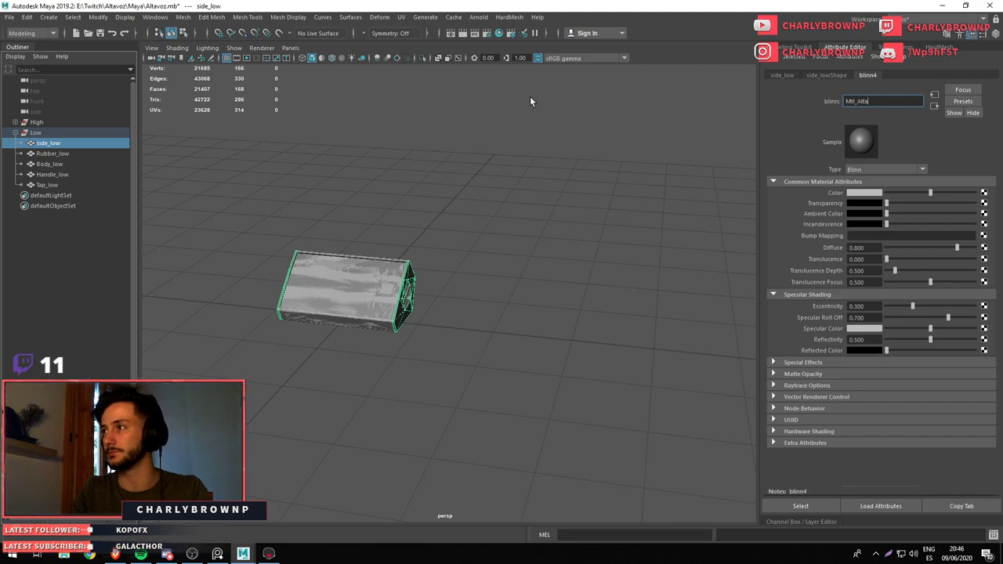
key("Return")
left_click(274, 153)
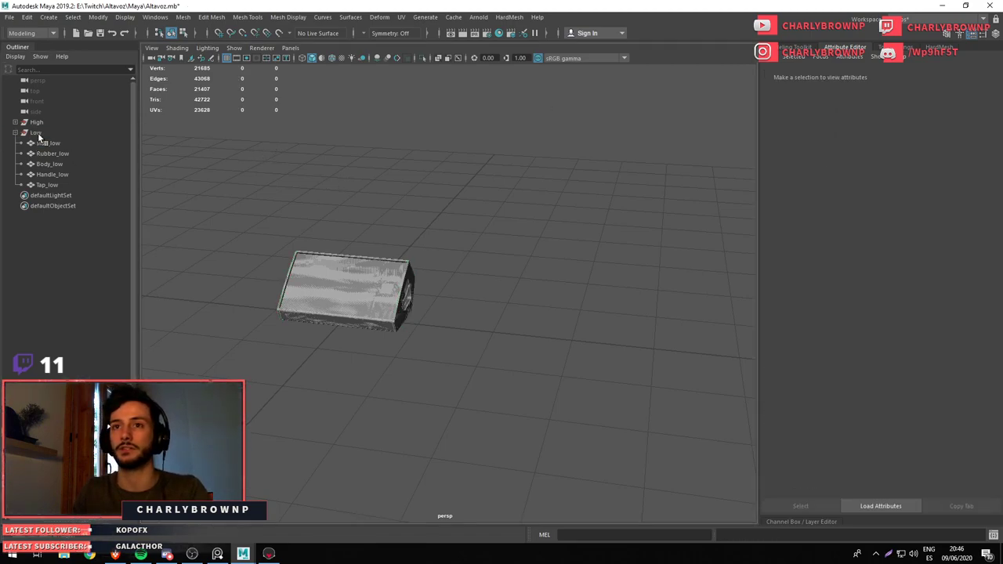
left_click(36, 122)
Expand the High group in the Outliner to list its five high-poly parts
left_click(15, 123)
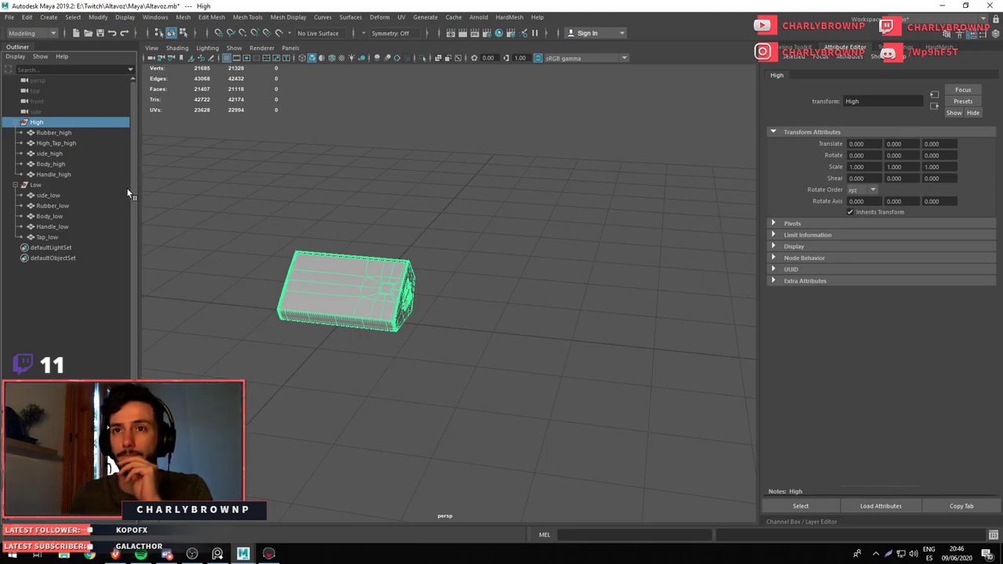
Select and frame the High_Tap_high mesh to inspect it
left_click(63, 133)
left_click(60, 143)
key("f")
left_click_drag(430, 286, 439, 345)
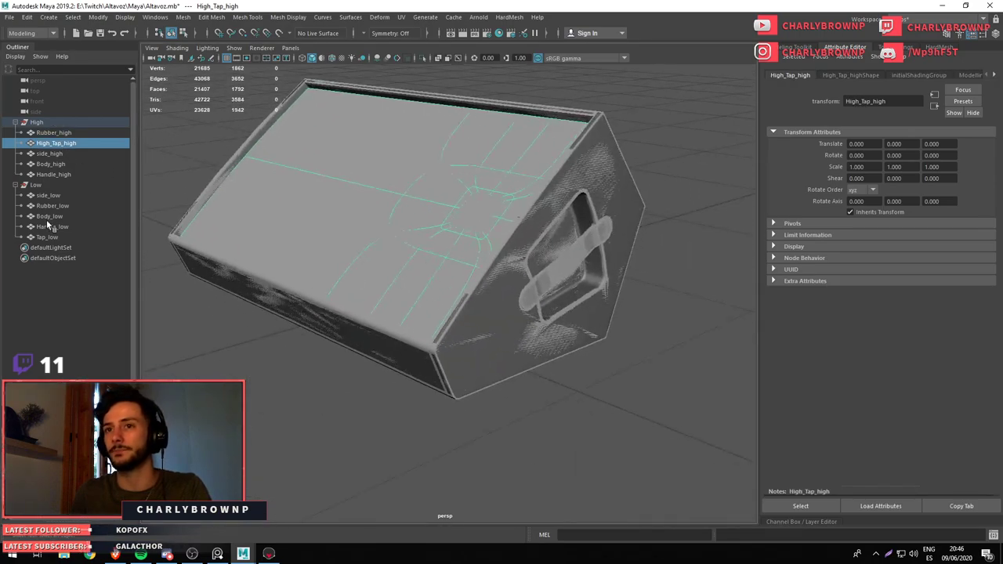
Isolate side_high and triangulate the faces around its handle hole
left_click(49, 154)
key("ctrl+1")
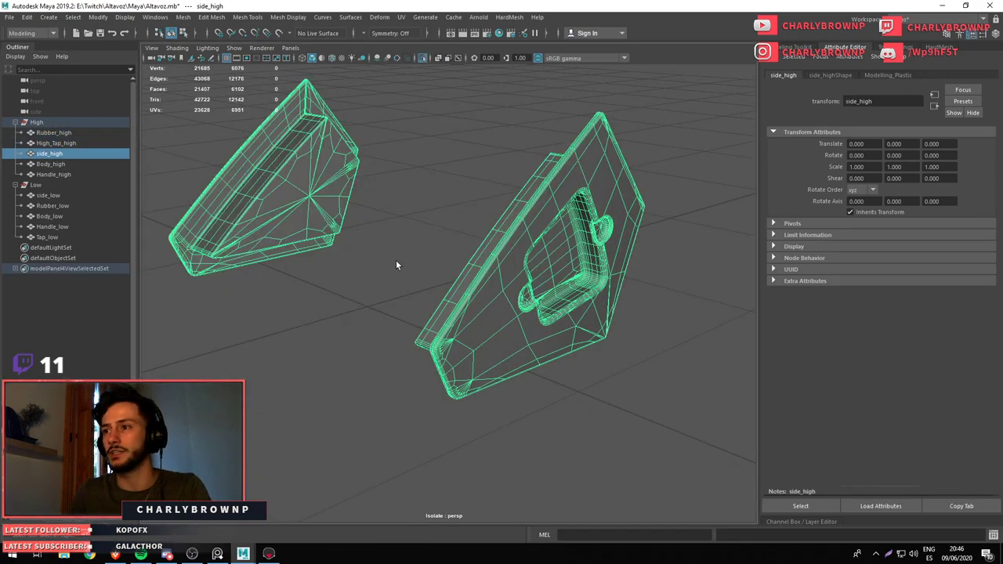
scroll("up", 3)
scroll("down", 3)
key("F11")
left_click(475, 318)
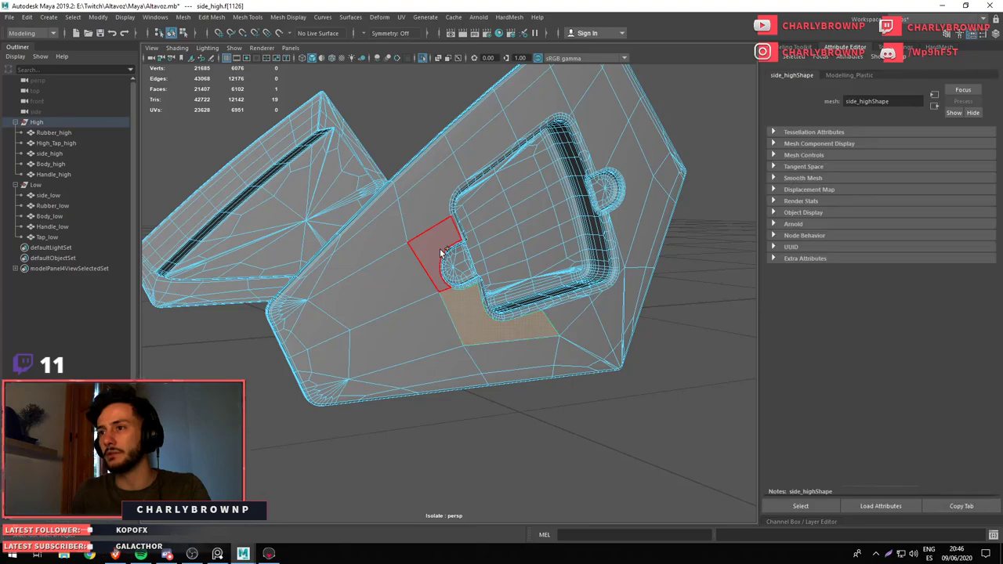
double_click(476, 163)
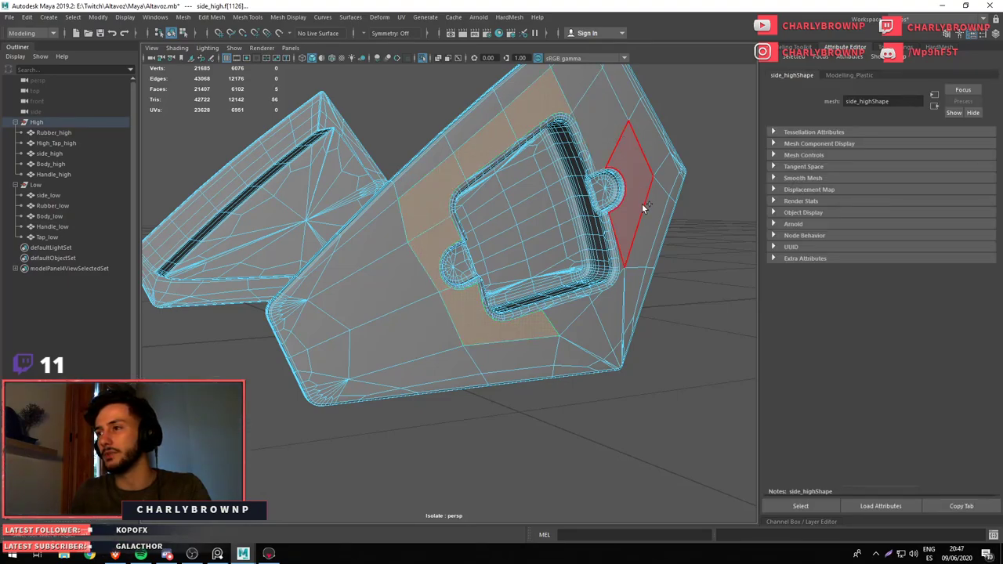
left_click(603, 129)
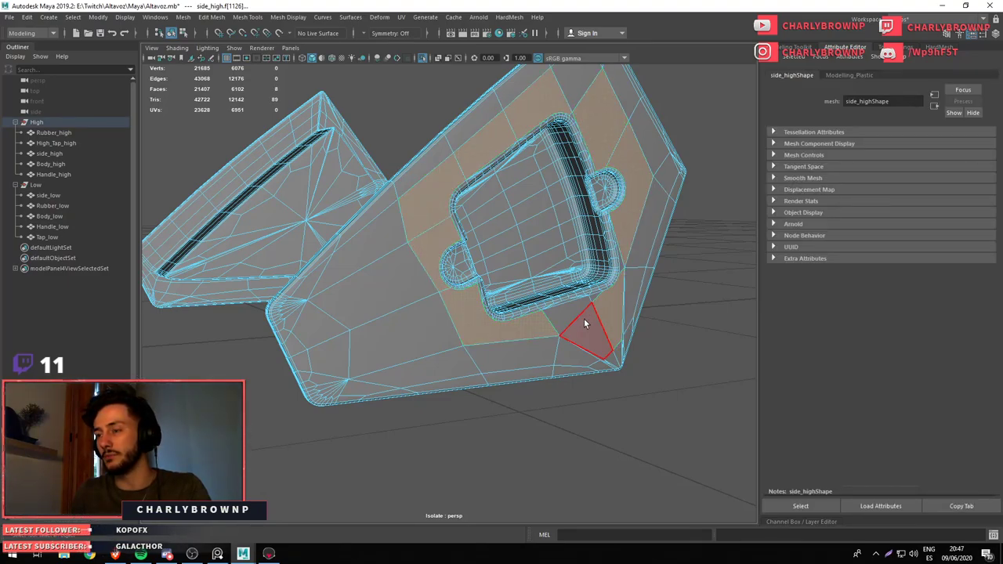
key("ctrl+t")
Inspect the ring of faces around the side mesh's opening, then return to the whole speaker
left_click_drag(549, 313, 402, 221)
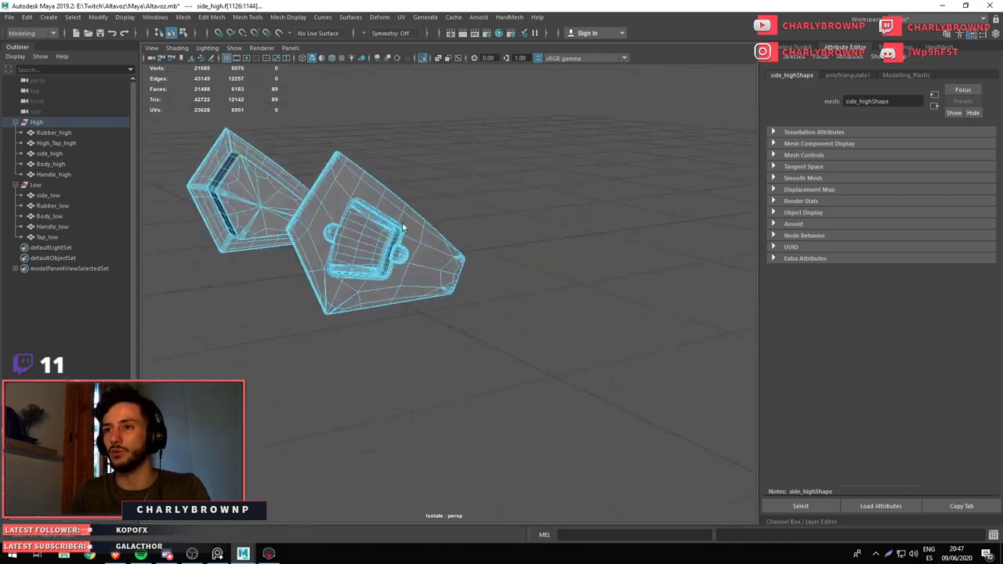
scroll("up", 3)
left_click(298, 230)
left_click_drag(298, 231, 575, 174)
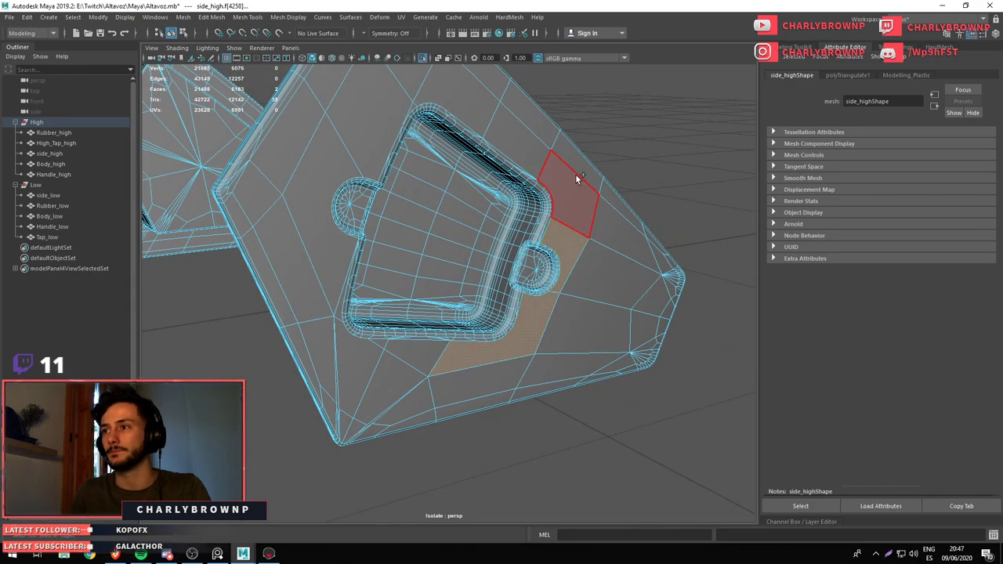
left_click(576, 174)
double_click(352, 118)
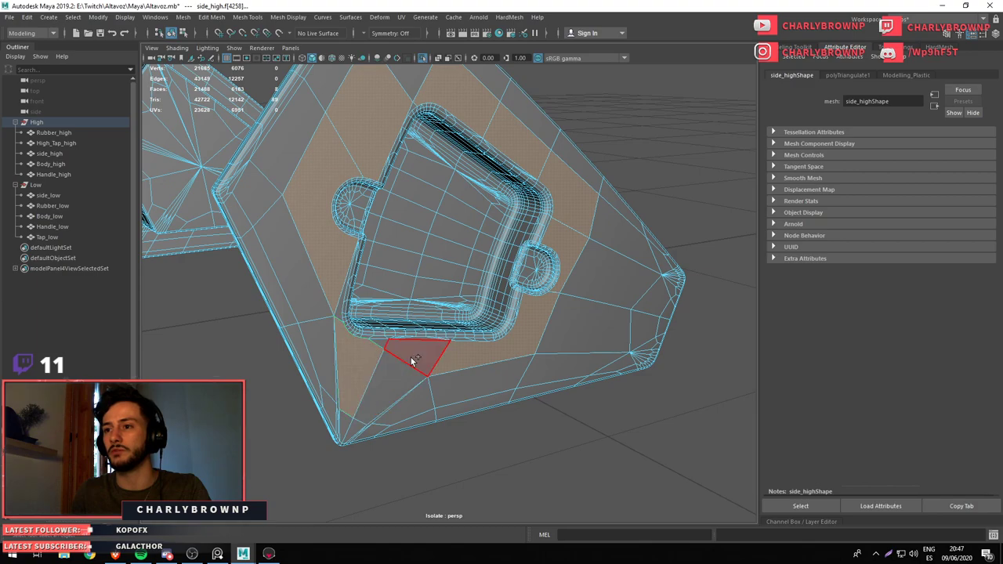
scroll("down", 3)
left_click(525, 276)
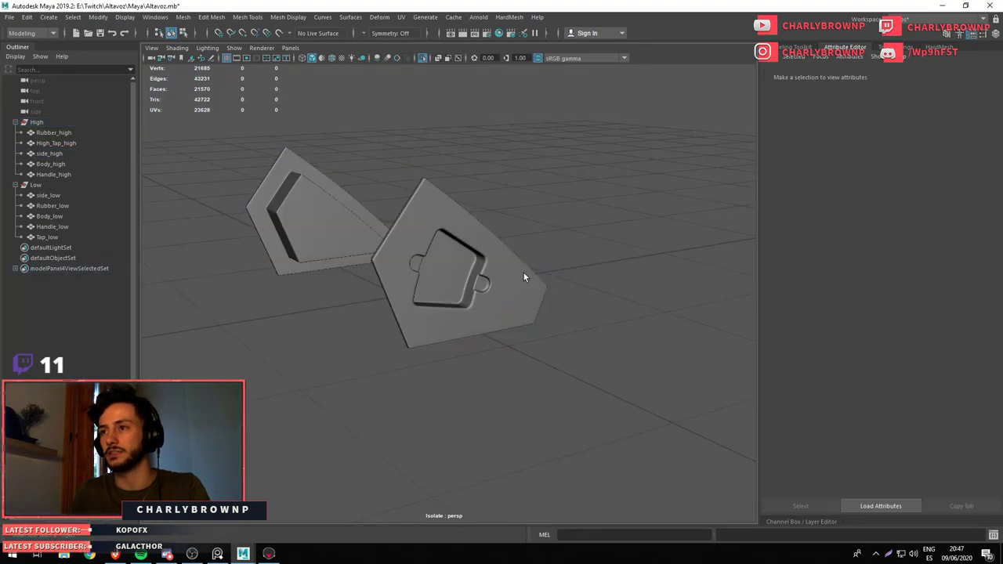
key("ctrl+1")
key("f")
Export High and Low over the existing Altavoz_bake.fbx, confirming the overwrite
left_click(37, 122)
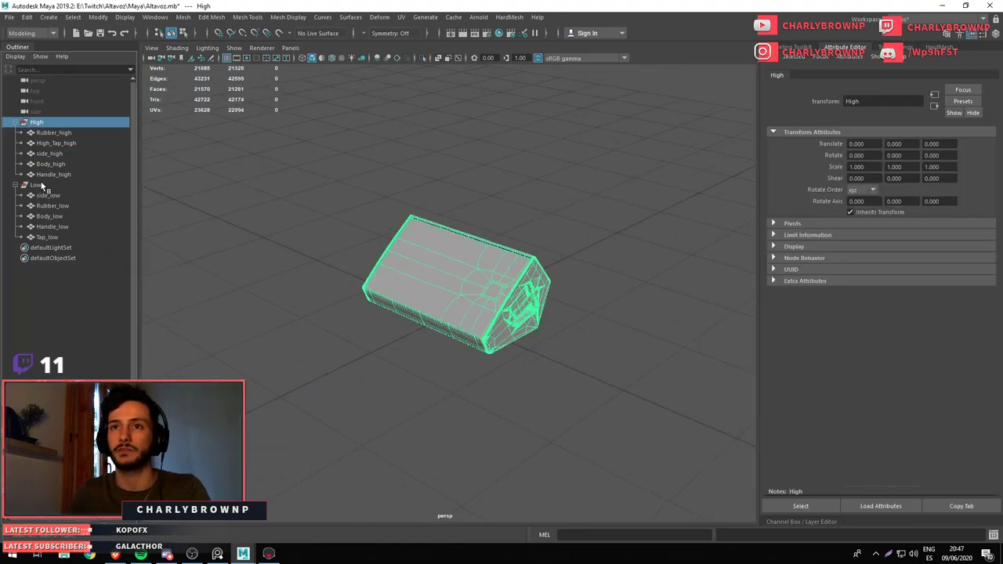
left_click(36, 185)
left_click(9, 17)
left_click(47, 154)
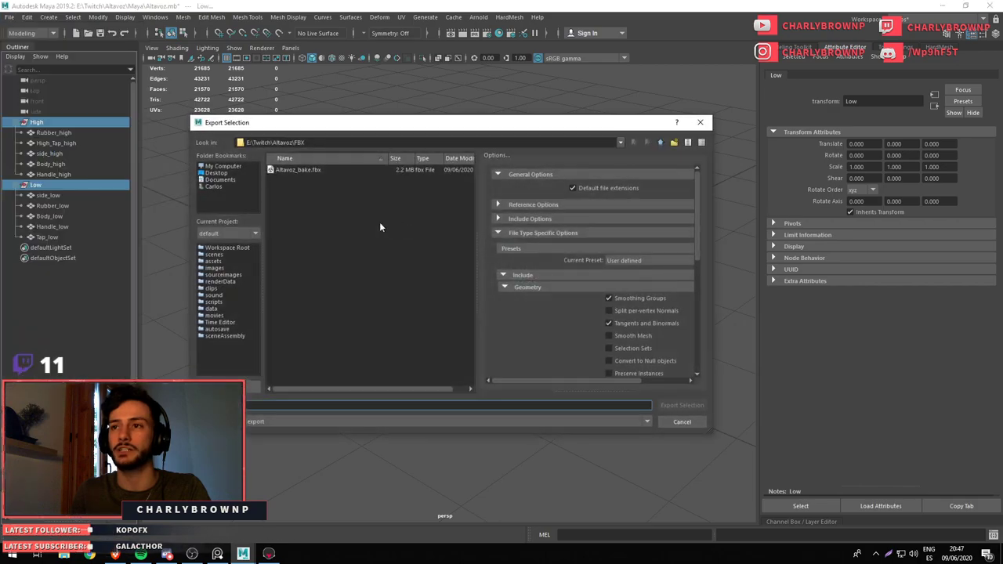
double_click(305, 173)
left_click(413, 291)
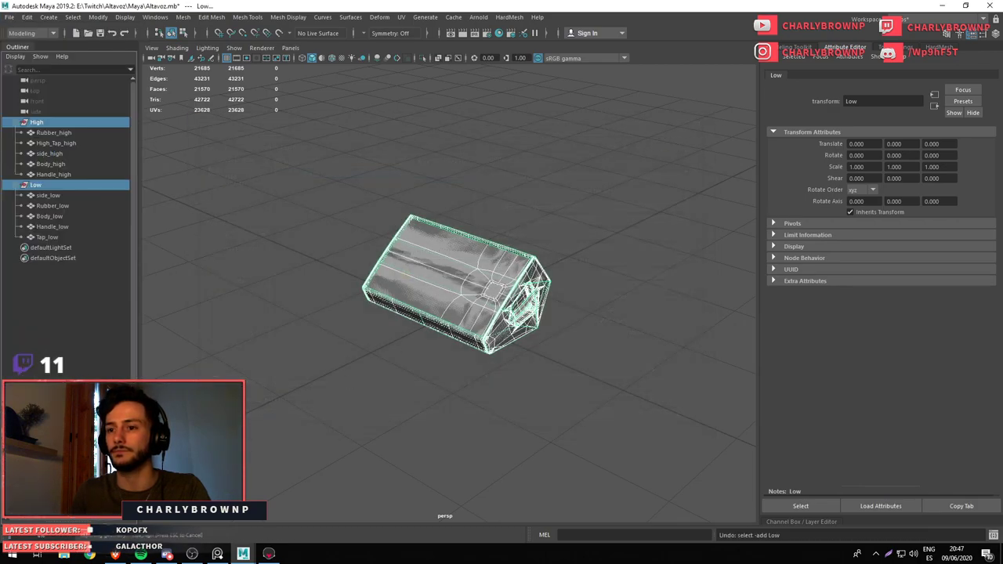
left_click(581, 446)
Delete the Mtl_Altavoz material from the speaker scene
left_click(268, 554)
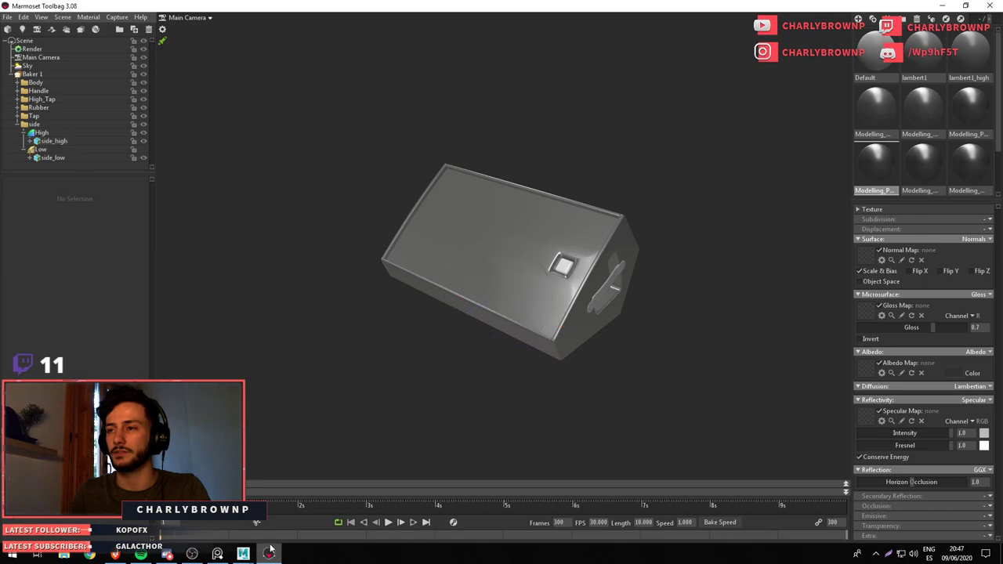
left_click_drag(572, 317, 599, 290)
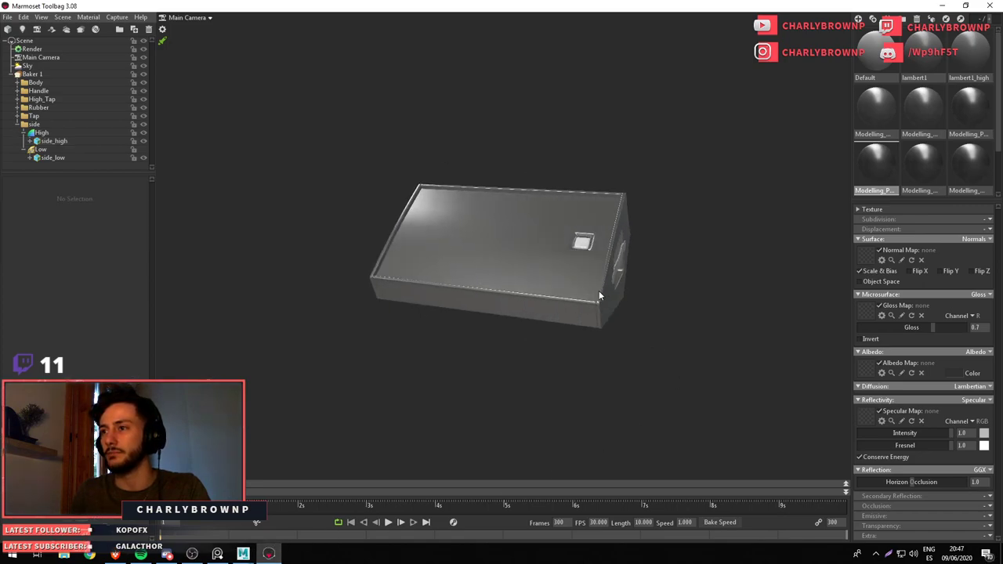
scroll("up", 3)
scroll("down", 3)
left_click_drag(530, 277, 470, 321)
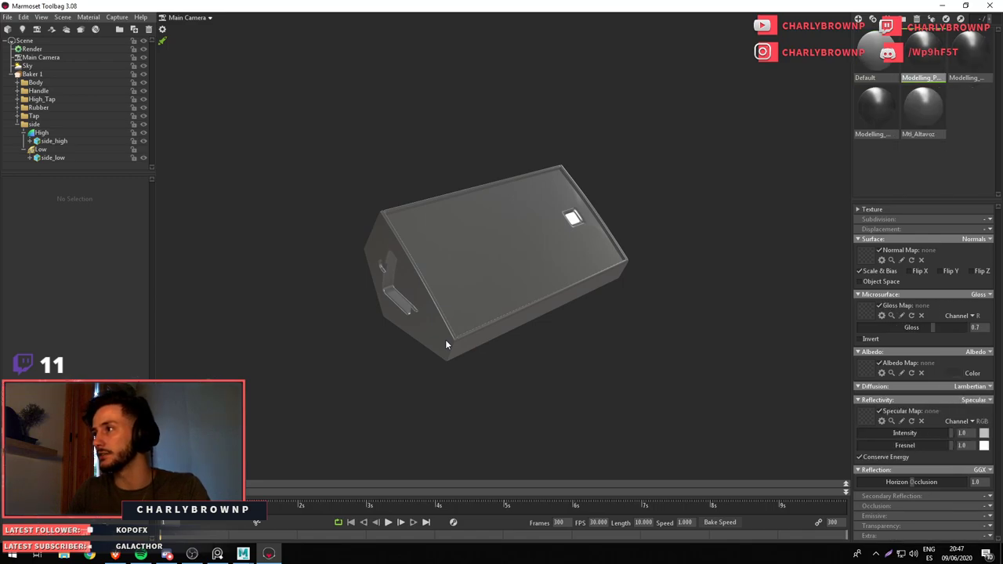
key("Delete")
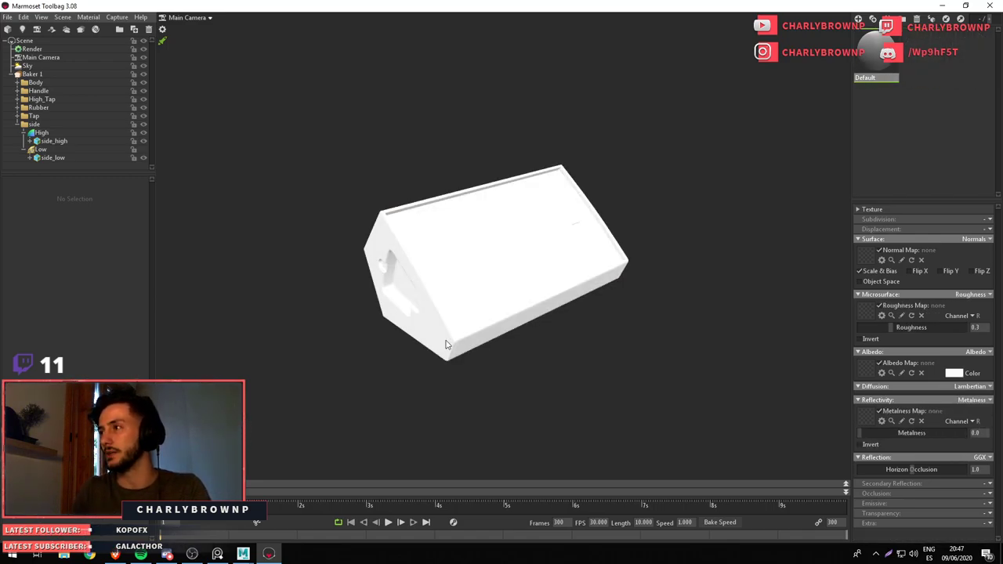
Give the Default material a light grey e2e2e2 albedo and 0.732 metalness
left_click(955, 373)
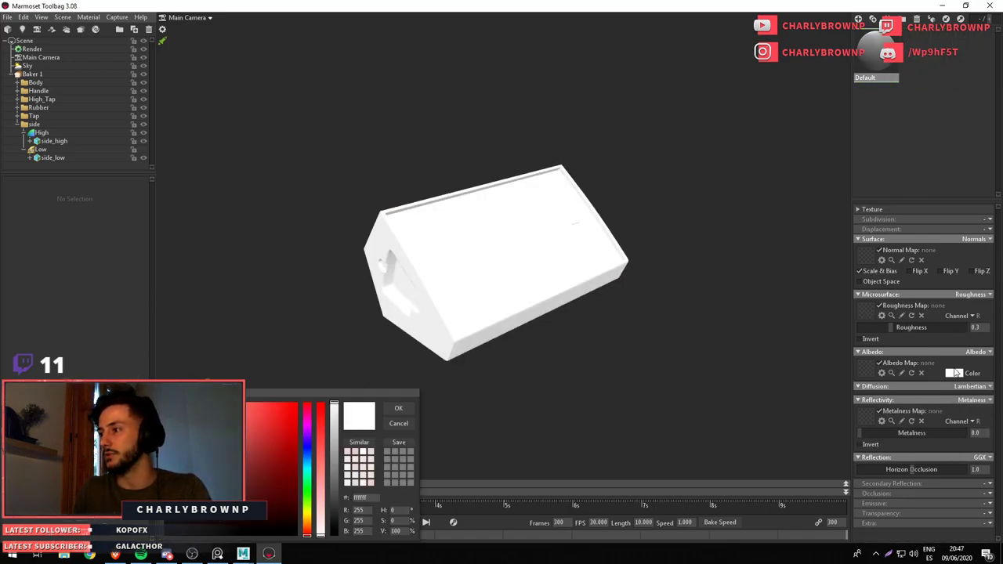
left_click_drag(334, 406, 334, 418)
left_click(398, 409)
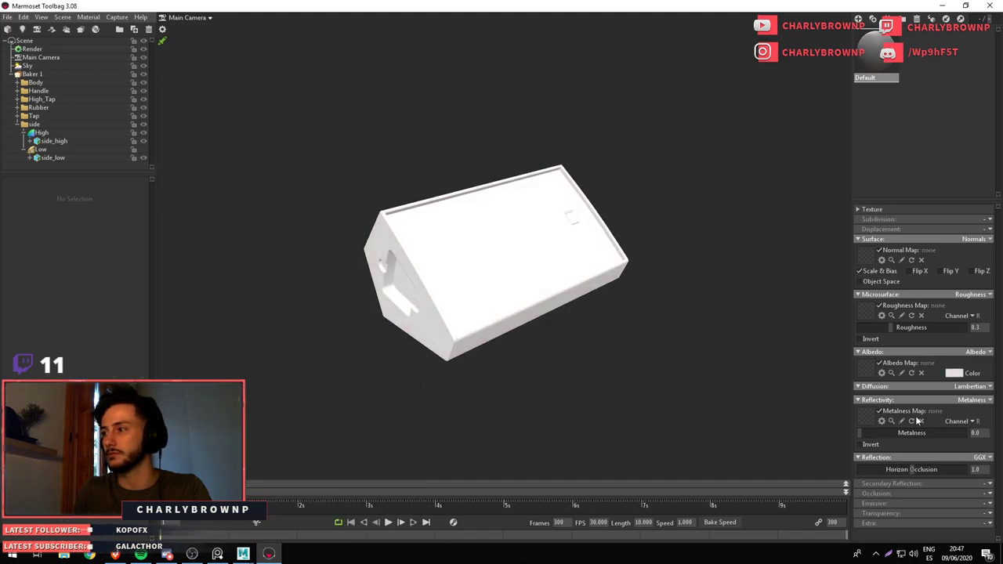
left_click_drag(916, 432, 938, 432)
left_click_drag(504, 292, 406, 233)
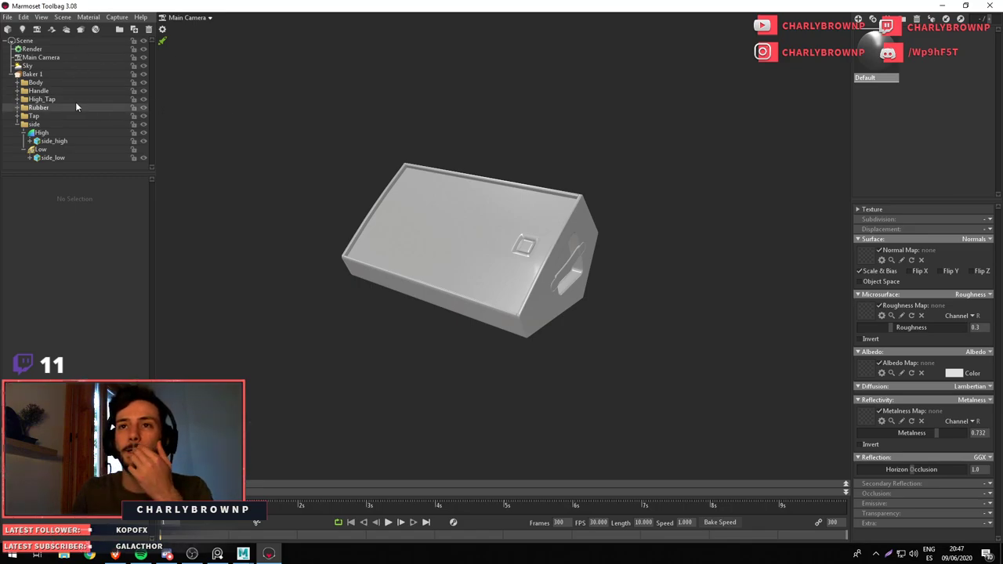
left_click(18, 124)
left_click(30, 66)
On Baker 1, enable Fix Mirrored Tangents and keep Marmoset tangent space
left_click(32, 73)
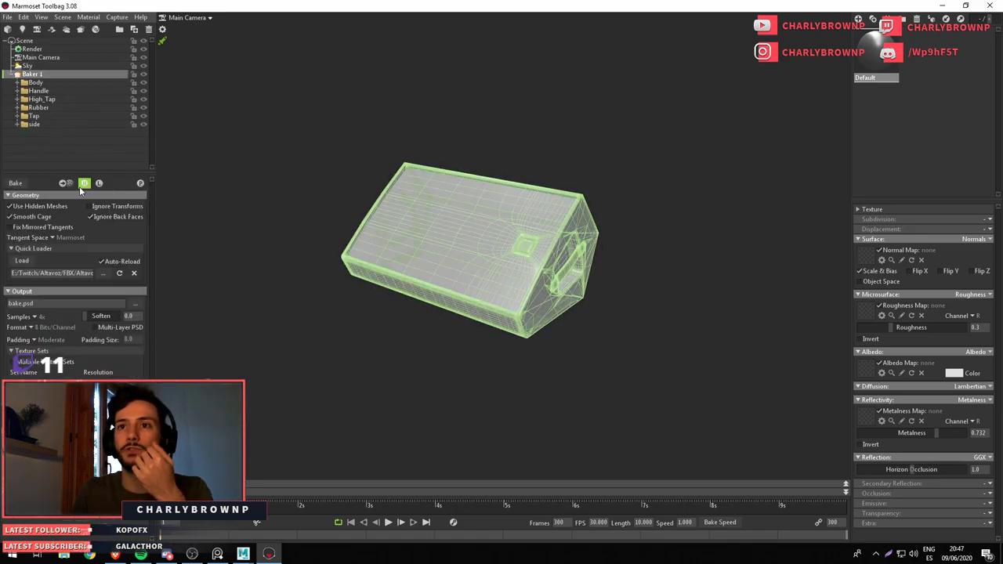
left_click(84, 182)
left_click(99, 183)
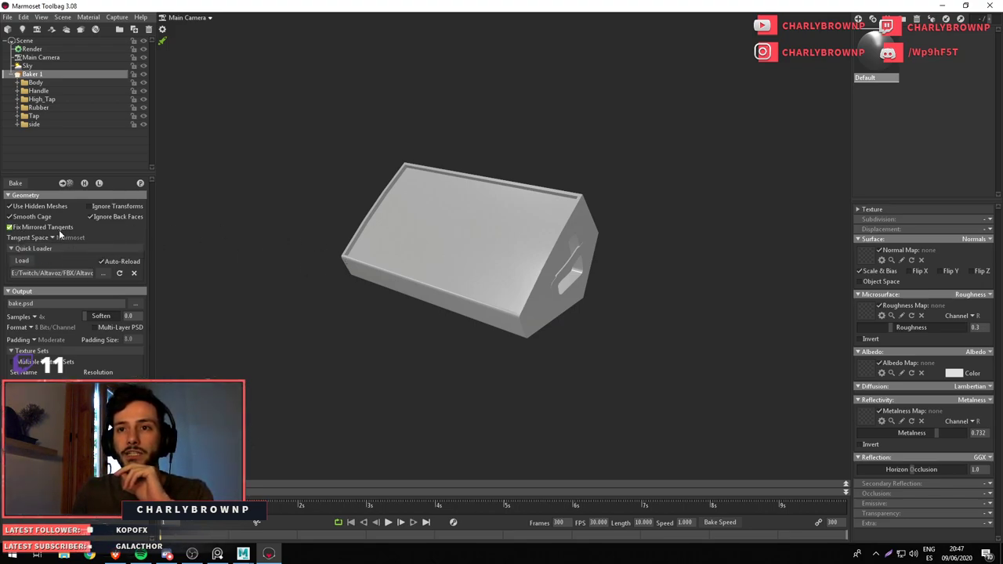
left_click(58, 238)
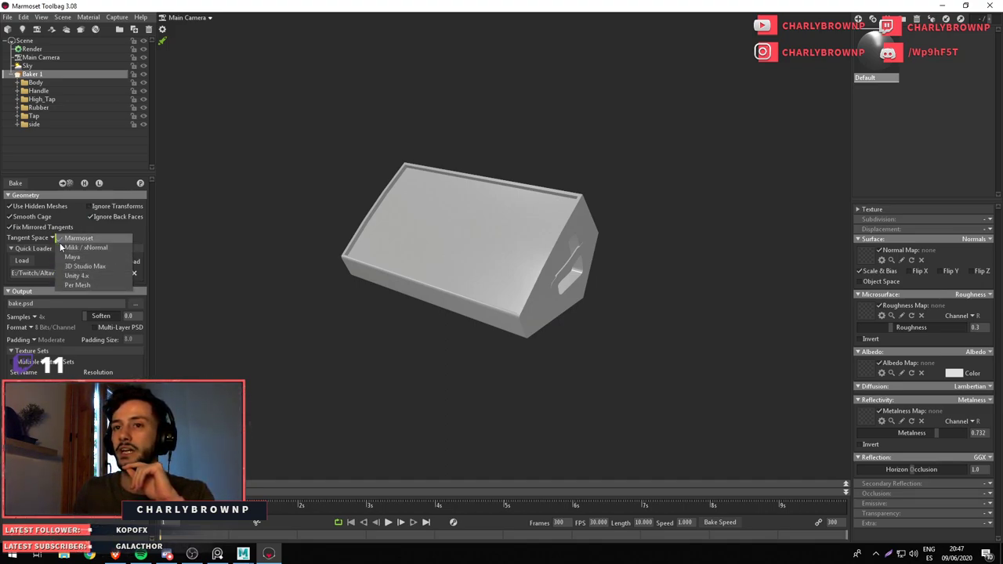
left_click(84, 238)
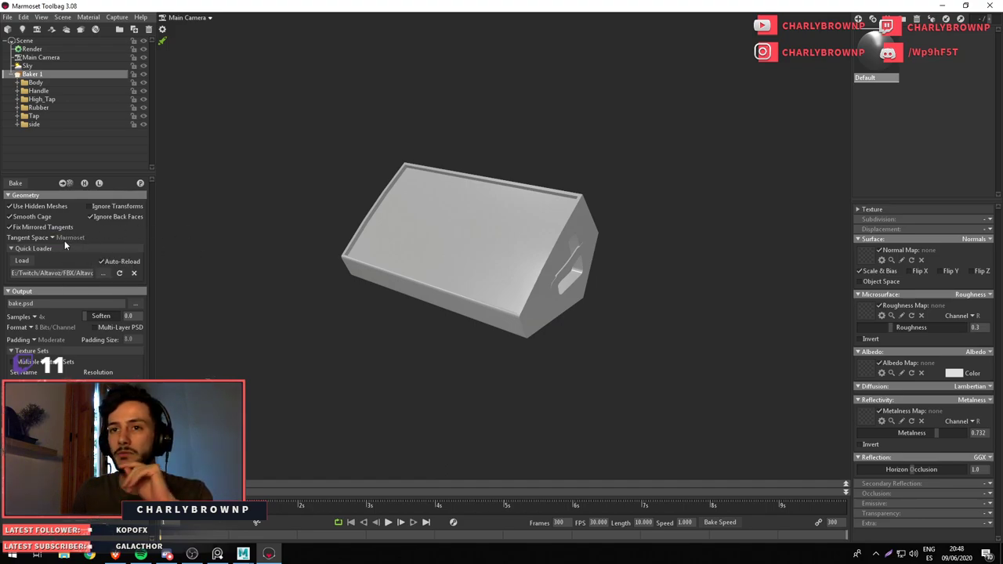
left_click(64, 242)
left_click(82, 250)
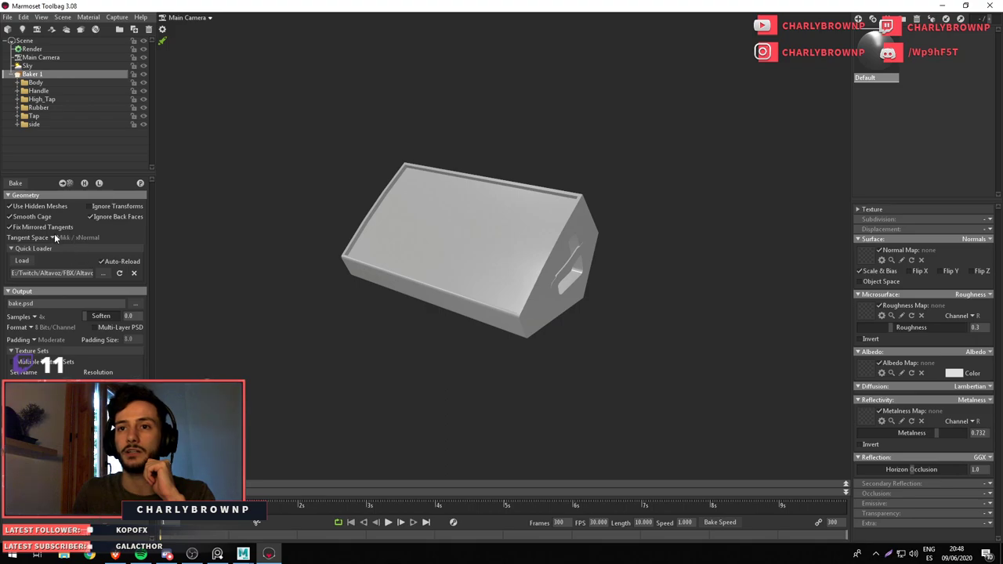
left_click(57, 240)
left_click(78, 238)
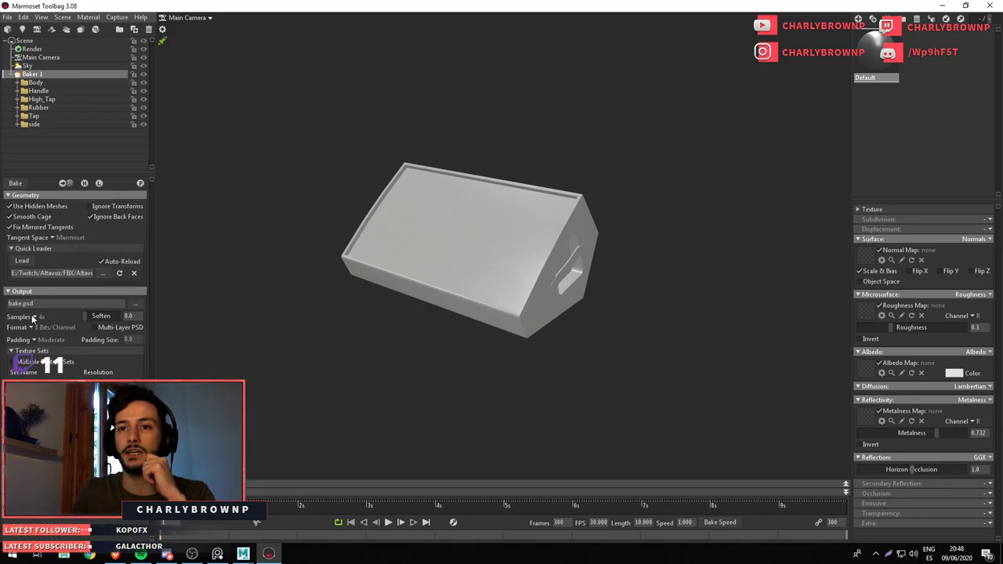
Set bake samples to 64x, soften to 0, and output to 16 Bits/Channel
left_click(33, 318)
left_click(50, 345)
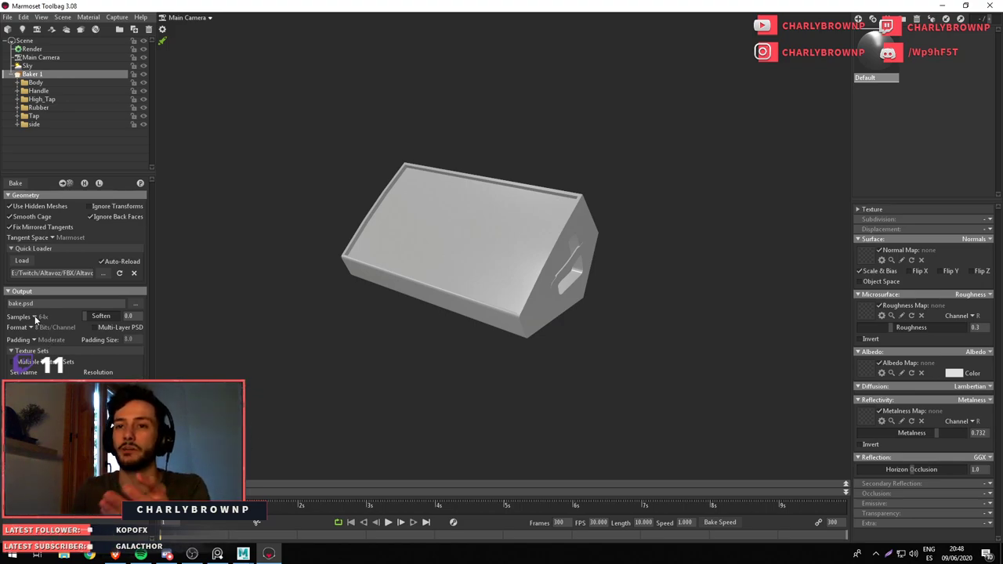
left_click(24, 317)
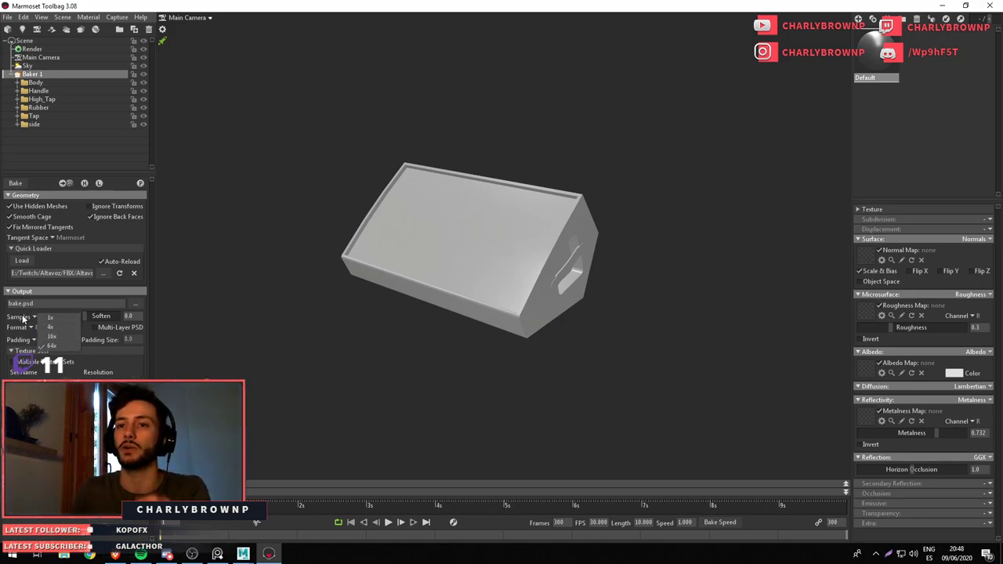
left_click(24, 316)
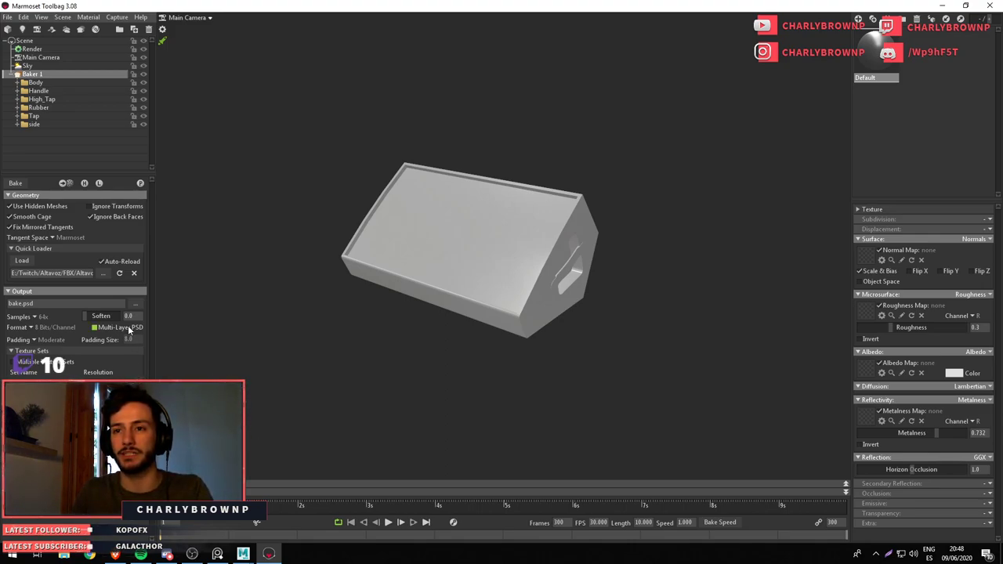
left_click_drag(129, 316, 128, 317)
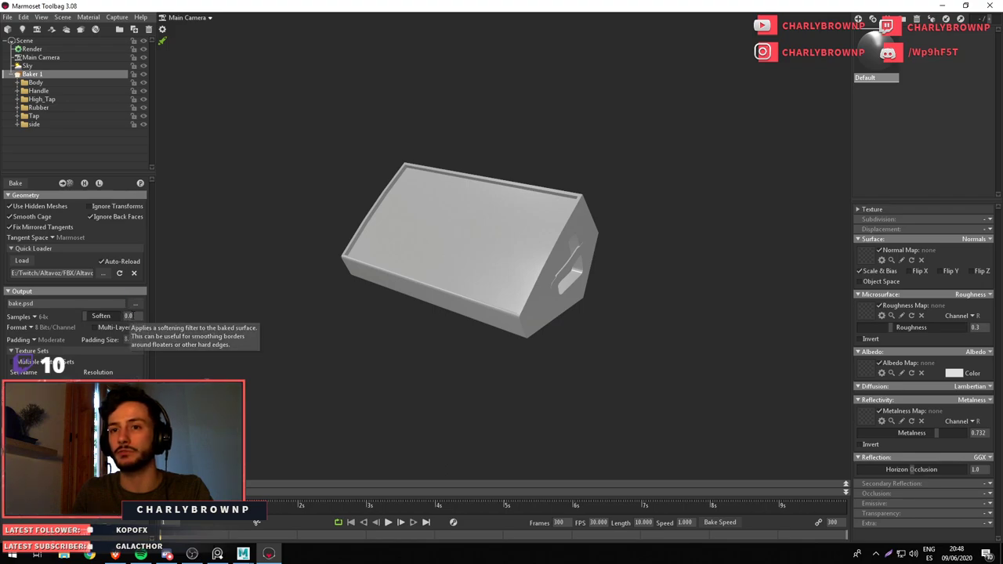
left_click(36, 328)
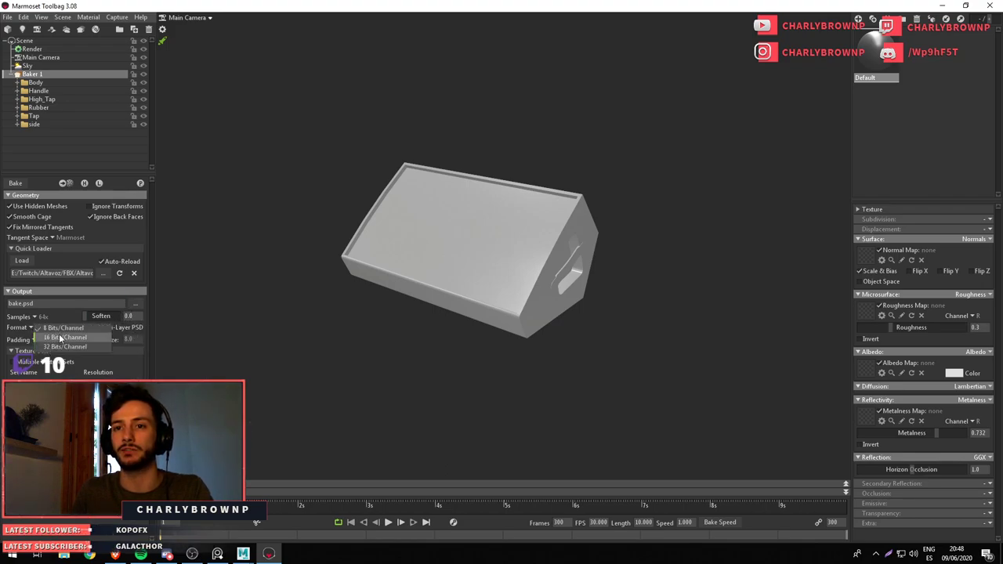
left_click(60, 338)
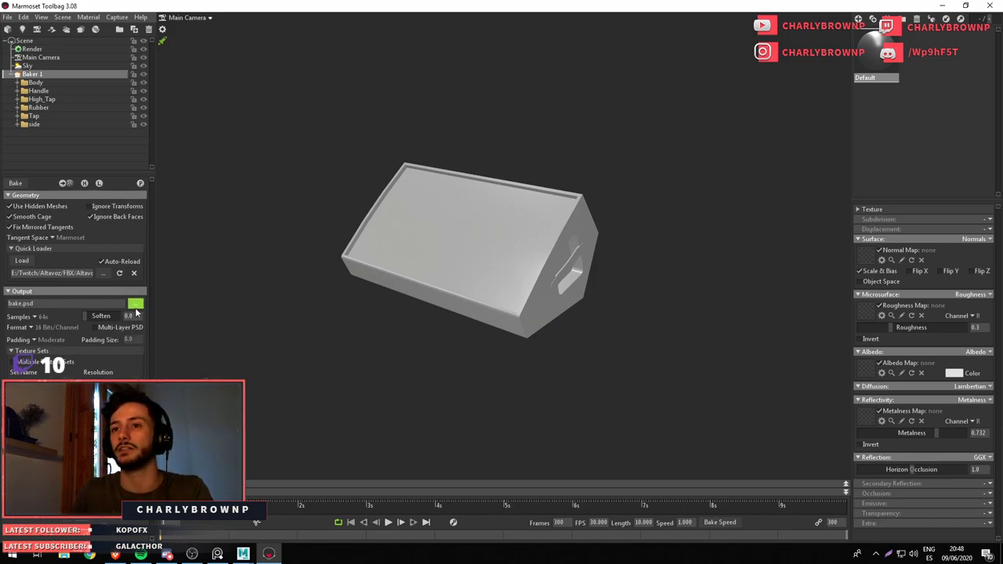
left_click(135, 305)
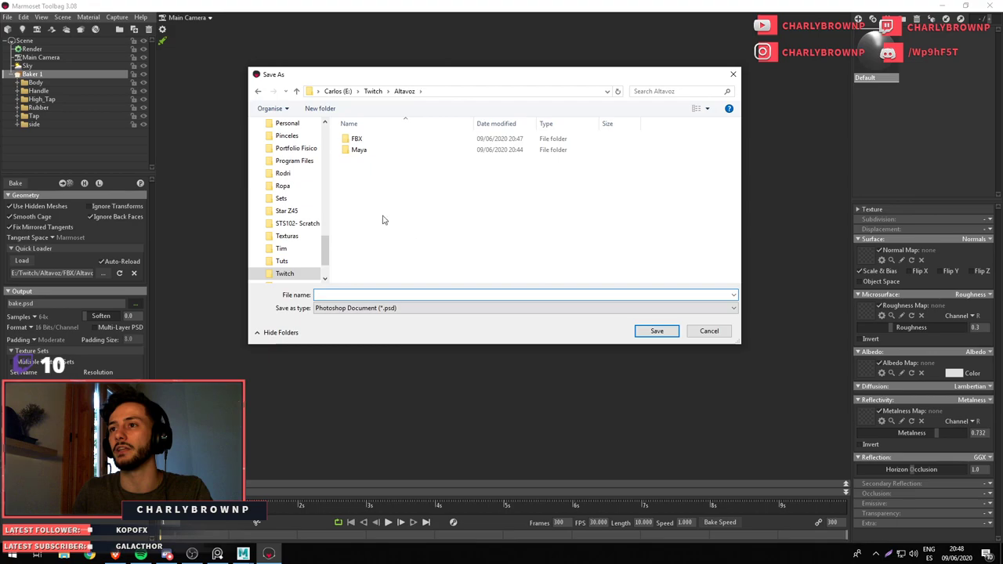
Create a Bake folder in Altavoz and save the bake output there as Altavoz.psd
right_click(383, 216)
mouse_move(406, 313)
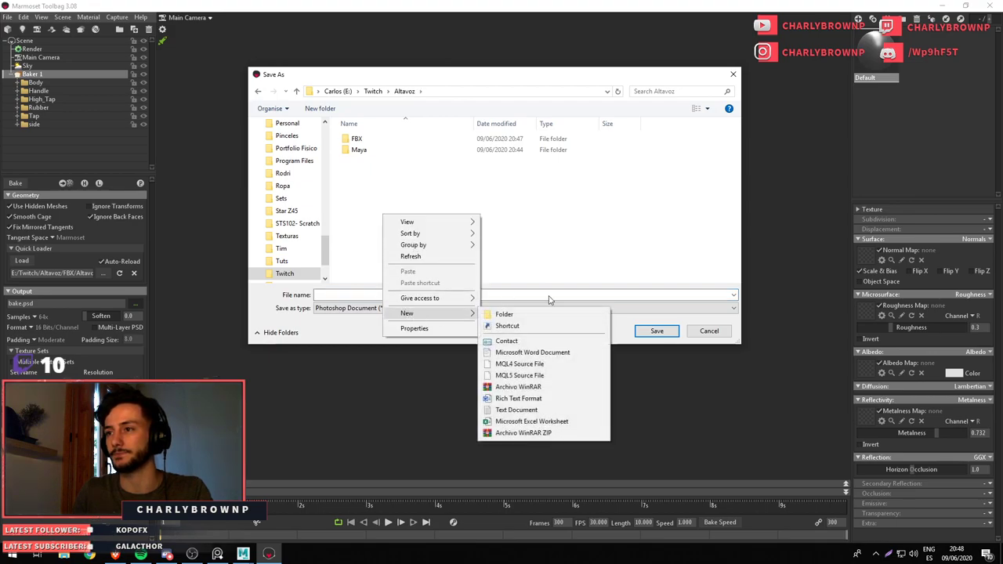
left_click(522, 312)
type("Bake")
key("Return")
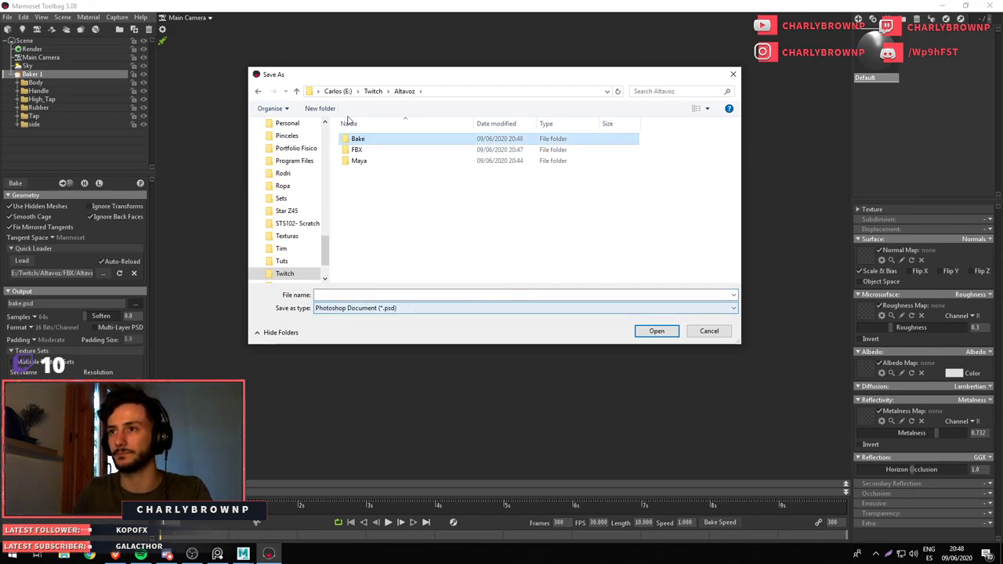
double_click(368, 139)
left_click(373, 292)
type("Altavoz")
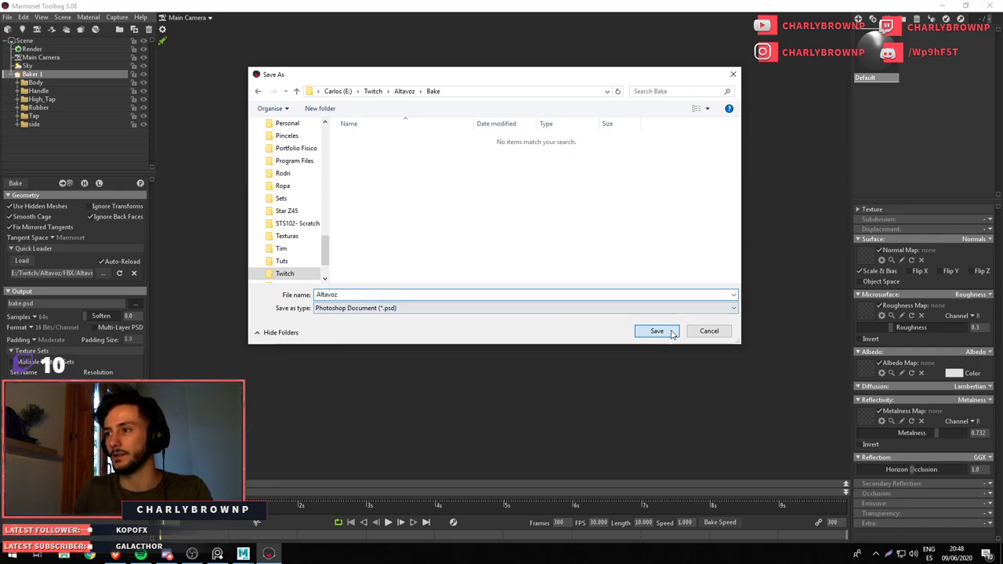
left_click(665, 331)
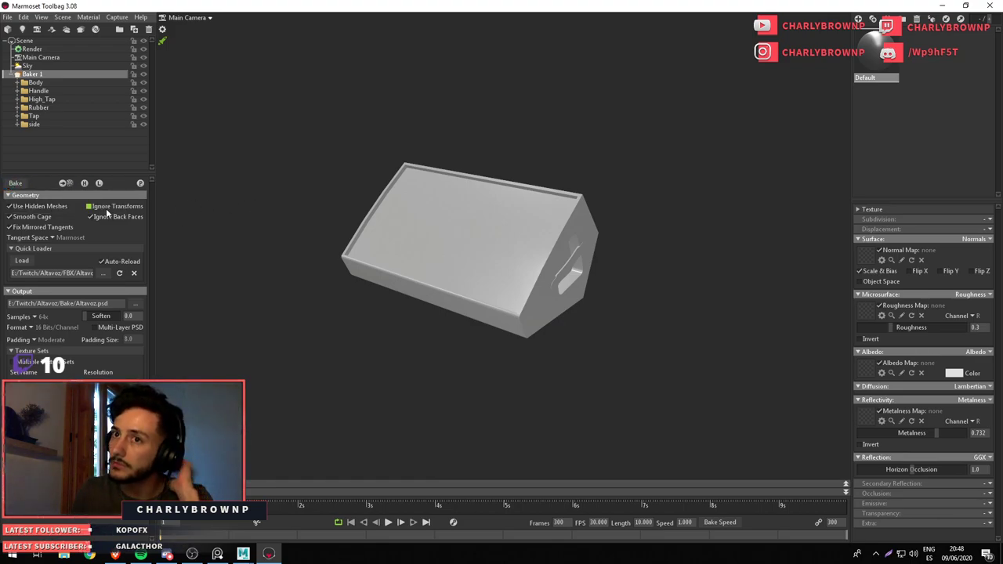
Inspect the baked detail on the speaker body and its side handle
left_click(138, 184)
left_click_drag(424, 280, 444, 318)
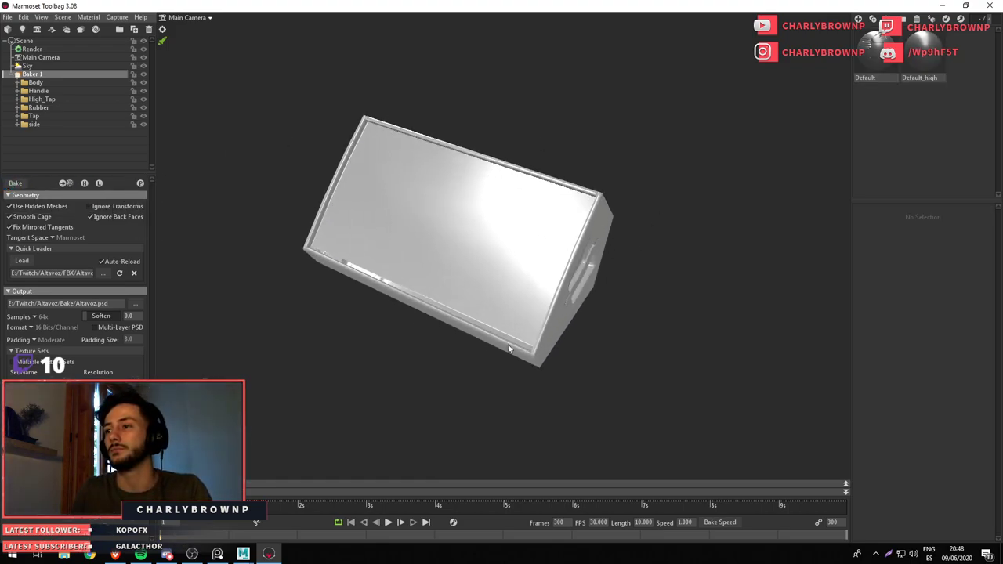
left_click(444, 318)
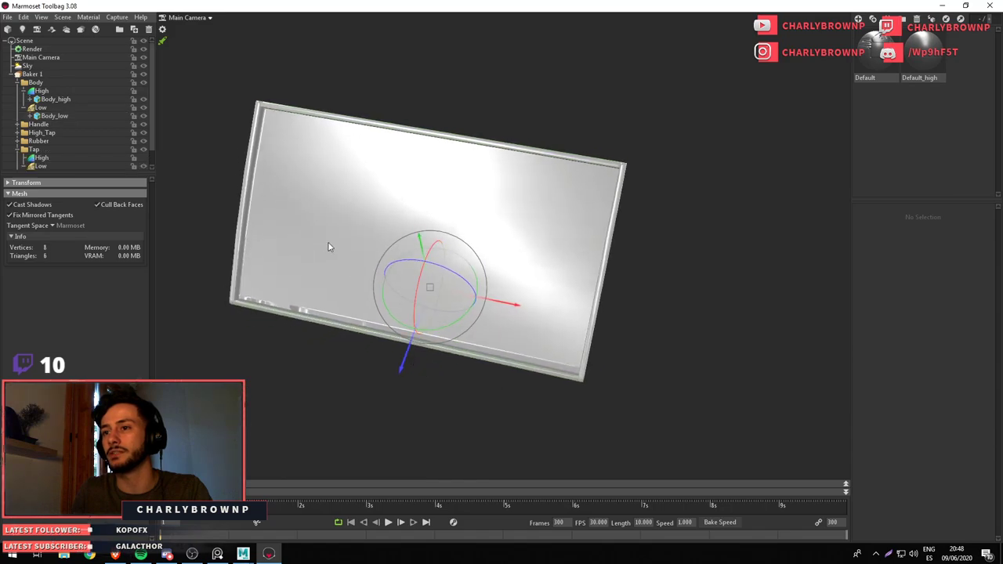
left_click_drag(421, 371, 384, 250)
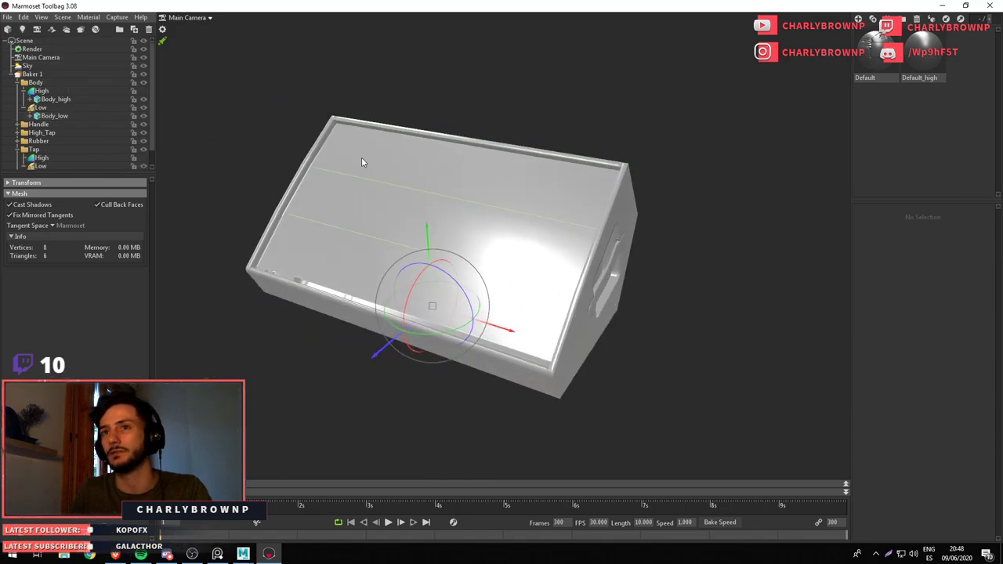
left_click(35, 82)
left_click_drag(439, 236, 527, 241)
left_click(677, 153)
scroll("up", 3)
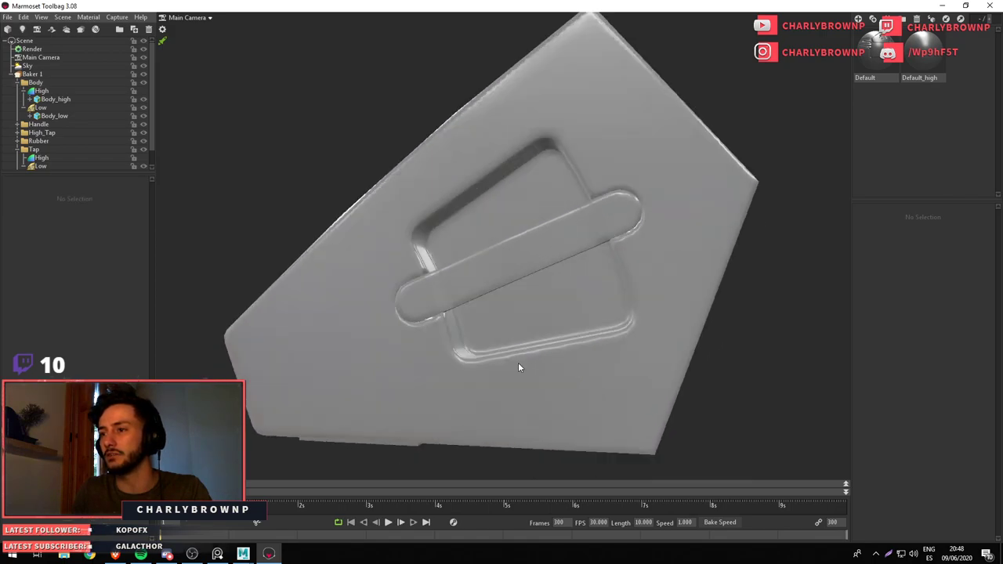
left_click_drag(518, 363, 512, 356)
left_click_drag(512, 356, 374, 368)
left_click(374, 368)
left_click_drag(375, 368, 549, 306)
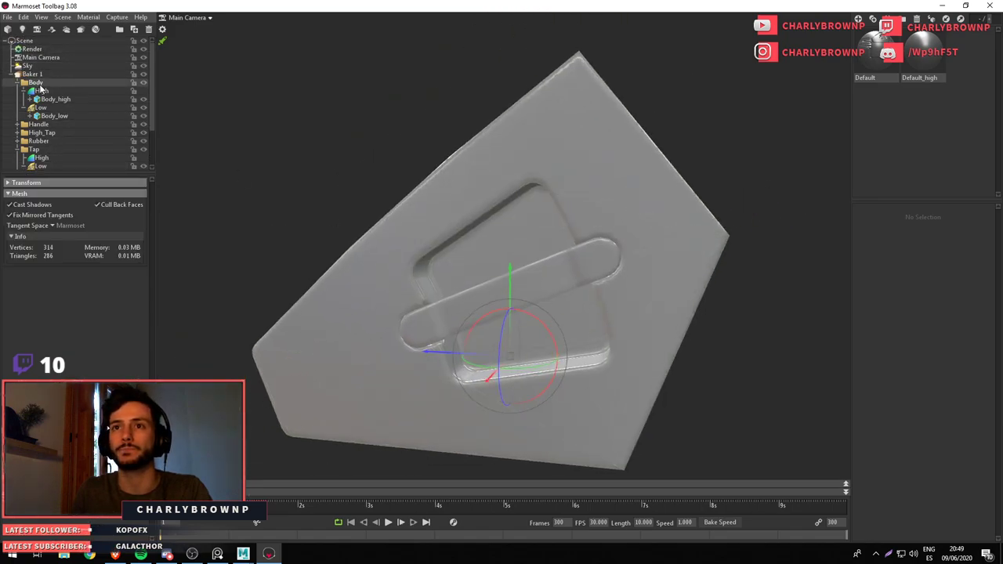
Set the Default material's metalness to 0.841 and roughness to 0.237
left_click(866, 62)
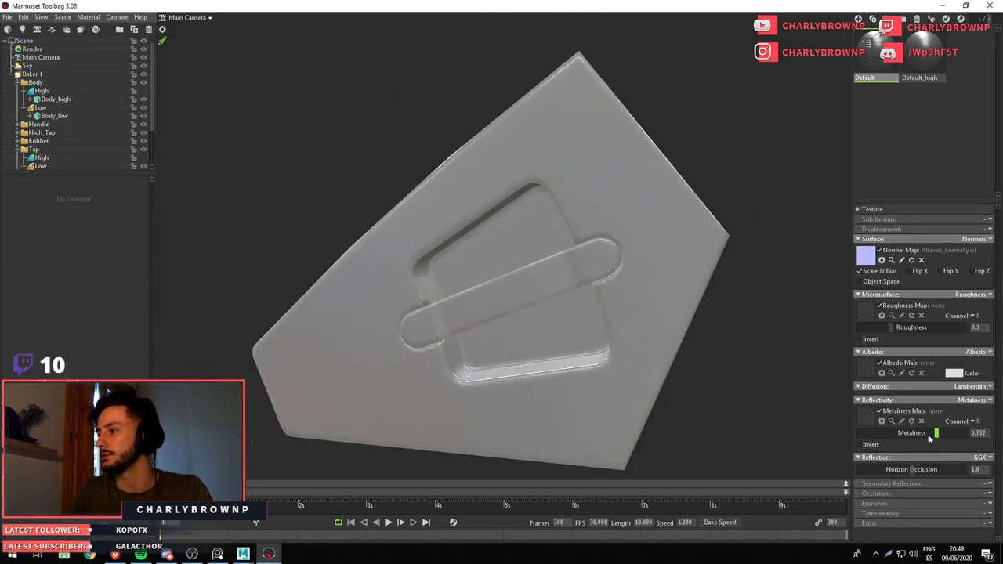
left_click_drag(929, 437, 946, 423)
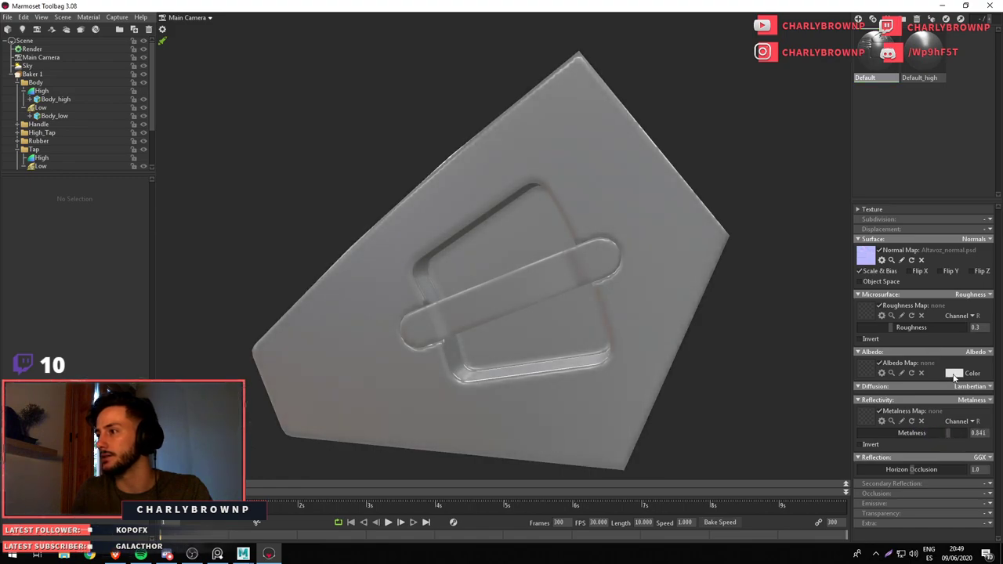
left_click(954, 374)
left_click(406, 412)
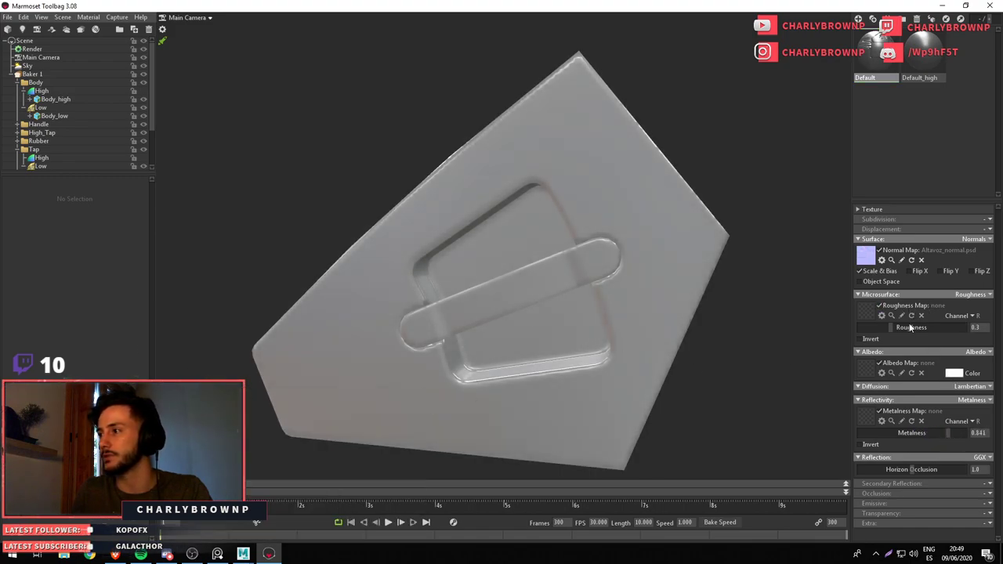
left_click_drag(894, 328, 886, 337)
scroll("down", 3)
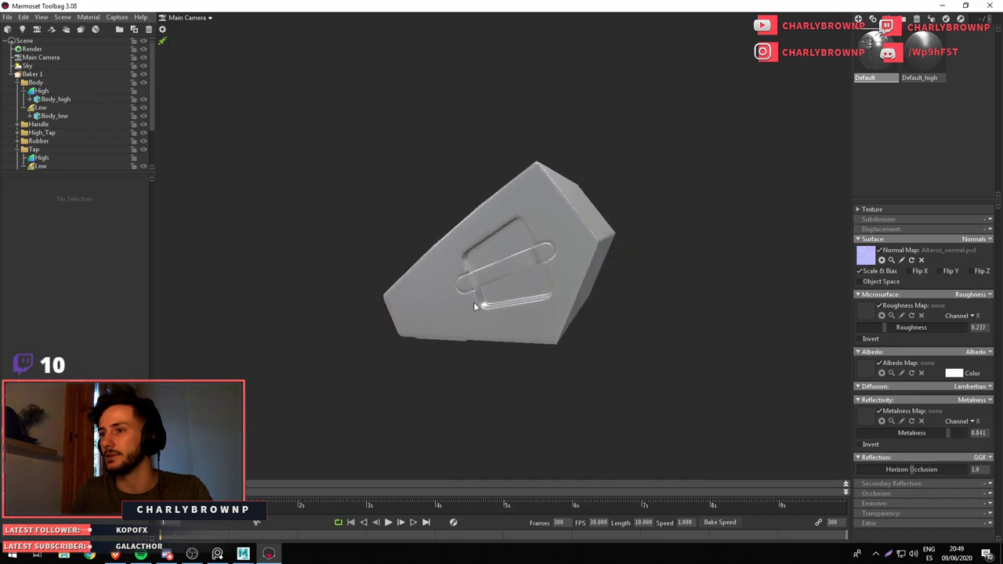
left_click_drag(474, 302, 516, 324)
scroll("up", 3)
scroll("up", 3)
scroll("down", 3)
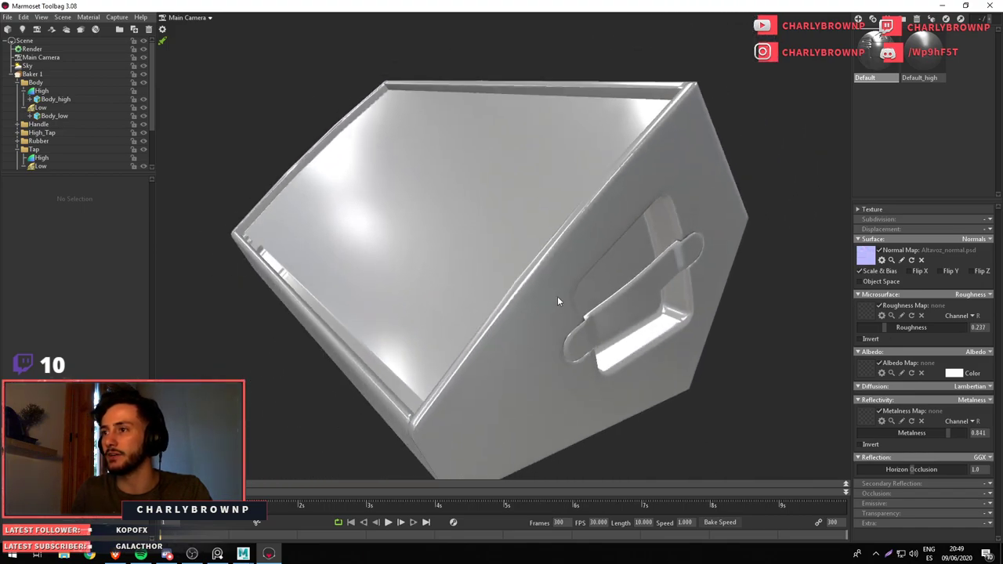
left_click_drag(557, 296, 557, 286)
left_click(569, 277)
scroll("up", 3)
left_click_drag(485, 267, 476, 231)
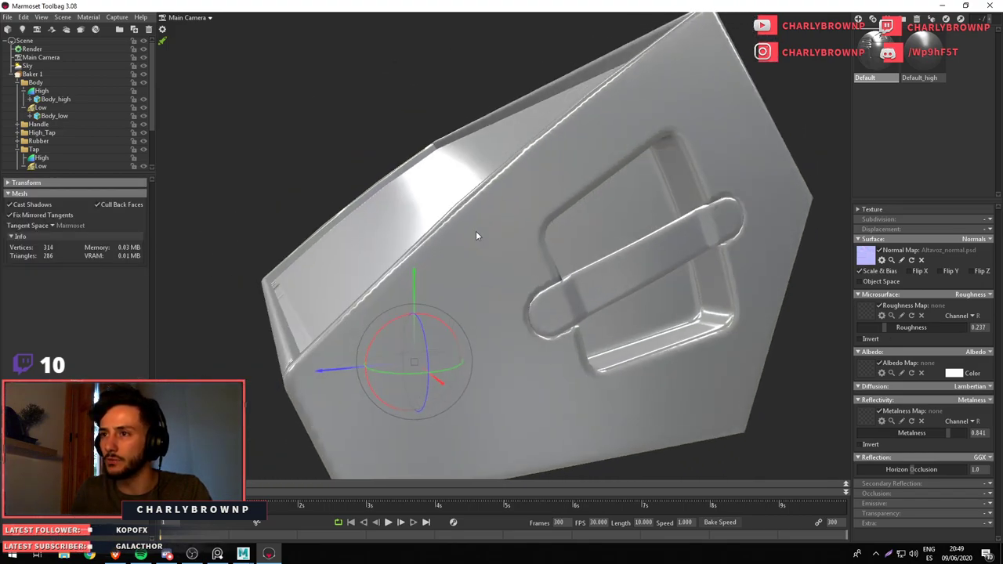
scroll("up", 3)
scroll("down", 3)
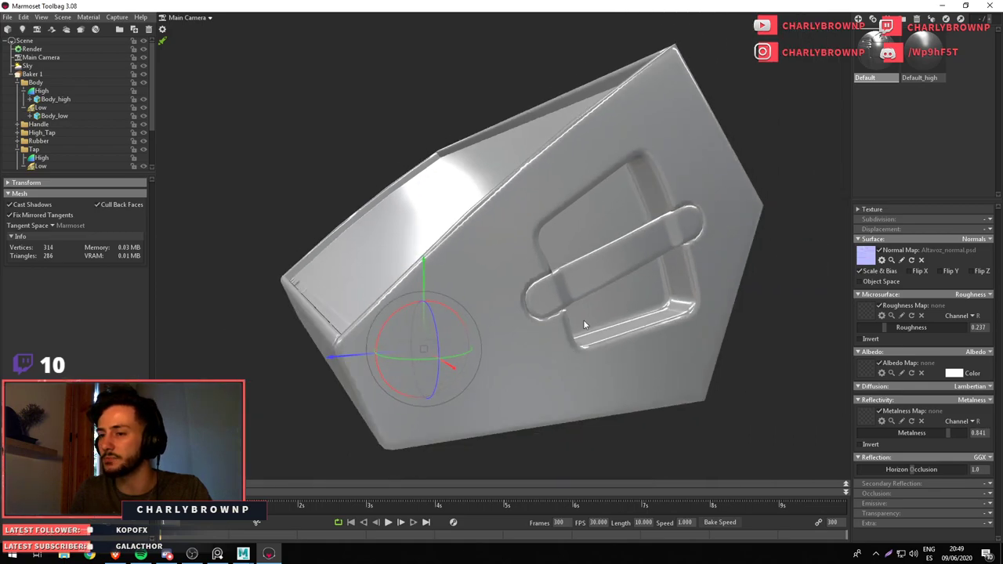
left_click(243, 555)
left_click_drag(559, 343, 478, 256)
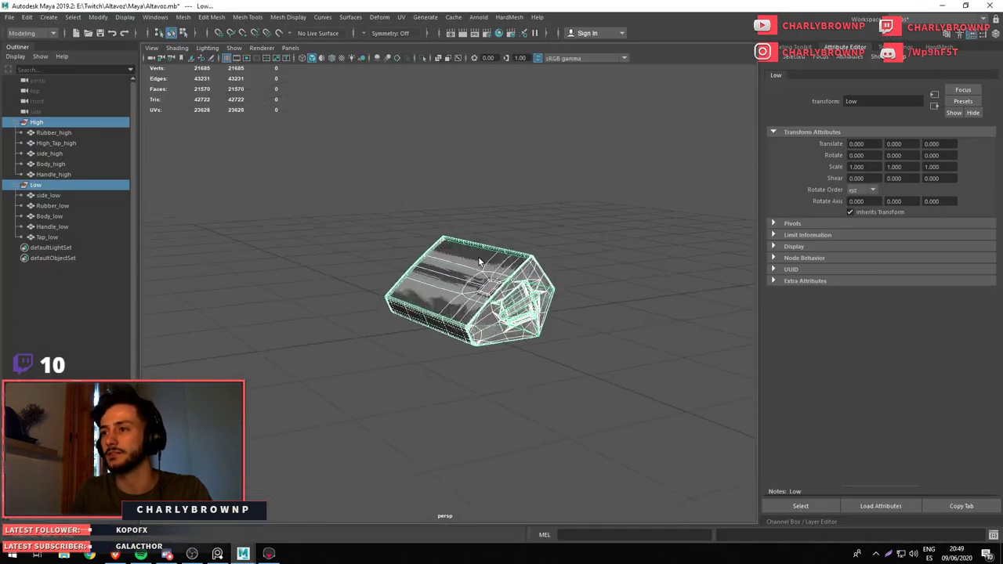
scroll("up", 3)
left_click(617, 358)
scroll("up", 3)
scroll("down", 3)
left_click(604, 345)
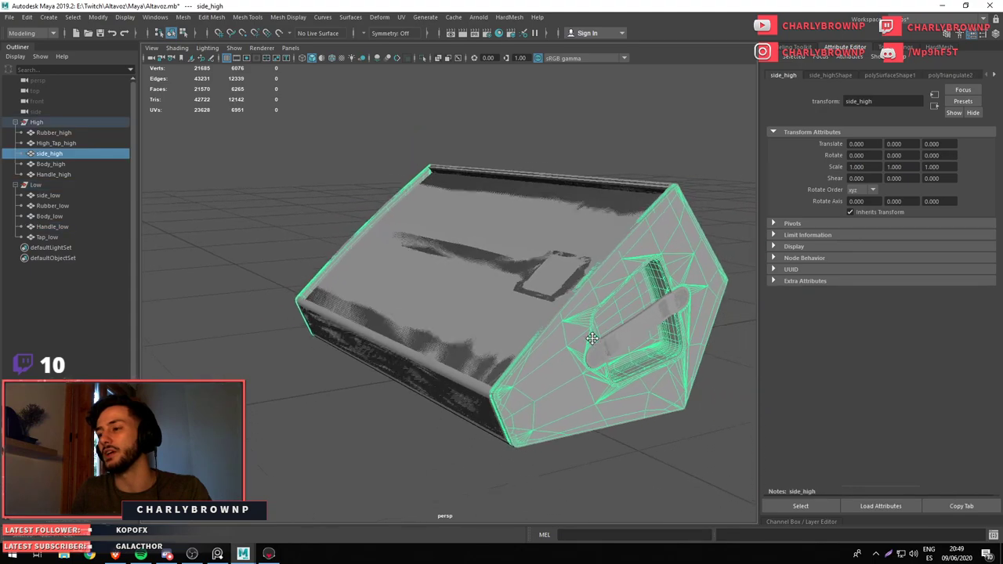
key("ctrl+1")
key("f")
key("ctrl+1")
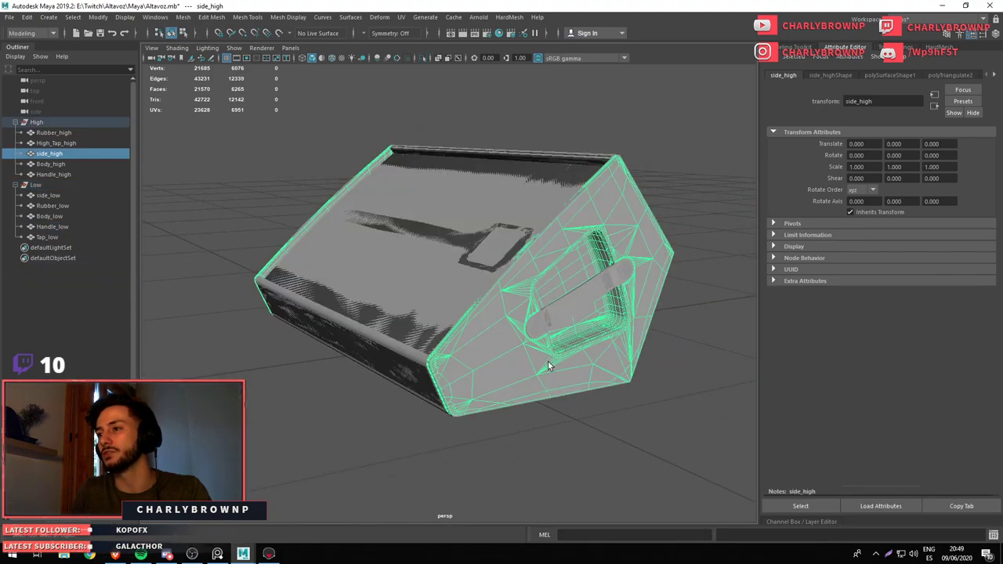
key("ctrl+1")
key("ctrl+1")
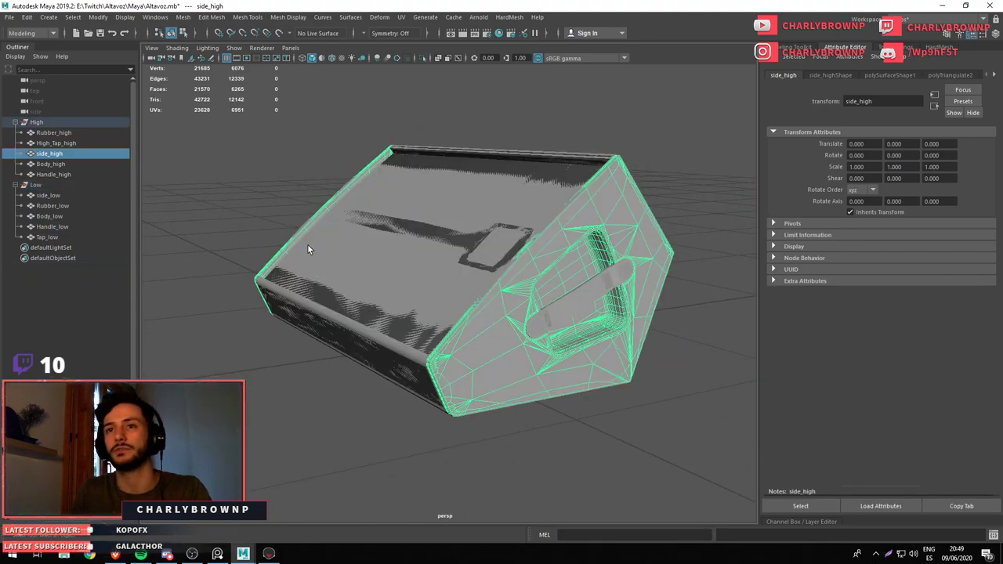
key("alt+Tab")
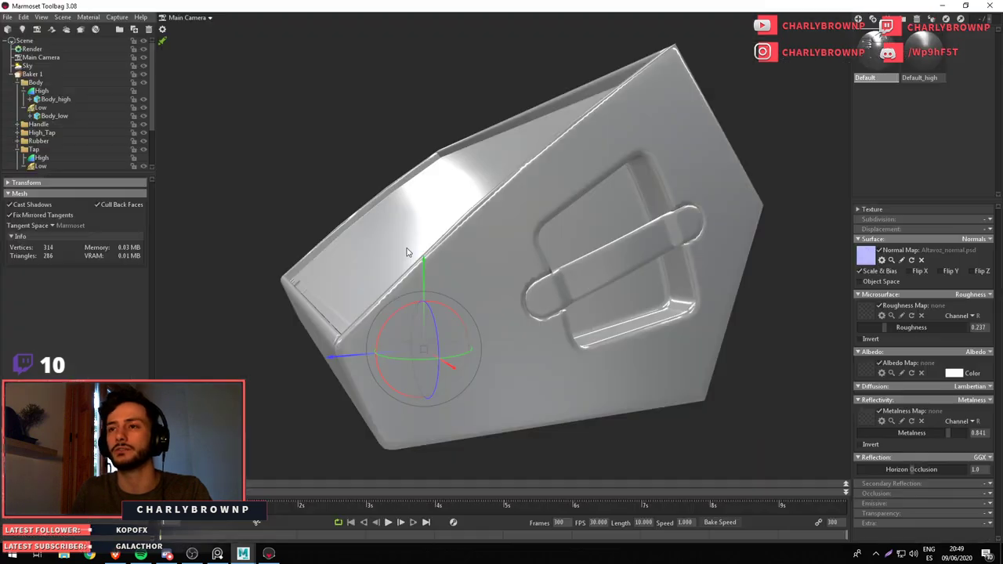
key("alt+Tab")
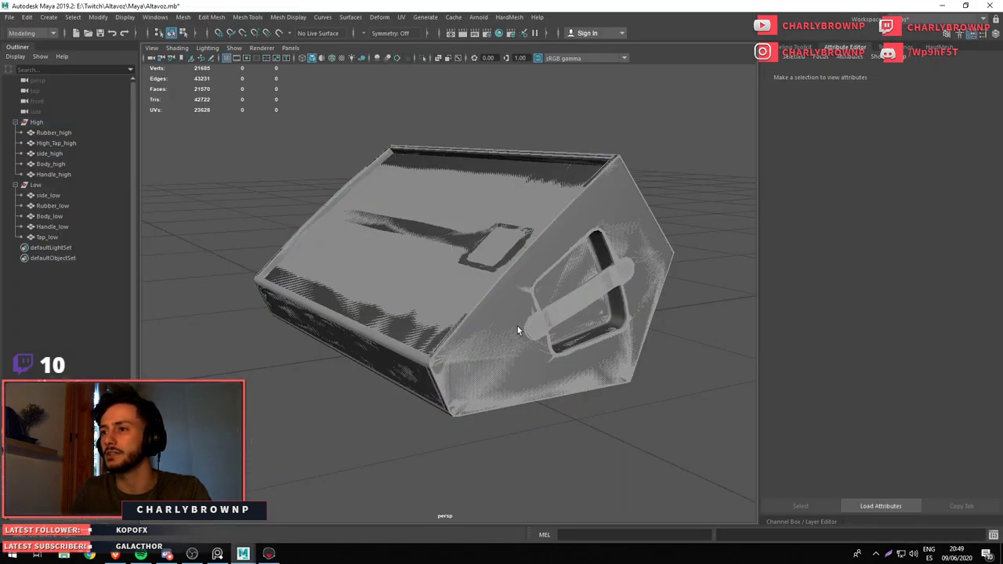
key("ctrl+1")
left_click(520, 147)
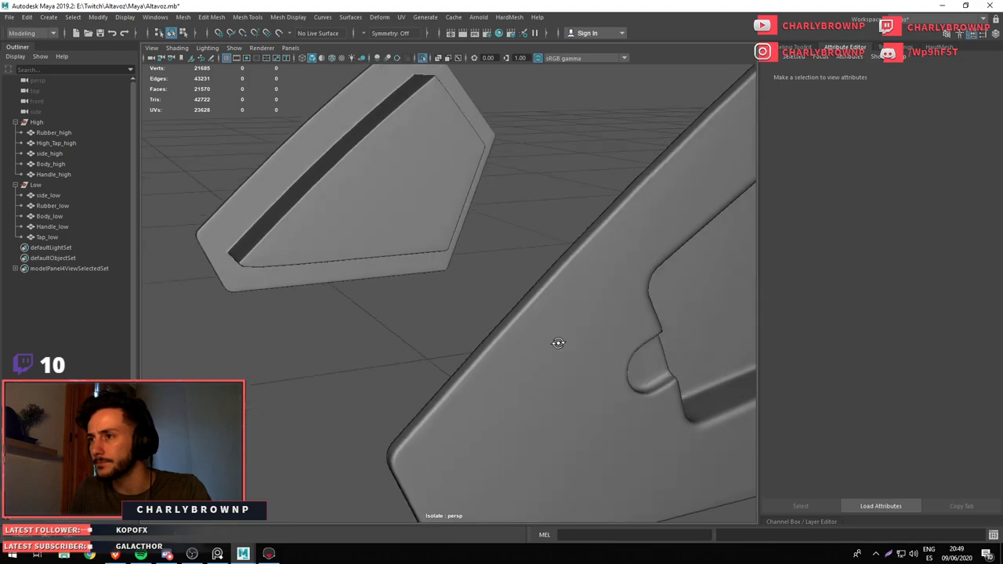
key("ctrl+1")
scroll("down", 3)
key("alt+Tab")
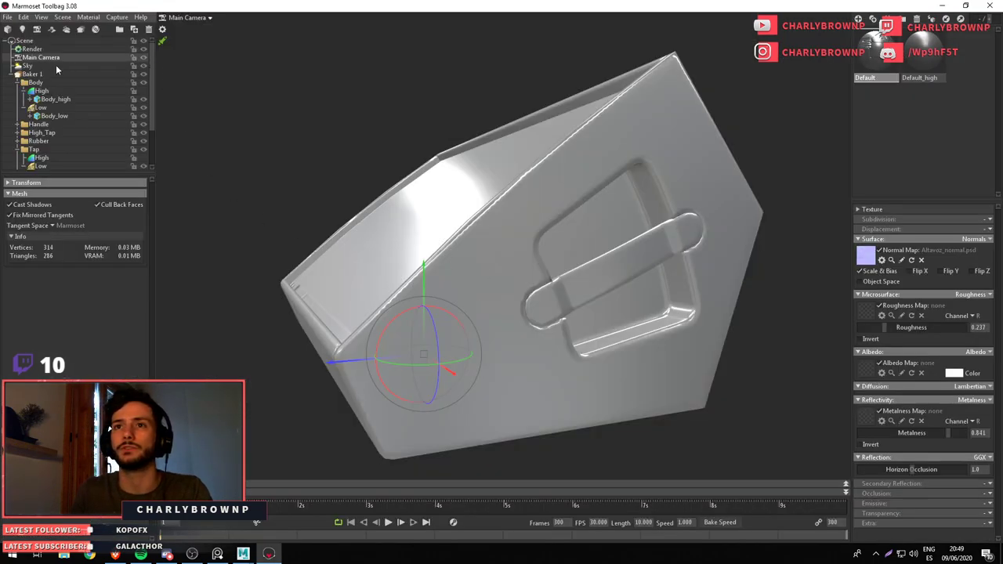
Review the low-poly cage settings of the Body and Tap groups
left_click(39, 107)
left_click_drag(483, 205, 439, 282)
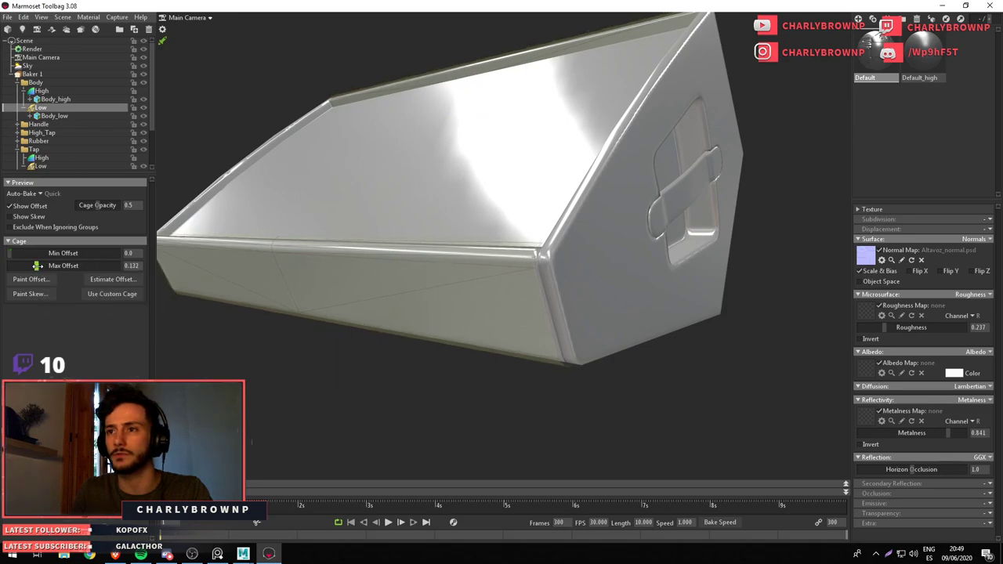
left_click_drag(359, 345, 444, 269)
left_click(508, 342)
left_click_drag(508, 342, 439, 314)
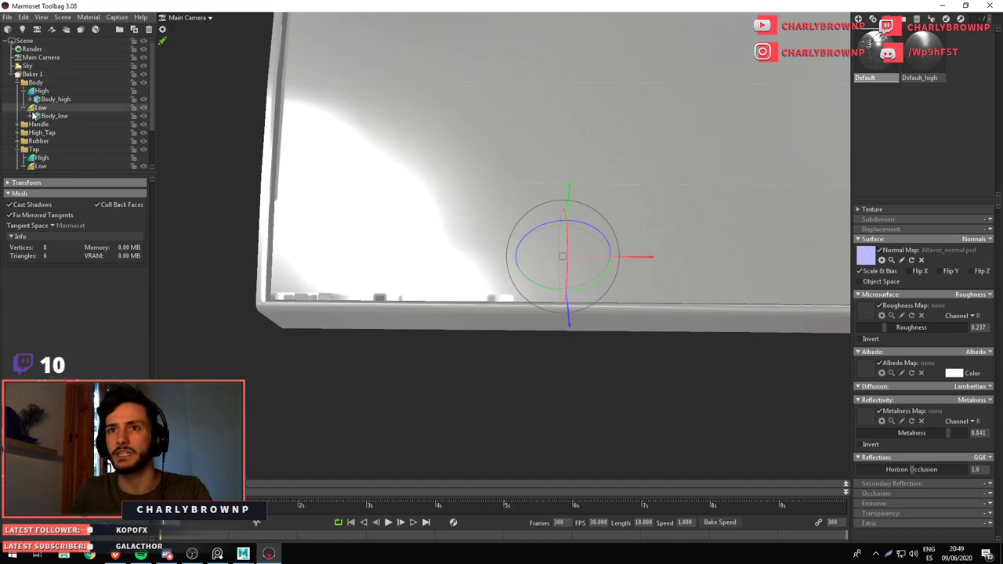
scroll("down", 3)
left_click(39, 116)
left_click(52, 124)
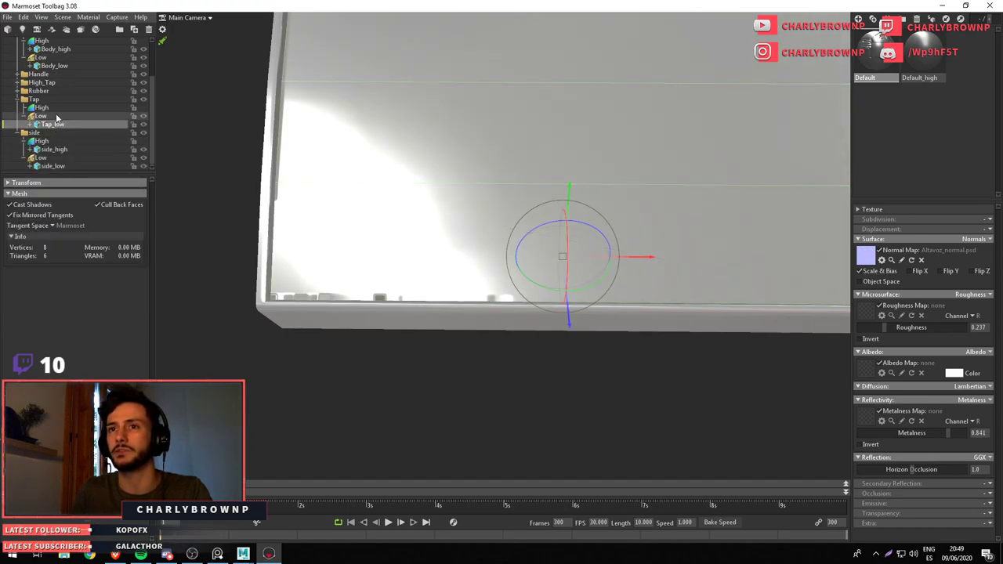
left_click(43, 116)
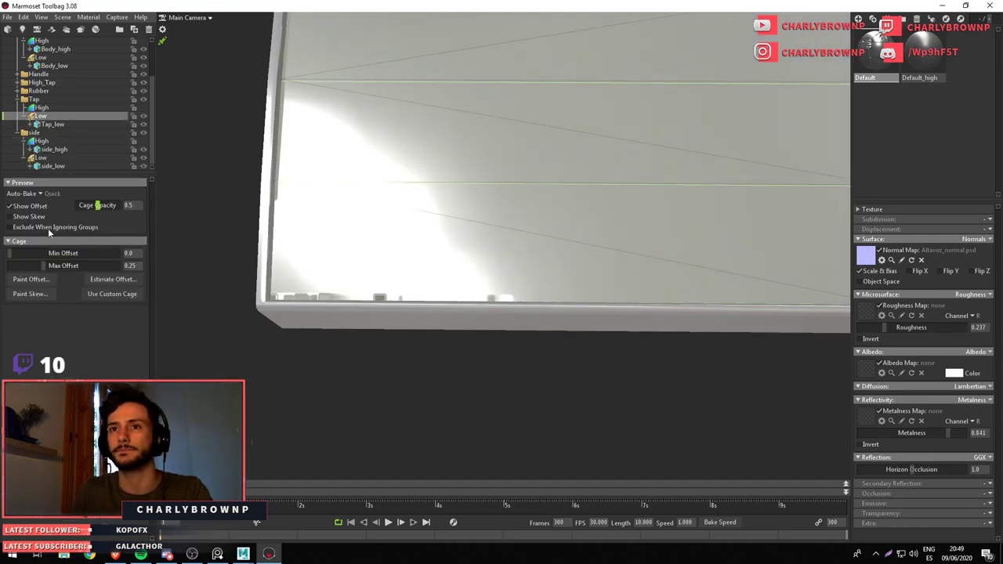
key("f")
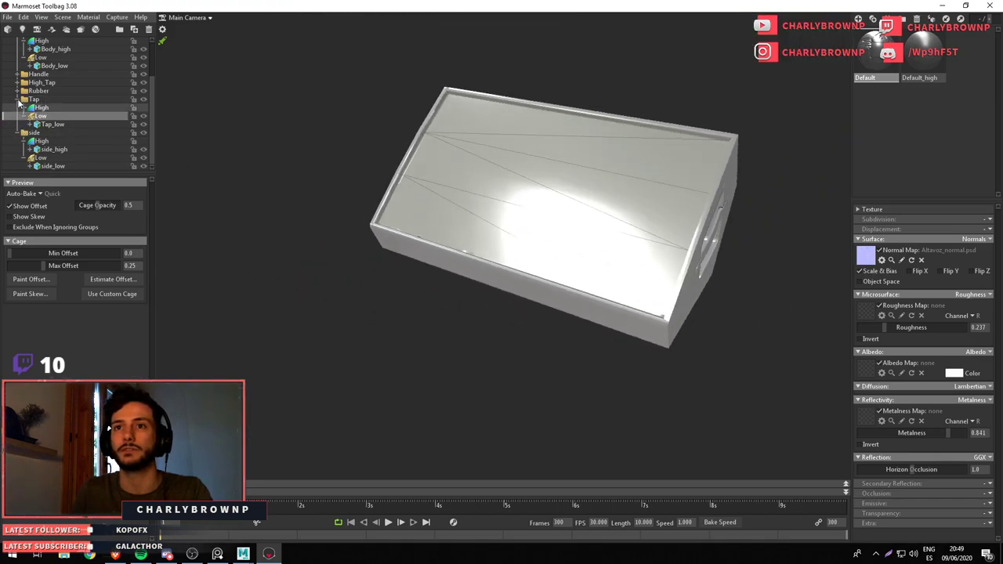
Move High_Tap_high from the High_Tap group into the Tap group's High set
left_click(17, 82)
scroll("up", 3)
left_click(89, 126)
scroll("down", 3)
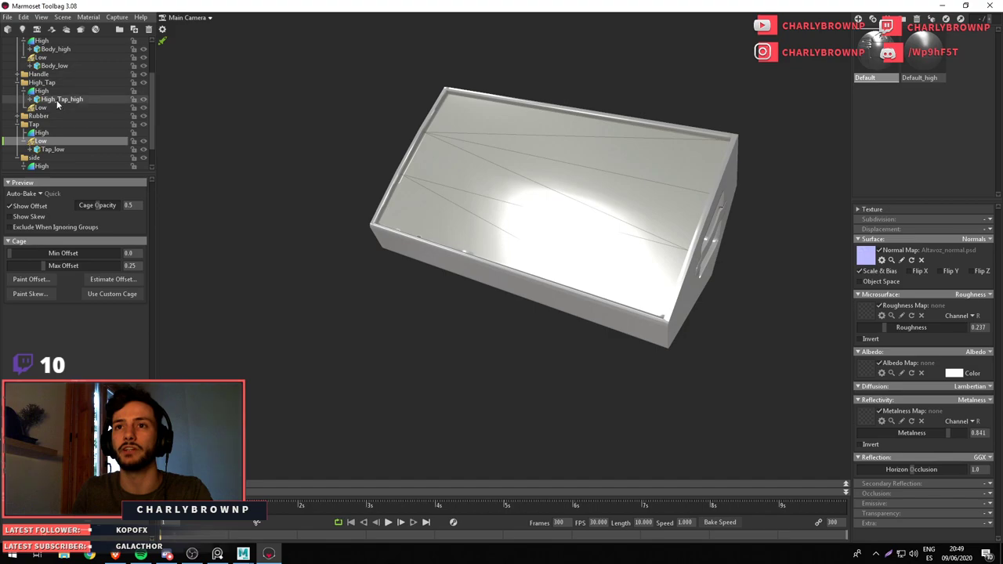
left_click_drag(58, 139, 57, 135)
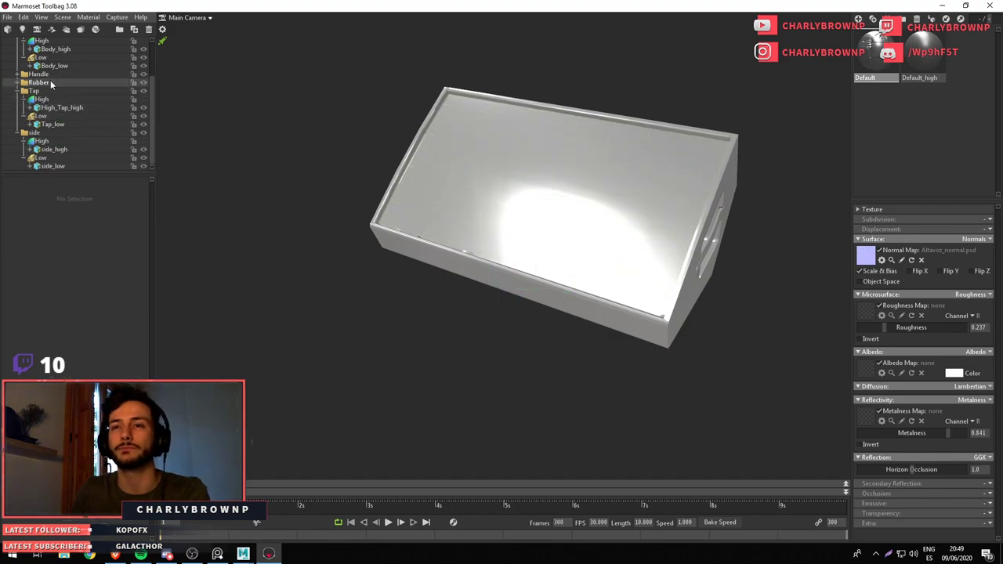
scroll("up", 3)
left_click(32, 74)
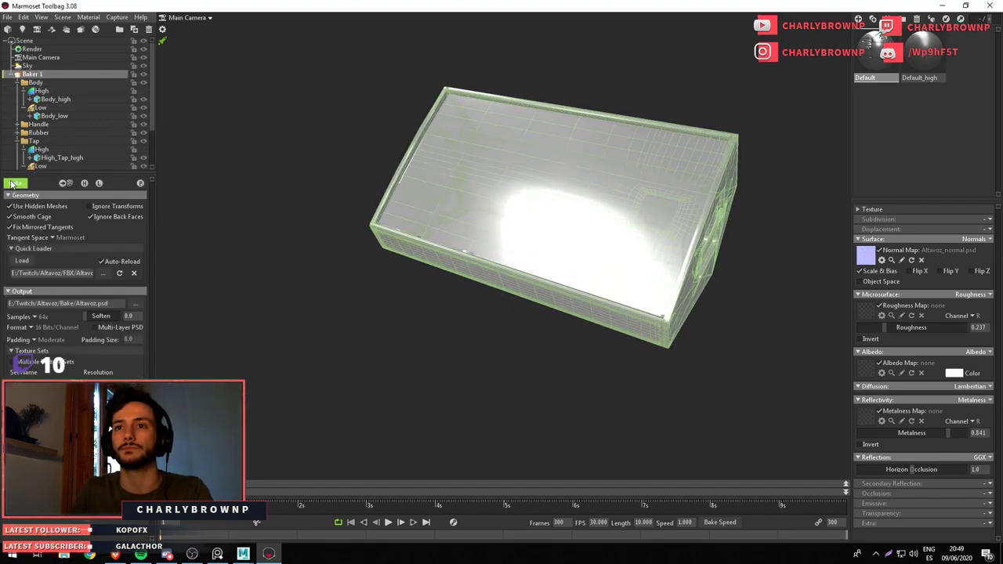
Run the bake and orbit to inspect the Altavoz normal map on the speaker's side
left_click(14, 183)
left_click_drag(660, 280, 652, 254)
scroll("up", 3)
left_click_drag(715, 395, 742, 331)
scroll("down", 3)
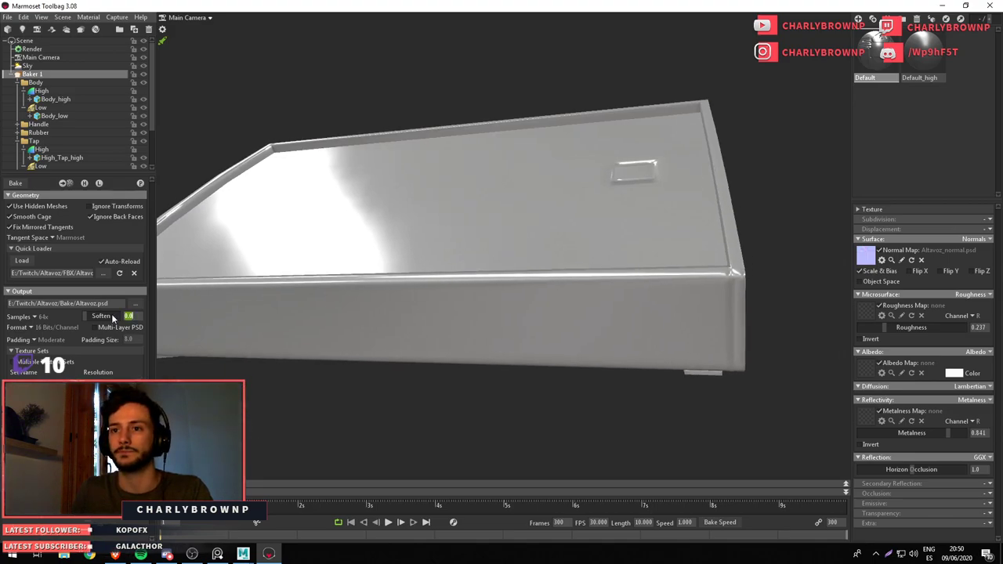
double_click(675, 321)
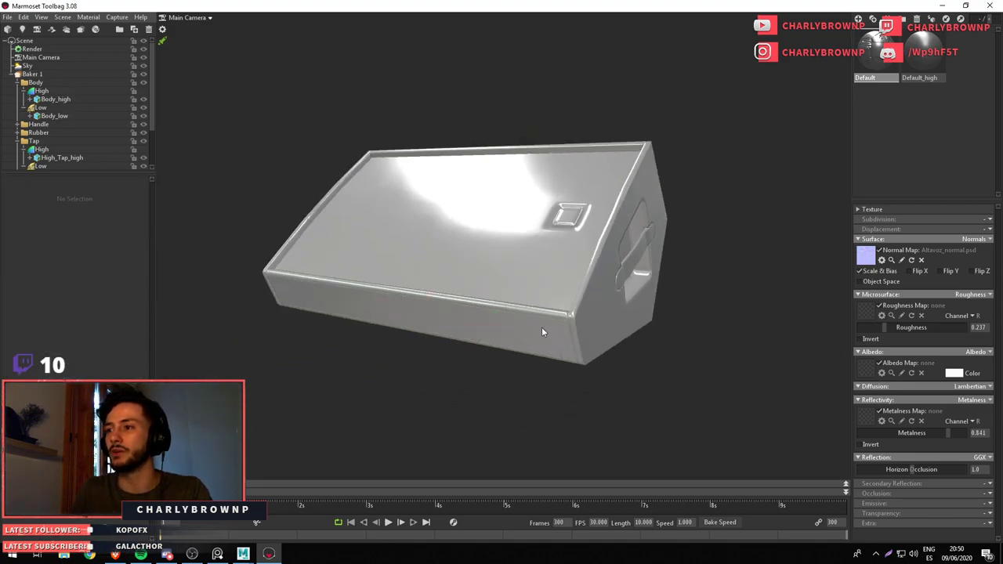
double_click(614, 346)
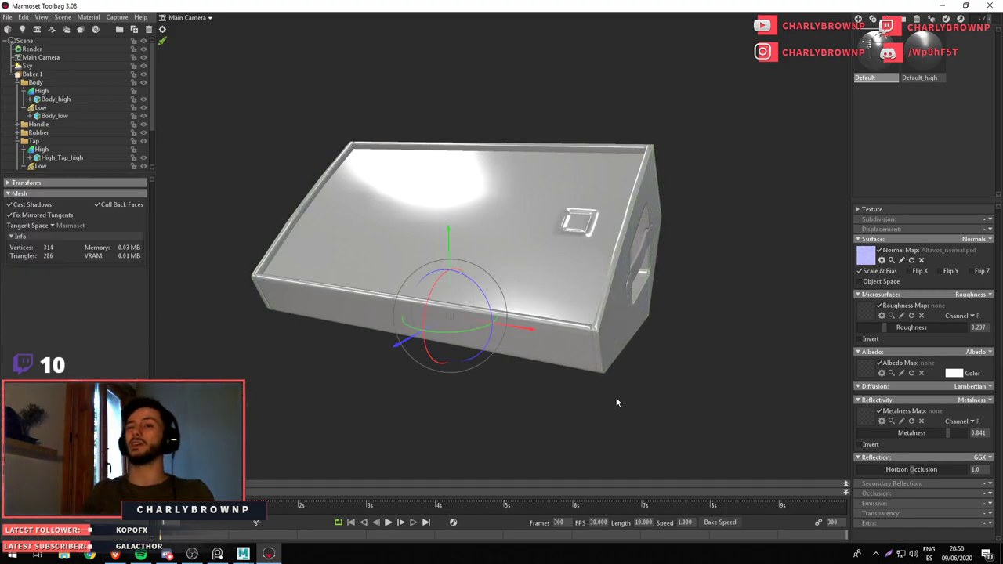
left_click(36, 74)
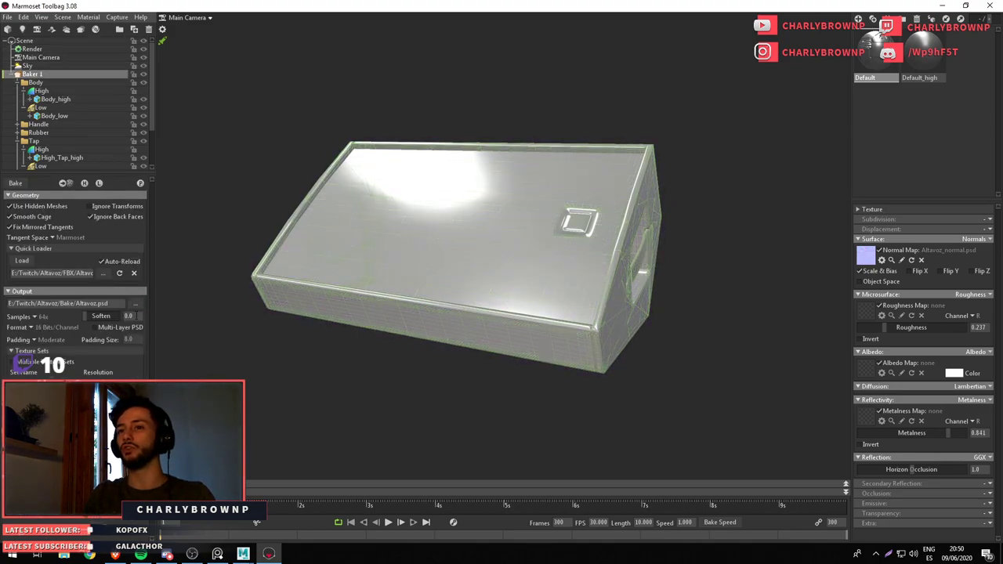
left_click_drag(443, 306, 425, 291)
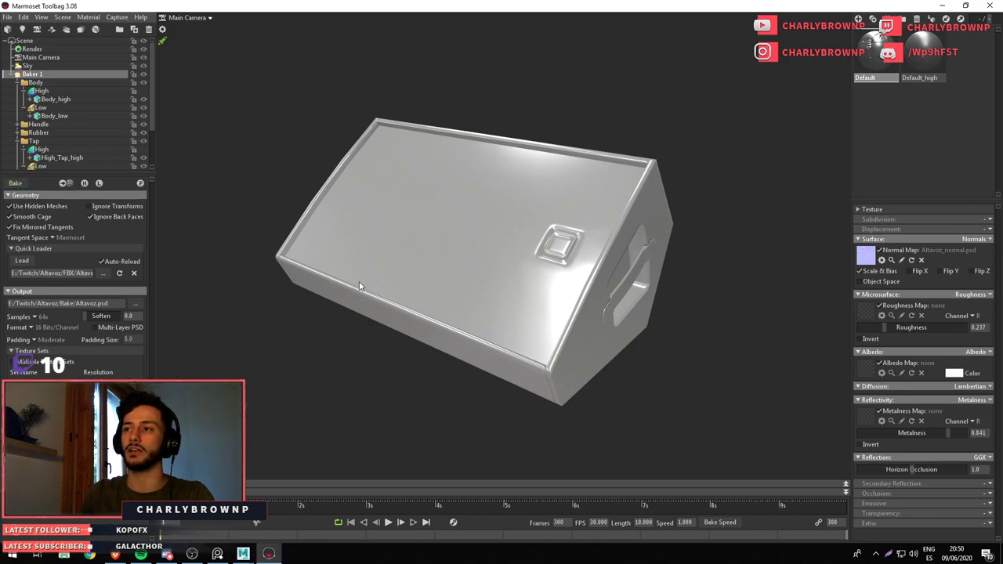
left_click_drag(470, 329, 516, 313)
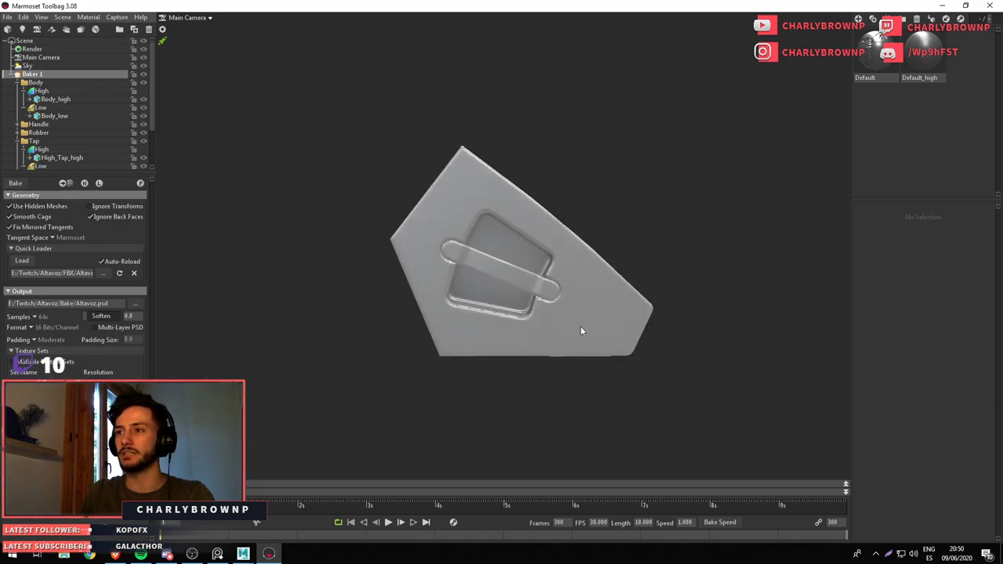
Orbit and zoom around the baked speaker to check the top and side handle for skew
scroll("up", 3)
left_click_drag(662, 371, 461, 255)
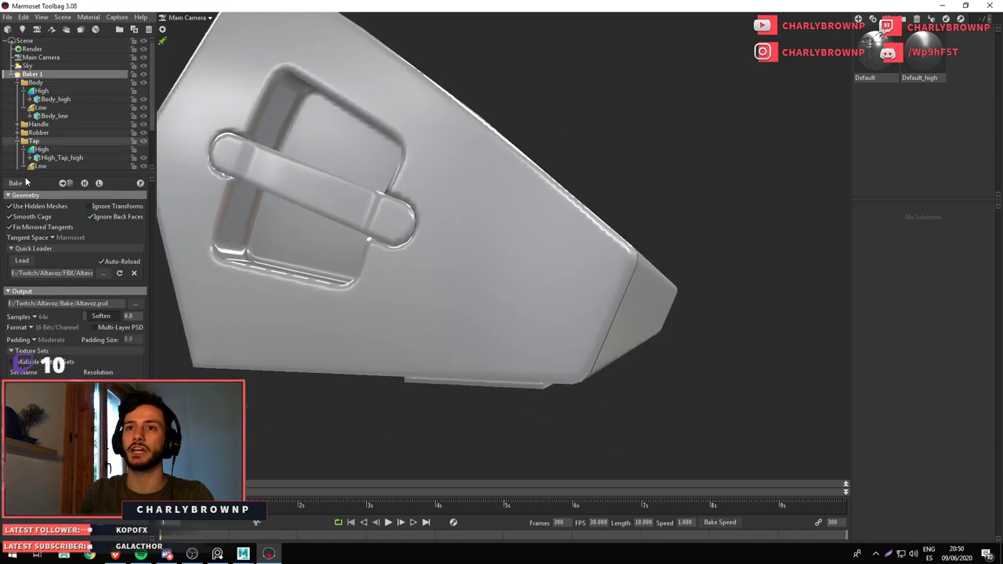
scroll("down", 3)
left_click_drag(443, 204, 417, 290)
left_click_drag(477, 263, 493, 426)
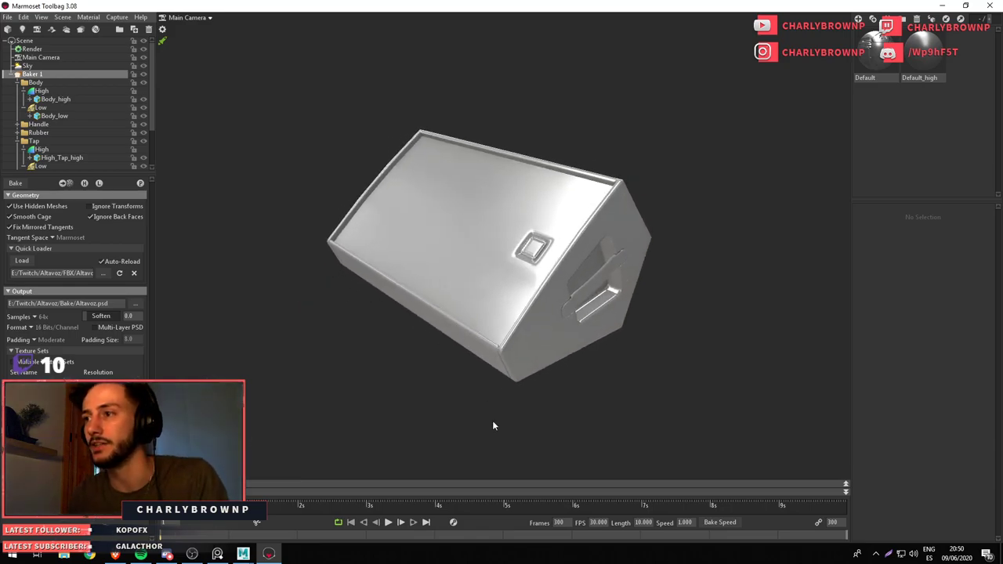
left_click_drag(494, 309, 506, 297)
scroll("down", 3)
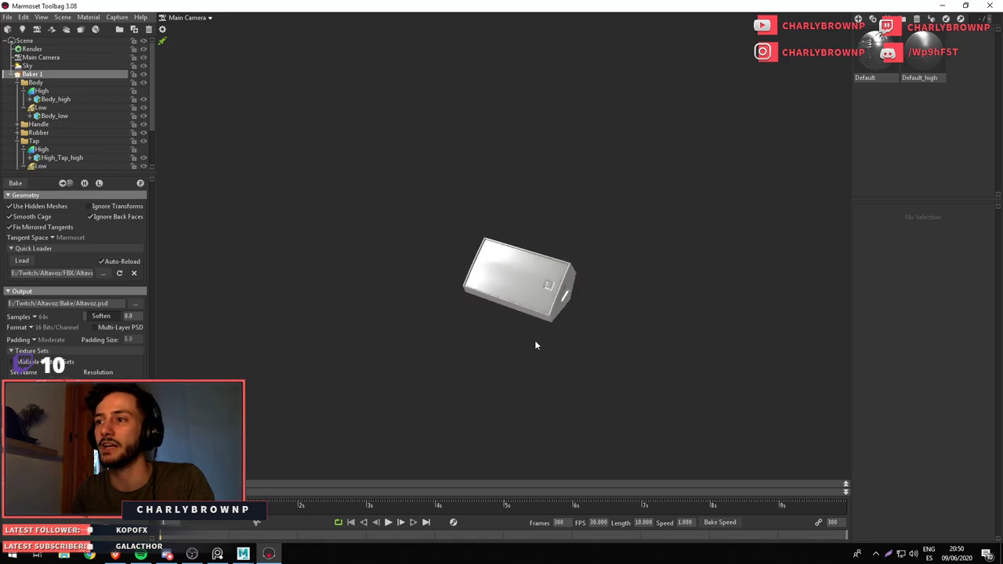
left_click_drag(540, 341, 358, 284)
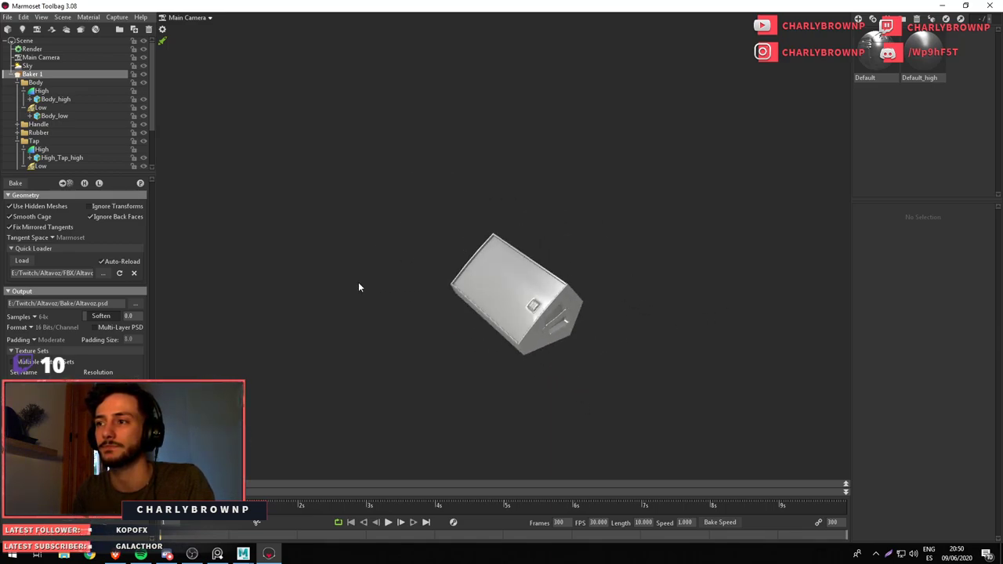
scroll("up", 3)
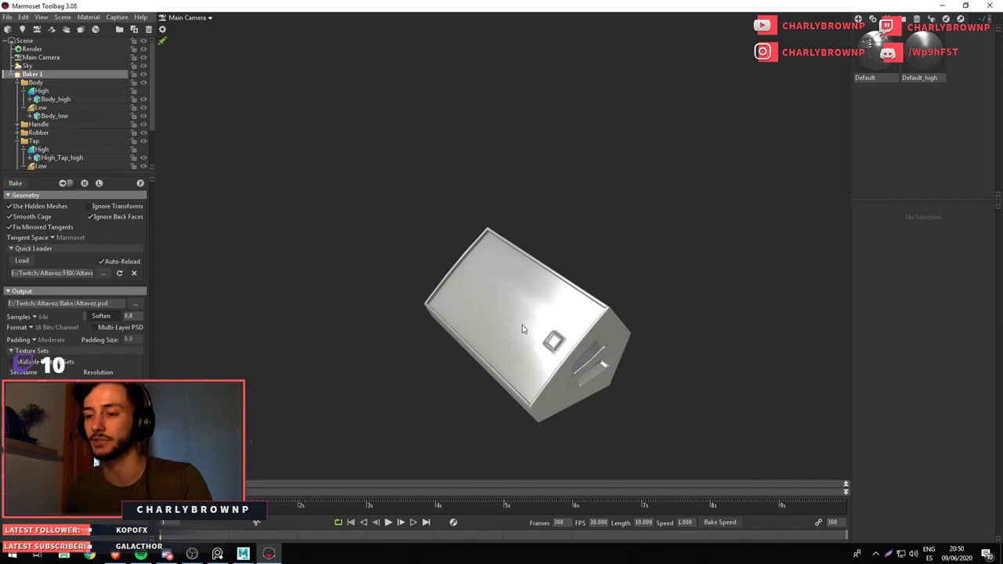
left_click_drag(522, 329, 525, 255)
scroll("up", 3)
scroll("down", 3)
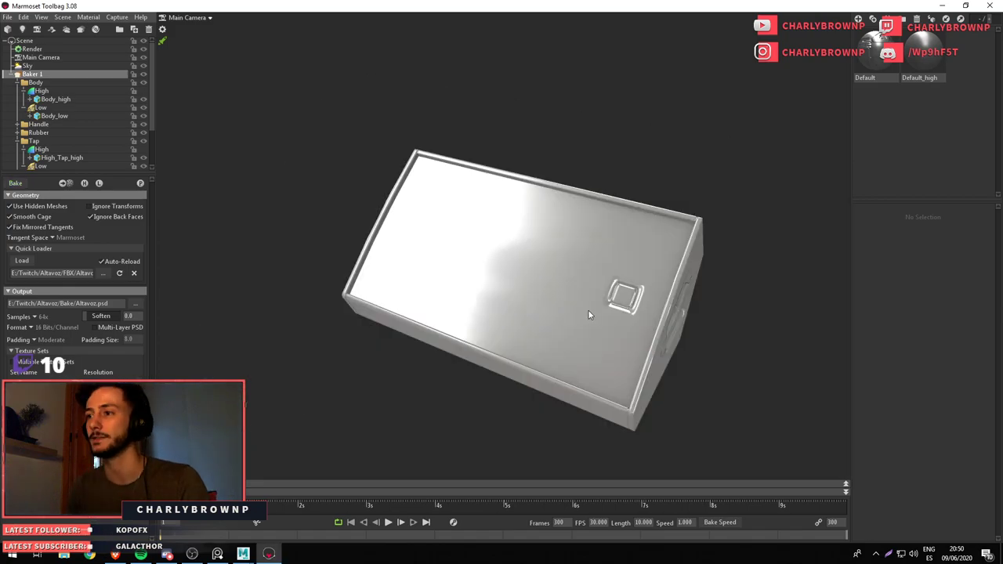
left_click_drag(589, 312, 643, 387)
scroll("up", 3)
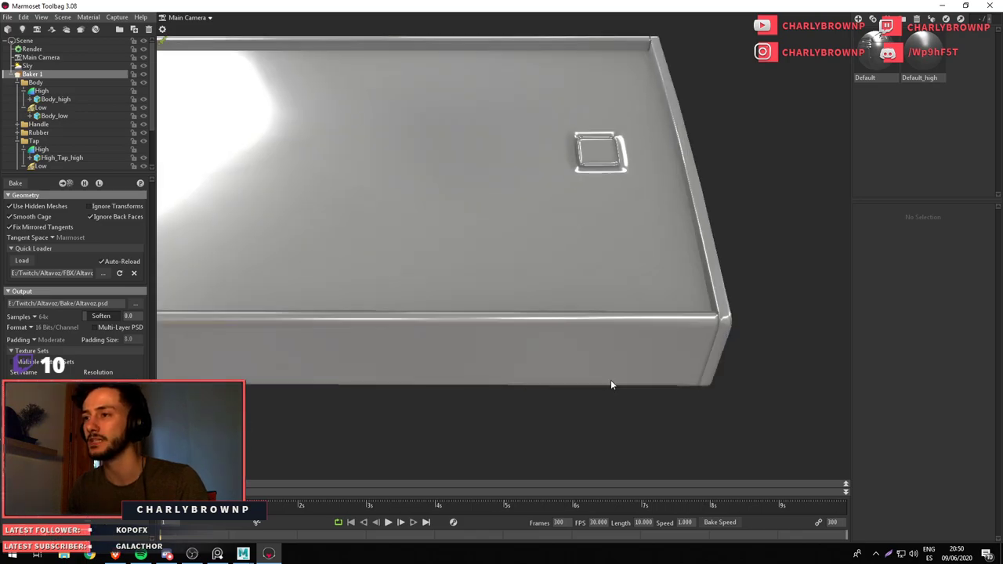
scroll("down", 3)
left_click_drag(691, 300, 434, 310)
scroll("up", 3)
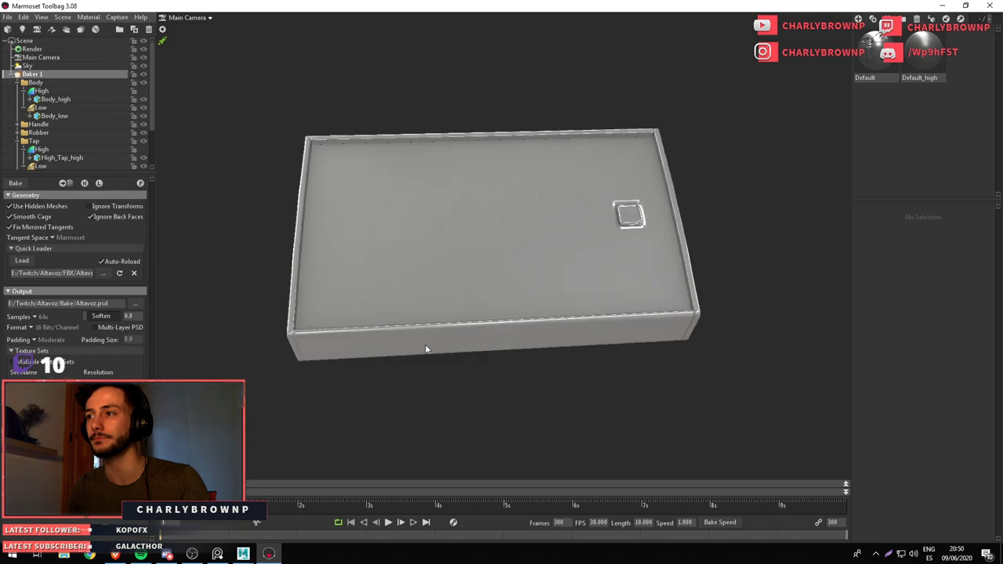
left_click_drag(425, 349, 403, 373)
Select the Tap Low group to show its Preview/Cage settings
left_click(552, 277)
left_click_drag(552, 277, 523, 316)
scroll("up", 3)
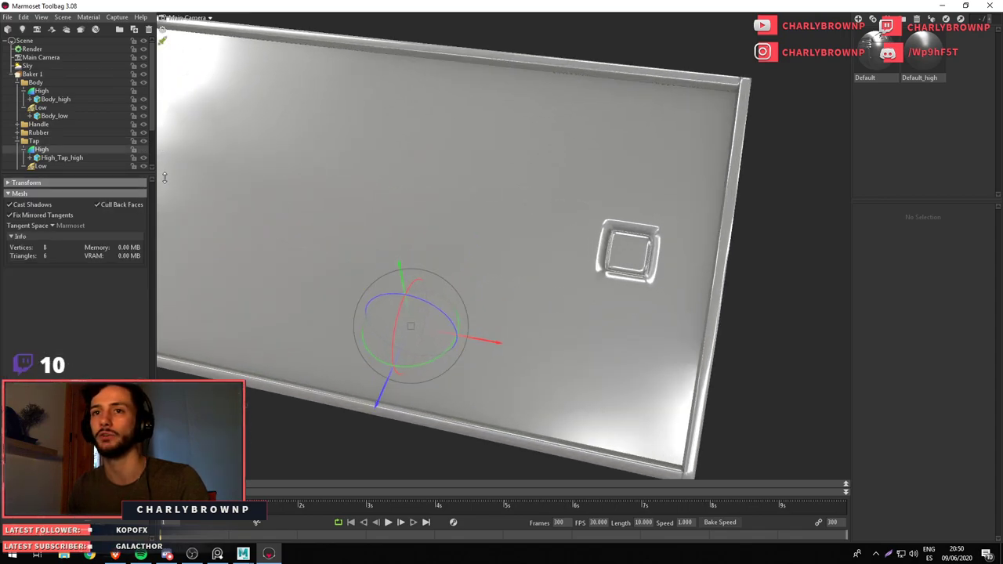
scroll("down", 3)
left_click(52, 124)
left_click(52, 117)
left_click_drag(470, 208, 357, 130)
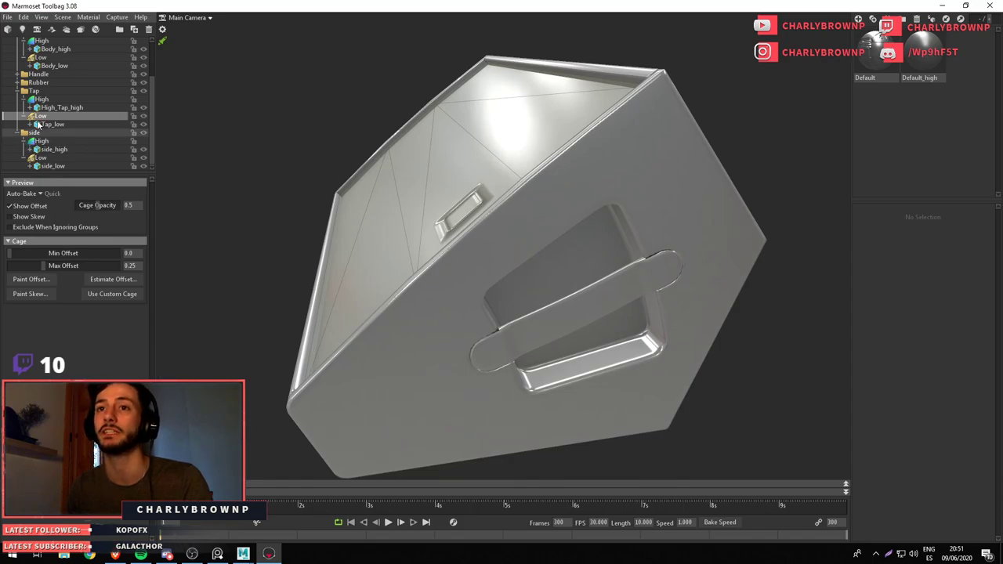
Paint skew correction around the square button on the Tap Low cage
left_click(37, 294)
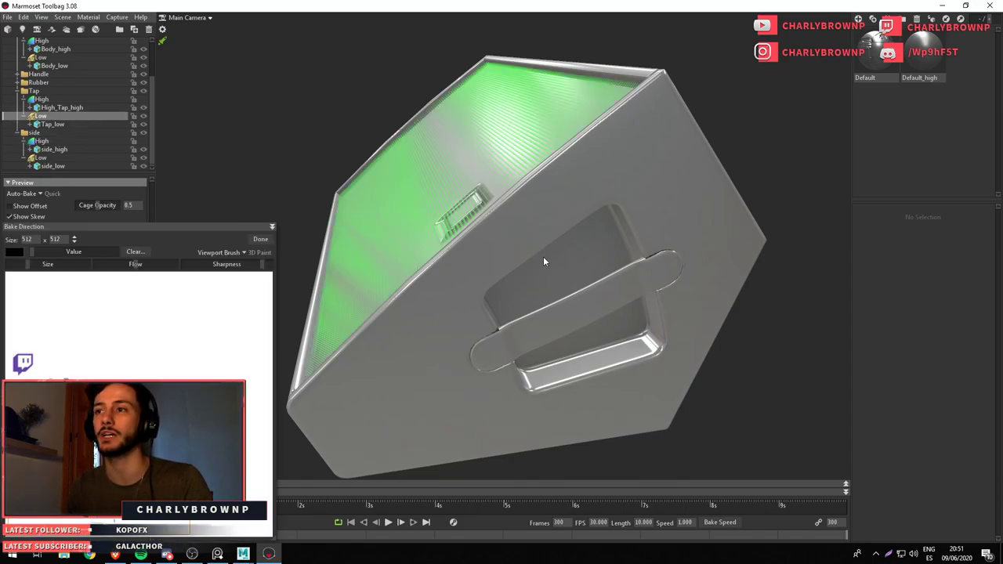
scroll("up", 3)
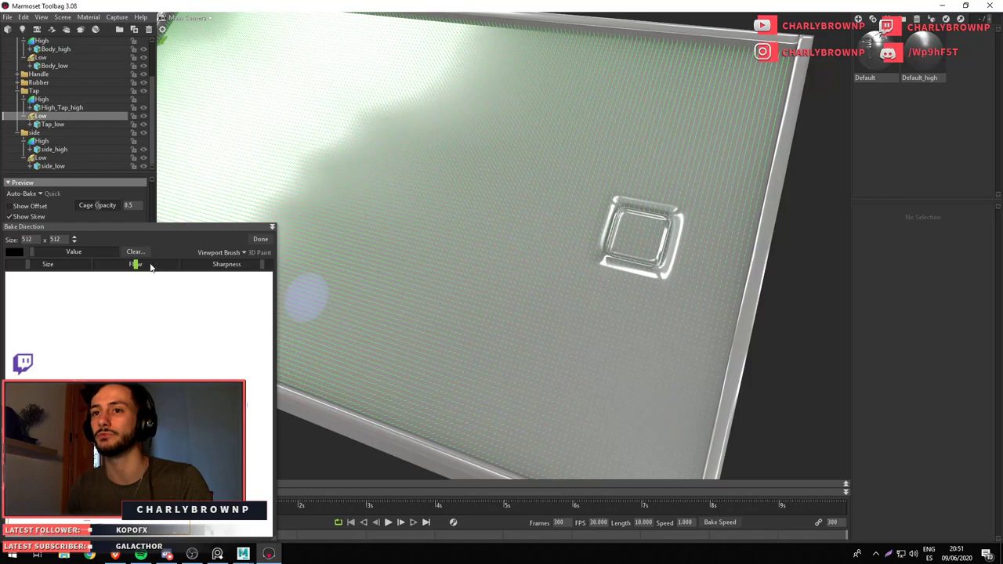
left_click_drag(639, 224, 636, 266)
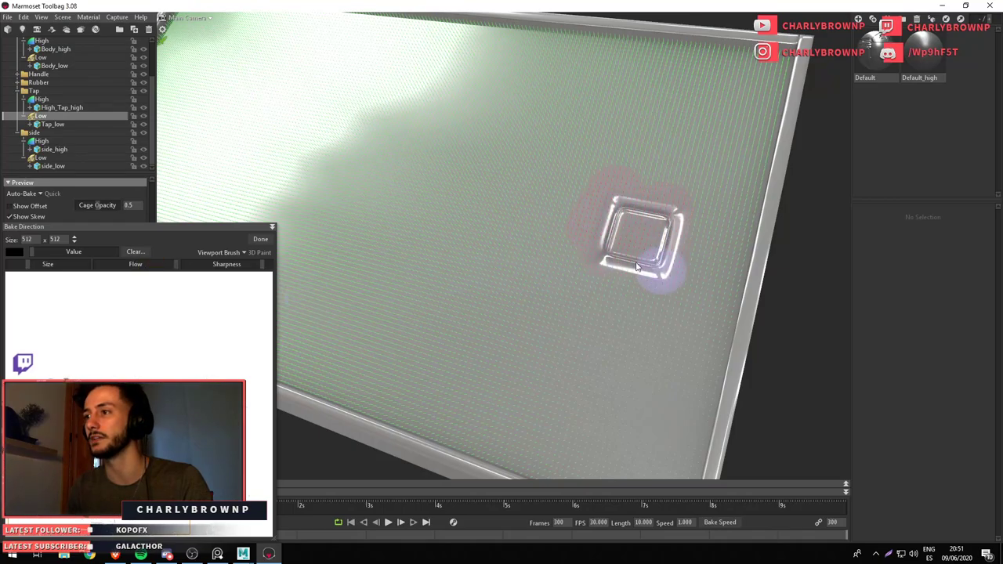
left_click(260, 239)
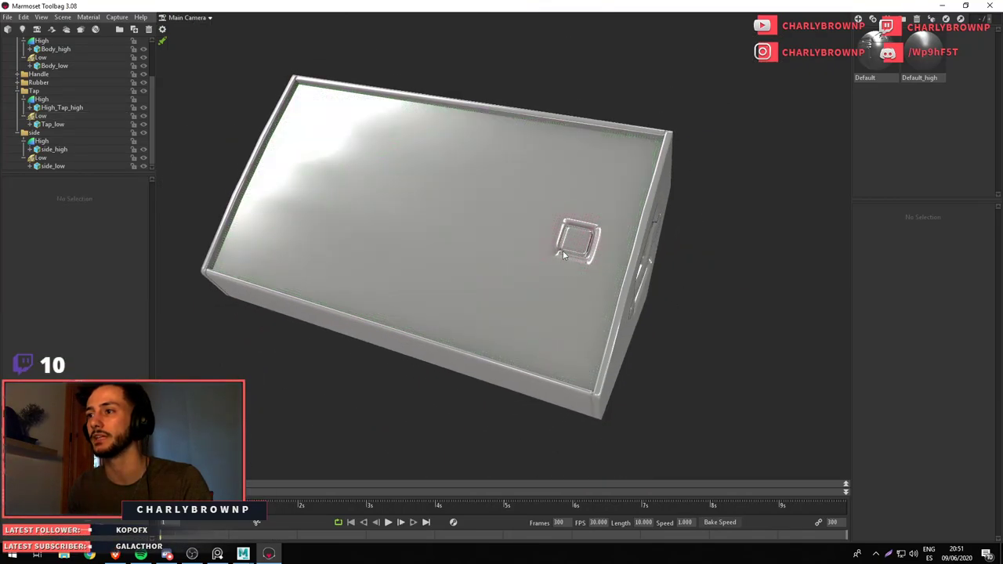
scroll("up", 3)
left_click(31, 74)
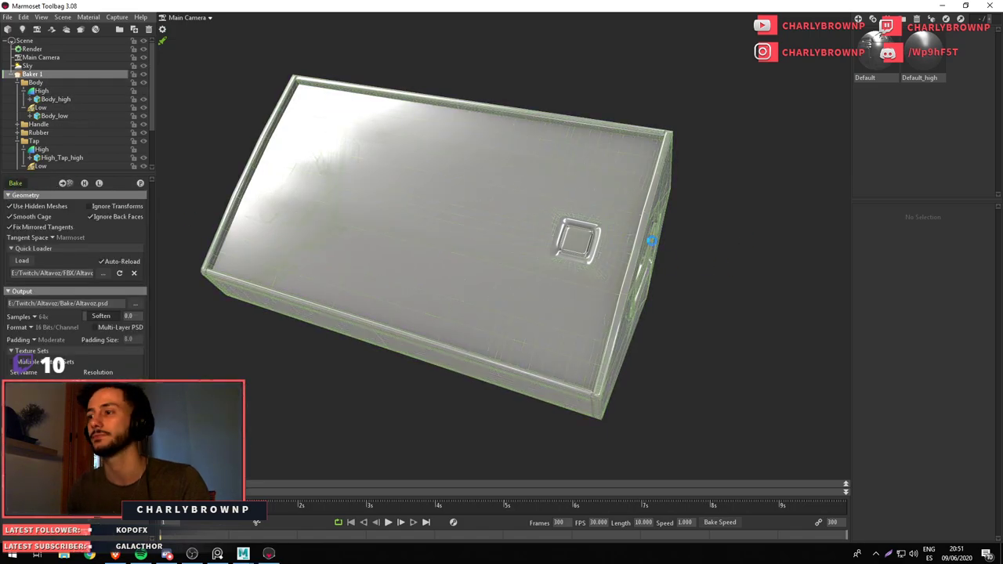
Paint skew correction around the side handle on the side Low cage
left_click(646, 303)
left_click_drag(646, 303, 470, 312)
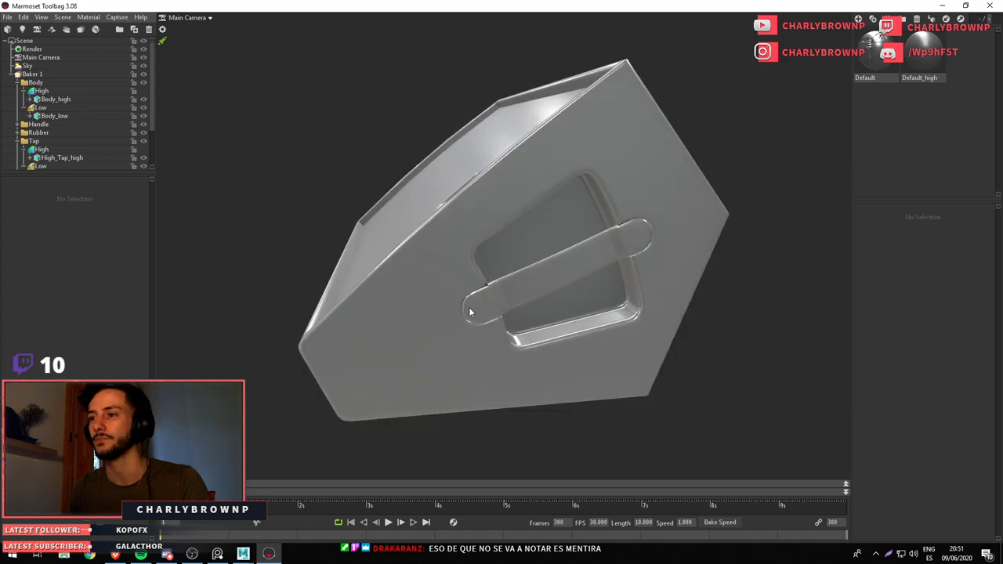
left_click(470, 312)
key("f")
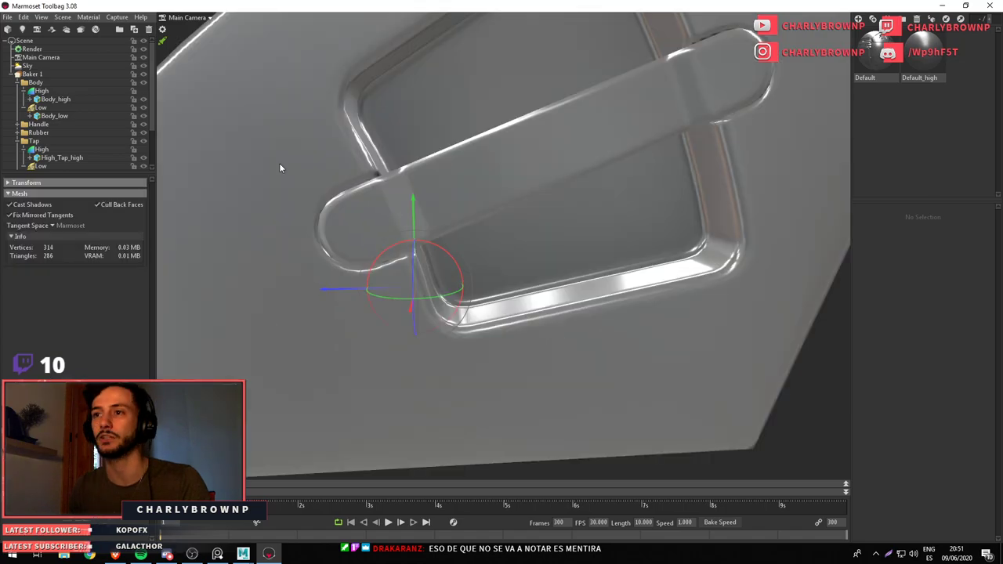
scroll("down", 3)
left_click(39, 158)
left_click(45, 294)
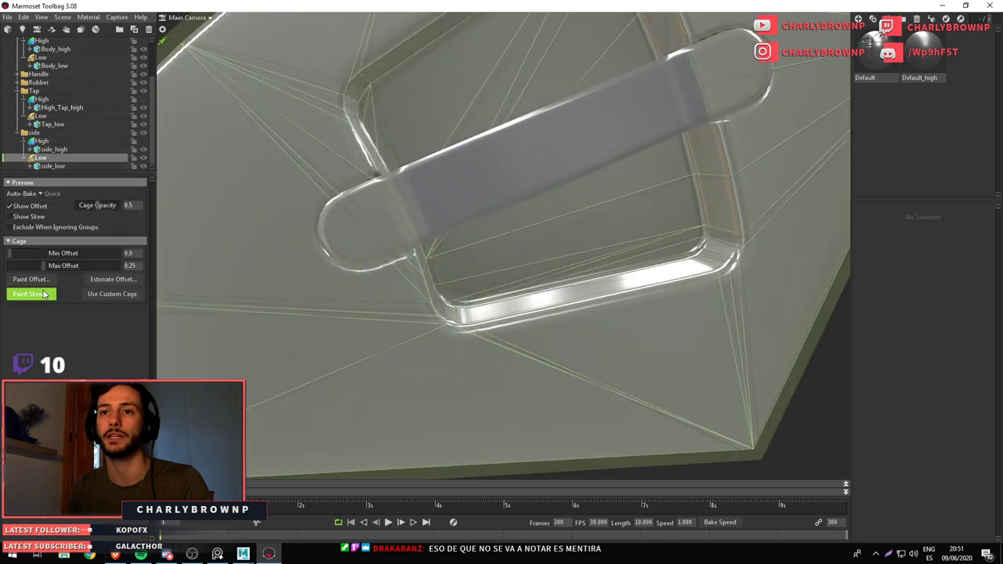
left_click_drag(366, 230, 445, 278)
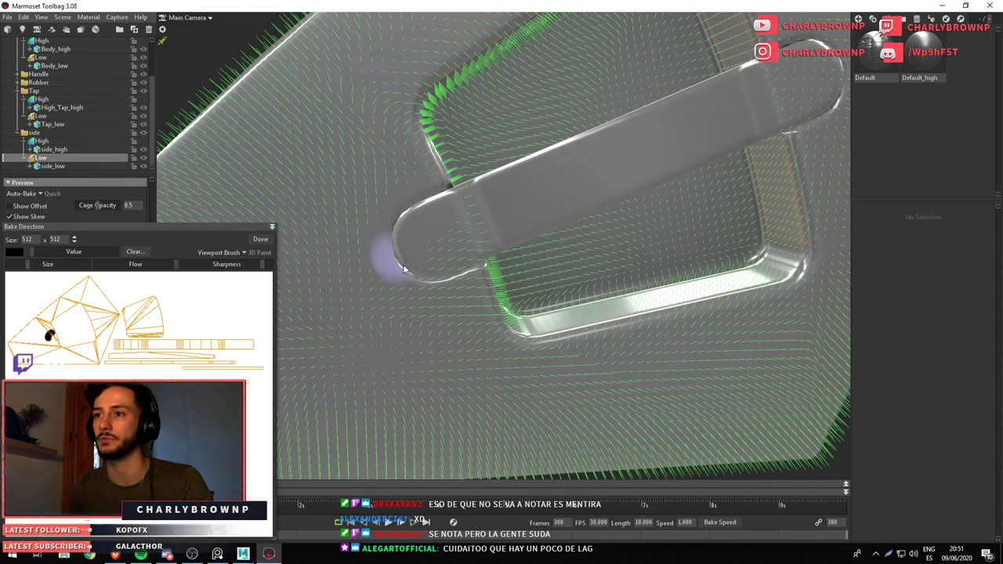
left_click_drag(549, 298, 311, 271)
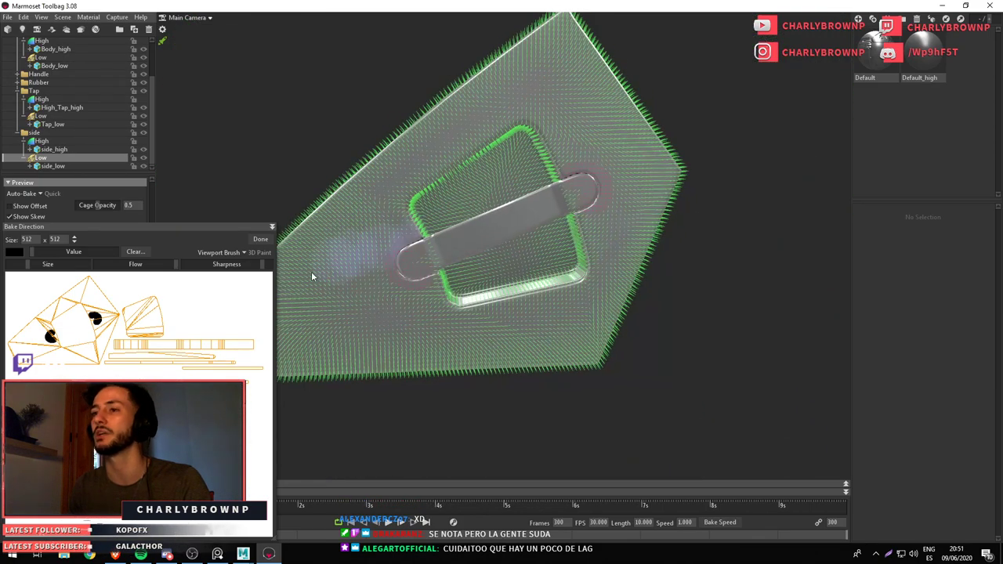
left_click(260, 242)
Orbit around the rebaked speaker to check the top button and handle
left_click_drag(547, 244, 212, 144)
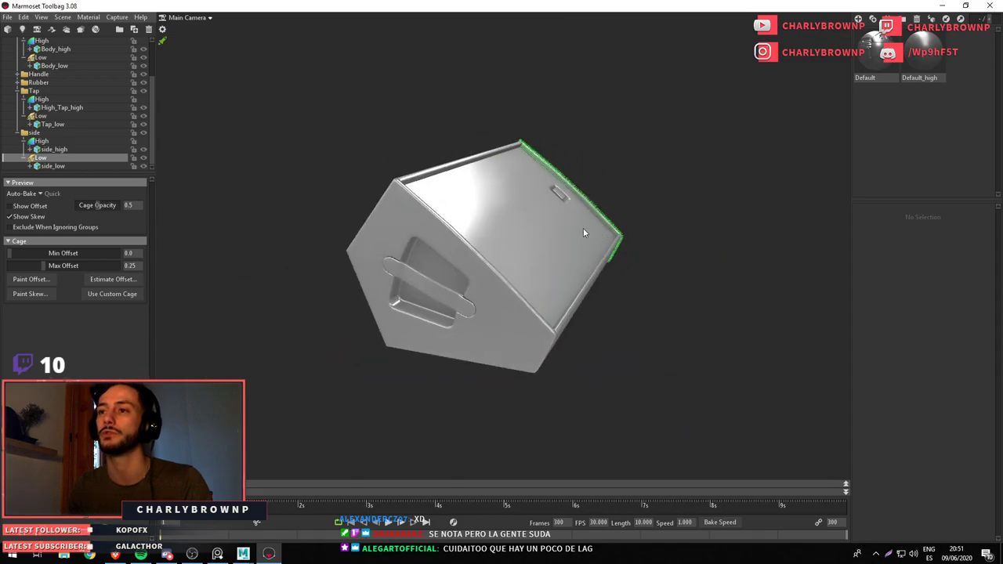
scroll("up", 3)
left_click(31, 73)
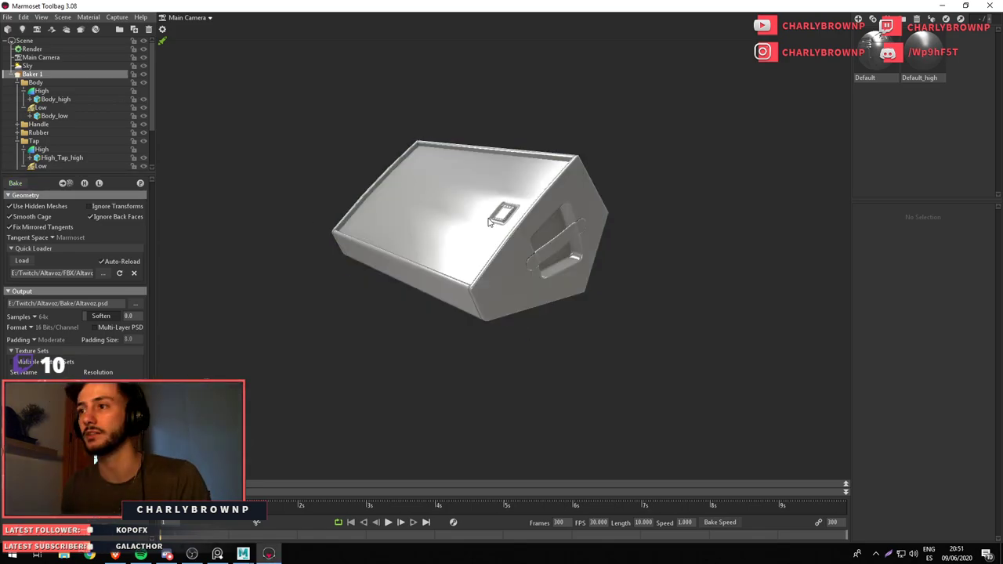
left_click_drag(470, 282, 535, 294)
scroll("up", 3)
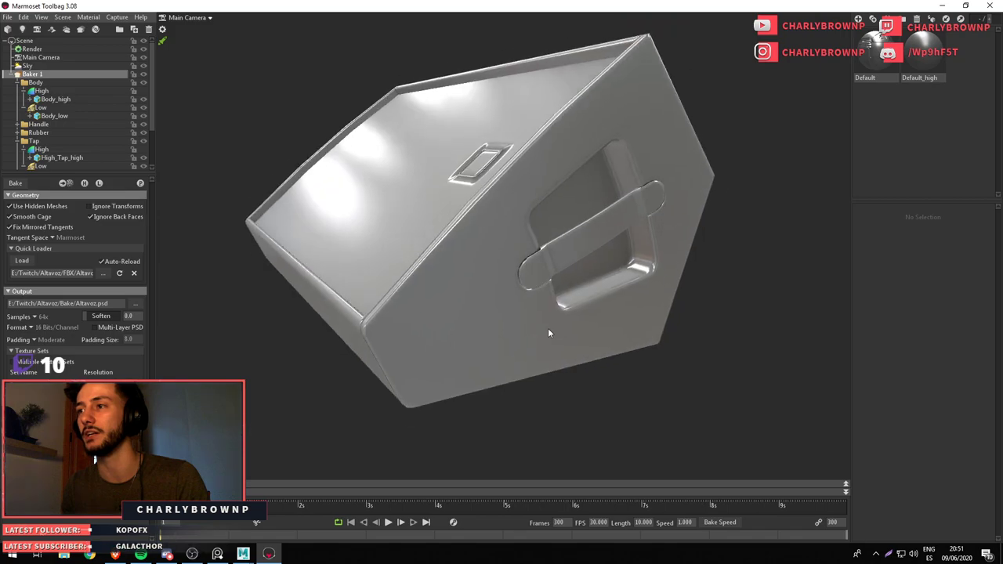
left_click_drag(558, 335, 520, 288)
scroll("down", 3)
scroll("up", 3)
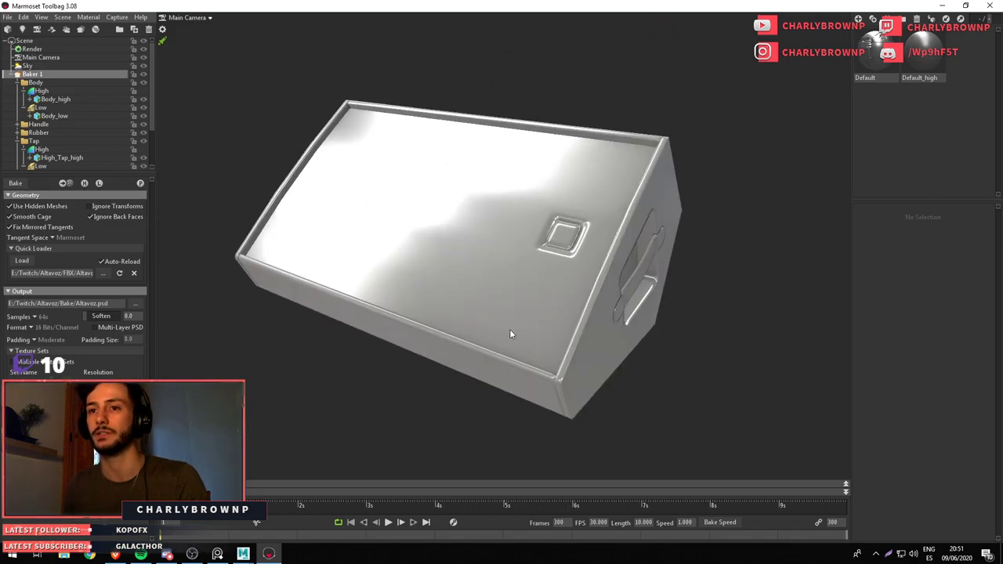
Save the scene as Altavoz.tbscene in a new Marmoset folder inside the Altavoz folder
left_click(289, 364)
key("ctrl+s")
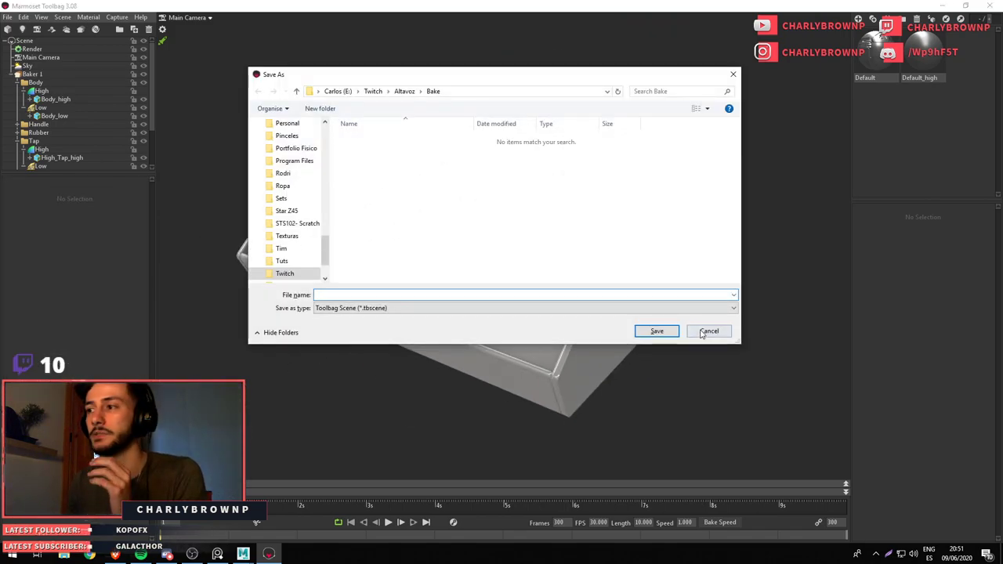
left_click(404, 91)
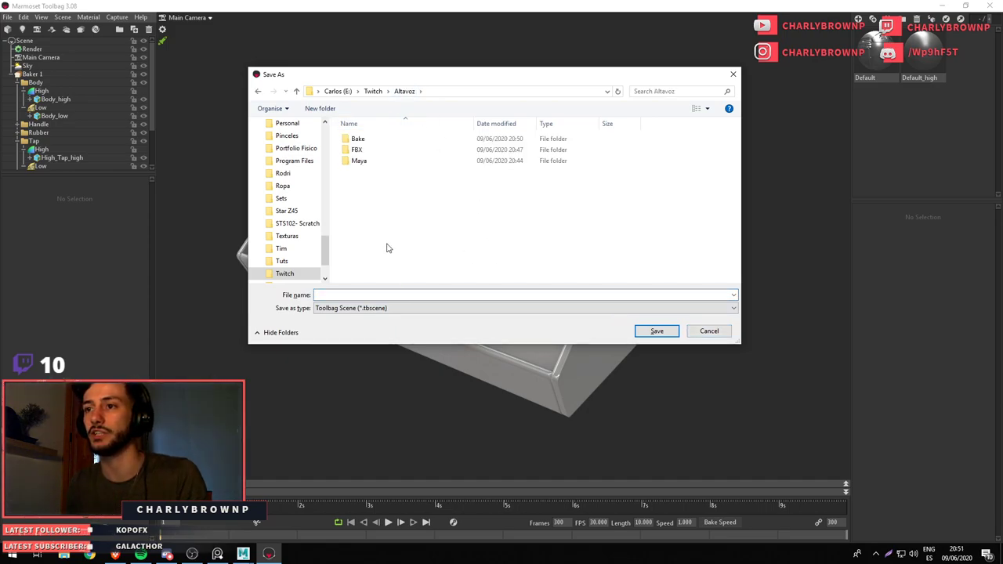
right_click(387, 236)
mouse_move(423, 345)
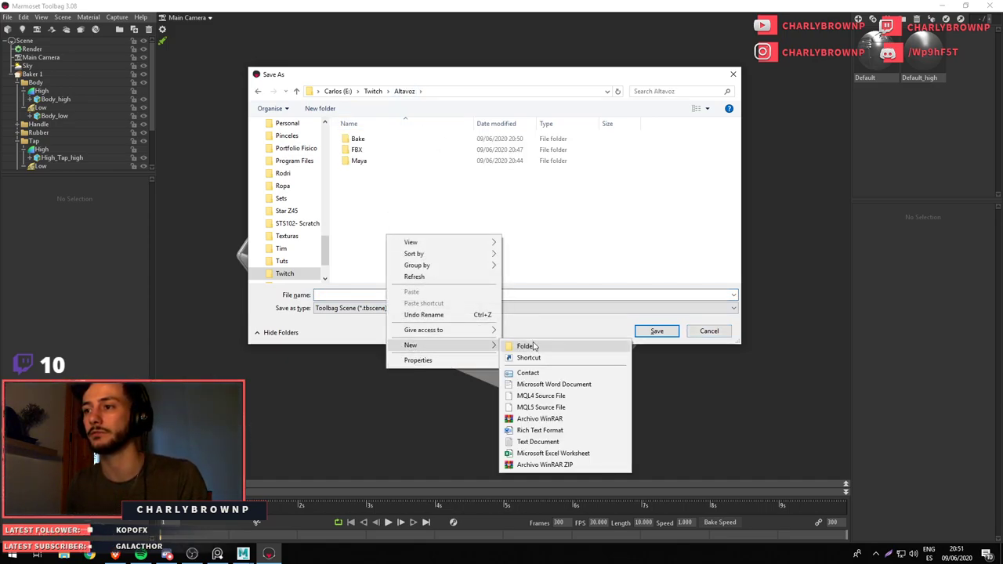
left_click(584, 340)
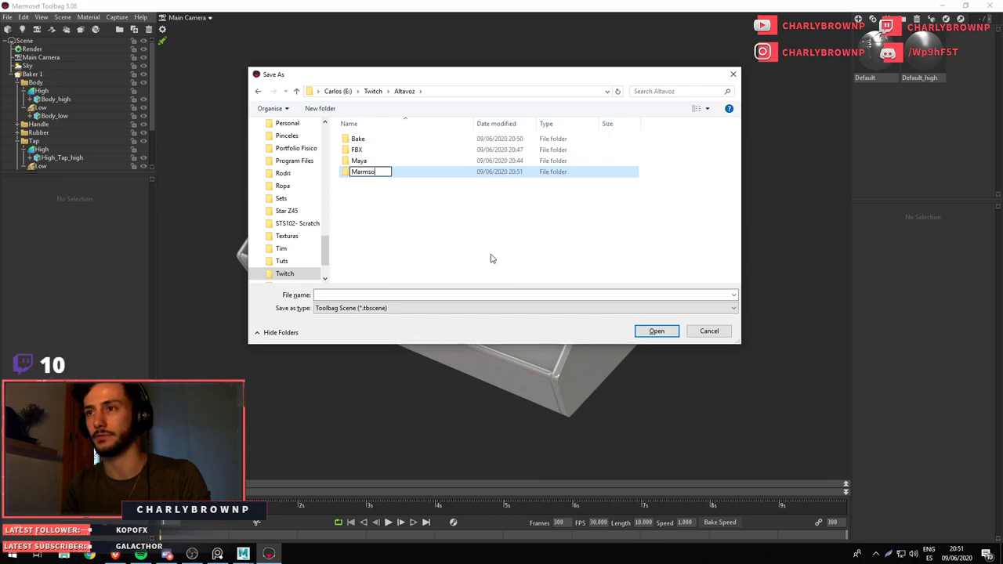
key("Return")
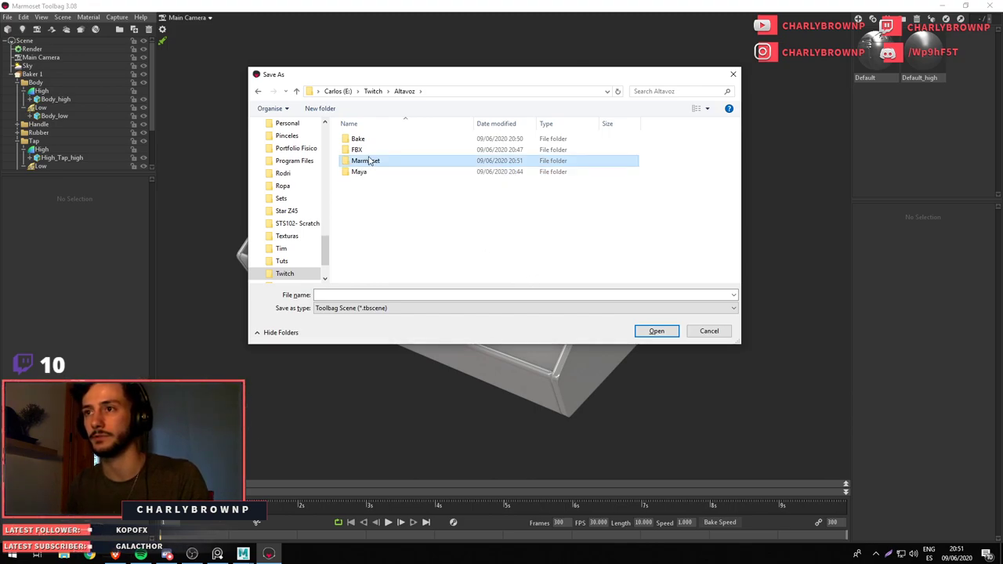
double_click(370, 160)
type("Altavoz")
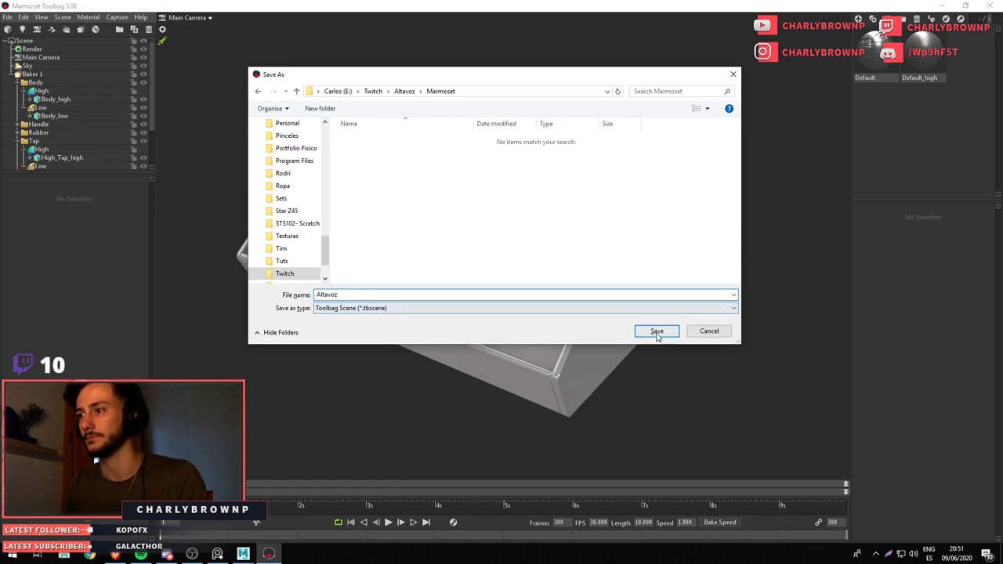
left_click(657, 332)
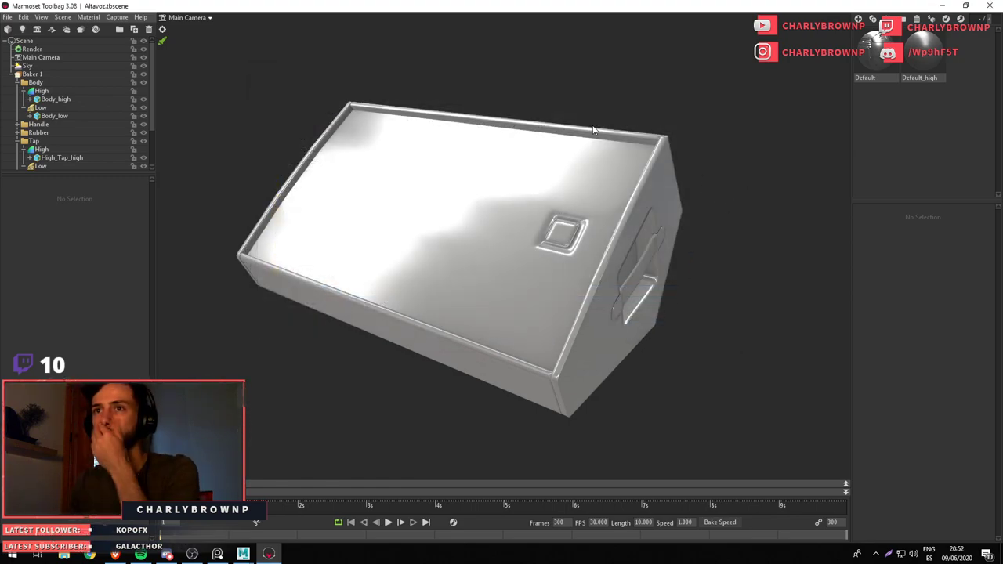
Back in Maya, collapse and hide the High group
left_click(951, 6)
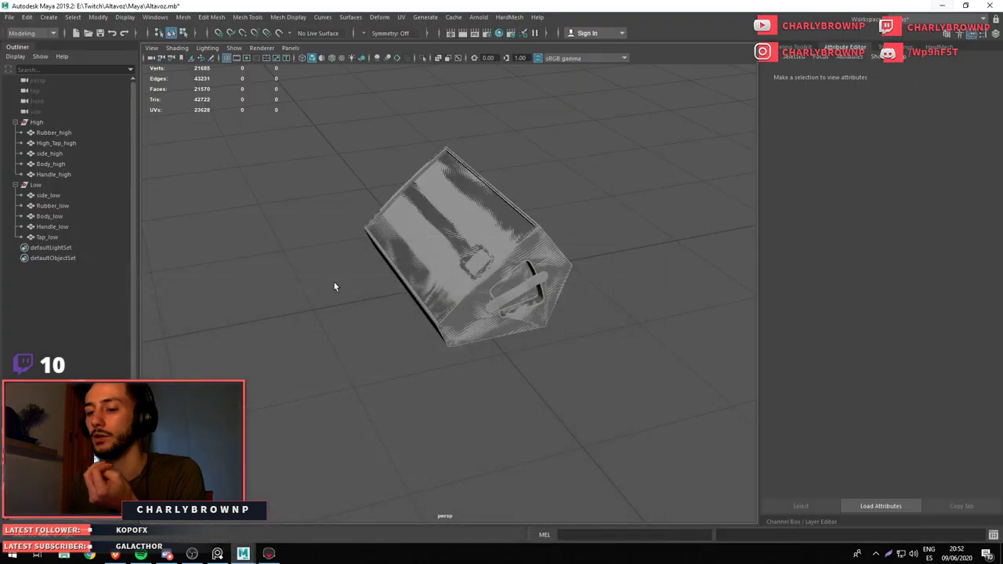
left_click(115, 554)
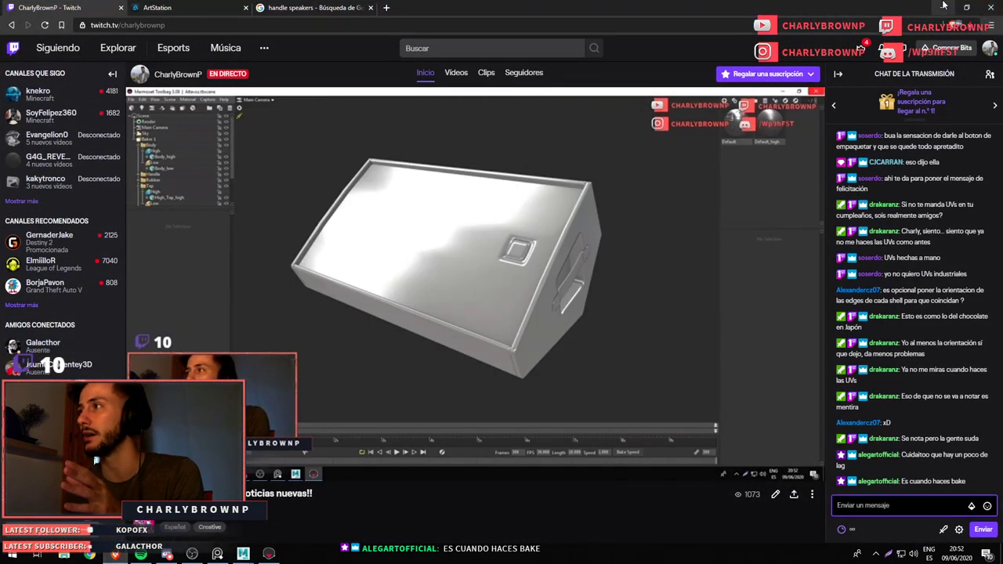
key("alt+Tab")
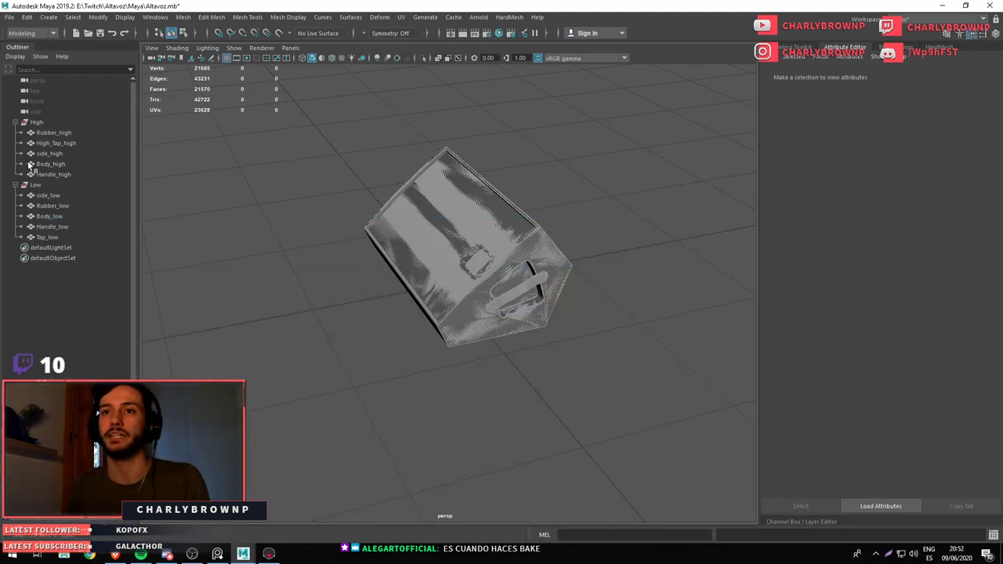
left_click(33, 124)
left_click(15, 122)
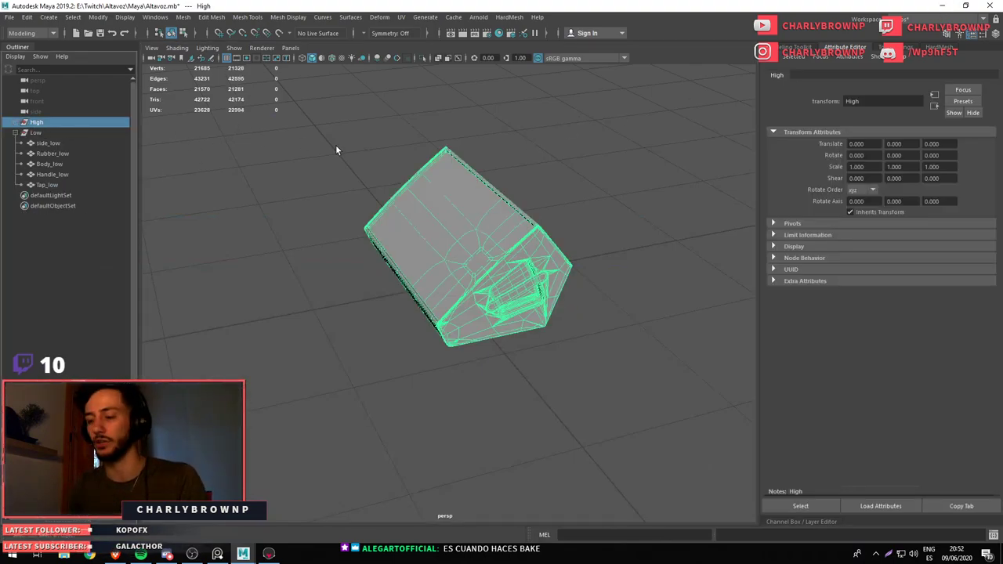
key("ctrl+h")
Duplicate the Low group as Low1 and hide the original Low group
left_click(481, 319)
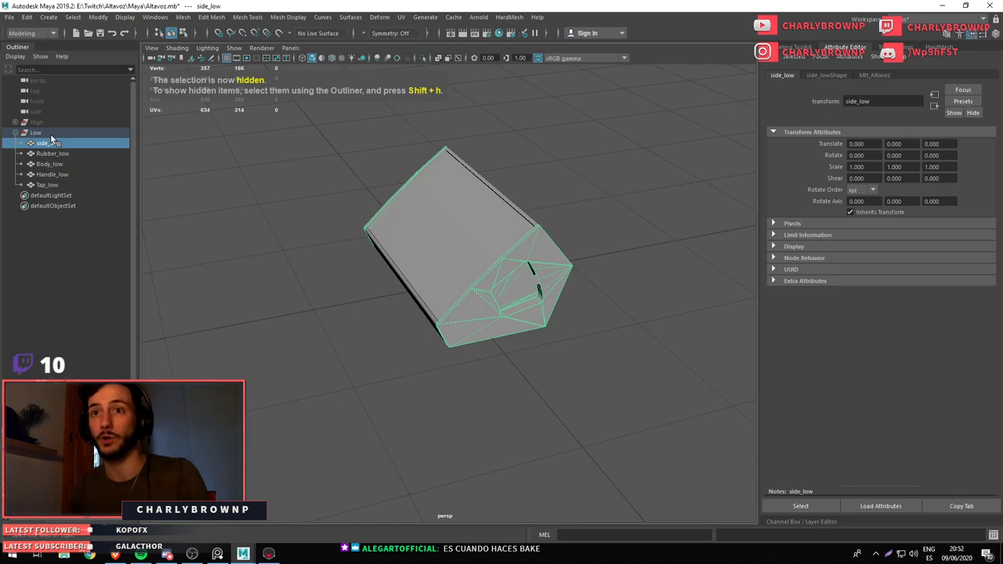
left_click(19, 133)
key("ctrl+d")
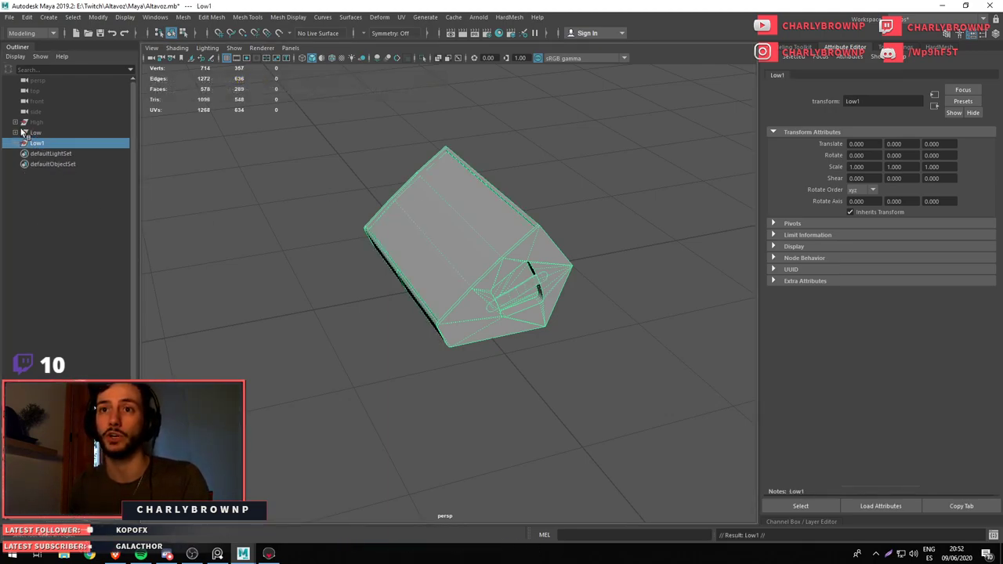
key("ctrl+h")
Select the low-poly meshes inside Low1, from the first through Tap_low, and combine them into one mesh
left_click(17, 144)
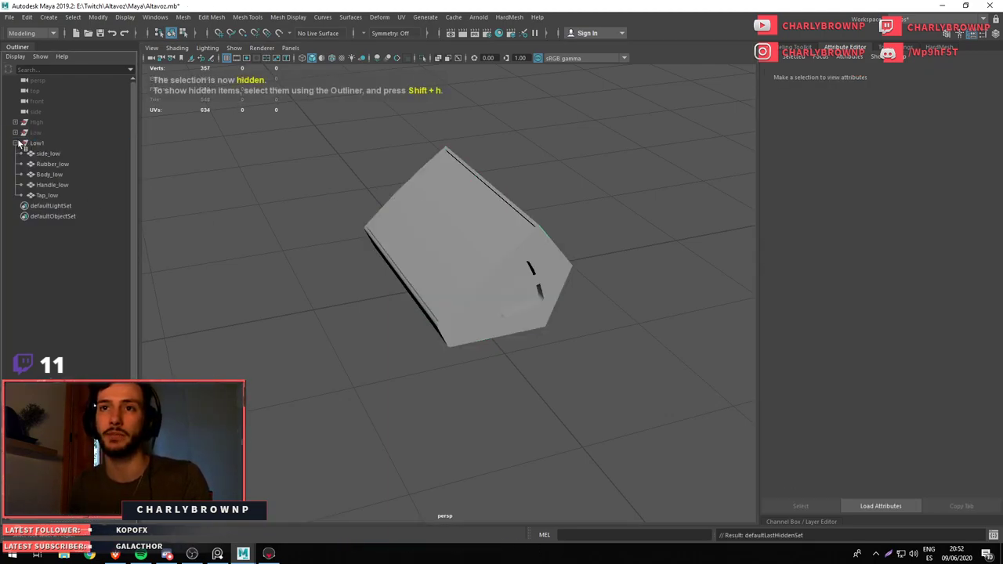
left_click(56, 154)
left_click(47, 195)
key("ctrl+1")
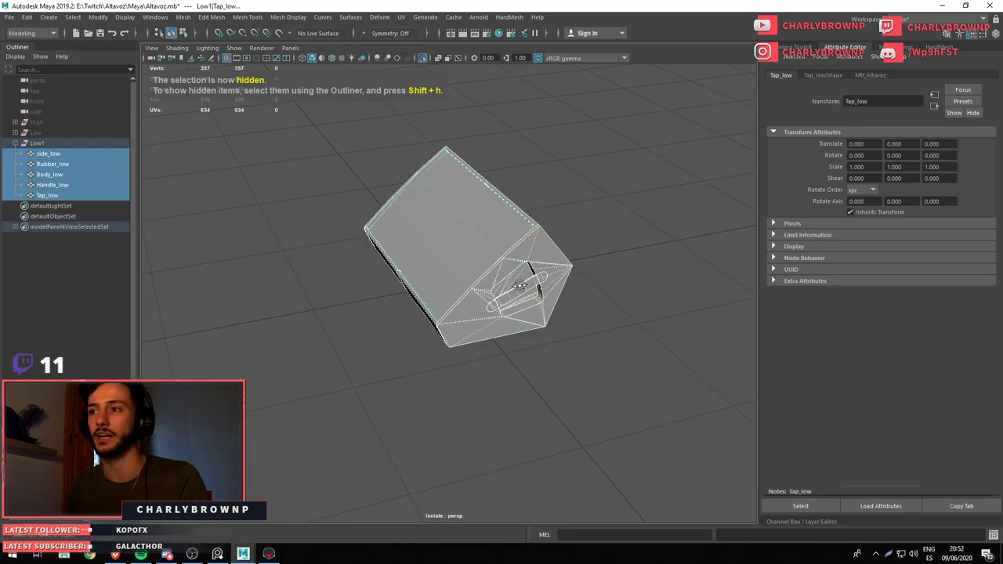
key("f")
left_click_drag(489, 162, 467, 356)
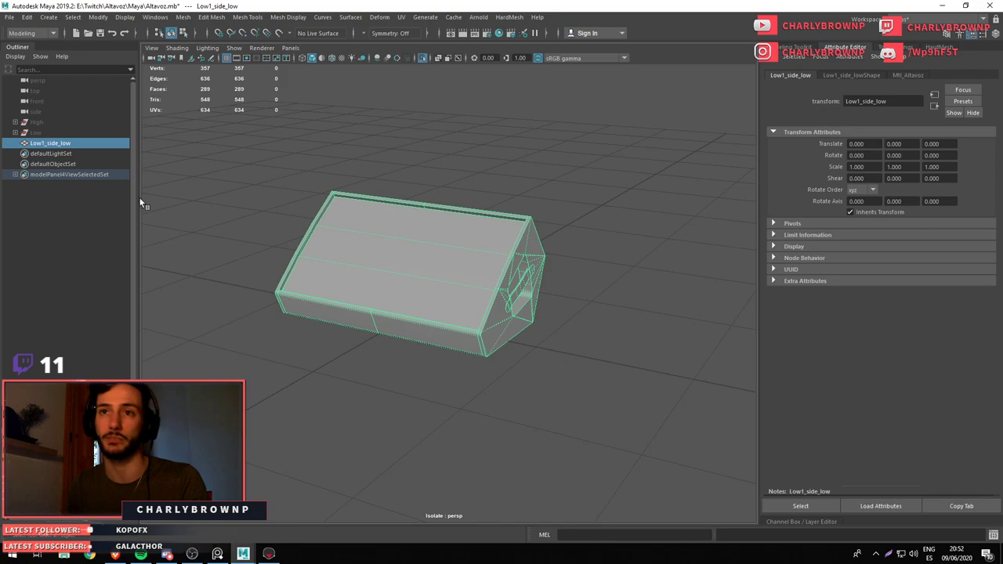
Rename the combined mesh to Altavoz in the Outliner and exit isolate view
double_click(70, 145)
type("Altavoz_")
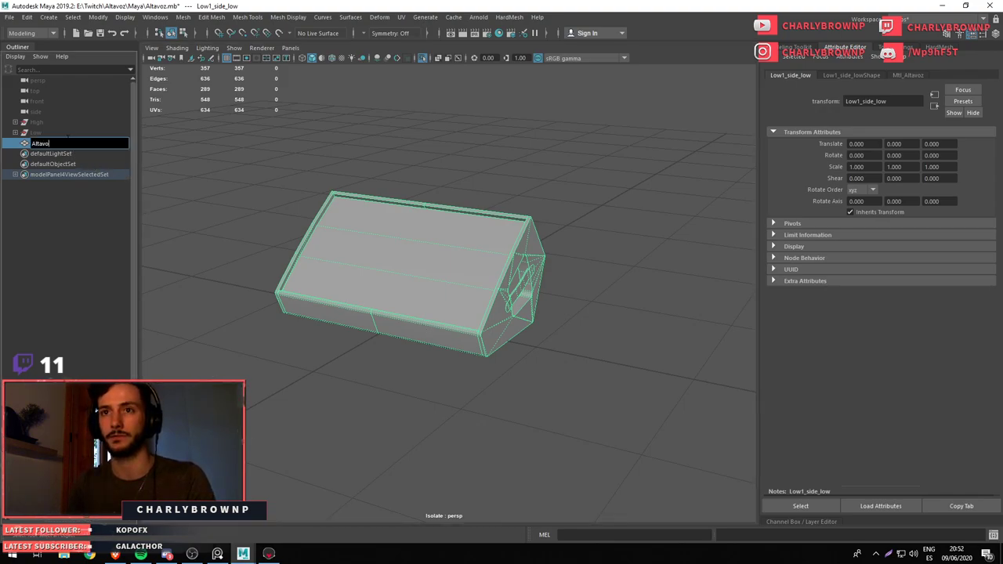
key("Return")
key("ctrl+1")
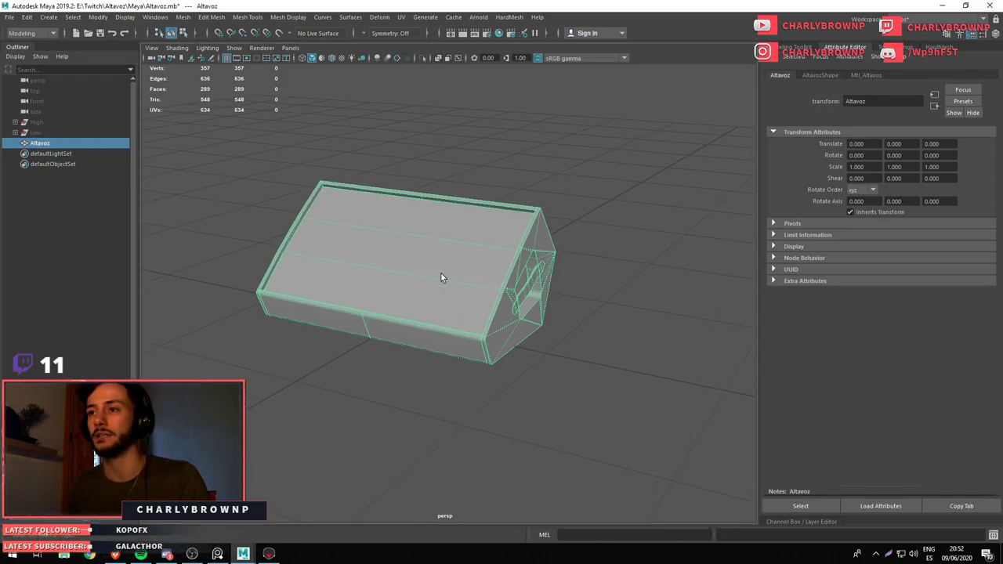
left_click_drag(441, 274, 432, 275)
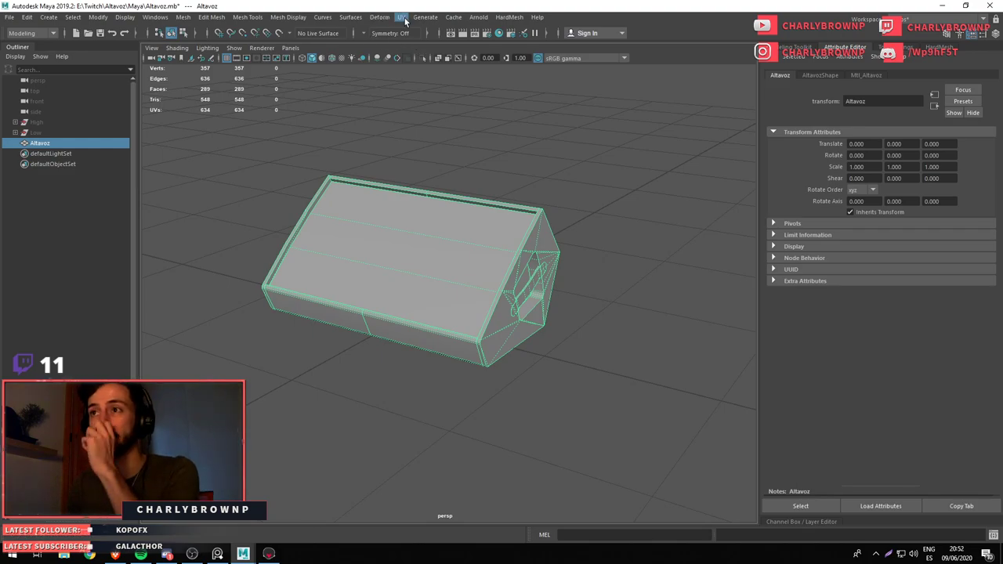
Open the UV Editor for Altavoz and select the right-hand UV shells
left_click(405, 22)
left_click(420, 36)
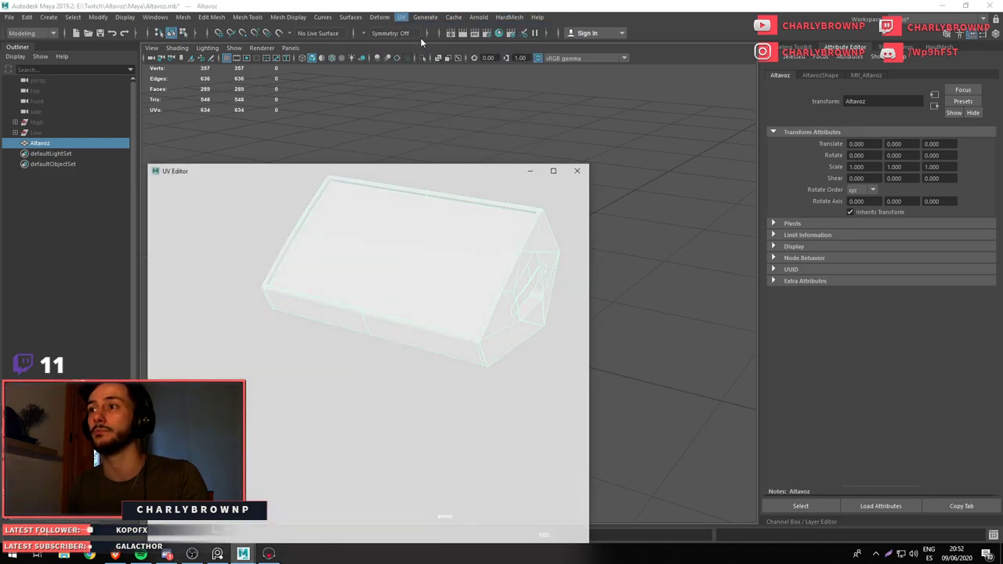
scroll("up", 3)
left_click_drag(497, 417, 351, 225)
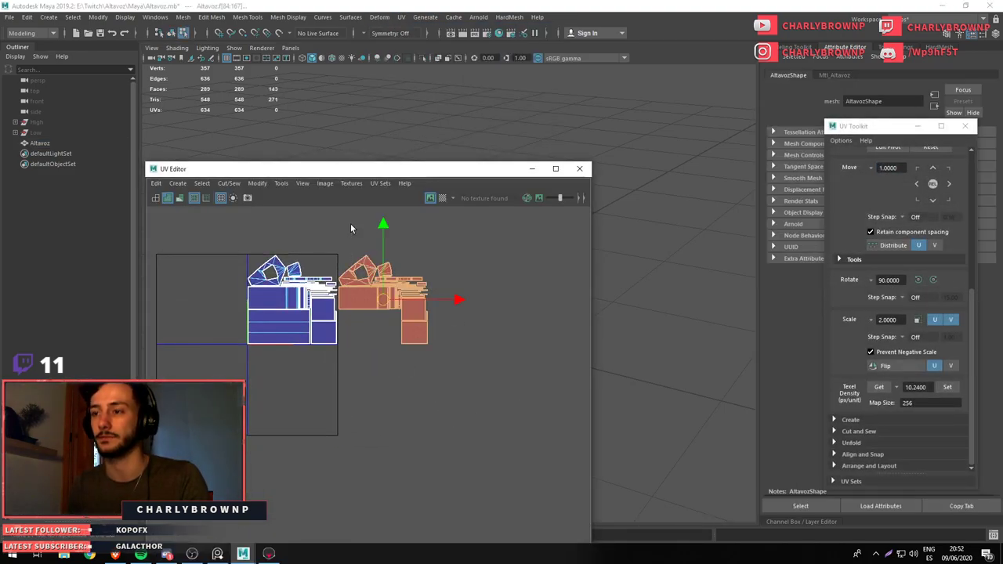
key("ctrl+z")
key("f")
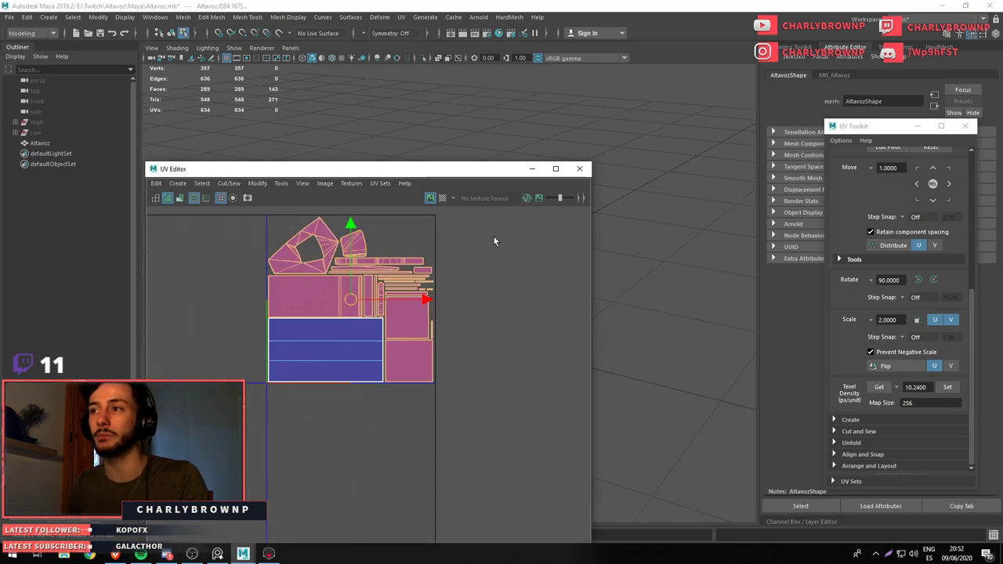
key("ctrl+z")
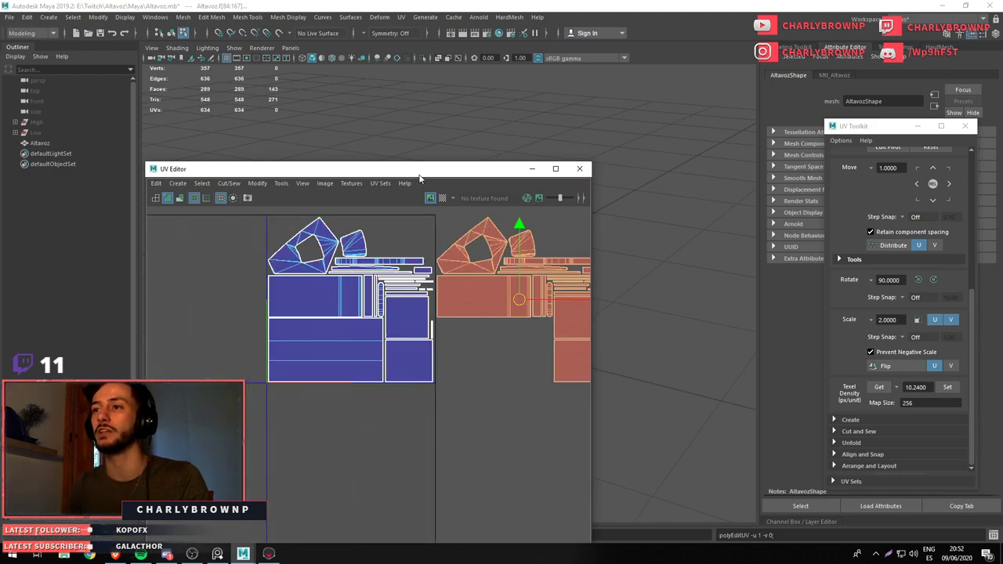
Move the outlying orange UV shells onto the matching blue ones inside the 0–1 tile
left_click_drag(235, 169, 598, 152)
left_click_drag(470, 259, 250, 286)
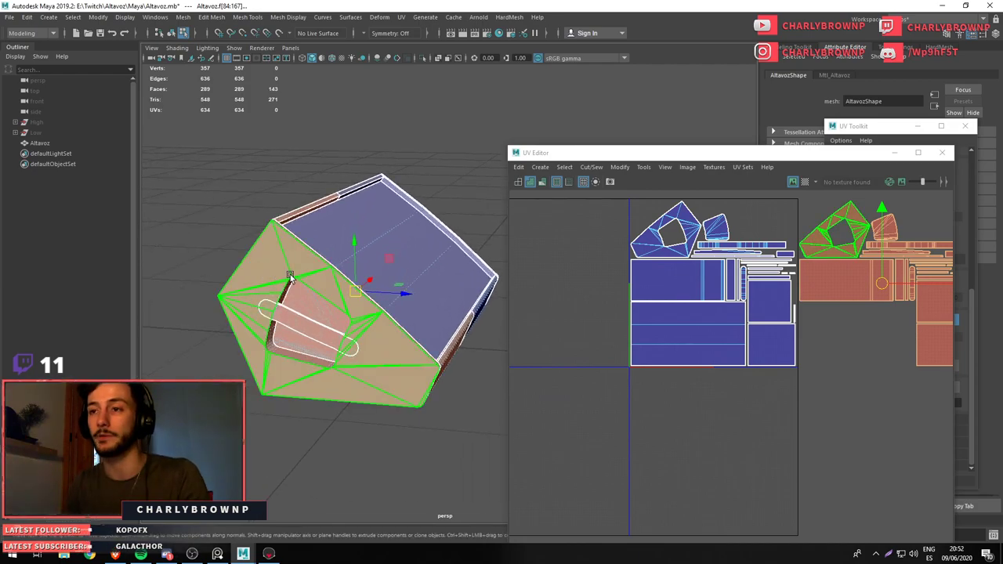
scroll("down", 3)
key("shift+z")
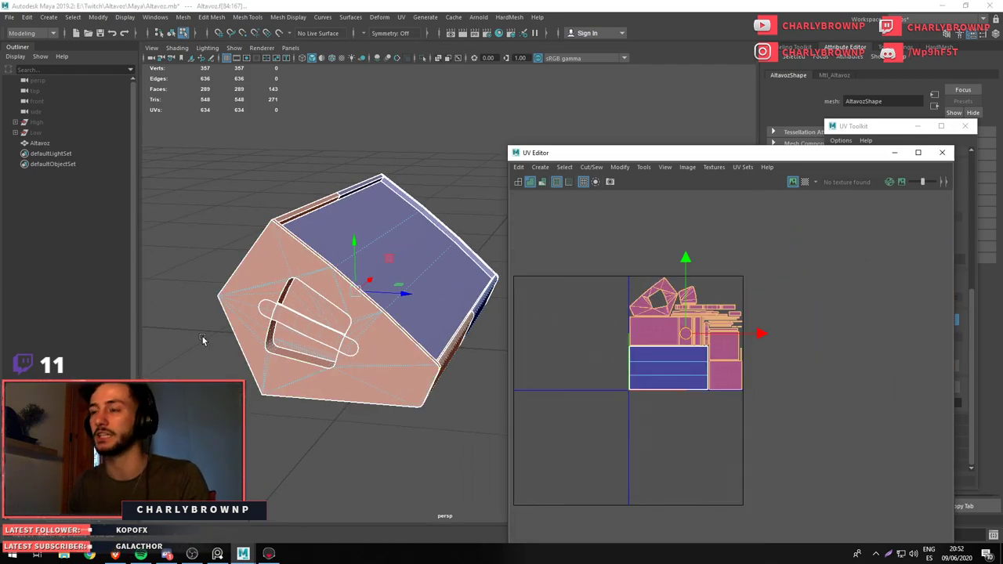
Reselect the Altavoz object, close the UV Editor, and save the scene as Altavoz.mb
left_click(39, 142)
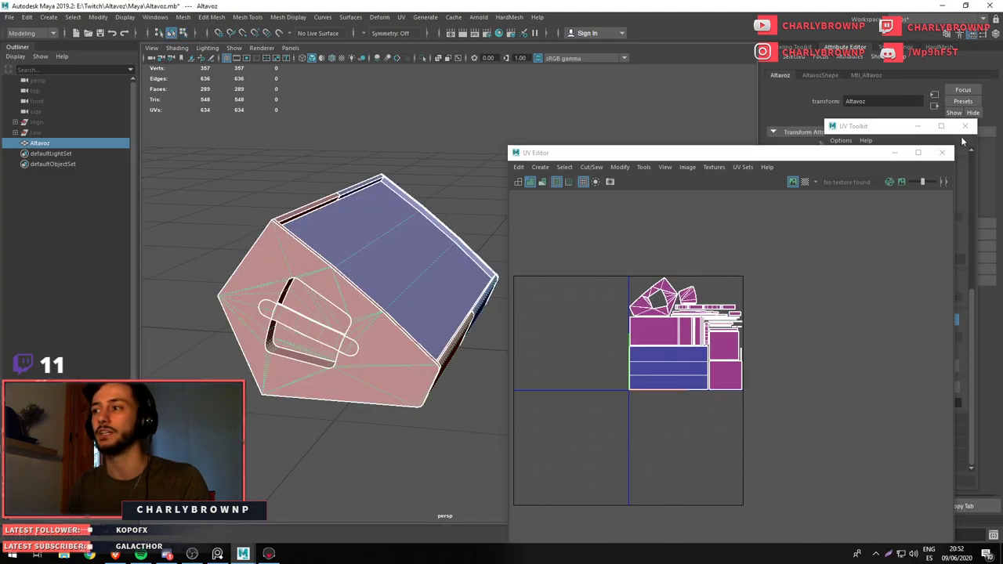
left_click(942, 152)
left_click_drag(392, 298, 301, 284)
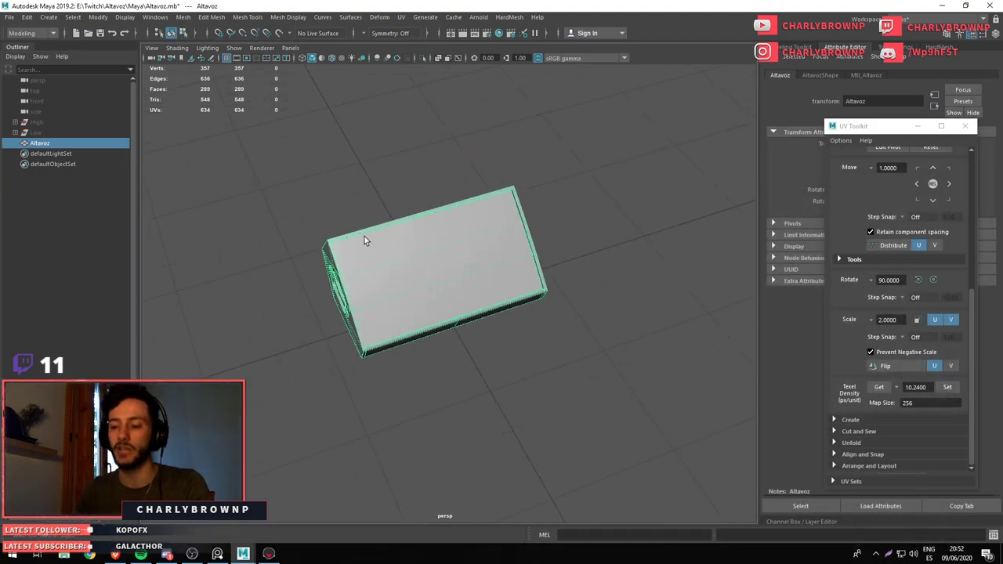
left_click_drag(428, 253, 497, 283)
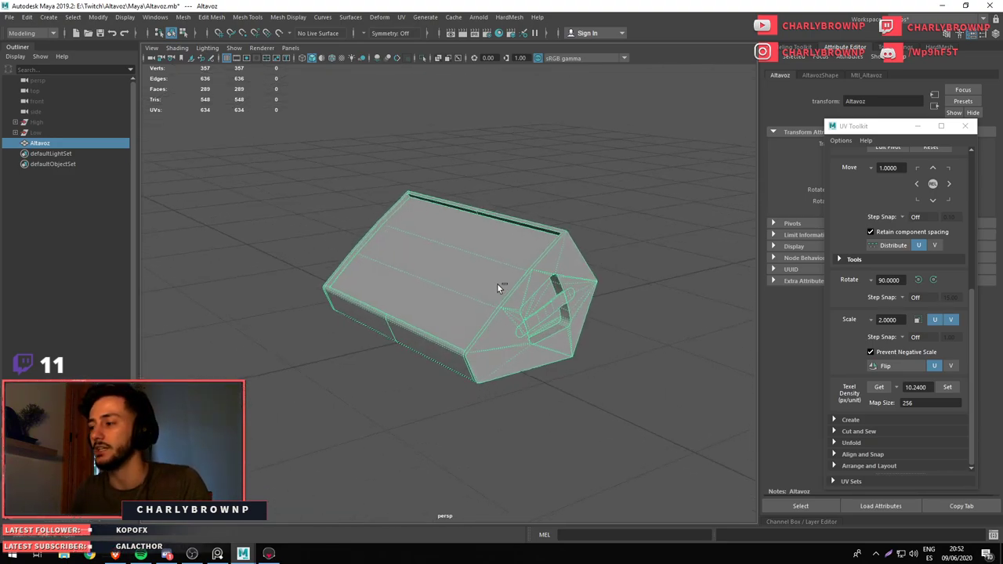
key("ctrl+s")
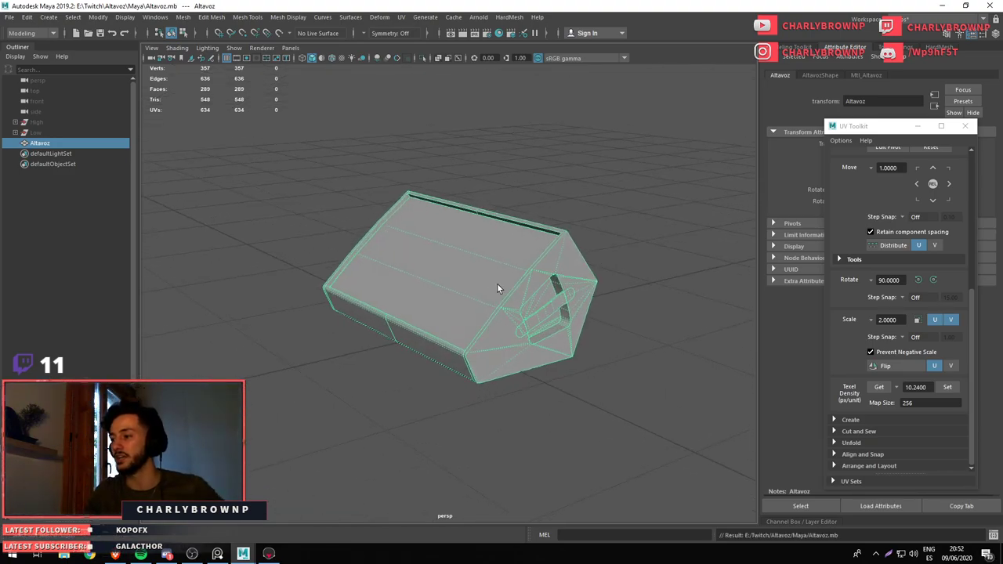
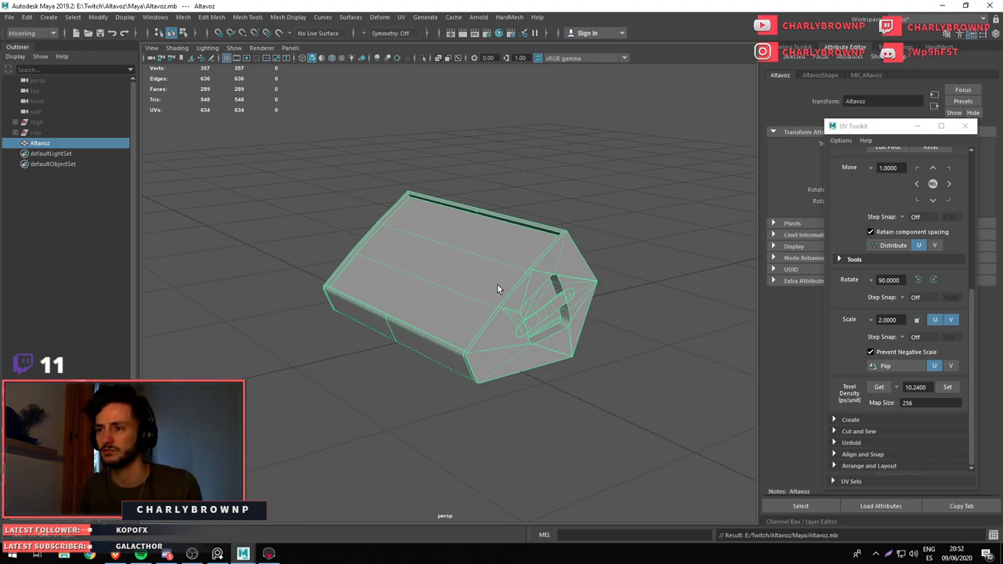
Close the UV Toolkit window and show the Mtl_Altavoz blinn attributes in the Attribute Editor
scroll("down", 3)
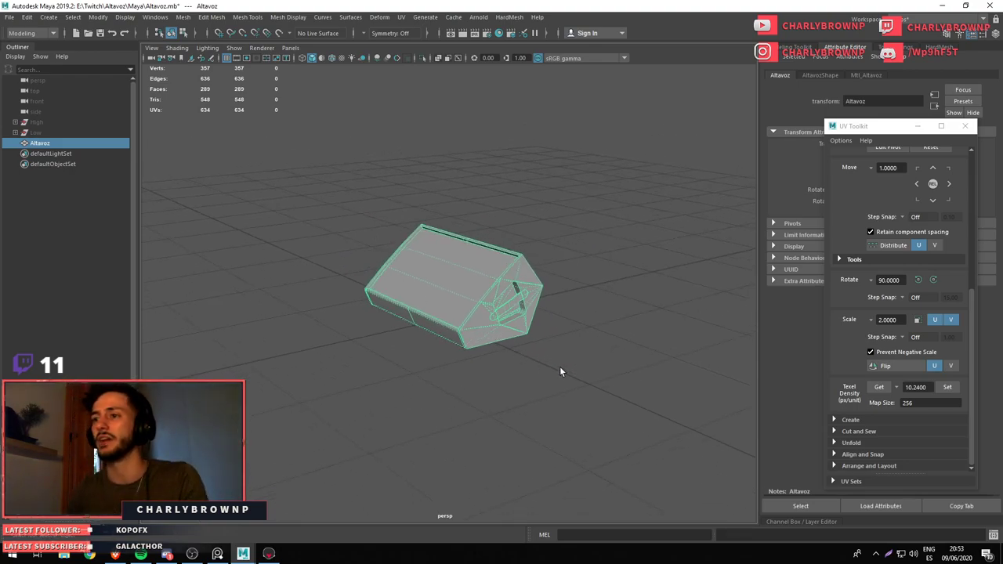
key("w")
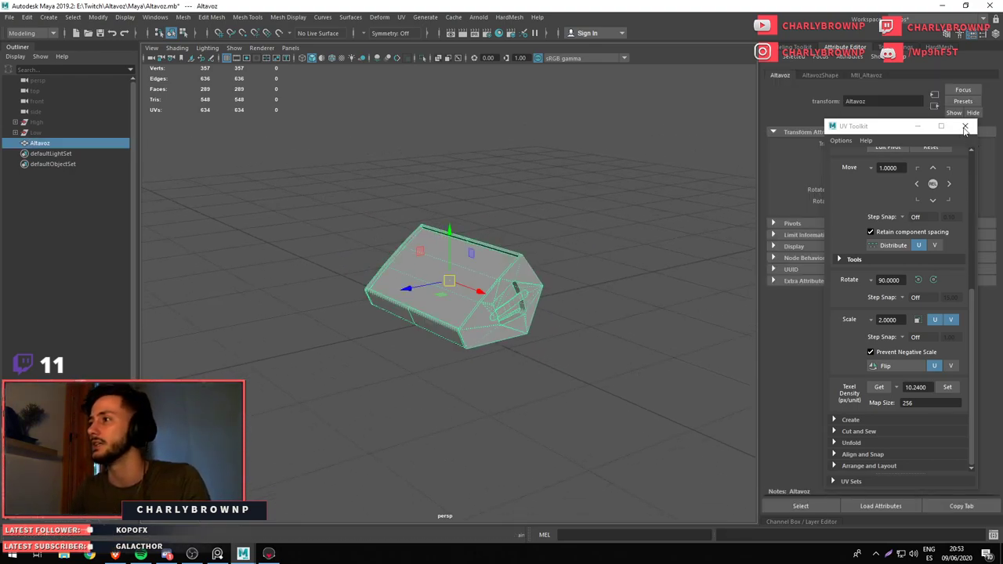
left_click(965, 127)
left_click(865, 75)
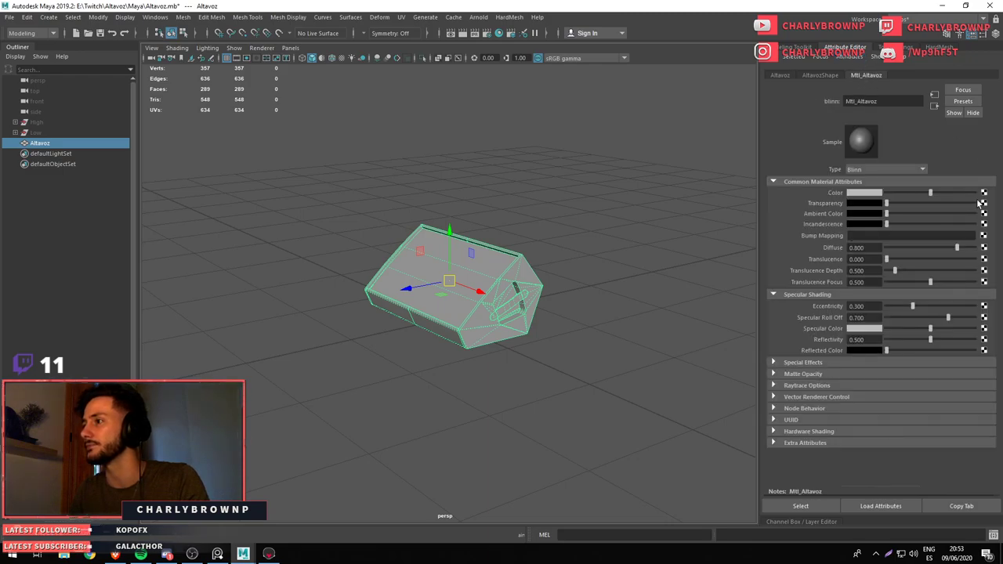
Add a File texture to Mtl_Altavoz's Bump Mapping, used as Tangent Space Normals
left_click(984, 235)
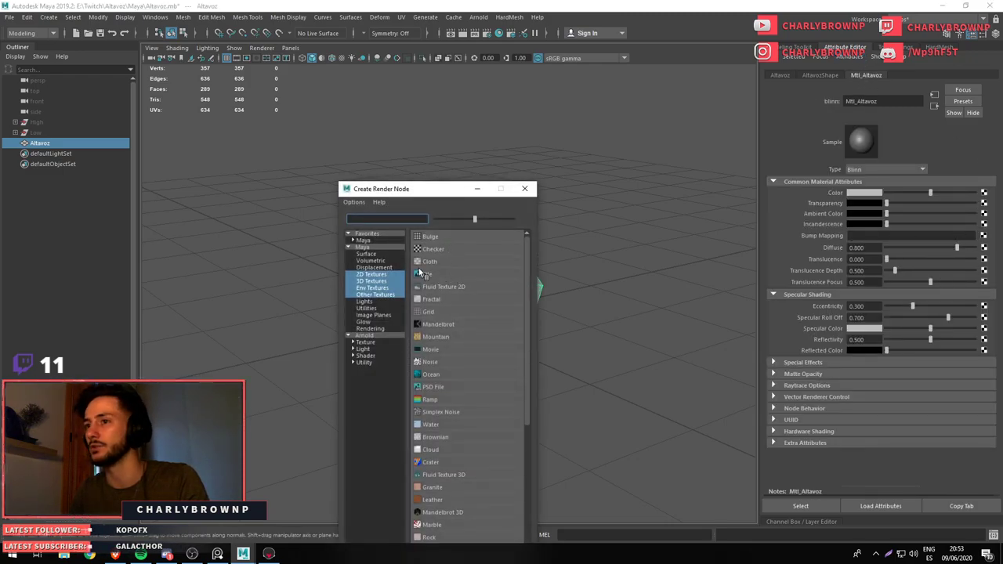
left_click(427, 278)
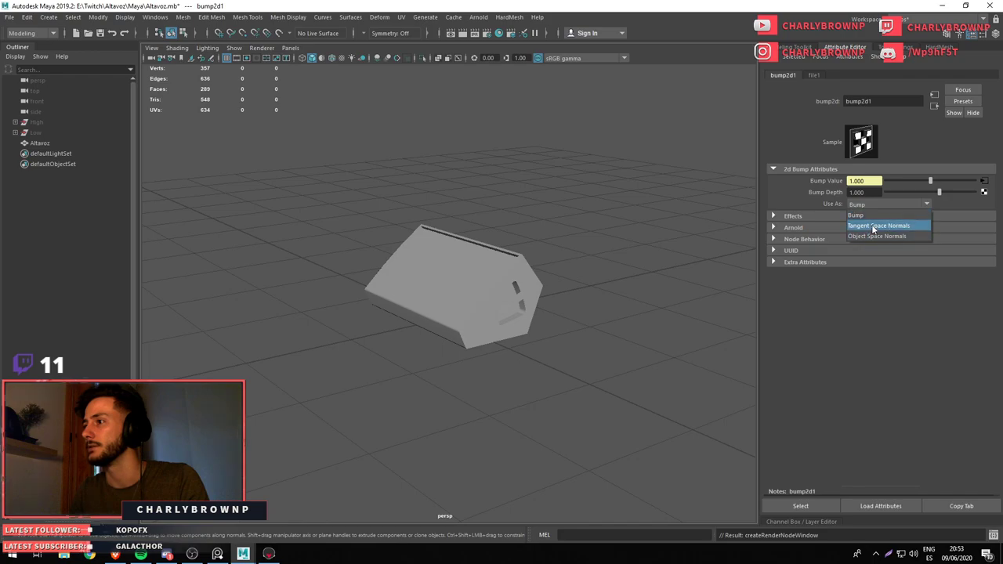
left_click(873, 228)
left_click(814, 75)
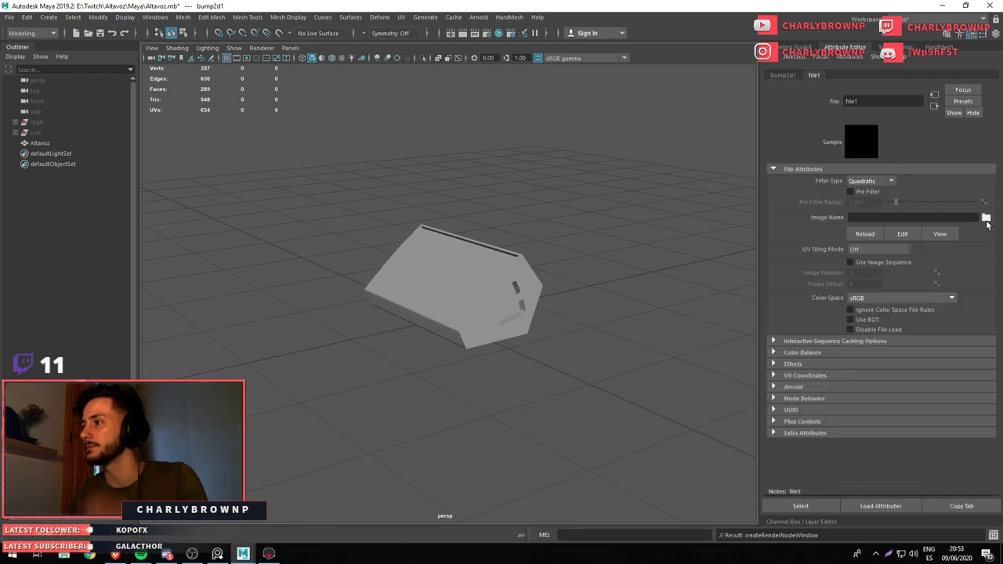
Load Altavoz_normal.psd from the E: drive's Twitch/Altavoz/Bake folder into file1
left_click(986, 219)
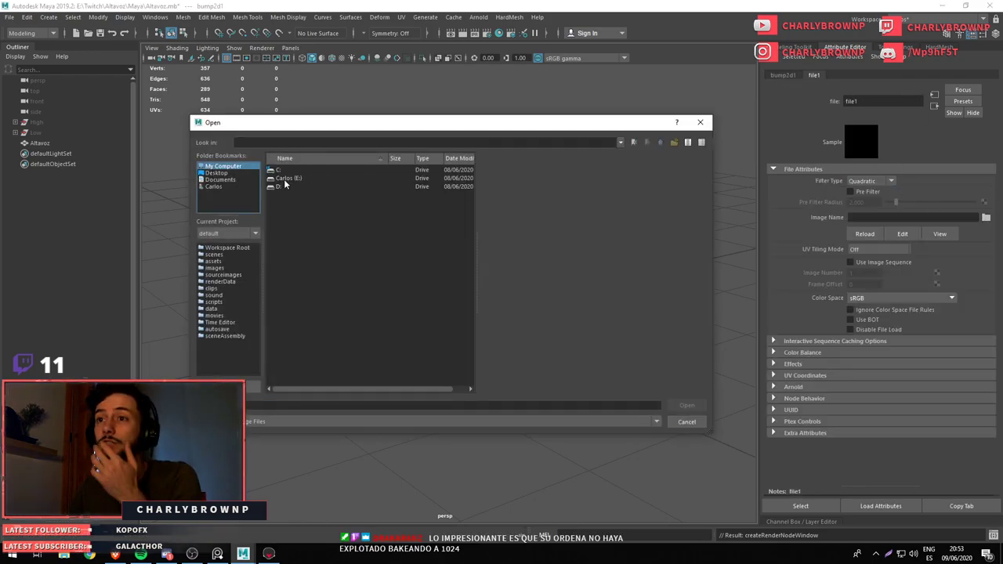
double_click(284, 178)
scroll("down", 3)
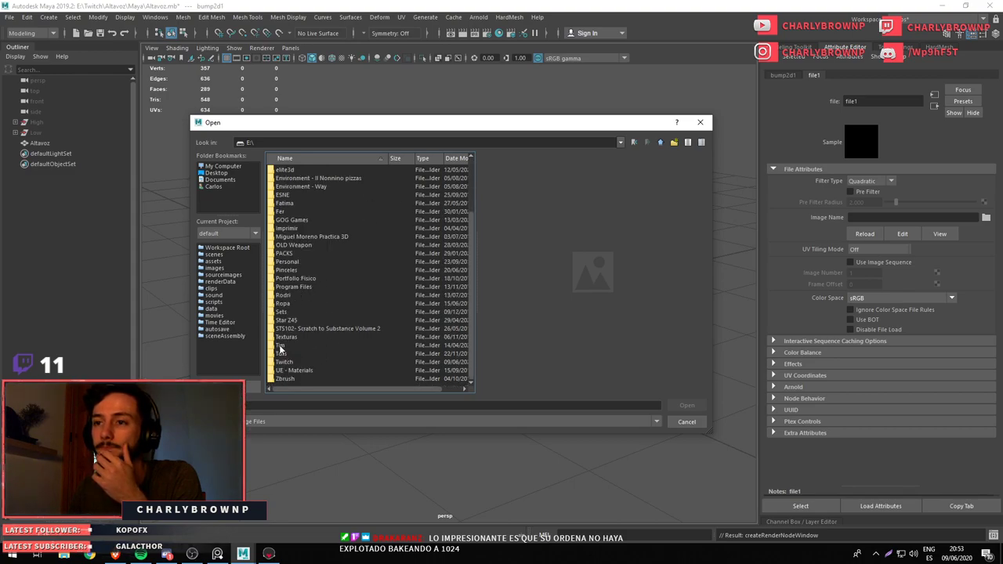
double_click(288, 362)
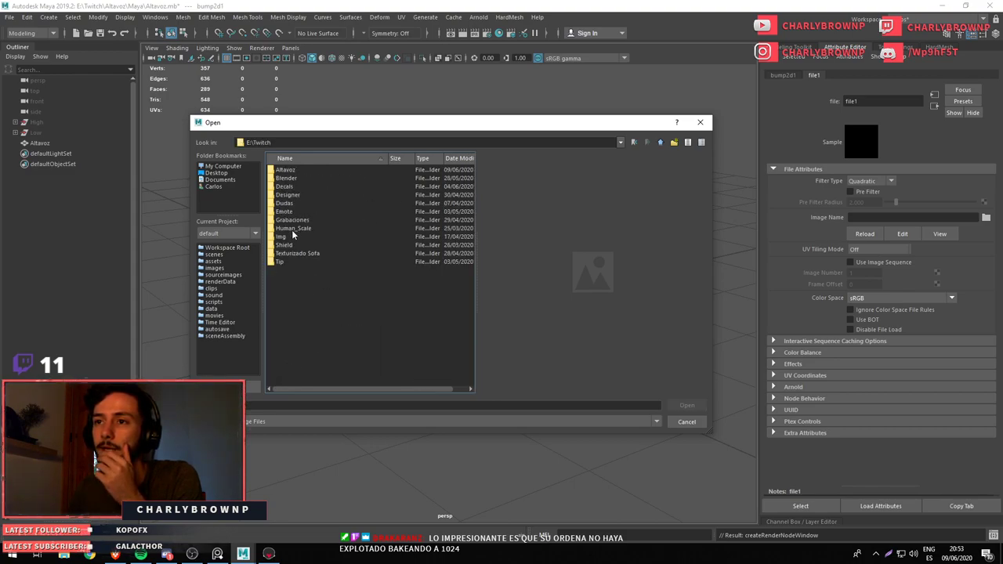
double_click(283, 170)
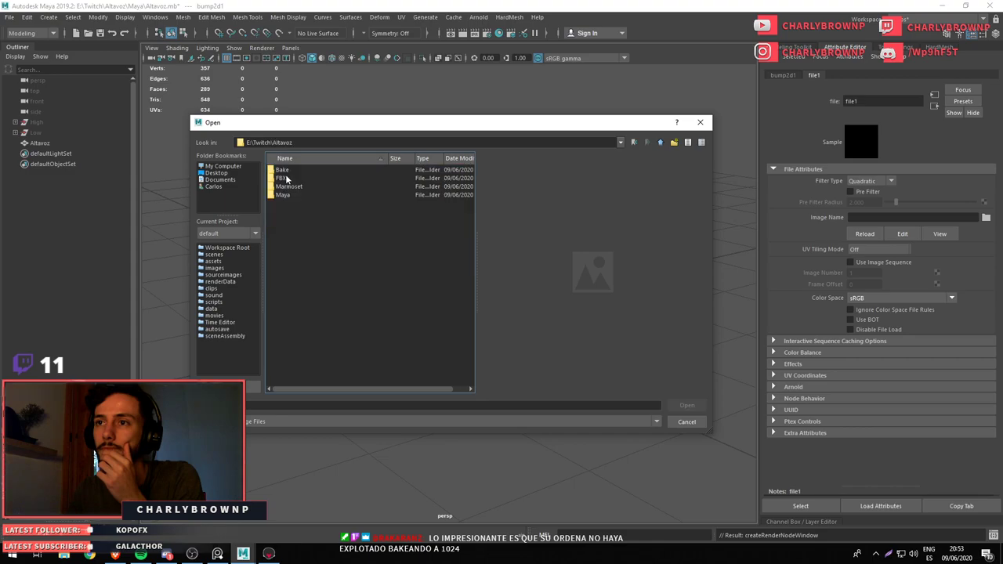
double_click(284, 170)
left_click(313, 178)
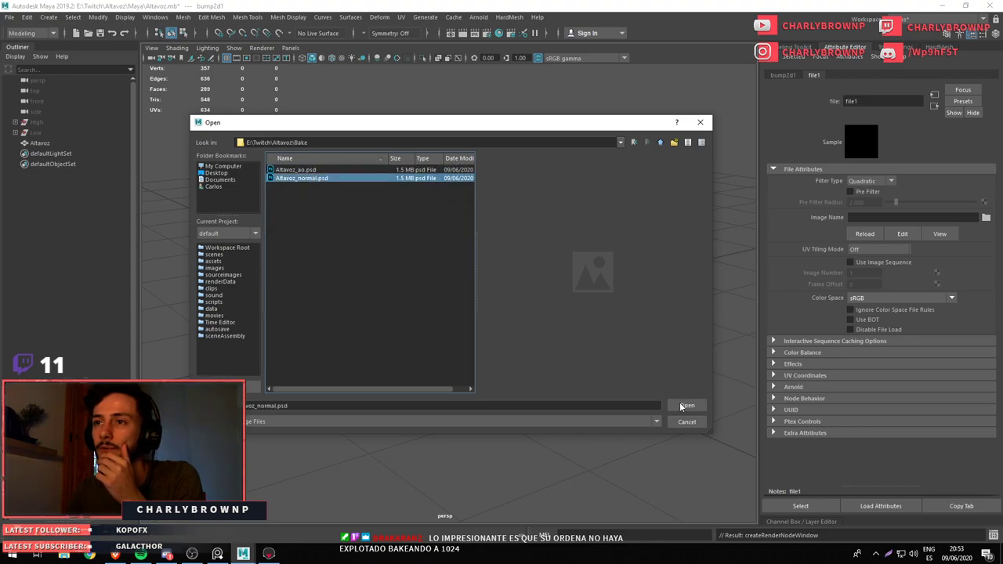
left_click(687, 406)
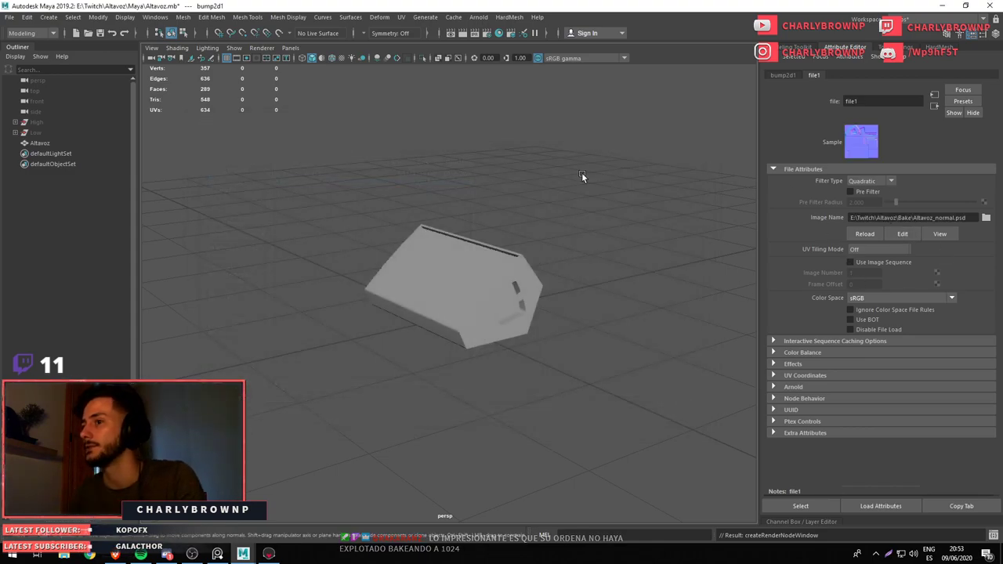
Turn on textured viewport display and set file1's colour space to Raw
scroll("up", 3)
left_click(322, 58)
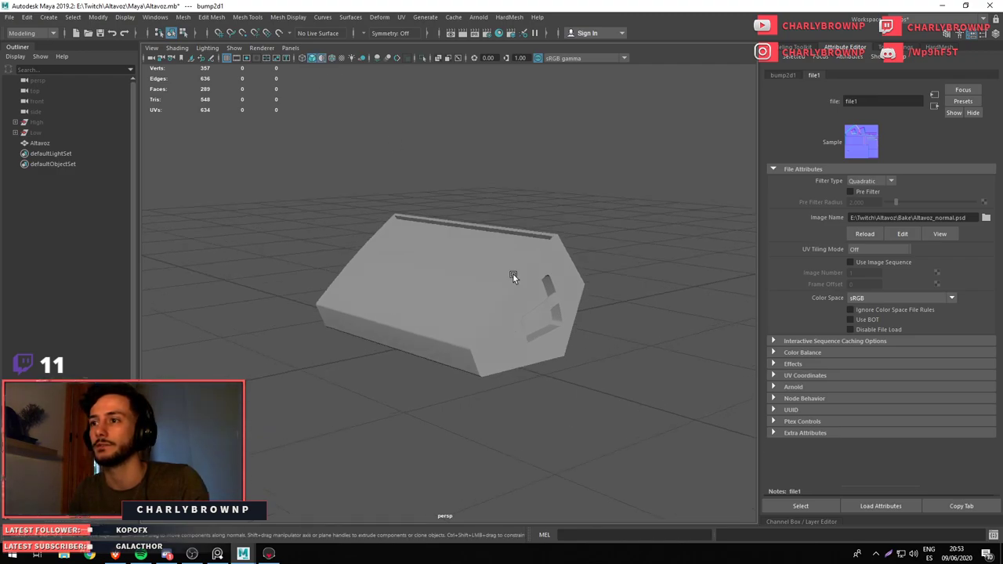
left_click_drag(513, 273, 512, 286)
scroll("up", 3)
left_click(908, 297)
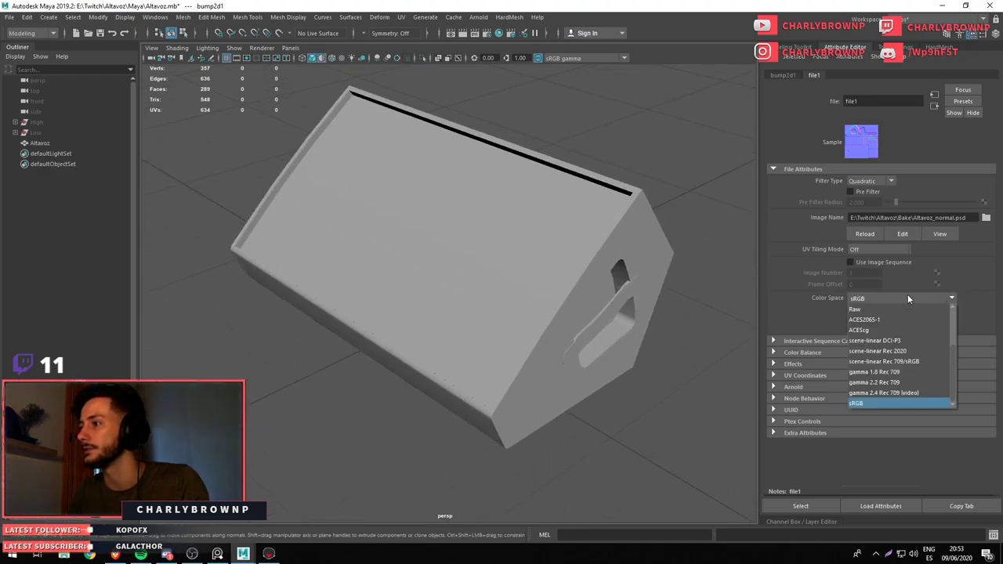
left_click(881, 310)
Display the normal-map detail on the speaker and reselect the model
scroll("down", 3)
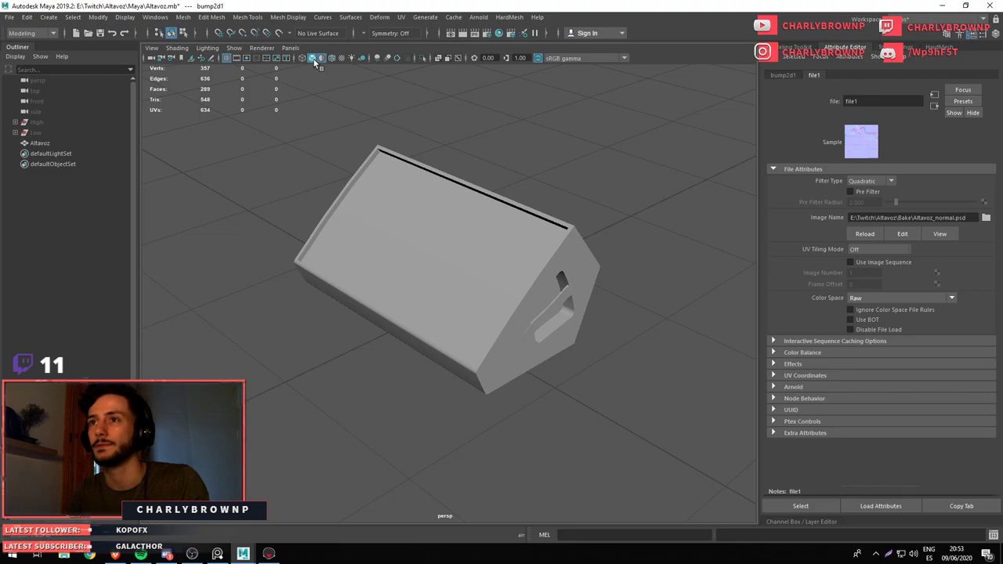
left_click(340, 57)
left_click_drag(551, 254, 544, 434)
left_click(544, 434)
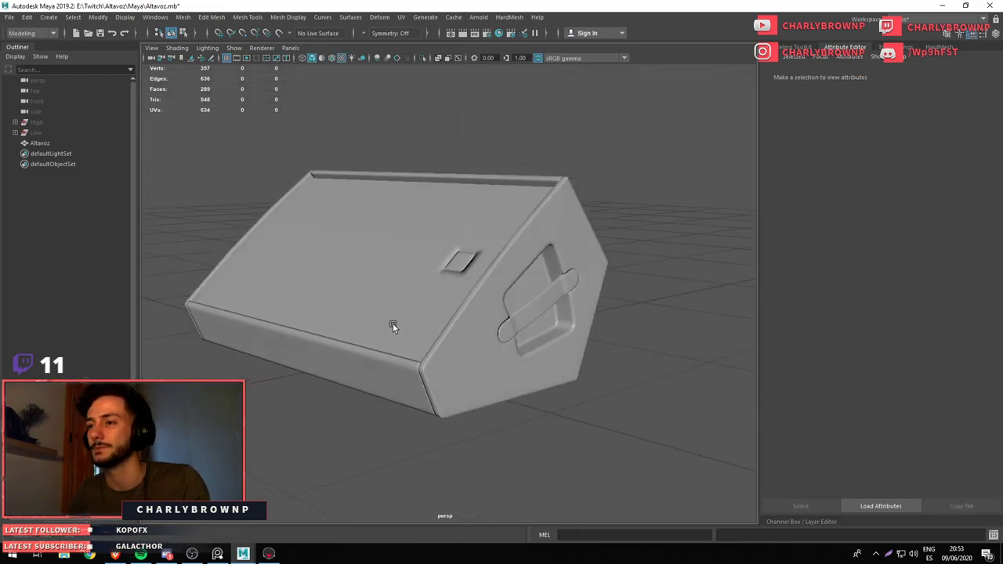
left_click_drag(393, 324, 348, 331)
left_click(480, 396)
Select a small side face of the speaker and duplicate it, sliding the copy along X
key("F11")
left_click(389, 284)
key("w")
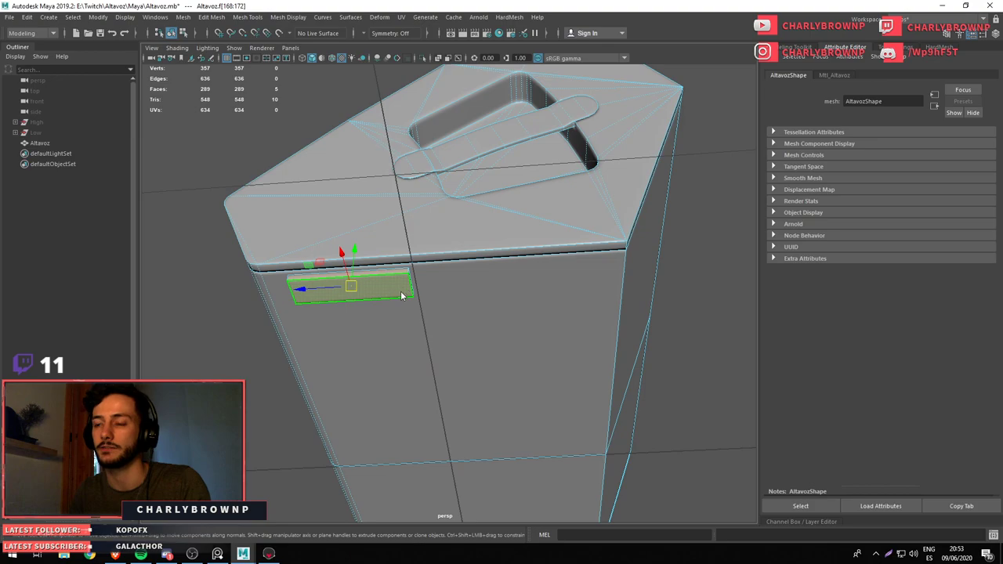
left_click_drag(401, 292, 396, 474)
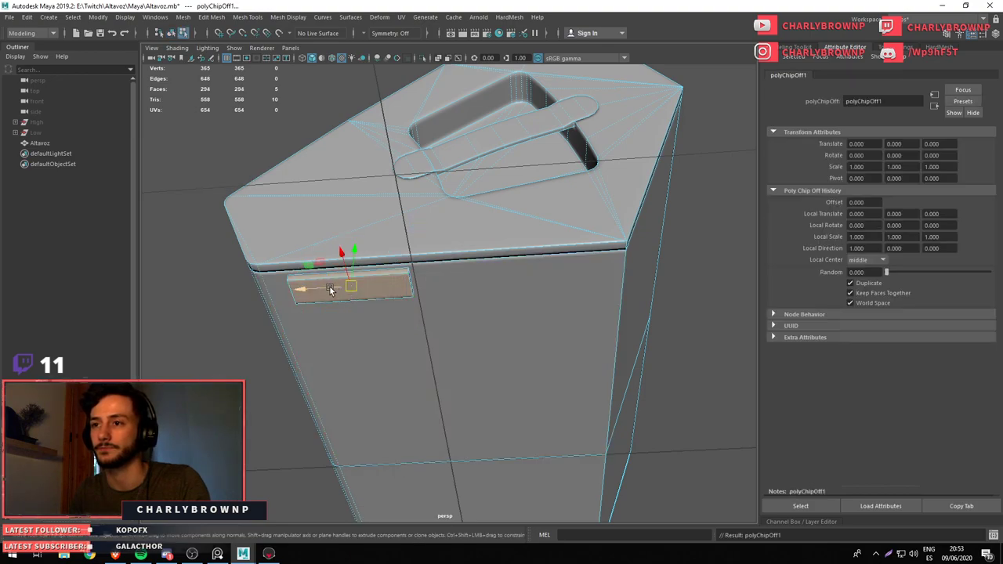
left_click_drag(330, 287, 521, 327)
left_click_drag(523, 326, 487, 246)
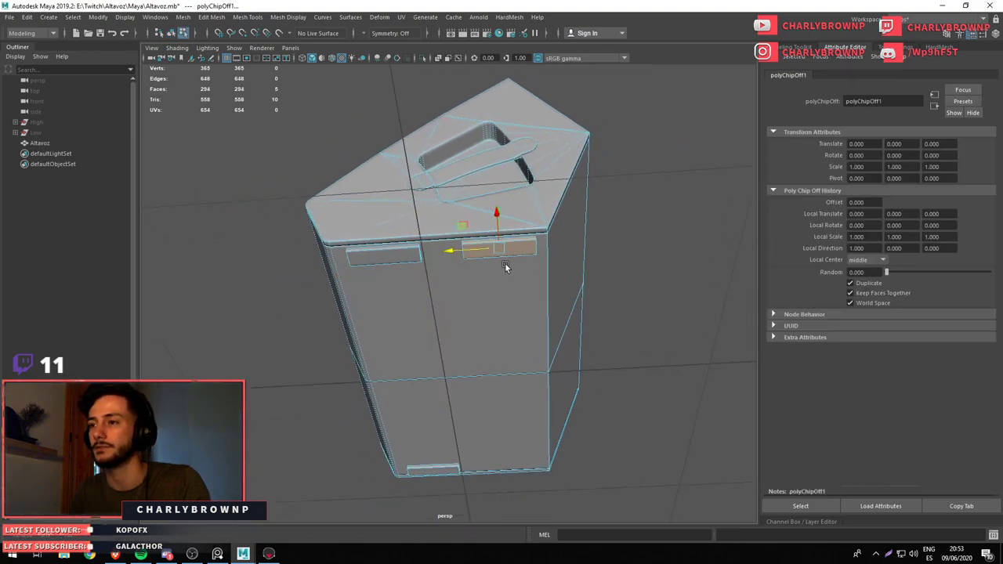
Duplicate the small face onto the box's right side, then return to object selection
left_click_drag(518, 284, 359, 268)
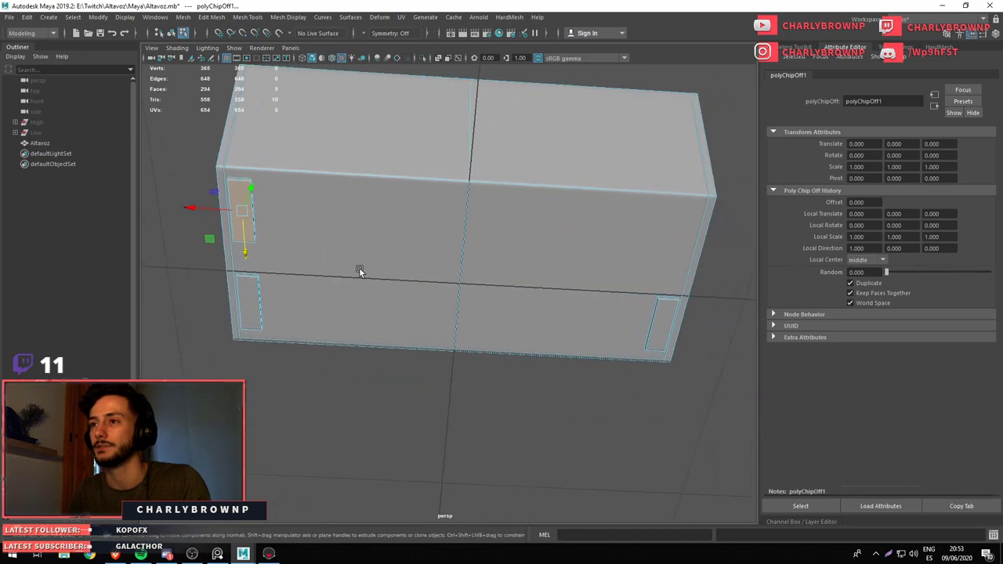
left_click_drag(487, 235, 480, 414)
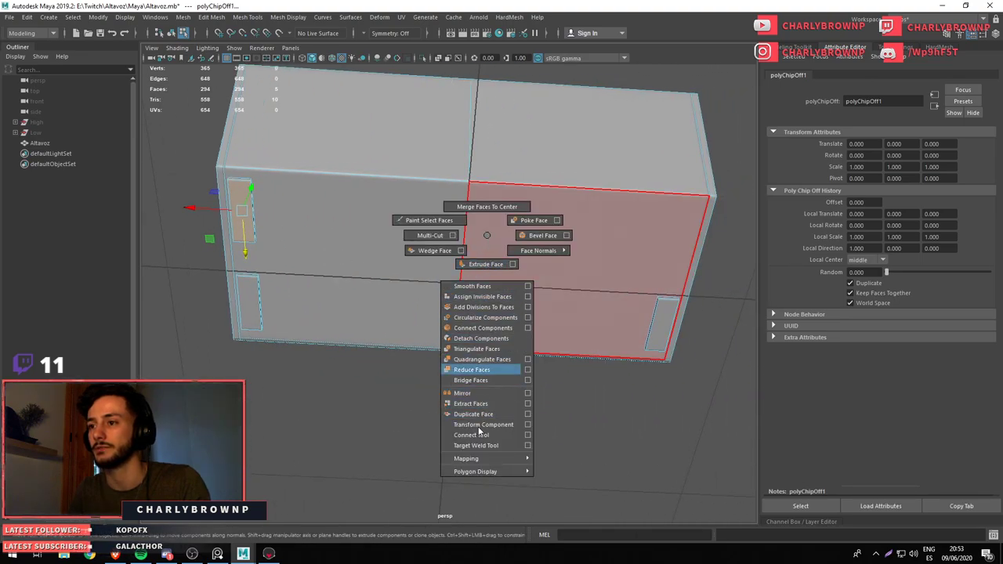
left_click_drag(232, 274, 659, 316)
left_click_drag(726, 275, 725, 275)
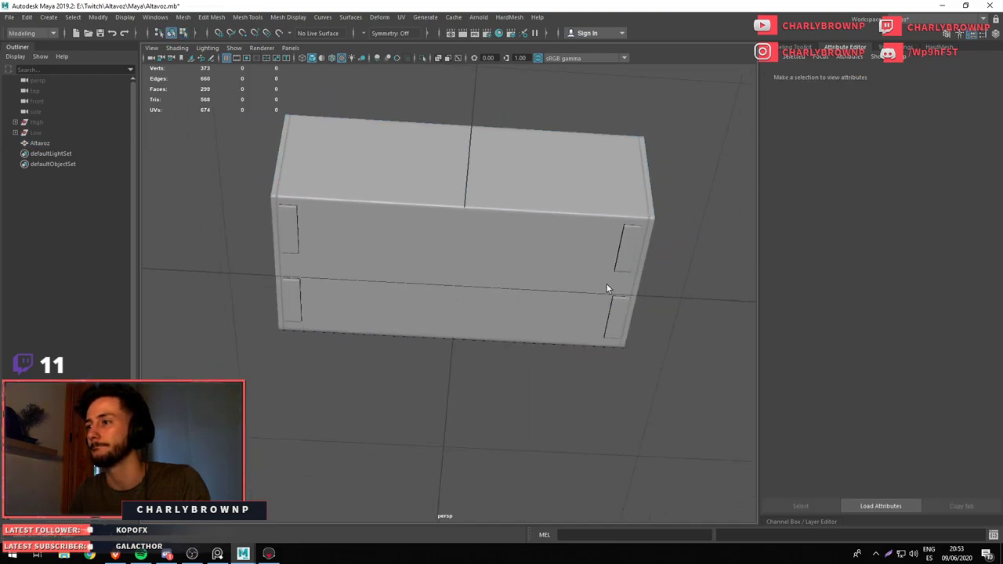
Select and deselect the speaker box while checking it from below, above and a low side angle
left_click_drag(606, 285, 561, 206)
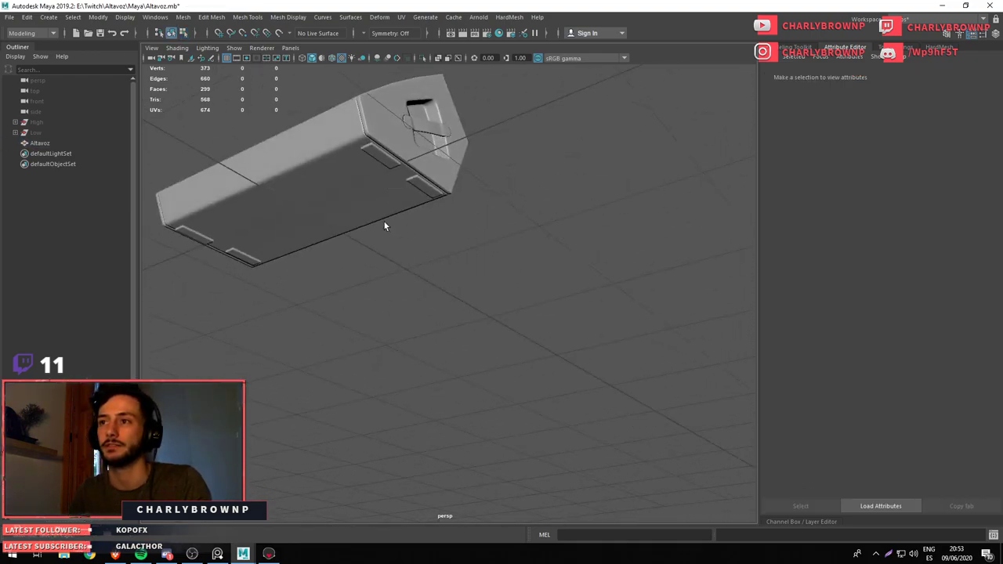
left_click_drag(384, 227, 544, 318)
left_click(470, 352)
left_click(610, 177)
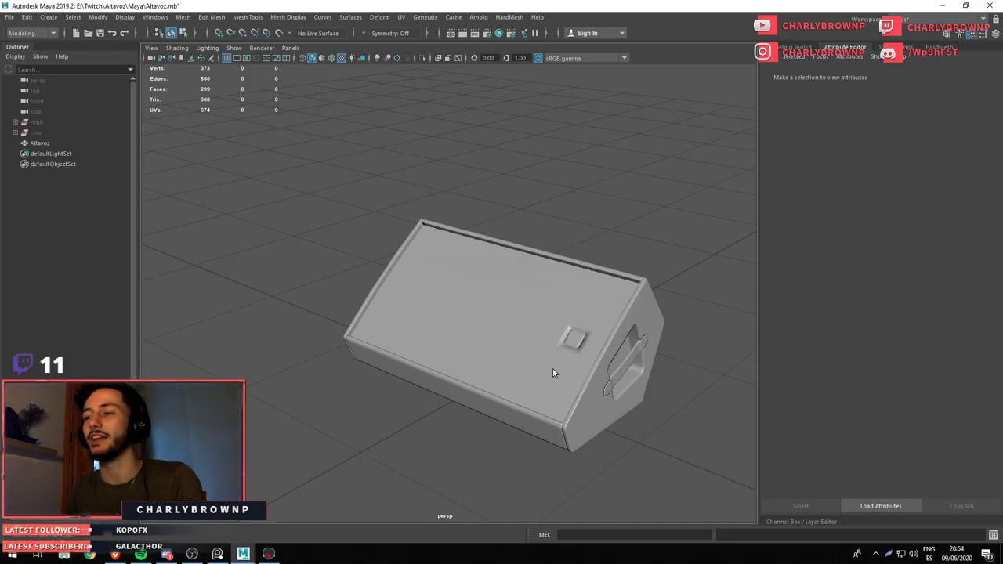
left_click_drag(553, 368, 500, 340)
left_click_drag(500, 340, 493, 309)
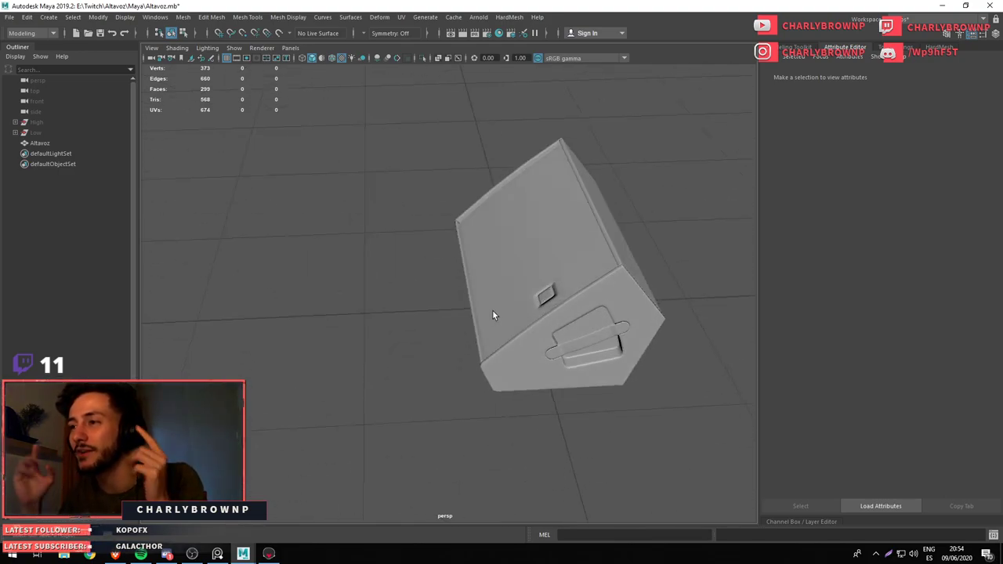
left_click_drag(502, 284, 420, 350)
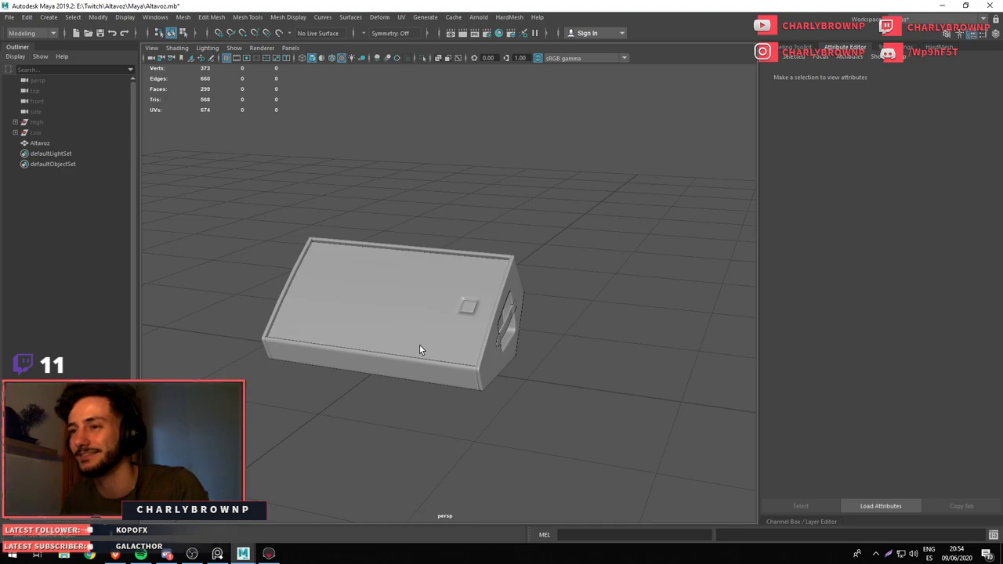
Delete the extra edge and leftover vertex at the speaker's front corner
left_click_drag(592, 435, 357, 193)
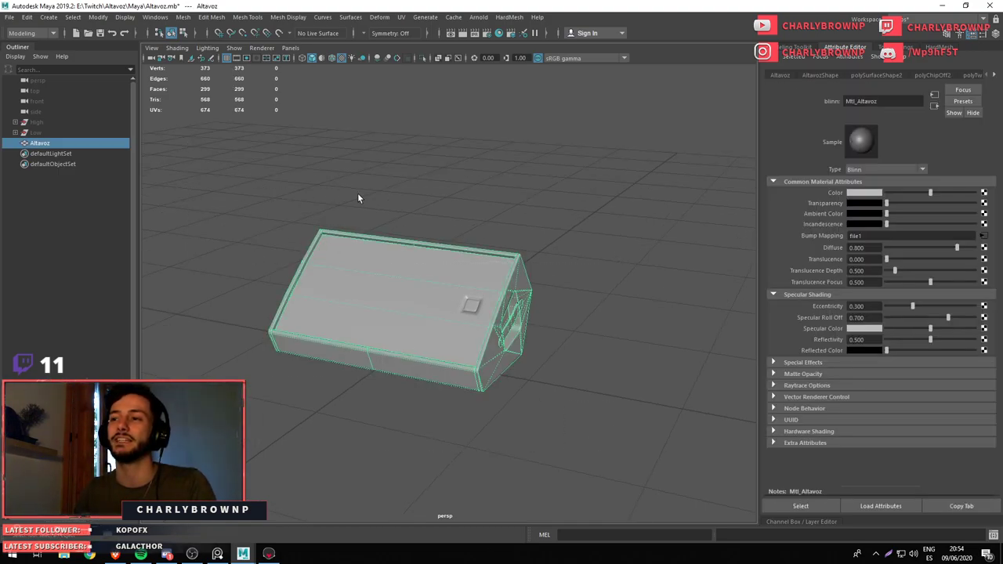
left_click(203, 133)
left_click(324, 253)
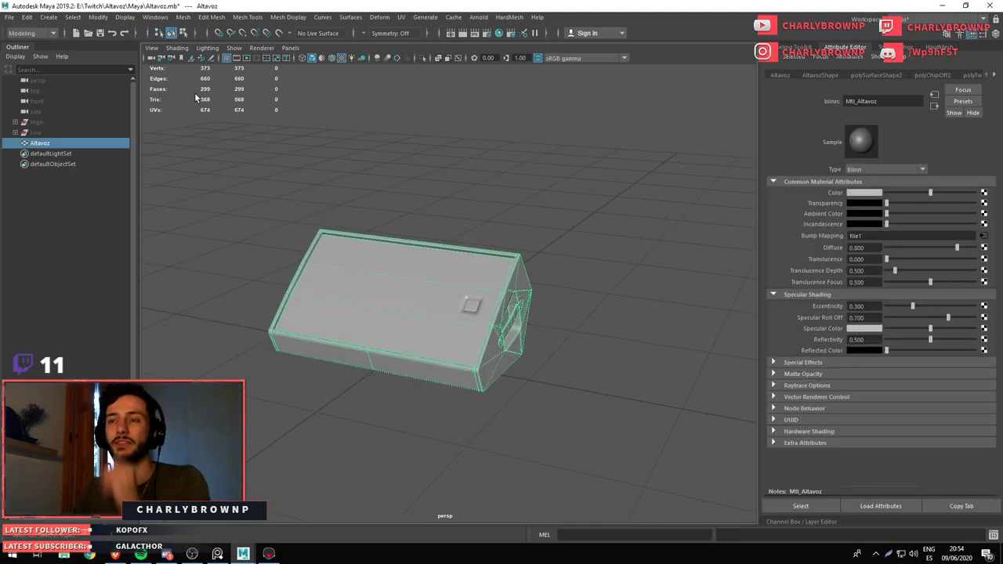
left_click_drag(646, 158, 463, 298)
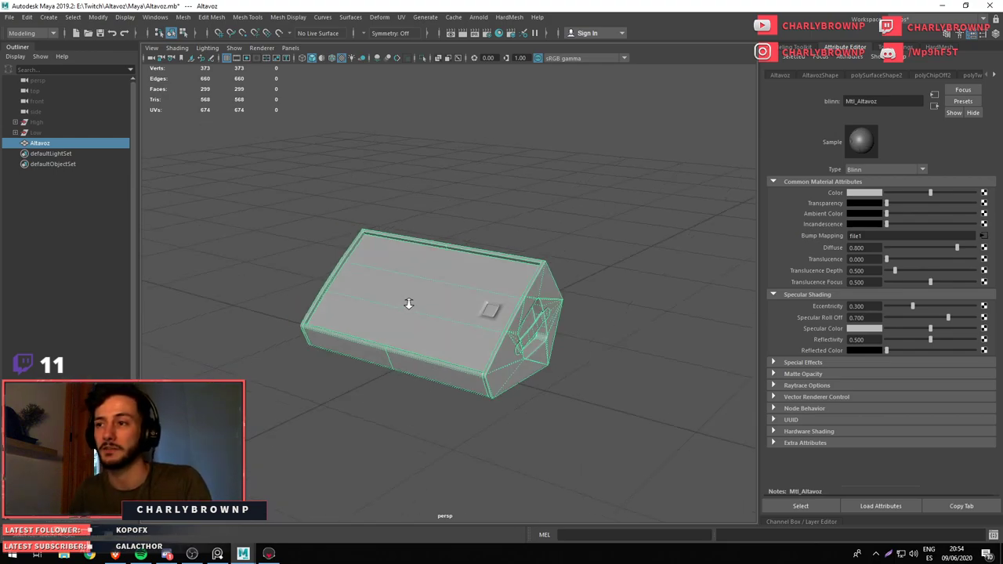
left_click(463, 298)
left_click_drag(563, 411, 602, 352)
left_click_drag(602, 352, 555, 201)
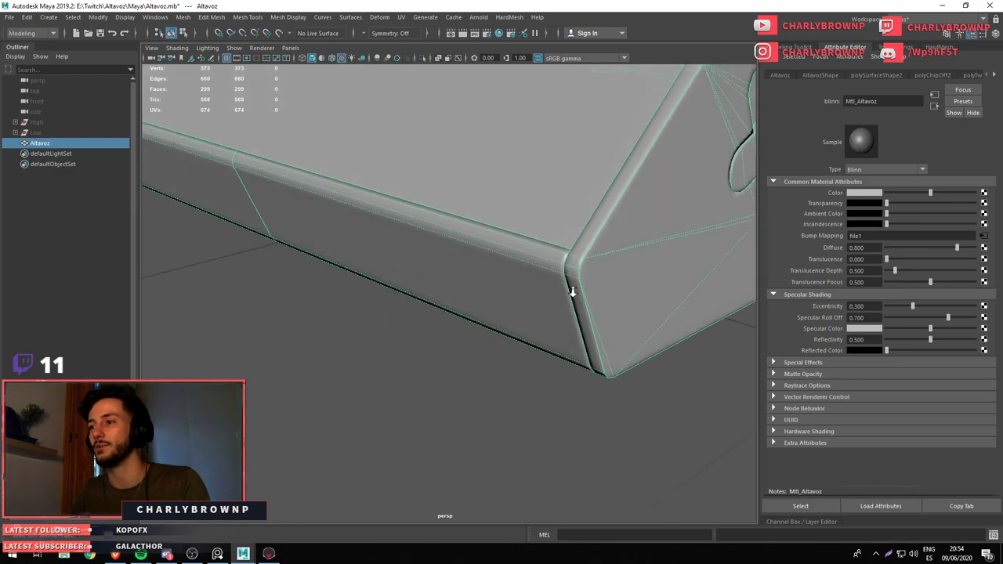
left_click(536, 240)
left_click_drag(535, 236, 534, 316)
key("ctrl+Delete")
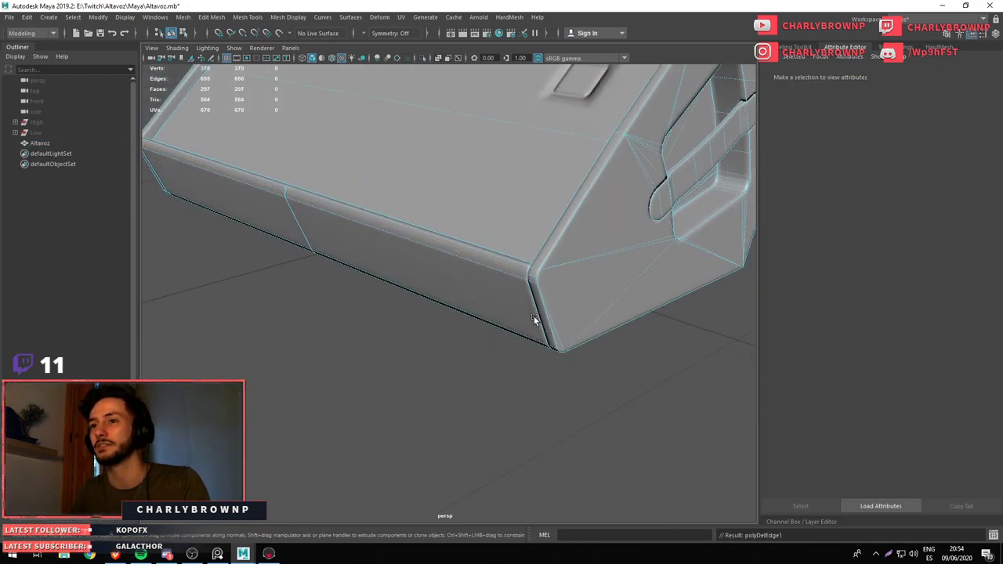
left_click(532, 274)
key("ctrl+Delete")
Check the small lower corner face in isolation with Ctrl+1, then show the whole speaker again
scroll("down", 3)
scroll("down", 3)
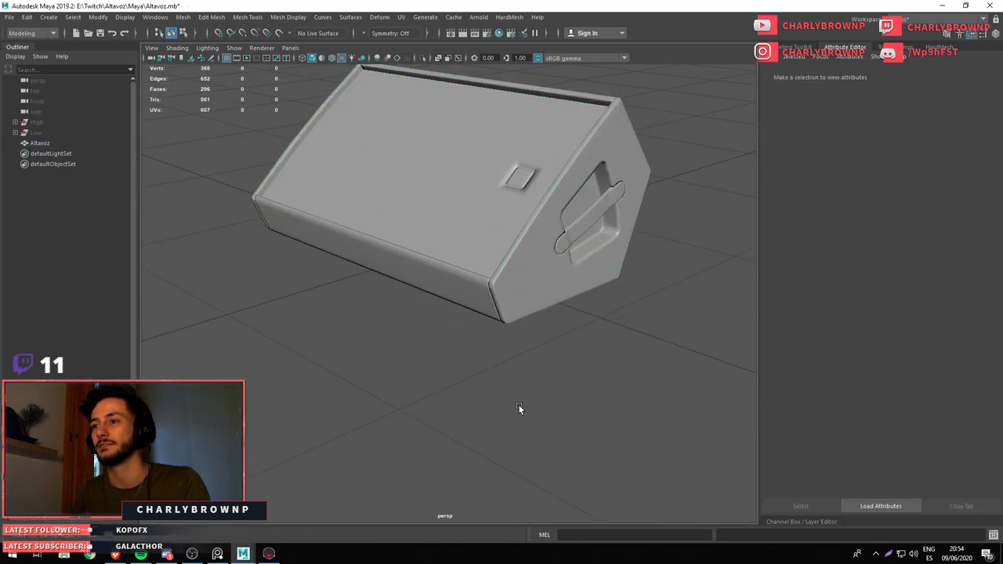
scroll("down", 3)
left_click_drag(419, 317, 508, 294)
scroll("up", 3)
left_click(594, 222)
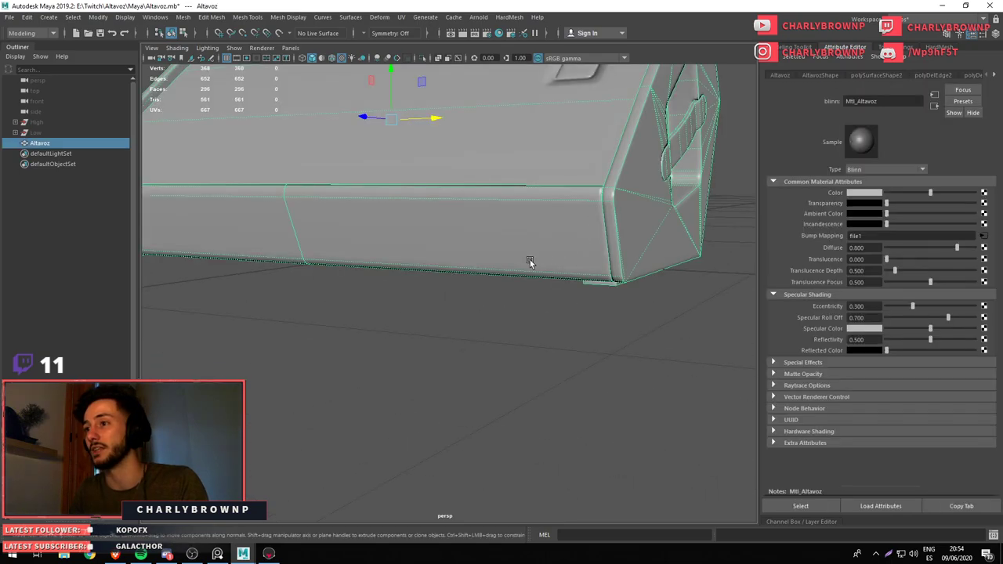
left_click_drag(530, 259, 540, 149)
scroll("up", 3)
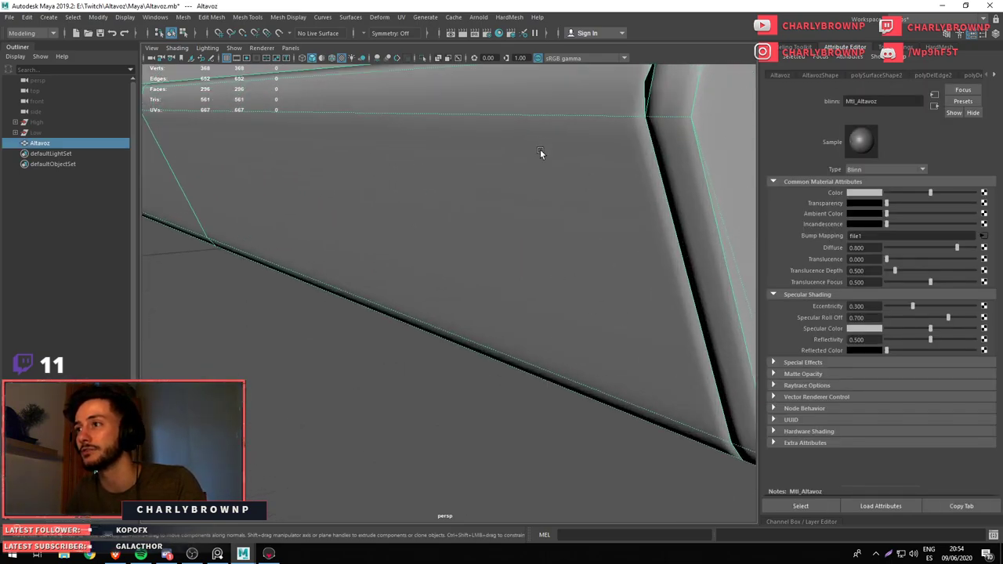
key("F11")
left_click(535, 280)
left_click_drag(535, 282, 667, 203)
scroll("up", 3)
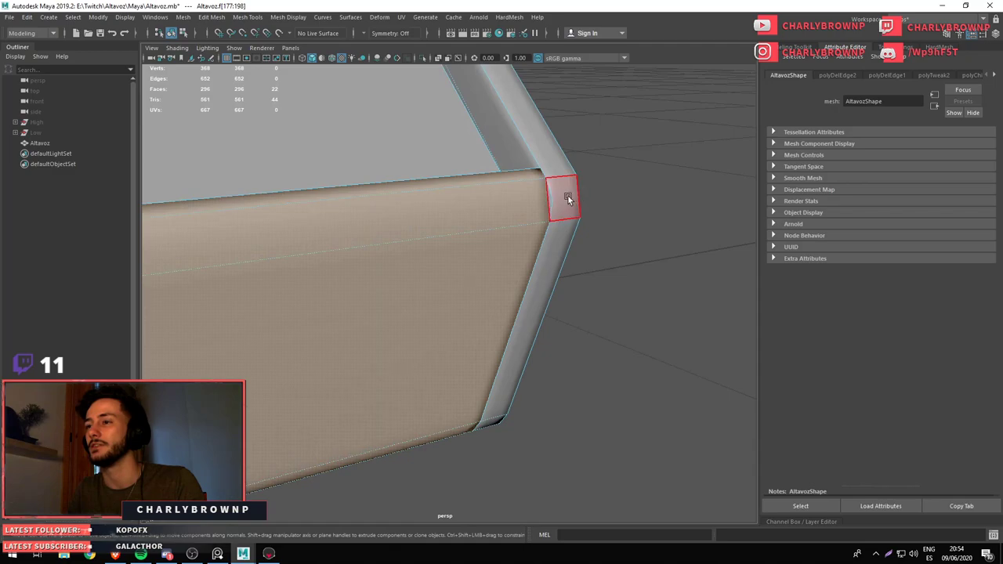
left_click(553, 198)
key("ctrl+1")
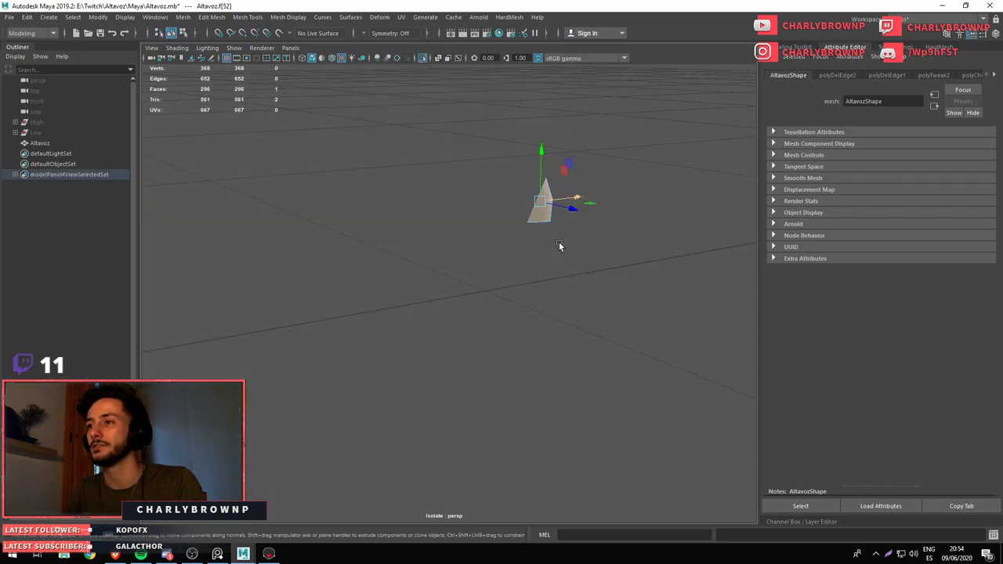
left_click(559, 241)
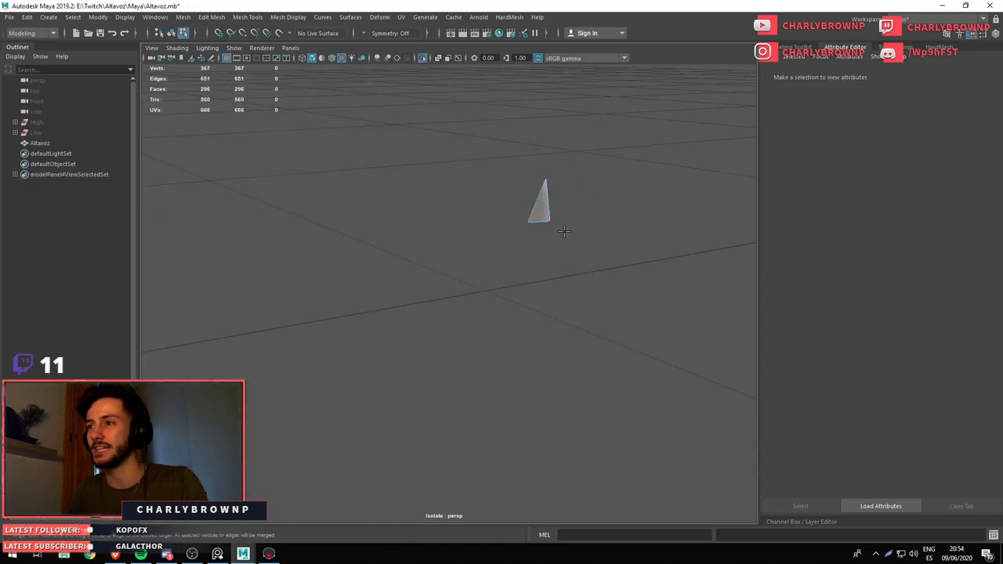
key("ctrl+1")
Select the speaker and inspect an edge on its underside
scroll("down", 3)
left_click_drag(367, 285, 590, 235)
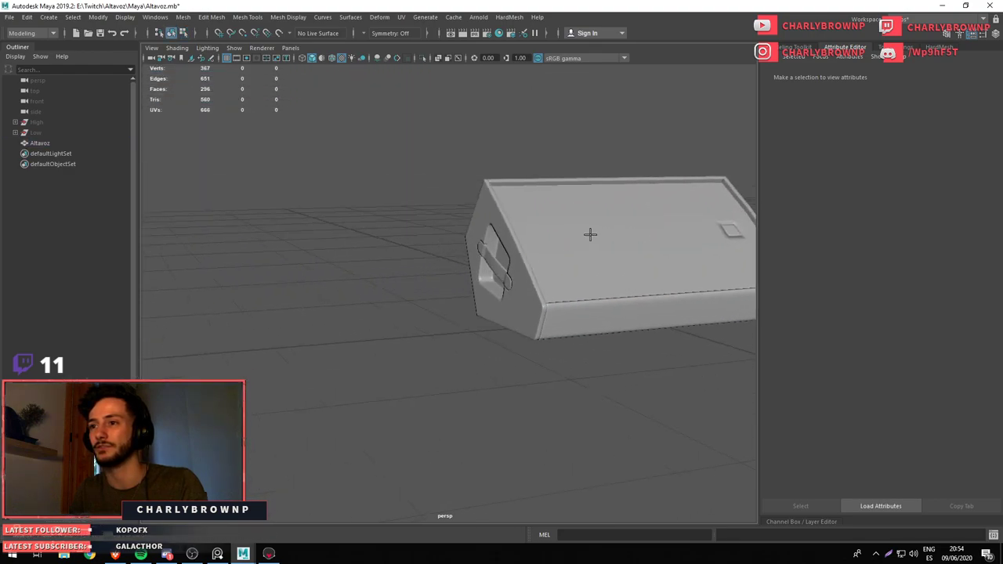
scroll("up", 3)
left_click(573, 331)
left_click_drag(573, 331, 412, 340)
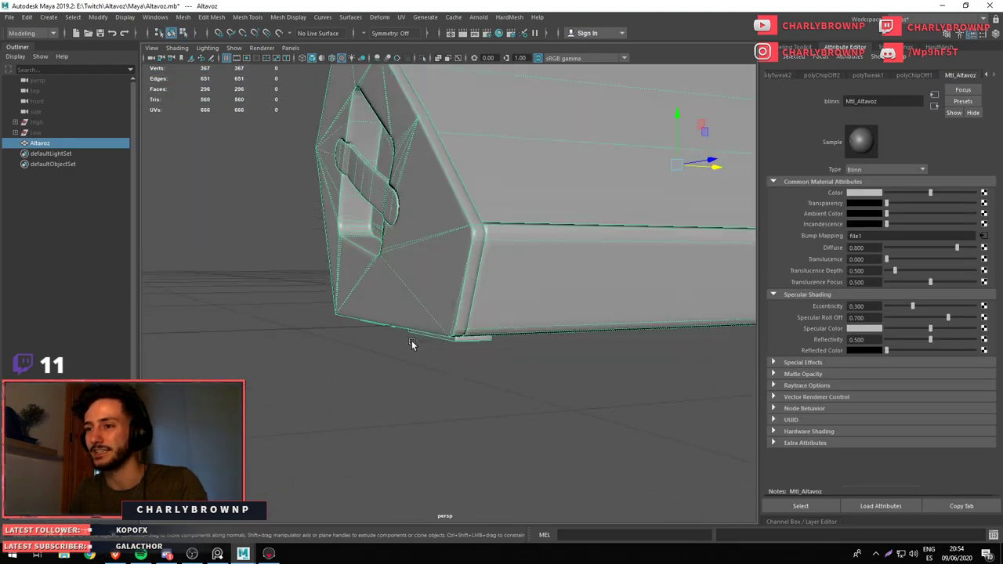
scroll("up", 3)
left_click_drag(527, 196, 415, 206)
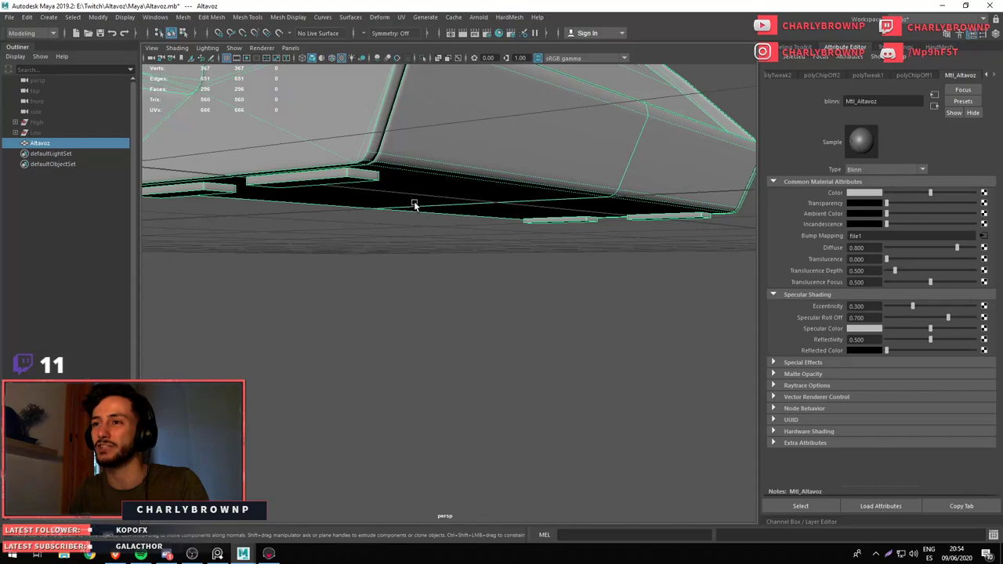
left_click(414, 163)
left_click(389, 358)
Delete the redundant edges at three of the speaker's underside corners
left_click_drag(389, 357, 416, 208)
scroll("down", 3)
left_click(366, 240)
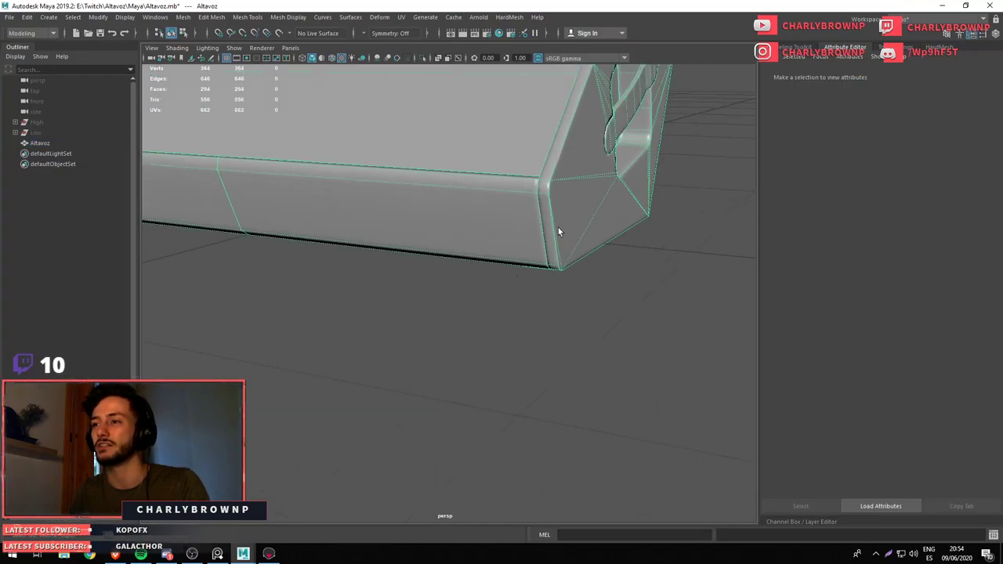
scroll("up", 3)
left_click_drag(529, 220, 562, 294)
left_click(541, 242)
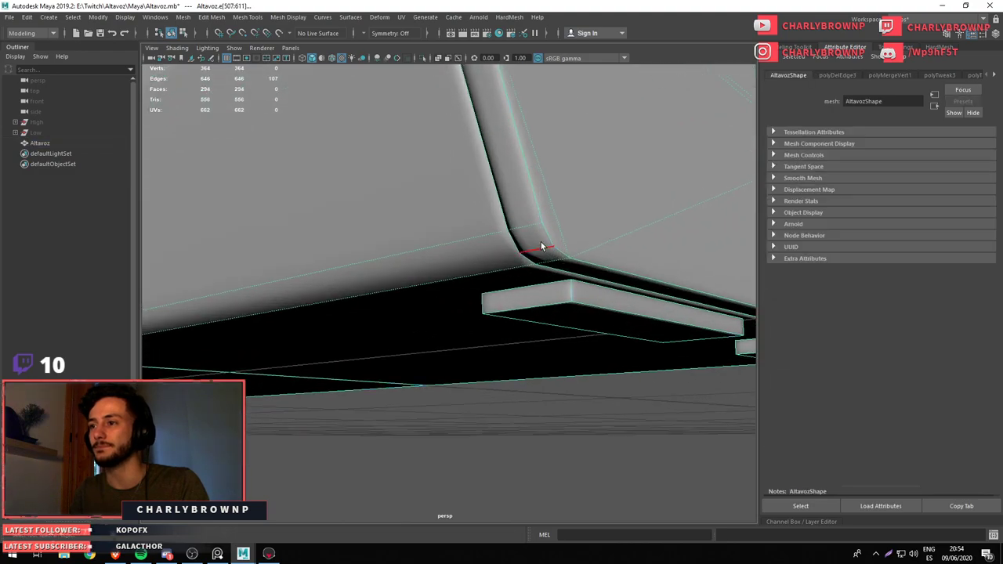
left_click_drag(541, 243, 424, 372)
left_click_drag(424, 372, 379, 327)
left_click(379, 327)
left_click_drag(379, 327, 513, 264)
left_click_drag(513, 264, 446, 252)
left_click(446, 252)
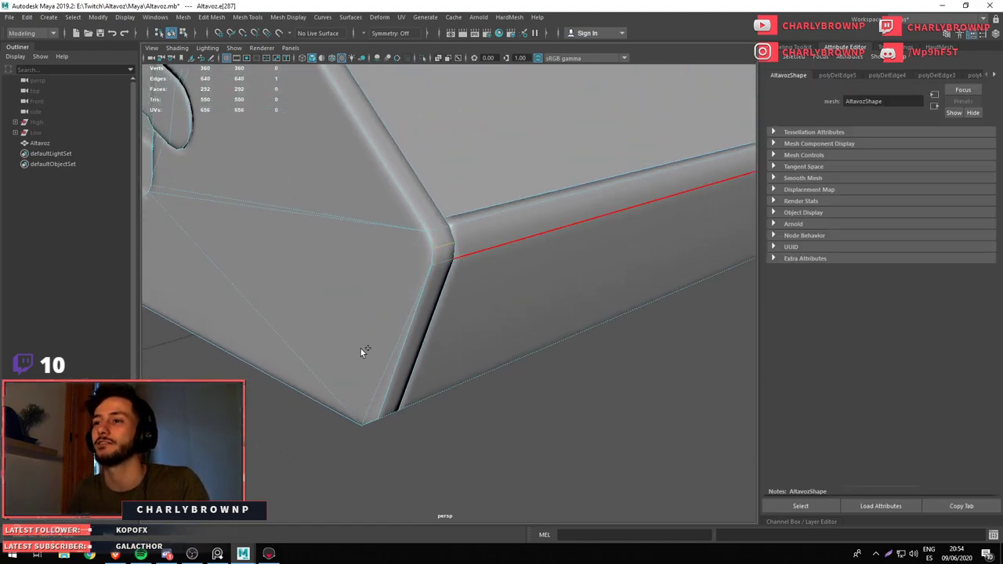
left_click_drag(360, 349, 408, 313)
left_click_drag(408, 313, 346, 237)
Isolate the bevel face strip to check it, then restore and frame the full speaker
left_click(402, 242)
left_click(470, 219)
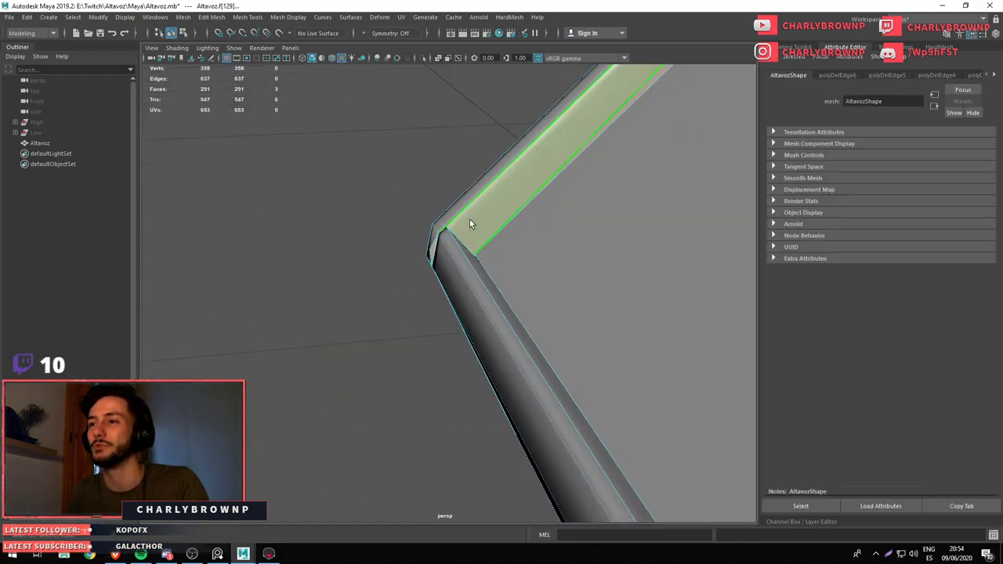
key("ctrl+1")
left_click(344, 276)
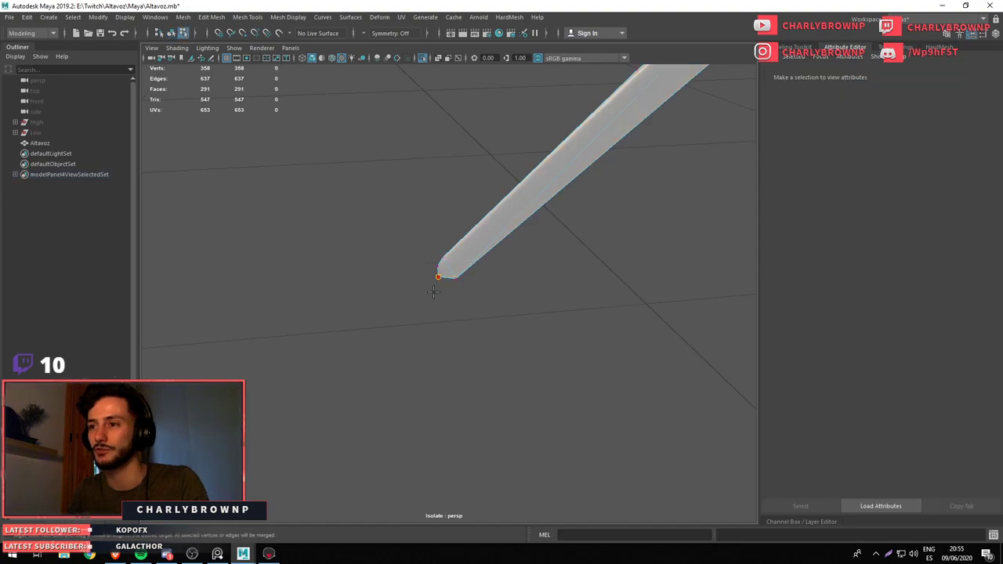
left_click_drag(528, 216, 529, 218)
key("ctrl+1")
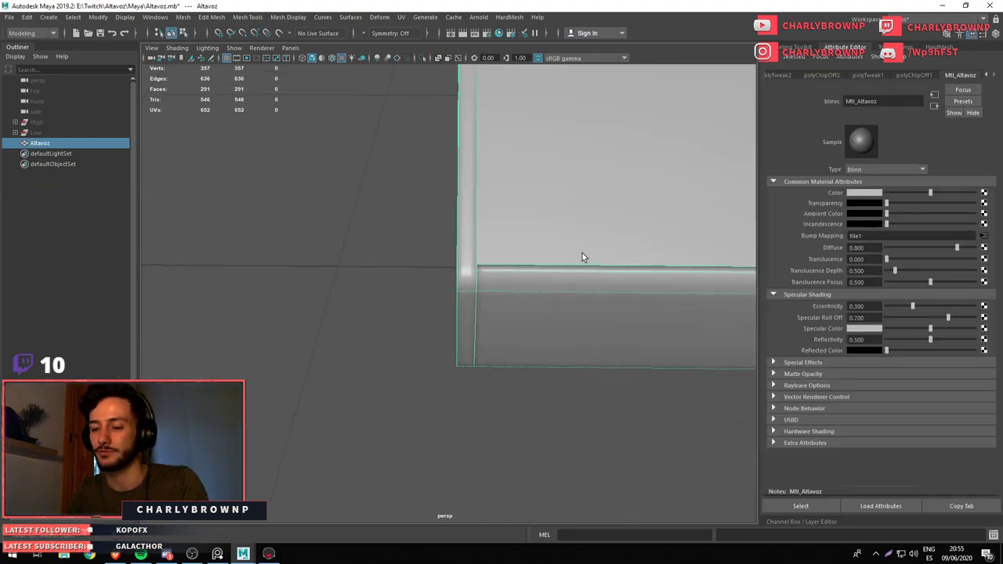
key("f")
scroll("up", 3)
left_click_drag(559, 262, 457, 231)
Review the finished speaker and save the scene as Altavoz.mb
left_click(473, 364)
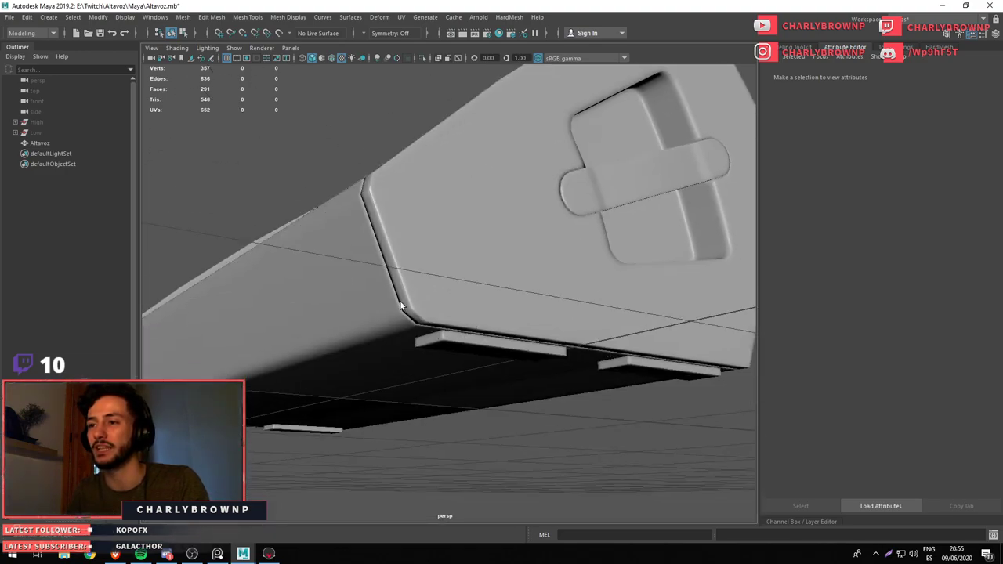
left_click(420, 317)
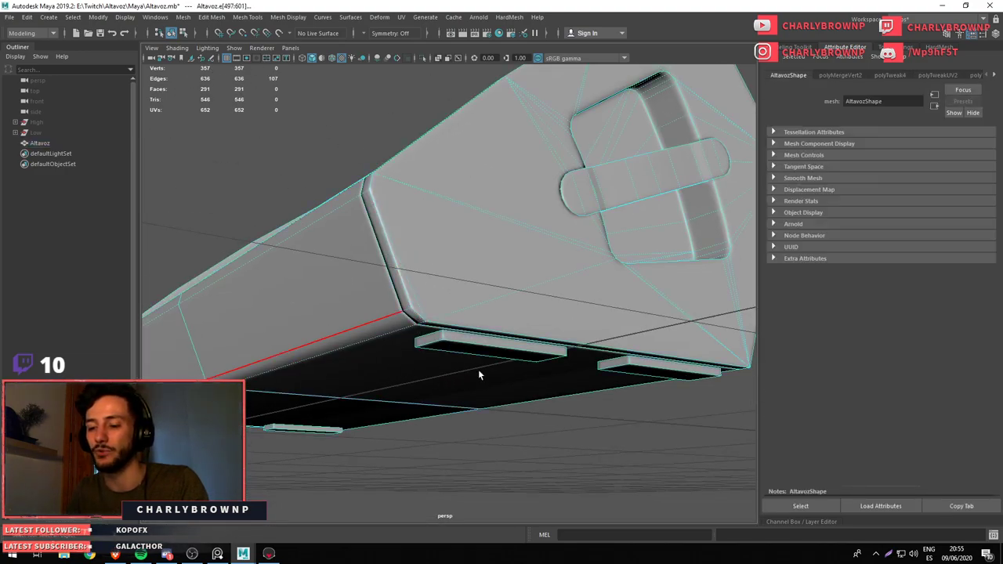
left_click_drag(479, 376, 419, 318)
left_click(518, 227)
left_click_drag(518, 227, 503, 351)
key("ctrl+s")
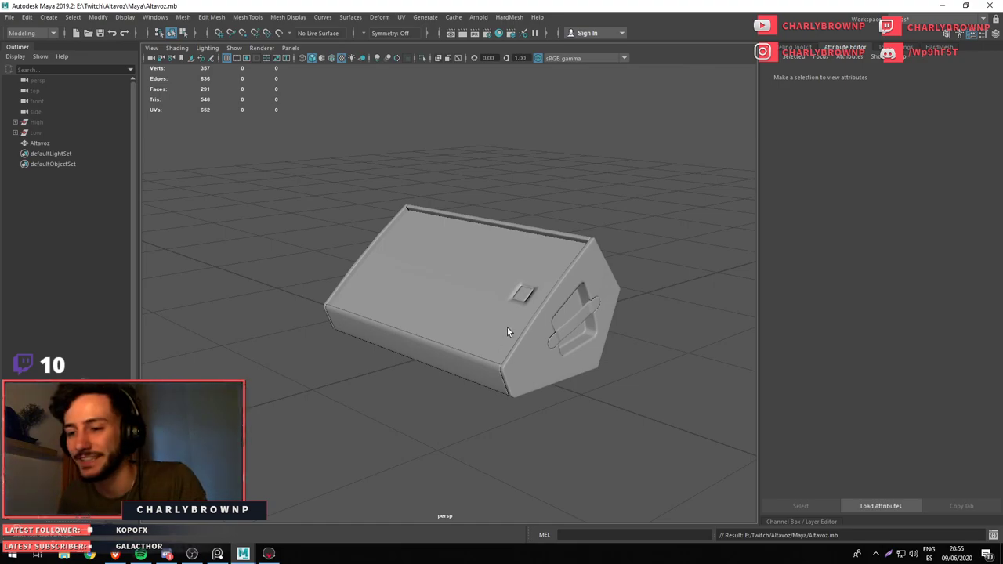
Duplicate the speaker as Altavoz1, lift the copy above the original and tilt it toward the viewer
left_click(507, 328)
key("w")
left_click(509, 299)
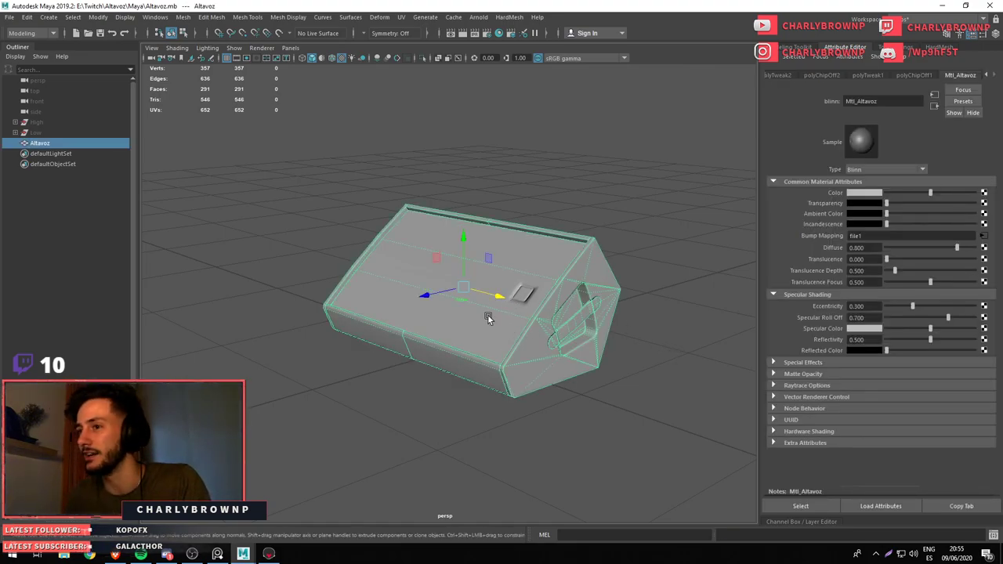
key("ctrl+d")
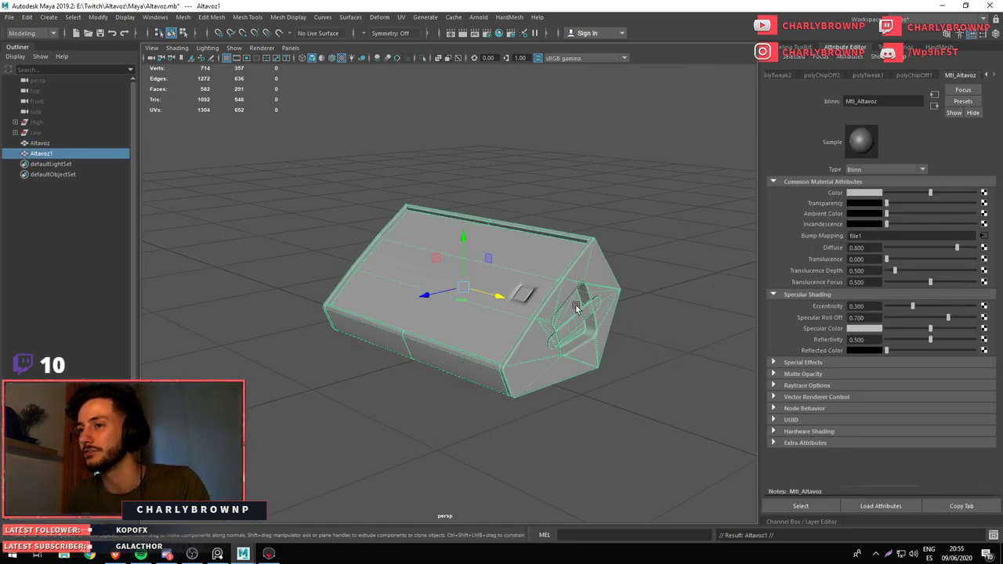
left_click_drag(436, 259, 520, 142)
left_click_drag(520, 141, 515, 190)
key("e")
left_click_drag(510, 167, 497, 160)
key("w")
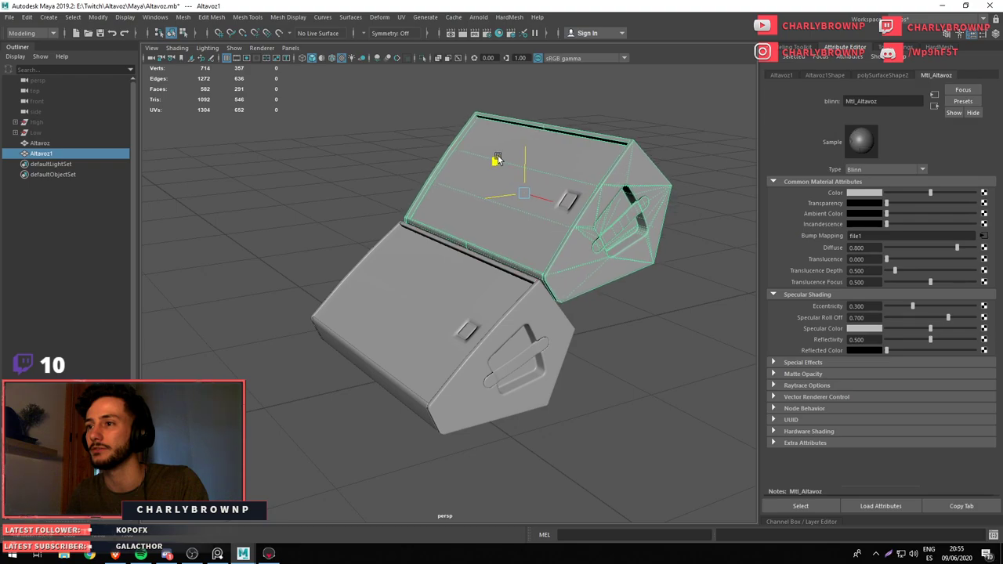
scroll("down", 3)
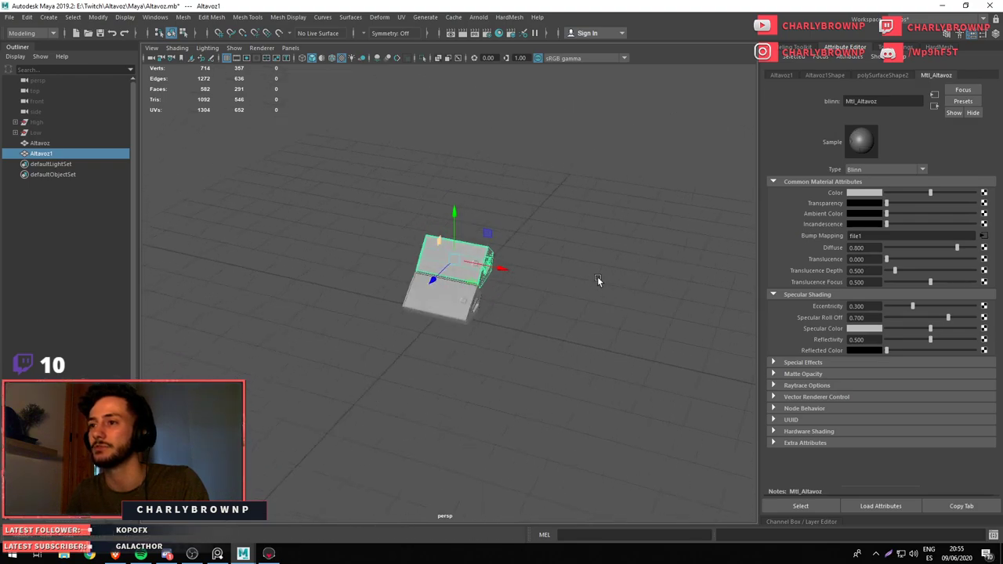
left_click_drag(597, 277, 586, 281)
scroll("up", 3)
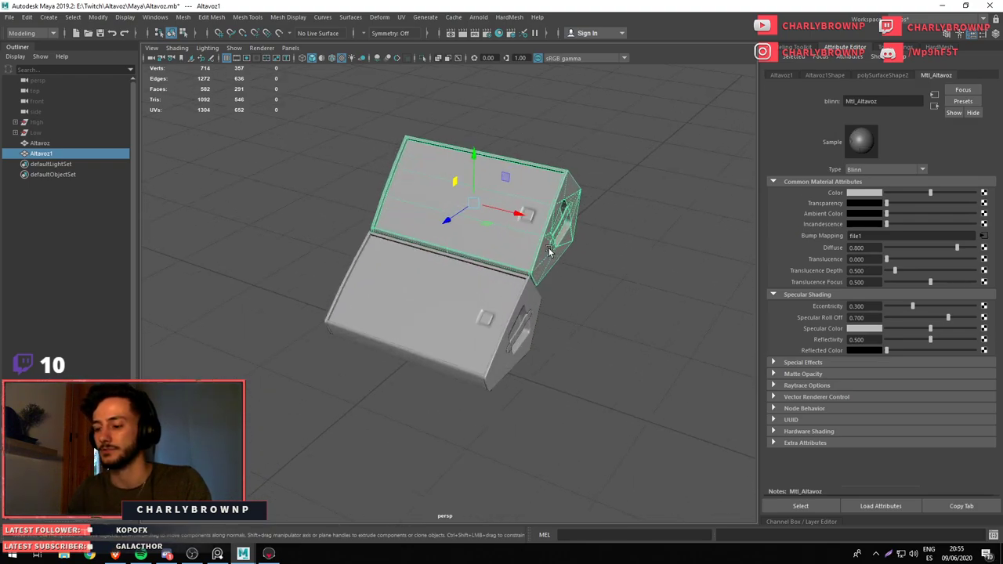
Undo the lid tilt and split, returning to the single Altavoz speaker
key("ctrl+z")
left_click(470, 263)
left_click_drag(473, 323, 667, 349)
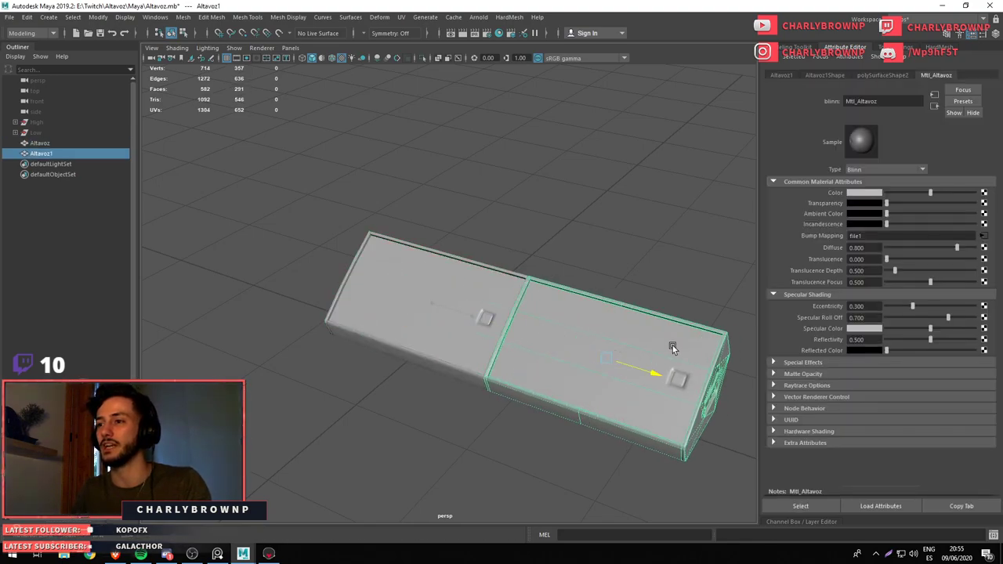
key("e")
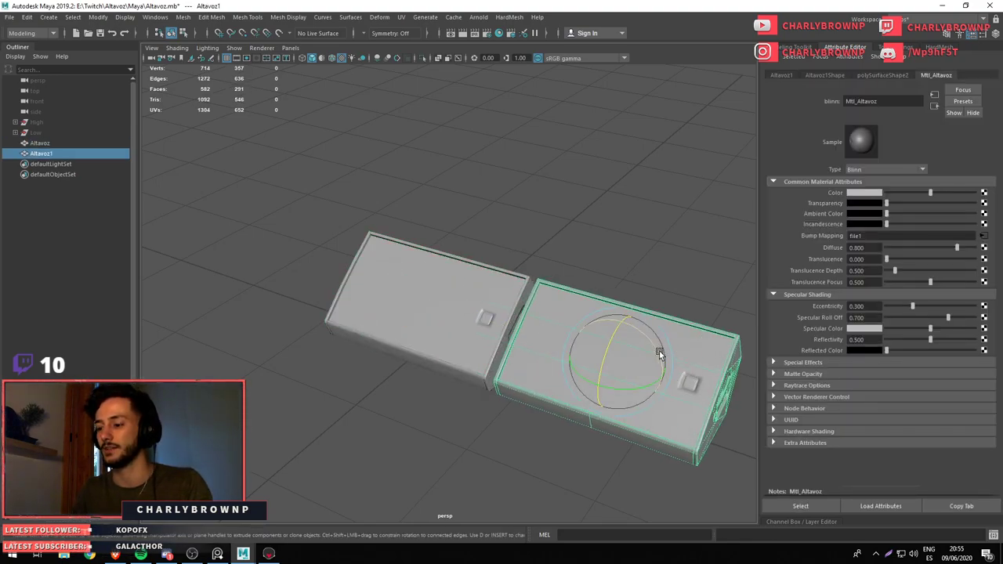
left_click_drag(587, 338, 557, 380)
key("w")
key("ctrl+z")
Duplicate Altavoz again, pivot it at its bottom corner and stand the copy upright
left_click(584, 407)
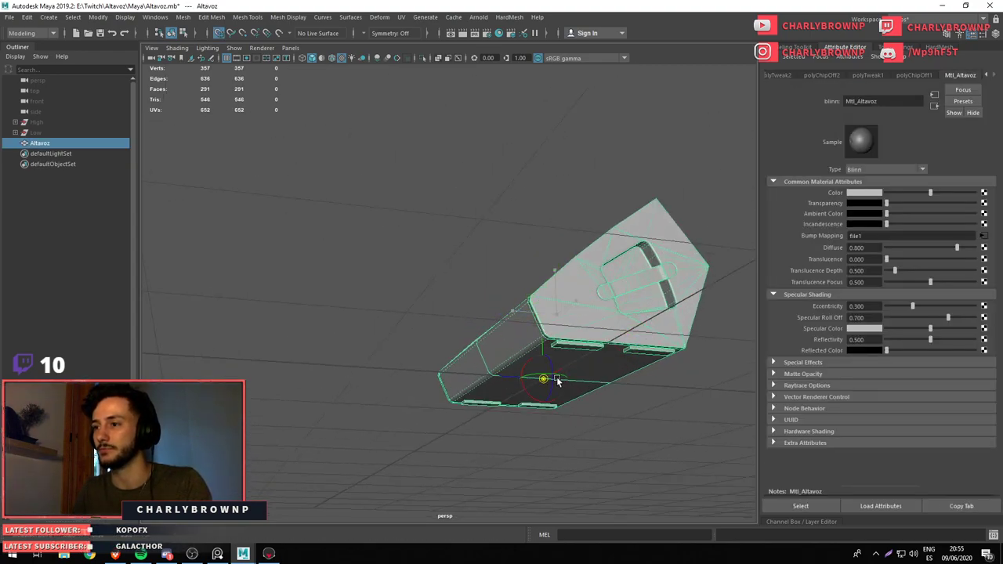
key("w")
left_click_drag(689, 389, 600, 448)
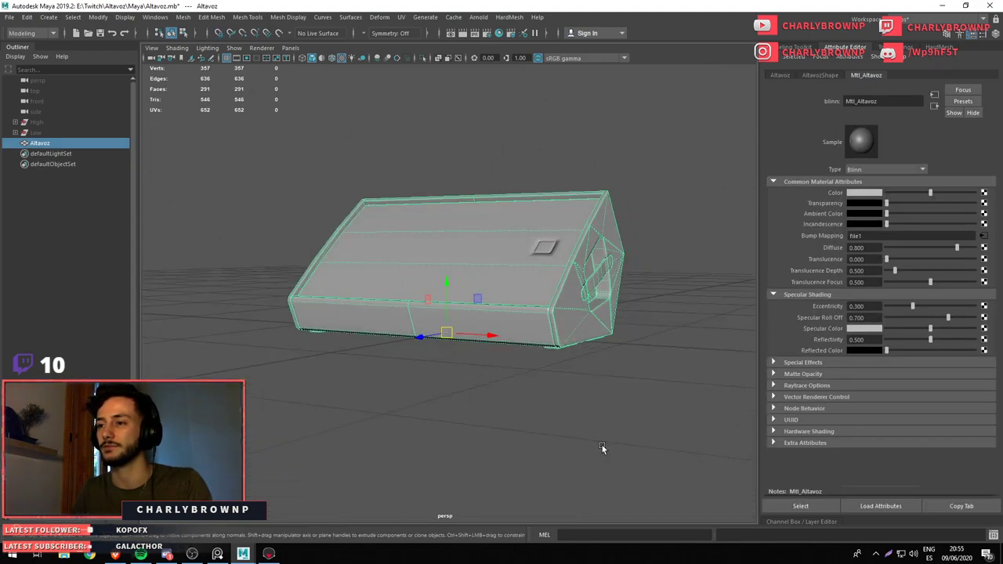
left_click_drag(600, 448, 482, 336)
key("ctrl+d")
left_click_drag(493, 316, 663, 352)
scroll("up", 3)
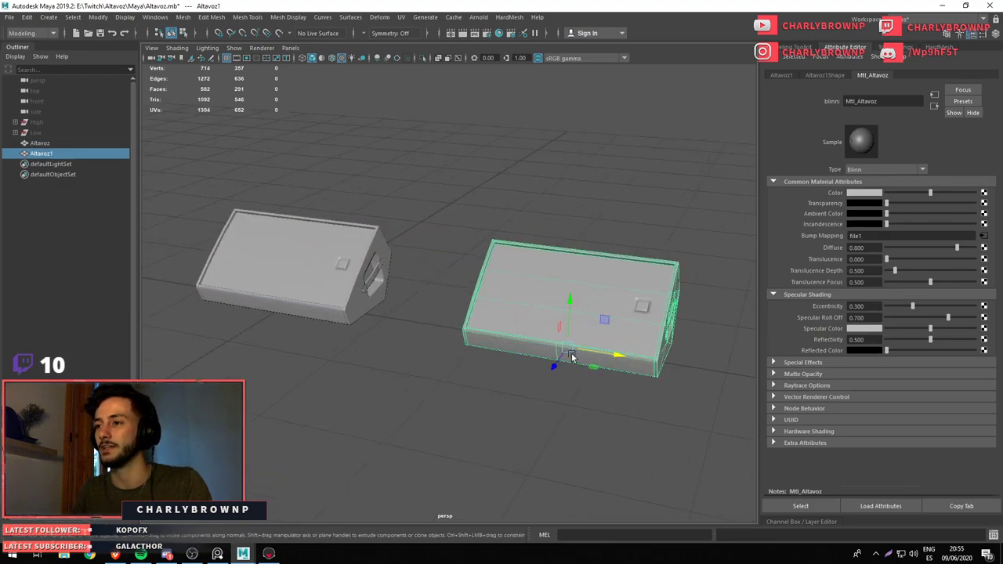
key("d")
left_click_drag(572, 353, 442, 376)
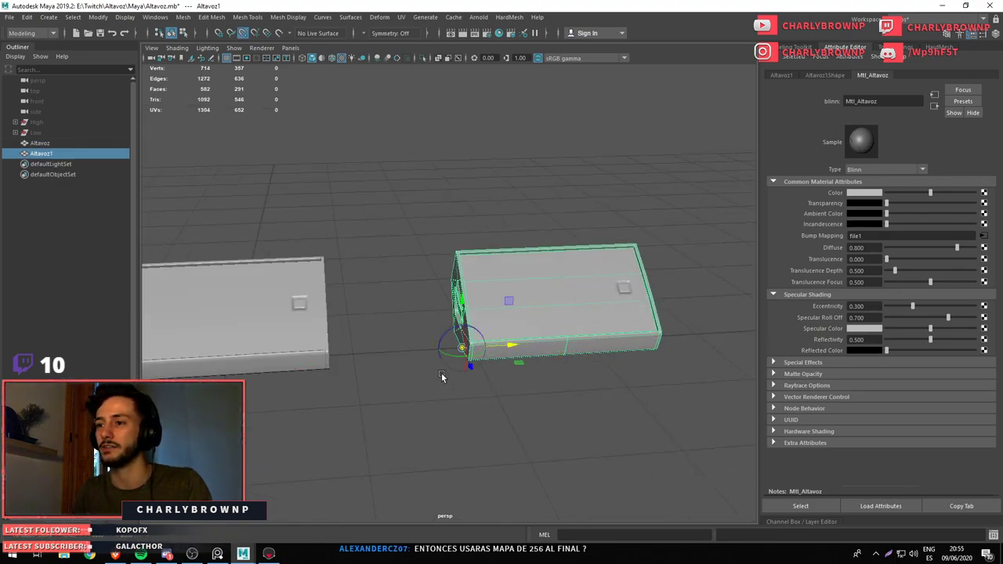
key("e")
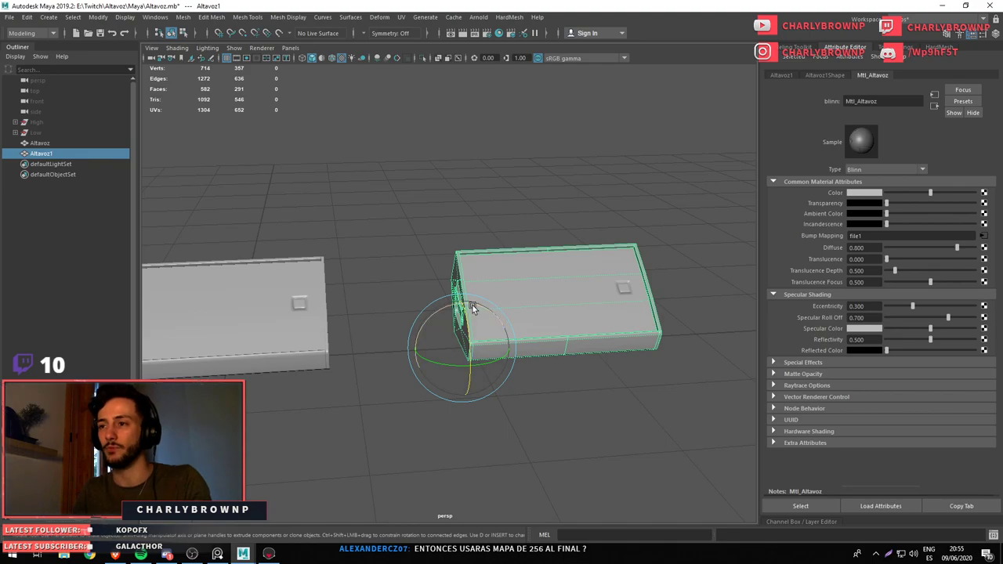
left_click_drag(470, 309, 410, 306)
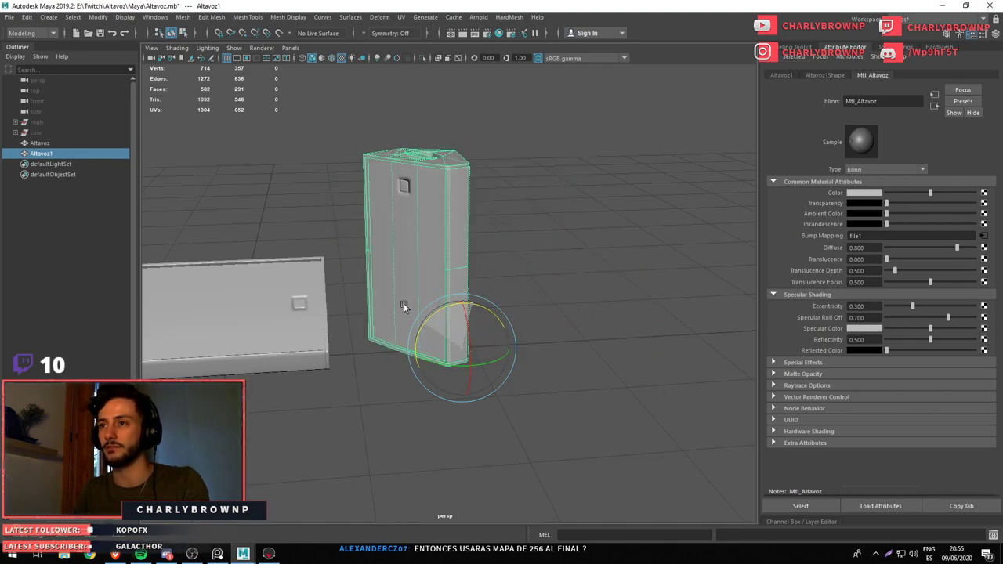
left_click_drag(438, 350, 465, 336)
Delete the upright duplicate, leaving the original Altavoz speaker selected
key("F11")
key("F8")
left_click(598, 174)
left_click(434, 275)
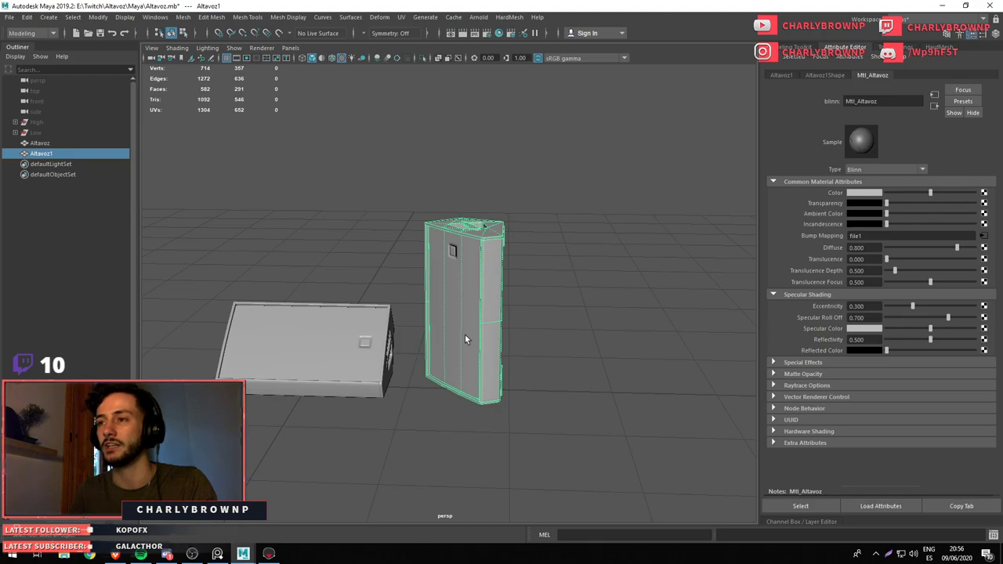
key("Delete")
left_click(285, 335)
left_click_drag(363, 282, 360, 327)
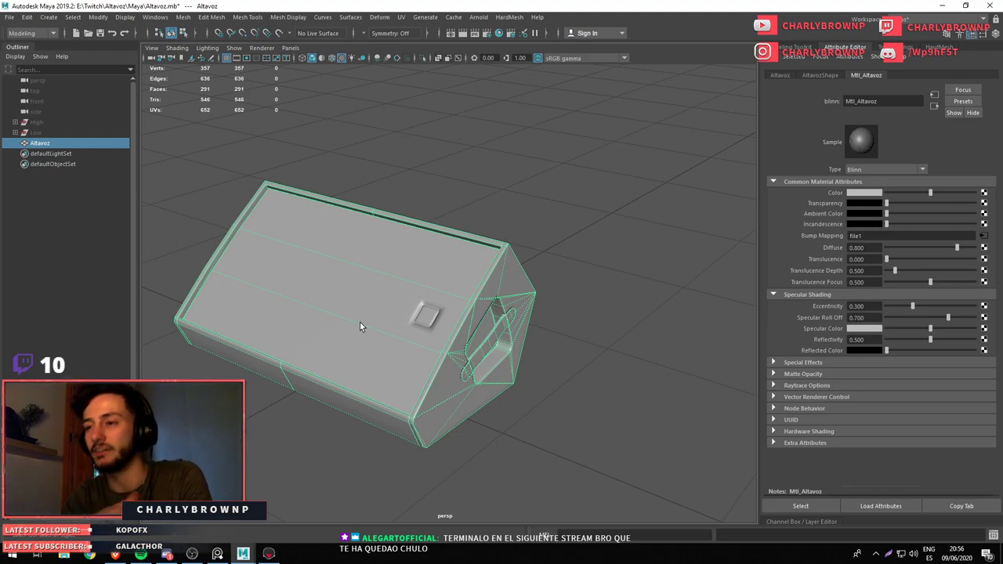
Toggle the speaker's selection in the viewport and save the scene
scroll("down", 3)
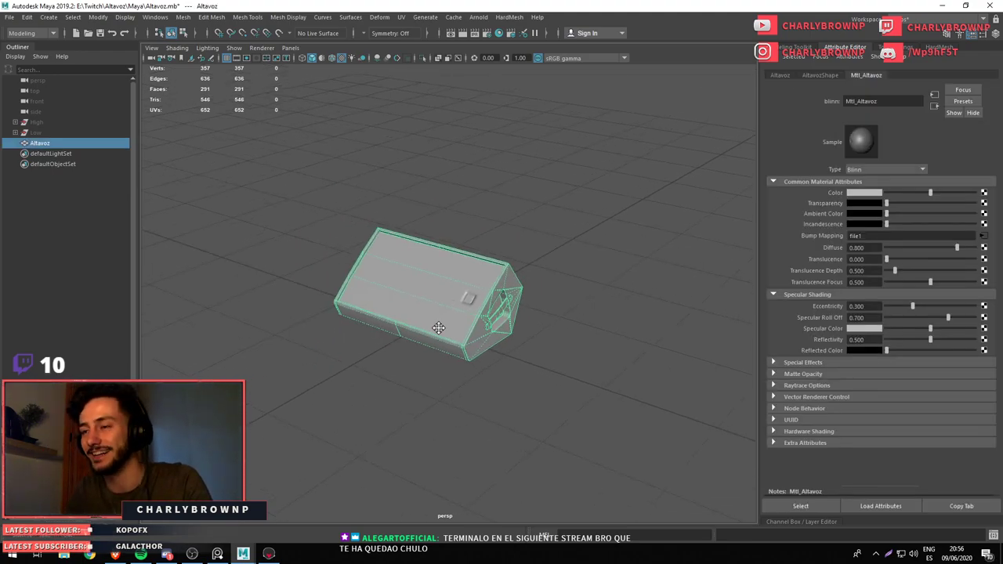
scroll("up", 3)
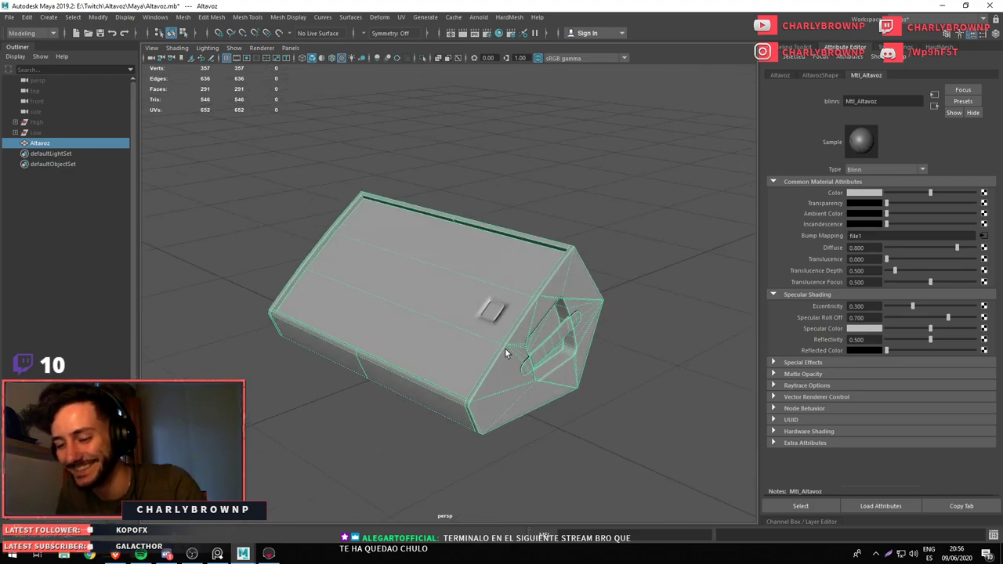
left_click(511, 389)
left_click(533, 282)
left_click_drag(540, 210, 584, 174)
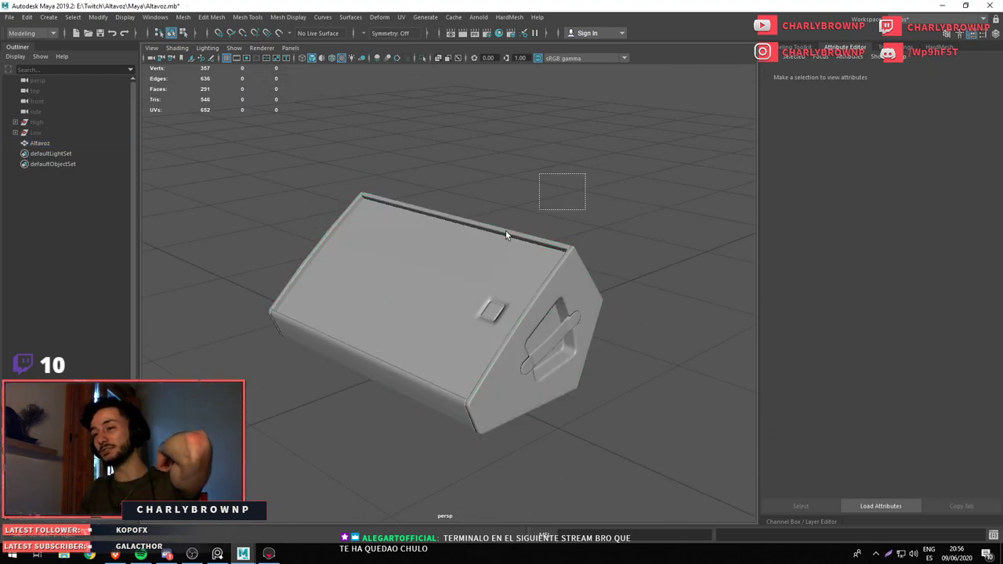
left_click(506, 235)
left_click(504, 167)
scroll("down", 3)
left_click(482, 330)
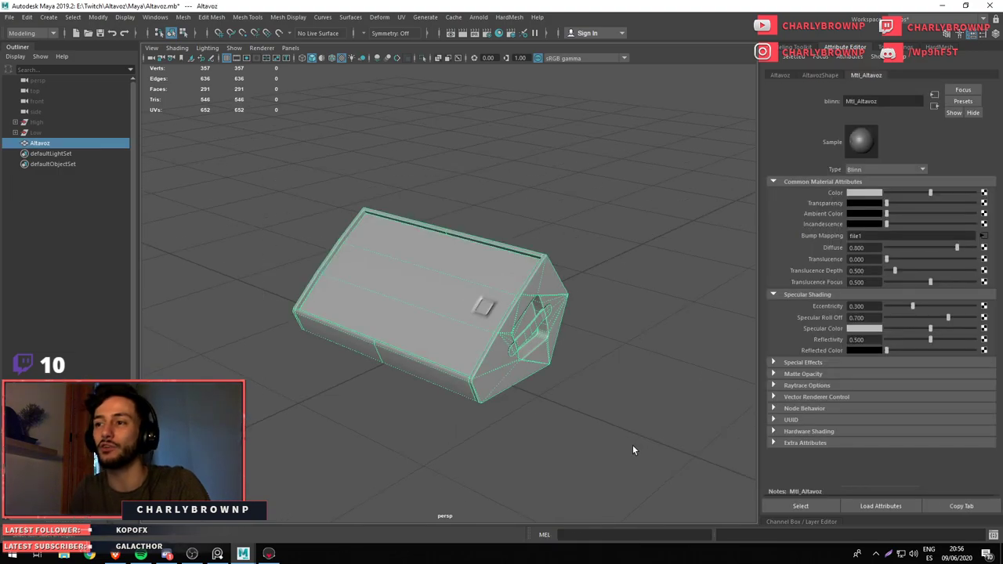
left_click(633, 239)
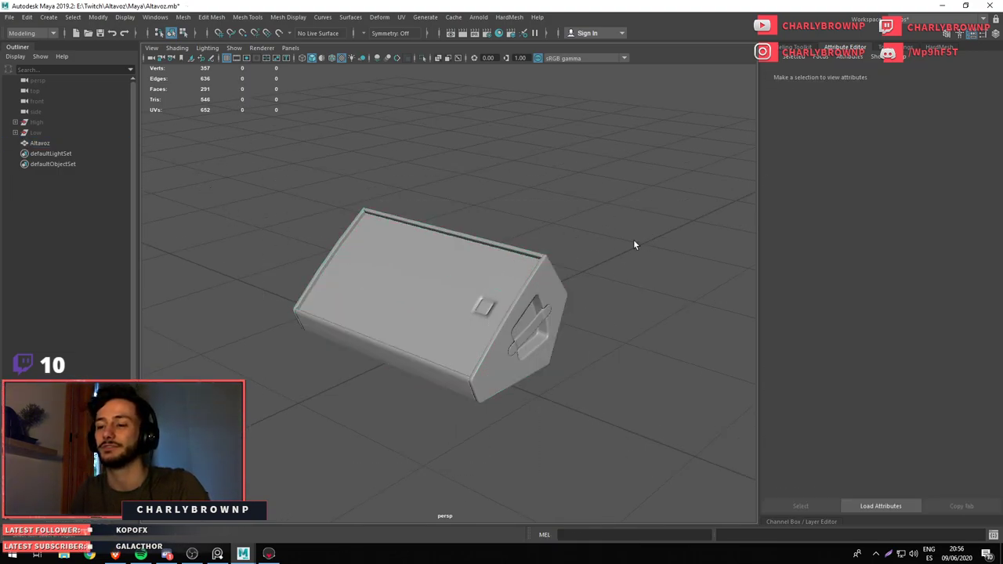
left_click(488, 294)
key("ctrl+s")
Inspect the High group in the Outliner and make the High and Low meshes visible
left_click(623, 228)
left_click(36, 122)
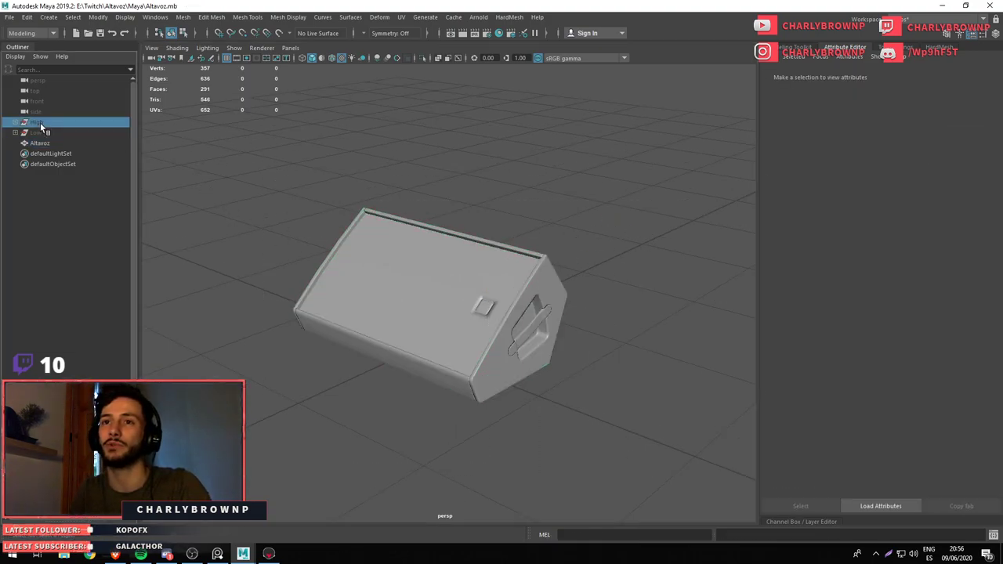
left_click(347, 189)
left_click(514, 323)
left_click(33, 122)
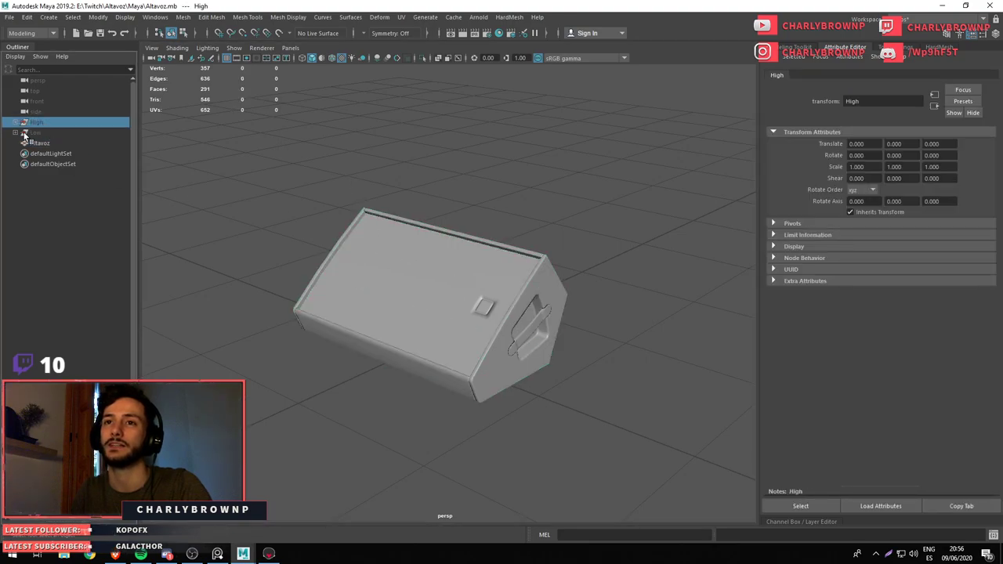
left_click(13, 123)
left_click(14, 123)
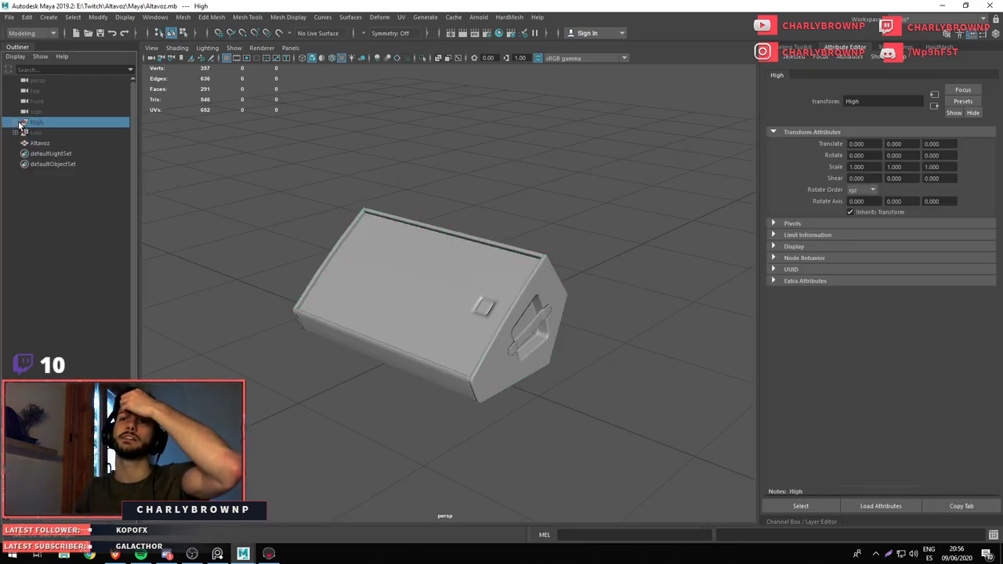
left_click_drag(27, 135, 50, 130)
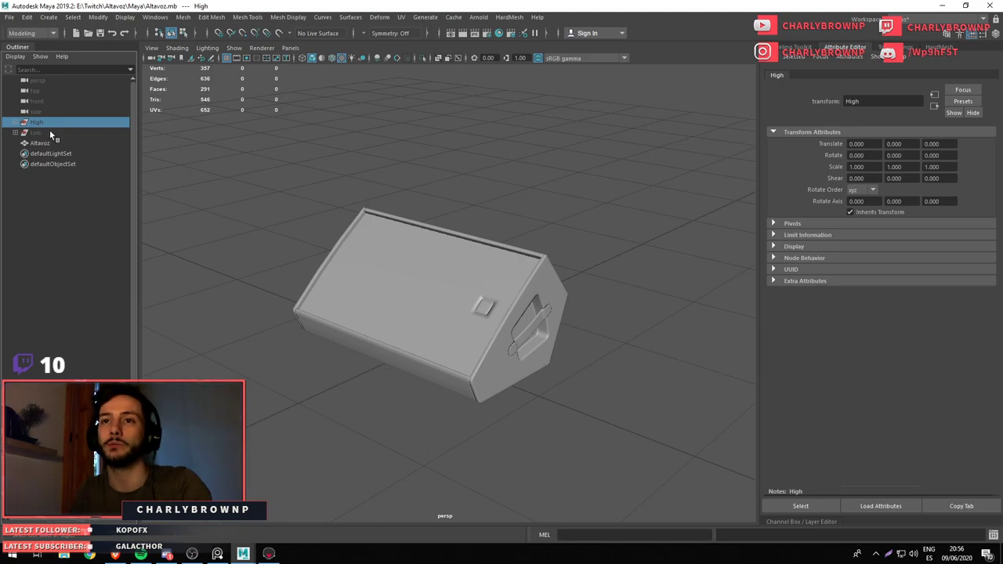
left_click(232, 145)
Select High, Low and Altavoz together in the Outliner
left_click(59, 123)
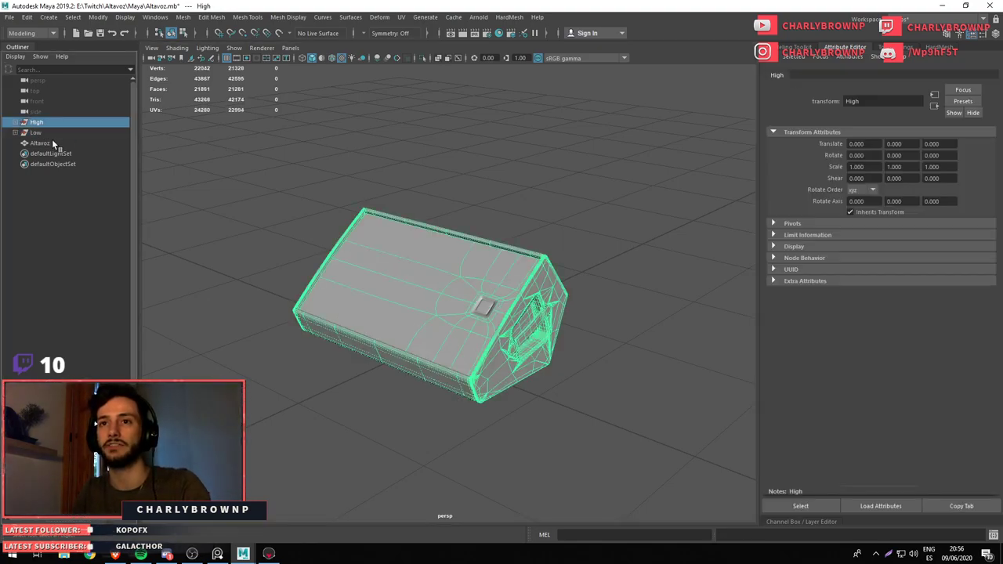
left_click(51, 142)
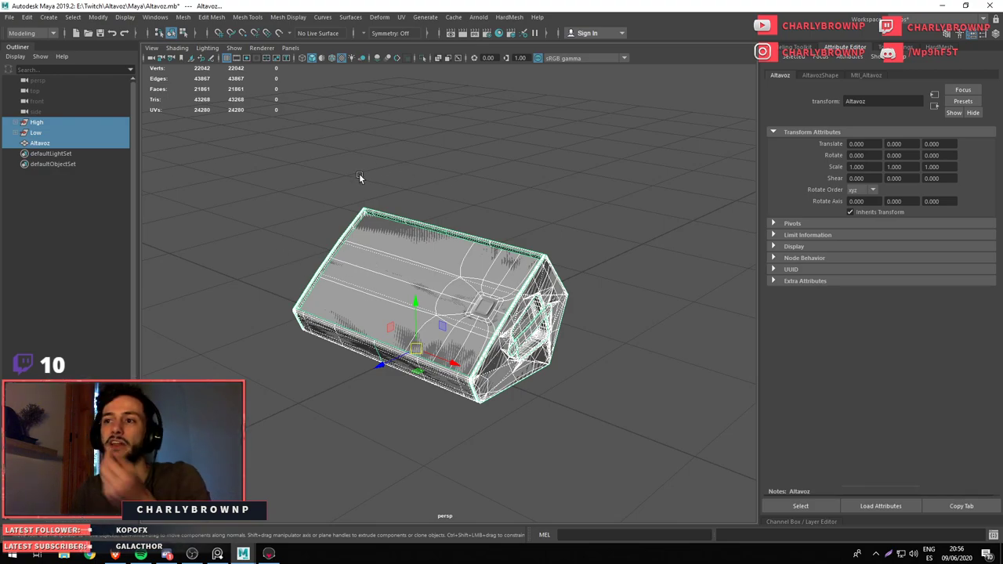
left_click(37, 123)
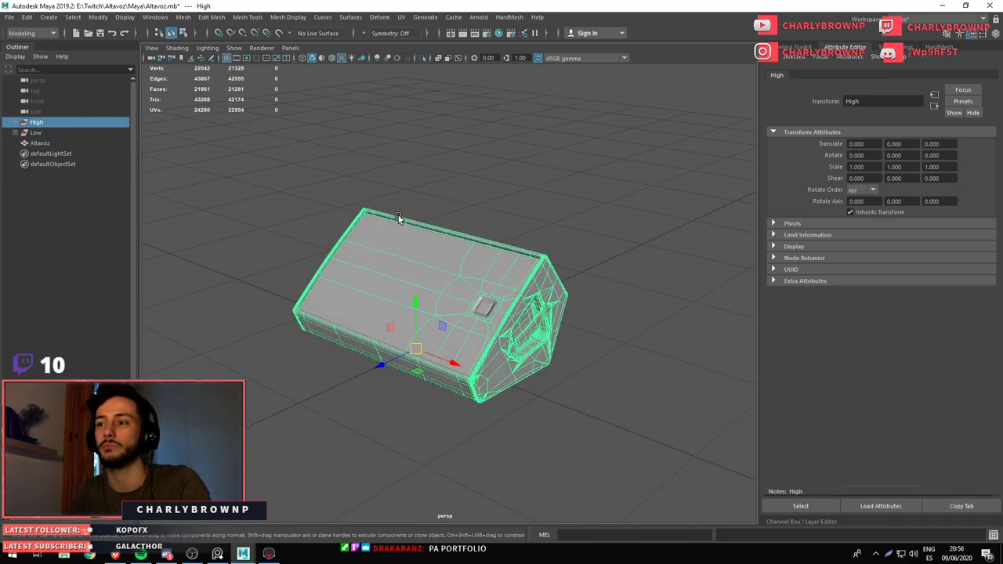
left_click(156, 184)
left_click(38, 123)
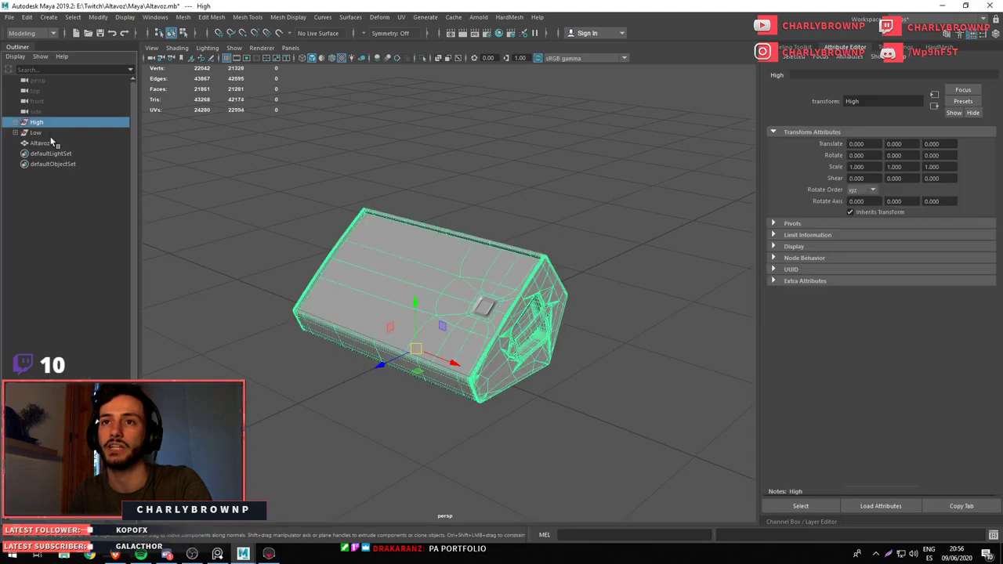
left_click(35, 132)
left_click(45, 143)
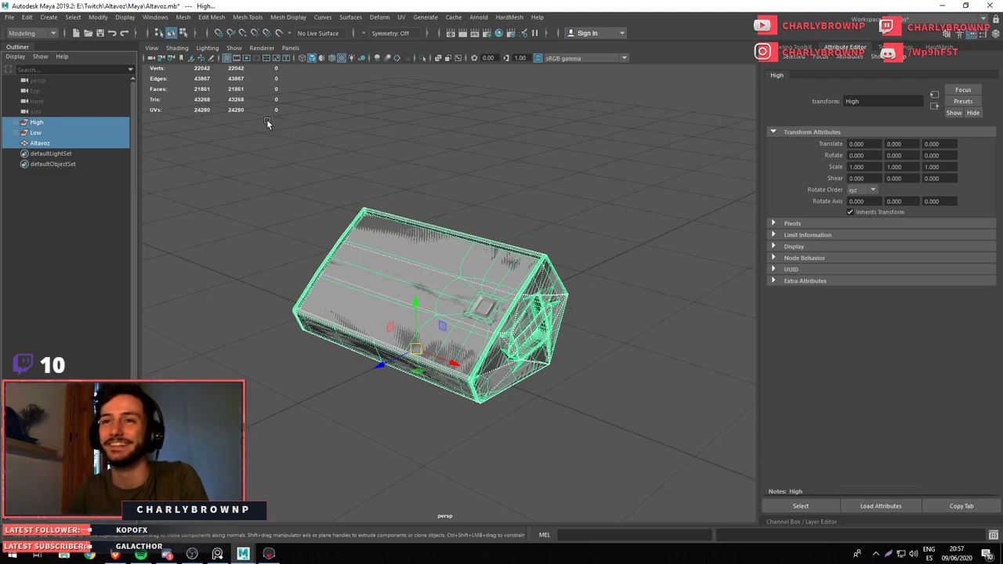
Export the selection as Altavoz_Twitch.fbx, dismiss the warnings, and return to the browser's image search tab
left_click(10, 17)
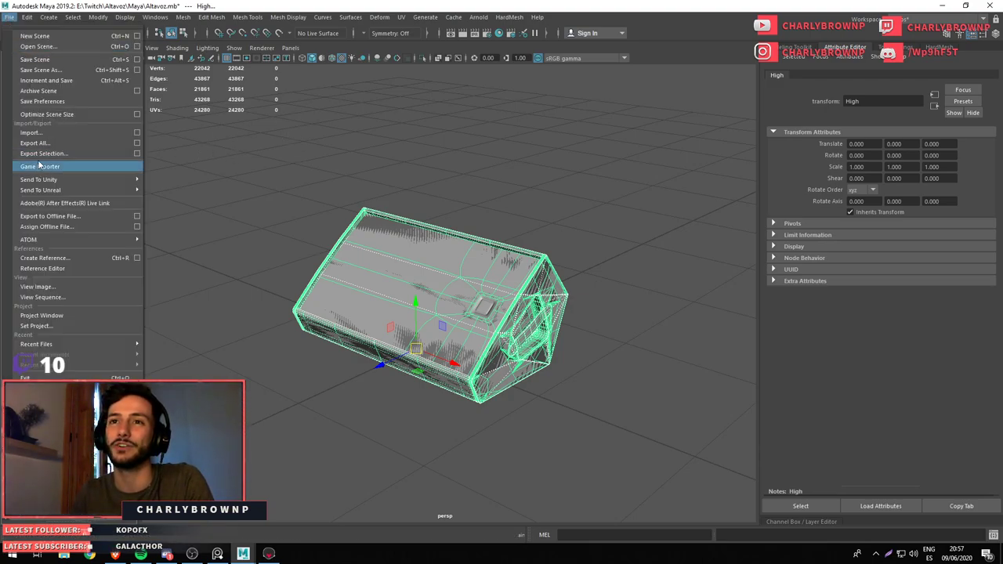
left_click(31, 166)
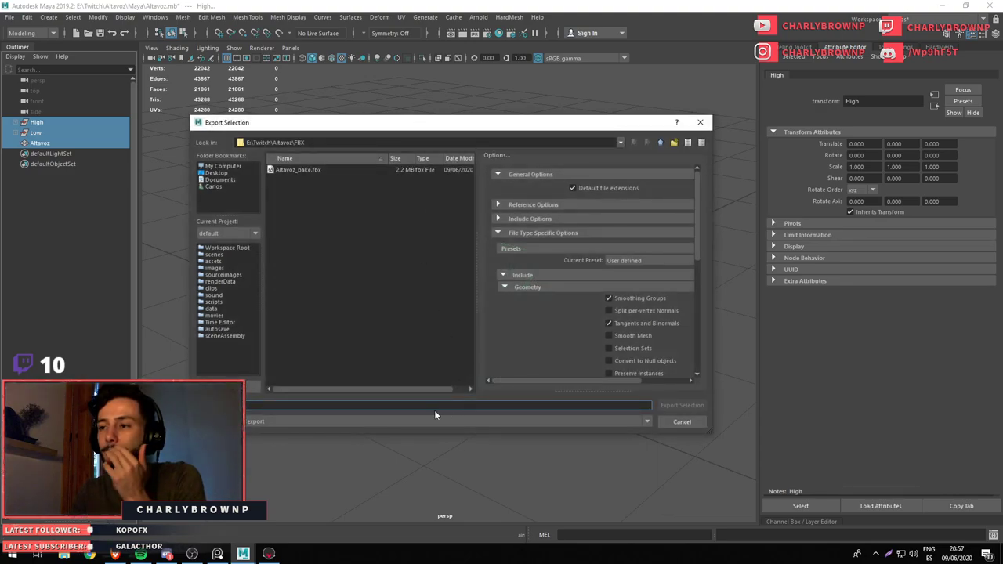
left_click(306, 170)
left_click(270, 406)
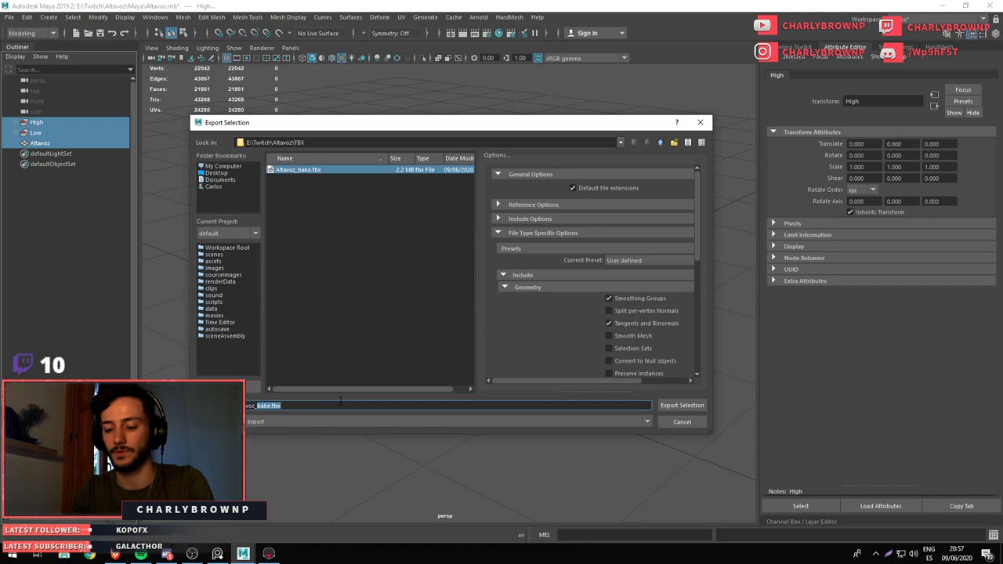
type("Twitch")
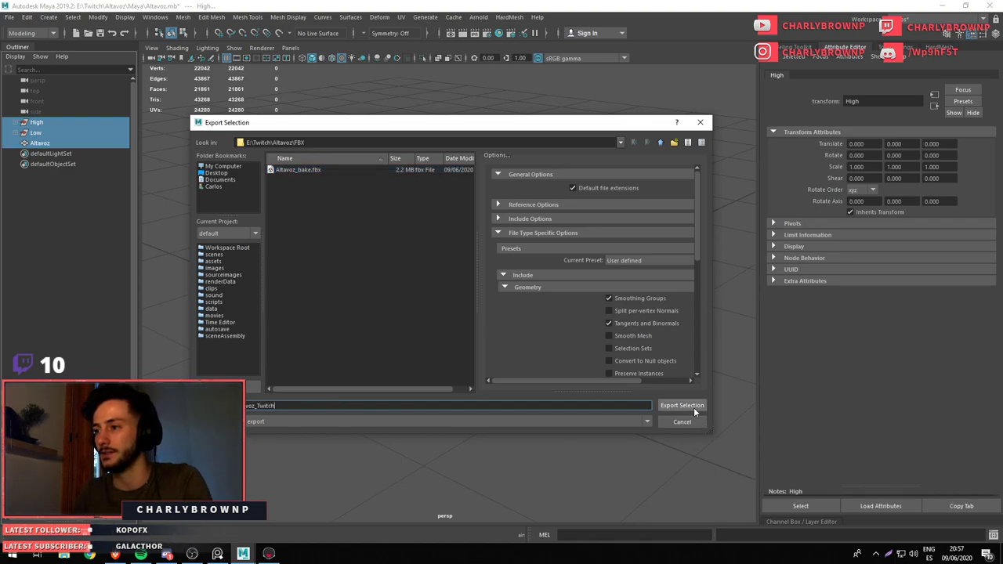
left_click(693, 408)
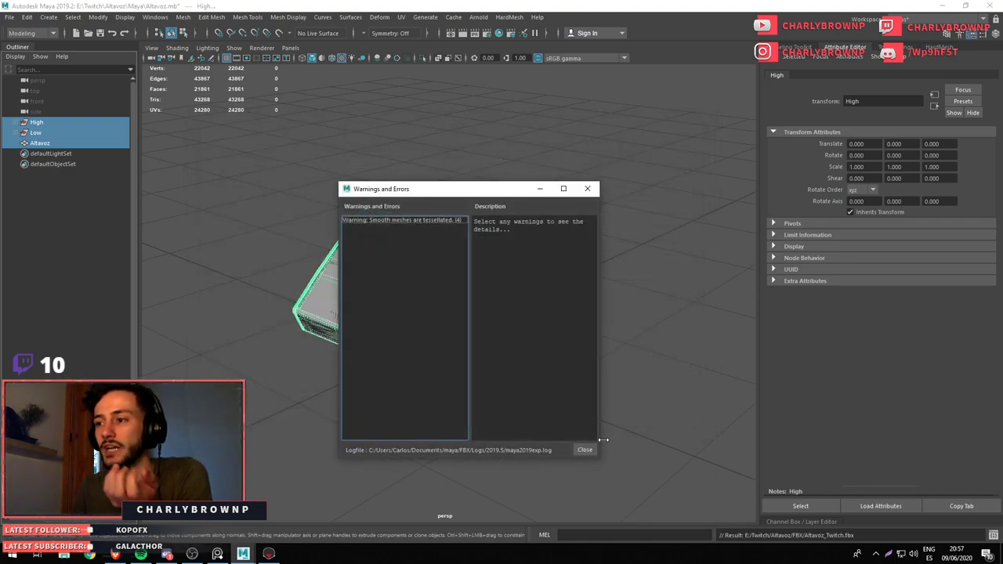
left_click(583, 451)
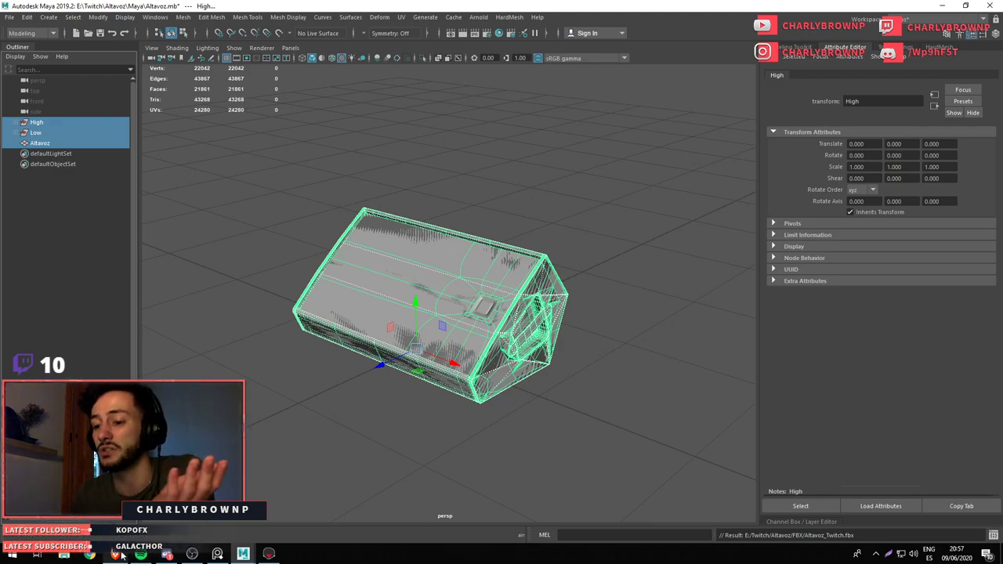
left_click(117, 555)
left_click(356, 15)
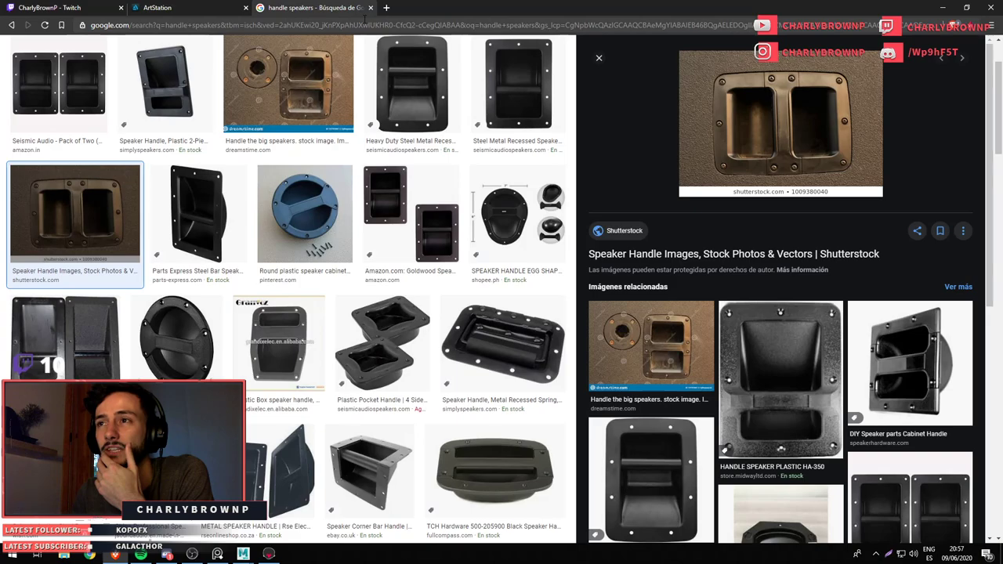
Open the WeTransfer website and accept its terms and cookie notice
type("wetransfer.com")
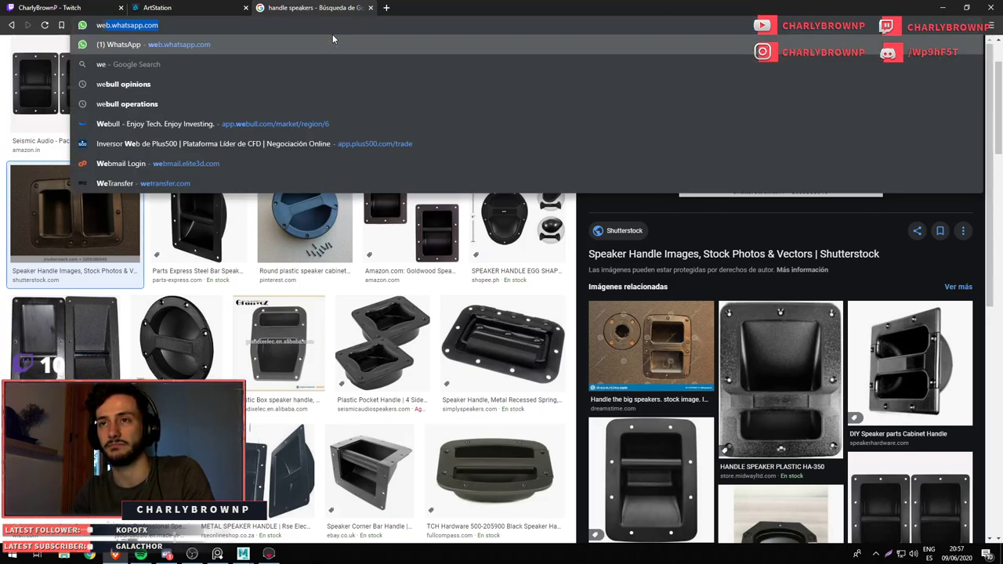
key("Return")
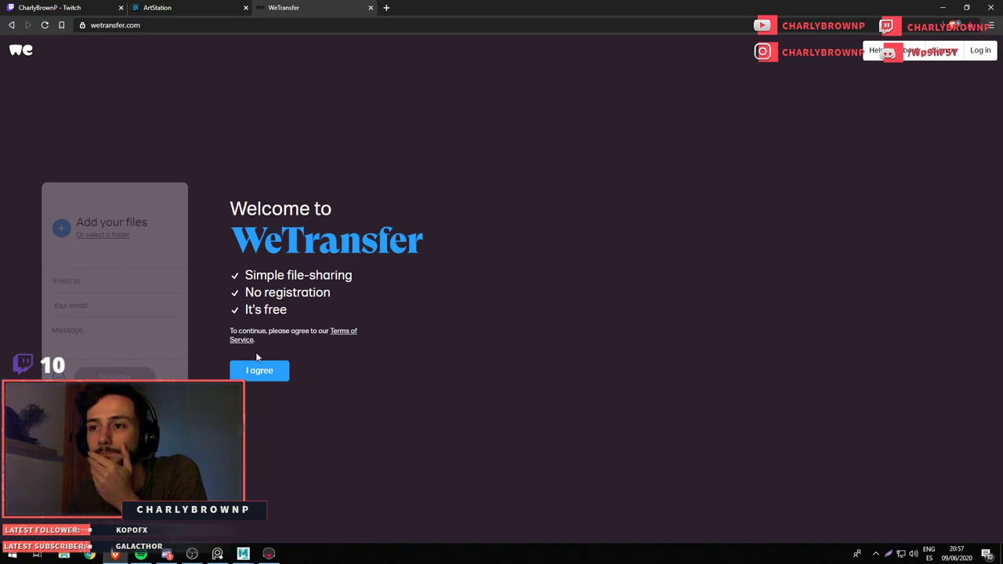
left_click(259, 370)
left_click(258, 375)
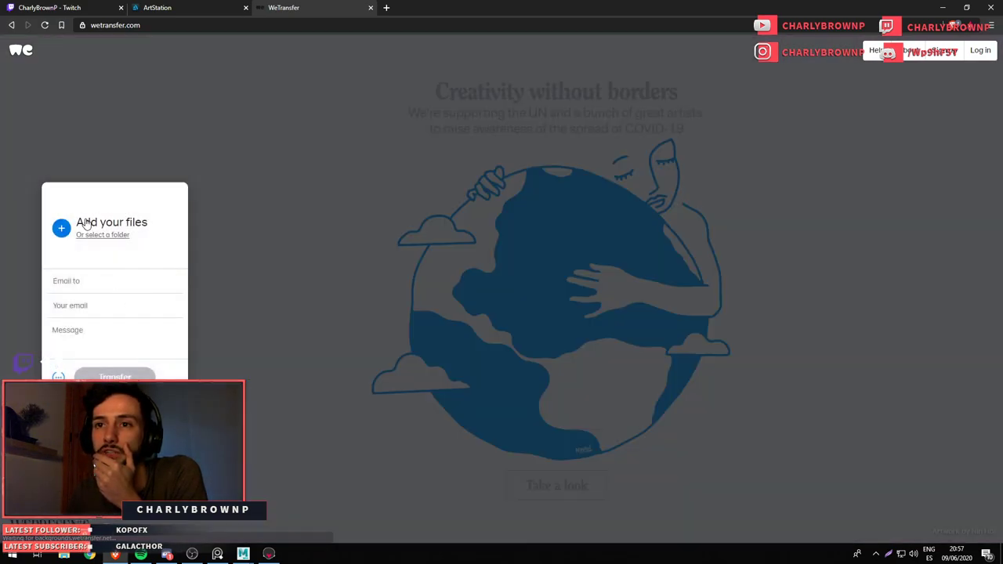
Add Altavoz_Twitch.fbx from E:\Twitch\Altavoz\FBX to the transfer
left_click(88, 224)
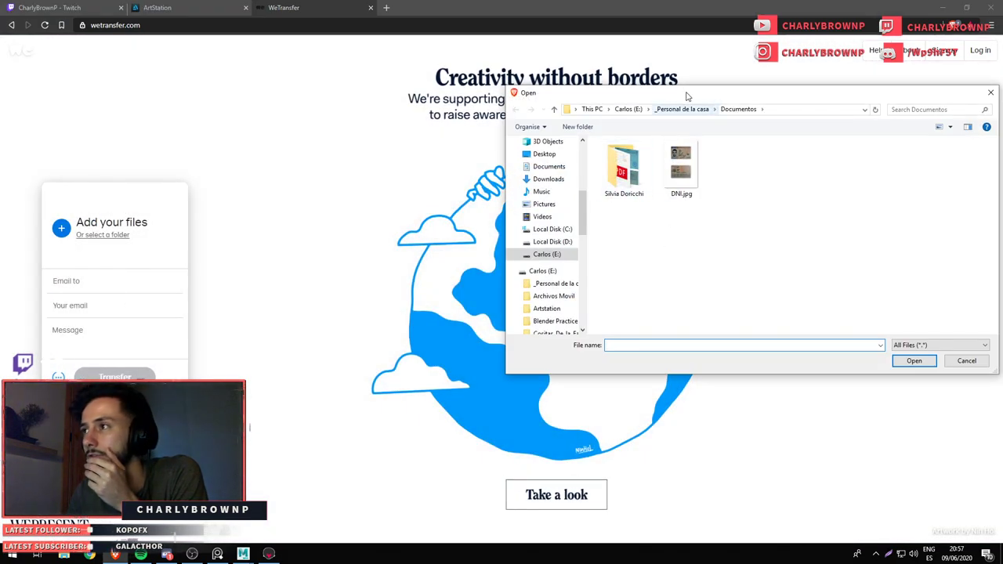
left_click(682, 109)
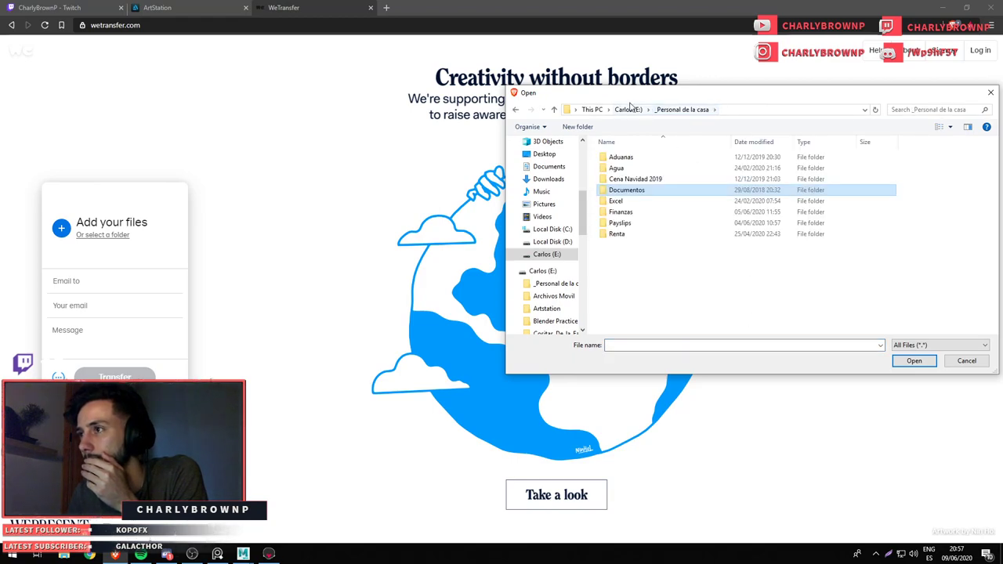
left_click(632, 109)
scroll("down", 3)
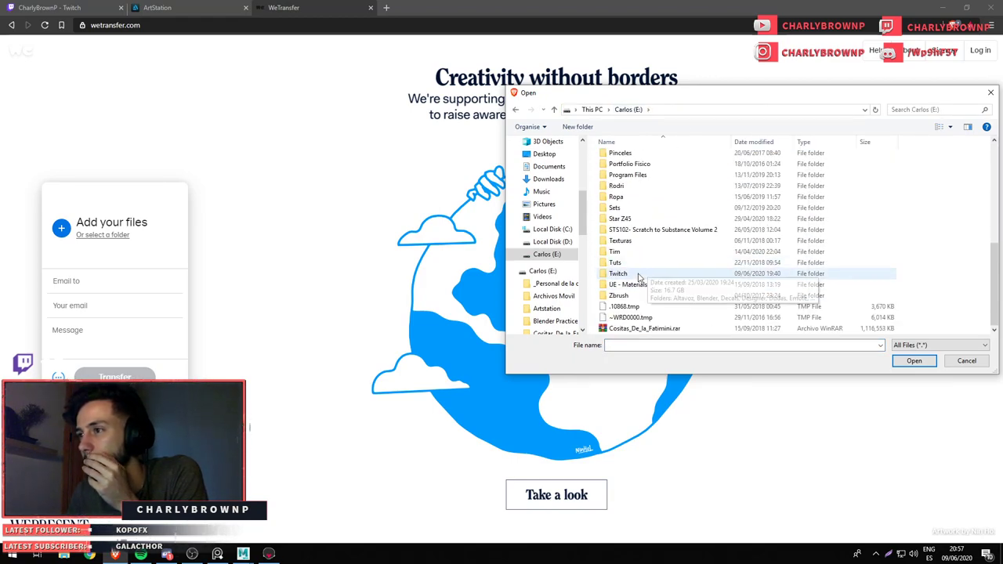
double_click(665, 284)
double_click(627, 157)
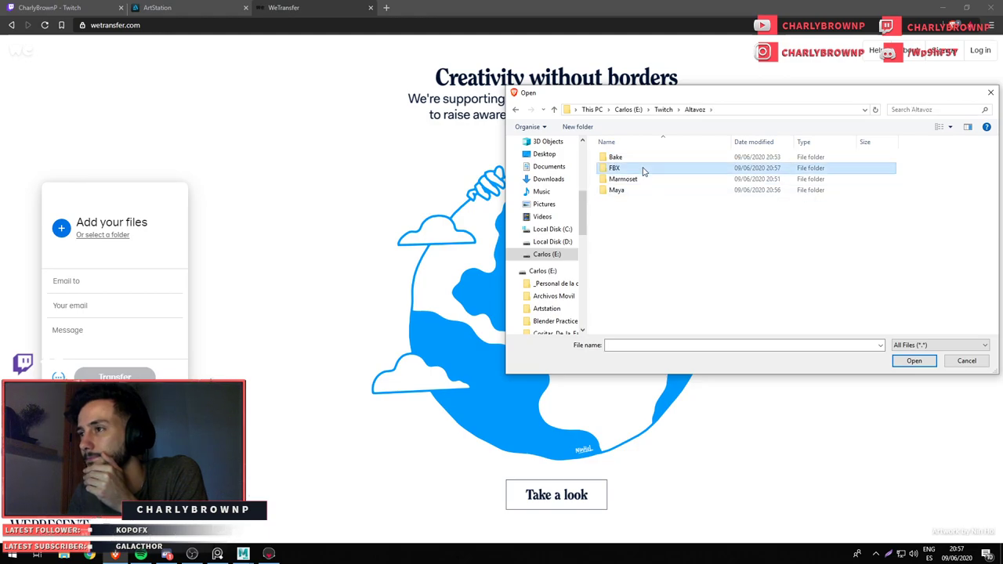
double_click(642, 168)
left_click(653, 168)
left_click(914, 361)
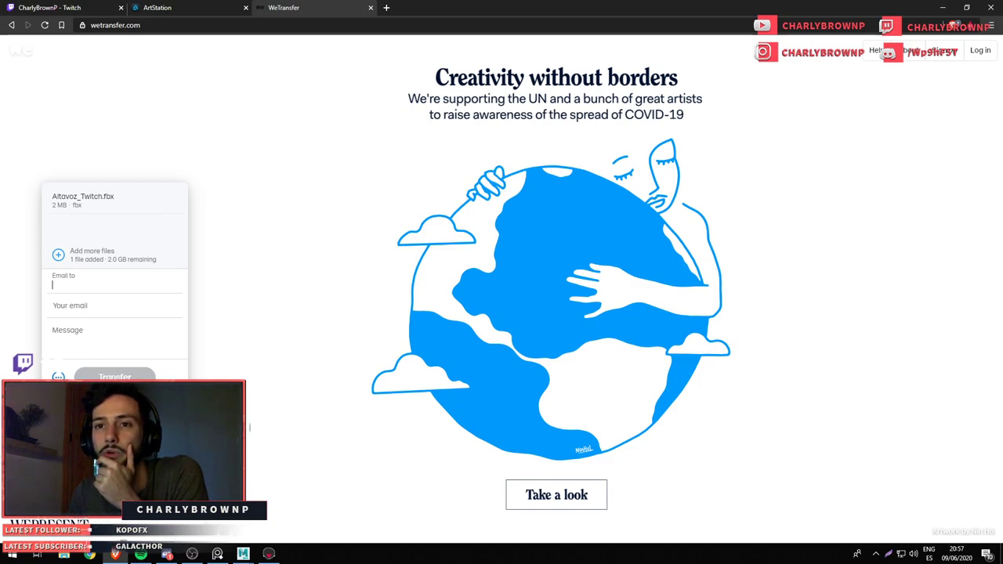
Choose Get transfer link instead of email and upload to create the download link
scroll("down", 3)
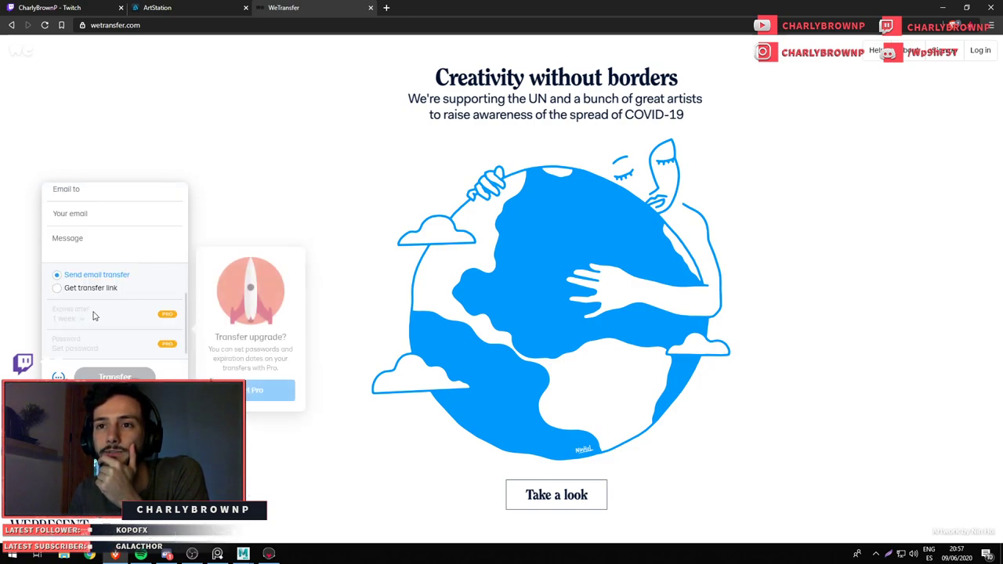
scroll("up", 3)
scroll("down", 3)
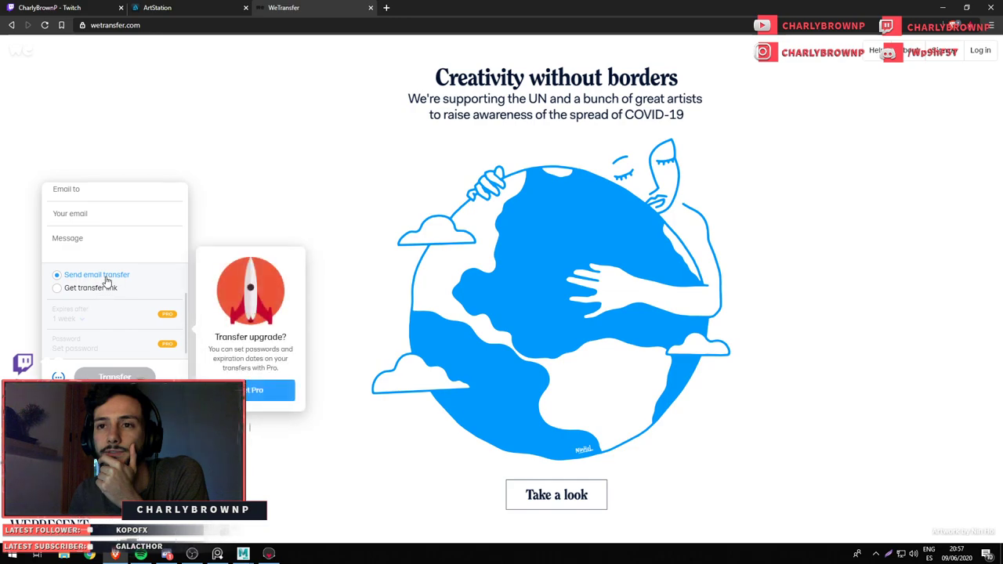
scroll("up", 3)
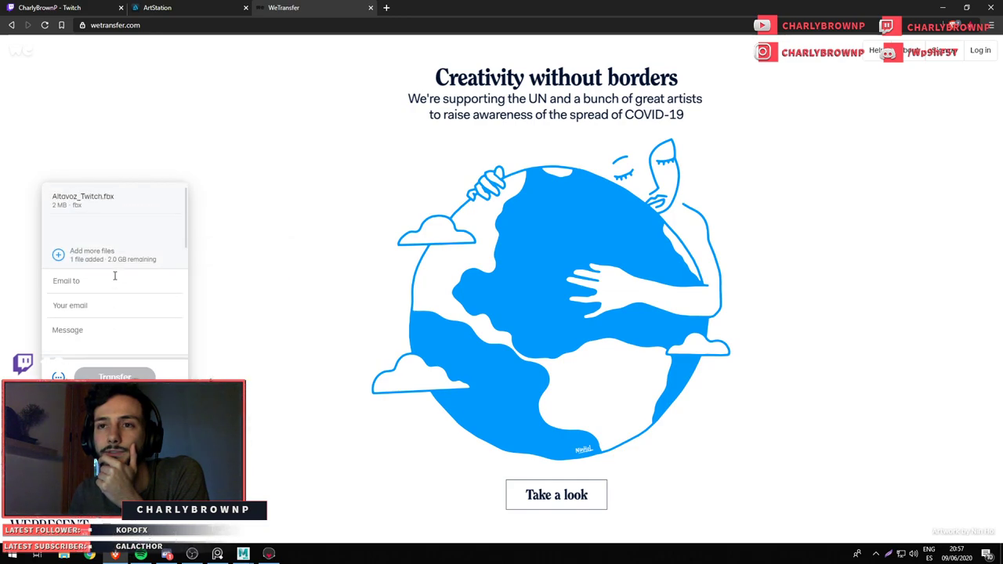
scroll("down", 3)
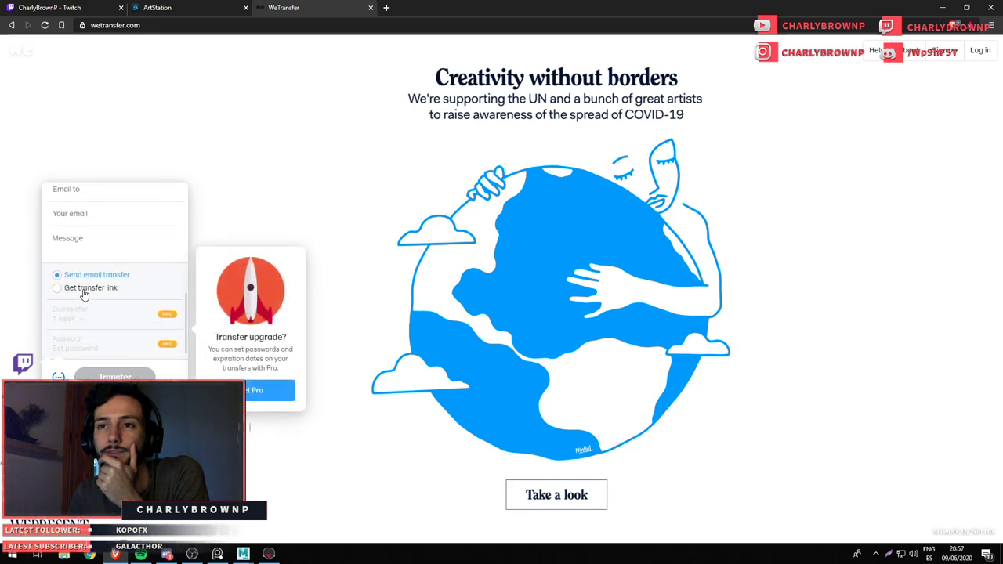
left_click(83, 289)
scroll("up", 3)
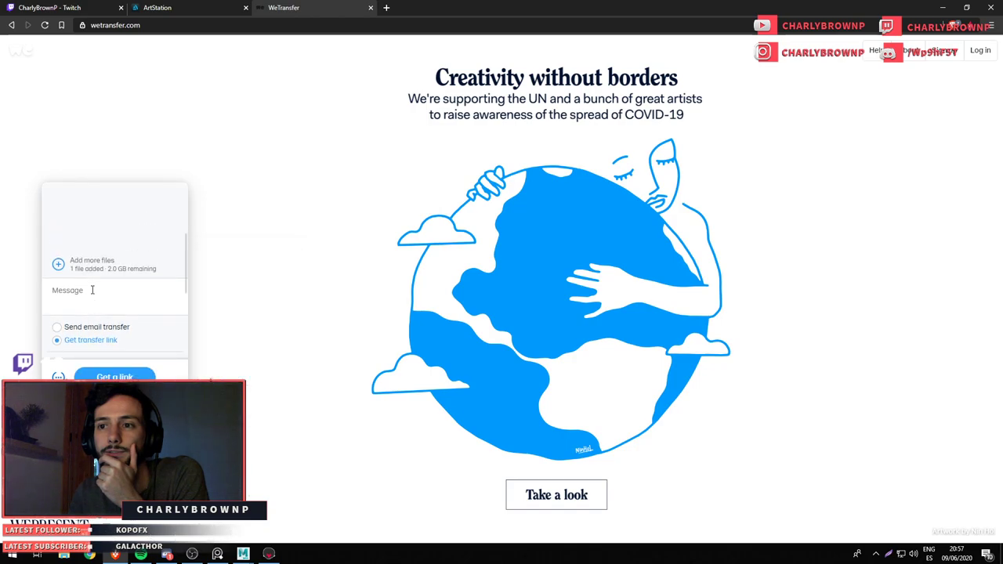
scroll("down", 3)
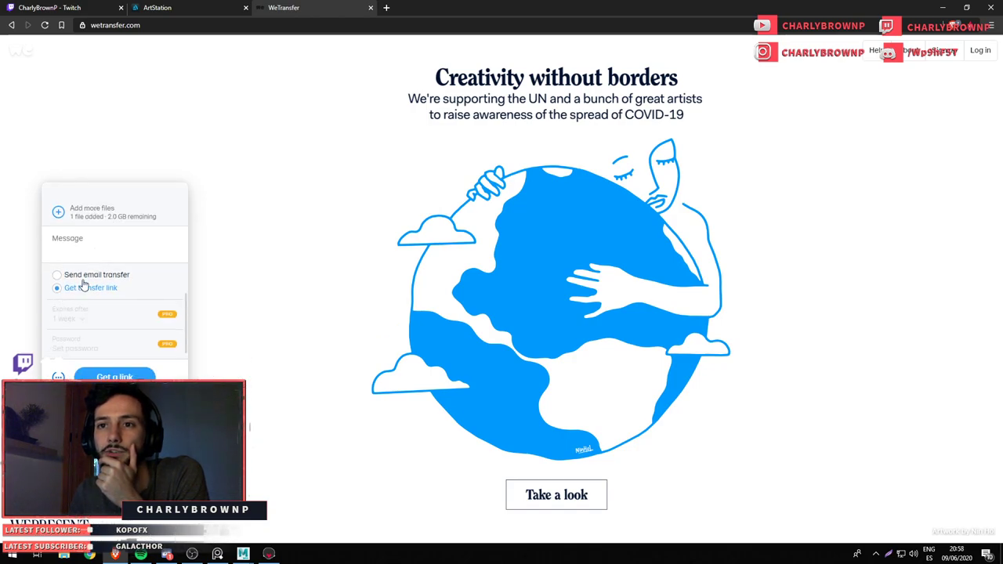
left_click(84, 281)
left_click(112, 288)
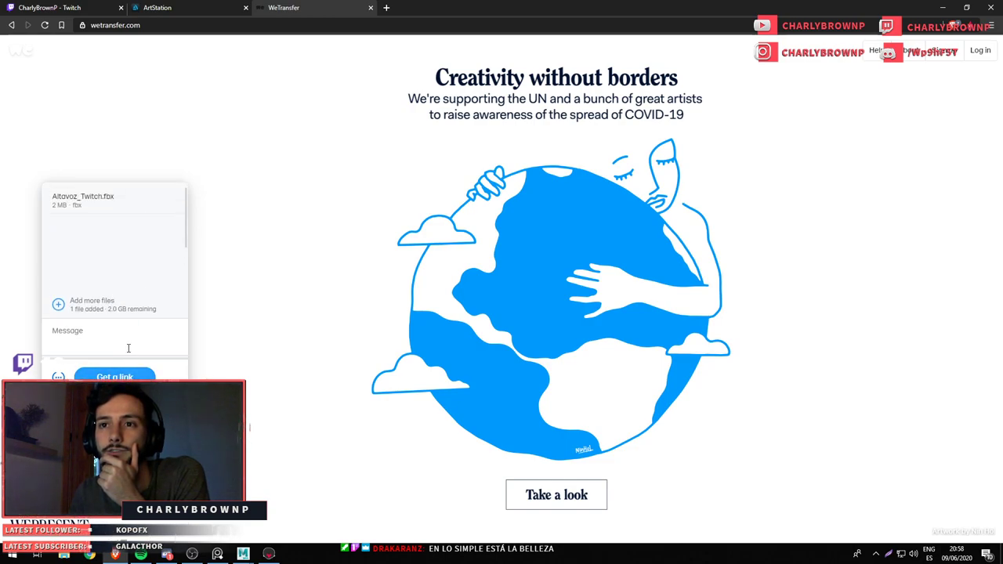
scroll("down", 3)
left_click(110, 369)
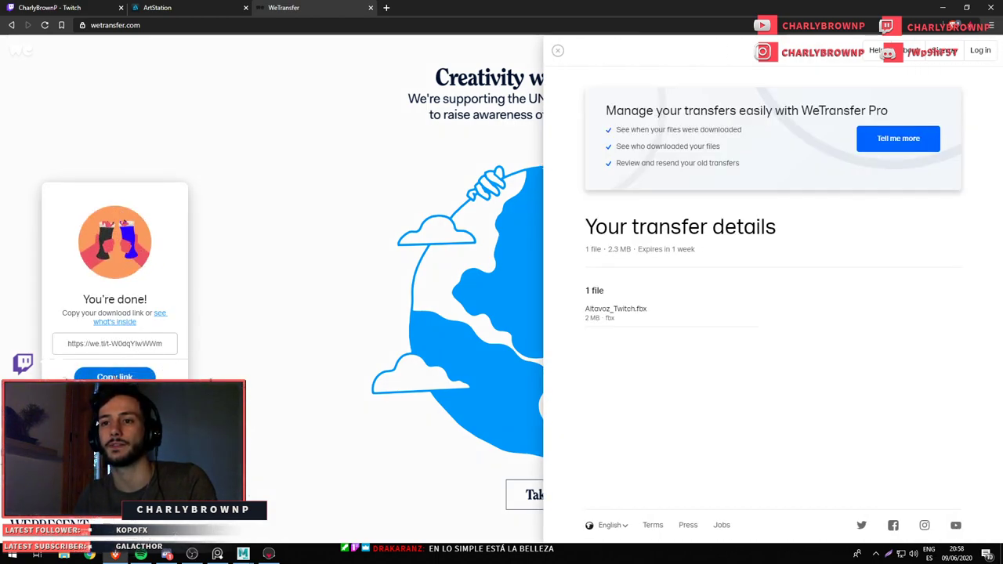
Copy the WeTransfer download link and paste it into the Twitch channel chat
left_click(114, 376)
left_click(79, 7)
left_click(901, 506)
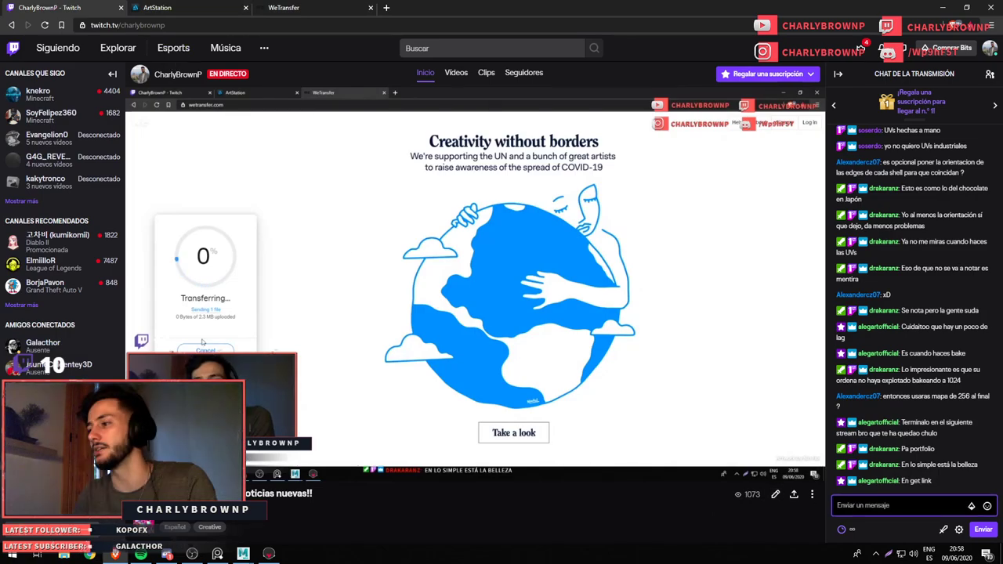
key("ctrl+v")
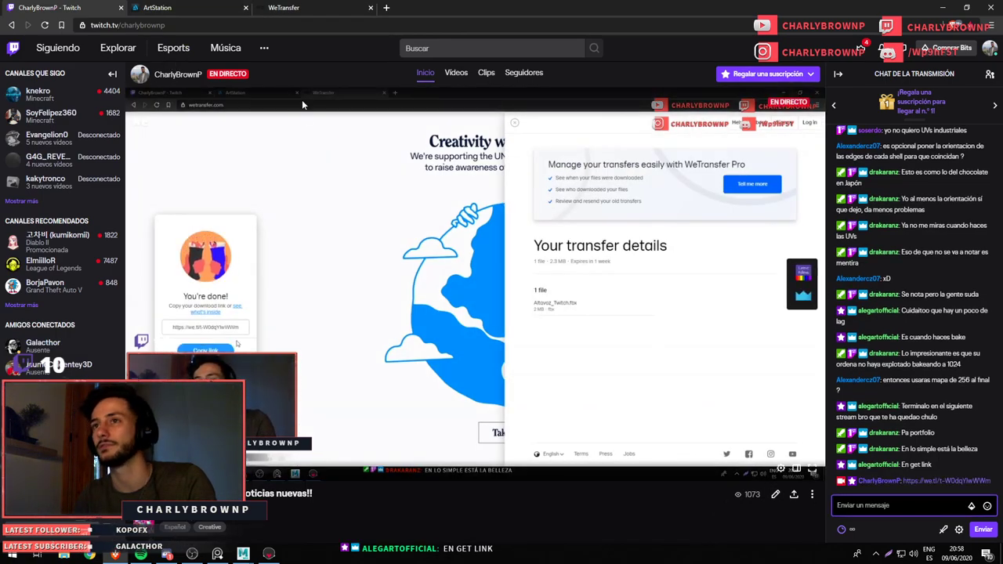
left_click(317, 7)
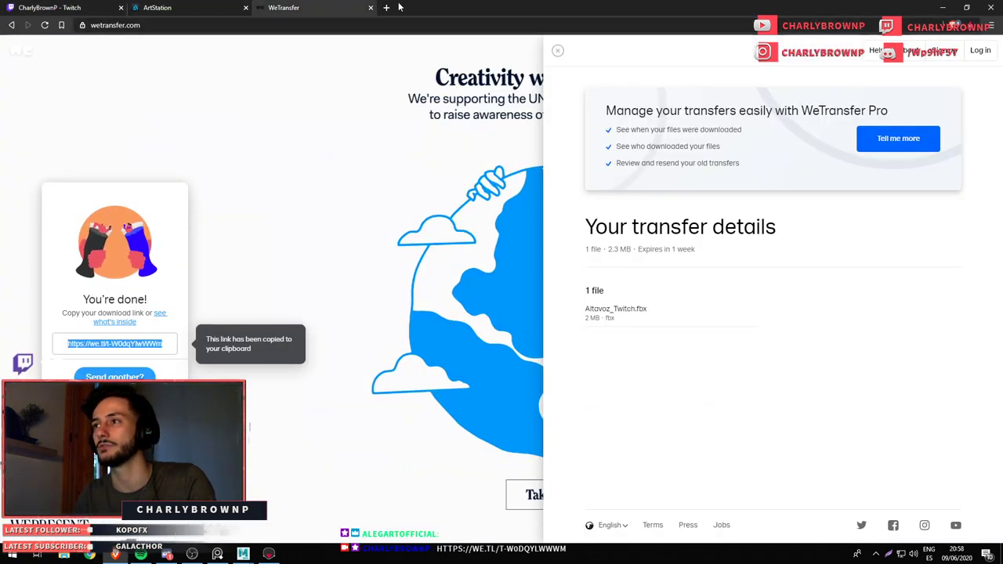
left_click(387, 7)
key("ctrl+v")
key("Return")
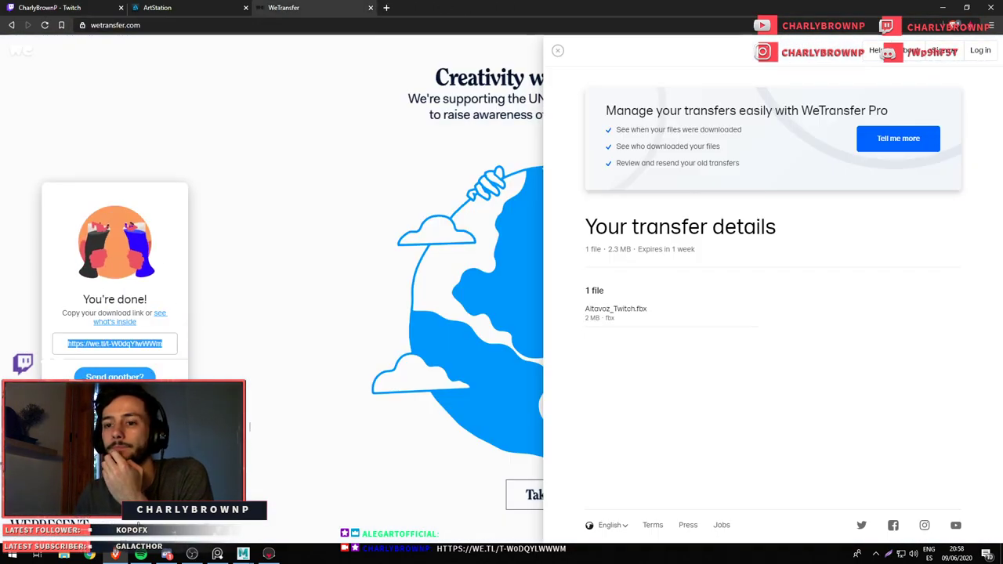
Post the WeTransfer link in Discord's wip channel, then bring Maya back
key("alt+Tab")
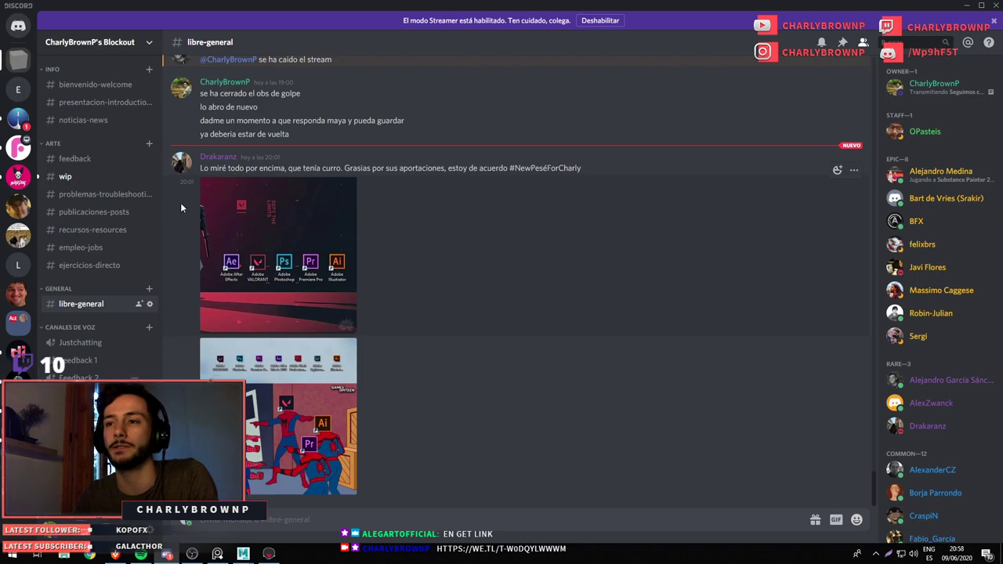
left_click(100, 180)
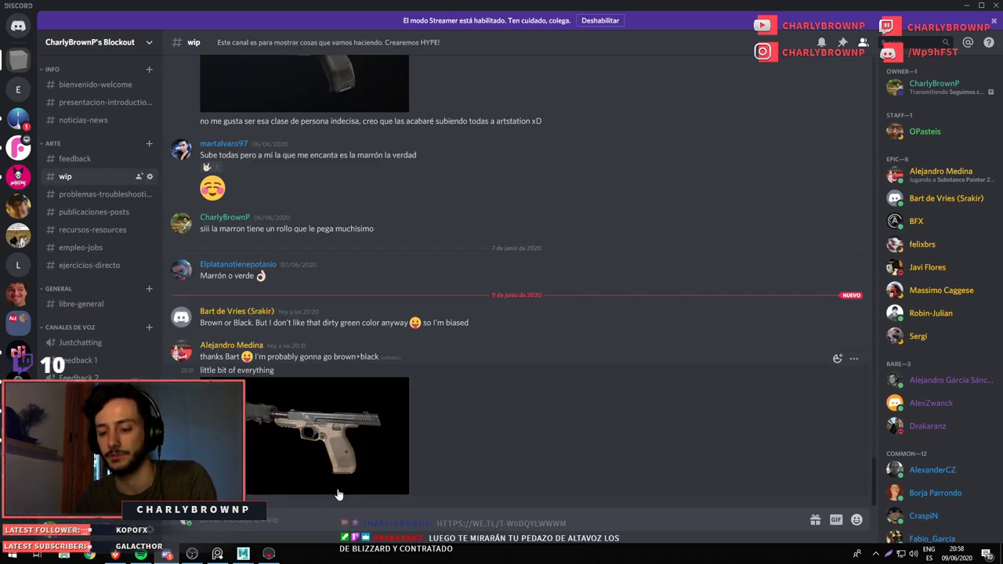
key("ctrl+v")
key("Return")
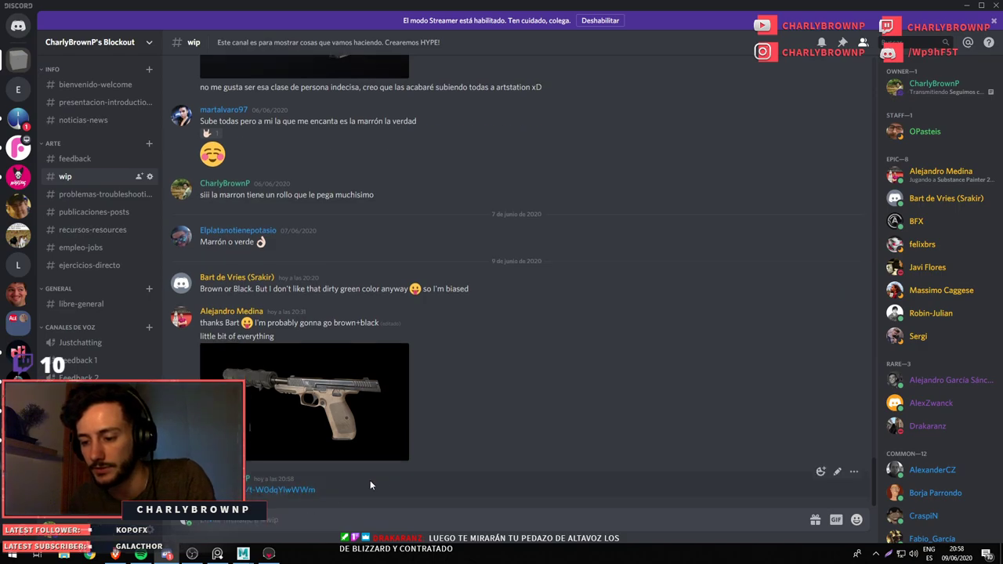
key("alt+Tab")
key("ctrl+shift+Tab")
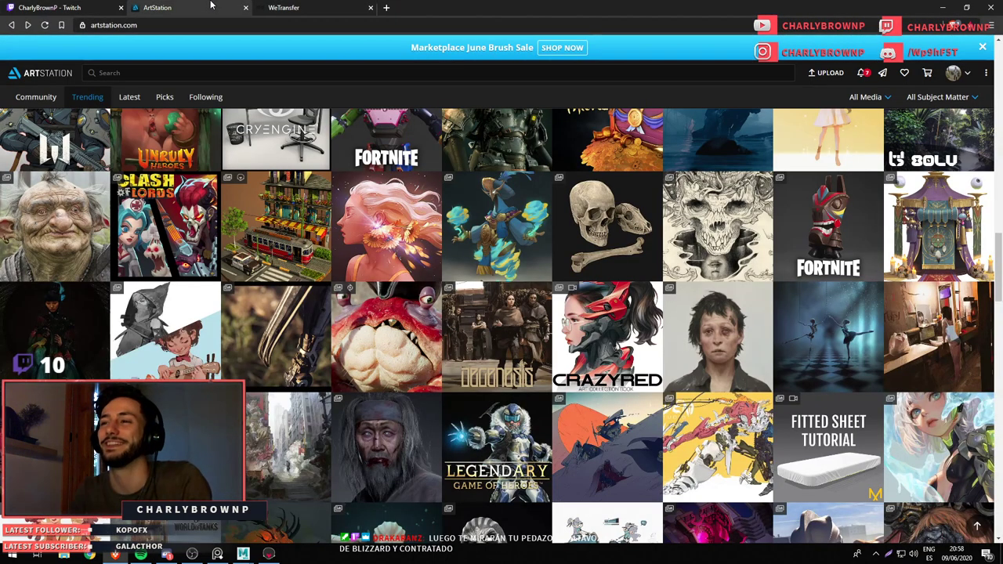
left_click(245, 555)
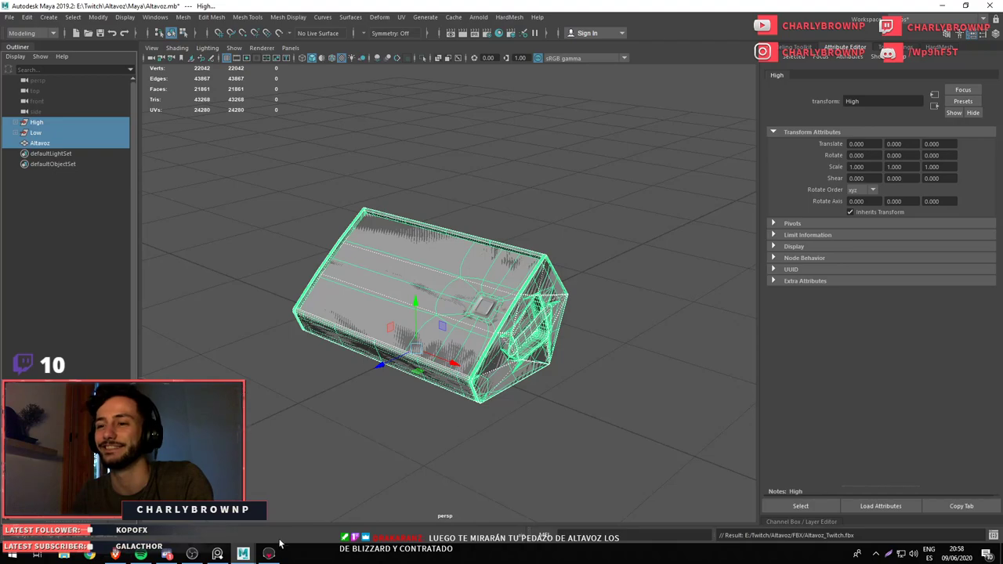
Orbit the speaker in Marmoset Toolbag and copy a screenshot of the render
left_click(269, 554)
scroll("down", 3)
scroll("down", 3)
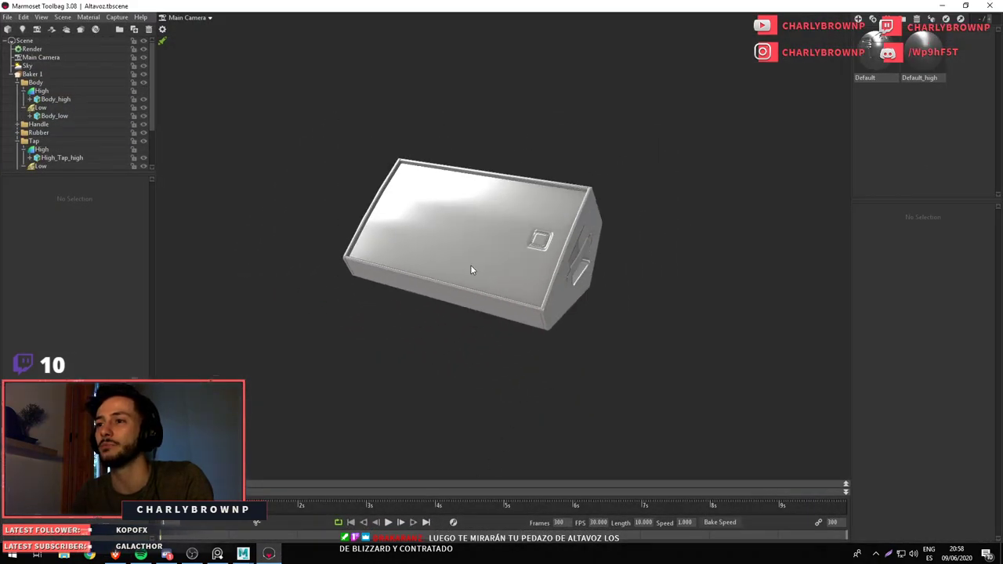
left_click_drag(471, 271, 498, 333)
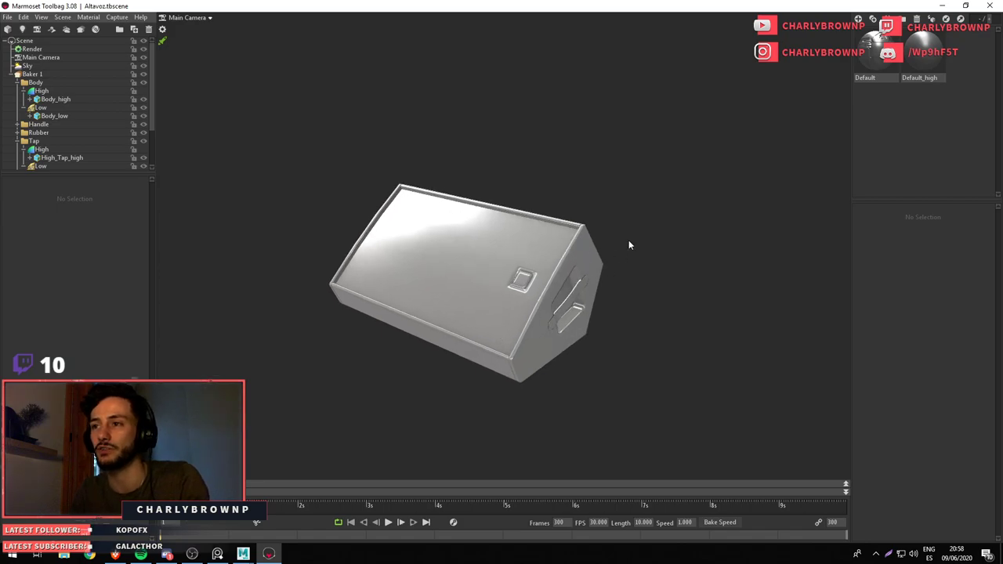
left_click_drag(492, 342, 486, 320)
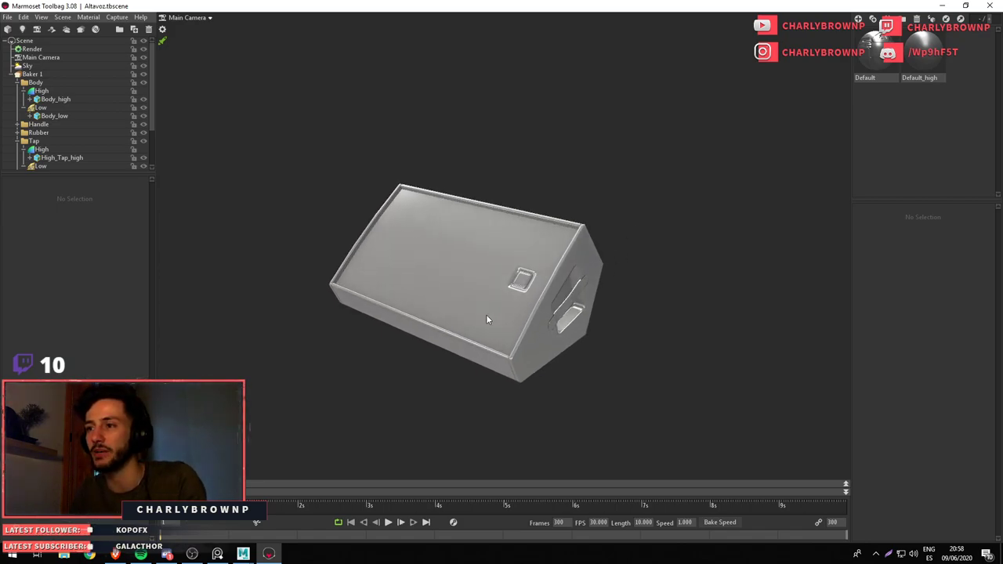
key("Print")
left_click_drag(246, 120, 712, 416)
left_click_drag(263, 124, 655, 421)
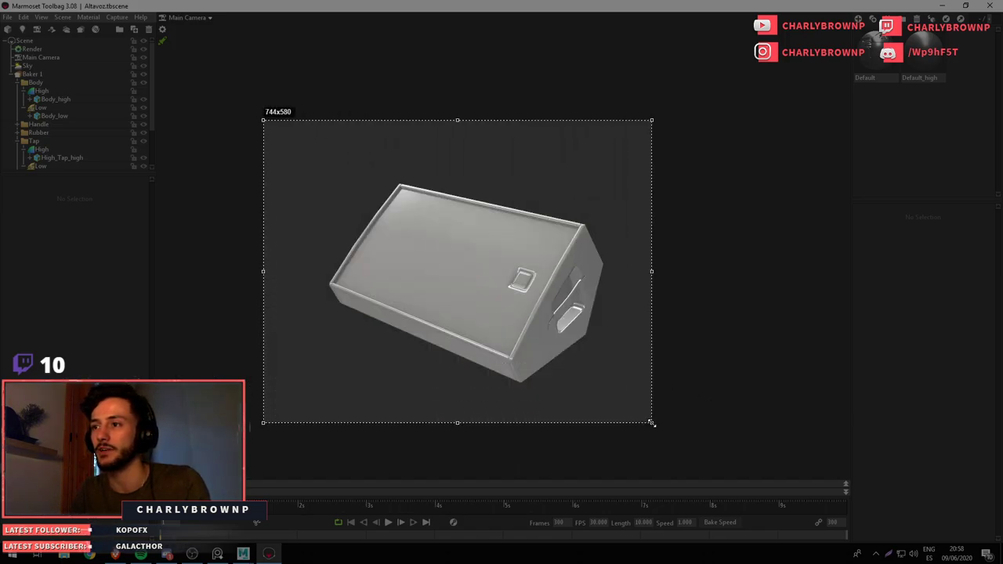
key("ctrl+c")
Paste the speaker screenshot into Discord's wip channel, then minimize Discord
key("alt+Tab")
left_click(175, 555)
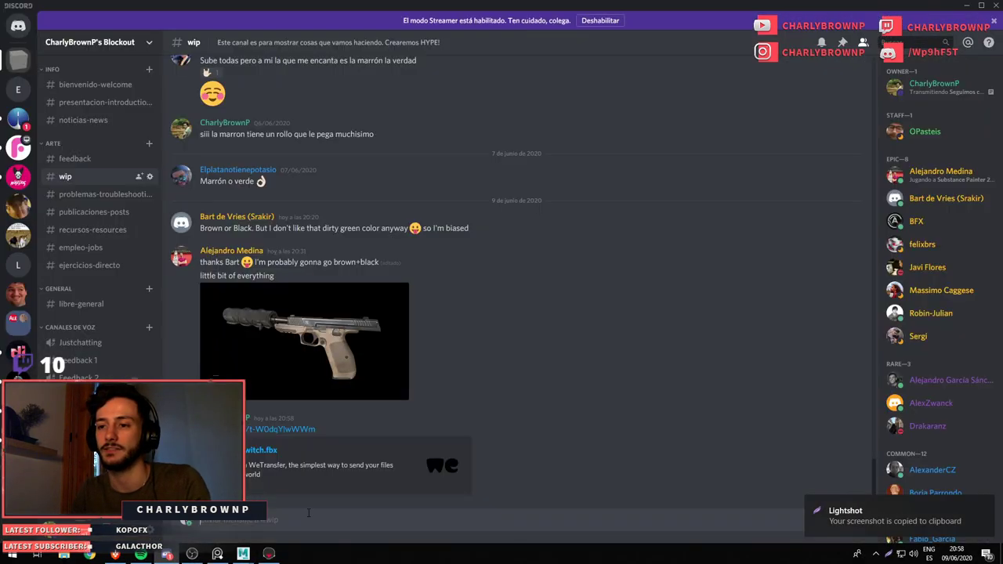
key("ctrl+v")
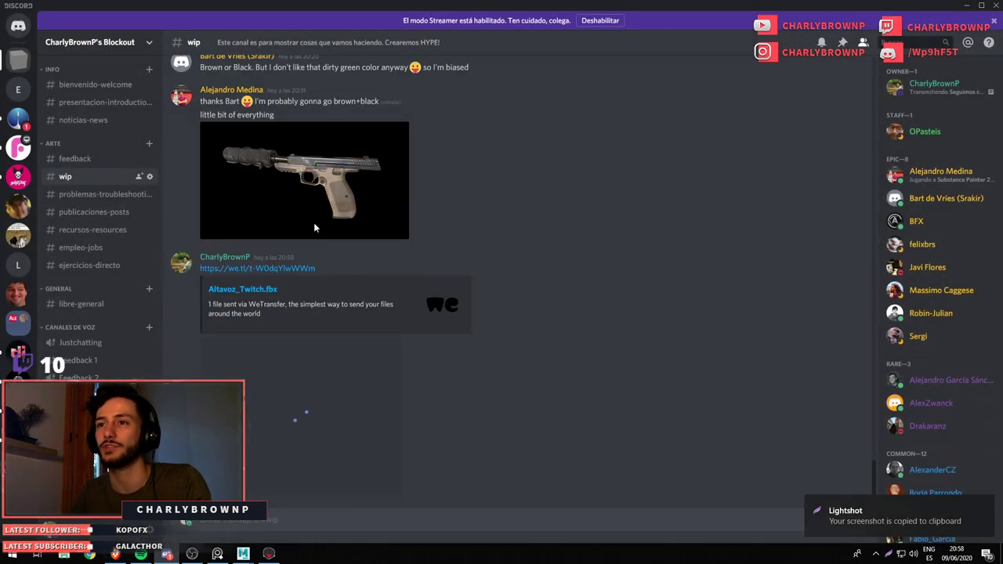
left_click(314, 227)
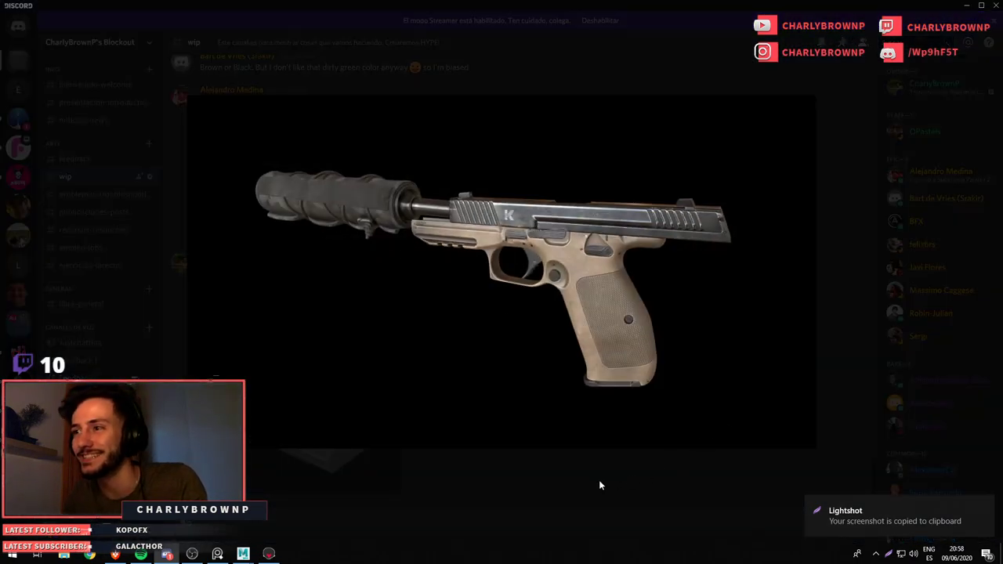
left_click(599, 486)
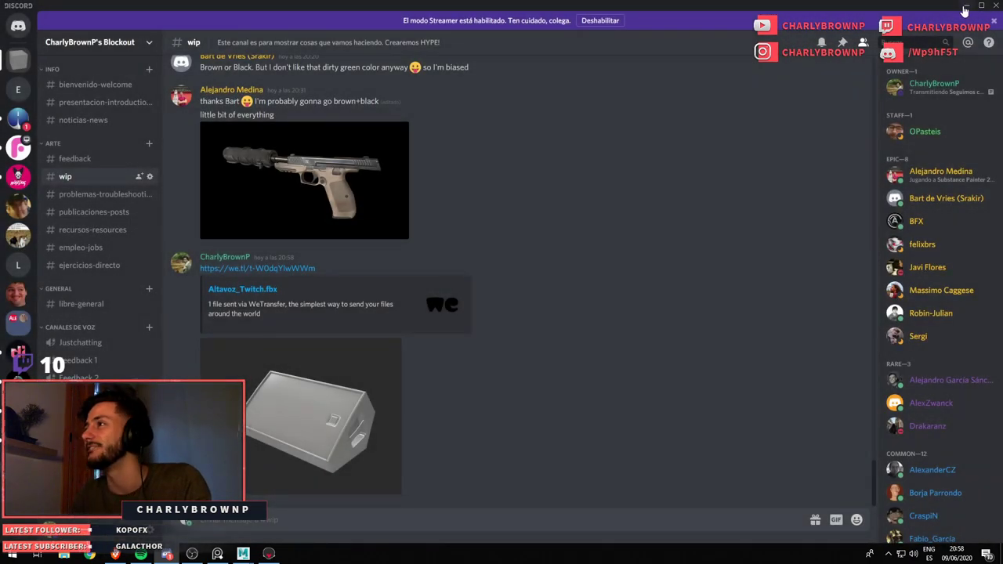
left_click(966, 6)
left_click(284, 201)
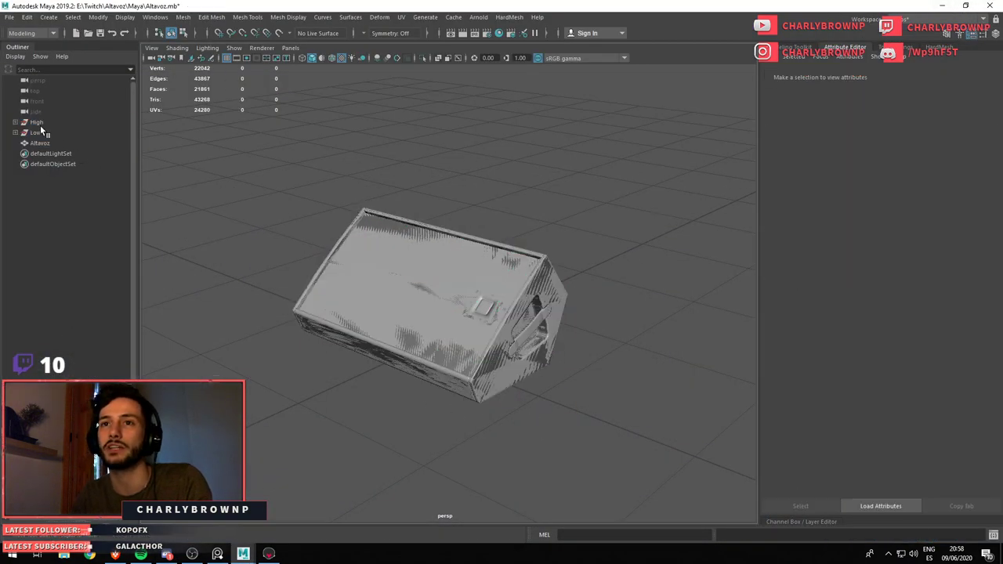
Select High, Low and Altavoz, then quit Marmoset Toolbag, saving its scene
left_click_drag(41, 127, 39, 143)
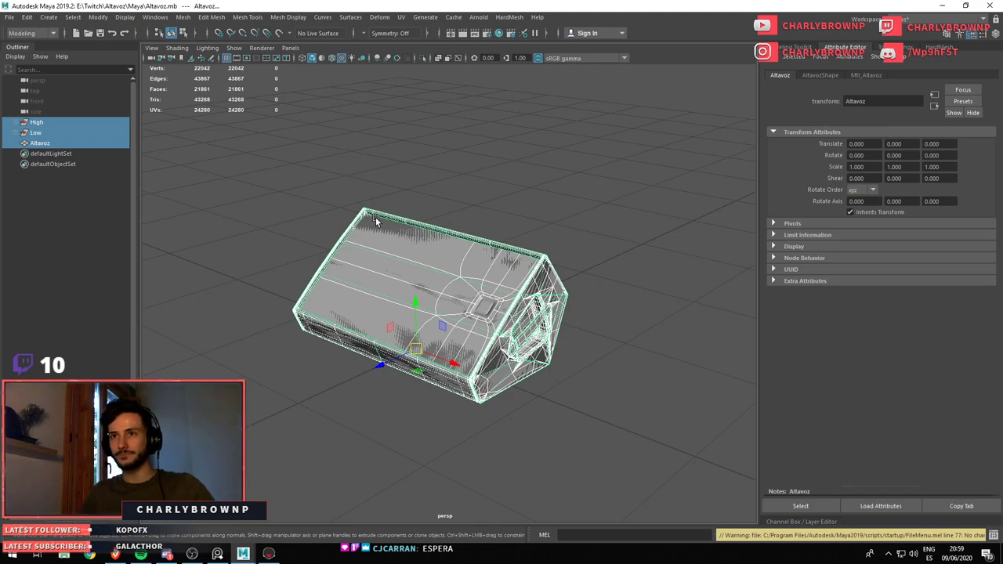
left_click(352, 170)
left_click(269, 554)
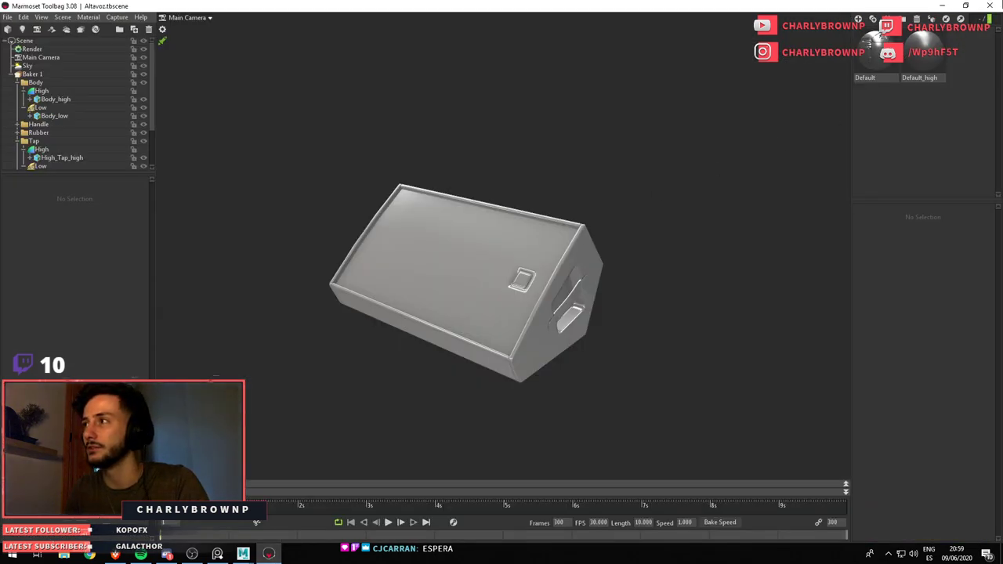
left_click(990, 6)
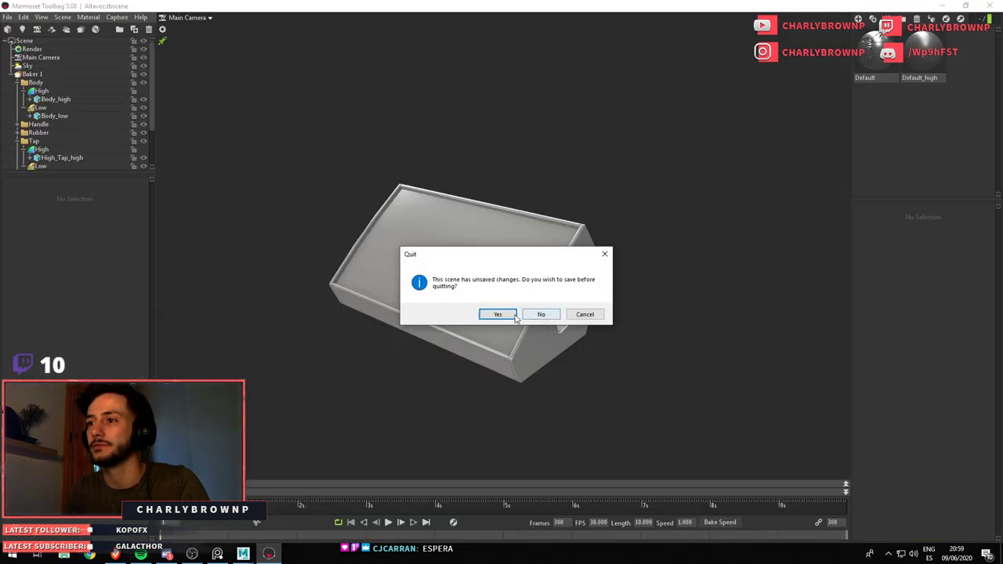
left_click(586, 314)
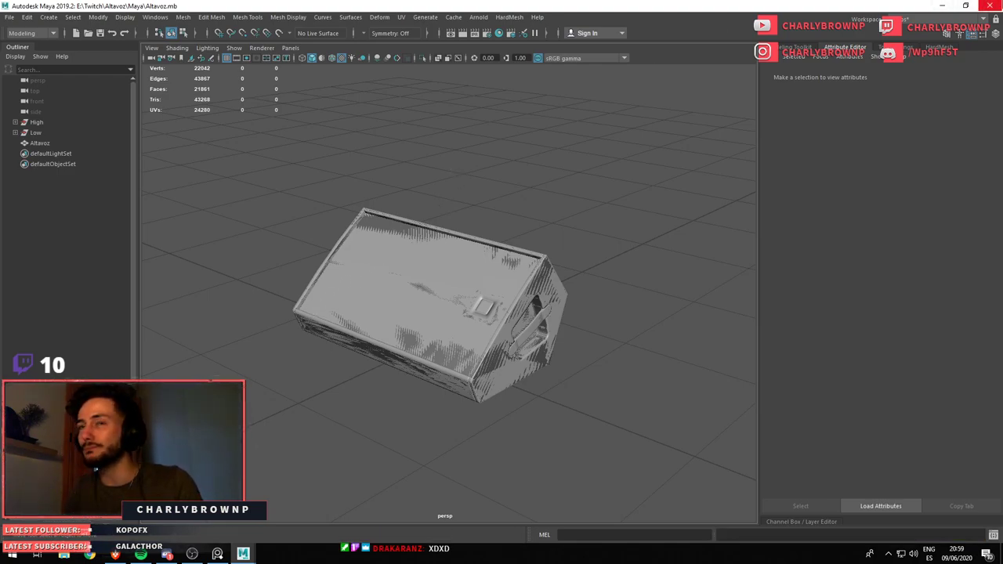
Bring up PureRef's save dialog and navigate via Twitch into the Altavoz project folder
left_click(217, 554)
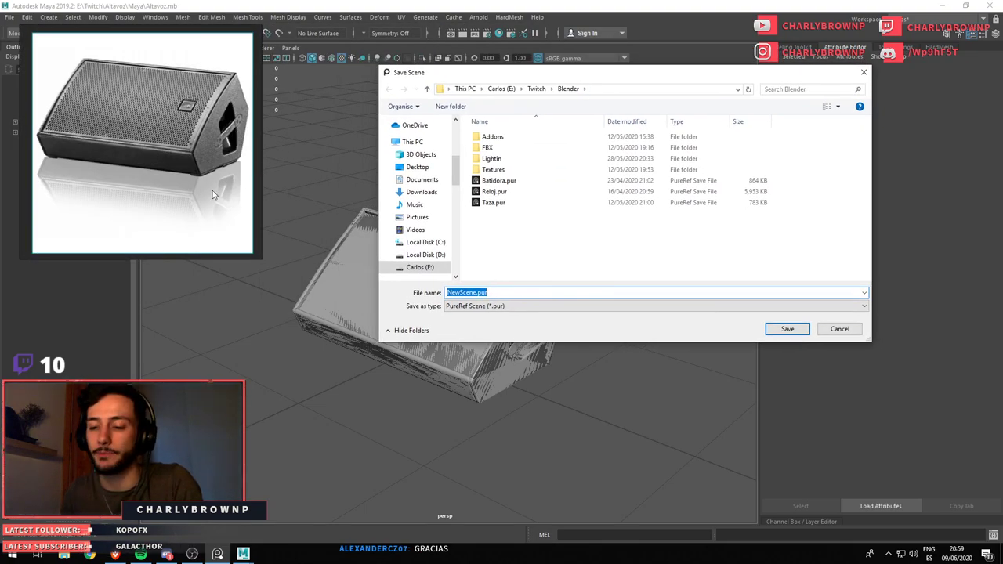
left_click(536, 90)
double_click(493, 136)
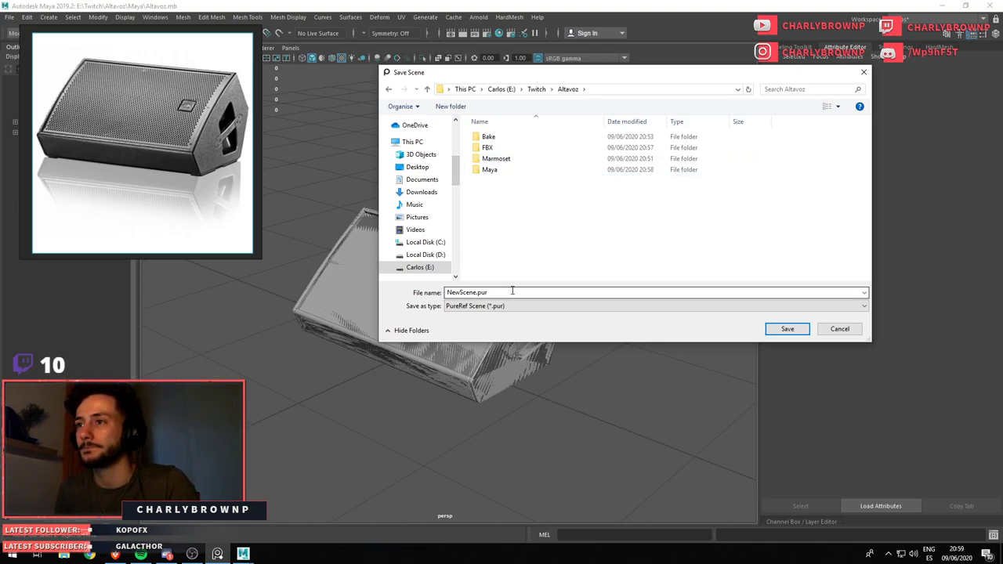
Create a new folder named 'Ref' inside Altavoz and open it
right_click(492, 195)
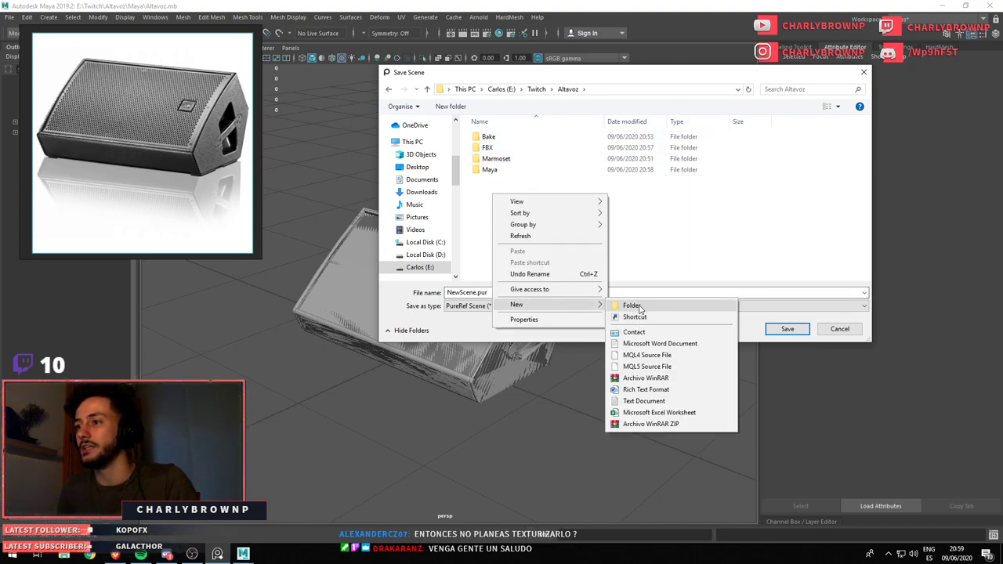
left_click(637, 312)
type("Ref")
key("Return")
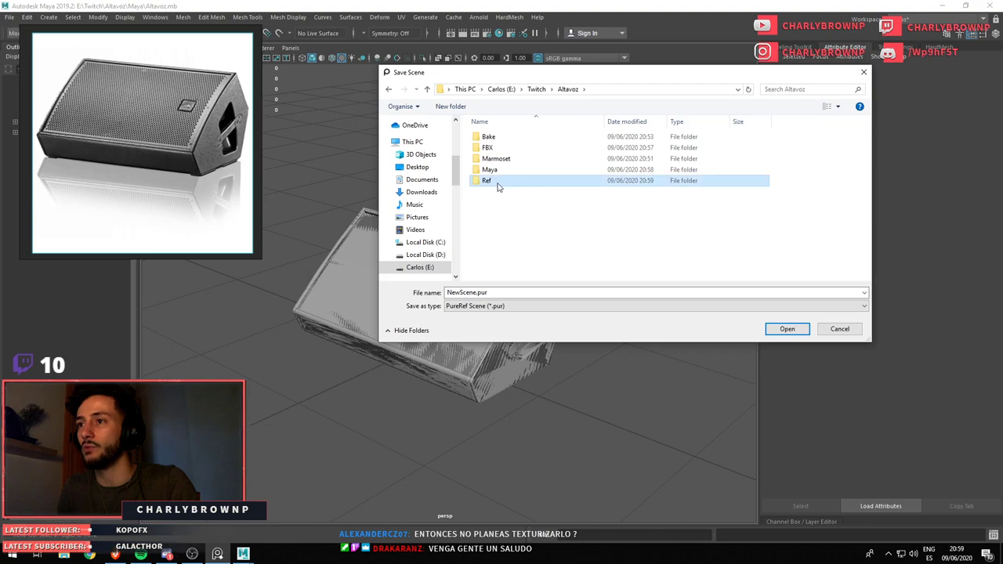
double_click(494, 183)
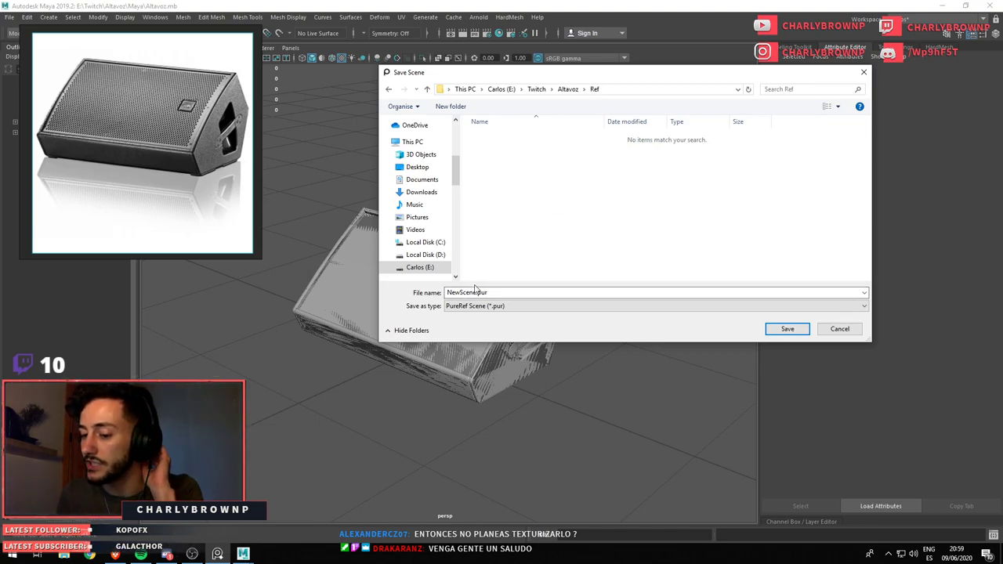